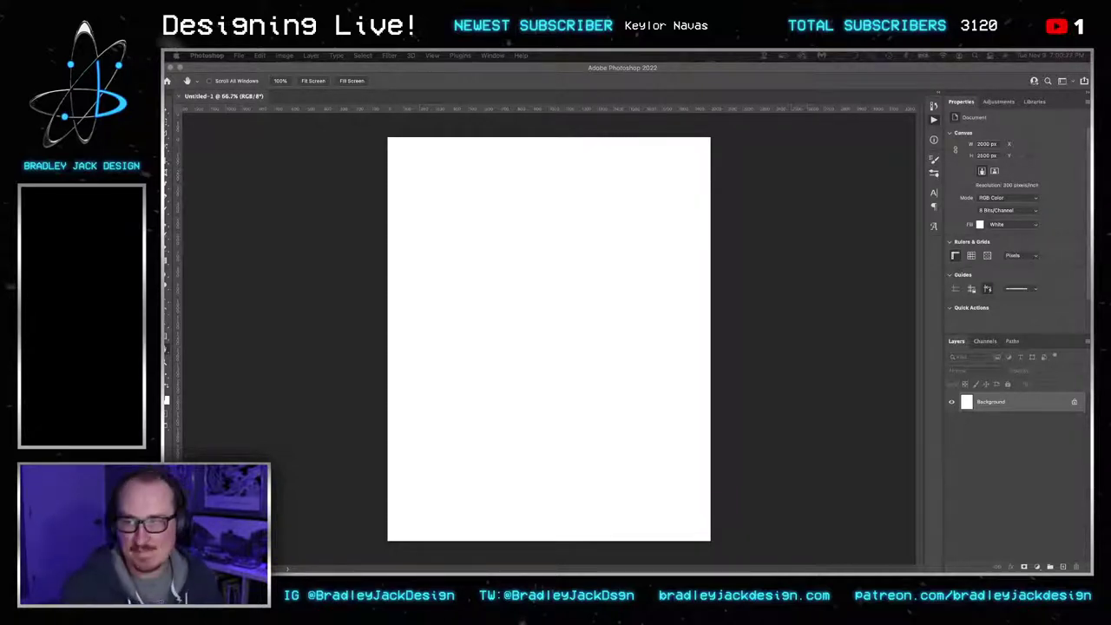
Bring the blank document into focus and switch it to full screen mode with the menu bar
{"action": "left_click", "coordinate": [750, 69]}
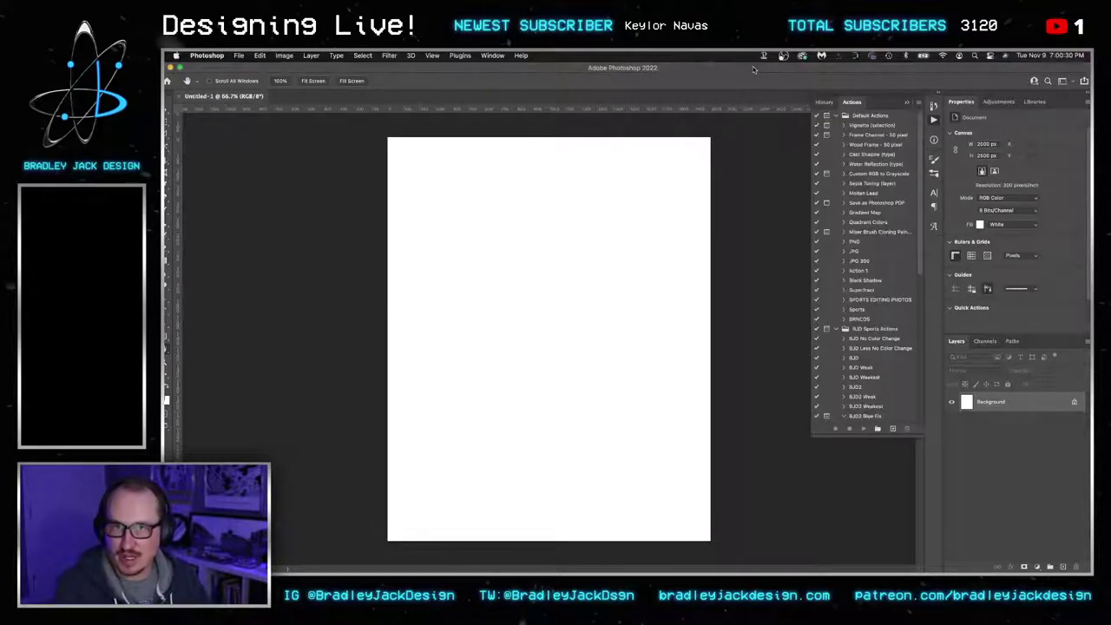
{"action": "mouse_move", "coordinate": [433, 67]}
{"action": "left_mouse_down"}
{"action": "mouse_move", "coordinate": [451, 67]}
{"action": "mouse_move", "coordinate": [441, 62]}
{"action": "left_mouse_up"}
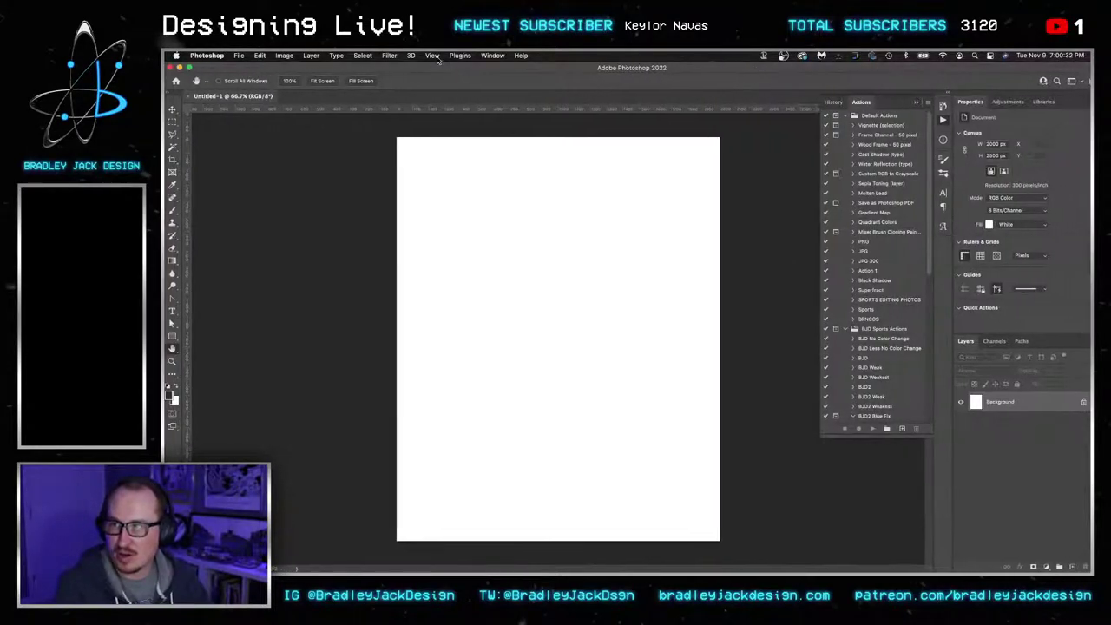
{"action": "key", "text": "f"}
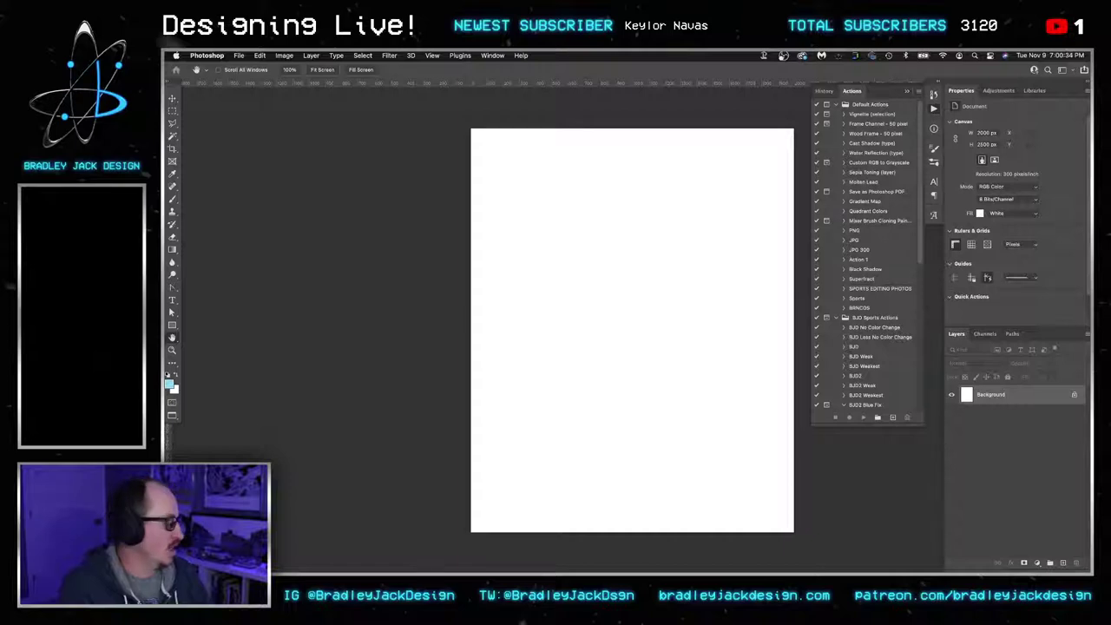
{"action": "key", "text": "Tab"}
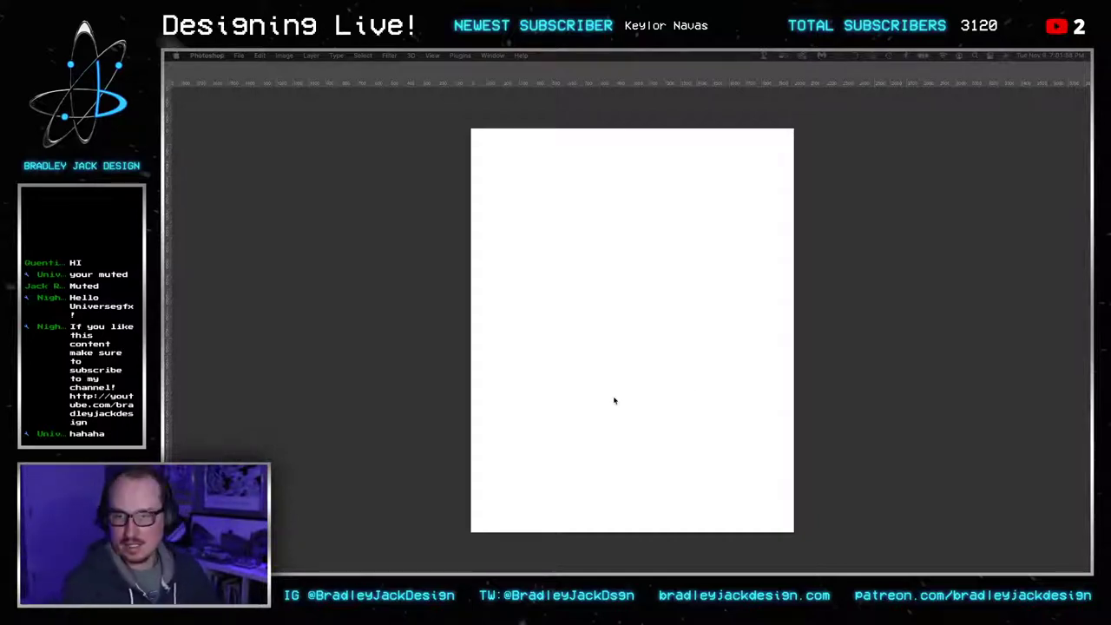
{"action": "key", "text": "Tab"}
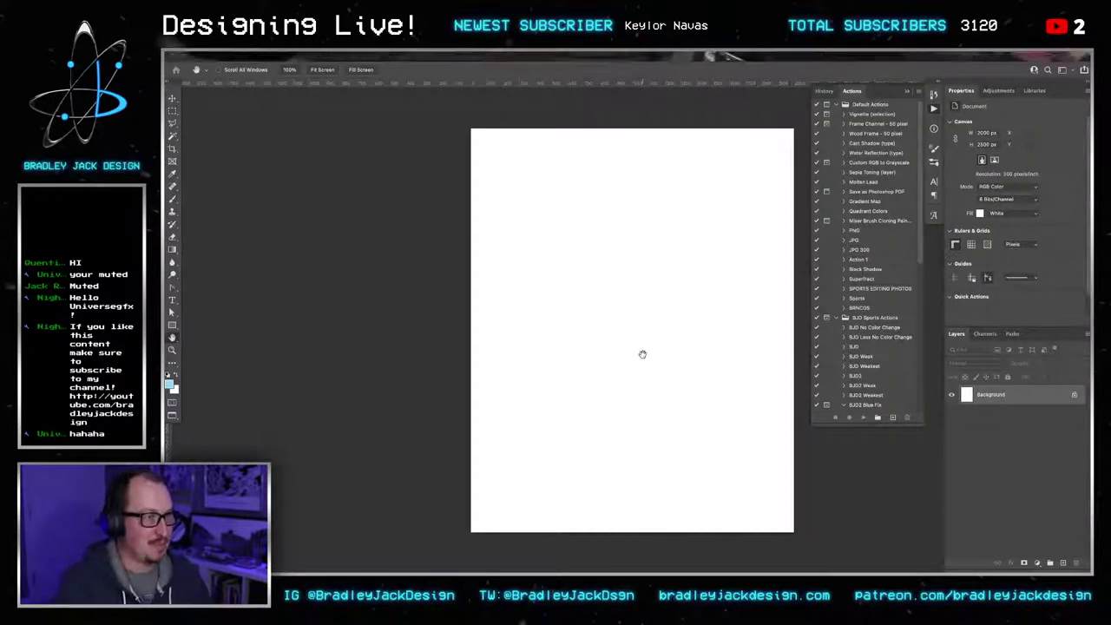
{"action": "key", "text": "f"}
{"action": "key", "text": "f"}
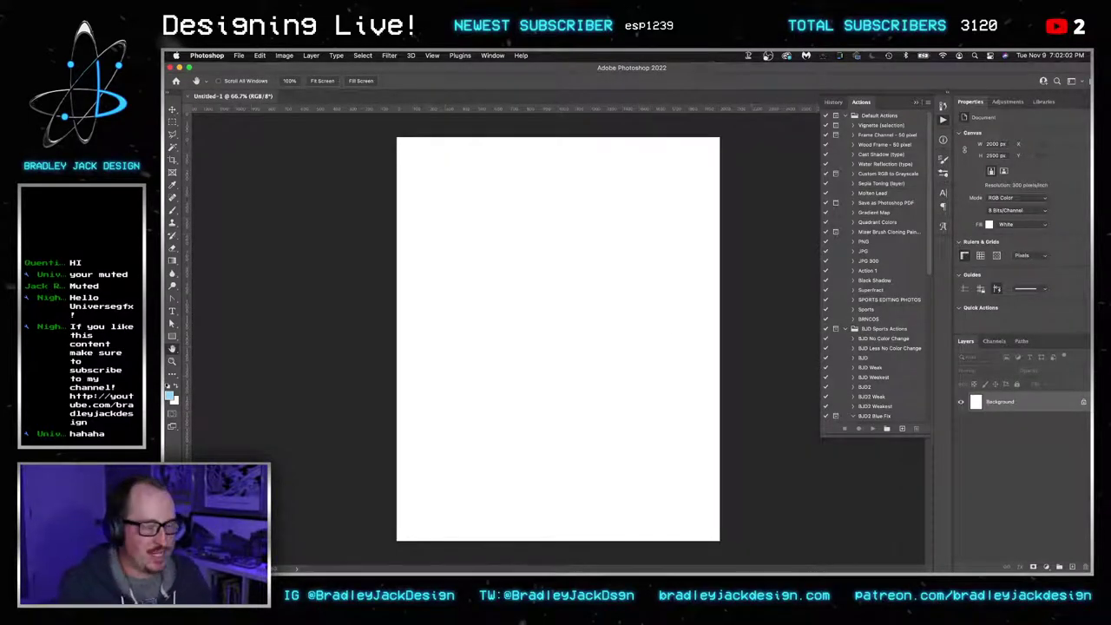
{"action": "key", "text": "f"}
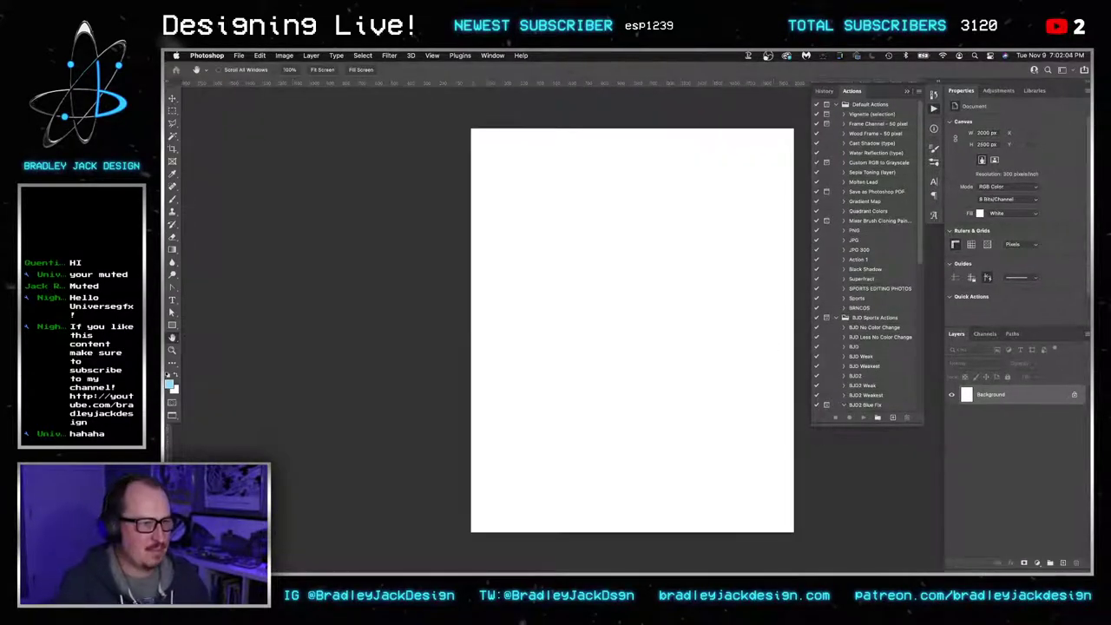
Switch to Finder, open the Desktop folder, and place 143-edit.psd and 17112954.psd onto the blank Photoshop canvas
{"action": "key", "text": "super+Tab"}
{"action": "key", "text": "super+n"}
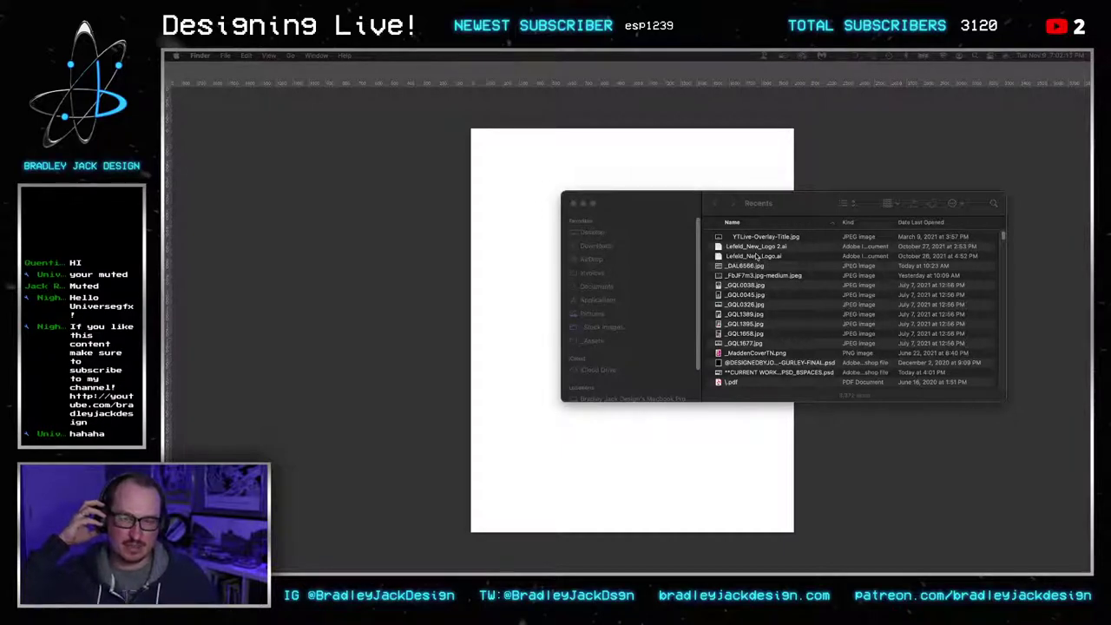
{"action": "left_click", "coordinate": [632, 245]}
{"action": "left_click", "coordinate": [598, 236]}
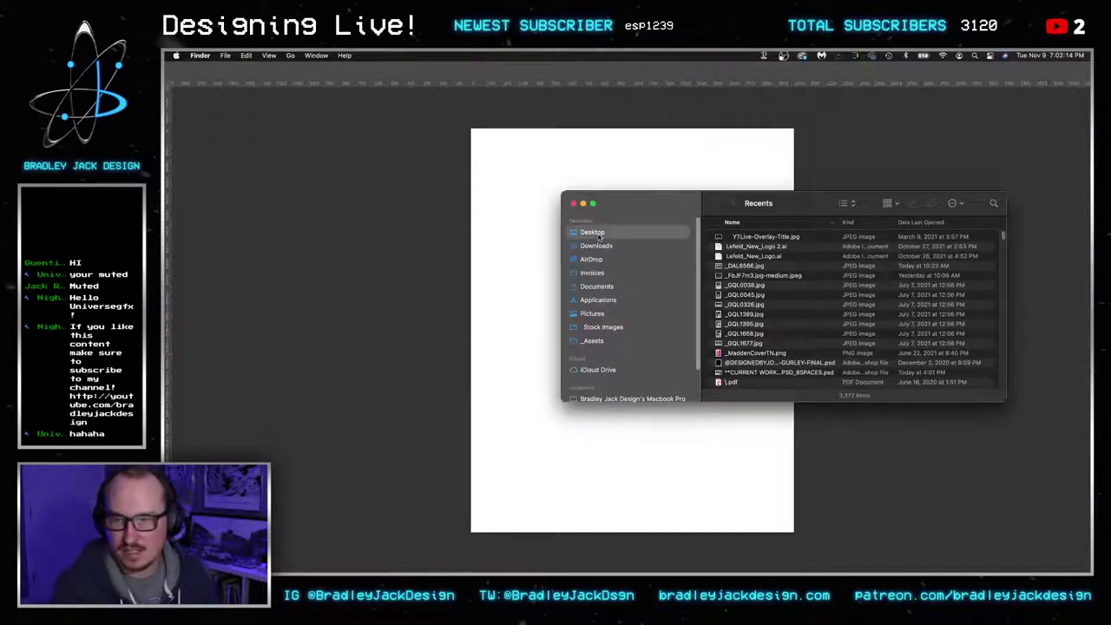
{"action": "scroll", "coordinate": [779, 270], "scroll_direction": "down", "scroll_amount": 1}
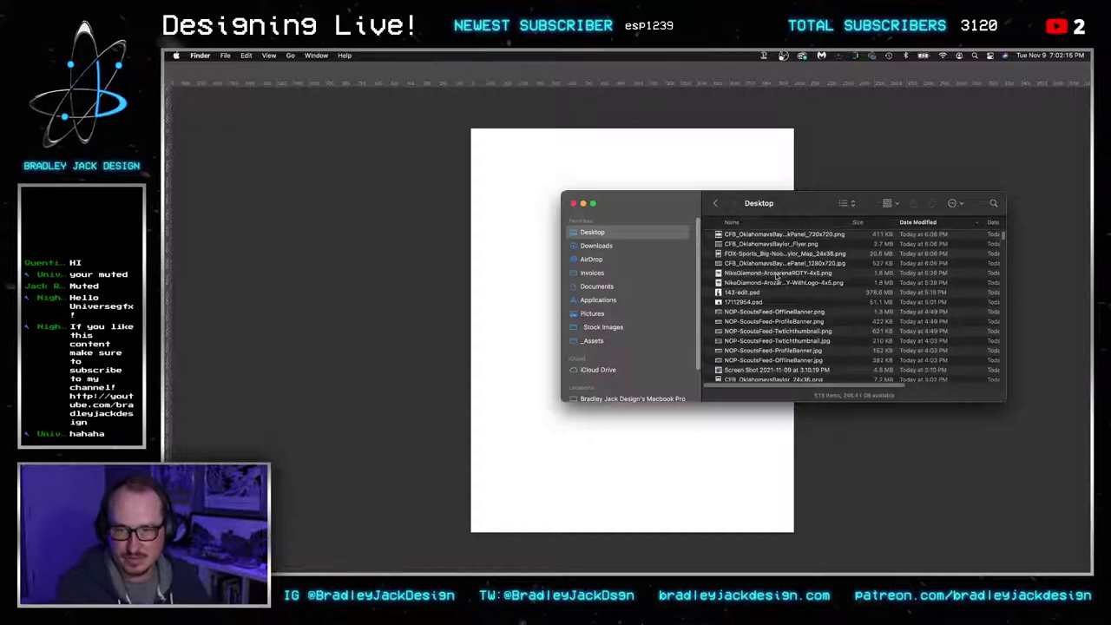
{"action": "left_click", "coordinate": [754, 292]}
{"action": "left_click", "coordinate": [753, 302], "text": "shift"}
{"action": "left_click_drag", "start_coordinate": [753, 302], "coordinate": [496, 294]}
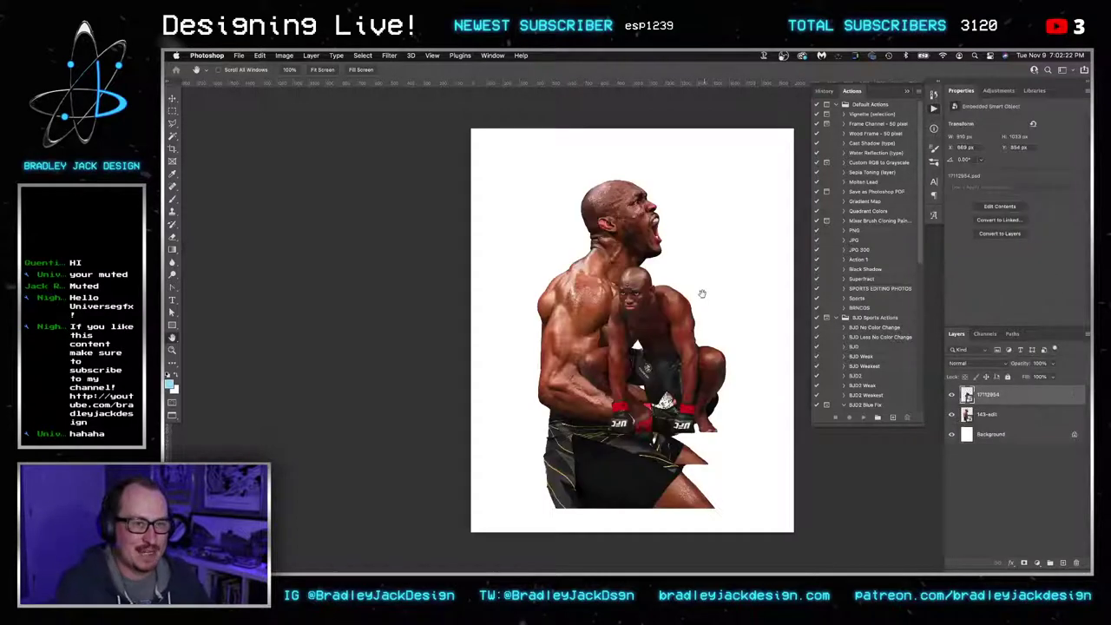
Move the crouching fighter down and slightly left, in front of the shouting fighter's legs
{"action": "key", "text": "Tab"}
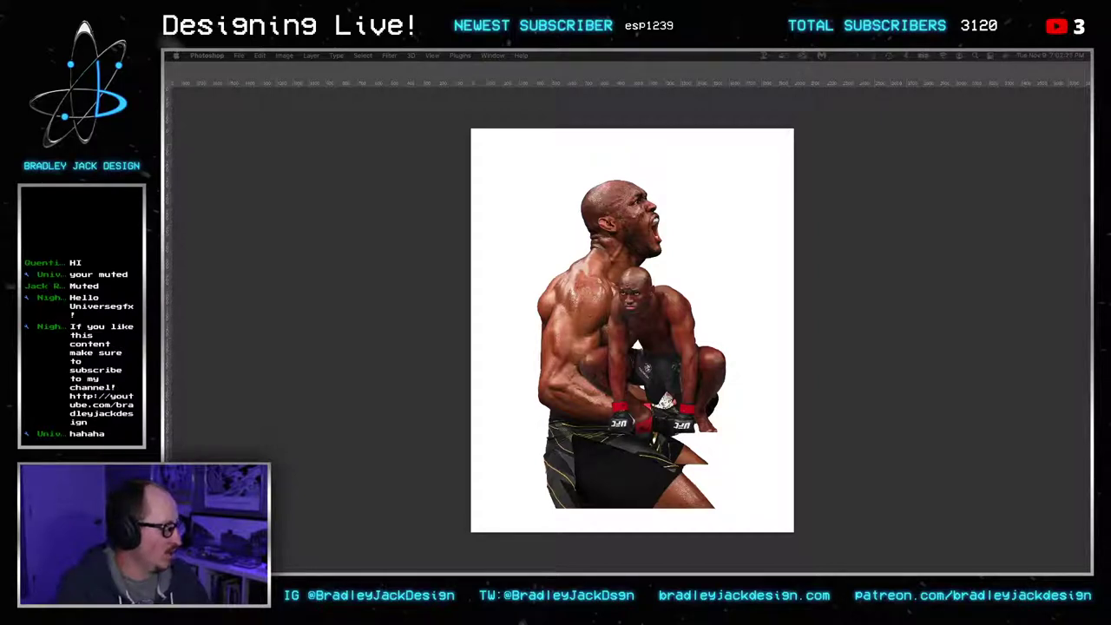
{"action": "key", "text": "Tab"}
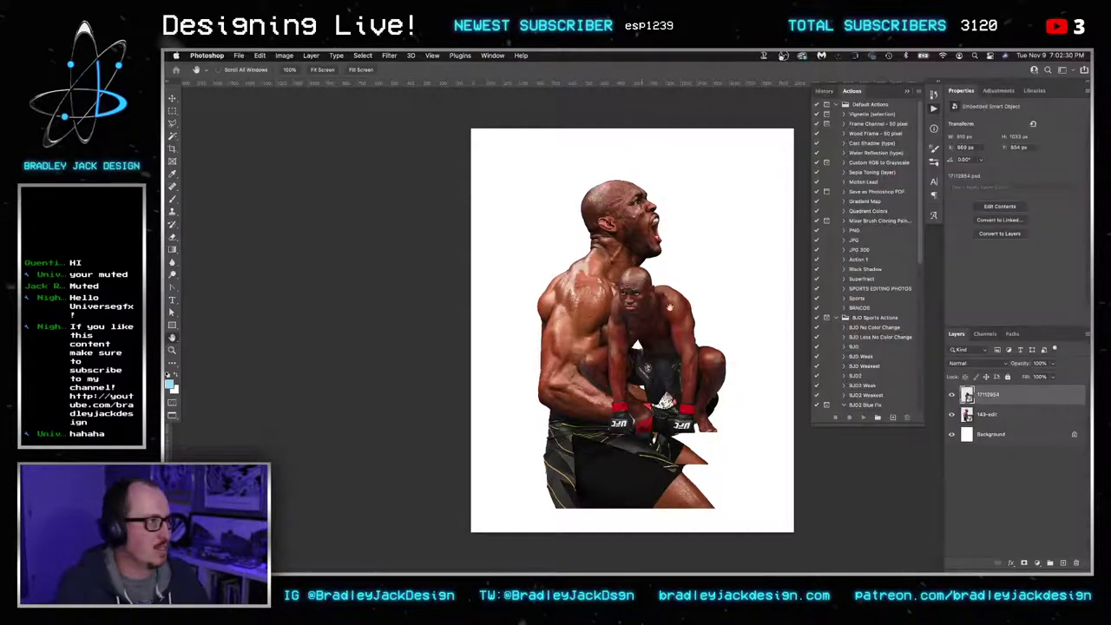
{"action": "key", "text": "v"}
{"action": "left_click_drag", "start_coordinate": [646, 368], "coordinate": [622, 429]}
Flip the shouting fighter on the 143-edit layer vertically by making its height scale negative
{"action": "left_click", "coordinate": [987, 414]}
{"action": "key", "text": "ctrl+t"}
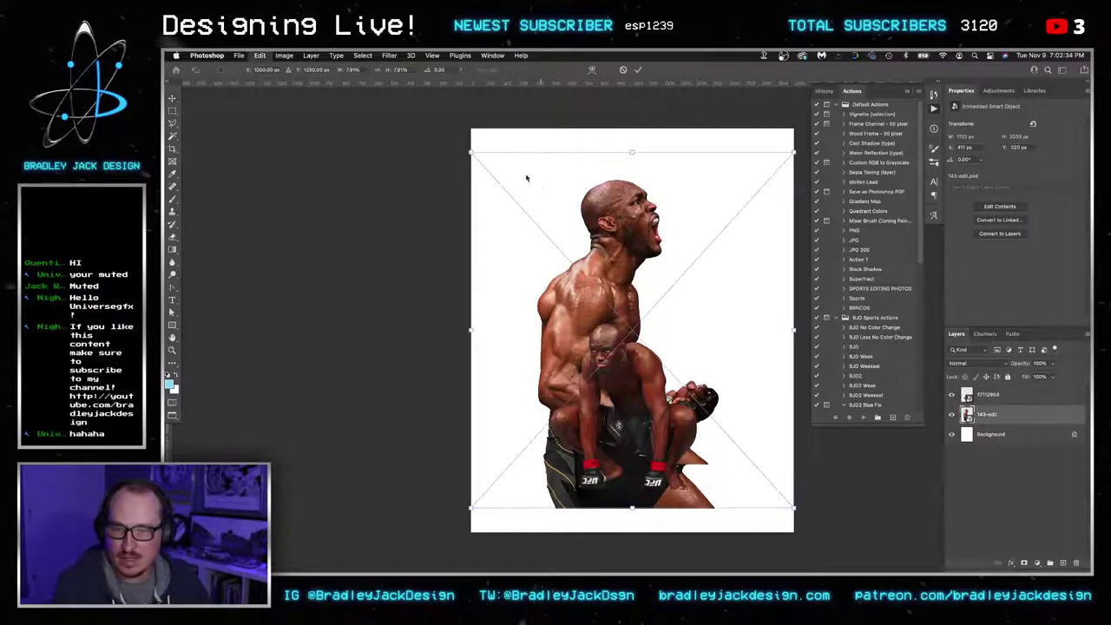
{"action": "left_click", "coordinate": [400, 70]}
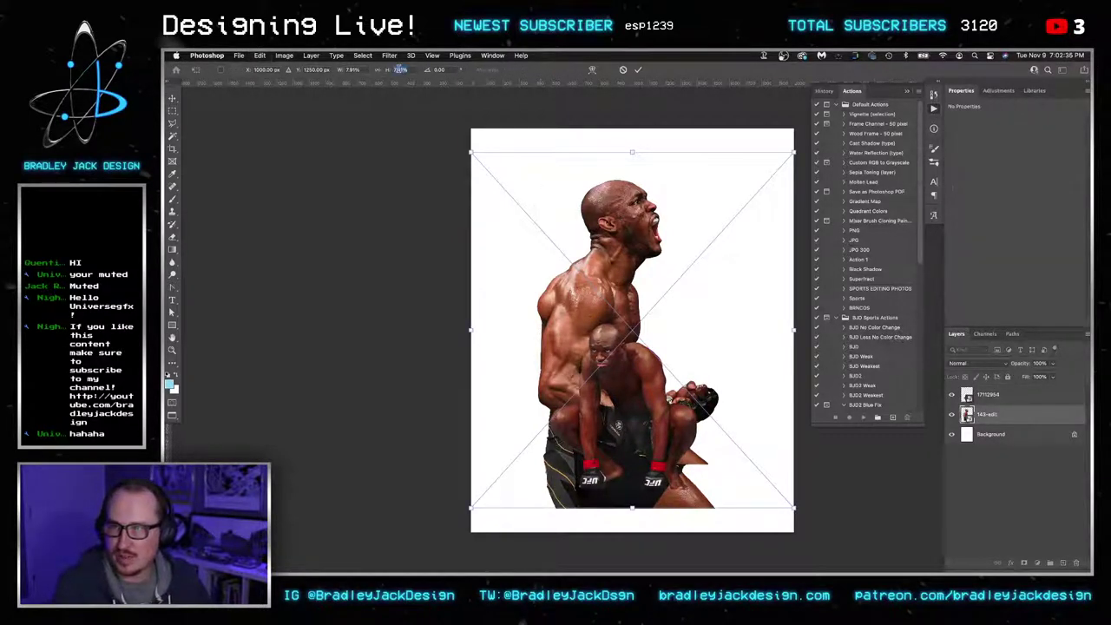
{"action": "left_click", "coordinate": [400, 68]}
{"action": "type", "text": "-"}
{"action": "key", "text": "Return"}
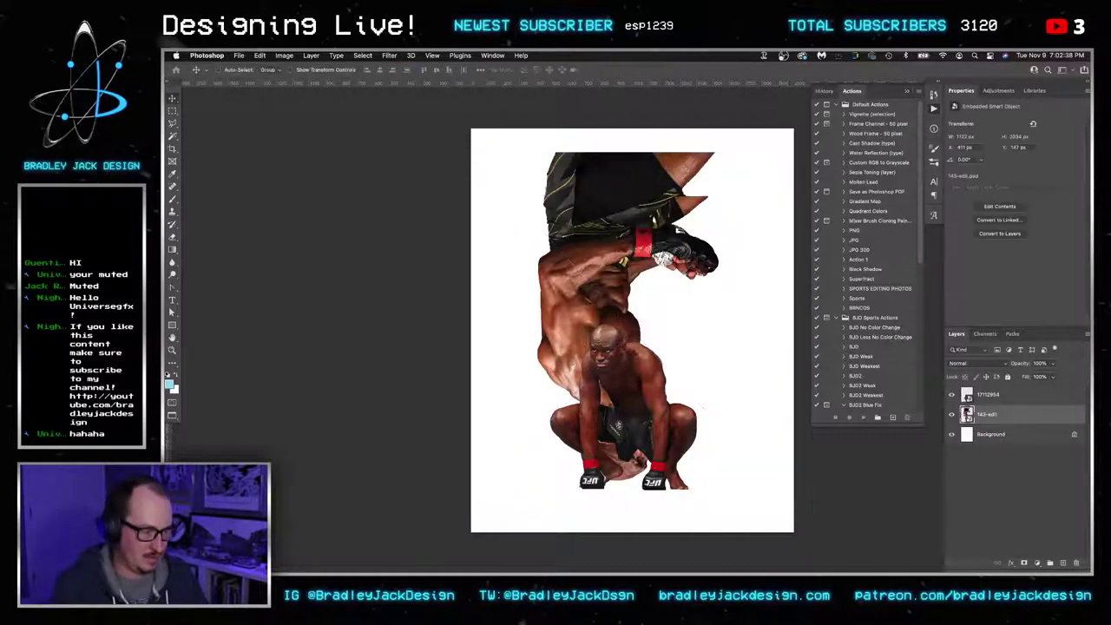
Rotate the shouting fighter 180° so he stands upright and faces left
{"action": "key", "text": "super+t"}
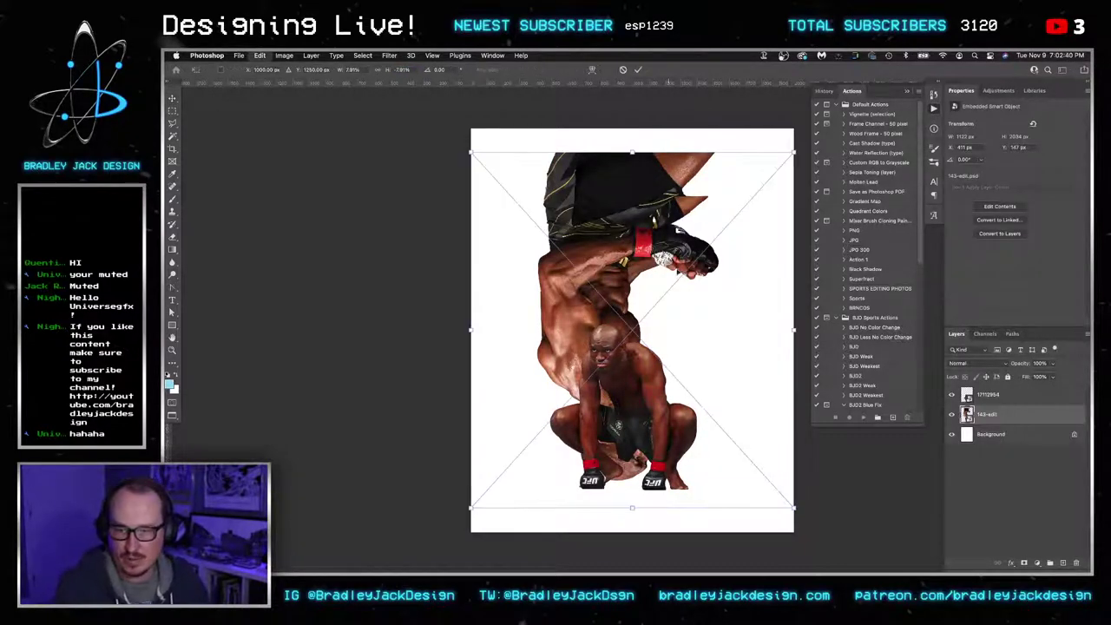
{"action": "left_click_drag", "start_coordinate": [802, 130], "coordinate": [529, 444]}
{"action": "left_click", "coordinate": [401, 70]}
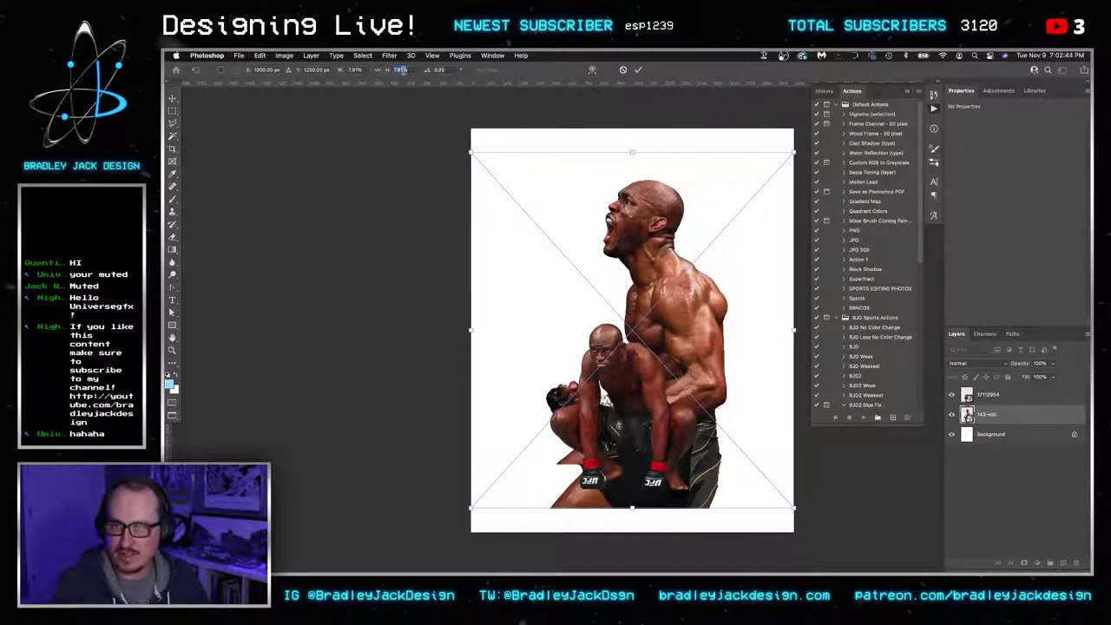
{"action": "key", "text": "Return"}
{"action": "key", "text": "Return"}
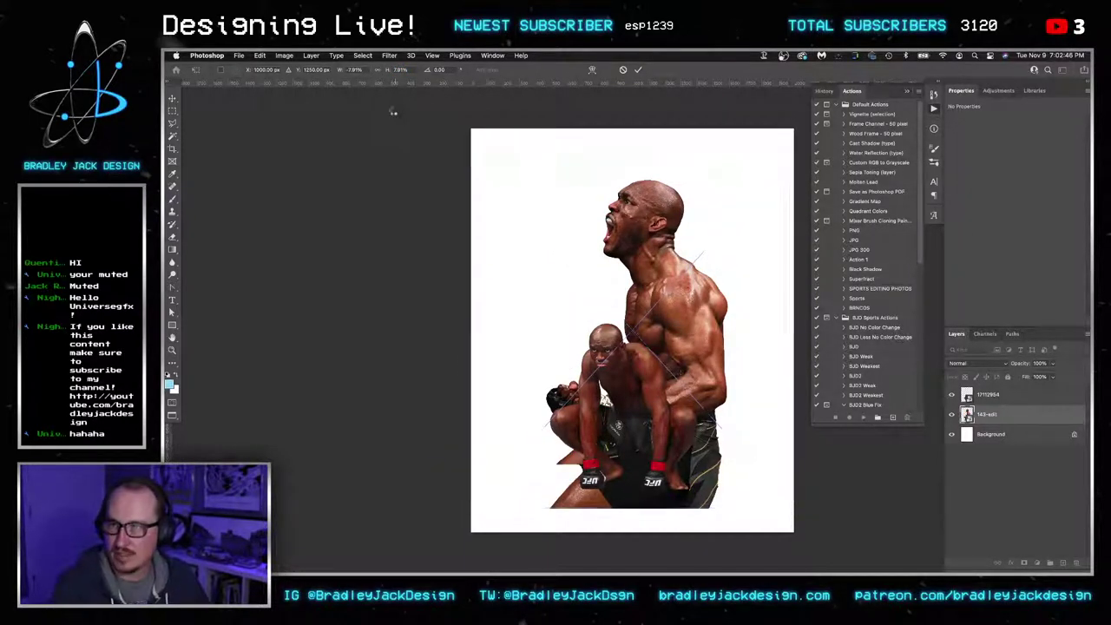
Scale the shouting fighter proportionally to 35% and move him down so his head fills the canvas
{"action": "key", "text": "super+t"}
{"action": "left_click", "coordinate": [401, 69]}
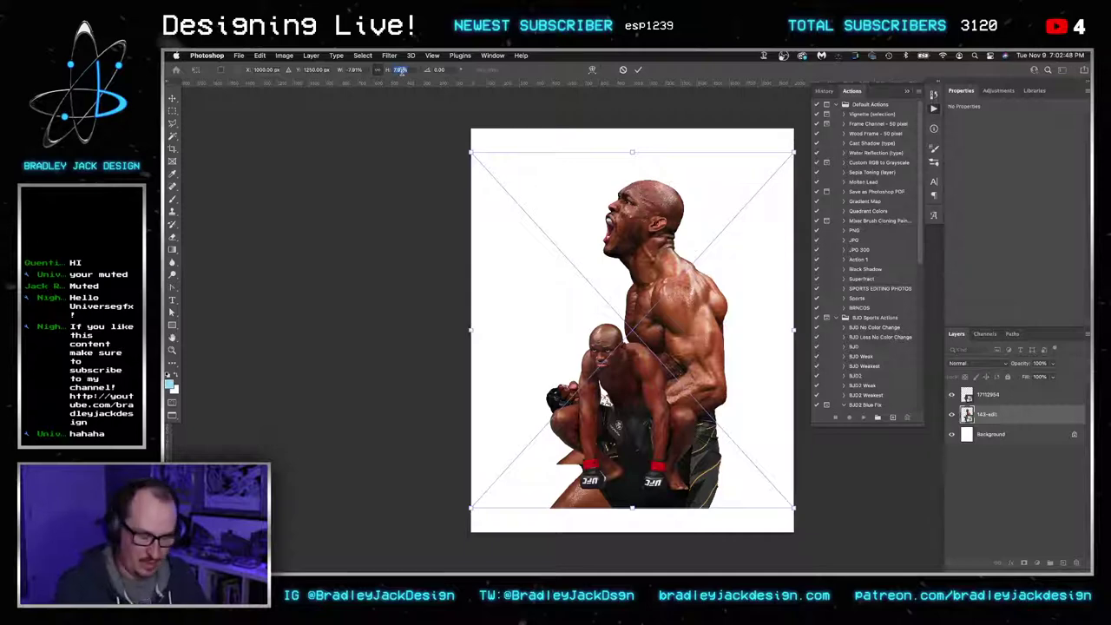
{"action": "type", "text": "35"}
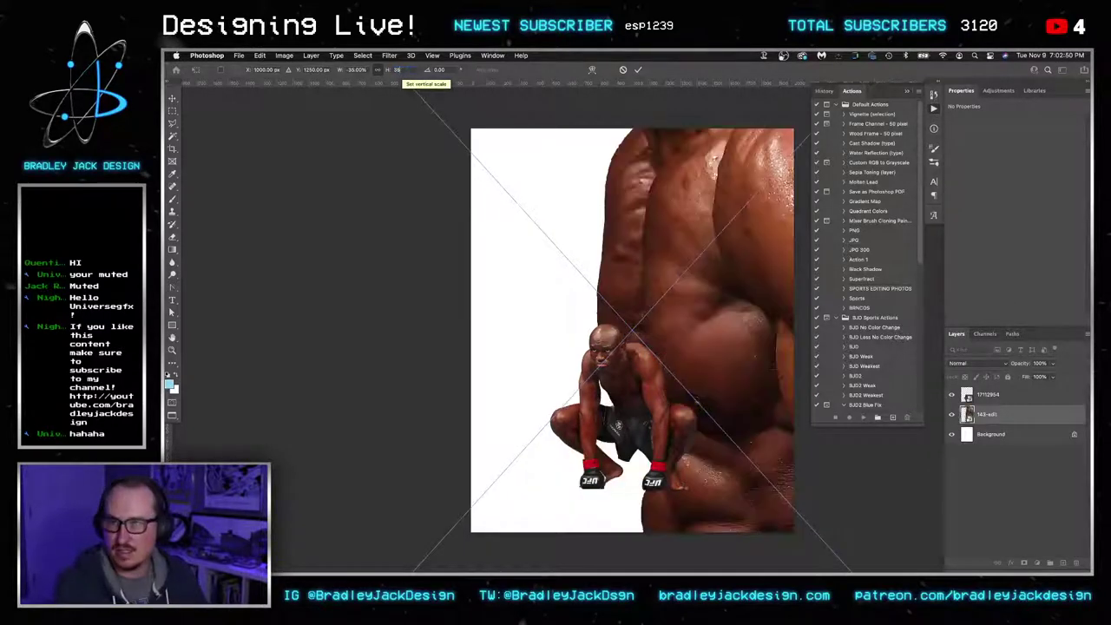
{"action": "key", "text": "Return"}
{"action": "key", "text": "Return"}
{"action": "left_click_drag", "start_coordinate": [697, 188], "coordinate": [677, 560]}
{"action": "left_click_drag", "start_coordinate": [652, 288], "coordinate": [635, 377]}
Try scaling the shouting fighter proportionally to 55%
{"action": "key", "text": "super+t"}
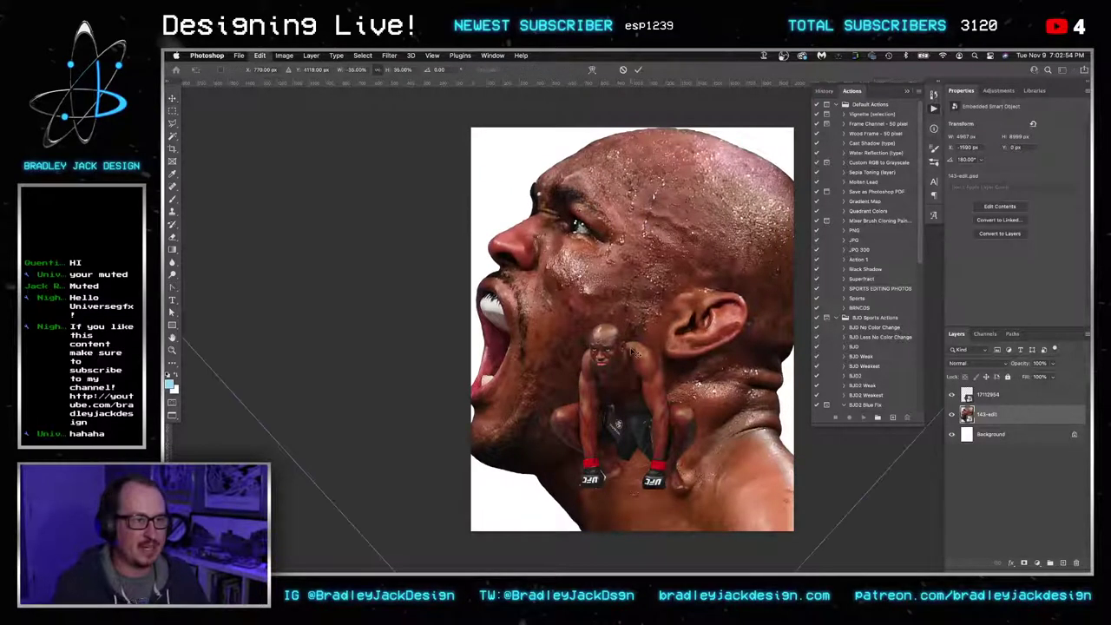
{"action": "left_click", "coordinate": [363, 69]}
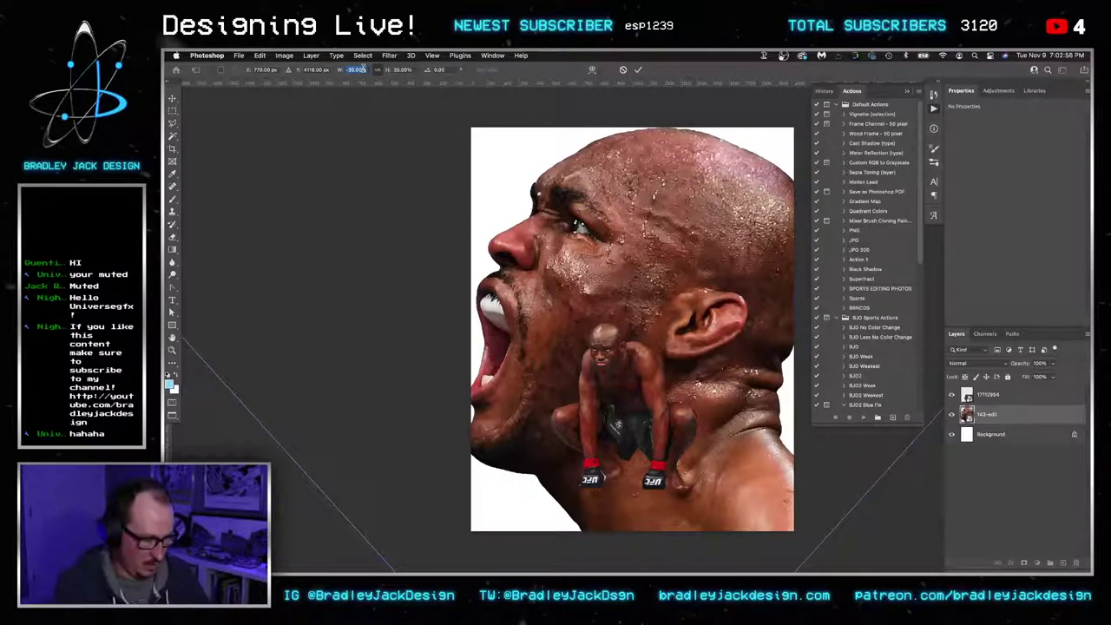
{"action": "type", "text": "95"}
{"action": "key", "text": "Return"}
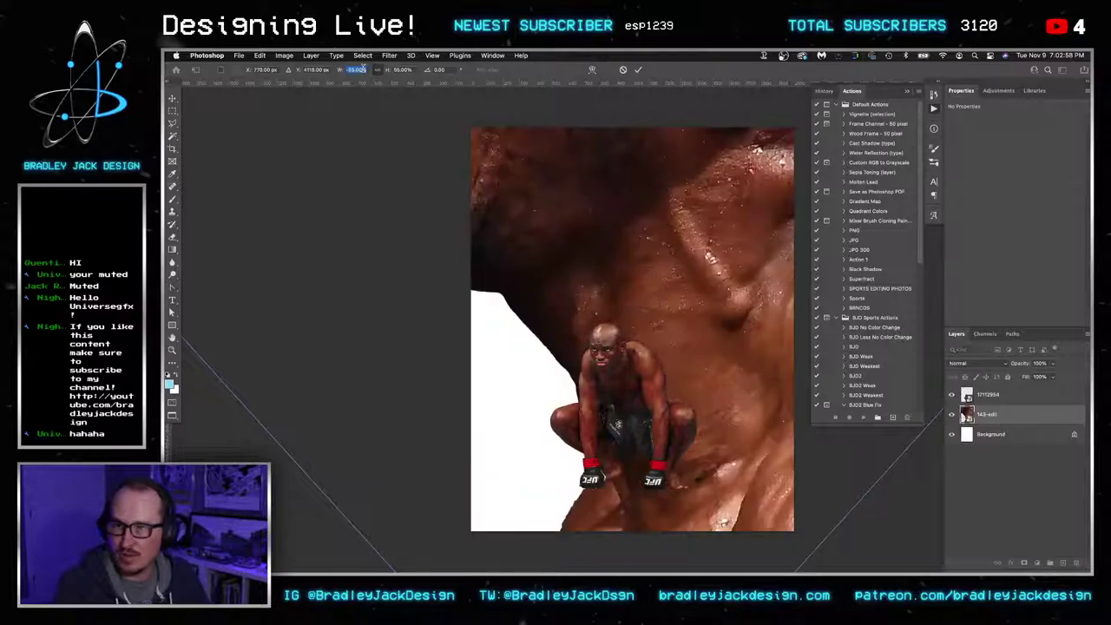
{"action": "key", "text": "super+z"}
{"action": "key", "text": "super+z"}
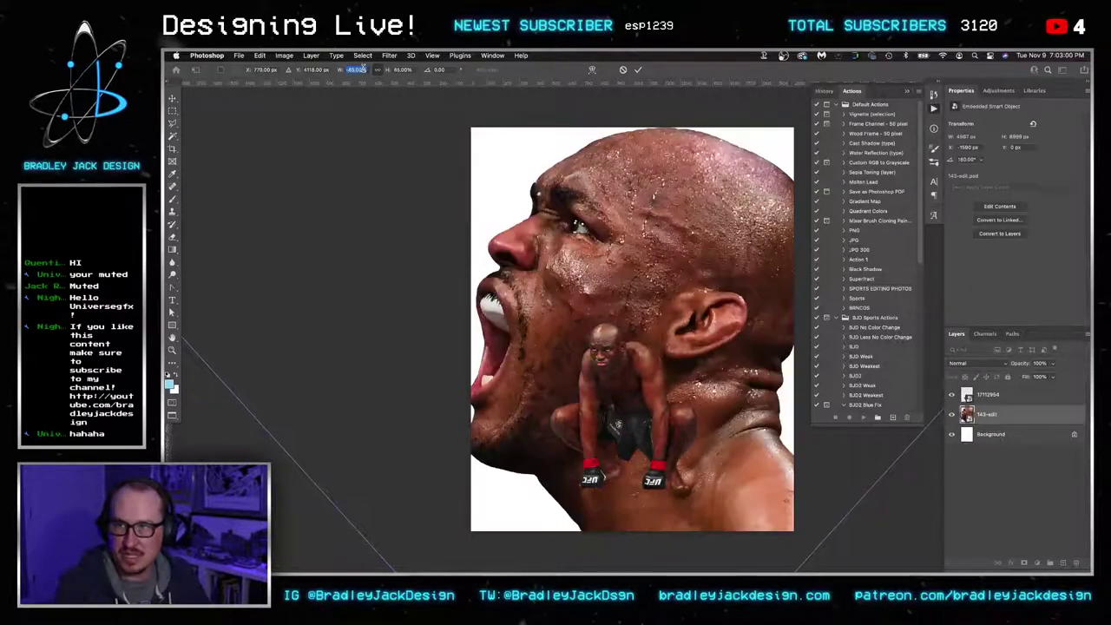
Reduce the shouting fighter's scale to 26% and move him up so the whole head sits on the canvas
{"action": "type", "text": "22"}
{"action": "key", "text": "Return"}
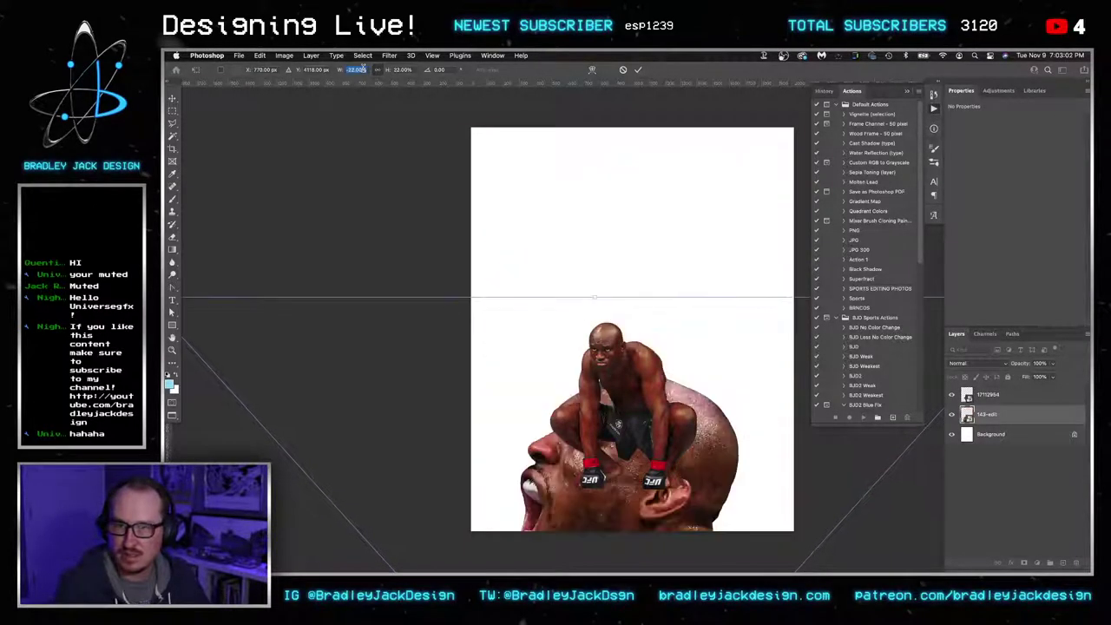
{"action": "key", "text": "Down"}
{"action": "key", "text": "Down"}
{"action": "key", "text": "Down"}
{"action": "key", "text": "Down"}
{"action": "key", "text": "Return"}
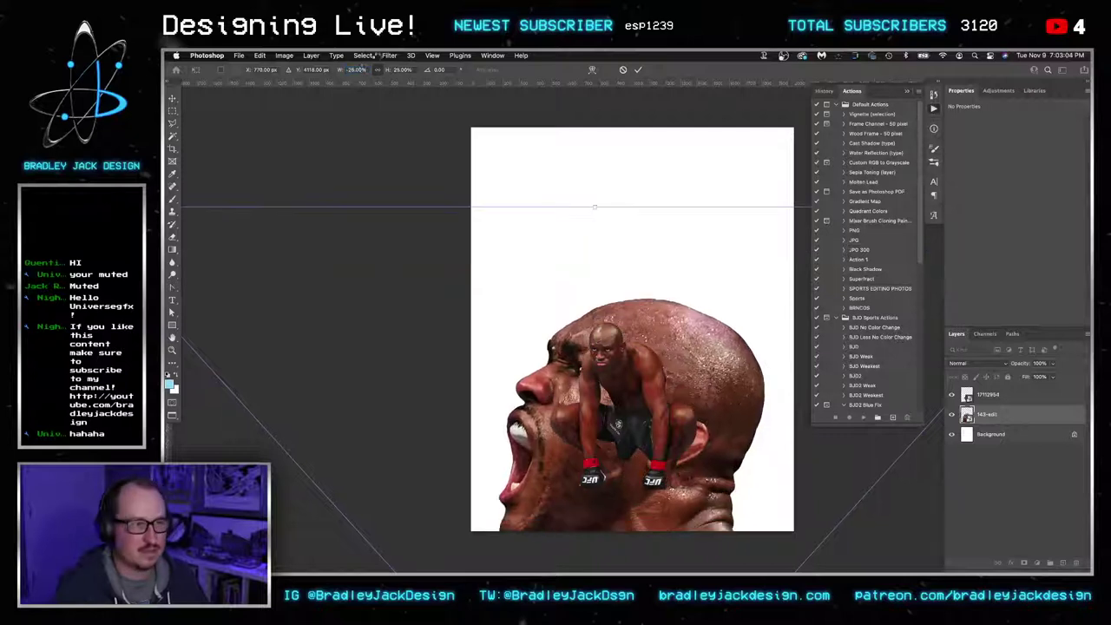
{"action": "key", "text": "Return"}
{"action": "left_click_drag", "start_coordinate": [649, 273], "coordinate": [651, 219]}
Set the shouting fighter's proportional scale to 27%
{"action": "key", "text": "super+t"}
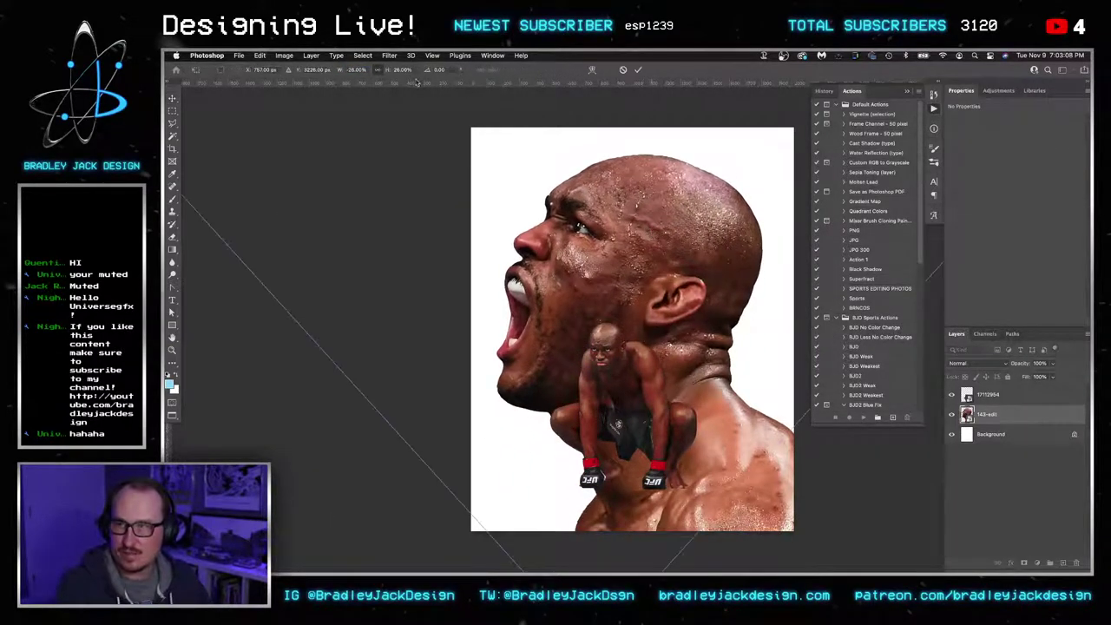
{"action": "left_click", "coordinate": [402, 69]}
{"action": "key", "text": "Up"}
{"action": "key", "text": "Up"}
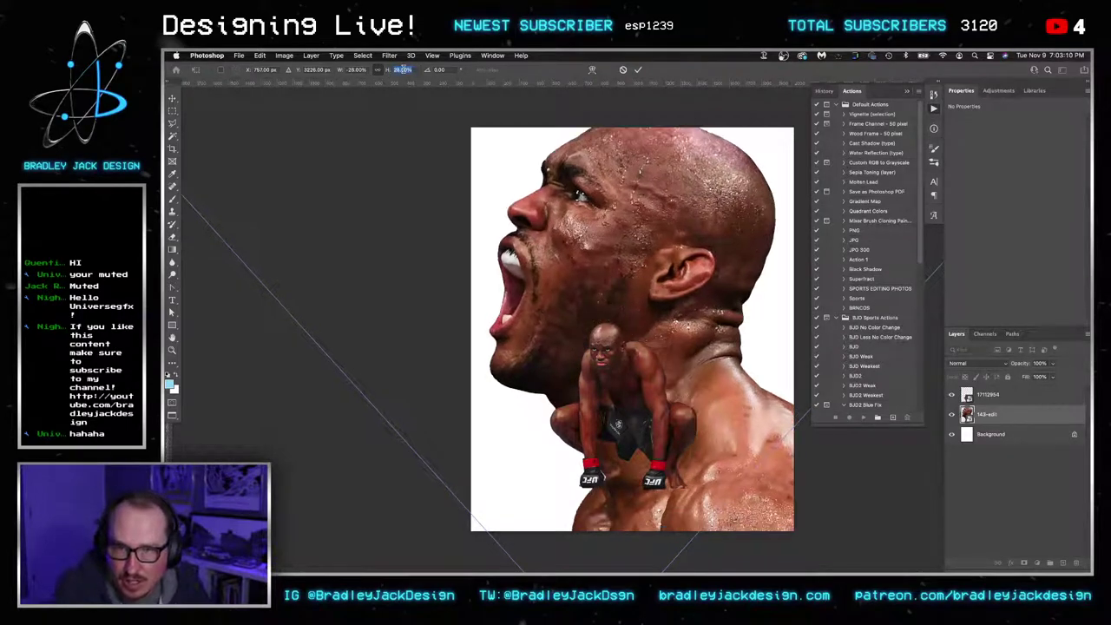
{"action": "key", "text": "Down"}
{"action": "key", "text": "Return"}
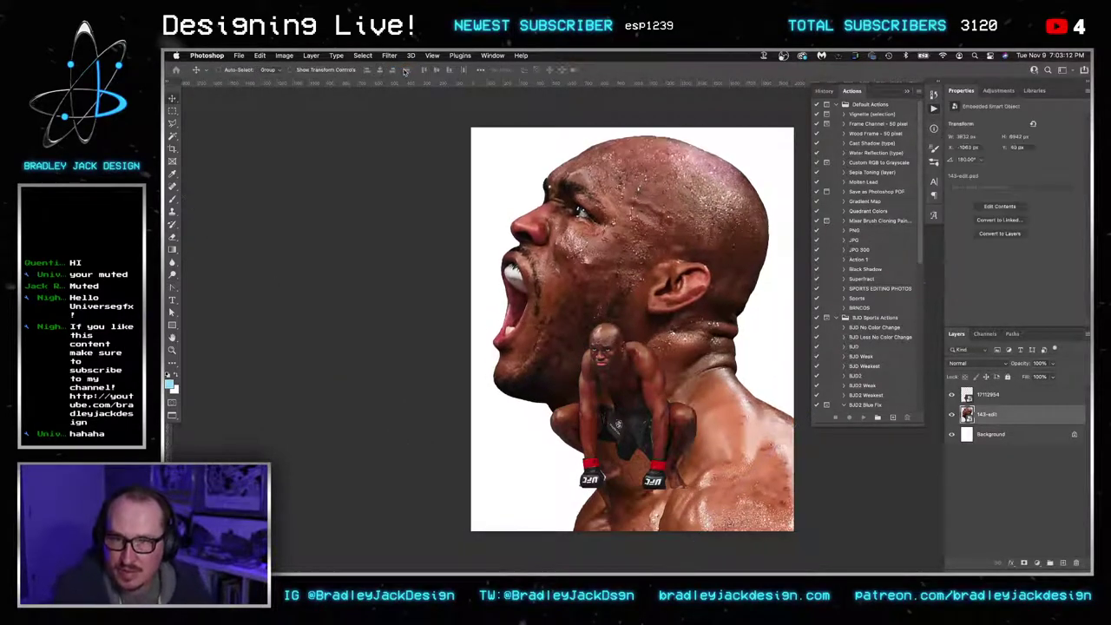
Hide the 143-edit layer and select the crouching fighter's layer
{"action": "key", "text": "z"}
{"action": "left_click_drag", "start_coordinate": [680, 143], "coordinate": [702, 145]}
{"action": "key", "text": "ctrl+0"}
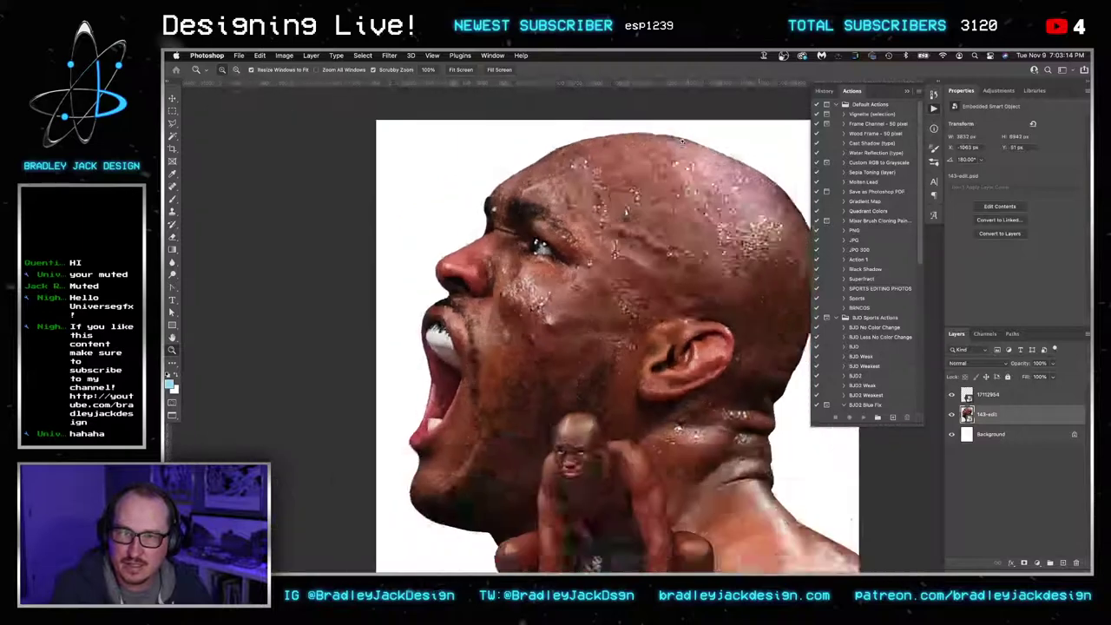
{"action": "key", "text": "v"}
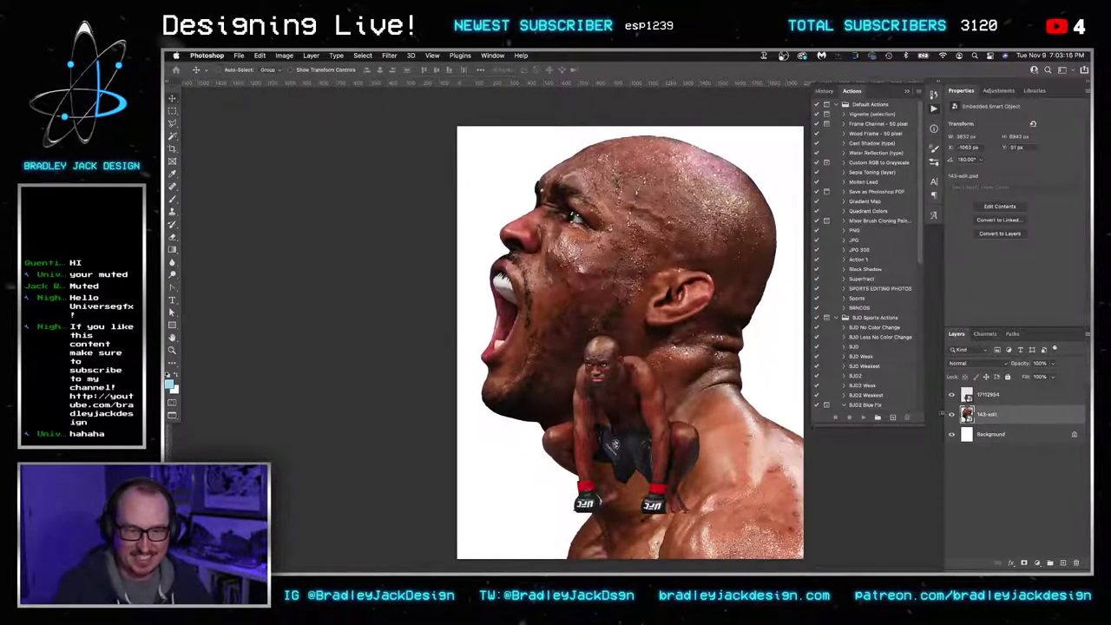
{"action": "left_click", "coordinate": [952, 414]}
{"action": "left_click", "coordinate": [976, 395]}
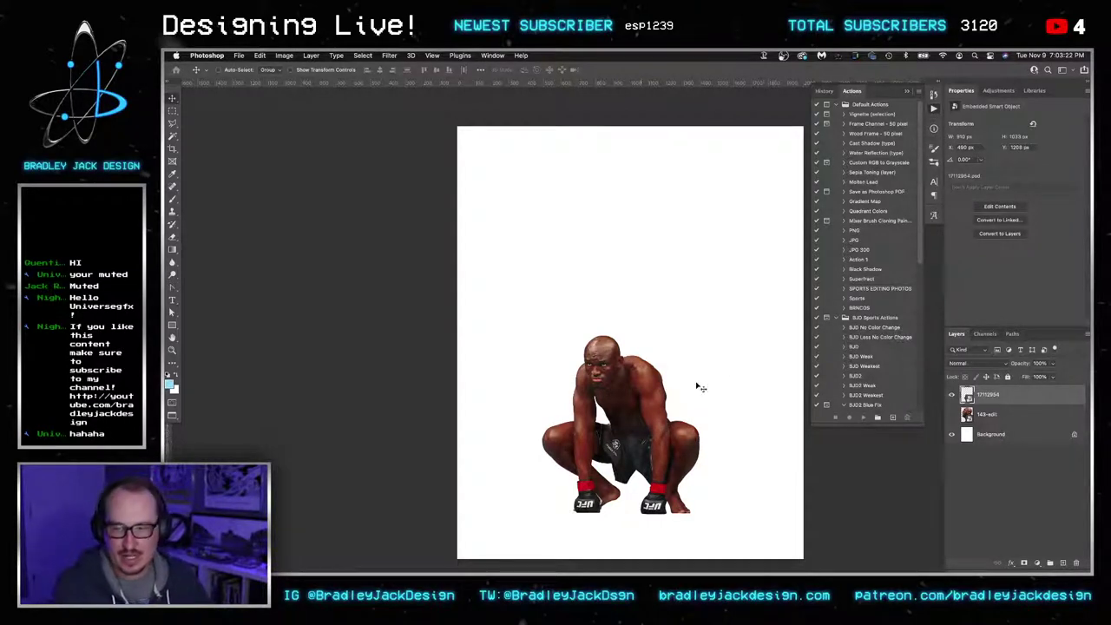
Add a new layer directly above the Background layer and fill it with solid black
{"action": "left_click", "coordinate": [995, 443]}
{"action": "left_click", "coordinate": [993, 437]}
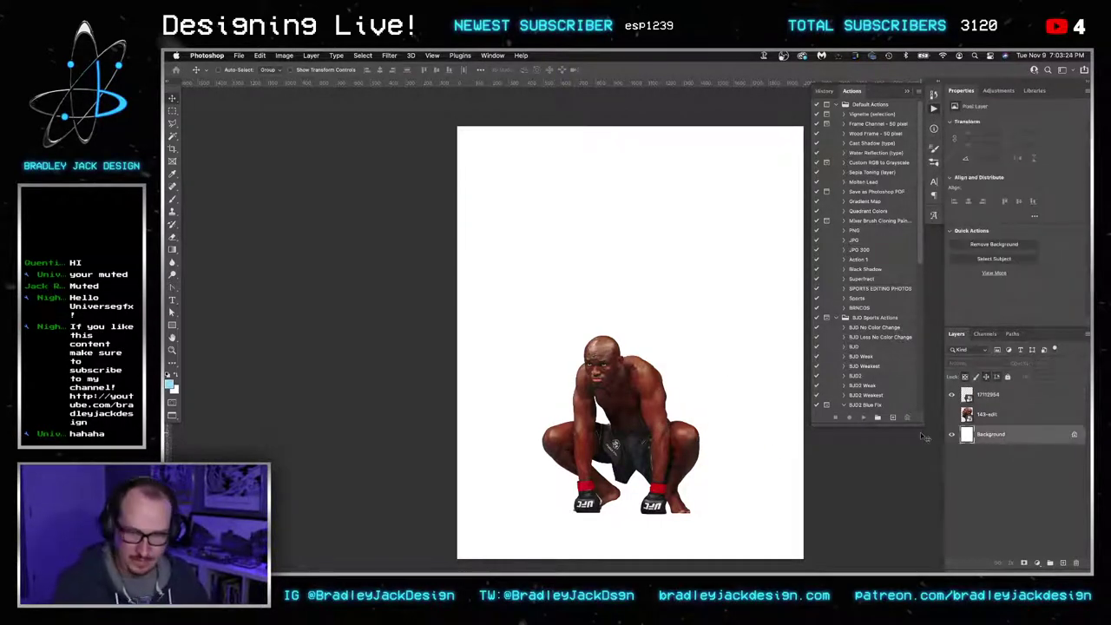
{"action": "key", "text": "alt+shift+super+n"}
{"action": "key", "text": "g"}
{"action": "key", "text": "d"}
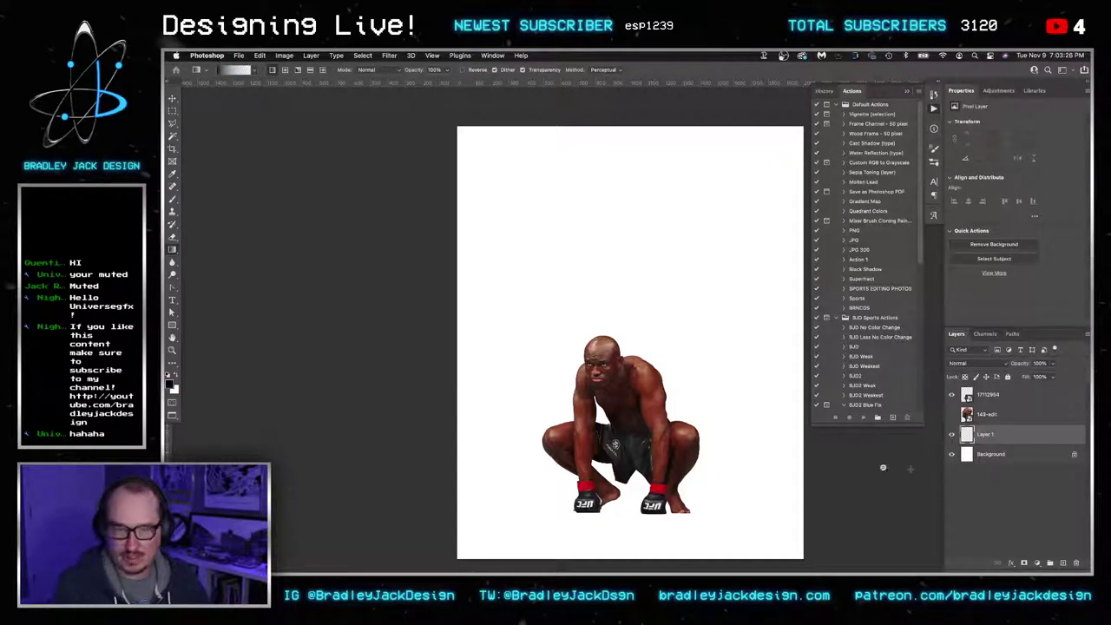
{"action": "key", "text": "alt+BackSpace"}
{"action": "key", "text": "v"}
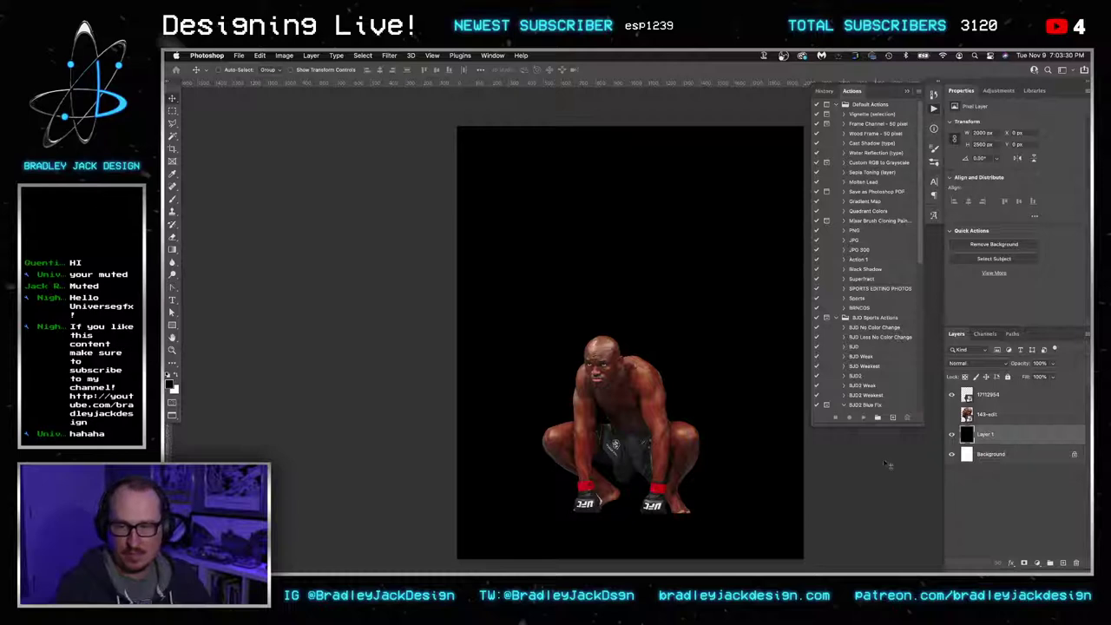
Scale the crouching fighter down slightly to about 891 px wide
{"action": "key", "text": "alt+bracketright"}
{"action": "key", "text": "alt+bracketright"}
{"action": "key", "text": "super+t"}
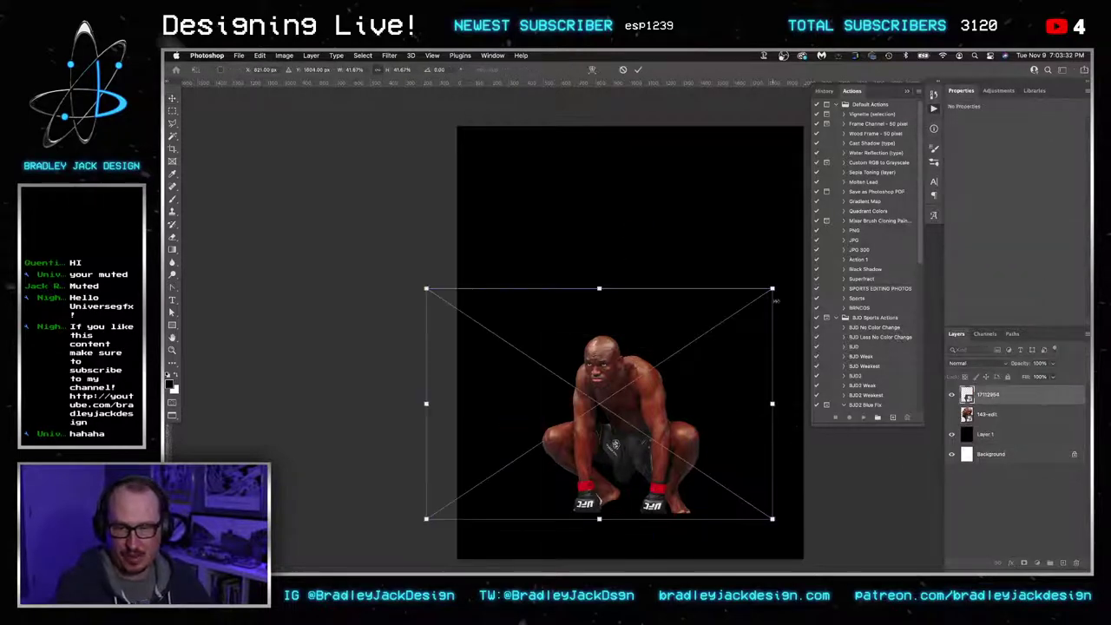
{"action": "left_click_drag", "start_coordinate": [772, 288], "coordinate": [769, 291]}
{"action": "key", "text": "Return"}
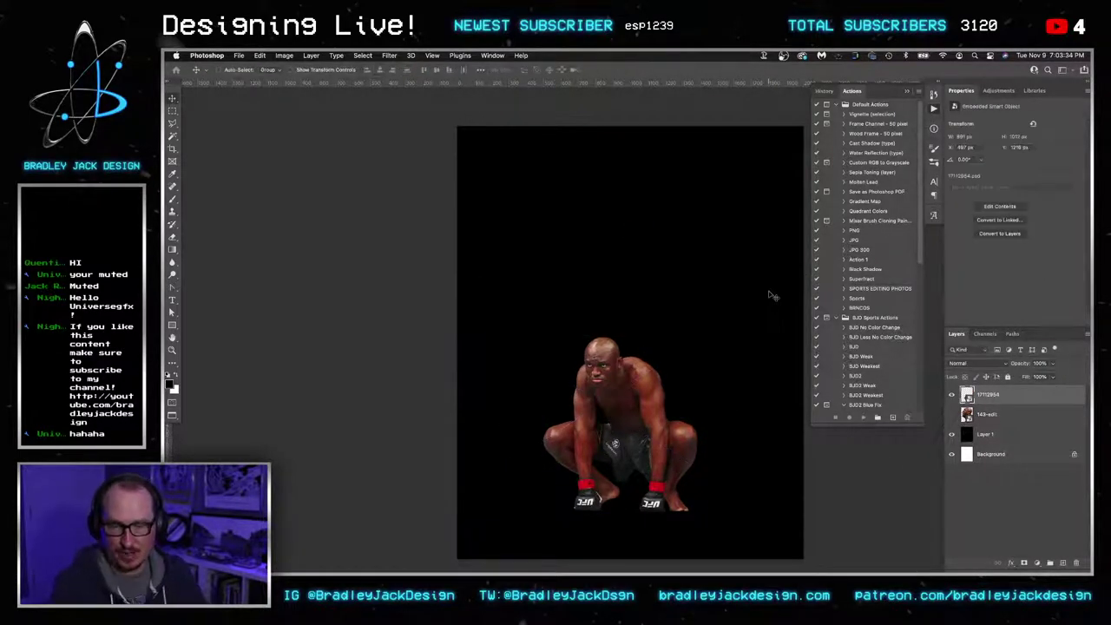
Nudge the crouching fighter 60 px to the right and 20 px down
{"action": "key", "text": "shift+Right"}
{"action": "key", "text": "shift+Right"}
{"action": "key", "text": "shift+Right"}
{"action": "key", "text": "shift+Right"}
{"action": "key", "text": "shift+Down"}
{"action": "key", "text": "shift+Down"}
{"action": "key", "text": "shift+Right"}
{"action": "key", "text": "shift+Right"}
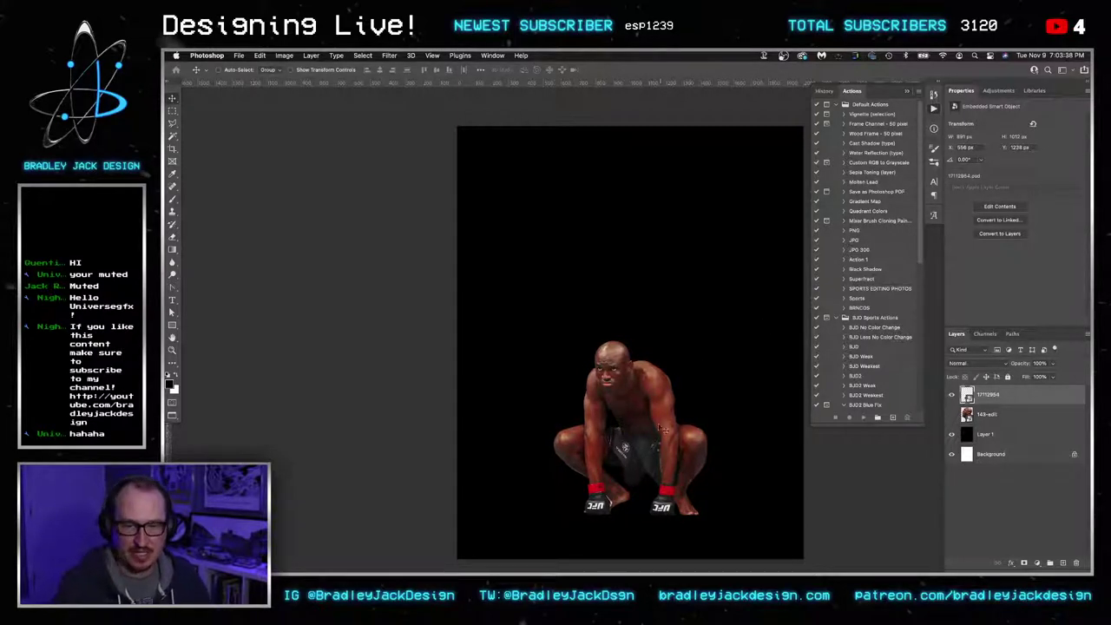
Show the 143-edit layer, scale the shouting fighter down slightly and shift him so the head keeps a margin inside the canvas
{"action": "left_click", "coordinate": [951, 414]}
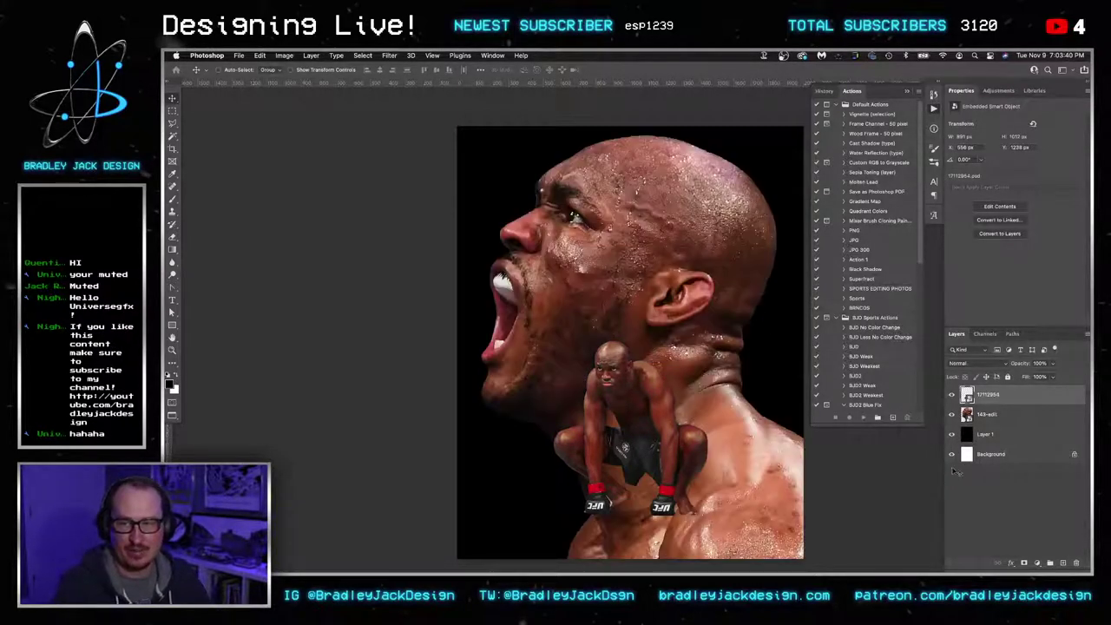
{"action": "left_click", "coordinate": [998, 415]}
{"action": "key", "text": "ctrl+t"}
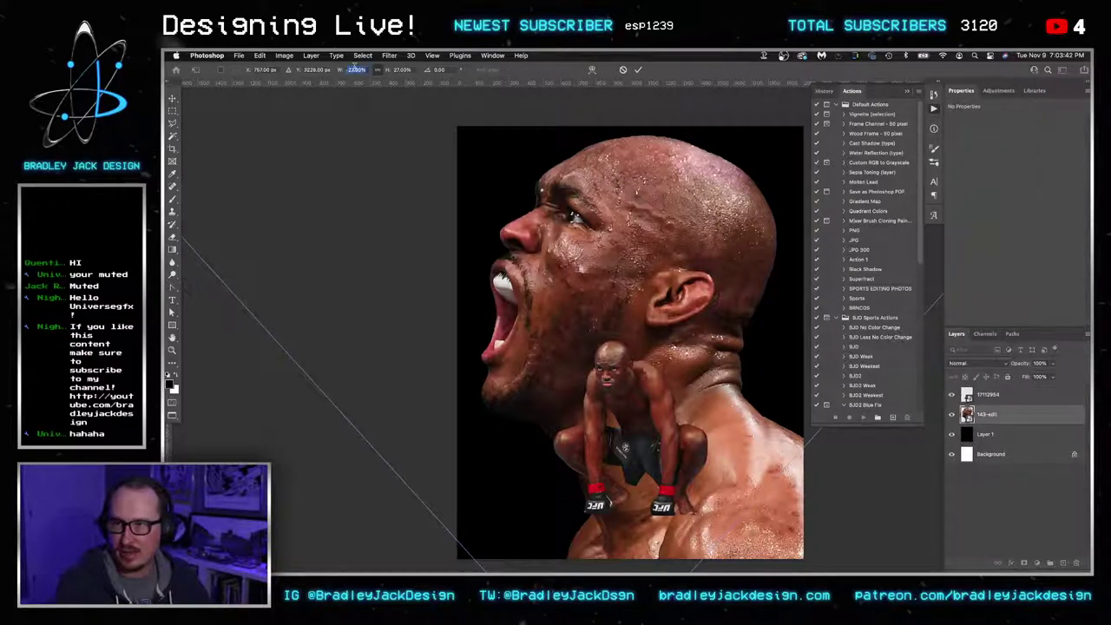
{"action": "left_click", "coordinate": [403, 68]}
{"action": "key", "text": "Down"}
{"action": "key", "text": "Down"}
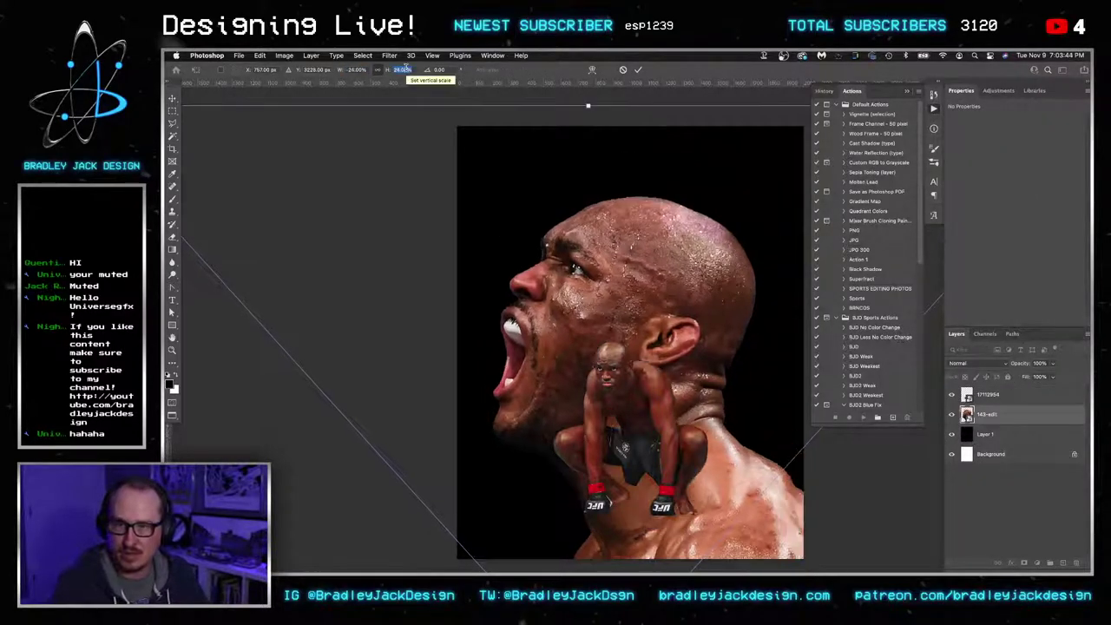
{"action": "key", "text": "Return"}
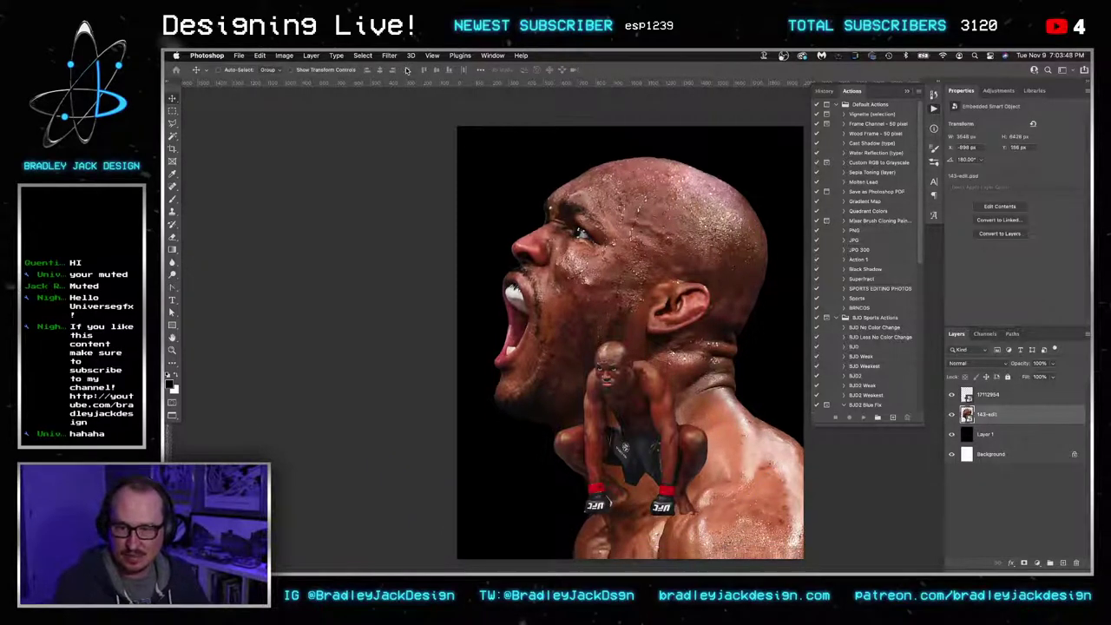
Add a layer mask to the 143-edit layer and fade out the lower neck and shoulders with black gradients
{"action": "left_click", "coordinate": [1024, 562]}
{"action": "key", "text": "g"}
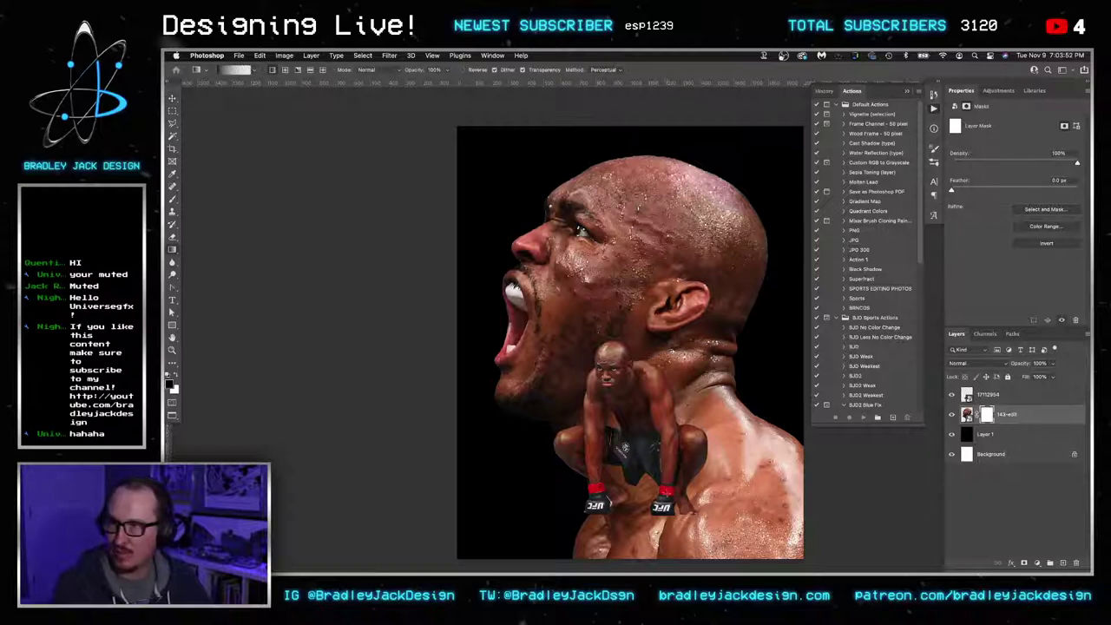
{"action": "mouse_move", "coordinate": [670, 512]}
{"action": "left_mouse_down"}
{"action": "mouse_move", "coordinate": [655, 414]}
{"action": "mouse_move", "coordinate": [655, 447]}
{"action": "left_mouse_up"}
{"action": "mouse_move", "coordinate": [749, 476]}
{"action": "left_mouse_down"}
{"action": "mouse_move", "coordinate": [711, 445]}
{"action": "mouse_move", "coordinate": [717, 431]}
{"action": "left_mouse_up"}
{"action": "left_click_drag", "start_coordinate": [753, 466], "coordinate": [719, 419]}
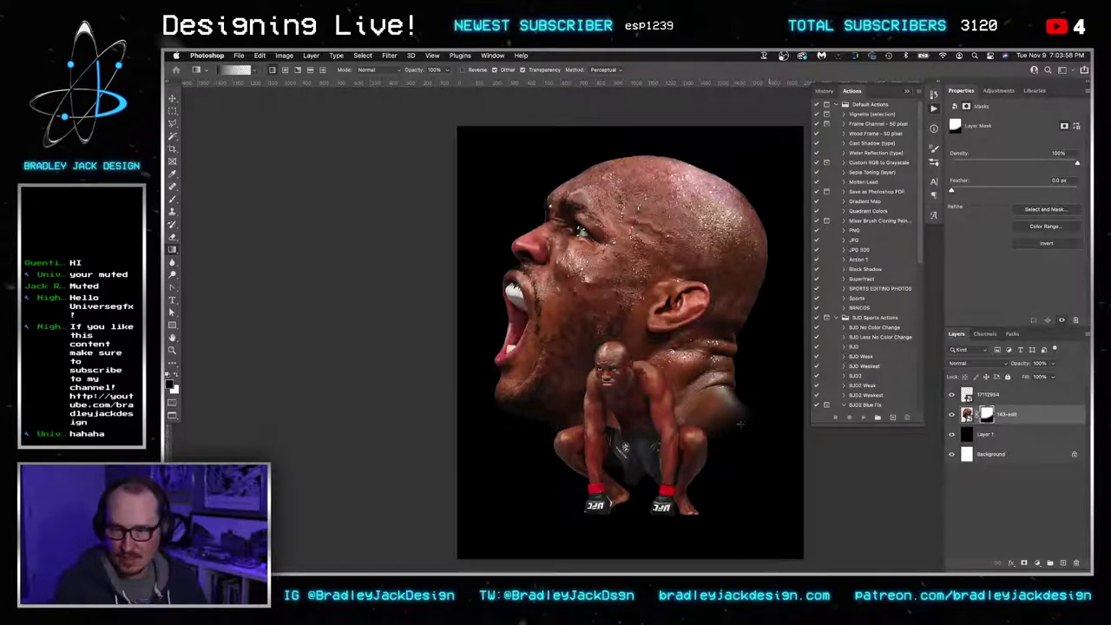
Select the crouching fighter's layer and examine the figure and his hands and feet up close
{"action": "left_click", "coordinate": [1027, 512]}
{"action": "left_click", "coordinate": [985, 398]}
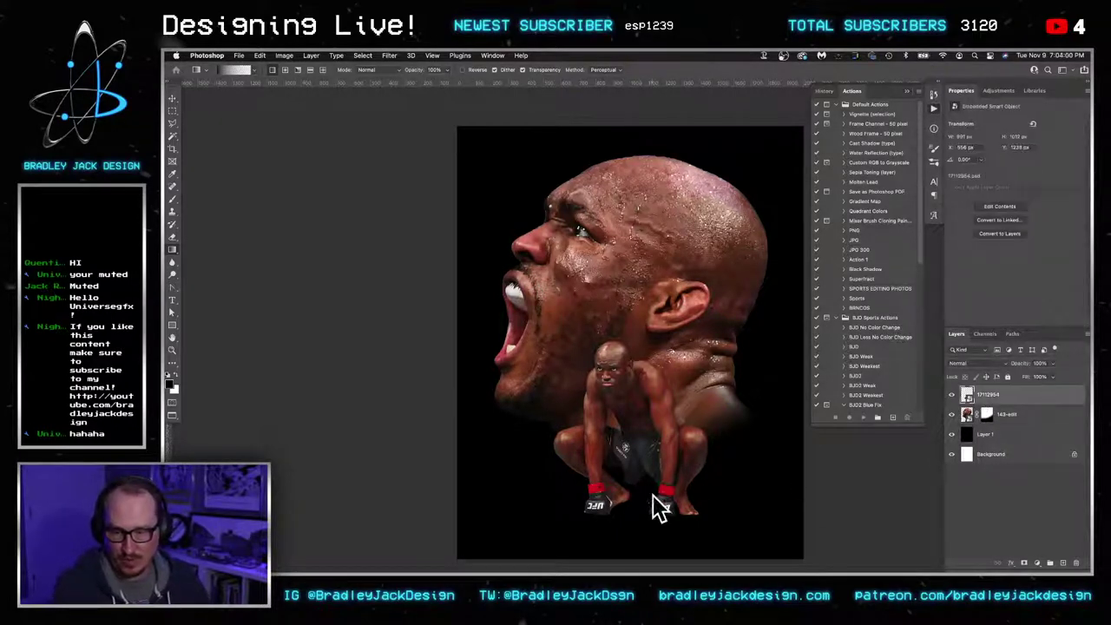
{"action": "key", "text": "z"}
{"action": "left_click_drag", "start_coordinate": [648, 488], "coordinate": [670, 486]}
{"action": "left_click_drag", "start_coordinate": [670, 482], "coordinate": [619, 443]}
{"action": "key", "text": "v"}
{"action": "left_click_drag", "start_coordinate": [597, 349], "coordinate": [600, 432]}
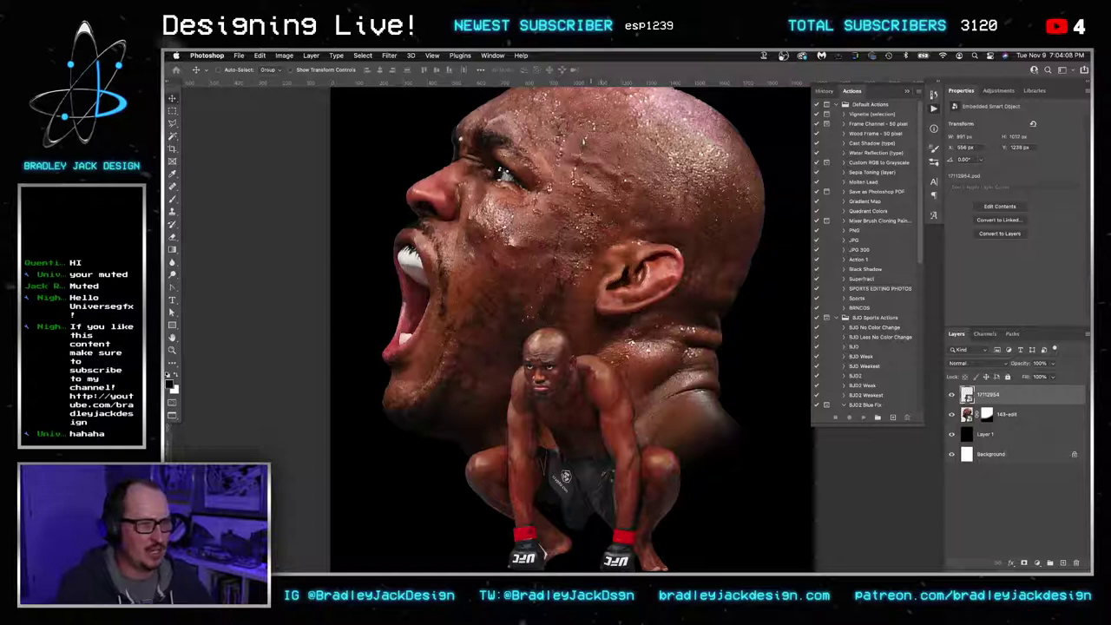
{"action": "scroll", "coordinate": [589, 404], "scroll_direction": "down", "scroll_amount": 5}
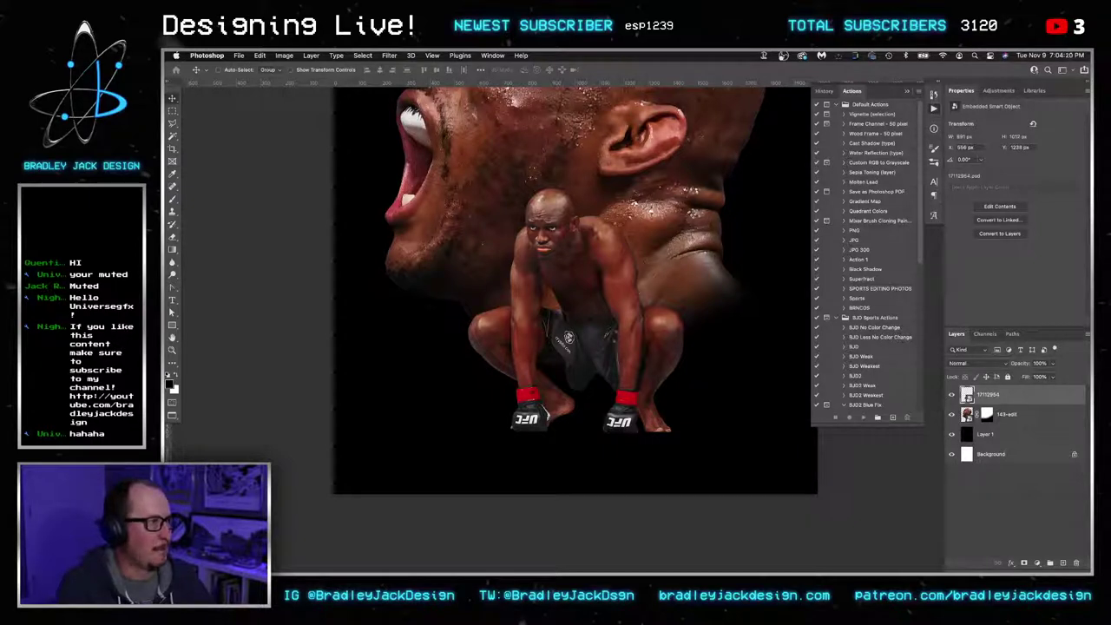
Switch to Finder, bring the footagecrate ground frames folder over the canvas and preview frame_011.png
{"action": "key", "text": "Tab"}
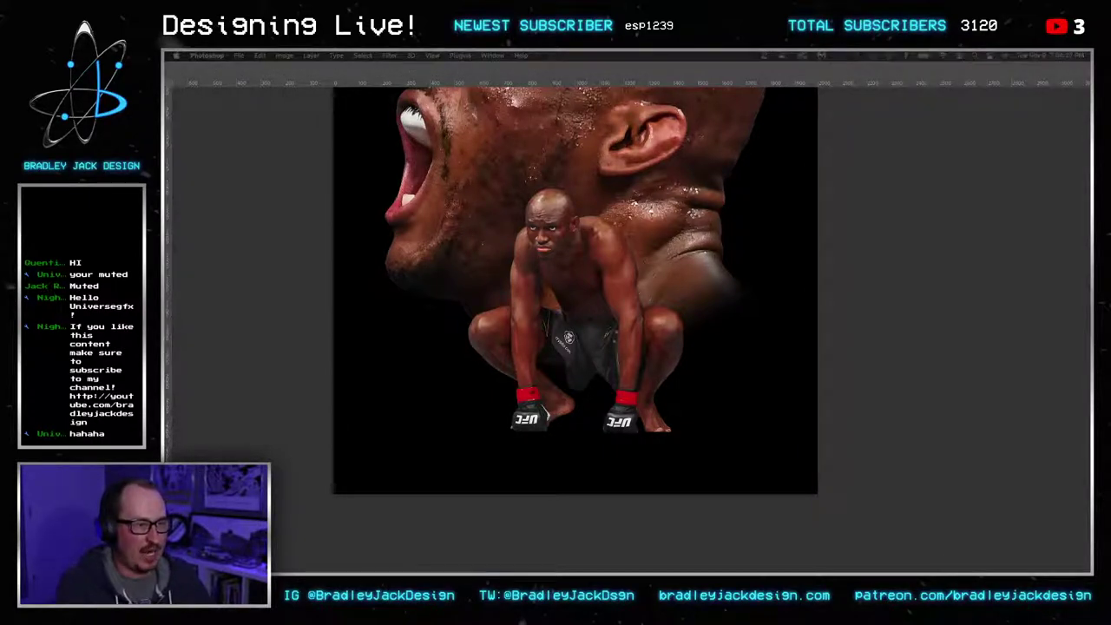
{"action": "key", "text": "super+Tab"}
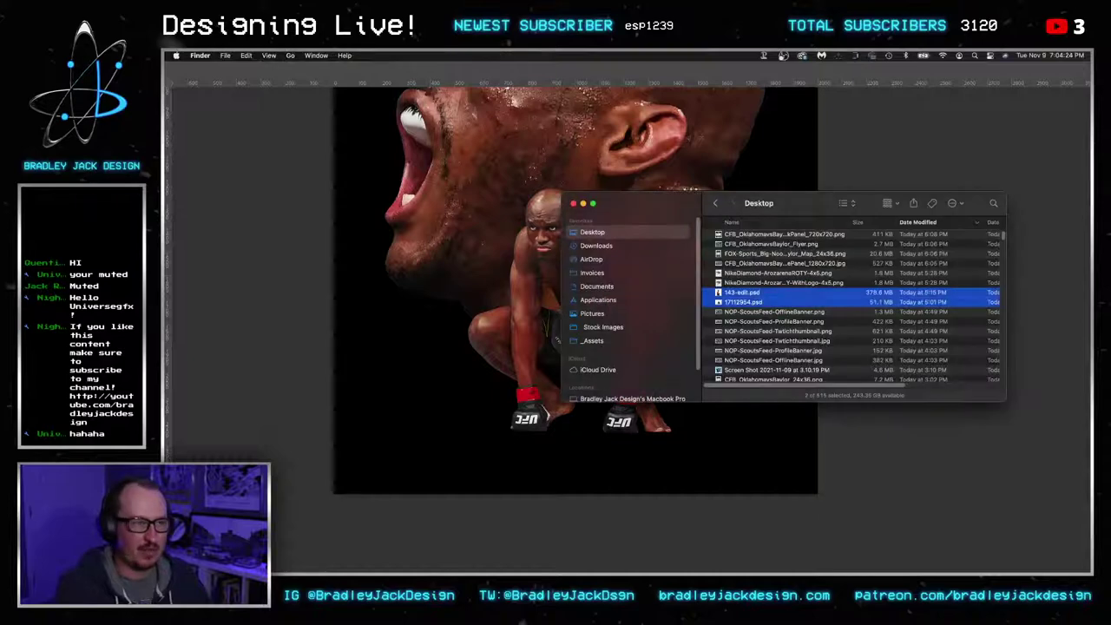
{"action": "left_click_drag", "start_coordinate": [815, 212], "coordinate": [1110, 210]}
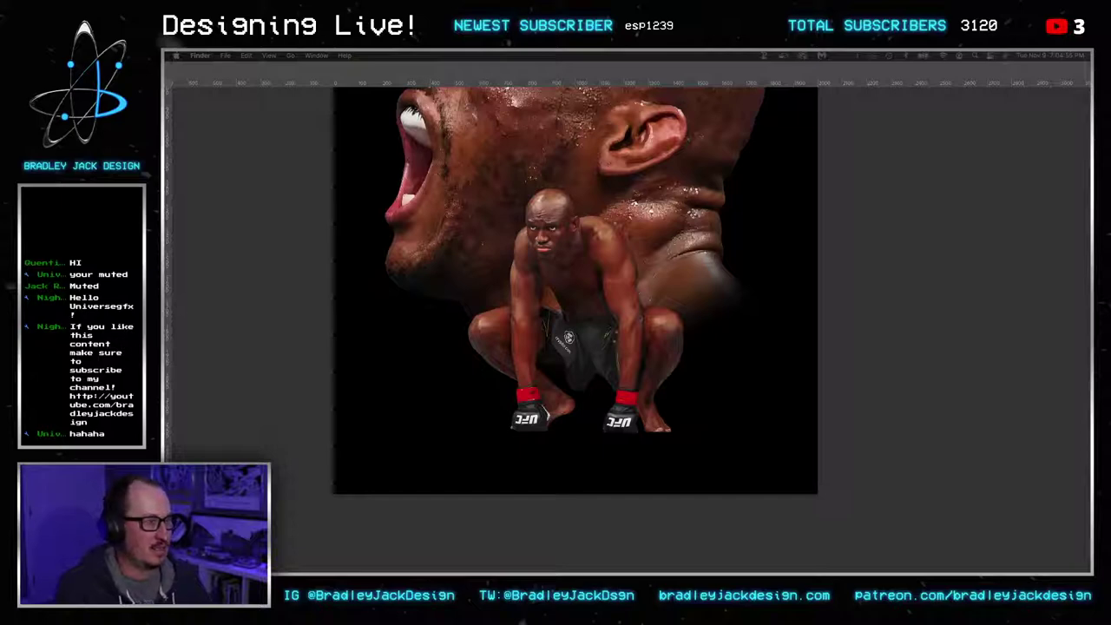
{"action": "left_click_drag", "start_coordinate": [1090, 287], "coordinate": [649, 214]}
{"action": "key", "text": "space"}
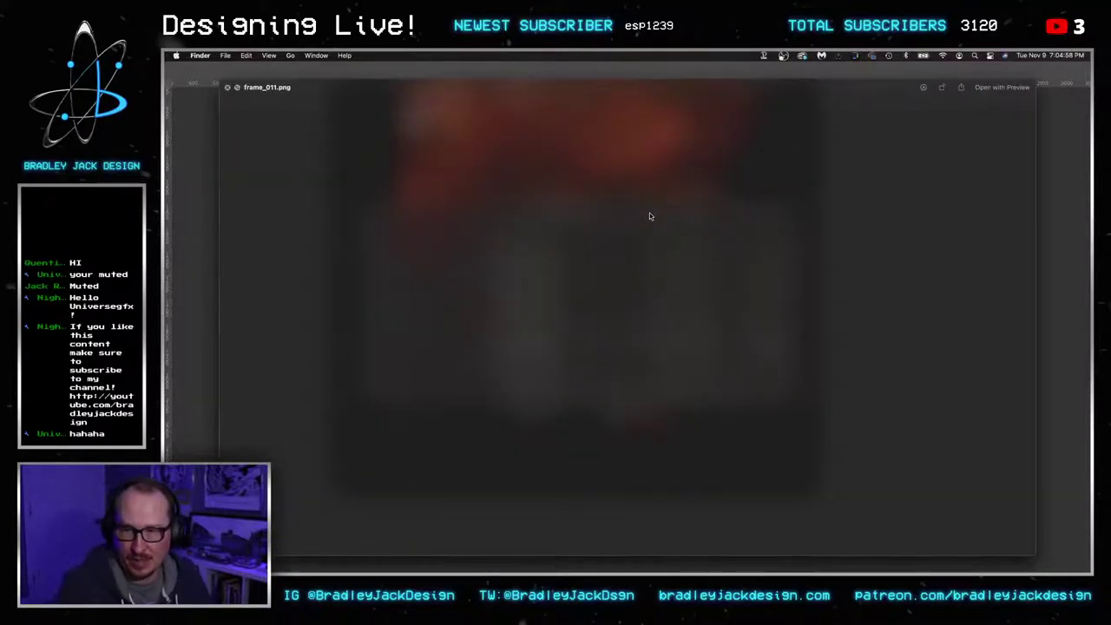
Browse the ground frame previews between frame_011.png and frame_024.png to compare the crack patterns
{"action": "key", "text": "Down"}
{"action": "key", "text": "Down"}
{"action": "key", "text": "Down"}
{"action": "key", "text": "Down"}
{"action": "key", "text": "Down"}
{"action": "key", "text": "Down"}
{"action": "key", "text": "Down"}
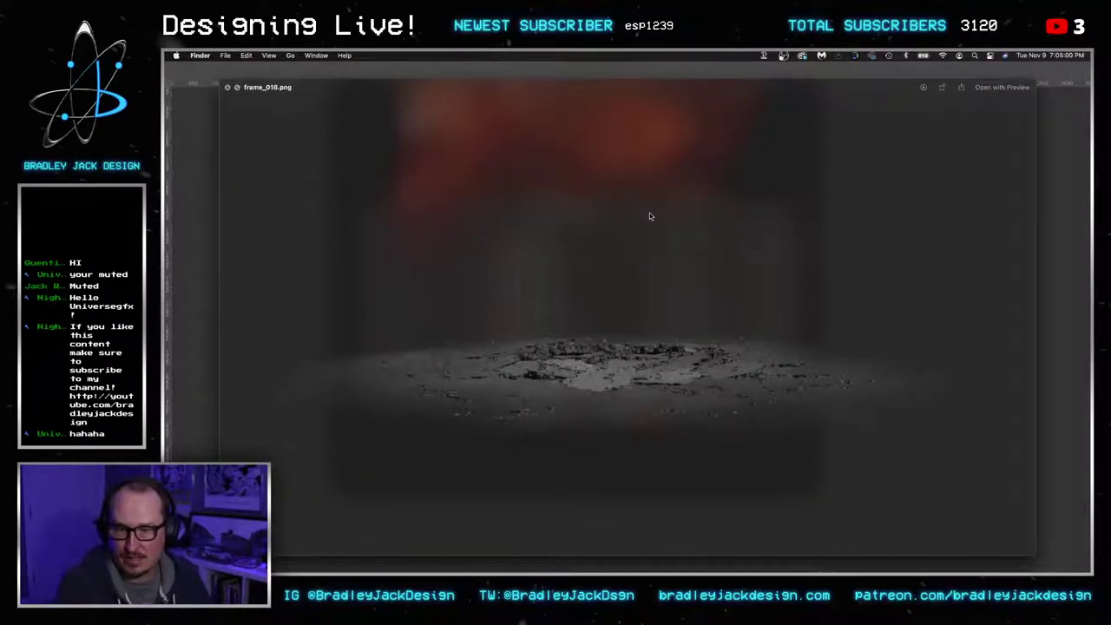
{"action": "key", "text": "Up"}
{"action": "key", "text": "Up"}
{"action": "key", "text": "Up"}
{"action": "key", "text": "Up"}
{"action": "key", "text": "Down"}
{"action": "key", "text": "Down"}
{"action": "key", "text": "Down"}
{"action": "key", "text": "Down"}
{"action": "key", "text": "Down"}
{"action": "key", "text": "Down"}
{"action": "key", "text": "Down"}
{"action": "key", "text": "Down"}
{"action": "key", "text": "Down"}
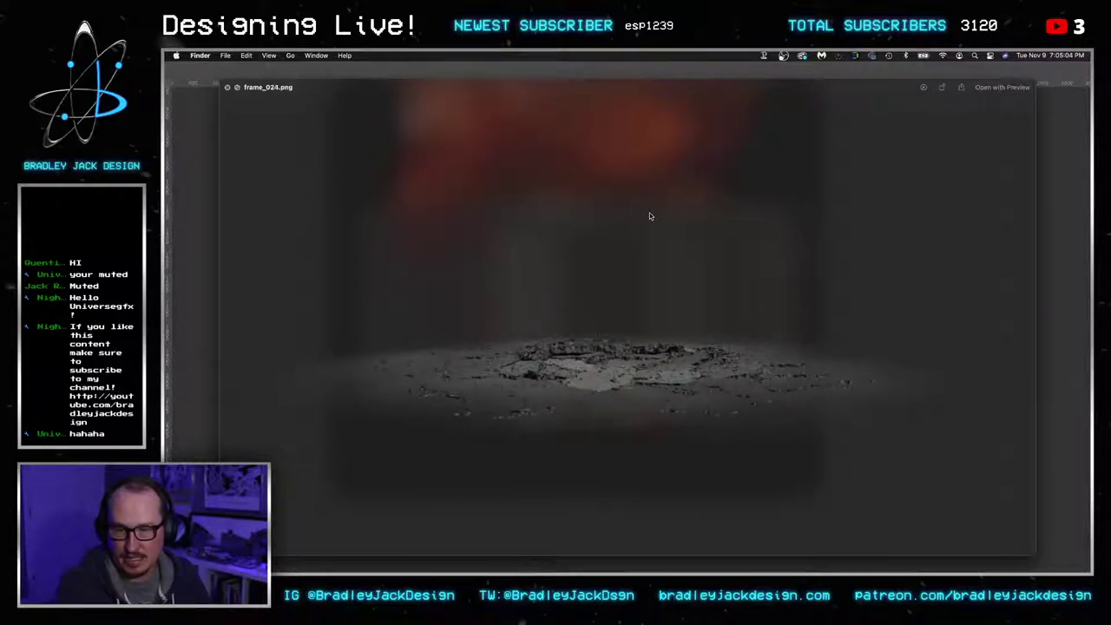
{"action": "key", "text": "Up"}
{"action": "key", "text": "Up"}
{"action": "key", "text": "Up"}
{"action": "key", "text": "Up"}
{"action": "key", "text": "Up"}
{"action": "key", "text": "Up"}
{"action": "key", "text": "Up"}
{"action": "key", "text": "Up"}
{"action": "key", "text": "Up"}
{"action": "key", "text": "Up"}
{"action": "key", "text": "Up"}
{"action": "key", "text": "Up"}
{"action": "key", "text": "Up"}
{"action": "key", "text": "Up"}
{"action": "key", "text": "Up"}
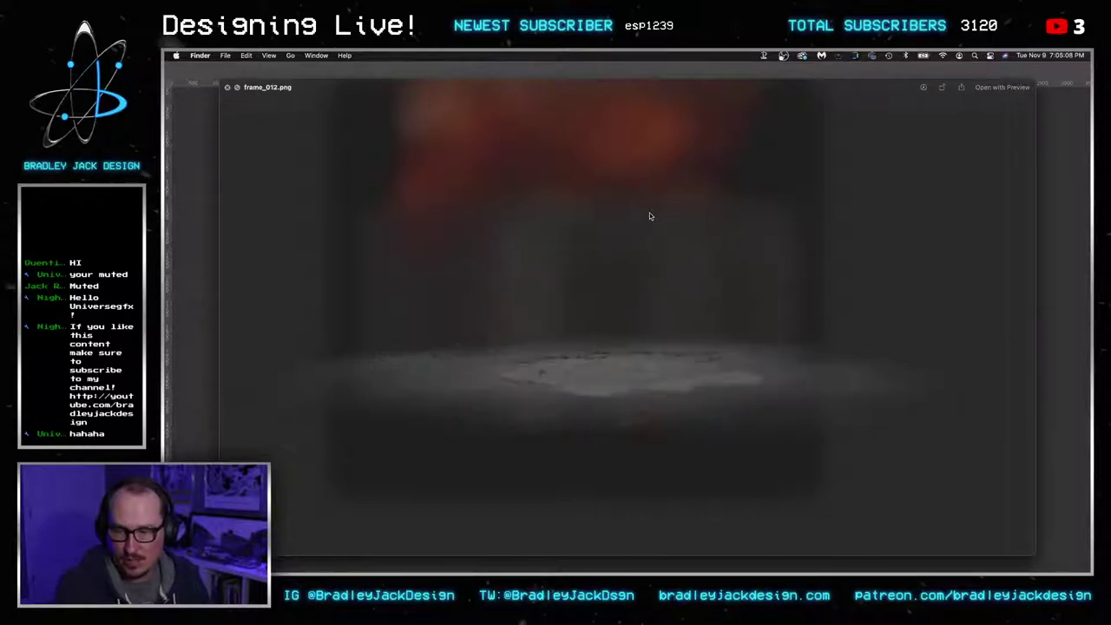
{"action": "key", "text": "Up"}
{"action": "key", "text": "Down"}
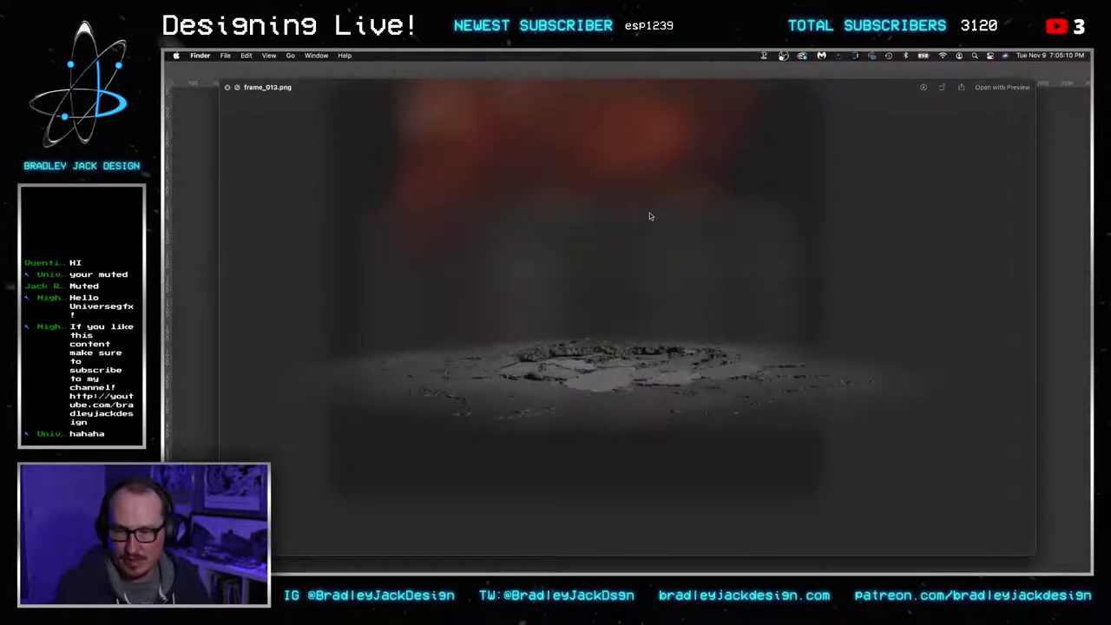
{"action": "key", "text": "Down"}
{"action": "key", "text": "Down"}
{"action": "key", "text": "Down"}
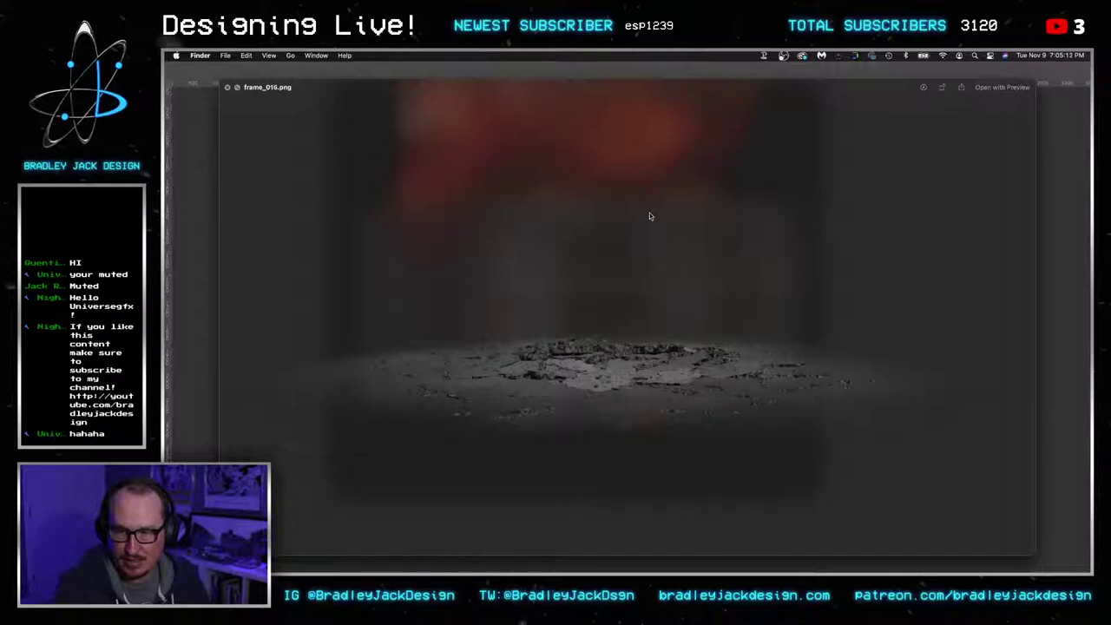
{"action": "key", "text": "space"}
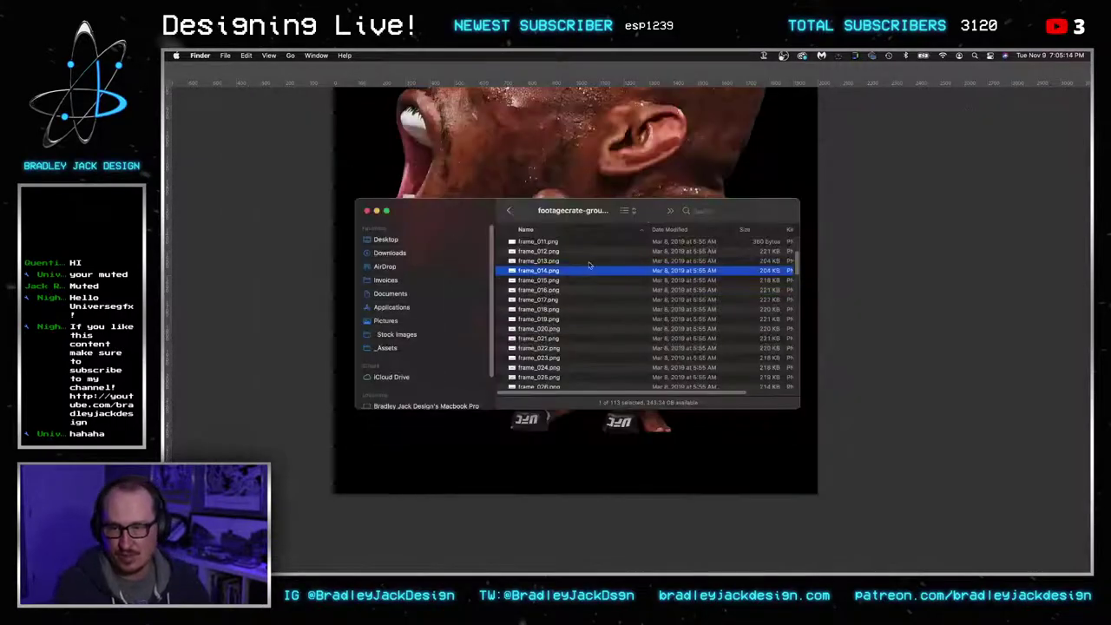
Place frame_014.png in the poster, move the cracked ground under the fighter's hands and stack it below the crouching fighter's layer
{"action": "left_click_drag", "start_coordinate": [549, 272], "coordinate": [644, 467]}
{"action": "left_click_drag", "start_coordinate": [617, 357], "coordinate": [622, 460]}
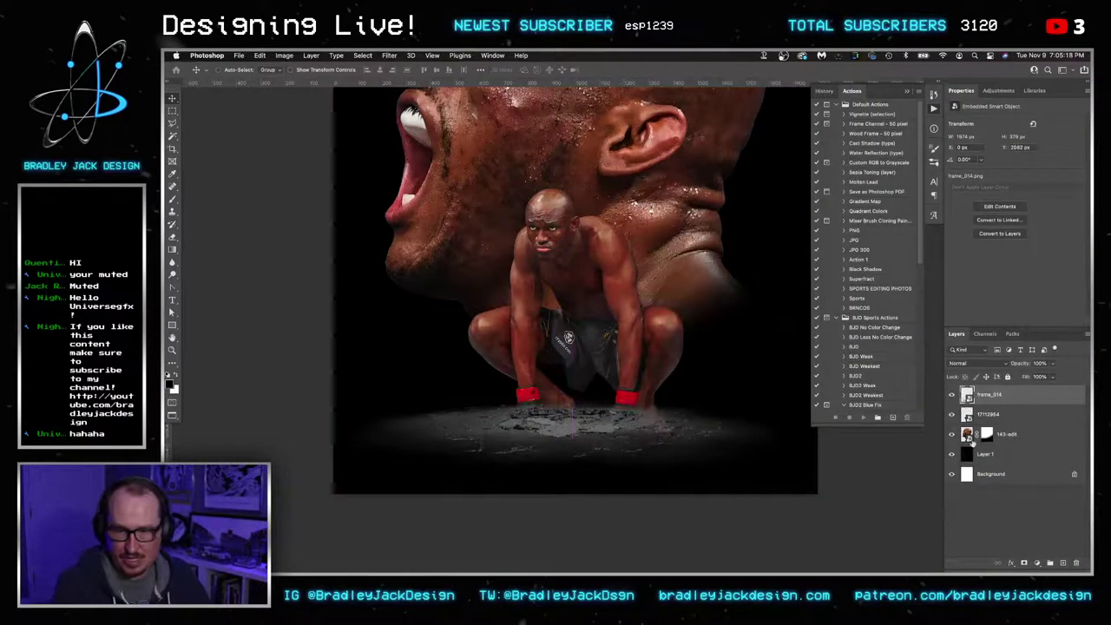
{"action": "left_click_drag", "start_coordinate": [1017, 393], "coordinate": [1013, 424]}
Enlarge the cracked ground from its centre to about 44% so it extends beyond both sides of the canvas
{"action": "scroll", "coordinate": [576, 405], "scroll_direction": "down", "scroll_amount": 3}
{"action": "key", "text": "super+t"}
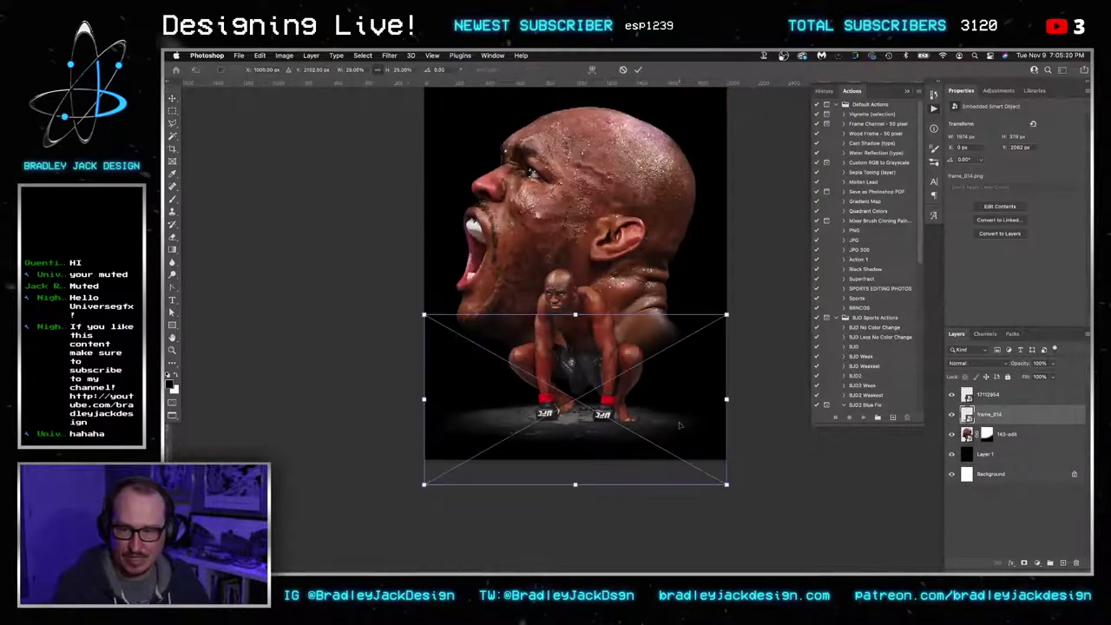
{"action": "left_click_drag", "start_coordinate": [727, 483], "coordinate": [846, 534]}
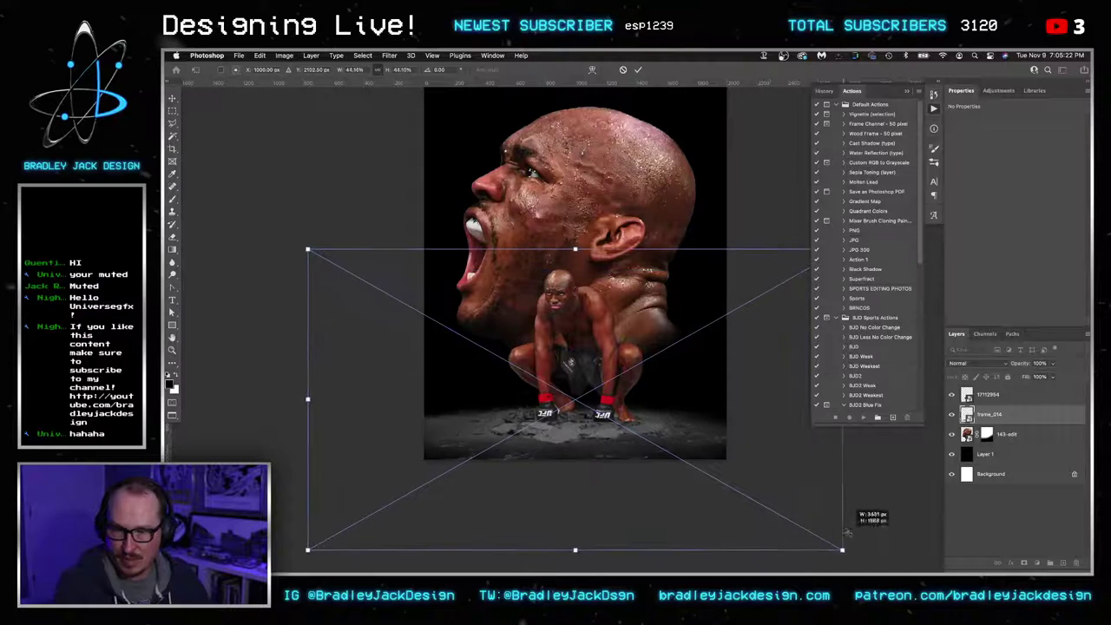
{"action": "key", "text": "Return"}
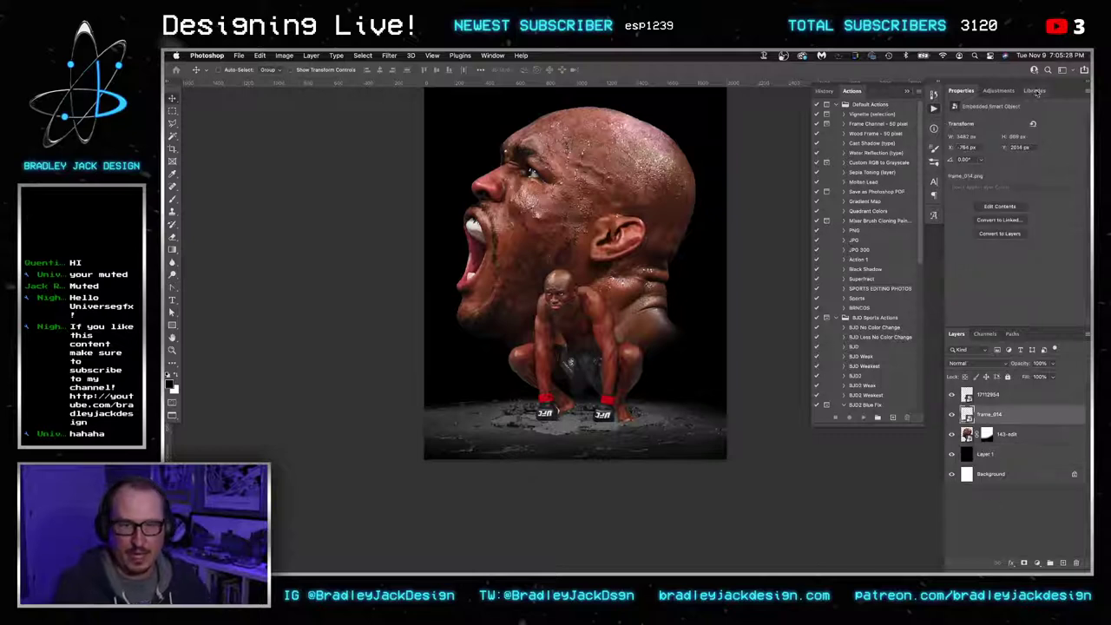
Add a Curves adjustment clipped to the frame_014 layer, darkening the midtones from input 144 to output 111
{"action": "left_click", "coordinate": [1017, 91]}
{"action": "left_click", "coordinate": [996, 113]}
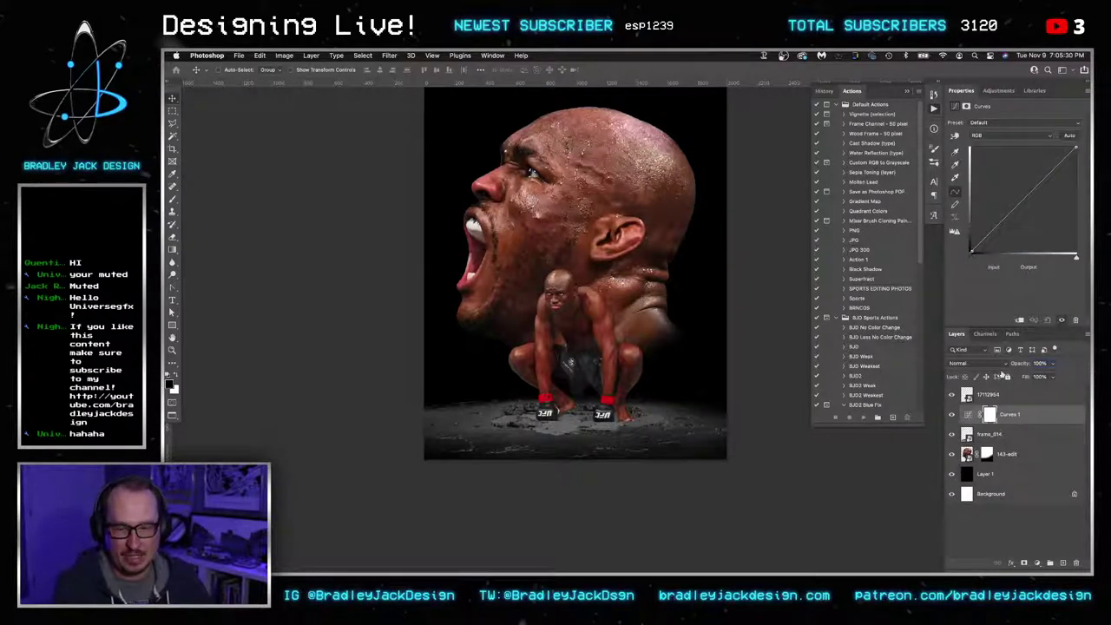
{"action": "left_click_drag", "start_coordinate": [1024, 196], "coordinate": [1032, 206]}
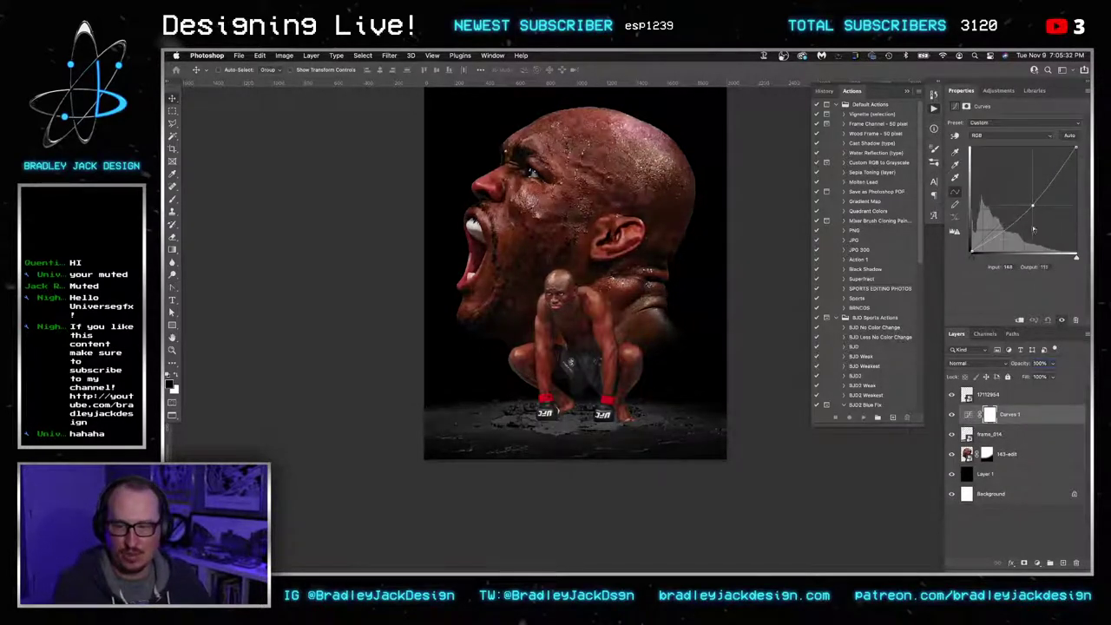
{"action": "left_click", "coordinate": [1017, 423], "text": "alt"}
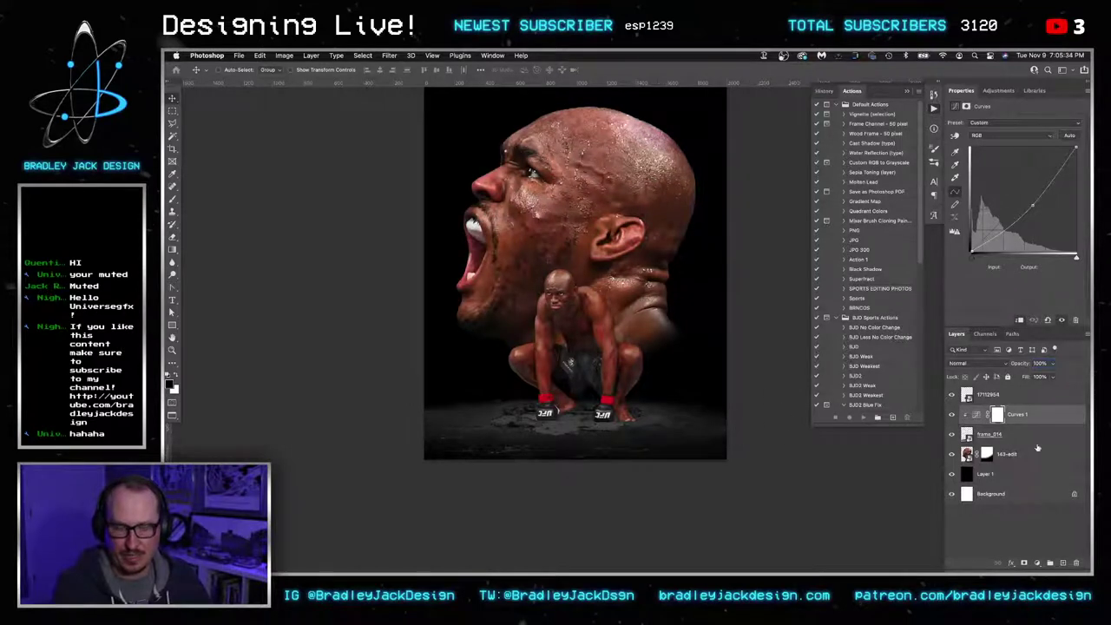
Fill Layer 1 with a sampled dark grey in place of the black
{"action": "left_click", "coordinate": [1014, 475]}
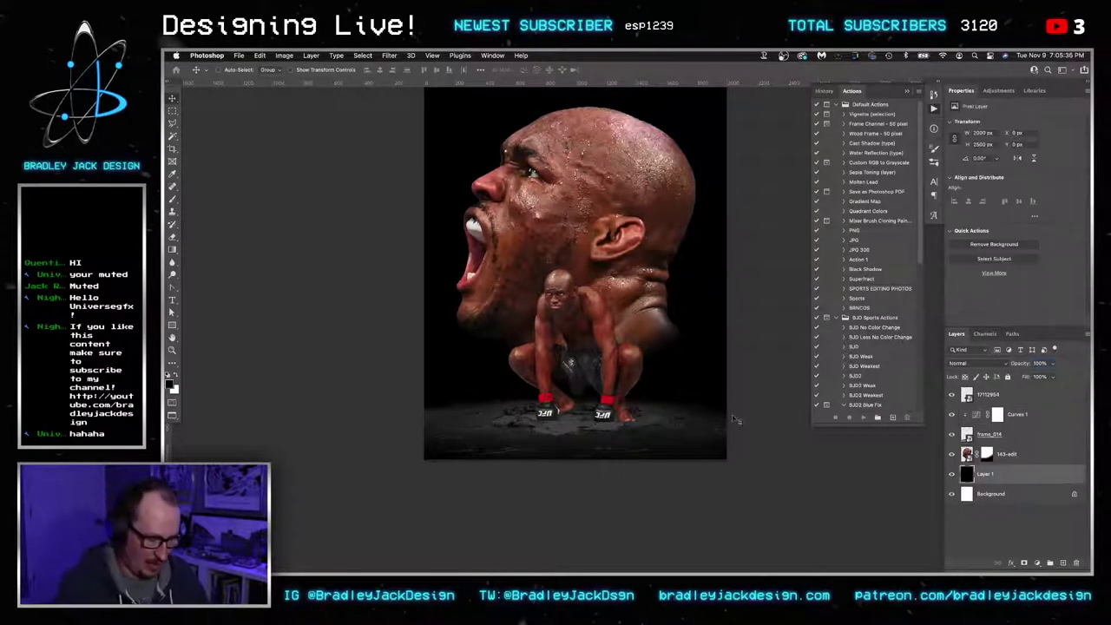
{"action": "key", "text": "i"}
{"action": "left_click", "coordinate": [749, 392]}
{"action": "key", "text": "g"}
{"action": "left_click_drag", "start_coordinate": [789, 460], "coordinate": [816, 460]}
{"action": "key", "text": "v"}
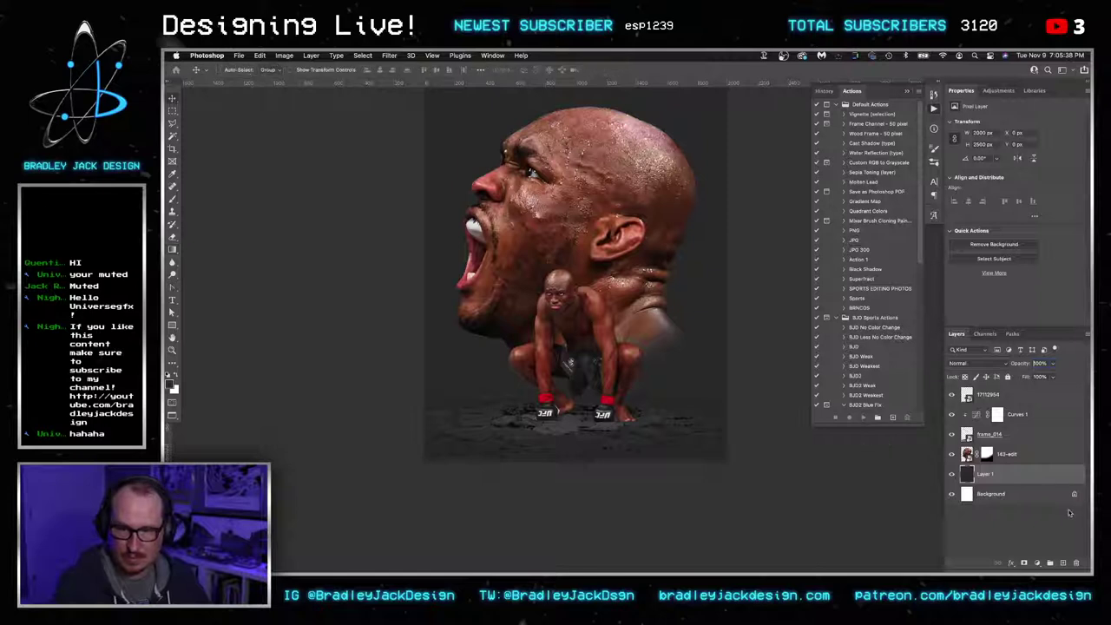
Duplicate the dark grey Layer 1 and add a layer mask to the copy
{"action": "key", "text": "ctrl+j"}
{"action": "left_click", "coordinate": [1024, 563]}
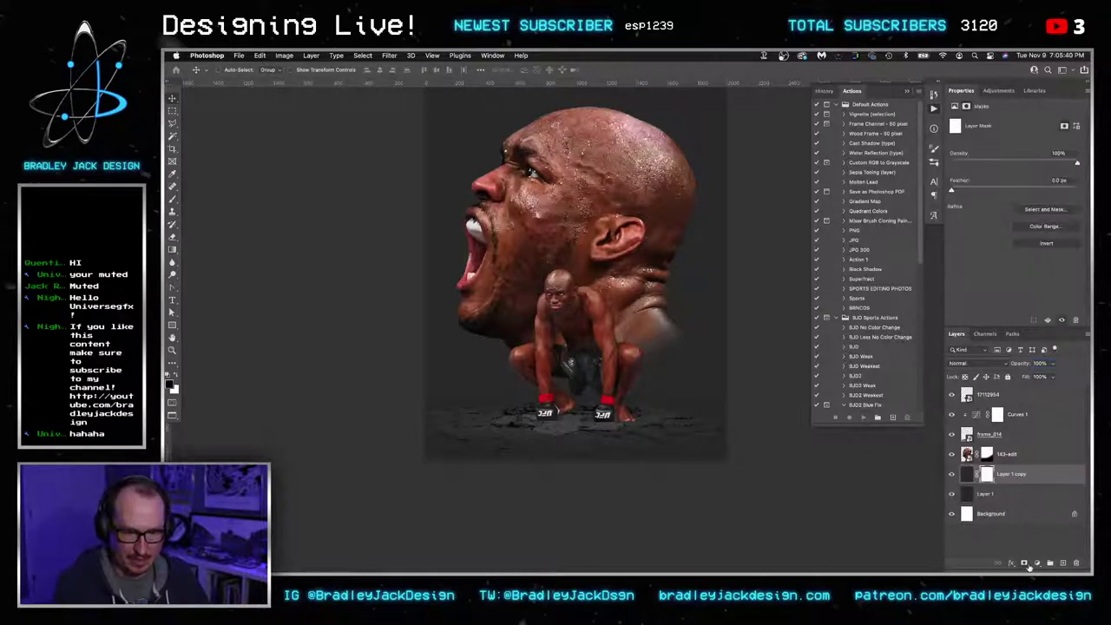
Set Layer 1 copy to Multiply and apply a vertical gradient to its mask, fading from black at the canvas's upper area to white below
{"action": "key", "text": "g"}
{"action": "key", "text": "shift+alt+m"}
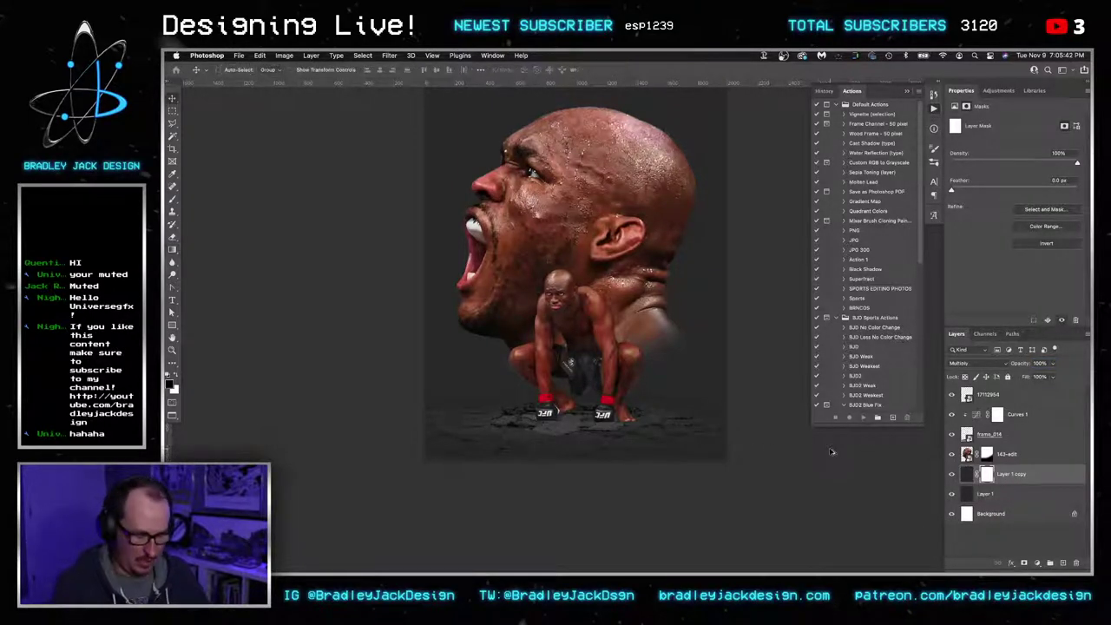
{"action": "scroll", "coordinate": [690, 153], "scroll_direction": "up", "scroll_amount": 1}
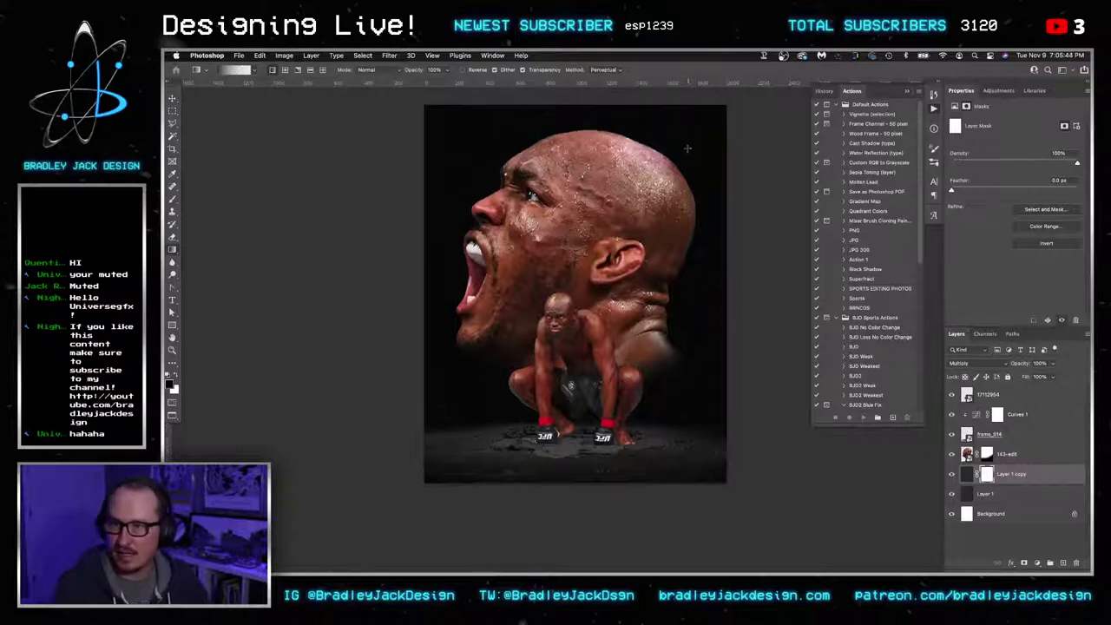
{"action": "left_click_drag", "start_coordinate": [680, 106], "coordinate": [681, 482]}
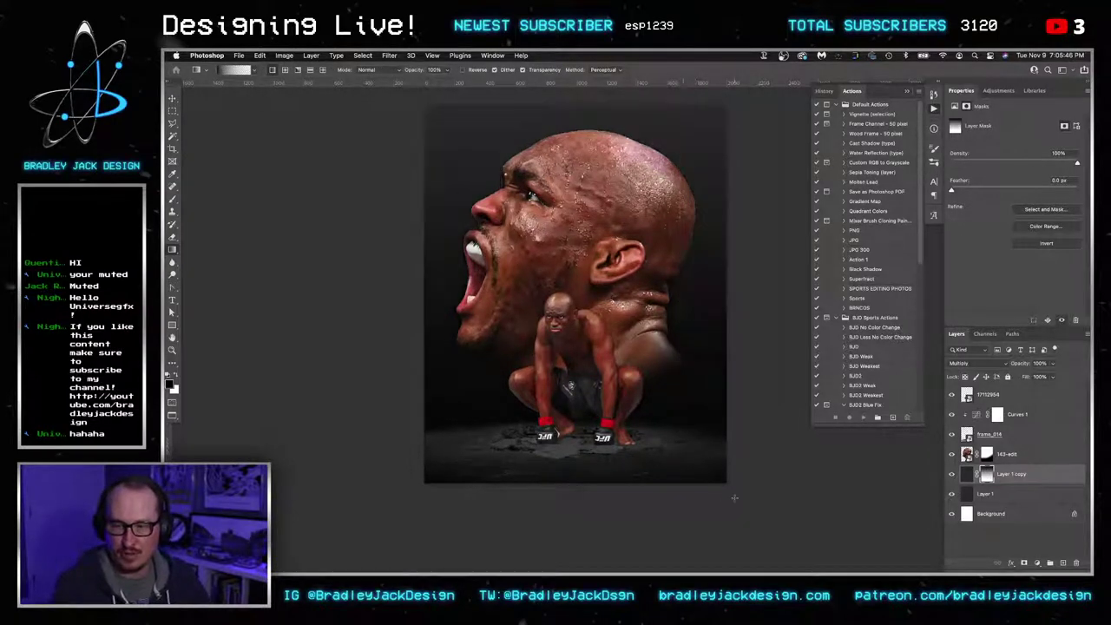
{"action": "left_click_drag", "start_coordinate": [663, 198], "coordinate": [664, 486]}
{"action": "key", "text": "v"}
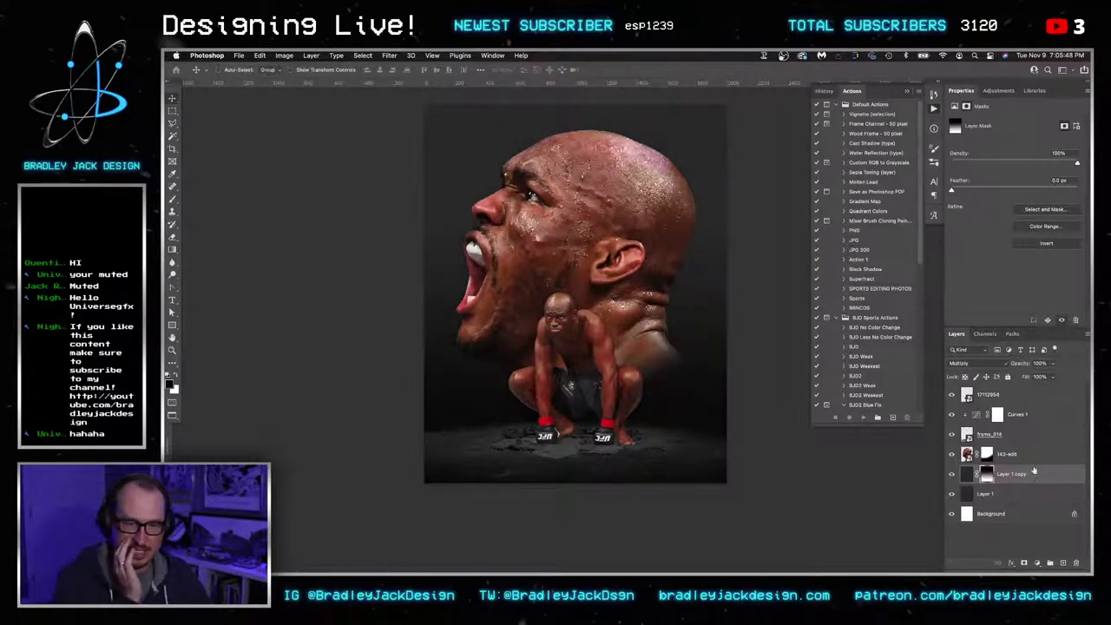
{"action": "left_click", "coordinate": [1014, 441]}
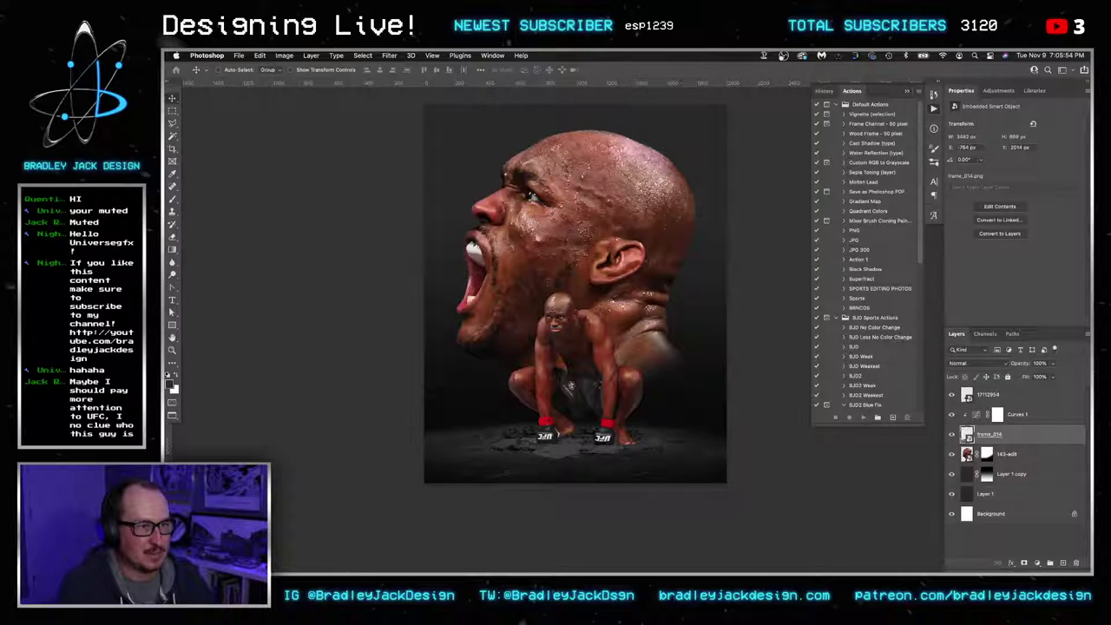
{"action": "key", "text": "Tab"}
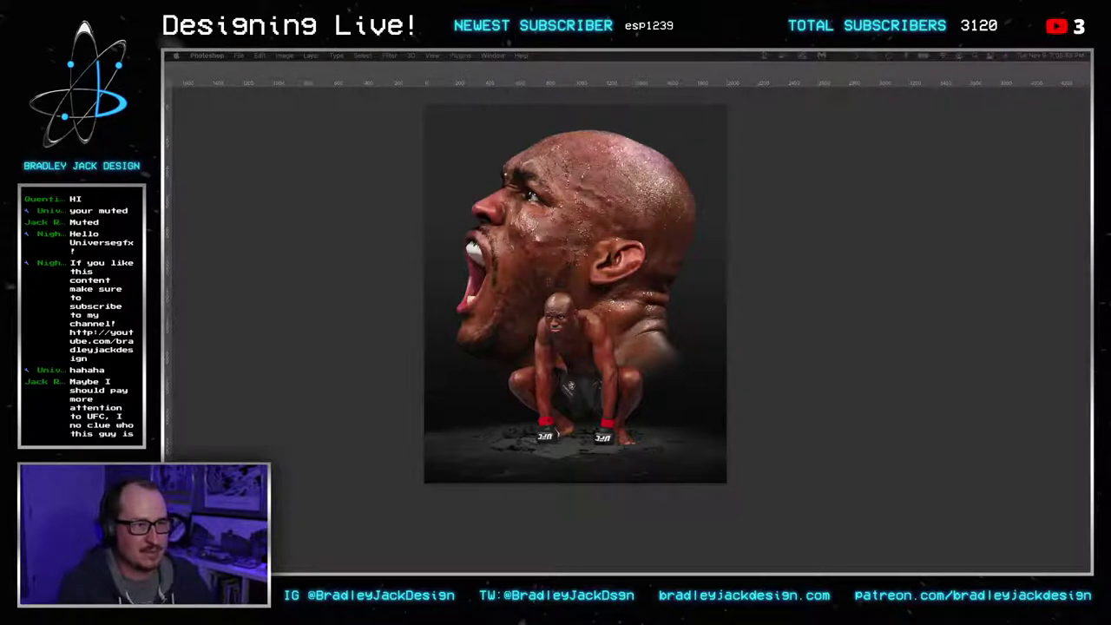
{"action": "key", "text": "Tab"}
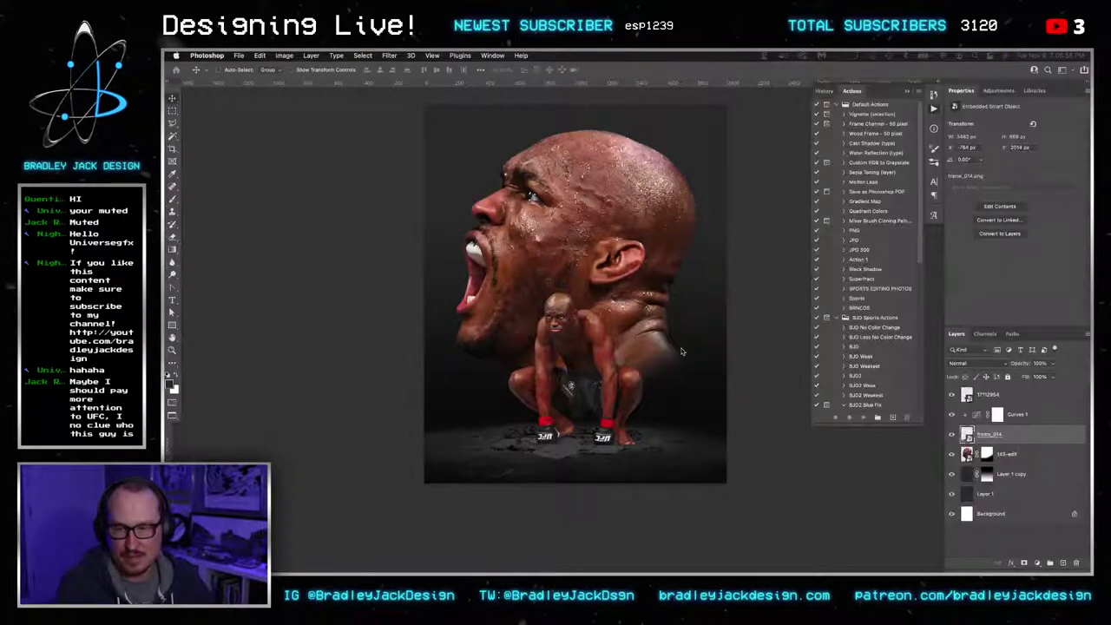
{"action": "left_click", "coordinate": [1003, 398]}
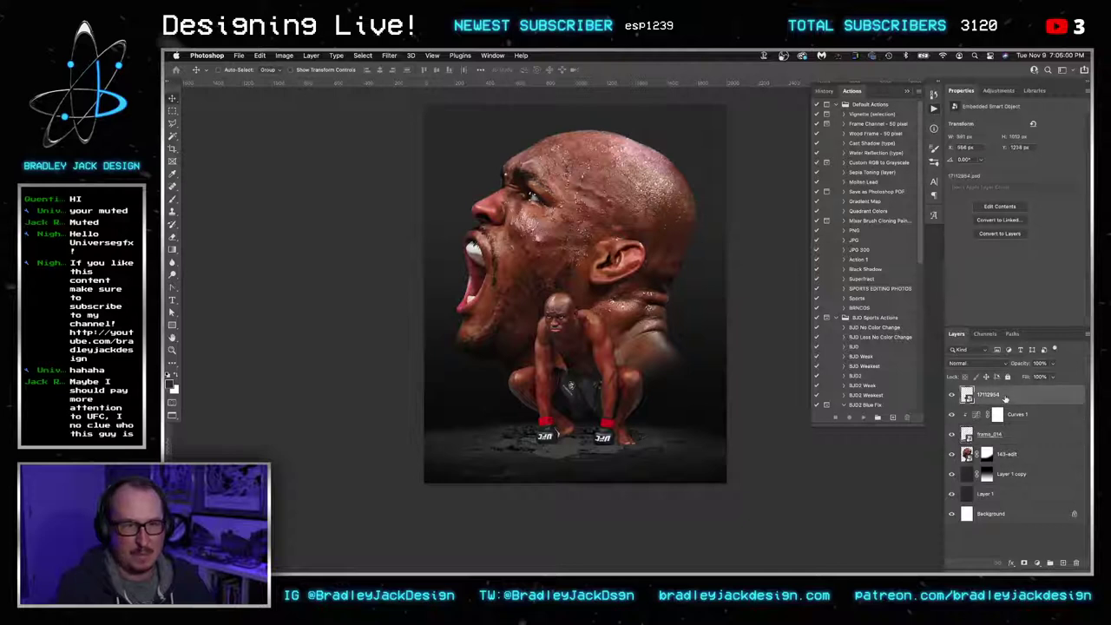
Scale the cracked ground layer frame_014 down slightly, keeping it wider than the canvas
{"action": "left_click", "coordinate": [1016, 437]}
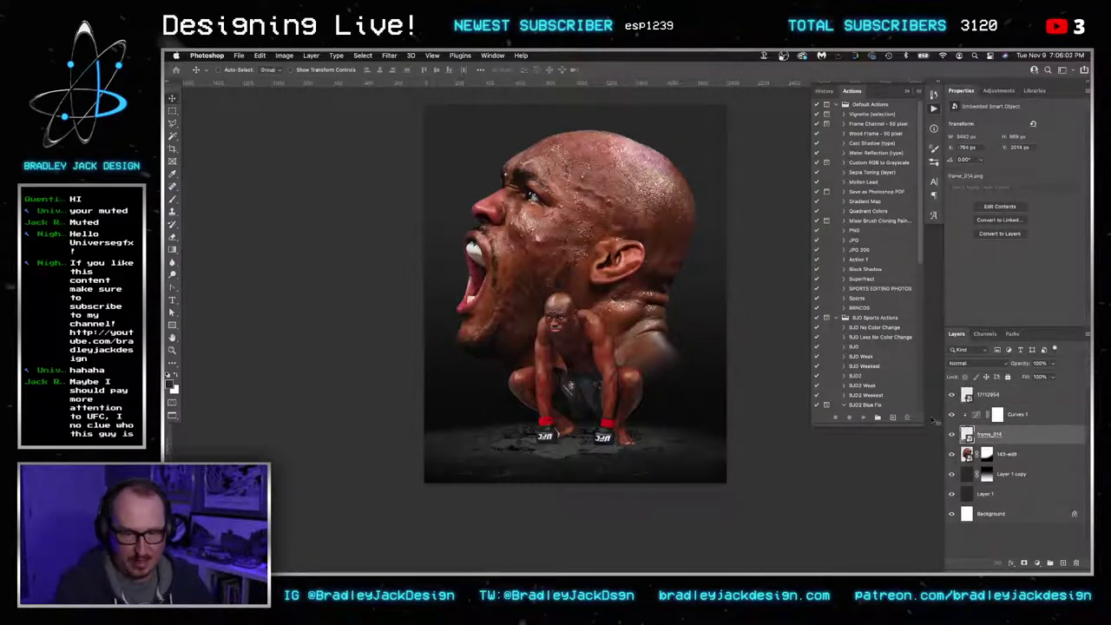
{"action": "key", "text": "ctrl+t"}
{"action": "mouse_move", "coordinate": [308, 264]}
{"action": "left_mouse_down"}
{"action": "mouse_move", "coordinate": [331, 272]}
{"action": "mouse_move", "coordinate": [294, 246]}
{"action": "mouse_move", "coordinate": [322, 263]}
{"action": "left_mouse_up"}
{"action": "key", "text": "Return"}
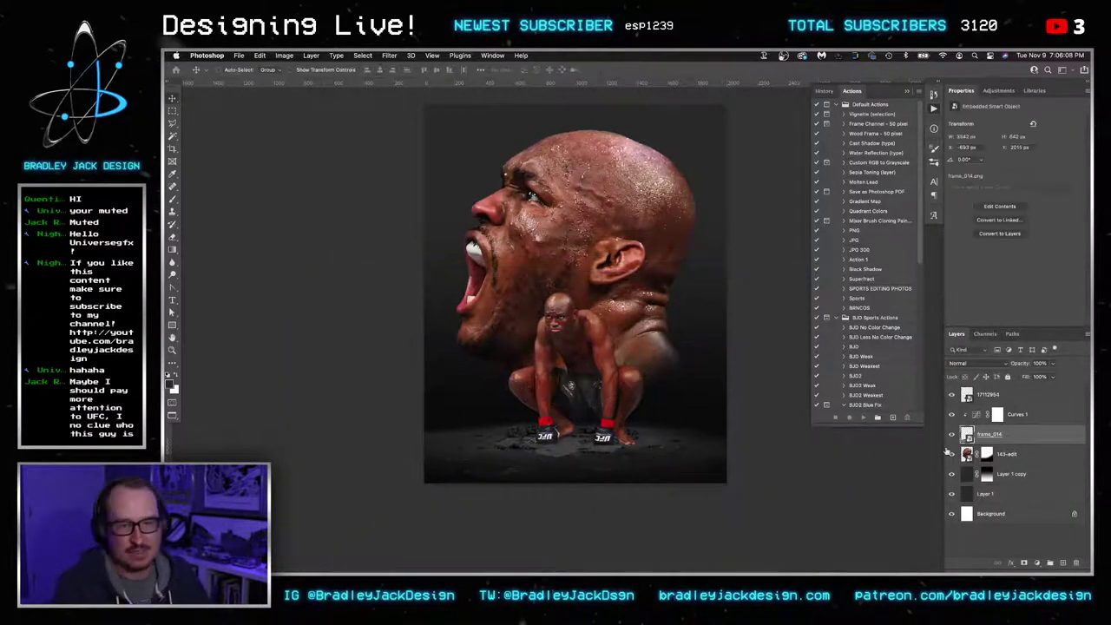
Scale the crouching fighter down from its centre to about 39%
{"action": "left_click", "coordinate": [994, 396]}
{"action": "key", "text": "ctrl+t"}
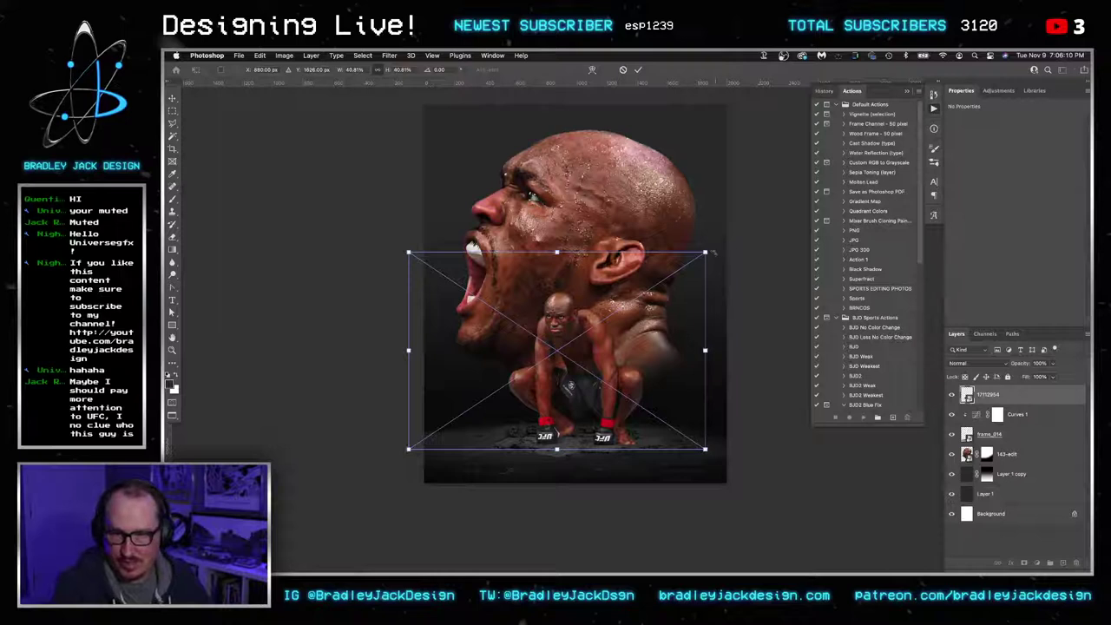
{"action": "left_click_drag", "start_coordinate": [712, 254], "coordinate": [700, 256]}
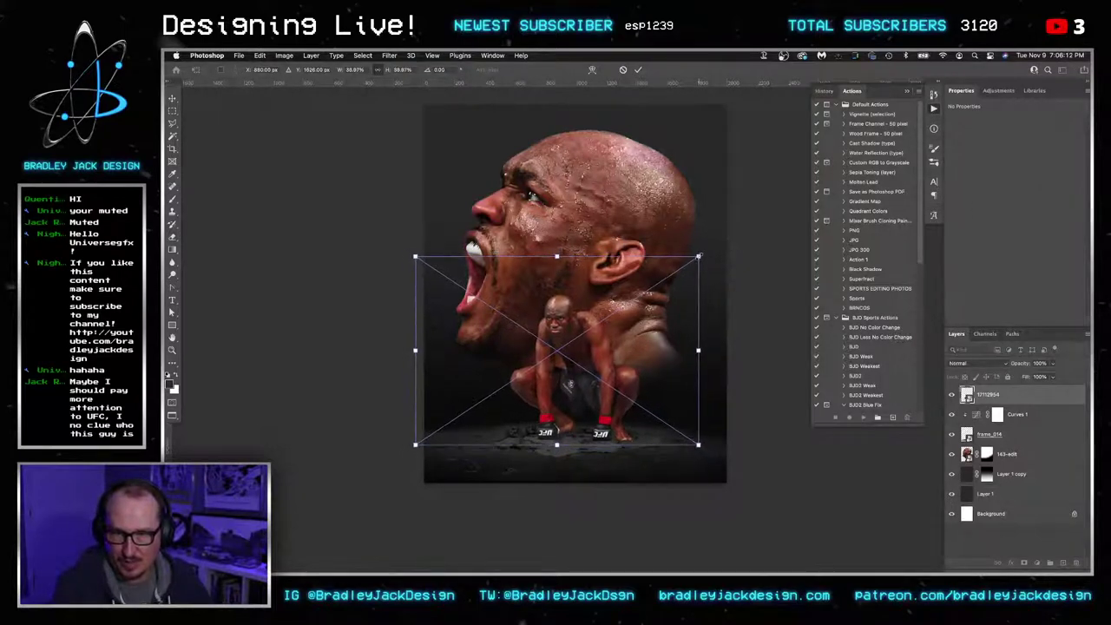
{"action": "key", "text": "Return"}
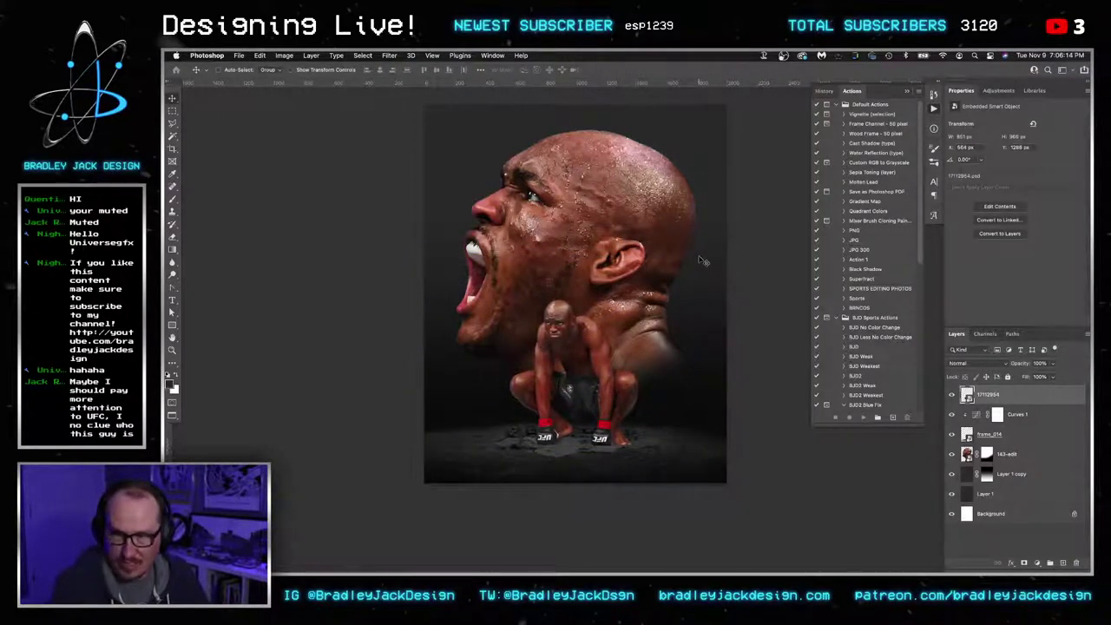
Hide the shouting head layer 143-edit and add a layer mask to the crouching fighter
{"action": "left_click", "coordinate": [951, 454]}
{"action": "left_click", "coordinate": [989, 434]}
{"action": "key", "text": "z"}
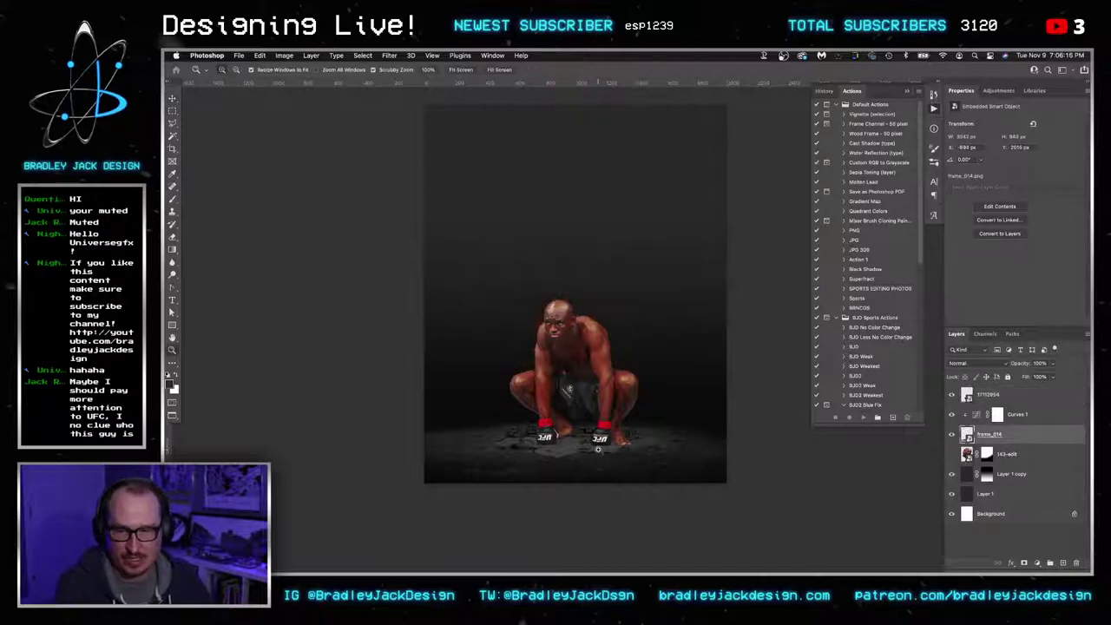
{"action": "left_click", "coordinate": [643, 441]}
{"action": "key", "text": "v"}
{"action": "left_click", "coordinate": [994, 396]}
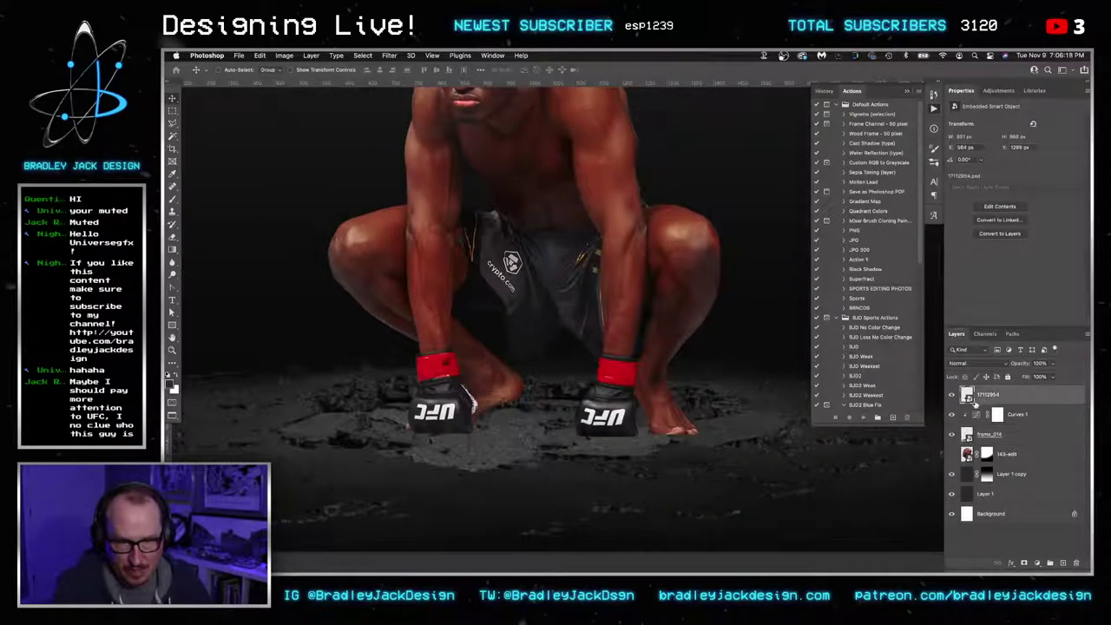
{"action": "left_click", "coordinate": [1035, 563]}
Paint black on the fighter's mask with an enlarged brush to fade the toes and glove undersides into the cracked ground
{"action": "key", "text": "b"}
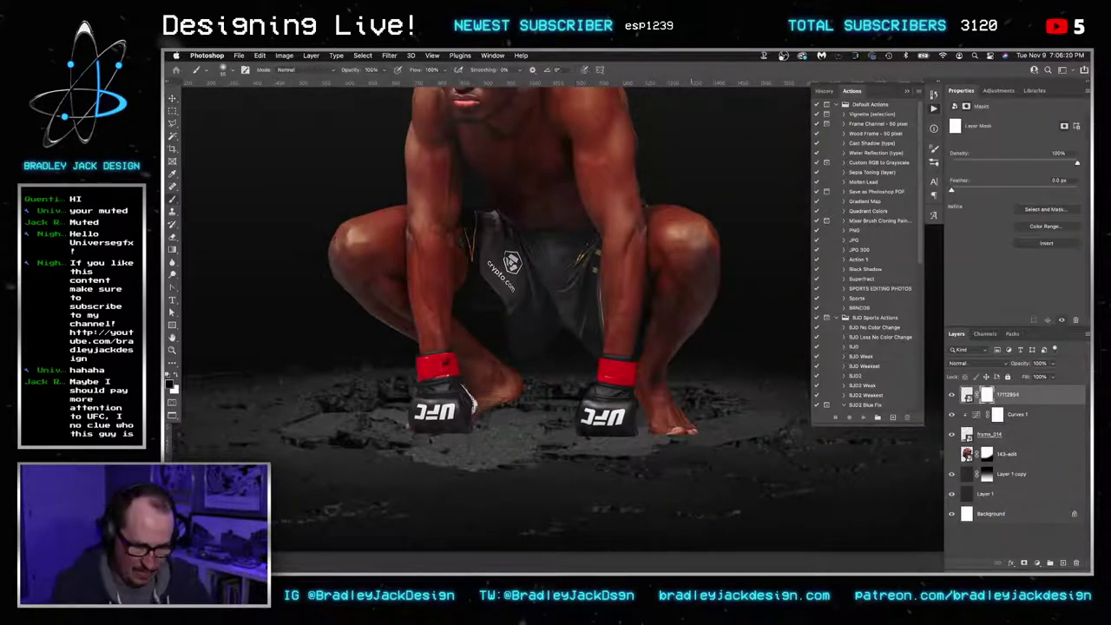
{"action": "key", "text": "]"}
{"action": "mouse_move", "coordinate": [696, 439]}
{"action": "left_mouse_down"}
{"action": "mouse_move", "coordinate": [624, 440]}
{"action": "mouse_move", "coordinate": [667, 424]}
{"action": "left_mouse_up"}
{"action": "mouse_move", "coordinate": [414, 450]}
{"action": "left_mouse_down"}
{"action": "mouse_move", "coordinate": [442, 416]}
{"action": "mouse_move", "coordinate": [433, 412]}
{"action": "mouse_move", "coordinate": [469, 417]}
{"action": "left_mouse_up"}
{"action": "left_click_drag", "start_coordinate": [509, 353], "coordinate": [526, 484]}
{"action": "scroll", "coordinate": [676, 433], "scroll_direction": "up", "scroll_amount": 4}
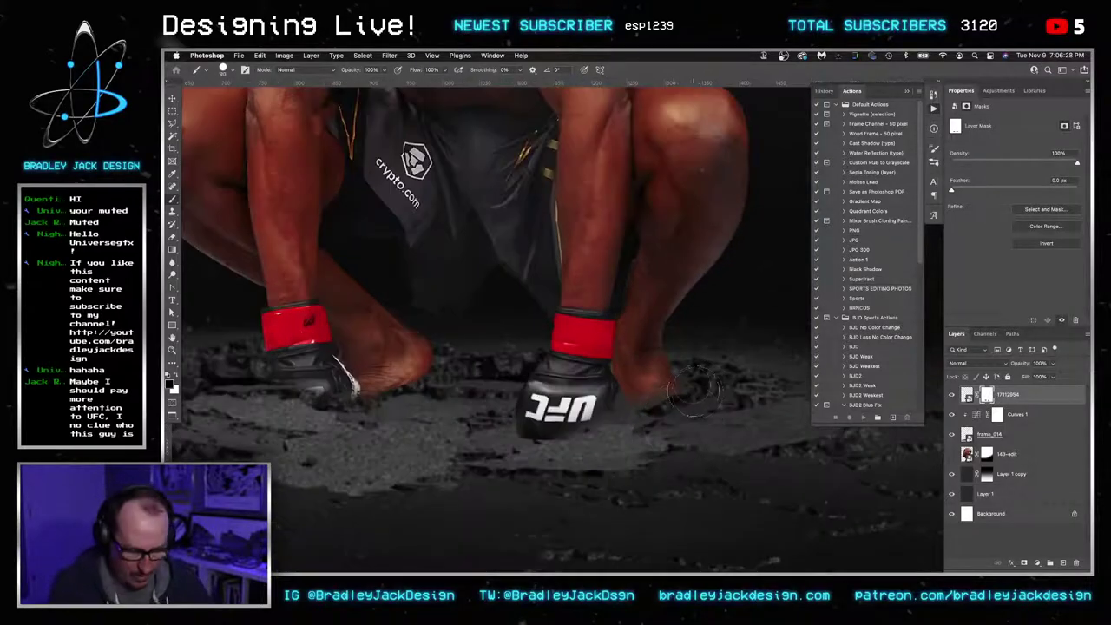
{"action": "key", "text": "x"}
{"action": "key", "text": "alt+bracketleft"}
{"action": "left_click_drag", "start_coordinate": [692, 354], "coordinate": [680, 356]}
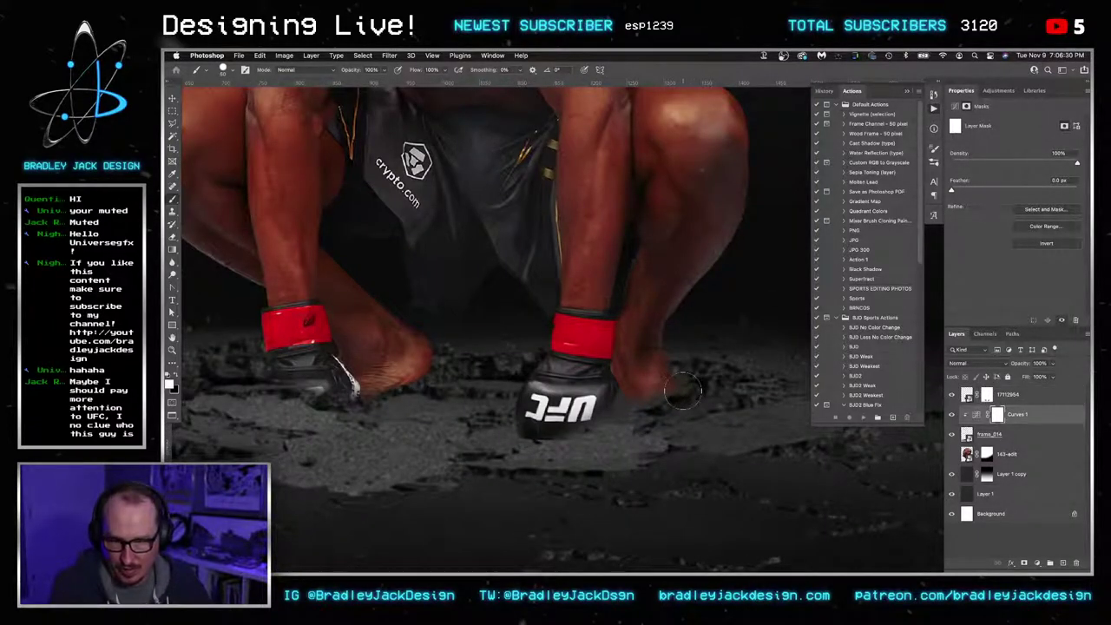
{"action": "key", "text": "x"}
{"action": "key", "text": "super+z"}
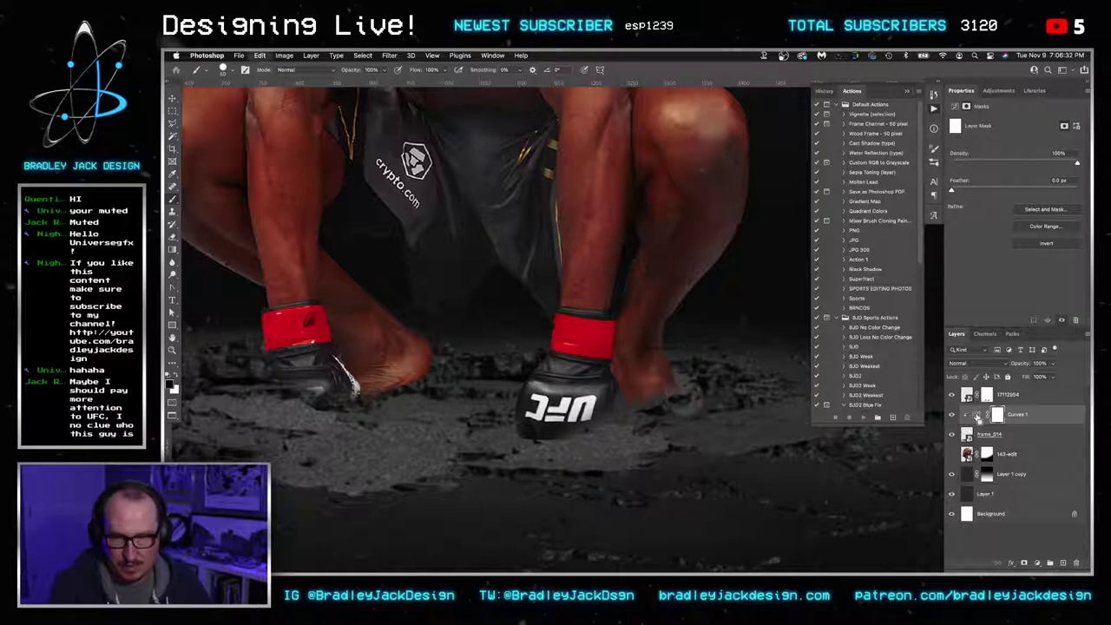
Paint white on the fighter's mask to bring back the toes and the bottoms of both gloves
{"action": "left_click", "coordinate": [984, 396]}
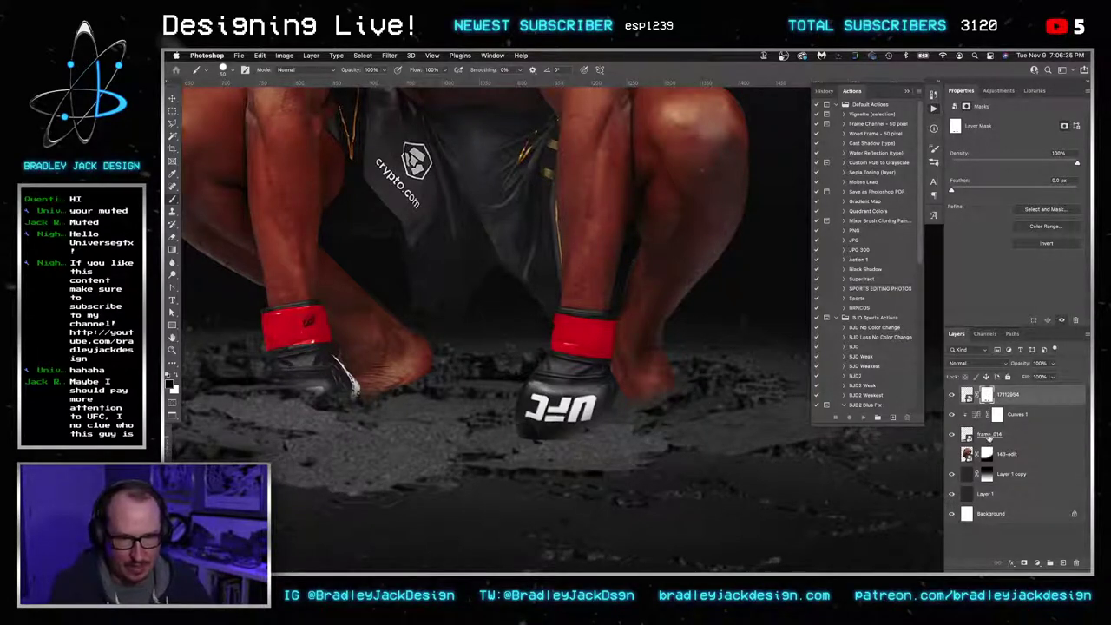
{"action": "key", "text": "x"}
{"action": "mouse_move", "coordinate": [670, 387]}
{"action": "left_mouse_down"}
{"action": "mouse_move", "coordinate": [653, 402]}
{"action": "mouse_move", "coordinate": [685, 401]}
{"action": "mouse_move", "coordinate": [679, 392]}
{"action": "mouse_move", "coordinate": [580, 434]}
{"action": "left_mouse_up"}
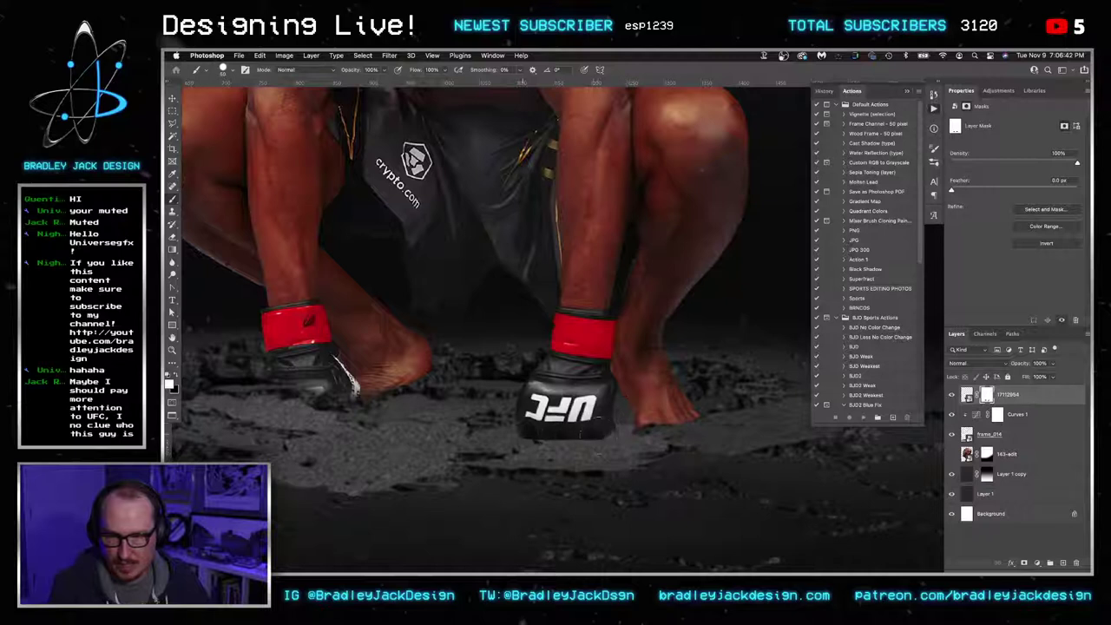
{"action": "left_click_drag", "start_coordinate": [457, 419], "coordinate": [686, 432]}
{"action": "mouse_move", "coordinate": [576, 421]}
{"action": "left_mouse_down"}
{"action": "mouse_move", "coordinate": [495, 419]}
{"action": "mouse_move", "coordinate": [496, 430]}
{"action": "mouse_move", "coordinate": [572, 434]}
{"action": "left_mouse_up"}
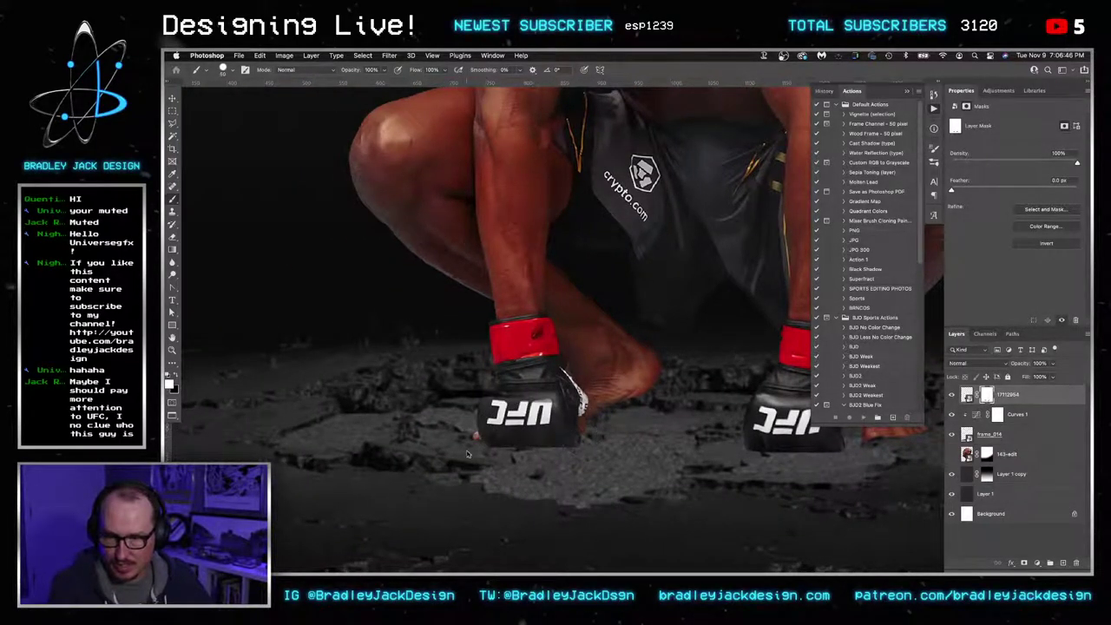
{"action": "key", "text": "x"}
{"action": "key", "text": "super+minus"}
{"action": "left_click_drag", "start_coordinate": [608, 434], "coordinate": [417, 399]}
Add a new empty layer directly beneath the fighter and hide Layer 1 copy, Layer 1 and frame_014
{"action": "key", "text": "v"}
{"action": "left_click", "coordinate": [1029, 420]}
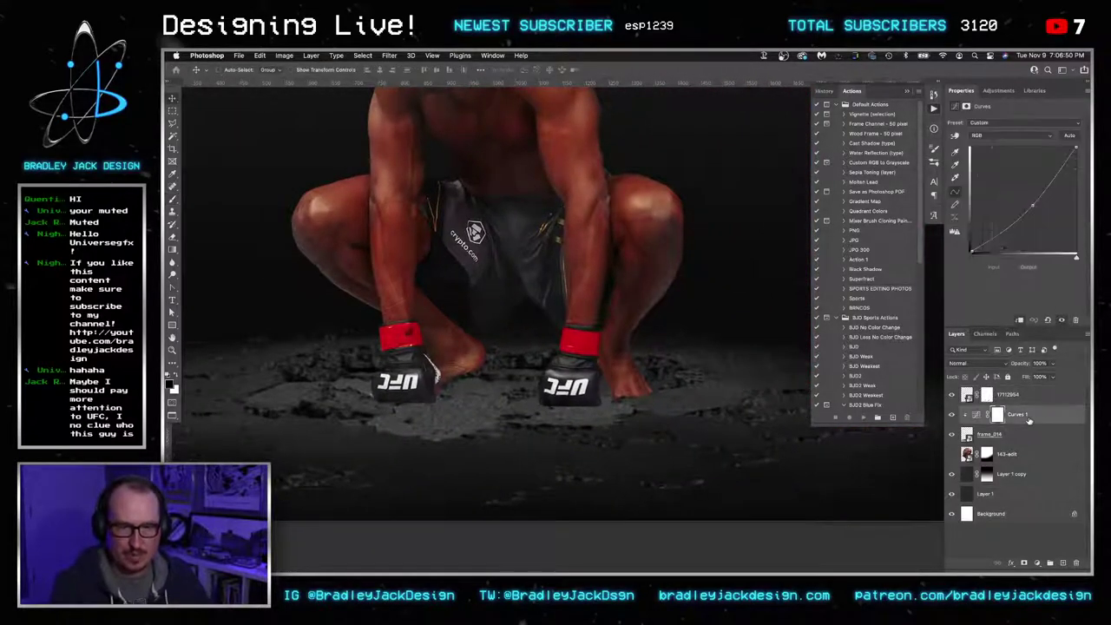
{"action": "key", "text": "super+shift+alt+n"}
{"action": "key", "text": "b"}
{"action": "mouse_move", "coordinate": [665, 310]}
{"action": "left_mouse_down"}
{"action": "mouse_move", "coordinate": [631, 312]}
{"action": "mouse_move", "coordinate": [681, 351]}
{"action": "left_mouse_up"}
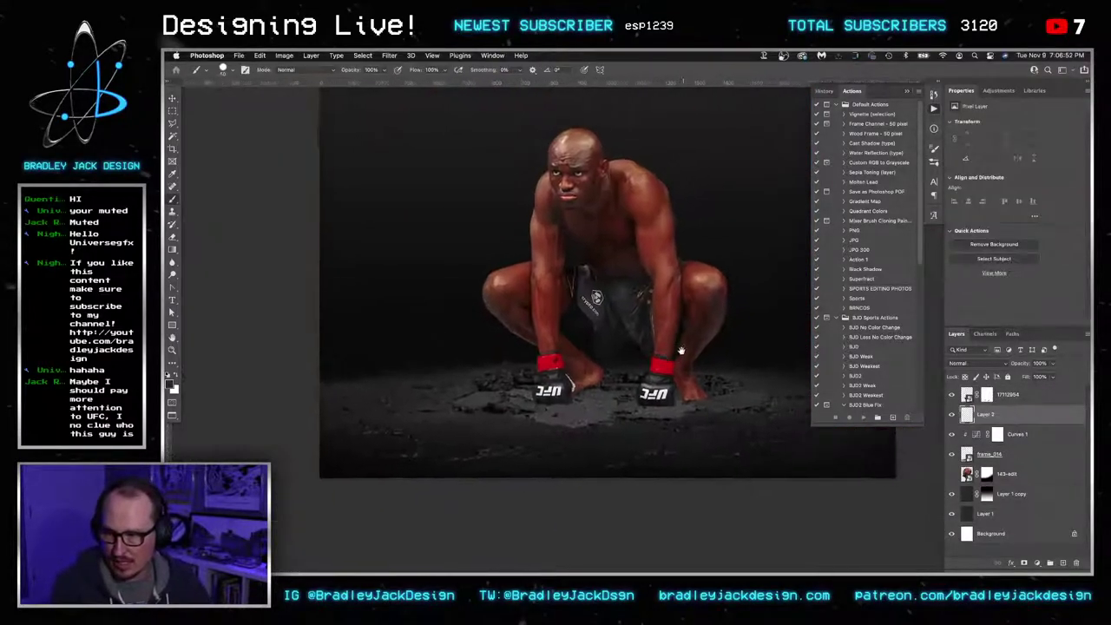
{"action": "left_click", "coordinate": [951, 495]}
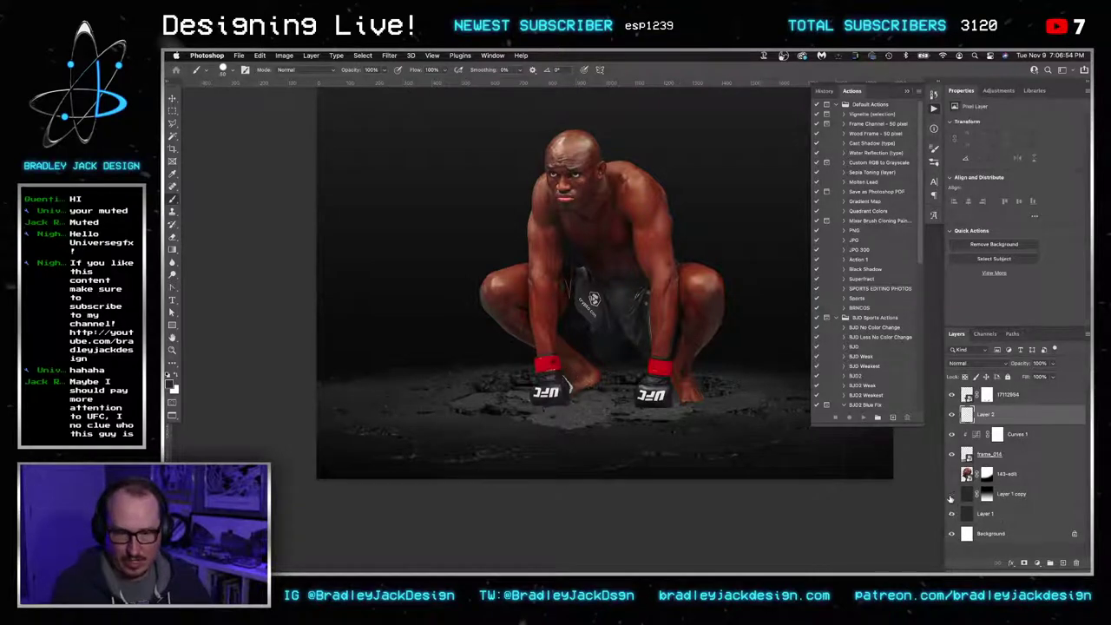
{"action": "left_click", "coordinate": [953, 515]}
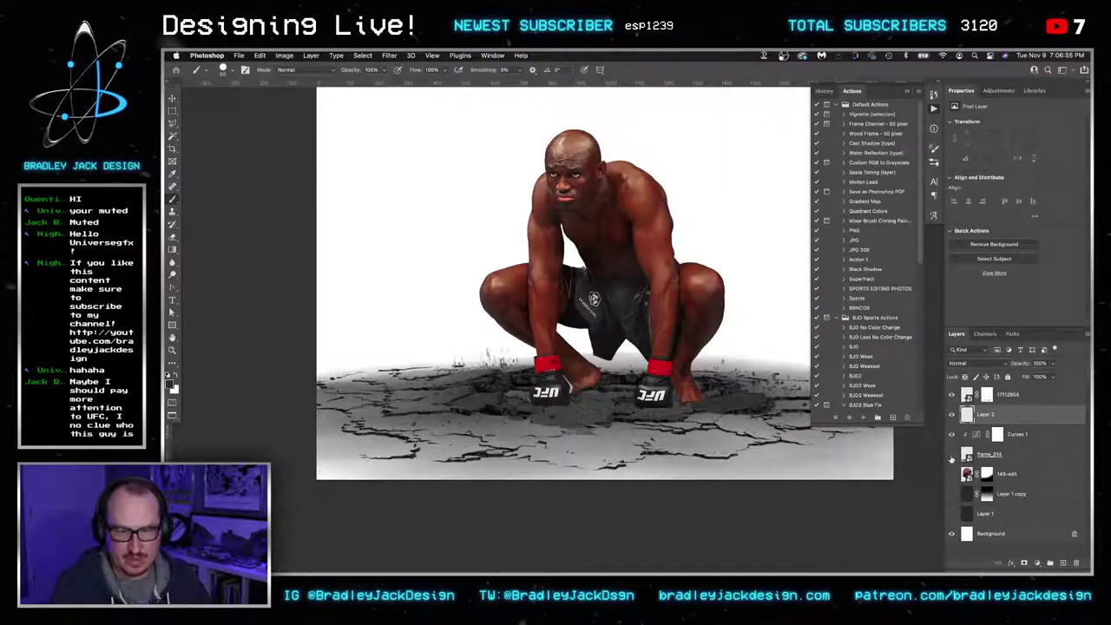
{"action": "left_click", "coordinate": [951, 454]}
Choose the Foot Shadow brush from the Floor Shadows brush set
{"action": "right_click", "coordinate": [684, 417]}
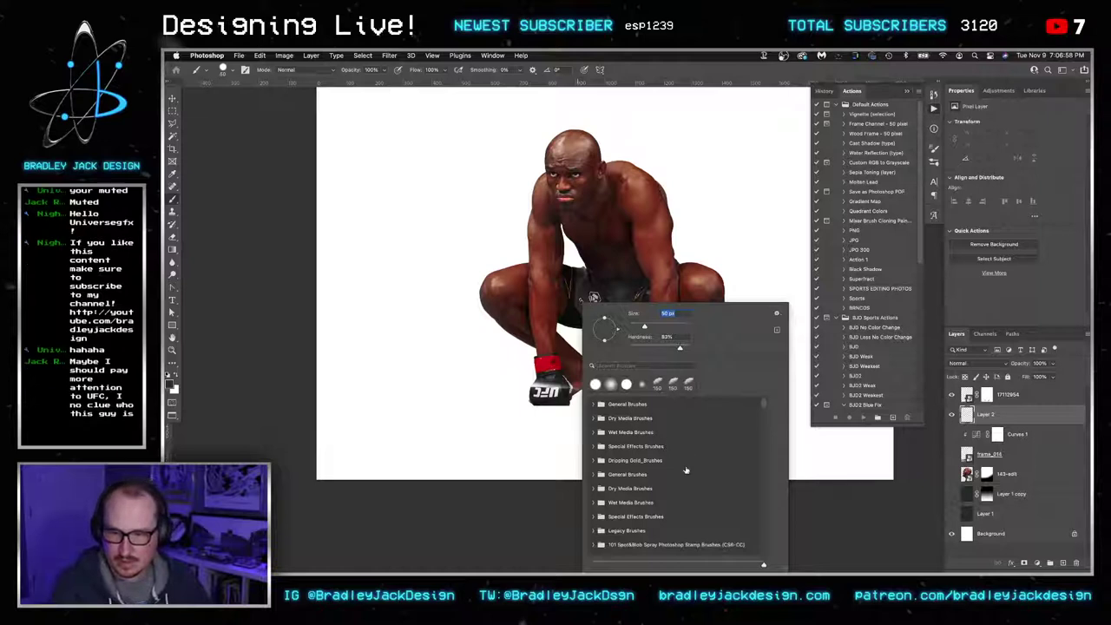
{"action": "scroll", "coordinate": [676, 471], "scroll_direction": "down", "scroll_amount": 5}
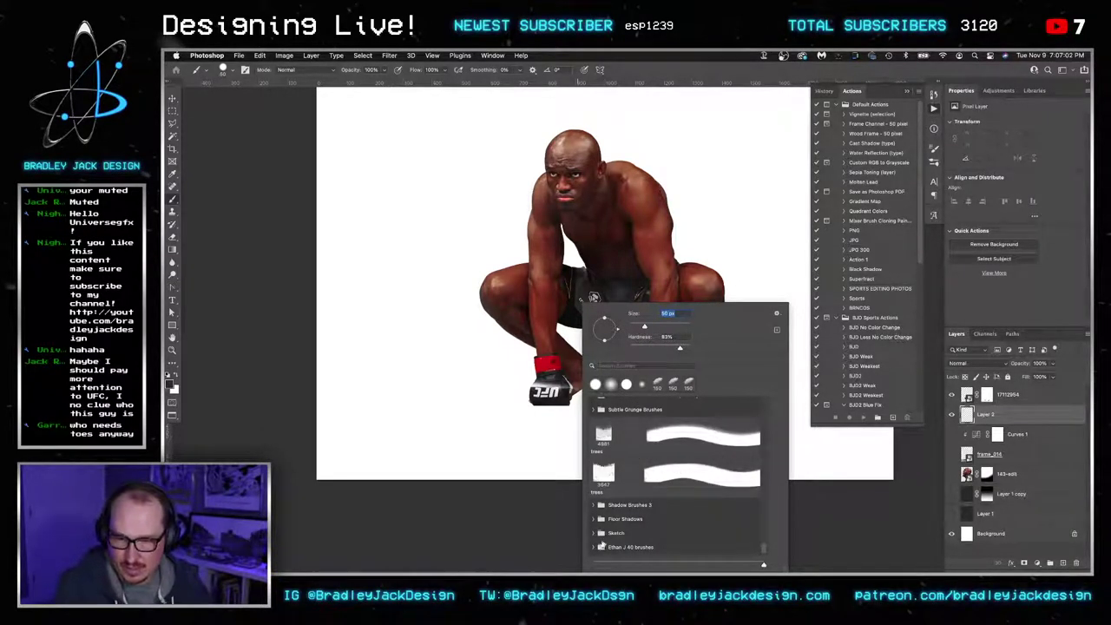
{"action": "scroll", "coordinate": [657, 529], "scroll_direction": "up", "scroll_amount": 5}
{"action": "scroll", "coordinate": [663, 525], "scroll_direction": "down", "scroll_amount": 5}
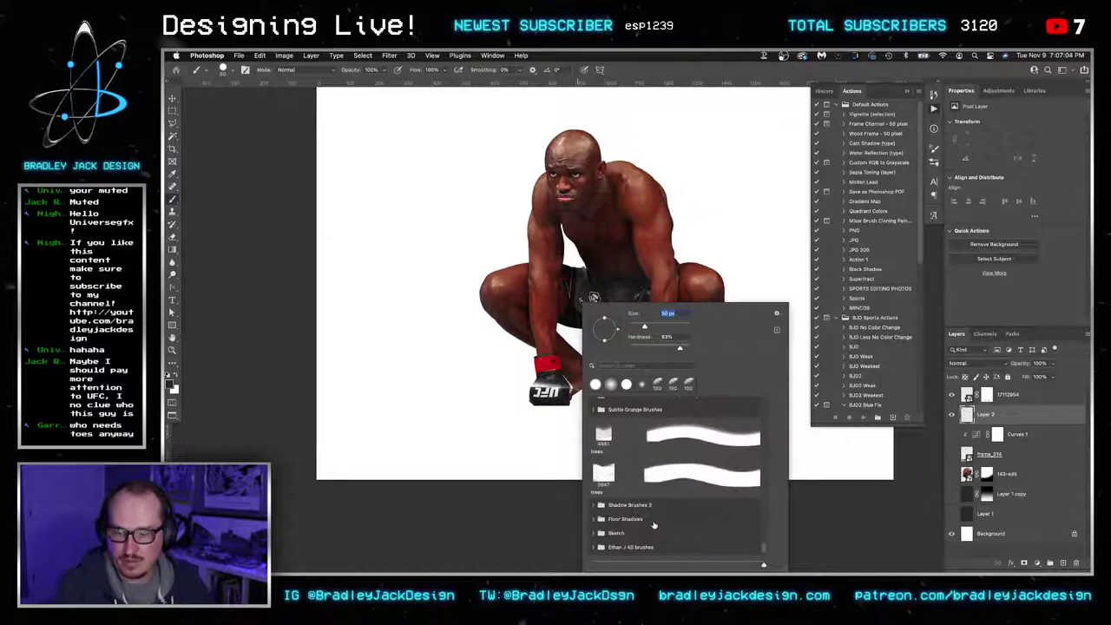
{"action": "left_click", "coordinate": [602, 519]}
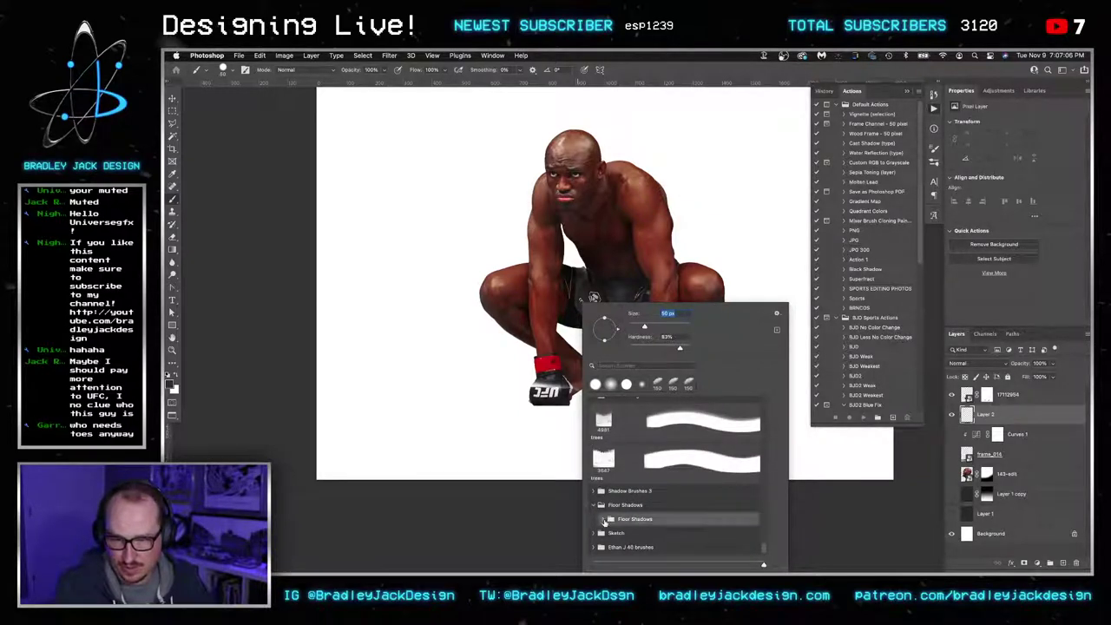
{"action": "left_click", "coordinate": [605, 519]}
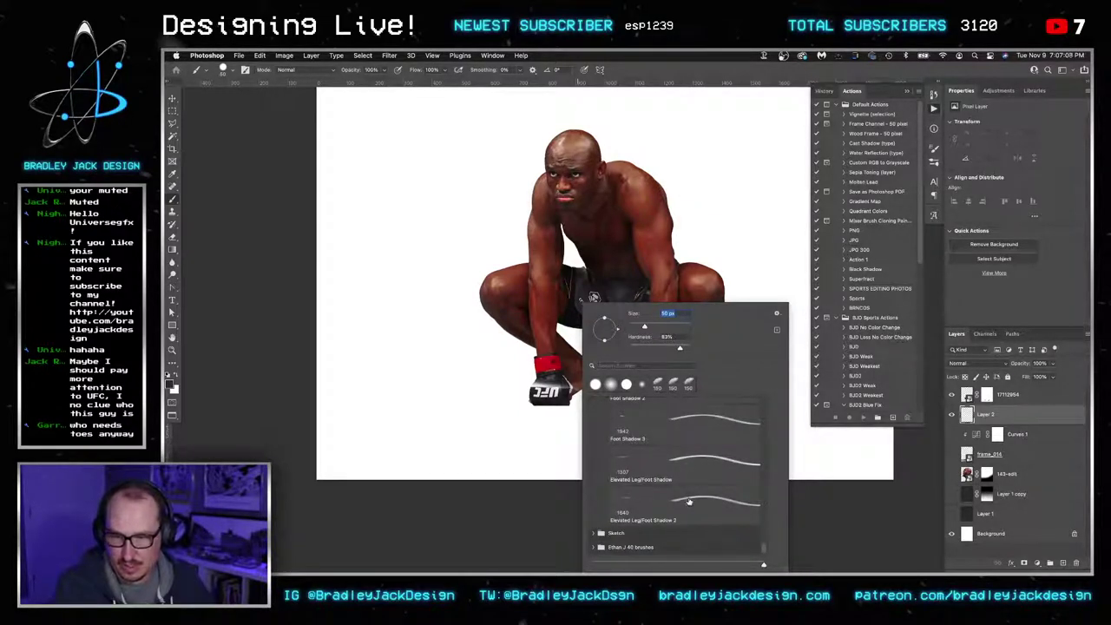
{"action": "scroll", "coordinate": [688, 502], "scroll_direction": "up", "scroll_amount": 3}
{"action": "left_click", "coordinate": [675, 454]}
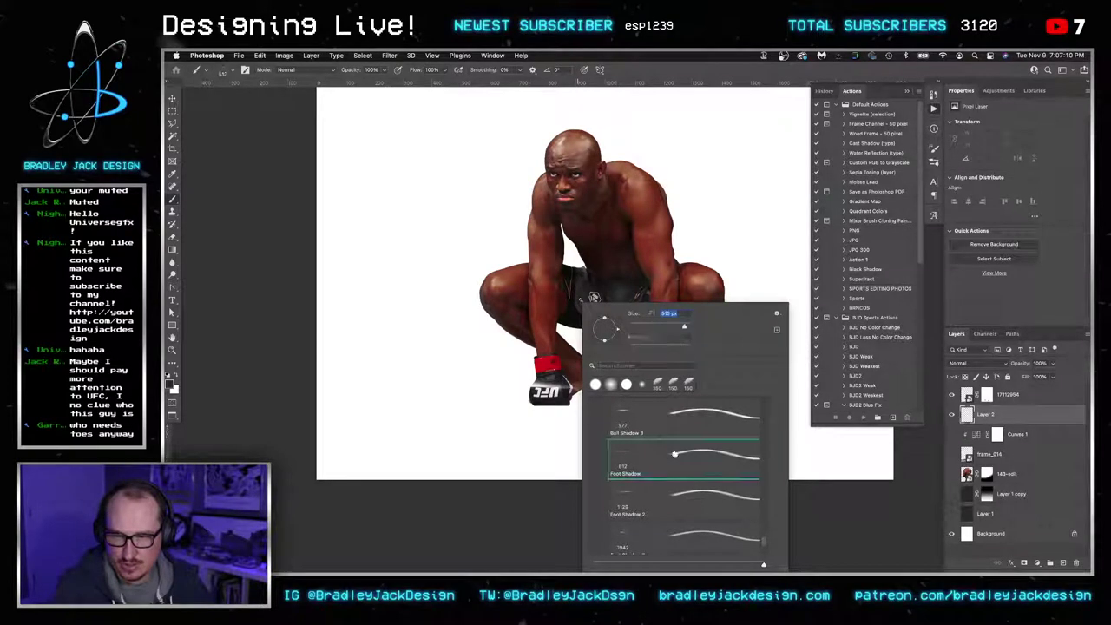
Stamp an enlarged black foot shadow about 1444 px wide on Layer 2 and move it under the fighter's gloves and feet
{"action": "key", "text": "Return"}
{"action": "key", "text": "bracketright"}
{"action": "key", "text": "bracketright"}
{"action": "key", "text": "bracketright"}
{"action": "key", "text": "bracketright"}
{"action": "key", "text": "bracketright"}
{"action": "key", "text": "bracketright"}
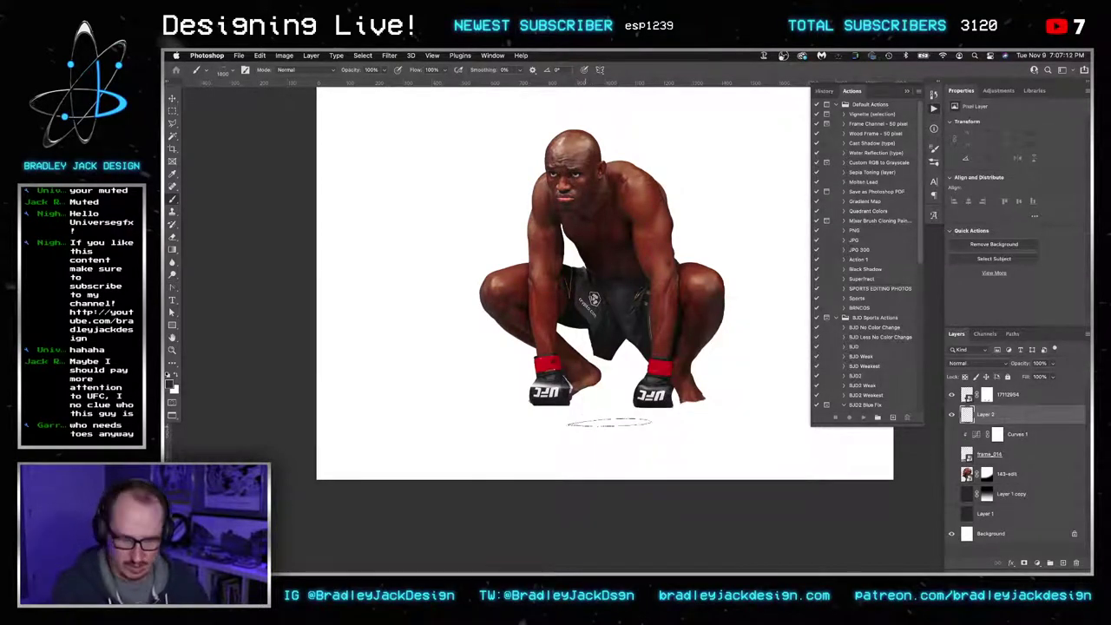
{"action": "key", "text": "bracketleft"}
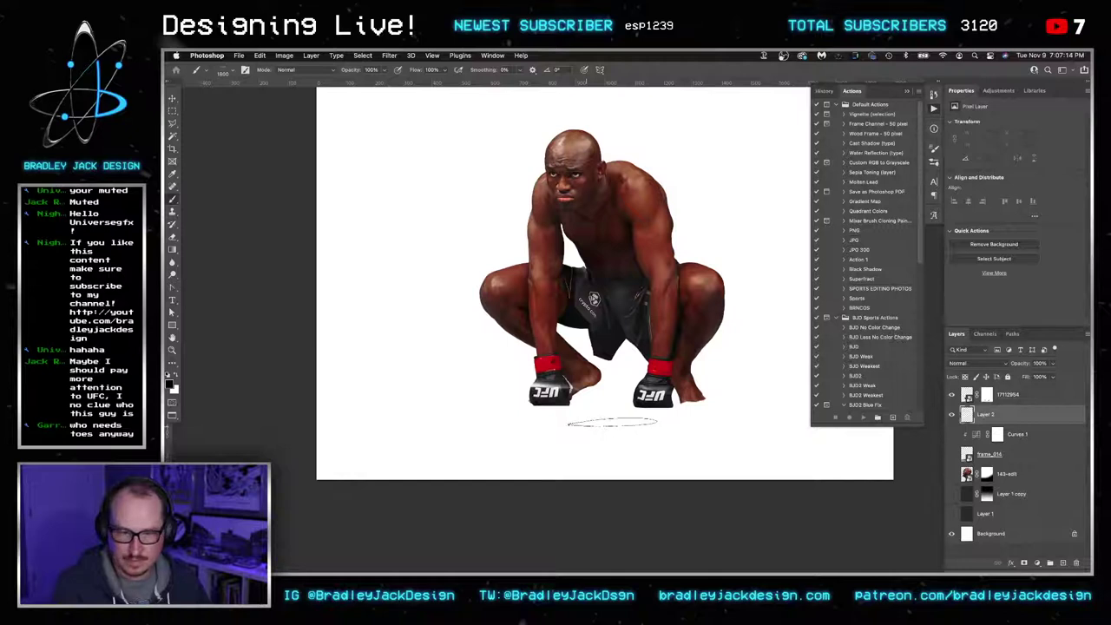
{"action": "left_click", "coordinate": [586, 425]}
{"action": "key", "text": "v"}
{"action": "left_click_drag", "start_coordinate": [614, 446], "coordinate": [729, 417]}
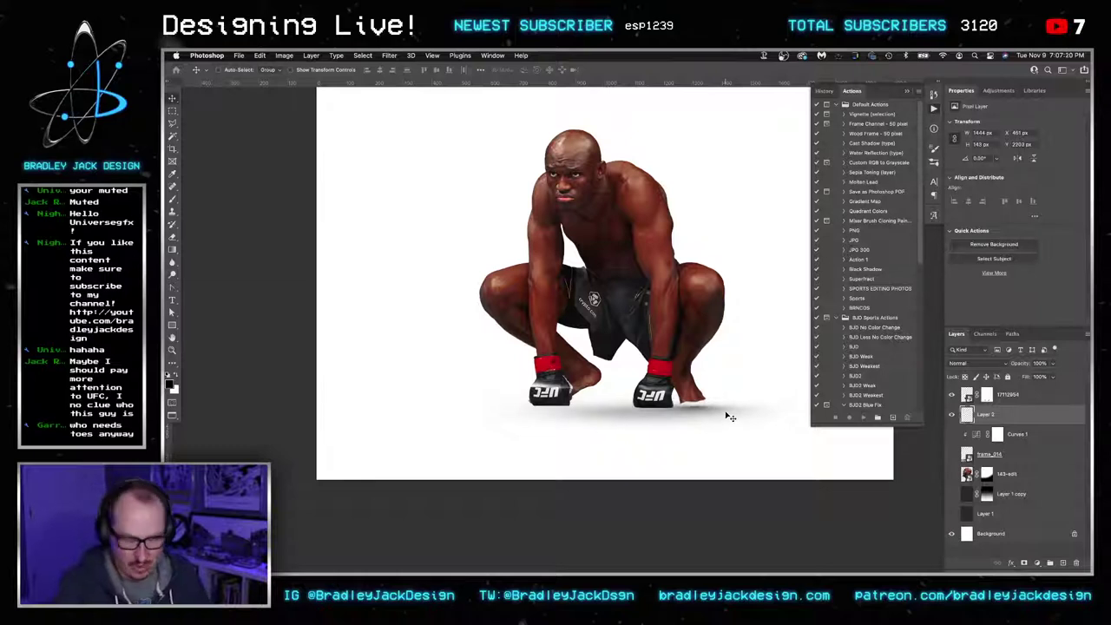
Duplicate the foot shadow layer, and stamp the Foot Shadow 3 brush on a new layer moved beneath the fighter's gloves
{"action": "key", "text": "super+j"}
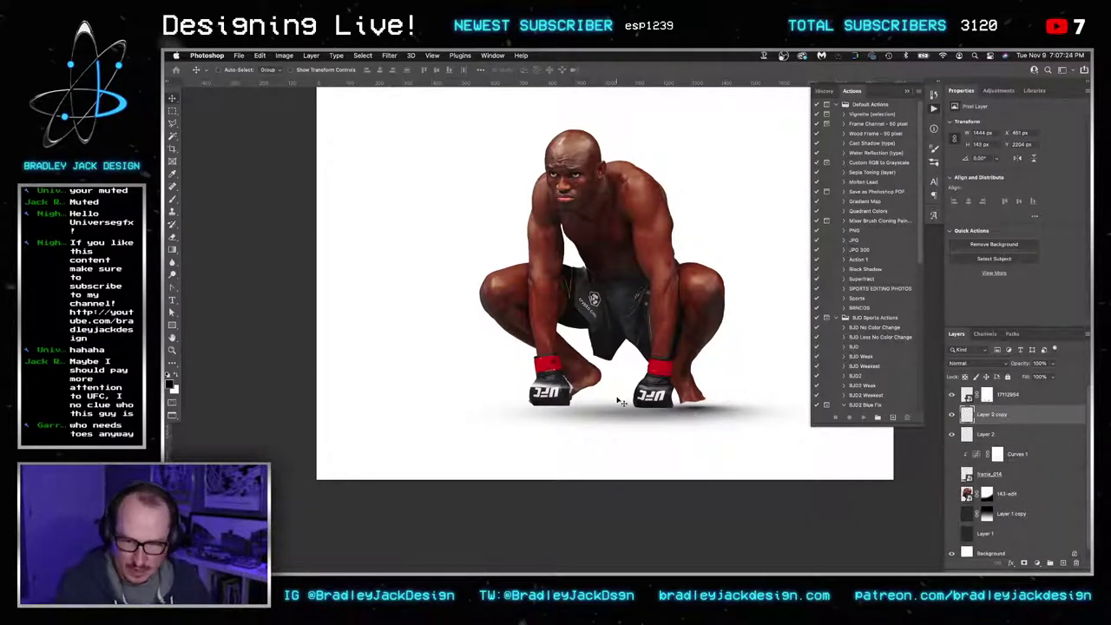
{"action": "key", "text": "b"}
{"action": "key", "text": "super+shift+alt+n"}
{"action": "right_click", "coordinate": [620, 397]}
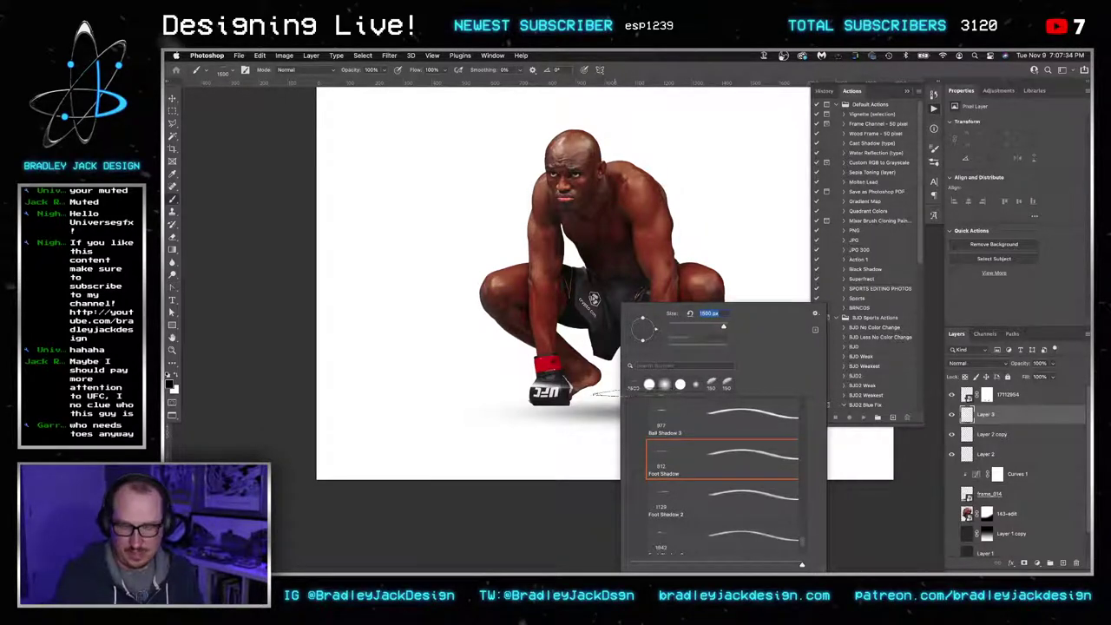
{"action": "left_click", "coordinate": [716, 526]}
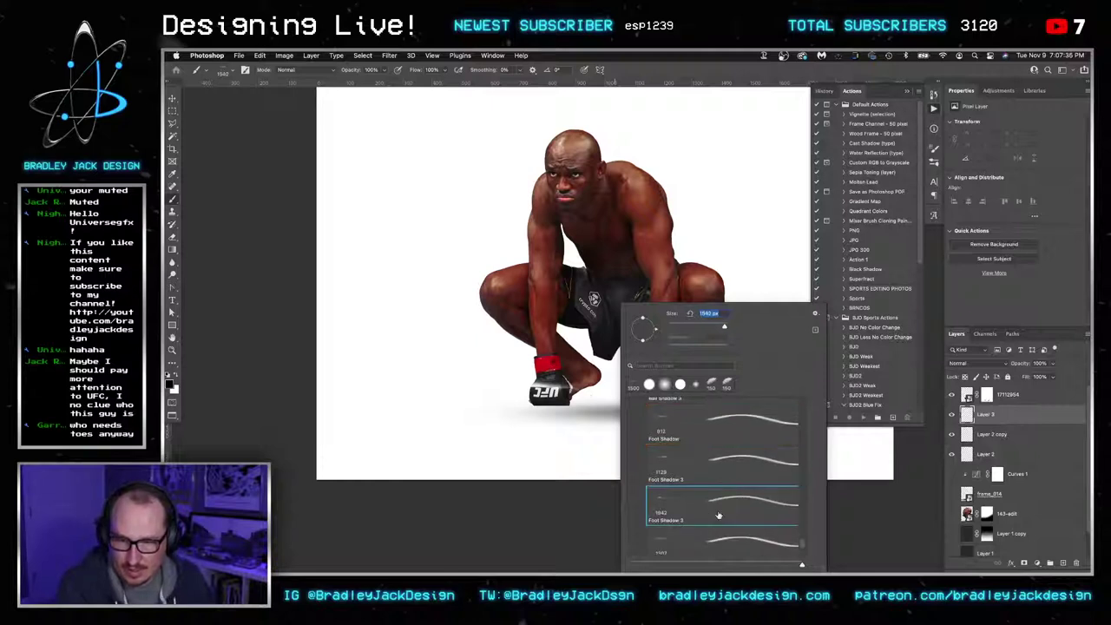
{"action": "key", "text": "Return"}
{"action": "left_click", "coordinate": [597, 405]}
{"action": "key", "text": "v"}
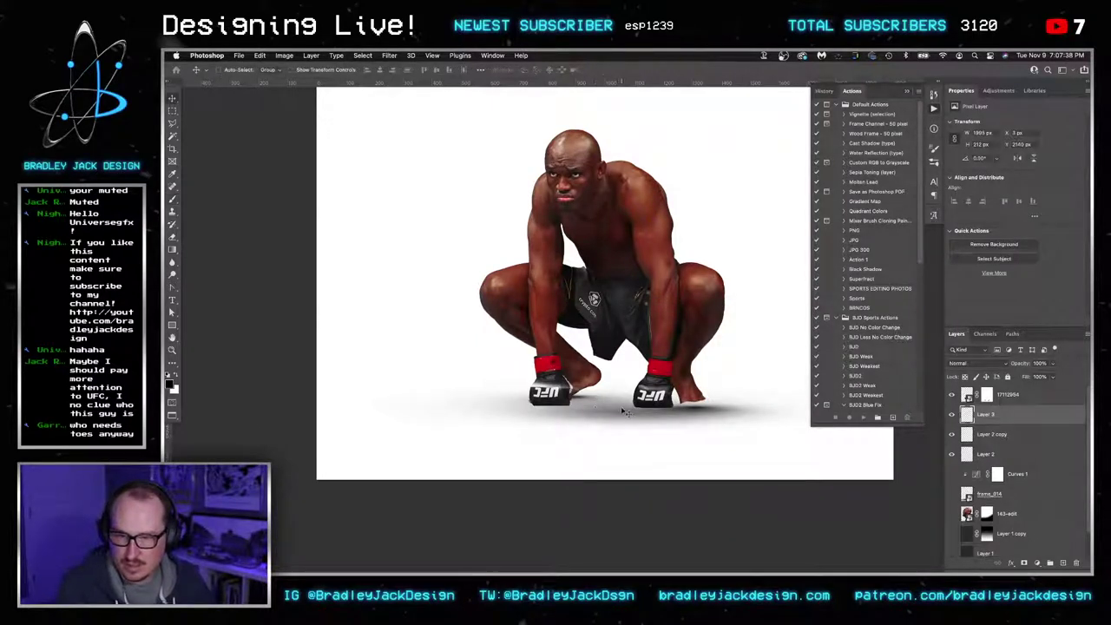
{"action": "left_click_drag", "start_coordinate": [597, 406], "coordinate": [617, 419]}
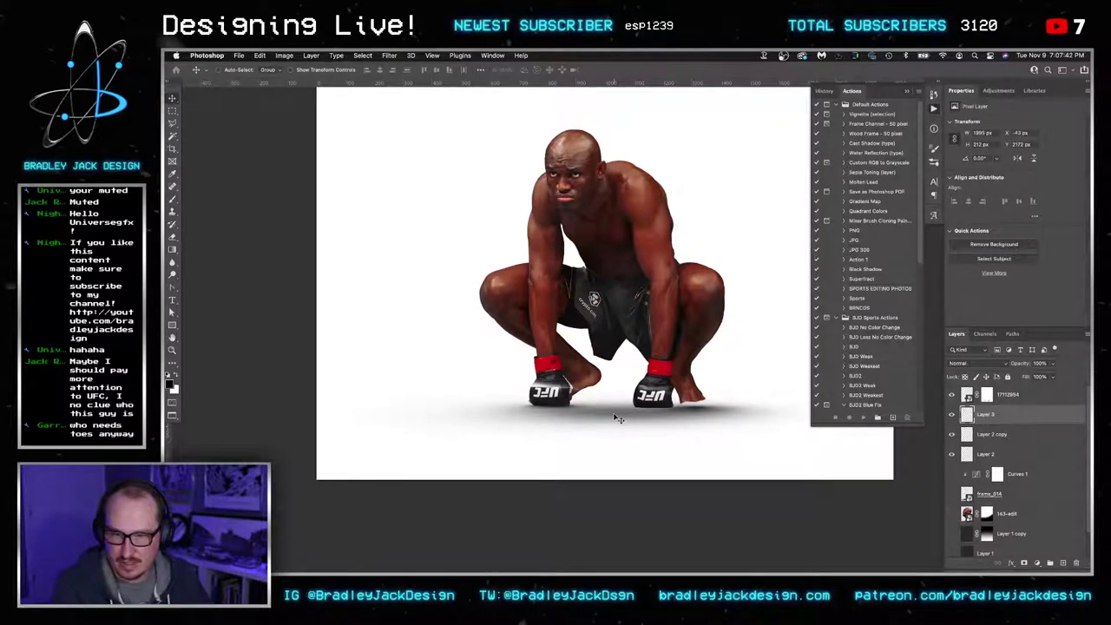
Stamp another Foot Shadow 3 shadow on a new layer and move it down under the fighter's hands and feet
{"action": "key", "text": "b"}
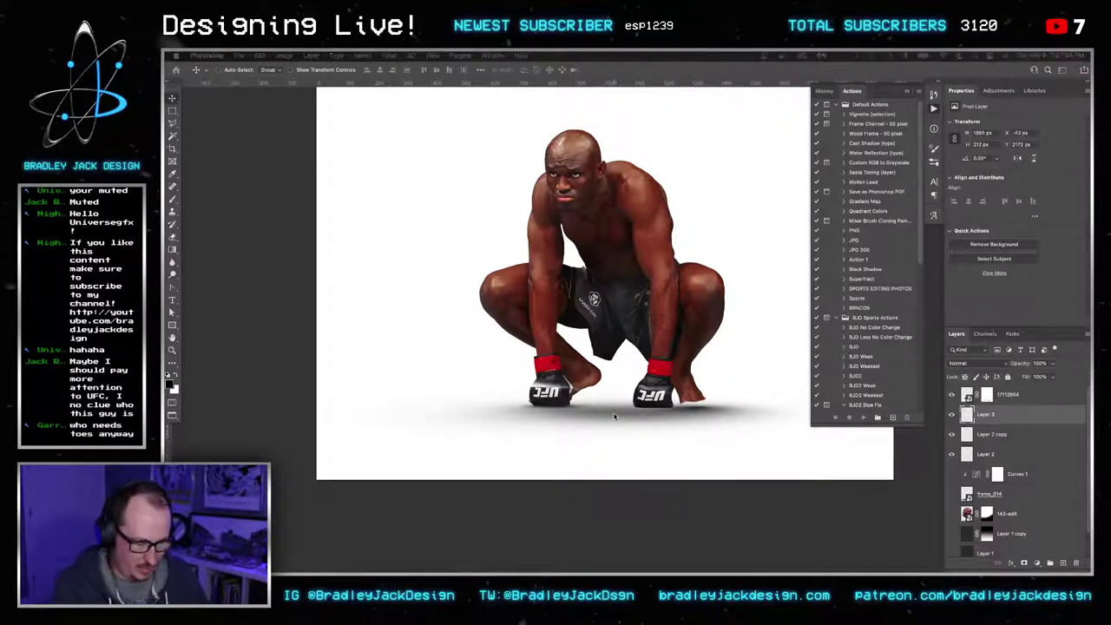
{"action": "key", "text": "ctrl+shift+alt+n"}
{"action": "key", "text": "ctrl+t"}
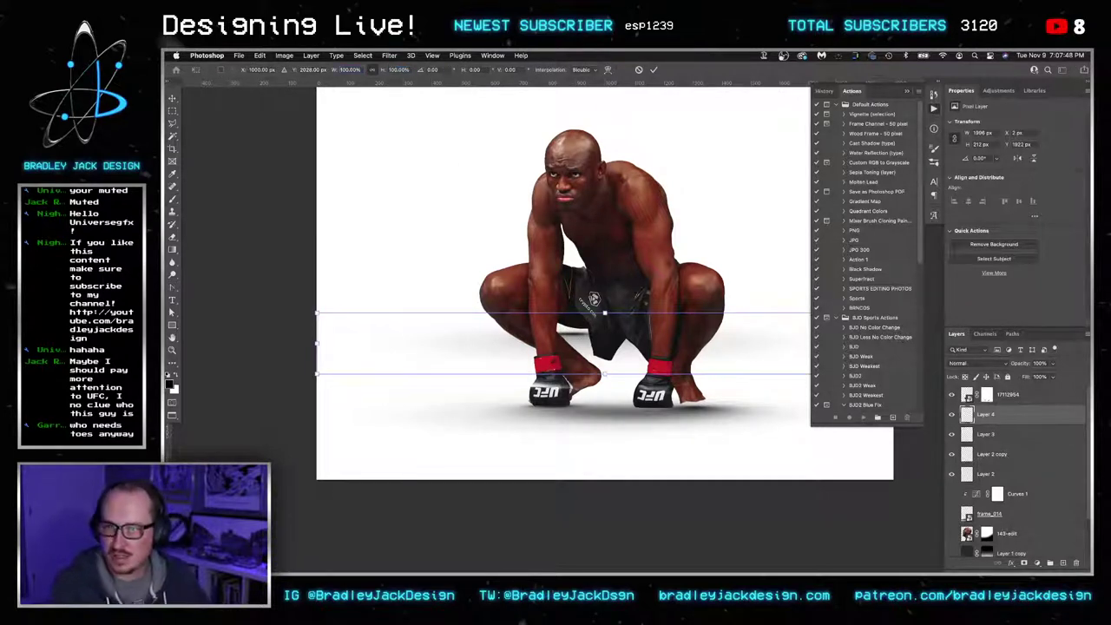
{"action": "key", "text": "Return"}
{"action": "left_click_drag", "start_coordinate": [739, 365], "coordinate": [761, 428]}
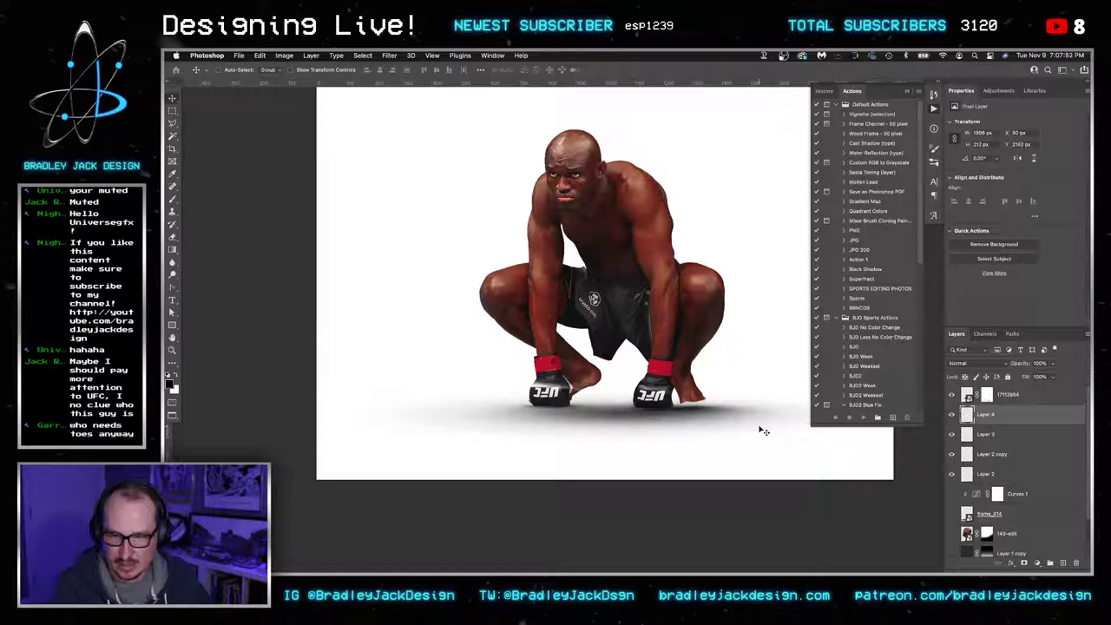
Choose the Elevated Leg/Foot Shadow brush, enlarge it and stamp a shadow on Layer 4 beneath the gloves
{"action": "key", "text": "b"}
{"action": "right_click", "coordinate": [643, 412]}
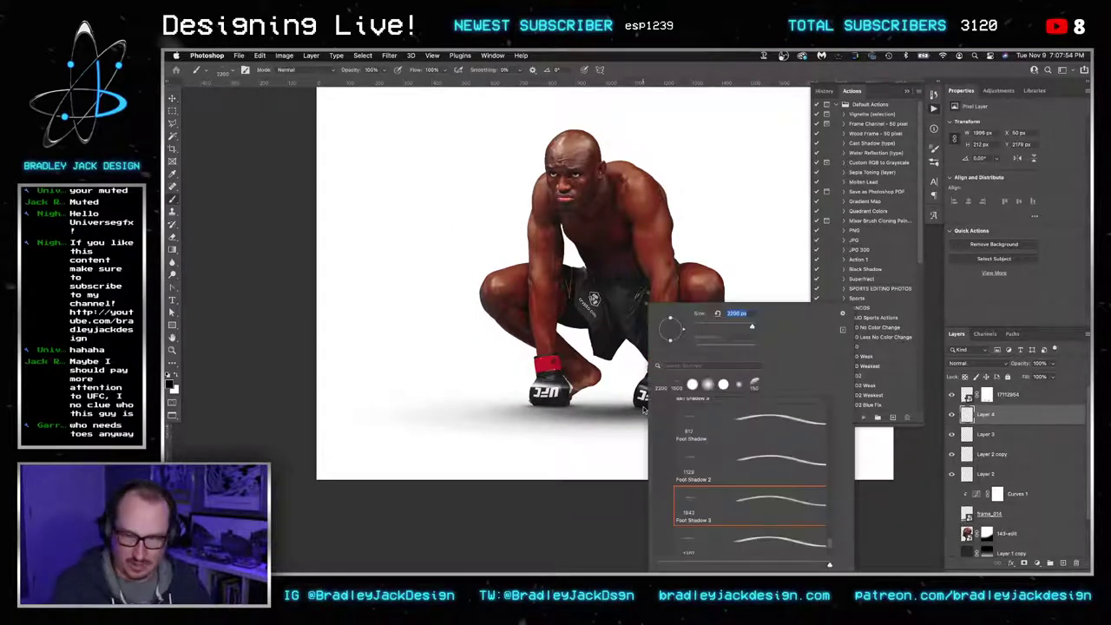
{"action": "scroll", "coordinate": [729, 457], "scroll_direction": "down", "scroll_amount": 3}
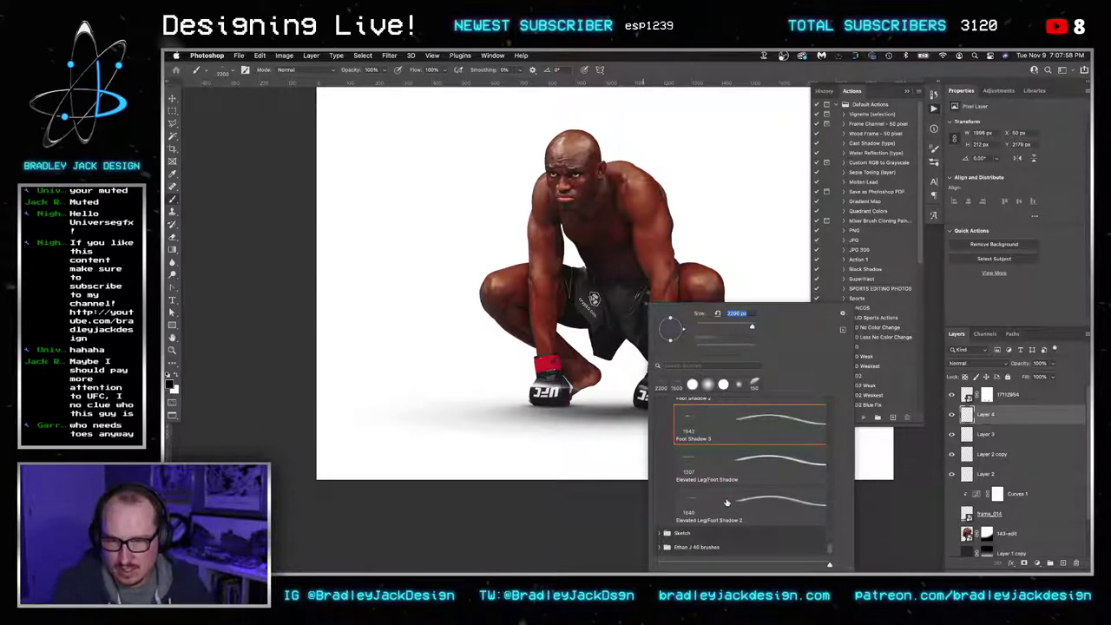
{"action": "double_click", "coordinate": [727, 467]}
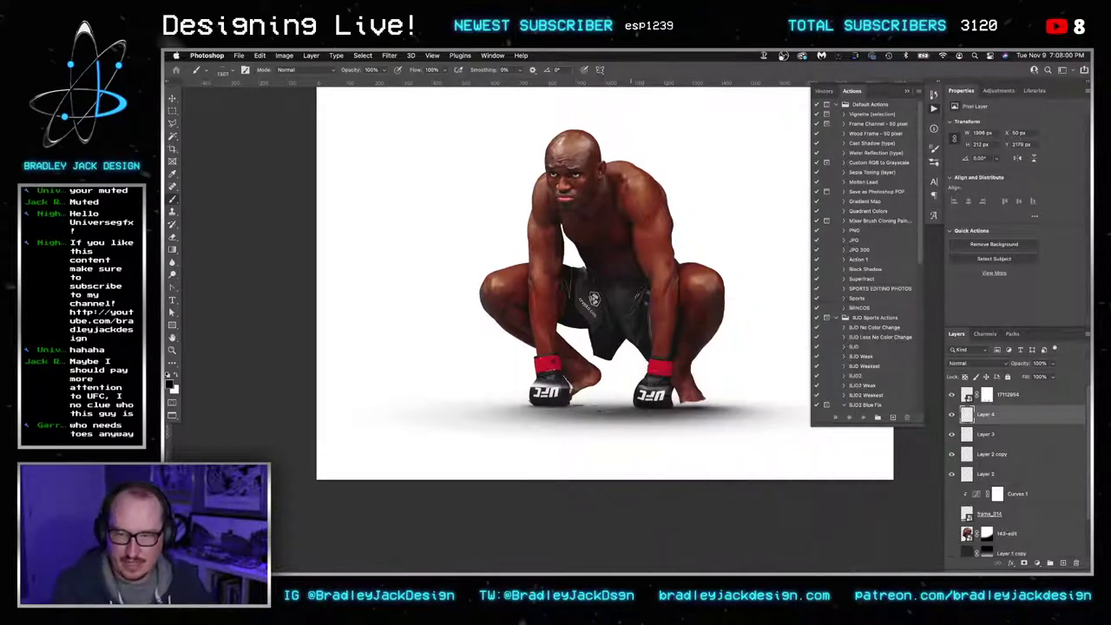
{"action": "left_click", "coordinate": [647, 408]}
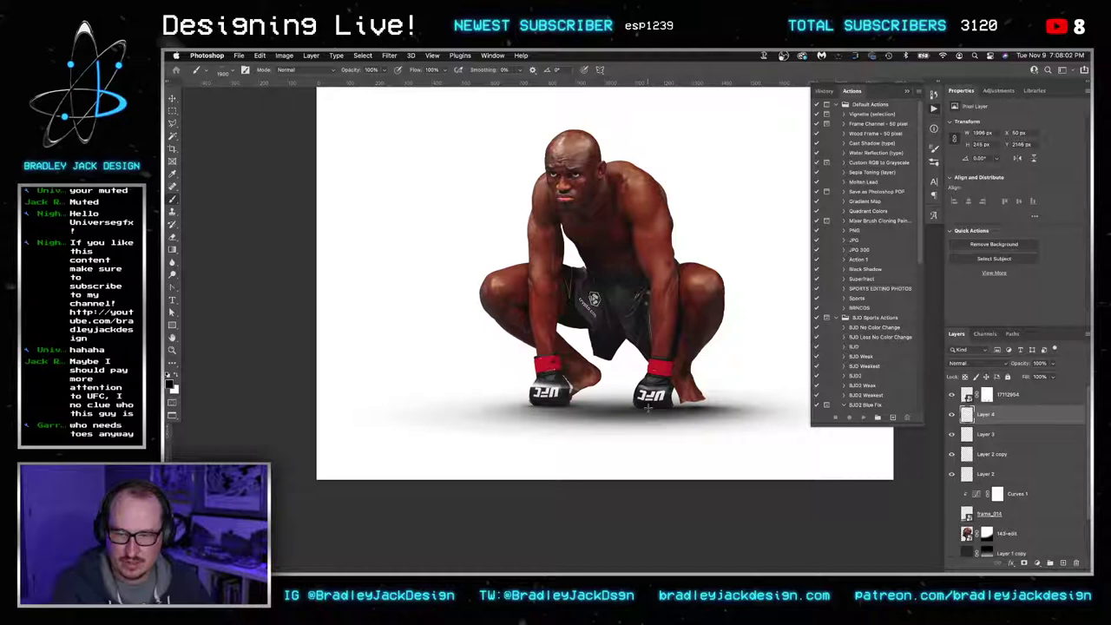
Stamp an elevated foot shadow about 1794 px wide on a new layer and move it under the fighter's gloves and feet
{"action": "key", "text": "ctrl+shift+alt+n"}
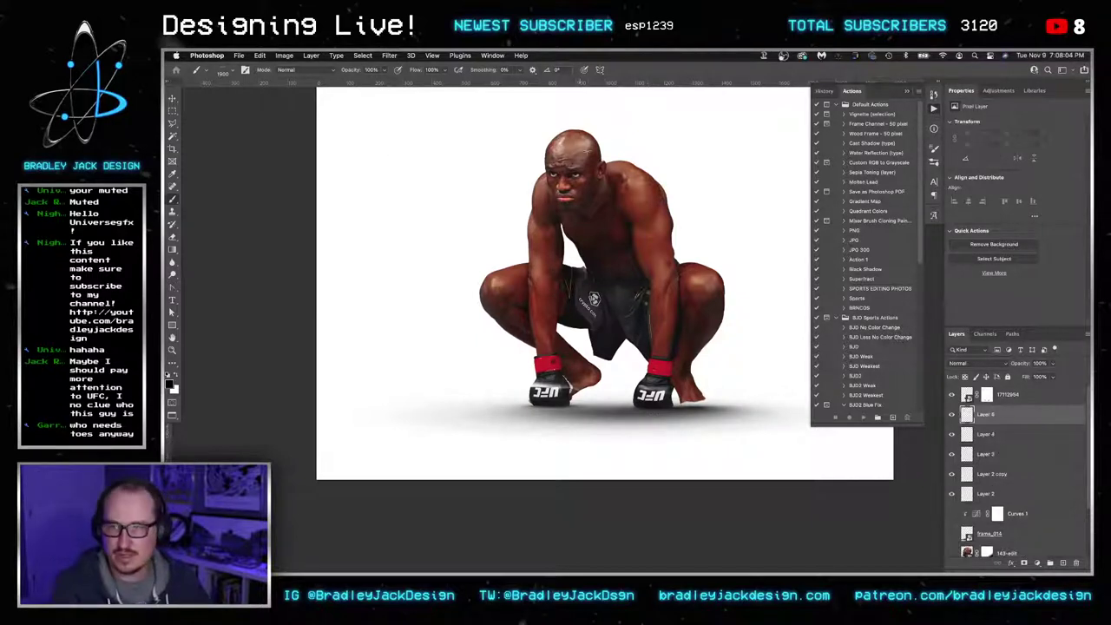
{"action": "left_click_drag", "start_coordinate": [586, 172], "coordinate": [591, 321]}
{"action": "left_click", "coordinate": [592, 215]}
{"action": "key", "text": "v"}
{"action": "mouse_move", "coordinate": [633, 246]}
{"action": "left_mouse_down"}
{"action": "mouse_move", "coordinate": [644, 418]}
{"action": "mouse_move", "coordinate": [634, 407]}
{"action": "left_mouse_up"}
{"action": "left_click_drag", "start_coordinate": [631, 479], "coordinate": [628, 286]}
{"action": "left_click_drag", "start_coordinate": [627, 288], "coordinate": [663, 387]}
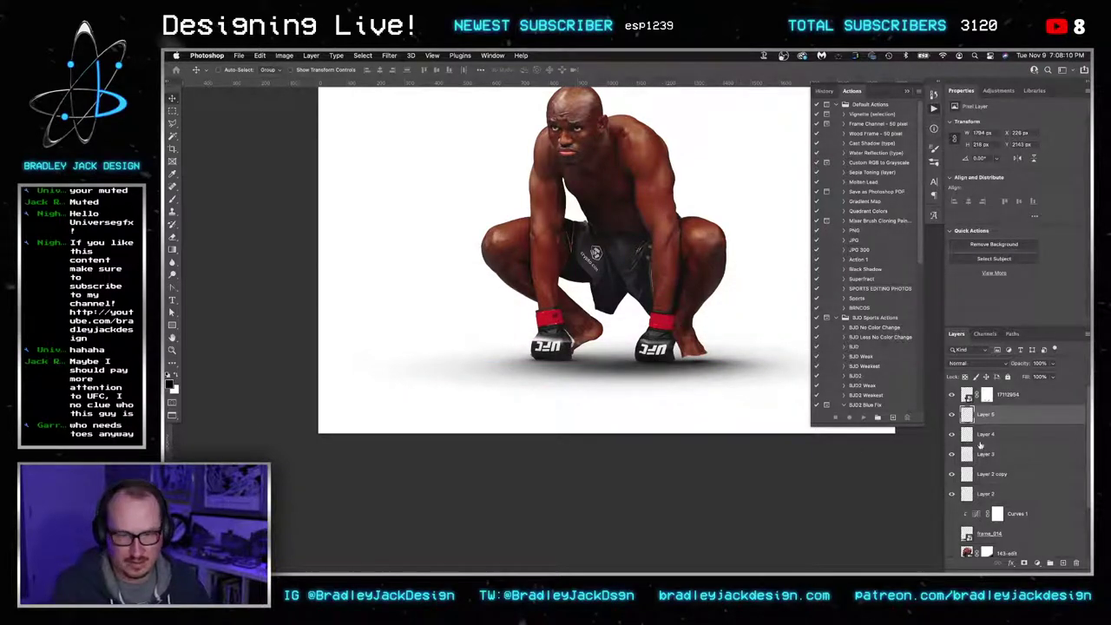
Group Layer 5 through Layer 2 and name the group Shadows
{"action": "left_click", "coordinate": [999, 494], "text": "shift"}
{"action": "key", "text": "super+g"}
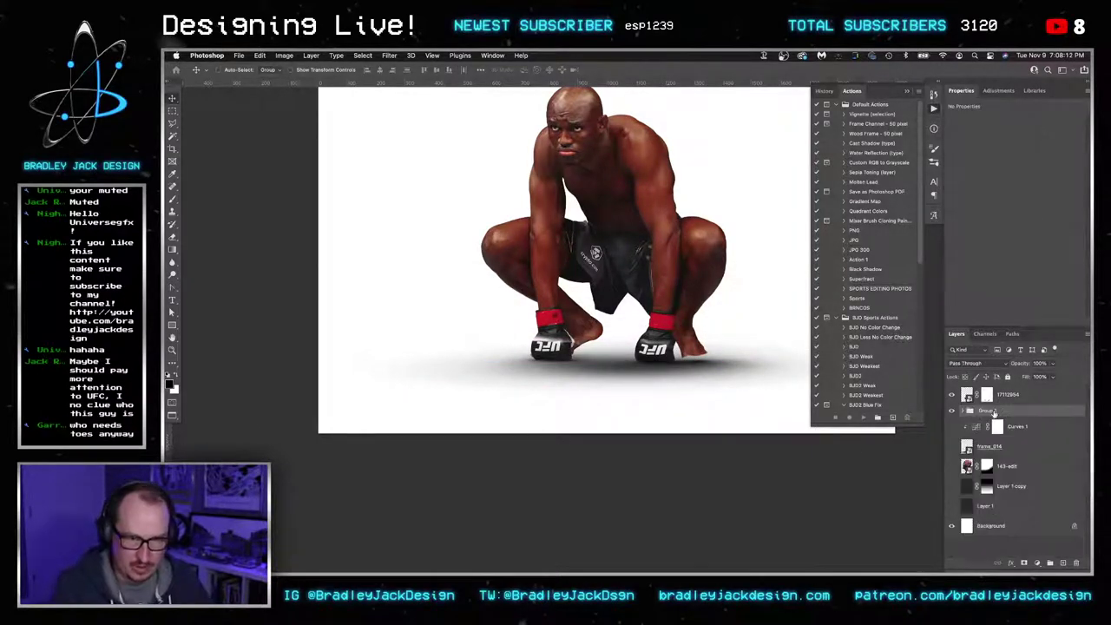
{"action": "double_click", "coordinate": [986, 410]}
{"action": "type", "text": "Shadows"}
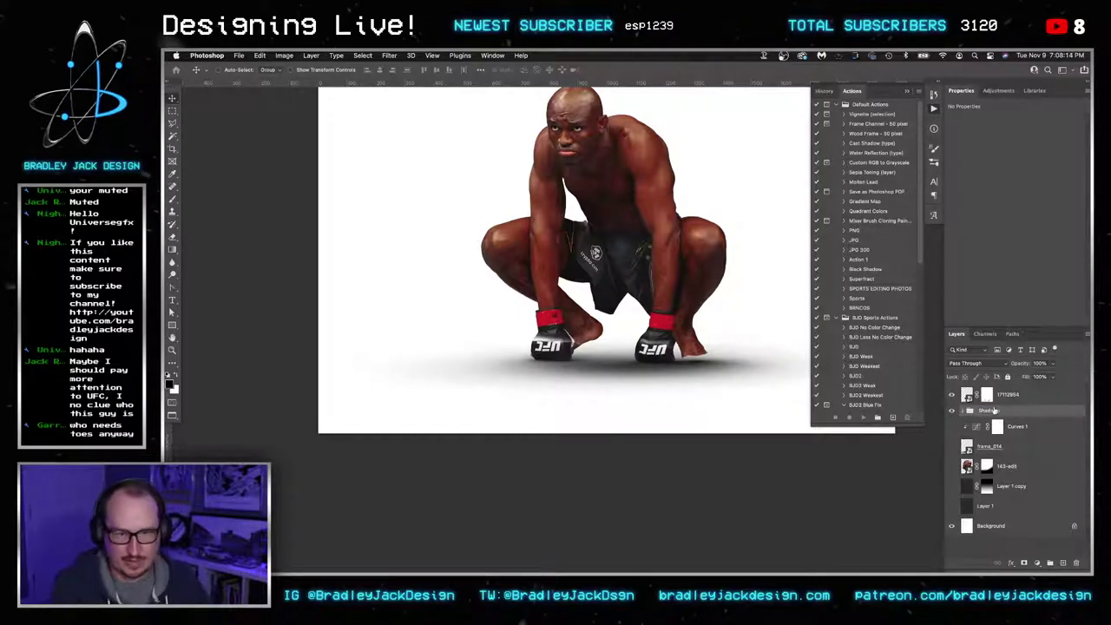
{"action": "left_click", "coordinate": [989, 396]}
{"action": "left_click_drag", "start_coordinate": [988, 402], "coordinate": [989, 414]}
{"action": "key", "text": "super+z"}
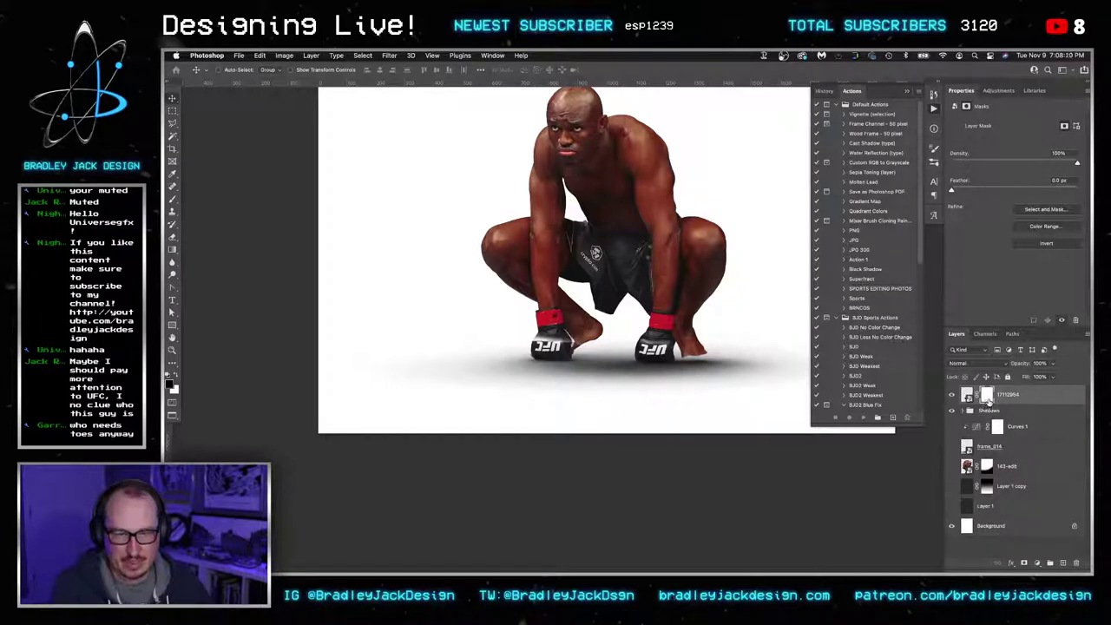
Add a white layer mask to the Shadows group and show the frame_014 cracked ground again
{"action": "left_click", "coordinate": [991, 411]}
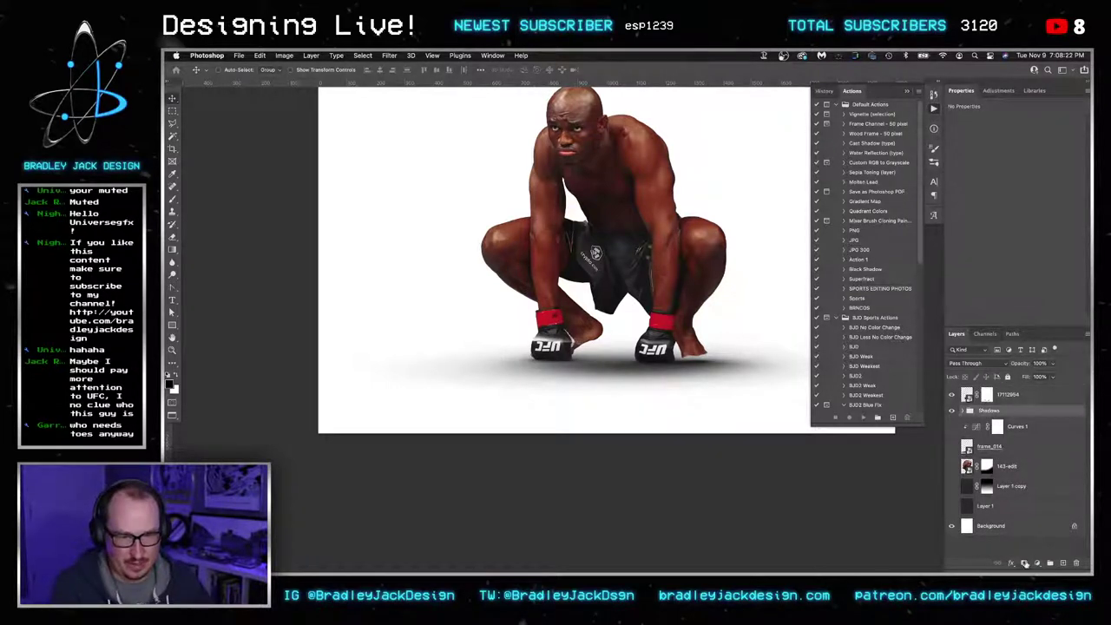
{"action": "left_click", "coordinate": [1025, 562]}
{"action": "left_click", "coordinate": [952, 455]}
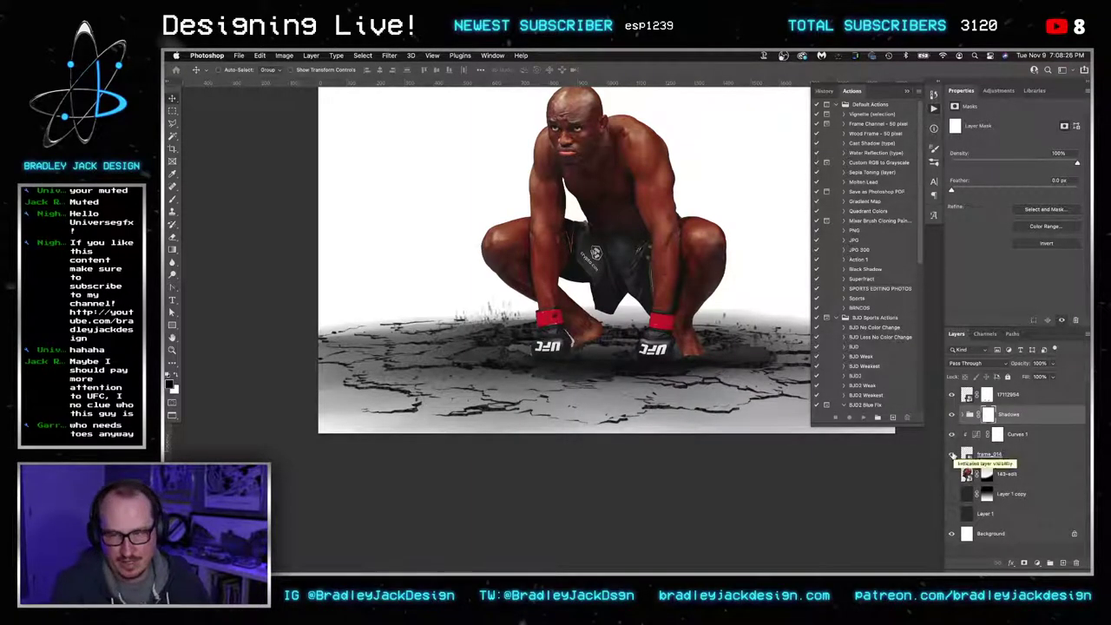
Show Layer 1 and Layer 1 copy to bring back the dark background, and select the frame_014 layer
{"action": "key", "text": "z"}
{"action": "left_click", "coordinate": [653, 346], "text": "alt"}
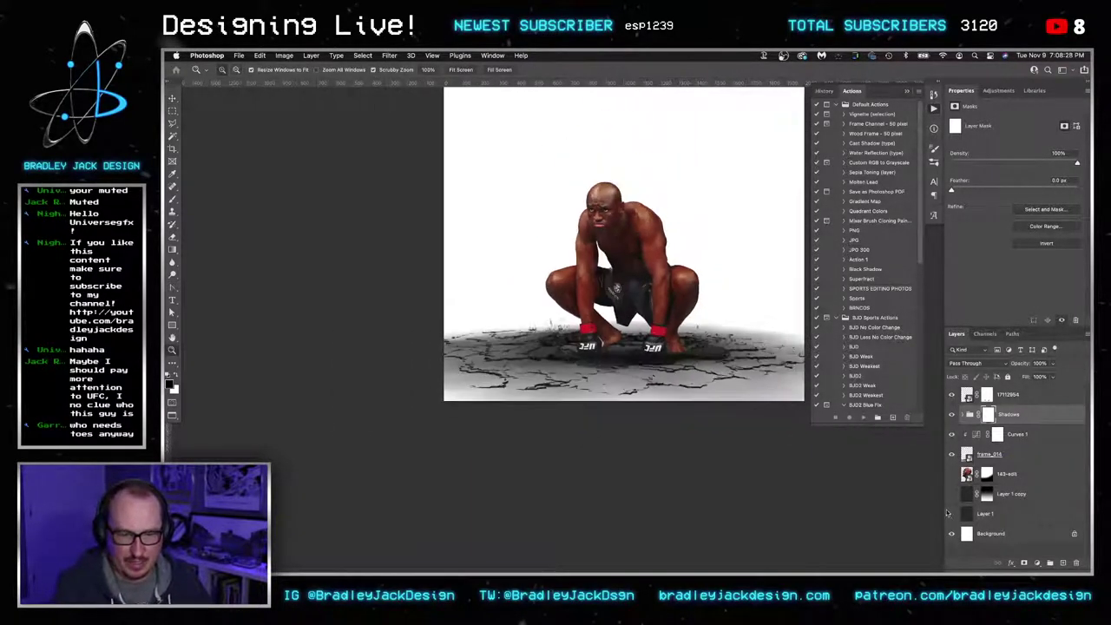
{"action": "left_click_drag", "start_coordinate": [951, 513], "coordinate": [952, 493]}
{"action": "left_click", "coordinate": [735, 380], "text": "alt"}
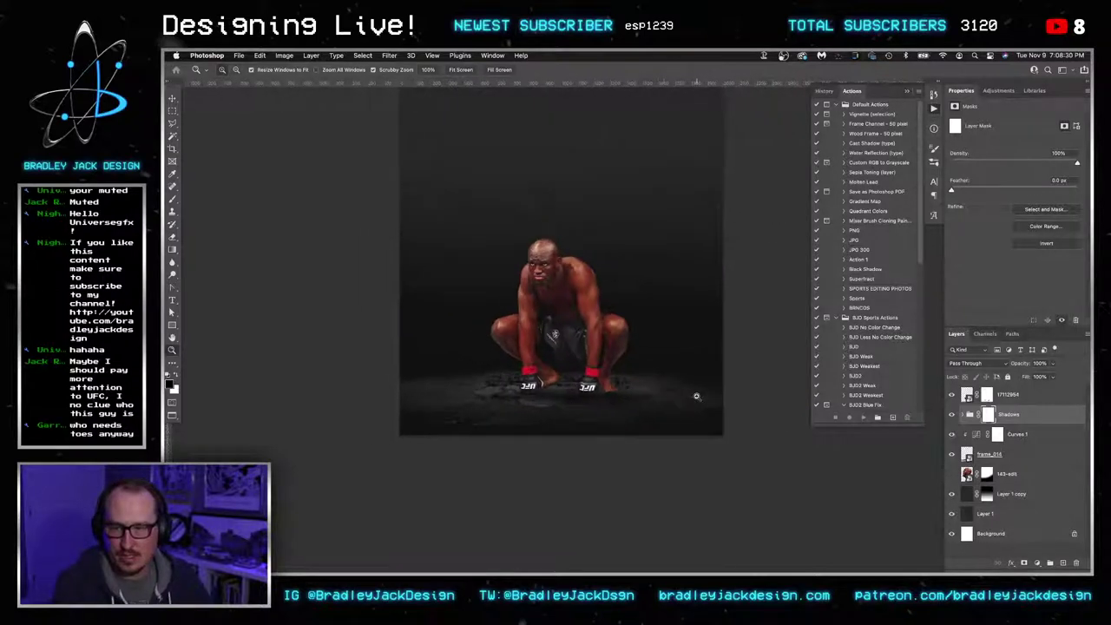
{"action": "left_click_drag", "start_coordinate": [639, 353], "coordinate": [673, 378]}
{"action": "key", "text": "v"}
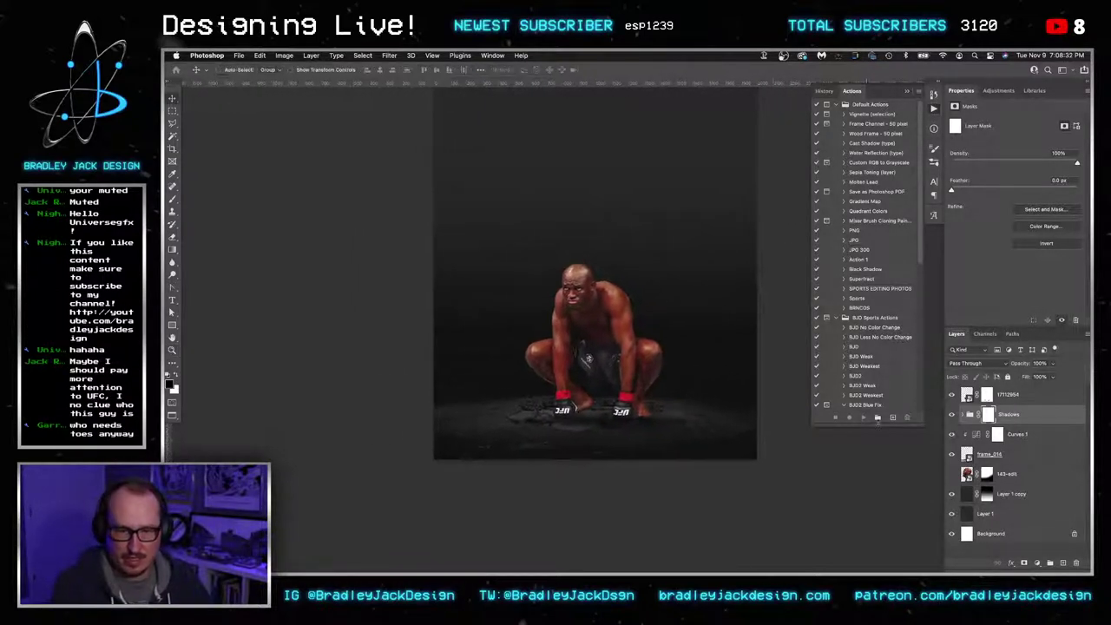
{"action": "left_click", "coordinate": [1010, 453]}
{"action": "scroll", "coordinate": [636, 320], "scroll_direction": "up", "scroll_amount": 4}
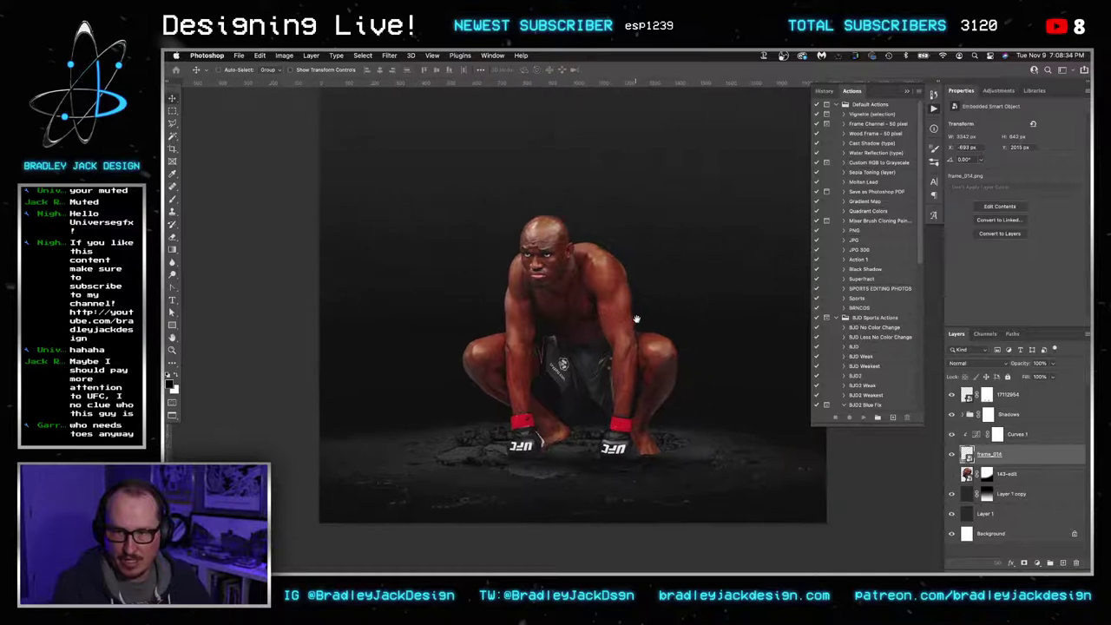
Apply Liquify to the crouching fighter's layer with the face's mouth Smile set to 100
{"action": "left_click", "coordinate": [967, 397]}
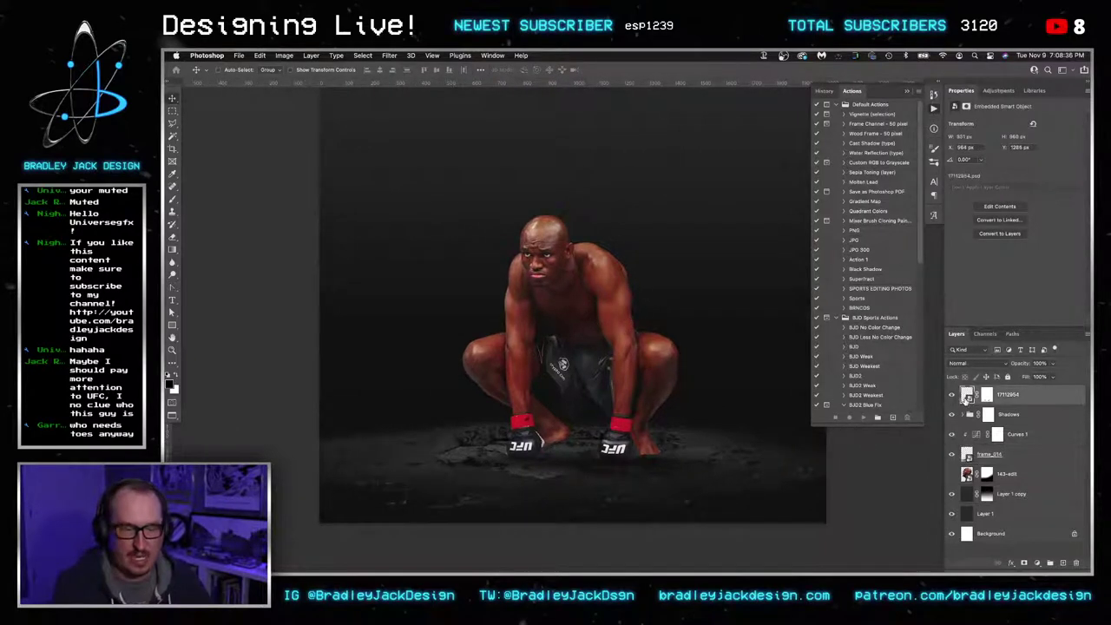
{"action": "left_click", "coordinate": [386, 55]}
{"action": "left_click", "coordinate": [430, 147]}
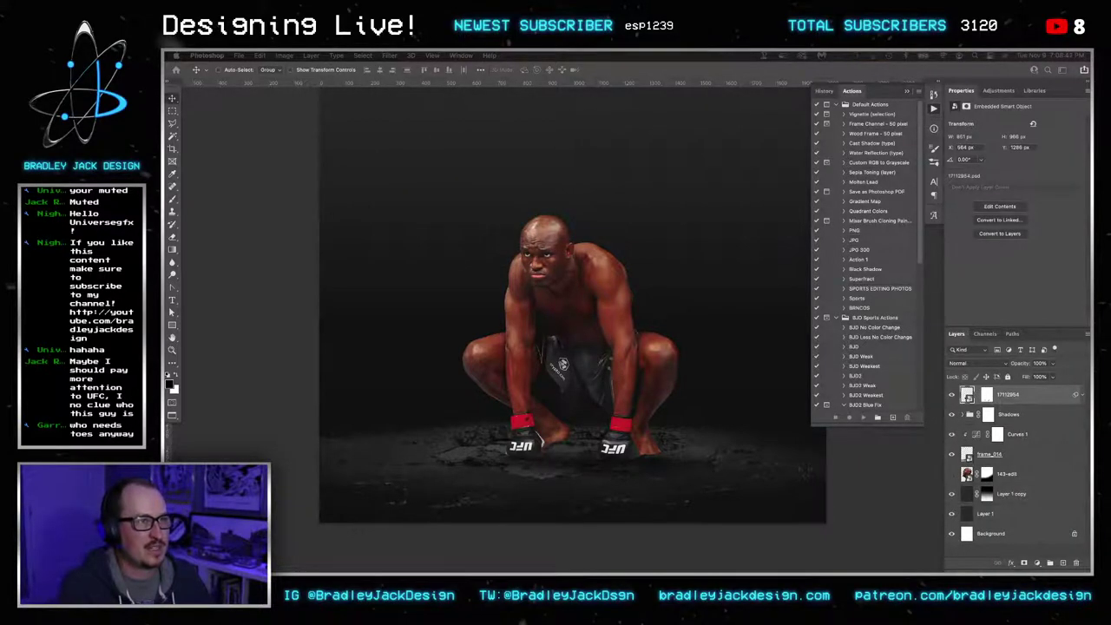
{"action": "scroll", "coordinate": [476, 314], "scroll_direction": "up", "scroll_amount": 6}
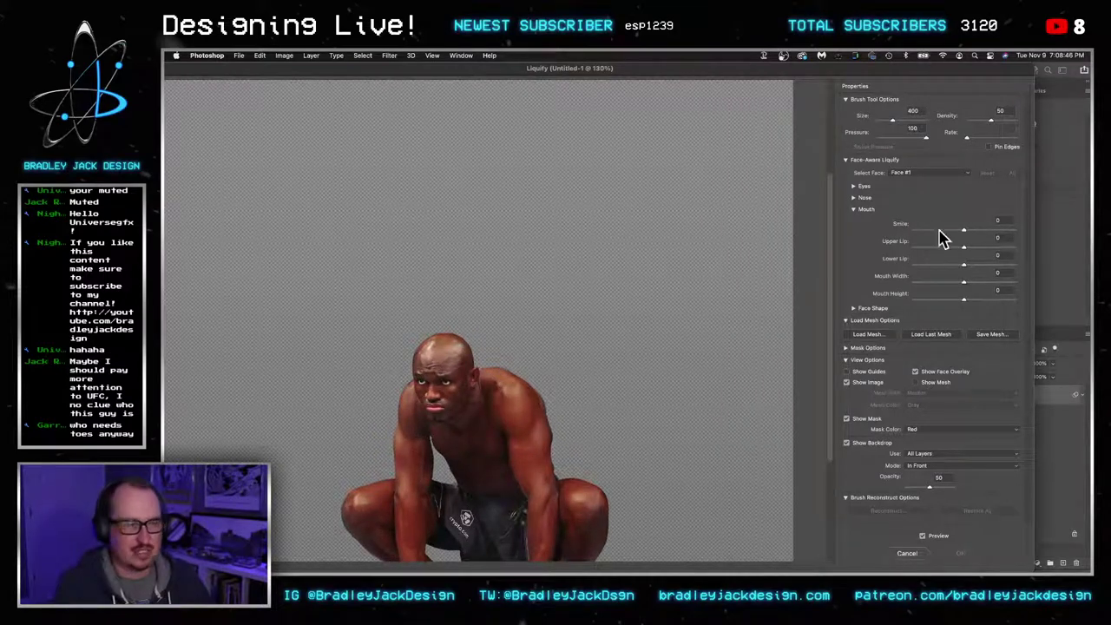
{"action": "scroll", "coordinate": [509, 297], "scroll_direction": "down", "scroll_amount": 4}
{"action": "scroll", "coordinate": [464, 314], "scroll_direction": "up", "scroll_amount": 5}
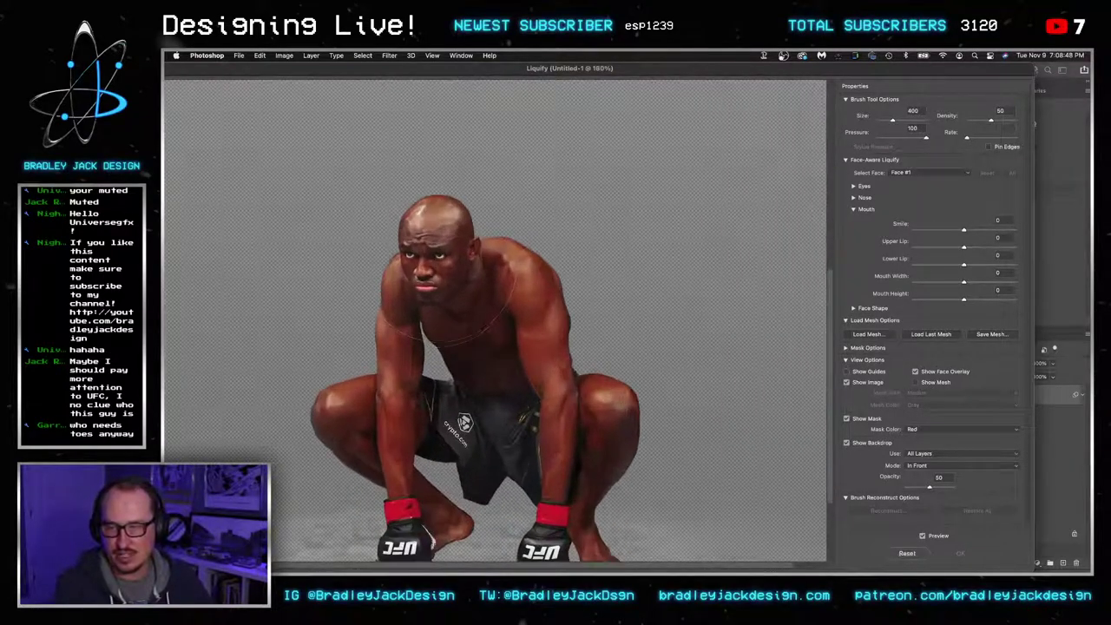
{"action": "mouse_move", "coordinate": [372, 68]}
{"action": "left_mouse_down"}
{"action": "mouse_move", "coordinate": [537, 91]}
{"action": "mouse_move", "coordinate": [503, 75]}
{"action": "left_mouse_up"}
{"action": "left_click_drag", "start_coordinate": [903, 76], "coordinate": [752, 74]}
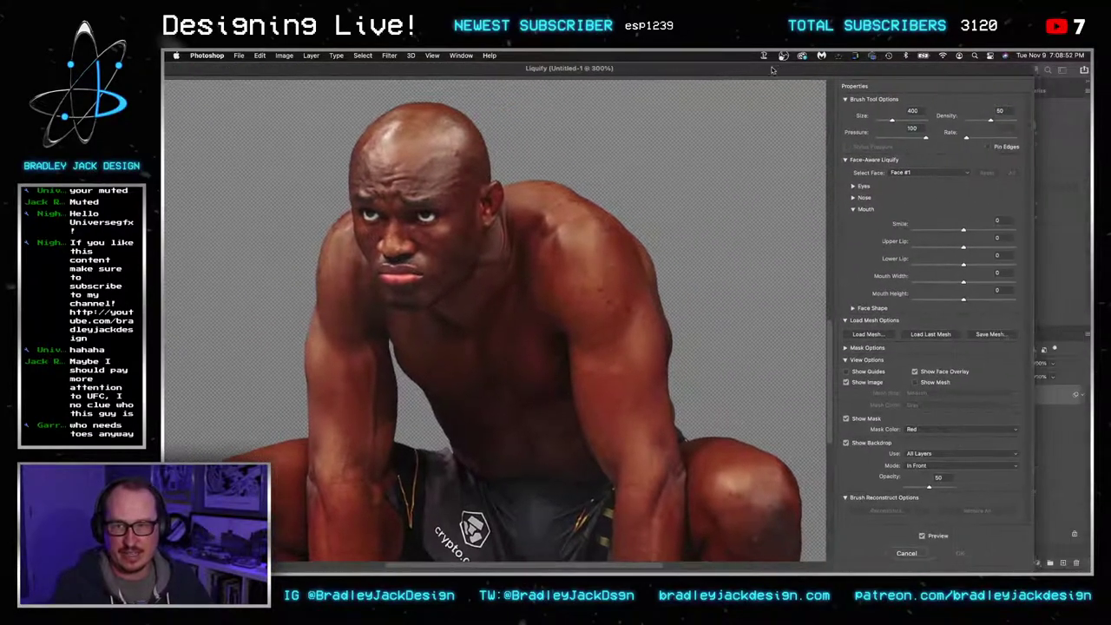
{"action": "left_click_drag", "start_coordinate": [946, 236], "coordinate": [1008, 235]}
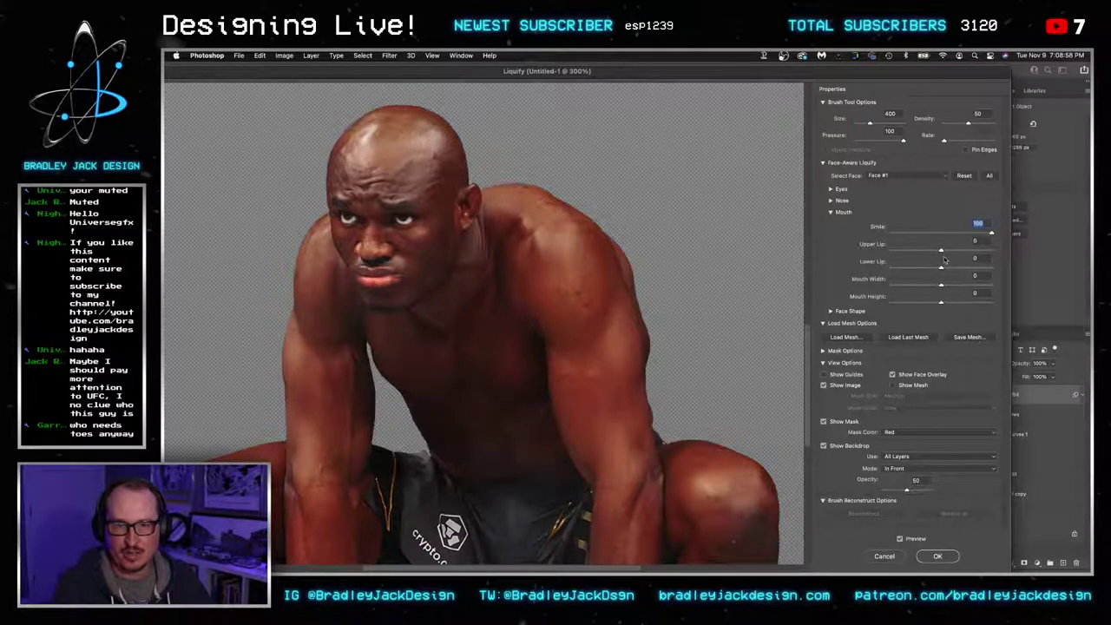
{"action": "left_click", "coordinate": [937, 555]}
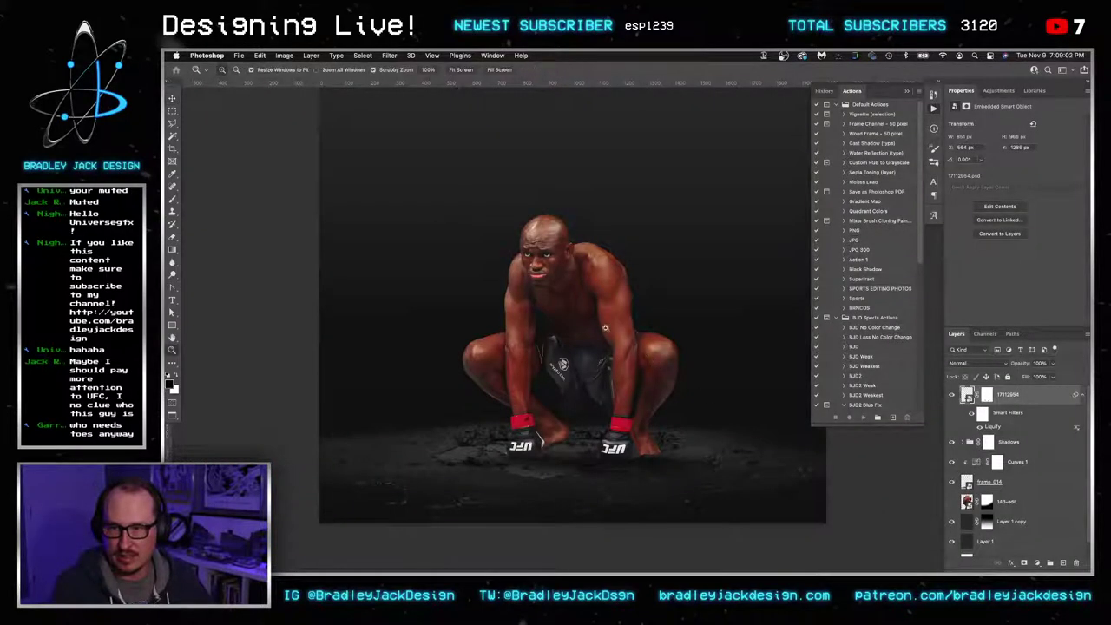
Compare the fighter's face with and without the Liquify smart filter, and delete that filter
{"action": "left_click_drag", "start_coordinate": [557, 293], "coordinate": [961, 408]}
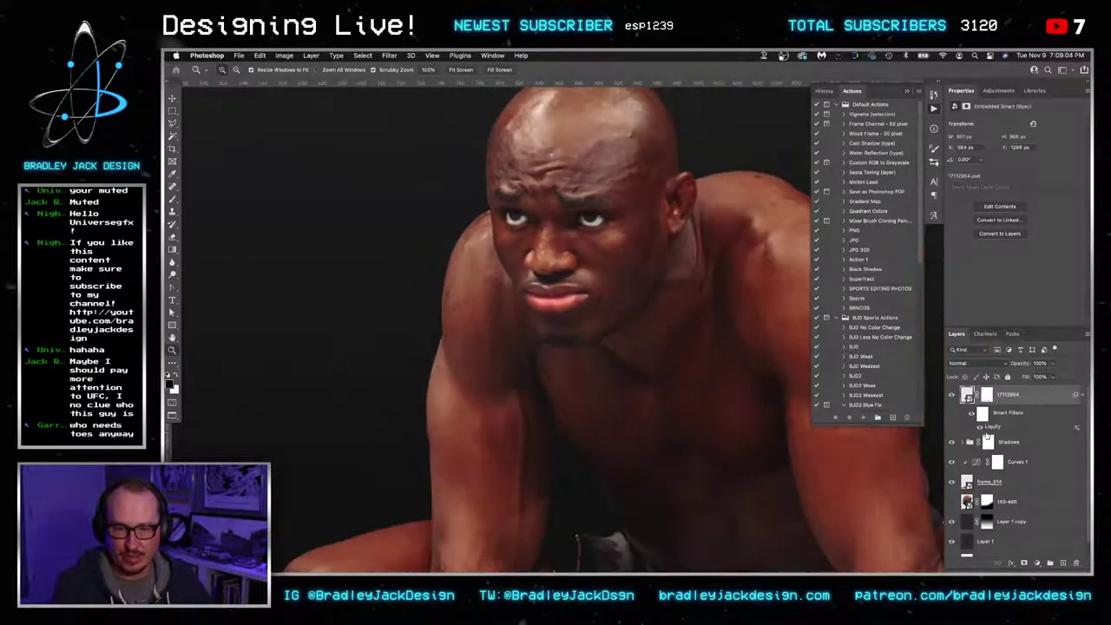
{"action": "left_click", "coordinate": [979, 427]}
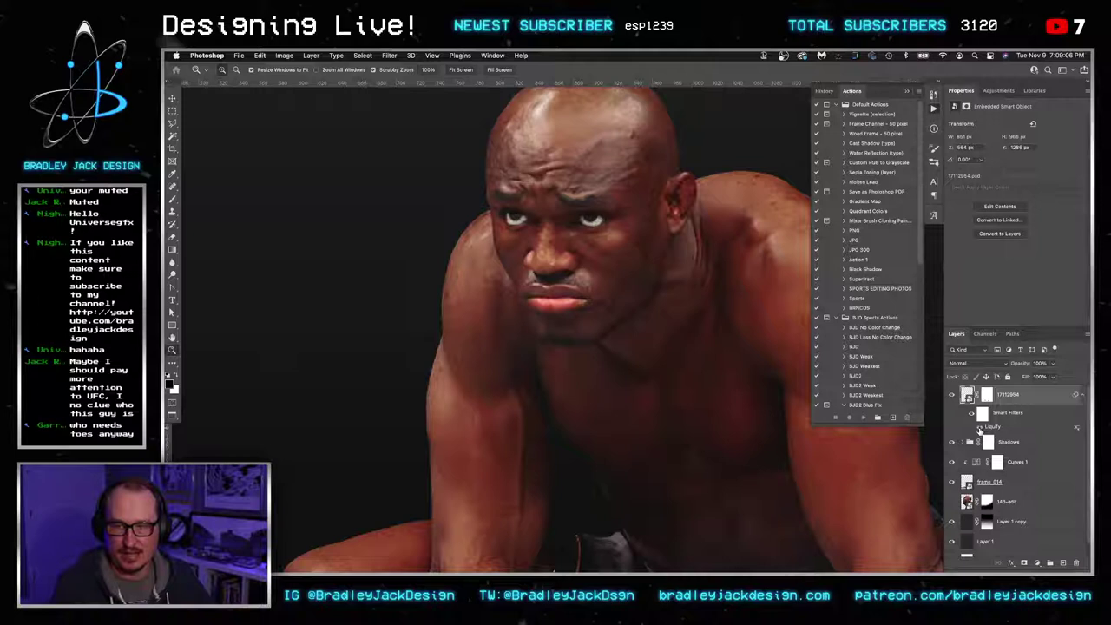
{"action": "left_click", "coordinate": [979, 427]}
{"action": "left_click", "coordinate": [979, 427]}
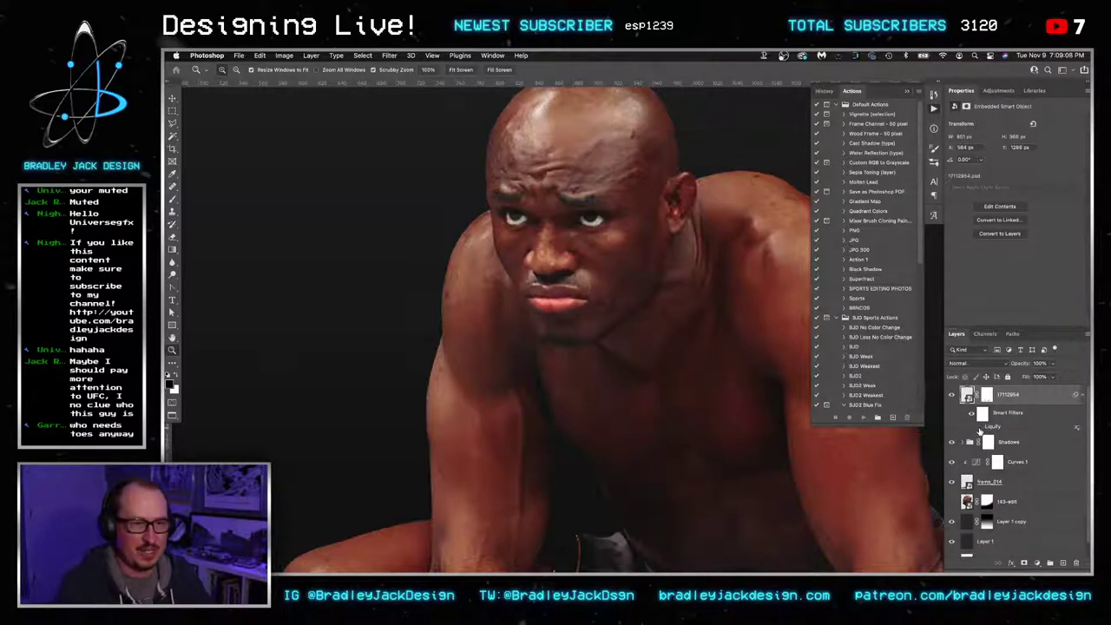
{"action": "right_click", "coordinate": [994, 427]}
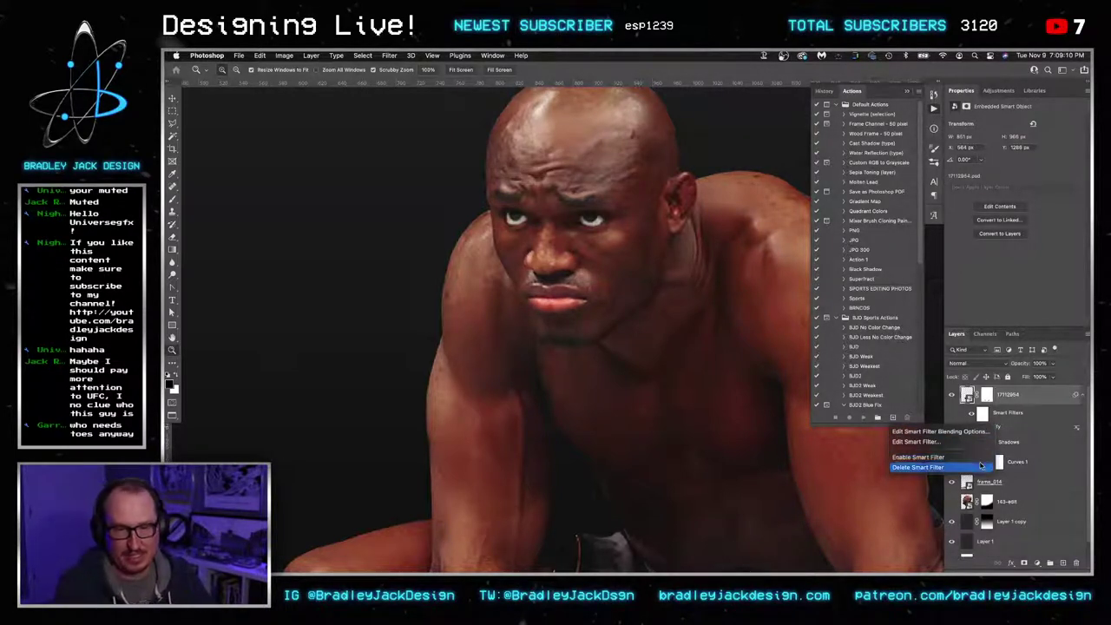
{"action": "left_click", "coordinate": [916, 467]}
{"action": "scroll", "coordinate": [647, 366], "scroll_direction": "down", "scroll_amount": 3}
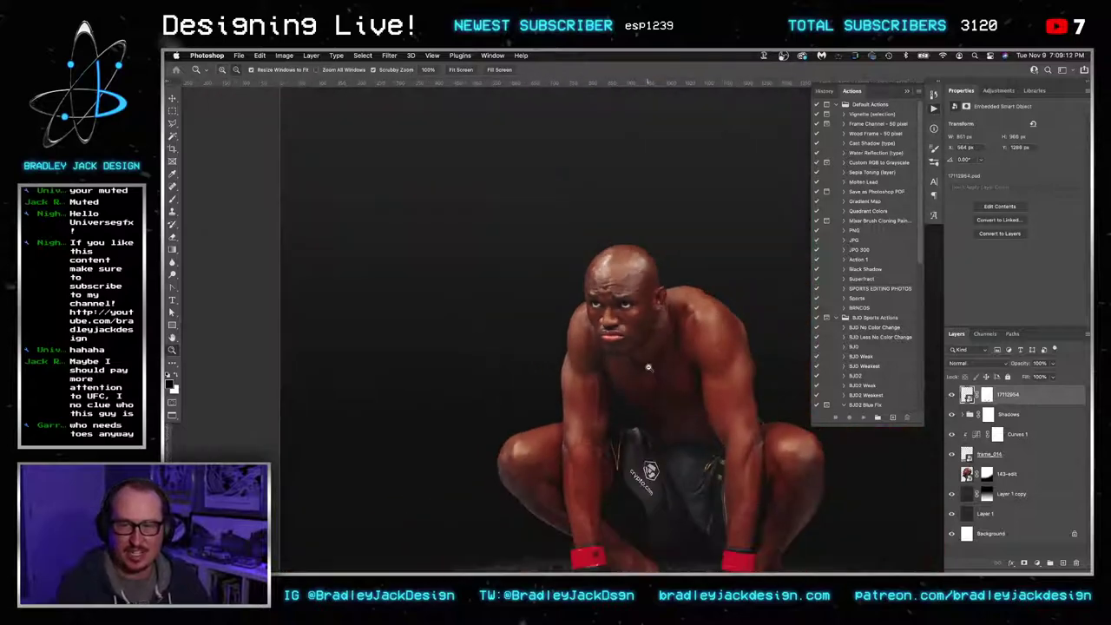
Add a new empty layer above the crouching fighter's layer, at the top of the layer stack
{"action": "scroll", "coordinate": [648, 367], "scroll_direction": "down", "scroll_amount": 5}
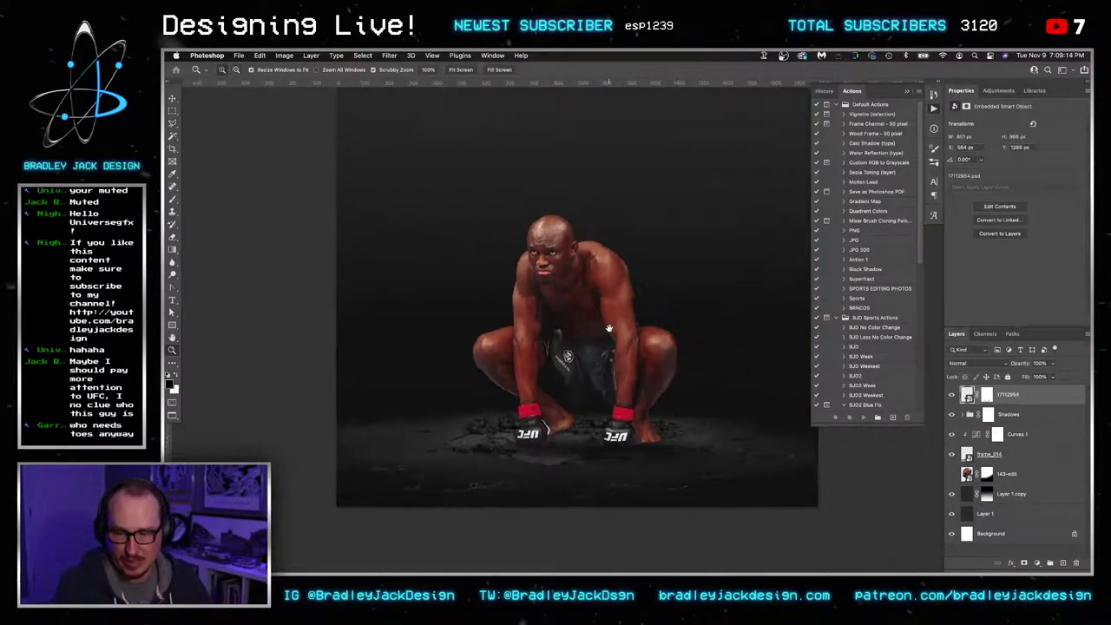
{"action": "scroll", "coordinate": [608, 328], "scroll_direction": "down", "scroll_amount": 4}
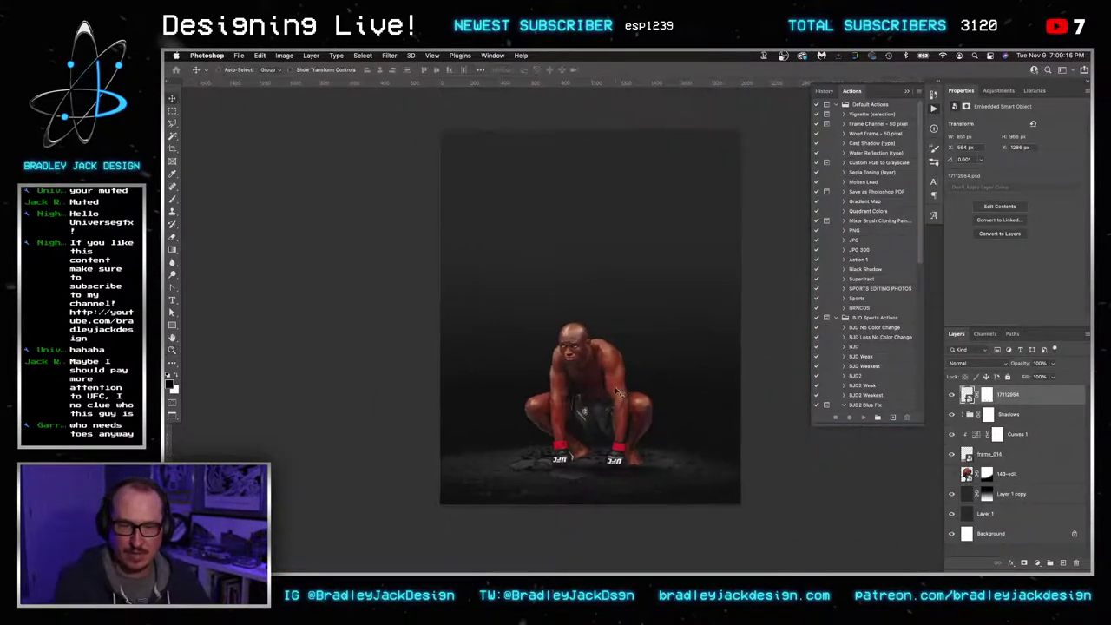
{"action": "key", "text": "shift+alt+super+e"}
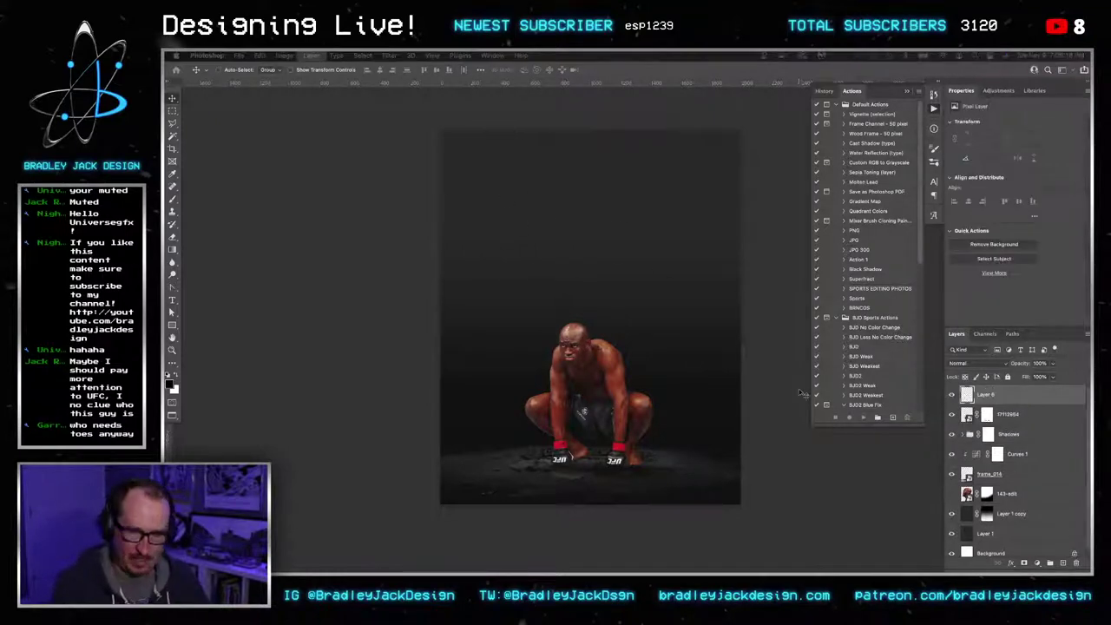
Paint a soft white glow in the upper-left corner of the poster on the new layer, using a large soft round brush
{"action": "key", "text": "b"}
{"action": "right_click", "coordinate": [514, 257]}
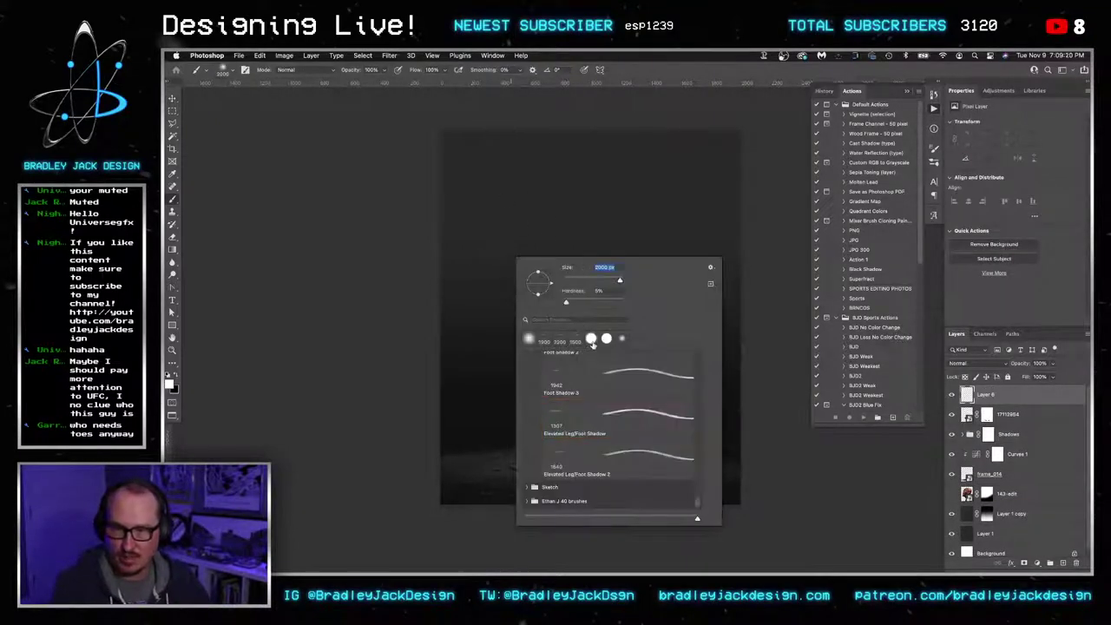
{"action": "double_click", "coordinate": [592, 342]}
{"action": "key", "text": "bracketleft"}
{"action": "key", "text": "bracketleft"}
{"action": "key", "text": "bracketleft"}
{"action": "key", "text": "bracketleft"}
{"action": "key", "text": "bracketleft"}
{"action": "key", "text": "bracketleft"}
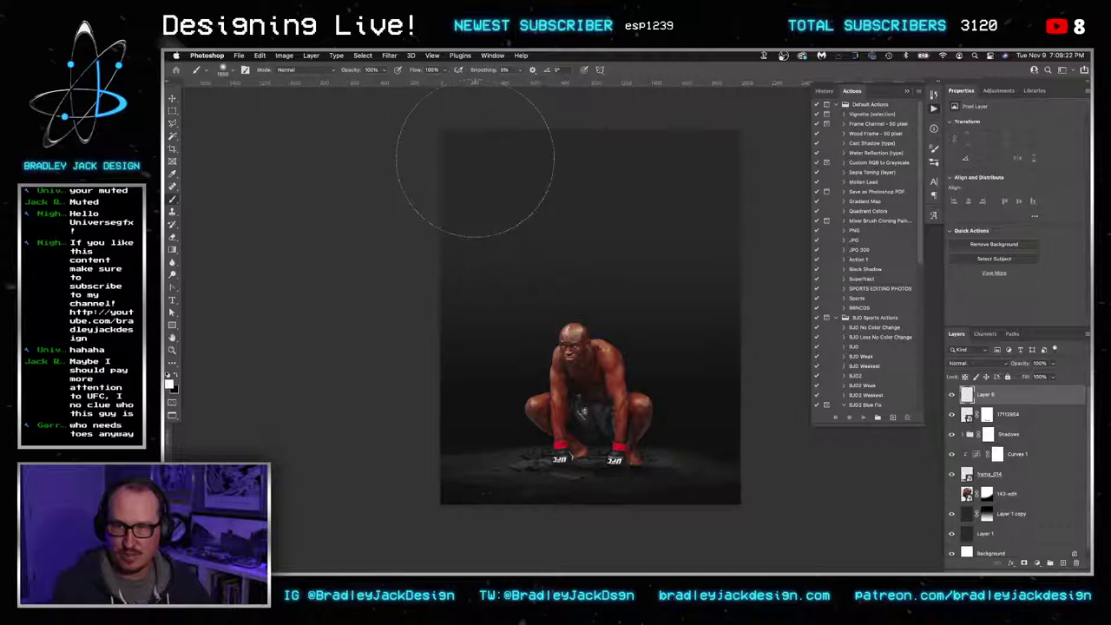
{"action": "mouse_move", "coordinate": [509, 223]}
{"action": "left_mouse_down"}
{"action": "mouse_move", "coordinate": [522, 223]}
{"action": "mouse_move", "coordinate": [491, 224]}
{"action": "left_mouse_up"}
{"action": "left_click", "coordinate": [454, 149]}
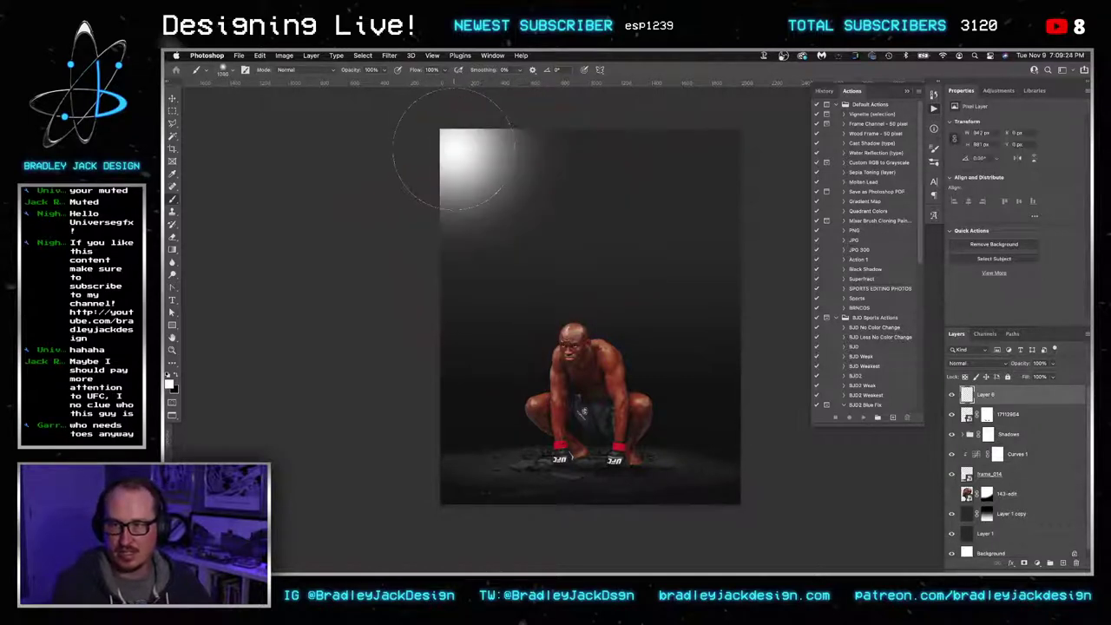
{"action": "key", "text": "v"}
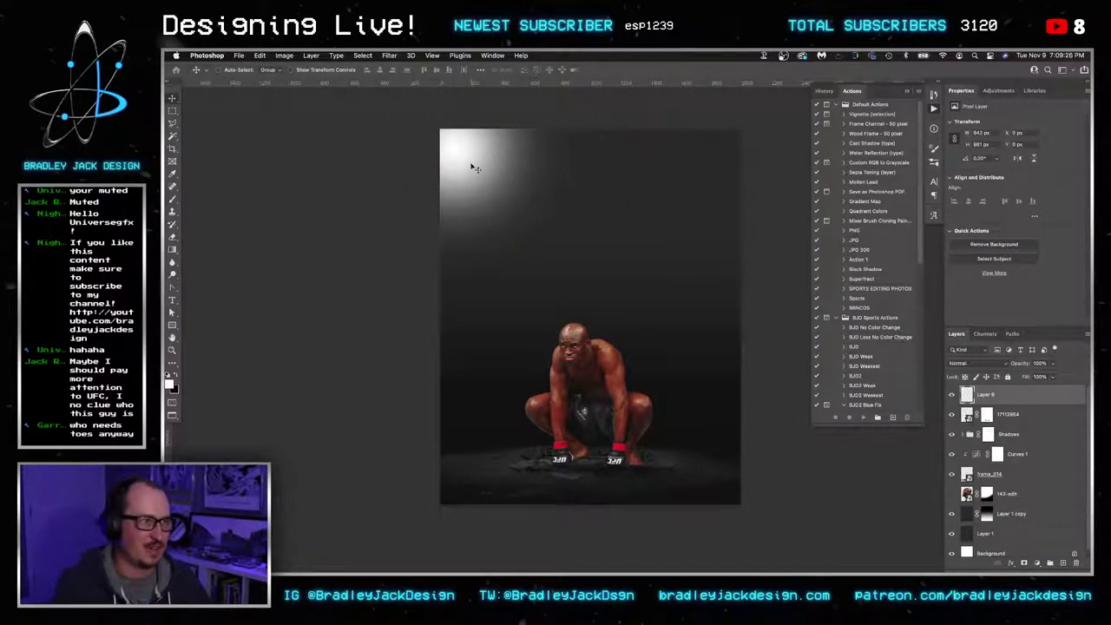
Rename the crouching fighter's layer, directly above the Shadows group, as Usman
{"action": "scroll", "coordinate": [556, 323], "scroll_direction": "left", "scroll_amount": 3}
{"action": "scroll", "coordinate": [651, 384], "scroll_direction": "up", "scroll_amount": 8}
{"action": "left_click_drag", "start_coordinate": [651, 384], "coordinate": [628, 365]}
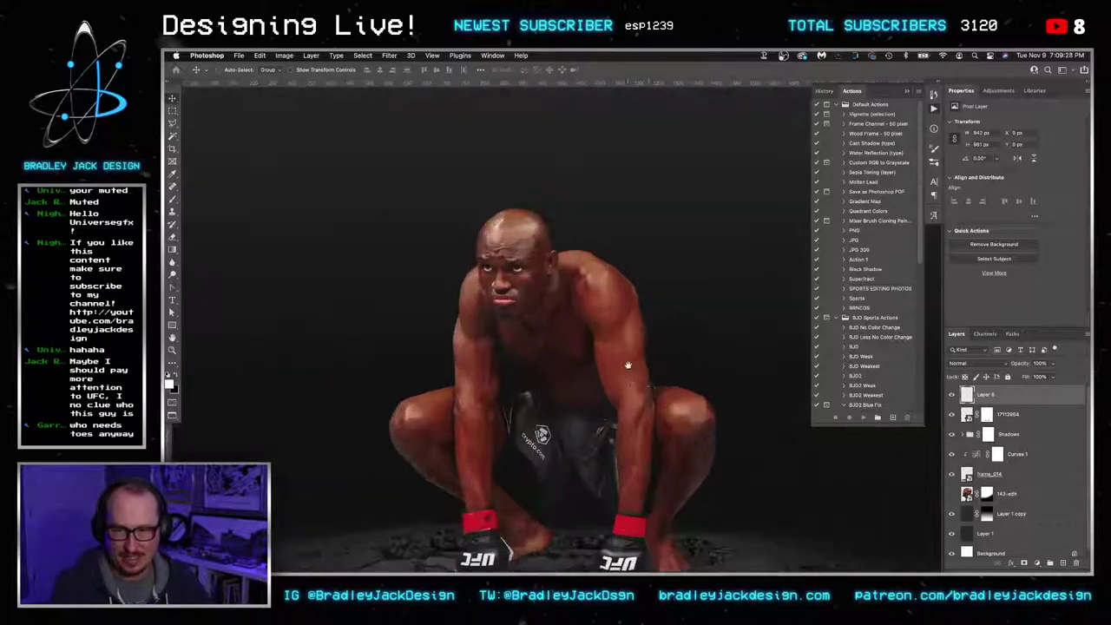
{"action": "scroll", "coordinate": [628, 365], "scroll_direction": "down", "scroll_amount": 2}
{"action": "scroll", "coordinate": [627, 365], "scroll_direction": "left", "scroll_amount": 2}
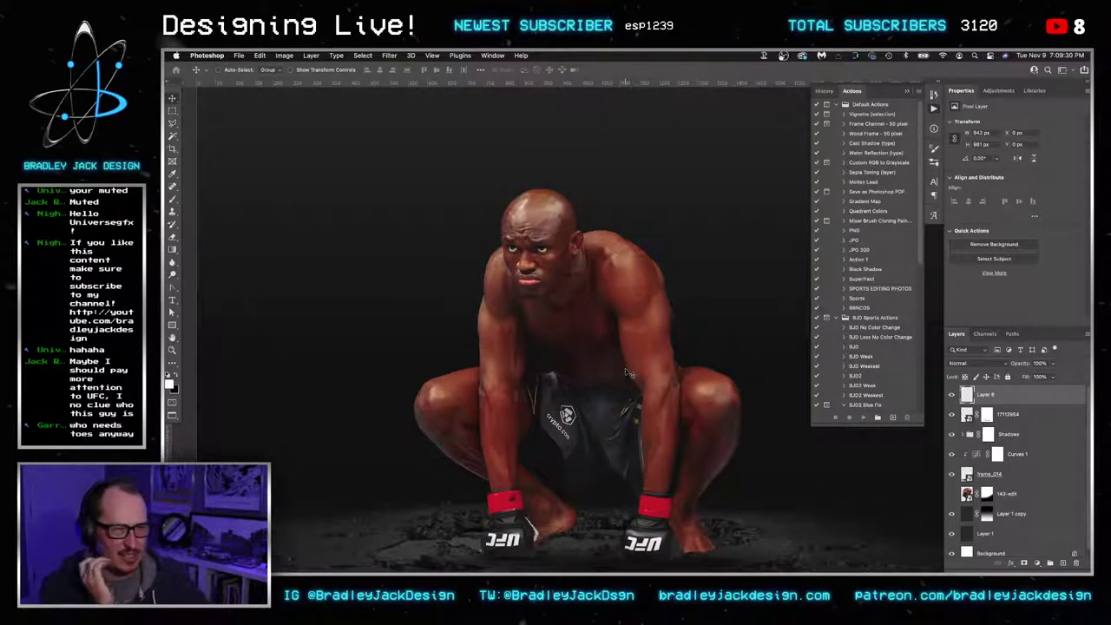
{"action": "left_click_drag", "start_coordinate": [711, 352], "coordinate": [687, 323]}
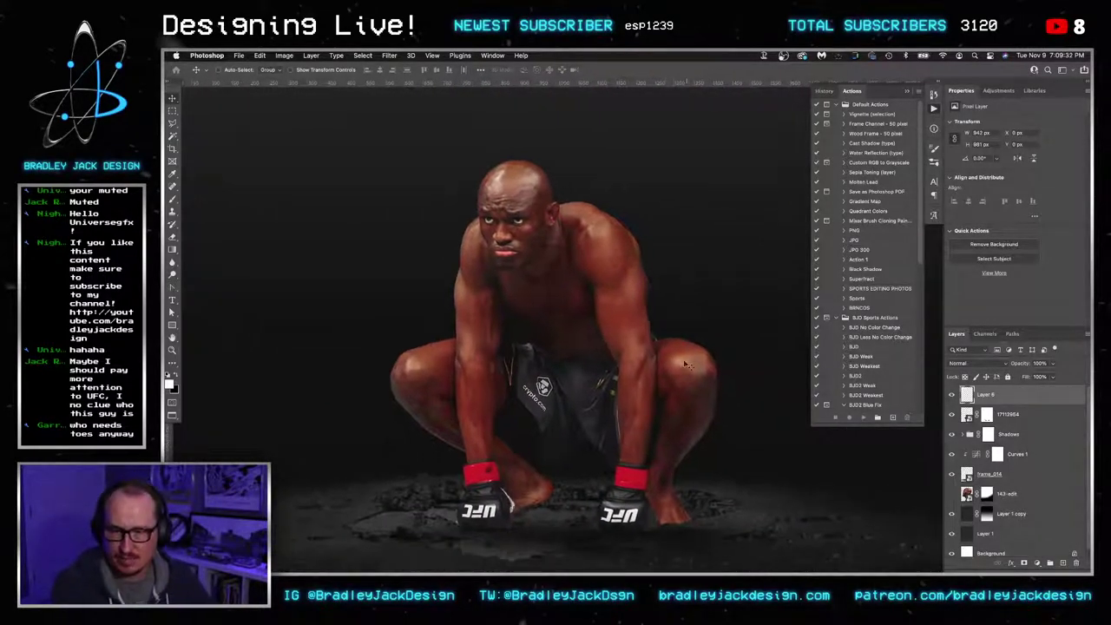
{"action": "left_click", "coordinate": [1004, 437]}
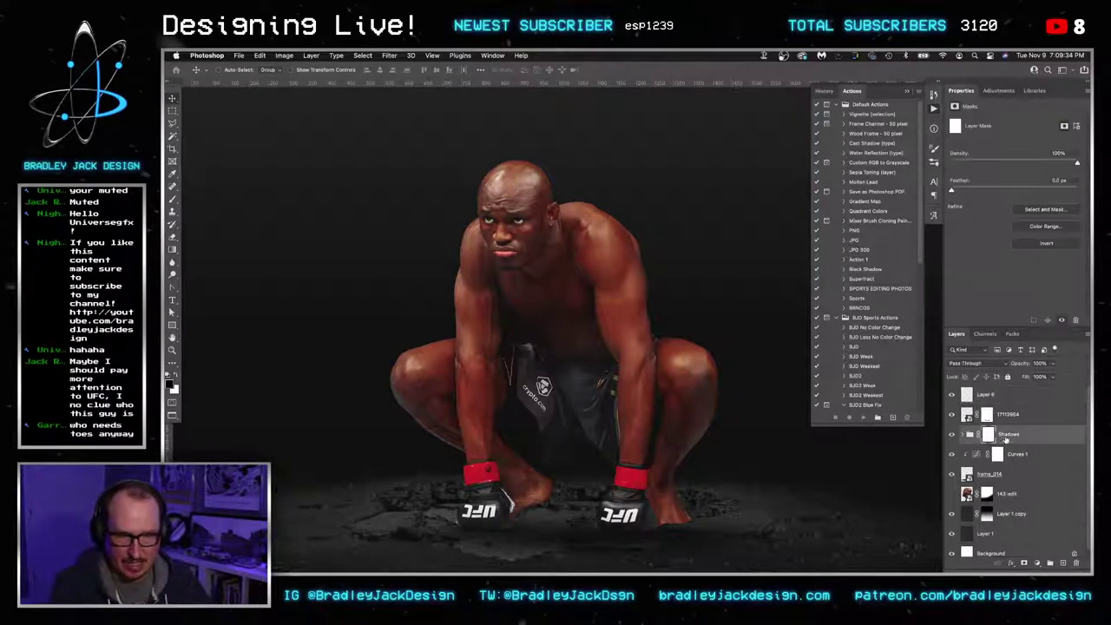
{"action": "left_click", "coordinate": [1016, 421]}
{"action": "left_click", "coordinate": [1016, 438], "text": "shift"}
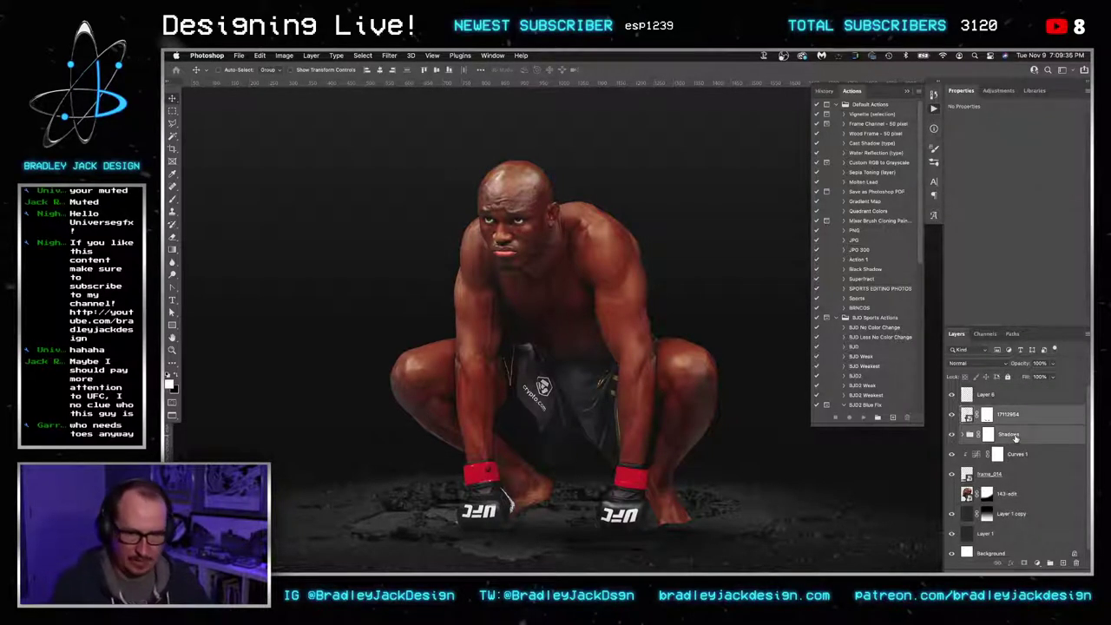
{"action": "left_click", "coordinate": [1010, 416]}
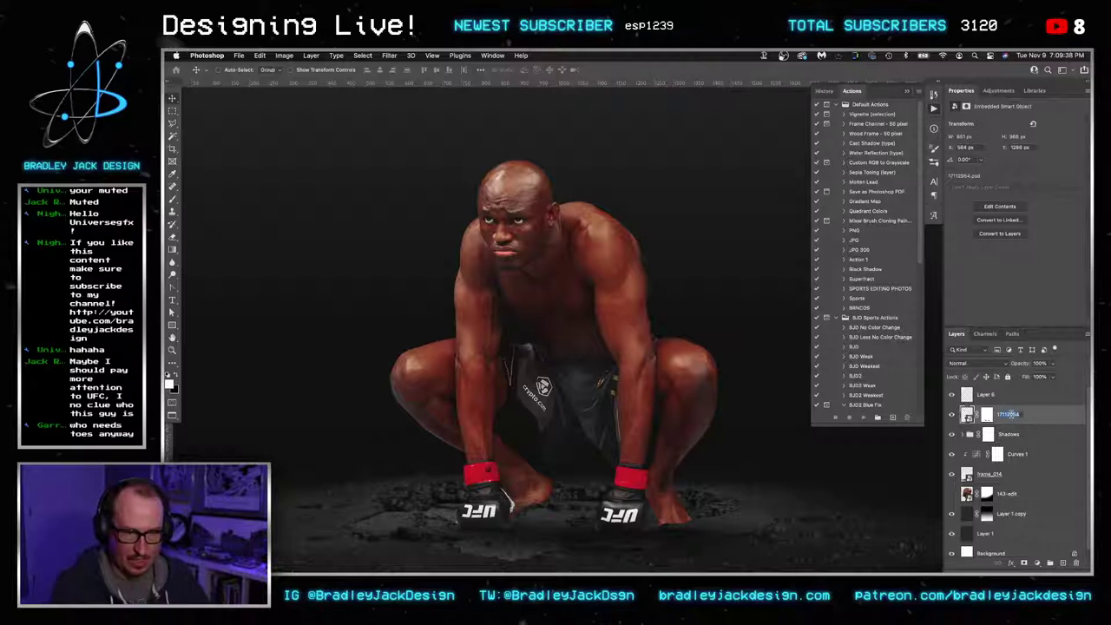
{"action": "type", "text": "Usman"}
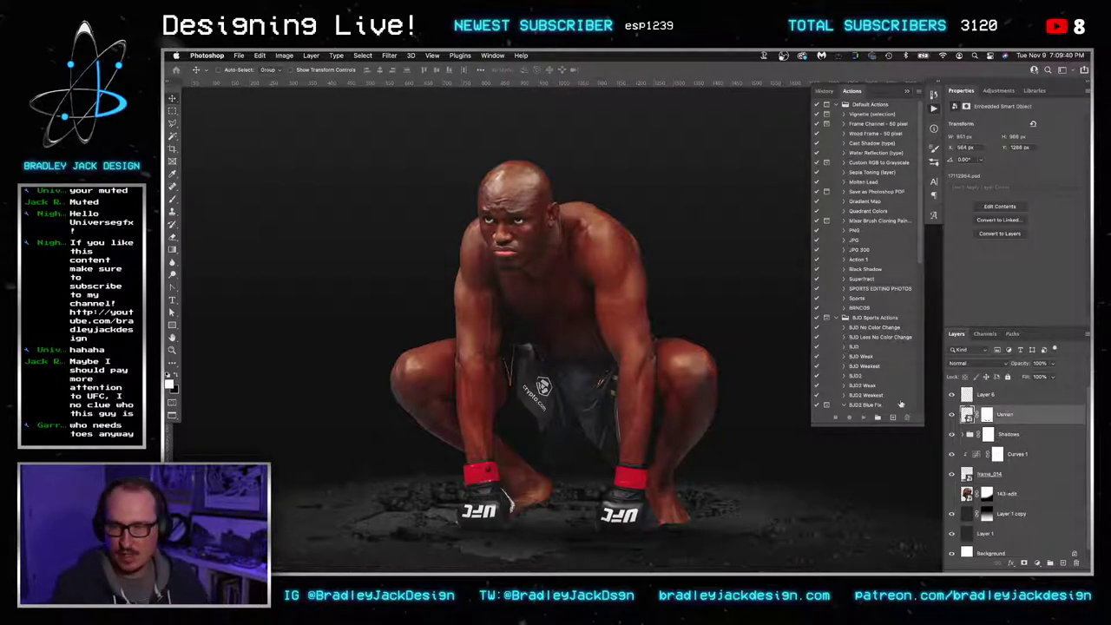
Add a new empty layer directly above the Usman layer and activate the Brush tool
{"action": "scroll", "coordinate": [651, 398], "scroll_direction": "down", "scroll_amount": 4}
{"action": "scroll", "coordinate": [669, 375], "scroll_direction": "up", "scroll_amount": 2}
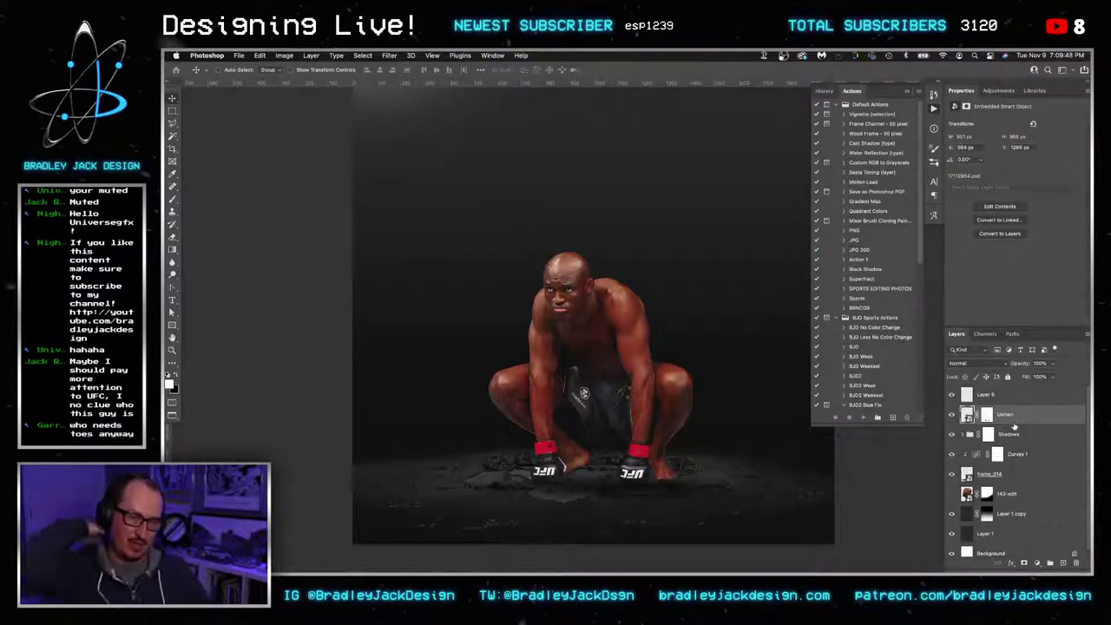
{"action": "key", "text": "super+shift+alt+n"}
{"action": "key", "text": "b"}
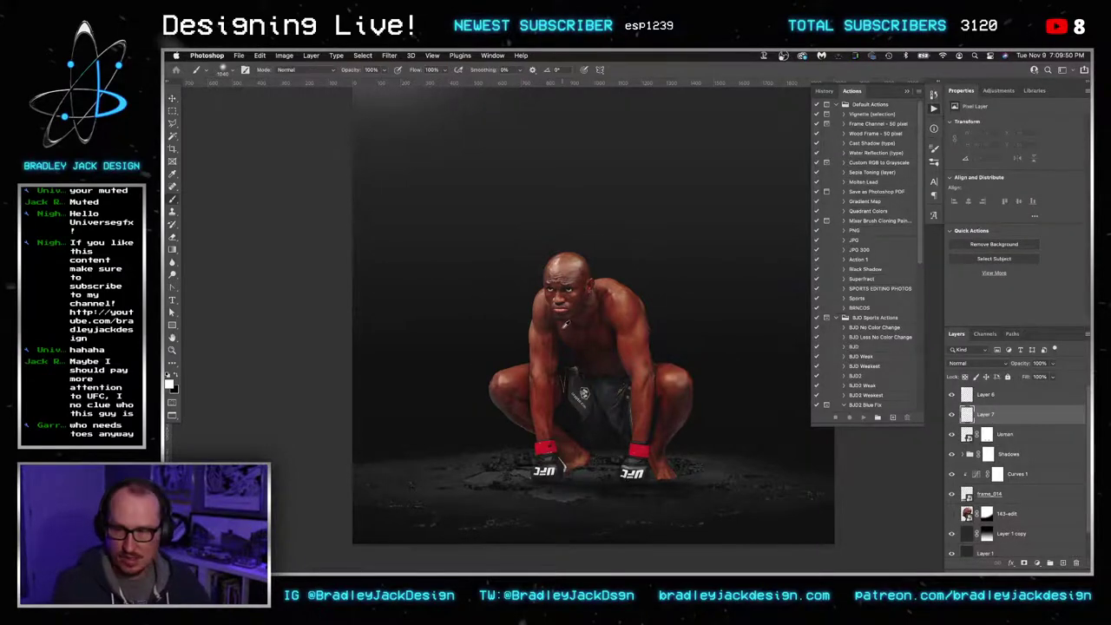
Paint both of the fighter's eyes solid white on Layer 7 with a very small brush
{"action": "scroll", "coordinate": [568, 293], "scroll_direction": "up", "scroll_amount": 10}
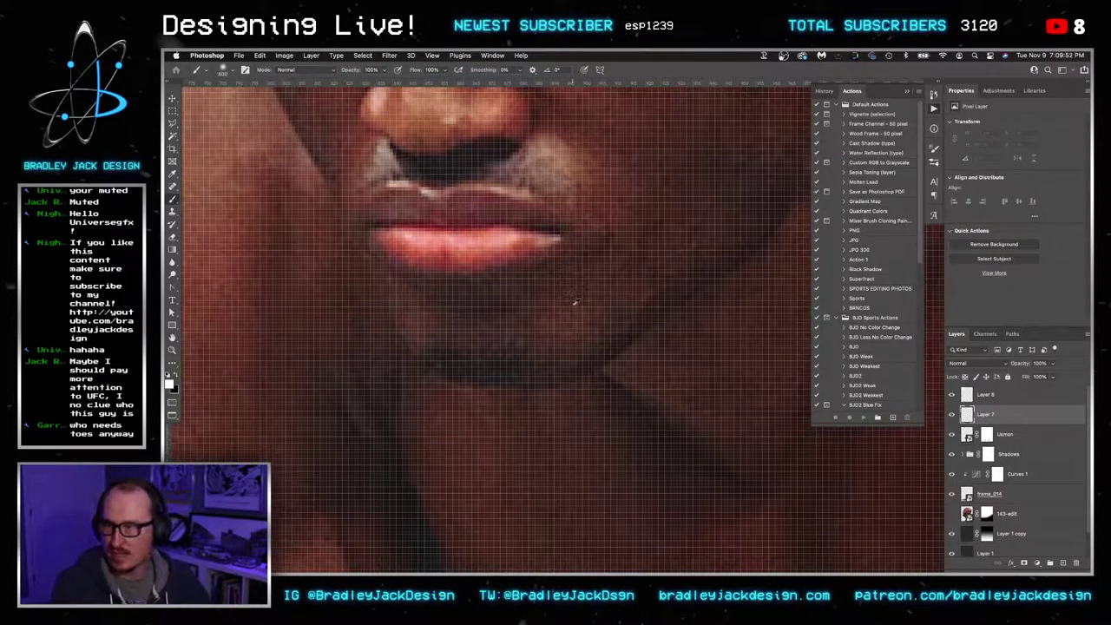
{"action": "key", "text": "alt+bracketleft"}
{"action": "left_click_drag", "start_coordinate": [615, 282], "coordinate": [609, 466], "text": "ctrl+alt"}
{"action": "scroll", "coordinate": [597, 328], "scroll_direction": "down", "scroll_amount": 3}
{"action": "left_click_drag", "start_coordinate": [592, 265], "coordinate": [593, 426]}
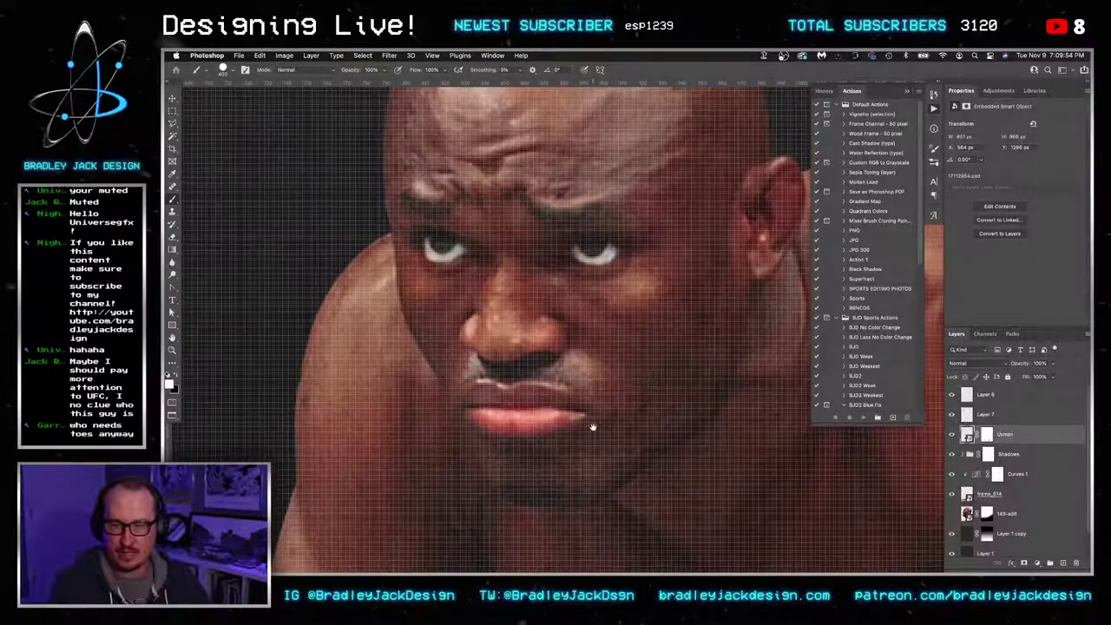
{"action": "left_click", "coordinate": [986, 434]}
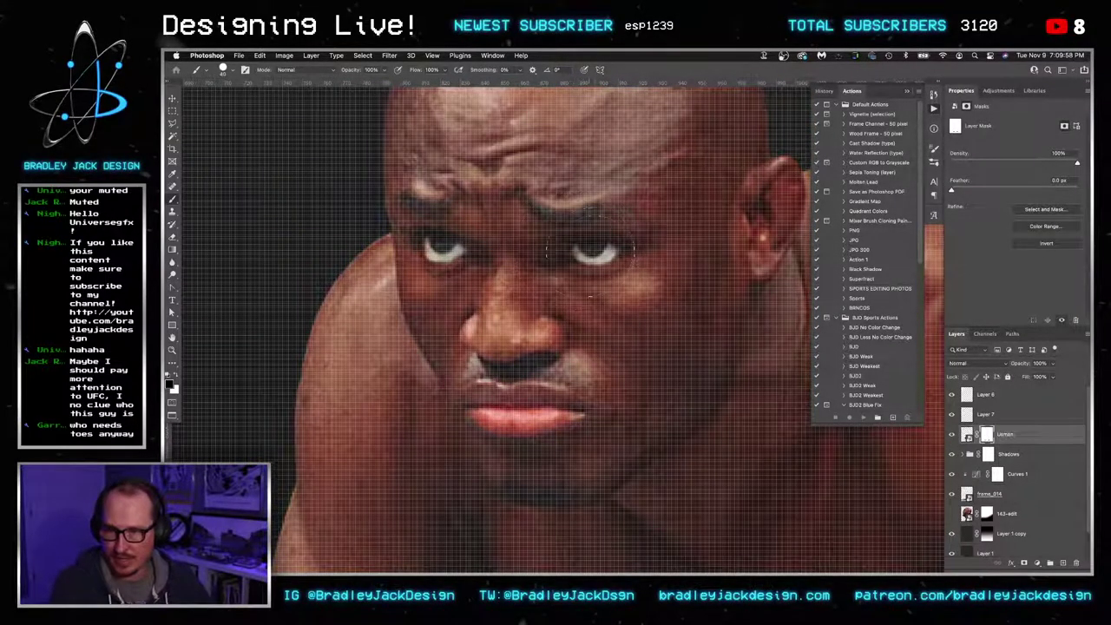
{"action": "scroll", "coordinate": [598, 251], "scroll_direction": "down", "scroll_amount": 2}
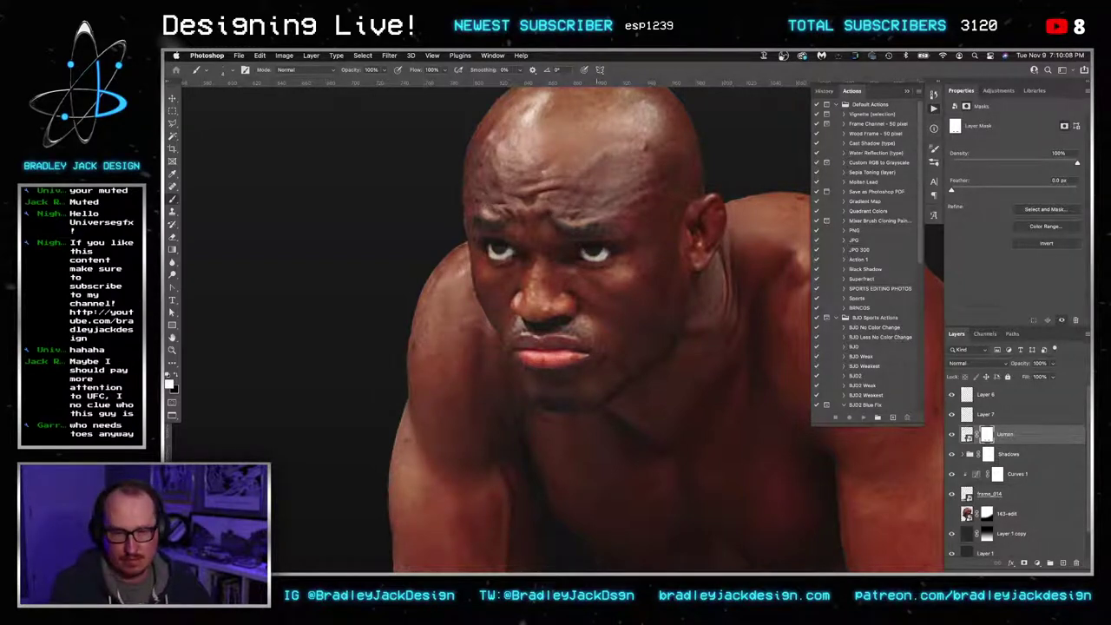
{"action": "left_click", "coordinate": [969, 415]}
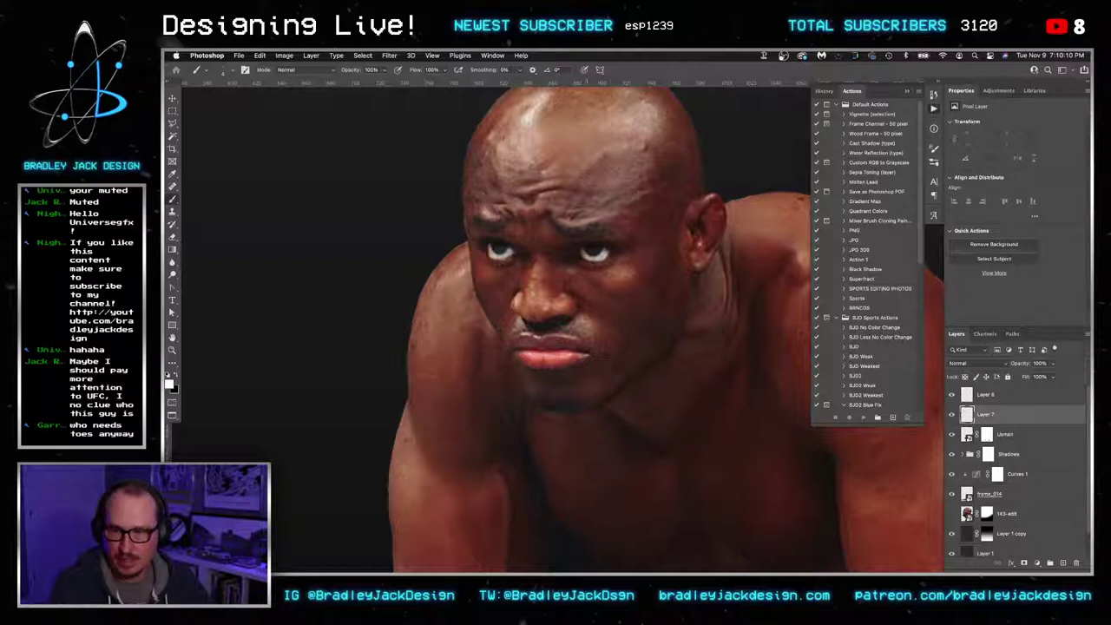
{"action": "left_click_drag", "start_coordinate": [583, 253], "coordinate": [586, 250]}
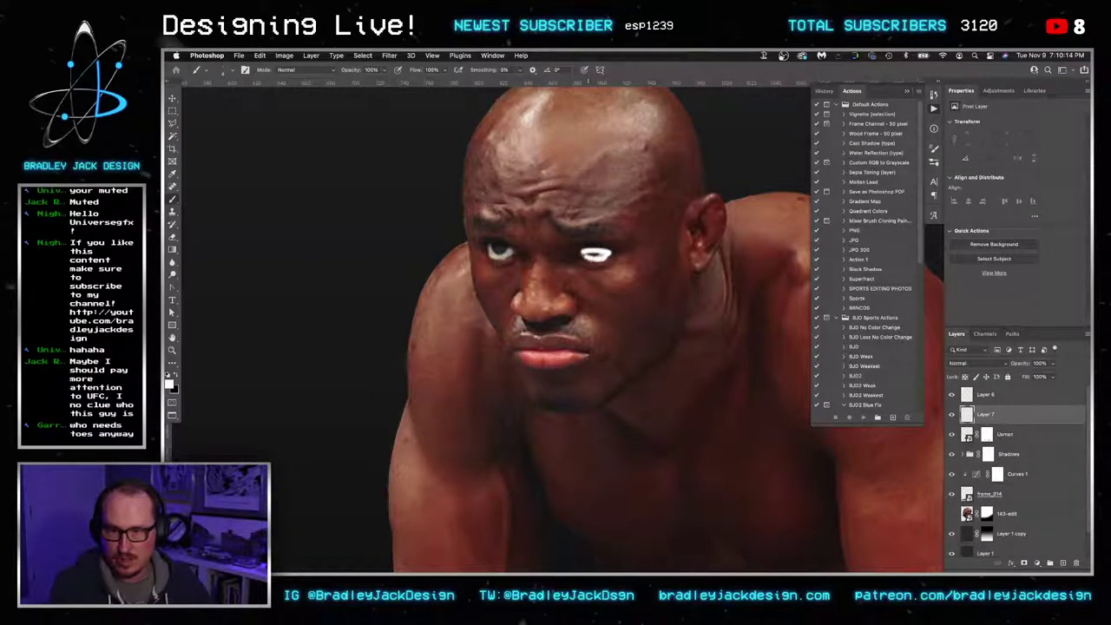
{"action": "left_click_drag", "start_coordinate": [585, 255], "coordinate": [597, 256]}
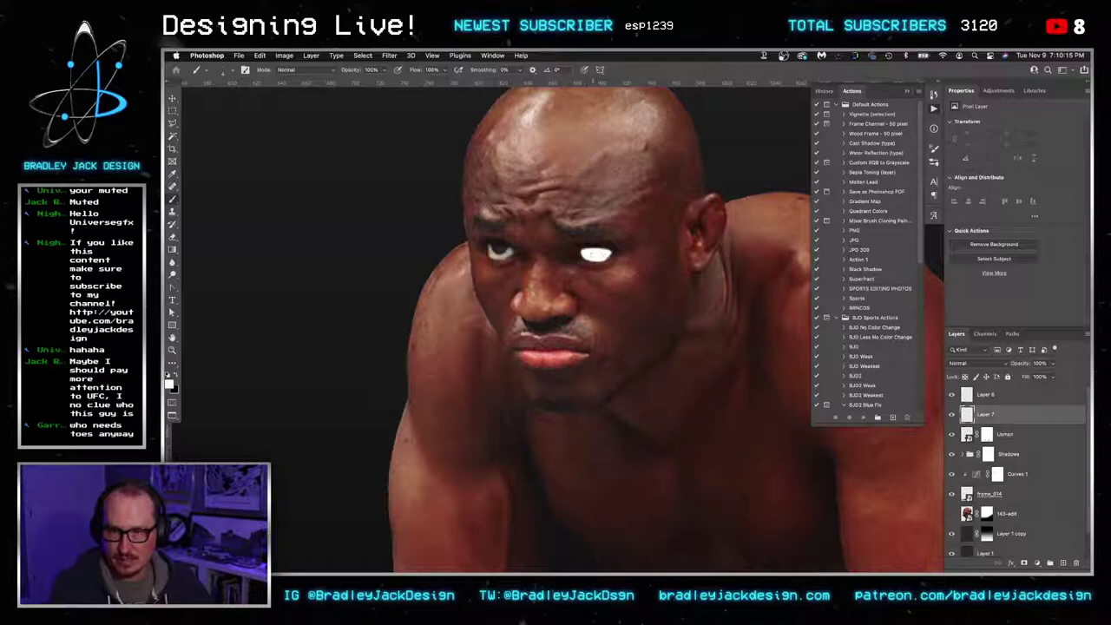
{"action": "scroll", "coordinate": [540, 256], "scroll_direction": "up", "scroll_amount": 5}
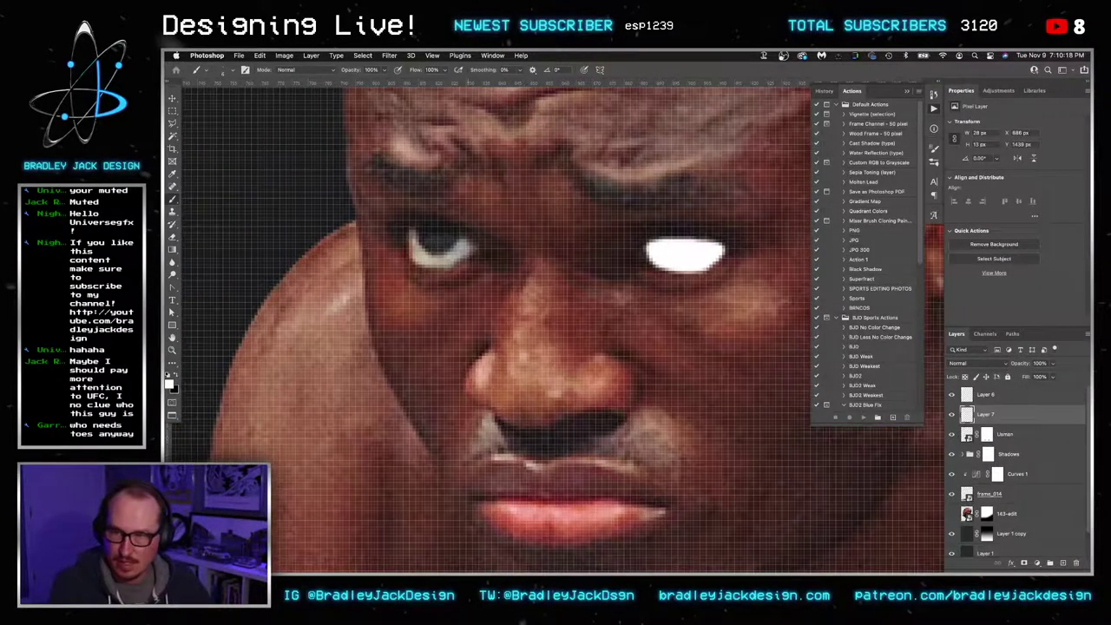
{"action": "mouse_move", "coordinate": [476, 248]}
{"action": "left_mouse_down"}
{"action": "mouse_move", "coordinate": [415, 236]}
{"action": "mouse_move", "coordinate": [413, 250]}
{"action": "mouse_move", "coordinate": [462, 251]}
{"action": "mouse_move", "coordinate": [429, 253]}
{"action": "left_mouse_up"}
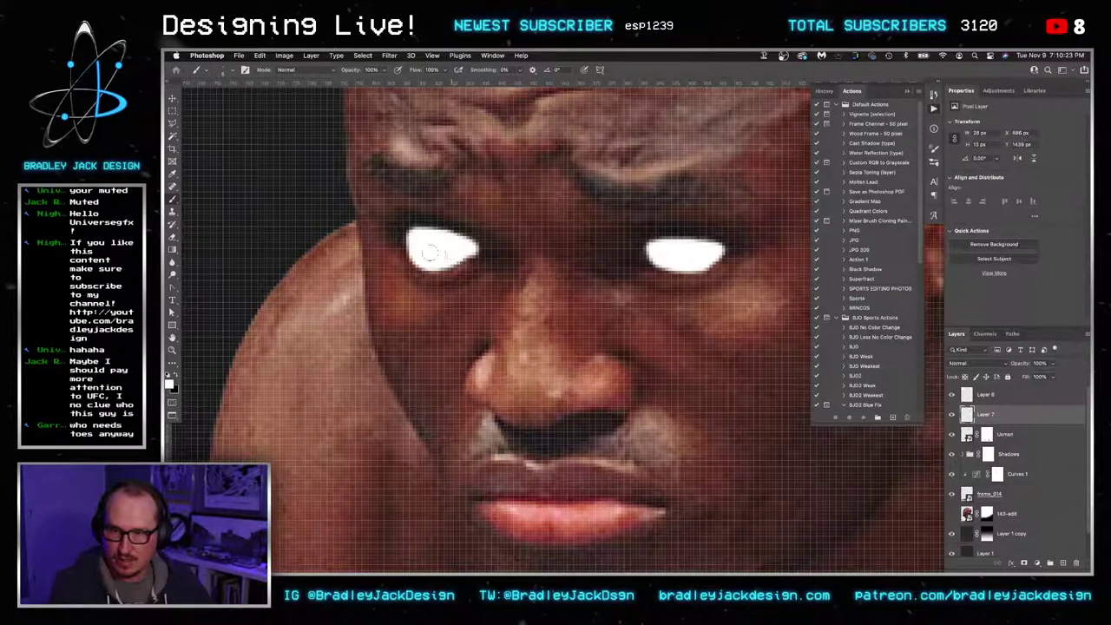
Add a white layer mask to Layer 7 and trim the edges of the white eyes with black and white
{"action": "left_click", "coordinate": [1024, 563]}
{"action": "key", "text": "ctrl+minus"}
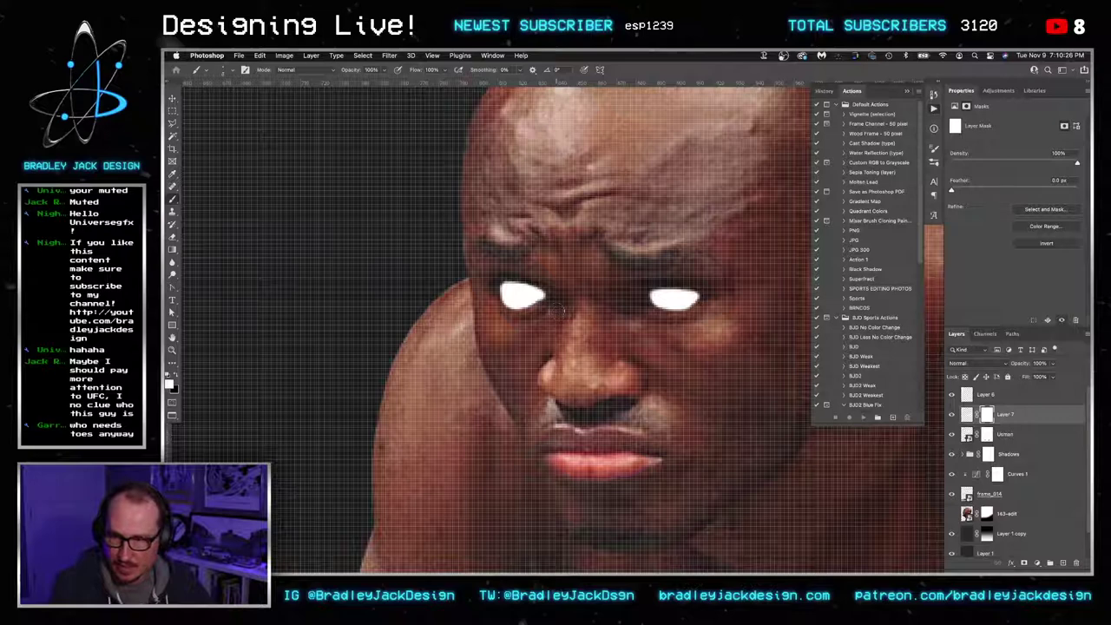
{"action": "key", "text": "x"}
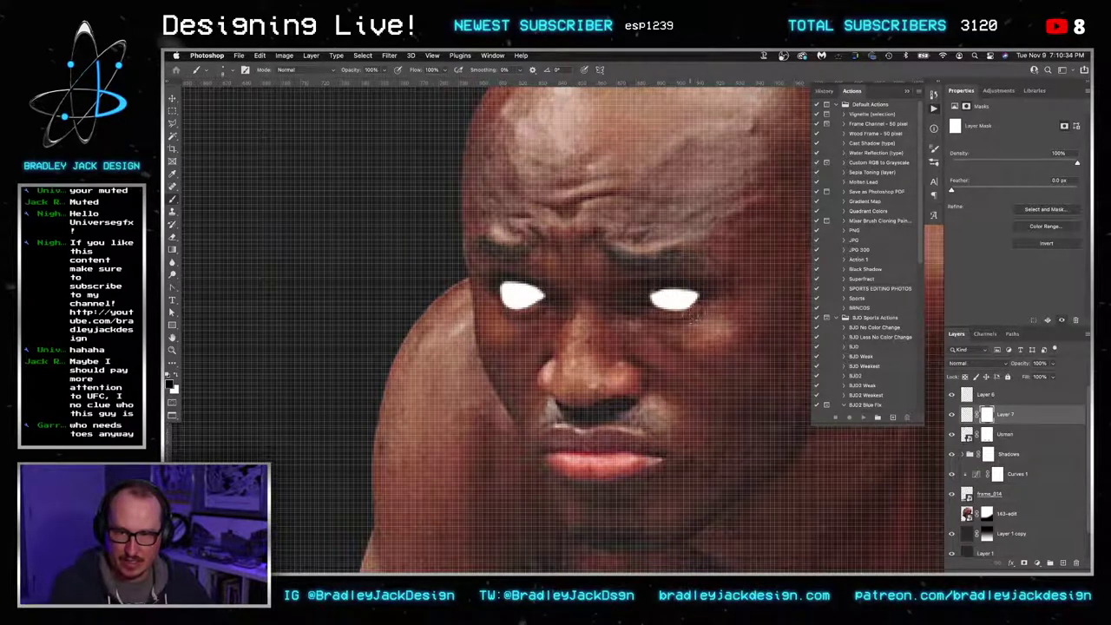
{"action": "key", "text": "x"}
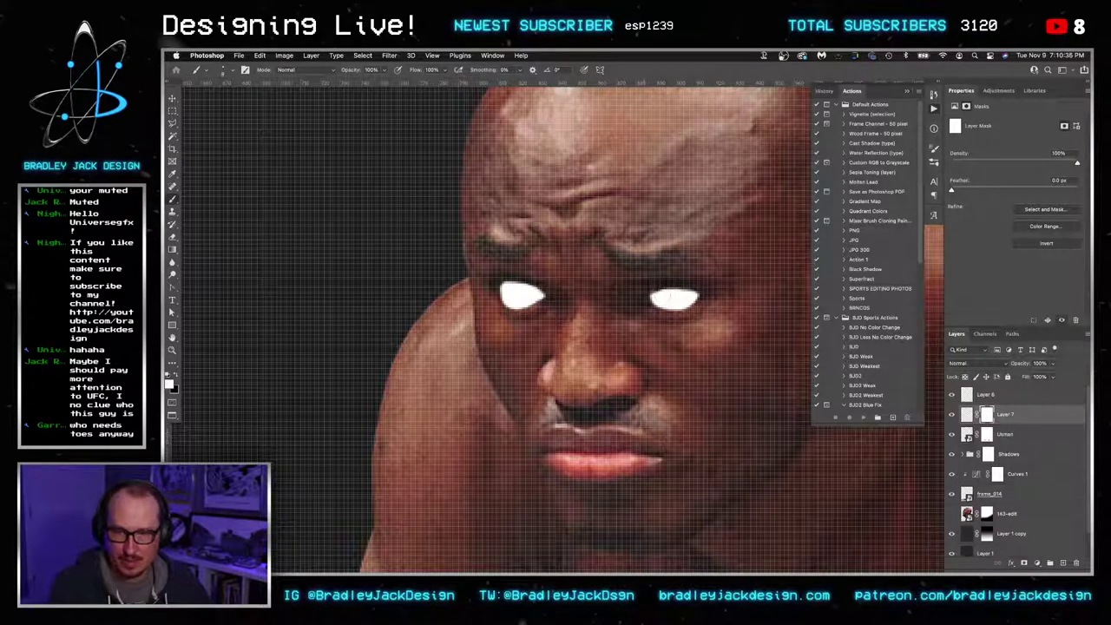
{"action": "key", "text": "x"}
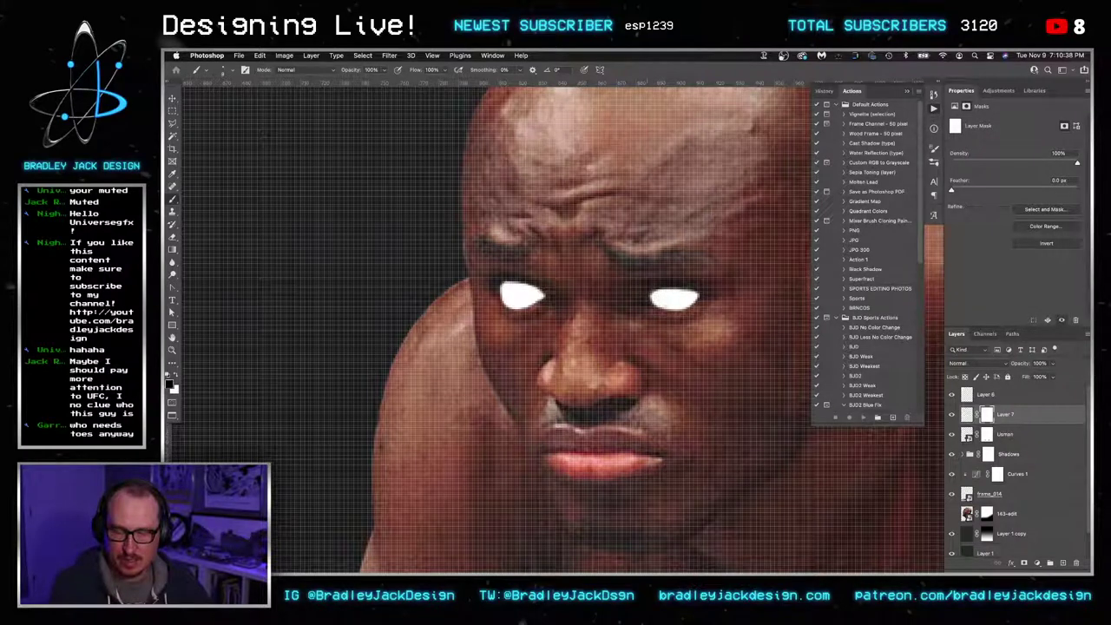
Refine the shape of the fighter's left white eye on Layer 7's mask, restoring its inner corner with white
{"action": "scroll", "coordinate": [652, 291], "scroll_direction": "down", "scroll_amount": 3}
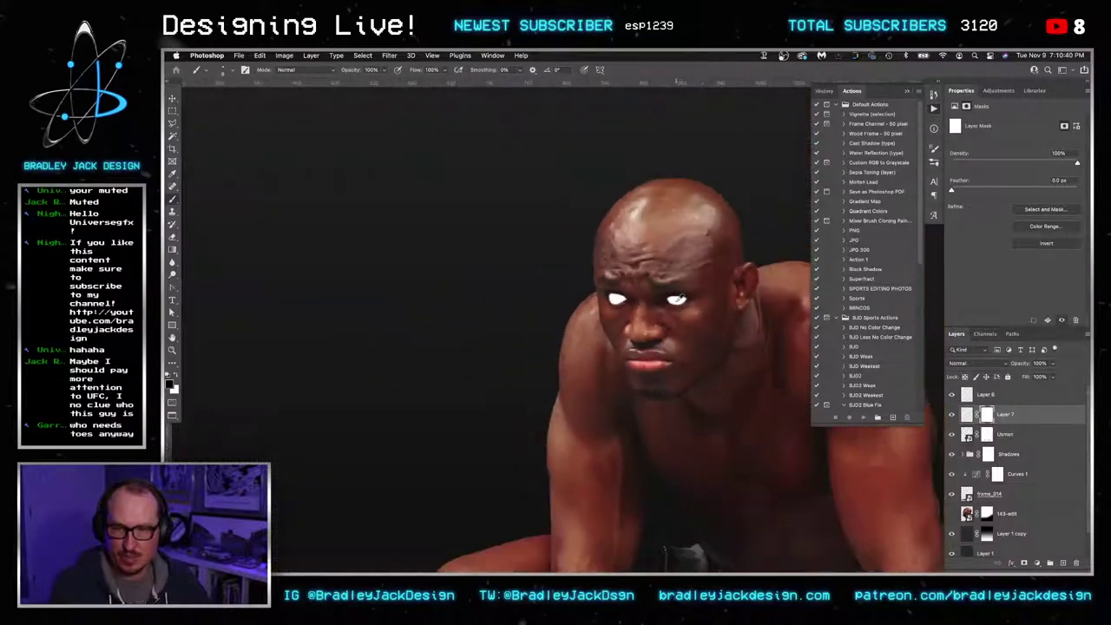
{"action": "scroll", "coordinate": [678, 296], "scroll_direction": "up", "scroll_amount": 5}
{"action": "key", "text": "x"}
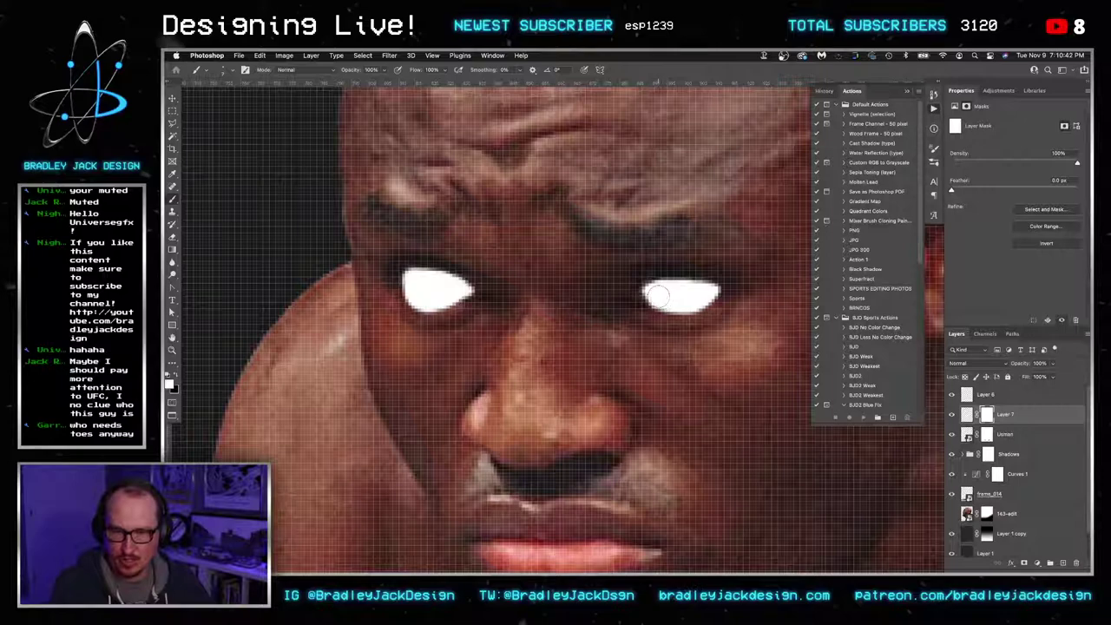
{"action": "scroll", "coordinate": [682, 293], "scroll_direction": "down", "scroll_amount": 8}
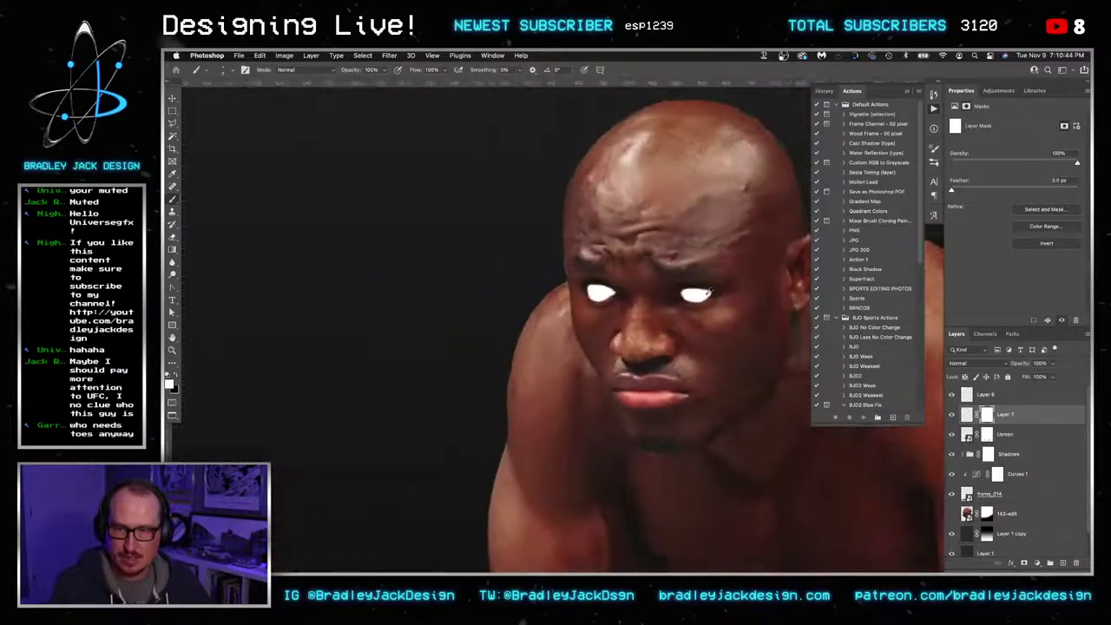
{"action": "scroll", "coordinate": [625, 271], "scroll_direction": "down", "scroll_amount": 2}
Touch up the shapes of both white eyes on Layer 7, painting extra white over the eye nearer the fighter's visible ear
{"action": "scroll", "coordinate": [625, 271], "scroll_direction": "up", "scroll_amount": 10}
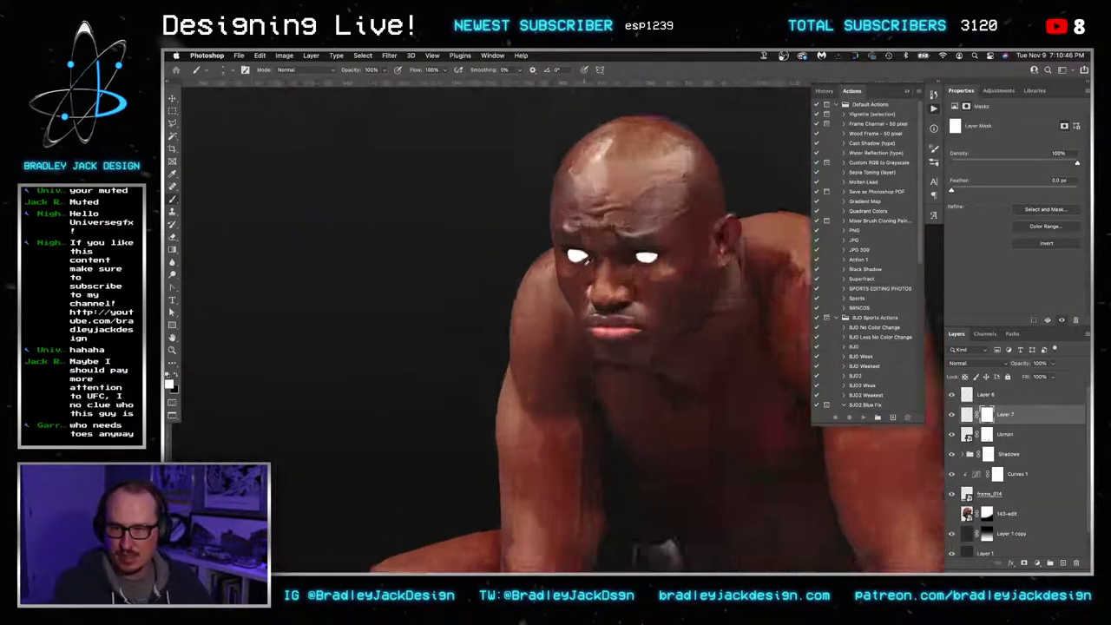
{"action": "key", "text": "x"}
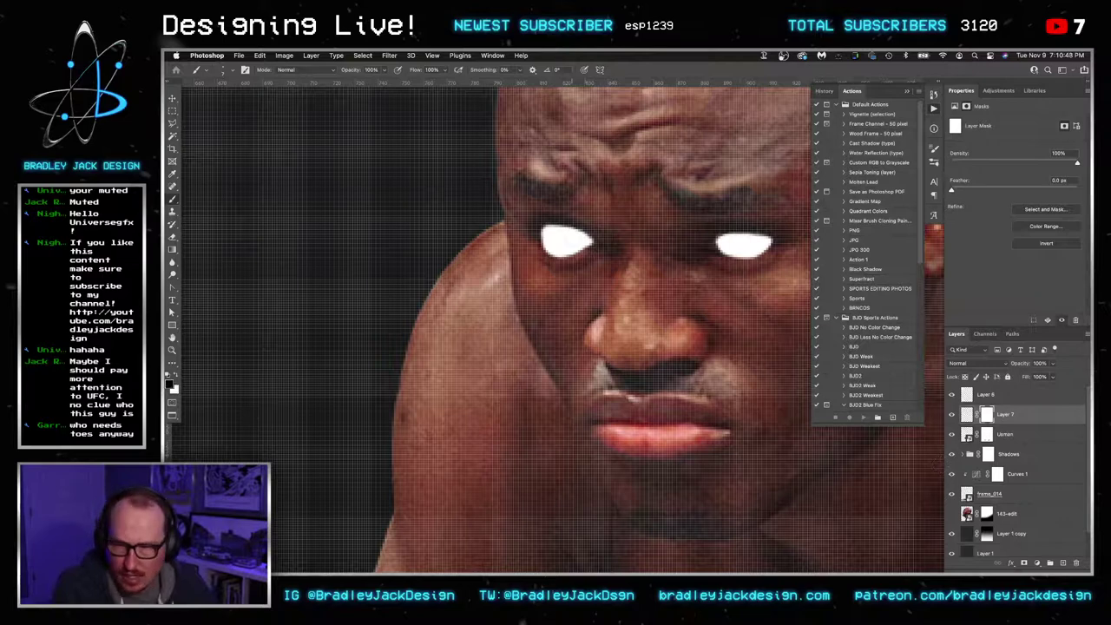
{"action": "key", "text": "x"}
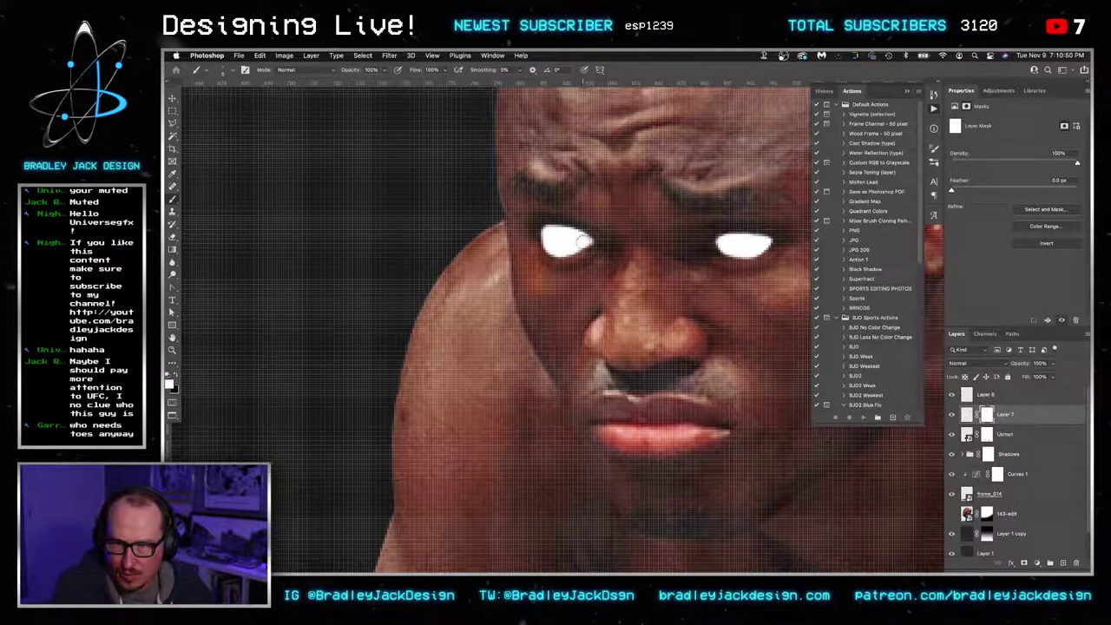
{"action": "scroll", "coordinate": [573, 247], "scroll_direction": "down", "scroll_amount": 6}
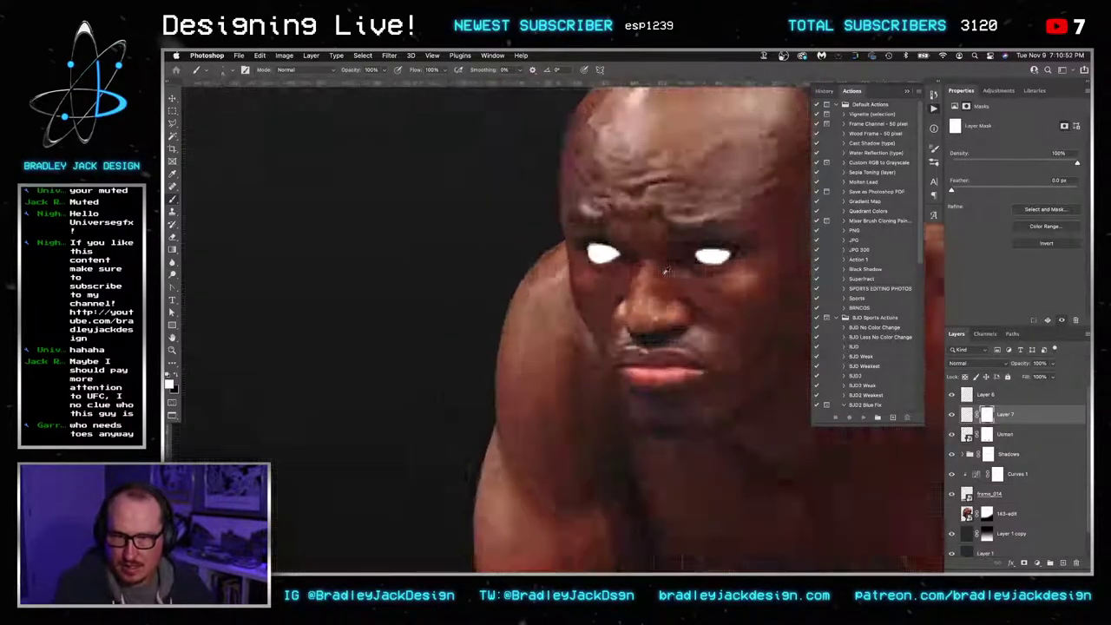
{"action": "scroll", "coordinate": [694, 269], "scroll_direction": "up", "scroll_amount": 5}
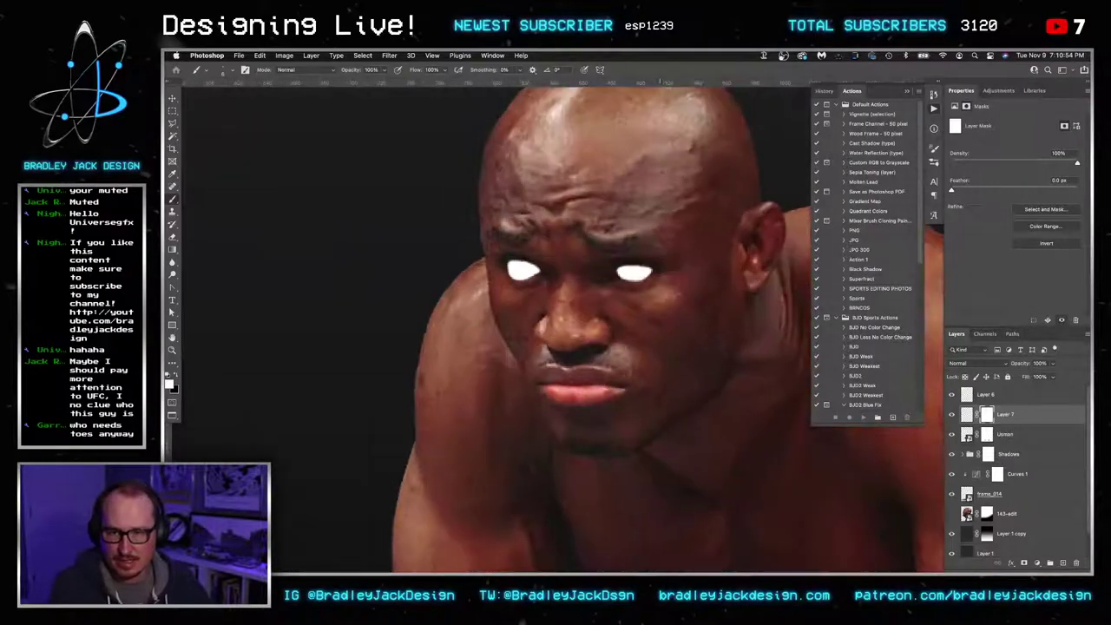
{"action": "scroll", "coordinate": [631, 272], "scroll_direction": "up", "scroll_amount": 2}
{"action": "scroll", "coordinate": [631, 271], "scroll_direction": "down", "scroll_amount": 2}
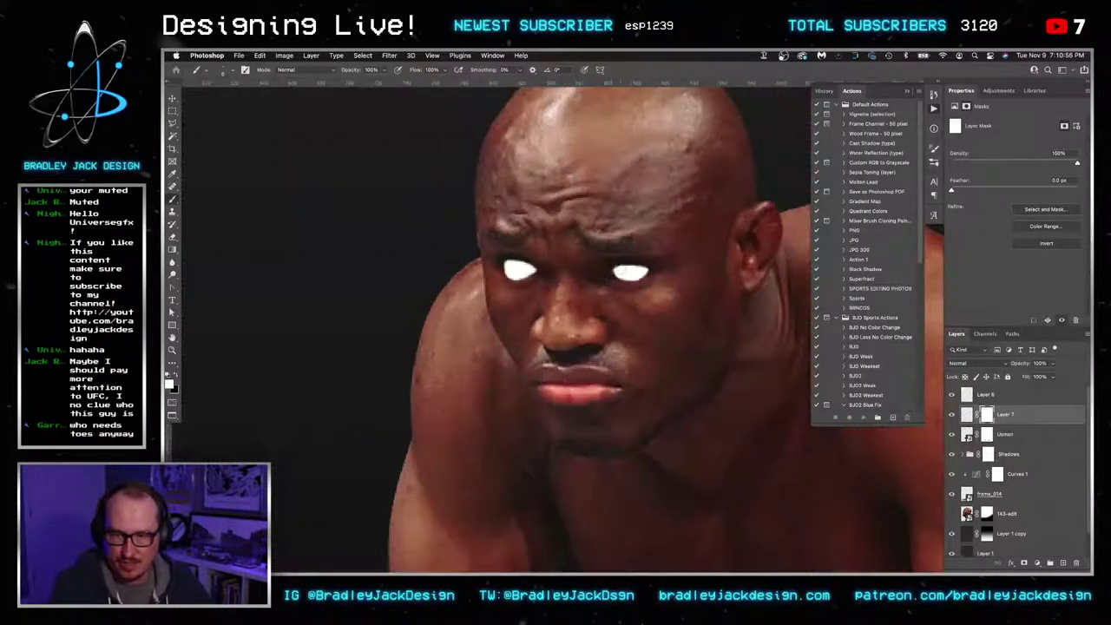
{"action": "left_click", "coordinate": [966, 415]}
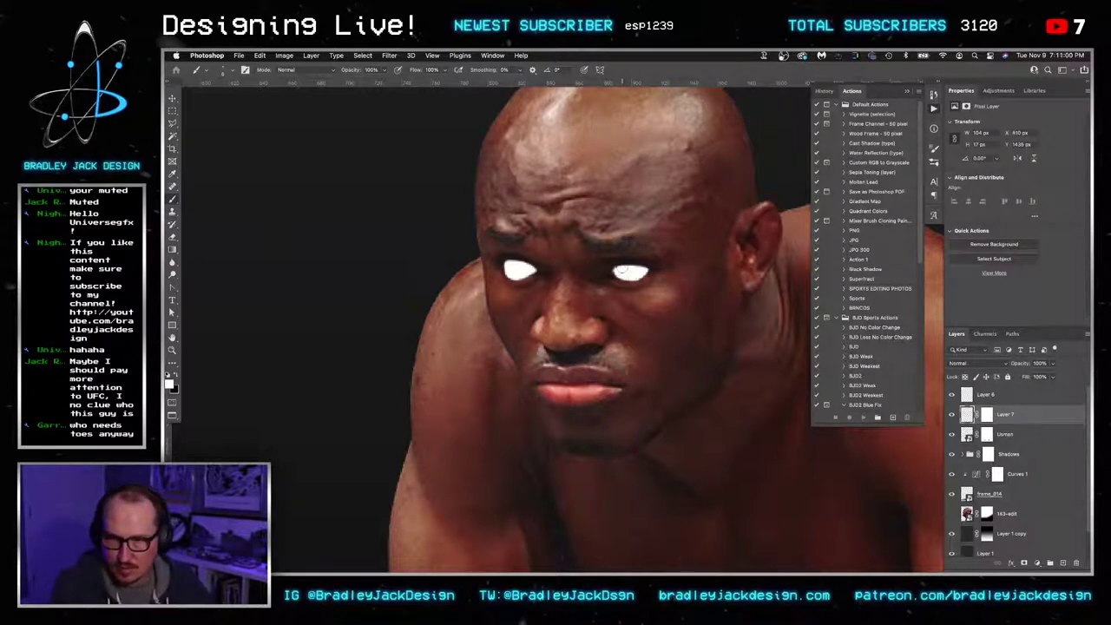
{"action": "left_click_drag", "start_coordinate": [621, 272], "coordinate": [662, 271]}
{"action": "left_click", "coordinate": [987, 415]}
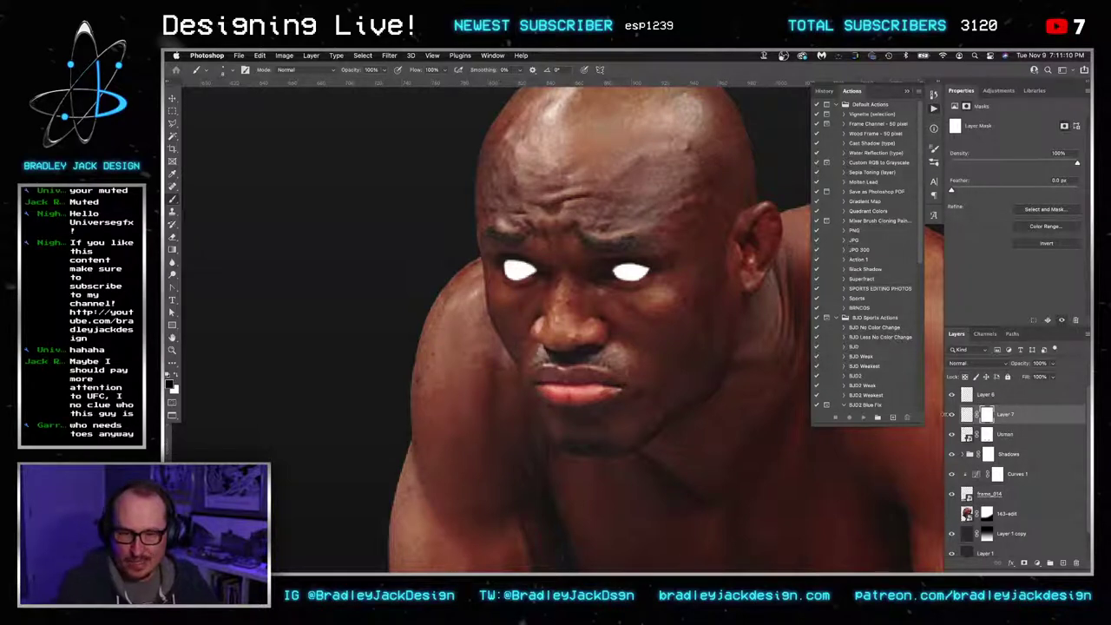
Rename the layer holding the painted eyes as White Eyes
{"action": "double_click", "coordinate": [1006, 415]}
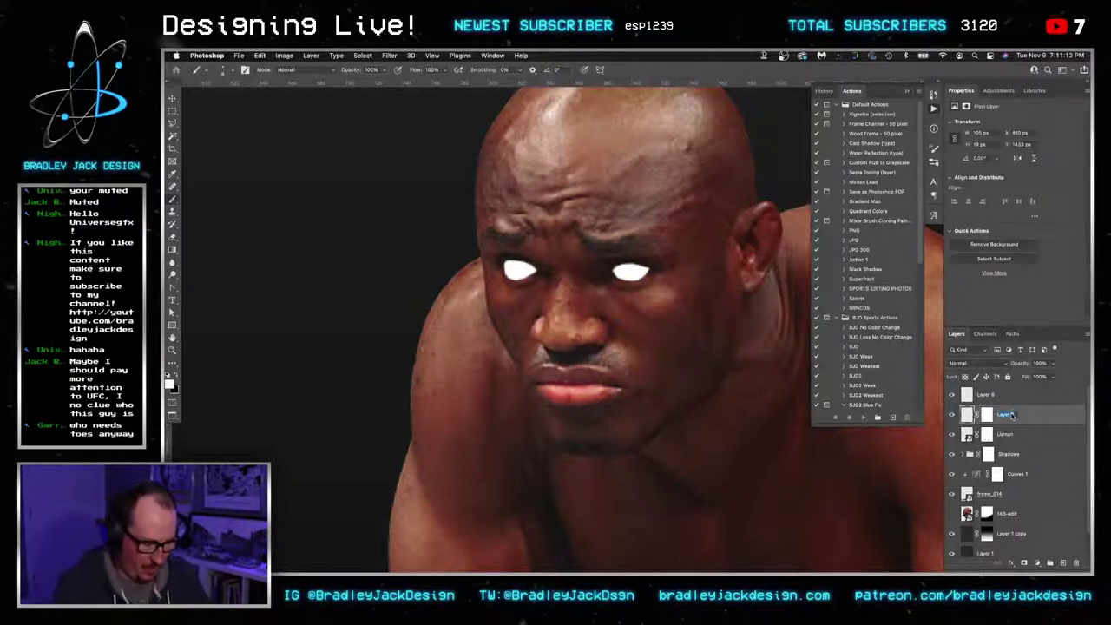
{"action": "type", "text": "Uhite Eyes"}
{"action": "key", "text": "Return"}
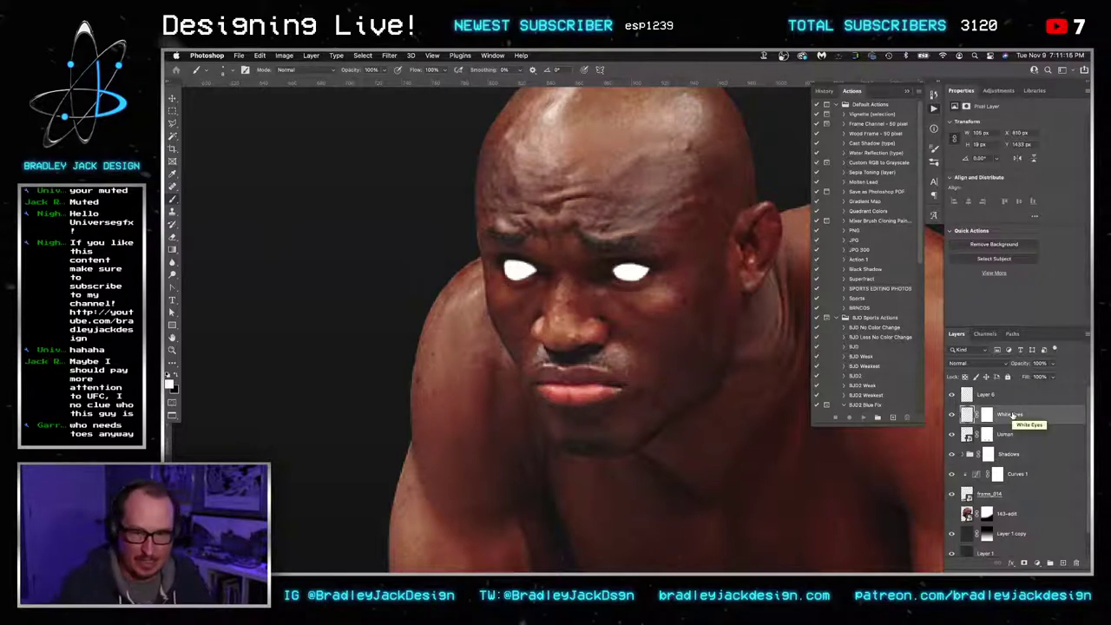
Add a new empty layer beneath White Eyes and clip it to the Usman layer
{"action": "key", "text": "super+shift+alt+n"}
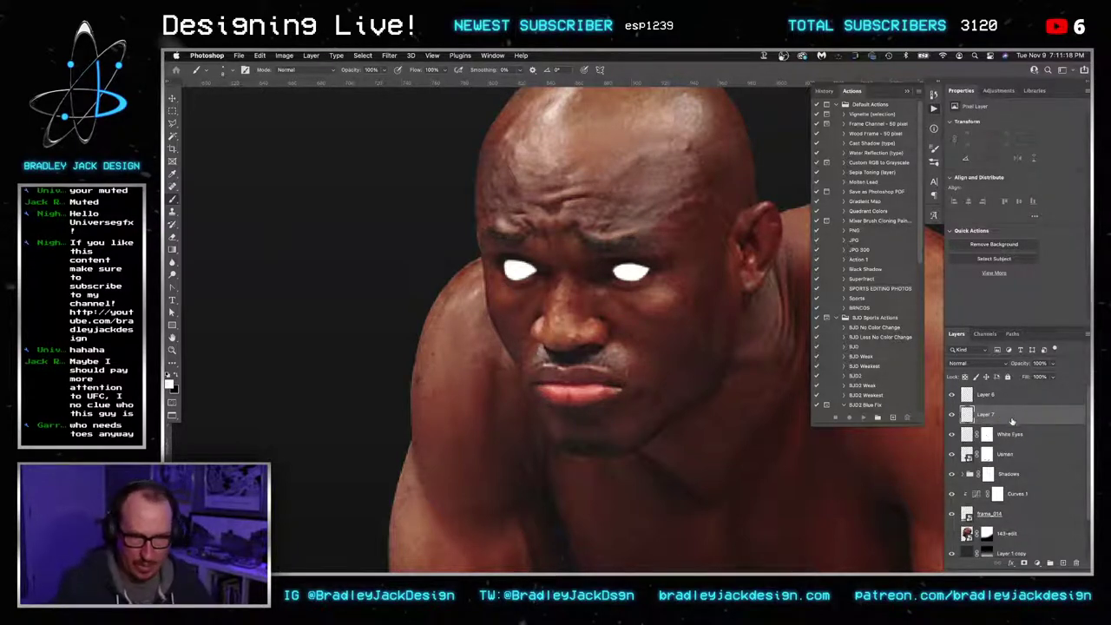
{"action": "left_click_drag", "start_coordinate": [1012, 420], "coordinate": [1012, 444]}
{"action": "key", "text": "super+alt+g"}
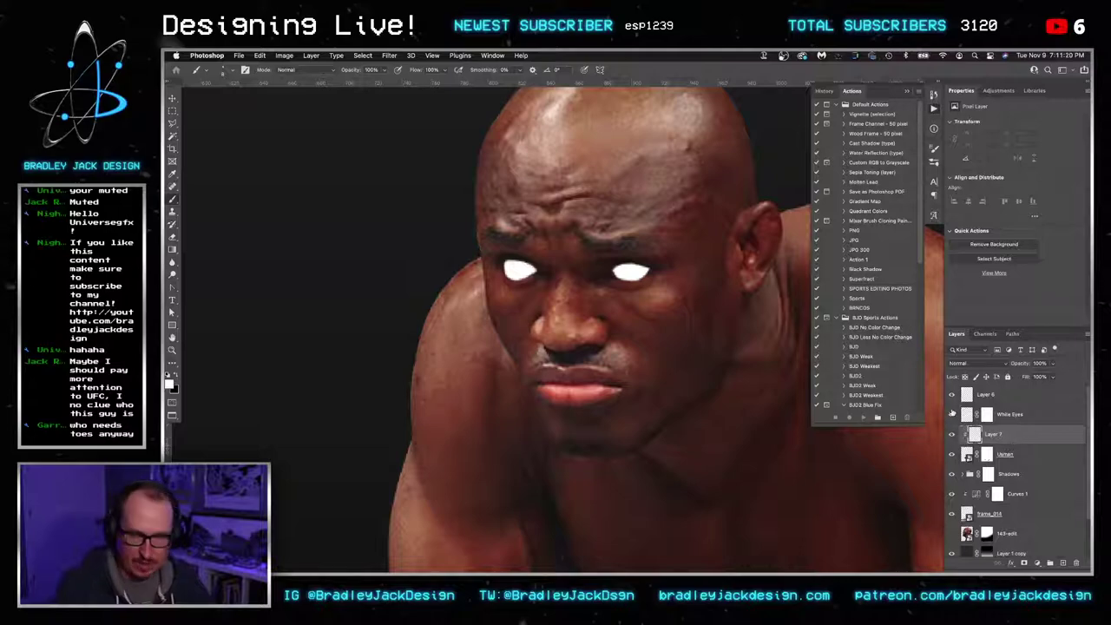
Add a Gradient Map adjustment above Layer 7 with a black-to-white preset from Basics and the Classic method
{"action": "left_click", "coordinate": [997, 91]}
{"action": "left_click", "coordinate": [1019, 139]}
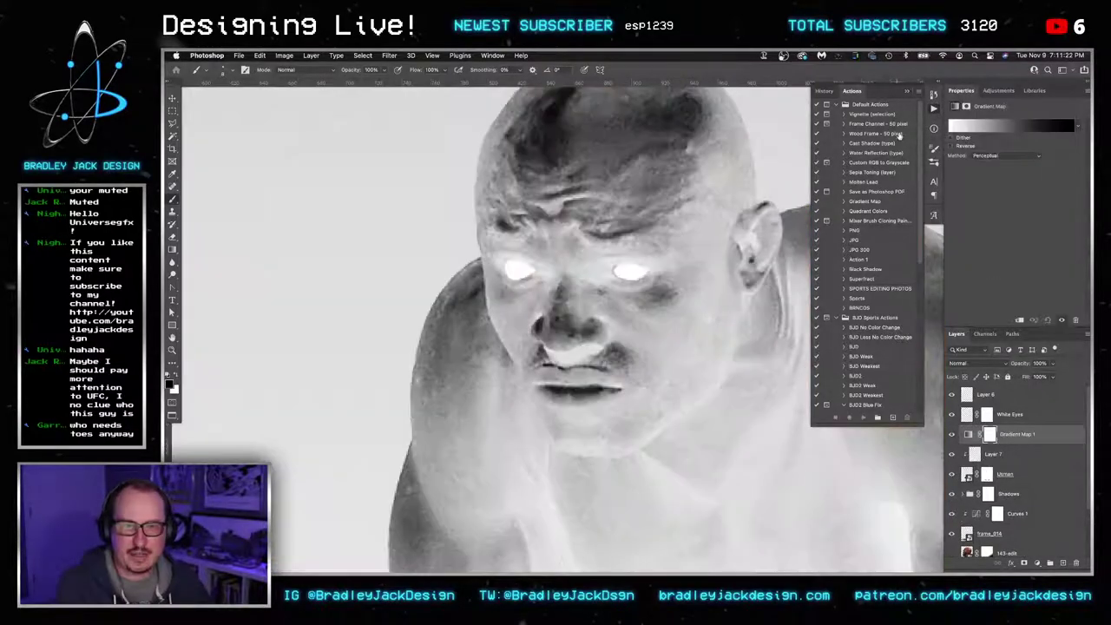
{"action": "left_click", "coordinate": [984, 129]}
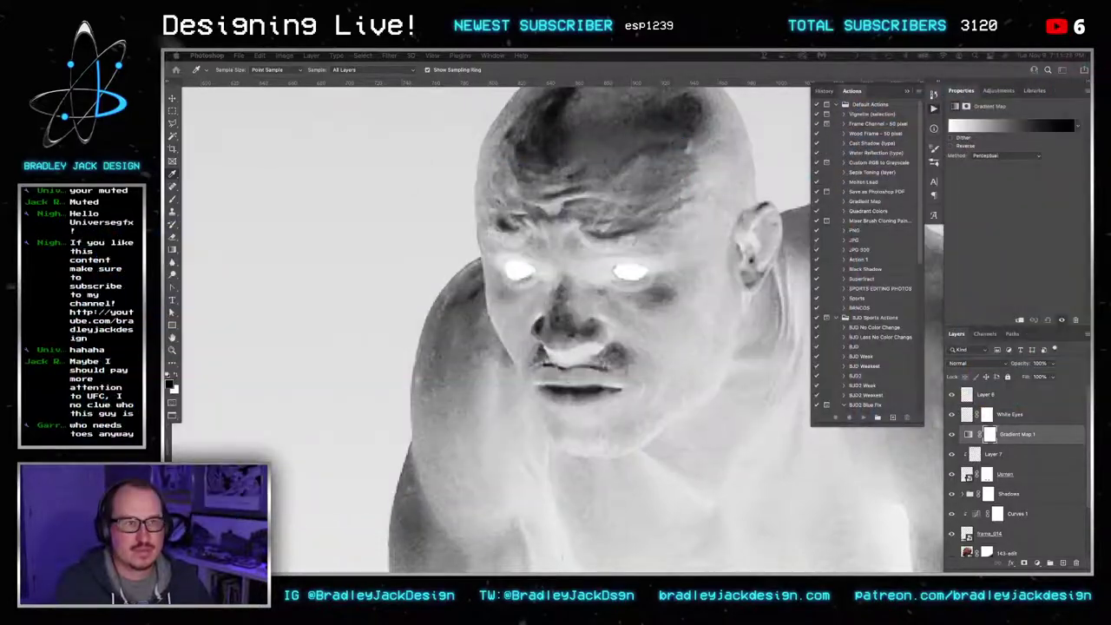
{"action": "left_click", "coordinate": [1011, 126]}
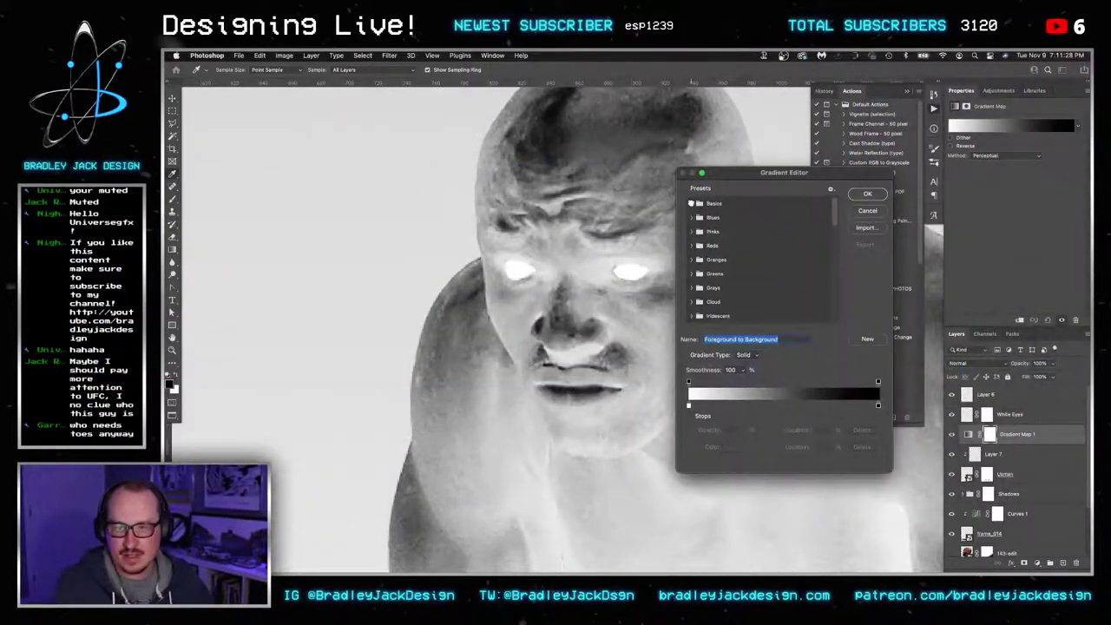
{"action": "left_click", "coordinate": [691, 203]}
{"action": "left_click", "coordinate": [704, 219]}
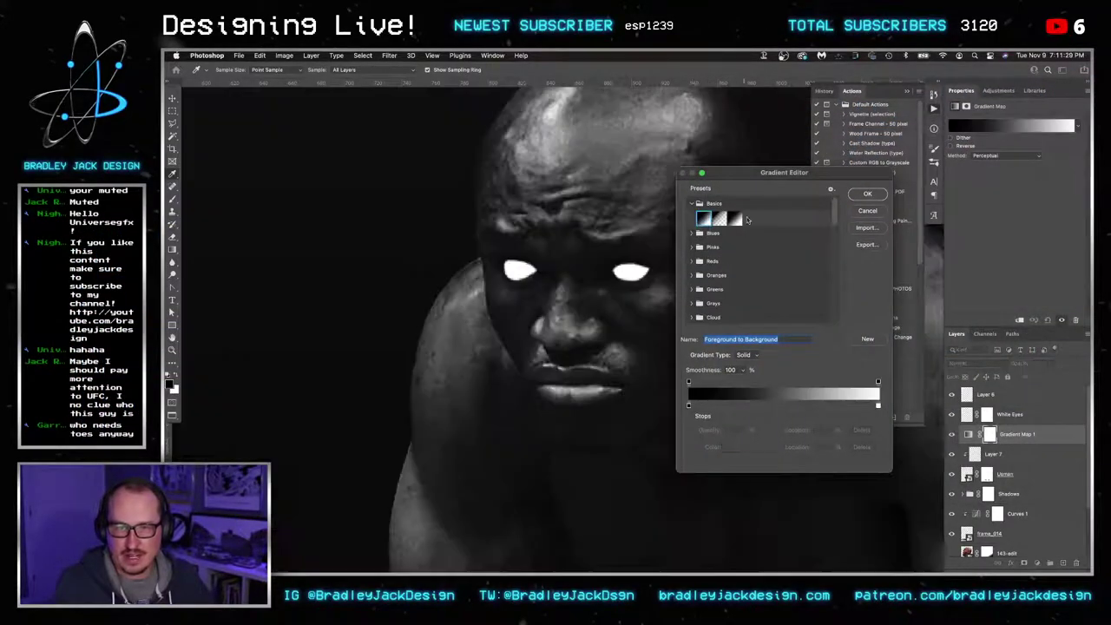
{"action": "left_click", "coordinate": [868, 194]}
{"action": "left_click", "coordinate": [995, 157]}
{"action": "left_click", "coordinate": [996, 176]}
Brighten the gradient map by moving its white stop and the midpoint closer to the black end
{"action": "left_click", "coordinate": [982, 127]}
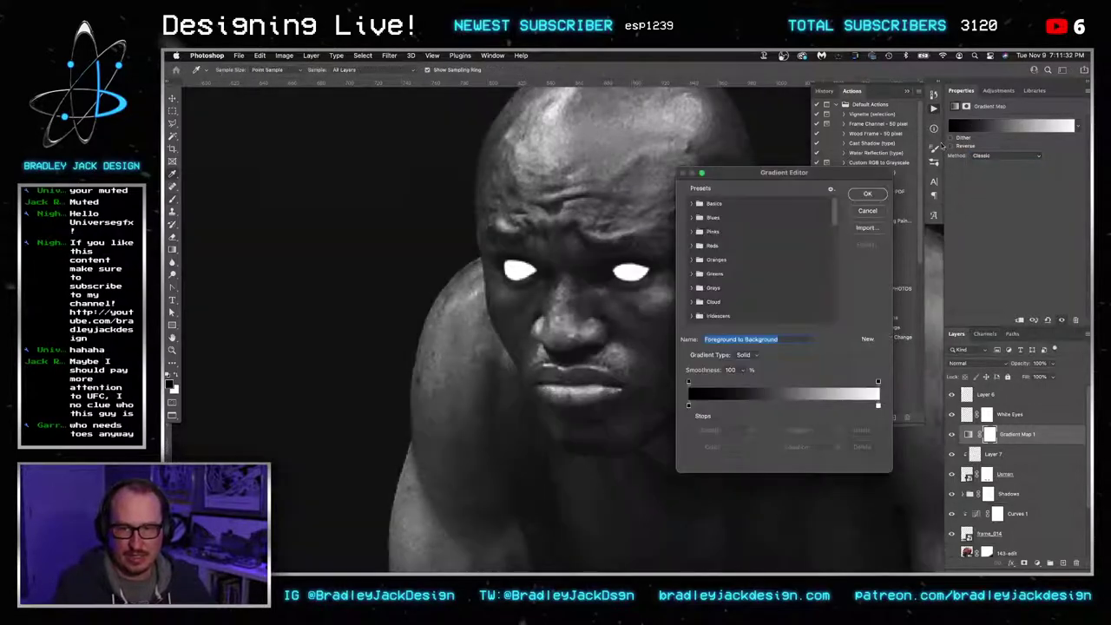
{"action": "left_click_drag", "start_coordinate": [878, 406], "coordinate": [717, 405]}
{"action": "left_click_drag", "start_coordinate": [800, 406], "coordinate": [713, 404]}
{"action": "left_click", "coordinate": [705, 406]}
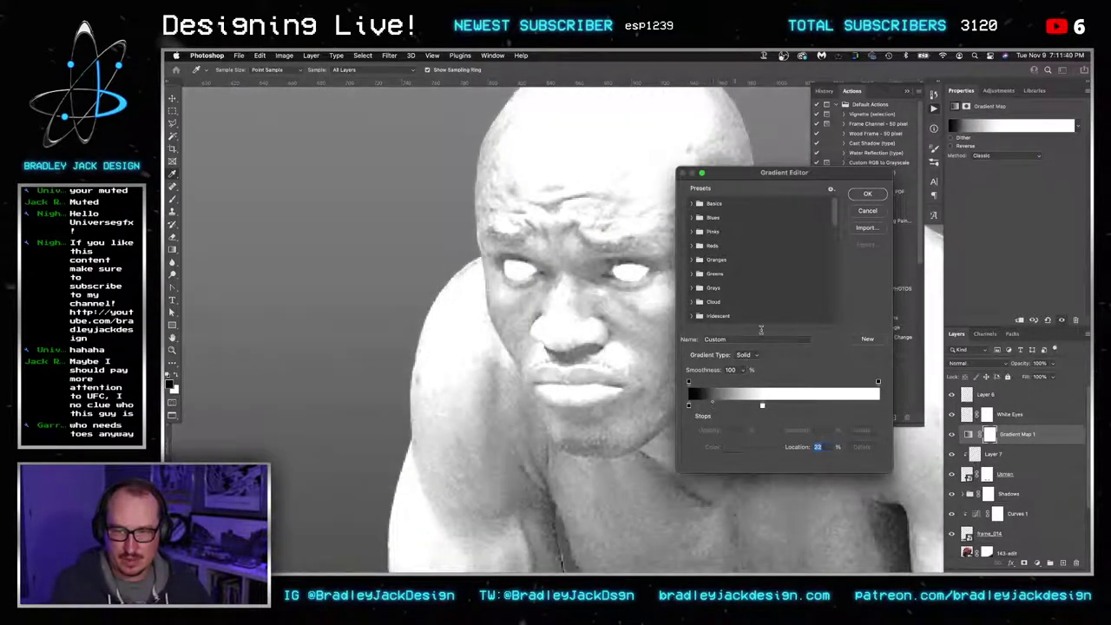
{"action": "left_click", "coordinate": [868, 195]}
Keep the gradient map unclipped, invert its layer mask to black and make the mask active for painting
{"action": "left_click", "coordinate": [991, 435]}
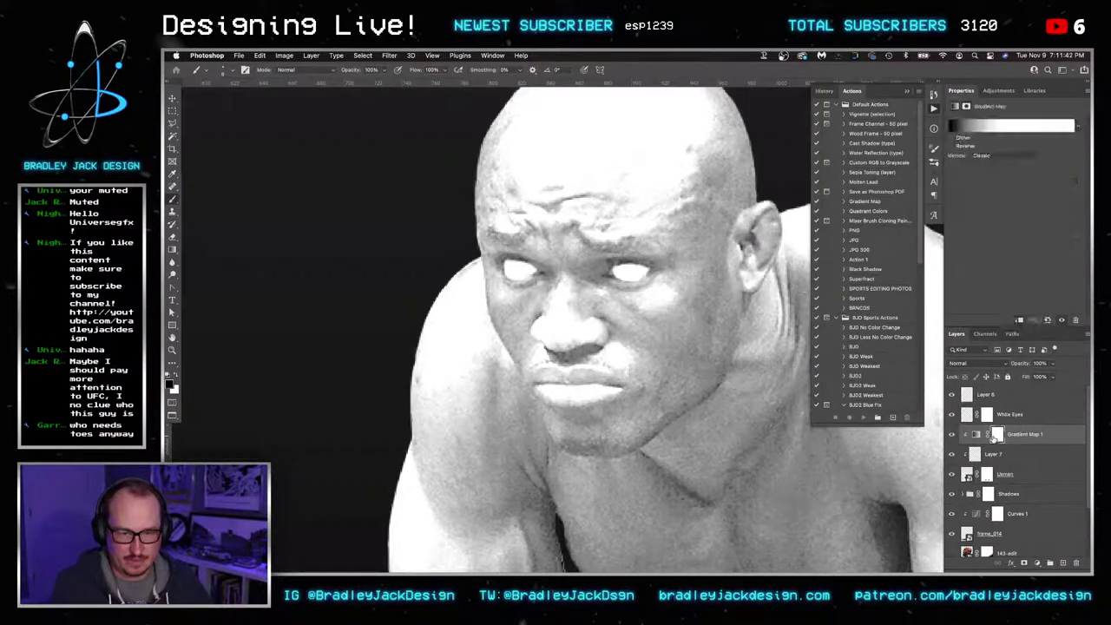
{"action": "left_click", "coordinate": [989, 436]}
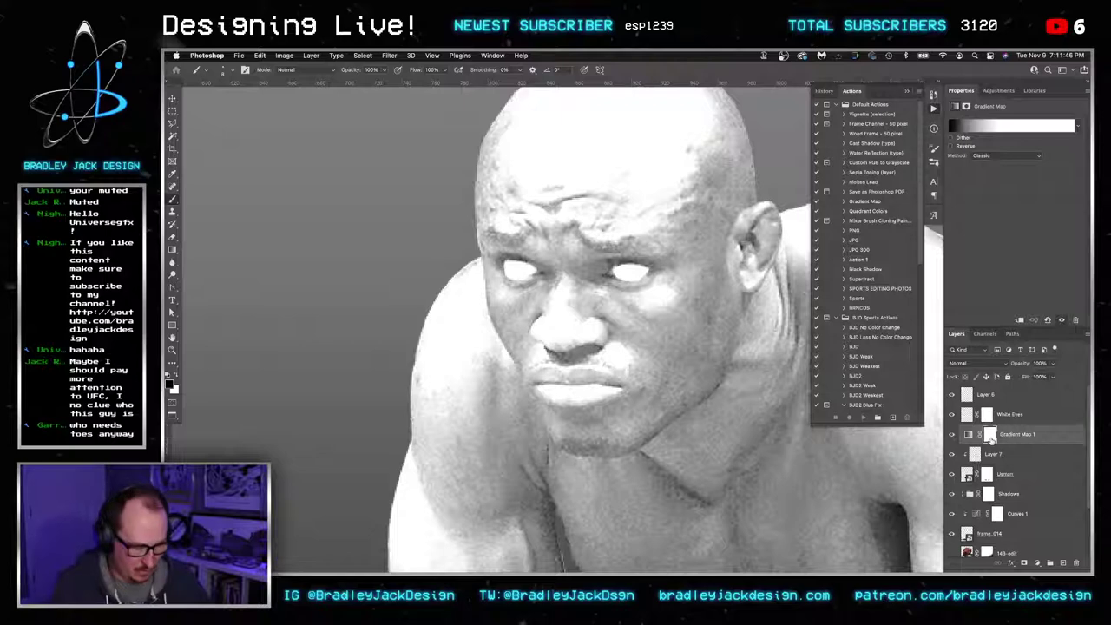
{"action": "key", "text": "super+i"}
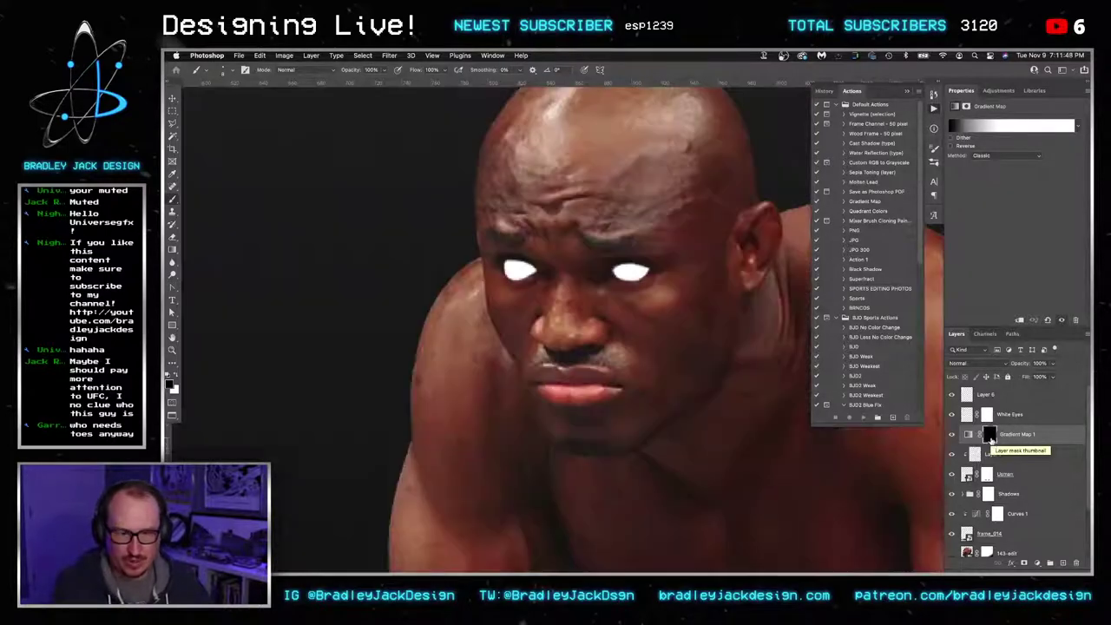
{"action": "left_click", "coordinate": [990, 439]}
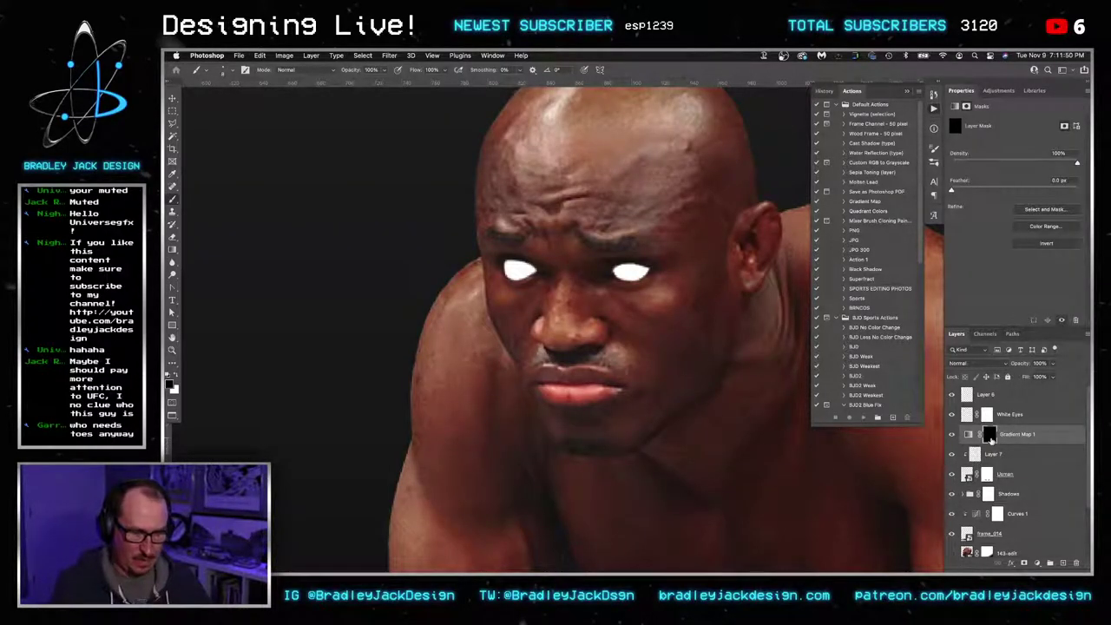
Search the brush presets for "sand" and choose the SandSplash2 brush
{"action": "right_click", "coordinate": [710, 421]}
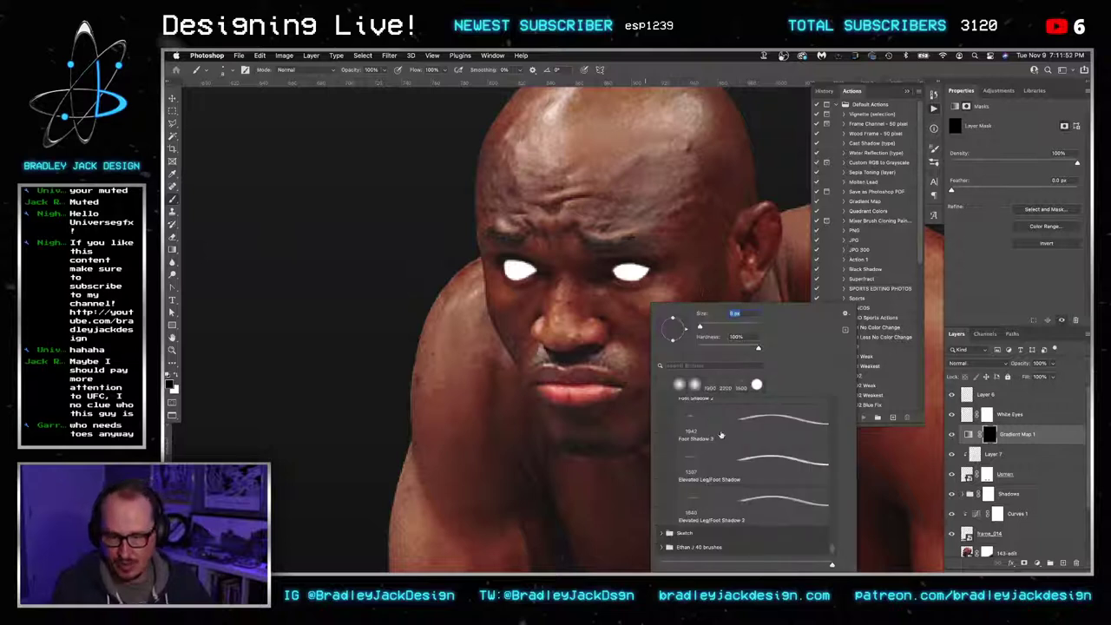
{"action": "left_click", "coordinate": [712, 366]}
{"action": "type", "text": "sand"}
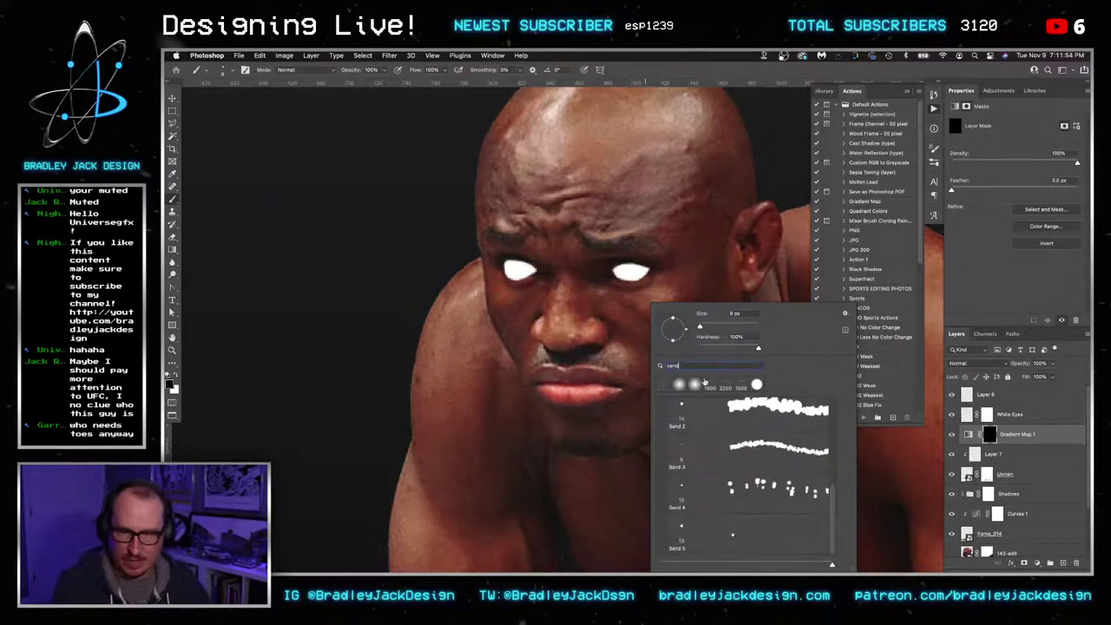
{"action": "scroll", "coordinate": [685, 445], "scroll_direction": "up", "scroll_amount": 3}
{"action": "double_click", "coordinate": [689, 452]}
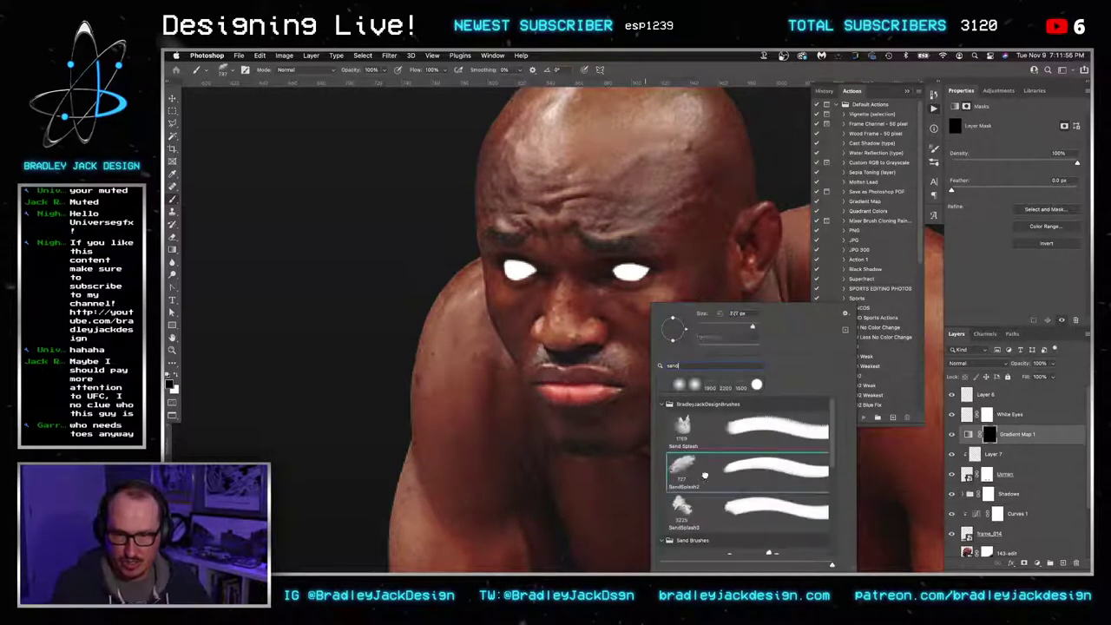
Shrink the sand splash brush to roughly face scale and rotate its tip to -105°
{"action": "key", "text": "["}
{"action": "key", "text": "["}
{"action": "key", "text": "["}
{"action": "key", "text": "["}
{"action": "key", "text": "["}
{"action": "key", "text": "["}
{"action": "key", "text": "["}
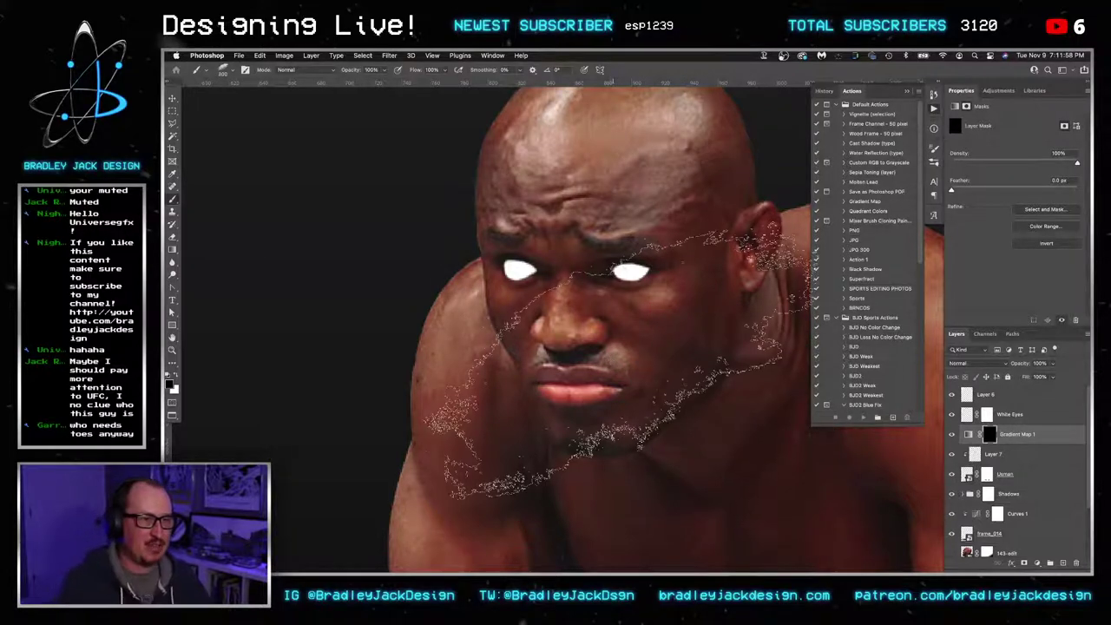
{"action": "key", "text": "shift+Right"}
{"action": "key", "text": "shift+Right"}
{"action": "key", "text": "shift+Right"}
{"action": "key", "text": "shift+Right"}
{"action": "key", "text": "shift+Right"}
{"action": "key", "text": "shift+Right"}
{"action": "key", "text": "shift+Right"}
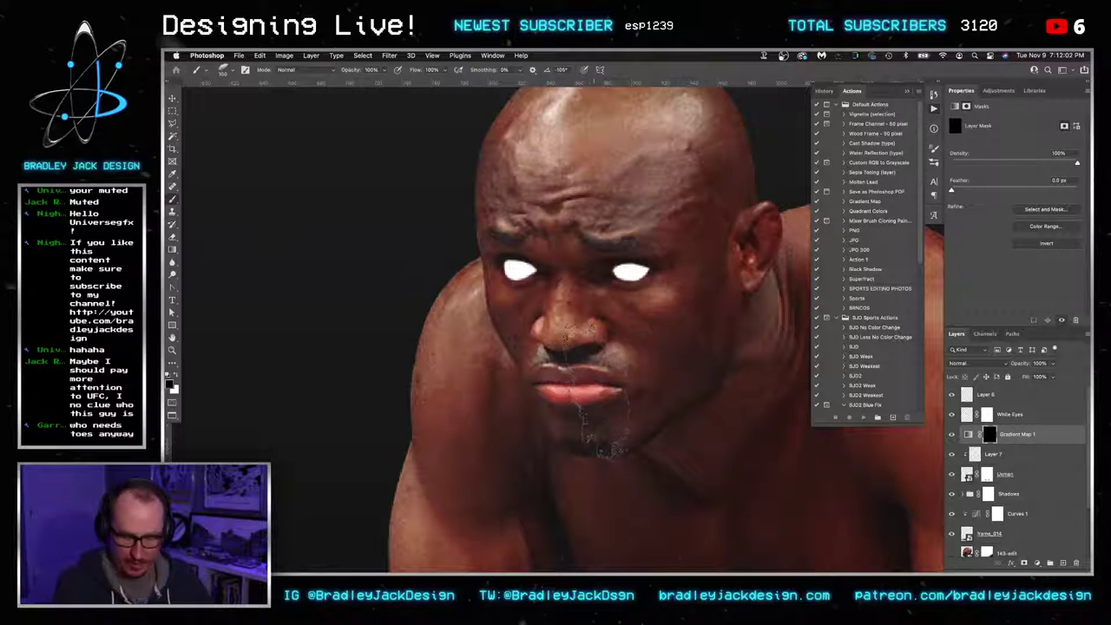
Paint white on the gradient map's mask over the fighter's face, leaving rough splashed edges at the forehead, cheeks and chin
{"action": "key", "text": "x"}
{"action": "mouse_move", "coordinate": [592, 395]}
{"action": "left_mouse_down"}
{"action": "mouse_move", "coordinate": [599, 412]}
{"action": "mouse_move", "coordinate": [594, 348]}
{"action": "mouse_move", "coordinate": [601, 365]}
{"action": "mouse_move", "coordinate": [573, 330]}
{"action": "mouse_move", "coordinate": [586, 382]}
{"action": "mouse_move", "coordinate": [625, 426]}
{"action": "mouse_move", "coordinate": [599, 382]}
{"action": "mouse_move", "coordinate": [603, 217]}
{"action": "mouse_move", "coordinate": [620, 460]}
{"action": "mouse_move", "coordinate": [612, 330]}
{"action": "mouse_move", "coordinate": [686, 416]}
{"action": "mouse_move", "coordinate": [646, 217]}
{"action": "mouse_move", "coordinate": [629, 313]}
{"action": "mouse_move", "coordinate": [564, 391]}
{"action": "mouse_move", "coordinate": [577, 321]}
{"action": "mouse_move", "coordinate": [529, 286]}
{"action": "mouse_move", "coordinate": [512, 329]}
{"action": "mouse_move", "coordinate": [516, 269]}
{"action": "mouse_move", "coordinate": [546, 417]}
{"action": "mouse_move", "coordinate": [512, 261]}
{"action": "mouse_move", "coordinate": [534, 226]}
{"action": "mouse_move", "coordinate": [514, 282]}
{"action": "mouse_move", "coordinate": [534, 208]}
{"action": "mouse_move", "coordinate": [638, 200]}
{"action": "mouse_move", "coordinate": [656, 347]}
{"action": "left_mouse_up"}
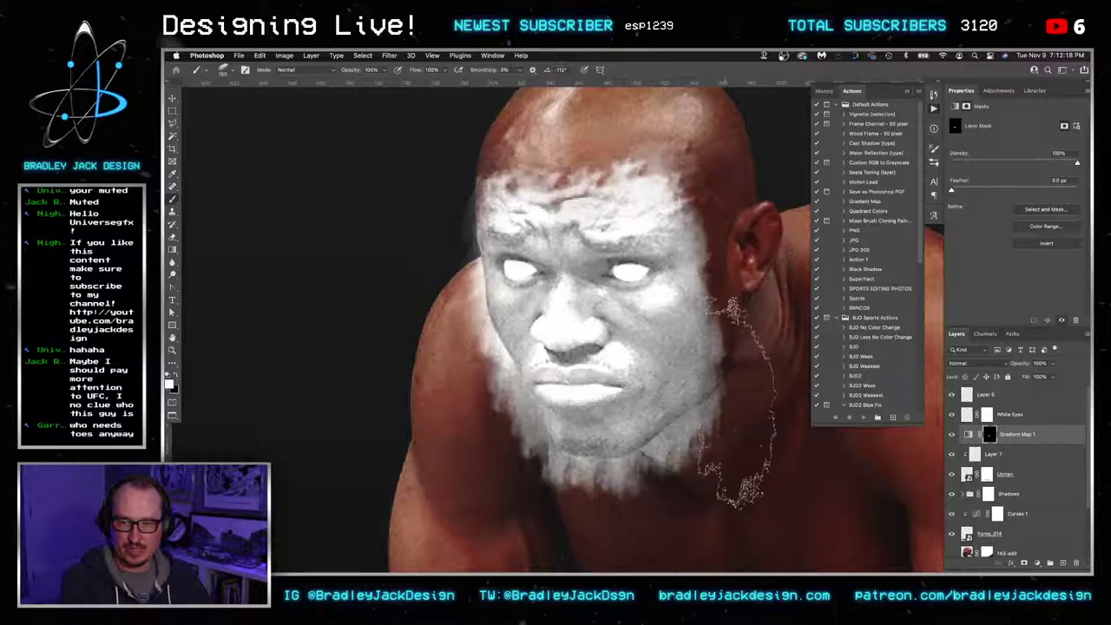
{"action": "key", "text": "bracketleft"}
{"action": "key", "text": "bracketleft"}
{"action": "key", "text": "bracketleft"}
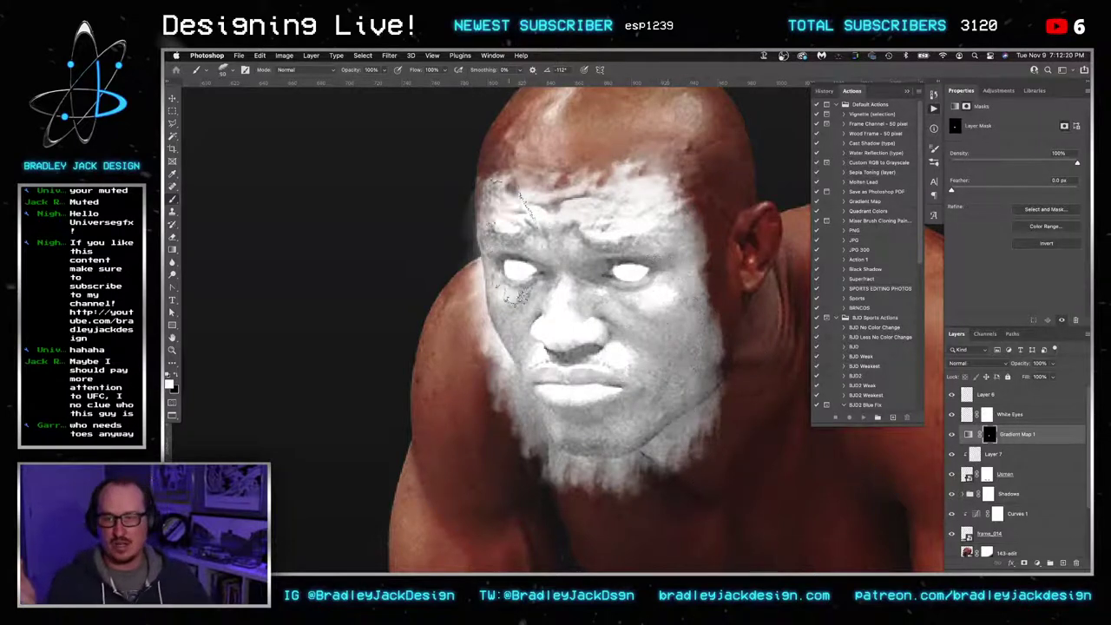
{"action": "left_click_drag", "start_coordinate": [512, 209], "coordinate": [498, 217]}
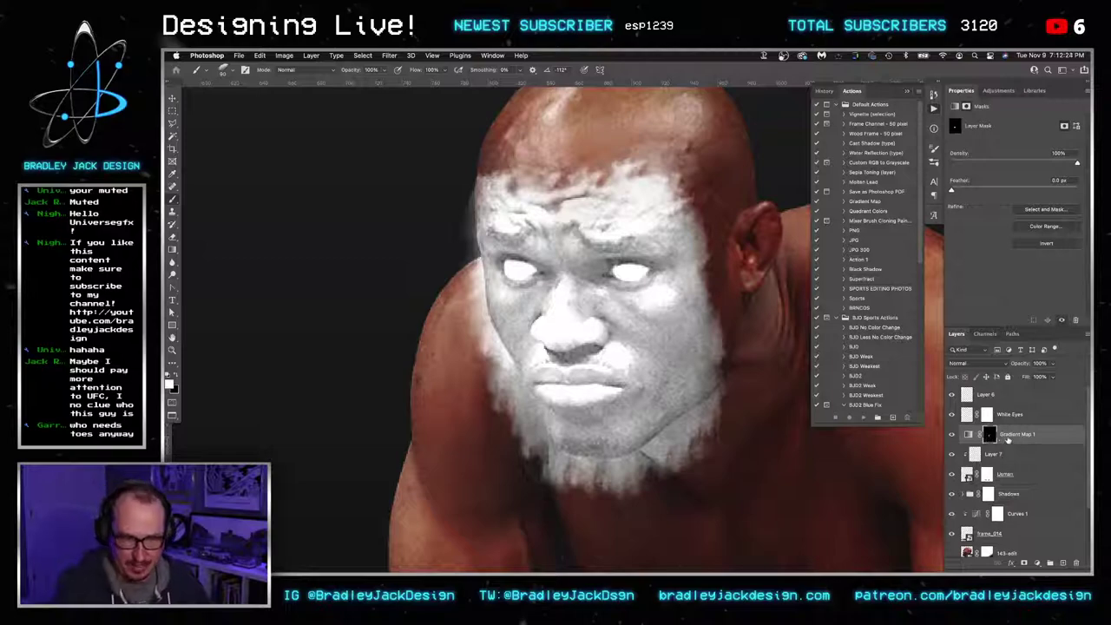
Add a second Gradient Map adjustment above the first and load the Black, White preset from Basics
{"action": "left_click", "coordinate": [998, 91]}
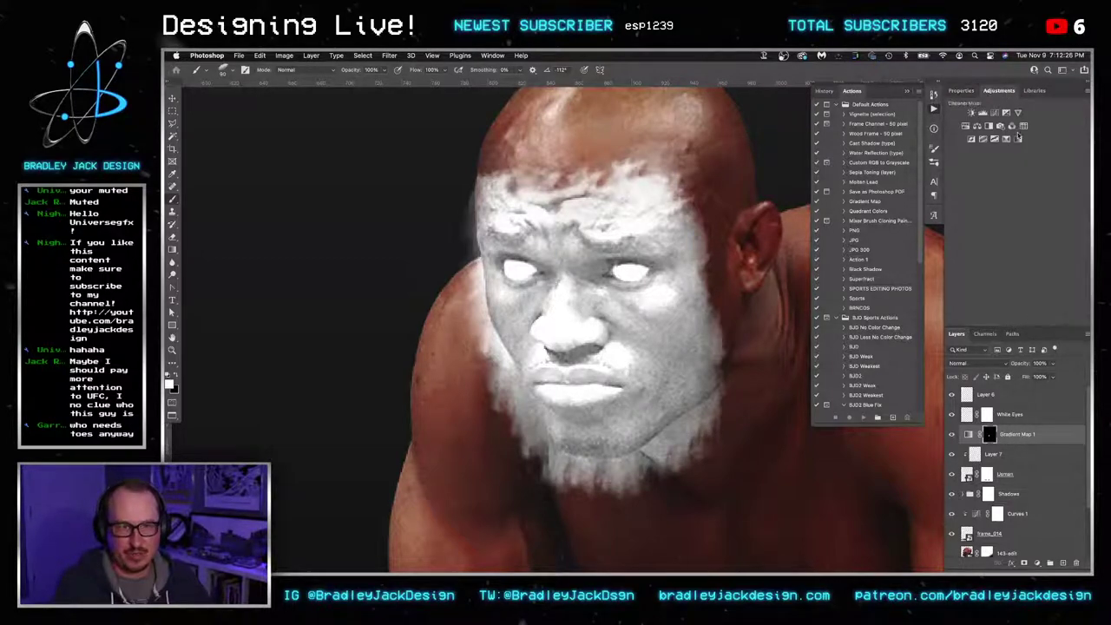
{"action": "left_click", "coordinate": [1020, 139]}
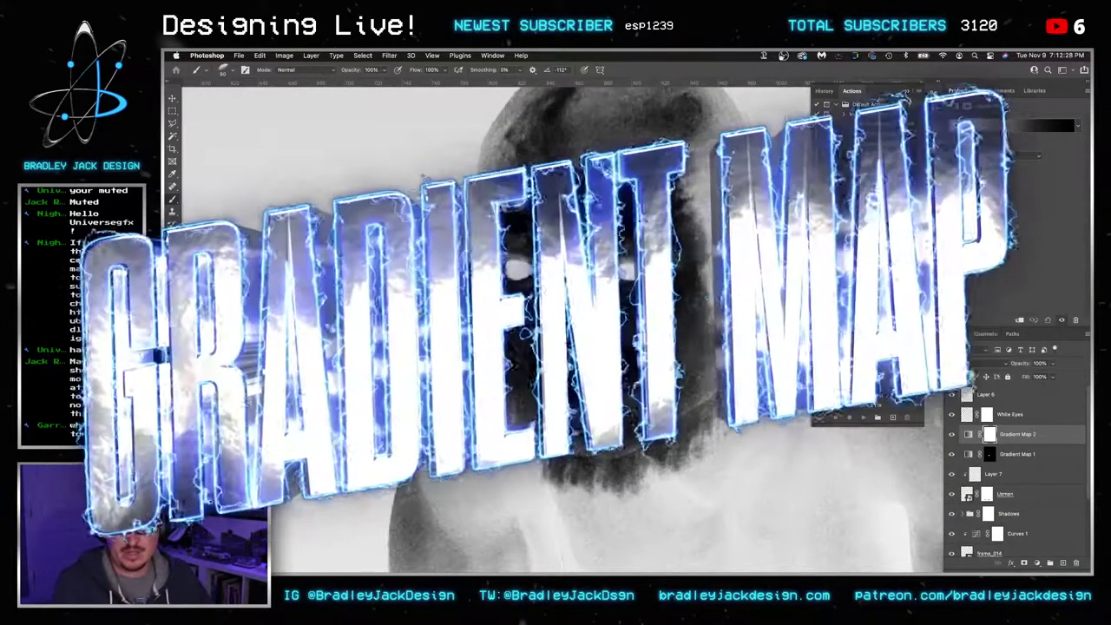
{"action": "left_click", "coordinate": [1008, 126]}
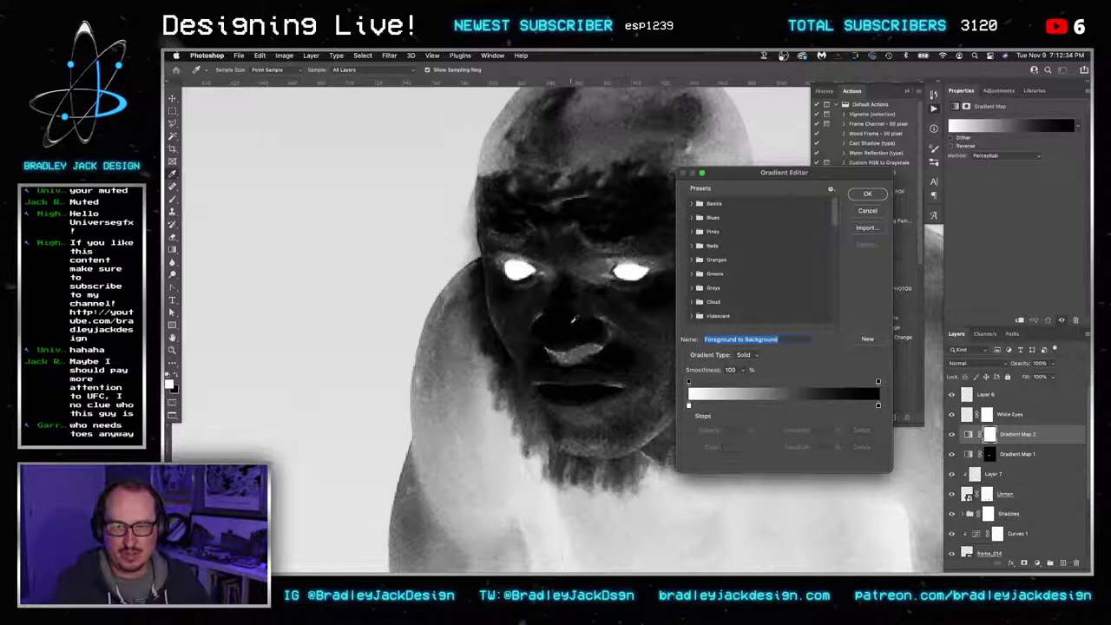
{"action": "left_click", "coordinate": [696, 208]}
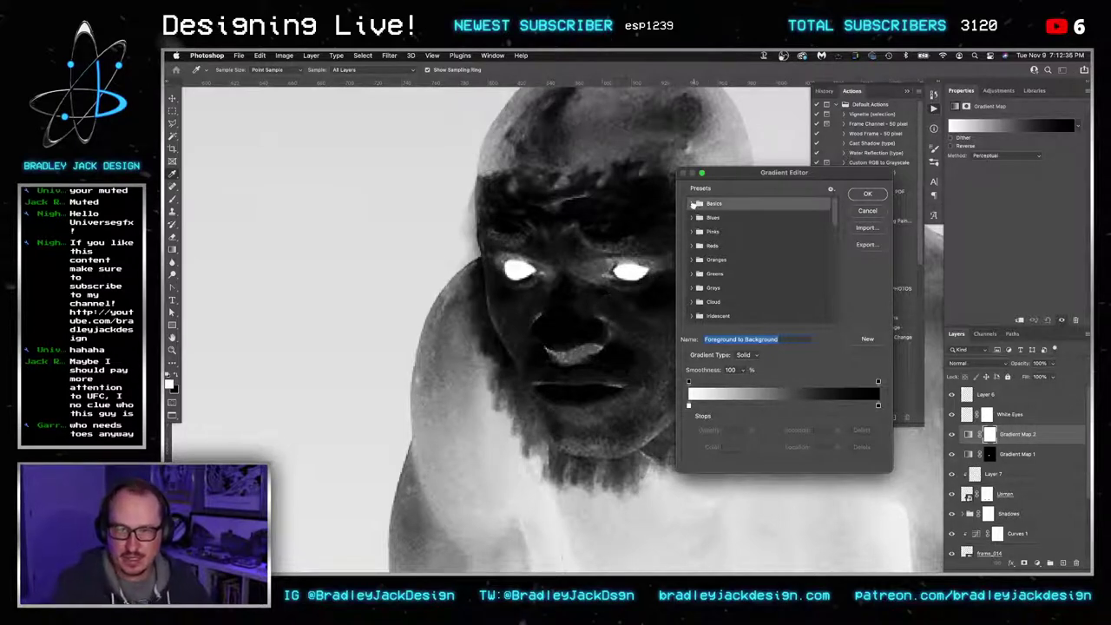
{"action": "left_click", "coordinate": [693, 203]}
{"action": "left_click", "coordinate": [734, 218]}
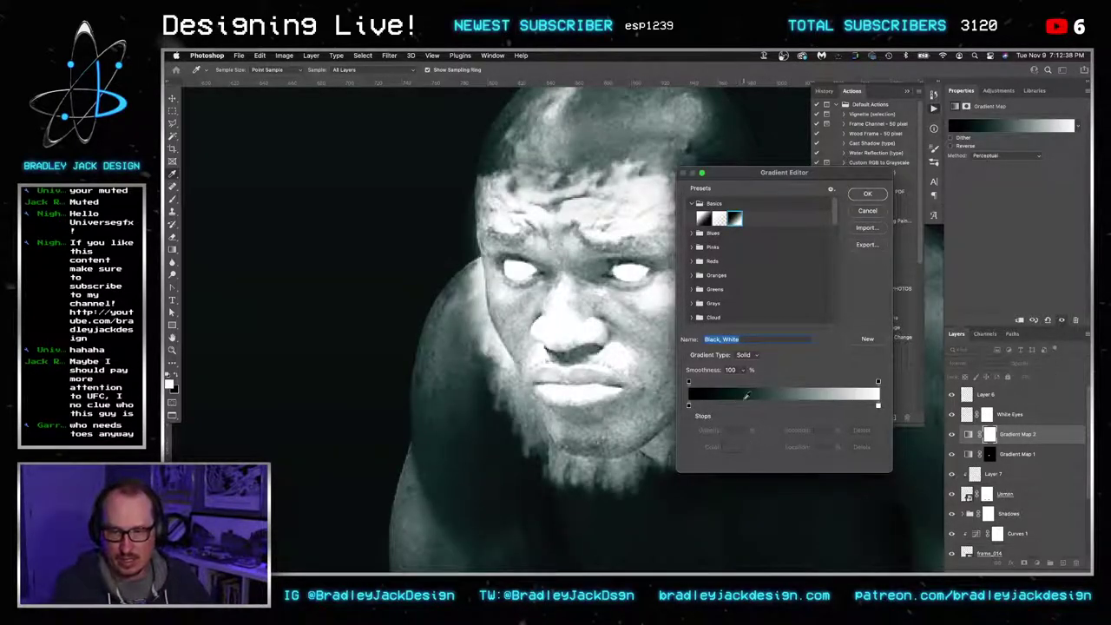
Add a white stop at 28% to Gradient Map 2's gradient, and switch to Safari to capture the Nigerian flag search results
{"action": "left_click", "coordinate": [742, 405]}
{"action": "left_click", "coordinate": [735, 447]}
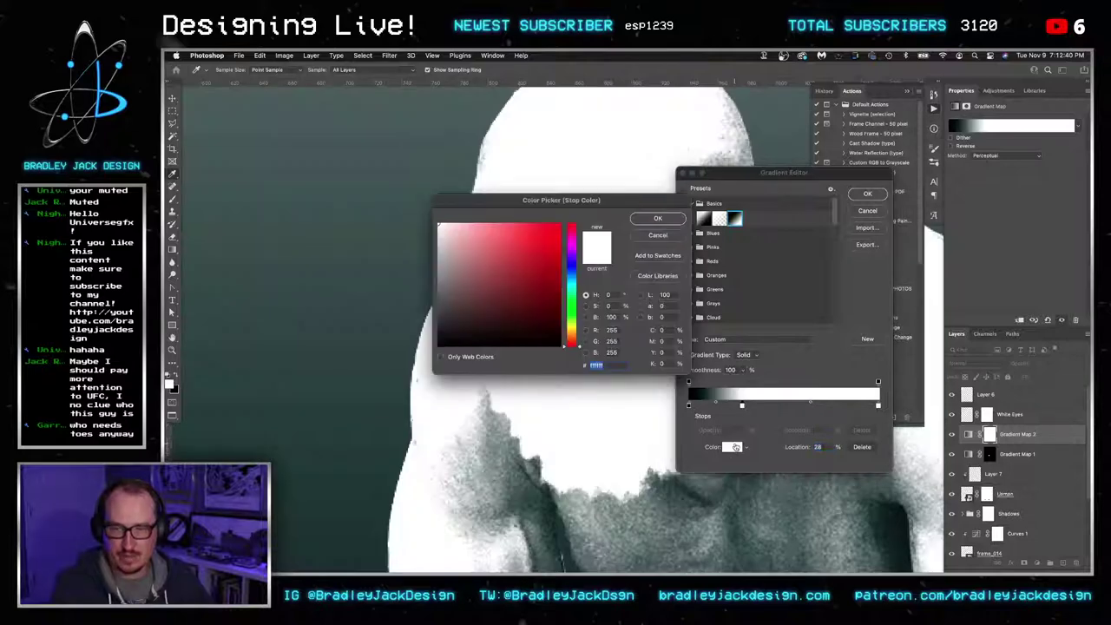
{"action": "key", "text": "super+Tab"}
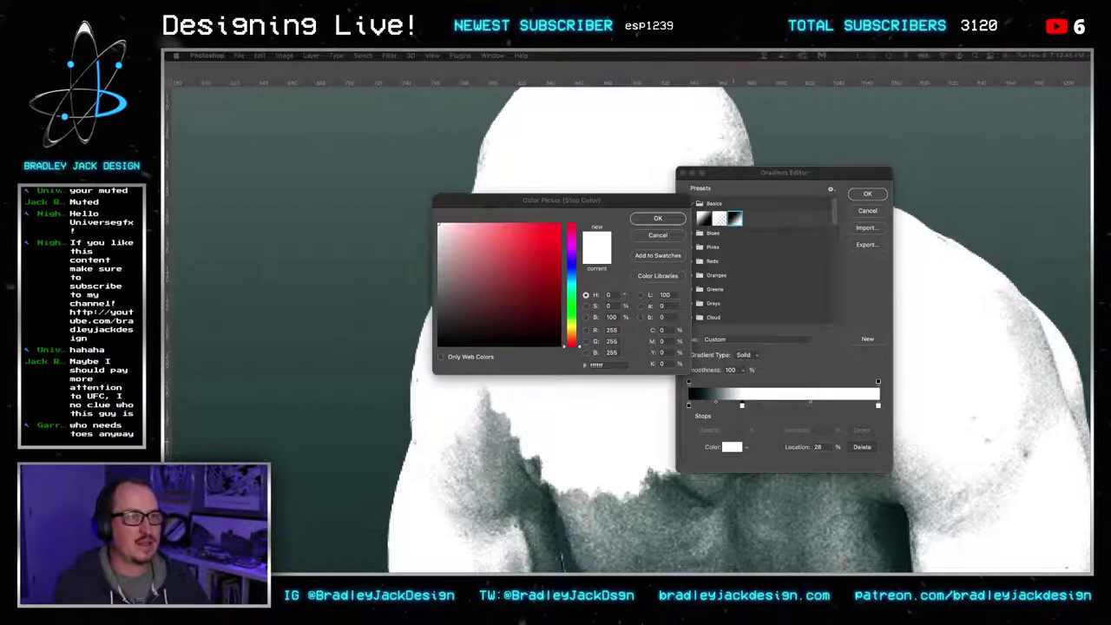
{"action": "key", "text": "super+Tab"}
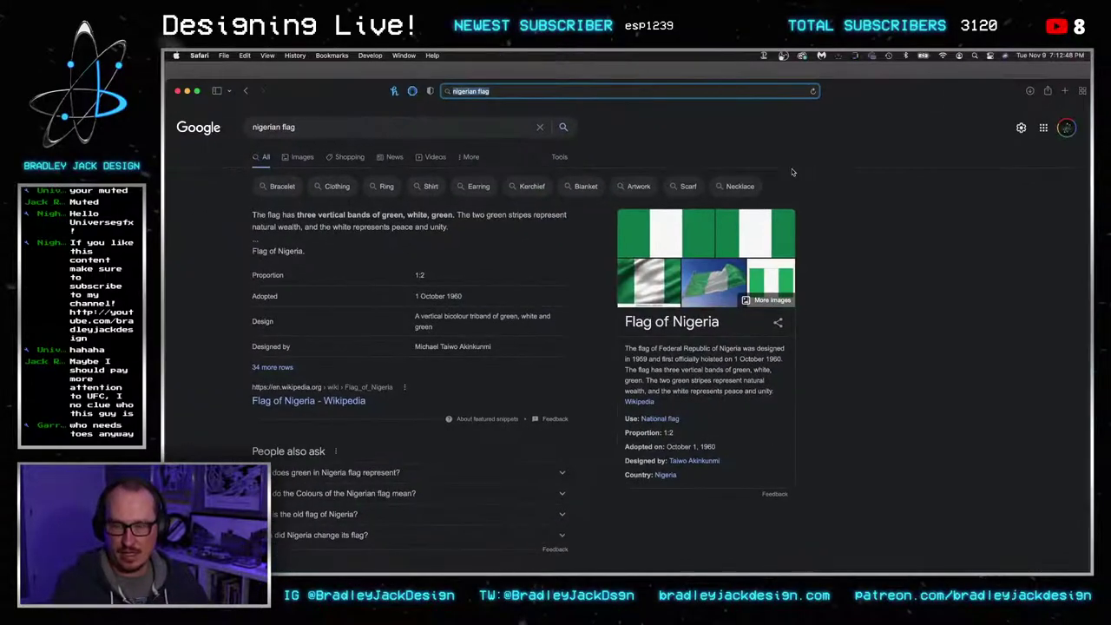
{"action": "key", "text": "super+Tab"}
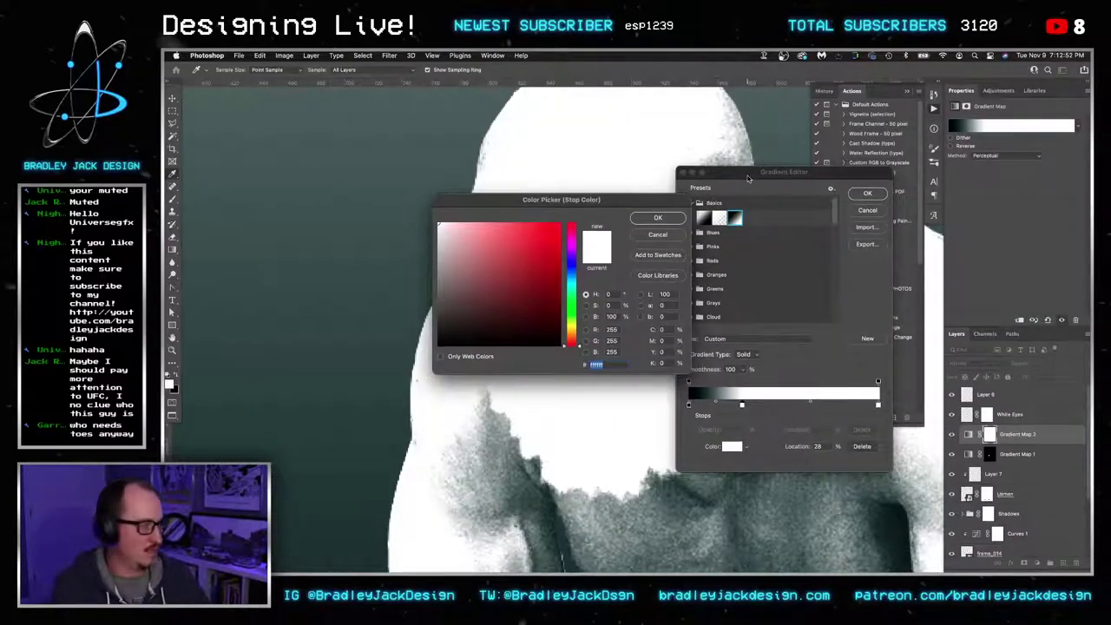
{"action": "key", "text": "Return"}
{"action": "key", "text": "Return"}
Place the flag screenshot at the top of the layer stack and sample the flag's green as the foreground color
{"action": "left_click_drag", "start_coordinate": [747, 453], "coordinate": [728, 447]}
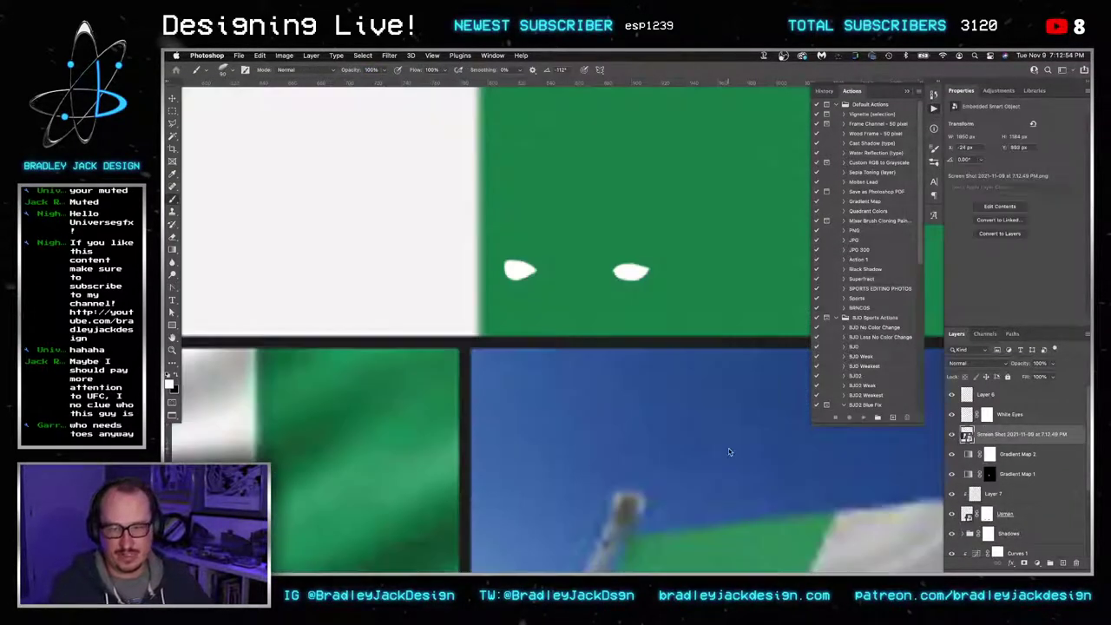
{"action": "key", "text": "z"}
{"action": "left_click", "coordinate": [685, 407], "text": "alt"}
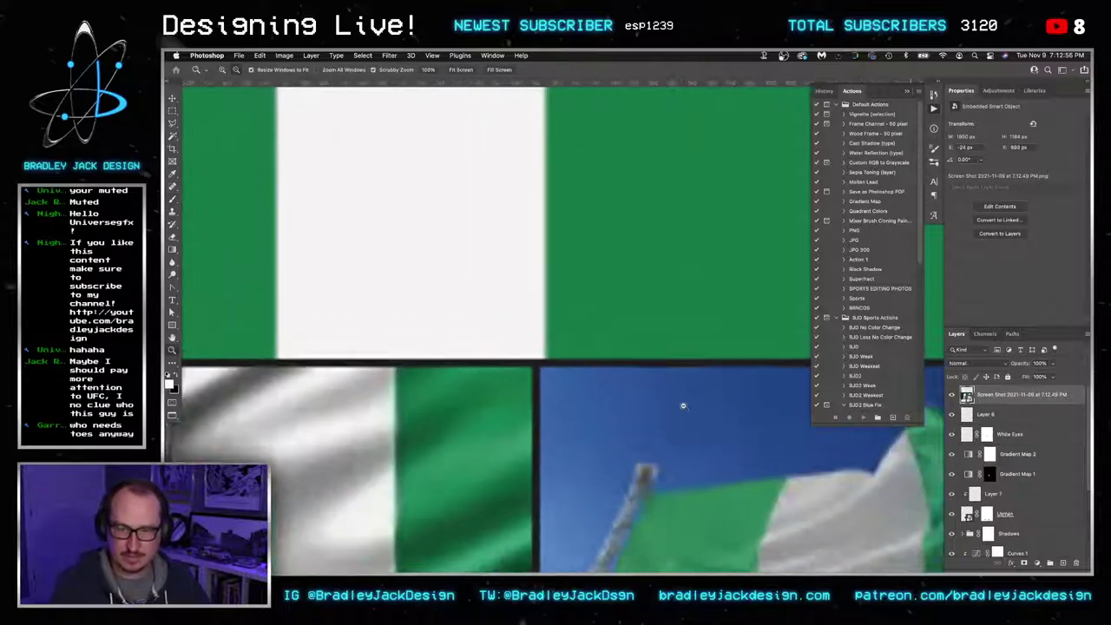
{"action": "left_click", "coordinate": [684, 407], "text": "alt"}
{"action": "left_click", "coordinate": [685, 407], "text": "alt"}
{"action": "left_click", "coordinate": [684, 407], "text": "alt"}
{"action": "key", "text": "i"}
{"action": "left_click", "coordinate": [677, 337]}
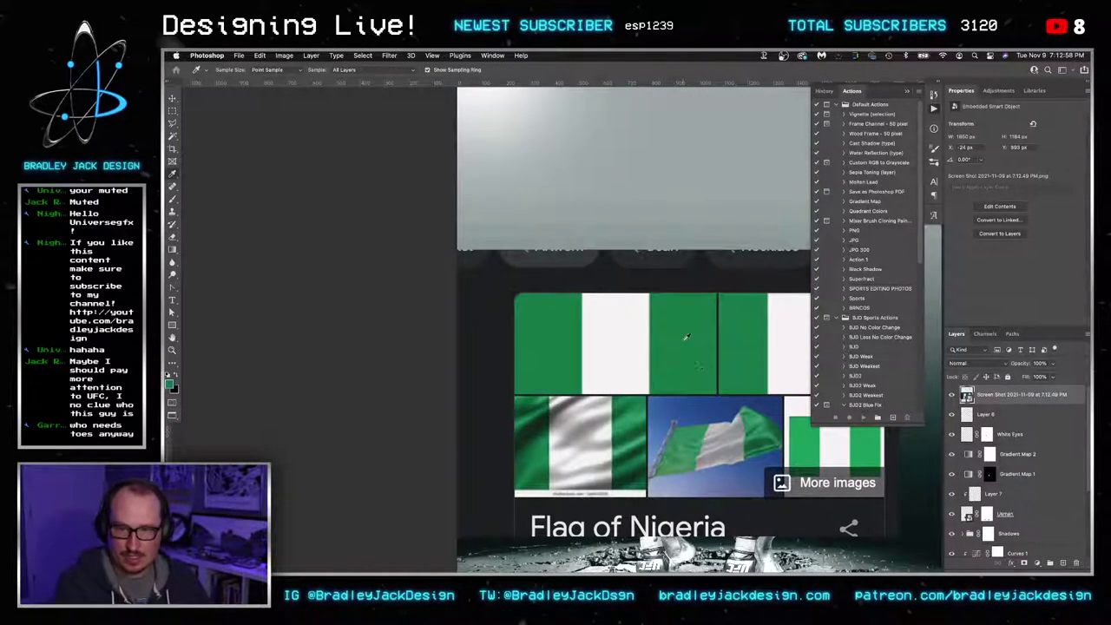
{"action": "left_click", "coordinate": [952, 395]}
{"action": "left_click", "coordinate": [967, 456]}
{"action": "left_click", "coordinate": [1012, 128]}
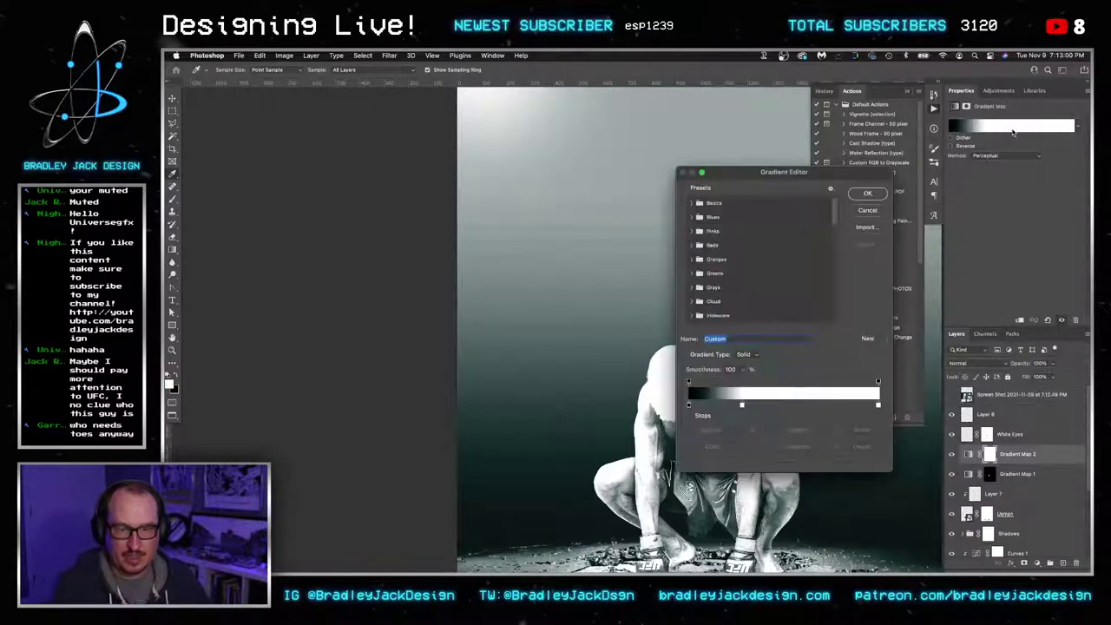
{"action": "key", "text": "Escape"}
{"action": "left_click", "coordinate": [999, 125]}
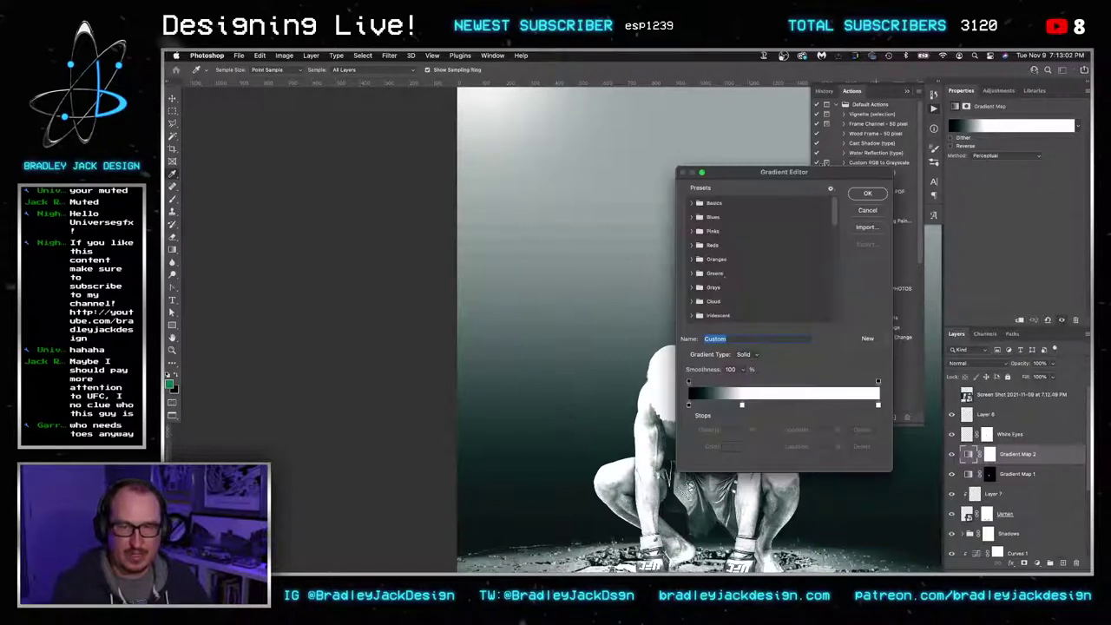
{"action": "left_click", "coordinate": [742, 406]}
{"action": "left_click", "coordinate": [732, 446]}
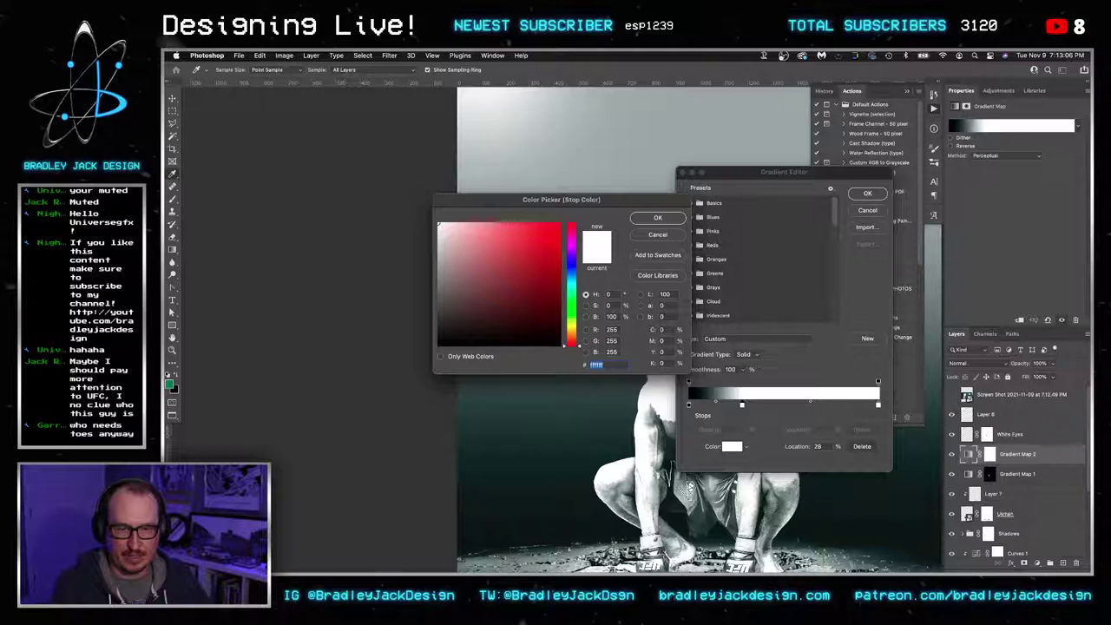
{"action": "key", "text": "Escape"}
{"action": "key", "text": "Escape"}
Show the flag screenshot and set the 28% stop of Gradient Map 2 to the green sampled from the flag
{"action": "left_click", "coordinate": [953, 396]}
{"action": "left_click", "coordinate": [985, 127]}
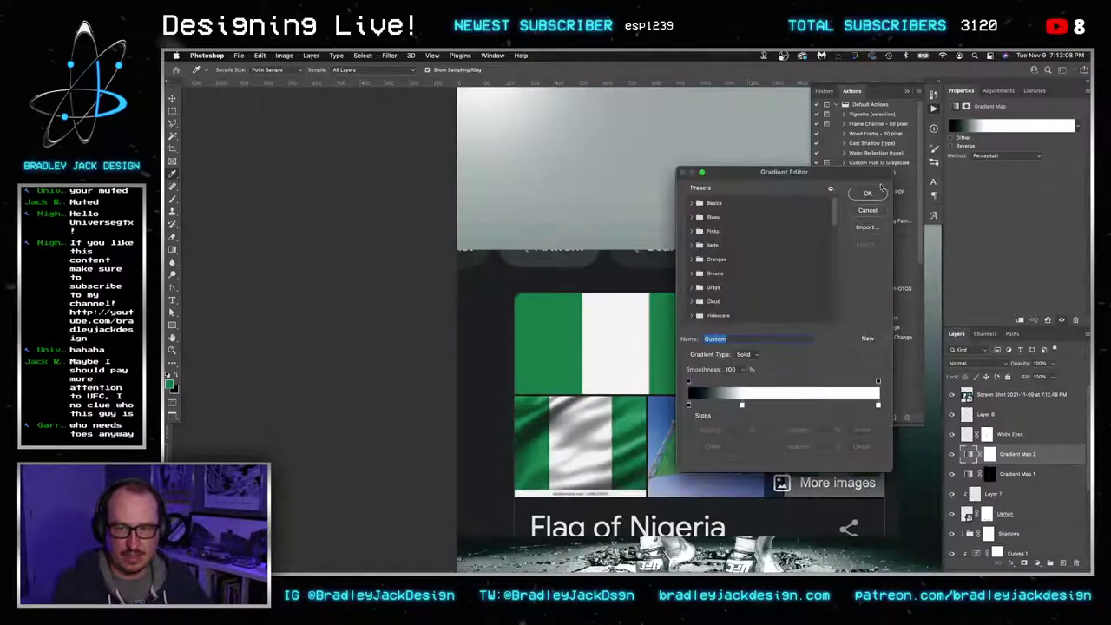
{"action": "double_click", "coordinate": [742, 405]}
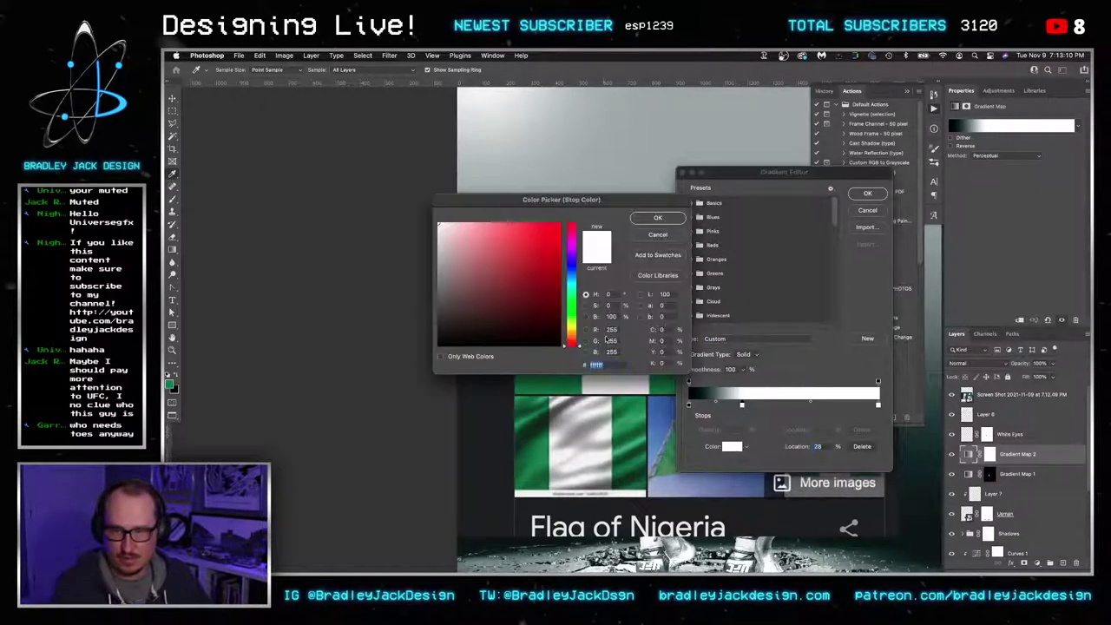
{"action": "left_click", "coordinate": [570, 383]}
{"action": "left_click_drag", "start_coordinate": [584, 203], "coordinate": [353, 160]}
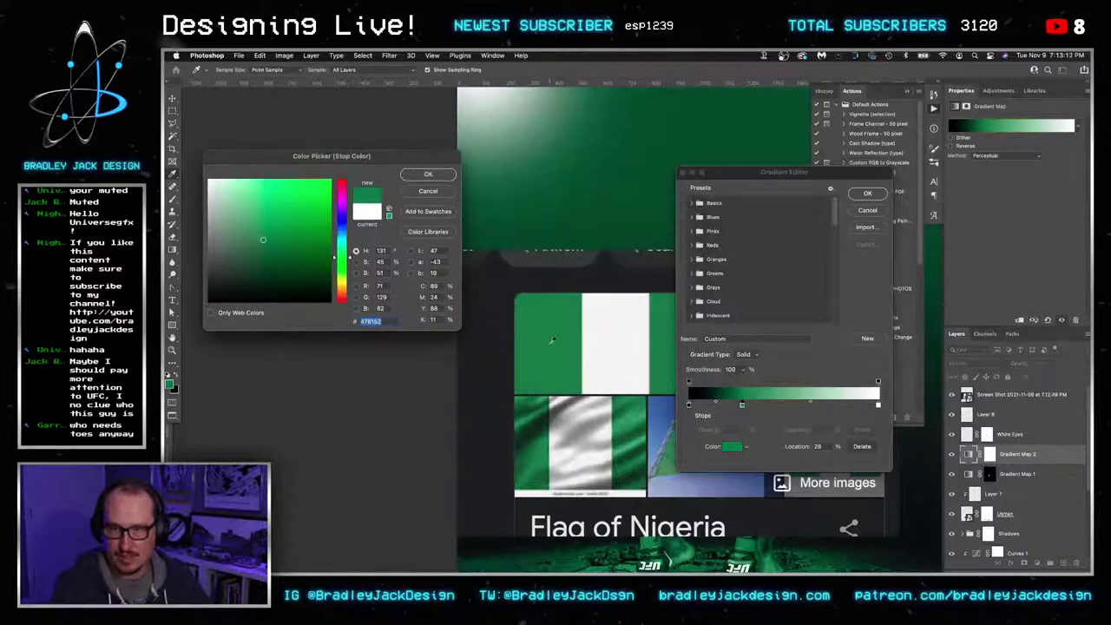
{"action": "key", "text": "Return"}
{"action": "key", "text": "Return"}
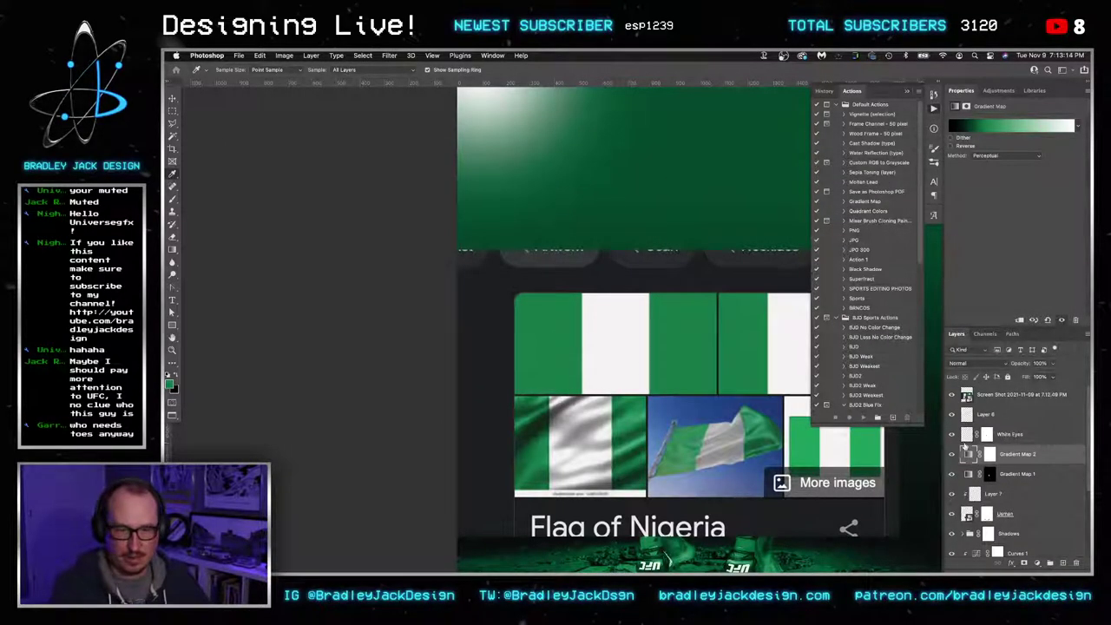
Hide the flag screenshot and make Gradient Map 2 run from black to flag green, with no white end stop
{"action": "left_click", "coordinate": [953, 396]}
{"action": "key", "text": "z"}
{"action": "left_click_drag", "start_coordinate": [686, 397], "coordinate": [764, 400]}
{"action": "key", "text": "v"}
{"action": "left_click", "coordinate": [1017, 128]}
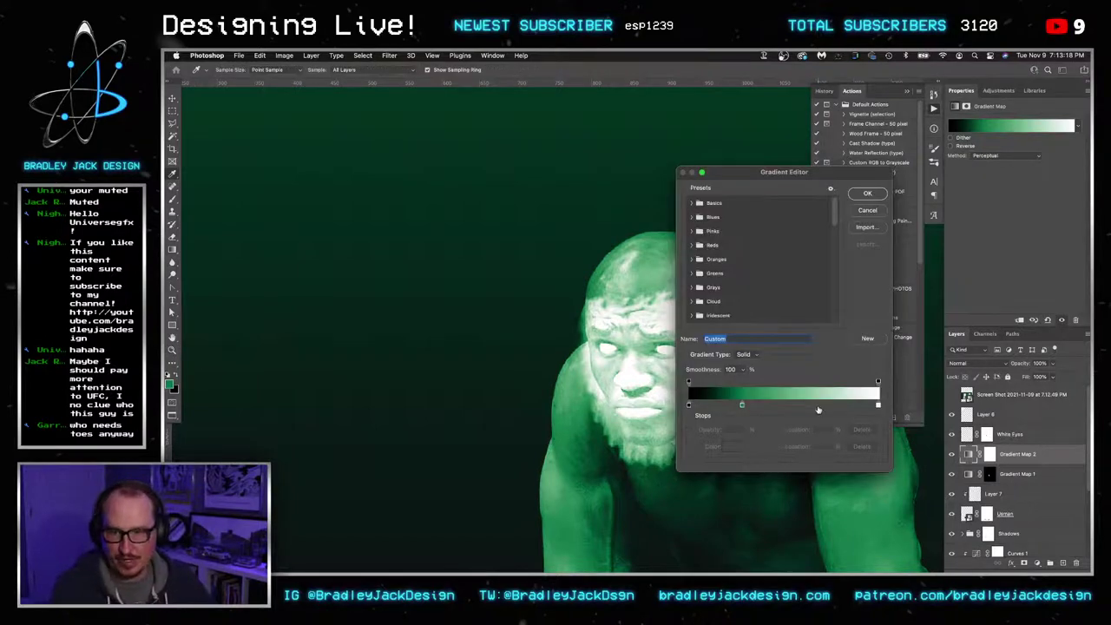
{"action": "mouse_move", "coordinate": [879, 406]}
{"action": "left_mouse_down"}
{"action": "mouse_move", "coordinate": [775, 406]}
{"action": "mouse_move", "coordinate": [878, 405]}
{"action": "left_mouse_up"}
{"action": "left_click", "coordinate": [868, 199]}
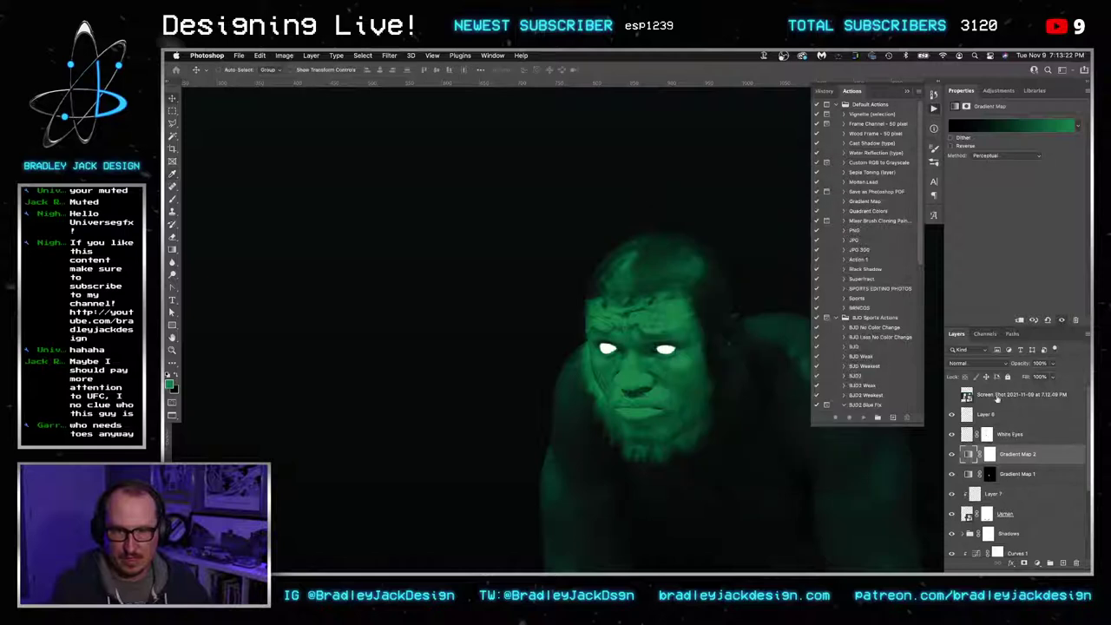
Try giving Gradient Map 2 a copy of Gradient Map 1's face mask, and delete that copied mask
{"action": "left_click_drag", "start_coordinate": [990, 476], "coordinate": [990, 455]}
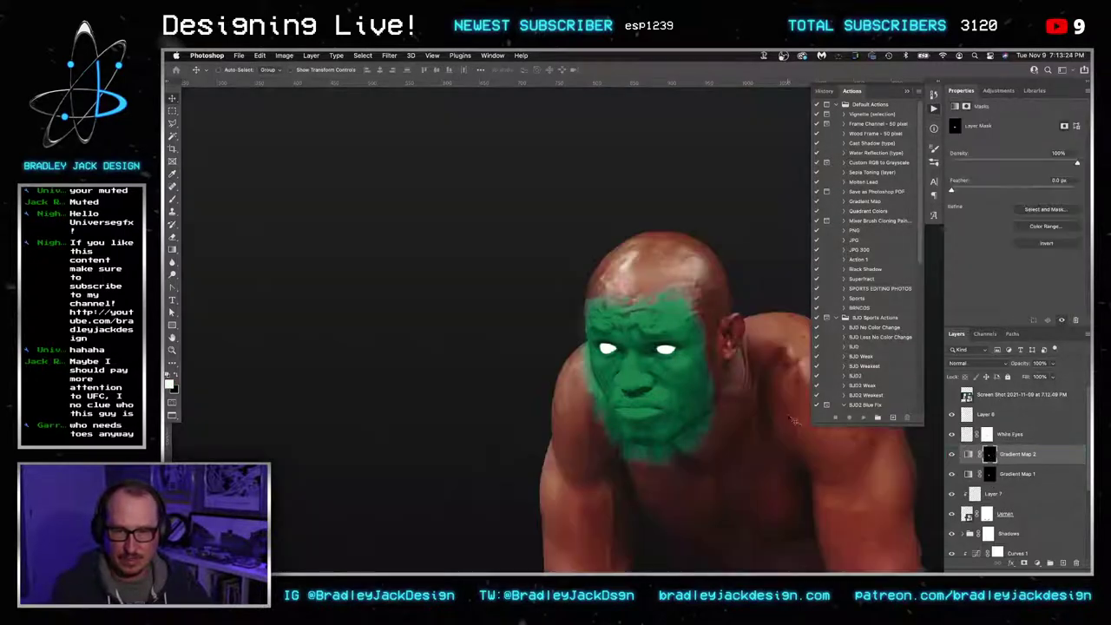
{"action": "left_click_drag", "start_coordinate": [728, 389], "coordinate": [673, 350]}
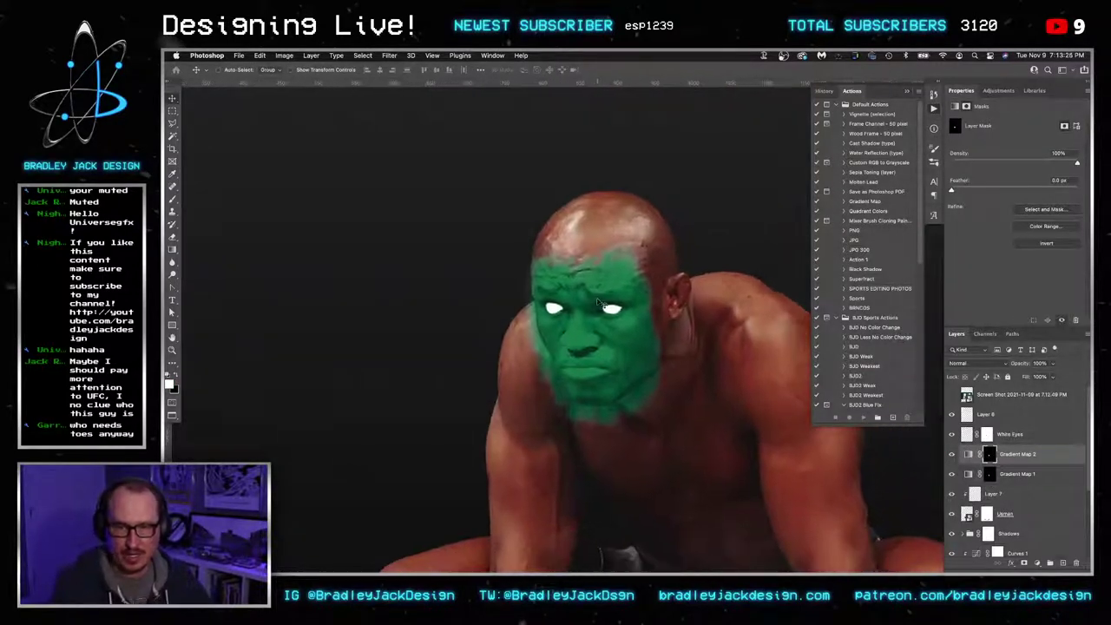
{"action": "right_click", "coordinate": [997, 460]}
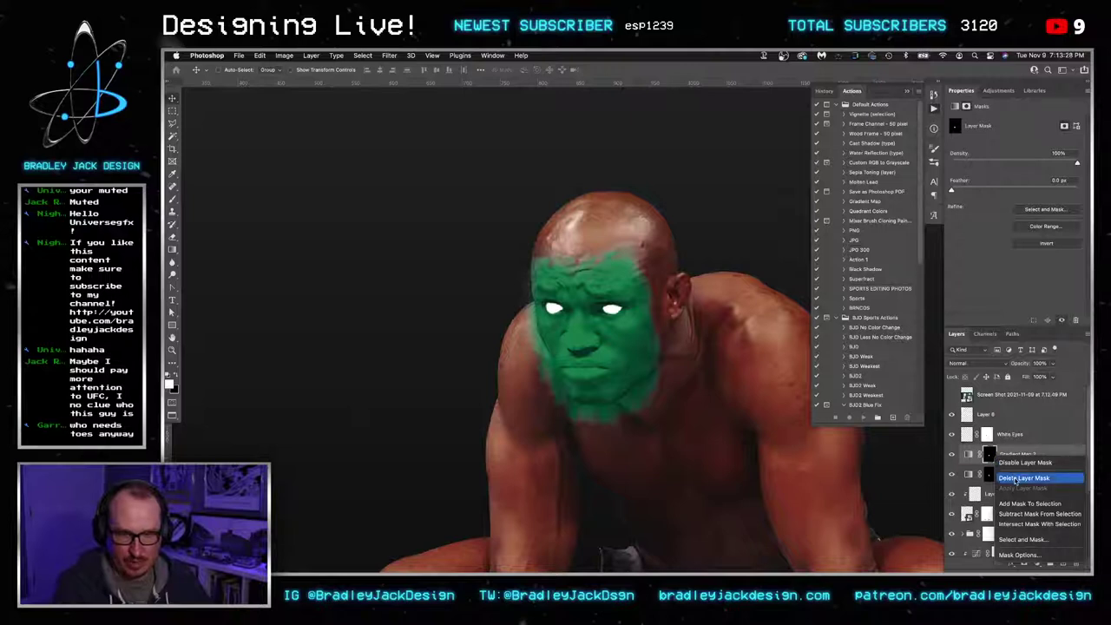
{"action": "left_click", "coordinate": [1016, 478]}
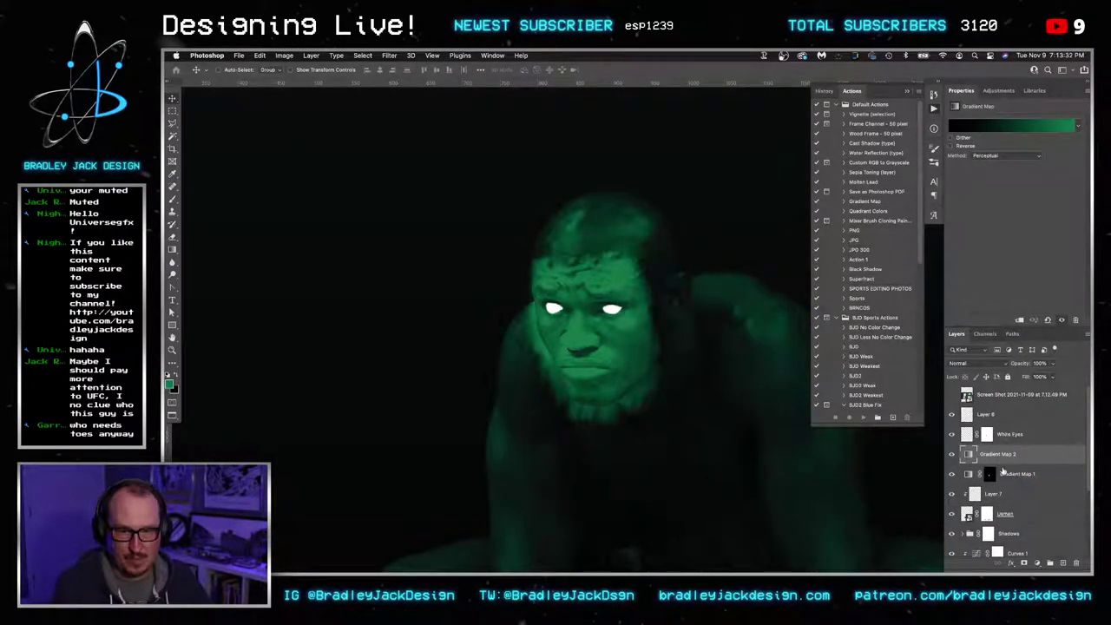
Copy Gradient Map 1's face mask onto Gradient Map 2, and put Gradient Map 2 in a group with a white mask
{"action": "left_click_drag", "start_coordinate": [990, 475], "coordinate": [1016, 458]}
{"action": "left_click", "coordinate": [1017, 458]}
{"action": "key", "text": "super+g"}
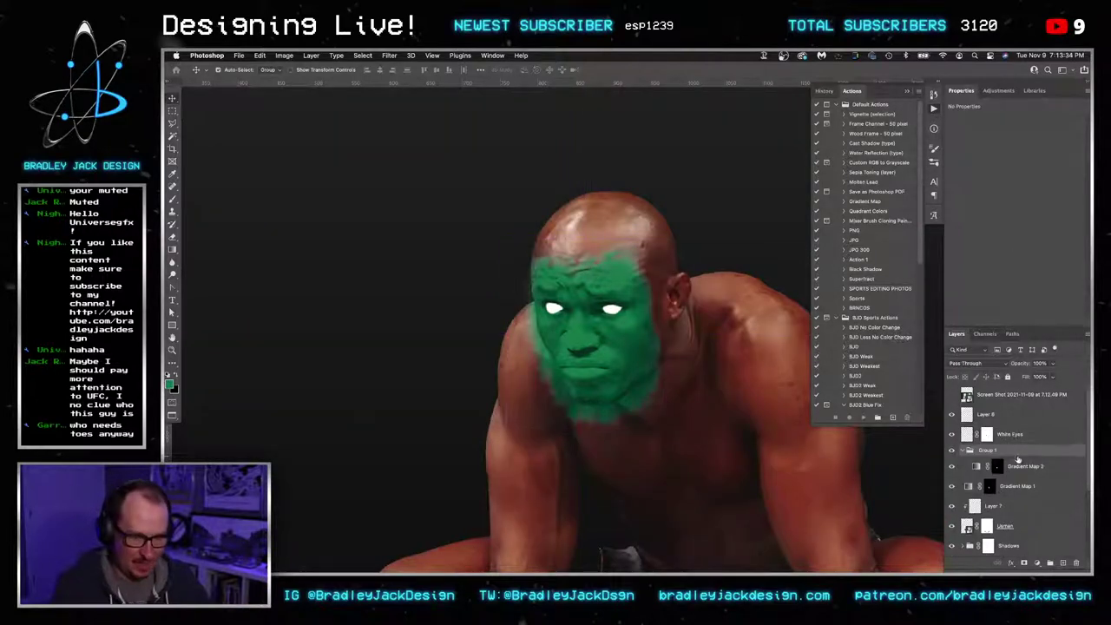
{"action": "left_click", "coordinate": [1026, 564]}
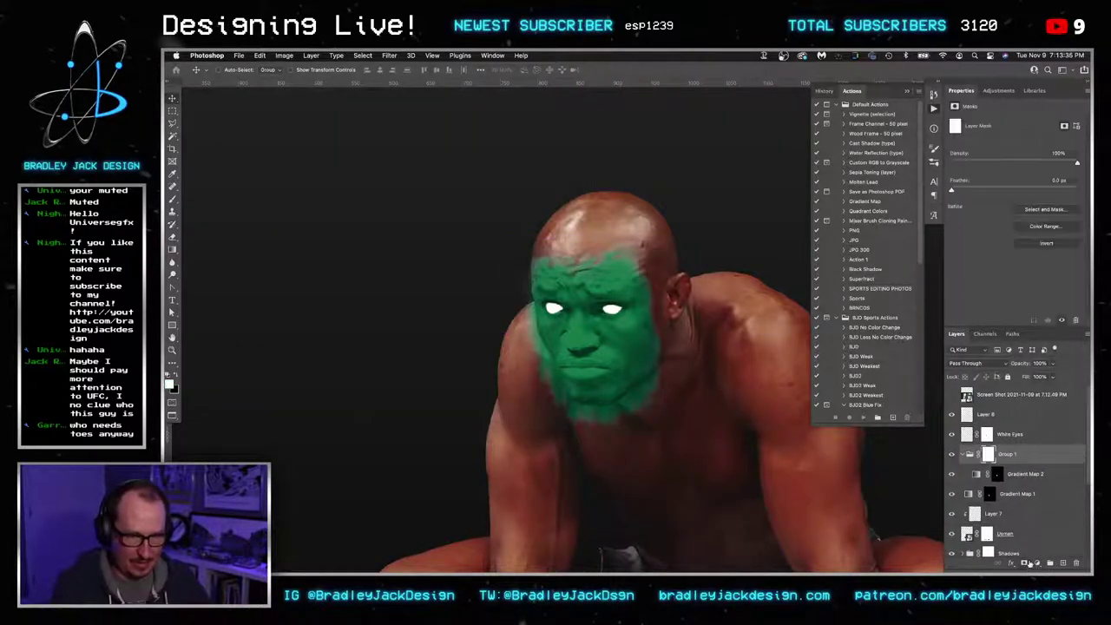
Paint black on the group's mask down the middle of the face to reveal a white stripe from forehead to chin
{"action": "key", "text": "b"}
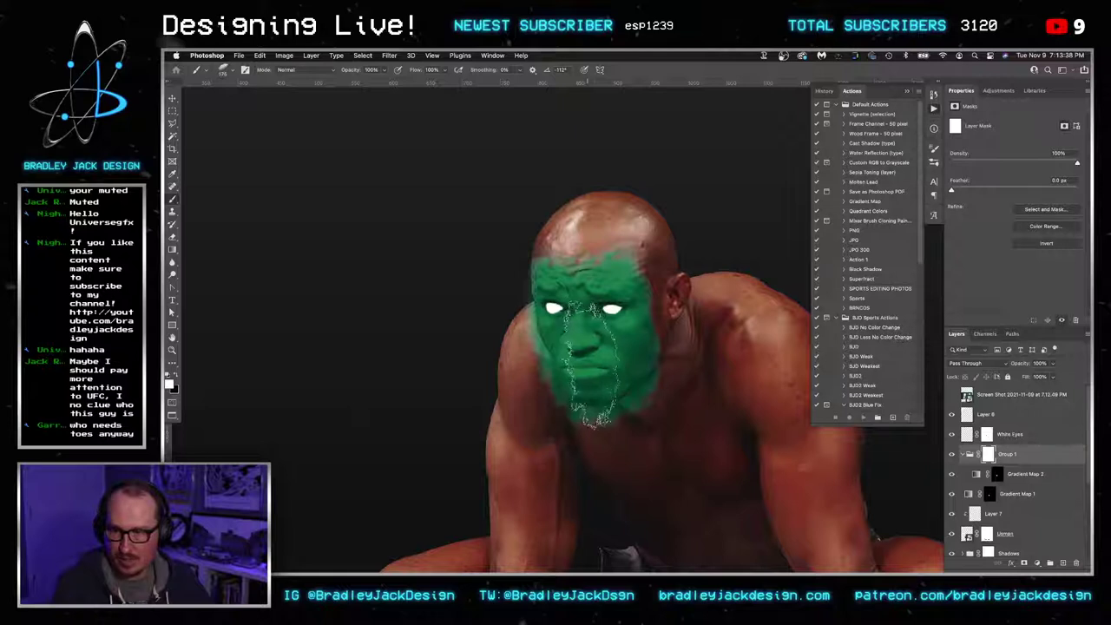
{"action": "key", "text": "x"}
{"action": "left_click_drag", "start_coordinate": [597, 371], "coordinate": [591, 321]}
{"action": "mouse_move", "coordinate": [586, 269]}
{"action": "left_mouse_down"}
{"action": "mouse_move", "coordinate": [599, 390]}
{"action": "mouse_move", "coordinate": [573, 277]}
{"action": "mouse_move", "coordinate": [590, 400]}
{"action": "left_mouse_up"}
{"action": "left_click", "coordinate": [580, 343]}
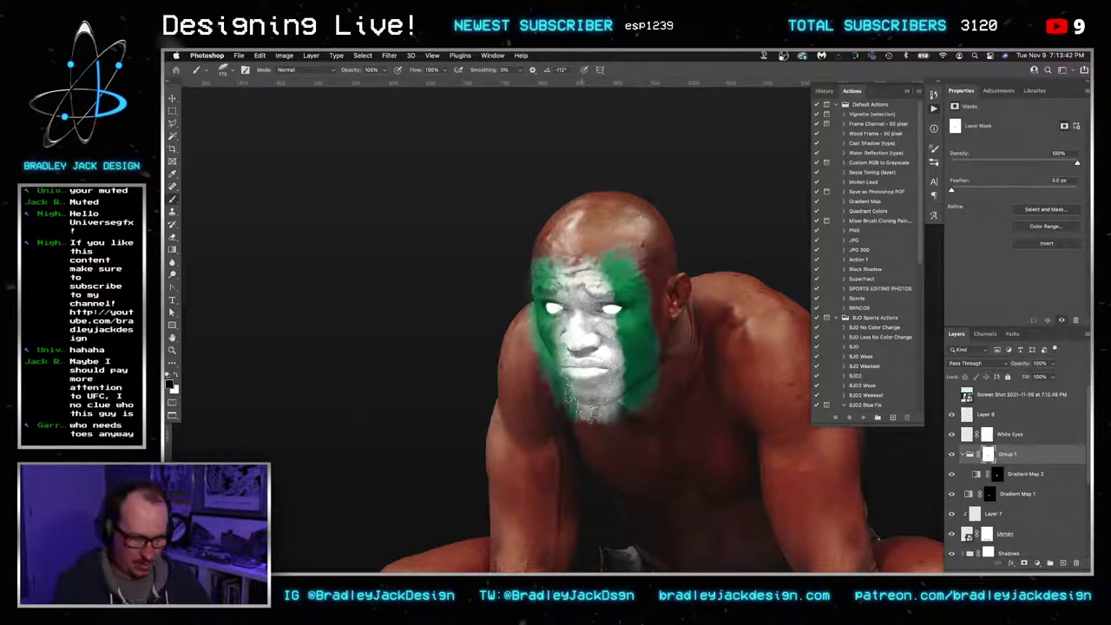
Rotate the splash brush tip to 68° and dab black on the group mask around the chin
{"action": "key", "text": "shift+Right"}
{"action": "key", "text": "shift+Right"}
{"action": "key", "text": "shift+Right"}
{"action": "key", "text": "shift+Right"}
{"action": "key", "text": "shift+Right"}
{"action": "key", "text": "shift+Right"}
{"action": "key", "text": "shift+Right"}
{"action": "left_click", "coordinate": [587, 399]}
{"action": "key", "text": "shift+Right"}
{"action": "key", "text": "shift+Right"}
{"action": "key", "text": "shift+Right"}
{"action": "key", "text": "shift+Right"}
{"action": "key", "text": "shift+Right"}
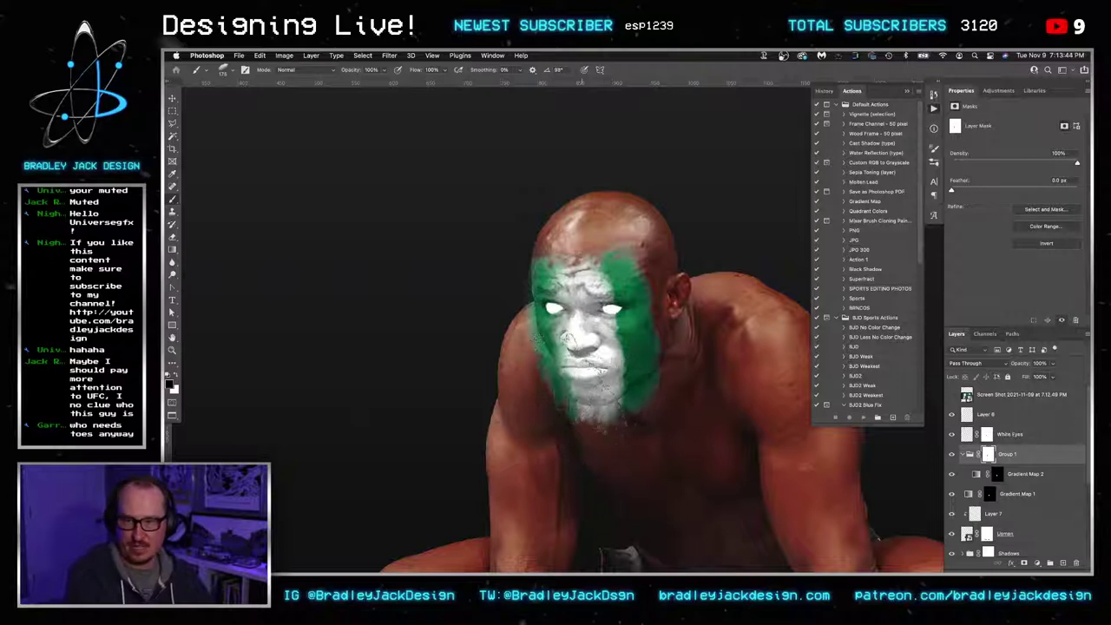
Shrink the brush and touch up the central white stripe on the group mask, undoing the last stroke
{"action": "key", "text": "bracketleft"}
{"action": "left_click", "coordinate": [580, 348]}
{"action": "key", "text": "bracketleft"}
{"action": "key", "text": "bracketleft"}
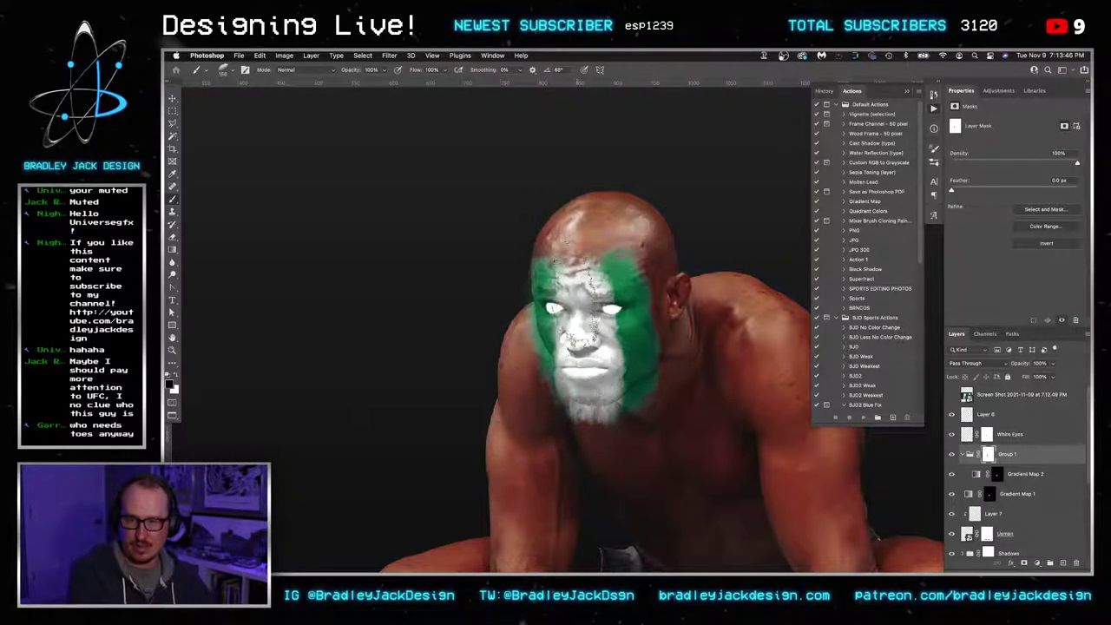
{"action": "mouse_move", "coordinate": [590, 276]}
{"action": "left_mouse_down"}
{"action": "mouse_move", "coordinate": [572, 295]}
{"action": "mouse_move", "coordinate": [586, 447]}
{"action": "left_mouse_up"}
{"action": "key", "text": "ctrl+z"}
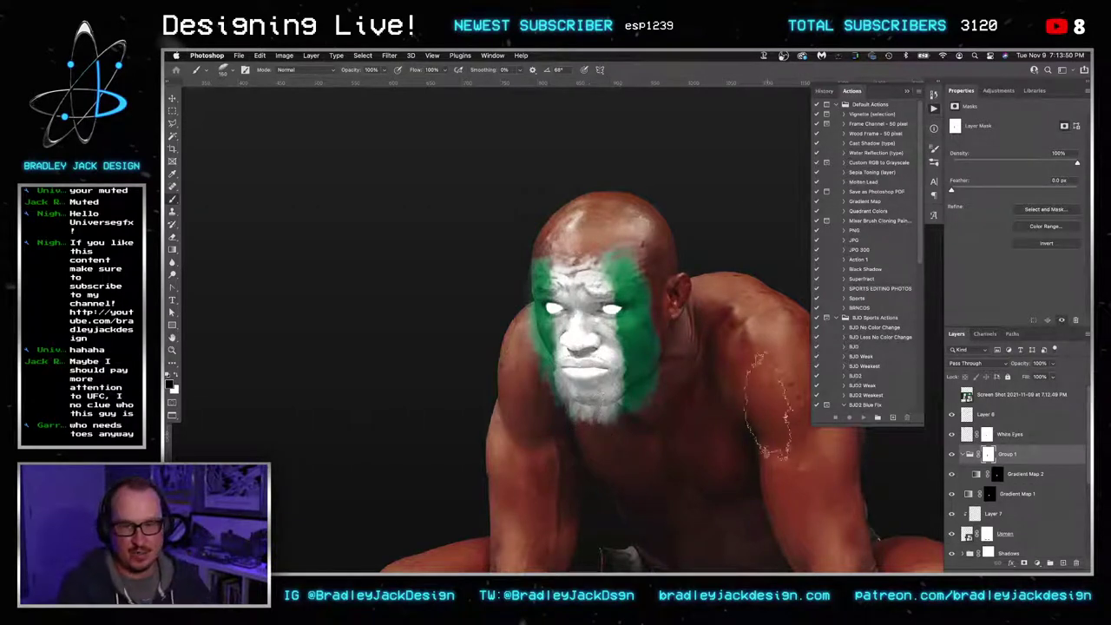
Group the green and white gradient map layers together and name the group "Face Paint"
{"action": "key", "text": "ctrl+g"}
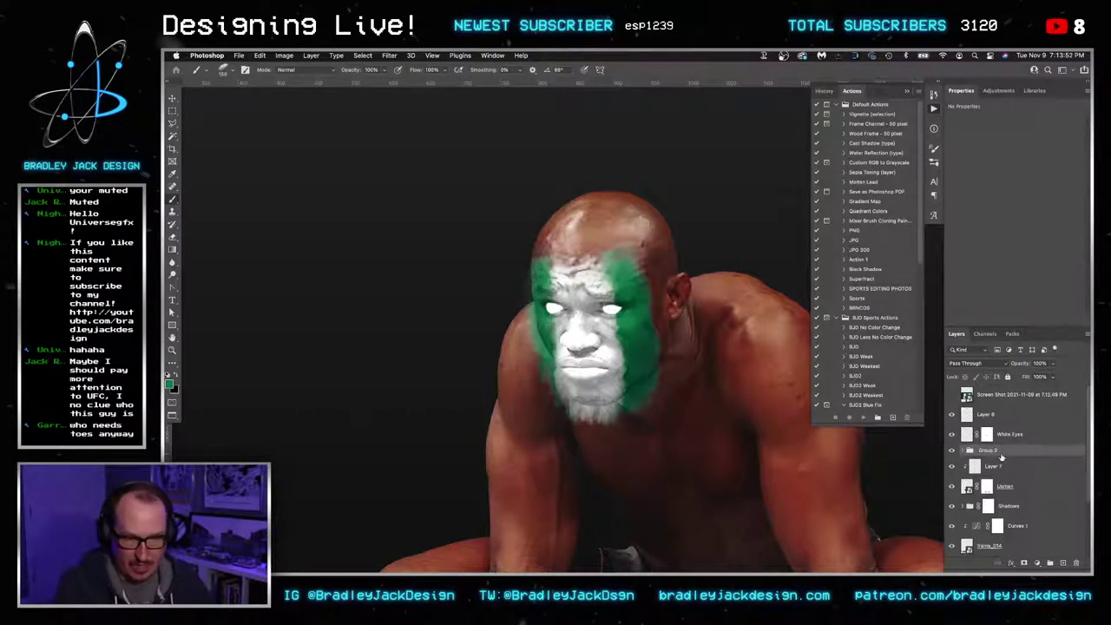
{"action": "key", "text": "space"}
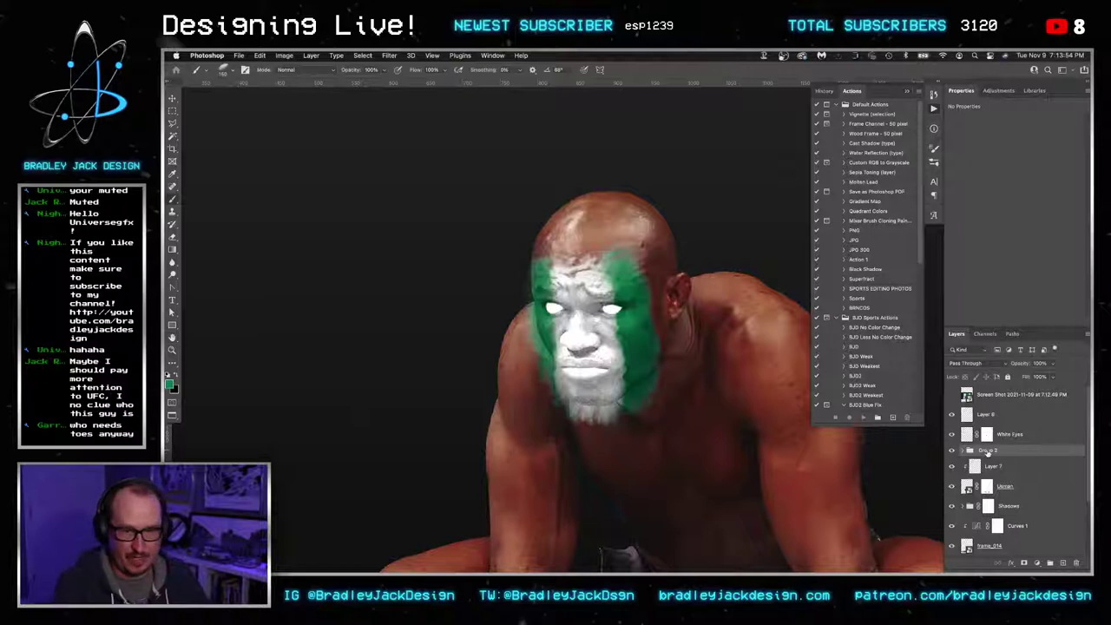
{"action": "type", "text": "Face Paint"}
{"action": "key", "text": "Return"}
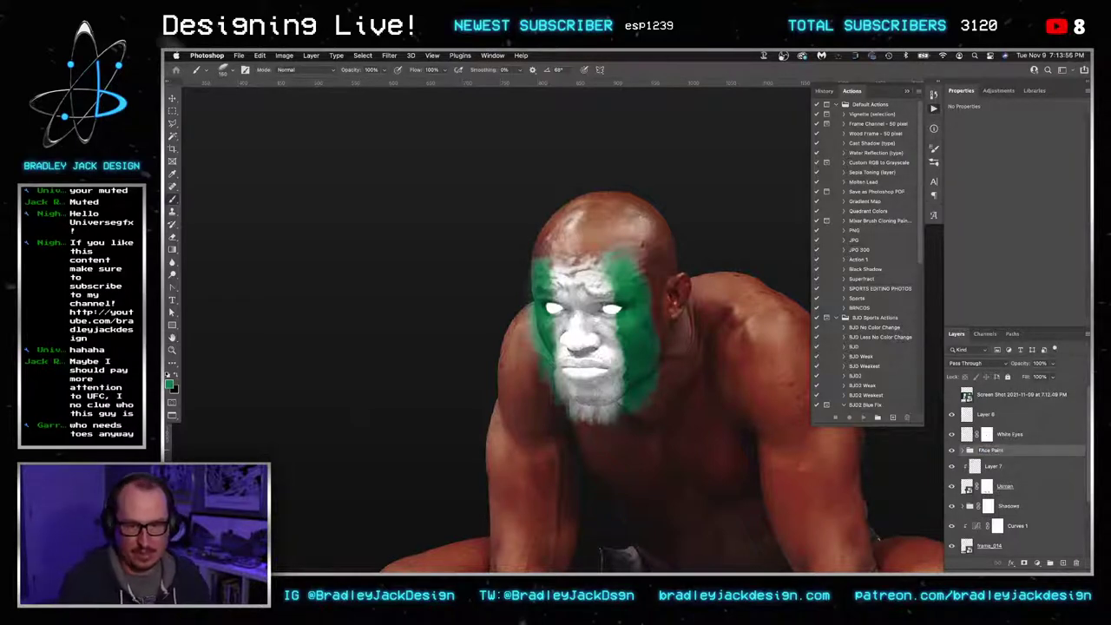
{"action": "type", "text": "Face Pa"}
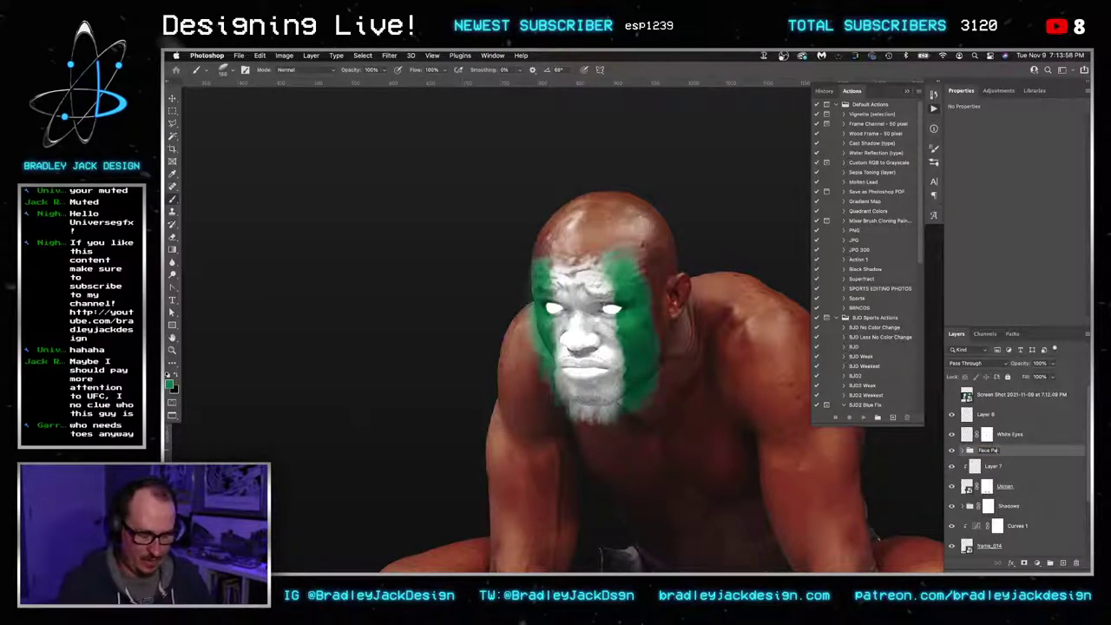
{"action": "type", "text": "int"}
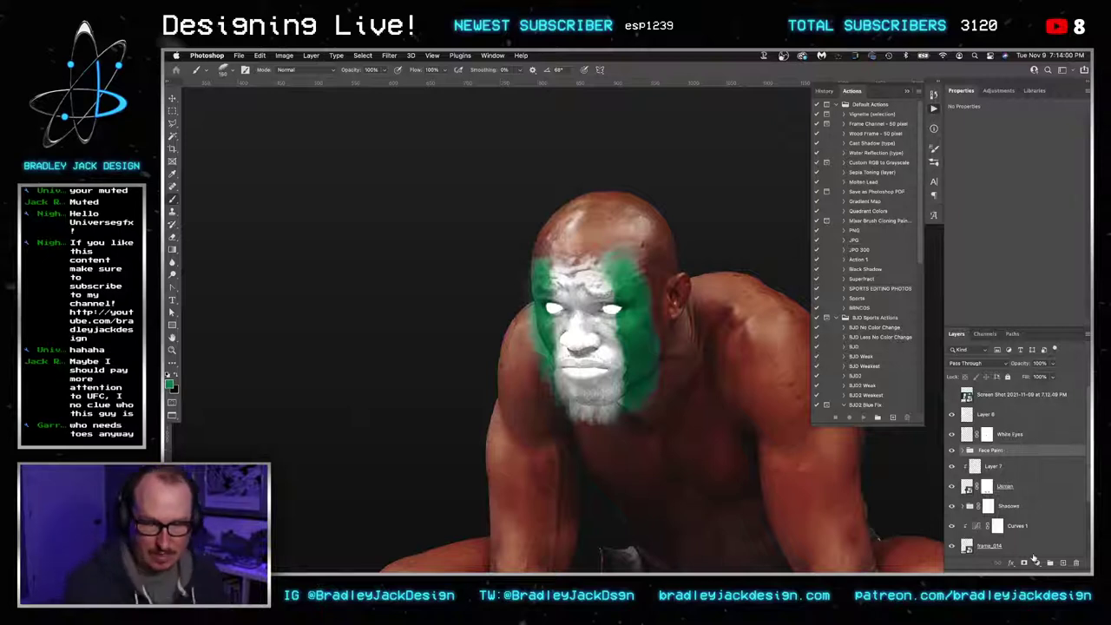
Add a black mask to the Face Paint group and paint white with a round brush to reveal the central stripe and one green side
{"action": "left_click", "coordinate": [1024, 562], "text": "alt"}
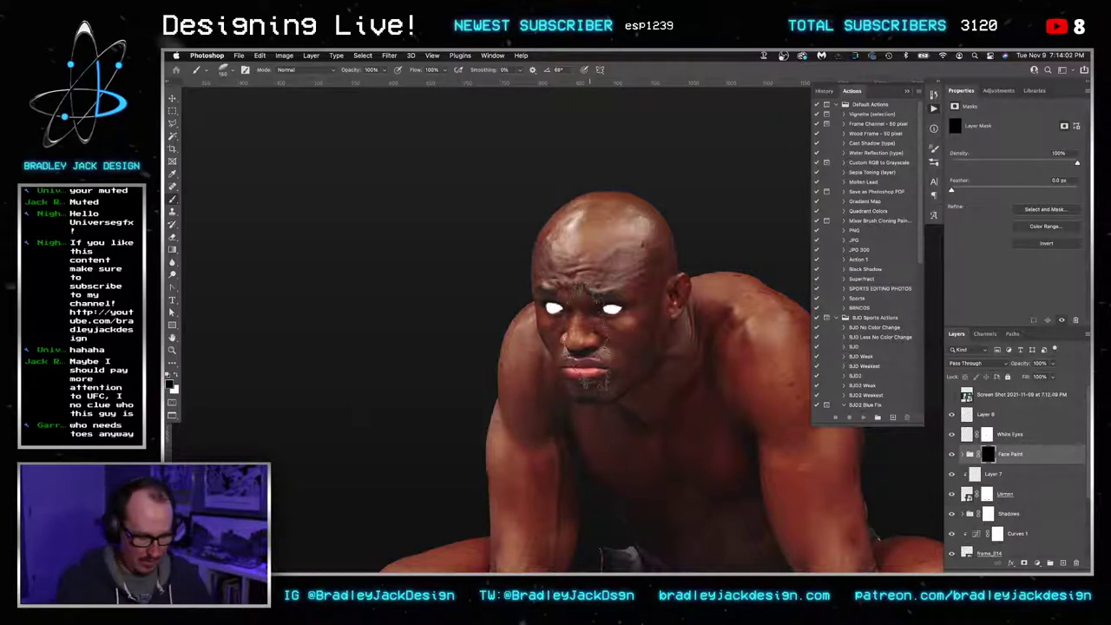
{"action": "scroll", "coordinate": [600, 338], "scroll_direction": "up", "scroll_amount": 5}
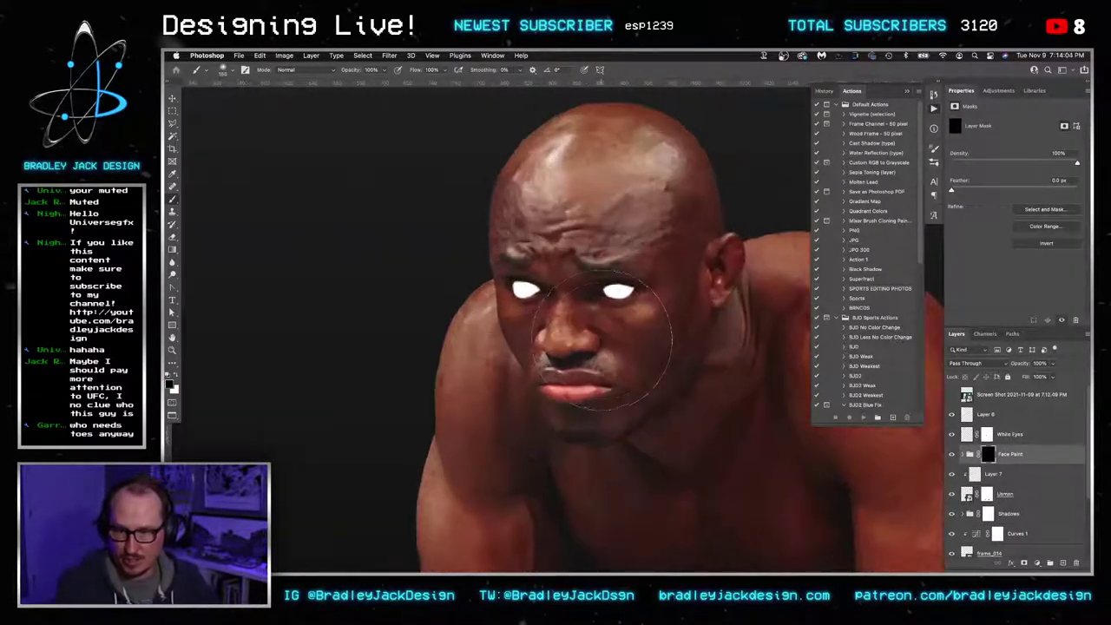
{"action": "key", "text": "x"}
{"action": "left_click", "coordinate": [599, 341]}
{"action": "mouse_move", "coordinate": [599, 291]}
{"action": "left_mouse_down"}
{"action": "mouse_move", "coordinate": [628, 440]}
{"action": "mouse_move", "coordinate": [661, 524]}
{"action": "left_mouse_up"}
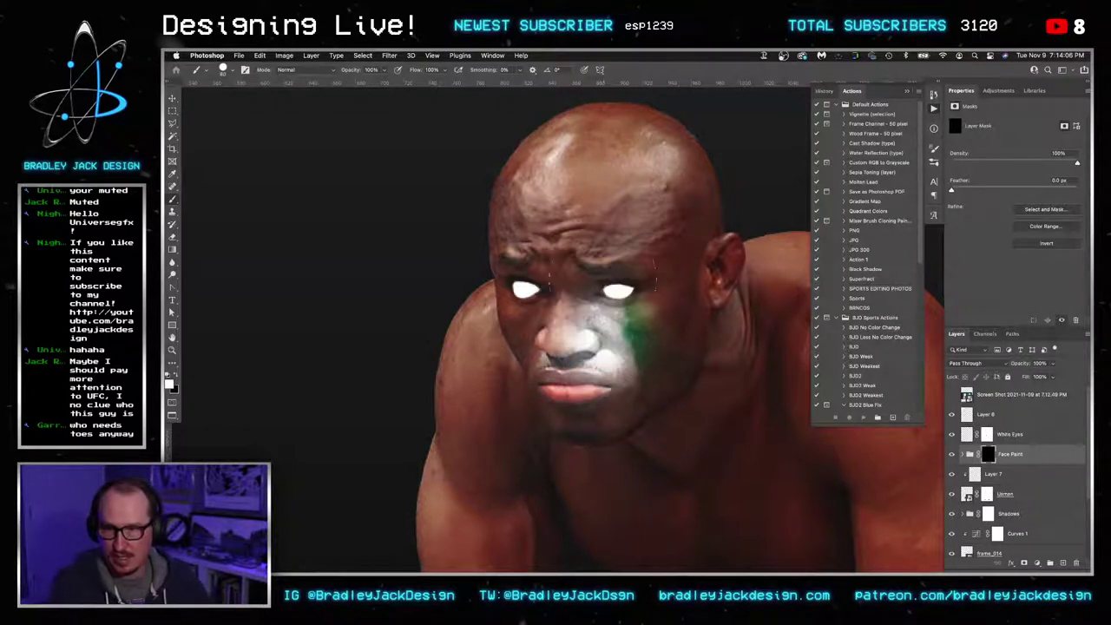
{"action": "mouse_move", "coordinate": [555, 287]}
{"action": "left_mouse_down"}
{"action": "mouse_move", "coordinate": [599, 260]}
{"action": "mouse_move", "coordinate": [582, 217]}
{"action": "mouse_move", "coordinate": [633, 217]}
{"action": "mouse_move", "coordinate": [664, 243]}
{"action": "mouse_move", "coordinate": [664, 288]}
{"action": "mouse_move", "coordinate": [685, 347]}
{"action": "mouse_move", "coordinate": [673, 372]}
{"action": "mouse_move", "coordinate": [670, 357]}
{"action": "mouse_move", "coordinate": [679, 372]}
{"action": "mouse_move", "coordinate": [638, 386]}
{"action": "mouse_move", "coordinate": [633, 280]}
{"action": "mouse_move", "coordinate": [581, 337]}
{"action": "mouse_move", "coordinate": [608, 295]}
{"action": "left_mouse_up"}
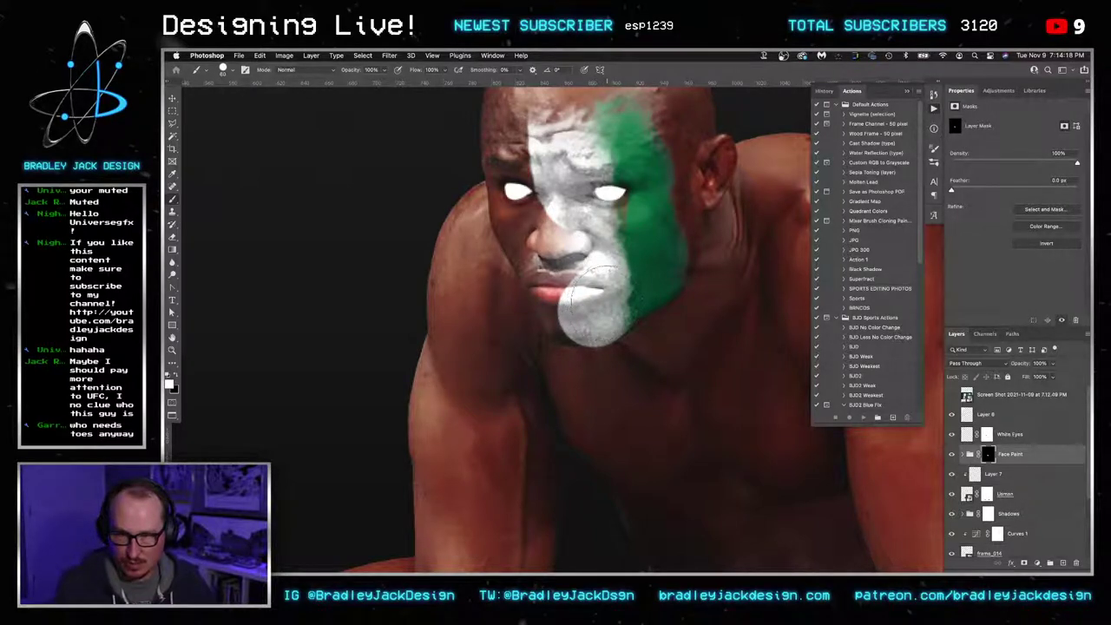
Paint white on the Face Paint mask over the other green side, nose, mouth and chin, keeping the paint within the jawline
{"action": "left_click_drag", "start_coordinate": [521, 174], "coordinate": [505, 109]}
{"action": "mouse_move", "coordinate": [520, 174]}
{"action": "left_mouse_down"}
{"action": "mouse_move", "coordinate": [521, 148]}
{"action": "mouse_move", "coordinate": [512, 201]}
{"action": "mouse_move", "coordinate": [531, 243]}
{"action": "mouse_move", "coordinate": [538, 236]}
{"action": "mouse_move", "coordinate": [528, 252]}
{"action": "mouse_move", "coordinate": [545, 250]}
{"action": "left_mouse_up"}
{"action": "scroll", "coordinate": [566, 295], "scroll_direction": "up", "scroll_amount": 4}
{"action": "key", "text": "x"}
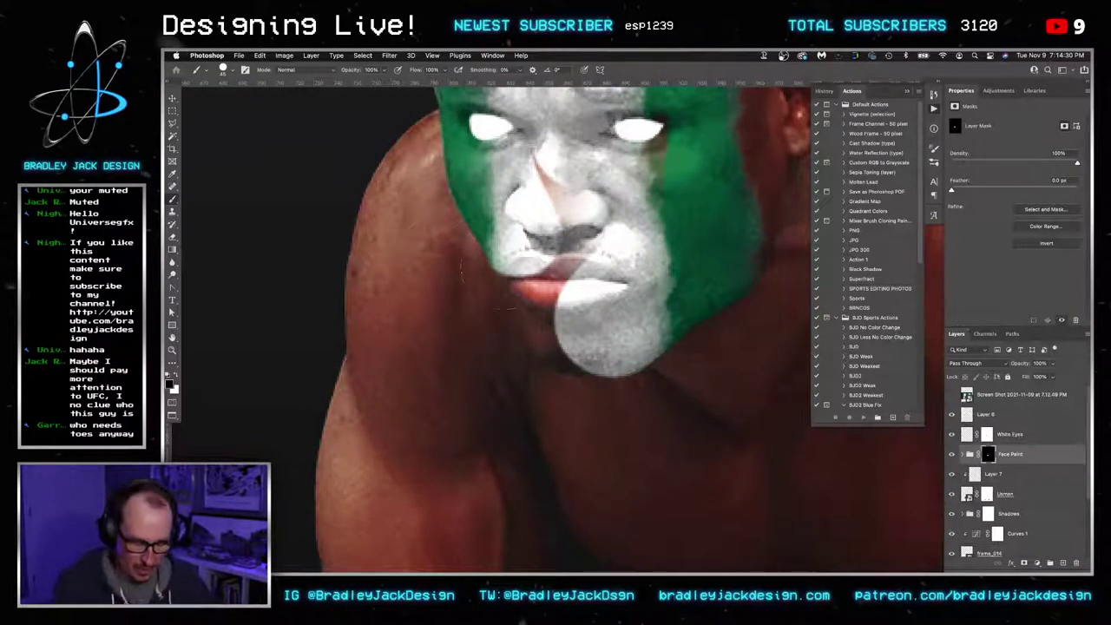
{"action": "mouse_move", "coordinate": [490, 277]}
{"action": "left_mouse_down"}
{"action": "mouse_move", "coordinate": [545, 245]}
{"action": "mouse_move", "coordinate": [532, 257]}
{"action": "mouse_move", "coordinate": [541, 251]}
{"action": "mouse_move", "coordinate": [600, 336]}
{"action": "left_mouse_up"}
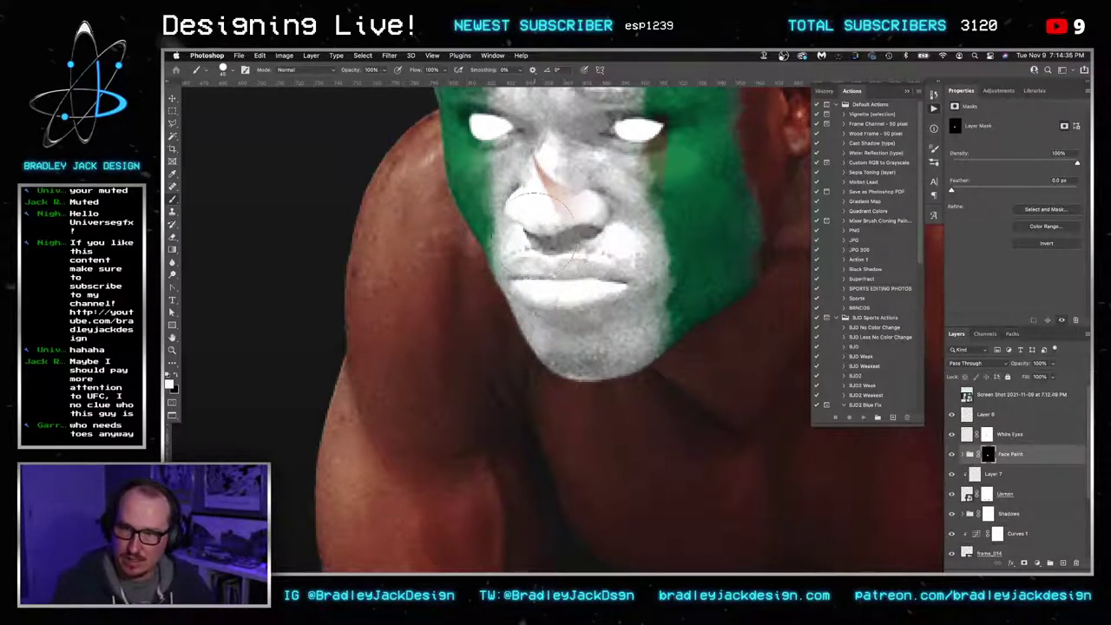
{"action": "scroll", "coordinate": [560, 312], "scroll_direction": "down", "scroll_amount": 5}
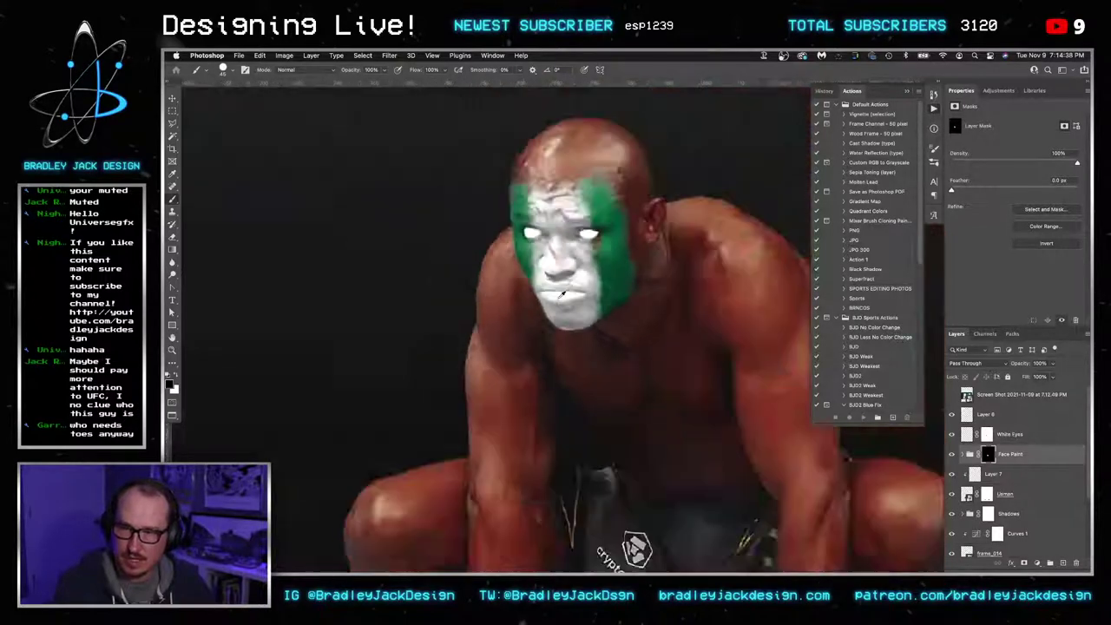
{"action": "scroll", "coordinate": [563, 300], "scroll_direction": "up", "scroll_amount": 4}
{"action": "key", "text": "x"}
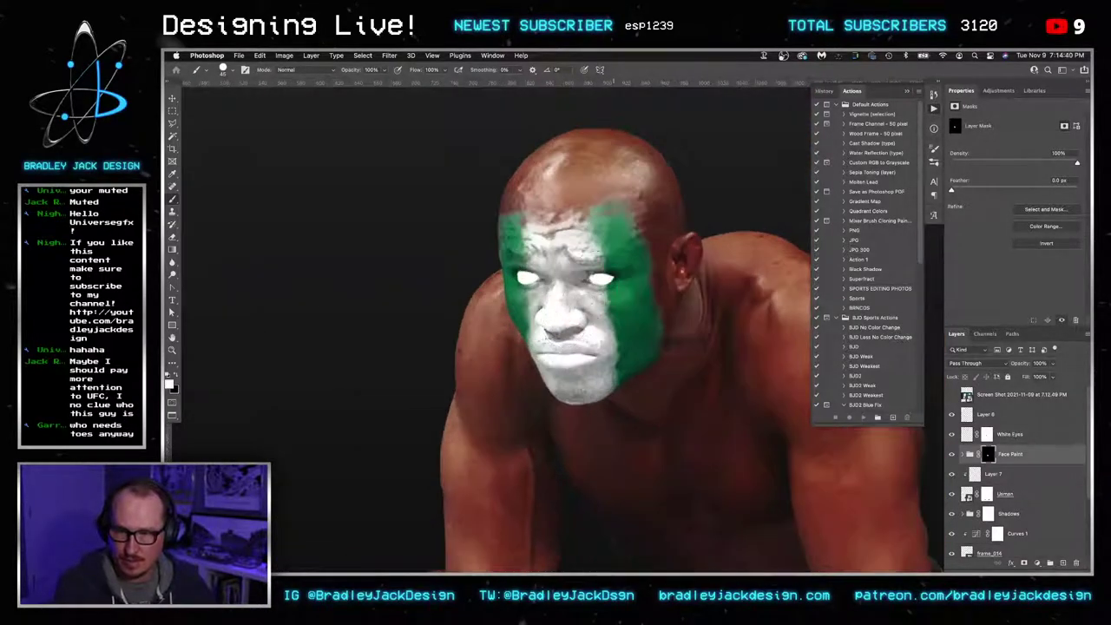
{"action": "scroll", "coordinate": [605, 261], "scroll_direction": "down", "scroll_amount": 5}
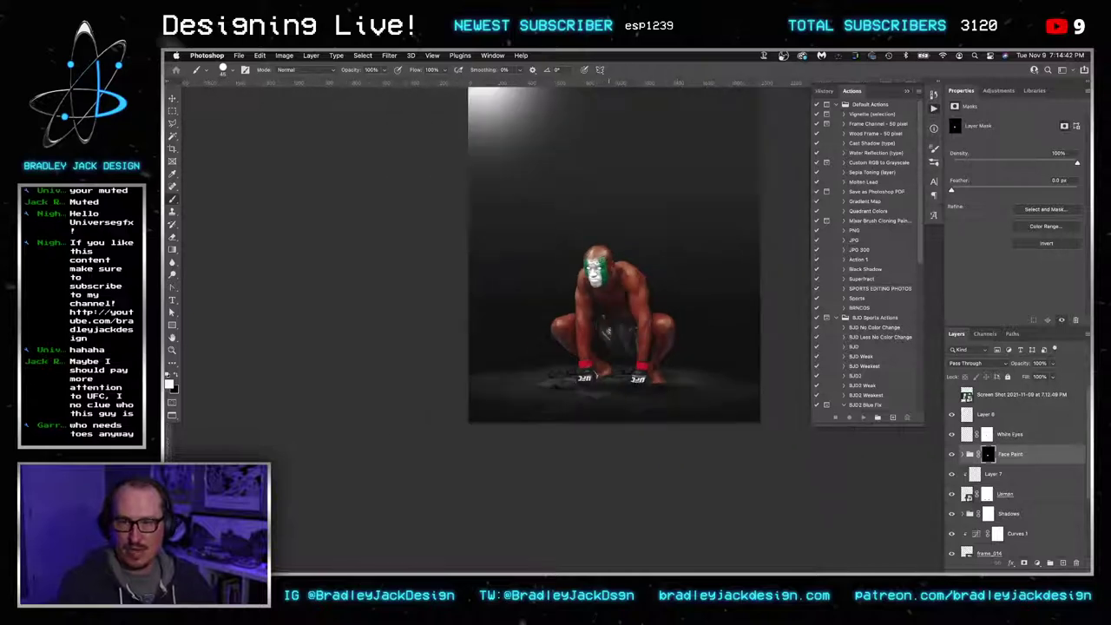
Shift the black stop of Gradient Map 1 slightly toward the white stop to deepen the shadows in the white face paint
{"action": "key", "text": "v"}
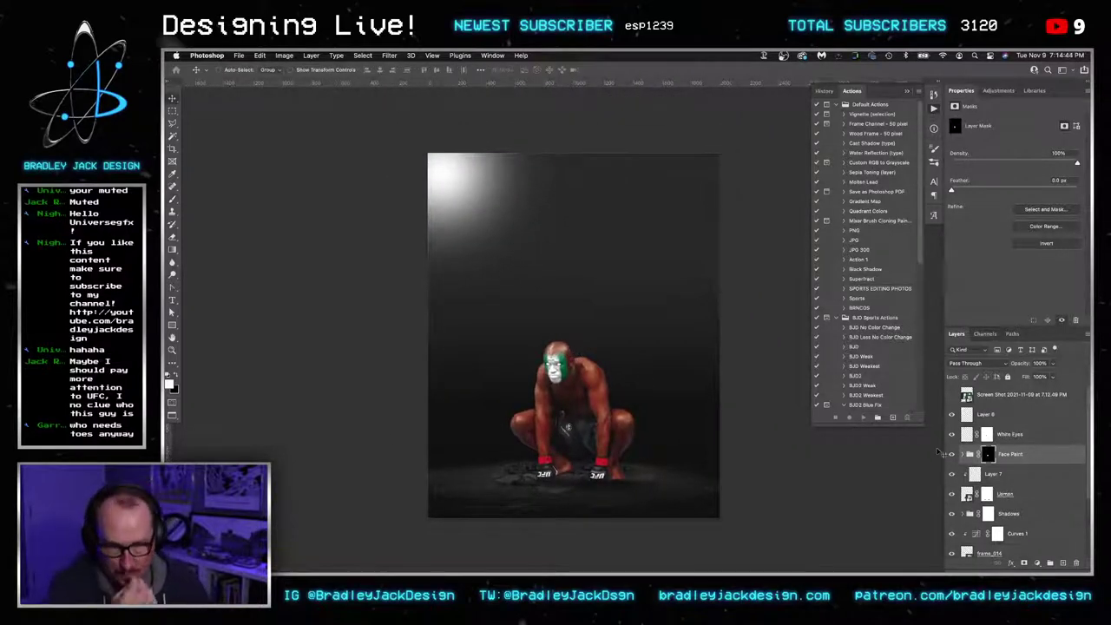
{"action": "left_click", "coordinate": [969, 454]}
{"action": "left_click", "coordinate": [1019, 513]}
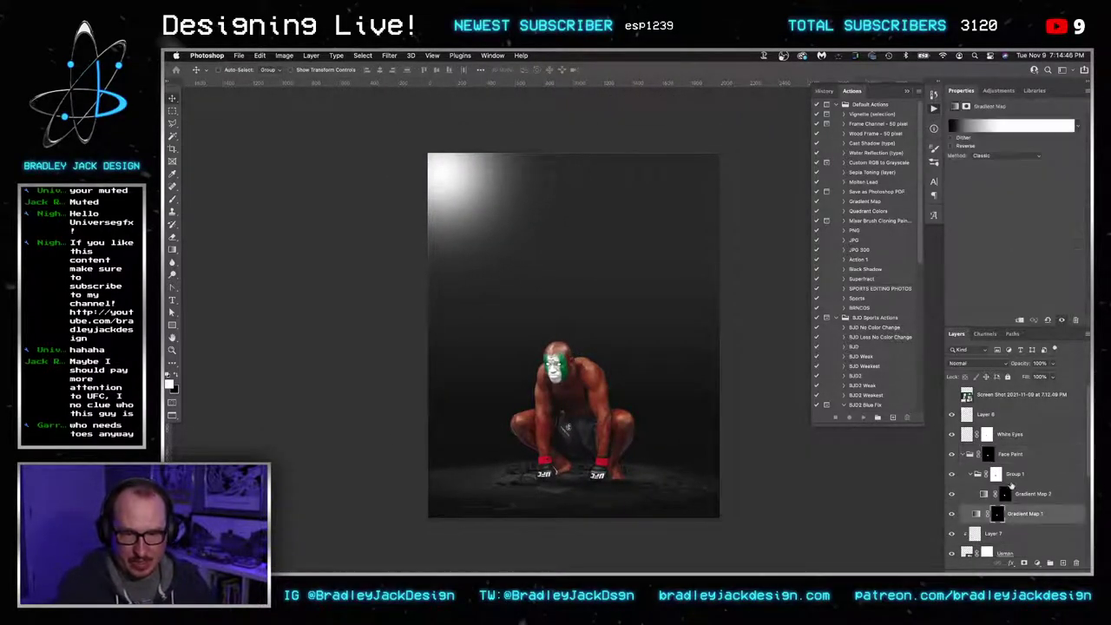
{"action": "left_click", "coordinate": [1008, 129]}
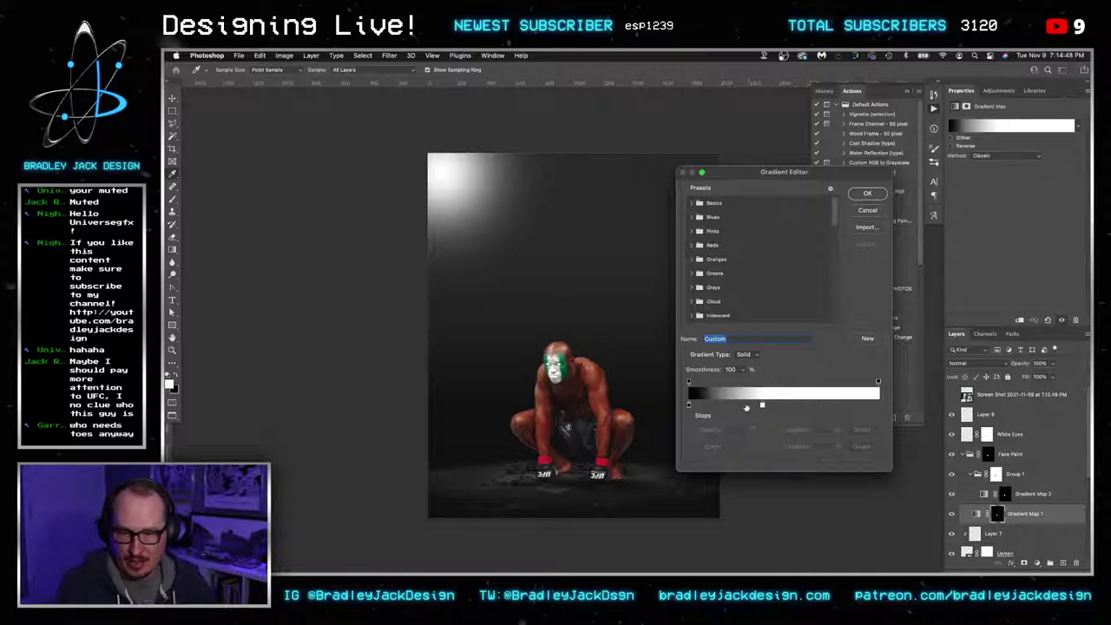
{"action": "left_click", "coordinate": [690, 405]}
{"action": "left_click_drag", "start_coordinate": [713, 402], "coordinate": [719, 404]}
{"action": "key", "text": "Return"}
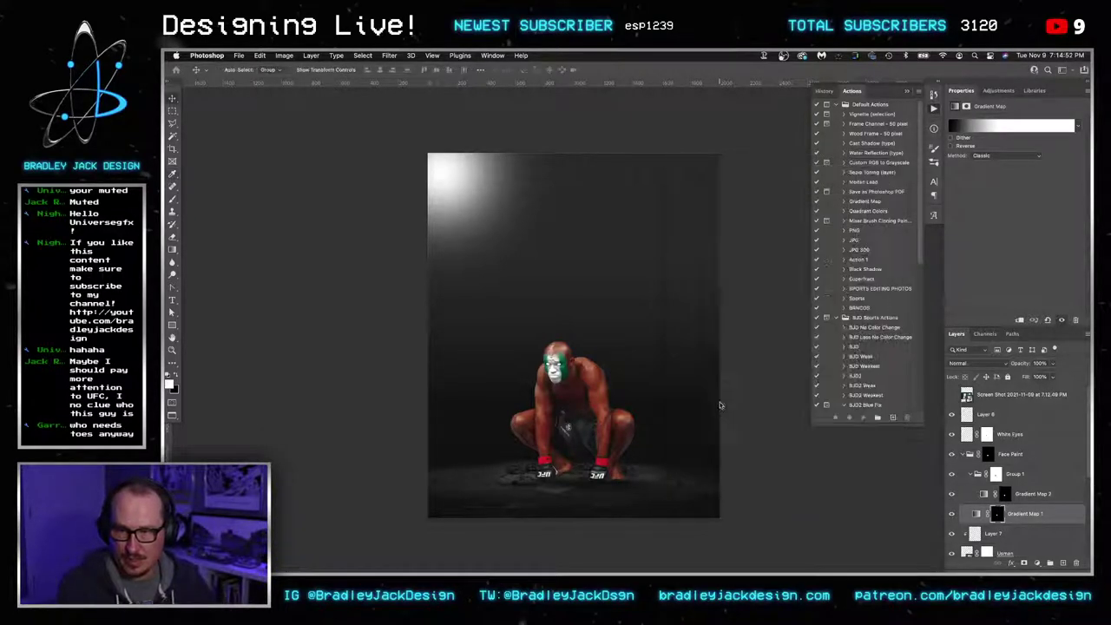
Save the poster to the Desktop as a Photoshop file named usmangraphic.psd
{"action": "left_click", "coordinate": [604, 382], "text": "super"}
{"action": "left_click", "coordinate": [603, 382], "text": "super"}
{"action": "left_click_drag", "start_coordinate": [577, 408], "coordinate": [611, 344]}
{"action": "key", "text": "v"}
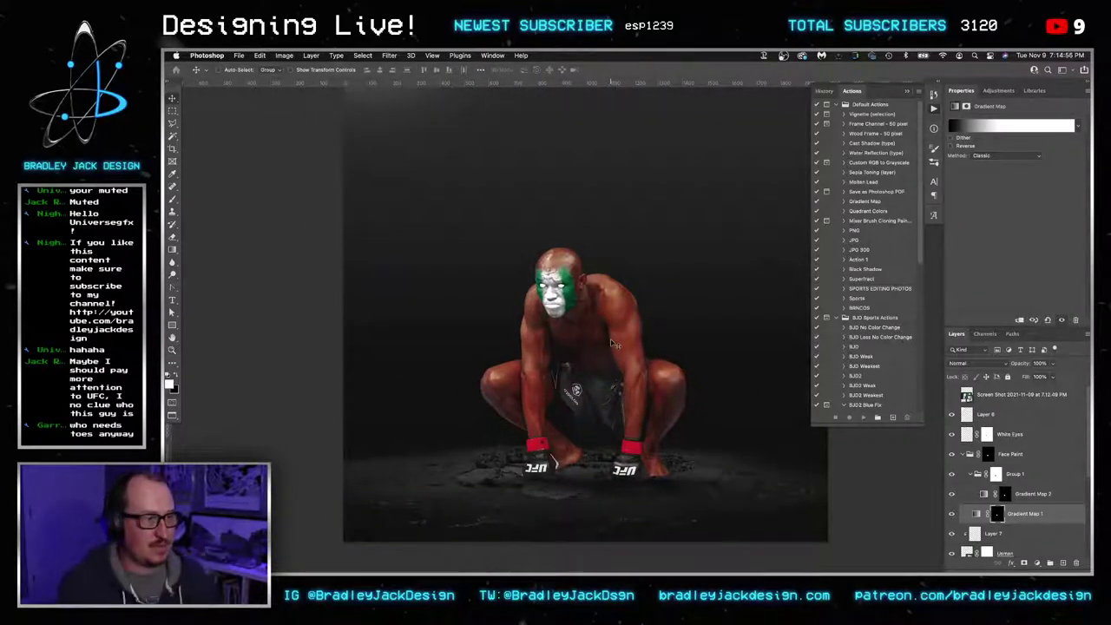
{"action": "key", "text": "super"}
{"action": "key", "text": "super+s"}
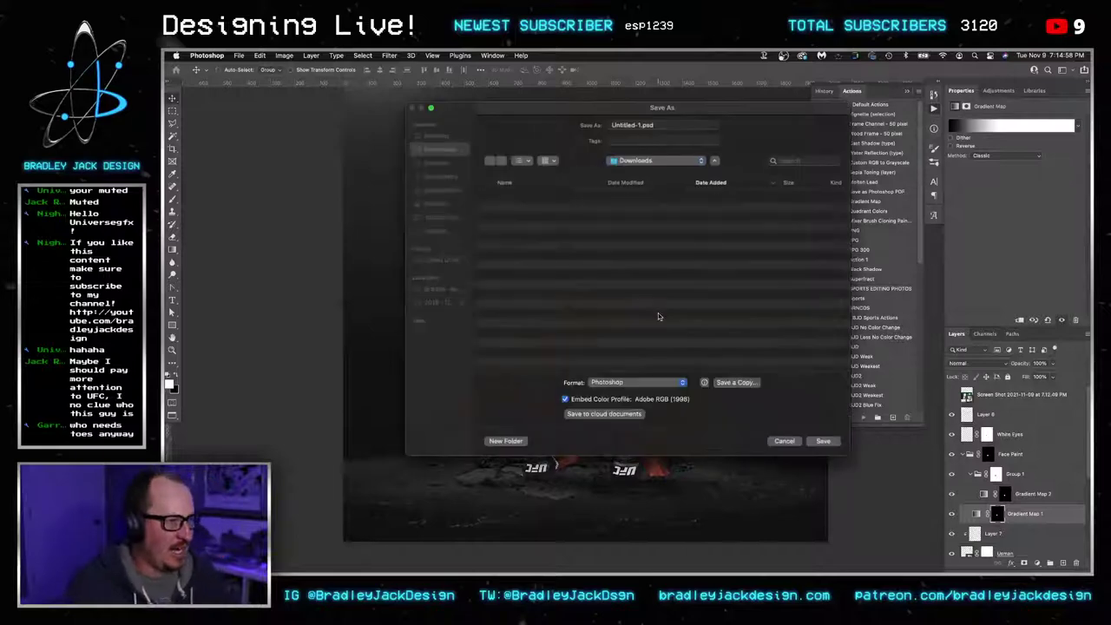
{"action": "key", "text": "super+d"}
{"action": "key", "text": "Return"}
{"action": "key", "text": "super+s"}
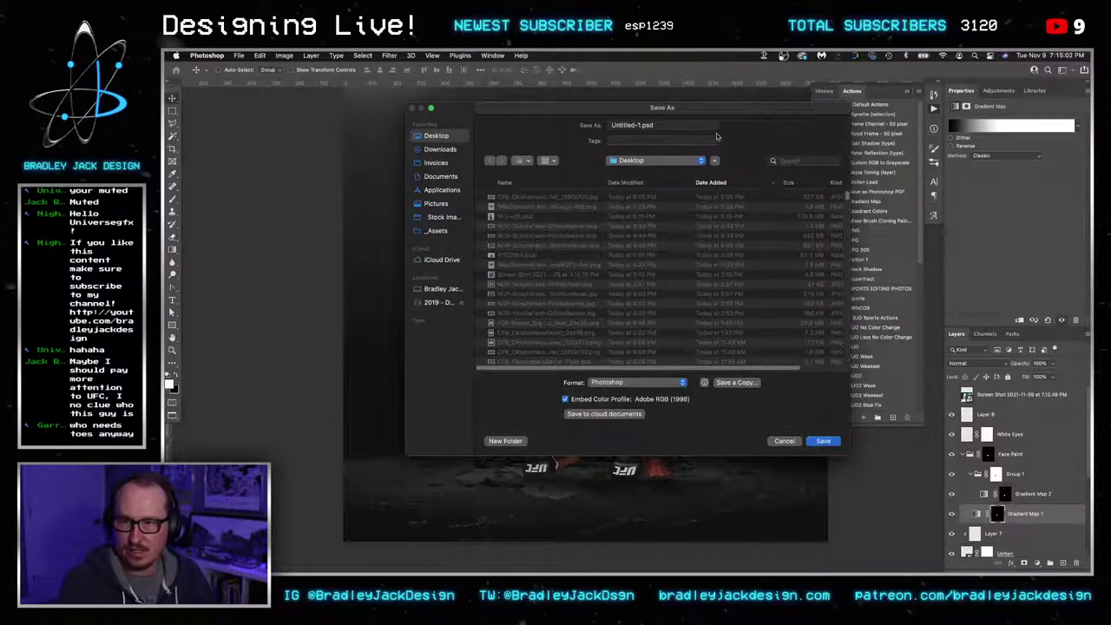
{"action": "type", "text": "usmangraphic"}
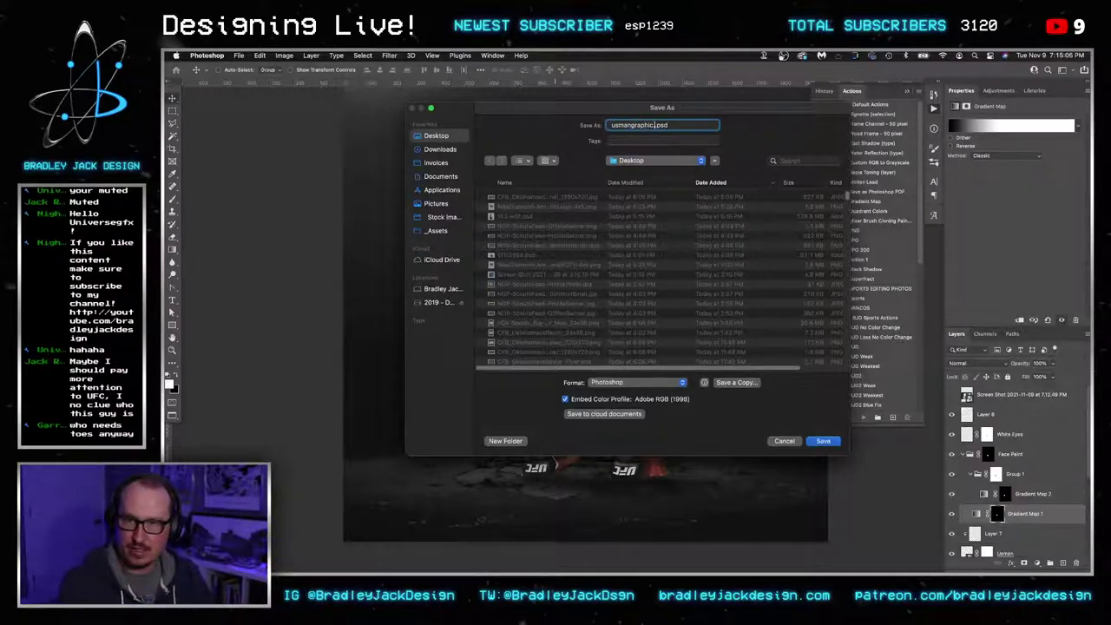
{"action": "key", "text": "Return"}
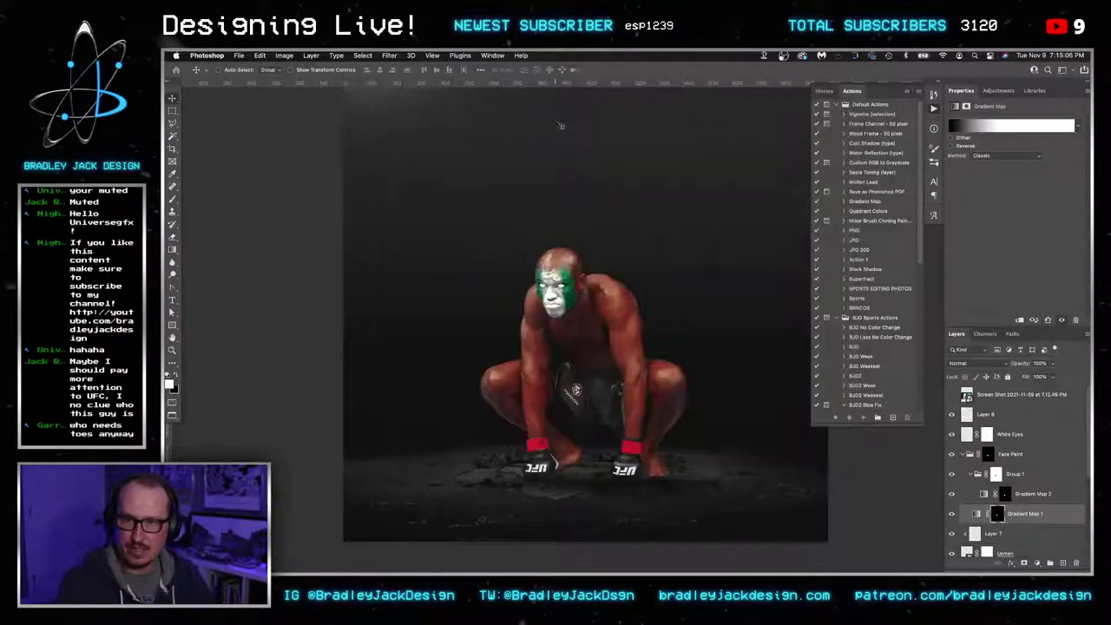
{"action": "key", "text": "z"}
{"action": "left_click", "coordinate": [627, 439]}
{"action": "key", "text": "v"}
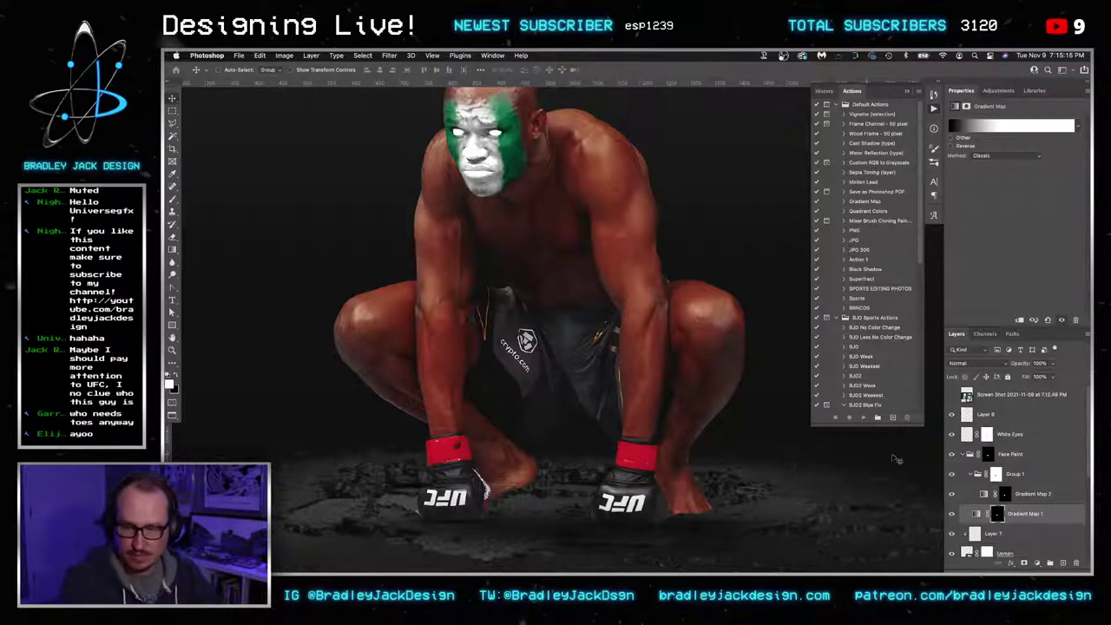
{"action": "left_click", "coordinate": [1003, 494]}
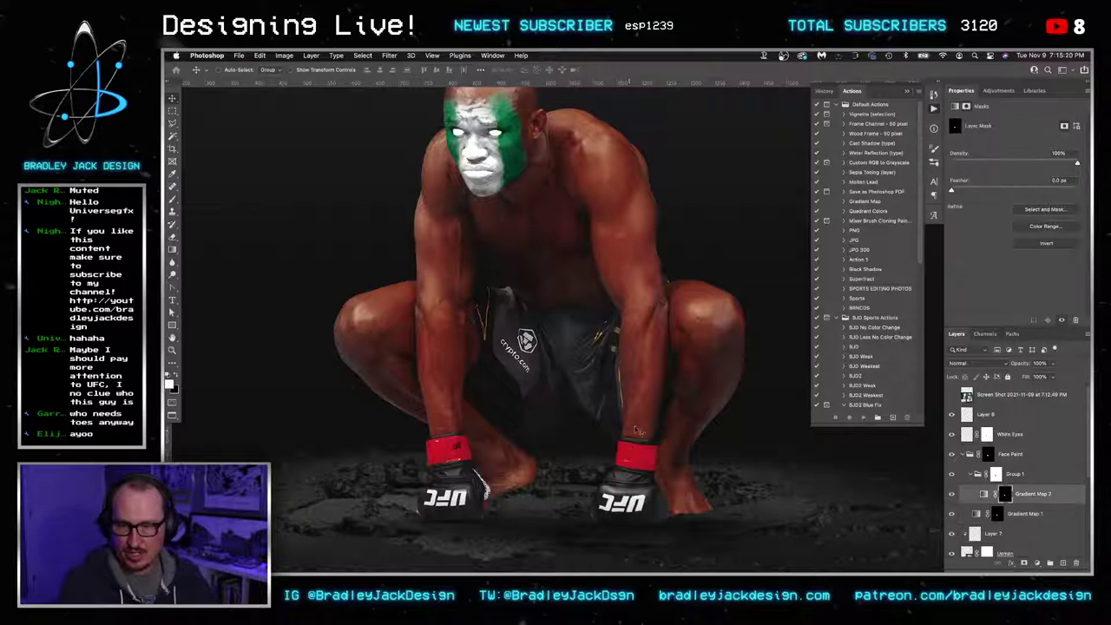
{"action": "scroll", "coordinate": [658, 417], "scroll_direction": "down", "scroll_amount": 2}
Collapse the Face Paint group, group it with Layer 7 and the fighter's layer, and name the new group "USMAN"
{"action": "left_click", "coordinate": [1022, 454]}
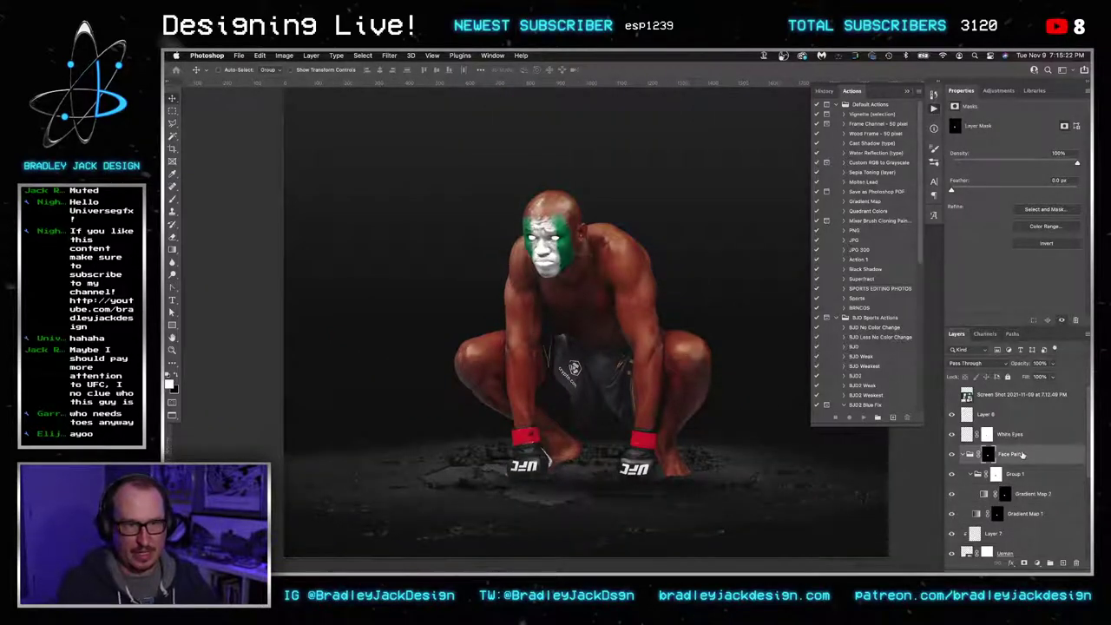
{"action": "left_click", "coordinate": [967, 455]}
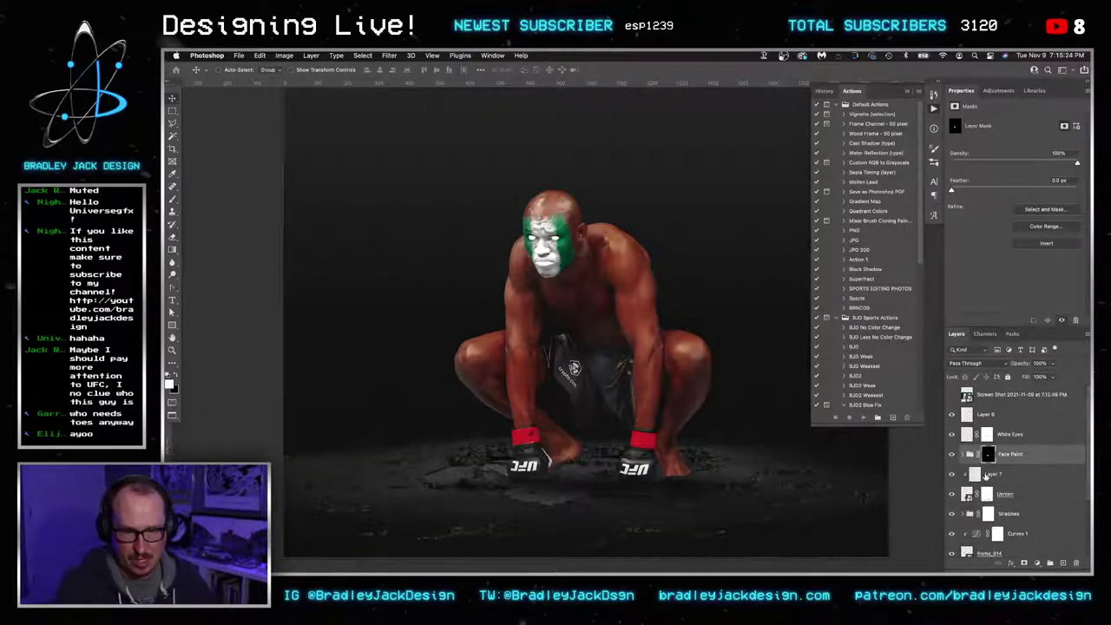
{"action": "left_click", "coordinate": [1021, 503]}
{"action": "left_click", "coordinate": [1011, 462], "text": "shift"}
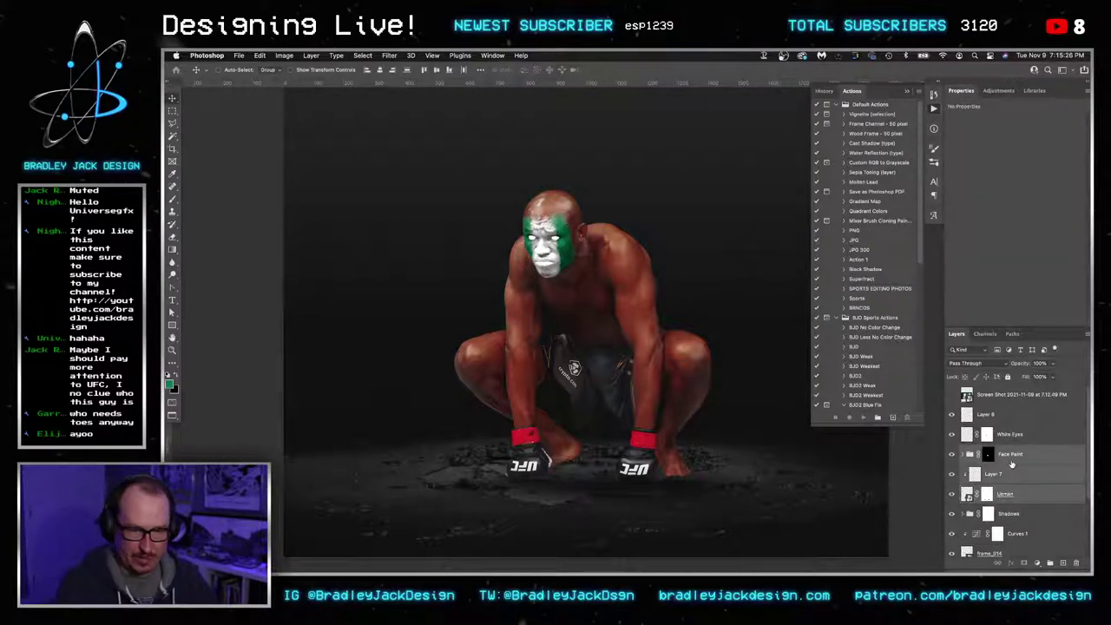
{"action": "key", "text": "super+g"}
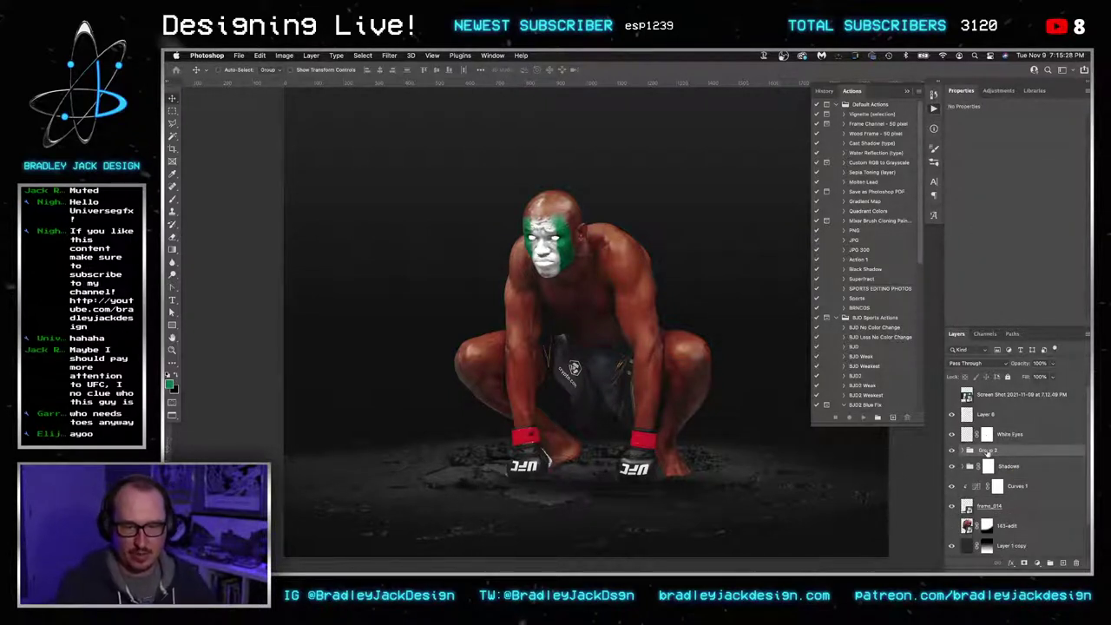
{"action": "double_click", "coordinate": [987, 449]}
{"action": "type", "text": "USman"}
{"action": "key", "text": "Return"}
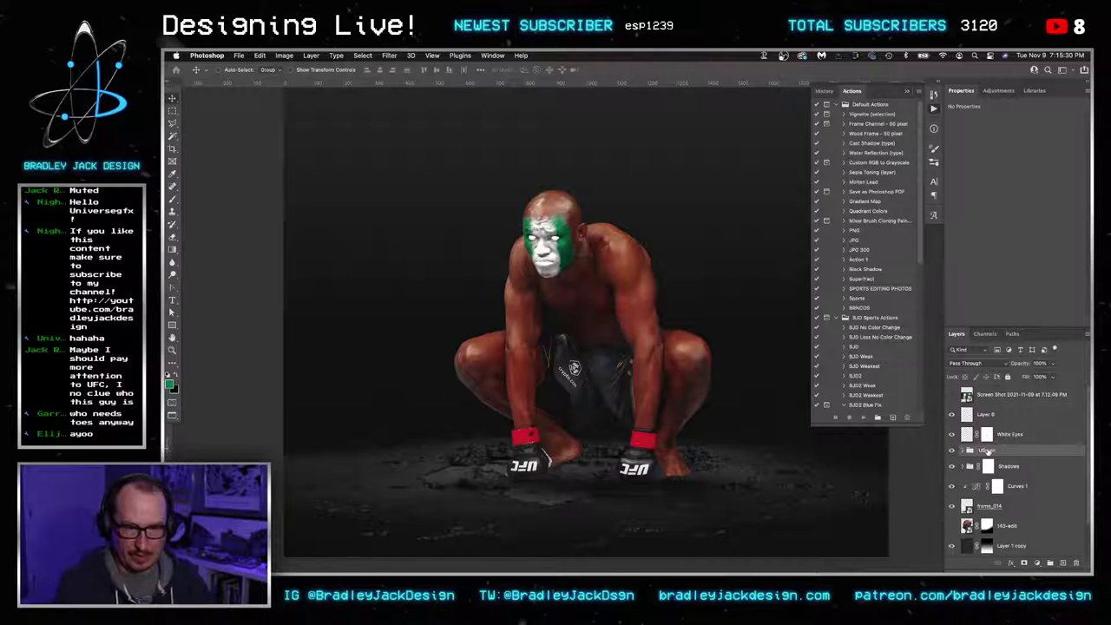
{"action": "type", "text": "USMAN"}
{"action": "key", "text": "Return"}
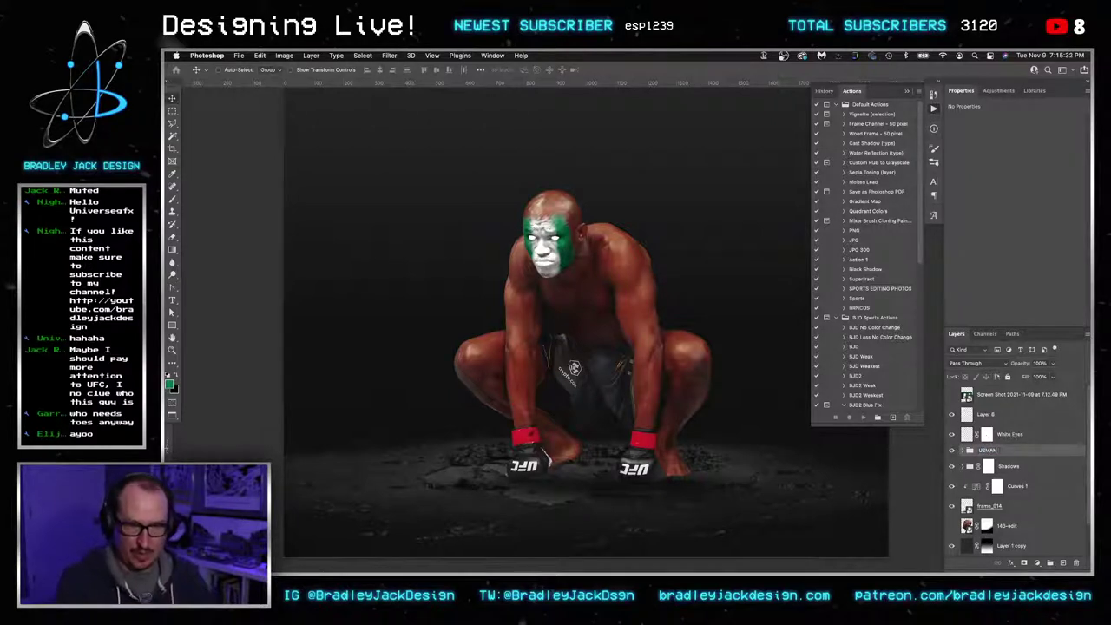
Add an Exposure adjustment layer above the USMAN group and set its exposure to -2
{"action": "left_click", "coordinate": [1000, 91]}
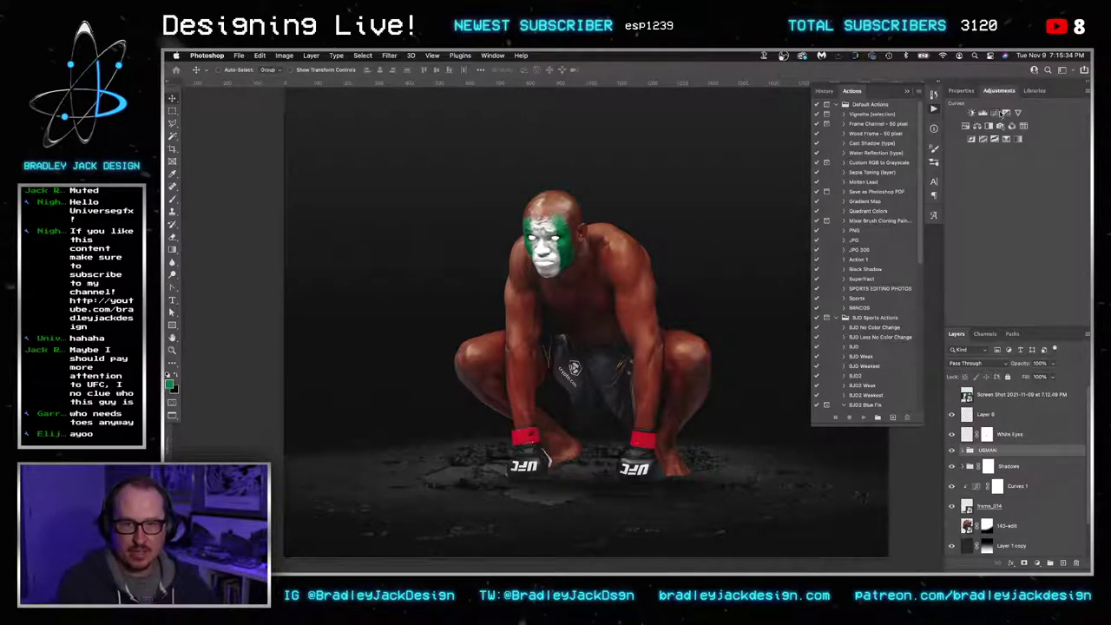
{"action": "left_click", "coordinate": [1006, 114]}
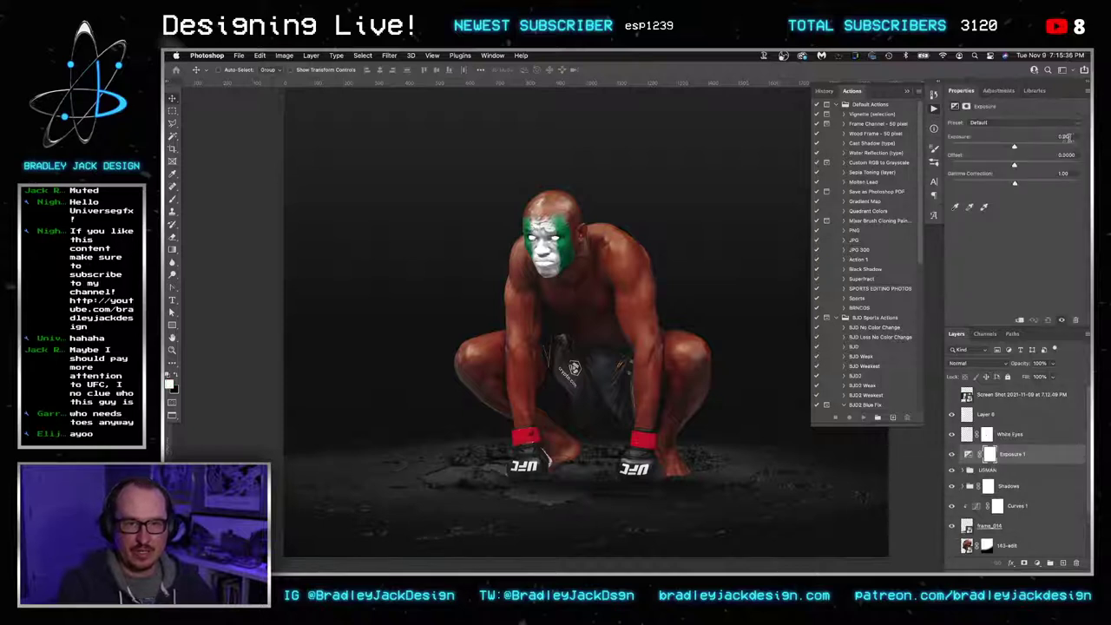
{"action": "left_click", "coordinate": [1071, 136]}
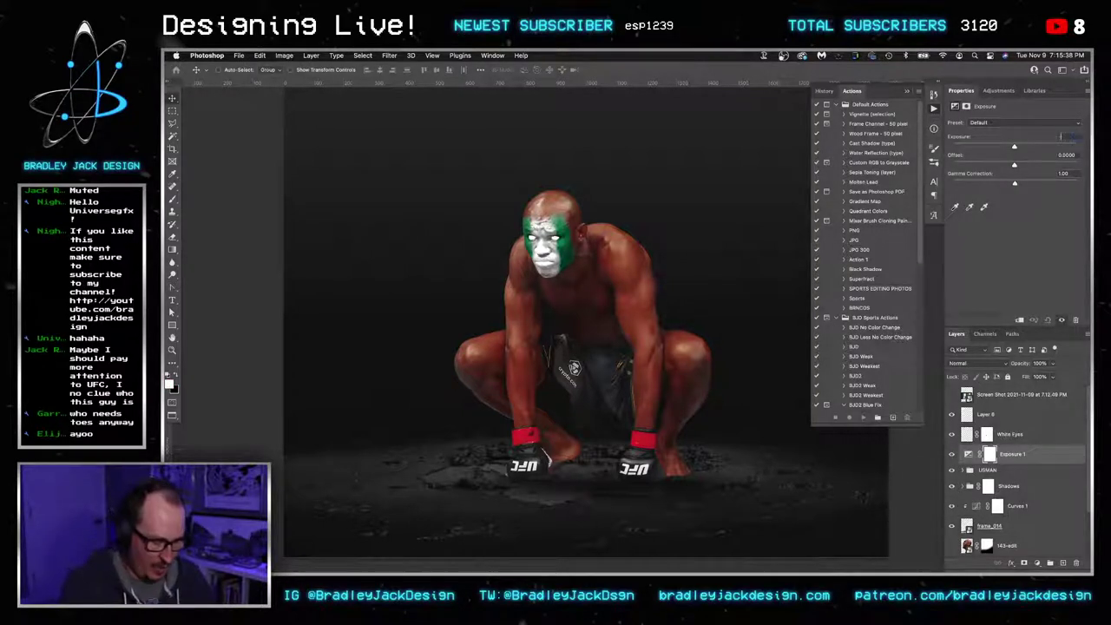
{"action": "type", "text": "-15"}
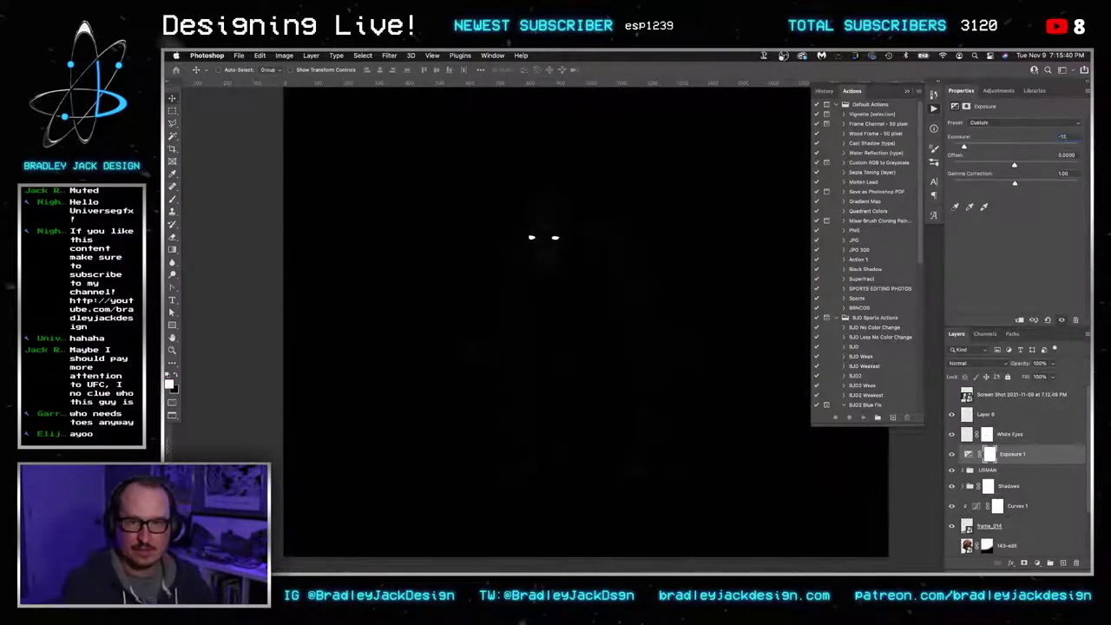
{"action": "key", "text": "Return"}
{"action": "type", "text": "-5"}
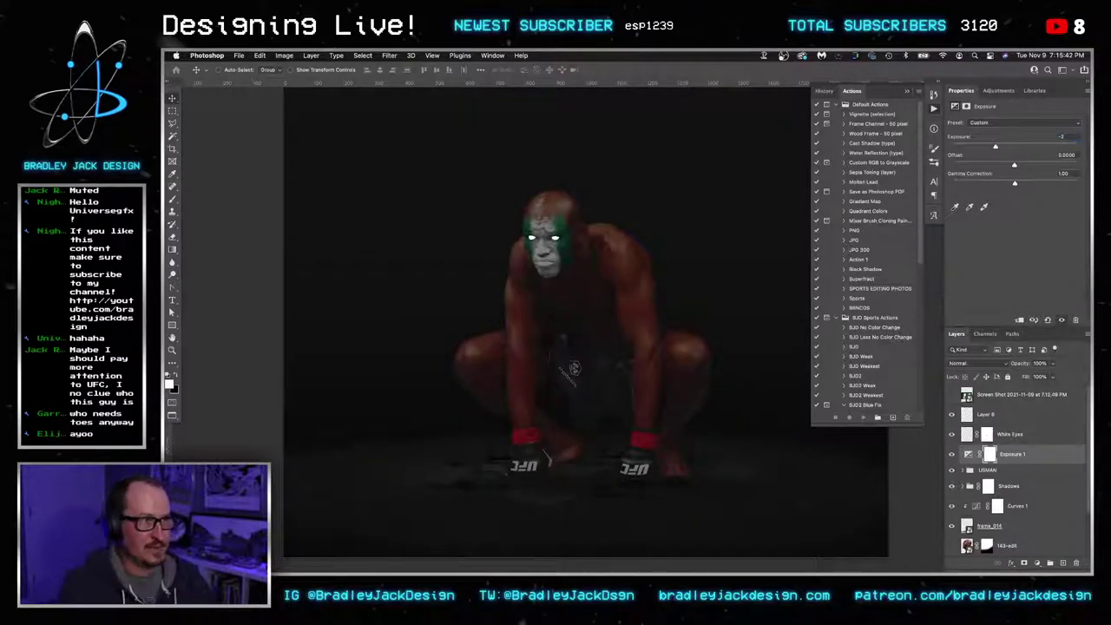
{"action": "key", "text": "Return"}
Collapse the list of actions and clip the Exposure adjustment to the USMAN group so it darkens only the fighter
{"action": "left_click_drag", "start_coordinate": [732, 266], "coordinate": [696, 240]}
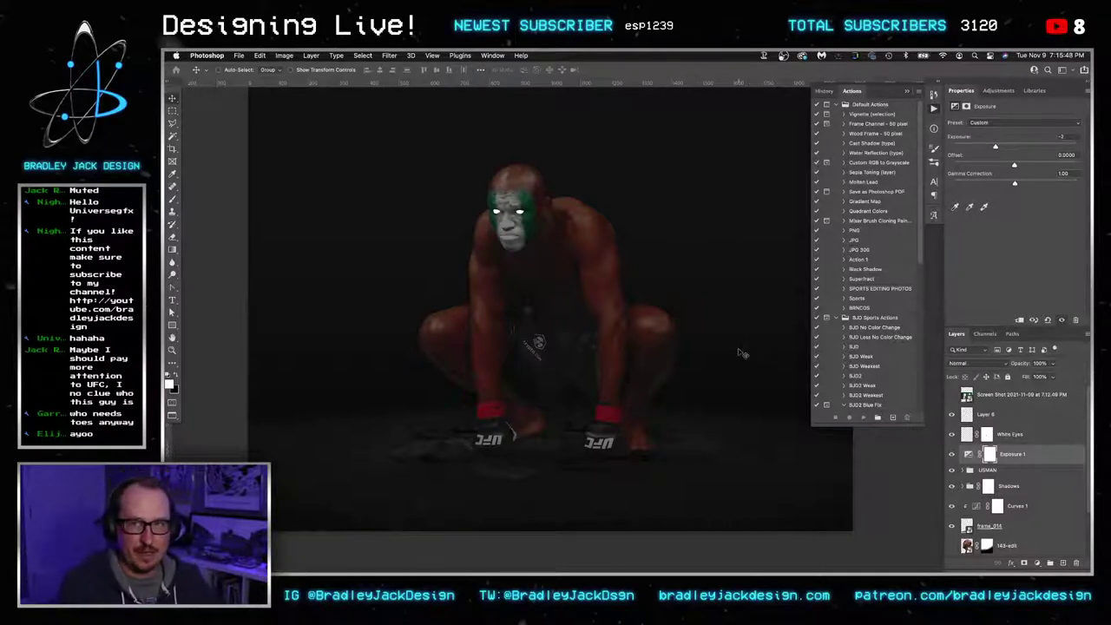
{"action": "mouse_move", "coordinate": [742, 353]}
{"action": "left_mouse_down"}
{"action": "mouse_move", "coordinate": [794, 356]}
{"action": "mouse_move", "coordinate": [744, 368]}
{"action": "left_mouse_up"}
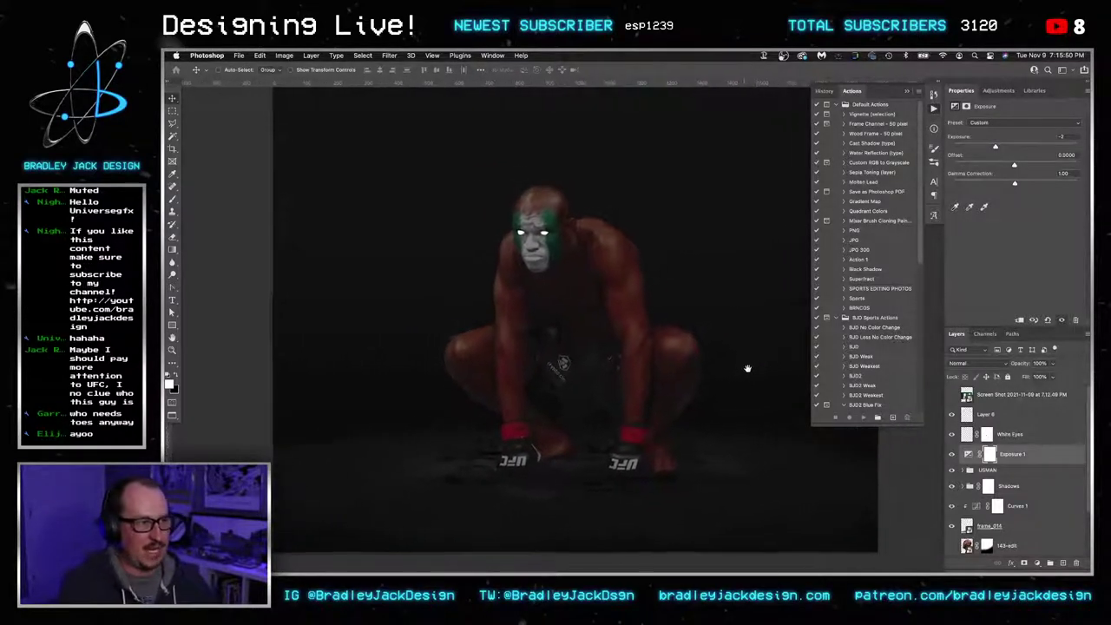
{"action": "left_click", "coordinate": [907, 91]}
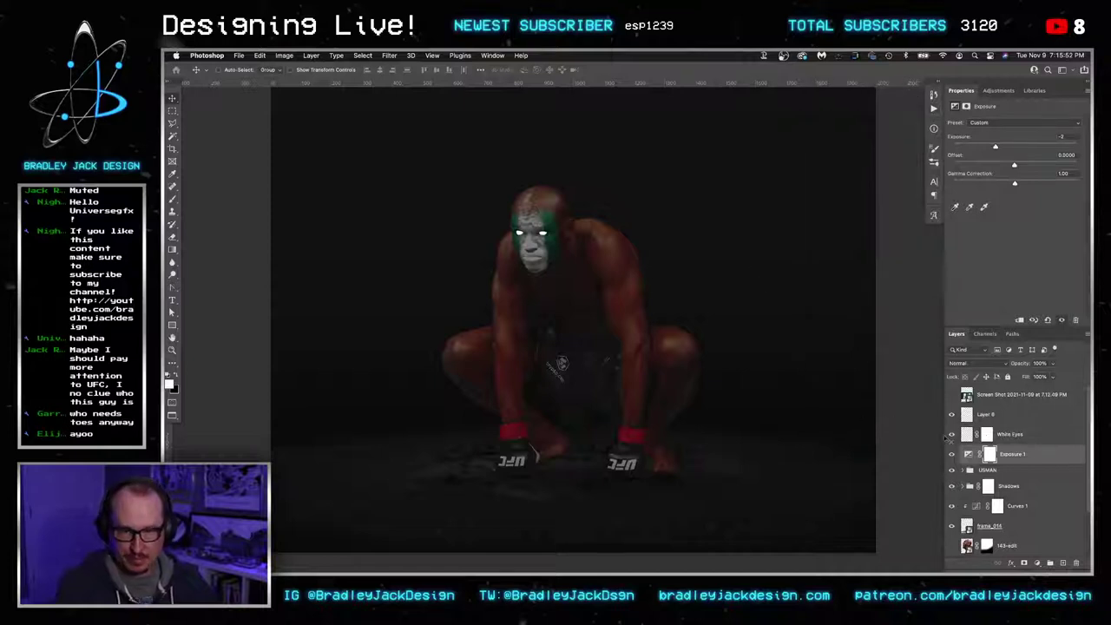
{"action": "left_click", "coordinate": [1009, 461], "text": "alt"}
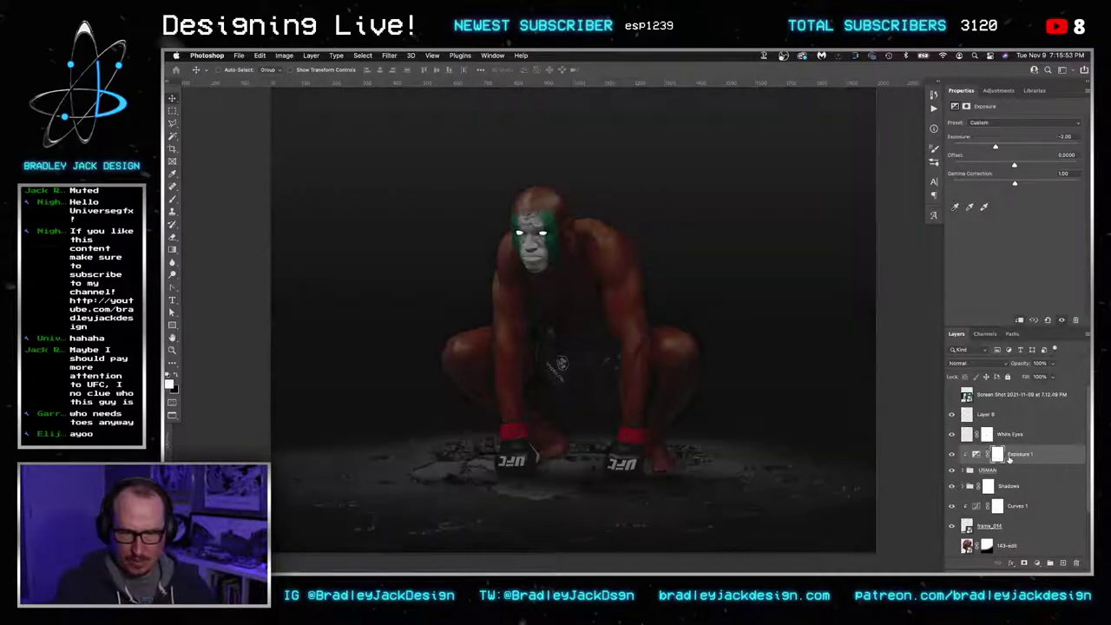
Add a Curves adjustment above the Exposure layer, raise its black point to output 61, invert its mask and clip it to the fighter
{"action": "left_click", "coordinate": [998, 90]}
{"action": "left_click", "coordinate": [995, 113]}
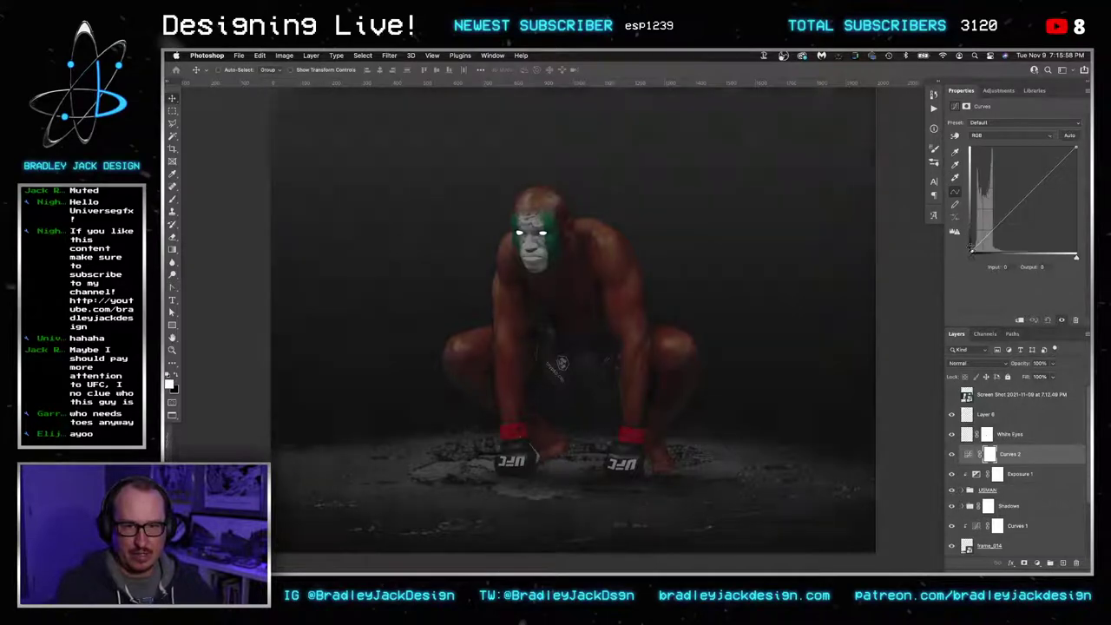
{"action": "left_click_drag", "start_coordinate": [970, 251], "coordinate": [966, 230]}
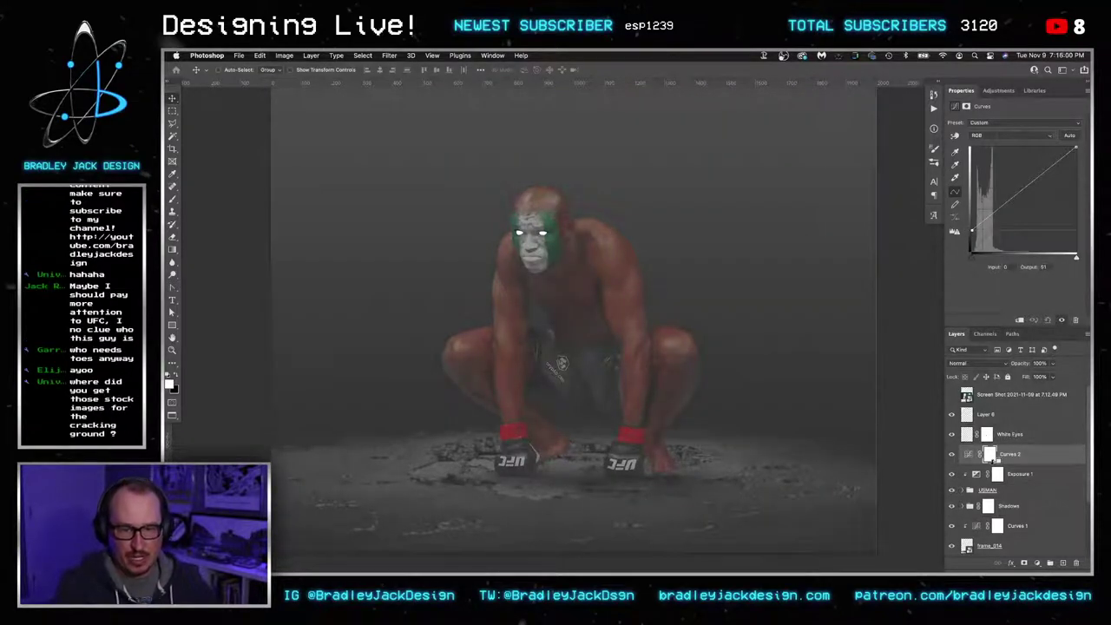
{"action": "key", "text": "ctrl+i"}
{"action": "left_click", "coordinate": [992, 454]}
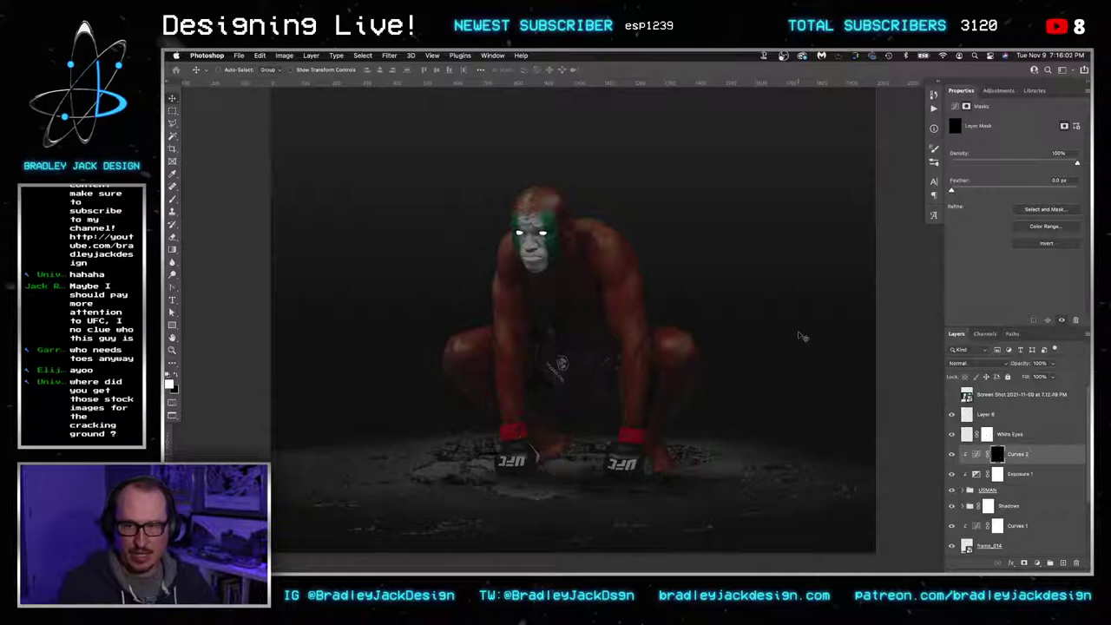
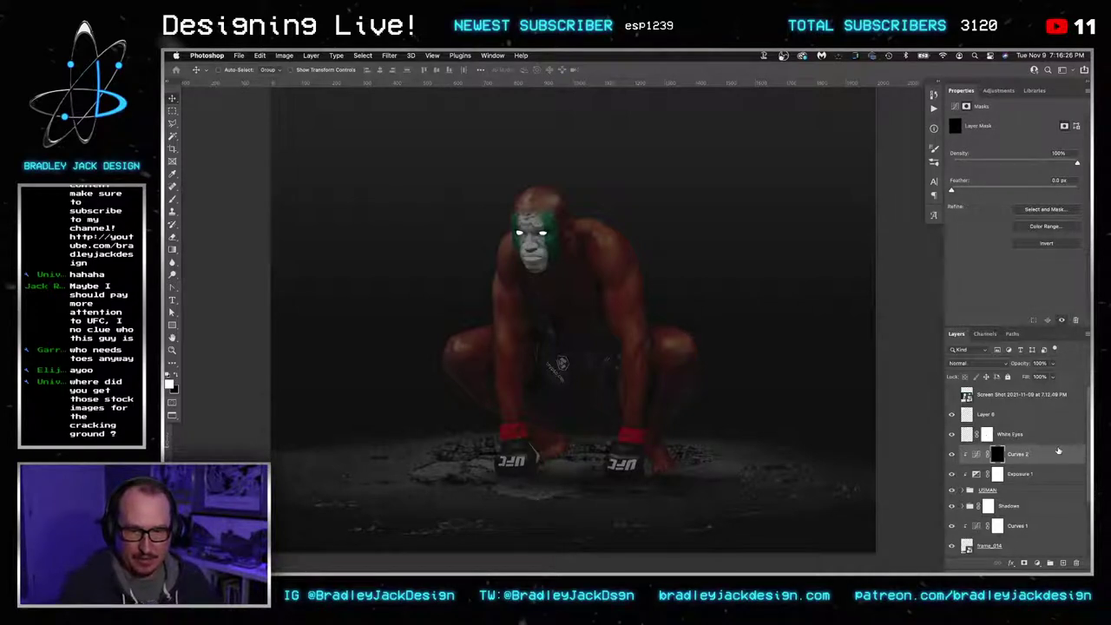
Rename the new Curves layer "Fringe", duplicate it as another clipped adjustment and name the copy "Highlights"
{"action": "double_click", "coordinate": [1023, 454]}
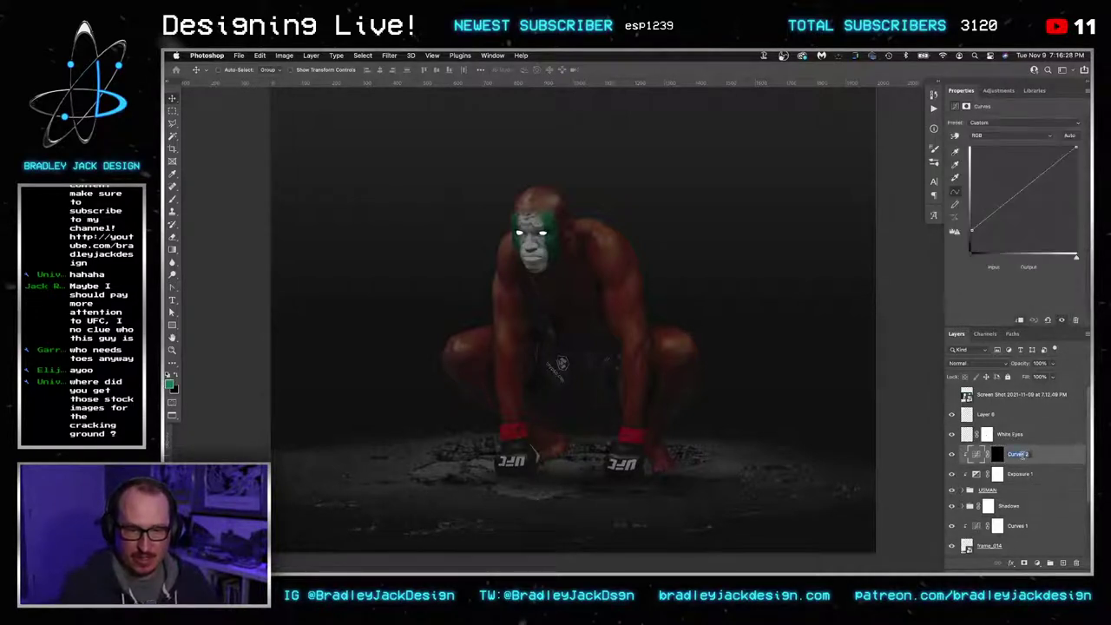
{"action": "type", "text": "C"}
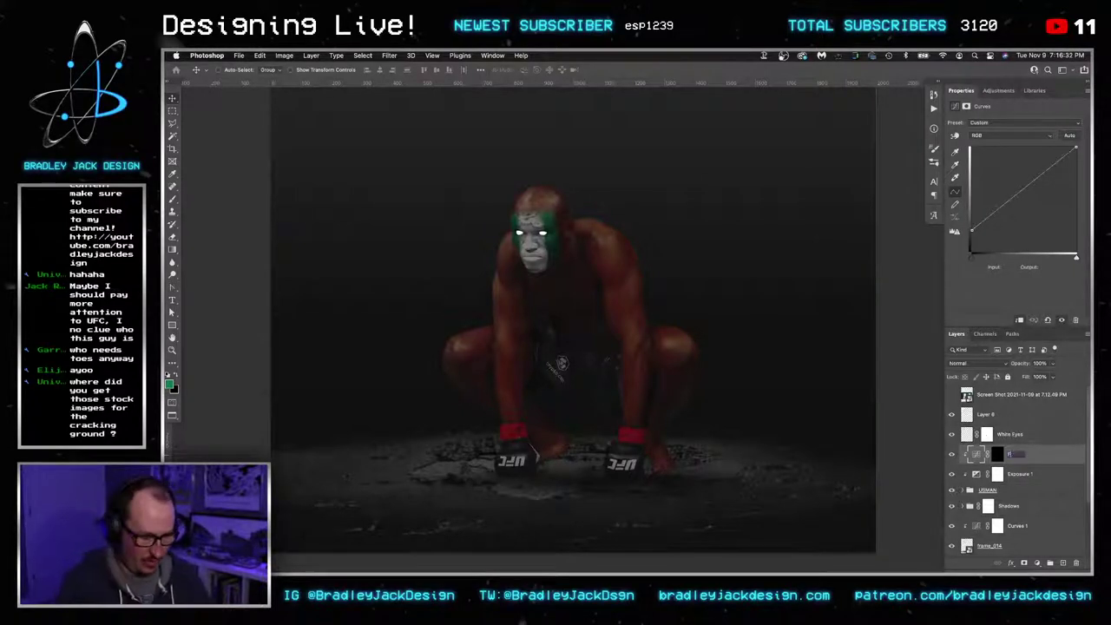
{"action": "key", "text": "super+j"}
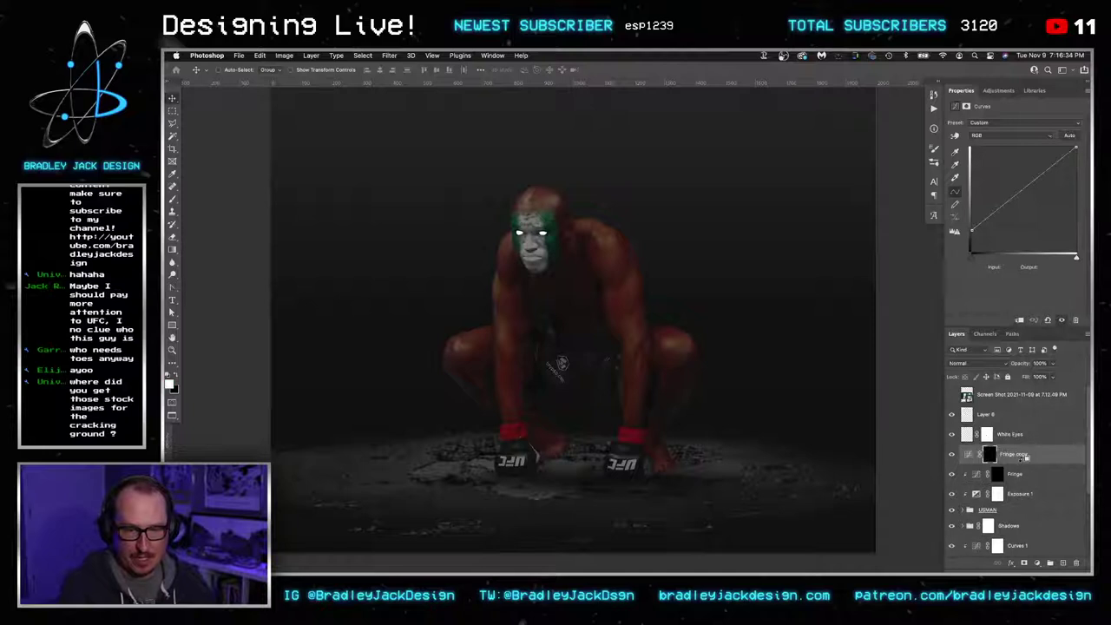
{"action": "double_click", "coordinate": [1021, 454]}
{"action": "type", "text": "High"}
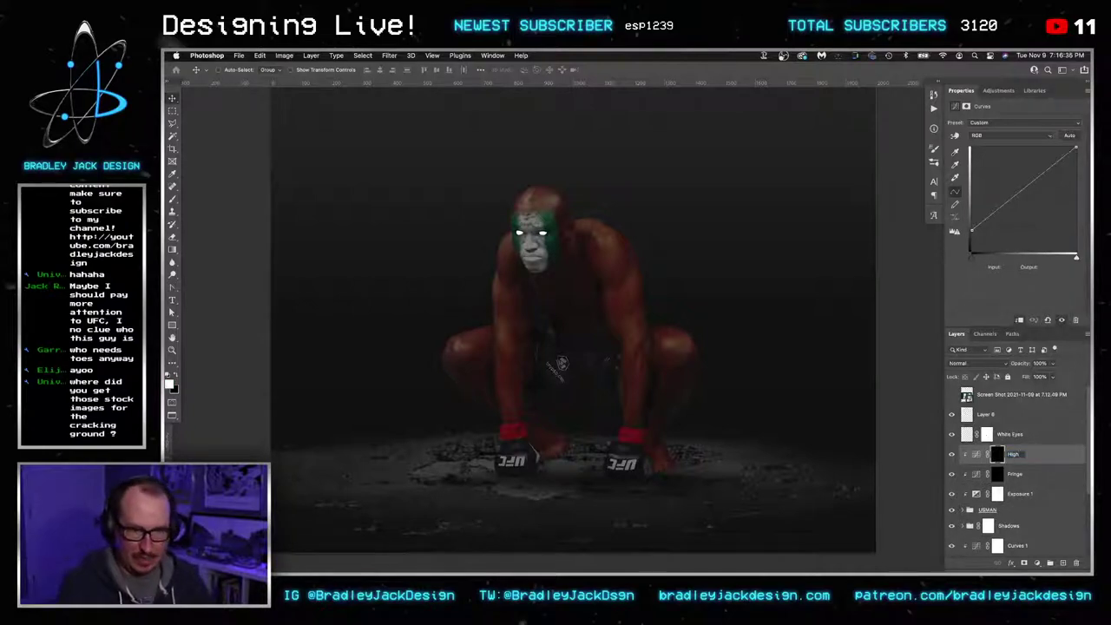
{"action": "type", "text": "lights"}
Duplicate the Highlights curves layer and name the copy "Shadows"
{"action": "key", "text": "super+j"}
{"action": "double_click", "coordinate": [1018, 454]}
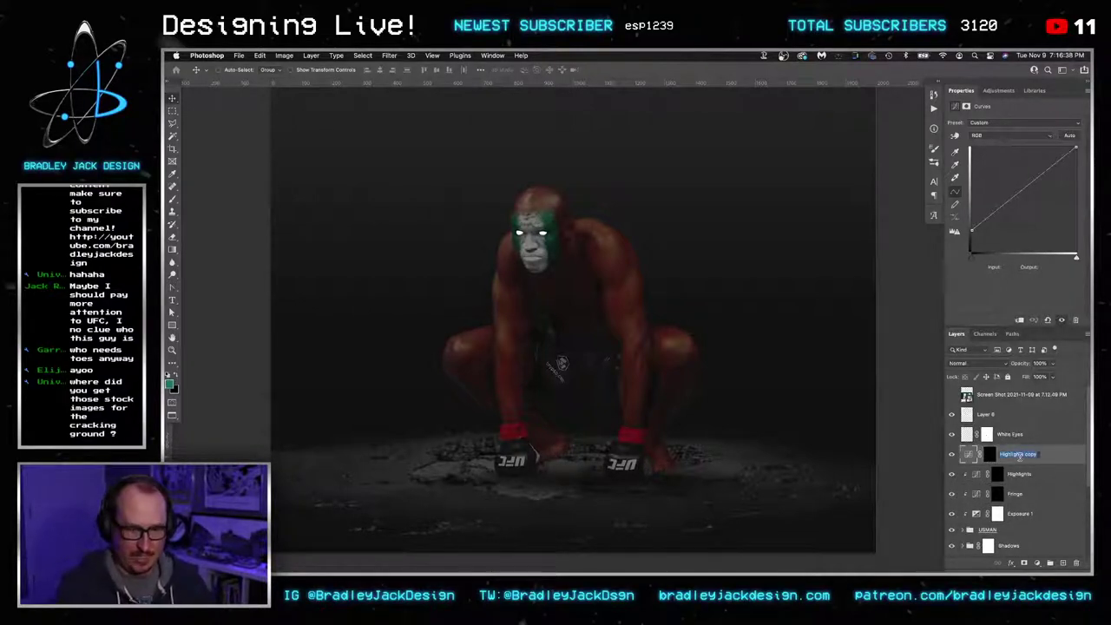
{"action": "type", "text": "Shadows"}
{"action": "key", "text": "Return"}
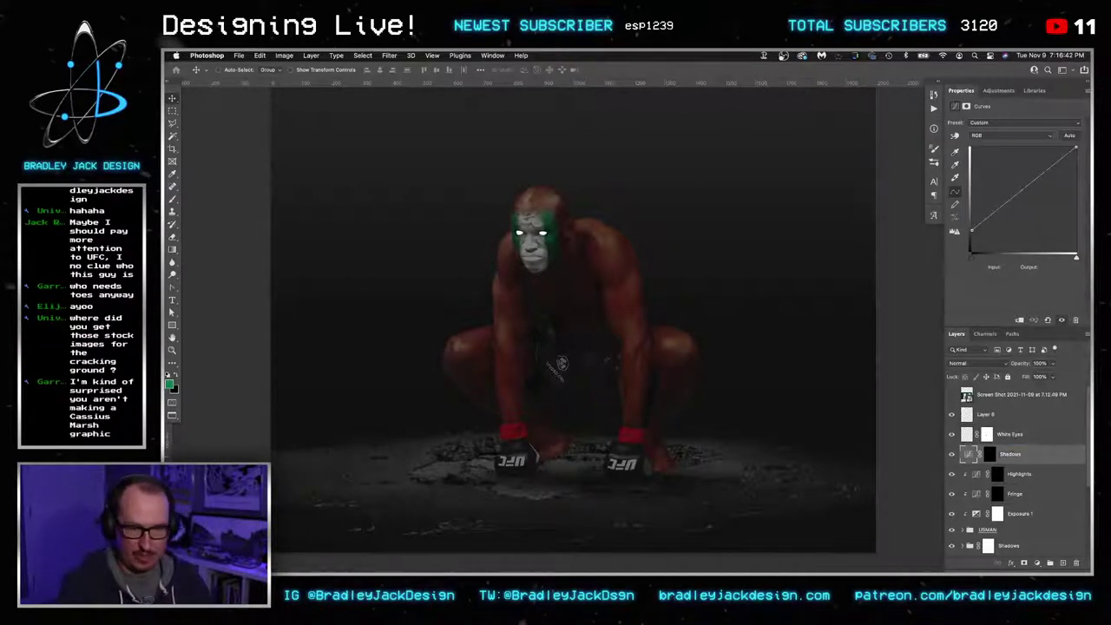
Clip the Shadows curves layer to the fighter and reshape its curve with black output 0 and white output 203
{"action": "left_click", "coordinate": [1021, 463], "text": "alt"}
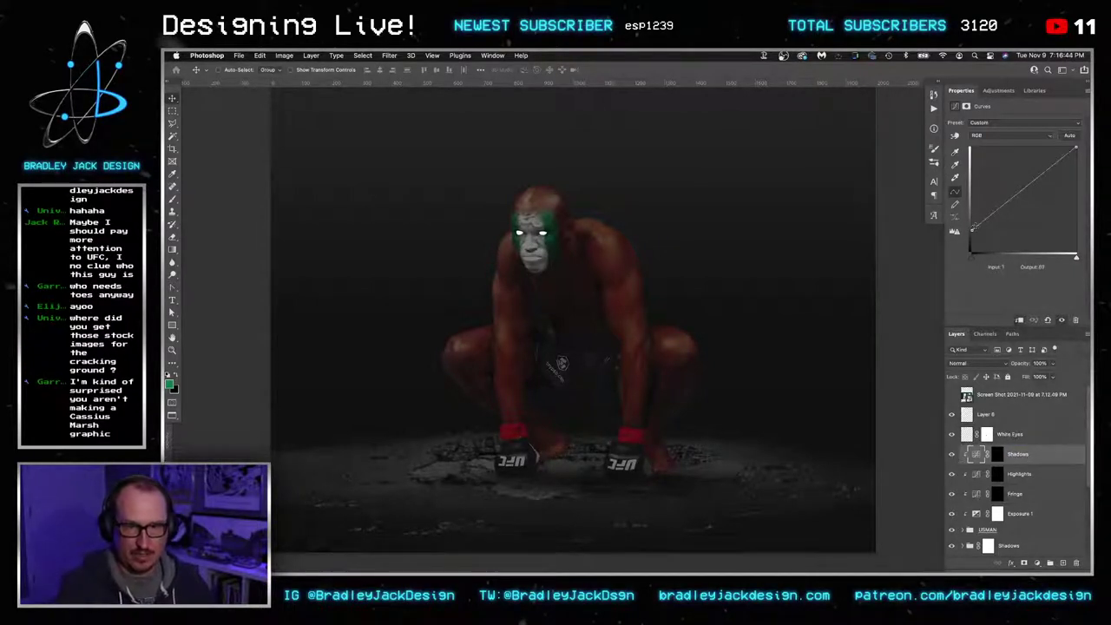
{"action": "left_click_drag", "start_coordinate": [974, 227], "coordinate": [971, 253]}
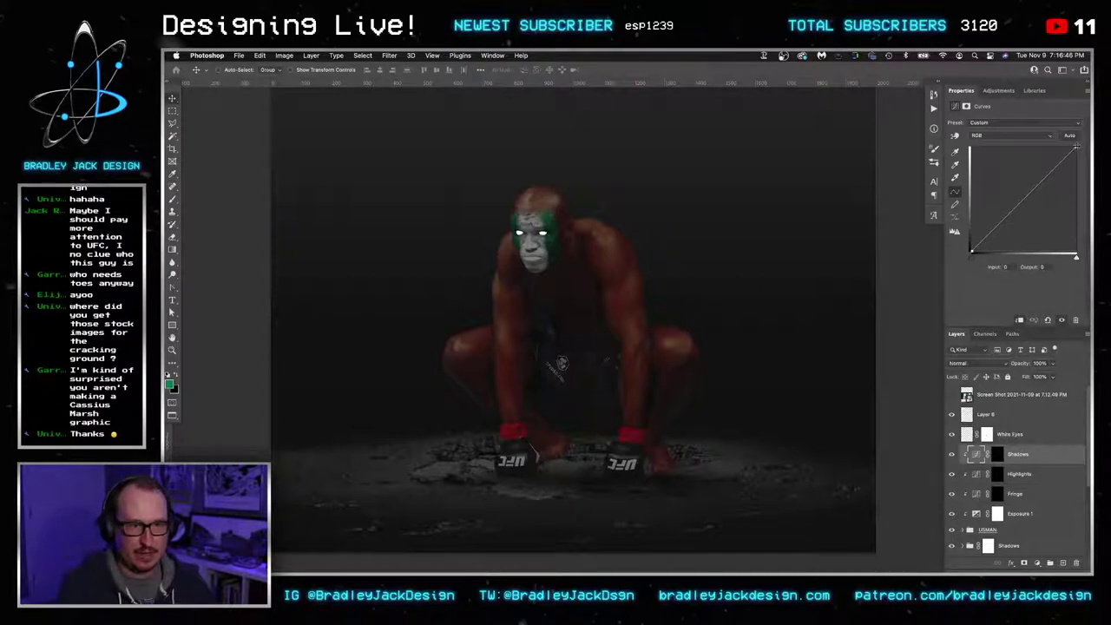
{"action": "left_click_drag", "start_coordinate": [1077, 145], "coordinate": [1077, 168]}
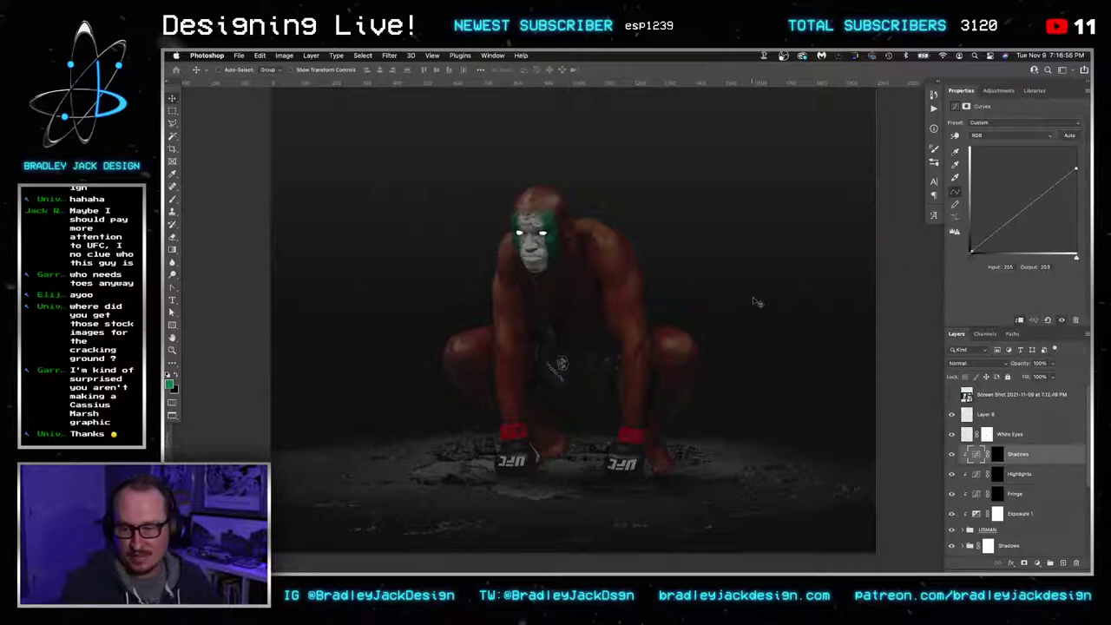
Load the outline of the fighter layer inside the USMAN group as a selection and target the Fringe layer's mask
{"action": "left_click", "coordinate": [995, 494]}
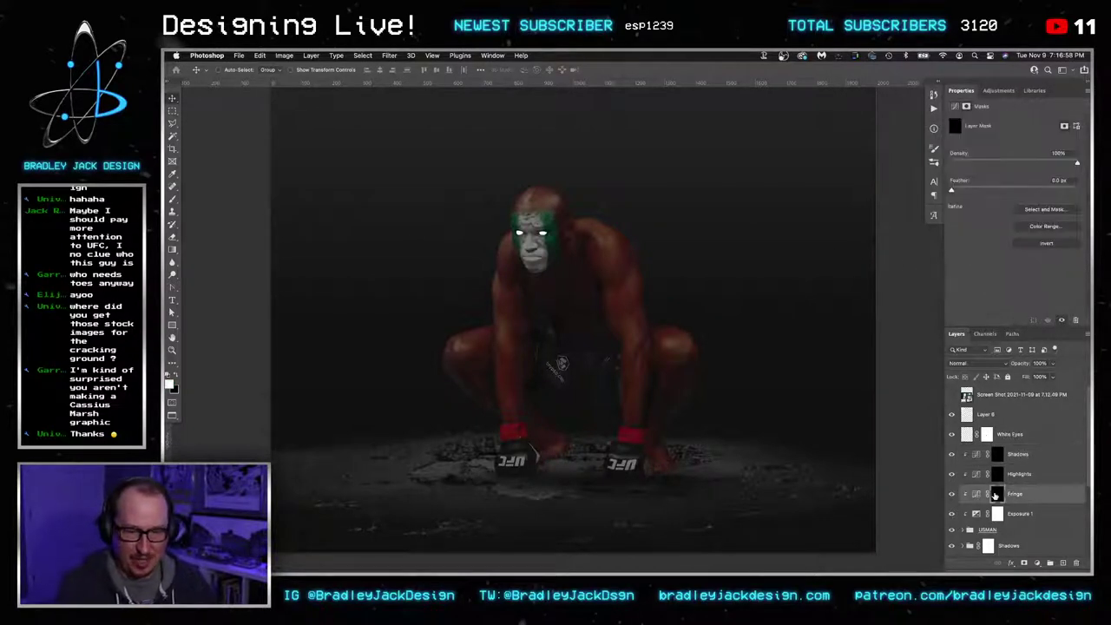
{"action": "left_click", "coordinate": [969, 532]}
{"action": "left_click", "coordinate": [963, 530]}
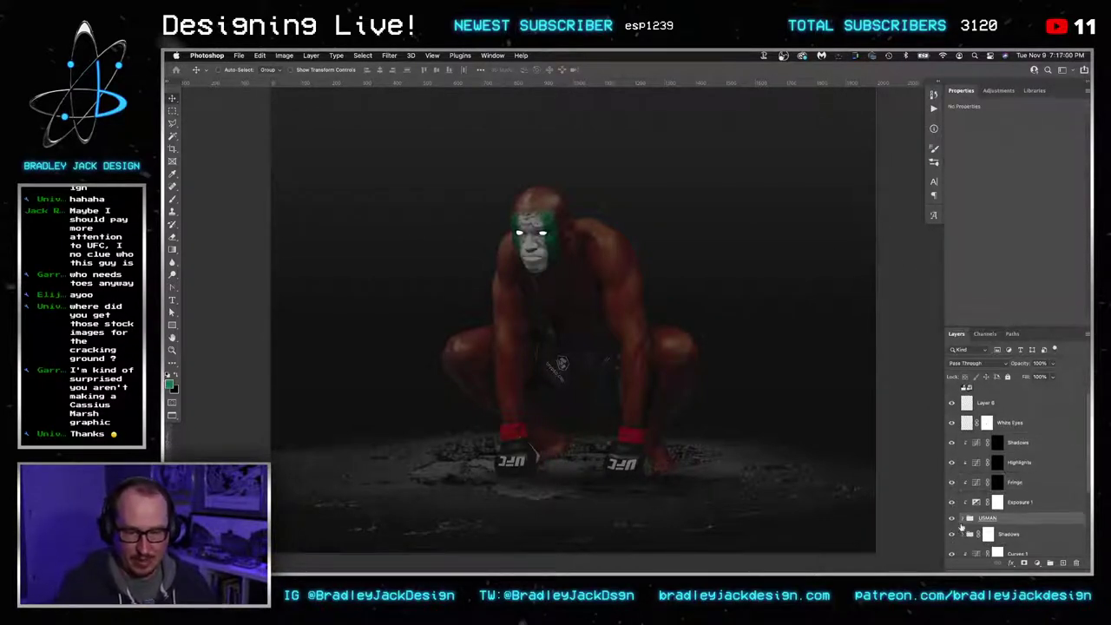
{"action": "scroll", "coordinate": [963, 521], "scroll_direction": "down", "scroll_amount": 5}
{"action": "left_click", "coordinate": [975, 495], "text": "super"}
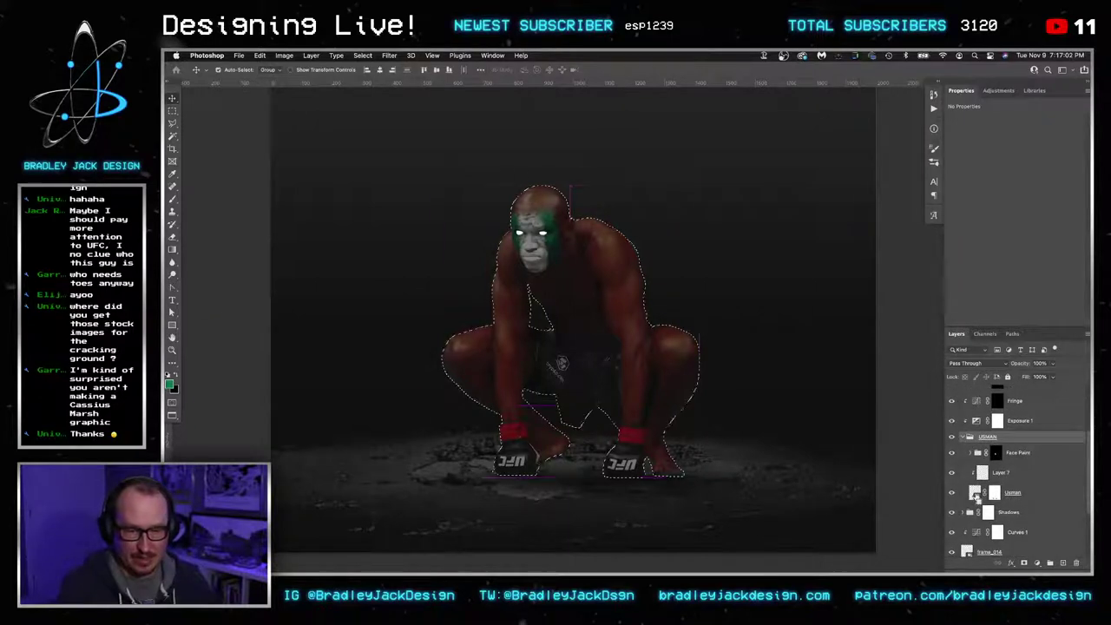
{"action": "scroll", "coordinate": [975, 497], "scroll_direction": "up", "scroll_amount": 2}
{"action": "scroll", "coordinate": [976, 498], "scroll_direction": "up", "scroll_amount": 1}
{"action": "left_click", "coordinate": [998, 448]}
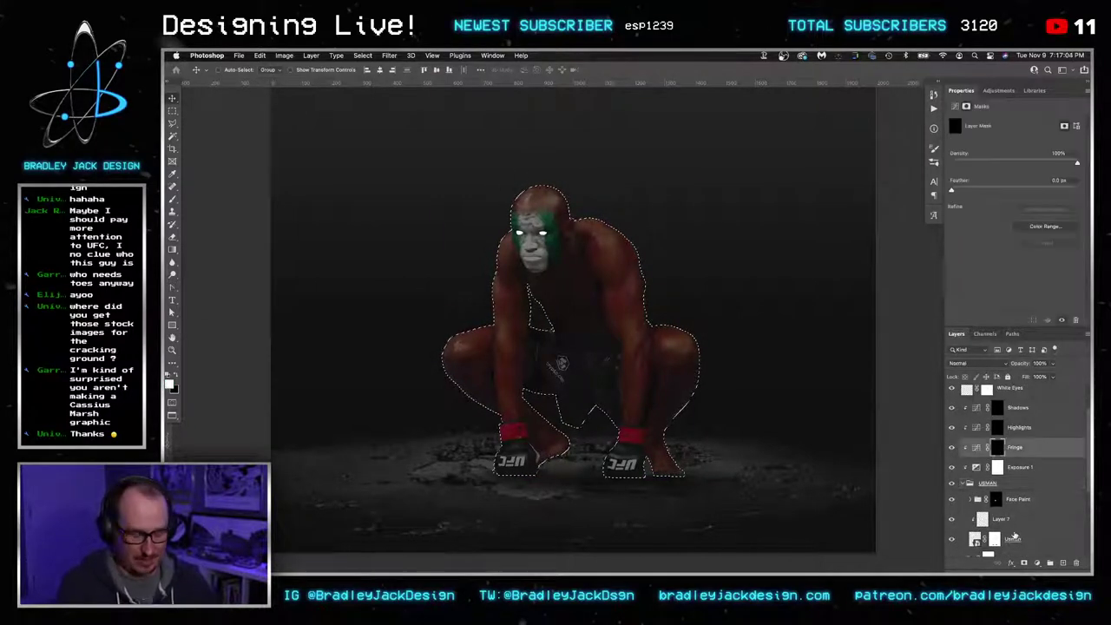
{"action": "key", "text": "x"}
{"action": "key", "text": "super+BackSpace"}
{"action": "key", "text": "super+z"}
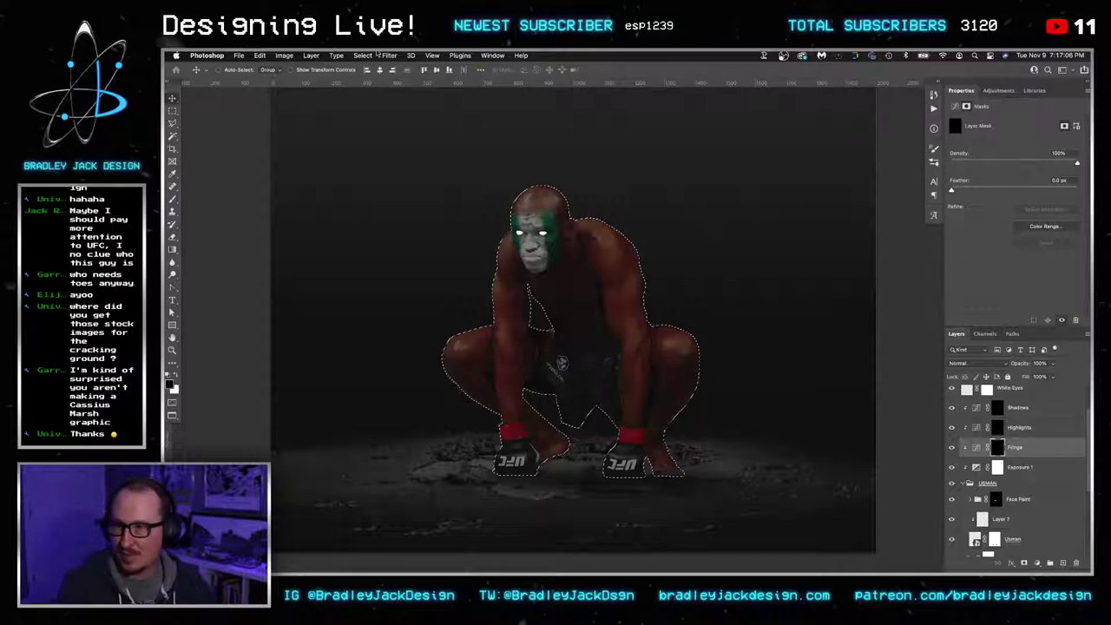
Contract the fighter-shaped selection slightly inward from the outline
{"action": "left_click", "coordinate": [376, 55]}
{"action": "mouse_move", "coordinate": [434, 198]}
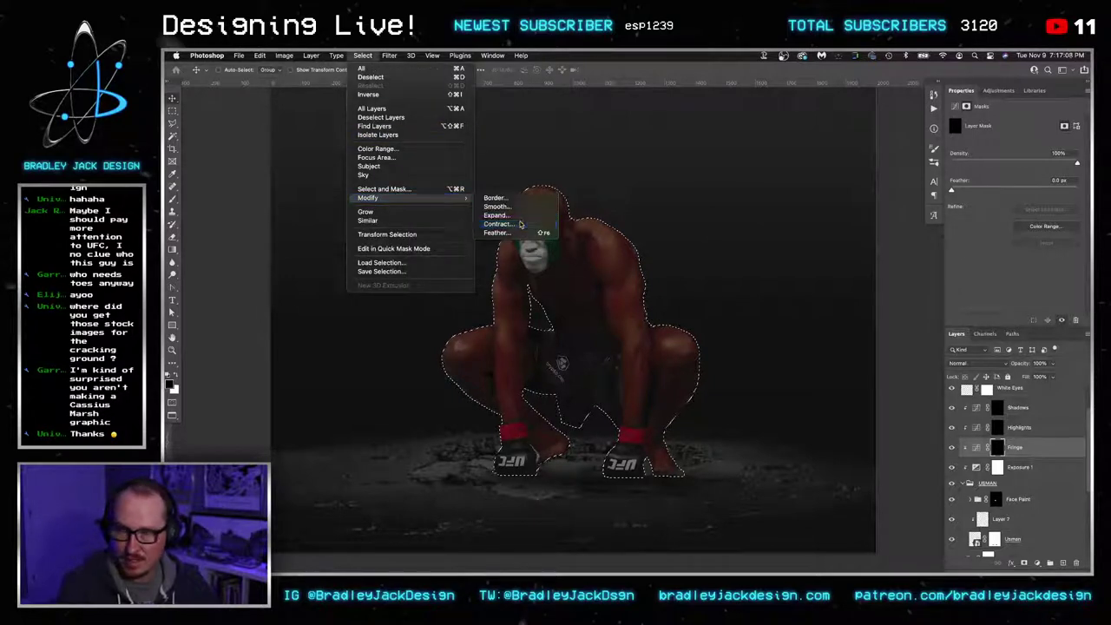
{"action": "left_click", "coordinate": [520, 224]}
{"action": "key", "text": "Return"}
Fill the contracted selection with white on the Fringe mask, deselect, and invert the mask so only the fighter's edge is affected
{"action": "key", "text": "x"}
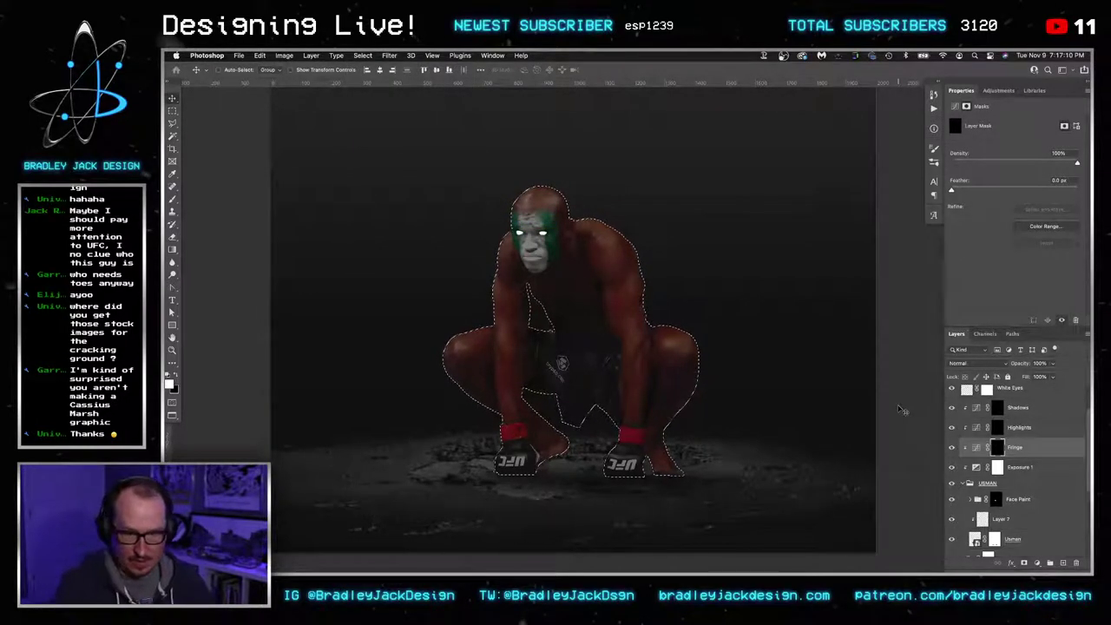
{"action": "key", "text": "x"}
{"action": "key", "text": "super+BackSpace"}
{"action": "key", "text": "super+d"}
{"action": "key", "text": "super+i"}
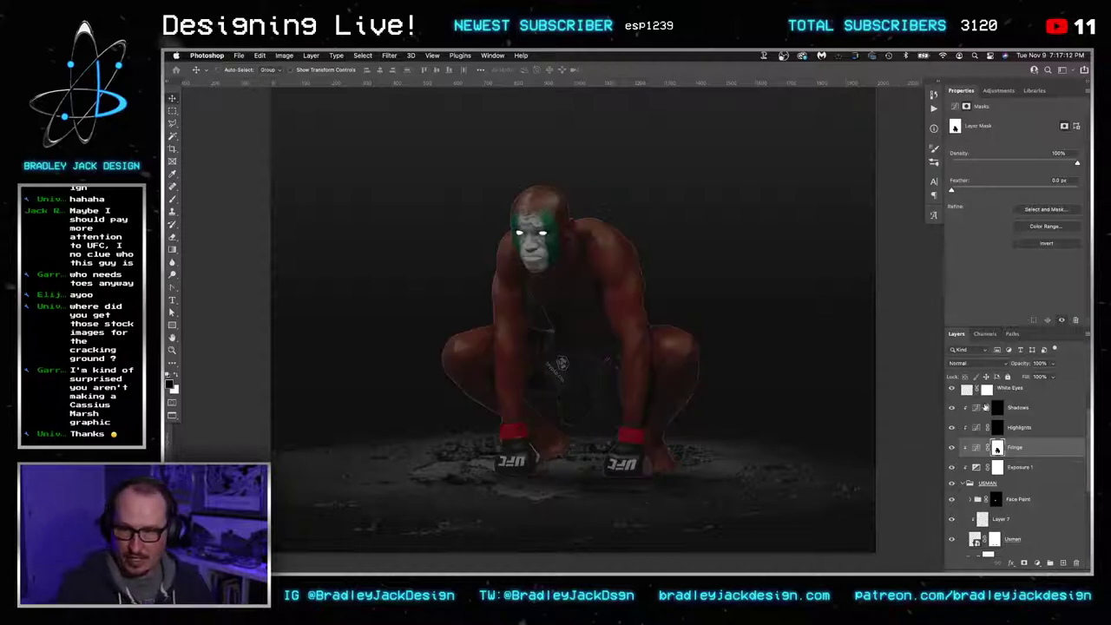
Feather the Fringe mask by 2.5 px and apply custom blending options to the Fringe layer
{"action": "left_click", "coordinate": [1071, 180]}
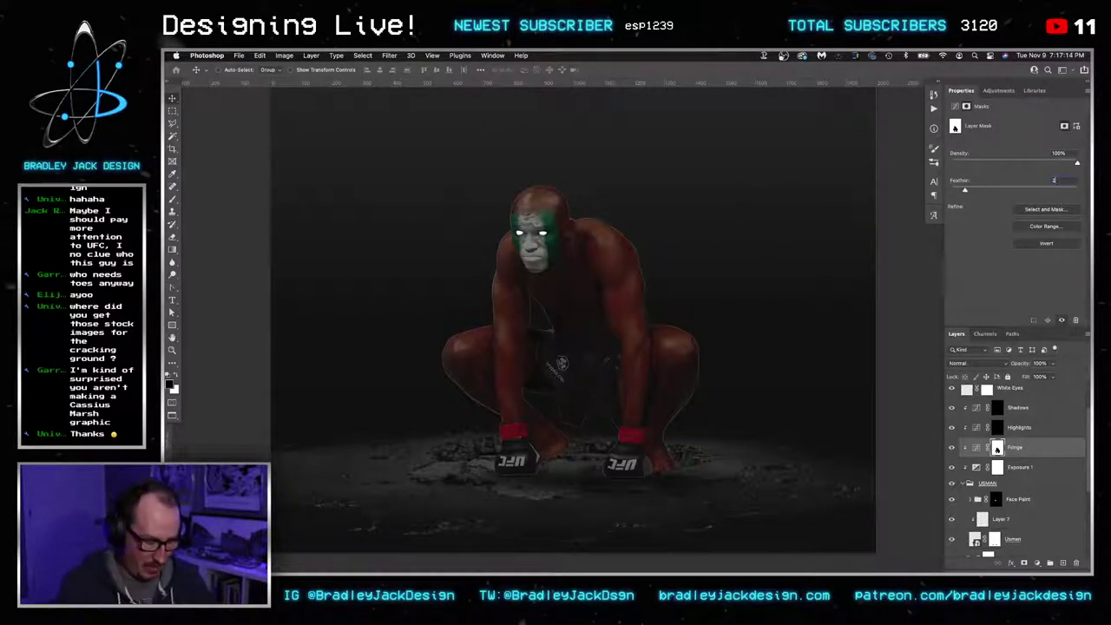
{"action": "type", "text": "2.5"}
{"action": "key", "text": "Return"}
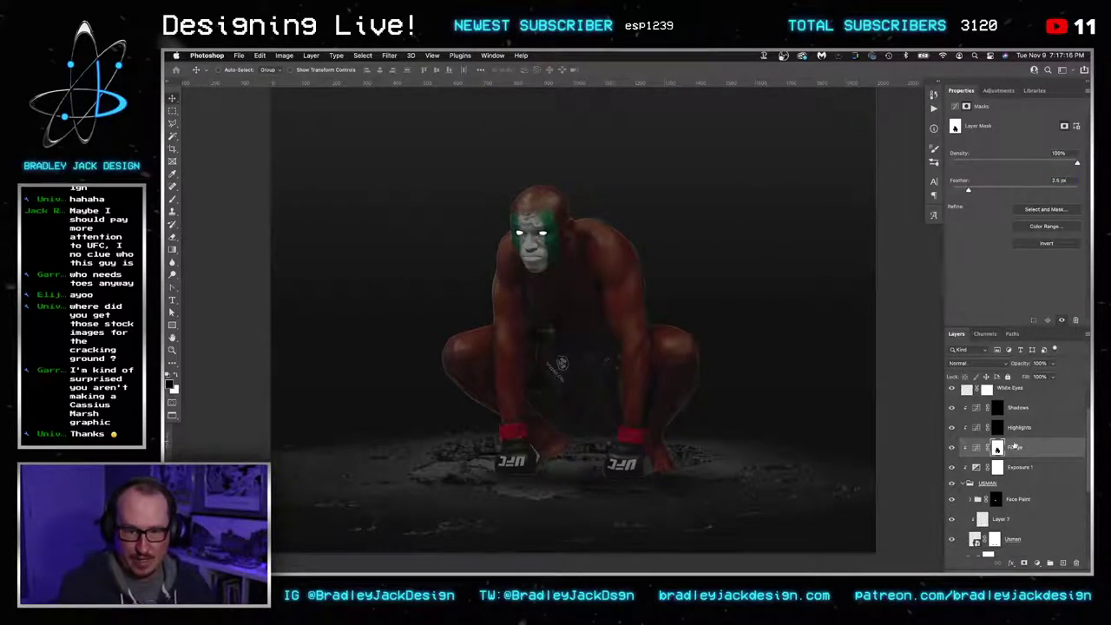
{"action": "left_click", "coordinate": [976, 448]}
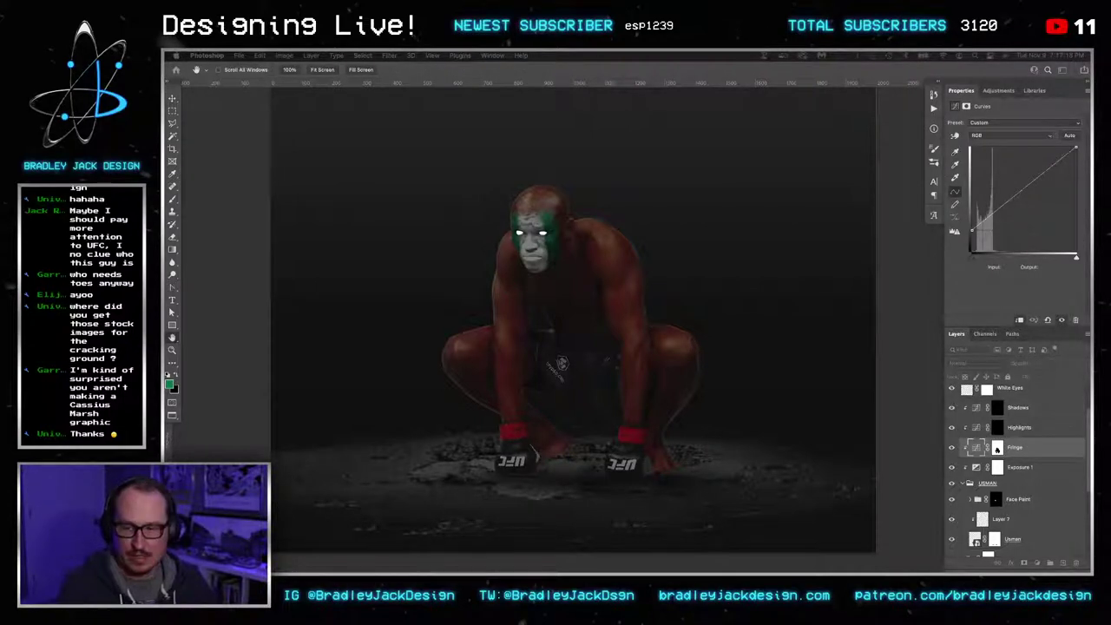
{"action": "key", "text": "Return"}
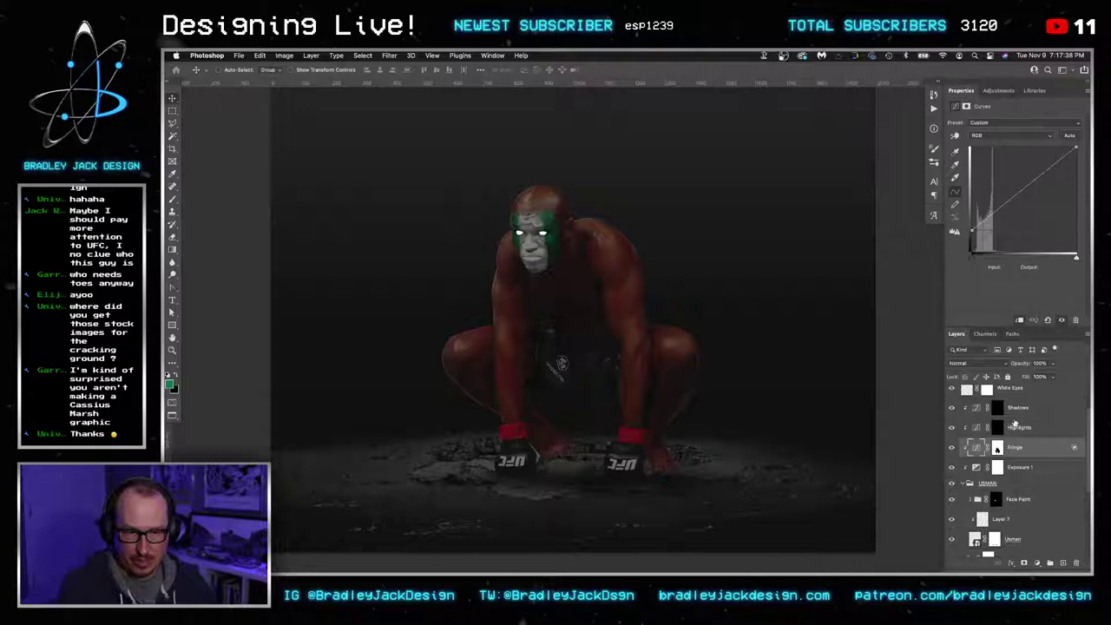
Target the Highlights mask and set up an enlarged white brush at 20% opacity, with the fighter's upper body in close view
{"action": "left_click", "coordinate": [1000, 428]}
{"action": "key", "text": "b"}
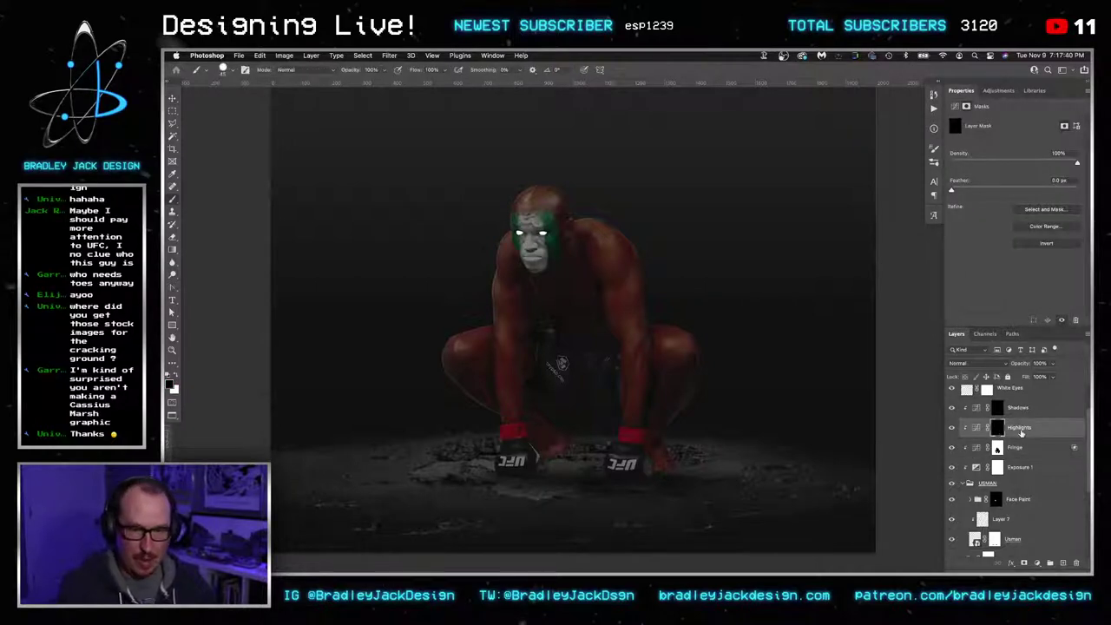
{"action": "key", "text": "2"}
{"action": "key", "text": "x"}
{"action": "key", "text": "bracketright"}
{"action": "key", "text": "bracketright"}
{"action": "key", "text": "bracketright"}
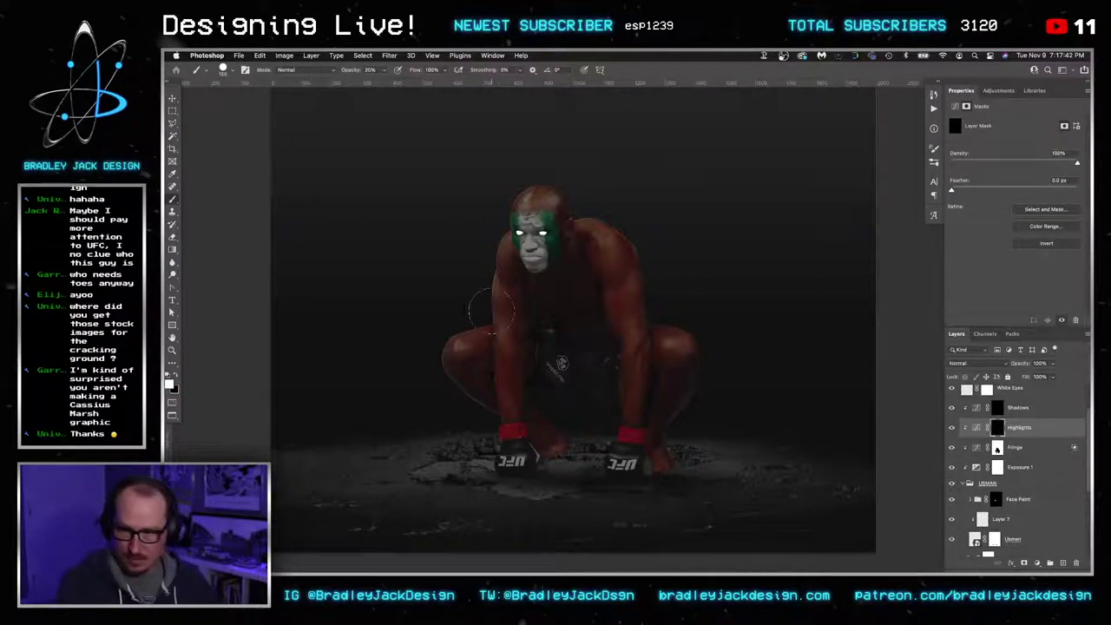
{"action": "scroll", "coordinate": [479, 318], "scroll_direction": "up", "scroll_amount": 2}
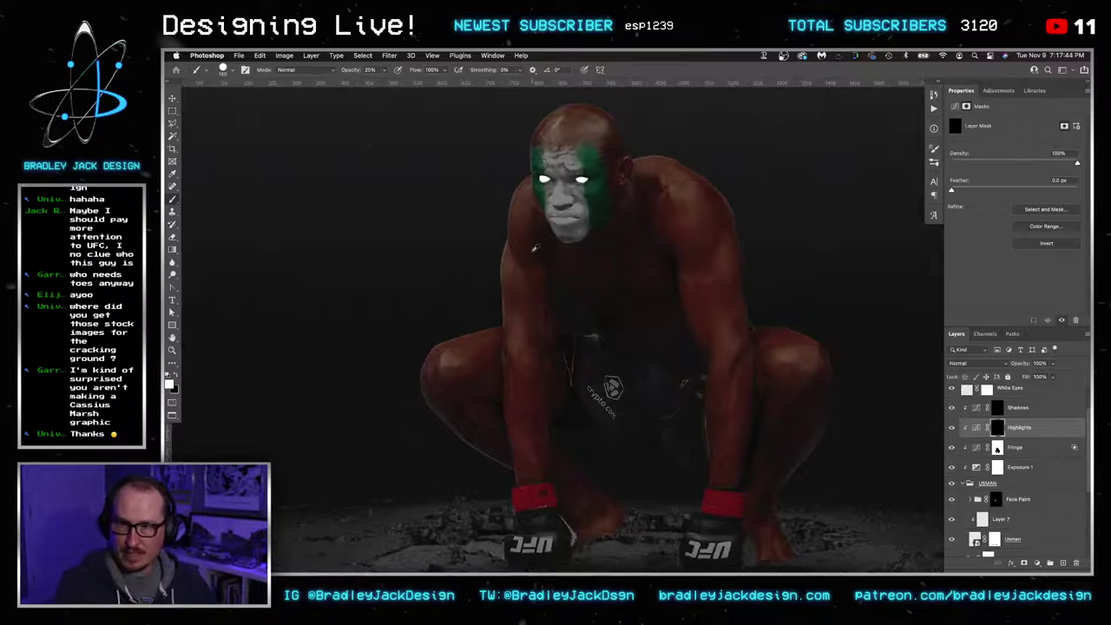
{"action": "mouse_move", "coordinate": [534, 248]}
{"action": "left_mouse_down"}
{"action": "mouse_move", "coordinate": [704, 528]}
{"action": "mouse_move", "coordinate": [758, 519]}
{"action": "mouse_move", "coordinate": [586, 266]}
{"action": "left_mouse_up"}
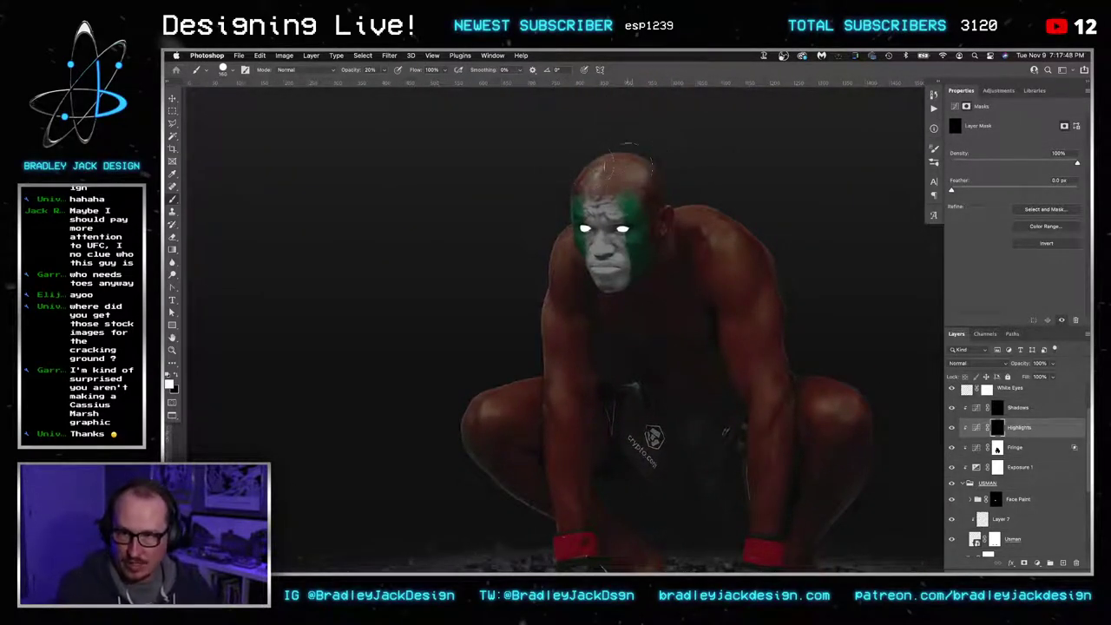
Clear the Highlights mask to black and paint light onto the top of the fighter's head with a smaller, softer brush
{"action": "scroll", "coordinate": [629, 165], "scroll_direction": "up", "scroll_amount": 1}
{"action": "key", "text": "ctrl+Up"}
{"action": "left_click", "coordinate": [593, 388]}
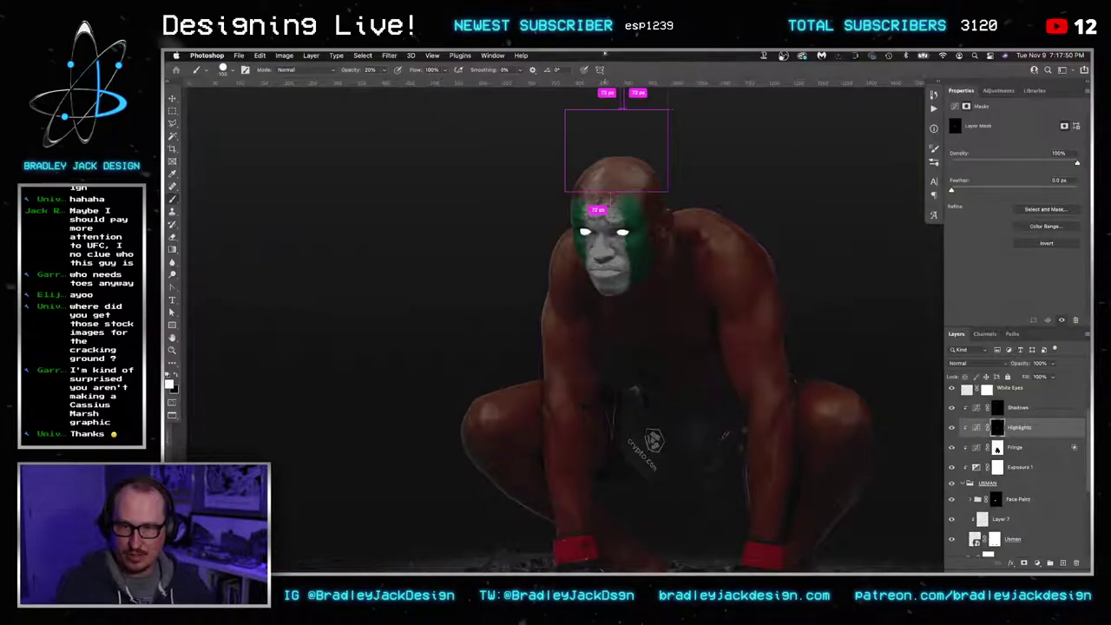
{"action": "key", "text": "ctrl+Up"}
{"action": "left_click", "coordinate": [552, 422]}
{"action": "left_click_drag", "start_coordinate": [612, 384], "coordinate": [619, 365]}
{"action": "key", "text": "super+a"}
{"action": "key", "text": "BackSpace"}
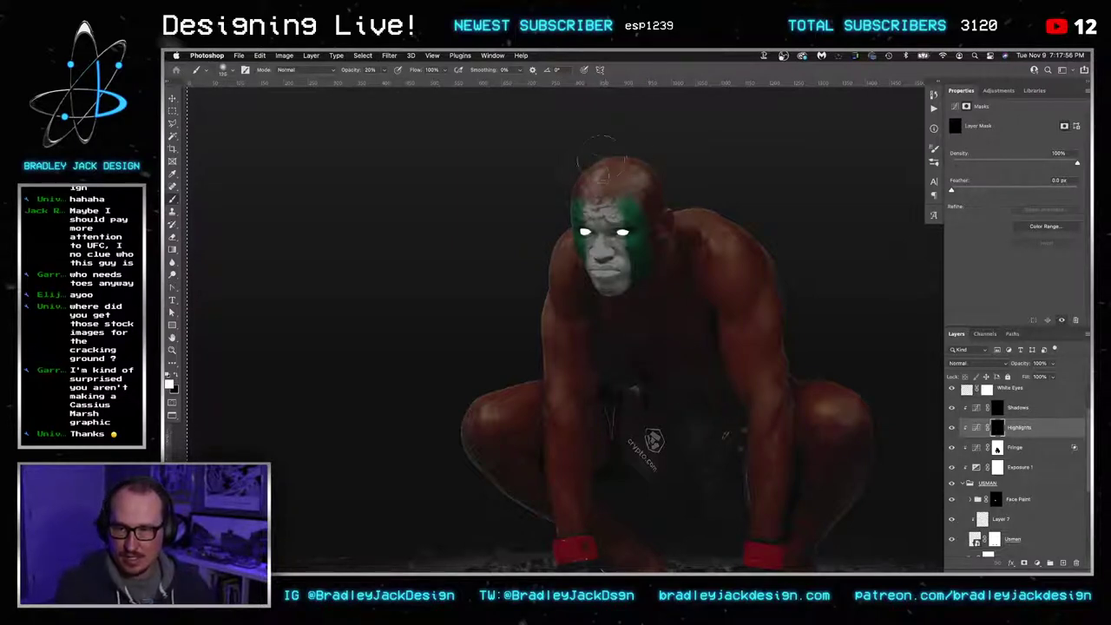
{"action": "mouse_move", "coordinate": [598, 152]}
{"action": "left_mouse_down"}
{"action": "mouse_move", "coordinate": [582, 186]}
{"action": "mouse_move", "coordinate": [587, 170]}
{"action": "mouse_move", "coordinate": [615, 184]}
{"action": "left_mouse_up"}
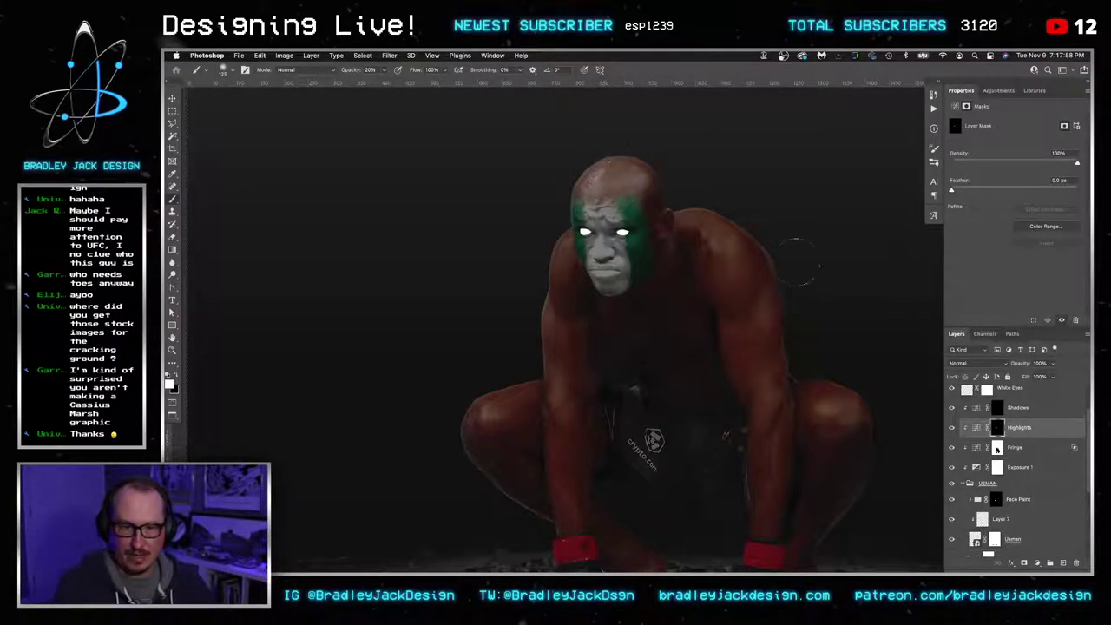
Set the blend mode of both the Shadows and Highlights curves layers to Luminosity
{"action": "left_click", "coordinate": [1028, 412]}
{"action": "left_click", "coordinate": [1020, 427], "text": "shift"}
{"action": "key", "text": "v"}
{"action": "left_click", "coordinate": [965, 363]}
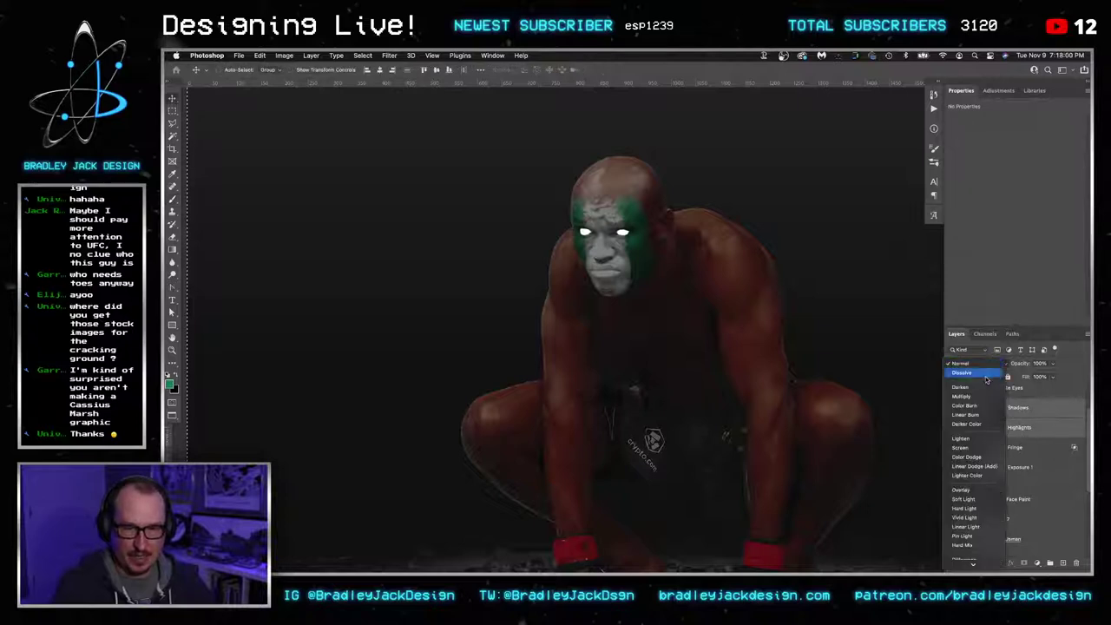
{"action": "left_click", "coordinate": [965, 563]}
Target the Highlights mask and paint light along the outer edge of the left-hand arm with a white brush at 20% opacity
{"action": "left_click", "coordinate": [998, 427]}
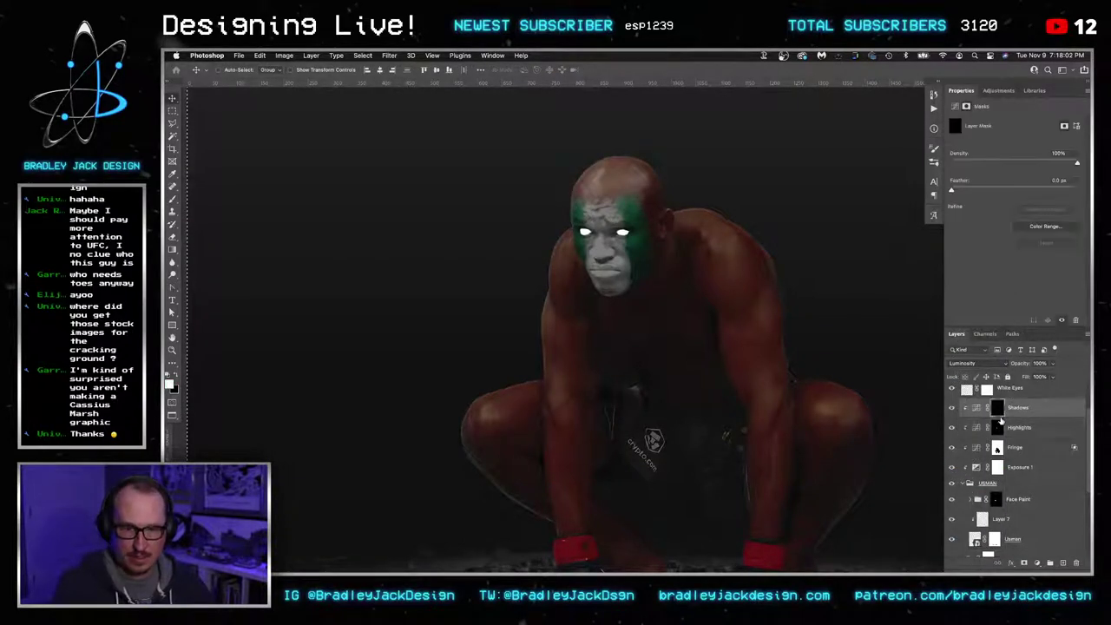
{"action": "key", "text": "b"}
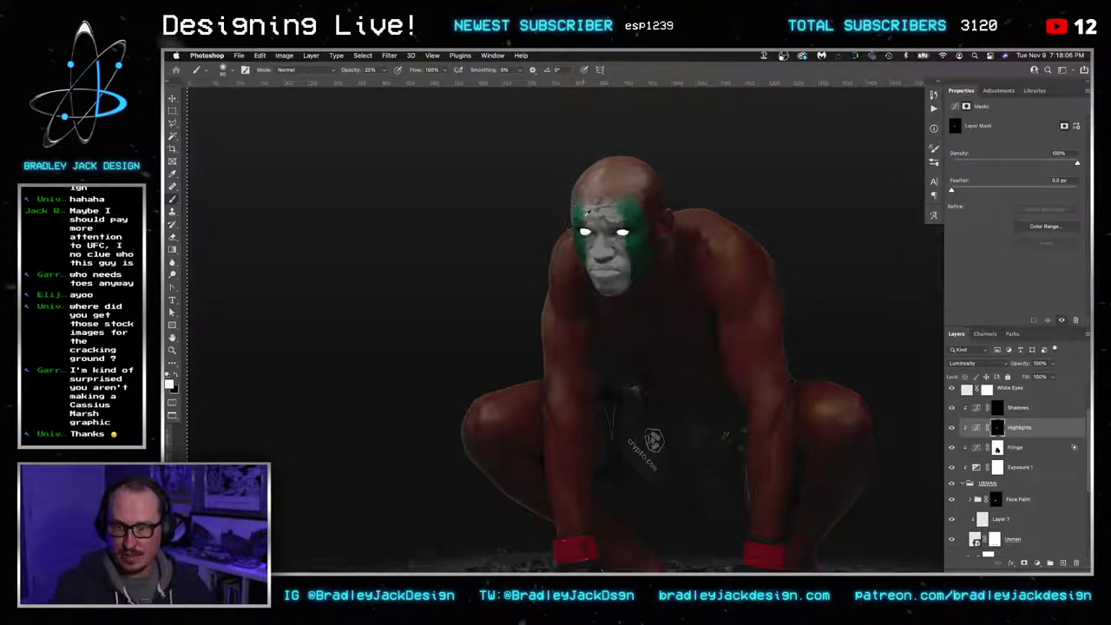
{"action": "scroll", "coordinate": [583, 216], "scroll_direction": "up", "scroll_amount": 1}
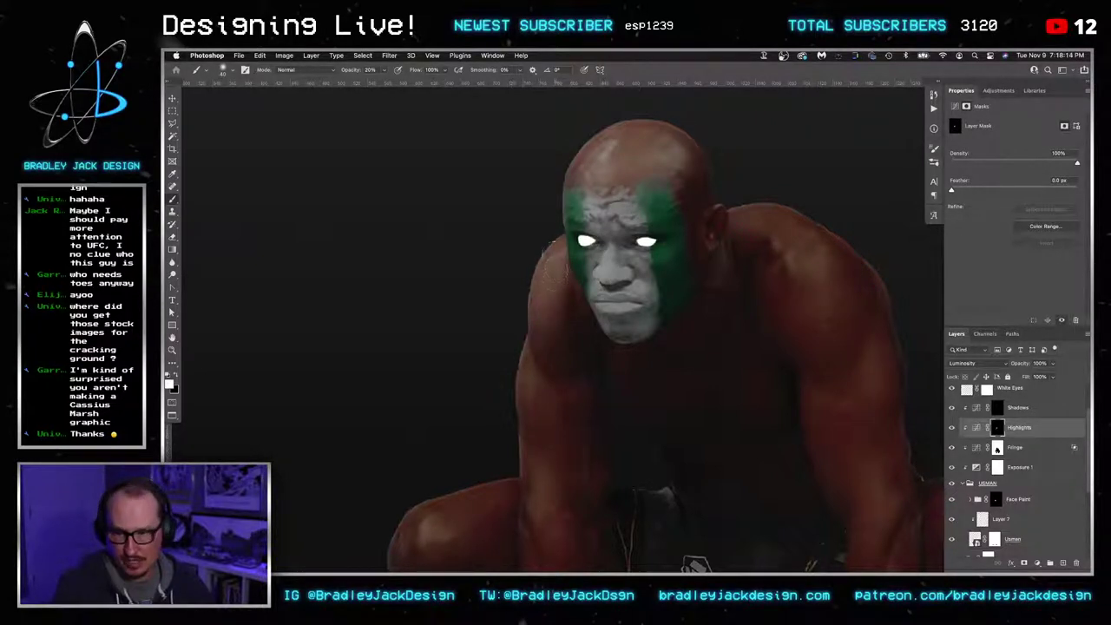
{"action": "scroll", "coordinate": [549, 245], "scroll_direction": "down", "scroll_amount": 5}
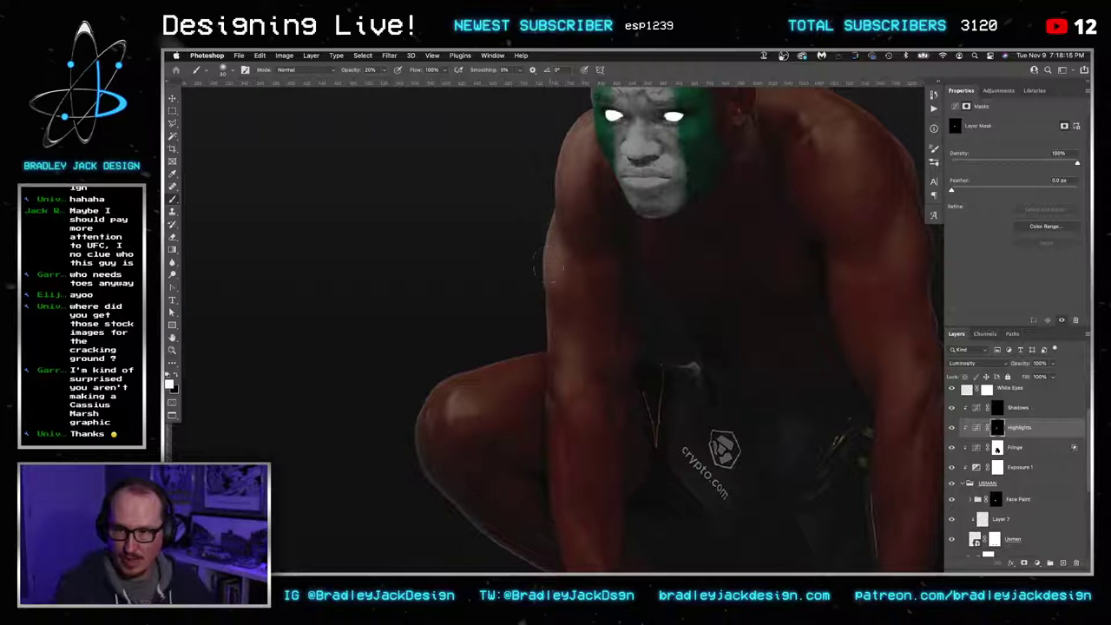
{"action": "mouse_move", "coordinate": [549, 265]}
{"action": "left_mouse_down"}
{"action": "mouse_move", "coordinate": [554, 326]}
{"action": "mouse_move", "coordinate": [546, 250]}
{"action": "mouse_move", "coordinate": [558, 351]}
{"action": "left_mouse_up"}
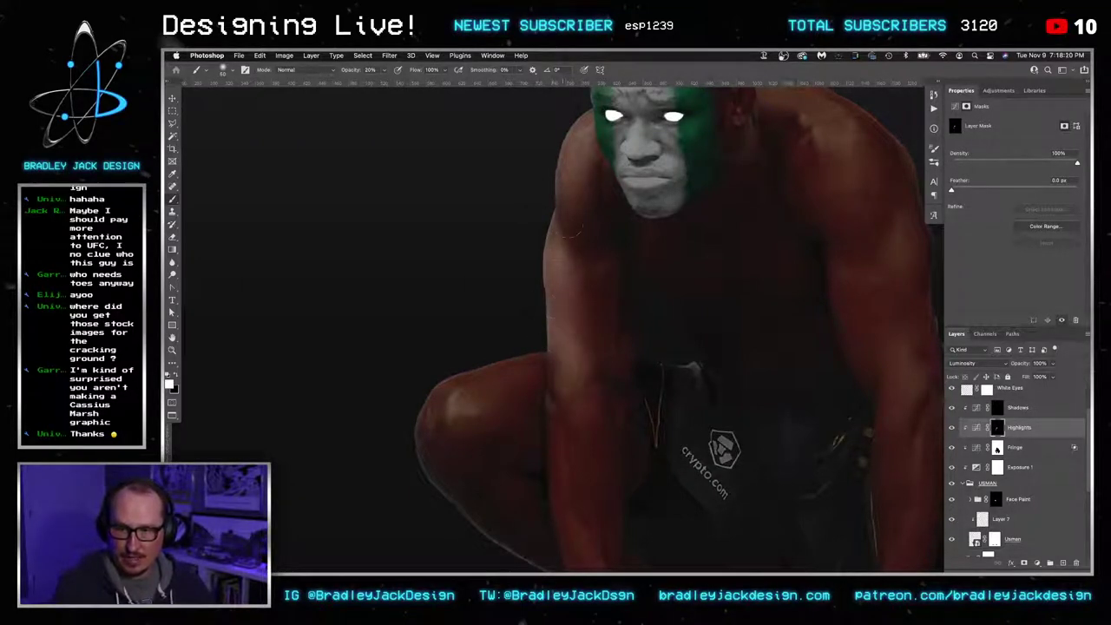
Paint light onto the left-hand knee and thigh and the front of the shorts in the Highlights mask
{"action": "left_click_drag", "start_coordinate": [531, 351], "coordinate": [587, 205]}
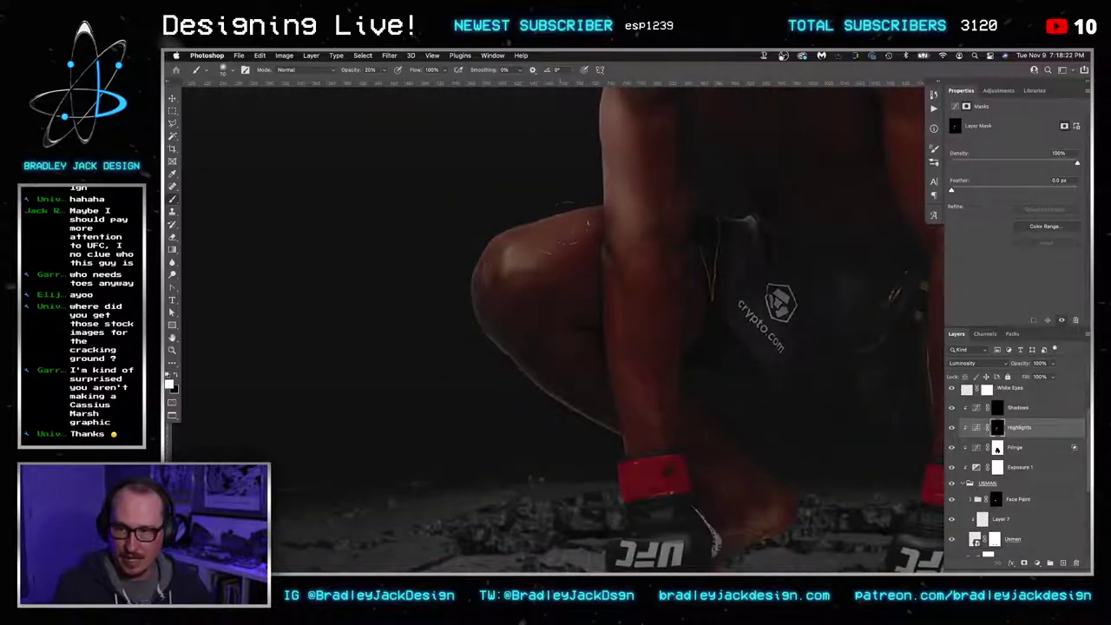
{"action": "mouse_move", "coordinate": [508, 250]}
{"action": "left_mouse_down"}
{"action": "mouse_move", "coordinate": [484, 282]}
{"action": "mouse_move", "coordinate": [486, 309]}
{"action": "left_mouse_up"}
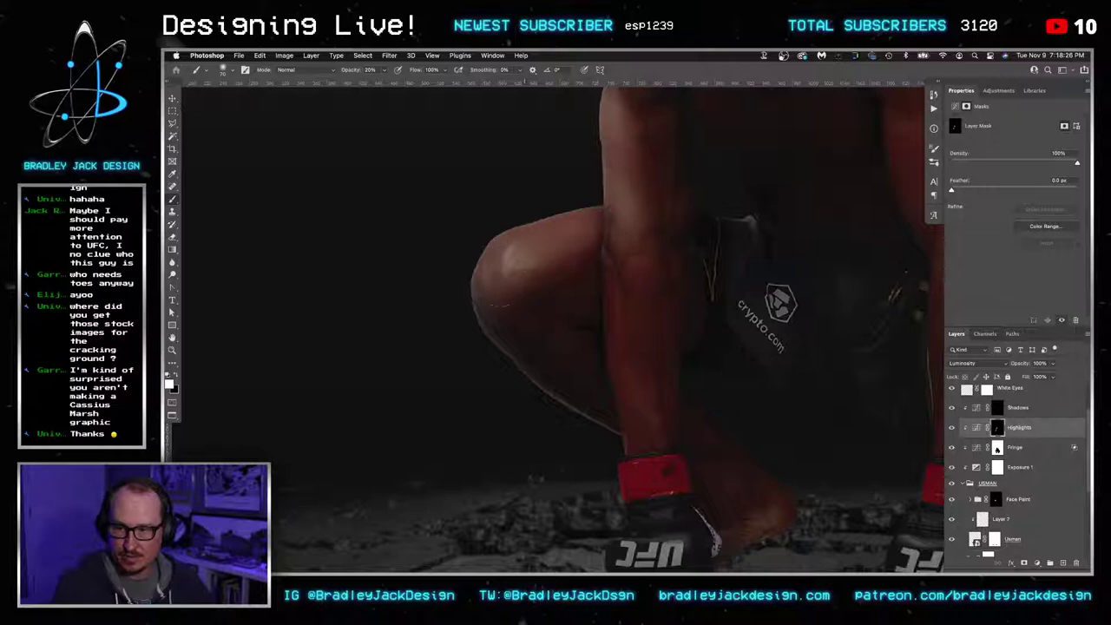
{"action": "mouse_move", "coordinate": [716, 227]}
{"action": "left_mouse_down"}
{"action": "mouse_move", "coordinate": [721, 239]}
{"action": "mouse_move", "coordinate": [733, 222]}
{"action": "mouse_move", "coordinate": [738, 240]}
{"action": "mouse_move", "coordinate": [720, 260]}
{"action": "mouse_move", "coordinate": [716, 312]}
{"action": "left_mouse_up"}
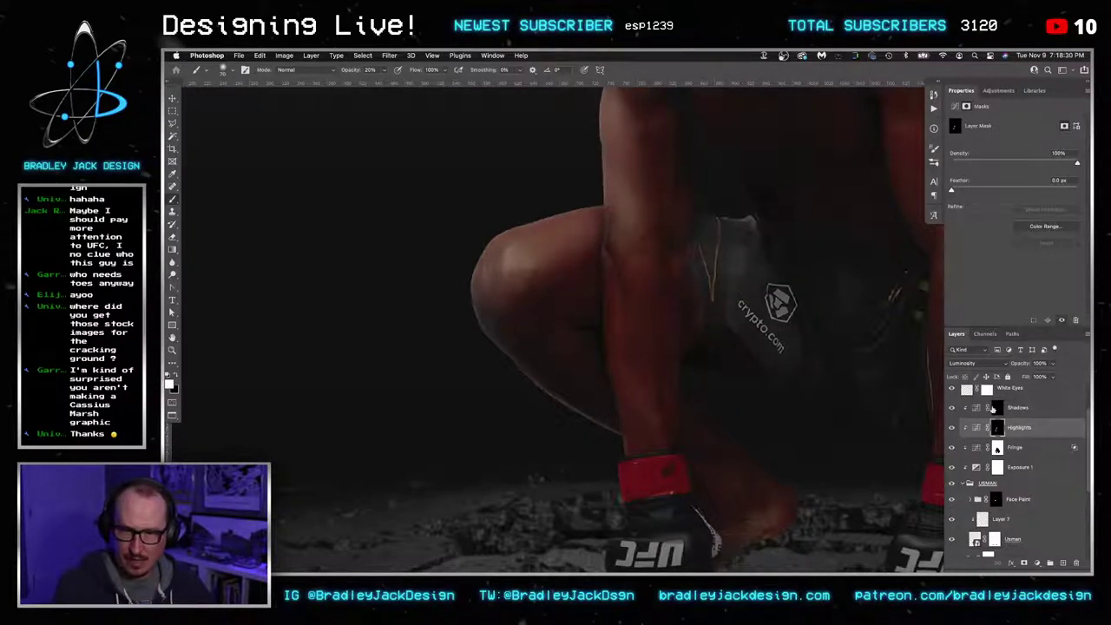
Apply custom blending options to the Highlights curves layer
{"action": "left_click", "coordinate": [976, 427]}
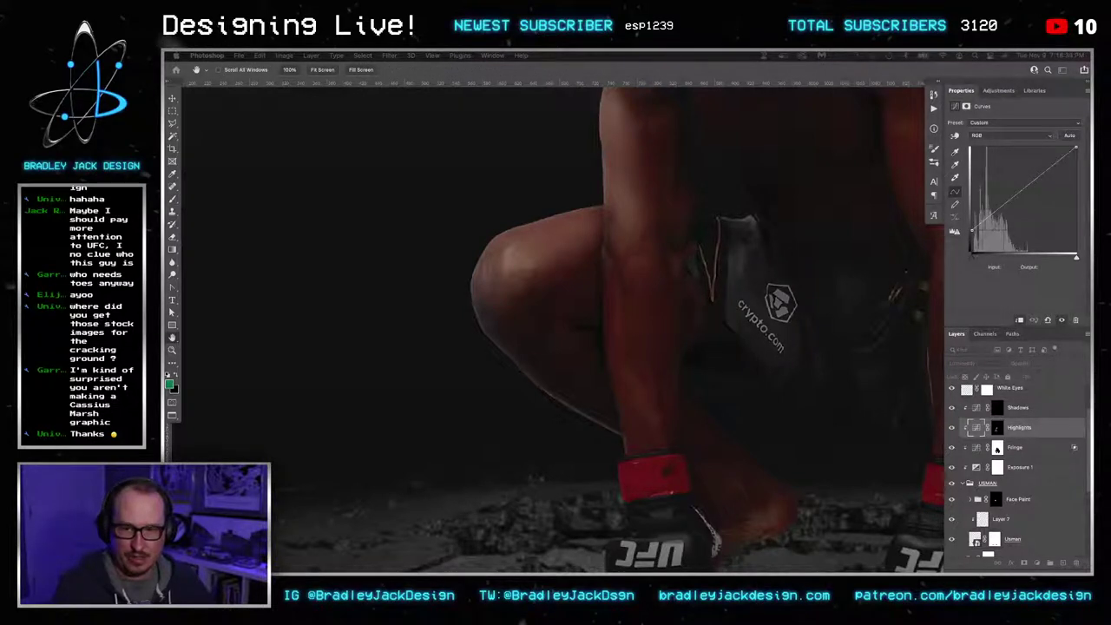
{"action": "key", "text": "Return"}
{"action": "left_click_drag", "start_coordinate": [781, 217], "coordinate": [664, 382]}
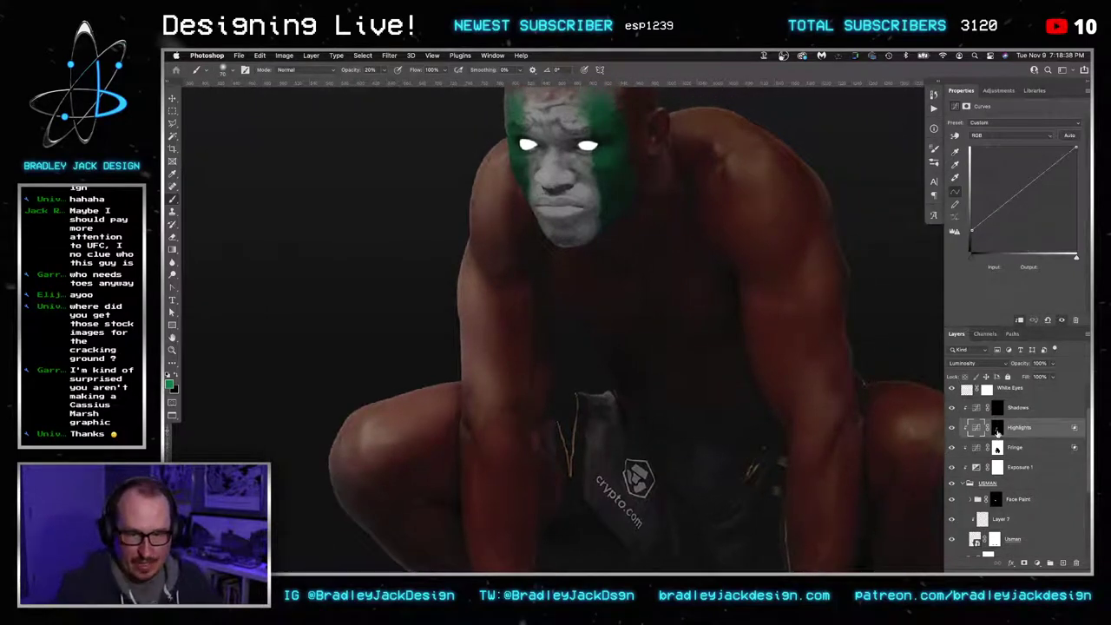
Paint light onto the fighter's chest in the Highlights mask and tone it down with a black brush
{"action": "left_click", "coordinate": [998, 428]}
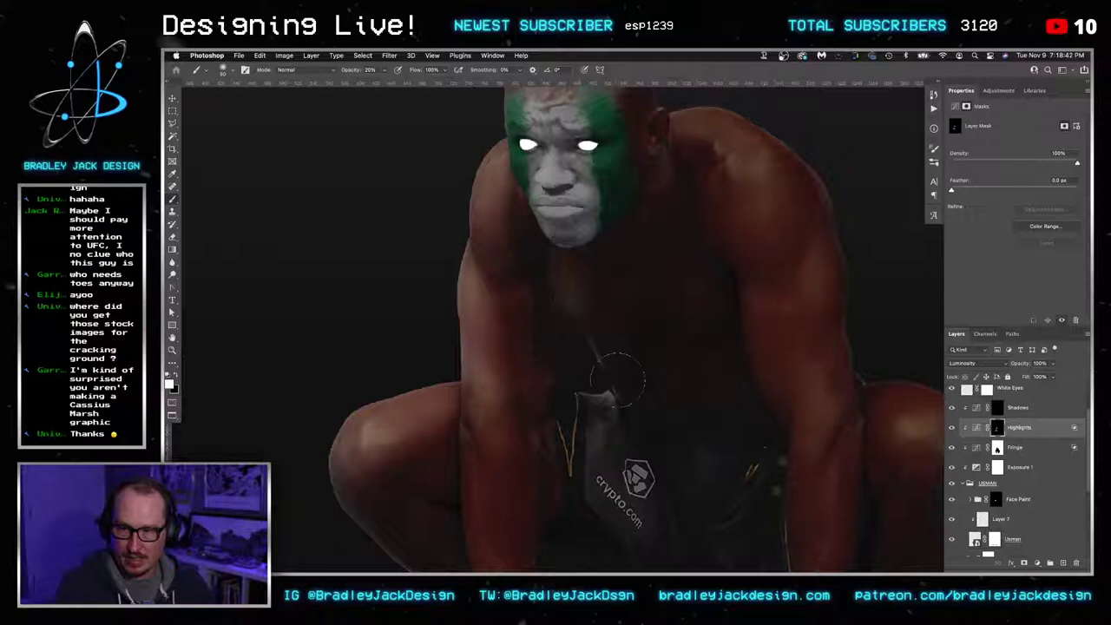
{"action": "key", "text": "c"}
{"action": "key", "text": "ctrl+Tab"}
{"action": "key", "text": "ctrl+Tab"}
{"action": "key", "text": "b"}
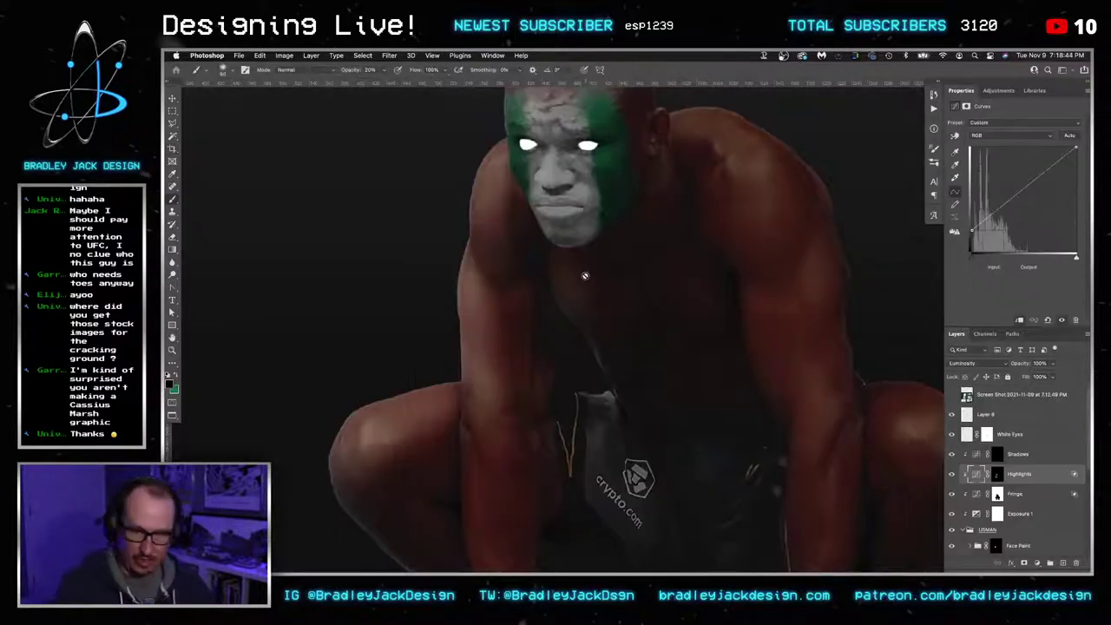
{"action": "left_click", "coordinate": [998, 474]}
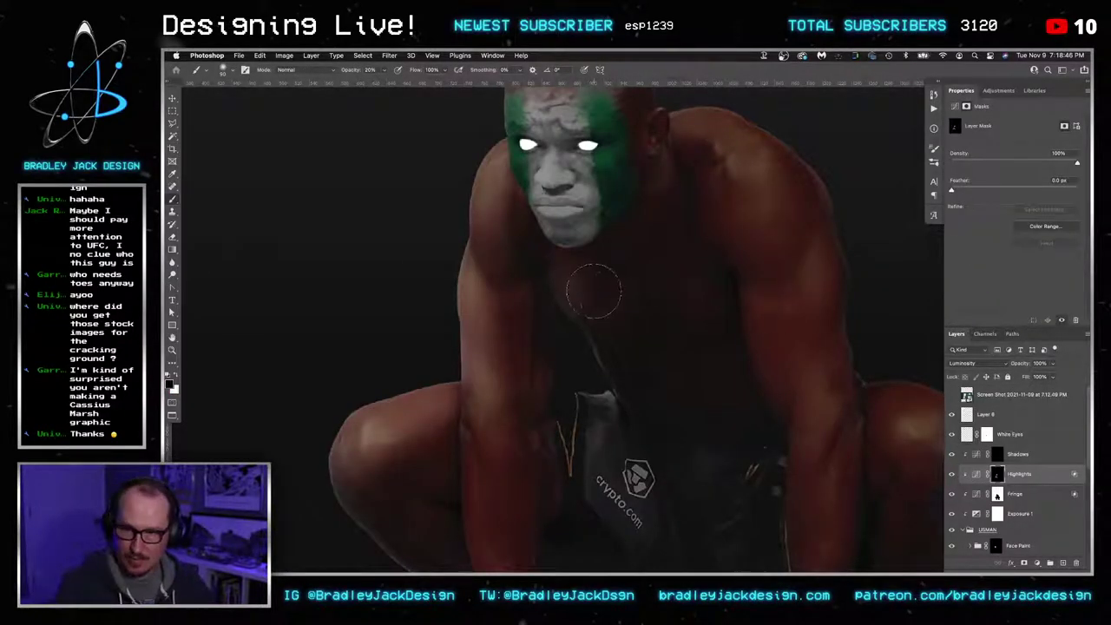
Paint light in white onto the right-hand knee and thigh in the Highlights mask
{"action": "mouse_move", "coordinate": [710, 479]}
{"action": "left_mouse_down"}
{"action": "mouse_move", "coordinate": [577, 289]}
{"action": "mouse_move", "coordinate": [557, 284]}
{"action": "left_mouse_up"}
{"action": "left_click_drag", "start_coordinate": [736, 210], "coordinate": [753, 213]}
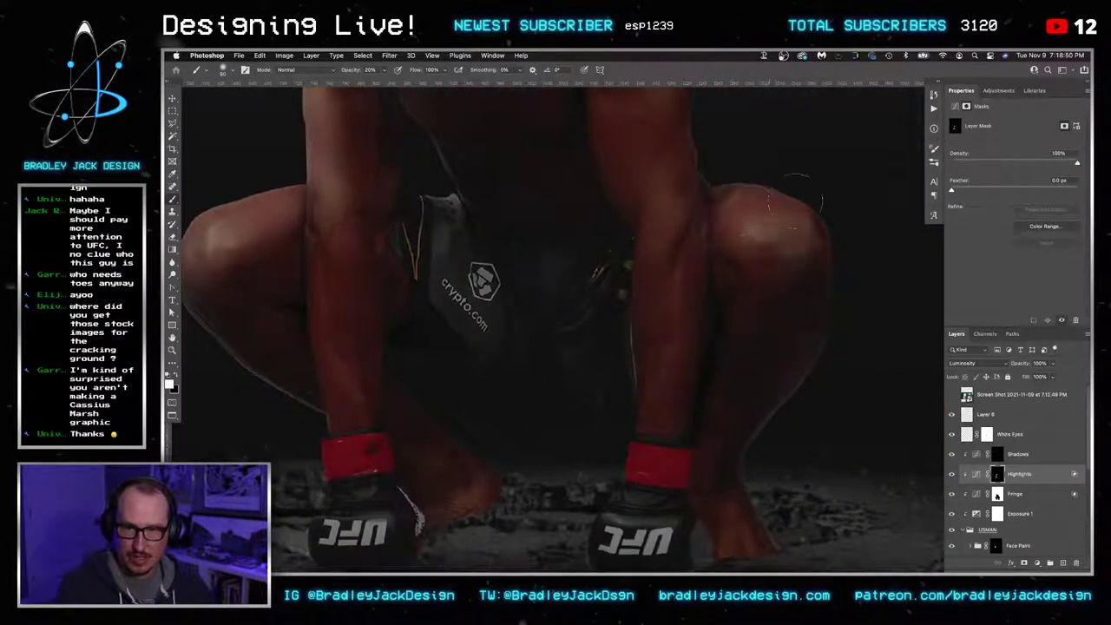
{"action": "left_click_drag", "start_coordinate": [795, 295], "coordinate": [826, 166]}
Paint light onto the wrist wraps, both UFC gloves and the right-hand foot in the Highlights mask
{"action": "left_click_drag", "start_coordinate": [523, 313], "coordinate": [750, 311]}
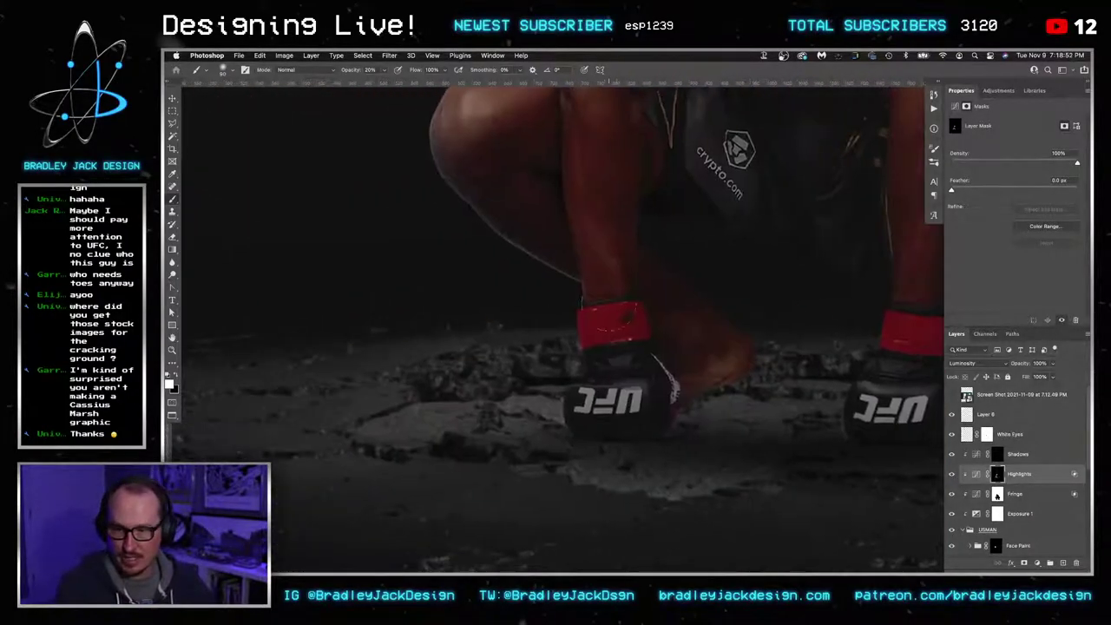
{"action": "mouse_move", "coordinate": [603, 241]}
{"action": "left_mouse_down"}
{"action": "mouse_move", "coordinate": [585, 446]}
{"action": "mouse_move", "coordinate": [556, 291]}
{"action": "left_mouse_up"}
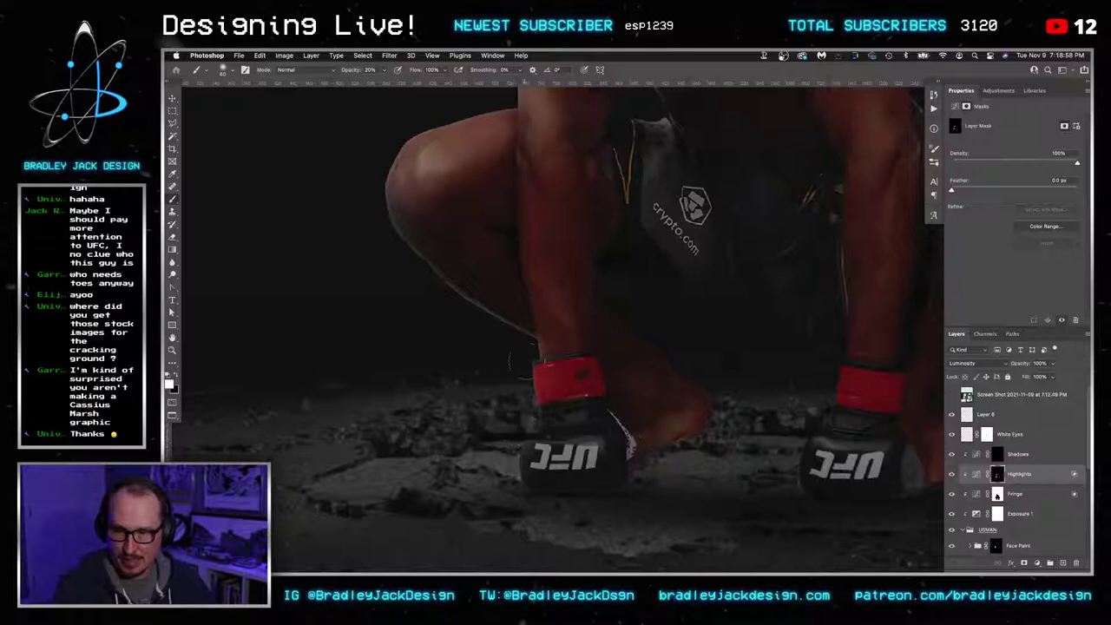
{"action": "scroll", "coordinate": [613, 304], "scroll_direction": "right", "scroll_amount": 4}
{"action": "scroll", "coordinate": [612, 304], "scroll_direction": "down", "scroll_amount": 2}
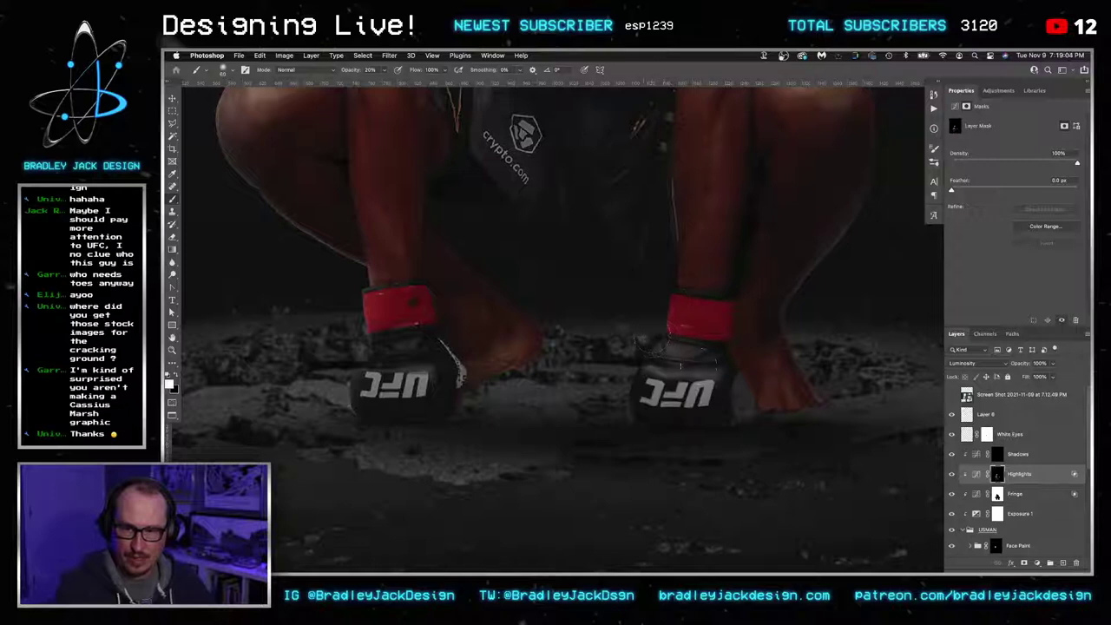
{"action": "left_click_drag", "start_coordinate": [786, 334], "coordinate": [669, 333]}
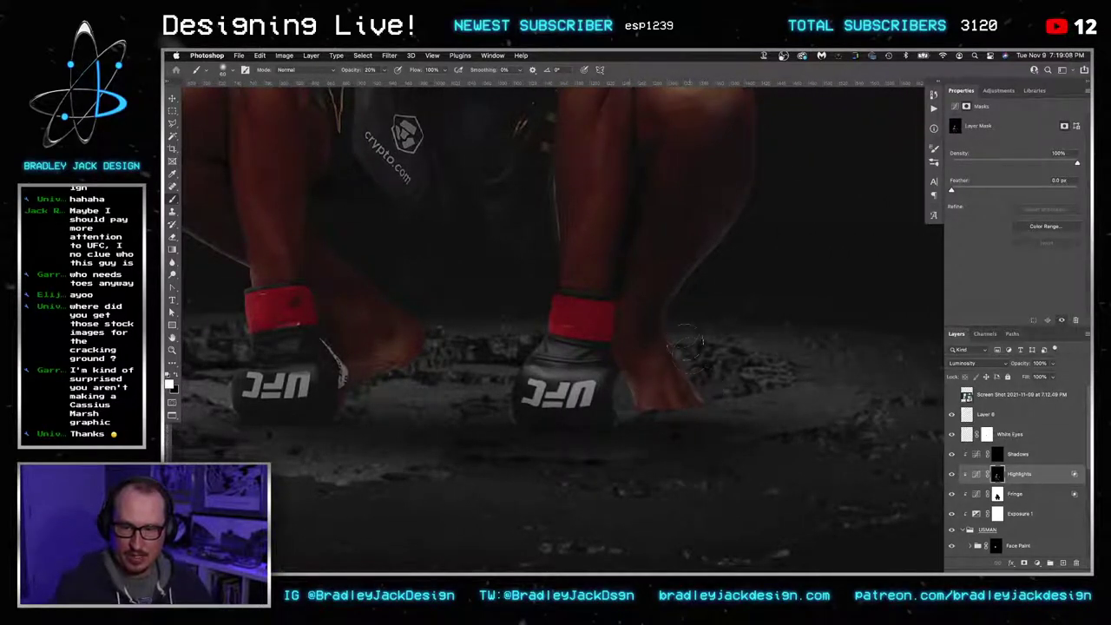
Paint light onto the right-hand knee's edge, shoulder and neck in the Highlights mask, adjusting the brush size for each area
{"action": "scroll", "coordinate": [738, 252], "scroll_direction": "up", "scroll_amount": 5}
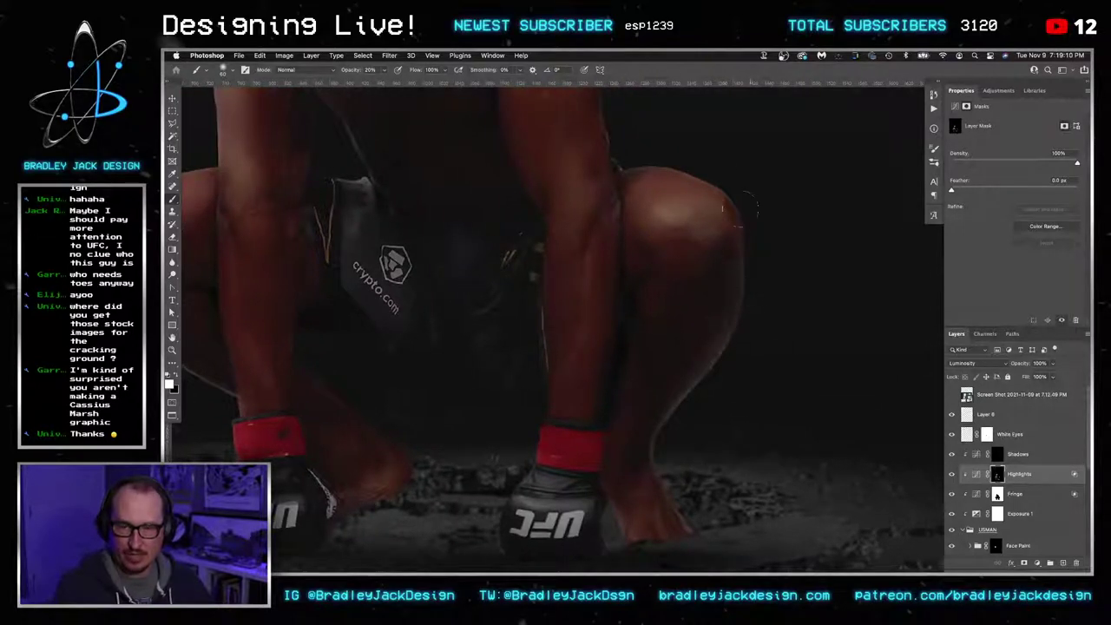
{"action": "scroll", "coordinate": [743, 285], "scroll_direction": "up", "scroll_amount": 6}
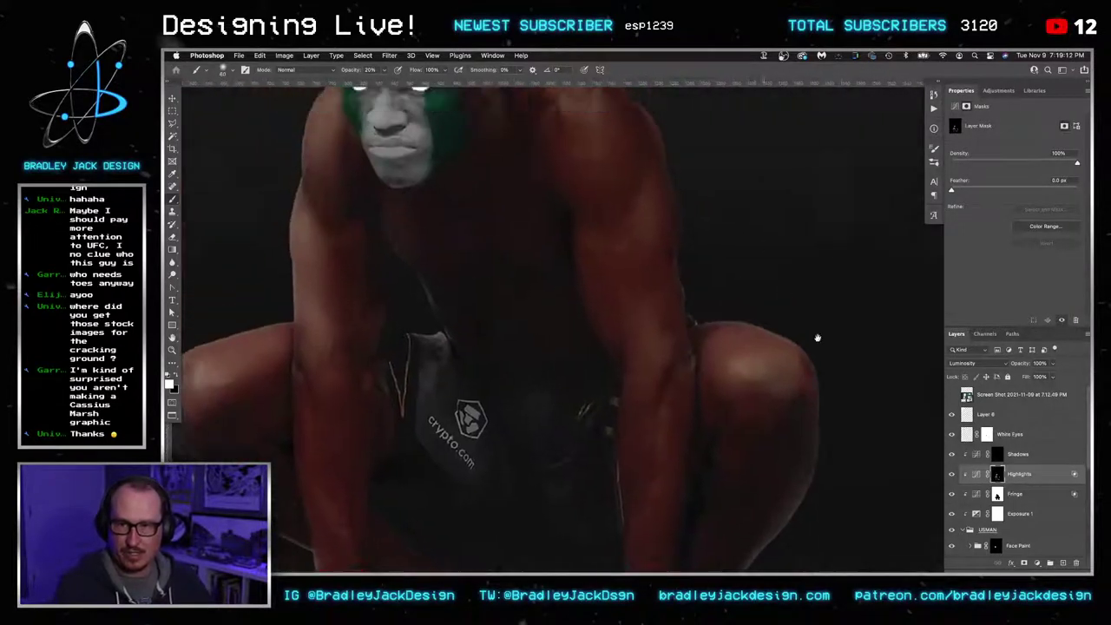
{"action": "key", "text": "bracketright"}
{"action": "key", "text": "bracketright"}
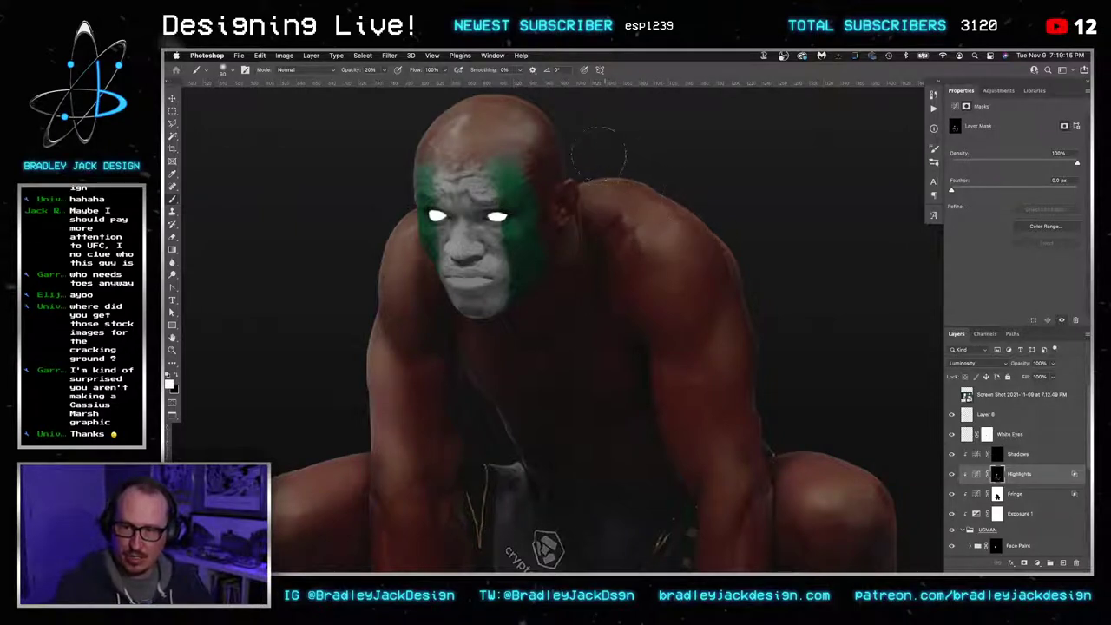
{"action": "key", "text": "bracketleft"}
{"action": "key", "text": "bracketleft"}
{"action": "key", "text": "bracketleft"}
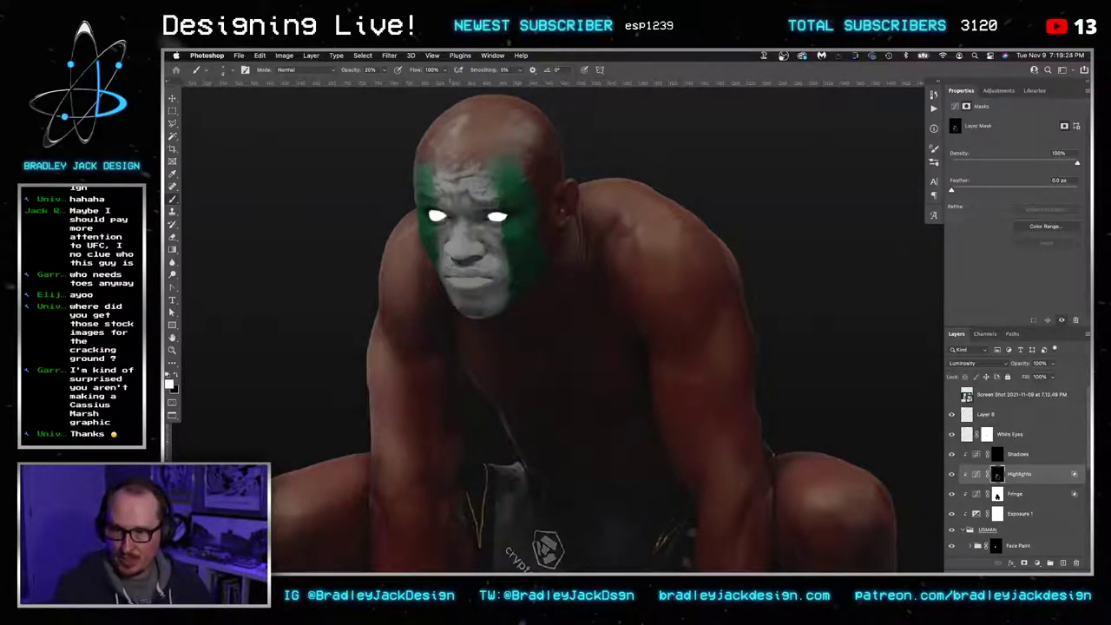
Refine the painted light around the face and left-hand shoulder in the Highlights mask and review the whole poster
{"action": "left_click_drag", "start_coordinate": [483, 220], "coordinate": [549, 244]}
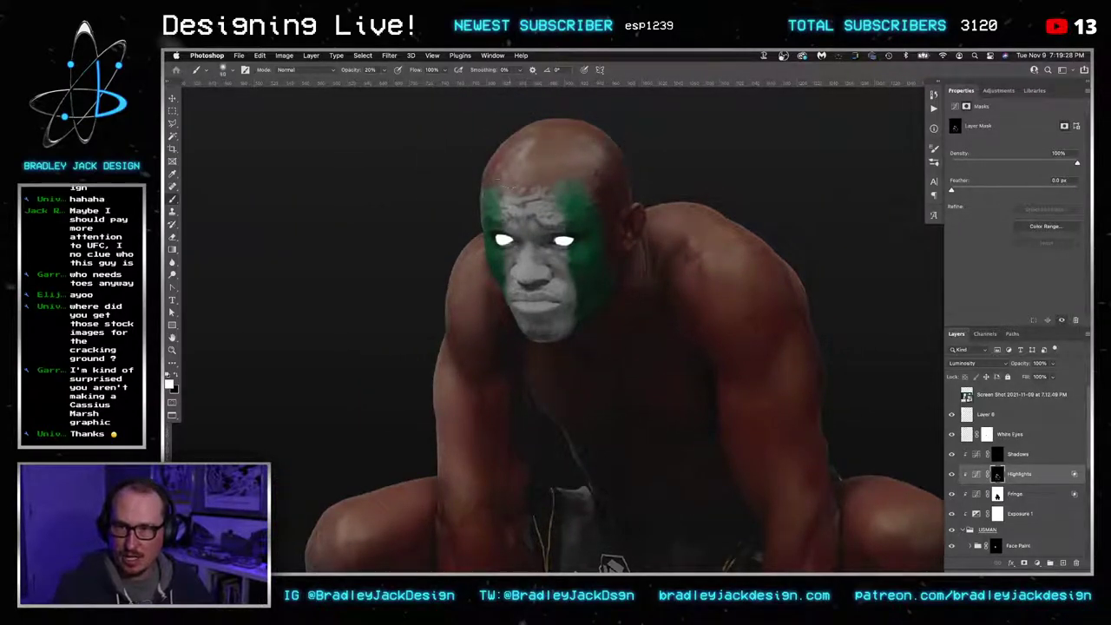
{"action": "mouse_move", "coordinate": [499, 282]}
{"action": "left_mouse_down"}
{"action": "mouse_move", "coordinate": [492, 265]}
{"action": "mouse_move", "coordinate": [495, 300]}
{"action": "left_mouse_up"}
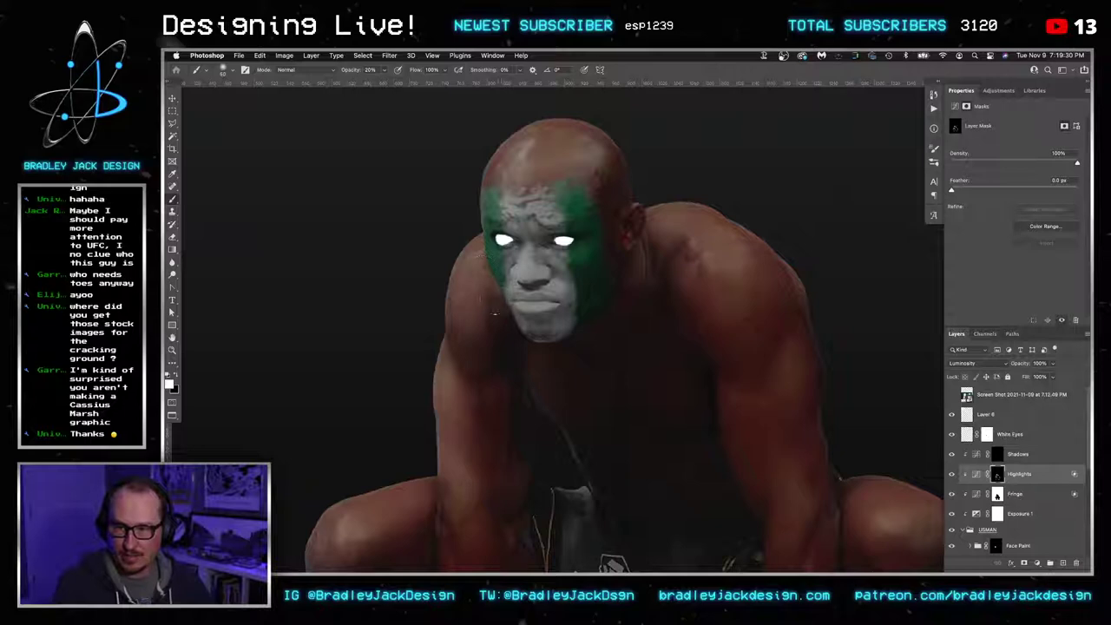
{"action": "scroll", "coordinate": [518, 279], "scroll_direction": "down", "scroll_amount": 5}
{"action": "left_click_drag", "start_coordinate": [568, 318], "coordinate": [581, 304]}
{"action": "key", "text": "v"}
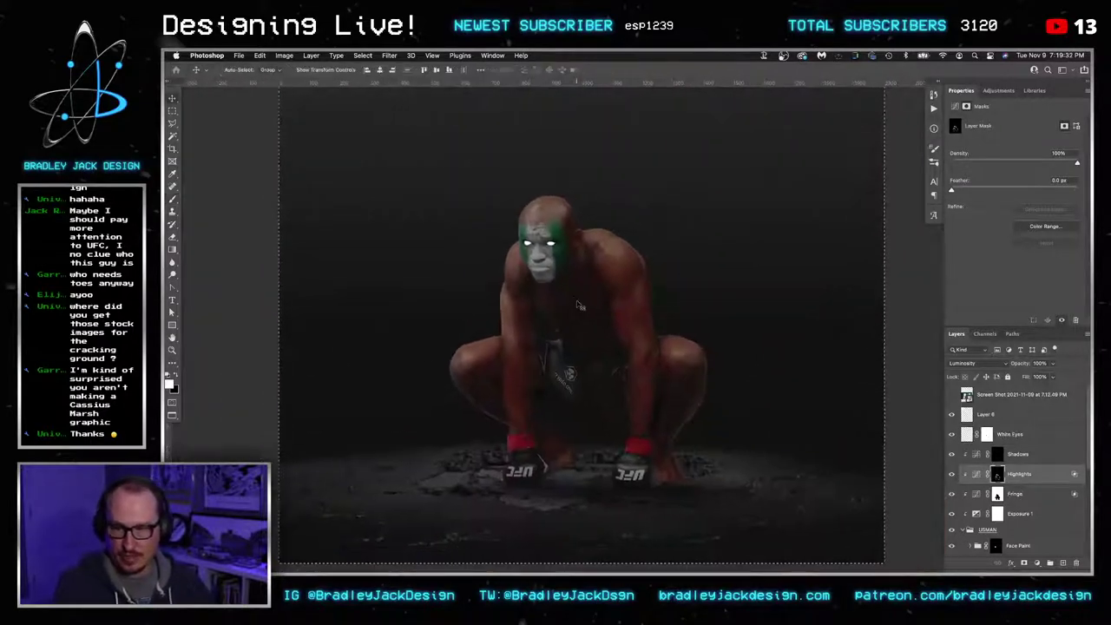
{"action": "key", "text": "super+a"}
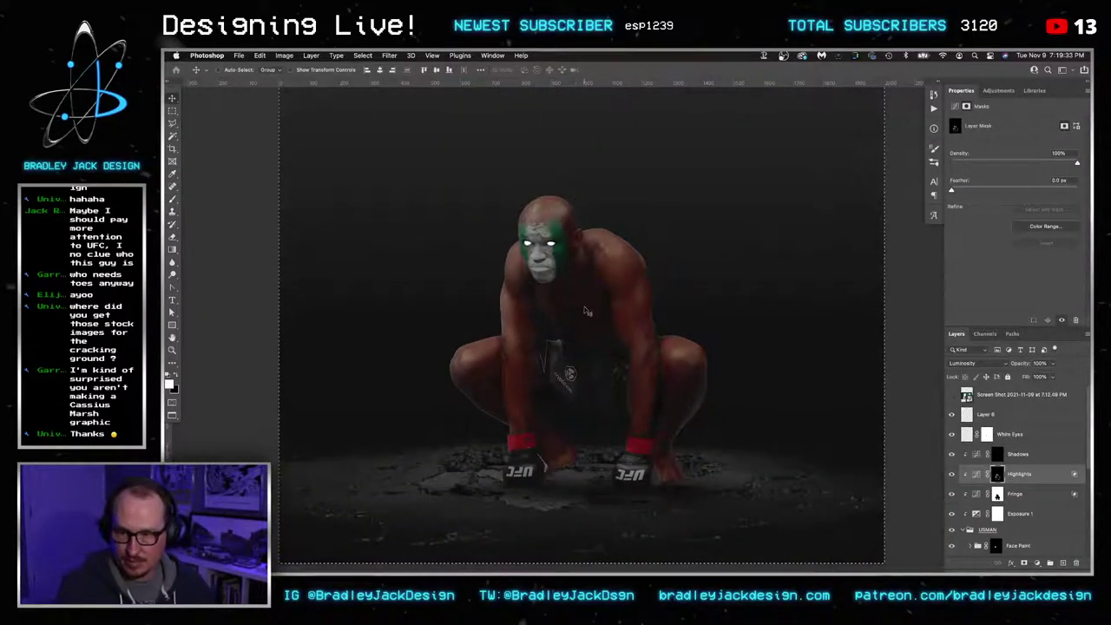
Paint shadow onto the right-hand lower leg, foot and arm in the Shadows mask with a smaller white brush at 50% opacity
{"action": "left_click", "coordinate": [998, 457]}
{"action": "key", "text": "b"}
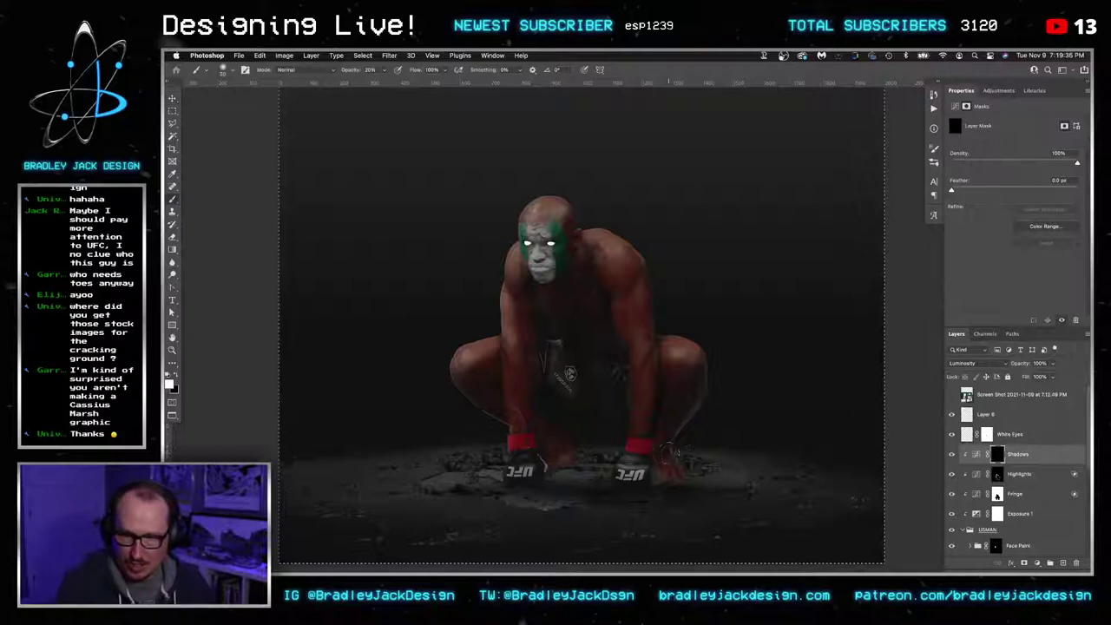
{"action": "key", "text": "3"}
{"action": "scroll", "coordinate": [677, 464], "scroll_direction": "up", "scroll_amount": 2}
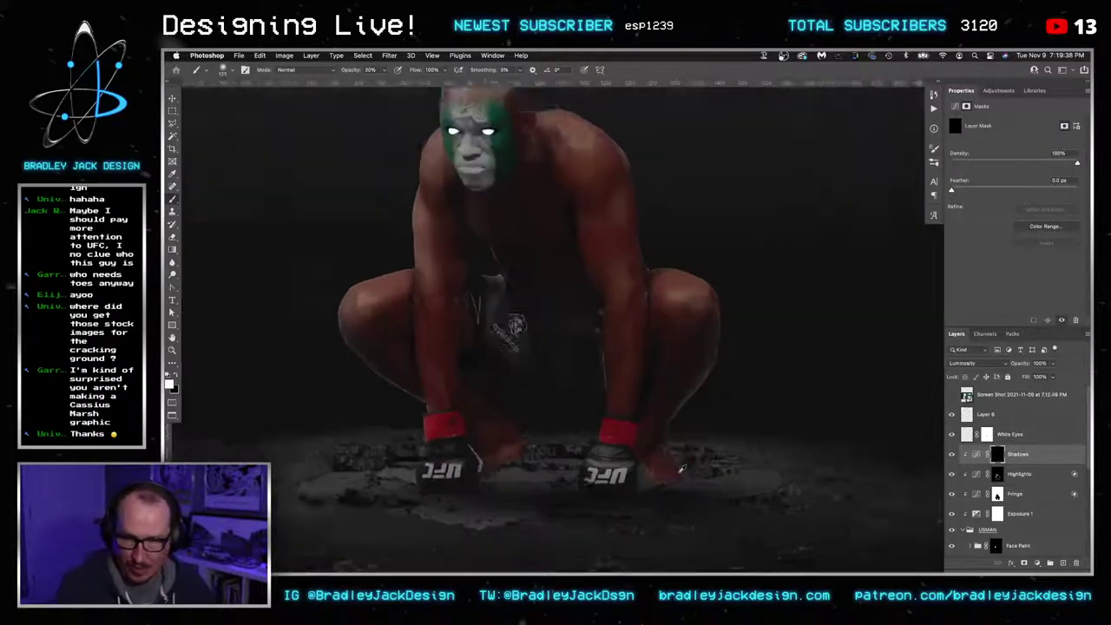
{"action": "key", "text": "bracketleft"}
{"action": "key", "text": "bracketleft"}
{"action": "key", "text": "bracketleft"}
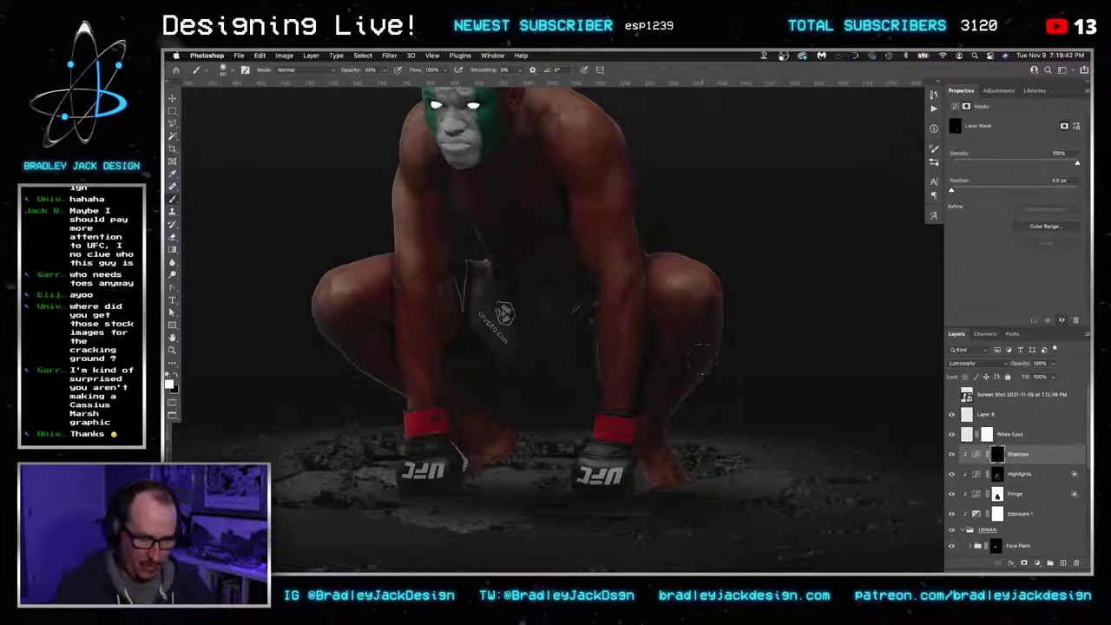
{"action": "left_click", "coordinate": [978, 455]}
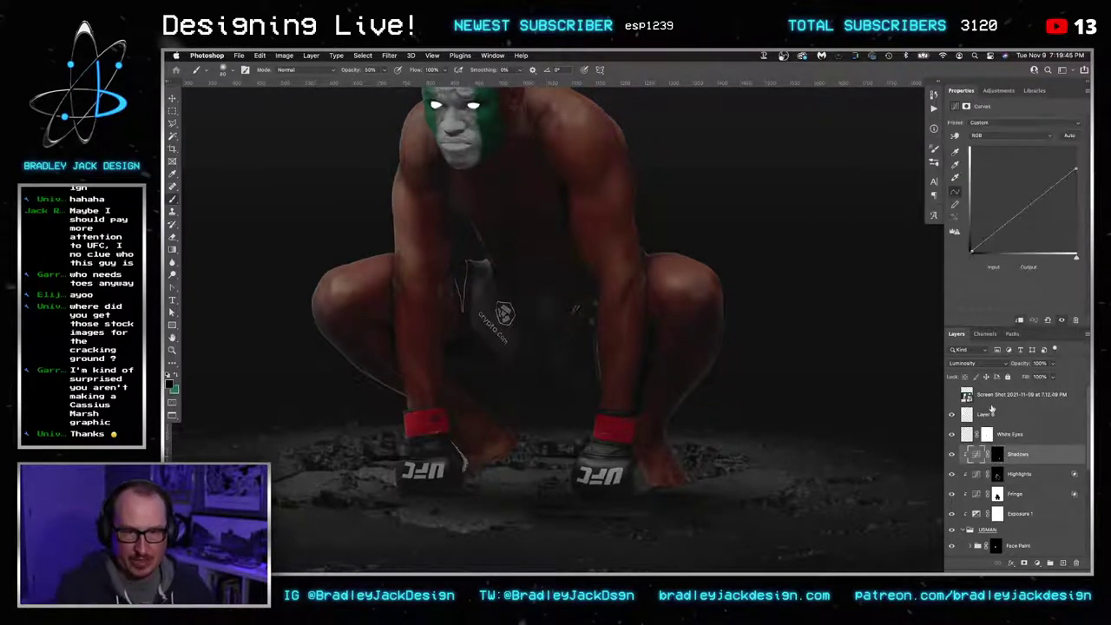
{"action": "left_click", "coordinate": [1000, 454]}
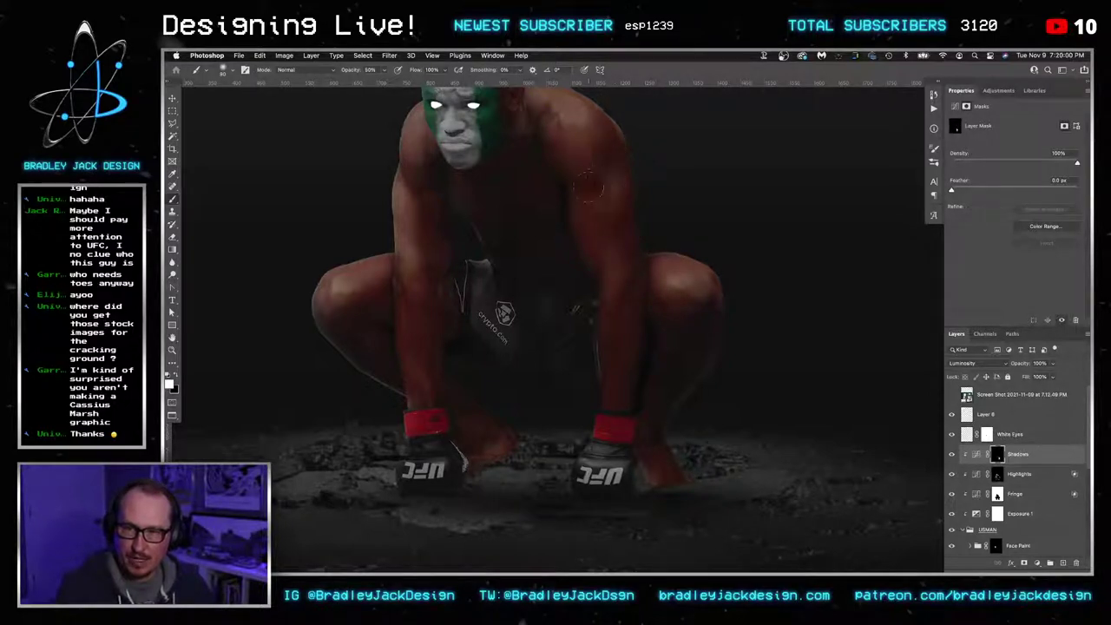
Set the exposure of the Exposure 1 adjustment layer to -1
{"action": "left_click", "coordinate": [1010, 514]}
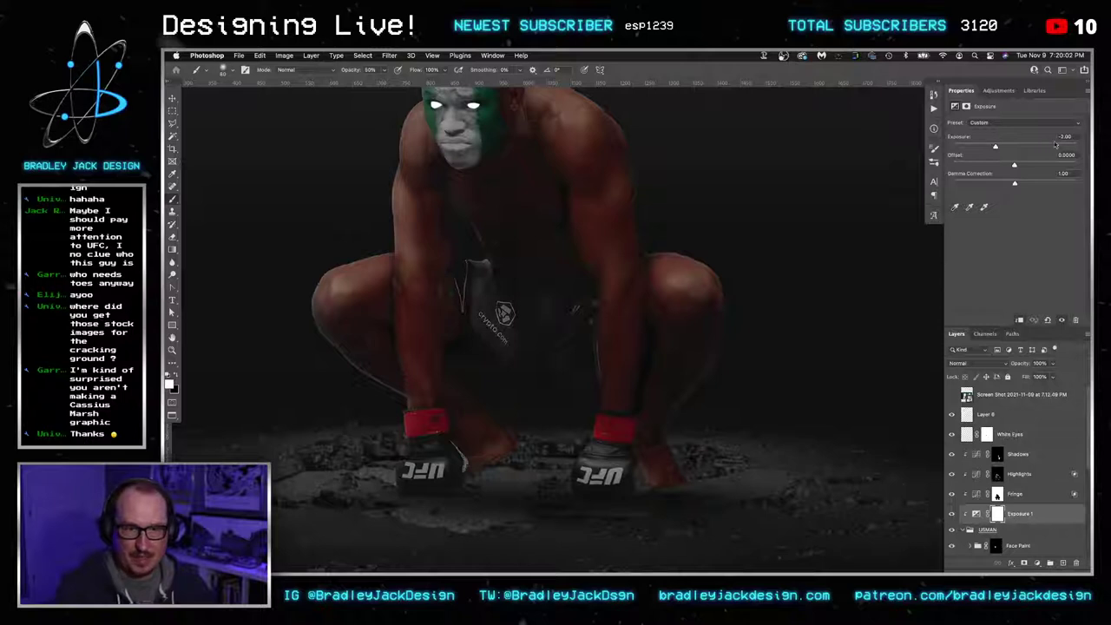
{"action": "type", "text": "-1"}
{"action": "key", "text": "Return"}
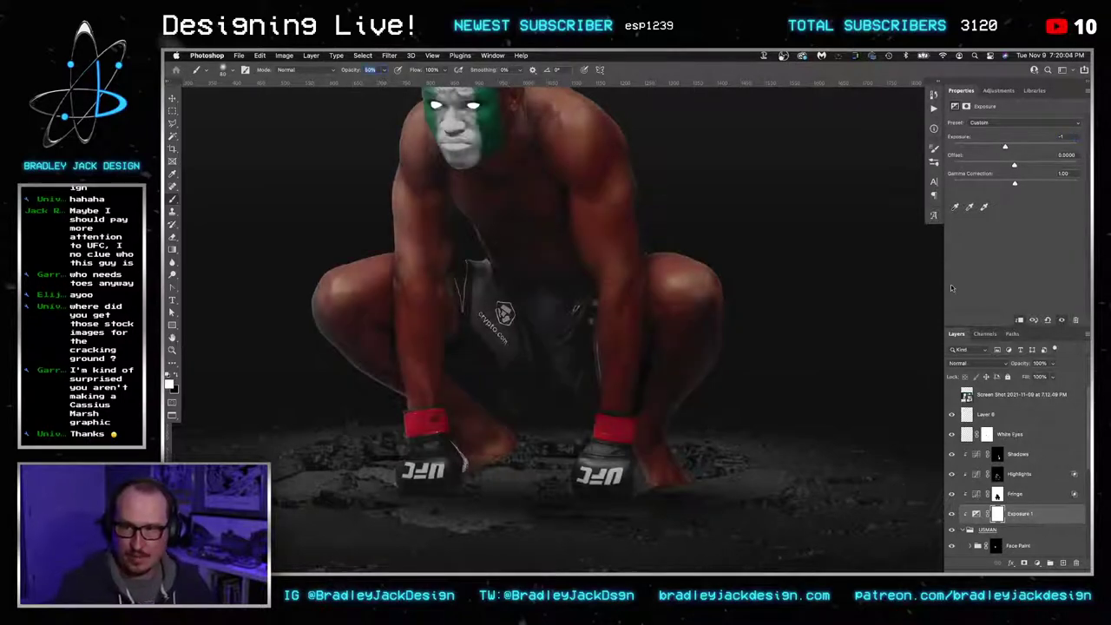
Paint white at 100% opacity on the Shadows mask over the shorts, the inner leg and the forearm with the chest beside it
{"action": "left_click", "coordinate": [998, 513]}
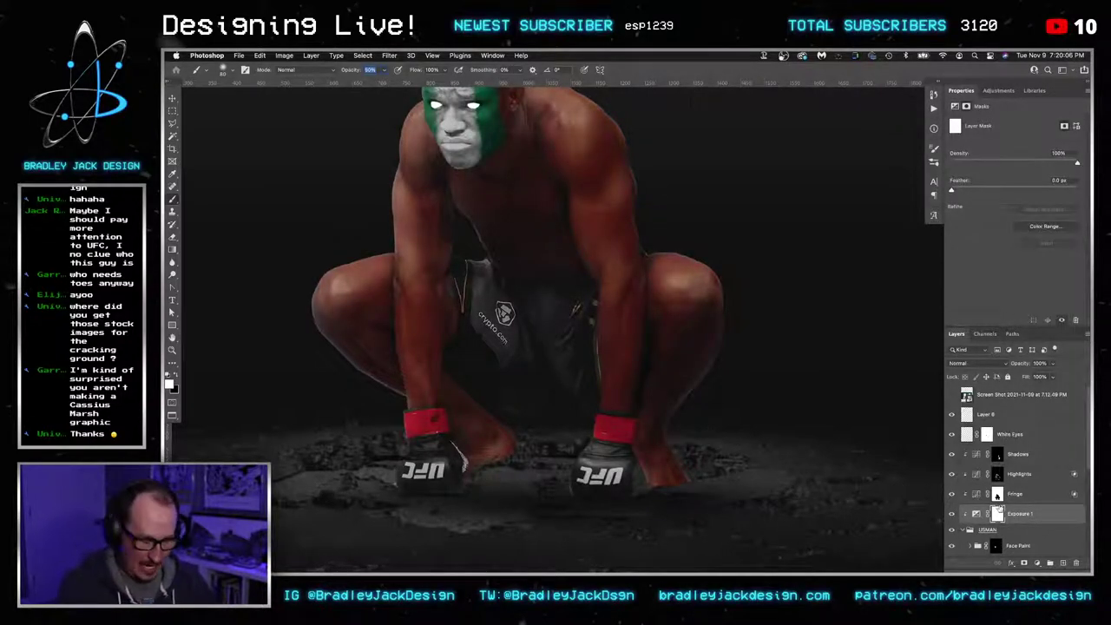
{"action": "left_click", "coordinate": [1030, 475]}
{"action": "left_click", "coordinate": [1031, 497]}
{"action": "left_click", "coordinate": [1020, 457]}
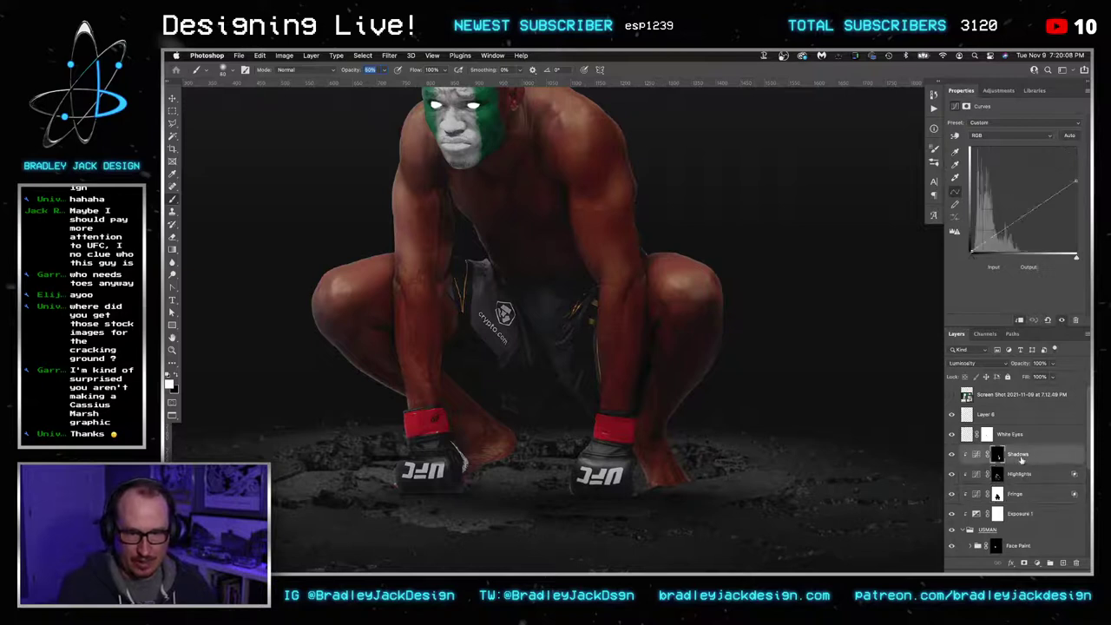
{"action": "left_click", "coordinate": [1020, 477]}
{"action": "left_click", "coordinate": [997, 454]}
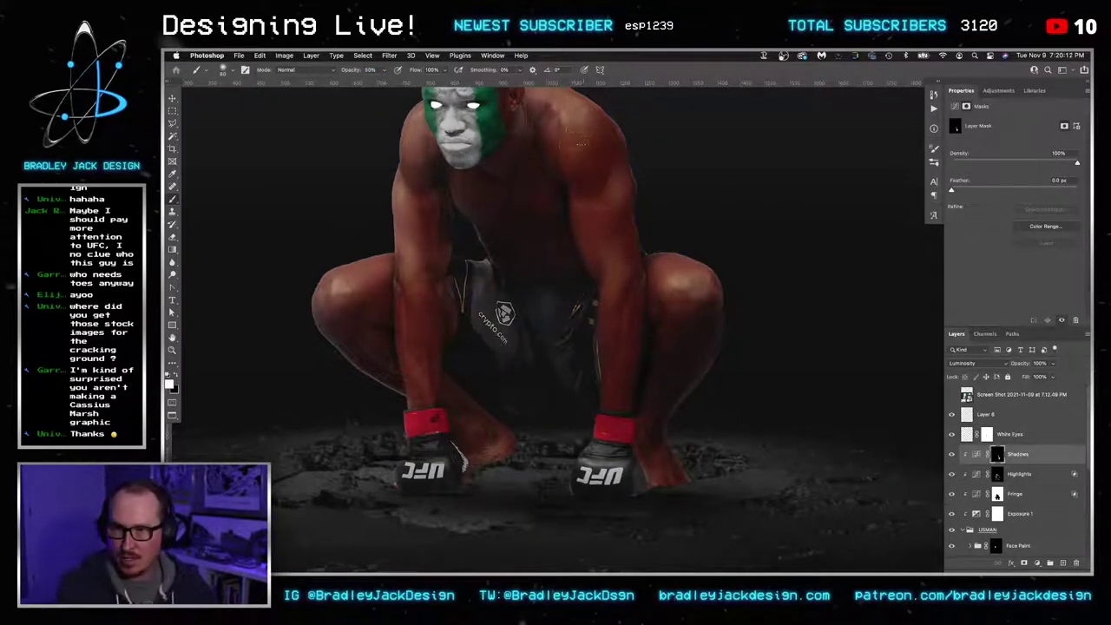
{"action": "key", "text": "0"}
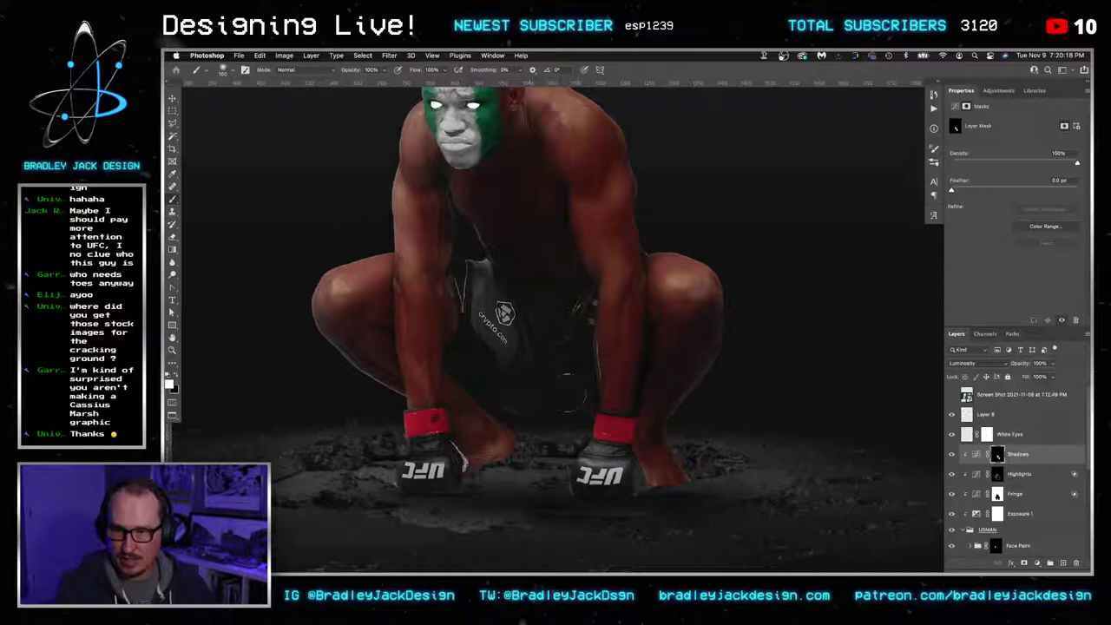
{"action": "mouse_move", "coordinate": [498, 369]}
{"action": "left_mouse_down"}
{"action": "mouse_move", "coordinate": [486, 308]}
{"action": "mouse_move", "coordinate": [469, 297]}
{"action": "mouse_move", "coordinate": [464, 331]}
{"action": "mouse_move", "coordinate": [415, 302]}
{"action": "mouse_move", "coordinate": [385, 308]}
{"action": "mouse_move", "coordinate": [408, 369]}
{"action": "mouse_move", "coordinate": [425, 382]}
{"action": "left_mouse_up"}
{"action": "mouse_move", "coordinate": [478, 429]}
{"action": "left_mouse_down"}
{"action": "mouse_move", "coordinate": [469, 460]}
{"action": "mouse_move", "coordinate": [415, 355]}
{"action": "left_mouse_up"}
{"action": "mouse_move", "coordinate": [412, 304]}
{"action": "left_mouse_down"}
{"action": "mouse_move", "coordinate": [415, 251]}
{"action": "mouse_move", "coordinate": [430, 234]}
{"action": "left_mouse_up"}
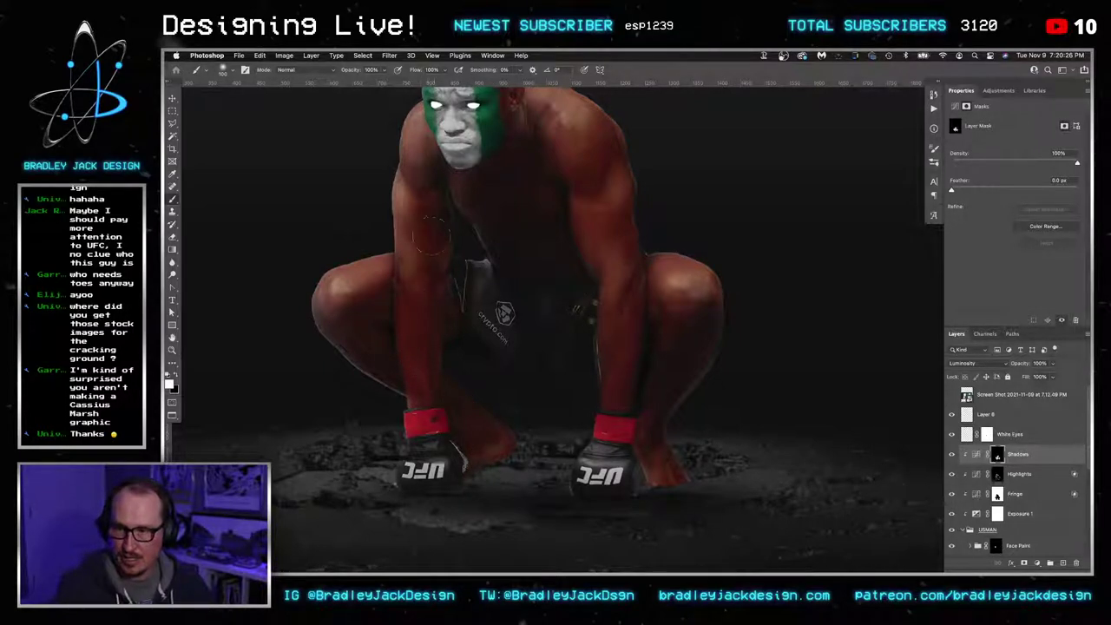
Change the blend mode of the Shadows and Highlights curves layers to Normal and reselect the Shadows mask for brushing
{"action": "scroll", "coordinate": [413, 269], "scroll_direction": "up", "scroll_amount": 2}
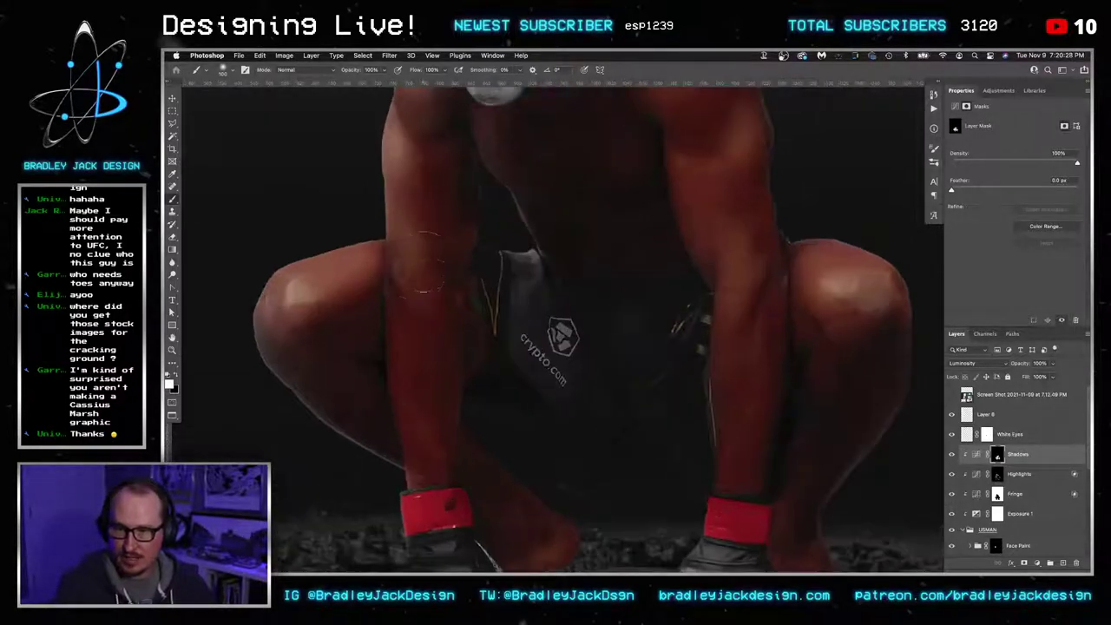
{"action": "left_click", "coordinate": [1022, 477], "text": "ctrl"}
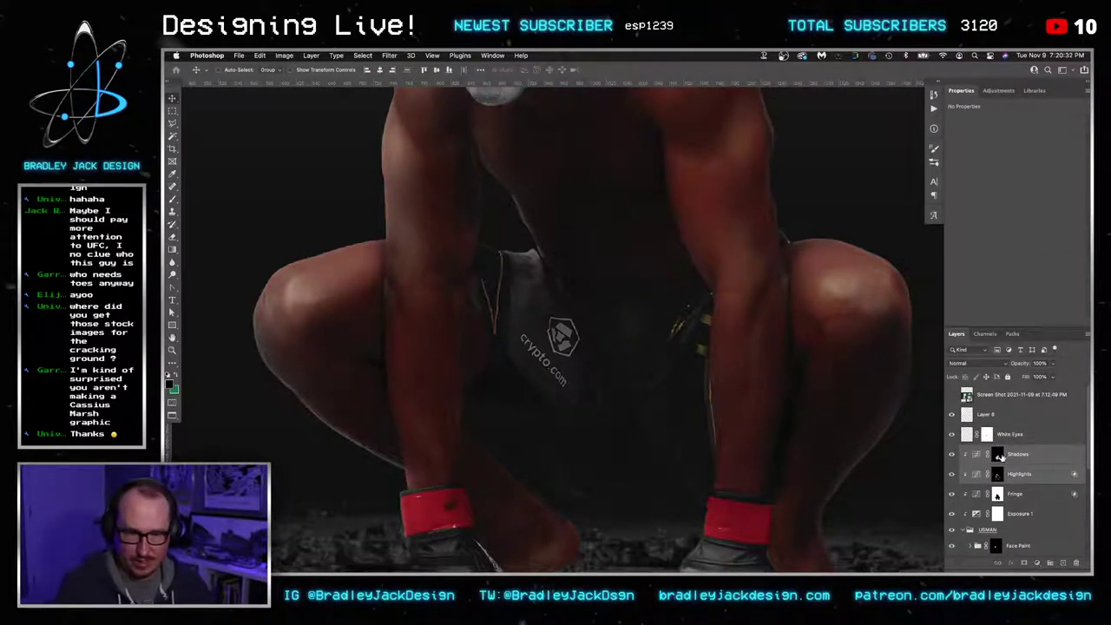
{"action": "left_click", "coordinate": [998, 455]}
{"action": "key", "text": "b"}
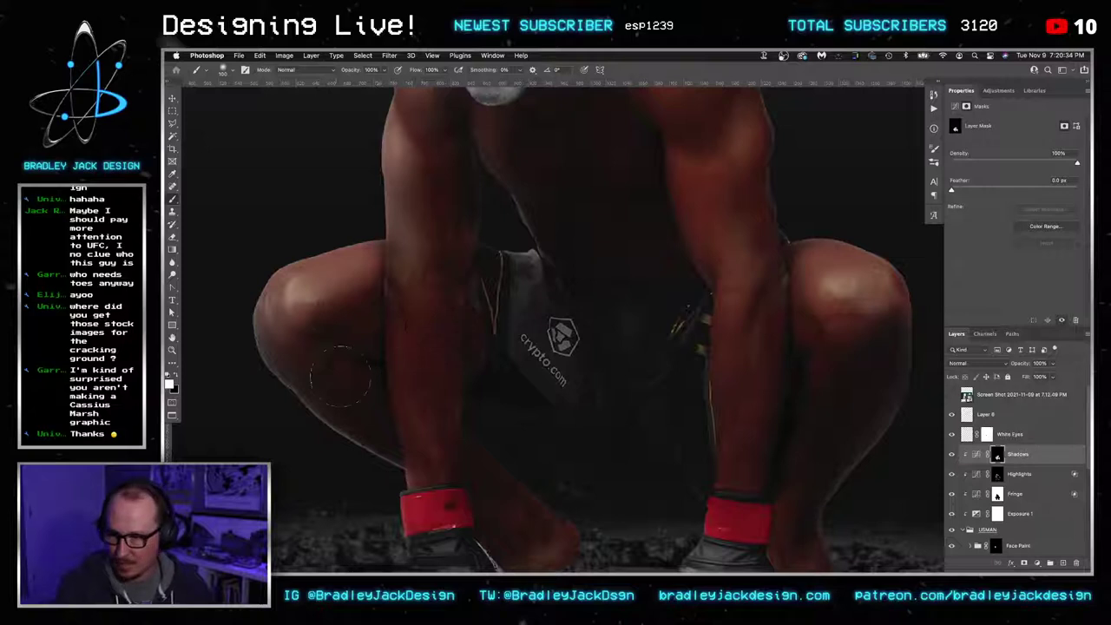
Paint white on the Shadows mask to darken the undersides of both knees and the lower legs
{"action": "left_click_drag", "start_coordinate": [302, 349], "coordinate": [285, 325]}
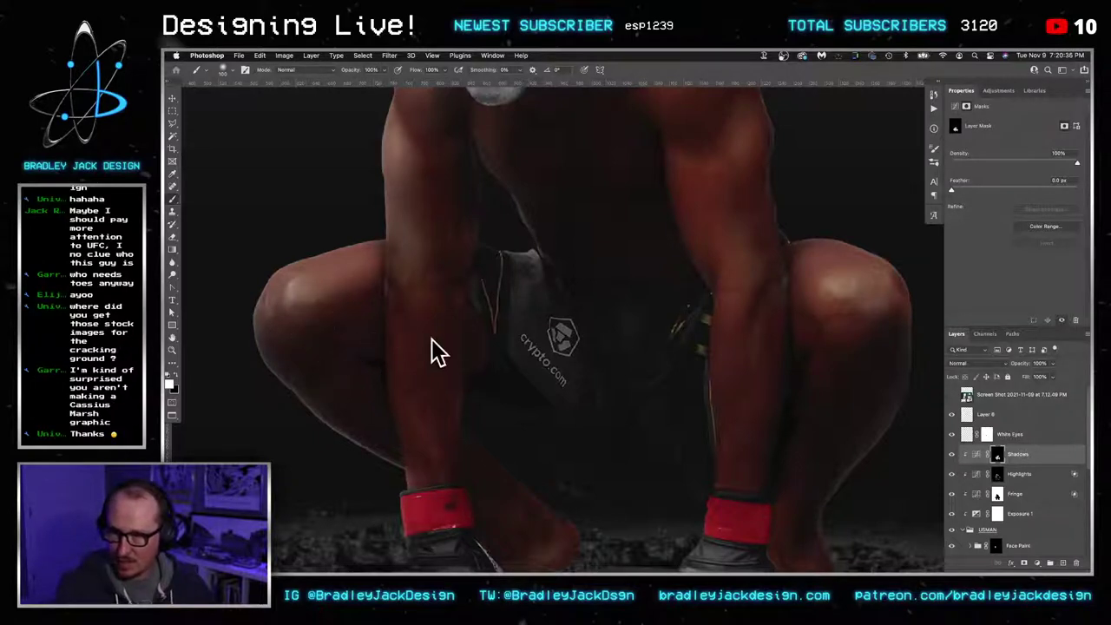
{"action": "scroll", "coordinate": [509, 397], "scroll_direction": "down", "scroll_amount": 5}
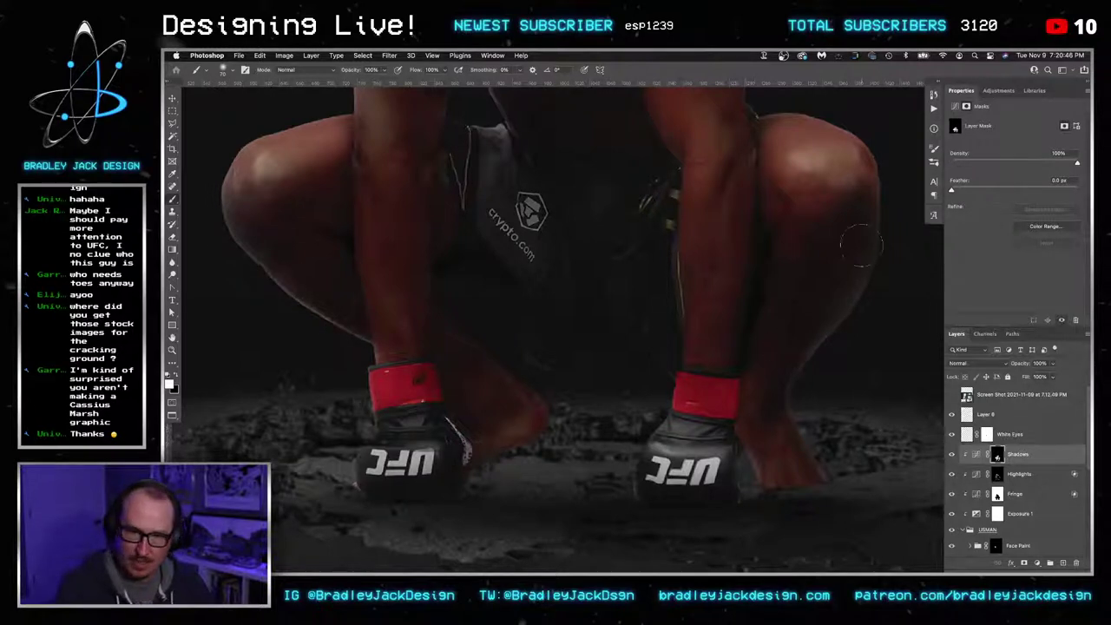
{"action": "left_click_drag", "start_coordinate": [848, 300], "coordinate": [771, 369]}
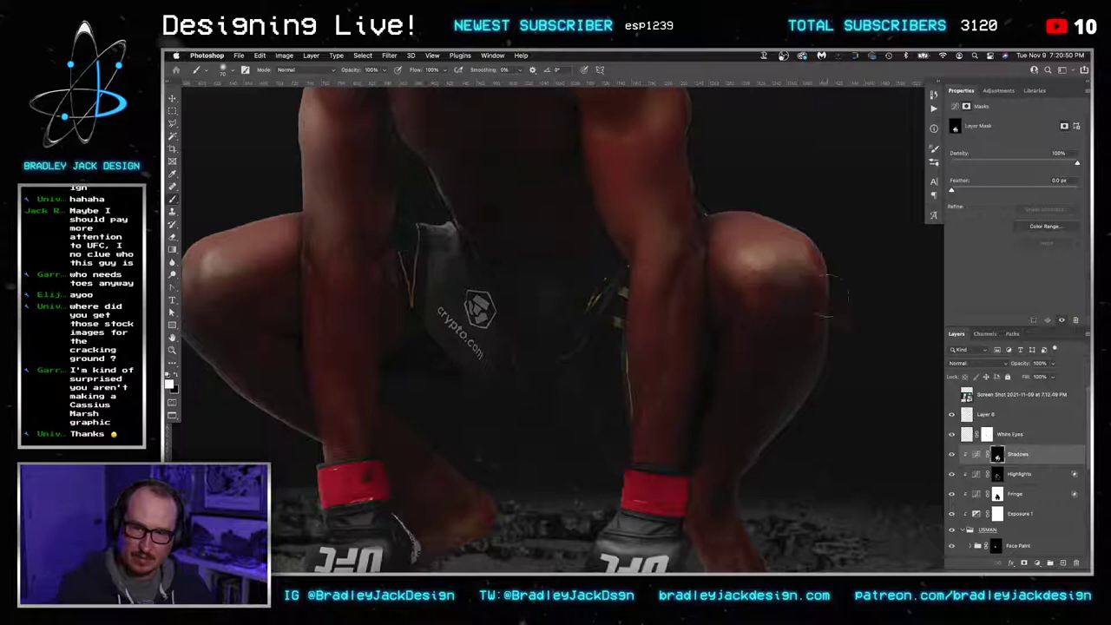
{"action": "left_click_drag", "start_coordinate": [799, 327], "coordinate": [844, 446]}
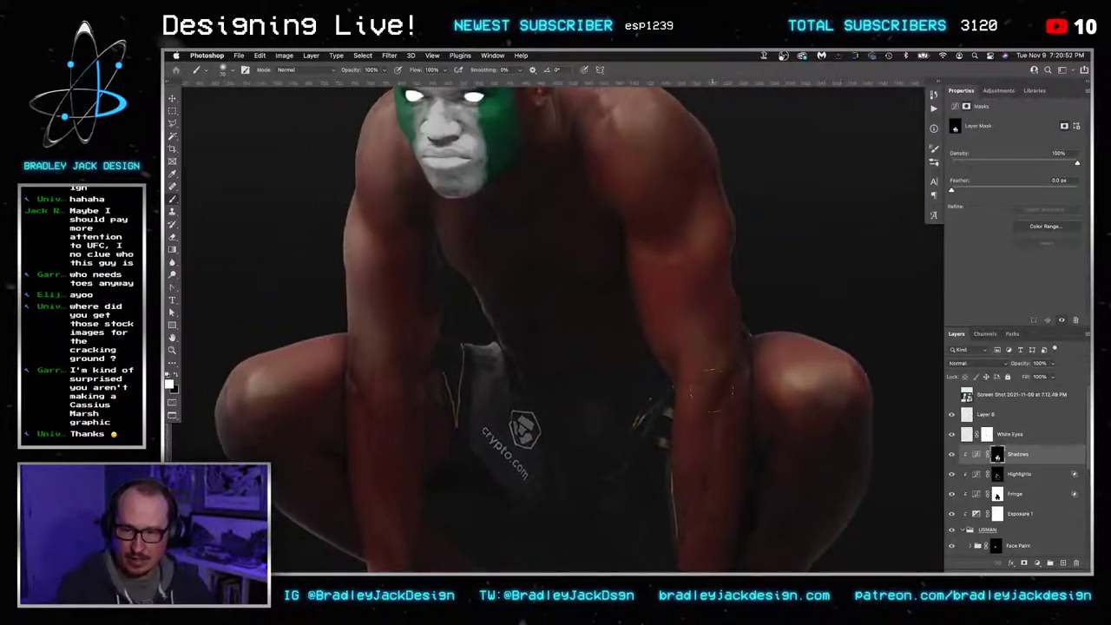
With a larger brush, darken the torso beside the inner arm on the Shadows mask and paint black along the arm to remove excess shadow
{"action": "key", "text": "bracketright"}
{"action": "key", "text": "bracketright"}
{"action": "key", "text": "bracketright"}
{"action": "key", "text": "bracketright"}
{"action": "key", "text": "bracketright"}
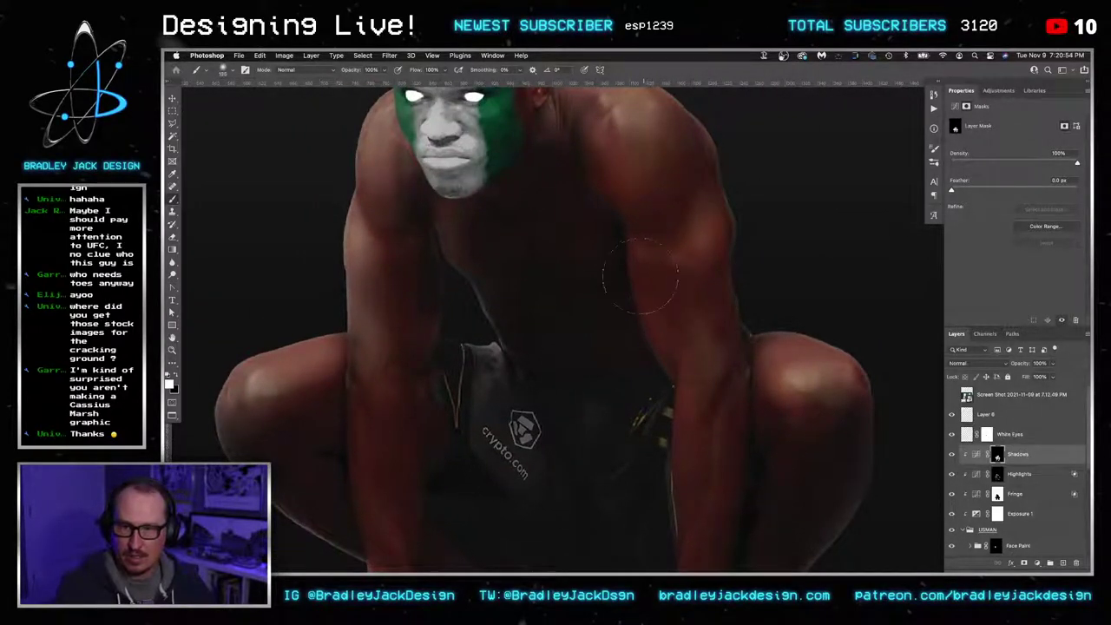
{"action": "left_click_drag", "start_coordinate": [628, 269], "coordinate": [639, 391]}
{"action": "key", "text": "x"}
{"action": "left_click_drag", "start_coordinate": [675, 282], "coordinate": [691, 523]}
{"action": "key", "text": "super+0"}
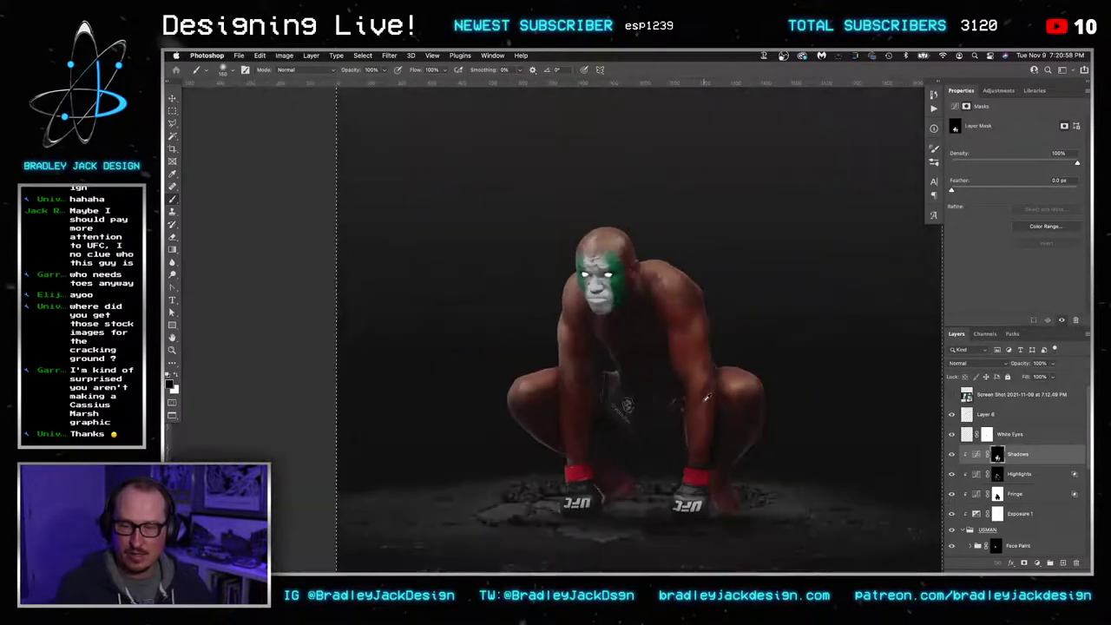
{"action": "scroll", "coordinate": [707, 394], "scroll_direction": "down", "scroll_amount": 1}
{"action": "scroll", "coordinate": [705, 392], "scroll_direction": "up", "scroll_amount": 1}
With a smaller white brush, paint shadow on the Shadows mask beneath the chin and along the jaw towards the ear
{"action": "key", "text": "x"}
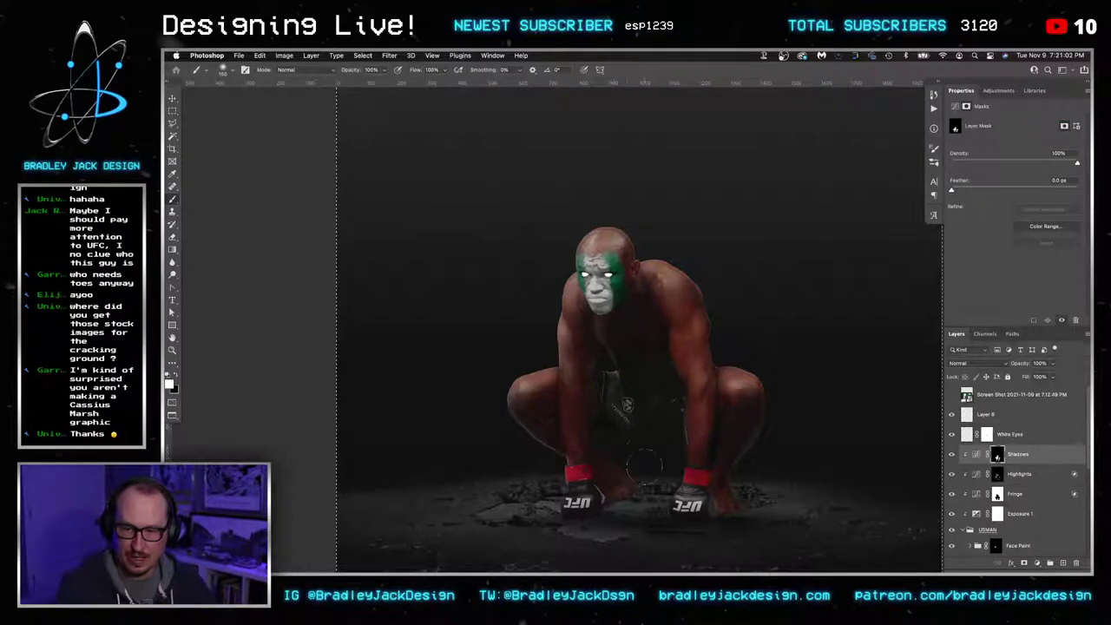
{"action": "scroll", "coordinate": [611, 303], "scroll_direction": "up", "scroll_amount": 10}
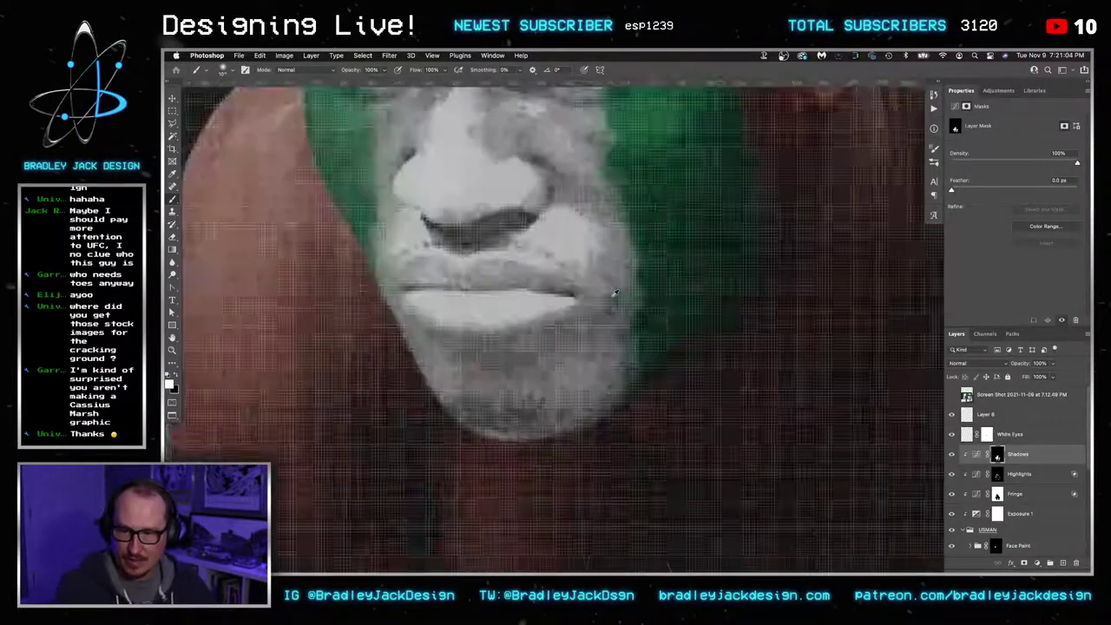
{"action": "key", "text": "["}
{"action": "key", "text": "["}
{"action": "key", "text": "["}
{"action": "key", "text": "["}
{"action": "key", "text": "["}
{"action": "scroll", "coordinate": [598, 351], "scroll_direction": "down", "scroll_amount": 5}
{"action": "key", "text": "["}
{"action": "key", "text": "["}
{"action": "key", "text": "["}
{"action": "key", "text": "["}
{"action": "mouse_move", "coordinate": [538, 423]}
{"action": "left_mouse_down"}
{"action": "mouse_move", "coordinate": [586, 403]}
{"action": "mouse_move", "coordinate": [533, 414]}
{"action": "mouse_move", "coordinate": [671, 329]}
{"action": "left_mouse_up"}
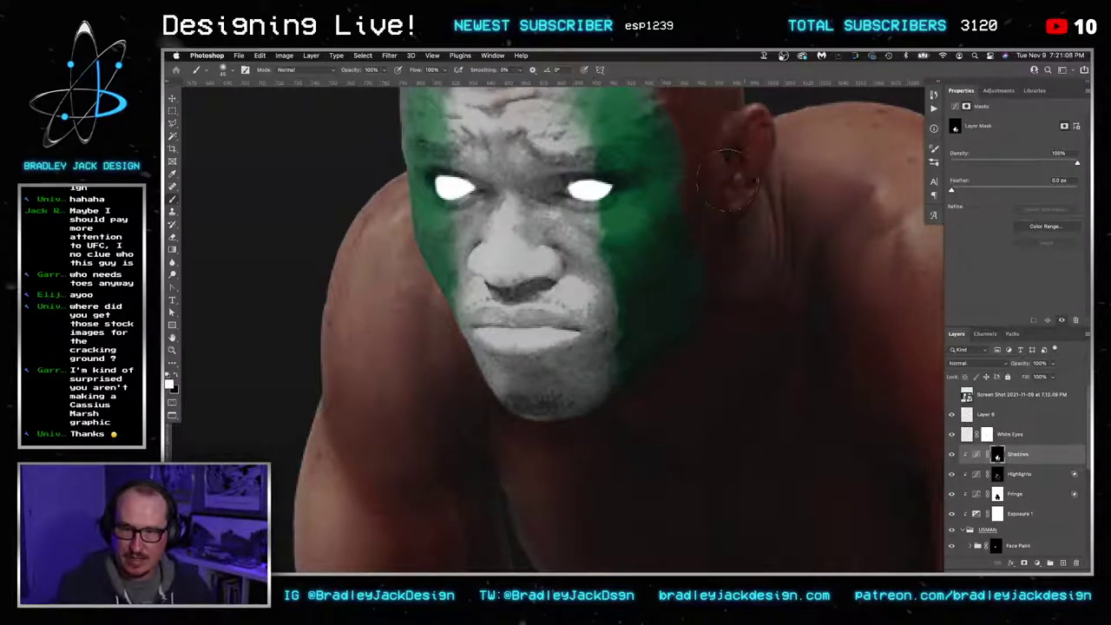
Lower the brush opacity to 20% and build up soft shadows on the Shadows mask over the face, side of the head and upper body
{"action": "scroll", "coordinate": [672, 338], "scroll_direction": "up", "scroll_amount": 3}
{"action": "key", "text": "["}
{"action": "key", "text": "2"}
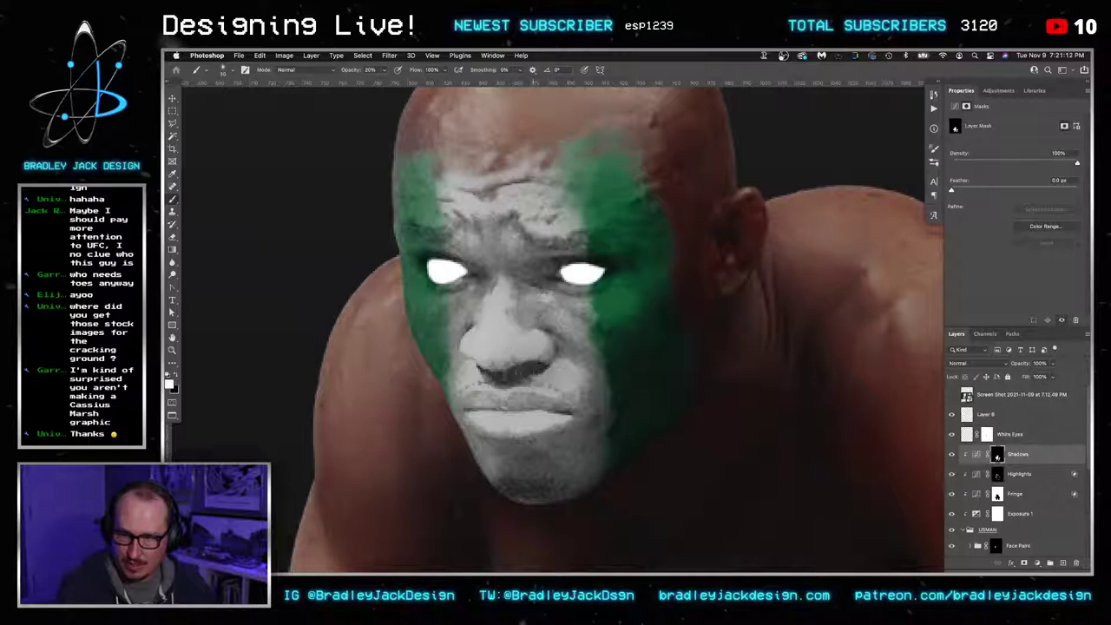
{"action": "left_click_drag", "start_coordinate": [553, 368], "coordinate": [580, 382]}
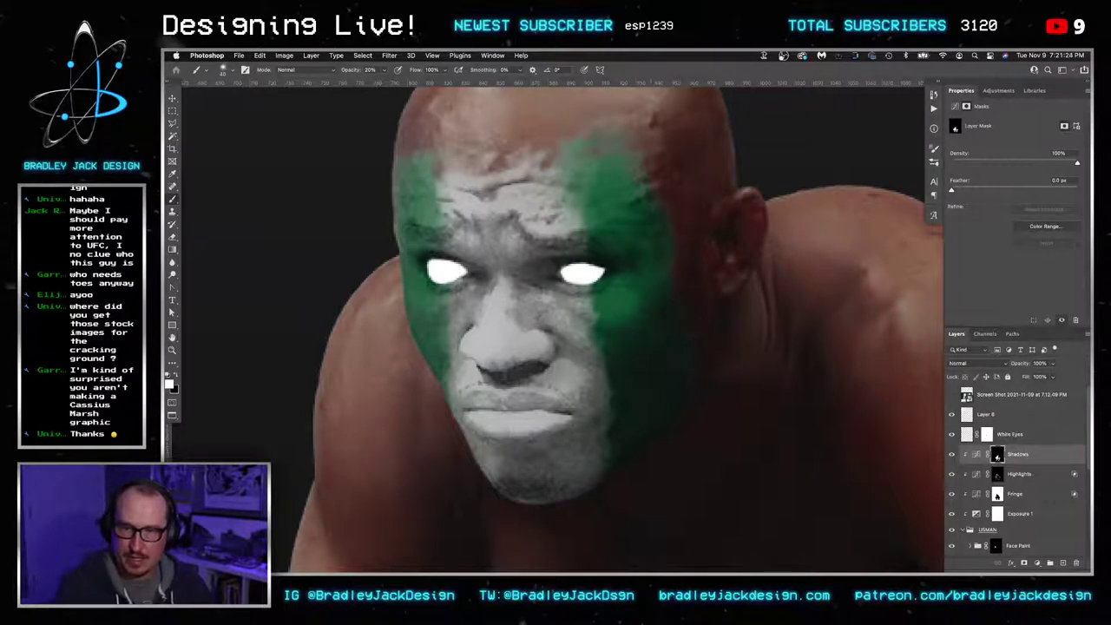
{"action": "scroll", "coordinate": [685, 188], "scroll_direction": "down", "scroll_amount": 2}
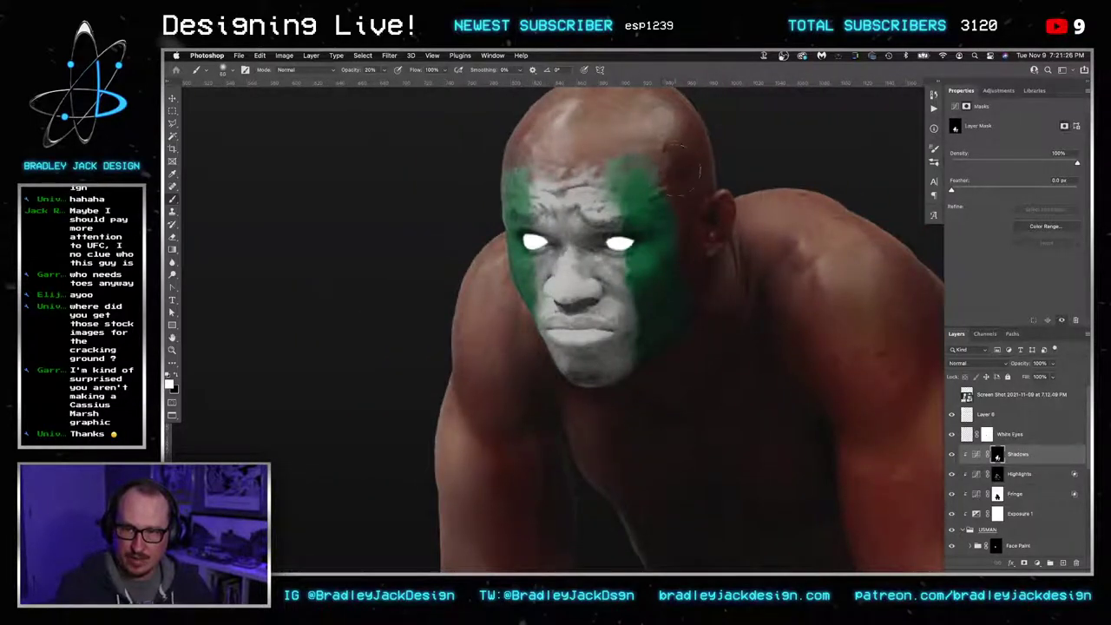
{"action": "left_click_drag", "start_coordinate": [796, 319], "coordinate": [688, 254]}
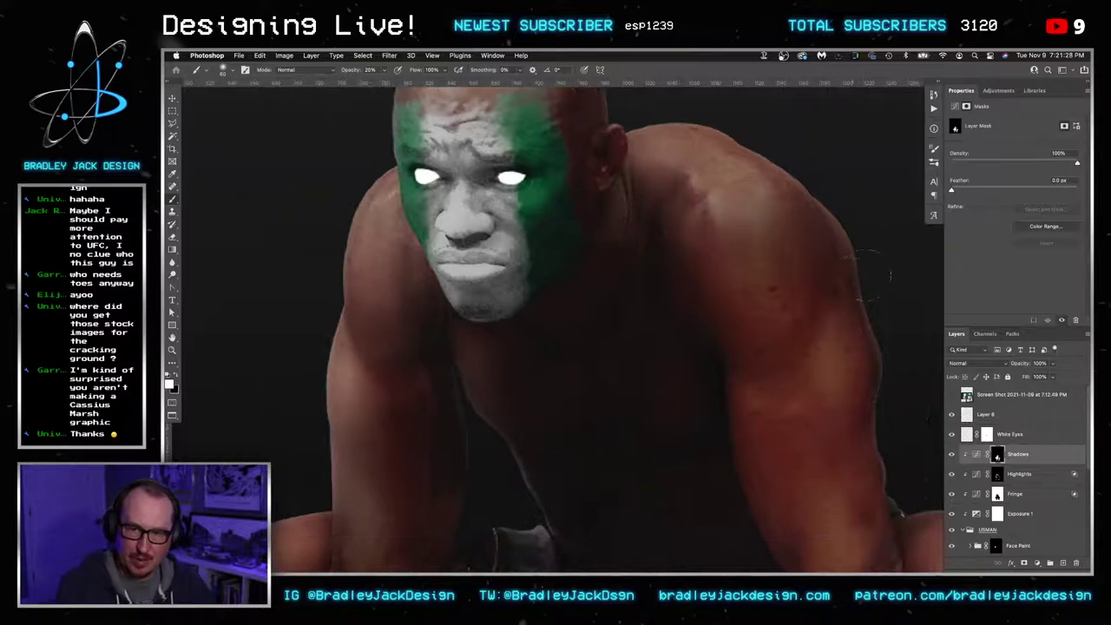
{"action": "scroll", "coordinate": [673, 356], "scroll_direction": "down", "scroll_amount": 6}
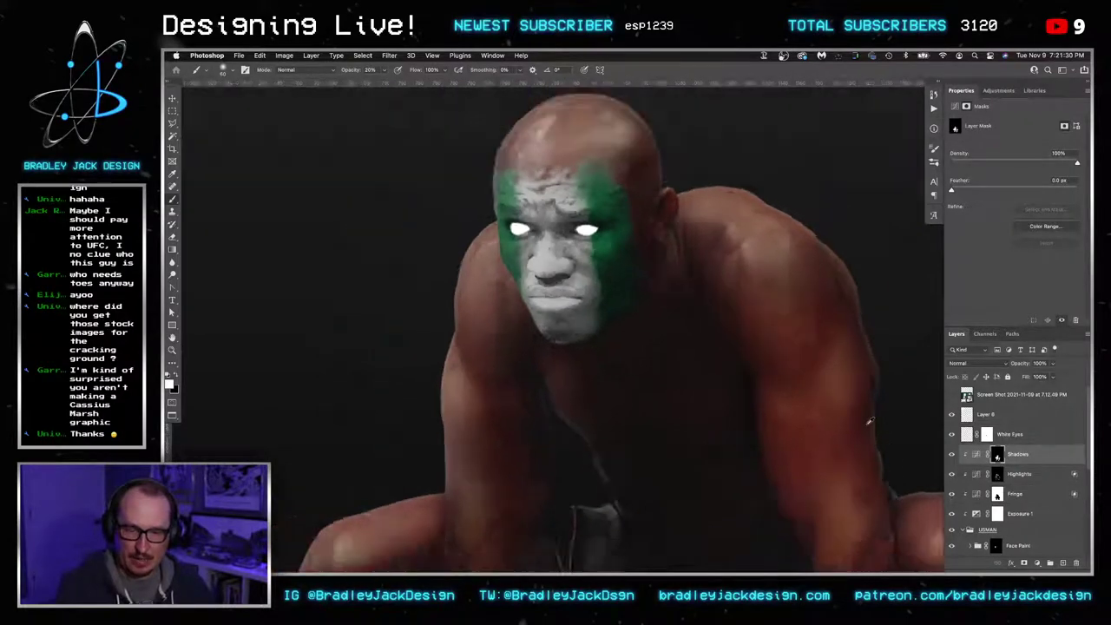
{"action": "left_click_drag", "start_coordinate": [672, 364], "coordinate": [647, 367]}
Compare the figure with the Exposure 1, Fringe, Highlights and Shadows layers hidden and shown
{"action": "key", "text": "v"}
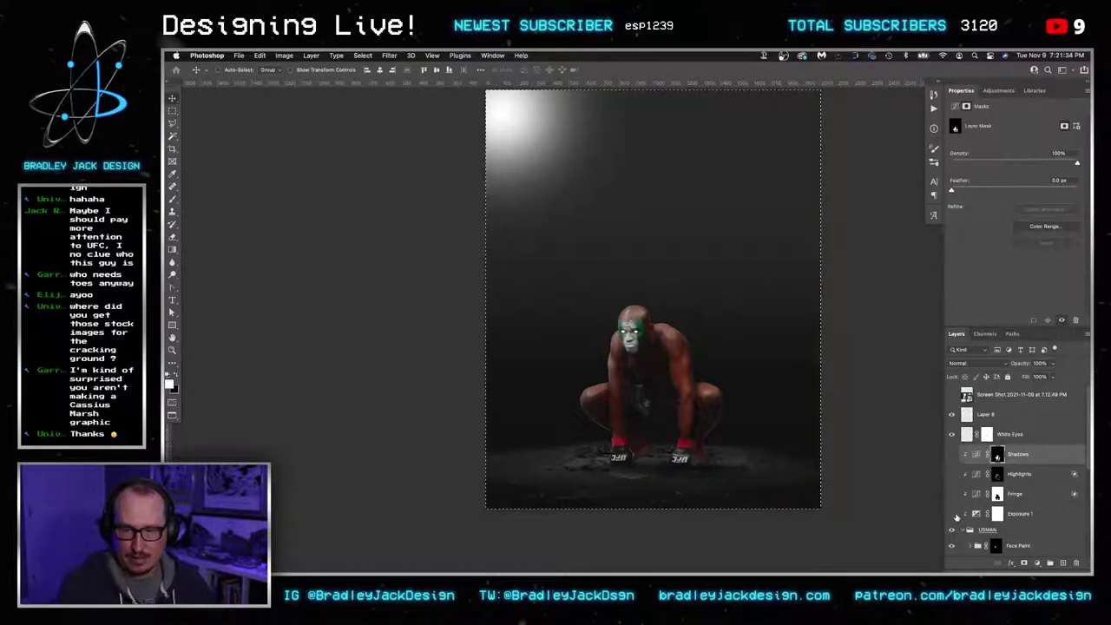
{"action": "left_click_drag", "start_coordinate": [956, 517], "coordinate": [952, 458]}
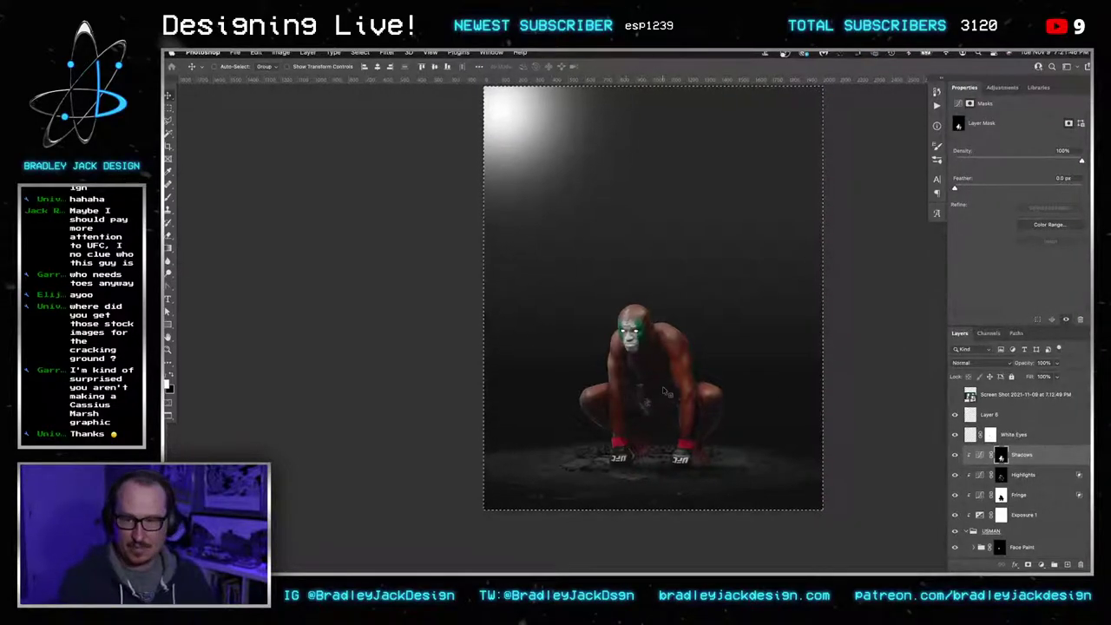
{"action": "scroll", "coordinate": [666, 392], "scroll_direction": "up", "scroll_amount": 5}
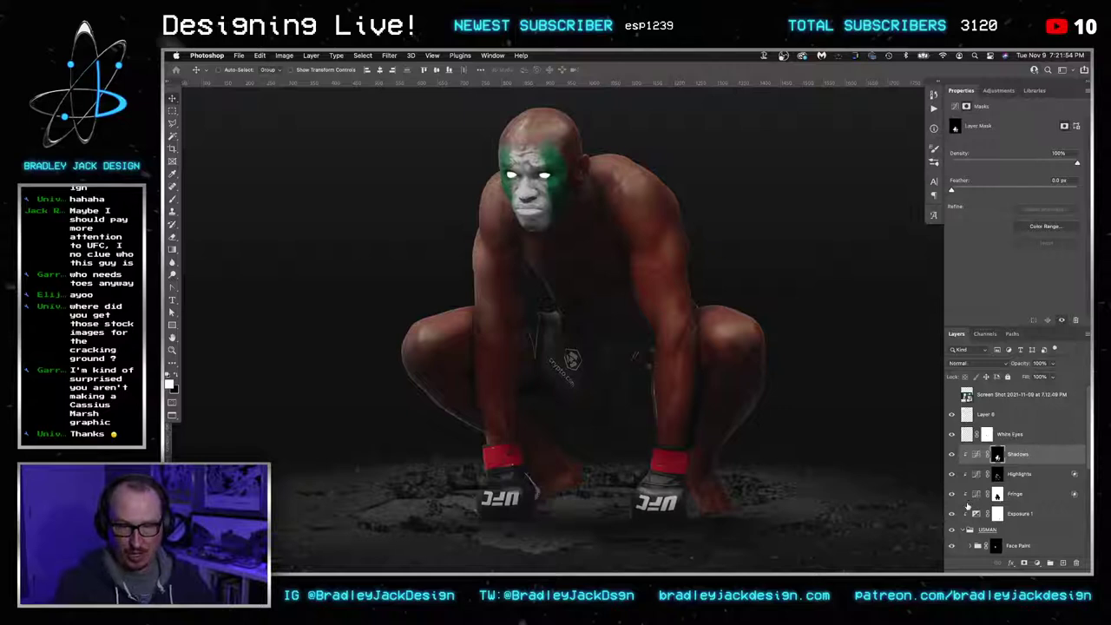
Paint black at 100% opacity on the Fringe mask along the outer edge of the lower leg behind the raised-knee forearm
{"action": "left_click", "coordinate": [997, 493]}
{"action": "key", "text": "b"}
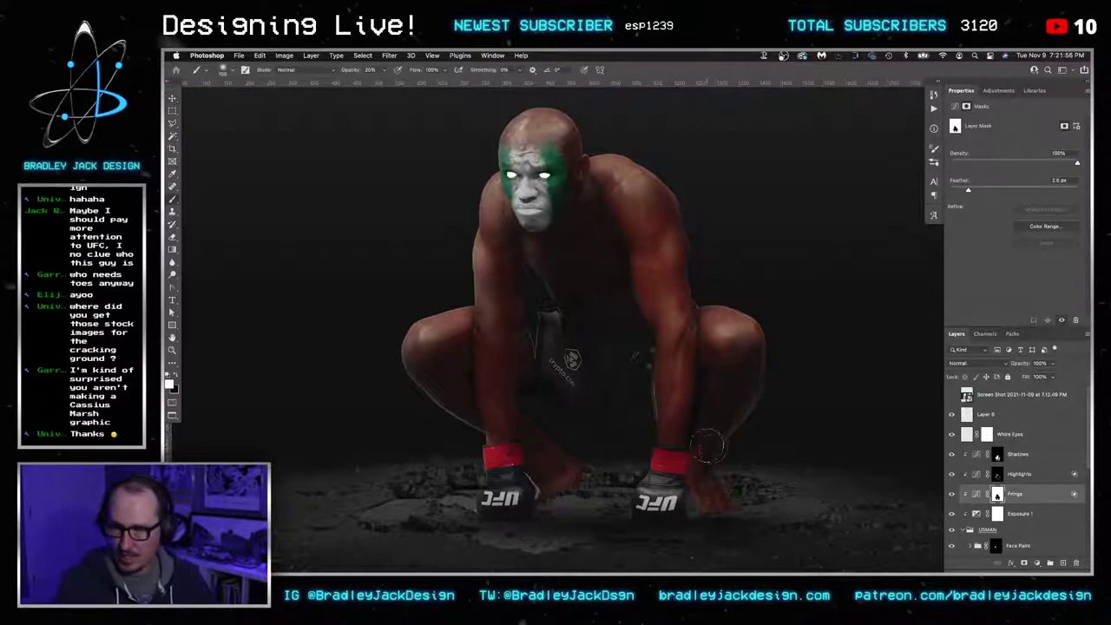
{"action": "key", "text": "x"}
{"action": "key", "text": "0"}
{"action": "left_click_drag", "start_coordinate": [731, 439], "coordinate": [757, 403]}
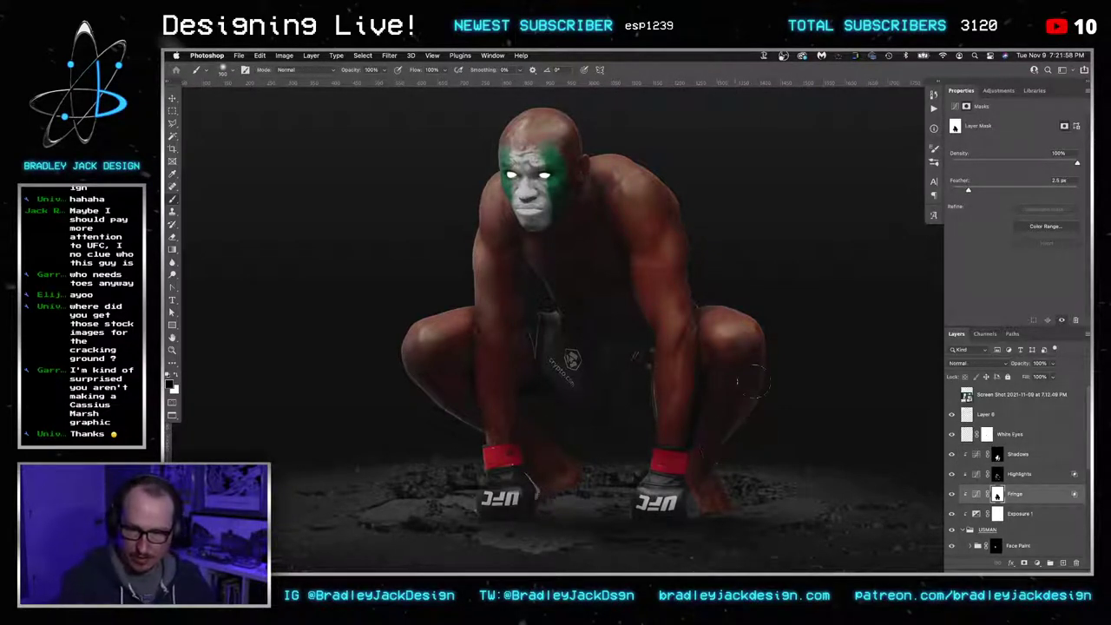
{"action": "left_click_drag", "start_coordinate": [710, 460], "coordinate": [705, 453]}
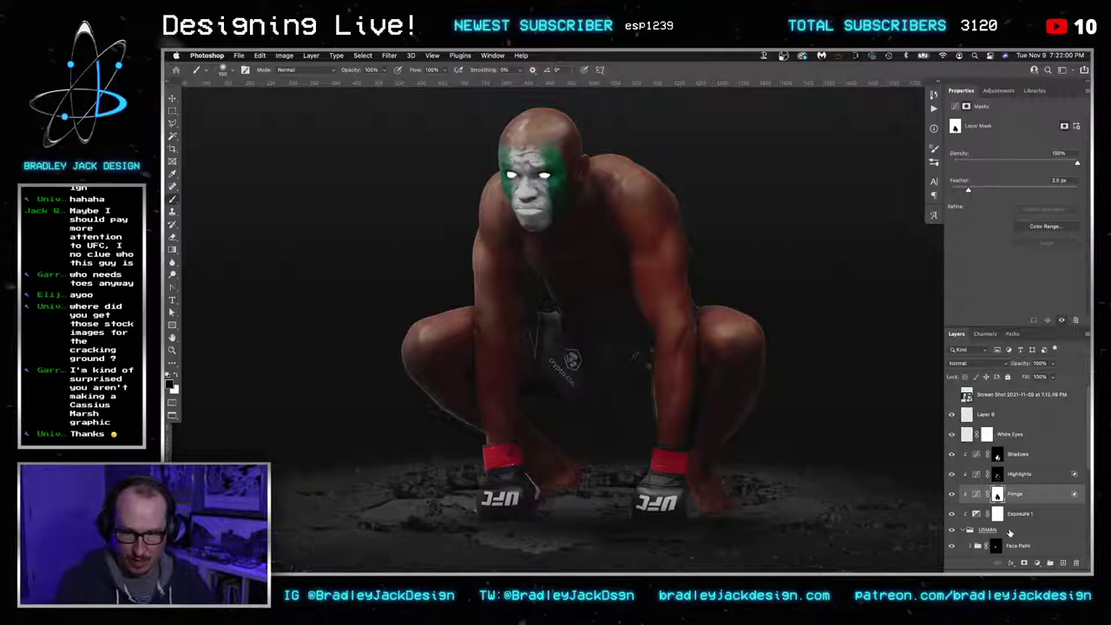
Open the contents of the Usman smart object inside the USMAN group for editing
{"action": "left_click", "coordinate": [963, 530]}
{"action": "scroll", "coordinate": [982, 531], "scroll_direction": "down", "scroll_amount": 3}
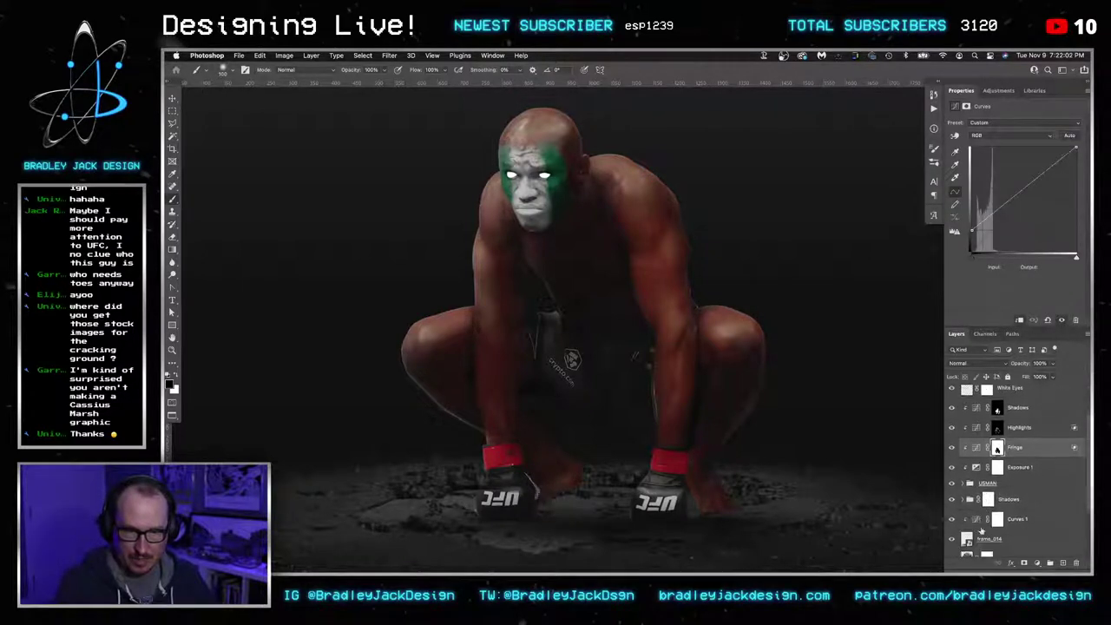
{"action": "scroll", "coordinate": [971, 513], "scroll_direction": "down", "scroll_amount": 3}
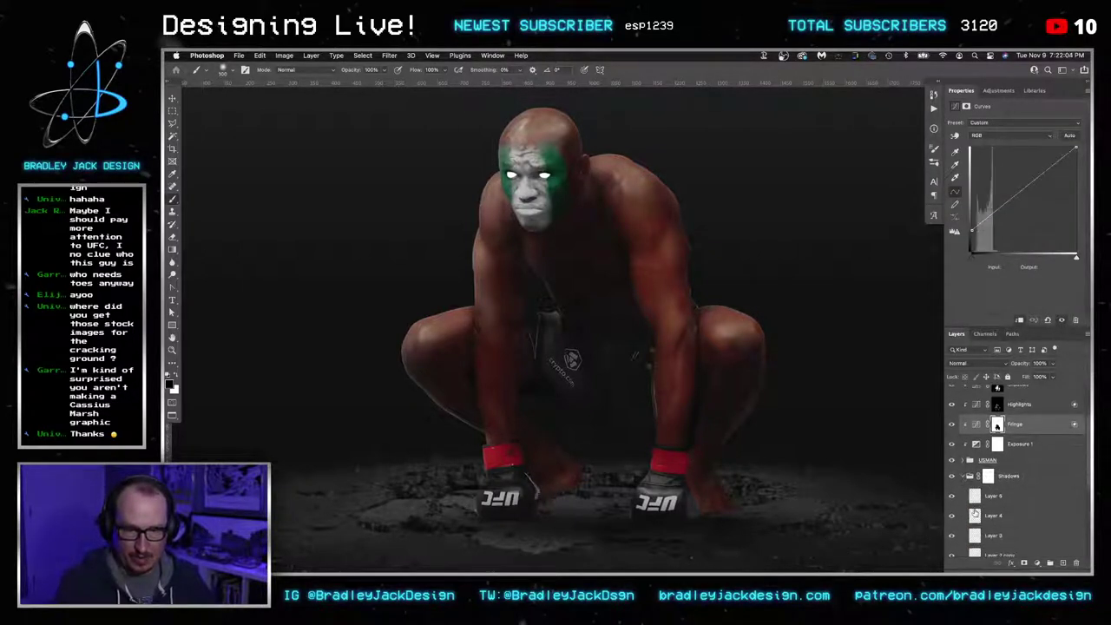
{"action": "scroll", "coordinate": [968, 495], "scroll_direction": "up", "scroll_amount": 3}
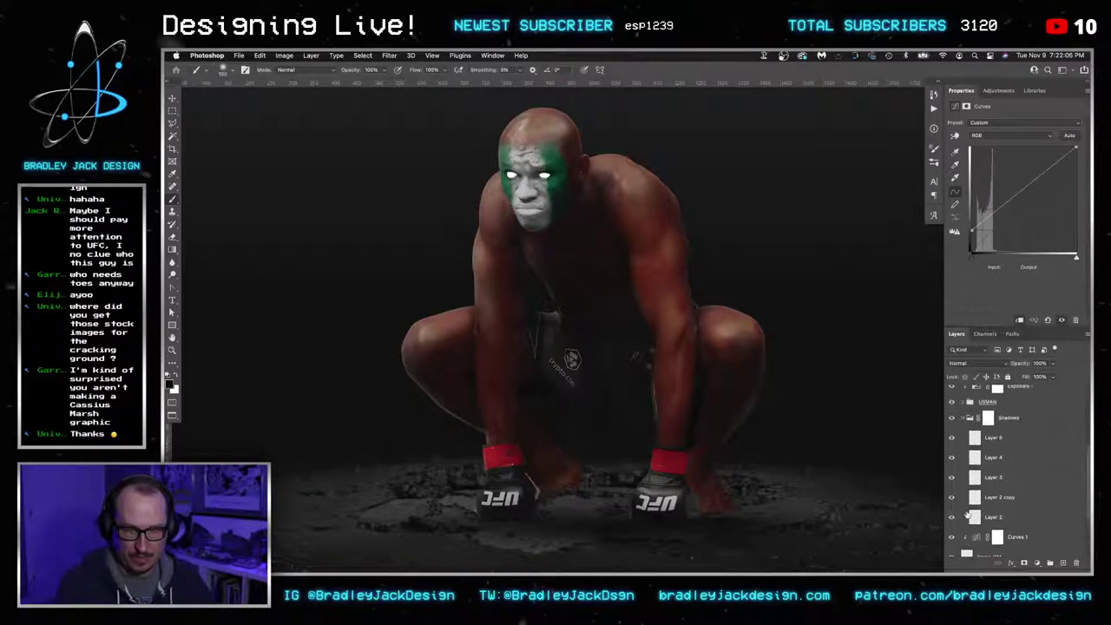
{"action": "left_click", "coordinate": [964, 426]}
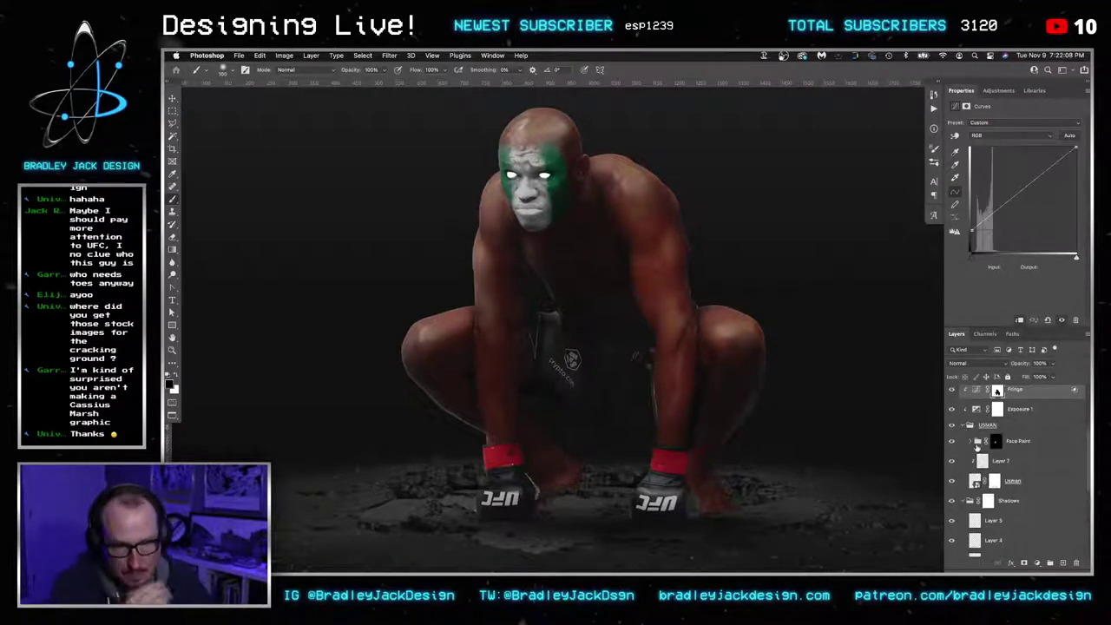
{"action": "scroll", "coordinate": [978, 452], "scroll_direction": "down", "scroll_amount": 1}
{"action": "double_click", "coordinate": [976, 469]}
{"action": "key", "text": "z"}
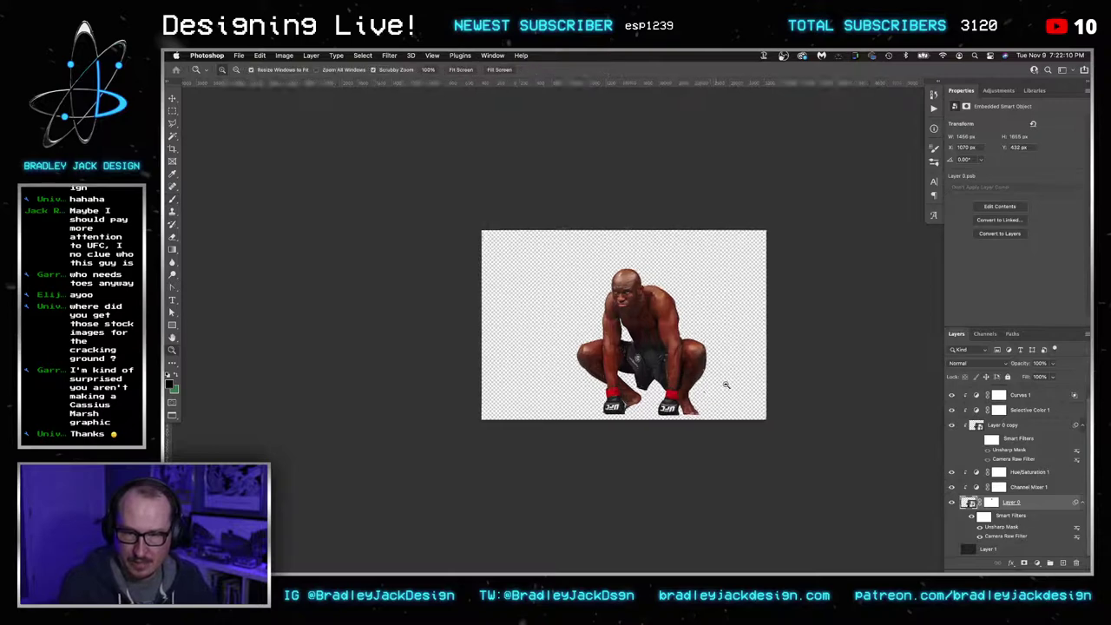
Add a new clipped layer above Curves 2 in the fighter's smart object and ready the Clone Stamp
{"action": "left_click_drag", "start_coordinate": [724, 384], "coordinate": [958, 436]}
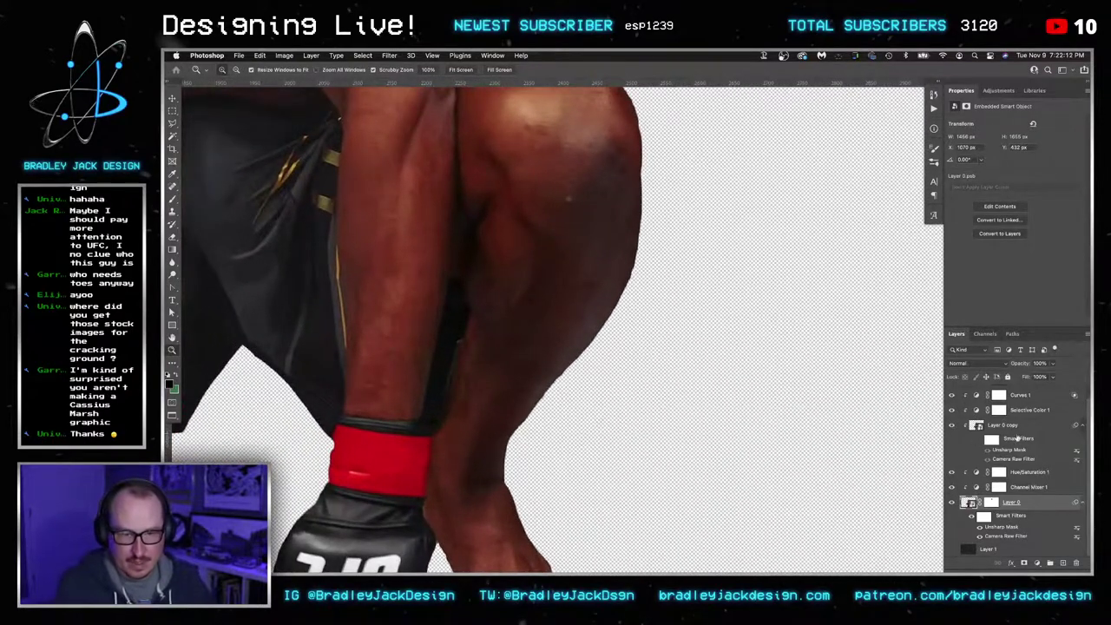
{"action": "scroll", "coordinate": [1015, 495], "scroll_direction": "up", "scroll_amount": 1}
{"action": "left_click", "coordinate": [1029, 398]}
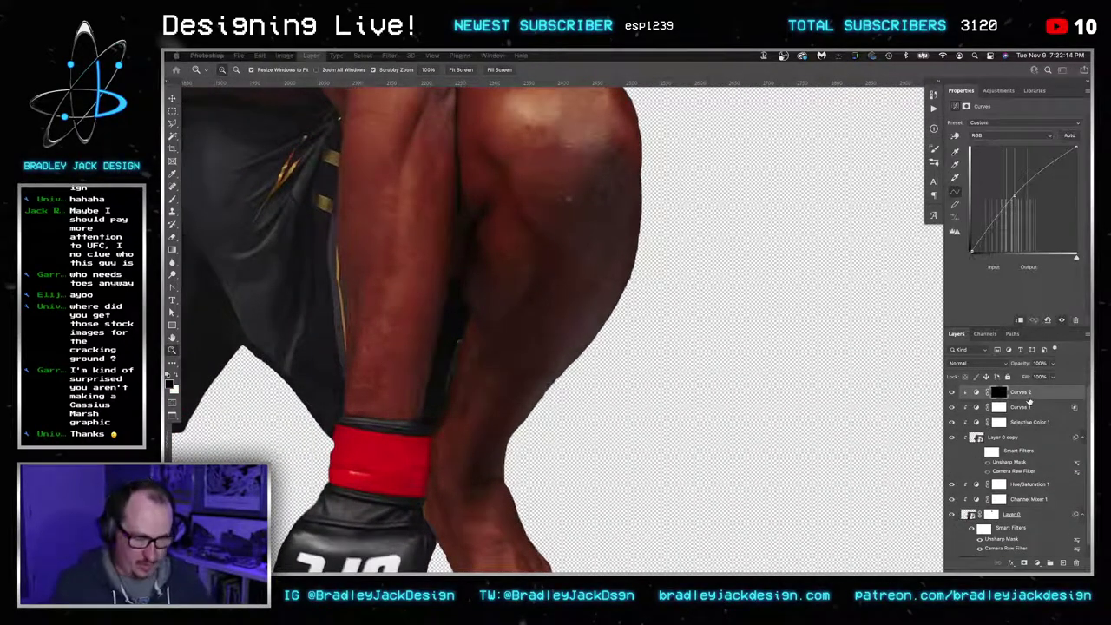
{"action": "key", "text": "ctrl+shift+alt+n"}
{"action": "key", "text": "s"}
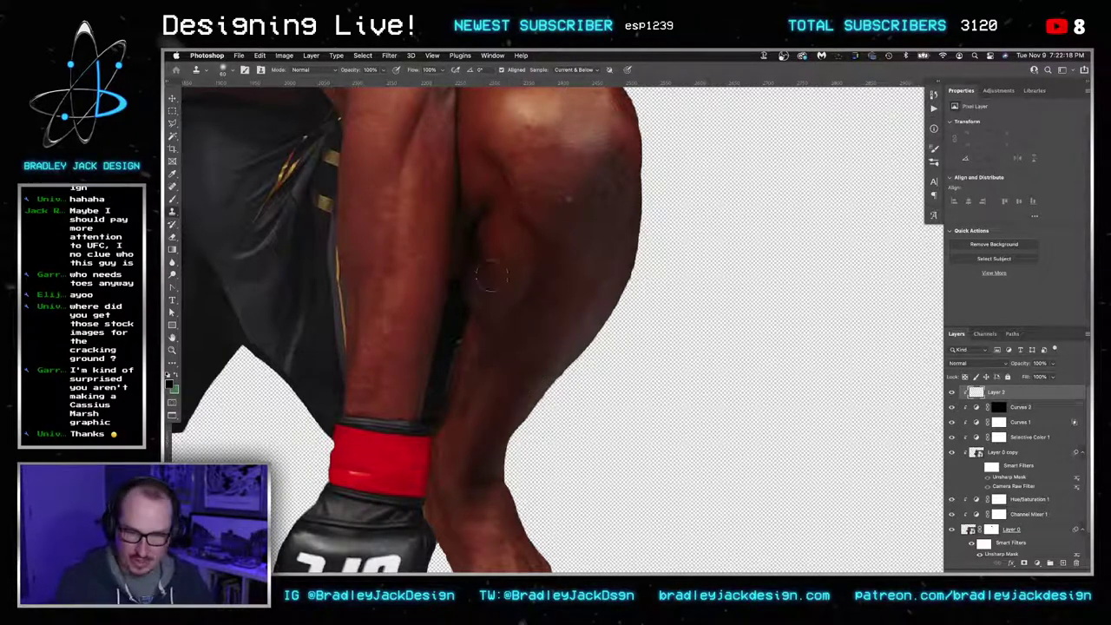
Clone darker skin over the outer side of the lower leg, then return to the poster document
{"action": "left_click", "coordinate": [507, 410], "text": "alt"}
{"action": "left_click_drag", "start_coordinate": [528, 413], "coordinate": [610, 279]}
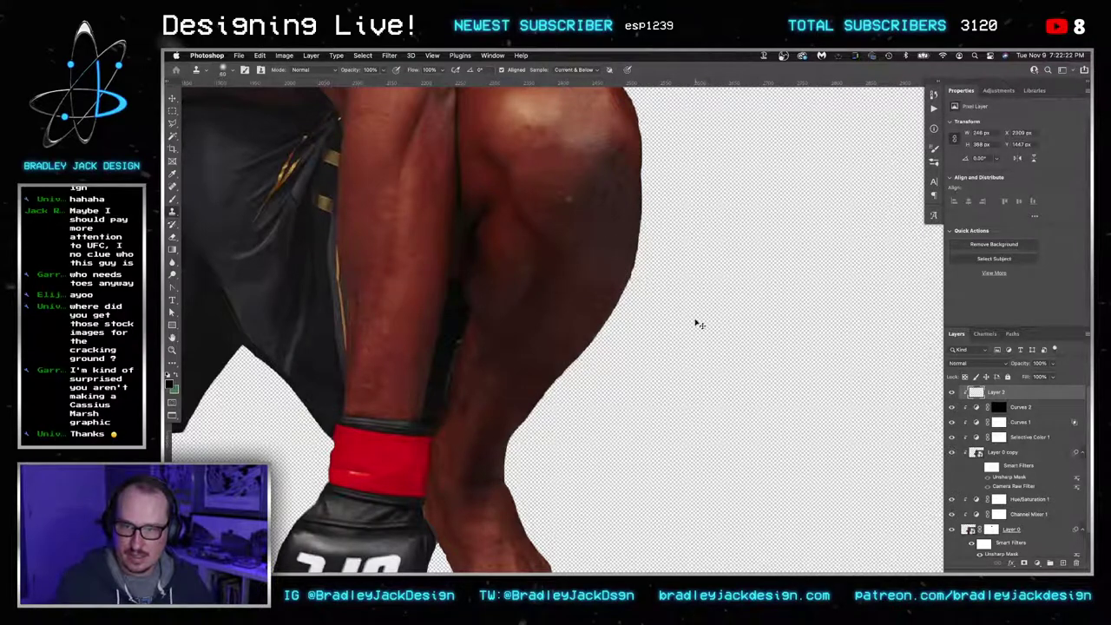
{"action": "key", "text": "v"}
{"action": "key", "text": "super+w"}
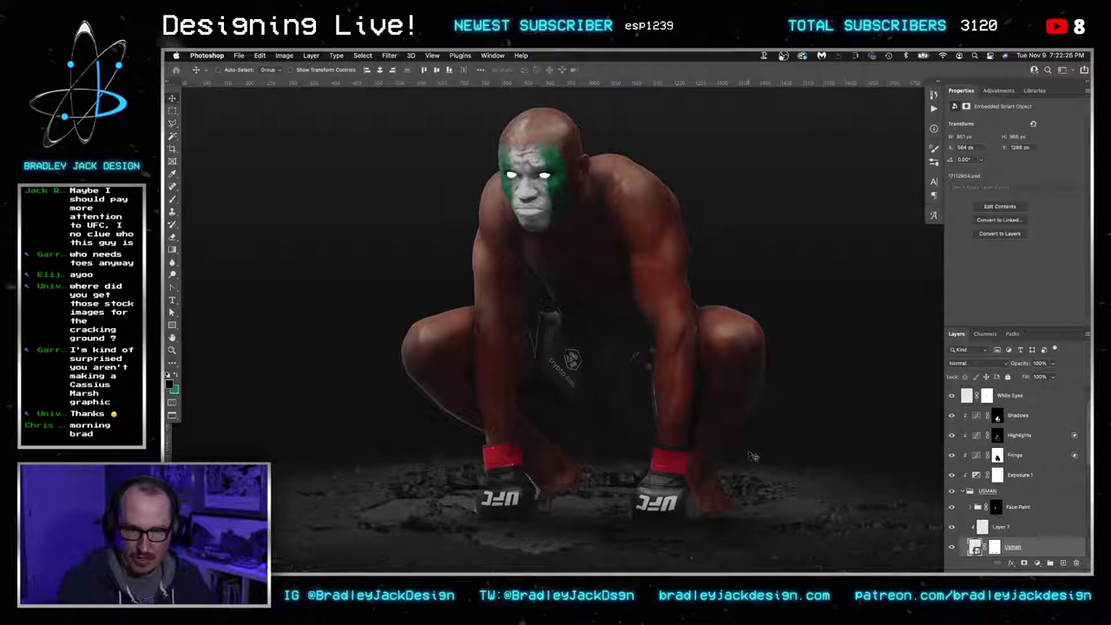
Paint black on the Fringe and Highlights masks along the outer edge of the lower leg beside the crypto.com shorts' far side
{"action": "scroll", "coordinate": [753, 458], "scroll_direction": "up", "scroll_amount": 2}
{"action": "left_click", "coordinate": [997, 435]}
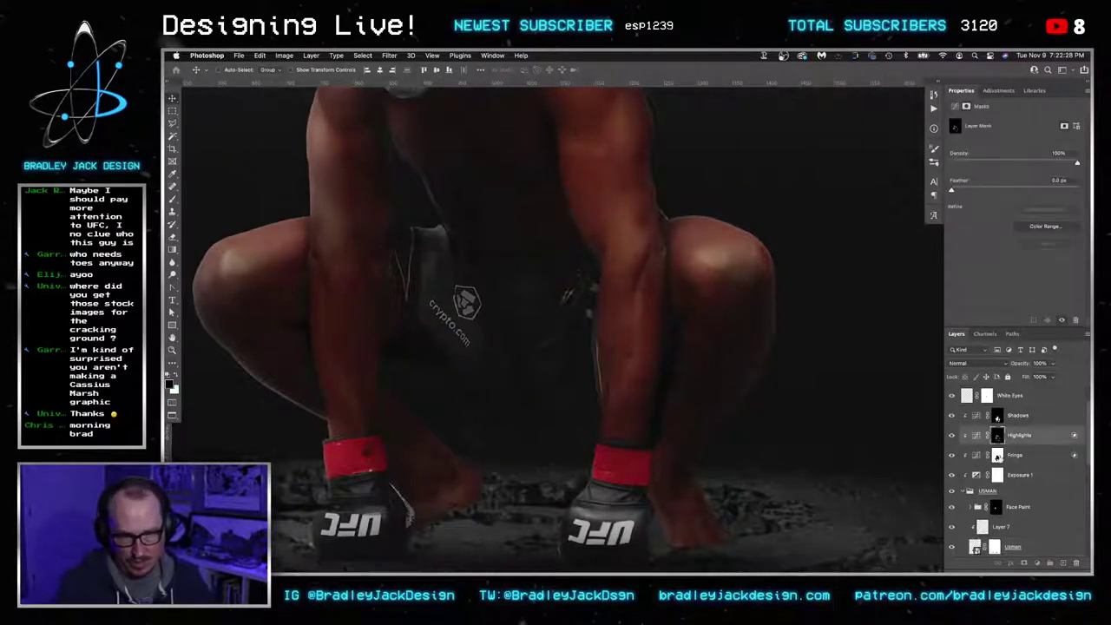
{"action": "left_click", "coordinate": [998, 455]}
{"action": "key", "text": "b"}
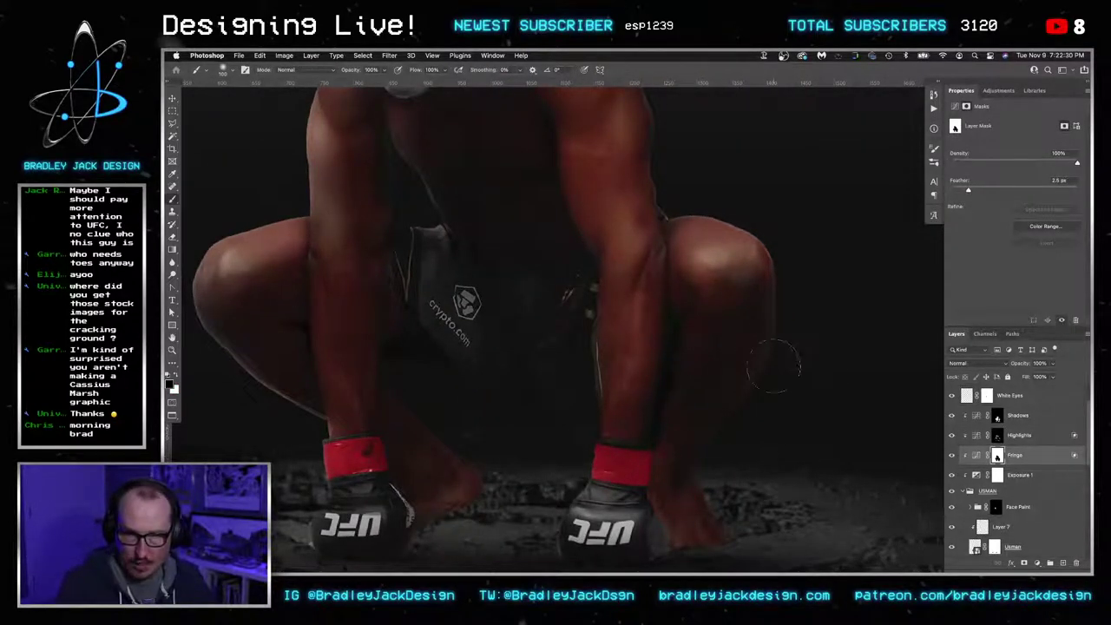
{"action": "left_click", "coordinate": [996, 436]}
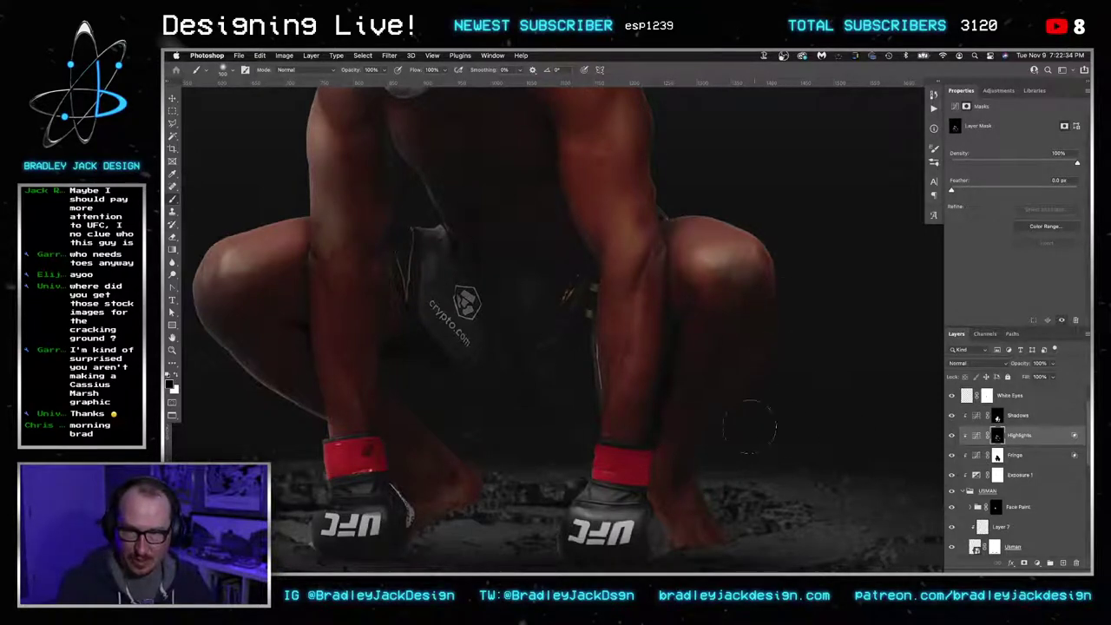
{"action": "key", "text": "v"}
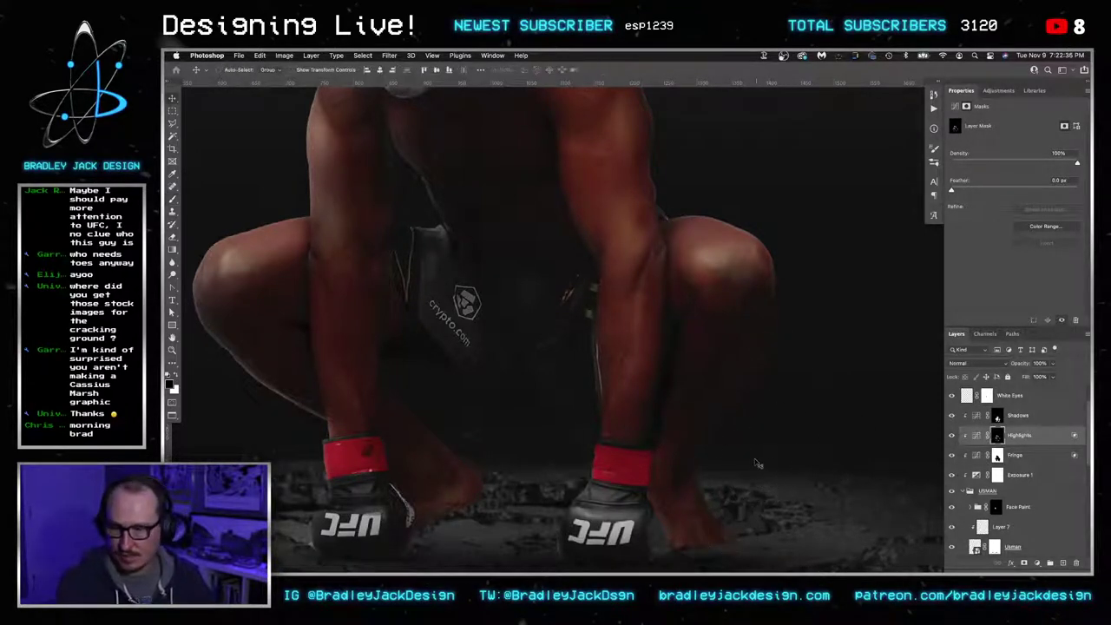
Paint black on the Usman layer's mask to clean the upper edge of the foot between the two gloves
{"action": "key", "text": "z"}
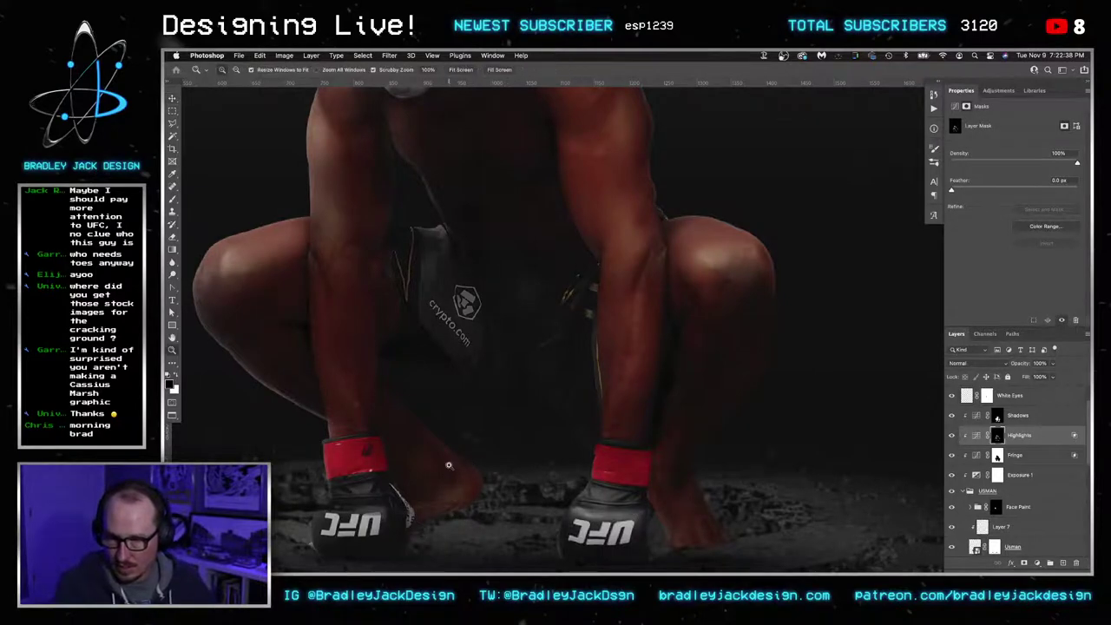
{"action": "left_click", "coordinate": [473, 464]}
{"action": "scroll", "coordinate": [987, 521], "scroll_direction": "down", "scroll_amount": 1}
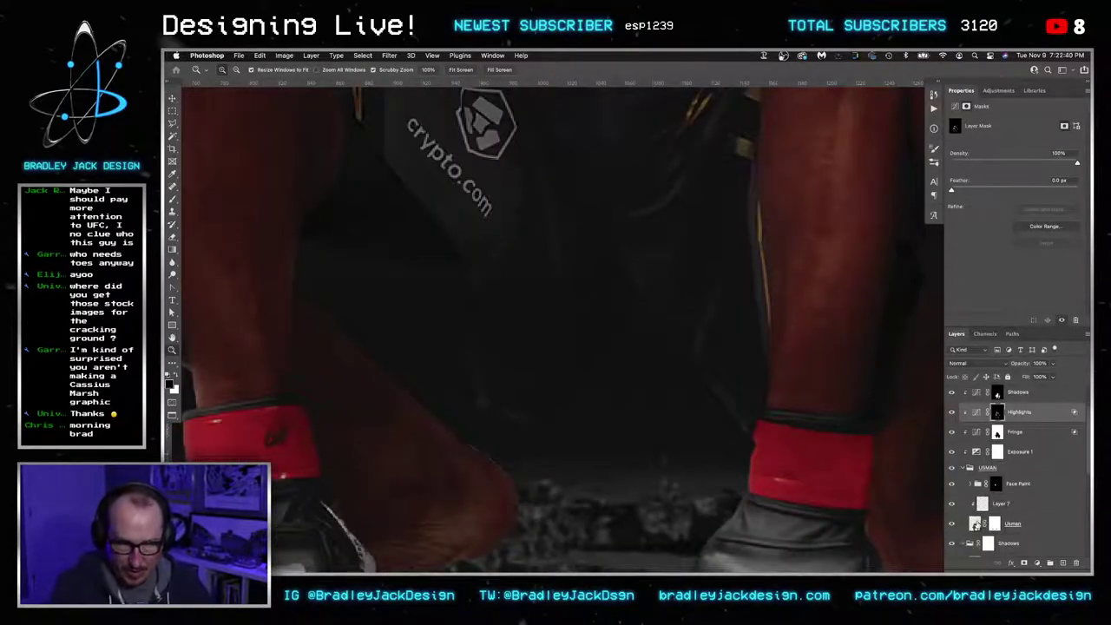
{"action": "left_click", "coordinate": [975, 523]}
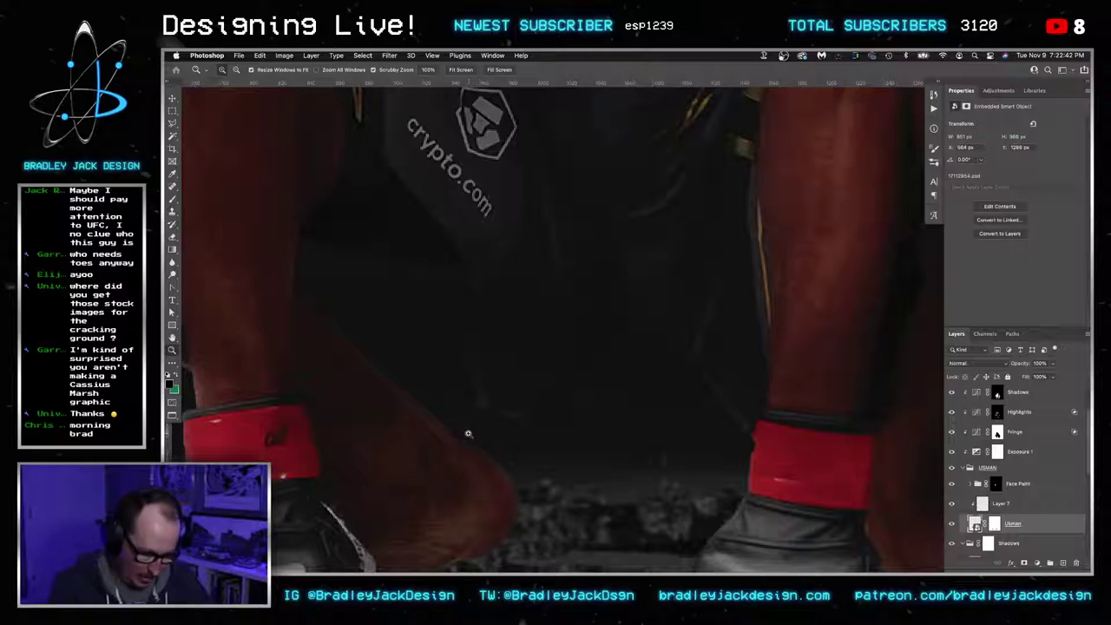
{"action": "key", "text": "b"}
{"action": "left_click", "coordinate": [994, 525]}
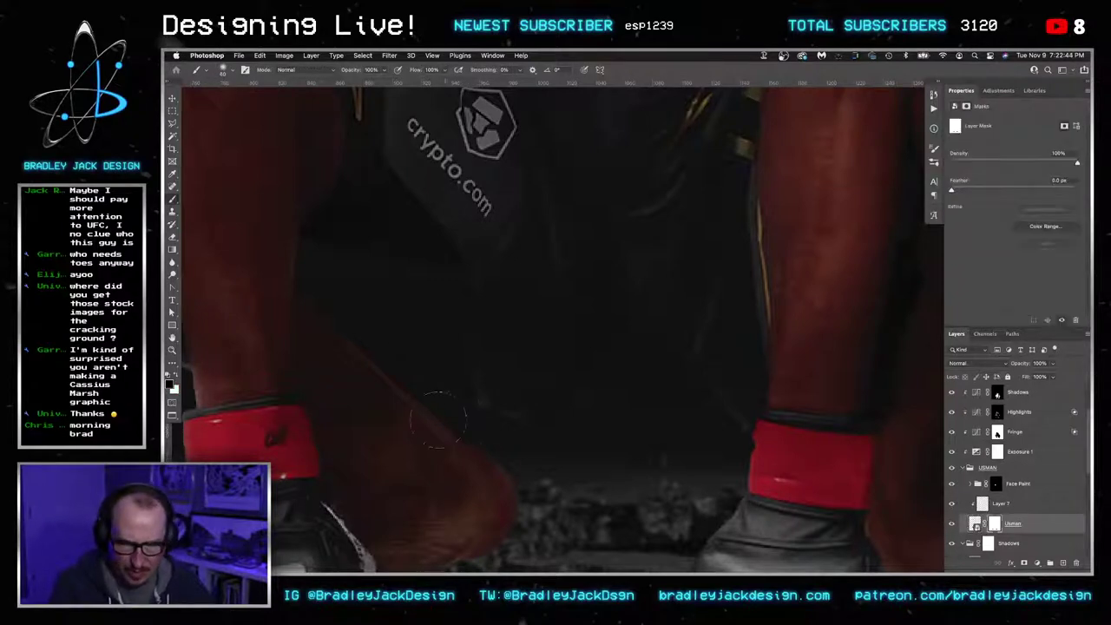
{"action": "left_click_drag", "start_coordinate": [426, 384], "coordinate": [433, 384]}
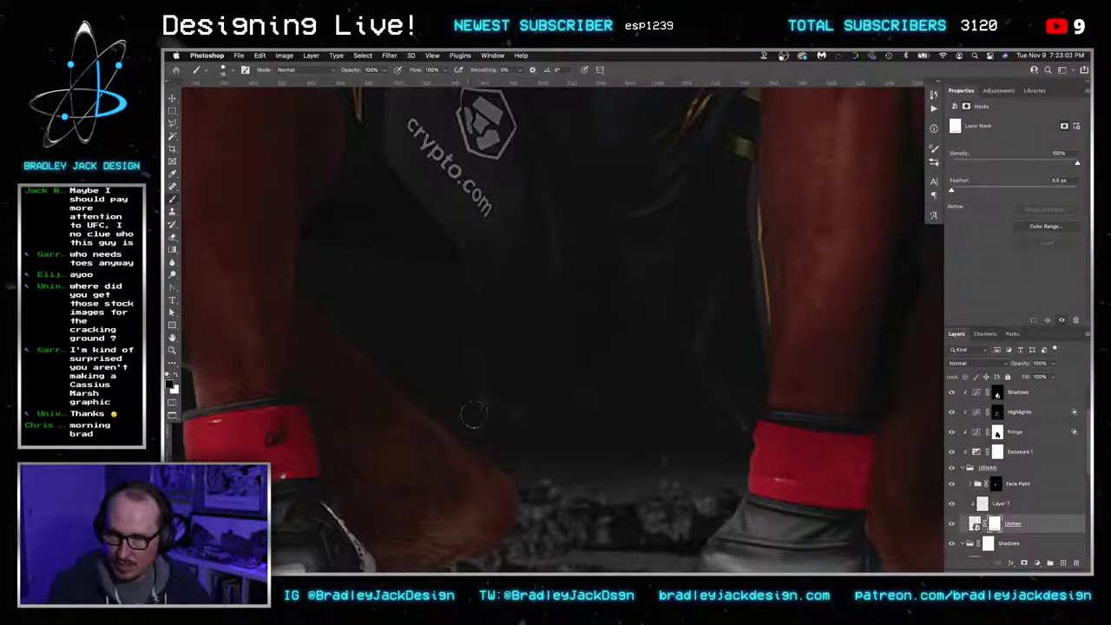
{"action": "scroll", "coordinate": [613, 440], "scroll_direction": "down", "scroll_amount": 10}
{"action": "key", "text": "v"}
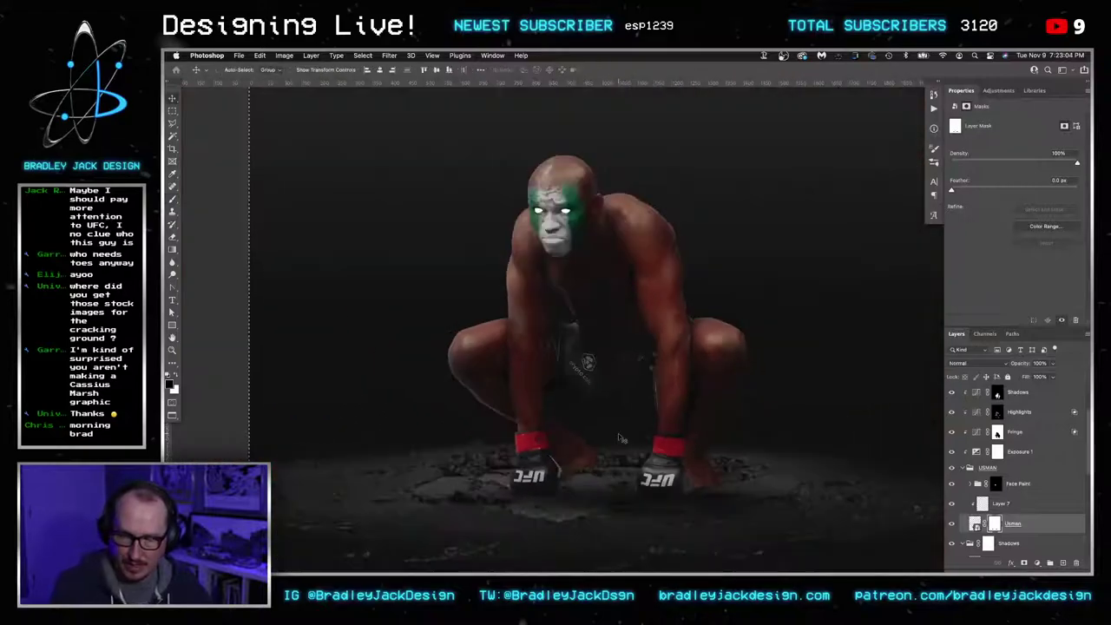
Duplicate the Shadows curves layer and rename the copy More Shadows
{"action": "scroll", "coordinate": [662, 416], "scroll_direction": "right", "scroll_amount": 2}
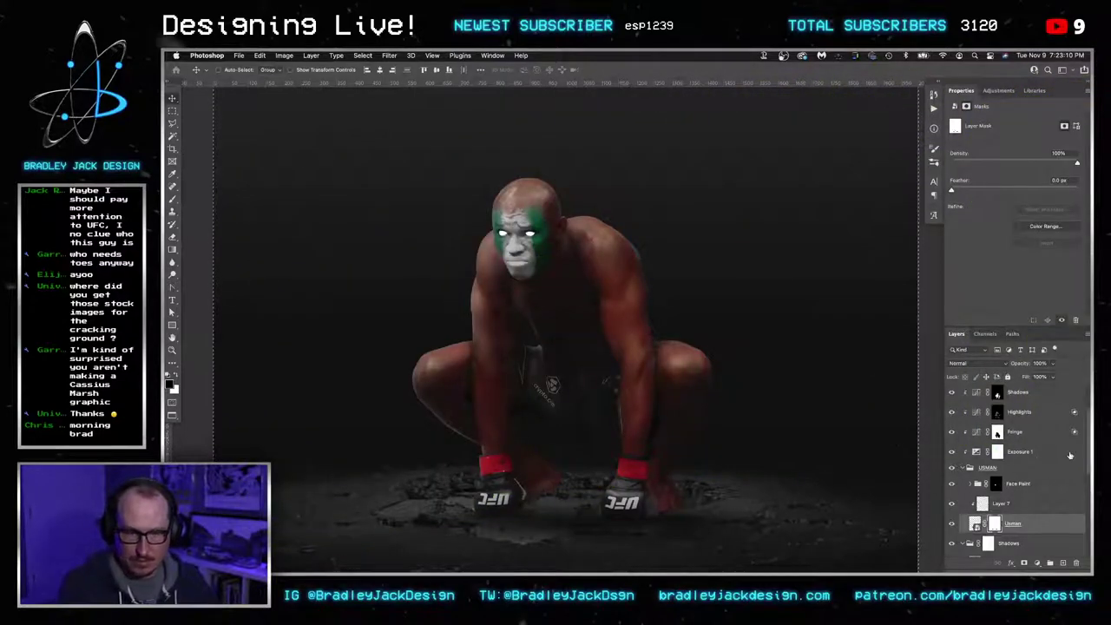
{"action": "scroll", "coordinate": [1033, 455], "scroll_direction": "up", "scroll_amount": 2}
{"action": "left_click", "coordinate": [1009, 428]}
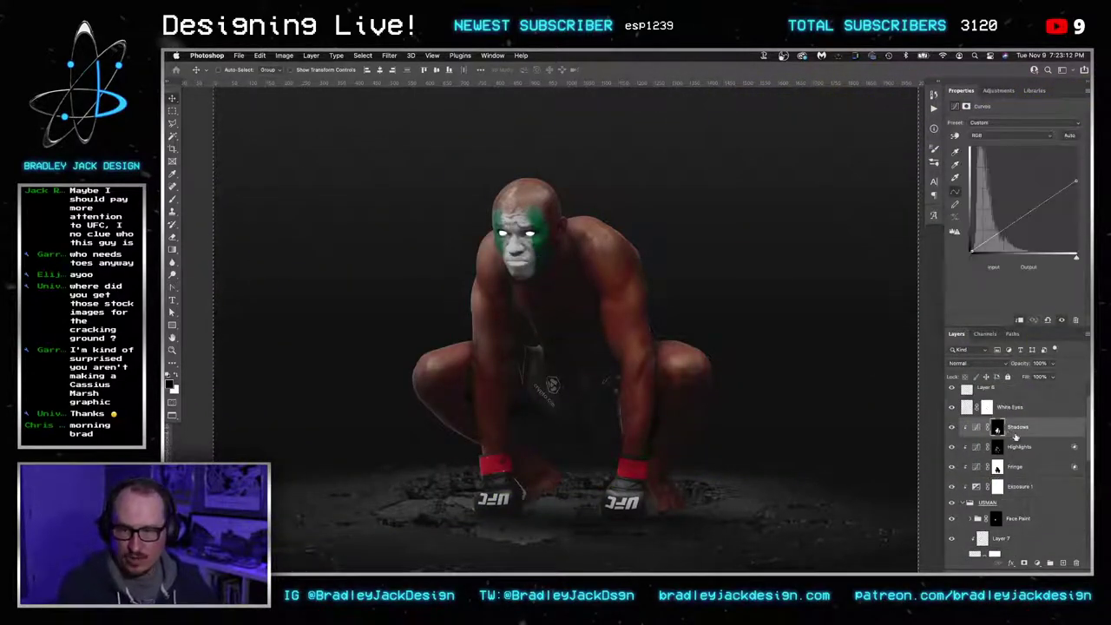
{"action": "left_click", "coordinate": [1016, 448]}
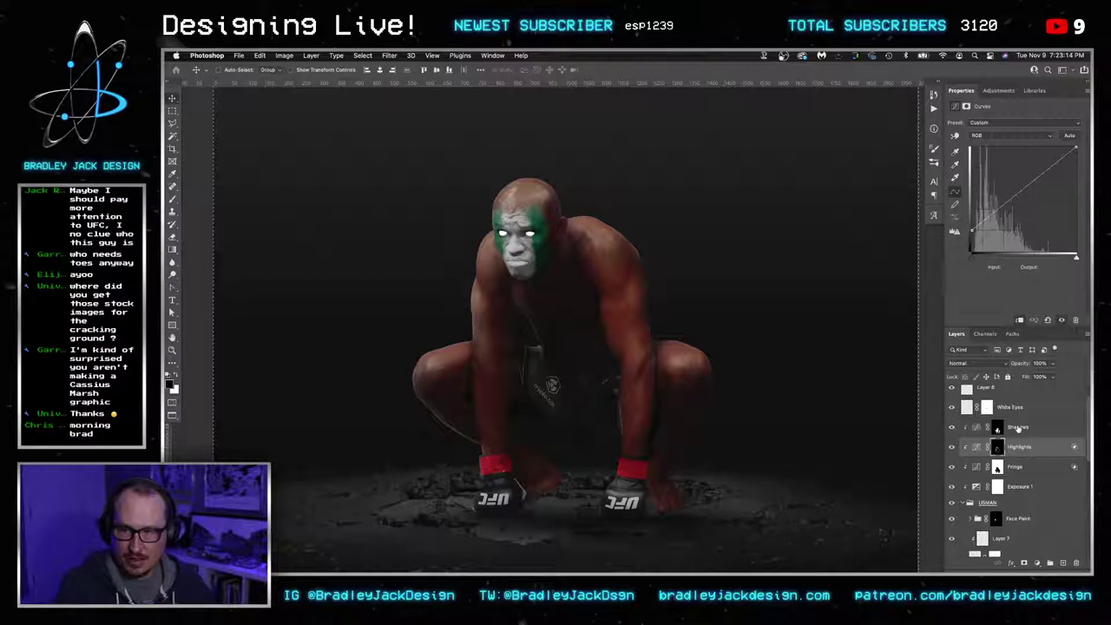
{"action": "left_click", "coordinate": [1018, 428]}
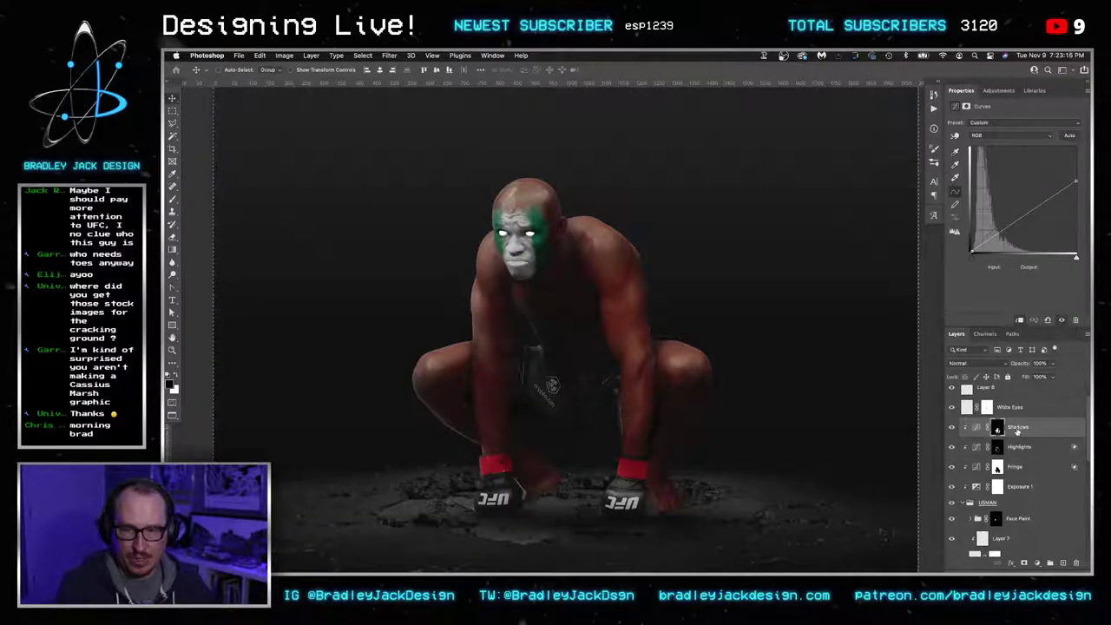
{"action": "key", "text": "ctrl+j"}
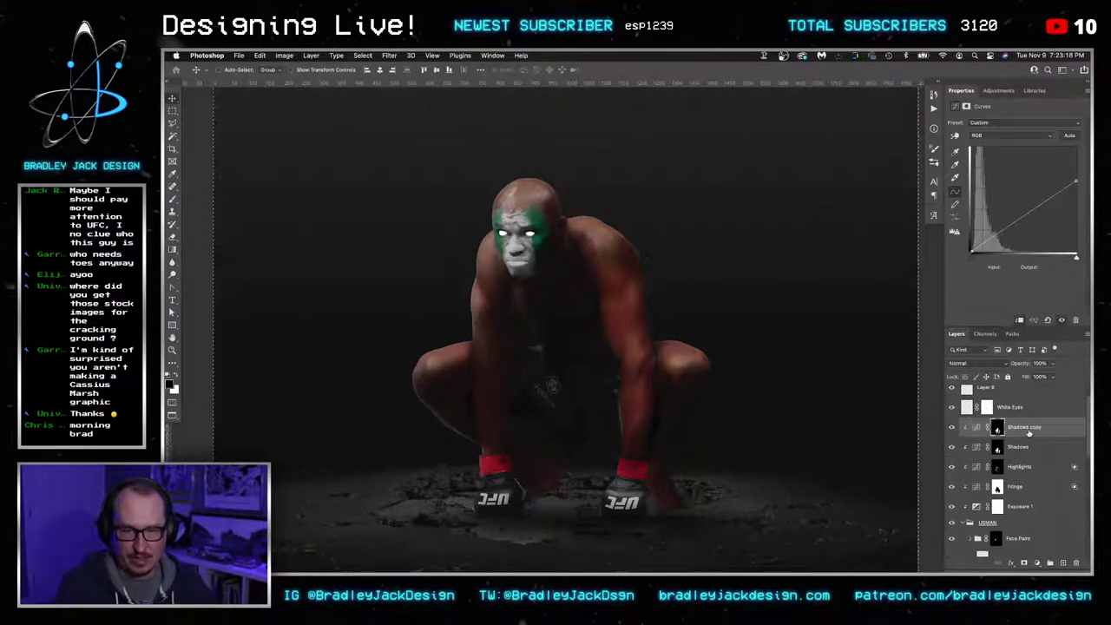
{"action": "type", "text": "Fina"}
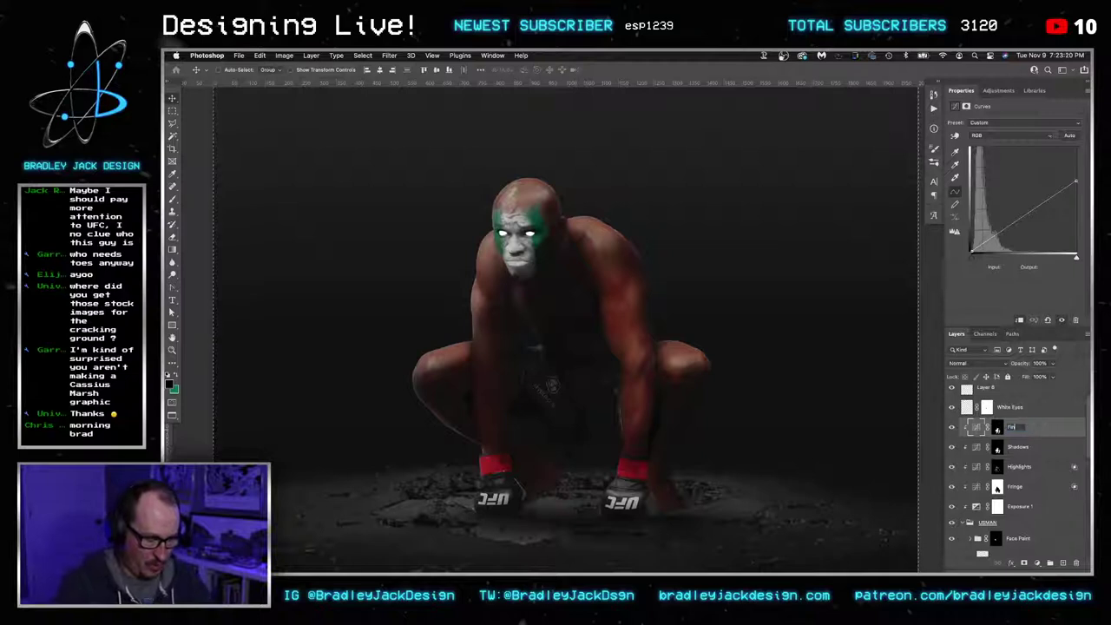
{"action": "type", "text": "l Shadows"}
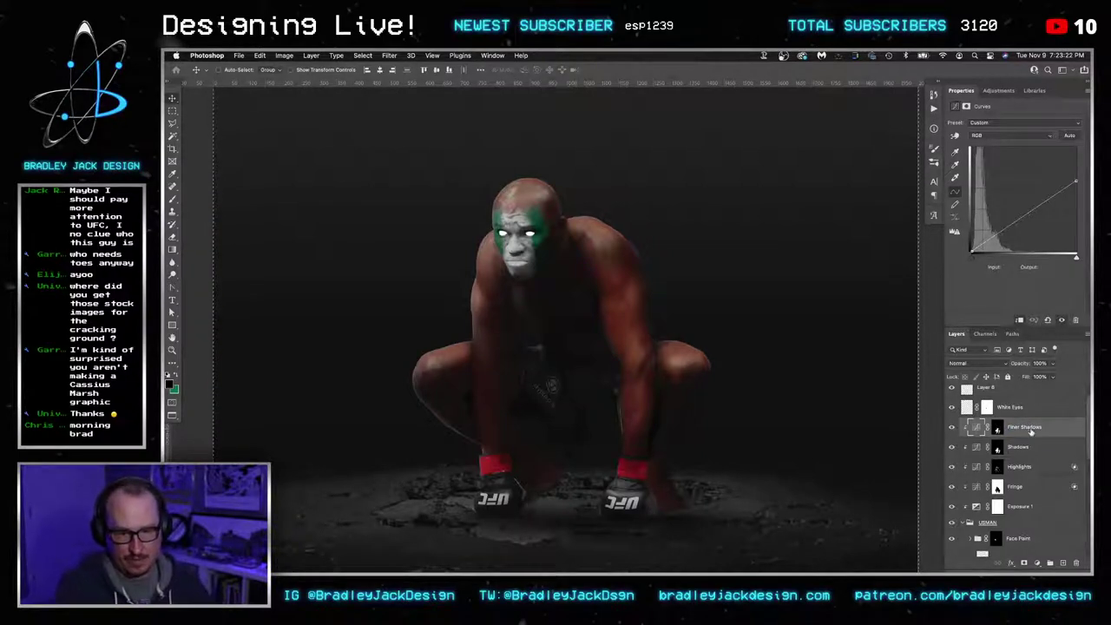
{"action": "double_click", "coordinate": [1031, 430]}
{"action": "type", "text": "MOre "}
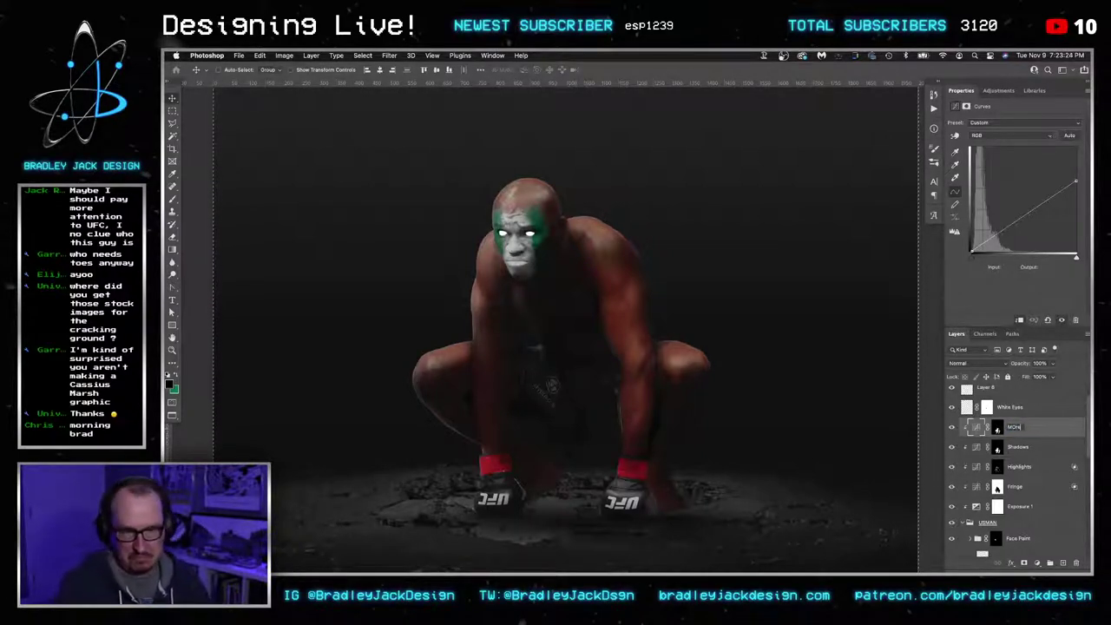
{"action": "type", "text": "Shadows"}
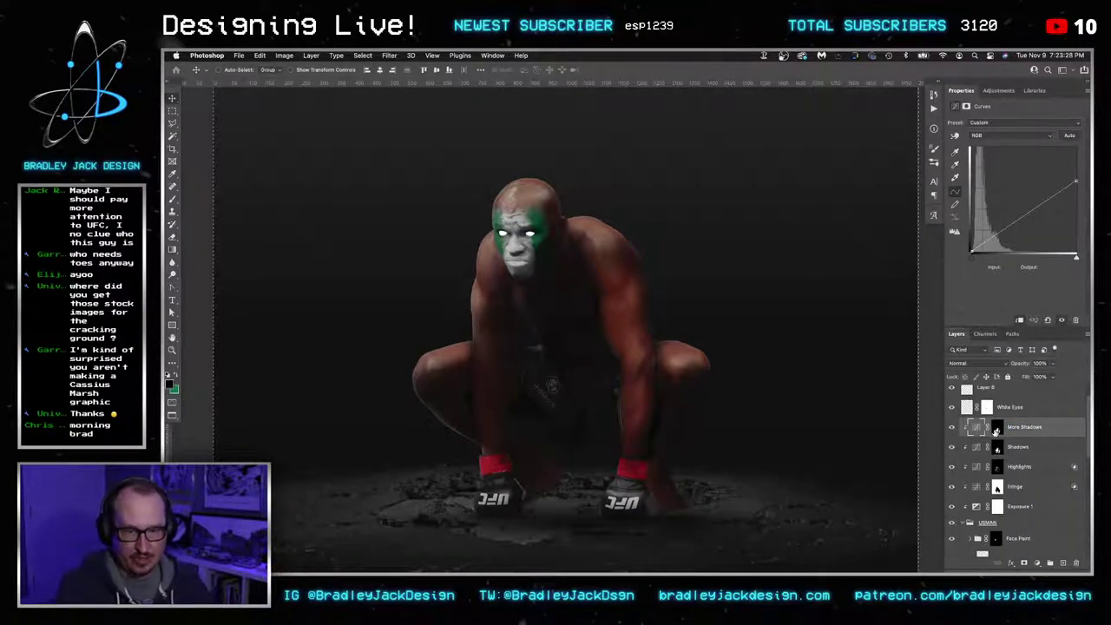
Replace the More Shadows mask with a black one and paint white at 100% opacity along the bottom of the glove
{"action": "key", "text": "Return"}
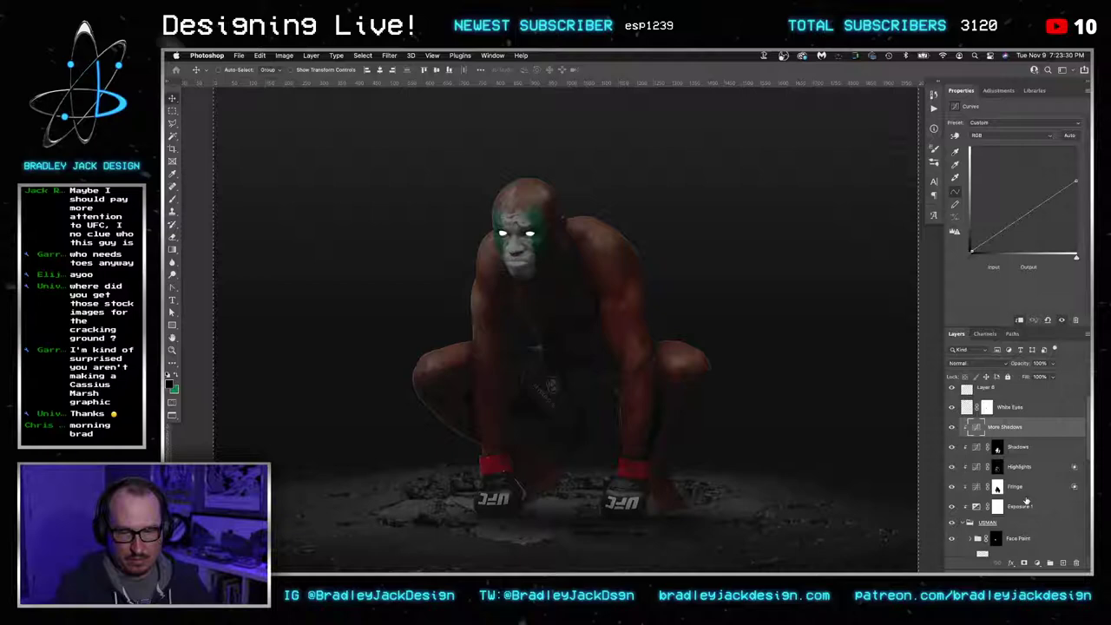
{"action": "left_click", "coordinate": [1026, 563], "text": "alt"}
{"action": "key", "text": "b"}
{"action": "scroll", "coordinate": [660, 529], "scroll_direction": "up", "scroll_amount": 5}
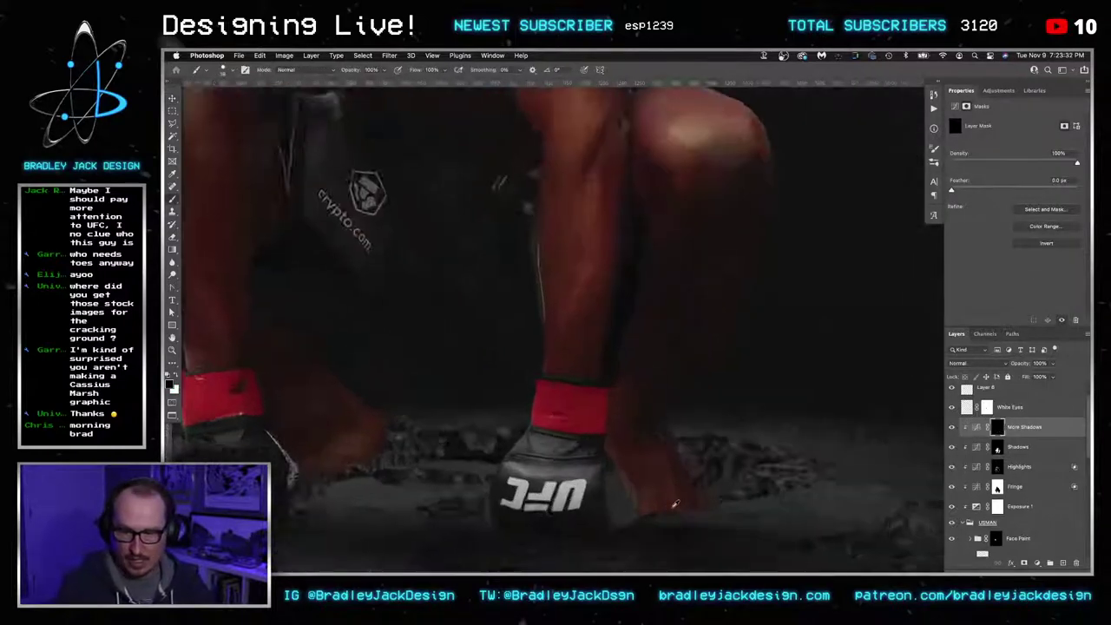
{"action": "key", "text": "bracketright"}
{"action": "key", "text": "bracketright"}
{"action": "left_click_drag", "start_coordinate": [599, 455], "coordinate": [593, 454], "text": "ctrl+alt"}
{"action": "key", "text": "2"}
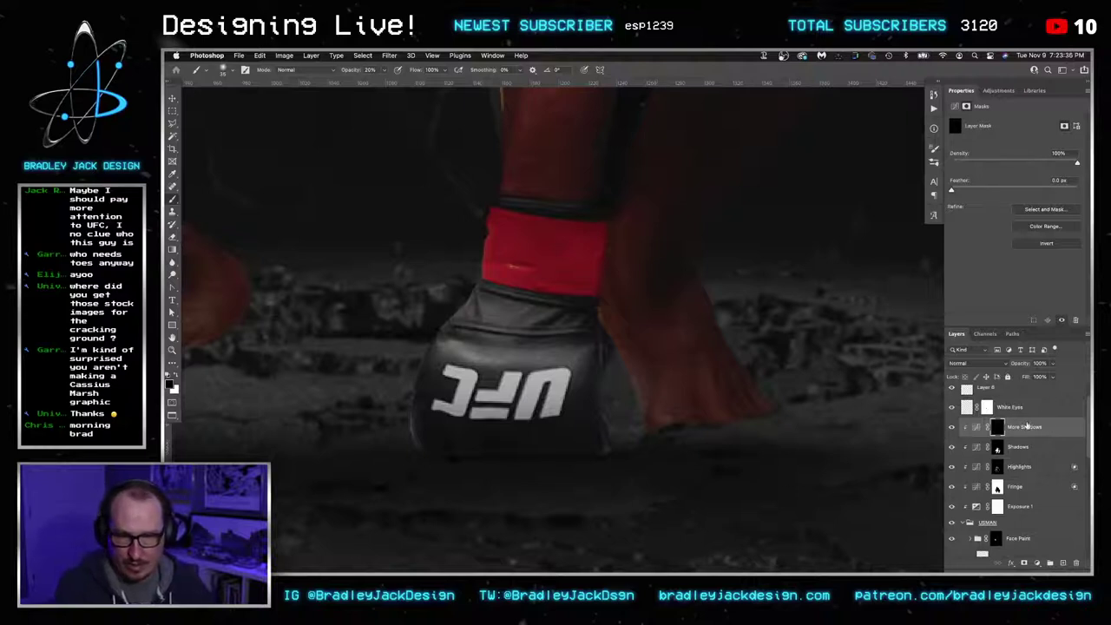
{"action": "key", "text": "x"}
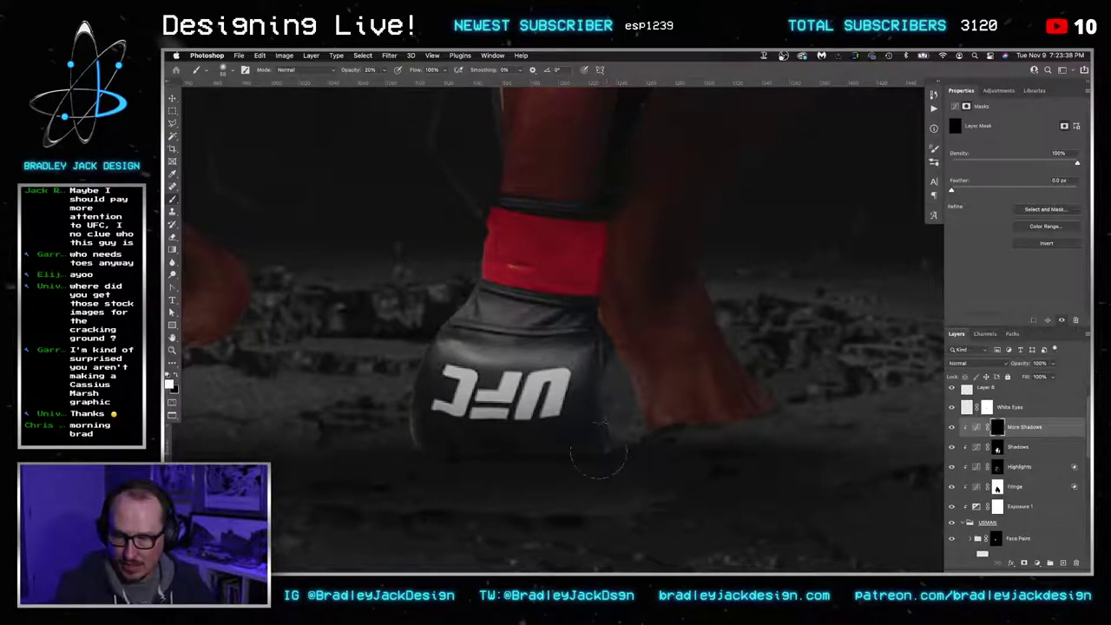
{"action": "key", "text": "0"}
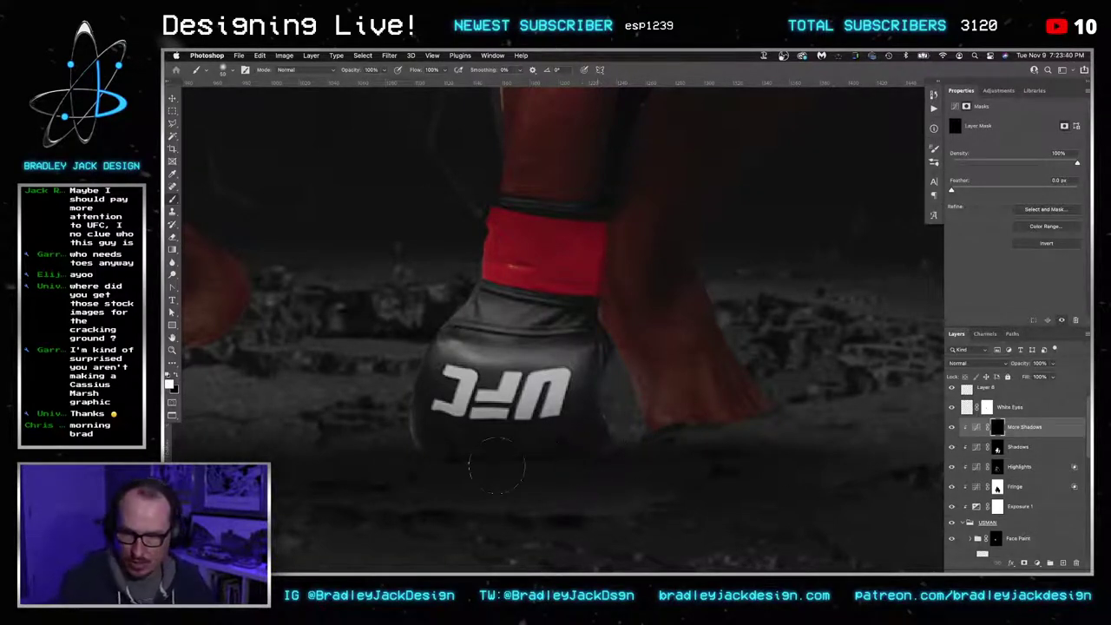
Compare the glove with the Highlights and Fringe layers each hidden and shown
{"action": "left_click", "coordinate": [952, 466]}
{"action": "left_click", "coordinate": [952, 466]}
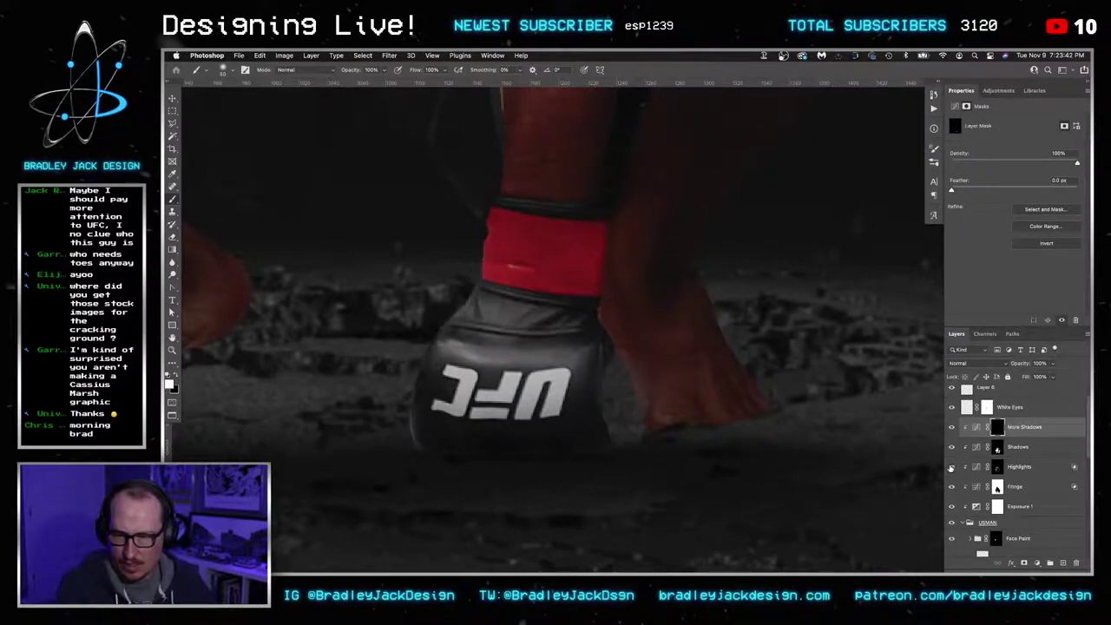
{"action": "left_click", "coordinate": [951, 486]}
{"action": "left_click", "coordinate": [951, 486]}
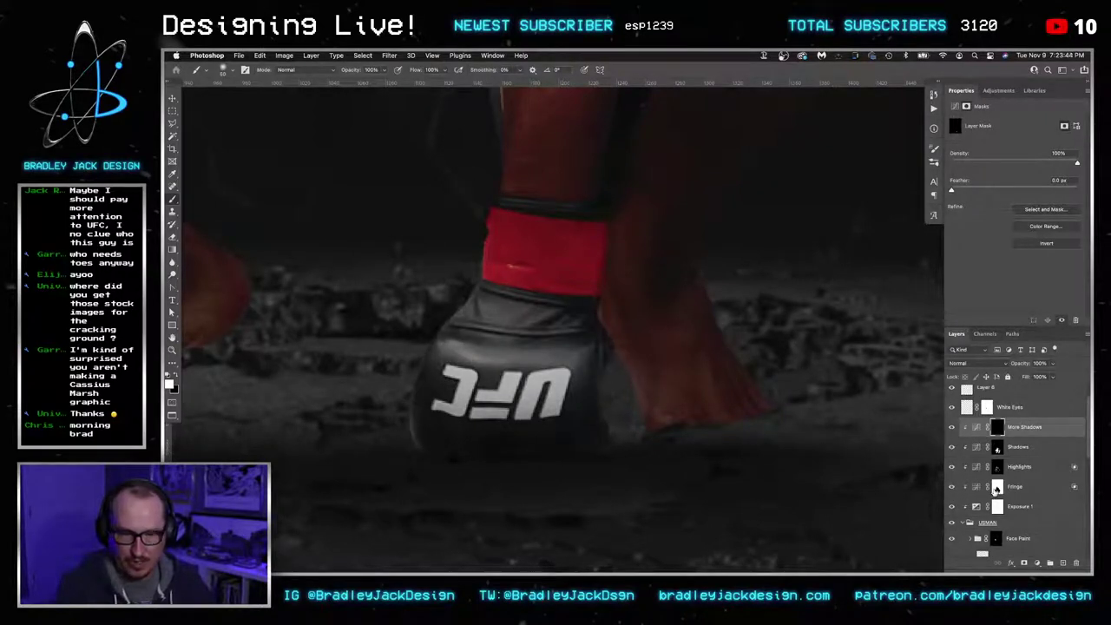
Paint black on the Fringe mask to remove the light rim along the lower edges of the gloves
{"action": "left_click", "coordinate": [997, 489]}
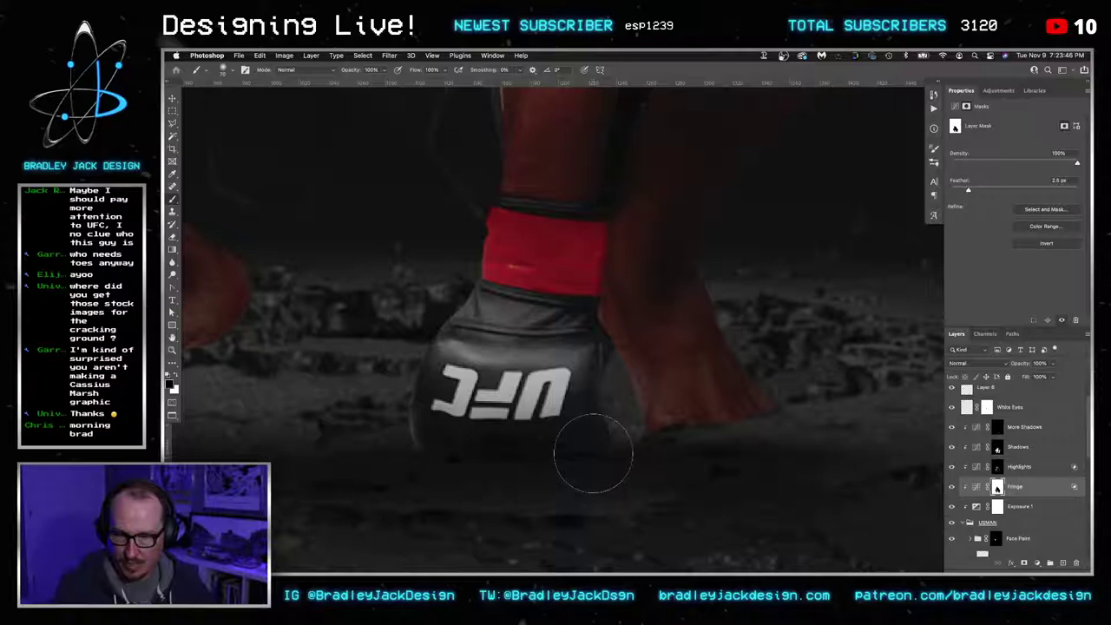
{"action": "key", "text": "x"}
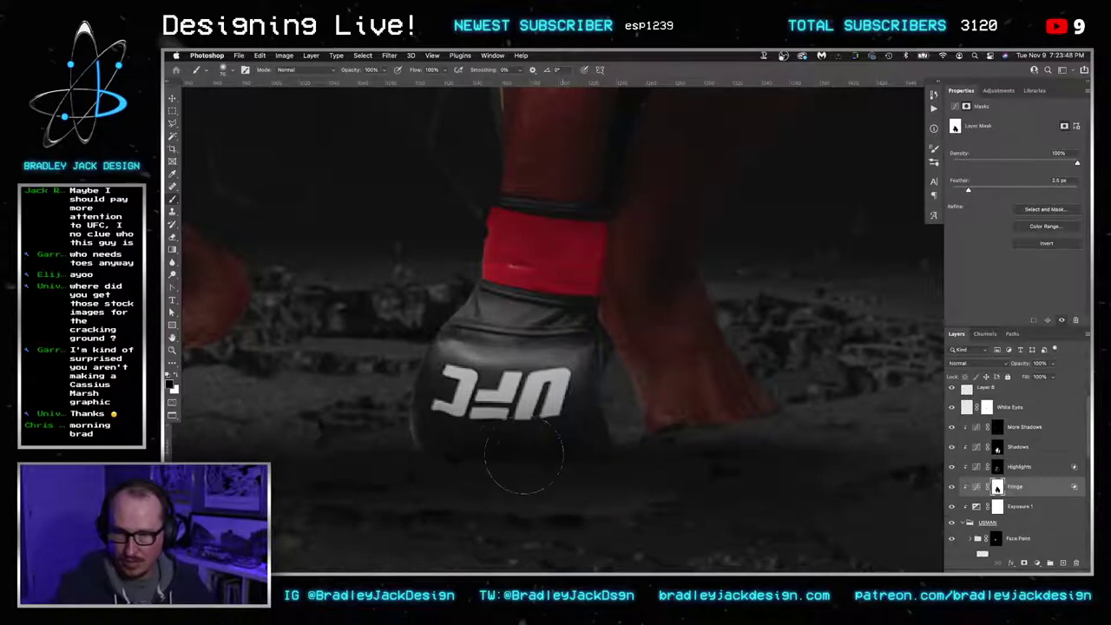
{"action": "mouse_move", "coordinate": [641, 528]}
{"action": "left_mouse_down"}
{"action": "mouse_move", "coordinate": [558, 461]}
{"action": "mouse_move", "coordinate": [922, 445]}
{"action": "mouse_move", "coordinate": [729, 475]}
{"action": "left_mouse_up"}
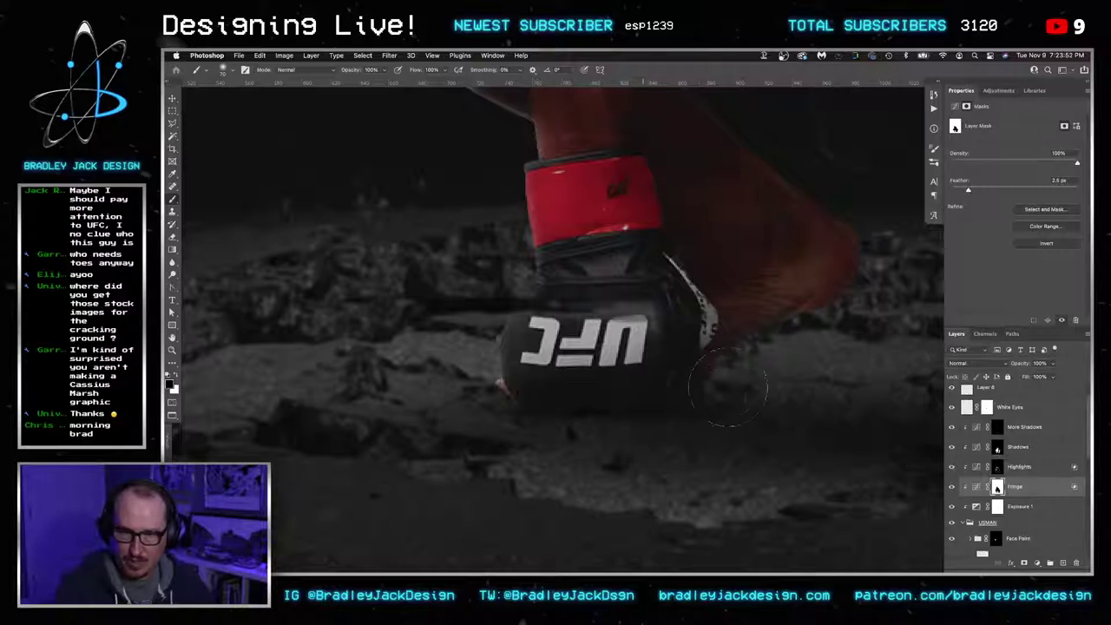
{"action": "left_click_drag", "start_coordinate": [822, 414], "coordinate": [796, 431]}
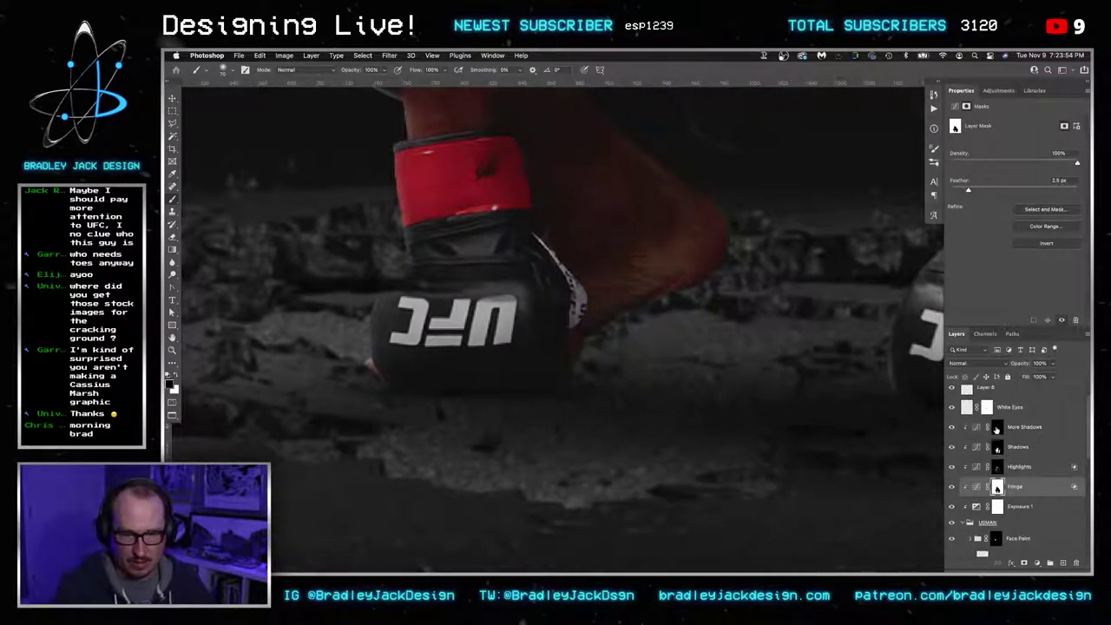
Paint white on the More Shadows mask at 100% opacity to darken the lower edges of both gloves
{"action": "left_click", "coordinate": [996, 427]}
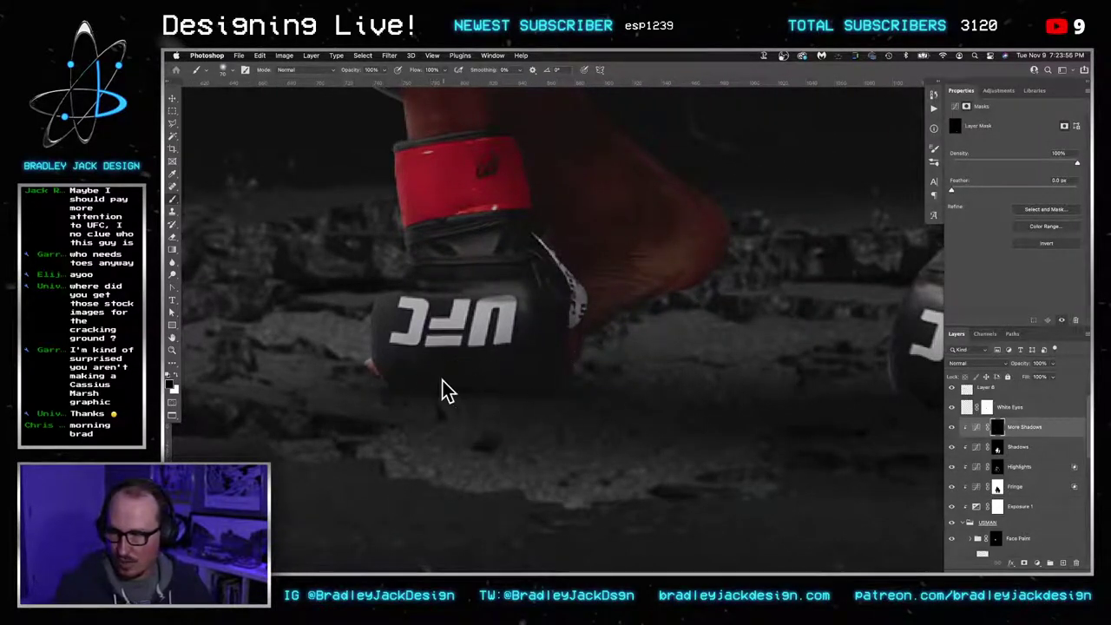
{"action": "key", "text": "x"}
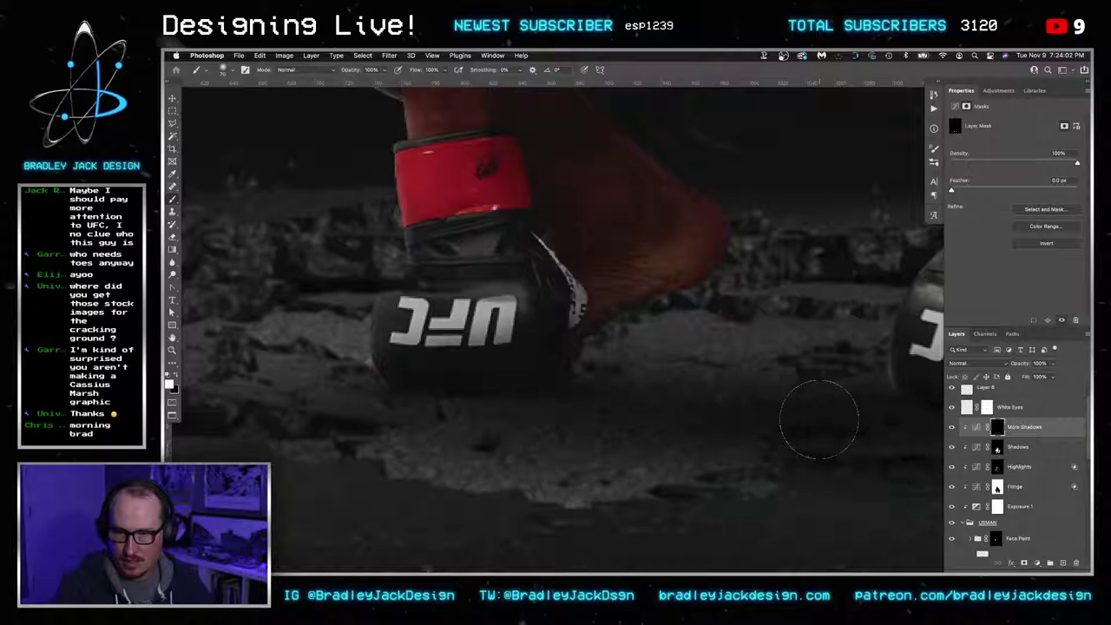
{"action": "scroll", "coordinate": [818, 419], "scroll_direction": "right", "scroll_amount": 8}
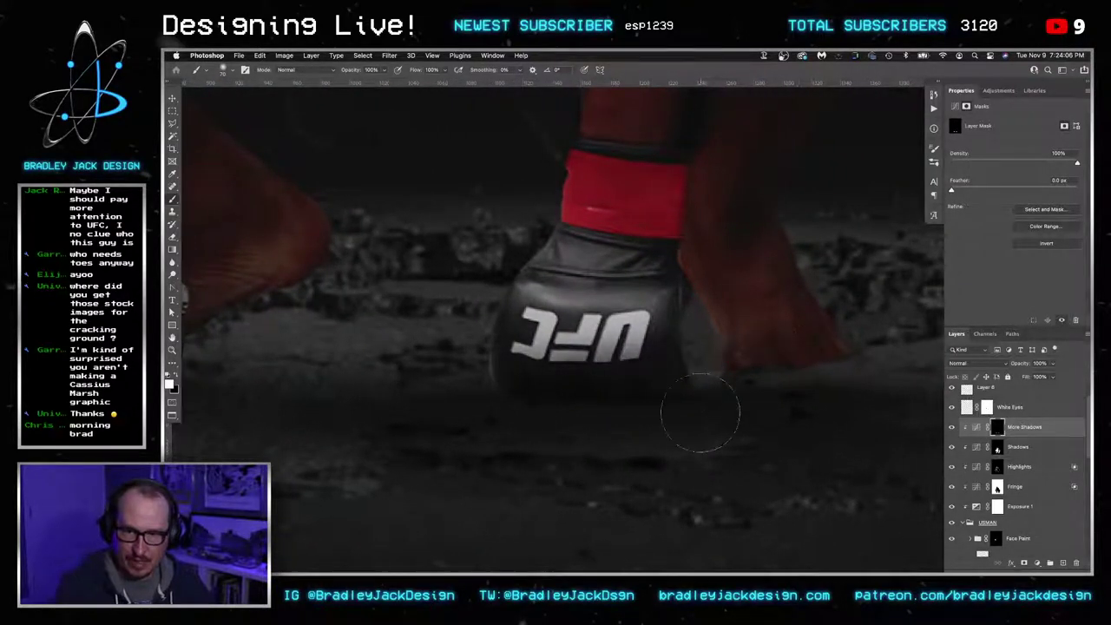
{"action": "scroll", "coordinate": [583, 429], "scroll_direction": "down", "scroll_amount": 3}
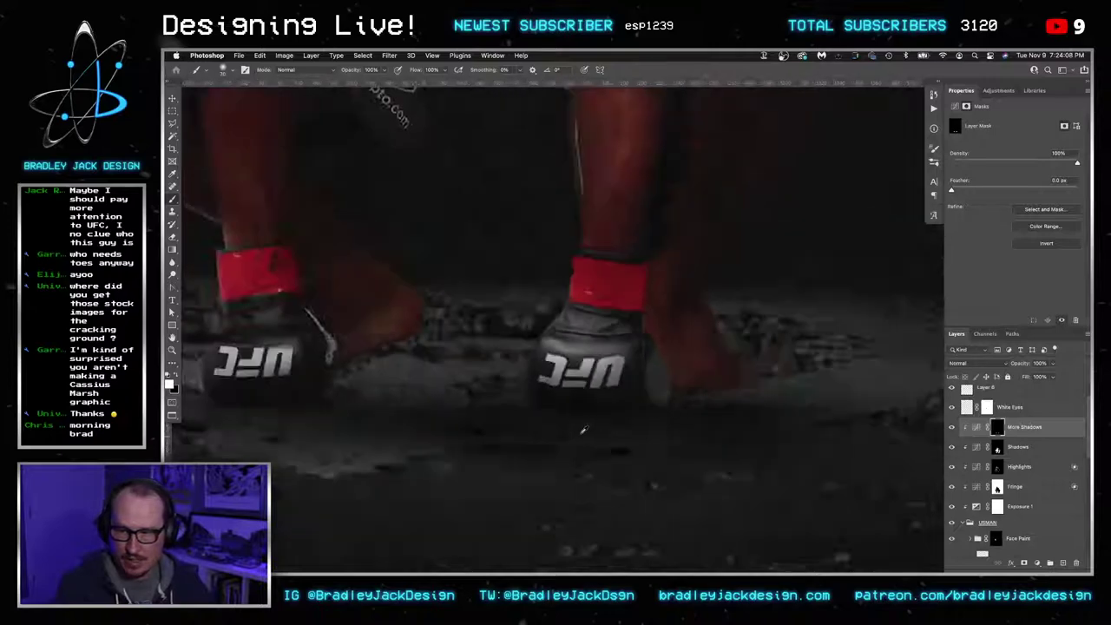
{"action": "scroll", "coordinate": [583, 430], "scroll_direction": "down", "scroll_amount": 2}
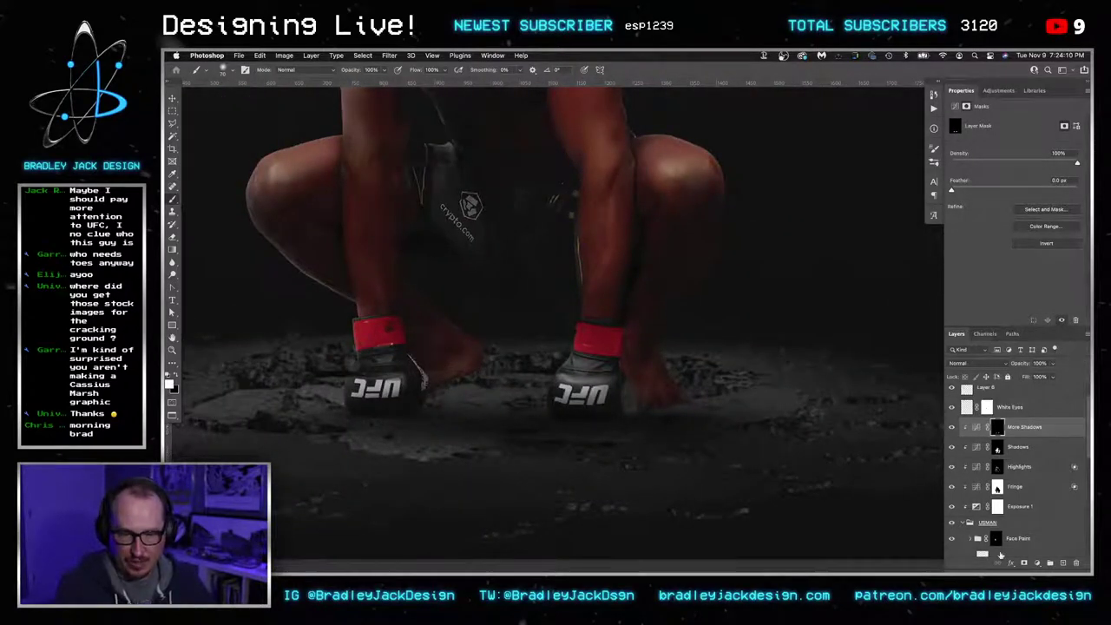
Undo a trial duplicate of the Shadows group beneath the fighter and set the group's blend mode to Multiply
{"action": "scroll", "coordinate": [1007, 531], "scroll_direction": "down", "scroll_amount": 4}
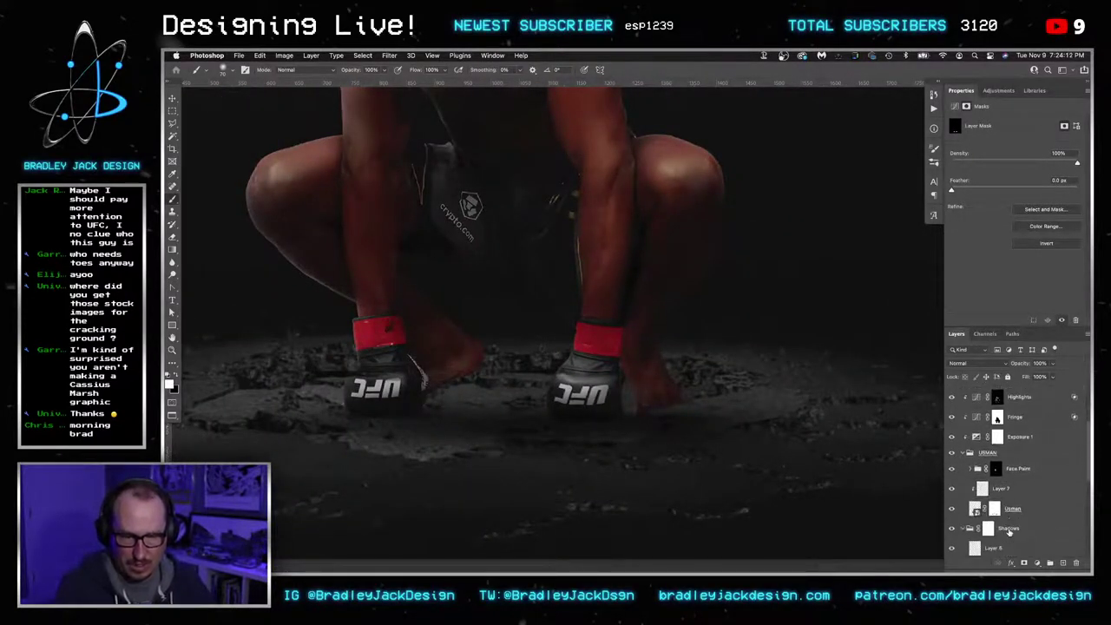
{"action": "left_click", "coordinate": [1008, 523]}
{"action": "key", "text": "ctrl+j"}
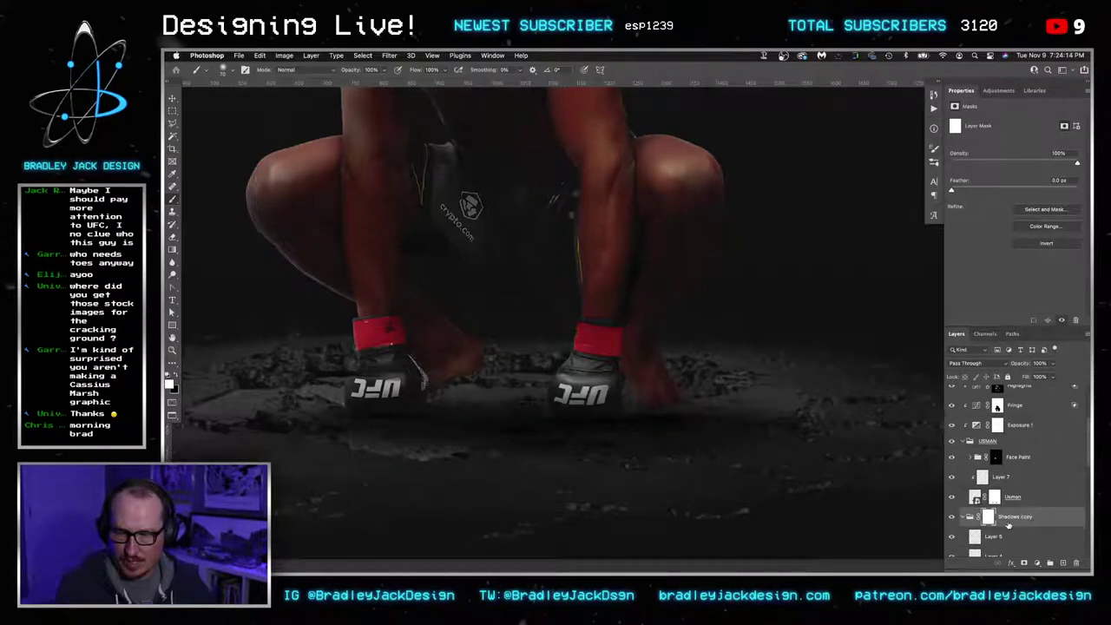
{"action": "key", "text": "ctrl+z"}
{"action": "key", "text": "v"}
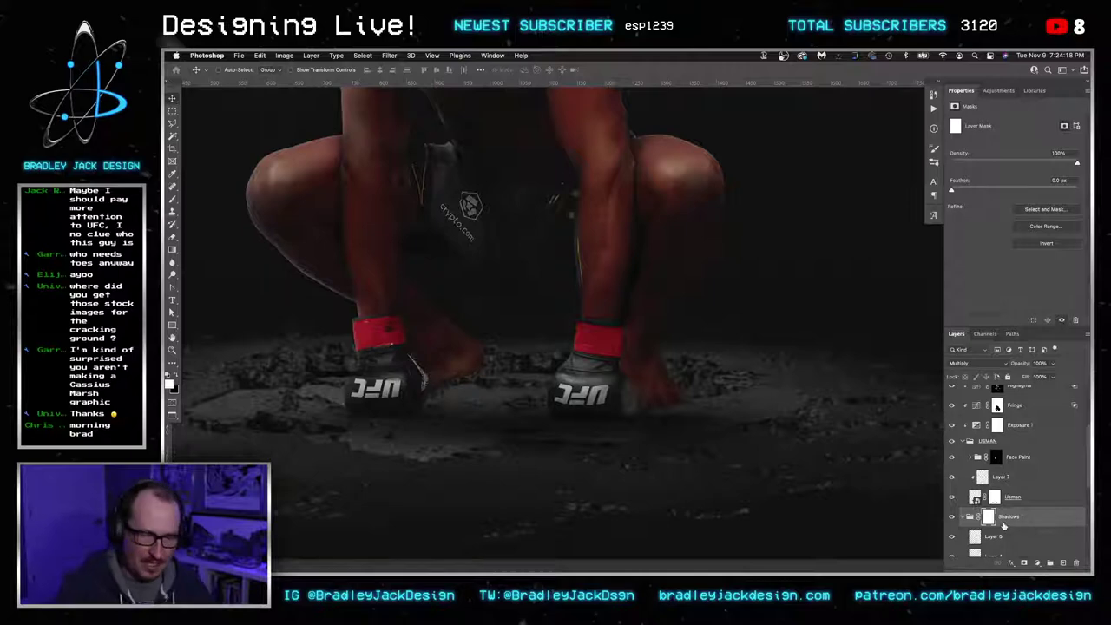
Paint white on the More Shadows mask with a smaller brush to darken the inner side of the second glove and its red wristband
{"action": "scroll", "coordinate": [994, 475], "scroll_direction": "up", "scroll_amount": 4}
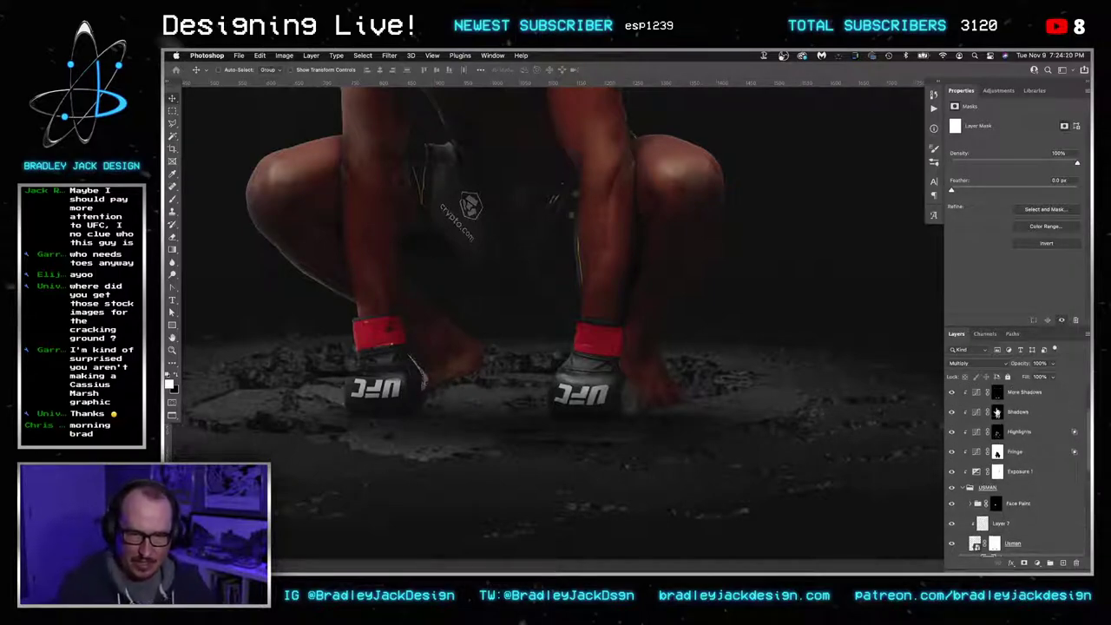
{"action": "left_click", "coordinate": [997, 395]}
{"action": "key", "text": "b"}
{"action": "scroll", "coordinate": [600, 412], "scroll_direction": "up", "scroll_amount": 5}
{"action": "key", "text": "bracketleft"}
{"action": "key", "text": "bracketleft"}
{"action": "key", "text": "bracketleft"}
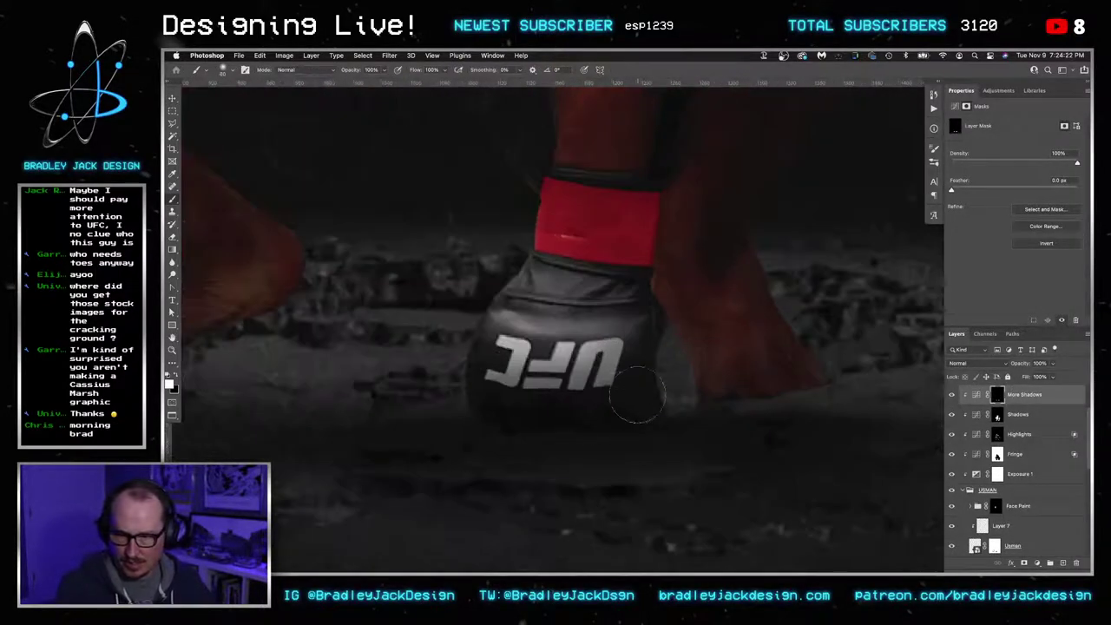
{"action": "key", "text": "bracketleft"}
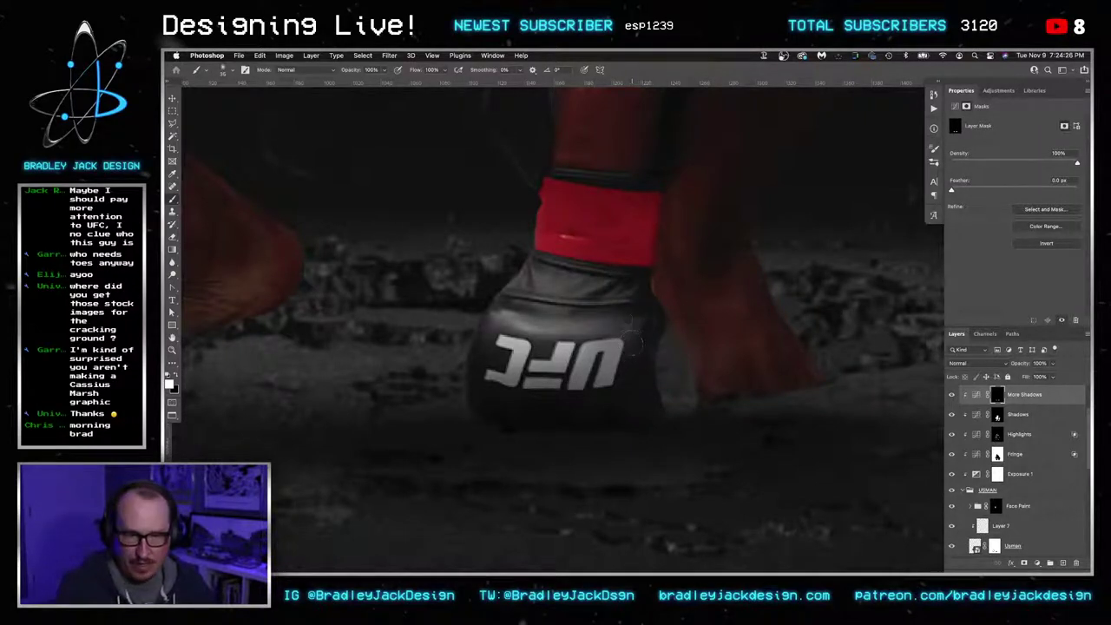
{"action": "scroll", "coordinate": [583, 302], "scroll_direction": "up", "scroll_amount": 5}
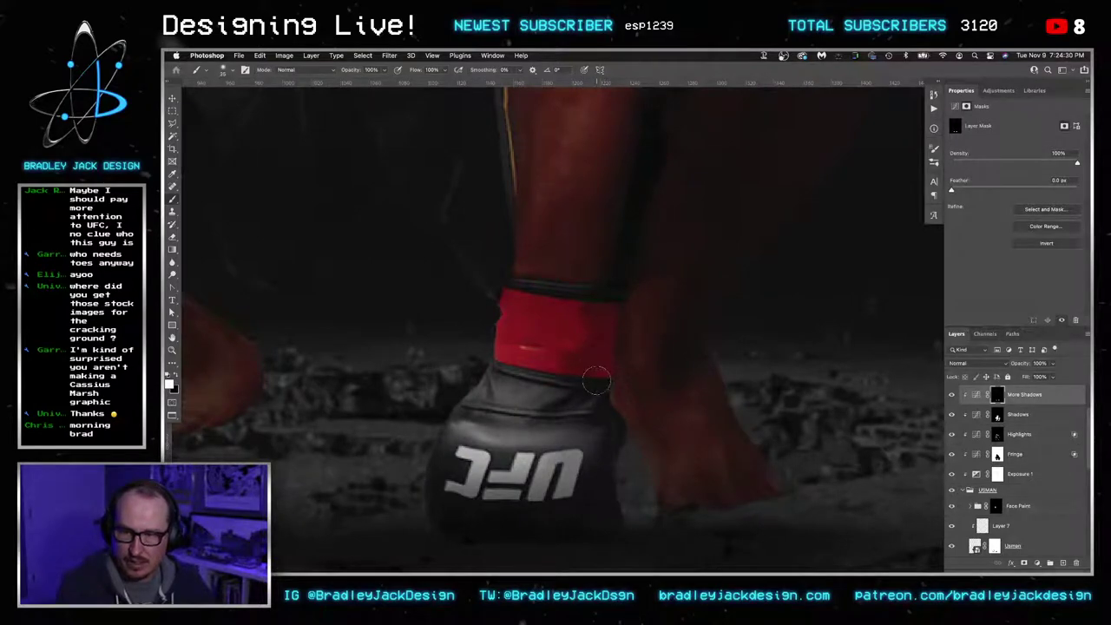
{"action": "scroll", "coordinate": [621, 330], "scroll_direction": "down", "scroll_amount": 2}
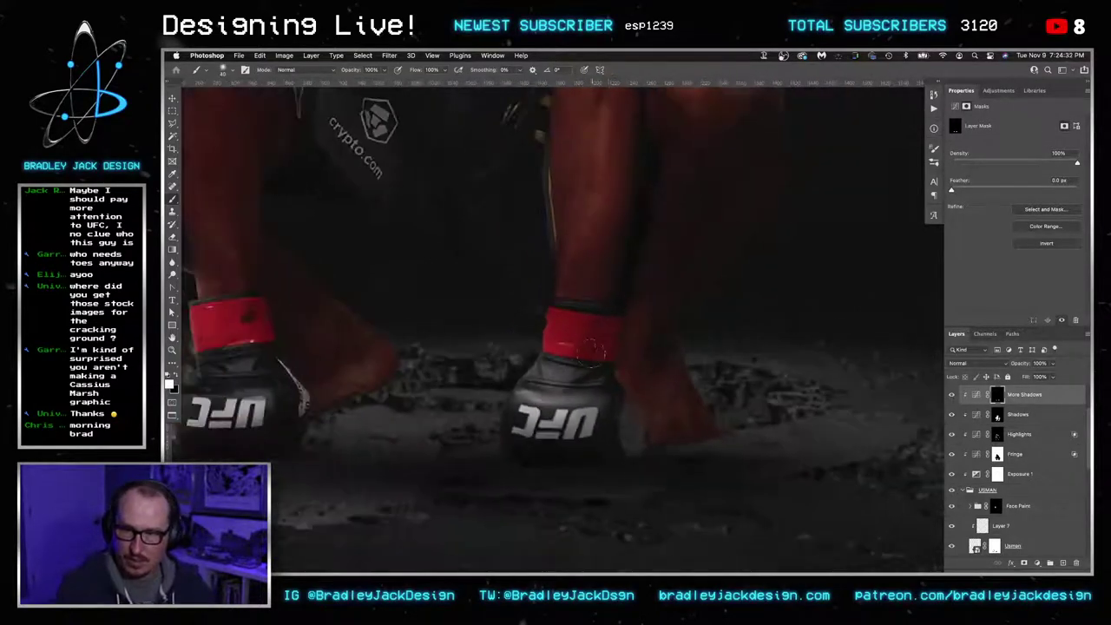
Paint white at 50% opacity on the More Shadows mask to darken the forearm above that glove and the lower leg behind it
{"action": "scroll", "coordinate": [581, 342], "scroll_direction": "up", "scroll_amount": 2}
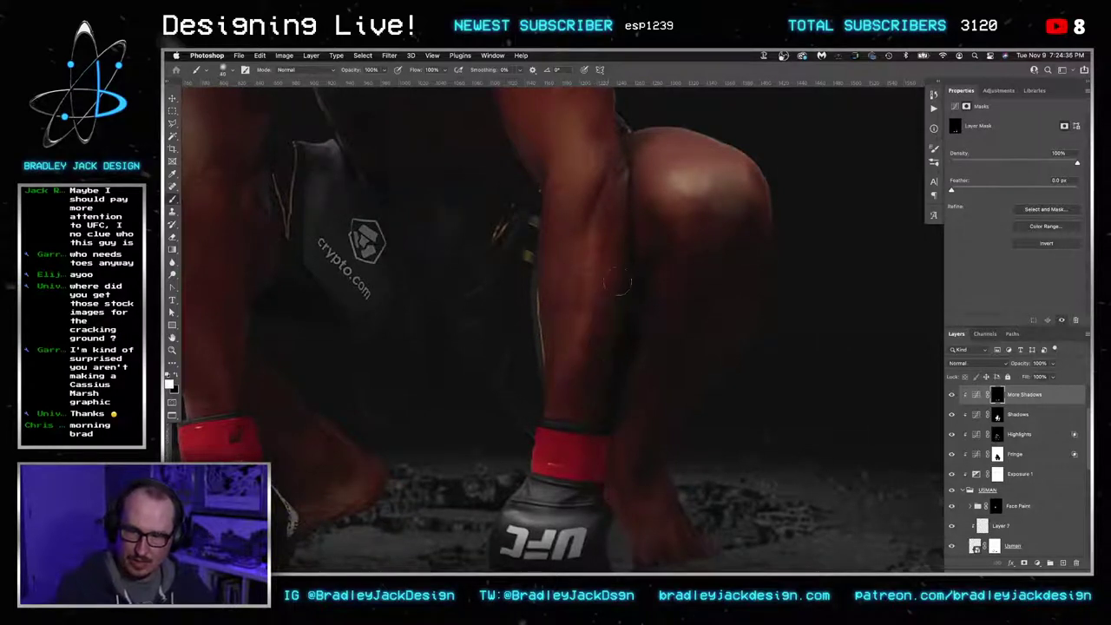
{"action": "key", "text": "3"}
{"action": "key", "text": "3"}
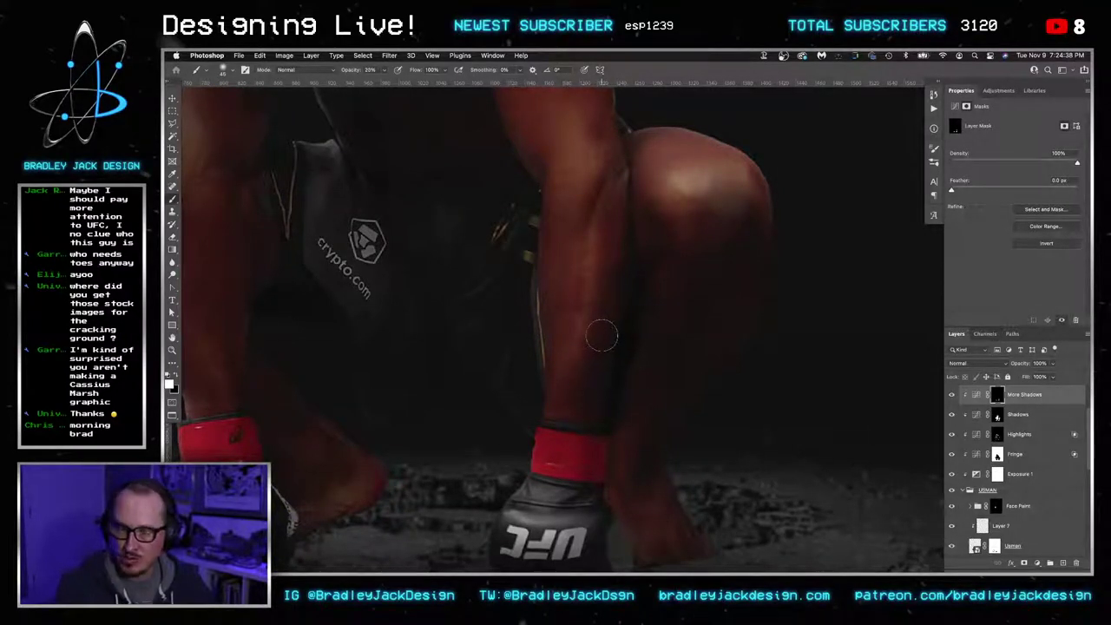
{"action": "key", "text": "5"}
{"action": "mouse_move", "coordinate": [599, 341]}
{"action": "left_mouse_down"}
{"action": "mouse_move", "coordinate": [592, 244]}
{"action": "mouse_move", "coordinate": [612, 188]}
{"action": "left_mouse_up"}
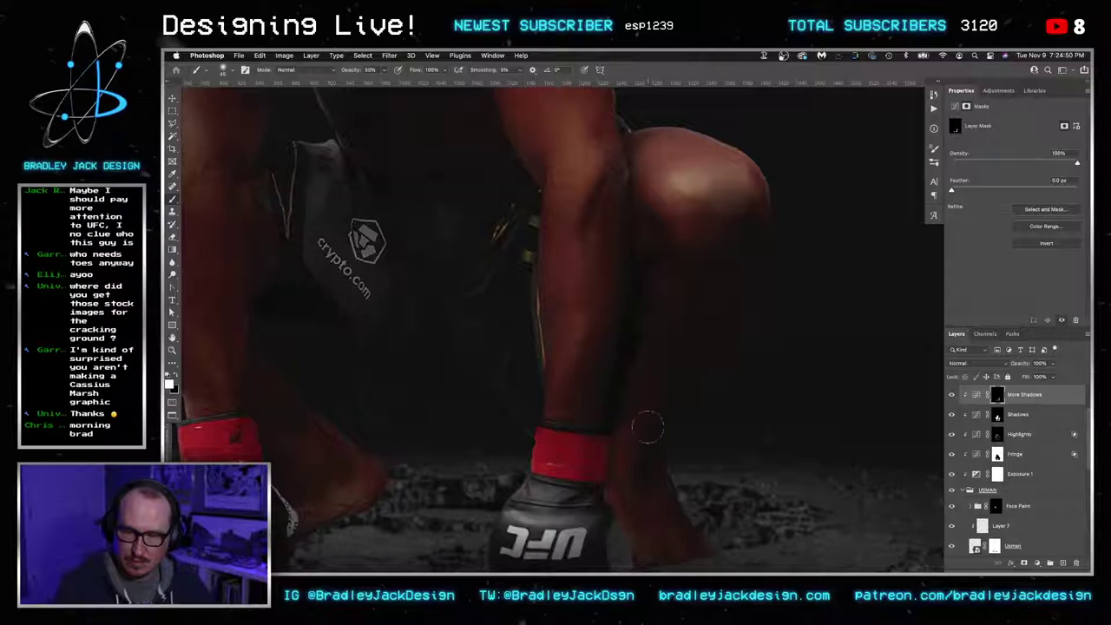
{"action": "scroll", "coordinate": [647, 347], "scroll_direction": "up", "scroll_amount": 5}
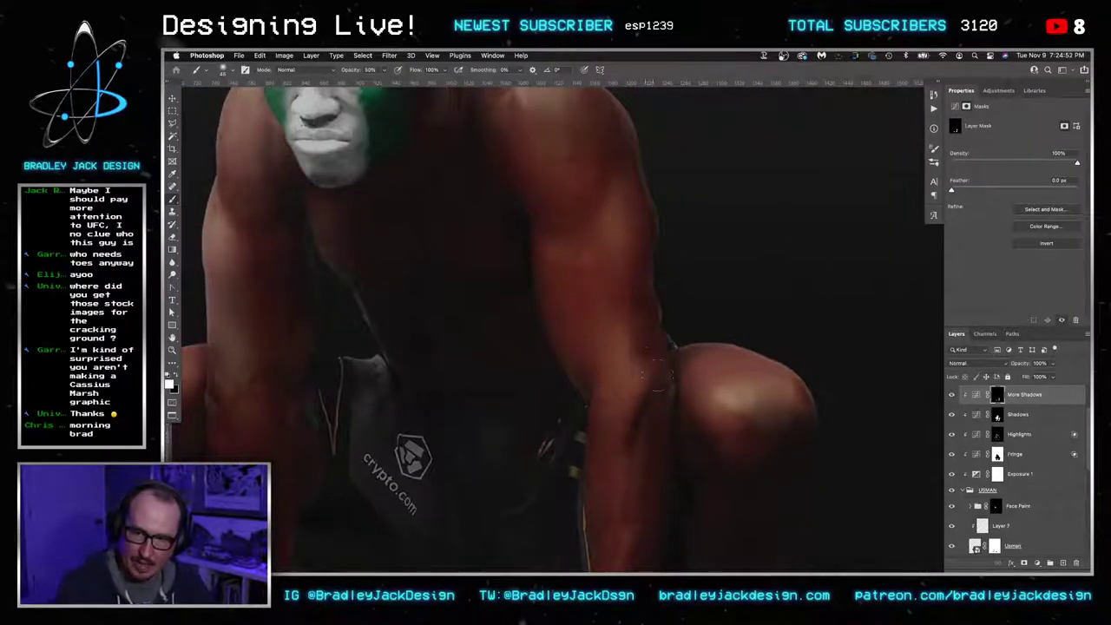
{"action": "scroll", "coordinate": [642, 279], "scroll_direction": "up", "scroll_amount": 4}
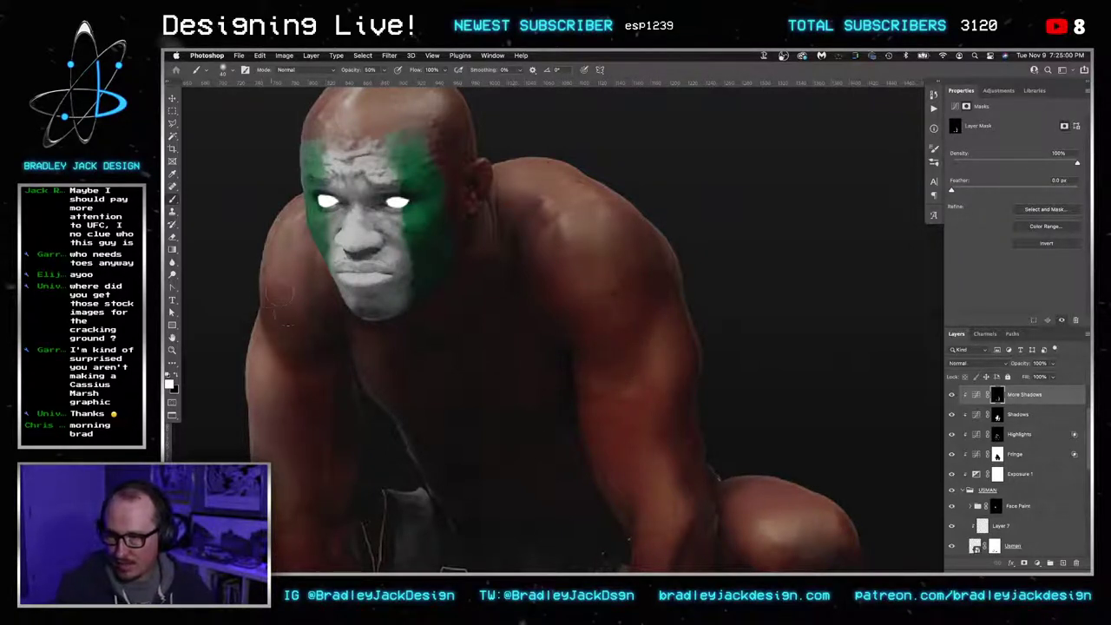
{"action": "key", "text": "x"}
Change the Highlights curves layer's blend mode to Luminosity
{"action": "left_click_drag", "start_coordinate": [451, 354], "coordinate": [620, 363]}
{"action": "left_click", "coordinate": [1028, 416]}
{"action": "left_click", "coordinate": [1032, 440]}
{"action": "key", "text": "v"}
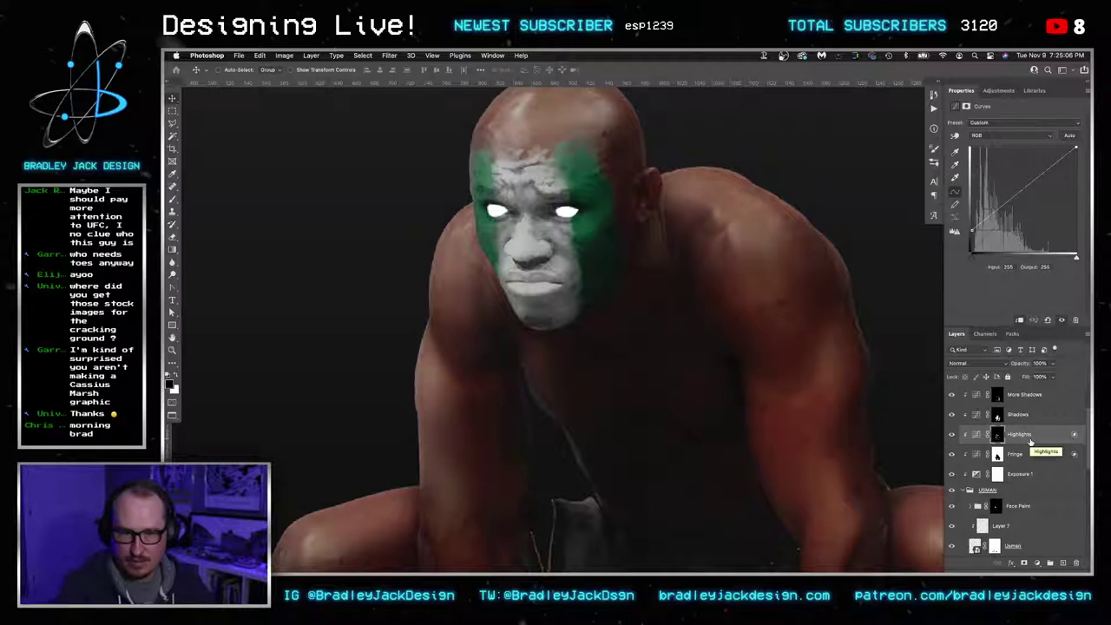
{"action": "left_click", "coordinate": [993, 364]}
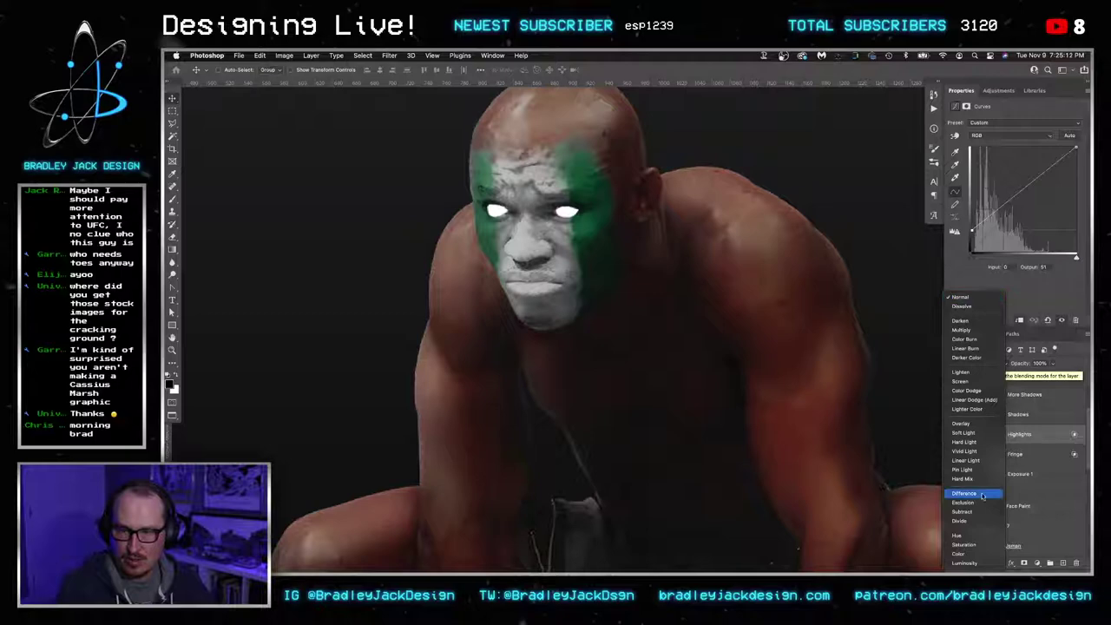
{"action": "left_click", "coordinate": [979, 563]}
{"action": "left_click", "coordinate": [1039, 437]}
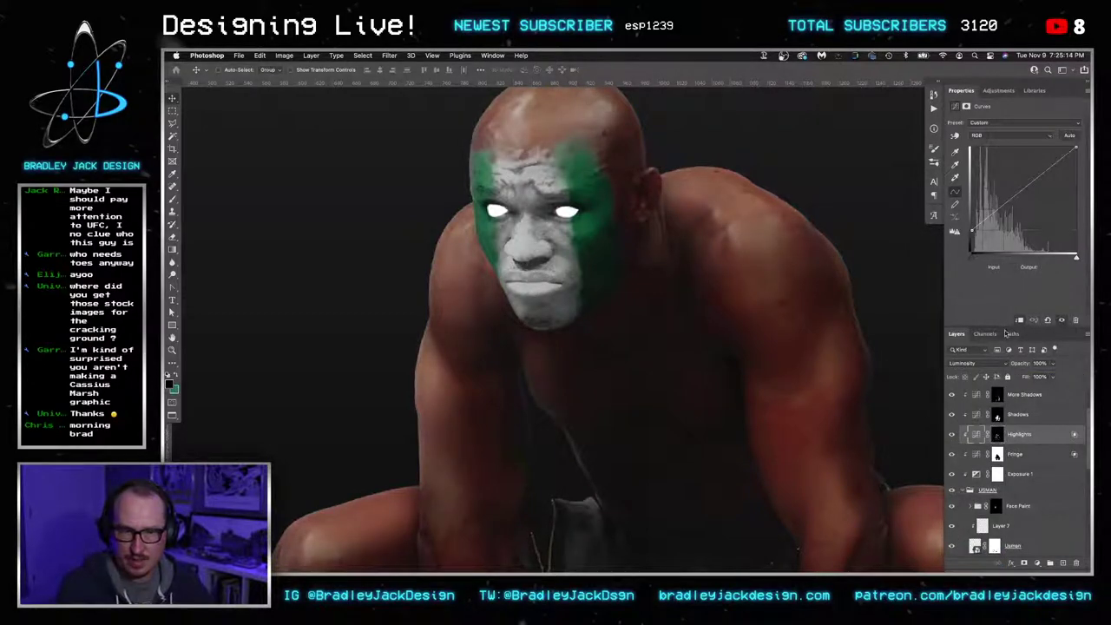
{"action": "scroll", "coordinate": [686, 369], "scroll_direction": "down", "scroll_amount": 4}
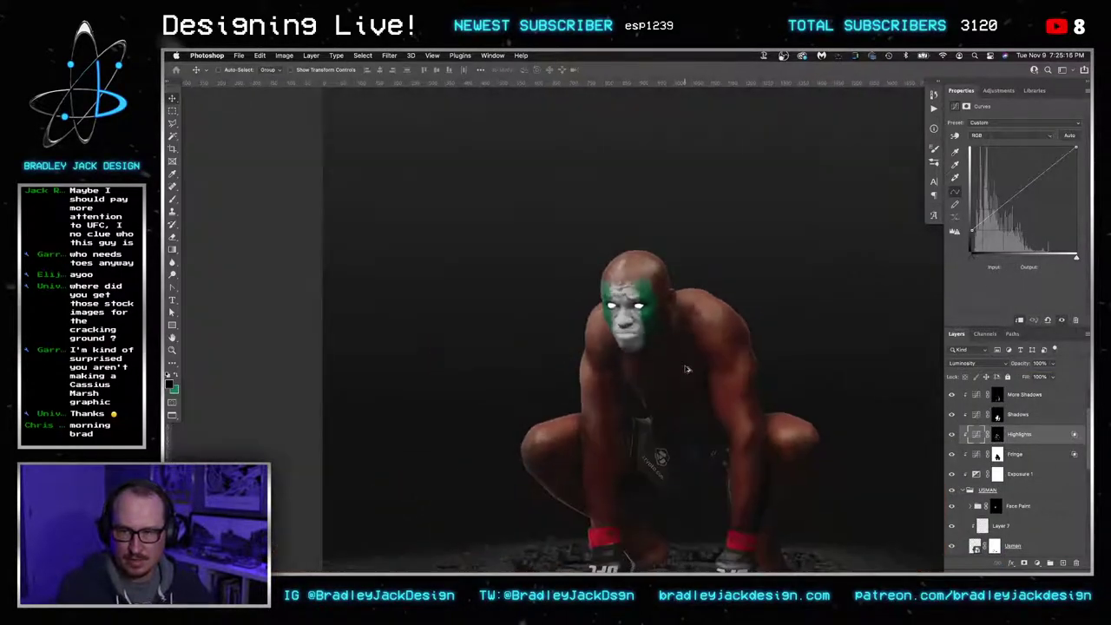
{"action": "scroll", "coordinate": [685, 369], "scroll_direction": "up", "scroll_amount": 2}
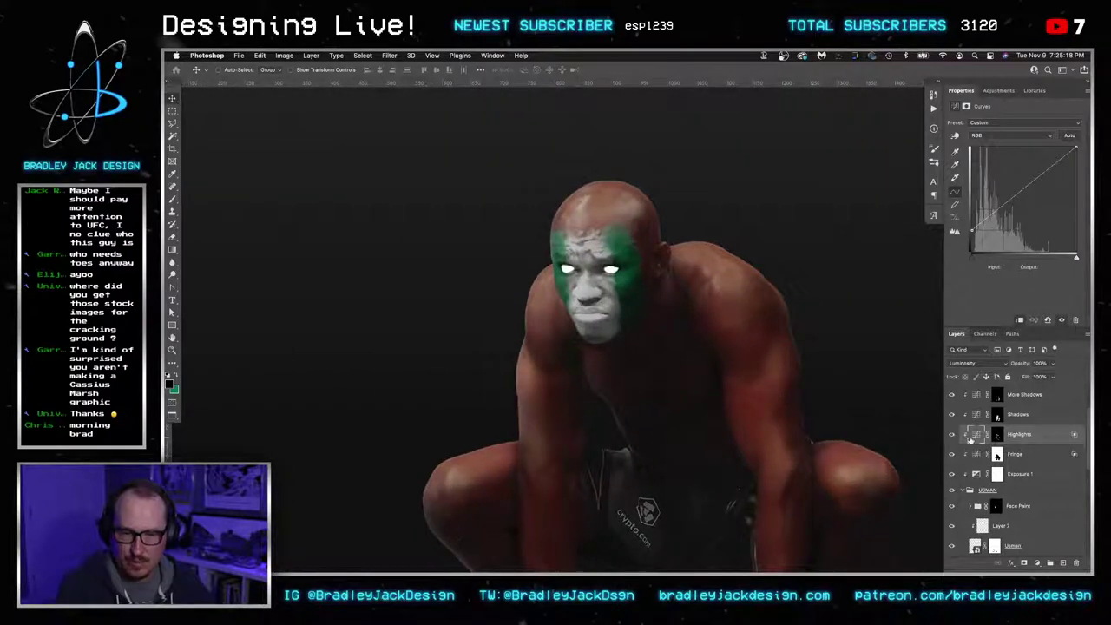
Paint white at 50% opacity on the More Shadows mask to deepen the shadows on the ear, neck and upper chest beside the face
{"action": "left_click", "coordinate": [998, 397]}
{"action": "key", "text": "b"}
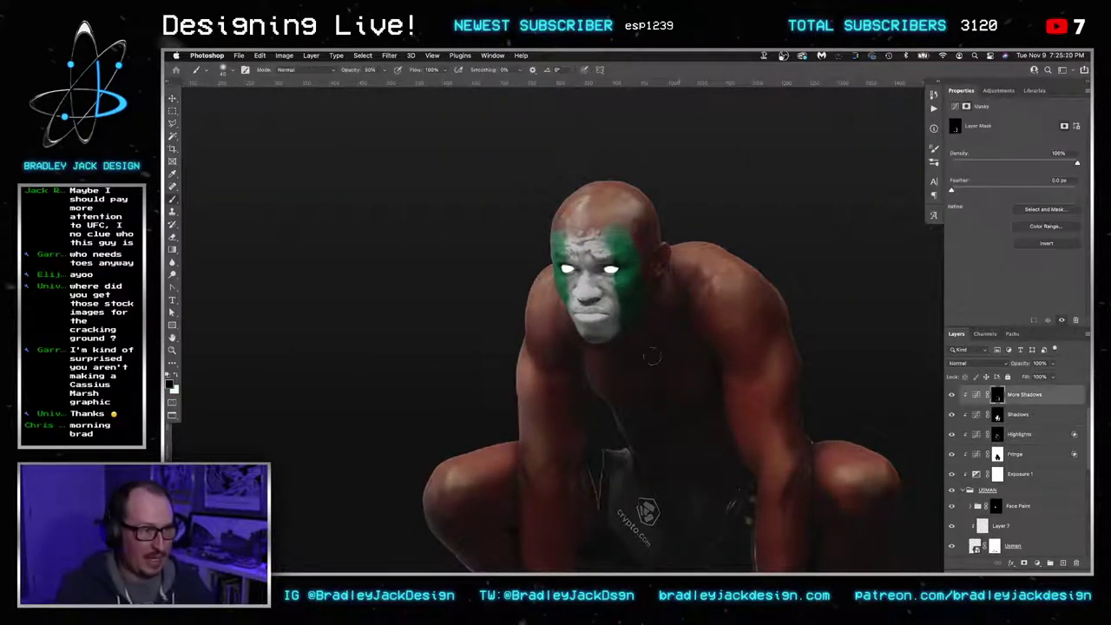
{"action": "scroll", "coordinate": [666, 314], "scroll_direction": "up", "scroll_amount": 3}
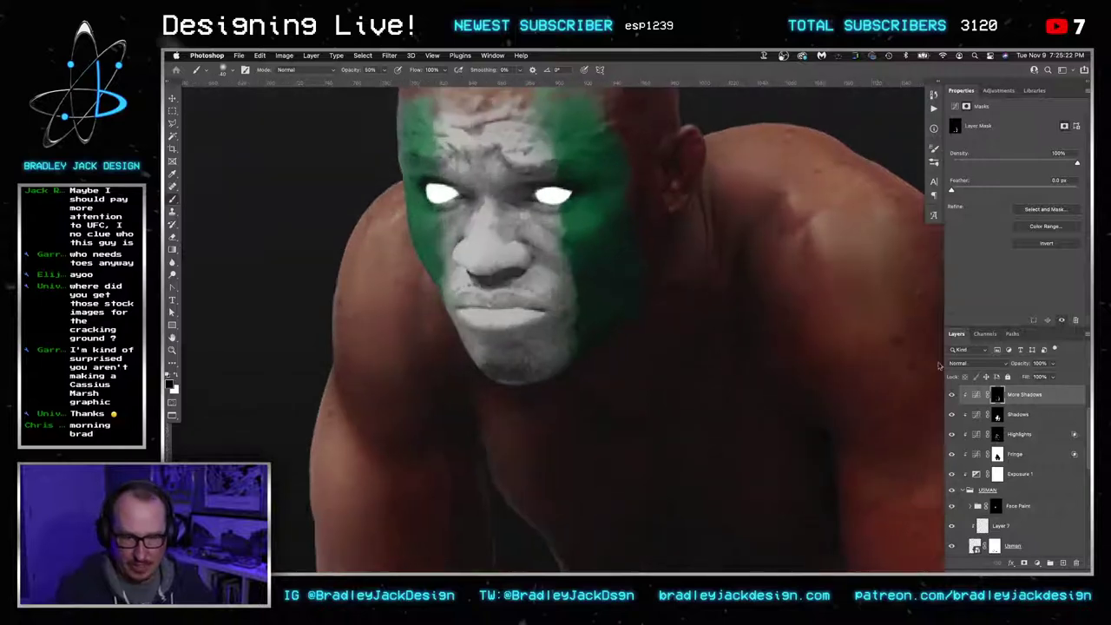
{"action": "key", "text": "bracketleft"}
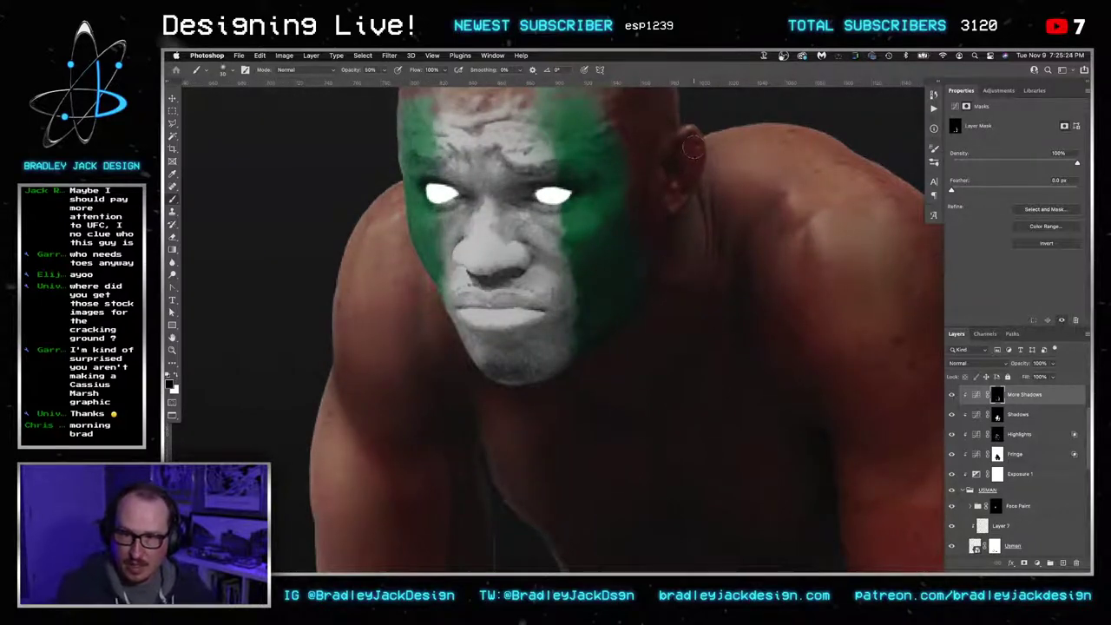
{"action": "key", "text": "x"}
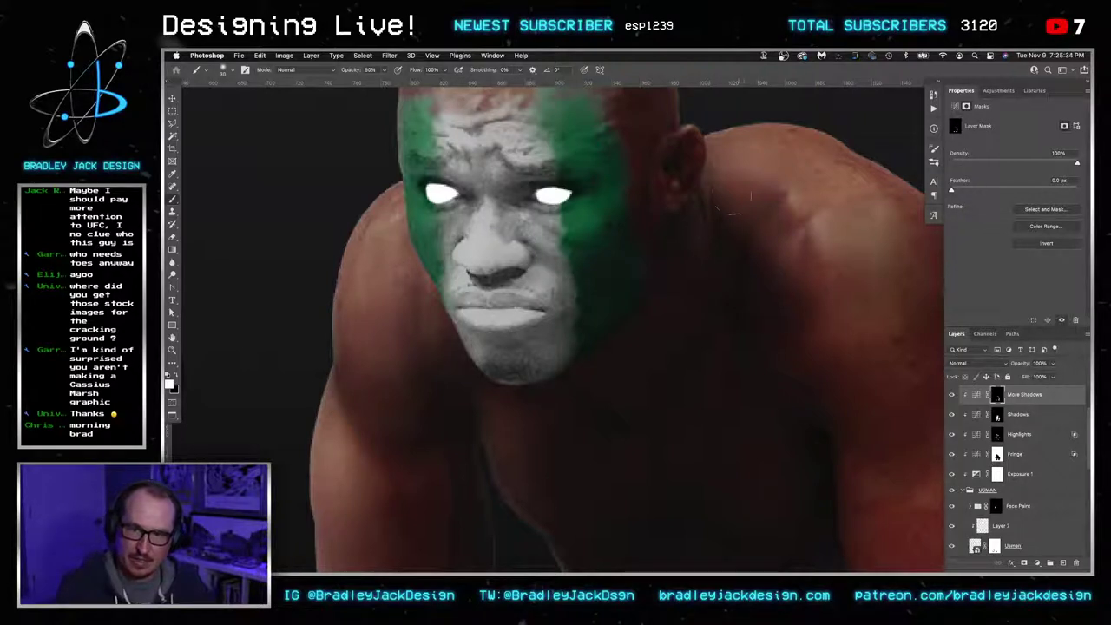
{"action": "key", "text": "x"}
{"action": "key", "text": "x"}
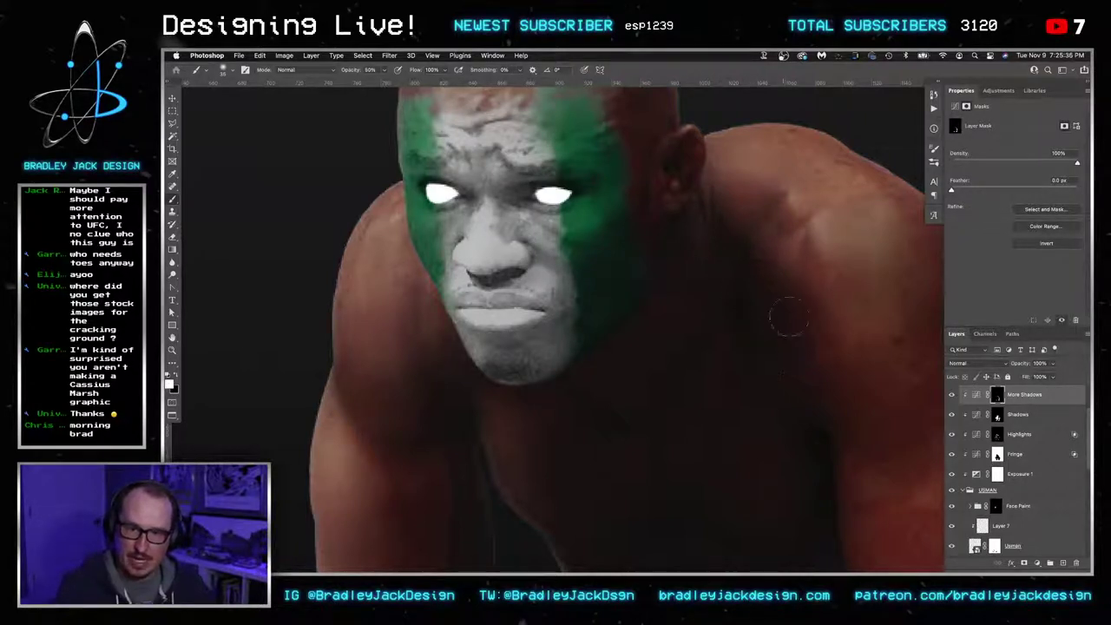
Paint white on the More Shadows mask to darken the chest, the other forearm and the underside of the bent leg
{"action": "scroll", "coordinate": [621, 352], "scroll_direction": "down", "scroll_amount": 5}
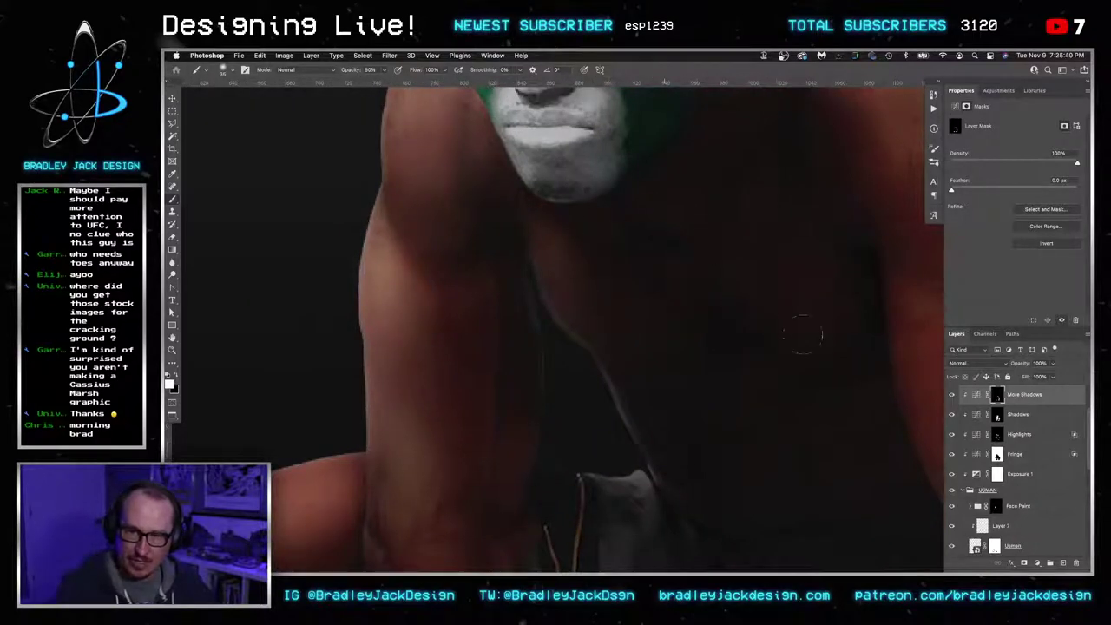
{"action": "left_click_drag", "start_coordinate": [776, 278], "coordinate": [807, 130]}
{"action": "left_click_drag", "start_coordinate": [729, 451], "coordinate": [913, 206]}
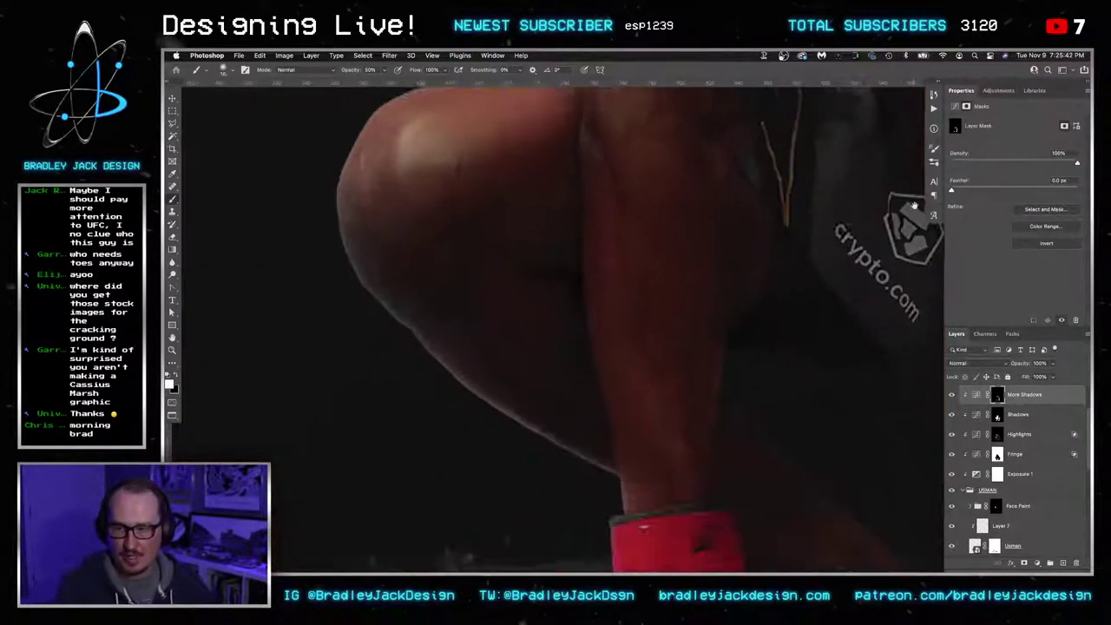
{"action": "scroll", "coordinate": [513, 227], "scroll_direction": "up", "scroll_amount": 5}
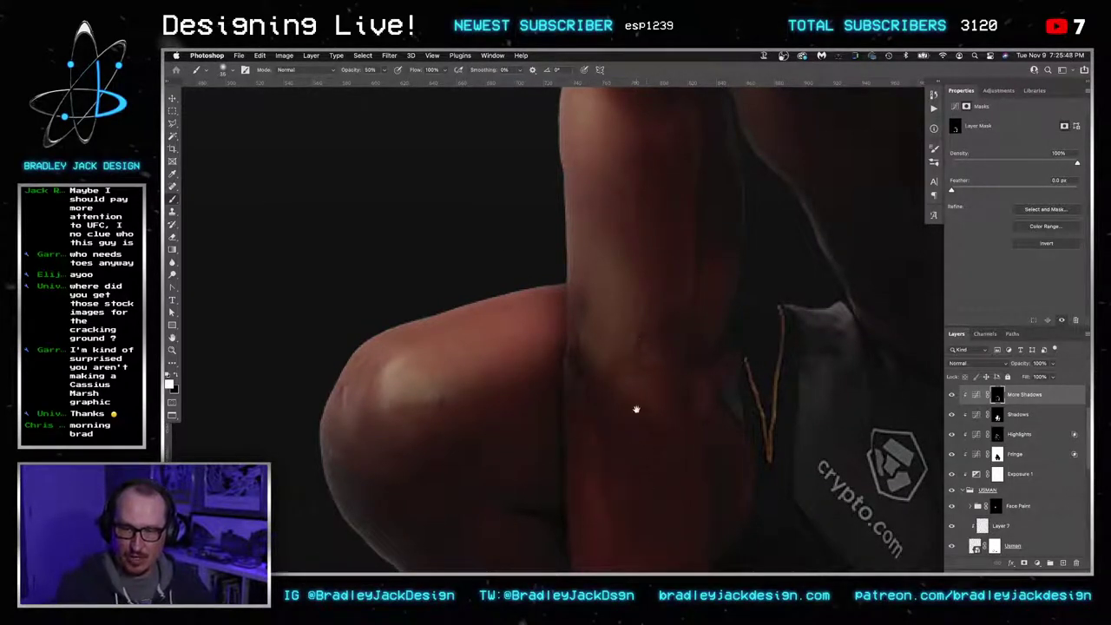
{"action": "scroll", "coordinate": [635, 409], "scroll_direction": "down", "scroll_amount": 4}
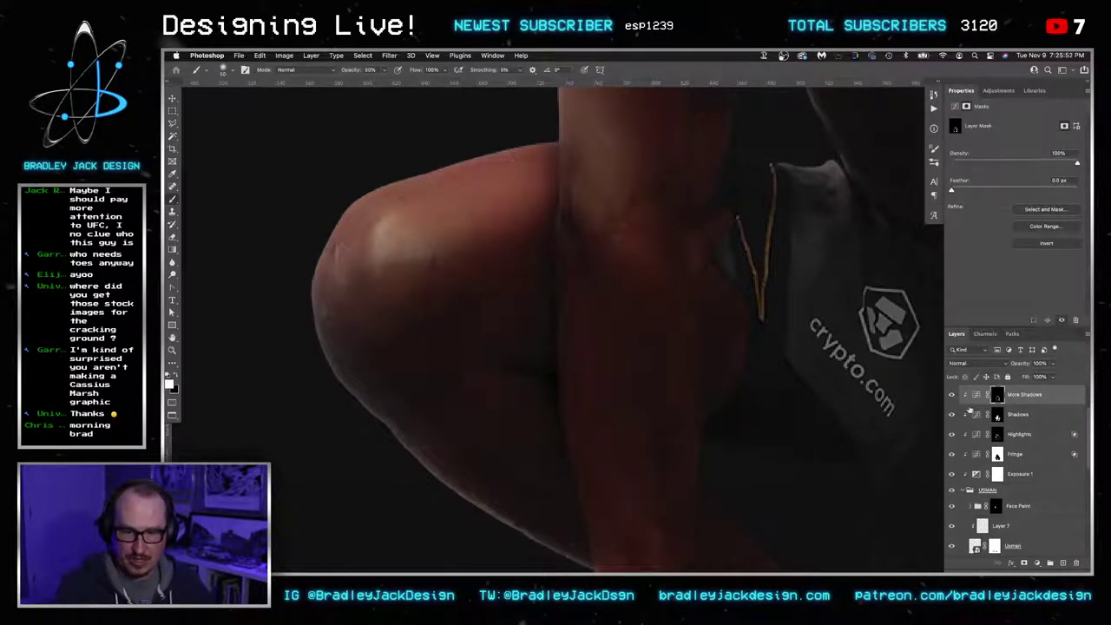
Select the Shadows mask with black as the painting colour and check the fighter's shading against the whole poster
{"action": "key", "text": "x"}
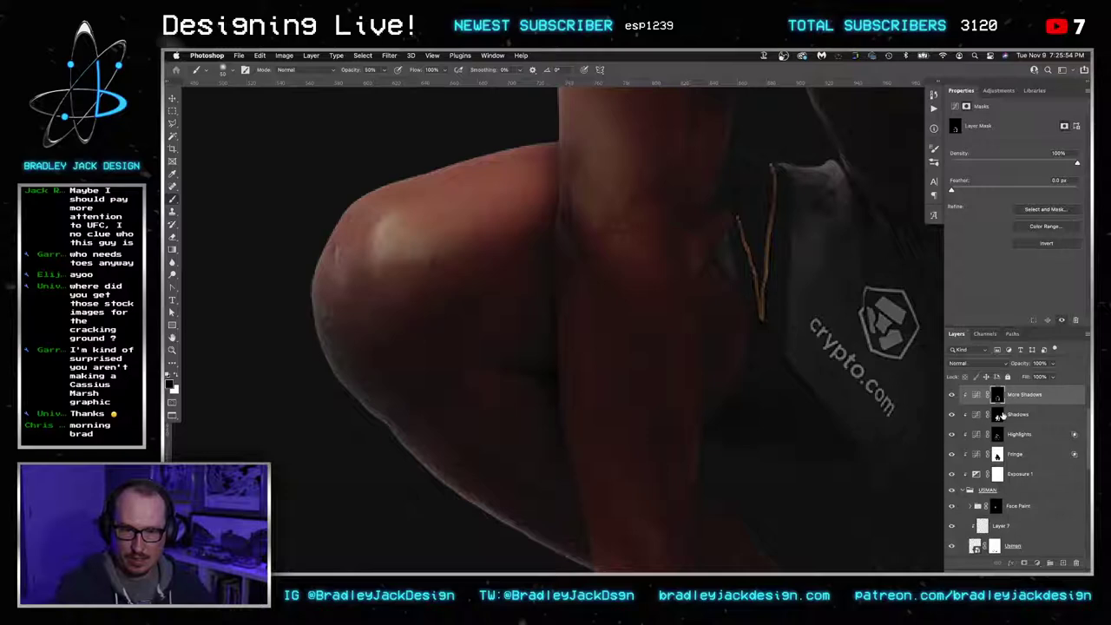
{"action": "key", "text": "alt+bracketleft"}
{"action": "scroll", "coordinate": [698, 308], "scroll_direction": "down", "scroll_amount": 5}
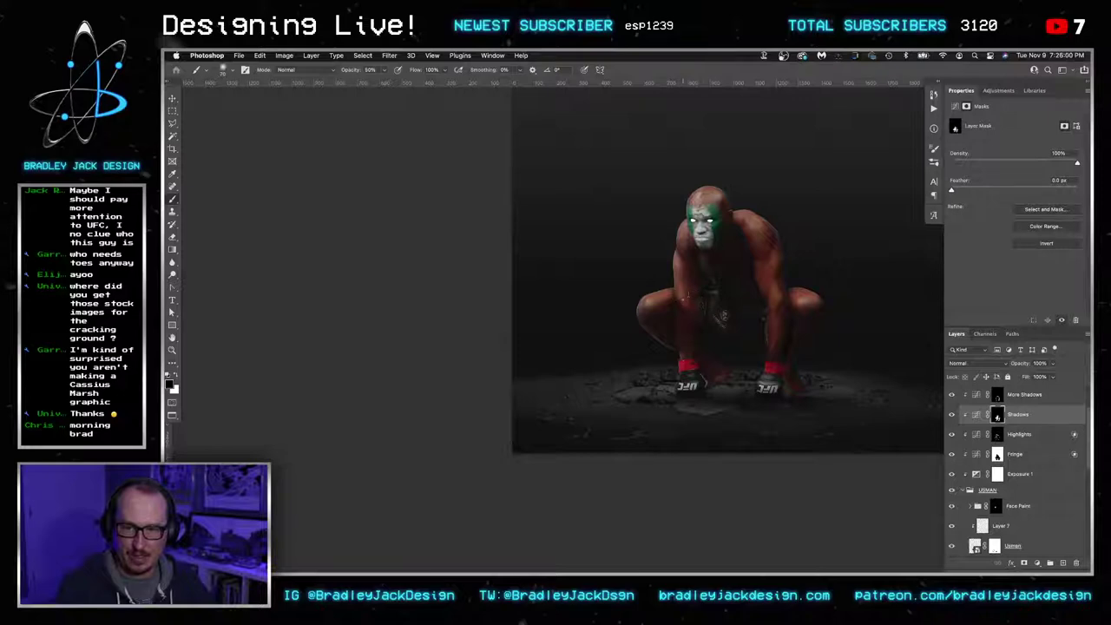
{"action": "scroll", "coordinate": [698, 303], "scroll_direction": "down", "scroll_amount": 2}
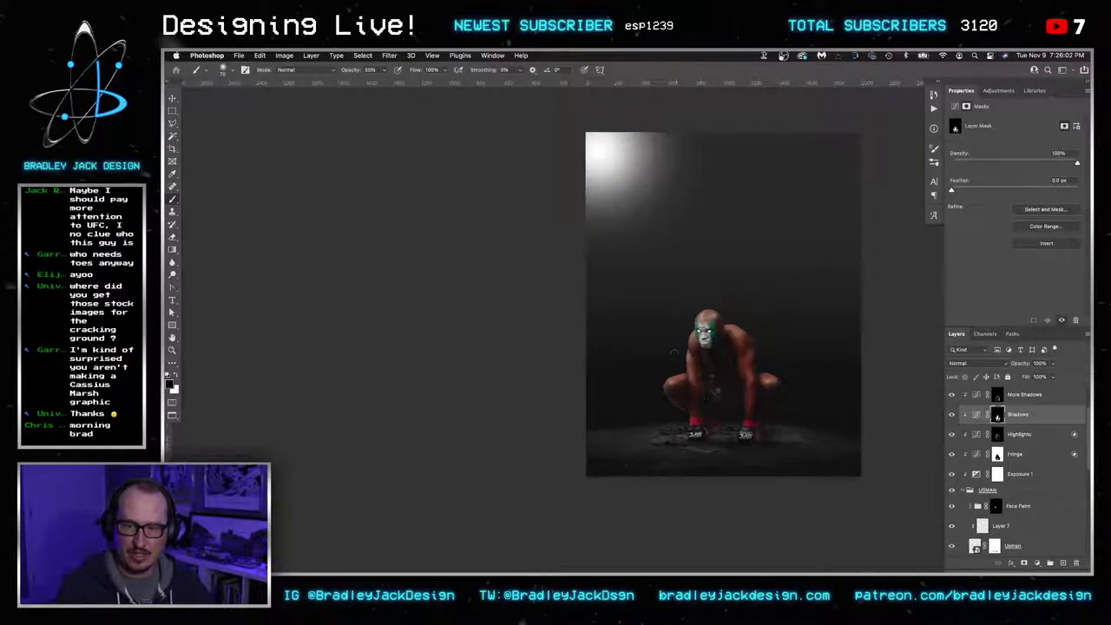
Paint on the Shadows mask, finishing in white, to refine the shading on the forearm and the lower edge of the bent leg
{"action": "scroll", "coordinate": [673, 351], "scroll_direction": "up", "scroll_amount": 4}
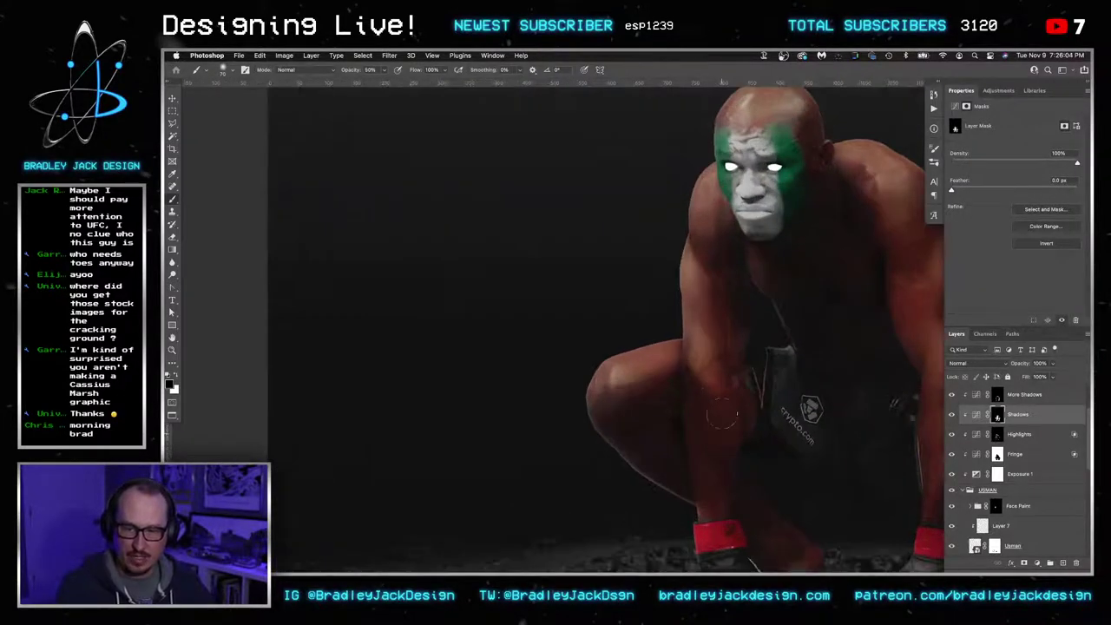
{"action": "left_click", "coordinate": [997, 397]}
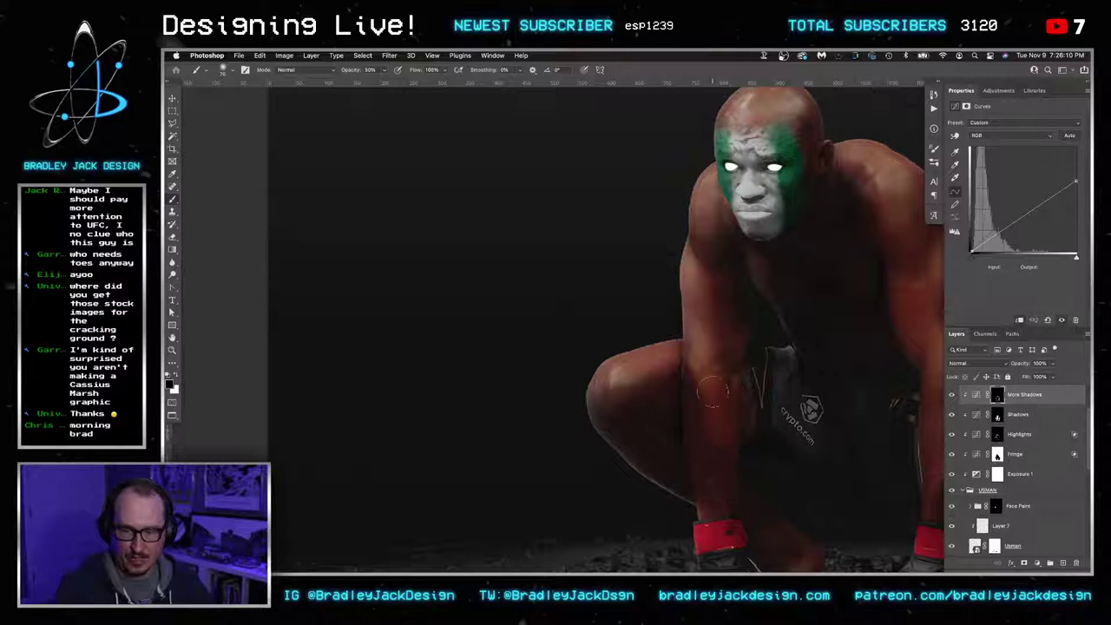
{"action": "left_click", "coordinate": [999, 417]}
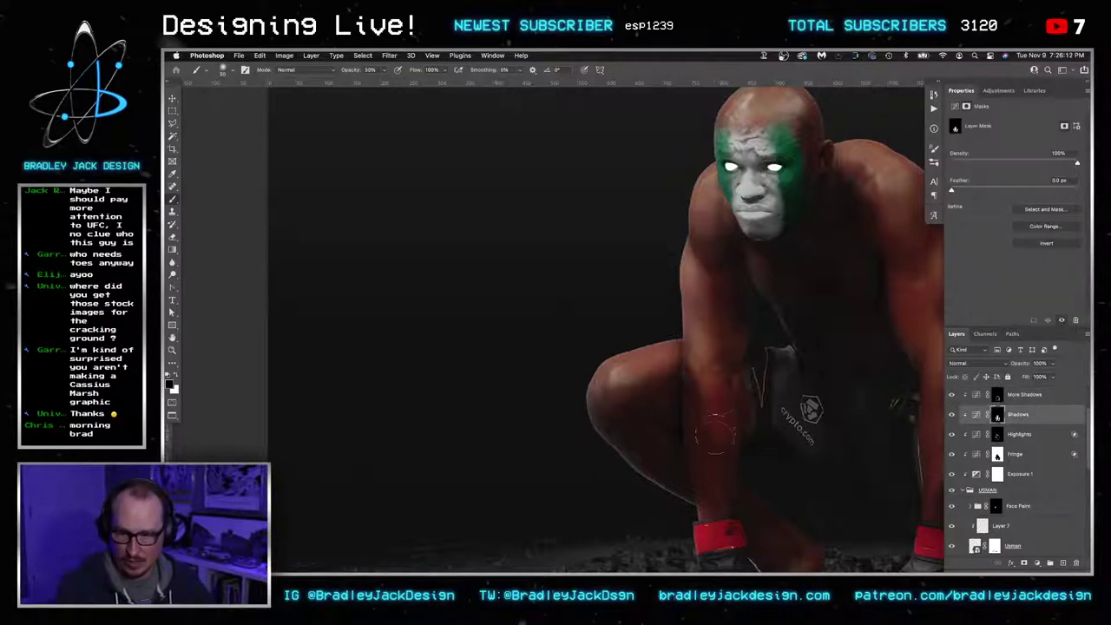
{"action": "key", "text": "x"}
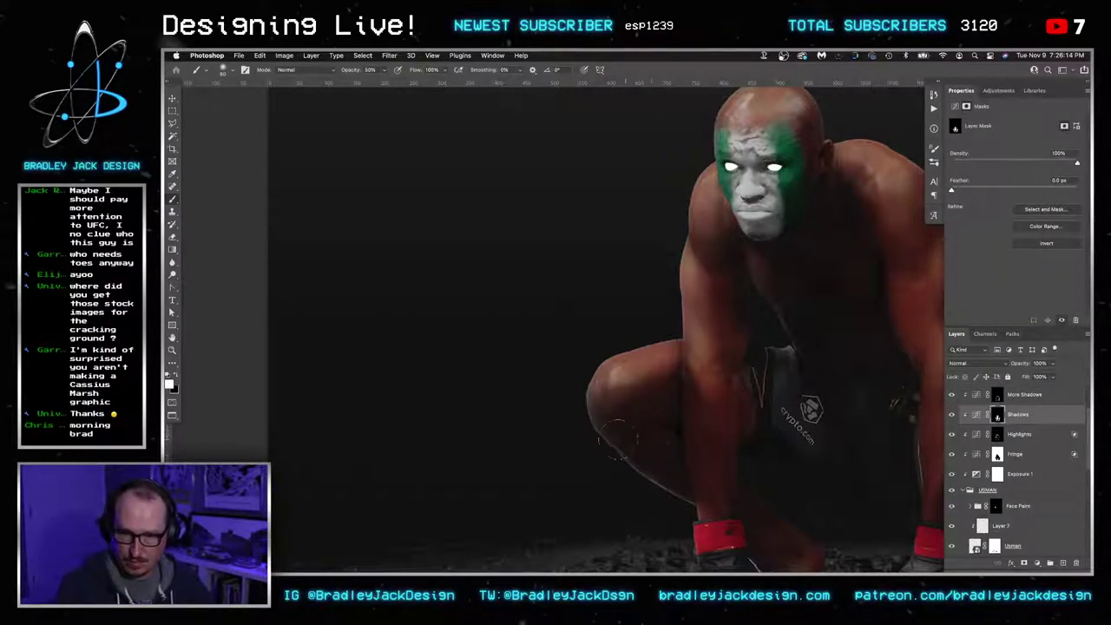
{"action": "left_click_drag", "start_coordinate": [617, 440], "coordinate": [582, 360]}
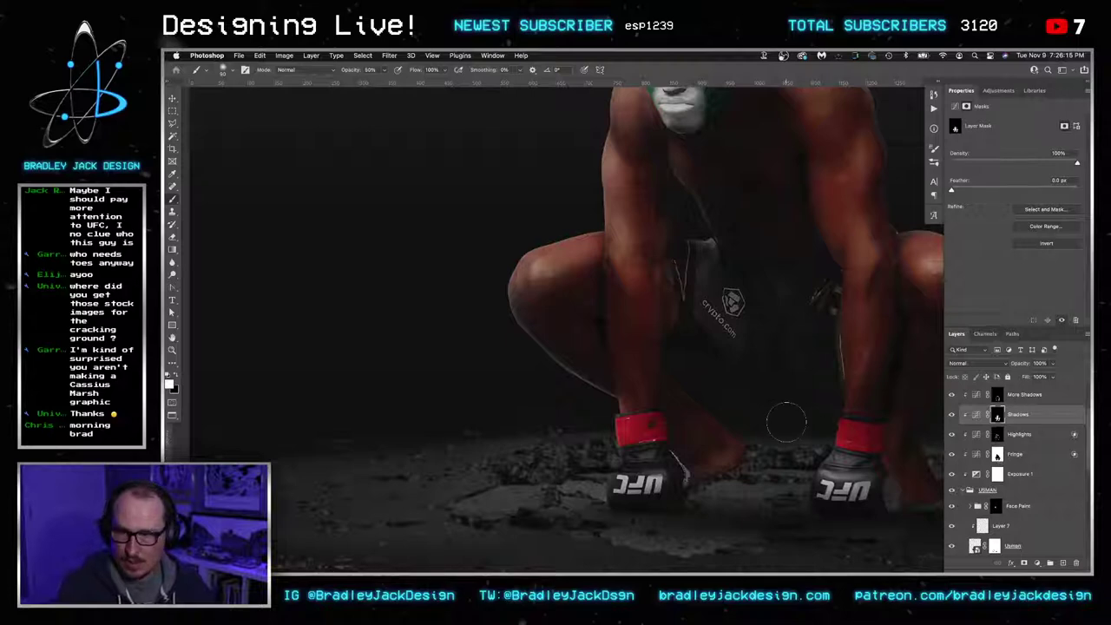
Examine the fighter's shading up close on the torso, legs and gloves, and against the whole poster
{"action": "scroll", "coordinate": [755, 417], "scroll_direction": "down", "scroll_amount": 3}
{"action": "left_click_drag", "start_coordinate": [753, 417], "coordinate": [672, 492]}
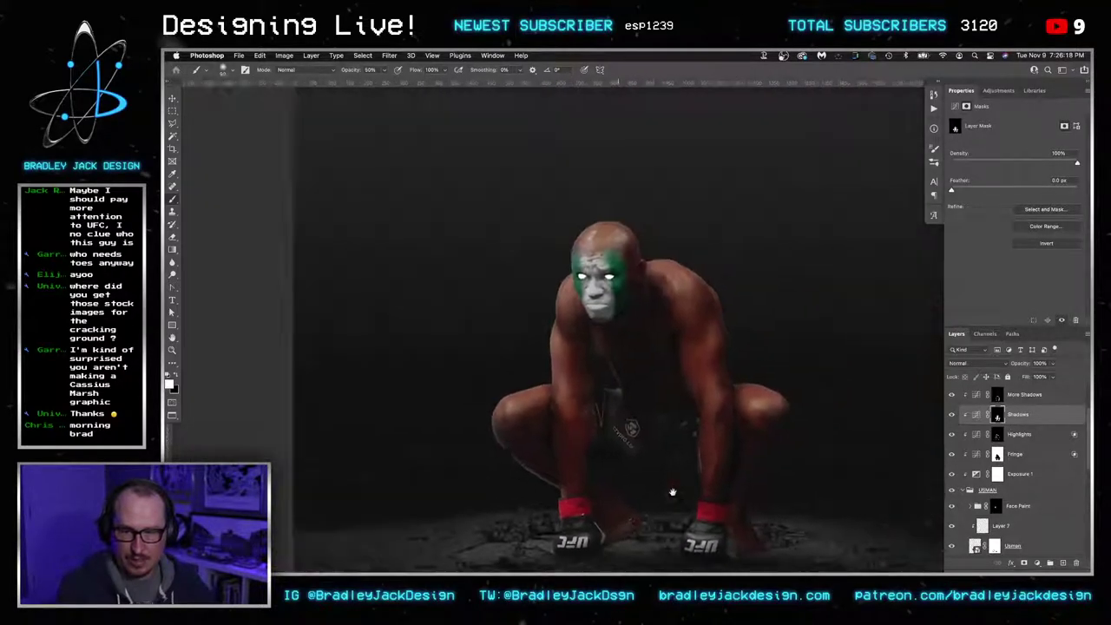
{"action": "scroll", "coordinate": [673, 490], "scroll_direction": "down", "scroll_amount": 5}
{"action": "key", "text": "v"}
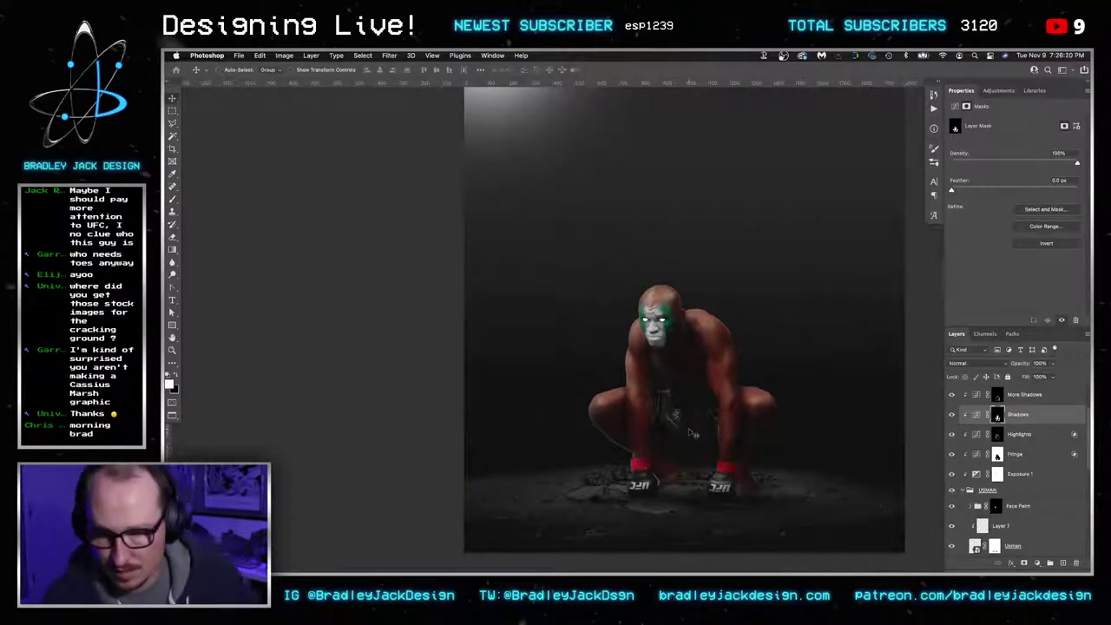
{"action": "key", "text": "z"}
{"action": "left_click", "coordinate": [671, 390]}
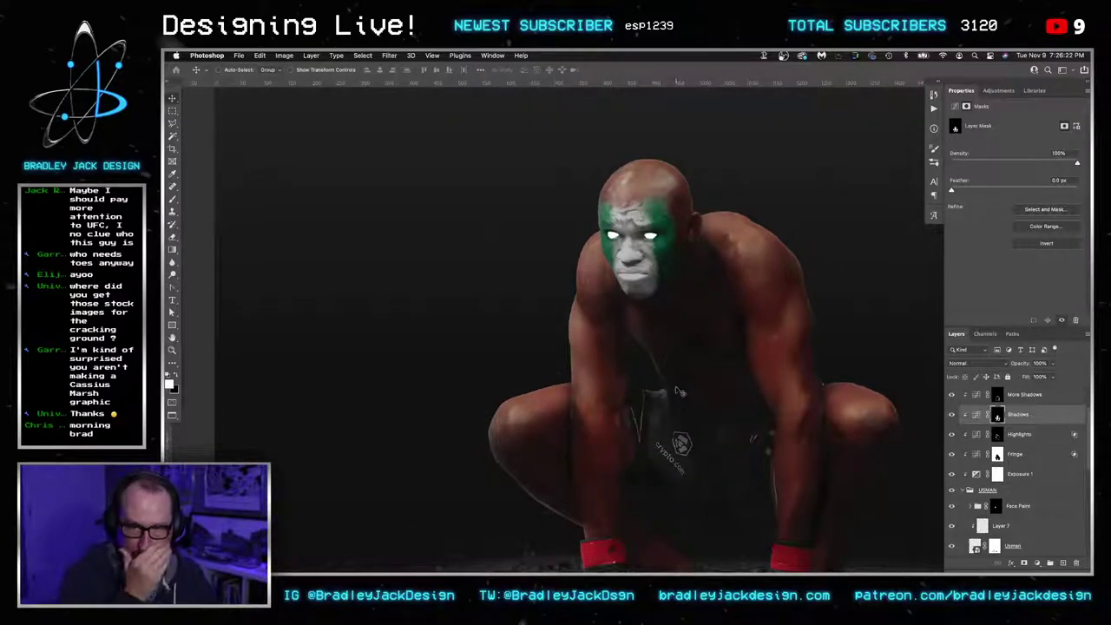
{"action": "left_click_drag", "start_coordinate": [743, 357], "coordinate": [672, 270]}
{"action": "scroll", "coordinate": [671, 269], "scroll_direction": "down", "scroll_amount": 5}
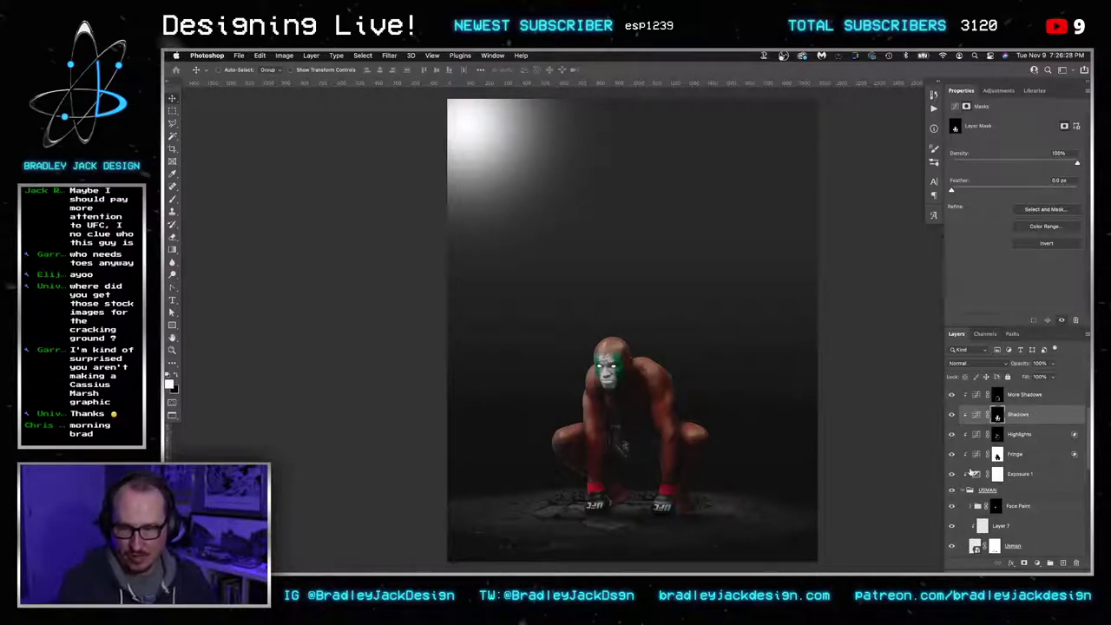
Convert the fighter's Usman layer and the clipped Layer 7 above it into a single smart object
{"action": "scroll", "coordinate": [1006, 502], "scroll_direction": "down", "scroll_amount": 2}
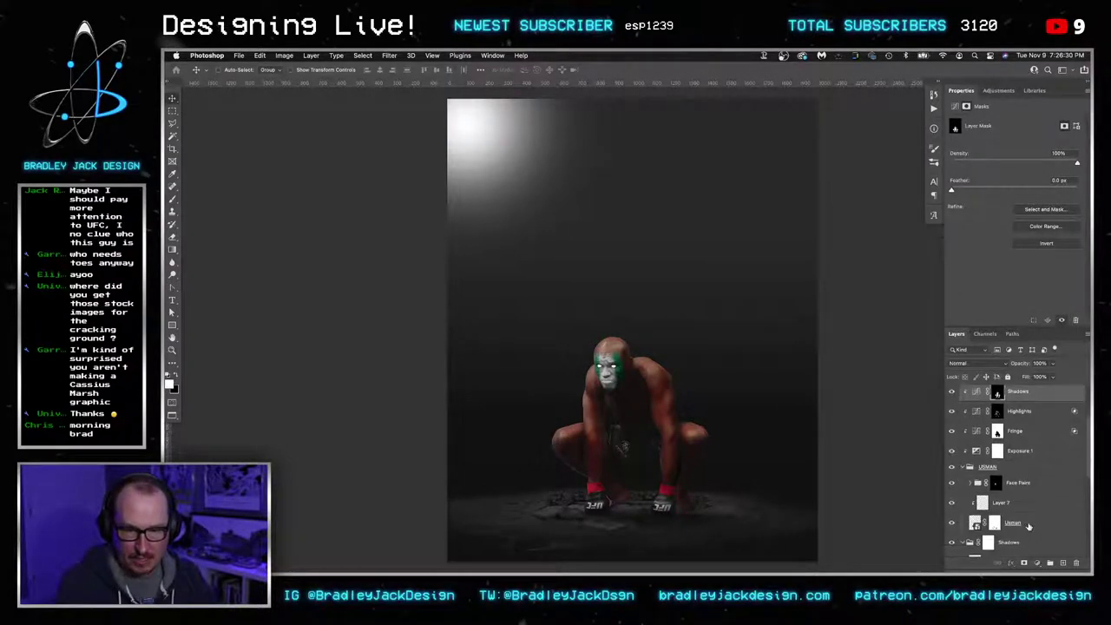
{"action": "left_click", "coordinate": [974, 523]}
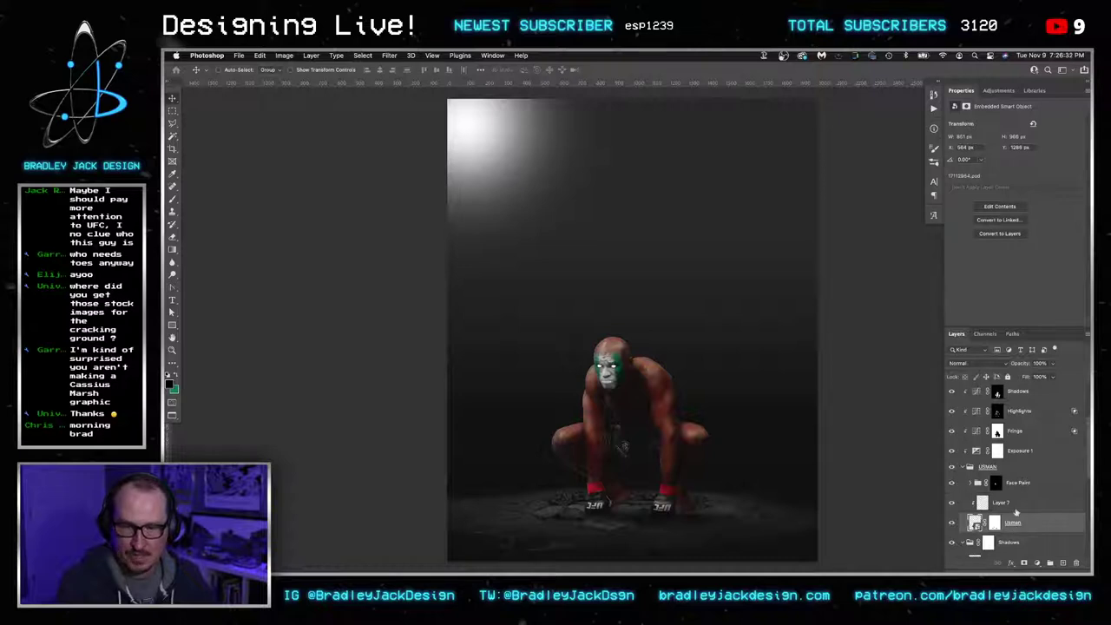
{"action": "left_click", "coordinate": [1015, 510], "text": "shift"}
{"action": "right_click", "coordinate": [1014, 509]}
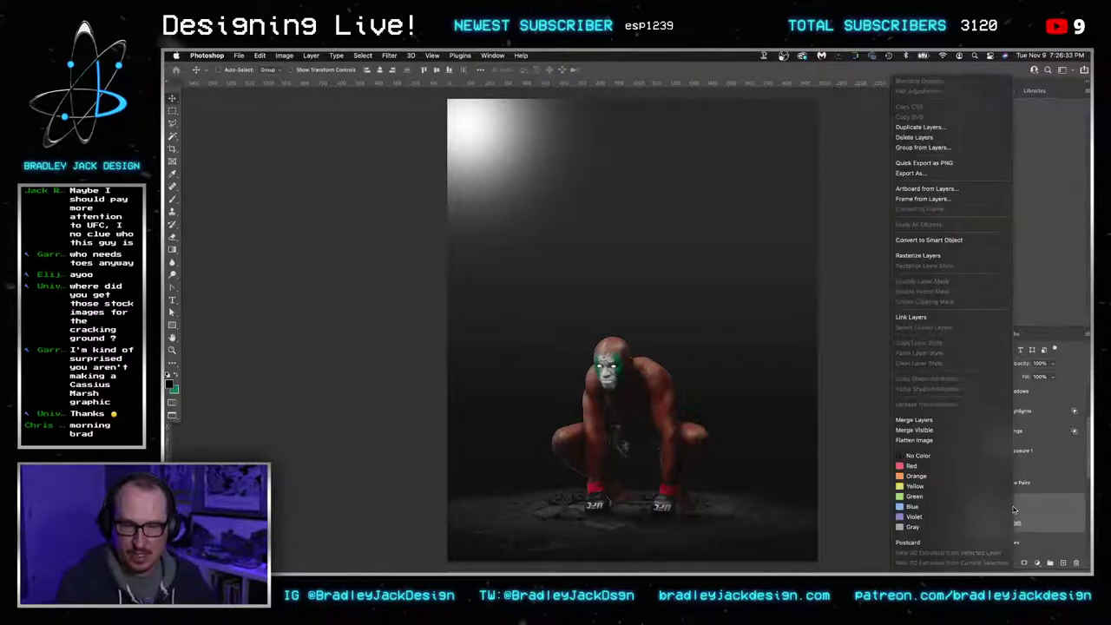
{"action": "left_click", "coordinate": [929, 239]}
Run the BJD2 action from the BJD Sports Actions set on the fighter's smart object
{"action": "left_click", "coordinate": [935, 108]}
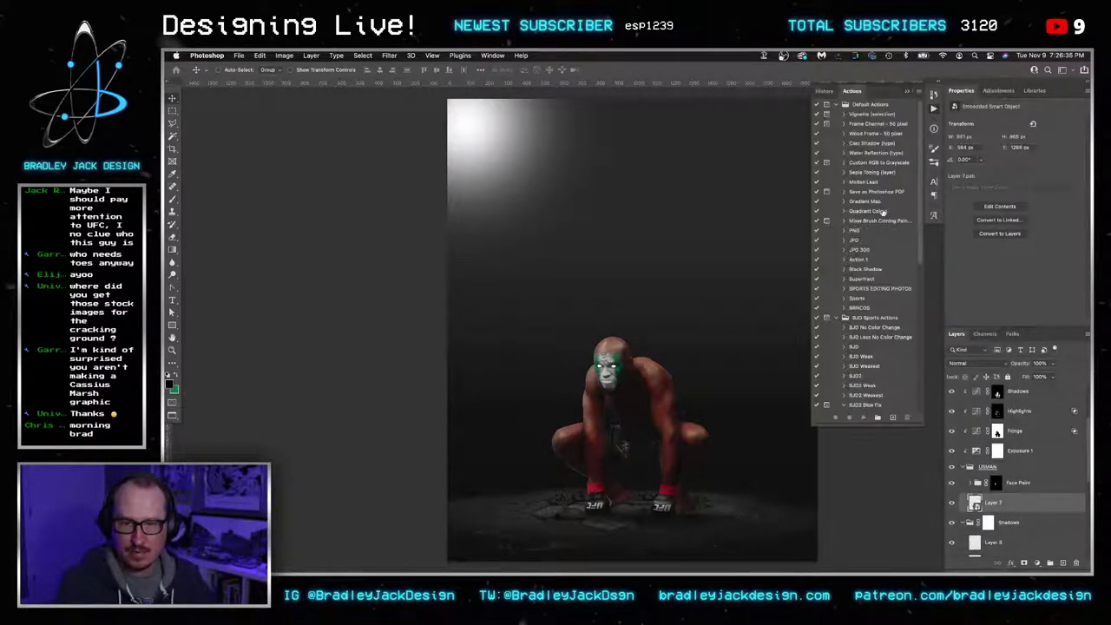
{"action": "left_click", "coordinate": [861, 376]}
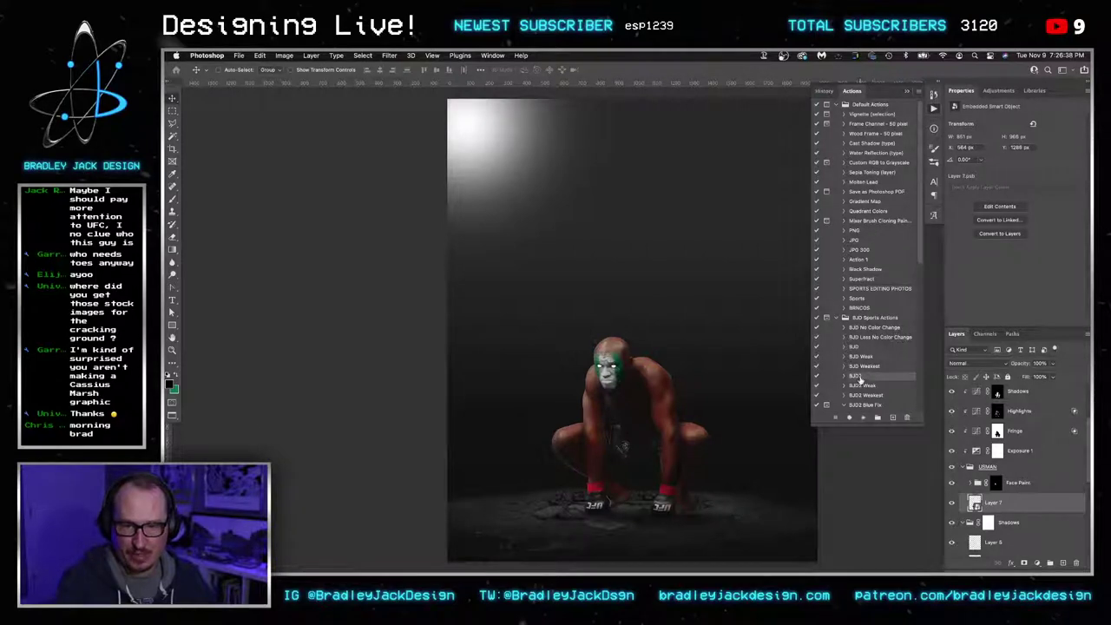
{"action": "left_click", "coordinate": [863, 418]}
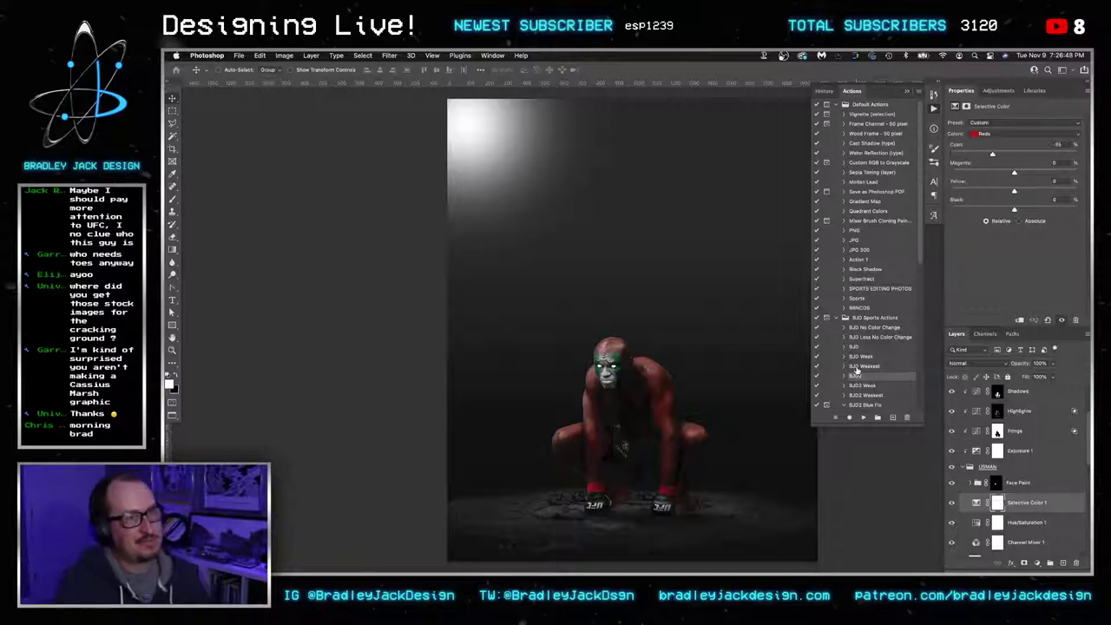
Delete the Selective Color, Hue/Saturation and Channel Mixer adjustment layers that the action added above the fighter
{"action": "key", "text": "z"}
{"action": "left_click_drag", "start_coordinate": [649, 408], "coordinate": [707, 344]}
{"action": "key", "text": "v"}
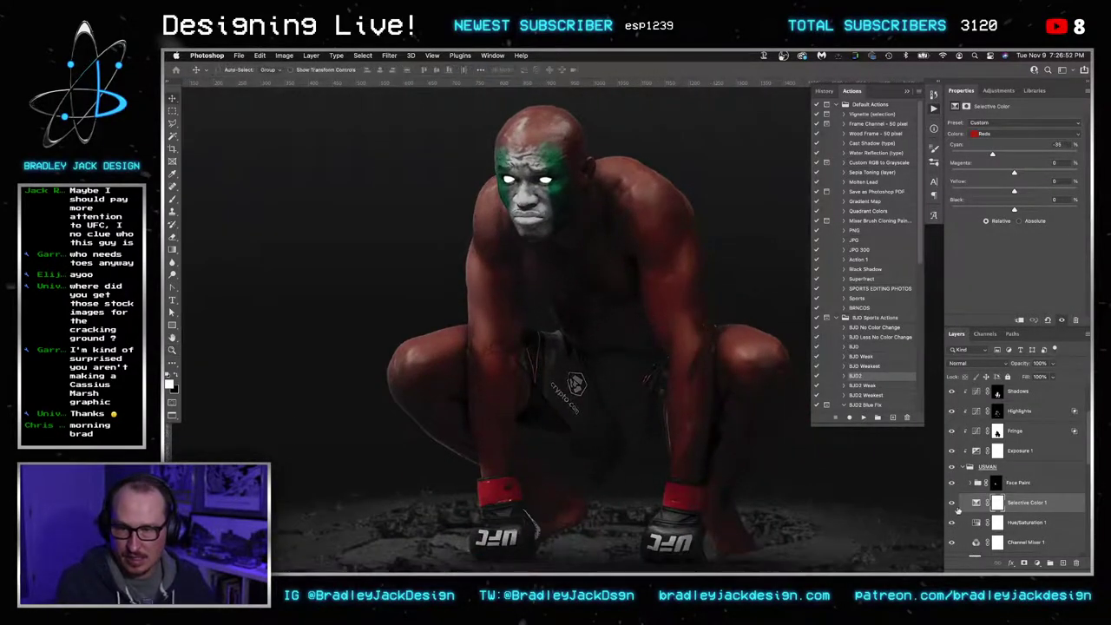
{"action": "scroll", "coordinate": [1027, 517], "scroll_direction": "down", "scroll_amount": 1}
{"action": "left_click", "coordinate": [1034, 528], "text": "shift"}
{"action": "key", "text": "Delete"}
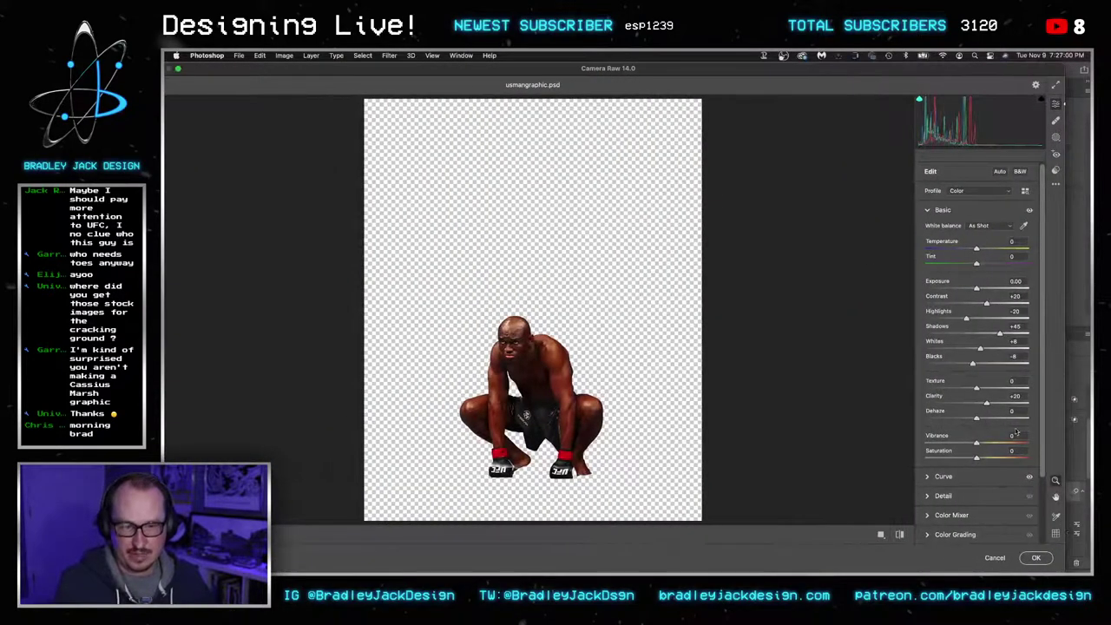
Leave the Camera Raw settings without changes and set the Camera Raw smart filter's blending mode to Luminosity
{"action": "key", "text": "Escape"}
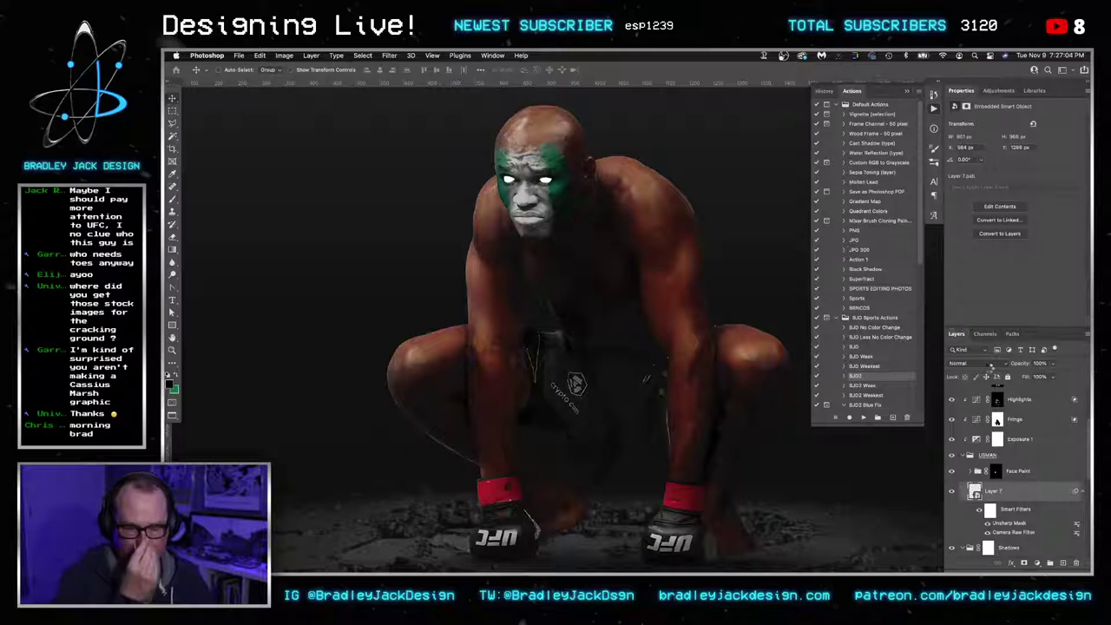
{"action": "double_click", "coordinate": [1076, 531]}
{"action": "left_click", "coordinate": [419, 219]}
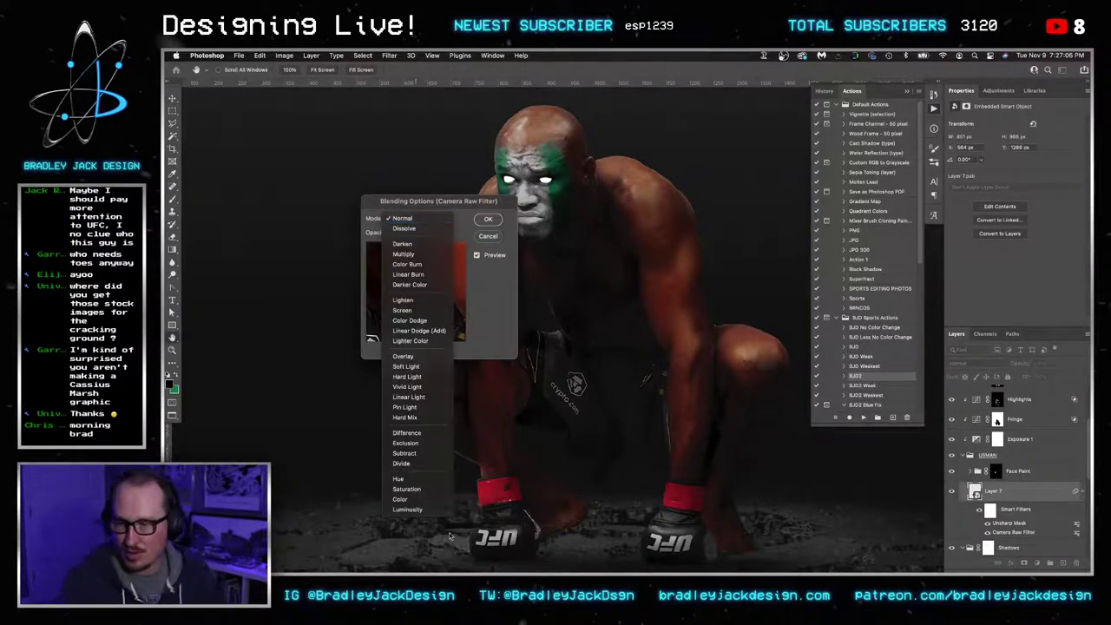
{"action": "left_click", "coordinate": [407, 509]}
{"action": "left_click", "coordinate": [482, 222]}
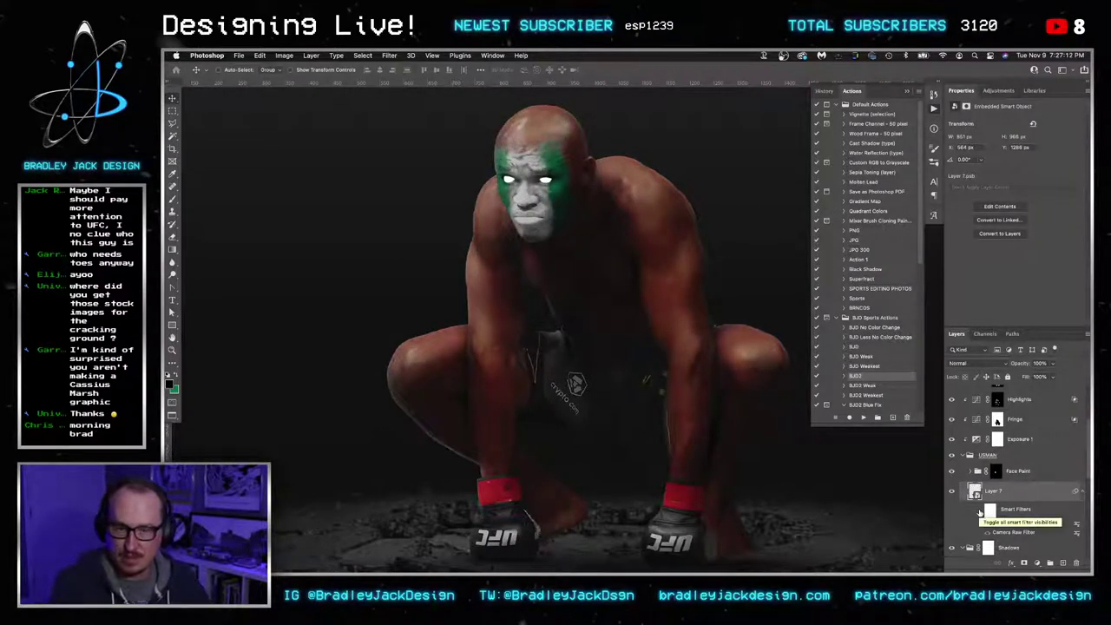
Toggle the fighter's smart filters off and on to compare their effect on the skin and face paint
{"action": "left_click", "coordinate": [979, 513]}
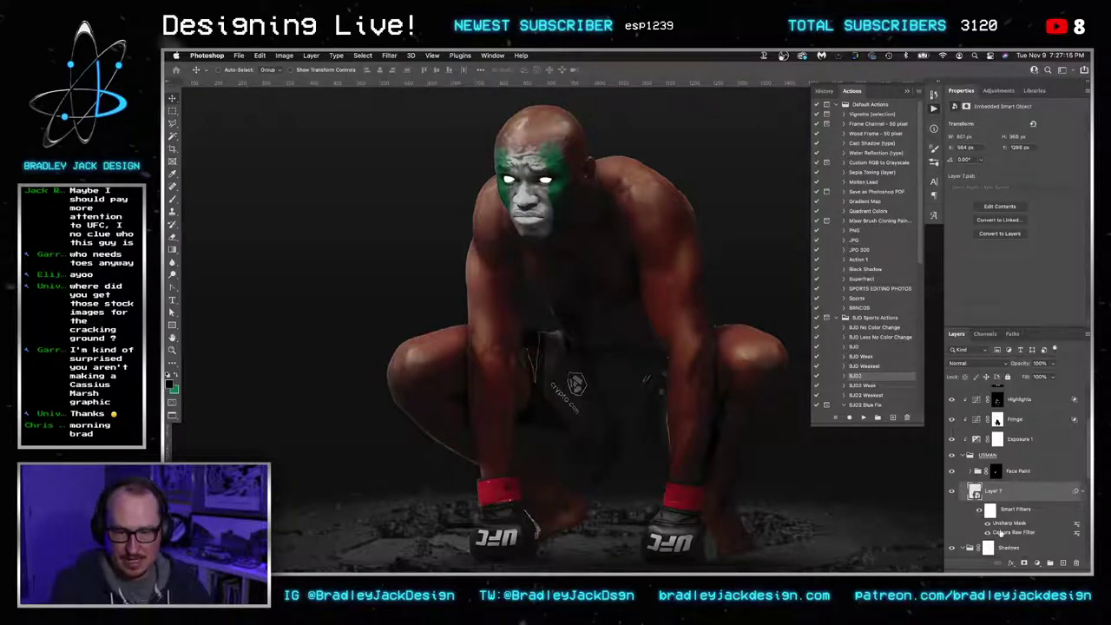
{"action": "left_click", "coordinate": [987, 533]}
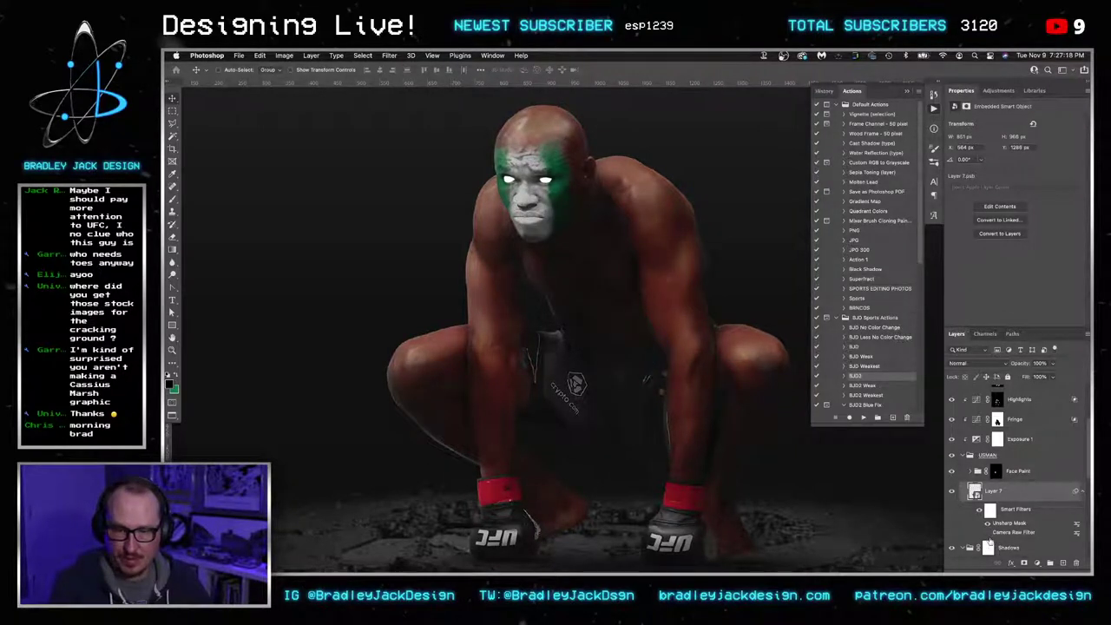
{"action": "left_click", "coordinate": [989, 522]}
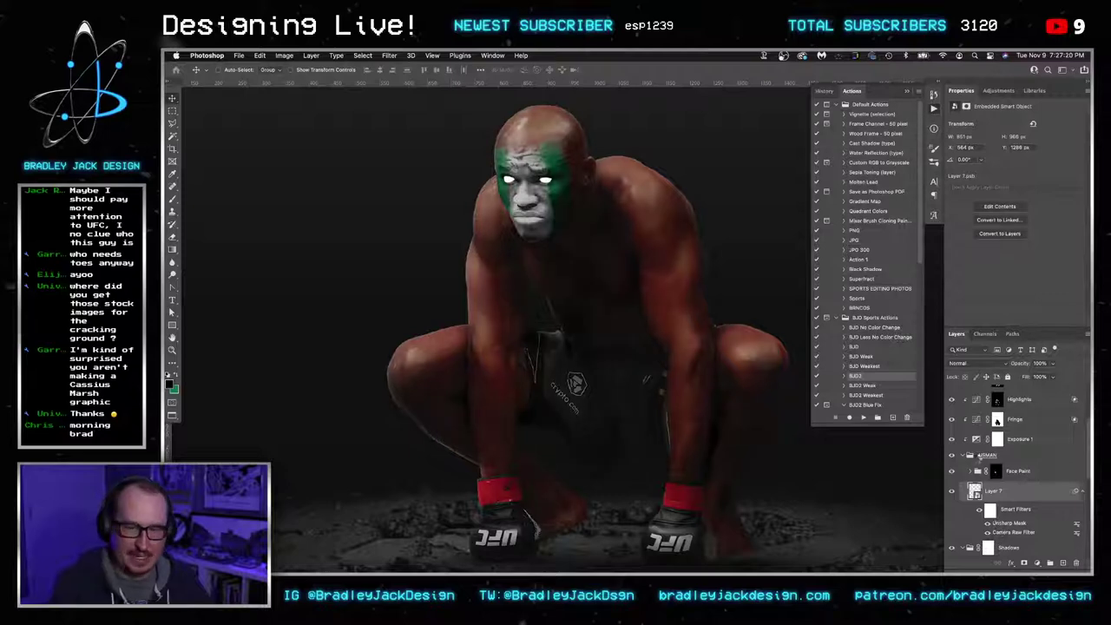
Reopen the fighter's Camera Raw filter and set Contrast to +10, Highlights to -10 and Shadows to +20
{"action": "double_click", "coordinate": [1014, 532]}
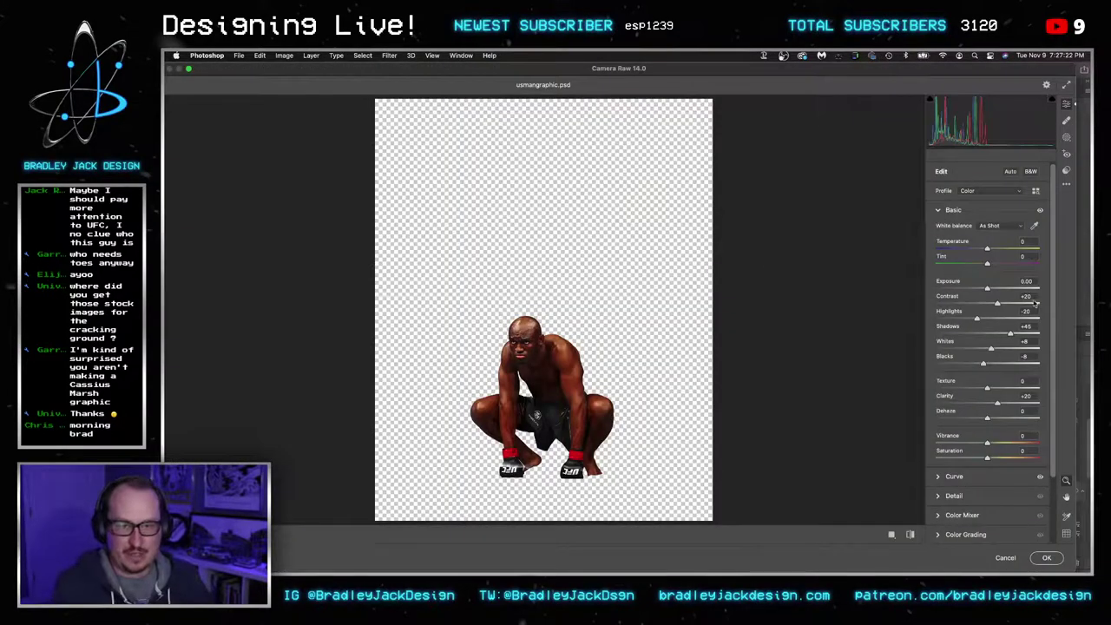
{"action": "type", "text": "10"}
{"action": "key", "text": "Tab"}
{"action": "type", "text": "-10"}
{"action": "key", "text": "Tab"}
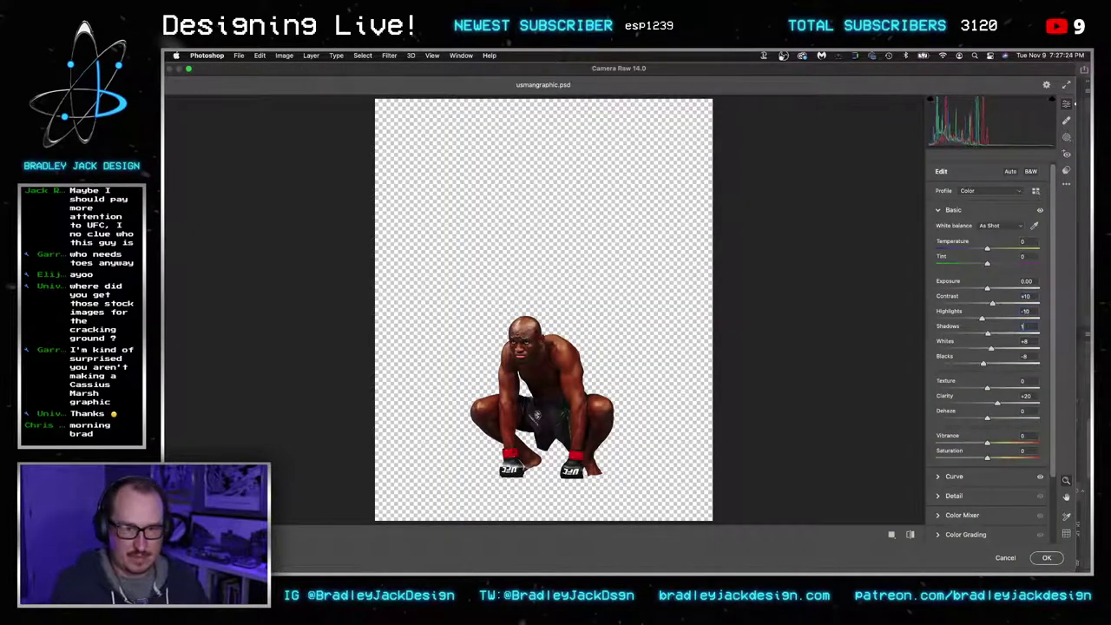
{"action": "type", "text": "20"}
Set Whites and Blacks to 0 and Clarity to 10, and apply the Camera Raw filter
{"action": "key", "text": "Tab"}
{"action": "type", "text": "4"}
{"action": "key", "text": "Tab"}
{"action": "type", "text": "-4"}
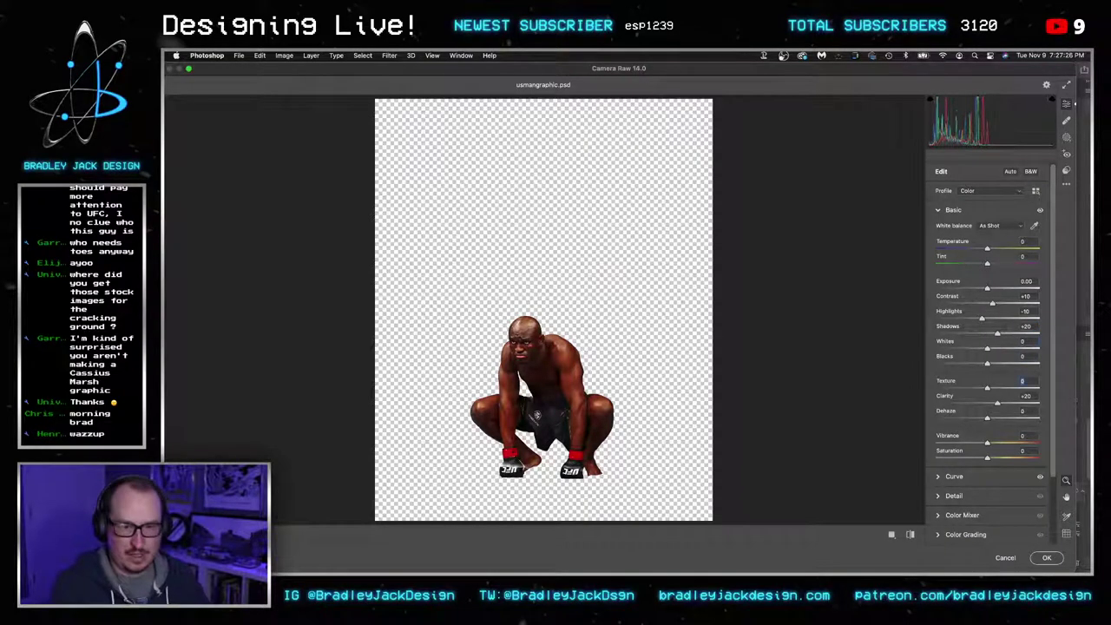
{"action": "key", "text": "Tab"}
{"action": "key", "text": "Tab"}
{"action": "type", "text": "10"}
{"action": "key", "text": "Return"}
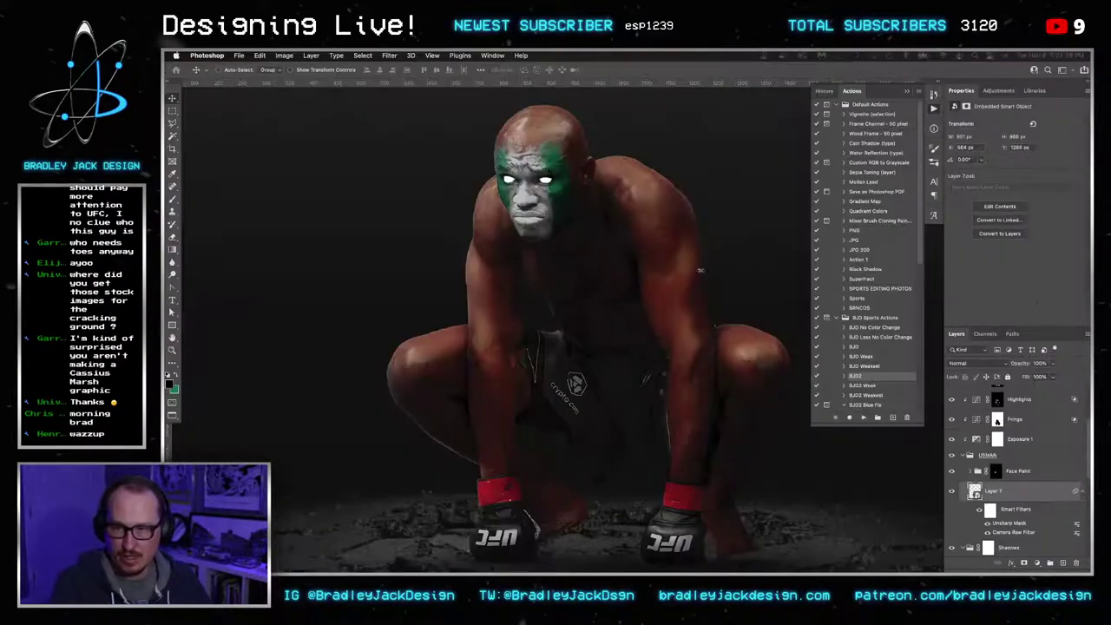
Check the filtered fighter's contrast and detail up close and against the whole poster
{"action": "key", "text": "z"}
{"action": "key", "text": "ctrl+0"}
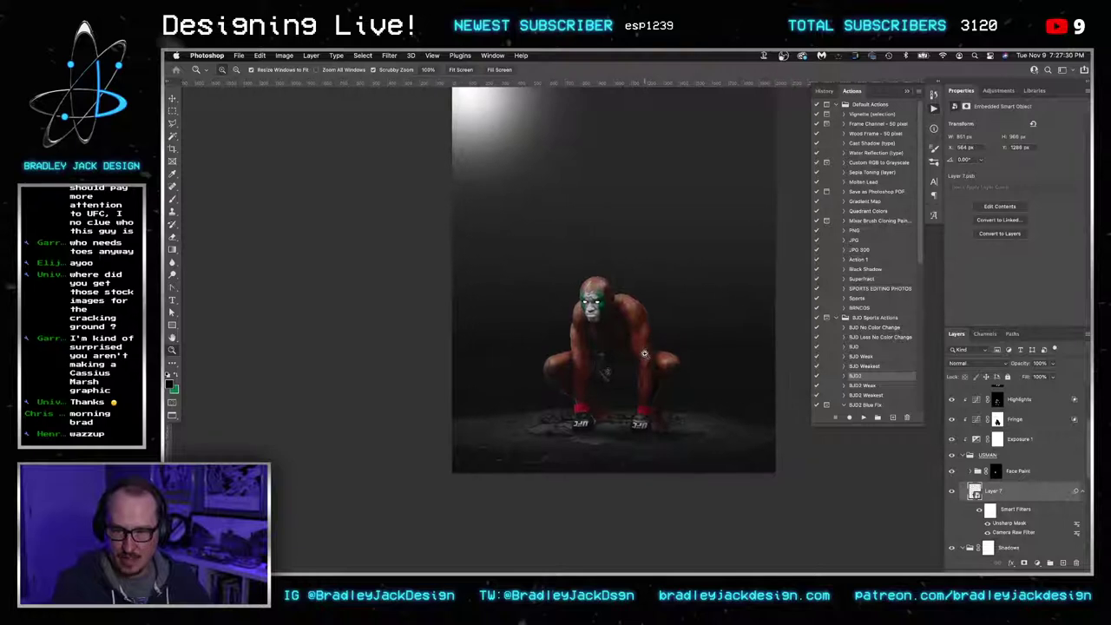
{"action": "key", "text": "v"}
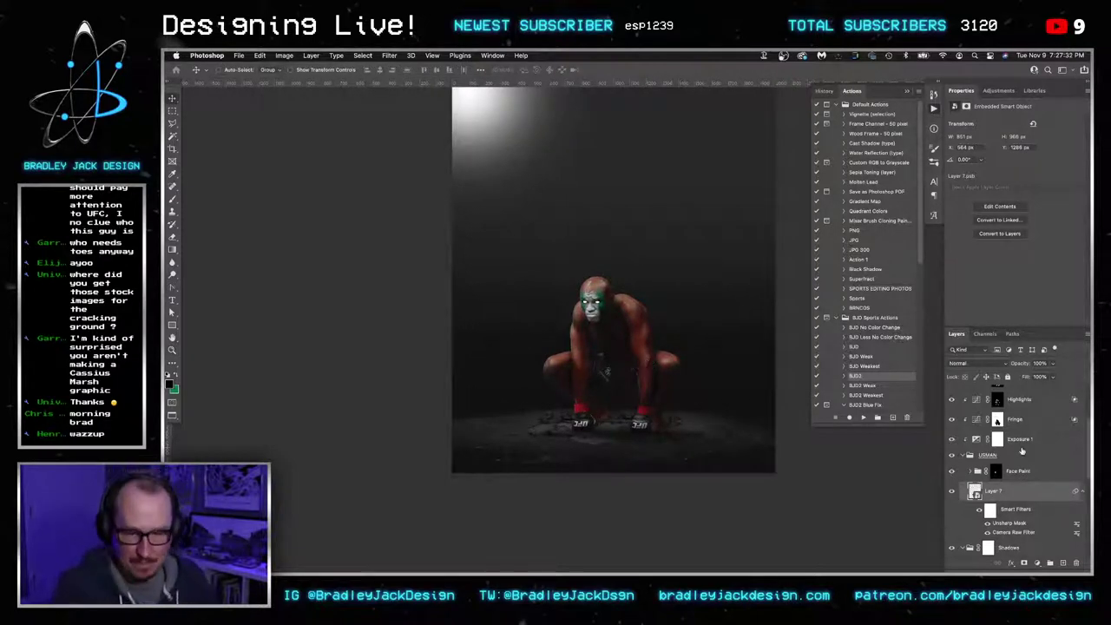
{"action": "left_click_drag", "start_coordinate": [718, 384], "coordinate": [712, 397]}
{"action": "key", "text": "z"}
{"action": "left_click", "coordinate": [628, 367]}
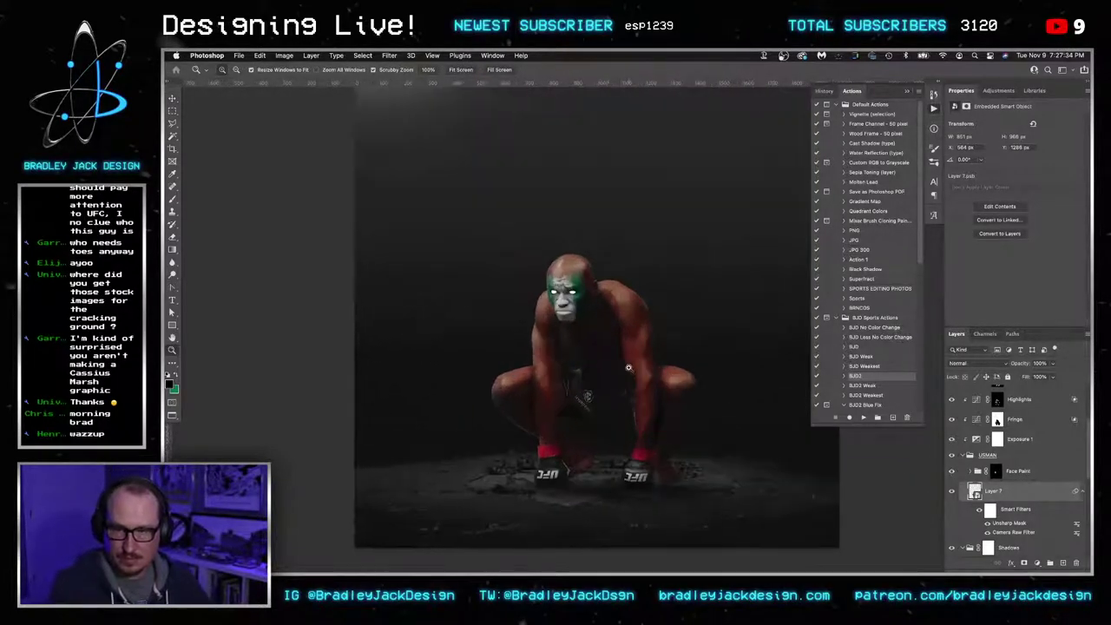
{"action": "left_click", "coordinate": [610, 371]}
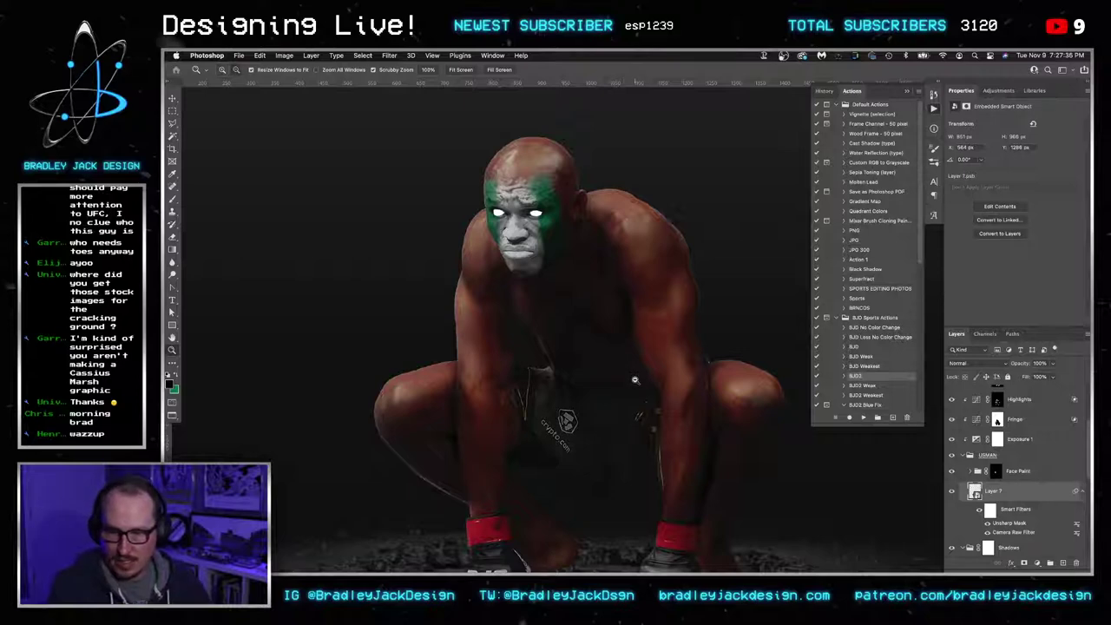
{"action": "left_click", "coordinate": [635, 379], "text": "alt"}
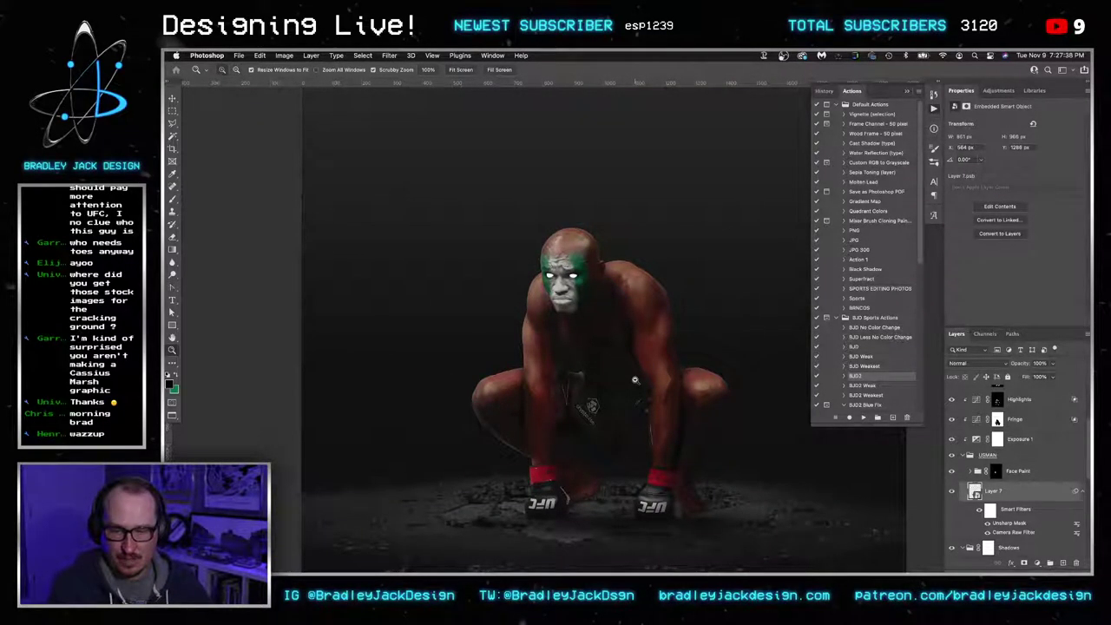
{"action": "left_click", "coordinate": [635, 380], "text": "alt"}
Select the hidden Screen Shot layer and toggle the layer directly beneath it to see what it contributes
{"action": "scroll", "coordinate": [1011, 460], "scroll_direction": "up", "scroll_amount": 3}
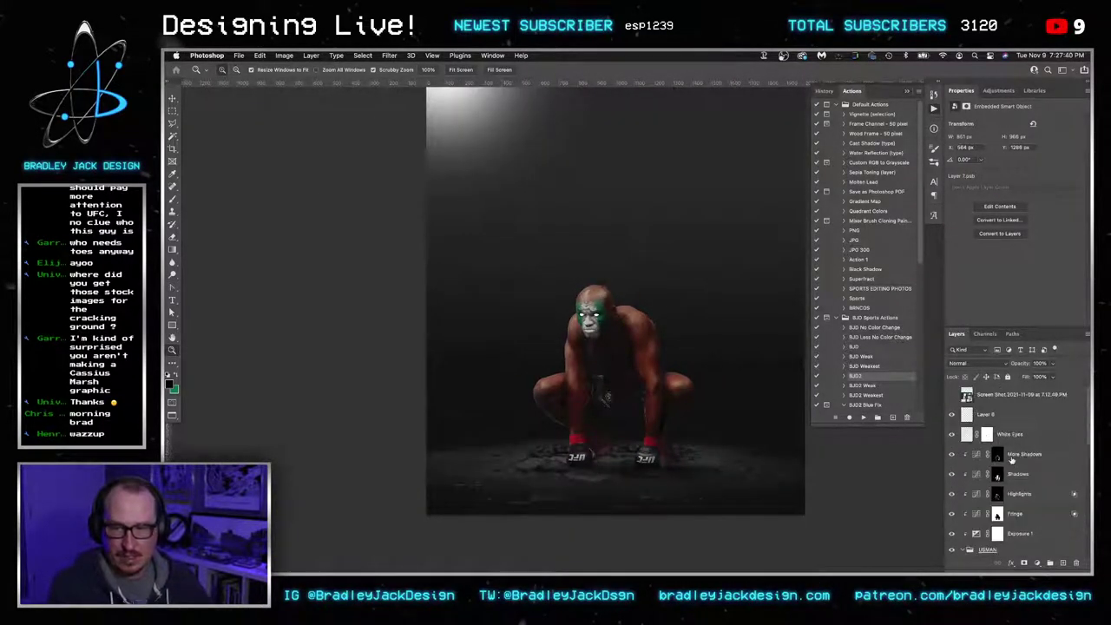
{"action": "left_click", "coordinate": [1007, 398]}
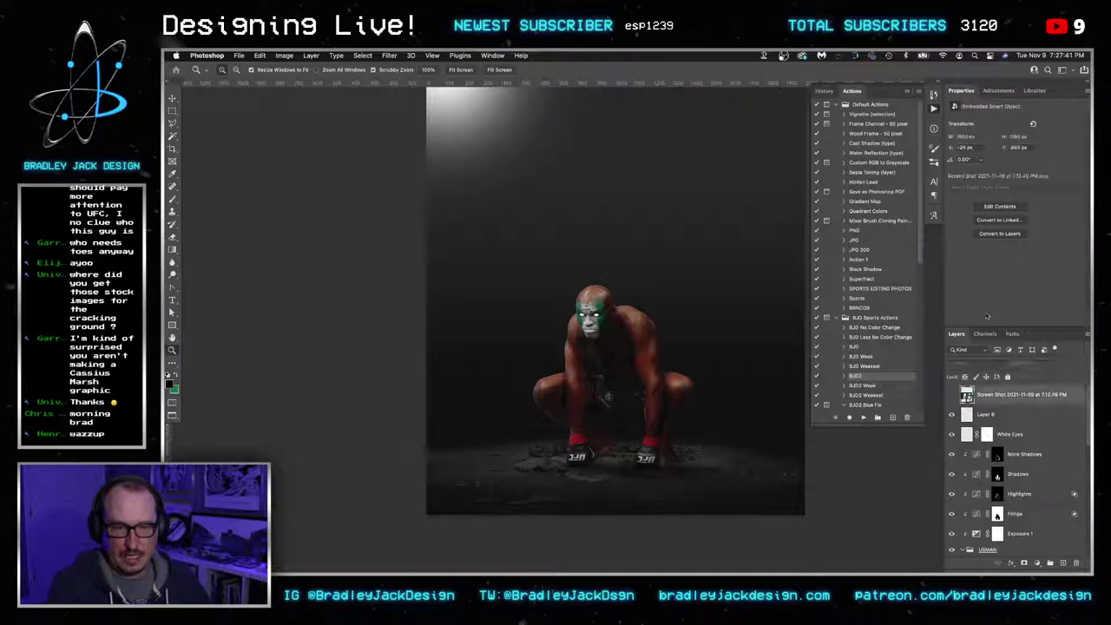
{"action": "left_click", "coordinate": [954, 417]}
{"action": "left_click", "coordinate": [954, 418]}
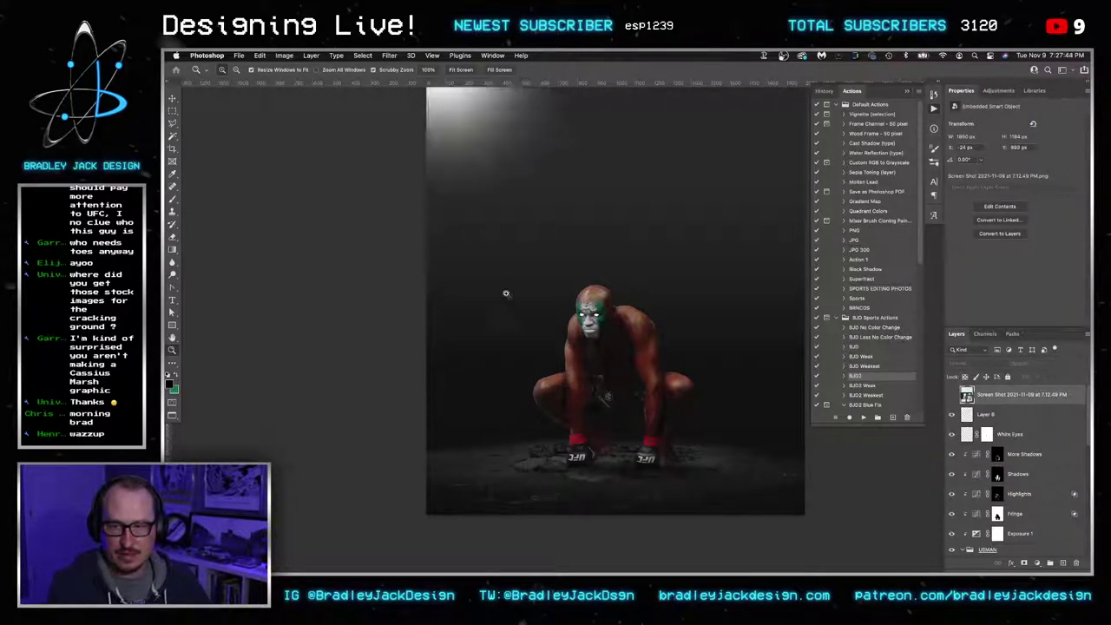
Add a Color Lookup adjustment layer above the Screen Shot layer with the FoggyNight.3DL LUT at 50% opacity
{"action": "left_click", "coordinate": [1005, 91]}
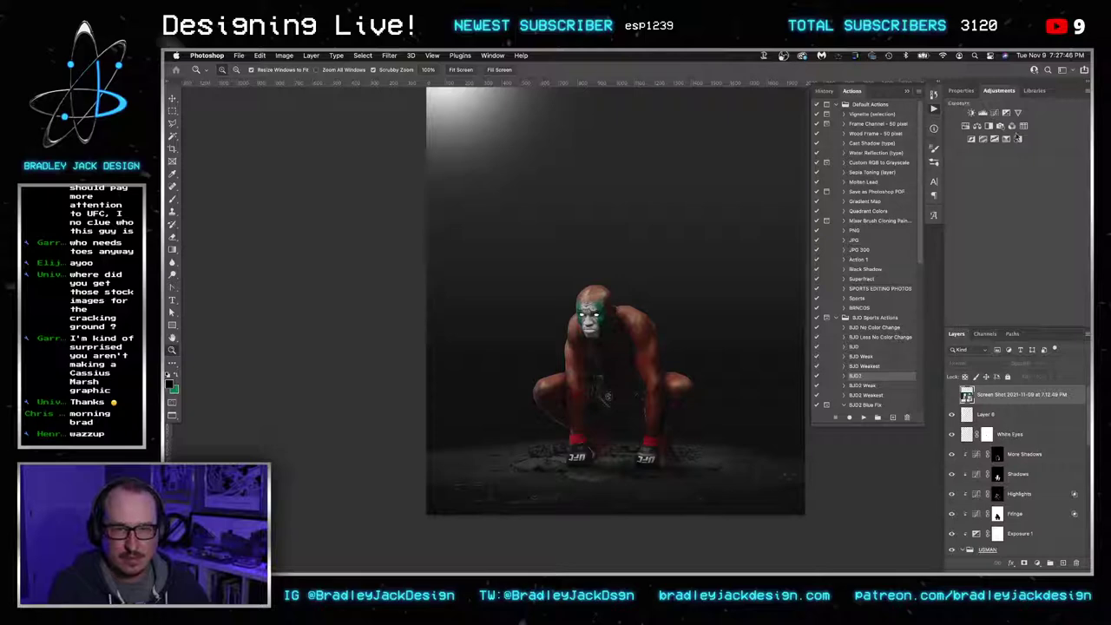
{"action": "left_click", "coordinate": [1023, 126]}
{"action": "left_click", "coordinate": [1022, 124]}
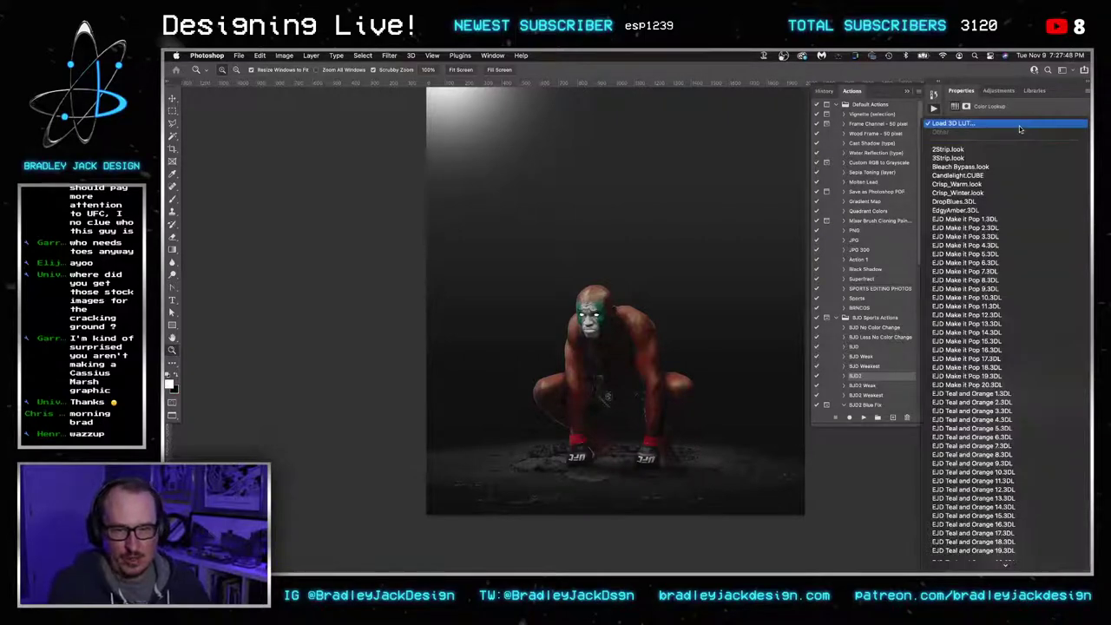
{"action": "scroll", "coordinate": [1007, 278], "scroll_direction": "down", "scroll_amount": 5}
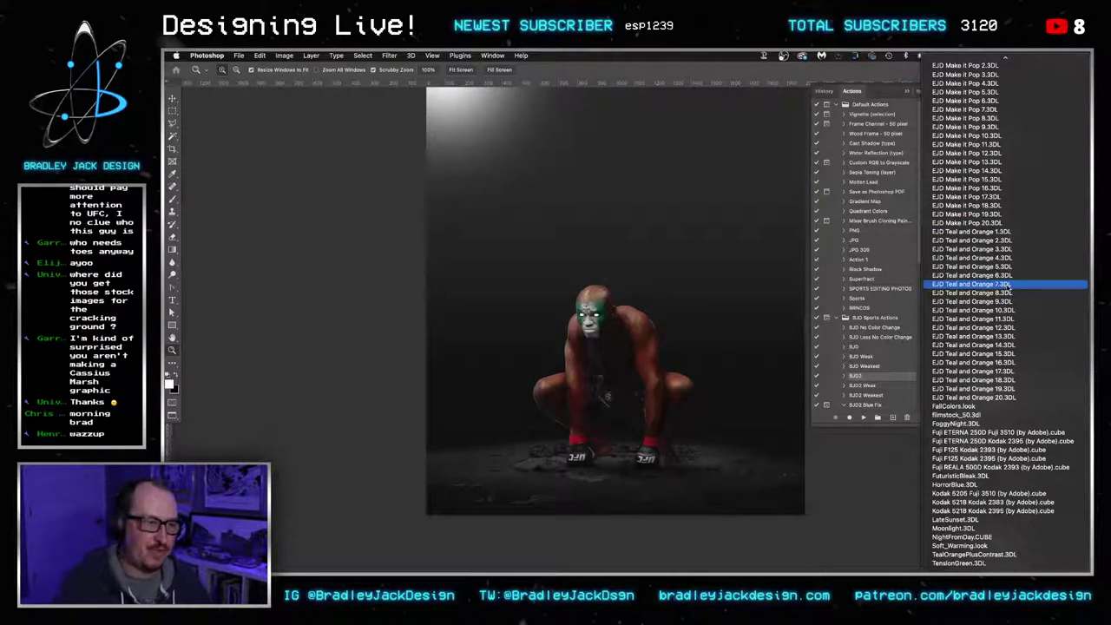
{"action": "left_click", "coordinate": [1000, 423]}
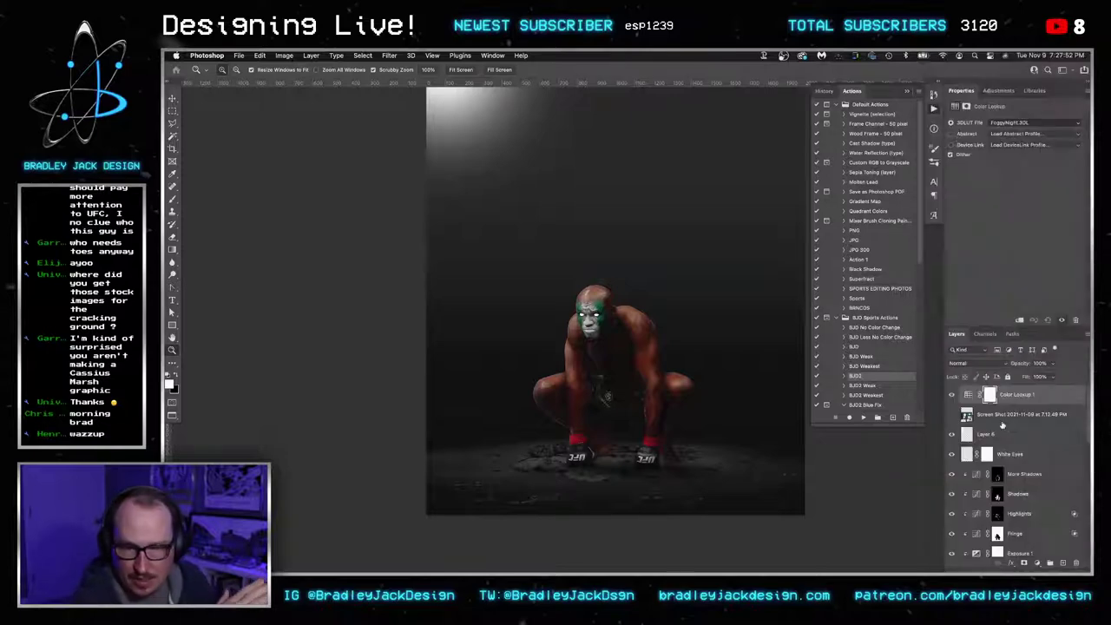
{"action": "key", "text": "v"}
{"action": "key", "text": "5"}
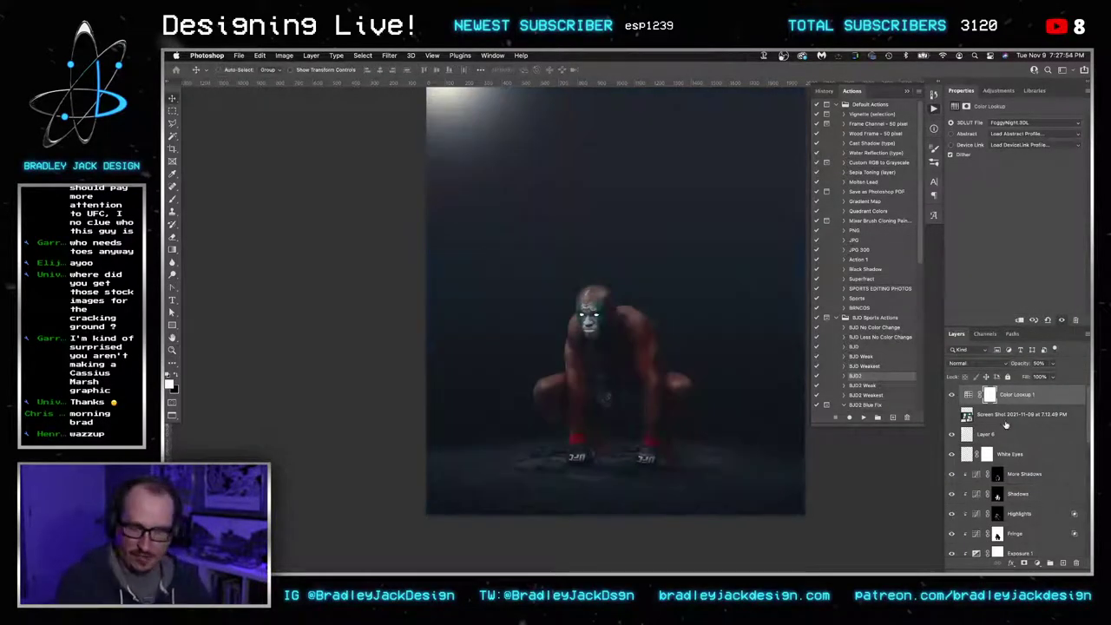
Try Overlay blending on the lookup layer, return it to Normal, and toggle the white glow layer to compare
{"action": "key", "text": "super+comma"}
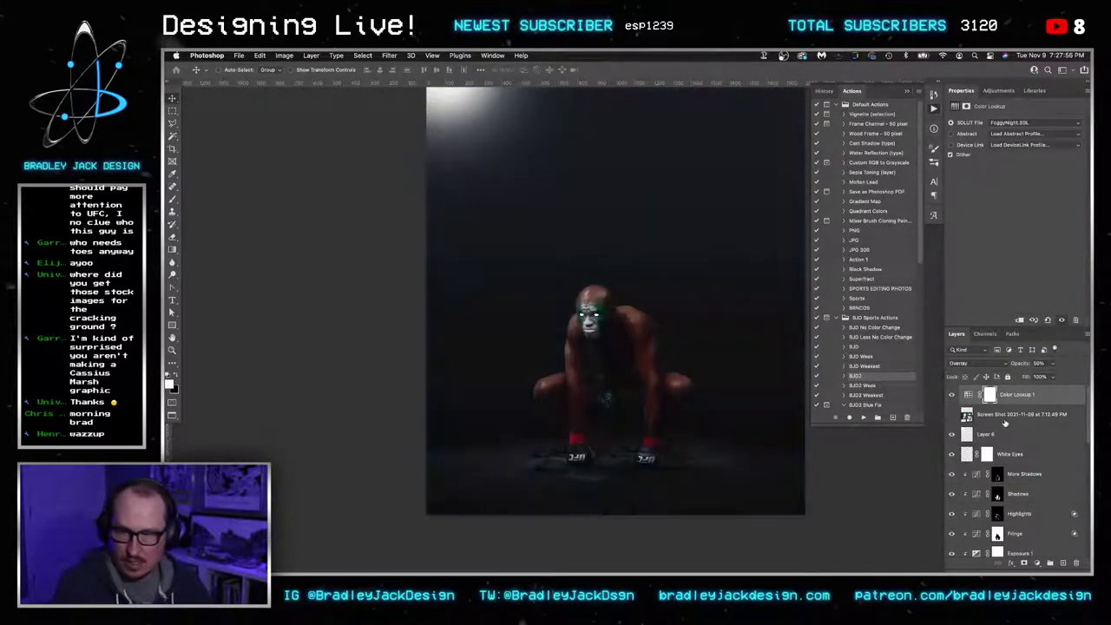
{"action": "key", "text": "super+comma"}
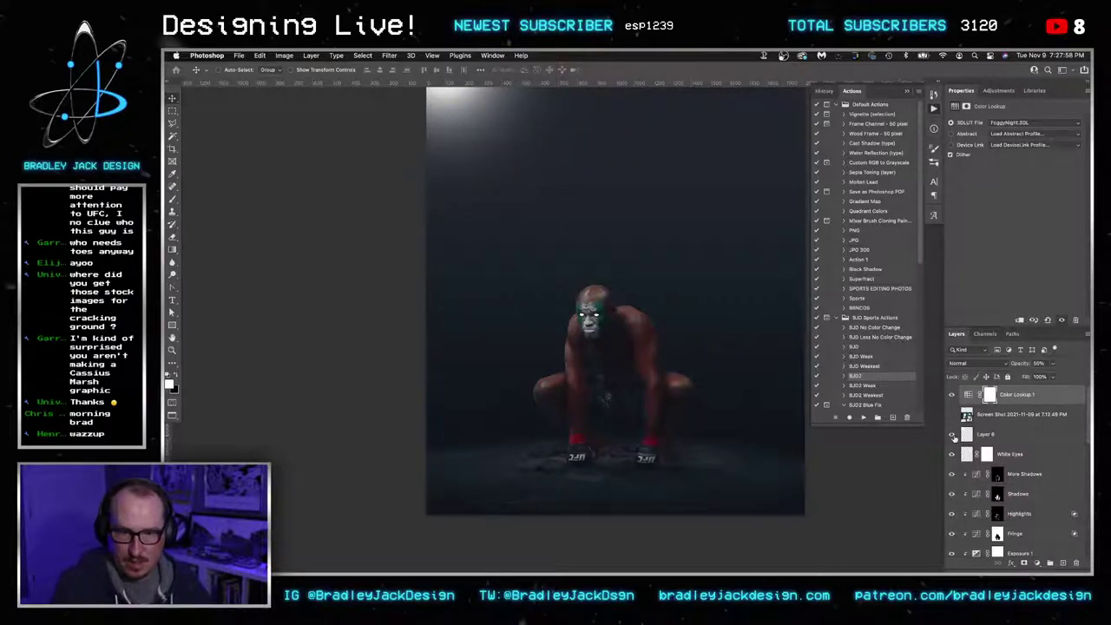
{"action": "left_click", "coordinate": [952, 435]}
{"action": "left_click", "coordinate": [952, 435]}
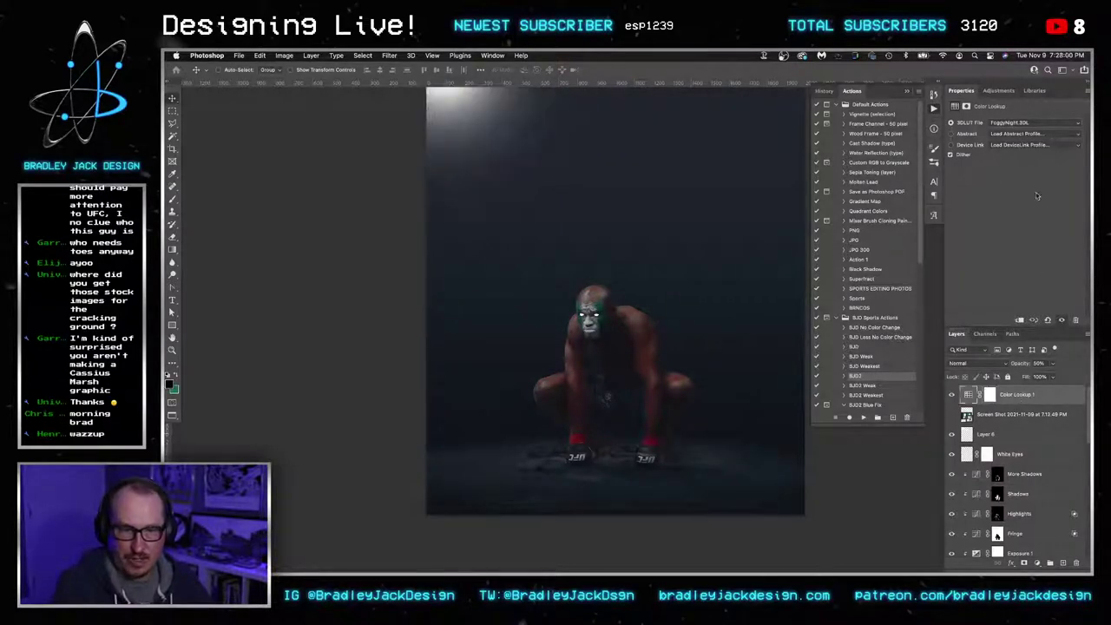
Switch the lookup to FuturisticBleak.3DL and add a second Color Lookup layer on top using EJD Teal and Orange 6.3DL
{"action": "left_click", "coordinate": [1035, 124]}
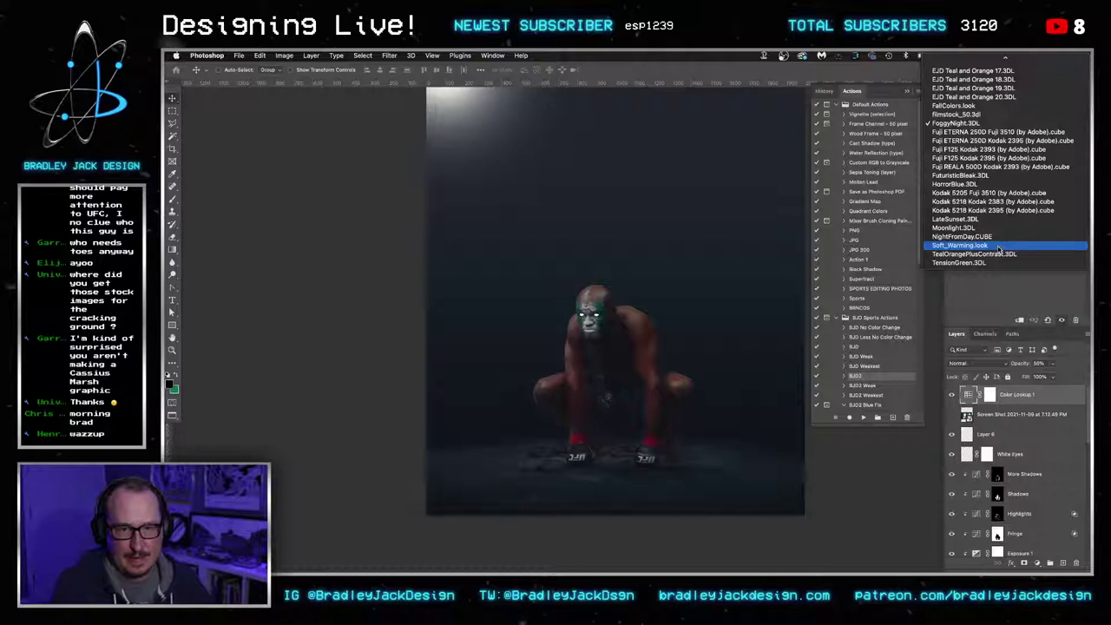
{"action": "left_click", "coordinate": [989, 176]}
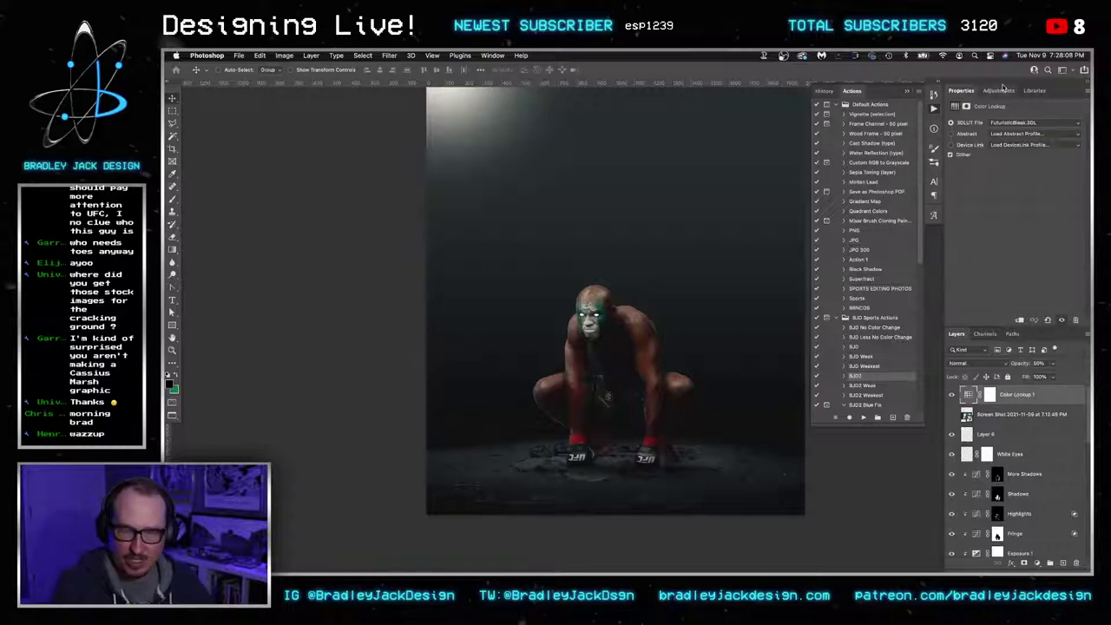
{"action": "left_click", "coordinate": [1028, 123]}
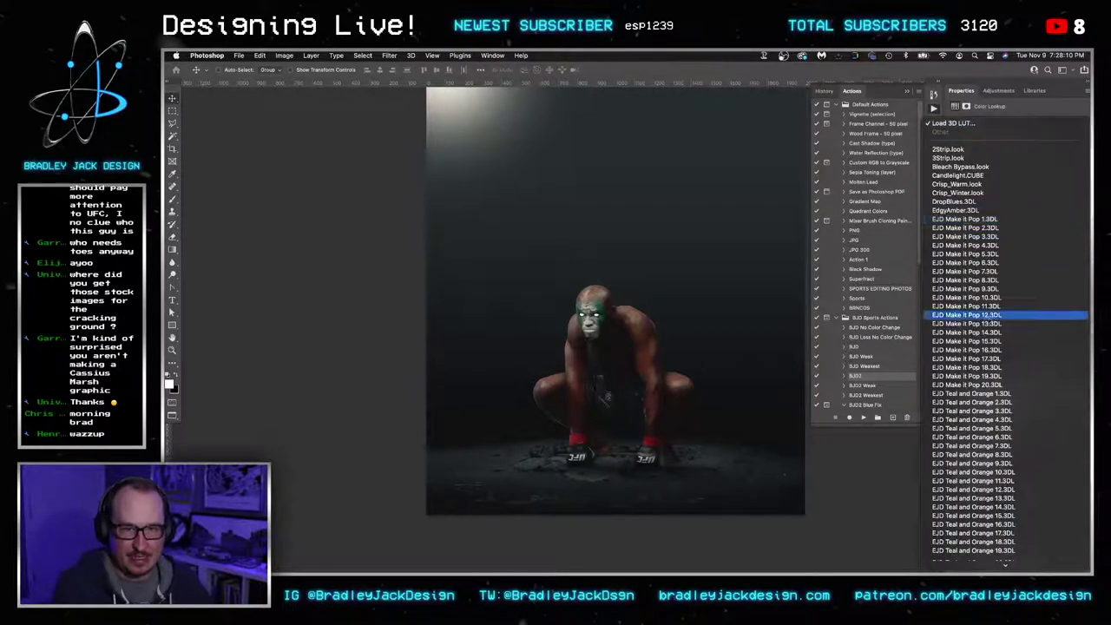
{"action": "left_click", "coordinate": [992, 395]}
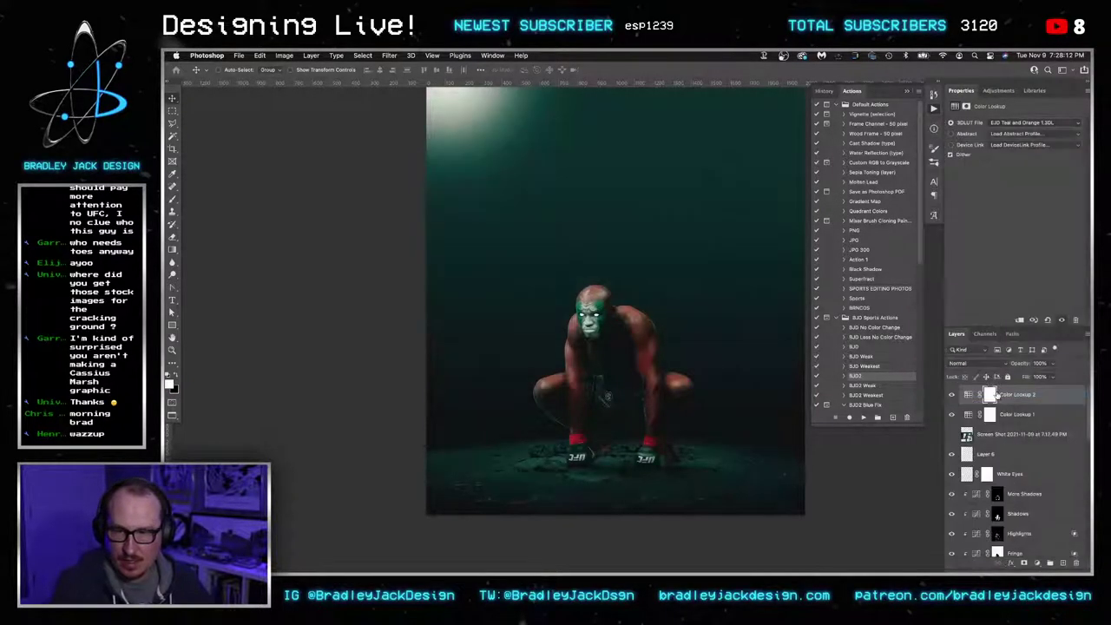
{"action": "left_click", "coordinate": [1021, 122]}
{"action": "left_click", "coordinate": [1019, 173]}
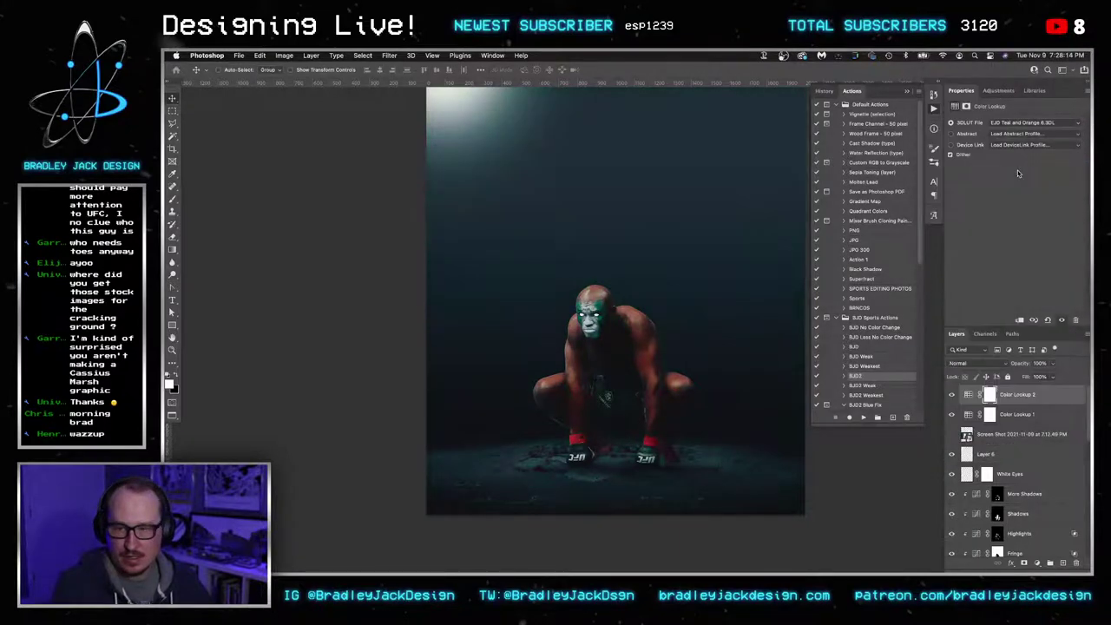
Review the teal grade across the whole poster and hide the layer holding the white corner glow
{"action": "scroll", "coordinate": [665, 318], "scroll_direction": "down", "scroll_amount": 3}
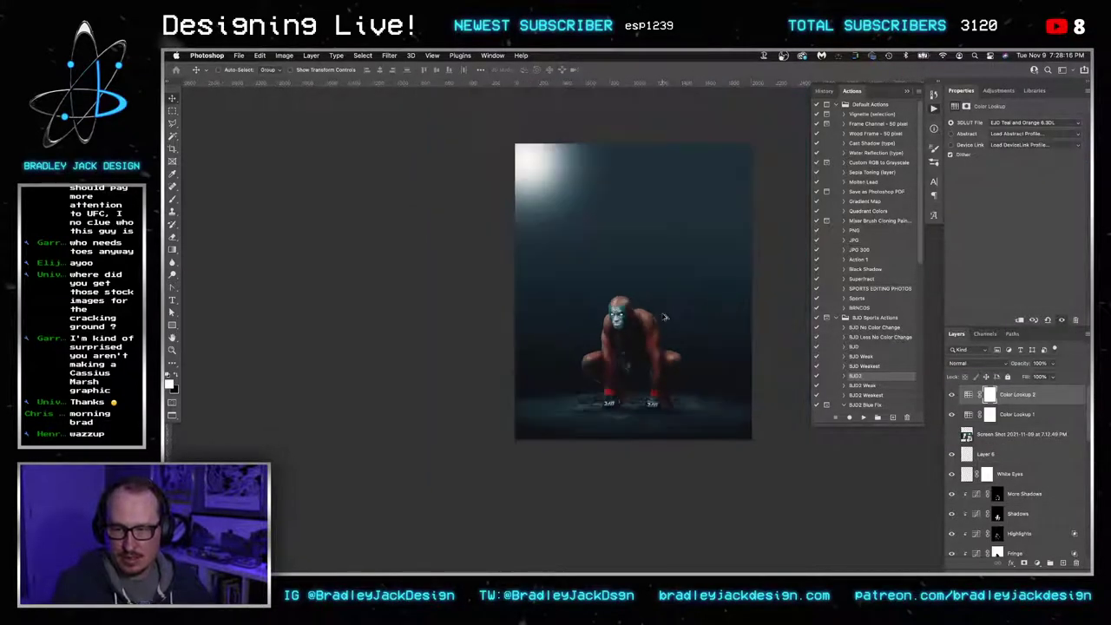
{"action": "scroll", "coordinate": [666, 319], "scroll_direction": "up", "scroll_amount": 3}
{"action": "left_click_drag", "start_coordinate": [652, 303], "coordinate": [666, 334]}
{"action": "scroll", "coordinate": [666, 333], "scroll_direction": "down", "scroll_amount": 3}
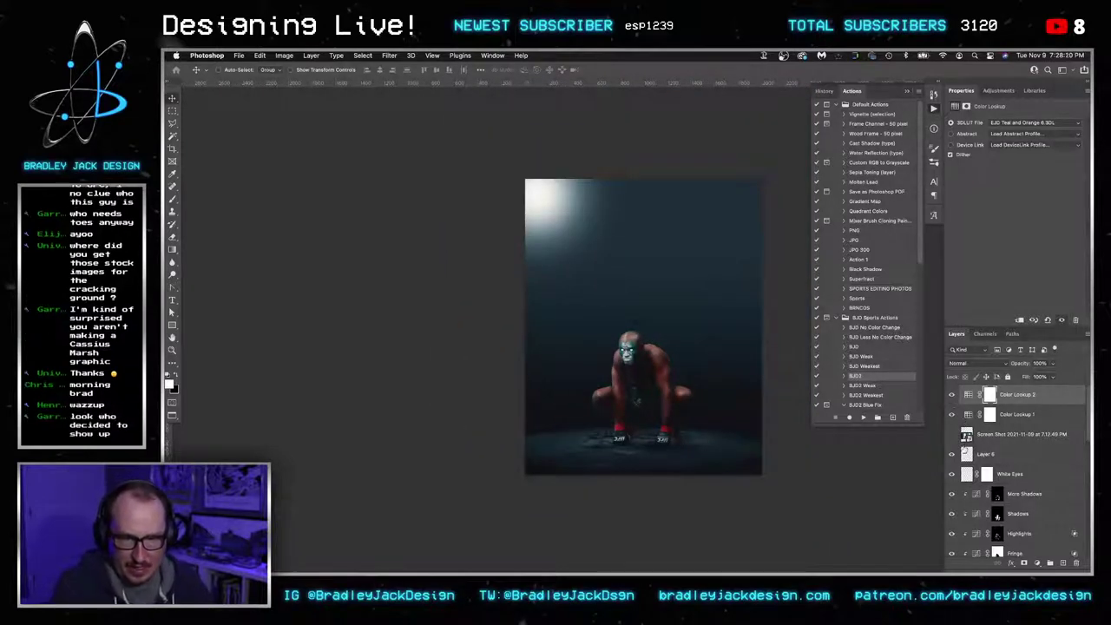
{"action": "left_click", "coordinate": [952, 453]}
{"action": "left_click", "coordinate": [968, 454]}
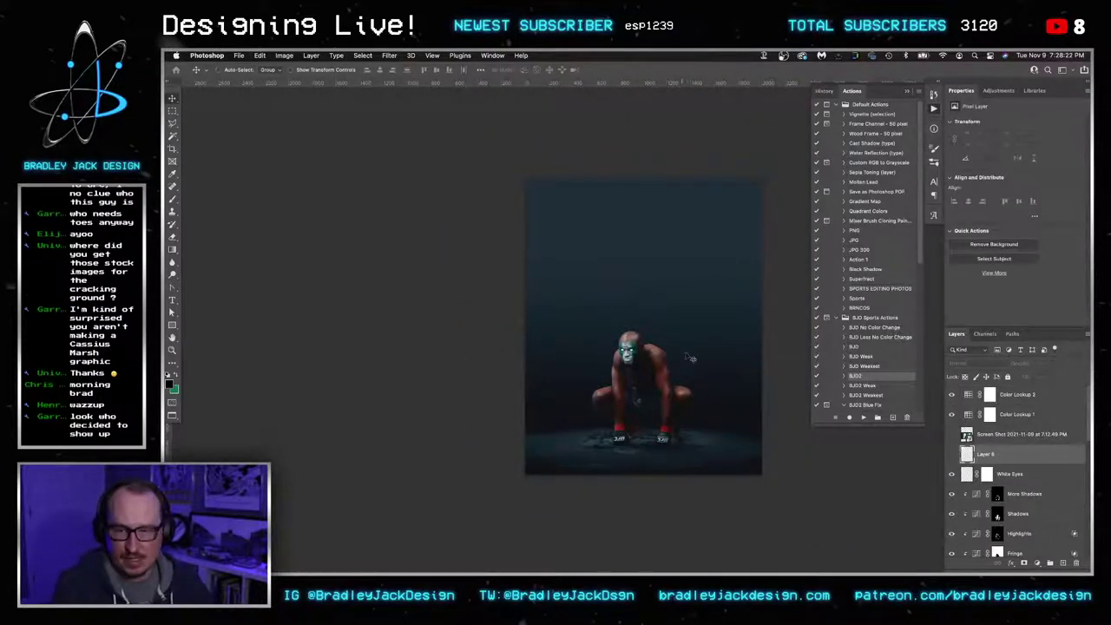
{"action": "left_click_drag", "start_coordinate": [670, 351], "coordinate": [623, 358]}
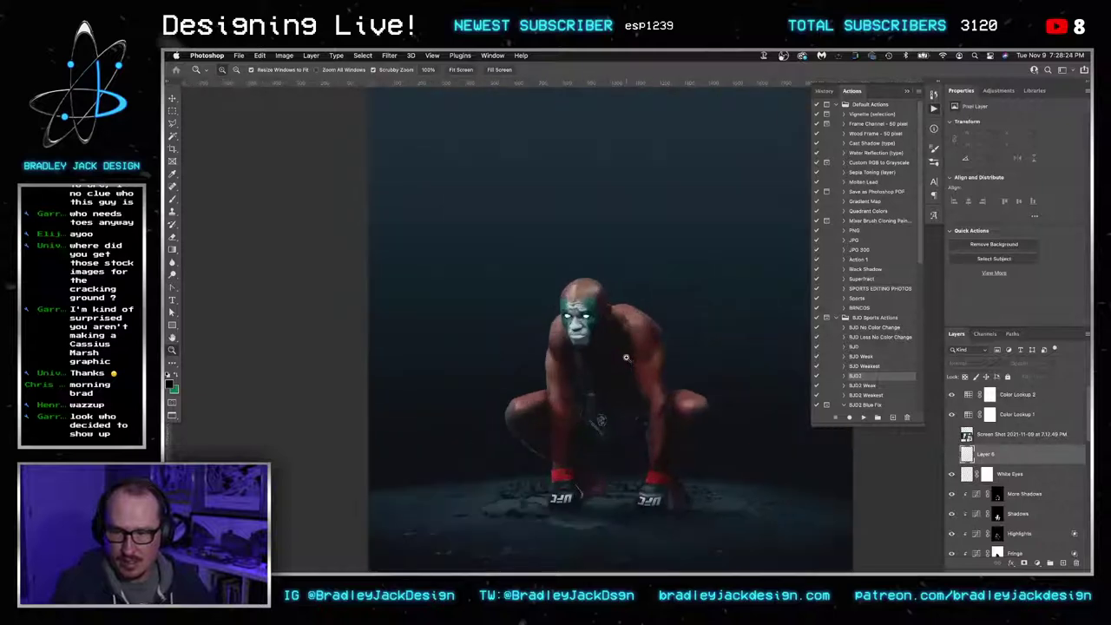
Add a Selective Color layer above Color Lookup 2 and set Greens to about -45 Magenta and +22 Black
{"action": "left_click", "coordinate": [1012, 402]}
{"action": "left_click", "coordinate": [1004, 90]}
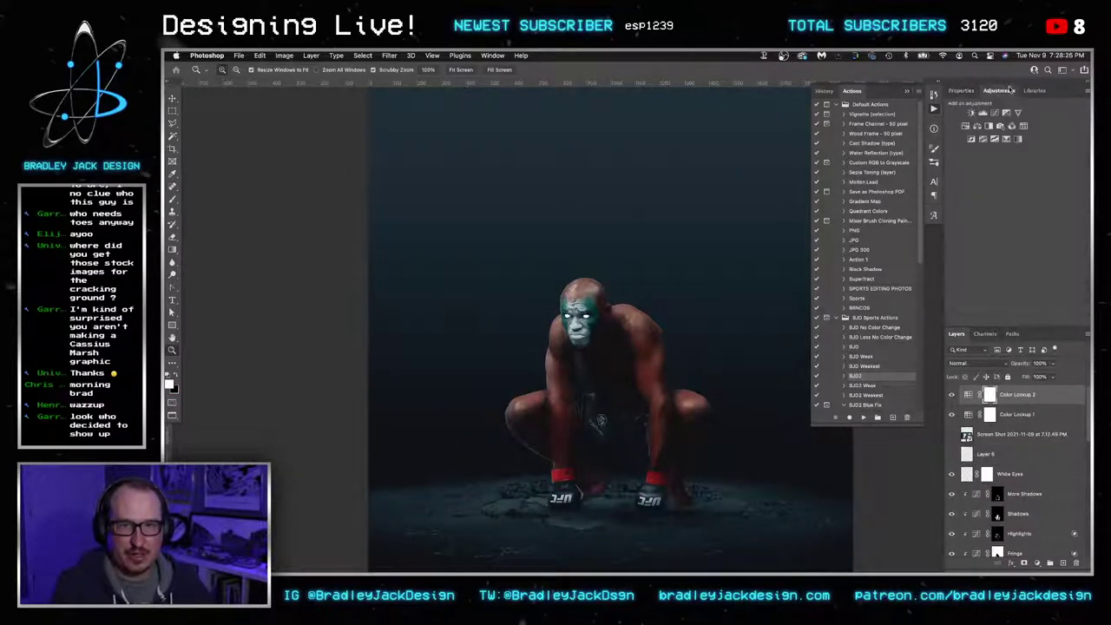
{"action": "left_click", "coordinate": [1015, 139]}
{"action": "left_click", "coordinate": [1009, 134]}
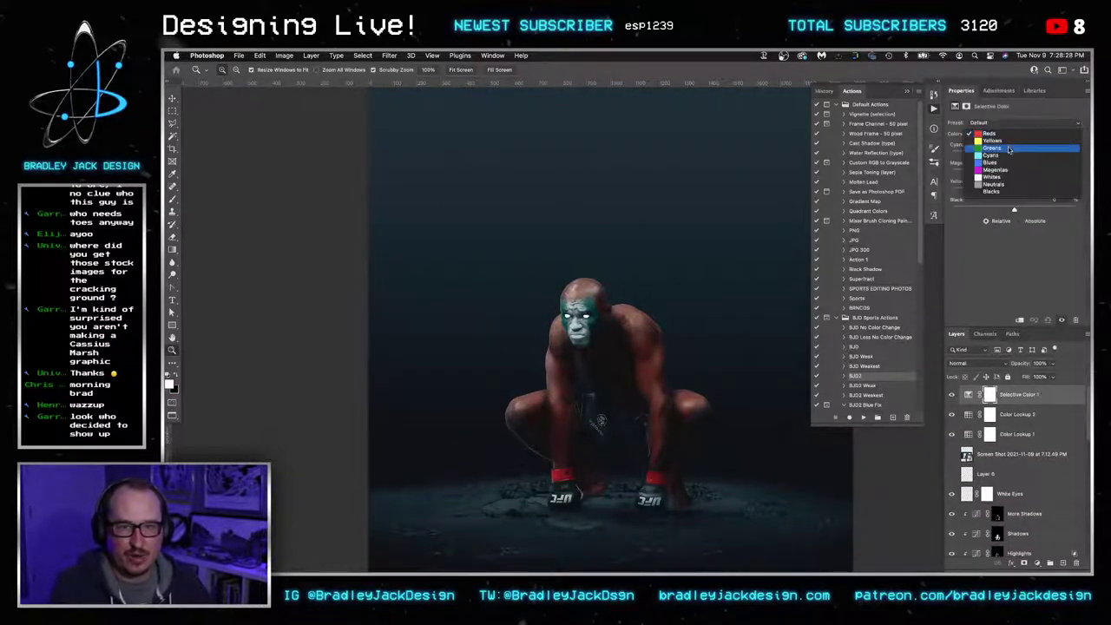
{"action": "left_click", "coordinate": [1009, 148]}
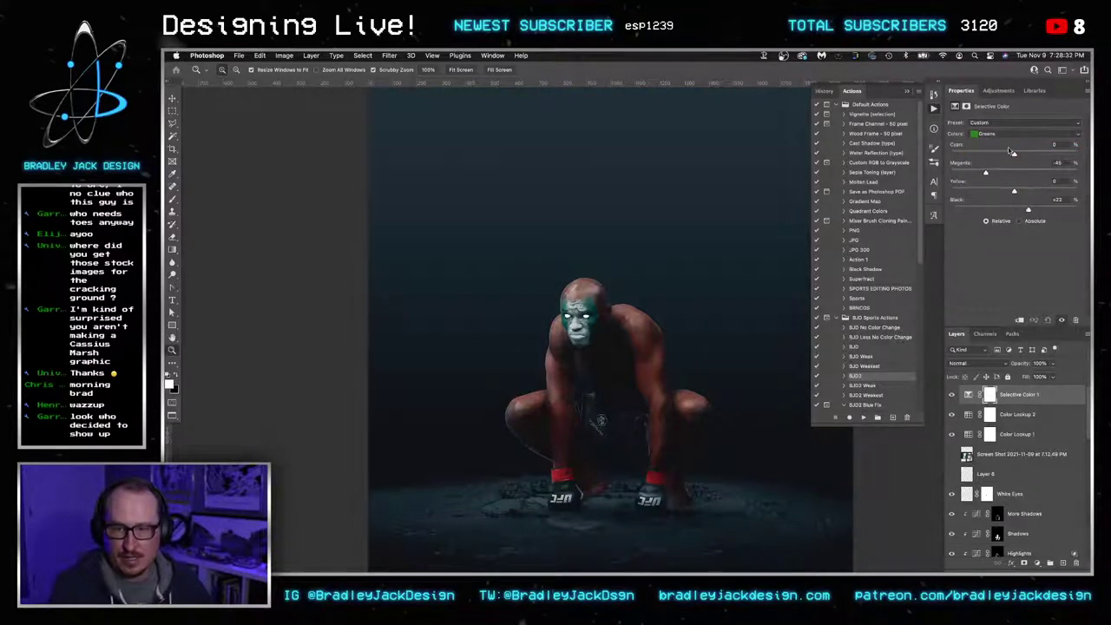
Shift the Selective Color Blues toward green by lowering Magenta, raising Yellow to about +36 and setting Black to +18
{"action": "left_click", "coordinate": [1005, 133]}
{"action": "left_click", "coordinate": [1004, 149]}
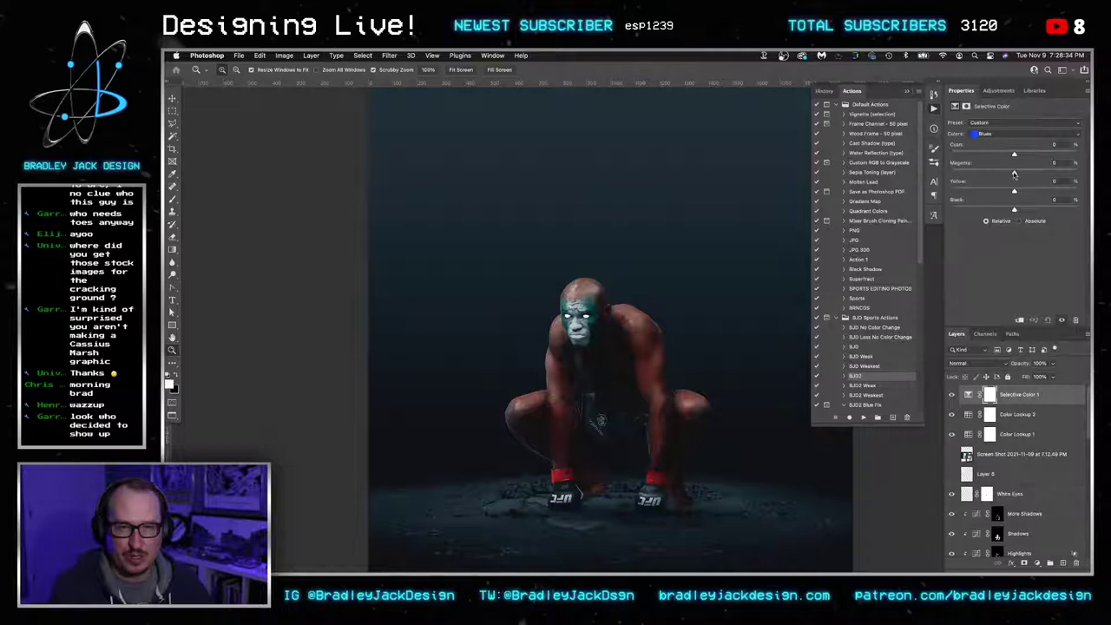
{"action": "left_click_drag", "start_coordinate": [1015, 190], "coordinate": [986, 210]}
{"action": "left_click", "coordinate": [1025, 209]}
Set the Selective Color Cyans to about -38 Magenta, +26 Yellow and +13 Black
{"action": "left_click", "coordinate": [1011, 134]}
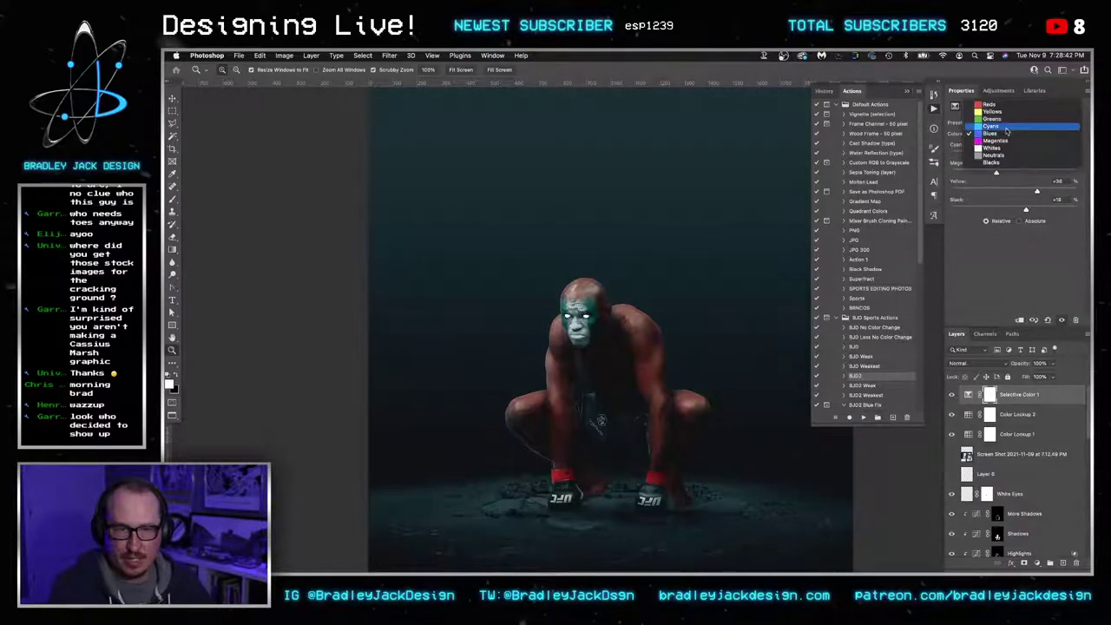
{"action": "left_click", "coordinate": [994, 126]}
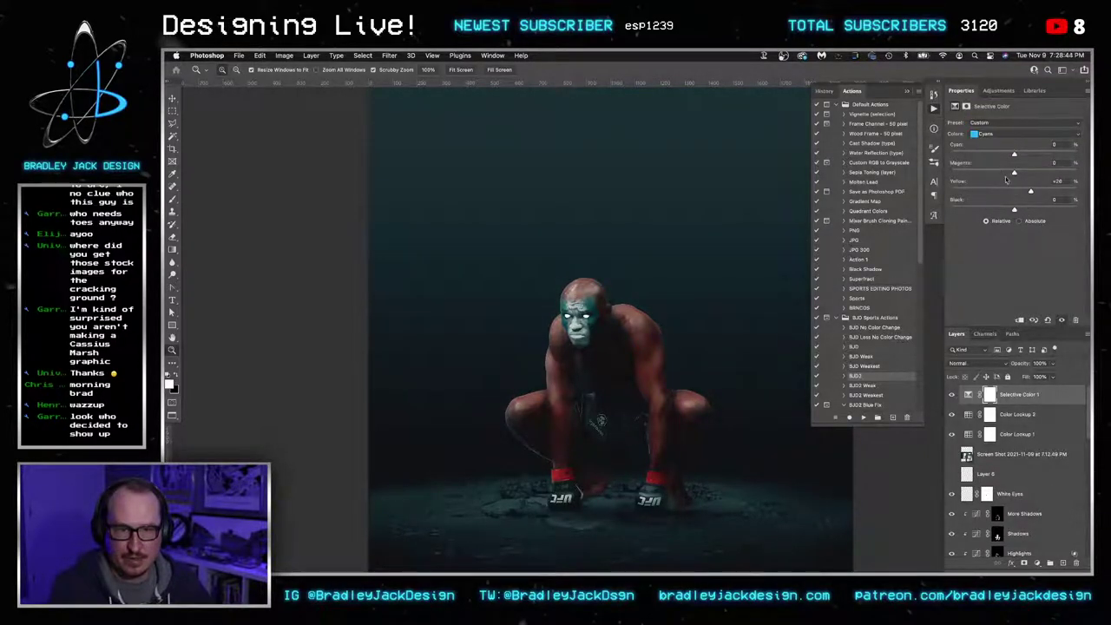
{"action": "left_click", "coordinate": [991, 173]}
Check the green grade across the whole poster and toggle the white glow layer on and off to compare
{"action": "left_click", "coordinate": [751, 374], "text": "alt"}
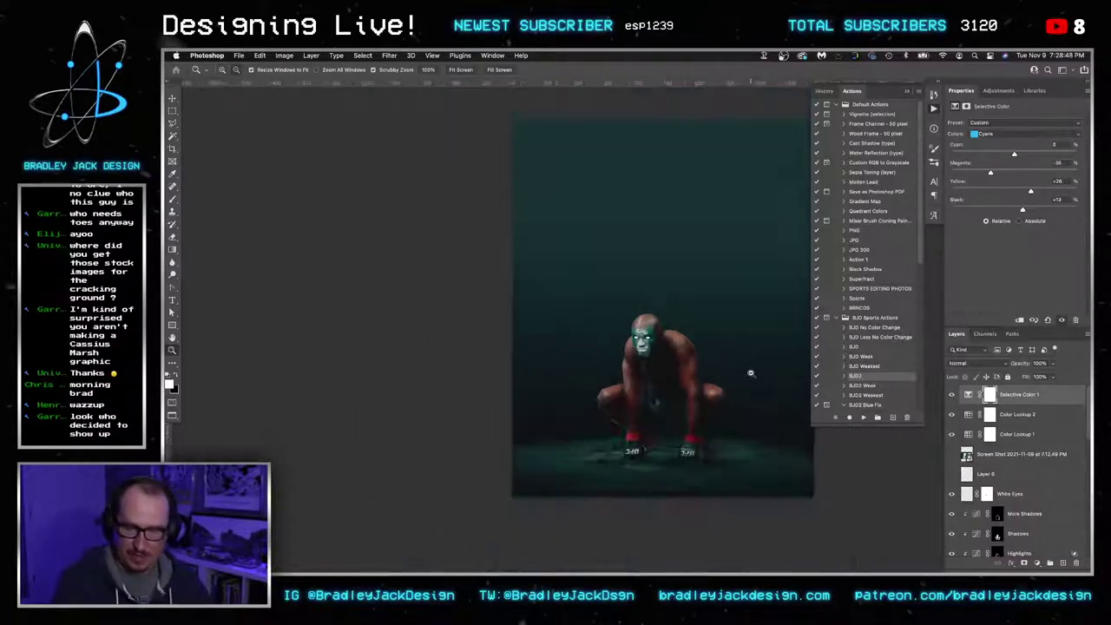
{"action": "left_click_drag", "start_coordinate": [734, 362], "coordinate": [700, 349]}
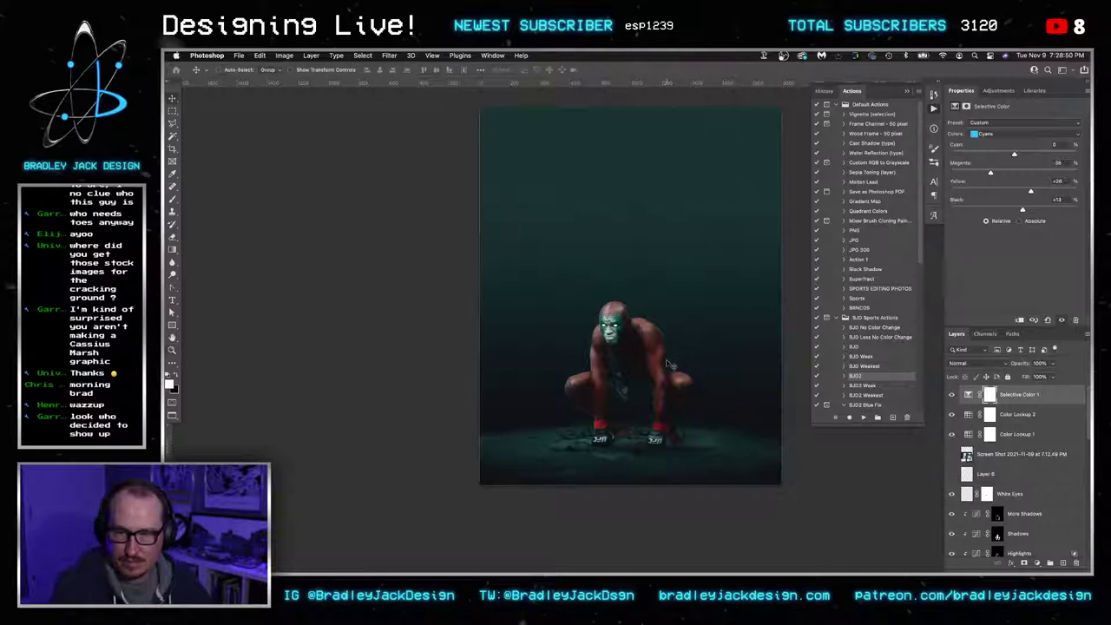
{"action": "left_click", "coordinate": [667, 361]}
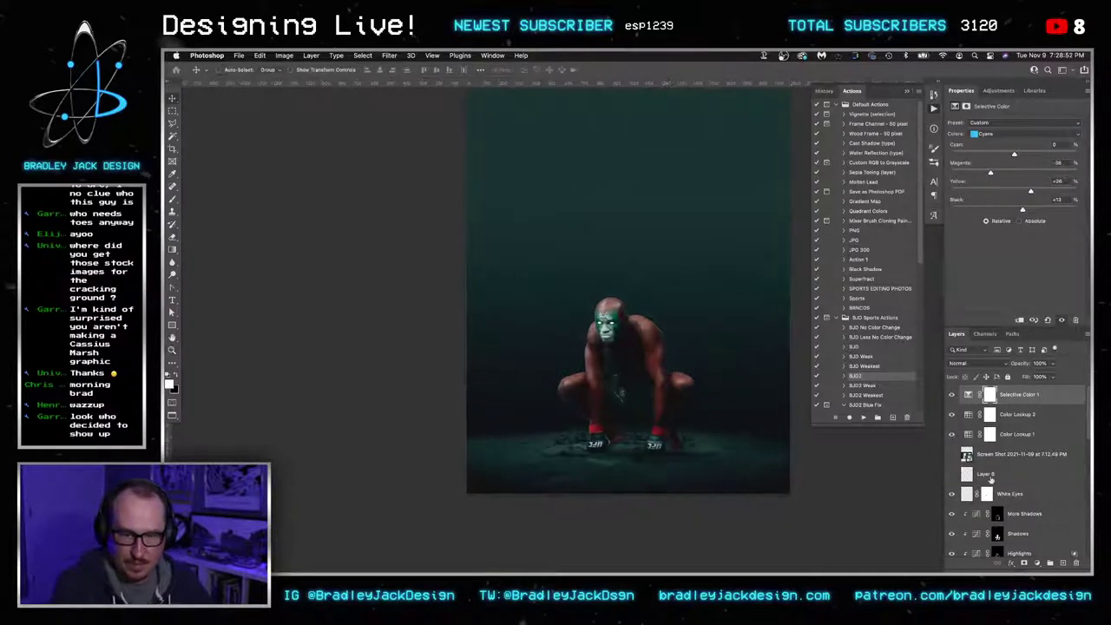
{"action": "left_click", "coordinate": [1005, 460]}
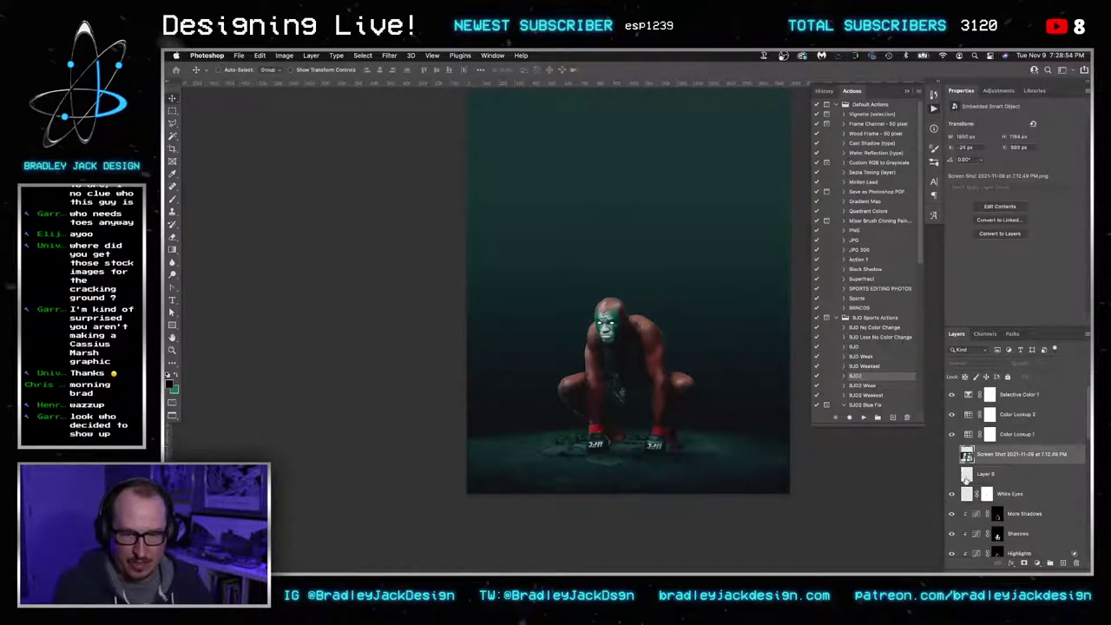
{"action": "left_click", "coordinate": [951, 473]}
{"action": "left_click", "coordinate": [950, 475]}
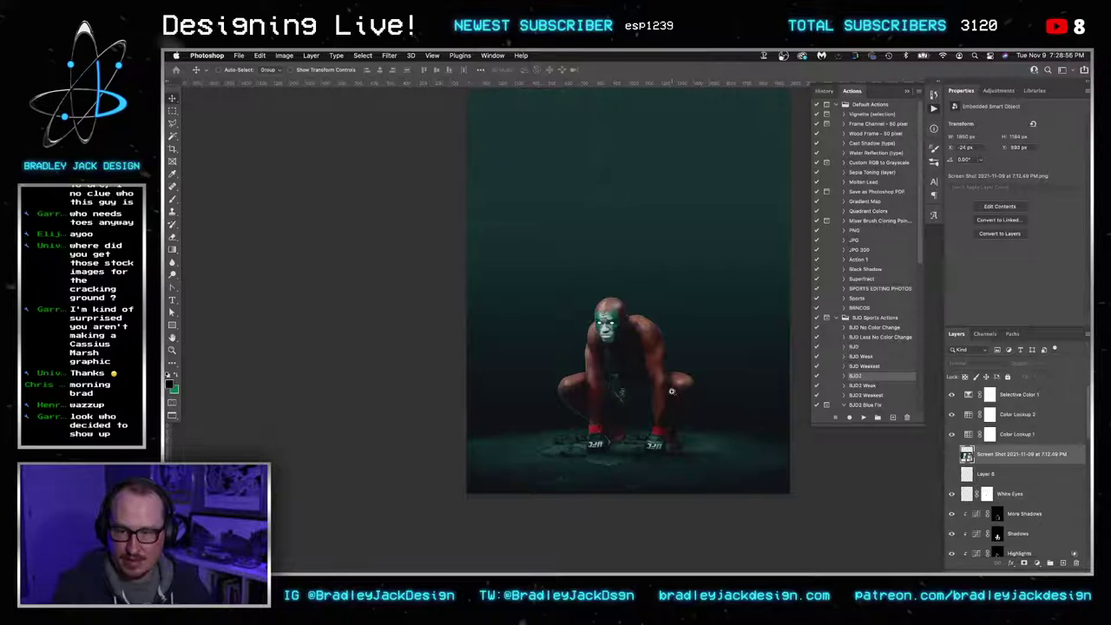
Load the Highlights mask as a selection, fill it with black on the Exposure 1 layer mask, and deselect
{"action": "left_click", "coordinate": [656, 391], "text": "super"}
{"action": "left_click", "coordinate": [656, 391], "text": "super"}
{"action": "left_click", "coordinate": [656, 392], "text": "super"}
{"action": "left_click", "coordinate": [1026, 514]}
{"action": "scroll", "coordinate": [1026, 515], "scroll_direction": "down", "scroll_amount": 1}
{"action": "scroll", "coordinate": [1024, 512], "scroll_direction": "down", "scroll_amount": 3}
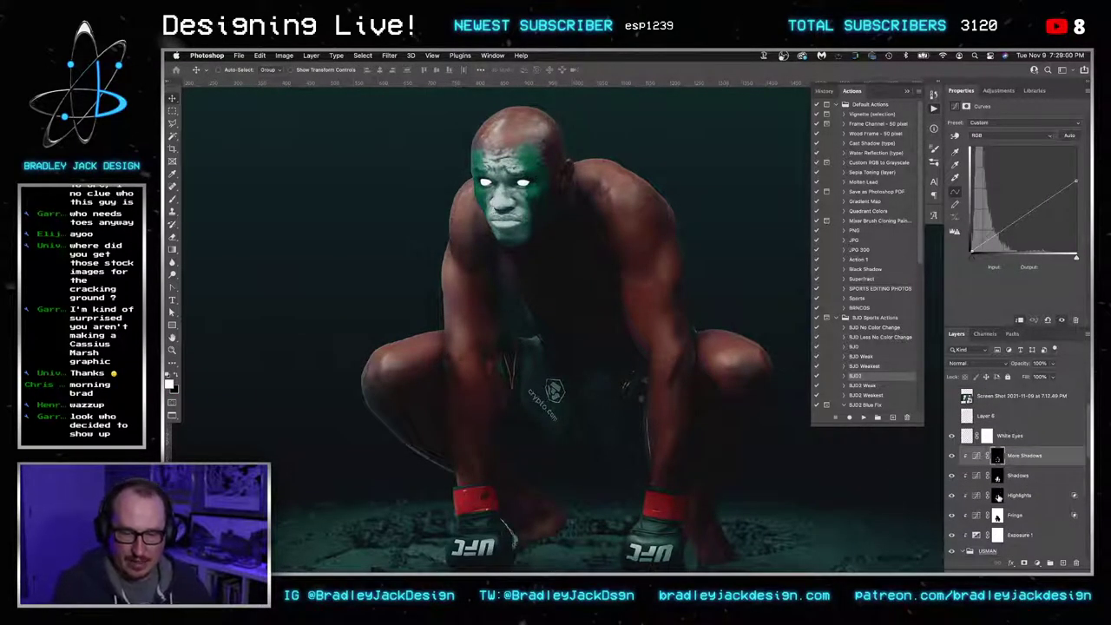
{"action": "left_click", "coordinate": [997, 495], "text": "ctrl"}
{"action": "left_click", "coordinate": [998, 535]}
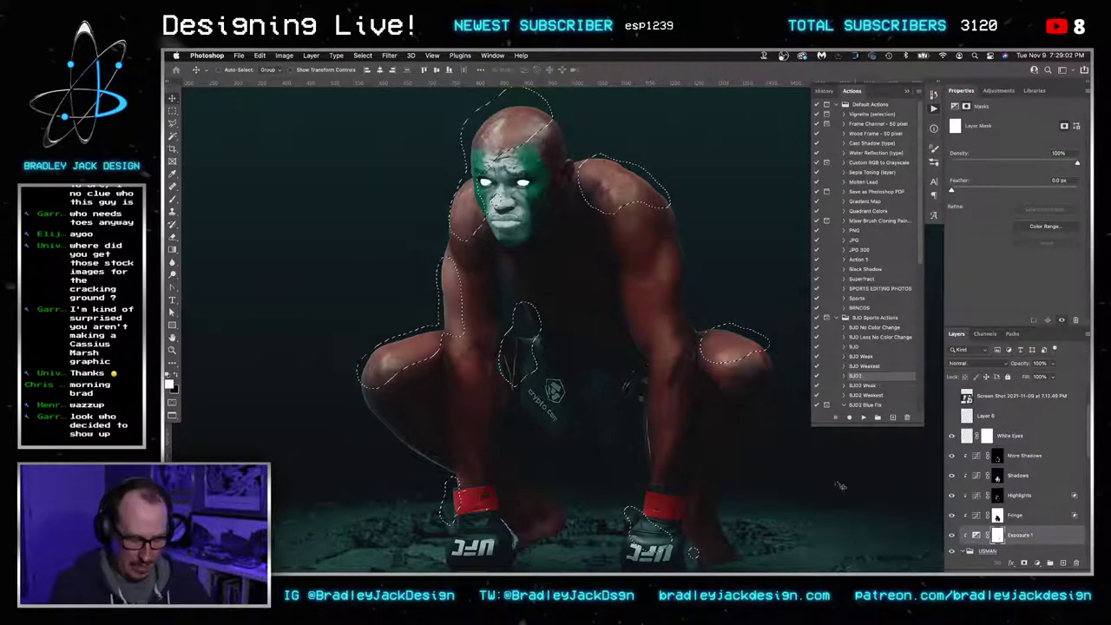
{"action": "left_click_drag", "start_coordinate": [661, 389], "coordinate": [508, 388]}
{"action": "key", "text": "g"}
{"action": "key", "text": "x"}
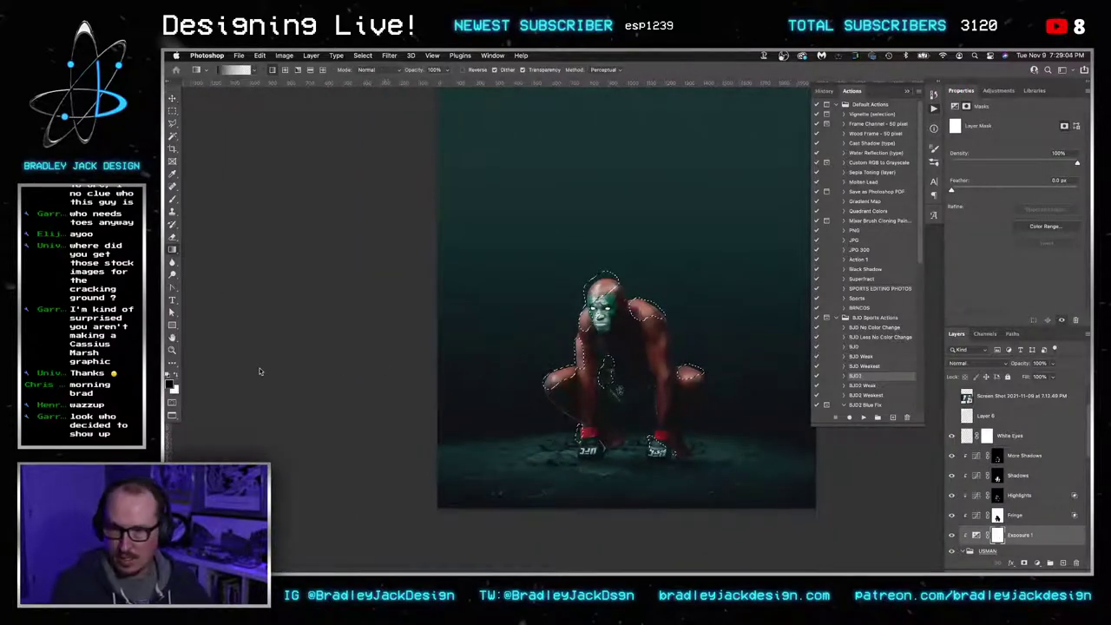
{"action": "key", "text": "alt+BackSpace"}
{"action": "key", "text": "super+d"}
{"action": "key", "text": "v"}
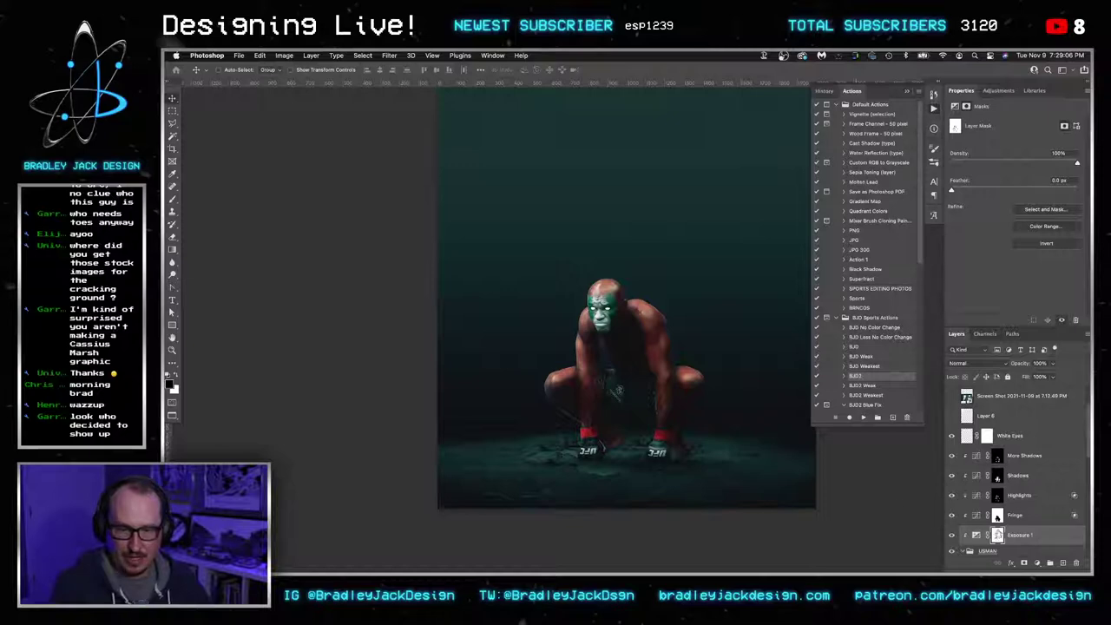
Inspect the brightened fighter up close and toggle the Highlights layer to compare its effect
{"action": "left_click_drag", "start_coordinate": [686, 412], "coordinate": [664, 405]}
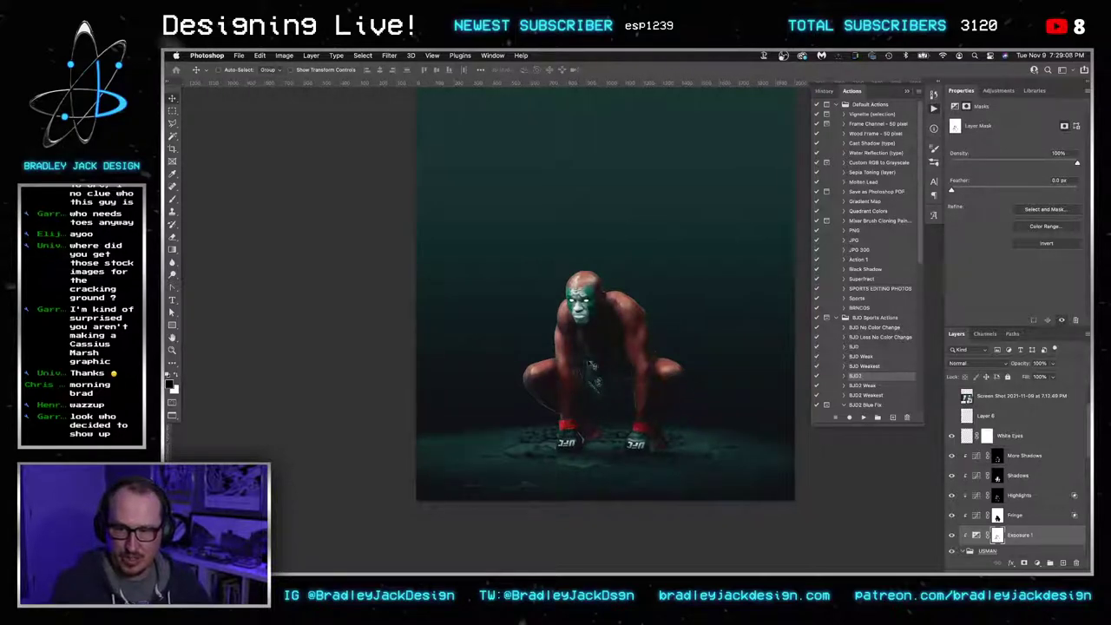
{"action": "left_click_drag", "start_coordinate": [602, 360], "coordinate": [585, 341]}
{"action": "key", "text": "v"}
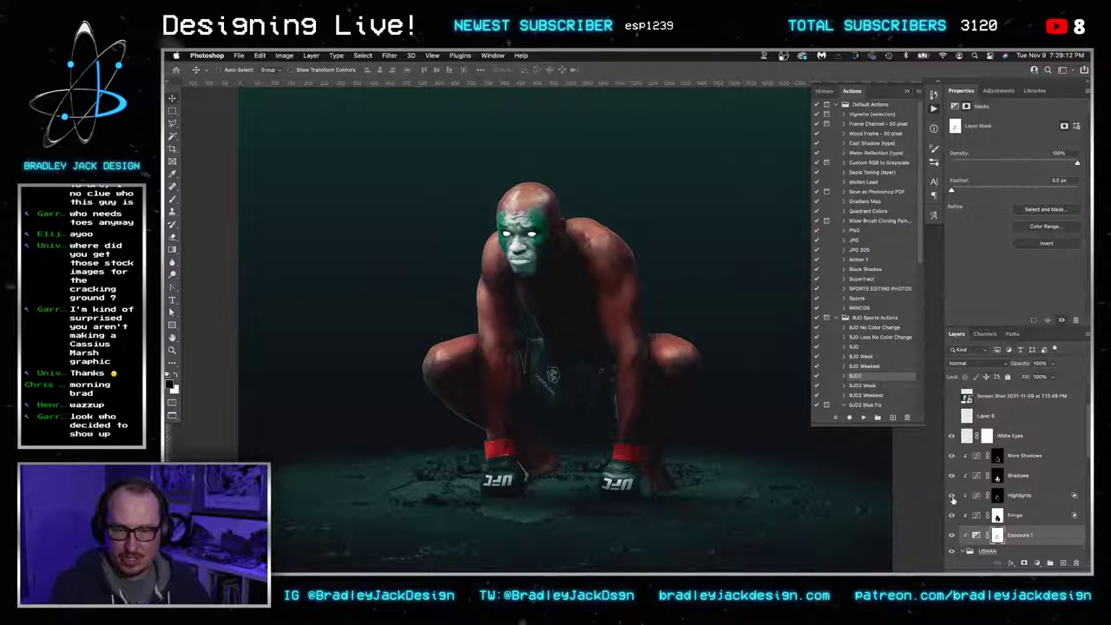
{"action": "left_click", "coordinate": [951, 496]}
{"action": "left_click", "coordinate": [951, 495]}
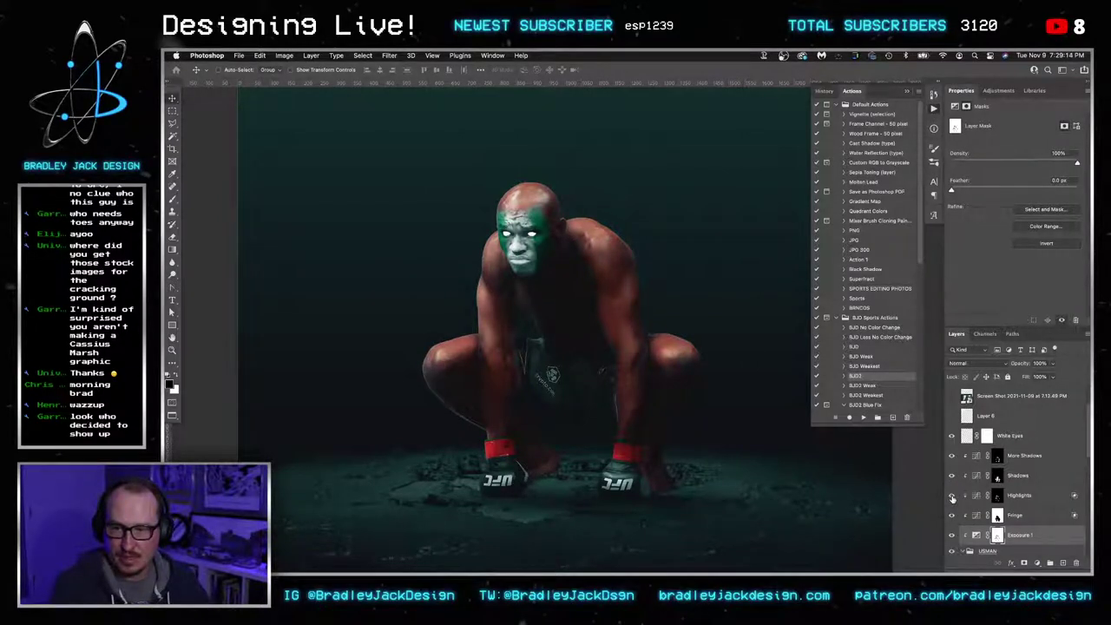
Review the Blend If settings in the Highlights layer's blending options and close them
{"action": "left_click", "coordinate": [1038, 499]}
{"action": "key", "text": "space"}
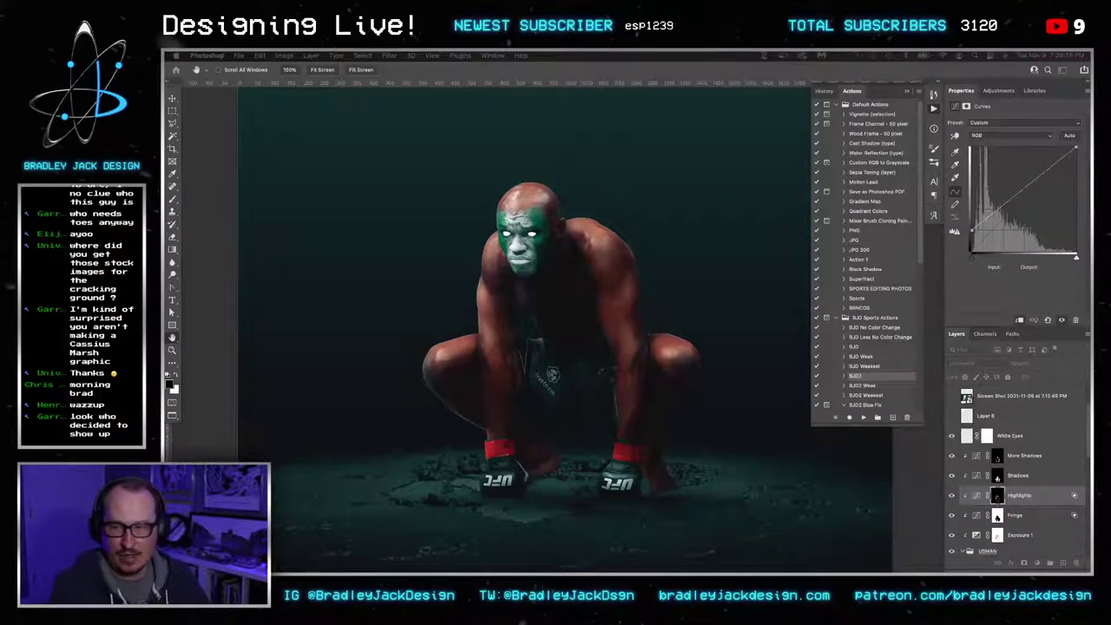
{"action": "double_click", "coordinate": [1055, 496]}
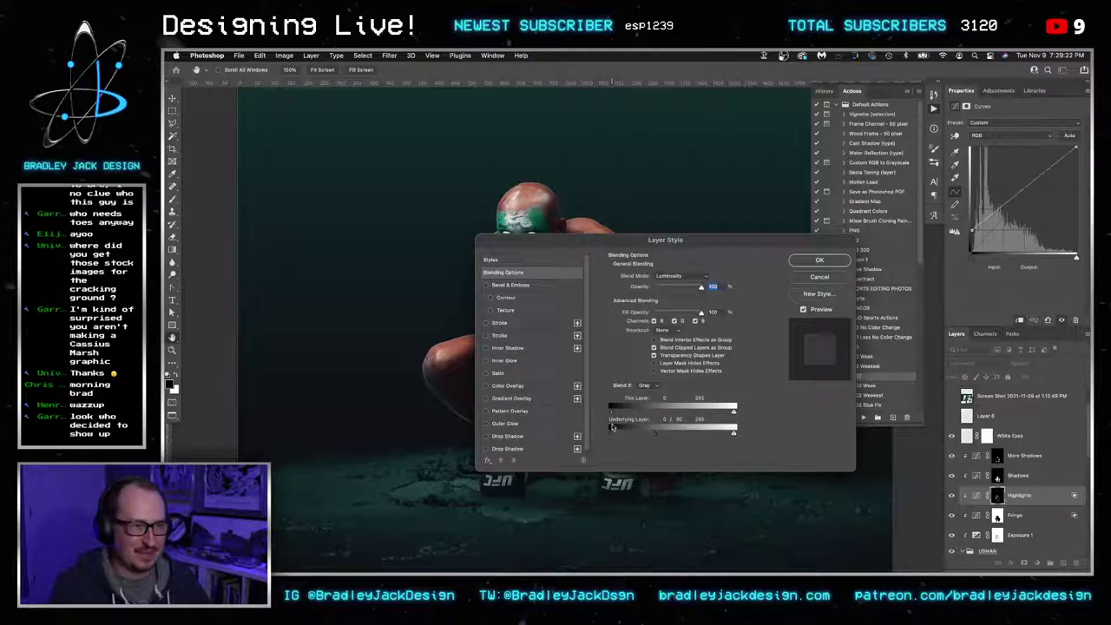
{"action": "left_click", "coordinate": [802, 263]}
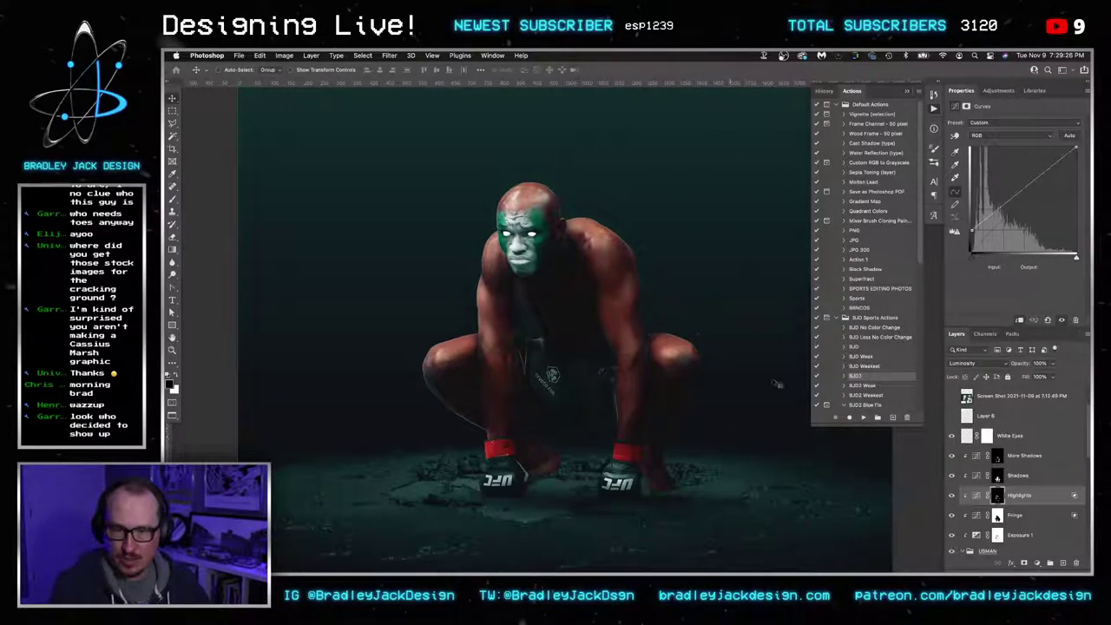
Load the Fringe mask as a selection, add a new layer above More Shadows, and deselect
{"action": "scroll", "coordinate": [1012, 459], "scroll_direction": "down", "scroll_amount": 1}
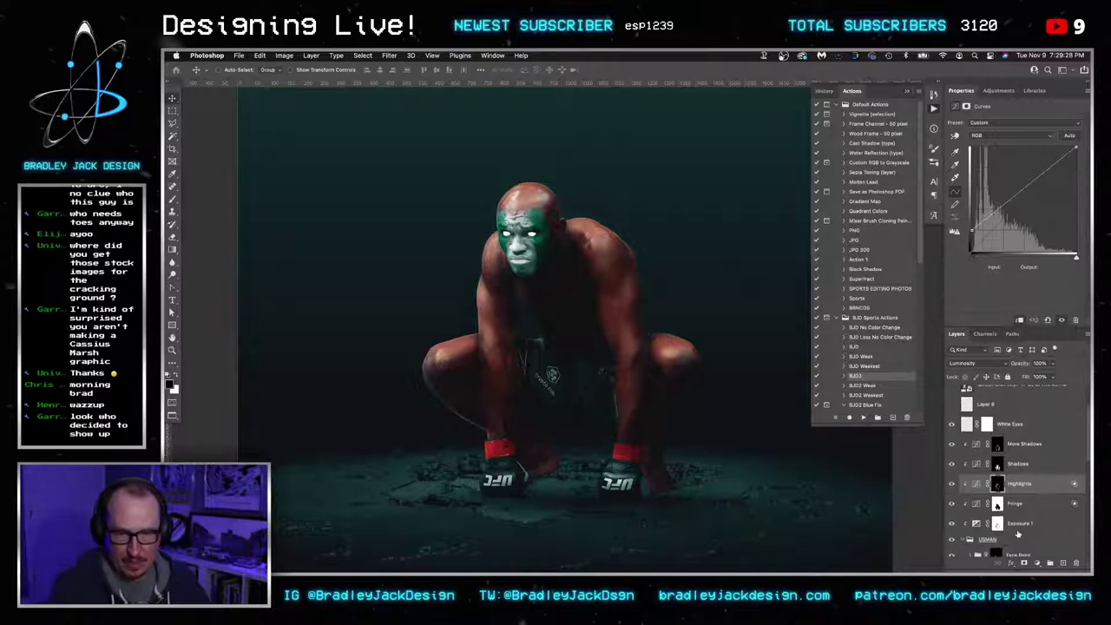
{"action": "scroll", "coordinate": [976, 536], "scroll_direction": "down", "scroll_amount": 1}
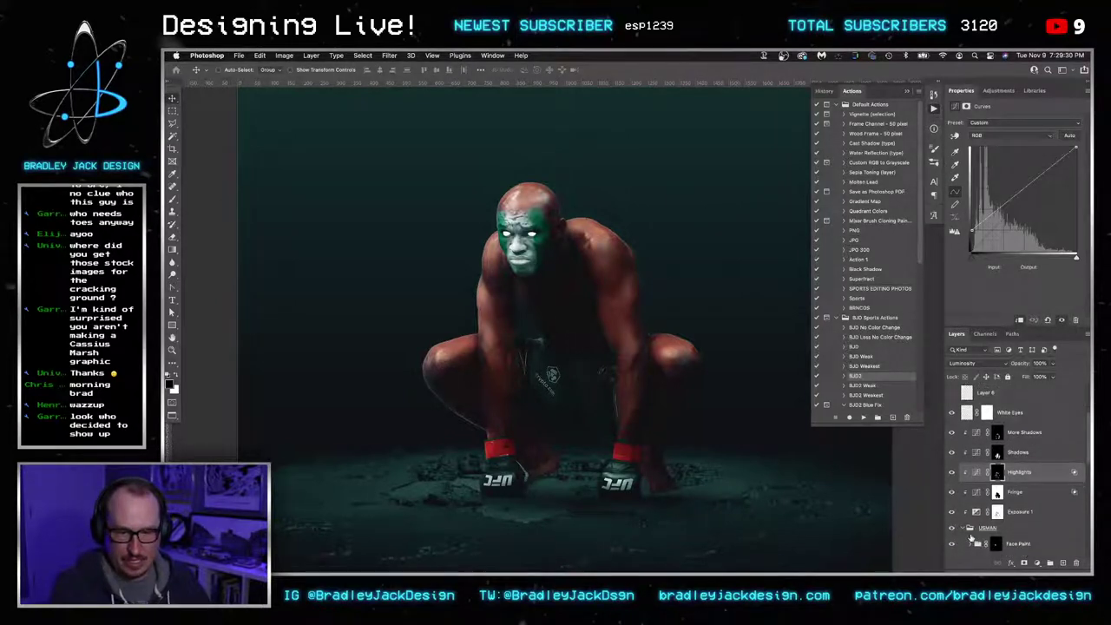
{"action": "left_click", "coordinate": [998, 494], "text": "super"}
{"action": "left_click", "coordinate": [1026, 436]}
{"action": "key", "text": "super+j"}
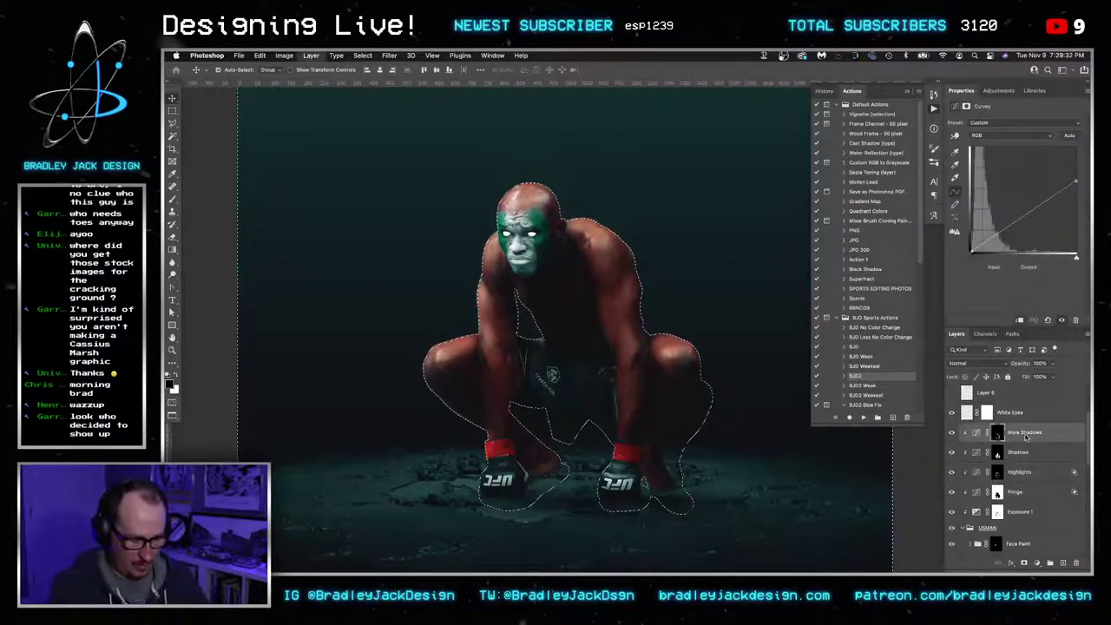
{"action": "key", "text": "ctrl+alt+shift+n"}
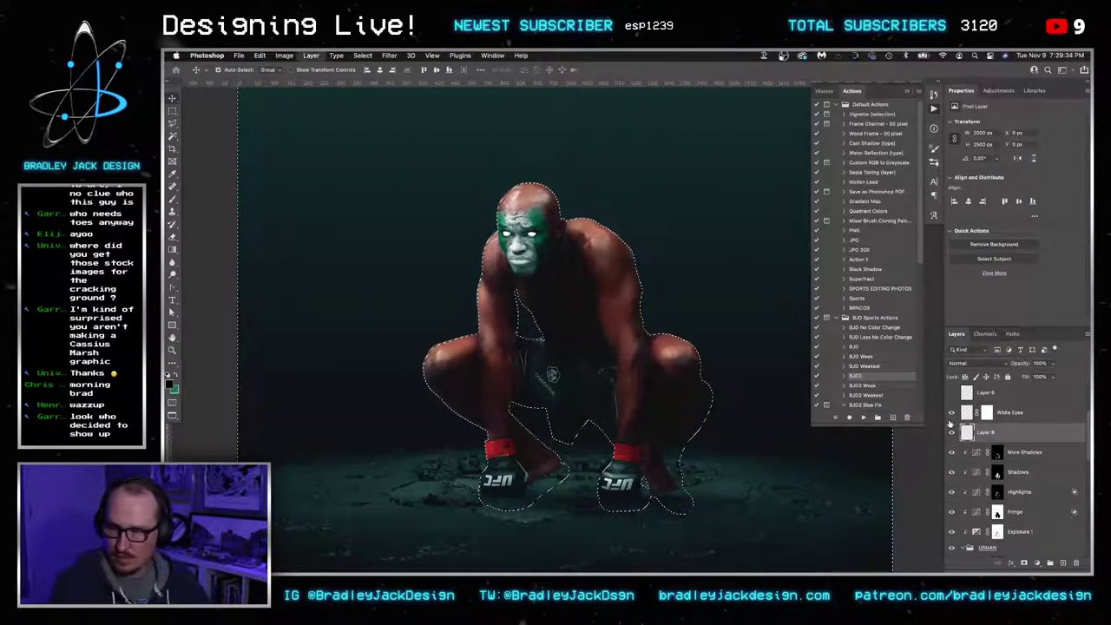
{"action": "key", "text": "ctrl+d"}
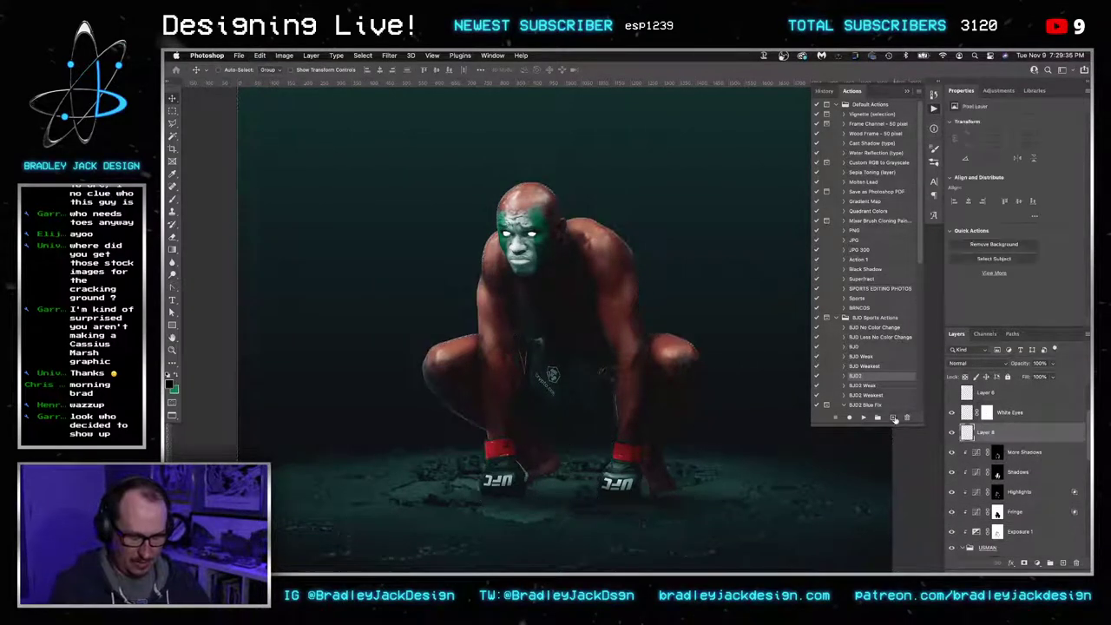
Fill the new layer with white and clip it to the fighter
{"action": "key", "text": "g"}
{"action": "key", "text": "x"}
{"action": "key", "text": "d"}
{"action": "key", "text": "x"}
{"action": "scroll", "coordinate": [588, 383], "scroll_direction": "left", "scroll_amount": 10}
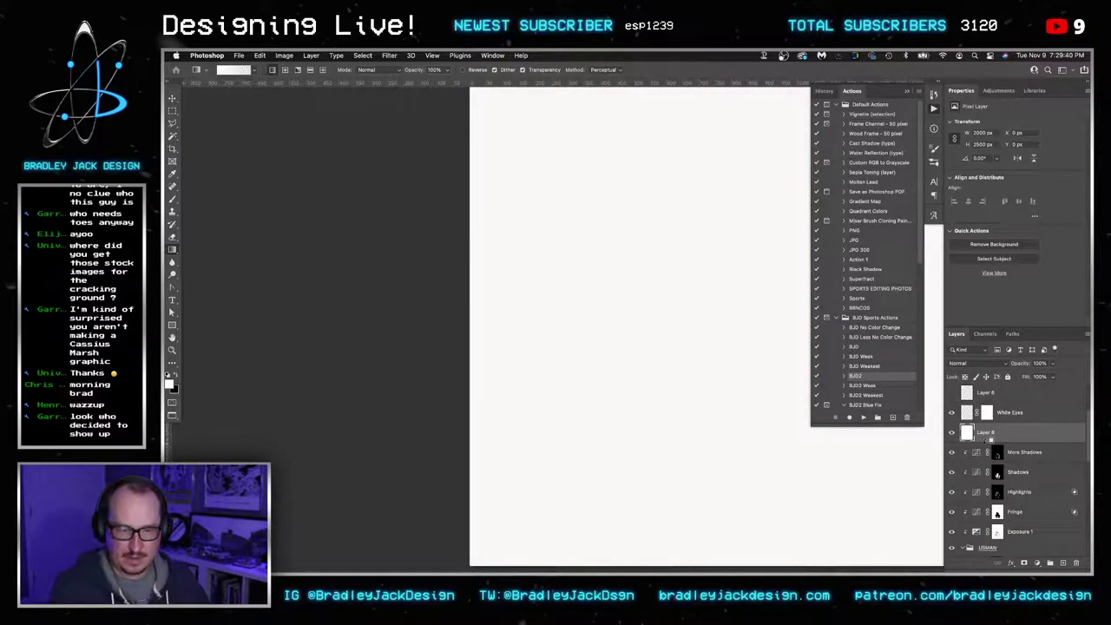
{"action": "left_click", "coordinate": [1023, 562]}
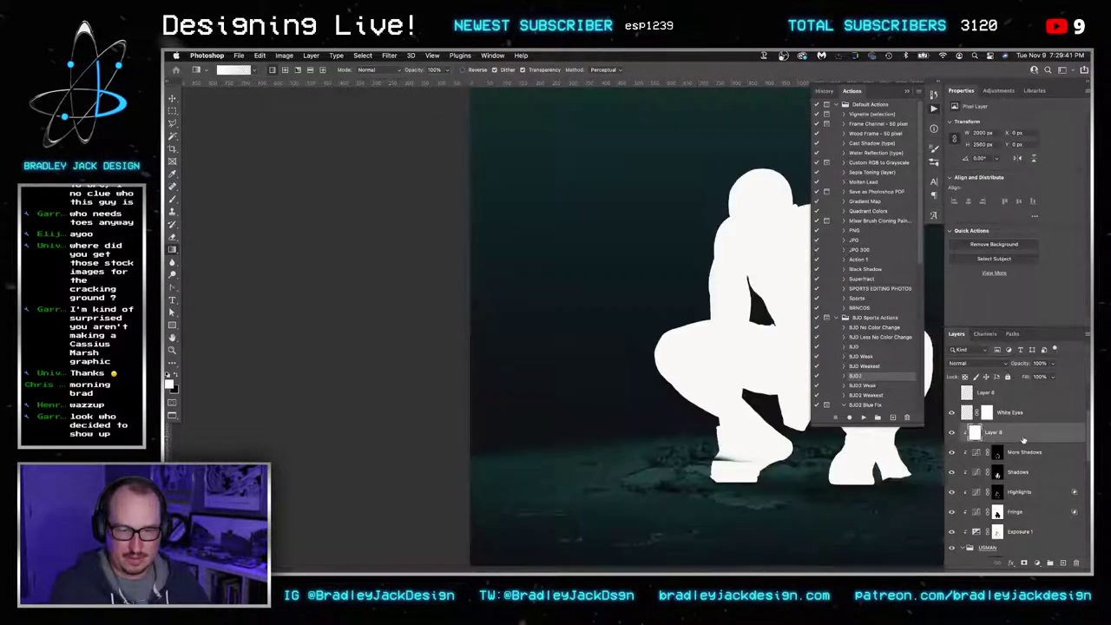
Mask the white layer down to a thin rim along the fighter's outline and feather the mask 3.5 px
{"action": "left_click", "coordinate": [1024, 563]}
{"action": "left_click_drag", "start_coordinate": [816, 497], "coordinate": [526, 514]}
{"action": "key", "text": "v"}
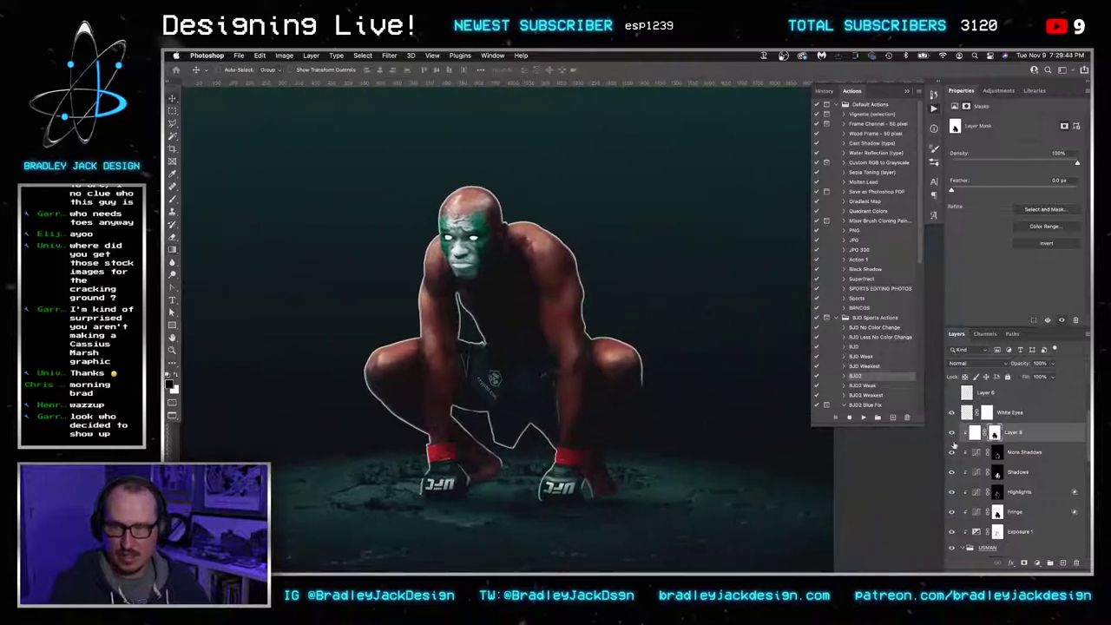
{"action": "left_click", "coordinate": [981, 431]}
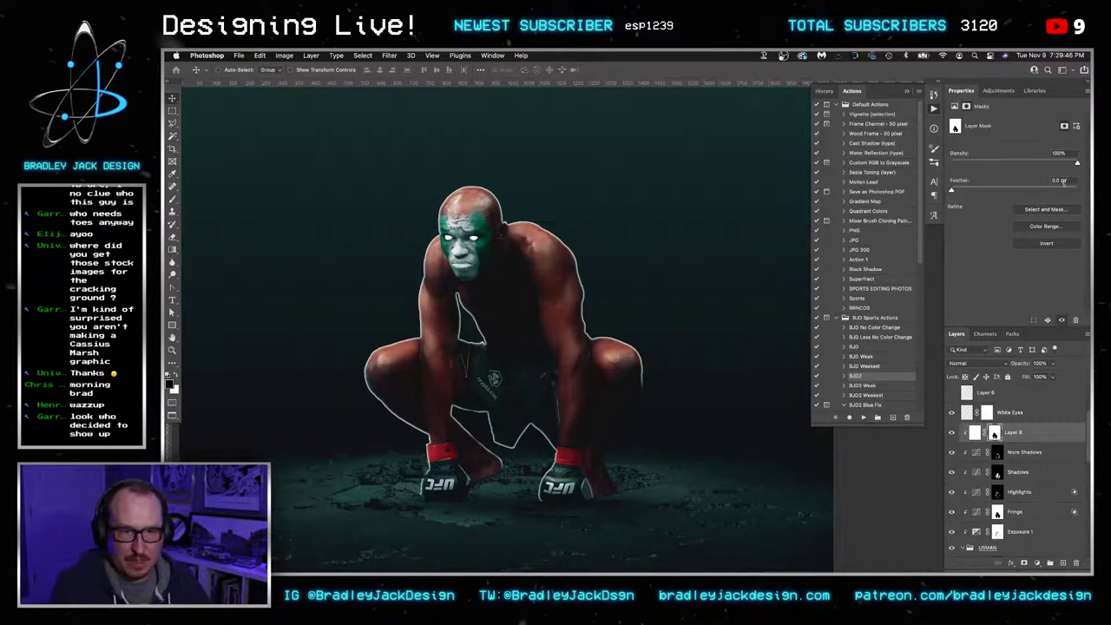
{"action": "left_click", "coordinate": [1064, 182]}
{"action": "key", "text": "super+a"}
{"action": "type", "text": "3.5"}
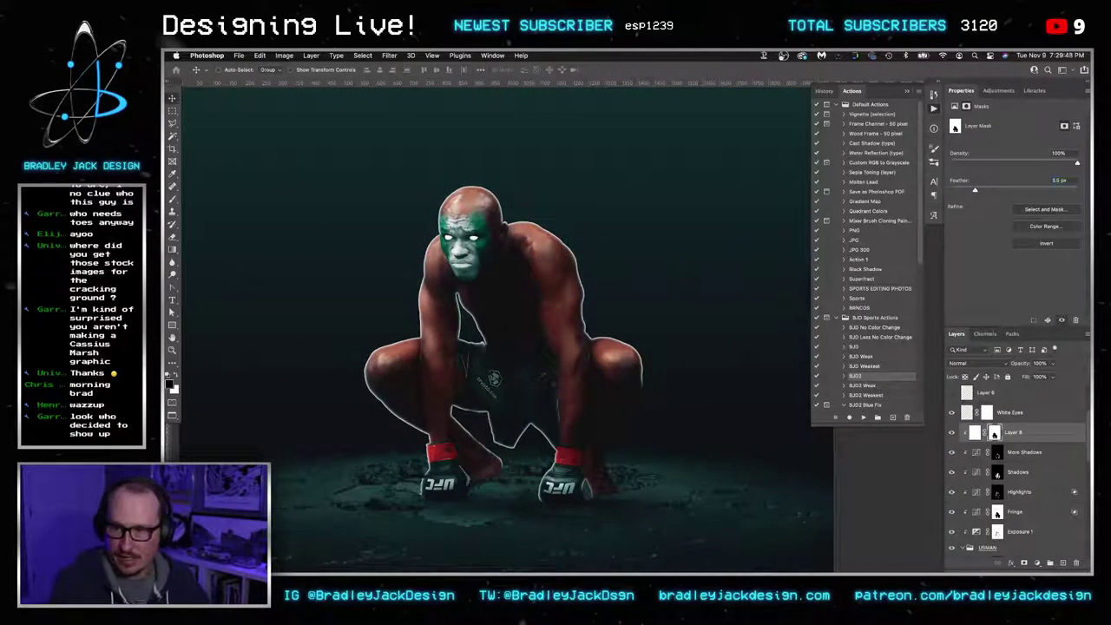
{"action": "key", "text": "Return"}
Set the white rim layer's blend mode to Luminosity and its mask feather to 6.5 px
{"action": "left_click", "coordinate": [972, 362]}
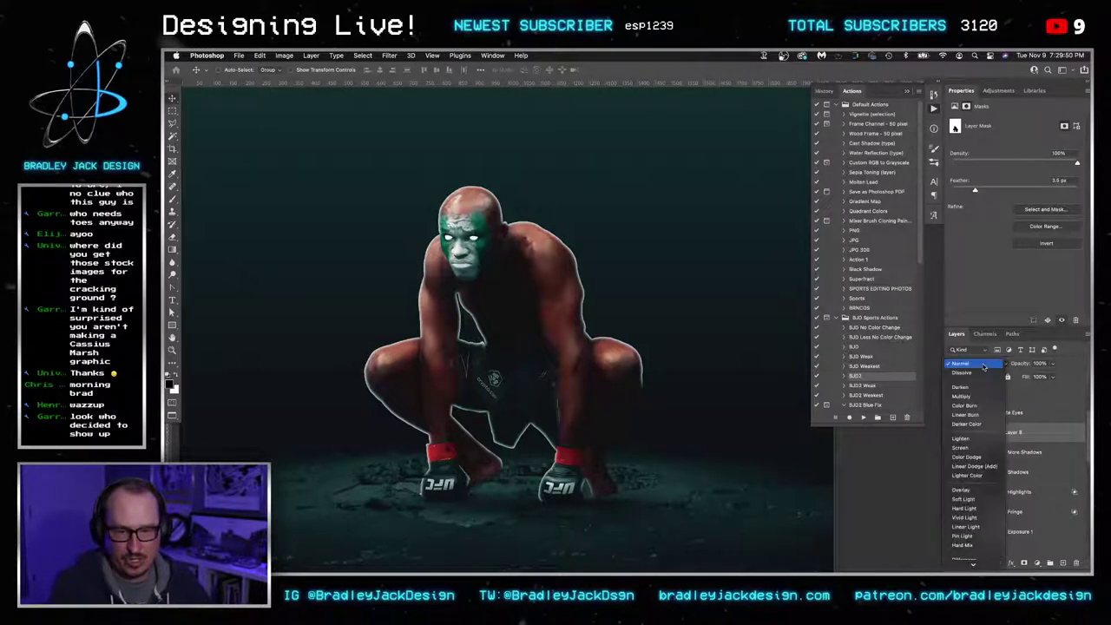
{"action": "left_click", "coordinate": [964, 563]}
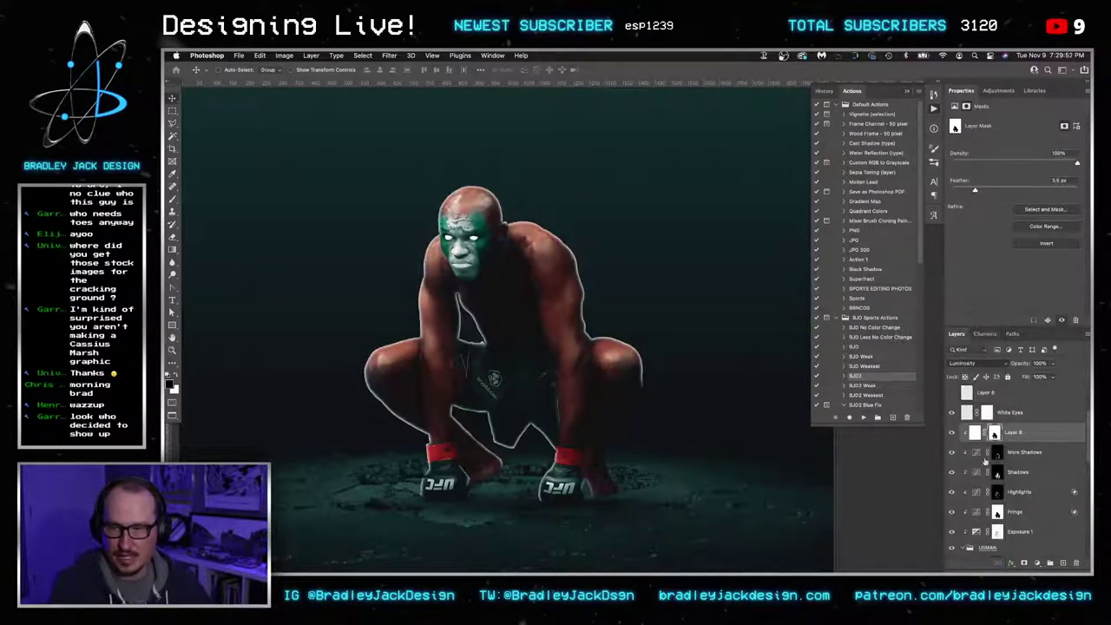
{"action": "left_click", "coordinate": [1061, 181]}
{"action": "type", "text": "6.5"}
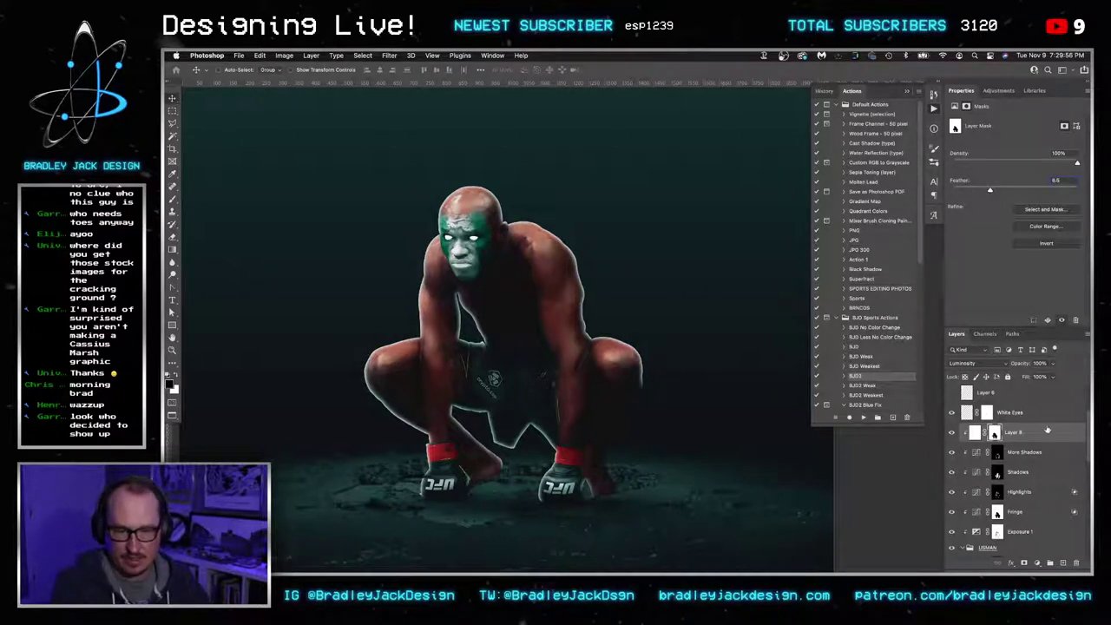
Move the white rim layer beneath Fringe and split its Blend If underlying-layer black slider to about 0 / 89
{"action": "left_click_drag", "start_coordinate": [1046, 431], "coordinate": [1033, 522]}
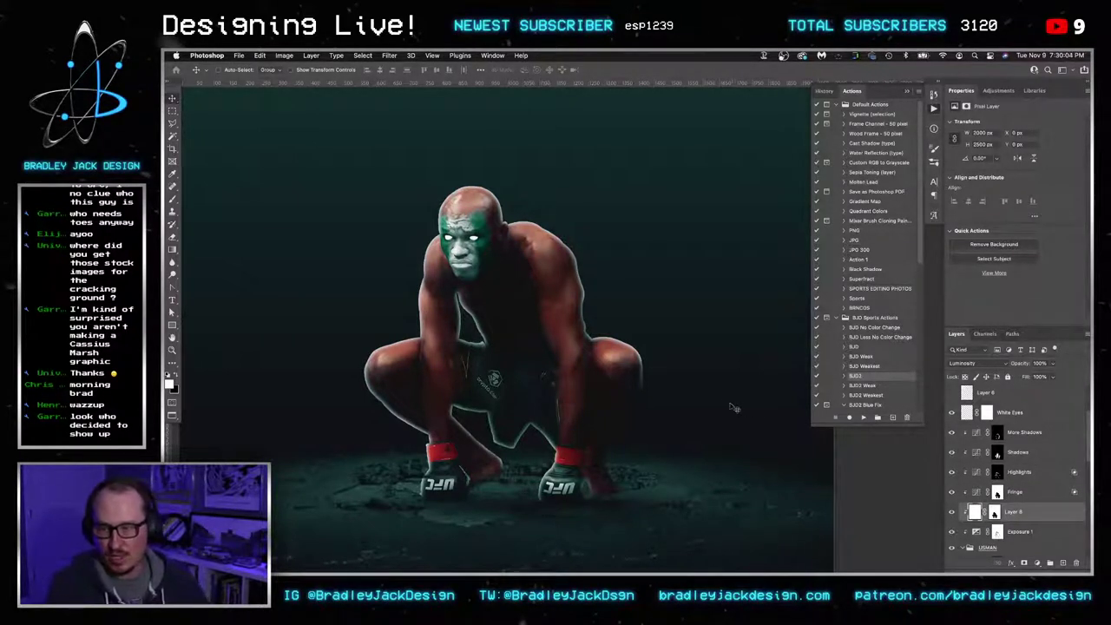
{"action": "left_click", "coordinate": [994, 512], "text": "ctrl"}
{"action": "key", "text": "ctrl+d"}
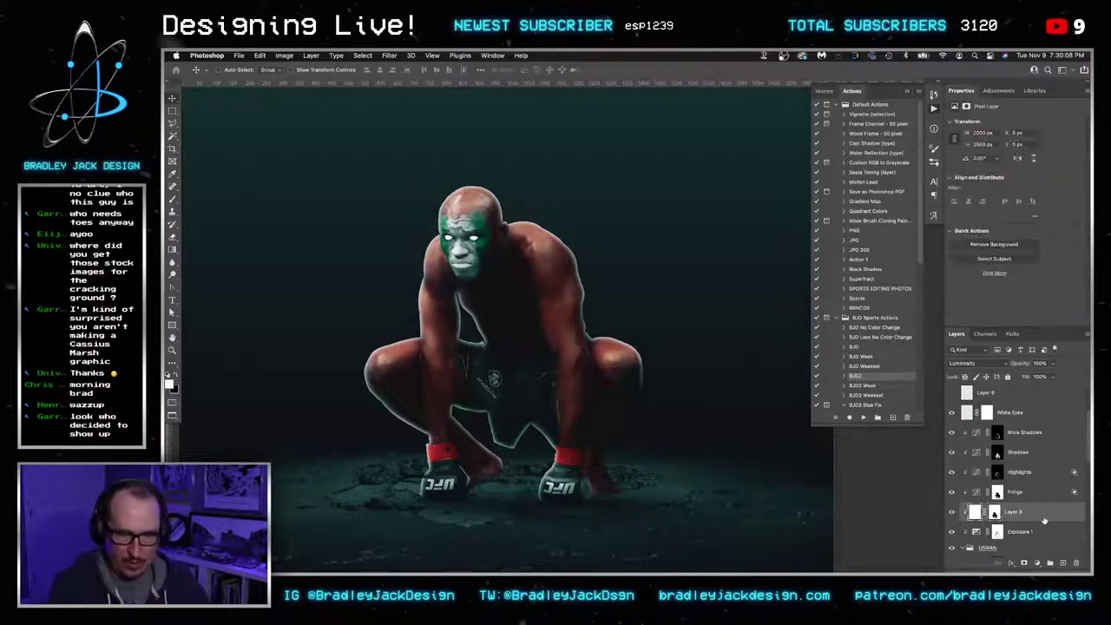
{"action": "double_click", "coordinate": [1046, 512]}
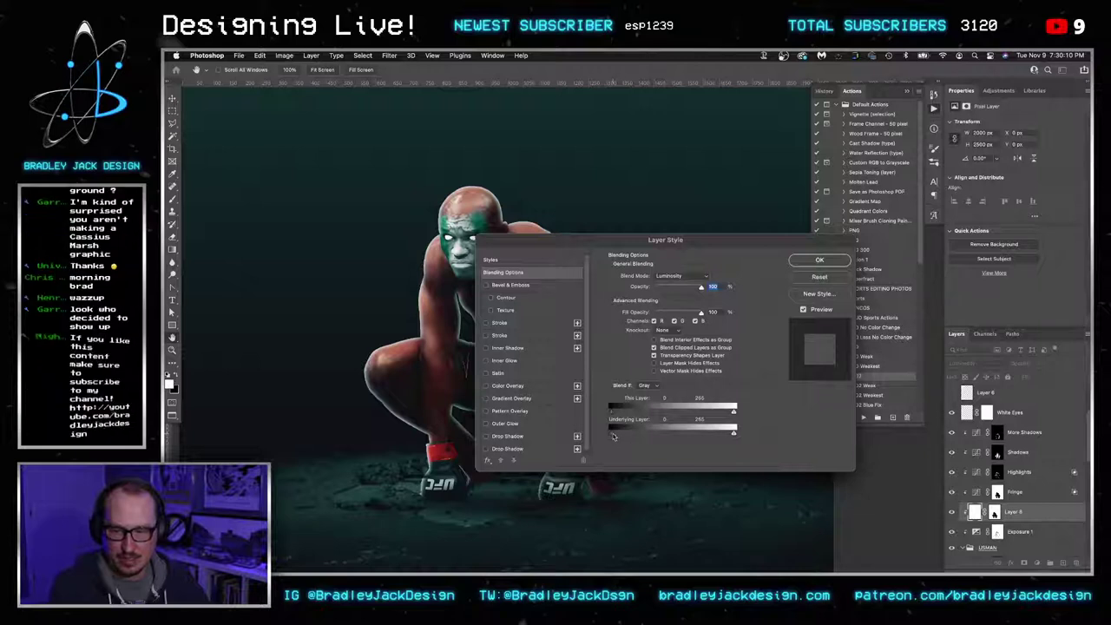
{"action": "left_click_drag", "start_coordinate": [613, 433], "coordinate": [655, 433]}
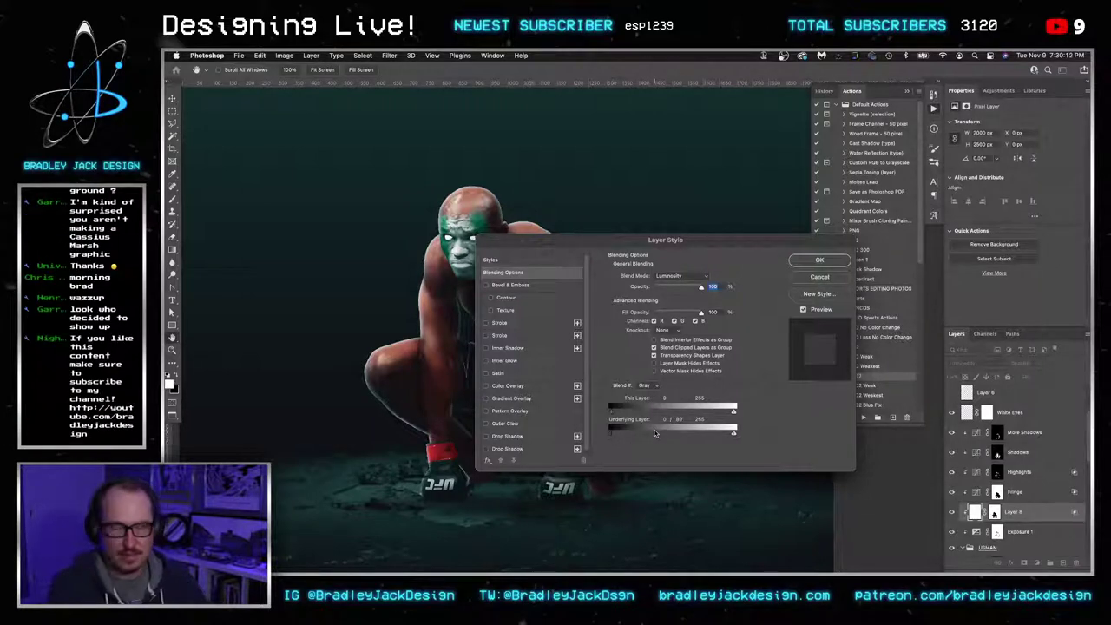
{"action": "key", "text": "Return"}
Brush black at 50% opacity on the white rim layer's mask to soften the rim around the shorts
{"action": "left_click", "coordinate": [994, 512]}
{"action": "key", "text": "b"}
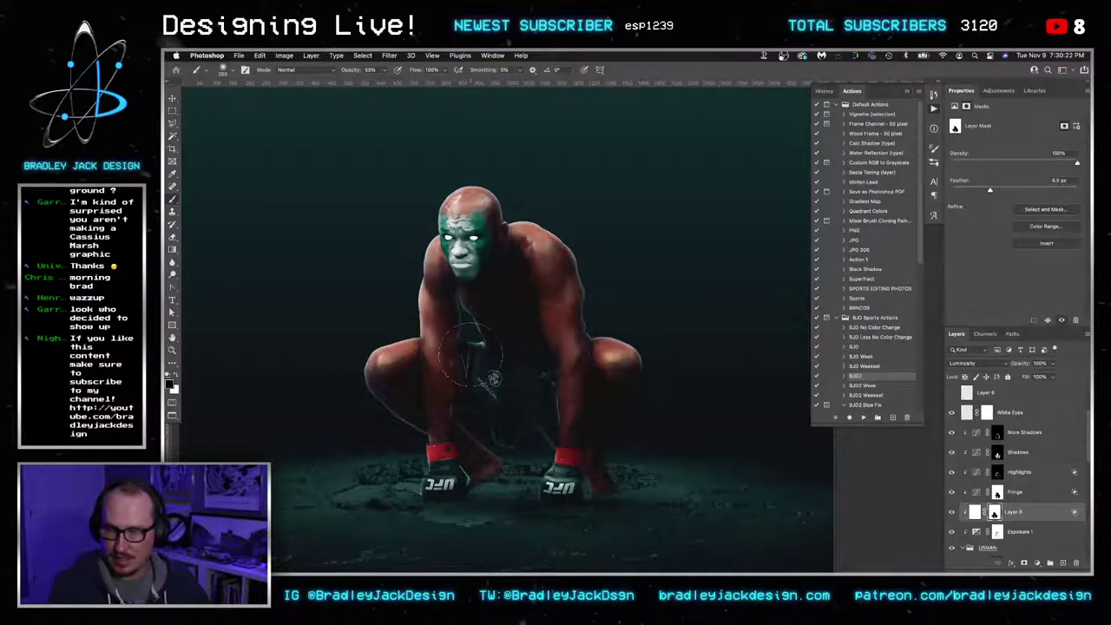
{"action": "scroll", "coordinate": [473, 356], "scroll_direction": "up", "scroll_amount": 5}
Touch up the Highlights, Exposure 1 and Fringe masks around the fighter's shorts with the Brush at 50% opacity
{"action": "left_click", "coordinate": [995, 473]}
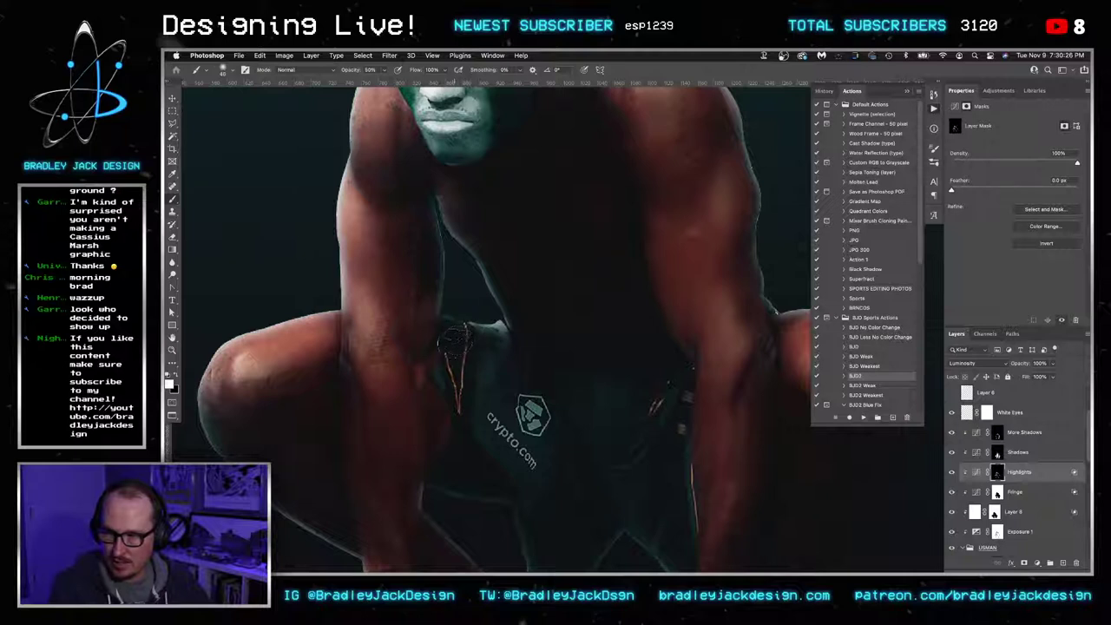
{"action": "left_click", "coordinate": [995, 531]}
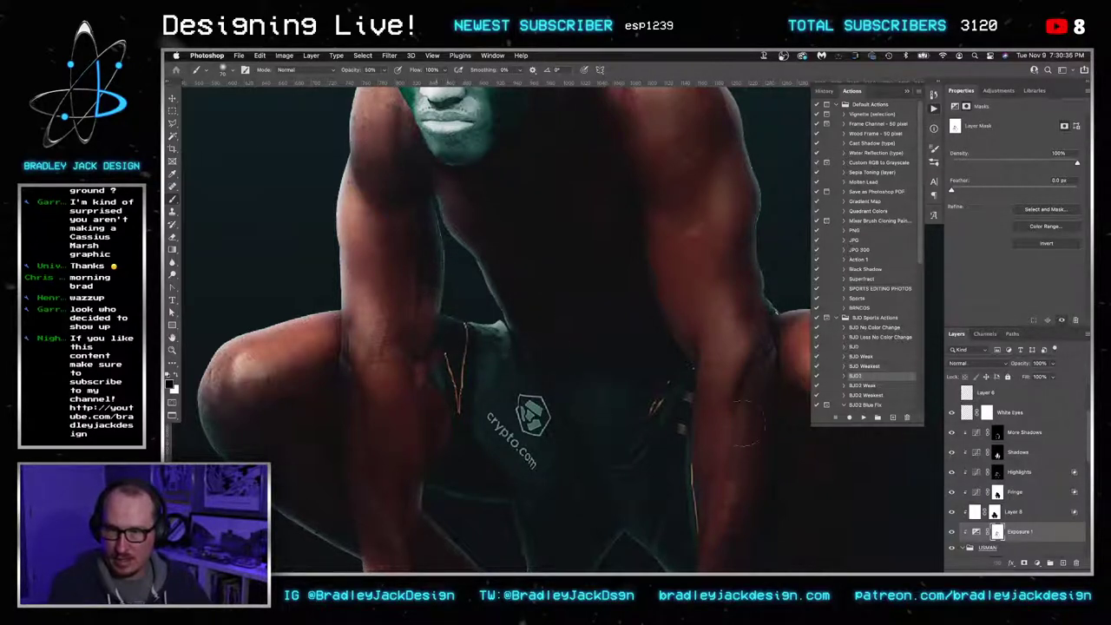
{"action": "left_click", "coordinate": [997, 492]}
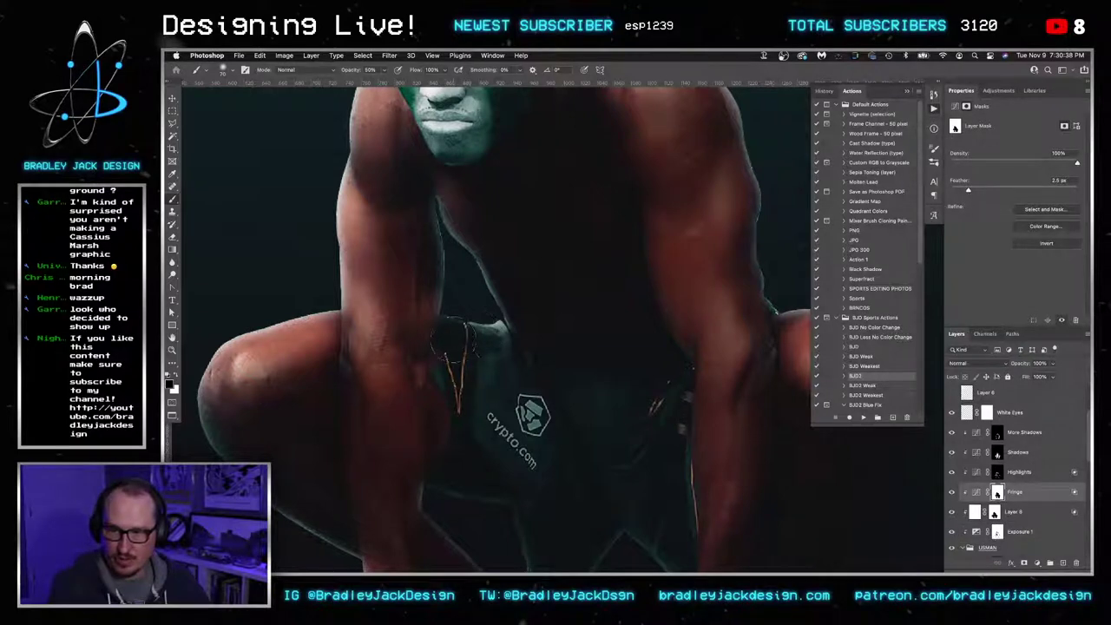
{"action": "left_click", "coordinate": [997, 472]}
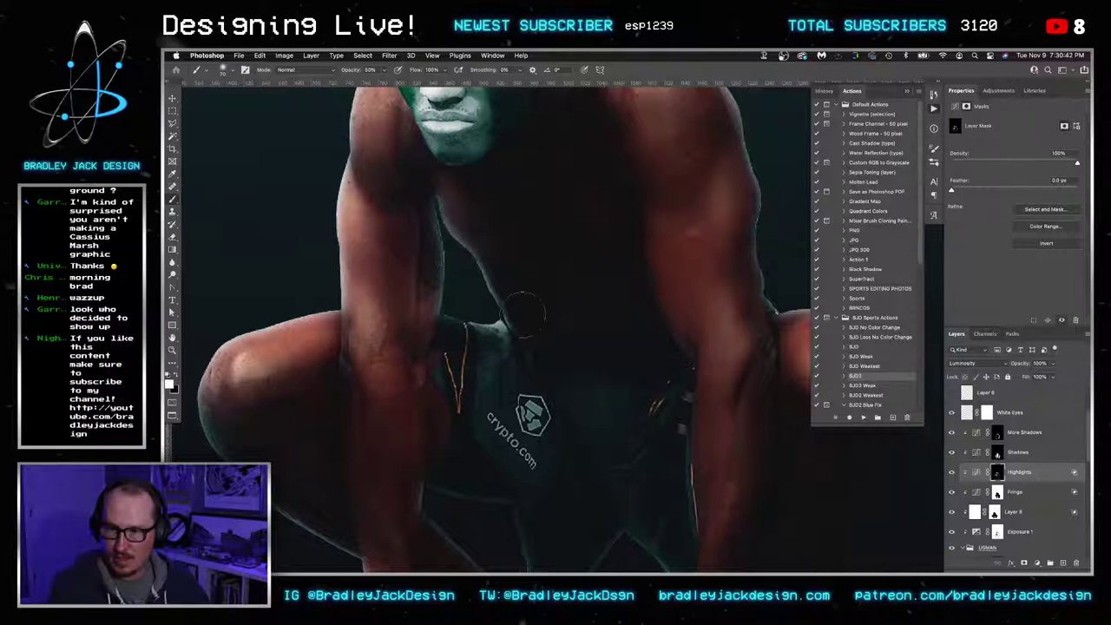
{"action": "key", "text": "ctrl+0"}
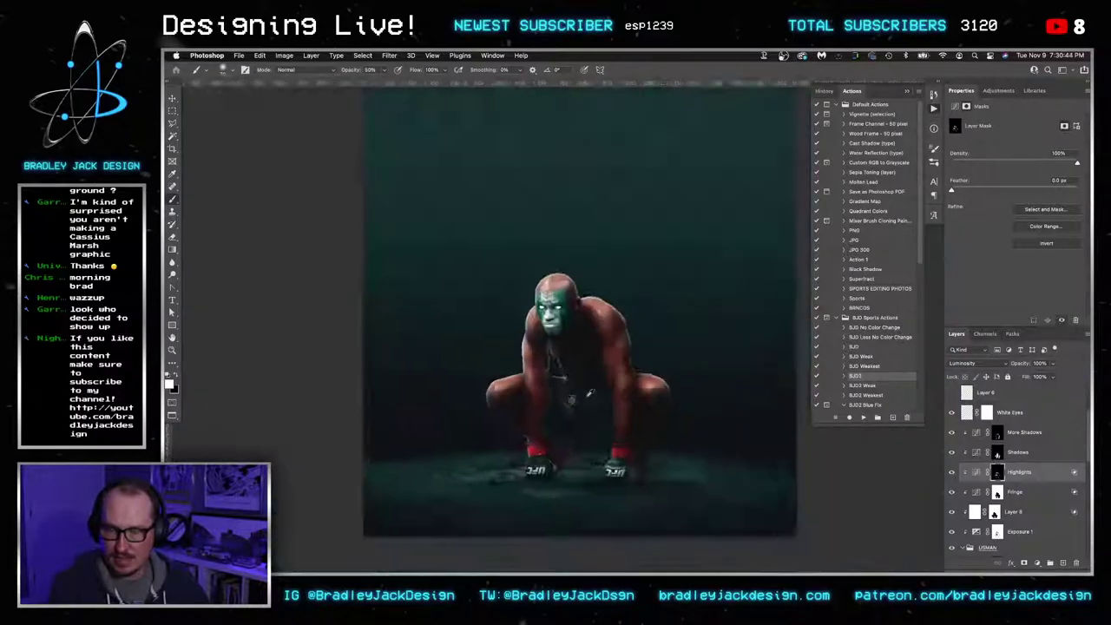
{"action": "key", "text": "v"}
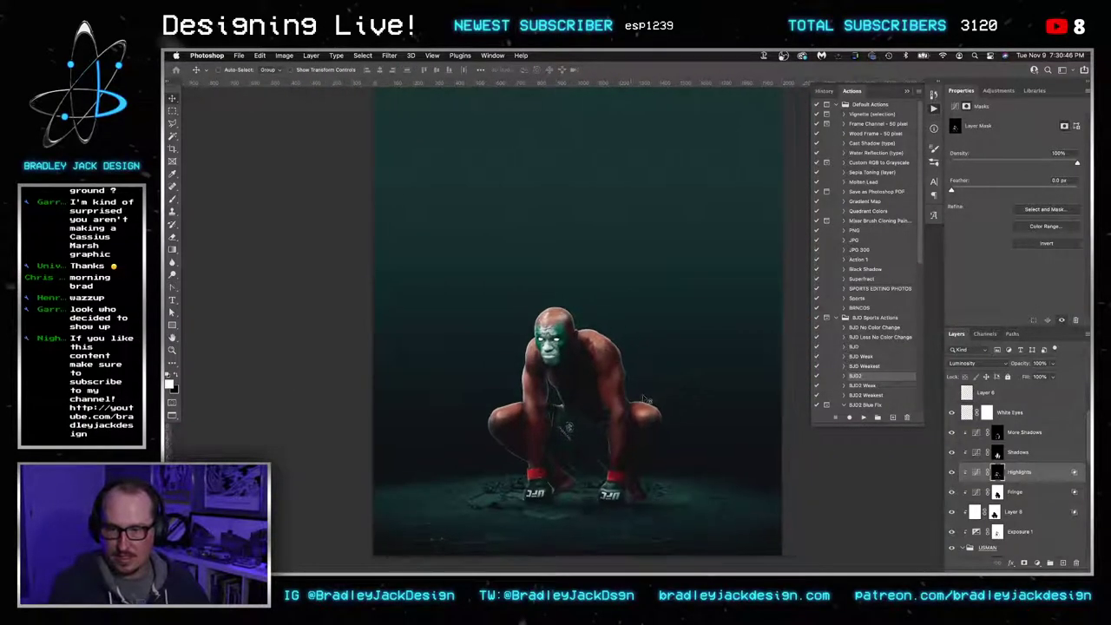
Show the 143-edit screaming head layer behind the crouching fighter and select it
{"action": "scroll", "coordinate": [990, 521], "scroll_direction": "down", "scroll_amount": 5}
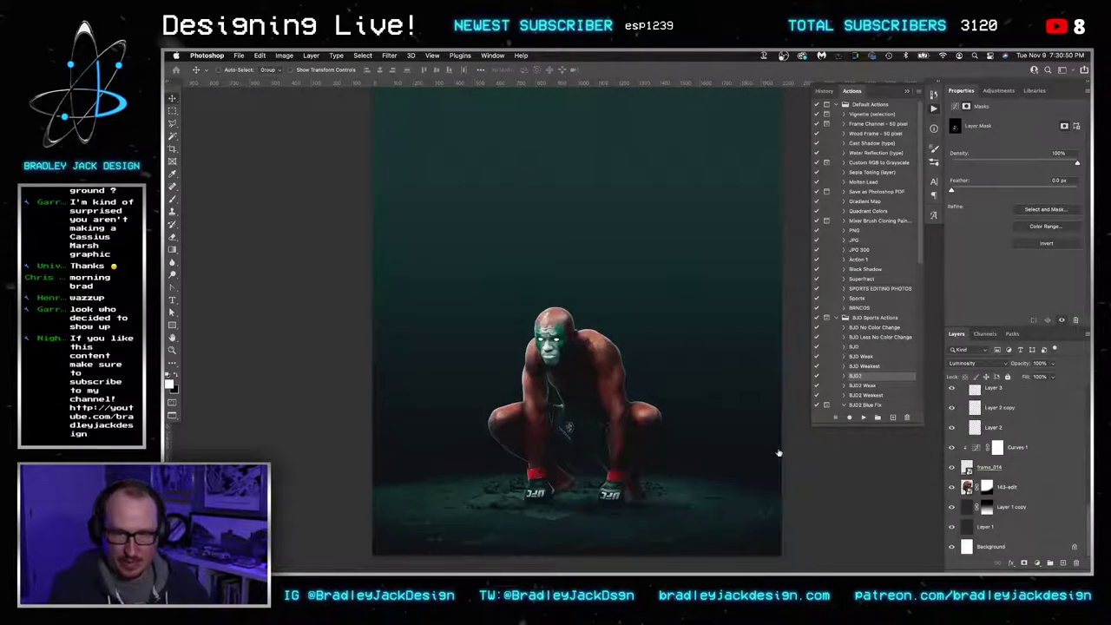
{"action": "left_click", "coordinate": [951, 487]}
{"action": "left_click", "coordinate": [1007, 487]}
{"action": "scroll", "coordinate": [716, 382], "scroll_direction": "down", "scroll_amount": 3}
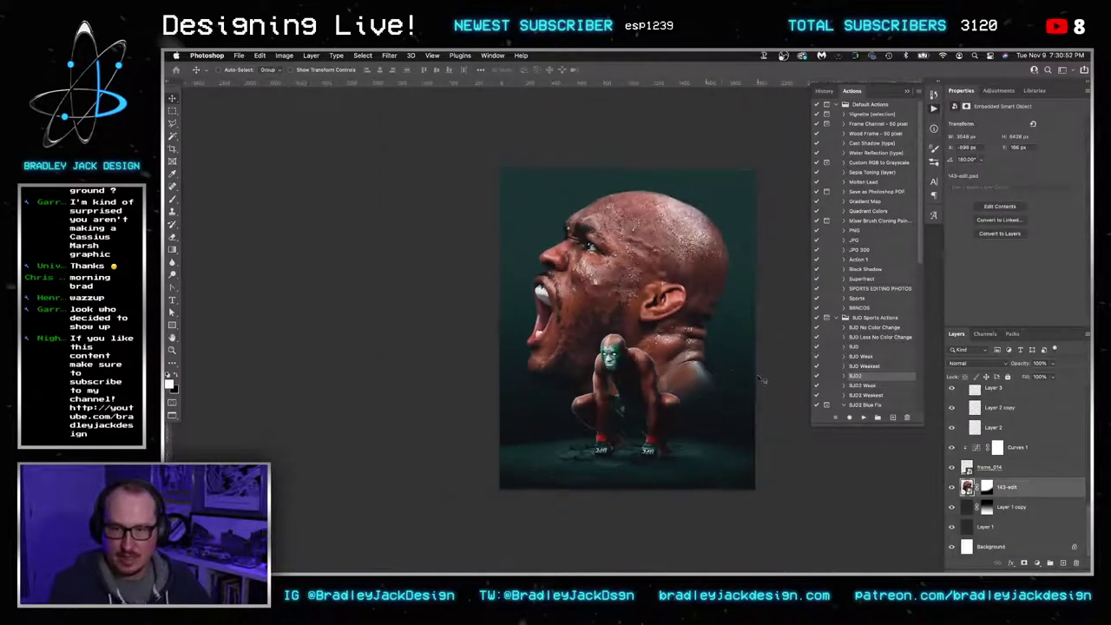
{"action": "key", "text": "z"}
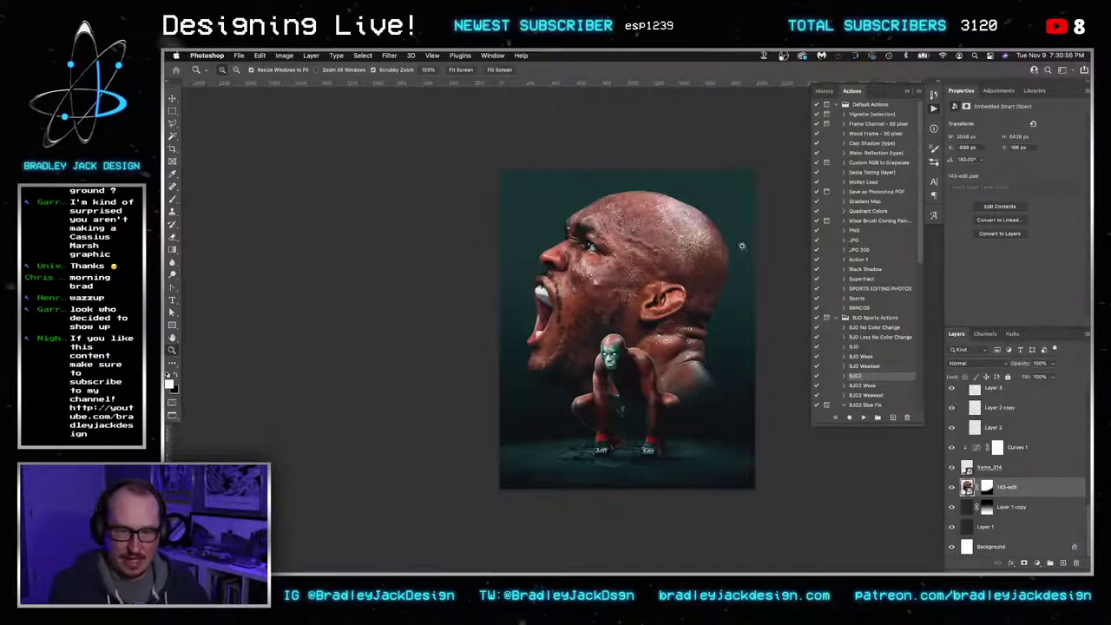
Switch to the screaming fighter cutout document, add a new layer beneath Layer 0 and fill it with black
{"action": "key", "text": "ctrl+Tab"}
{"action": "scroll", "coordinate": [1012, 512], "scroll_direction": "down", "scroll_amount": 3}
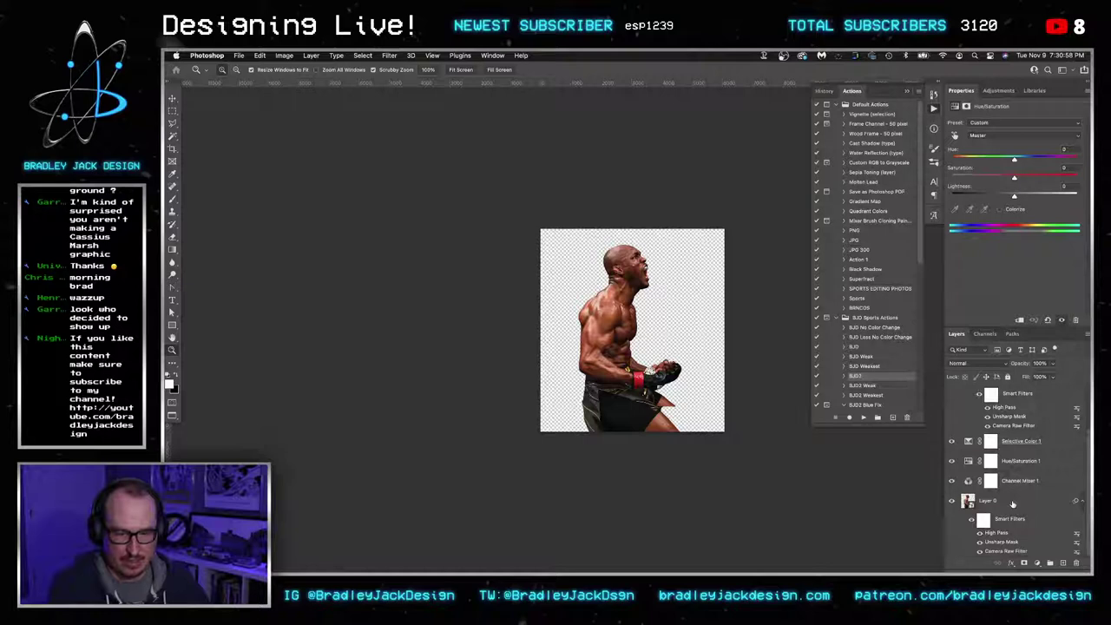
{"action": "left_click", "coordinate": [1012, 503]}
{"action": "key", "text": "super+shift+alt+n"}
{"action": "key", "text": "super+bracketleft"}
{"action": "key", "text": "g"}
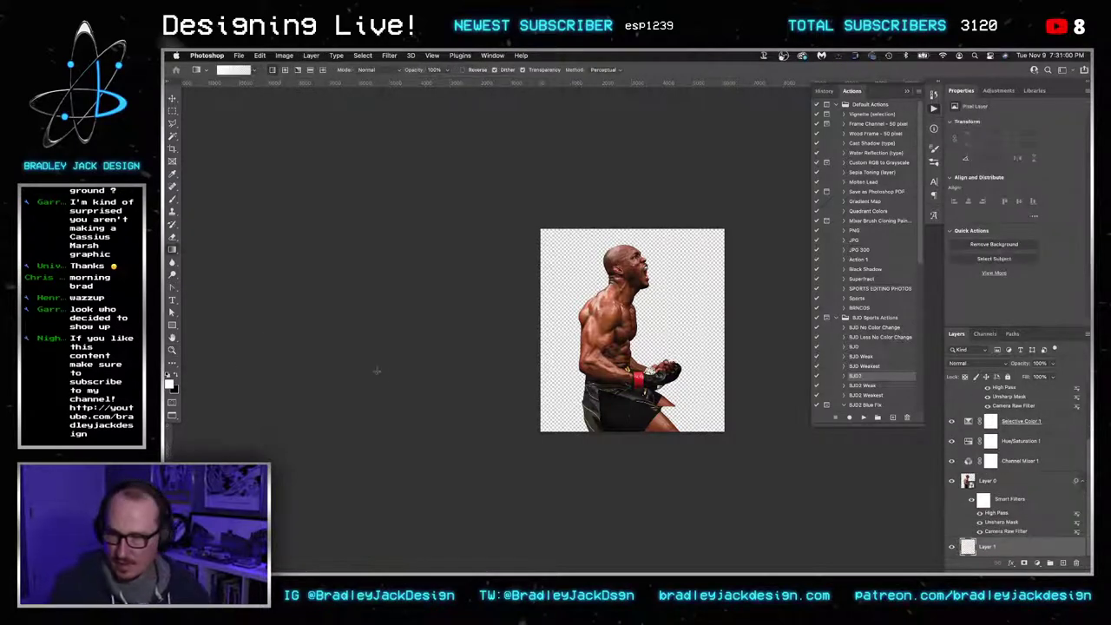
{"action": "key", "text": "x"}
{"action": "key", "text": "x"}
{"action": "key", "text": "x"}
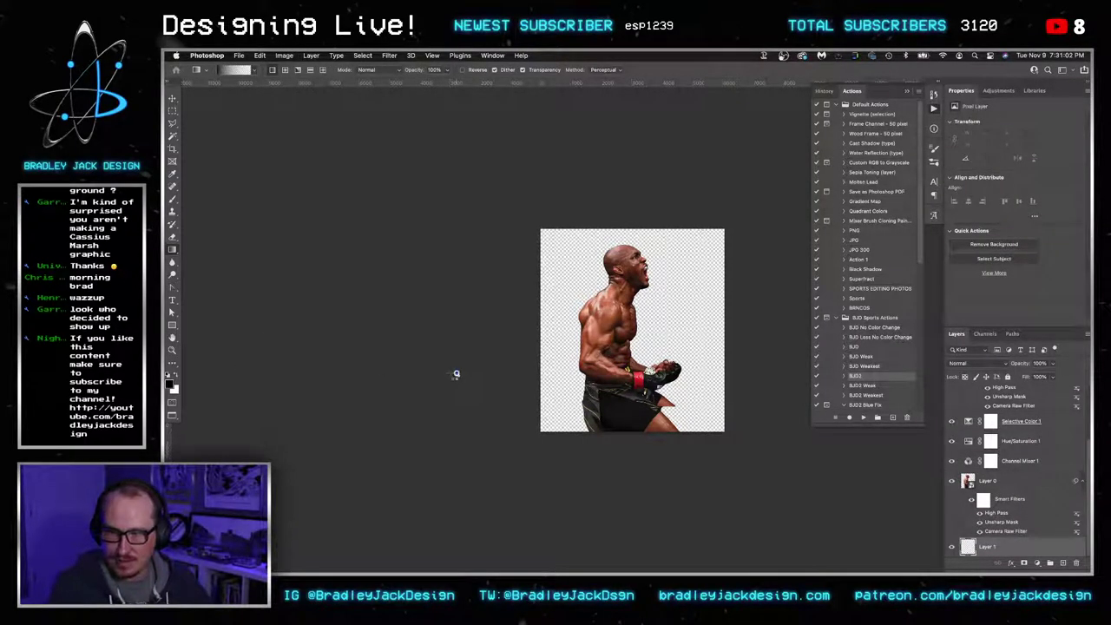
{"action": "left_click_drag", "start_coordinate": [455, 373], "coordinate": [457, 374]}
Open the contents of the cutout's Layer 0 smart object and add a black-filled layer beneath the masked fighter
{"action": "double_click", "coordinate": [970, 482]}
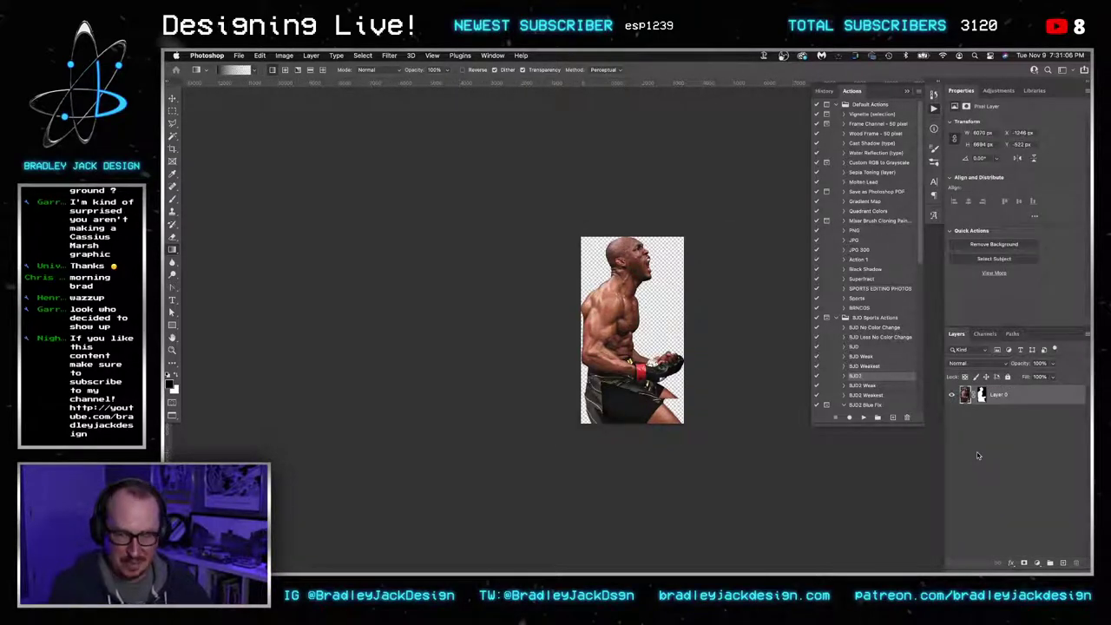
{"action": "key", "text": "super+z"}
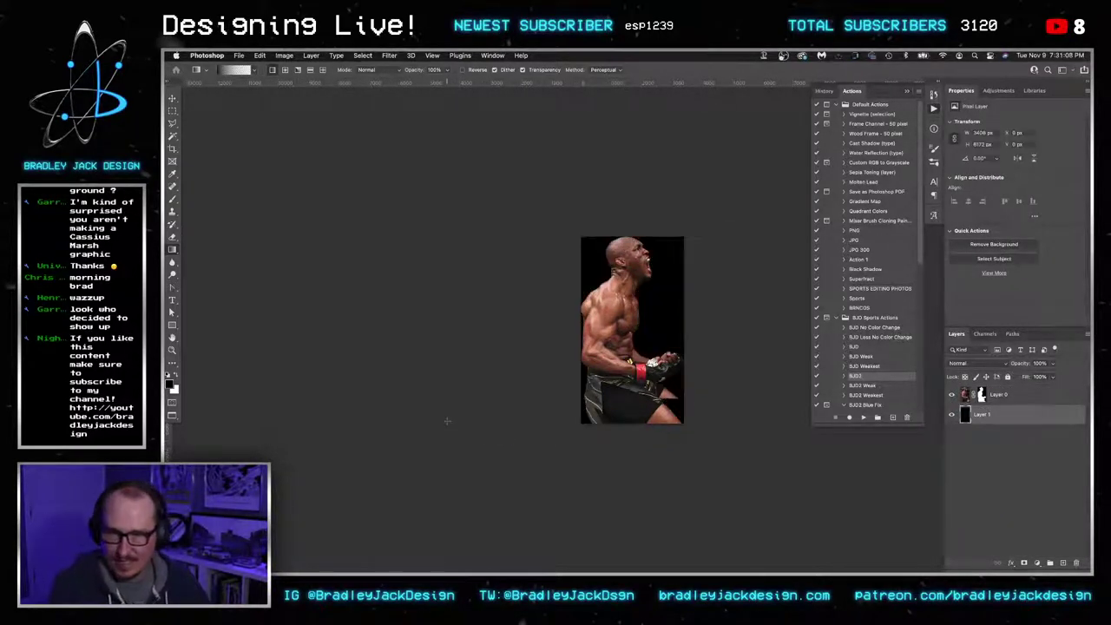
Touch up Layer 0's mask along the back and top of the screaming head with a large white Brush at 100% opacity
{"action": "key", "text": "z"}
{"action": "left_click_drag", "start_coordinate": [614, 243], "coordinate": [558, 206]}
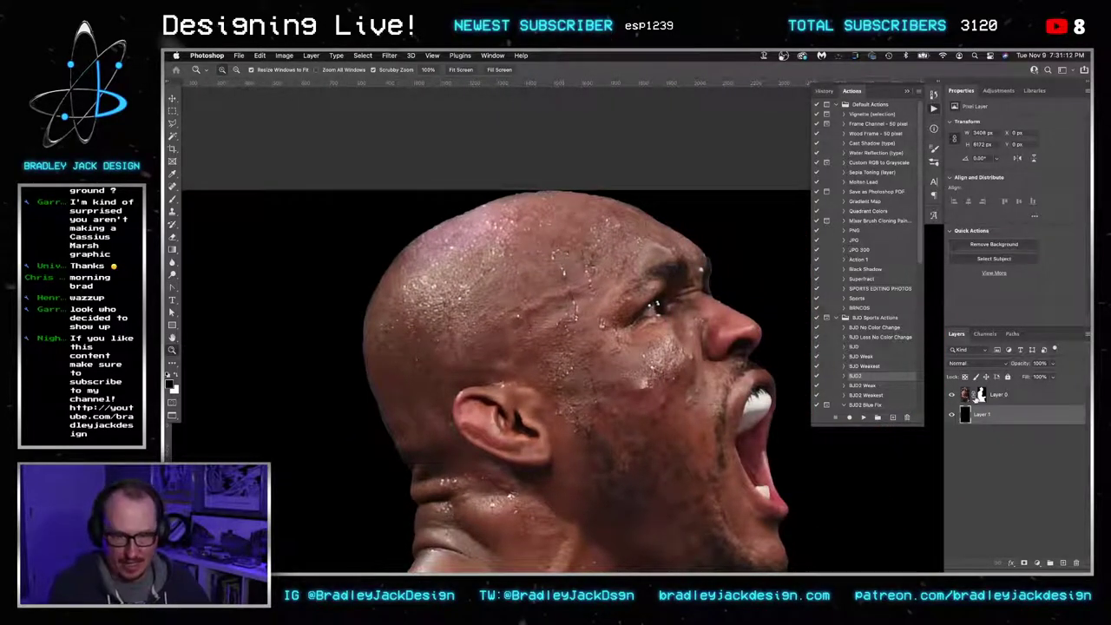
{"action": "left_click", "coordinate": [981, 395]}
{"action": "key", "text": "b"}
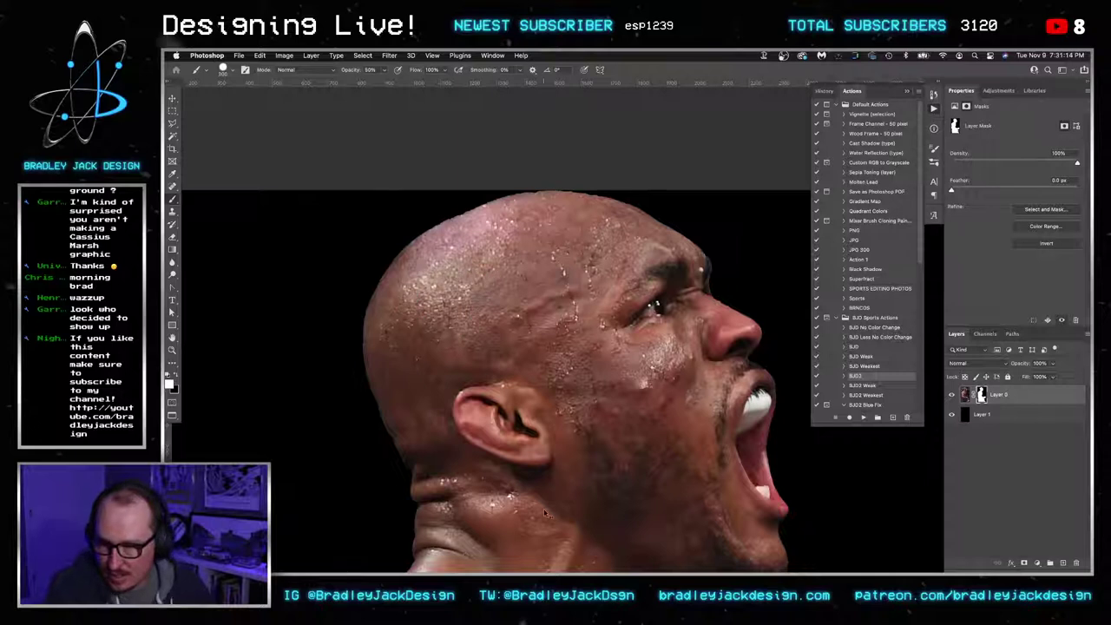
{"action": "key", "text": "alt+["}
{"action": "left_click_drag", "start_coordinate": [492, 329], "coordinate": [583, 330]}
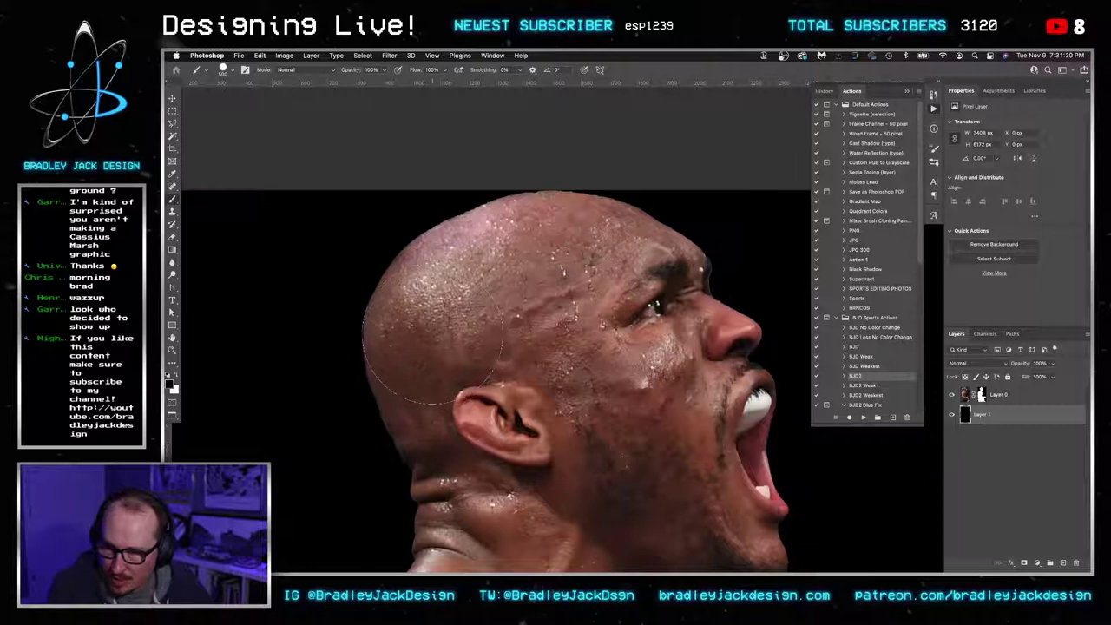
{"action": "key", "text": "x"}
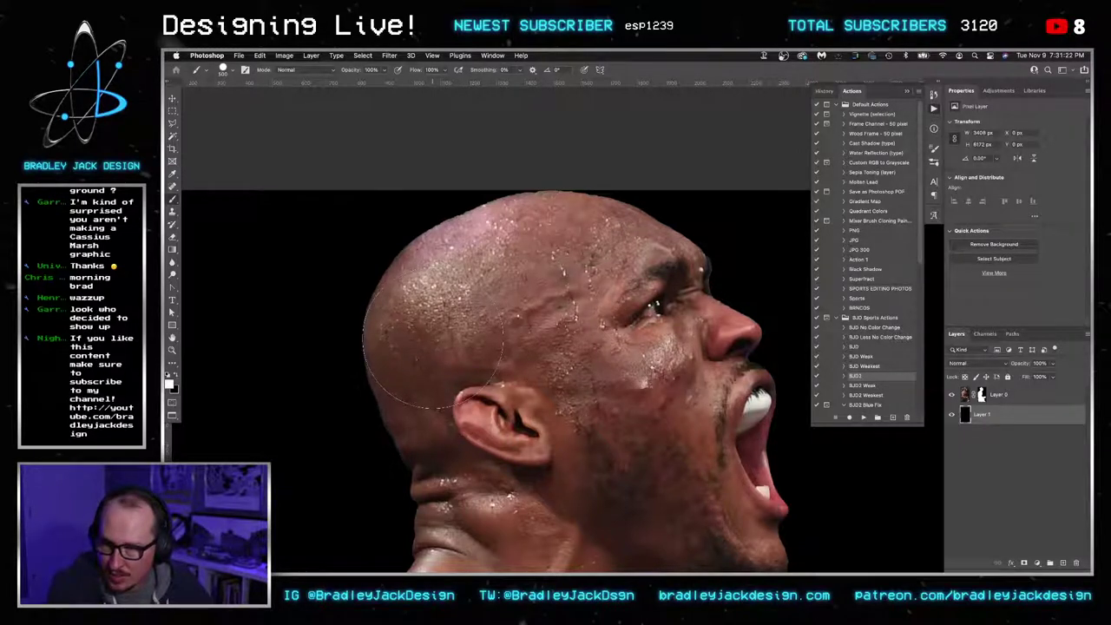
{"action": "left_click", "coordinate": [980, 395]}
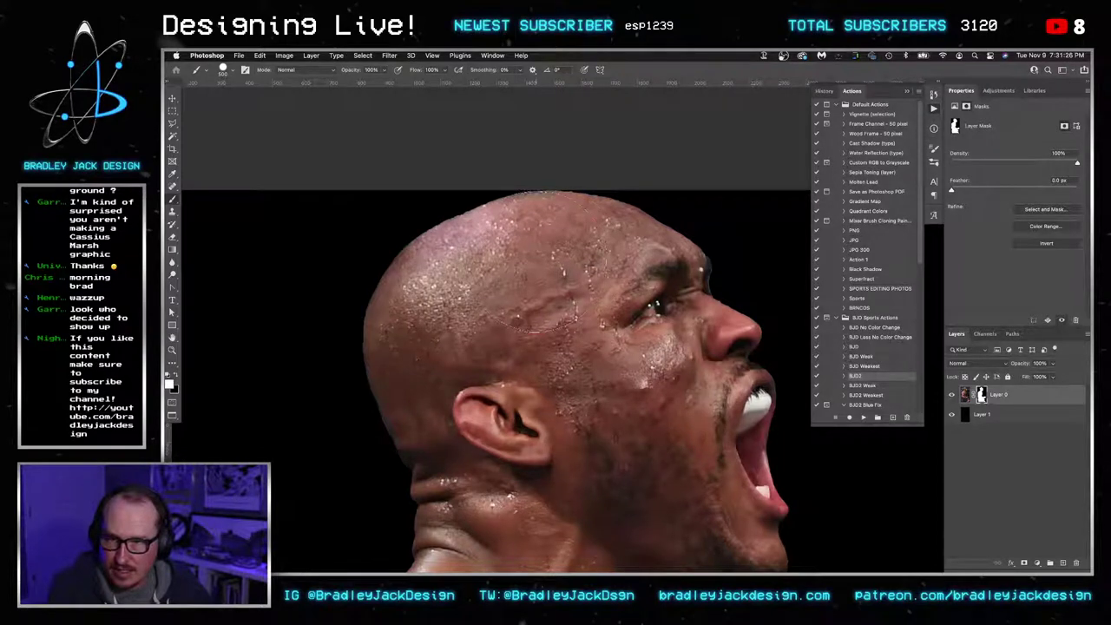
{"action": "left_click_drag", "start_coordinate": [536, 261], "coordinate": [535, 261]}
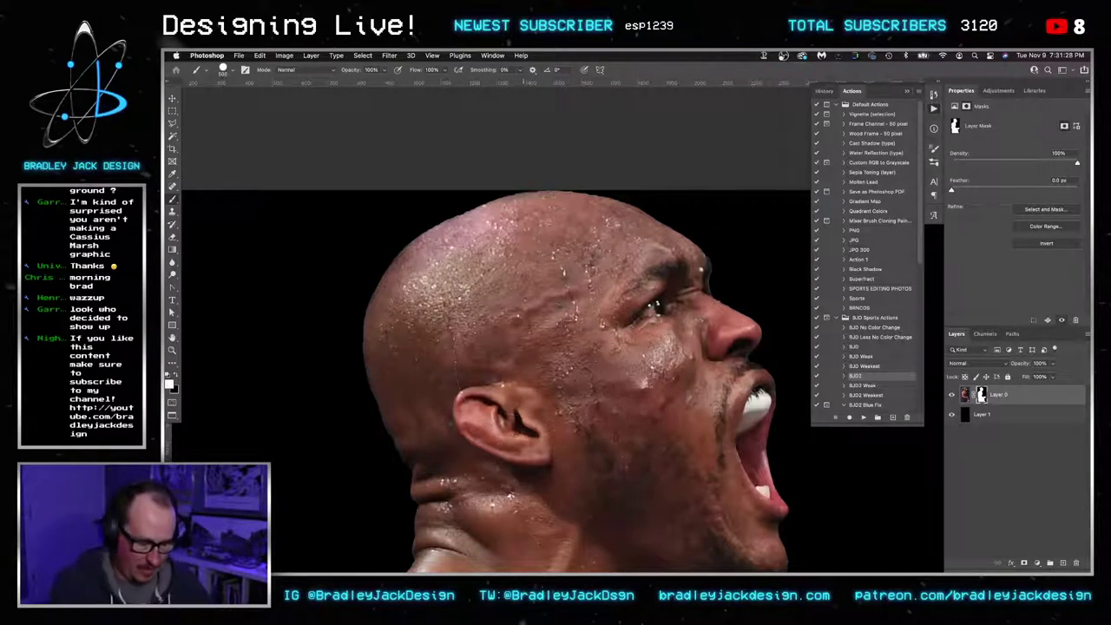
{"action": "left_click_drag", "start_coordinate": [525, 325], "coordinate": [526, 324]}
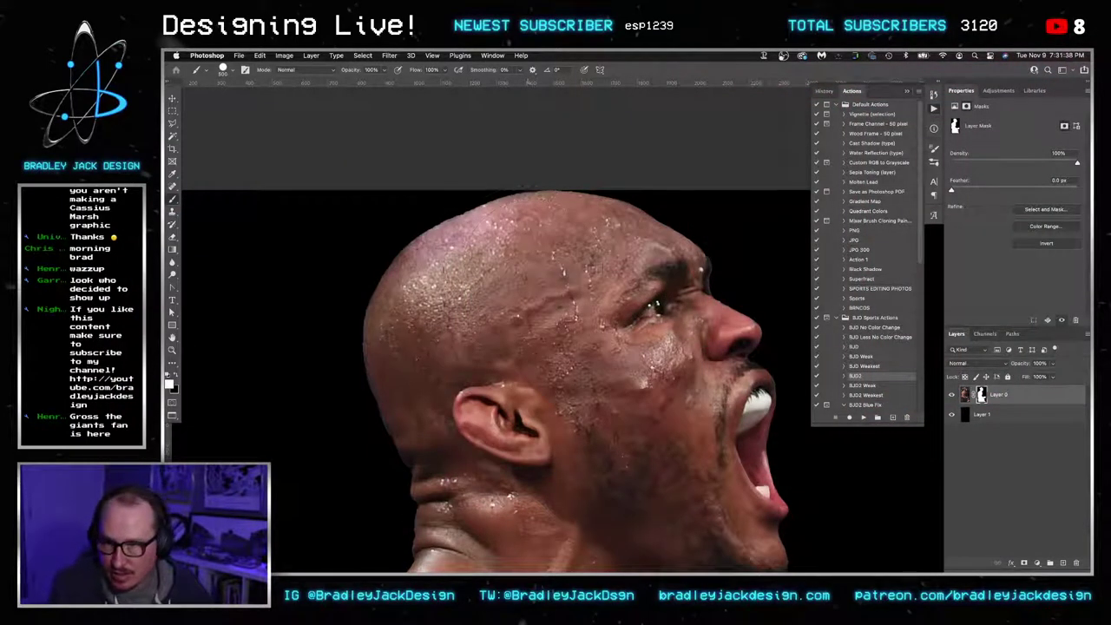
{"action": "left_click_drag", "start_coordinate": [459, 373], "coordinate": [446, 347]}
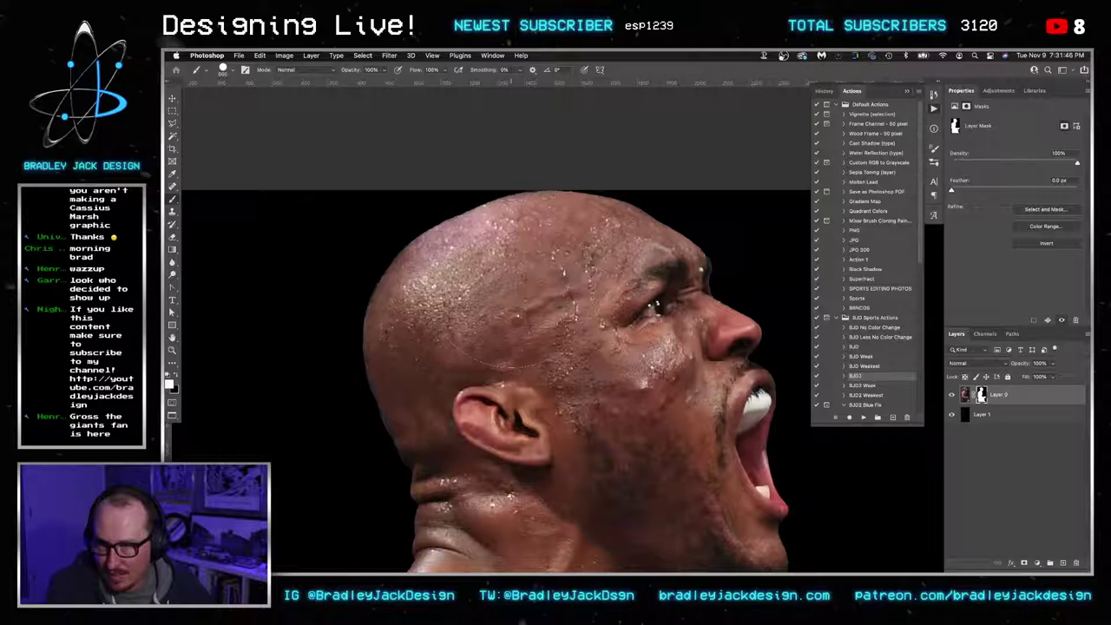
Refine the crown's edge on Layer 0's mask, restoring skin with white and trimming leftover background with black
{"action": "scroll", "coordinate": [483, 272], "scroll_direction": "up", "scroll_amount": 2}
{"action": "scroll", "coordinate": [474, 259], "scroll_direction": "down", "scroll_amount": 2}
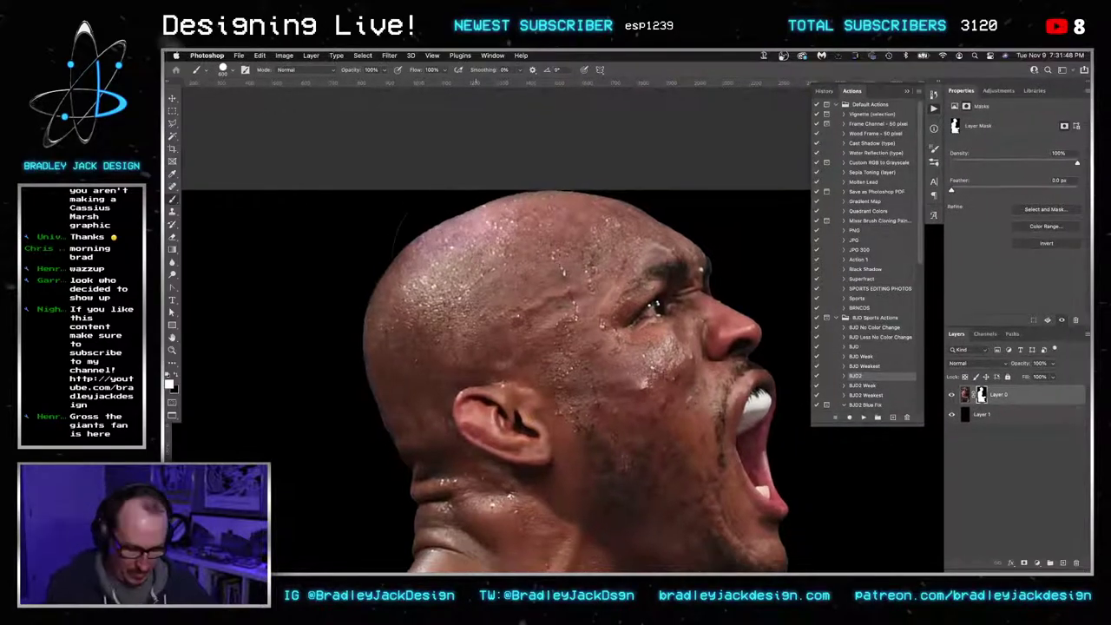
{"action": "scroll", "coordinate": [480, 224], "scroll_direction": "up", "scroll_amount": 5}
{"action": "scroll", "coordinate": [480, 222], "scroll_direction": "up", "scroll_amount": 2}
{"action": "scroll", "coordinate": [480, 222], "scroll_direction": "down", "scroll_amount": 4}
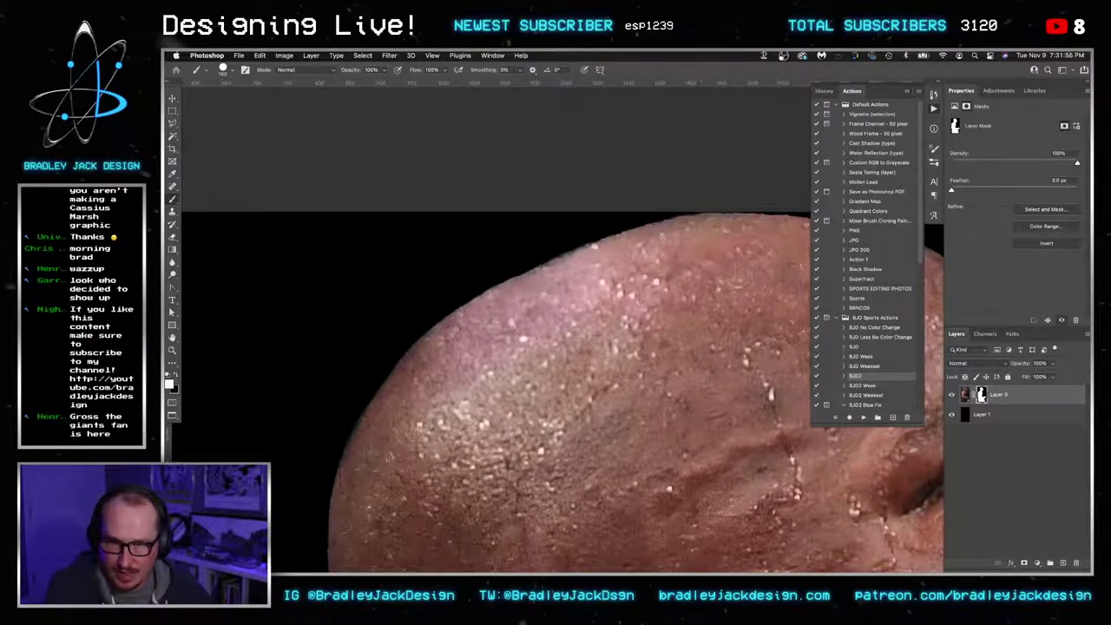
{"action": "left_click_drag", "start_coordinate": [755, 283], "coordinate": [658, 293]}
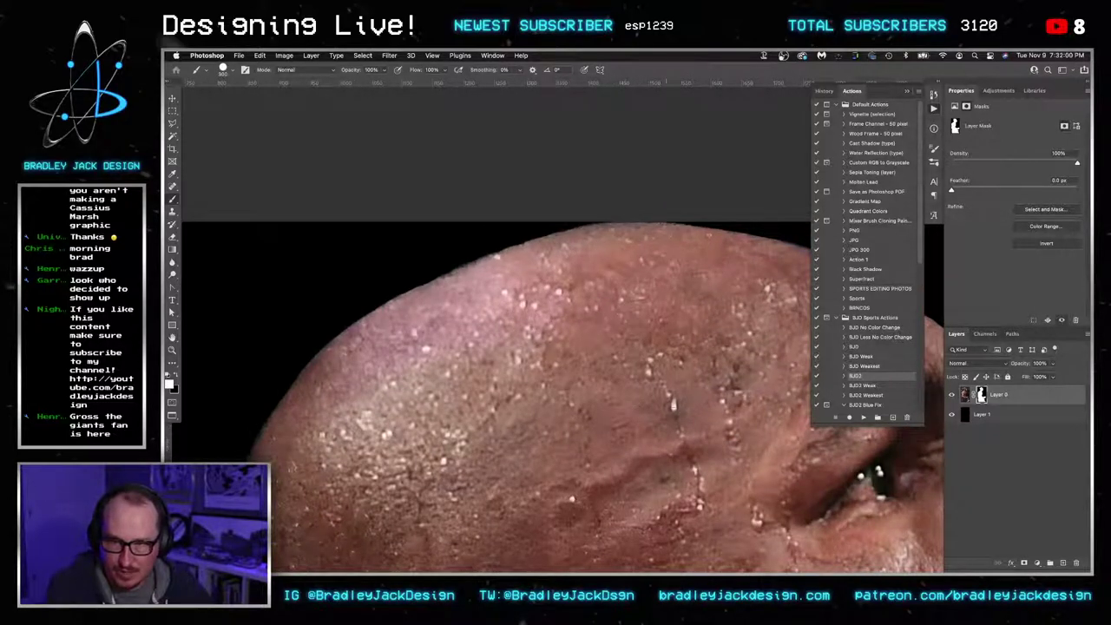
{"action": "key", "text": "x"}
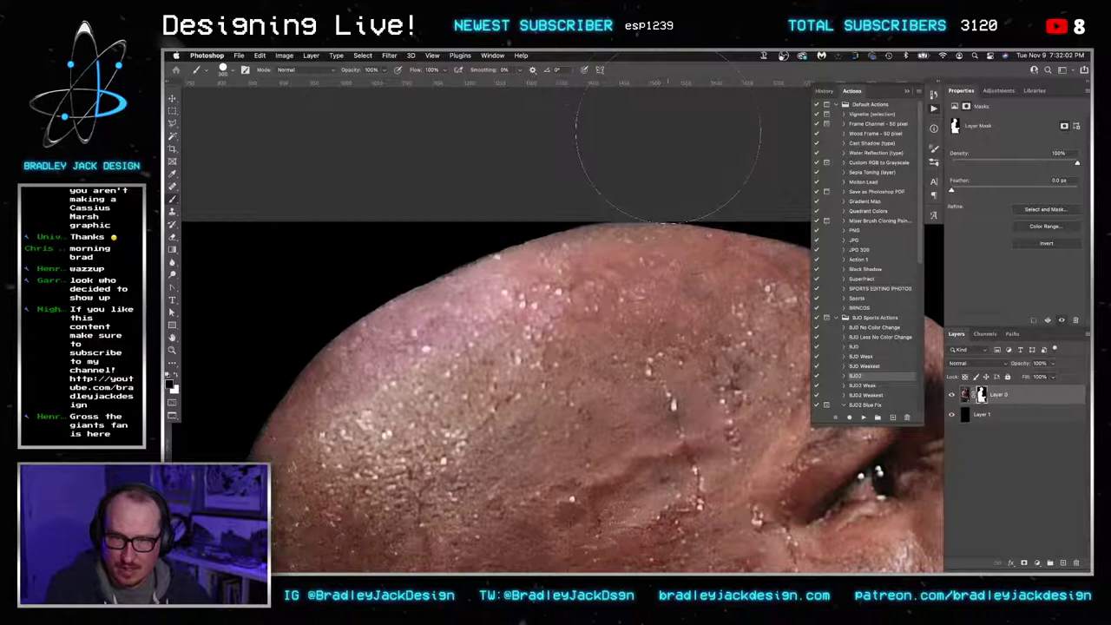
{"action": "left_click_drag", "start_coordinate": [669, 127], "coordinate": [518, 144]}
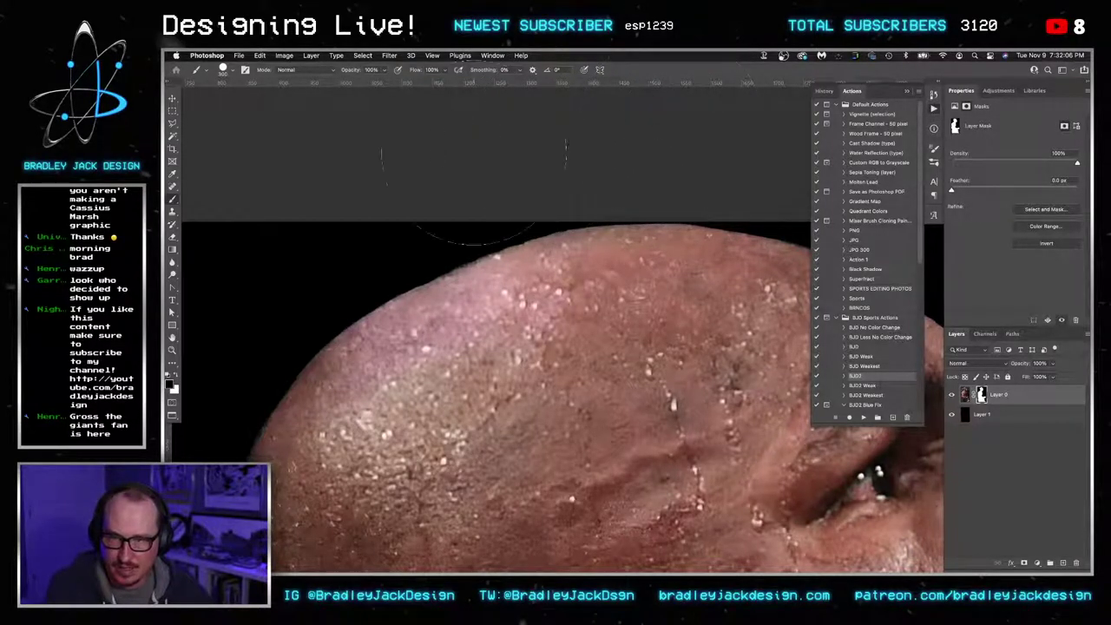
{"action": "key", "text": "x"}
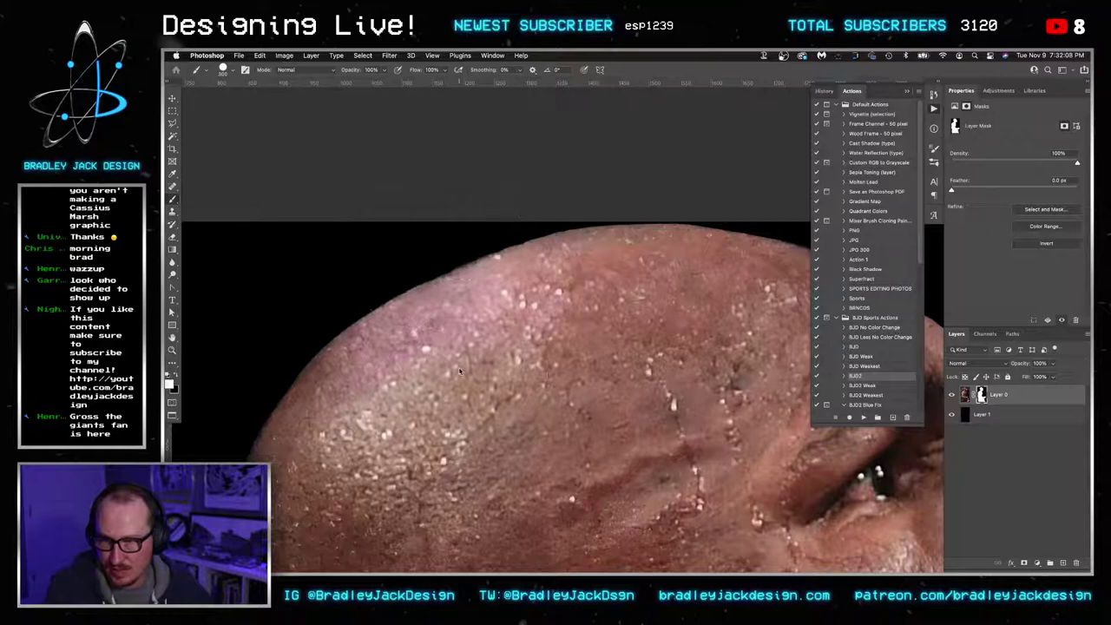
{"action": "scroll", "coordinate": [584, 356], "scroll_direction": "down", "scroll_amount": 5}
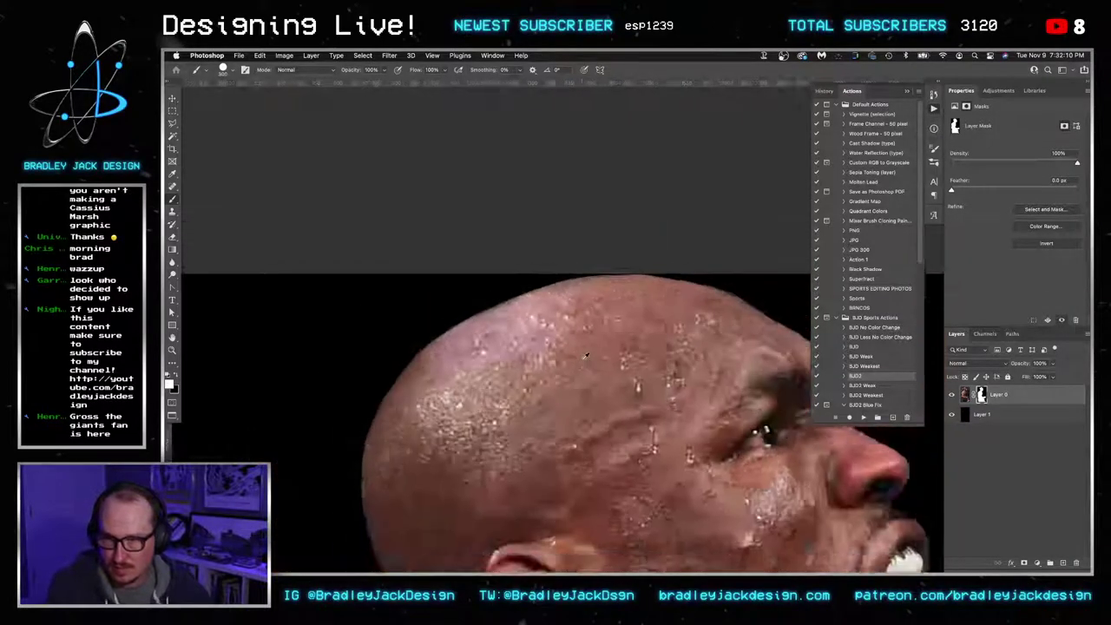
{"action": "left_click_drag", "start_coordinate": [644, 416], "coordinate": [507, 244]}
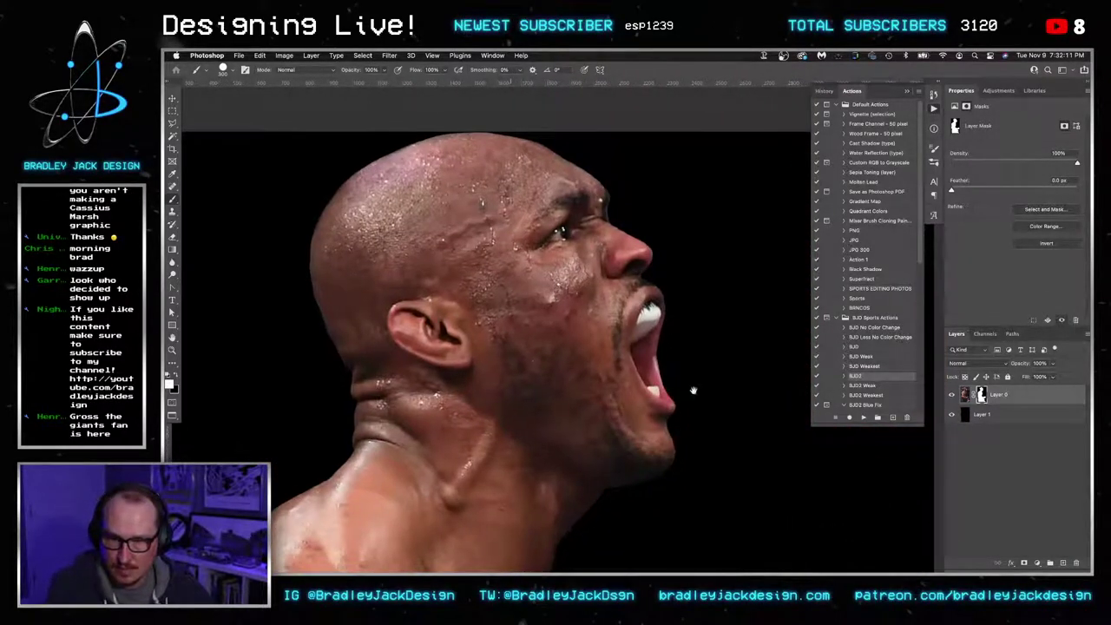
Hide the black Layer 1 in both the smart object contents and the screaming fighter cutout document
{"action": "left_click", "coordinate": [954, 415]}
{"action": "key", "text": "v"}
{"action": "key", "text": "ctrl+Tab"}
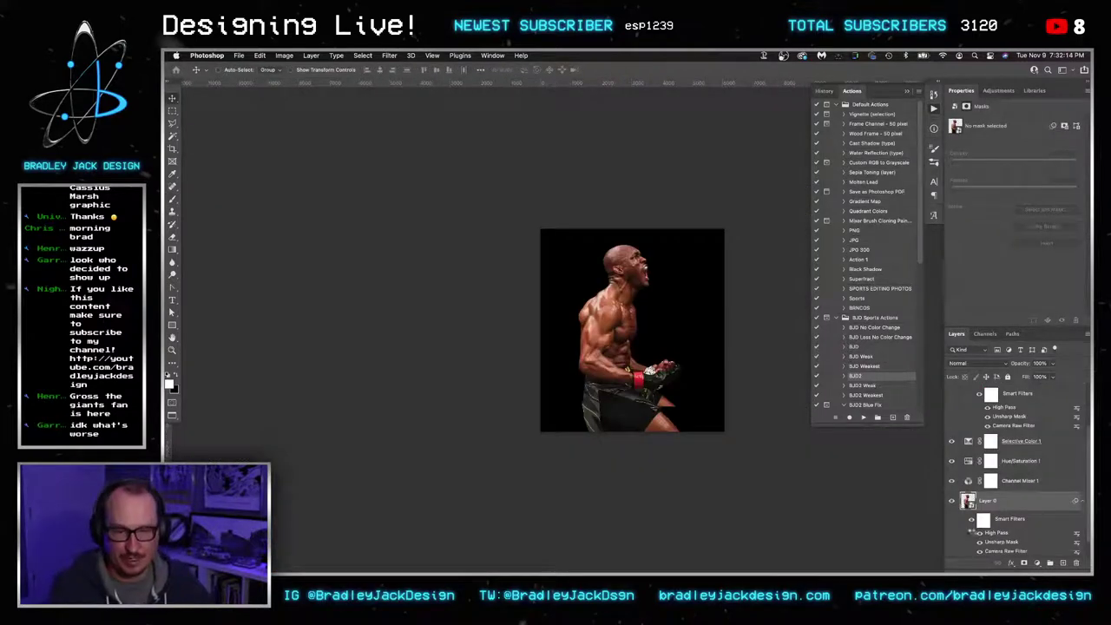
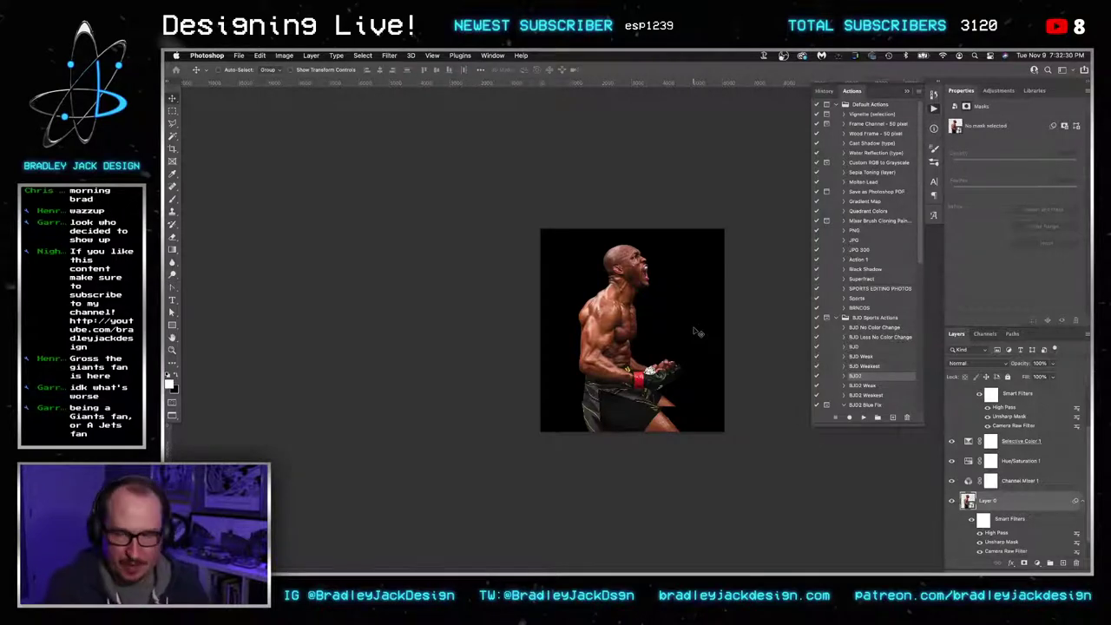
{"action": "scroll", "coordinate": [972, 483], "scroll_direction": "down", "scroll_amount": 1}
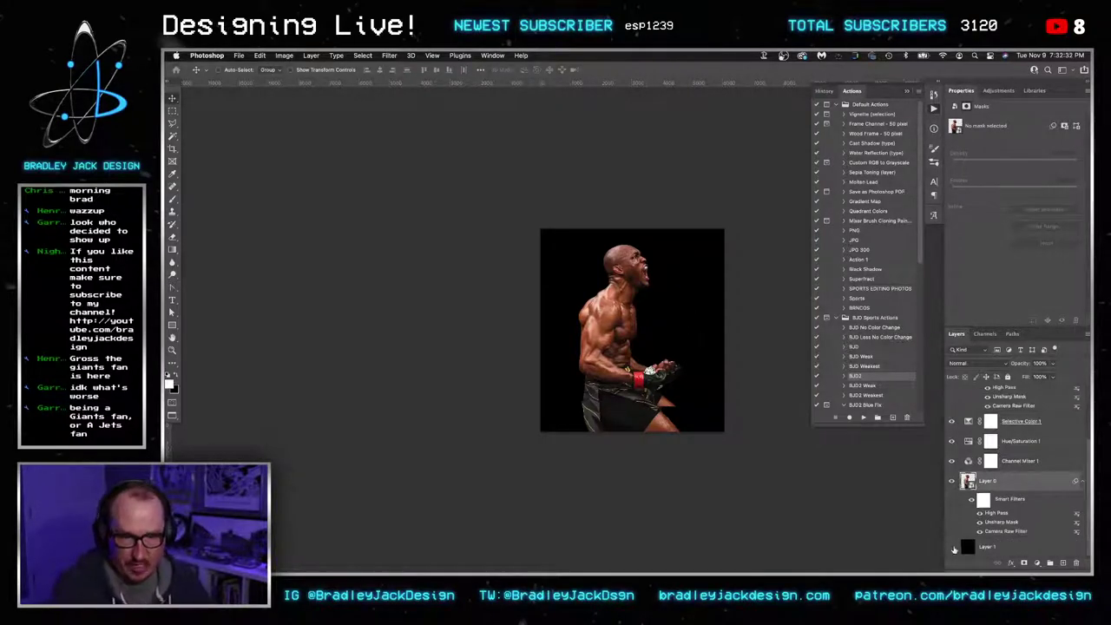
{"action": "left_click", "coordinate": [953, 548]}
Close the screaming fighter cutout document and switch back to the green poster
{"action": "key", "text": "super+w"}
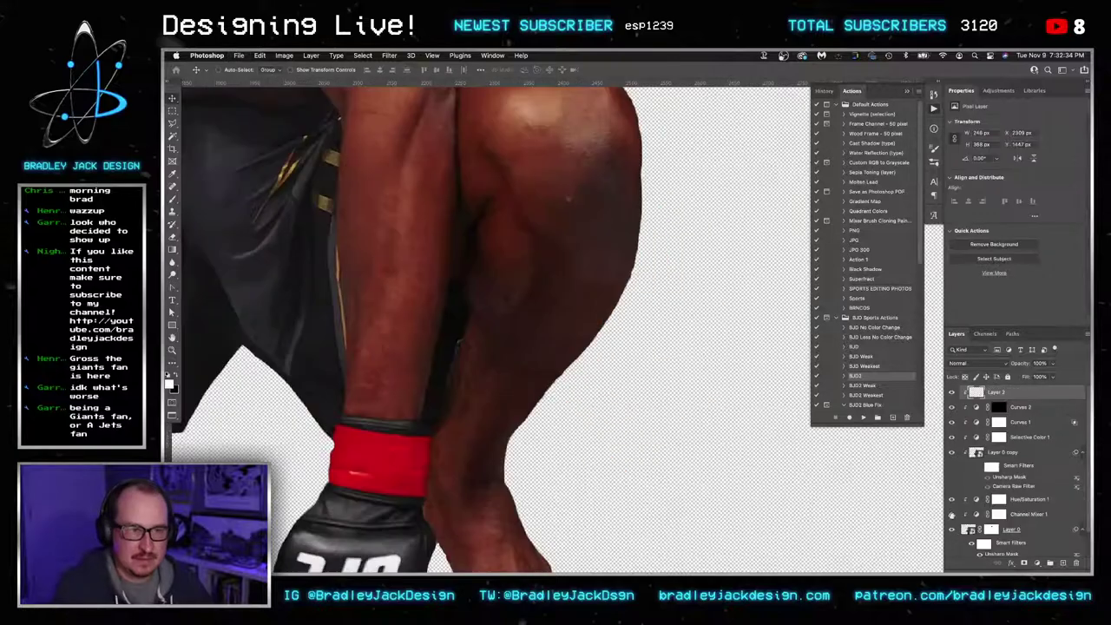
{"action": "scroll", "coordinate": [701, 445], "scroll_direction": "down", "scroll_amount": 3}
{"action": "key", "text": "ctrl+Tab"}
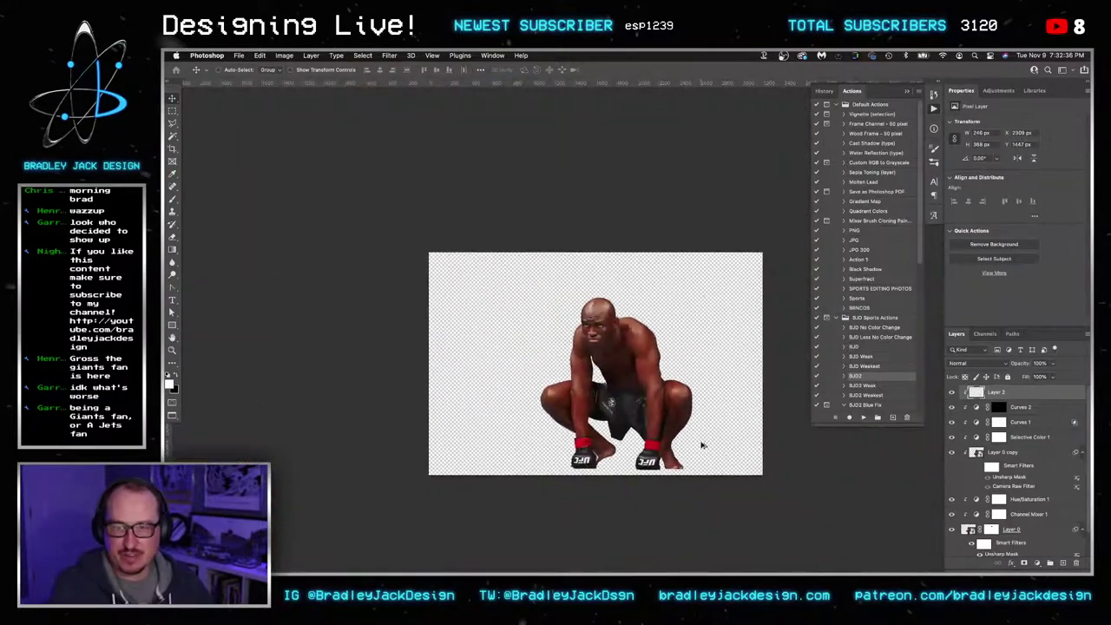
{"action": "key", "text": "ctrl+Tab"}
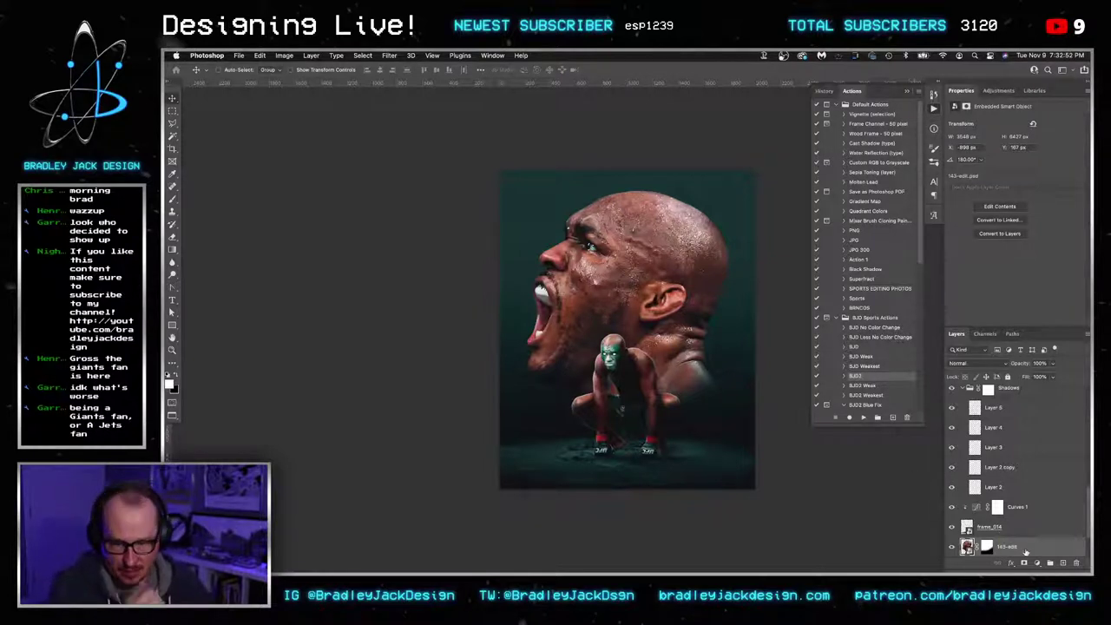
Add a Gradient Map adjustment above the 143-edit layer, clip it to the screaming head and hide it
{"action": "left_click", "coordinate": [998, 91]}
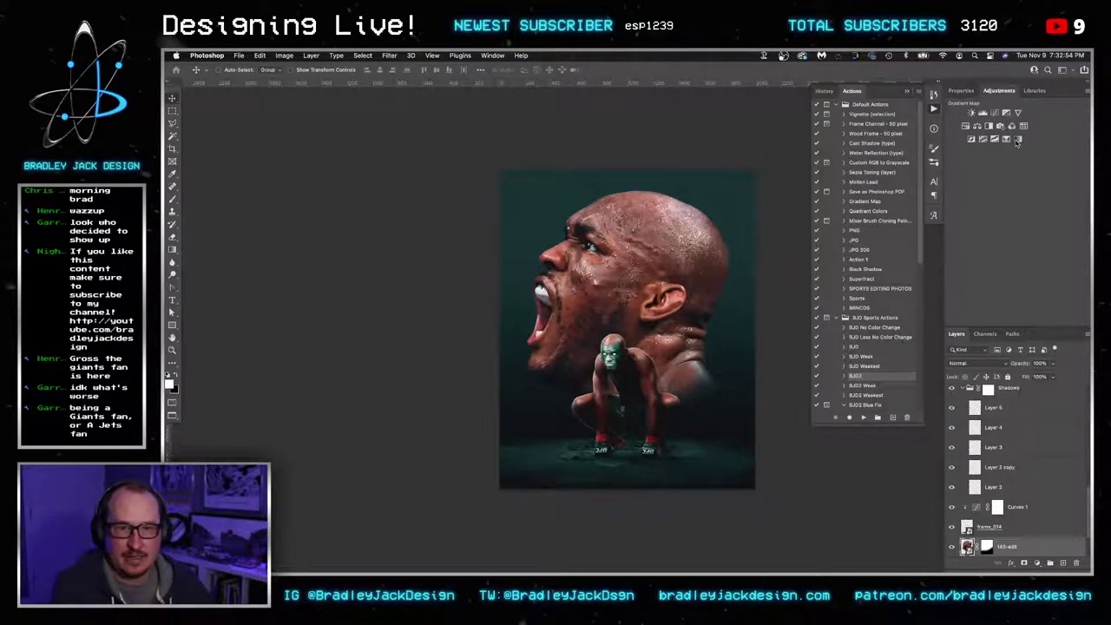
{"action": "left_click", "coordinate": [1017, 140]}
{"action": "scroll", "coordinate": [979, 538], "scroll_direction": "down", "scroll_amount": 3}
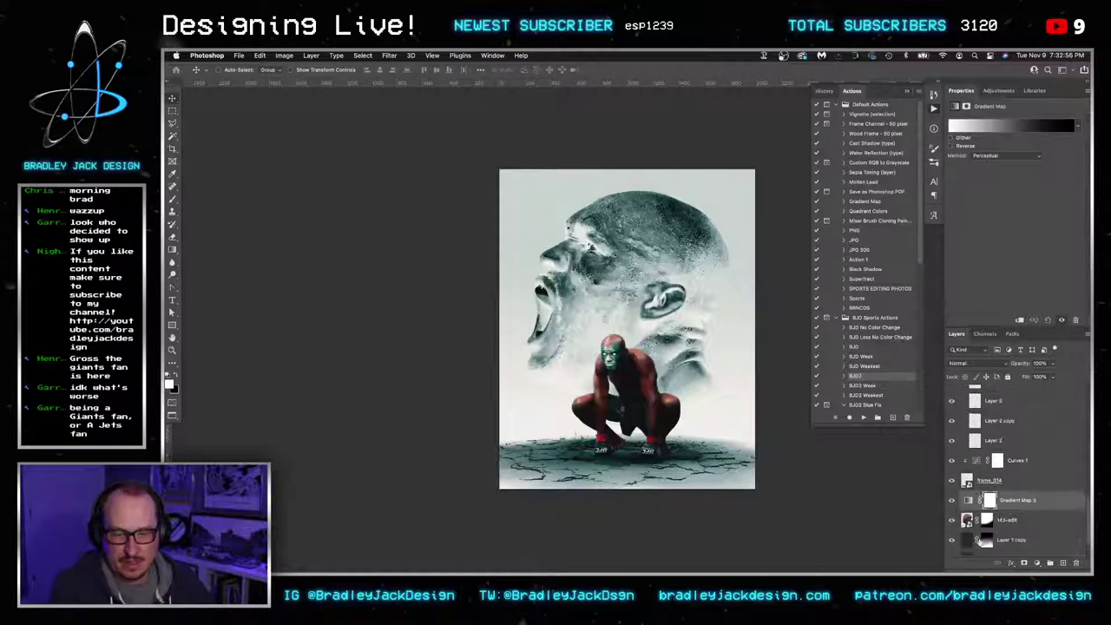
{"action": "key", "text": "ctrl+alt+g"}
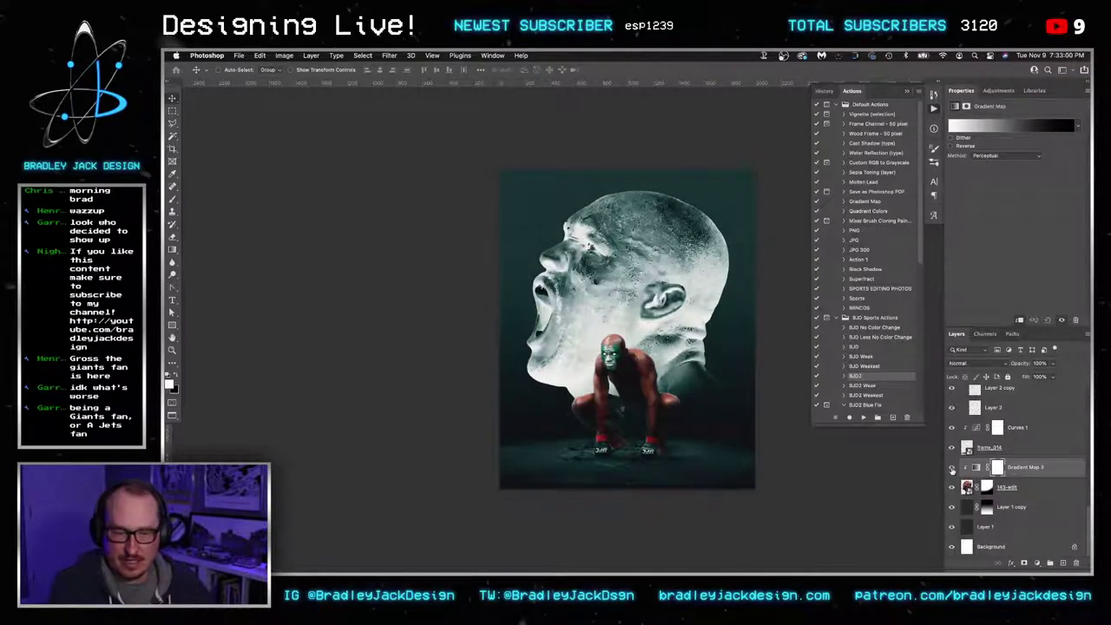
{"action": "left_click", "coordinate": [951, 468]}
Add a new layer above the hidden Gradient Map and paint the screaming head's eye solid white
{"action": "key", "text": "z"}
{"action": "left_click_drag", "start_coordinate": [582, 235], "coordinate": [643, 243]}
{"action": "key", "text": "super+shift+n"}
{"action": "key", "text": "ctrl+shift+alt+n"}
{"action": "key", "text": "b"}
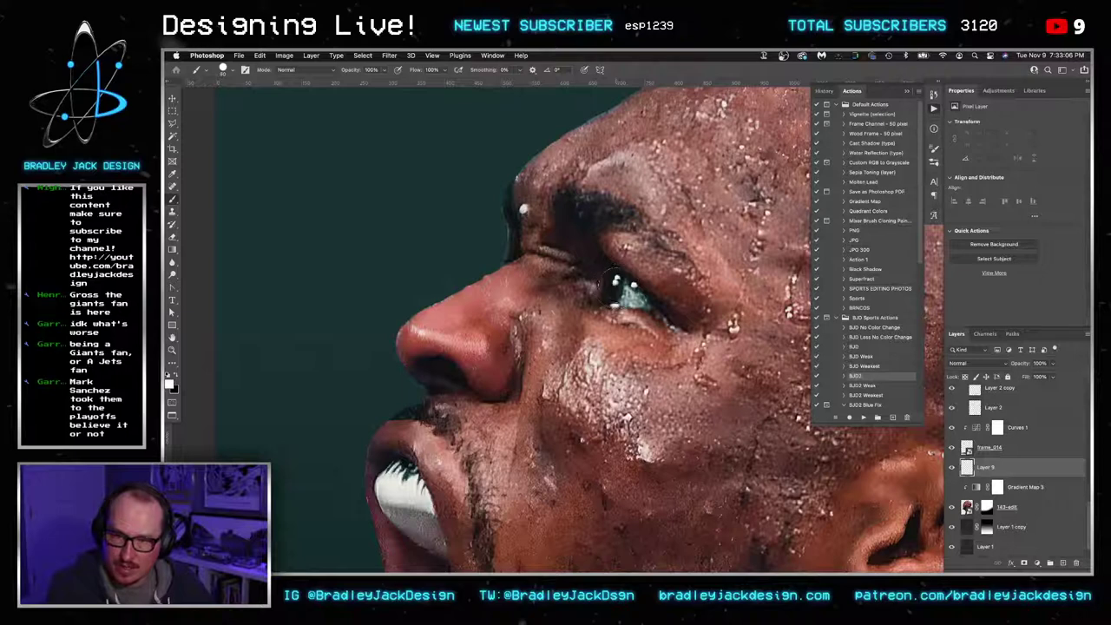
{"action": "left_click_drag", "start_coordinate": [615, 280], "coordinate": [642, 303]}
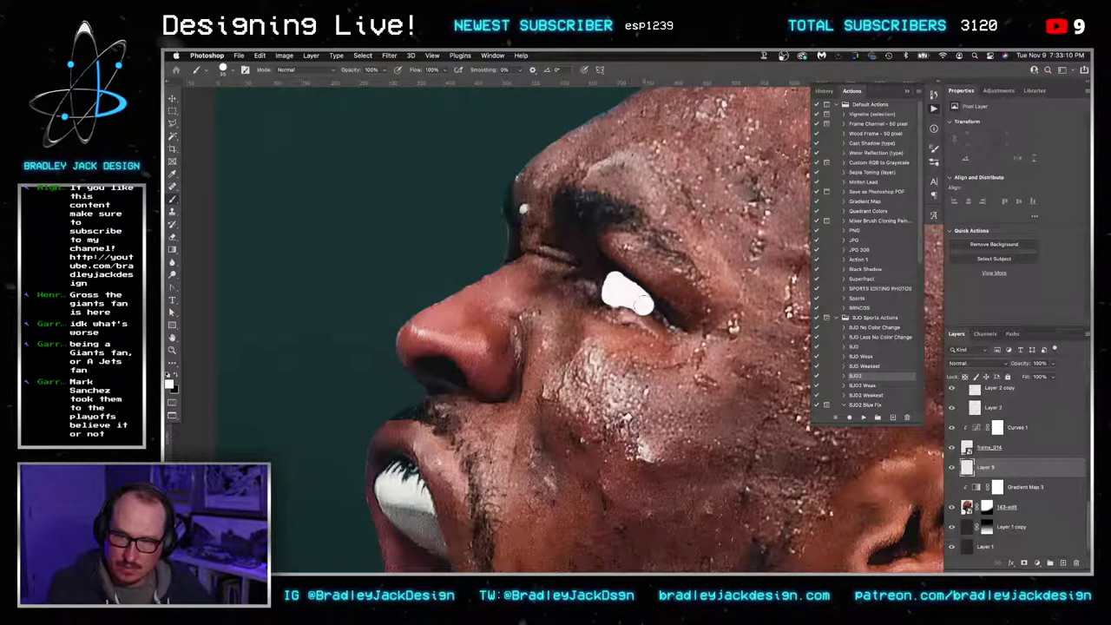
{"action": "scroll", "coordinate": [643, 304], "scroll_direction": "up", "scroll_amount": 5}
{"action": "left_click_drag", "start_coordinate": [599, 264], "coordinate": [595, 301]}
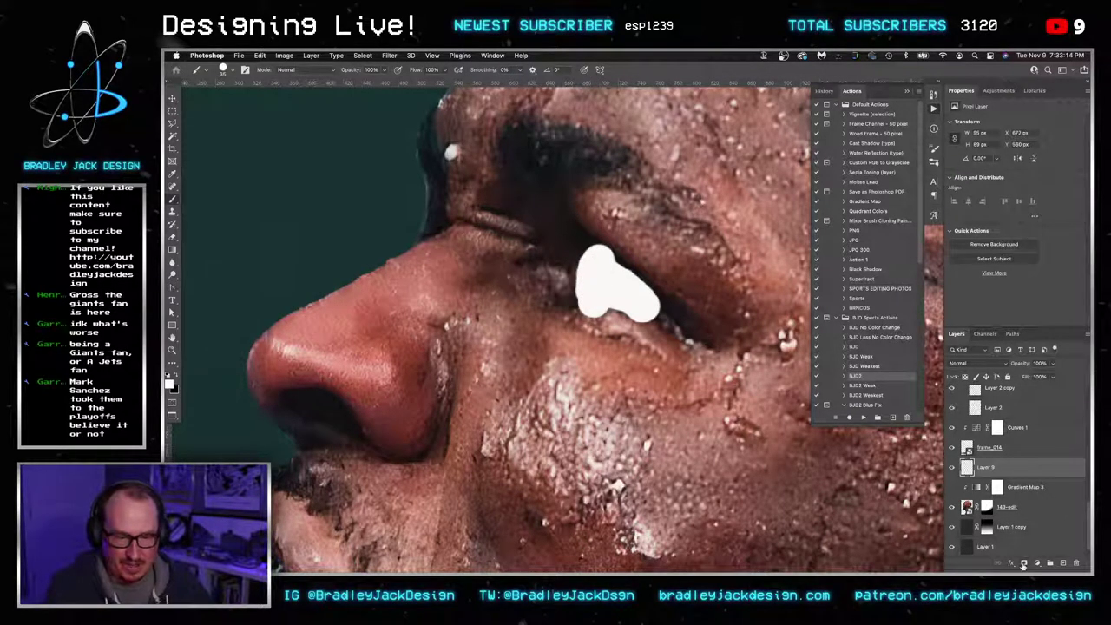
Add a mask to Layer 9 and paint on it to shape the white eye to the eyelid edges
{"action": "left_click", "coordinate": [1023, 562]}
{"action": "key", "text": "x"}
{"action": "mouse_move", "coordinate": [594, 336]}
{"action": "left_mouse_down"}
{"action": "mouse_move", "coordinate": [638, 341]}
{"action": "mouse_move", "coordinate": [641, 332]}
{"action": "mouse_move", "coordinate": [597, 316]}
{"action": "mouse_move", "coordinate": [606, 286]}
{"action": "mouse_move", "coordinate": [579, 291]}
{"action": "mouse_move", "coordinate": [599, 236]}
{"action": "mouse_move", "coordinate": [612, 280]}
{"action": "mouse_move", "coordinate": [686, 343]}
{"action": "left_mouse_up"}
{"action": "scroll", "coordinate": [604, 286], "scroll_direction": "up", "scroll_amount": 2}
{"action": "key", "text": "x"}
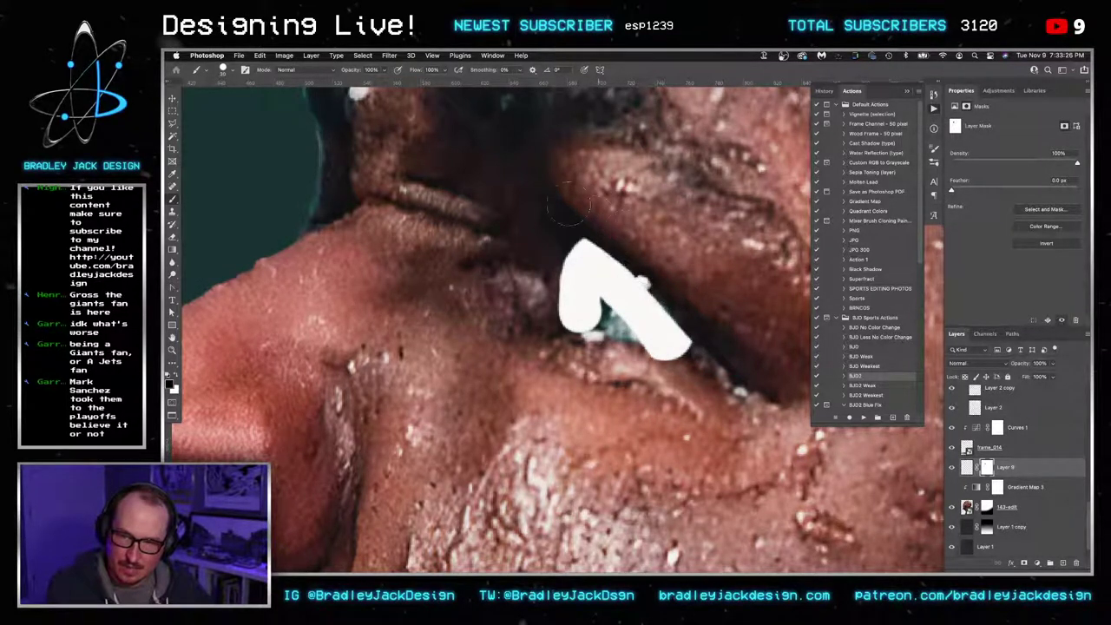
{"action": "key", "text": "x"}
{"action": "mouse_move", "coordinate": [592, 271]}
{"action": "left_mouse_down"}
{"action": "mouse_move", "coordinate": [655, 327]}
{"action": "mouse_move", "coordinate": [573, 323]}
{"action": "mouse_move", "coordinate": [646, 351]}
{"action": "mouse_move", "coordinate": [686, 352]}
{"action": "left_mouse_up"}
{"action": "key", "text": "x"}
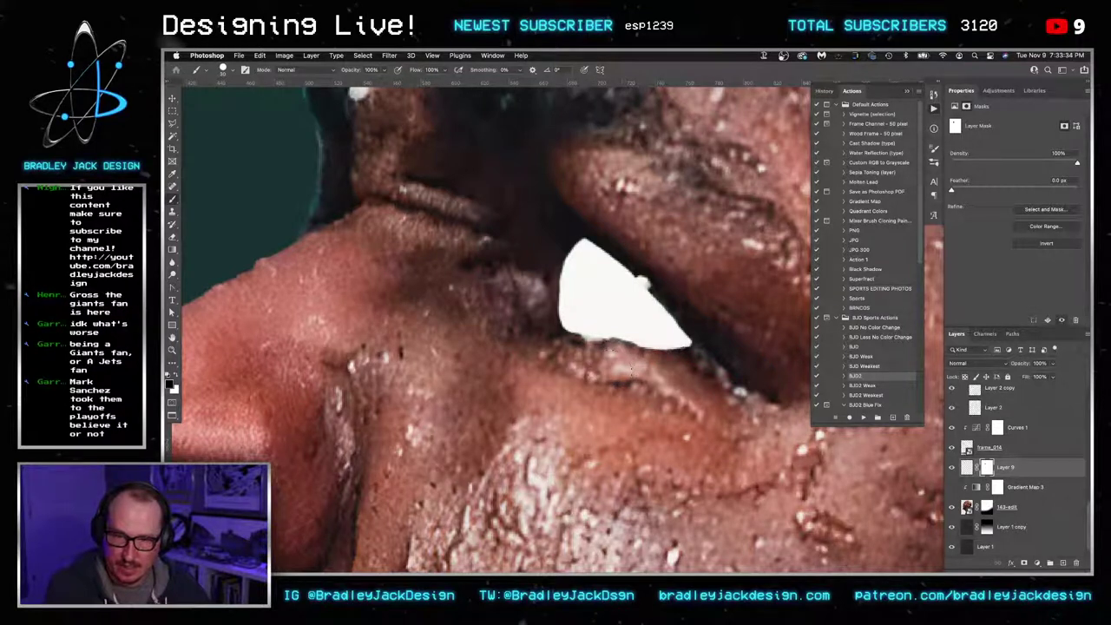
{"action": "mouse_move", "coordinate": [613, 370]}
{"action": "left_mouse_down"}
{"action": "mouse_move", "coordinate": [677, 371]}
{"action": "mouse_move", "coordinate": [657, 367]}
{"action": "mouse_move", "coordinate": [684, 347]}
{"action": "left_mouse_up"}
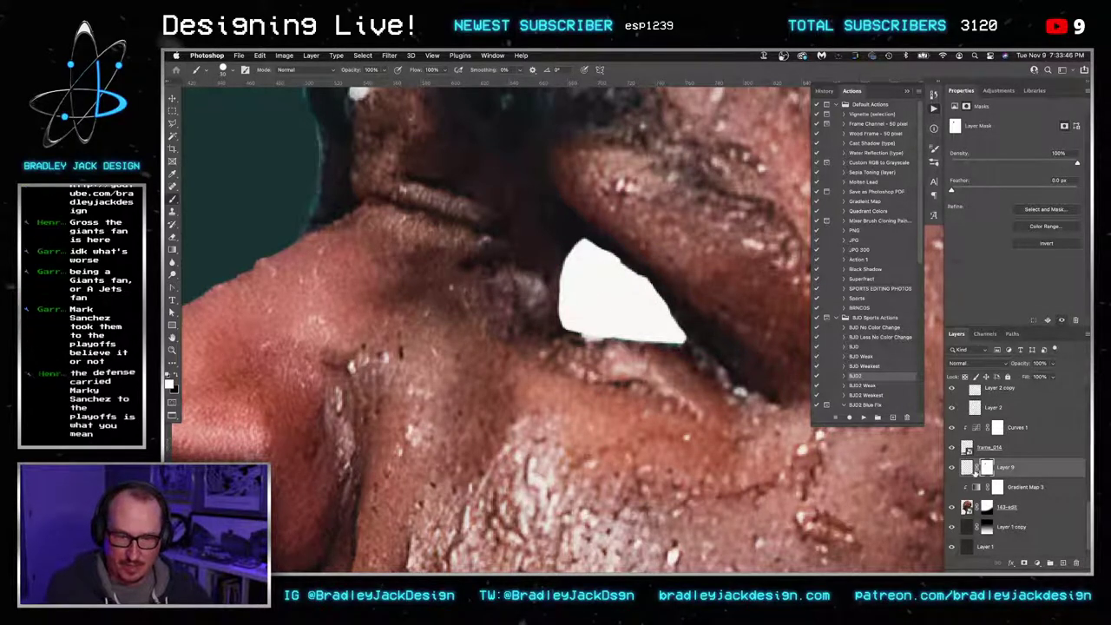
Extend the white paint on Layer 9 along the upper eyelid and refine the eye's inner corner on its mask
{"action": "key", "text": "super+2"}
{"action": "key", "text": "]"}
{"action": "key", "text": "x"}
{"action": "left_click", "coordinate": [605, 265]}
{"action": "key", "text": "x"}
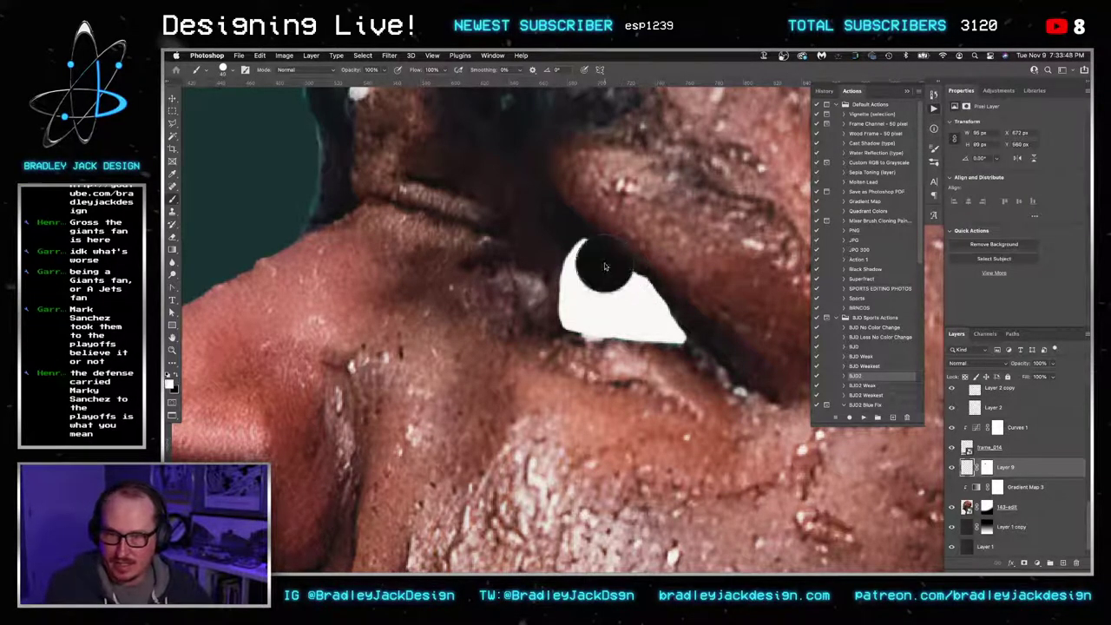
{"action": "mouse_move", "coordinate": [605, 265]}
{"action": "left_mouse_down"}
{"action": "mouse_move", "coordinate": [620, 269]}
{"action": "mouse_move", "coordinate": [594, 259]}
{"action": "left_mouse_up"}
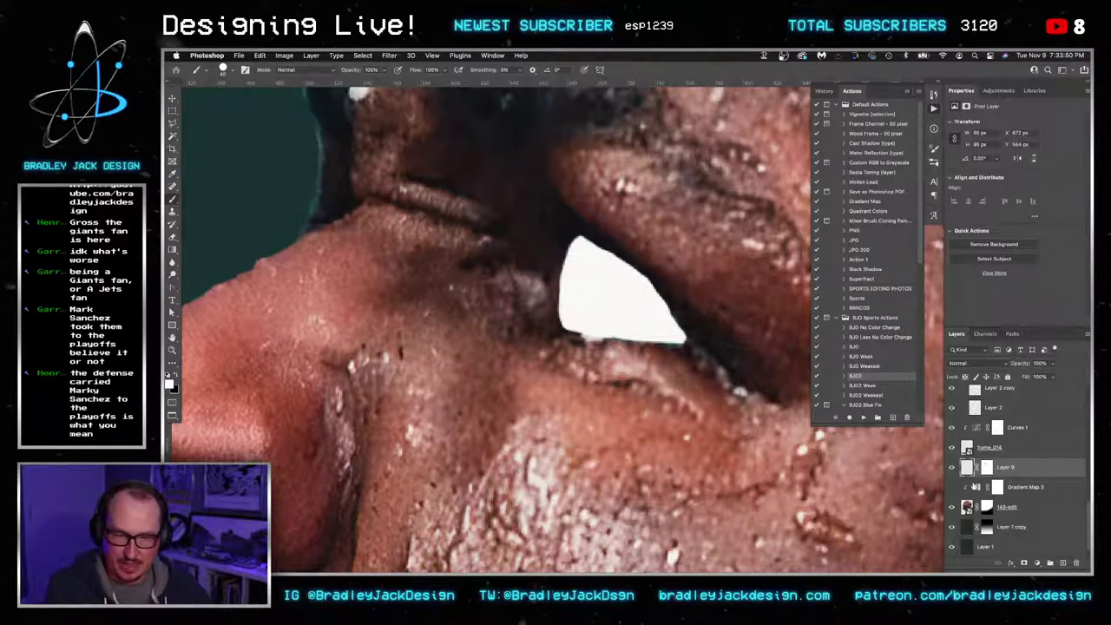
{"action": "key", "text": "ctrl+backslash"}
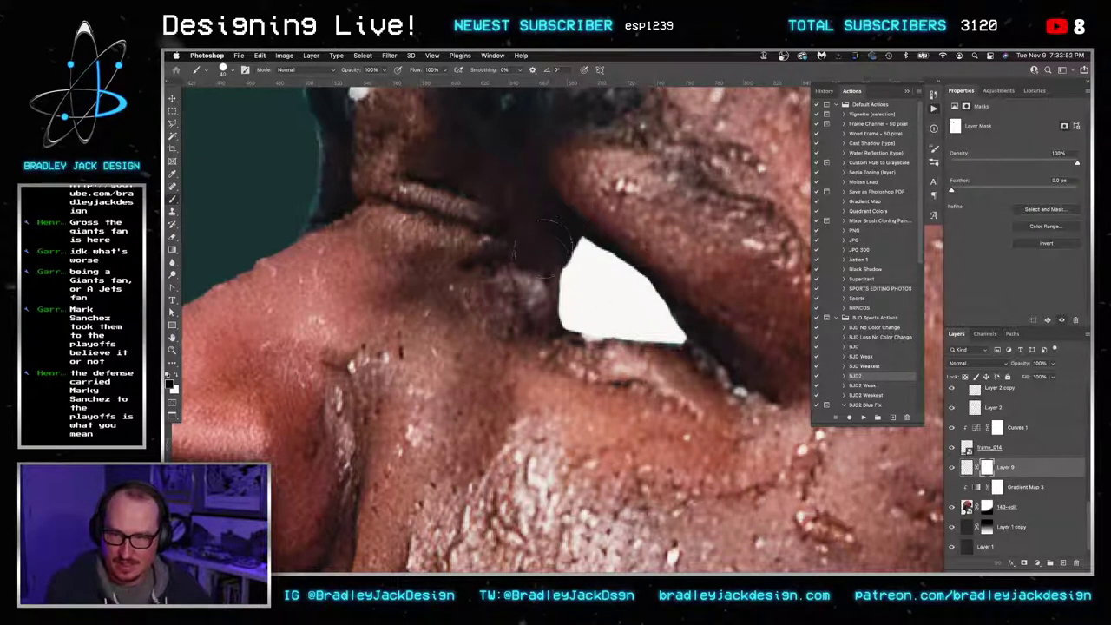
{"action": "left_click_drag", "start_coordinate": [543, 249], "coordinate": [529, 297]}
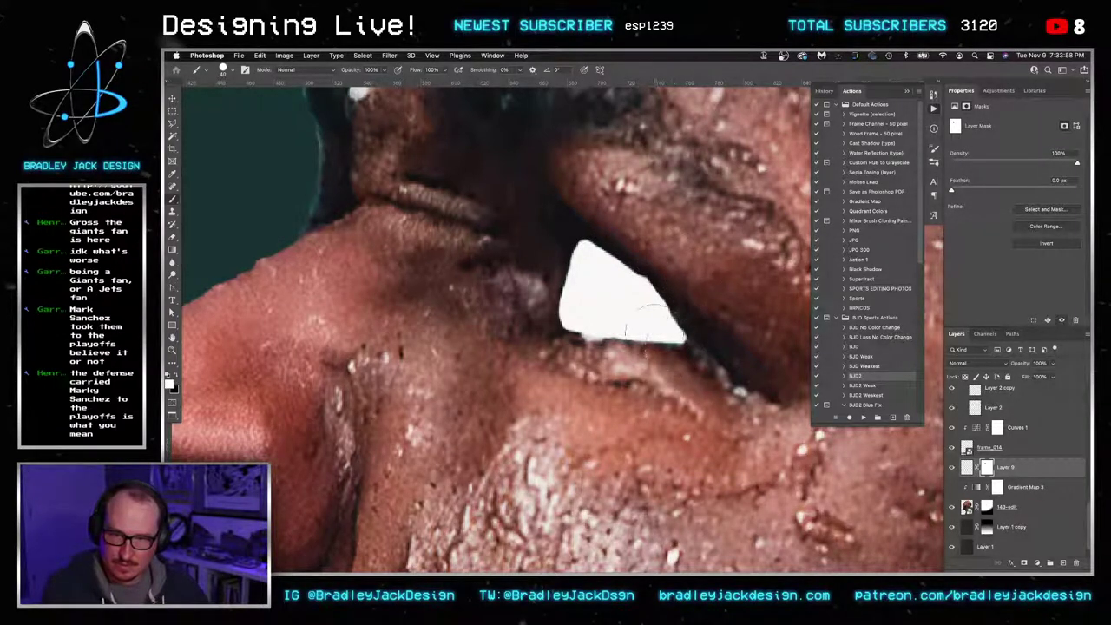
Paint the white eye further down along the lower eyelid toward the outer corner, on both Layer 9's mask and its pixels
{"action": "left_click_drag", "start_coordinate": [666, 343], "coordinate": [638, 313]}
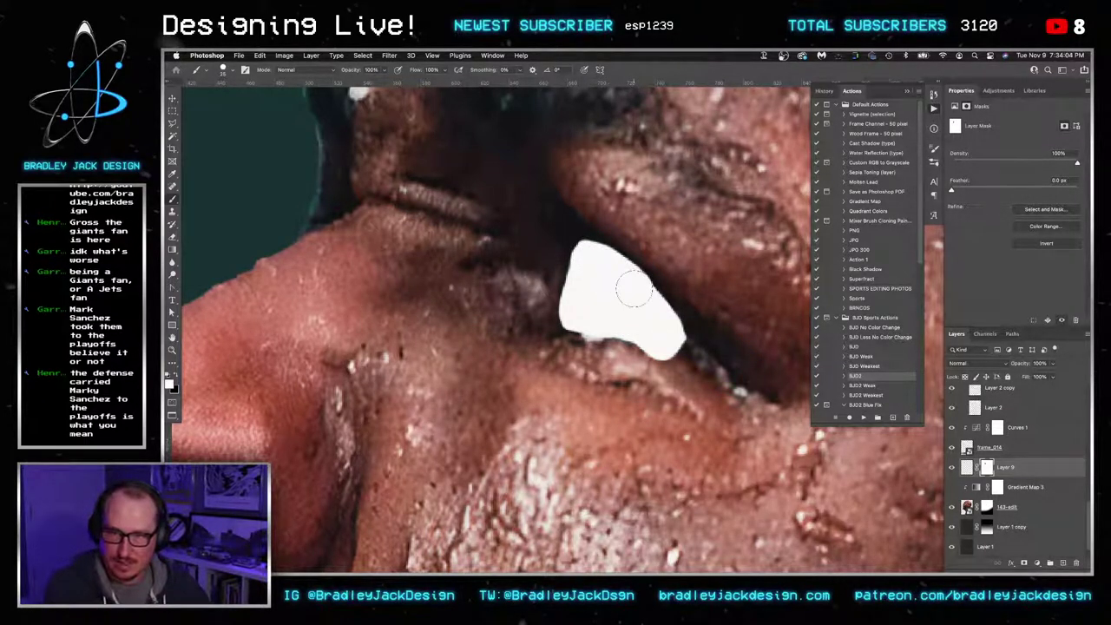
{"action": "key", "text": "x"}
{"action": "key", "text": "x"}
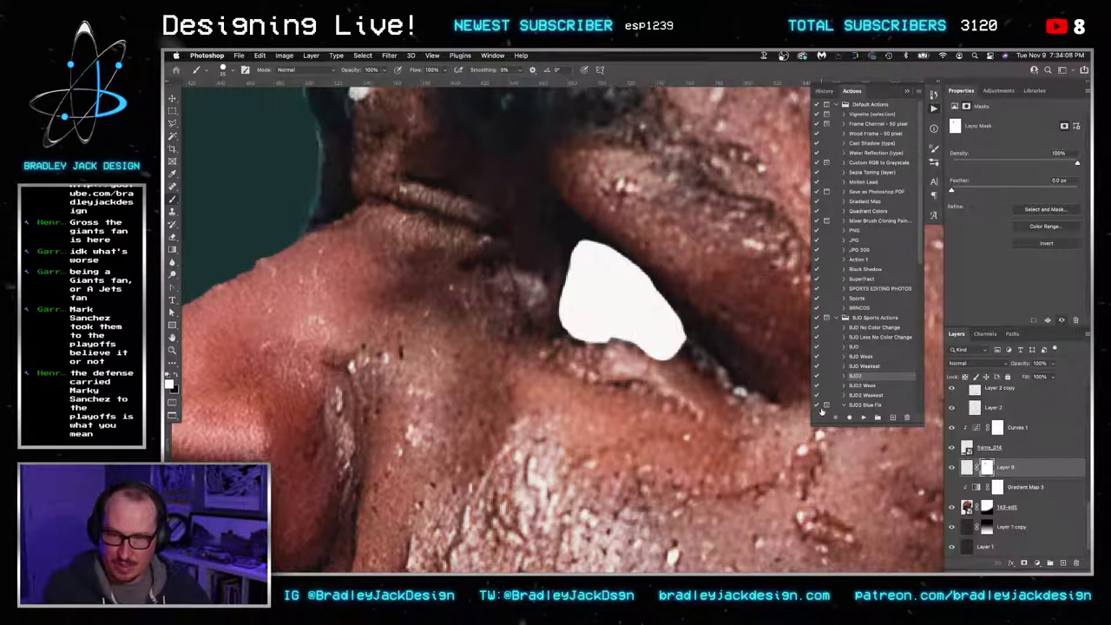
{"action": "left_click", "coordinate": [968, 469]}
{"action": "left_click_drag", "start_coordinate": [602, 324], "coordinate": [656, 344]}
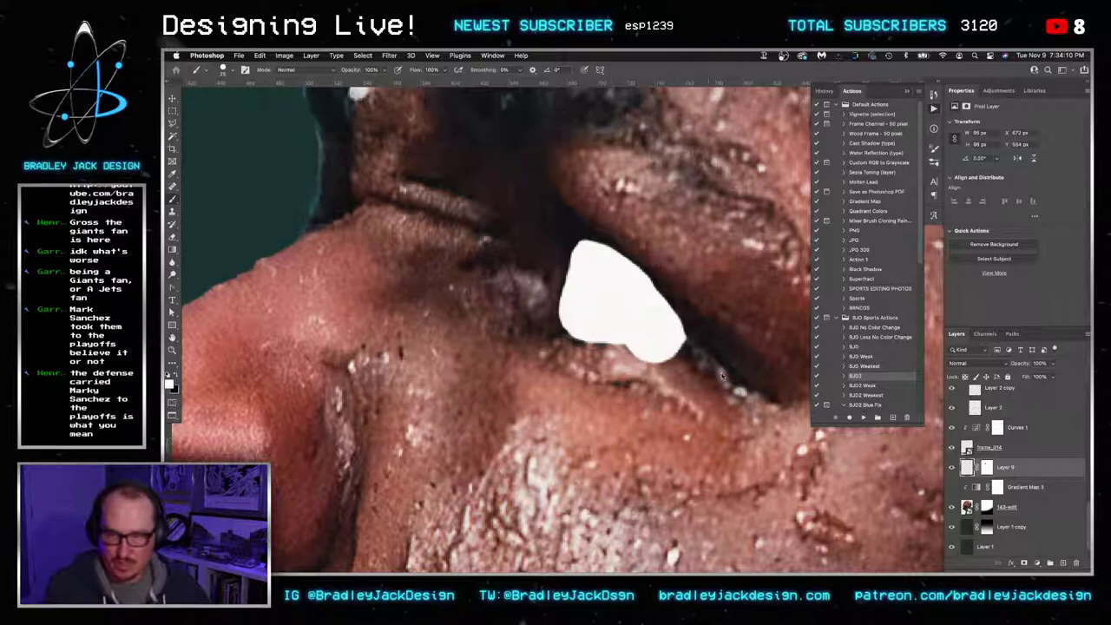
Mask Layer 9's lower and upper edges so the white eye narrows to a clean point at the outer corner
{"action": "left_click", "coordinate": [987, 468]}
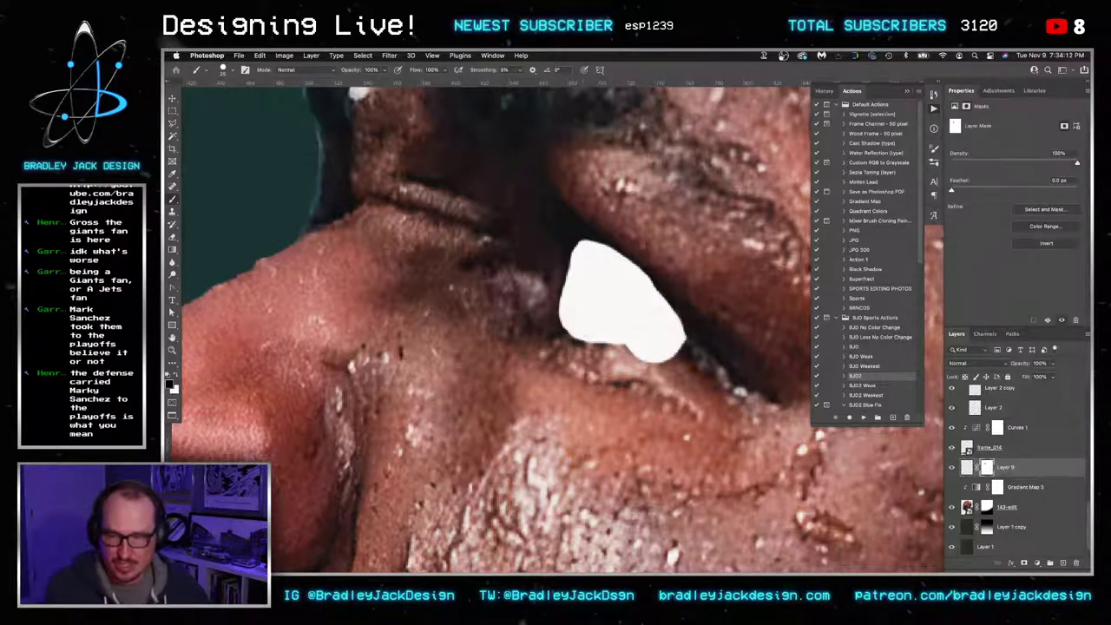
{"action": "mouse_move", "coordinate": [608, 352]}
{"action": "left_mouse_down"}
{"action": "mouse_move", "coordinate": [664, 356]}
{"action": "mouse_move", "coordinate": [687, 343]}
{"action": "left_mouse_up"}
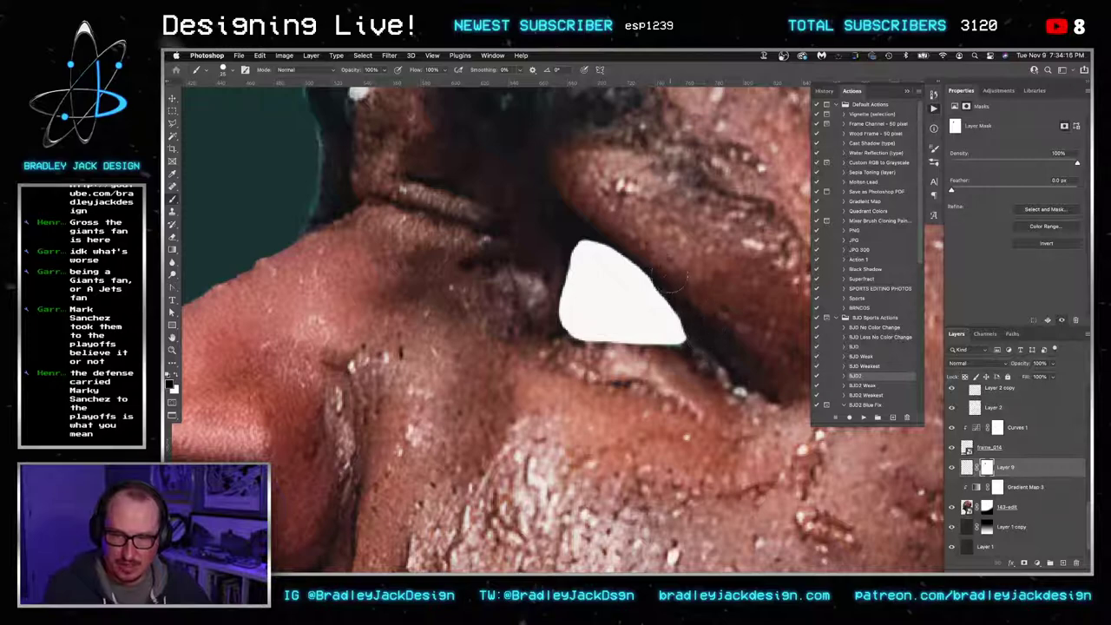
{"action": "mouse_move", "coordinate": [633, 249]}
{"action": "left_mouse_down"}
{"action": "mouse_move", "coordinate": [606, 251]}
{"action": "mouse_move", "coordinate": [627, 258]}
{"action": "mouse_move", "coordinate": [649, 239]}
{"action": "mouse_move", "coordinate": [625, 340]}
{"action": "left_mouse_up"}
Duplicate the masked white eye on Layer 9 and convert the copy to a smart object
{"action": "scroll", "coordinate": [653, 365], "scroll_direction": "down", "scroll_amount": 6}
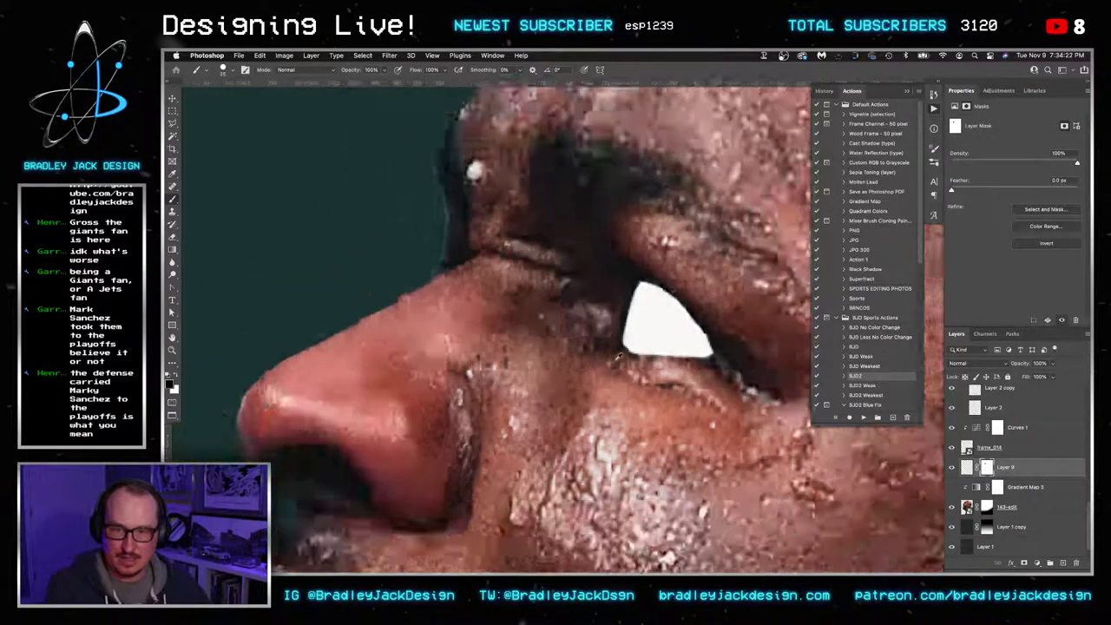
{"action": "scroll", "coordinate": [653, 364], "scroll_direction": "down", "scroll_amount": 4}
{"action": "key", "text": "v"}
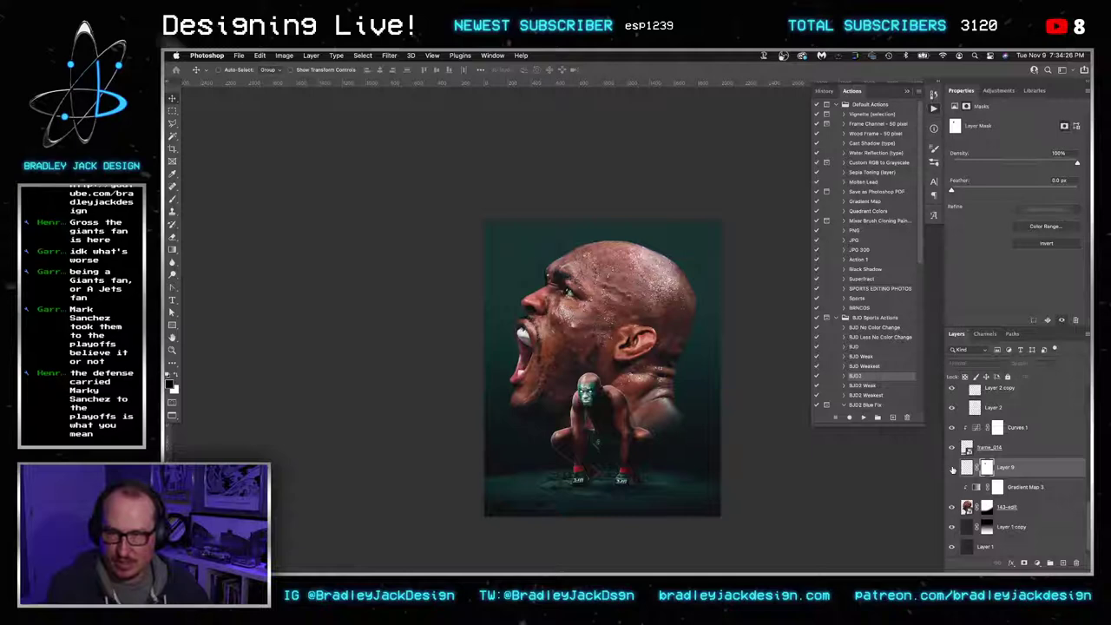
{"action": "key", "text": "ctrl+j"}
{"action": "right_click", "coordinate": [998, 471]}
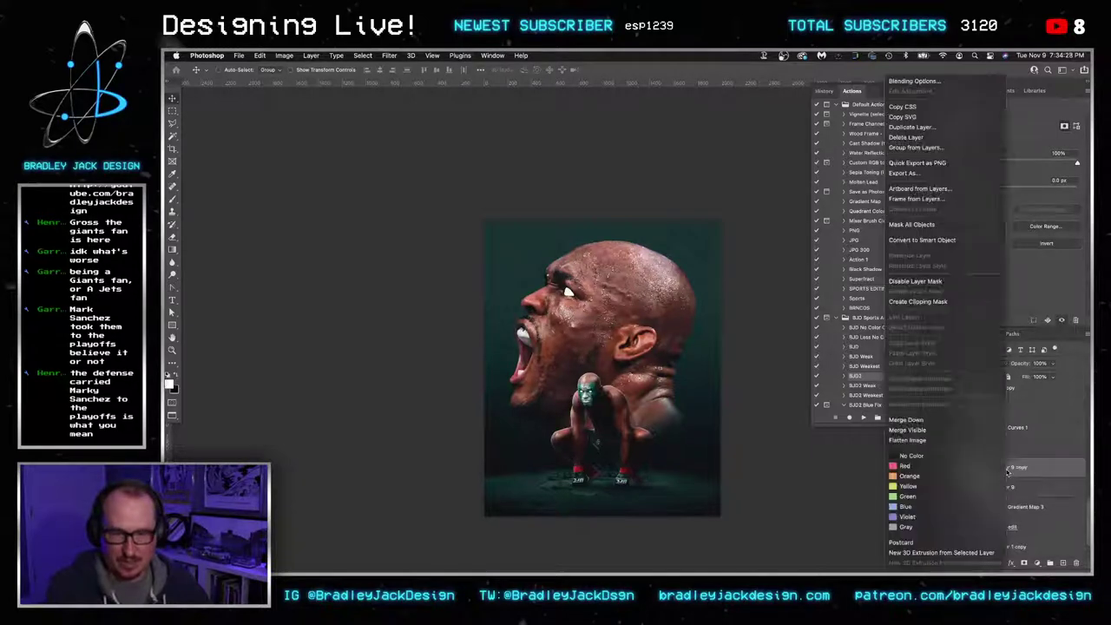
{"action": "left_click", "coordinate": [929, 240]}
Apply a Gaussian Blur smart filter to Layer 9 copy to make the eye glow
{"action": "left_click", "coordinate": [390, 55]}
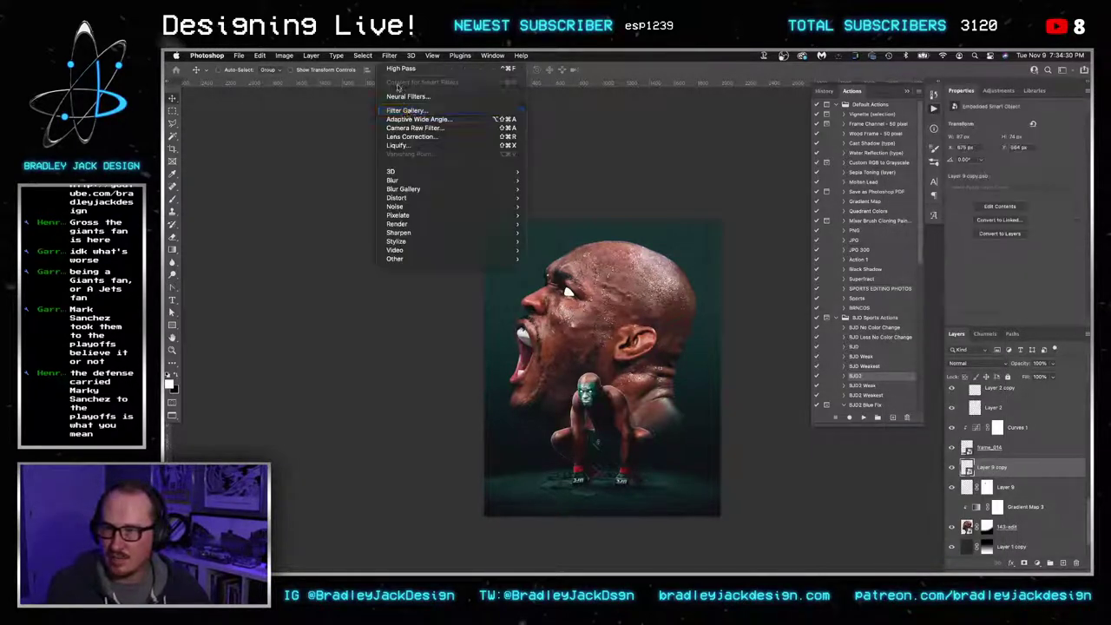
{"action": "mouse_move", "coordinate": [422, 184]}
{"action": "left_click", "coordinate": [559, 214]}
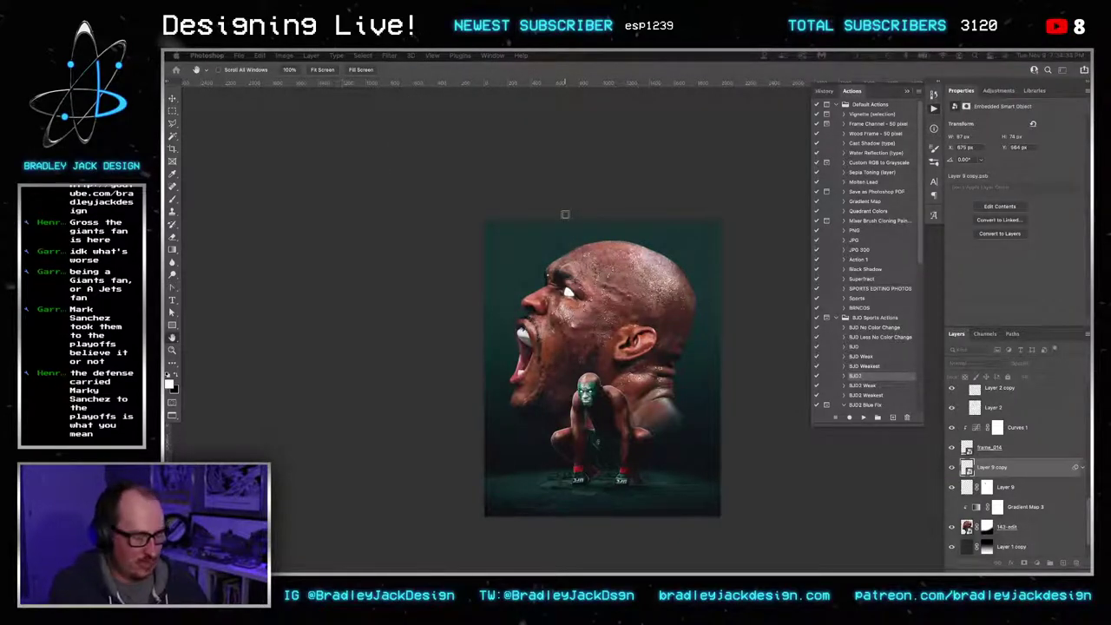
{"action": "key", "text": "Return"}
Duplicate the blurred eye layer and increase the Gaussian Blur on the new copy for a wider glow
{"action": "key", "text": "super+j"}
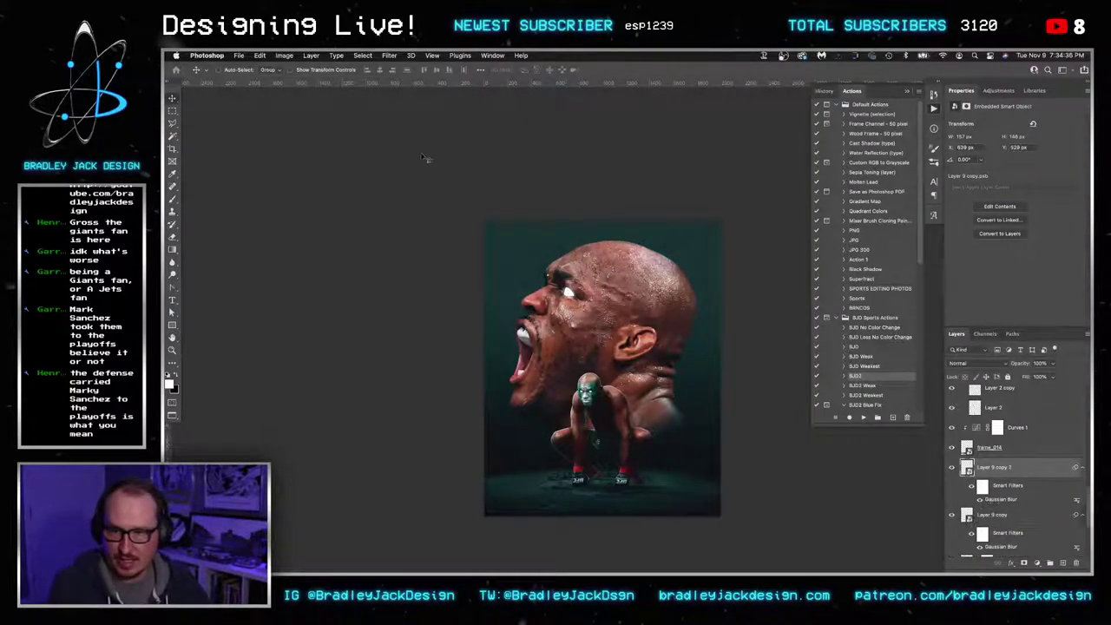
{"action": "left_click", "coordinate": [390, 55]}
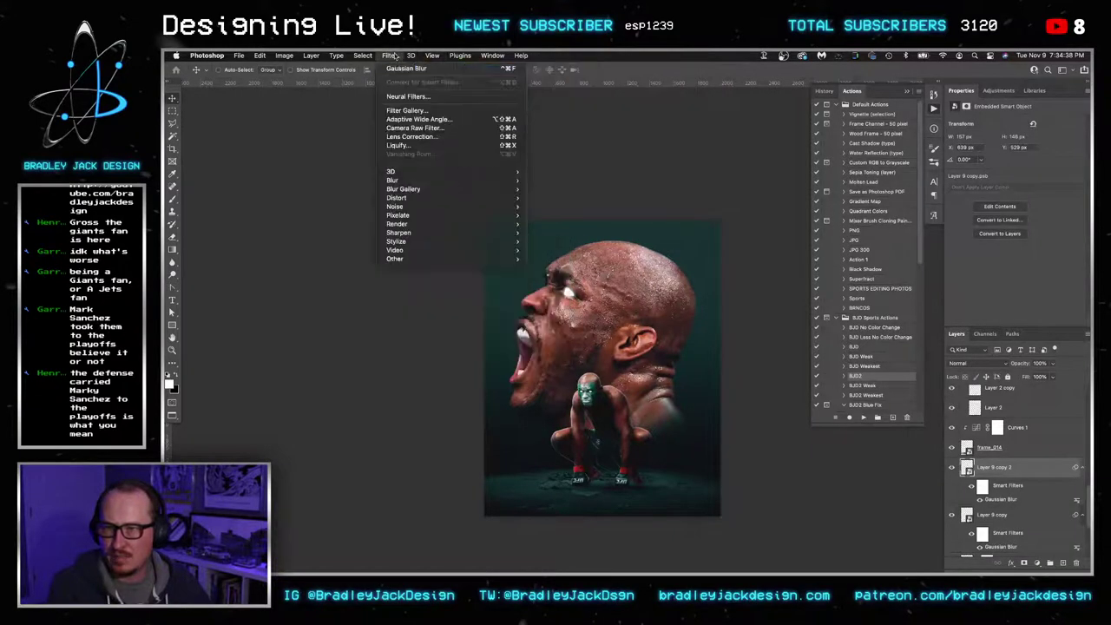
{"action": "left_click", "coordinate": [1001, 502]}
{"action": "double_click", "coordinate": [1001, 501]}
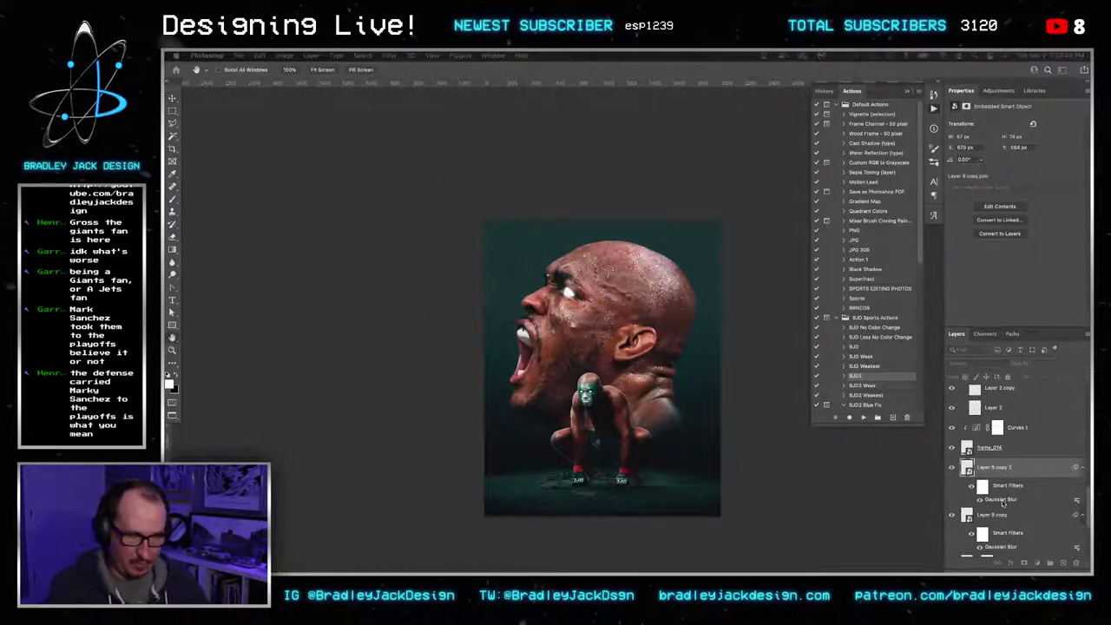
Show Gradient Map 3 and check its toning on the screaming head
{"action": "scroll", "coordinate": [962, 525], "scroll_direction": "down", "scroll_amount": 3}
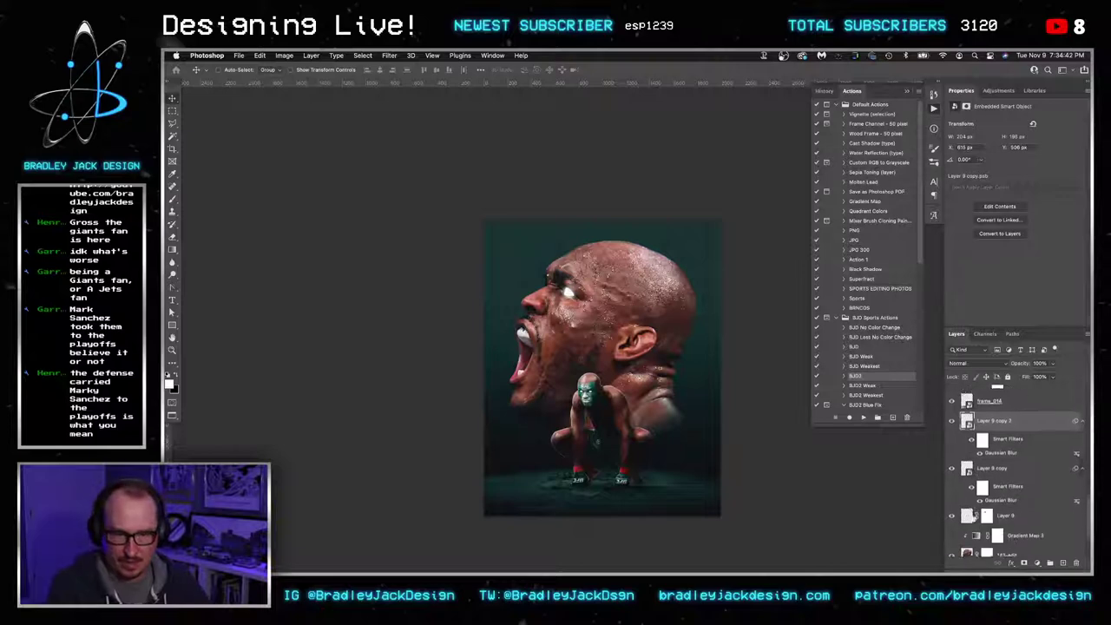
{"action": "left_click", "coordinate": [954, 525]}
{"action": "left_click_drag", "start_coordinate": [565, 294], "coordinate": [597, 297]}
{"action": "left_click_drag", "start_coordinate": [638, 159], "coordinate": [652, 164]}
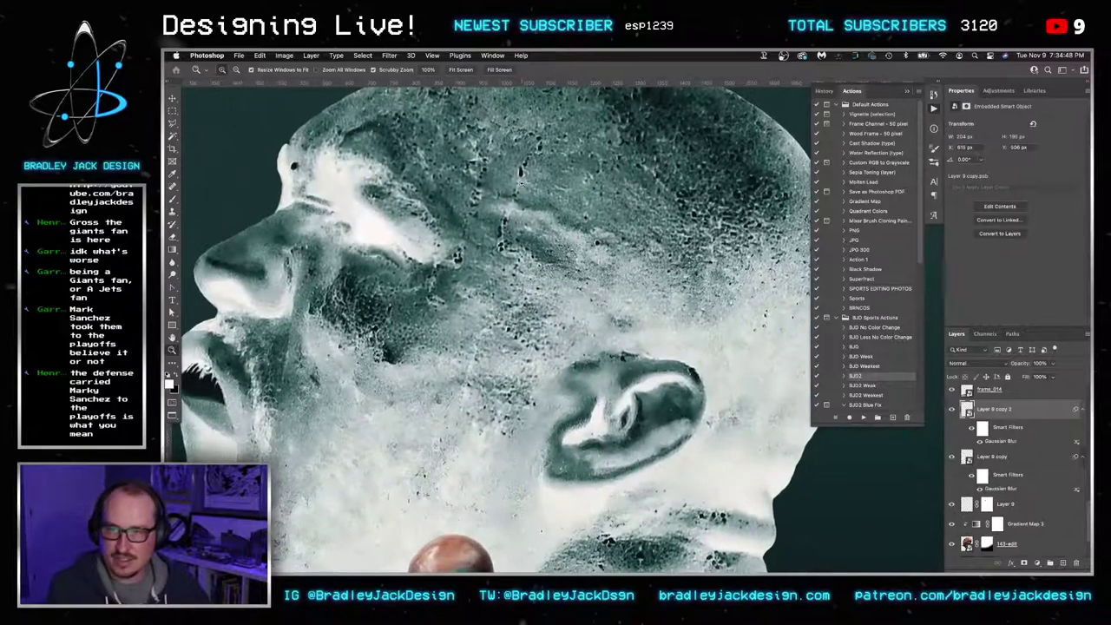
{"action": "scroll", "coordinate": [1055, 515], "scroll_direction": "down", "scroll_amount": 1}
{"action": "left_click", "coordinate": [561, 379], "text": "alt"}
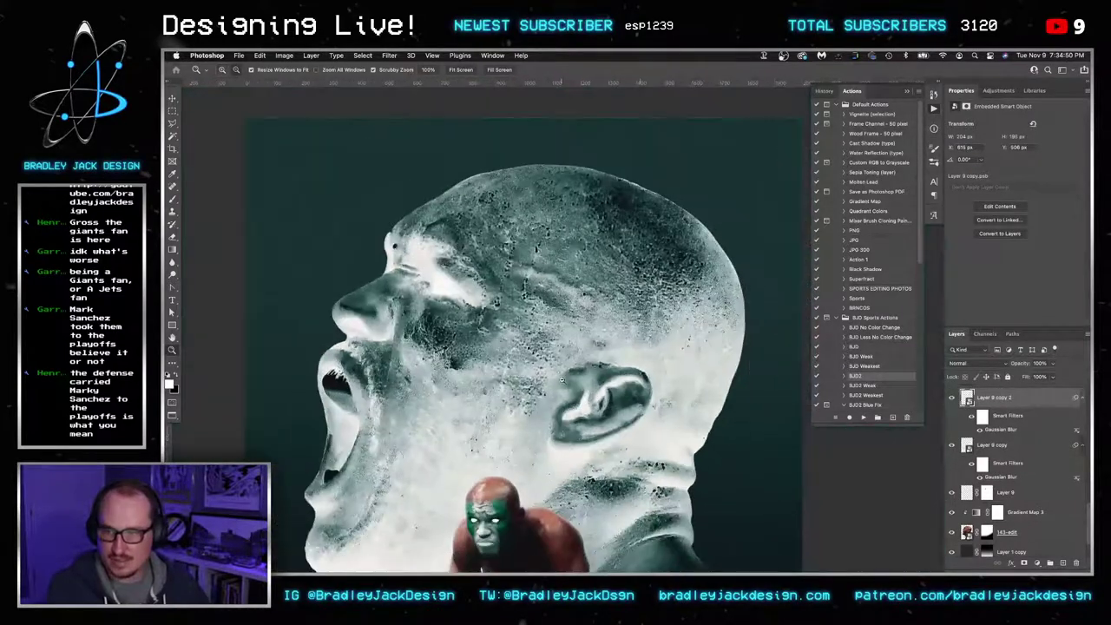
{"action": "scroll", "coordinate": [978, 502], "scroll_direction": "down", "scroll_amount": 1}
Move Gradient Map 3's black stop inward to about three quarters of the gradient, keeping the first stop white
{"action": "left_click", "coordinate": [976, 503]}
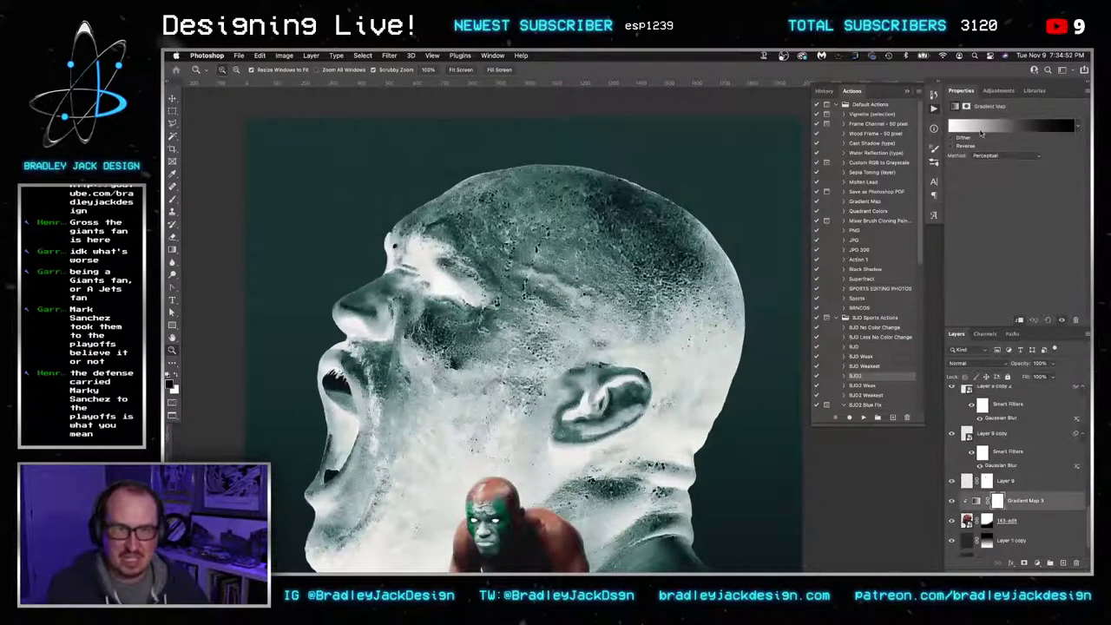
{"action": "left_click", "coordinate": [980, 129]}
{"action": "left_click_drag", "start_coordinate": [878, 407], "coordinate": [831, 405]}
{"action": "left_click", "coordinate": [690, 405]}
{"action": "left_click", "coordinate": [733, 446]}
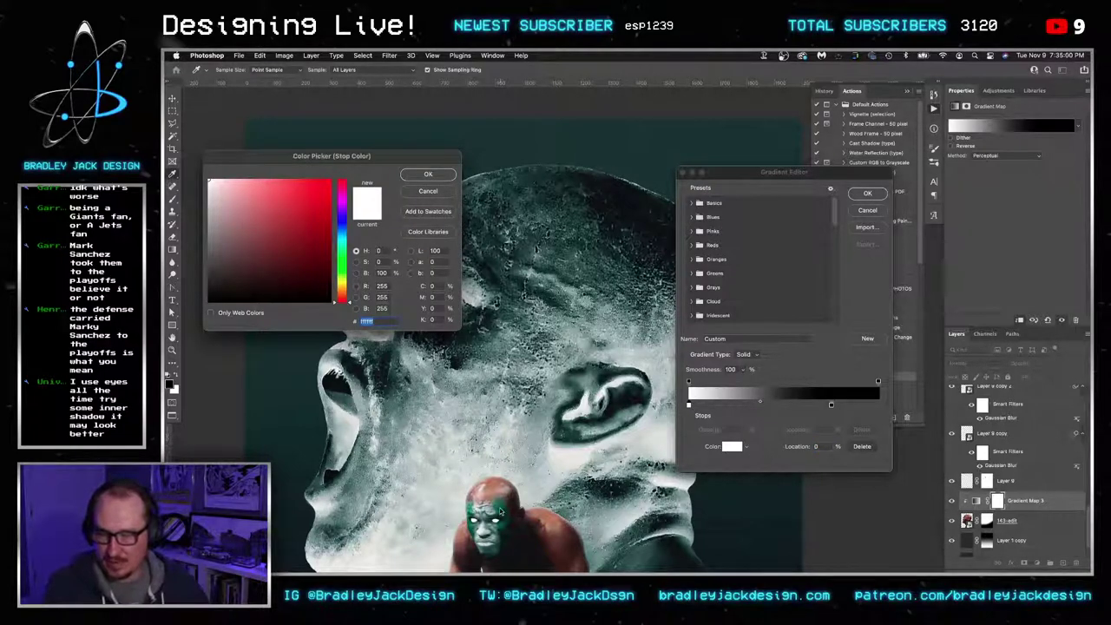
{"action": "key", "text": "Return"}
{"action": "key", "text": "Return"}
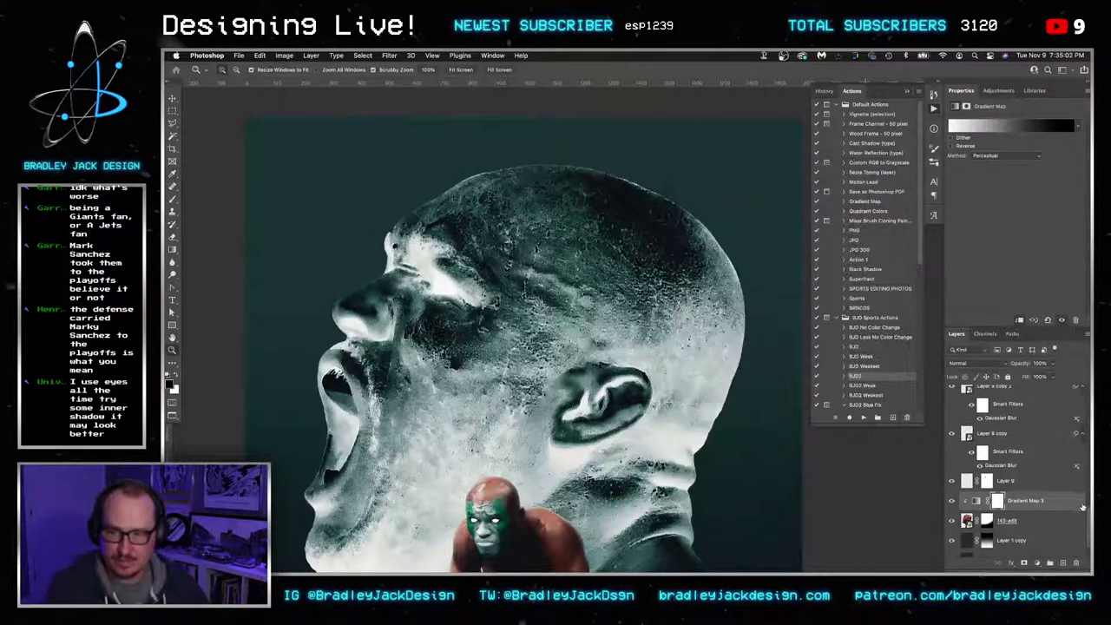
Hide Gradient Map 3, the 143-edit head, Layer 9 and its two blurred copies
{"action": "left_click", "coordinate": [952, 502]}
{"action": "left_click", "coordinate": [952, 501]}
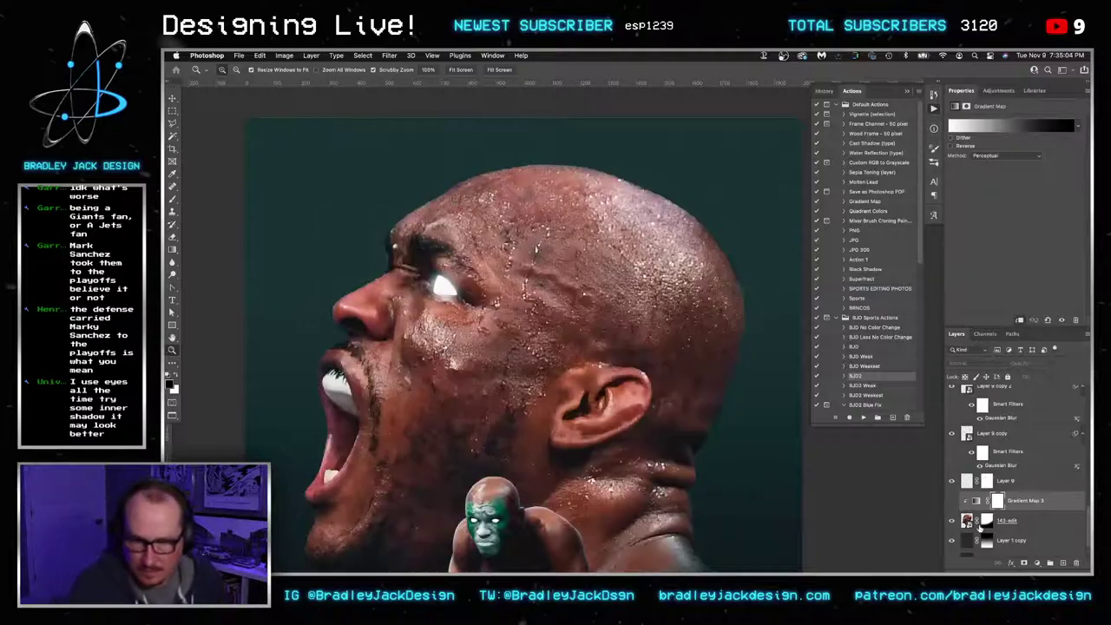
{"action": "left_click", "coordinate": [951, 521]}
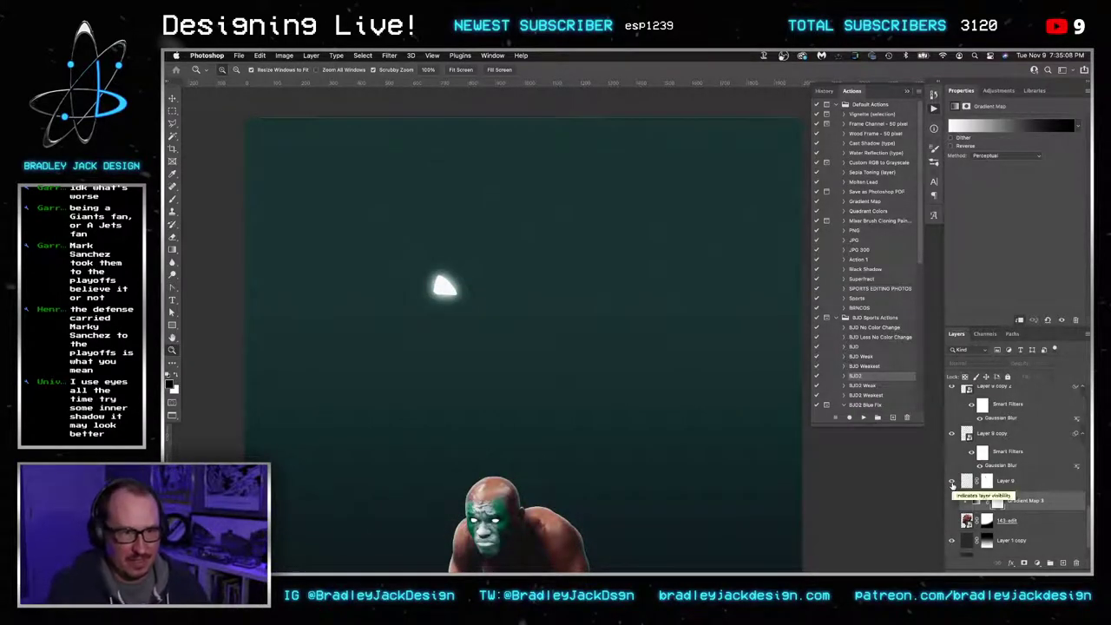
{"action": "left_click", "coordinate": [952, 482]}
{"action": "scroll", "coordinate": [961, 476], "scroll_direction": "up", "scroll_amount": 1}
{"action": "scroll", "coordinate": [961, 477], "scroll_direction": "up", "scroll_amount": 1}
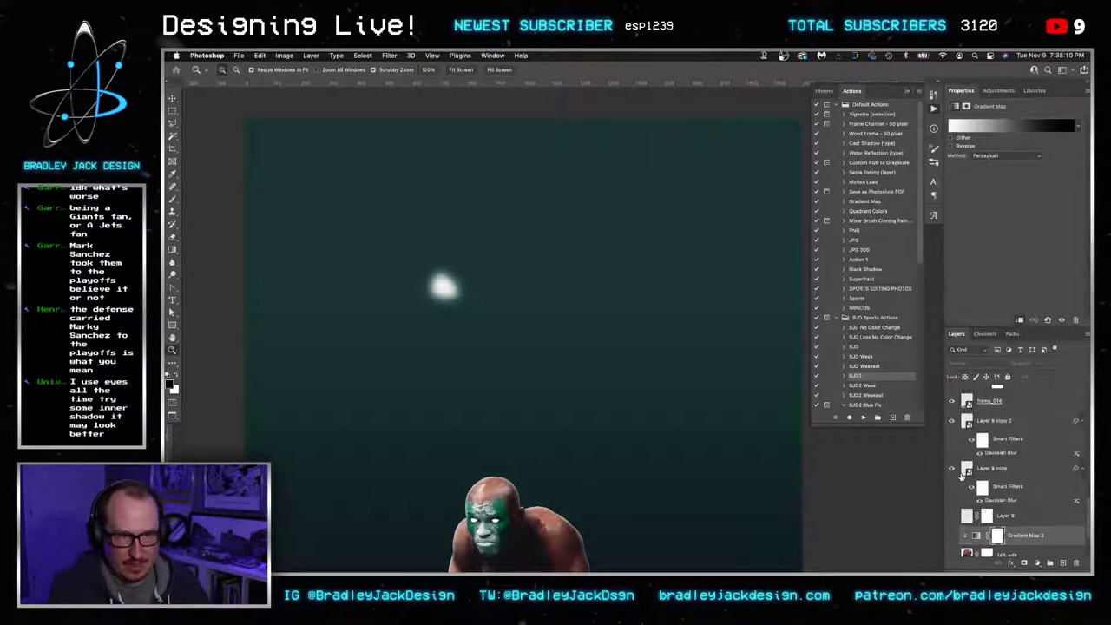
{"action": "left_click", "coordinate": [952, 421]}
Try deleting the layer mask from Layer 8, above Exposure 1 on the crouching fighter, and undo the deletion
{"action": "left_click_drag", "start_coordinate": [690, 443], "coordinate": [670, 453]}
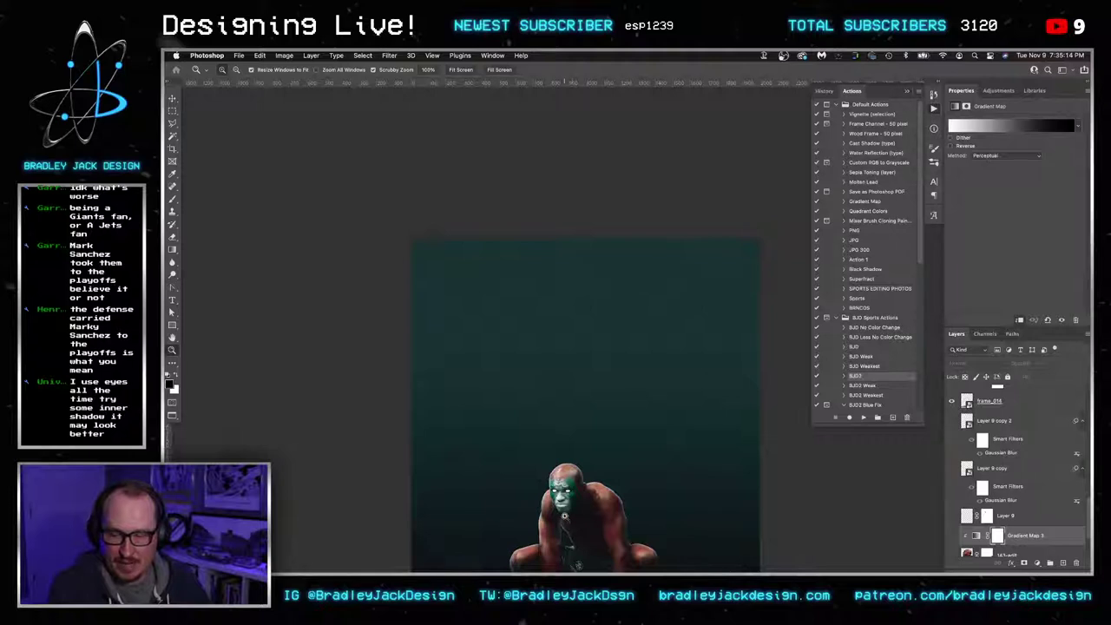
{"action": "left_click_drag", "start_coordinate": [565, 515], "coordinate": [614, 430]}
{"action": "scroll", "coordinate": [995, 475], "scroll_direction": "down", "scroll_amount": 5}
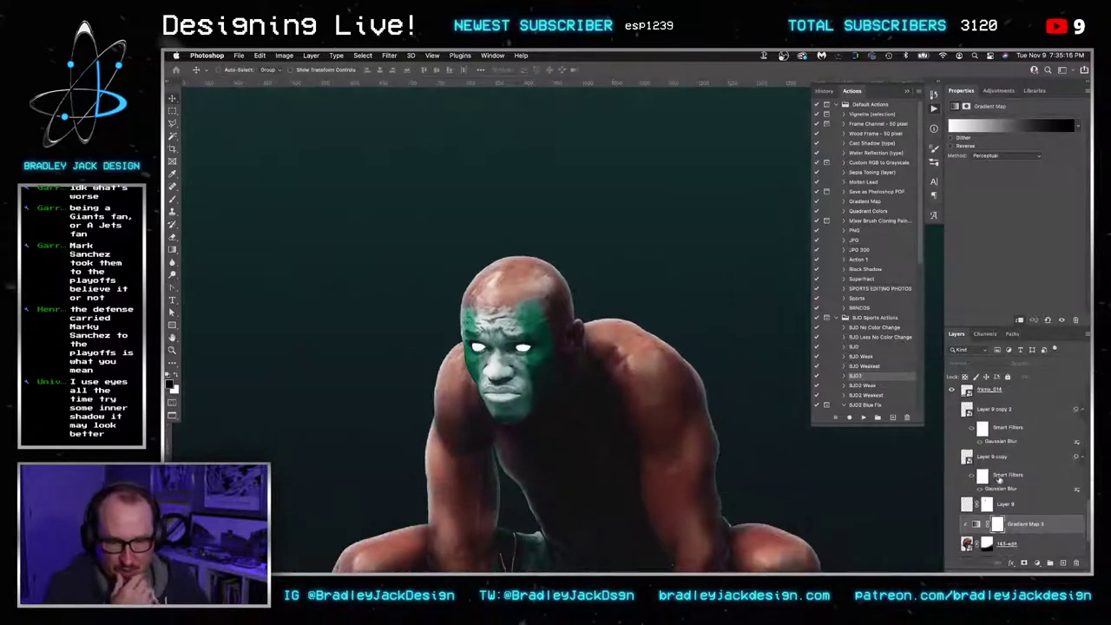
{"action": "scroll", "coordinate": [996, 476], "scroll_direction": "up", "scroll_amount": 5}
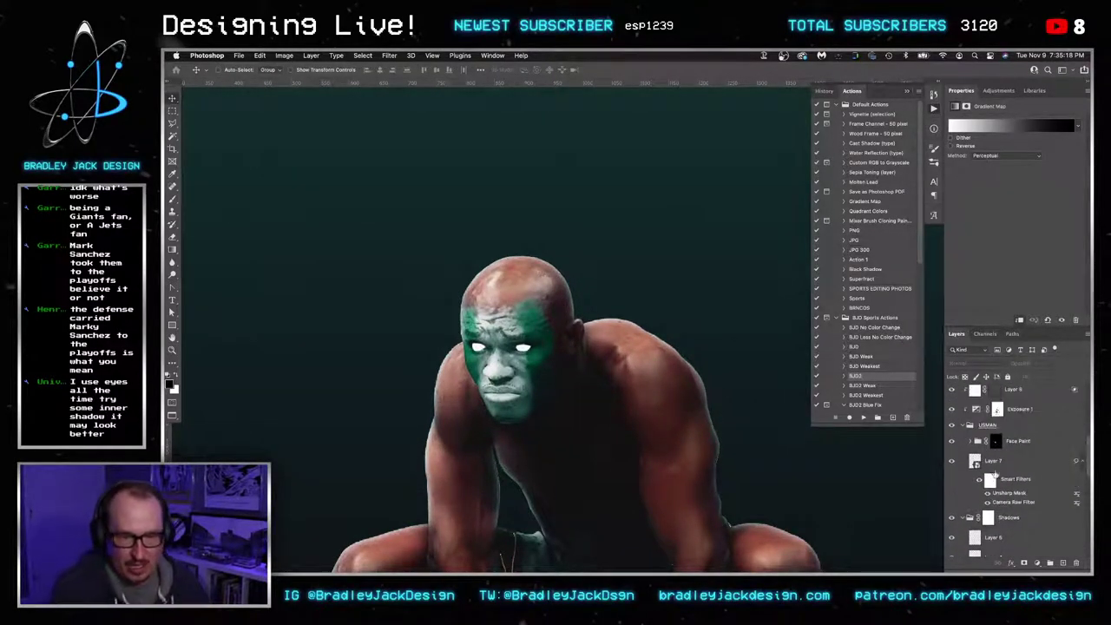
{"action": "scroll", "coordinate": [990, 494], "scroll_direction": "up", "scroll_amount": 2}
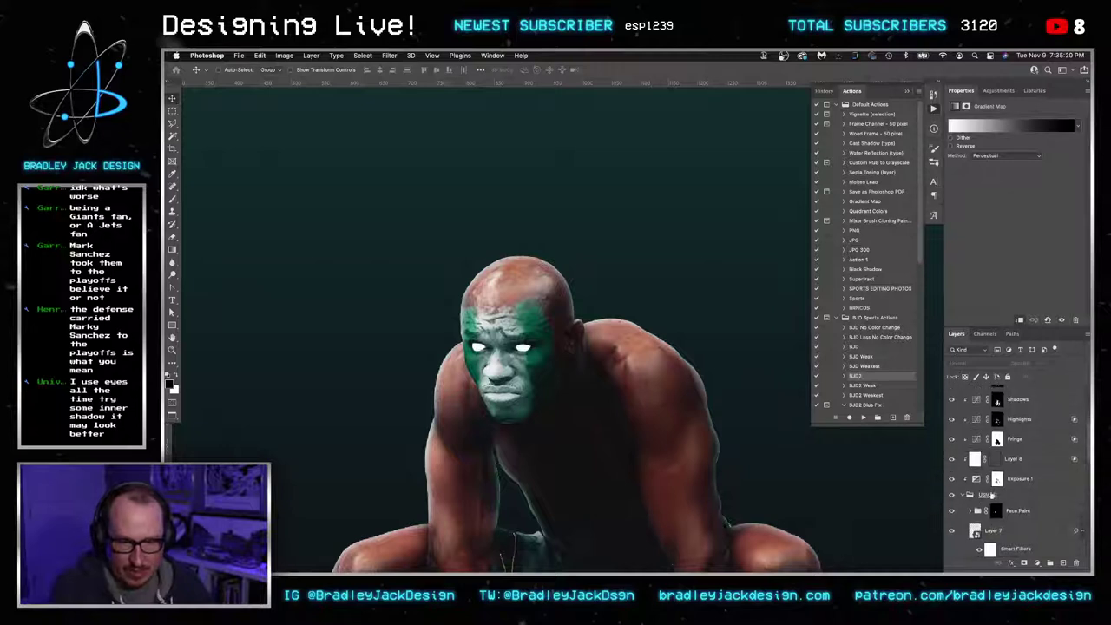
{"action": "left_click", "coordinate": [995, 477]}
{"action": "right_click", "coordinate": [994, 477]}
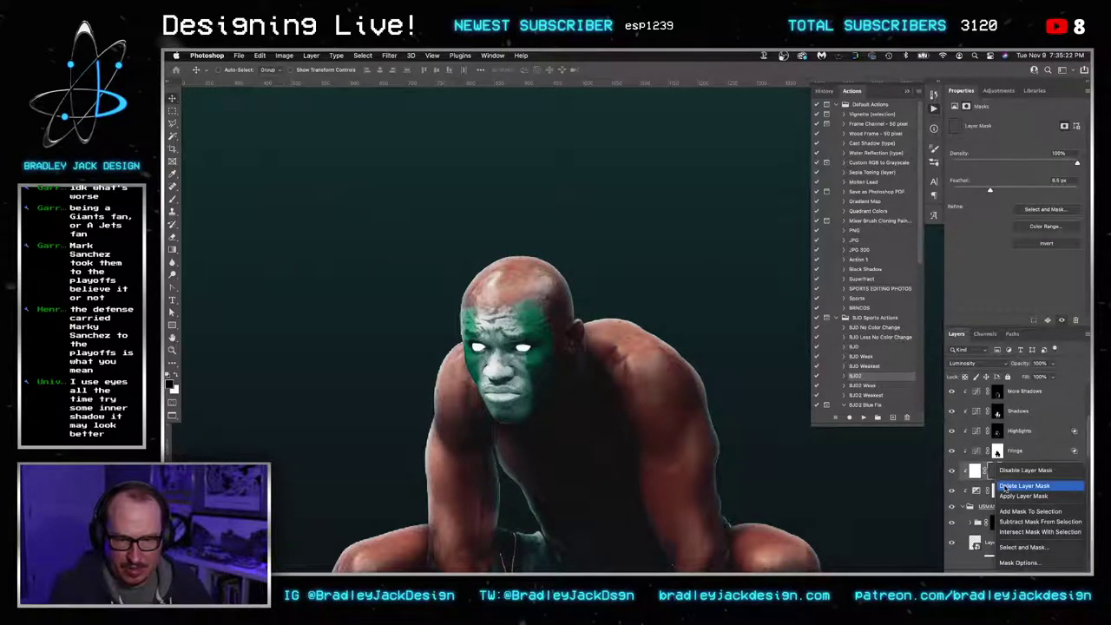
{"action": "left_click", "coordinate": [1005, 486]}
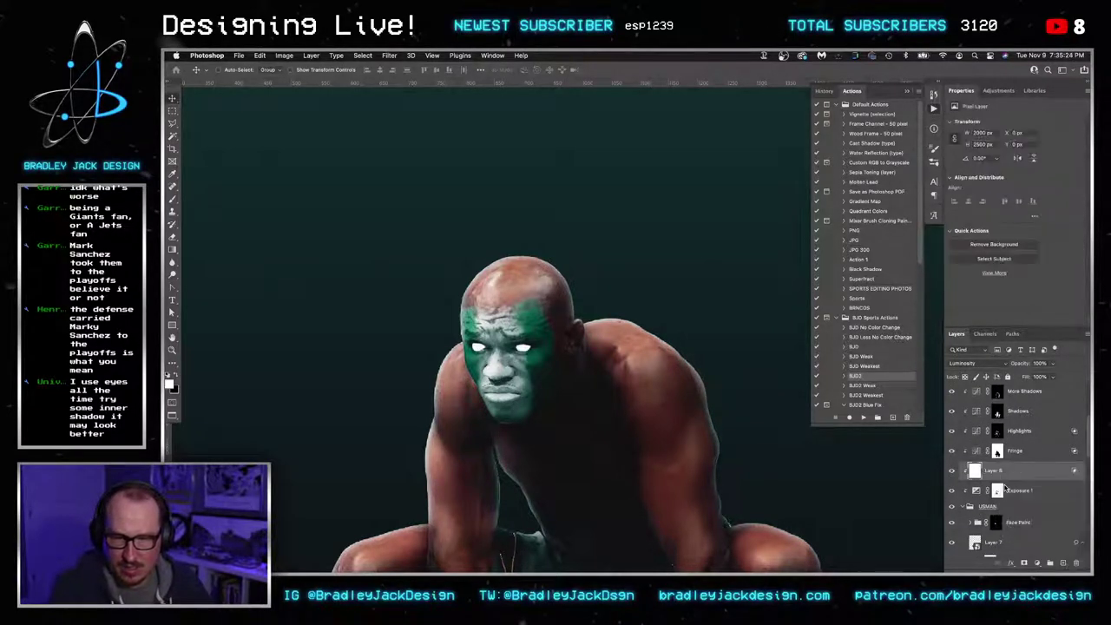
{"action": "key", "text": "super+z"}
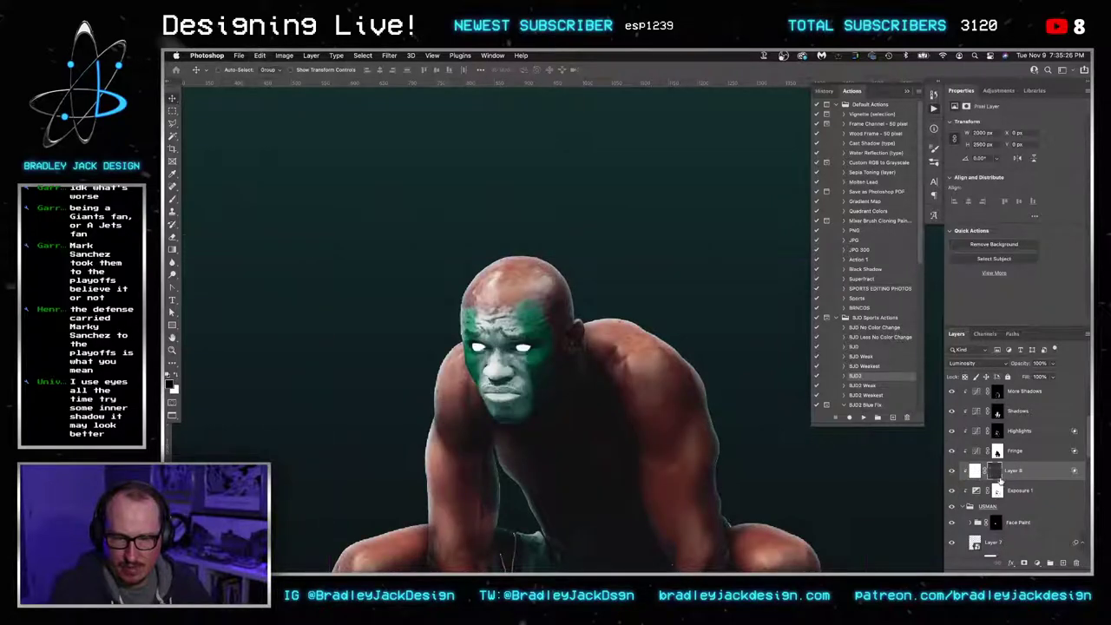
Paint on the Exposure 1 mask over the crouching fighter's face with a black brush at 20% opacity
{"action": "scroll", "coordinate": [997, 476], "scroll_direction": "up", "scroll_amount": 1}
{"action": "scroll", "coordinate": [996, 476], "scroll_direction": "down", "scroll_amount": 1}
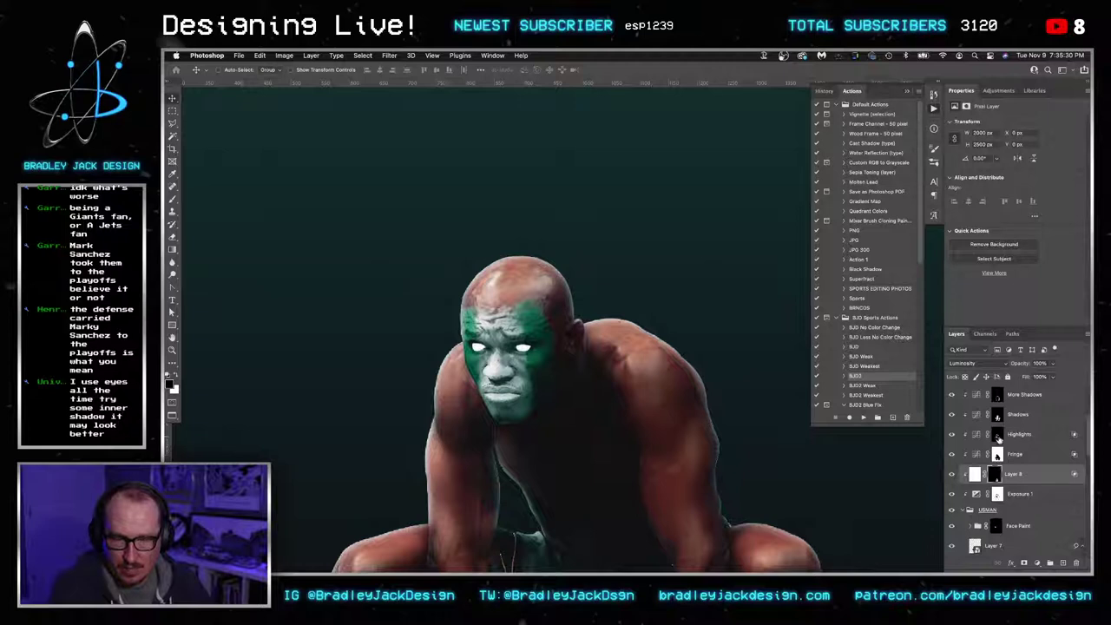
{"action": "left_click", "coordinate": [999, 418]}
{"action": "left_click", "coordinate": [1001, 438]}
{"action": "left_click", "coordinate": [998, 493]}
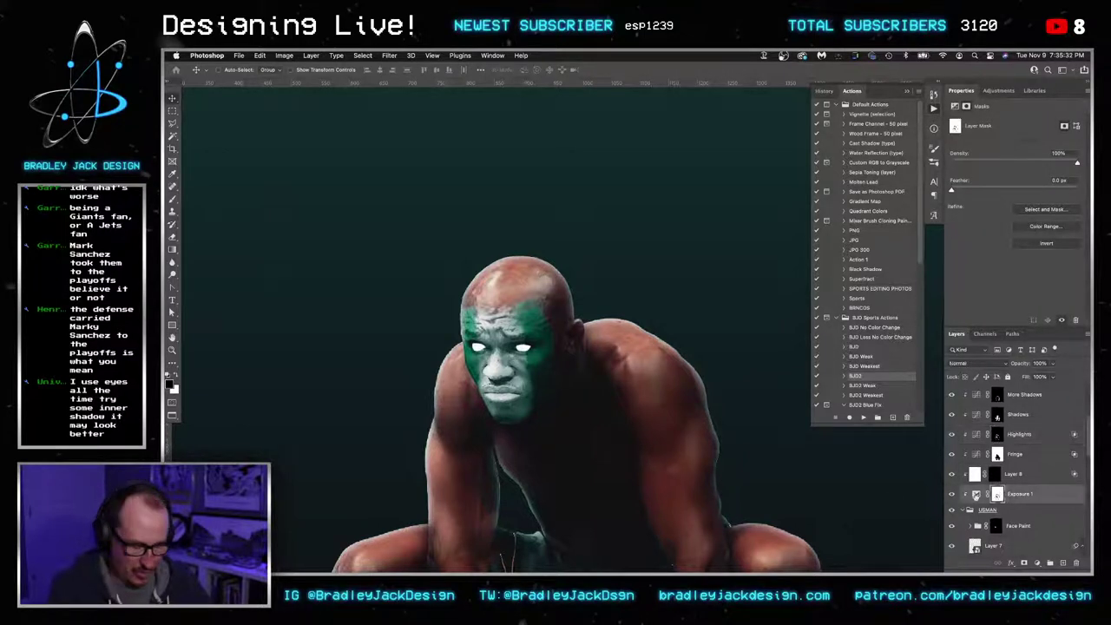
{"action": "key", "text": "b"}
{"action": "key", "text": "ctrl+plus"}
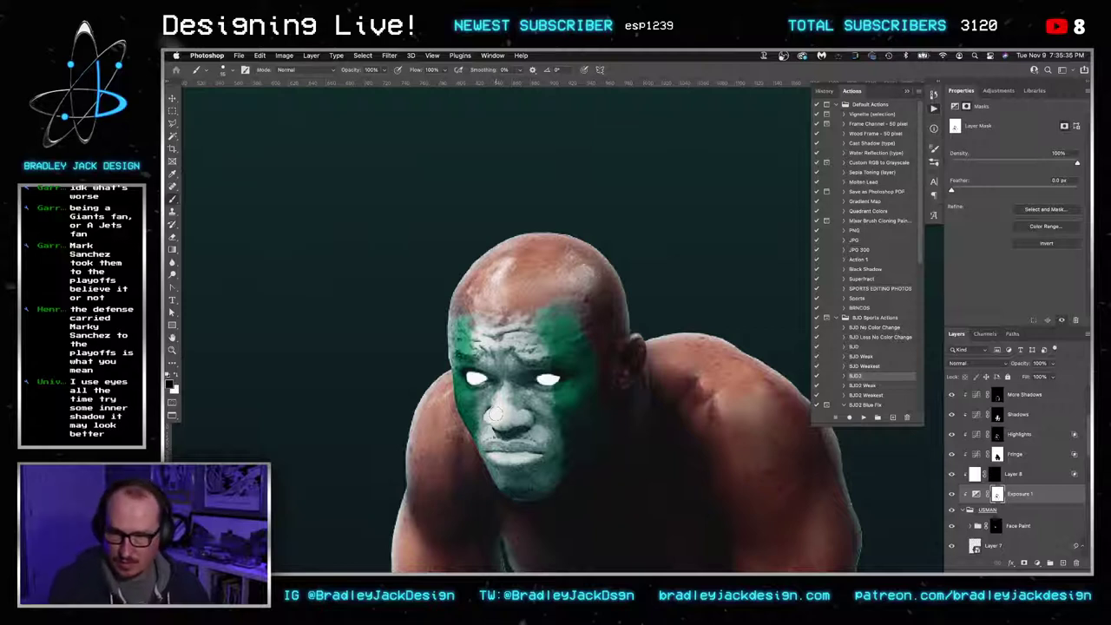
{"action": "key", "text": "2"}
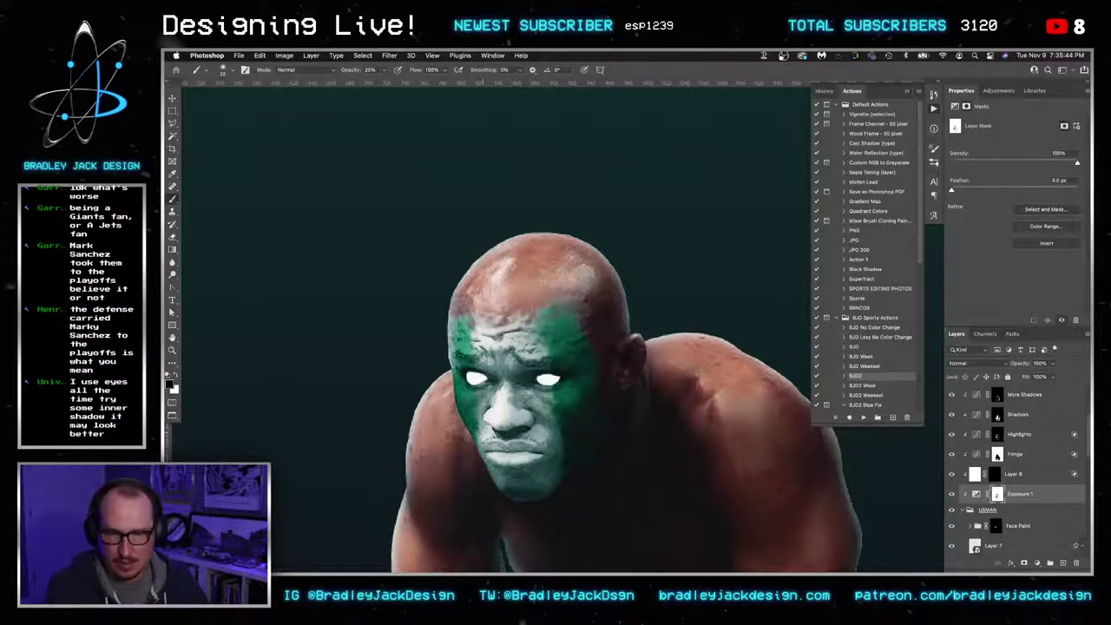
{"action": "left_click_drag", "start_coordinate": [484, 395], "coordinate": [484, 346]}
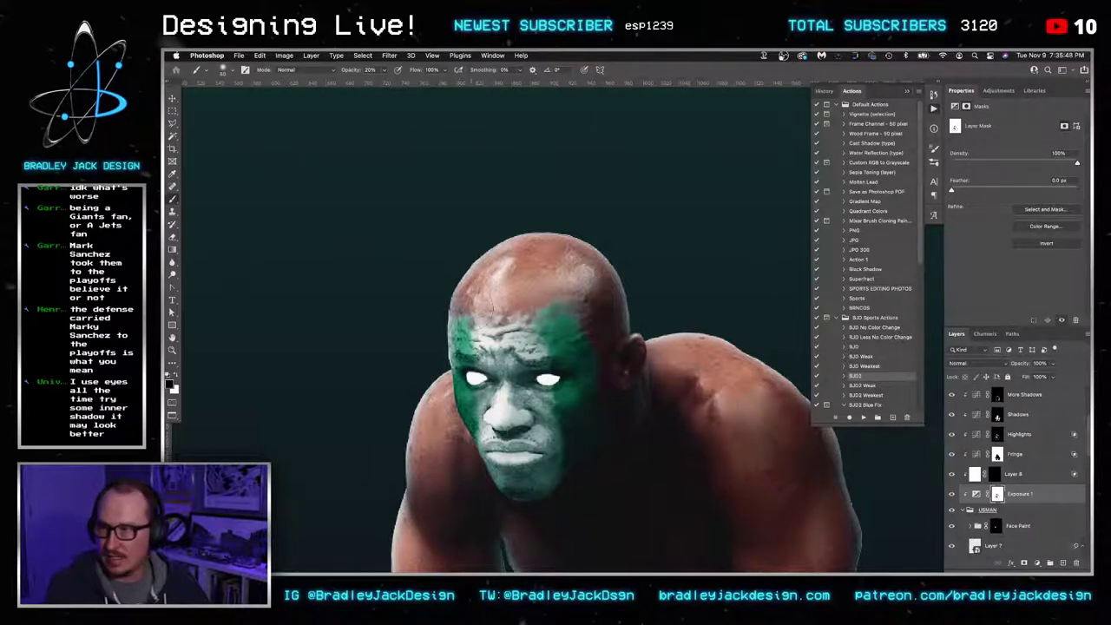
{"action": "left_click", "coordinate": [1009, 436]}
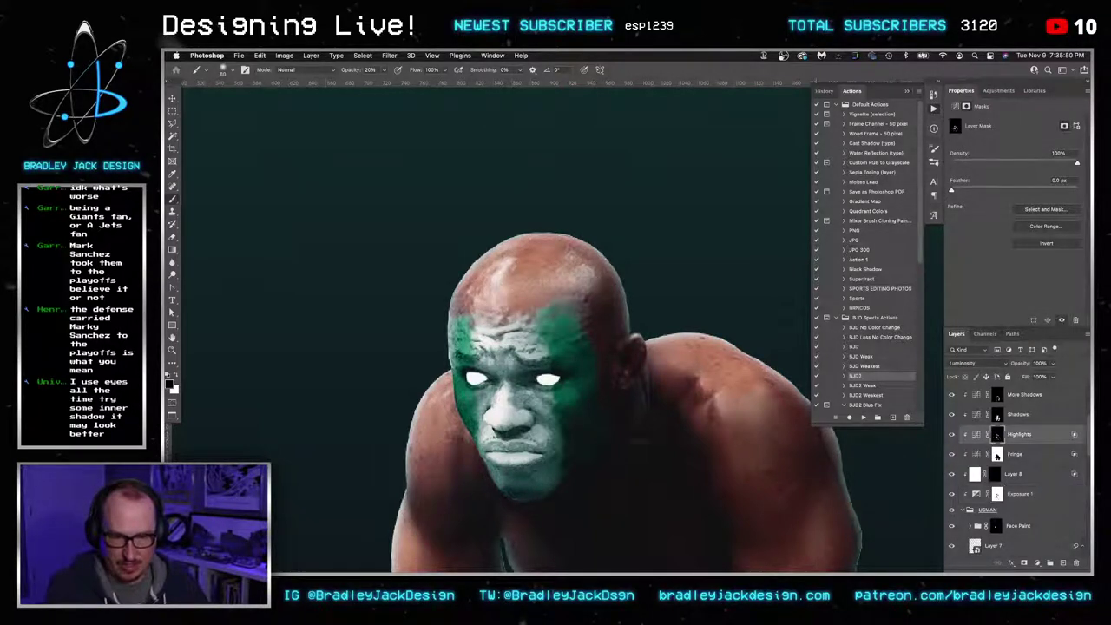
{"action": "key", "text": "x"}
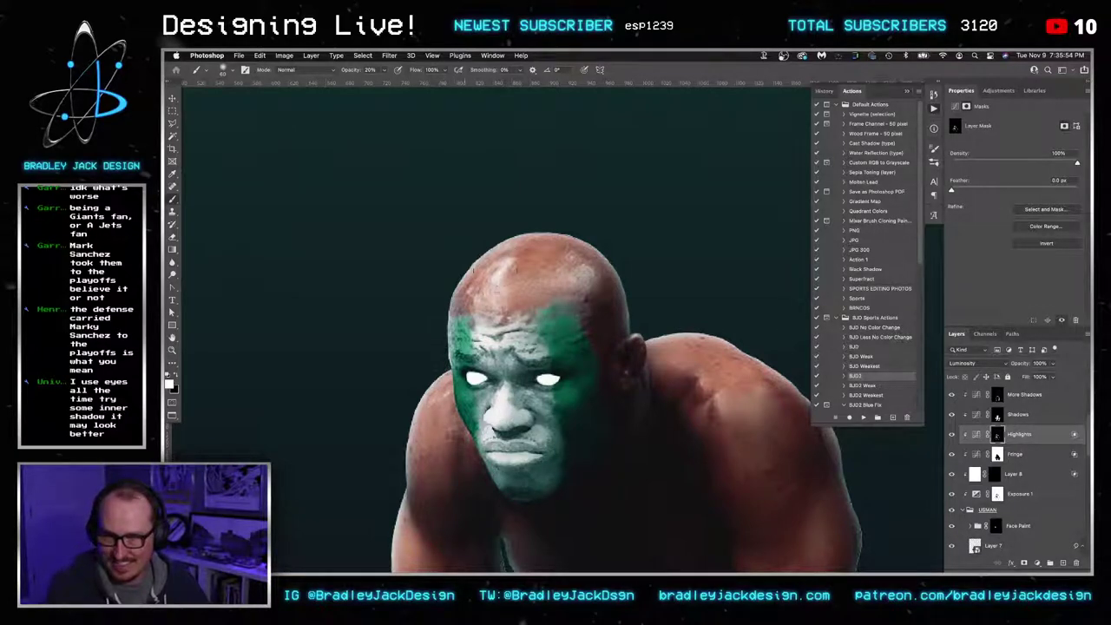
{"action": "scroll", "coordinate": [452, 429], "scroll_direction": "up", "scroll_amount": 5}
{"action": "key", "text": "bracketleft"}
{"action": "key", "text": "bracketleft"}
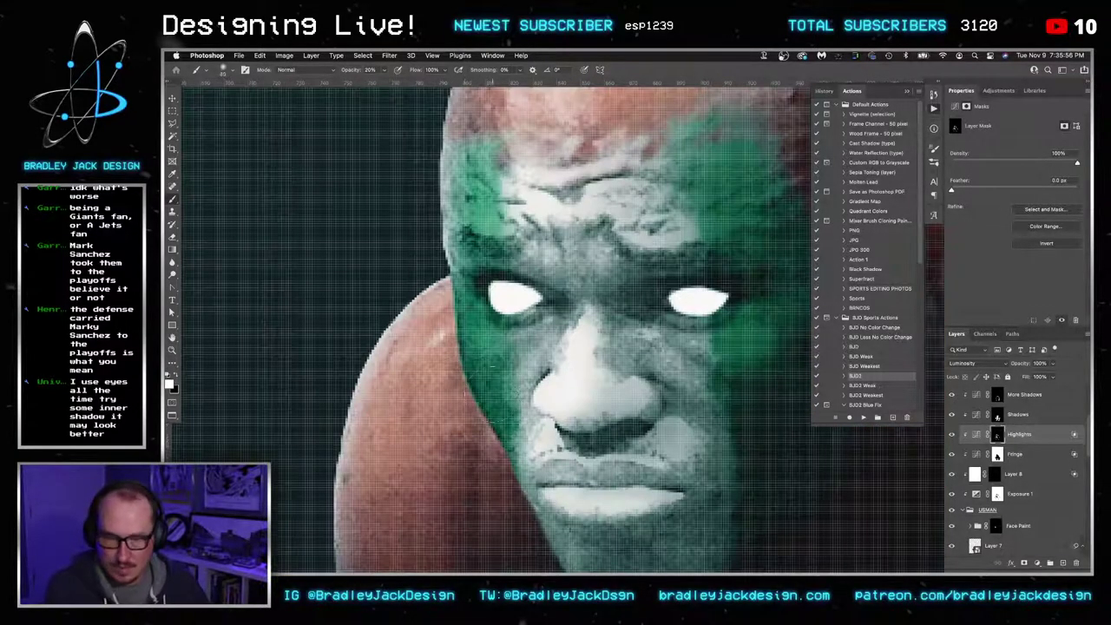
Set a white brush at 20% opacity on Layer 8's mask and undo the last mask edit
{"action": "left_click", "coordinate": [995, 473]}
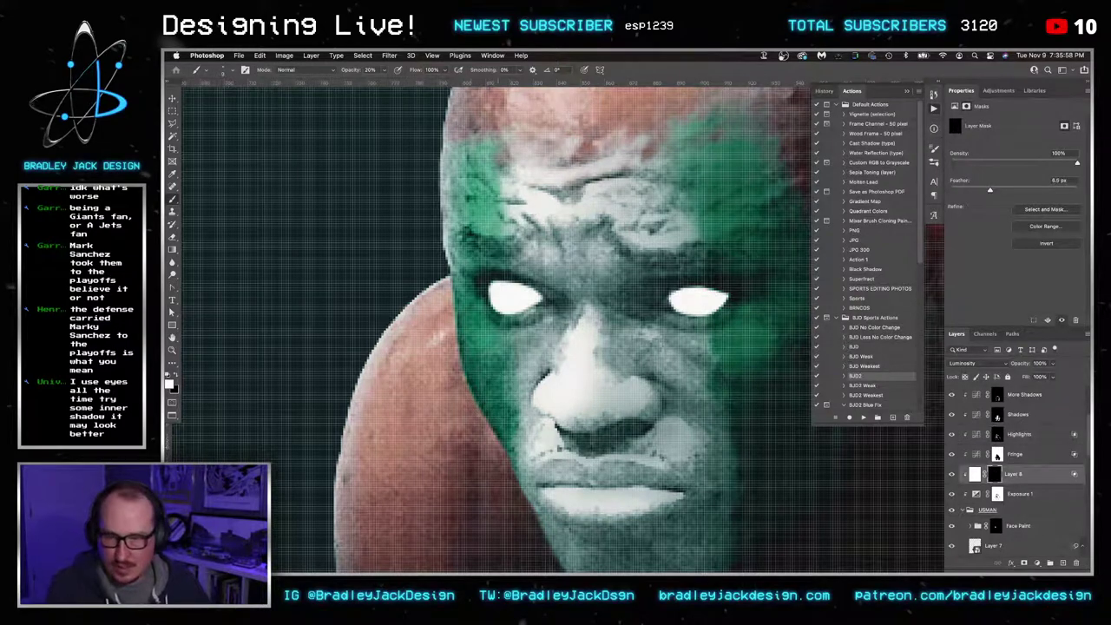
{"action": "key", "text": "x"}
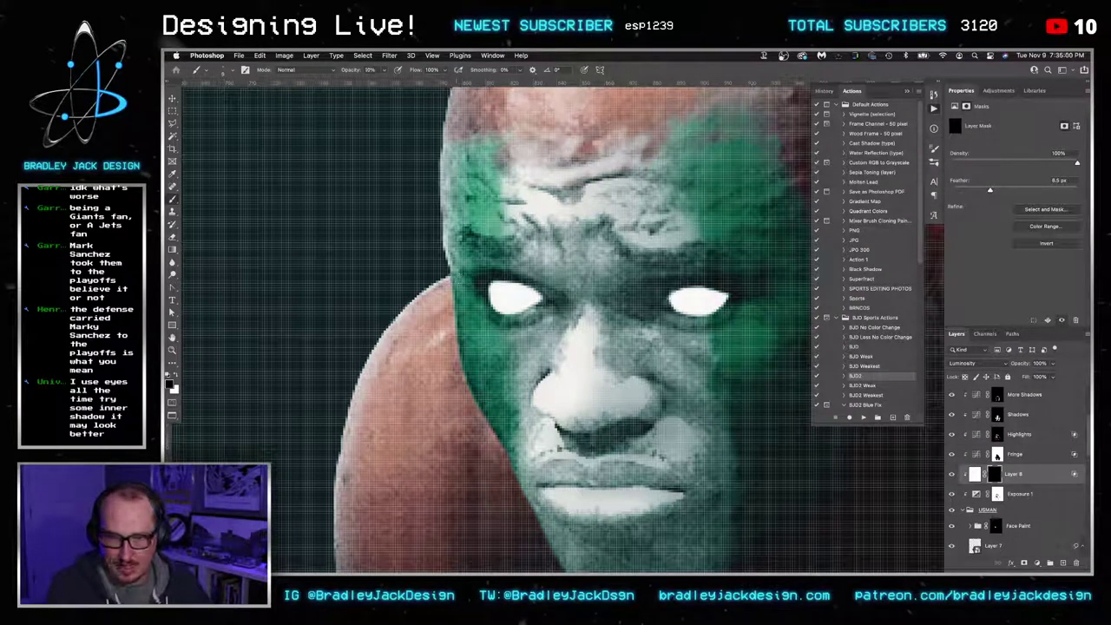
{"action": "key", "text": "x"}
{"action": "key", "text": "2"}
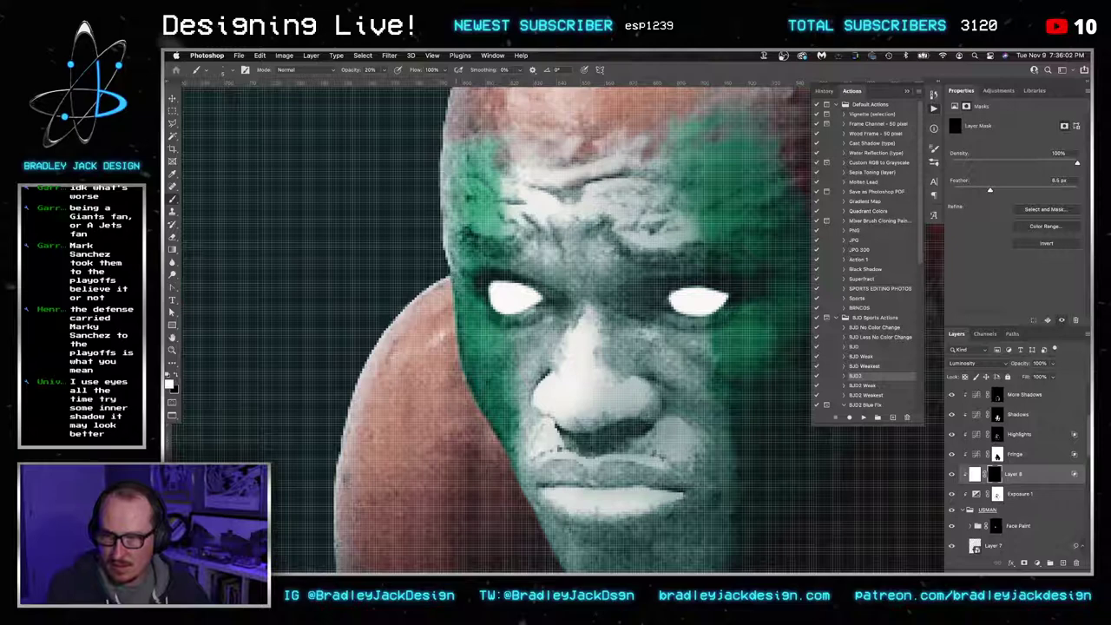
{"action": "key", "text": "super+z"}
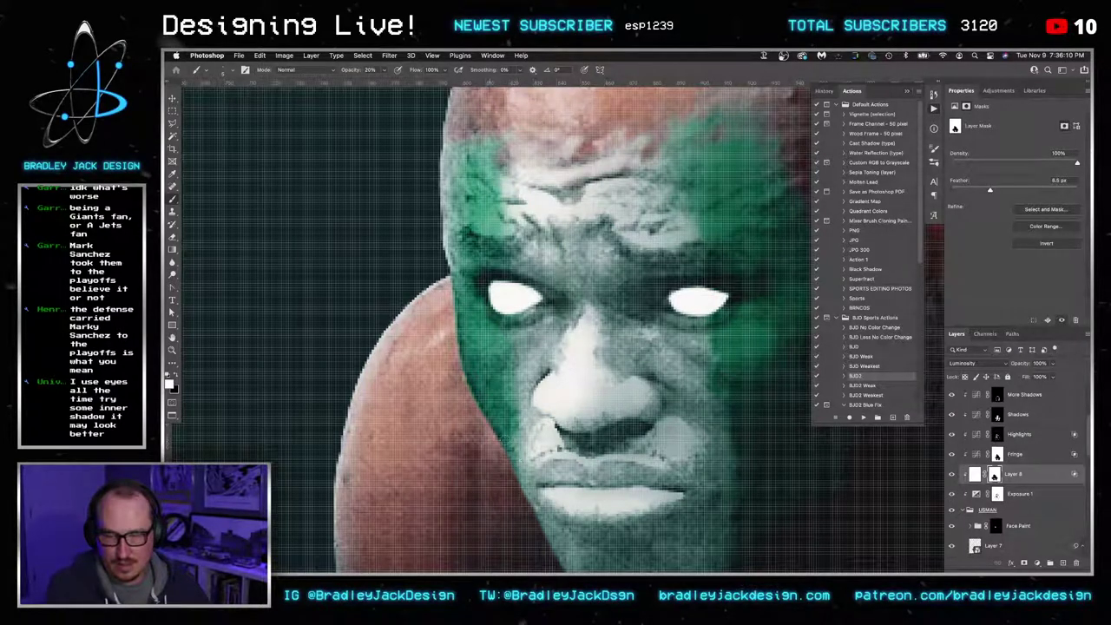
Paint along the edge of the crouching fighter's face on Layer 8's mask with a white brush at 100% opacity and 100% hardness
{"action": "key", "text": "0"}
{"action": "mouse_move", "coordinate": [493, 417]}
{"action": "left_mouse_down"}
{"action": "mouse_move", "coordinate": [465, 378]}
{"action": "mouse_move", "coordinate": [503, 433]}
{"action": "left_mouse_up"}
{"action": "scroll", "coordinate": [499, 357], "scroll_direction": "down", "scroll_amount": 5}
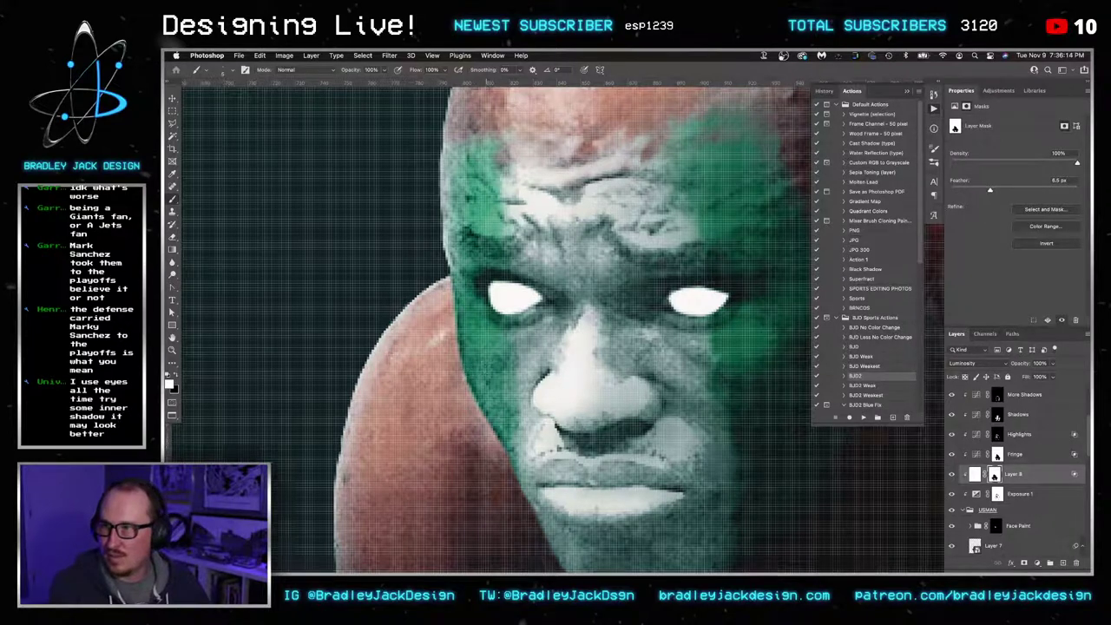
{"action": "right_click", "coordinate": [498, 357]}
{"action": "left_click_drag", "start_coordinate": [570, 346], "coordinate": [649, 348]}
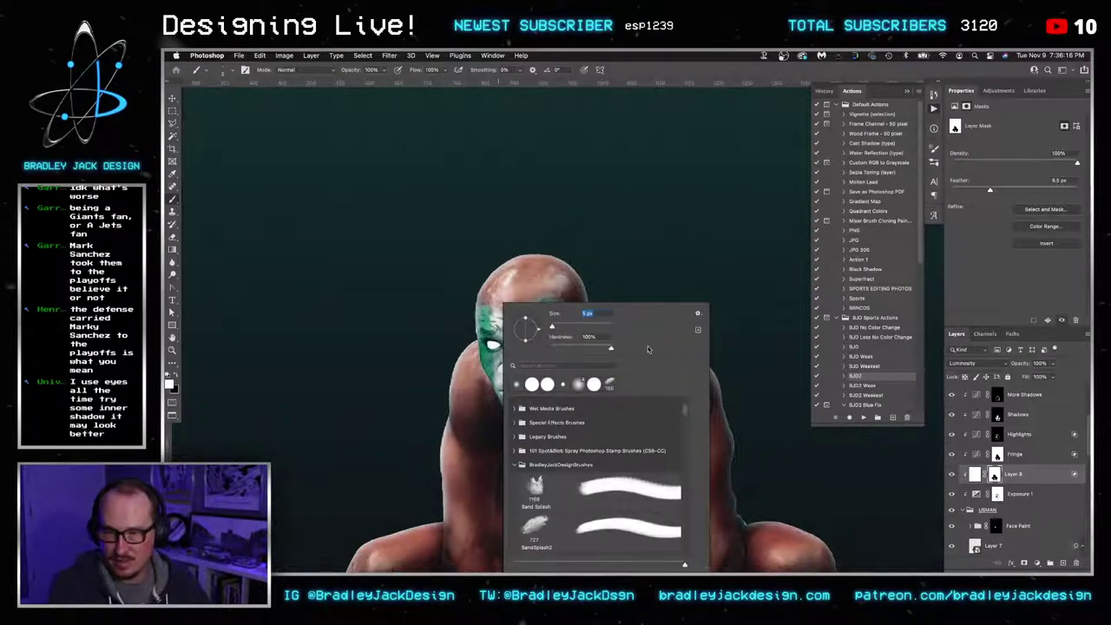
{"action": "key", "text": "Return"}
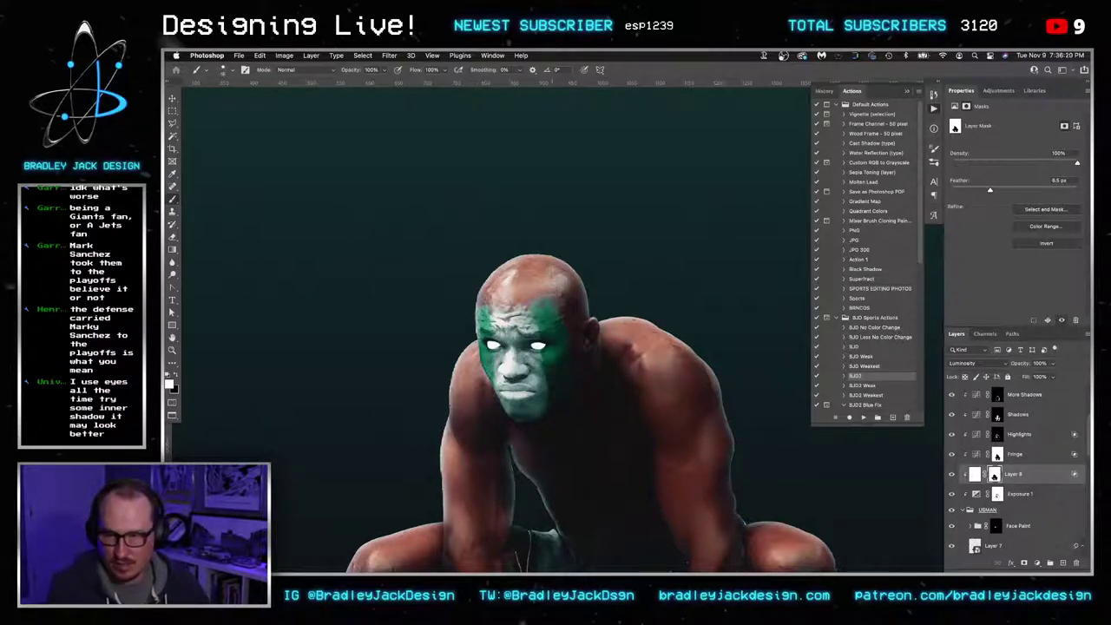
{"action": "scroll", "coordinate": [485, 361], "scroll_direction": "up", "scroll_amount": 5}
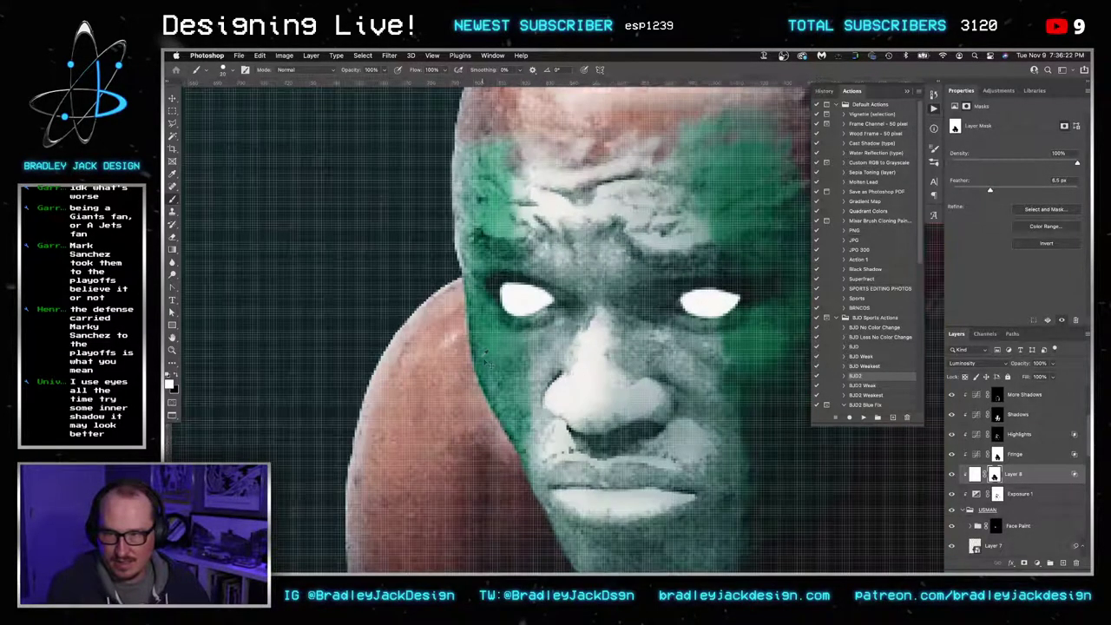
{"action": "mouse_move", "coordinate": [472, 293]}
{"action": "left_mouse_down"}
{"action": "mouse_move", "coordinate": [492, 370]}
{"action": "mouse_move", "coordinate": [487, 358]}
{"action": "left_mouse_up"}
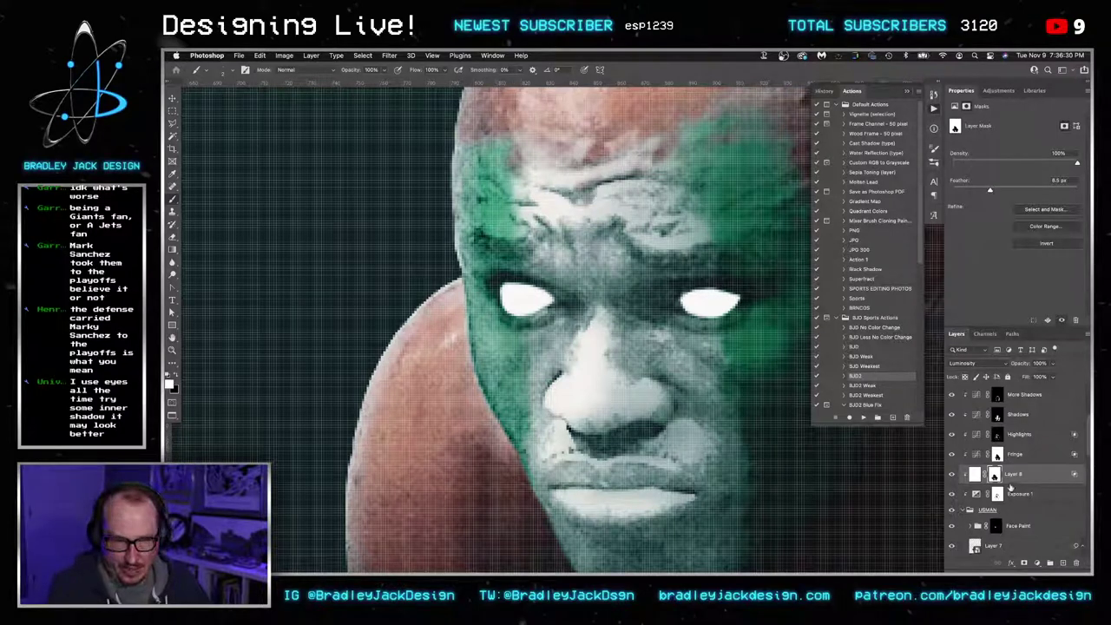
Add a new layer clipped above Layer 8 and paint a thin white line along the shoulder-side edge of the face, from temple to chin
{"action": "key", "text": "super+alt+shift+n"}
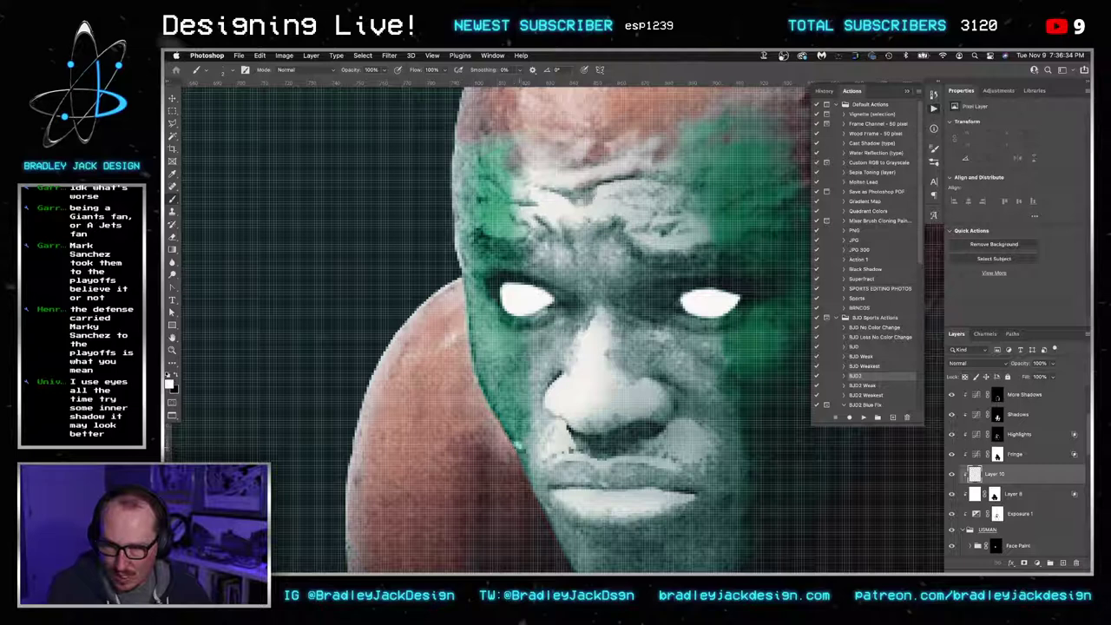
{"action": "mouse_move", "coordinate": [516, 443]}
{"action": "left_mouse_down"}
{"action": "mouse_move", "coordinate": [479, 384]}
{"action": "mouse_move", "coordinate": [460, 261]}
{"action": "left_mouse_up"}
{"action": "mouse_move", "coordinate": [502, 425]}
{"action": "left_mouse_down"}
{"action": "mouse_move", "coordinate": [559, 538]}
{"action": "mouse_move", "coordinate": [530, 416]}
{"action": "mouse_move", "coordinate": [559, 467]}
{"action": "left_mouse_up"}
{"action": "mouse_move", "coordinate": [473, 314]}
{"action": "left_mouse_down"}
{"action": "mouse_move", "coordinate": [444, 259]}
{"action": "mouse_move", "coordinate": [429, 161]}
{"action": "left_mouse_up"}
{"action": "key", "text": "v"}
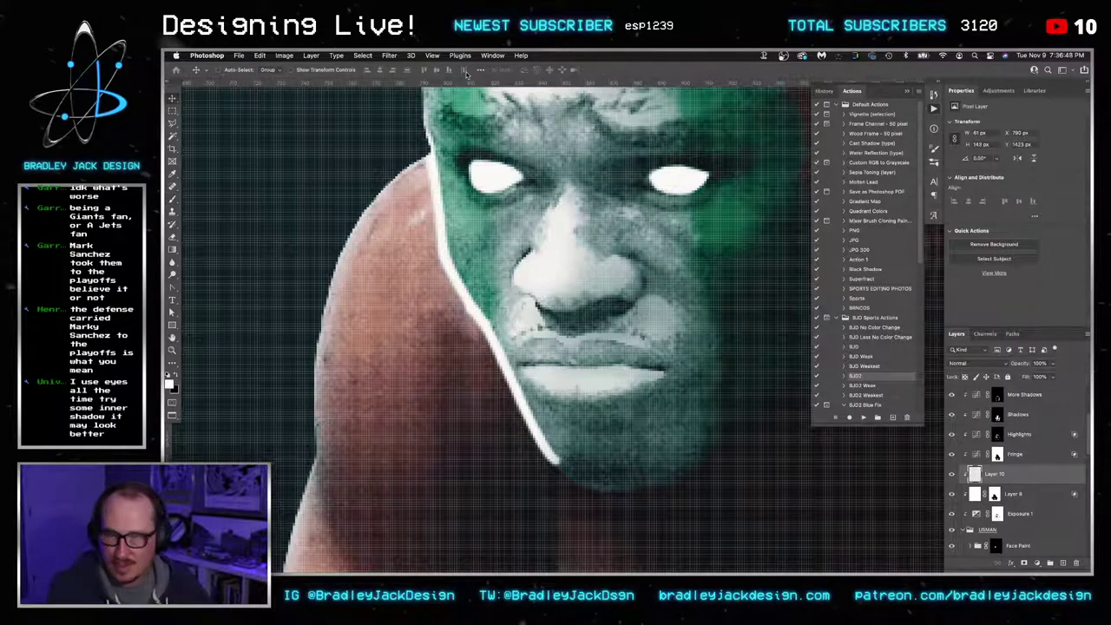
Try repeating the last Gaussian Blur on the white face-edge line and undo it
{"action": "left_click", "coordinate": [390, 55]}
{"action": "left_click", "coordinate": [406, 70]}
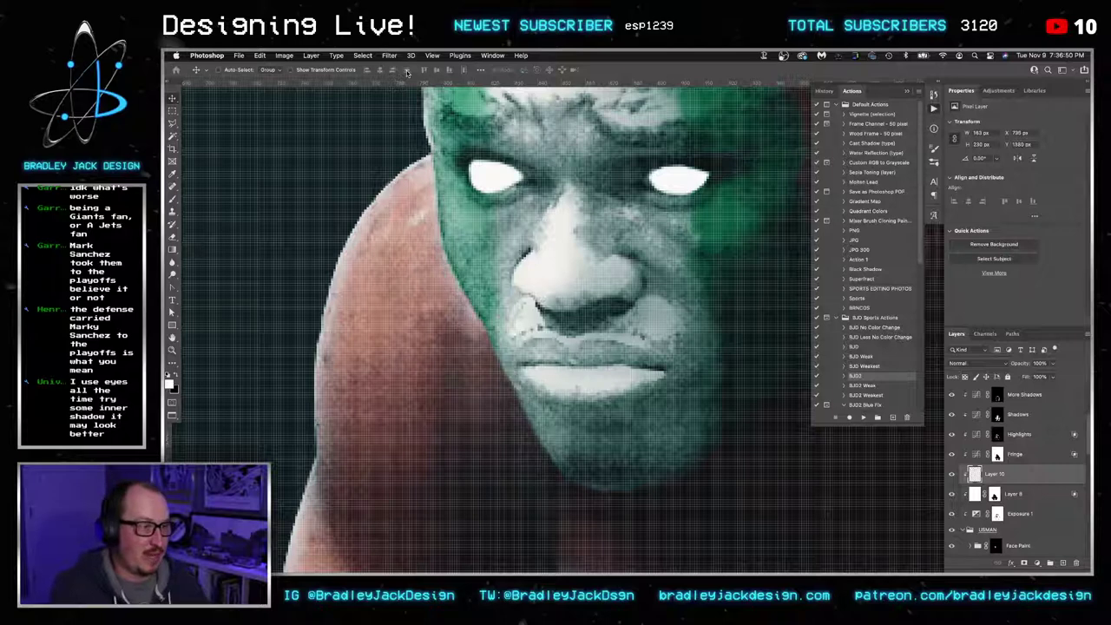
{"action": "key", "text": "super+z"}
Convert Layer 10 to a smart object and apply a Gaussian Blur with a 5-pixel radius
{"action": "left_click", "coordinate": [391, 55]}
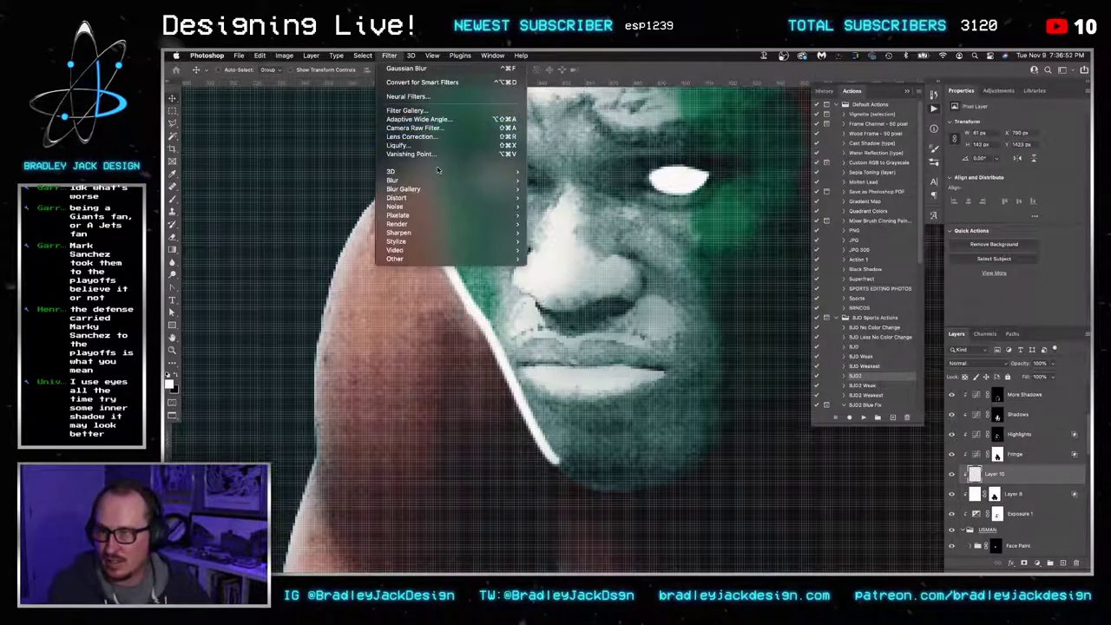
{"action": "left_click", "coordinate": [421, 81]}
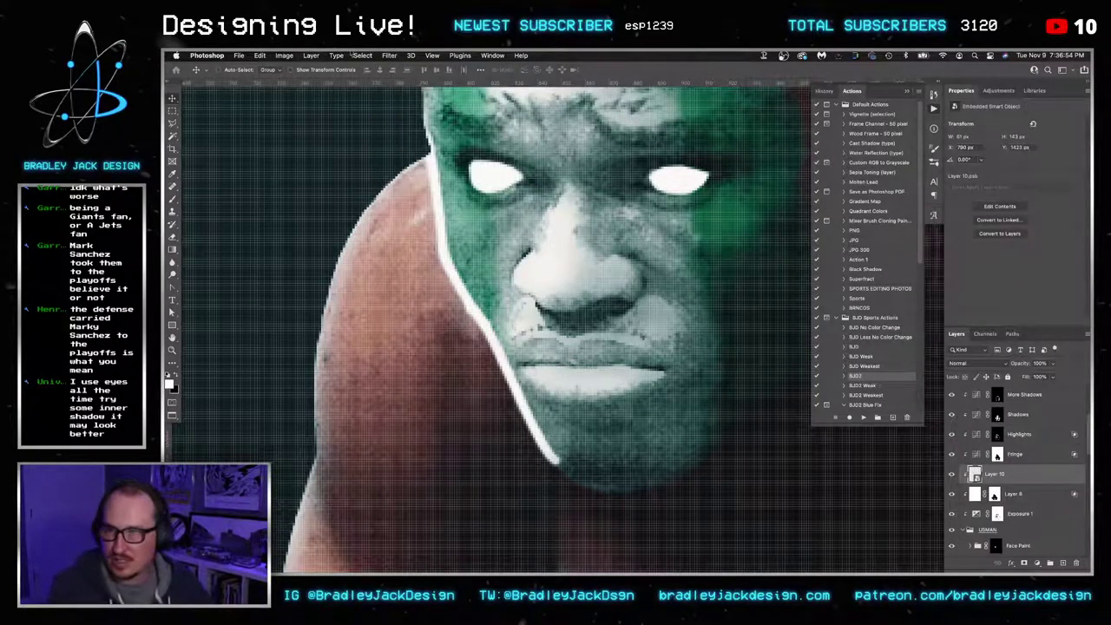
{"action": "left_click", "coordinate": [392, 55]}
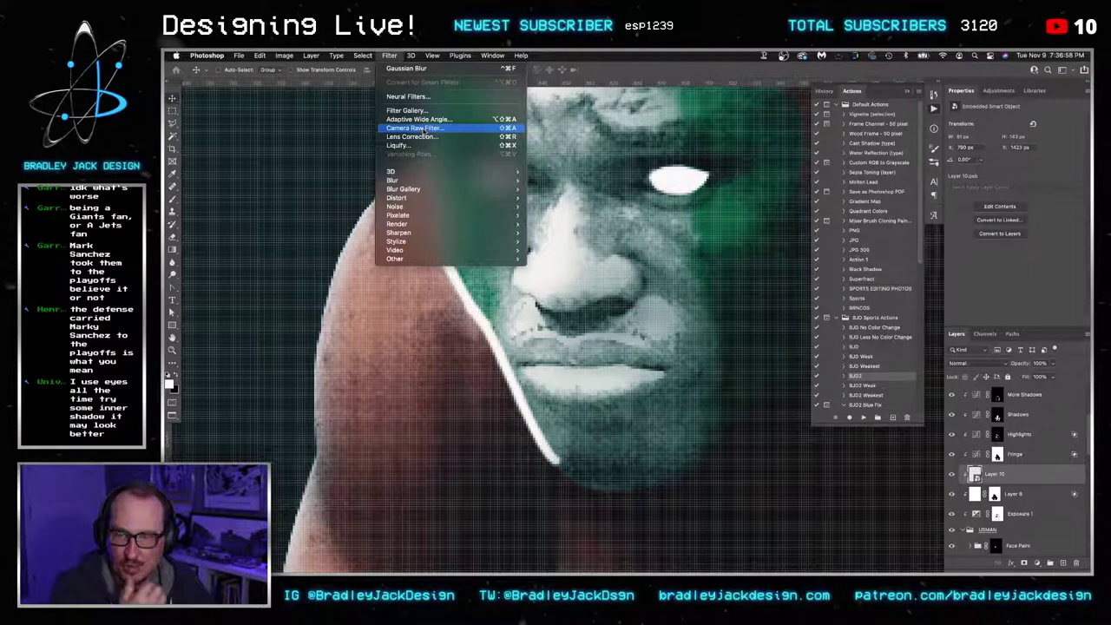
{"action": "left_click", "coordinate": [406, 68]}
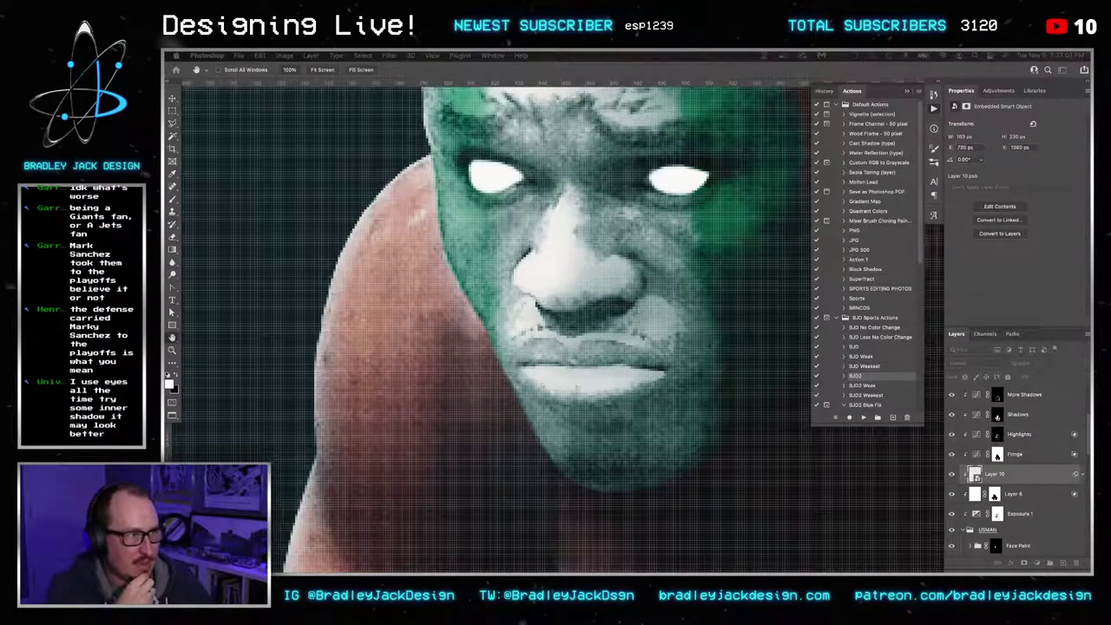
{"action": "left_click_drag", "start_coordinate": [659, 187], "coordinate": [685, 190]}
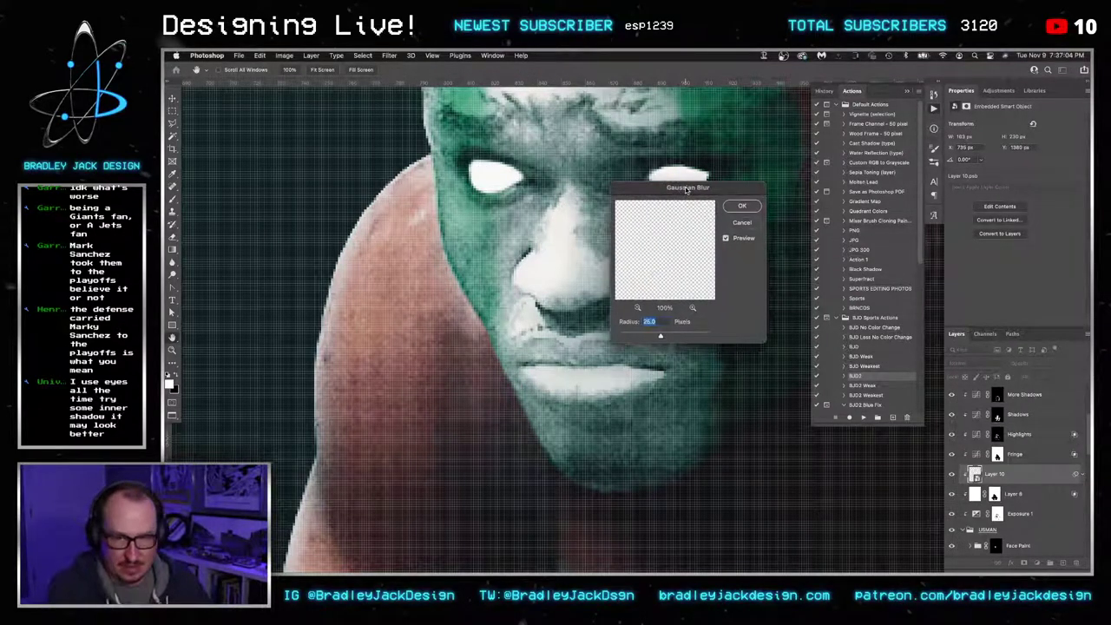
{"action": "type", "text": "5"}
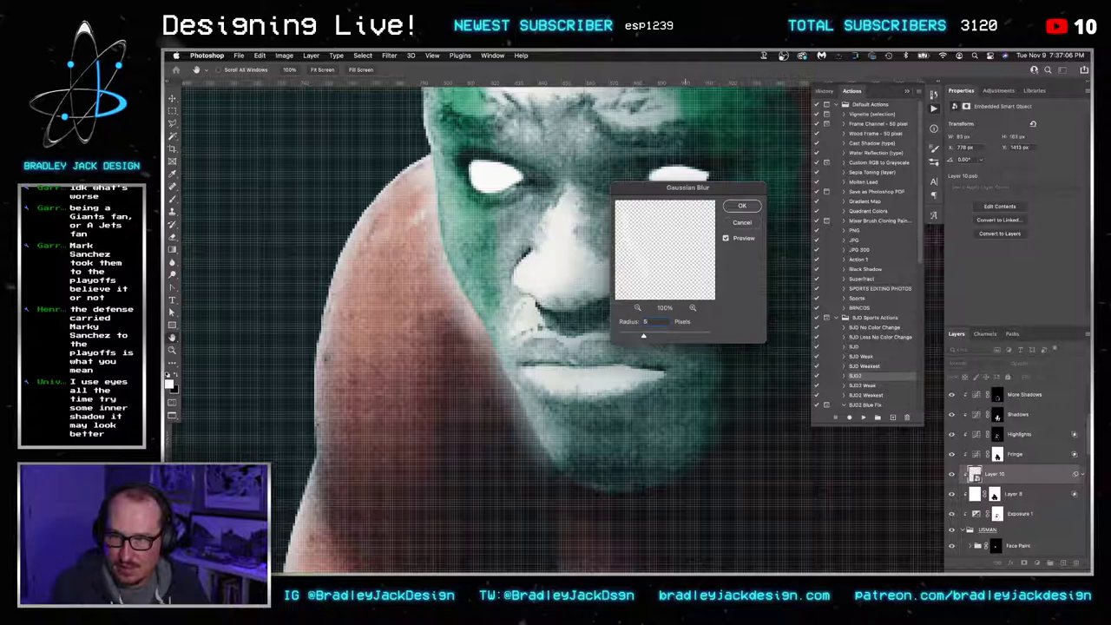
{"action": "key", "text": "Return"}
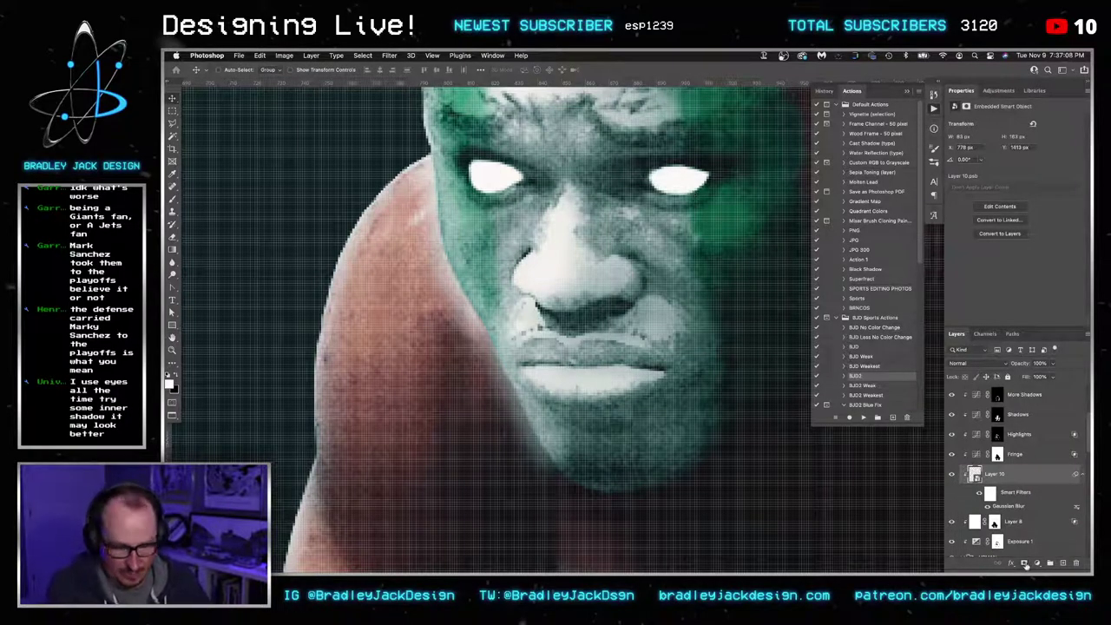
Add a mask to Layer 10 and paint out the glow spilling outside the face edge with a larger black brush
{"action": "left_click", "coordinate": [1025, 563]}
{"action": "key", "text": "b"}
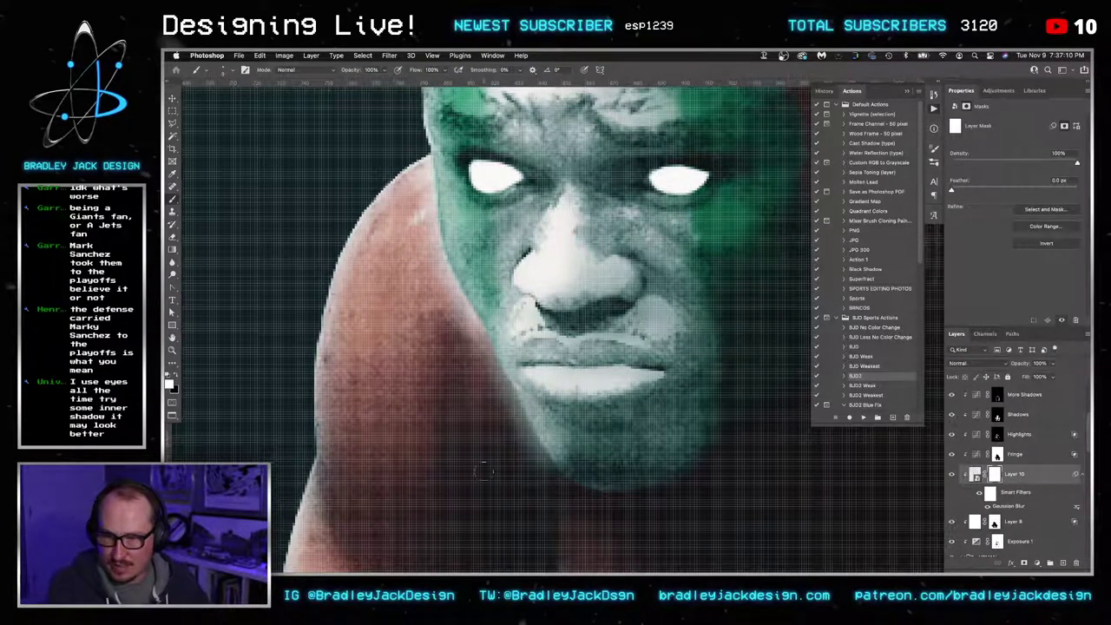
{"action": "key", "text": "alt+]"}
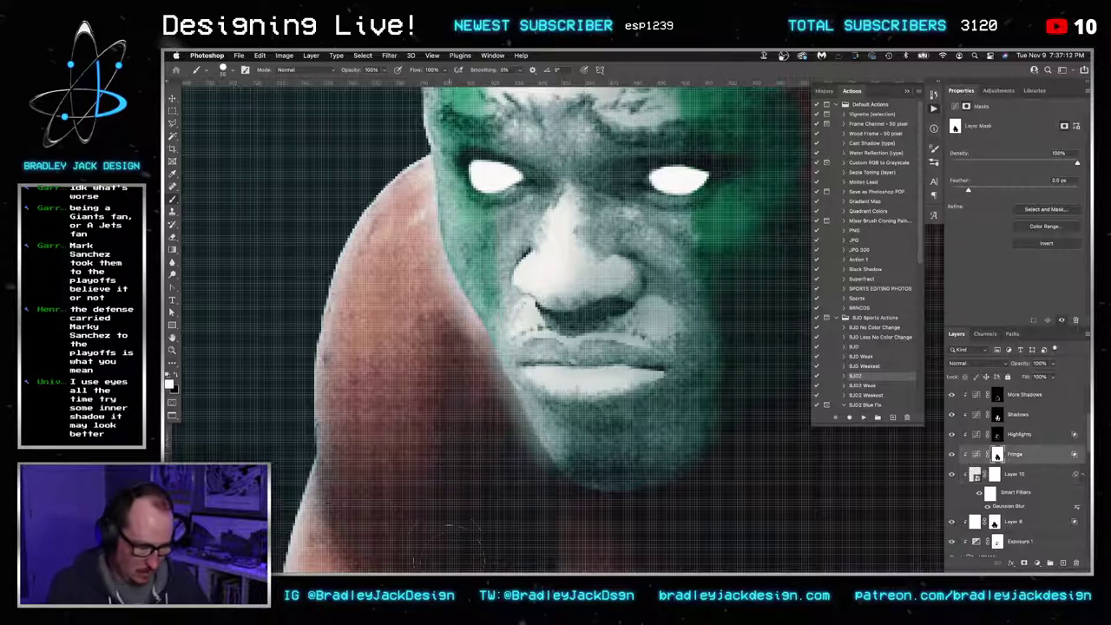
{"action": "key", "text": "bracketright"}
{"action": "key", "text": "bracketright"}
{"action": "key", "text": "bracketright"}
{"action": "key", "text": "bracketright"}
{"action": "key", "text": "x"}
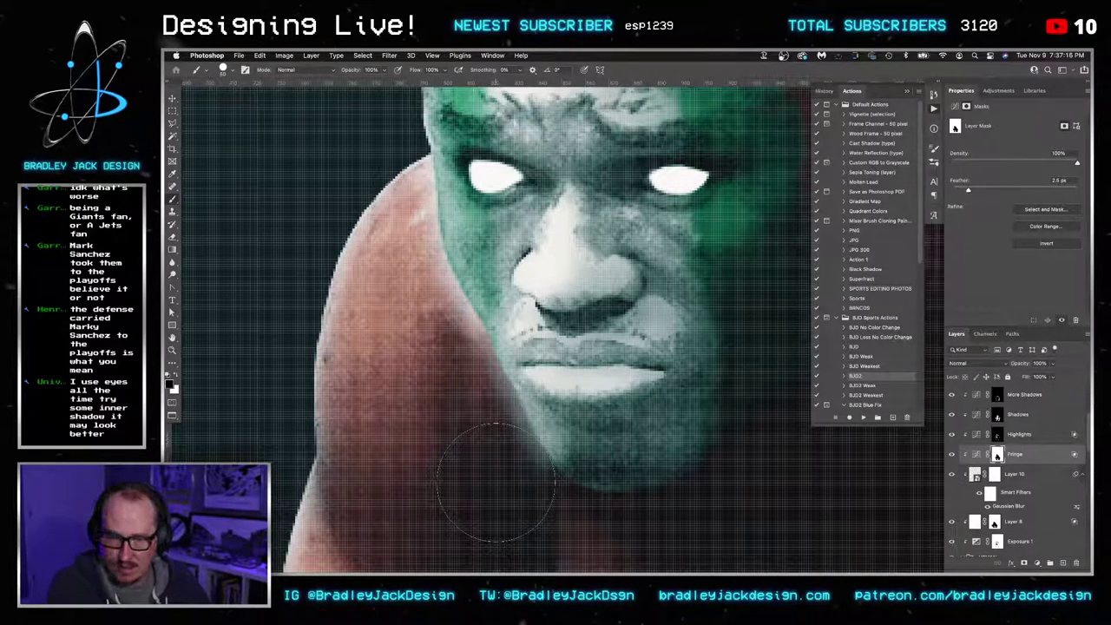
{"action": "left_click", "coordinate": [995, 474]}
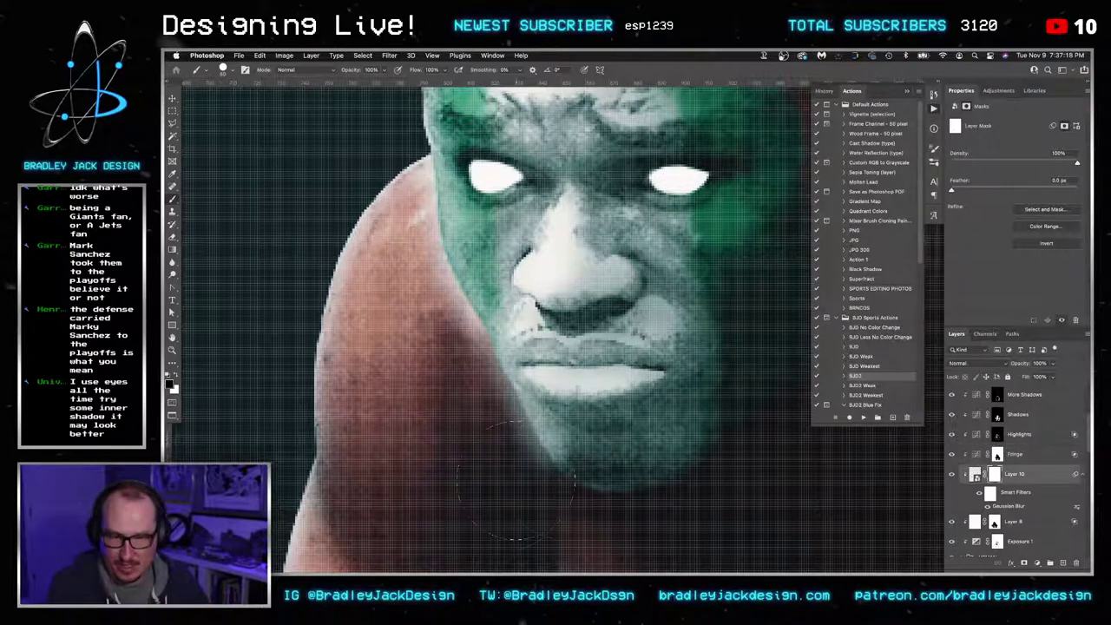
{"action": "mouse_move", "coordinate": [476, 452]}
{"action": "left_mouse_down"}
{"action": "mouse_move", "coordinate": [415, 322]}
{"action": "mouse_move", "coordinate": [440, 266]}
{"action": "mouse_move", "coordinate": [427, 164]}
{"action": "left_mouse_up"}
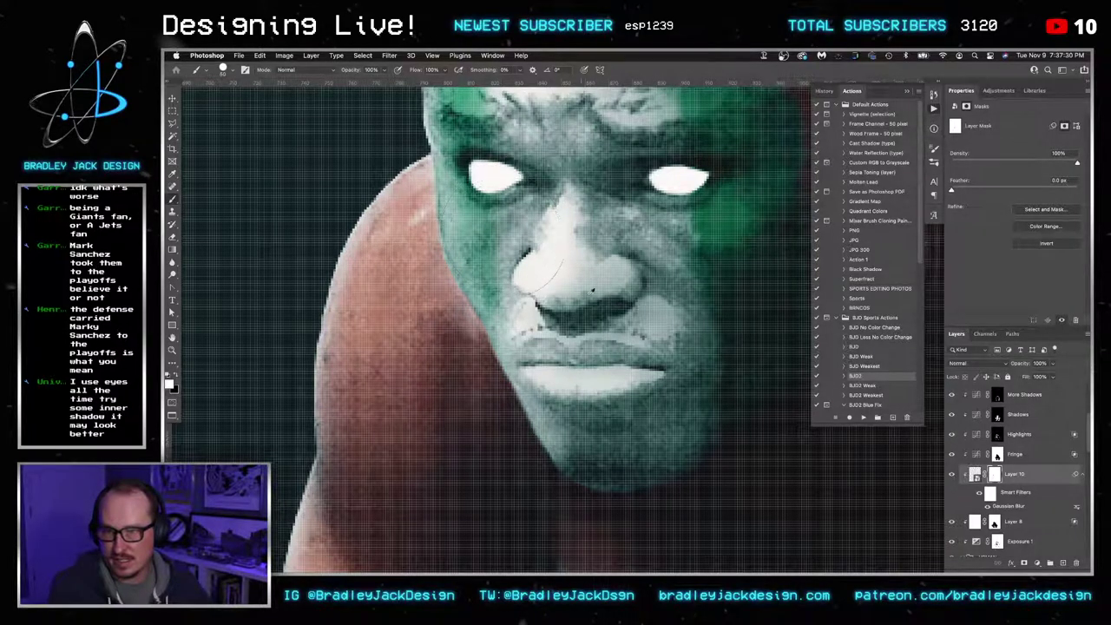
Hide the blurred Layer 9 copy 2 glow above the fighter and save the document
{"action": "scroll", "coordinate": [596, 295], "scroll_direction": "down", "scroll_amount": 4}
{"action": "scroll", "coordinate": [595, 296], "scroll_direction": "down", "scroll_amount": 4}
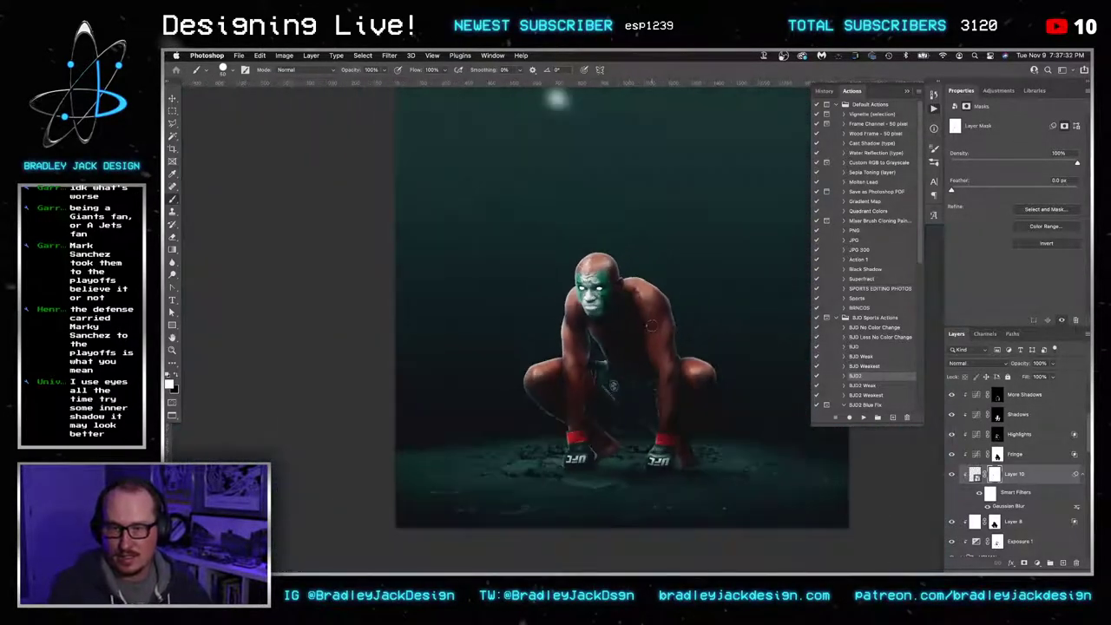
{"action": "left_click_drag", "start_coordinate": [559, 384], "coordinate": [595, 342]}
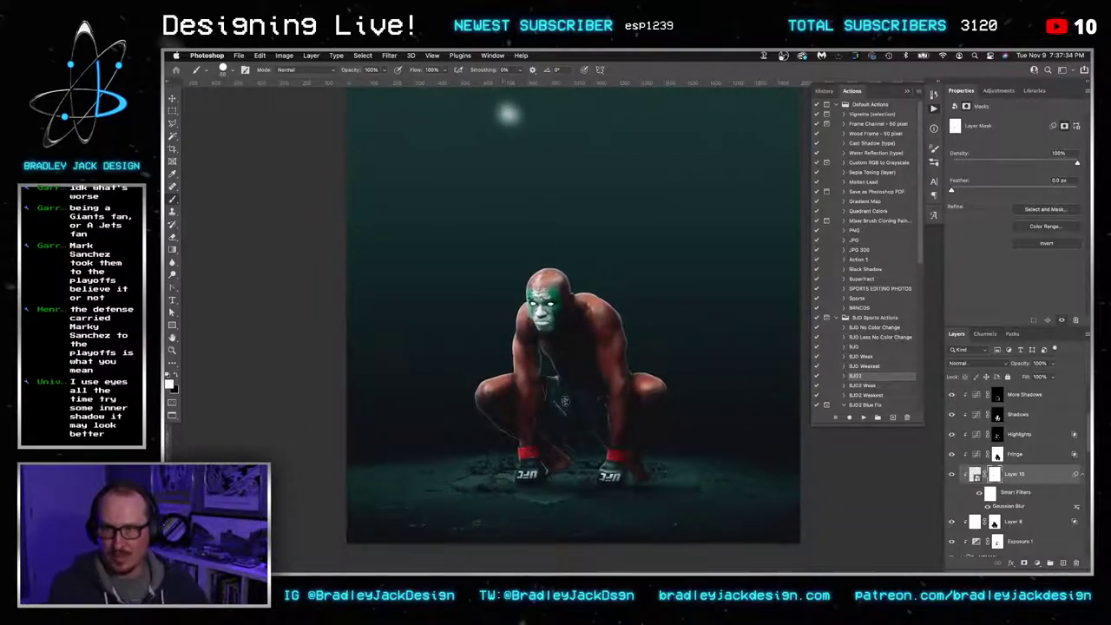
{"action": "scroll", "coordinate": [1045, 473], "scroll_direction": "down", "scroll_amount": 10}
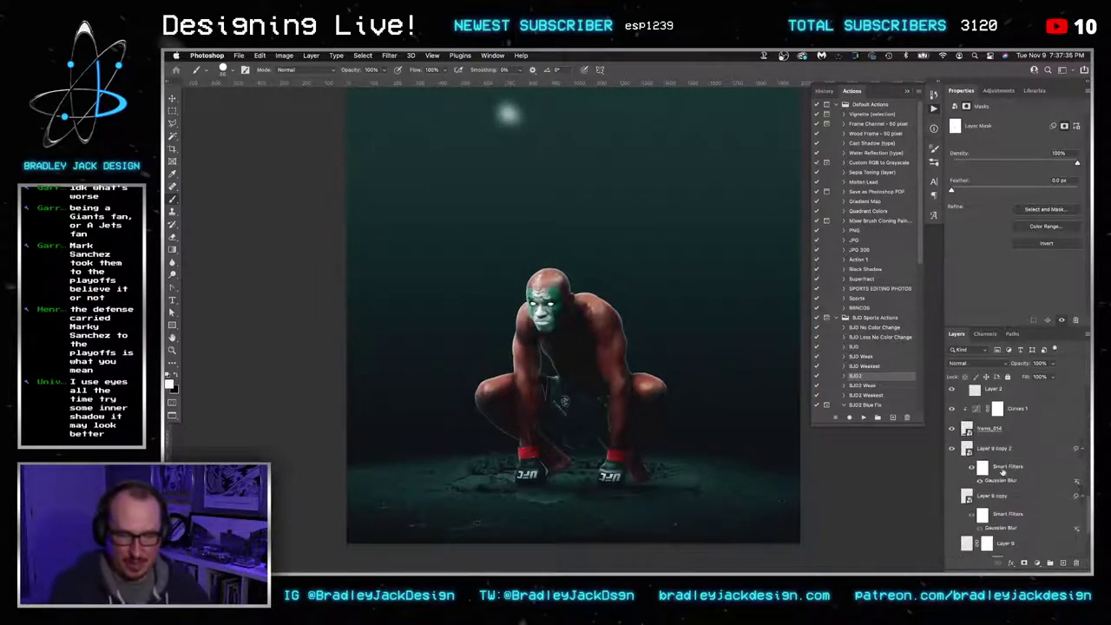
{"action": "left_click", "coordinate": [951, 450]}
{"action": "key", "text": "super+s"}
Convert the White Eyes layer to a smart object
{"action": "key", "text": "z"}
{"action": "left_click", "coordinate": [598, 372]}
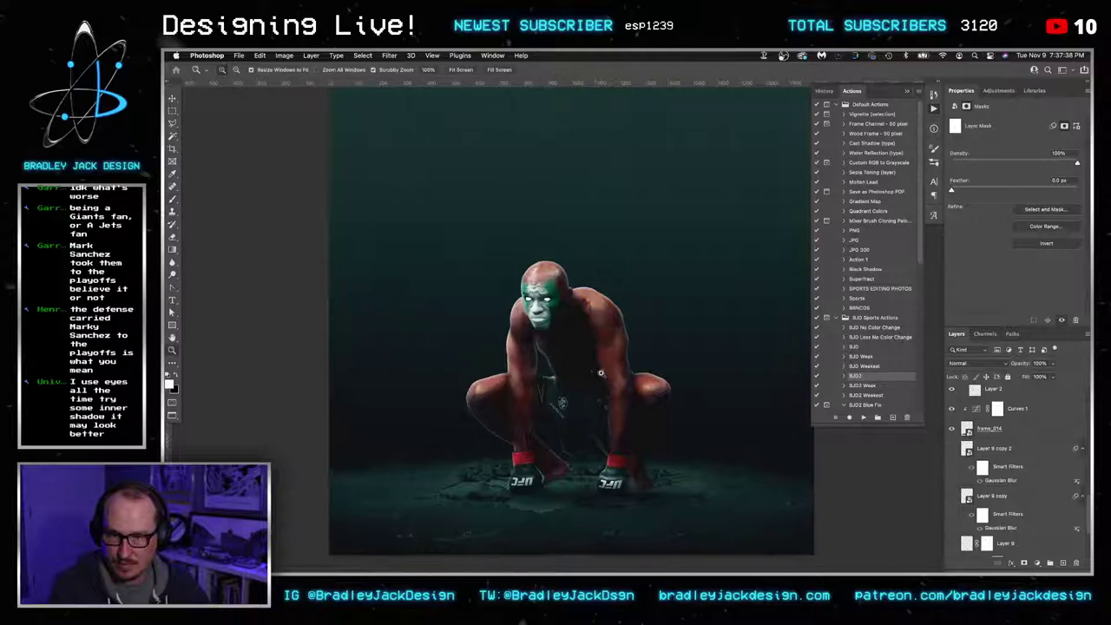
{"action": "left_click", "coordinate": [596, 368]}
{"action": "key", "text": "v"}
{"action": "scroll", "coordinate": [1009, 444], "scroll_direction": "up", "scroll_amount": 3}
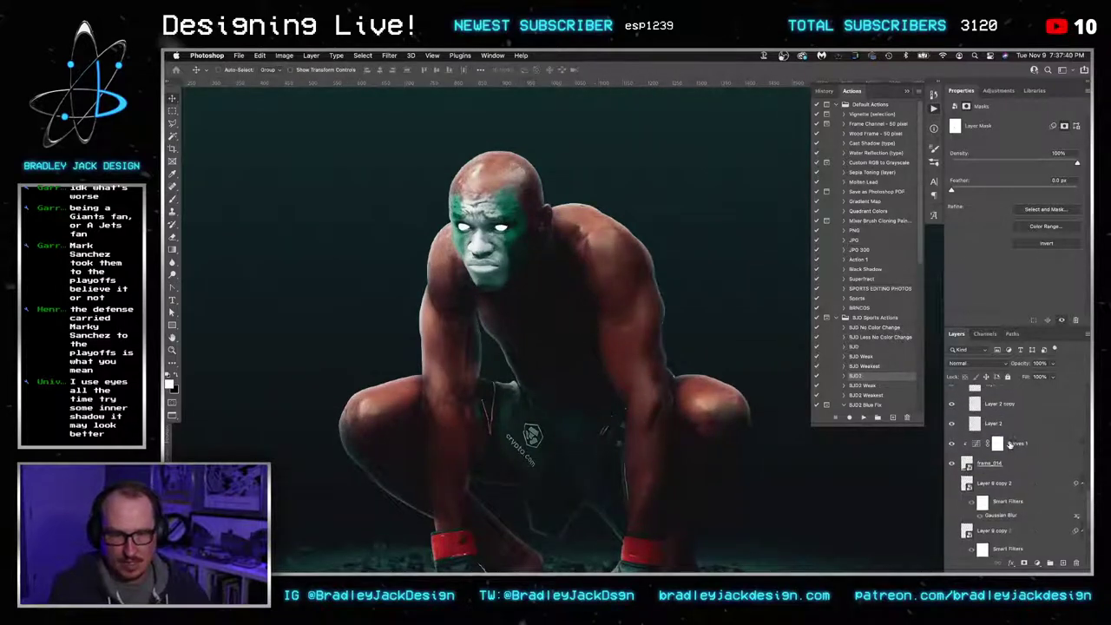
{"action": "scroll", "coordinate": [1010, 445], "scroll_direction": "up", "scroll_amount": 10}
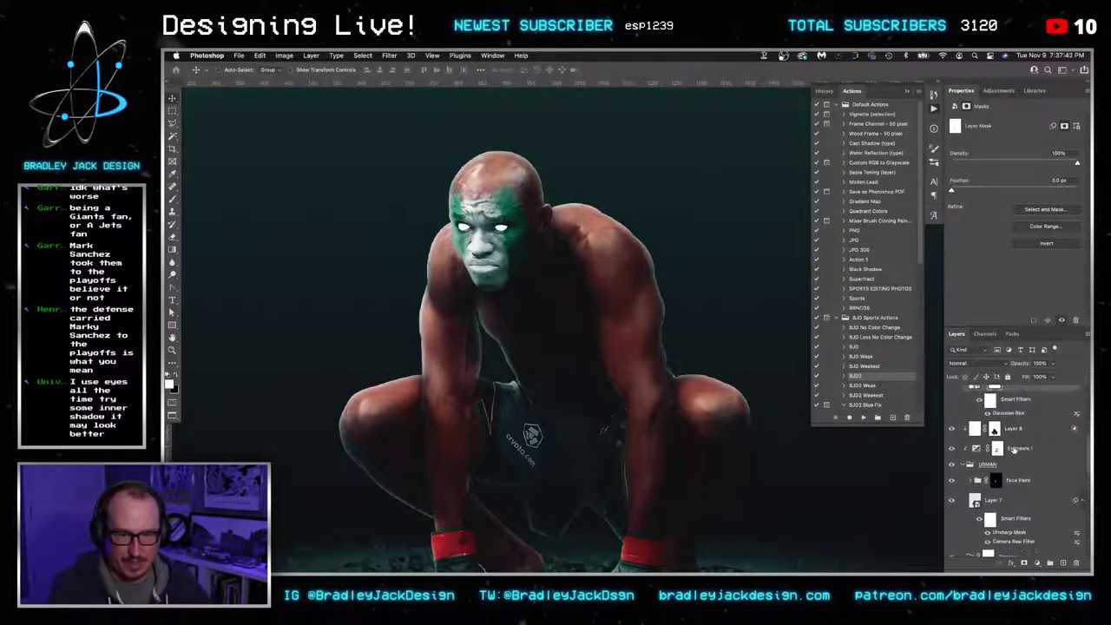
{"action": "scroll", "coordinate": [1011, 447], "scroll_direction": "up", "scroll_amount": 6}
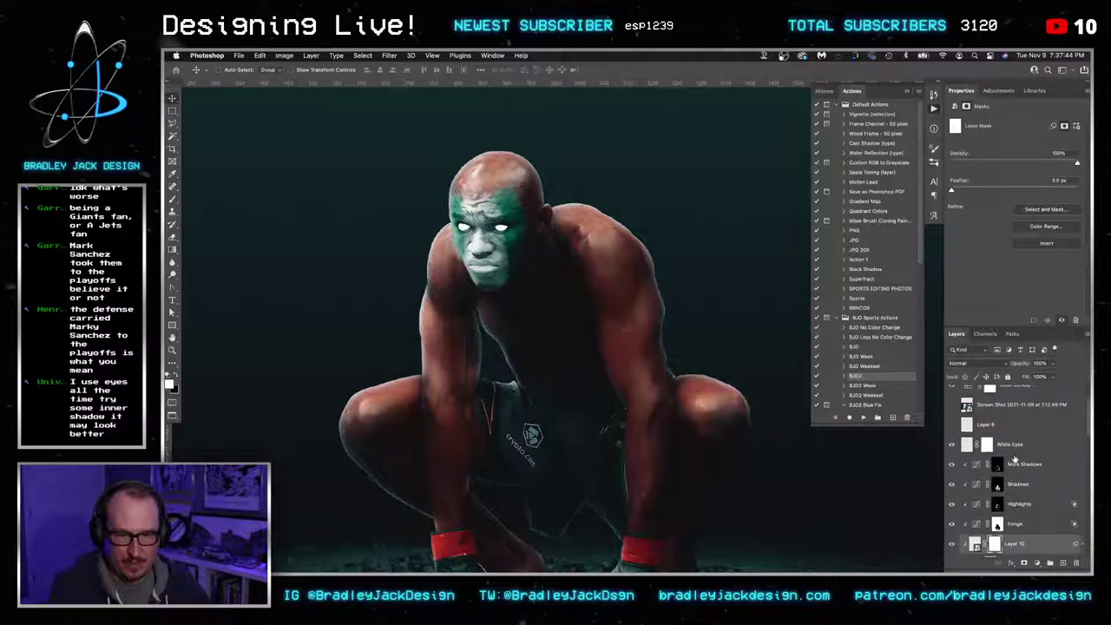
{"action": "left_click", "coordinate": [1010, 446]}
{"action": "right_click", "coordinate": [1011, 446]}
{"action": "left_click", "coordinate": [953, 240]}
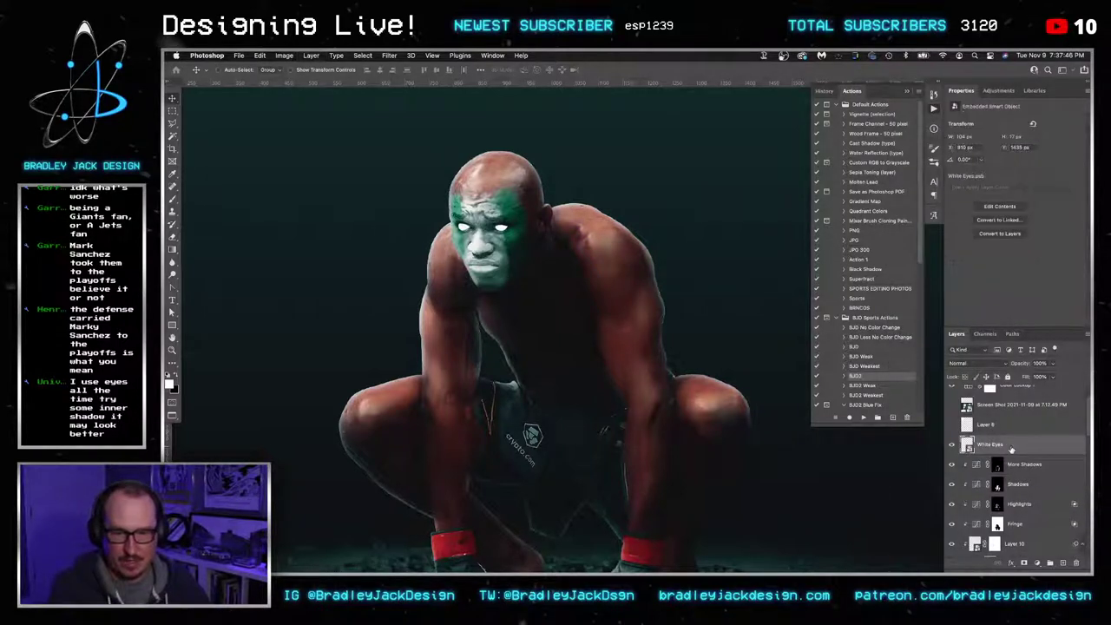
Duplicate the White Eyes smart object and apply a Gaussian Blur with a 5-pixel radius to the copy
{"action": "key", "text": "super+j"}
{"action": "right_click", "coordinate": [1014, 447]}
{"action": "left_click", "coordinate": [1051, 442]}
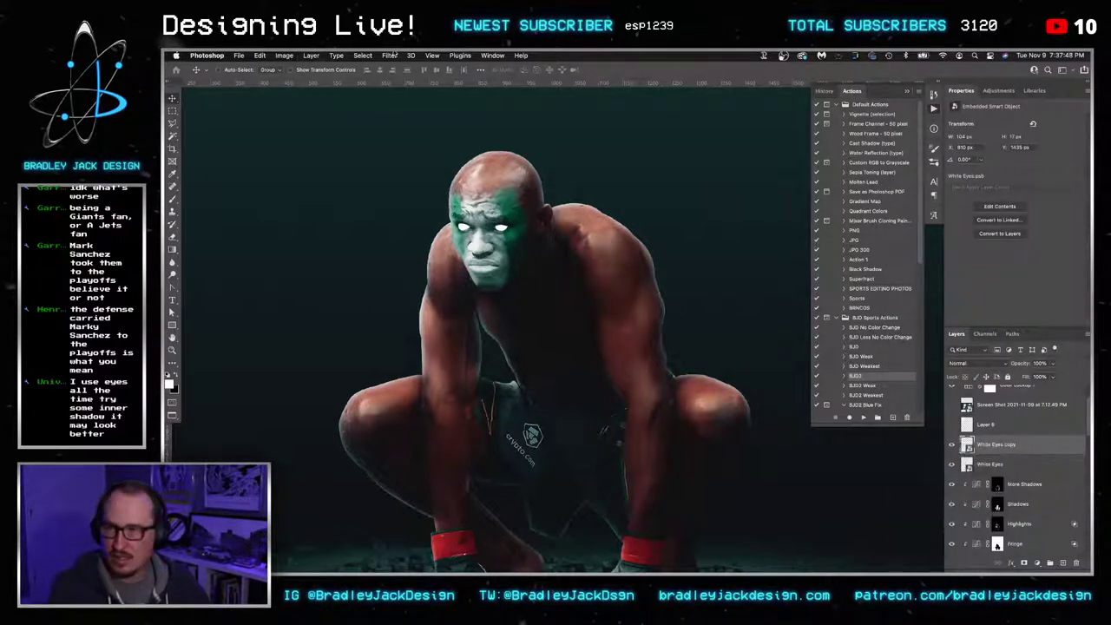
{"action": "left_click", "coordinate": [395, 56]}
{"action": "left_click", "coordinate": [417, 69]}
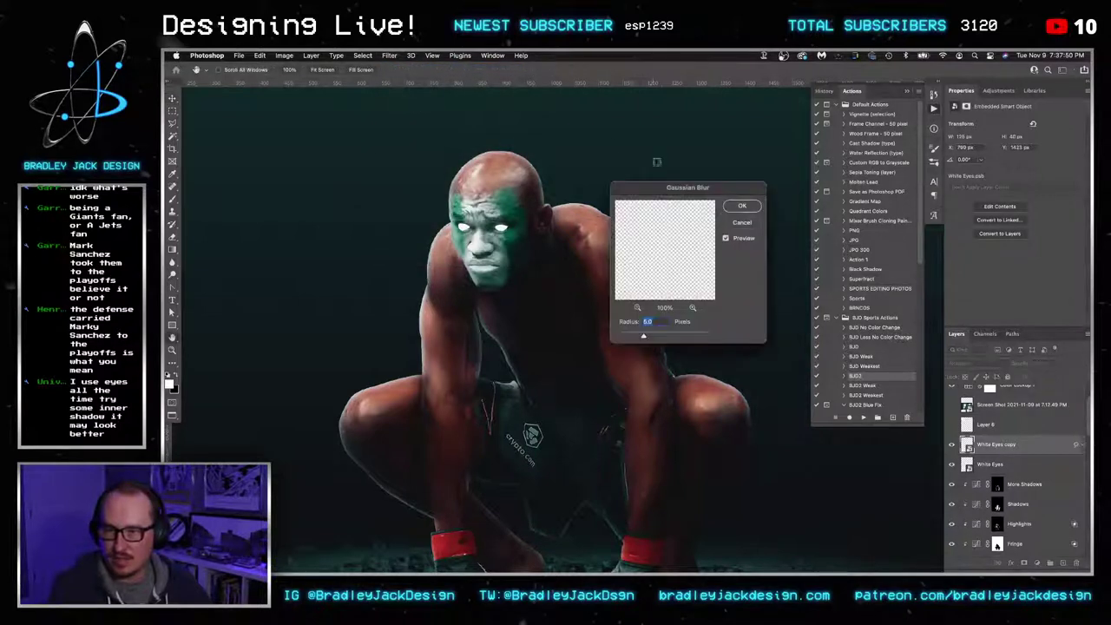
{"action": "left_click", "coordinate": [730, 209]}
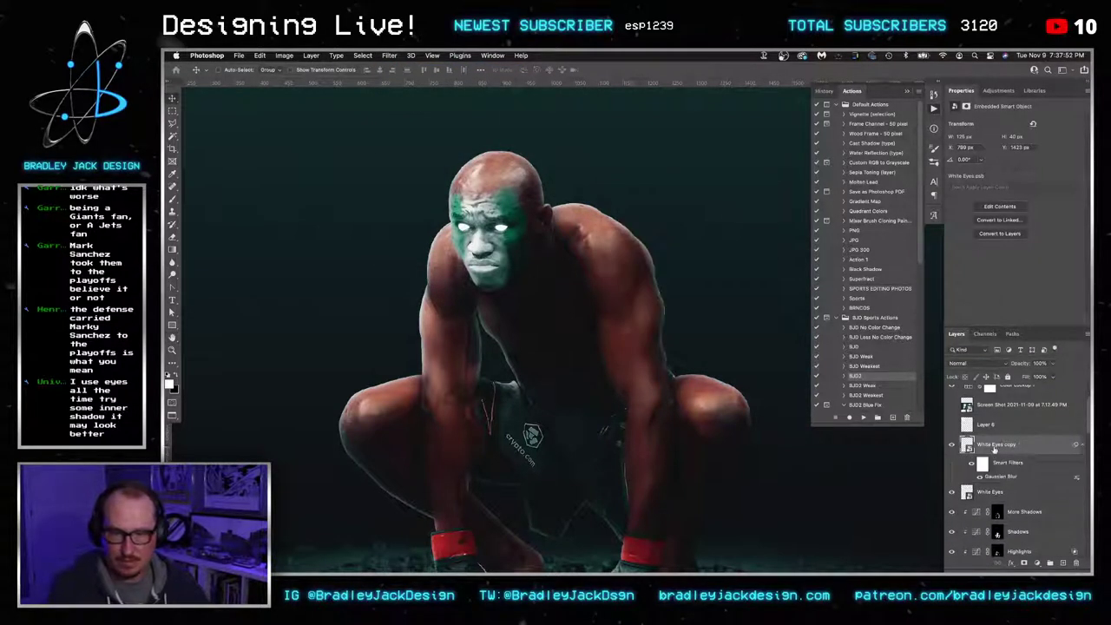
Duplicate the blurred White Eyes copy and set the duplicate's Gaussian Blur radius to 10 pixels
{"action": "key", "text": "super+j"}
{"action": "double_click", "coordinate": [998, 477]}
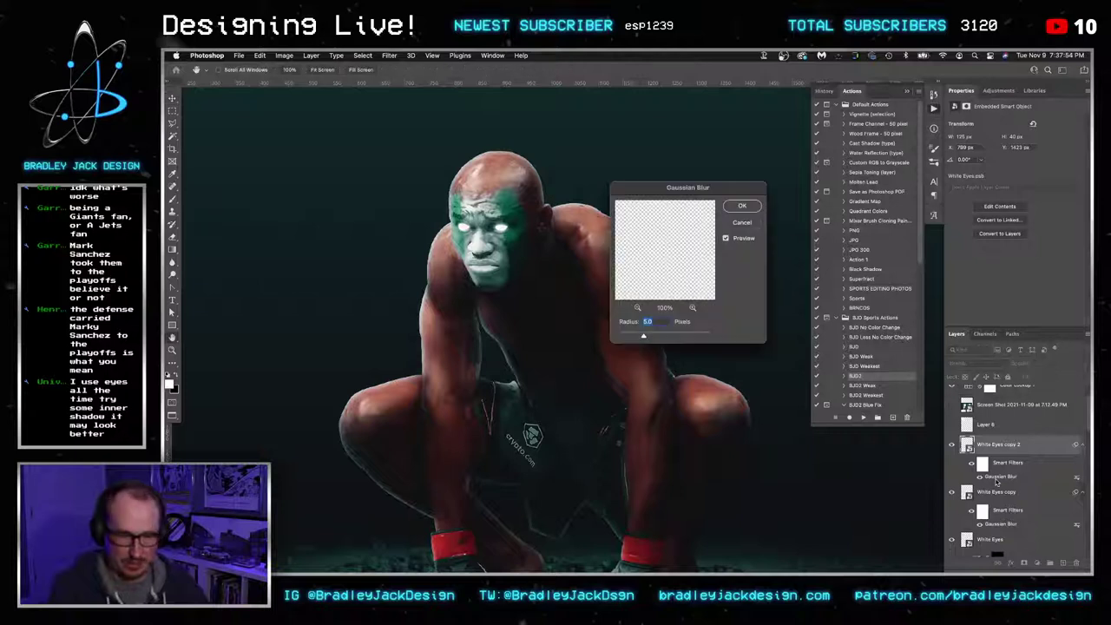
{"action": "type", "text": "10"}
{"action": "key", "text": "Return"}
Add a new layer above the eye glows and dab a soft, flattened white brush at 20% opacity over both eyes
{"action": "key", "text": "b"}
{"action": "key", "text": "super+shift+alt+n"}
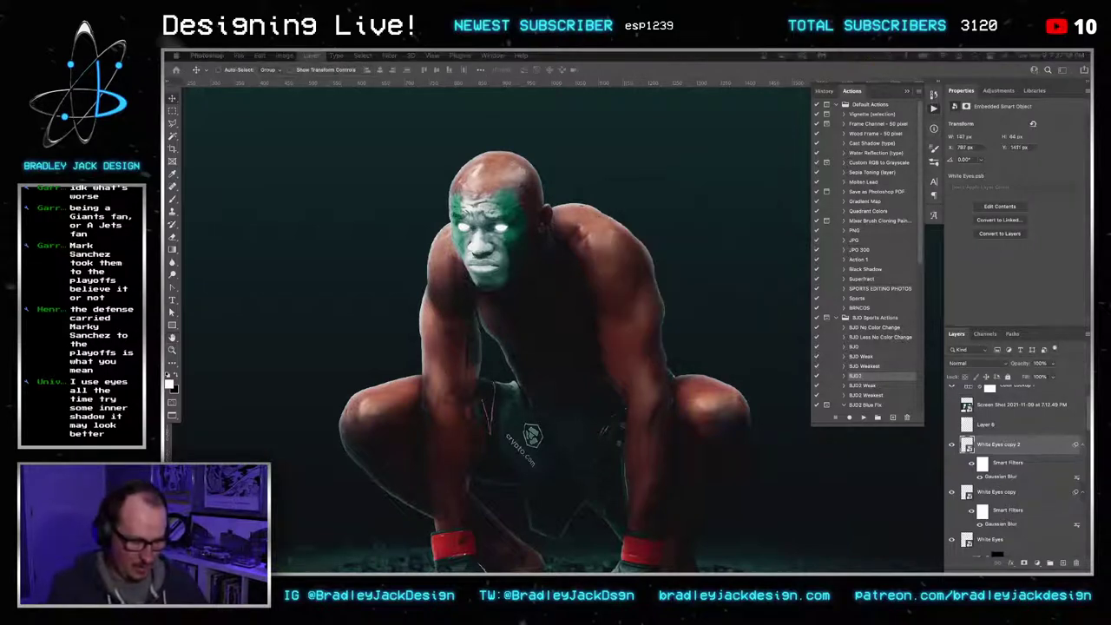
{"action": "right_click", "coordinate": [507, 231]}
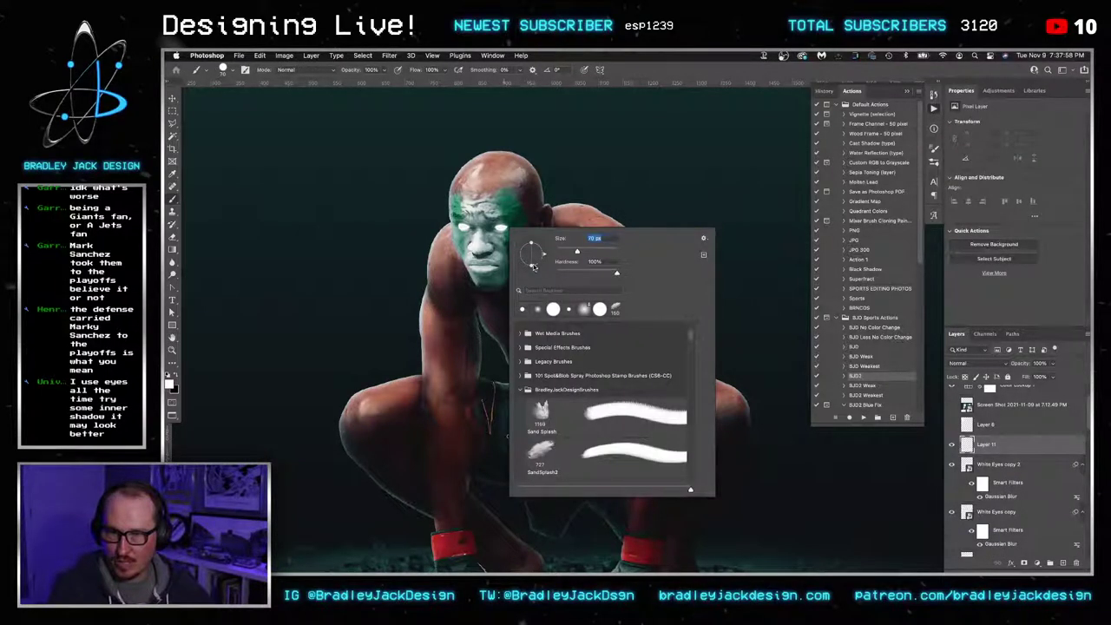
{"action": "left_click_drag", "start_coordinate": [533, 266], "coordinate": [533, 260]}
{"action": "left_click_drag", "start_coordinate": [617, 274], "coordinate": [554, 274]}
{"action": "key", "text": "Return"}
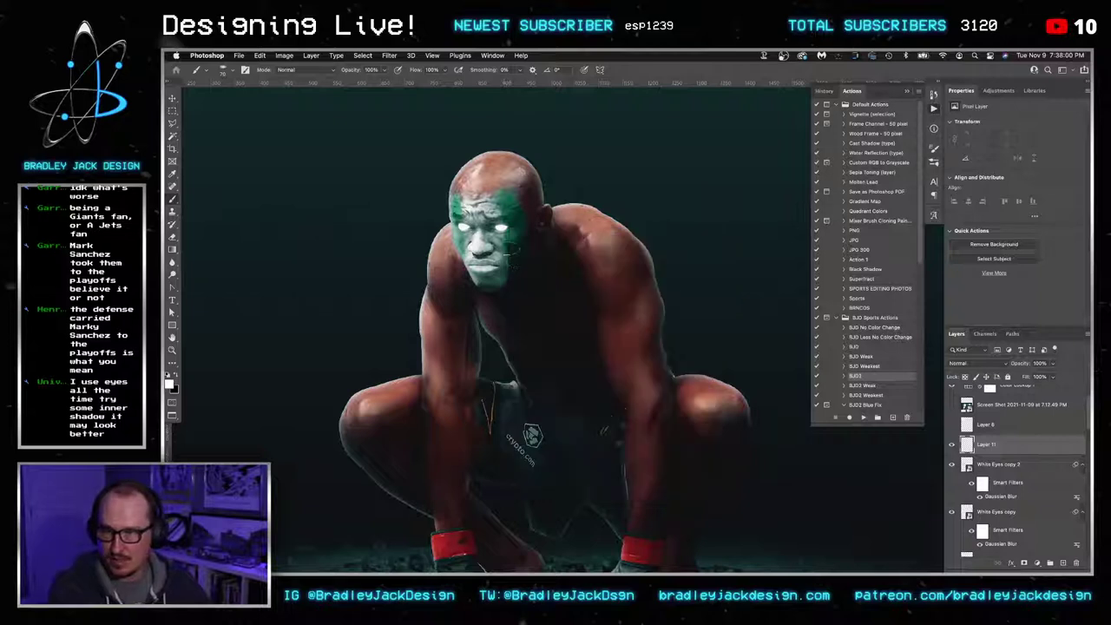
{"action": "key", "text": "bracketright"}
{"action": "left_click", "coordinate": [501, 227]}
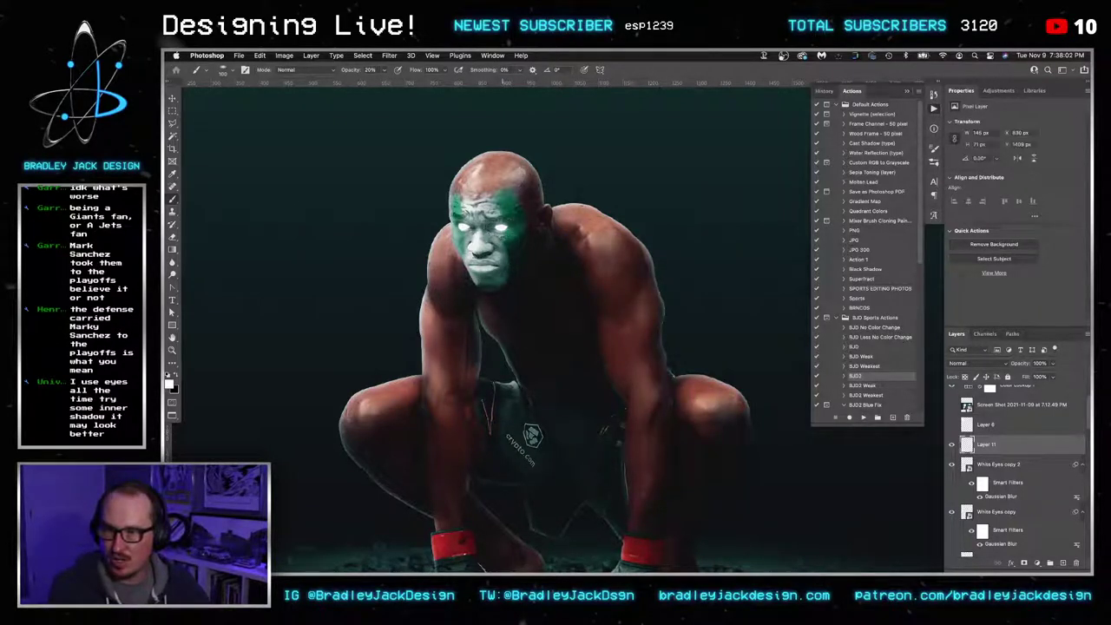
{"action": "left_click", "coordinate": [501, 228]}
{"action": "left_click", "coordinate": [464, 228]}
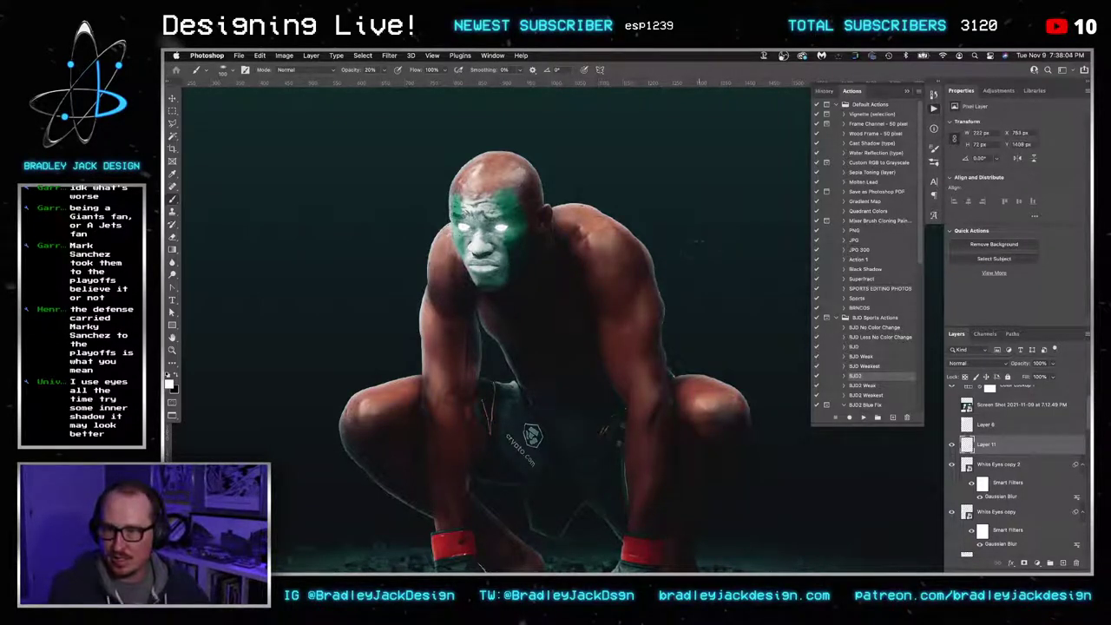
Select the Exposure 1 layer mask and ready a black brush at 20% opacity for work around the eyes
{"action": "key", "text": "v"}
{"action": "scroll", "coordinate": [1015, 468], "scroll_direction": "down", "scroll_amount": 10}
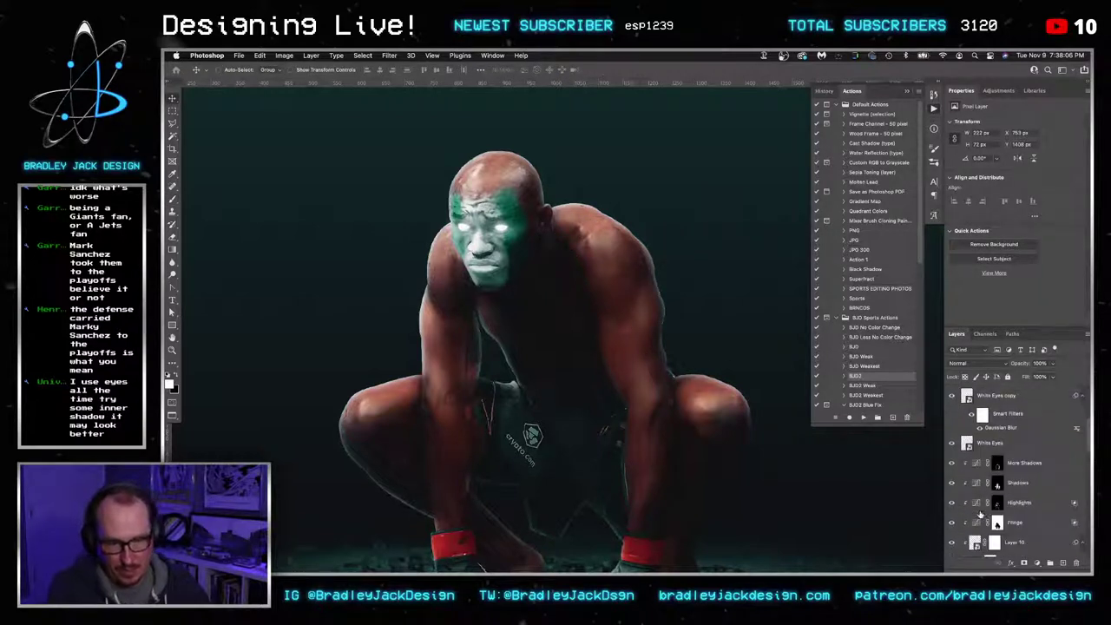
{"action": "scroll", "coordinate": [1004, 446], "scroll_direction": "up", "scroll_amount": 2}
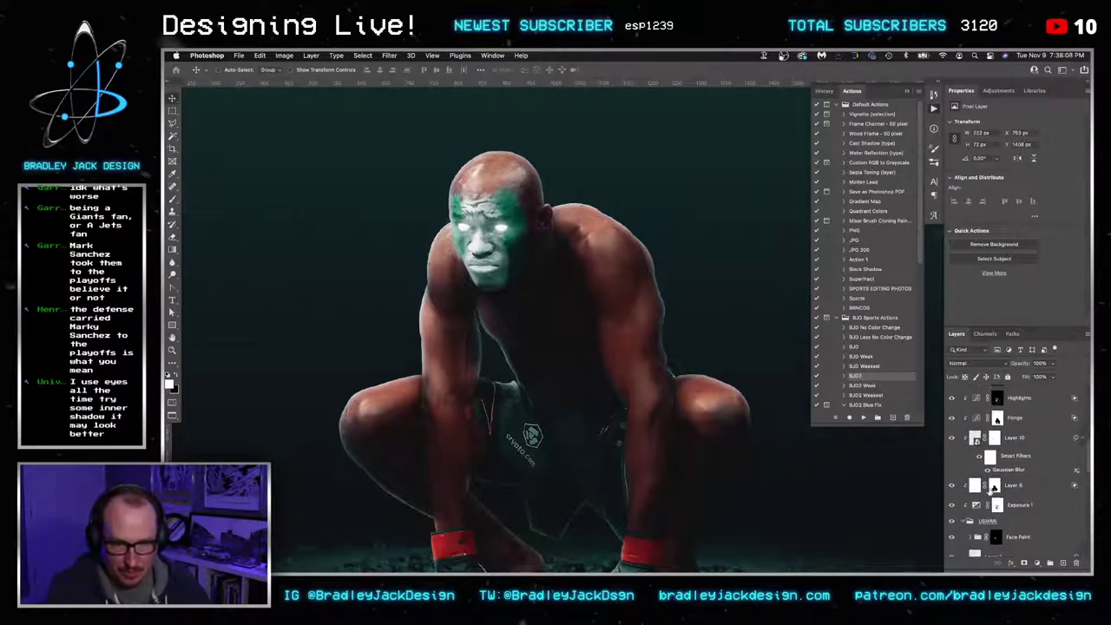
{"action": "scroll", "coordinate": [1003, 460], "scroll_direction": "down", "scroll_amount": 2}
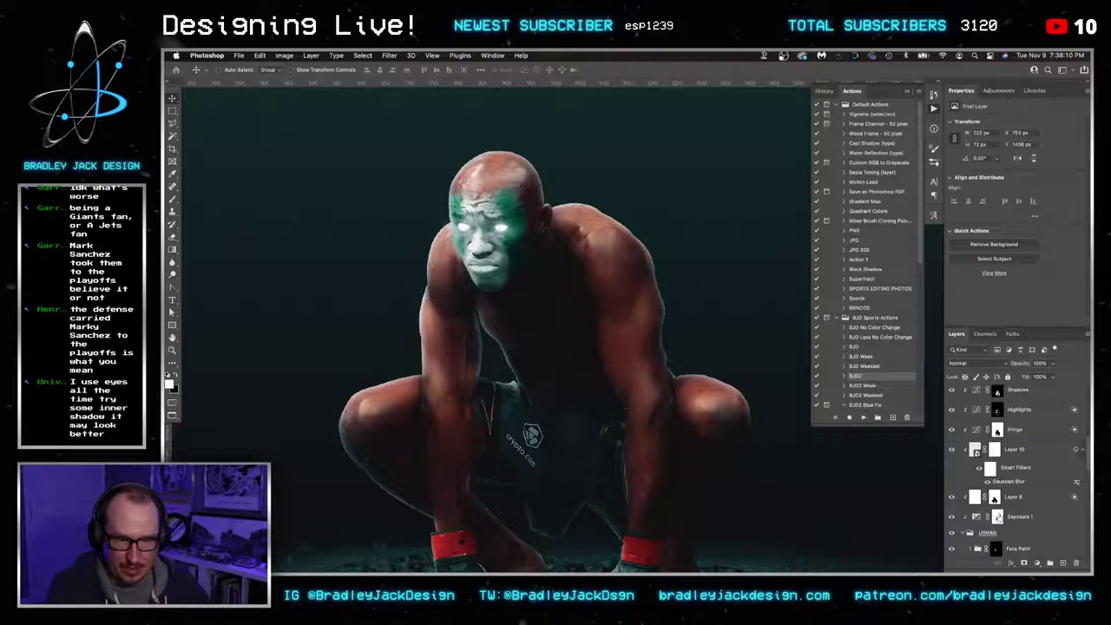
{"action": "left_click", "coordinate": [997, 517]}
{"action": "key", "text": "z"}
{"action": "left_click_drag", "start_coordinate": [485, 219], "coordinate": [552, 255]}
{"action": "key", "text": "b"}
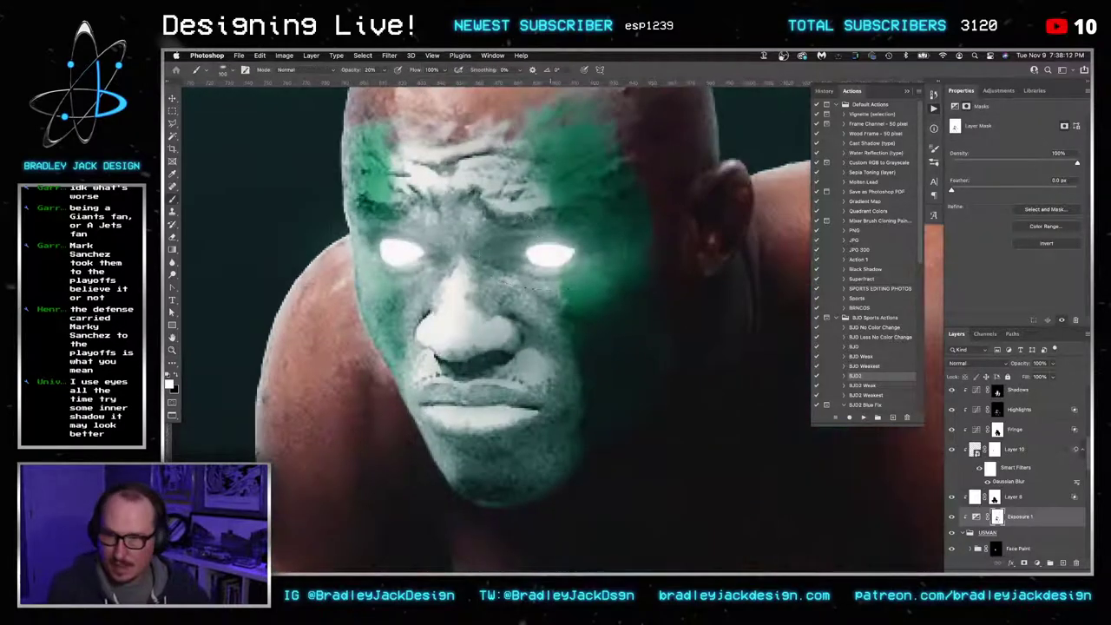
{"action": "key", "text": "x"}
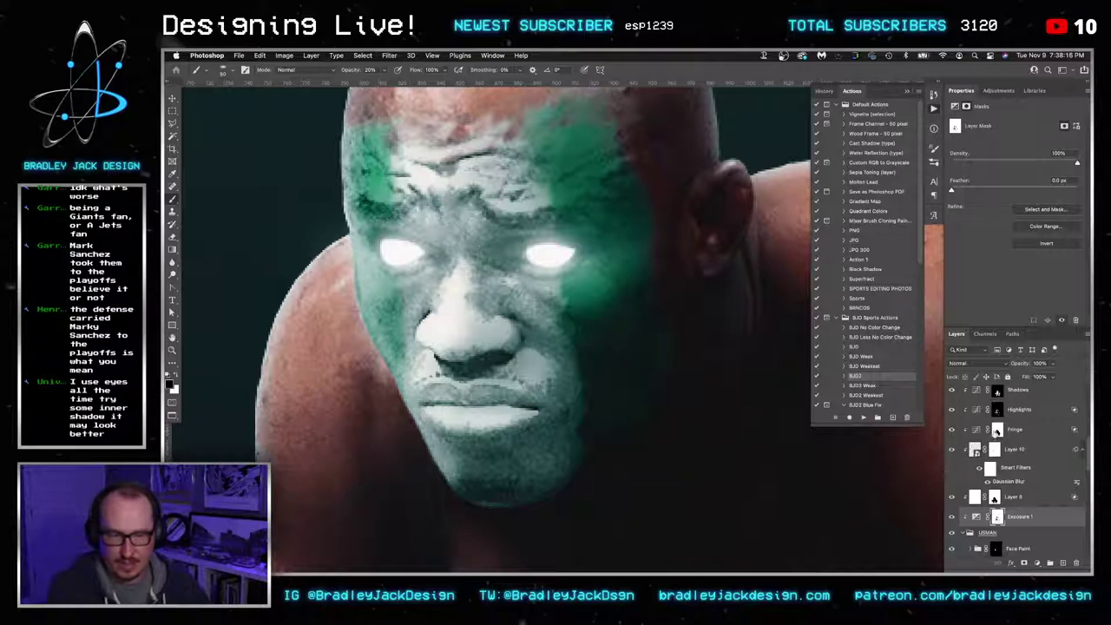
Go through the Shadows, Highlights and More Shadows masks to refine the shading around the glowing eyes
{"action": "scroll", "coordinate": [996, 415], "scroll_direction": "up", "scroll_amount": 1}
{"action": "left_click", "coordinate": [996, 414]}
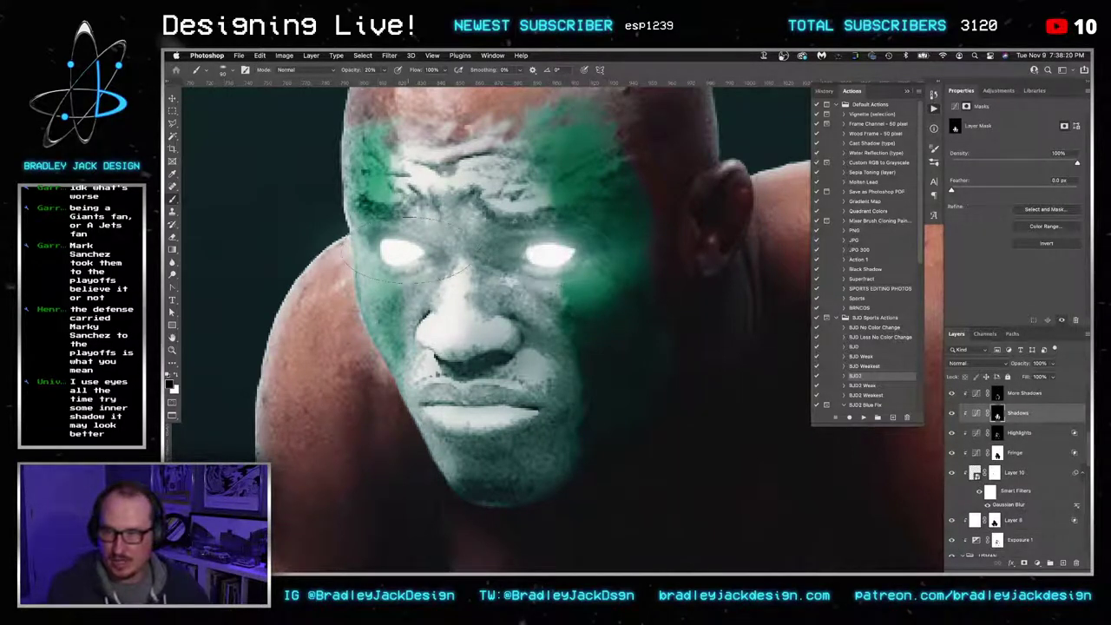
{"action": "left_click", "coordinate": [998, 432]}
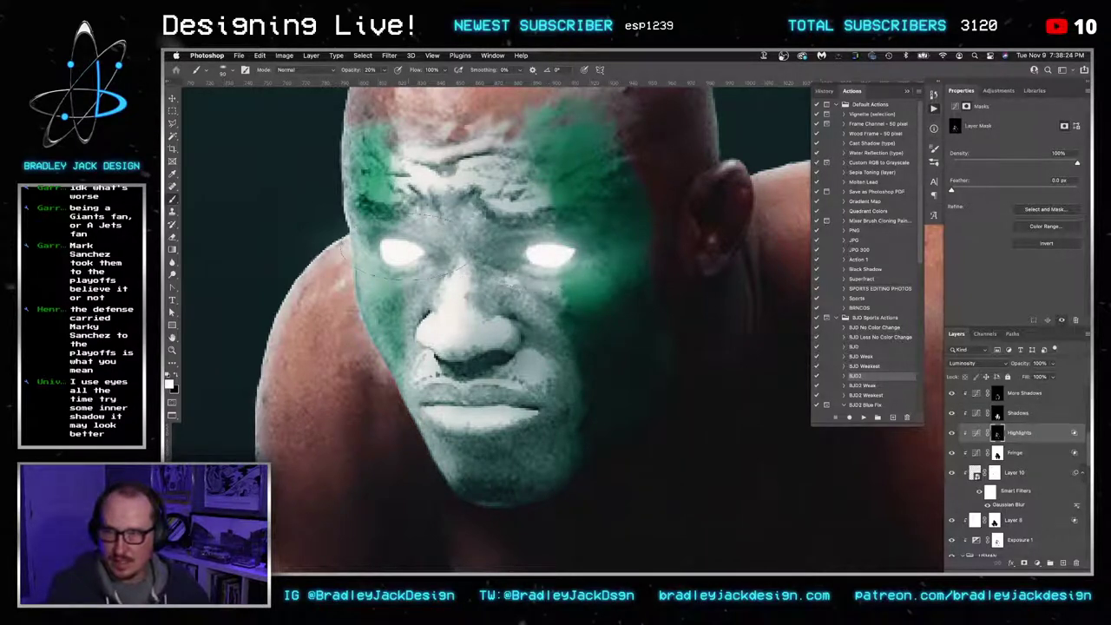
{"action": "left_click", "coordinate": [990, 397]}
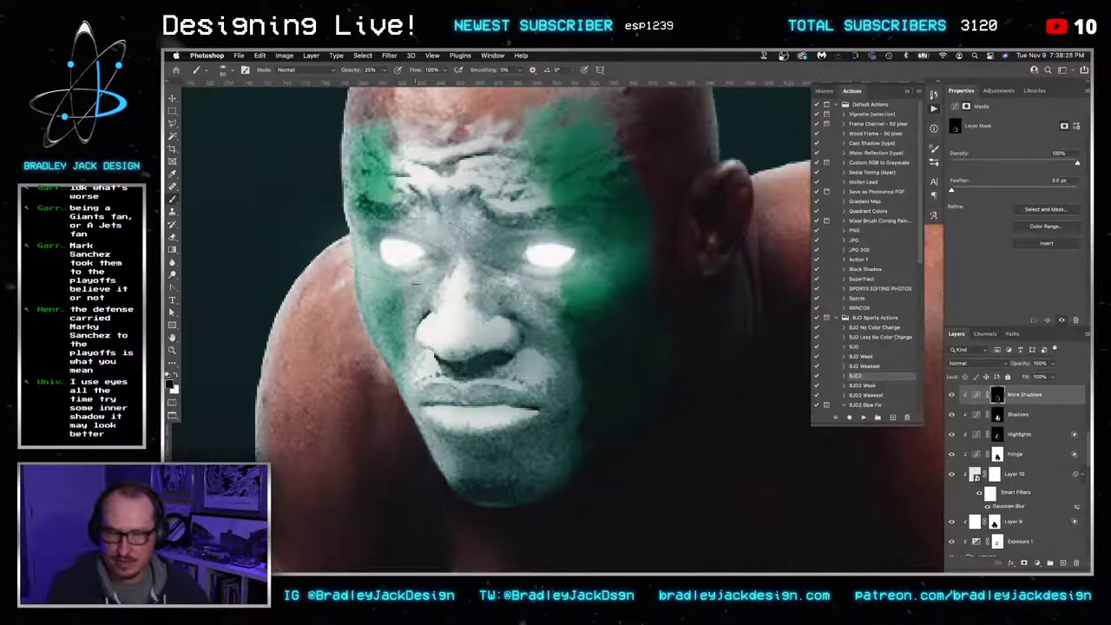
Toggle the adjustment layers from Exposure 1 up to Shadows off and on to compare the face shading
{"action": "scroll", "coordinate": [1015, 486], "scroll_direction": "down", "scroll_amount": 1}
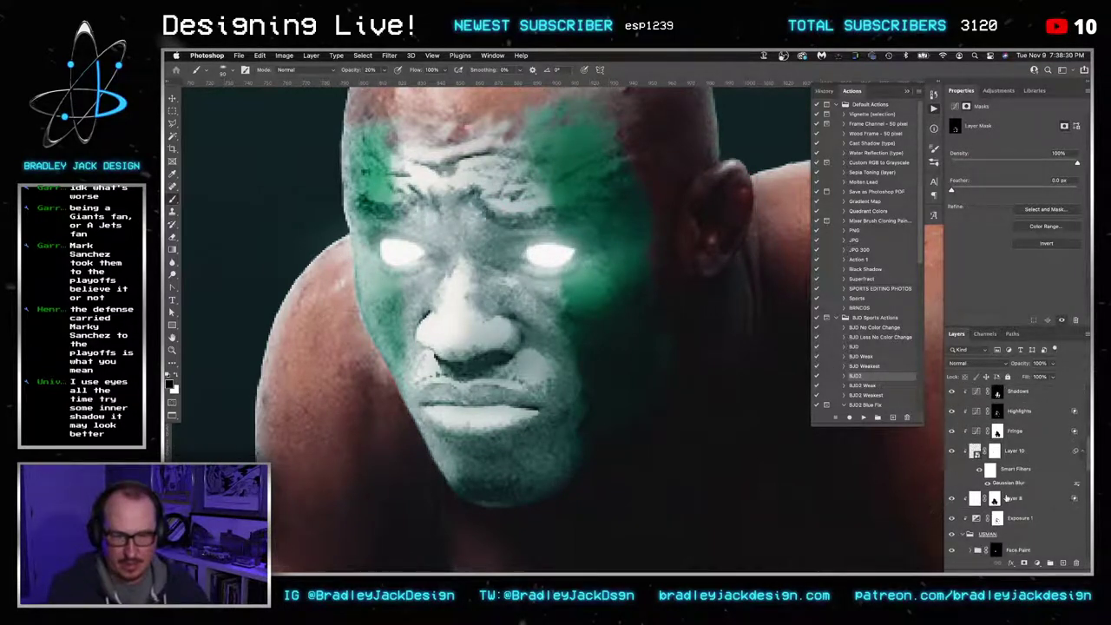
{"action": "left_click", "coordinate": [952, 518]}
{"action": "left_click", "coordinate": [950, 391]}
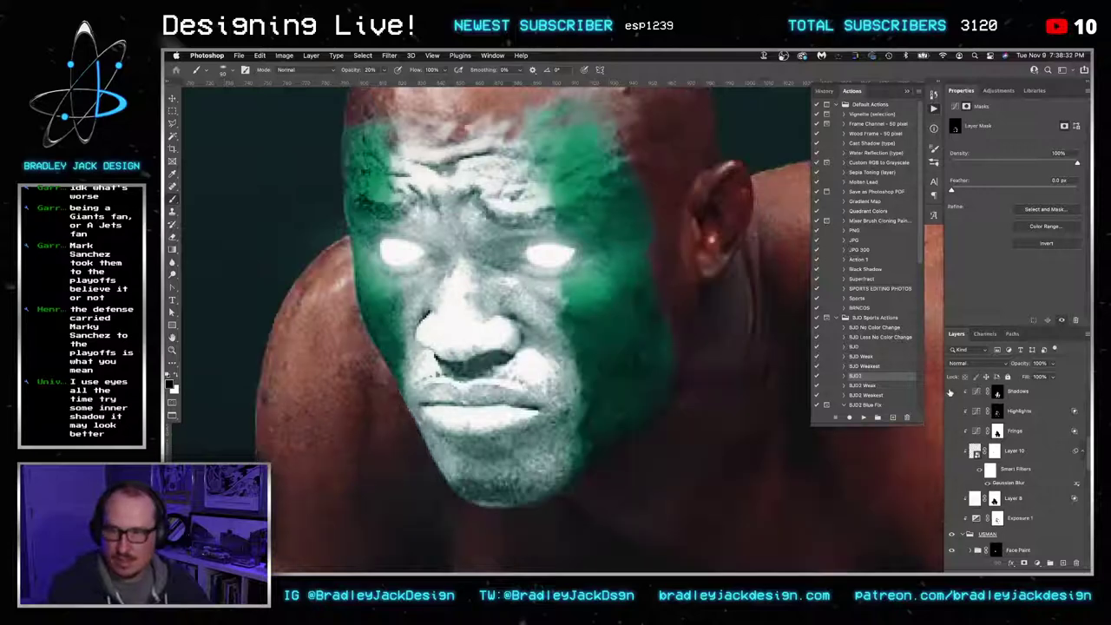
{"action": "left_click_drag", "start_coordinate": [952, 397], "coordinate": [952, 520]}
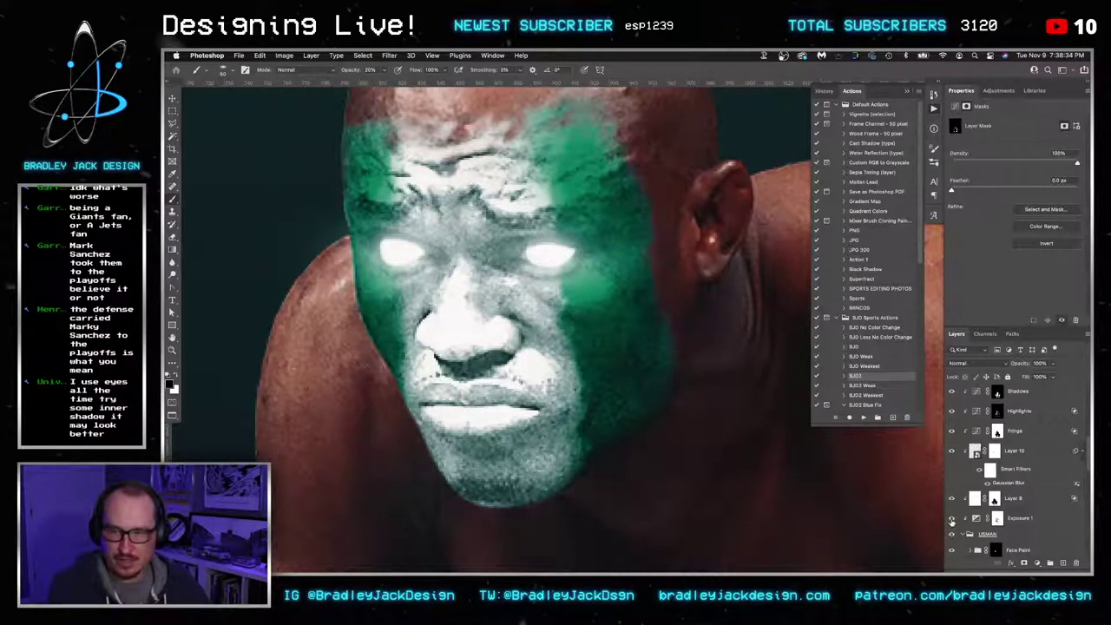
{"action": "left_click", "coordinate": [951, 518]}
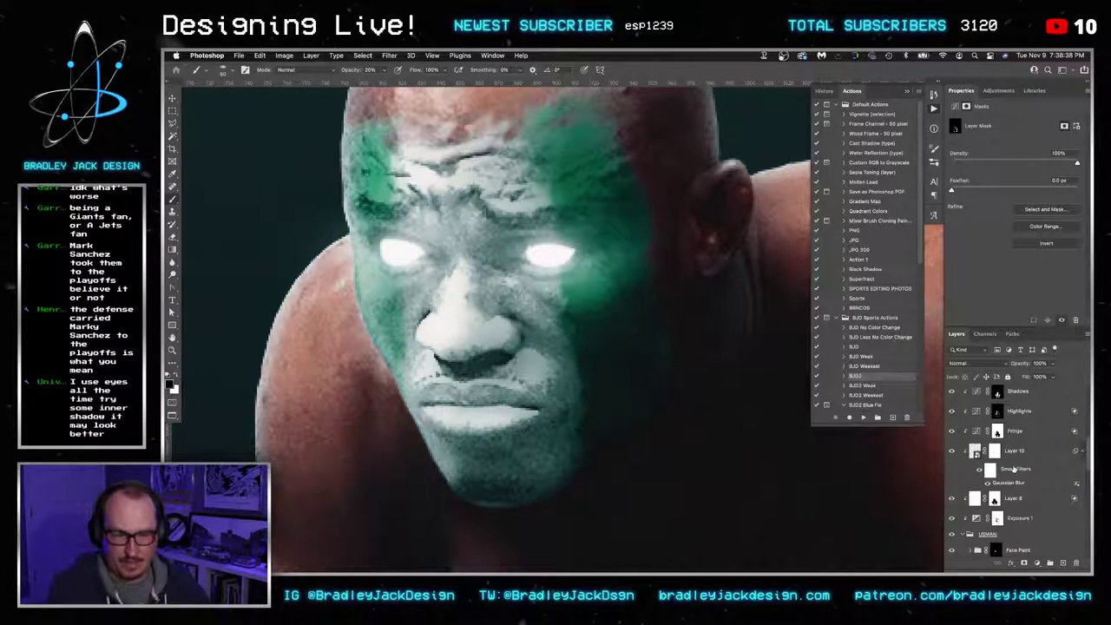
Select the Highlights layer mask for black brush work on the face
{"action": "left_click", "coordinate": [998, 432]}
{"action": "left_click", "coordinate": [998, 414]}
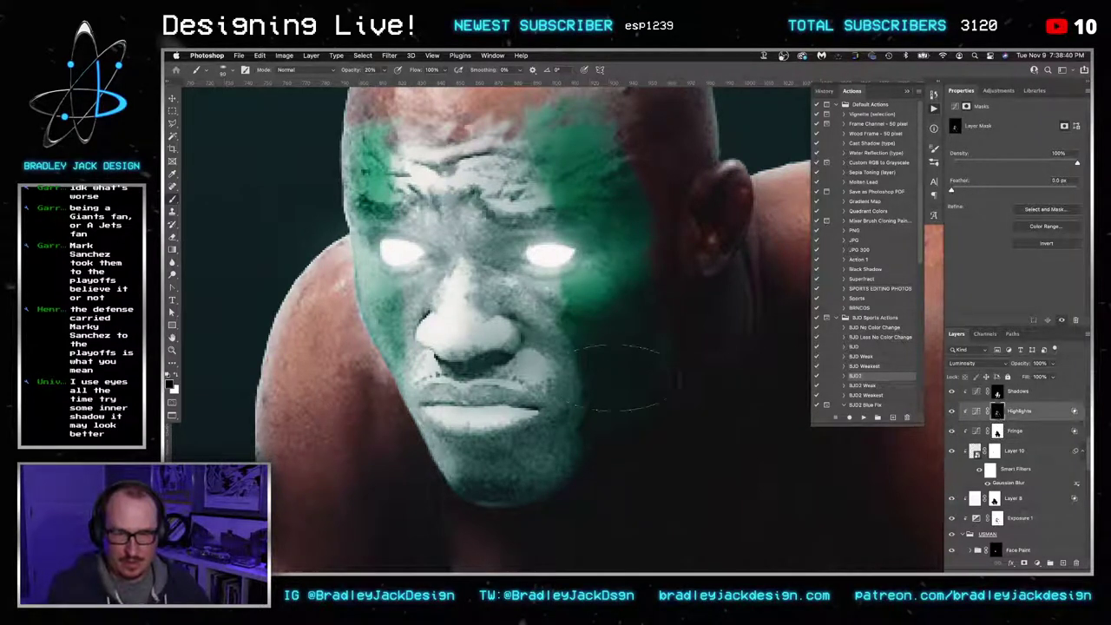
Swap the brush colour, enlarge the brush, and target the More Shadows layer mask
{"action": "key", "text": "x"}
{"action": "key", "text": "bracketright"}
{"action": "key", "text": "bracketright"}
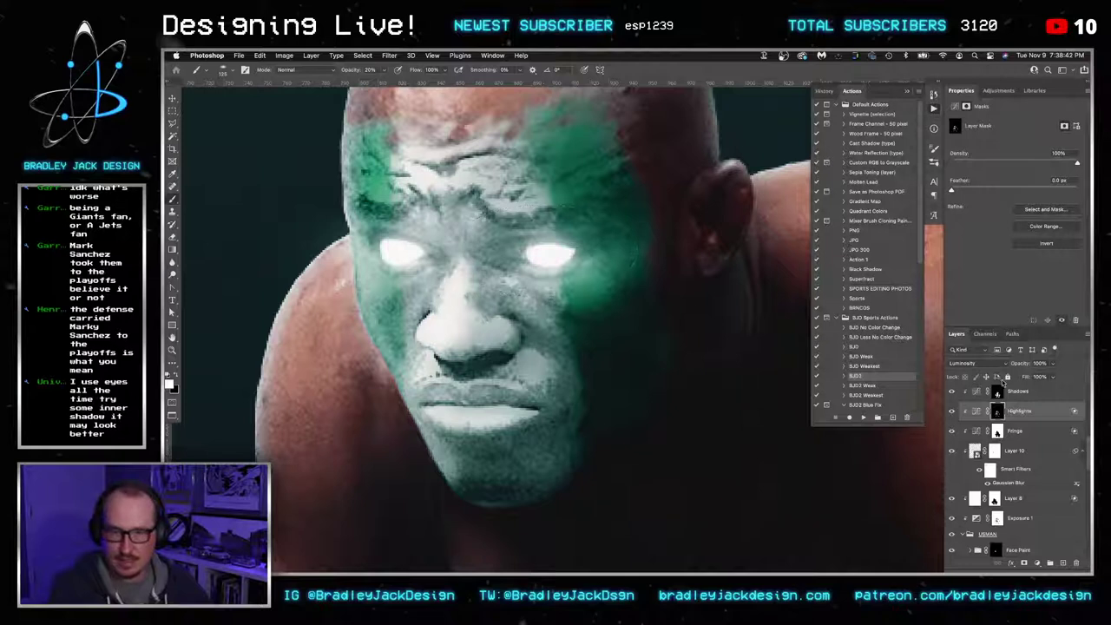
{"action": "left_click", "coordinate": [1006, 392]}
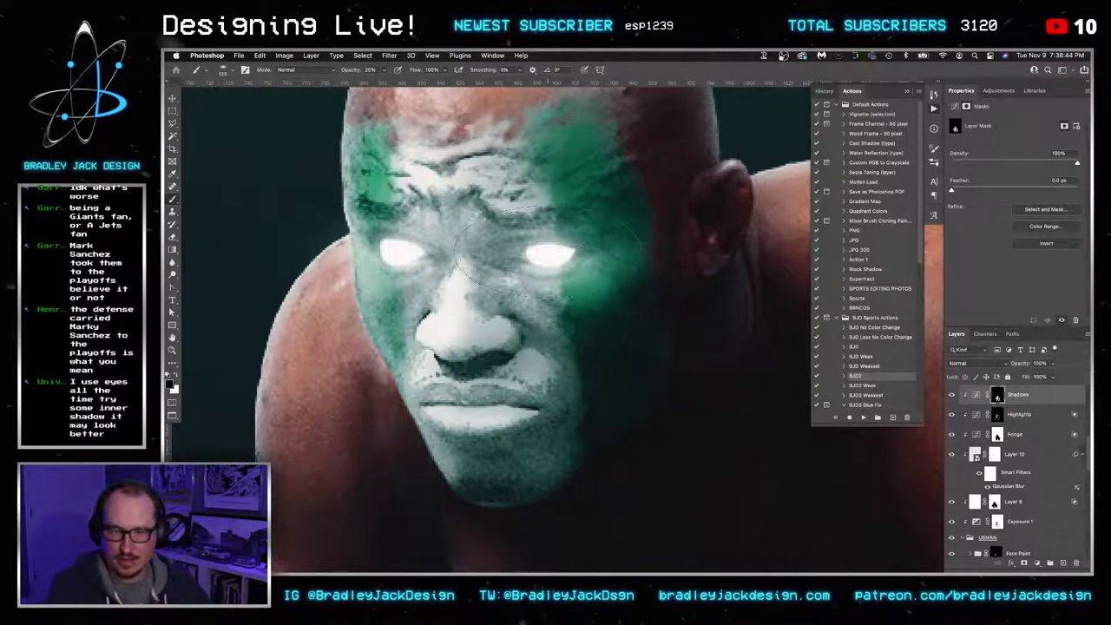
{"action": "scroll", "coordinate": [1042, 442], "scroll_direction": "up", "scroll_amount": 3}
{"action": "left_click", "coordinate": [1024, 433]}
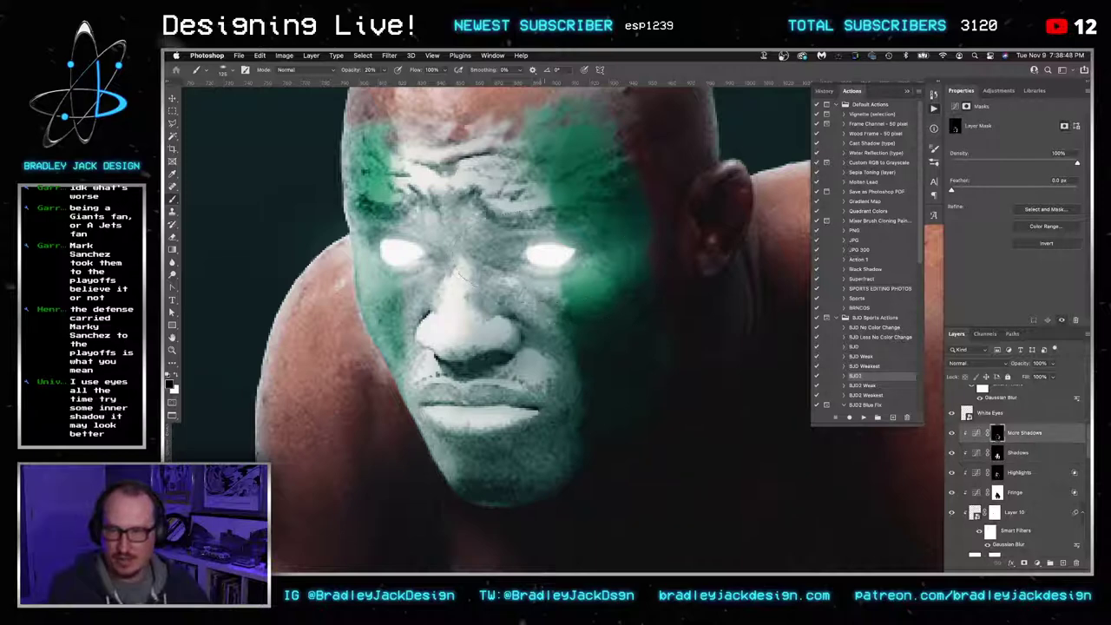
Reduce the mask brush to 90 px and make its flattened tip fully round
{"action": "key", "text": "bracketleft"}
{"action": "key", "text": "bracketleft"}
{"action": "left_click_drag", "start_coordinate": [752, 148], "coordinate": [695, 291]}
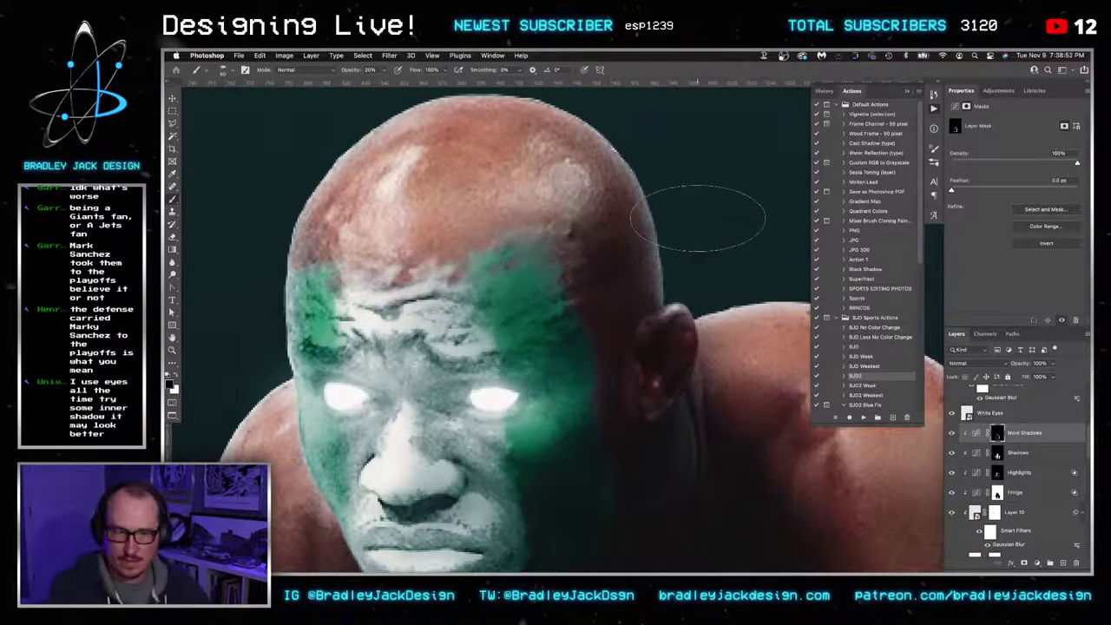
{"action": "right_click", "coordinate": [697, 220]}
{"action": "left_click_drag", "start_coordinate": [723, 253], "coordinate": [731, 304]}
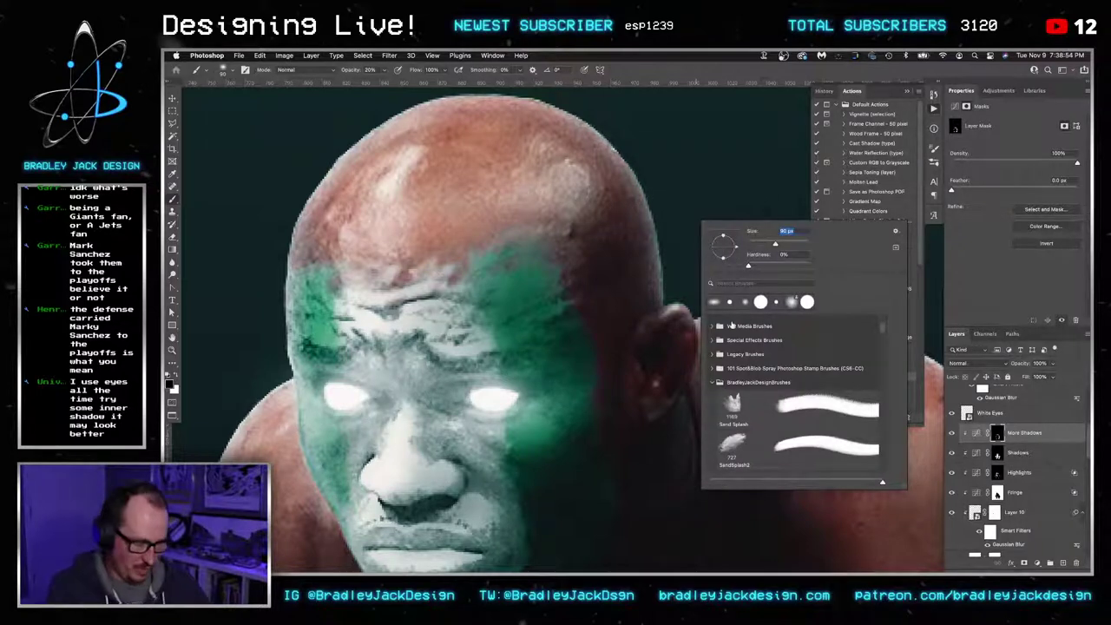
{"action": "left_click", "coordinate": [686, 304]}
{"action": "left_click", "coordinate": [667, 262]}
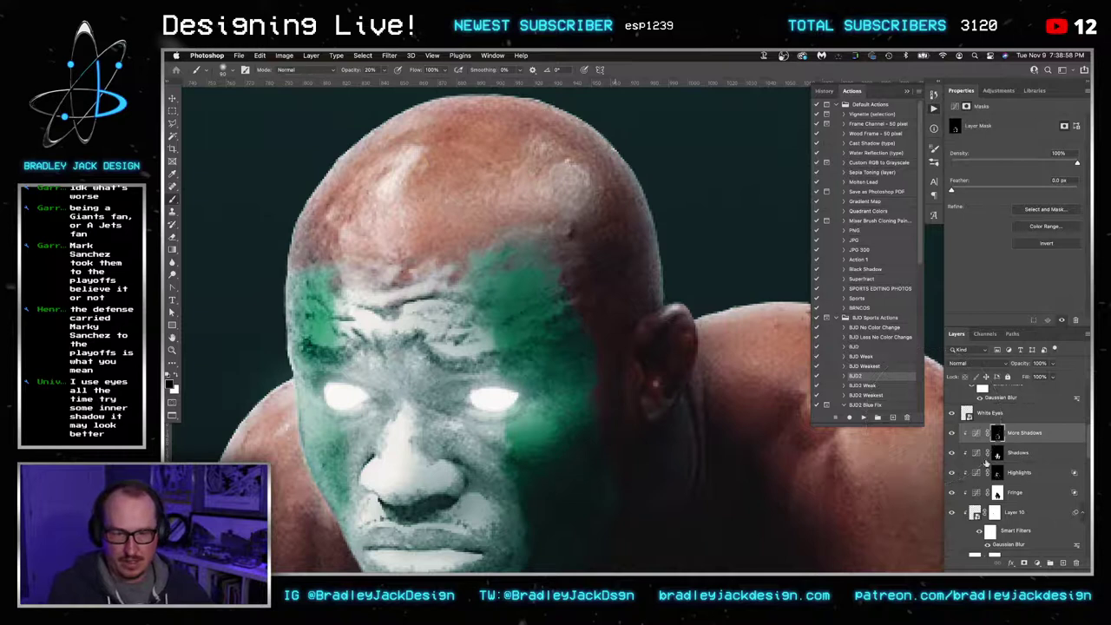
Paint with white at 20% opacity over the fighter's ear on the Shadows layer mask
{"action": "key", "text": "alt+bracketleft"}
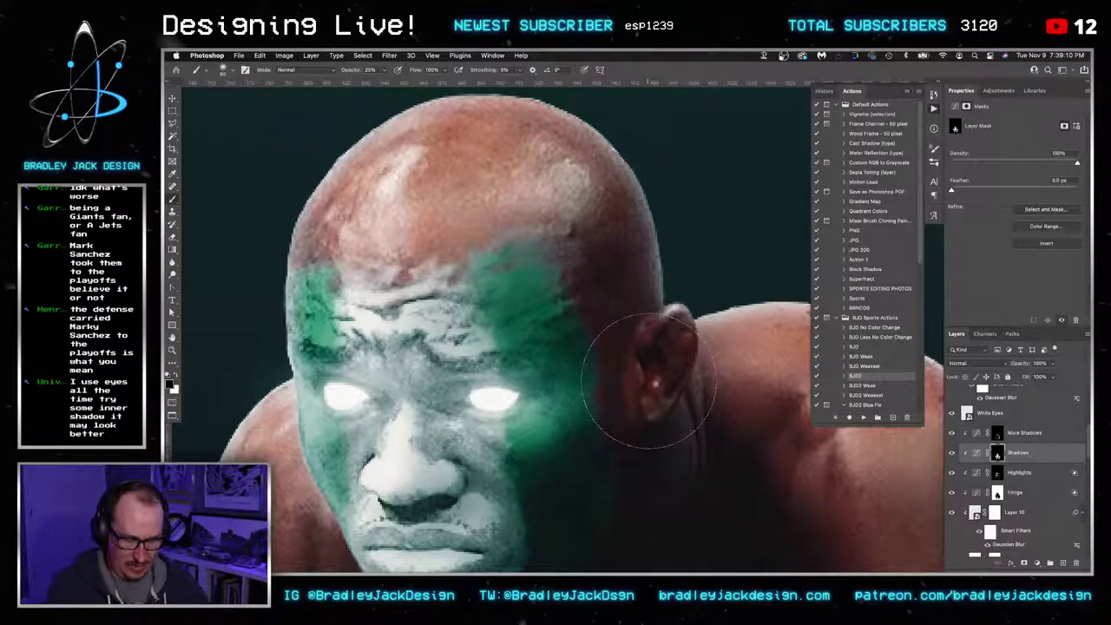
{"action": "key", "text": "Tab"}
{"action": "key", "text": "Tab"}
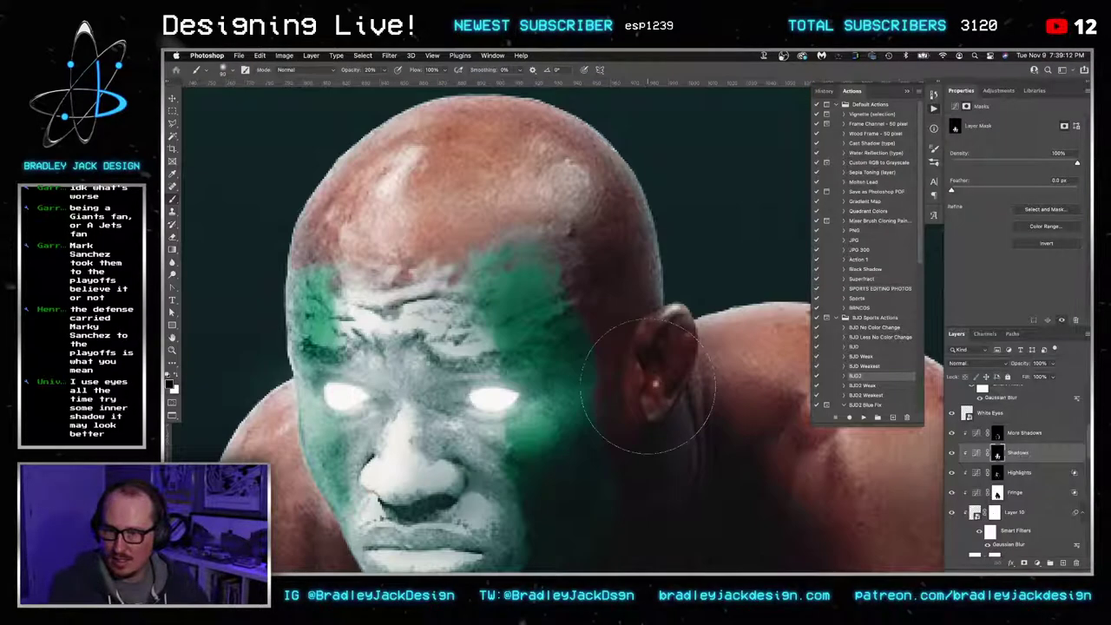
{"action": "key", "text": "x"}
{"action": "mouse_move", "coordinate": [649, 388]}
{"action": "left_mouse_down"}
{"action": "mouse_move", "coordinate": [655, 355]}
{"action": "mouse_move", "coordinate": [643, 398]}
{"action": "mouse_move", "coordinate": [697, 411]}
{"action": "left_mouse_up"}
{"action": "scroll", "coordinate": [613, 410], "scroll_direction": "down", "scroll_amount": 2}
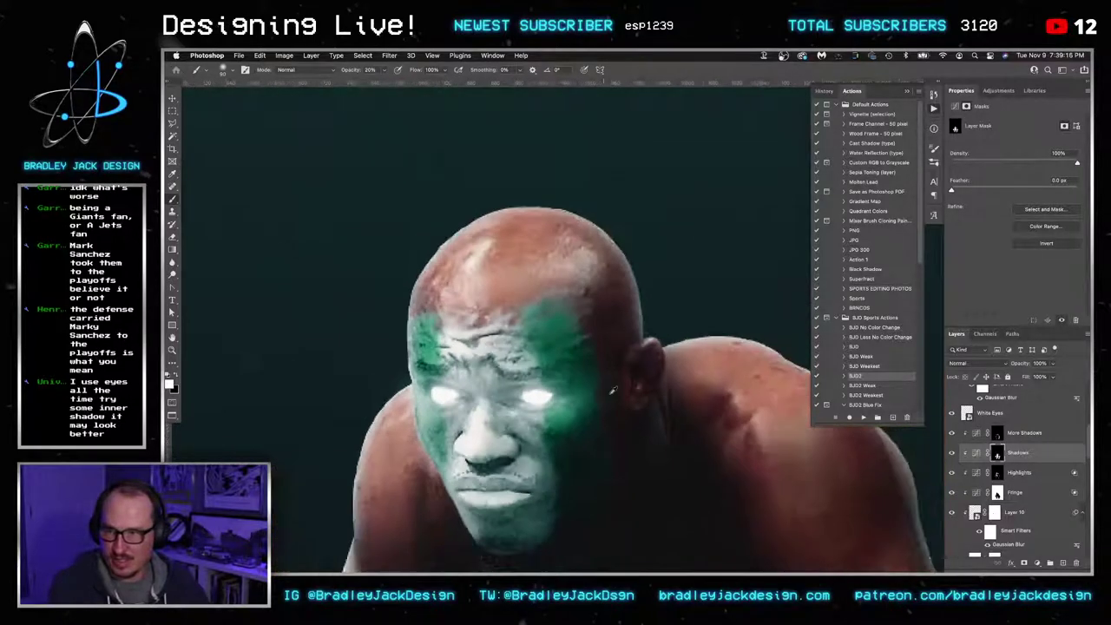
{"action": "scroll", "coordinate": [635, 269], "scroll_direction": "down", "scroll_amount": 3}
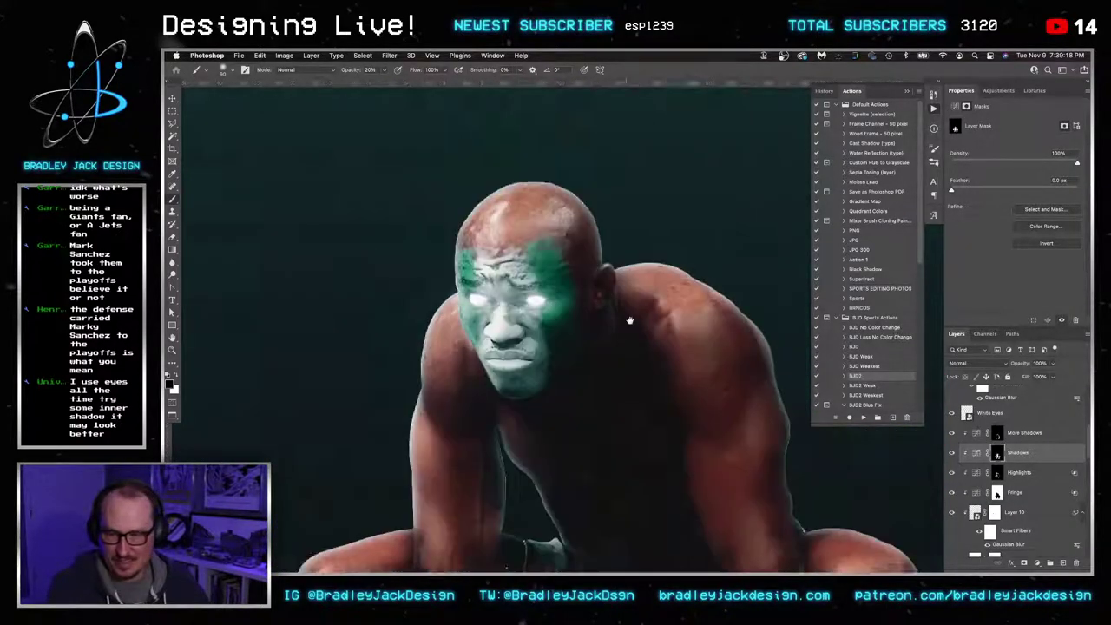
Fit the whole poster in view, and switch to the Safari window with the FootageCrate website
{"action": "key", "text": "ctrl+0"}
{"action": "key", "text": "v"}
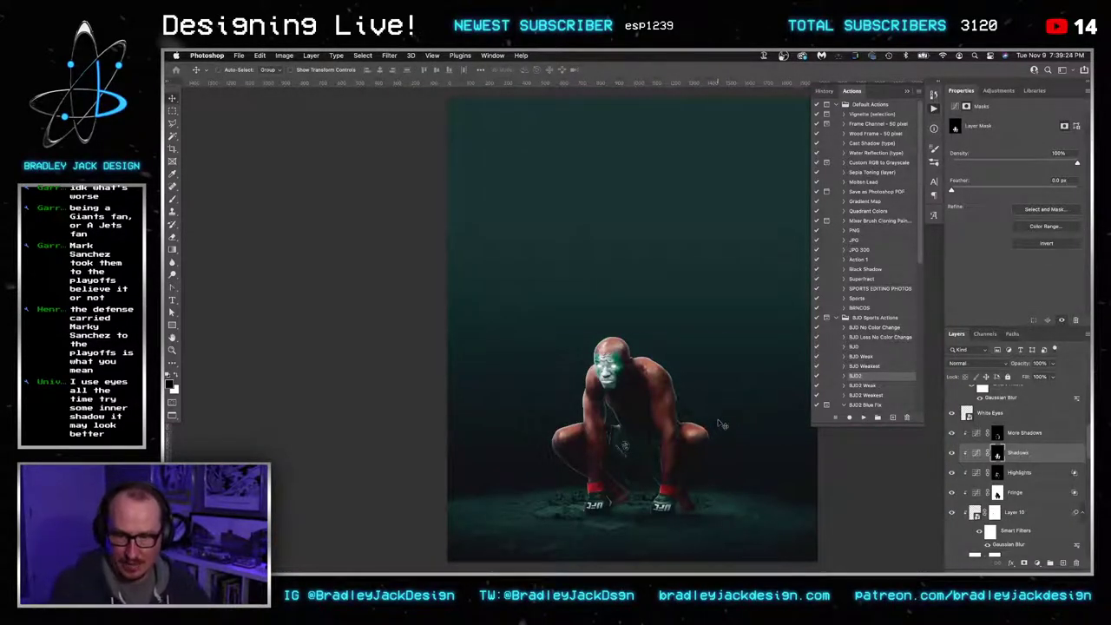
{"action": "left_click_drag", "start_coordinate": [750, 463], "coordinate": [710, 426]}
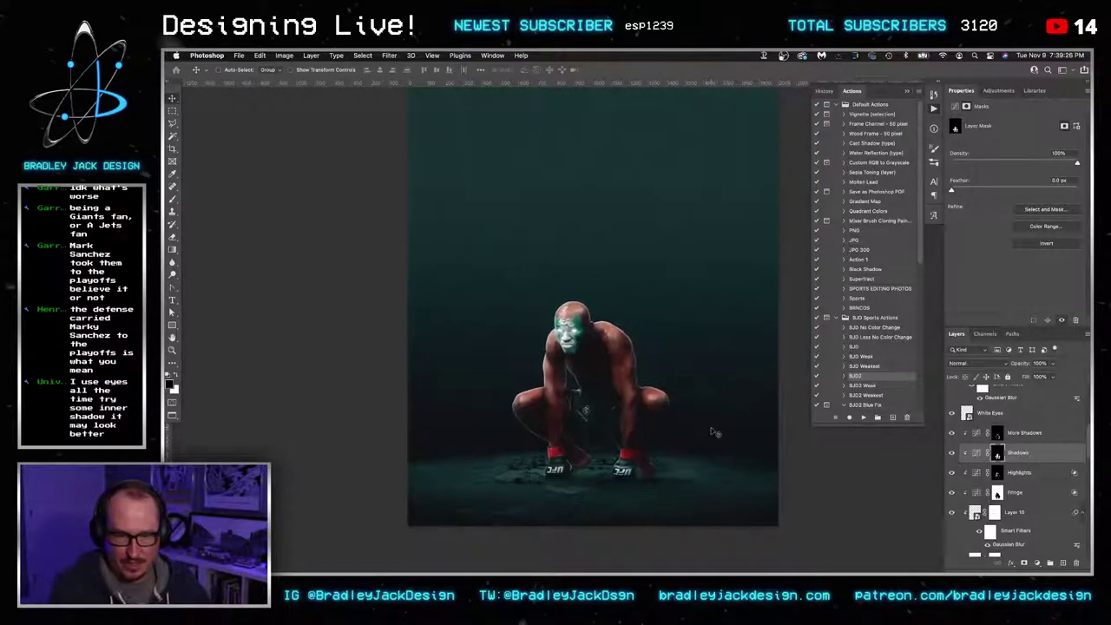
{"action": "mouse_move", "coordinate": [486, 568]}
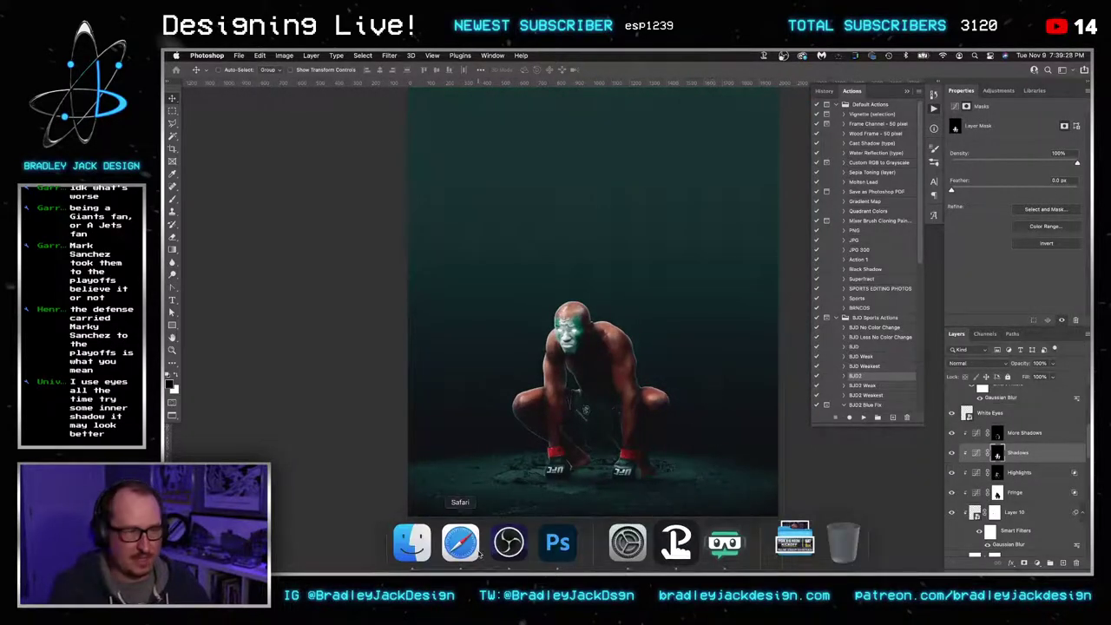
{"action": "key", "text": "Tab"}
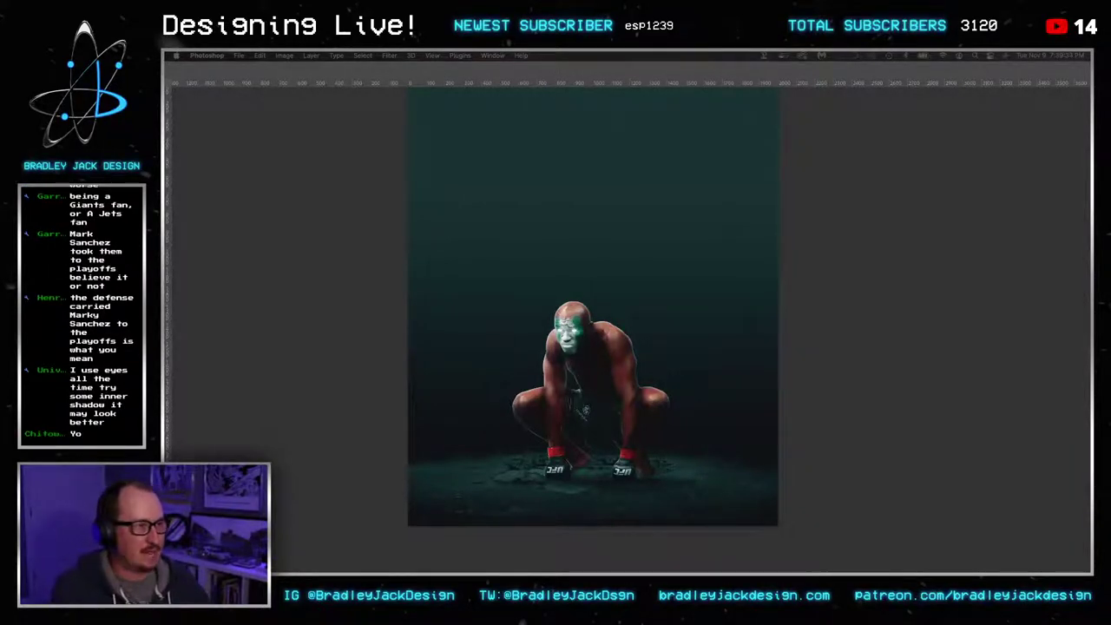
{"action": "left_click_drag", "start_coordinate": [1092, 104], "coordinate": [545, 71]}
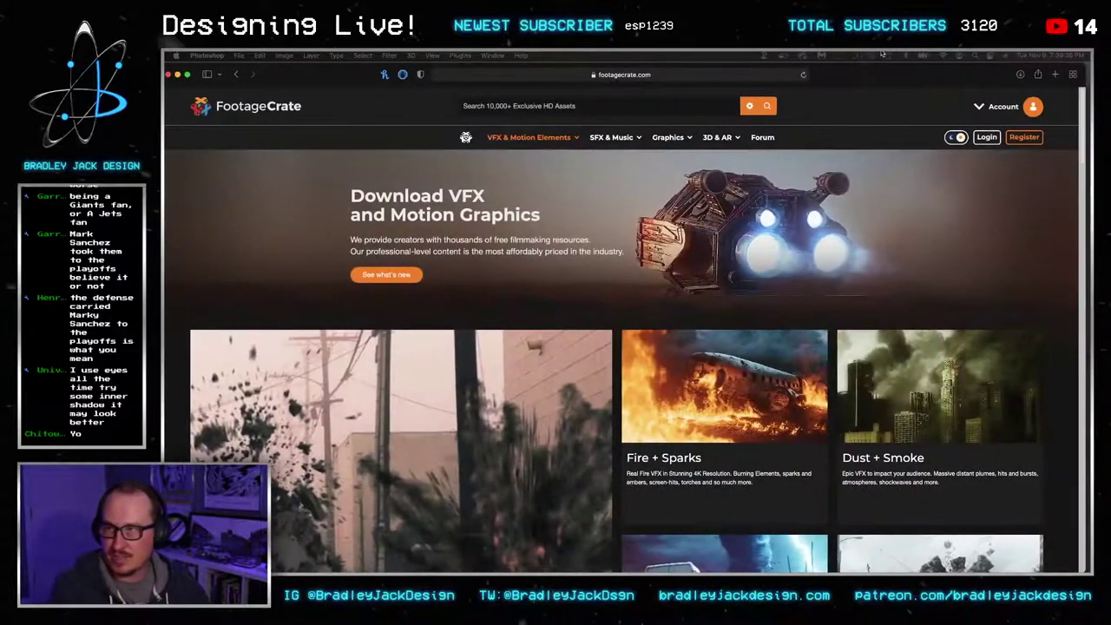
Open the Dust & Smoke category of FootageCrate's visual effects
{"action": "mouse_move", "coordinate": [605, 143]}
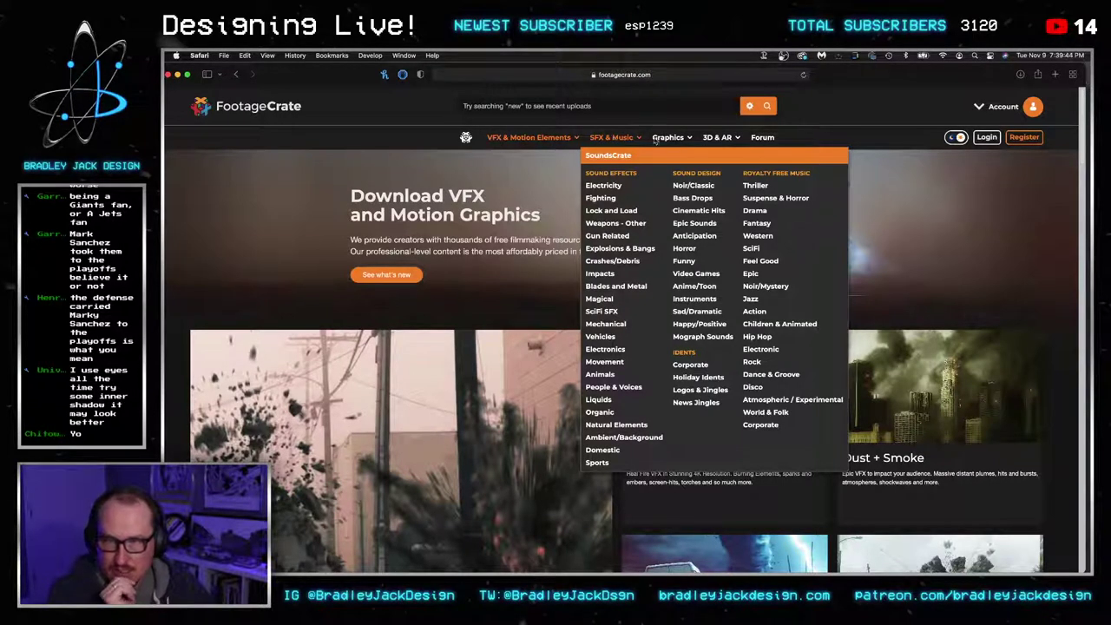
{"action": "mouse_move", "coordinate": [557, 134]}
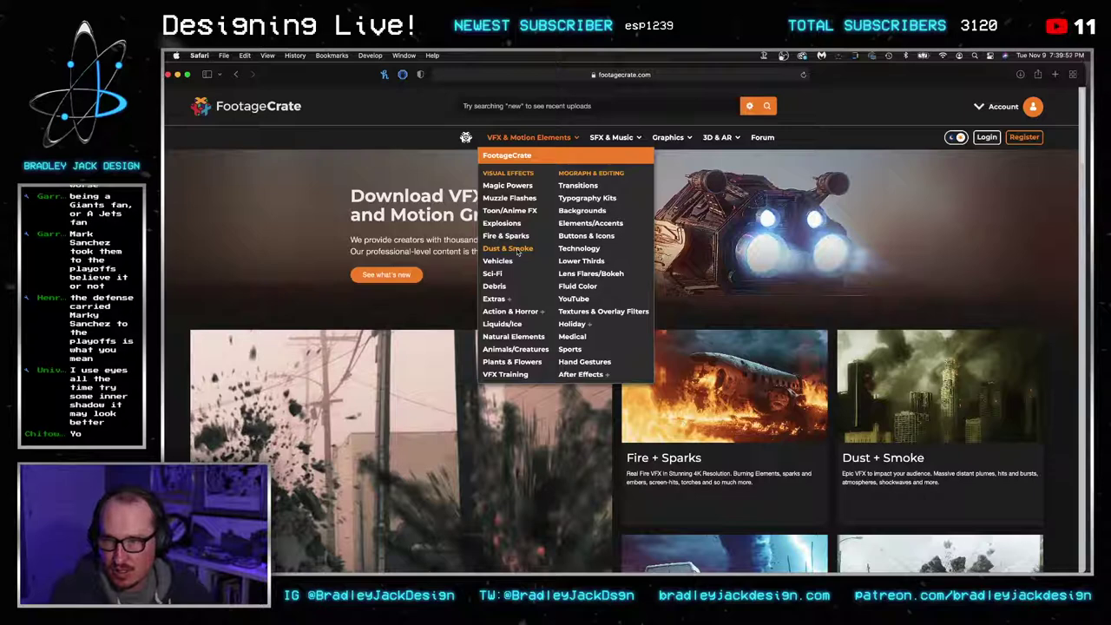
{"action": "mouse_move", "coordinate": [509, 313]}
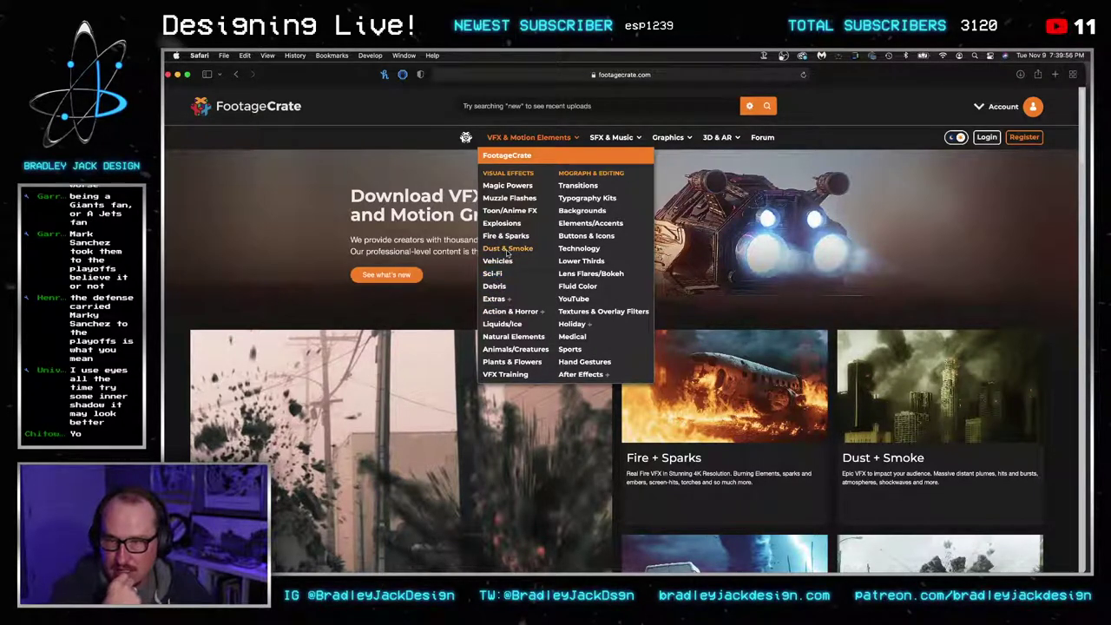
{"action": "left_click", "coordinate": [509, 254]}
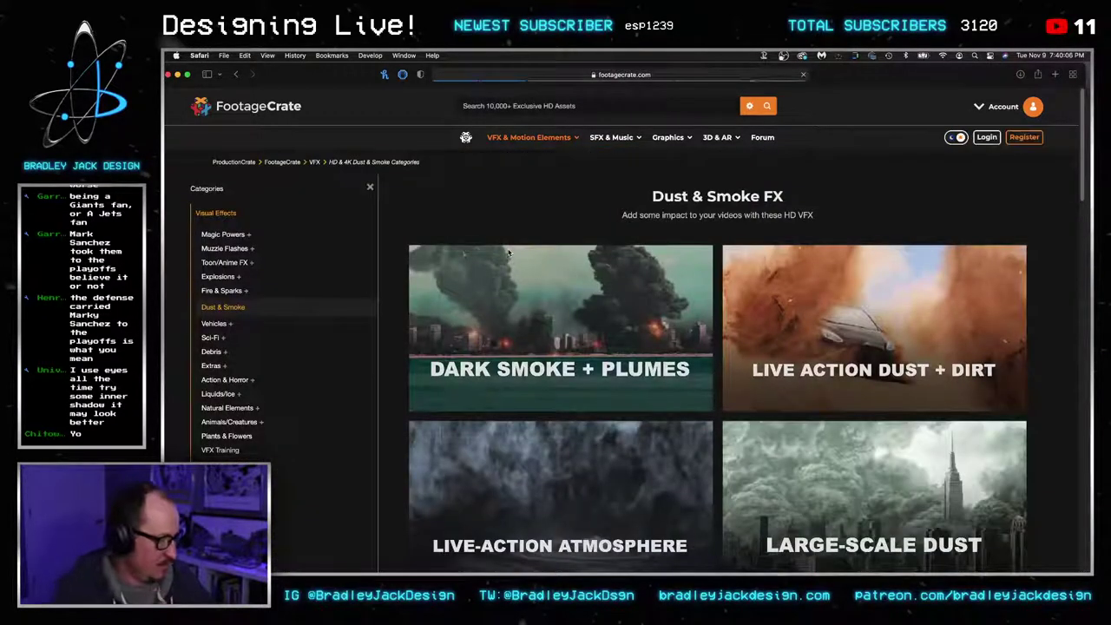
Search FootageCrate for "flames"
{"action": "scroll", "coordinate": [512, 247], "scroll_direction": "down", "scroll_amount": 1}
{"action": "left_click", "coordinate": [529, 102]}
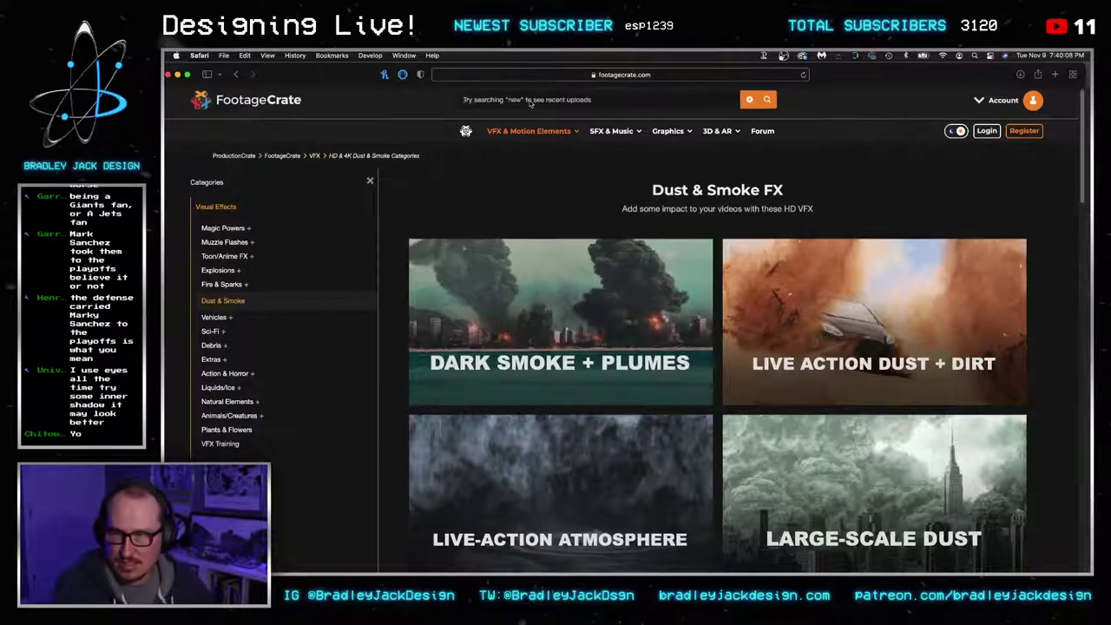
{"action": "type", "text": "flames"}
{"action": "key", "text": "Return"}
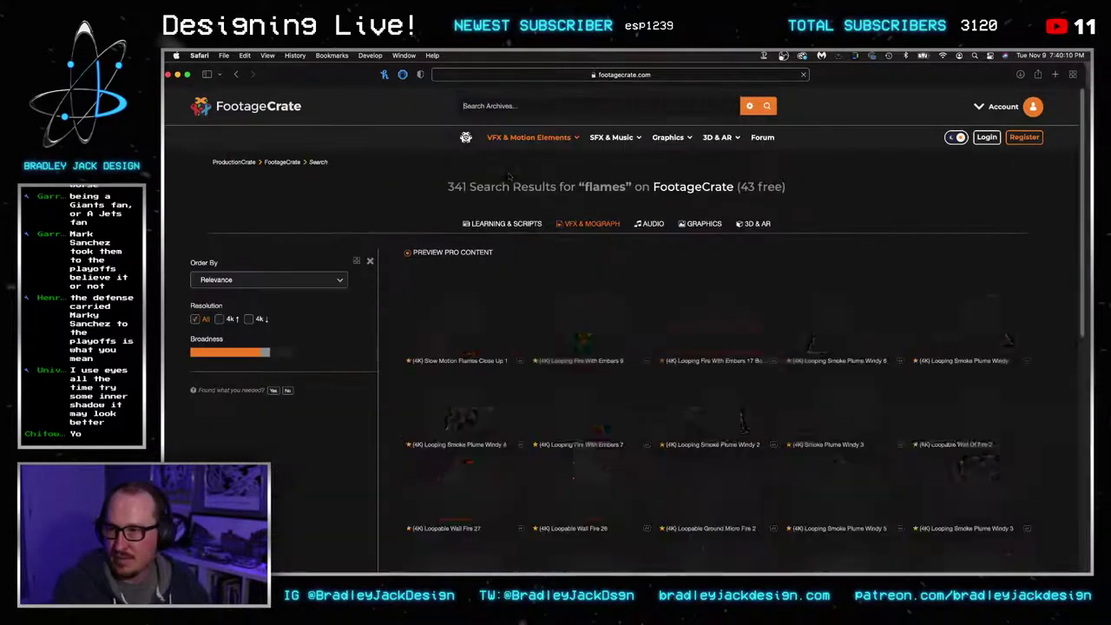
Hide the pro content in the flames results and look through the free fire clips
{"action": "scroll", "coordinate": [520, 186], "scroll_direction": "down", "scroll_amount": 5}
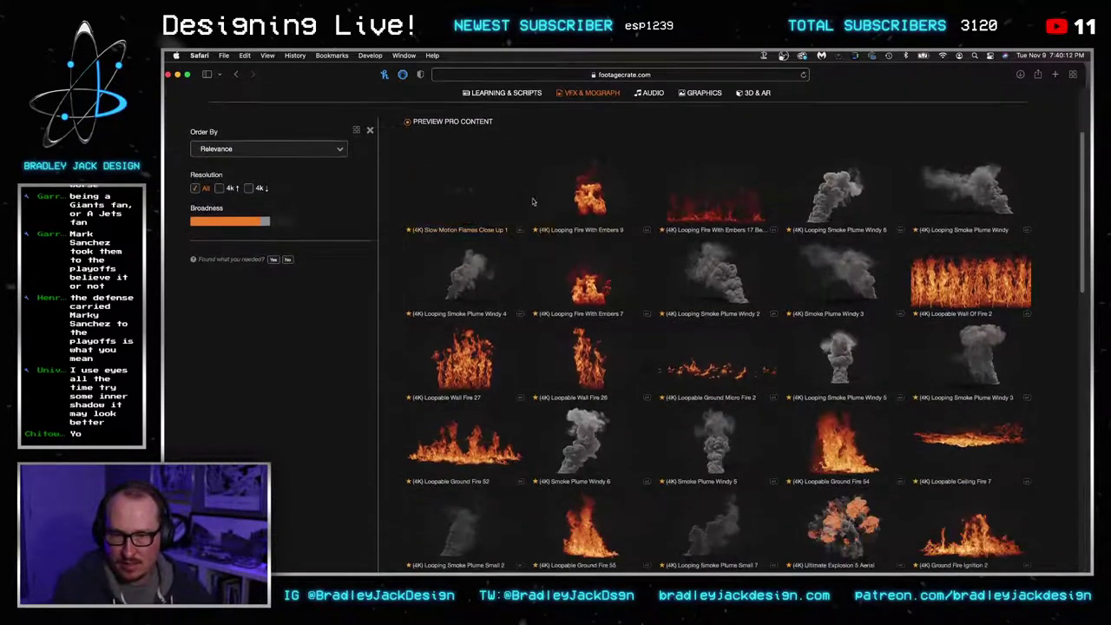
{"action": "scroll", "coordinate": [525, 198], "scroll_direction": "up", "scroll_amount": 5}
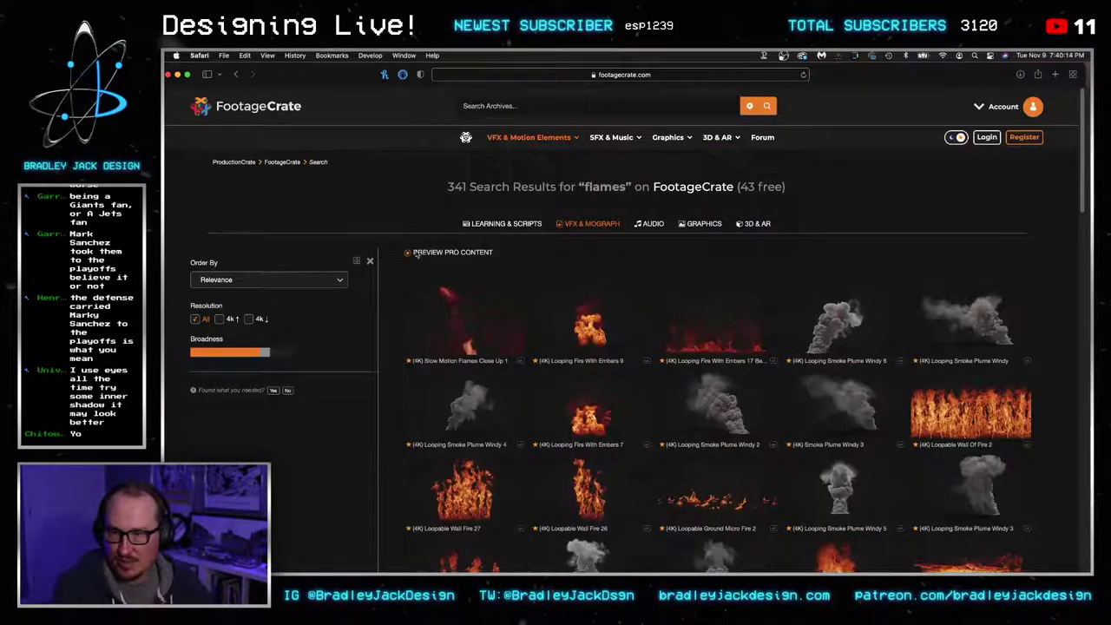
{"action": "left_click", "coordinate": [425, 255]}
{"action": "scroll", "coordinate": [617, 258], "scroll_direction": "down", "scroll_amount": 2}
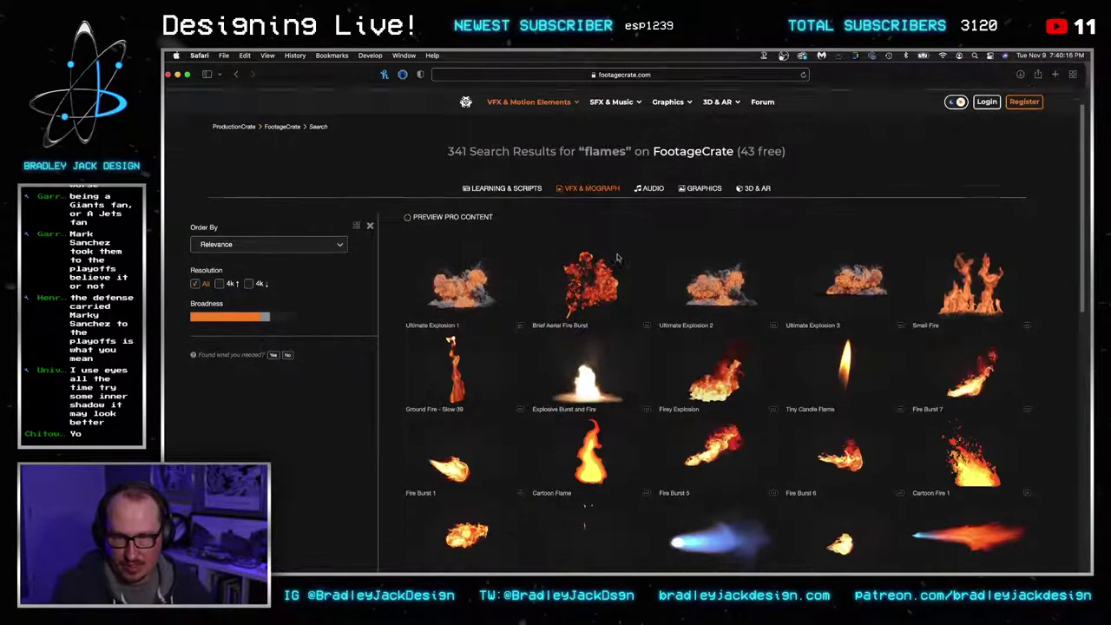
{"action": "scroll", "coordinate": [617, 257], "scroll_direction": "down", "scroll_amount": 4}
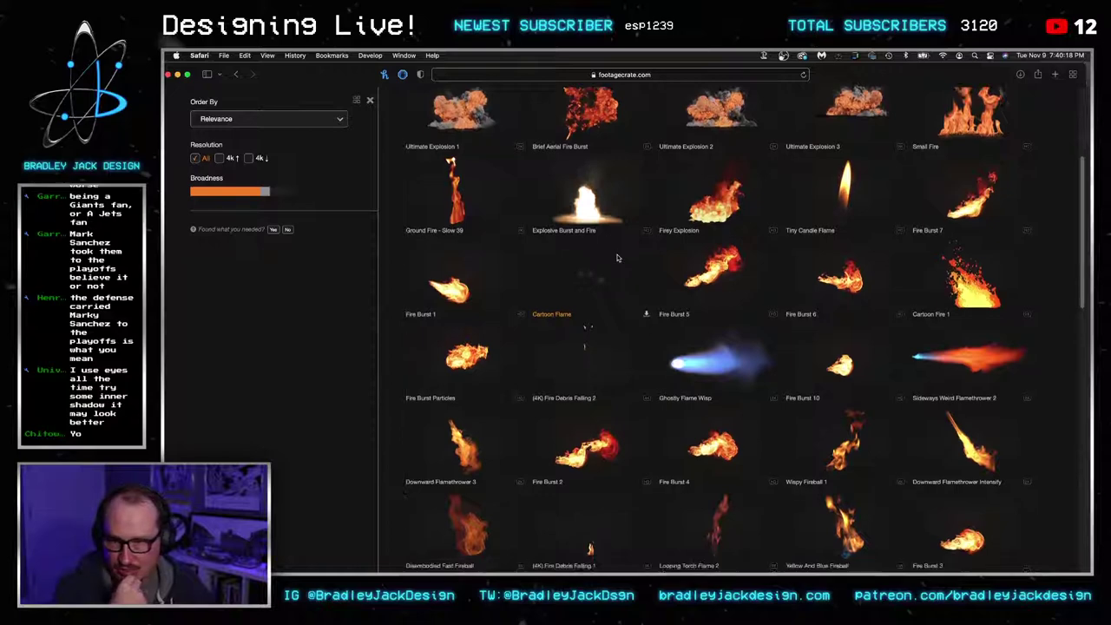
{"action": "scroll", "coordinate": [617, 258], "scroll_direction": "down", "scroll_amount": 1}
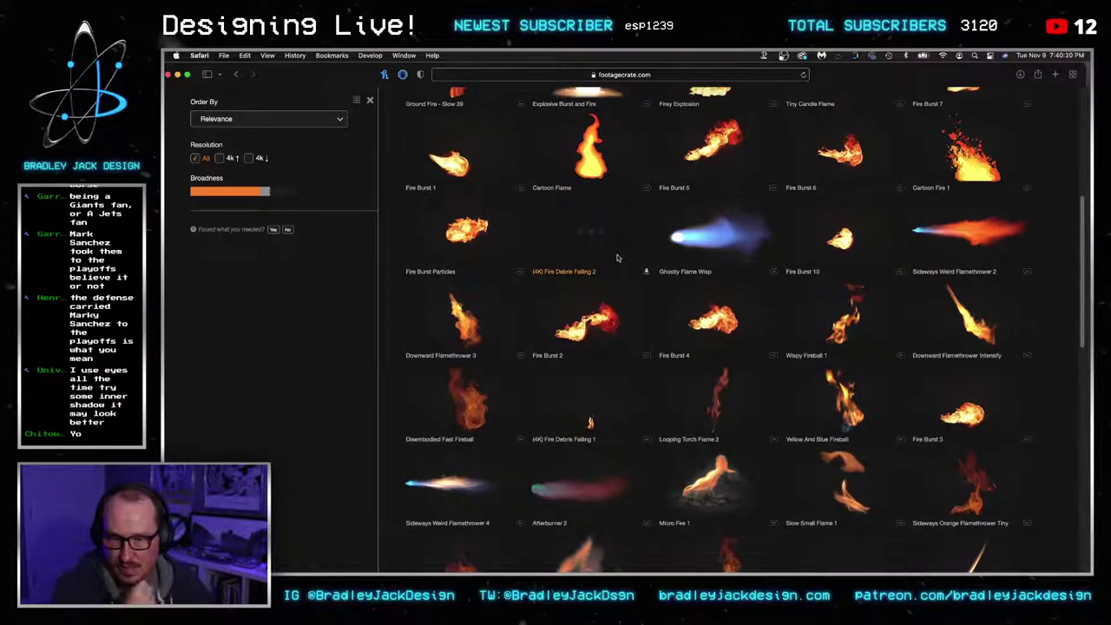
Search FootageCrate for "energy"
{"action": "scroll", "coordinate": [617, 258], "scroll_direction": "up", "scroll_amount": 5}
{"action": "left_click", "coordinate": [558, 112]}
{"action": "type", "text": "energy"}
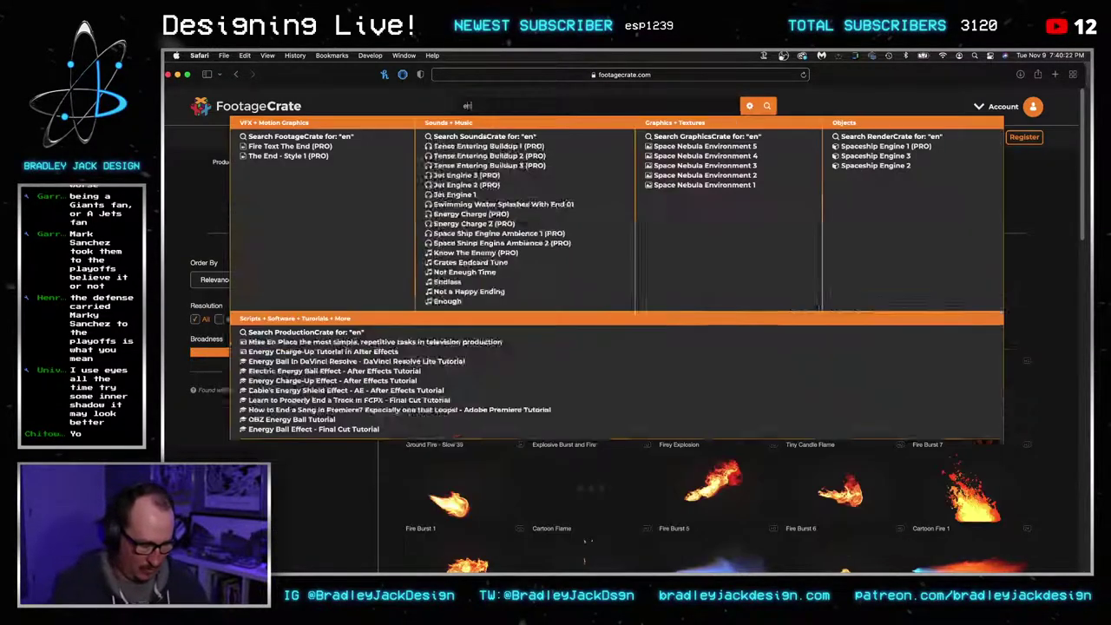
{"action": "key", "text": "Return"}
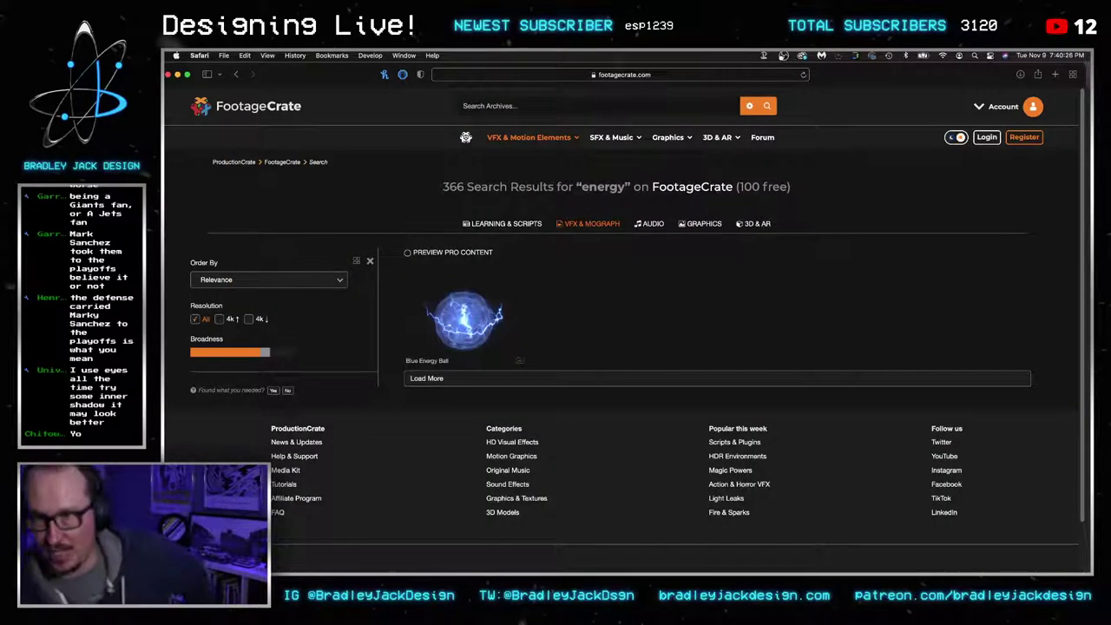
Search FootageCrate for "magic"
{"action": "type", "text": "s"}
{"action": "key", "text": "BackSpace"}
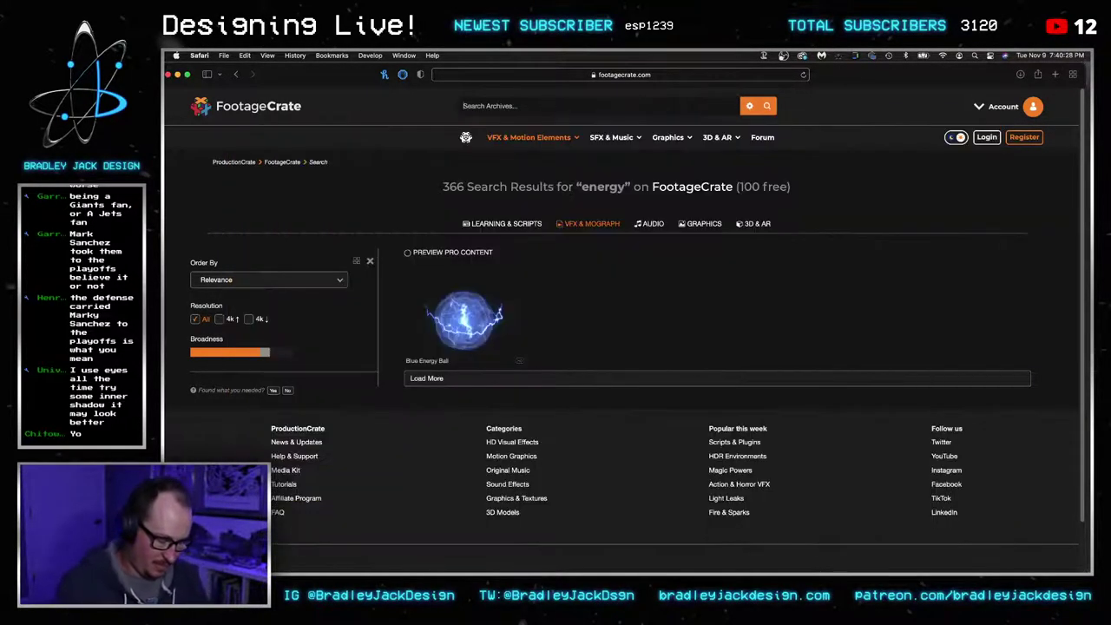
{"action": "type", "text": "magic"}
{"action": "key", "text": "Return"}
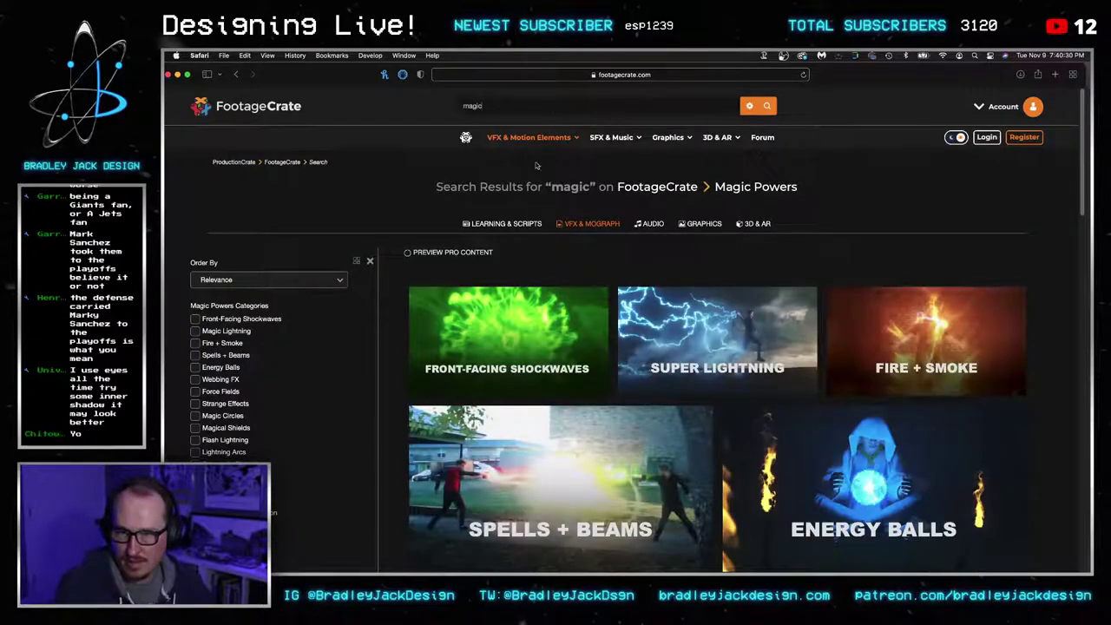
Open the full Magic Powers VFX listing, hide its pro content and look through the free effects
{"action": "scroll", "coordinate": [536, 165], "scroll_direction": "down", "scroll_amount": 20}
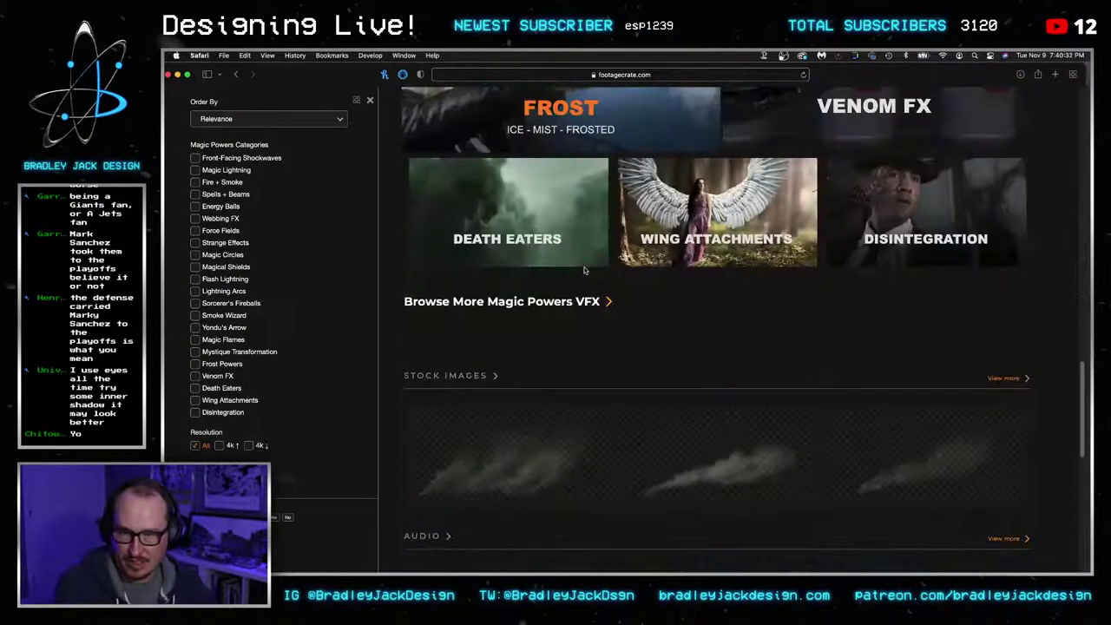
{"action": "left_click", "coordinate": [582, 299]}
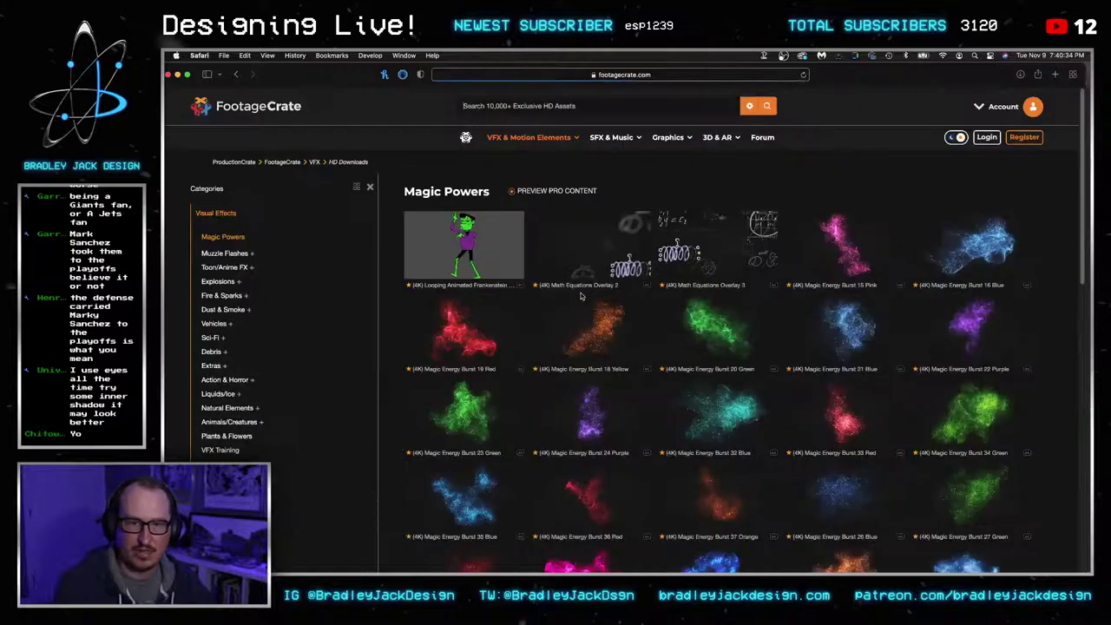
{"action": "left_click", "coordinate": [512, 191]}
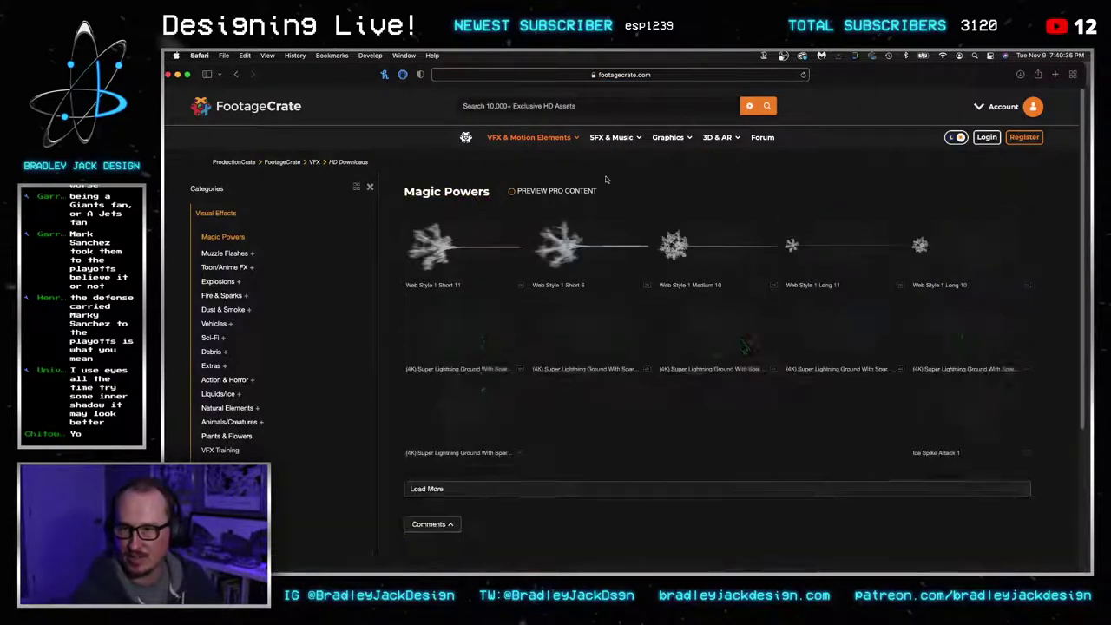
{"action": "scroll", "coordinate": [703, 213], "scroll_direction": "down", "scroll_amount": 2}
{"action": "scroll", "coordinate": [705, 217], "scroll_direction": "down", "scroll_amount": 6}
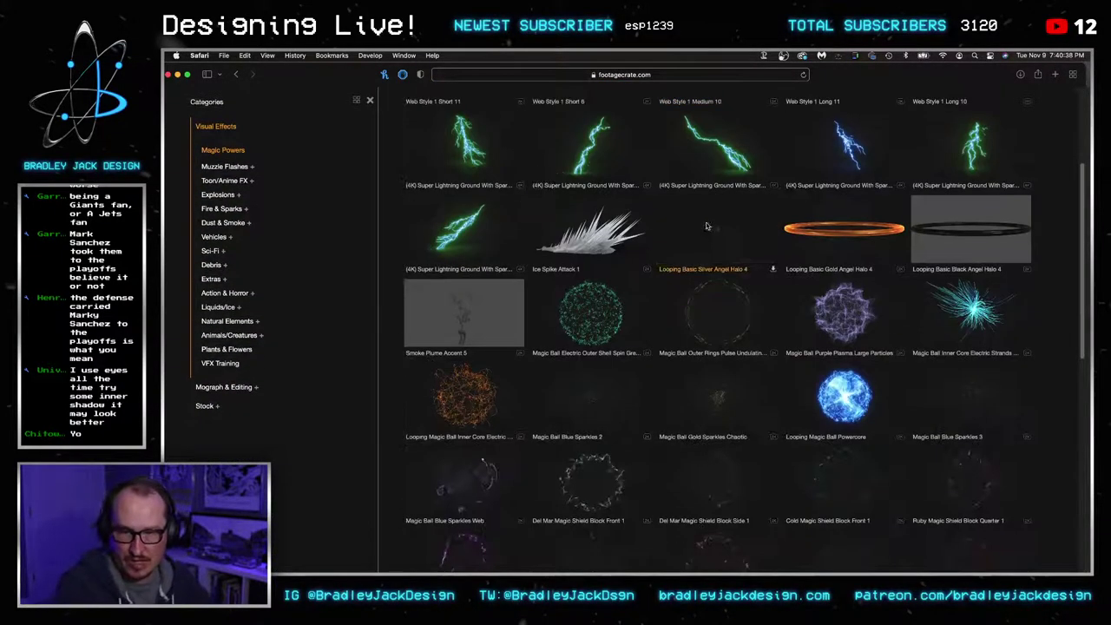
{"action": "scroll", "coordinate": [717, 240], "scroll_direction": "down", "scroll_amount": 5}
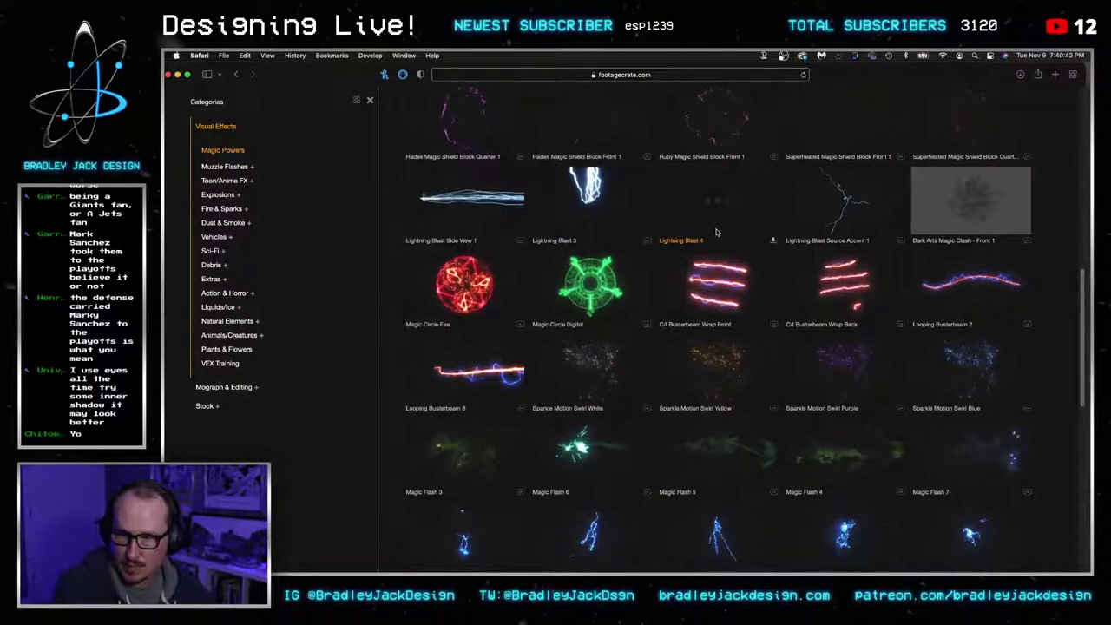
Look further through the free Magic Powers effects and preview Magic Green Smoke Apparition 1
{"action": "scroll", "coordinate": [717, 234], "scroll_direction": "down", "scroll_amount": 7}
{"action": "scroll", "coordinate": [713, 230], "scroll_direction": "down", "scroll_amount": 3}
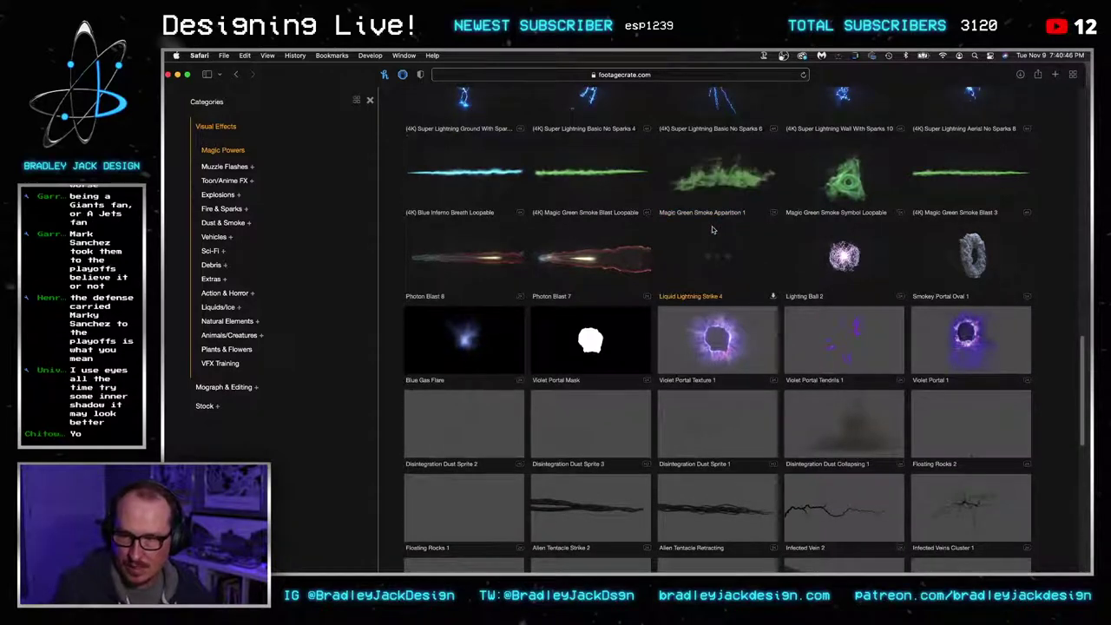
{"action": "scroll", "coordinate": [712, 230], "scroll_direction": "down", "scroll_amount": 1}
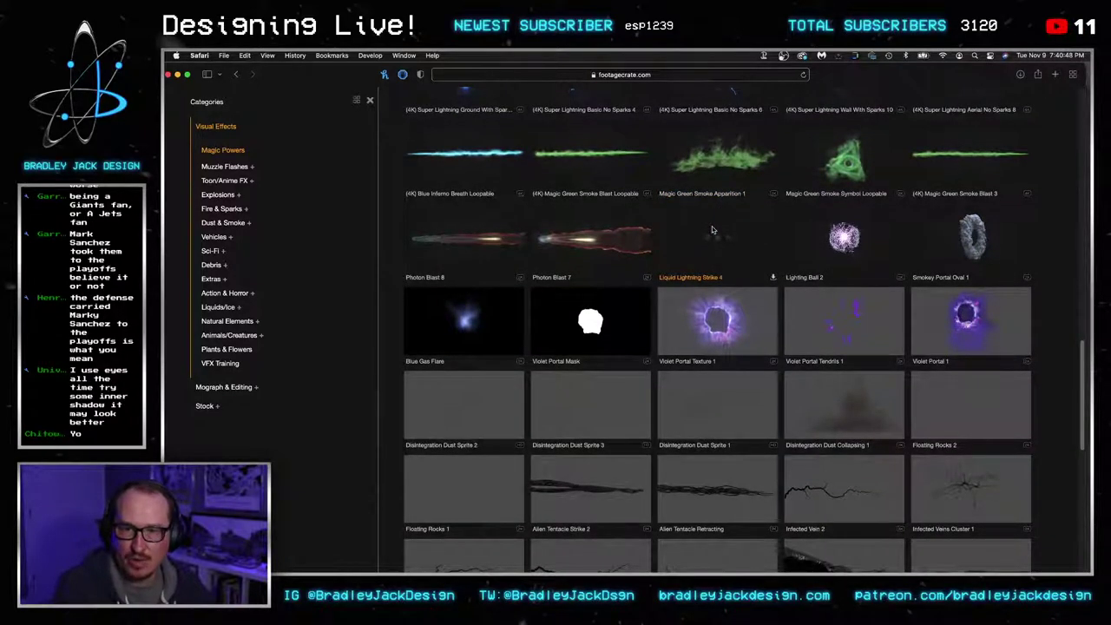
{"action": "scroll", "coordinate": [712, 228], "scroll_direction": "down", "scroll_amount": 1}
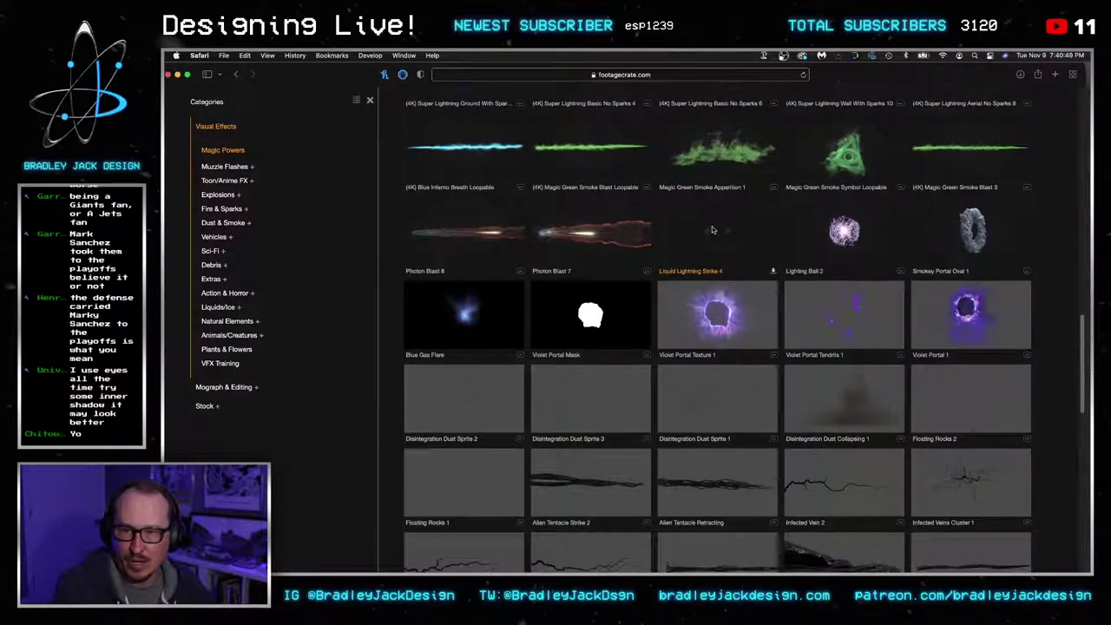
{"action": "left_click", "coordinate": [729, 157]}
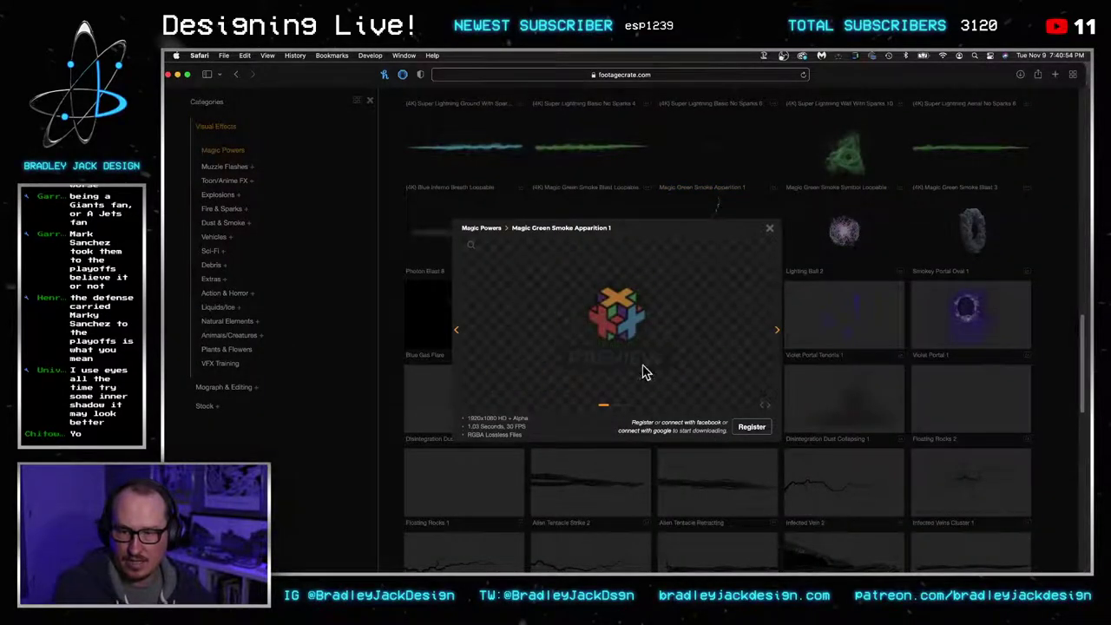
{"action": "left_click", "coordinate": [407, 171]}
{"action": "scroll", "coordinate": [595, 225], "scroll_direction": "down", "scroll_amount": 4}
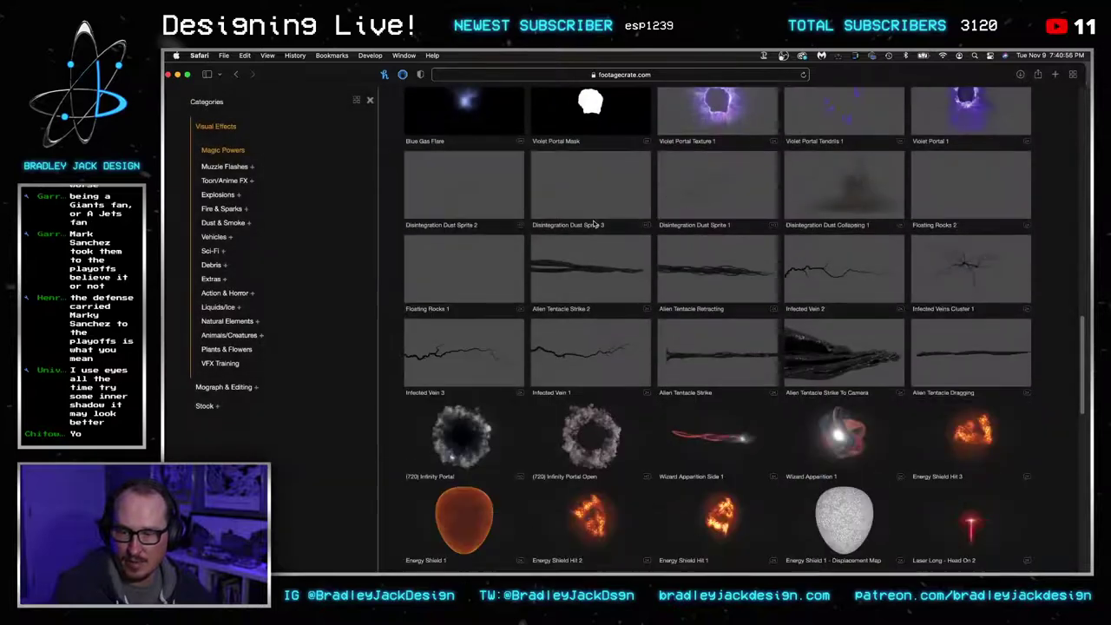
Look at the Kode LGX UFC/MMA reference artwork in the "boss logic mma" image results
{"action": "key", "text": "super+t"}
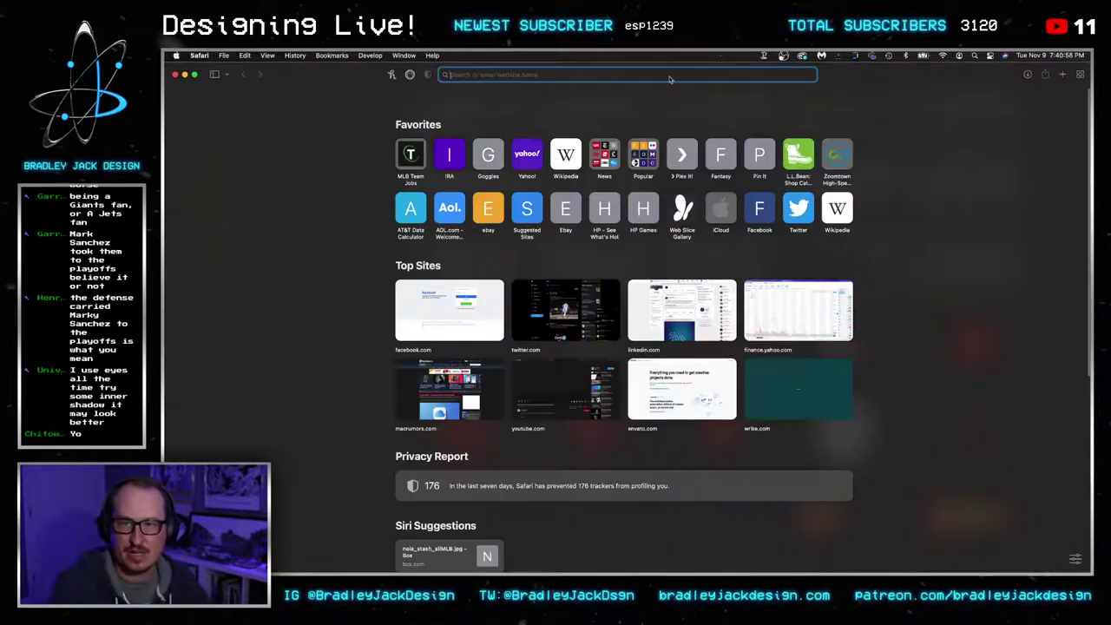
{"action": "key", "text": "super+w"}
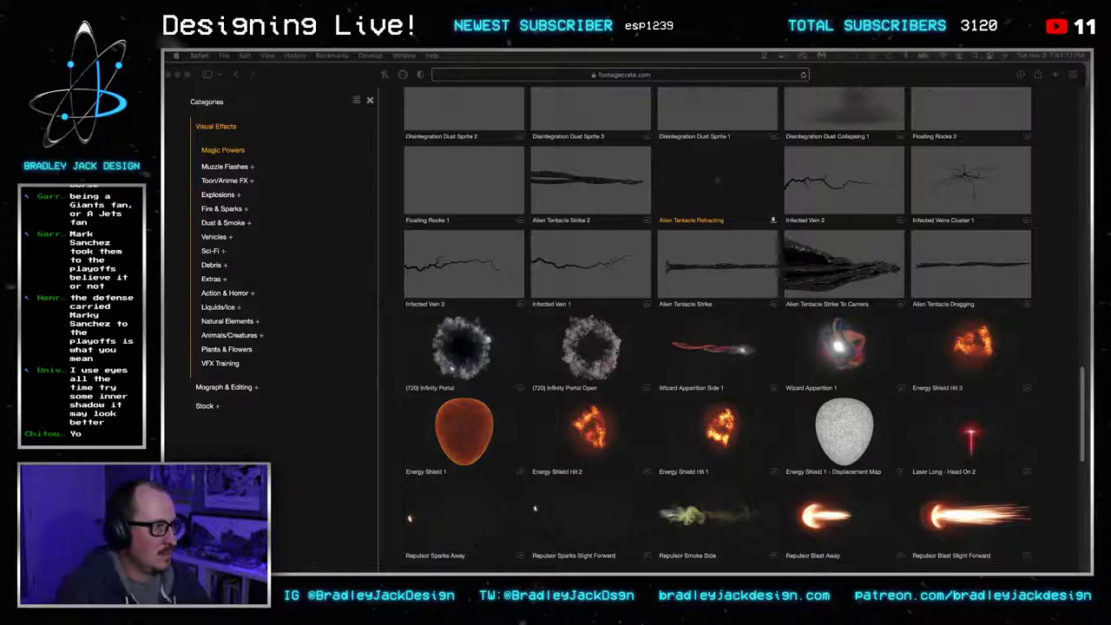
{"action": "left_click_drag", "start_coordinate": [1090, 187], "coordinate": [642, 74]}
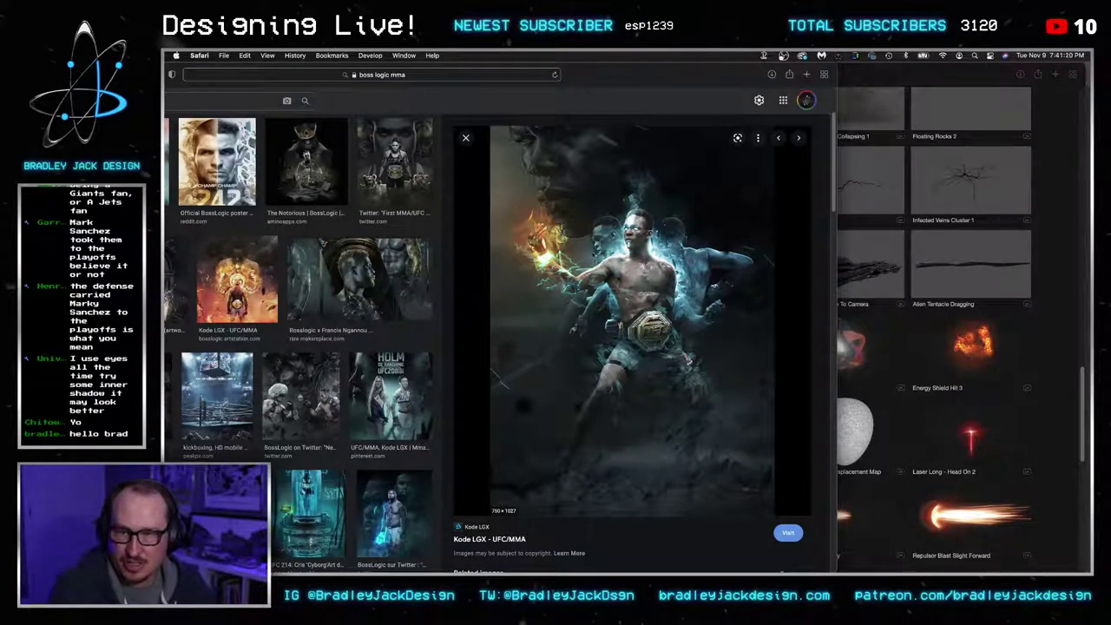
Return to FootageCrate and search it for "smoke"
{"action": "left_click", "coordinate": [1059, 324]}
{"action": "scroll", "coordinate": [1059, 324], "scroll_direction": "up", "scroll_amount": 20}
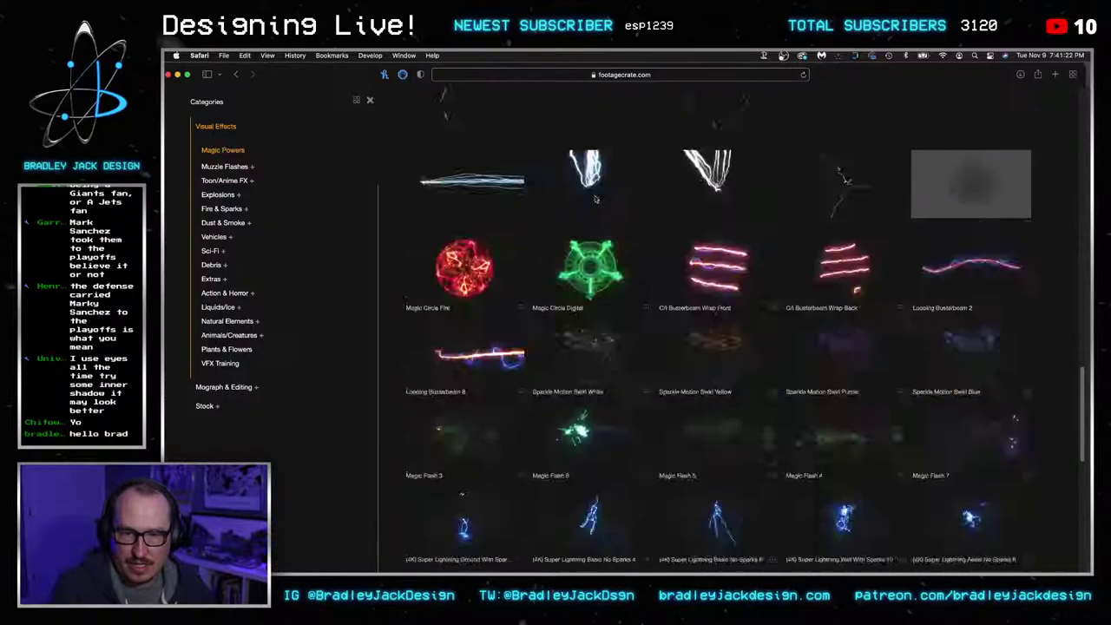
{"action": "left_click", "coordinate": [527, 106]}
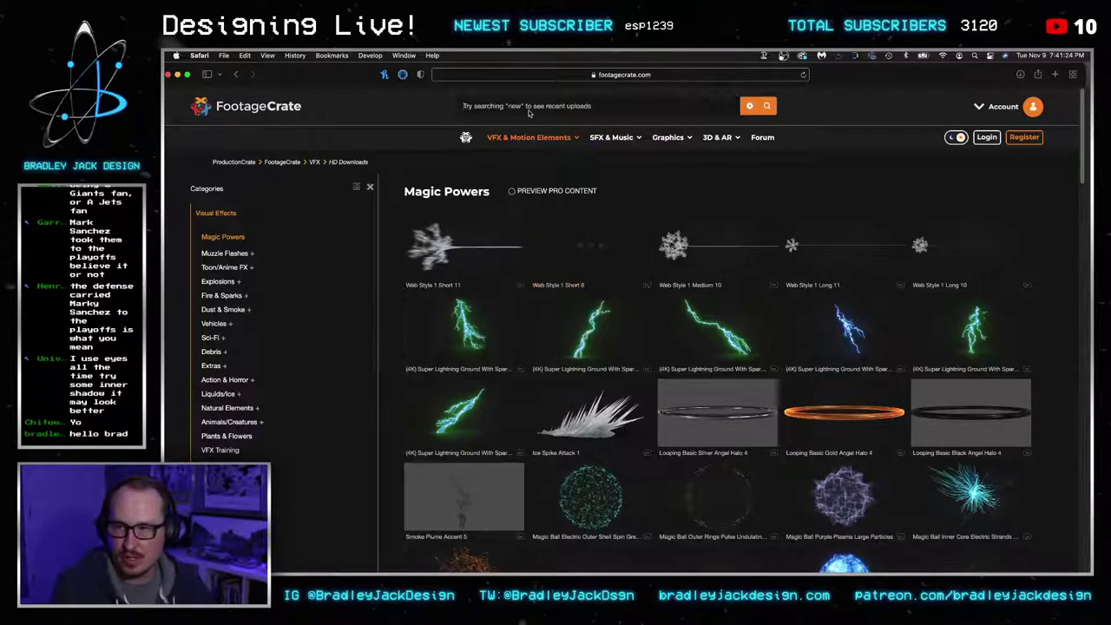
{"action": "type", "text": "smoke"}
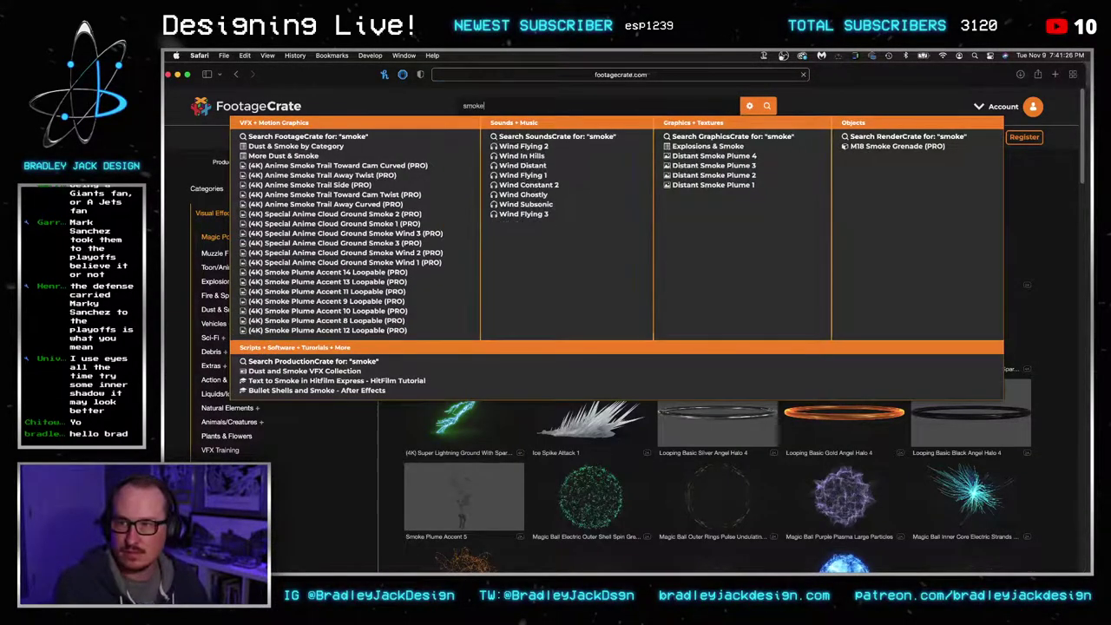
{"action": "key", "text": "Return"}
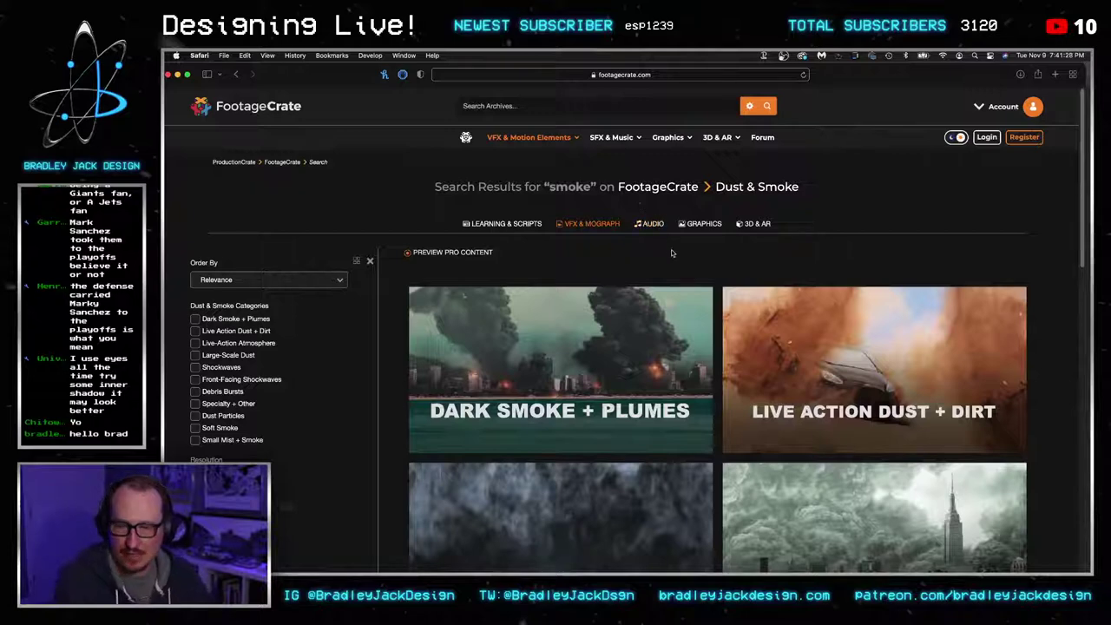
Open the full Dust & Smoke listing, hide its pro content and look through the free effects
{"action": "scroll", "coordinate": [557, 249], "scroll_direction": "down", "scroll_amount": 5}
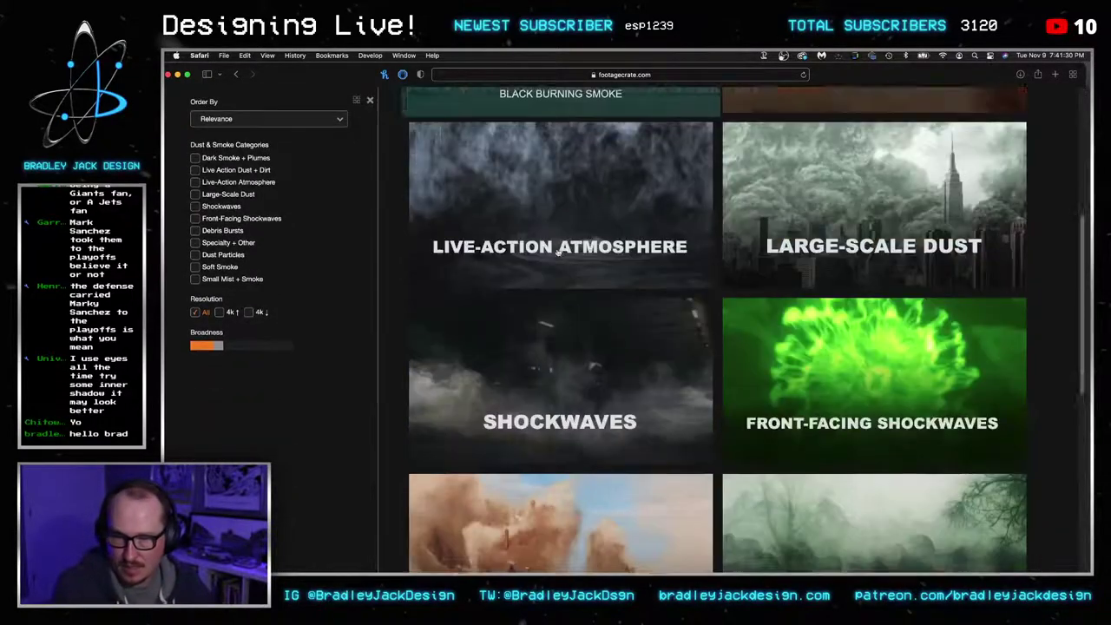
{"action": "scroll", "coordinate": [556, 251], "scroll_direction": "down", "scroll_amount": 10}
{"action": "left_click", "coordinate": [534, 309]}
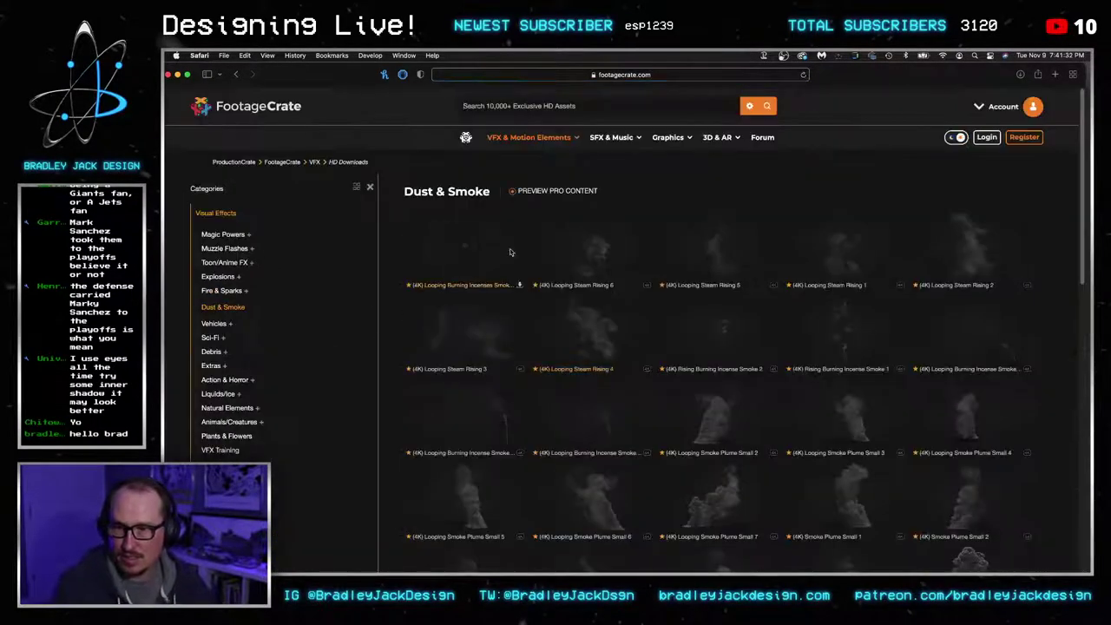
{"action": "left_click", "coordinate": [512, 191]}
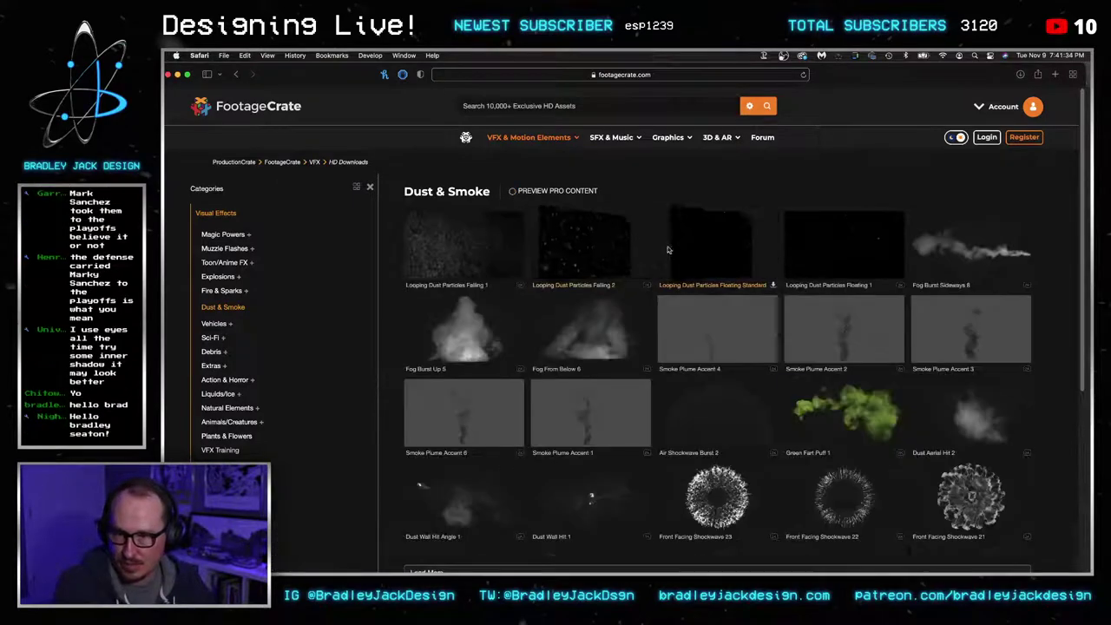
{"action": "scroll", "coordinate": [686, 251], "scroll_direction": "down", "scroll_amount": 3}
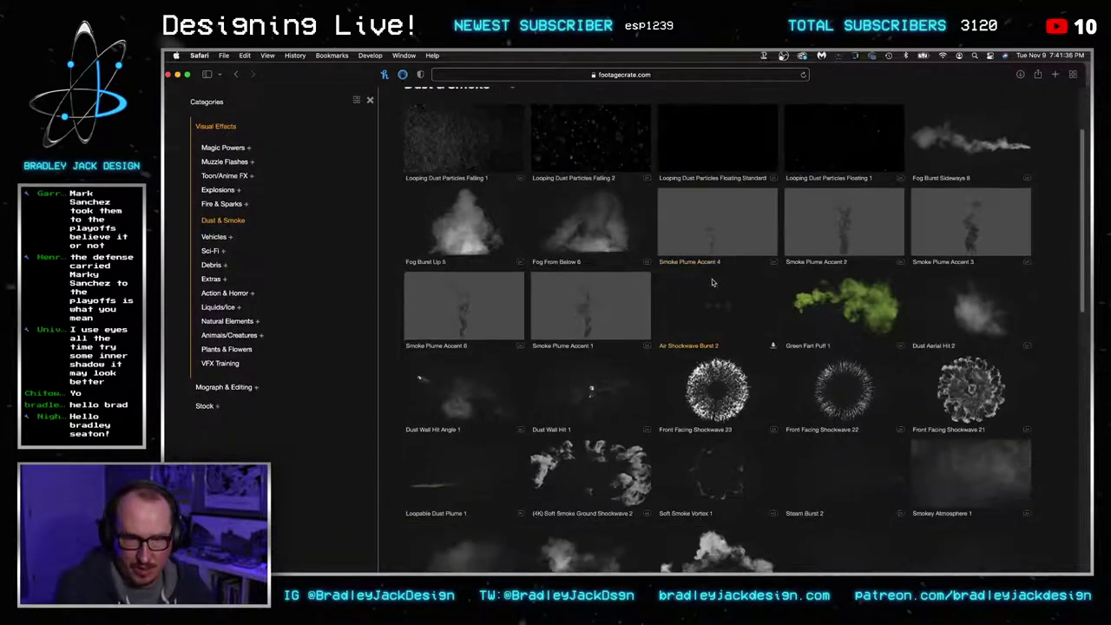
{"action": "scroll", "coordinate": [703, 330], "scroll_direction": "down", "scroll_amount": 1}
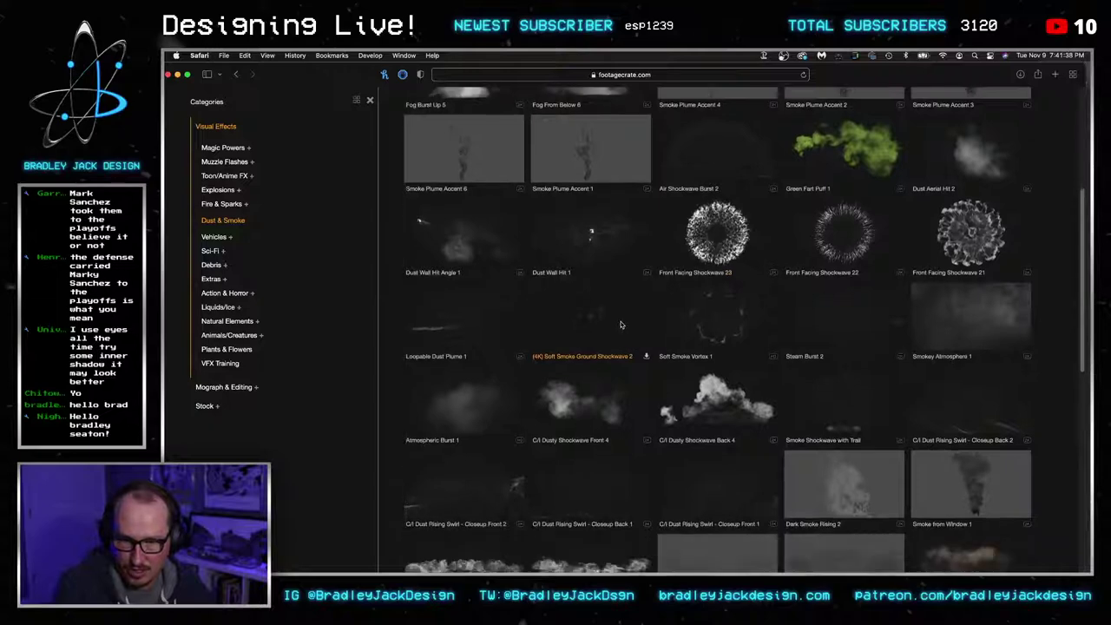
Open the C/I Dusty Shockwave Back 4 effect and sign in to the existing ProductionCrate account to allow downloads
{"action": "left_click", "coordinate": [715, 406]}
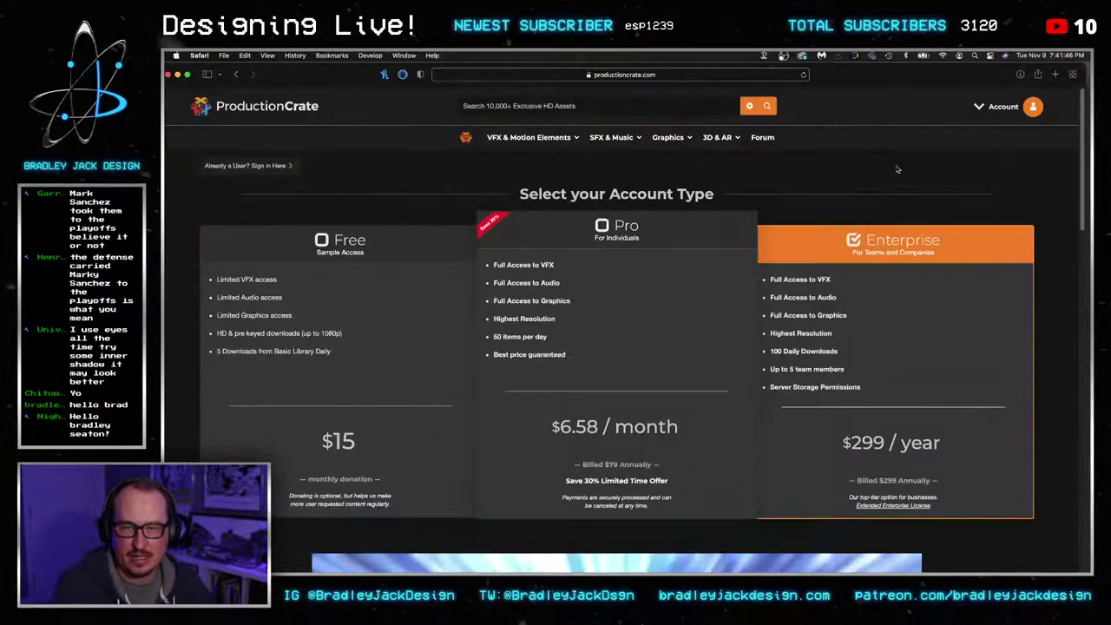
{"action": "mouse_move", "coordinate": [1030, 110]}
{"action": "left_click", "coordinate": [983, 130]}
{"action": "left_click_drag", "start_coordinate": [332, 75], "coordinate": [1090, 173]}
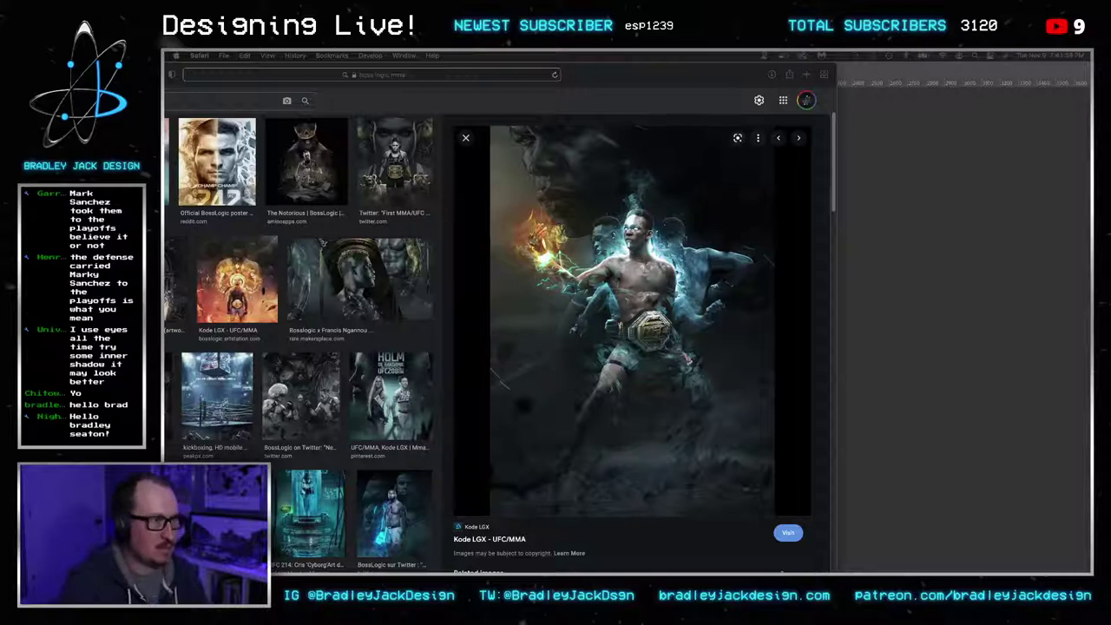
{"action": "left_click_drag", "start_coordinate": [1090, 52], "coordinate": [306, 52]}
{"action": "left_click", "coordinate": [376, 259]}
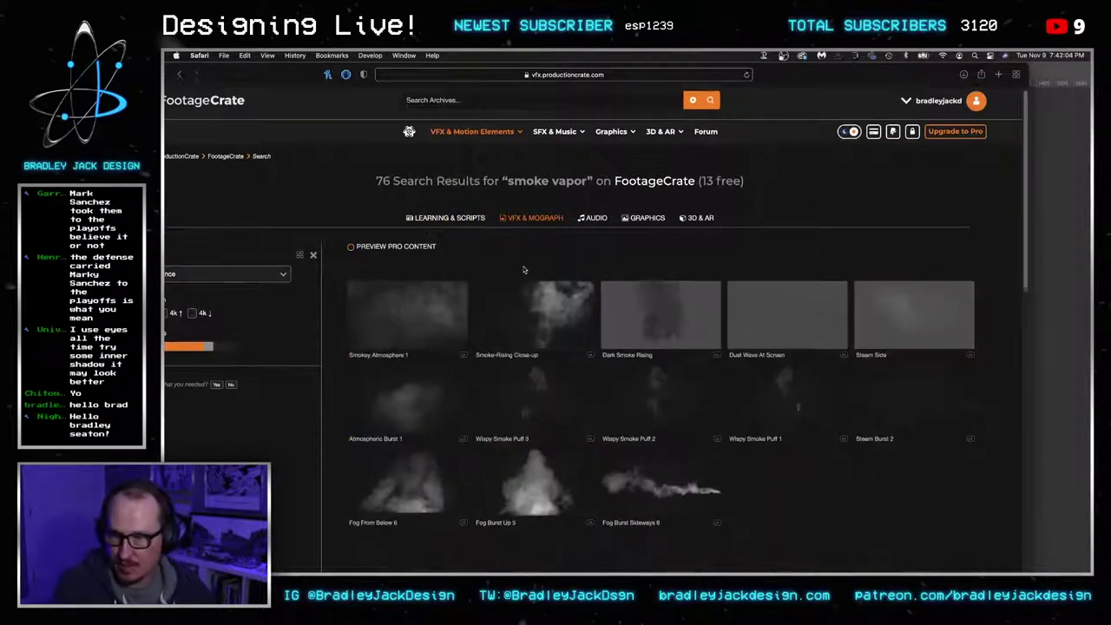
Look over the free "smoke vapor" results and search FootageCrate for "smoke" again
{"action": "scroll", "coordinate": [538, 312], "scroll_direction": "down", "scroll_amount": 1}
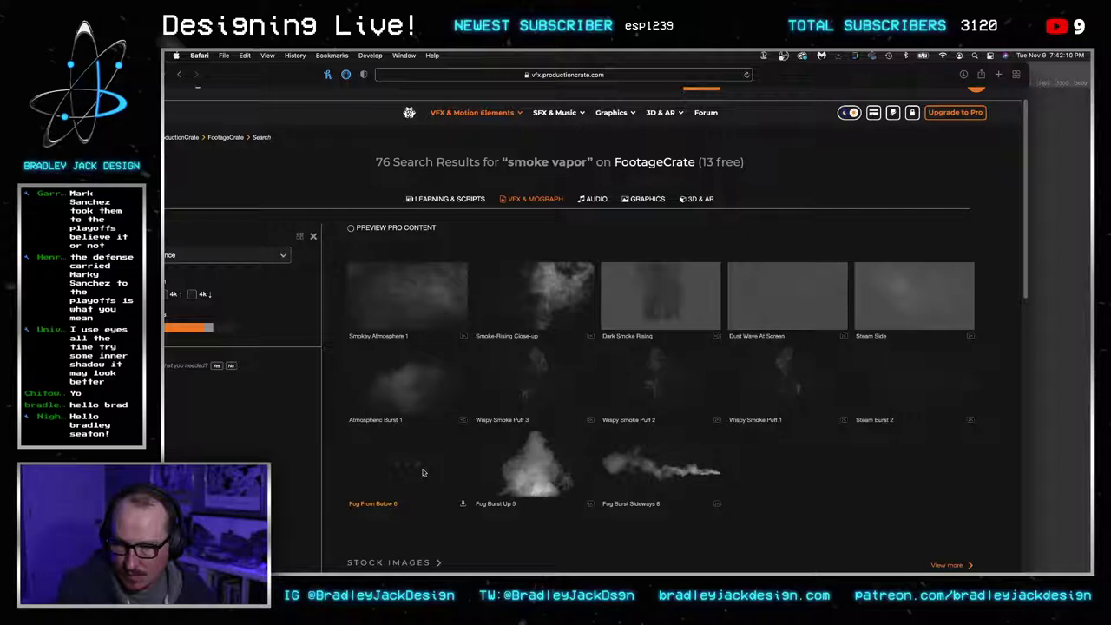
{"action": "scroll", "coordinate": [473, 111], "scroll_direction": "up", "scroll_amount": 1}
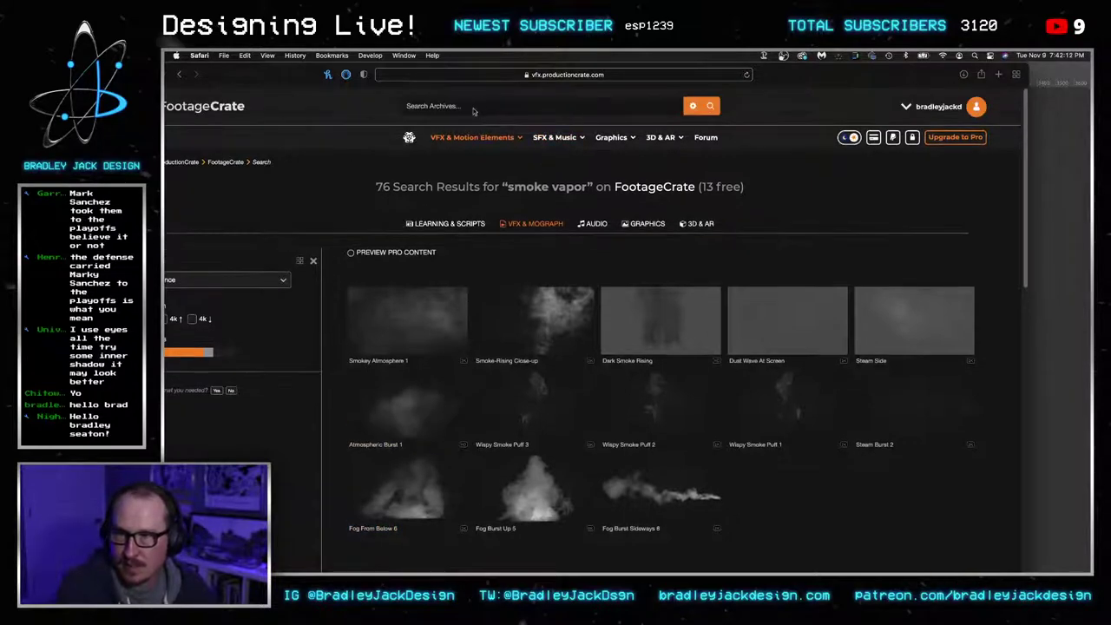
{"action": "left_click", "coordinate": [432, 109]}
{"action": "type", "text": "smoke"}
{"action": "key", "text": "Return"}
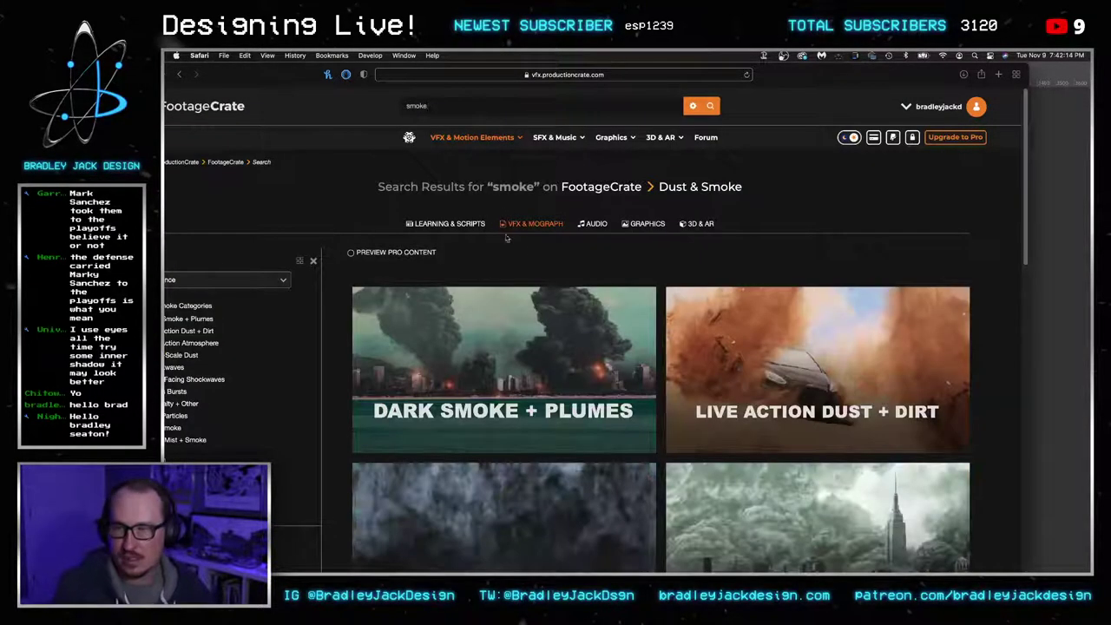
Open the full Dust & Smoke listing and download C/I Dusty Shockwave Back 4 as a zipped PNG sequence
{"action": "scroll", "coordinate": [507, 238], "scroll_direction": "down", "scroll_amount": 10}
{"action": "left_click", "coordinate": [487, 296]}
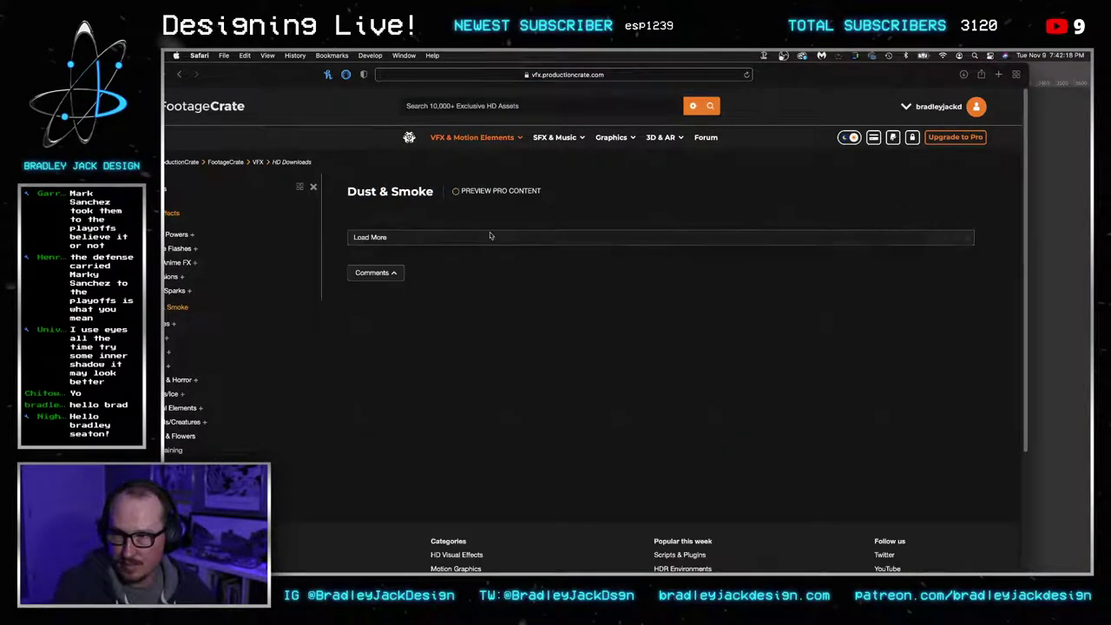
{"action": "scroll", "coordinate": [520, 260], "scroll_direction": "down", "scroll_amount": 10}
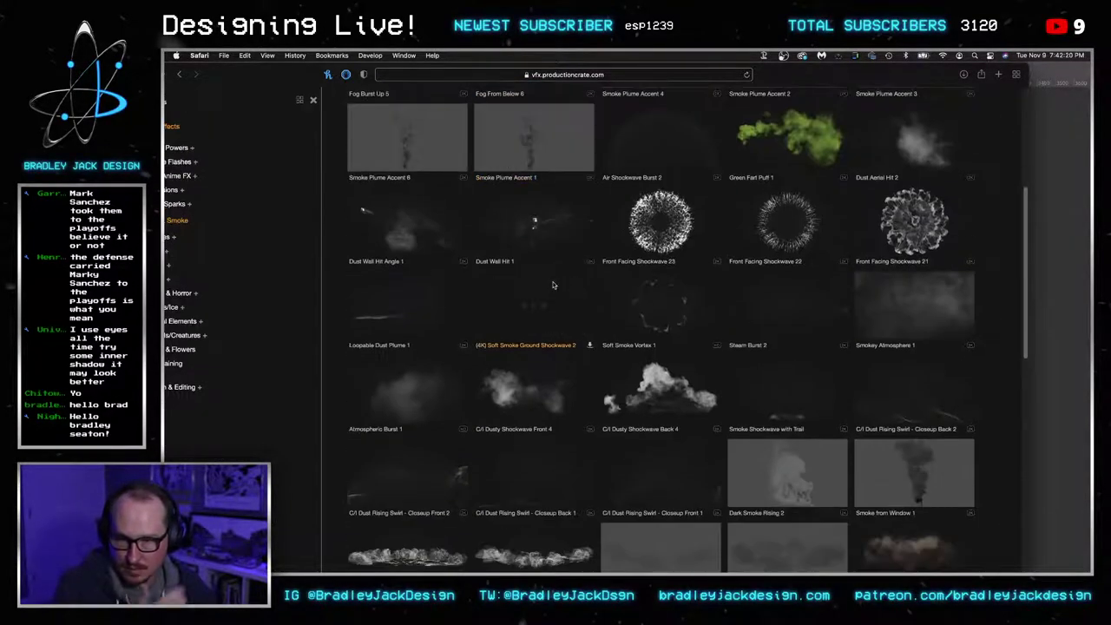
{"action": "left_click", "coordinate": [650, 383]}
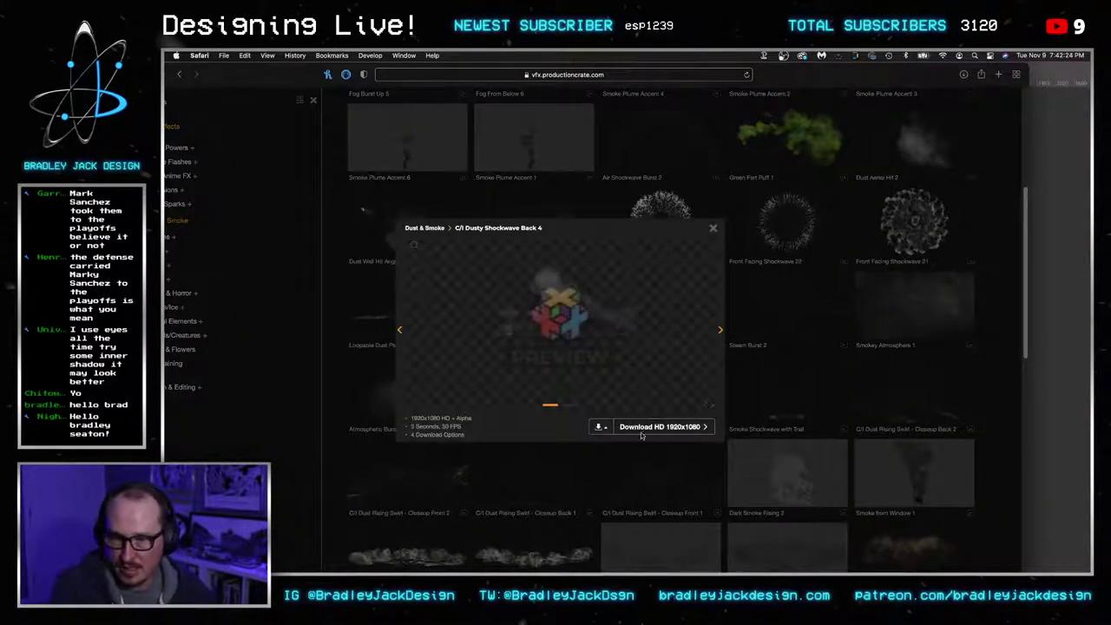
{"action": "mouse_move", "coordinate": [625, 427]}
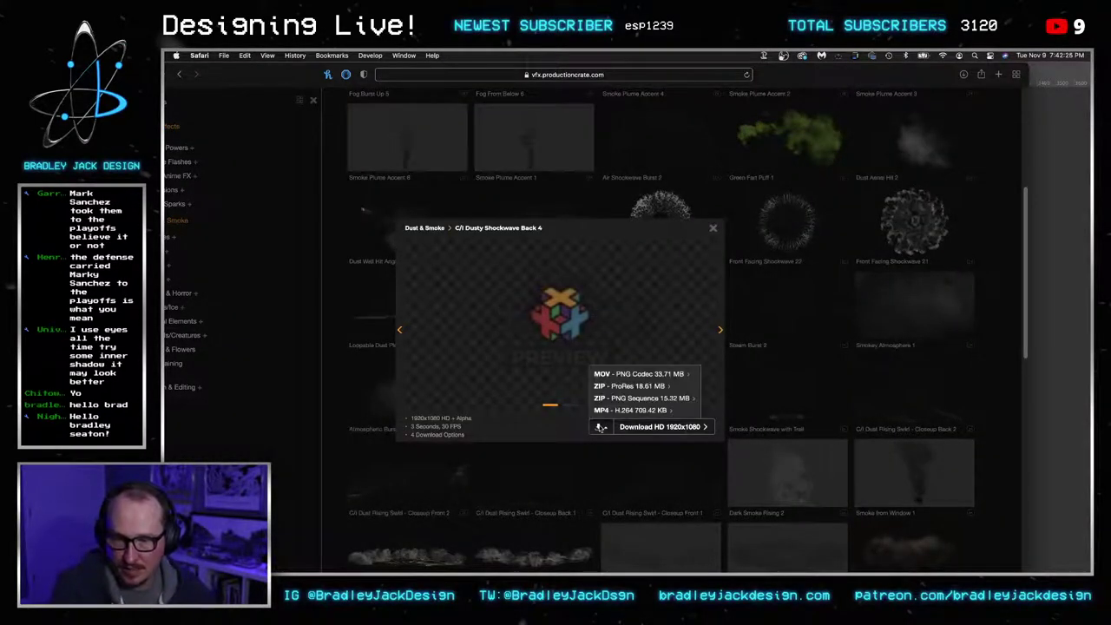
{"action": "left_click", "coordinate": [636, 398]}
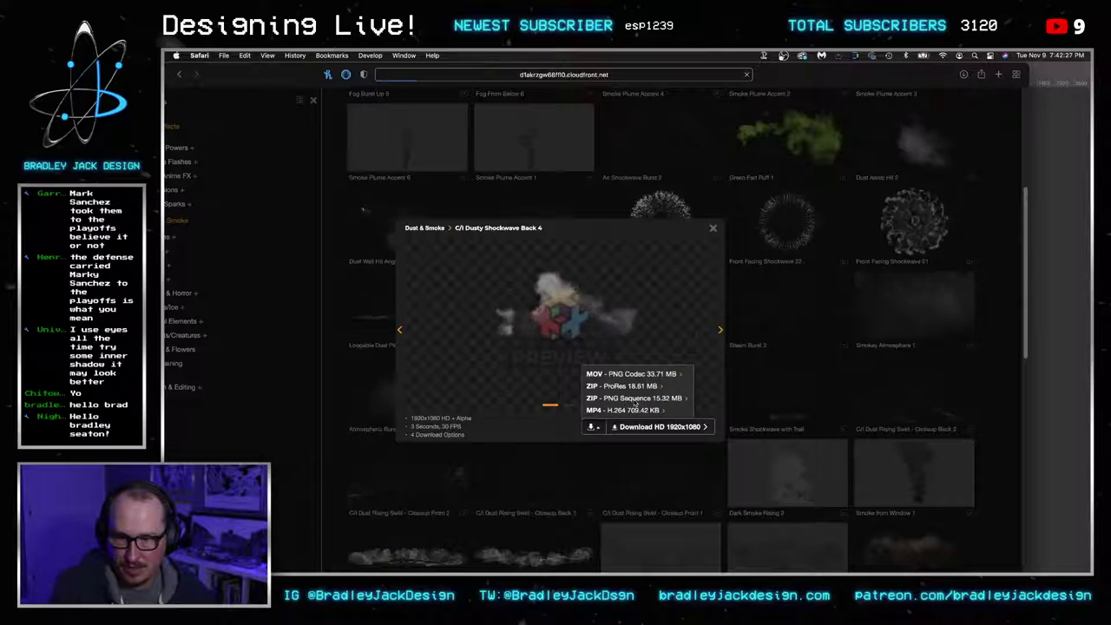
Switch to Photoshop and place frame_011.png from the downloaded smoke sequence into the fighter poster using Finder
{"action": "left_click", "coordinate": [1032, 356]}
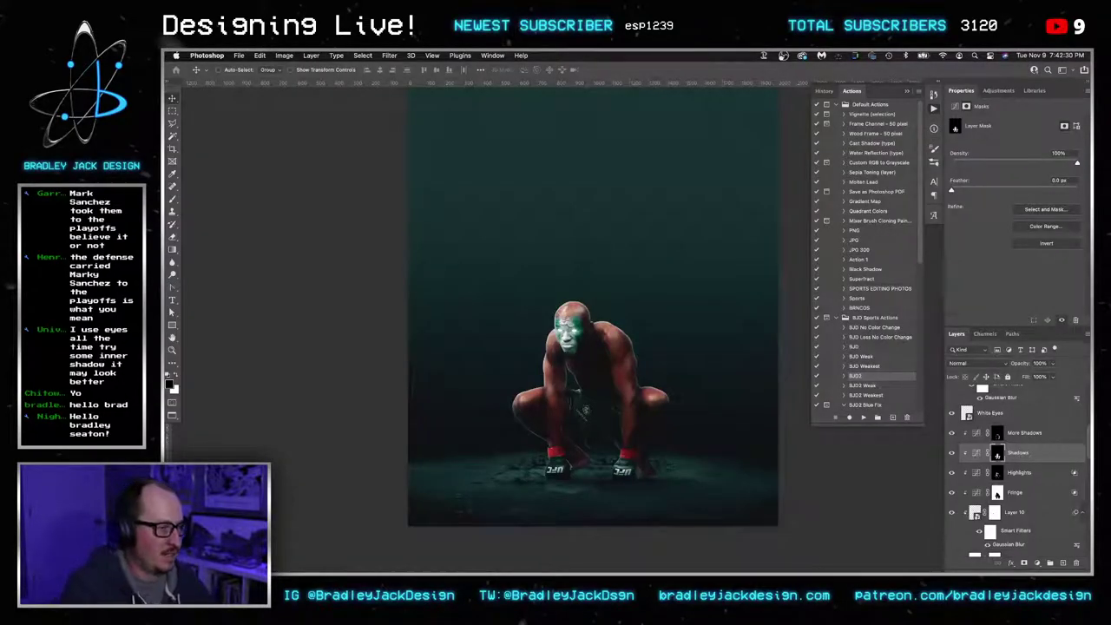
{"action": "left_click", "coordinate": [322, 573]}
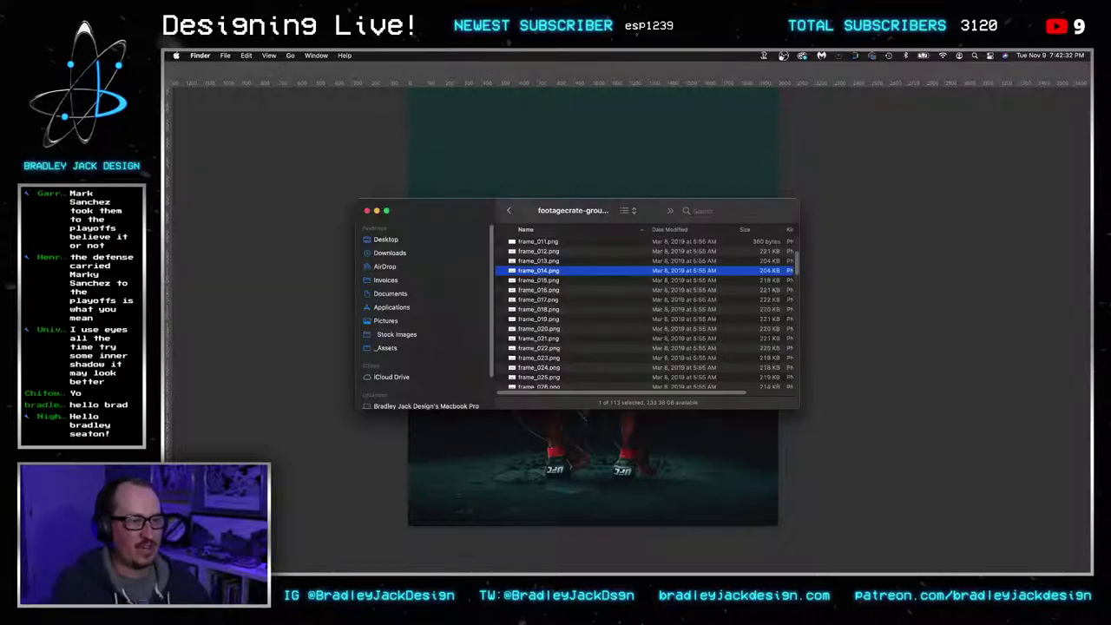
{"action": "left_click", "coordinate": [515, 243]}
{"action": "left_click", "coordinate": [396, 252]}
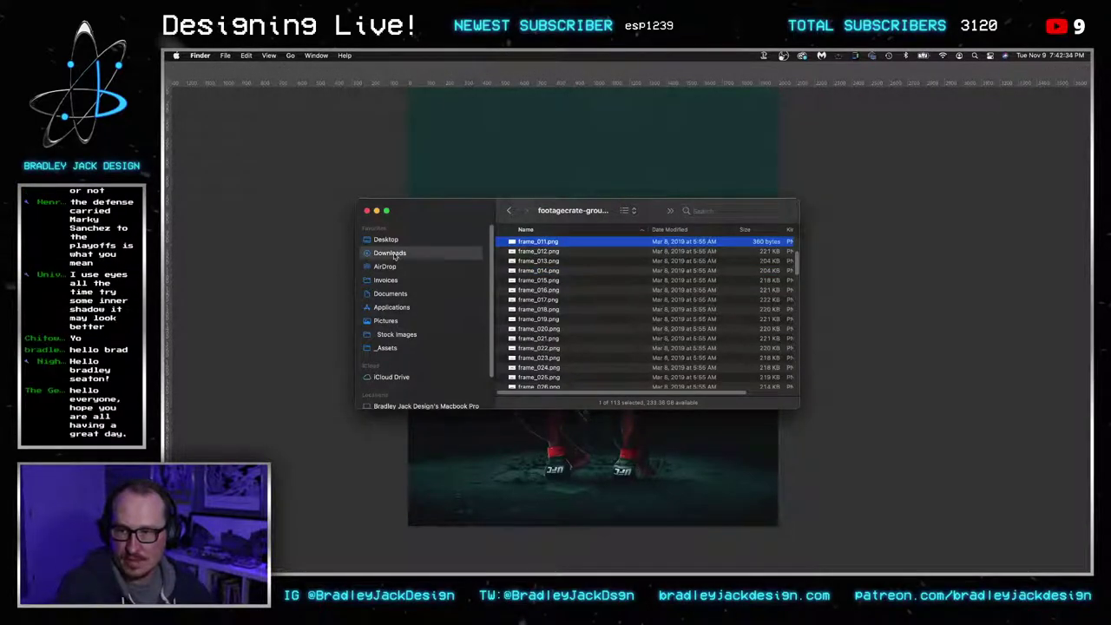
{"action": "left_click_drag", "start_coordinate": [585, 215], "coordinate": [1090, 217]}
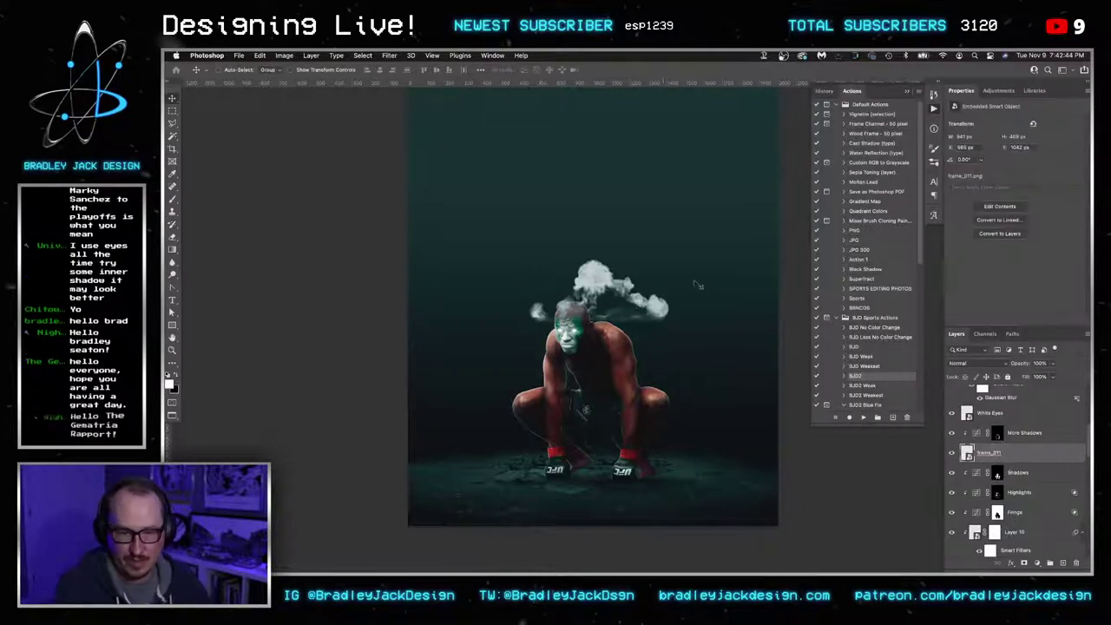
Move the frame_011 smoke layer beneath the fighter's Layer 7 and shift the smoke down behind his shoulders
{"action": "mouse_move", "coordinate": [989, 453]}
{"action": "left_mouse_down"}
{"action": "mouse_move", "coordinate": [996, 421]}
{"action": "mouse_move", "coordinate": [995, 432]}
{"action": "left_mouse_up"}
{"action": "left_click", "coordinate": [1000, 460], "text": "alt"}
{"action": "scroll", "coordinate": [996, 423], "scroll_direction": "down", "scroll_amount": 10}
{"action": "scroll", "coordinate": [989, 451], "scroll_direction": "up", "scroll_amount": 3}
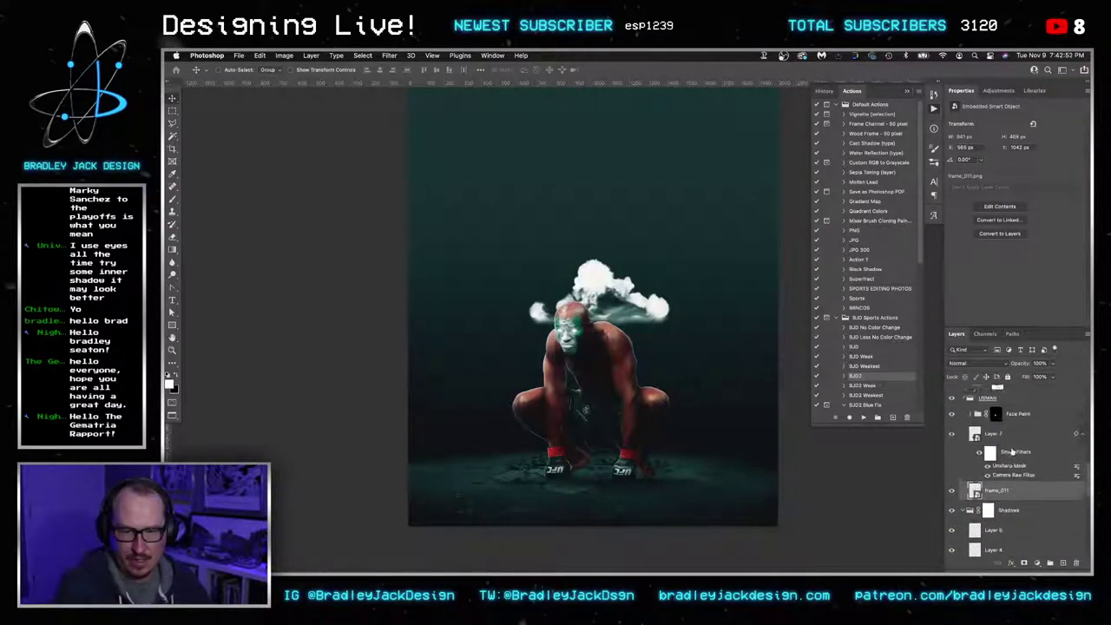
{"action": "left_click_drag", "start_coordinate": [642, 303], "coordinate": [643, 321]}
{"action": "scroll", "coordinate": [1012, 435], "scroll_direction": "up", "scroll_amount": 10}
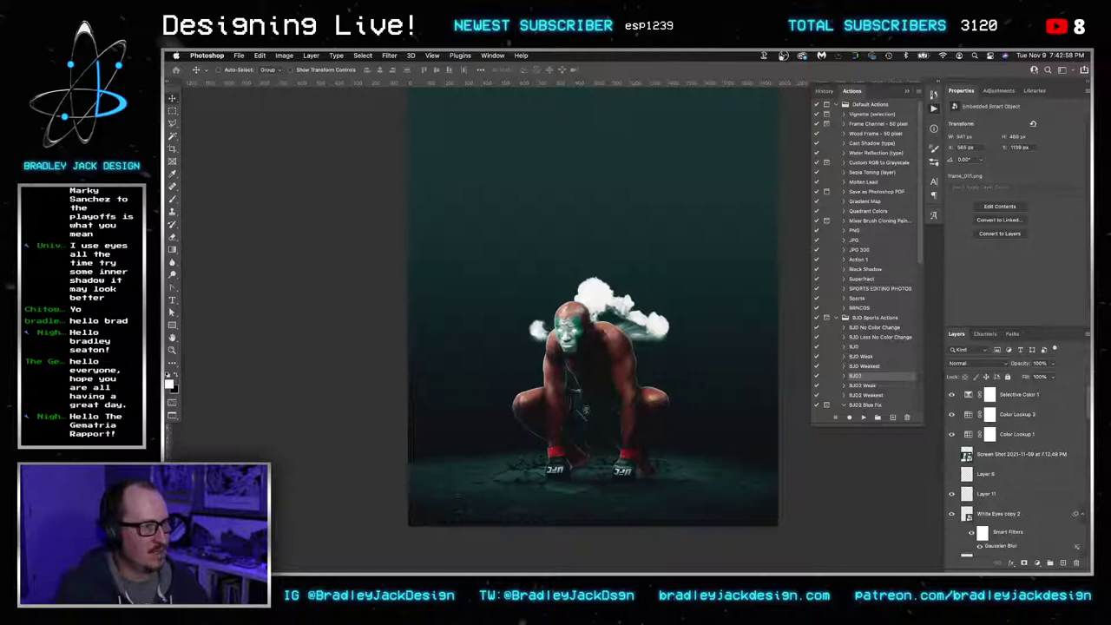
{"action": "key", "text": "Tab"}
{"action": "key", "text": "Tab"}
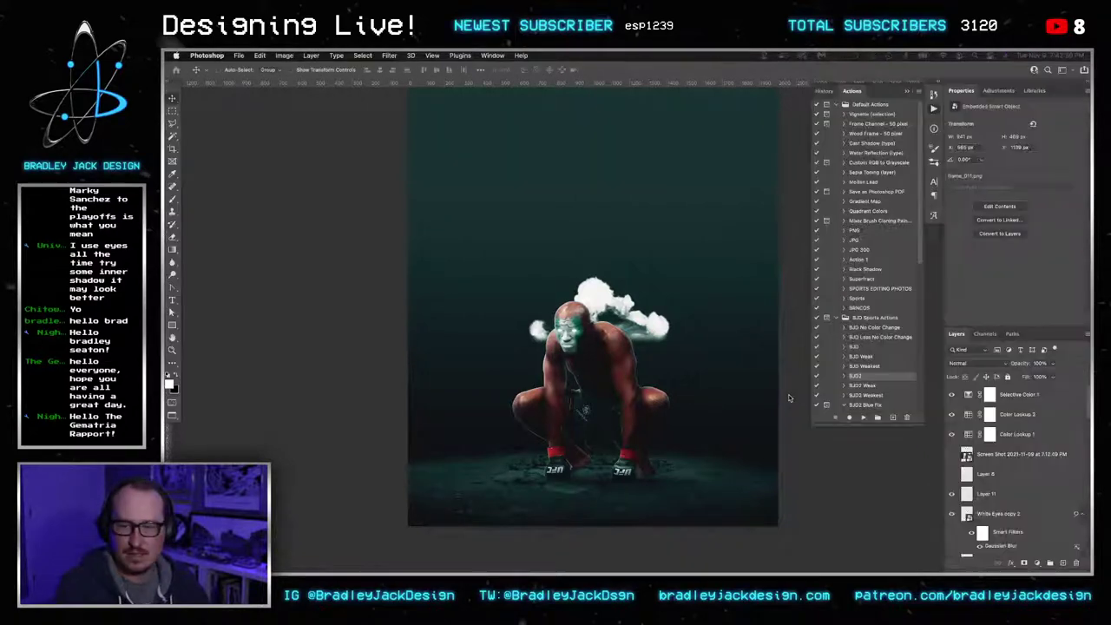
Move the frame_011 smoke layer out of the USMAN group to directly beneath it and collapse the group
{"action": "scroll", "coordinate": [1005, 469], "scroll_direction": "down", "scroll_amount": 6}
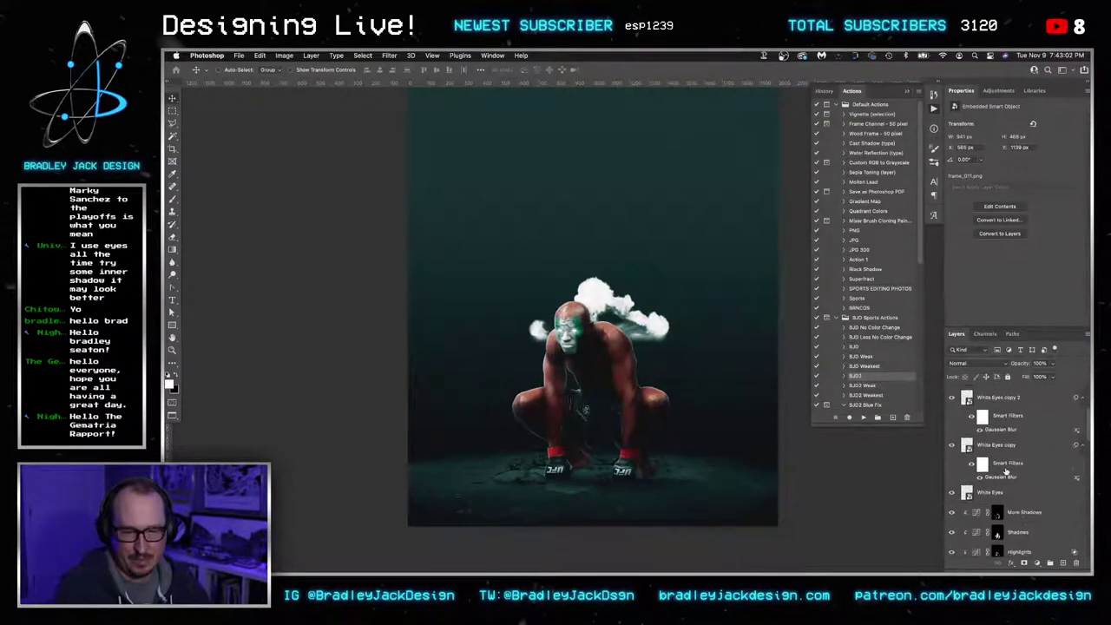
{"action": "scroll", "coordinate": [1006, 470], "scroll_direction": "down", "scroll_amount": 3}
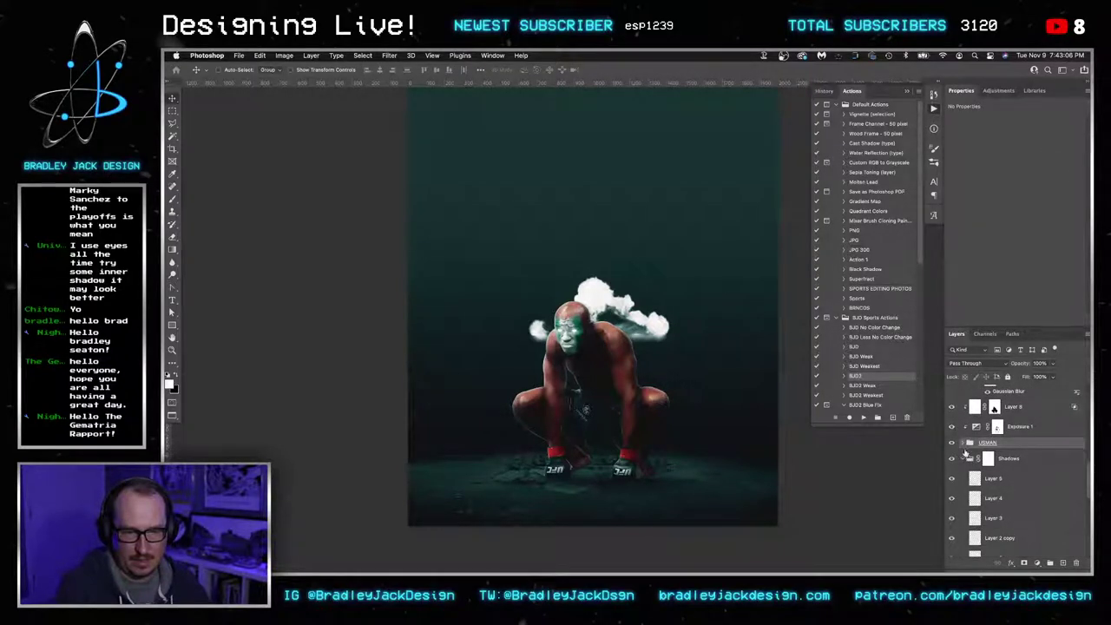
{"action": "left_click", "coordinate": [964, 444]}
{"action": "left_click", "coordinate": [1003, 488]}
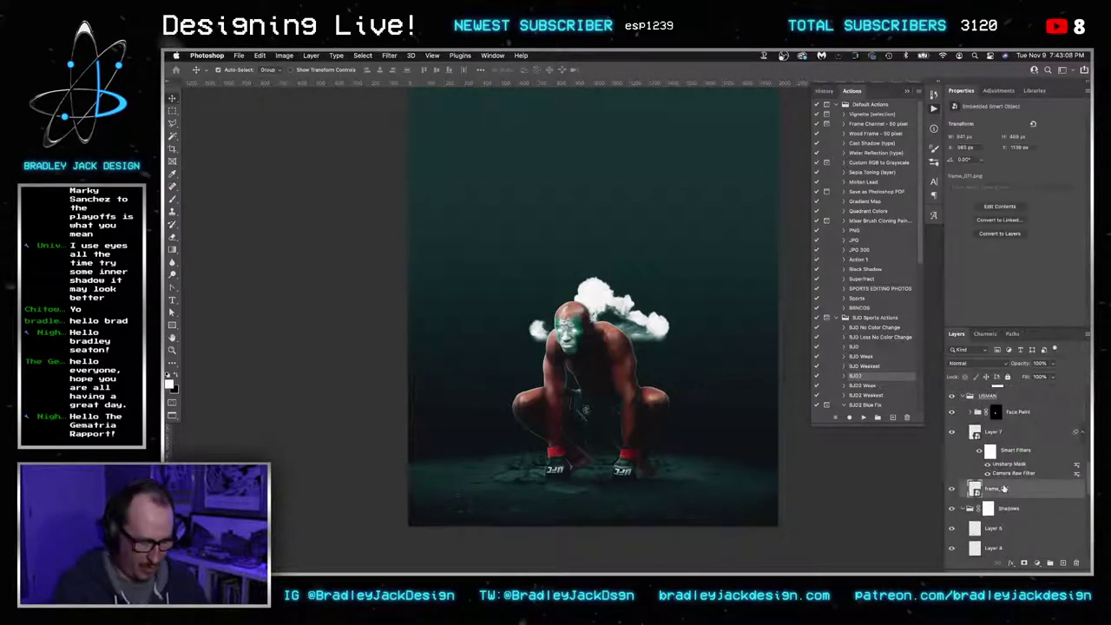
{"action": "key", "text": "super+bracketleft"}
{"action": "left_click", "coordinate": [967, 396]}
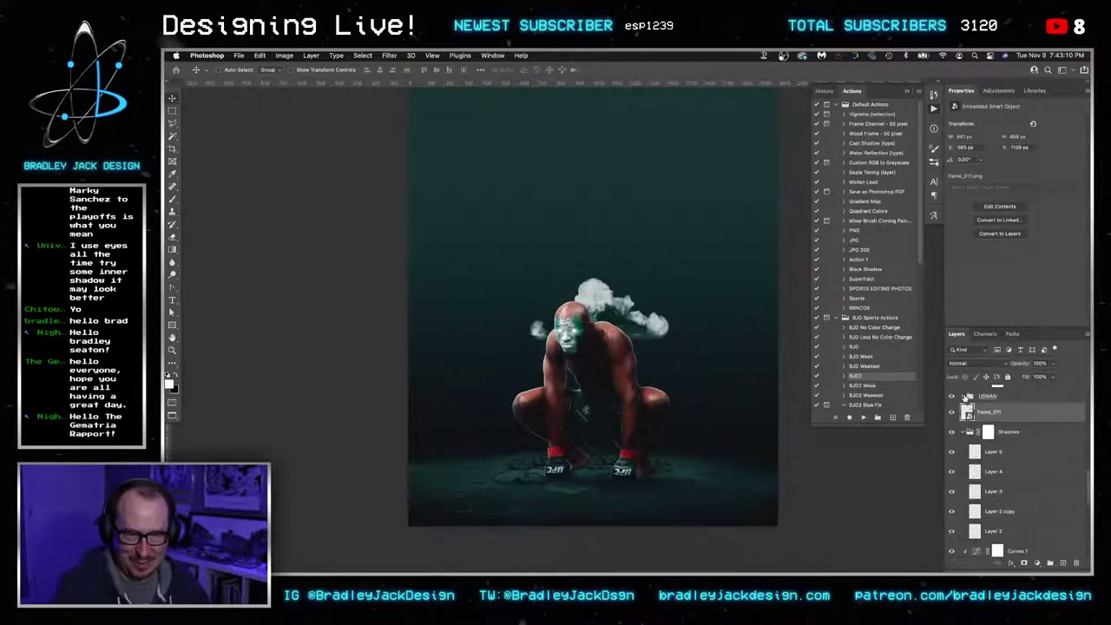
Add a Gradient Map adjustment above the frame_011 smoke using the basic Black, White preset
{"action": "left_click", "coordinate": [998, 90]}
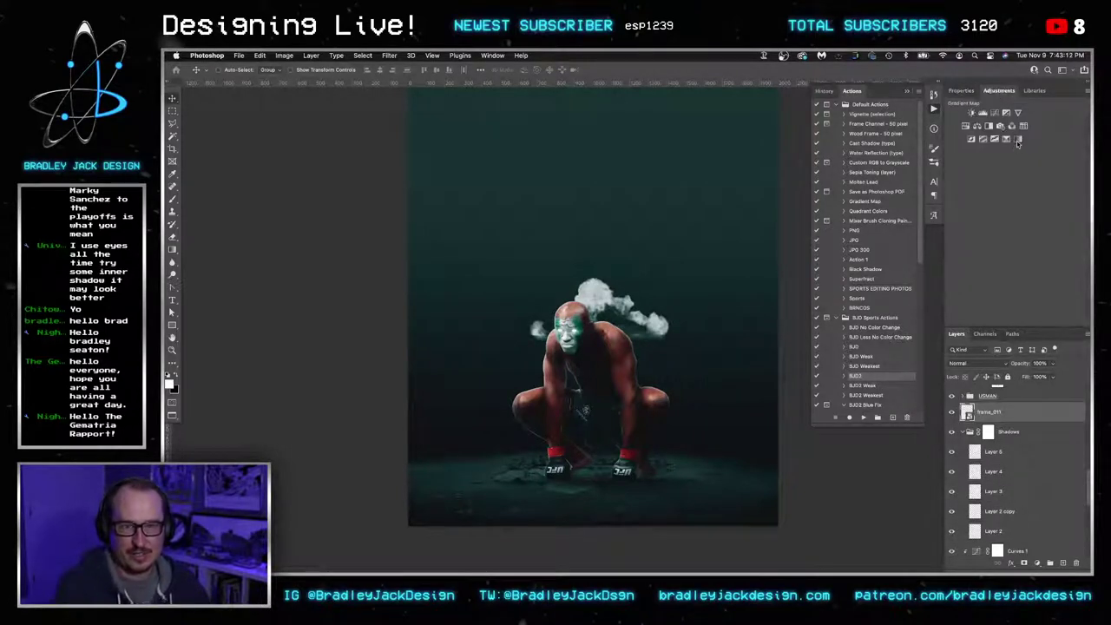
{"action": "left_click", "coordinate": [1018, 143]}
{"action": "left_click", "coordinate": [990, 128]}
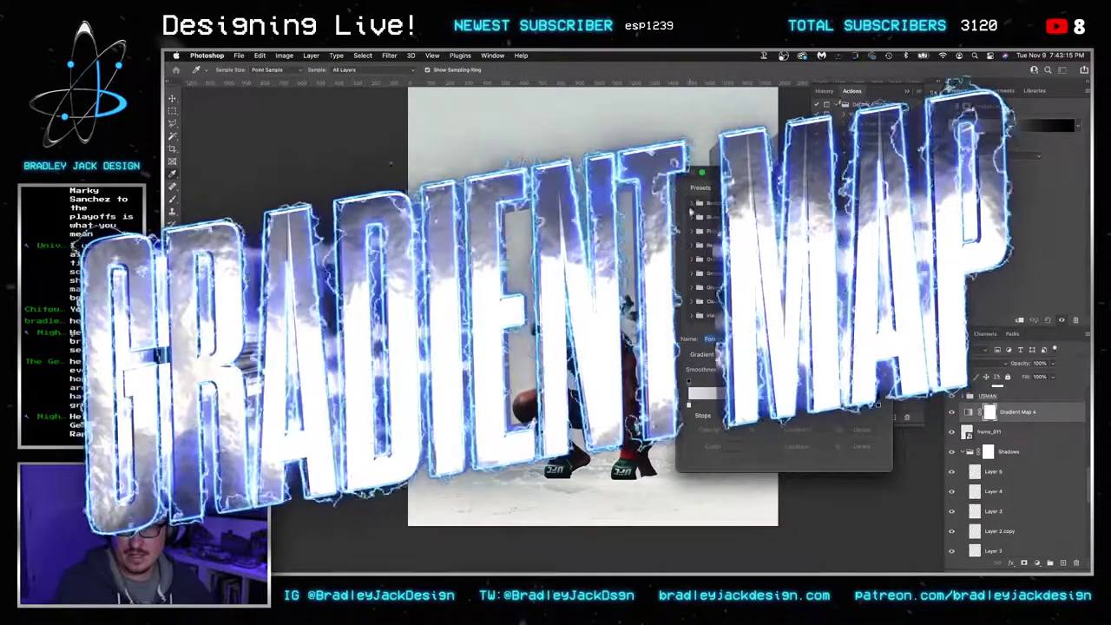
{"action": "left_click", "coordinate": [692, 203]}
{"action": "left_click", "coordinate": [735, 217]}
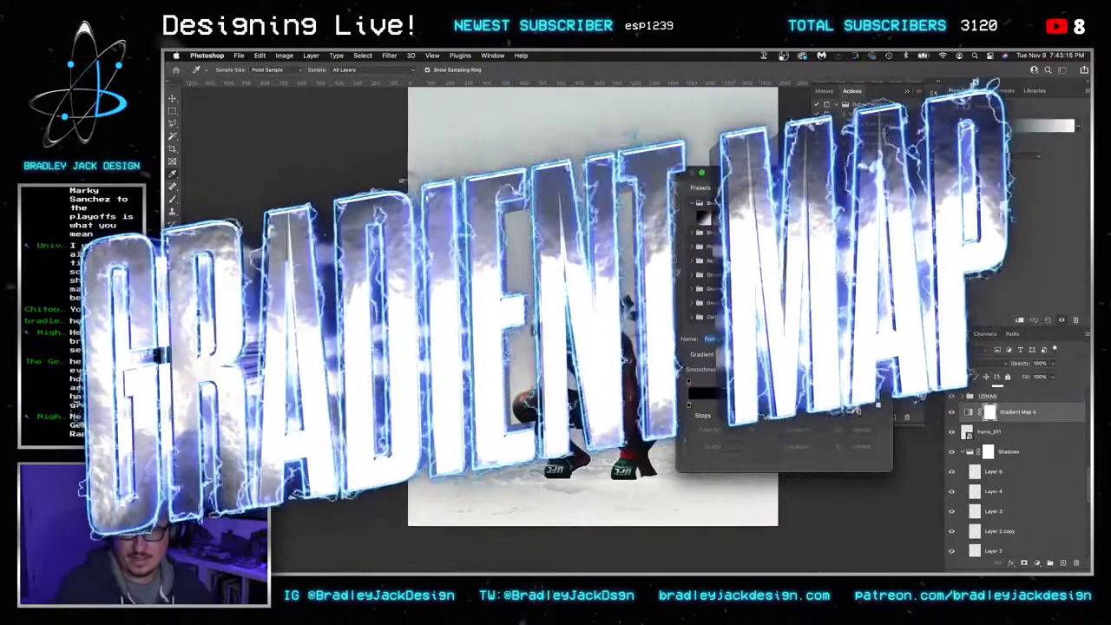
{"action": "left_click", "coordinate": [866, 189]}
Bring the Nigerian flag screenshot to the top of the layer stack, sample its green as foreground colour, and hide it again
{"action": "scroll", "coordinate": [965, 420], "scroll_direction": "up", "scroll_amount": 10}
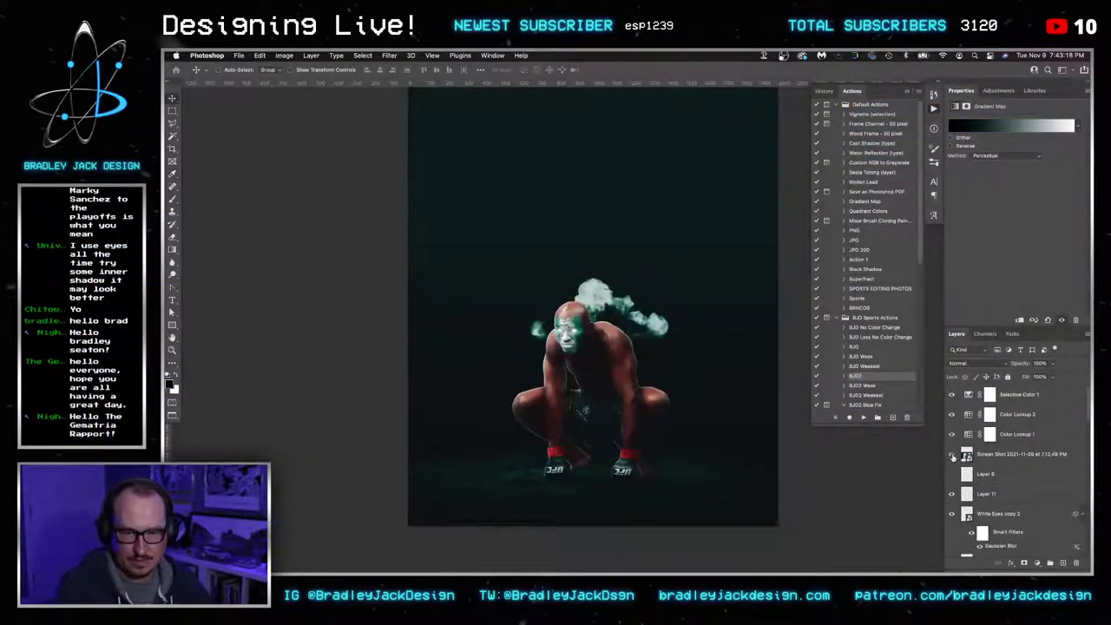
{"action": "left_click", "coordinate": [951, 455]}
{"action": "left_click", "coordinate": [1012, 453]}
{"action": "key", "text": "super+shift+bracketright"}
{"action": "key", "text": "i"}
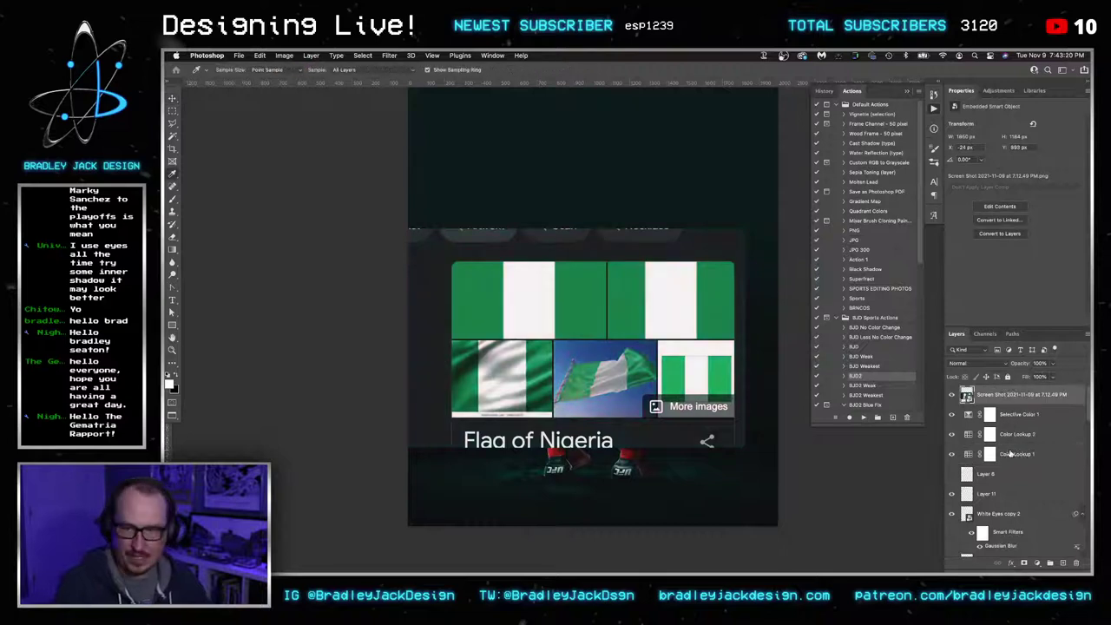
{"action": "left_click", "coordinate": [950, 396]}
{"action": "scroll", "coordinate": [965, 452], "scroll_direction": "down", "scroll_amount": 5}
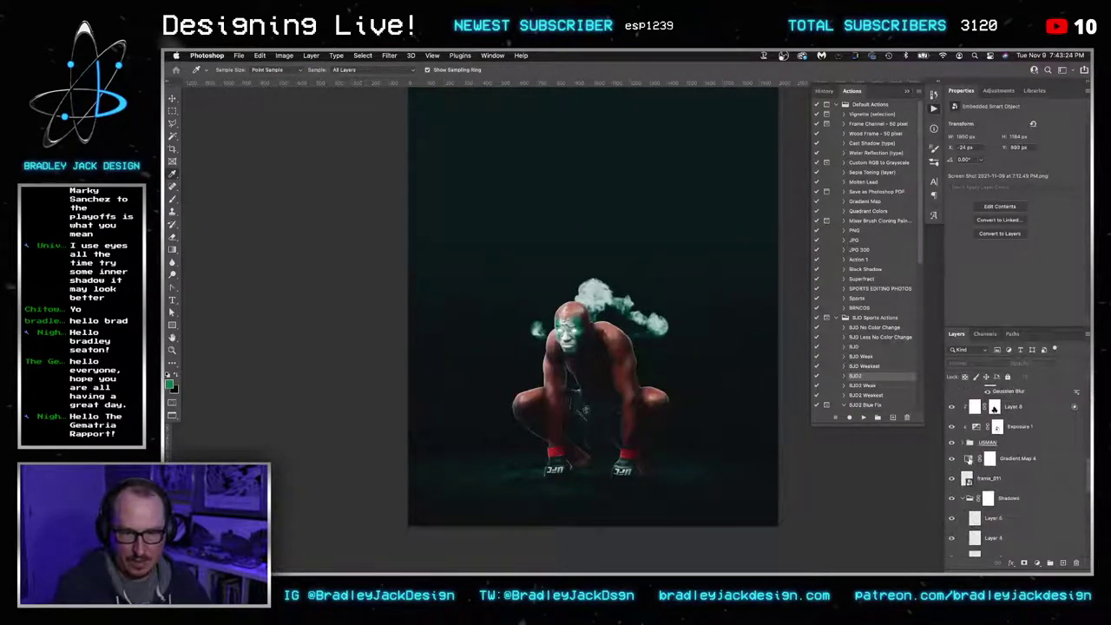
Add a green #478152 colour stop between black and white in the Gradient Map and shift it toward the white end
{"action": "left_click", "coordinate": [968, 459]}
{"action": "left_click", "coordinate": [996, 134]}
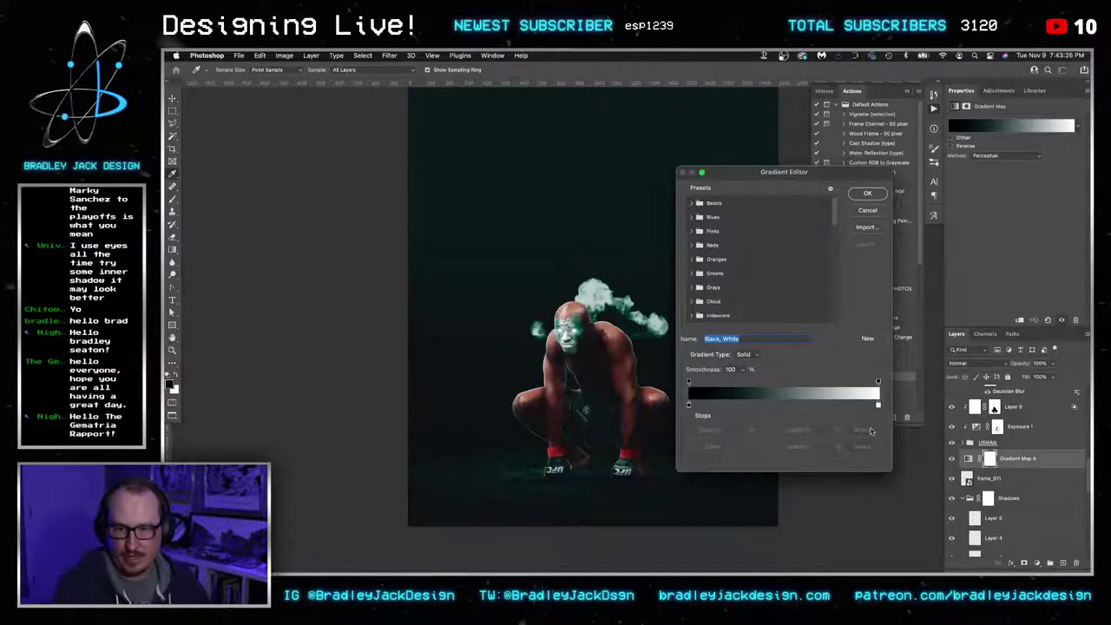
{"action": "left_click", "coordinate": [790, 406]}
{"action": "left_click", "coordinate": [733, 447]}
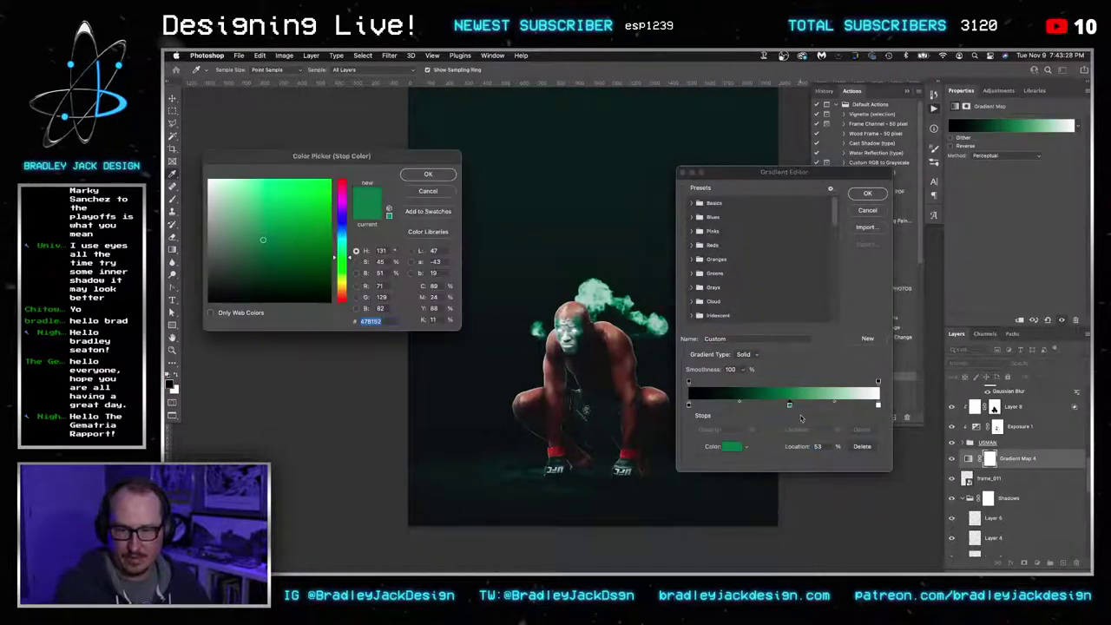
{"action": "key", "text": "Return"}
{"action": "left_click_drag", "start_coordinate": [796, 410], "coordinate": [822, 407]}
{"action": "key", "text": "Return"}
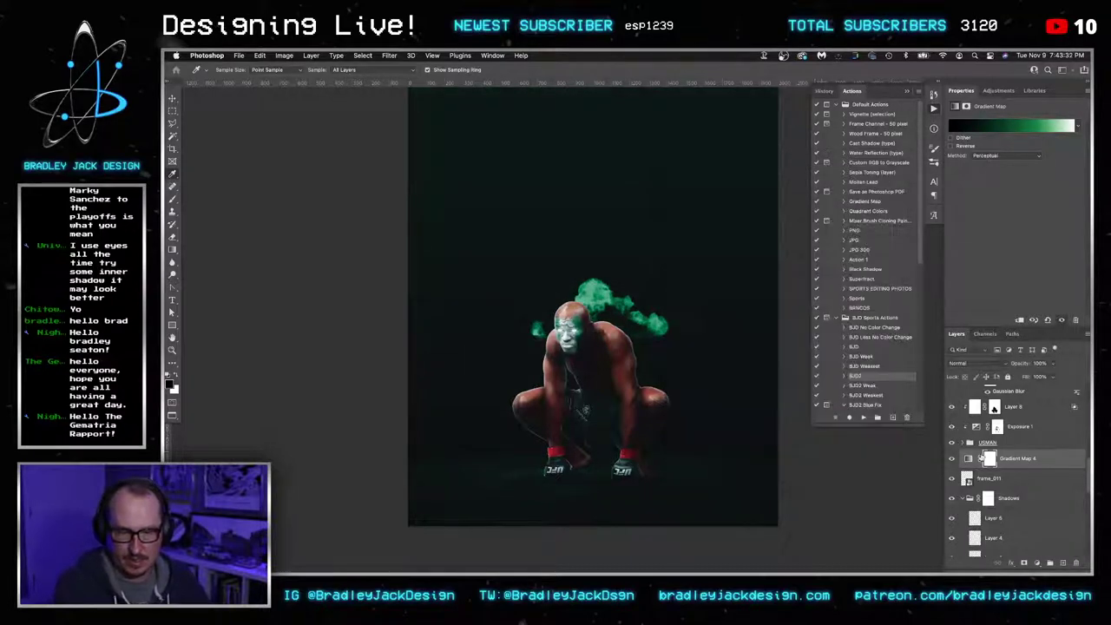
Clip the gradient map to the frame_011 smoke, and shift the smoke slightly down behind the fighter with Screen blending
{"action": "left_click", "coordinate": [984, 469], "text": "alt"}
{"action": "left_click", "coordinate": [986, 477]}
{"action": "key", "text": "v"}
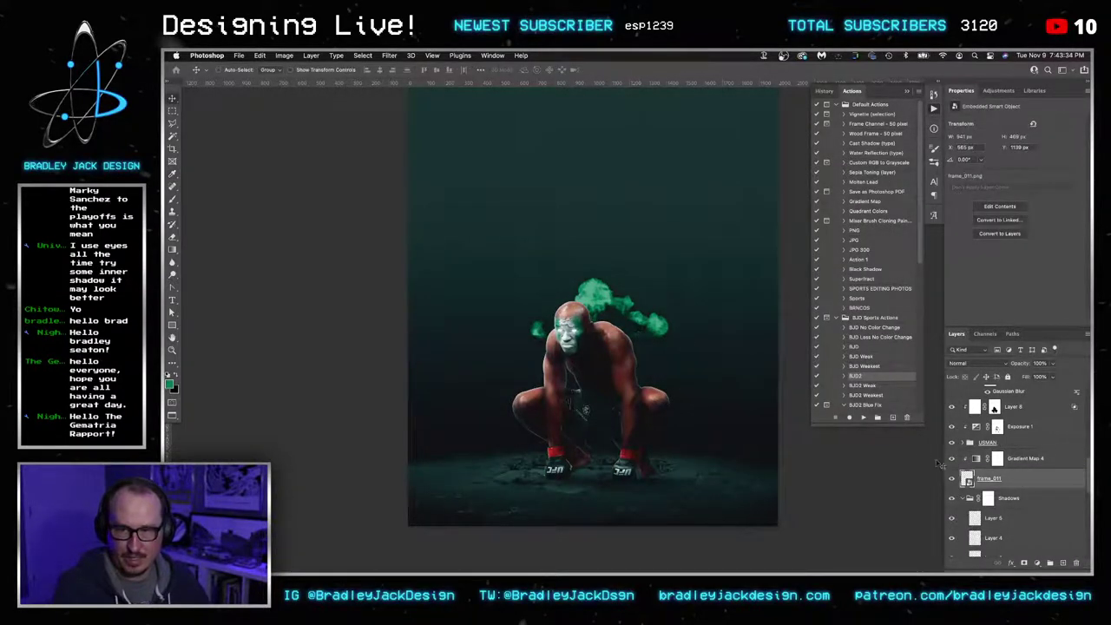
{"action": "left_click_drag", "start_coordinate": [671, 342], "coordinate": [676, 362]}
{"action": "key", "text": "super+t"}
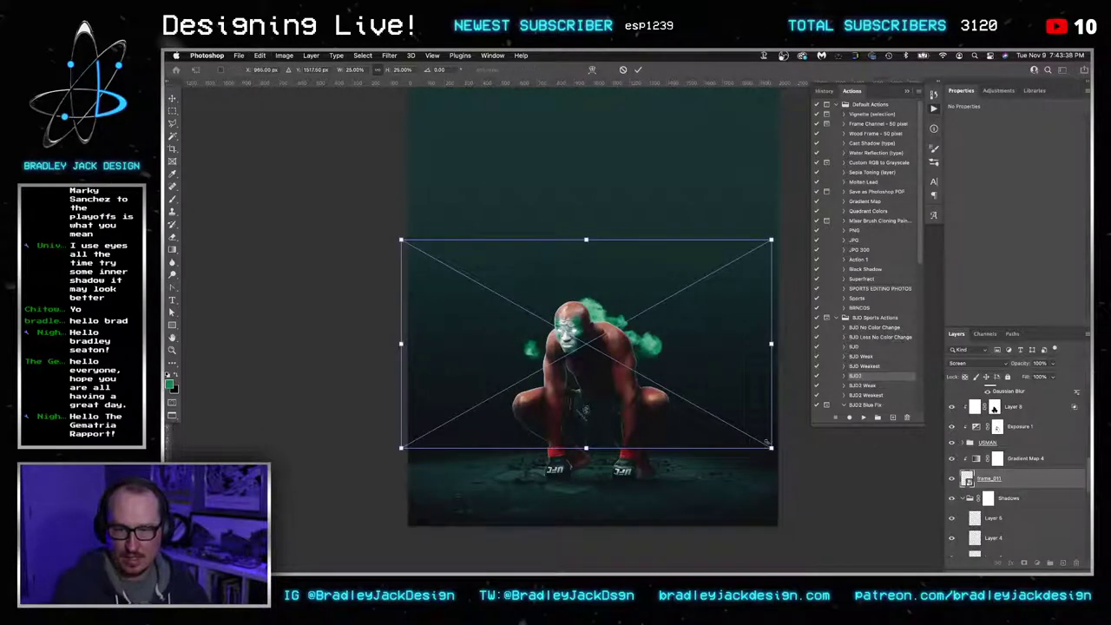
{"action": "key", "text": "Escape"}
Convert the frame_011 smoke and its gradient map into one smart object and set its blend mode to Screen
{"action": "left_click", "coordinate": [1019, 466], "text": "shift"}
{"action": "key", "text": "super+alt+s"}
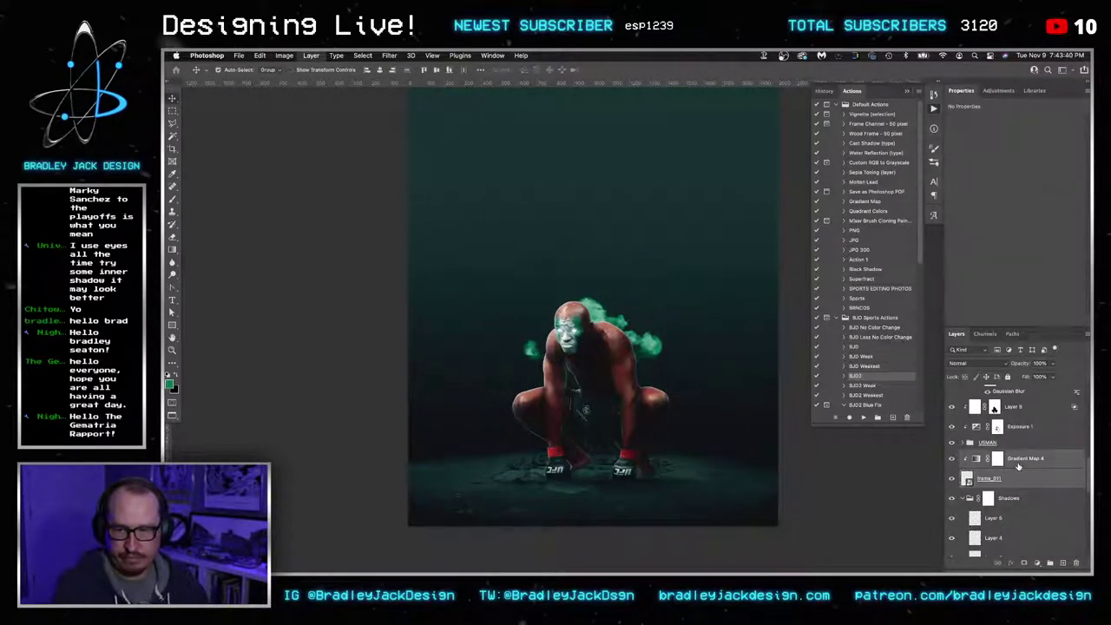
{"action": "key", "text": "alt+shift+s"}
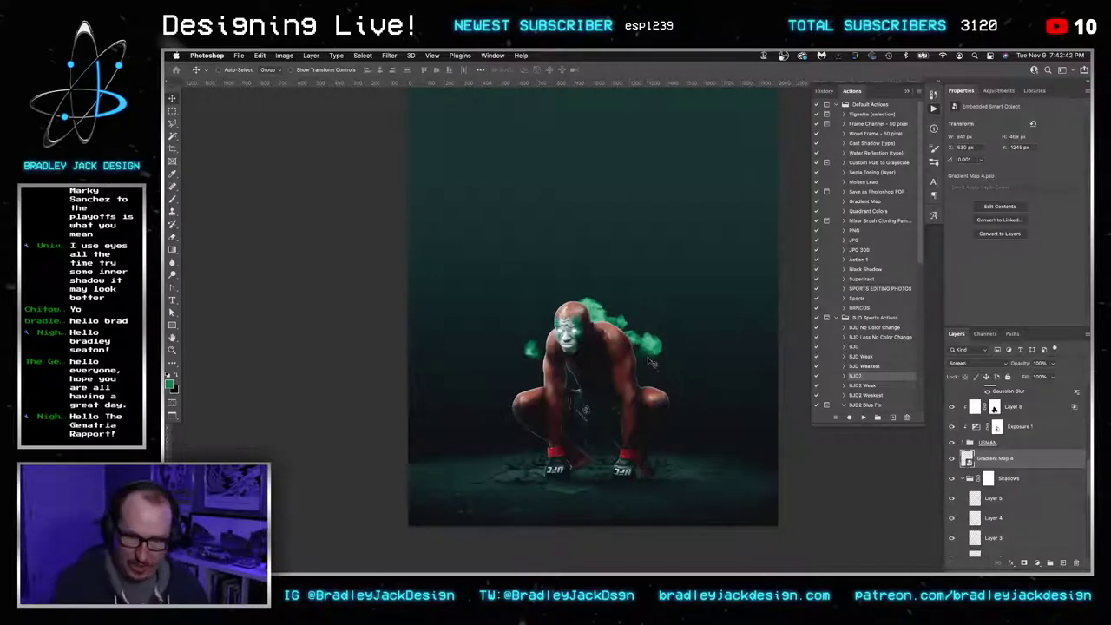
{"action": "key", "text": "c"}
{"action": "key", "text": "v"}
Puppet Warp the green smoke with pins so it wraps around the fighter's head, shoulders and torso
{"action": "left_click", "coordinate": [260, 54]}
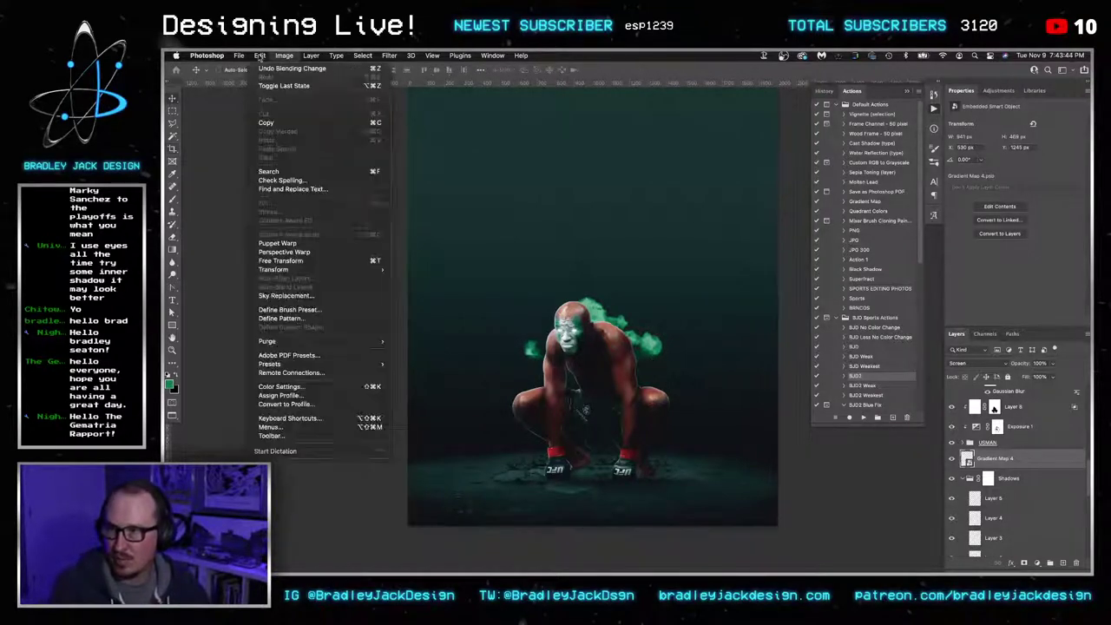
{"action": "left_click", "coordinate": [296, 244]}
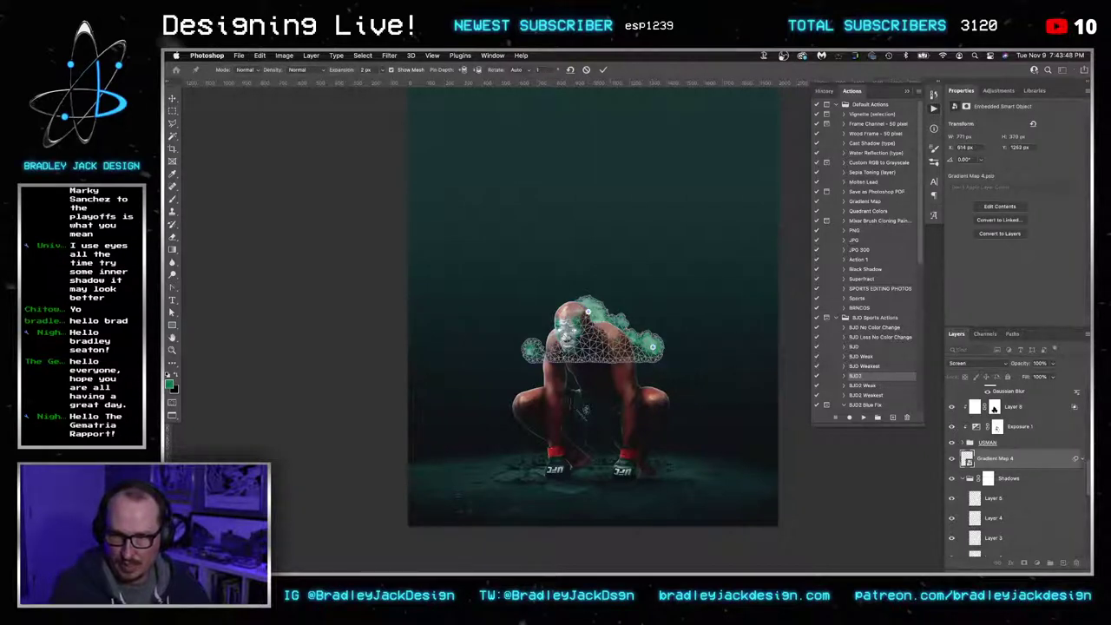
{"action": "left_click", "coordinate": [532, 355]}
{"action": "left_click", "coordinate": [591, 347]}
{"action": "left_click_drag", "start_coordinate": [654, 347], "coordinate": [642, 379]}
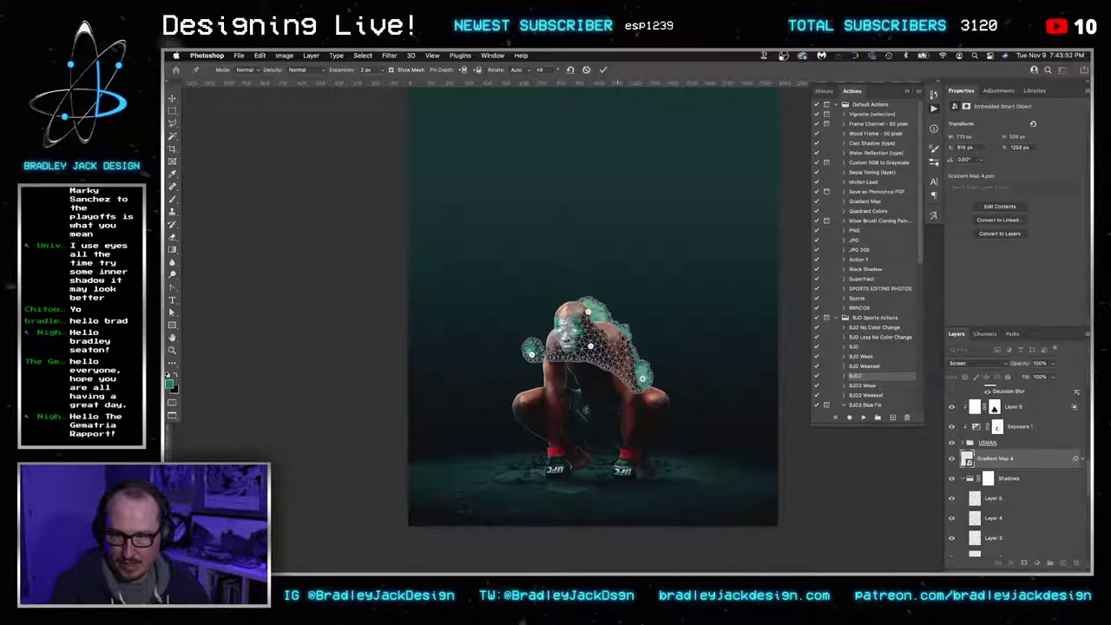
{"action": "left_click", "coordinate": [622, 336]}
{"action": "left_click_drag", "start_coordinate": [531, 354], "coordinate": [579, 382]}
{"action": "left_click_drag", "start_coordinate": [588, 312], "coordinate": [553, 320]}
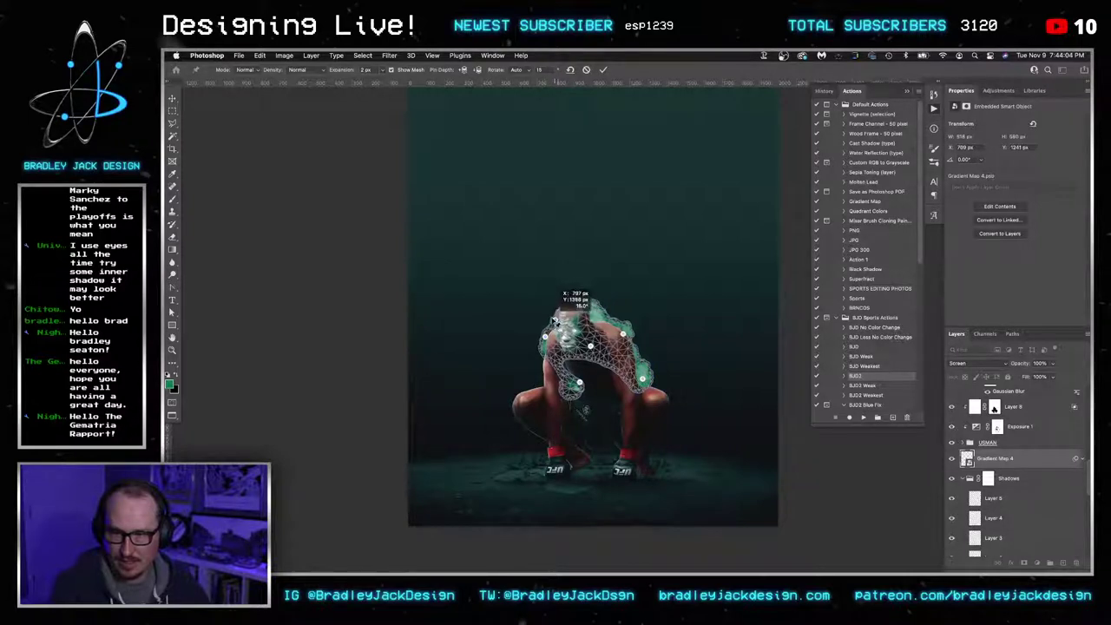
{"action": "key", "text": "Return"}
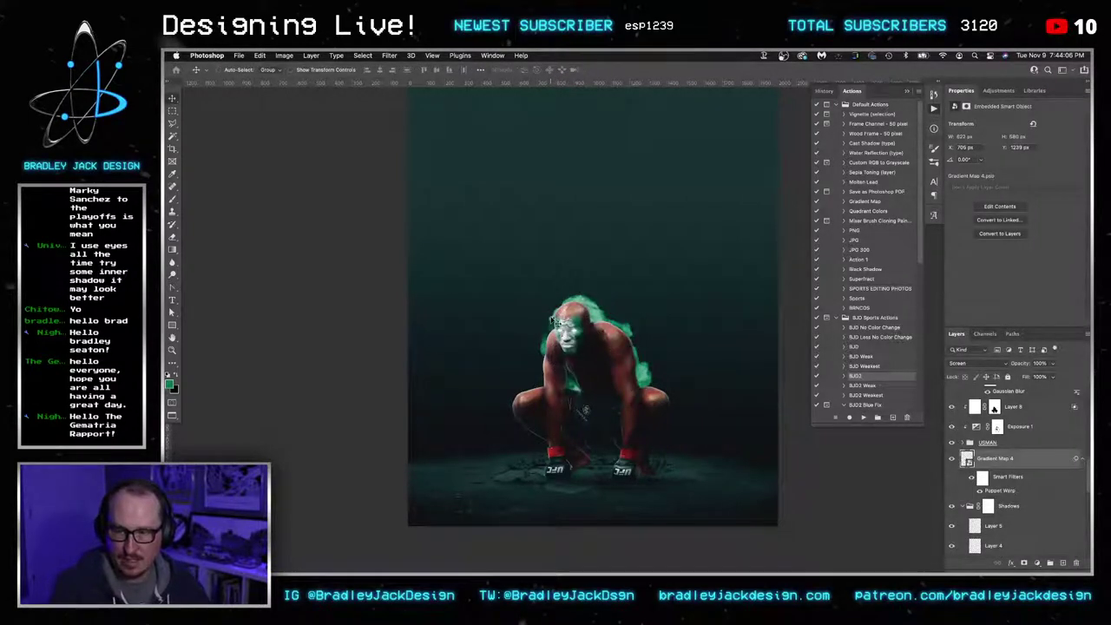
Nudge the warped smoke about 30 px down behind the fighter
{"action": "key", "text": "shift+Down"}
{"action": "key", "text": "shift+Right"}
{"action": "key", "text": "shift+Right"}
{"action": "key", "text": "shift+Down"}
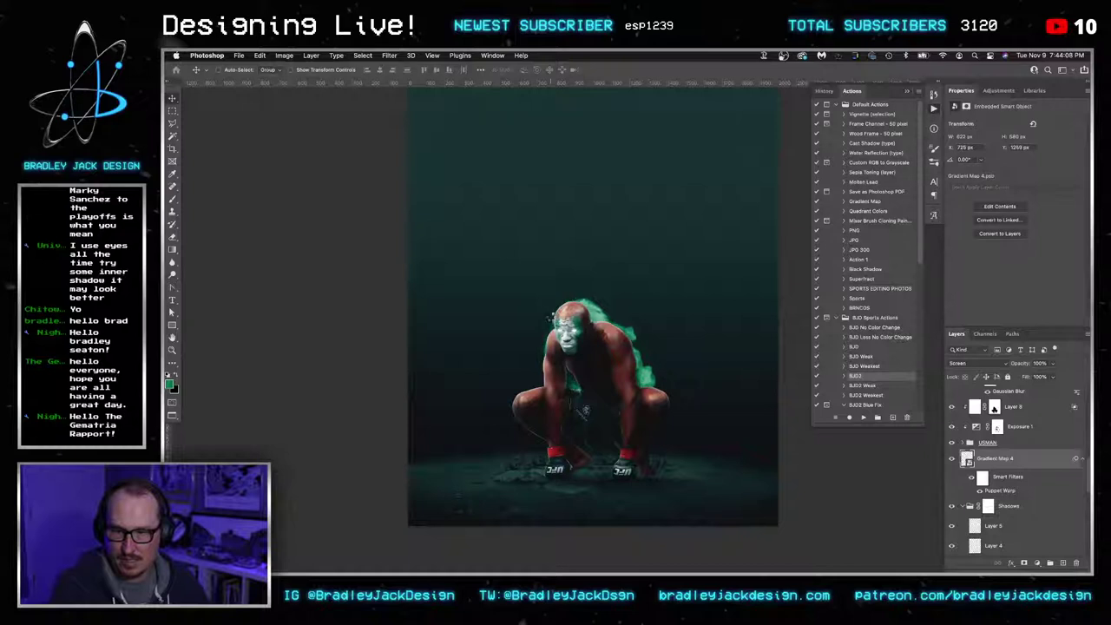
{"action": "key", "text": "shift+Down"}
{"action": "key", "text": "shift+Left"}
{"action": "key", "text": "shift+Left"}
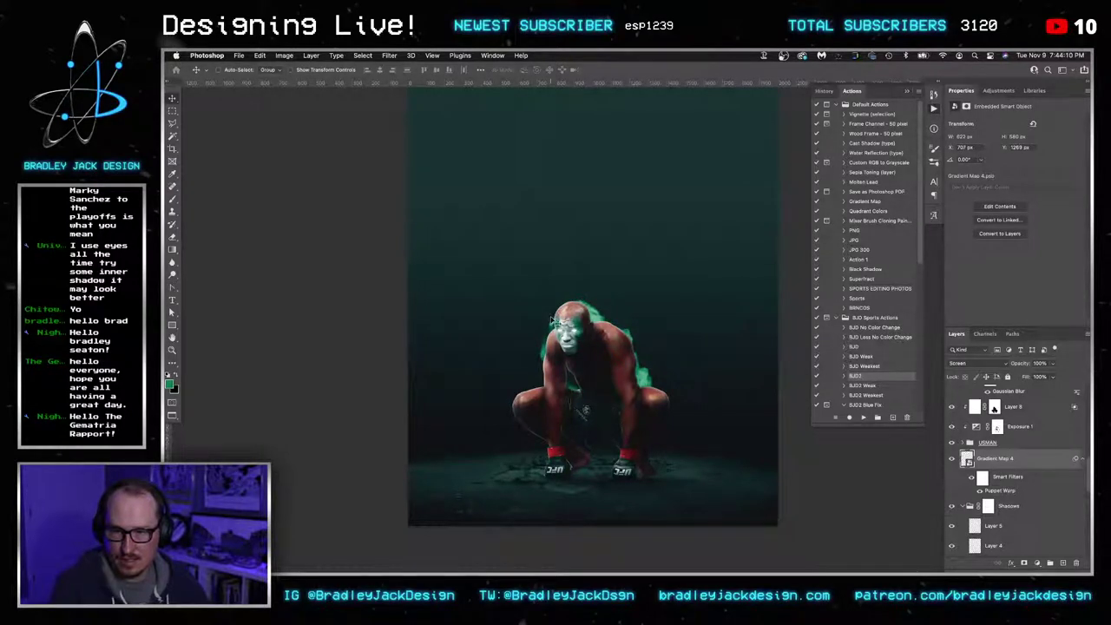
Place the frame_030.png smoke above the warped smoke and clip a copy of the smart object's green gradient map to it
{"action": "key", "text": "Tab"}
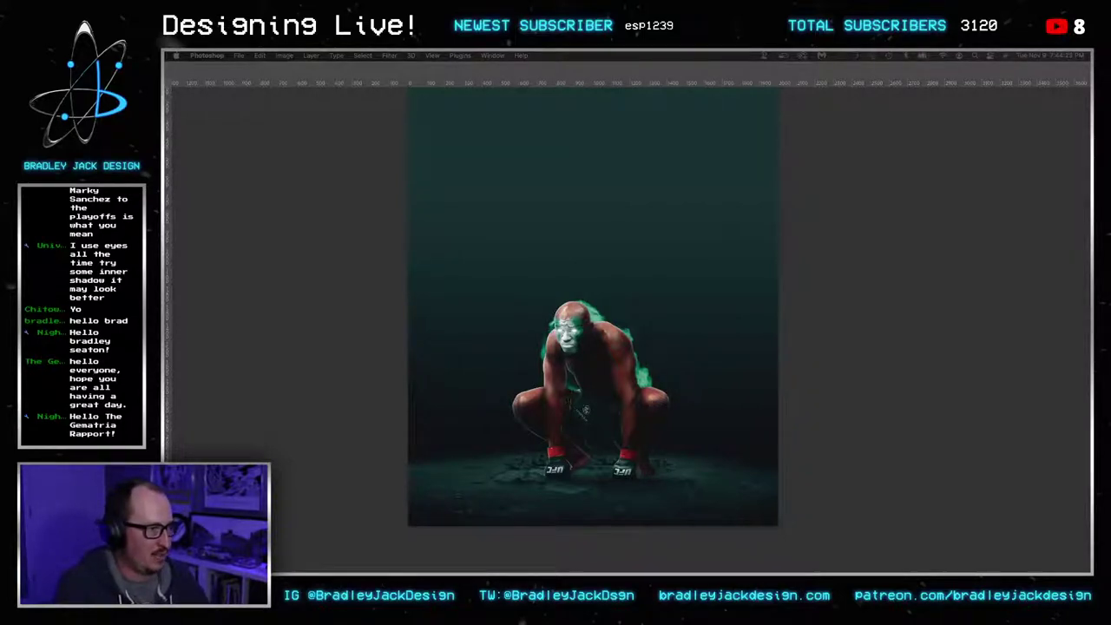
{"action": "left_click", "coordinate": [786, 402]}
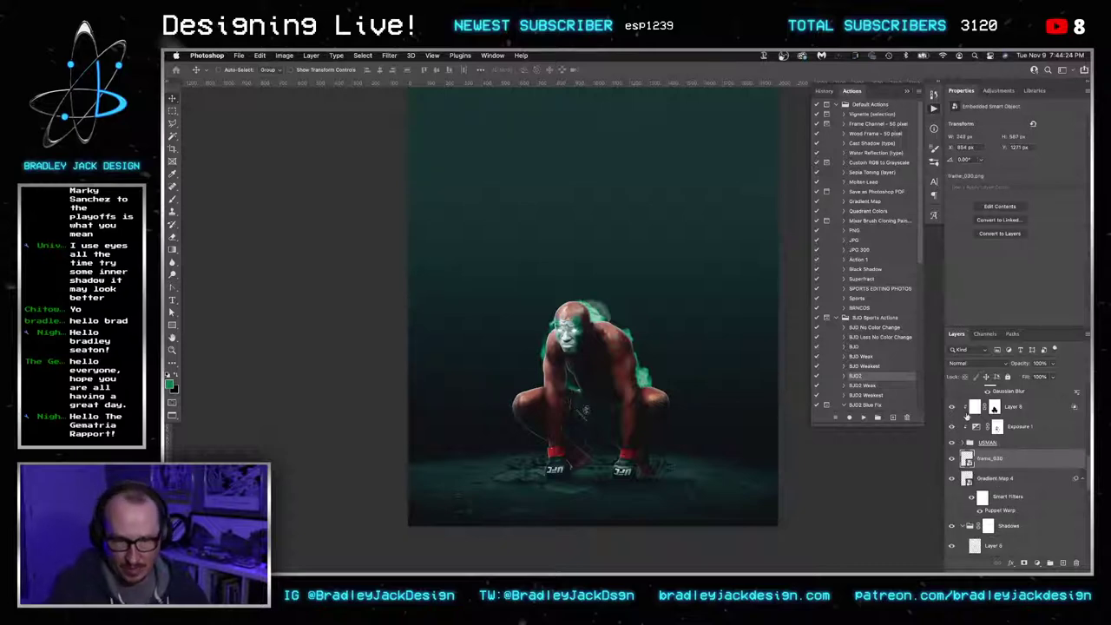
{"action": "double_click", "coordinate": [969, 482]}
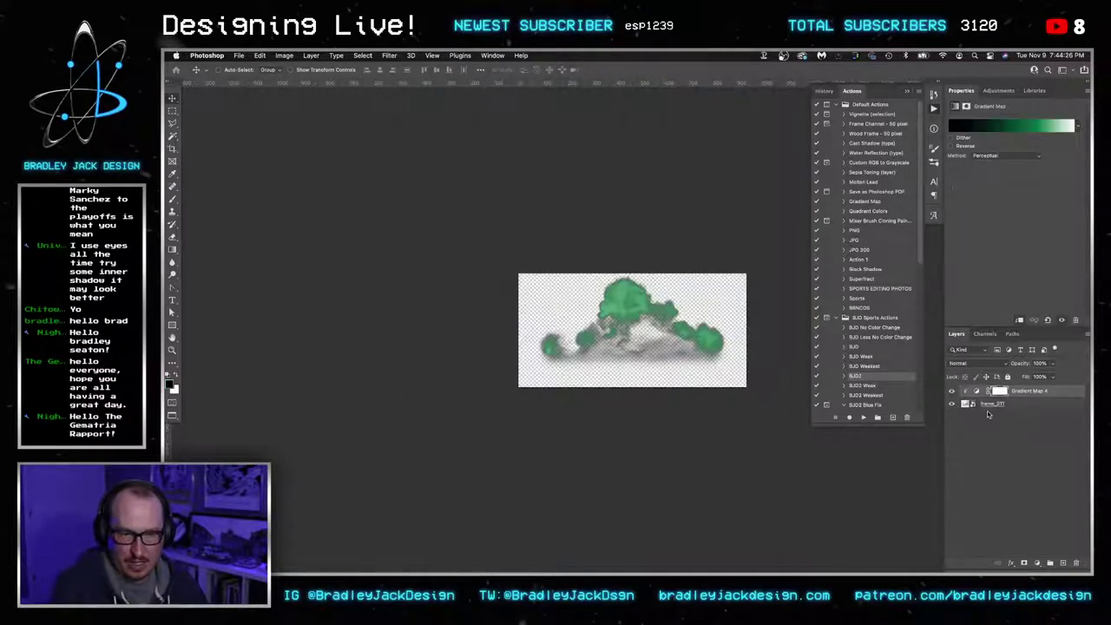
{"action": "key", "text": "super+w"}
{"action": "key", "text": "super+grave"}
{"action": "key", "text": "super+grave"}
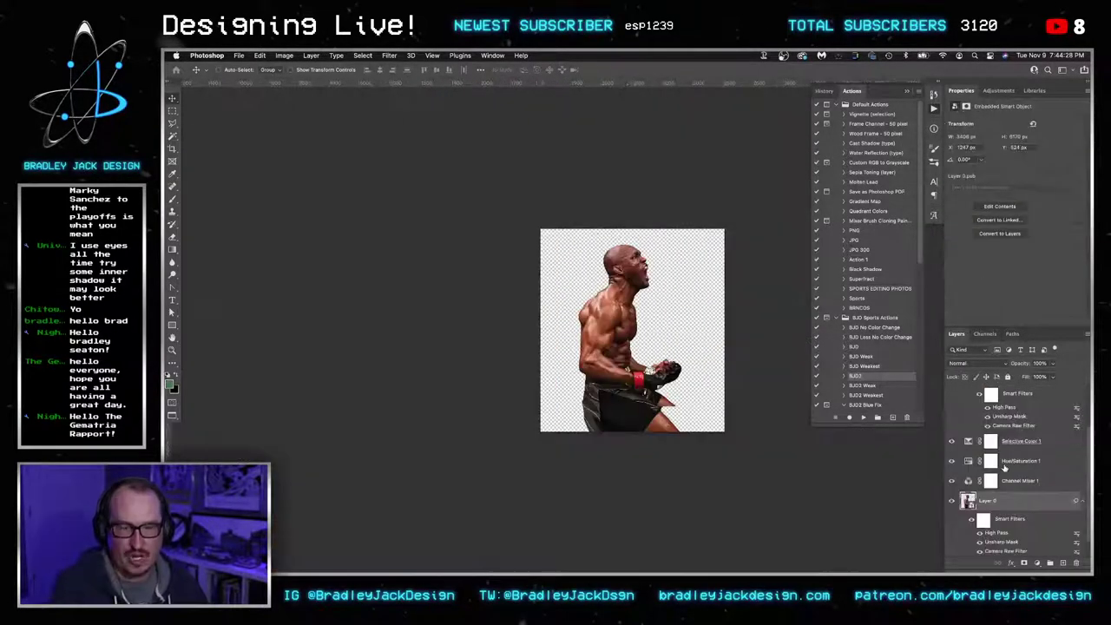
{"action": "key", "text": "ctrl+w"}
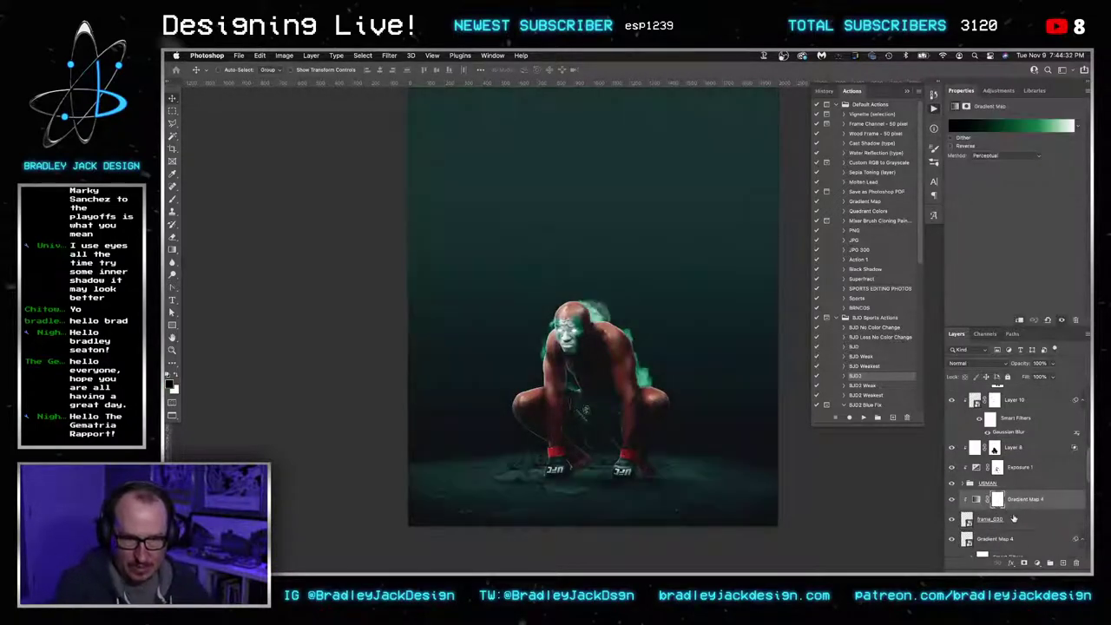
Move the Screen-blended frame_030 smoke and its gradient map above White Eyes copy 2, positioning the smoke to rise from the fighter's back
{"action": "left_click", "coordinate": [1012, 518]}
{"action": "left_click_drag", "start_coordinate": [665, 339], "coordinate": [680, 383]}
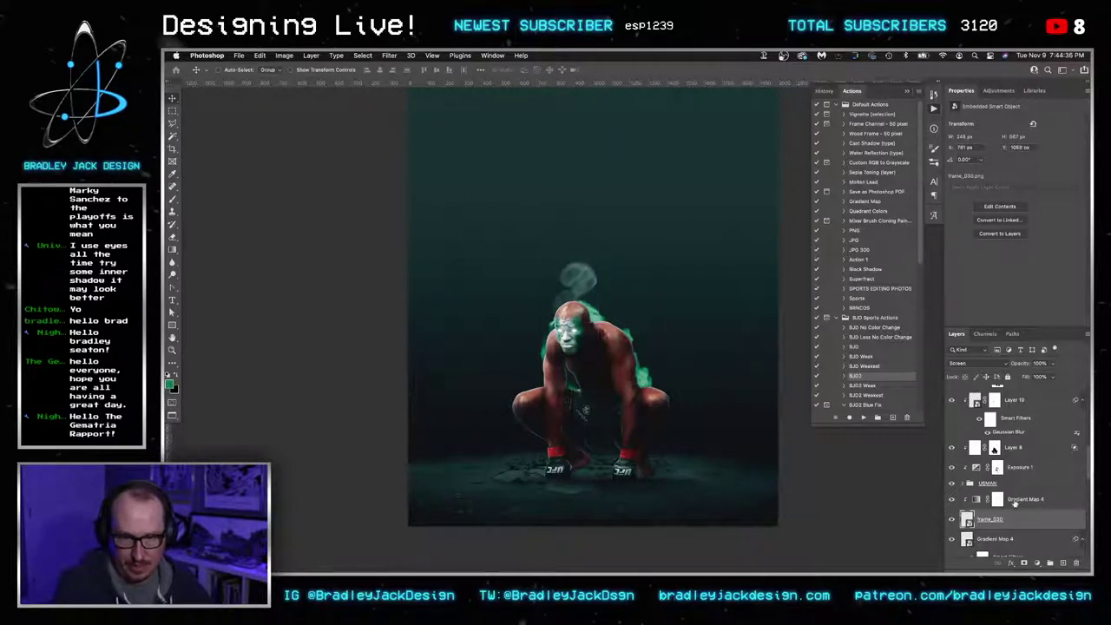
{"action": "left_click", "coordinate": [1014, 502], "text": "shift"}
{"action": "left_click_drag", "start_coordinate": [1013, 518], "coordinate": [985, 495]}
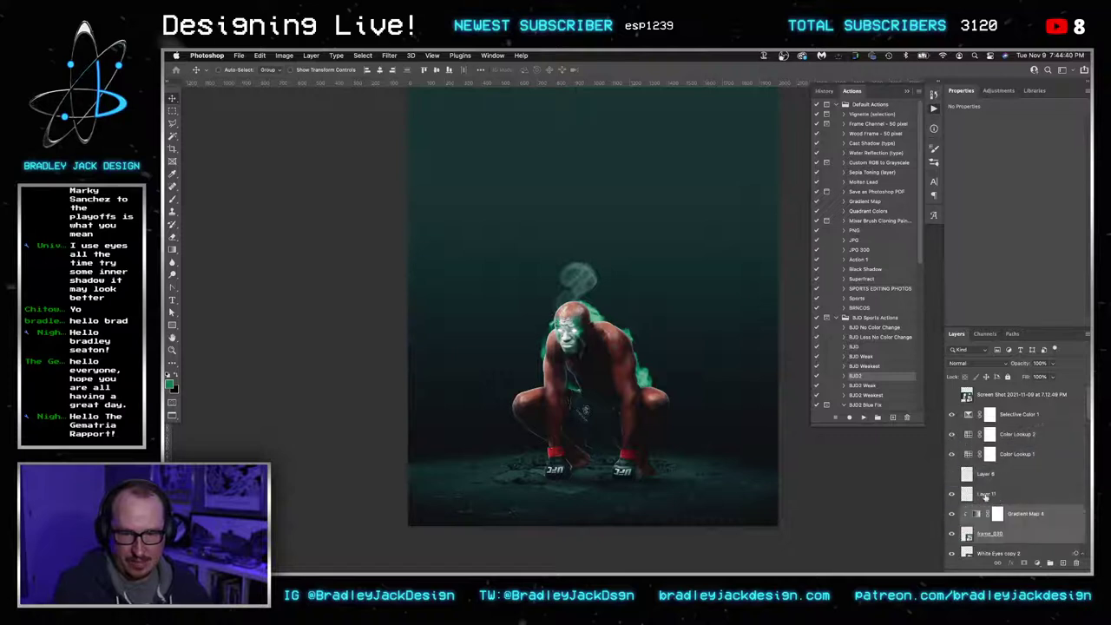
{"action": "left_click_drag", "start_coordinate": [636, 326], "coordinate": [669, 297]}
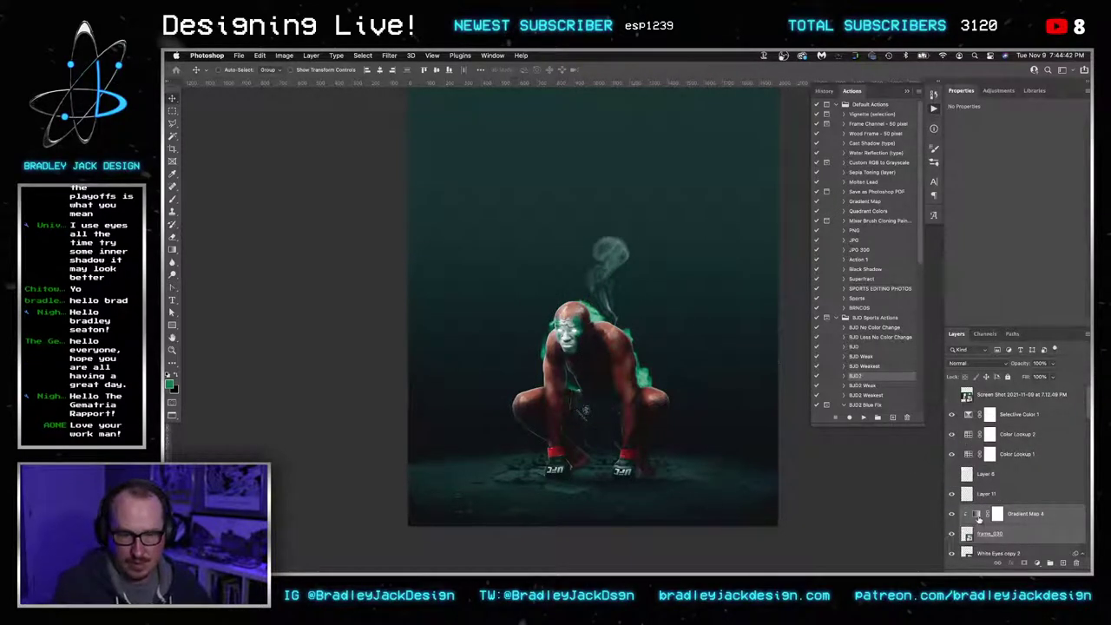
Move the green stop in the frame_030 smoke's gradient map to location 100%, replacing the white end
{"action": "left_click", "coordinate": [978, 516]}
{"action": "left_click", "coordinate": [1007, 127]}
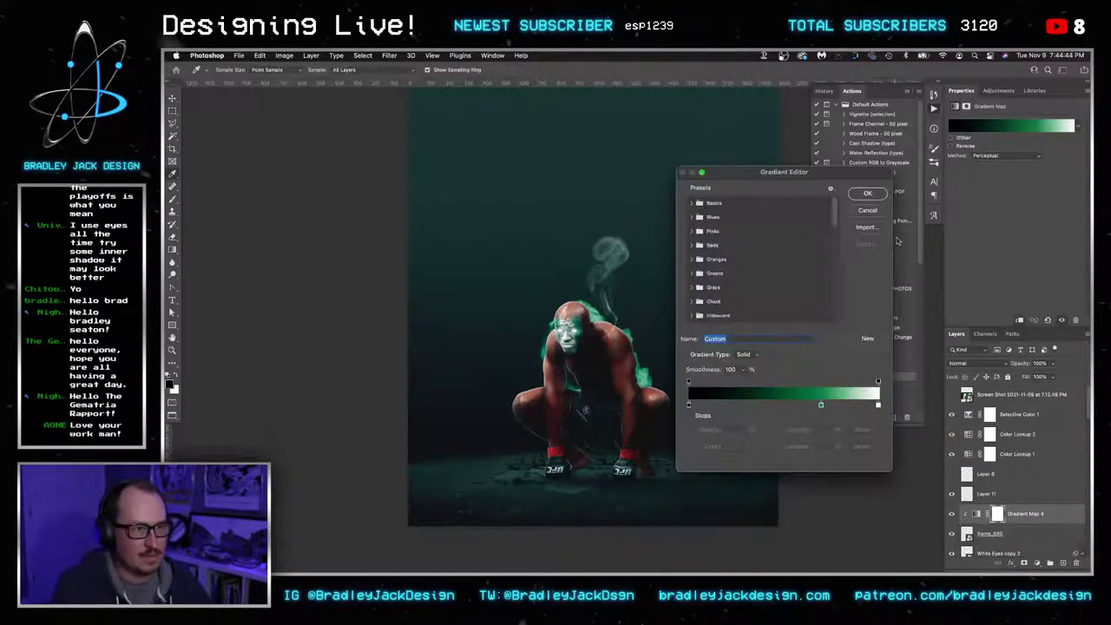
{"action": "left_click_drag", "start_coordinate": [821, 405], "coordinate": [928, 395]}
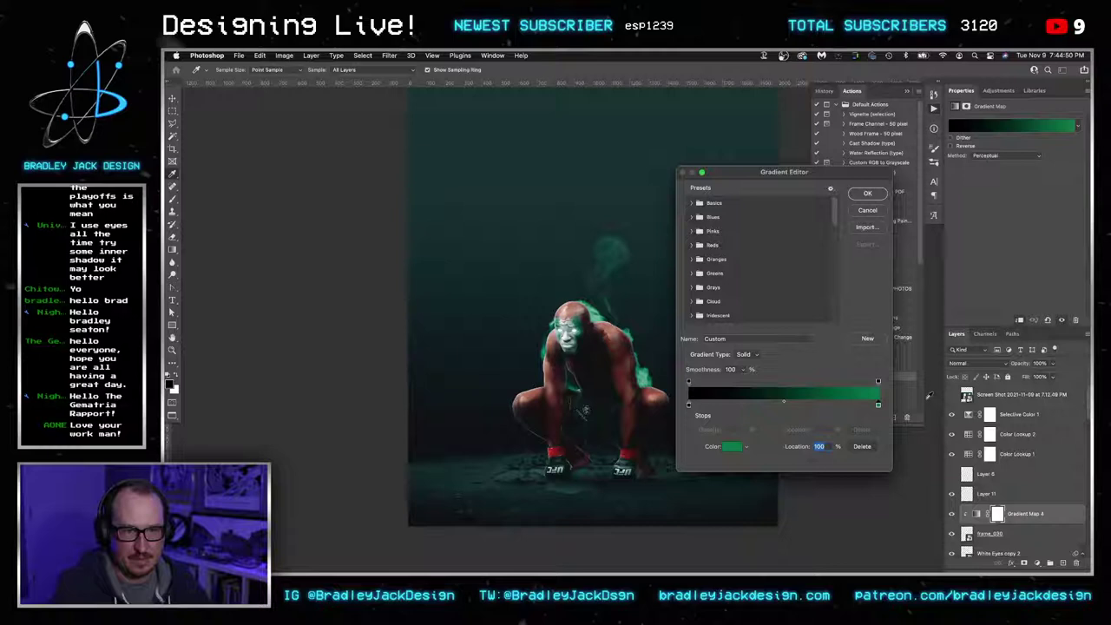
{"action": "left_click", "coordinate": [856, 195]}
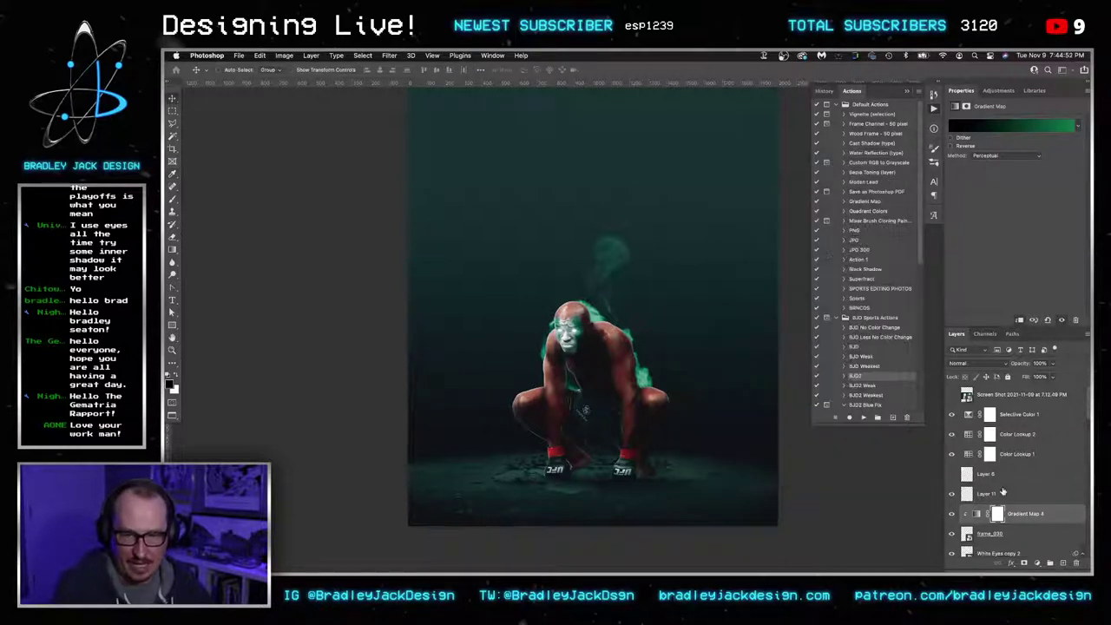
Scale down the frame_030 smoke together with Gradient Map 4 and reposition it to rise directly above the fighter's head
{"action": "left_click", "coordinate": [1008, 535]}
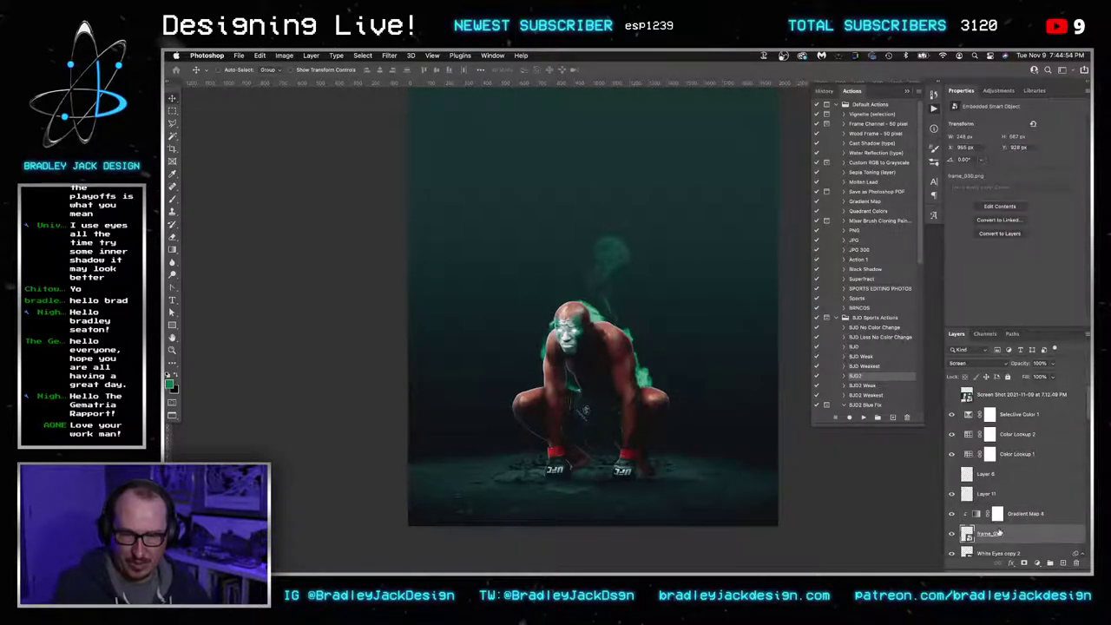
{"action": "left_click", "coordinate": [1013, 518]}
{"action": "left_click", "coordinate": [1015, 533], "text": "shift"}
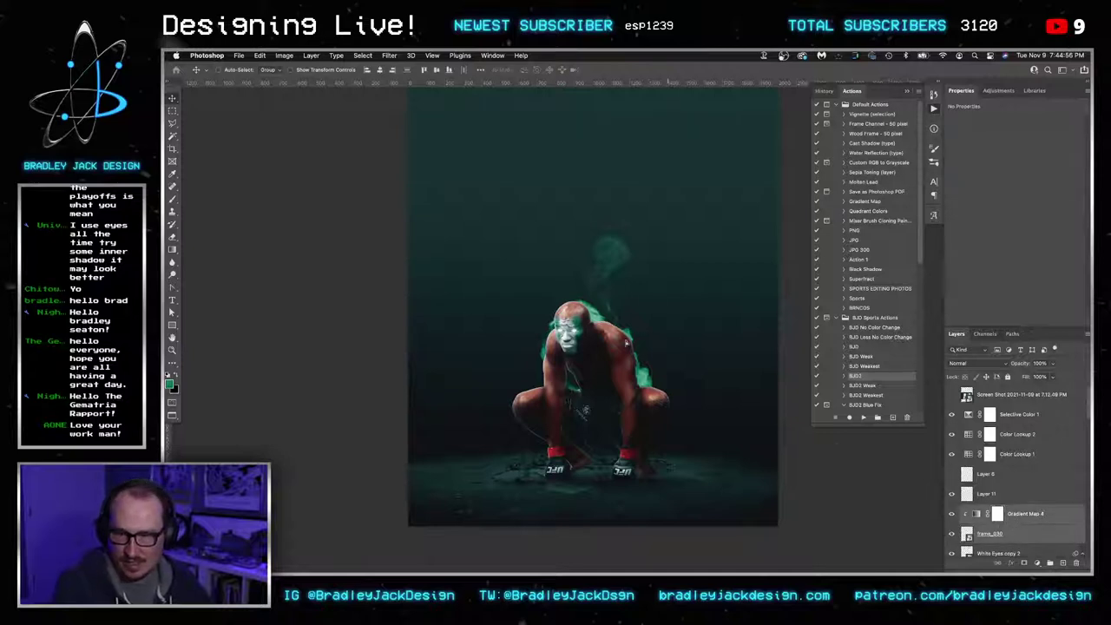
{"action": "left_click_drag", "start_coordinate": [667, 337], "coordinate": [626, 343]}
{"action": "key", "text": "super+t"}
{"action": "left_click_drag", "start_coordinate": [586, 243], "coordinate": [566, 257]}
{"action": "mouse_move", "coordinate": [595, 292]}
{"action": "left_mouse_down"}
{"action": "mouse_move", "coordinate": [598, 302]}
{"action": "mouse_move", "coordinate": [581, 284]}
{"action": "left_mouse_up"}
{"action": "key", "text": "super+z"}
{"action": "key", "text": "Return"}
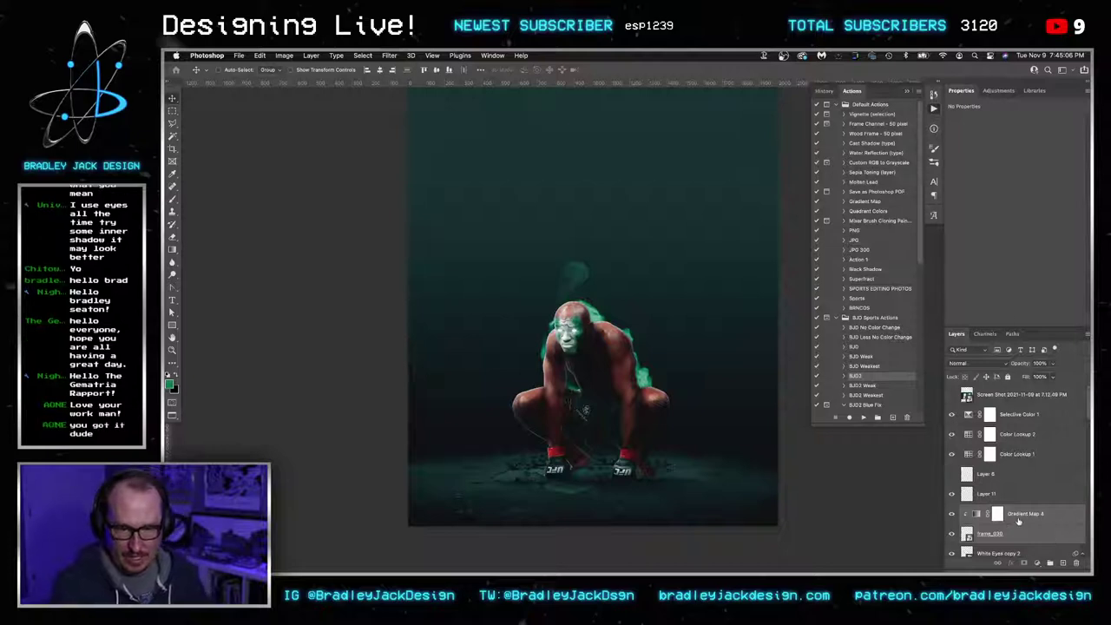
Duplicate the frame_030 smoke with its gradient map and group both smoke pairs together
{"action": "key", "text": "ctrl+j"}
{"action": "scroll", "coordinate": [1025, 528], "scroll_direction": "down", "scroll_amount": 3}
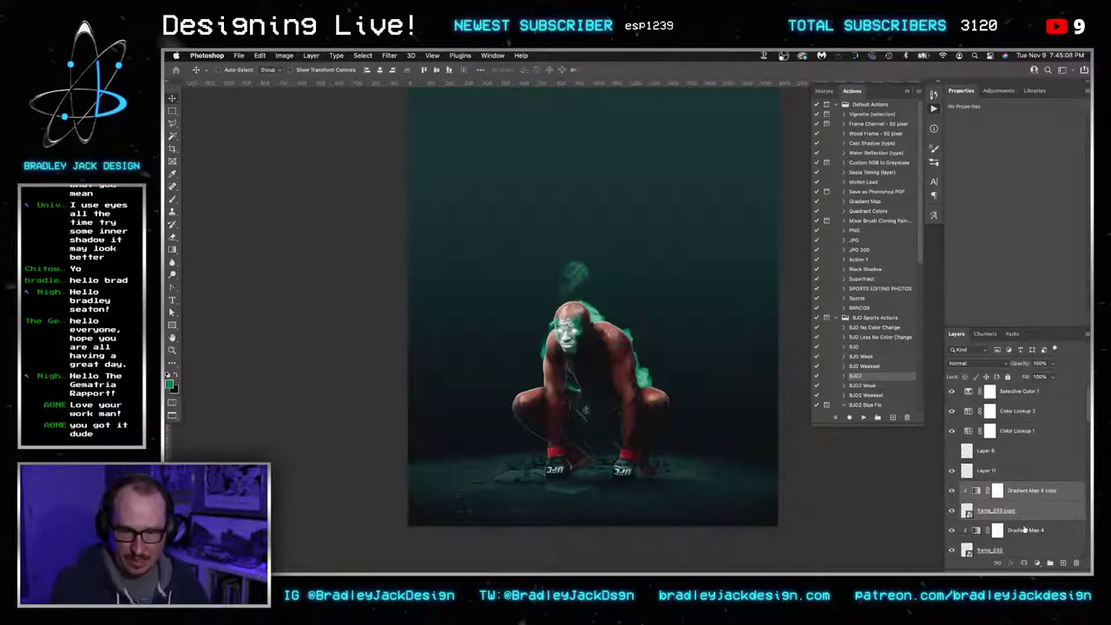
{"action": "left_click", "coordinate": [1023, 530], "text": "shift"}
{"action": "key", "text": "ctrl+g"}
{"action": "key", "text": "ctrl+g"}
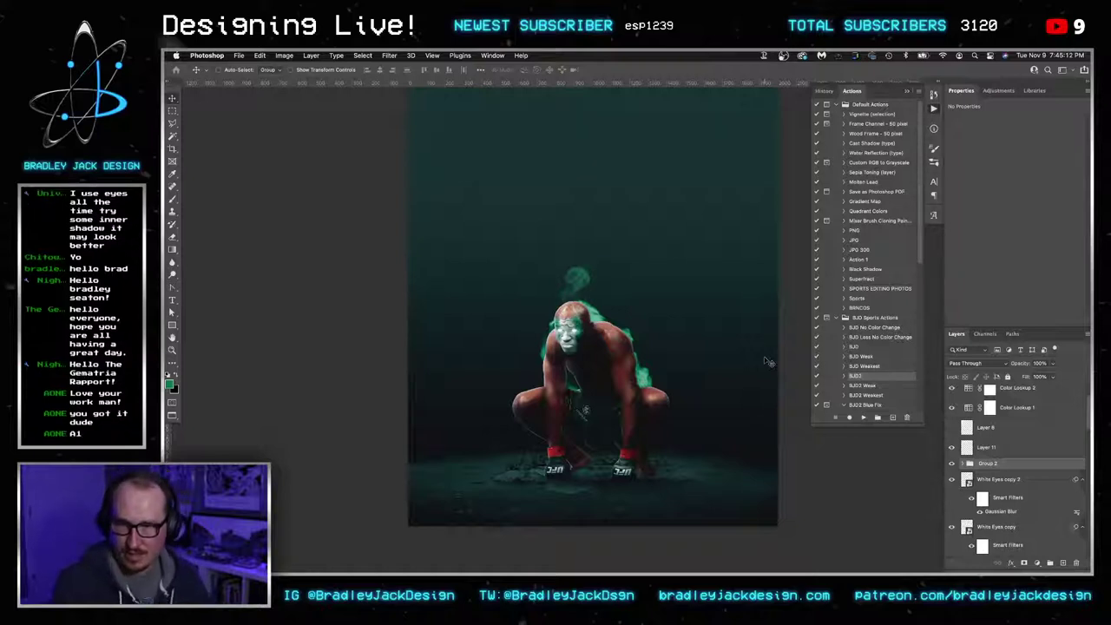
Add a layer mask to Group 2 and softly brush out part of the smoke above the head at 20% opacity
{"action": "left_click", "coordinate": [1024, 562]}
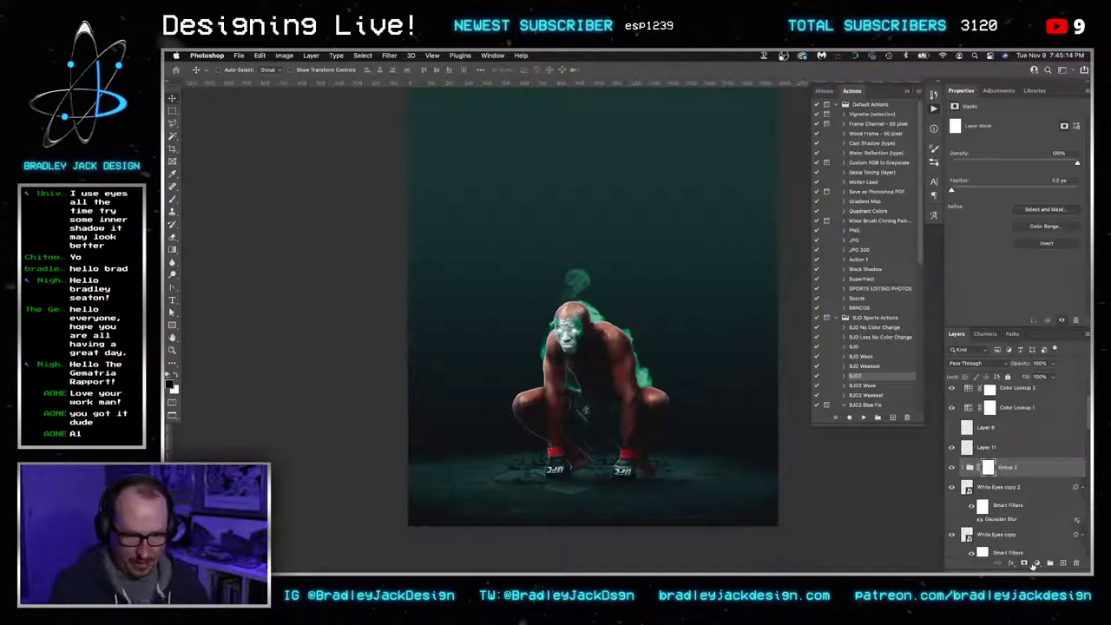
{"action": "key", "text": "b"}
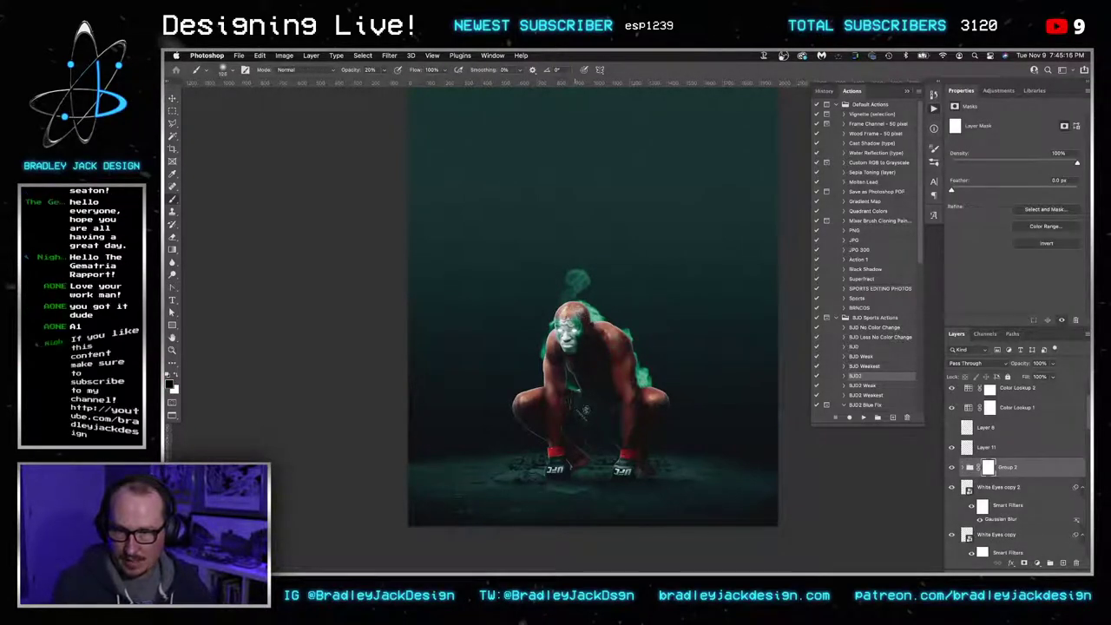
{"action": "key", "text": "v"}
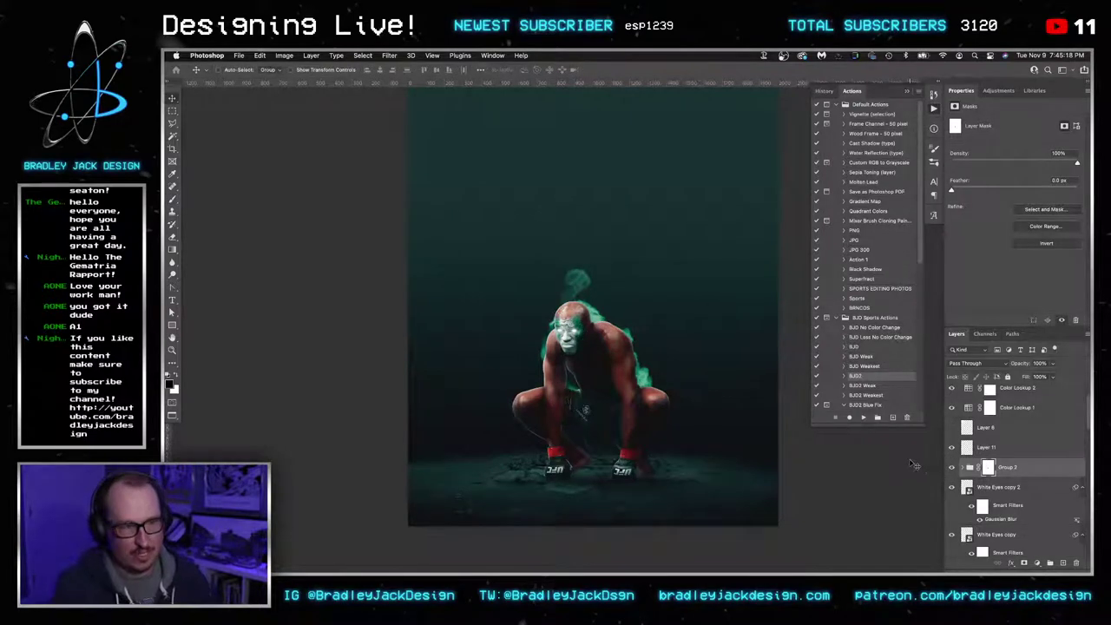
Create a clipped layer above More Shadows and paint green around the fighter's head and shoulders with a soft brush at 20% opacity
{"action": "scroll", "coordinate": [1005, 400], "scroll_direction": "up", "scroll_amount": 1}
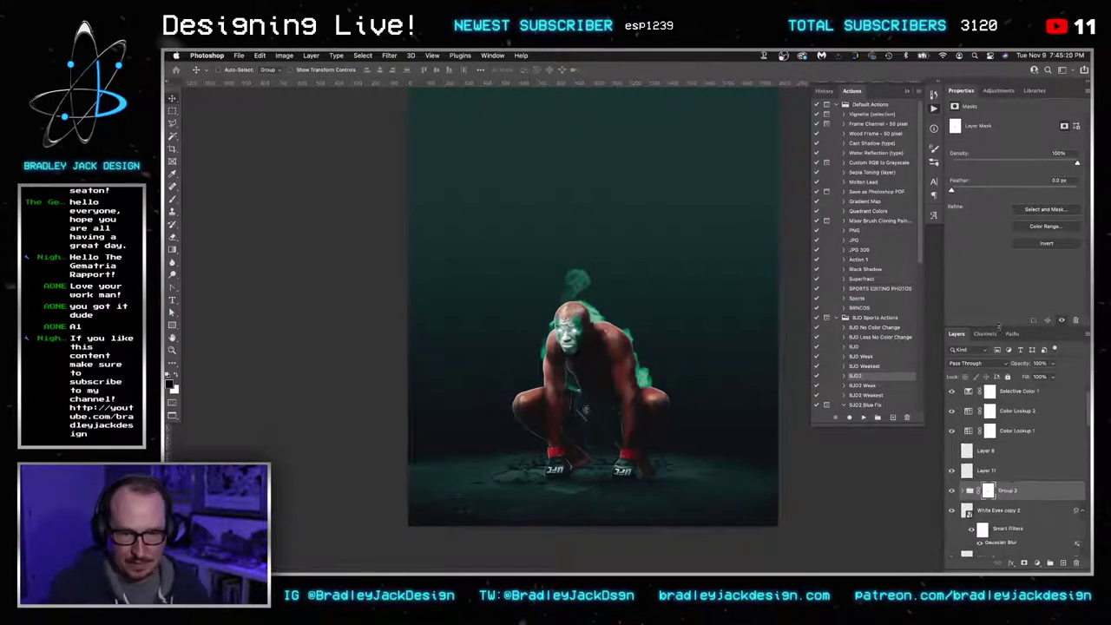
{"action": "left_click_drag", "start_coordinate": [1000, 328], "coordinate": [985, 206]}
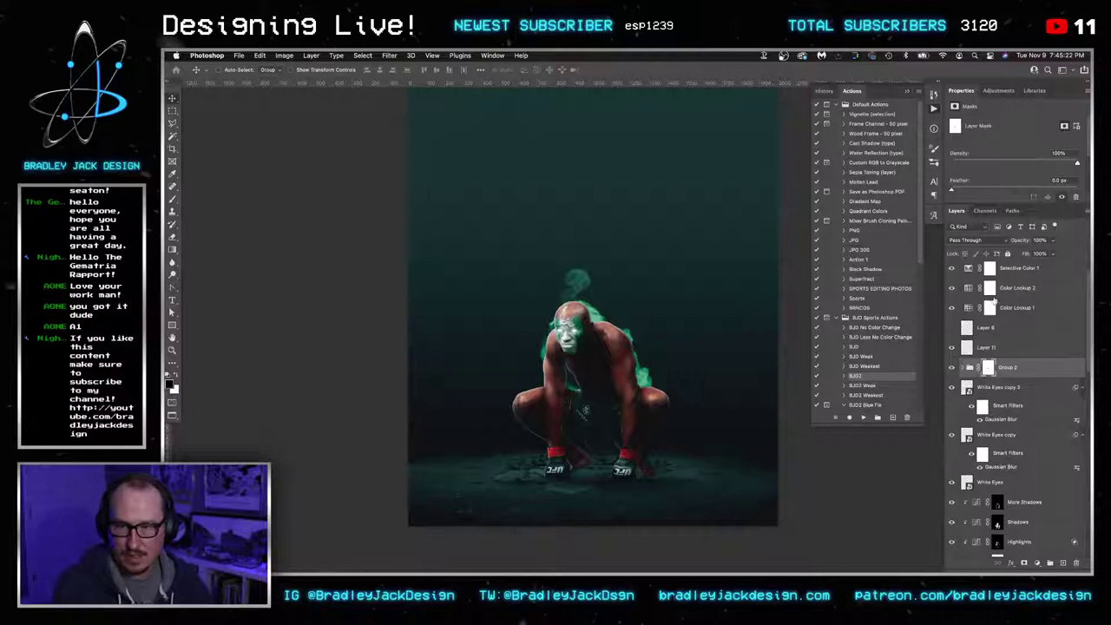
{"action": "scroll", "coordinate": [1011, 381], "scroll_direction": "up", "scroll_amount": 1}
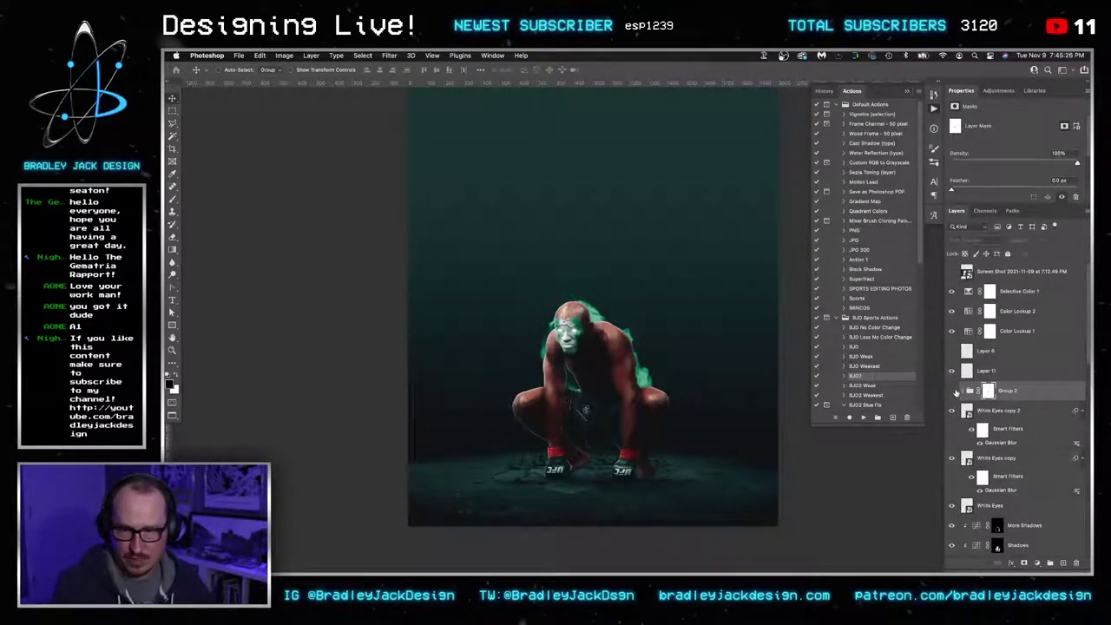
{"action": "scroll", "coordinate": [1005, 425], "scroll_direction": "down", "scroll_amount": 1}
{"action": "scroll", "coordinate": [1005, 426], "scroll_direction": "down", "scroll_amount": 1}
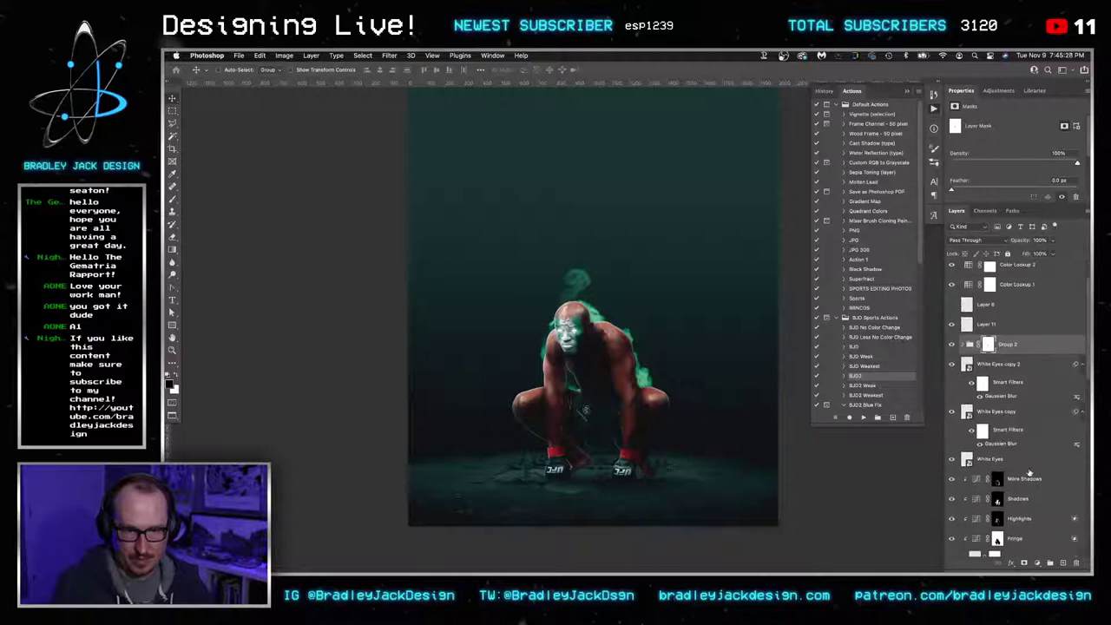
{"action": "left_click", "coordinate": [1028, 480]}
{"action": "key", "text": "super+shift+alt+n"}
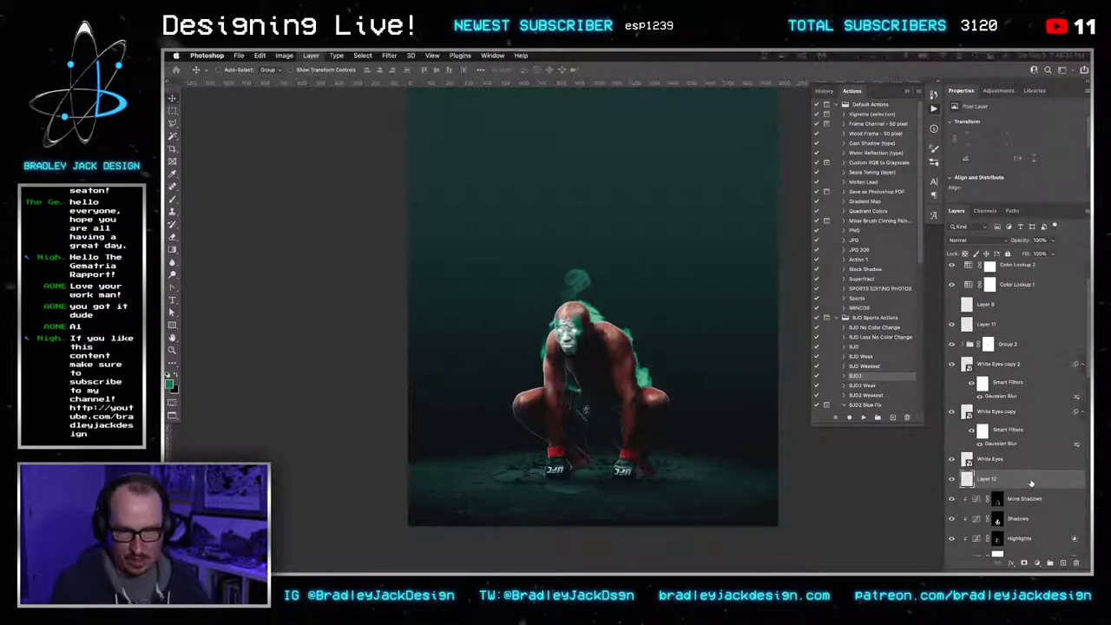
{"action": "key", "text": "b"}
{"action": "mouse_move", "coordinate": [613, 298]}
{"action": "left_mouse_down"}
{"action": "mouse_move", "coordinate": [629, 298]}
{"action": "mouse_move", "coordinate": [576, 247]}
{"action": "mouse_move", "coordinate": [525, 268]}
{"action": "mouse_move", "coordinate": [503, 345]}
{"action": "mouse_move", "coordinate": [511, 324]}
{"action": "mouse_move", "coordinate": [517, 365]}
{"action": "mouse_move", "coordinate": [522, 326]}
{"action": "mouse_move", "coordinate": [551, 286]}
{"action": "mouse_move", "coordinate": [609, 287]}
{"action": "mouse_move", "coordinate": [642, 303]}
{"action": "mouse_move", "coordinate": [667, 365]}
{"action": "left_mouse_up"}
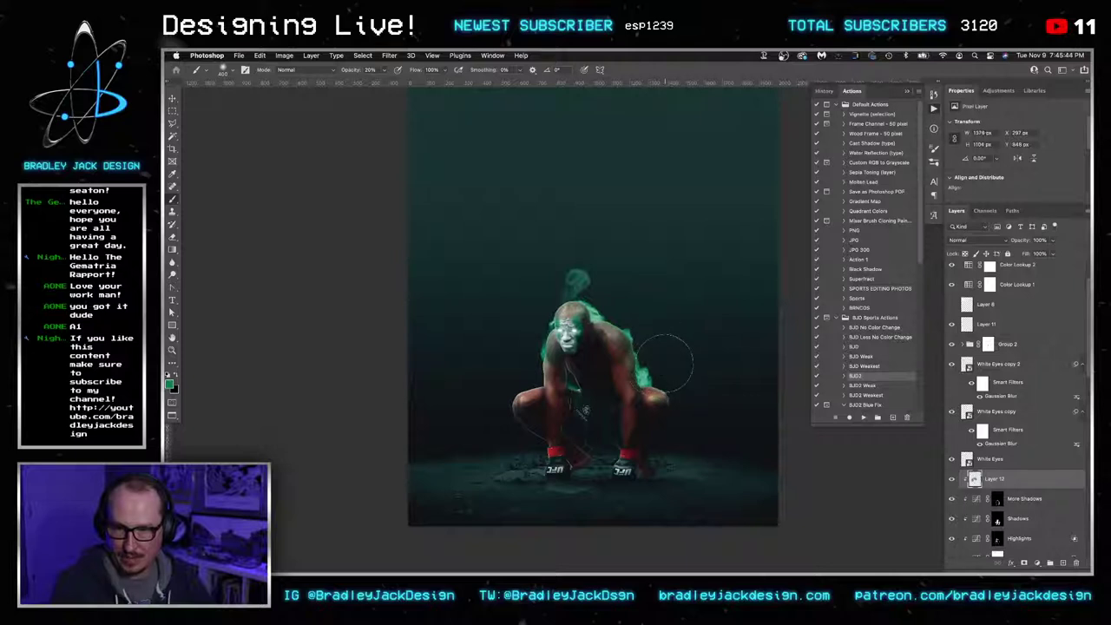
Set Layer 12 to Overlay and add two clipped duplicates, the first set to Screen and the second to Color at 50% opacity
{"action": "key", "text": "v"}
{"action": "key", "text": "ctrl+j"}
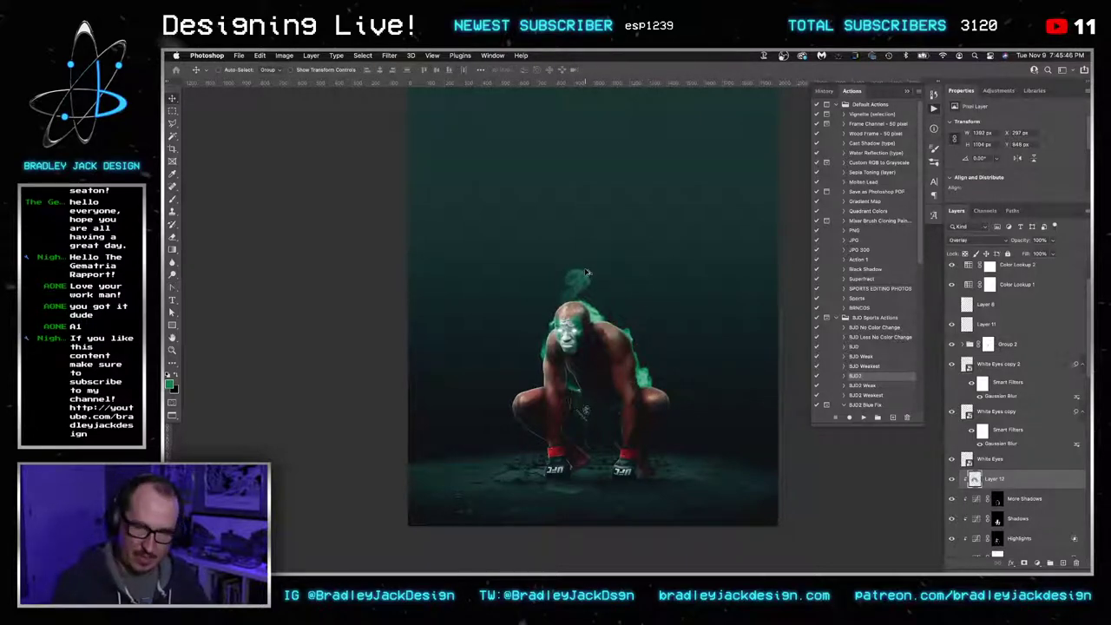
{"action": "key", "text": "shift+alt+o"}
{"action": "key", "text": "shift+alt+s"}
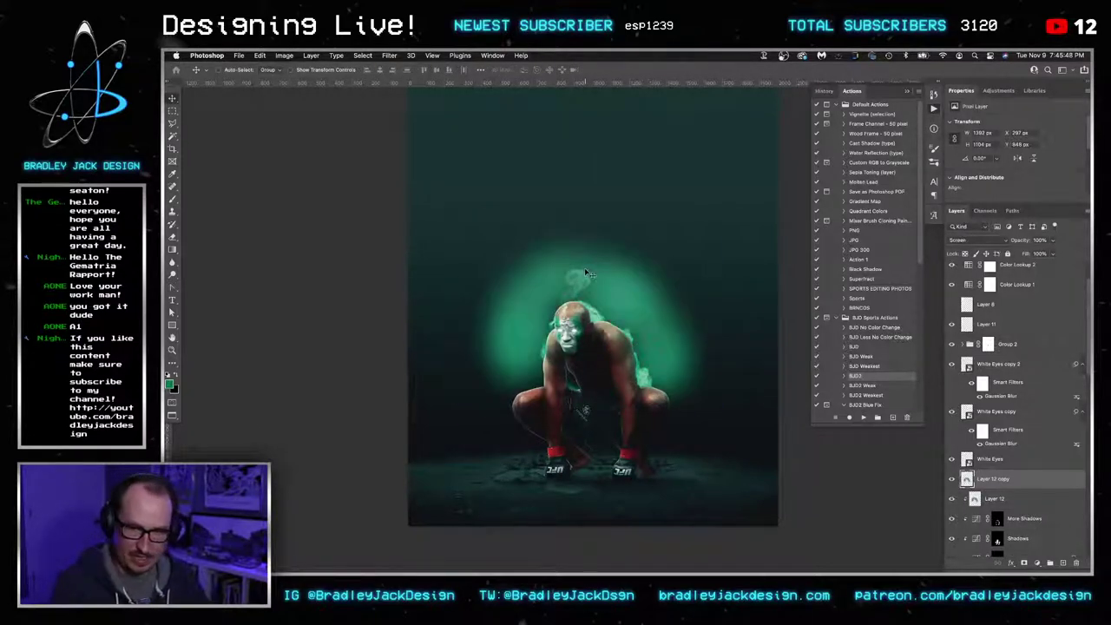
{"action": "key", "text": "ctrl+j"}
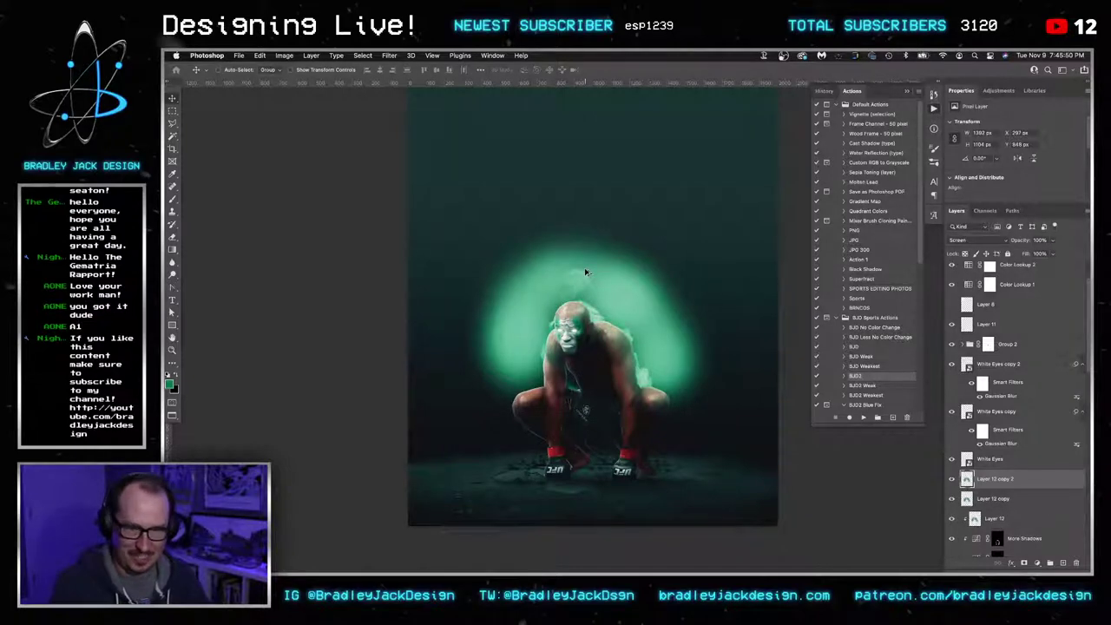
{"action": "key", "text": "shift+alt+c"}
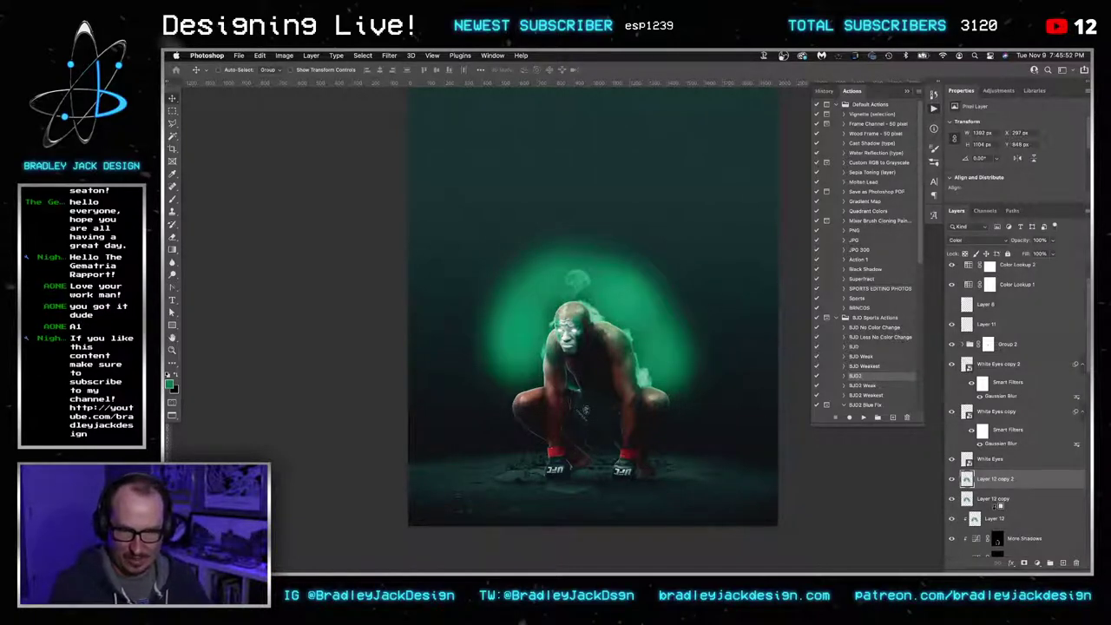
{"action": "left_click", "coordinate": [997, 508], "text": "alt"}
{"action": "left_click", "coordinate": [997, 488], "text": "alt"}
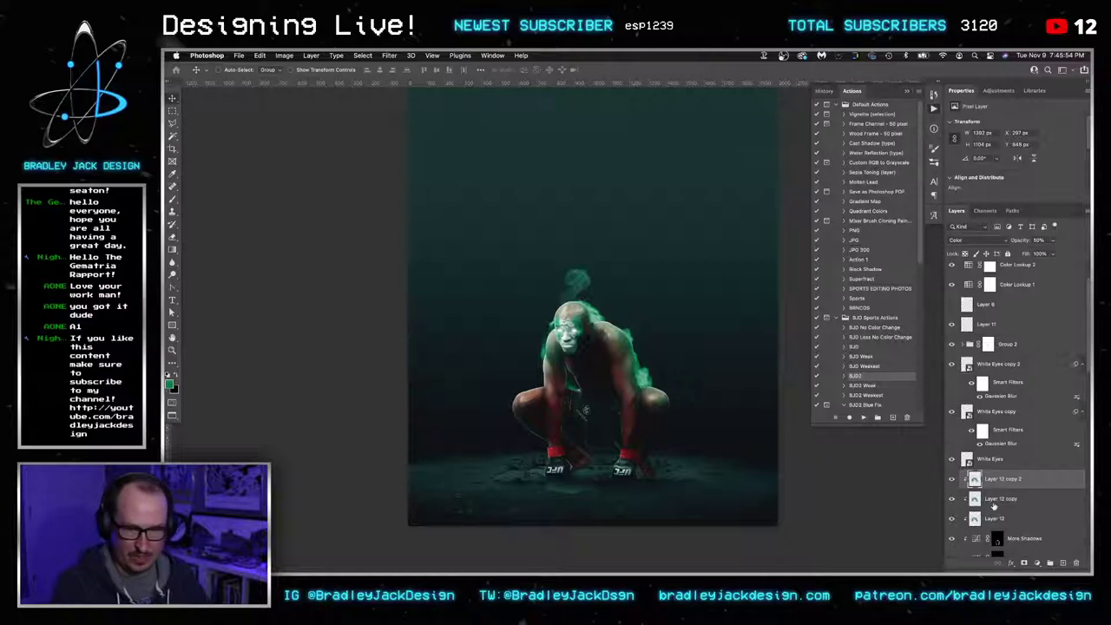
Reduce the Overlay-blended Layer 12 to 50% opacity, checking the green rim glow up close on the fighter
{"action": "left_click", "coordinate": [995, 508]}
{"action": "left_click", "coordinate": [992, 517]}
{"action": "key", "text": "z"}
{"action": "left_click_drag", "start_coordinate": [596, 337], "coordinate": [649, 337]}
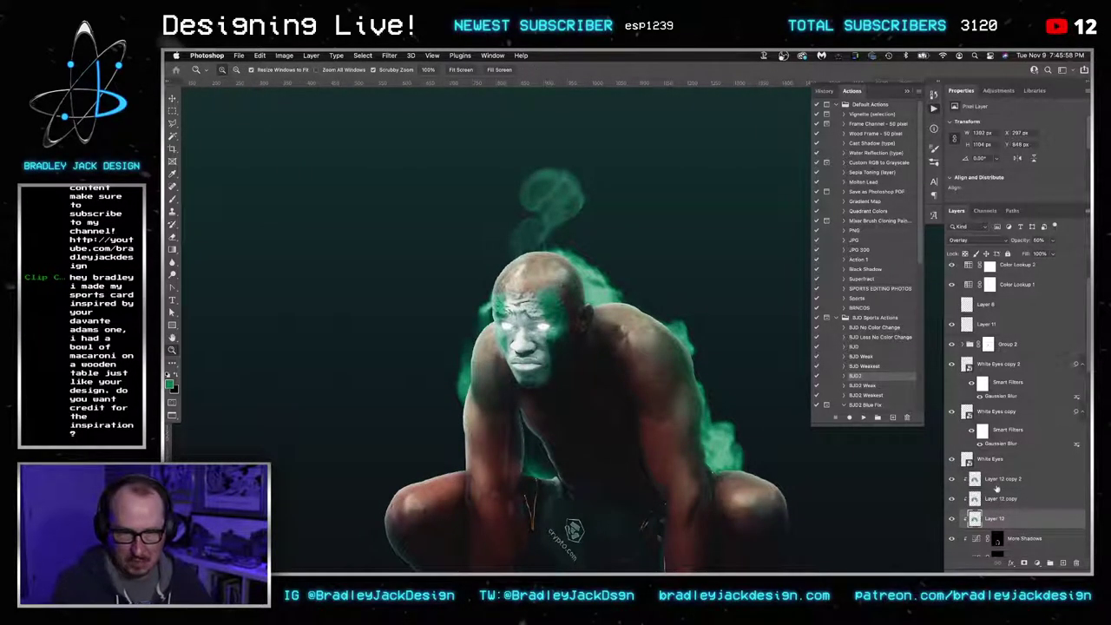
{"action": "left_click", "coordinate": [996, 487], "text": "shift"}
{"action": "left_click", "coordinate": [999, 520]}
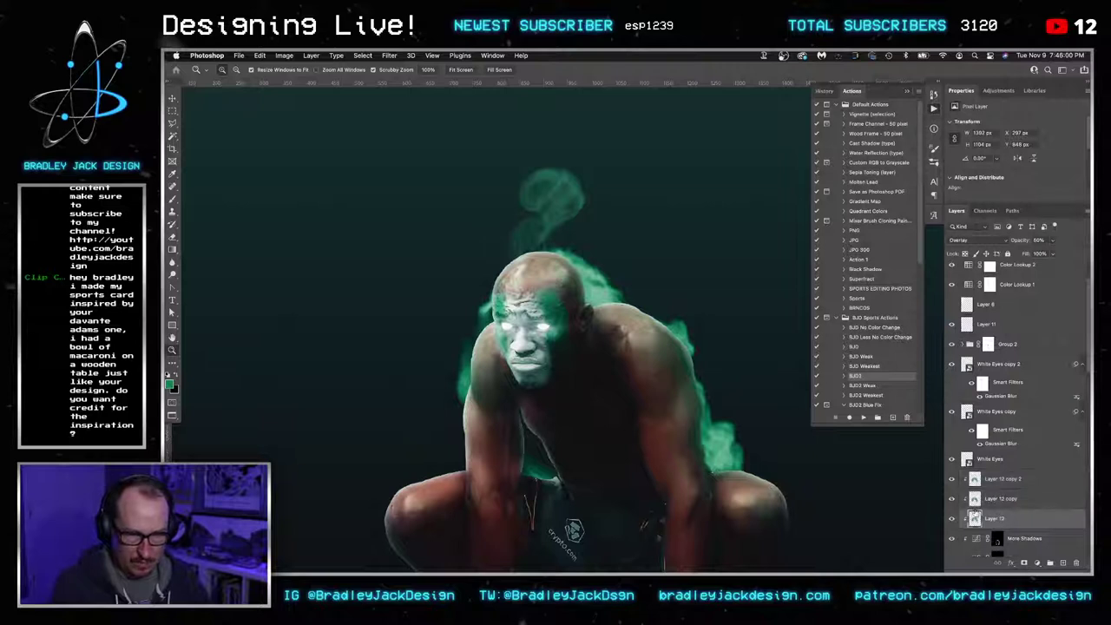
Hide Layer 12 and Layer 12 copy, and add a layer mask to the Color-blended Layer 12 copy 2
{"action": "left_click", "coordinate": [955, 498]}
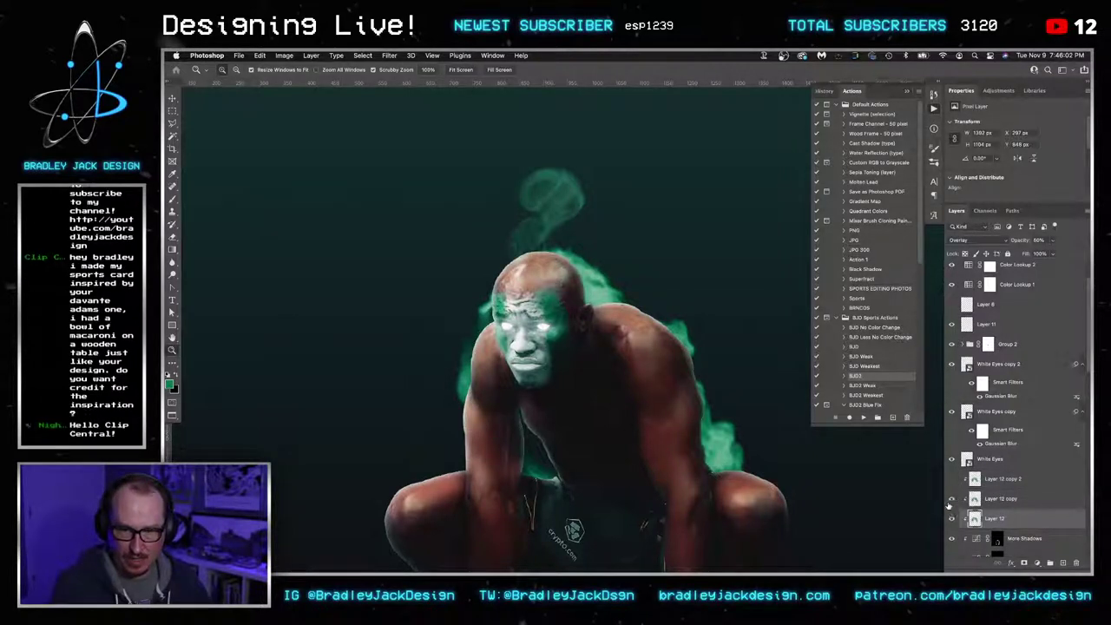
{"action": "left_click", "coordinate": [953, 481]}
{"action": "left_click", "coordinate": [955, 519]}
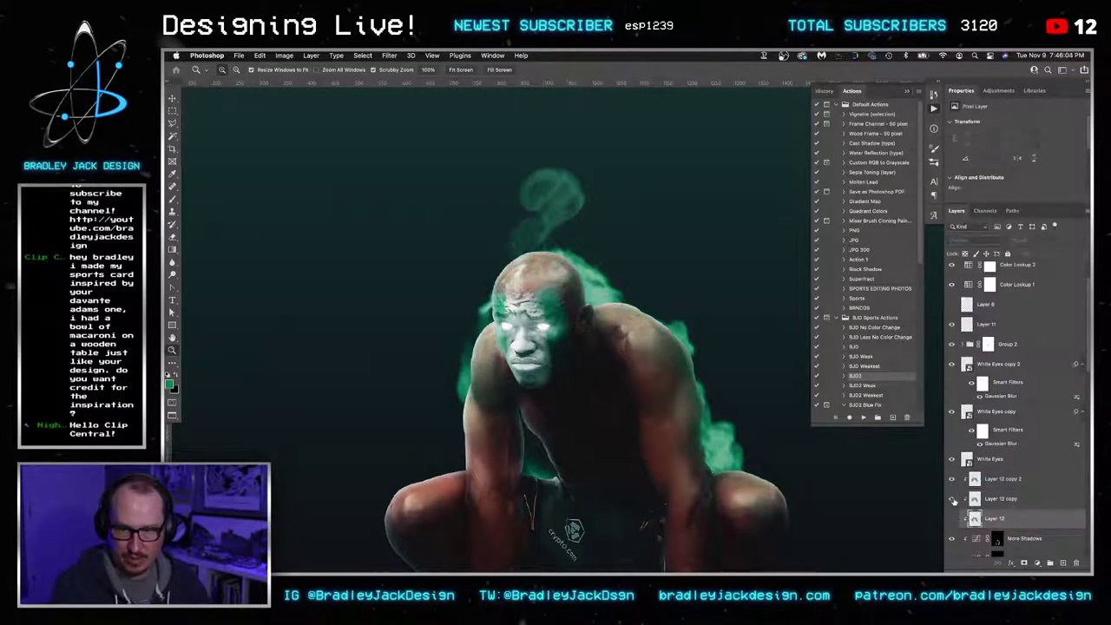
{"action": "left_click", "coordinate": [997, 487]}
{"action": "left_click", "coordinate": [1037, 562]}
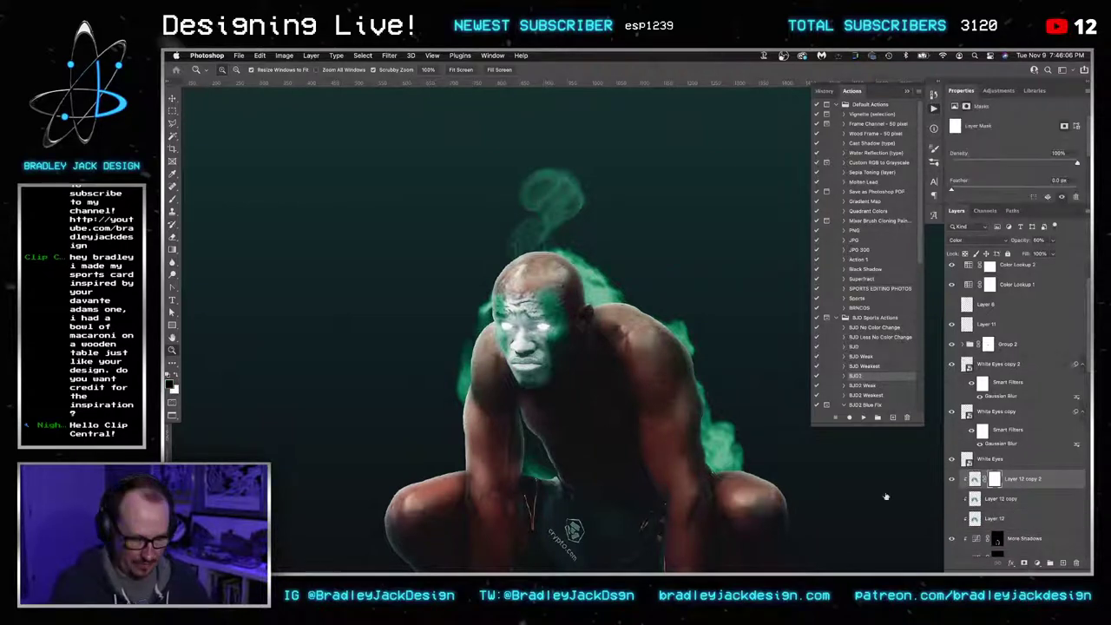
Try brushing black at 20% opacity over the fighter on the More Shadows mask
{"action": "key", "text": "b"}
{"action": "key", "text": "alt+["}
{"action": "left_click_drag", "start_coordinate": [589, 338], "coordinate": [539, 354]}
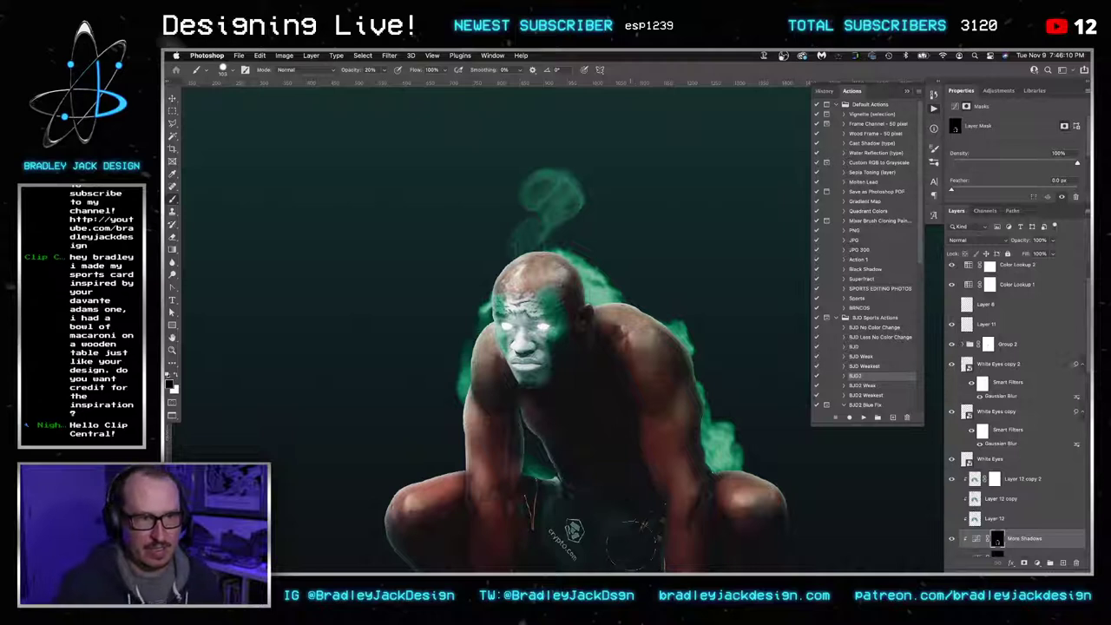
{"action": "mouse_move", "coordinate": [612, 449]}
{"action": "left_mouse_down"}
{"action": "mouse_move", "coordinate": [636, 554]}
{"action": "mouse_move", "coordinate": [633, 542]}
{"action": "left_mouse_up"}
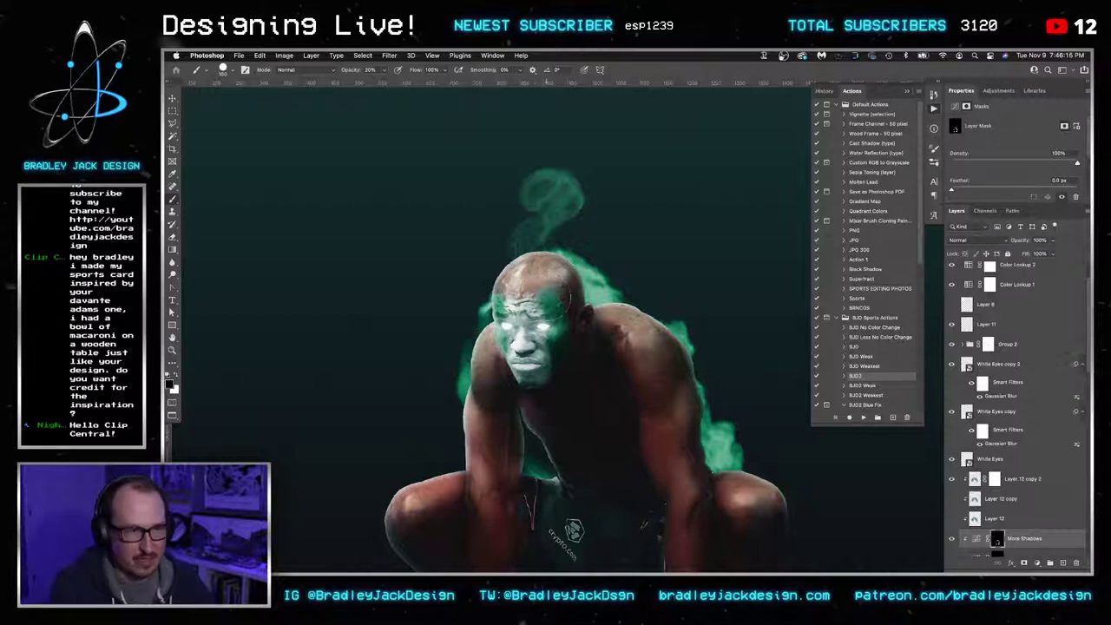
{"action": "left_click", "coordinate": [563, 372], "text": "ctrl+alt"}
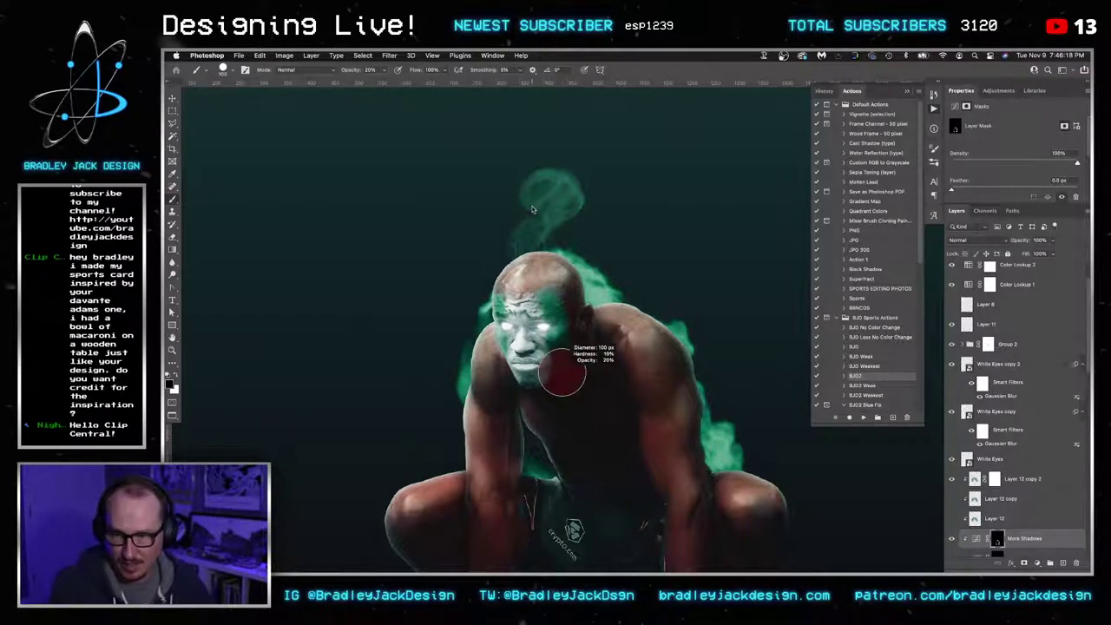
{"action": "left_click_drag", "start_coordinate": [540, 254], "coordinate": [539, 253]}
{"action": "key", "text": "bracketleft"}
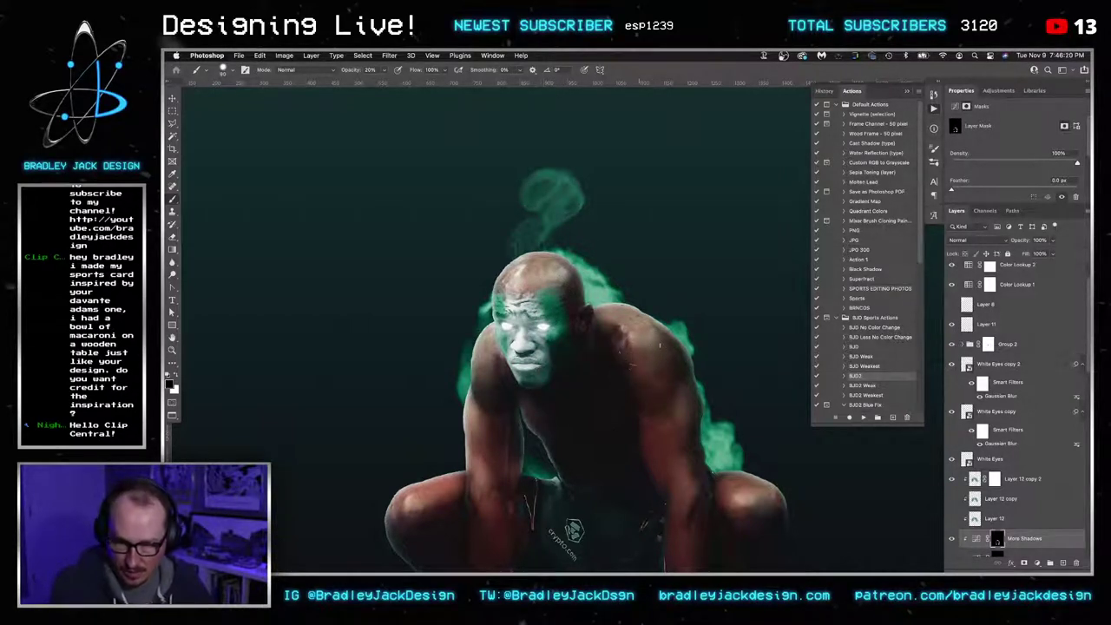
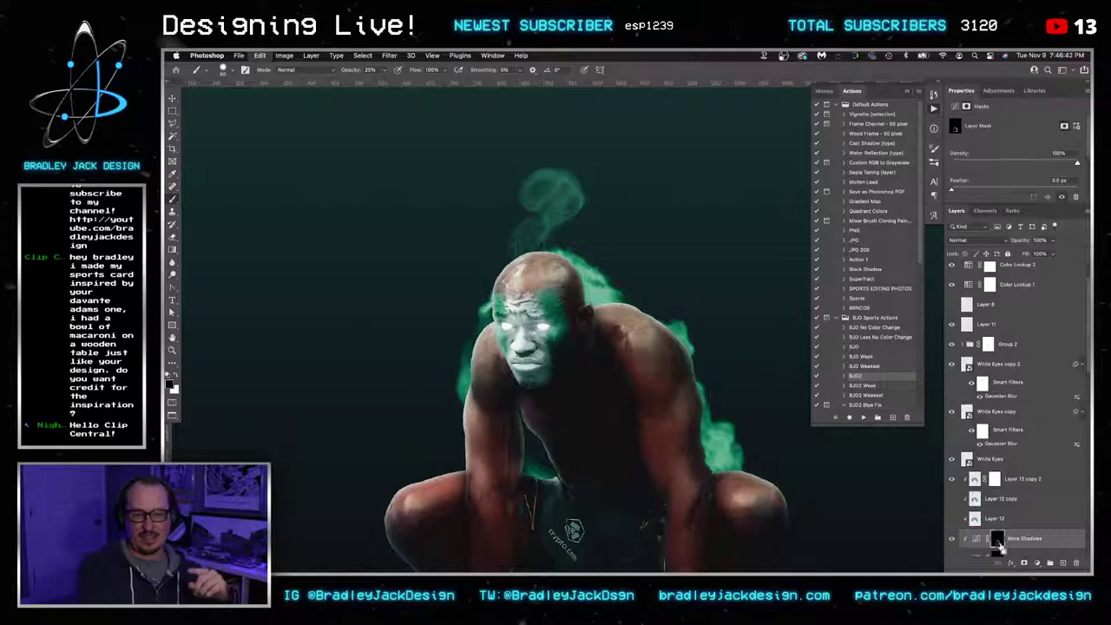
Revert the strokes on the More Shadows mask to the earliest brush state in the history
{"action": "left_click", "coordinate": [823, 92]}
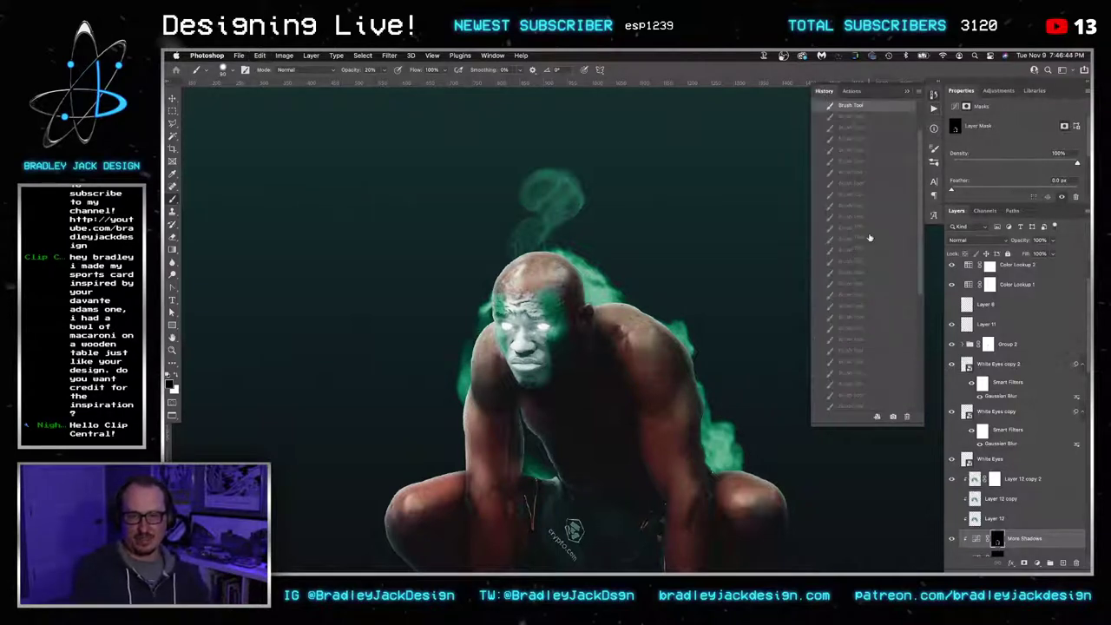
{"action": "scroll", "coordinate": [869, 236], "scroll_direction": "up", "scroll_amount": 3}
{"action": "scroll", "coordinate": [869, 232], "scroll_direction": "down", "scroll_amount": 10}
{"action": "scroll", "coordinate": [869, 231], "scroll_direction": "up", "scroll_amount": 10}
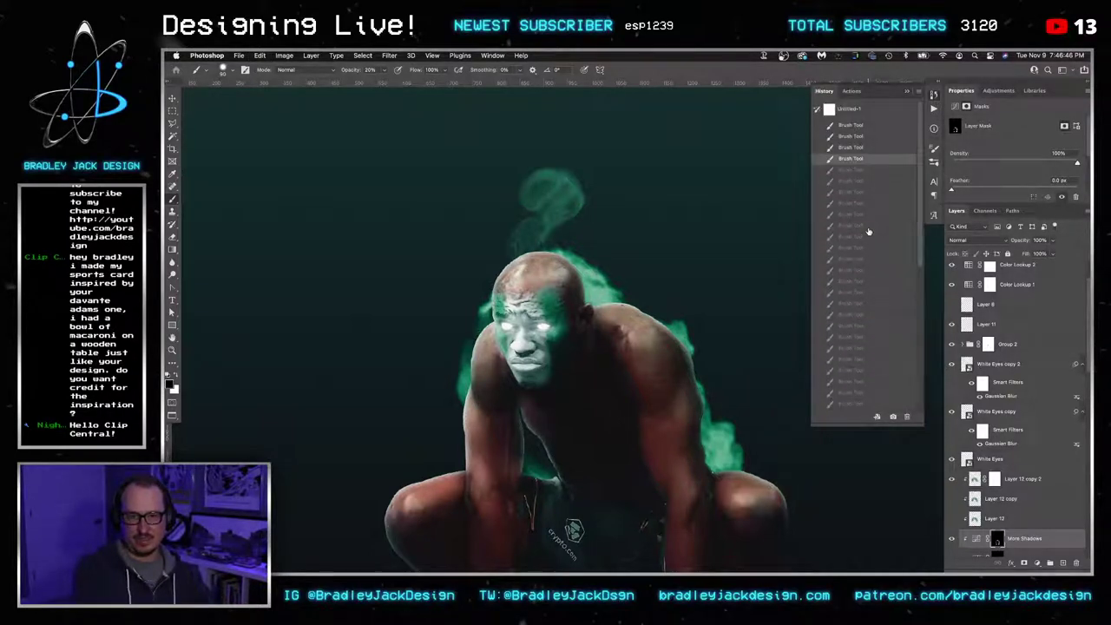
{"action": "left_click", "coordinate": [850, 125]}
Paint black at 20% opacity on the Layer 12 copy 2 mask to remove the green tint from the fighter's inner shoulder
{"action": "left_click", "coordinate": [1011, 539]}
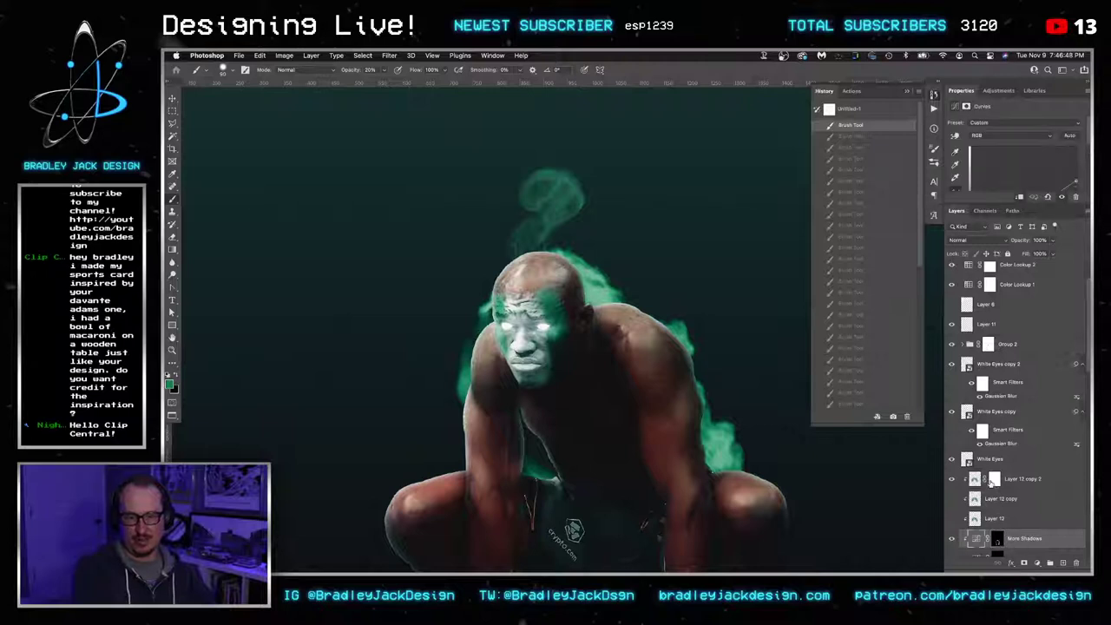
{"action": "left_click", "coordinate": [994, 480]}
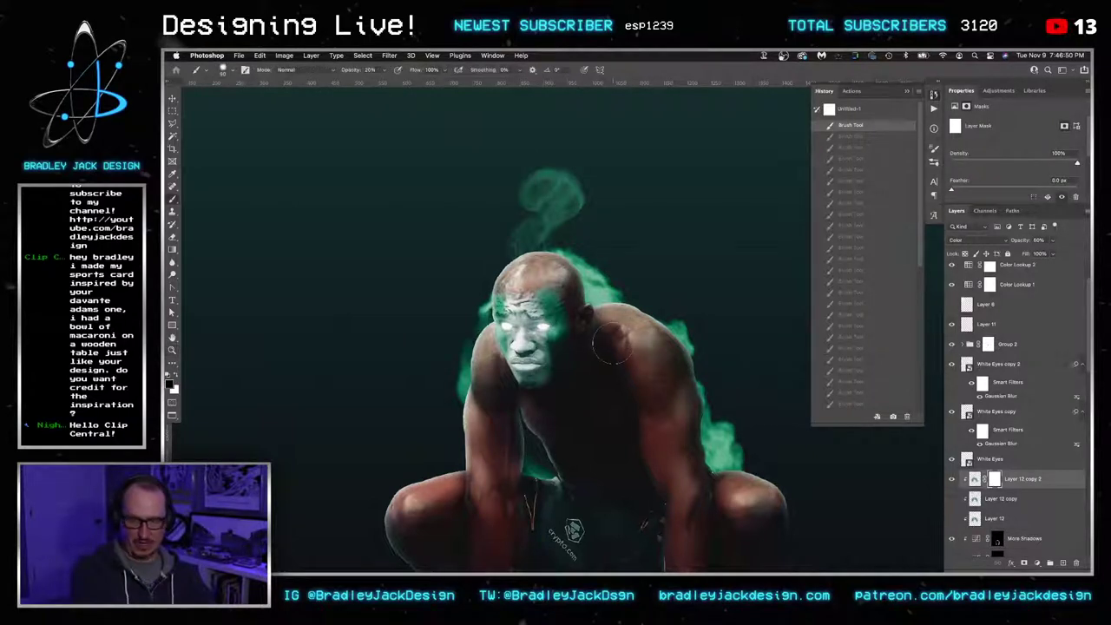
{"action": "mouse_move", "coordinate": [611, 349]}
{"action": "left_mouse_down"}
{"action": "mouse_move", "coordinate": [628, 357]}
{"action": "mouse_move", "coordinate": [640, 347]}
{"action": "left_mouse_up"}
{"action": "mouse_move", "coordinate": [633, 349]}
{"action": "left_mouse_down"}
{"action": "mouse_move", "coordinate": [644, 362]}
{"action": "mouse_move", "coordinate": [642, 343]}
{"action": "left_mouse_up"}
{"action": "left_click_drag", "start_coordinate": [638, 347], "coordinate": [651, 371]}
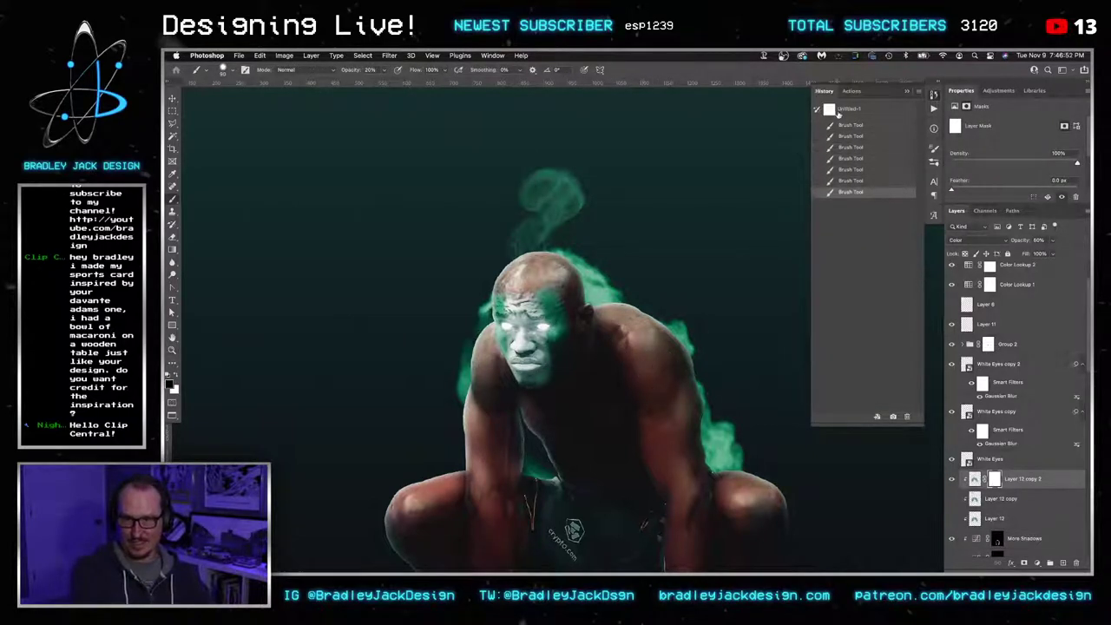
{"action": "left_click", "coordinate": [851, 92]}
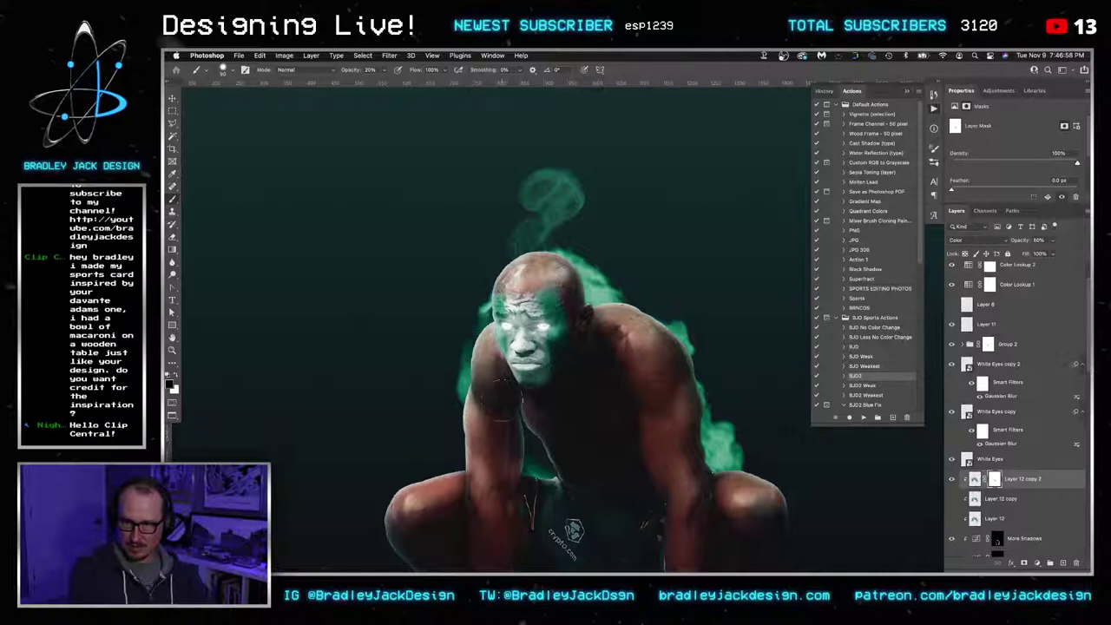
Copy the Layer 12 copy 2 mask onto Layer 12 copy and Layer 12, and make both layers visible
{"action": "scroll", "coordinate": [629, 514], "scroll_direction": "down", "scroll_amount": 5}
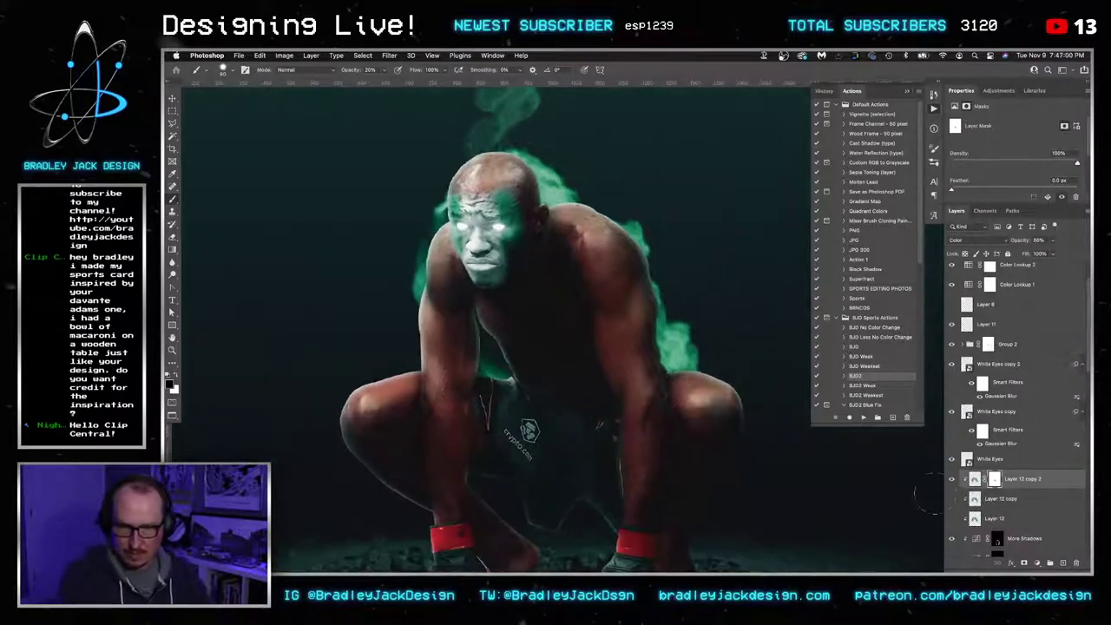
{"action": "left_click_drag", "start_coordinate": [995, 482], "coordinate": [996, 522]}
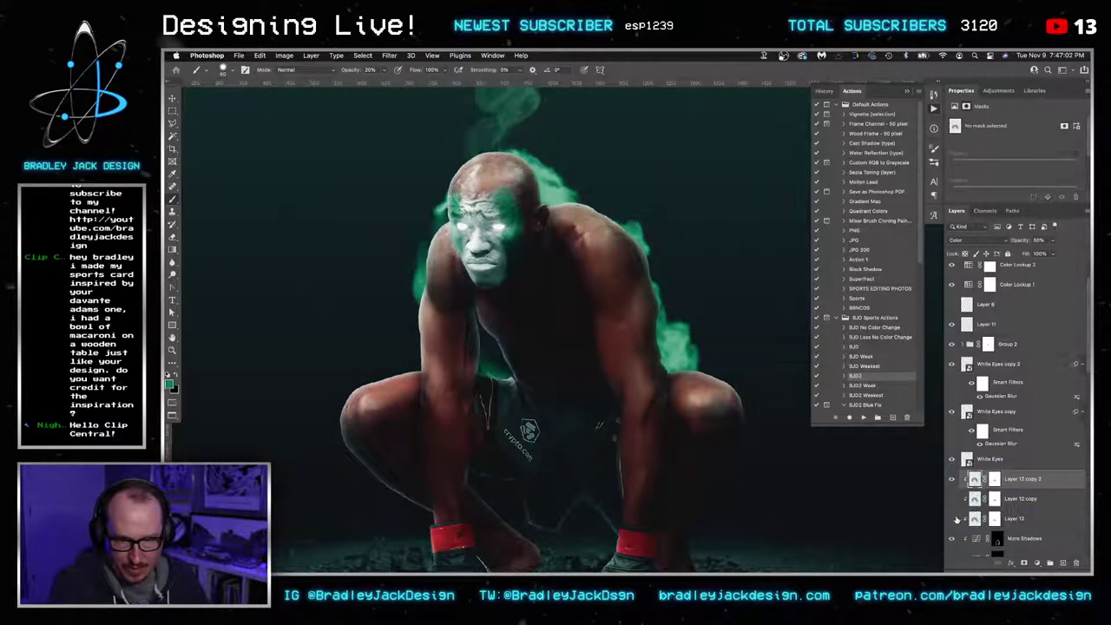
{"action": "left_click", "coordinate": [953, 519]}
{"action": "left_click", "coordinate": [952, 499]}
{"action": "scroll", "coordinate": [693, 342], "scroll_direction": "down", "scroll_amount": 4}
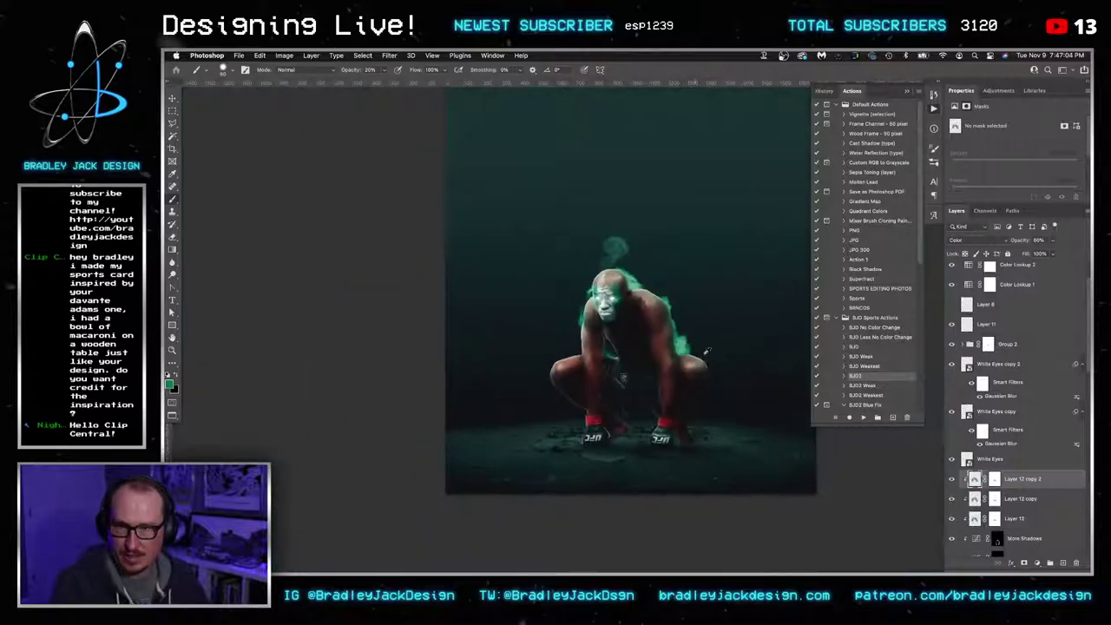
Add a new empty layer directly above Layer 12 copy 2
{"action": "key", "text": "z"}
{"action": "left_click", "coordinate": [690, 301]}
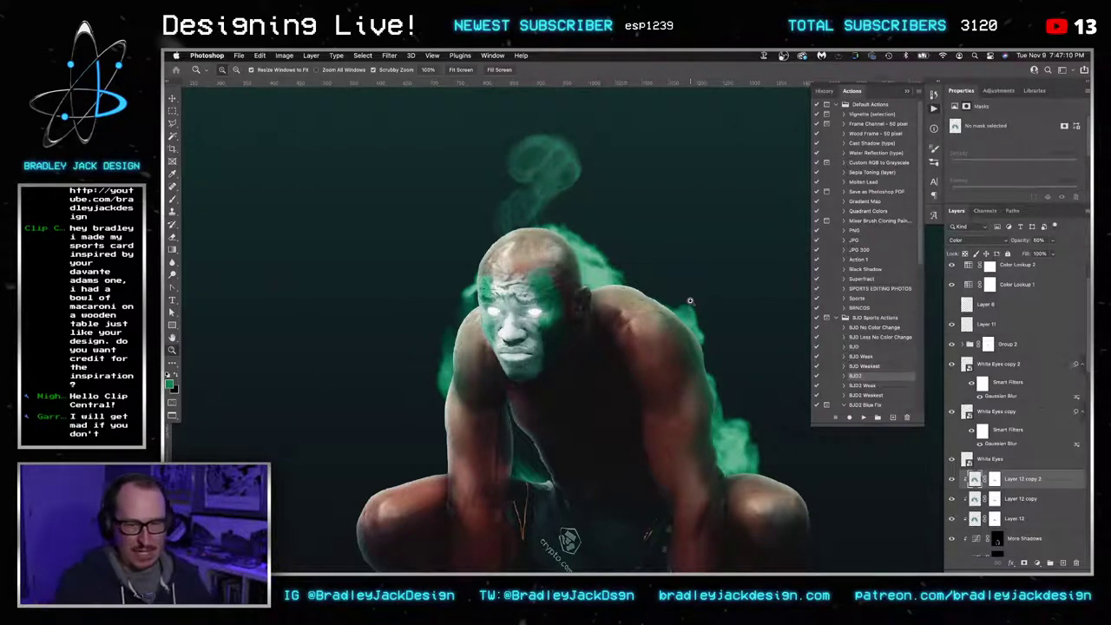
{"action": "key", "text": "alt+shift+super+n"}
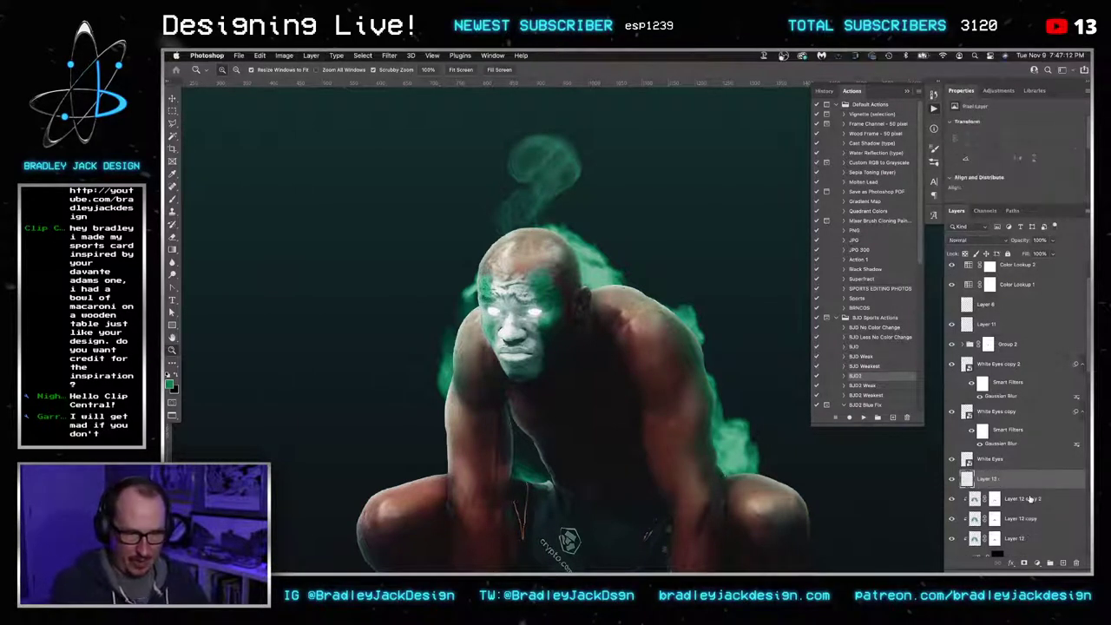
{"action": "left_click_drag", "start_coordinate": [1011, 484], "coordinate": [992, 544]}
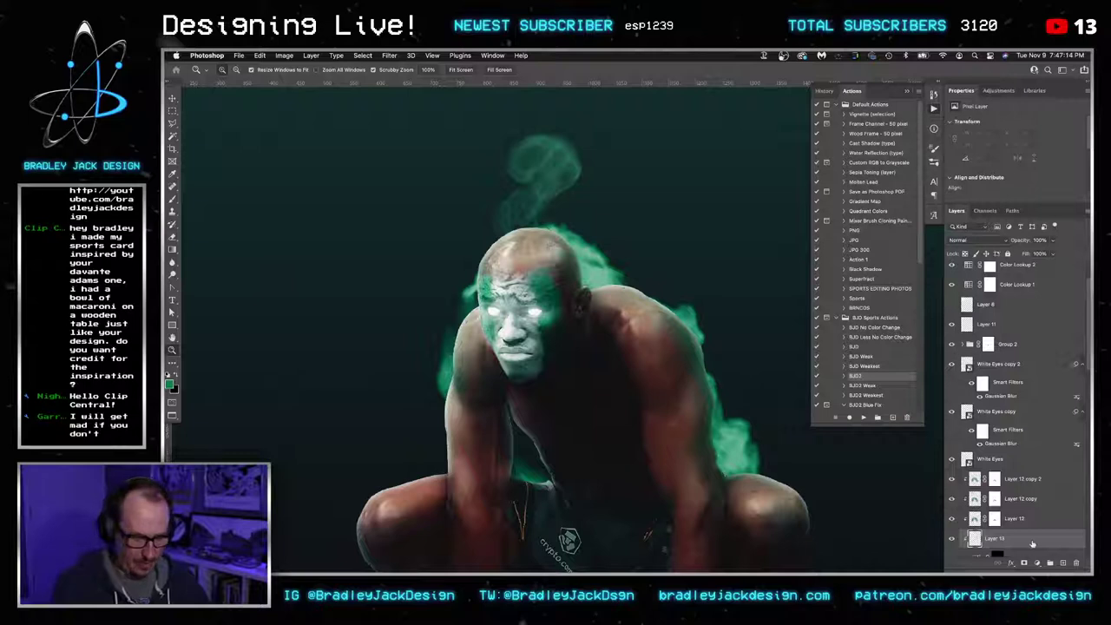
{"action": "key", "text": "b"}
{"action": "key", "text": "d"}
{"action": "key", "text": "x"}
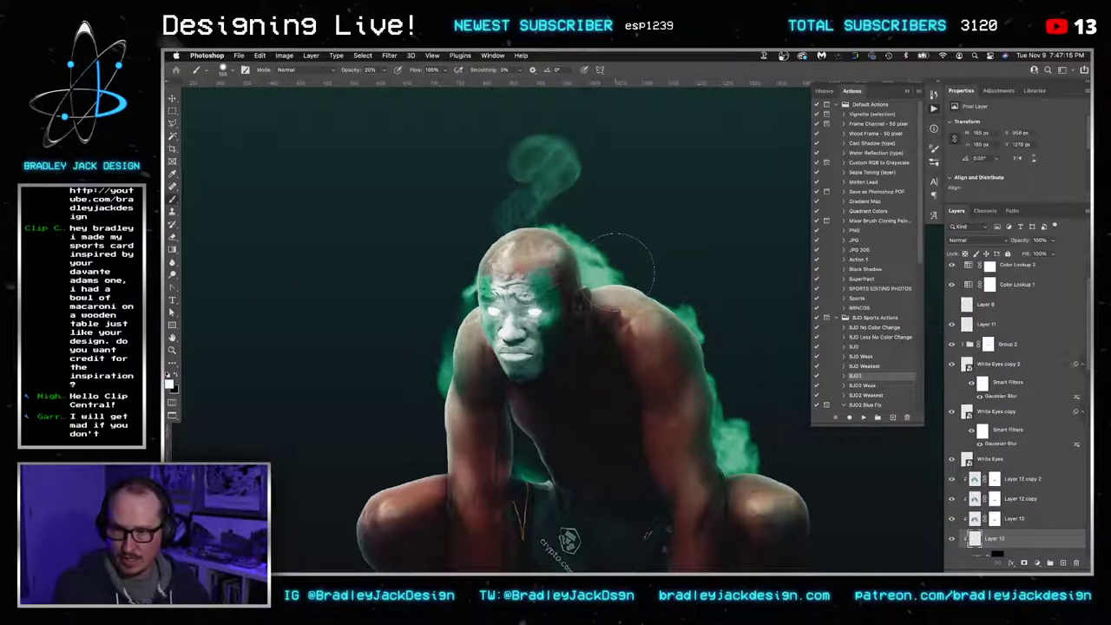
{"action": "left_click_drag", "start_coordinate": [634, 293], "coordinate": [685, 334]}
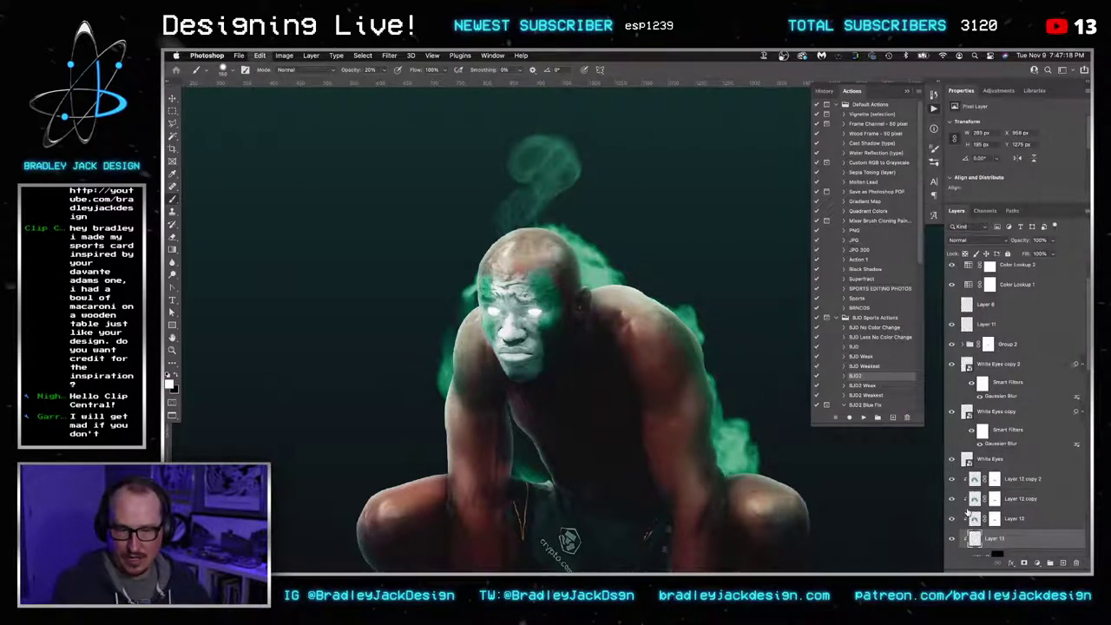
{"action": "key", "text": "super+z"}
{"action": "key", "text": "super+z"}
{"action": "key", "text": "super+z"}
{"action": "key", "text": "super+z"}
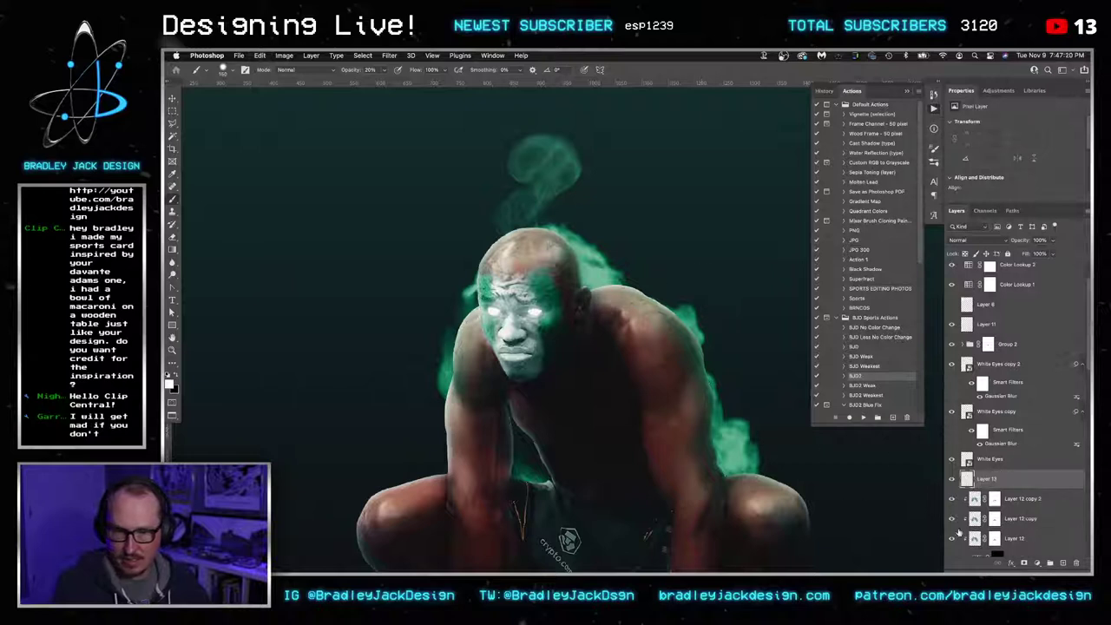
Clip the new Layer 13 to the layer beneath it
{"action": "left_click", "coordinate": [968, 488], "text": "alt"}
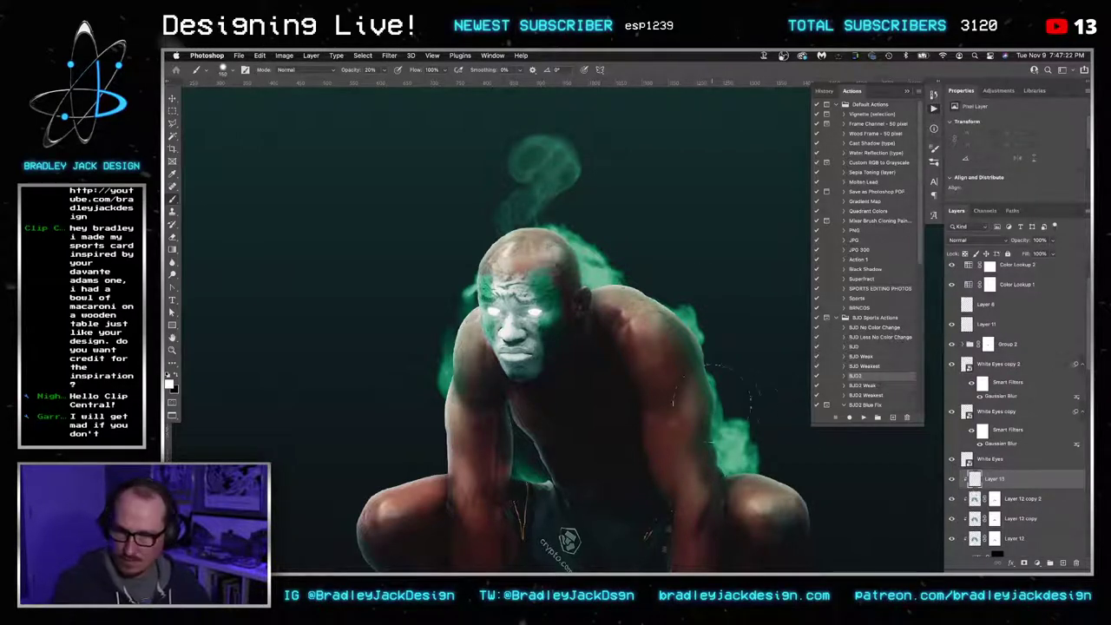
{"action": "key", "text": "x"}
{"action": "key", "text": "x"}
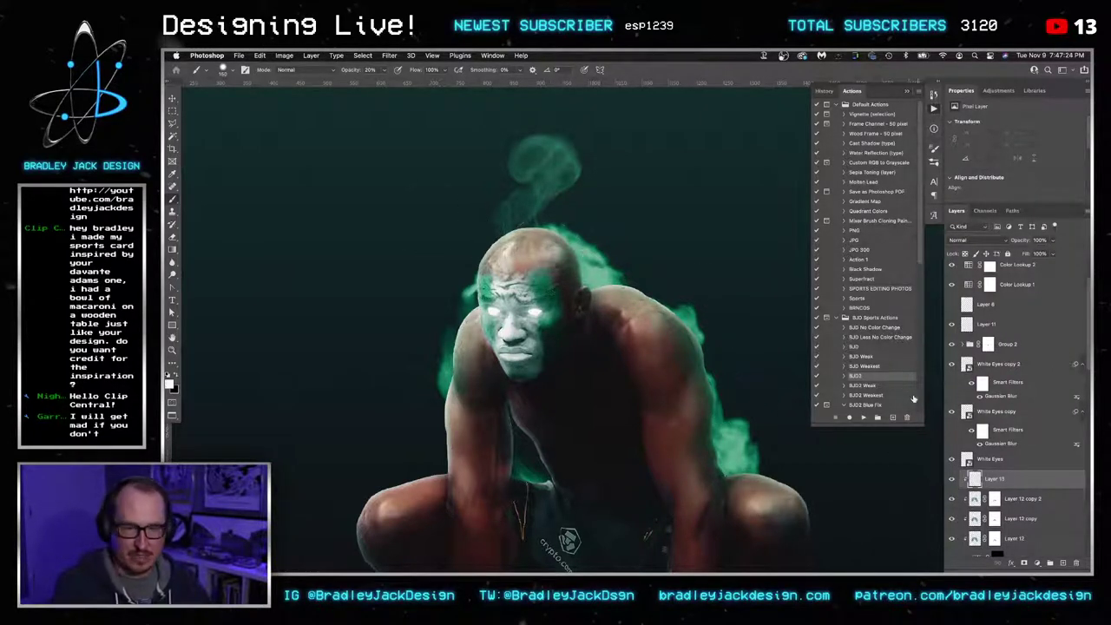
Sample the Nigerian flag's green from the reference screenshot layer as the paint colour, leaving that layer hidden
{"action": "scroll", "coordinate": [1003, 483], "scroll_direction": "up", "scroll_amount": 2}
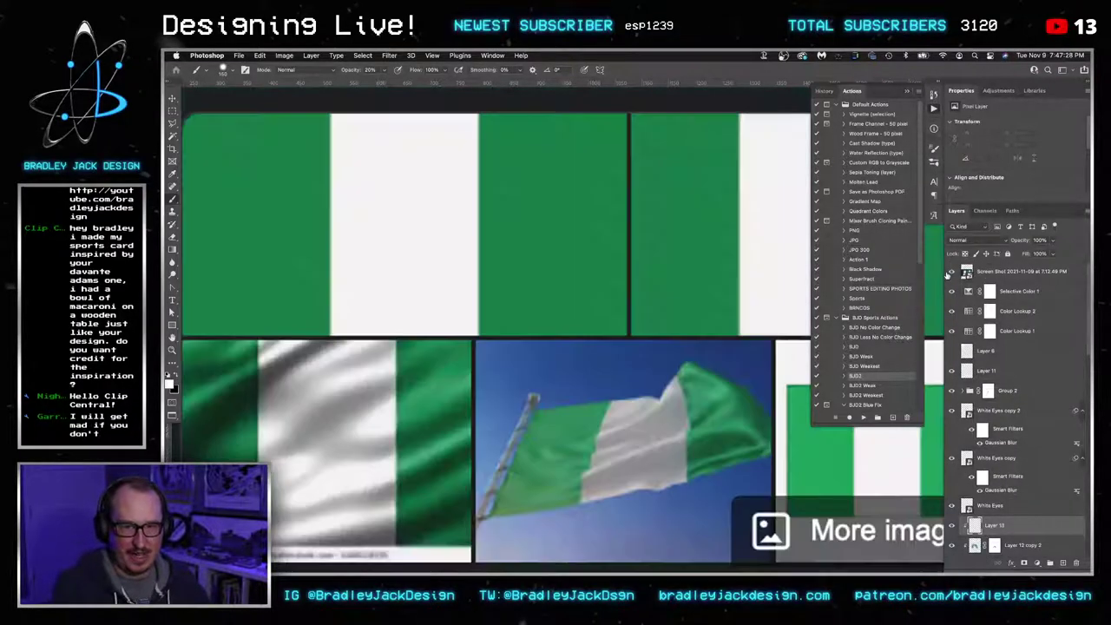
{"action": "left_click", "coordinate": [951, 272]}
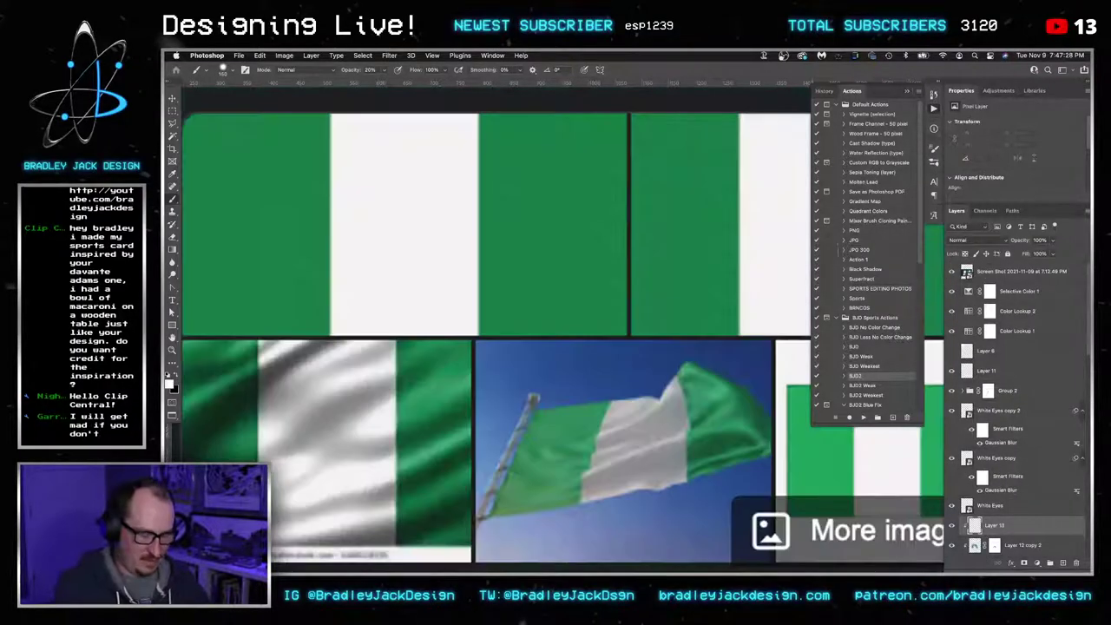
{"action": "key", "text": "i"}
{"action": "left_click", "coordinate": [558, 235]}
{"action": "left_click", "coordinate": [951, 272]}
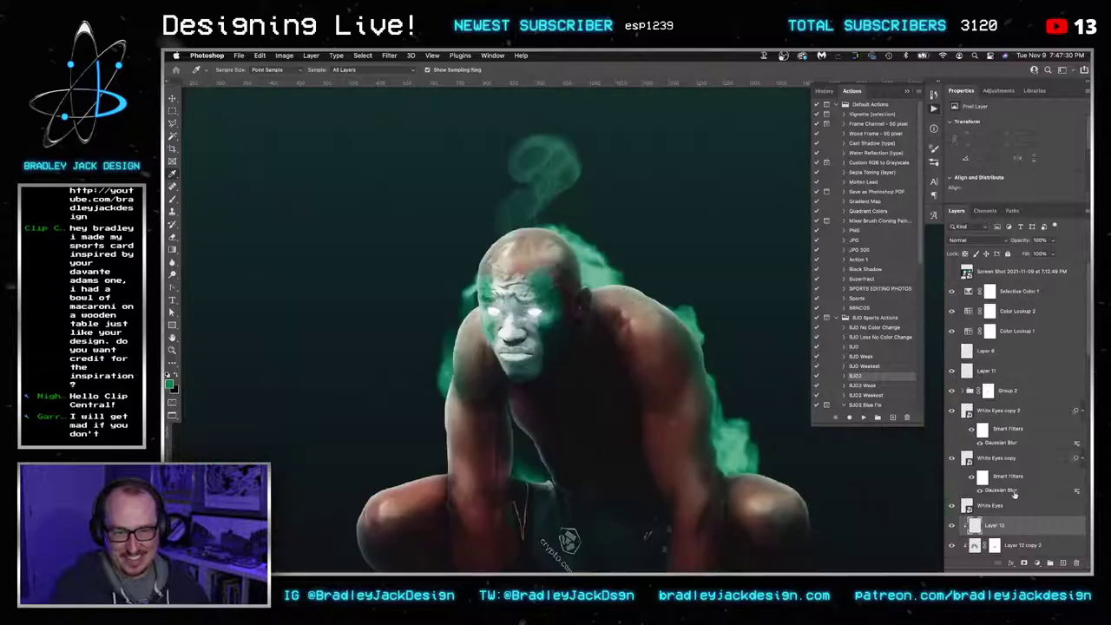
Paint green at 20% opacity along the top of the fighter's head on Layer 13 and set its blend mode to Screen
{"action": "key", "text": "b"}
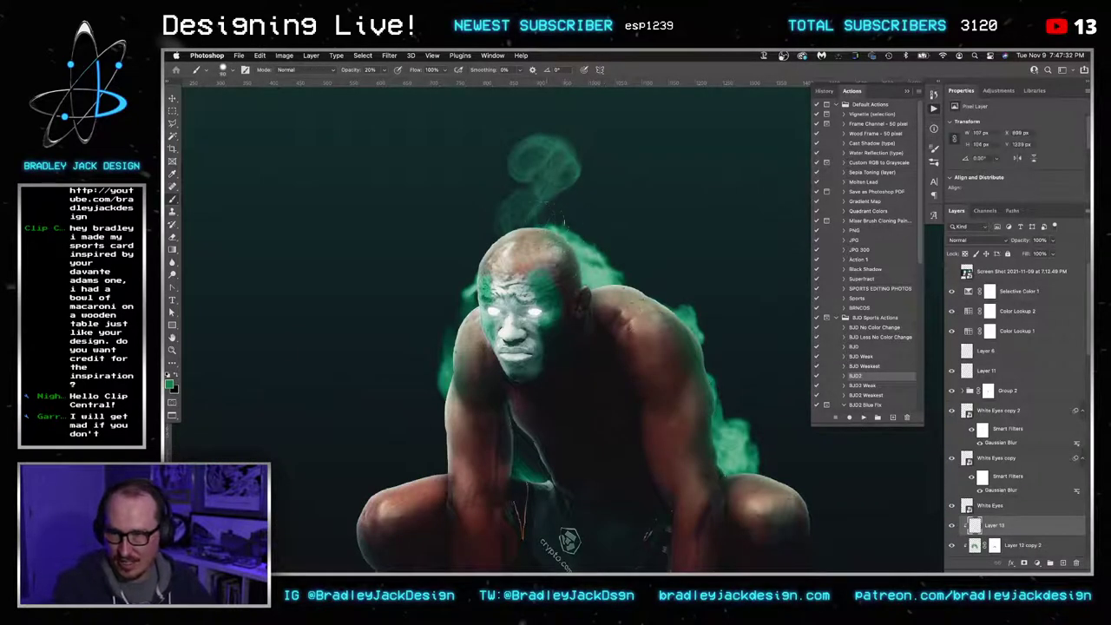
{"action": "left_click_drag", "start_coordinate": [511, 227], "coordinate": [468, 253]}
{"action": "key", "text": "v"}
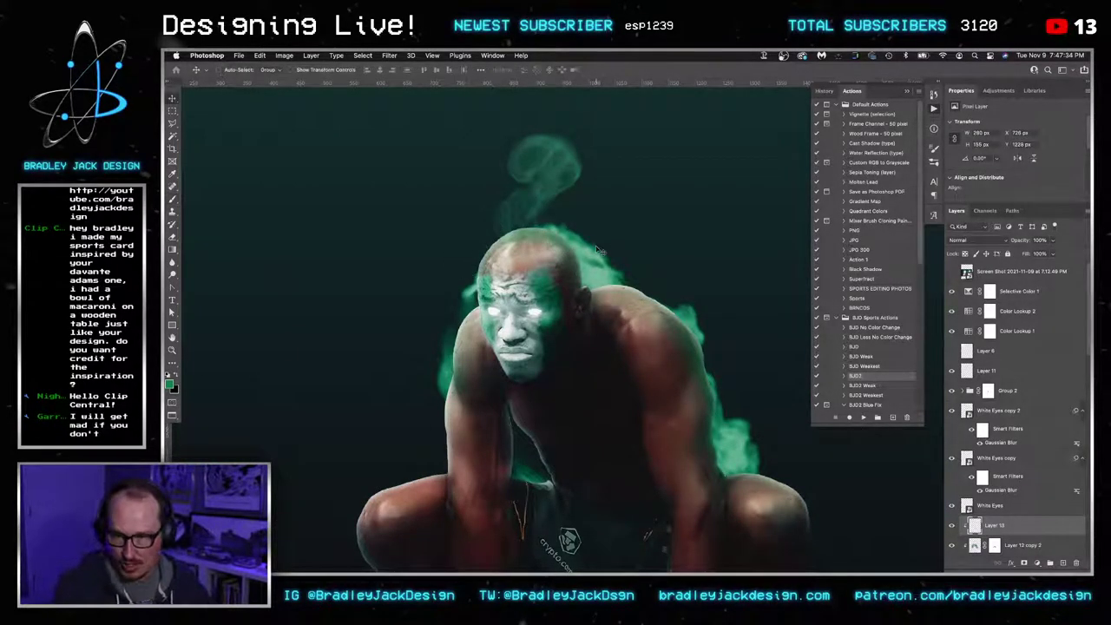
{"action": "key", "text": "shift+alt+s"}
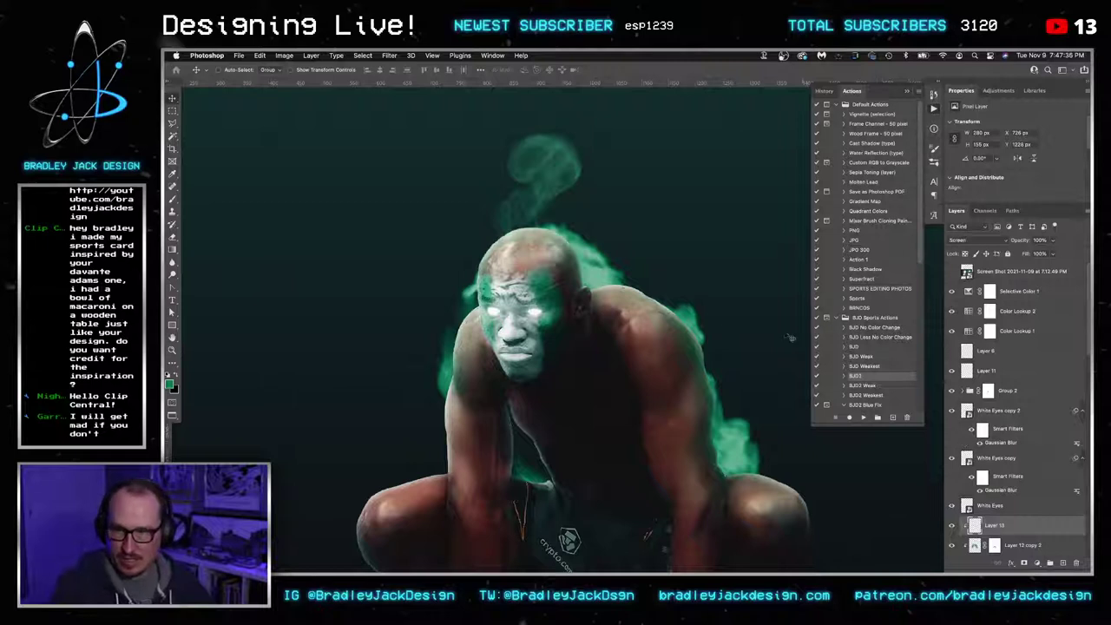
Paint more green at 20% opacity on Layer 13 over the head and along the fighter's left shoulder and upper arm
{"action": "key", "text": "b"}
{"action": "key", "text": "bracketright"}
{"action": "left_click_drag", "start_coordinate": [542, 241], "coordinate": [518, 247]}
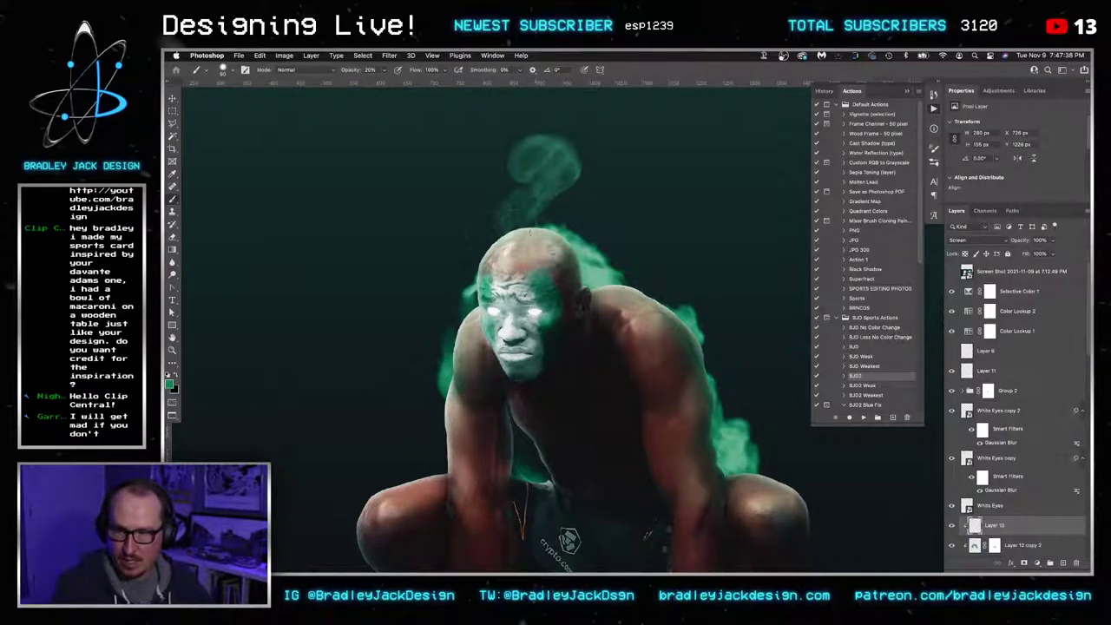
{"action": "left_click_drag", "start_coordinate": [599, 295], "coordinate": [659, 319]}
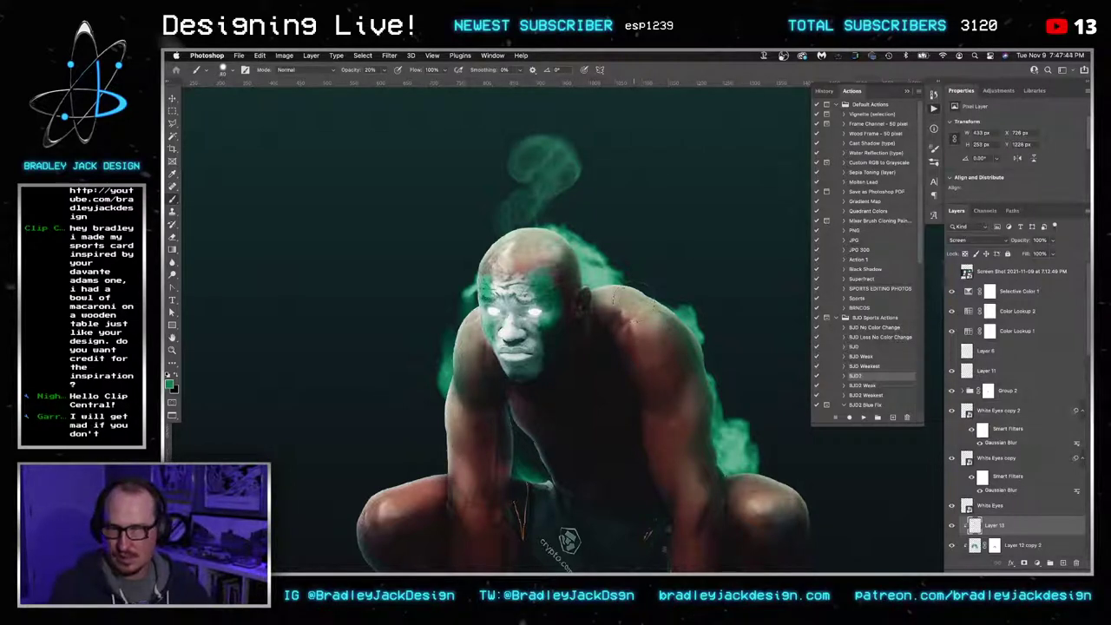
{"action": "left_click_drag", "start_coordinate": [621, 300], "coordinate": [699, 372]}
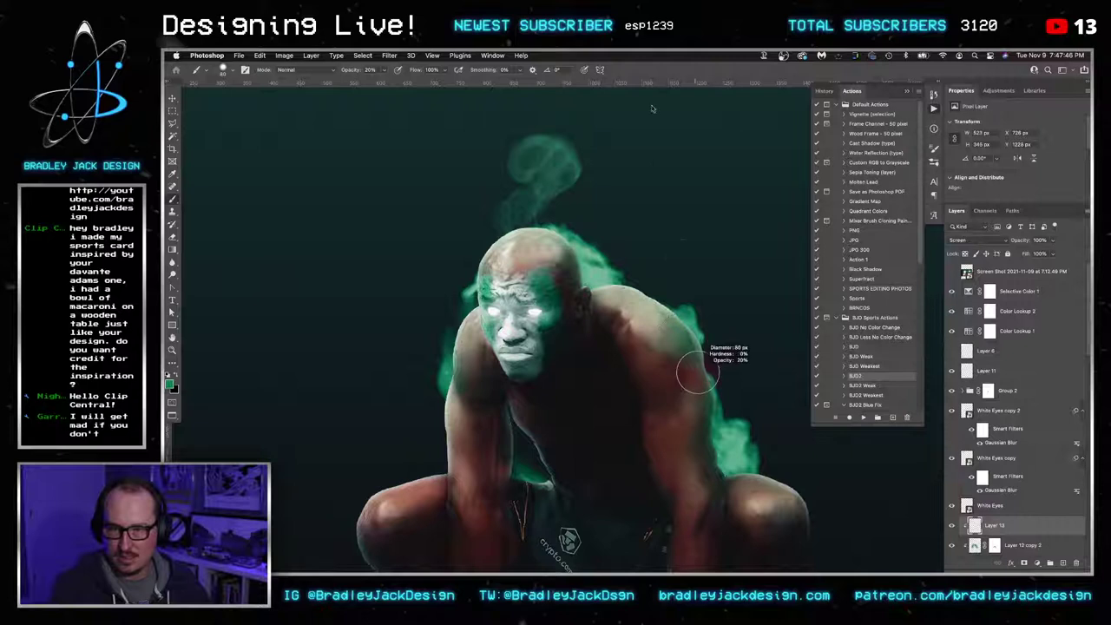
{"action": "left_click_drag", "start_coordinate": [675, 328], "coordinate": [703, 391]}
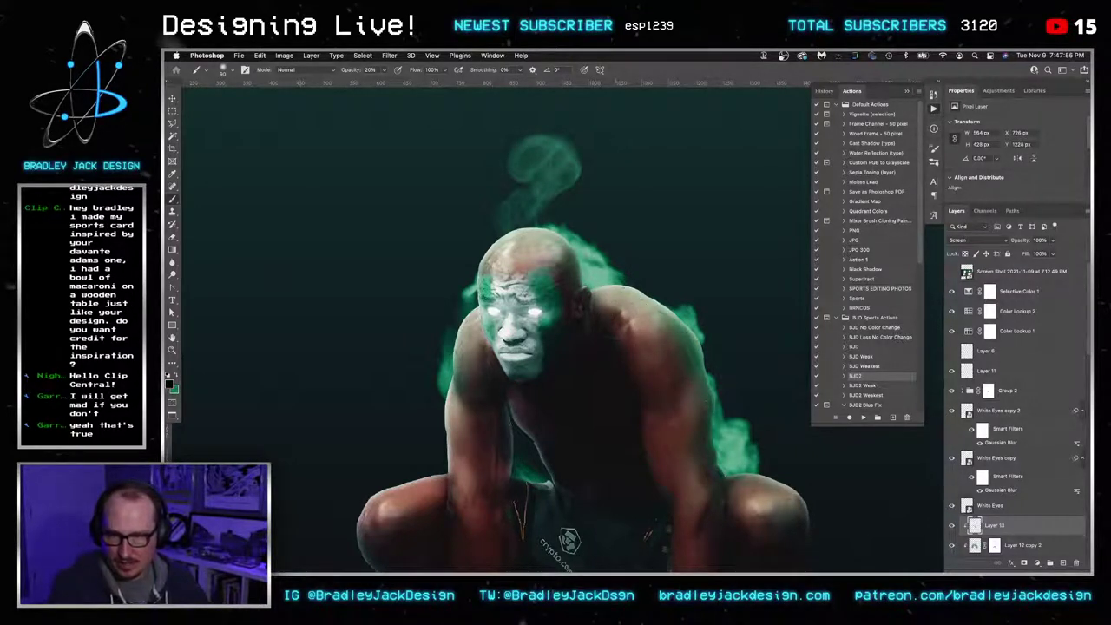
{"action": "key", "text": "x"}
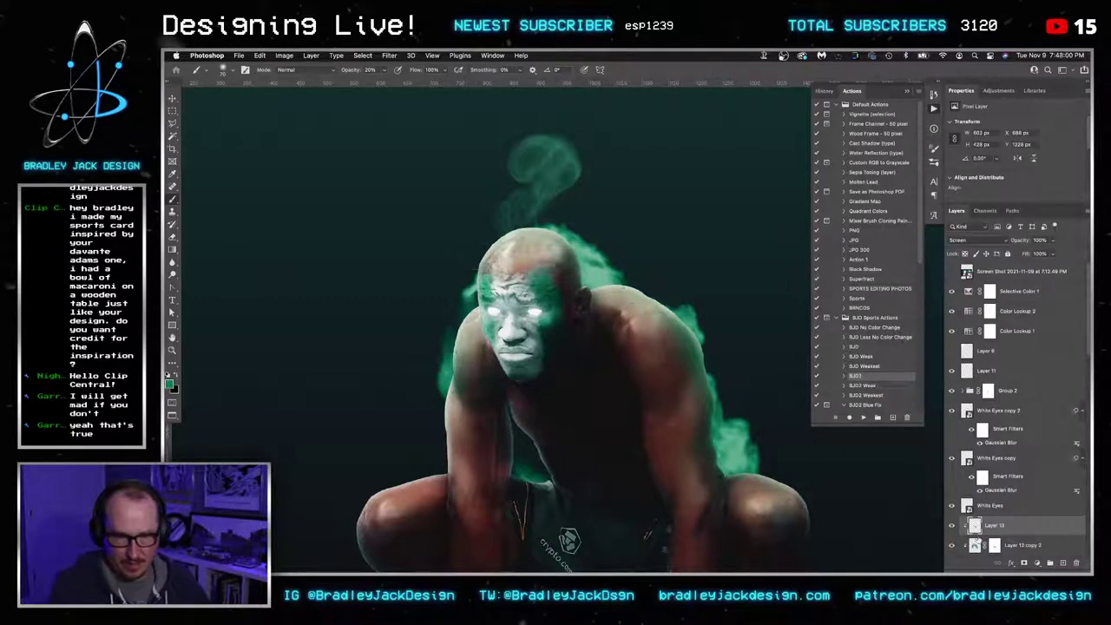
Paint green light at 20% opacity on the fighter's left knee on Layer 12 copy 2, Layer 12 copy and Layer 12
{"action": "left_click", "coordinate": [974, 545]}
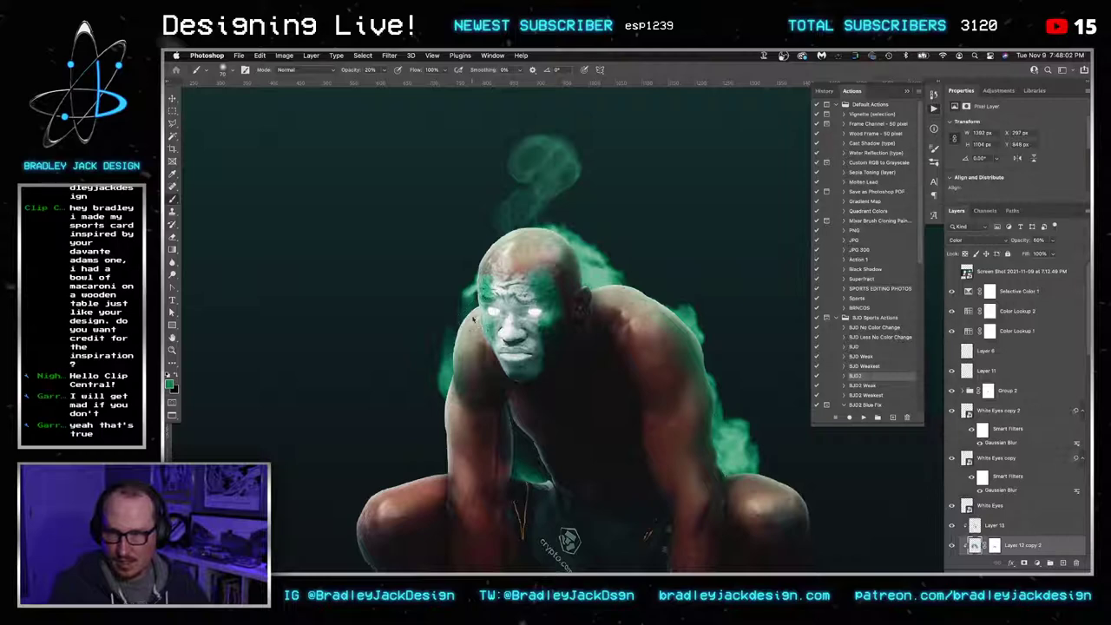
{"action": "scroll", "coordinate": [668, 304], "scroll_direction": "down", "scroll_amount": 5}
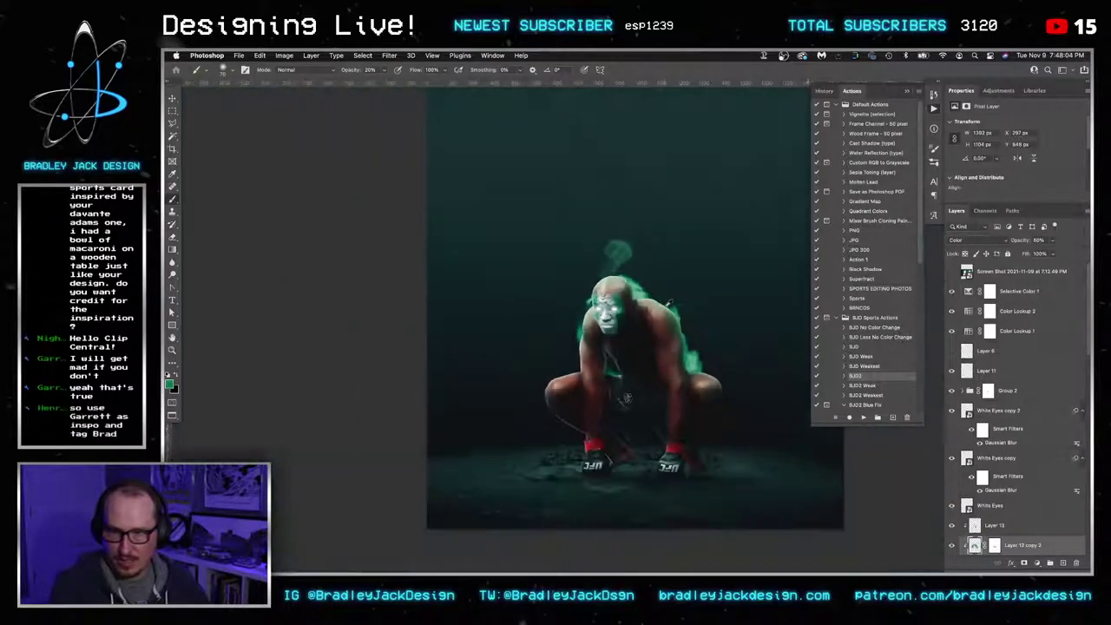
{"action": "left_click_drag", "start_coordinate": [692, 330], "coordinate": [669, 321]}
{"action": "scroll", "coordinate": [628, 296], "scroll_direction": "up", "scroll_amount": 5}
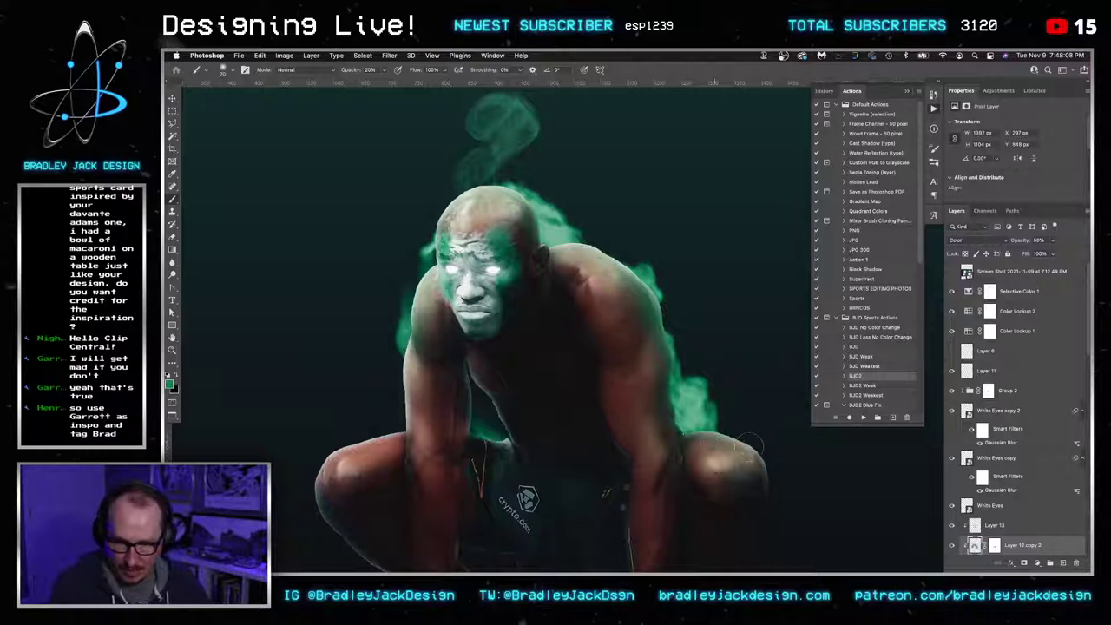
{"action": "scroll", "coordinate": [972, 512], "scroll_direction": "down", "scroll_amount": 3}
{"action": "left_click", "coordinate": [970, 460]}
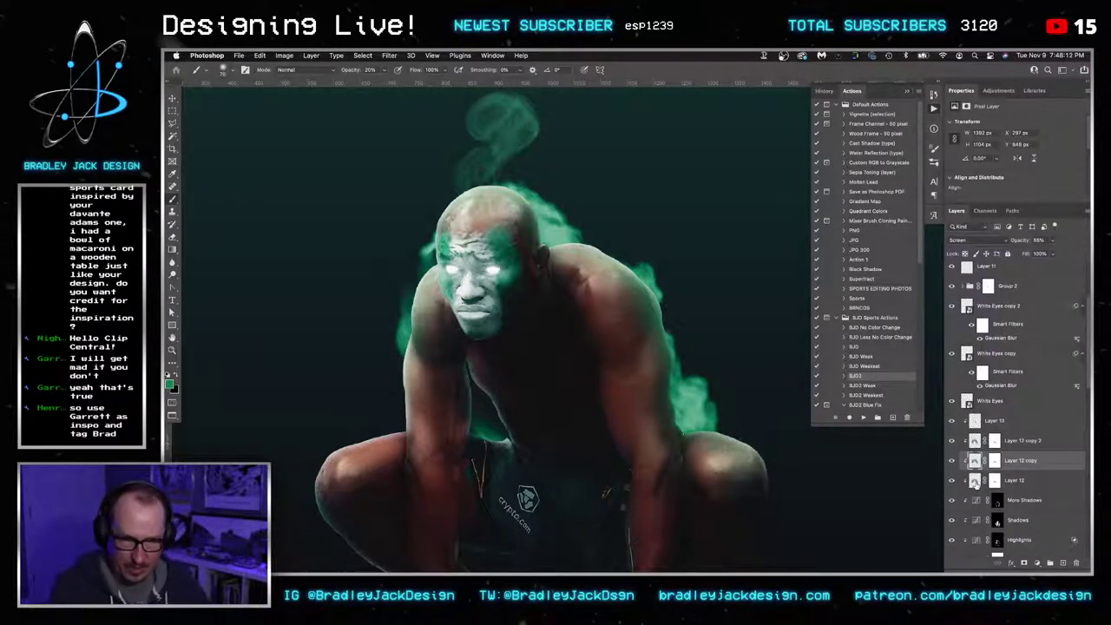
{"action": "left_click", "coordinate": [976, 480]}
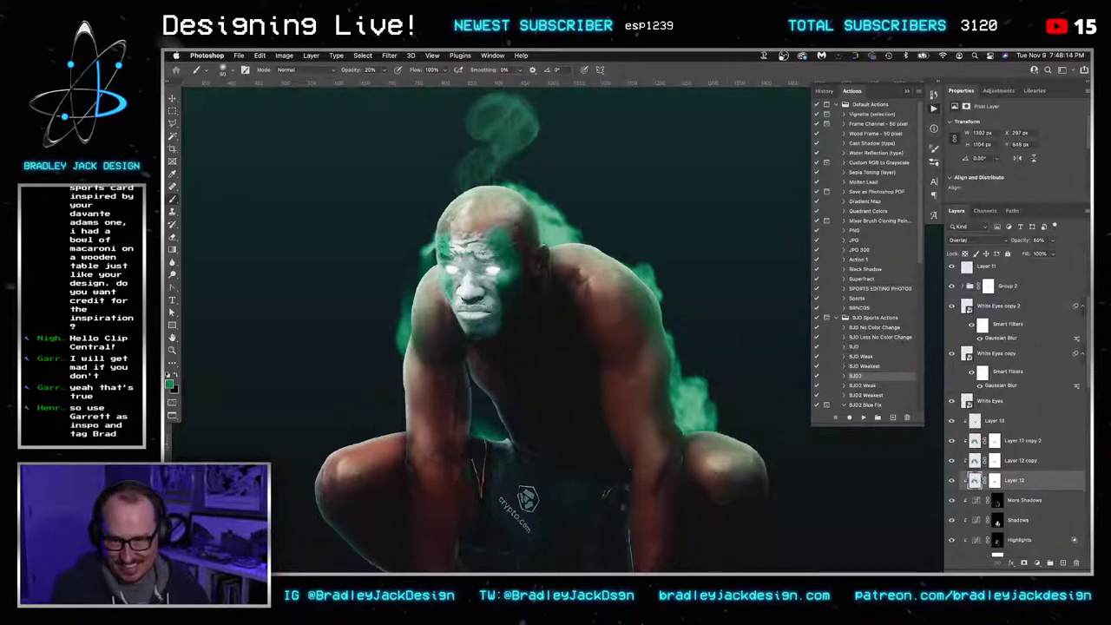
Paint green light at 20% opacity along the fighter's outer right arm on Layer 12 copy, Layer 12 copy 2 and Layer 12
{"action": "left_click", "coordinate": [993, 462]}
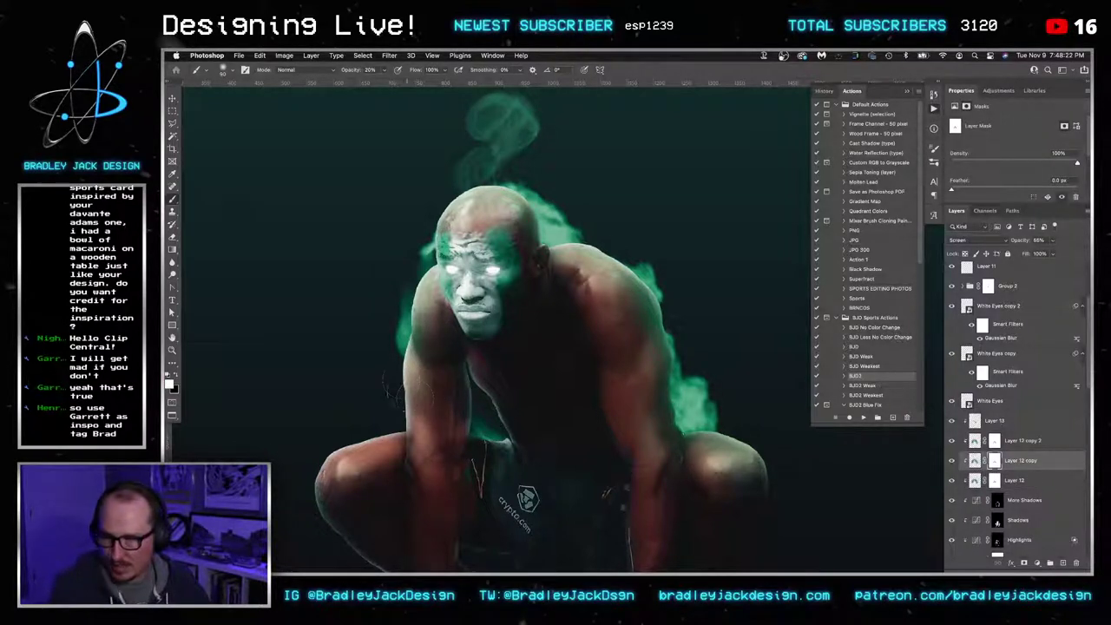
{"action": "left_click", "coordinate": [974, 461]}
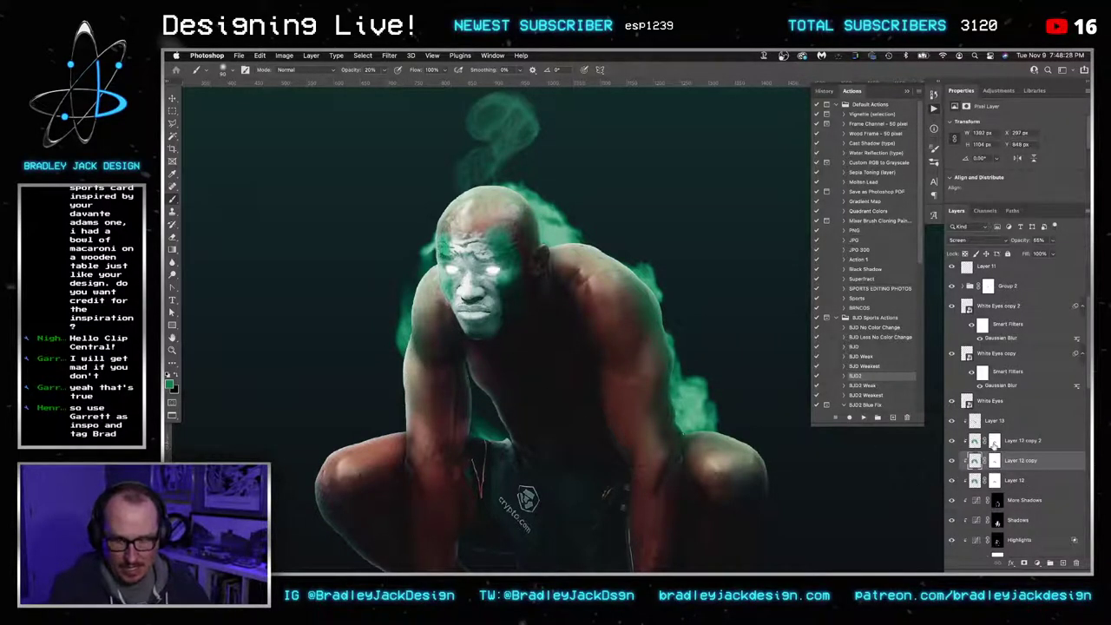
{"action": "left_click", "coordinate": [994, 440]}
{"action": "left_click", "coordinate": [973, 441]}
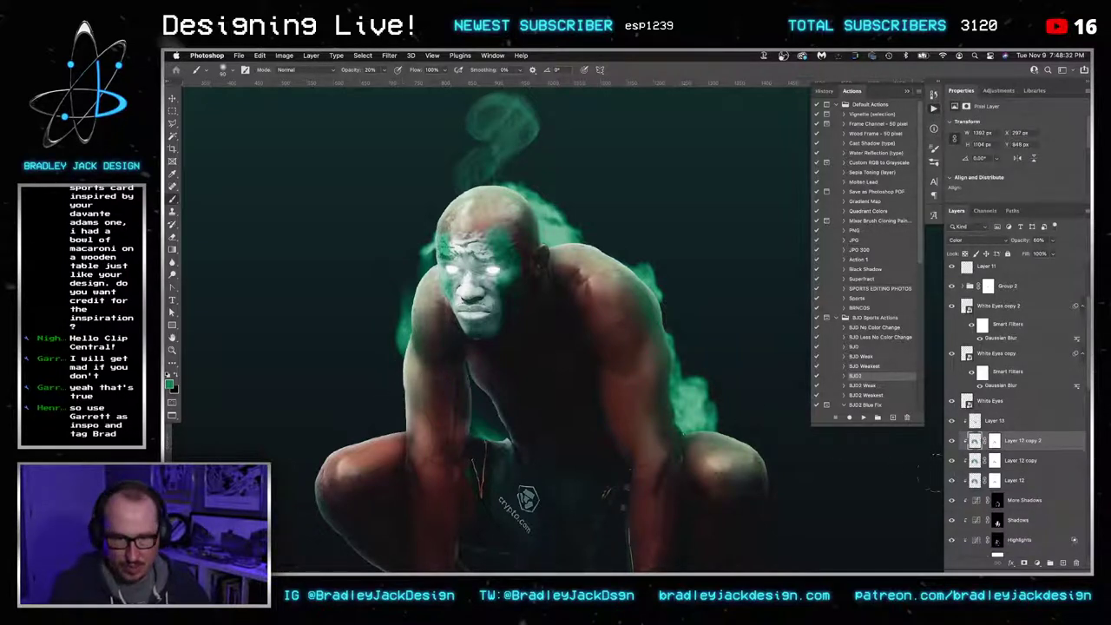
{"action": "left_click", "coordinate": [972, 479]}
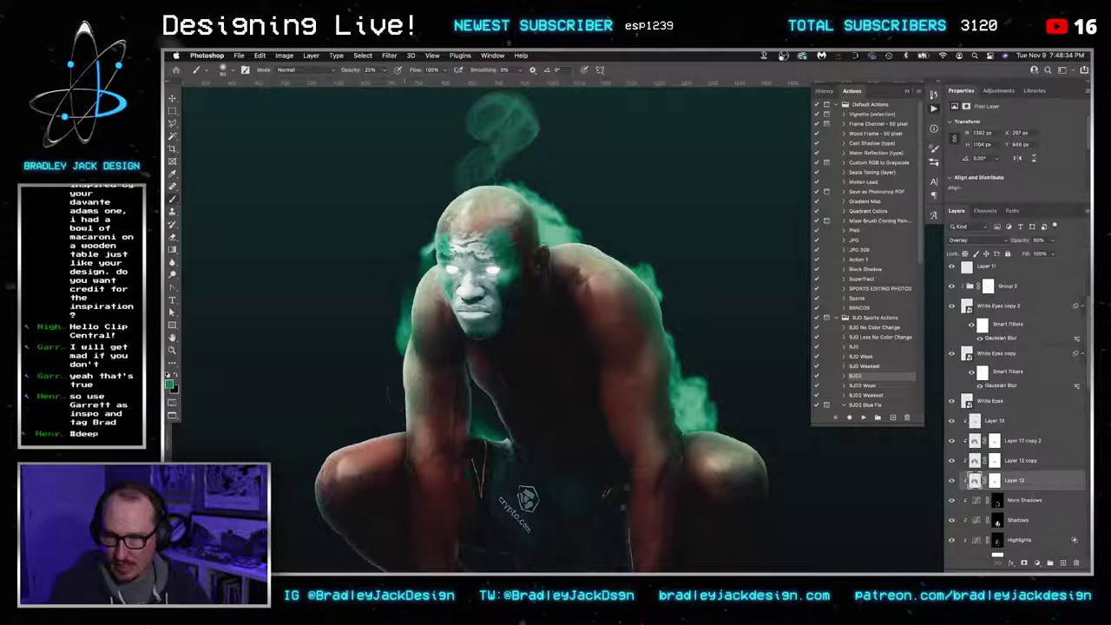
{"action": "left_click", "coordinate": [975, 461]}
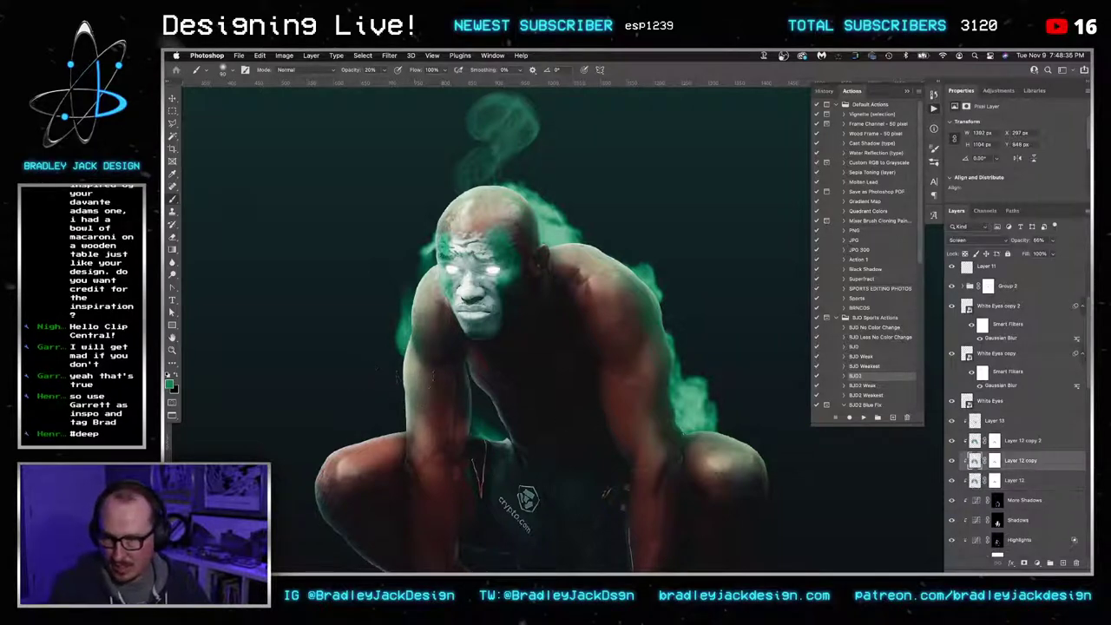
{"action": "left_click", "coordinate": [991, 482]}
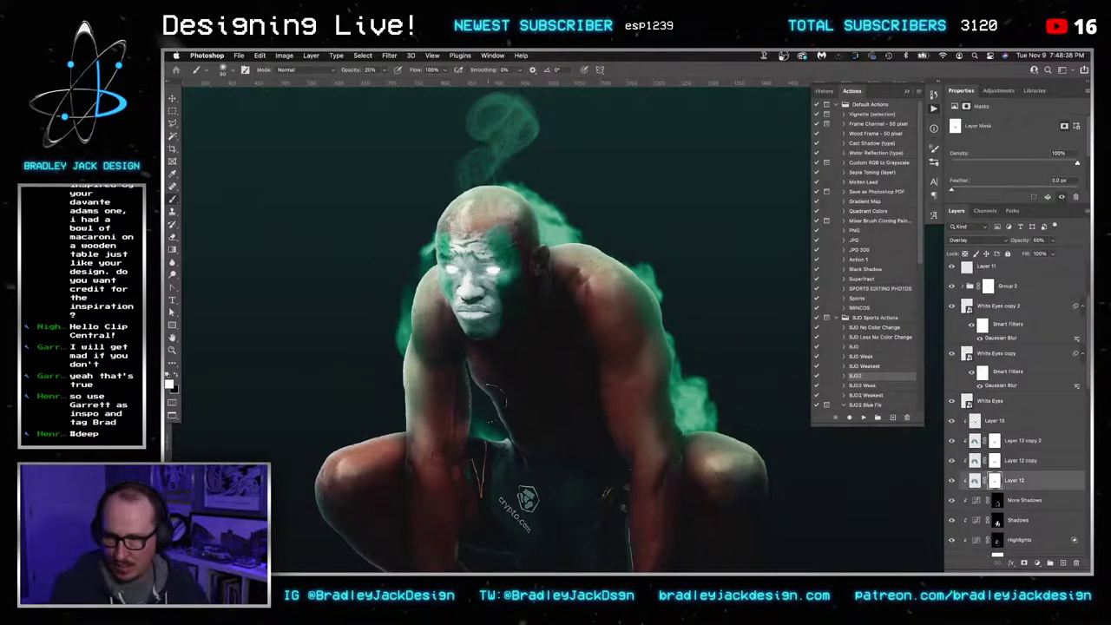
{"action": "left_click", "coordinate": [988, 460]}
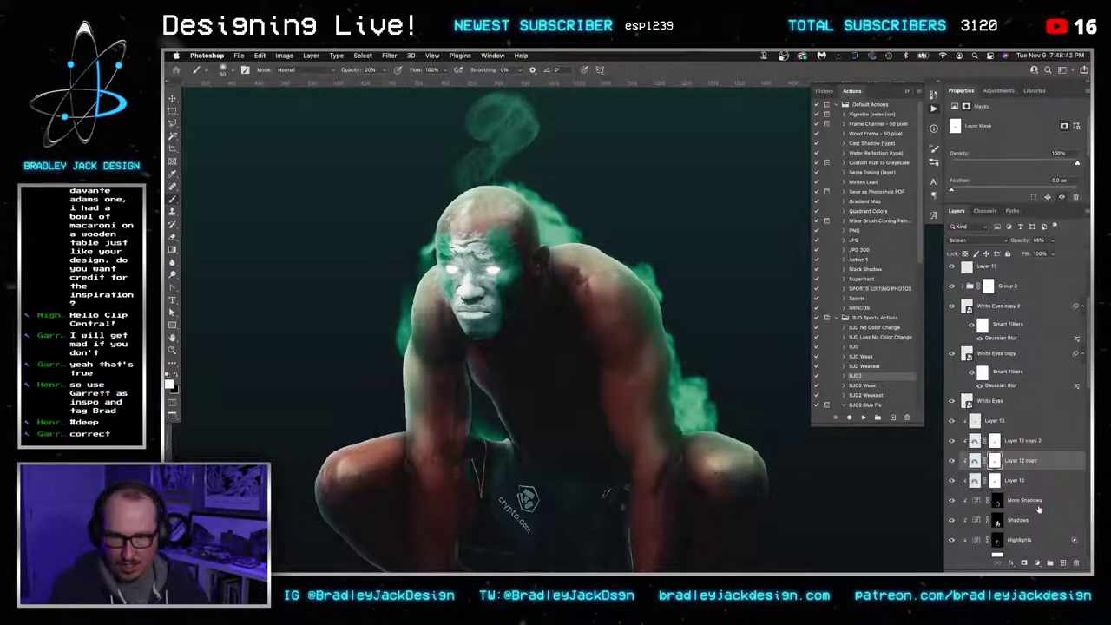
{"action": "left_click", "coordinate": [994, 441]}
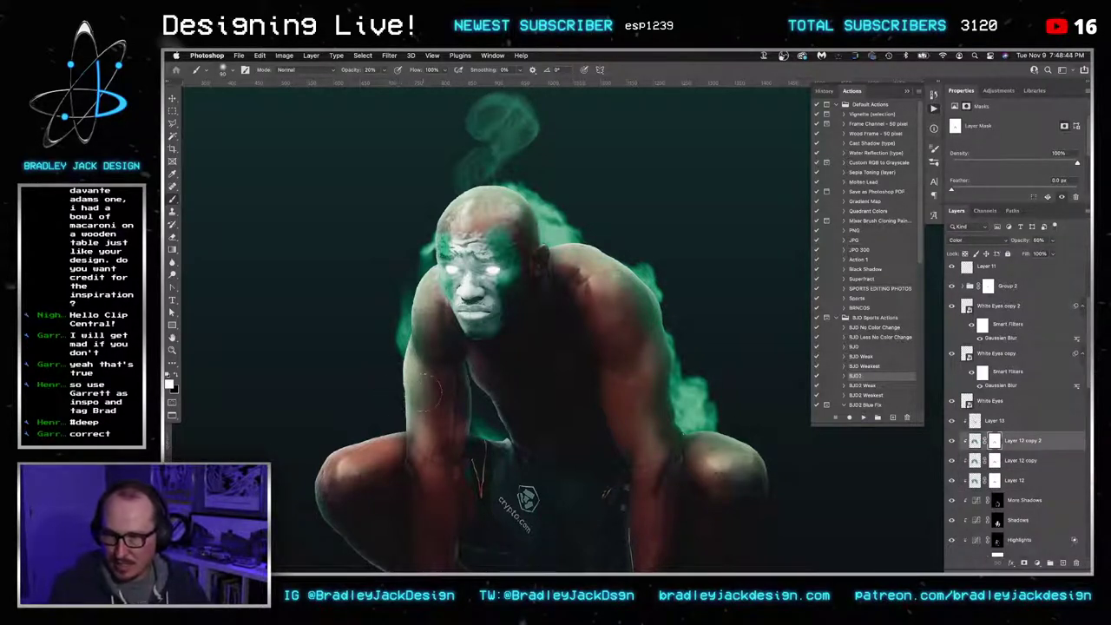
Edit the gradient of Gradient Map 1 in the USMAN group's Face Paint folder, shifting its midpoint slightly toward the black stop
{"action": "key", "text": "v"}
{"action": "scroll", "coordinate": [999, 473], "scroll_direction": "down", "scroll_amount": 3}
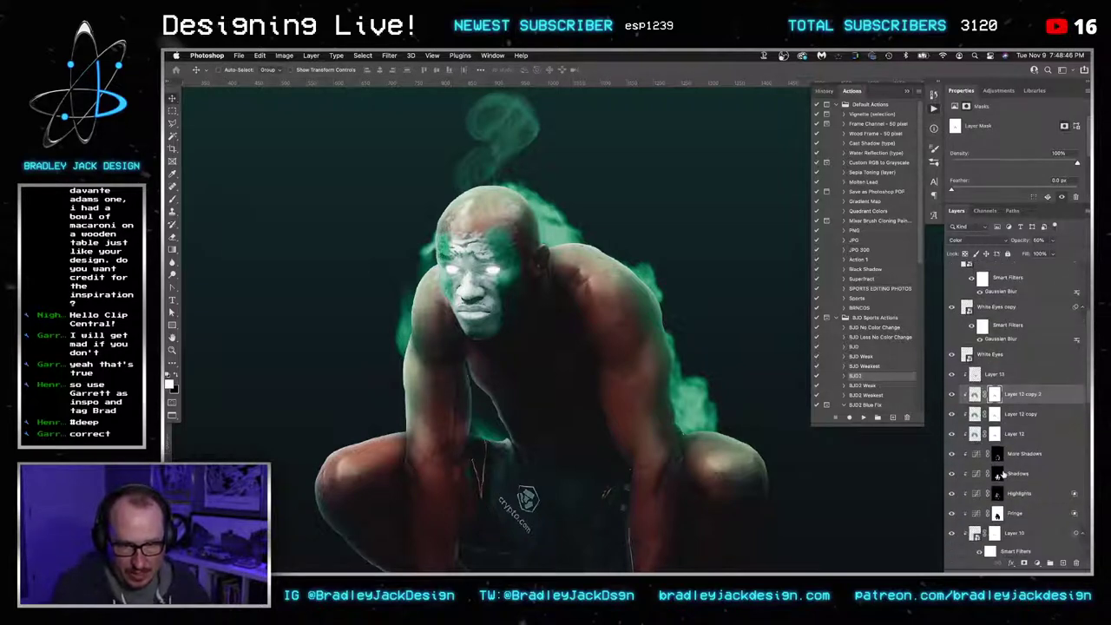
{"action": "scroll", "coordinate": [998, 476], "scroll_direction": "down", "scroll_amount": 5}
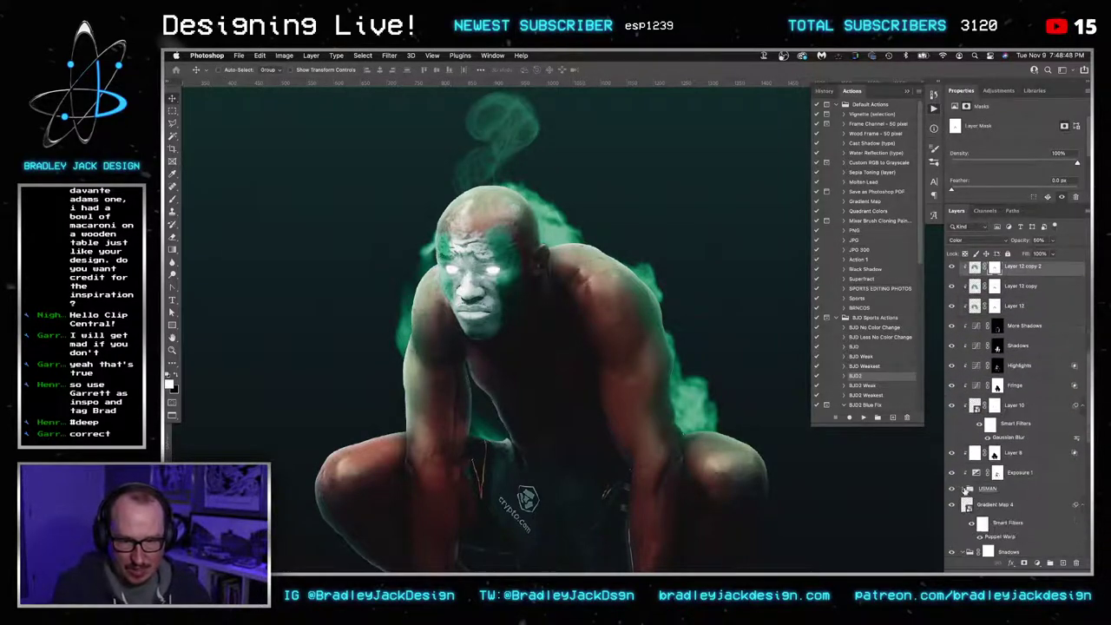
{"action": "left_click", "coordinate": [964, 488]}
{"action": "scroll", "coordinate": [965, 490], "scroll_direction": "down", "scroll_amount": 2}
{"action": "left_click", "coordinate": [971, 448]}
{"action": "scroll", "coordinate": [979, 462], "scroll_direction": "down", "scroll_amount": 1}
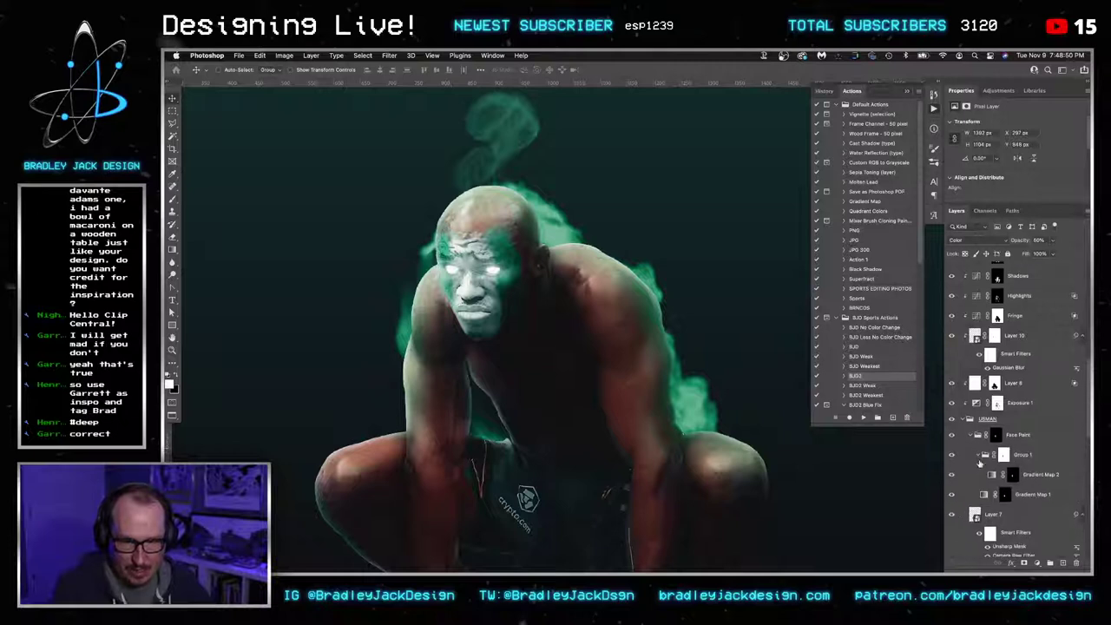
{"action": "left_click", "coordinate": [1045, 474]}
{"action": "left_click", "coordinate": [1033, 493]}
{"action": "left_click", "coordinate": [986, 126]}
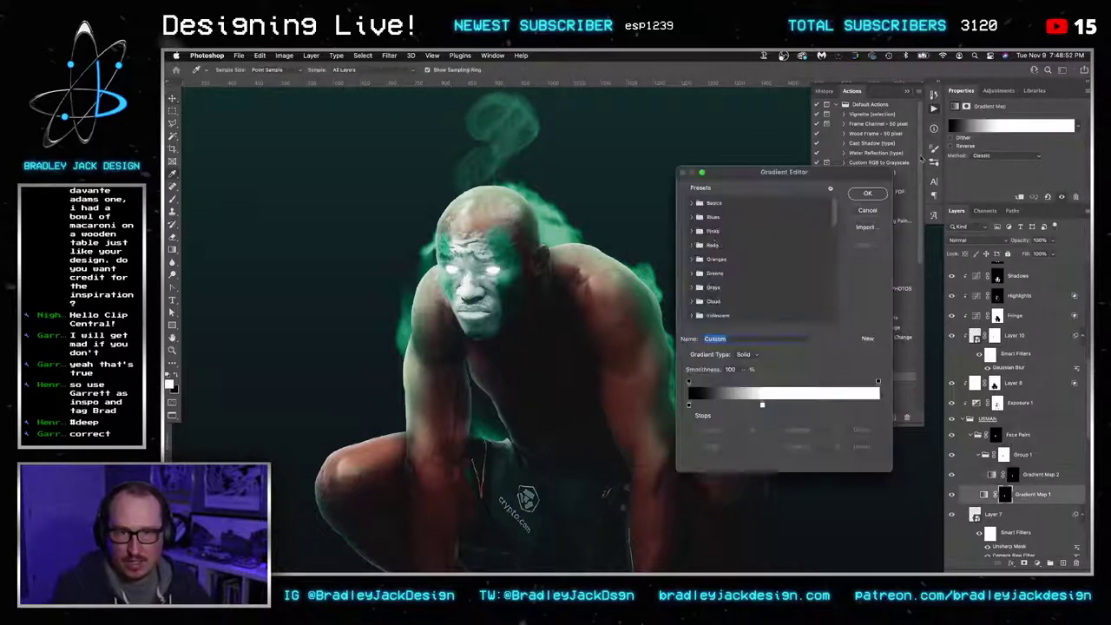
{"action": "left_click", "coordinate": [763, 405]}
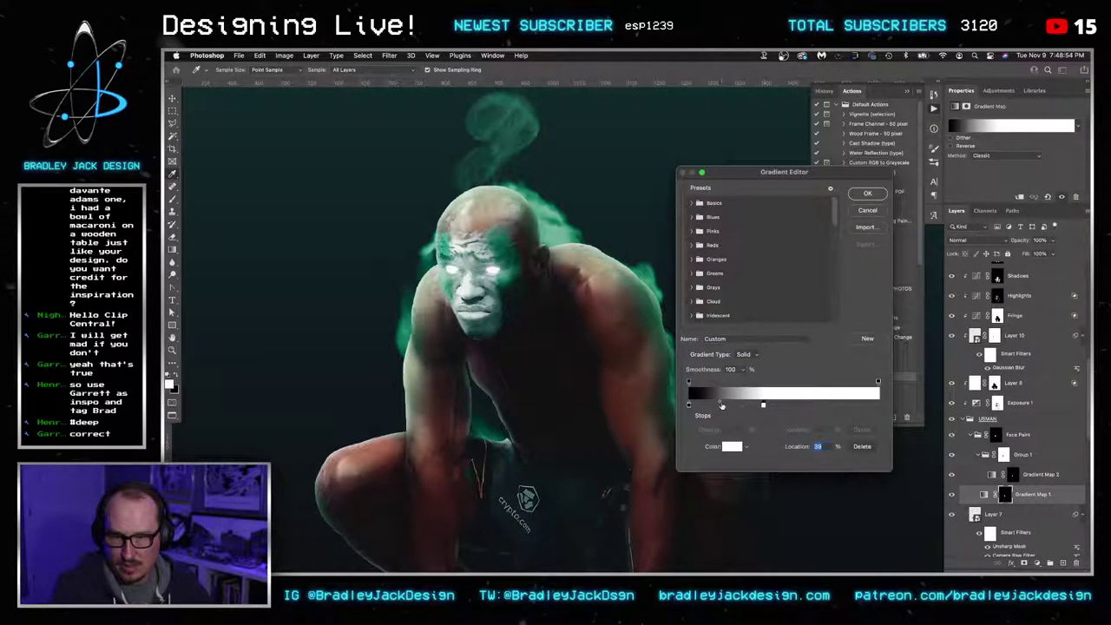
{"action": "left_click_drag", "start_coordinate": [722, 405], "coordinate": [717, 405]}
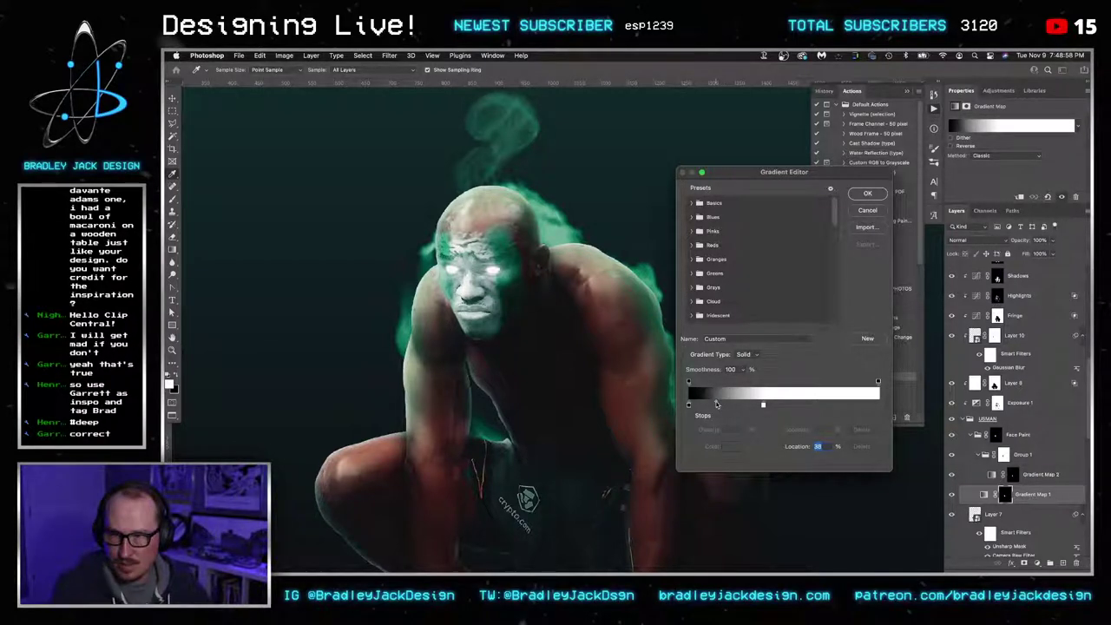
Try white and several grey shades for the gradient's black stop, settling on #000000
{"action": "left_click", "coordinate": [688, 405]}
{"action": "left_click", "coordinate": [729, 393]}
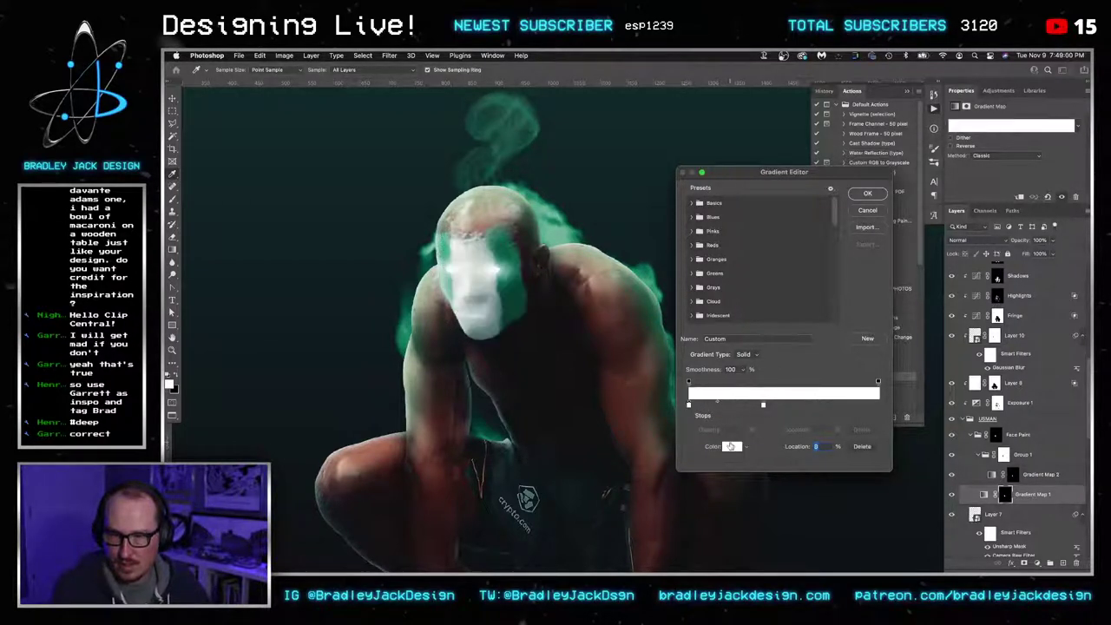
{"action": "key", "text": "ctrl+z"}
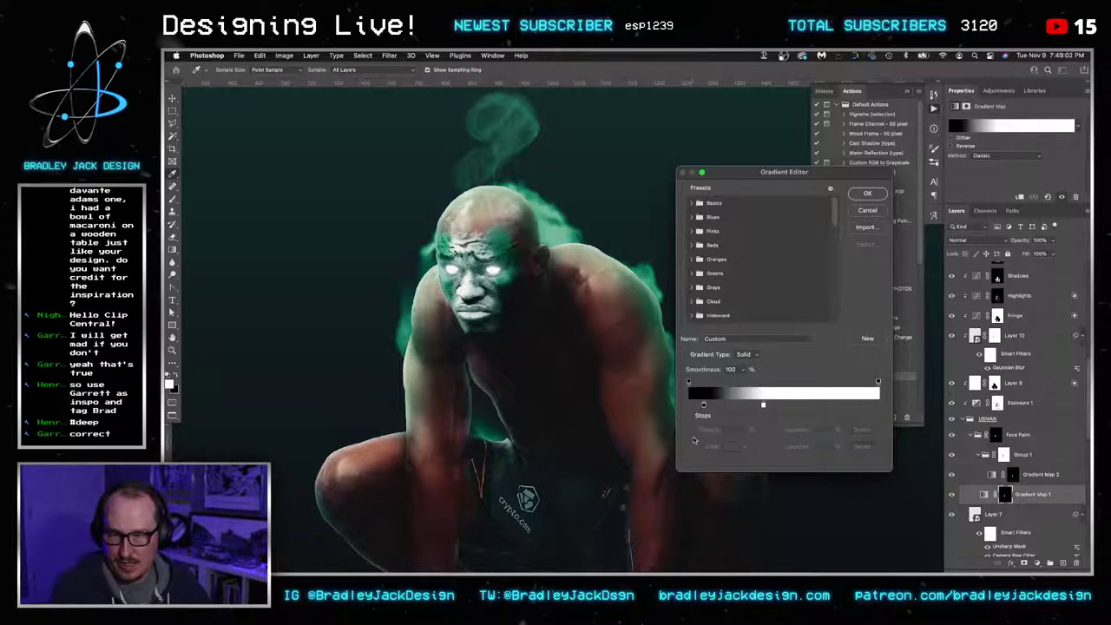
{"action": "left_click", "coordinate": [689, 406]}
{"action": "left_click", "coordinate": [734, 446]}
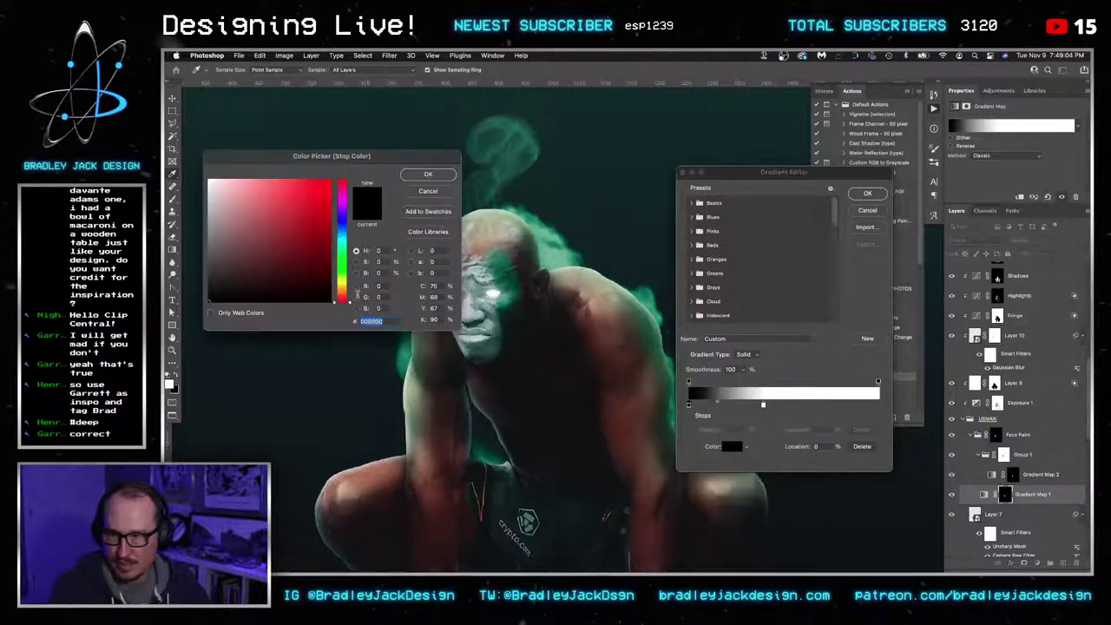
{"action": "left_click", "coordinate": [208, 260]}
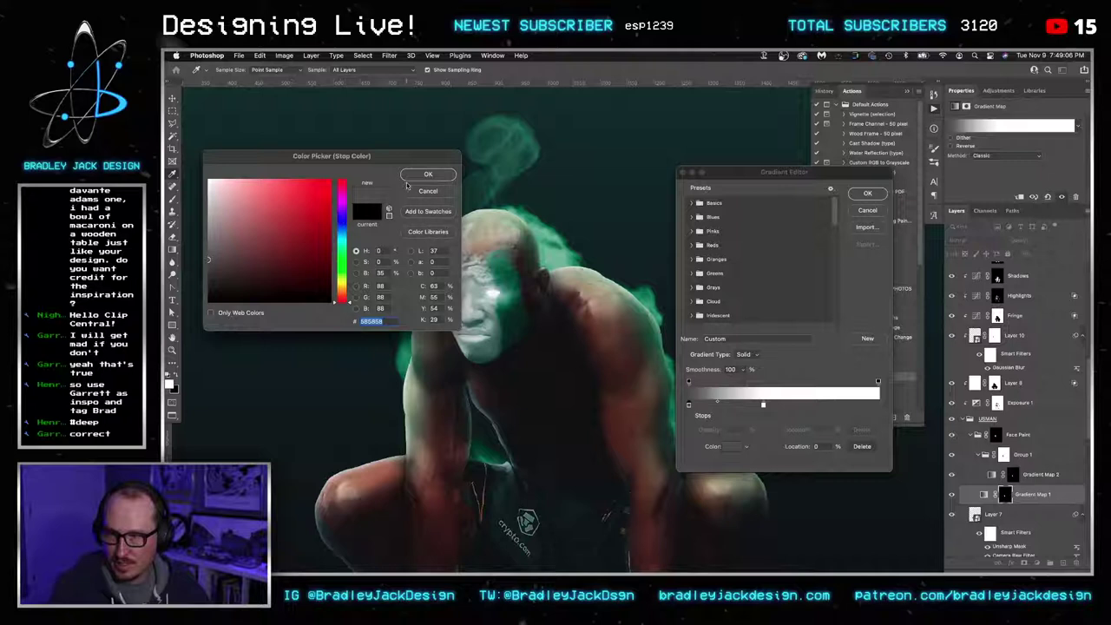
{"action": "left_click", "coordinate": [207, 288]}
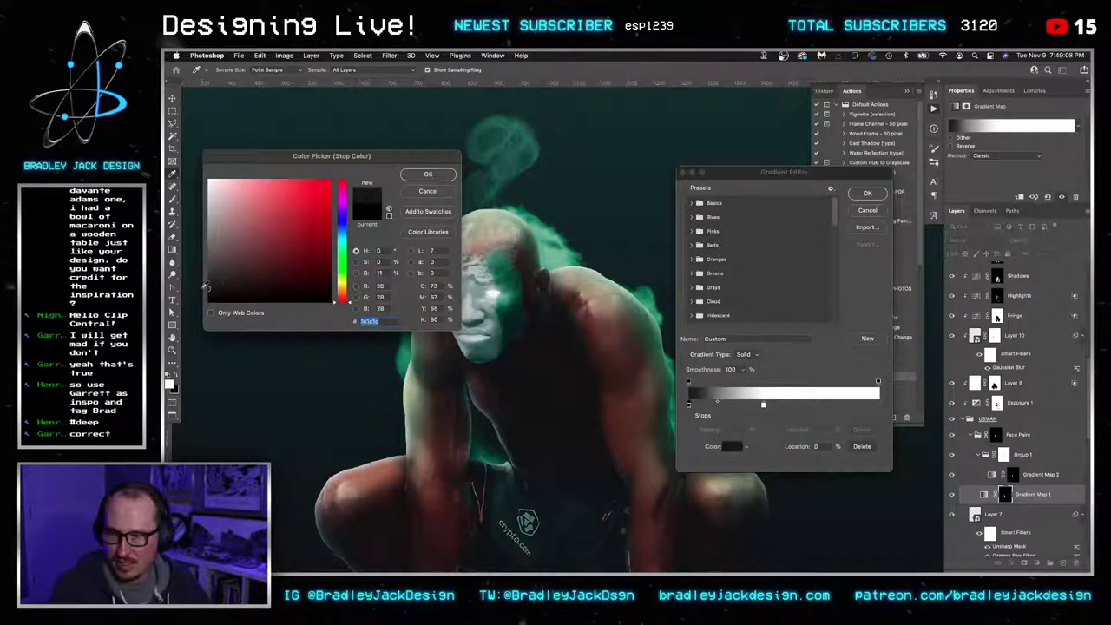
{"action": "left_click_drag", "start_coordinate": [212, 291], "coordinate": [188, 307]}
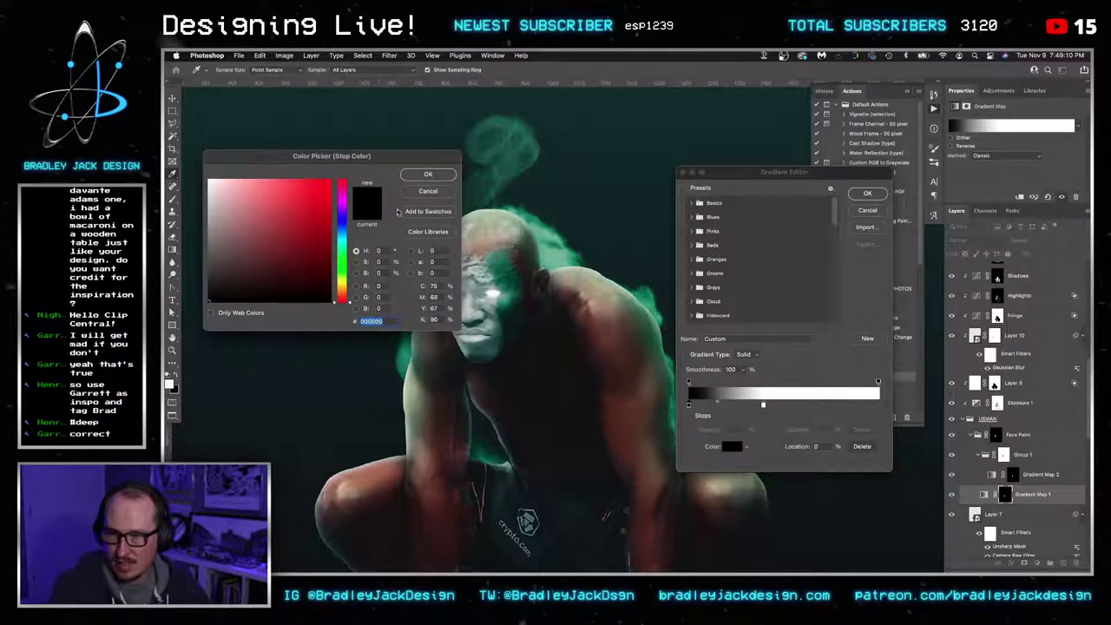
{"action": "left_click", "coordinate": [427, 175]}
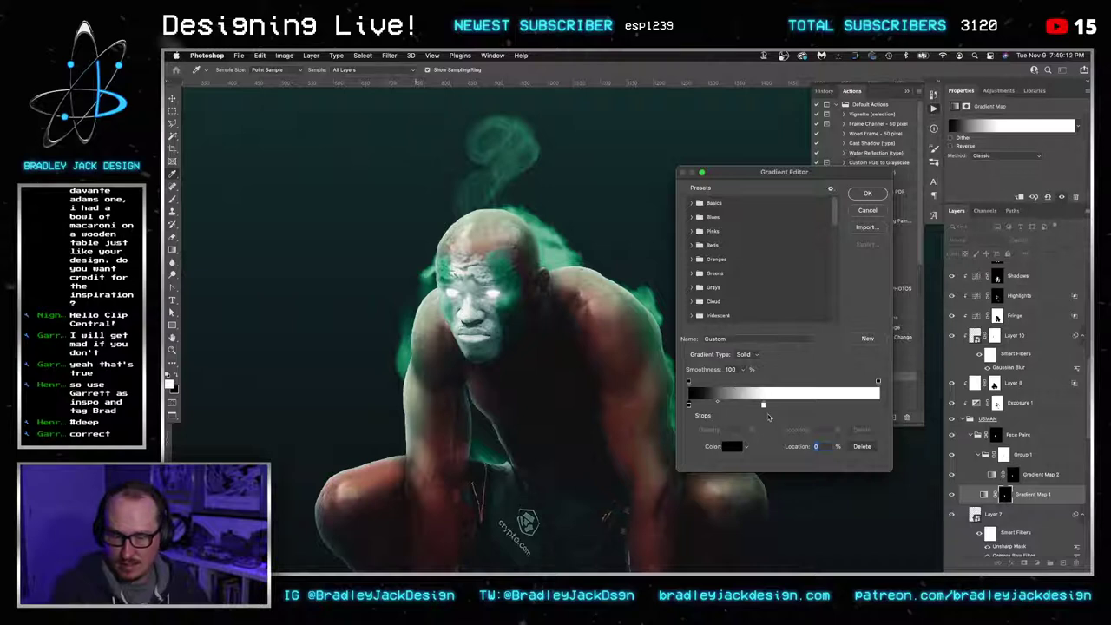
Move the white stop of the face paint gradient to 42%, adjust the midpoint and apply the gradient
{"action": "left_click_drag", "start_coordinate": [763, 404], "coordinate": [723, 404]}
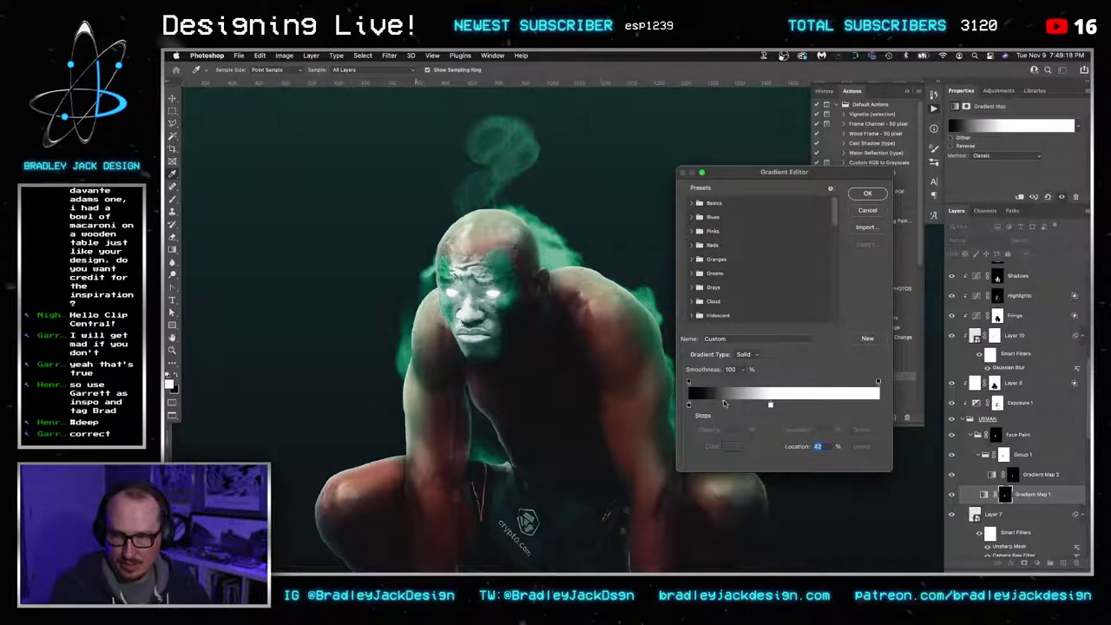
{"action": "key", "text": "Return"}
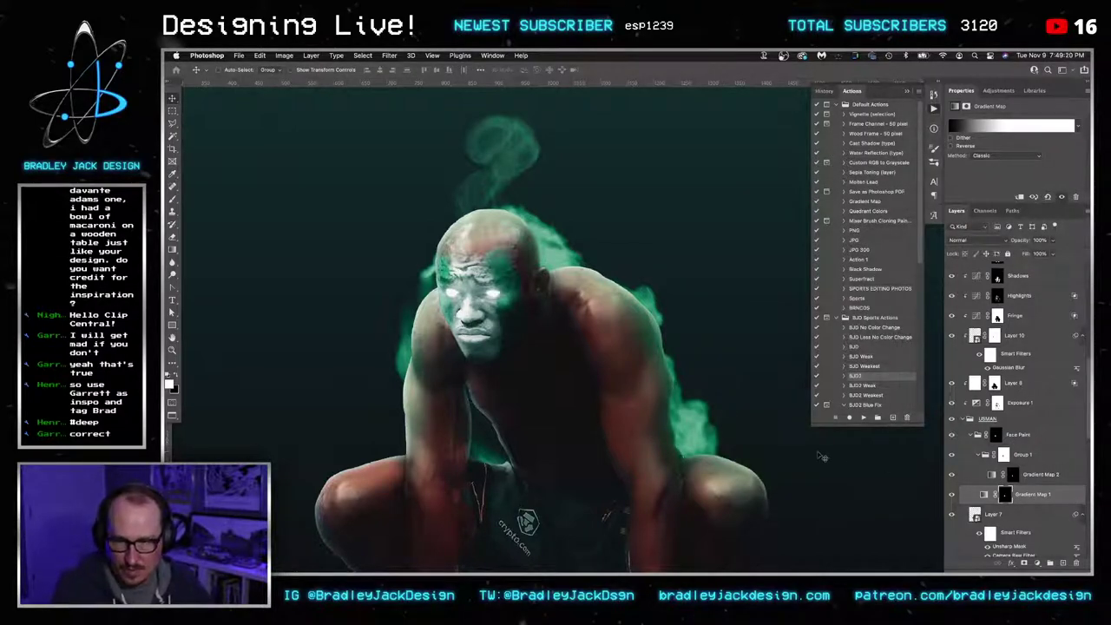
Add a layer mask to Layer 7 in the USMAN group and ready the brush with black
{"action": "key", "text": "z"}
{"action": "left_click_drag", "start_coordinate": [674, 392], "coordinate": [708, 388]}
{"action": "left_click", "coordinate": [708, 388], "text": "alt"}
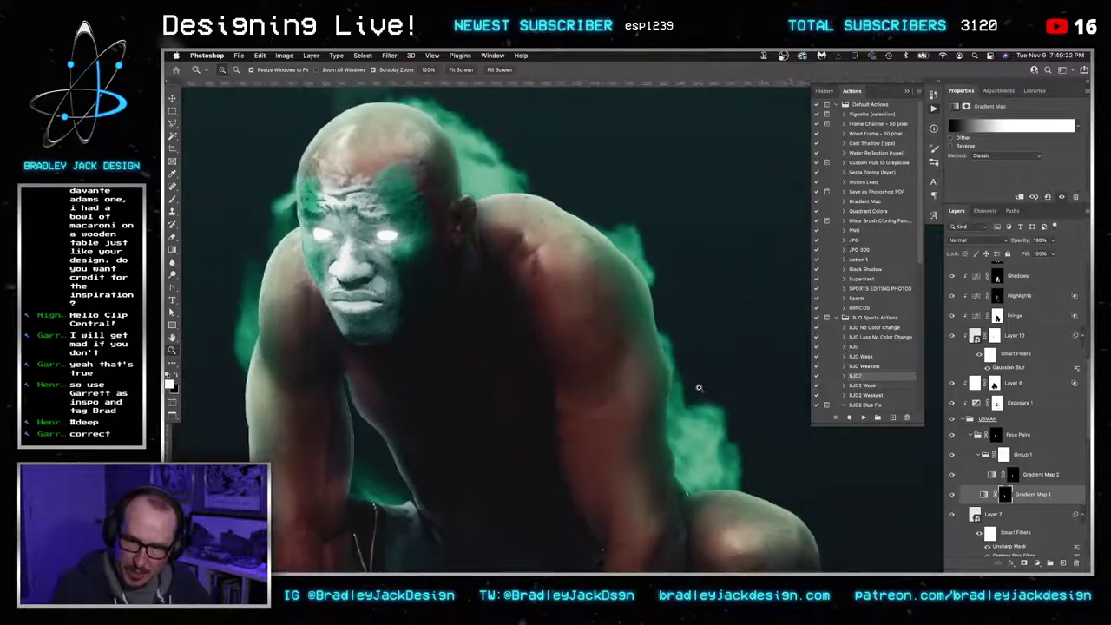
{"action": "scroll", "coordinate": [998, 416], "scroll_direction": "down", "scroll_amount": 2}
{"action": "left_click", "coordinate": [1000, 464]}
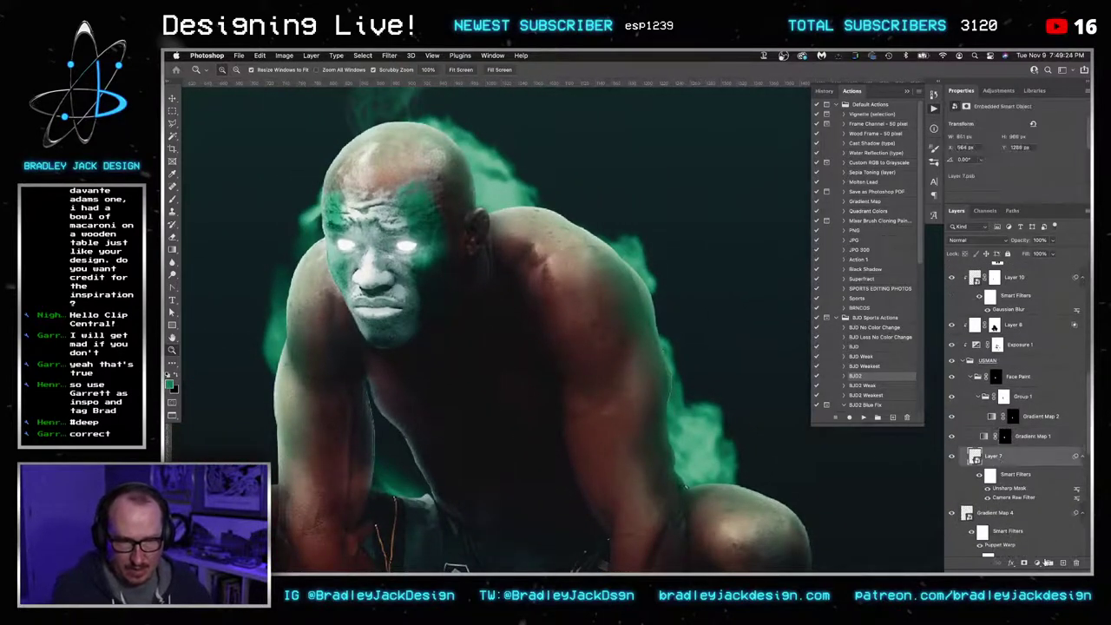
{"action": "left_click", "coordinate": [1024, 562]}
{"action": "key", "text": "b"}
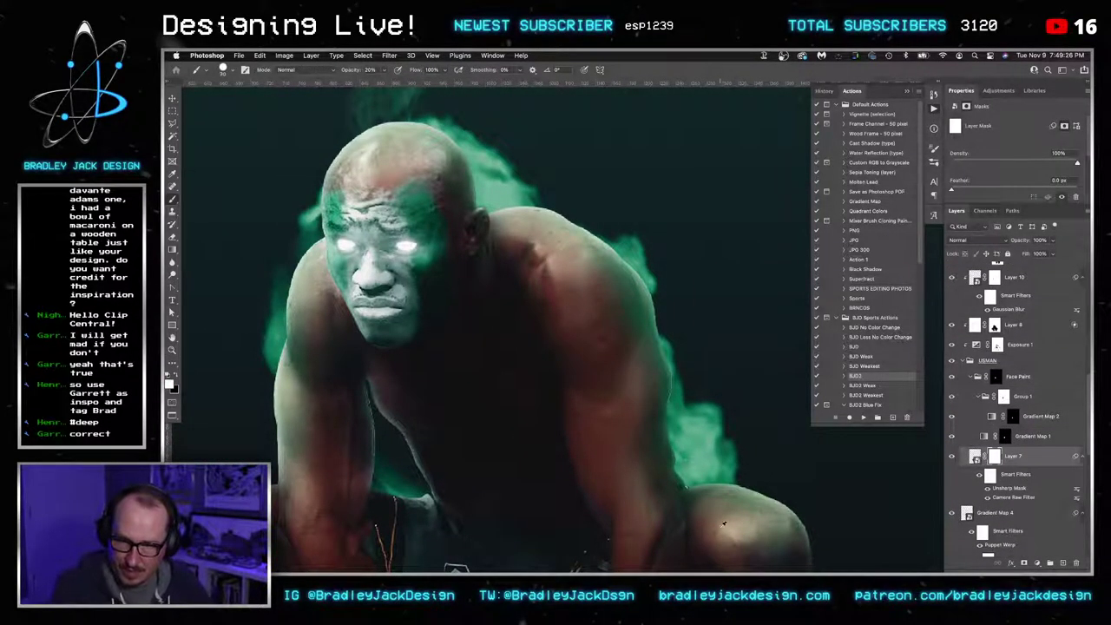
{"action": "key", "text": "x"}
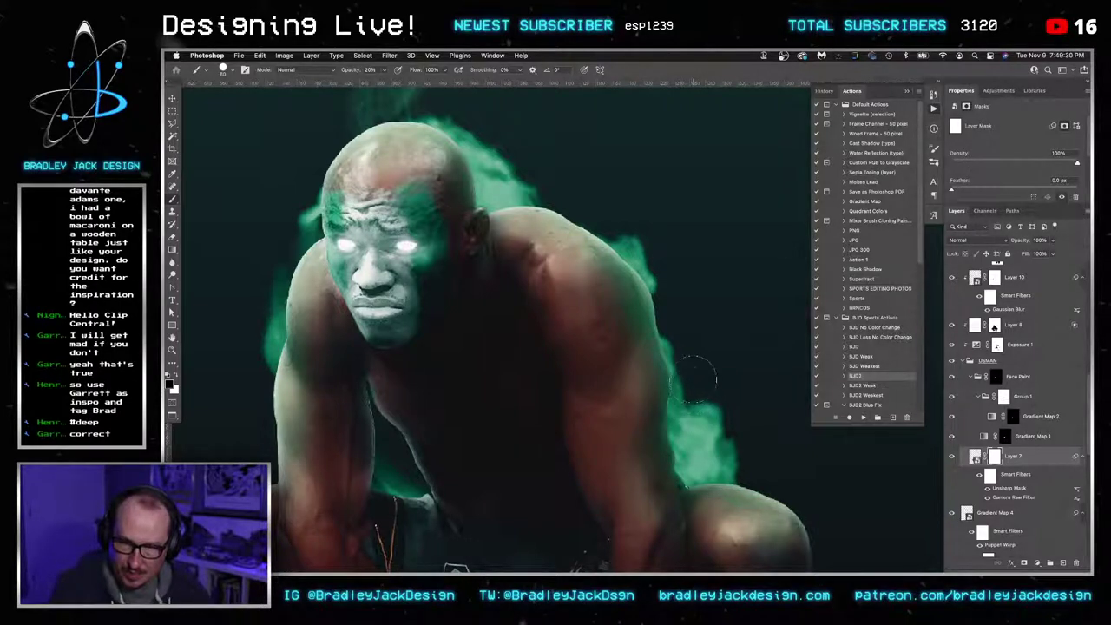
Paint black at 100% opacity on Layer 7's mask to clean the edge in the gap between the fighter's right arm and torso
{"action": "left_click_drag", "start_coordinate": [707, 336], "coordinate": [712, 382]}
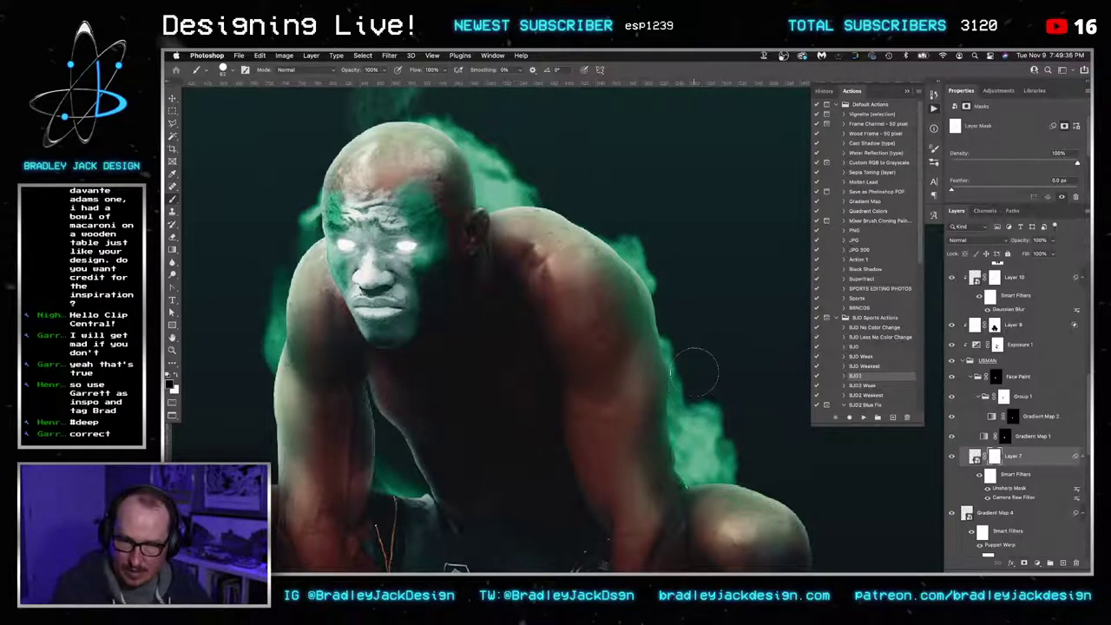
{"action": "scroll", "coordinate": [329, 433], "scroll_direction": "up", "scroll_amount": 5}
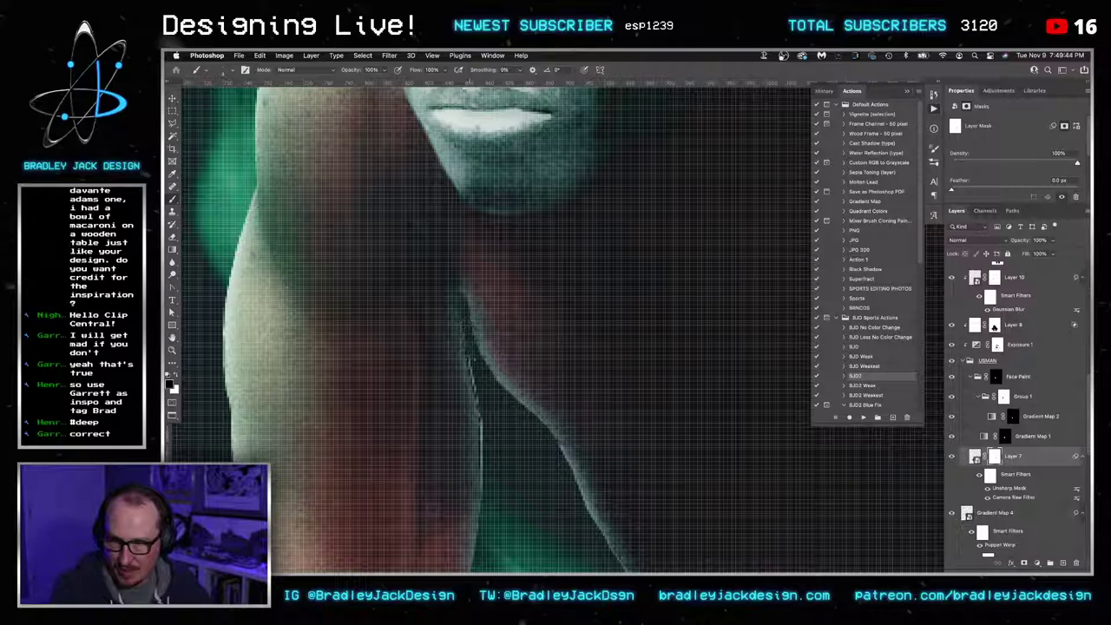
{"action": "left_click_drag", "start_coordinate": [464, 323], "coordinate": [479, 405]}
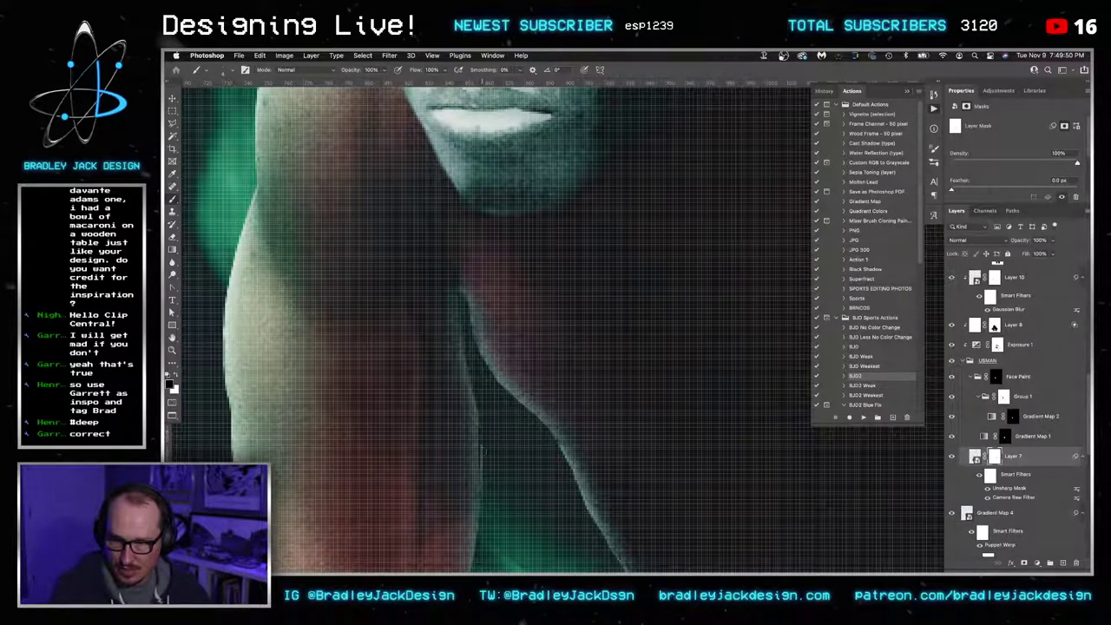
Touch up Layer 7's mask in the gap between the fighter's right forearm, shin and the shorts' hem
{"action": "scroll", "coordinate": [481, 419], "scroll_direction": "down", "scroll_amount": 5}
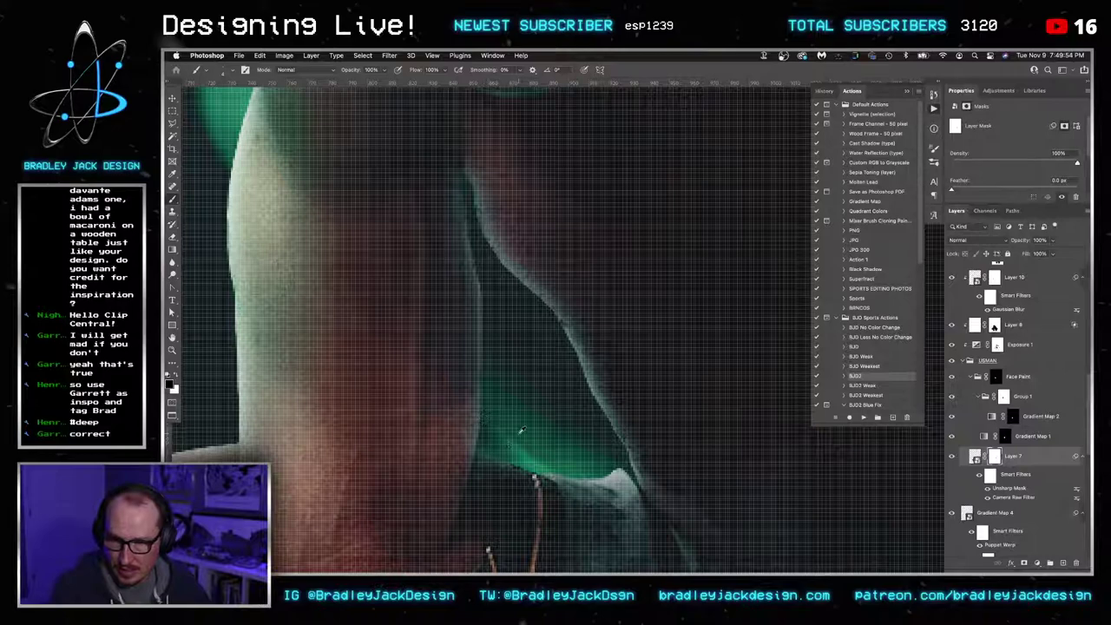
{"action": "scroll", "coordinate": [521, 430], "scroll_direction": "down", "scroll_amount": 5}
{"action": "scroll", "coordinate": [530, 422], "scroll_direction": "up", "scroll_amount": 5}
{"action": "scroll", "coordinate": [556, 454], "scroll_direction": "down", "scroll_amount": 7}
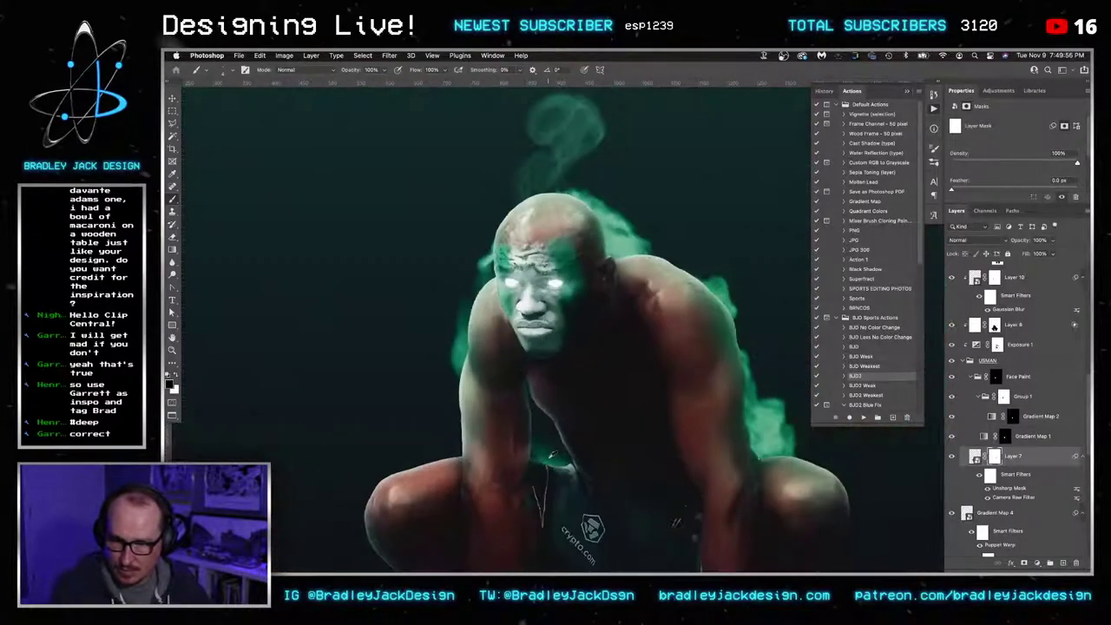
{"action": "scroll", "coordinate": [551, 454], "scroll_direction": "up", "scroll_amount": 3}
{"action": "scroll", "coordinate": [543, 416], "scroll_direction": "up", "scroll_amount": 6}
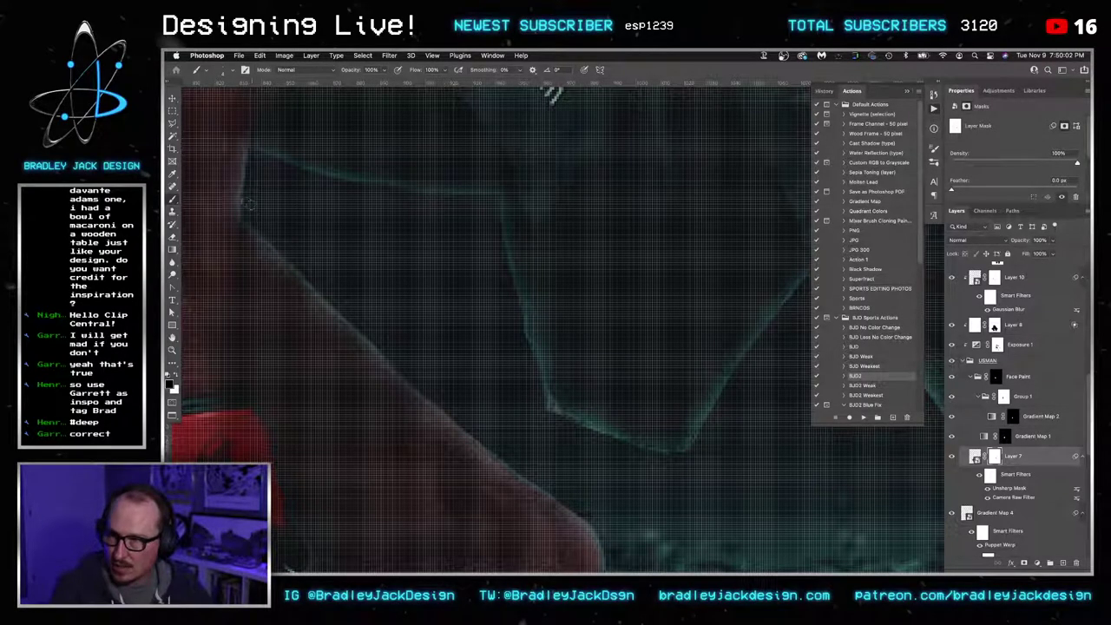
{"action": "scroll", "coordinate": [379, 248], "scroll_direction": "down", "scroll_amount": 6}
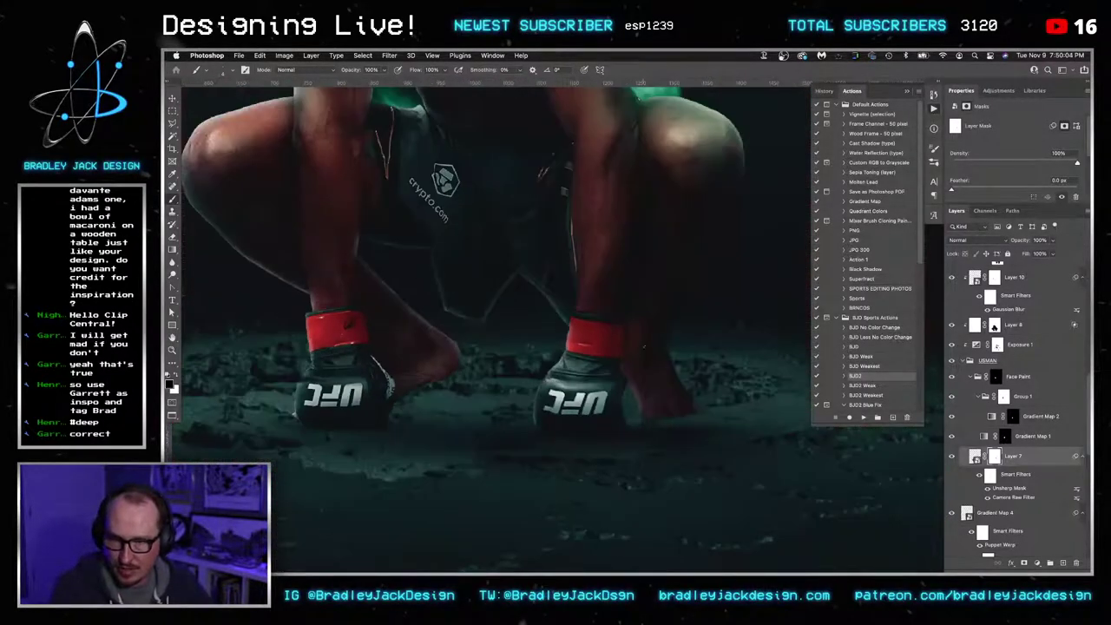
Refine Layer 7's mask where the fighter's left arm meets the left knee, against the green smoke
{"action": "left_click_drag", "start_coordinate": [654, 257], "coordinate": [664, 408]}
{"action": "scroll", "coordinate": [753, 305], "scroll_direction": "up", "scroll_amount": 3}
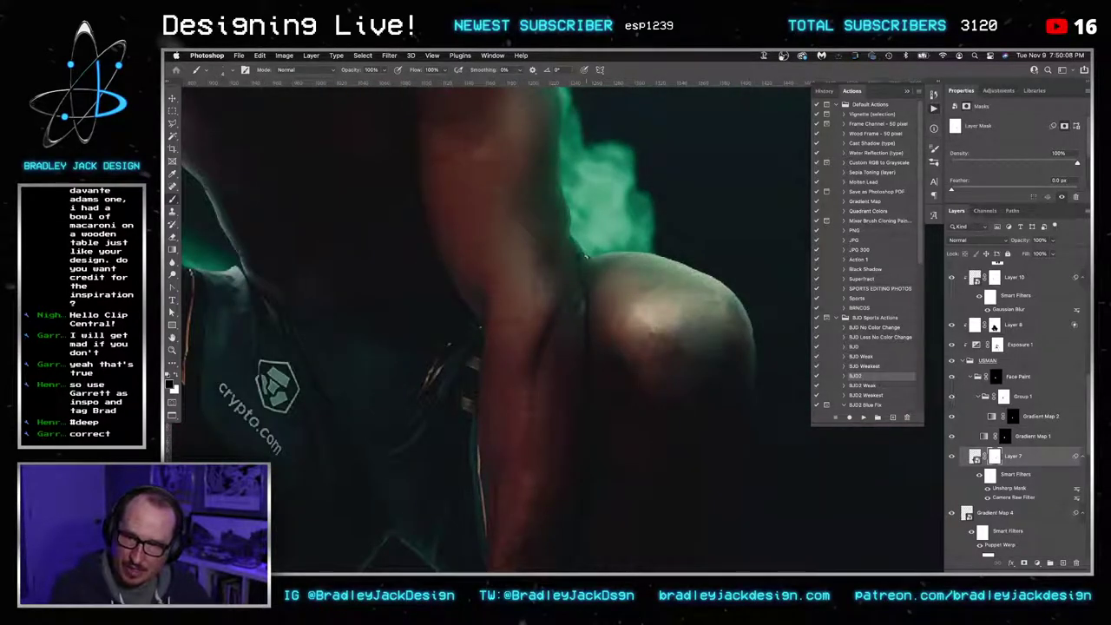
{"action": "scroll", "coordinate": [587, 258], "scroll_direction": "up", "scroll_amount": 3}
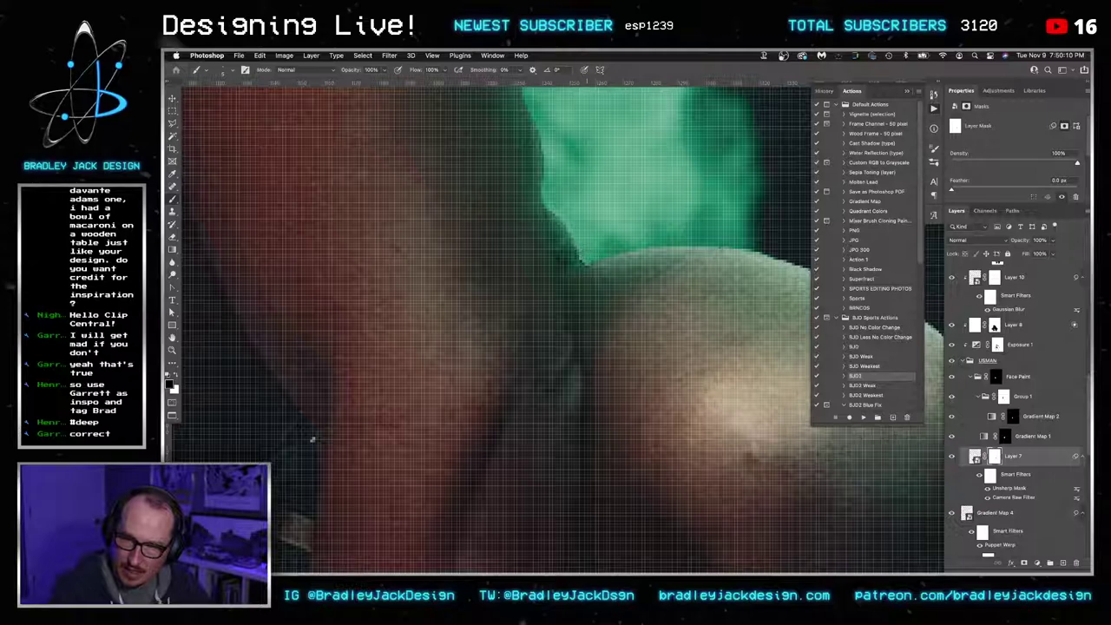
{"action": "scroll", "coordinate": [608, 282], "scroll_direction": "down", "scroll_amount": 4}
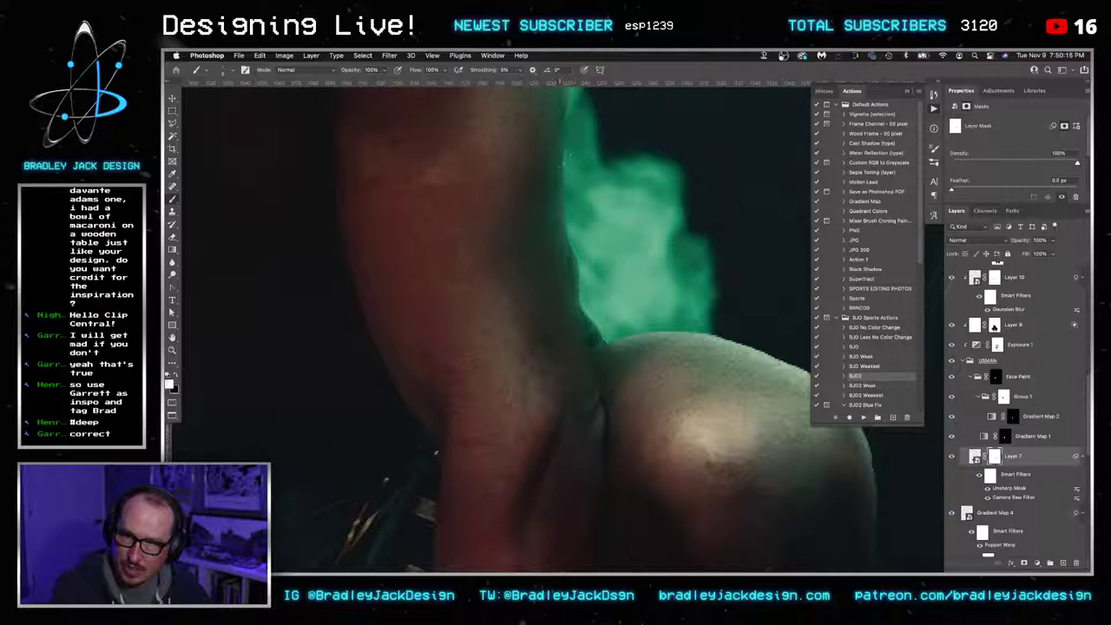
Check the fighter and lighting across the whole poster composition
{"action": "scroll", "coordinate": [562, 184], "scroll_direction": "down", "scroll_amount": 6}
{"action": "left_click_drag", "start_coordinate": [496, 193], "coordinate": [536, 304]}
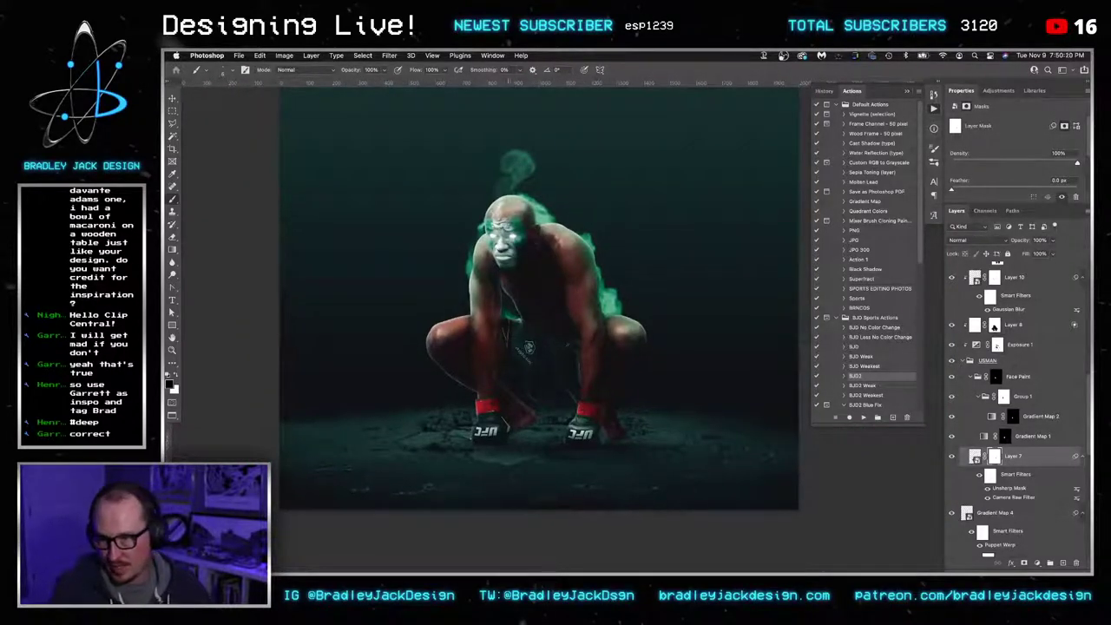
{"action": "scroll", "coordinate": [532, 275], "scroll_direction": "down", "scroll_amount": 2}
{"action": "key", "text": "v"}
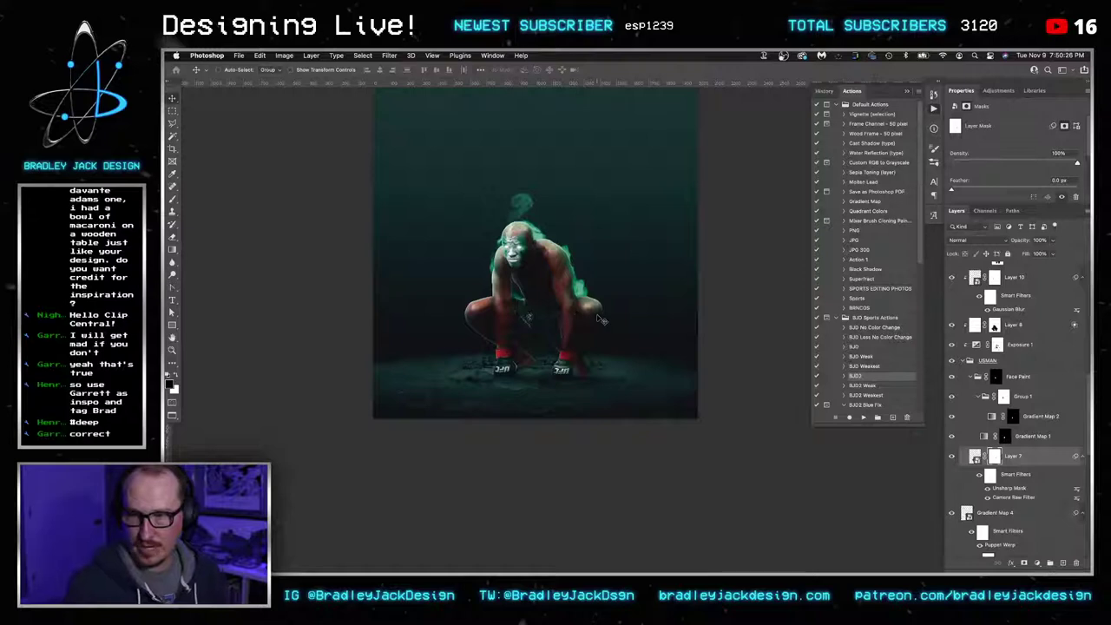
{"action": "scroll", "coordinate": [623, 325], "scroll_direction": "down", "scroll_amount": 5}
{"action": "left_click_drag", "start_coordinate": [612, 298], "coordinate": [618, 344]}
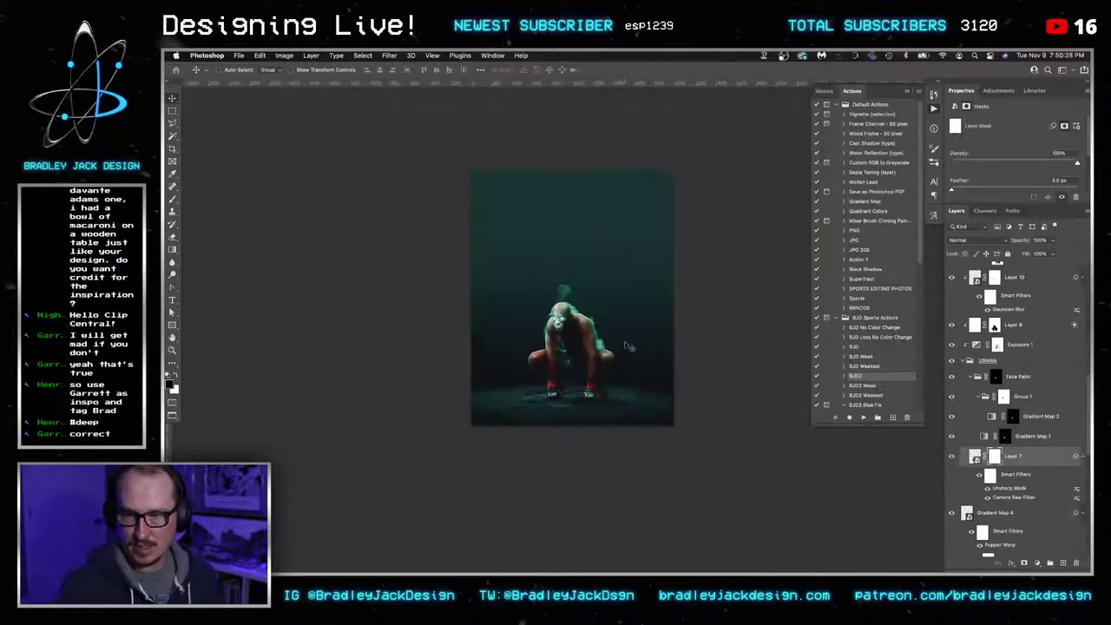
With the layer directly below Color Lookup 1 selected in the poster, switch to Adobe Bridge and open the Lighting folder in Stock Images
{"action": "scroll", "coordinate": [991, 372], "scroll_direction": "up", "scroll_amount": 10}
{"action": "left_click", "coordinate": [1003, 351]}
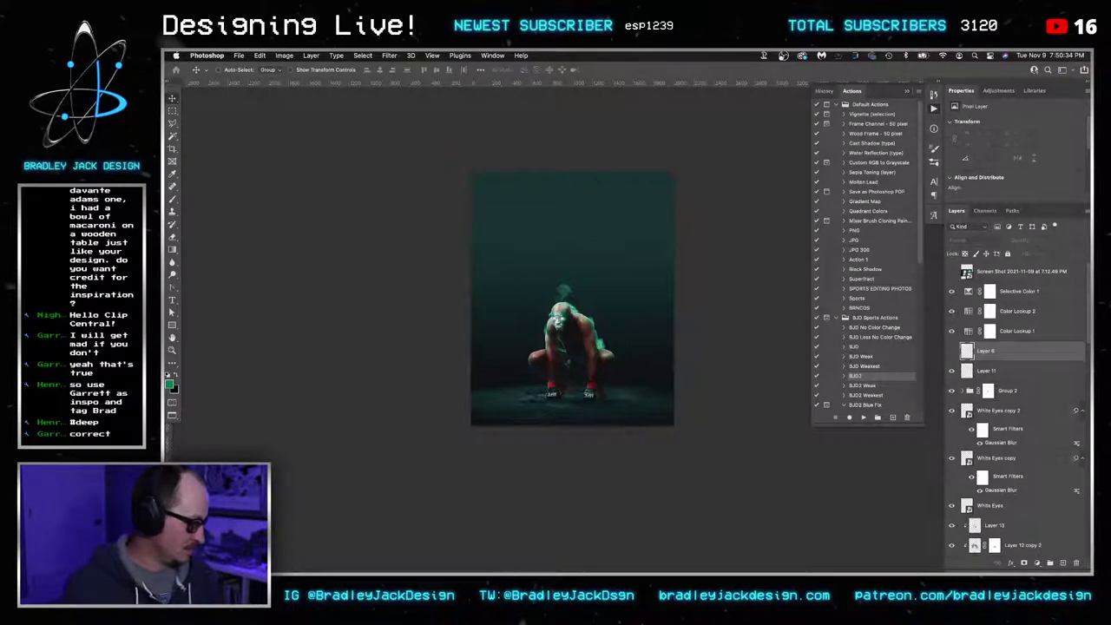
{"action": "key", "text": "Tab"}
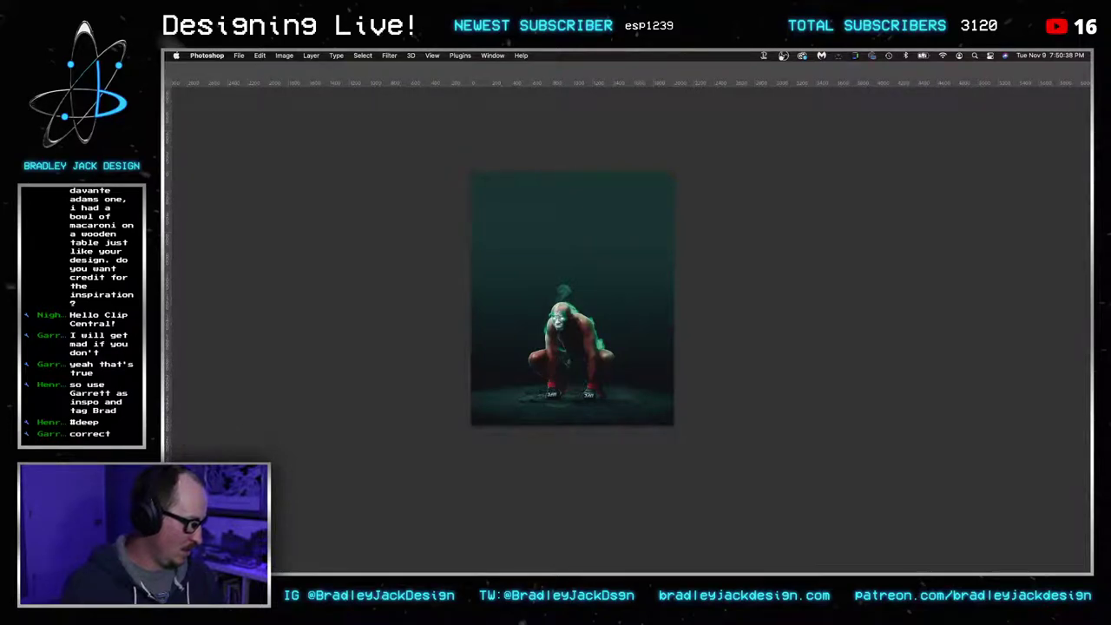
{"action": "key", "text": "super+Tab"}
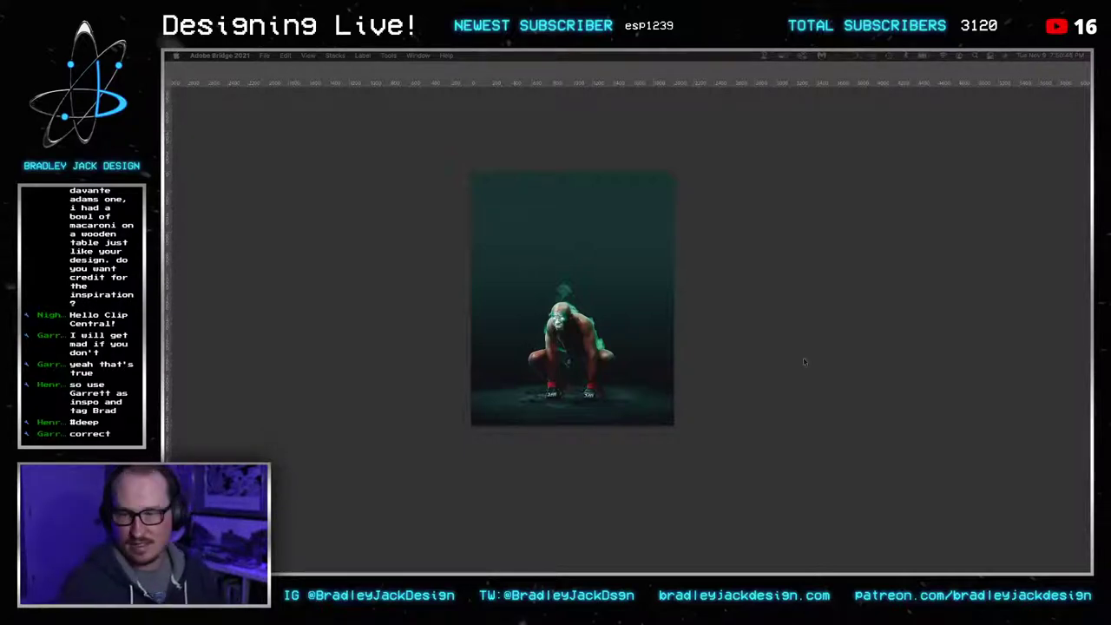
{"action": "left_click", "coordinate": [594, 455]}
{"action": "key", "text": "super+Tab"}
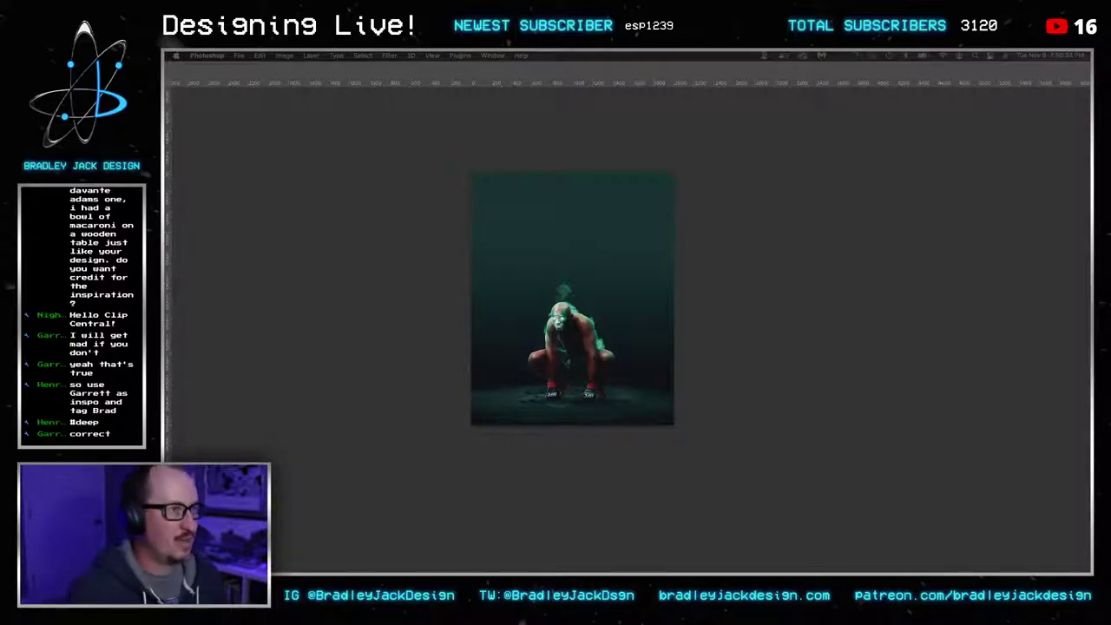
{"action": "left_click_drag", "start_coordinate": [1087, 179], "coordinate": [567, 69]}
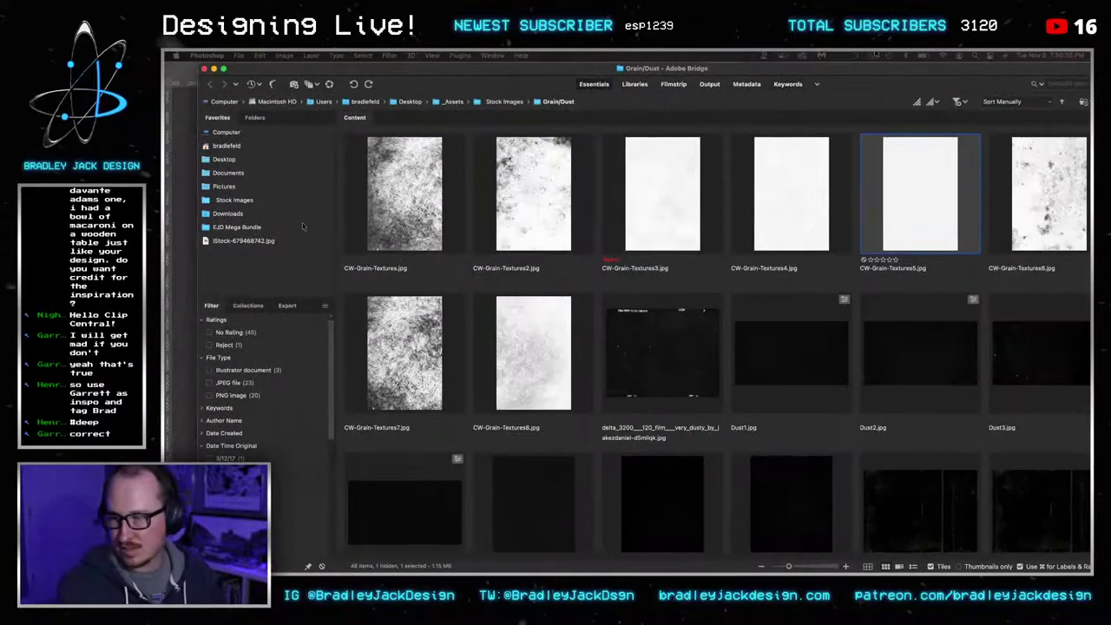
{"action": "left_click", "coordinate": [234, 200]}
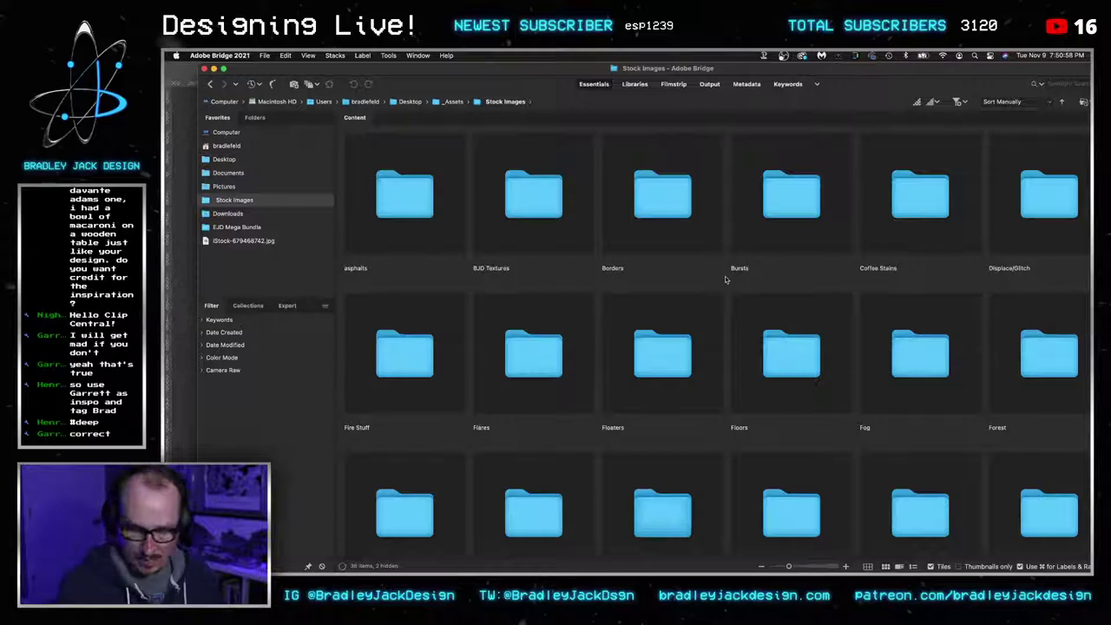
{"action": "type", "text": "lights"}
{"action": "key", "text": "super+Down"}
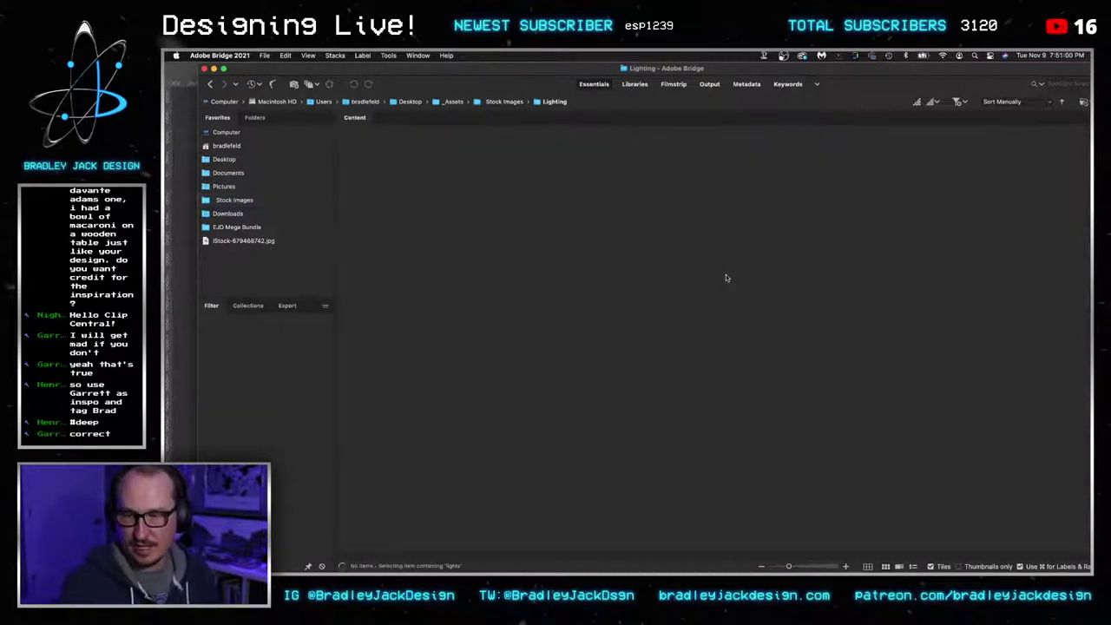
Place the spotlight image iStock-904008250.jpg from the Lighting folder into the poster in Photoshop and stretch it to roughly fill the canvas
{"action": "scroll", "coordinate": [822, 284], "scroll_direction": "down", "scroll_amount": 5}
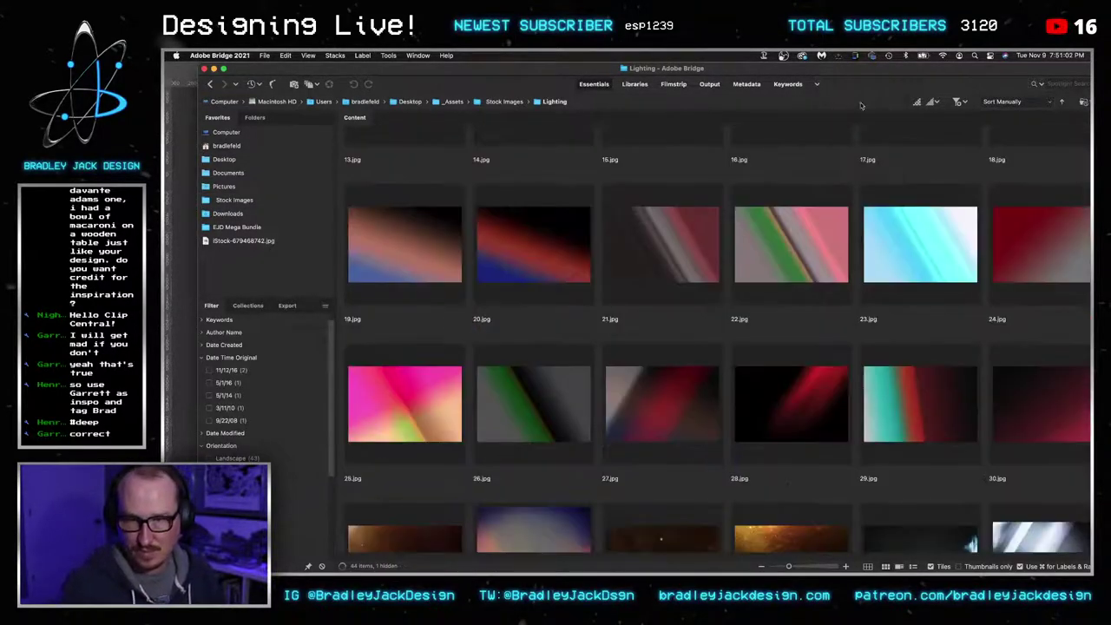
{"action": "left_click_drag", "start_coordinate": [863, 70], "coordinate": [783, 69]}
{"action": "scroll", "coordinate": [766, 274], "scroll_direction": "down", "scroll_amount": 4}
{"action": "scroll", "coordinate": [765, 274], "scroll_direction": "down", "scroll_amount": 3}
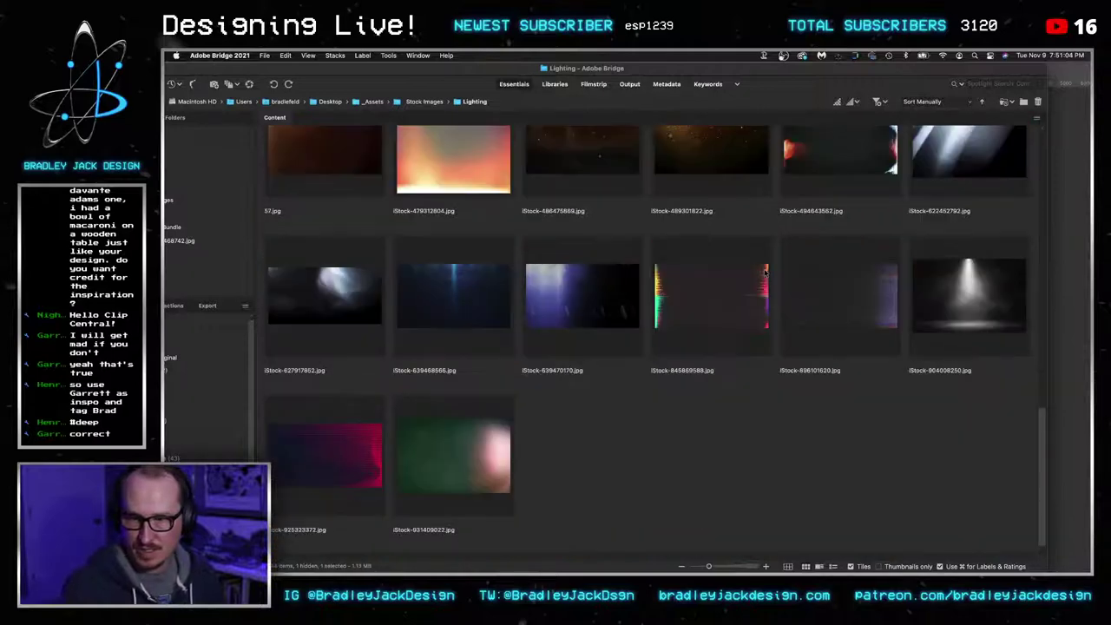
{"action": "left_click", "coordinate": [943, 297]}
{"action": "left_click_drag", "start_coordinate": [899, 68], "coordinate": [742, 195]}
{"action": "left_click_drag", "start_coordinate": [842, 380], "coordinate": [694, 121]}
{"action": "left_click_drag", "start_coordinate": [581, 325], "coordinate": [580, 379]}
{"action": "left_click_drag", "start_coordinate": [579, 274], "coordinate": [580, 165]}
{"action": "key", "text": "Return"}
Try Screen and settle on Multiply as the spotlight layer's blend mode, comparing the poster with the layer hidden and shown
{"action": "key", "text": "alt+shift+s"}
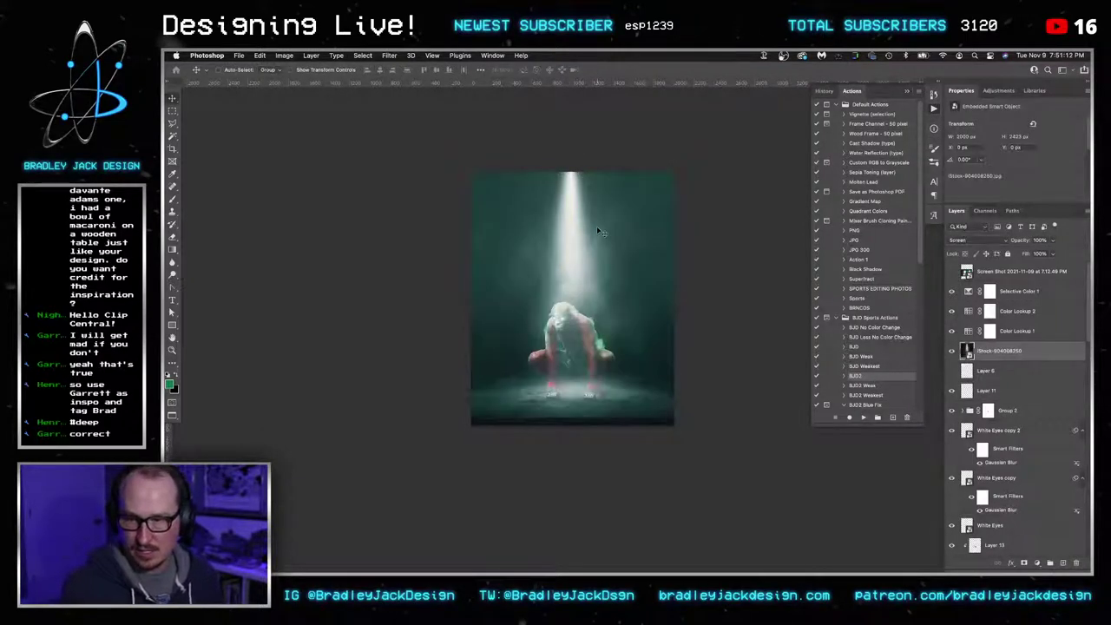
{"action": "key", "text": "alt+shift+m"}
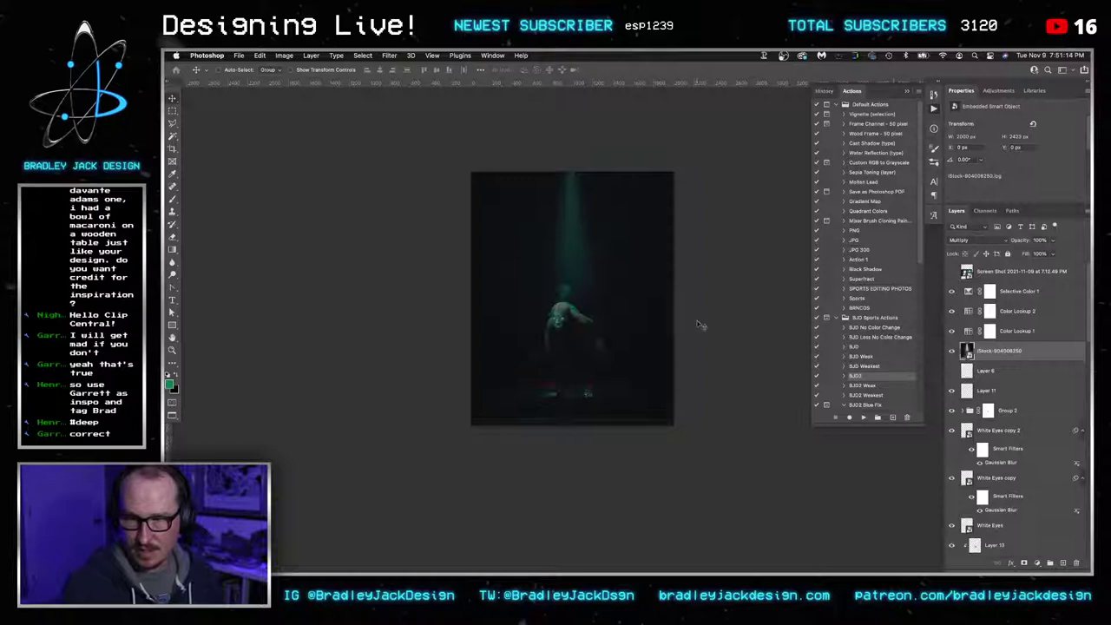
{"action": "left_click", "coordinate": [950, 349]}
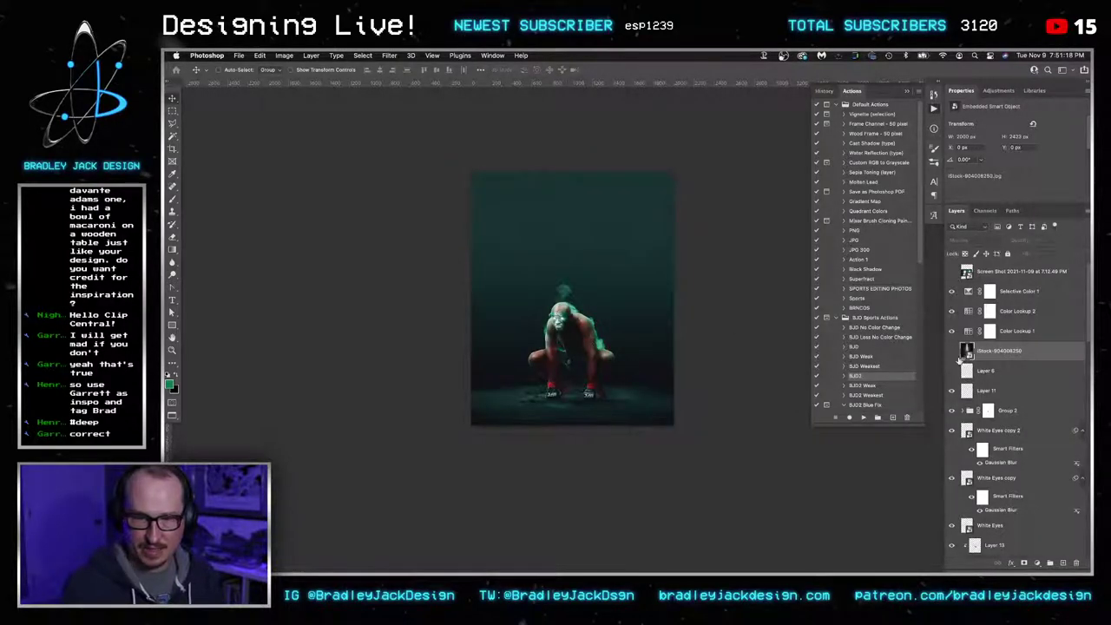
{"action": "left_click", "coordinate": [951, 349]}
Rotate the spotlight image to about -36° and enlarge it to about 66% width and 125% height, with the beam falling from the canvas's upper-left corner
{"action": "key", "text": "ctrl+t"}
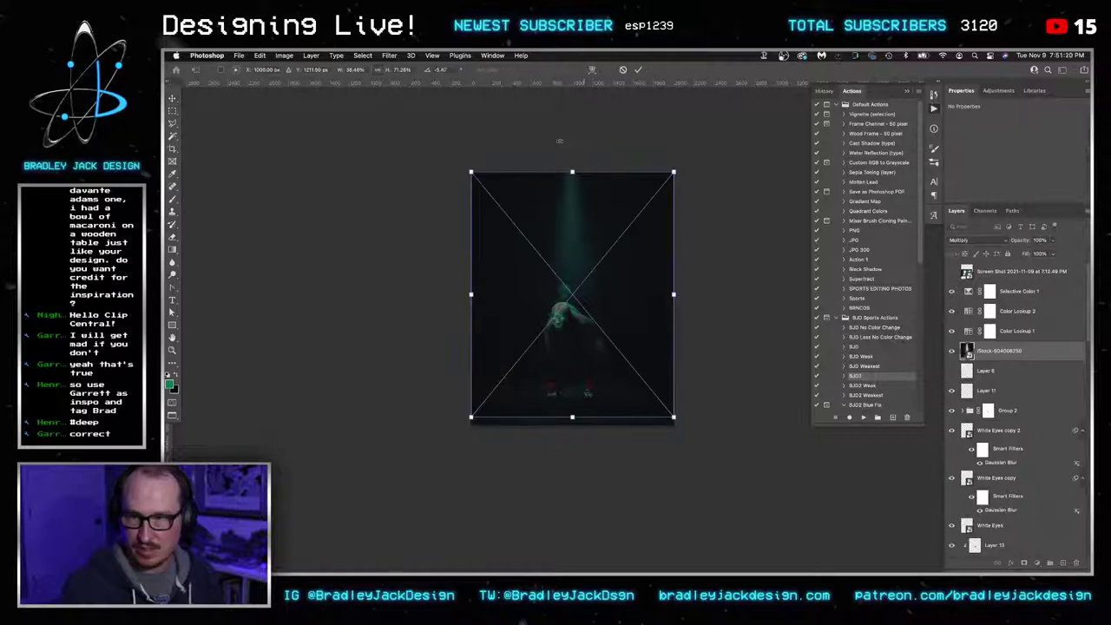
{"action": "left_click_drag", "start_coordinate": [562, 125], "coordinate": [611, 216]}
{"action": "left_click_drag", "start_coordinate": [492, 351], "coordinate": [423, 380]}
{"action": "left_click_drag", "start_coordinate": [775, 292], "coordinate": [781, 262]}
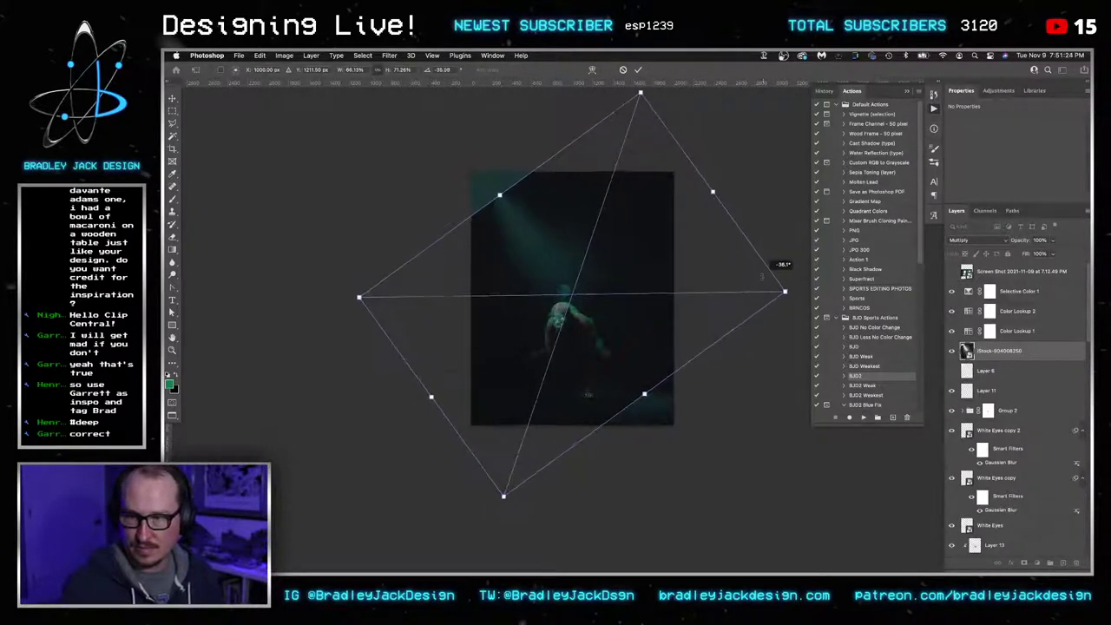
{"action": "left_click_drag", "start_coordinate": [712, 296], "coordinate": [682, 274]}
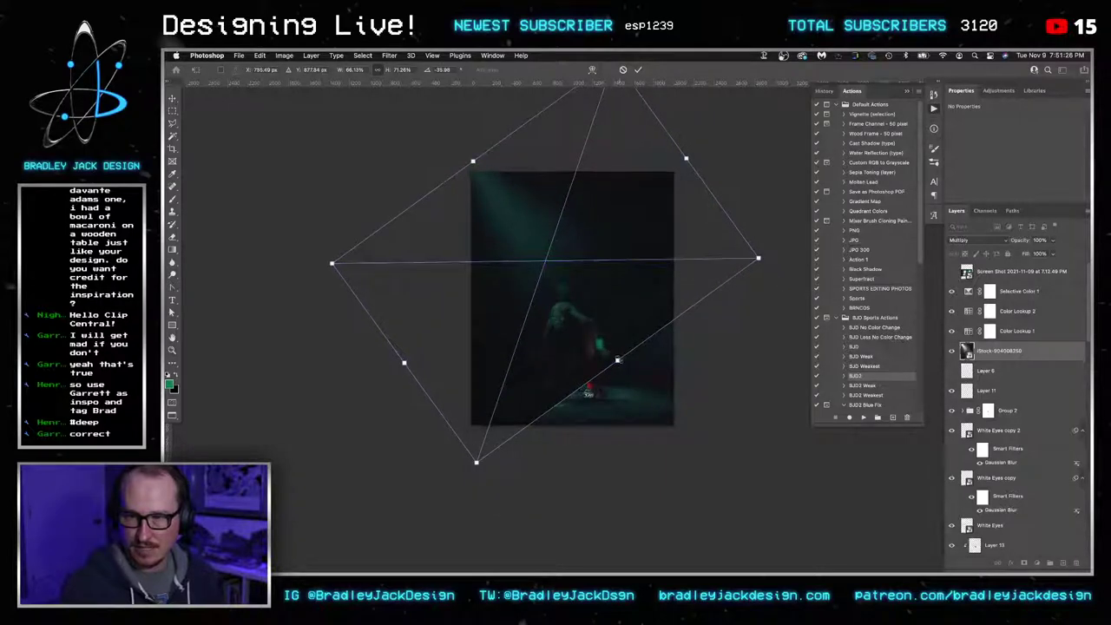
{"action": "left_click_drag", "start_coordinate": [618, 360], "coordinate": [774, 474]}
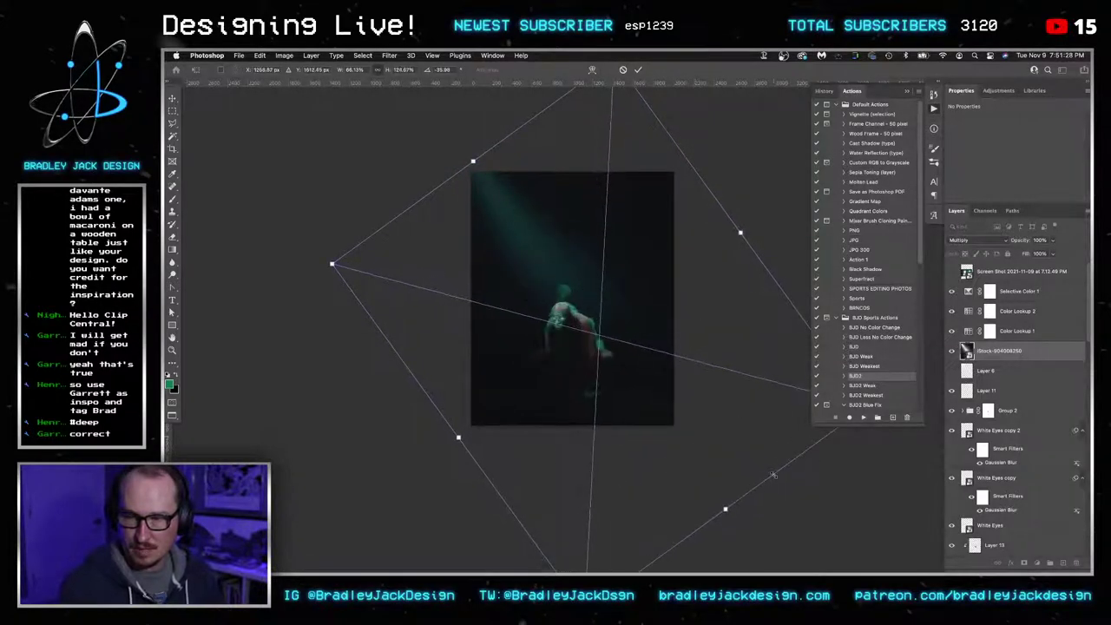
{"action": "key", "text": "Return"}
Widen the rotated spotlight image to about 138% so its beam spreads across more of the poster
{"action": "key", "text": "super+minus"}
{"action": "key", "text": "super+minus"}
{"action": "key", "text": "ctrl+t"}
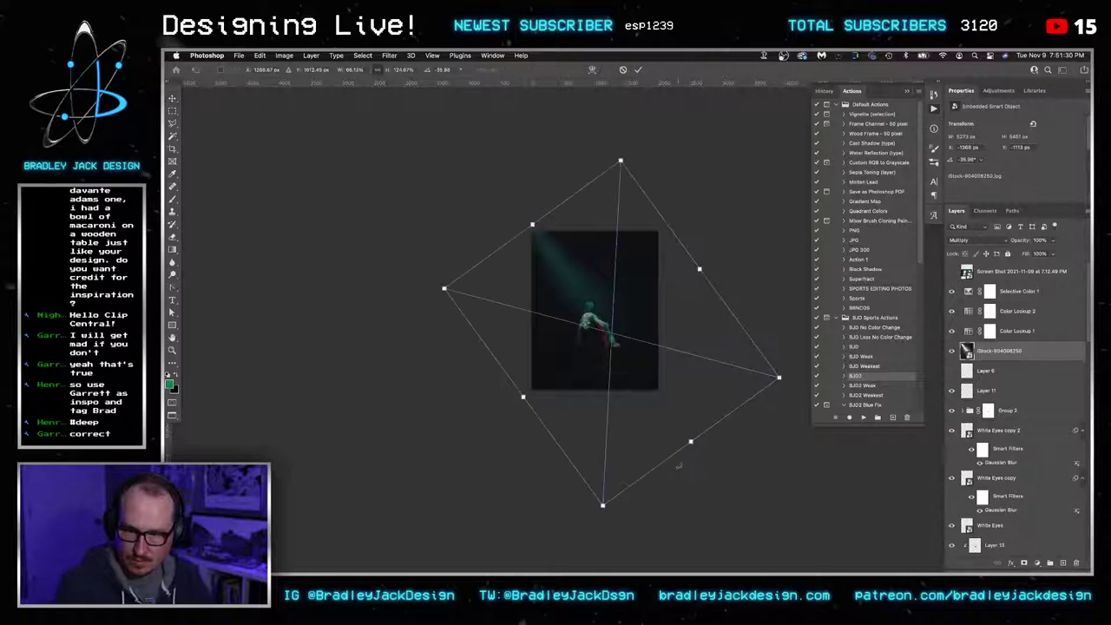
{"action": "left_click_drag", "start_coordinate": [599, 508], "coordinate": [513, 543]}
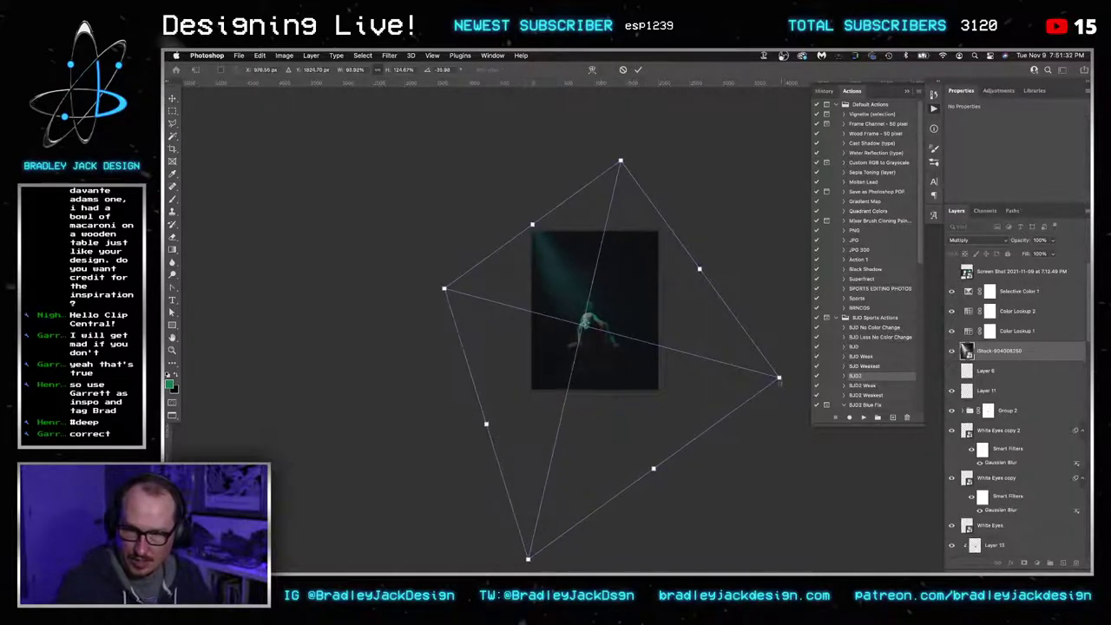
{"action": "left_click_drag", "start_coordinate": [779, 377], "coordinate": [906, 300]}
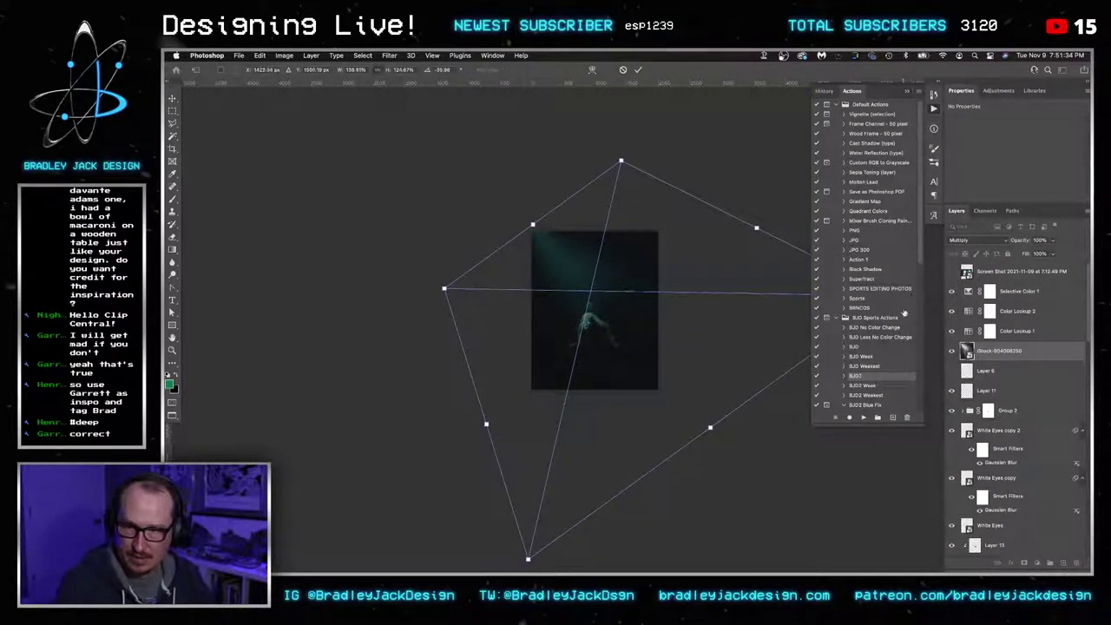
{"action": "key", "text": "Escape"}
Clip a black-to-white Gradient Map to the spotlight layer and shift its white stop toward the dark end to brighten the beam
{"action": "left_click", "coordinate": [998, 91]}
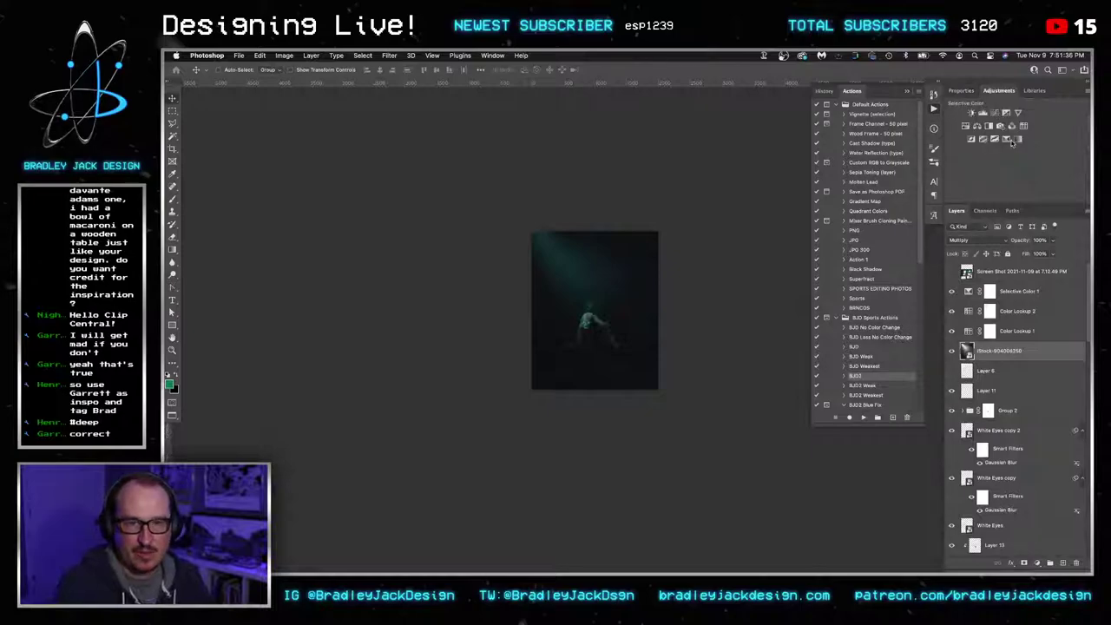
{"action": "left_click", "coordinate": [1019, 139]}
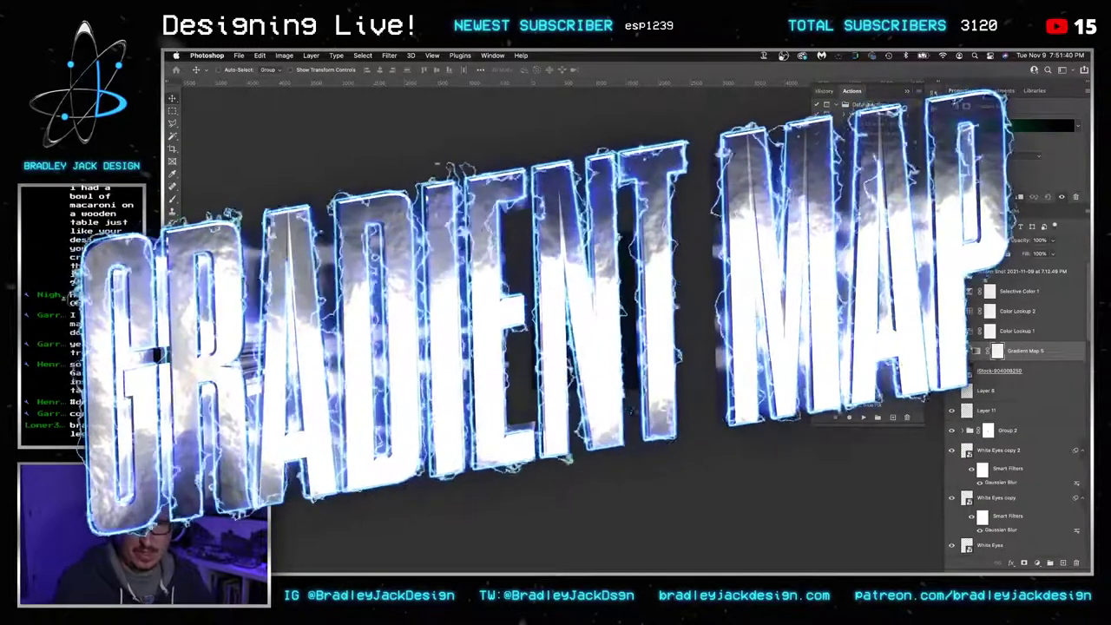
{"action": "left_click", "coordinate": [1012, 126]}
{"action": "left_click", "coordinate": [693, 203]}
{"action": "left_click", "coordinate": [735, 218]}
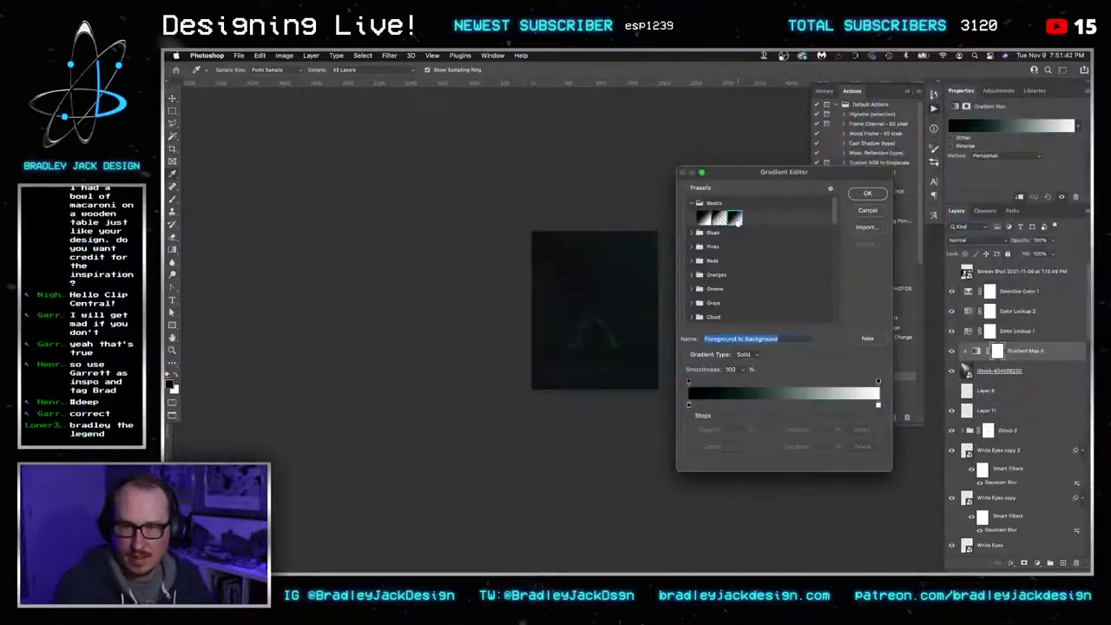
{"action": "left_click_drag", "start_coordinate": [879, 406], "coordinate": [751, 406]}
{"action": "left_click", "coordinate": [867, 194]}
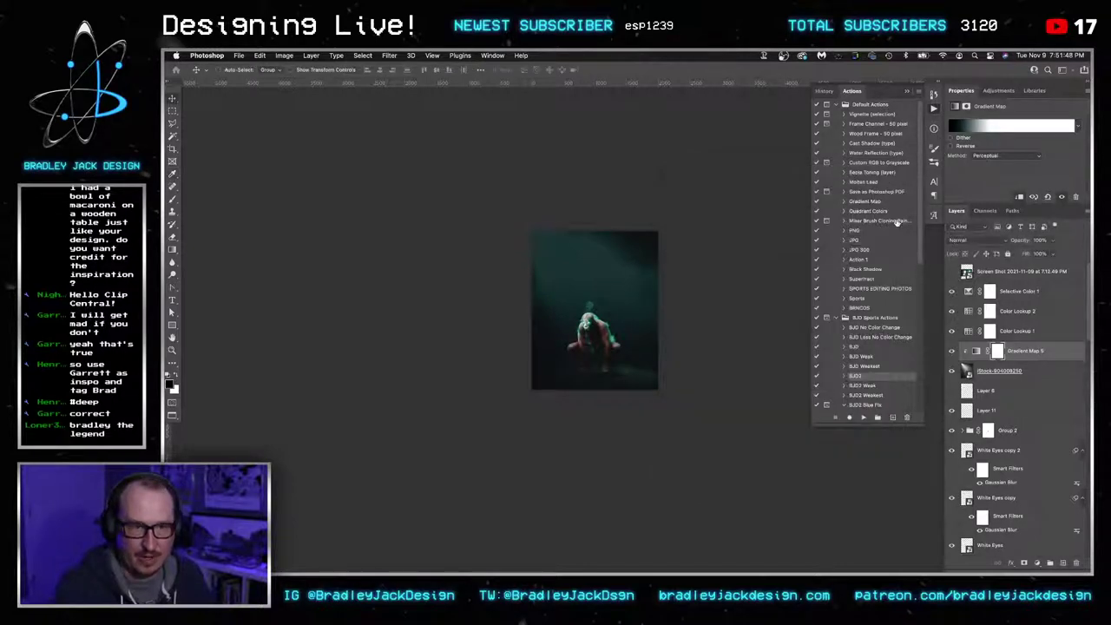
Rotate the spotlight image to about -15.4° and narrow it to about 124% width, aiming the beam at the fighter
{"action": "left_click", "coordinate": [966, 371]}
{"action": "key", "text": "z"}
{"action": "left_click", "coordinate": [610, 330]}
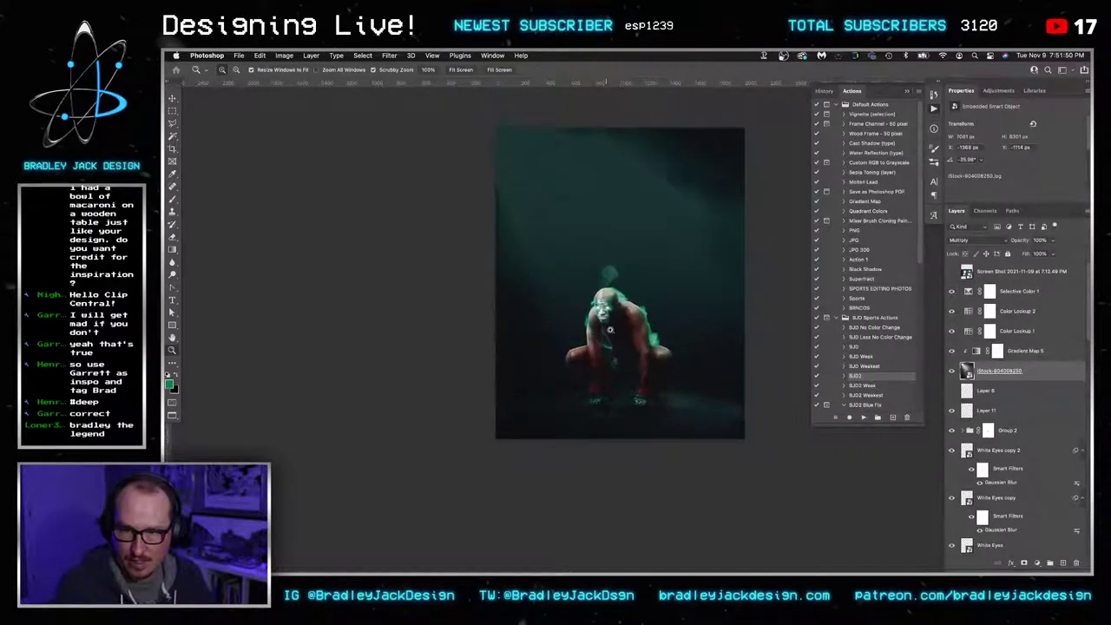
{"action": "left_click_drag", "start_coordinate": [931, 366], "coordinate": [769, 325]}
{"action": "key", "text": "super+t"}
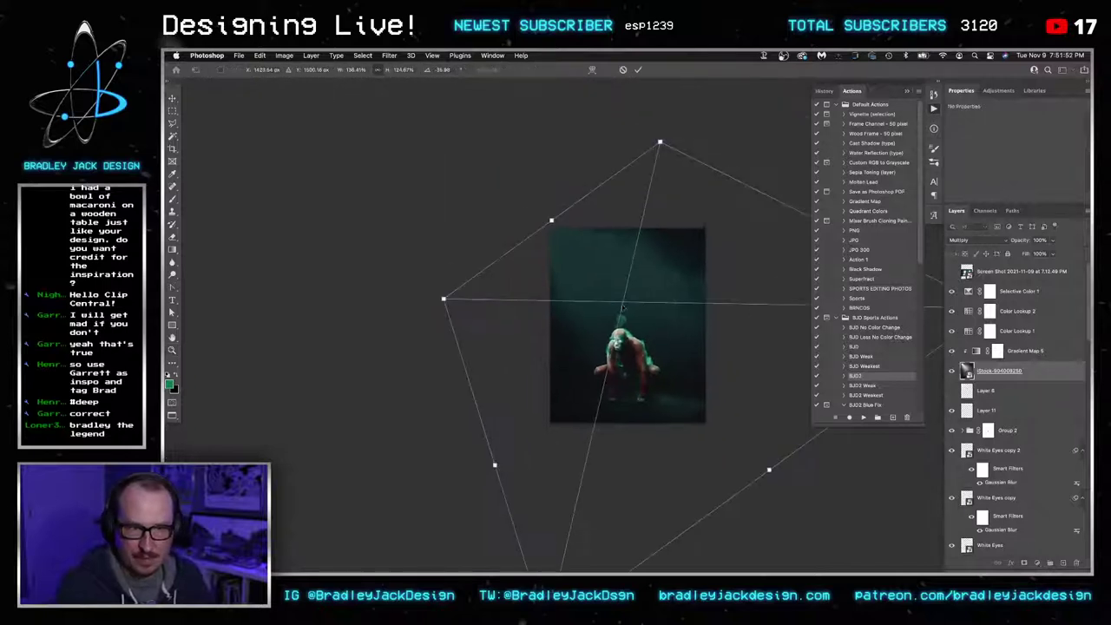
{"action": "left_click_drag", "start_coordinate": [512, 195], "coordinate": [584, 210]}
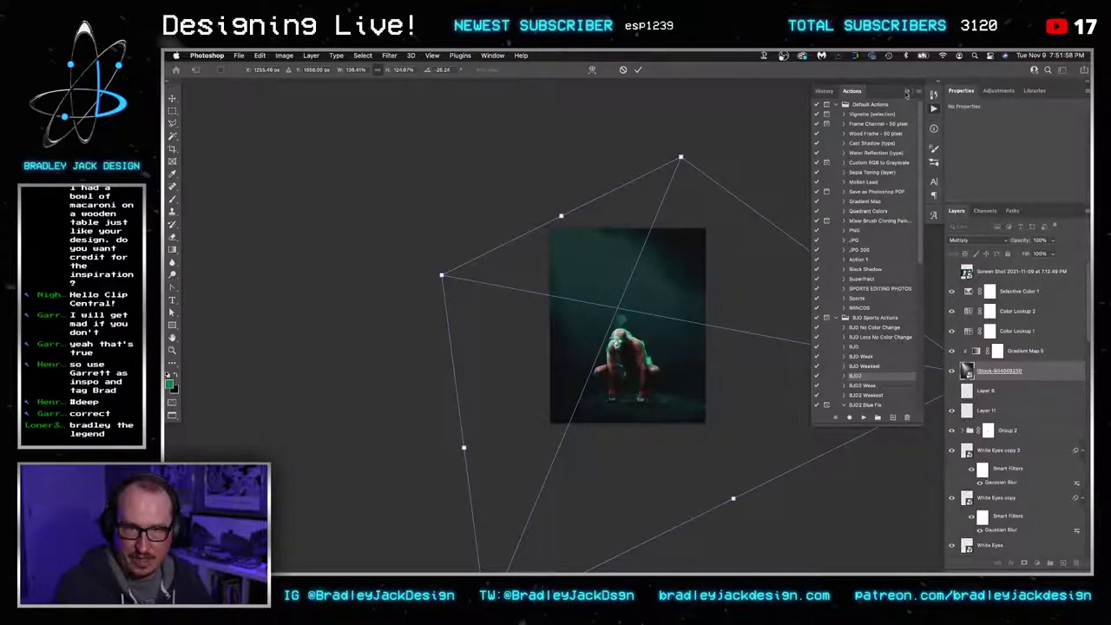
{"action": "left_click", "coordinate": [907, 92]}
{"action": "mouse_move", "coordinate": [832, 267]}
{"action": "left_mouse_down"}
{"action": "mouse_move", "coordinate": [809, 277]}
{"action": "mouse_move", "coordinate": [841, 252]}
{"action": "mouse_move", "coordinate": [830, 249]}
{"action": "left_mouse_up"}
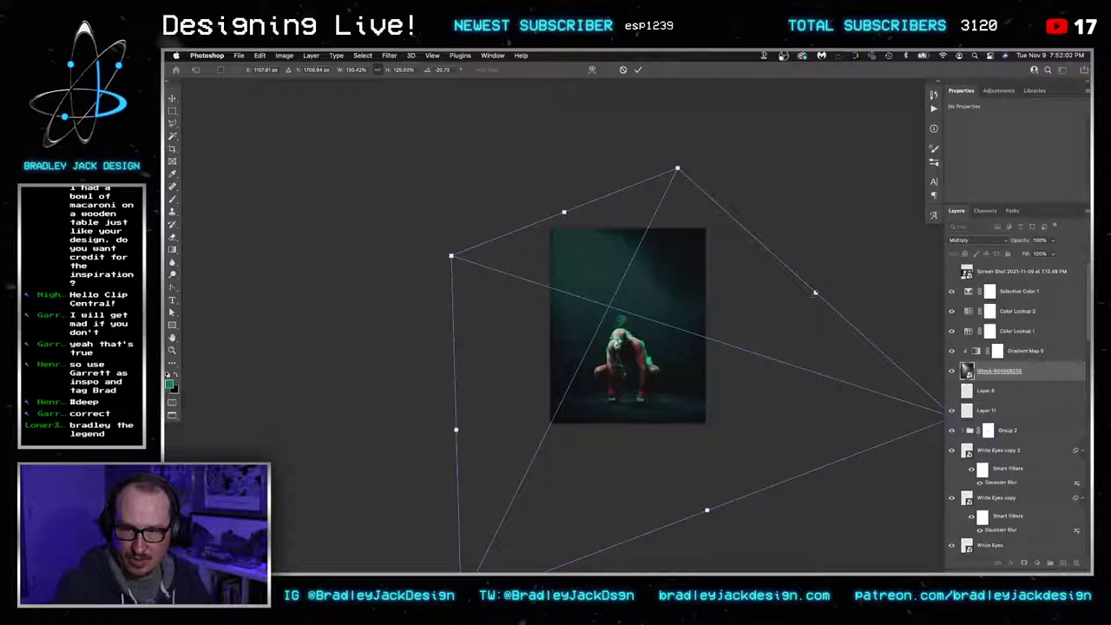
{"action": "mouse_move", "coordinate": [814, 294]}
{"action": "left_mouse_down"}
{"action": "mouse_move", "coordinate": [796, 300]}
{"action": "mouse_move", "coordinate": [825, 276]}
{"action": "mouse_move", "coordinate": [842, 281]}
{"action": "mouse_move", "coordinate": [816, 279]}
{"action": "left_mouse_up"}
{"action": "key", "text": "Return"}
Reduce the spotlight image's height to about 123% from its top corner and save the poster
{"action": "key", "text": "ctrl+t"}
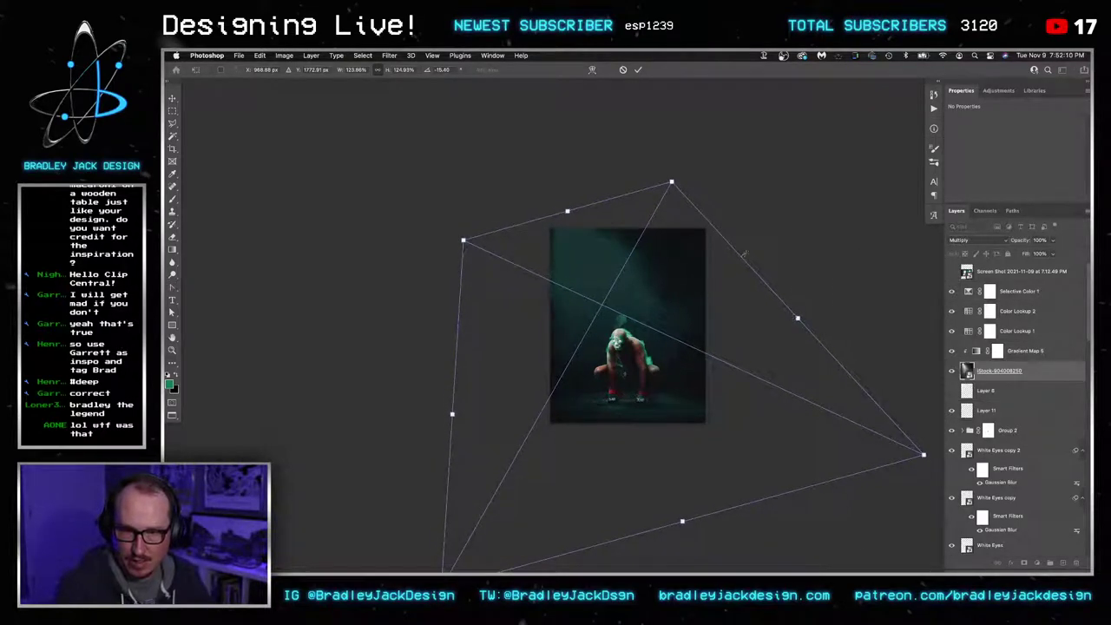
{"action": "mouse_move", "coordinate": [672, 183]}
{"action": "left_mouse_down"}
{"action": "mouse_move", "coordinate": [657, 176]}
{"action": "mouse_move", "coordinate": [656, 191]}
{"action": "left_mouse_up"}
{"action": "key", "text": "Return"}
{"action": "key", "text": "super+s"}
{"action": "key", "text": "super+0"}
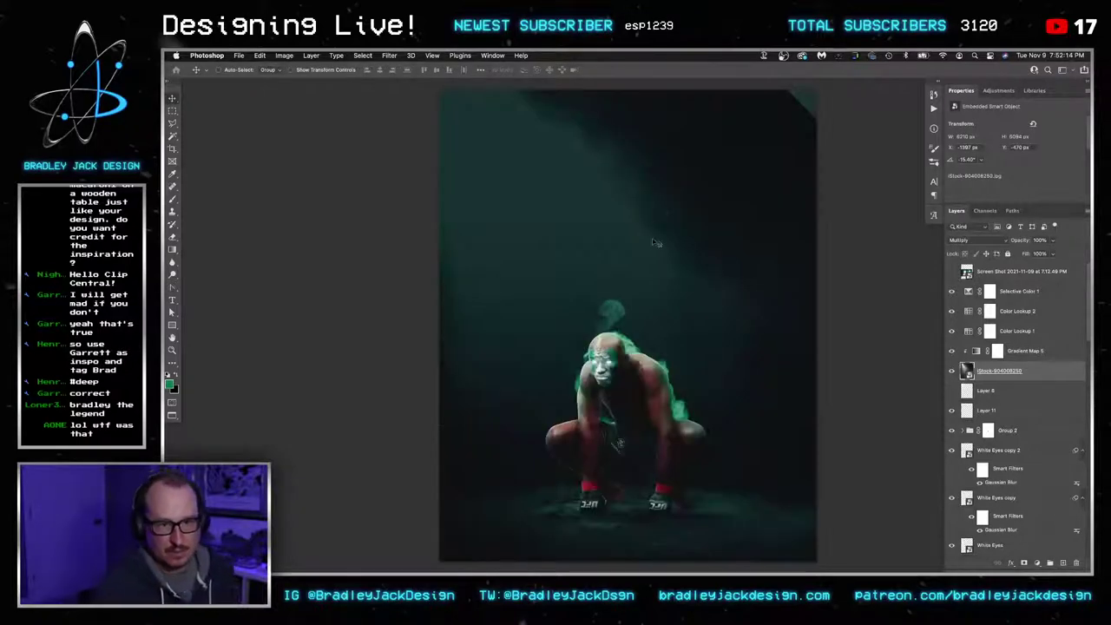
Widen the spotlight image to about 135% so it covers the canvas's upper-right corner
{"action": "key", "text": "z"}
{"action": "left_click", "coordinate": [642, 303], "text": "alt"}
{"action": "left_click", "coordinate": [649, 303], "text": "alt"}
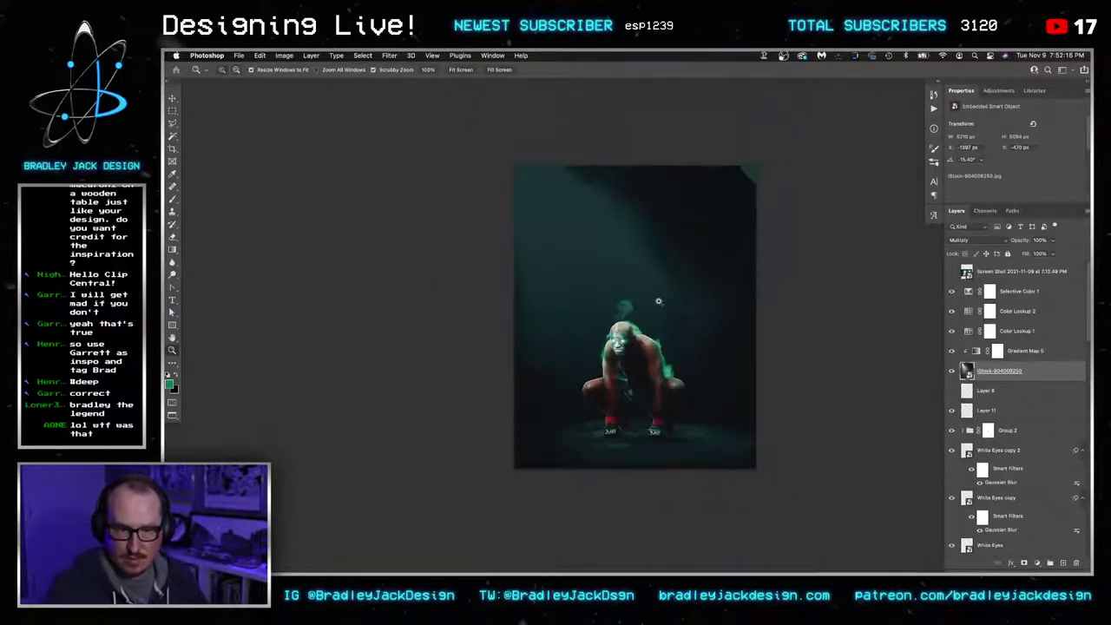
{"action": "key", "text": "ctrl+t"}
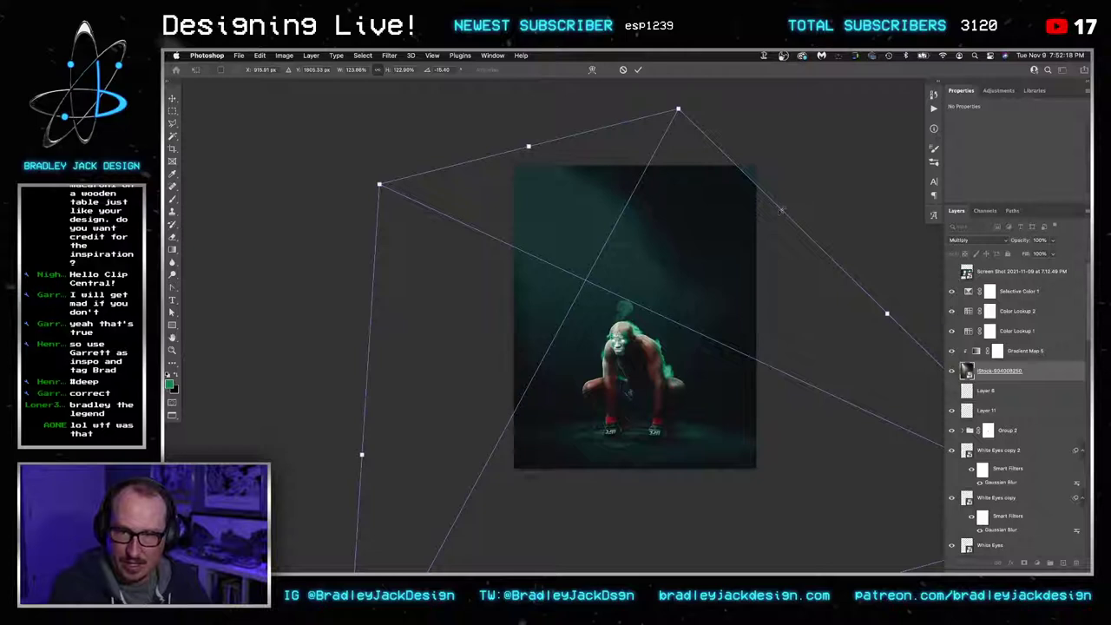
{"action": "left_click_drag", "start_coordinate": [781, 210], "coordinate": [798, 195]}
{"action": "key", "text": "Return"}
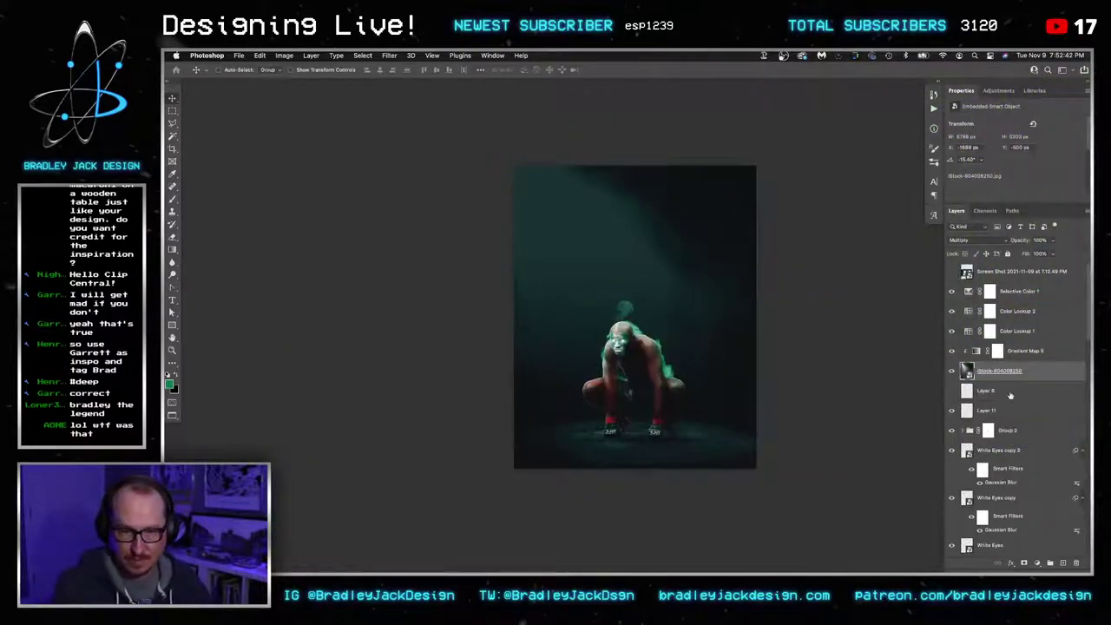
Pull in the spotlight image's left edge and upper-left corner, and rotate it to about -17.7°
{"action": "key", "text": "super+t"}
{"action": "left_click_drag", "start_coordinate": [641, 396], "coordinate": [648, 368]}
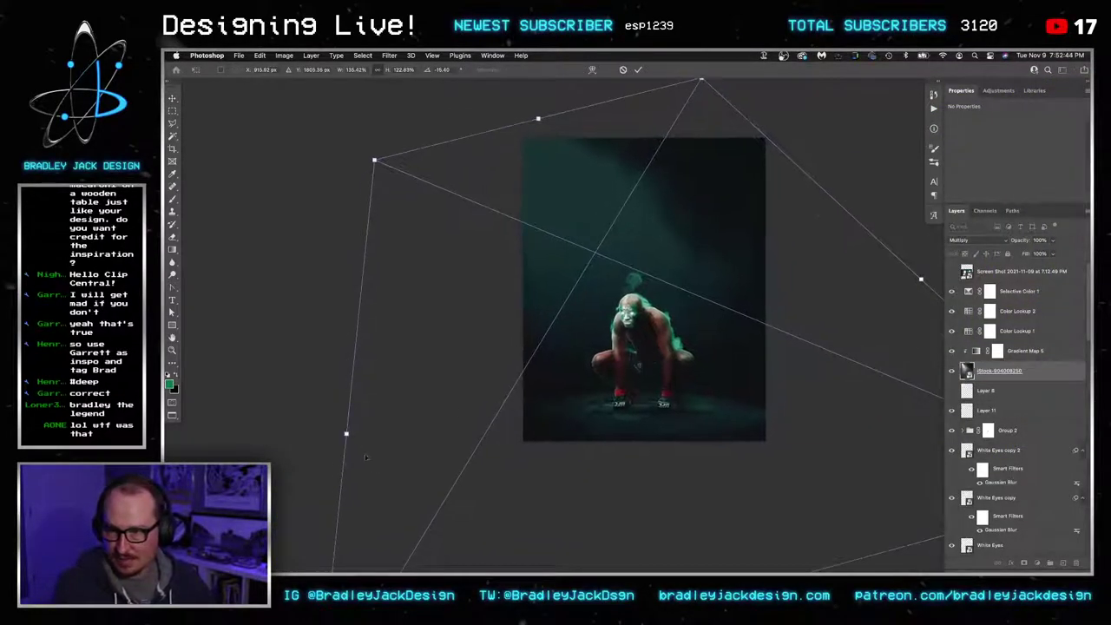
{"action": "left_click_drag", "start_coordinate": [346, 433], "coordinate": [369, 426]}
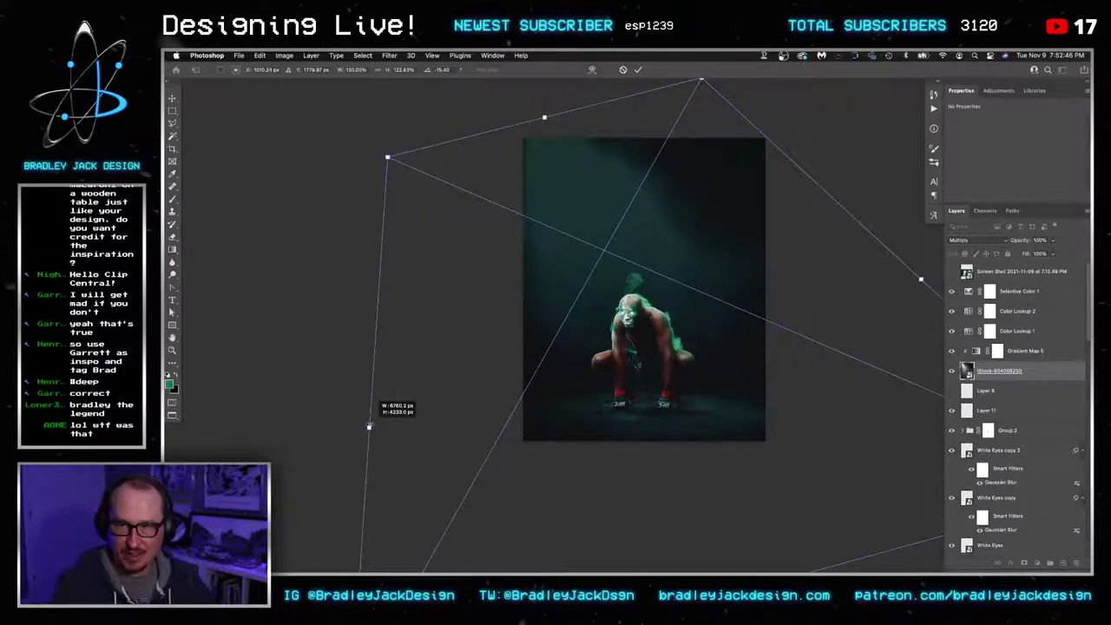
{"action": "left_click_drag", "start_coordinate": [387, 158], "coordinate": [375, 171]}
{"action": "left_click_drag", "start_coordinate": [456, 518], "coordinate": [459, 363]}
{"action": "left_click_drag", "start_coordinate": [354, 546], "coordinate": [395, 559]}
{"action": "key", "text": "Return"}
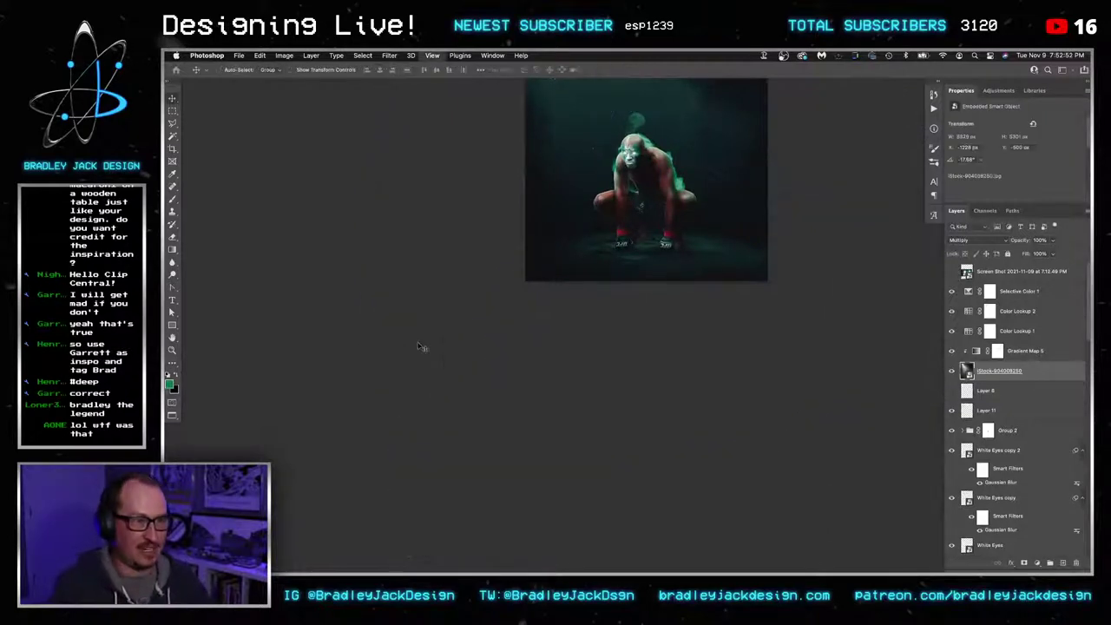
Duplicate the Gradient Map 4 smoke layer that sits behind the fighter
{"action": "key", "text": "ctrl+0"}
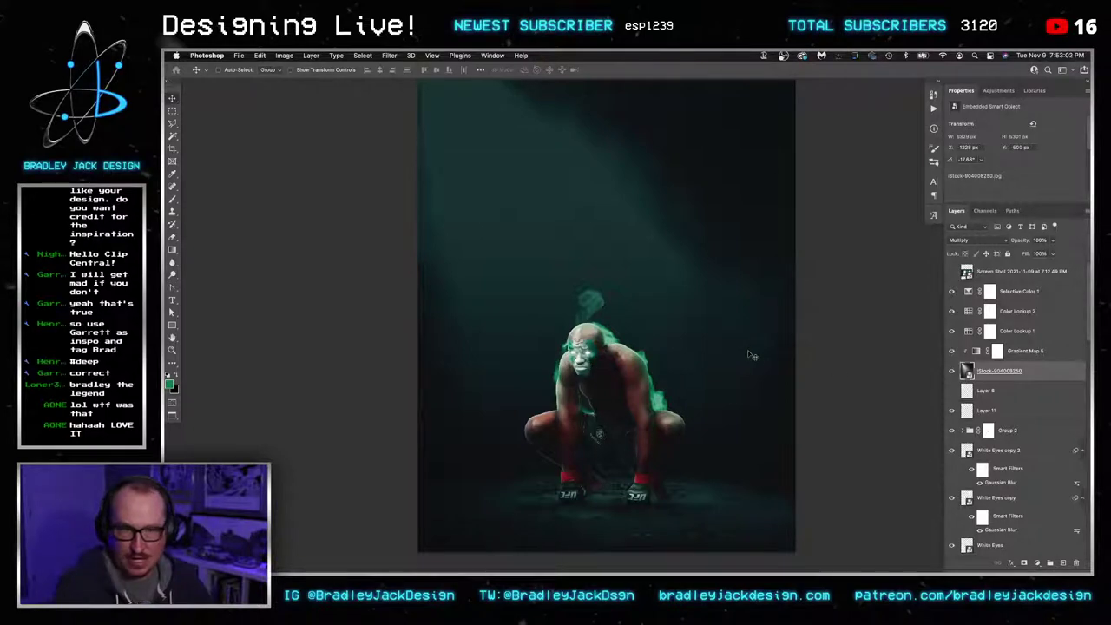
{"action": "scroll", "coordinate": [646, 364], "scroll_direction": "up", "scroll_amount": 1}
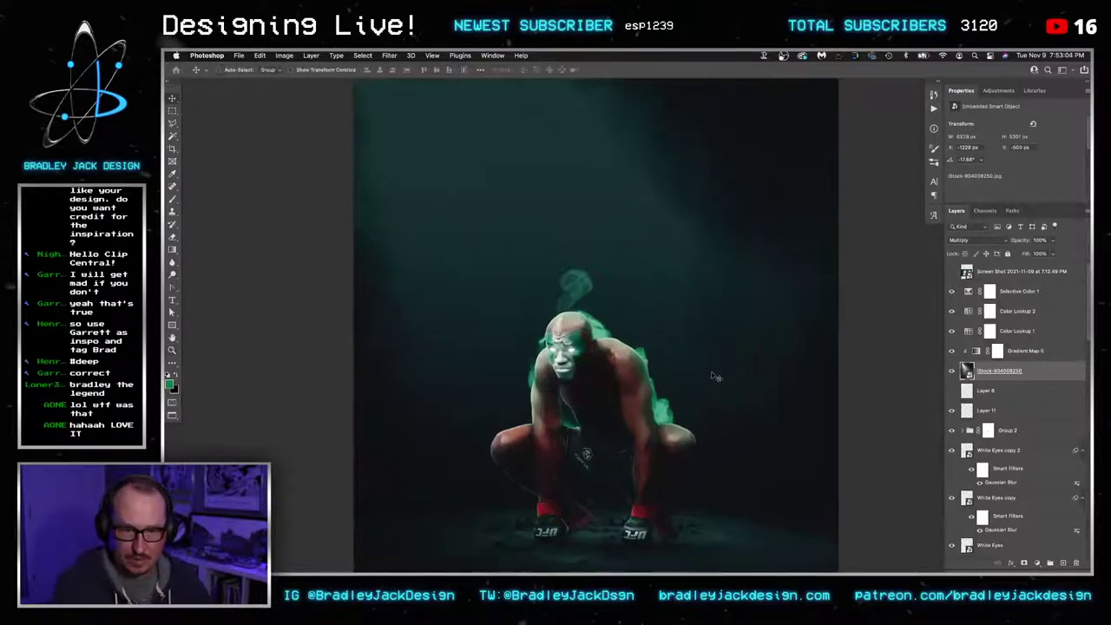
{"action": "scroll", "coordinate": [1031, 430], "scroll_direction": "down", "scroll_amount": 1}
{"action": "scroll", "coordinate": [1021, 447], "scroll_direction": "down", "scroll_amount": 10}
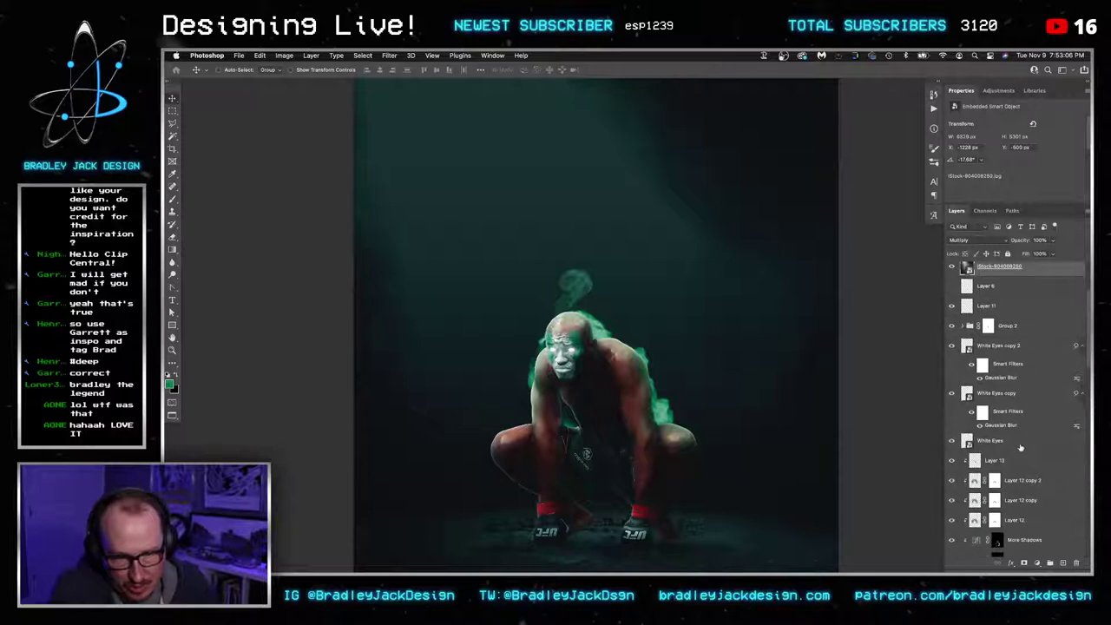
{"action": "scroll", "coordinate": [1017, 460], "scroll_direction": "down", "scroll_amount": 5}
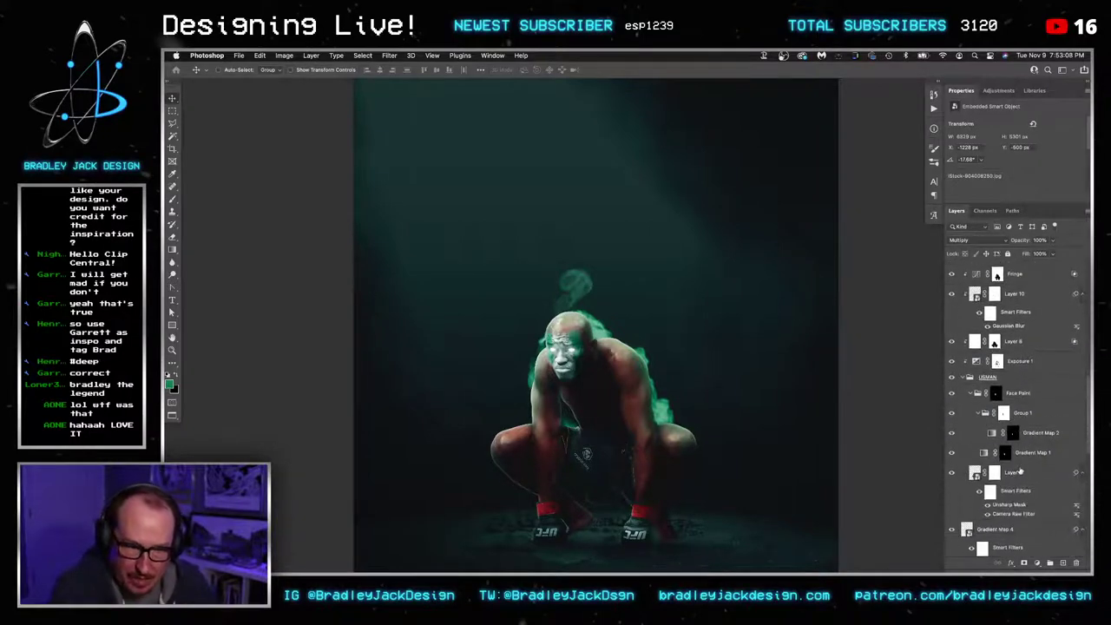
{"action": "left_click", "coordinate": [1014, 477]}
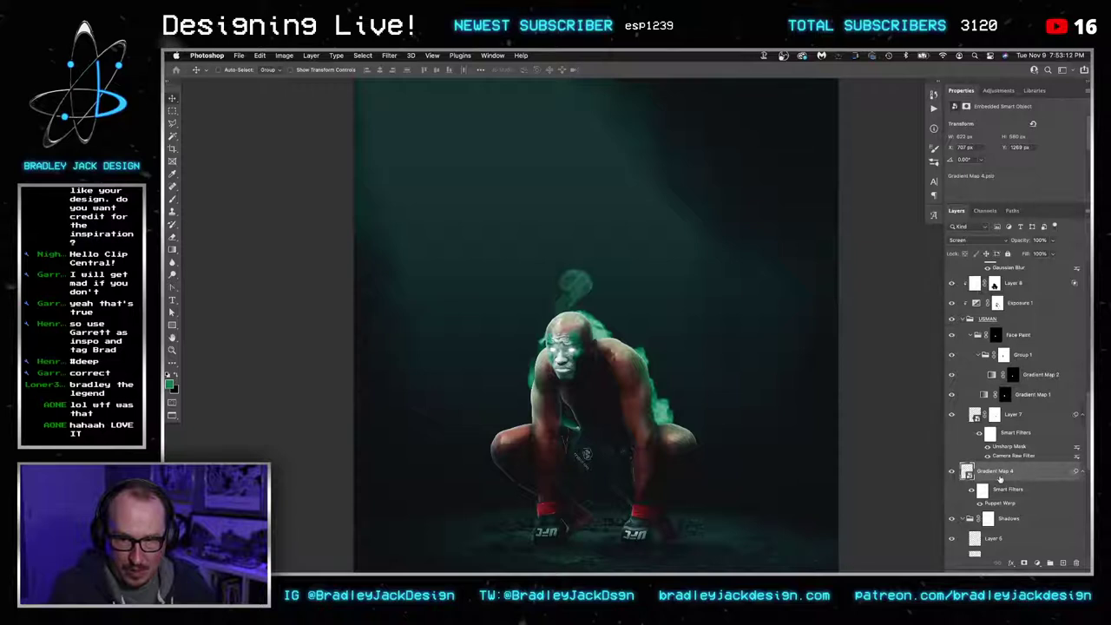
{"action": "key", "text": "super+j"}
Bring the smoke copy in front of the fighter, place it directly beneath Group 2 in the layer stack and nudge it slightly upward
{"action": "key", "text": "shift+super+bracketright"}
{"action": "key", "text": "super+bracketleft"}
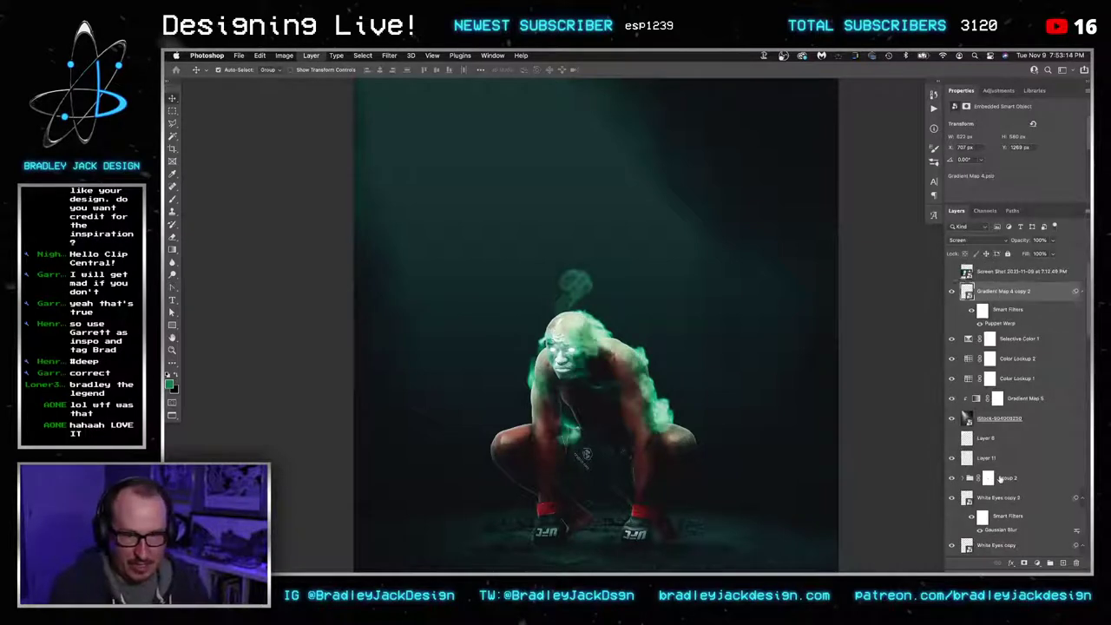
{"action": "key", "text": "super+bracketleft"}
{"action": "key", "text": "super+bracketleft"}
{"action": "key", "text": "super+bracketleft"}
{"action": "key", "text": "super+bracketleft"}
{"action": "key", "text": "super+bracketleft"}
{"action": "key", "text": "super+bracketleft"}
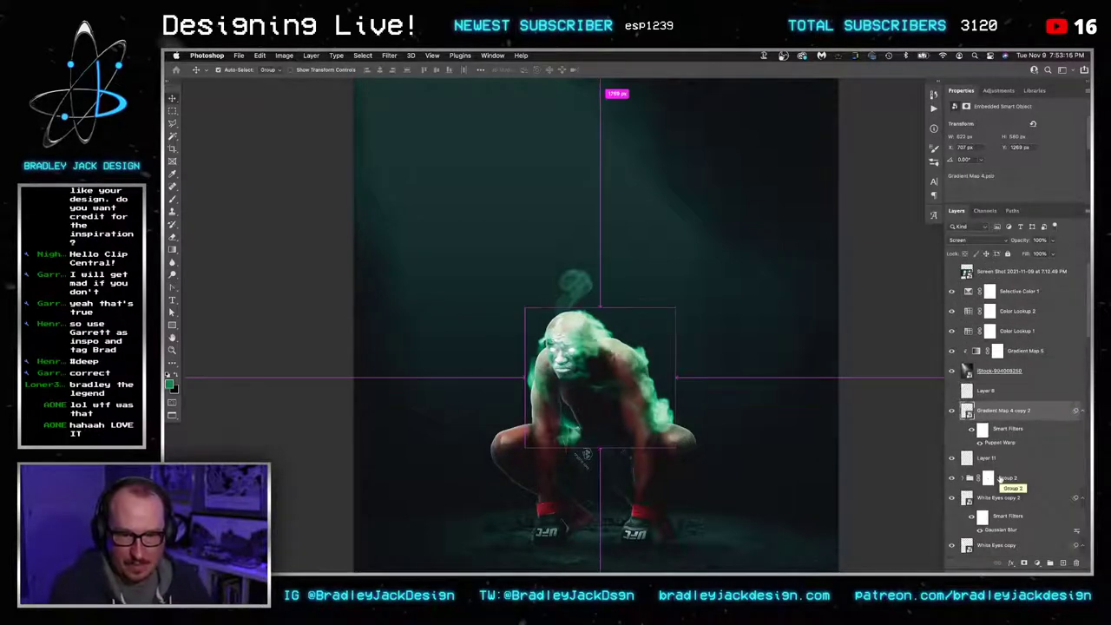
{"action": "key", "text": "super+bracketleft"}
{"action": "key", "text": "super+bracketleft"}
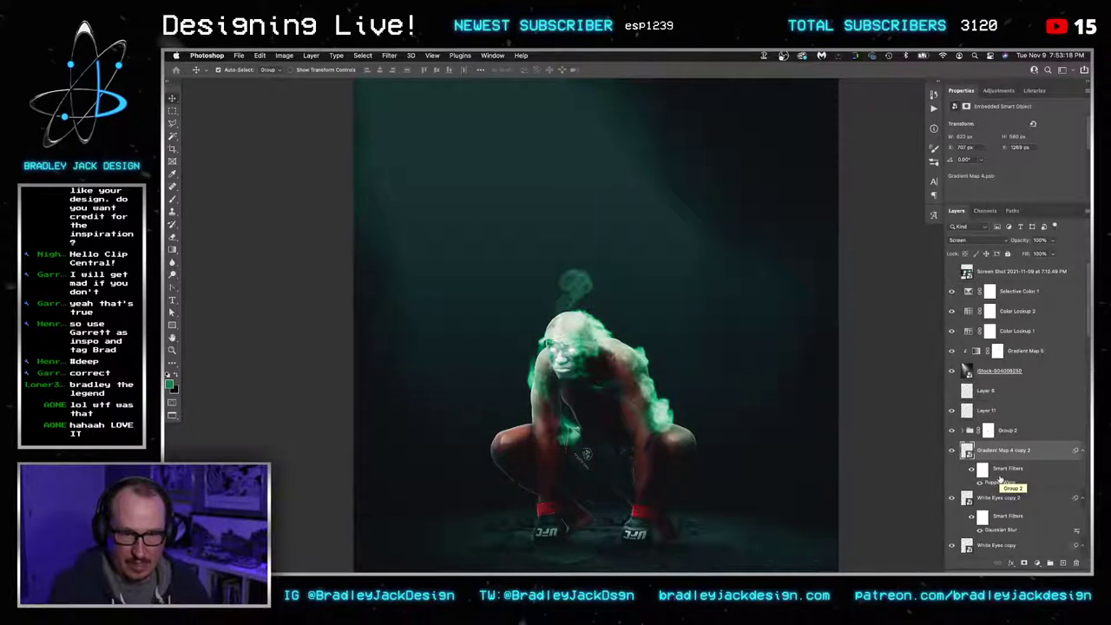
{"action": "left_click_drag", "start_coordinate": [670, 401], "coordinate": [670, 397]}
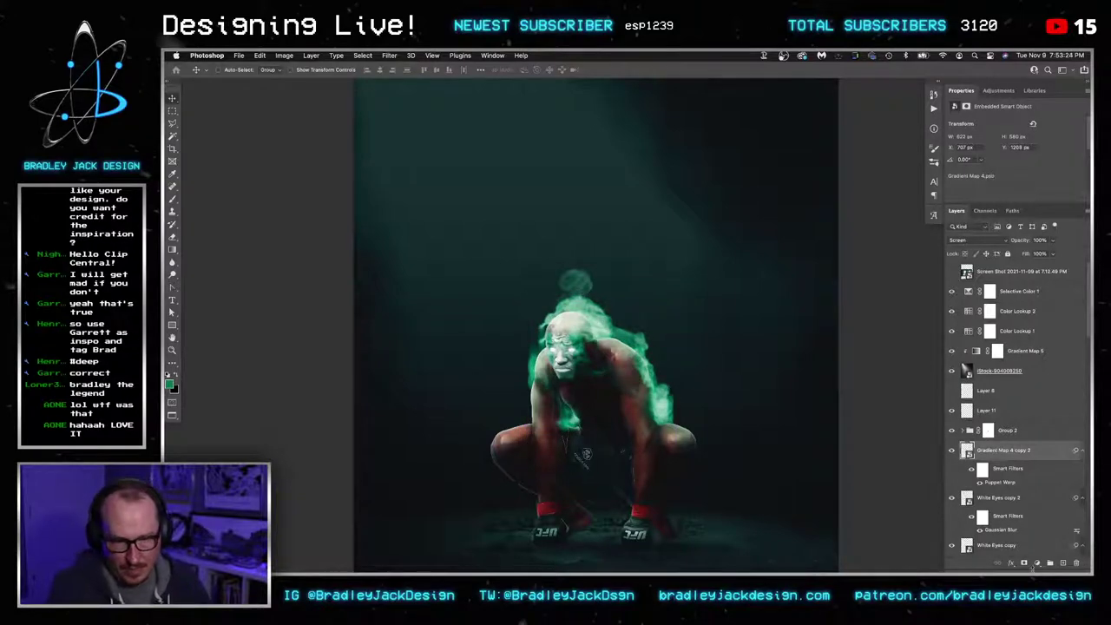
Hide the smoke copy with a black layer mask and prepare a white brush at 20% opacity for the shoulder area
{"action": "left_click", "coordinate": [1024, 562], "text": "alt"}
{"action": "key", "text": "b"}
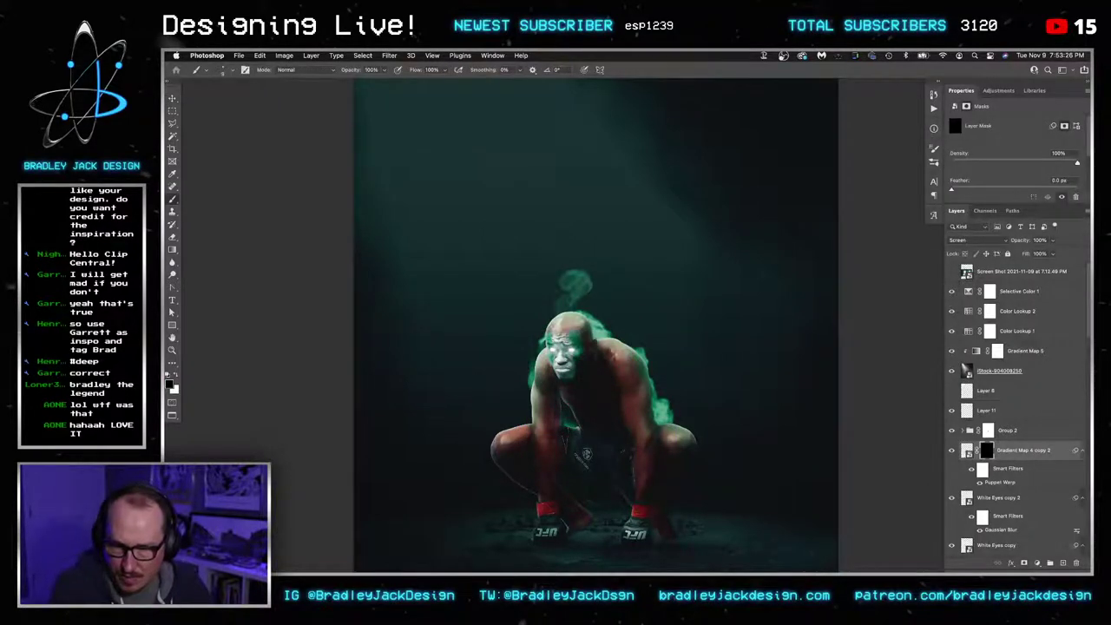
{"action": "scroll", "coordinate": [641, 365], "scroll_direction": "up", "scroll_amount": 15}
{"action": "scroll", "coordinate": [640, 391], "scroll_direction": "down", "scroll_amount": 10}
{"action": "scroll", "coordinate": [640, 417], "scroll_direction": "up", "scroll_amount": 5}
{"action": "left_click_drag", "start_coordinate": [637, 422], "coordinate": [701, 409]}
{"action": "key", "text": "2"}
{"action": "scroll", "coordinate": [692, 238], "scroll_direction": "down", "scroll_amount": 6}
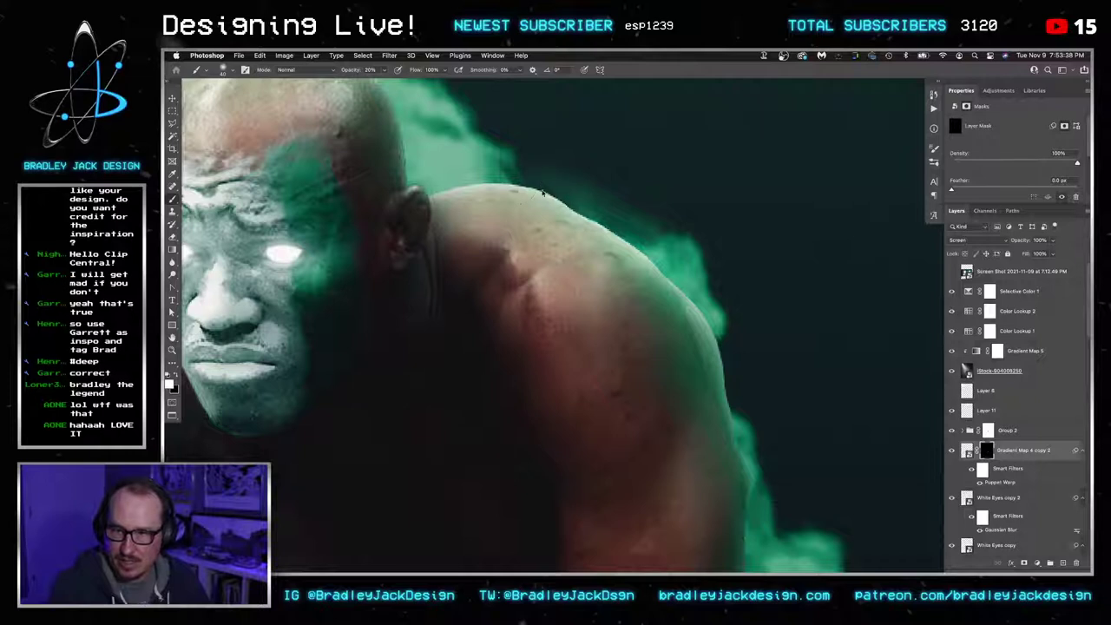
Paint smoke back faintly on the mask along the shoulder, outer arm and raised knee beside the ear, enlarging the brush for the arm
{"action": "left_click_drag", "start_coordinate": [542, 192], "coordinate": [512, 189]}
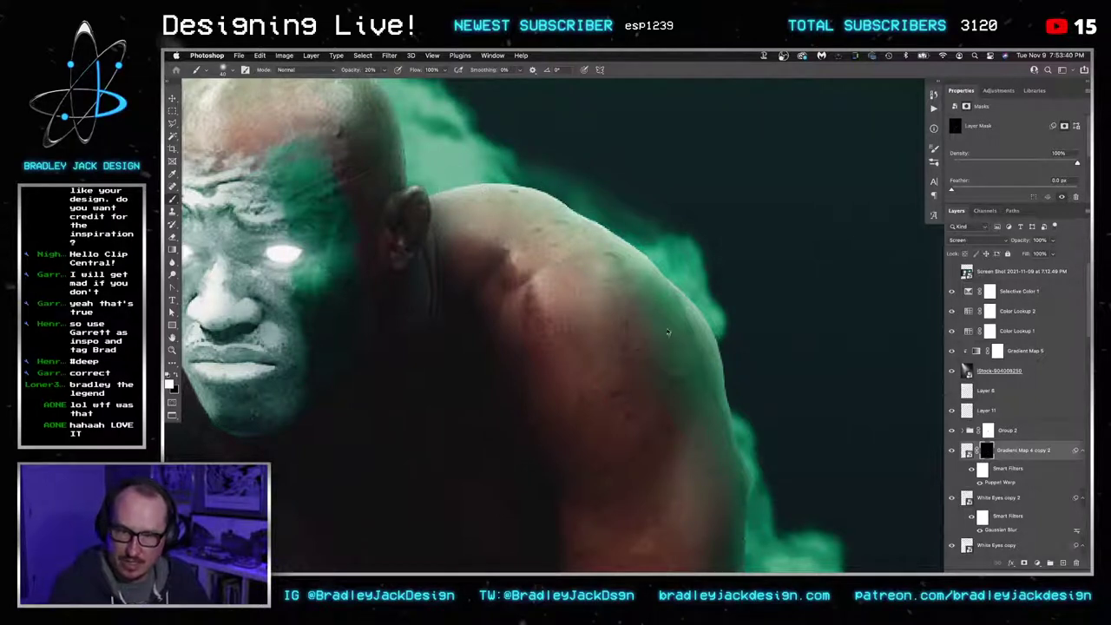
{"action": "mouse_move", "coordinate": [667, 333]}
{"action": "left_mouse_down"}
{"action": "mouse_move", "coordinate": [709, 429]}
{"action": "mouse_move", "coordinate": [628, 317]}
{"action": "left_mouse_up"}
{"action": "key", "text": "bracketright"}
{"action": "key", "text": "bracketright"}
{"action": "mouse_move", "coordinate": [617, 255]}
{"action": "left_mouse_down"}
{"action": "mouse_move", "coordinate": [641, 312]}
{"action": "mouse_move", "coordinate": [652, 425]}
{"action": "mouse_move", "coordinate": [700, 507]}
{"action": "mouse_move", "coordinate": [590, 349]}
{"action": "left_mouse_up"}
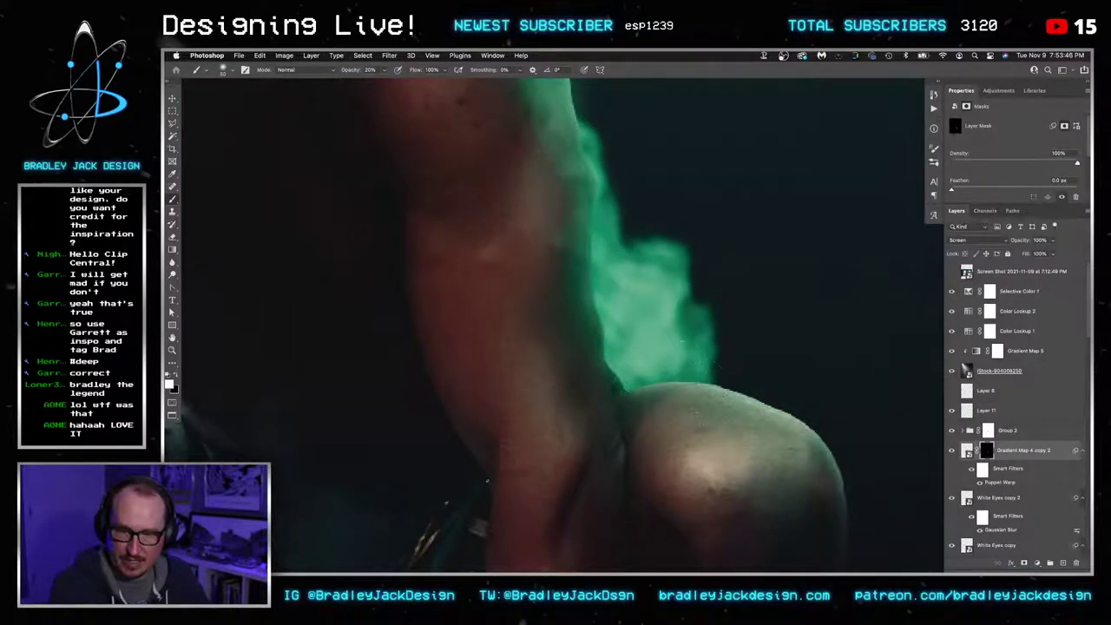
{"action": "scroll", "coordinate": [638, 337], "scroll_direction": "down", "scroll_amount": 3}
{"action": "left_click_drag", "start_coordinate": [535, 245], "coordinate": [665, 354]}
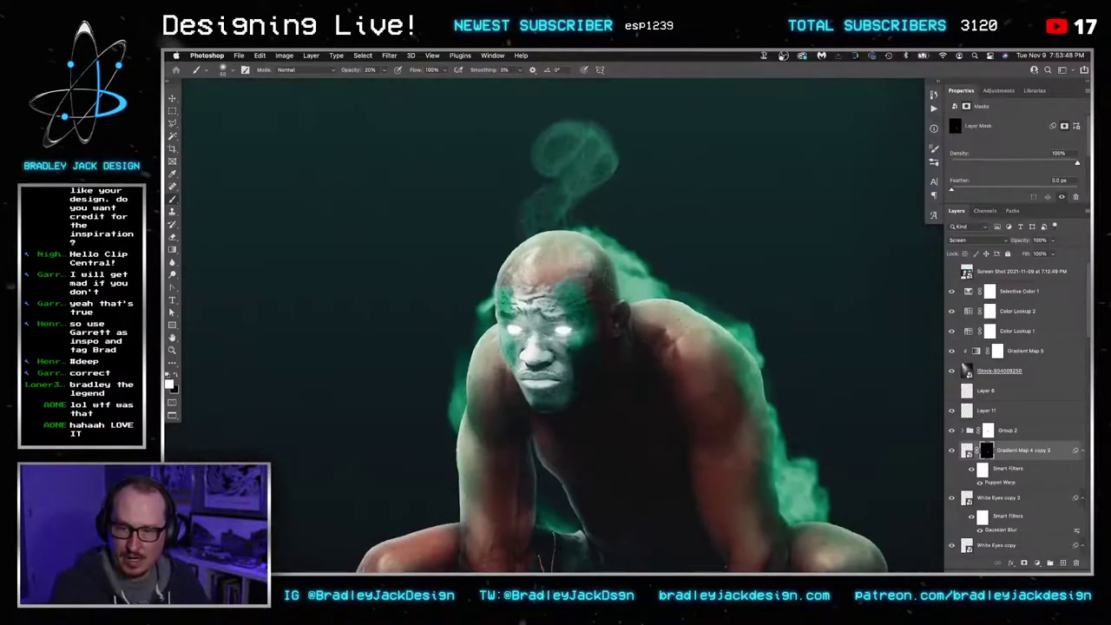
Refine the smoke copy's mask around the head, the opposite shoulder and the gap between the arm and torso
{"action": "mouse_move", "coordinate": [617, 272]}
{"action": "left_mouse_down"}
{"action": "mouse_move", "coordinate": [470, 274]}
{"action": "mouse_move", "coordinate": [478, 260]}
{"action": "mouse_move", "coordinate": [445, 374]}
{"action": "mouse_move", "coordinate": [485, 245]}
{"action": "mouse_move", "coordinate": [464, 272]}
{"action": "mouse_move", "coordinate": [468, 248]}
{"action": "mouse_move", "coordinate": [487, 248]}
{"action": "mouse_move", "coordinate": [466, 263]}
{"action": "mouse_move", "coordinate": [488, 248]}
{"action": "mouse_move", "coordinate": [475, 276]}
{"action": "mouse_move", "coordinate": [501, 237]}
{"action": "left_mouse_up"}
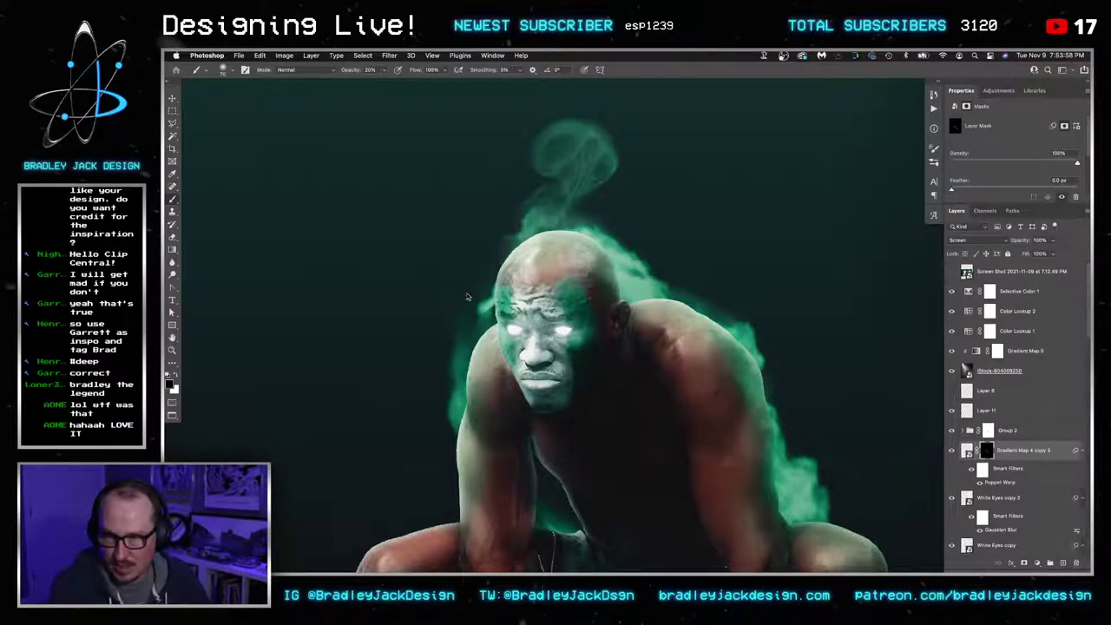
{"action": "left_click_drag", "start_coordinate": [468, 349], "coordinate": [462, 381]}
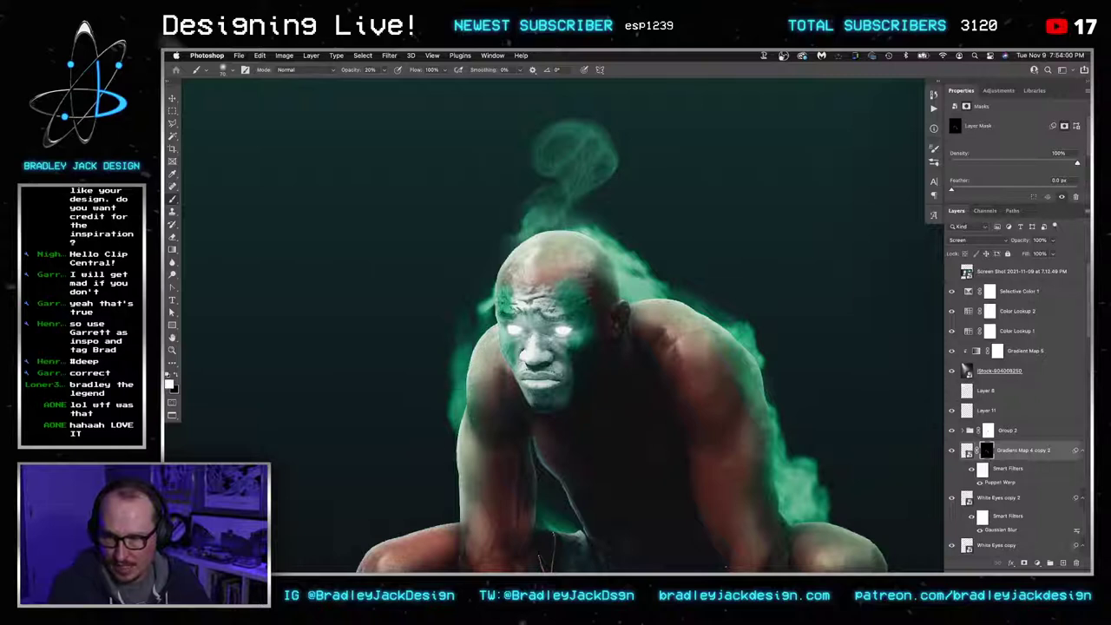
{"action": "mouse_move", "coordinate": [551, 512]}
{"action": "left_mouse_down"}
{"action": "mouse_move", "coordinate": [558, 504]}
{"action": "mouse_move", "coordinate": [527, 452]}
{"action": "left_mouse_up"}
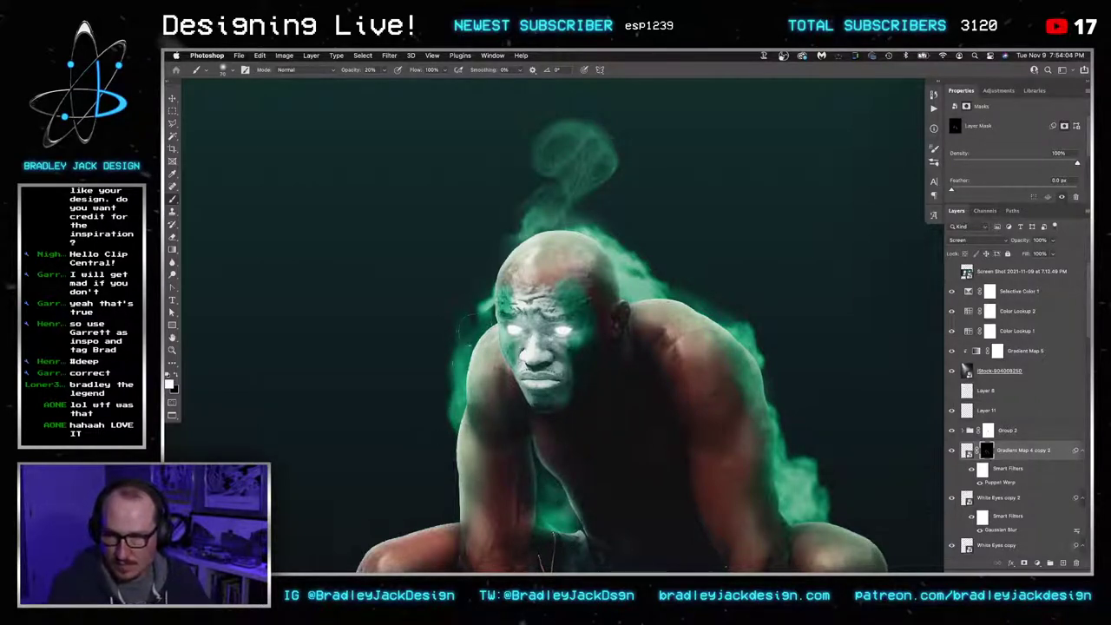
{"action": "mouse_move", "coordinate": [502, 259]}
{"action": "left_mouse_down"}
{"action": "mouse_move", "coordinate": [552, 223]}
{"action": "mouse_move", "coordinate": [503, 254]}
{"action": "mouse_move", "coordinate": [497, 239]}
{"action": "left_mouse_up"}
{"action": "key", "text": "x"}
{"action": "key", "text": "v"}
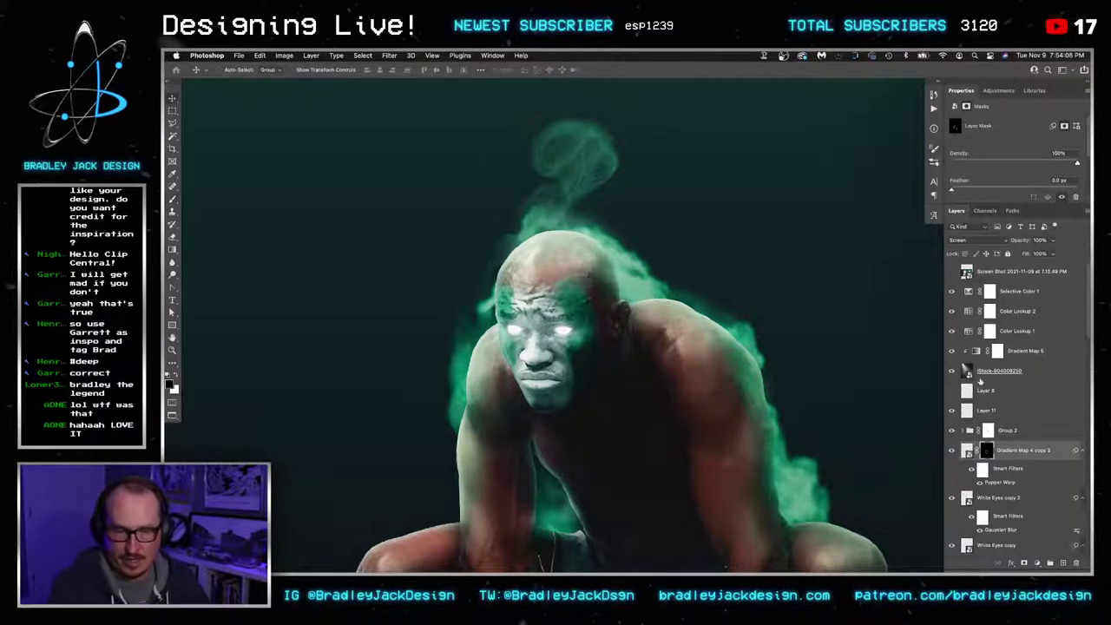
Compare the head smoke with Group 2 and the smoke copy hidden, then shift Group 2's plume down closer to the head
{"action": "left_click", "coordinate": [952, 431]}
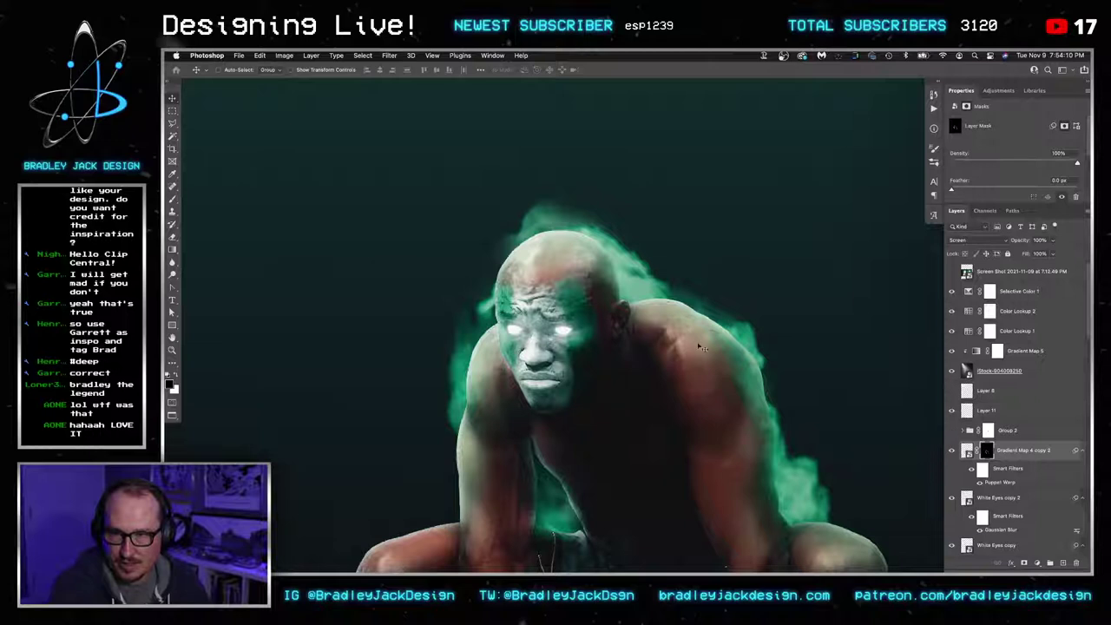
{"action": "left_click", "coordinate": [951, 451]}
{"action": "left_click", "coordinate": [951, 450]}
{"action": "left_click", "coordinate": [952, 431]}
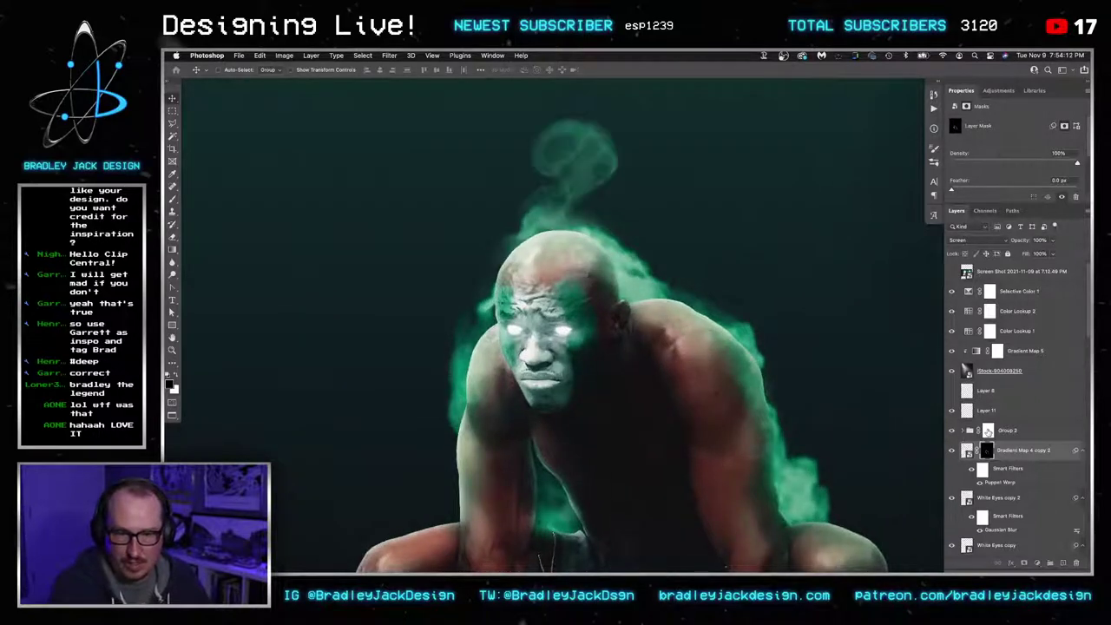
{"action": "left_click", "coordinate": [988, 430]}
{"action": "key", "text": "b"}
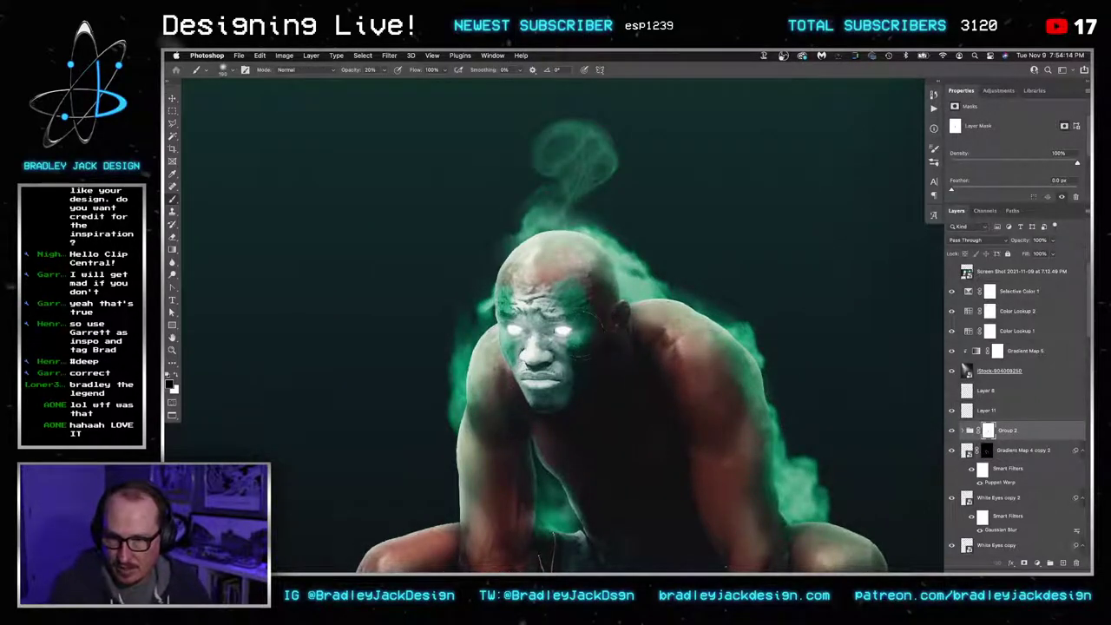
{"action": "key", "text": "0"}
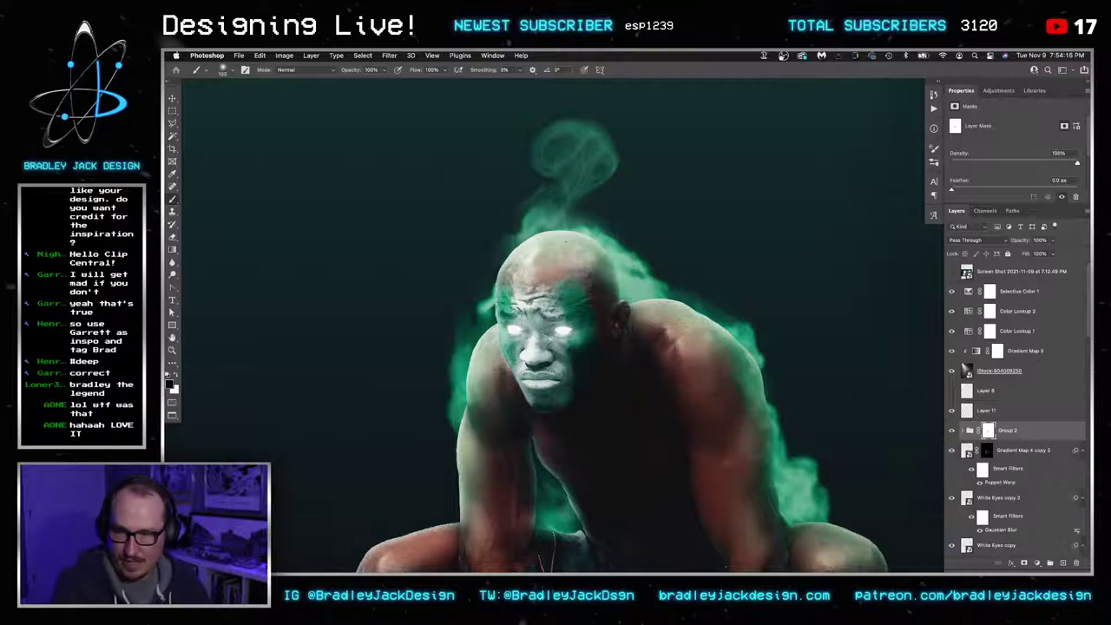
{"action": "key", "text": "v"}
{"action": "left_click_drag", "start_coordinate": [580, 249], "coordinate": [574, 270]}
Place the smoke image frame_026.png into the poster above Group 2
{"action": "key", "text": "super+0"}
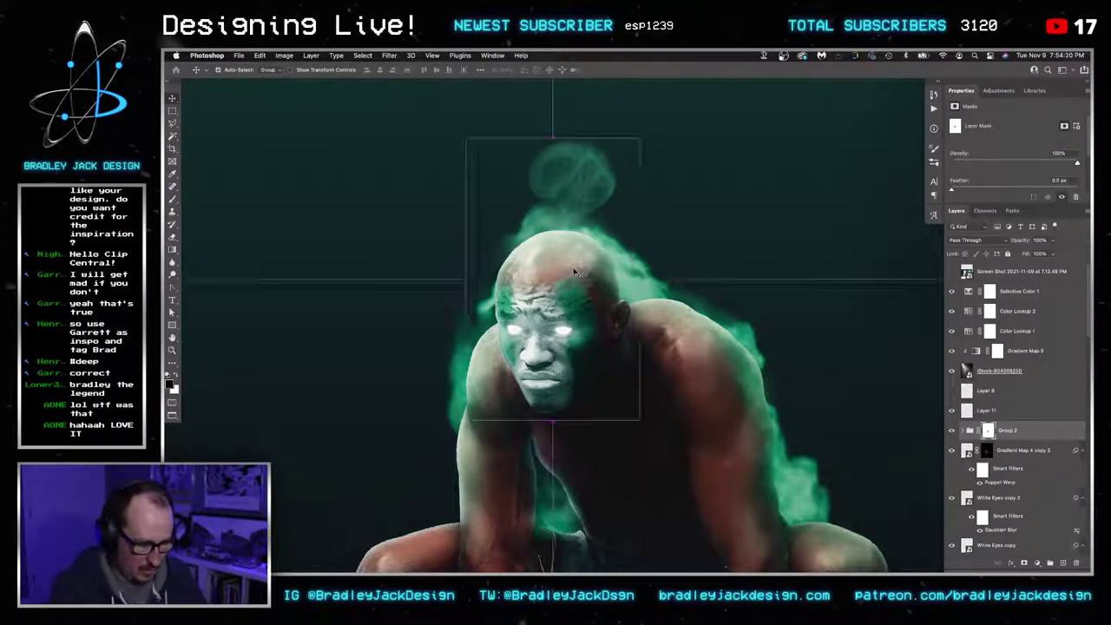
{"action": "key", "text": "z"}
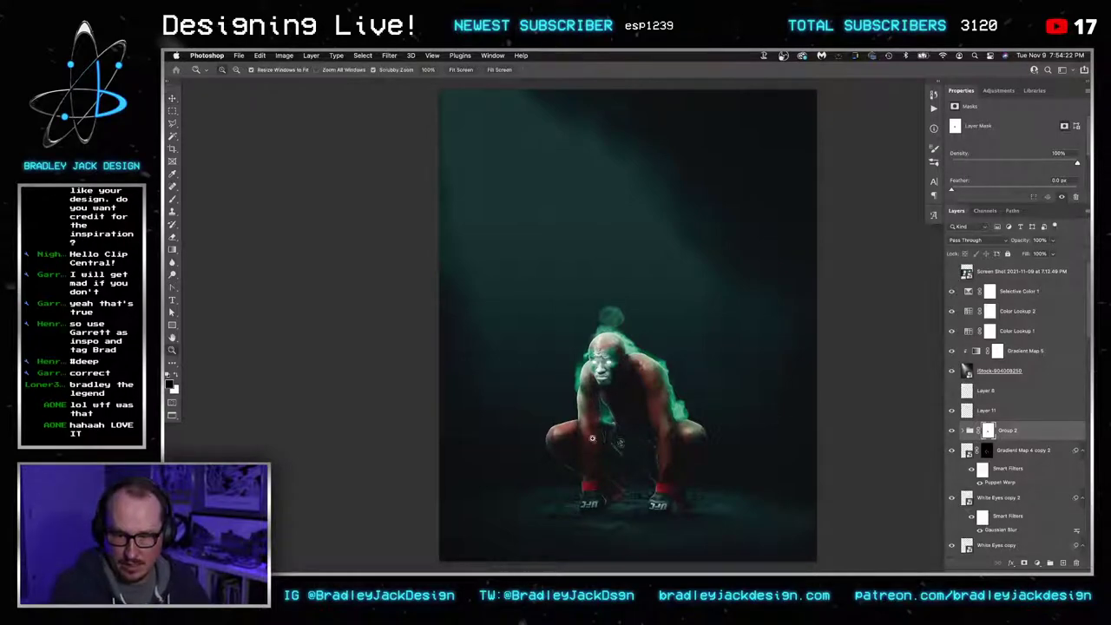
{"action": "left_click", "coordinate": [608, 429]}
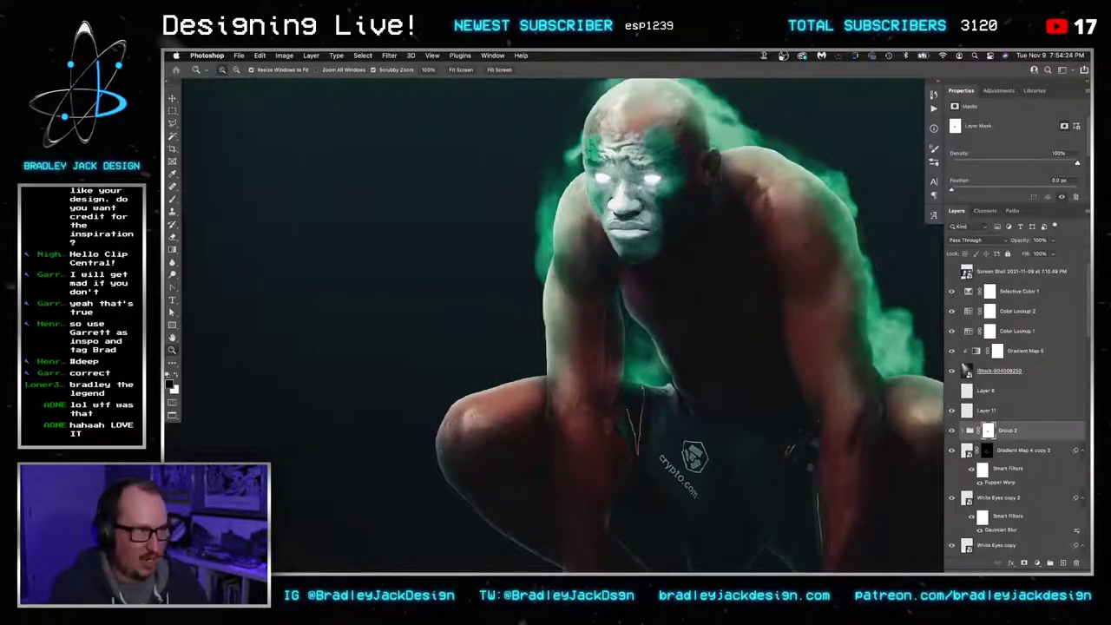
{"action": "key", "text": "Tab"}
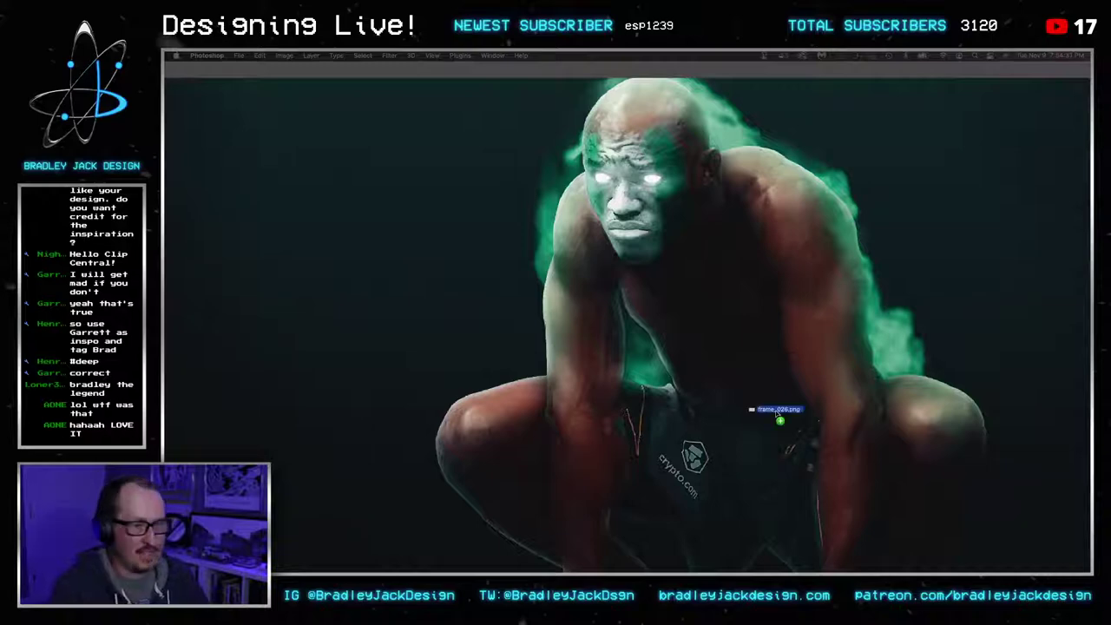
{"action": "left_click_drag", "start_coordinate": [778, 415], "coordinate": [778, 413]}
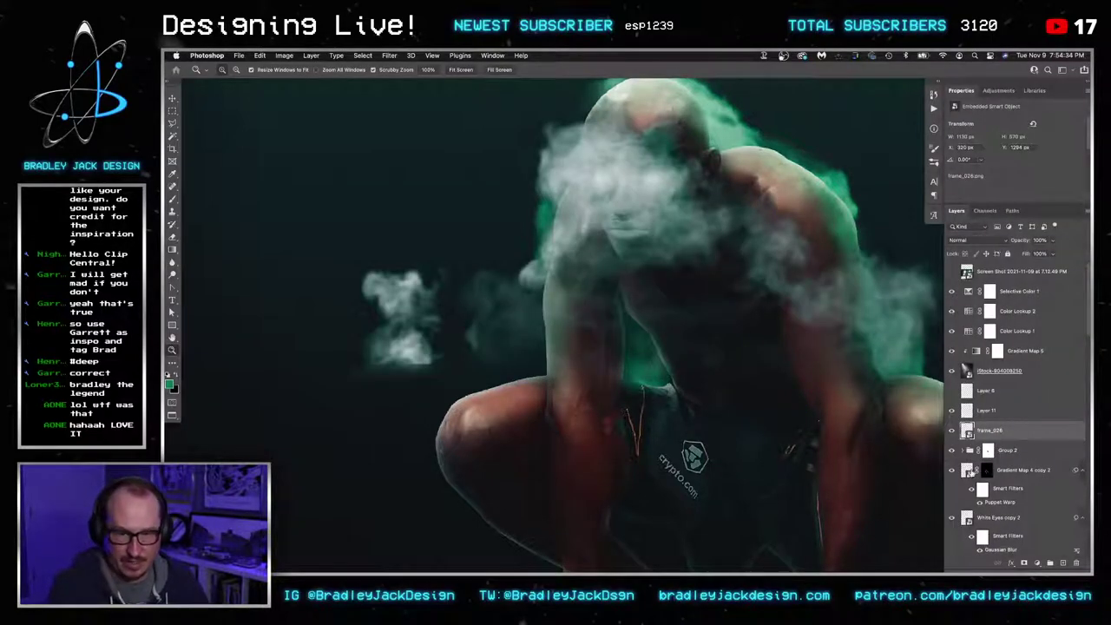
Copy the green gradient map from the existing smoke's smart object and paste it above the newly placed smoke image
{"action": "double_click", "coordinate": [968, 473]}
{"action": "key", "text": "ctrl+Tab"}
{"action": "key", "text": "ctrl+Tab"}
{"action": "key", "text": "ctrl+Tab"}
{"action": "key", "text": "ctrl+Tab"}
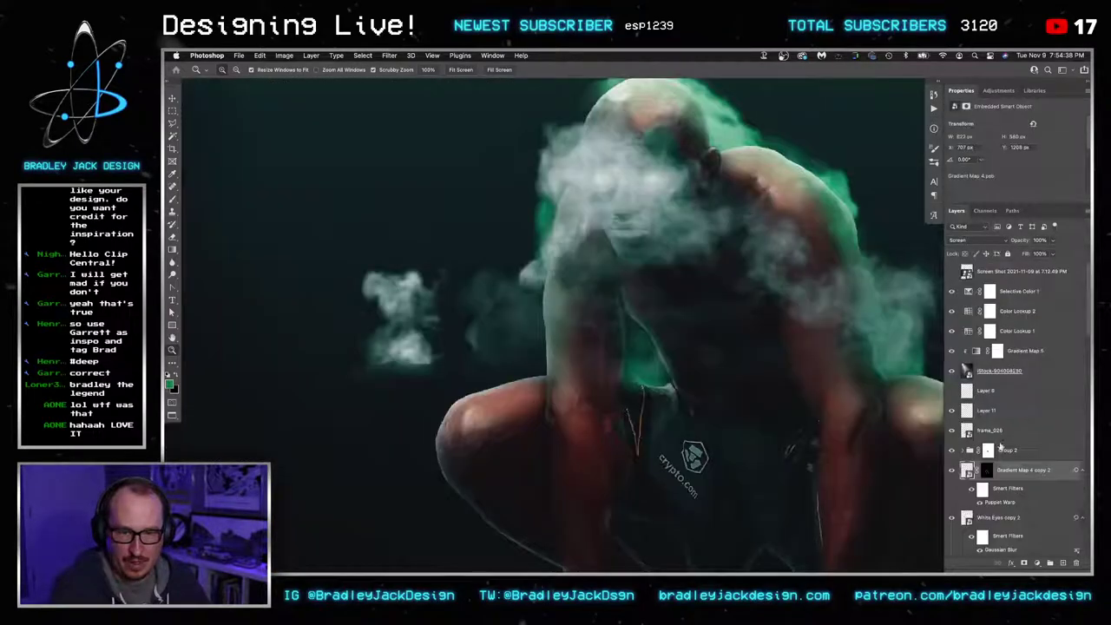
{"action": "left_click", "coordinate": [999, 432]}
{"action": "key", "text": "super+v"}
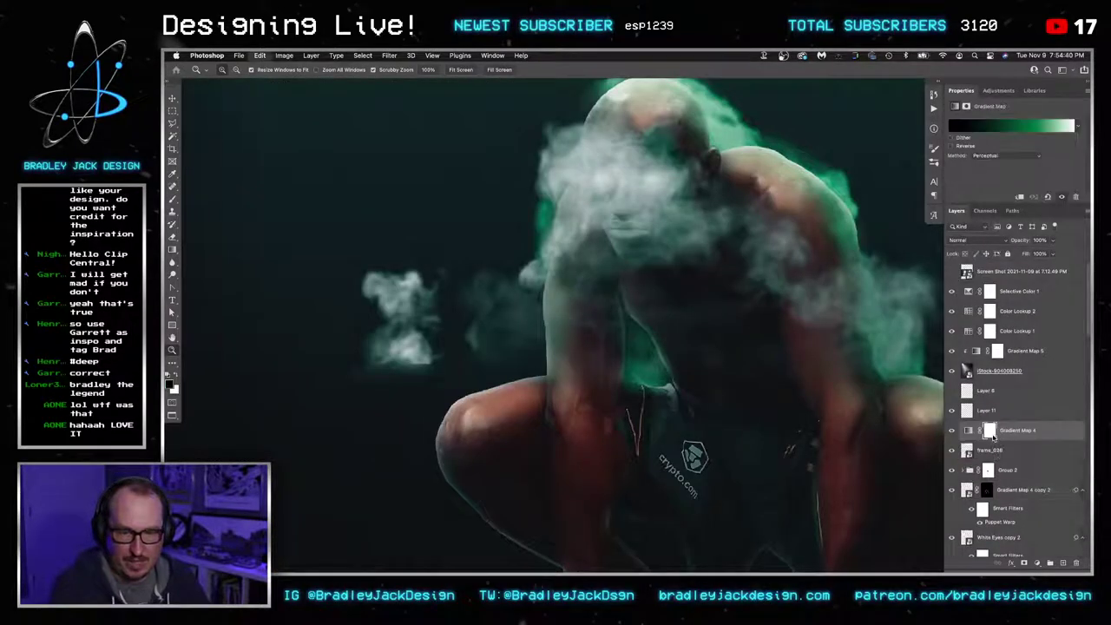
Clip the green gradient map to the new smoke image and convert both layers into one smart object
{"action": "left_click", "coordinate": [996, 438], "text": "alt"}
{"action": "left_click", "coordinate": [1009, 450]}
{"action": "left_click", "coordinate": [1019, 435], "text": "shift"}
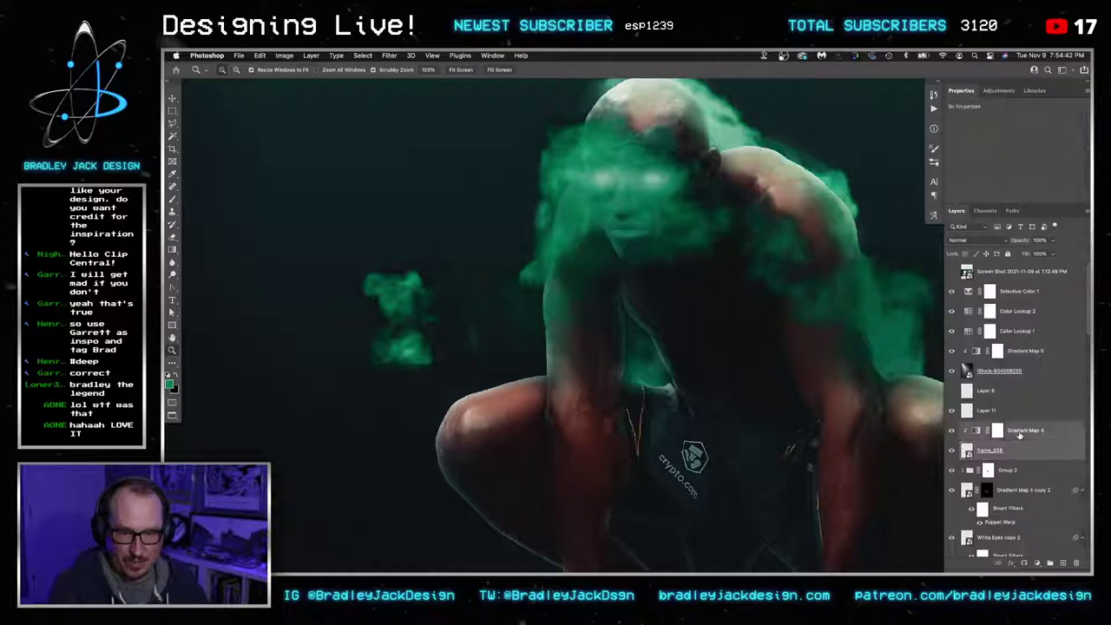
{"action": "key", "text": "super+alt+s"}
Scale the new smoke to 55.2%, rotate it about -28.8°, set it to Screen blending and position it over the bent knee and forearm
{"action": "key", "text": "super+t"}
{"action": "left_click_drag", "start_coordinate": [538, 252], "coordinate": [732, 371]}
{"action": "left_click_drag", "start_coordinate": [857, 413], "coordinate": [663, 319]}
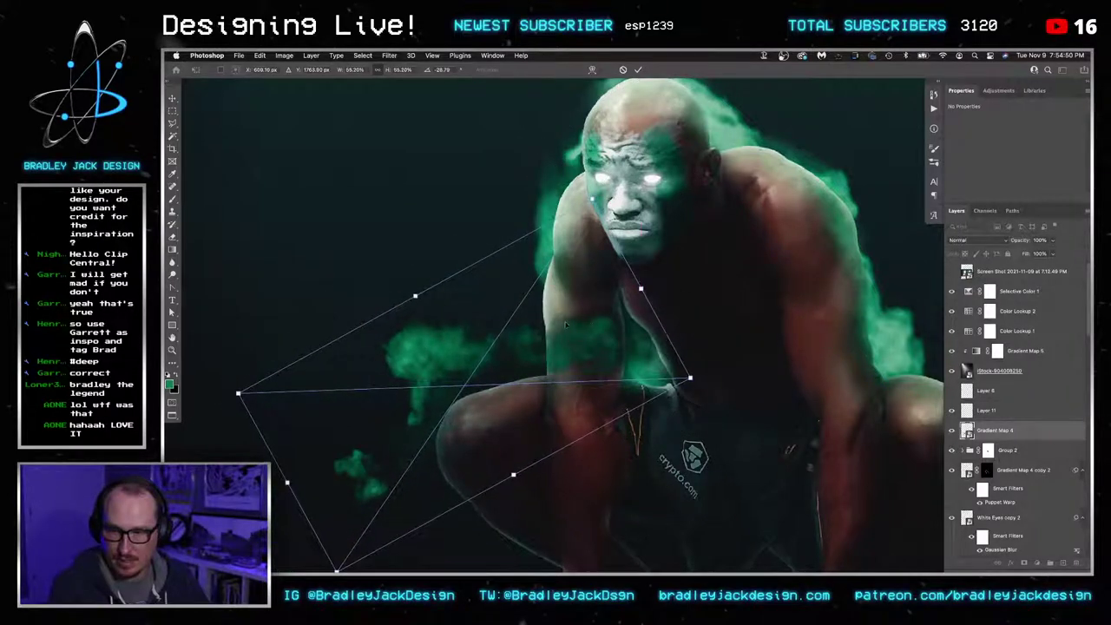
{"action": "left_click_drag", "start_coordinate": [569, 323], "coordinate": [592, 350]}
{"action": "key", "text": "Return"}
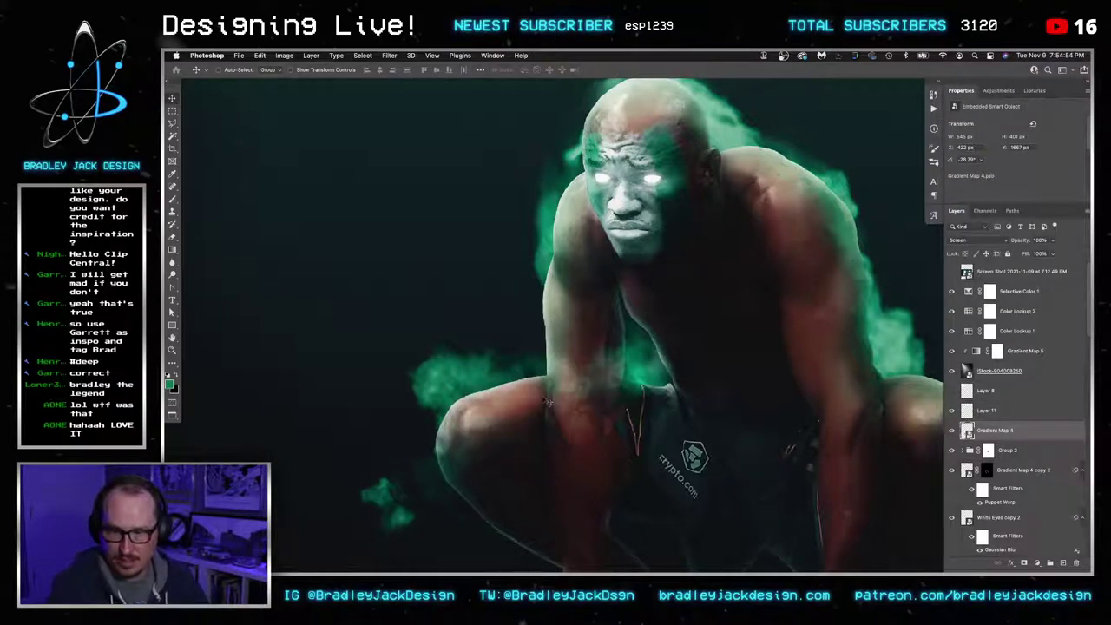
{"action": "left_click_drag", "start_coordinate": [545, 399], "coordinate": [545, 406]}
Duplicate the knee smoke and move the copy beneath the original Gradient Map 4 layer, behind the fighter
{"action": "key", "text": "ctrl+j"}
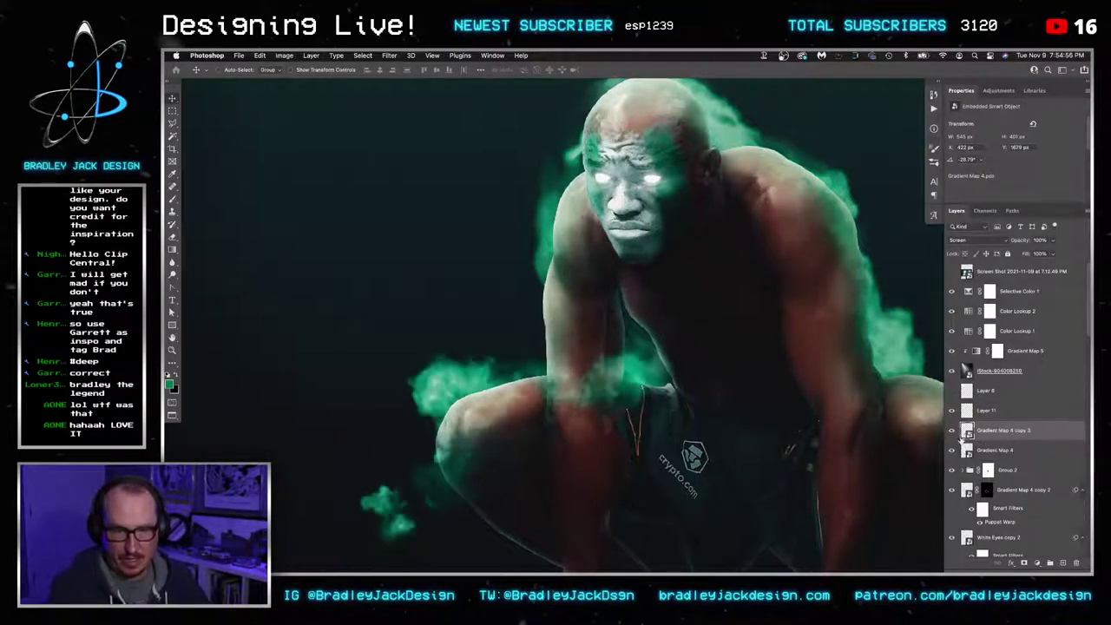
{"action": "scroll", "coordinate": [997, 438], "scroll_direction": "down", "scroll_amount": 10}
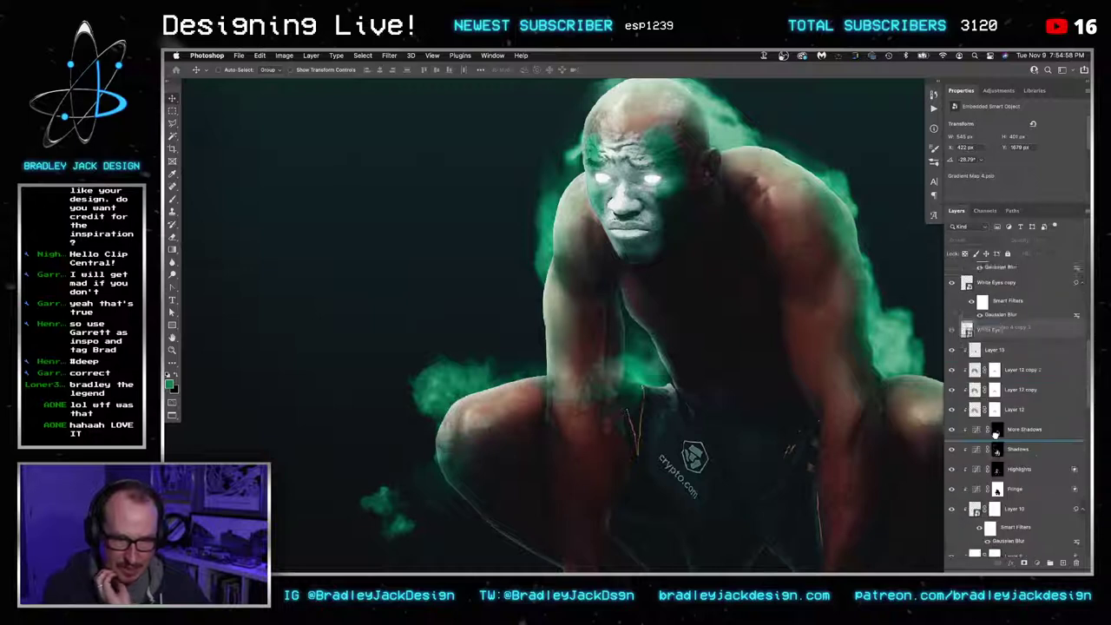
{"action": "left_click_drag", "start_coordinate": [997, 453], "coordinate": [998, 516]}
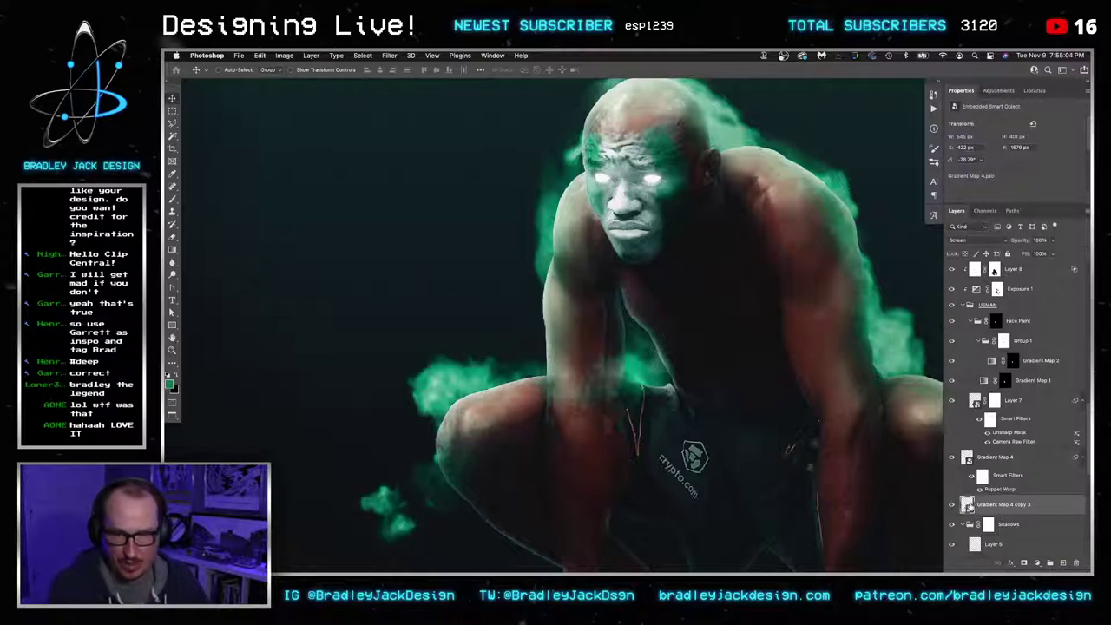
Add a layer mask to the smoke copy behind the fighter and paint out its stray puff beside the bent knee
{"action": "key", "text": "b"}
{"action": "left_click", "coordinate": [1024, 563]}
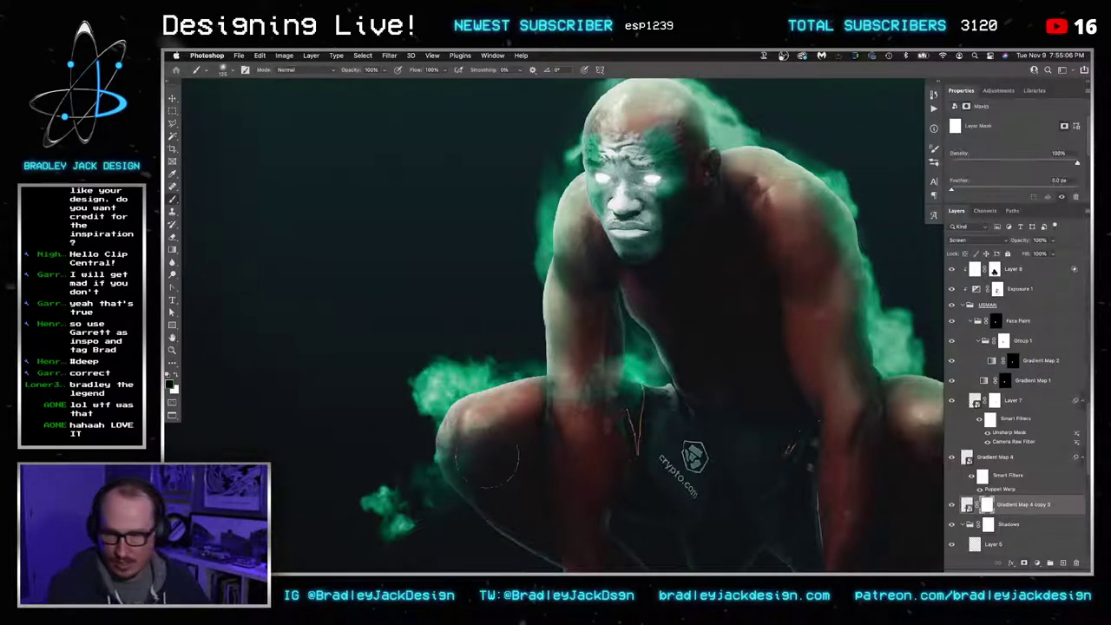
{"action": "mouse_move", "coordinate": [403, 511]}
{"action": "left_mouse_down"}
{"action": "mouse_move", "coordinate": [388, 509]}
{"action": "mouse_move", "coordinate": [390, 519]}
{"action": "mouse_move", "coordinate": [410, 510]}
{"action": "mouse_move", "coordinate": [379, 497]}
{"action": "mouse_move", "coordinate": [422, 509]}
{"action": "mouse_move", "coordinate": [365, 518]}
{"action": "left_mouse_up"}
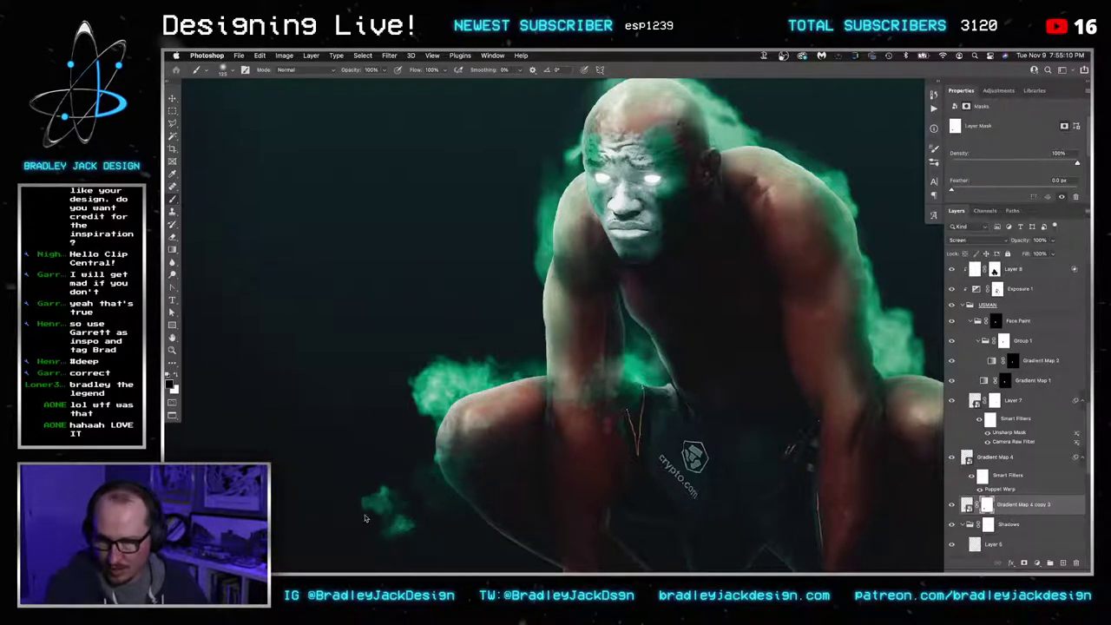
Mask the front Gradient Map 4 knee smoke and paint out the stray puff beside the leg and the smoke crossing the forearm
{"action": "scroll", "coordinate": [992, 460], "scroll_direction": "down", "scroll_amount": 10}
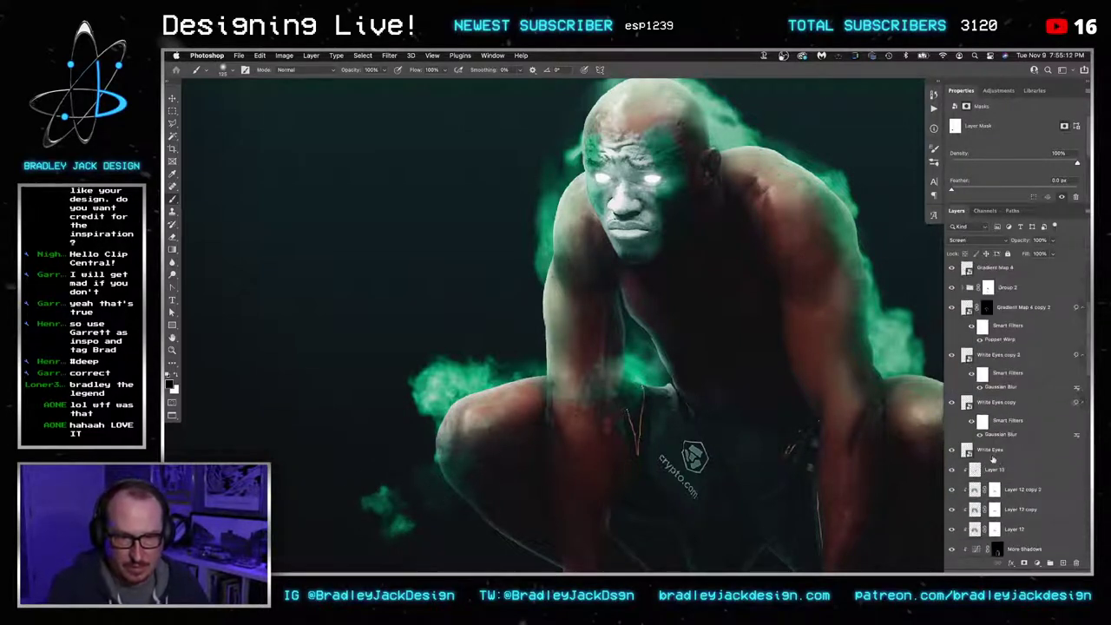
{"action": "scroll", "coordinate": [1012, 355], "scroll_direction": "up", "scroll_amount": 2}
{"action": "left_click", "coordinate": [998, 314]}
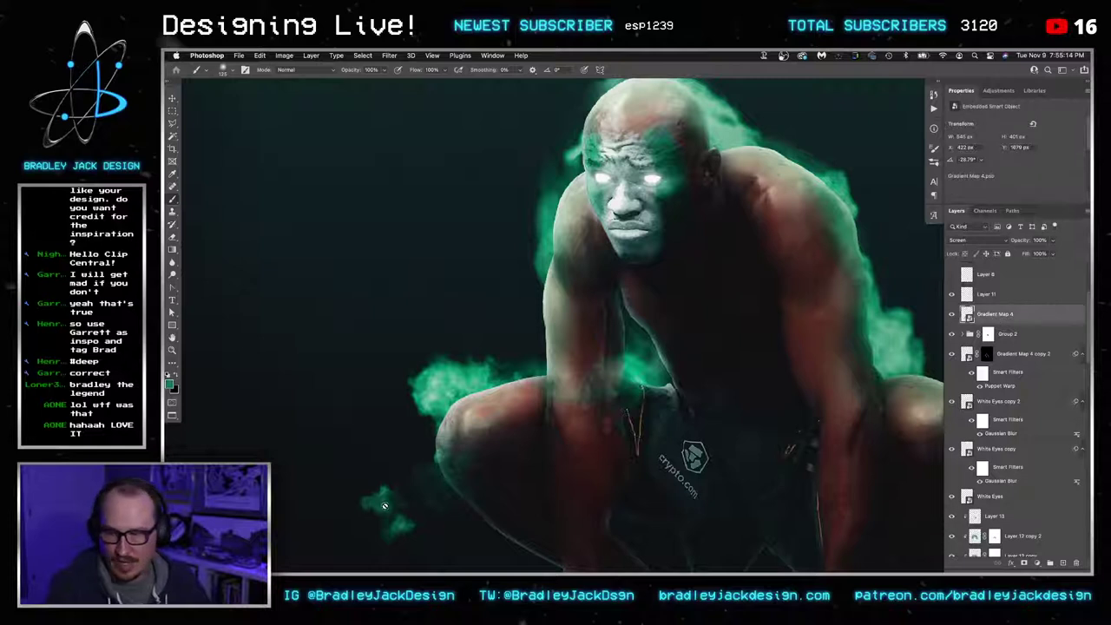
{"action": "left_click", "coordinate": [1025, 565]}
{"action": "key", "text": "bracketright"}
{"action": "key", "text": "bracketright"}
{"action": "left_click_drag", "start_coordinate": [369, 504], "coordinate": [402, 509]}
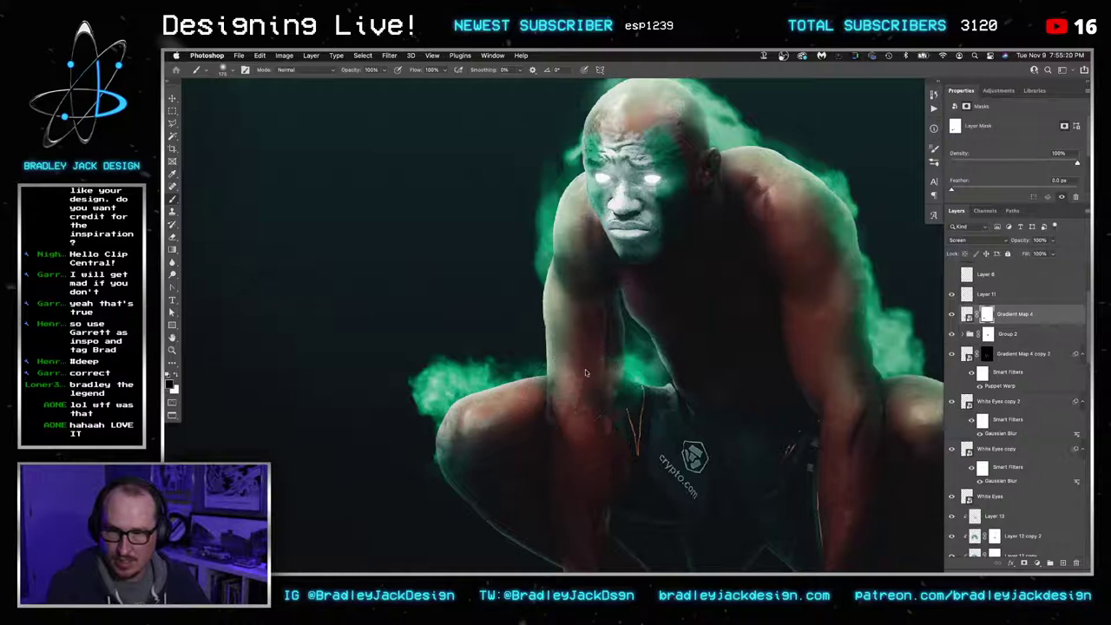
{"action": "key", "text": "x"}
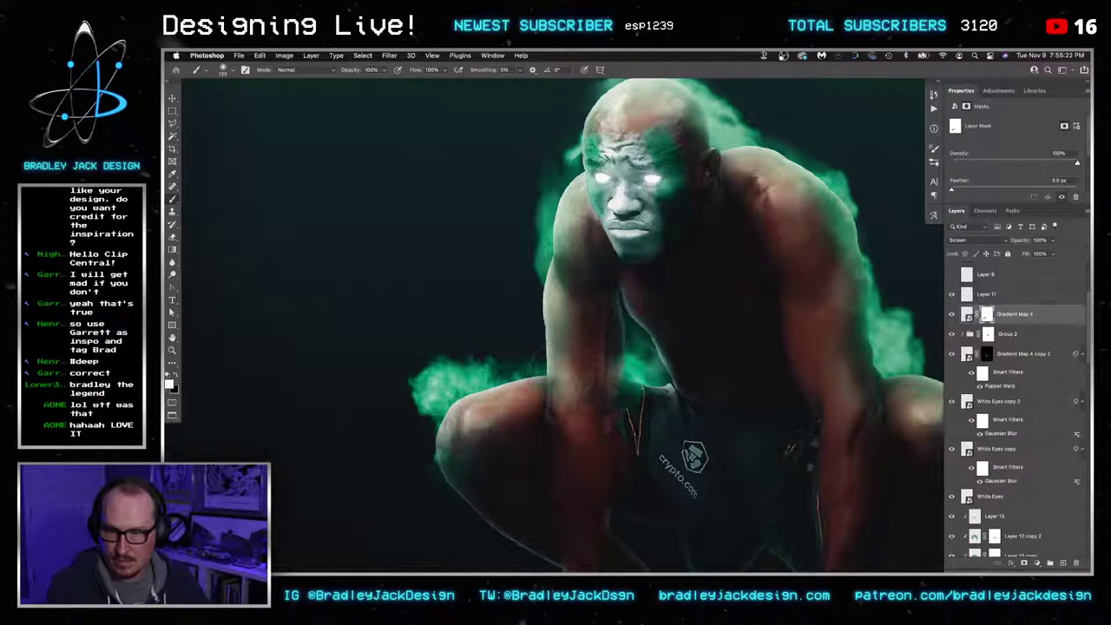
{"action": "key", "text": "x"}
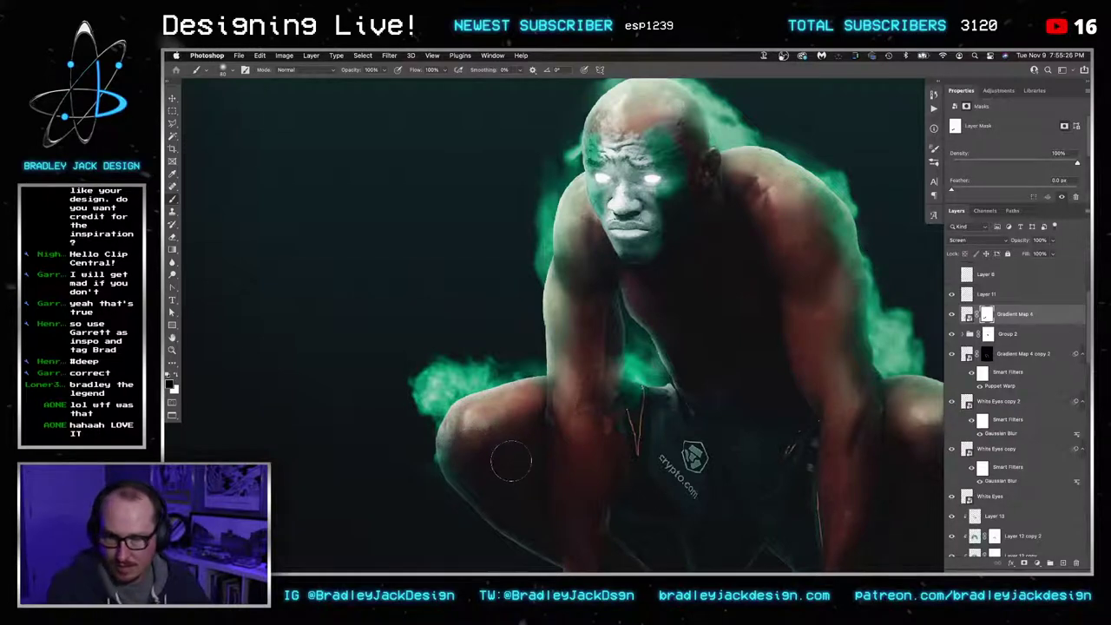
Transform the knee smoke copy behind the fighter, shrinking it slightly and rotating it to about -33°
{"action": "key", "text": "ctrl+0"}
{"action": "key", "text": "v"}
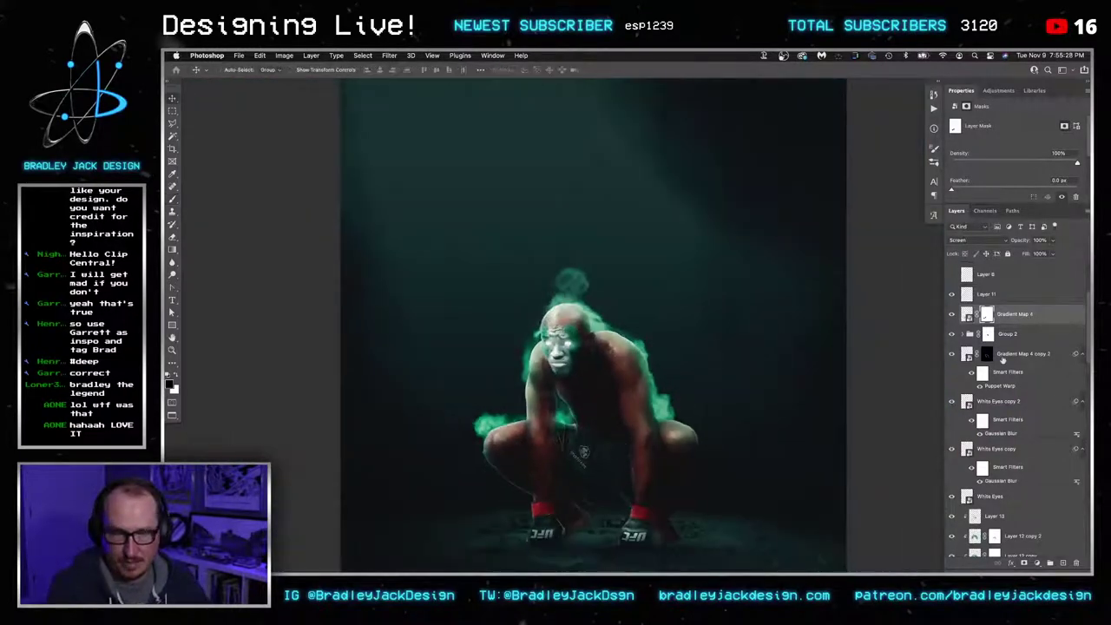
{"action": "scroll", "coordinate": [995, 345], "scroll_direction": "down", "scroll_amount": 6}
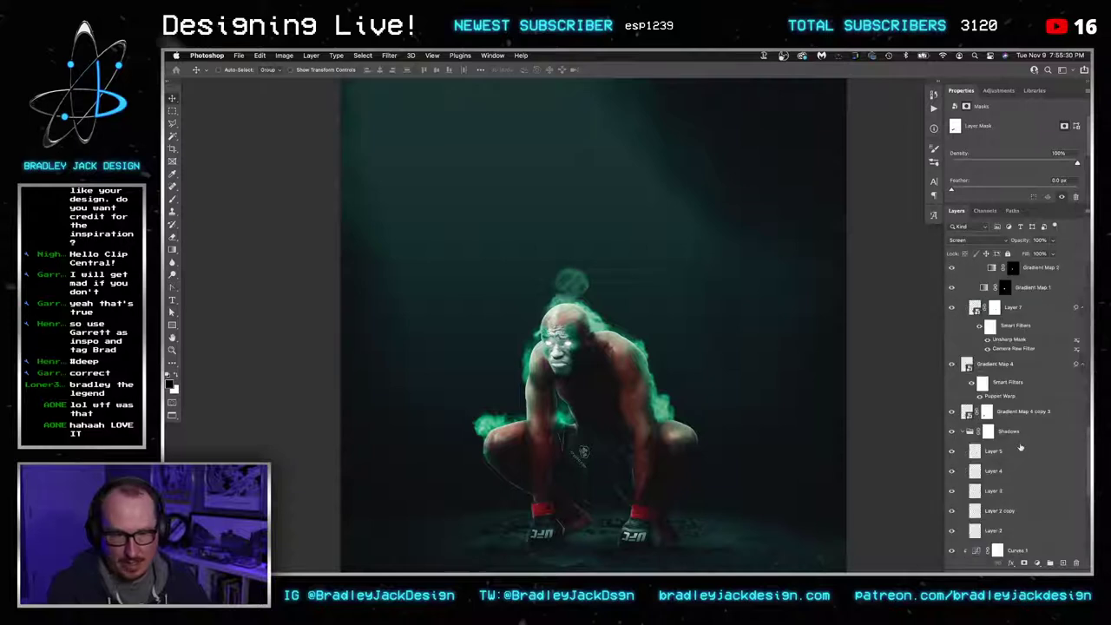
{"action": "scroll", "coordinate": [1020, 404], "scroll_direction": "down", "scroll_amount": 10}
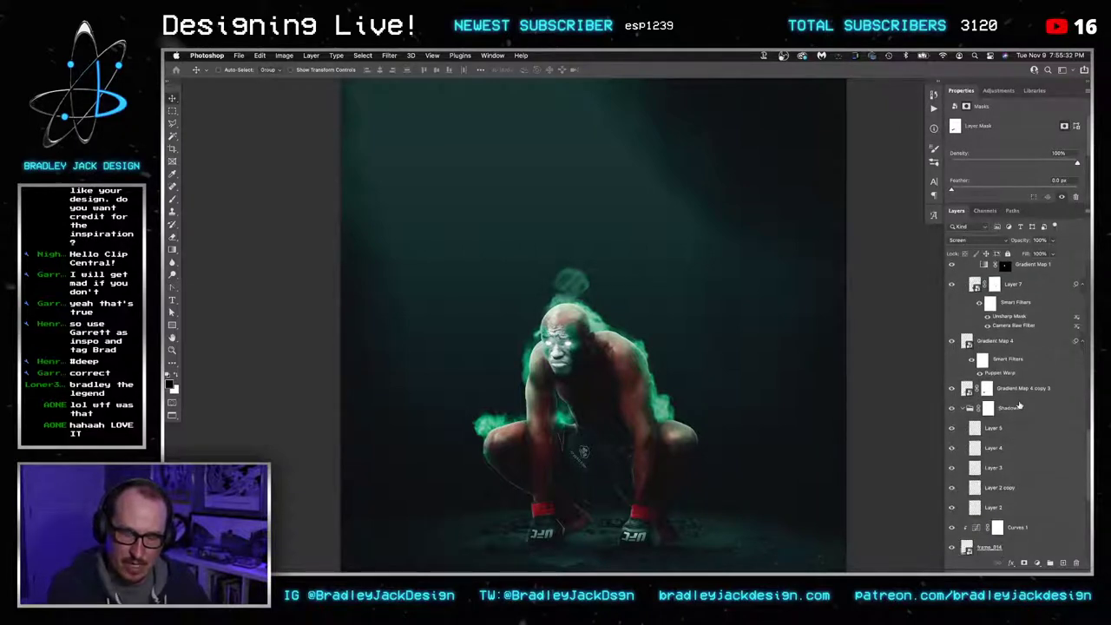
{"action": "scroll", "coordinate": [1020, 403], "scroll_direction": "up", "scroll_amount": 5}
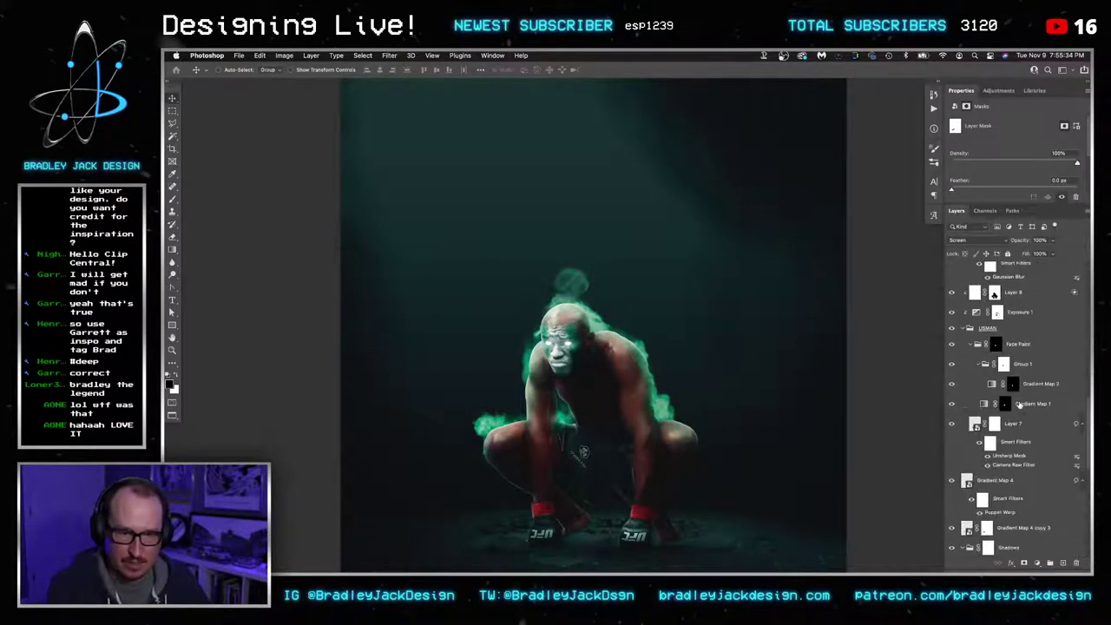
{"action": "scroll", "coordinate": [1016, 396], "scroll_direction": "down", "scroll_amount": 8}
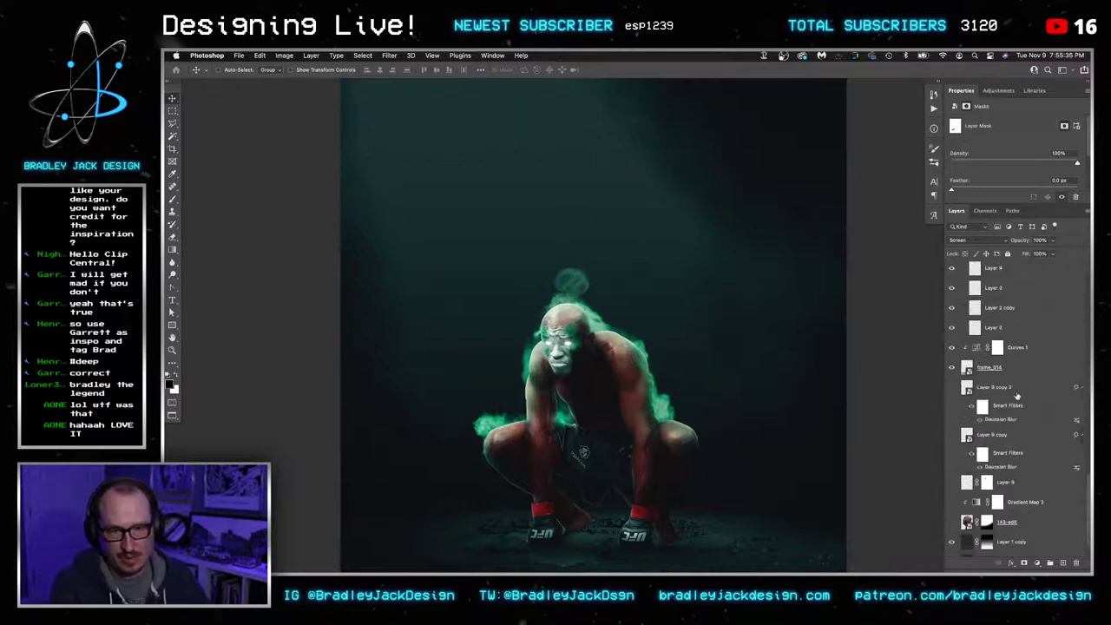
{"action": "scroll", "coordinate": [1017, 397], "scroll_direction": "up", "scroll_amount": 8}
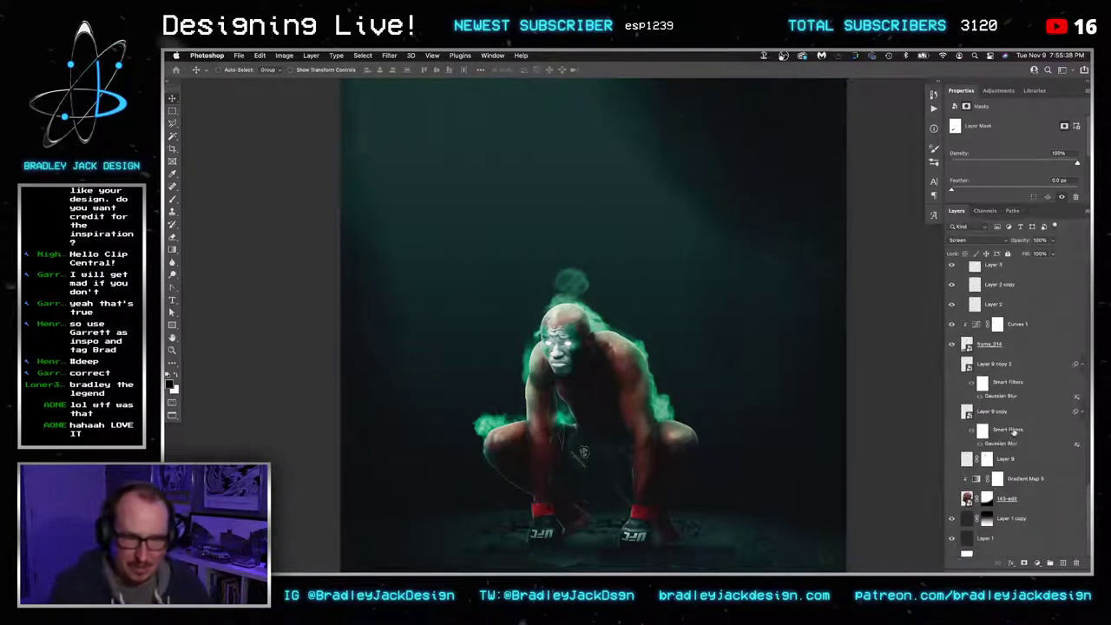
{"action": "left_click", "coordinate": [1013, 441]}
{"action": "key", "text": "ctrl+t"}
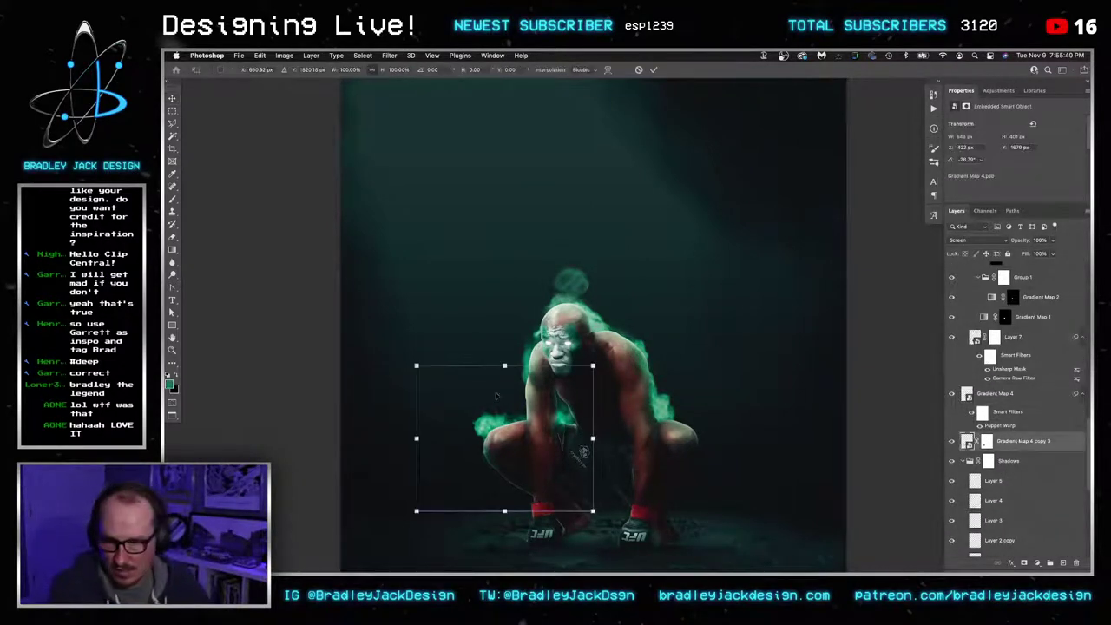
{"action": "left_click_drag", "start_coordinate": [417, 438], "coordinate": [424, 451]}
{"action": "key", "text": "Return"}
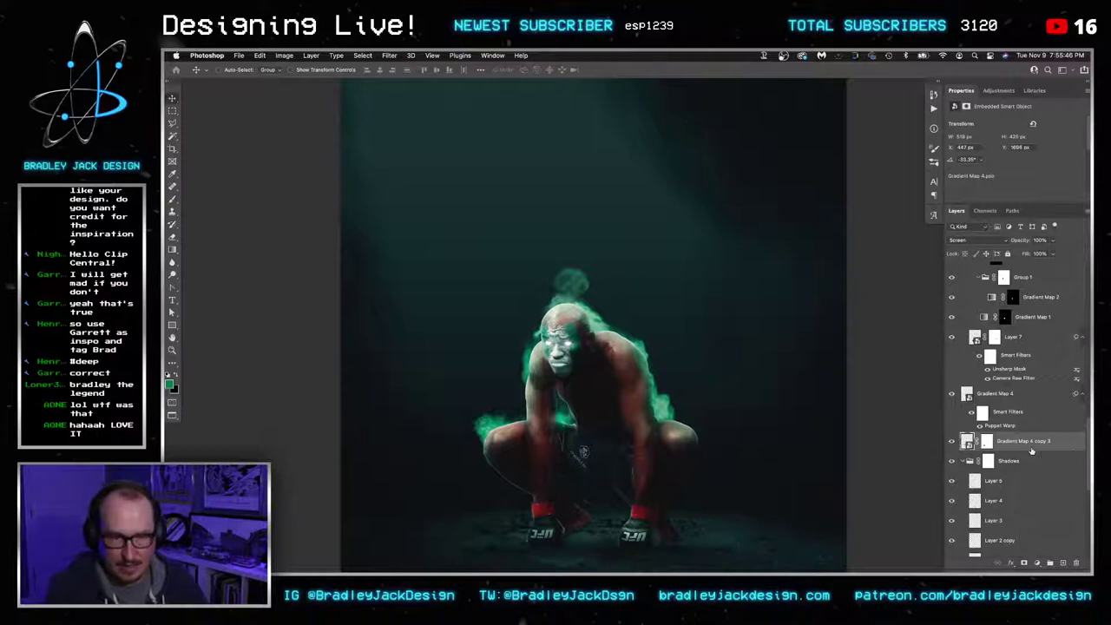
Paint on the front Gradient Map 4 smoke's mask to thin the smoke rising above the bent knee
{"action": "scroll", "coordinate": [1031, 451], "scroll_direction": "up", "scroll_amount": 10}
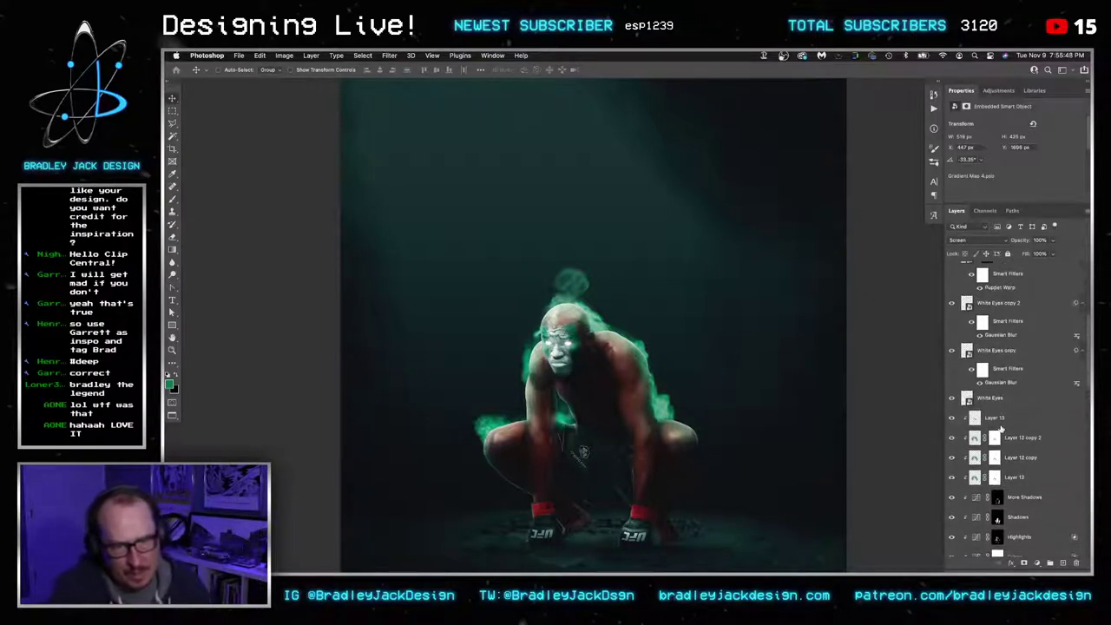
{"action": "scroll", "coordinate": [1000, 428], "scroll_direction": "up", "scroll_amount": 6}
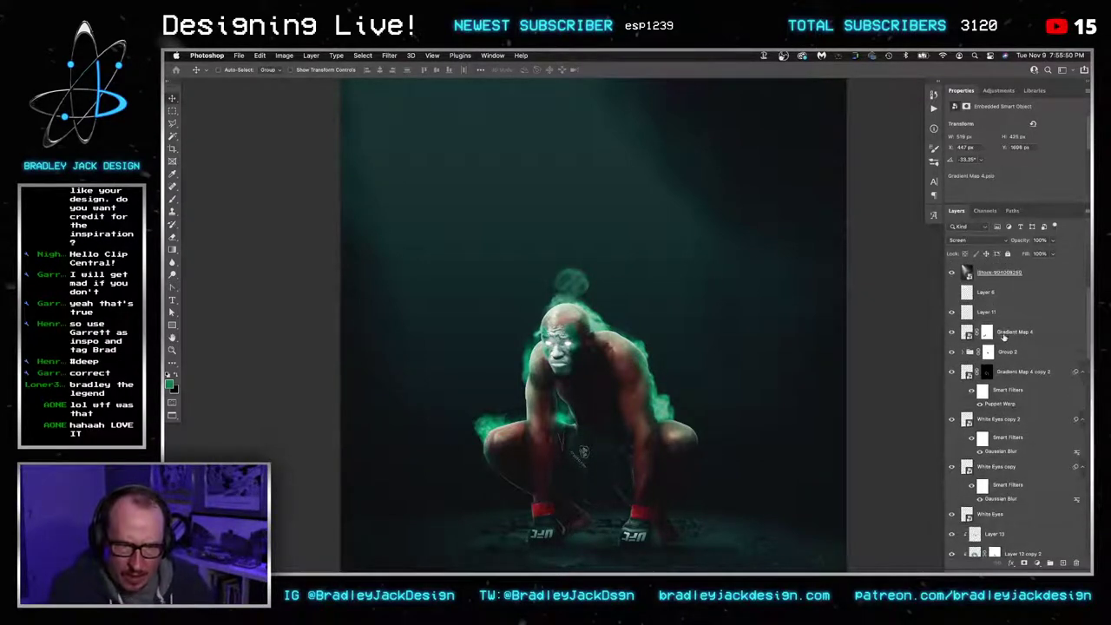
{"action": "left_click", "coordinate": [1004, 337]}
{"action": "key", "text": "b"}
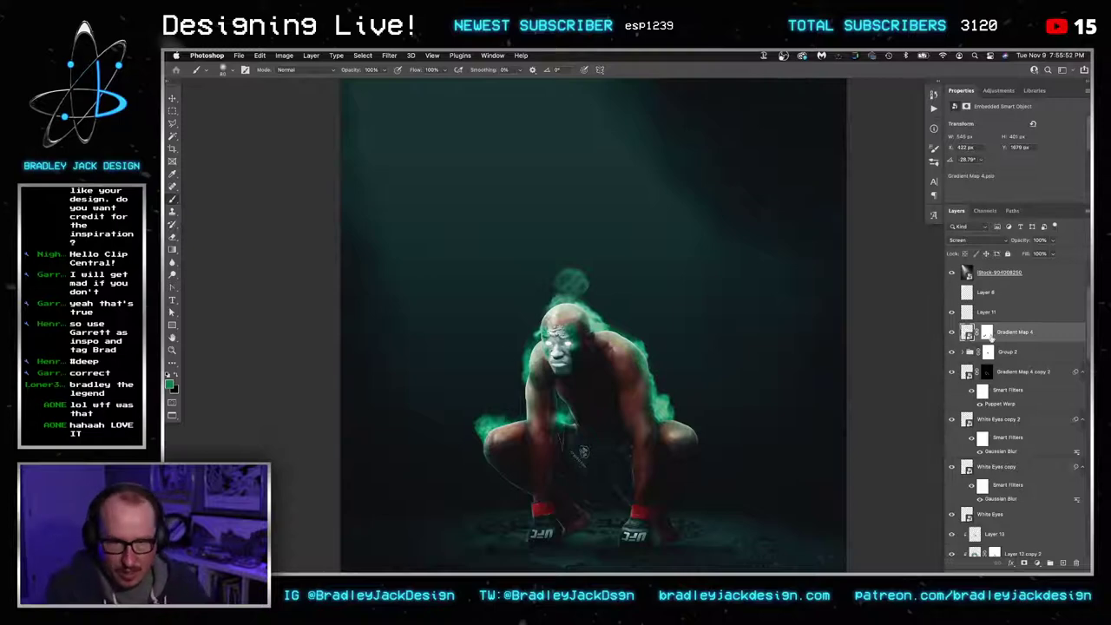
{"action": "left_click", "coordinate": [986, 334]}
{"action": "scroll", "coordinate": [487, 415], "scroll_direction": "up", "scroll_amount": 5}
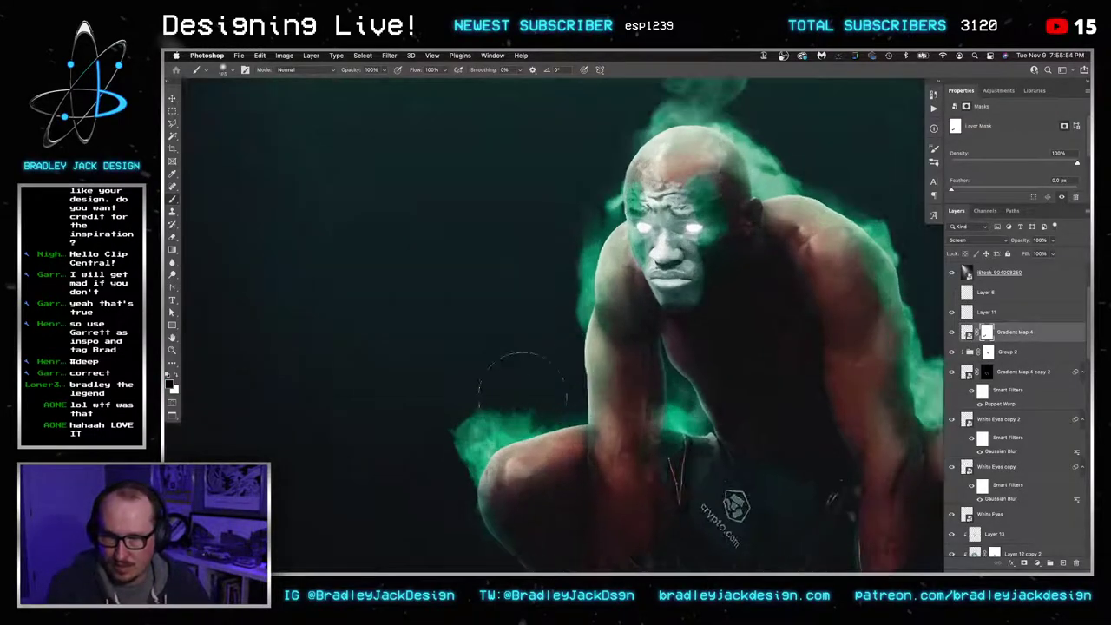
{"action": "key", "text": "v"}
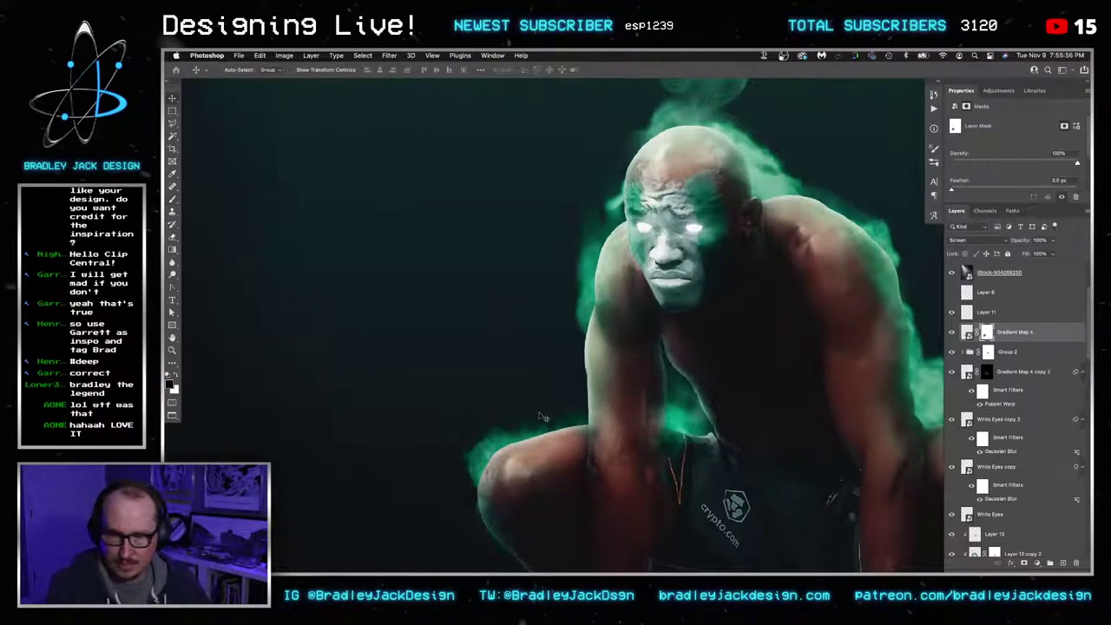
Paint green light onto the bent knee and forearm on Layer 12, Layer 12 copy and Layer 12 copy 2
{"action": "scroll", "coordinate": [980, 340], "scroll_direction": "down", "scroll_amount": 5}
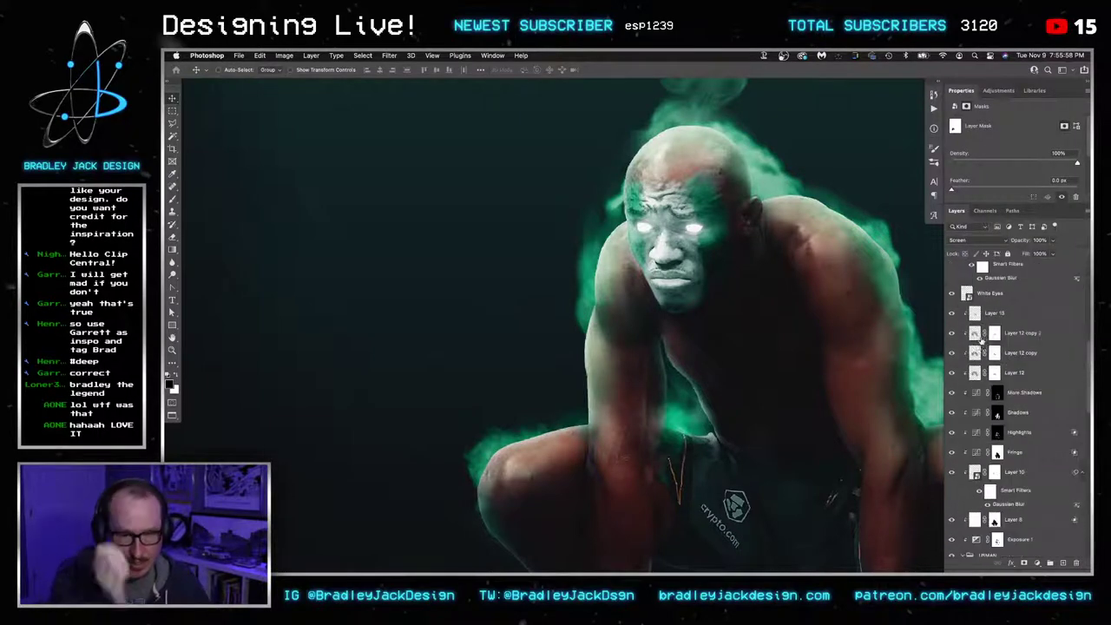
{"action": "left_click", "coordinate": [975, 372]}
{"action": "key", "text": "b"}
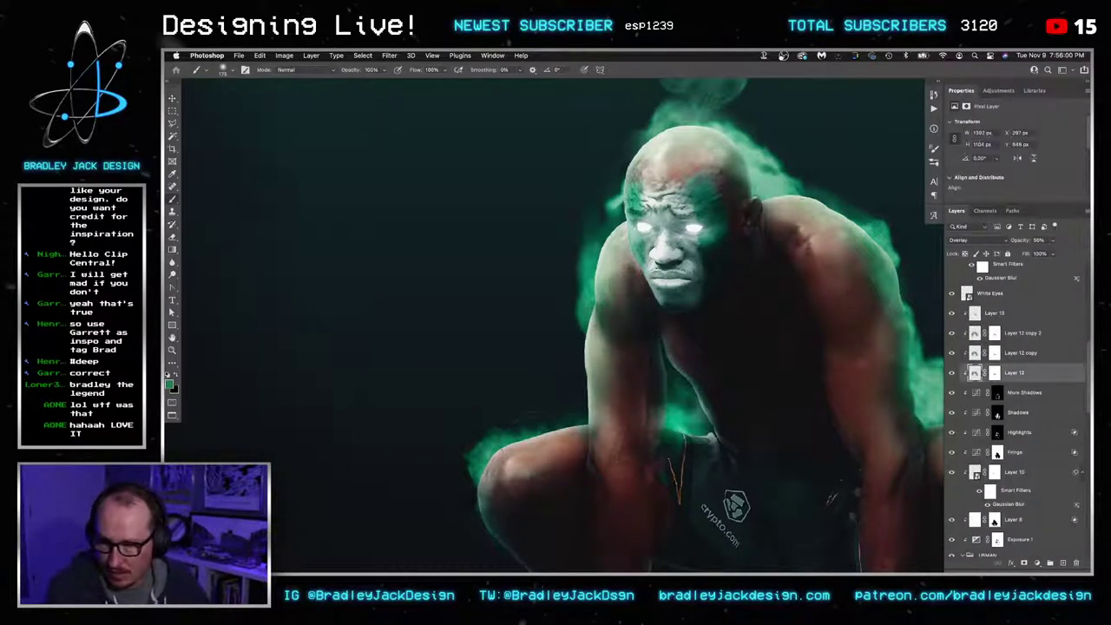
{"action": "left_click_drag", "start_coordinate": [533, 438], "coordinate": [508, 401]}
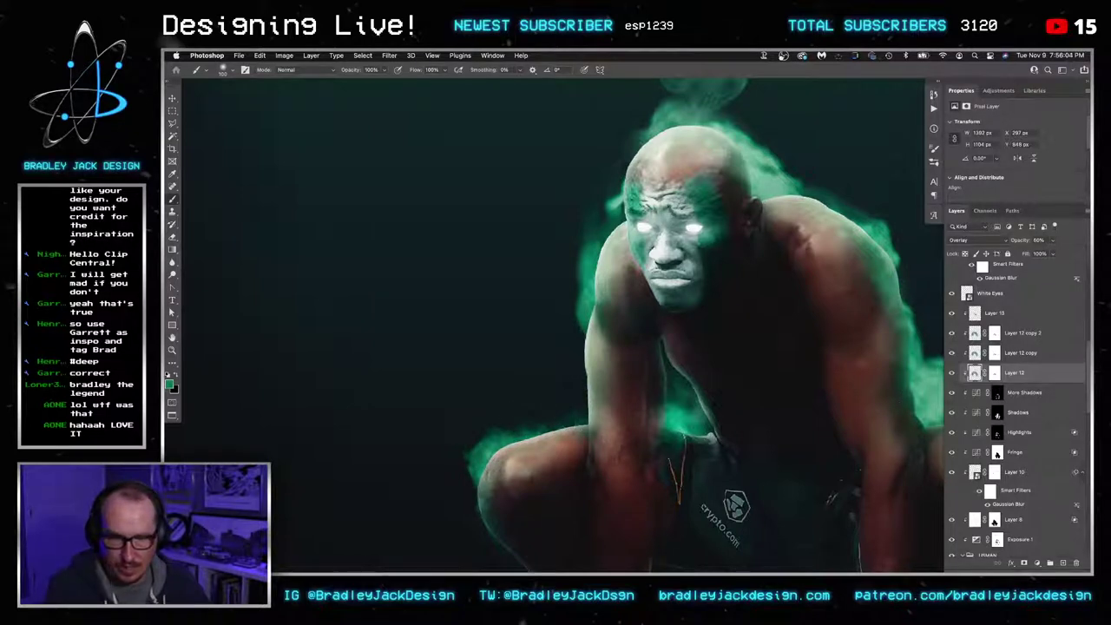
{"action": "left_click", "coordinate": [974, 353]}
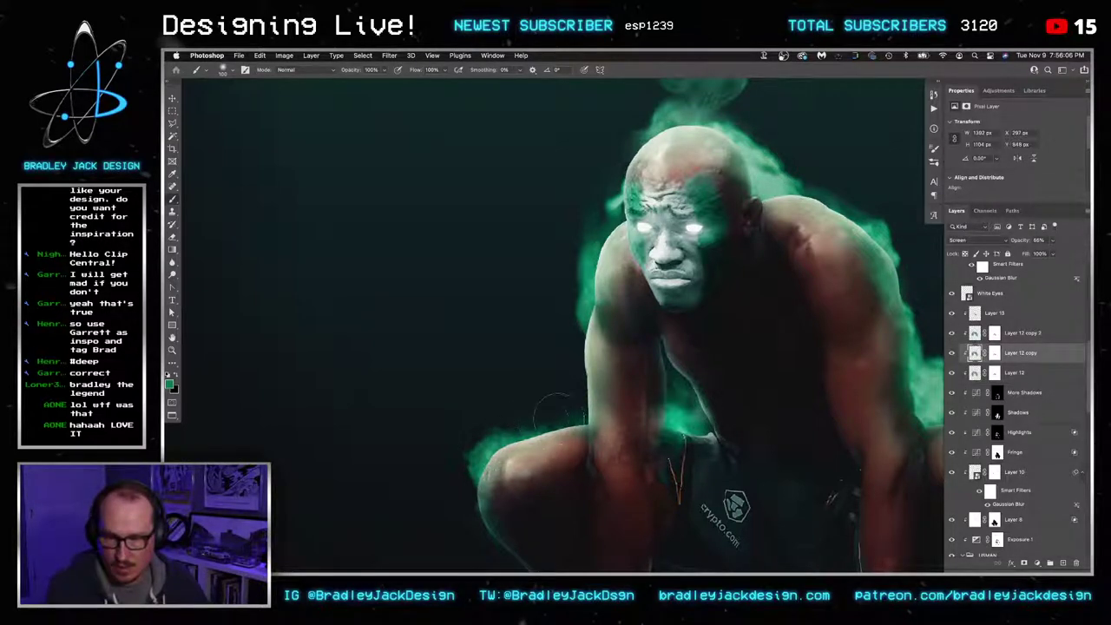
{"action": "left_click", "coordinate": [975, 333]}
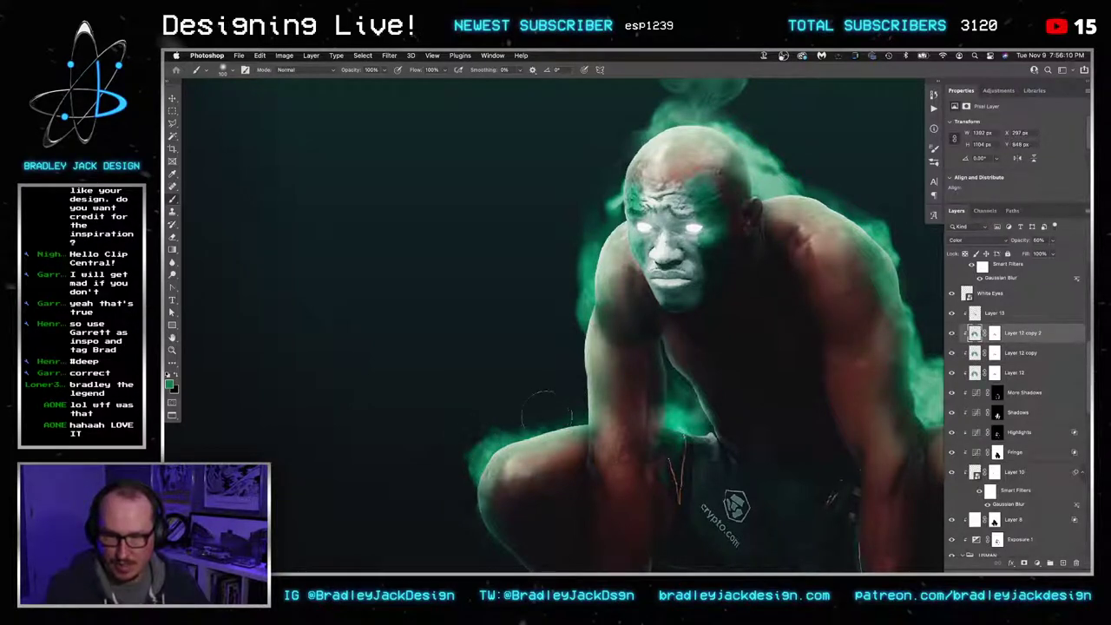
{"action": "key", "text": "x"}
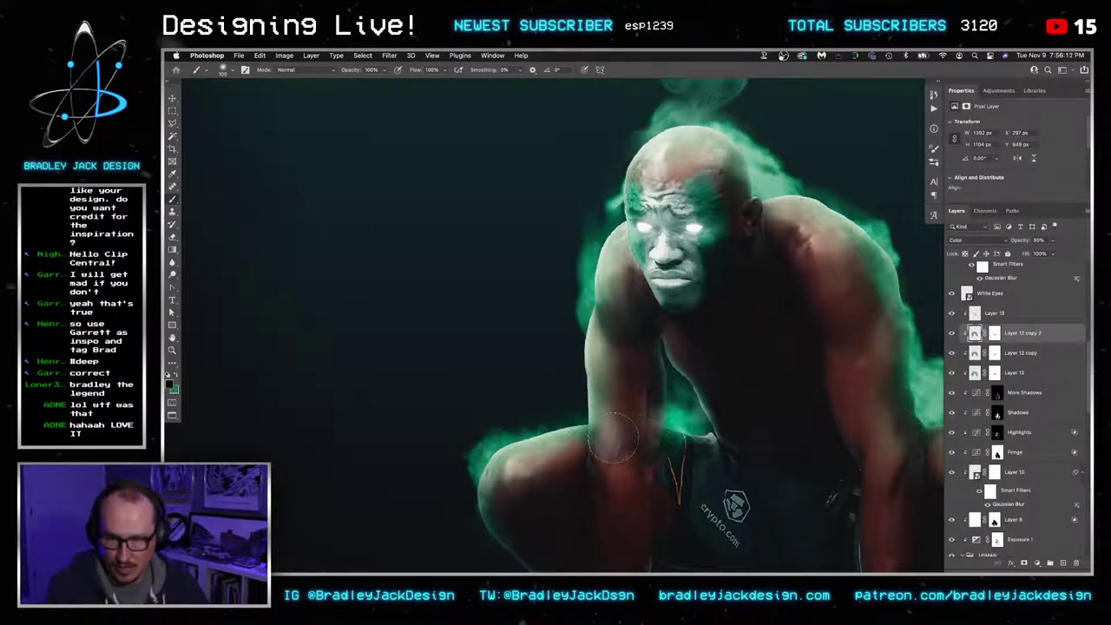
{"action": "key", "text": "x"}
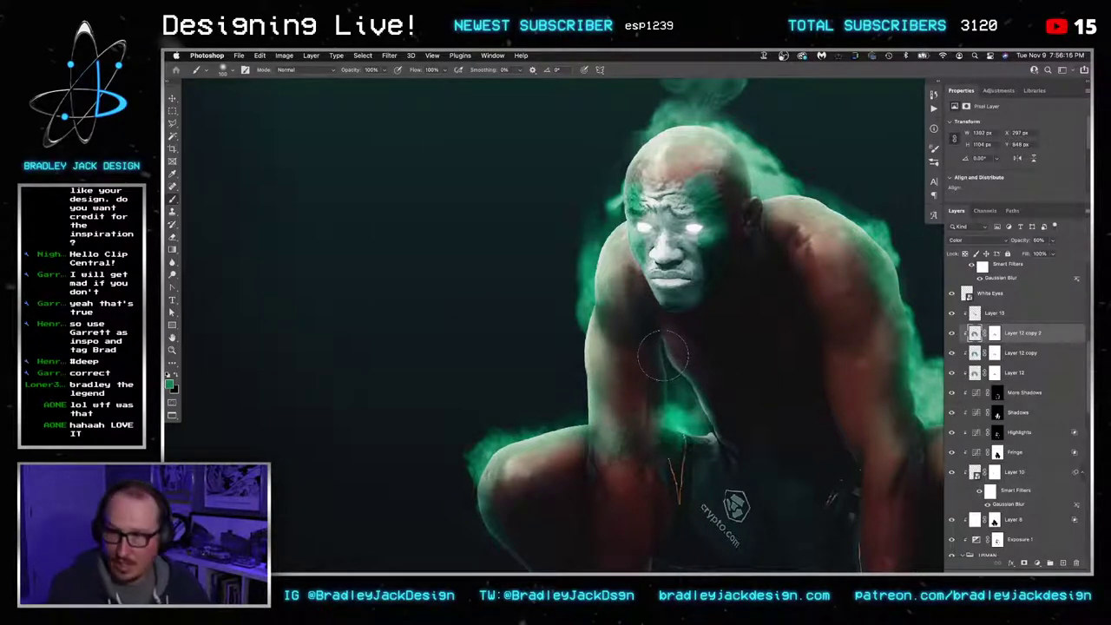
Set the brush opacity to 20% and build up faint green light on the lower torso and shorts across the Layer 12 glow layers
{"action": "key", "text": "2"}
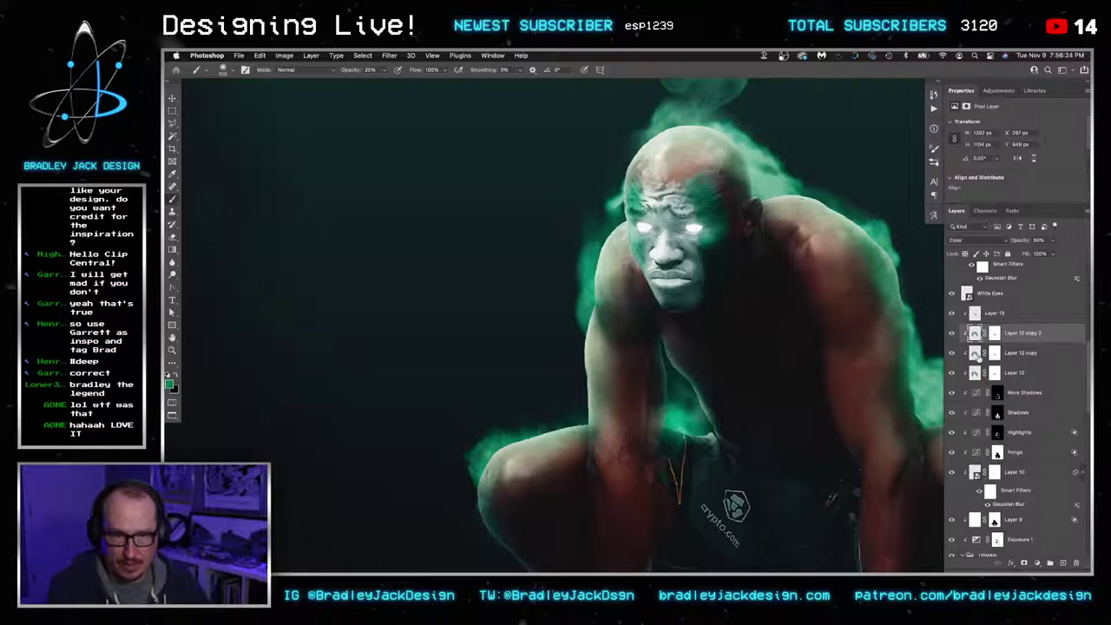
{"action": "left_click", "coordinate": [977, 353]}
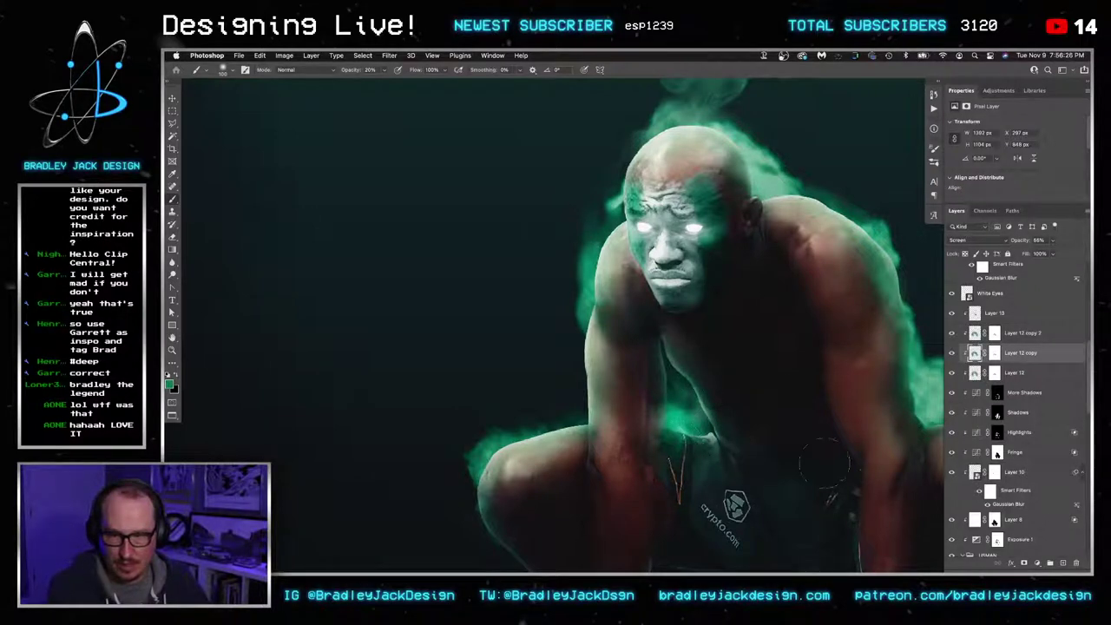
{"action": "left_click", "coordinate": [986, 372]}
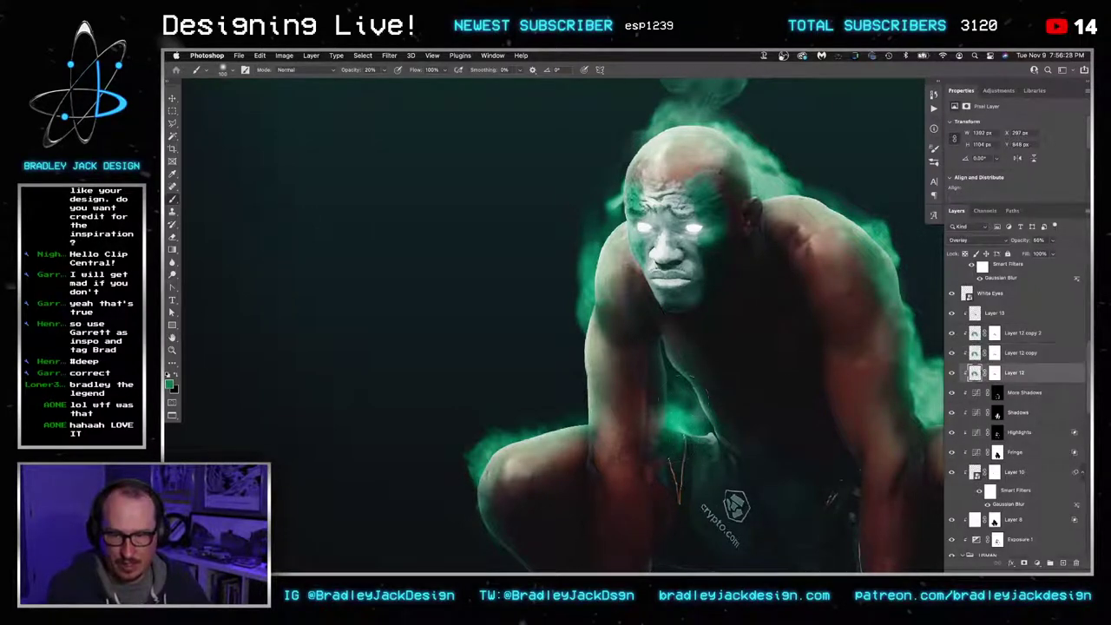
Review the whole poster with the interface hidden, checking how the green smoke and glow sit around the fighter
{"action": "scroll", "coordinate": [671, 408], "scroll_direction": "down", "scroll_amount": 5}
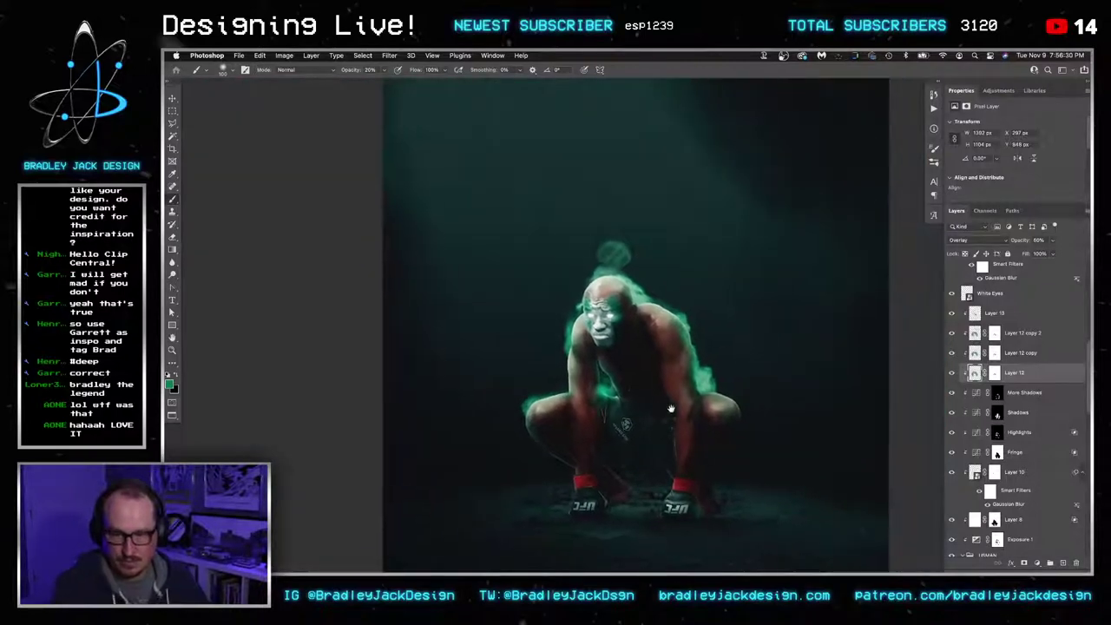
{"action": "key", "text": "v"}
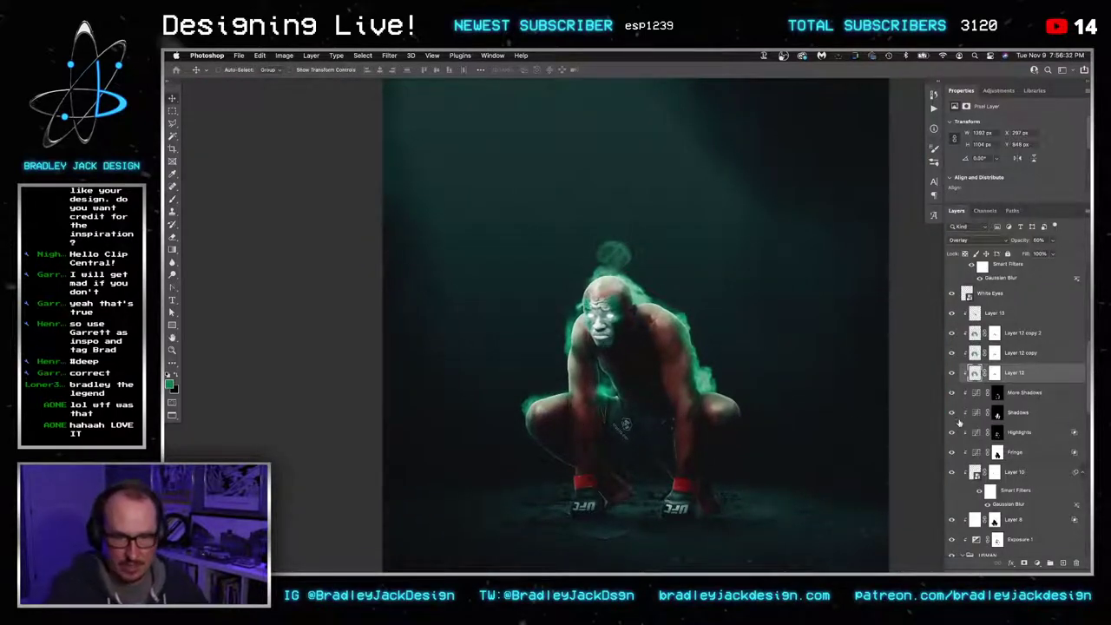
{"action": "scroll", "coordinate": [1008, 484], "scroll_direction": "down", "scroll_amount": 2}
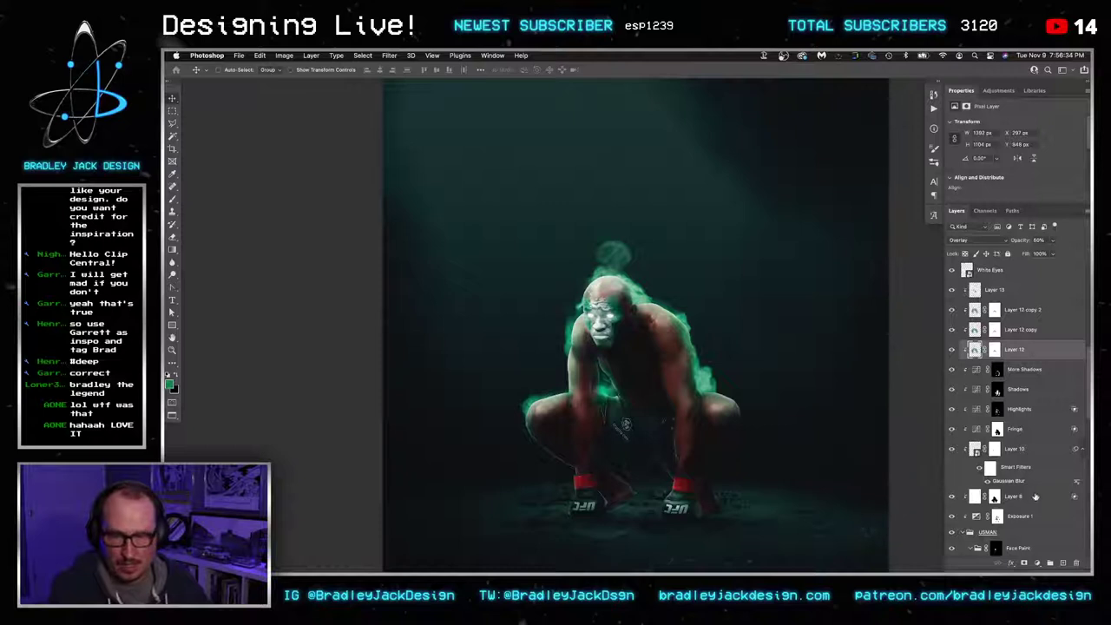
{"action": "scroll", "coordinate": [1034, 495], "scroll_direction": "down", "scroll_amount": 2}
{"action": "key", "text": "Tab"}
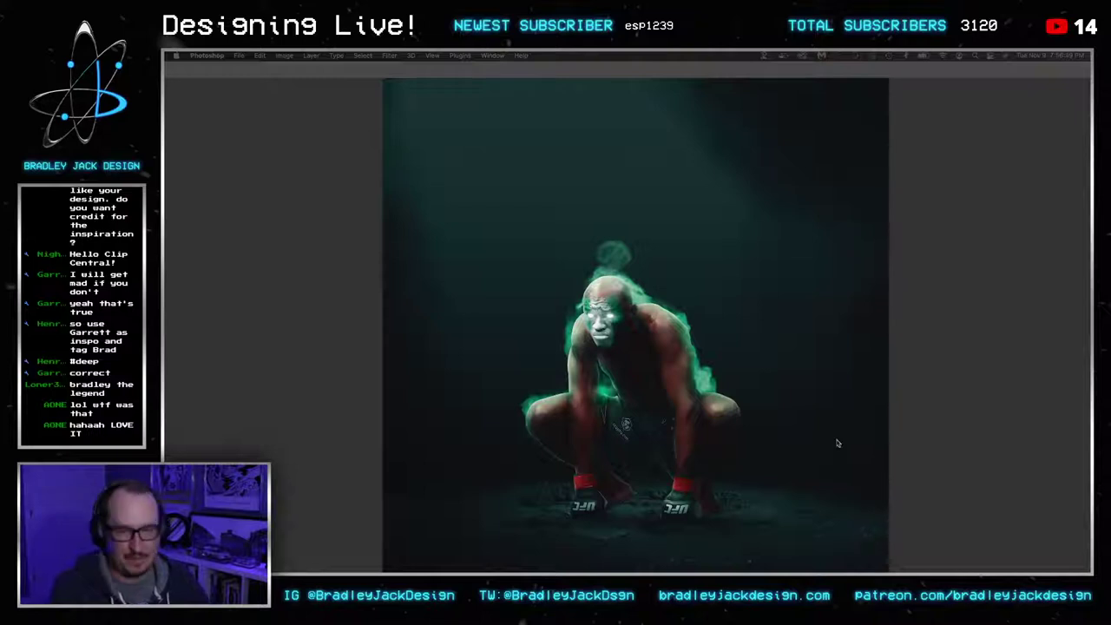
{"action": "key", "text": "Tab"}
{"action": "scroll", "coordinate": [1030, 493], "scroll_direction": "down", "scroll_amount": 5}
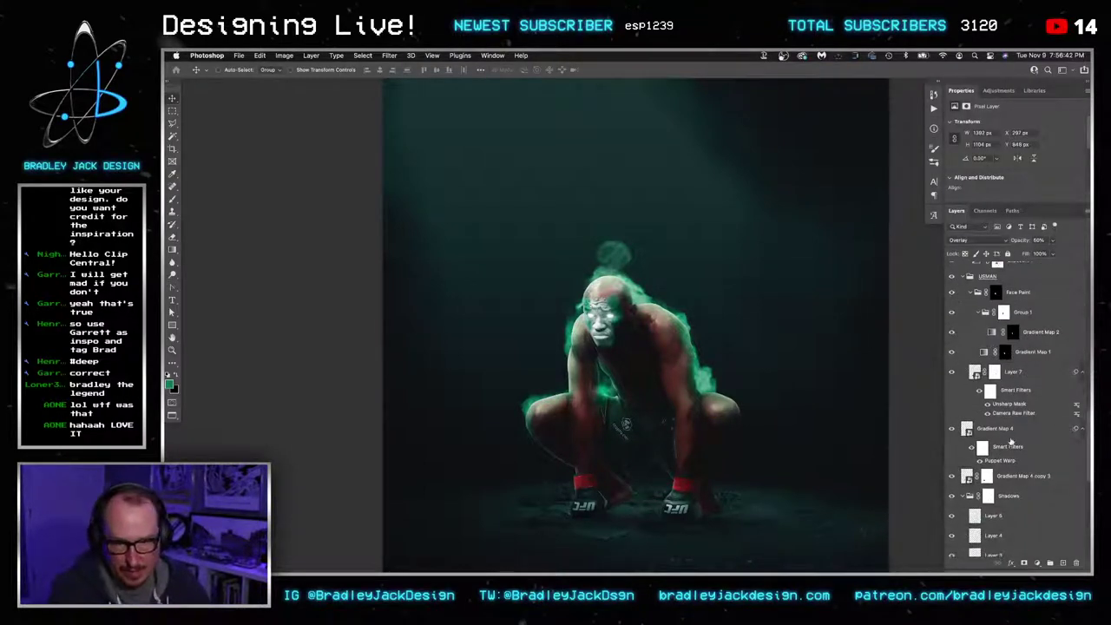
Duplicate the Gradient Map 4 copy 3 knee smoke and mirror the duplicate horizontally with a width of -100%
{"action": "left_click", "coordinate": [1024, 478]}
{"action": "key", "text": "super+j"}
{"action": "key", "text": "super+t"}
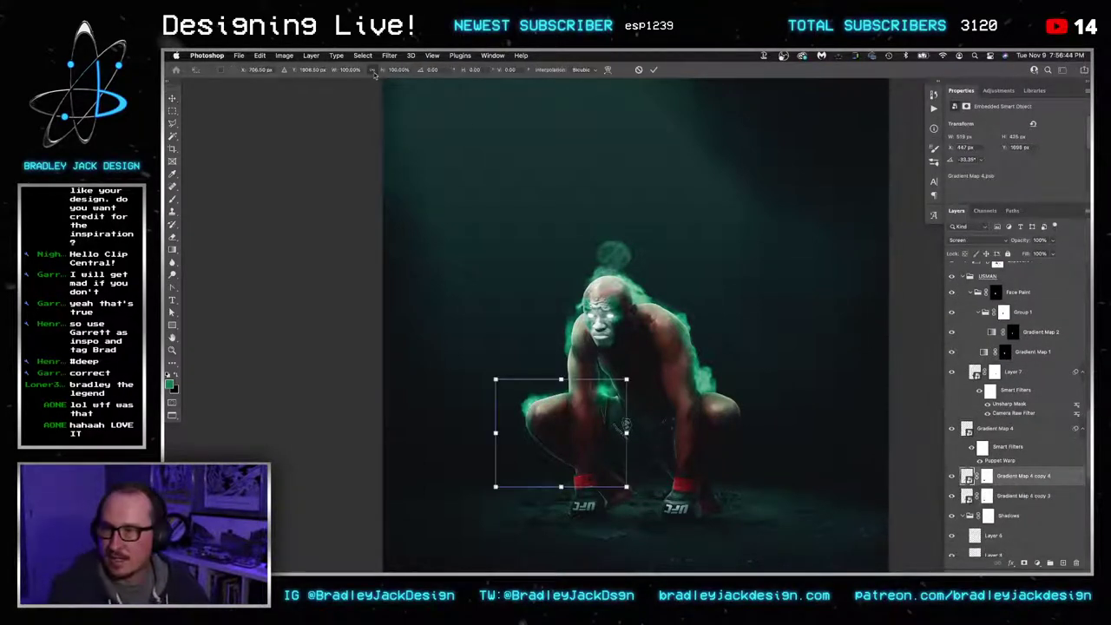
{"action": "double_click", "coordinate": [355, 70]}
{"action": "type", "text": "-100"}
{"action": "key", "text": "Return"}
{"action": "key", "text": "Return"}
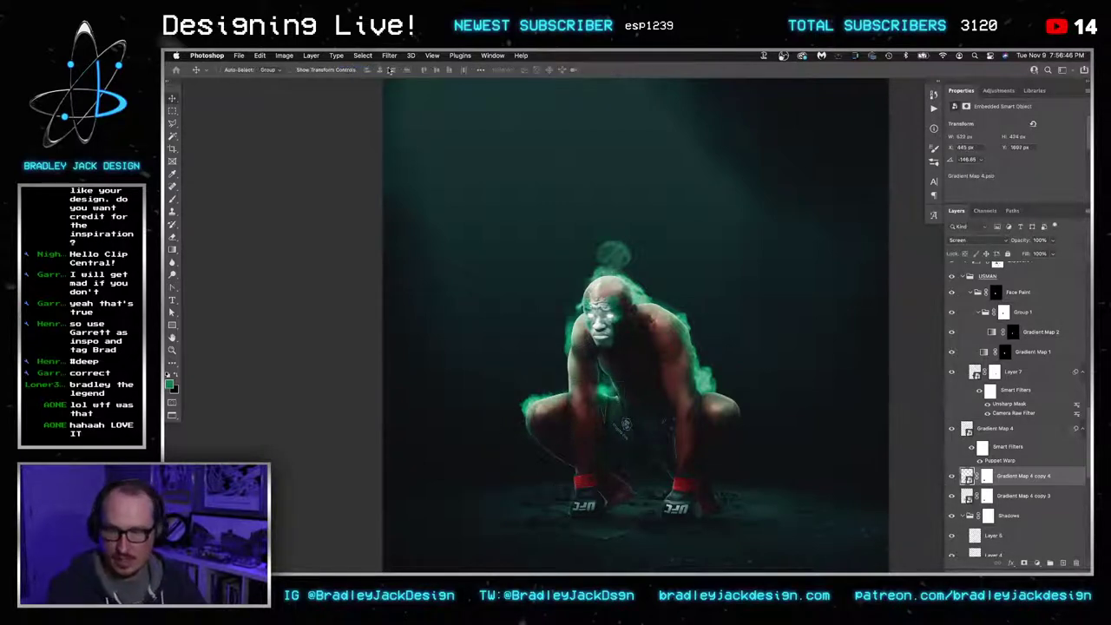
Move the mirrored smoke onto the fighter's opposite knee and nudge it to sit around the outer edge
{"action": "left_click_drag", "start_coordinate": [571, 405], "coordinate": [657, 391]}
{"action": "key", "text": "shift+Right"}
{"action": "key", "text": "shift+Right"}
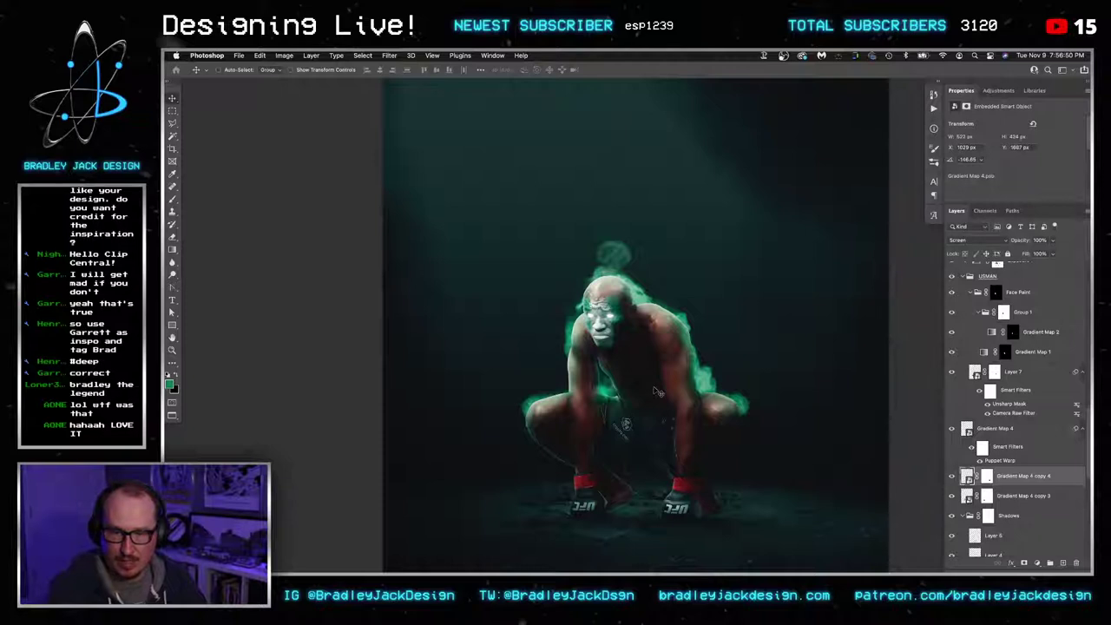
{"action": "key", "text": "shift+Down"}
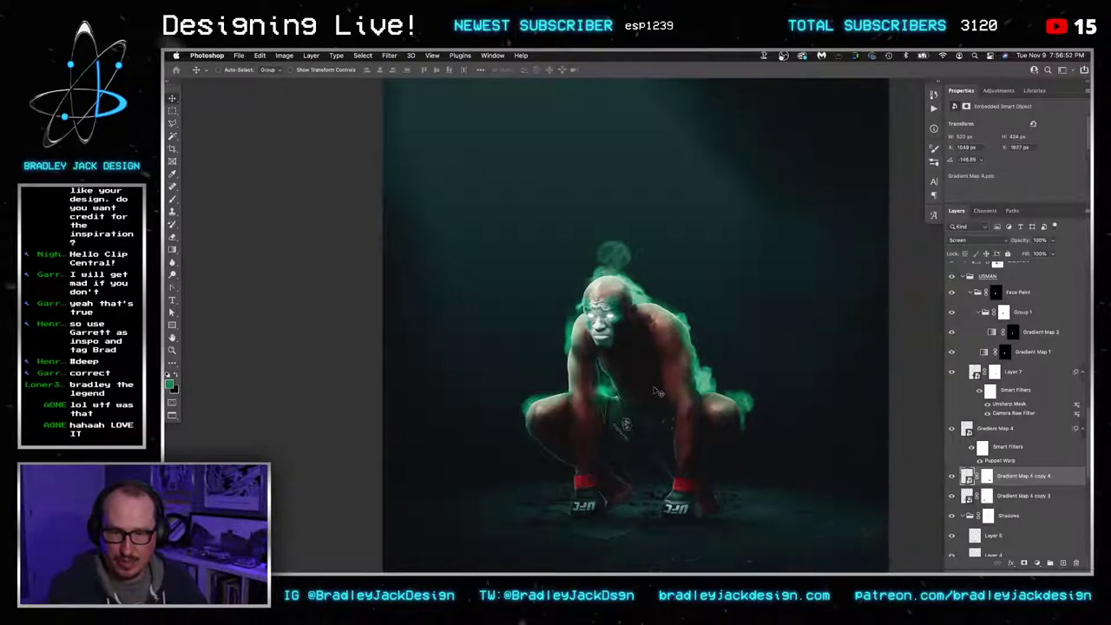
{"action": "key", "text": "shift+Left"}
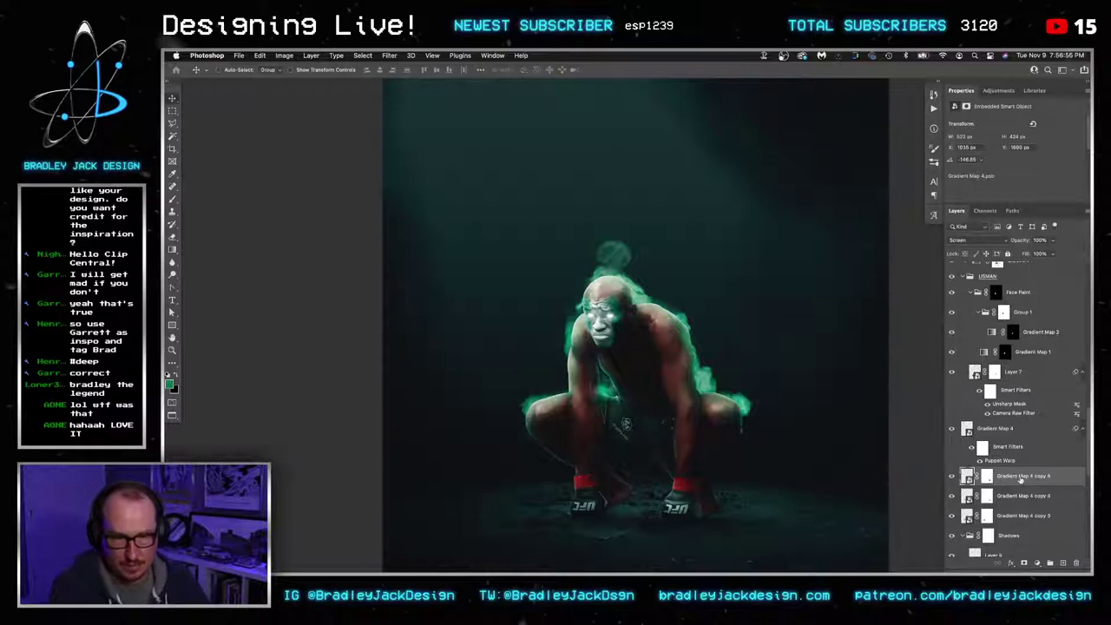
Move the duplicate smoke layer Gradient Map 4 copy 5 in front of the fighter, just above the front Gradient Map 4 layer
{"action": "scroll", "coordinate": [1020, 478], "scroll_direction": "up", "scroll_amount": 10}
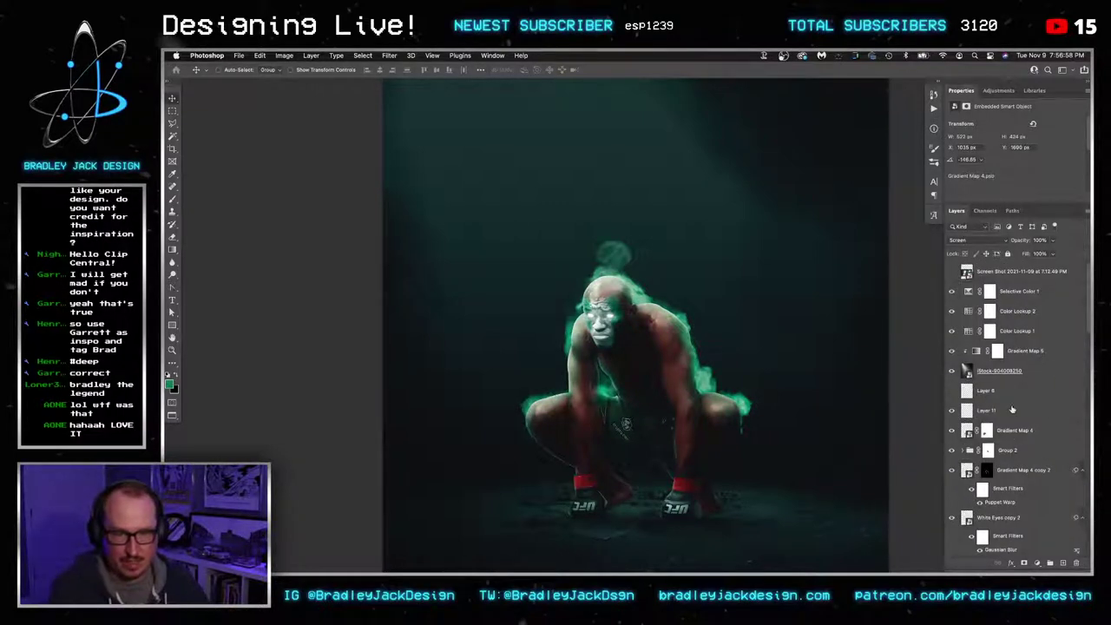
{"action": "scroll", "coordinate": [1012, 410], "scroll_direction": "down", "scroll_amount": 5}
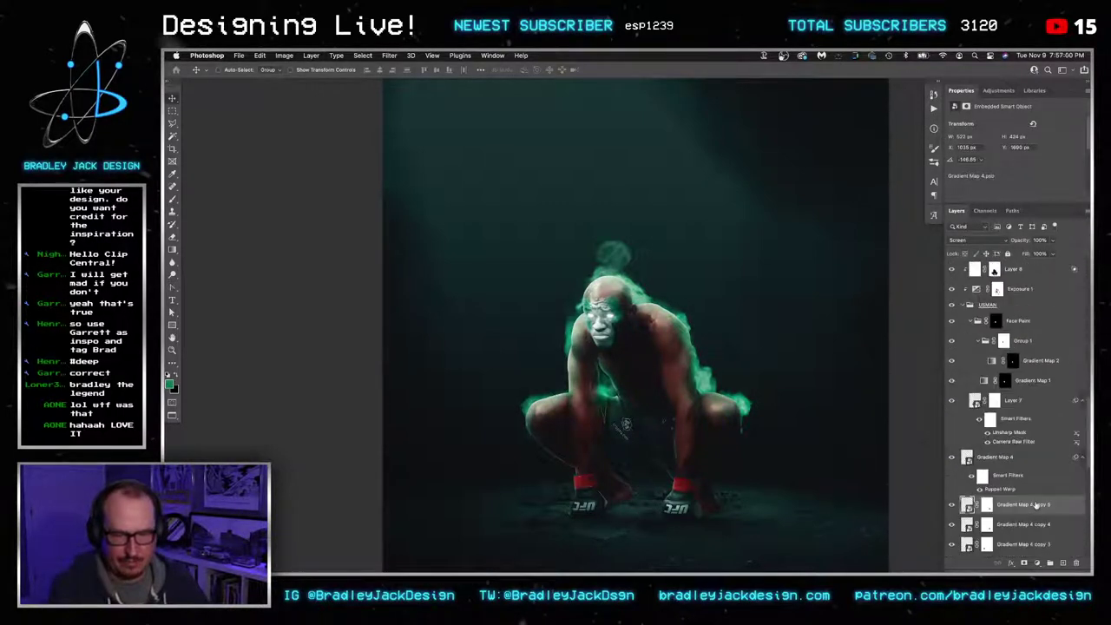
{"action": "left_click_drag", "start_coordinate": [1034, 505], "coordinate": [1032, 424]}
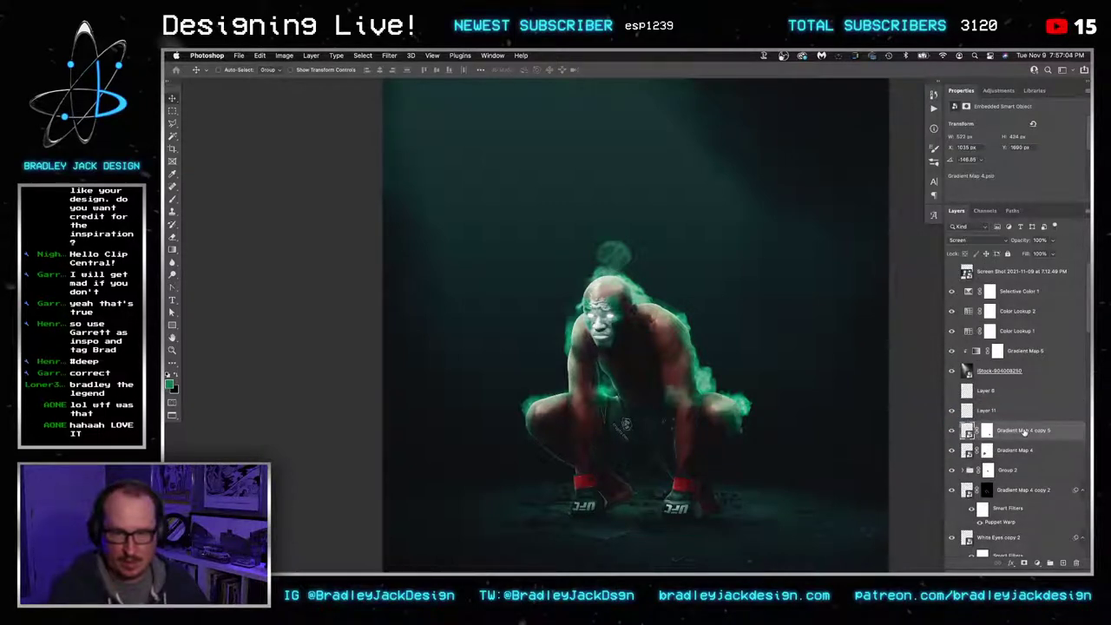
Add a second mask to Gradient Map 4 copy 5 and brush away smoke over the knee at 60% opacity
{"action": "left_click", "coordinate": [988, 432]}
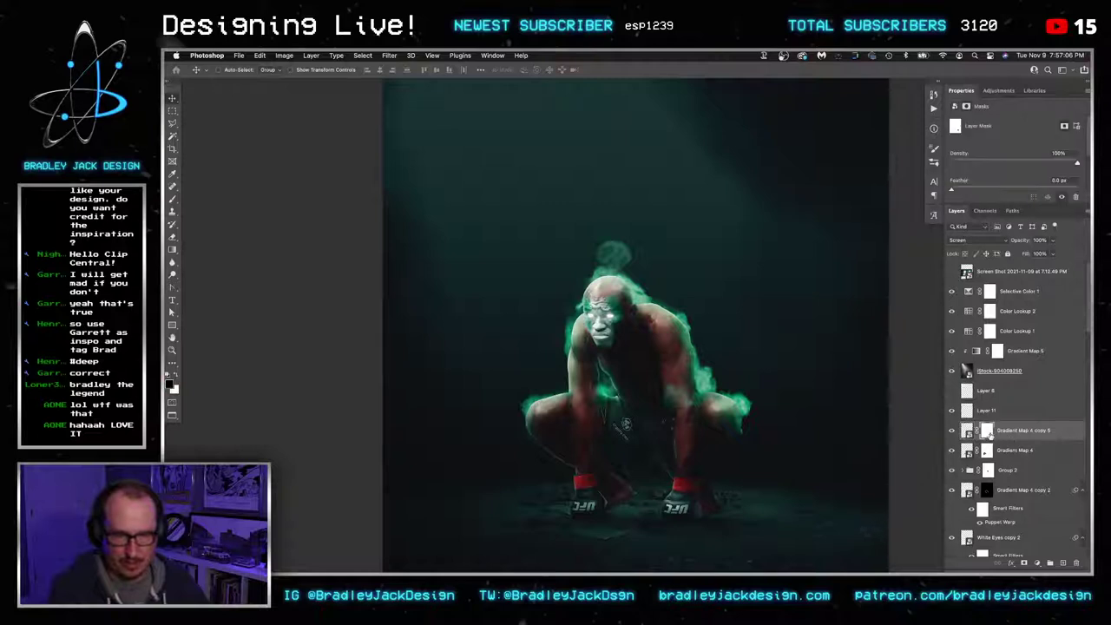
{"action": "left_click", "coordinate": [1022, 563]}
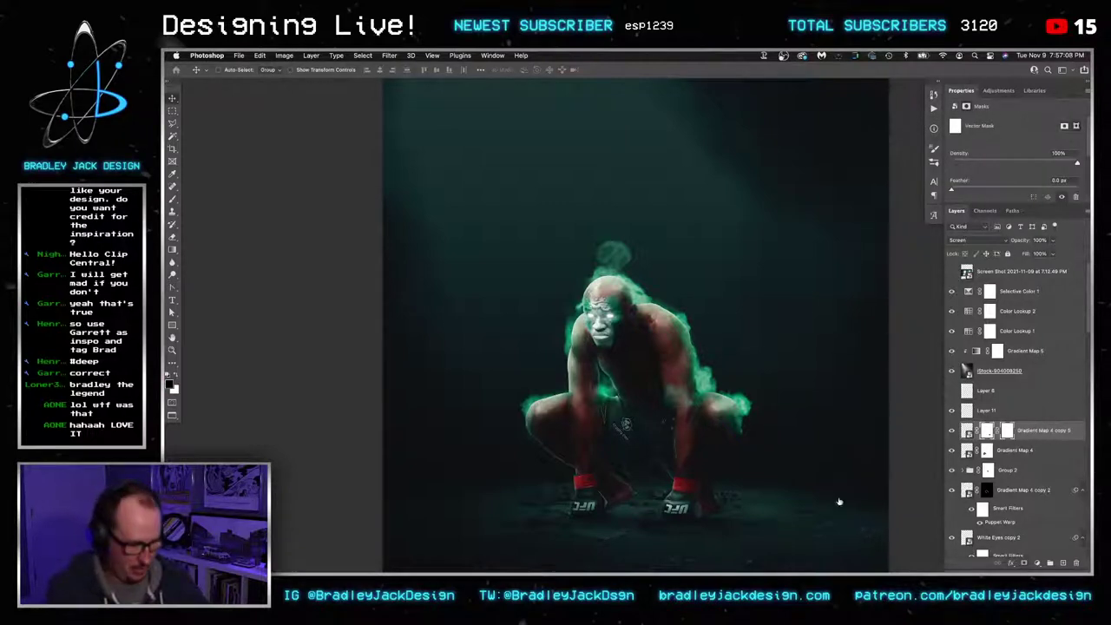
{"action": "key", "text": "b"}
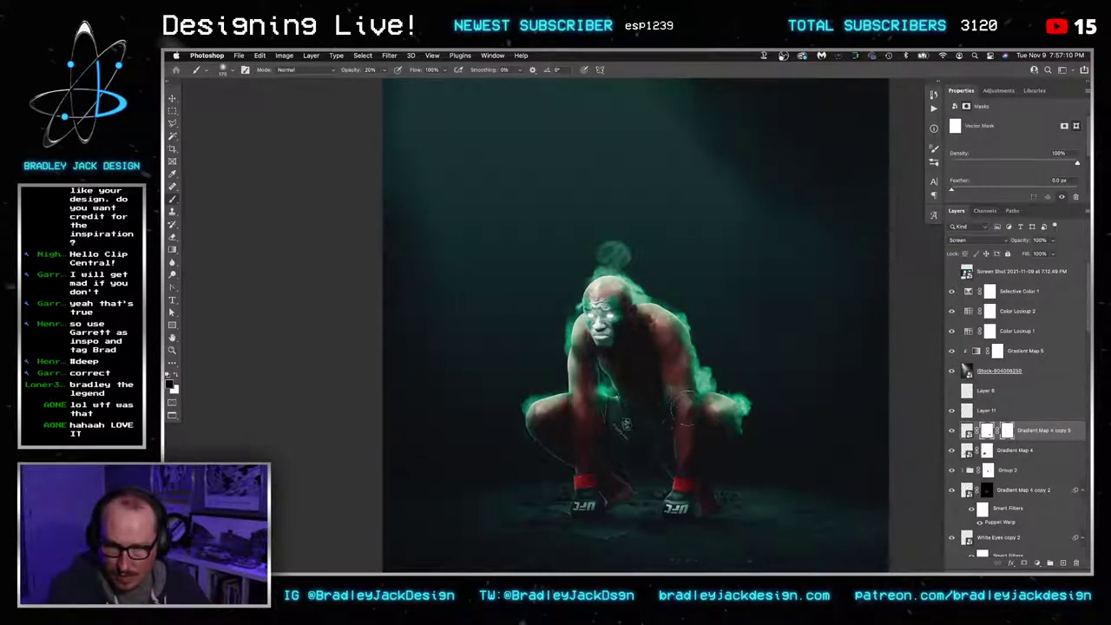
{"action": "scroll", "coordinate": [686, 415], "scroll_direction": "up", "scroll_amount": 3}
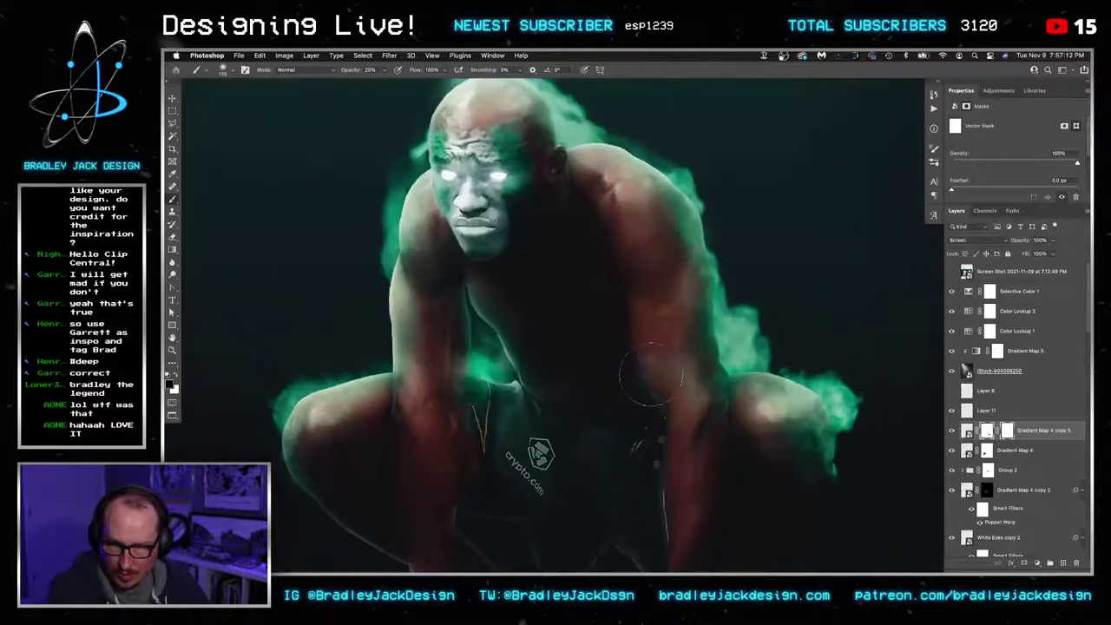
{"action": "key", "text": "6"}
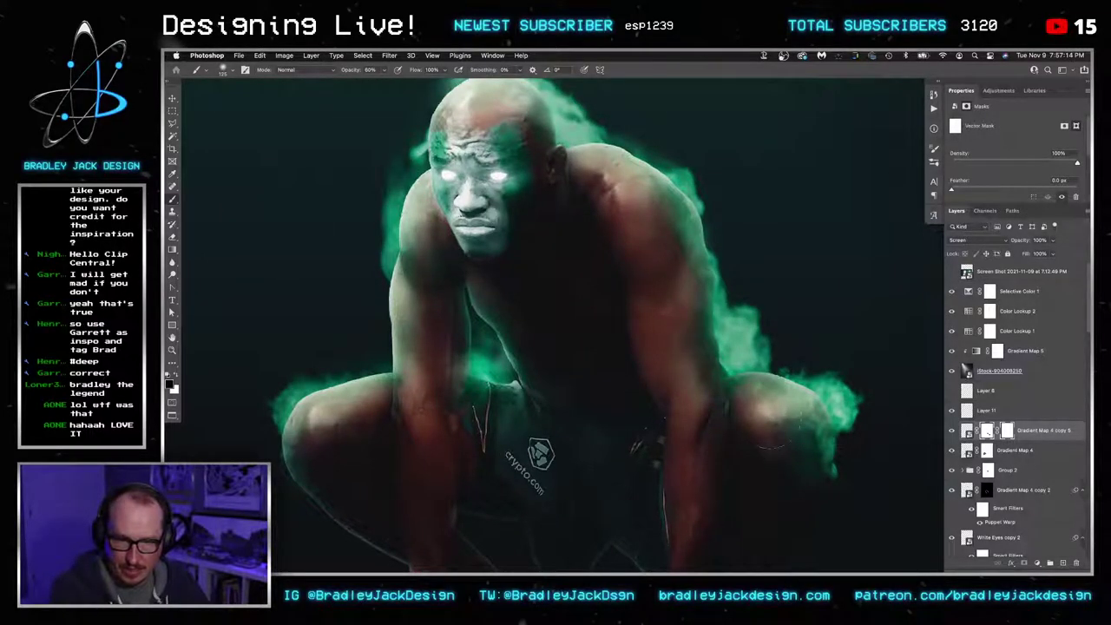
{"action": "left_click_drag", "start_coordinate": [785, 464], "coordinate": [807, 425]}
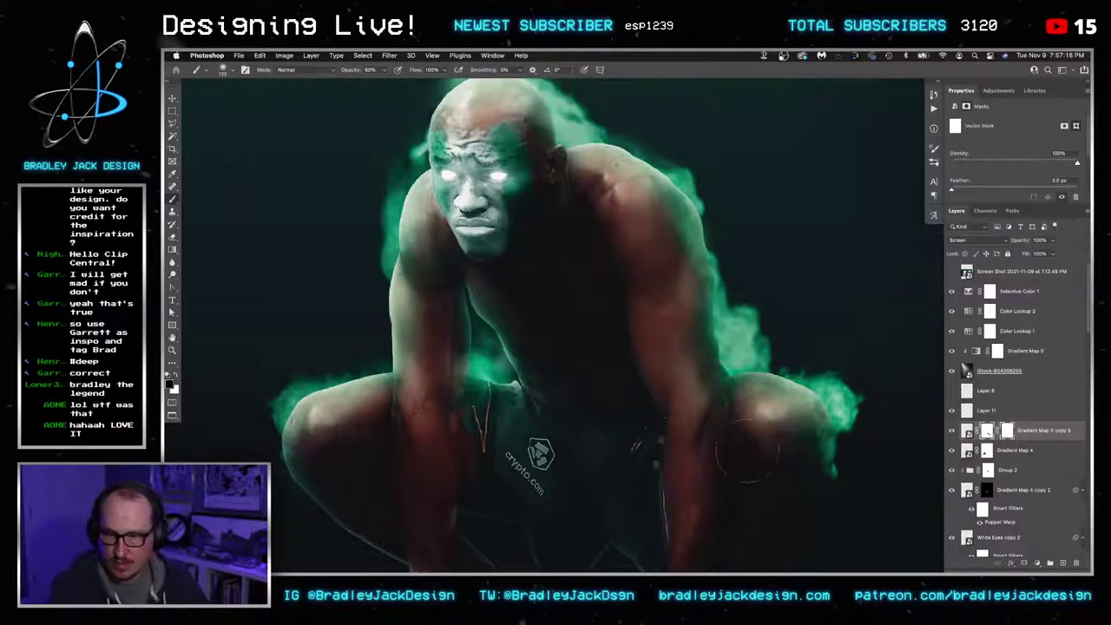
Build up faint green light on the newly smoked knee at 20% brush opacity across Layer 12 copy 2, Layer 12 copy and Layer 12
{"action": "scroll", "coordinate": [970, 391], "scroll_direction": "down", "scroll_amount": 5}
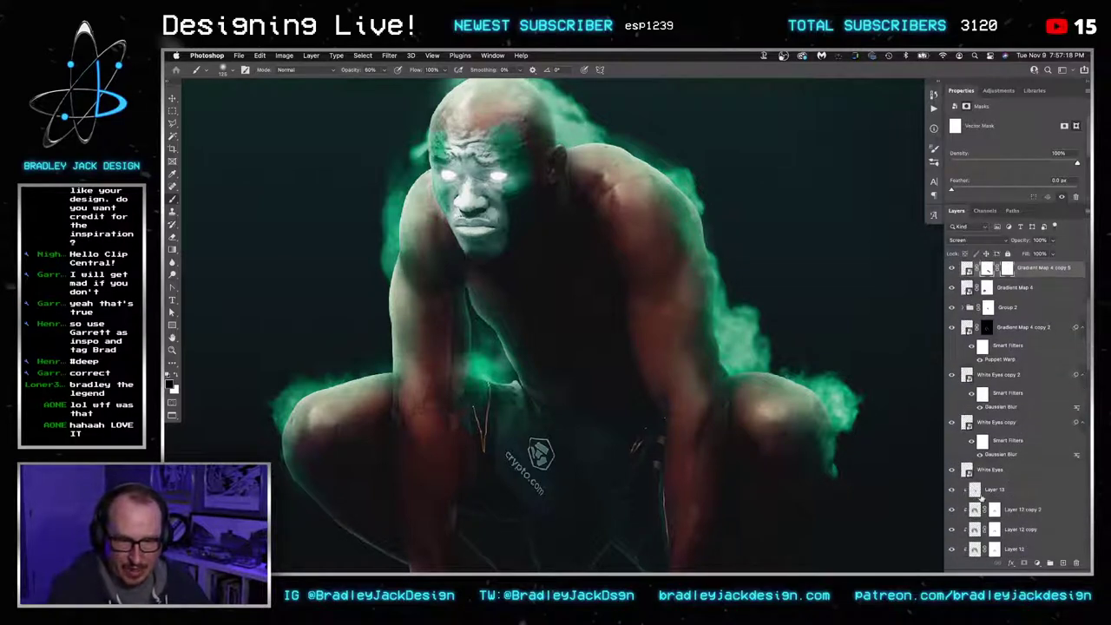
{"action": "left_click", "coordinate": [976, 511]}
{"action": "key", "text": "]"}
{"action": "key", "text": "2"}
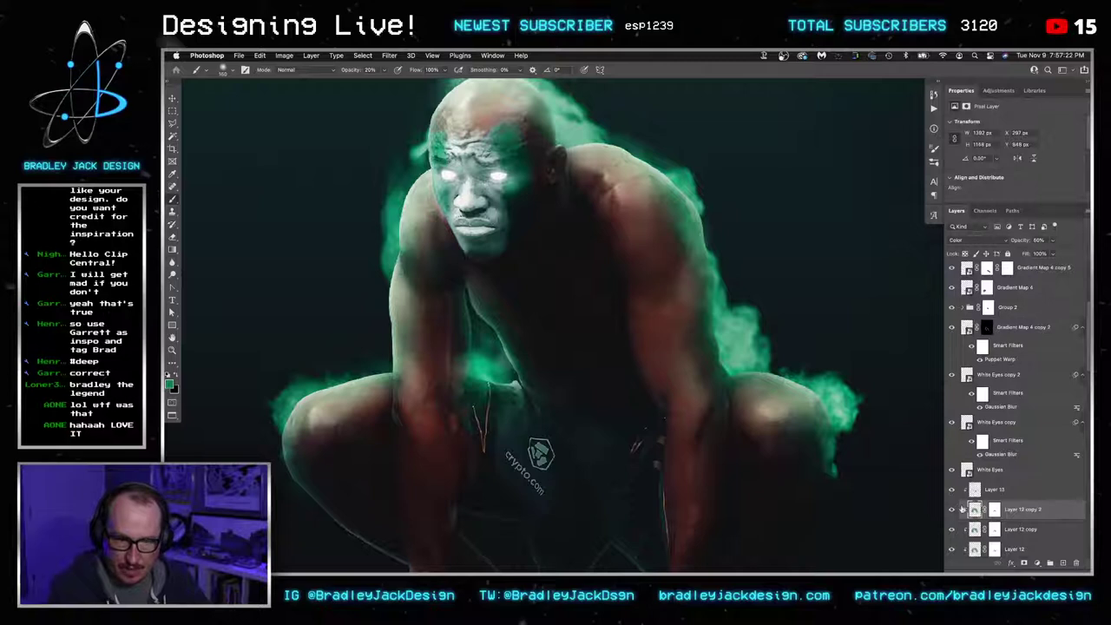
{"action": "left_click", "coordinate": [972, 528]}
{"action": "scroll", "coordinate": [805, 326], "scroll_direction": "down", "scroll_amount": 5}
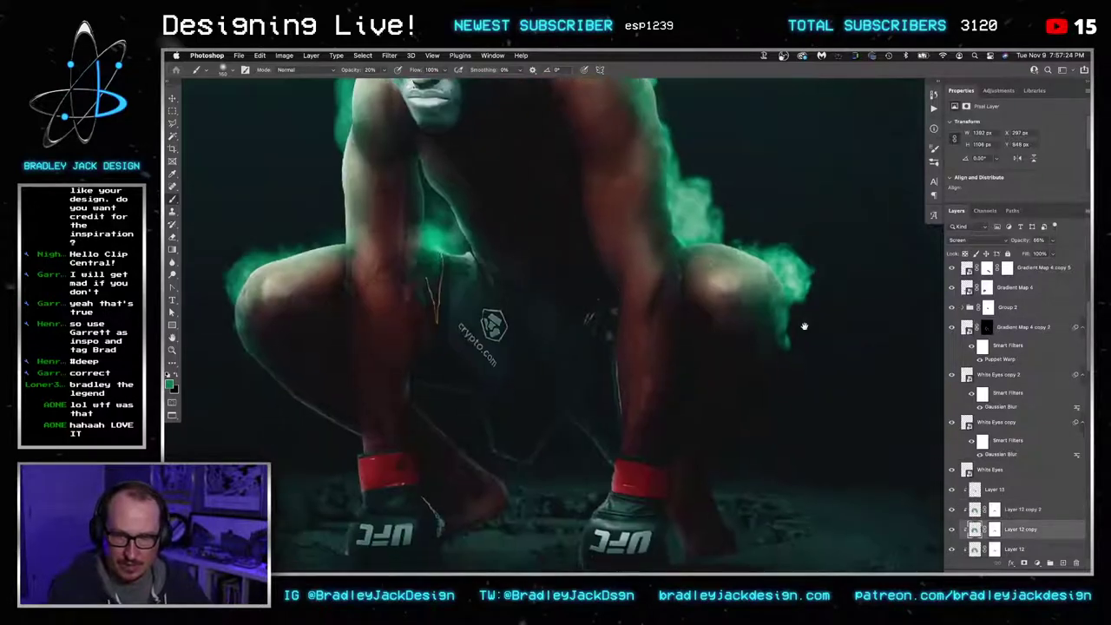
{"action": "left_click", "coordinate": [974, 548]}
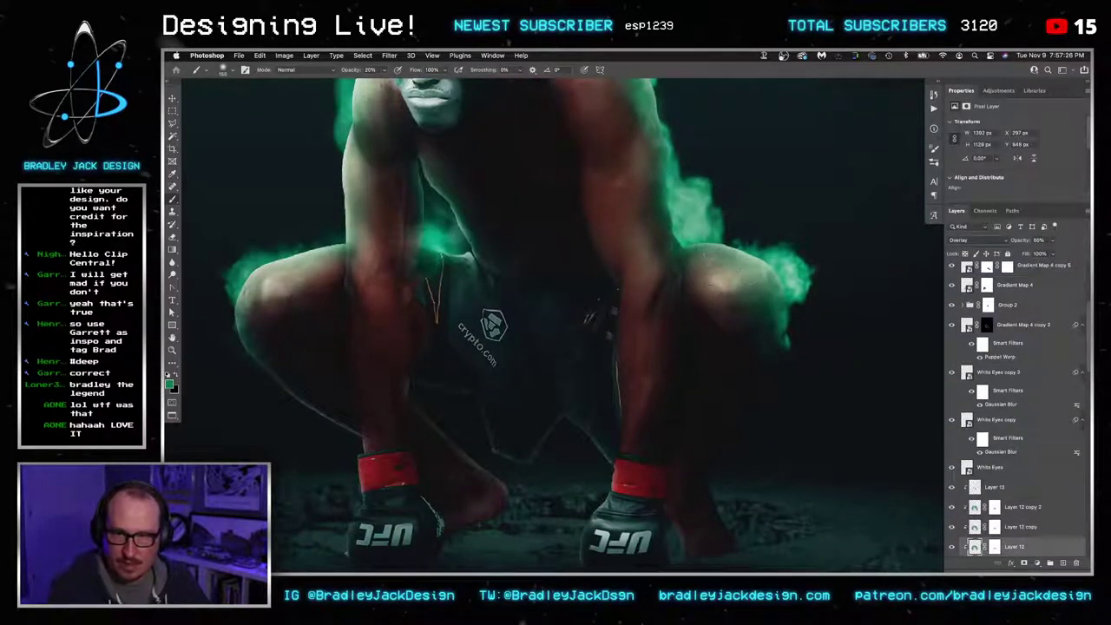
View the whole poster with the large shouting face shown without its Gradient Map 3 tint, and hide the face again
{"action": "key", "text": "v"}
{"action": "key", "text": "super+0"}
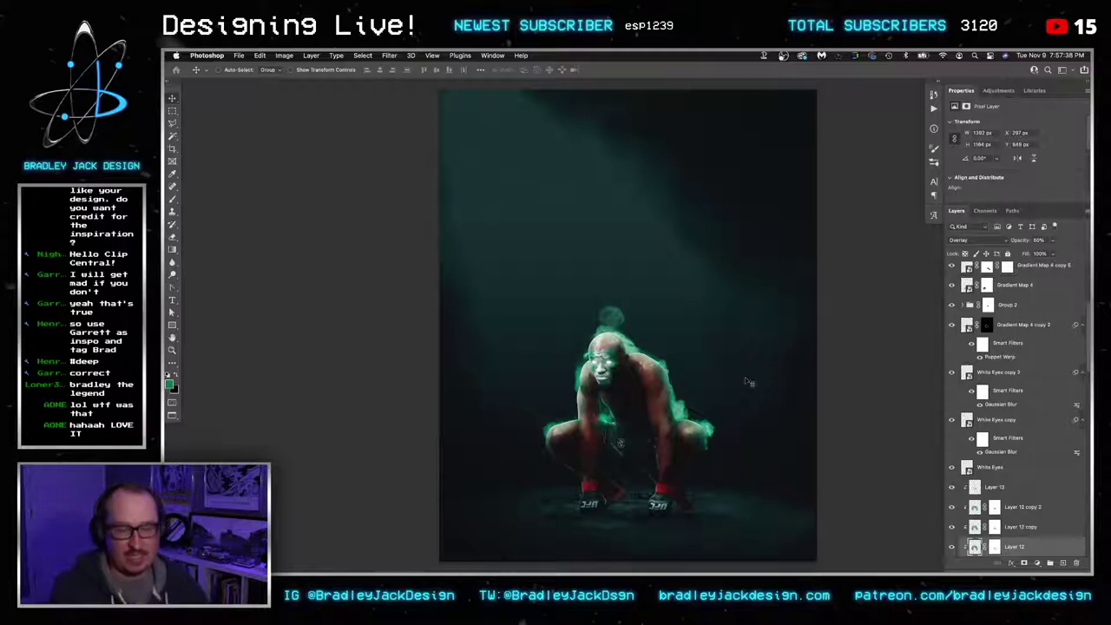
{"action": "scroll", "coordinate": [973, 478], "scroll_direction": "down", "scroll_amount": 10}
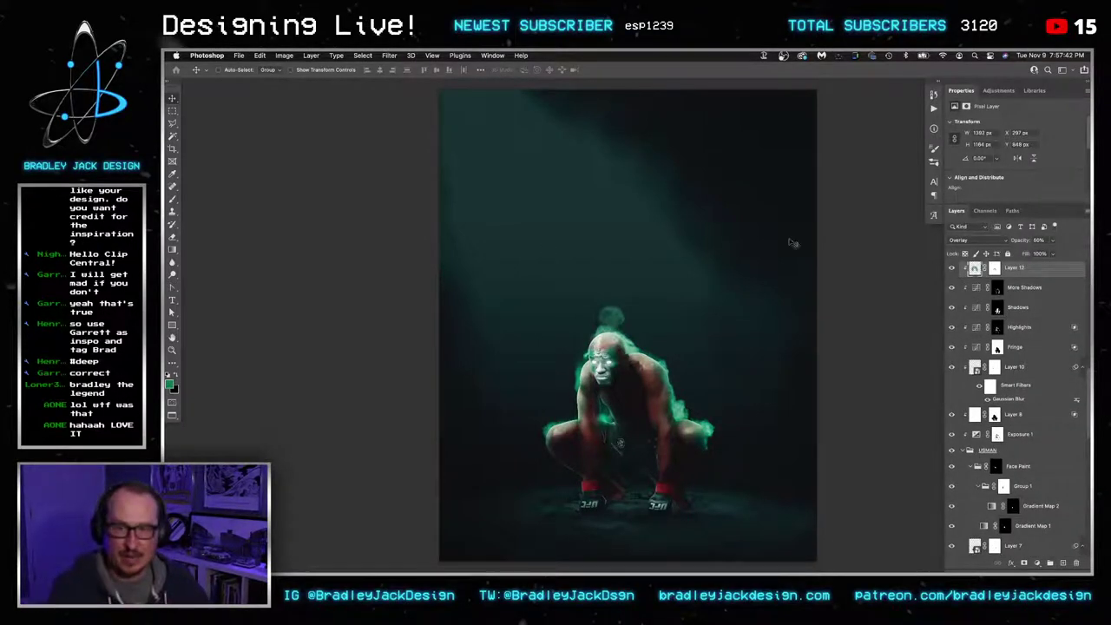
{"action": "scroll", "coordinate": [963, 468], "scroll_direction": "down", "scroll_amount": 6}
{"action": "left_click_drag", "start_coordinate": [953, 487], "coordinate": [953, 473]}
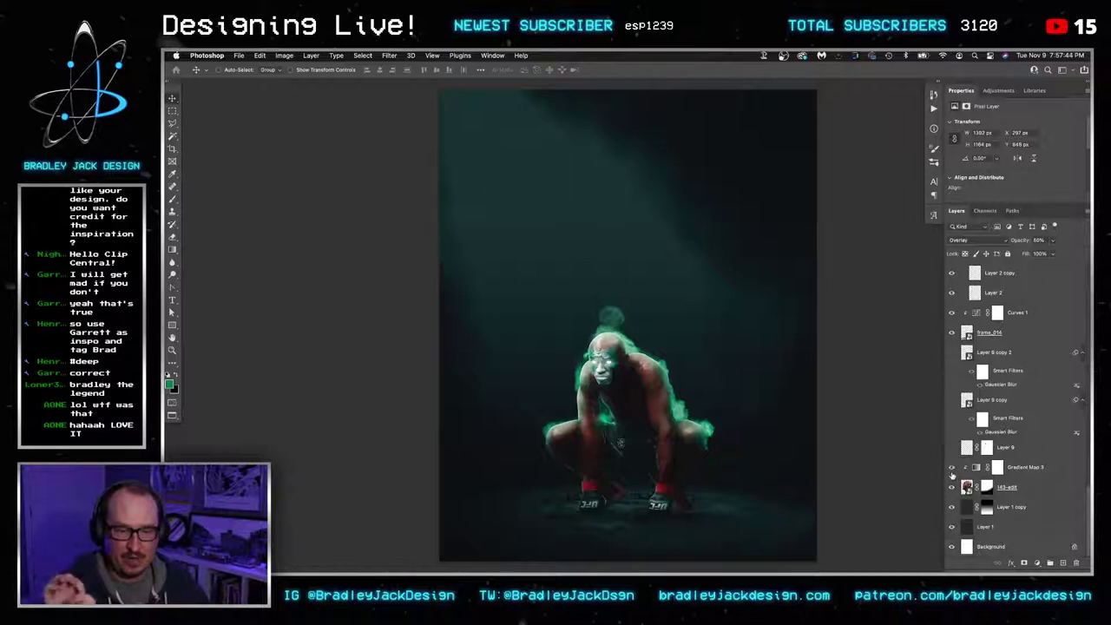
{"action": "left_click", "coordinate": [951, 468]}
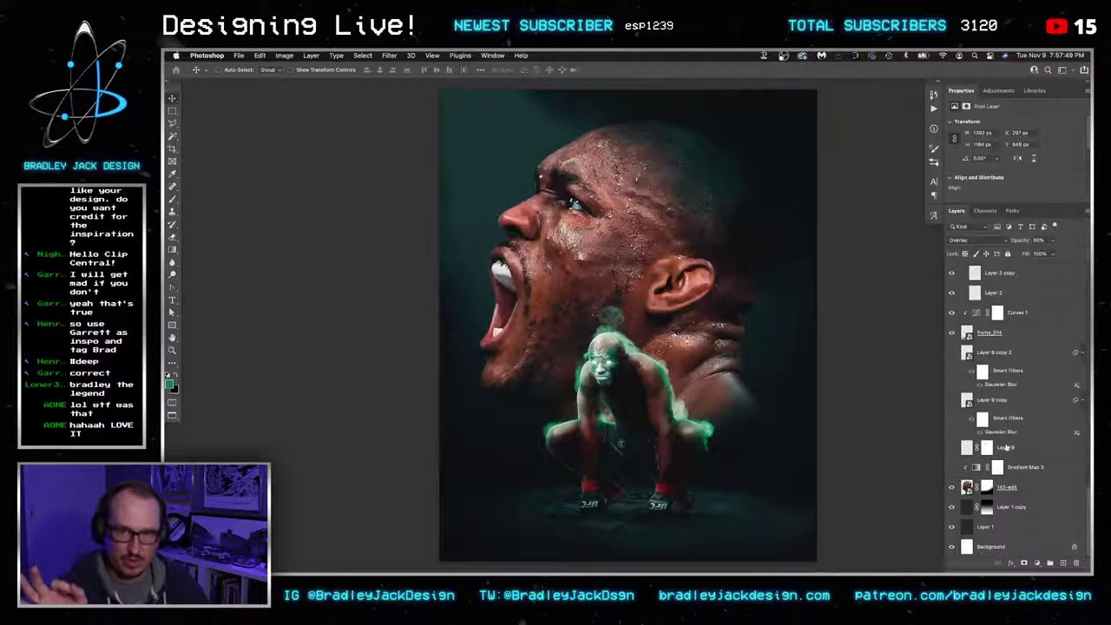
{"action": "left_click", "coordinate": [951, 487]}
{"action": "scroll", "coordinate": [998, 489], "scroll_direction": "up", "scroll_amount": 10}
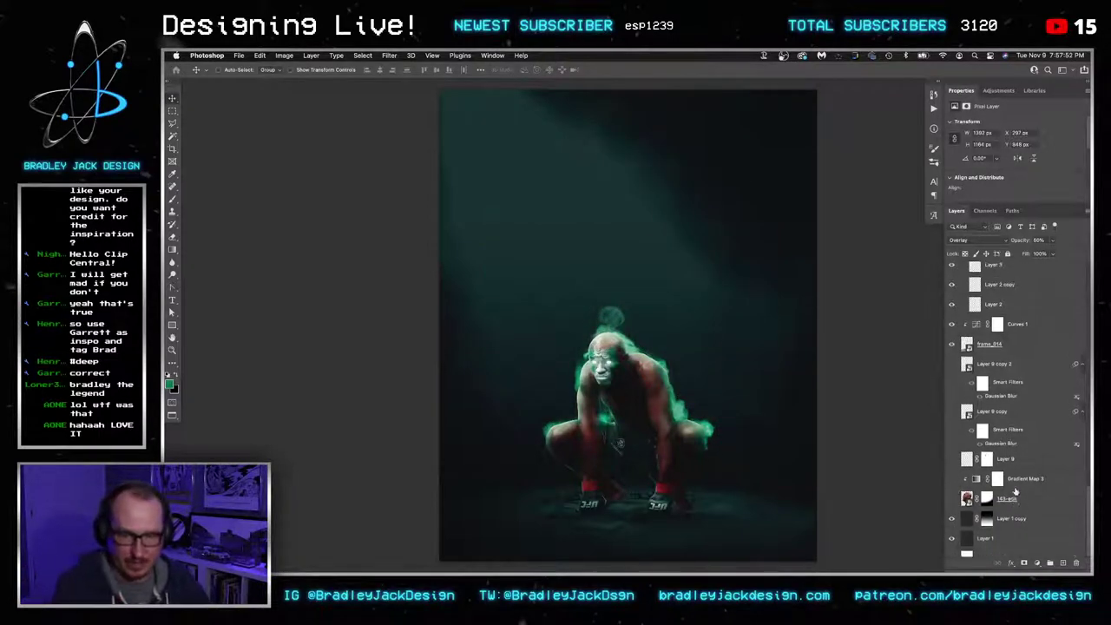
{"action": "scroll", "coordinate": [1015, 492], "scroll_direction": "up", "scroll_amount": 8}
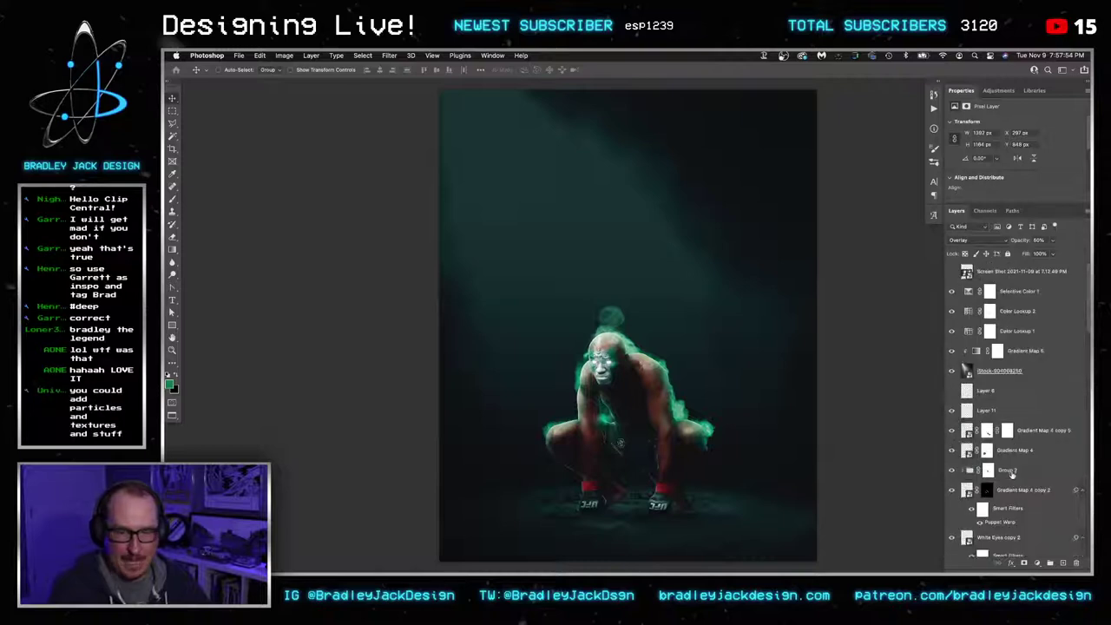
{"action": "key", "text": "Tab"}
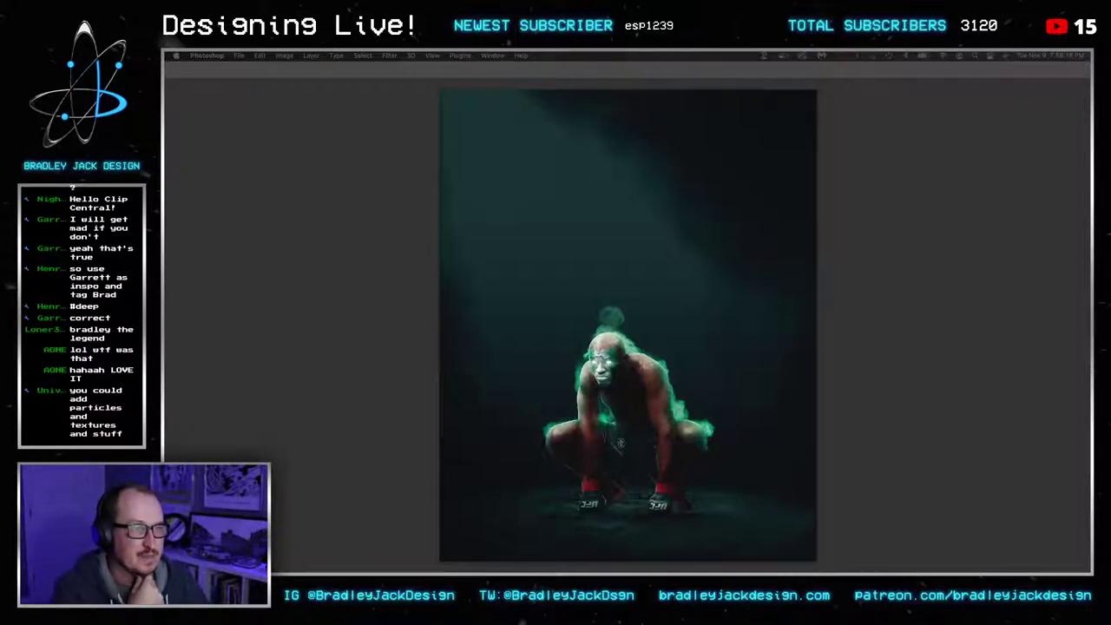
Switch to the Envato Elements browser window, open the Water Puddles 3D object, and prepare a low side angle in PSD format
{"action": "left_click_drag", "start_coordinate": [1090, 131], "coordinate": [843, 61]}
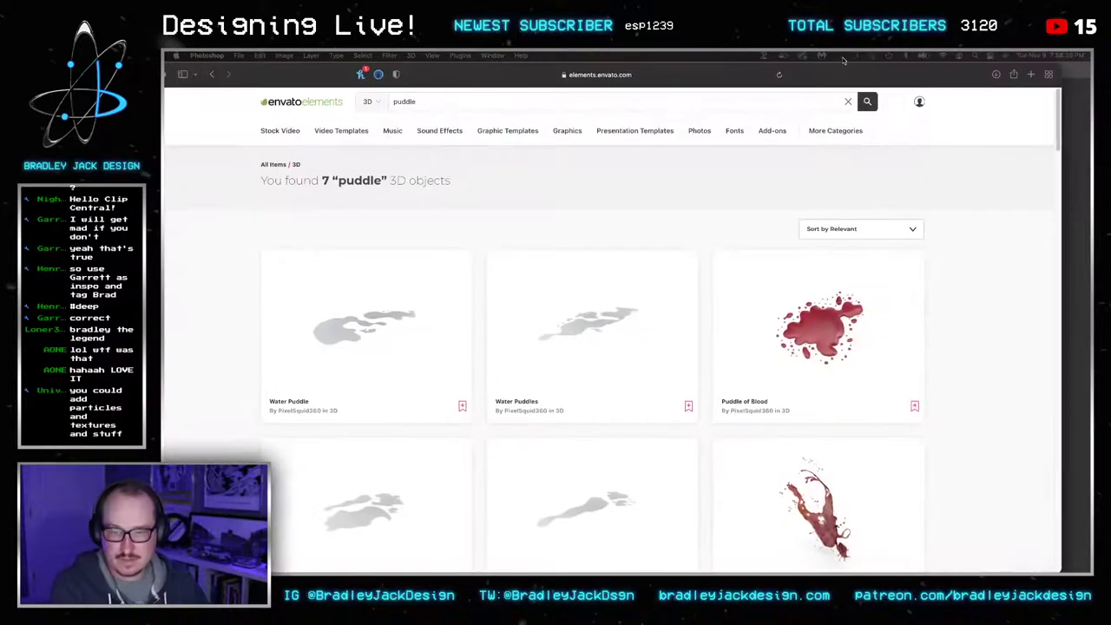
{"action": "left_click", "coordinate": [583, 317]}
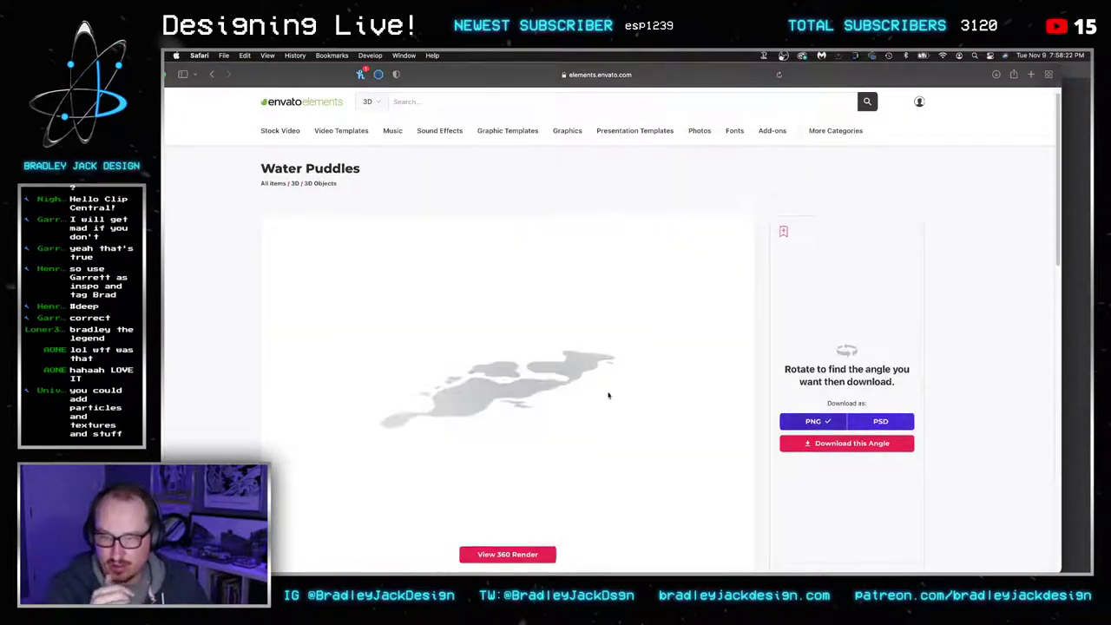
{"action": "scroll", "coordinate": [599, 399], "scroll_direction": "down", "scroll_amount": 2}
{"action": "left_click", "coordinate": [889, 385]}
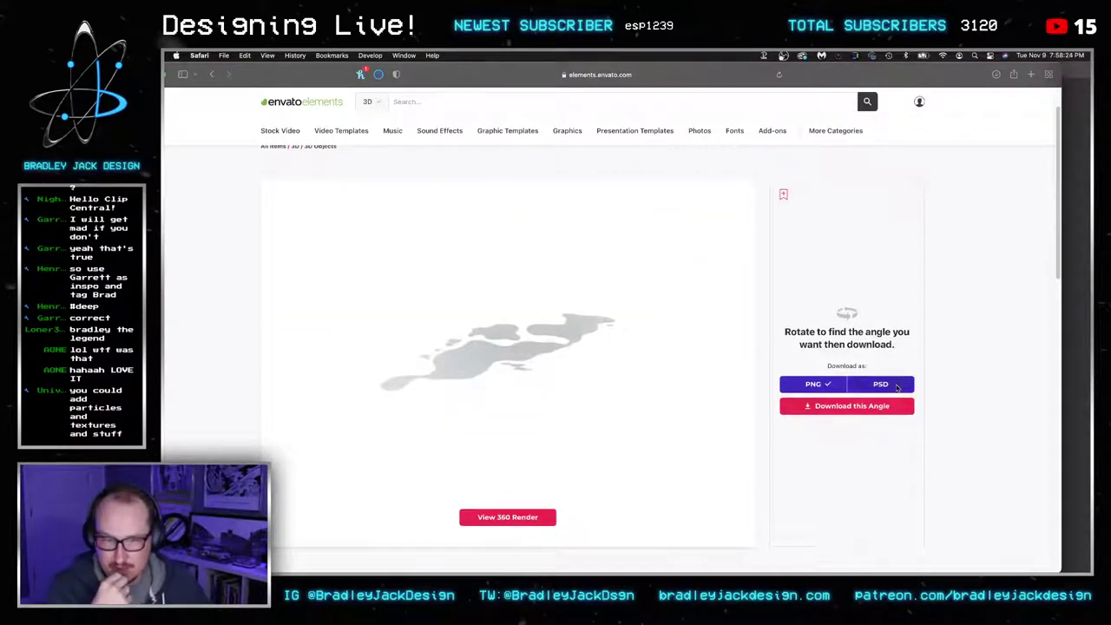
{"action": "left_click", "coordinate": [846, 406]}
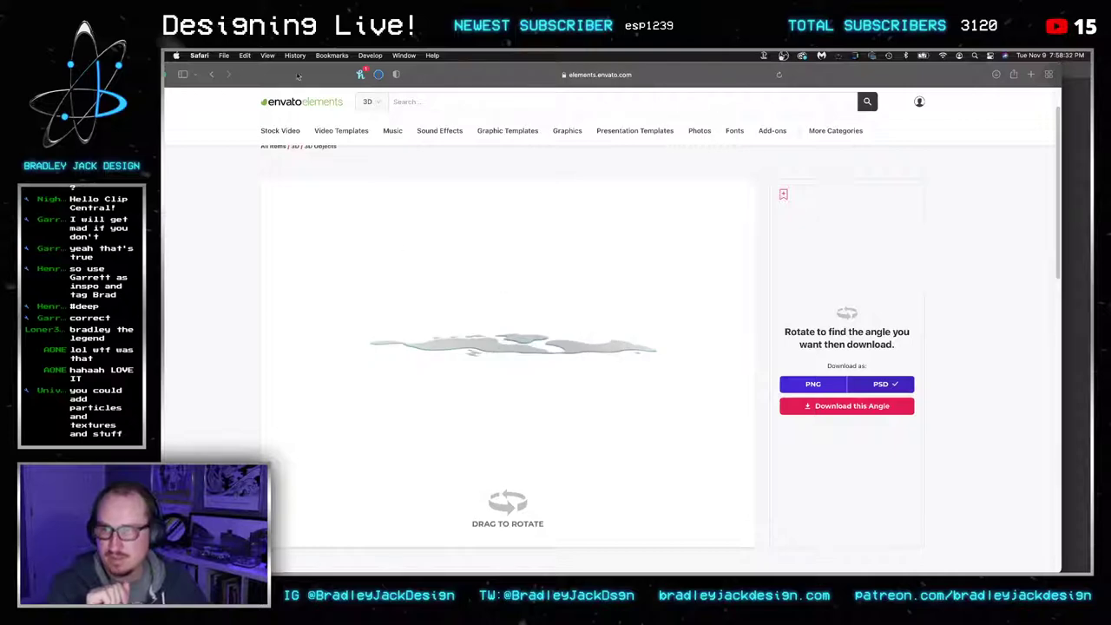
Download the chosen Water Puddles angle without a license and return to Photoshop
{"action": "left_click_drag", "start_coordinate": [298, 76], "coordinate": [901, 79]}
{"action": "key", "text": "ctrl+Right"}
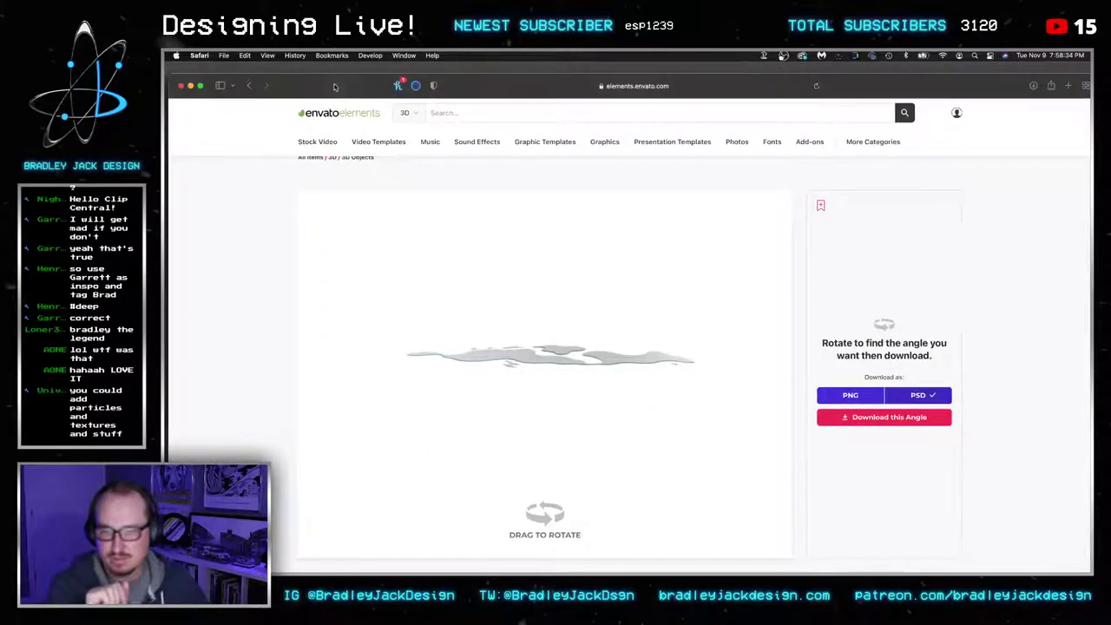
{"action": "left_click", "coordinate": [818, 420]}
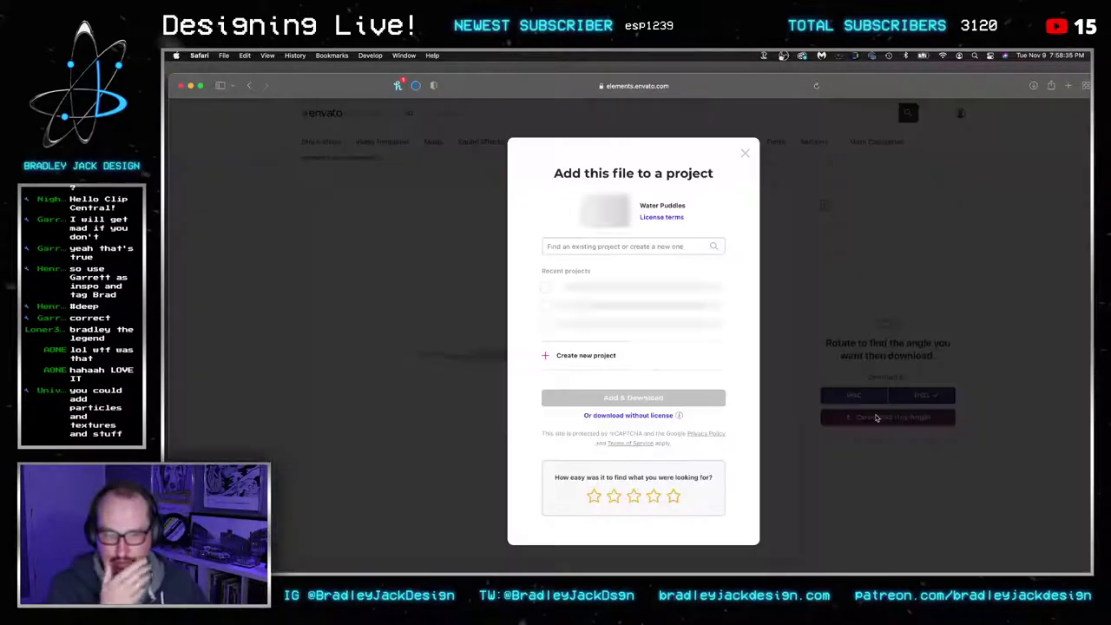
{"action": "left_click", "coordinate": [670, 416]}
{"action": "key", "text": "ctrl+Left"}
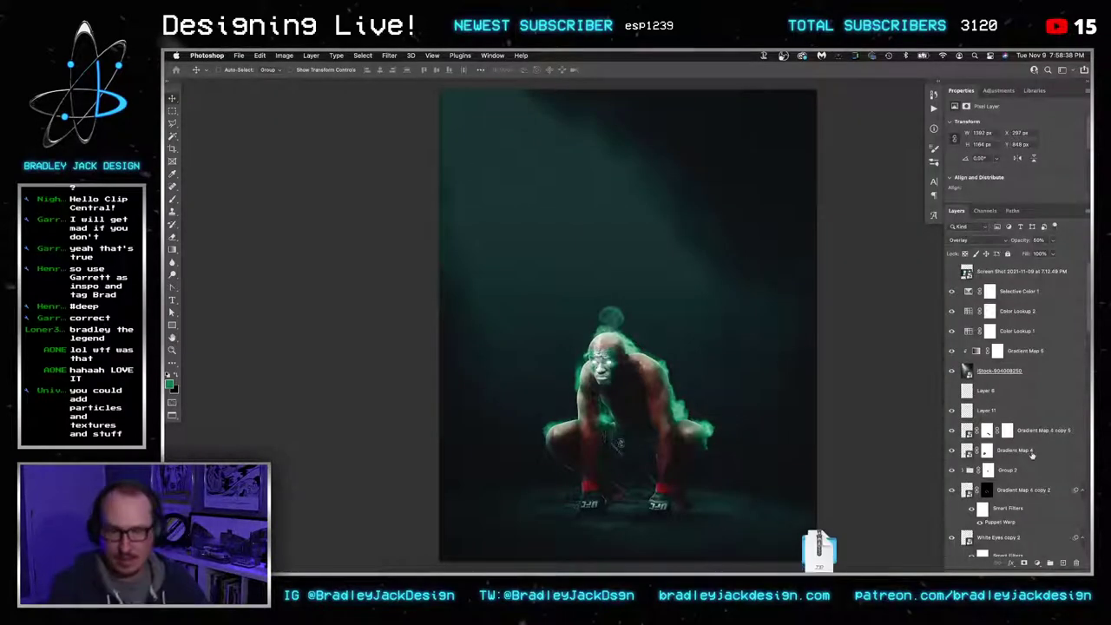
Place the downloaded Water Puddles PSD into the fighter poster, directly beneath the iStock image layer
{"action": "left_click", "coordinate": [1007, 395]}
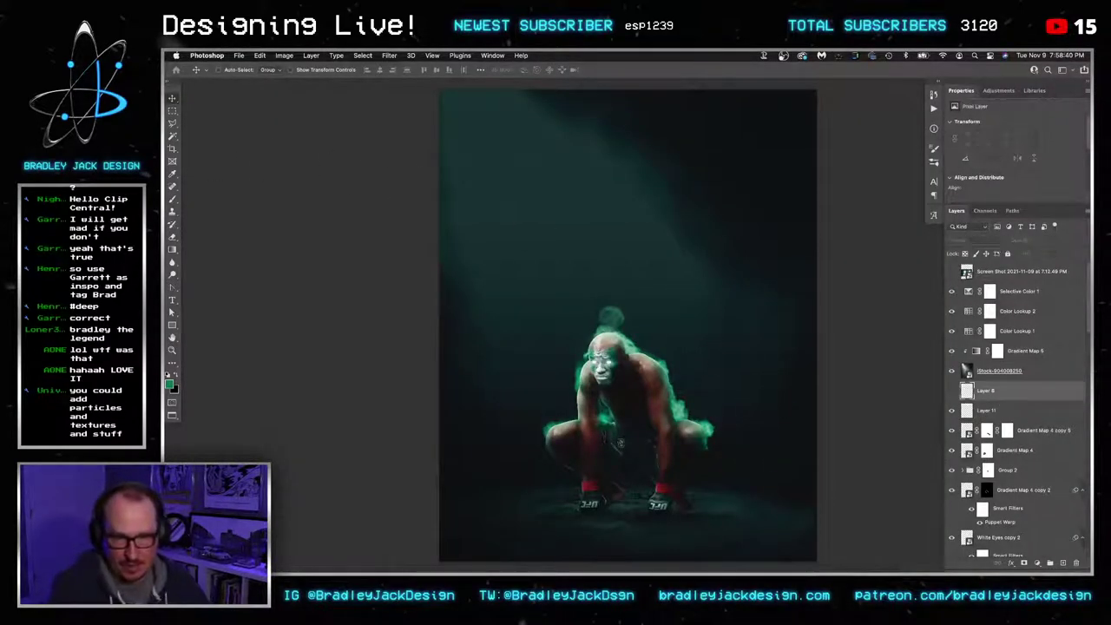
{"action": "left_click", "coordinate": [827, 549]}
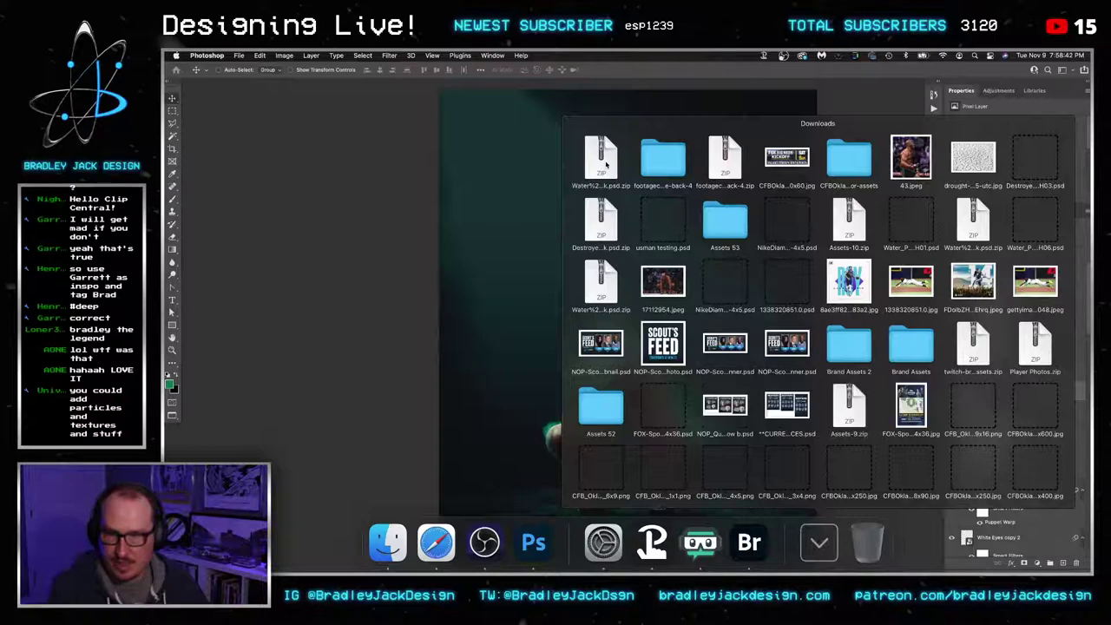
{"action": "left_click", "coordinate": [844, 387]}
{"action": "key", "text": "Tab"}
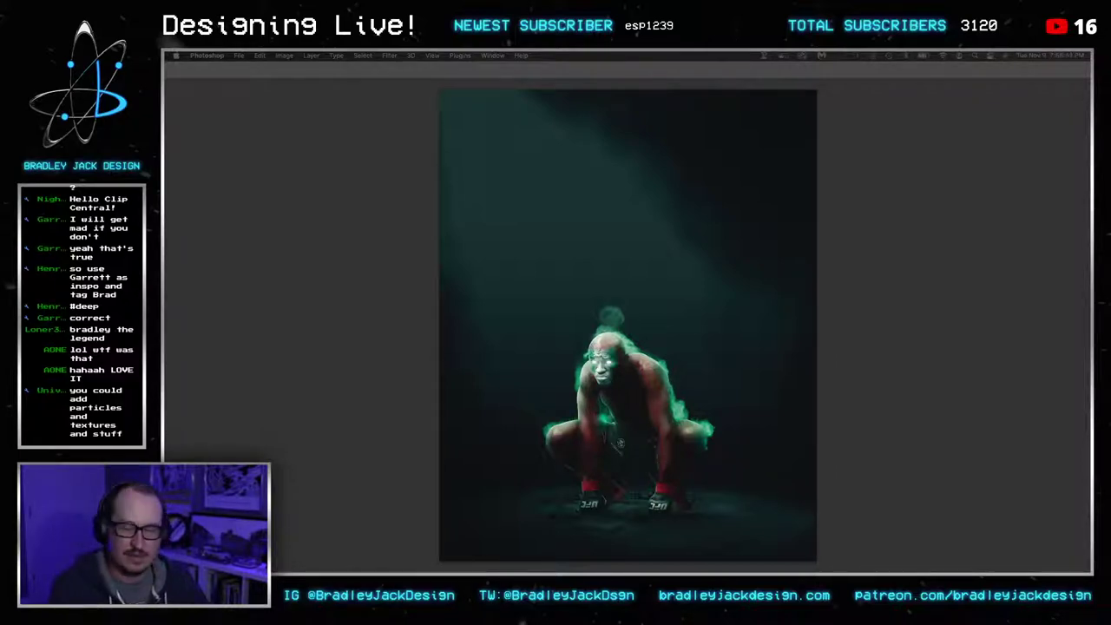
{"action": "key", "text": "Tab"}
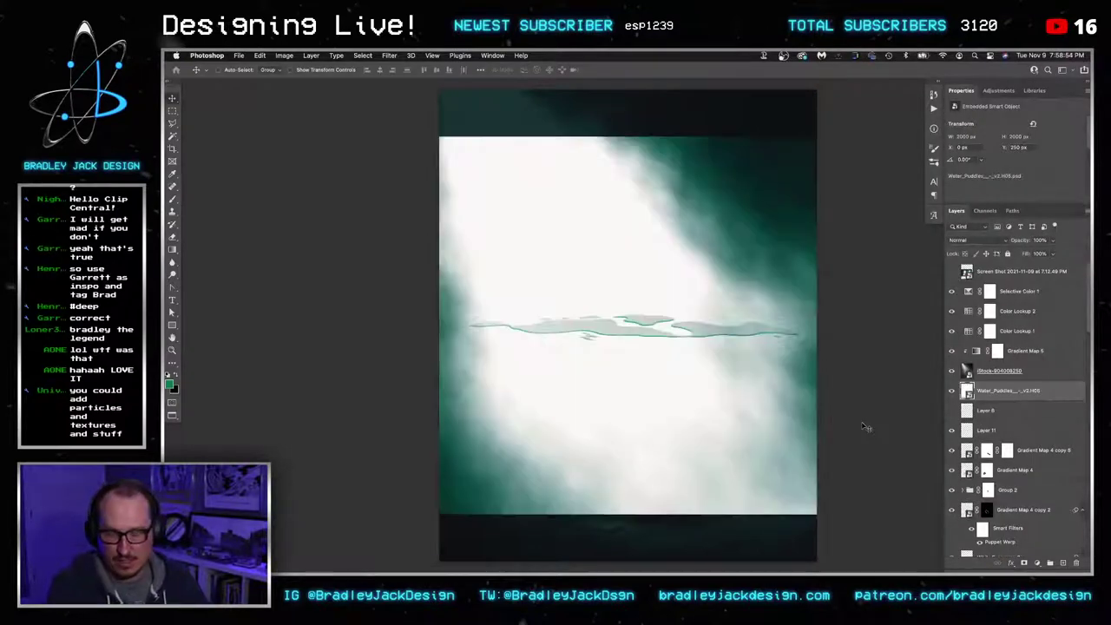
Open the puddle smart object's contents, show the Select by Part layer, and select its red puddle area with the Magic Wand
{"action": "double_click", "coordinate": [966, 391]}
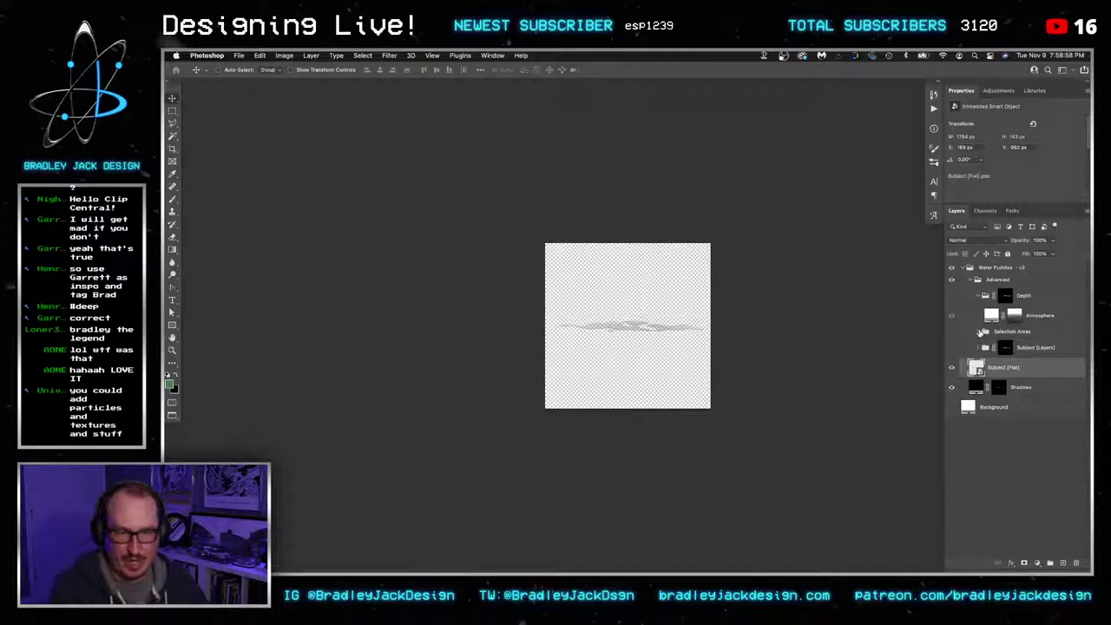
{"action": "left_click", "coordinate": [979, 332]}
{"action": "left_click", "coordinate": [953, 333]}
{"action": "left_click", "coordinate": [995, 349]}
{"action": "left_click", "coordinate": [953, 348]}
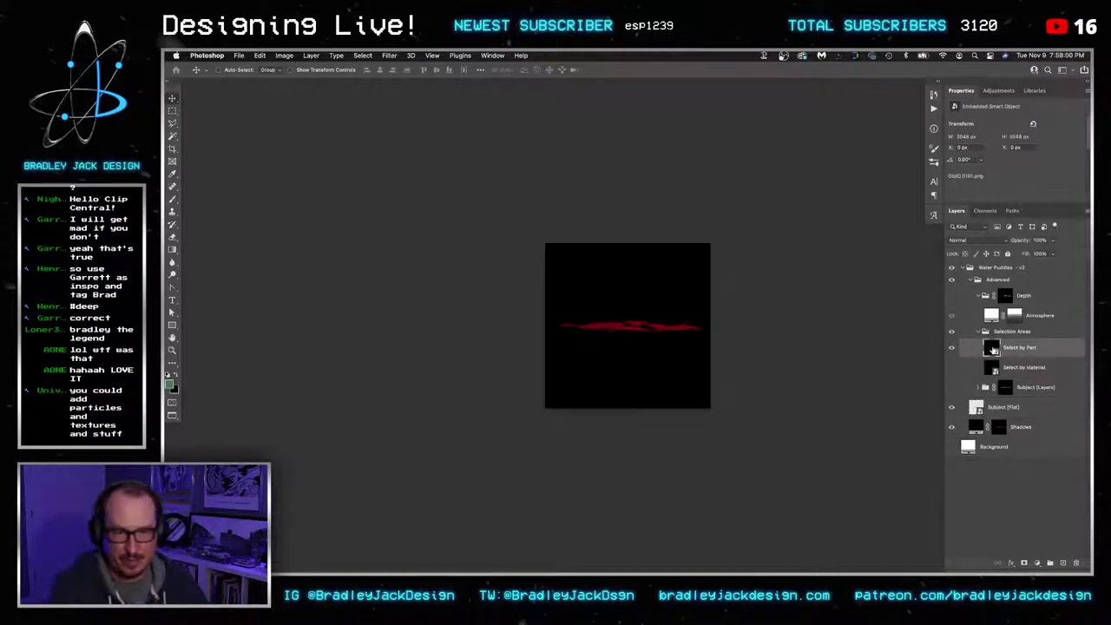
{"action": "left_click", "coordinate": [173, 137]}
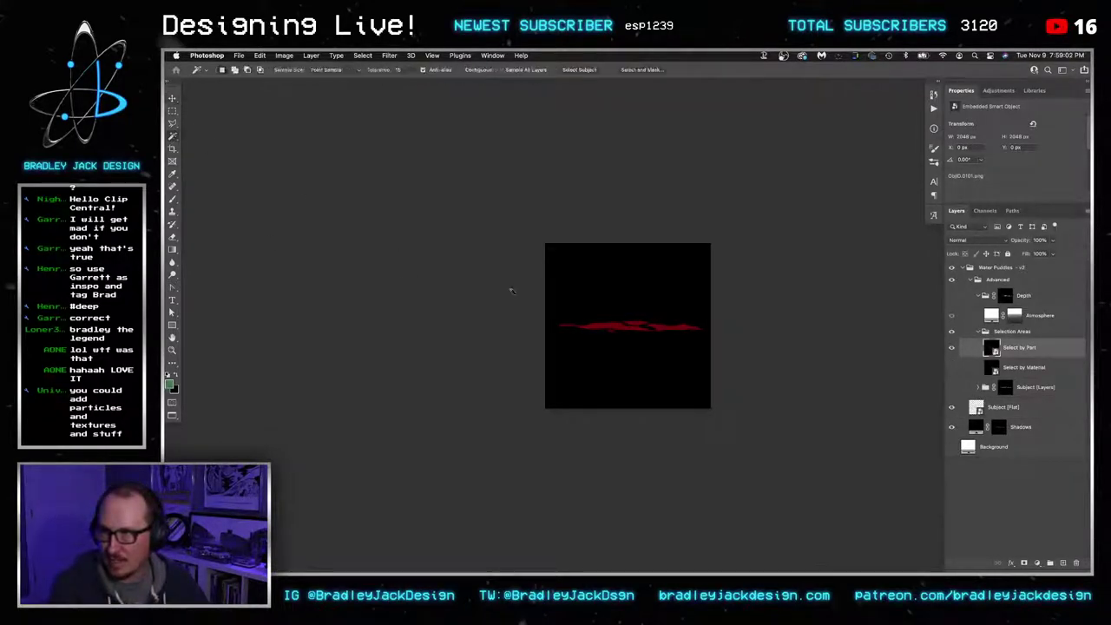
{"action": "left_click", "coordinate": [628, 328]}
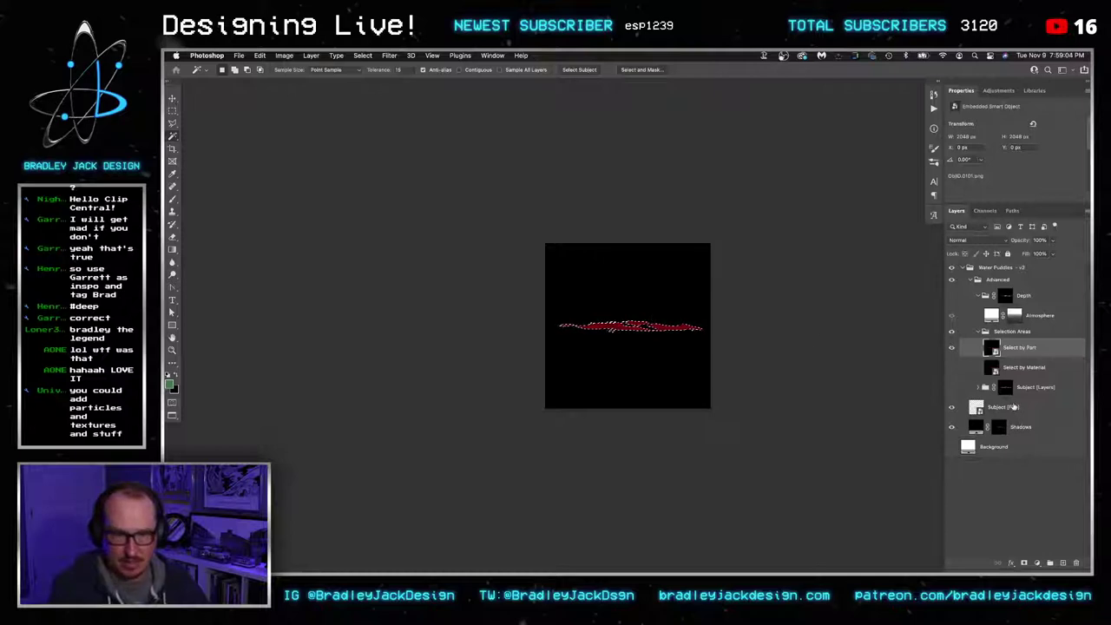
Fill the puddle selection with the sampled dark red on a new layer above Subject [Flat], and hide Select by Part
{"action": "left_click", "coordinate": [1014, 407]}
{"action": "key", "text": "super+shift+alt+n"}
{"action": "key", "text": "g"}
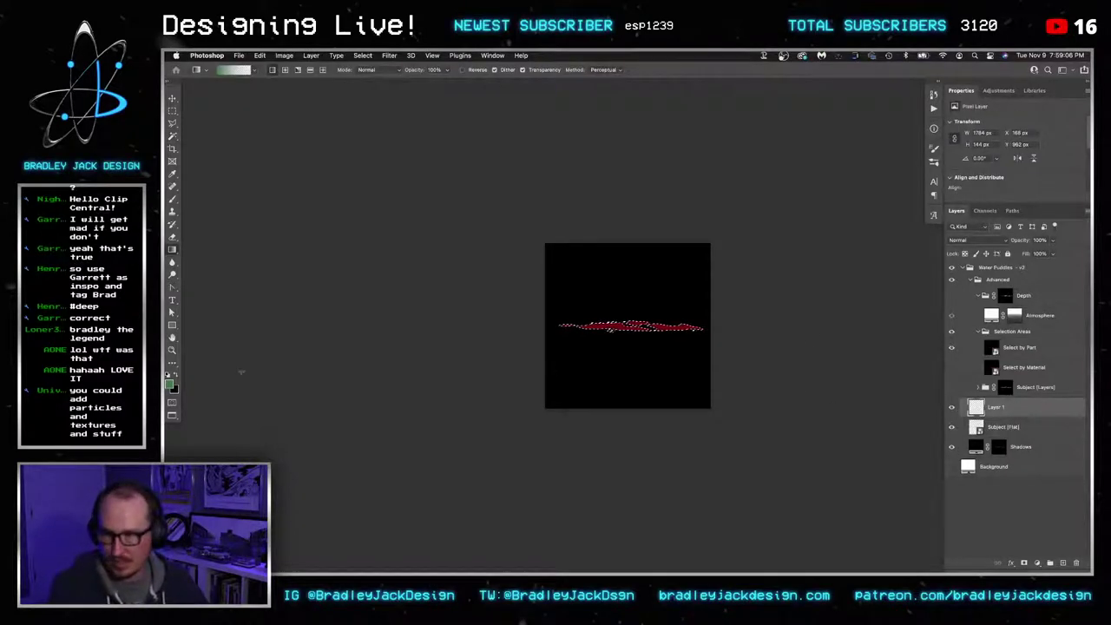
{"action": "left_click", "coordinate": [669, 327], "text": "alt"}
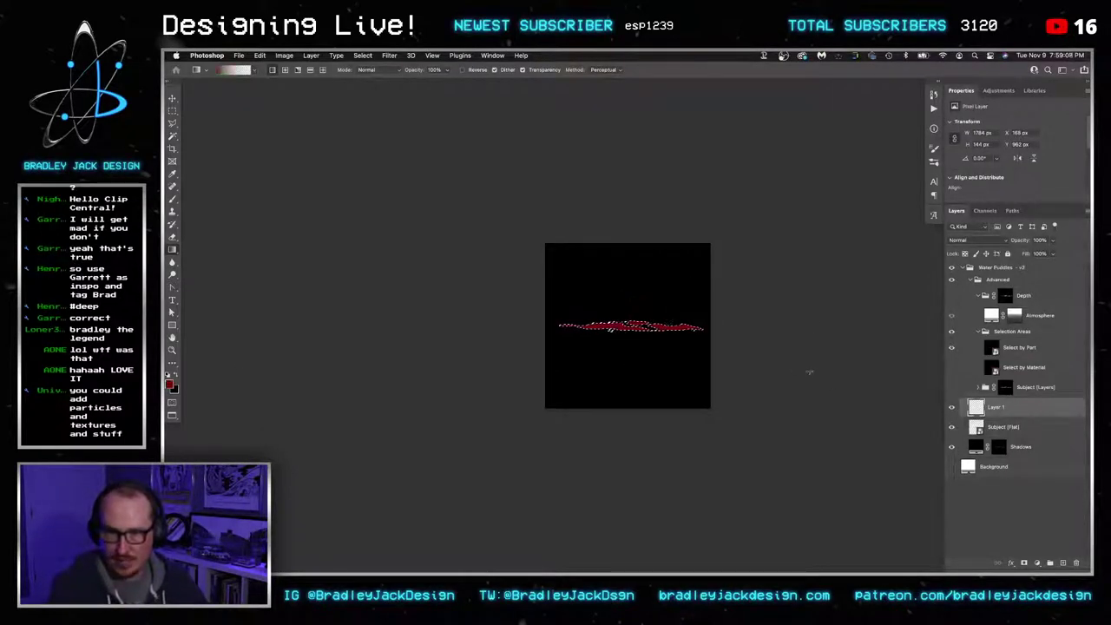
{"action": "left_click", "coordinate": [951, 347]}
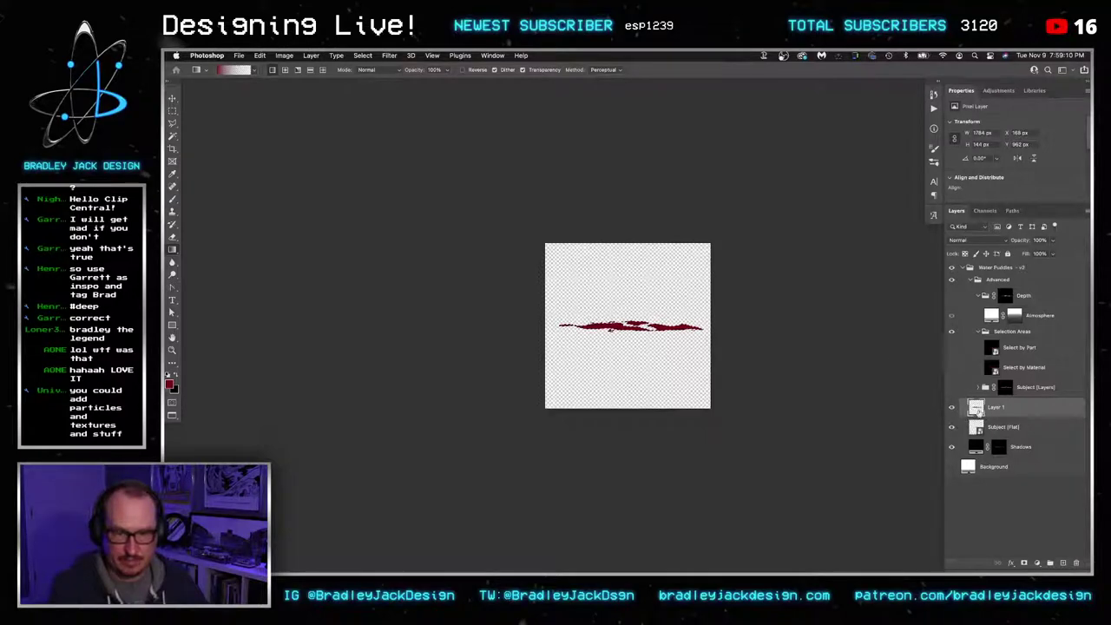
Clip the red fill layer to Subject [Flat] and set its blending mode to Overlay
{"action": "left_click", "coordinate": [980, 422], "text": "alt"}
{"action": "left_click", "coordinate": [994, 417], "text": "alt"}
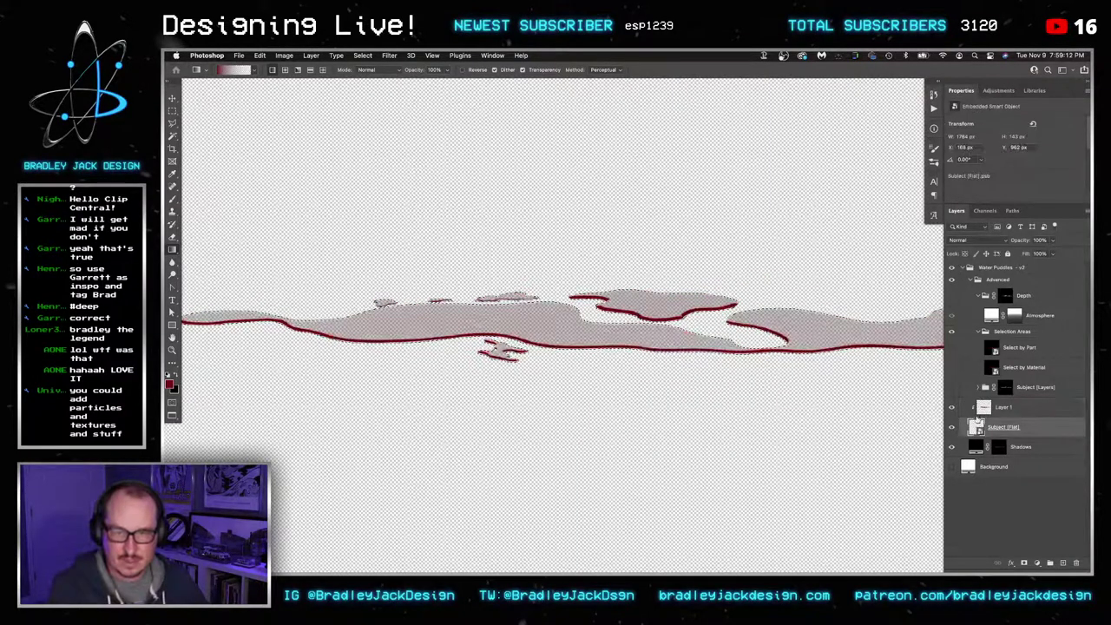
{"action": "left_click", "coordinate": [1001, 415]}
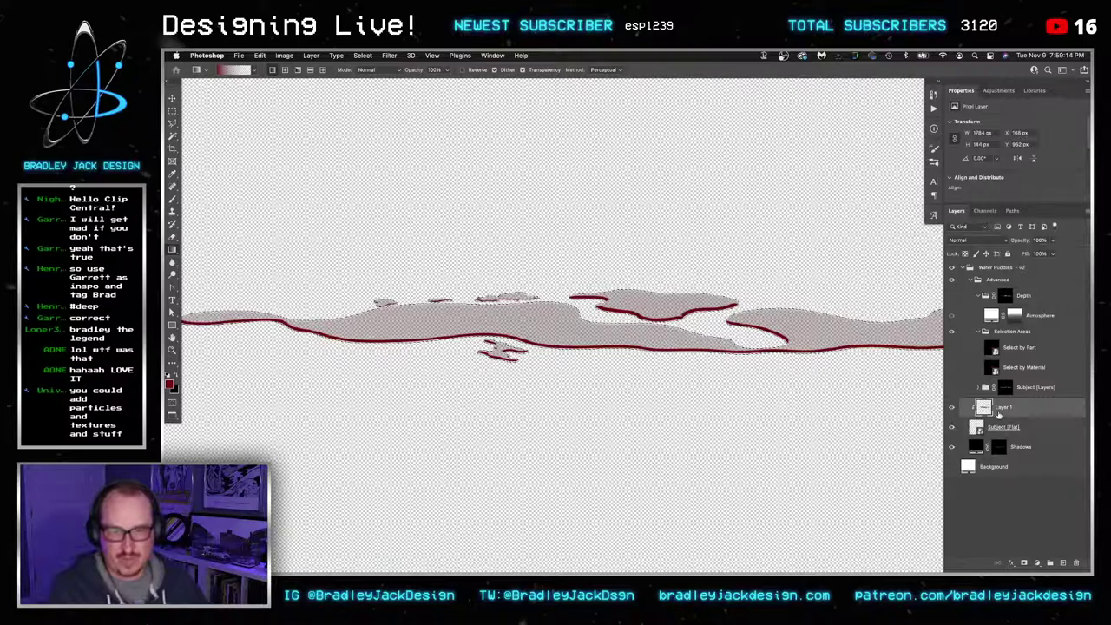
{"action": "key", "text": "v"}
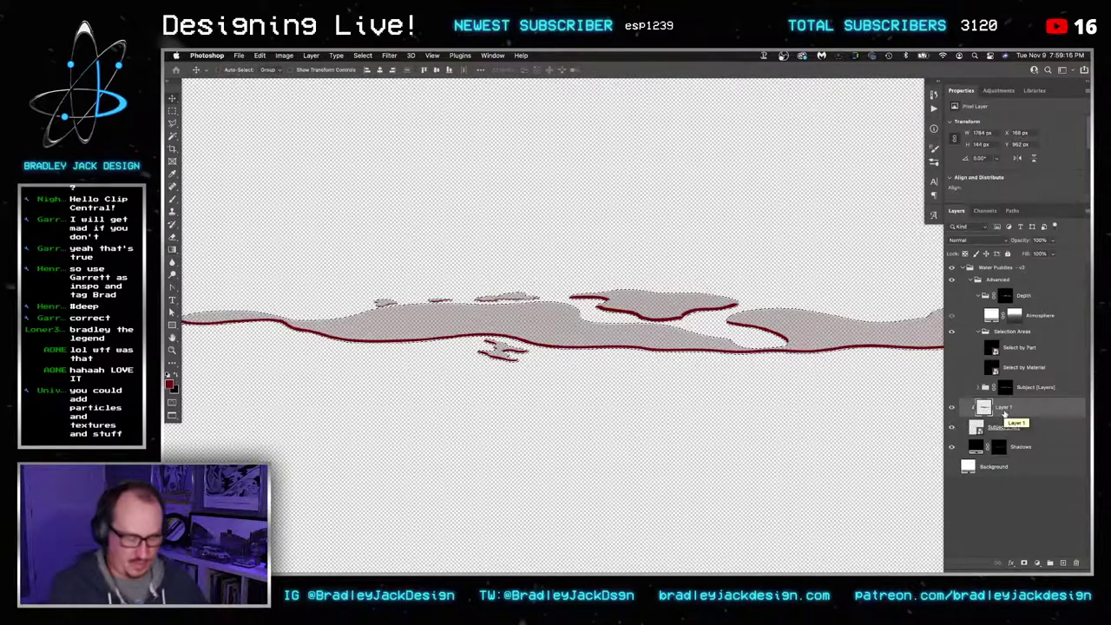
{"action": "key", "text": "shift+alt+o"}
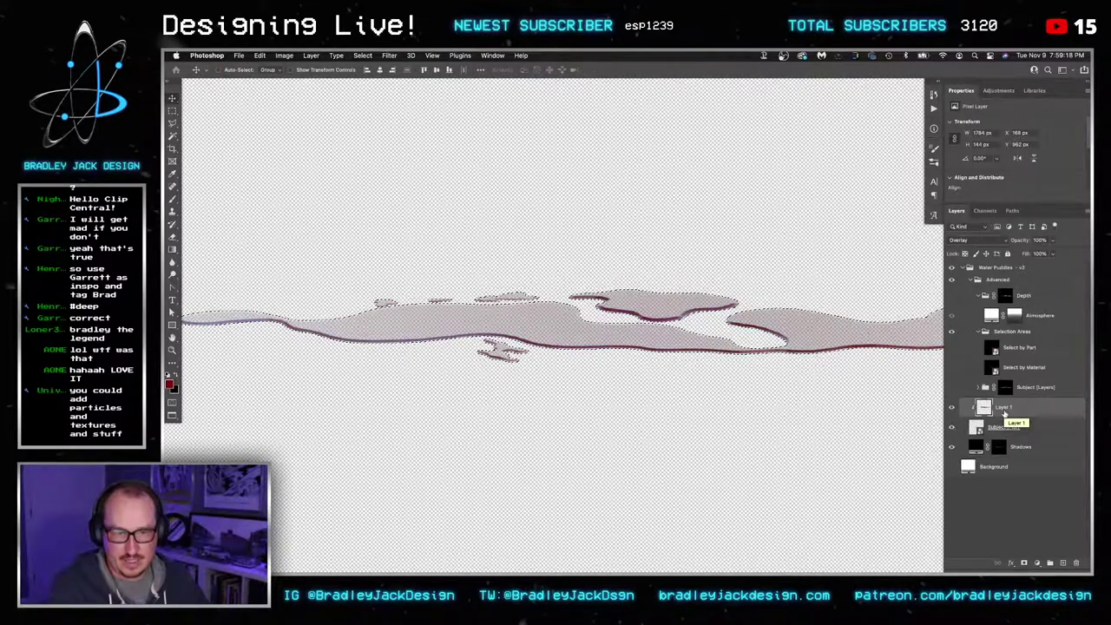
Duplicate the red fill beneath Subject [Flat] in Multiply mode, and duplicate the clipped fill above it in Color mode
{"action": "left_click_drag", "start_coordinate": [1004, 414], "coordinate": [1005, 442]}
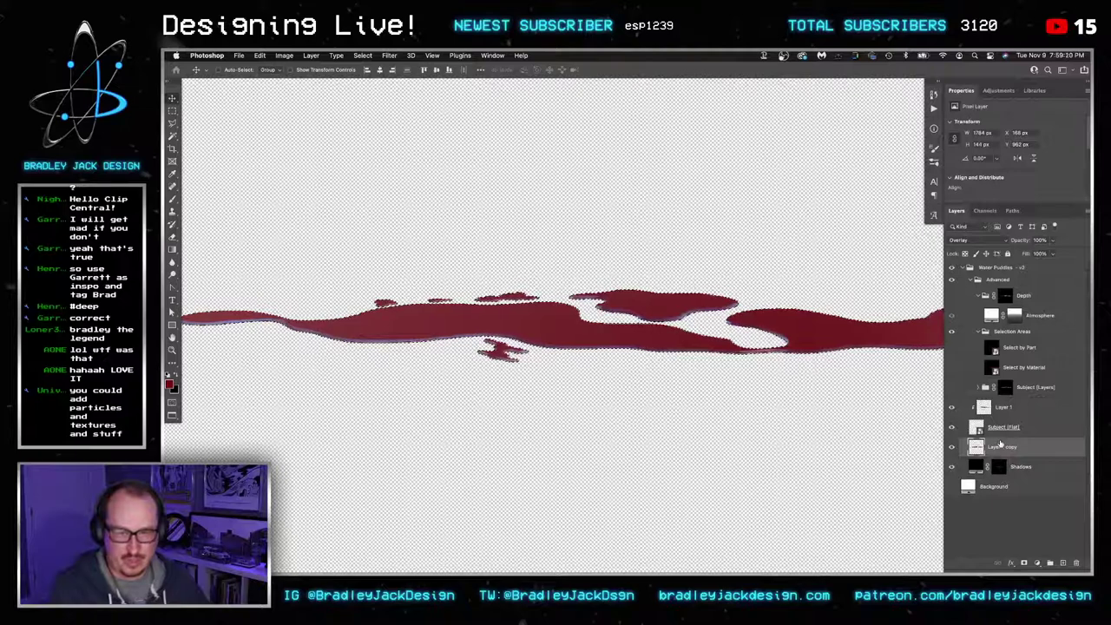
{"action": "key", "text": "shift+alt+m"}
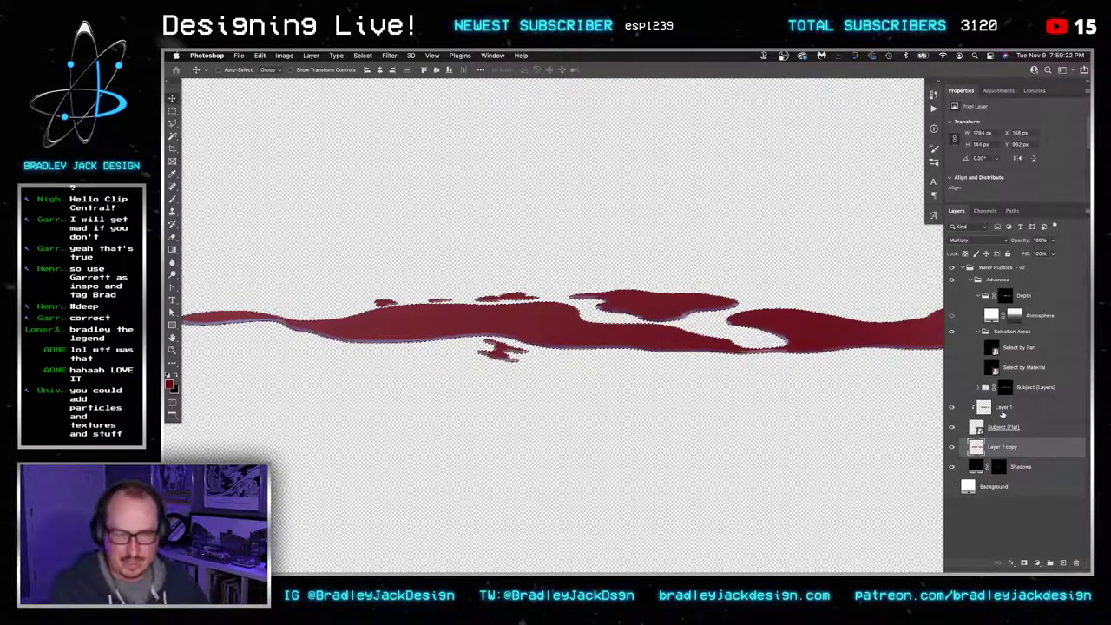
{"action": "left_click", "coordinate": [1004, 414]}
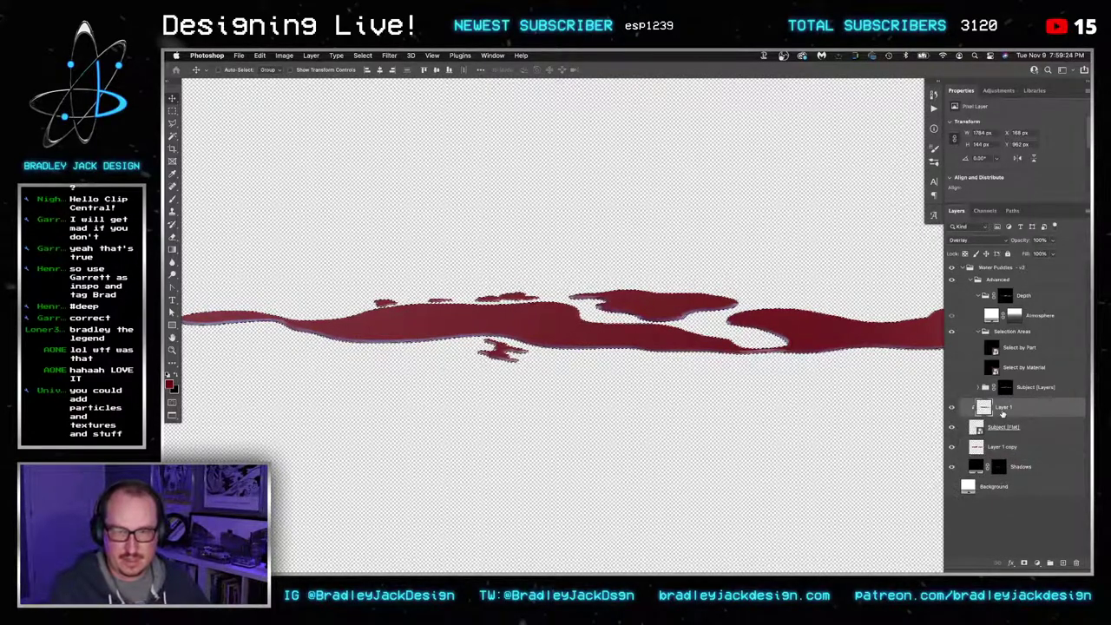
{"action": "key", "text": "super+j"}
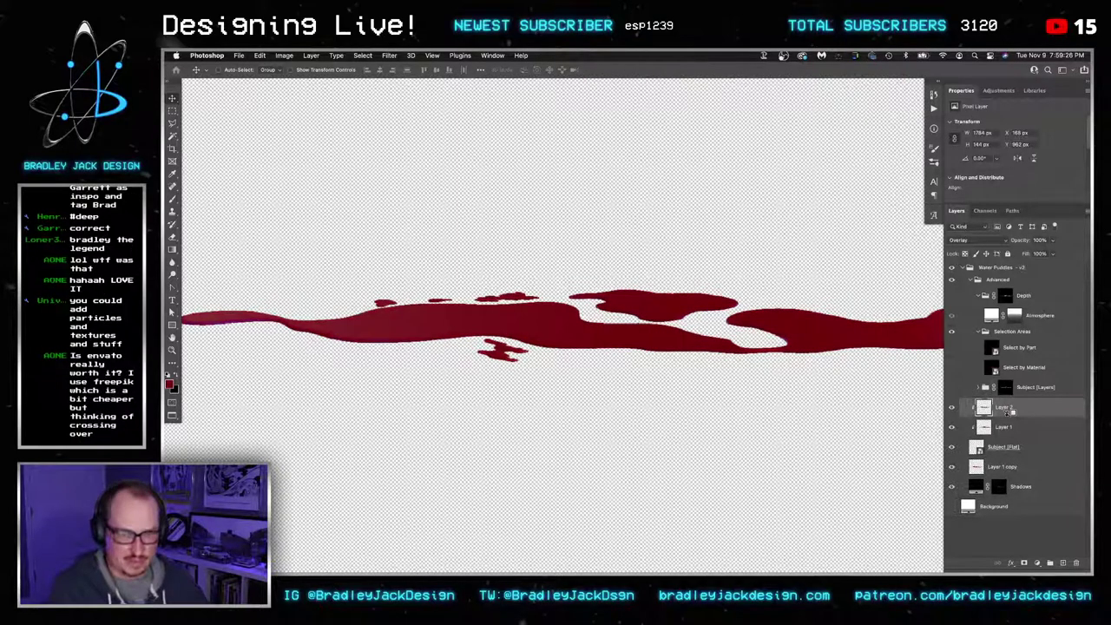
{"action": "key", "text": "shift+alt+c"}
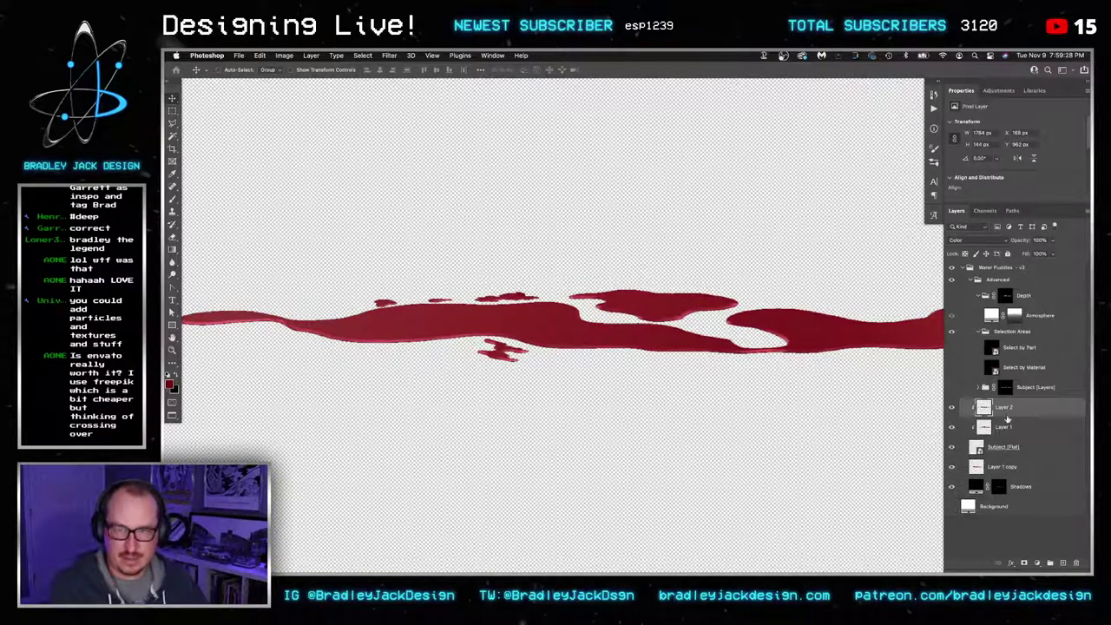
Save the recoloured puddle contents and return to the fighter poster document
{"action": "key", "text": "ctrl+Tab"}
{"action": "key", "text": "ctrl+Tab"}
{"action": "key", "text": "ctrl+Tab"}
{"action": "key", "text": "ctrl+Tab"}
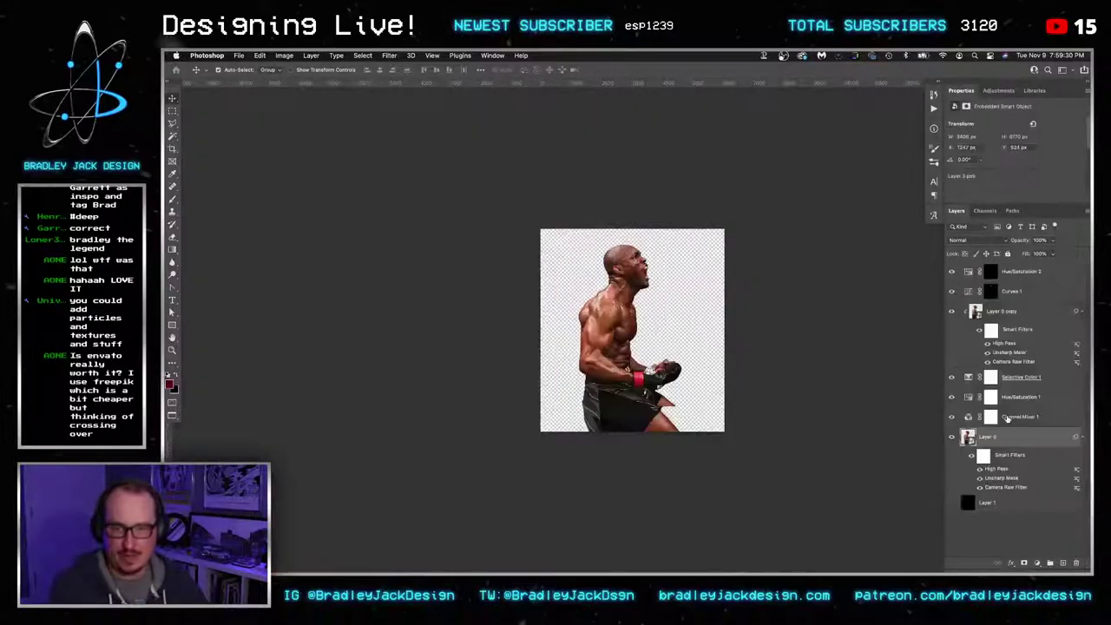
{"action": "key", "text": "ctrl+Tab"}
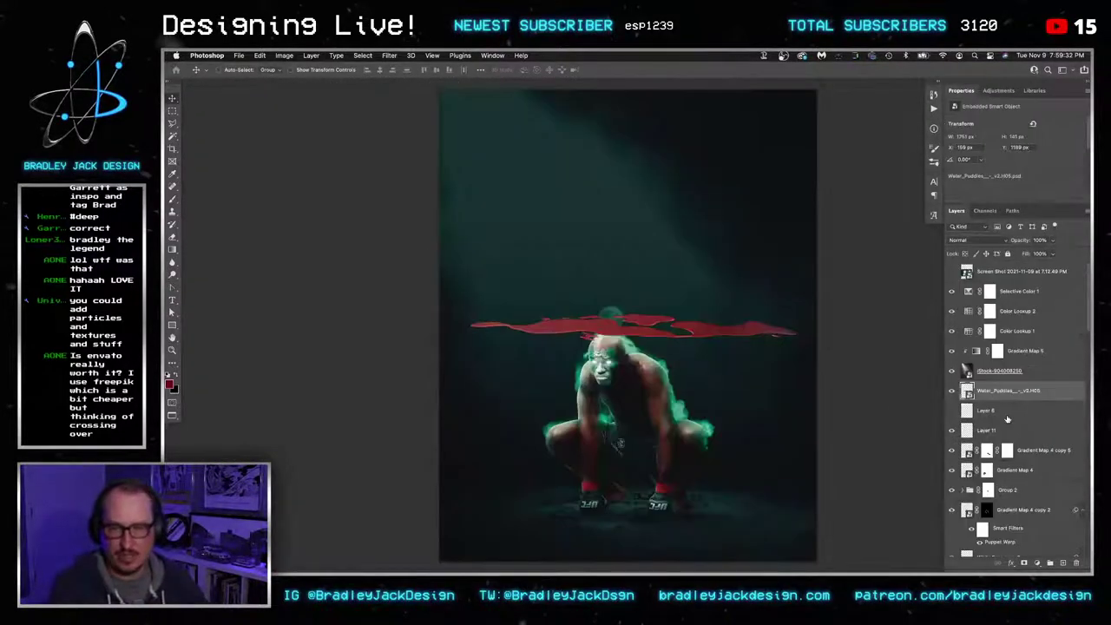
Move the red puddle to the floor below the fighter's feet and scale it down to about 1391 px wide
{"action": "scroll", "coordinate": [723, 359], "scroll_direction": "down", "scroll_amount": 2}
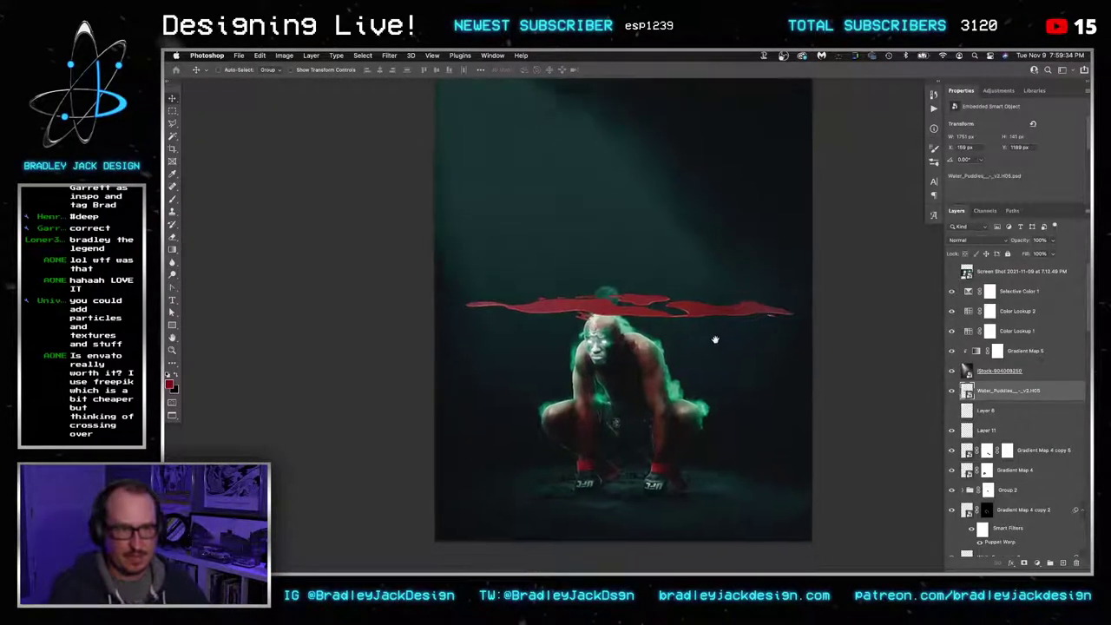
{"action": "left_click_drag", "start_coordinate": [705, 323], "coordinate": [699, 532]}
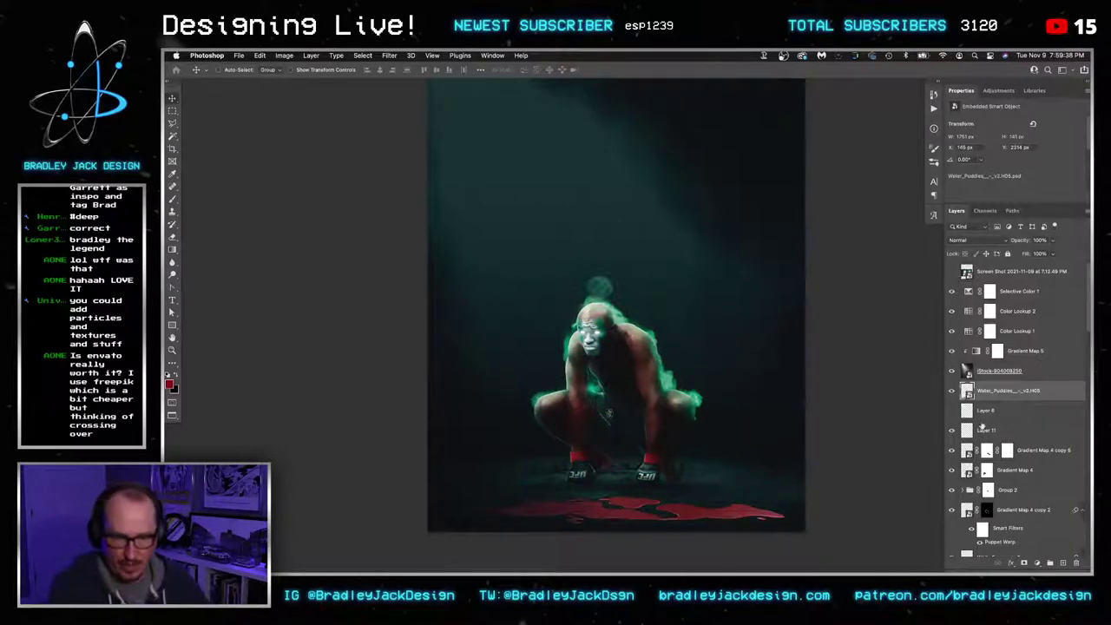
{"action": "key", "text": "ctrl+t"}
{"action": "left_click_drag", "start_coordinate": [803, 323], "coordinate": [739, 336]}
{"action": "key", "text": "Return"}
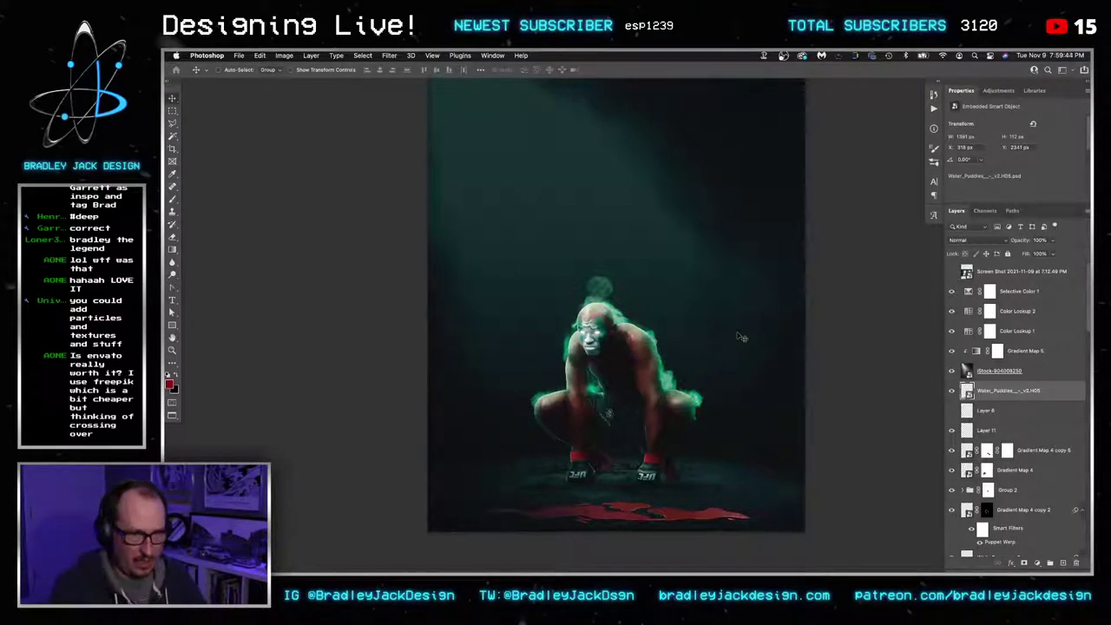
Set the puddle layer's blending mode to Screen
{"action": "key", "text": "alt+shift+o"}
{"action": "key", "text": "alt+shift+s"}
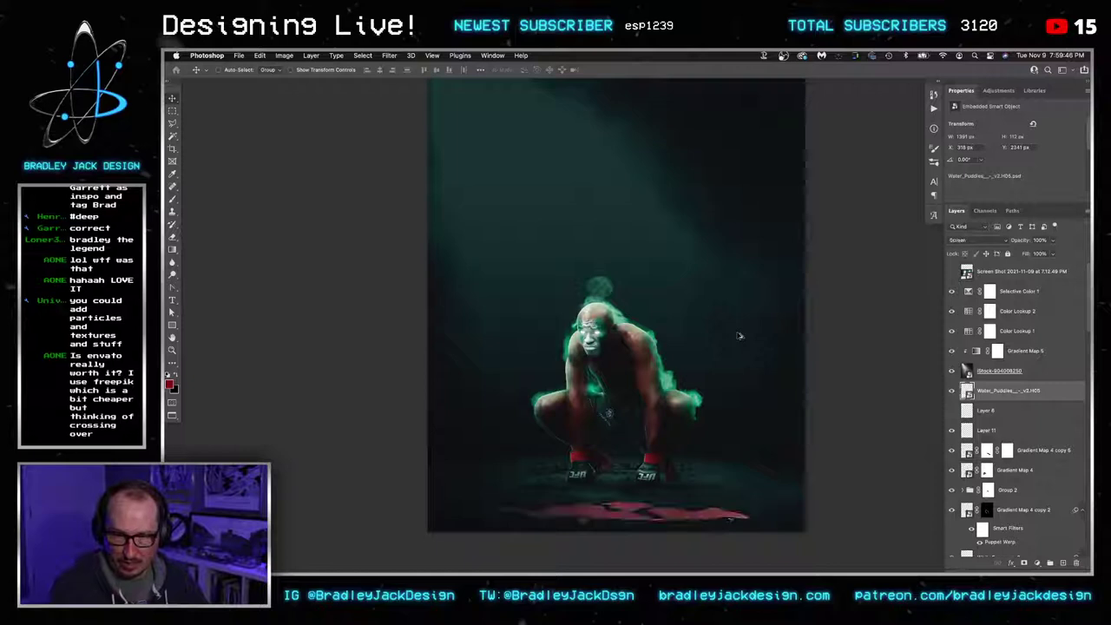
Try the Overlay blending mode on the puddle layer, and set the layer to Normal
{"action": "key", "text": "alt+shift+o"}
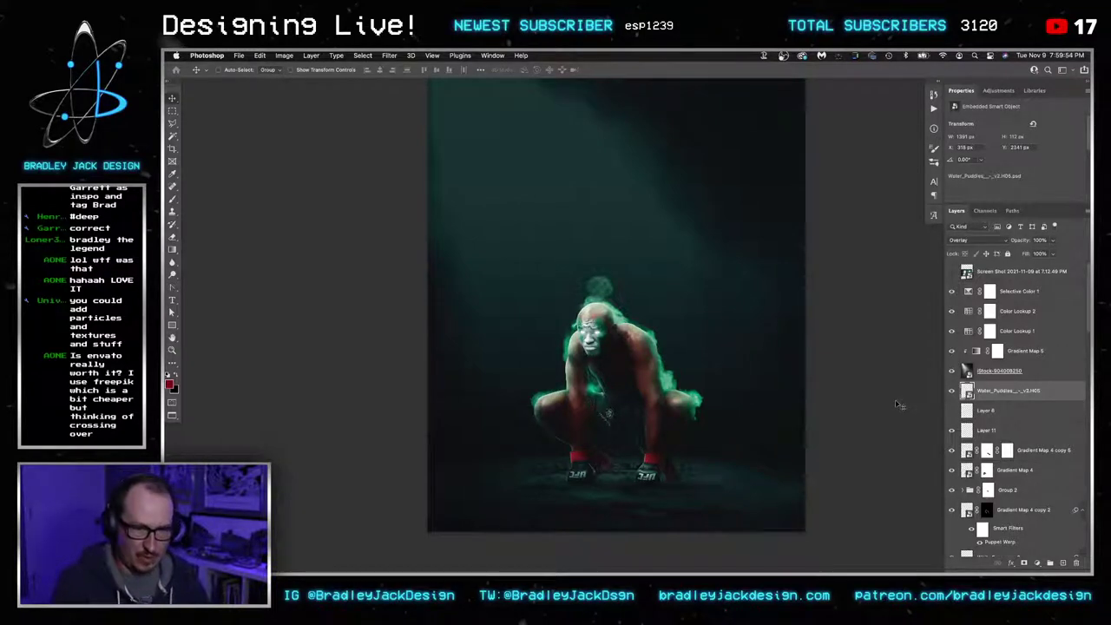
{"action": "key", "text": "shift+alt+n"}
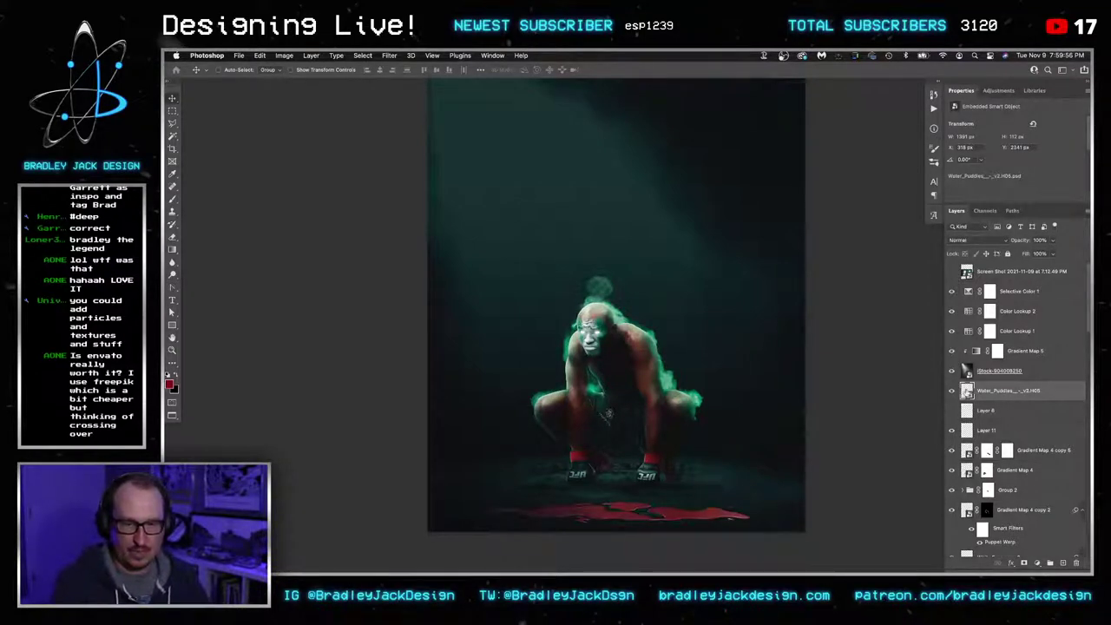
Inside the puddle smart object, clip Layer 1 copy above Subject [Flat] and hide it, then save and return to the poster
{"action": "double_click", "coordinate": [966, 391]}
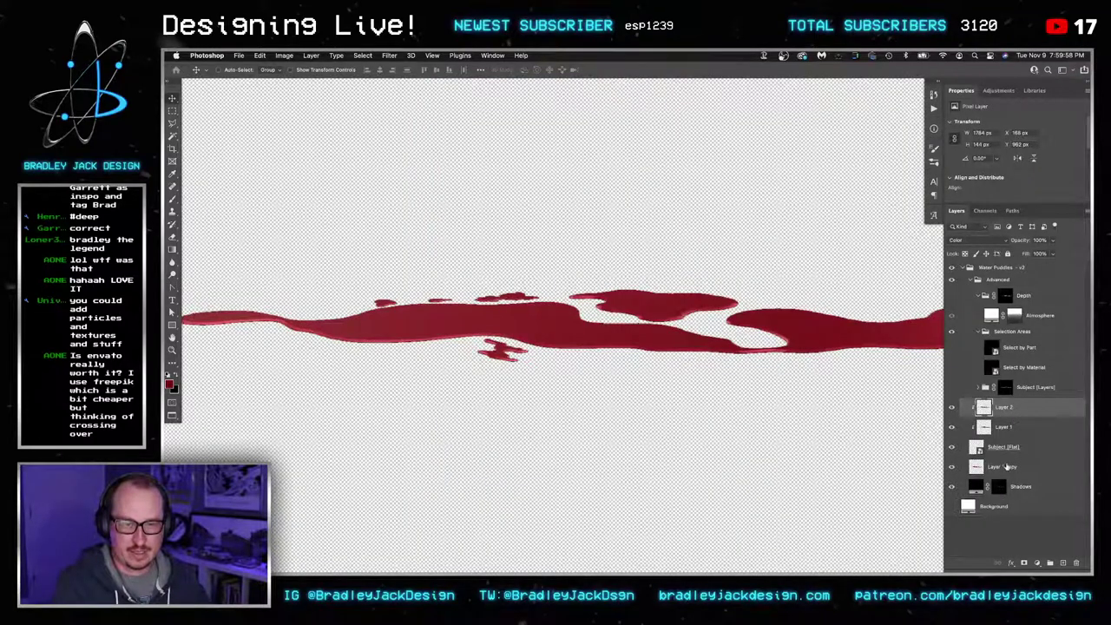
{"action": "left_click_drag", "start_coordinate": [1006, 466], "coordinate": [994, 446]}
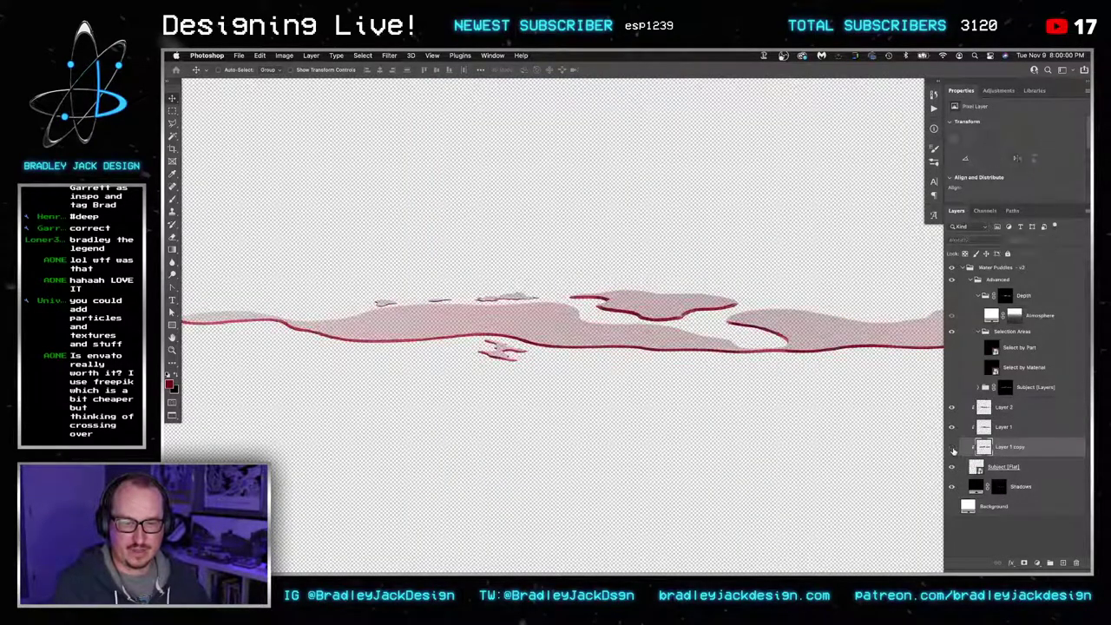
{"action": "key", "text": "ctrl+Tab"}
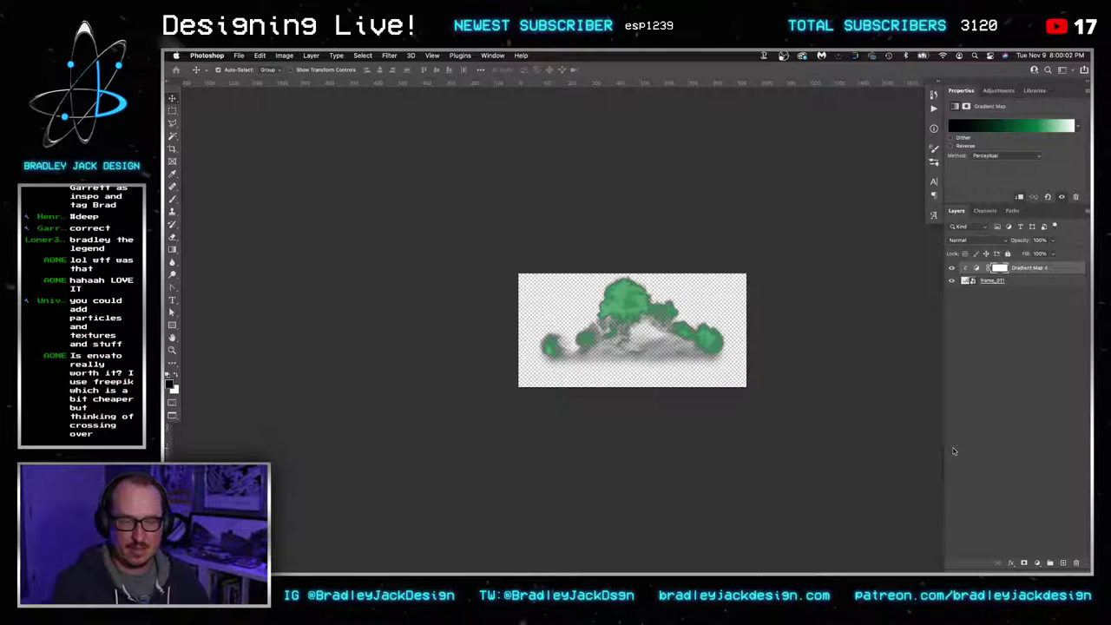
{"action": "key", "text": "ctrl+Tab"}
{"action": "key", "text": "ctrl+Tab"}
{"action": "key", "text": "ctrl+Tab"}
{"action": "key", "text": "ctrl+Tab"}
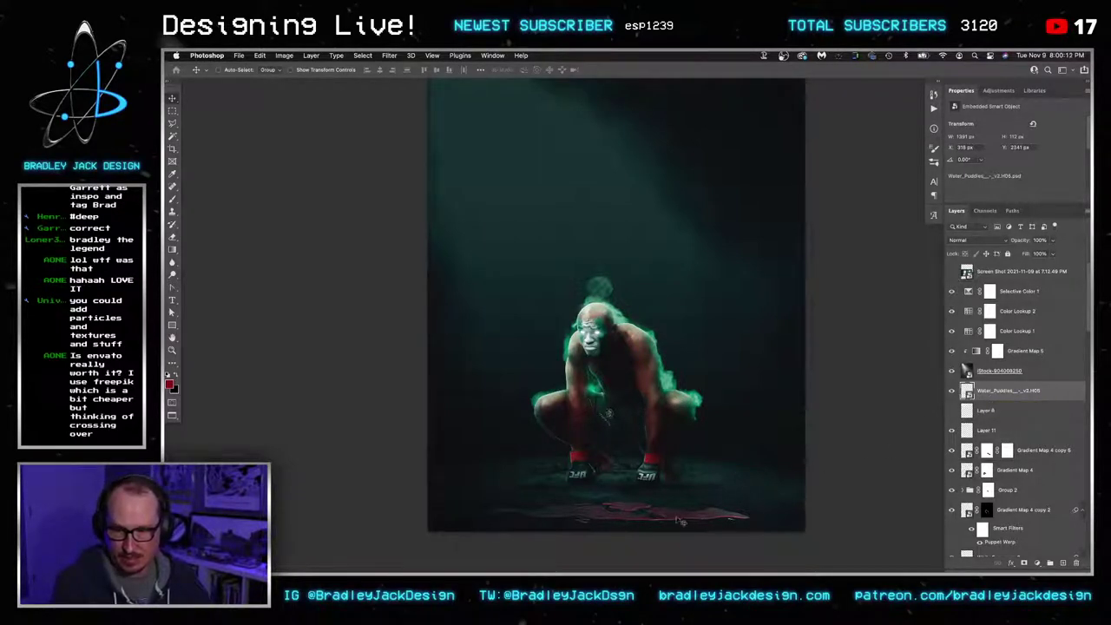
Collapse the fighter's USMAN group in the layer stack
{"action": "key", "text": "z"}
{"action": "mouse_move", "coordinate": [609, 520]}
{"action": "left_mouse_down"}
{"action": "mouse_move", "coordinate": [650, 515]}
{"action": "mouse_move", "coordinate": [622, 505]}
{"action": "left_mouse_up"}
{"action": "key", "text": "v"}
{"action": "scroll", "coordinate": [792, 496], "scroll_direction": "down", "scroll_amount": 3}
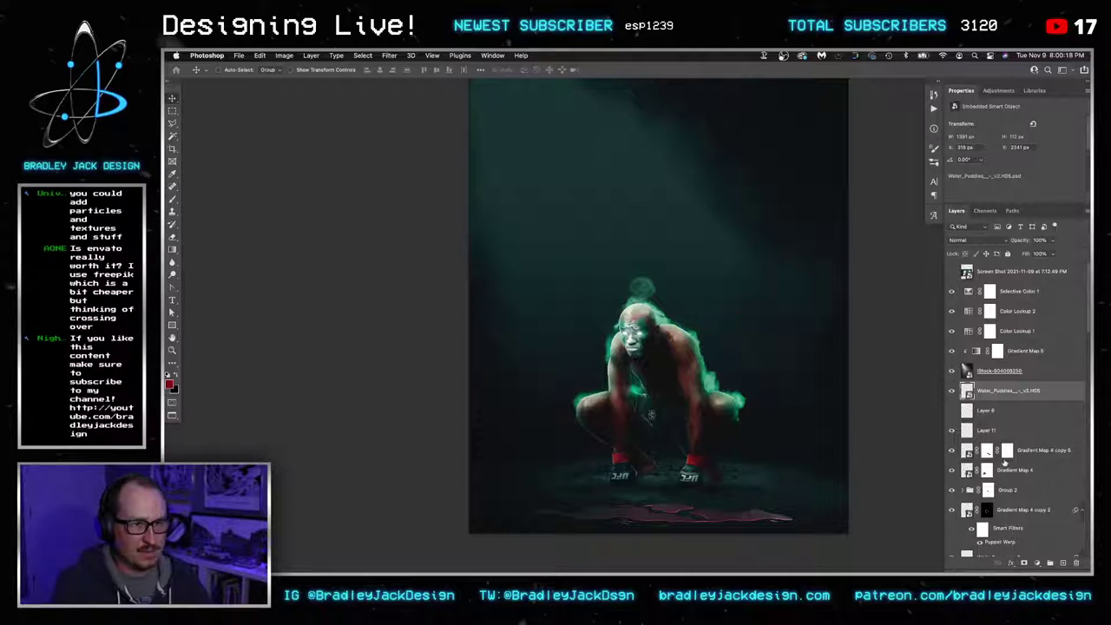
{"action": "left_click", "coordinate": [992, 432]}
{"action": "scroll", "coordinate": [991, 434], "scroll_direction": "down", "scroll_amount": 5}
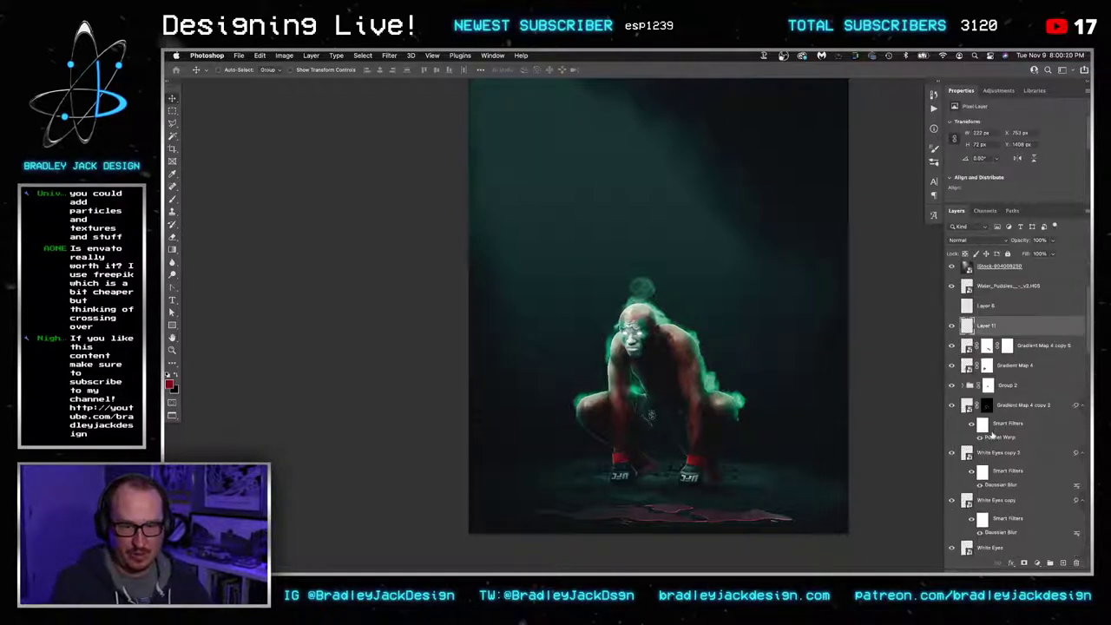
{"action": "scroll", "coordinate": [992, 431], "scroll_direction": "down", "scroll_amount": 5}
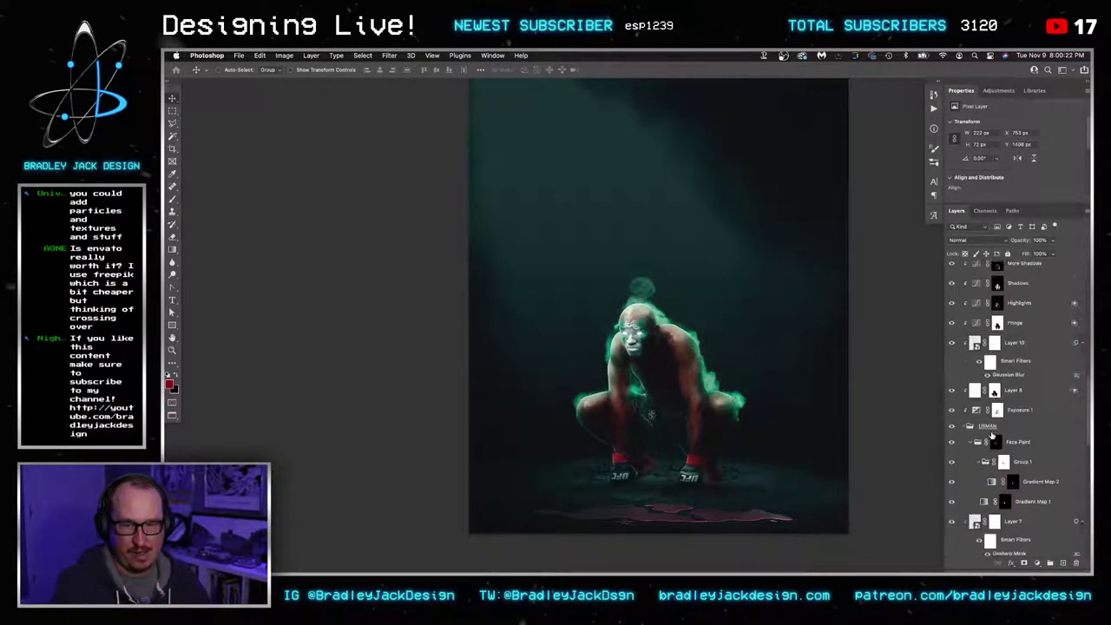
{"action": "left_click", "coordinate": [967, 404]}
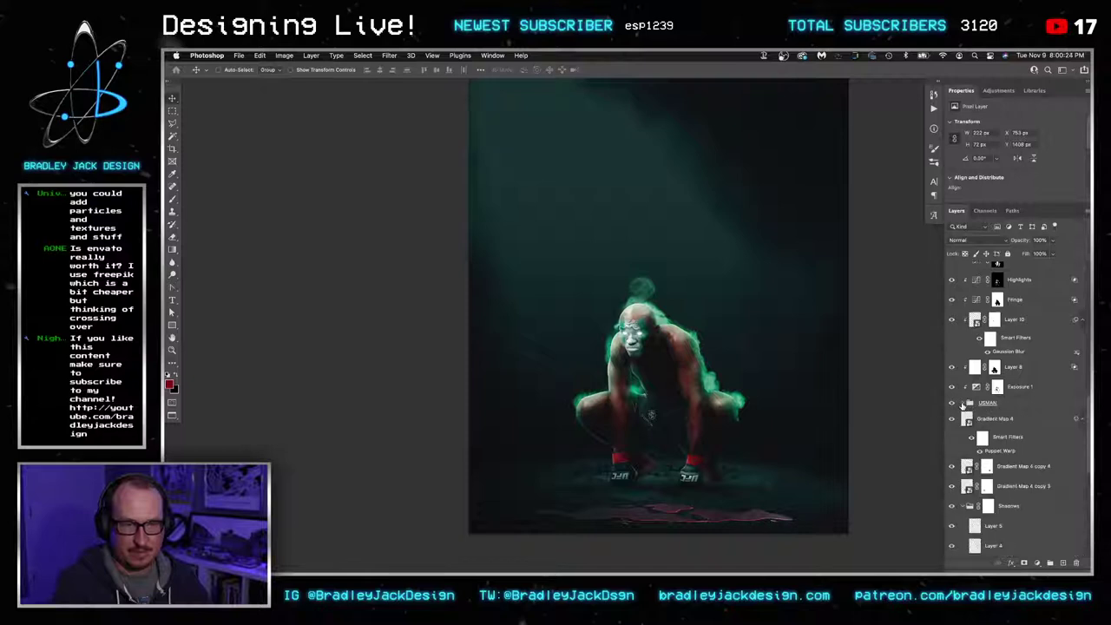
Collapse the Shadows group, and group the layers from directly above it through Layer 11 under the name USMAN
{"action": "left_click", "coordinate": [1007, 489]}
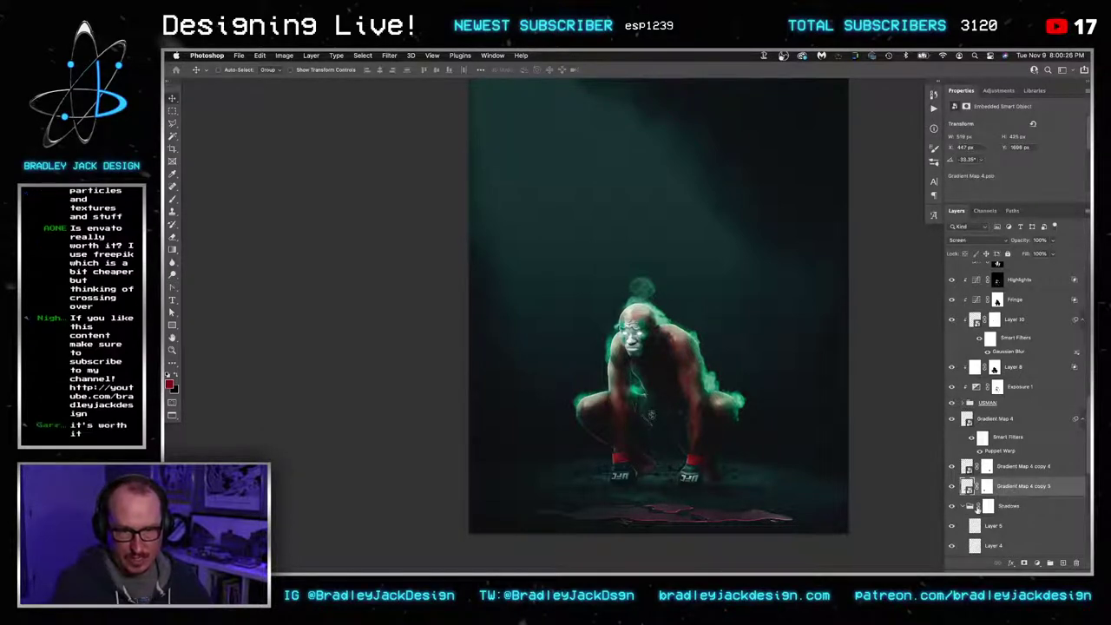
{"action": "left_click", "coordinate": [962, 507]}
{"action": "scroll", "coordinate": [1018, 503], "scroll_direction": "up", "scroll_amount": 10}
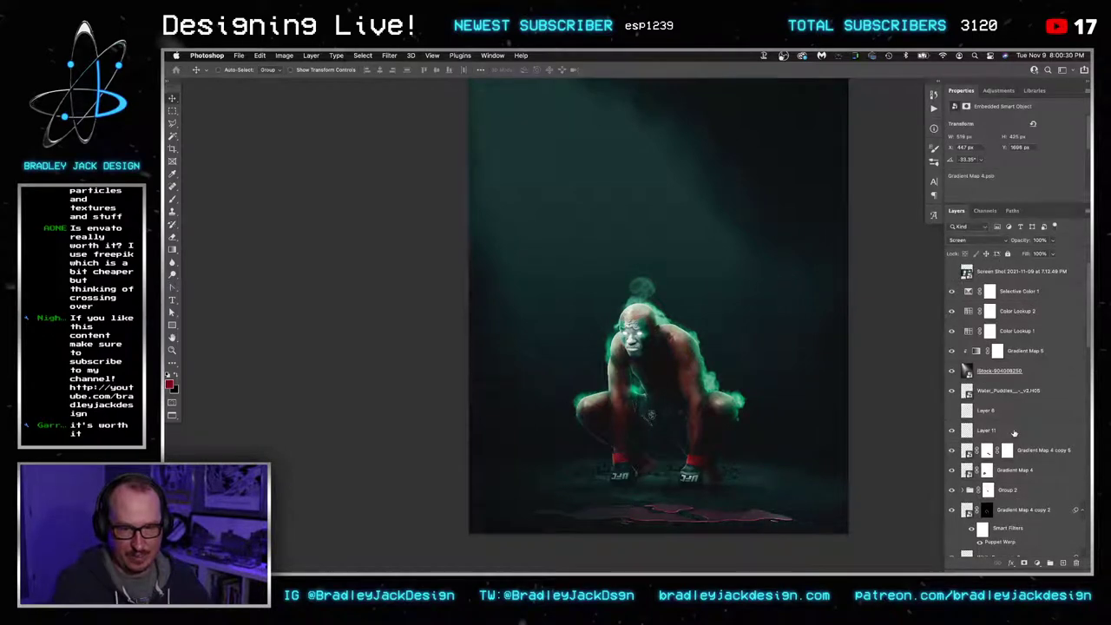
{"action": "left_click", "coordinate": [1014, 432], "text": "shift"}
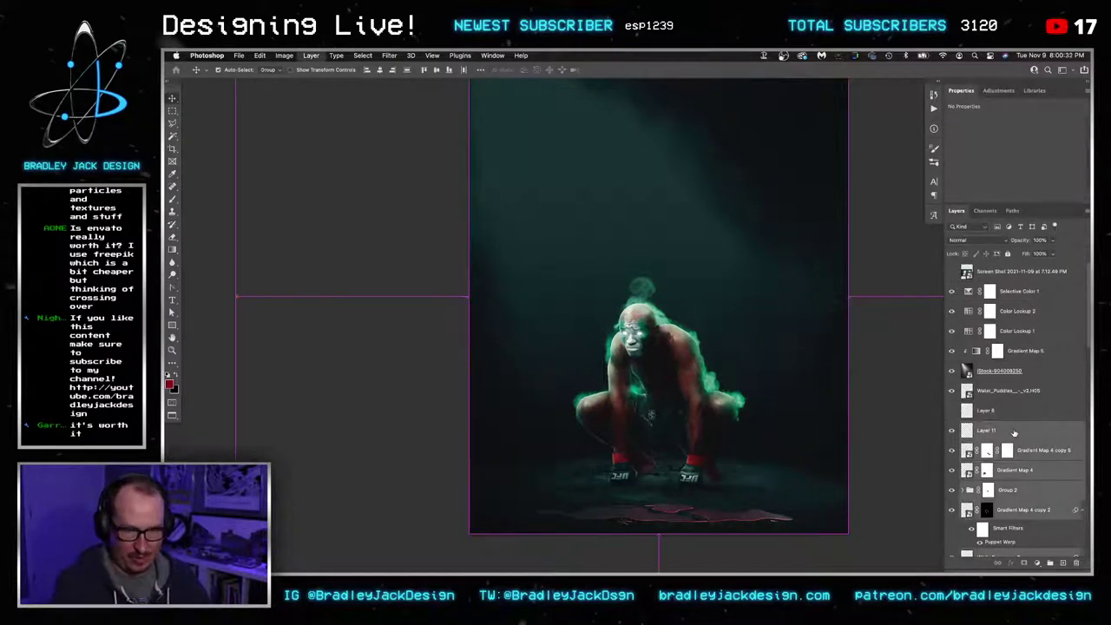
{"action": "key", "text": "ctrl+g"}
{"action": "type", "text": "L"}
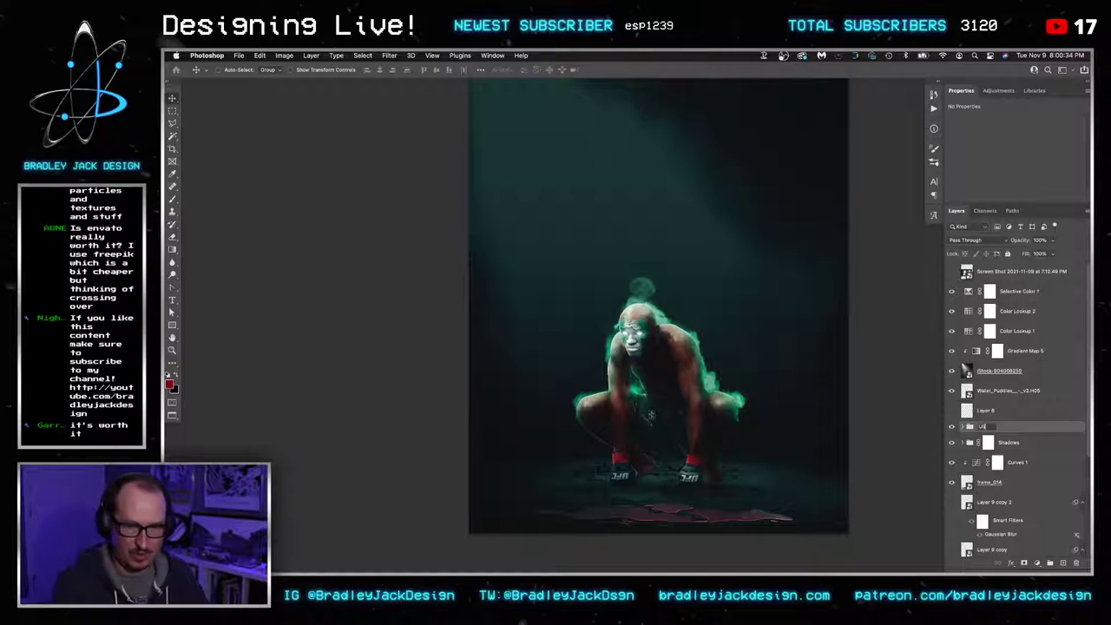
{"action": "type", "text": "SMAN"}
Duplicate the new USMAN group and convert the copy to a smart object
{"action": "key", "text": "ctrl+j"}
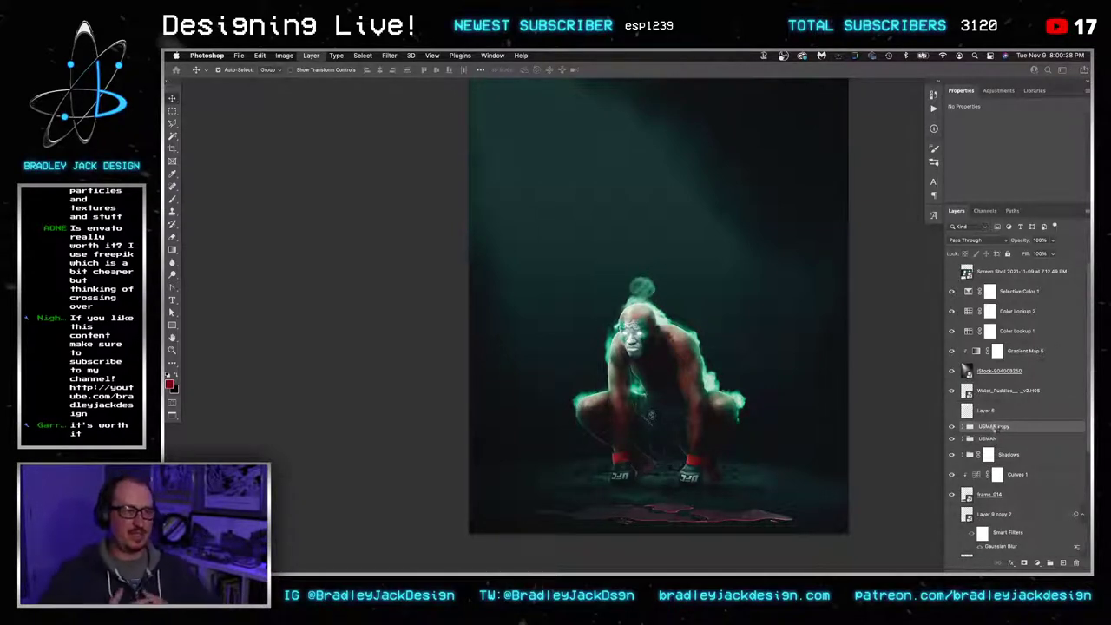
{"action": "key", "text": "ctrl+alt+s"}
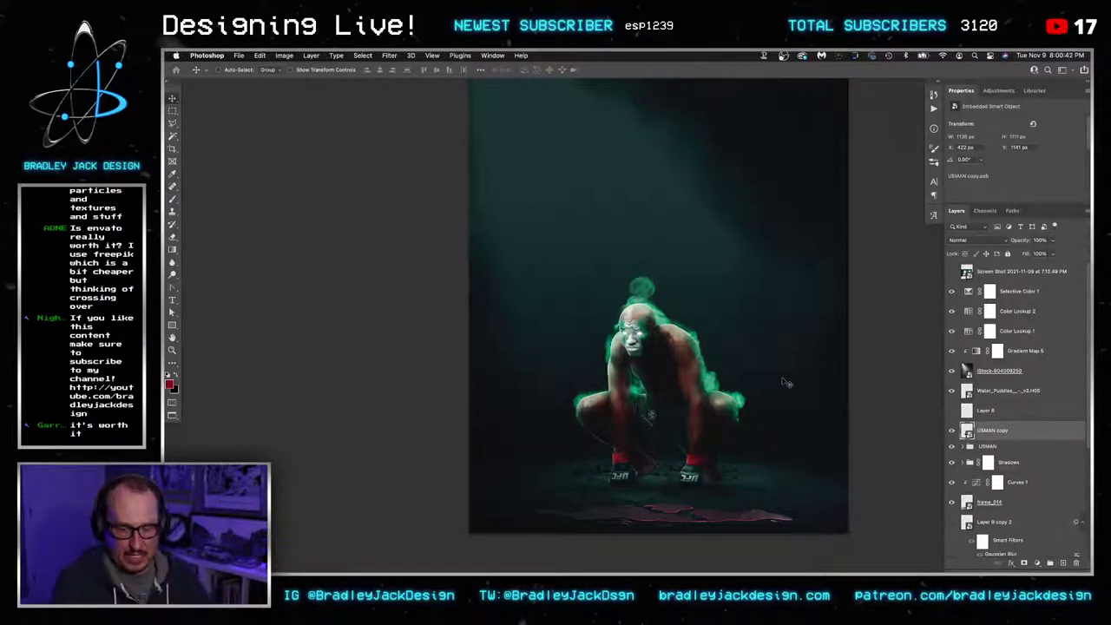
Flip the USMAN copy vertically with a height of -100% and move it down over the puddle as a reflection
{"action": "key", "text": "ctrl+t"}
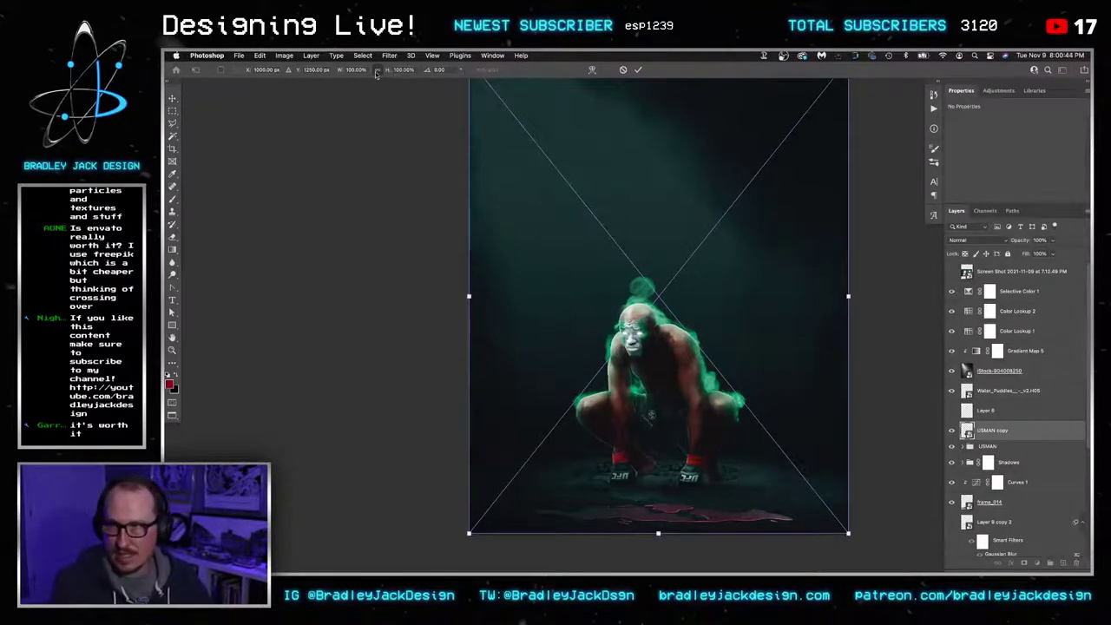
{"action": "left_click", "coordinate": [365, 71]}
{"action": "key", "text": "Tab"}
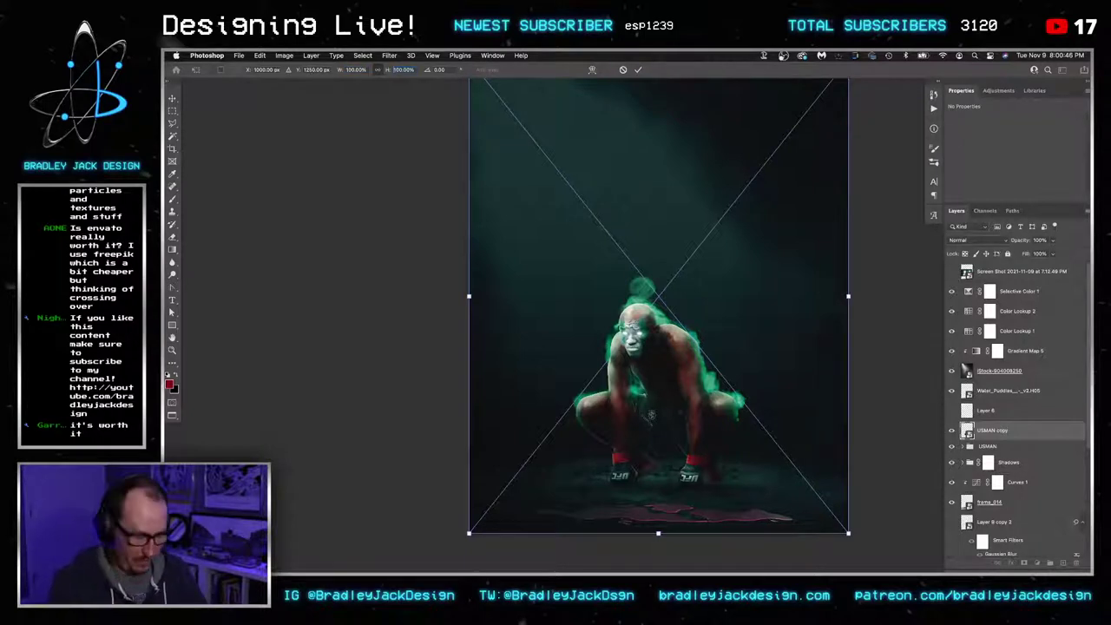
{"action": "type", "text": "-100"}
{"action": "key", "text": "Return"}
{"action": "key", "text": "Return"}
{"action": "left_click_drag", "start_coordinate": [704, 135], "coordinate": [710, 382]}
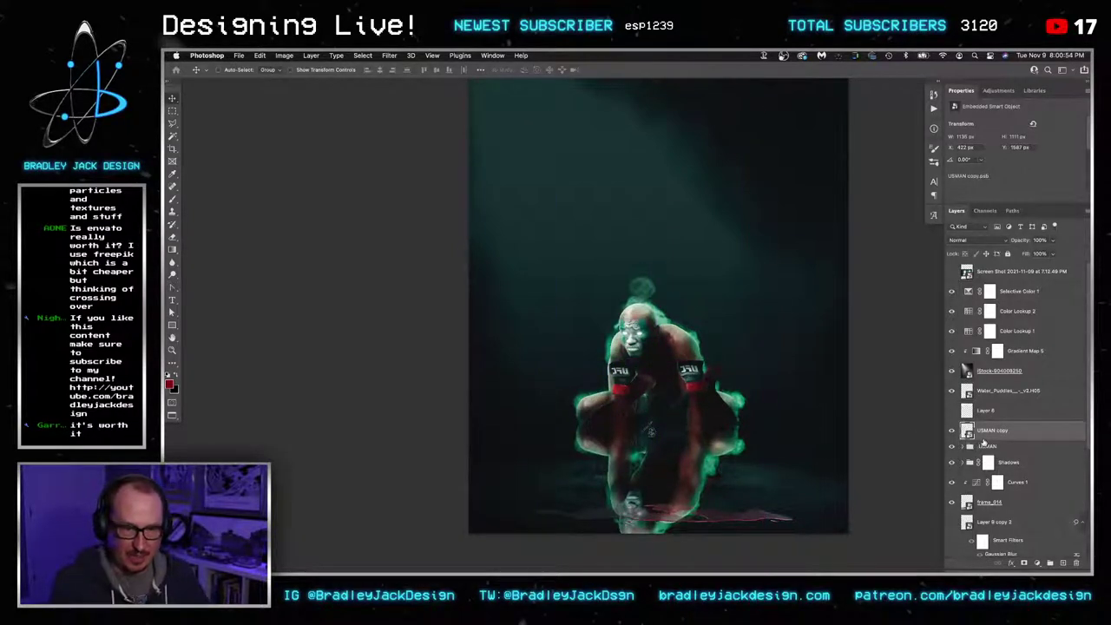
Mask the flipped USMAN copy to the outline of the puddle layer
{"action": "left_click", "coordinate": [969, 393], "text": "super"}
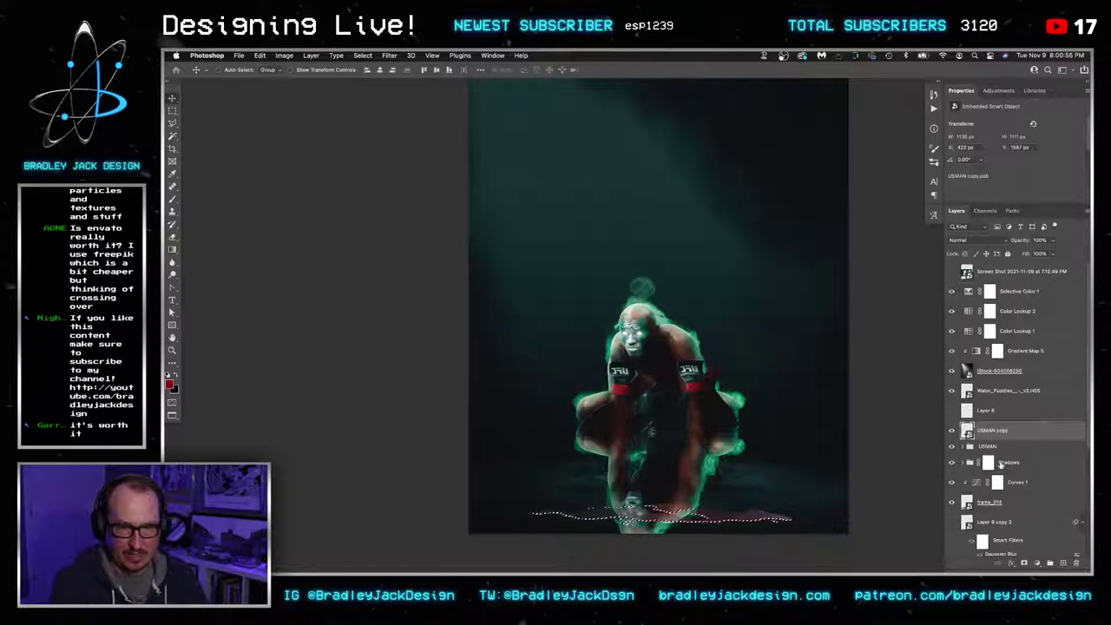
{"action": "left_click", "coordinate": [1023, 562]}
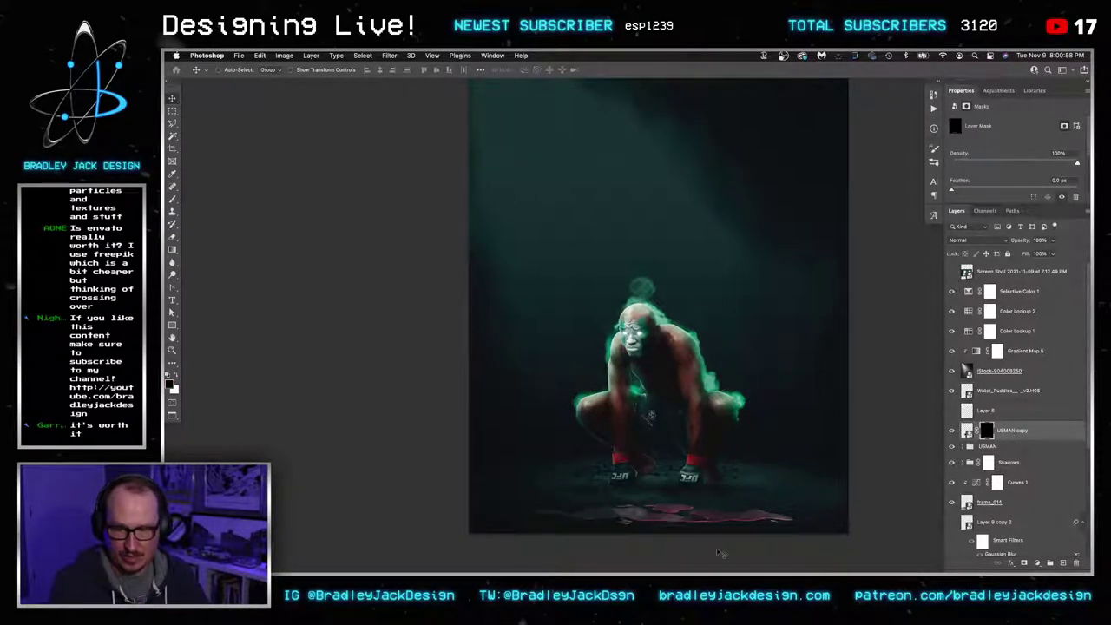
Set the masked reflection's blending mode to Overlay
{"action": "key", "text": "z"}
{"action": "left_click_drag", "start_coordinate": [666, 518], "coordinate": [720, 510]}
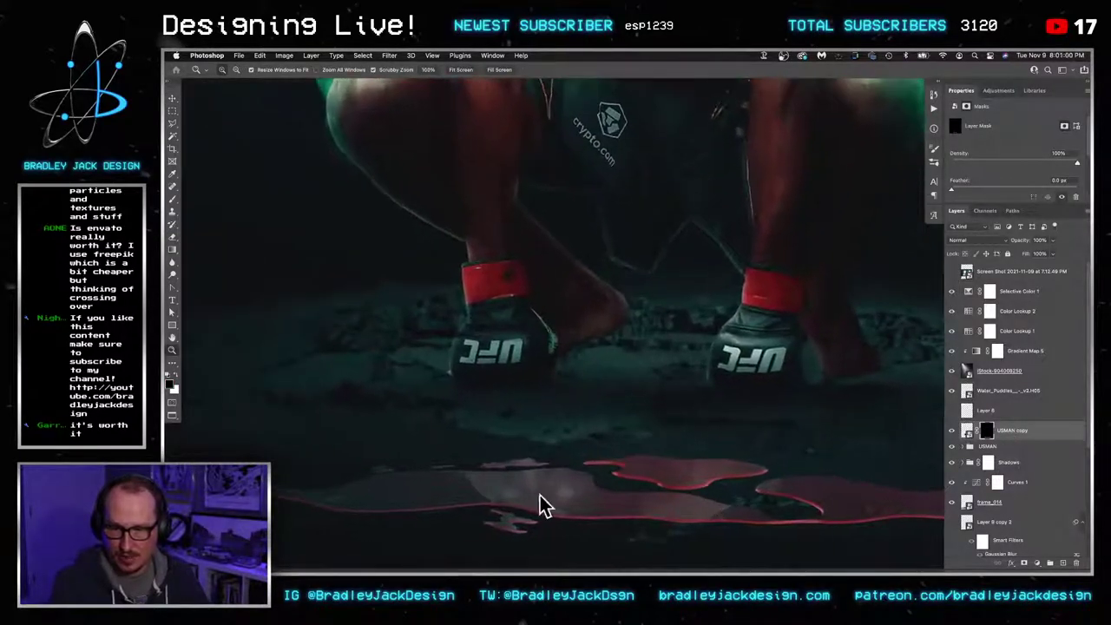
{"action": "key", "text": "v"}
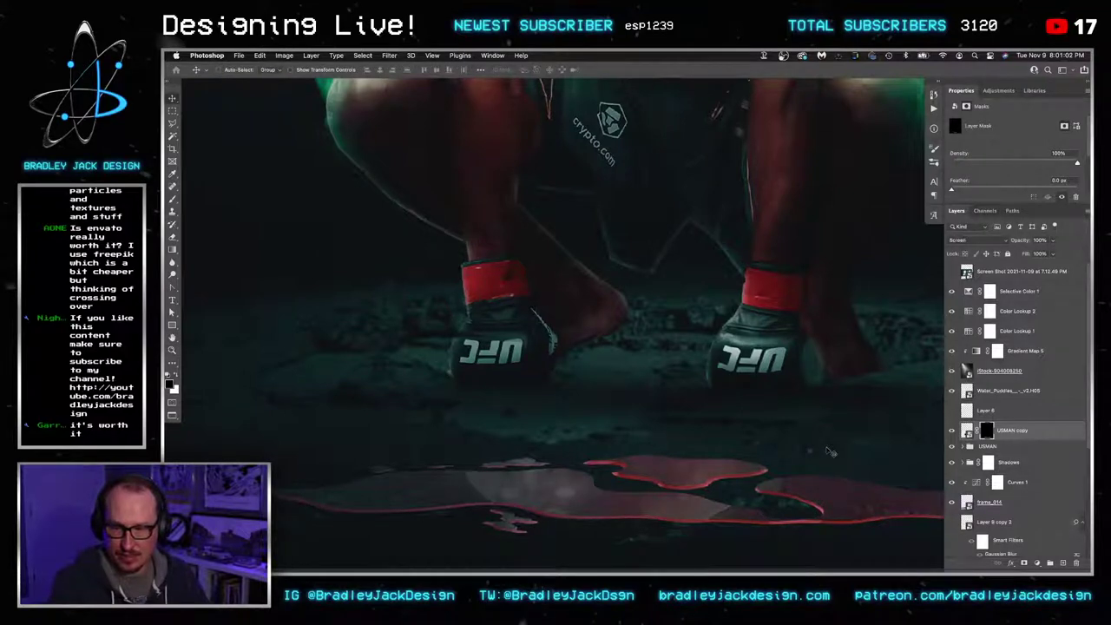
{"action": "key", "text": "shift+plus"}
{"action": "key", "text": "shift+plus"}
{"action": "key", "text": "shift+plus"}
{"action": "key", "text": "shift+plus"}
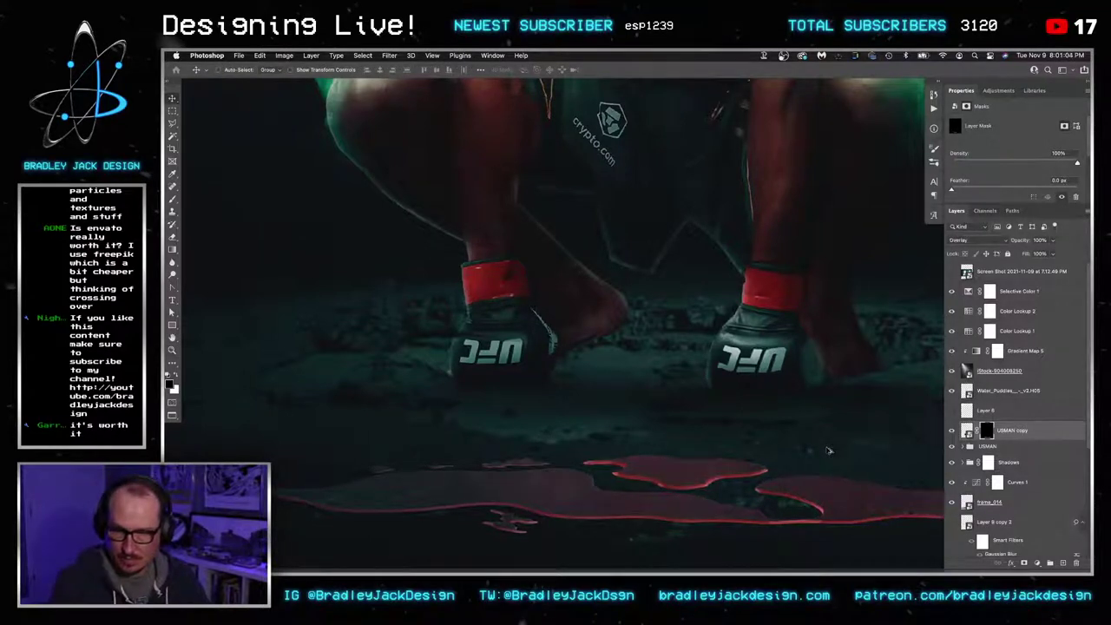
Duplicate the masked reflection and set the duplicate to Screen mode at 20% opacity
{"action": "key", "text": "super+j"}
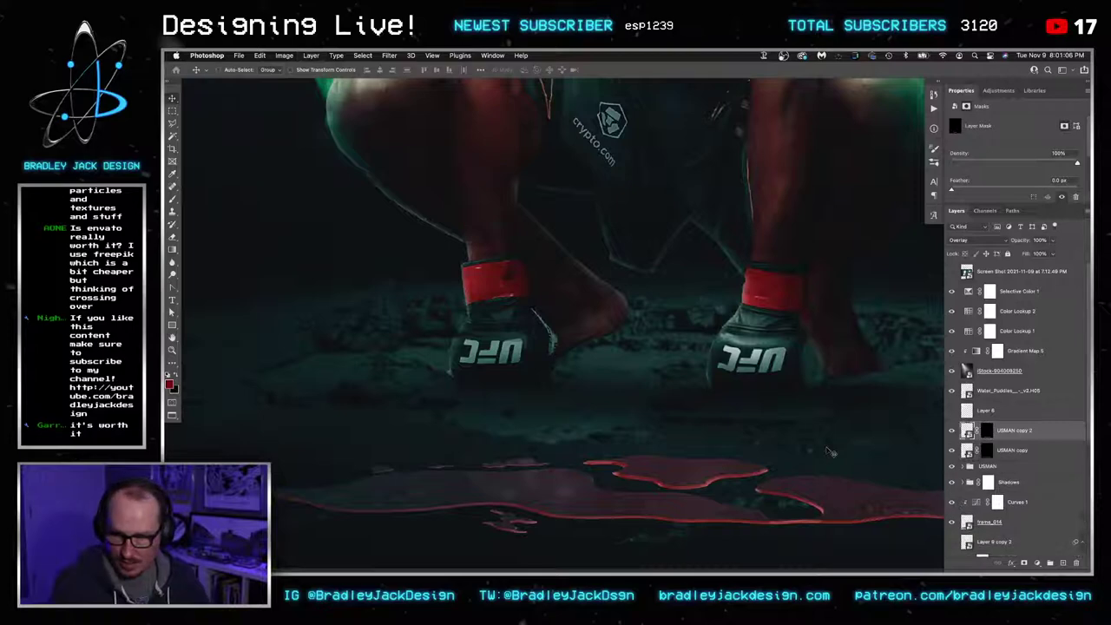
{"action": "key", "text": "shift+minus"}
{"action": "key", "text": "shift+minus"}
{"action": "key", "text": "shift+minus"}
{"action": "key", "text": "shift+minus"}
{"action": "key", "text": "z"}
{"action": "key", "text": "4"}
{"action": "key", "text": "6"}
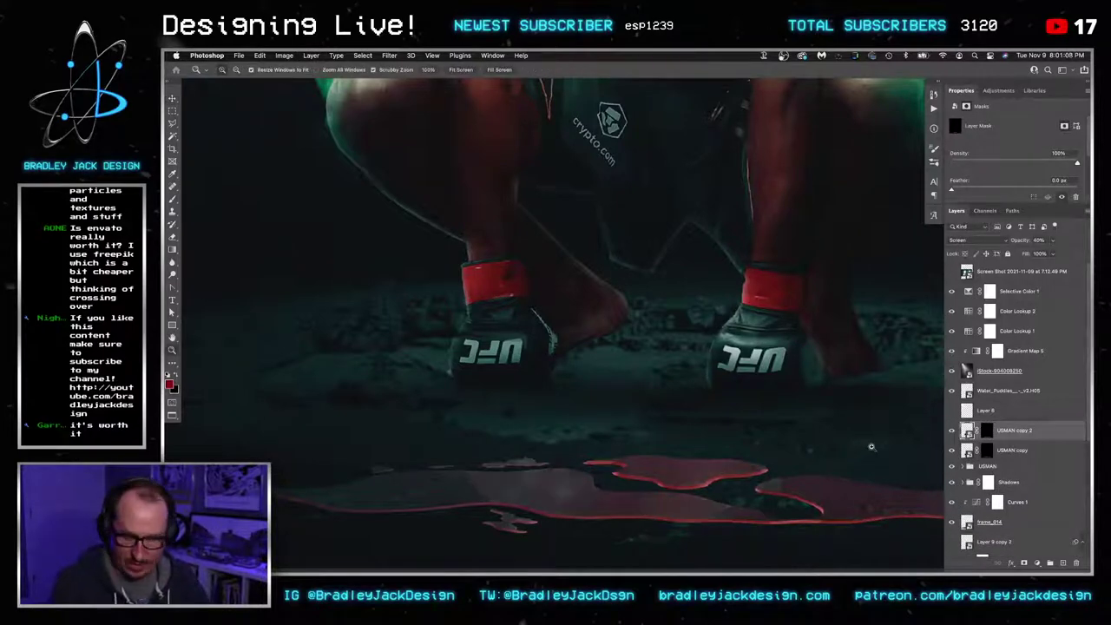
{"action": "key", "text": "2"}
Move the water puddle layer beneath both masked reflection layers and above the USMAN group
{"action": "left_click", "coordinate": [826, 439], "text": "alt"}
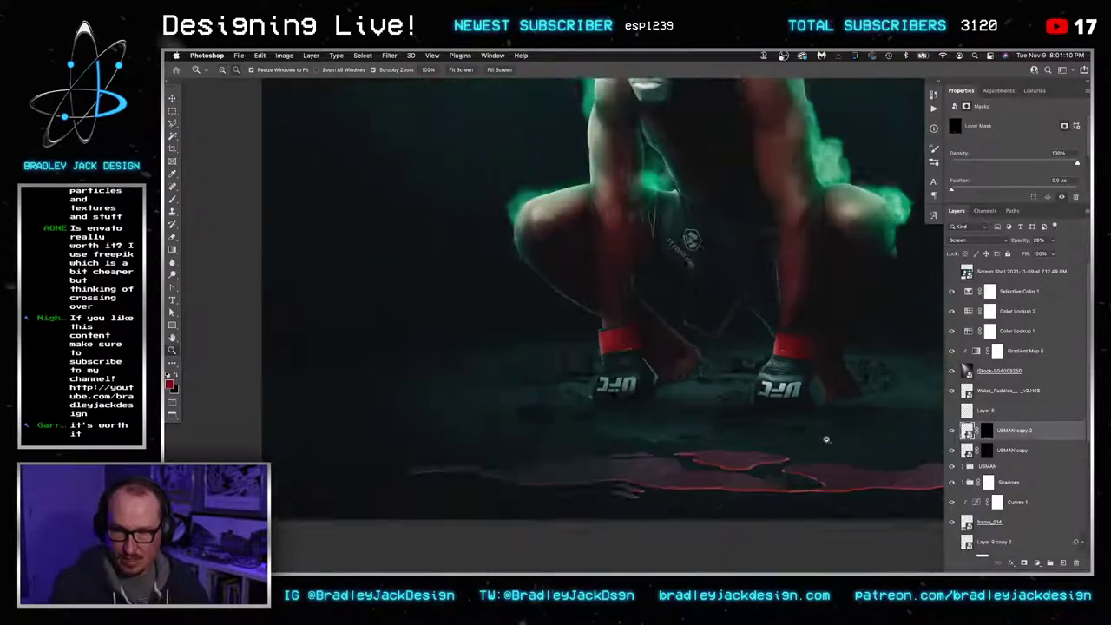
{"action": "left_click", "coordinate": [826, 439], "text": "alt"}
{"action": "left_click_drag", "start_coordinate": [800, 434], "coordinate": [755, 432]}
{"action": "left_click", "coordinate": [649, 441]}
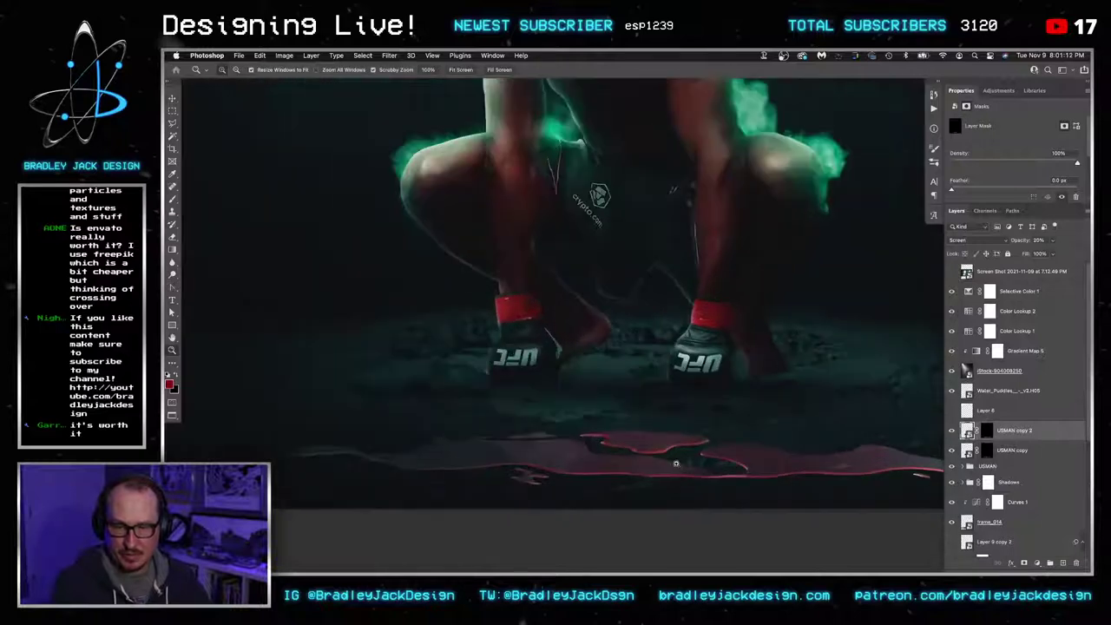
{"action": "left_click_drag", "start_coordinate": [998, 391], "coordinate": [1017, 462]}
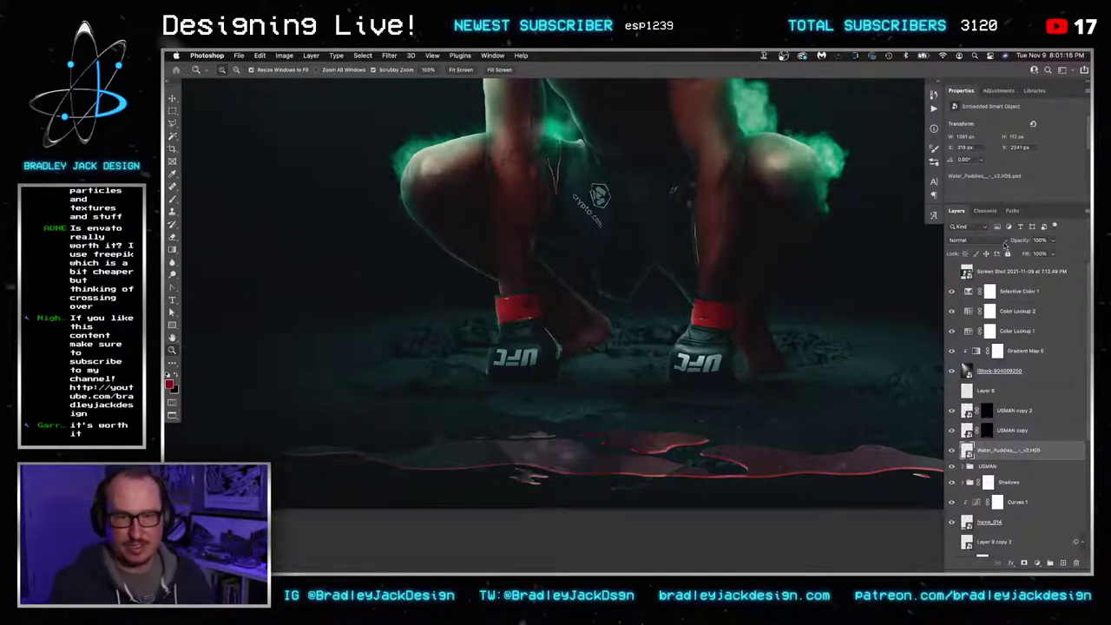
{"action": "left_click", "coordinate": [998, 91]}
{"action": "key", "text": "v"}
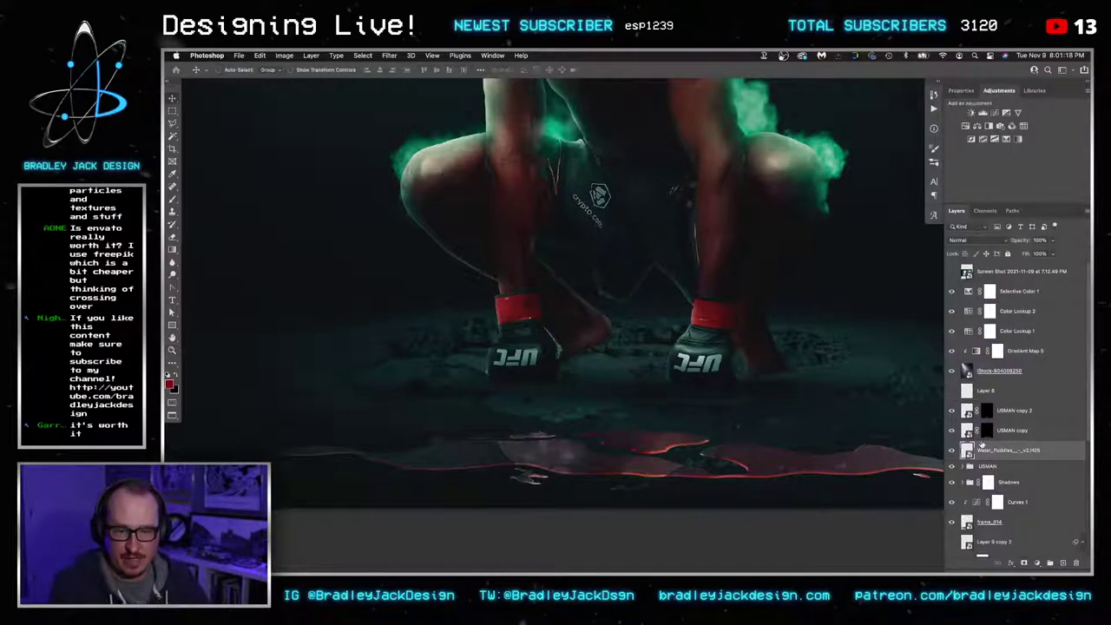
Open the puddle smart object's contents and duplicate Layer 1
{"action": "double_click", "coordinate": [967, 449]}
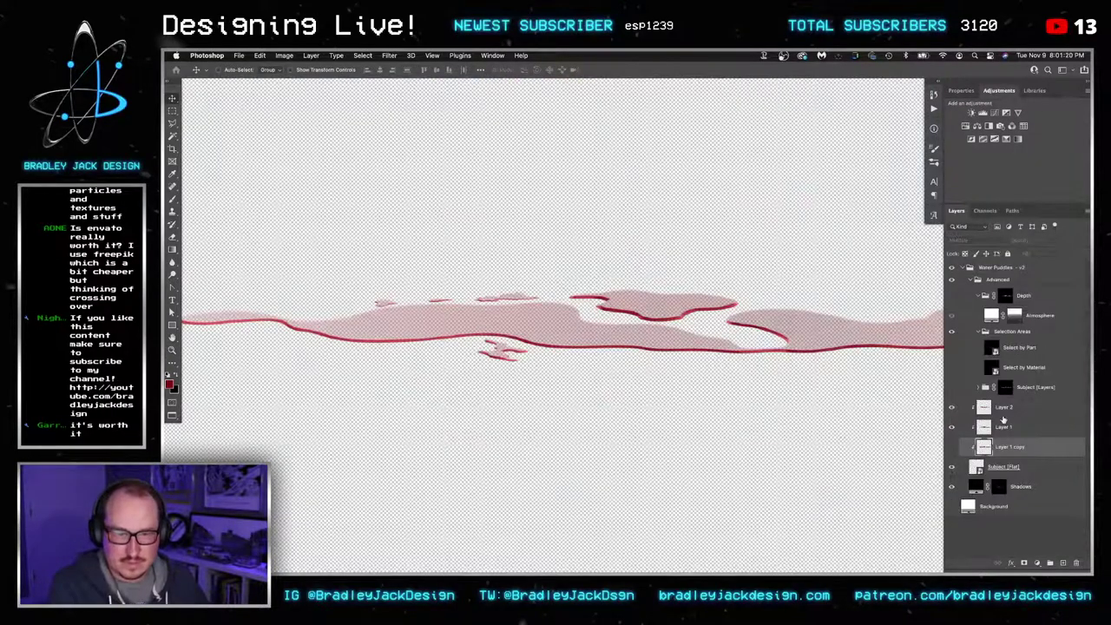
{"action": "left_click", "coordinate": [1003, 410]}
{"action": "left_click", "coordinate": [1000, 448]}
{"action": "left_click", "coordinate": [999, 432]}
{"action": "key", "text": "super+j"}
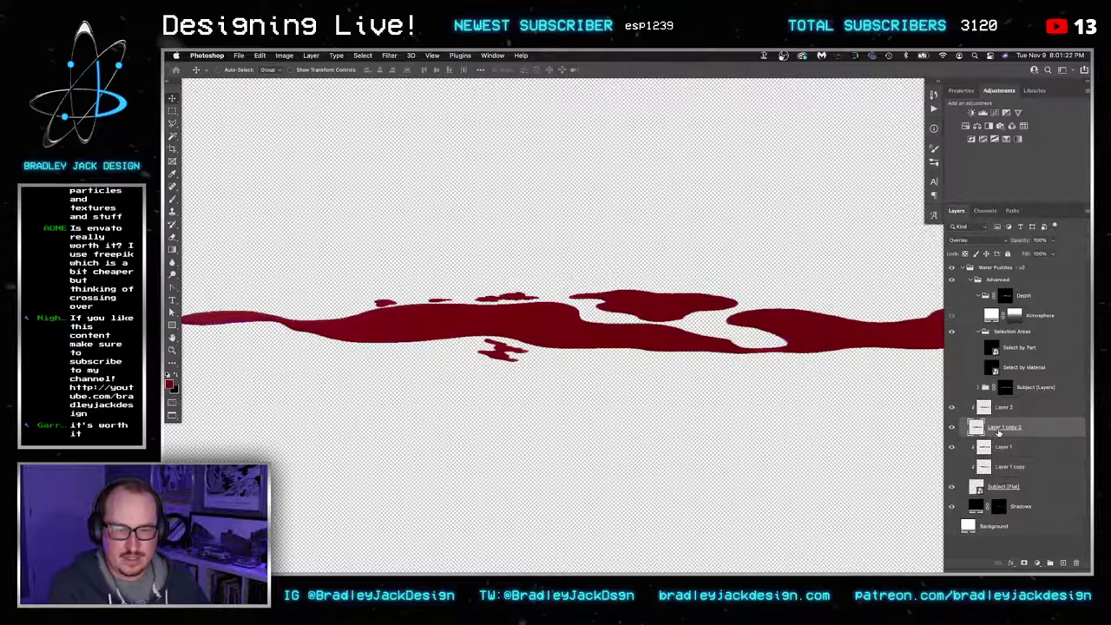
Set the Layer 1 duplicate to Normal at 100% opacity and move it beneath Subject [Flat]
{"action": "key", "text": "3"}
{"action": "key", "text": "5"}
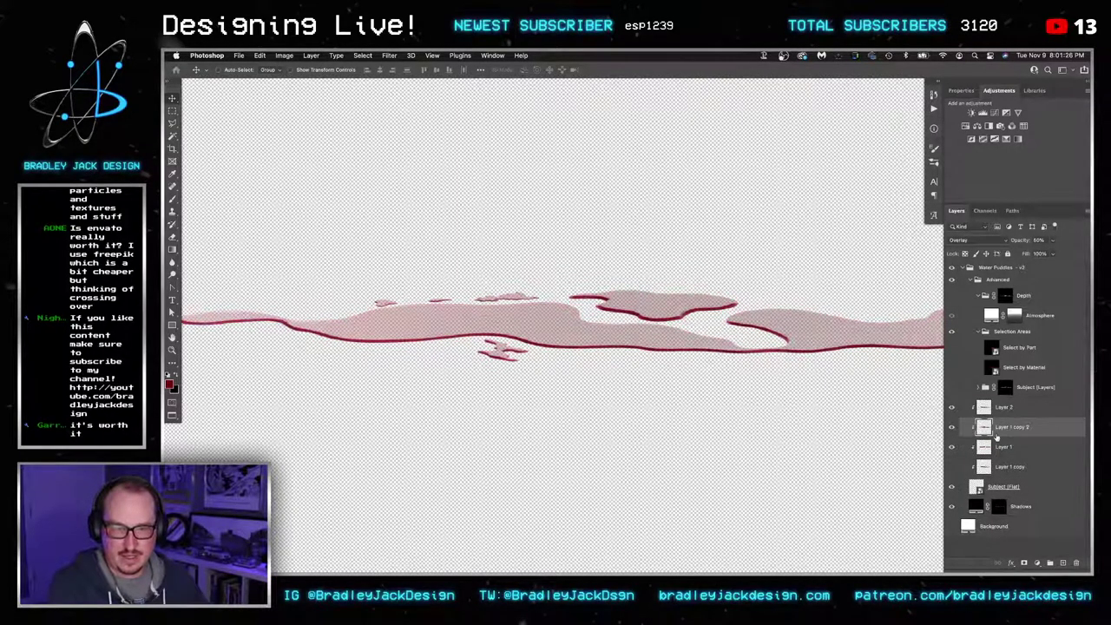
{"action": "key", "text": "alt+shift+n"}
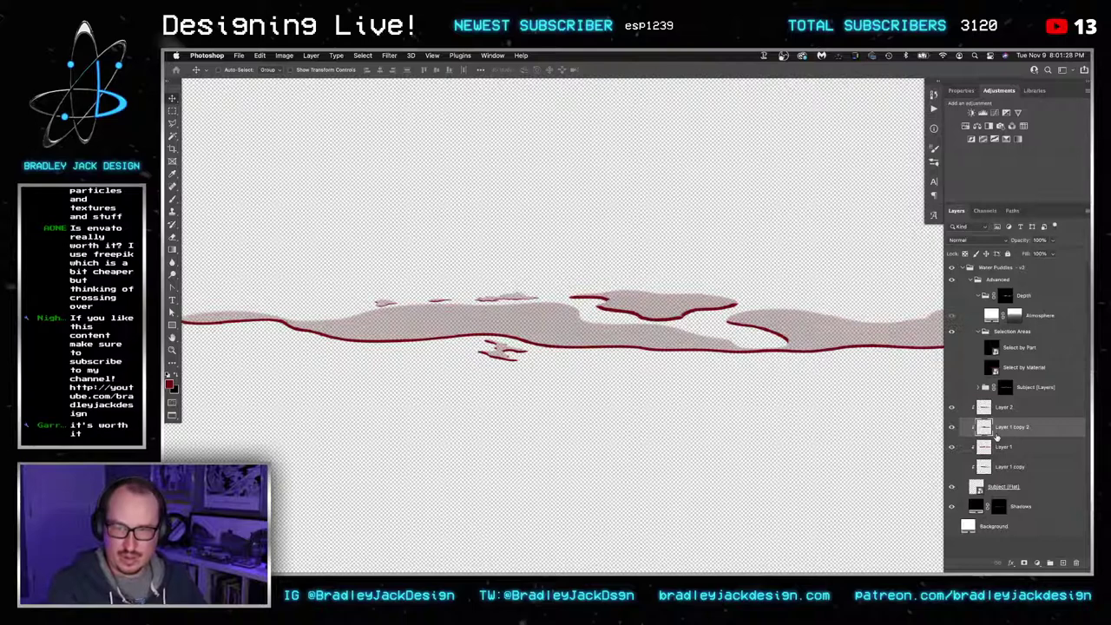
{"action": "left_click_drag", "start_coordinate": [1005, 428], "coordinate": [1012, 493]}
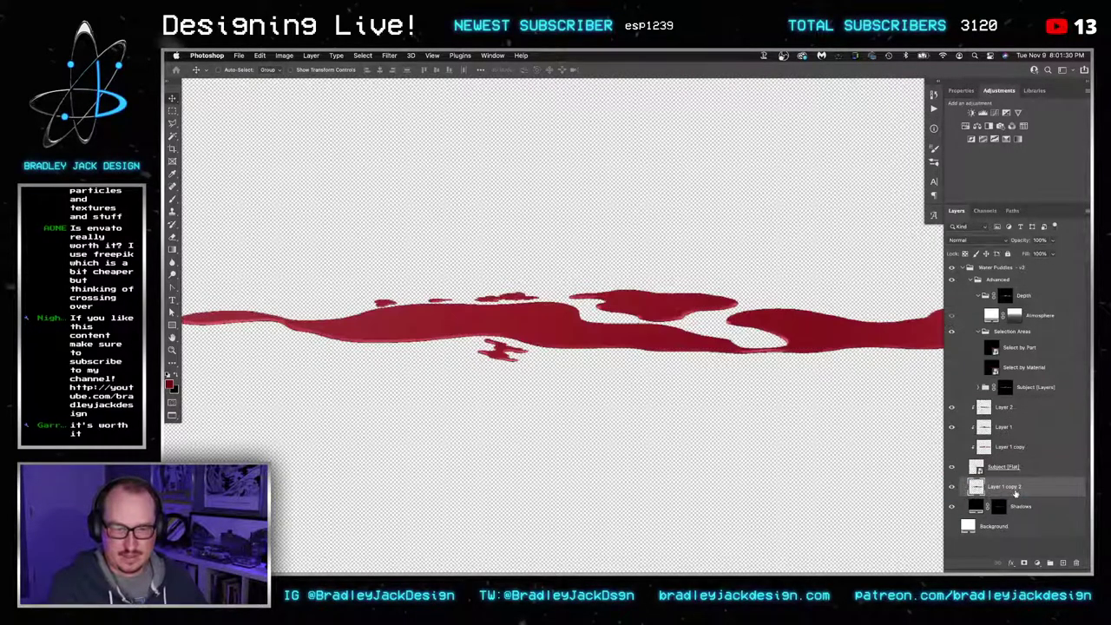
Move Layer 1 copy 2 above Layer 2, set it to Overlay, and return to the poster document
{"action": "left_click_drag", "start_coordinate": [1009, 447], "coordinate": [1011, 403]}
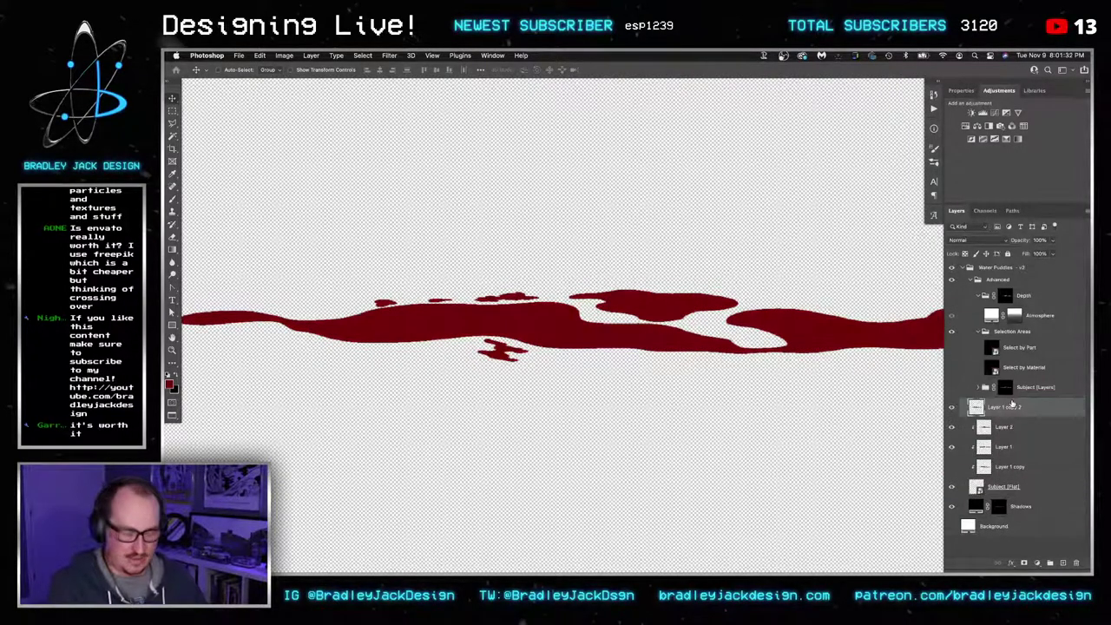
{"action": "key", "text": "shift+alt+o"}
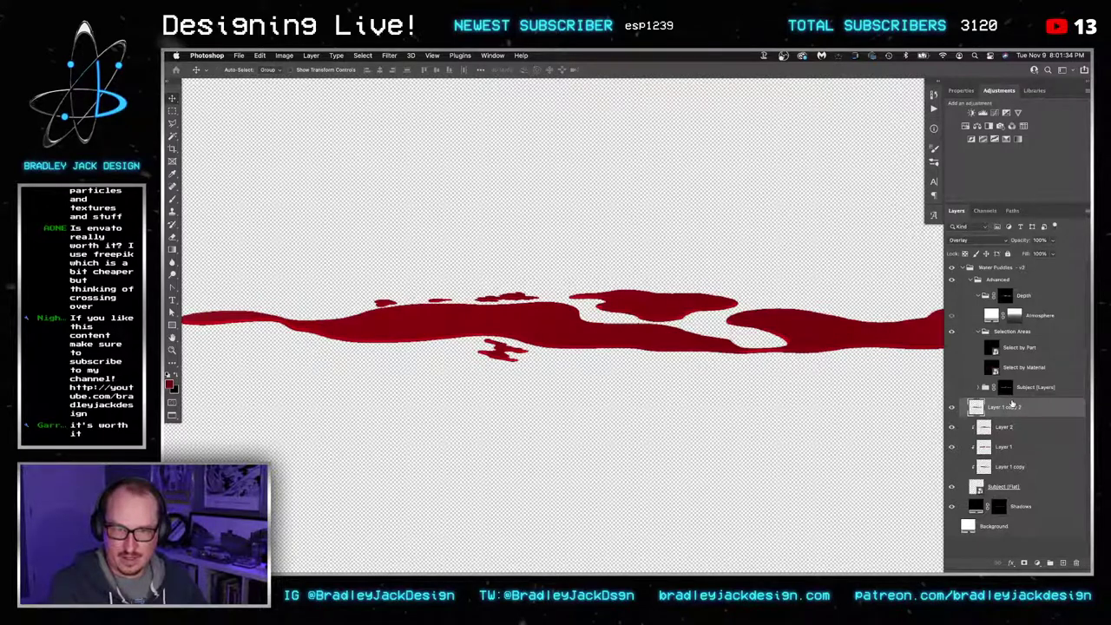
{"action": "key", "text": "ctrl+Tab"}
{"action": "key", "text": "ctrl+Tab"}
{"action": "key", "text": "ctrl+Tab"}
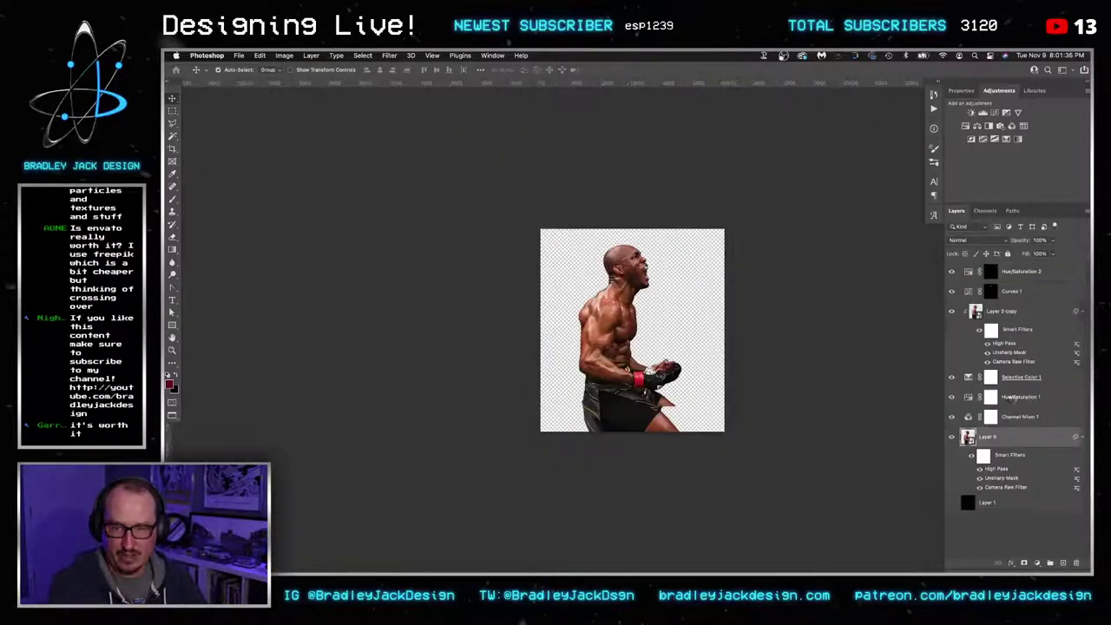
{"action": "key", "text": "ctrl+Tab"}
{"action": "key", "text": "ctrl+Tab"}
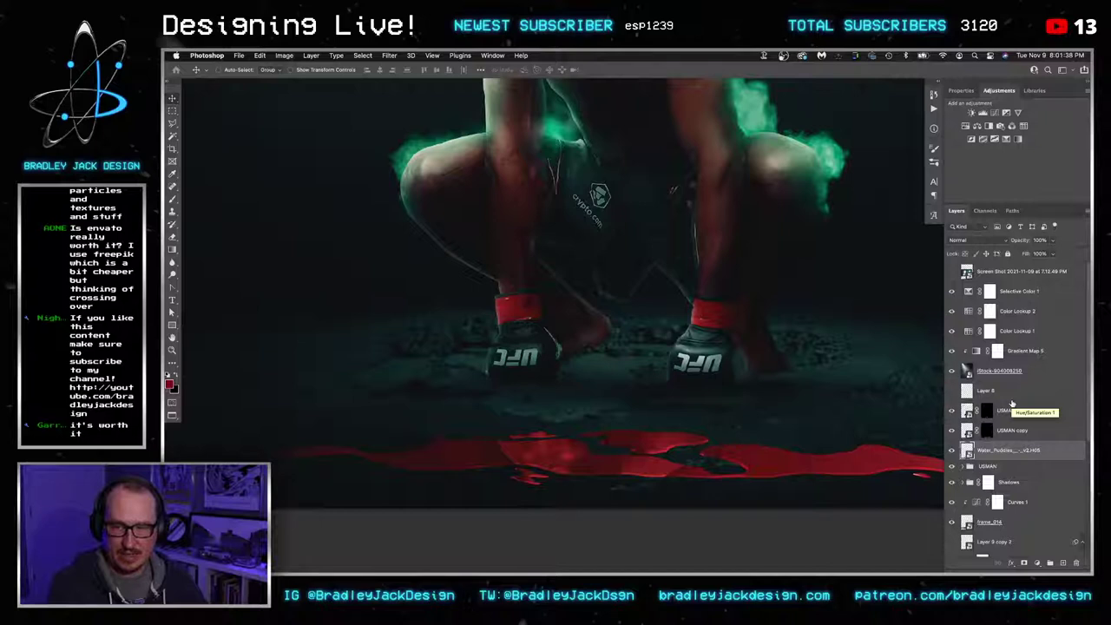
Hide the USMAN copy reflection and set the Screen-mode USMAN copy 2 reflection to 100% opacity
{"action": "key", "text": "z"}
{"action": "left_click", "coordinate": [716, 461], "text": "alt"}
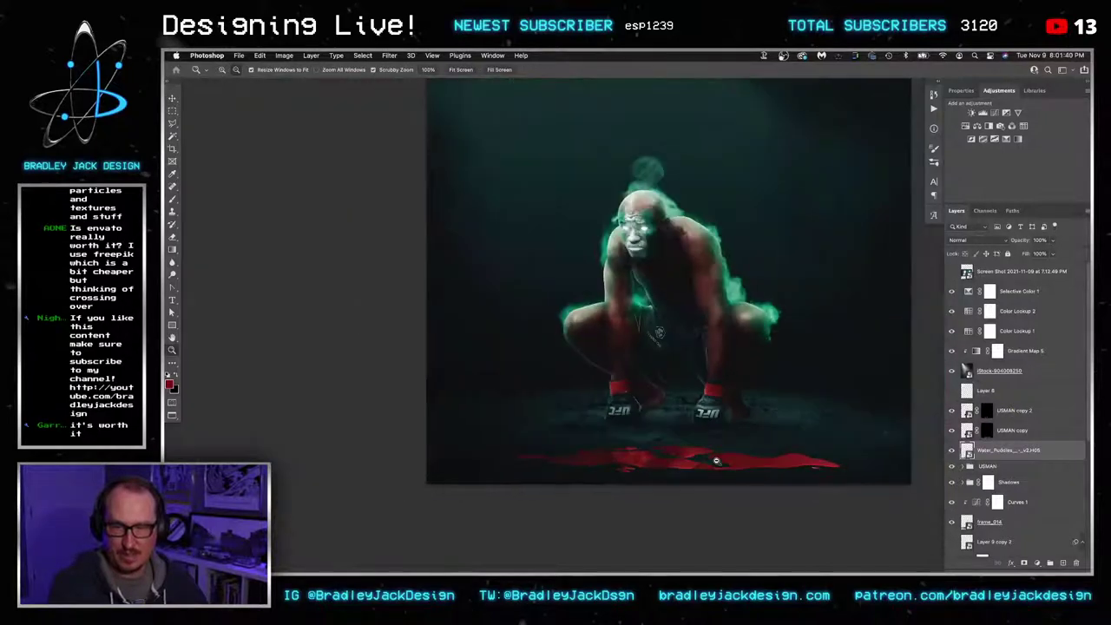
{"action": "key", "text": "v"}
{"action": "left_click", "coordinate": [1012, 430]}
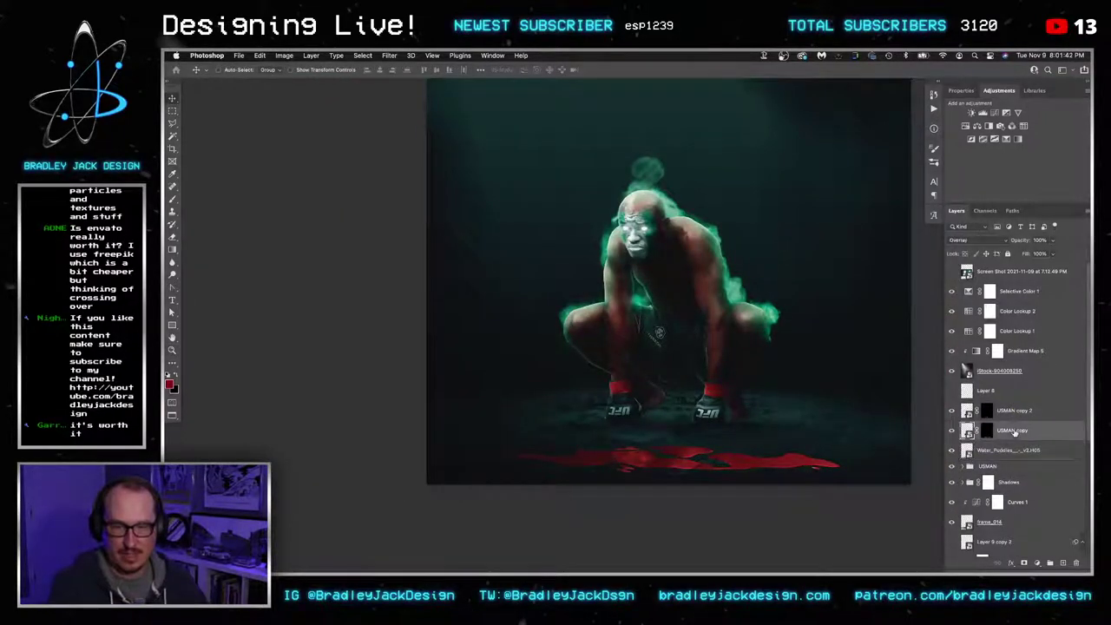
{"action": "left_click", "coordinate": [1013, 416]}
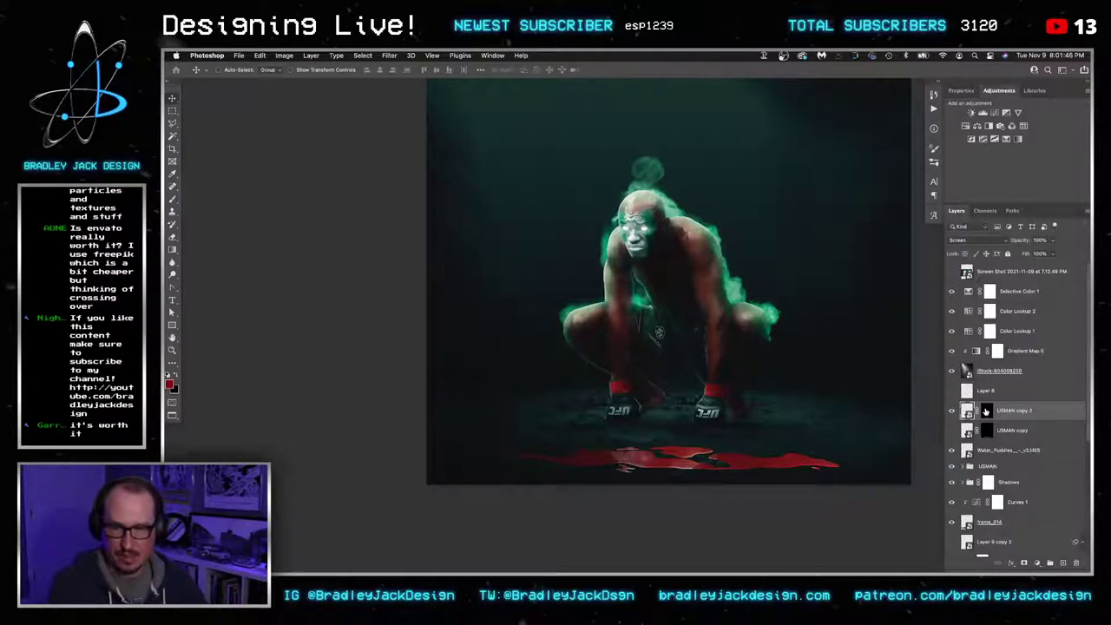
{"action": "left_click_drag", "start_coordinate": [833, 450], "coordinate": [789, 450]}
{"action": "key", "text": "super+space"}
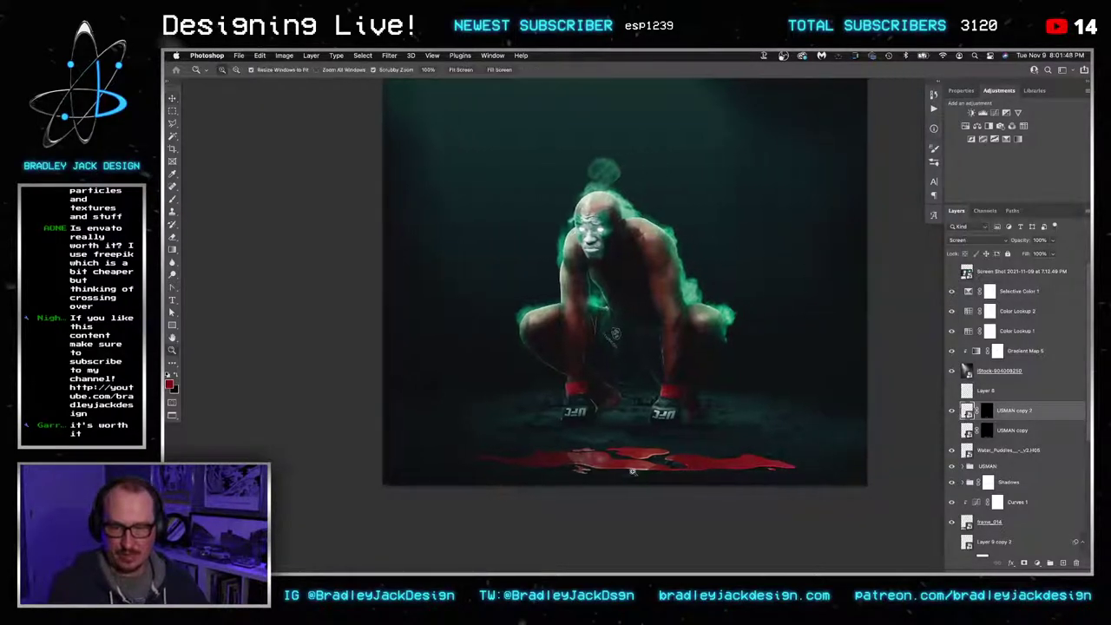
{"action": "mouse_move", "coordinate": [632, 471]}
{"action": "left_mouse_down"}
{"action": "mouse_move", "coordinate": [680, 471]}
{"action": "mouse_move", "coordinate": [651, 471]}
{"action": "left_mouse_up"}
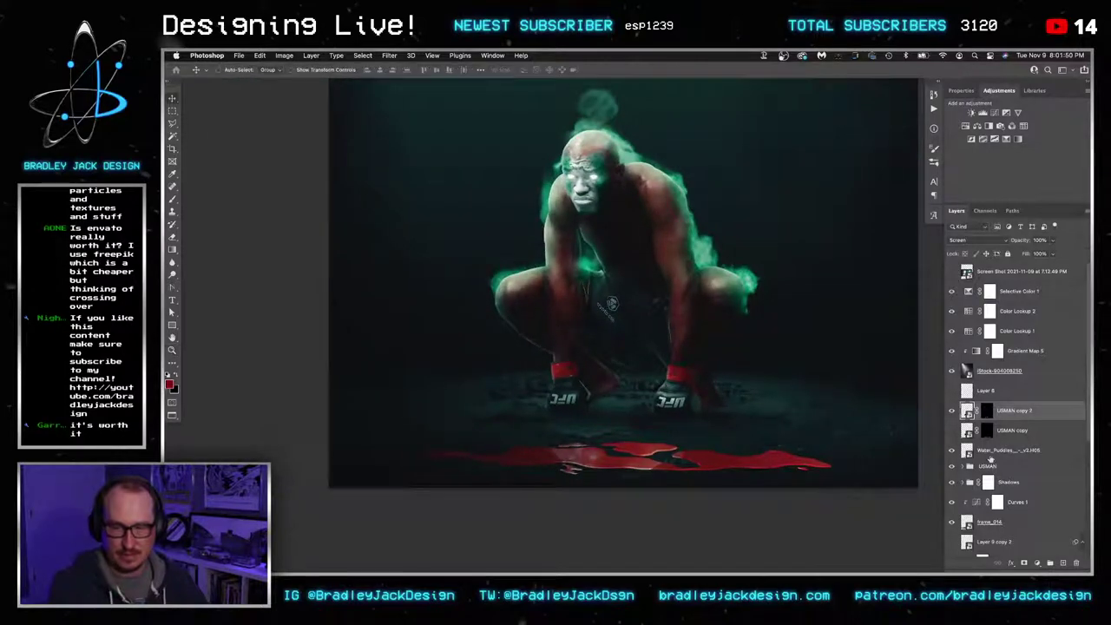
Add a darkening Curves adjustment above the water puddle layer and clip it to that layer
{"action": "left_click", "coordinate": [1033, 453]}
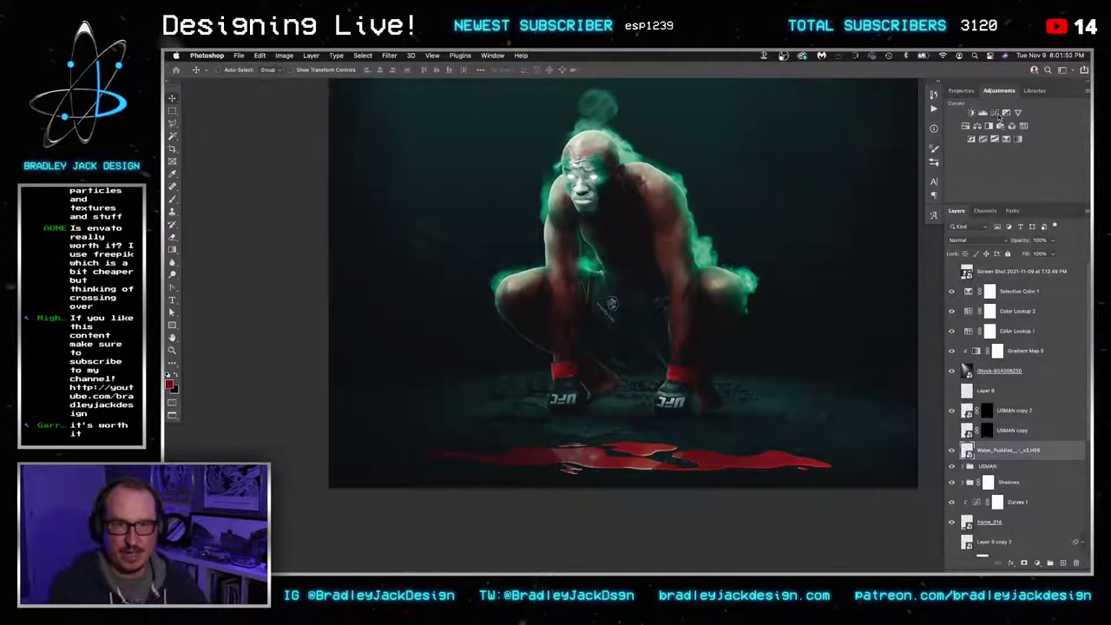
{"action": "left_click", "coordinate": [995, 114]}
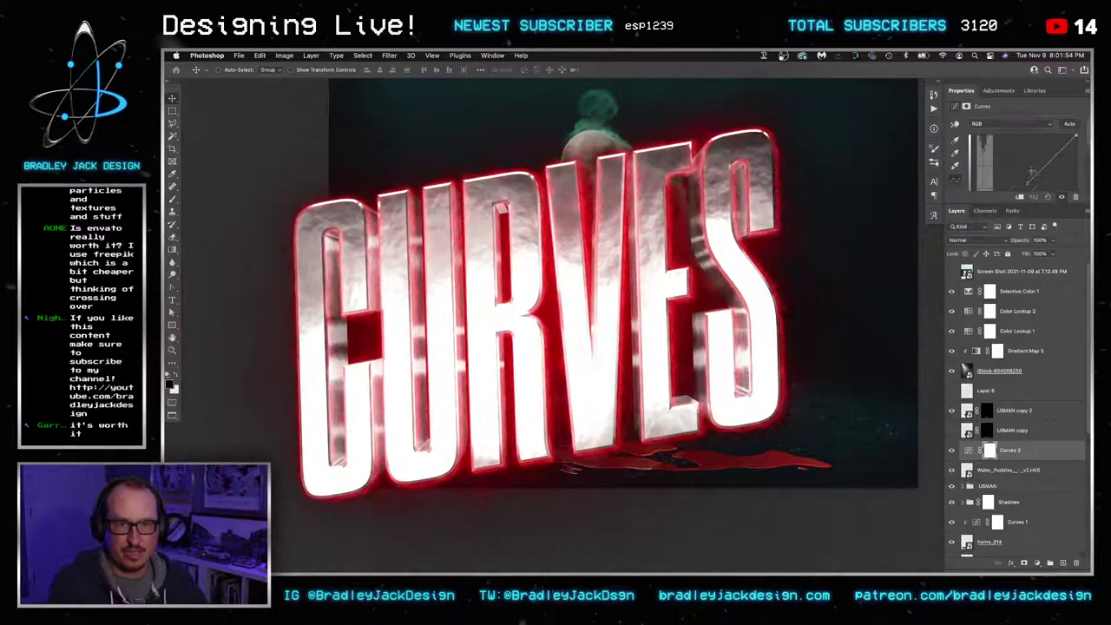
{"action": "left_click_drag", "start_coordinate": [1022, 166], "coordinate": [1031, 172]}
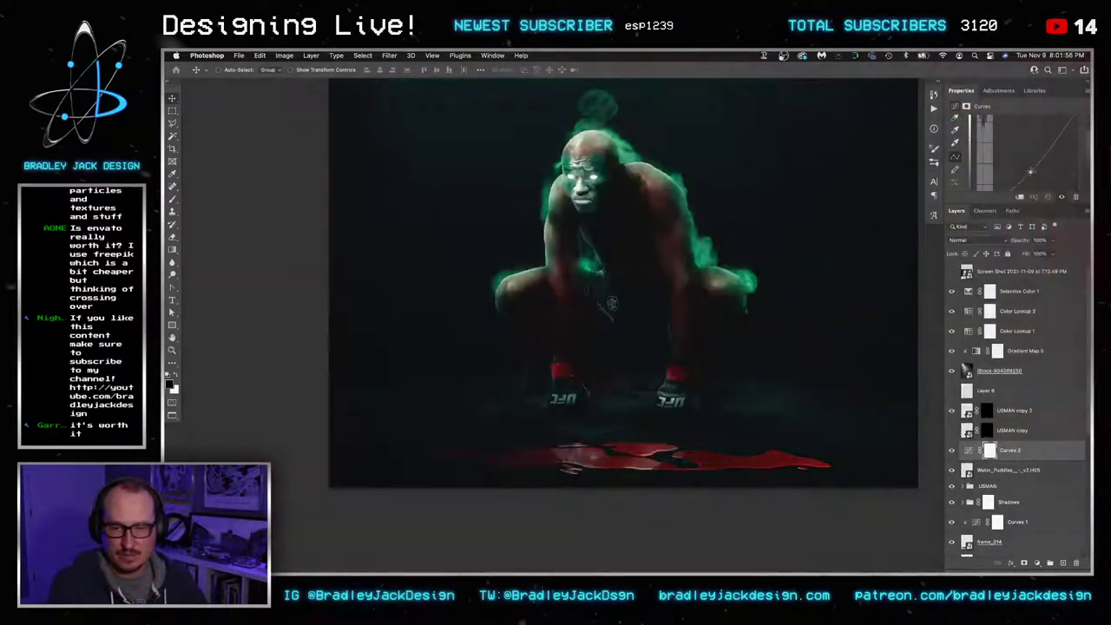
{"action": "left_click", "coordinate": [1018, 460], "text": "alt"}
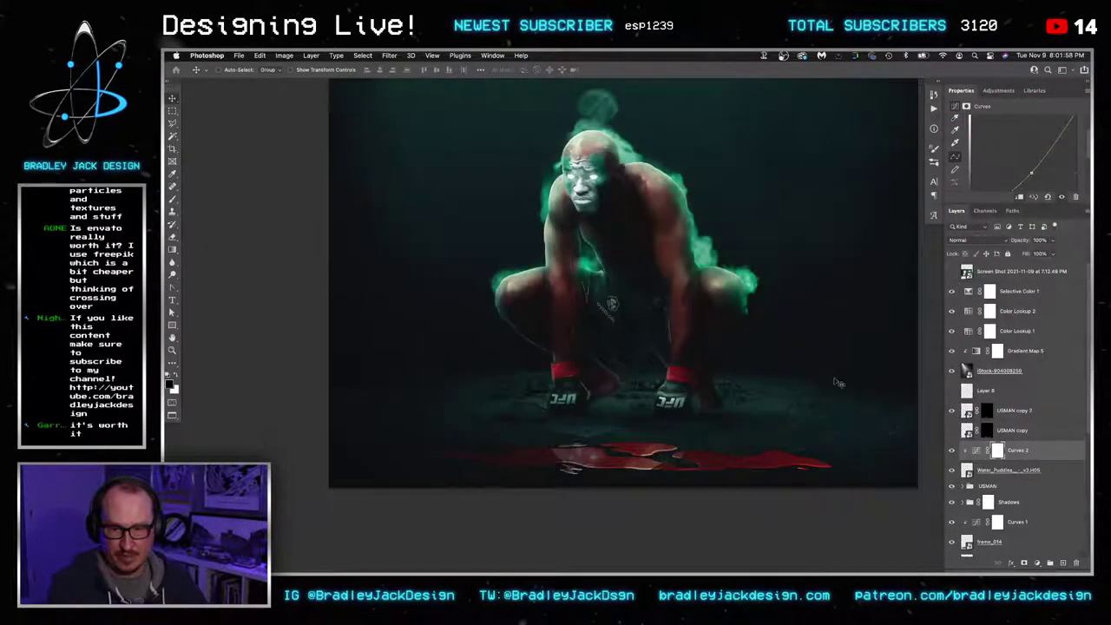
{"action": "scroll", "coordinate": [828, 378], "scroll_direction": "down", "scroll_amount": 5}
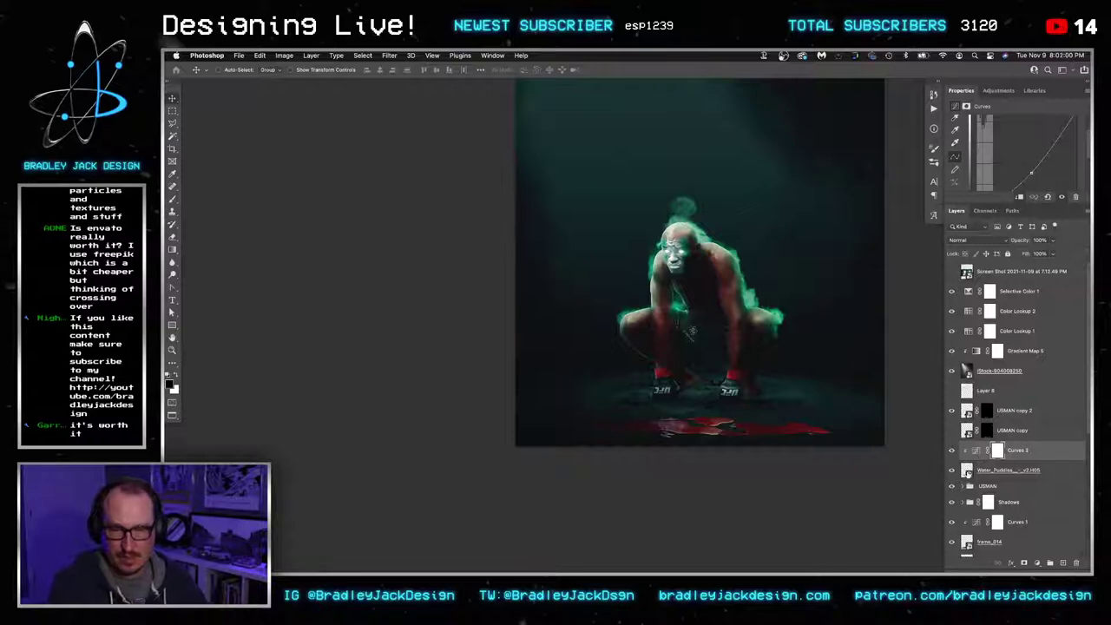
Inside the puddle smart object, release Layer 2 and Layer 1 from clipping, hide Shadows and Subject [Flat], and save
{"action": "double_click", "coordinate": [968, 473]}
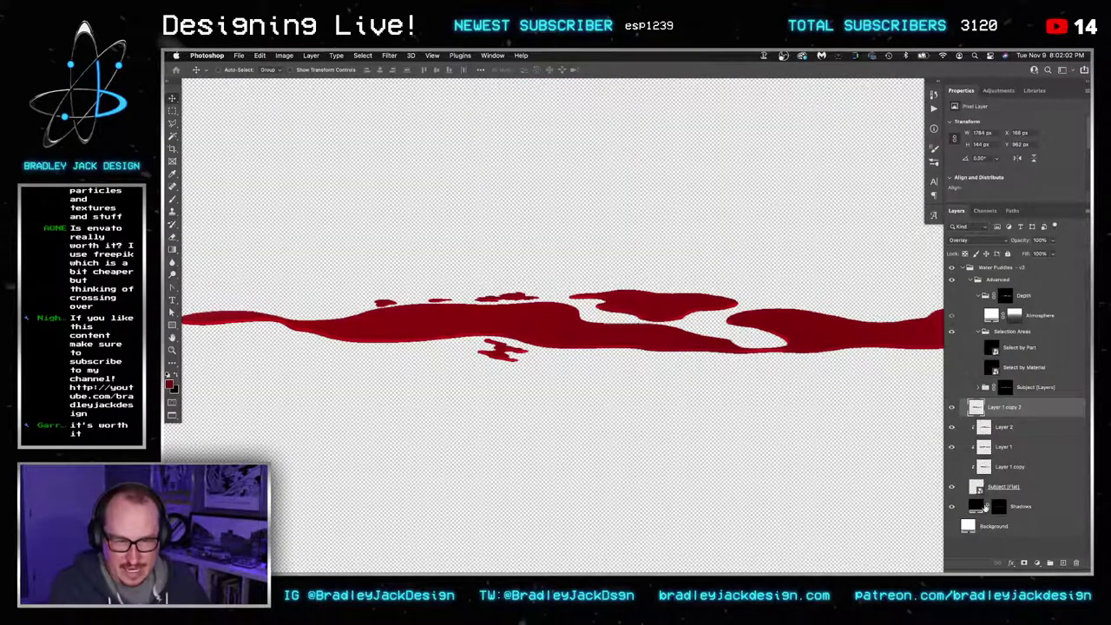
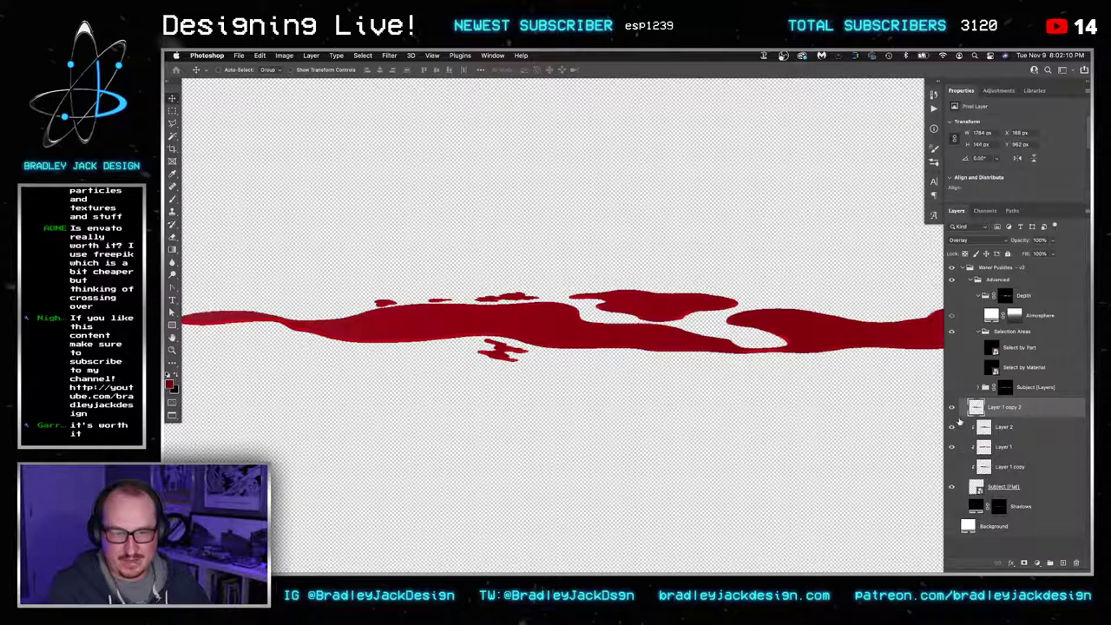
{"action": "left_click", "coordinate": [982, 455], "text": "alt"}
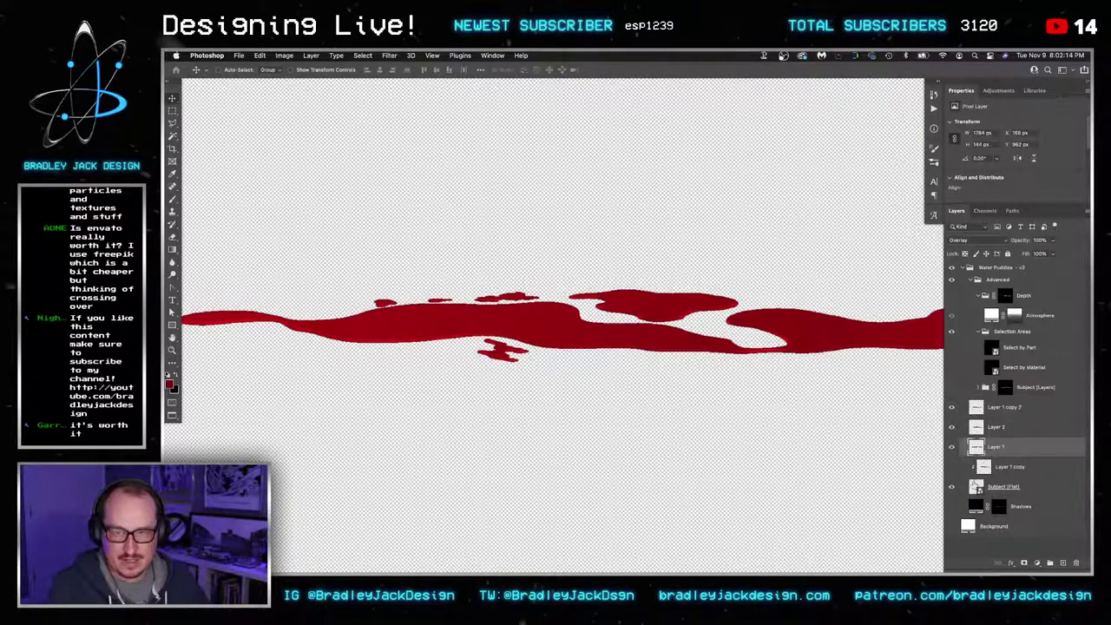
{"action": "left_click", "coordinate": [953, 488]}
{"action": "key", "text": "super+s"}
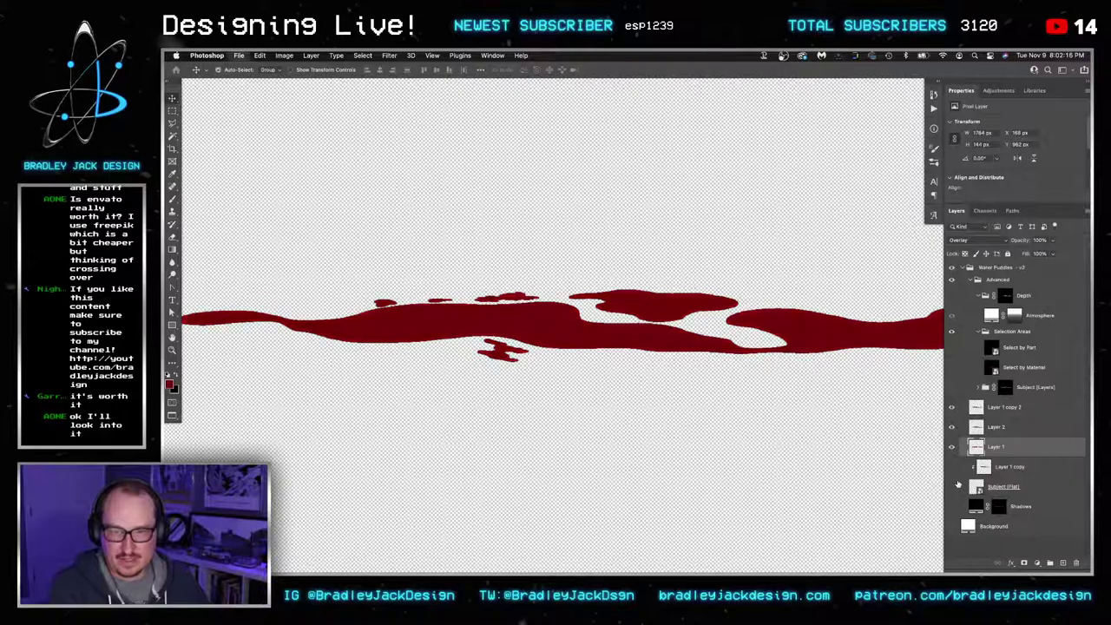
Close the puddle contents and the other open fighter documents to return to the poster's floor area
{"action": "key", "text": "super+w"}
{"action": "key", "text": "super+w"}
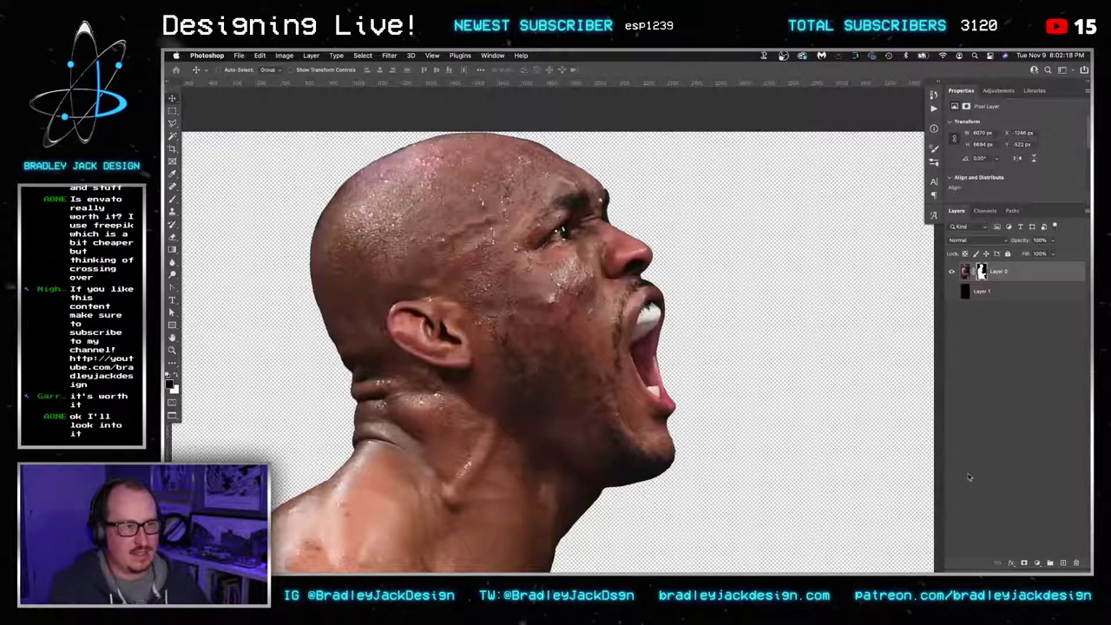
{"action": "key", "text": "super+w"}
{"action": "key", "text": "super+w"}
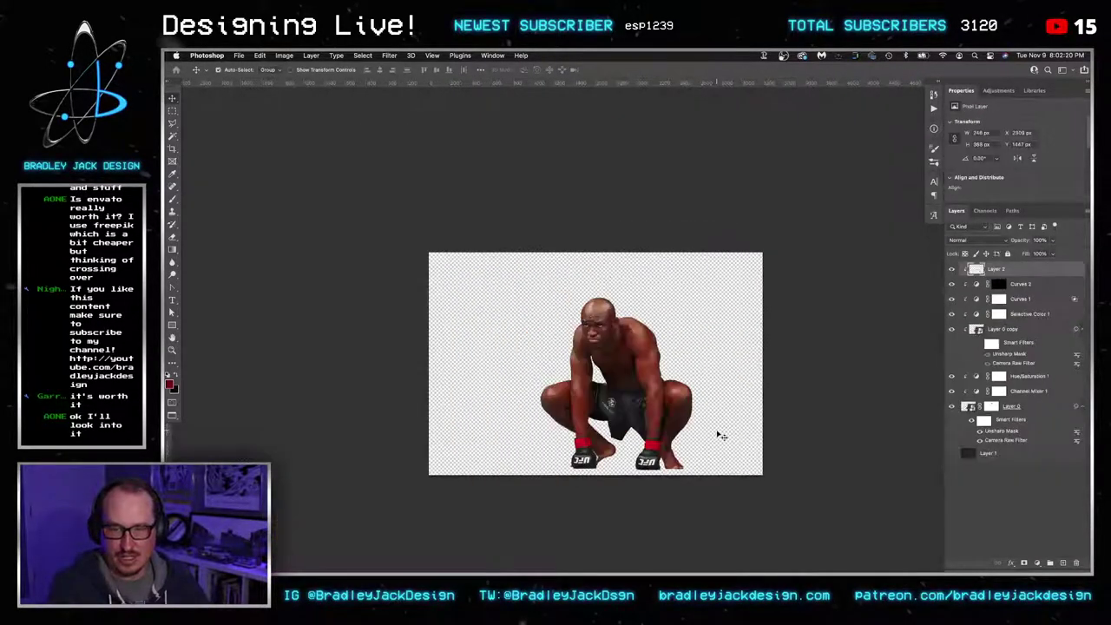
{"action": "key", "text": "super+w"}
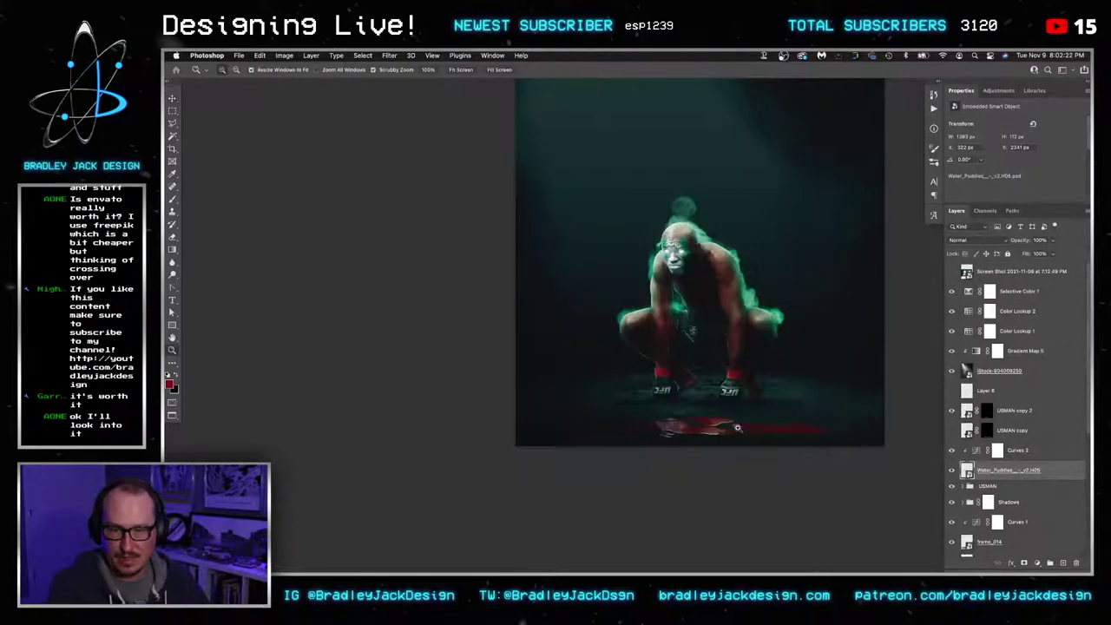
{"action": "left_click_drag", "start_coordinate": [732, 430], "coordinate": [762, 428]}
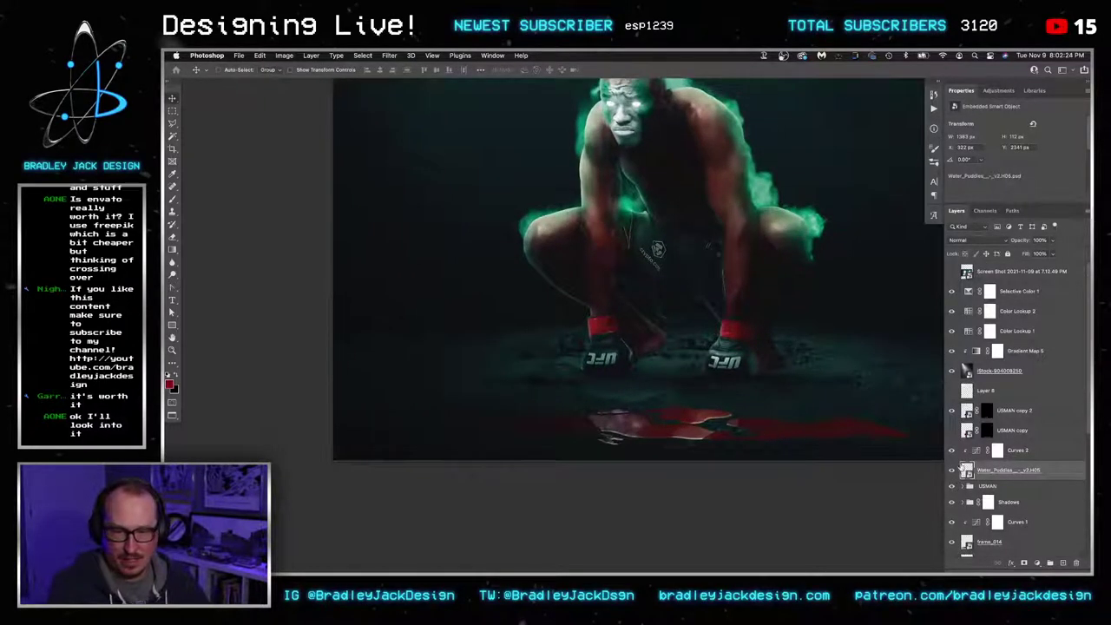
Reopen the puddle smart object, set Layer 1 to Normal blending, and close the contents
{"action": "double_click", "coordinate": [965, 469]}
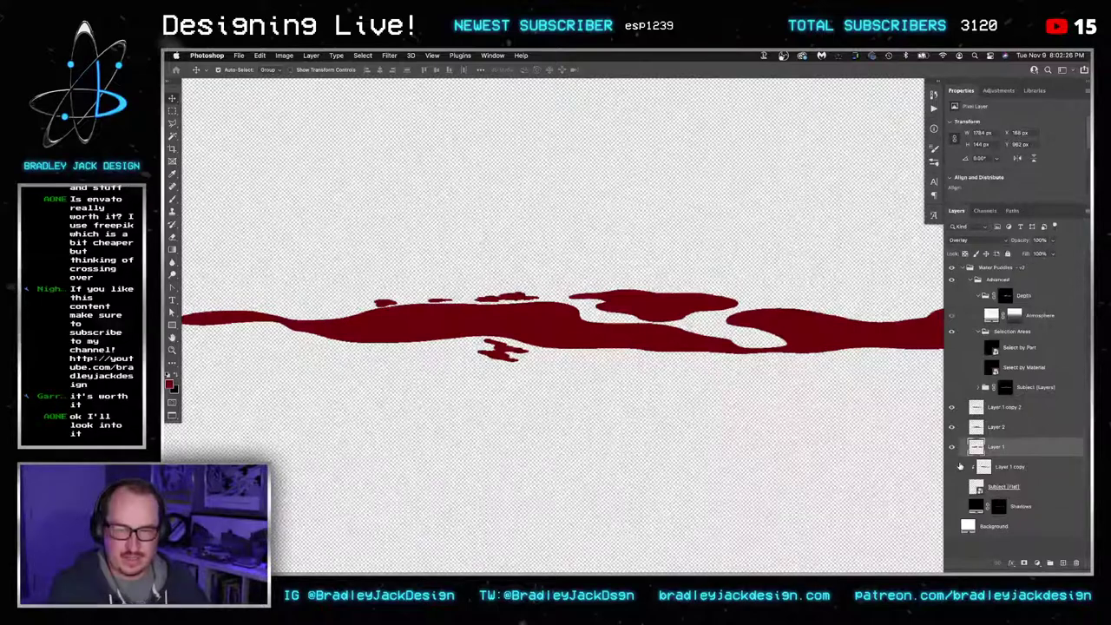
{"action": "key", "text": "super+w"}
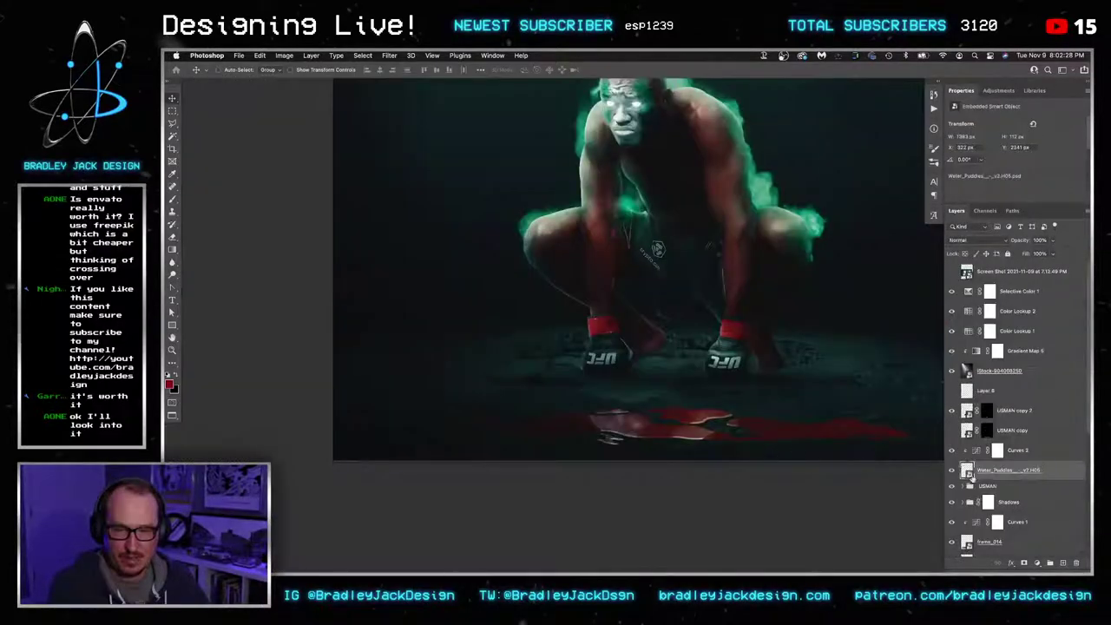
{"action": "double_click", "coordinate": [965, 470]}
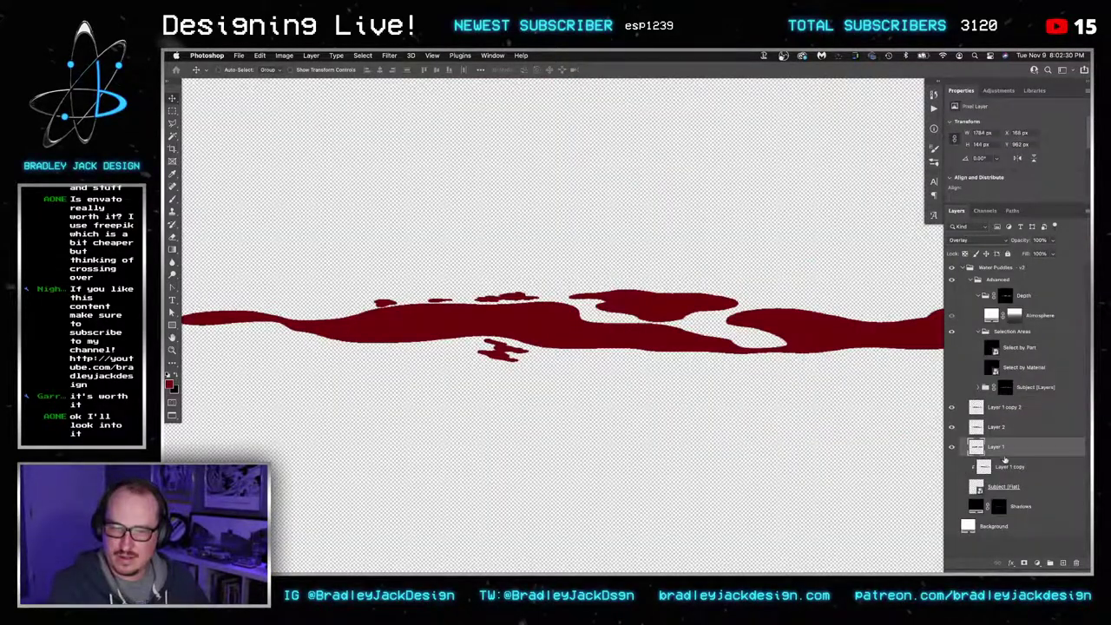
{"action": "key", "text": "alt+bracketright"}
{"action": "left_click", "coordinate": [997, 448]}
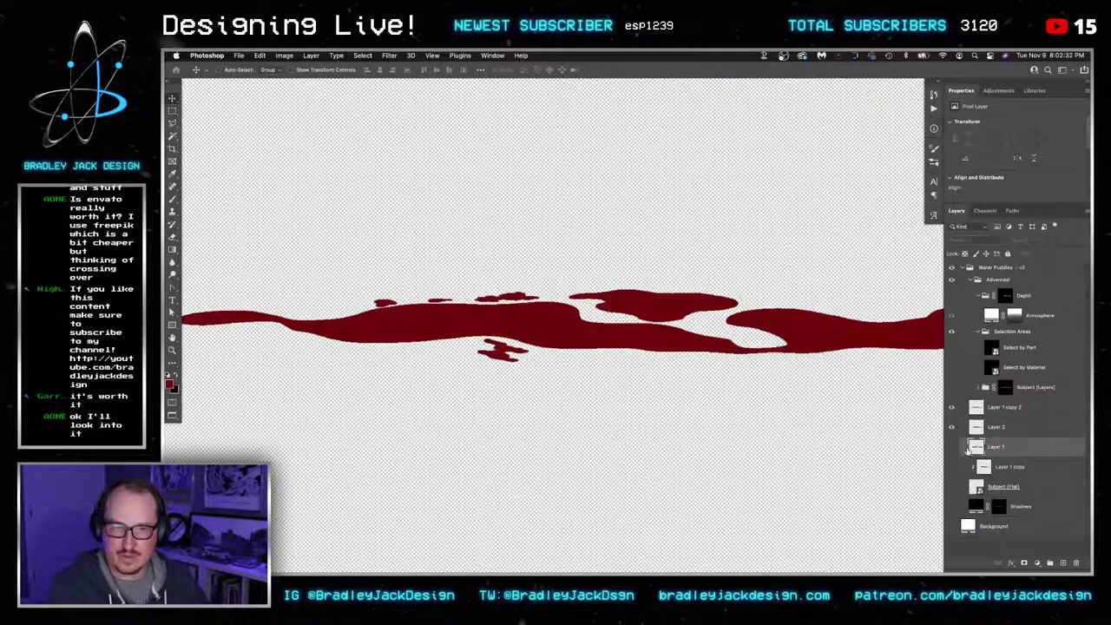
{"action": "left_click", "coordinate": [952, 447]}
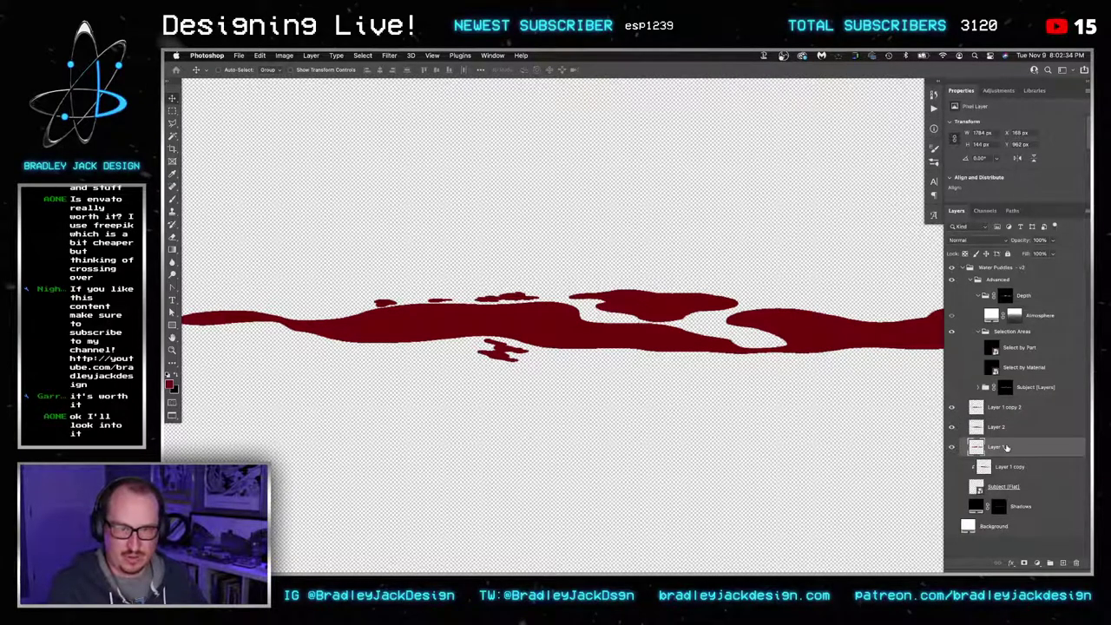
{"action": "key", "text": "super+w"}
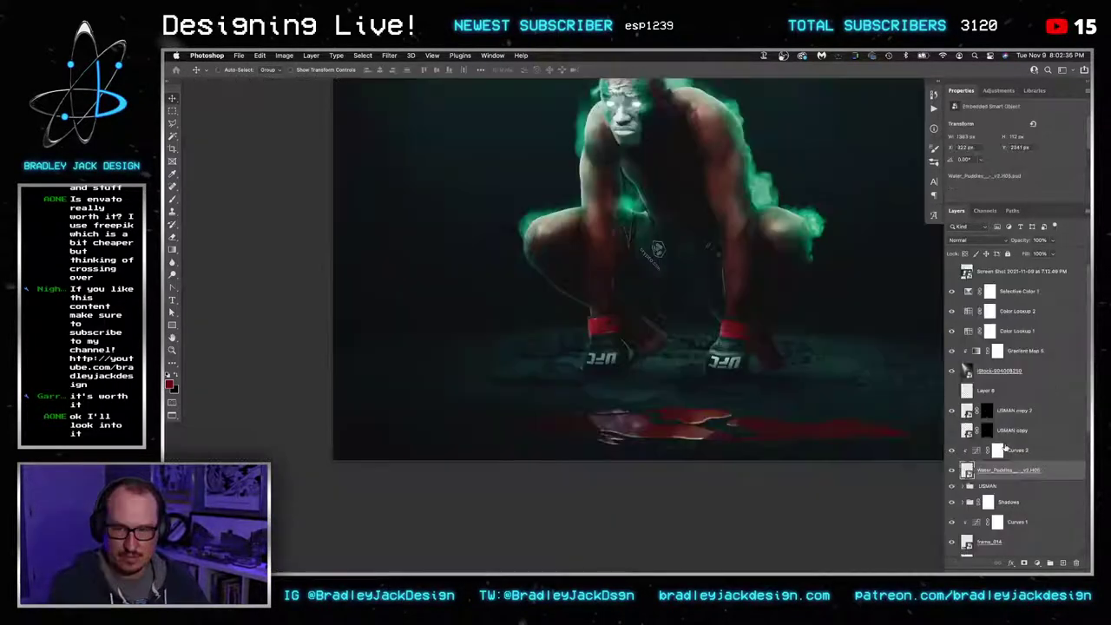
Try moving the puddle slightly upward and toggle the Curves, puddle, USMAN group and reflection layers to compare them
{"action": "left_click_drag", "start_coordinate": [797, 443], "coordinate": [822, 425]}
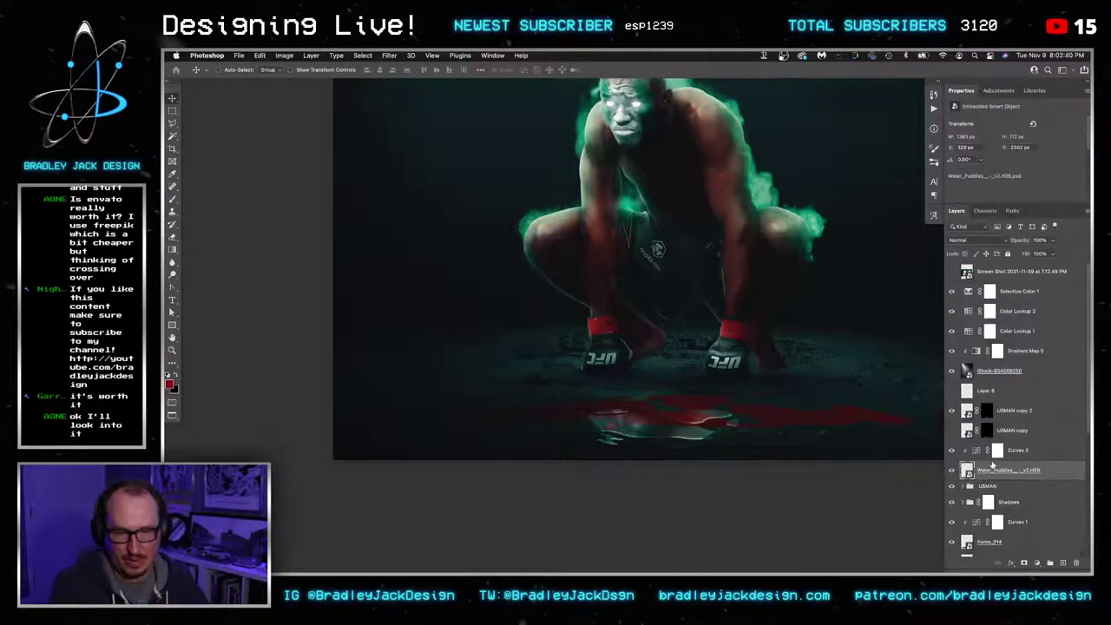
{"action": "left_click", "coordinate": [952, 450]}
{"action": "left_click", "coordinate": [952, 470]}
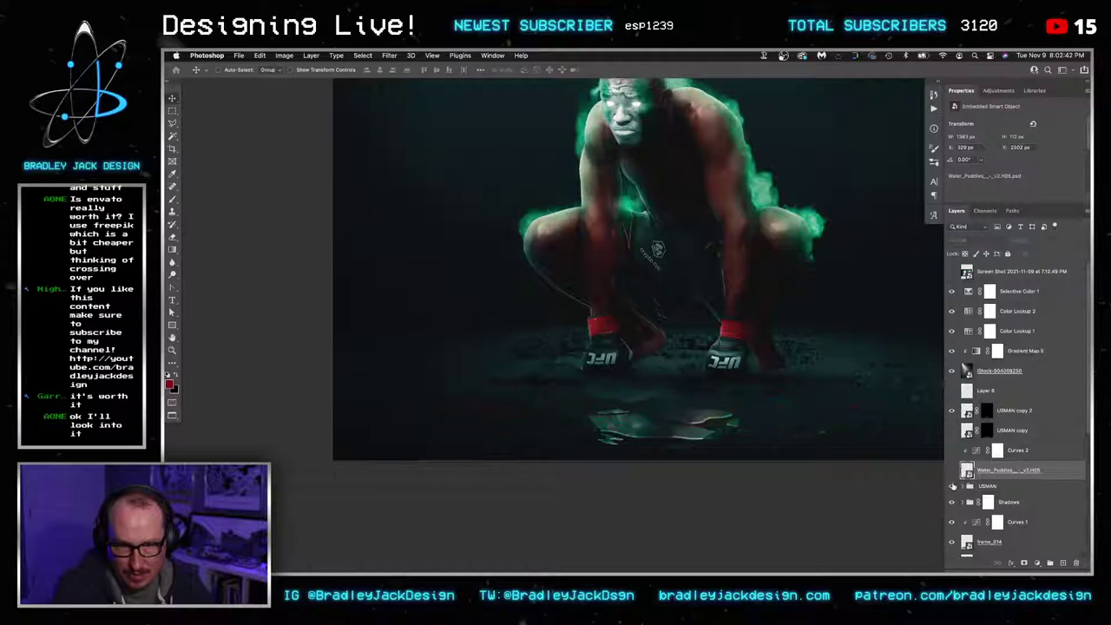
{"action": "left_click", "coordinate": [952, 487]}
{"action": "left_click", "coordinate": [952, 486]}
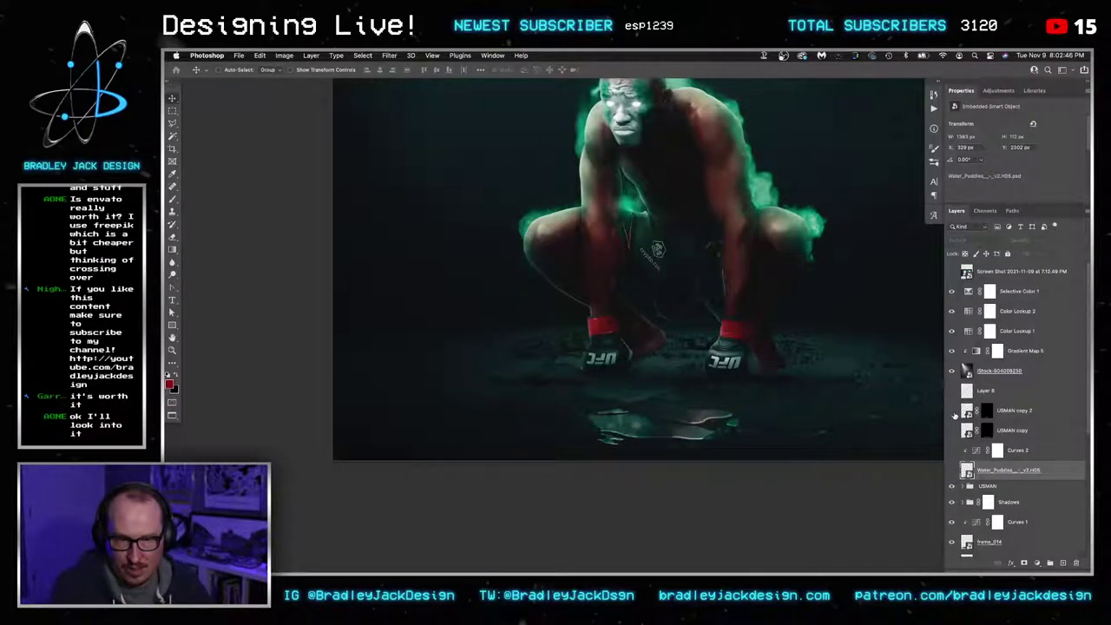
{"action": "left_click", "coordinate": [955, 413]}
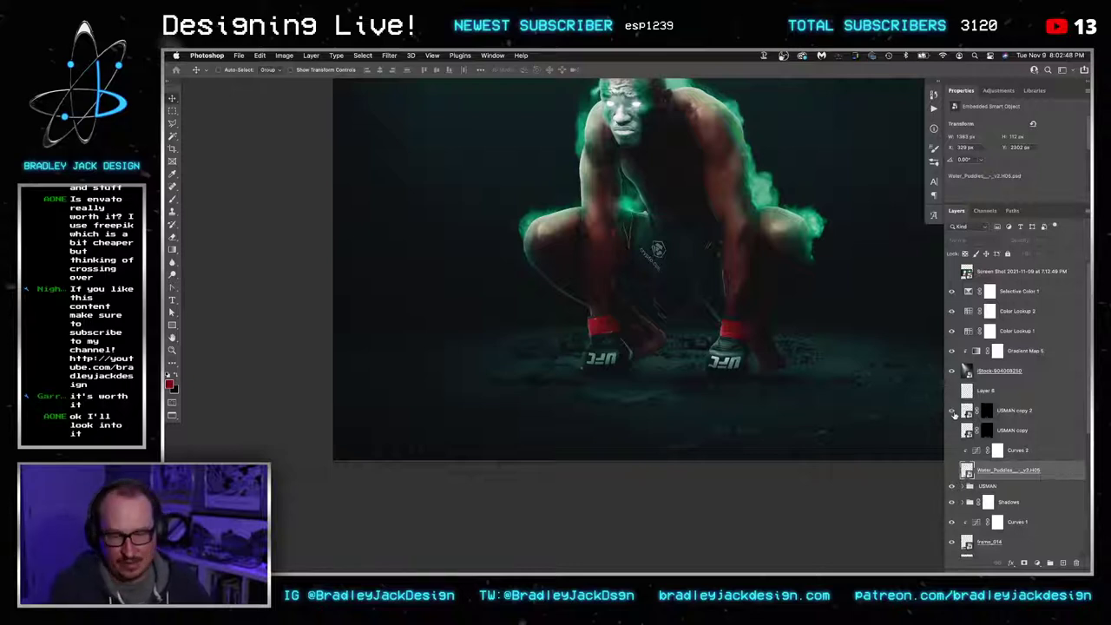
{"action": "left_click", "coordinate": [952, 410]}
Undo the layer visibility changes and the puddle's upward move
{"action": "left_click", "coordinate": [951, 470]}
{"action": "key", "text": "super+z"}
{"action": "key", "text": "super+z"}
{"action": "key", "text": "super+z"}
{"action": "key", "text": "super+z"}
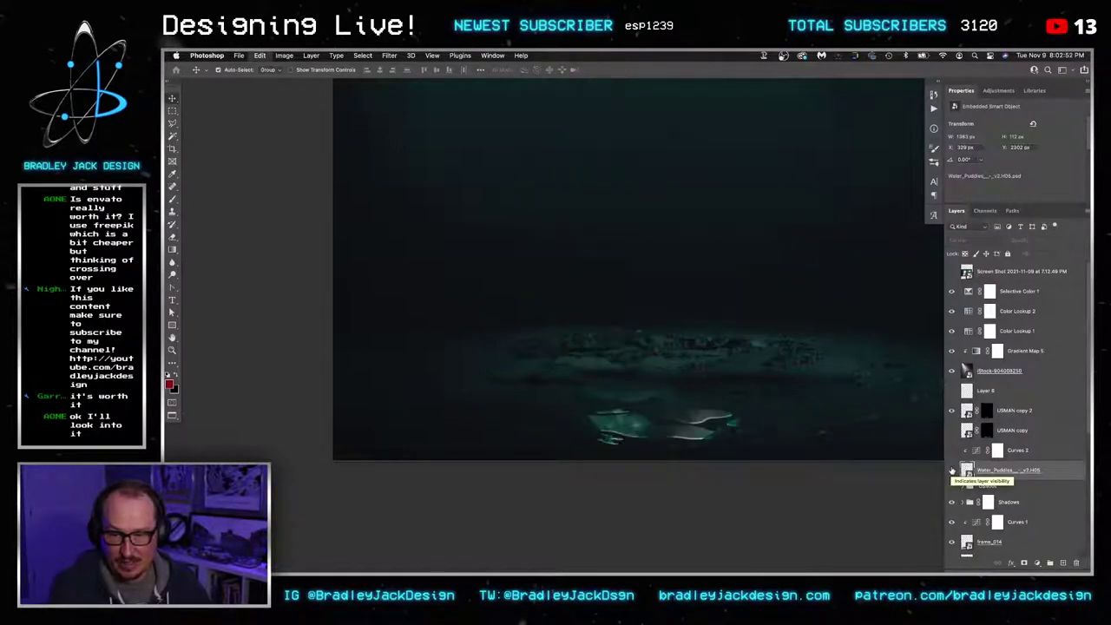
{"action": "left_click", "coordinate": [952, 471]}
{"action": "key", "text": "super+z"}
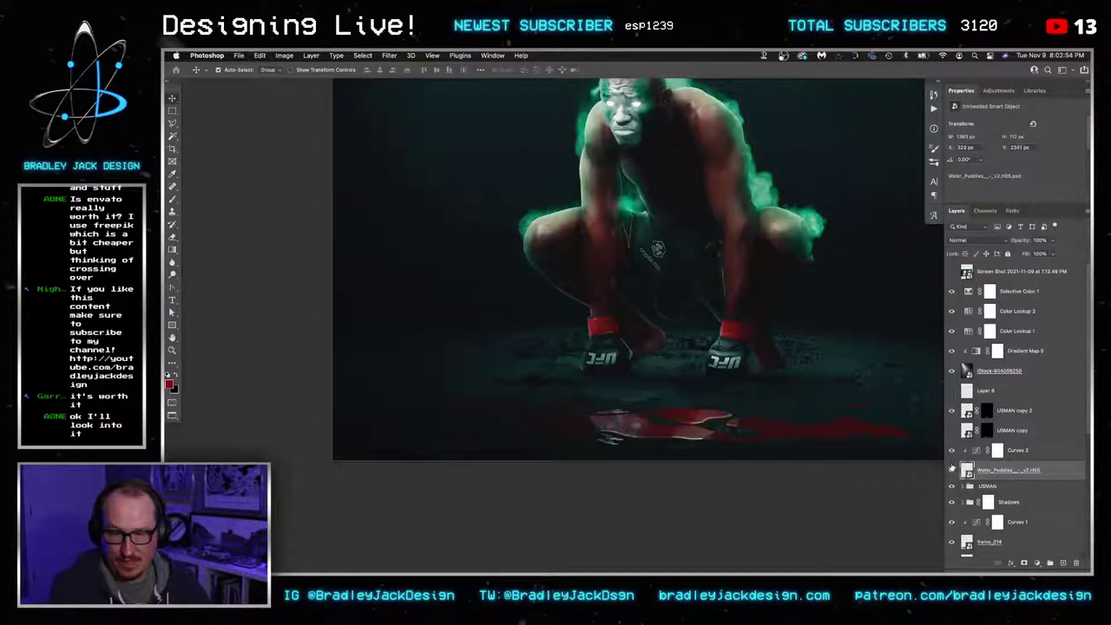
Replace the USMAN copy 2 reflection's layer mask with a new mask made from the puddle layer's outline
{"action": "right_click", "coordinate": [987, 412]}
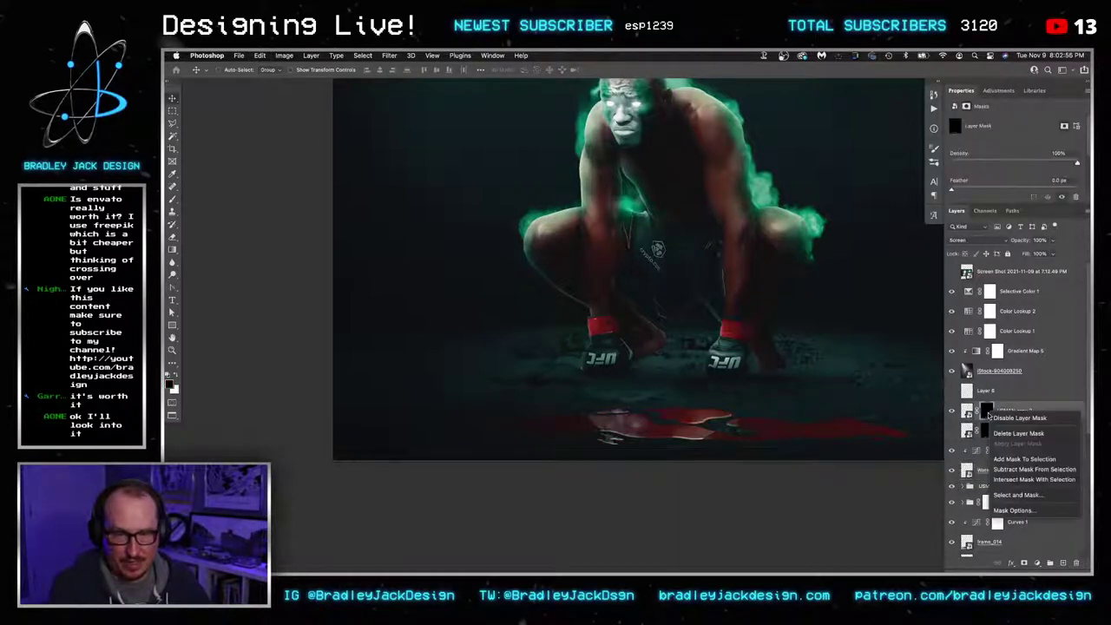
{"action": "left_click", "coordinate": [1000, 432]}
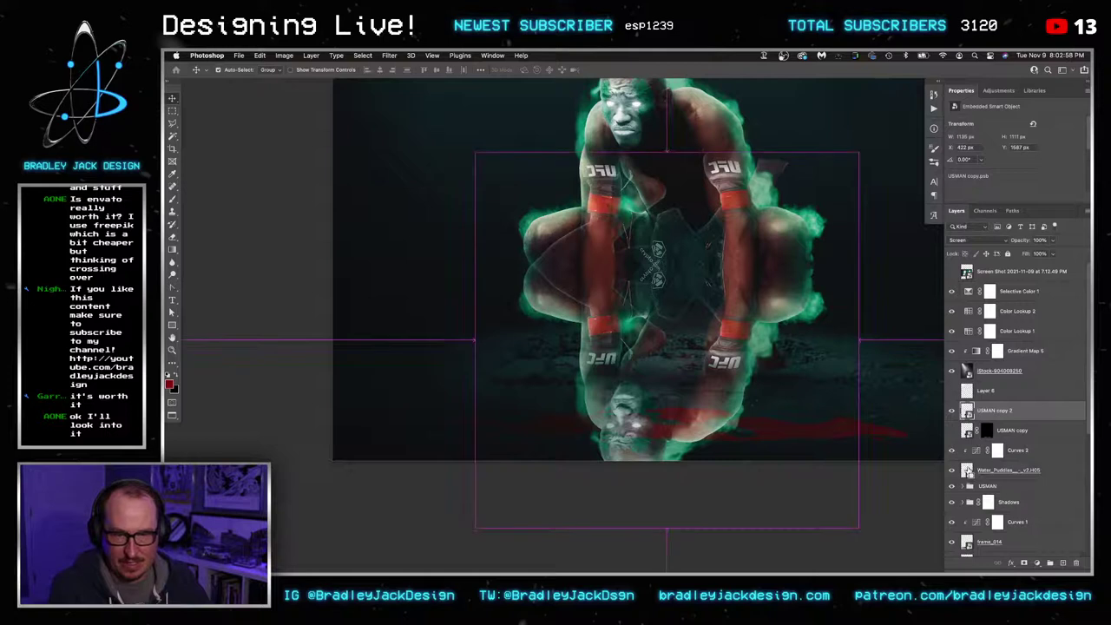
{"action": "left_click", "coordinate": [967, 471], "text": "super"}
{"action": "left_click", "coordinate": [1022, 562]}
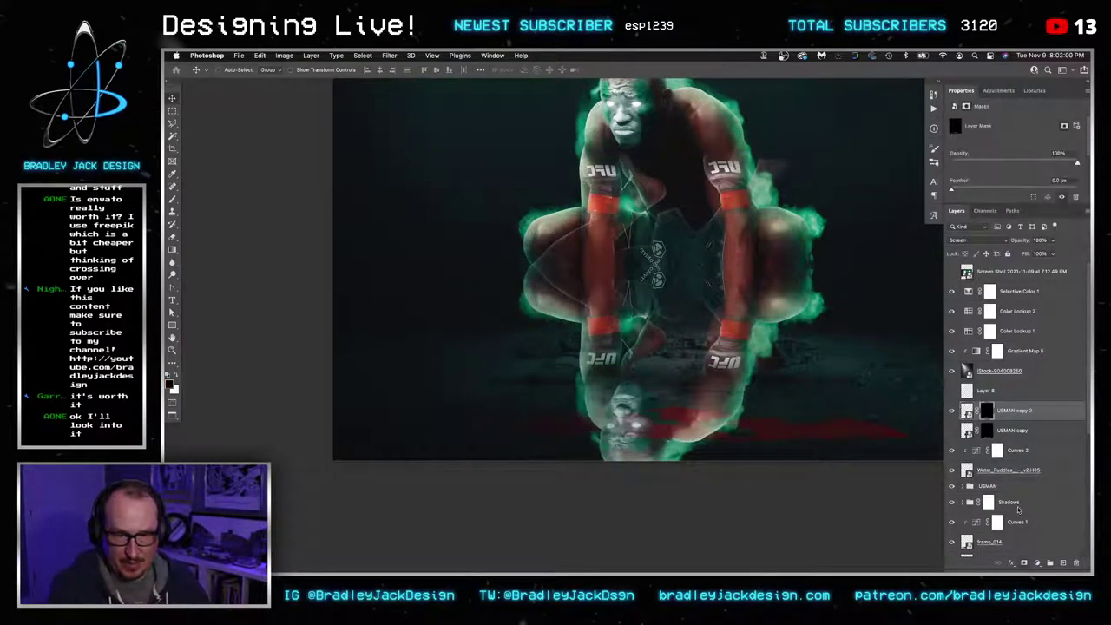
Group the puddle layer with Curves 2 and add a Bevel & Emboss effect to the group
{"action": "left_click", "coordinate": [996, 472]}
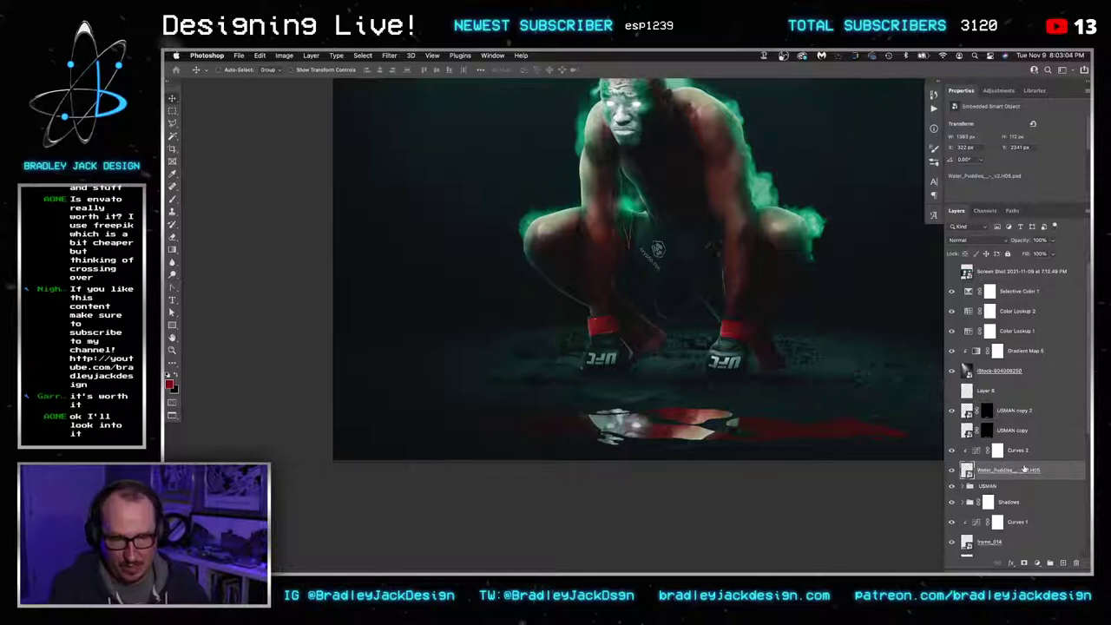
{"action": "left_click", "coordinate": [1020, 457], "text": "shift"}
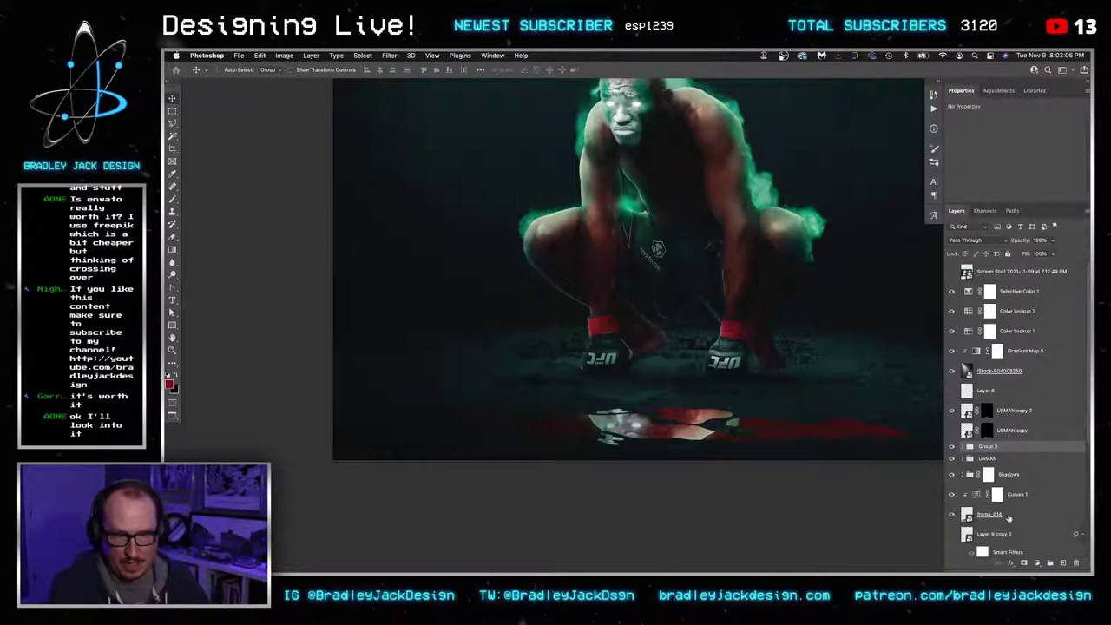
{"action": "left_click", "coordinate": [1010, 563]}
{"action": "left_click", "coordinate": [1032, 455]}
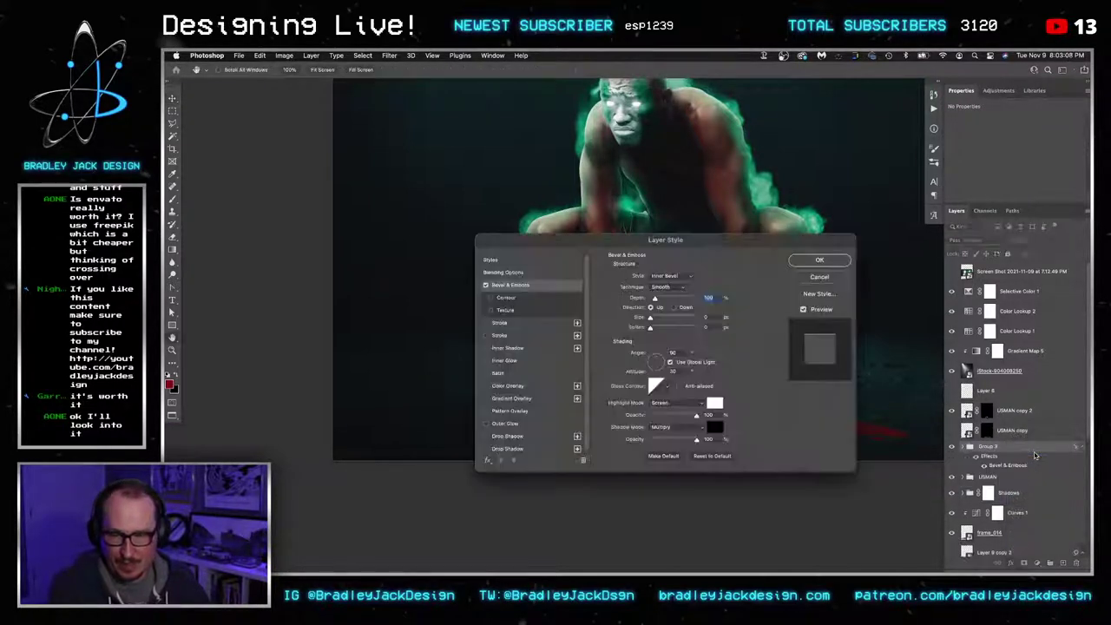
{"action": "left_click_drag", "start_coordinate": [794, 240], "coordinate": [442, 239]}
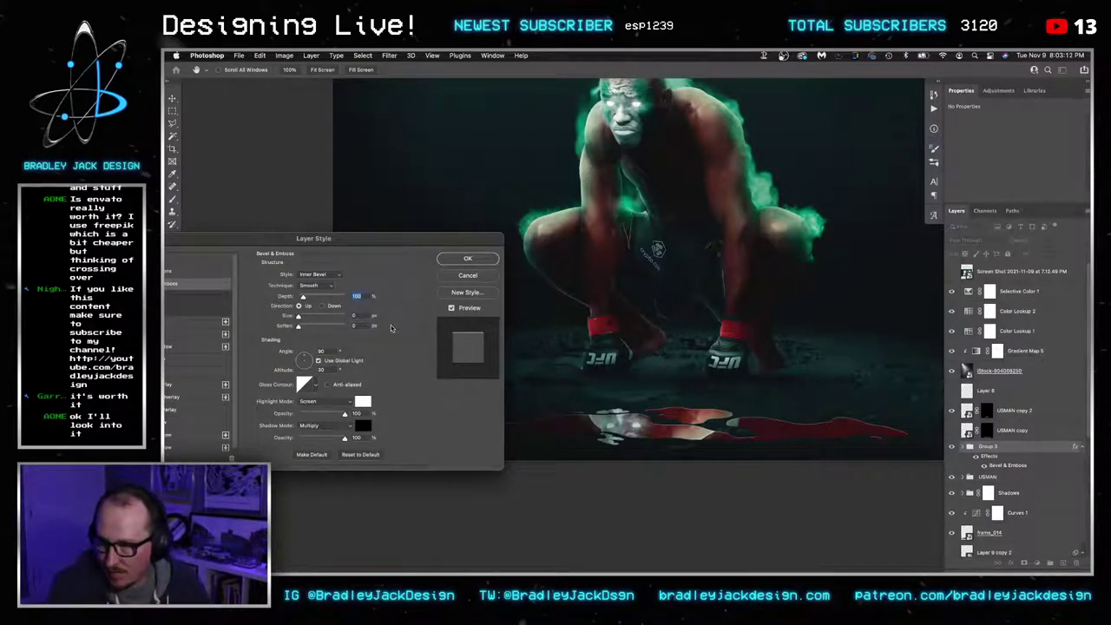
Set the group's bevel lighting angle to 130° and its highlight and shadow opacities to 50%, and apply the effect
{"action": "double_click", "coordinate": [326, 353]}
{"action": "type", "text": "130"}
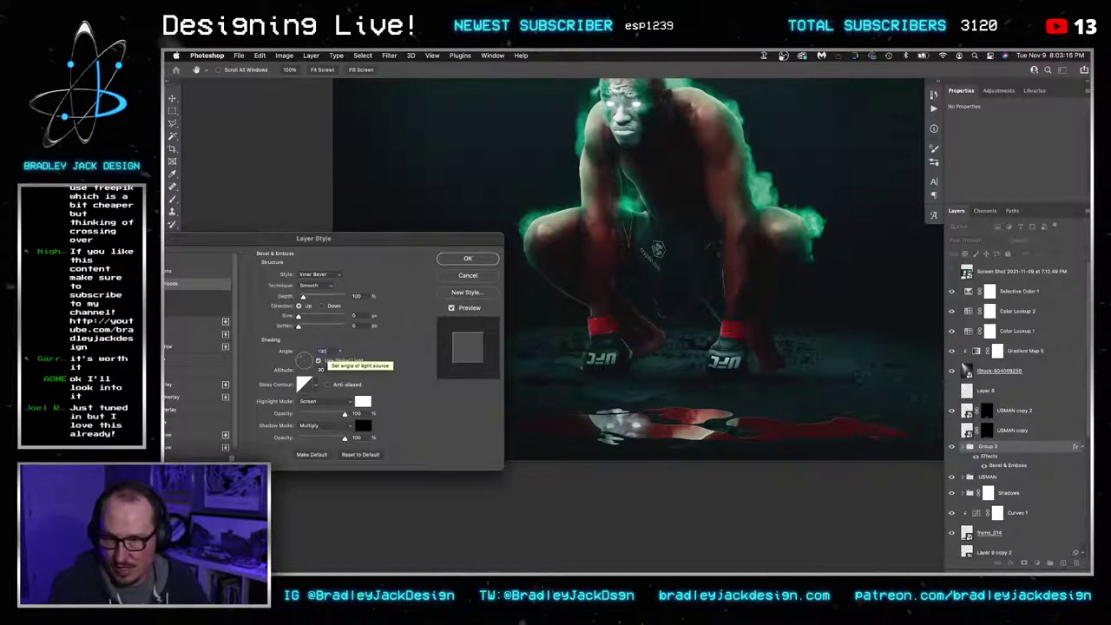
{"action": "double_click", "coordinate": [322, 352]}
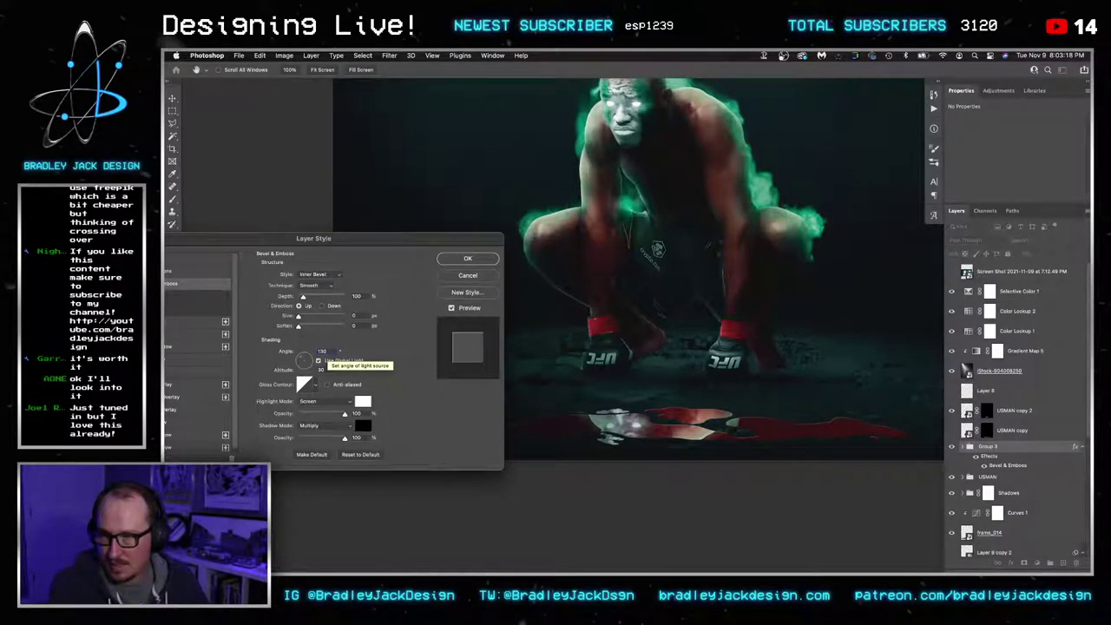
{"action": "key", "text": "Tab"}
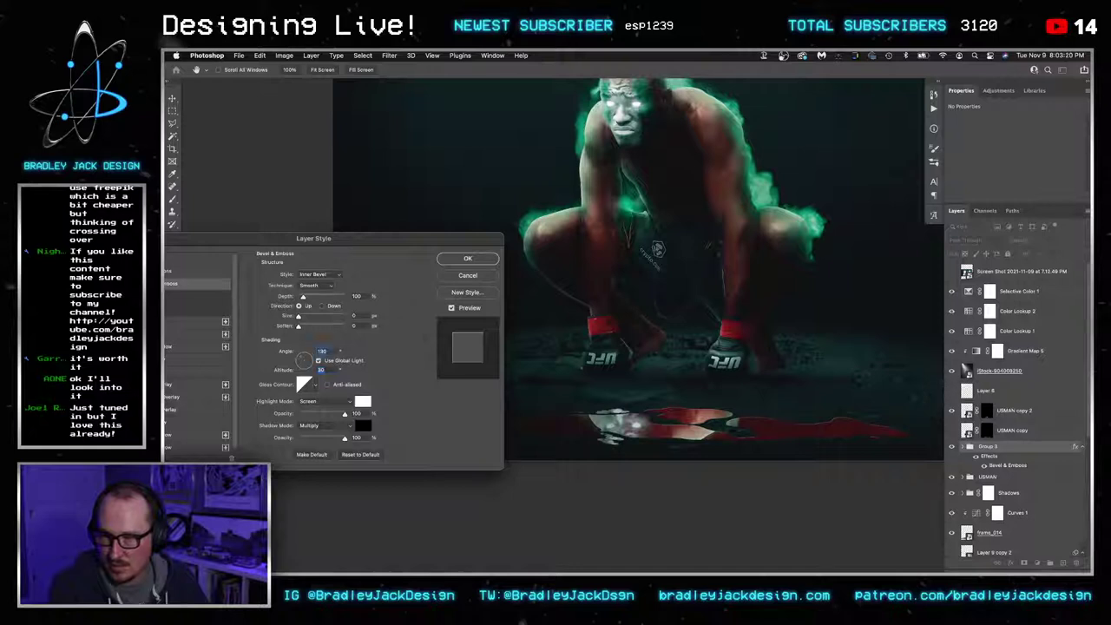
{"action": "key", "text": "shift+Tab"}
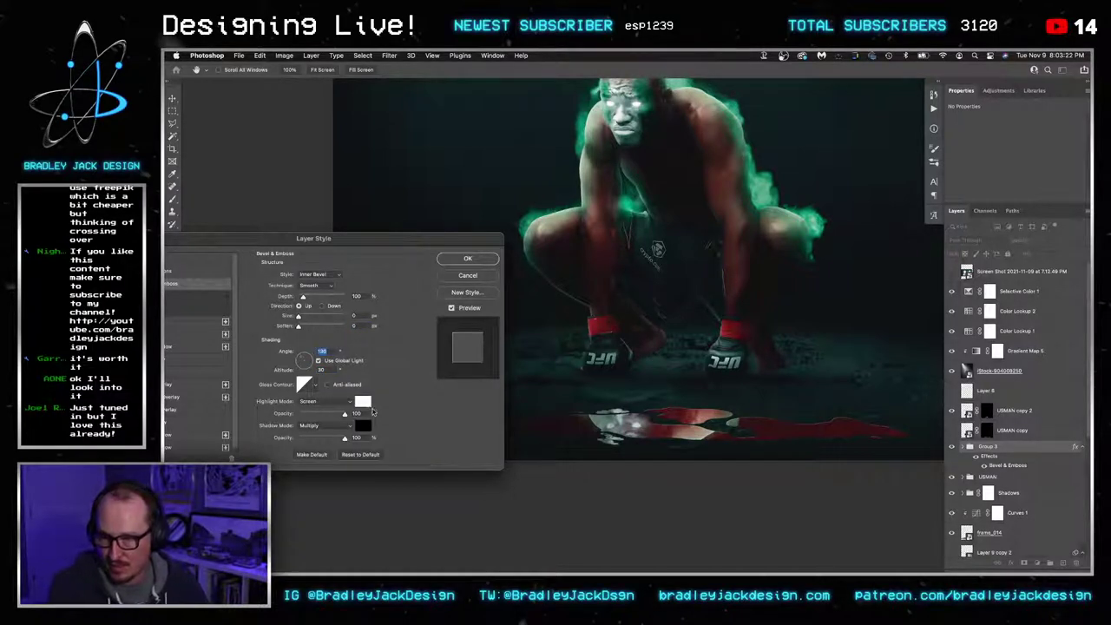
{"action": "left_click", "coordinate": [356, 414]}
{"action": "type", "text": "50"}
{"action": "key", "text": "Tab"}
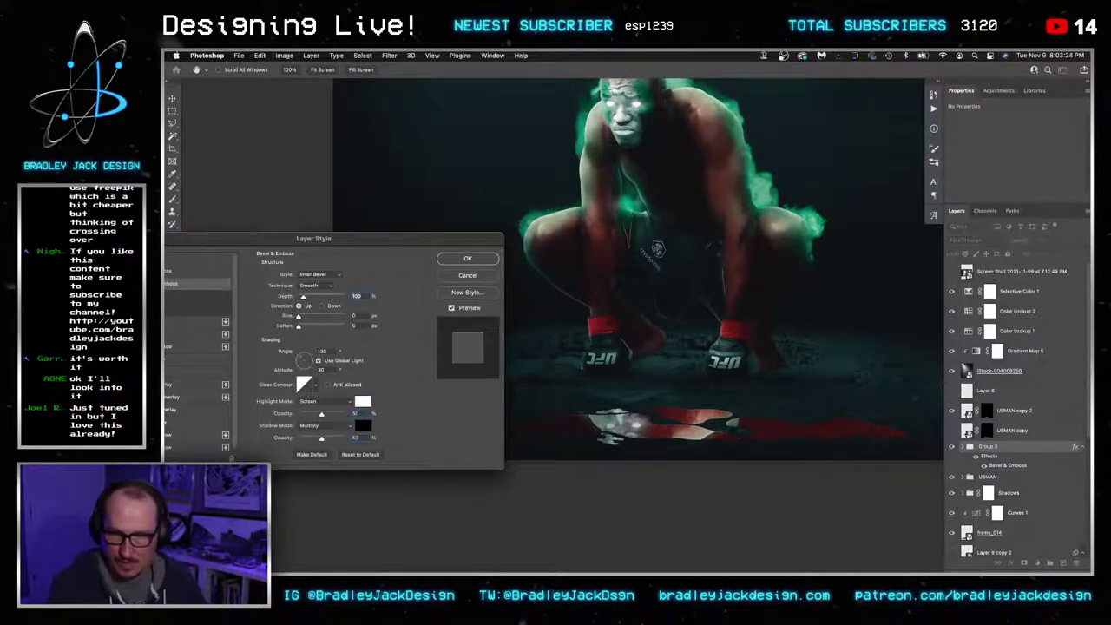
{"action": "left_click", "coordinate": [468, 259]}
Set the opacity of the puddle layer inside Group 3 to 60%
{"action": "key", "text": "z"}
{"action": "left_click", "coordinate": [777, 380], "text": "alt"}
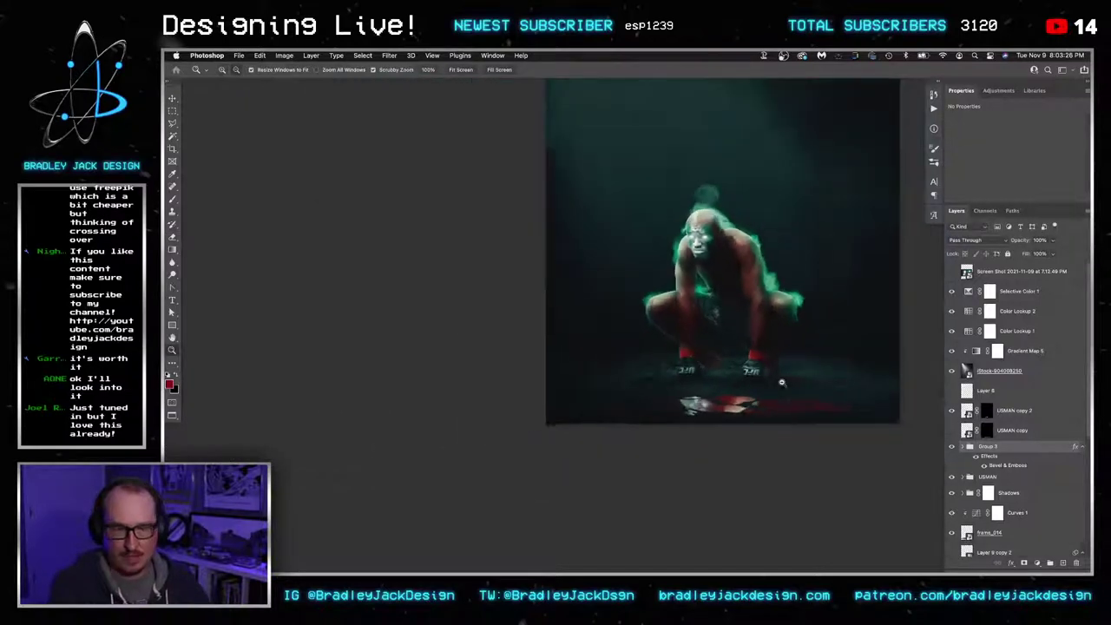
{"action": "left_click", "coordinate": [777, 381], "text": "alt"}
{"action": "left_click_drag", "start_coordinate": [777, 391], "coordinate": [672, 461]}
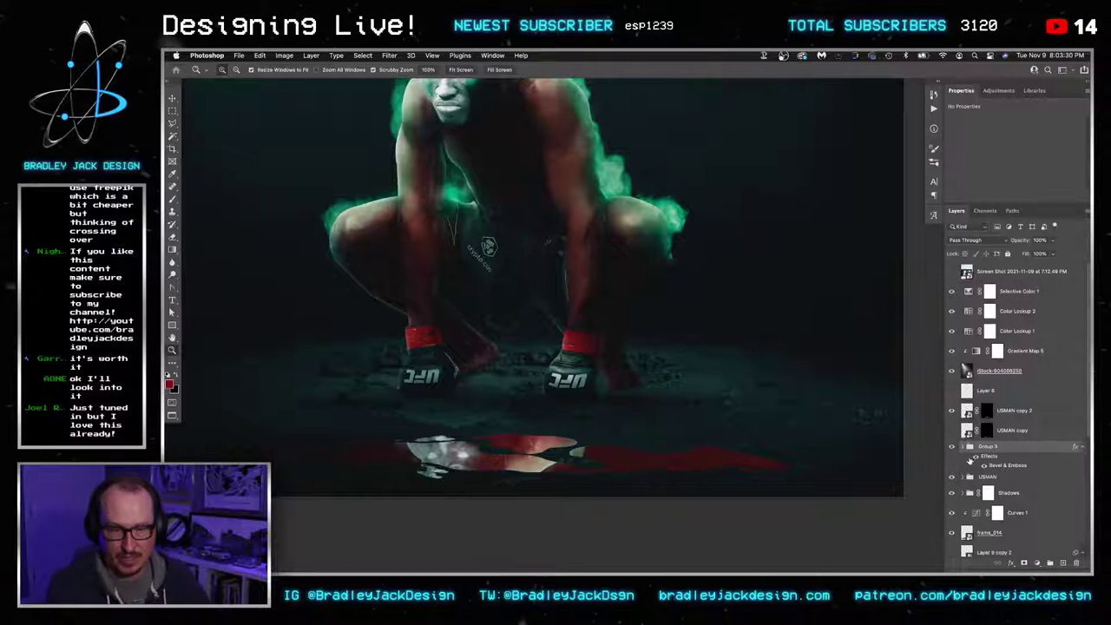
{"action": "key", "text": "v"}
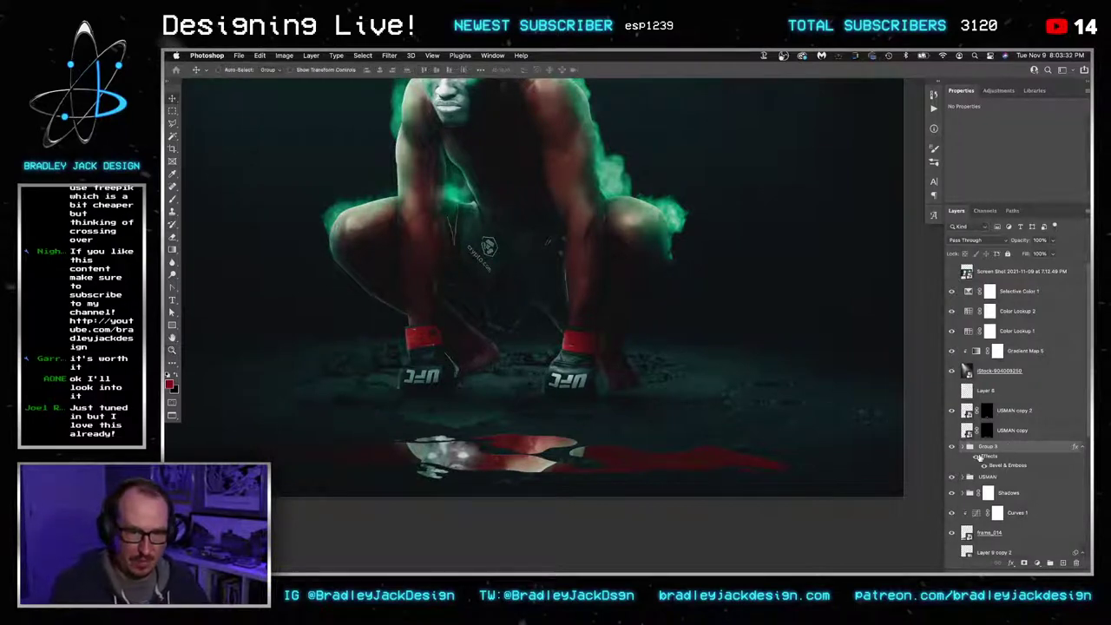
{"action": "left_click", "coordinate": [964, 446]}
{"action": "left_click", "coordinate": [1031, 500]}
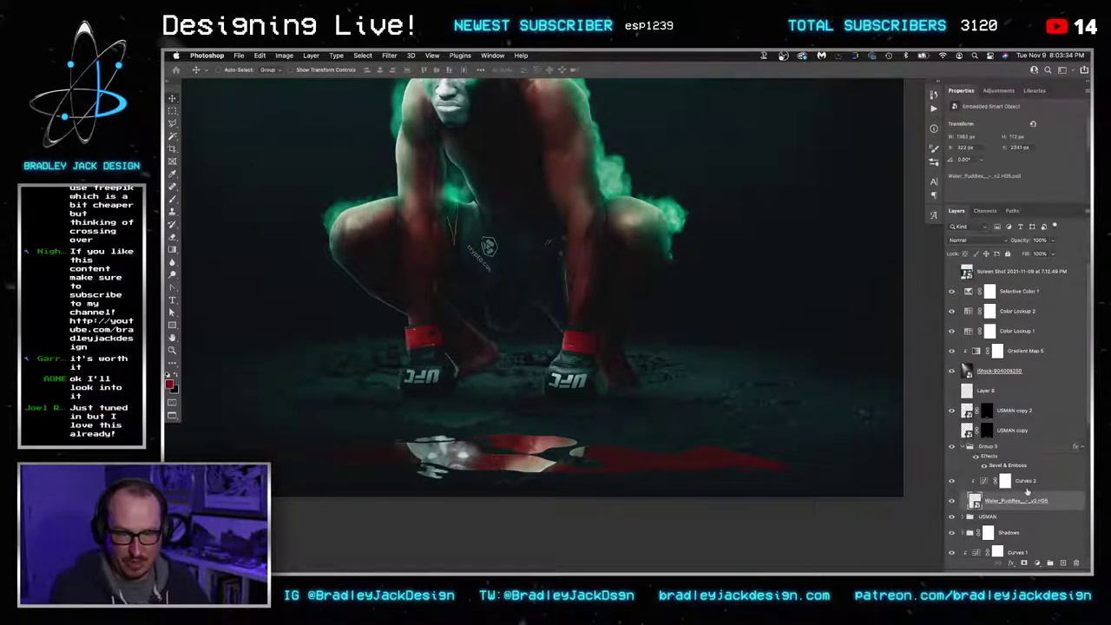
{"action": "key", "text": "6"}
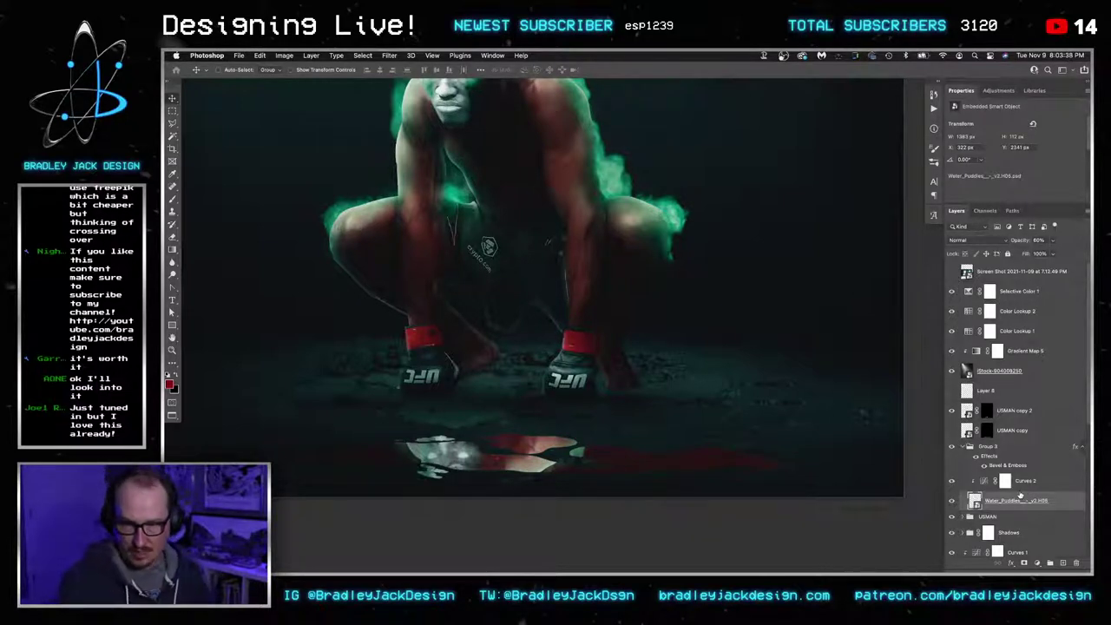
Duplicate the puddle layer, set the original to Multiply, and duplicate that original again with Color blending
{"action": "key", "text": "super+j"}
{"action": "left_click", "coordinate": [1015, 520]}
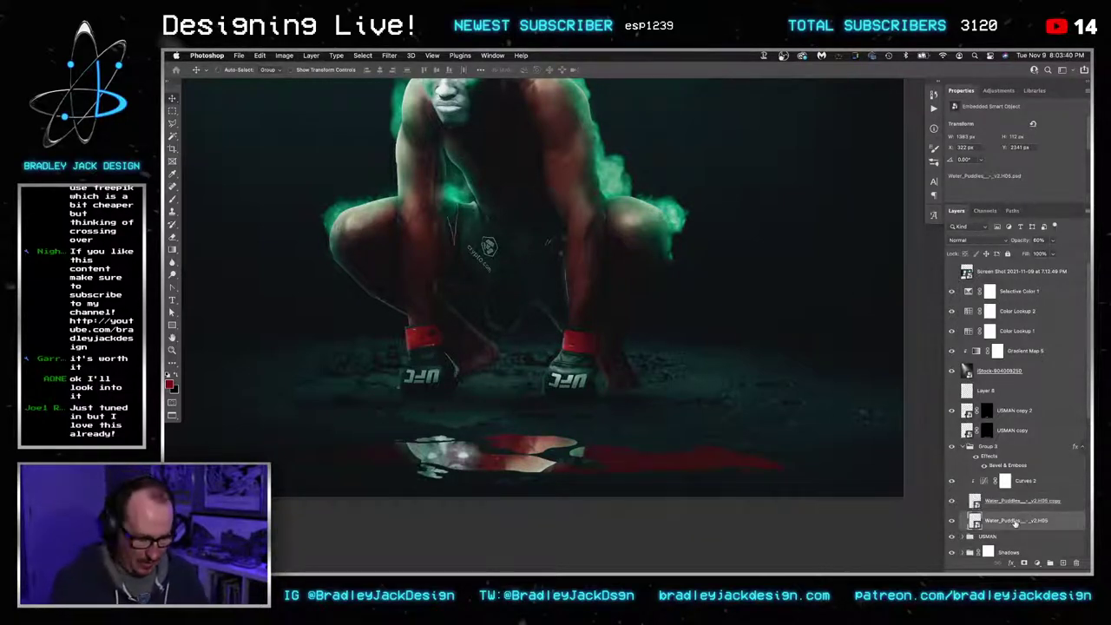
{"action": "key", "text": "alt+shift+c"}
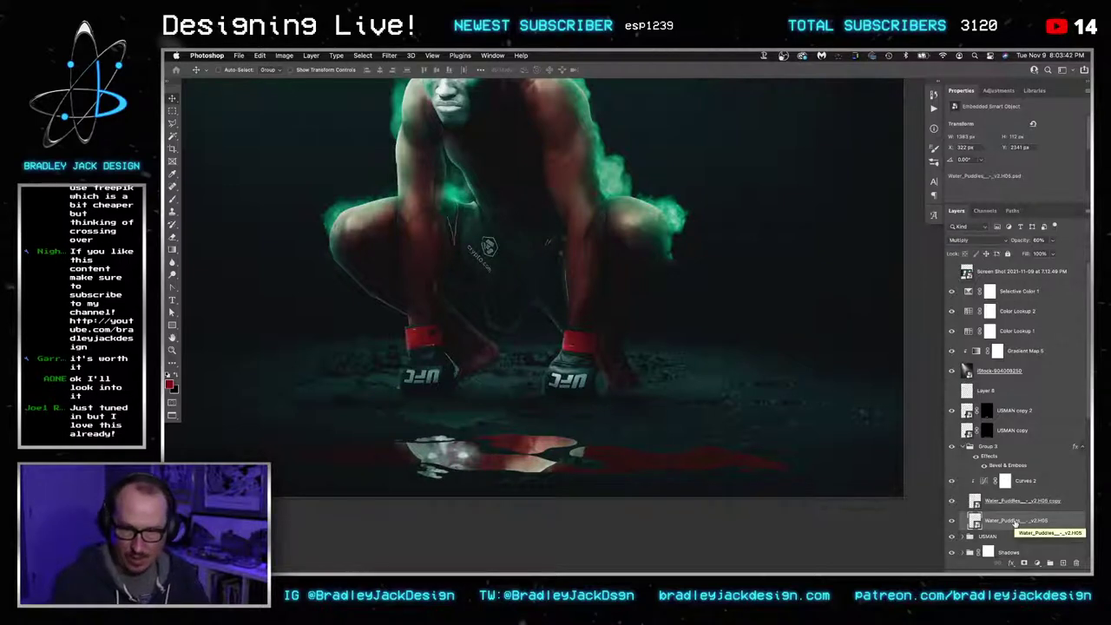
{"action": "key", "text": "super+j"}
{"action": "key", "text": "alt+shift+c"}
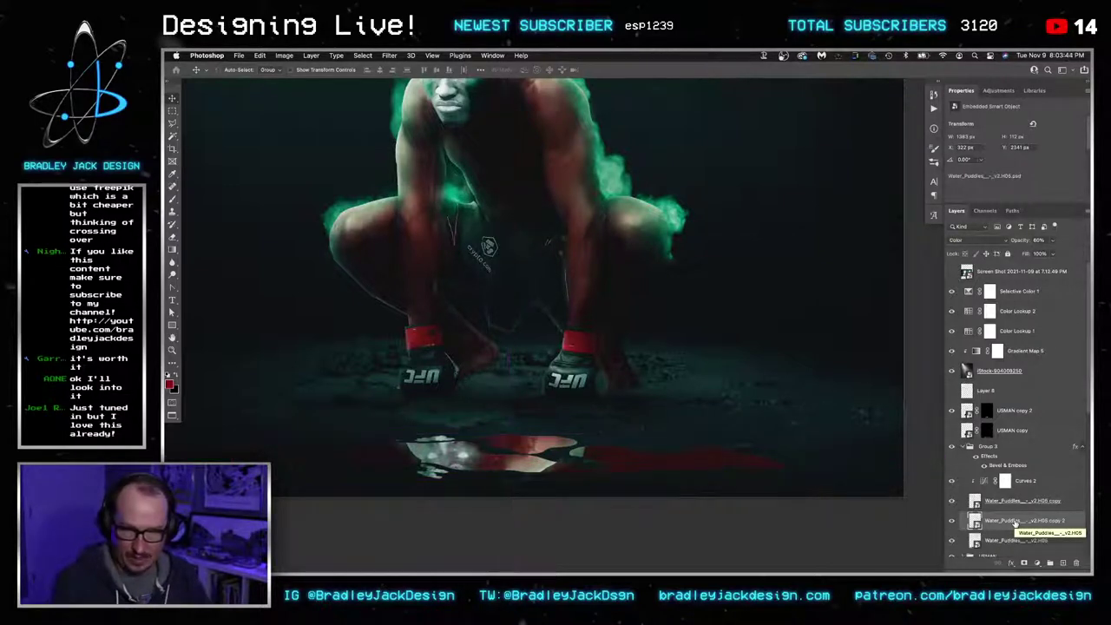
Move the two lower puddle layers out of Group 3 and set puddle copy 2 to Overlay blending
{"action": "left_click", "coordinate": [1010, 544], "text": "shift"}
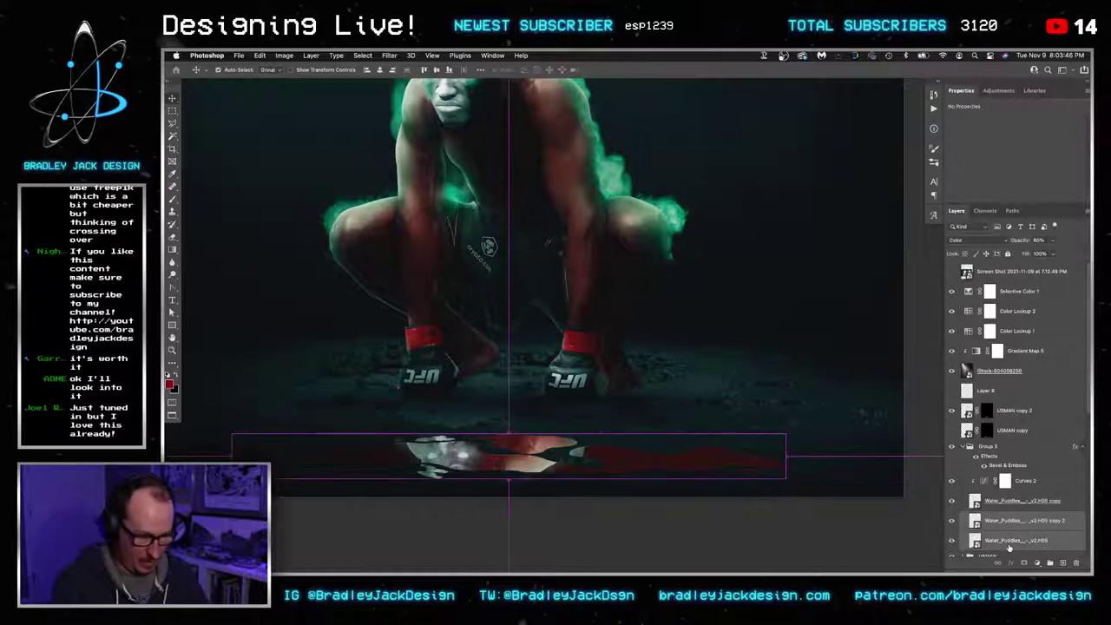
{"action": "key", "text": "super+bracketleft"}
{"action": "left_click", "coordinate": [1021, 525]}
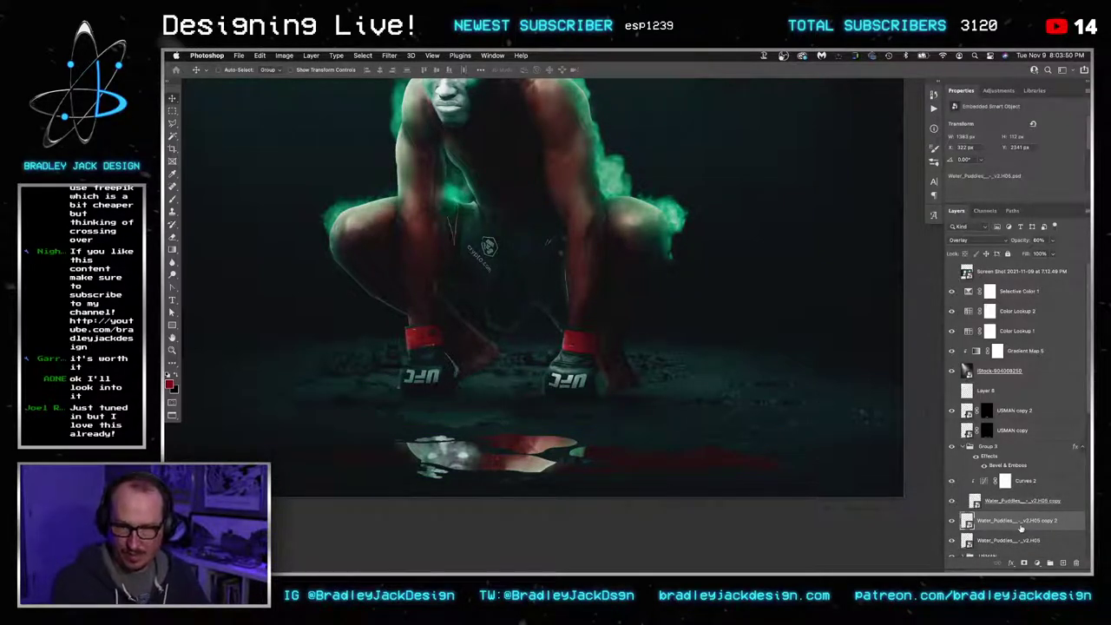
Split and lower the Underlying Layer white point in Blend If for puddle copy 2 and the Multiply puddle layer
{"action": "double_click", "coordinate": [1064, 524]}
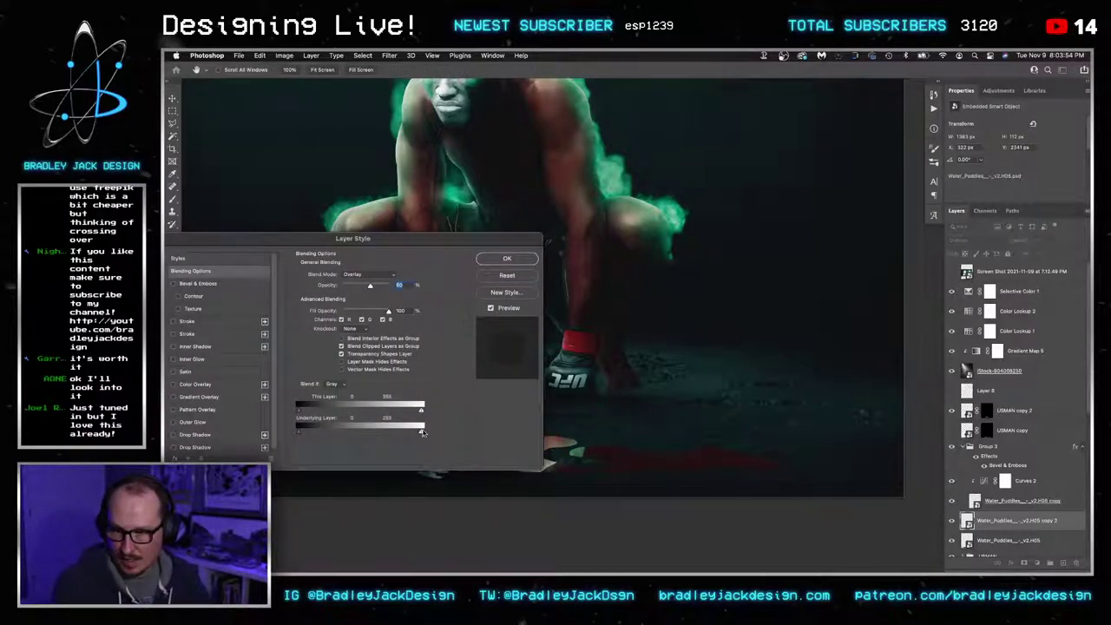
{"action": "left_click_drag", "start_coordinate": [422, 431], "coordinate": [367, 434]}
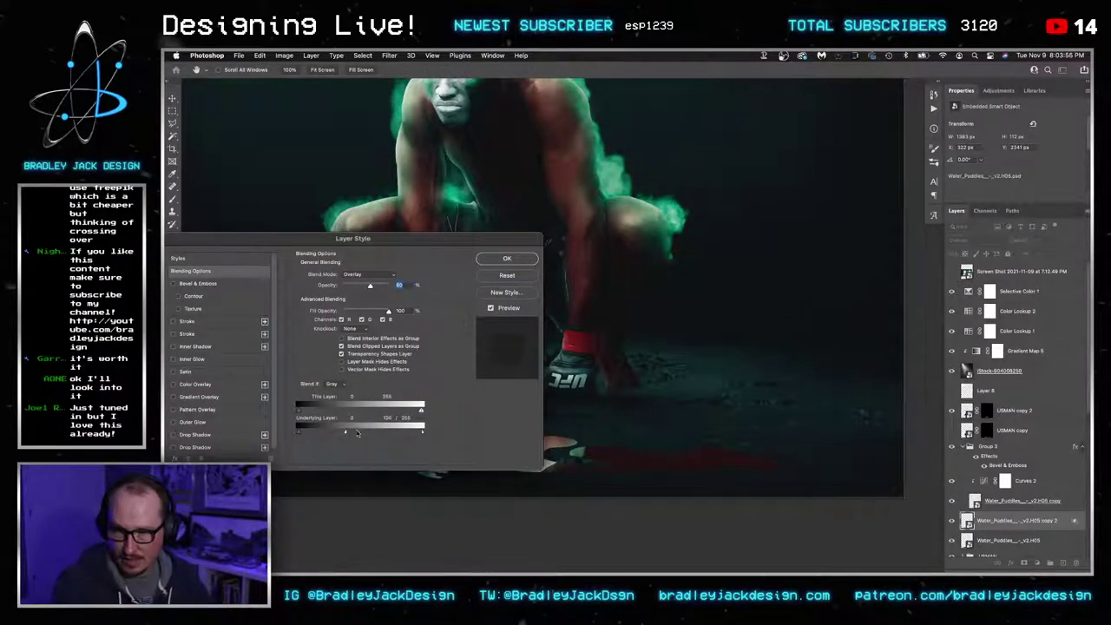
{"action": "left_click", "coordinate": [507, 258]}
{"action": "left_click", "coordinate": [1049, 539]}
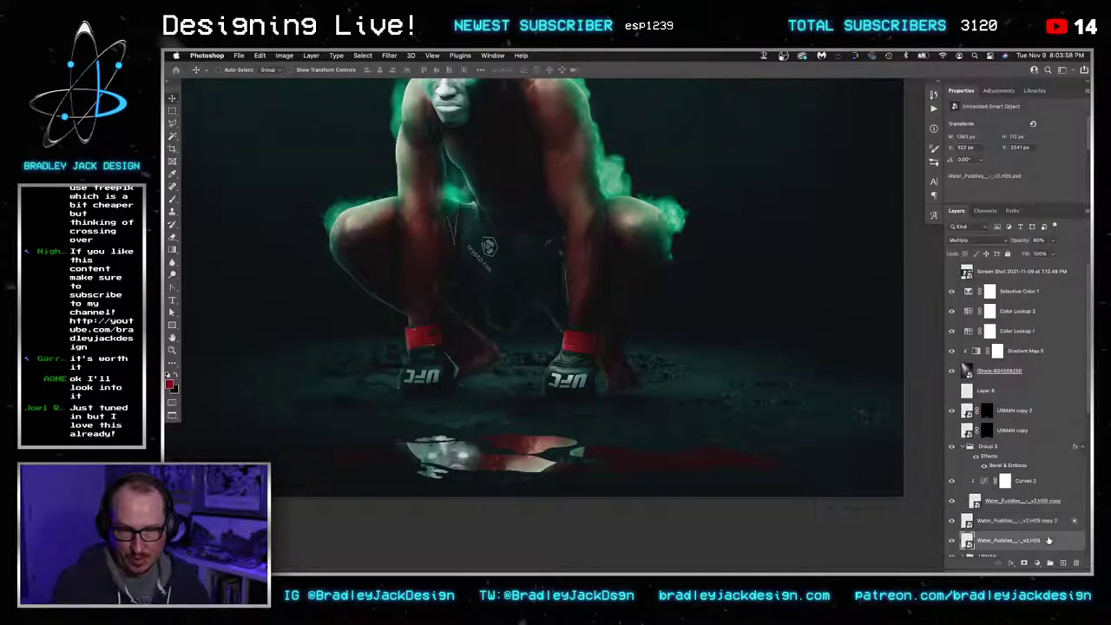
{"action": "double_click", "coordinate": [1049, 540]}
{"action": "left_click_drag", "start_coordinate": [422, 432], "coordinate": [363, 431]}
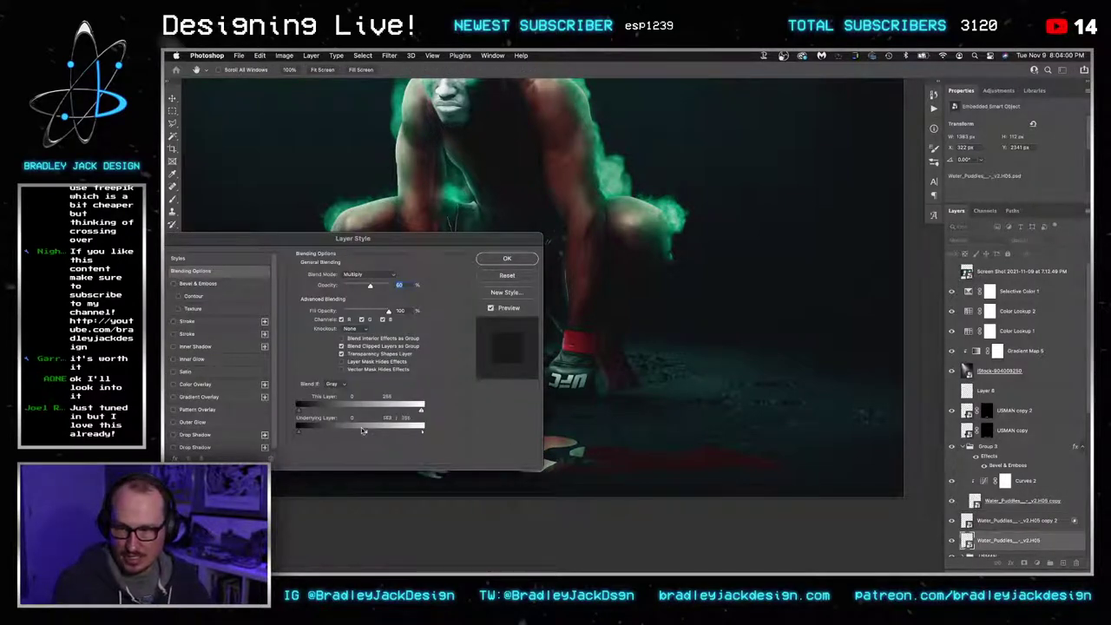
{"action": "left_click", "coordinate": [507, 257]}
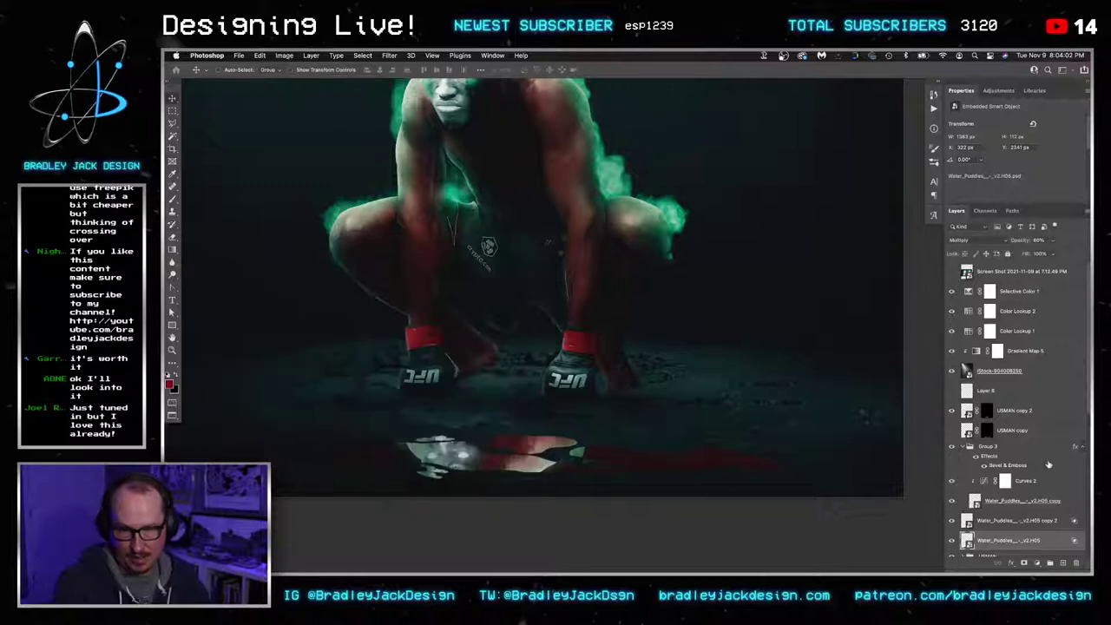
Split and lower the Underlying Layer white point in Group 3's Blend If settings
{"action": "double_click", "coordinate": [1041, 457]}
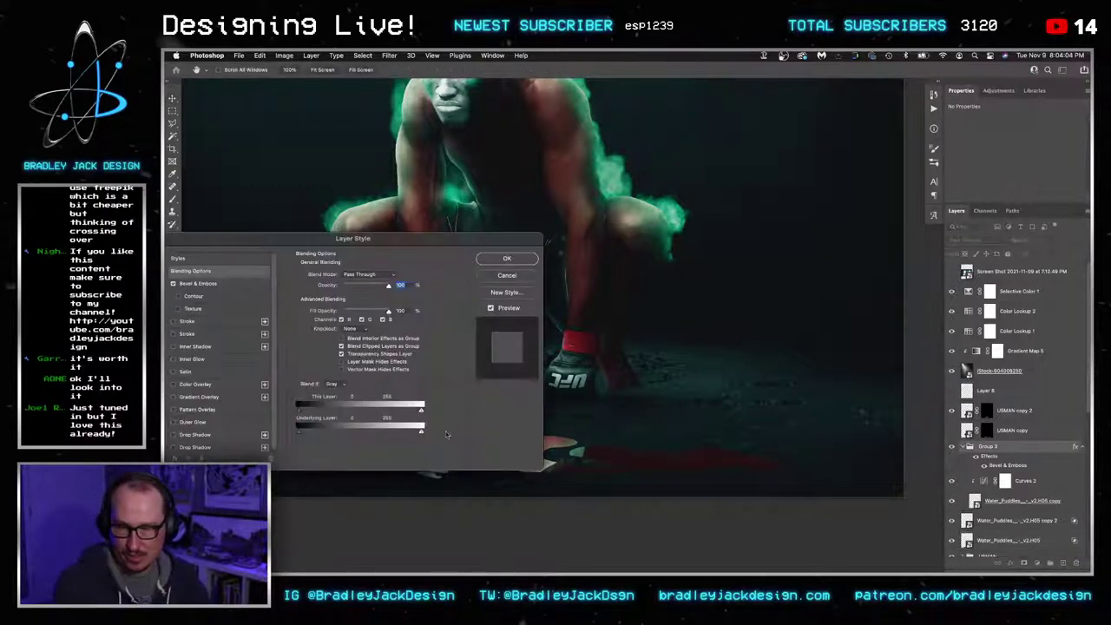
{"action": "left_click_drag", "start_coordinate": [422, 434], "coordinate": [343, 431]}
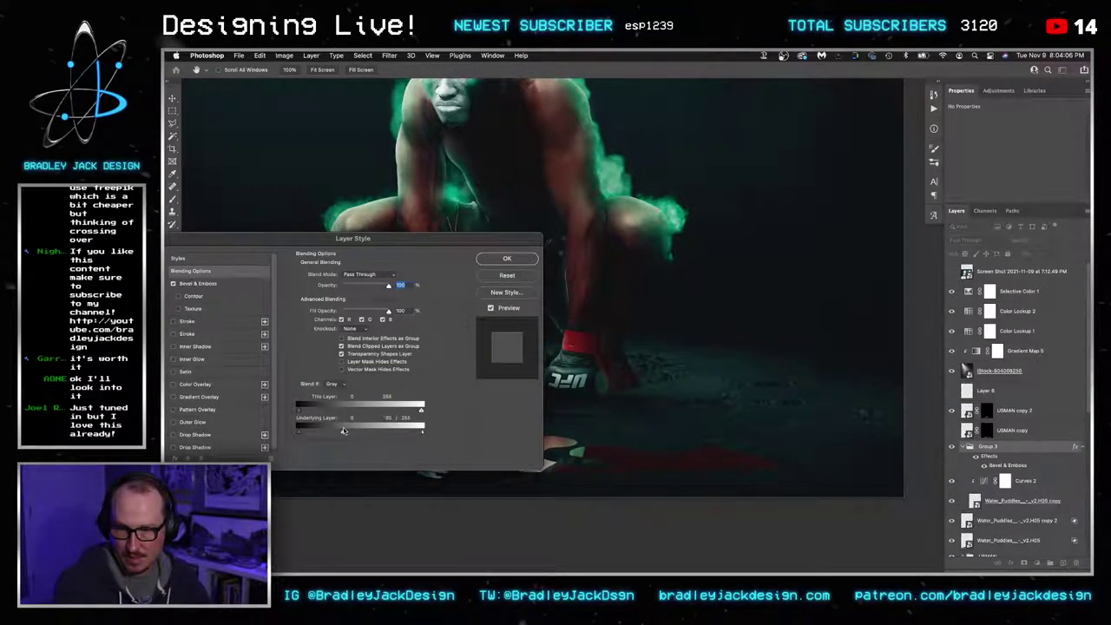
{"action": "left_click", "coordinate": [505, 260]}
Try Overlay and Screen blending on the USMAN copy 2 reflection, and set it to Linear Dodge (Add)
{"action": "key", "text": "z"}
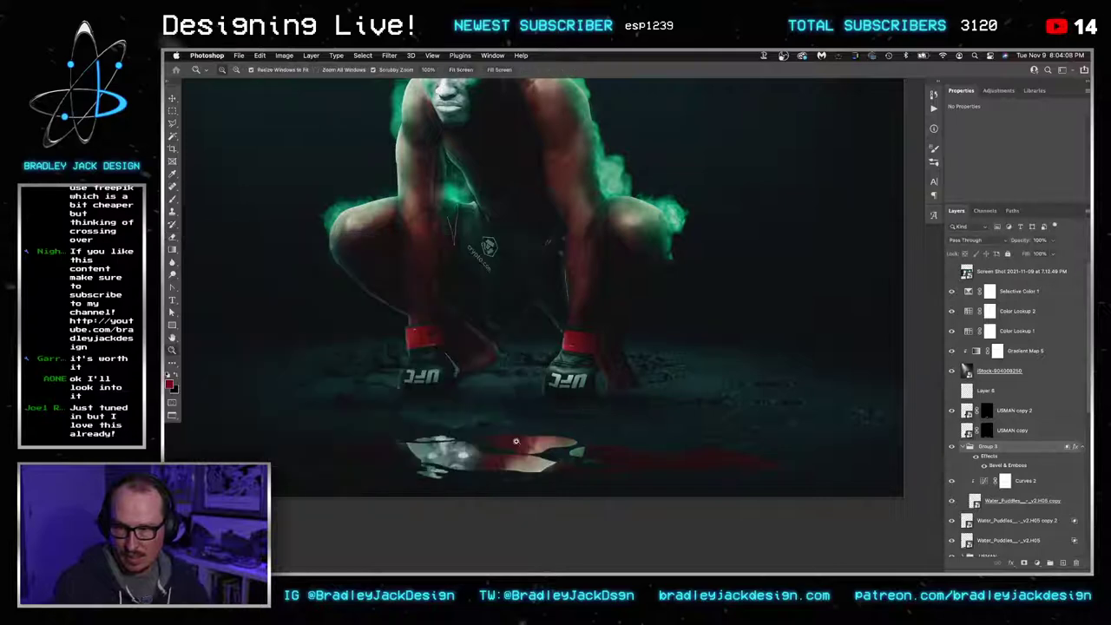
{"action": "left_click_drag", "start_coordinate": [517, 440], "coordinate": [632, 447]}
{"action": "key", "text": "v"}
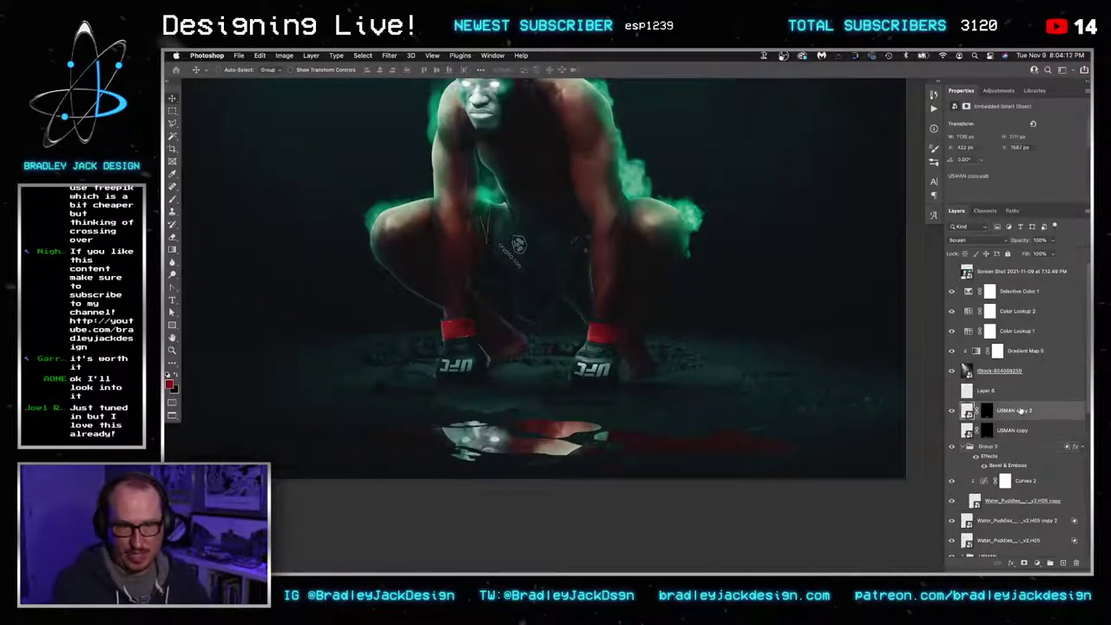
{"action": "left_click", "coordinate": [1011, 410]}
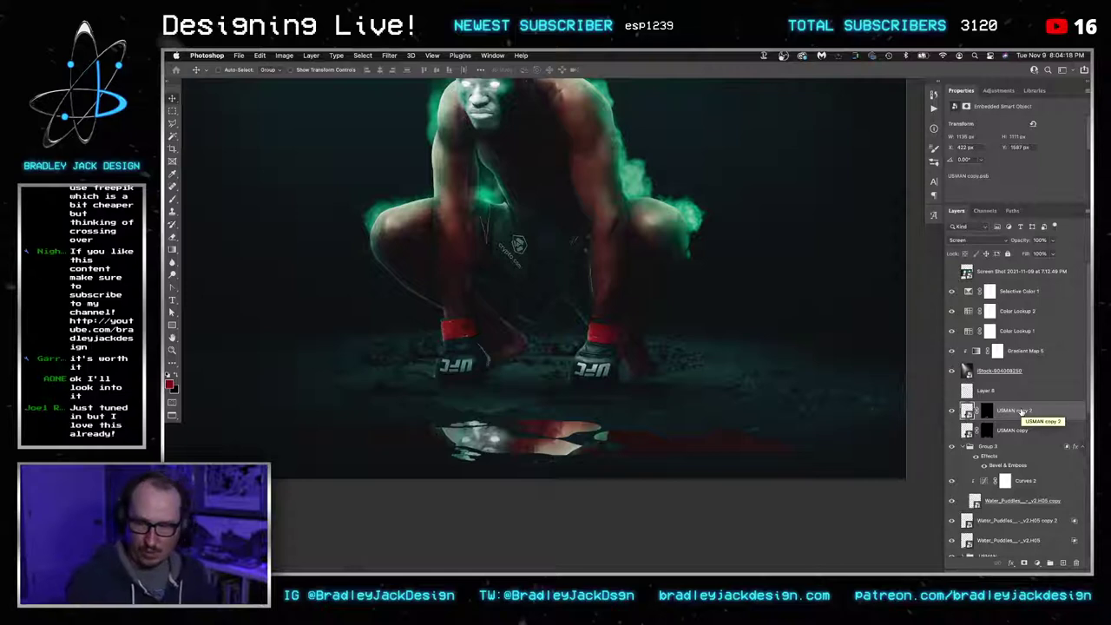
{"action": "key", "text": "shift+alt+o"}
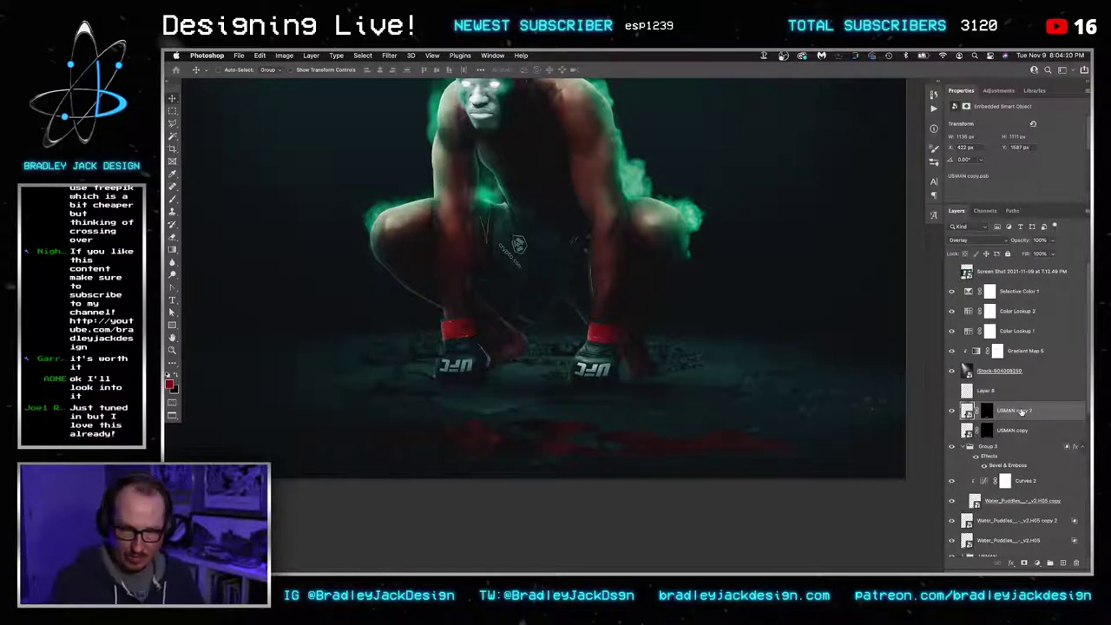
{"action": "key", "text": "shift+alt+s"}
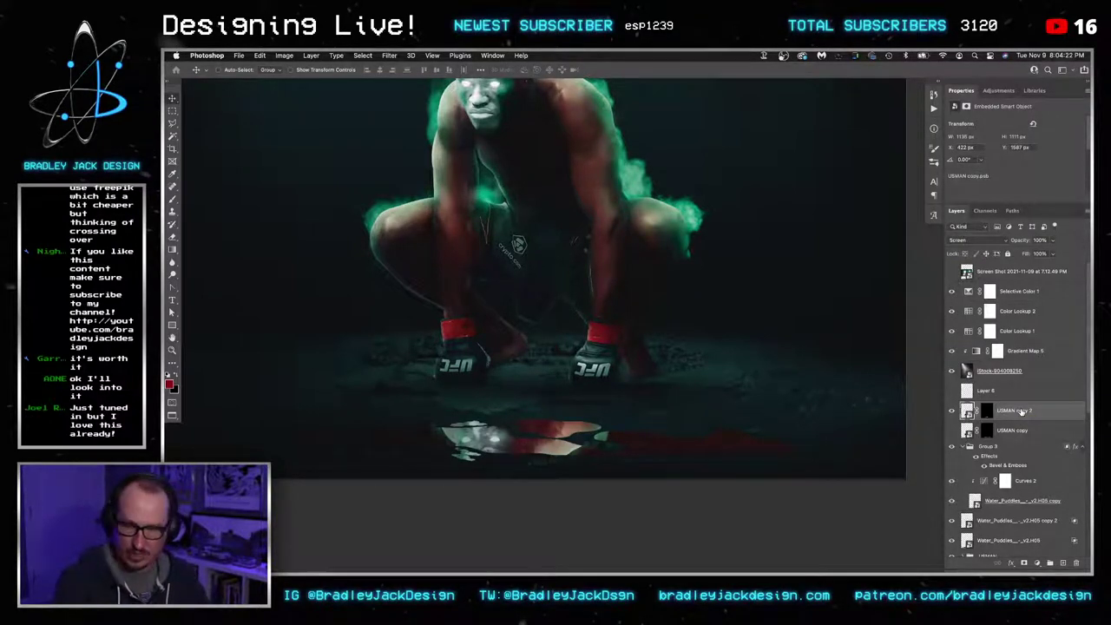
{"action": "key", "text": "shift+alt+d"}
{"action": "key", "text": "shift+plus"}
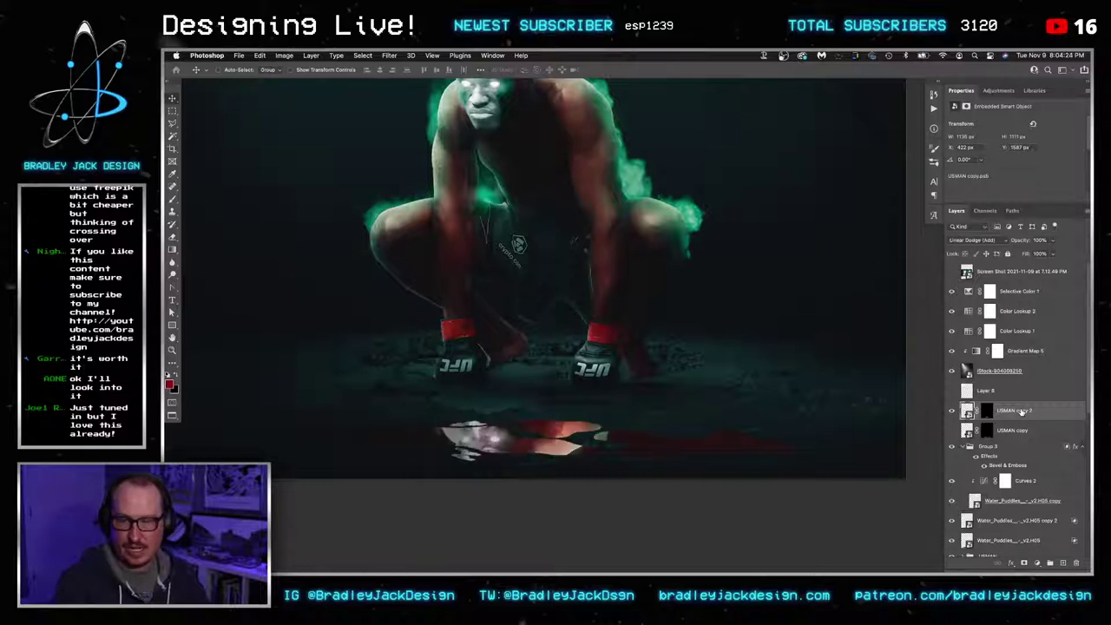
Try Color Dodge on the USMAN copy 2 reflection, and set it to Screen blending at 100% opacity
{"action": "key", "text": "shift+minus"}
{"action": "key", "text": "9"}
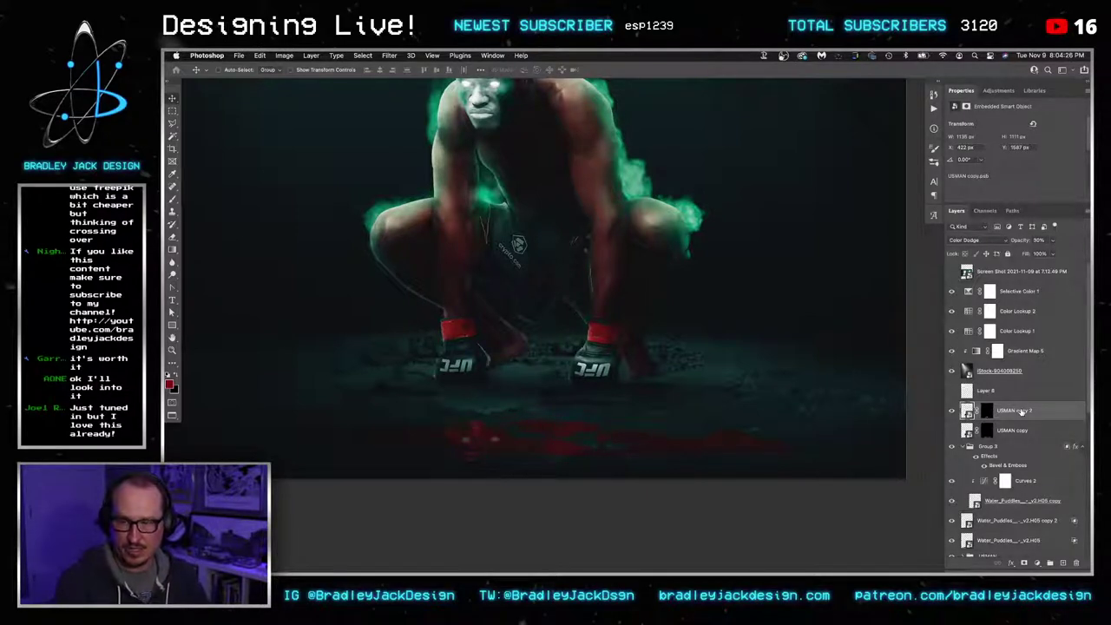
{"action": "key", "text": "shift+alt+s"}
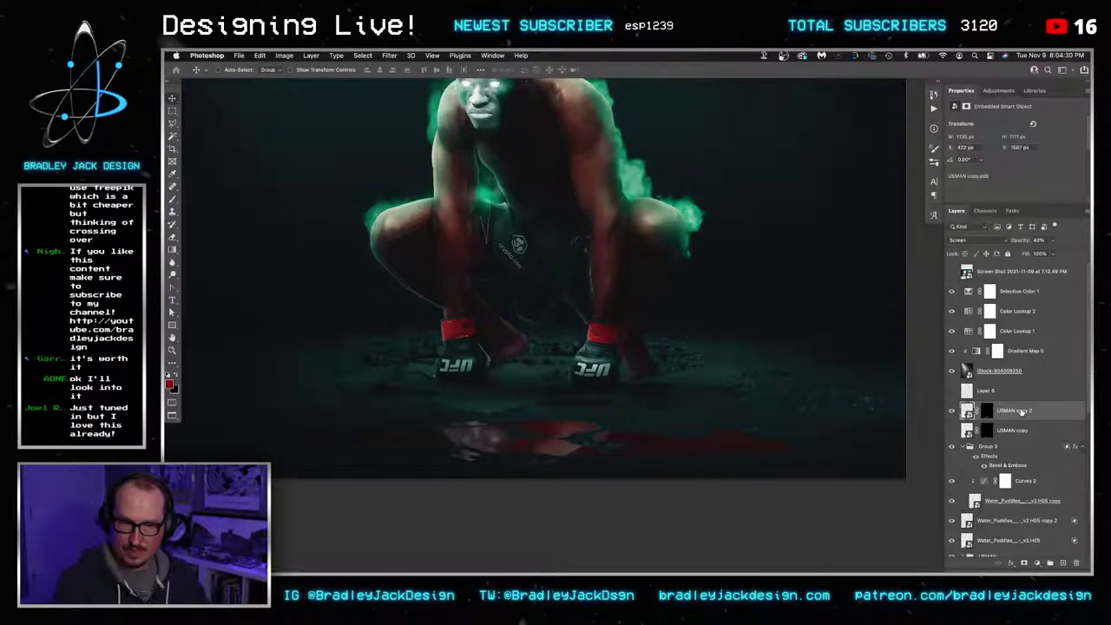
{"action": "key", "text": "0"}
Raise the This Layer black point in USMAN copy 2's Blend If settings
{"action": "double_click", "coordinate": [1053, 409]}
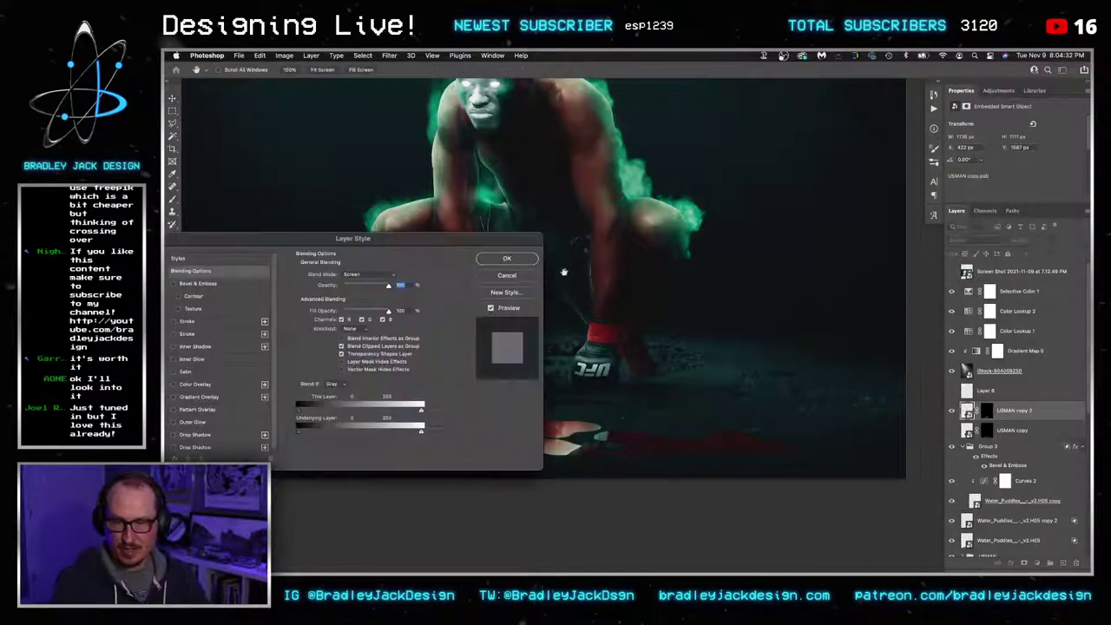
{"action": "left_click_drag", "start_coordinate": [300, 409], "coordinate": [458, 404]}
{"action": "left_click", "coordinate": [508, 258]}
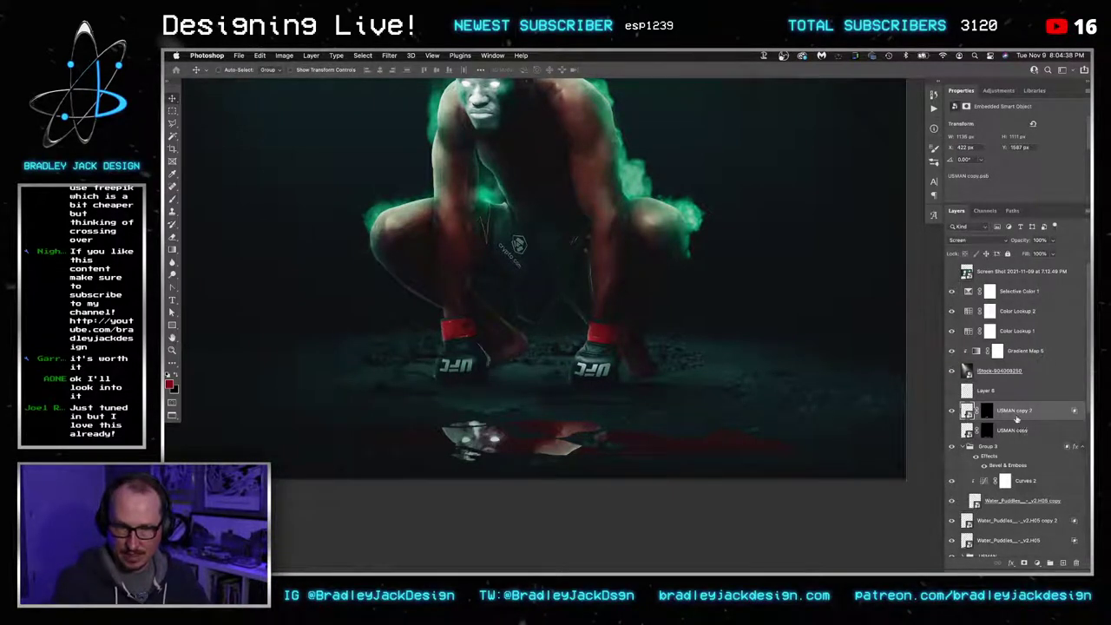
Add a new layer clipped to USMAN copy 2 and fill it with the dark red foreground color at reduced opacity
{"action": "key", "text": "super+shift+alt+n"}
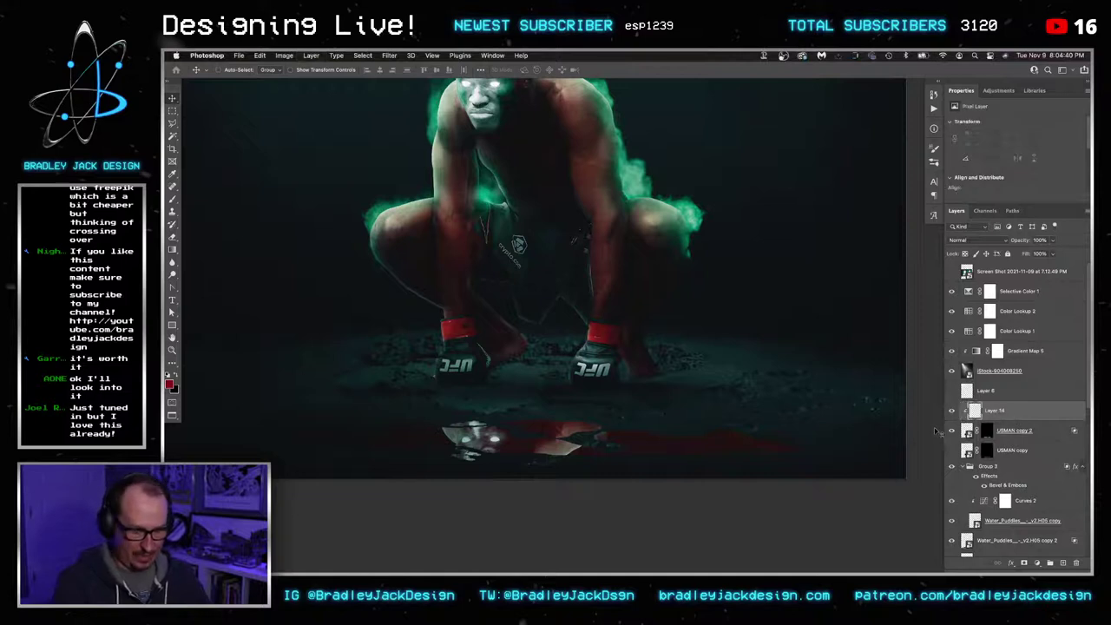
{"action": "key", "text": "g"}
{"action": "key", "text": "alt+BackSpace"}
{"action": "key", "text": "v"}
{"action": "key", "text": "2"}
{"action": "key", "text": "3"}
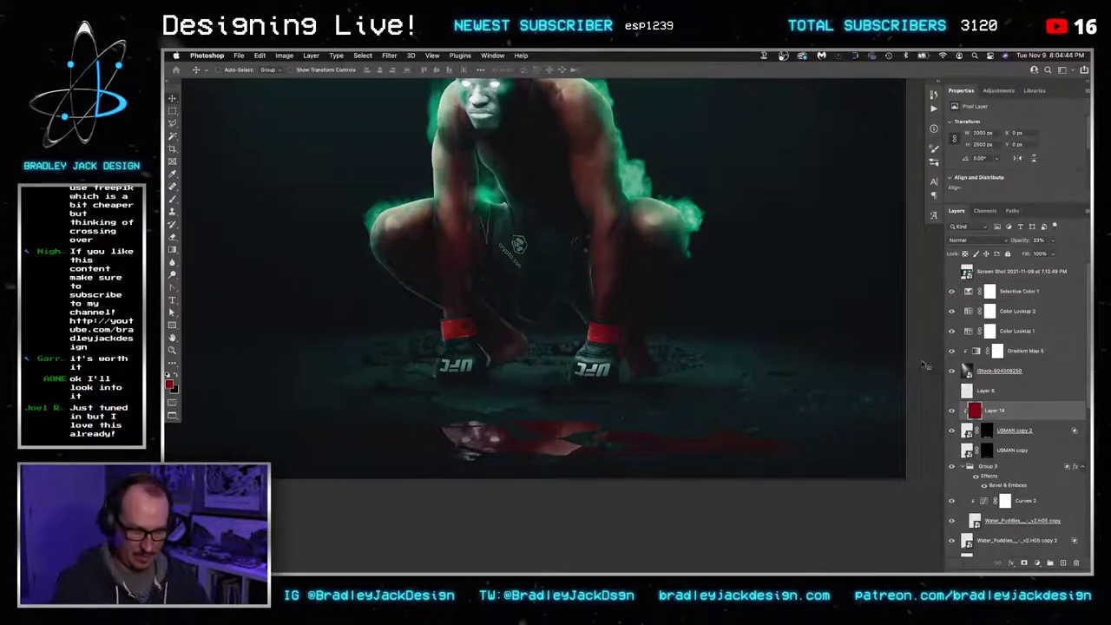
Set the clipped red layer to Color blending at 30% opacity and check the reflection against the whole poster
{"action": "key", "text": "c"}
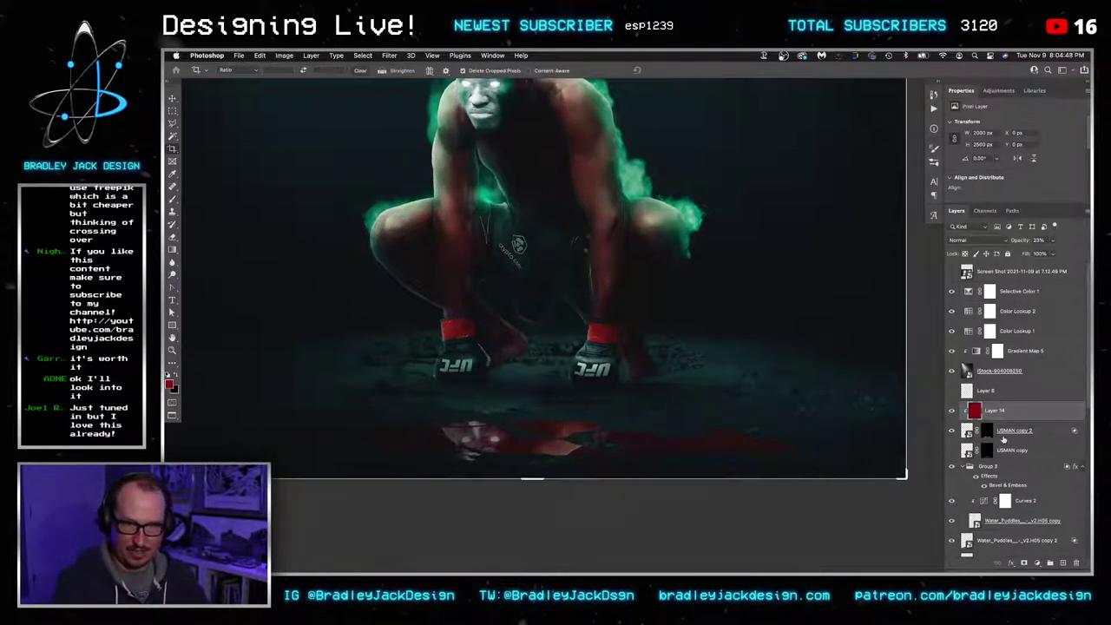
{"action": "key", "text": "v"}
{"action": "key", "text": "c"}
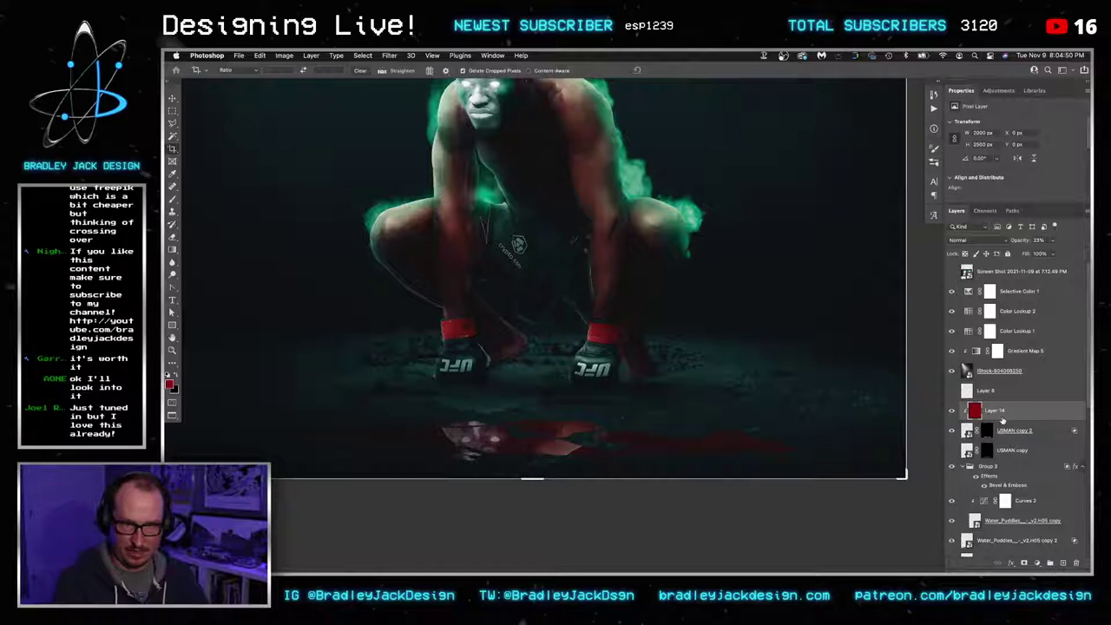
{"action": "key", "text": "alt+shift+c"}
{"action": "key", "text": "v"}
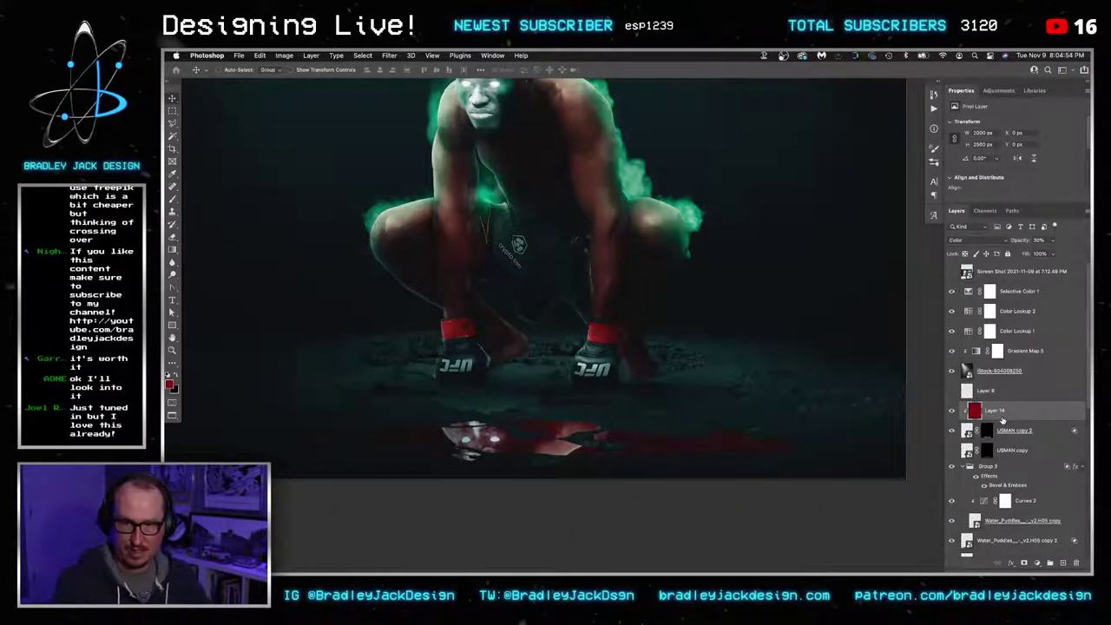
{"action": "key", "text": "z"}
{"action": "mouse_move", "coordinate": [645, 382]}
{"action": "left_mouse_down"}
{"action": "mouse_move", "coordinate": [590, 382]}
{"action": "mouse_move", "coordinate": [646, 400]}
{"action": "left_mouse_up"}
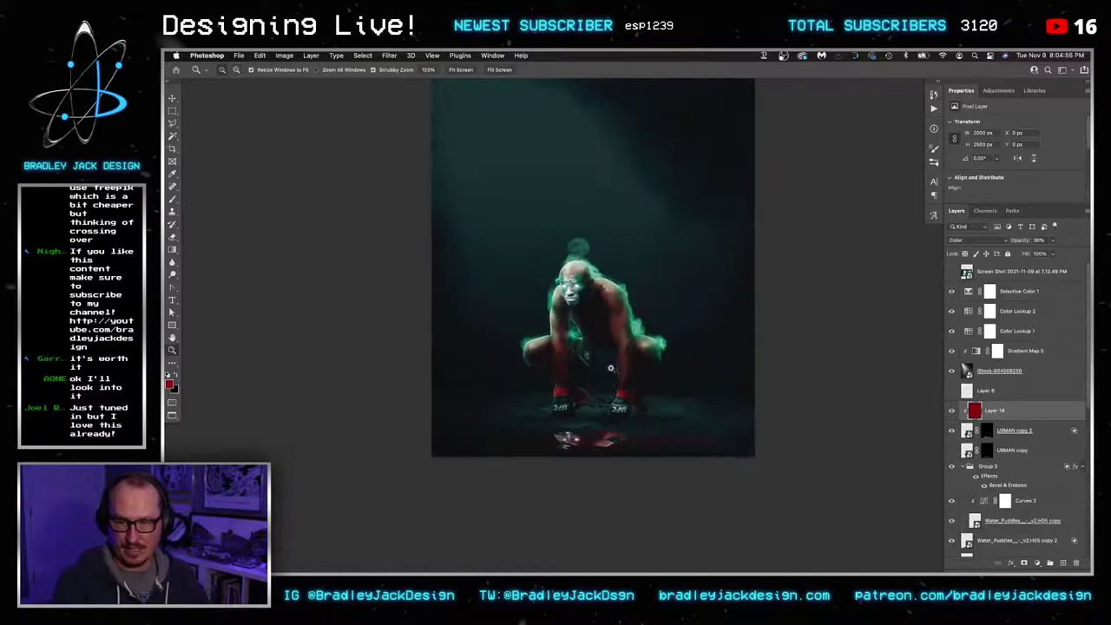
{"action": "left_click_drag", "start_coordinate": [610, 368], "coordinate": [630, 363]}
{"action": "key", "text": "v"}
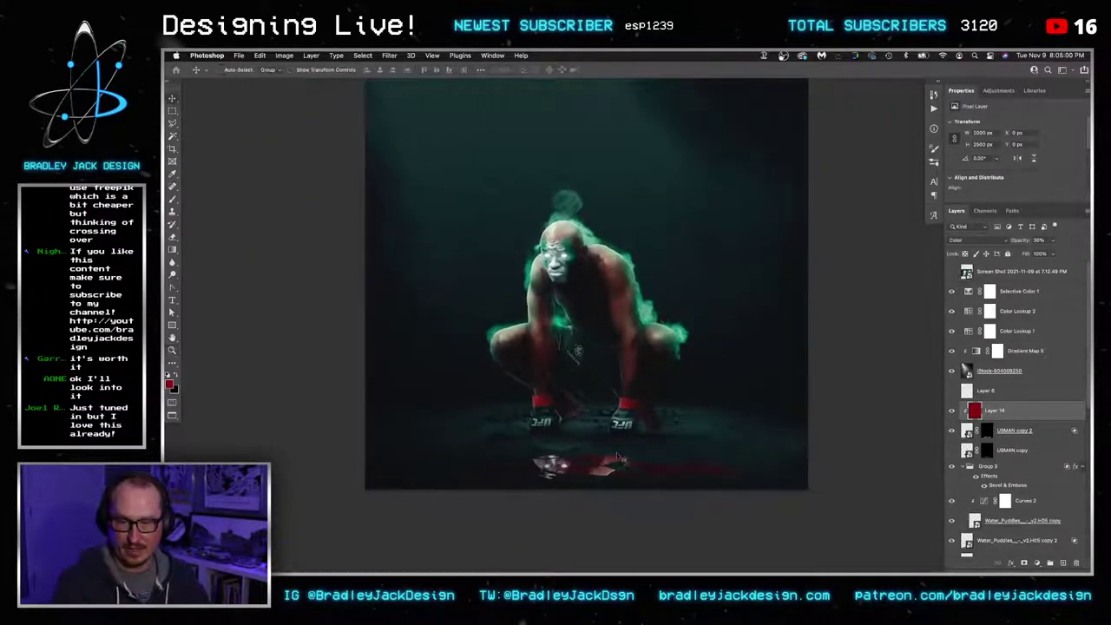
{"action": "key", "text": "z"}
{"action": "left_click_drag", "start_coordinate": [618, 457], "coordinate": [637, 458]}
{"action": "key", "text": "v"}
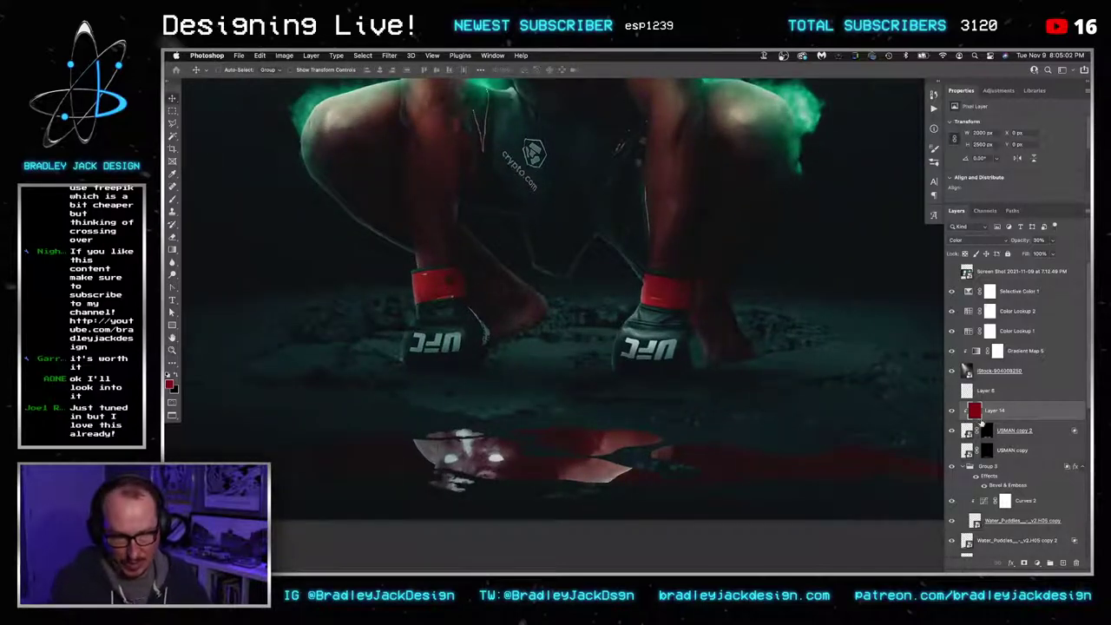
Group the layers from the clipped red fill down through Group 3 and name the group Puddle
{"action": "left_click", "coordinate": [1008, 428]}
{"action": "left_click", "coordinate": [1011, 411]}
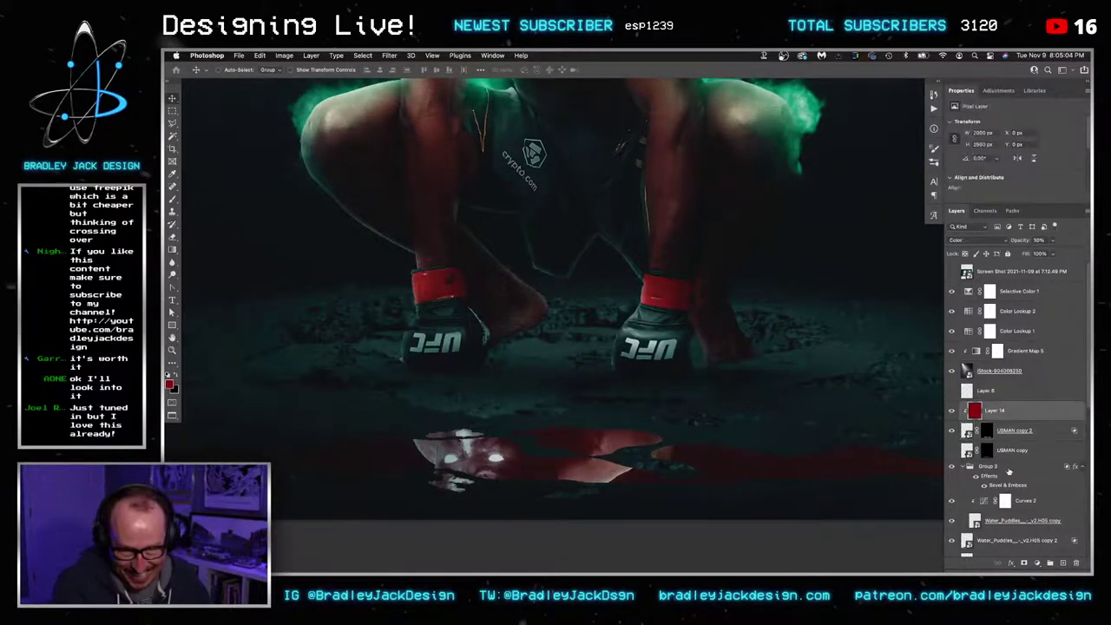
{"action": "left_click", "coordinate": [1007, 470], "text": "shift"}
{"action": "key", "text": "super+g"}
{"action": "double_click", "coordinate": [984, 407]}
{"action": "type", "text": "R"}
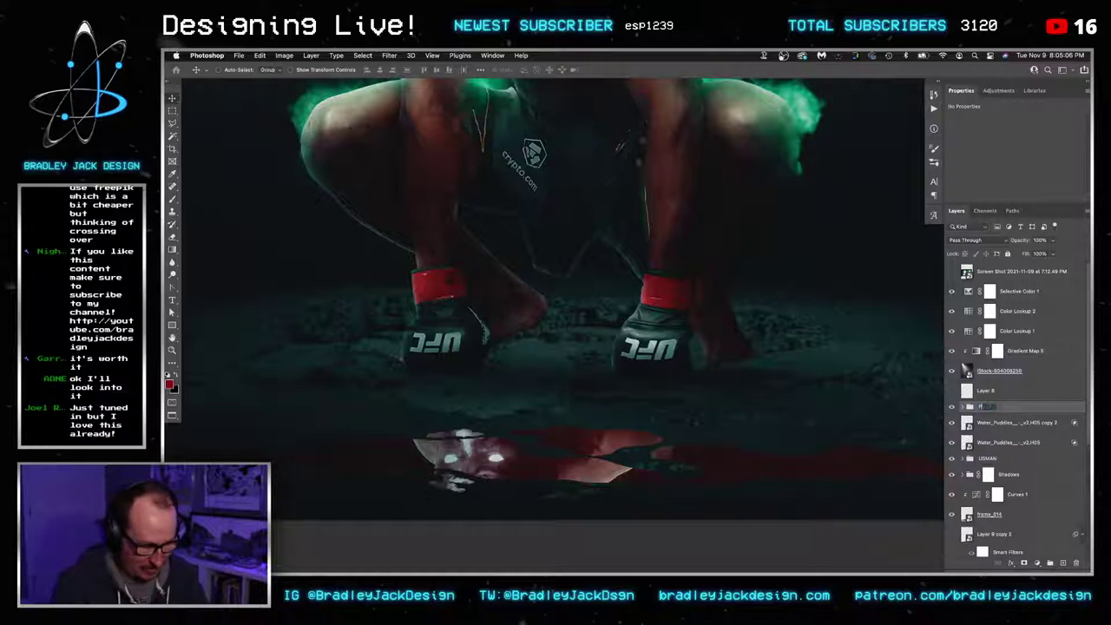
{"action": "key", "text": "Return"}
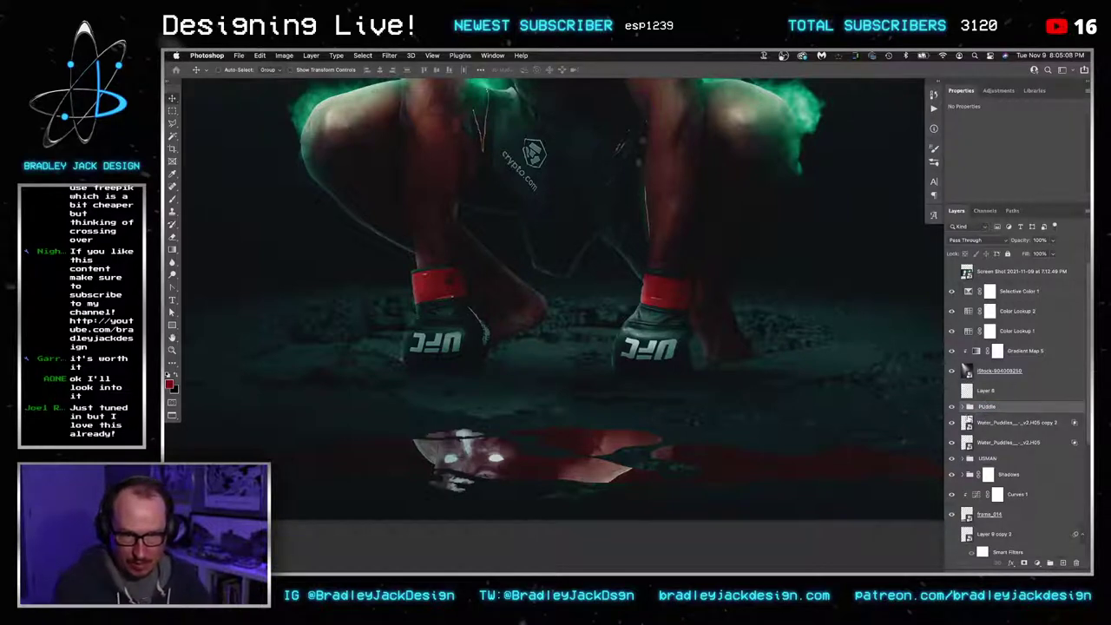
Group the Puddle group with the two water puddle layers below it, name the new group Puddle, and save the document
{"action": "left_click", "coordinate": [992, 442]}
{"action": "left_click", "coordinate": [992, 409], "text": "shift"}
{"action": "key", "text": "super+g"}
{"action": "double_click", "coordinate": [990, 408]}
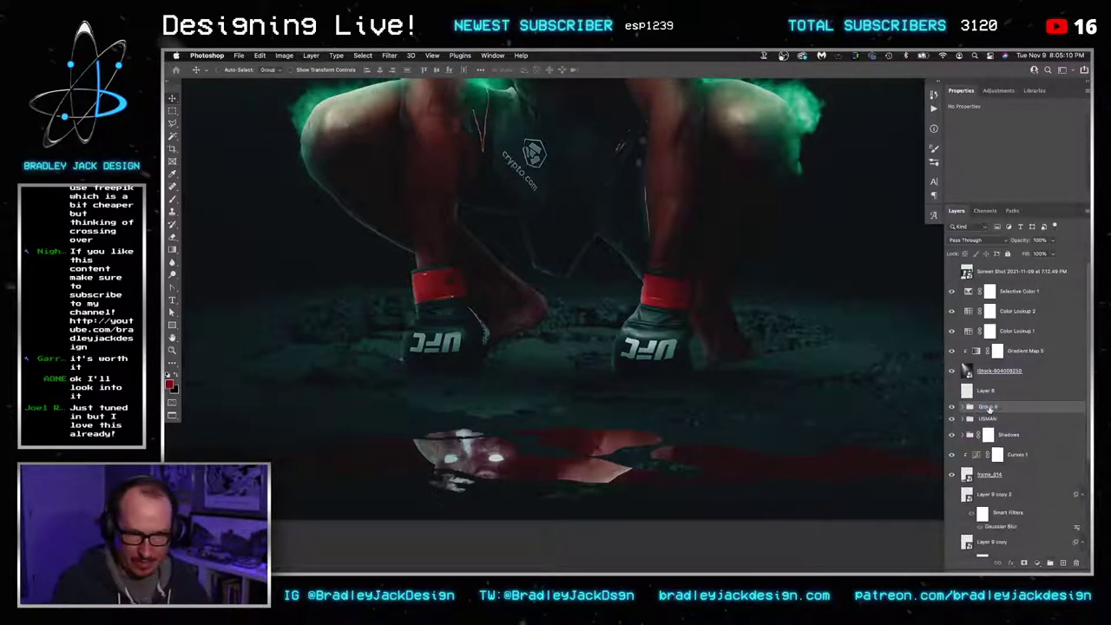
{"action": "type", "text": "Puddle"}
{"action": "key", "text": "Return"}
{"action": "key", "text": "super+s"}
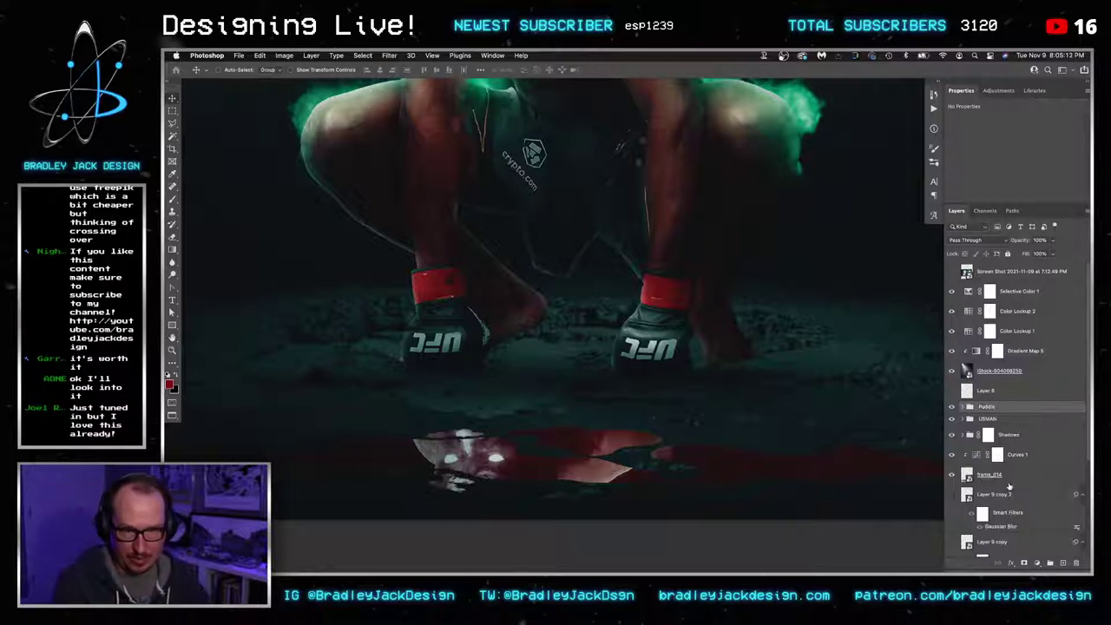
Try to mask the outer Puddle group, painting away the puddle edges around the reflection with a 100% opacity brush
{"action": "left_click", "coordinate": [1024, 563]}
{"action": "key", "text": "b"}
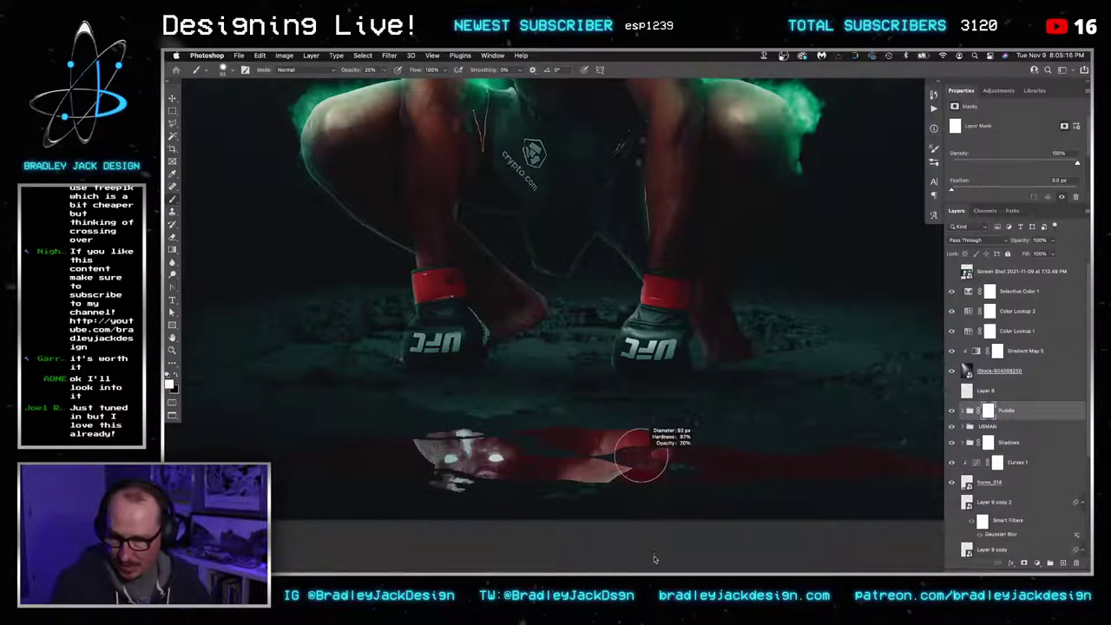
{"action": "left_click_drag", "start_coordinate": [638, 479], "coordinate": [677, 426]}
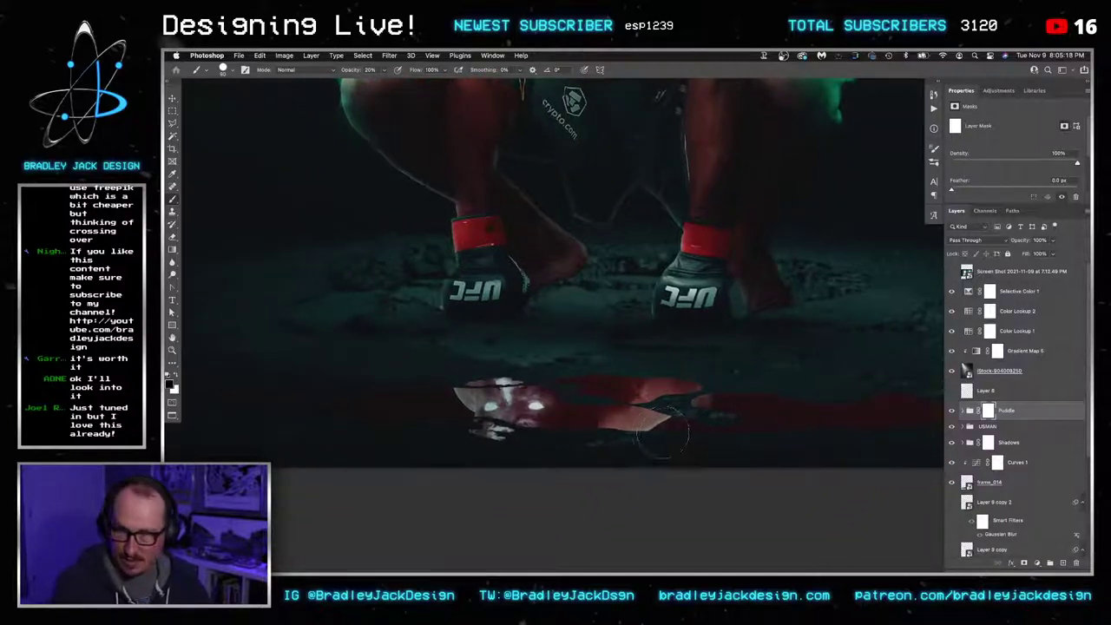
{"action": "key", "text": "0"}
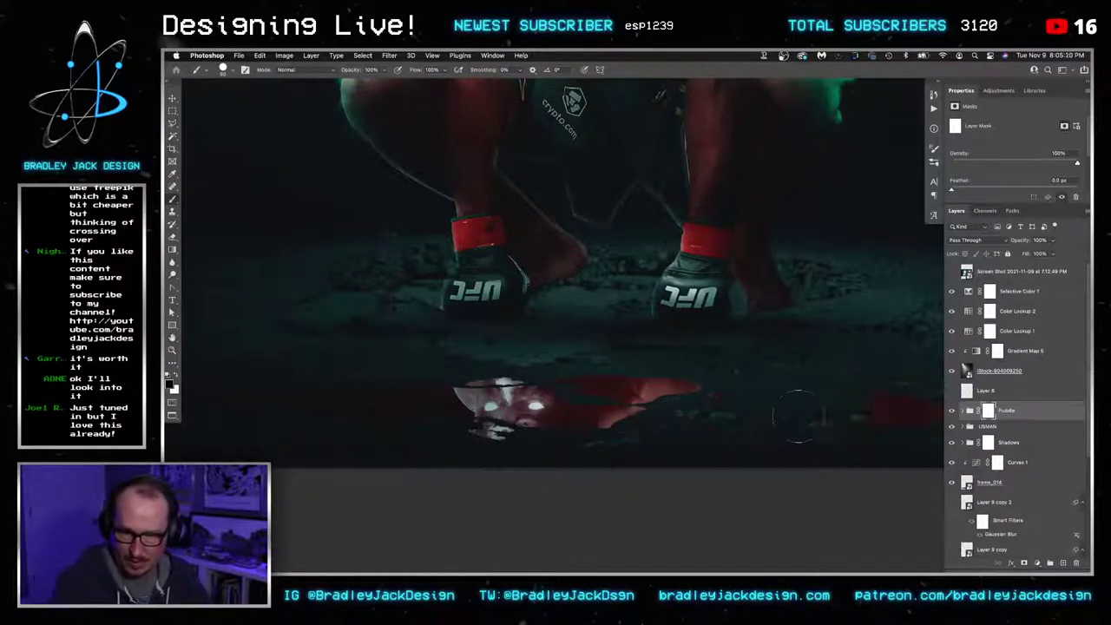
{"action": "left_click_drag", "start_coordinate": [825, 416], "coordinate": [649, 401]}
{"action": "left_click_drag", "start_coordinate": [578, 384], "coordinate": [871, 347]}
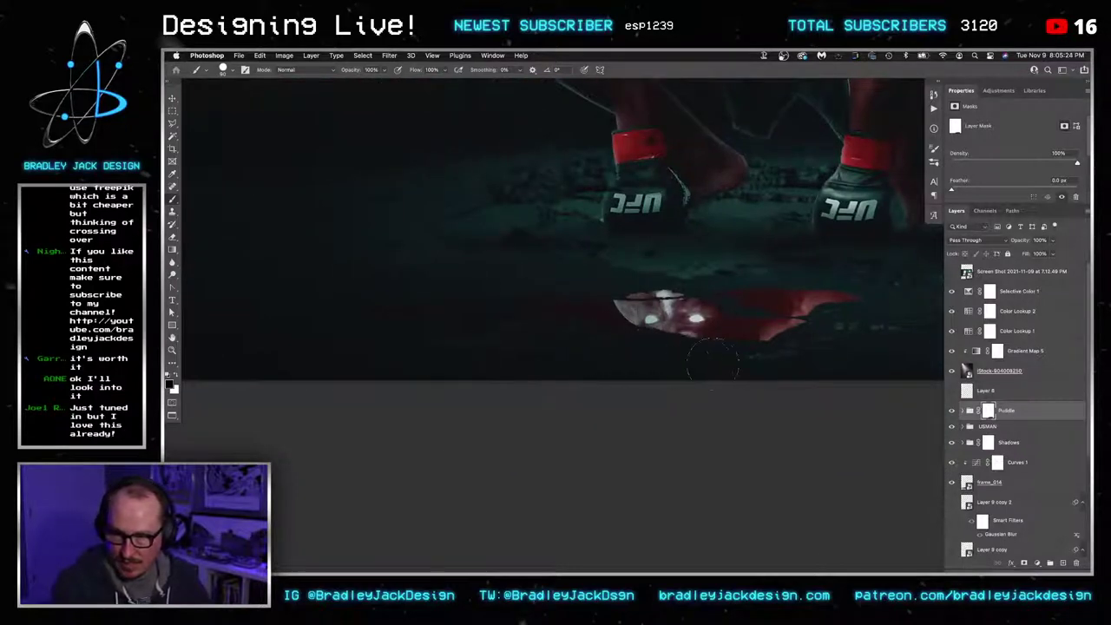
{"action": "scroll", "coordinate": [569, 326], "scroll_direction": "up", "scroll_amount": 3}
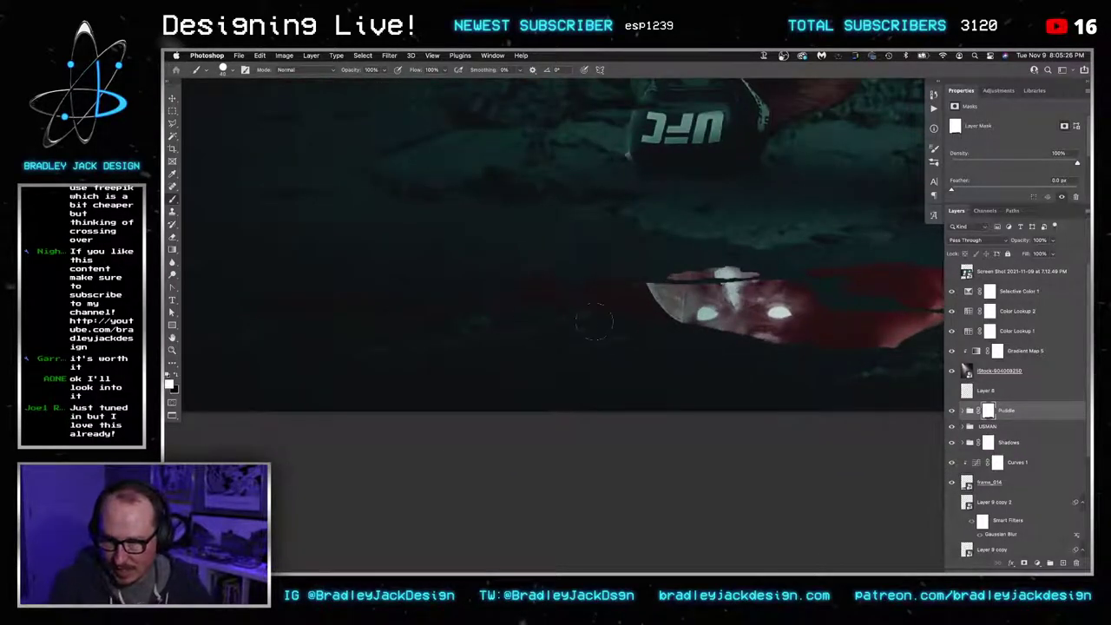
{"action": "key", "text": "bracketleft"}
{"action": "key", "text": "bracketleft"}
{"action": "key", "text": "bracketleft"}
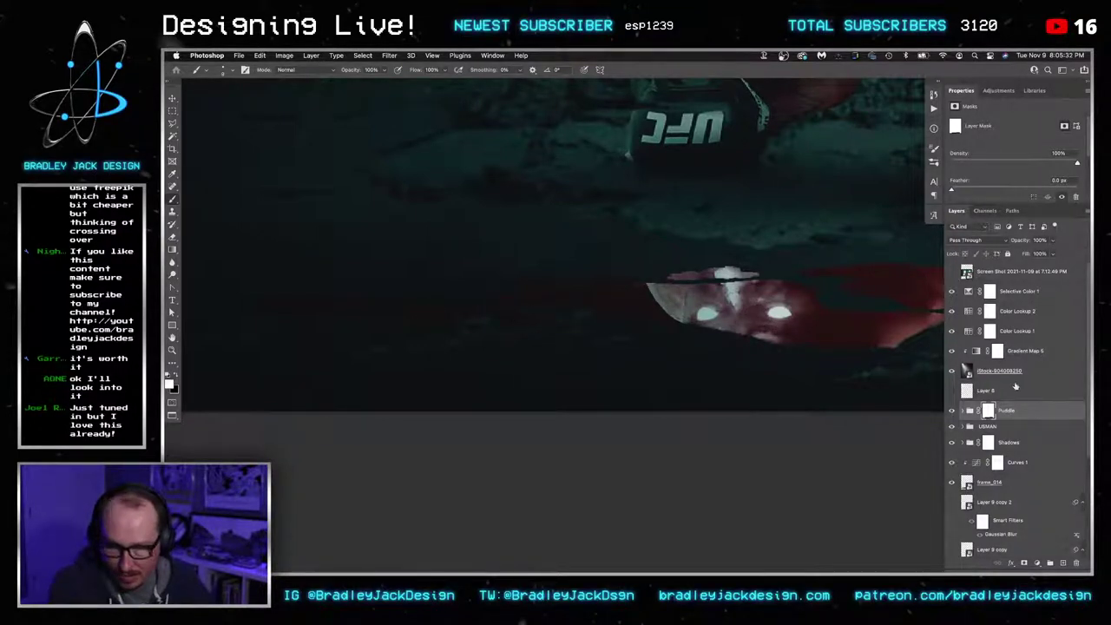
Split the Underlying Layer white point of the outer Puddle group's Blend If to 0 / 255
{"action": "double_click", "coordinate": [1026, 413]}
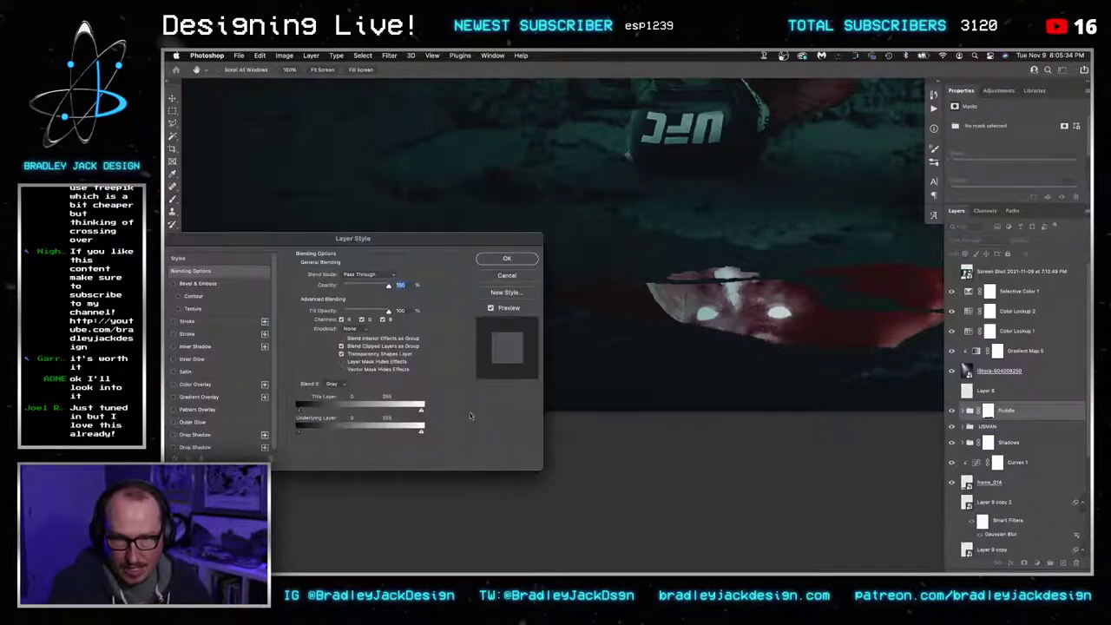
{"action": "left_click_drag", "start_coordinate": [420, 433], "coordinate": [397, 434]}
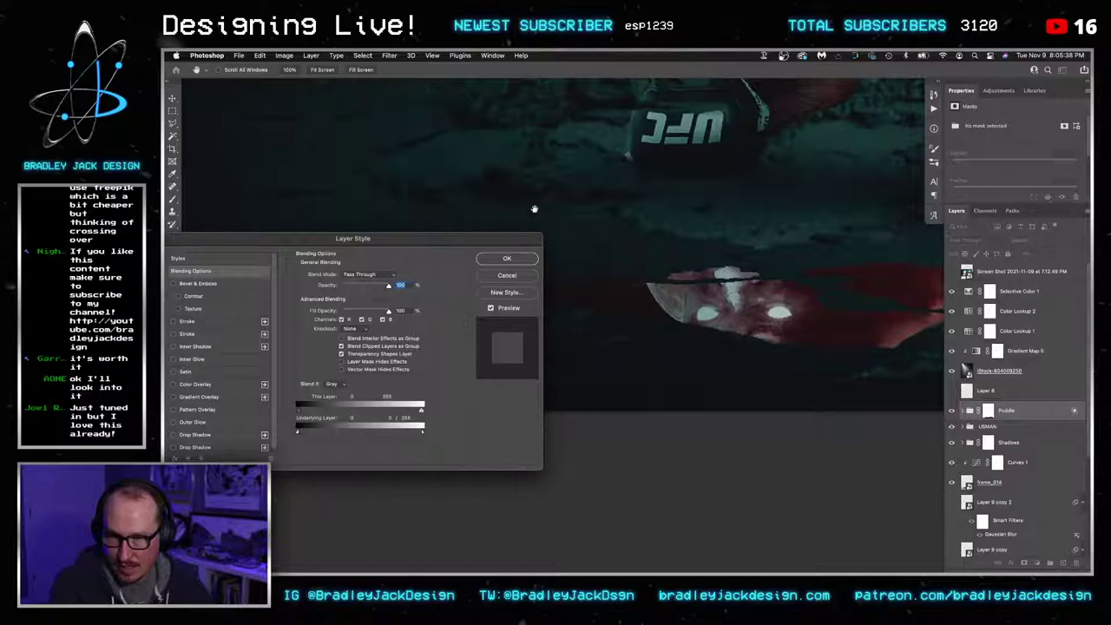
{"action": "left_click", "coordinate": [507, 258]}
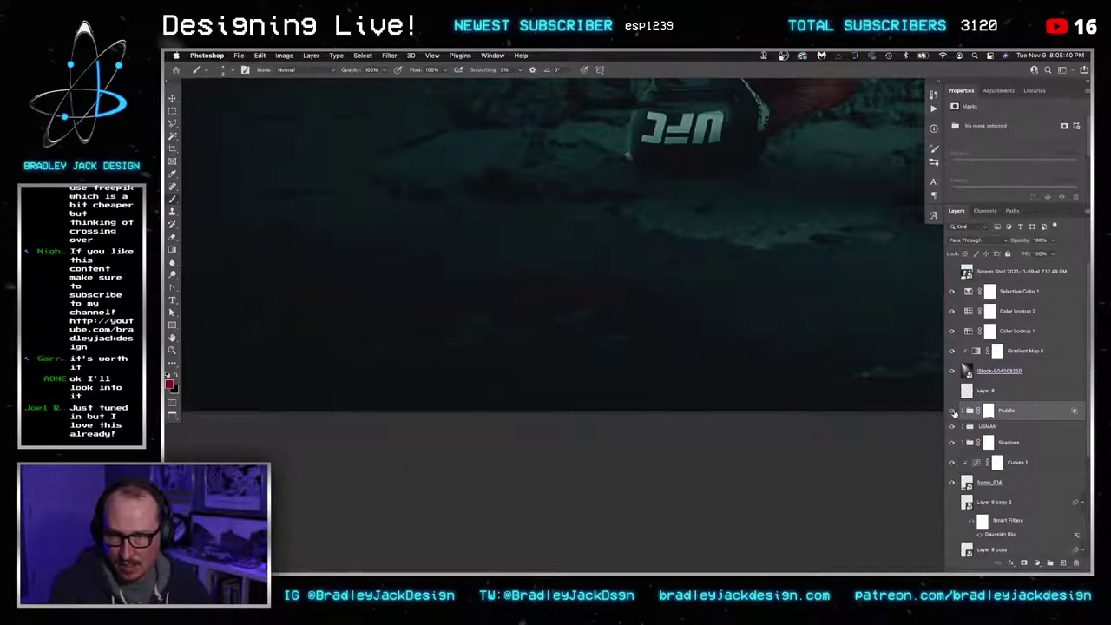
Delete the outer Puddle group's layer mask and lower its Underlying Layer white point in Blend If to about 0 / 80
{"action": "right_click", "coordinate": [988, 411]}
{"action": "left_click", "coordinate": [991, 431]}
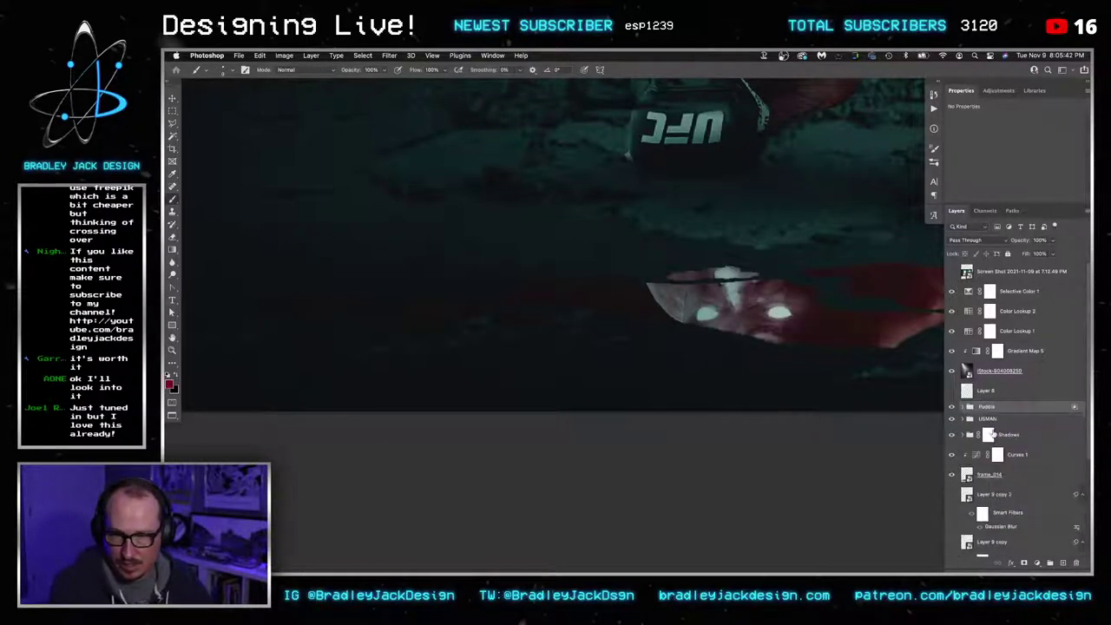
{"action": "double_click", "coordinate": [1028, 408]}
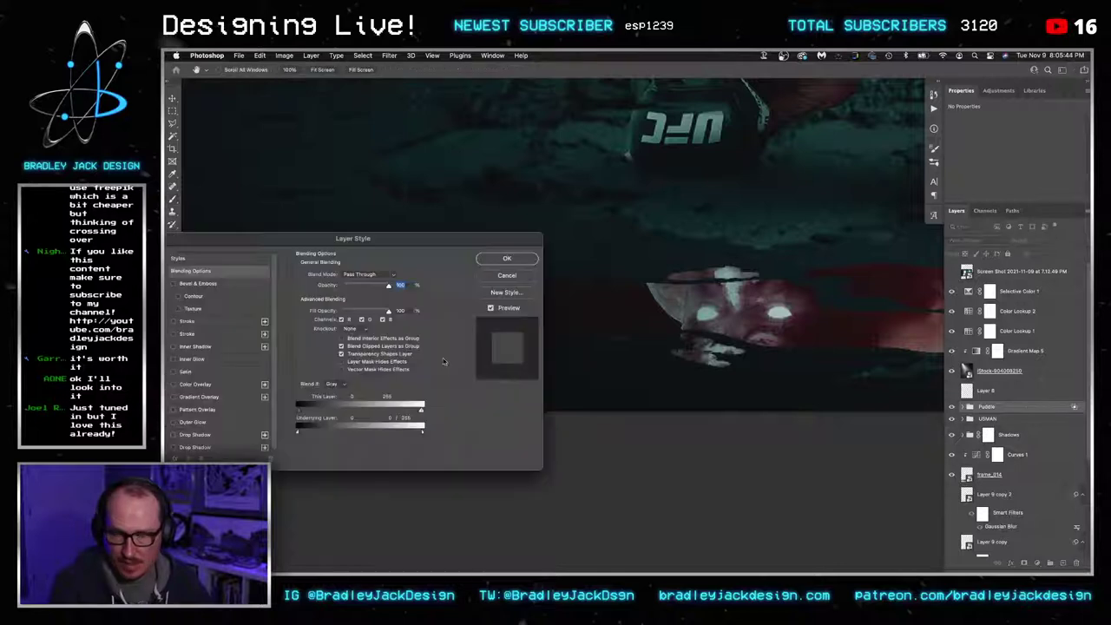
{"action": "left_click_drag", "start_coordinate": [423, 432], "coordinate": [338, 431]}
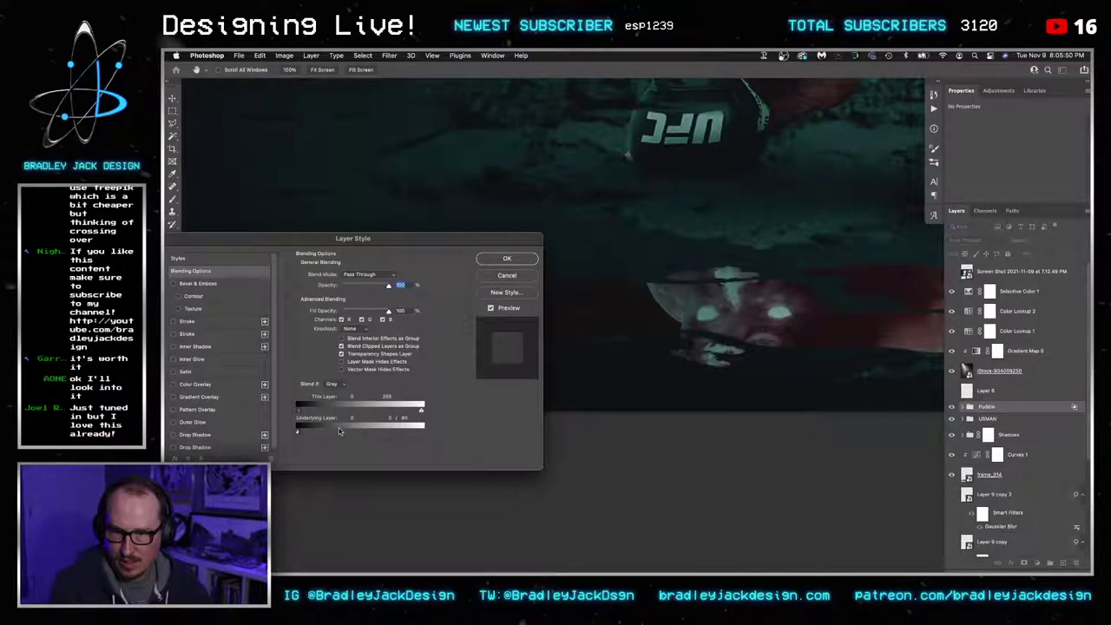
{"action": "left_click", "coordinate": [507, 258]}
Compare the floor with and without the outer Puddle group, and expand both Puddle groups to examine their layers
{"action": "left_click_drag", "start_coordinate": [718, 297], "coordinate": [309, 259]}
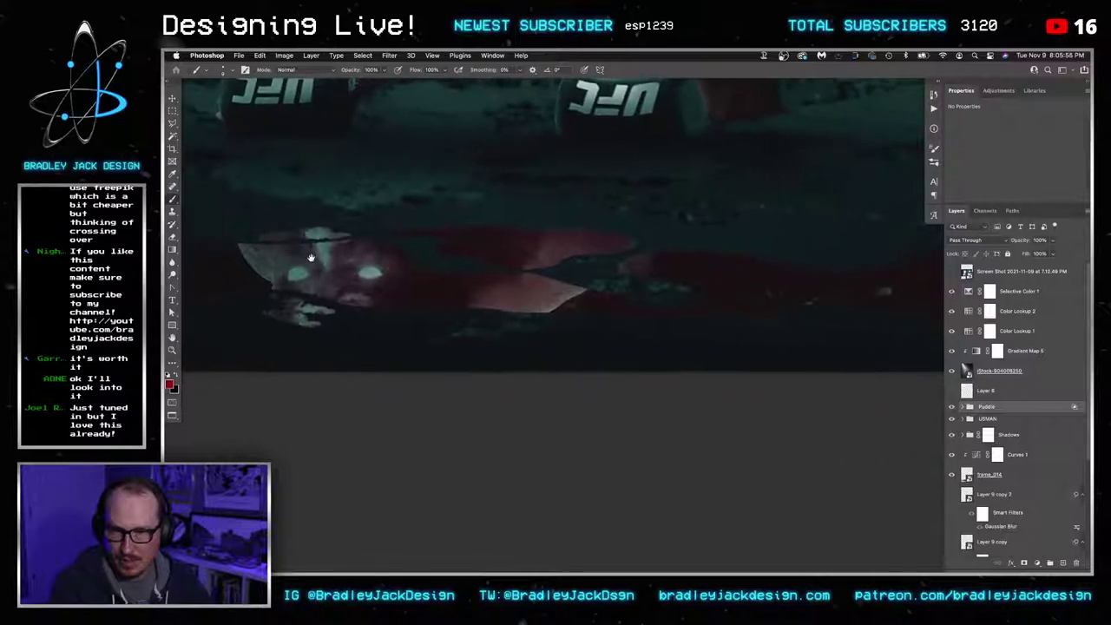
{"action": "left_click", "coordinate": [965, 407]}
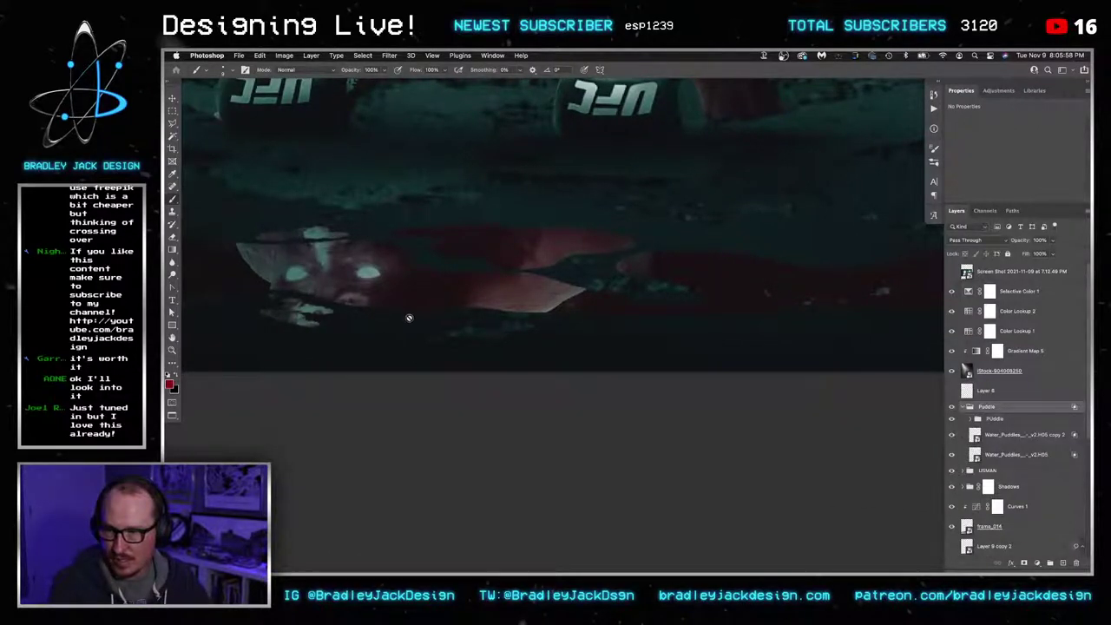
{"action": "left_click_drag", "start_coordinate": [409, 317], "coordinate": [553, 325]}
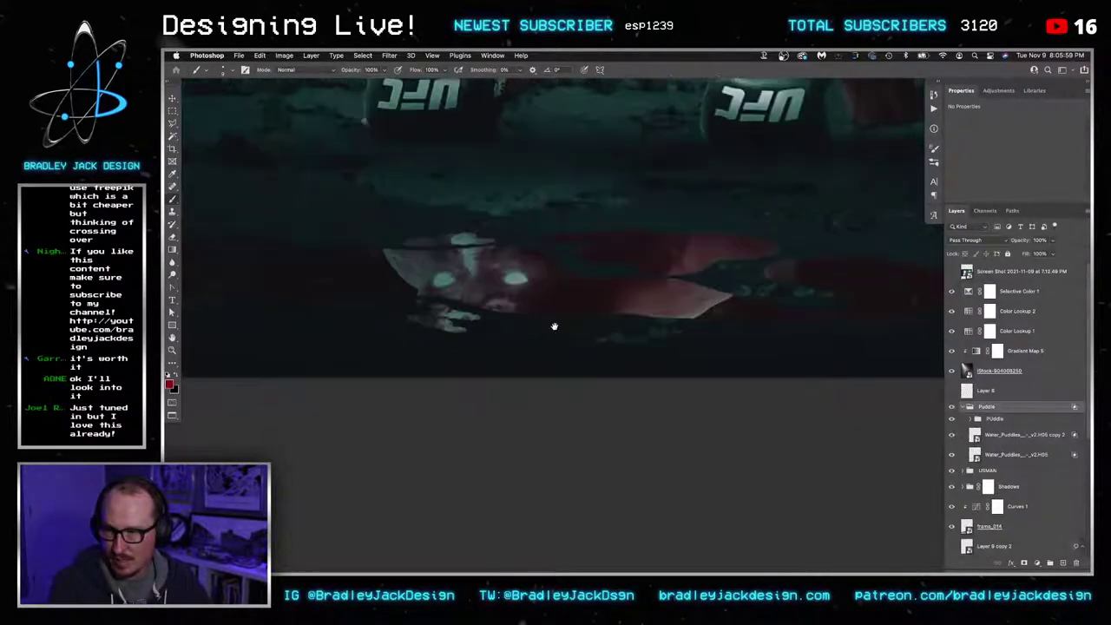
{"action": "left_click", "coordinate": [951, 407]}
{"action": "left_click", "coordinate": [951, 407]}
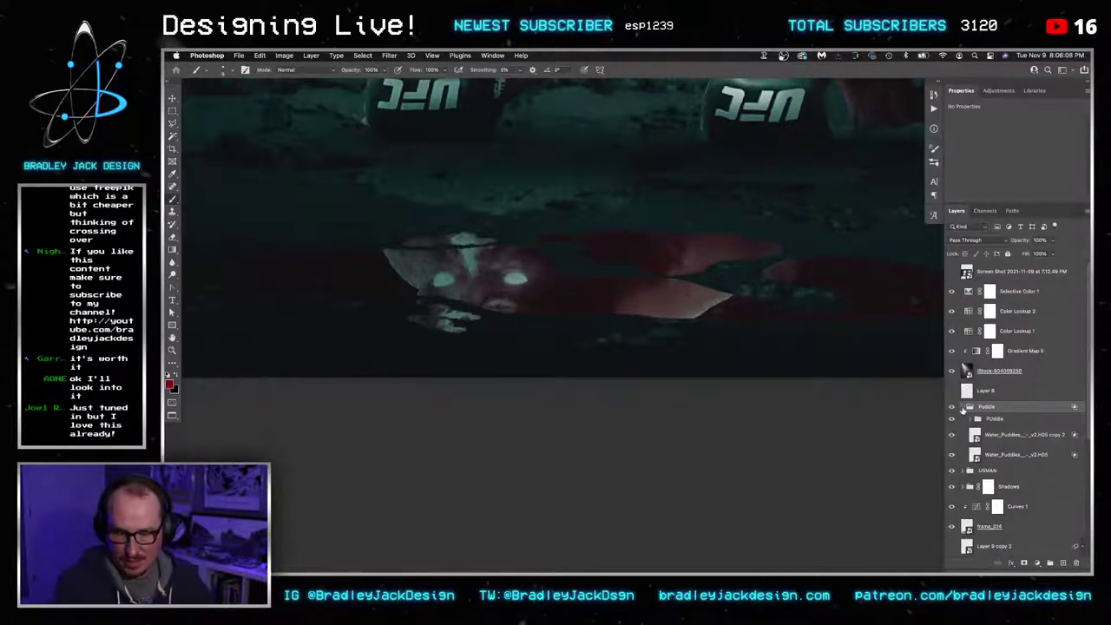
{"action": "left_click", "coordinate": [973, 436]}
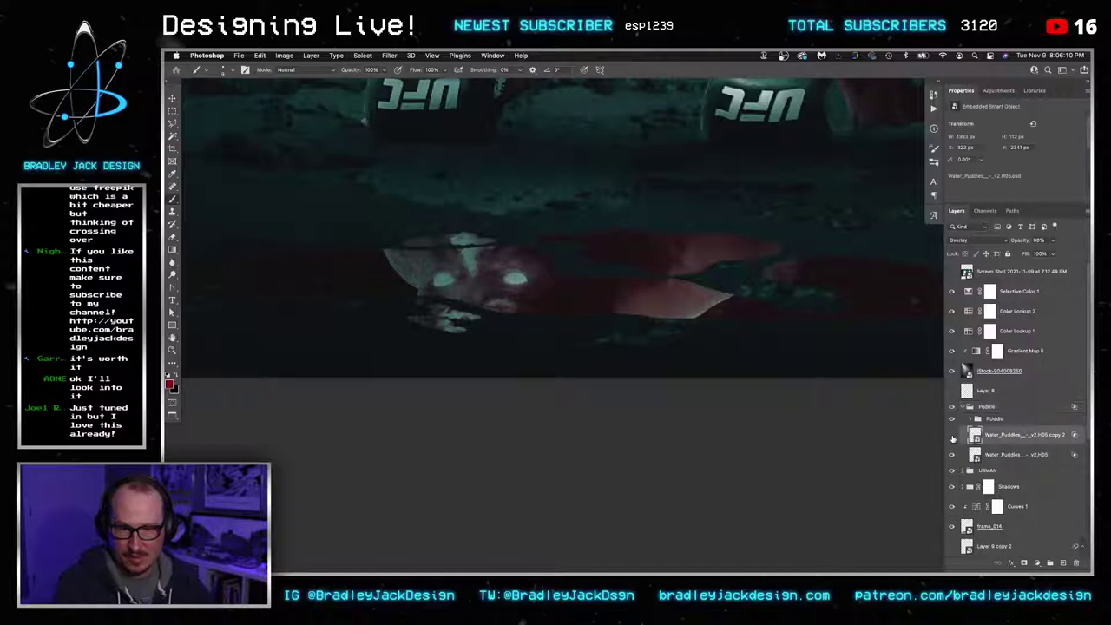
{"action": "left_click", "coordinate": [969, 419]}
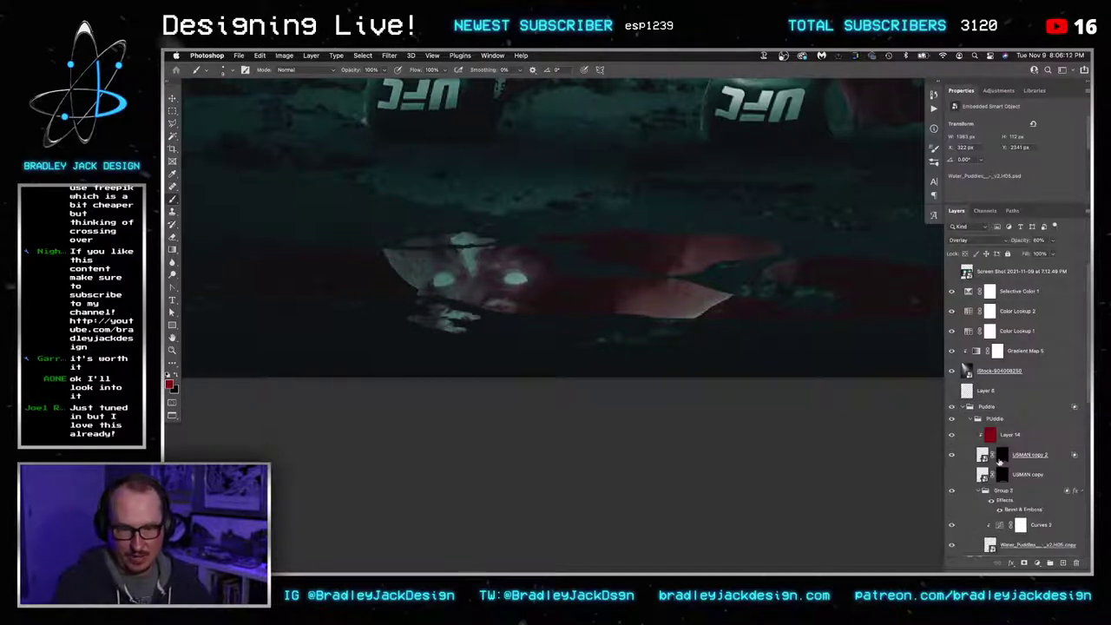
Compare the reflection with and without the USMAN copy 2 layer, and examine the whole poster, the fighter's face and his gloves
{"action": "left_click", "coordinate": [1002, 457]}
{"action": "left_click", "coordinate": [952, 456]}
{"action": "left_click", "coordinate": [952, 457]}
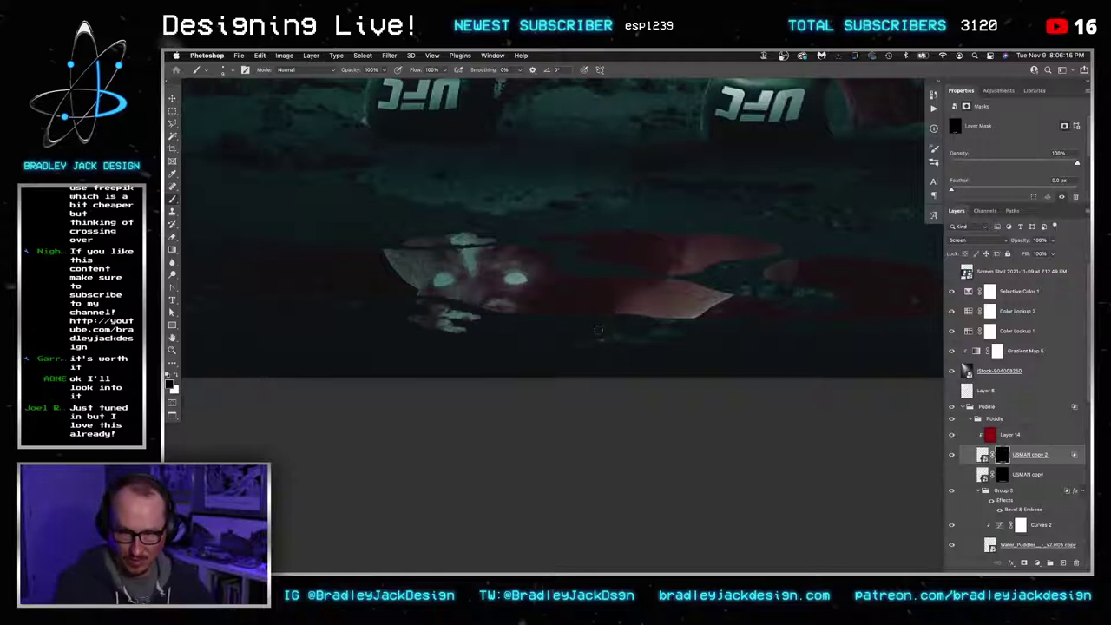
{"action": "key", "text": "z"}
{"action": "left_click", "coordinate": [598, 330], "text": "alt"}
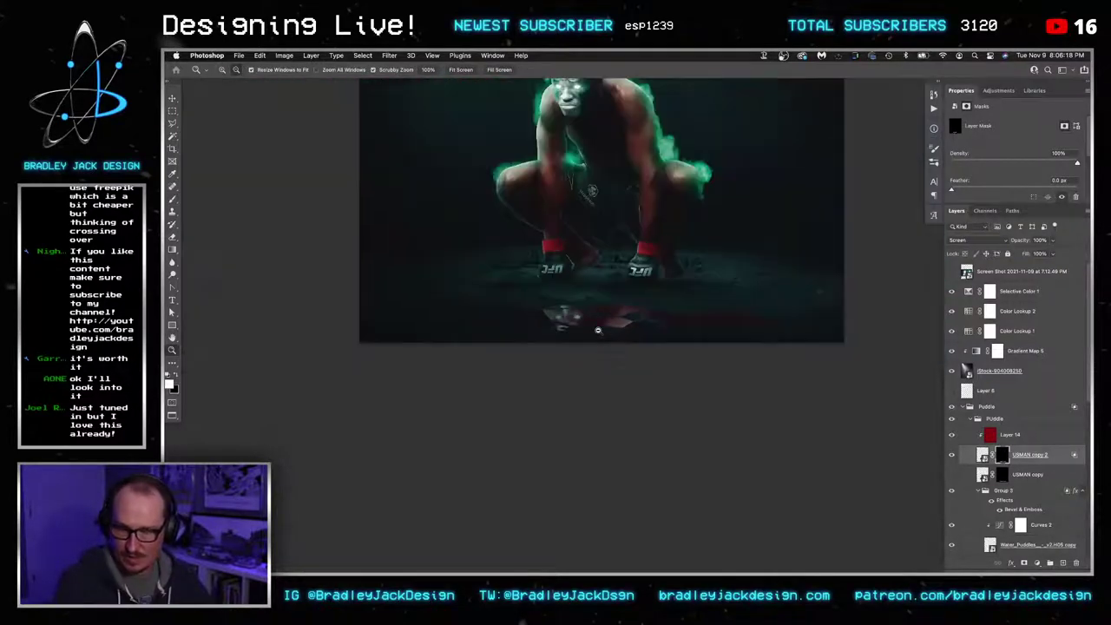
{"action": "left_click", "coordinate": [598, 329], "text": "alt"}
{"action": "key", "text": "v"}
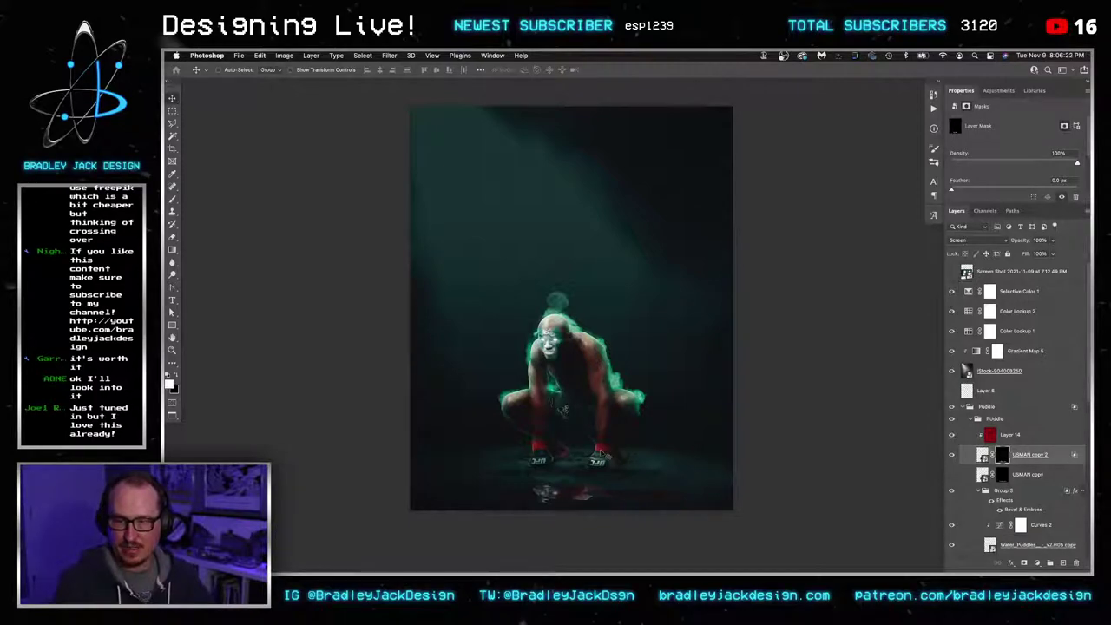
{"action": "key", "text": "z"}
{"action": "left_click_drag", "start_coordinate": [555, 352], "coordinate": [667, 359]}
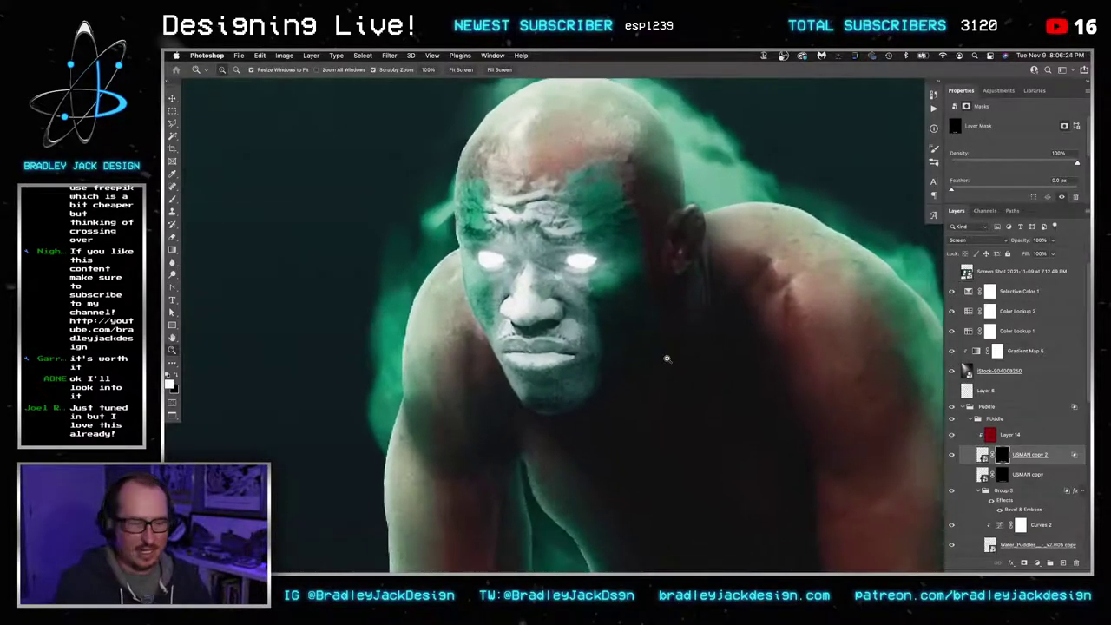
{"action": "key", "text": "v"}
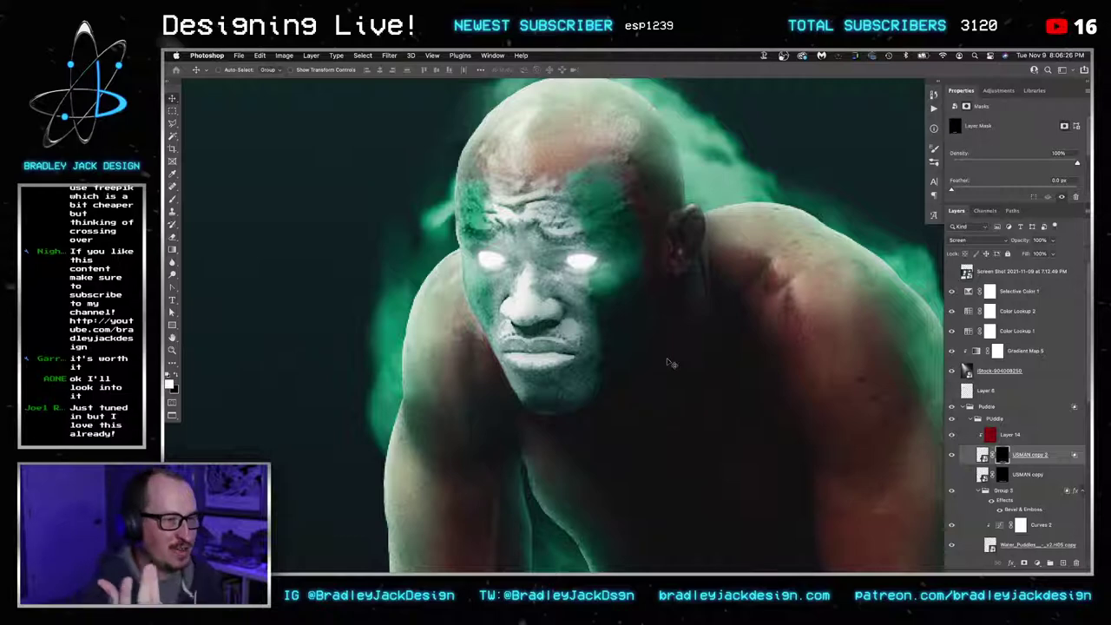
{"action": "scroll", "coordinate": [657, 378], "scroll_direction": "down", "scroll_amount": 15}
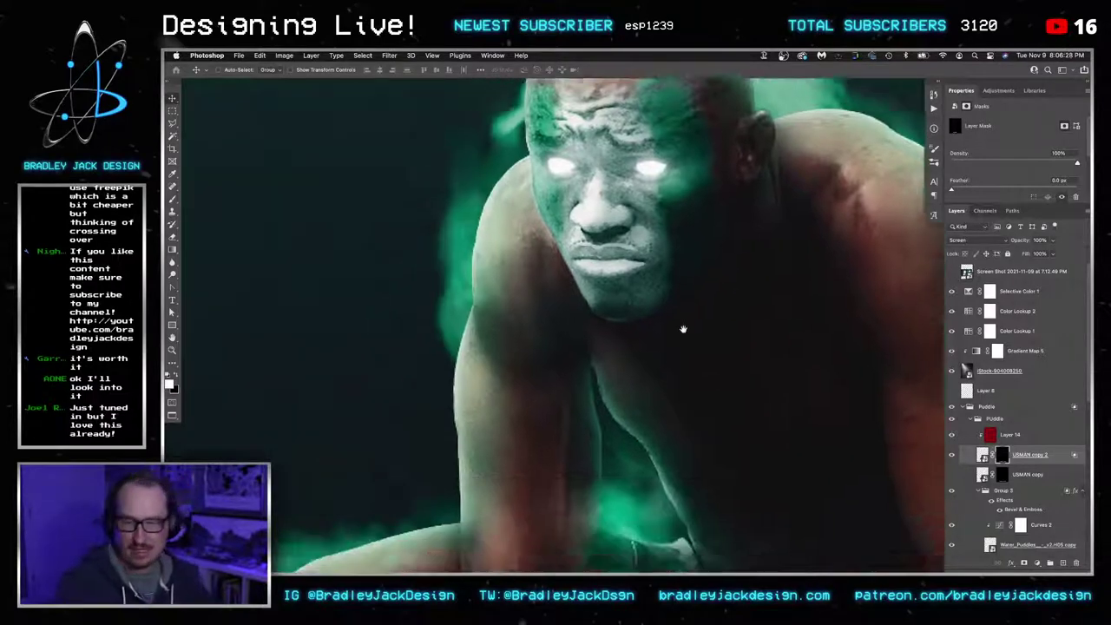
{"action": "scroll", "coordinate": [668, 271], "scroll_direction": "down", "scroll_amount": 4}
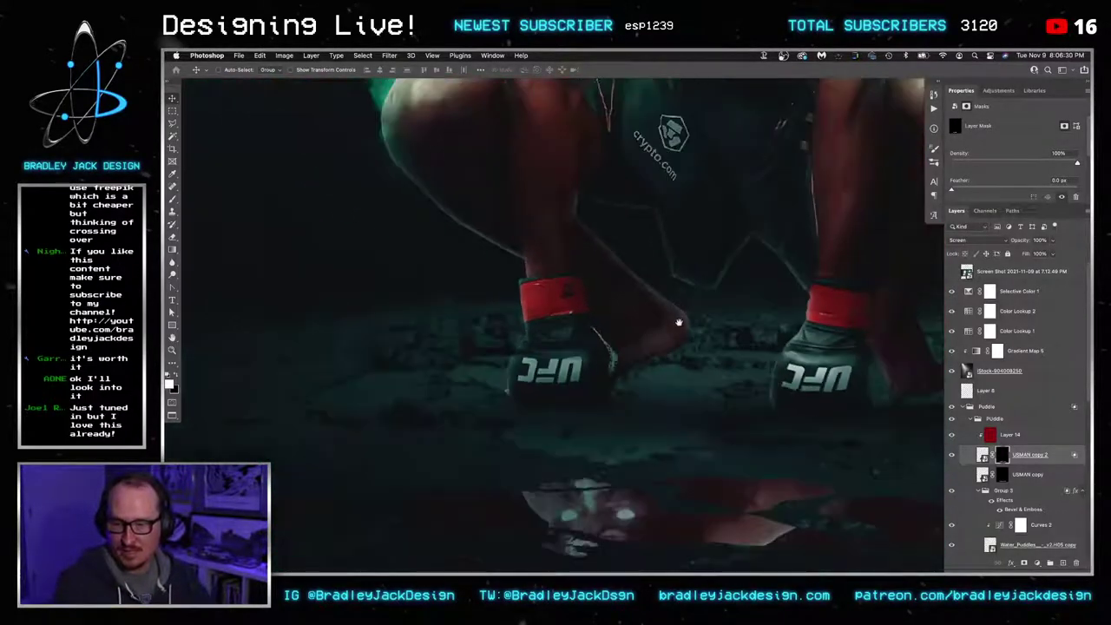
{"action": "scroll", "coordinate": [992, 438], "scroll_direction": "down", "scroll_amount": 5}
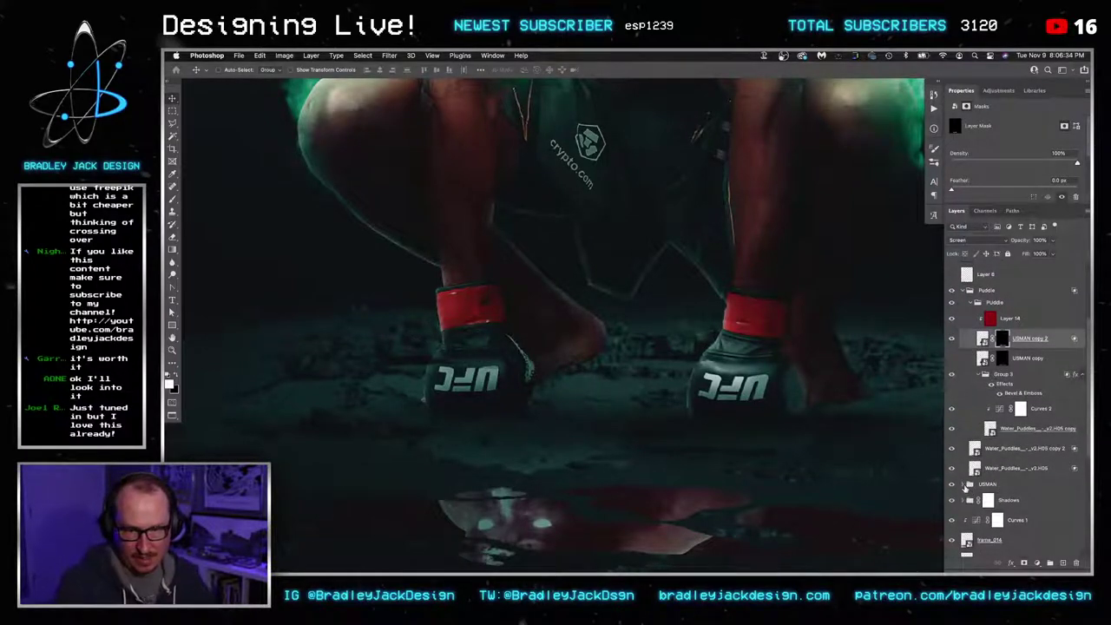
Add a new empty layer at the top of the nested USMAN group inside the fighter's main group
{"action": "left_click", "coordinate": [964, 485]}
{"action": "scroll", "coordinate": [998, 486], "scroll_direction": "down", "scroll_amount": 5}
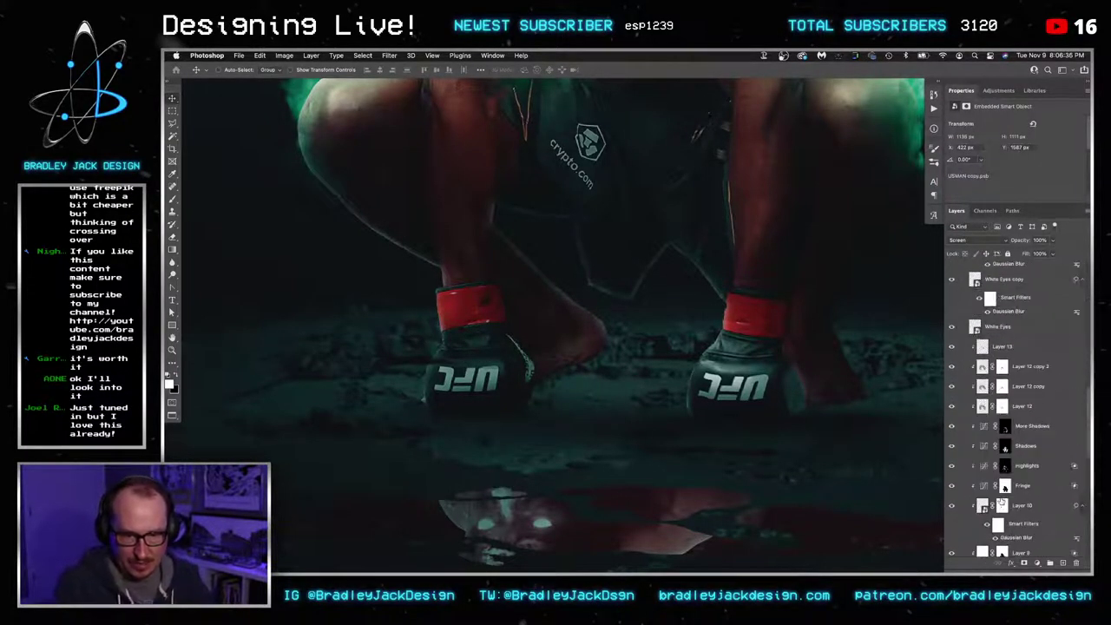
{"action": "scroll", "coordinate": [1002, 490], "scroll_direction": "down", "scroll_amount": 5}
{"action": "scroll", "coordinate": [1019, 439], "scroll_direction": "down", "scroll_amount": 1}
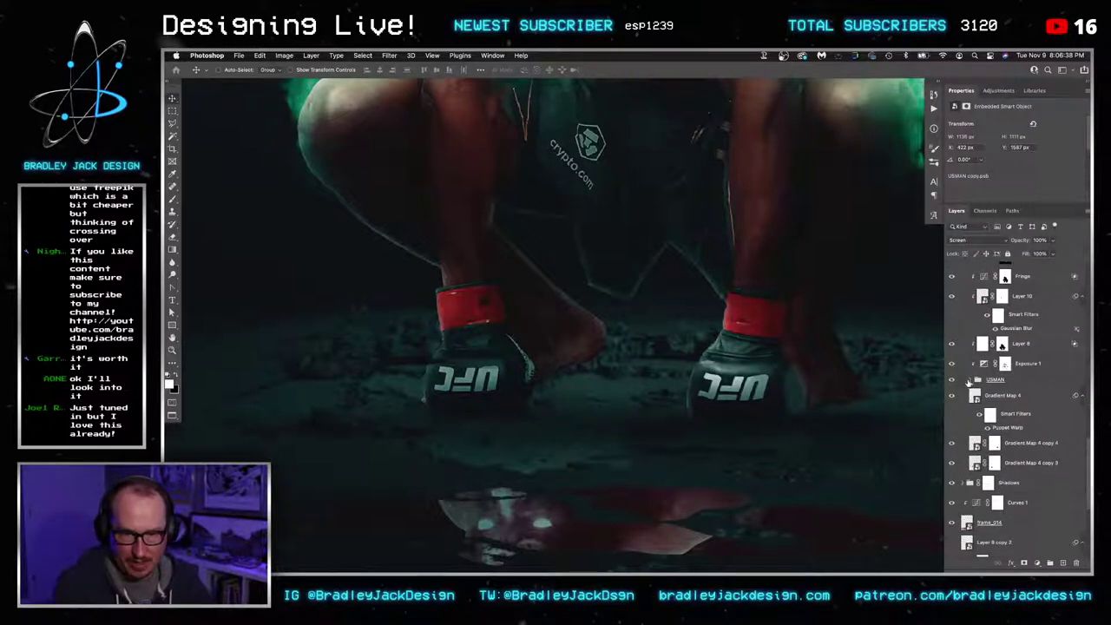
{"action": "left_click", "coordinate": [969, 380]}
{"action": "left_click", "coordinate": [1020, 386]}
{"action": "key", "text": "shift+super+n"}
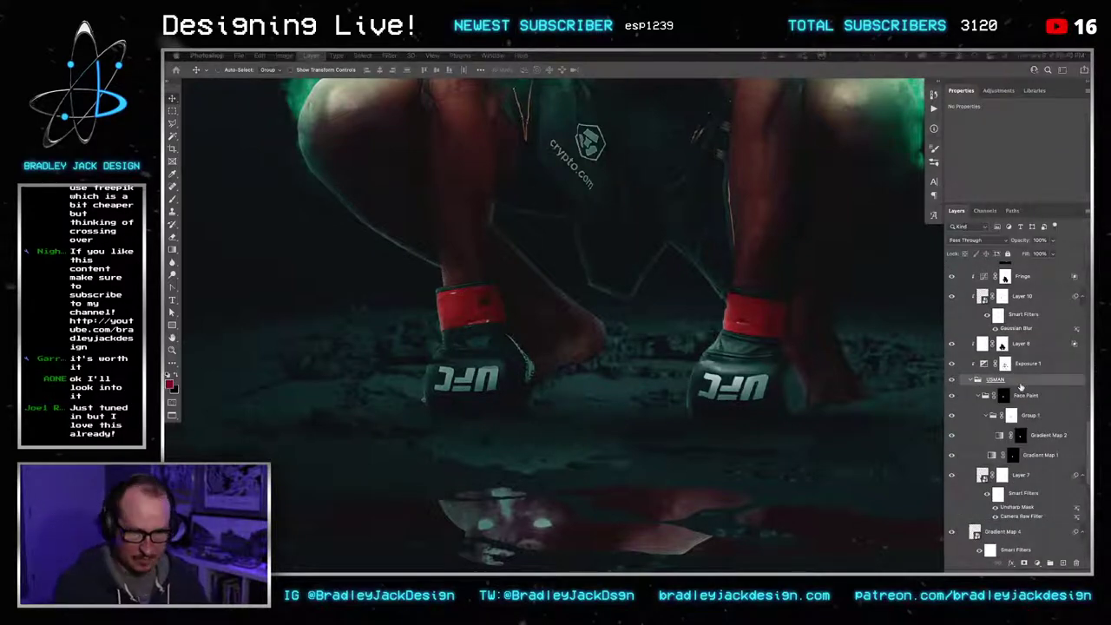
{"action": "key", "text": "Return"}
Search the brush presets for splatter and drip brushes
{"action": "key", "text": "b"}
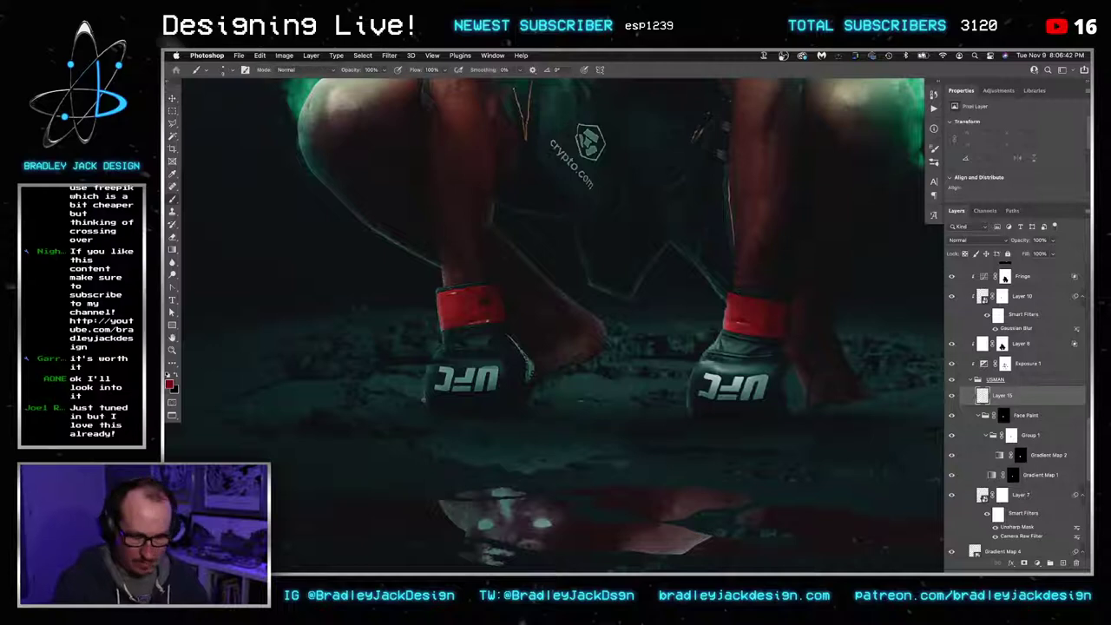
{"action": "right_click", "coordinate": [650, 402]}
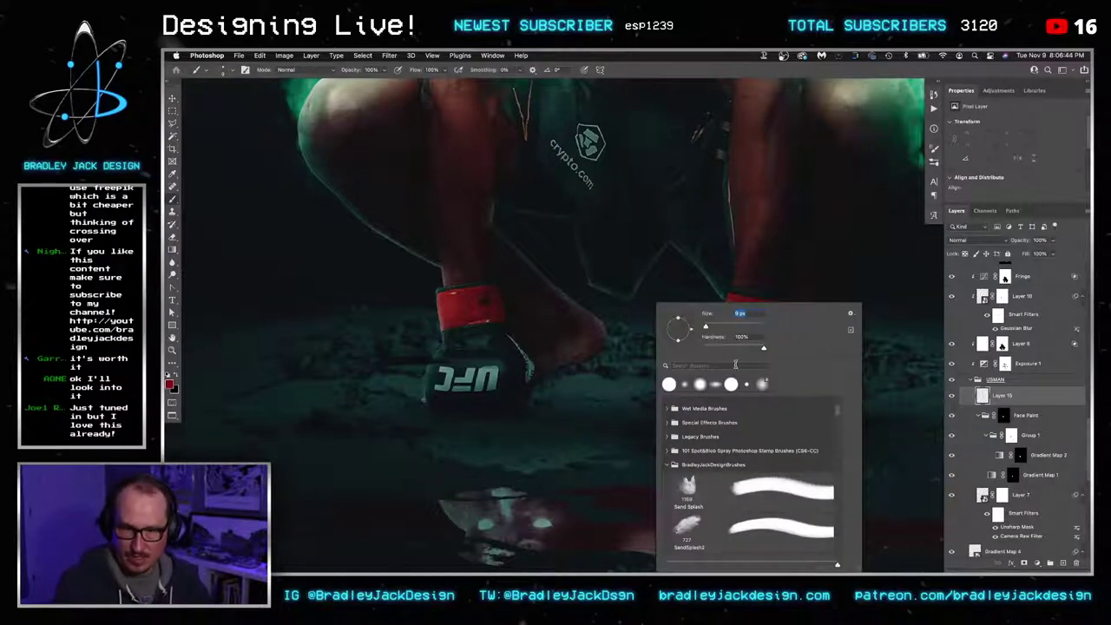
{"action": "left_click", "coordinate": [735, 365]}
{"action": "type", "text": "splatter"}
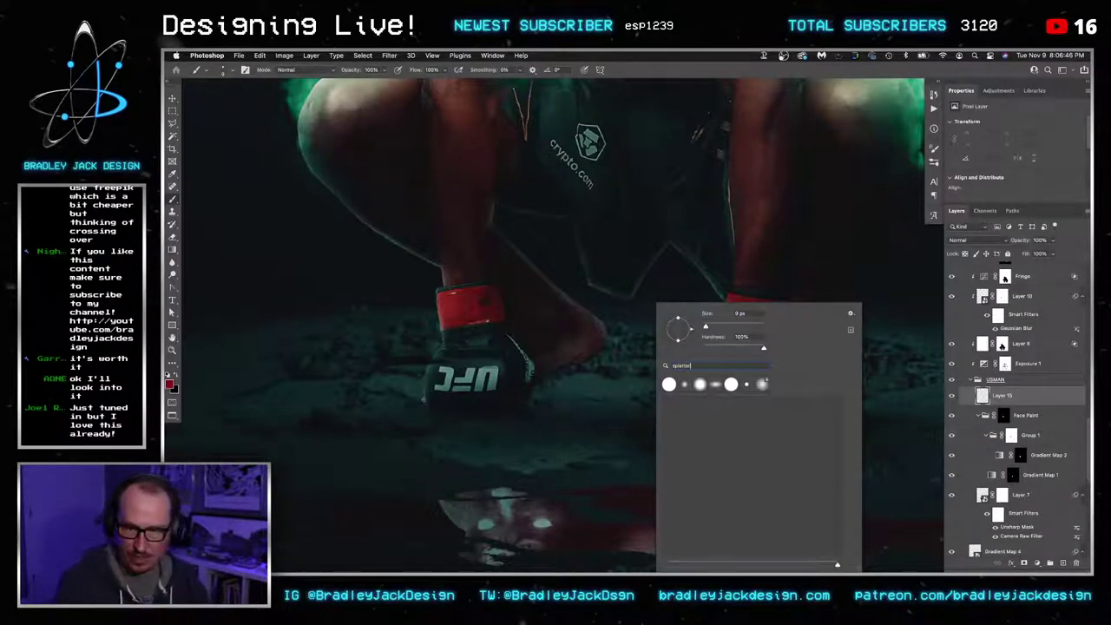
{"action": "key", "text": "super+a"}
{"action": "type", "text": "spla"}
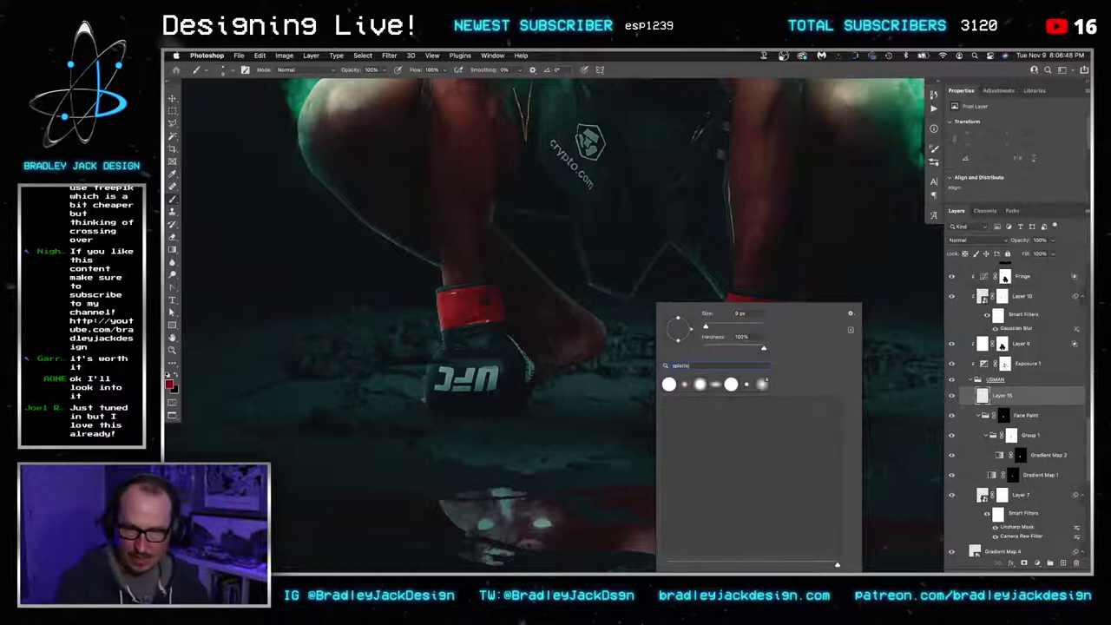
{"action": "key", "text": "BackSpace"}
{"action": "key", "text": "BackSpace"}
{"action": "key", "text": "BackSpace"}
{"action": "key", "text": "BackSpace"}
{"action": "key", "text": "BackSpace"}
{"action": "key", "text": "BackSpace"}
{"action": "key", "text": "BackSpace"}
{"action": "type", "text": "pla"}
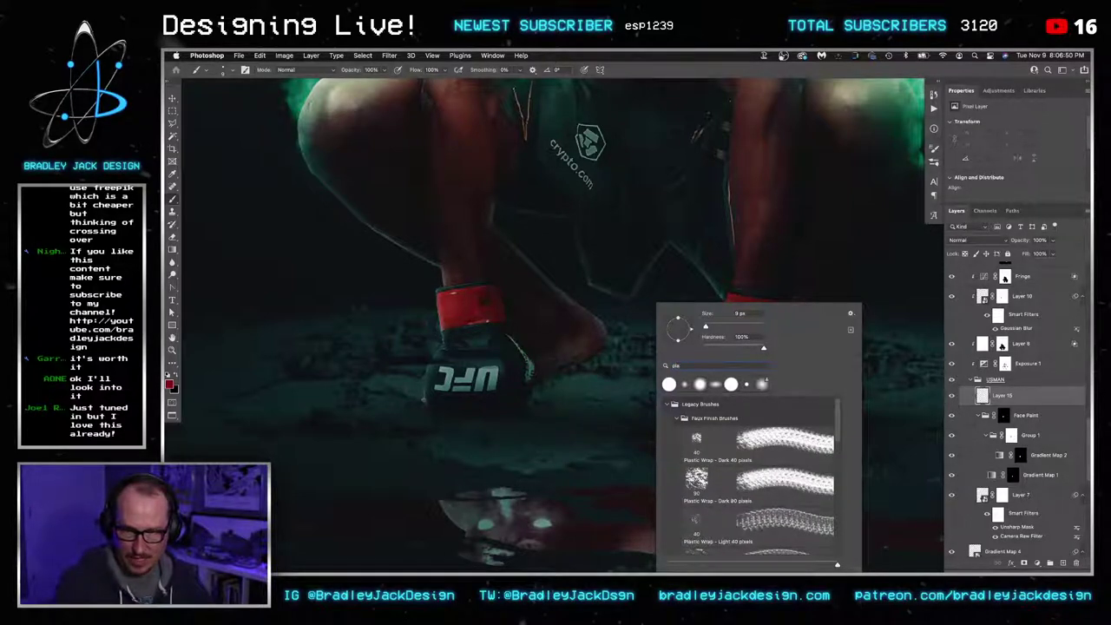
{"action": "key", "text": "BackSpace"}
{"action": "key", "text": "BackSpace"}
{"action": "key", "text": "BackSpace"}
{"action": "type", "text": "splat"}
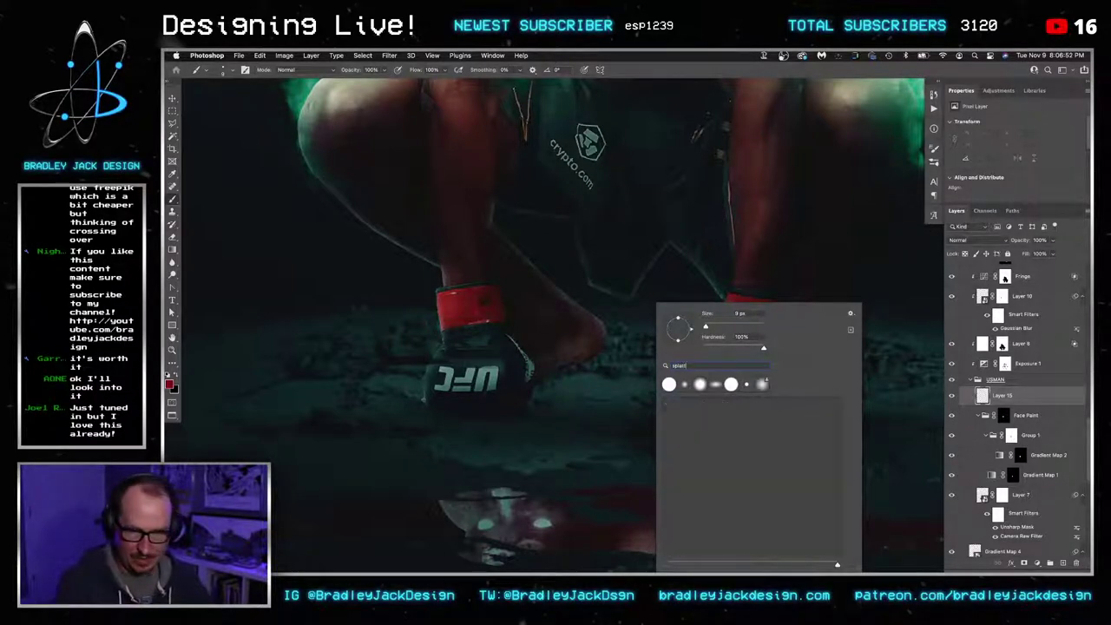
{"action": "type", "text": "t"}
{"action": "key", "text": "BackSpace"}
{"action": "key", "text": "BackSpace"}
{"action": "key", "text": "BackSpace"}
{"action": "key", "text": "BackSpace"}
{"action": "key", "text": "BackSpace"}
{"action": "key", "text": "BackSpace"}
{"action": "type", "text": "drip"}
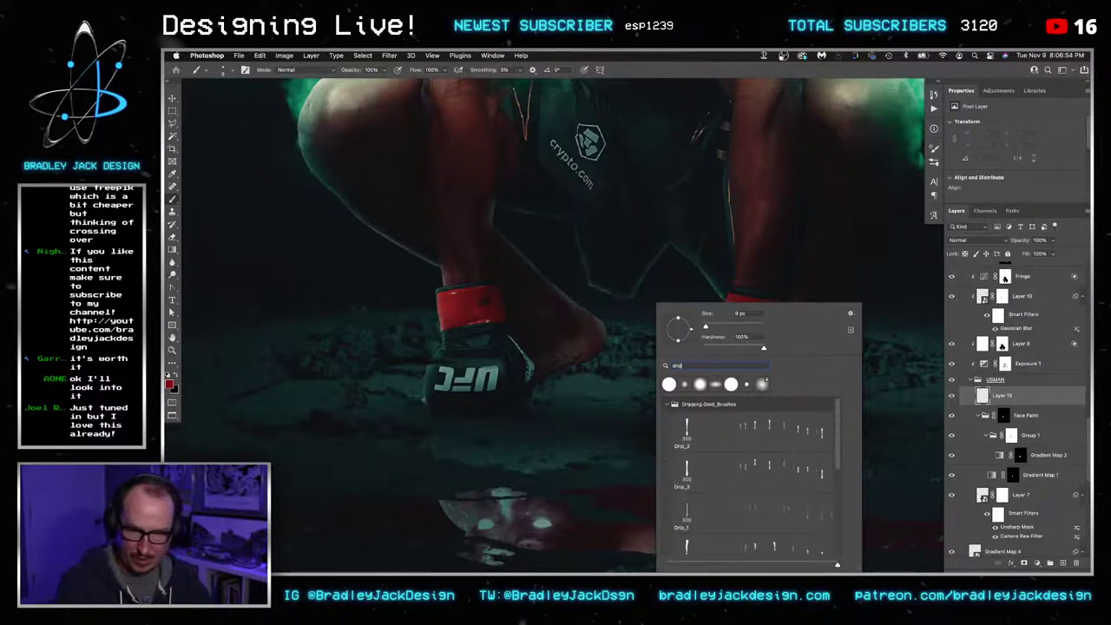
{"action": "scroll", "coordinate": [758, 455], "scroll_direction": "down", "scroll_amount": 5}
{"action": "scroll", "coordinate": [762, 473], "scroll_direction": "up", "scroll_amount": 5}
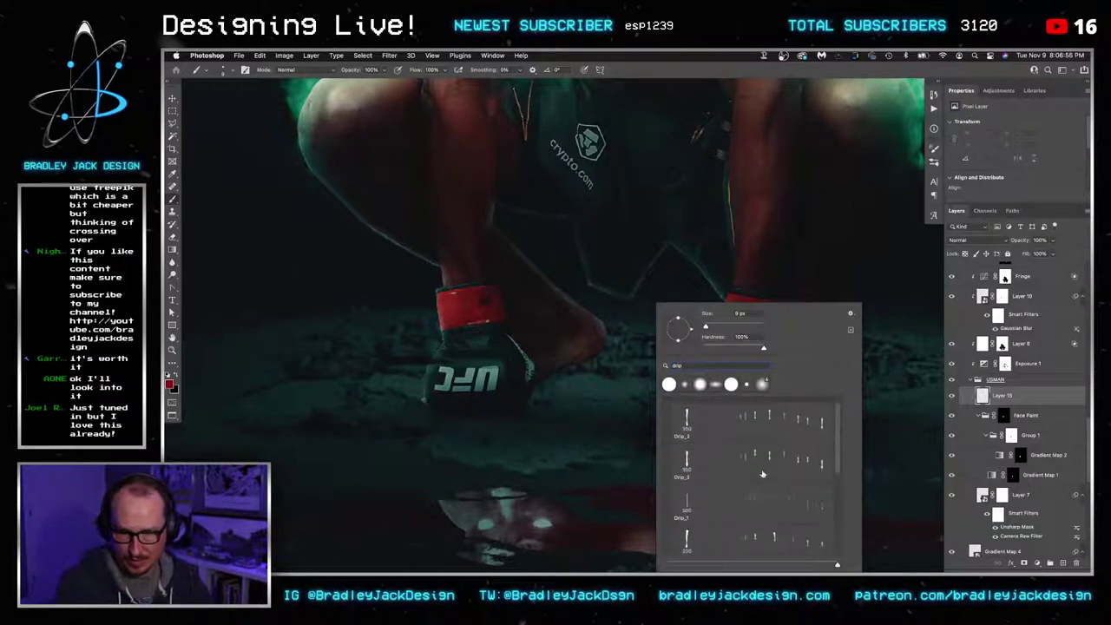
Search the brush presets for "spra" and choose the Spot Spray 12 brush
{"action": "type", "text": "spra"}
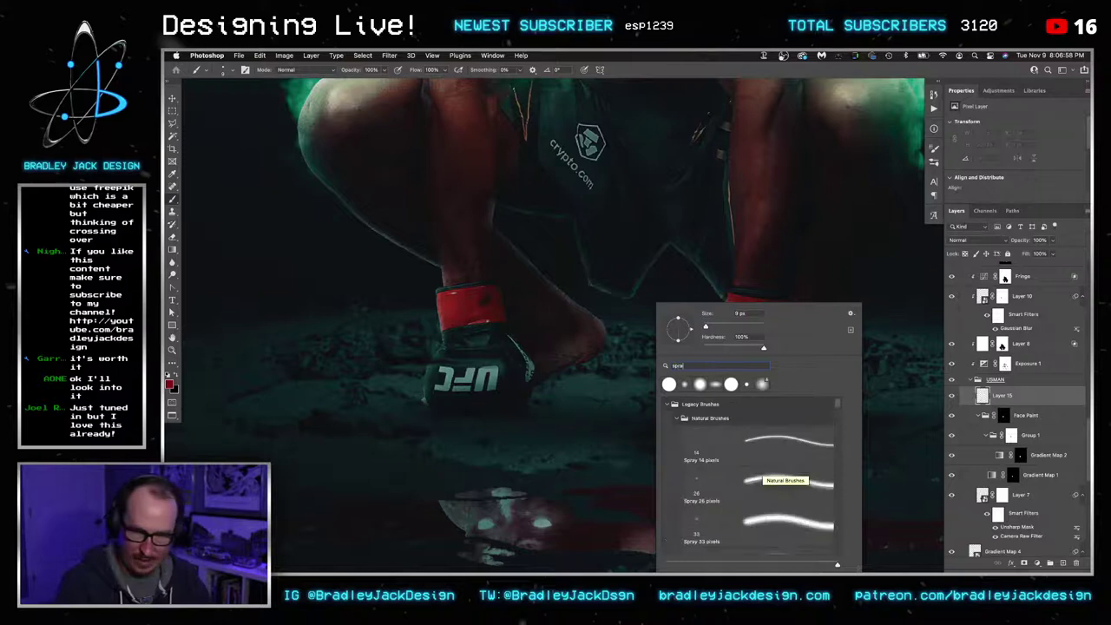
{"action": "scroll", "coordinate": [762, 473], "scroll_direction": "down", "scroll_amount": 5}
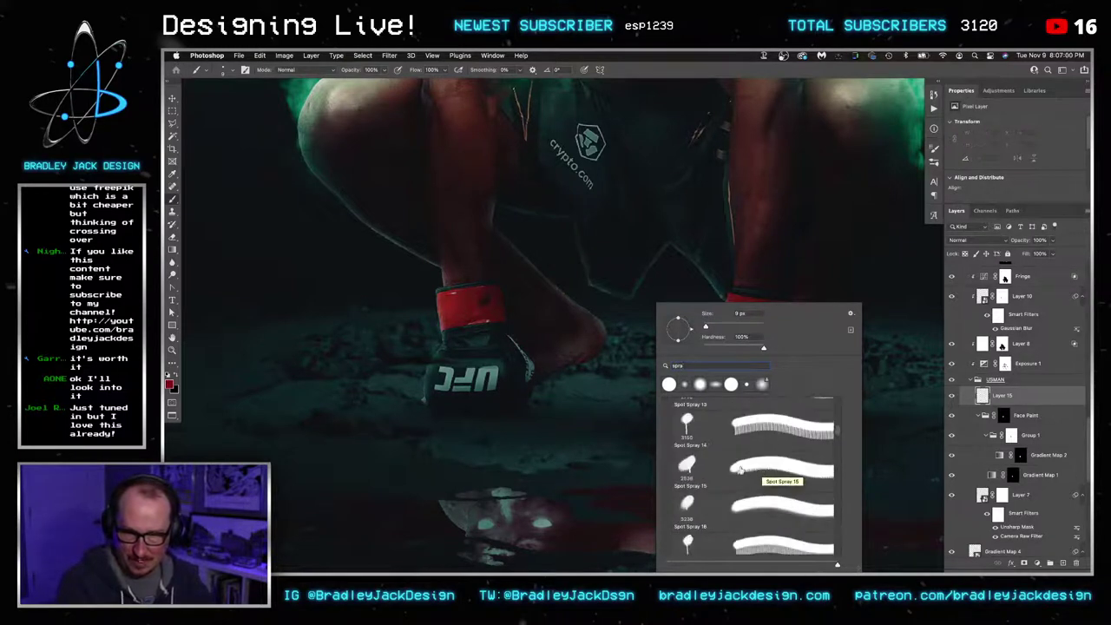
{"action": "scroll", "coordinate": [717, 474], "scroll_direction": "up", "scroll_amount": 5}
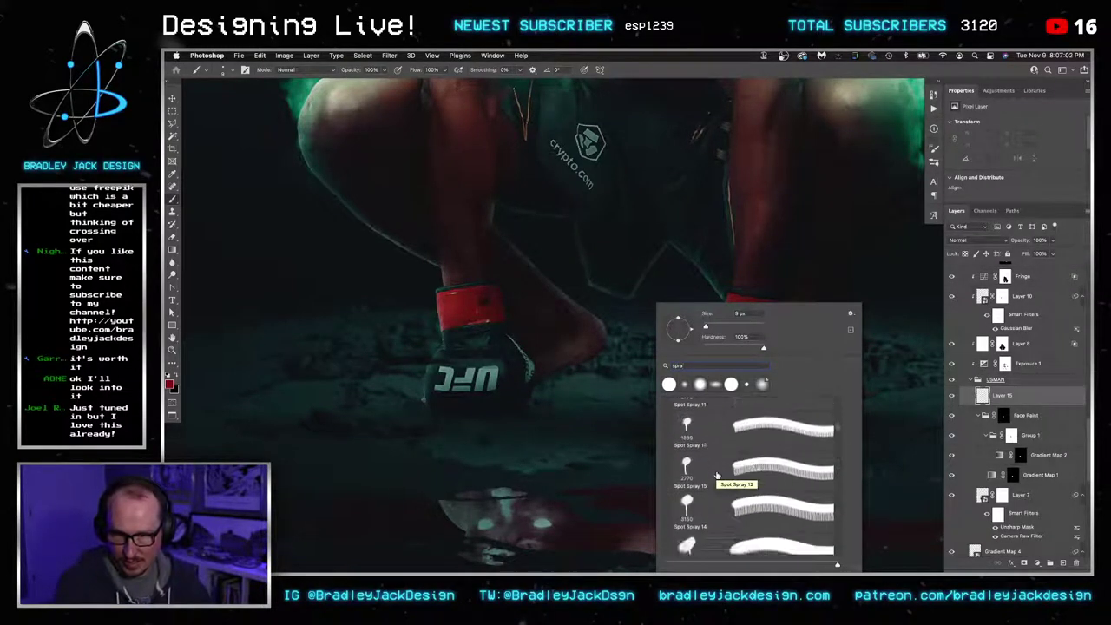
{"action": "double_click", "coordinate": [698, 423]}
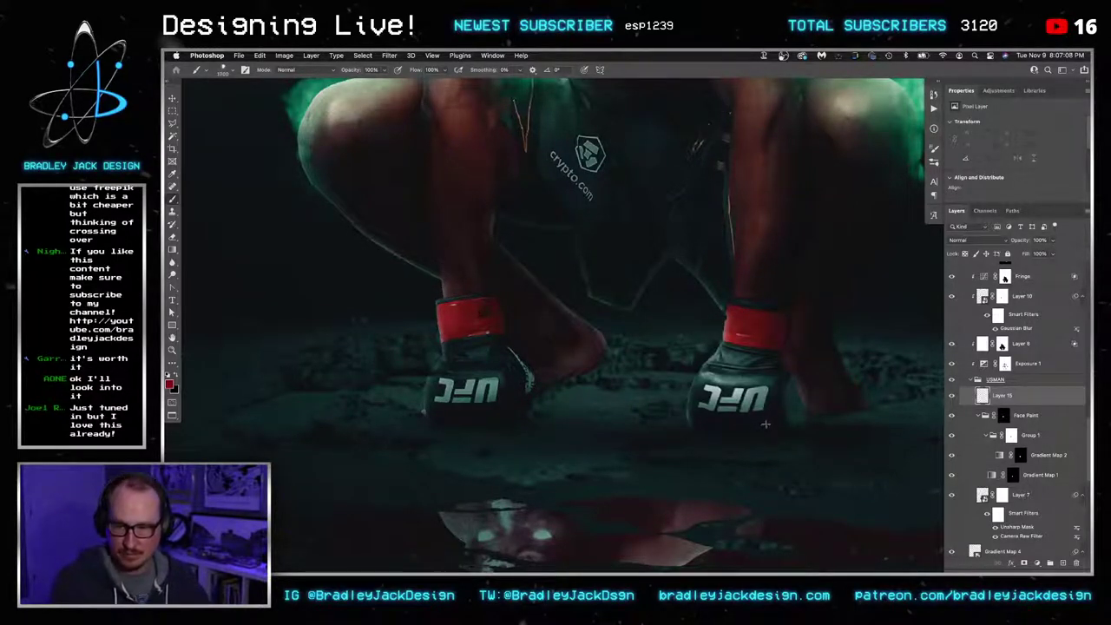
Spray dark red over and around the right-hand UFC glove, using a rotated brush tip reduced to about 175 px
{"action": "key", "text": "bracketleft"}
{"action": "key", "text": "bracketleft"}
{"action": "key", "text": "bracketleft"}
{"action": "key", "text": "bracketleft"}
{"action": "key", "text": "bracketleft"}
{"action": "key", "text": "bracketleft"}
{"action": "key", "text": "bracketleft"}
{"action": "key", "text": "bracketleft"}
{"action": "key", "text": "bracketleft"}
{"action": "key", "text": "bracketleft"}
{"action": "key", "text": "bracketleft"}
{"action": "key", "text": "bracketleft"}
{"action": "key", "text": "bracketleft"}
{"action": "key", "text": "bracketleft"}
{"action": "key", "text": "bracketleft"}
{"action": "key", "text": "bracketleft"}
{"action": "key", "text": "bracketleft"}
{"action": "key", "text": "bracketleft"}
{"action": "key", "text": "bracketleft"}
{"action": "key", "text": "bracketleft"}
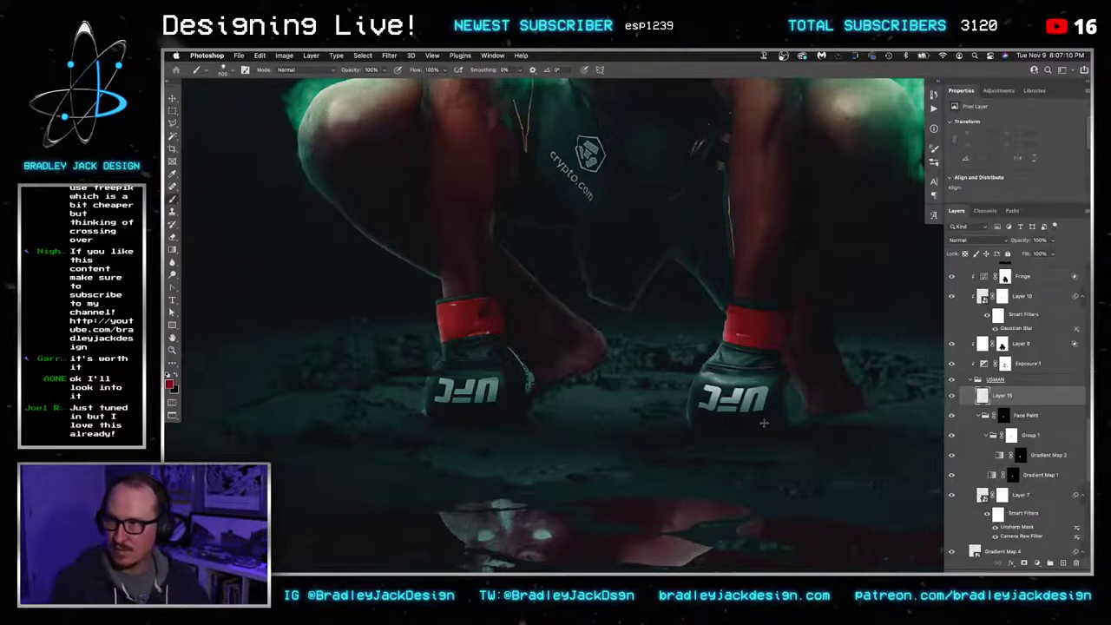
{"action": "key", "text": "bracketleft"}
{"action": "key", "text": "bracketleft"}
{"action": "key", "text": "bracketleft"}
{"action": "key", "text": "bracketleft"}
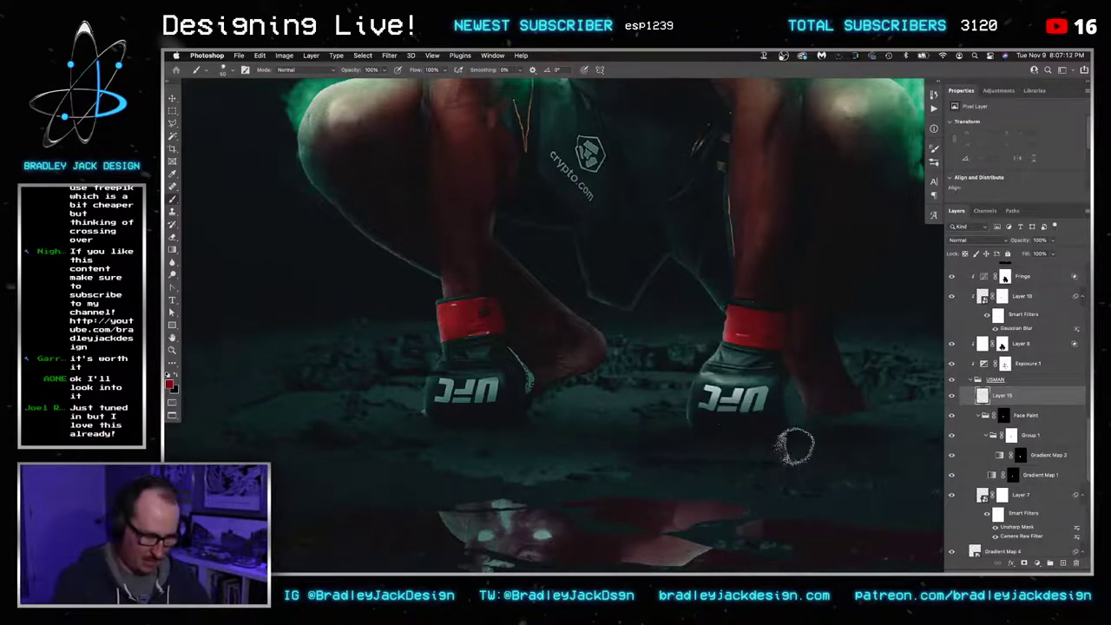
{"action": "key", "text": "bracketright"}
{"action": "key", "text": "bracketright"}
{"action": "key", "text": "bracketright"}
{"action": "key", "text": "bracketright"}
{"action": "key", "text": "bracketright"}
{"action": "key", "text": "bracketright"}
{"action": "key", "text": "bracketright"}
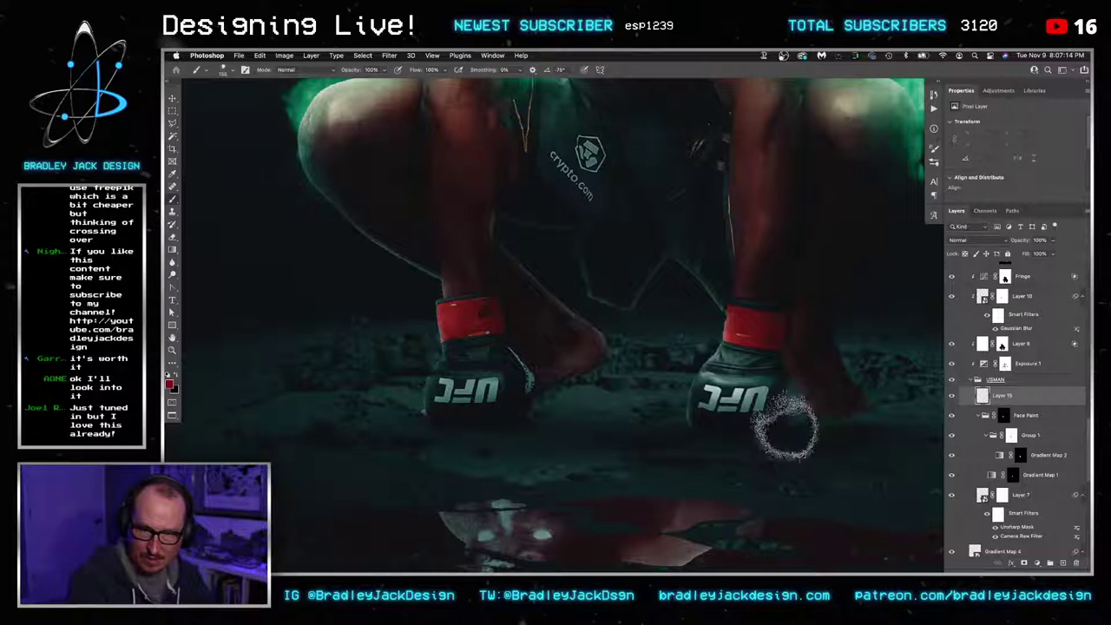
{"action": "left_click", "coordinate": [785, 436]}
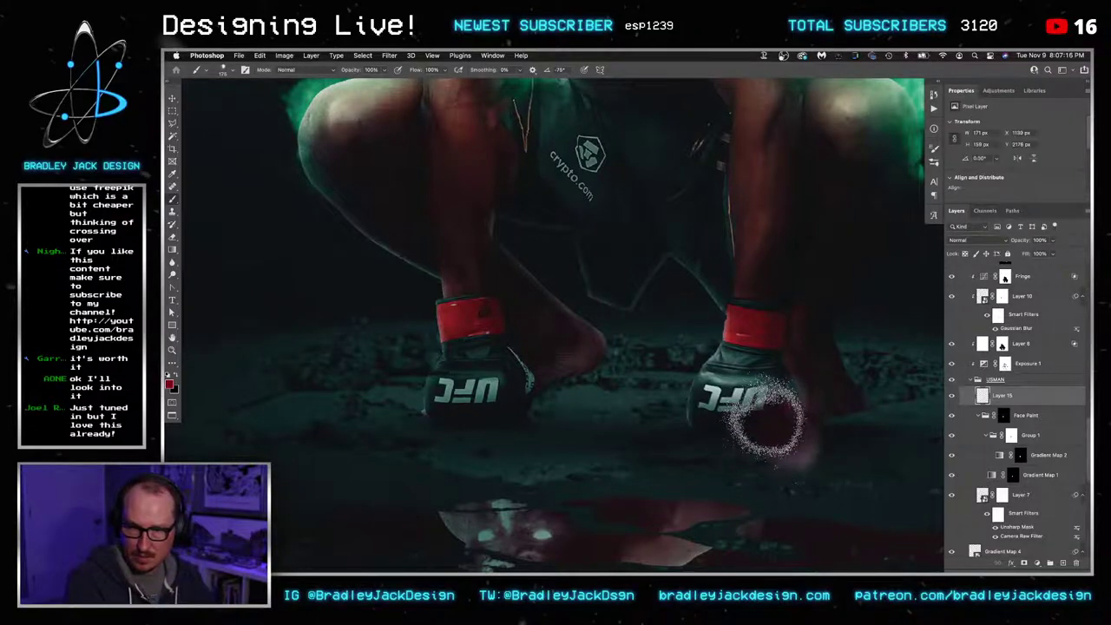
{"action": "left_click", "coordinate": [766, 423]}
{"action": "left_click", "coordinate": [672, 443]}
{"action": "left_click", "coordinate": [719, 441]}
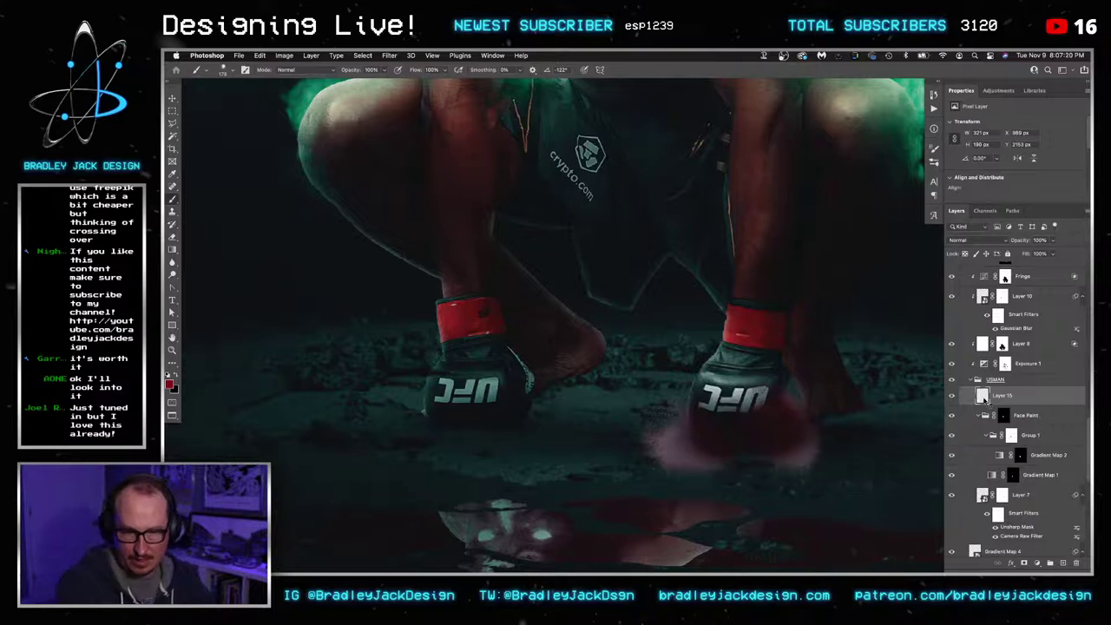
Move the red spray layer directly above Layer 7, clip it to Layer 7 and set its blend mode to Multiply
{"action": "left_click_drag", "start_coordinate": [985, 398], "coordinate": [1000, 486]}
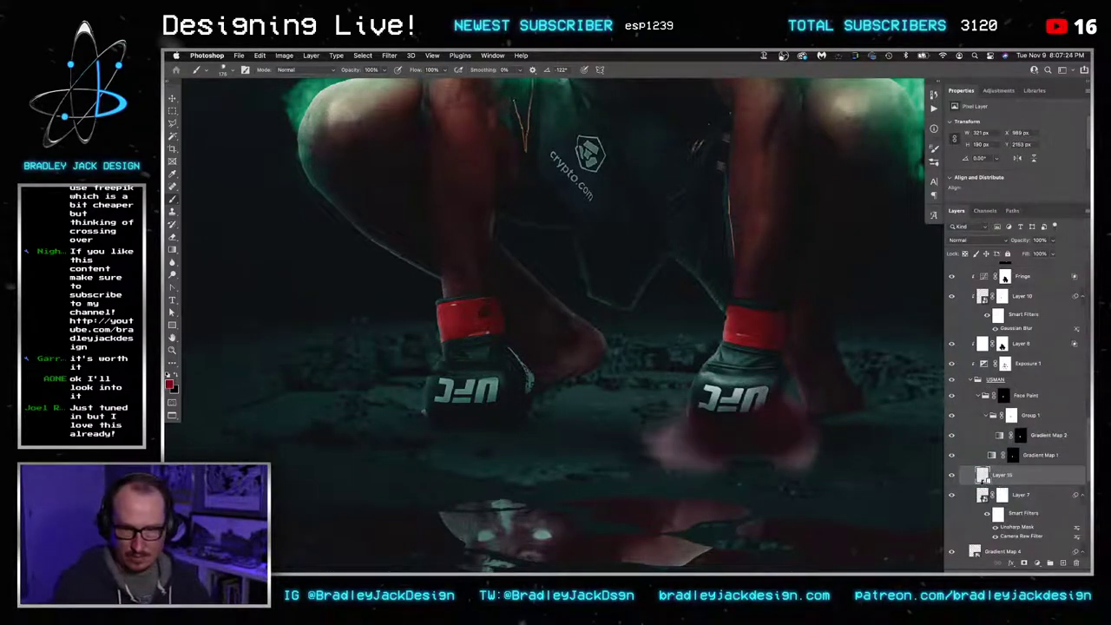
{"action": "left_click", "coordinate": [986, 484], "text": "alt"}
{"action": "key", "text": "v"}
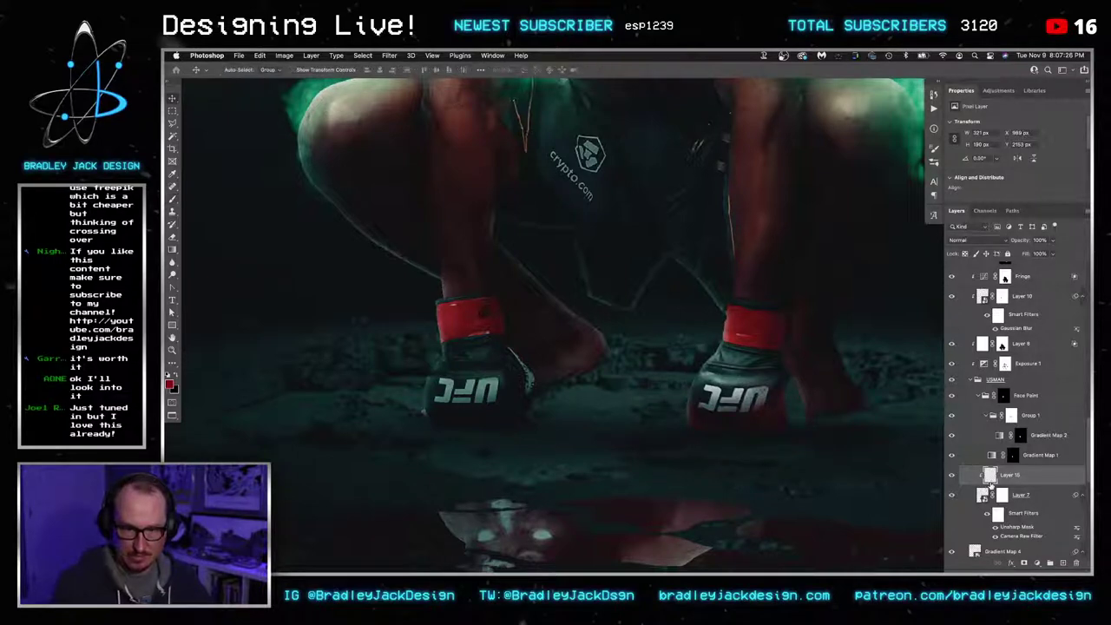
{"action": "key", "text": "shift+alt+m"}
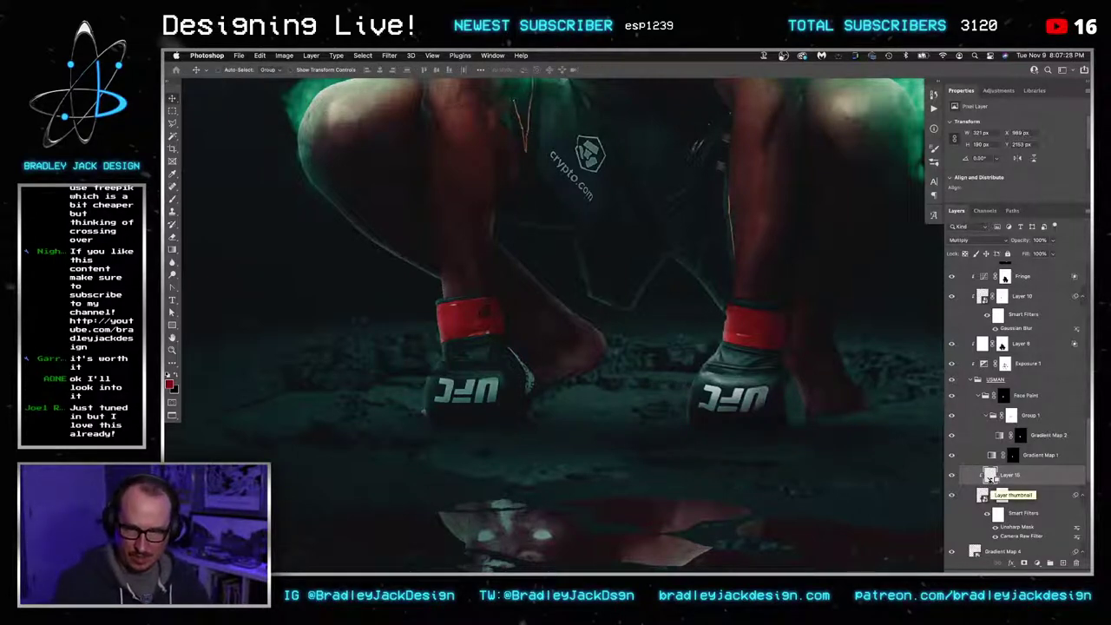
Spray dark red over the left-hand glove with a brush of about 200 px, and over the adjacent bare foot with the tip at -167°
{"action": "key", "text": "b"}
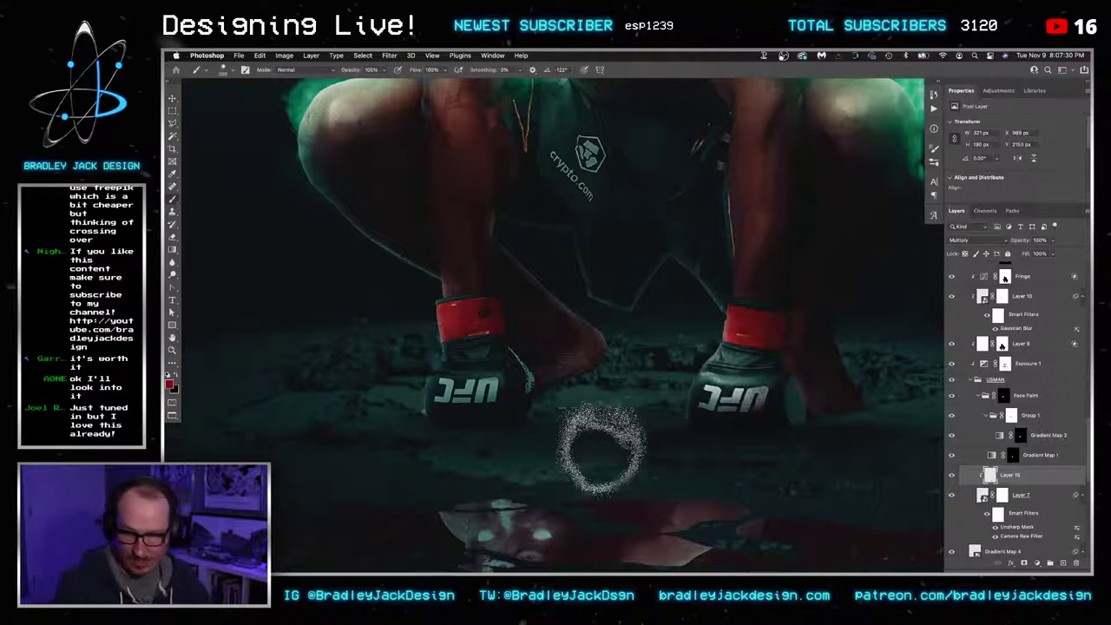
{"action": "left_click", "coordinate": [505, 433]}
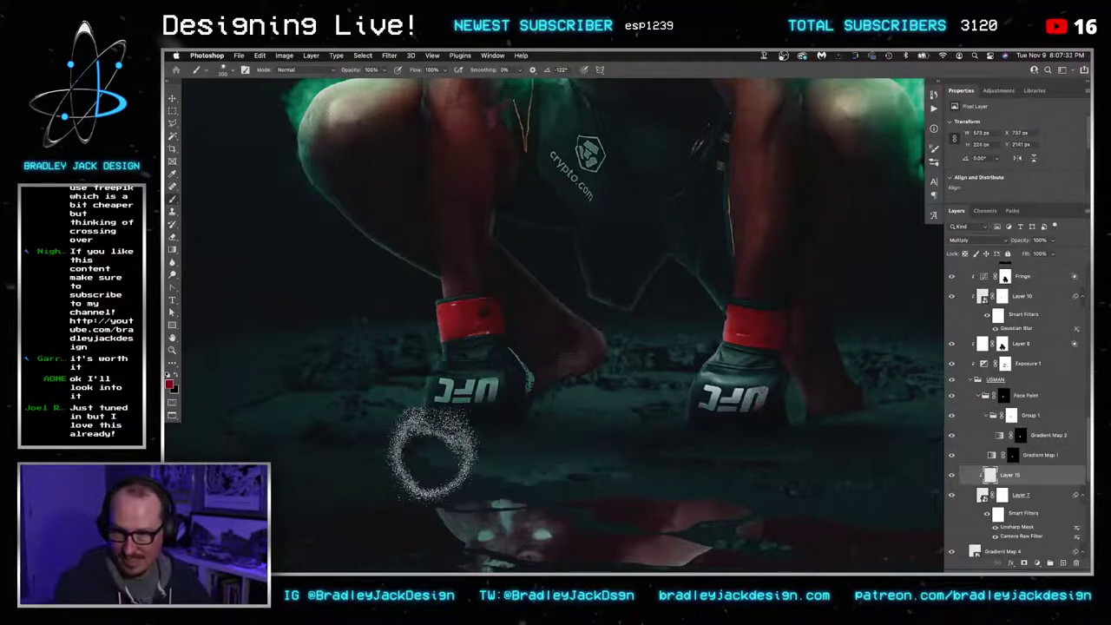
{"action": "left_click", "coordinate": [432, 450]}
{"action": "key", "text": "shift+Right"}
{"action": "key", "text": "shift+Right"}
{"action": "key", "text": "shift+Right"}
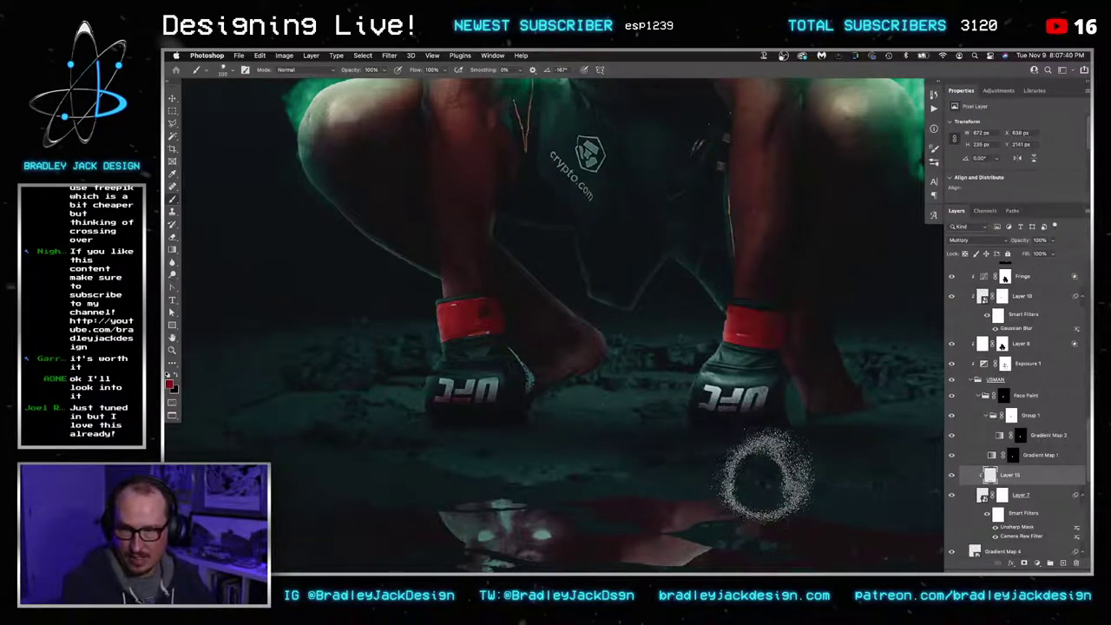
{"action": "left_click", "coordinate": [603, 380]}
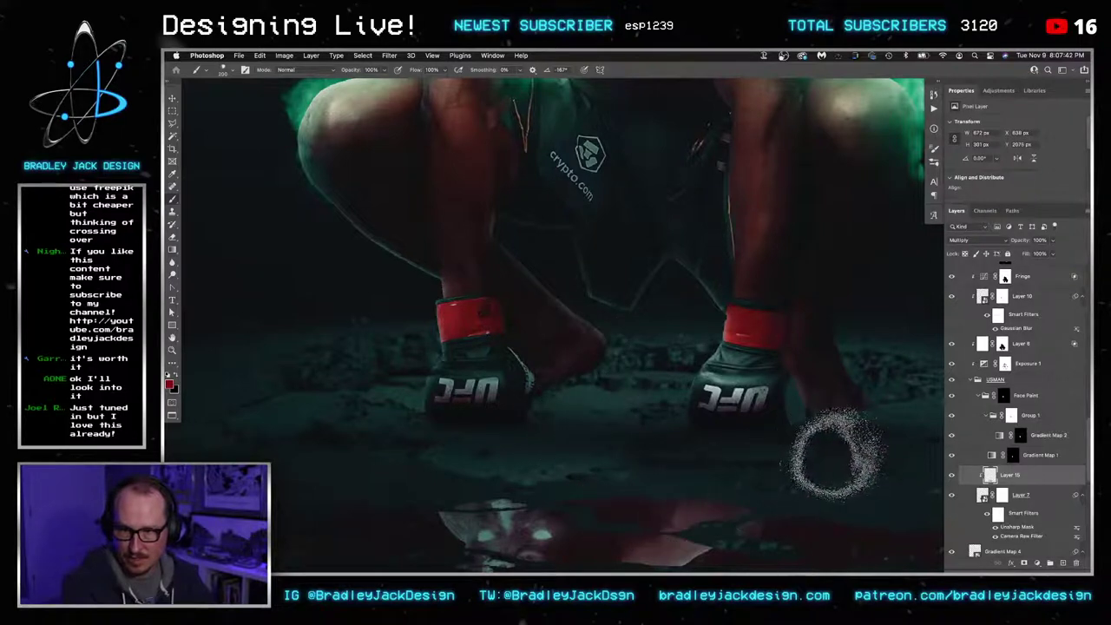
Spray dark red over the bare foot beside the right-hand glove with the brush reduced to about 150 px
{"action": "key", "text": "bracketleft"}
{"action": "key", "text": "bracketleft"}
{"action": "left_click", "coordinate": [821, 405]}
{"action": "left_click", "coordinate": [833, 426]}
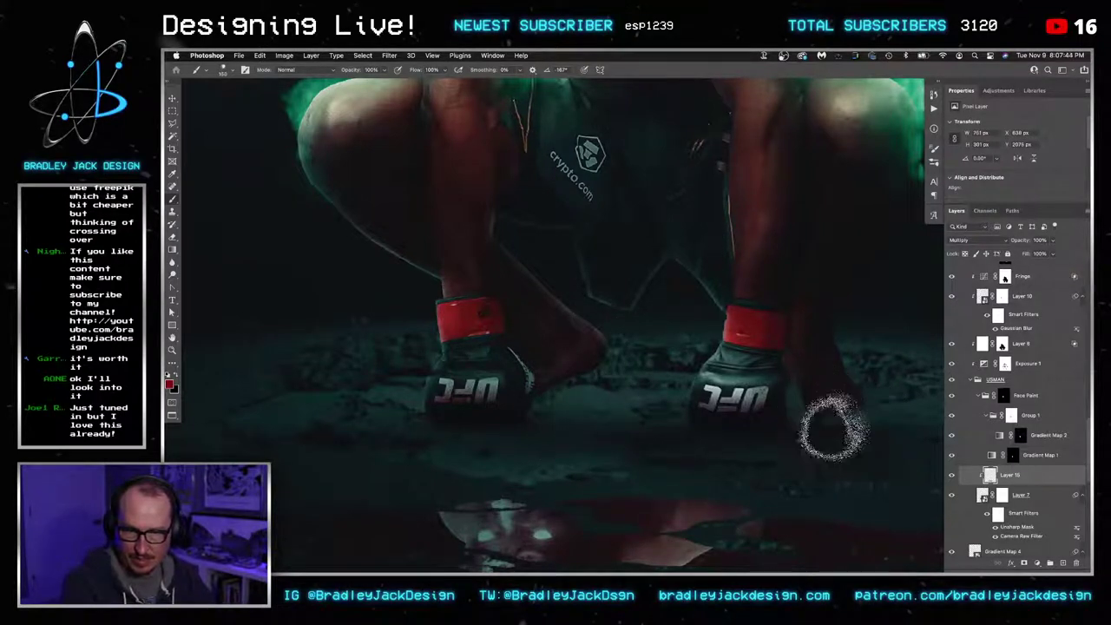
{"action": "key", "text": "bracketright"}
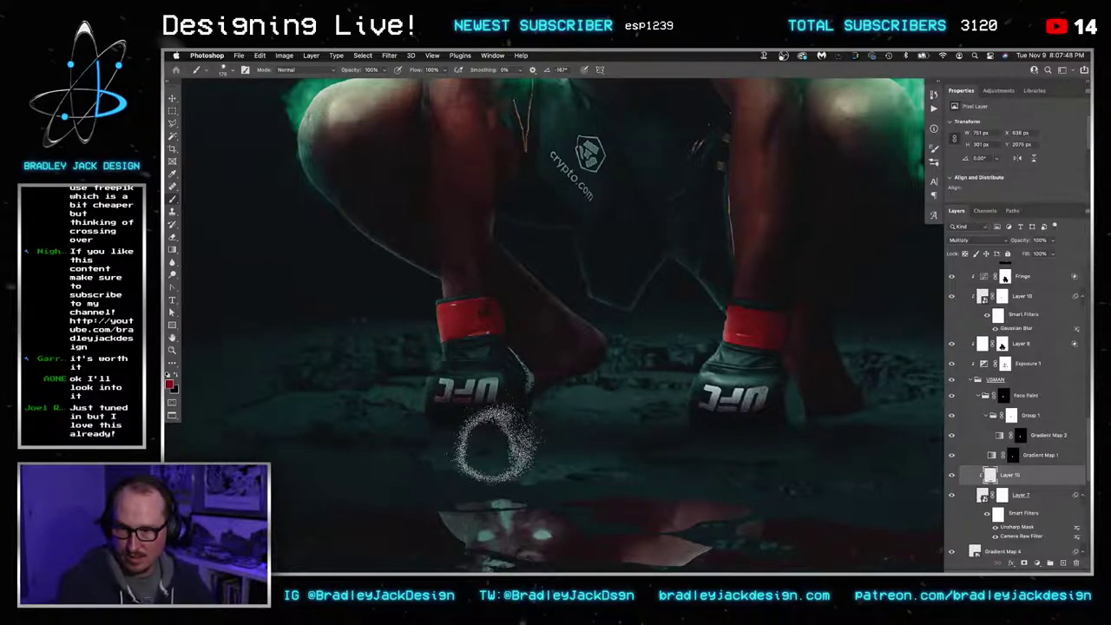
Hide Group 2, the green smoke rising above the fighter's head, inside the USMAN group
{"action": "scroll", "coordinate": [516, 382], "scroll_direction": "down", "scroll_amount": 3}
{"action": "scroll", "coordinate": [598, 360], "scroll_direction": "down", "scroll_amount": 3}
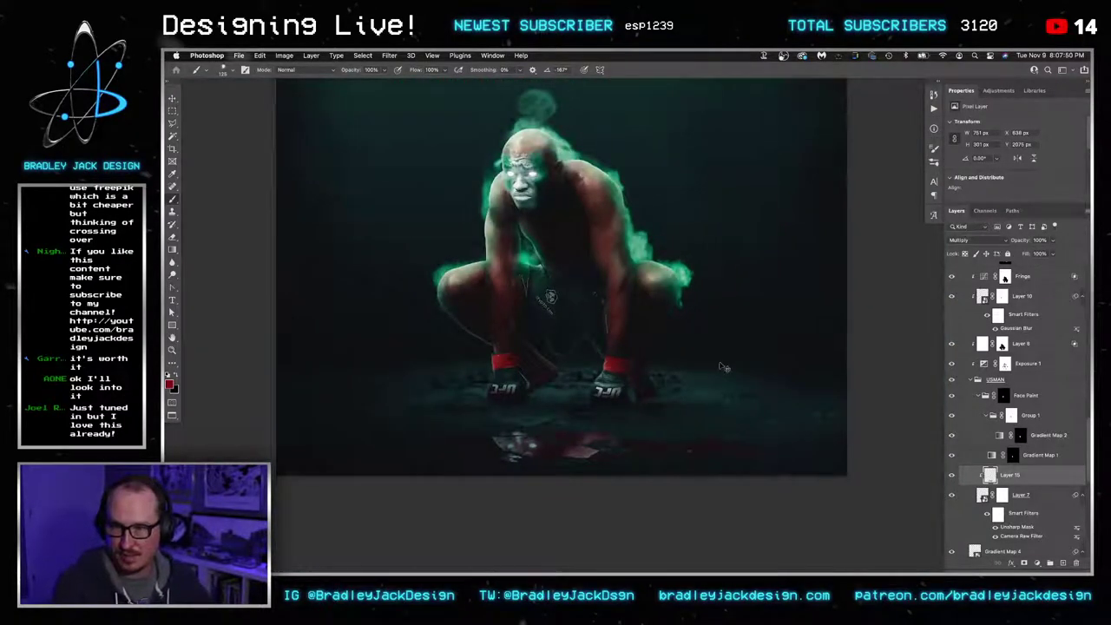
{"action": "scroll", "coordinate": [691, 352], "scroll_direction": "down", "scroll_amount": 2}
{"action": "left_click_drag", "start_coordinate": [688, 379], "coordinate": [669, 433]}
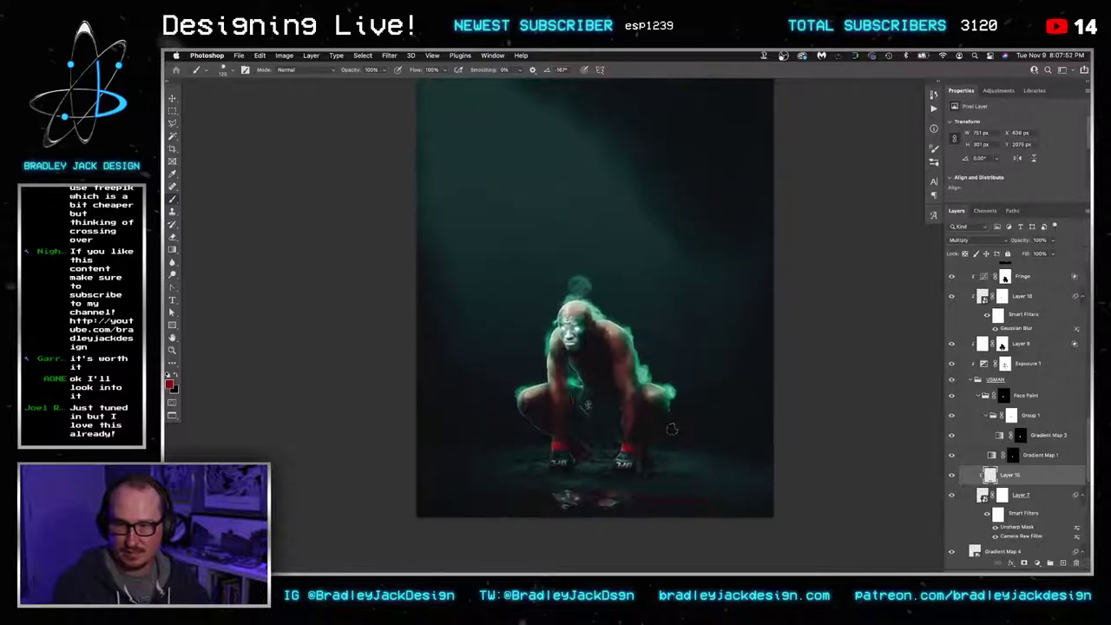
{"action": "key", "text": "v"}
{"action": "scroll", "coordinate": [679, 428], "scroll_direction": "down", "scroll_amount": 2}
{"action": "scroll", "coordinate": [680, 428], "scroll_direction": "up", "scroll_amount": 1}
{"action": "scroll", "coordinate": [1018, 388], "scroll_direction": "up", "scroll_amount": 6}
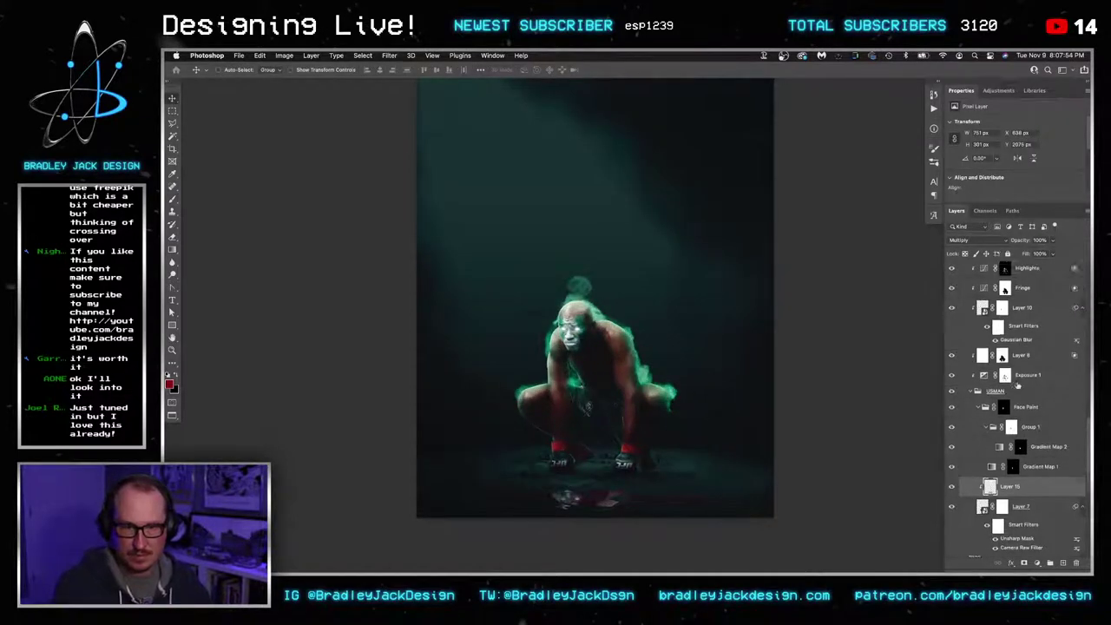
{"action": "scroll", "coordinate": [1018, 389], "scroll_direction": "down", "scroll_amount": 1}
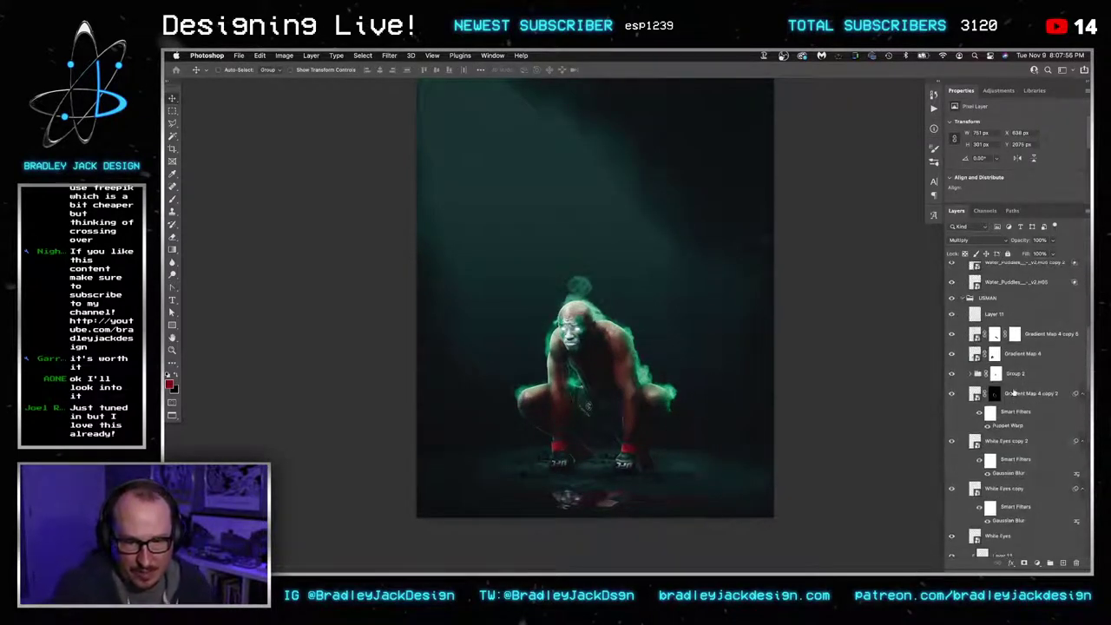
{"action": "left_click", "coordinate": [950, 374]}
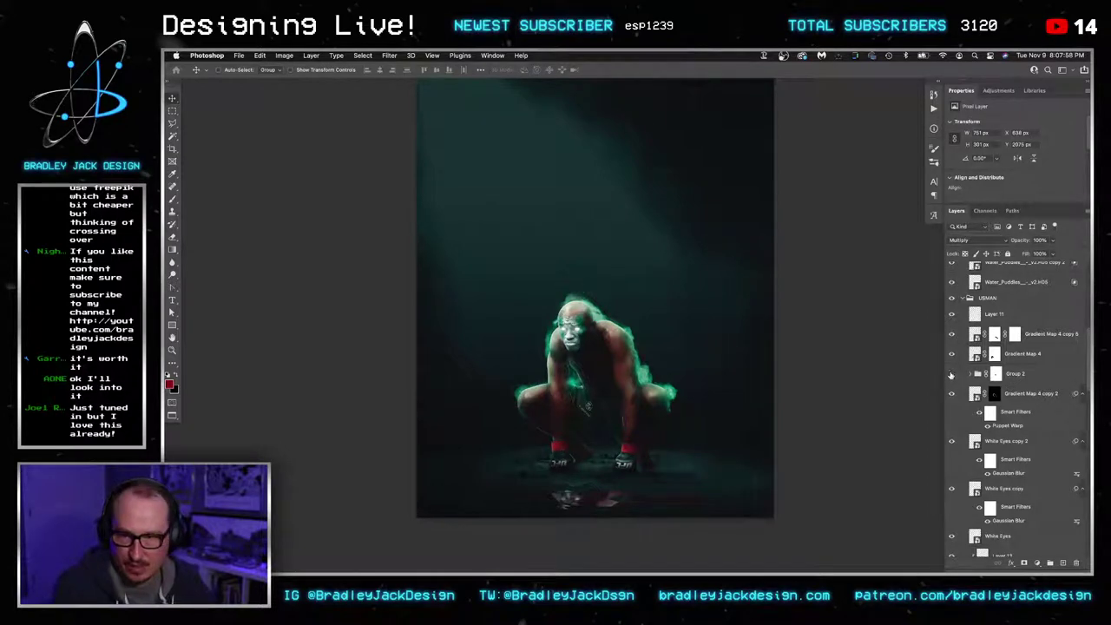
{"action": "key", "text": "z"}
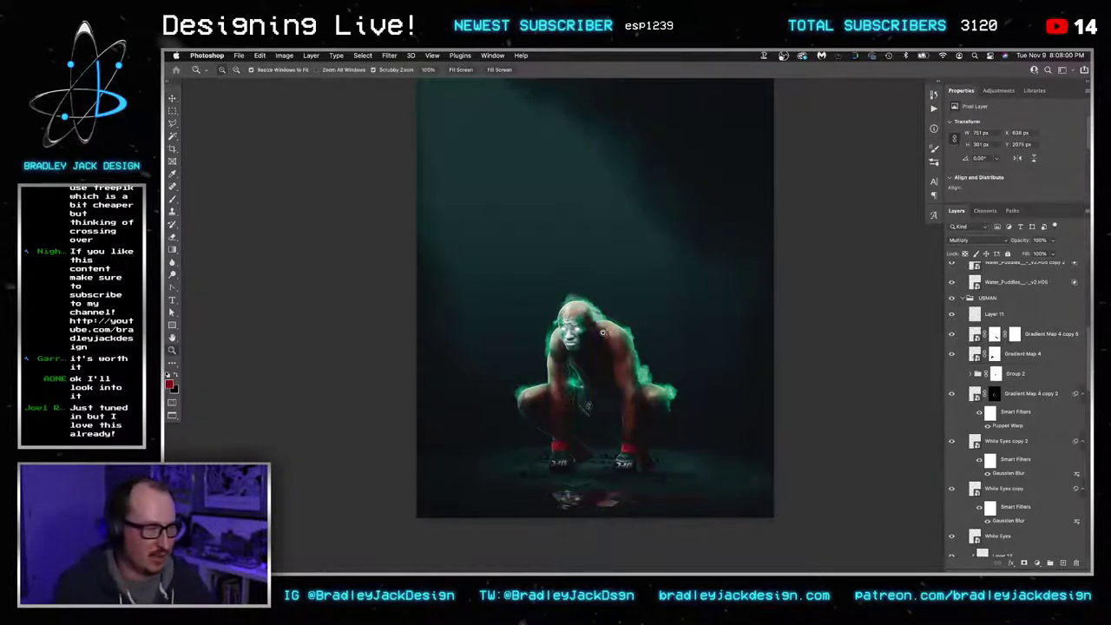
{"action": "left_click", "coordinate": [847, 380], "text": "alt"}
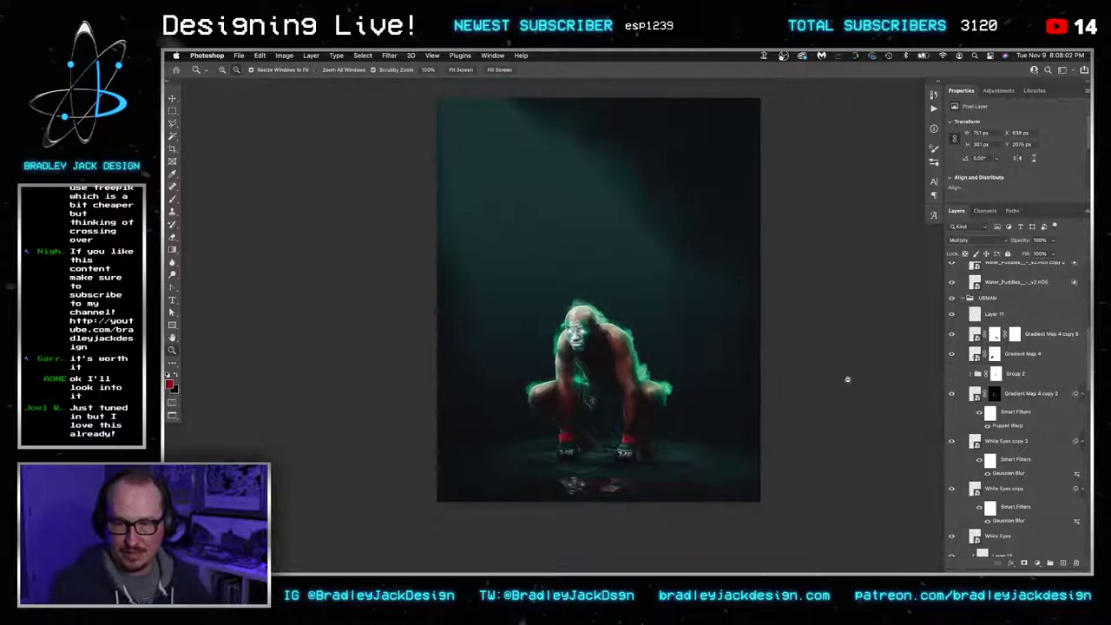
{"action": "scroll", "coordinate": [1026, 372], "scroll_direction": "up", "scroll_amount": 5}
{"action": "left_click", "coordinate": [985, 392]}
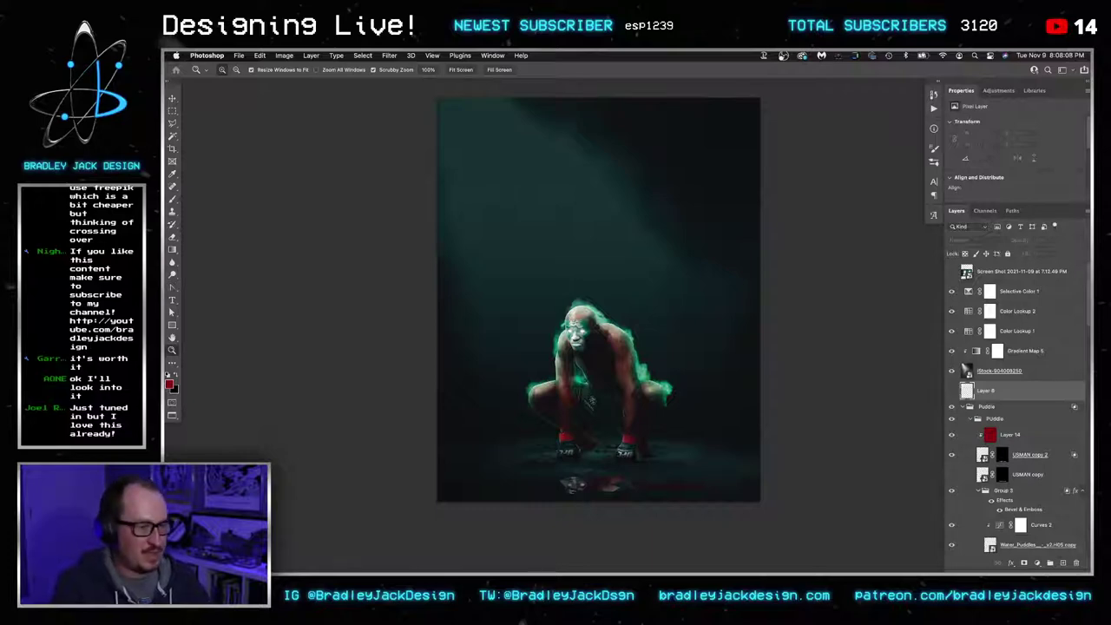
{"action": "key", "text": "super+Tab"}
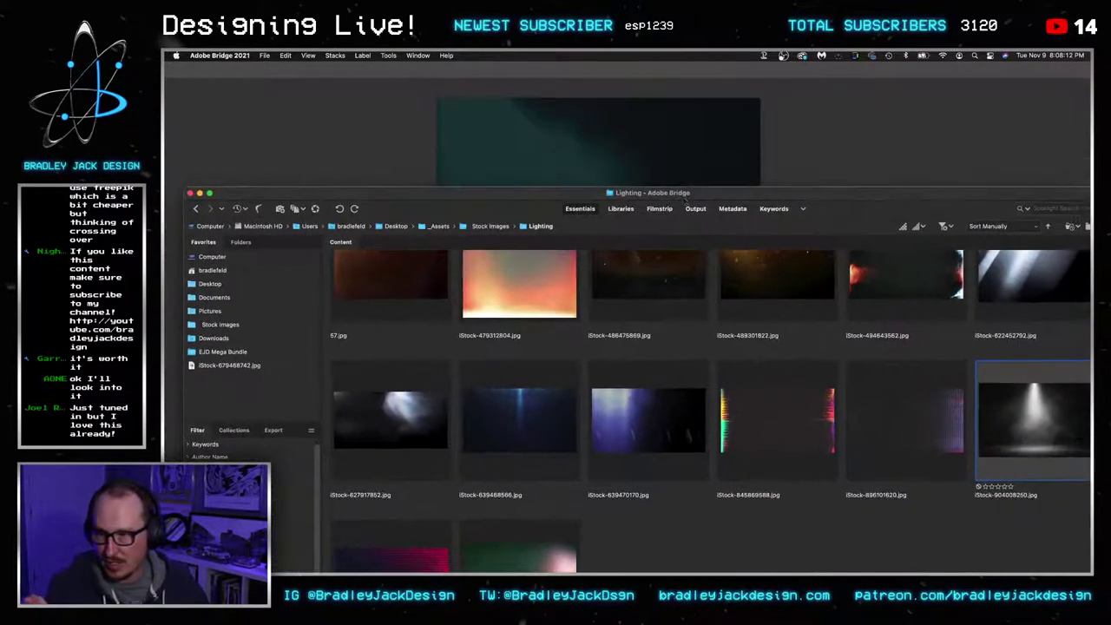
{"action": "key", "text": "super+Tab"}
Duplicate the iStock-904008250 light beam layer together with its clipped Gradient Map 5, and set the duplicated beam's blend mode to Screen
{"action": "left_click", "coordinate": [999, 372]}
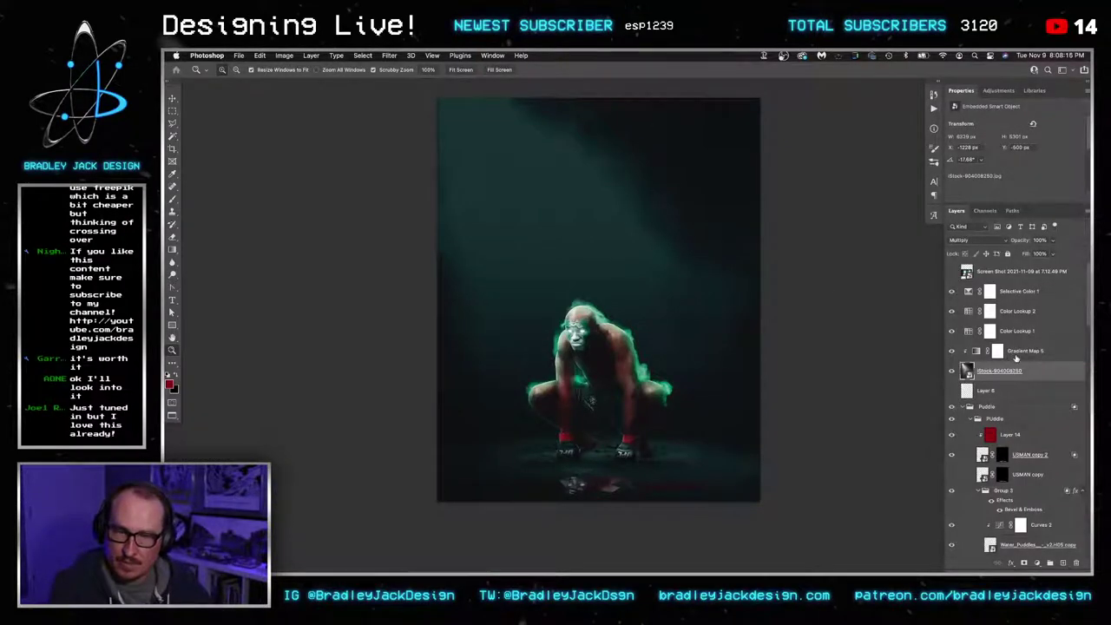
{"action": "left_click", "coordinate": [1017, 356], "text": "shift"}
{"action": "key", "text": "super+j"}
{"action": "left_click", "coordinate": [1016, 356]}
{"action": "left_click", "coordinate": [1016, 371]}
{"action": "key", "text": "shift+alt+s"}
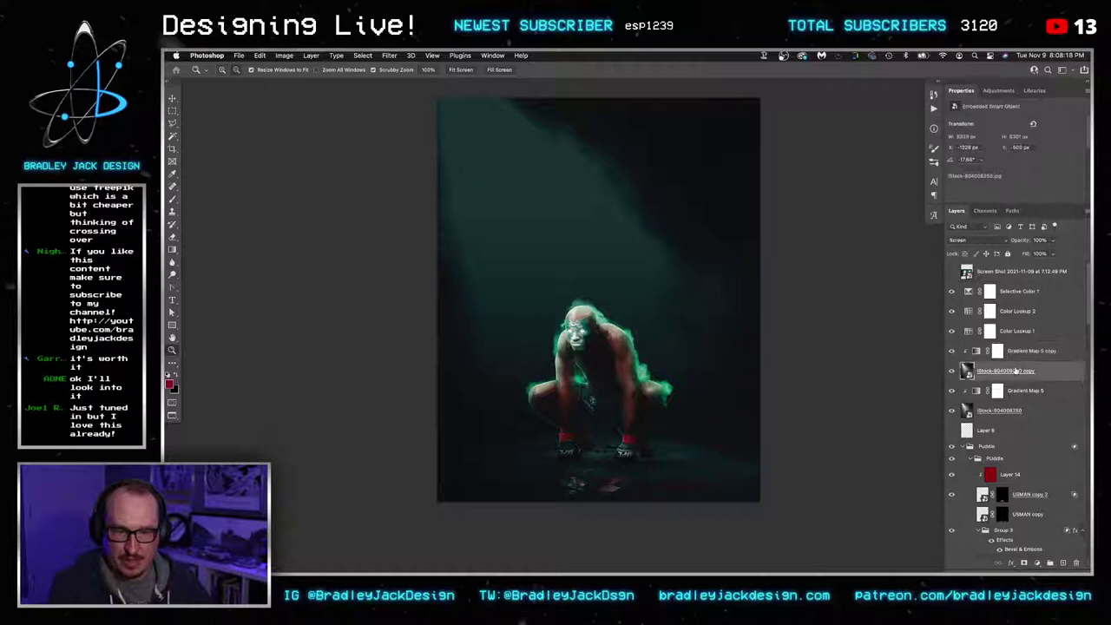
{"action": "key", "text": "v"}
In Gradient Map 5 copy, move the gradient's white stop to 100% and its black stop to 14%
{"action": "left_click", "coordinate": [1003, 354]}
{"action": "left_click", "coordinate": [1006, 127]}
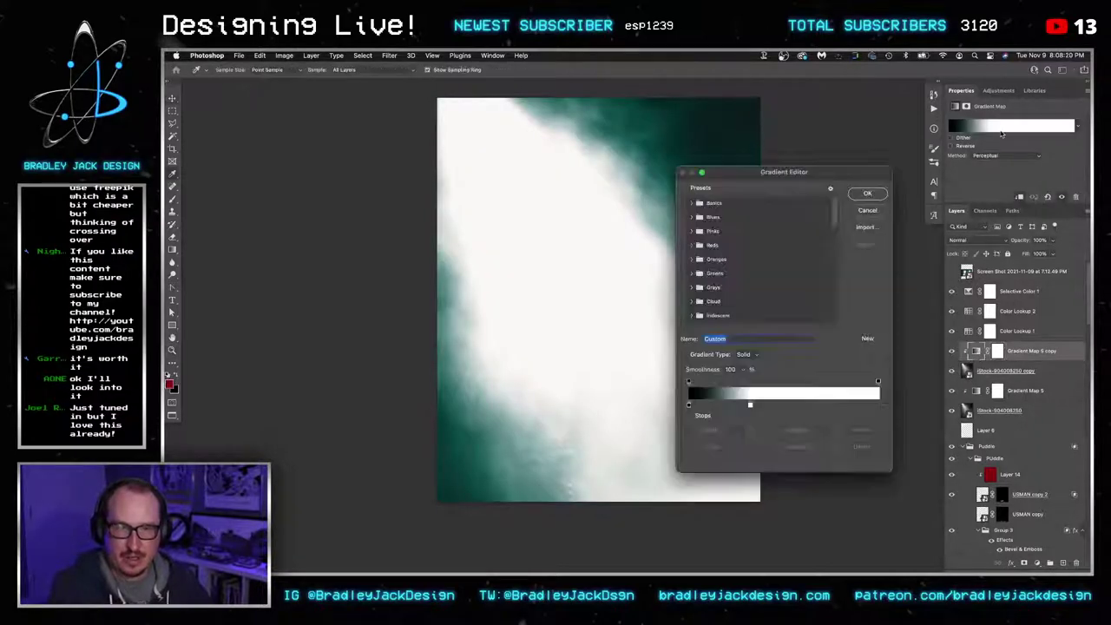
{"action": "left_click_drag", "start_coordinate": [751, 406], "coordinate": [918, 409]}
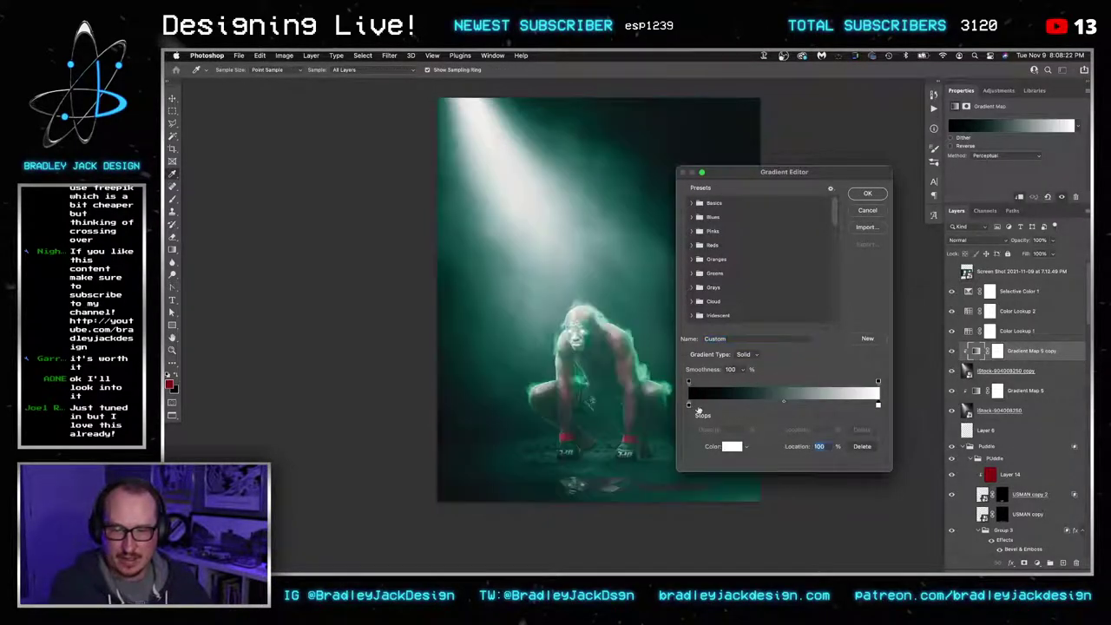
{"action": "left_click_drag", "start_coordinate": [689, 406], "coordinate": [715, 405]}
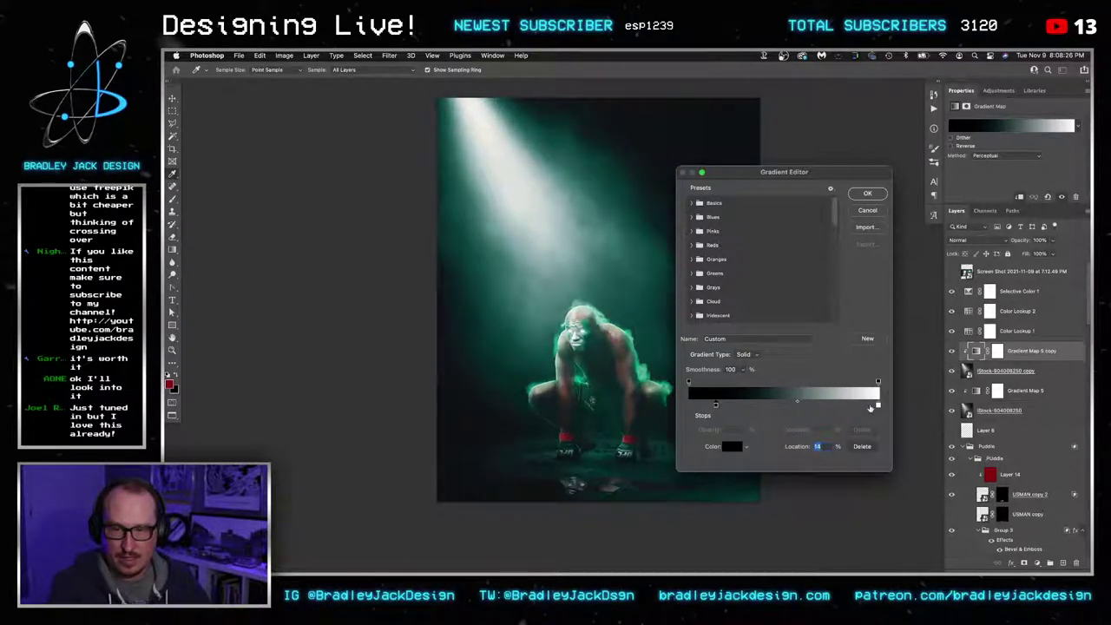
Recolour the gradient's white stop to dark grey #4d4d4d, apply it, and toggle the duplicated light layer to compare
{"action": "left_click", "coordinate": [876, 405]}
{"action": "left_click", "coordinate": [733, 446]}
{"action": "left_click", "coordinate": [209, 243]}
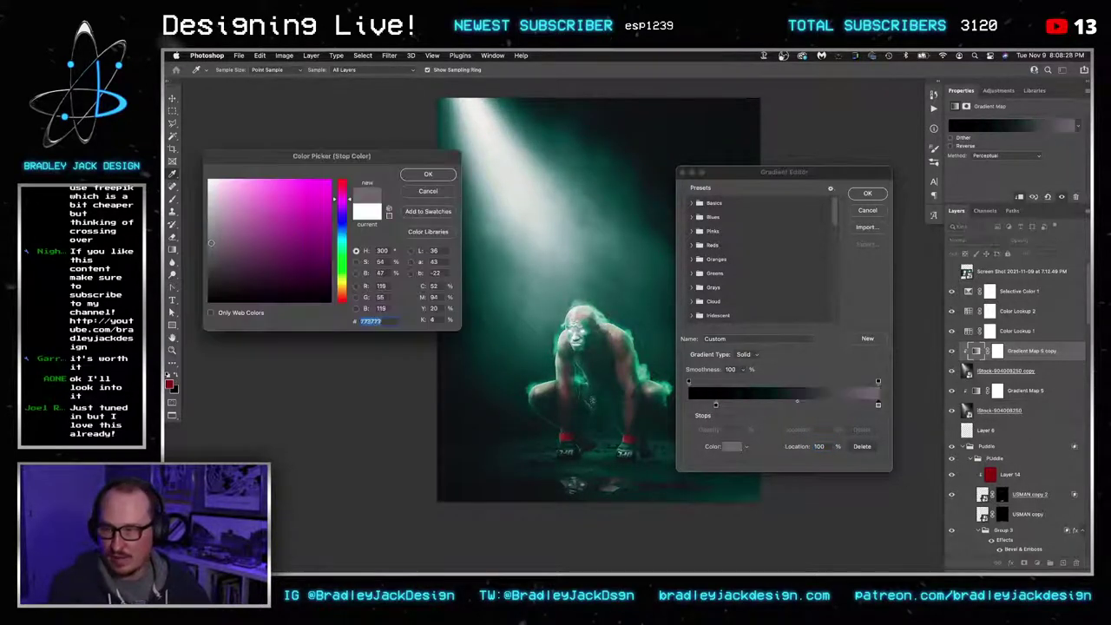
{"action": "left_click_drag", "start_coordinate": [209, 243], "coordinate": [200, 263]}
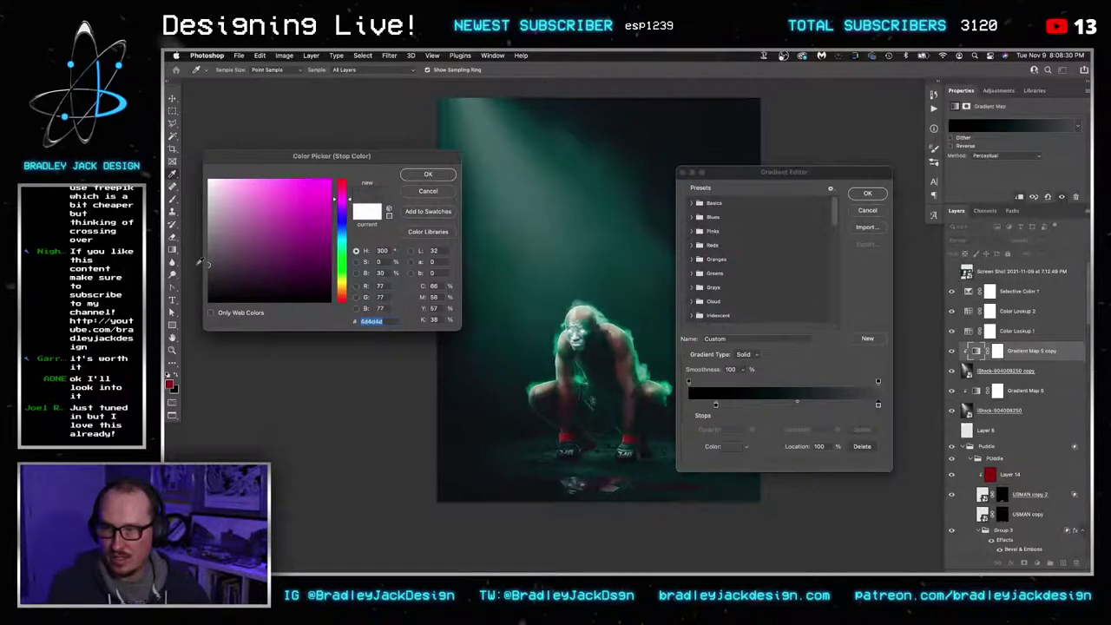
{"action": "key", "text": "Return"}
{"action": "key", "text": "Return"}
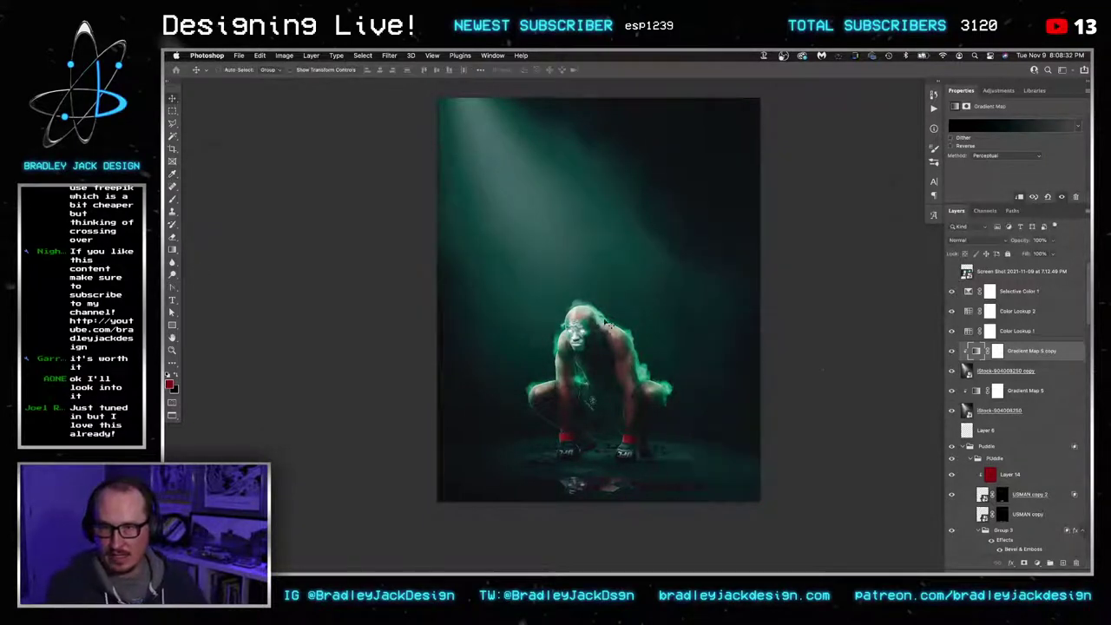
{"action": "left_click", "coordinate": [950, 372]}
{"action": "left_click", "coordinate": [949, 371]}
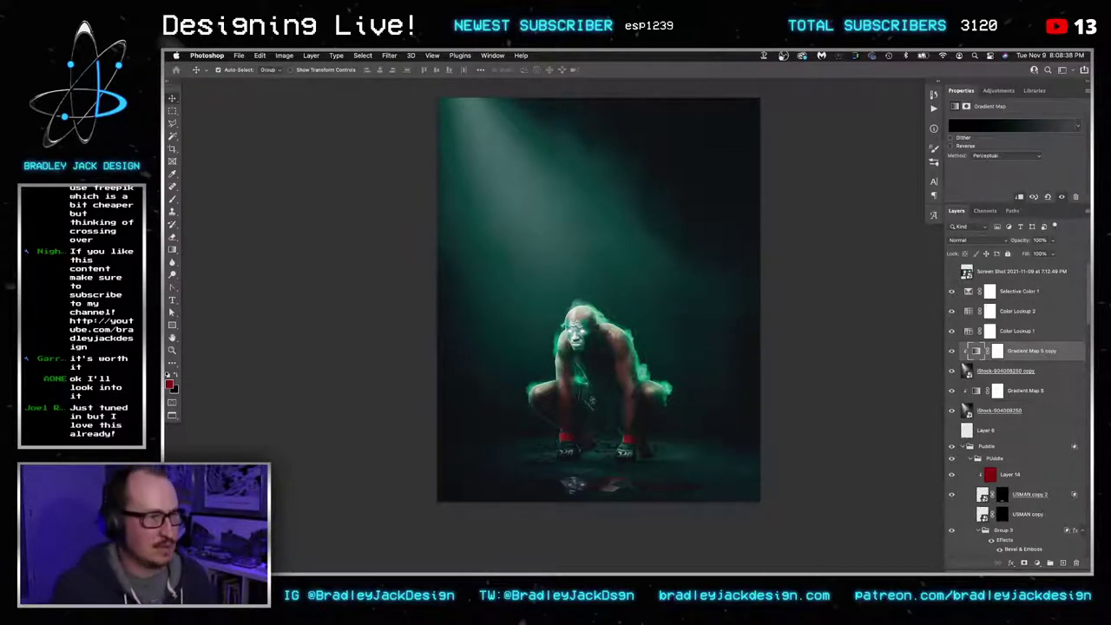
Switch to Adobe Bridge, open the Lens Dirts folder in Stock Images and browse its images
{"action": "key", "text": "super+Tab"}
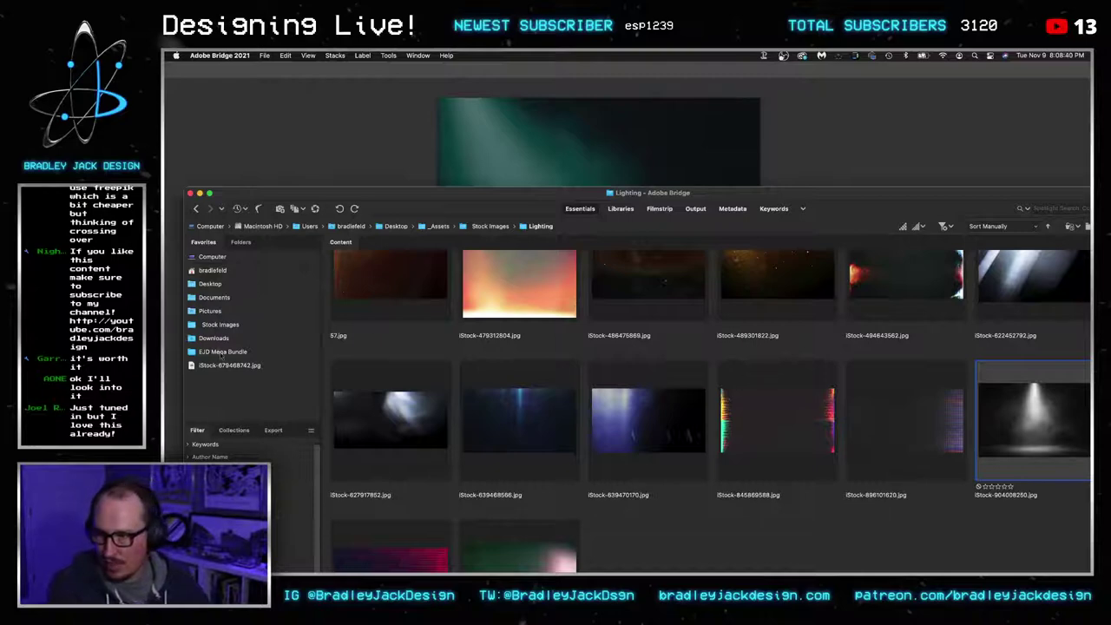
{"action": "left_click", "coordinate": [221, 353]}
{"action": "left_click", "coordinate": [220, 325]}
{"action": "scroll", "coordinate": [541, 265], "scroll_direction": "down", "scroll_amount": 3}
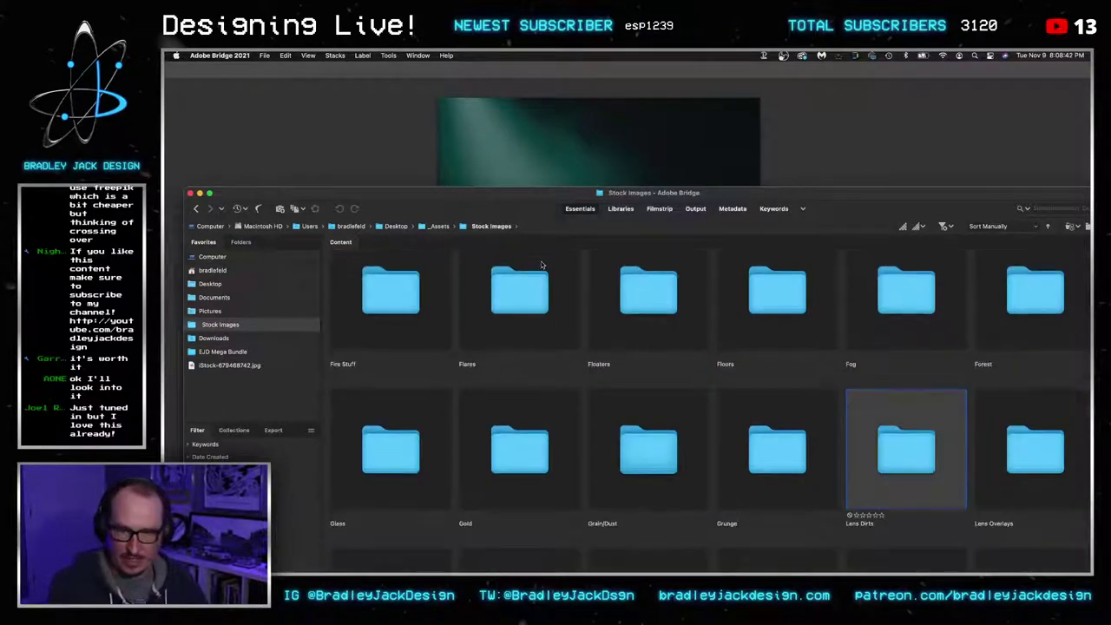
{"action": "double_click", "coordinate": [855, 448]}
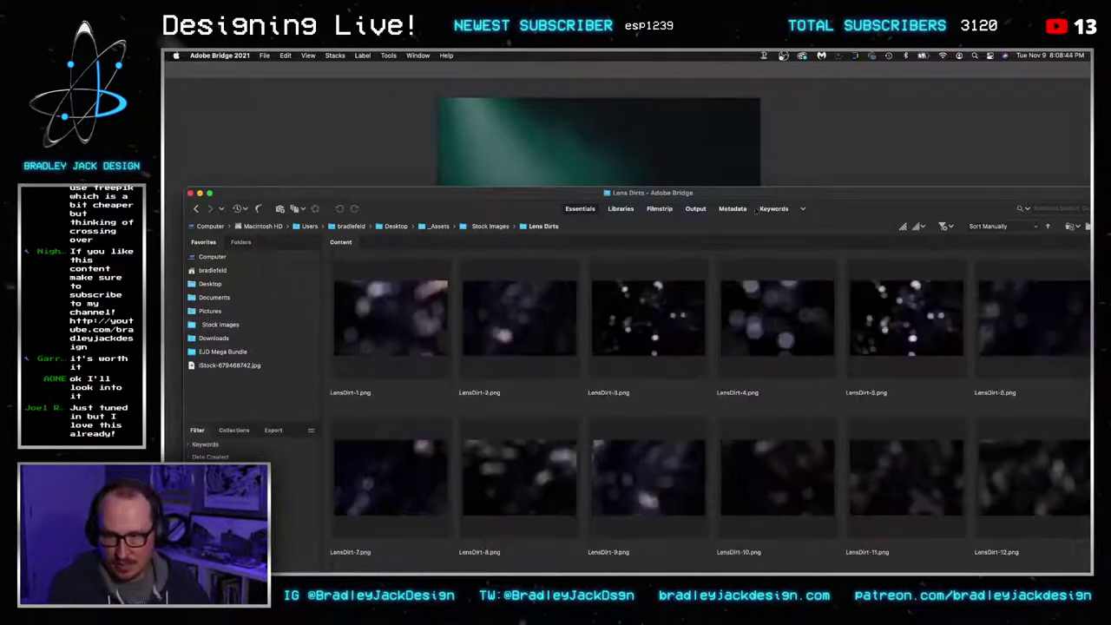
{"action": "left_click_drag", "start_coordinate": [754, 201], "coordinate": [696, 76]}
{"action": "scroll", "coordinate": [782, 392], "scroll_direction": "down", "scroll_amount": 6}
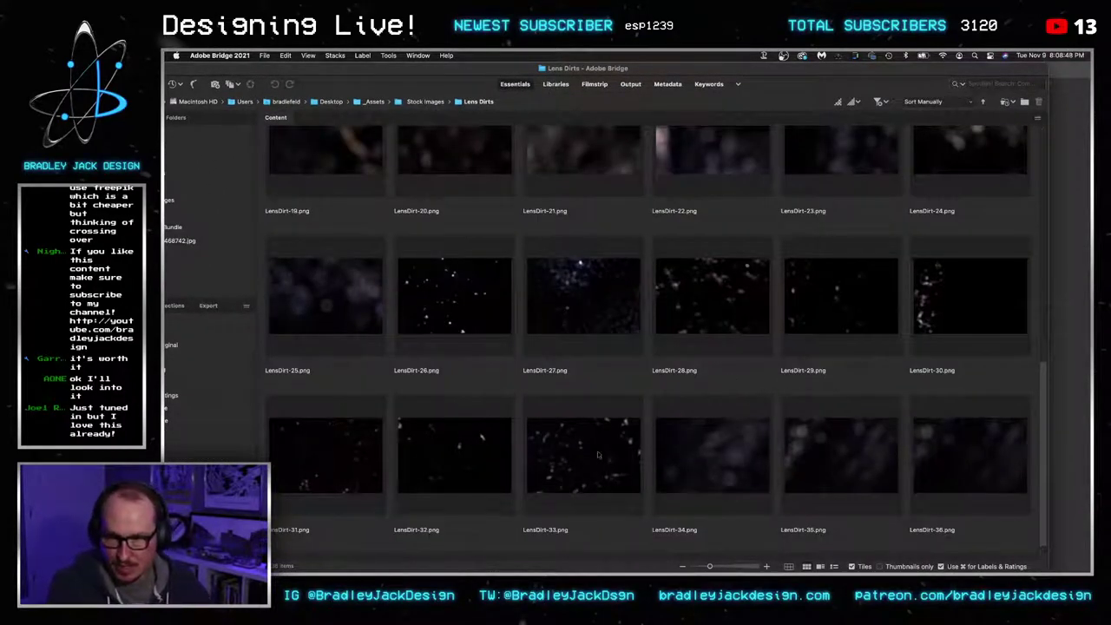
Place LensDirt-33.png in the Photoshop poster above Gradient Map 5 copy, rotated -90° and enlarged to cover the whole canvas
{"action": "left_click_drag", "start_coordinate": [597, 454], "coordinate": [712, 354]}
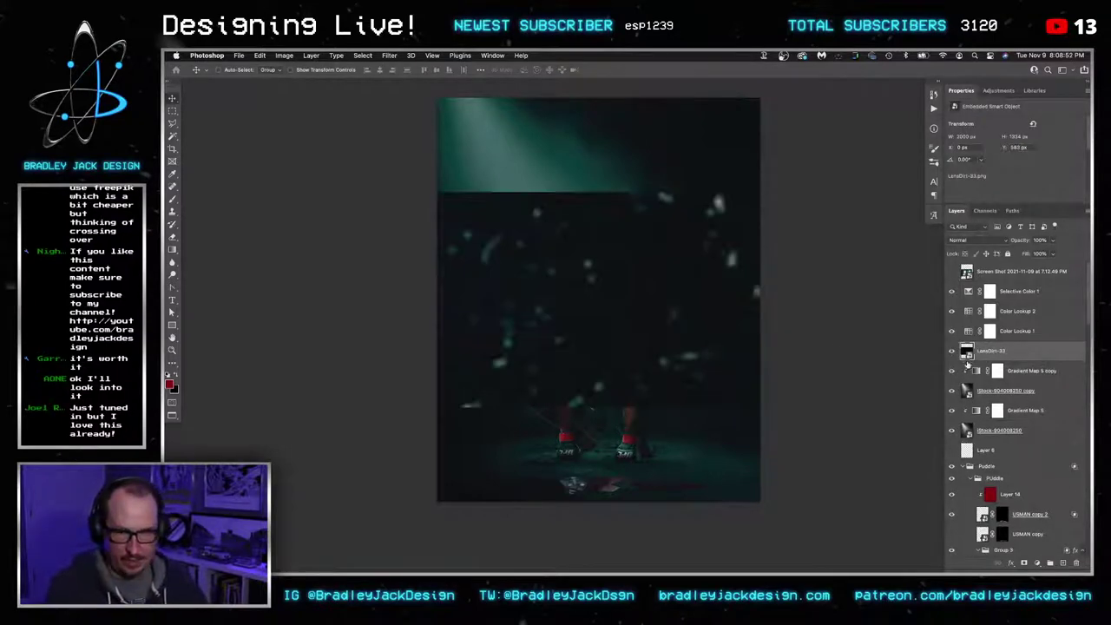
{"action": "left_click_drag", "start_coordinate": [764, 176], "coordinate": [473, 128]}
{"action": "left_click_drag", "start_coordinate": [707, 461], "coordinate": [819, 518]}
{"action": "key", "text": "Return"}
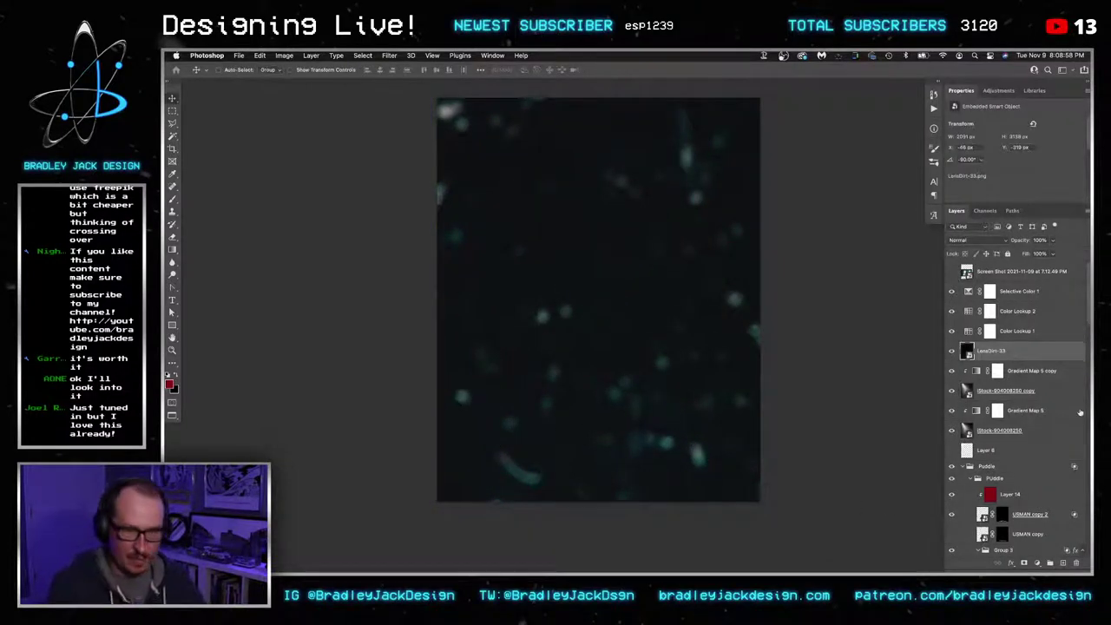
Add a reversed Gradient Map clipped to LensDirt-33, and change that image layer's blend mode so its black background drops out
{"action": "left_click", "coordinate": [998, 90]}
{"action": "left_click", "coordinate": [1004, 135]}
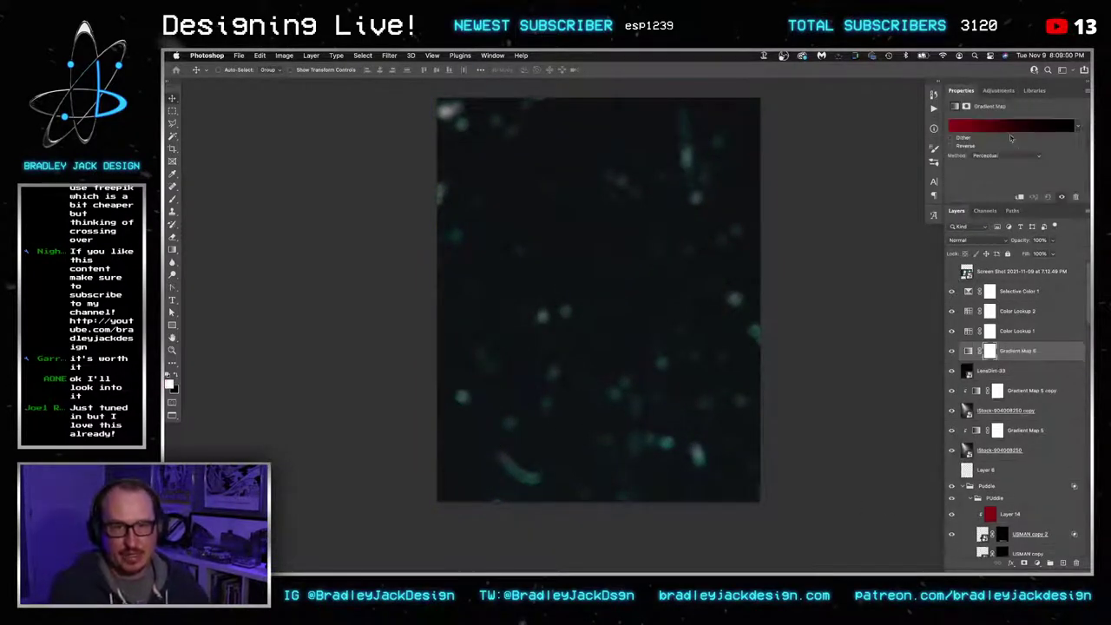
{"action": "left_click", "coordinate": [1004, 128]}
{"action": "left_click", "coordinate": [867, 212]}
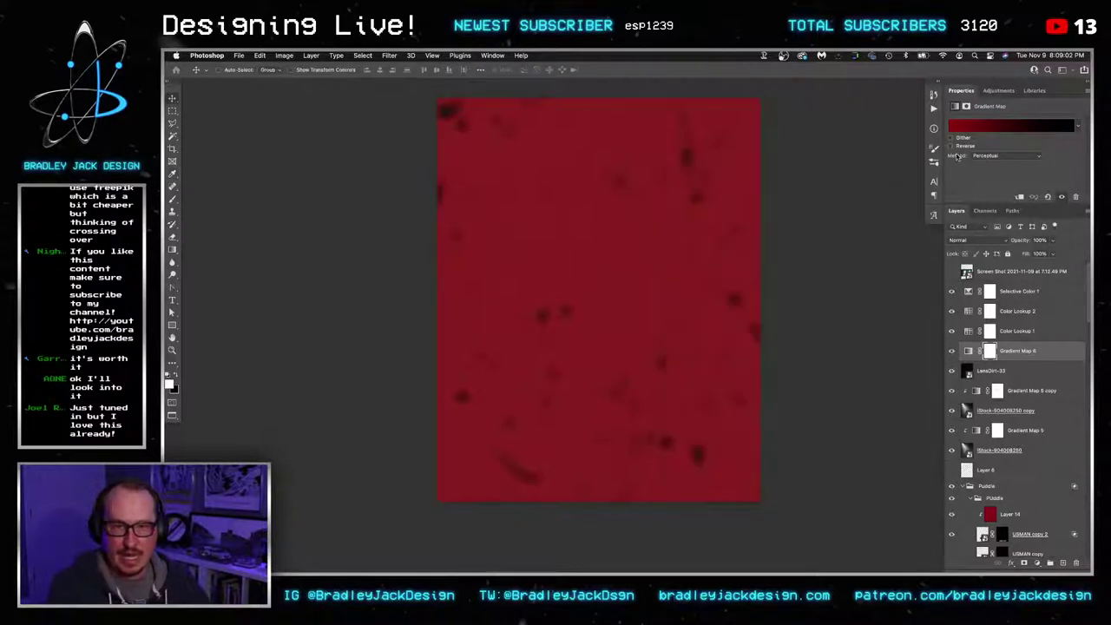
{"action": "left_click", "coordinate": [950, 145]}
{"action": "left_click", "coordinate": [987, 360], "text": "alt"}
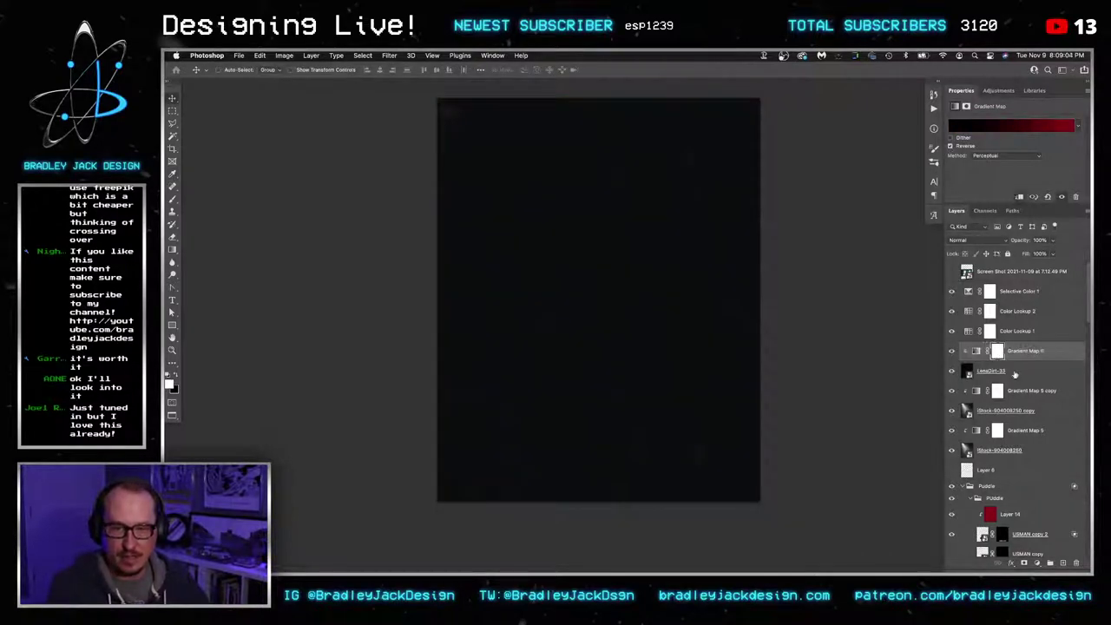
{"action": "left_click", "coordinate": [1017, 373]}
Apply the Black, White preset to Gradient Map 6 and turn off its reverse option
{"action": "left_click", "coordinate": [1018, 352]}
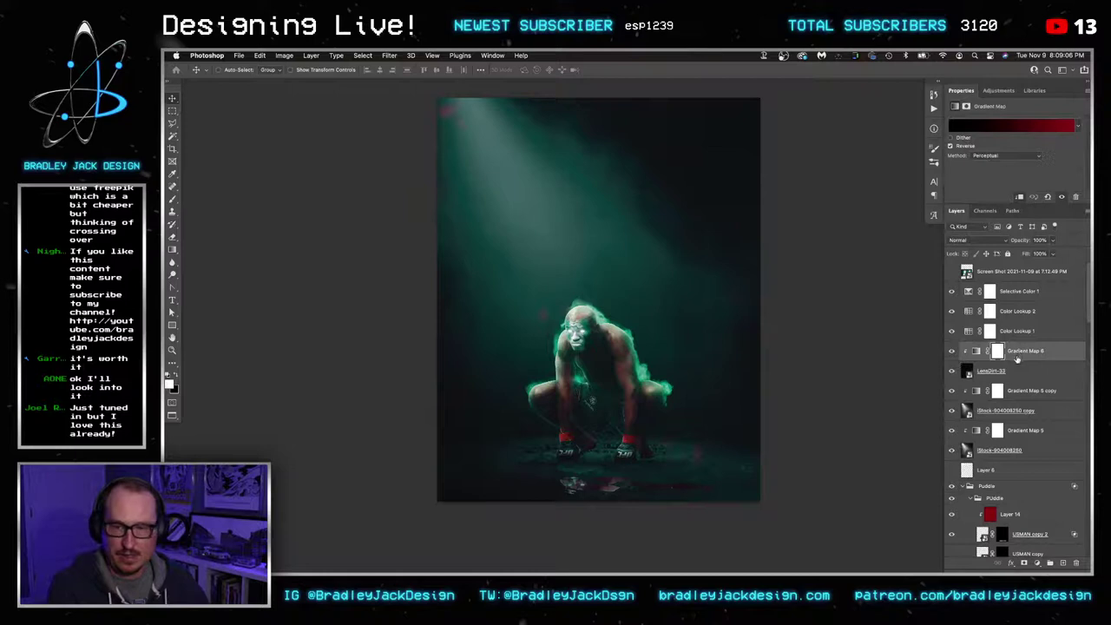
{"action": "left_click", "coordinate": [1010, 127]}
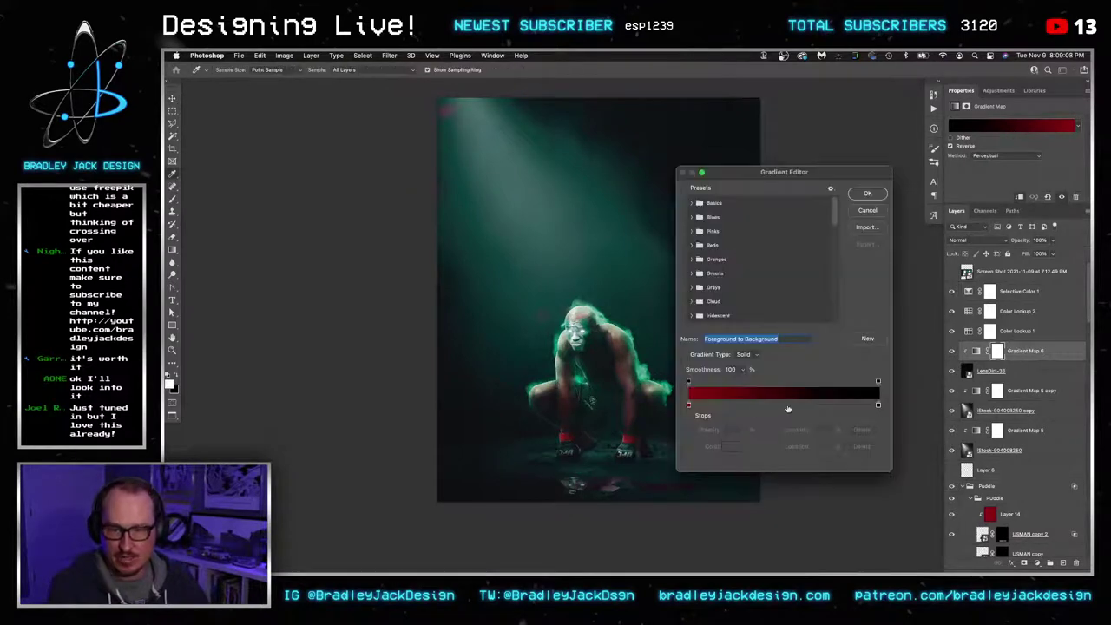
{"action": "left_click", "coordinate": [692, 203]}
{"action": "left_click", "coordinate": [734, 219]}
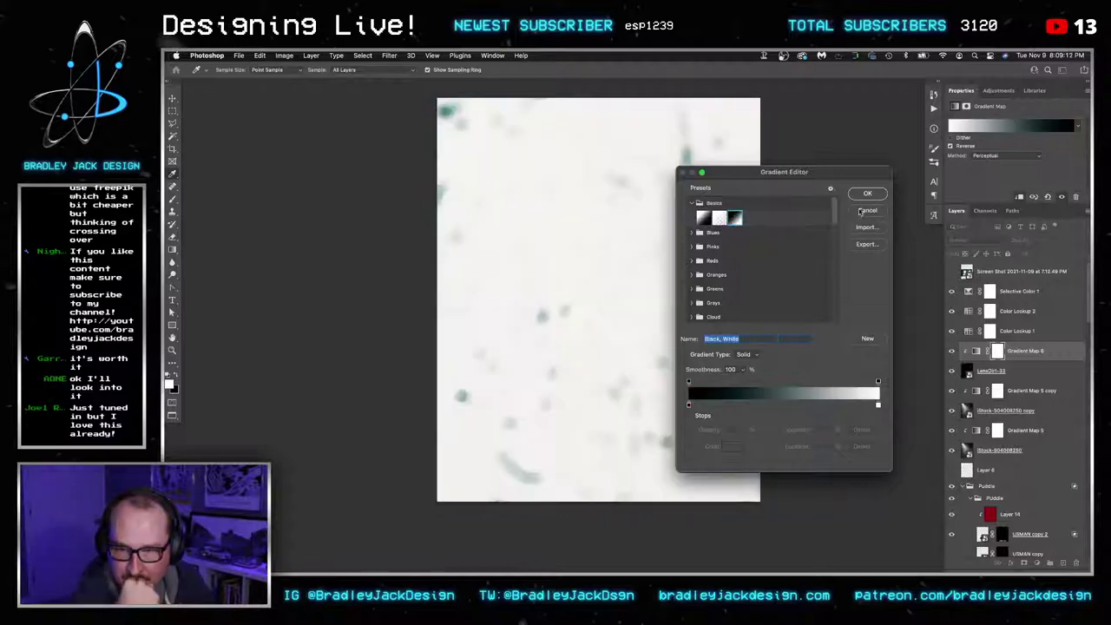
{"action": "left_click", "coordinate": [867, 193]}
{"action": "left_click", "coordinate": [950, 146]}
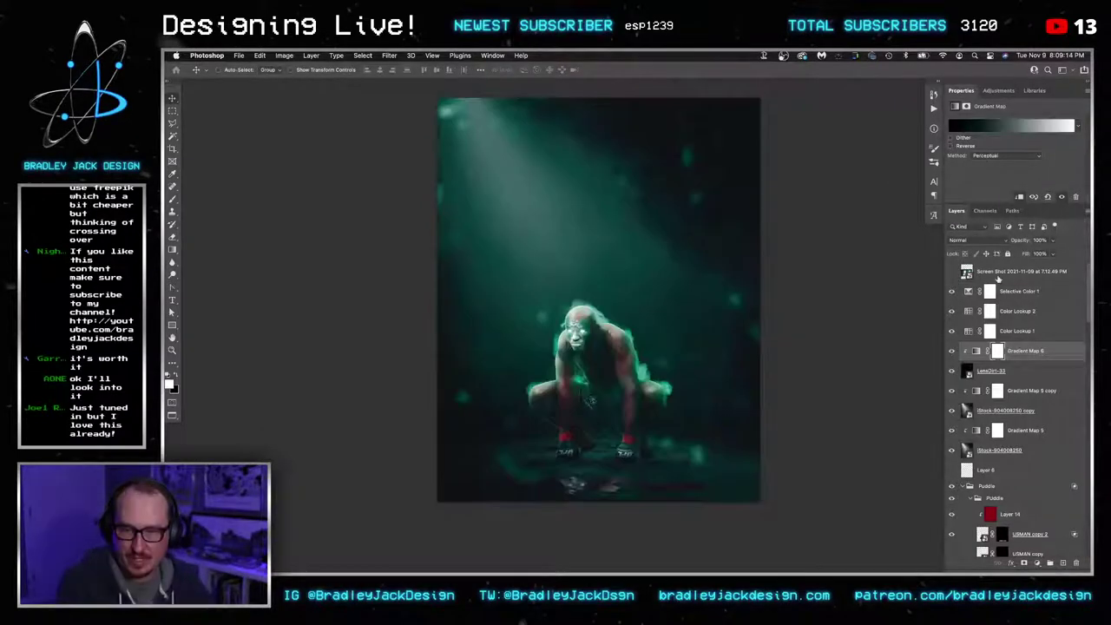
Move LensDirt-33 and Gradient Map 6 above Selective Color 1, and recolour the gradient's white stop to red #d70000
{"action": "left_click", "coordinate": [1021, 368], "text": "shift"}
{"action": "left_click_drag", "start_coordinate": [1022, 359], "coordinate": [1018, 282]}
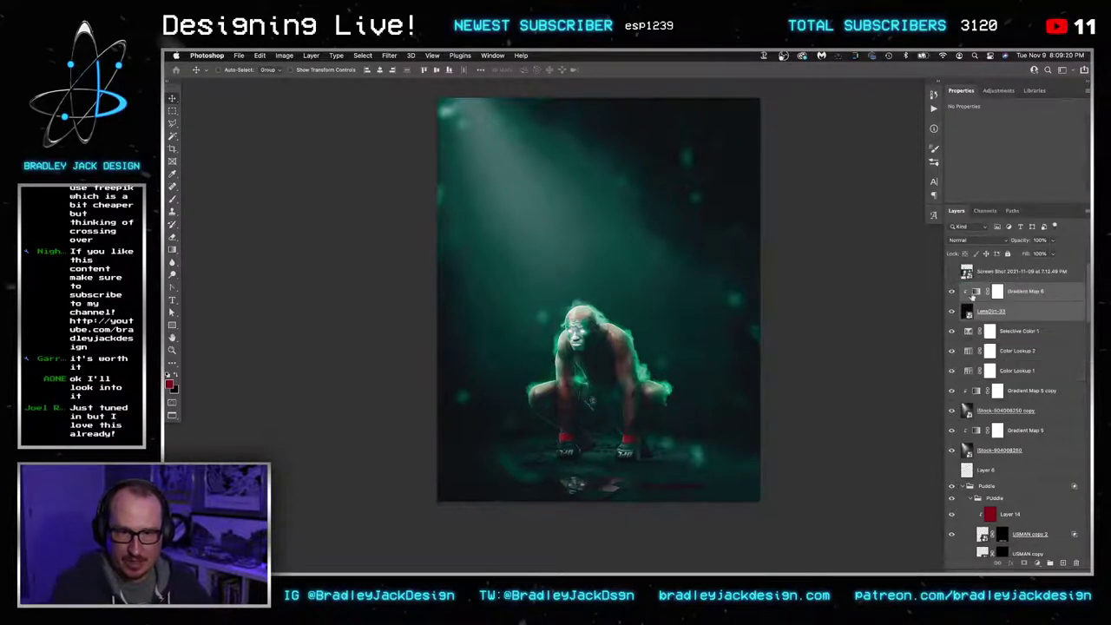
{"action": "left_click", "coordinate": [975, 293]}
{"action": "left_click", "coordinate": [995, 130]}
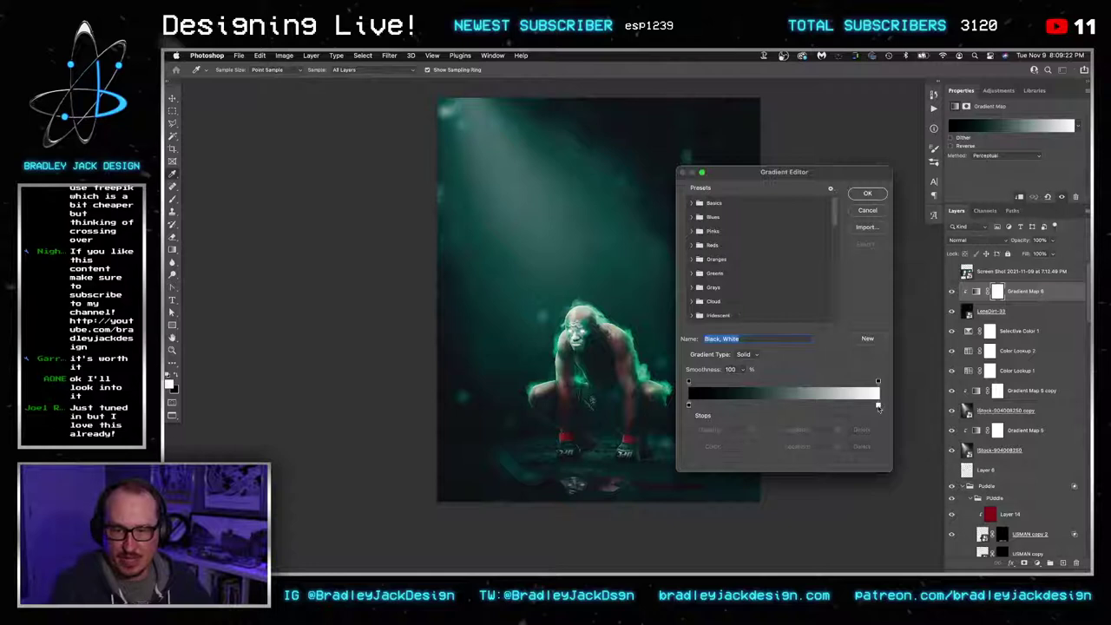
{"action": "left_click", "coordinate": [878, 405]}
{"action": "left_click", "coordinate": [733, 447]}
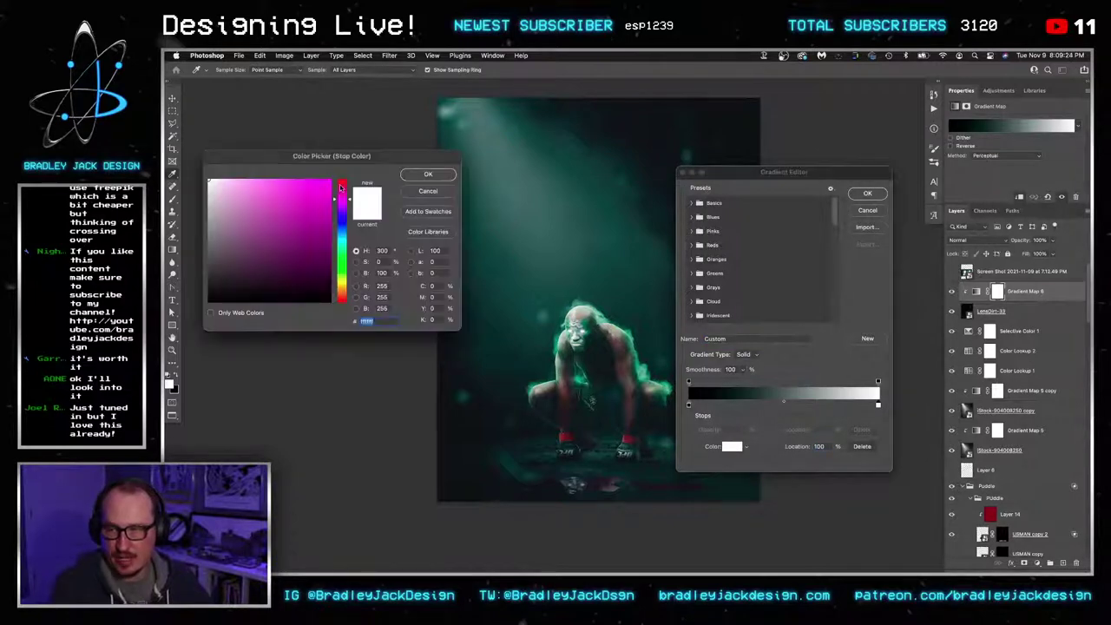
{"action": "left_click_drag", "start_coordinate": [341, 188], "coordinate": [346, 159]}
{"action": "left_click", "coordinate": [330, 206]}
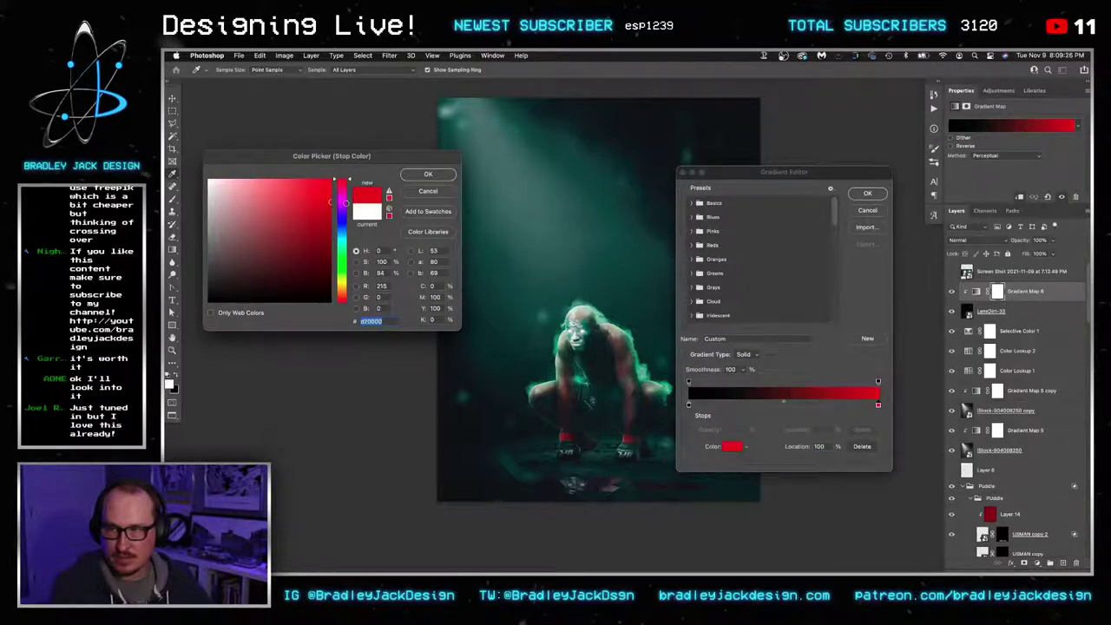
{"action": "left_click", "coordinate": [428, 175]}
{"action": "left_click", "coordinate": [867, 192]}
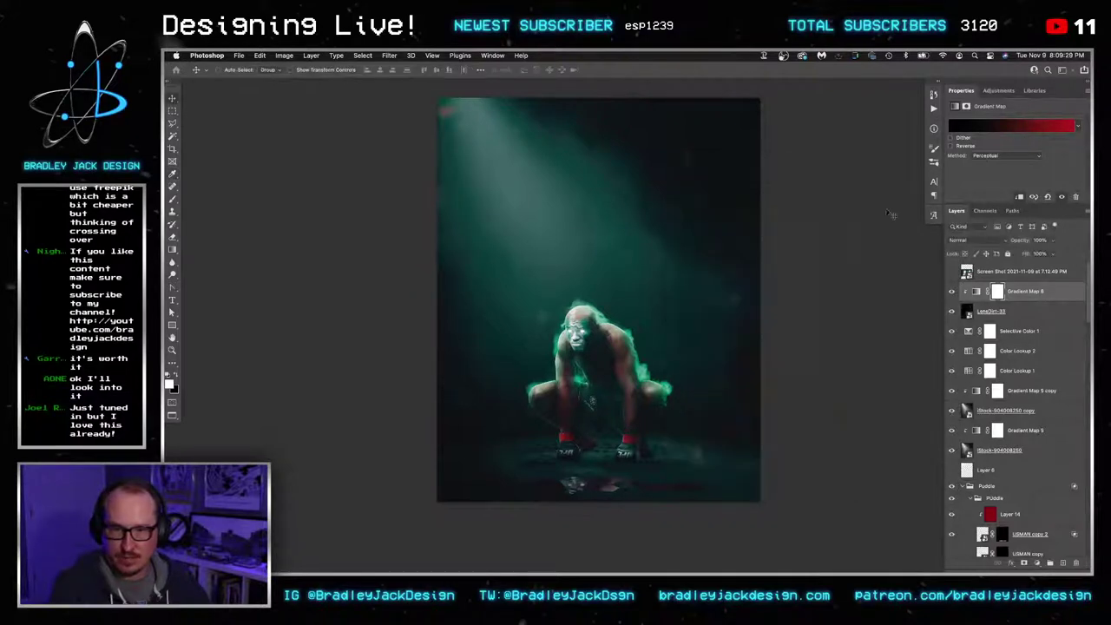
Shift the red stop of Gradient Map 6 towards the middle of the gradient to strengthen the red particles
{"action": "left_click", "coordinate": [995, 129]}
{"action": "left_click_drag", "start_coordinate": [879, 406], "coordinate": [802, 405]}
{"action": "key", "text": "Return"}
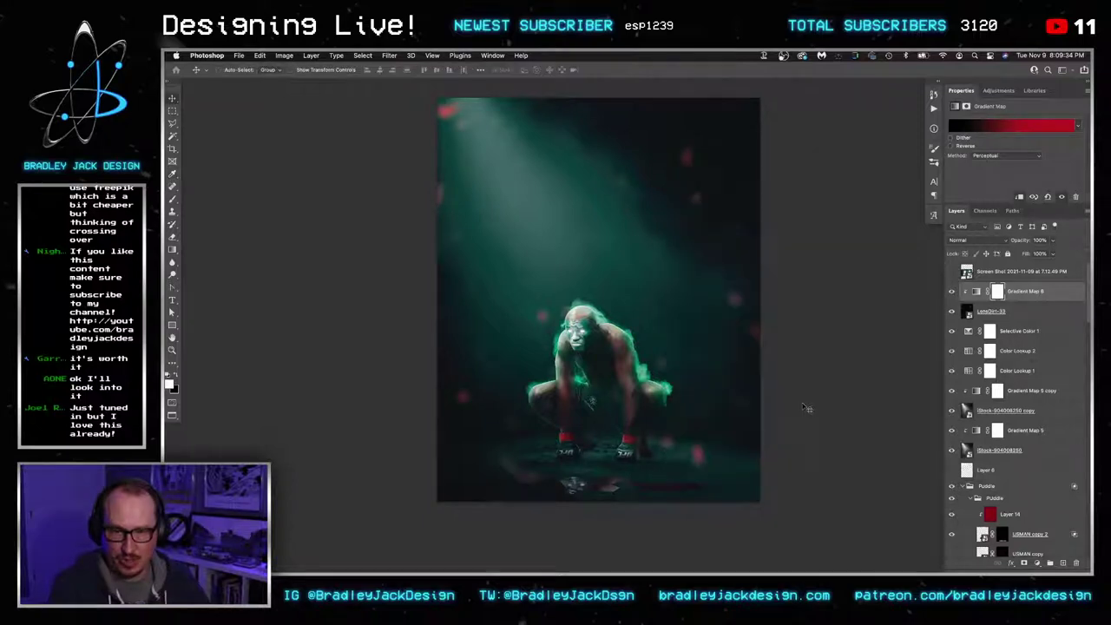
Move LensDirt-33 and its clipped Gradient Map 6 down the stack to directly below Color Lookup 1
{"action": "left_click", "coordinate": [1010, 314]}
{"action": "key", "text": "super+bracketleft"}
{"action": "key", "text": "super+bracketleft"}
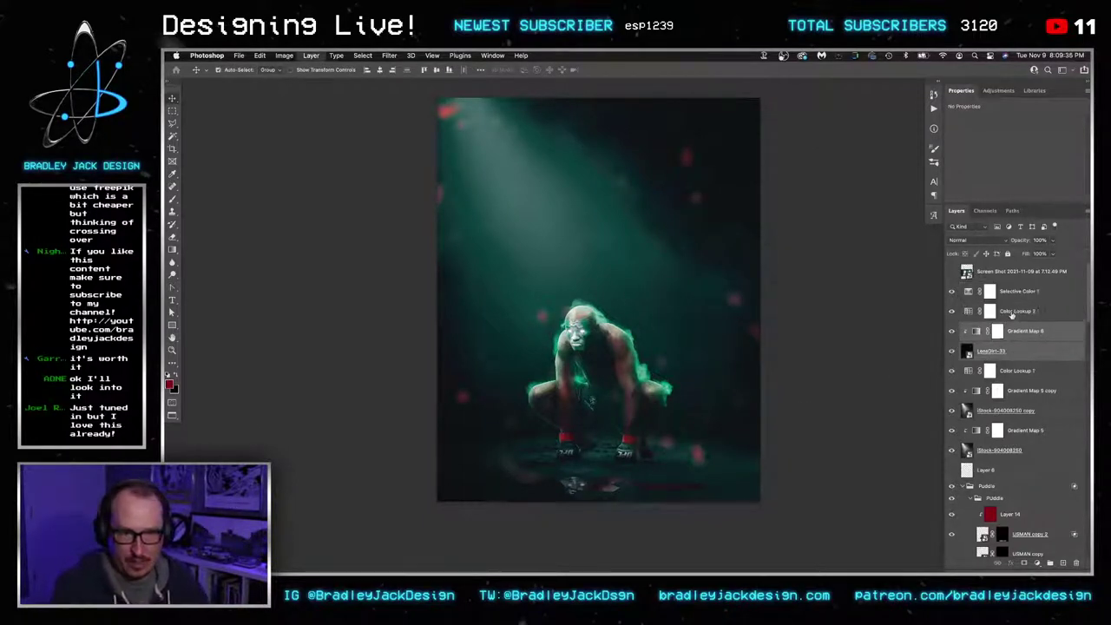
{"action": "key", "text": "super+bracketleft"}
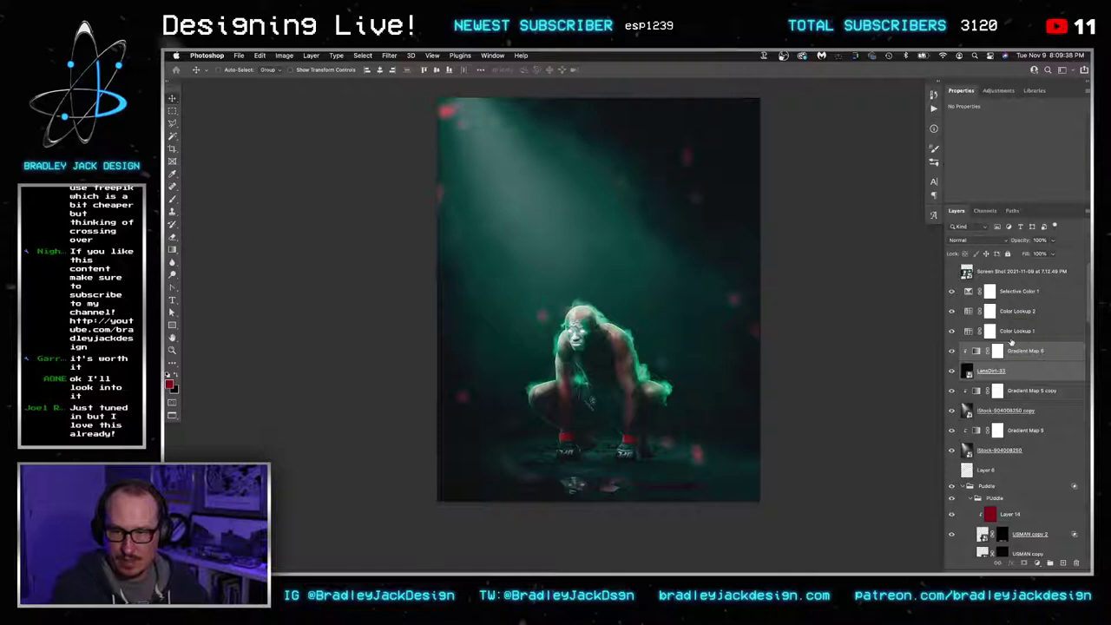
Enlarge LensDirt-33 slightly, delete its Gradient Map 6 and lower the image layer's opacity to 20%
{"action": "left_click", "coordinate": [1028, 375]}
{"action": "key", "text": "super+t"}
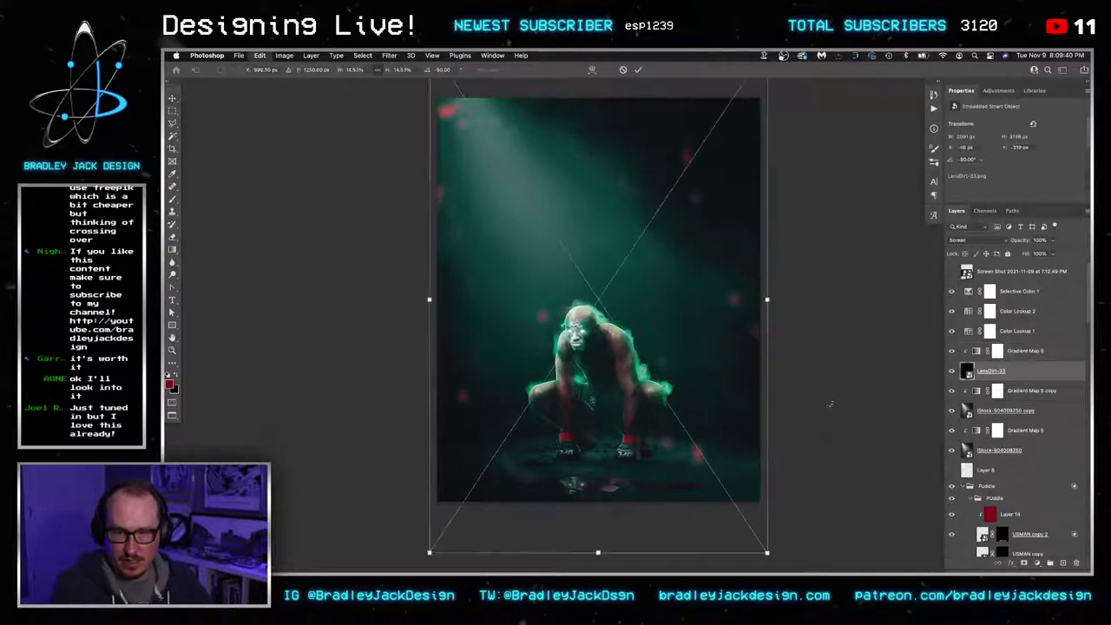
{"action": "left_click_drag", "start_coordinate": [776, 551], "coordinate": [792, 549]}
{"action": "key", "text": "Return"}
{"action": "left_click", "coordinate": [1009, 349]}
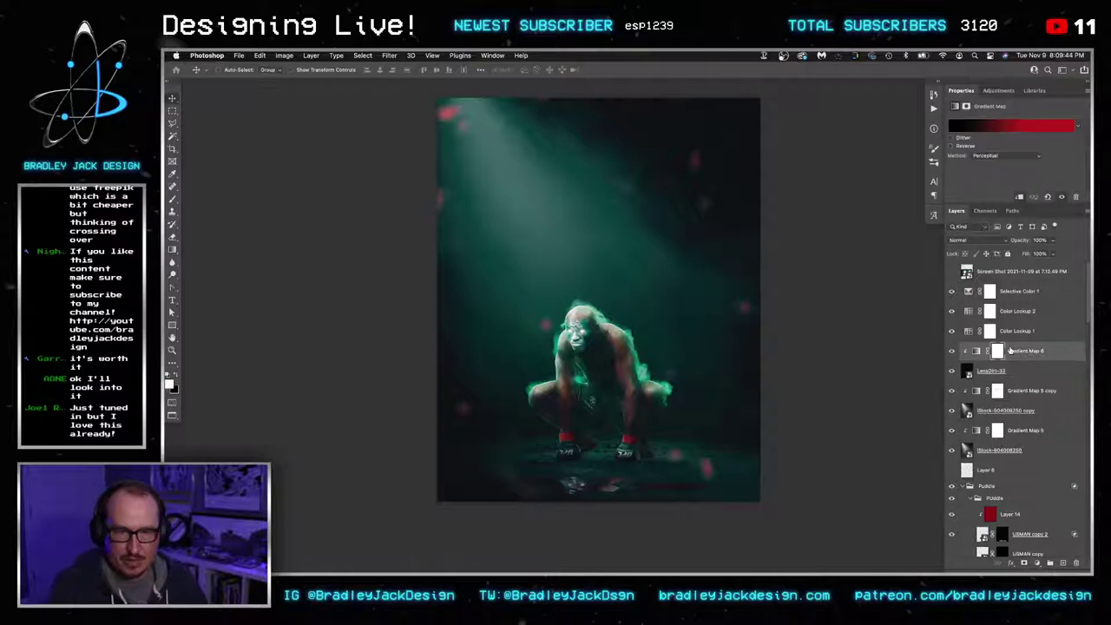
{"action": "double_click", "coordinate": [1009, 348]}
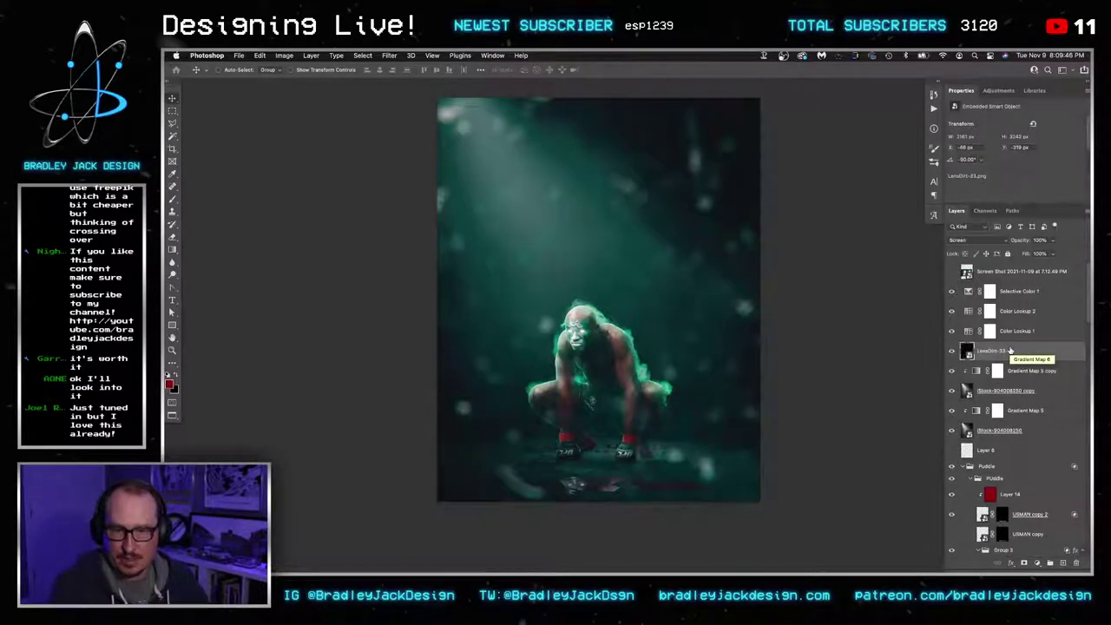
{"action": "key", "text": "4"}
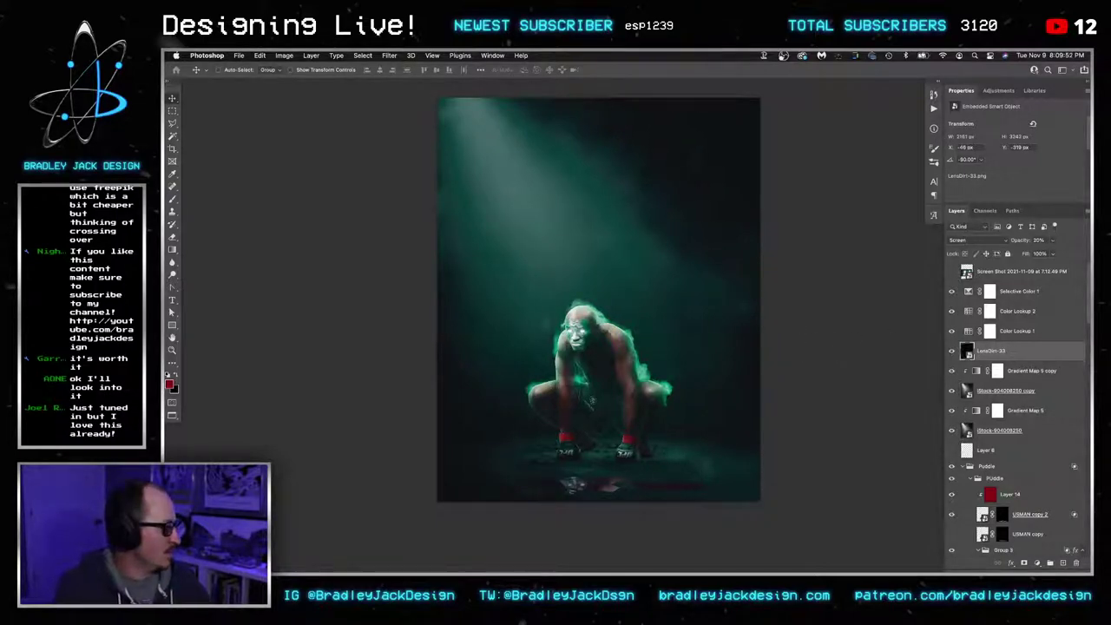
Switch to Finder, expand footagecrate-debris-impact-explosion-2-small in the Footage Crate folder and preview its debris frames
{"action": "key", "text": "Tab"}
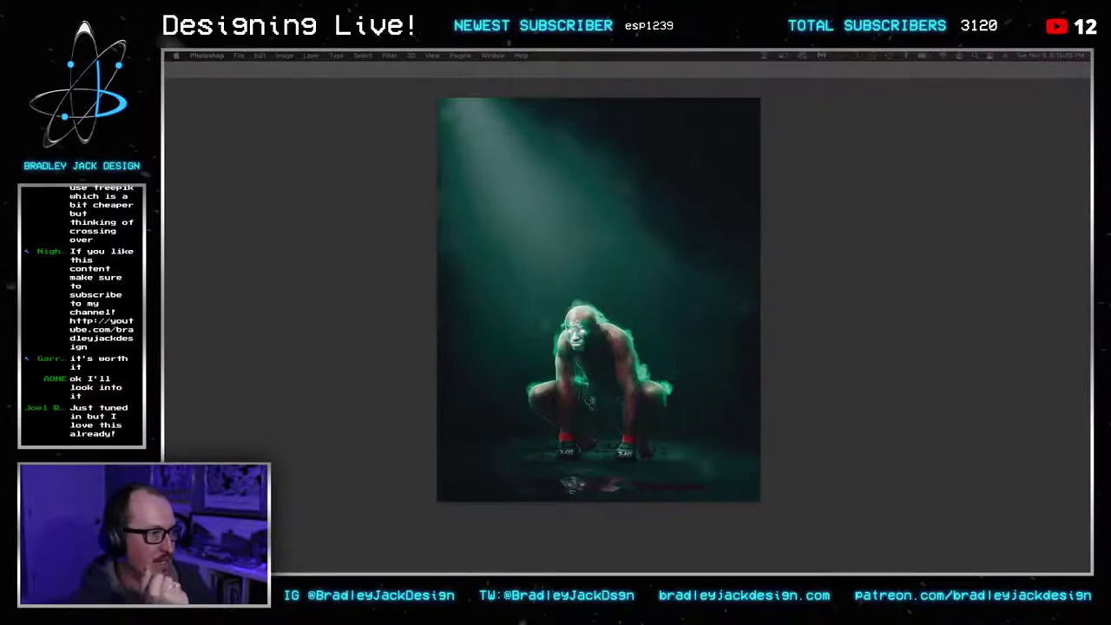
{"action": "left_click_drag", "start_coordinate": [1090, 287], "coordinate": [546, 123]}
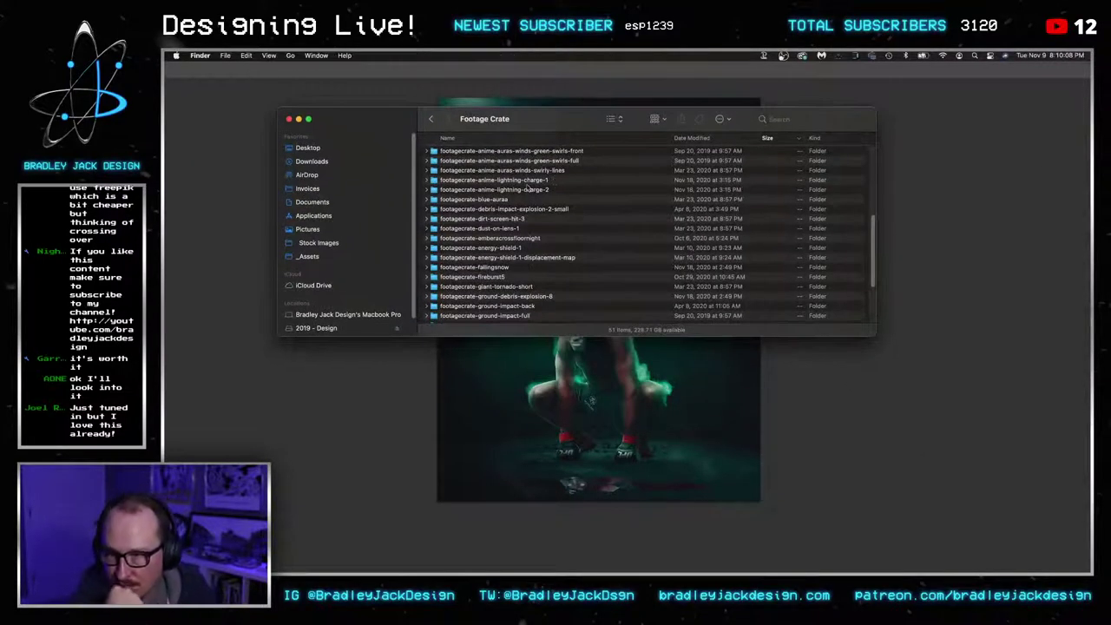
{"action": "left_click", "coordinate": [523, 210]}
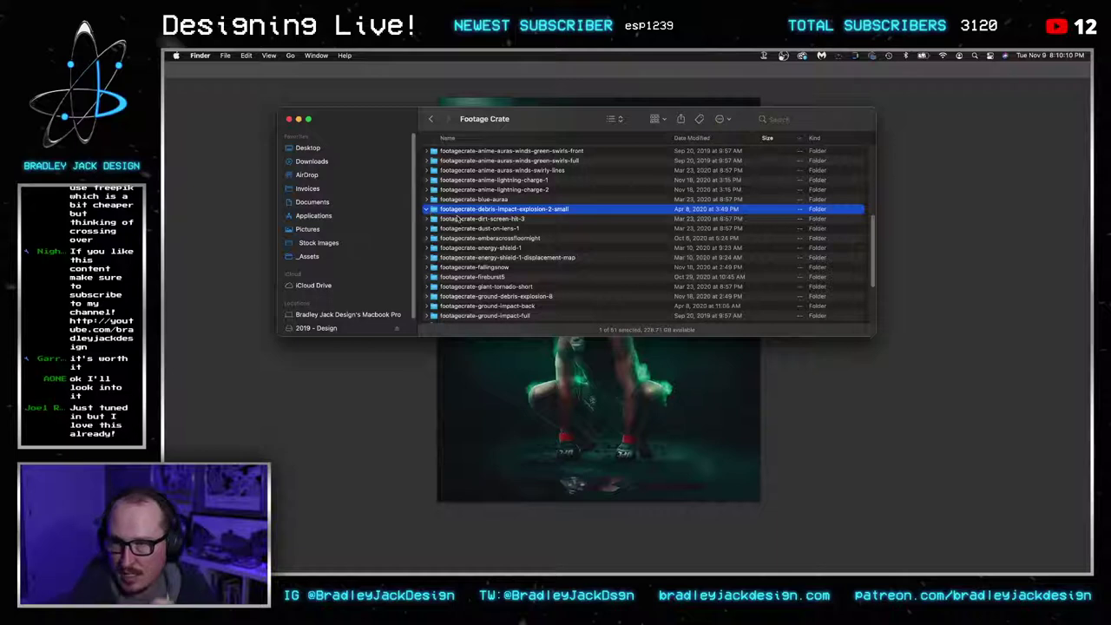
{"action": "left_click", "coordinate": [458, 246]}
{"action": "key", "text": "space"}
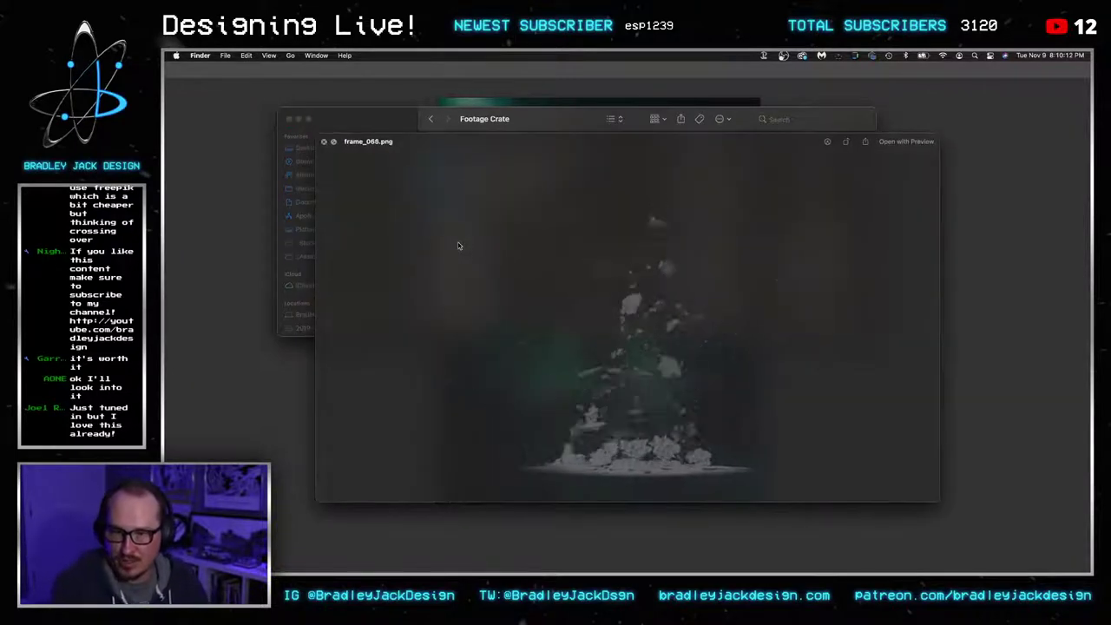
{"action": "key", "text": "Down"}
{"action": "key", "text": "Down"}
{"action": "key", "text": "Down"}
{"action": "key", "text": "Down"}
{"action": "key", "text": "Down"}
{"action": "key", "text": "Down"}
{"action": "key", "text": "Down"}
{"action": "key", "text": "Down"}
{"action": "key", "text": "Down"}
{"action": "key", "text": "Down"}
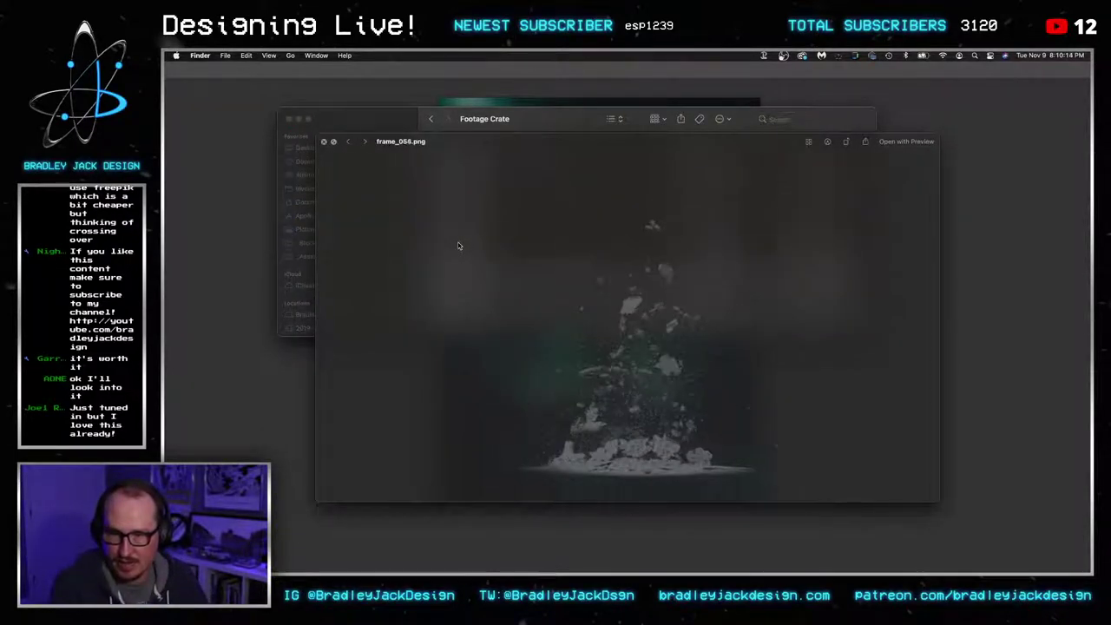
{"action": "key", "text": "shift+Up"}
{"action": "key", "text": "shift+Up"}
{"action": "key", "text": "shift+Up"}
{"action": "key", "text": "shift+Up"}
{"action": "key", "text": "shift+Up"}
{"action": "key", "text": "shift+Up"}
{"action": "key", "text": "shift+Up"}
{"action": "key", "text": "shift+Up"}
{"action": "key", "text": "shift+Up"}
{"action": "key", "text": "shift+Up"}
{"action": "key", "text": "shift+Up"}
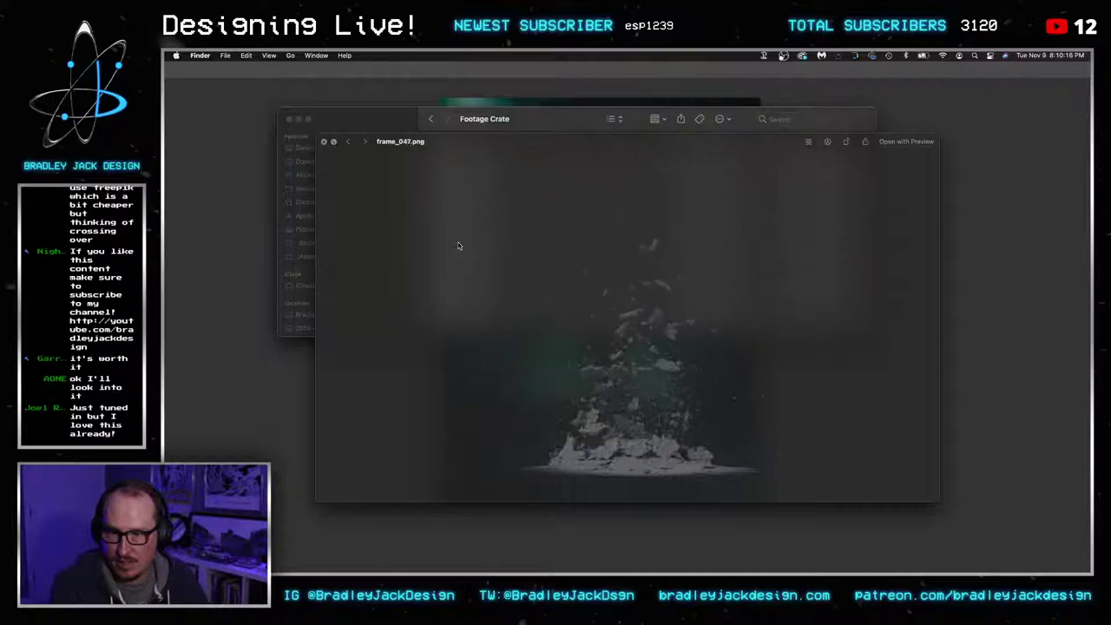
{"action": "key", "text": "Down"}
{"action": "key", "text": "Down"}
{"action": "key", "text": "Down"}
{"action": "key", "text": "Down"}
{"action": "key", "text": "Down"}
{"action": "key", "text": "Down"}
{"action": "key", "text": "Down"}
{"action": "key", "text": "Down"}
{"action": "key", "text": "Down"}
{"action": "key", "text": "Down"}
{"action": "key", "text": "Down"}
{"action": "key", "text": "Down"}
{"action": "key", "text": "Down"}
{"action": "key", "text": "Down"}
{"action": "key", "text": "Down"}
{"action": "key", "text": "Down"}
{"action": "key", "text": "Down"}
{"action": "key", "text": "Down"}
{"action": "key", "text": "Down"}
{"action": "key", "text": "Down"}
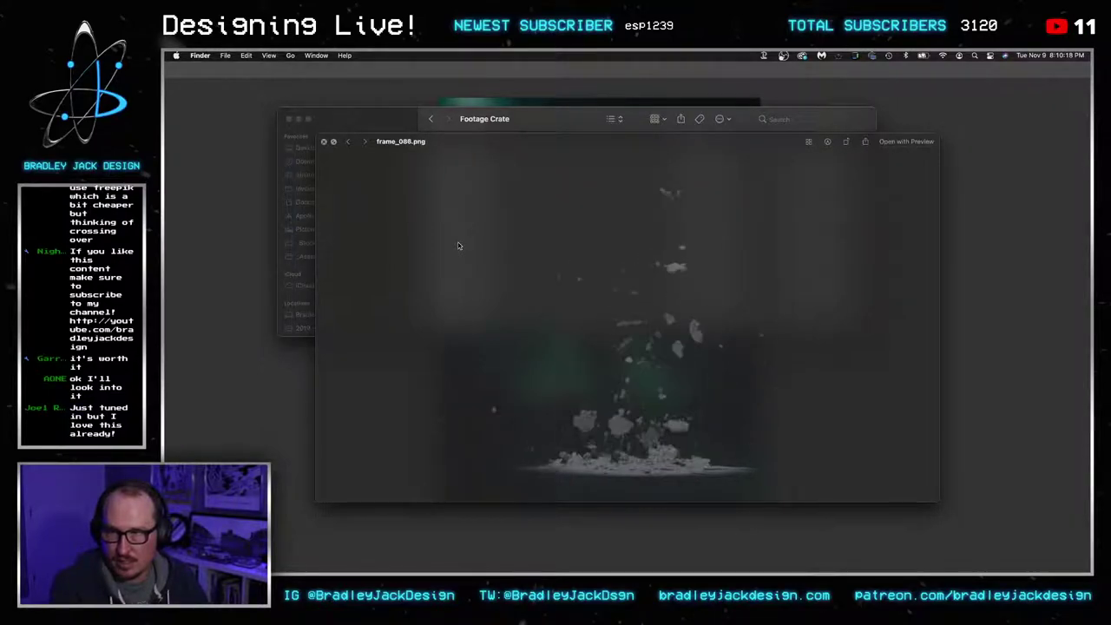
{"action": "key", "text": "space"}
Preview the debris explosion frames again, working forward from frame_037.png
{"action": "scroll", "coordinate": [506, 199], "scroll_direction": "down", "scroll_amount": 3}
{"action": "scroll", "coordinate": [496, 211], "scroll_direction": "up", "scroll_amount": 8}
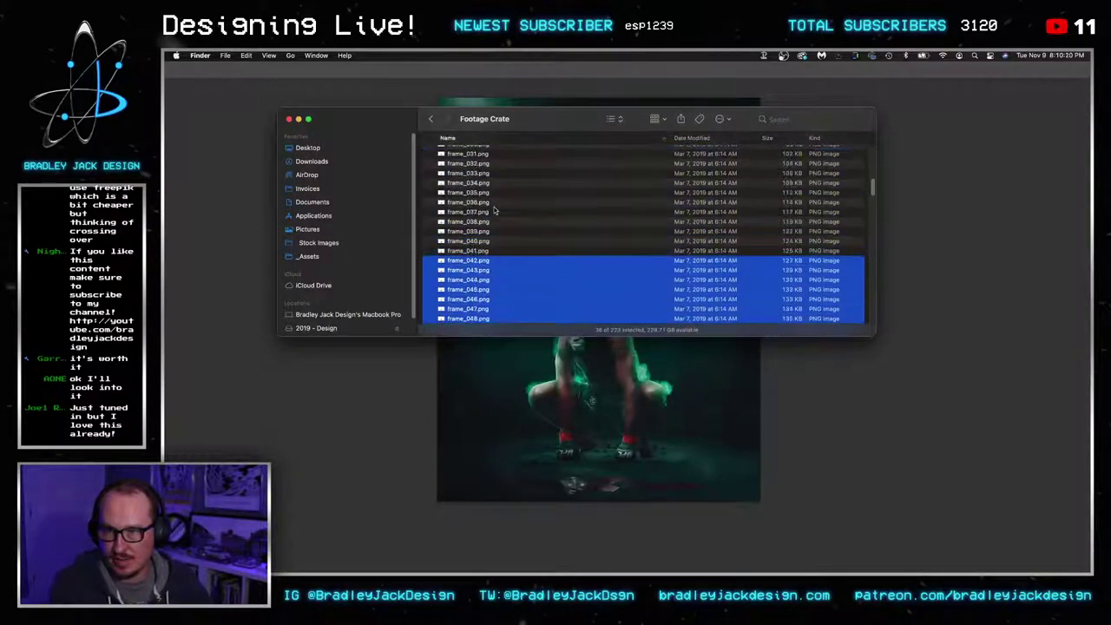
{"action": "left_click", "coordinate": [494, 210]}
{"action": "key", "text": "space"}
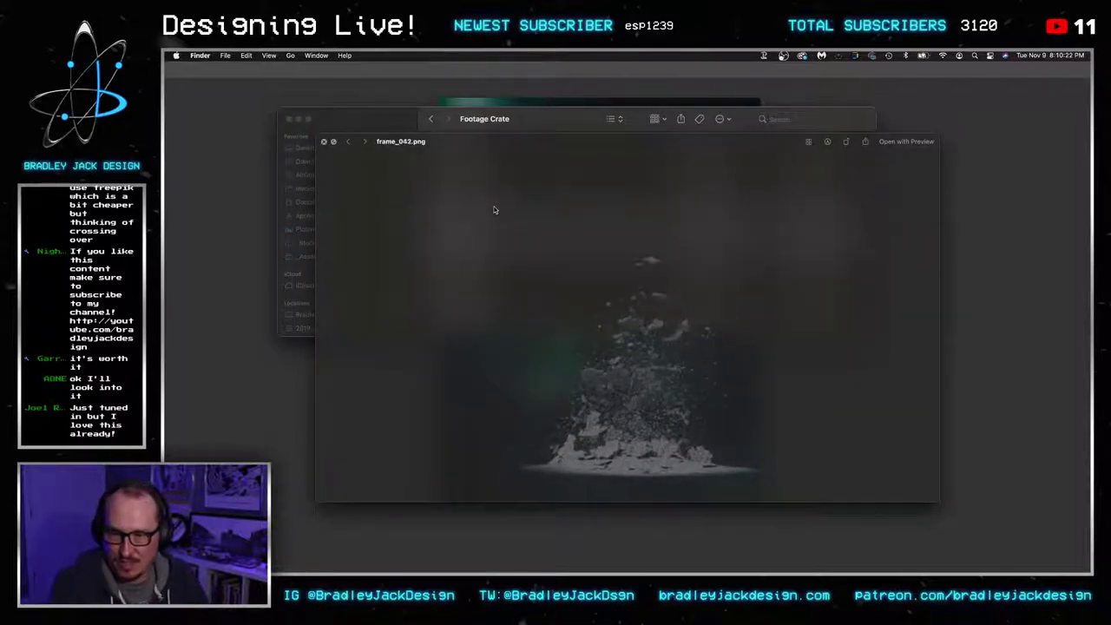
{"action": "key", "text": "Down"}
{"action": "key", "text": "Down"}
{"action": "key", "text": "Down"}
{"action": "key", "text": "Down"}
{"action": "key", "text": "Down"}
{"action": "key", "text": "Down"}
{"action": "key", "text": "Down"}
{"action": "key", "text": "Down"}
{"action": "key", "text": "Down"}
{"action": "key", "text": "Down"}
{"action": "key", "text": "Down"}
{"action": "key", "text": "Down"}
{"action": "key", "text": "Down"}
{"action": "key", "text": "Down"}
{"action": "key", "text": "Down"}
{"action": "key", "text": "Down"}
{"action": "key", "text": "Down"}
{"action": "key", "text": "Down"}
{"action": "key", "text": "Down"}
{"action": "key", "text": "Down"}
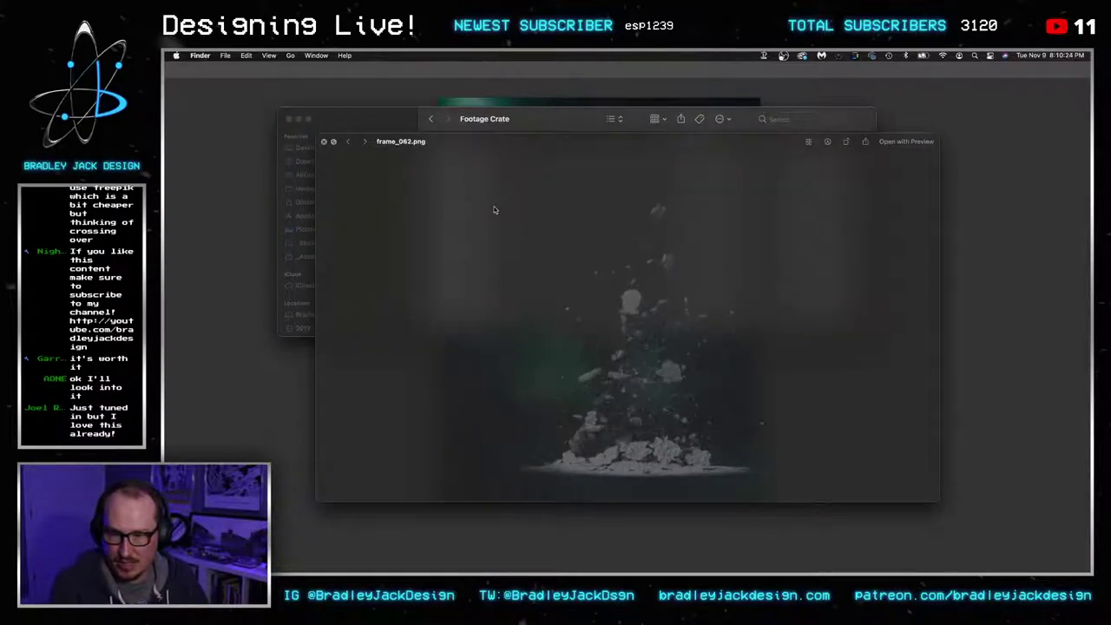
{"action": "key", "text": "Down"}
{"action": "key", "text": "Down"}
{"action": "key", "text": "Down"}
{"action": "key", "text": "Down"}
{"action": "key", "text": "space"}
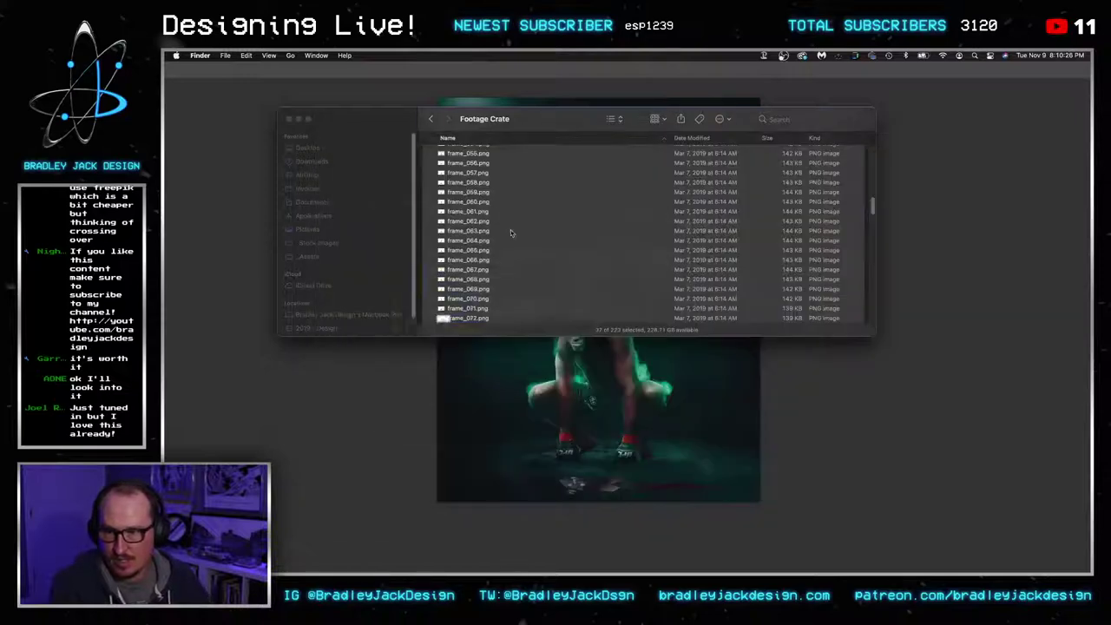
Place frame_078.png in the Photoshop poster, move it towards the lower-right corner and scale it to about 91.78%
{"action": "scroll", "coordinate": [486, 313], "scroll_direction": "down", "scroll_amount": 2}
{"action": "left_click", "coordinate": [485, 317]}
{"action": "key", "text": "space"}
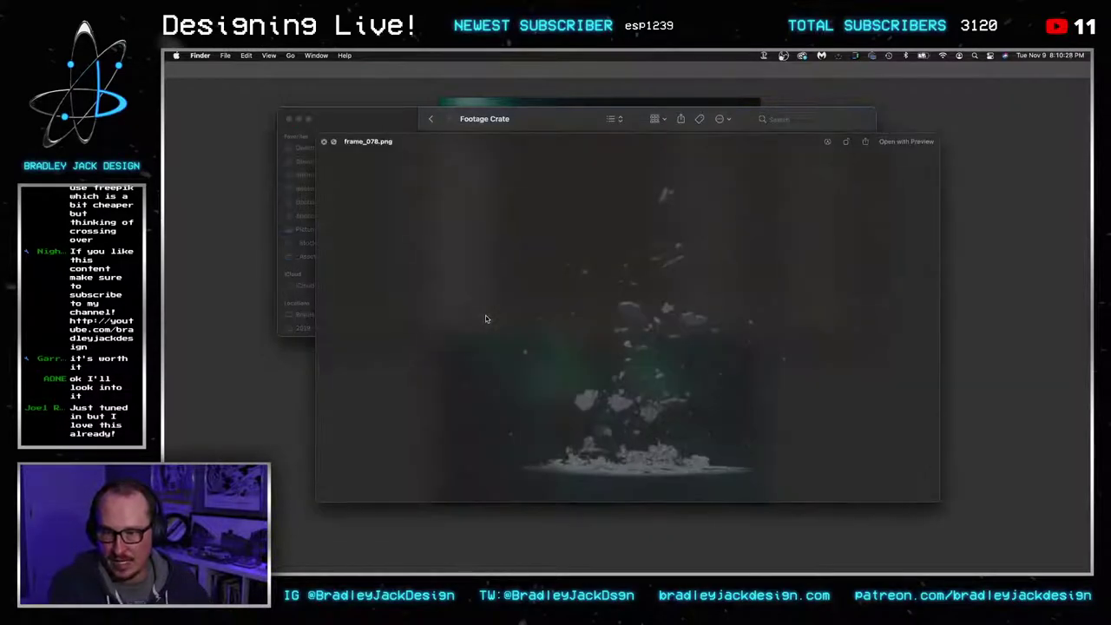
{"action": "key", "text": "space"}
{"action": "left_click", "coordinate": [609, 378]}
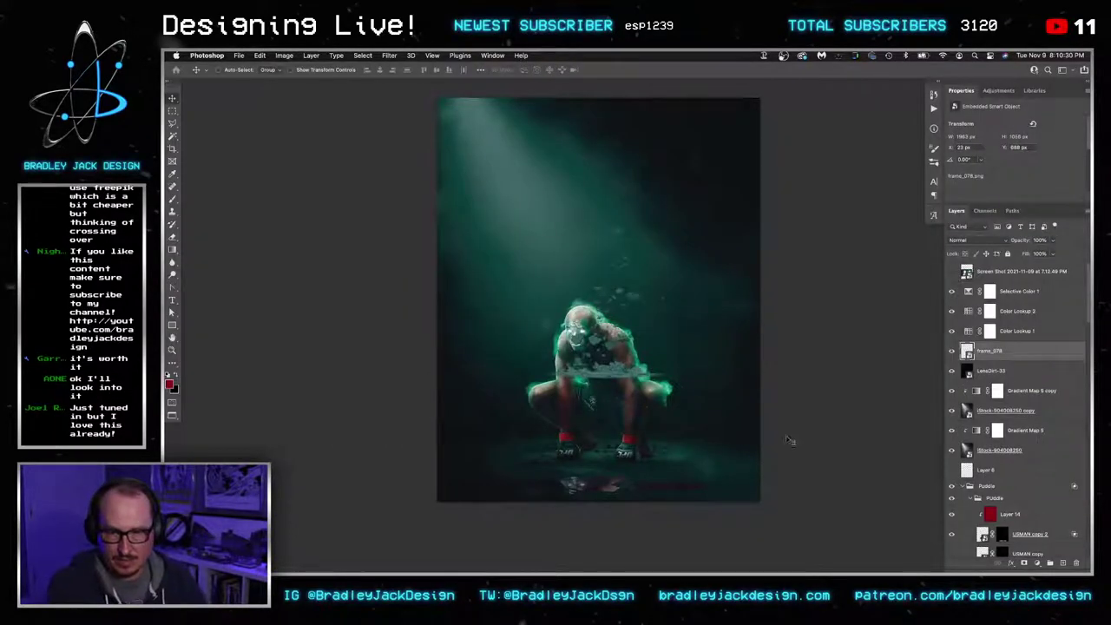
{"action": "left_click_drag", "start_coordinate": [624, 390], "coordinate": [818, 510]}
{"action": "key", "text": "super+minus"}
{"action": "key", "text": "super+minus"}
{"action": "key", "text": "super+t"}
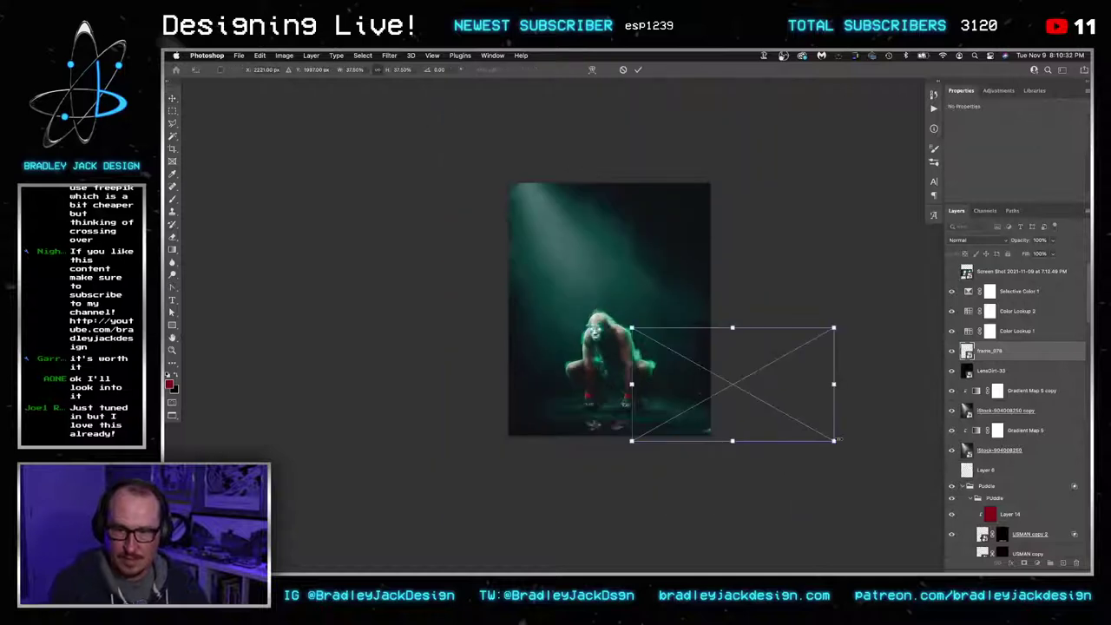
{"action": "left_click_drag", "start_coordinate": [835, 440], "coordinate": [1020, 525]}
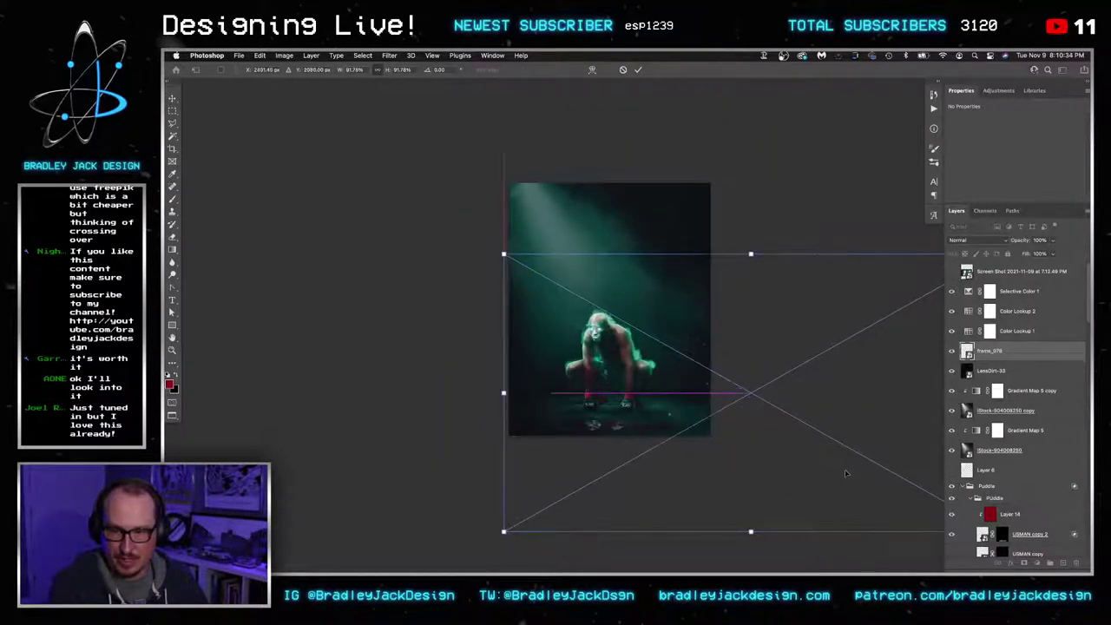
{"action": "key", "text": "Return"}
Move the frame_078 layer directly above Layer 6 and nudge the debris into position at the poster's lower-right corner
{"action": "key", "text": "z"}
{"action": "left_click_drag", "start_coordinate": [712, 411], "coordinate": [741, 408]}
{"action": "key", "text": "v"}
{"action": "left_click_drag", "start_coordinate": [1029, 352], "coordinate": [1031, 458]}
{"action": "left_click_drag", "start_coordinate": [783, 410], "coordinate": [780, 412]}
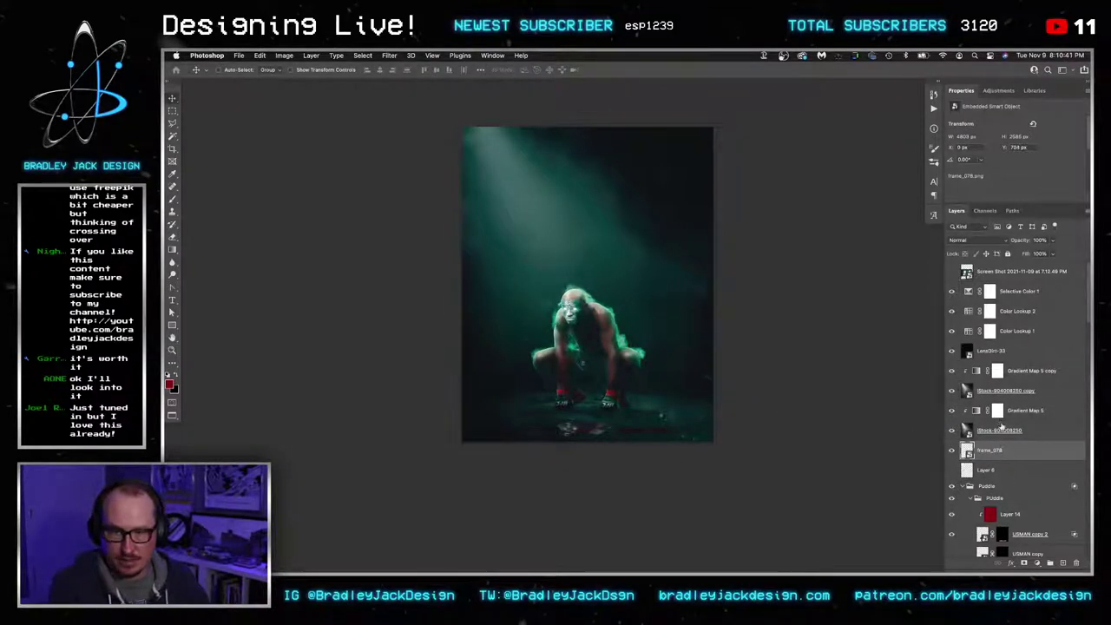
Add an Exposure adjustment of -1 above frame_078 and clip it to that debris layer
{"action": "left_click", "coordinate": [998, 90]}
{"action": "left_click", "coordinate": [1008, 113]}
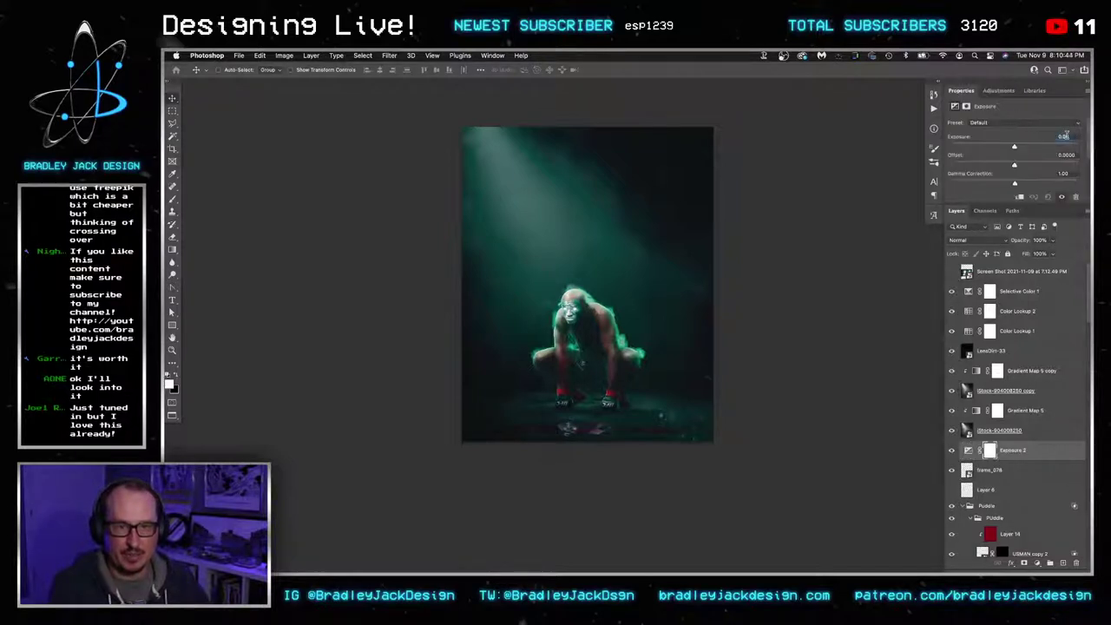
{"action": "type", "text": "-1"}
{"action": "key", "text": "Return"}
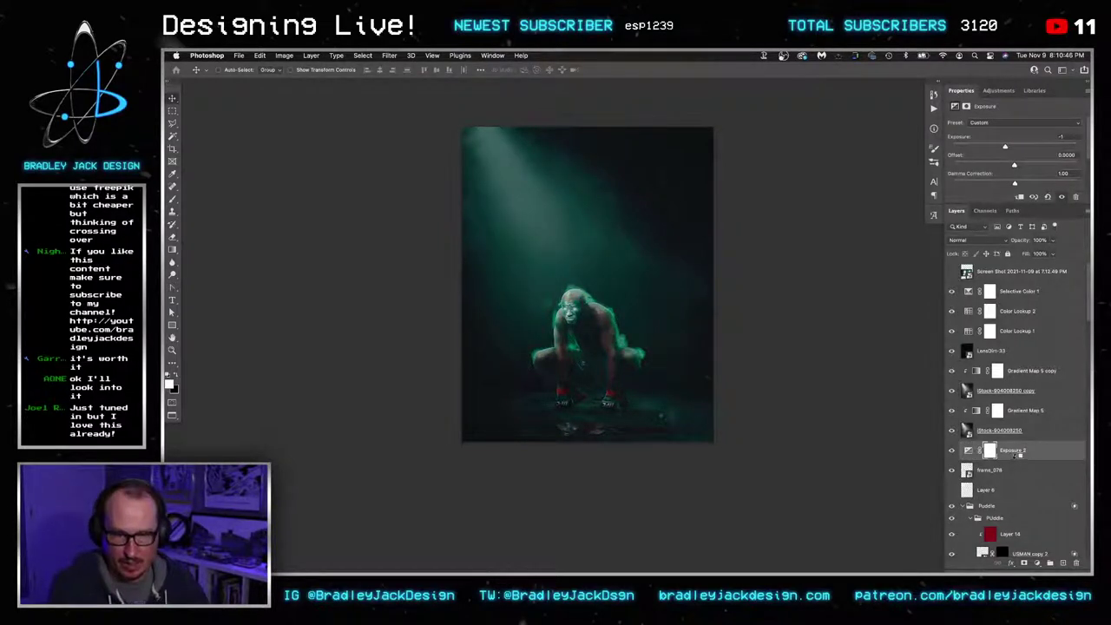
{"action": "left_click", "coordinate": [1018, 459], "text": "alt"}
{"action": "left_click", "coordinate": [1021, 479]}
Switch to Finder, reopen the Footage Crate folder from _Assets and display its contents in columns
{"action": "key", "text": "super+Tab"}
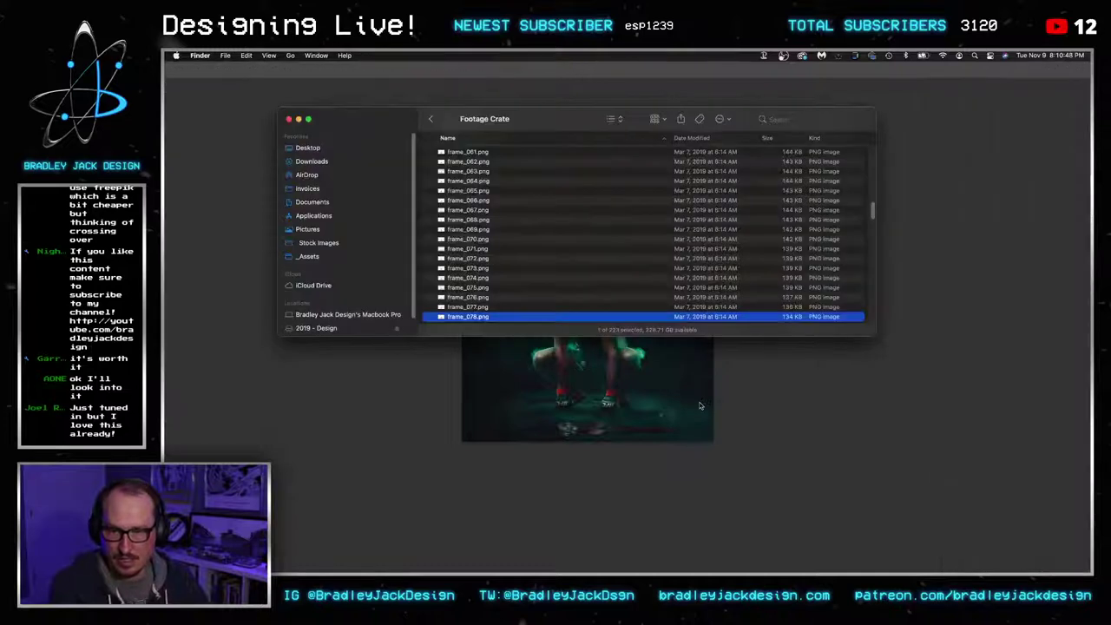
{"action": "left_click", "coordinate": [430, 119]}
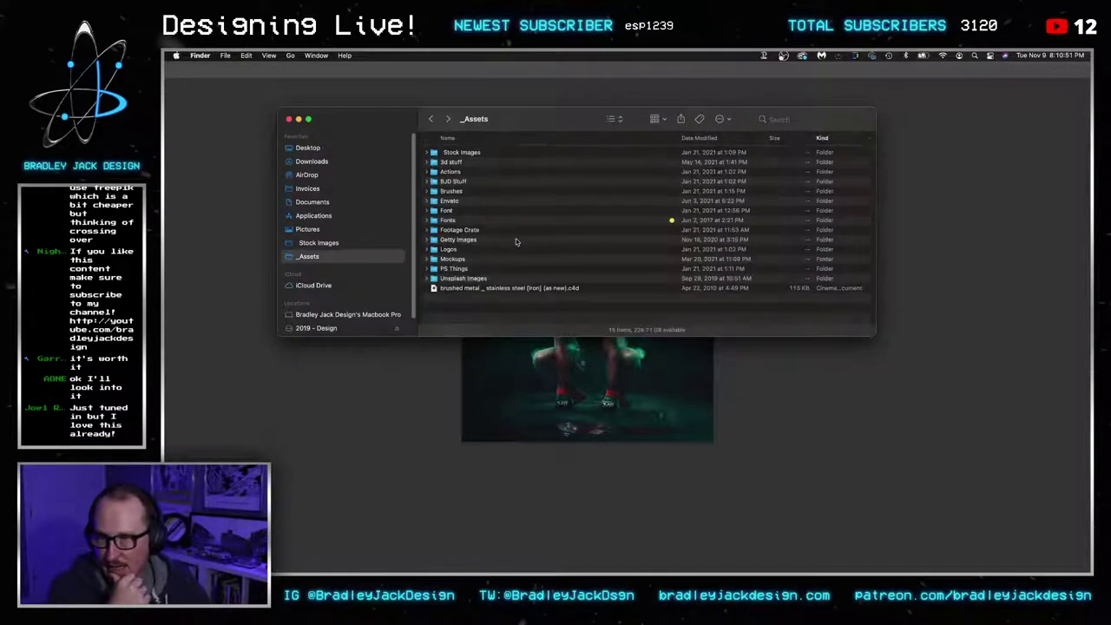
{"action": "double_click", "coordinate": [458, 231]}
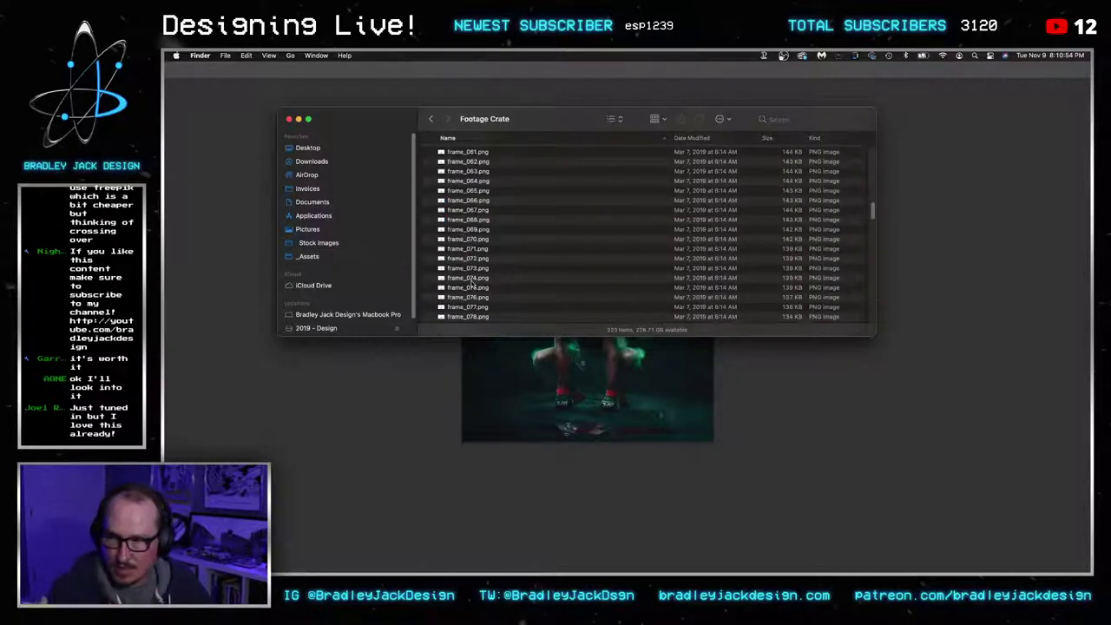
{"action": "scroll", "coordinate": [642, 234], "scroll_direction": "up", "scroll_amount": 10}
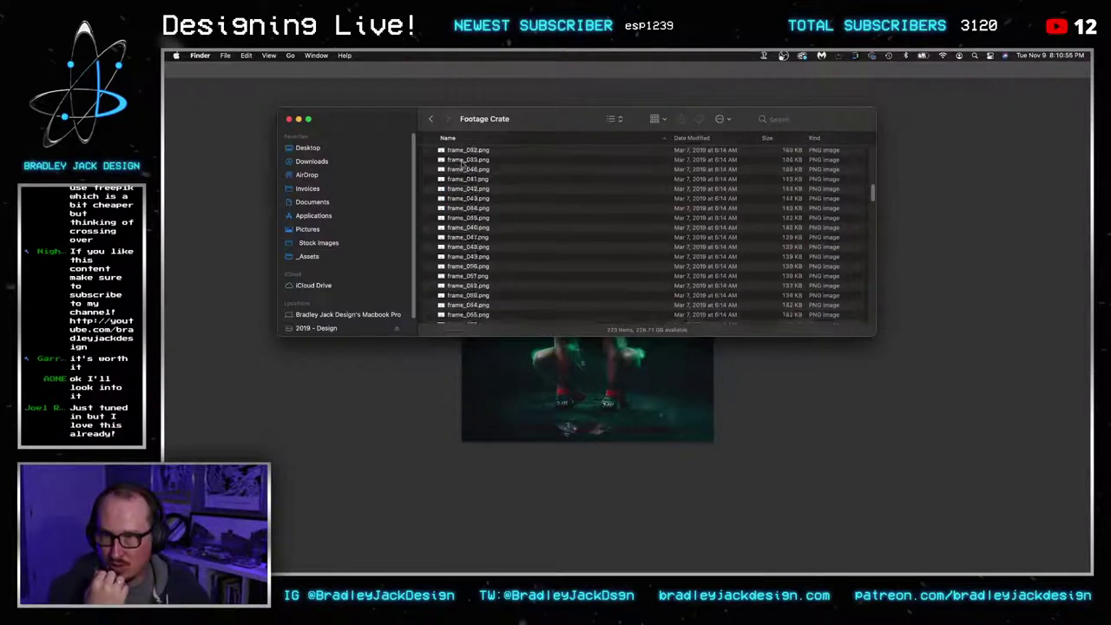
{"action": "left_click", "coordinate": [614, 119]}
{"action": "left_click", "coordinate": [625, 131]}
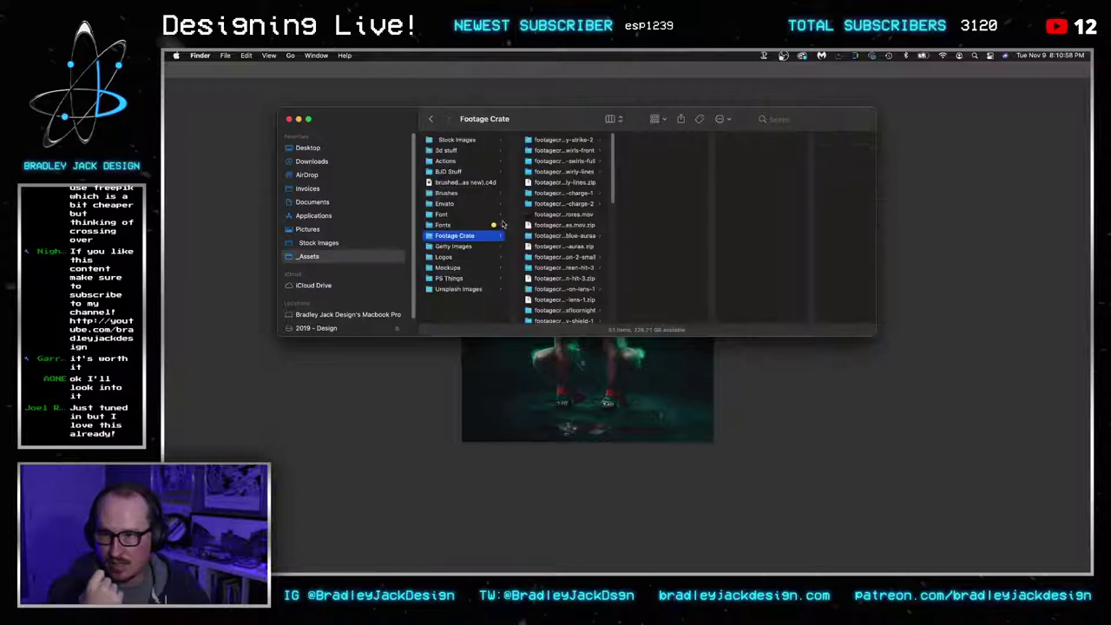
Preview frame_012.png in the footagecrate-dirt-screen-hit-3 folder and place it in the Photoshop poster
{"action": "double_click", "coordinate": [614, 319]}
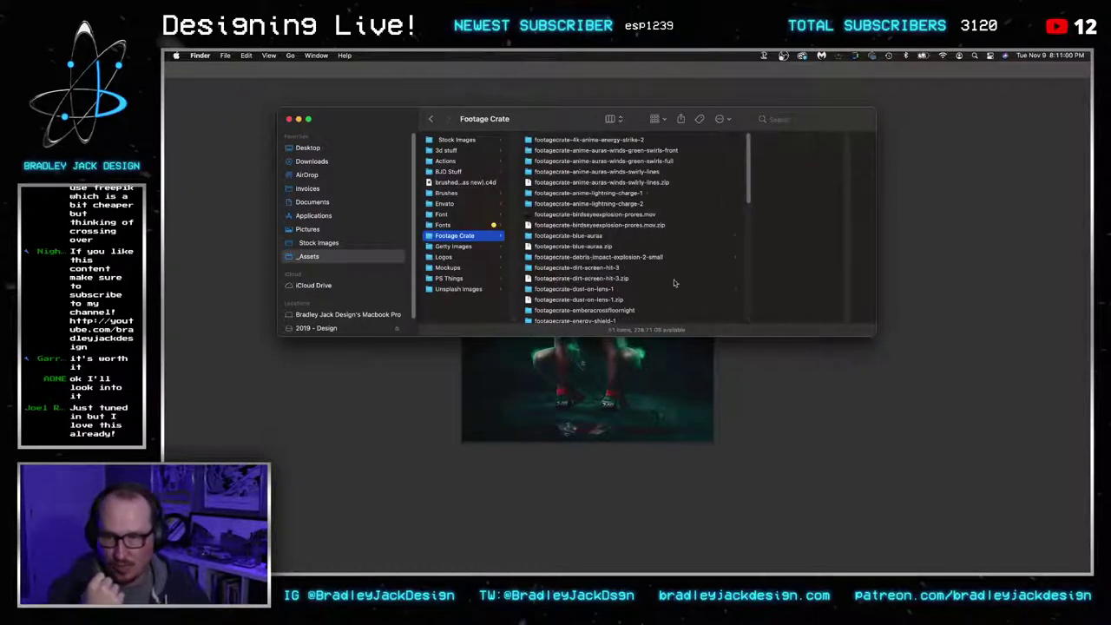
{"action": "left_click", "coordinate": [614, 269]}
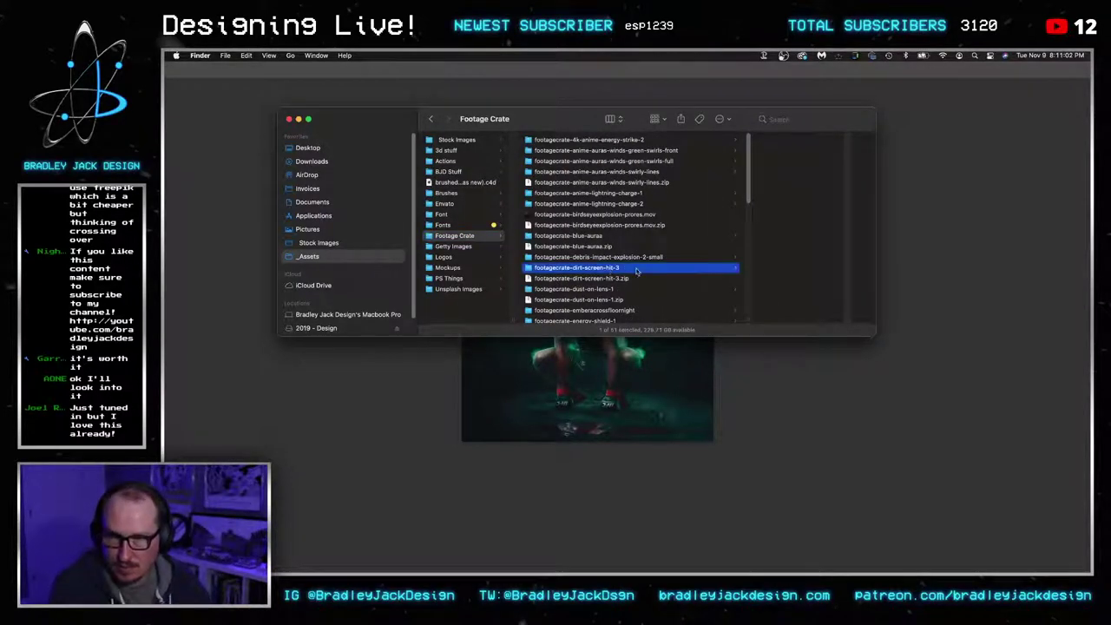
{"action": "left_click", "coordinate": [702, 257]}
{"action": "key", "text": "space"}
{"action": "key", "text": "space"}
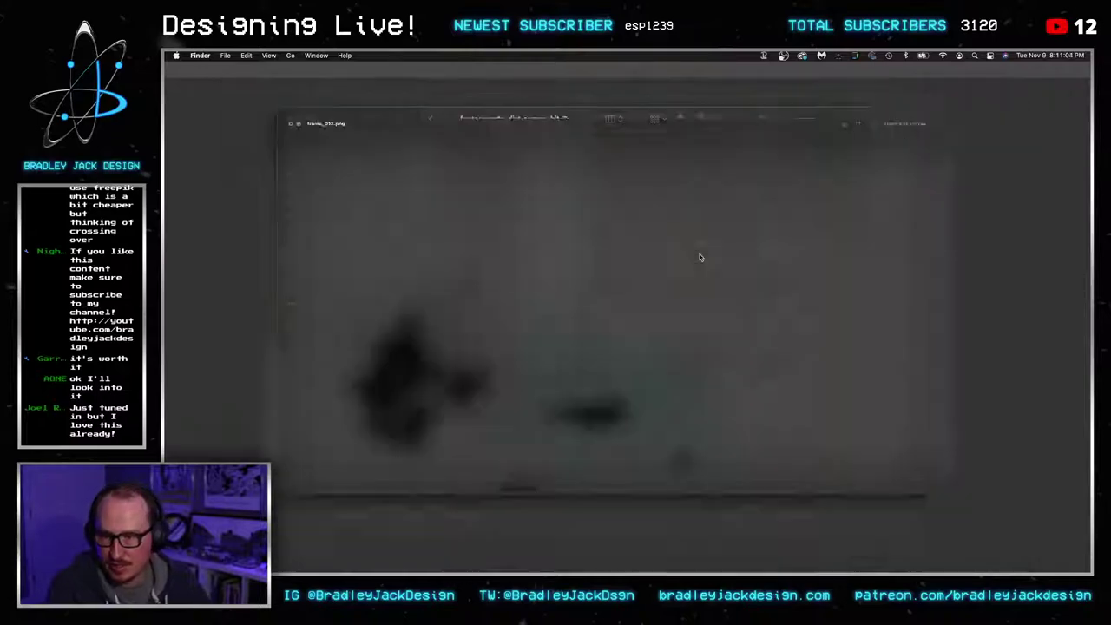
{"action": "left_click", "coordinate": [565, 440]}
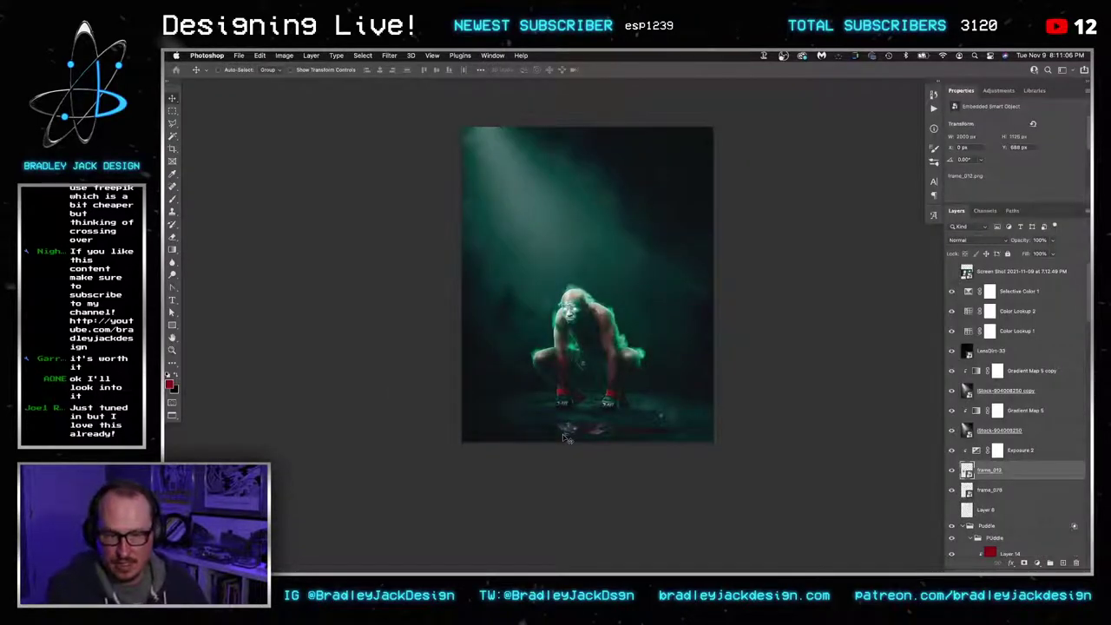
Move the frame_012 layer below frame_078, shift its dirt down the poster and enlarge it to about 4533 × 2550 px
{"action": "key", "text": "super+["}
{"action": "key", "text": "super+t"}
{"action": "left_click_drag", "start_coordinate": [557, 383], "coordinate": [554, 384]}
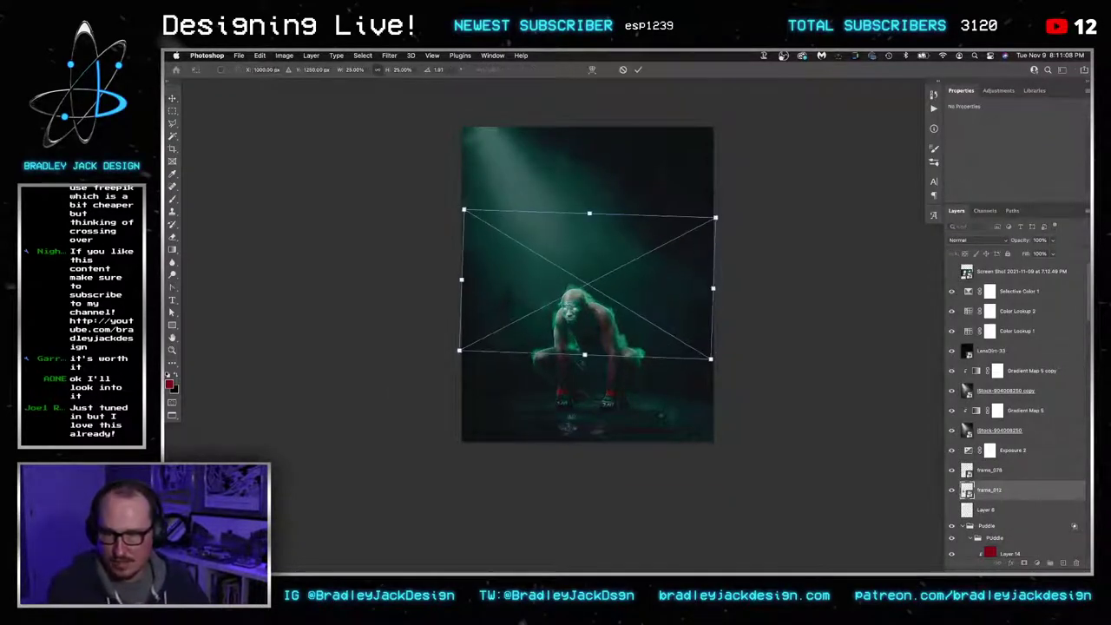
{"action": "key", "text": "Escape"}
{"action": "key", "text": "super+t"}
{"action": "left_click_drag", "start_coordinate": [605, 316], "coordinate": [611, 389]}
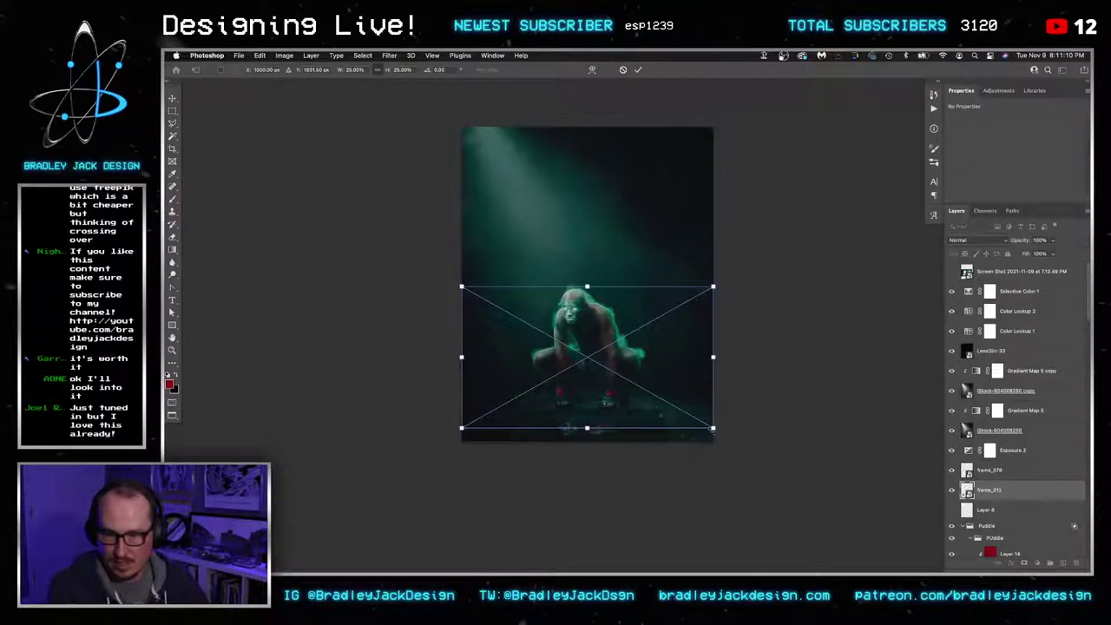
{"action": "left_click_drag", "start_coordinate": [713, 428], "coordinate": [814, 454]}
{"action": "key", "text": "Return"}
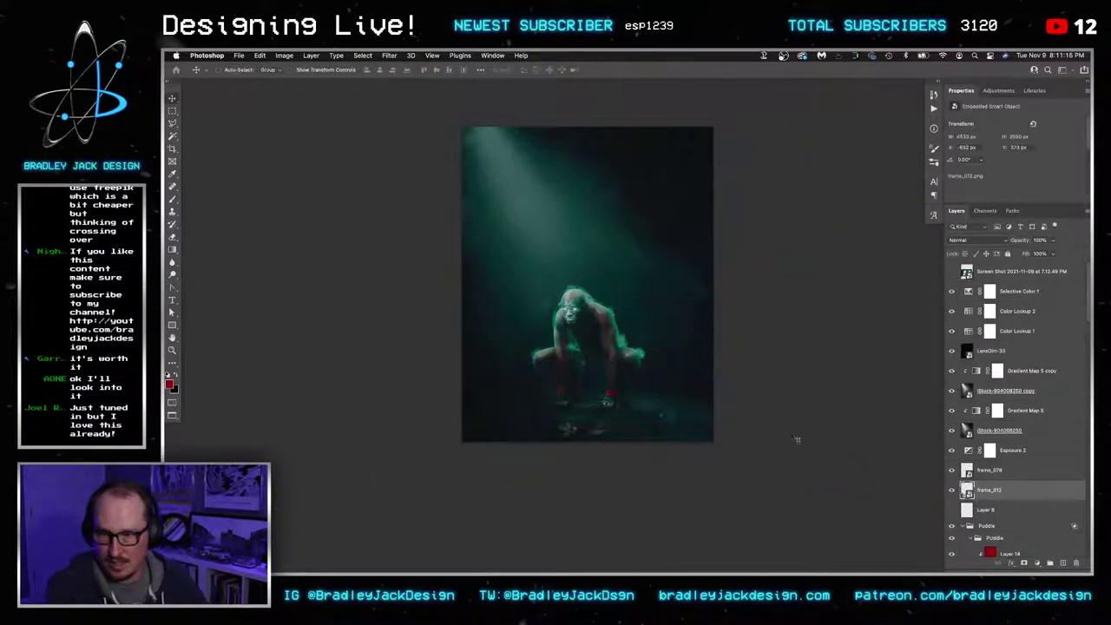
Shift the frame_012 dirt left and stack two duplicates of it, one set to Screen above and one beneath the original
{"action": "left_click_drag", "start_coordinate": [779, 425], "coordinate": [738, 422]}
{"action": "key", "text": "super+j"}
{"action": "key", "text": "super+j"}
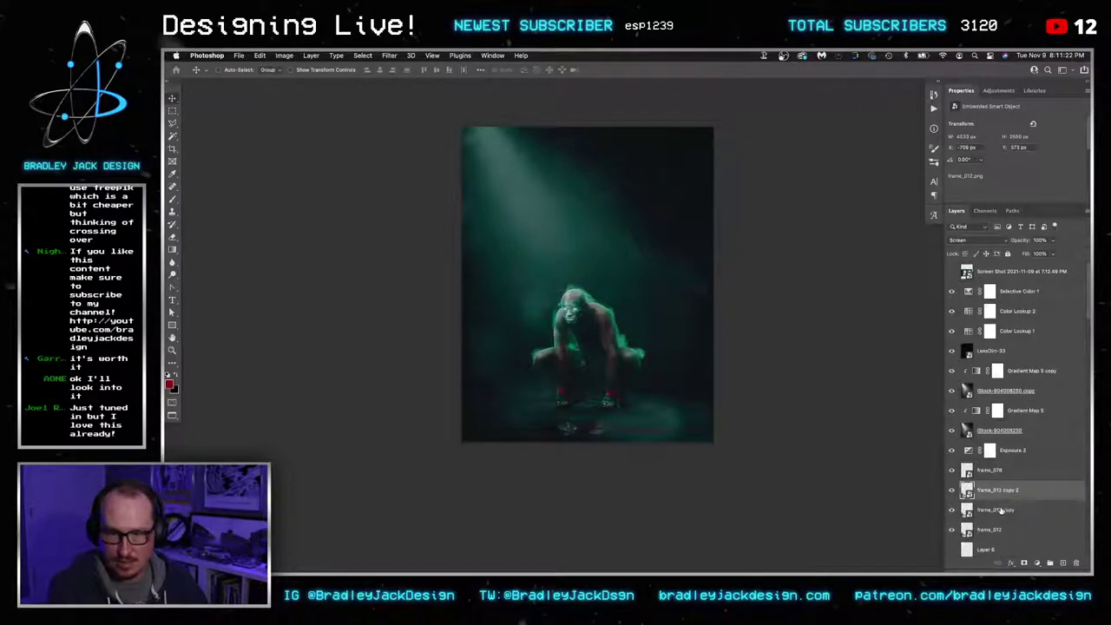
{"action": "left_click", "coordinate": [1001, 510]}
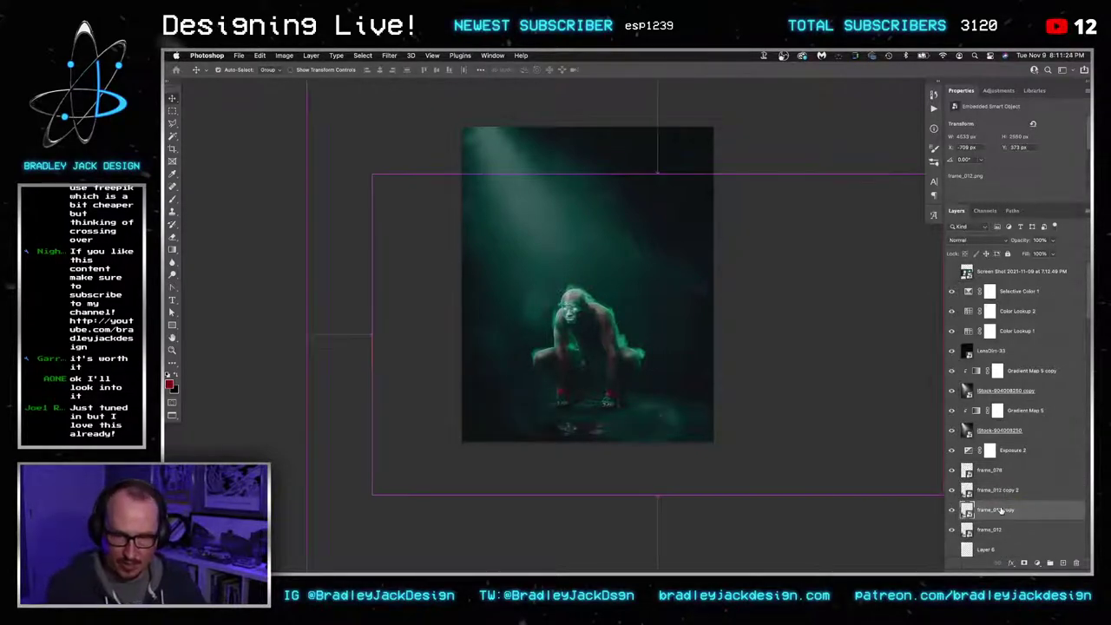
{"action": "key", "text": "super+bracketleft"}
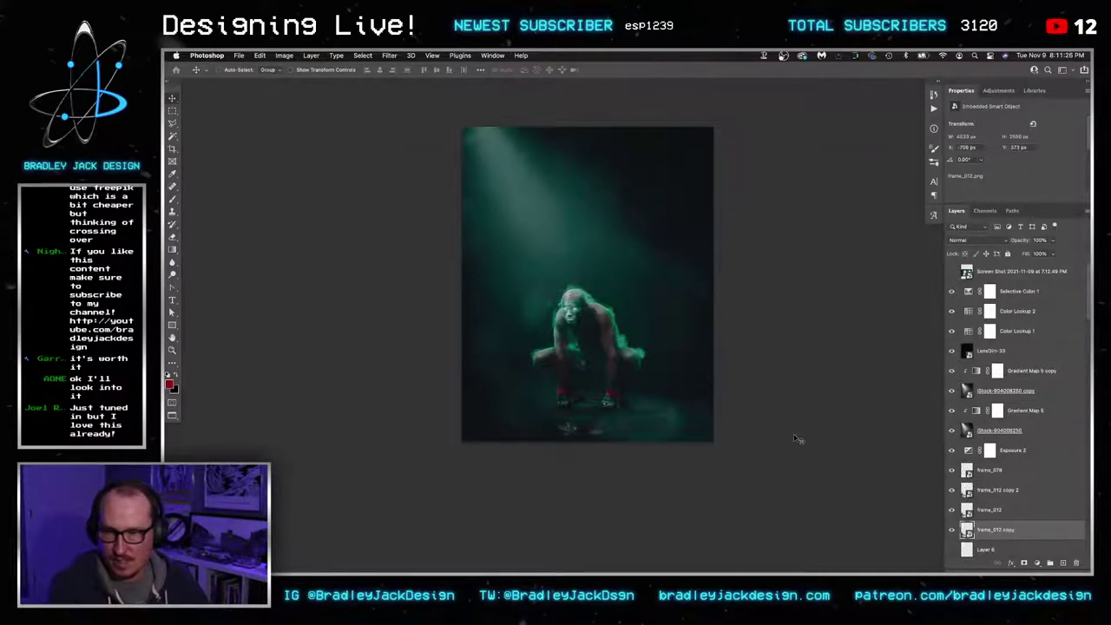
Switch to Finder and preview frame_008.png from the footagecrate-dust-on-lens-1 folder
{"action": "key", "text": "super+Tab"}
{"action": "key", "text": "super+Tab"}
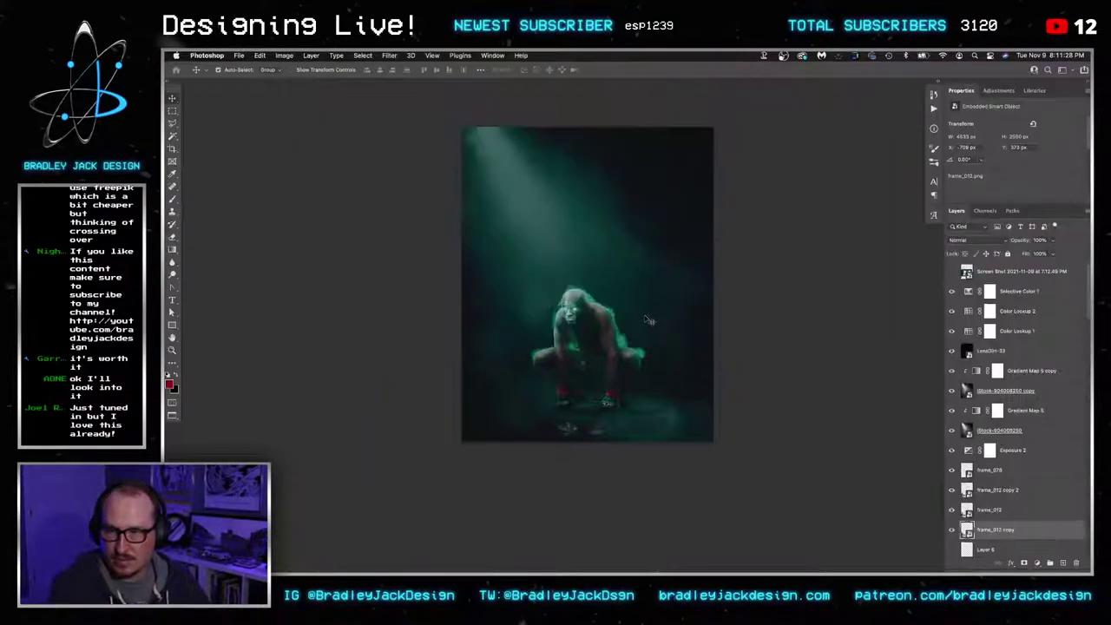
{"action": "key", "text": "super+Tab"}
{"action": "scroll", "coordinate": [604, 326], "scroll_direction": "left", "scroll_amount": 6}
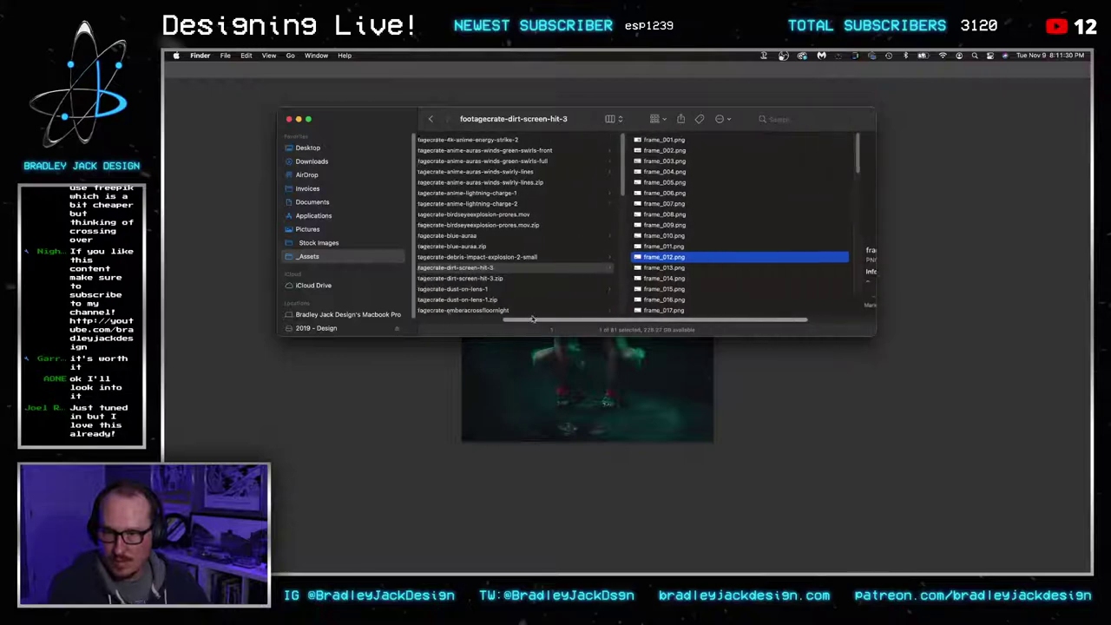
{"action": "left_click", "coordinate": [545, 289]}
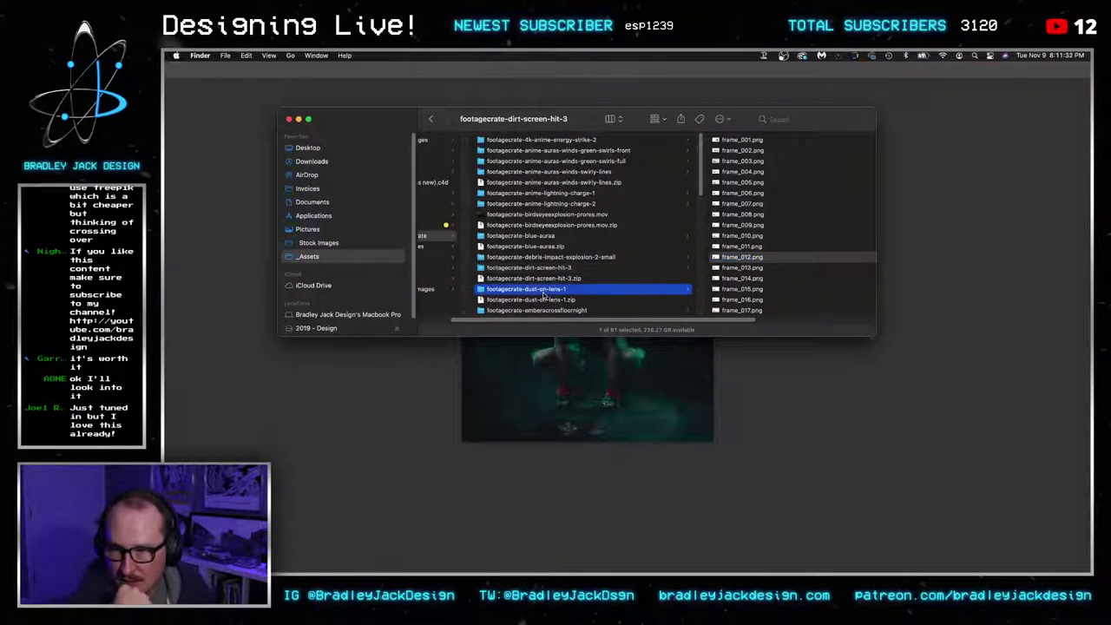
{"action": "left_click", "coordinate": [712, 214]}
{"action": "key", "text": "space"}
{"action": "key", "text": "space"}
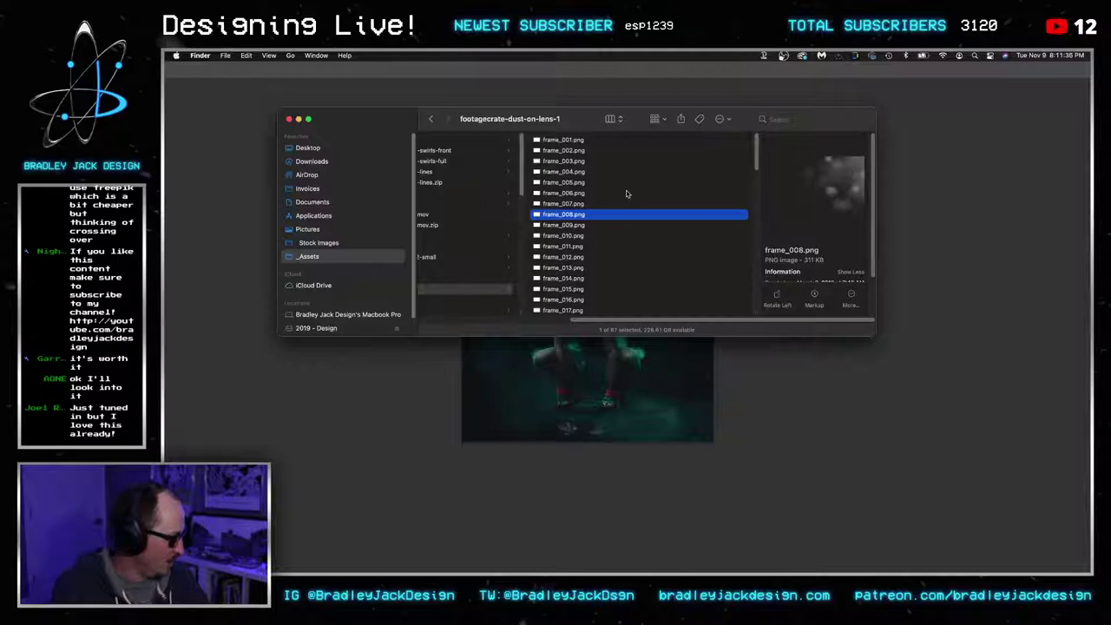
{"action": "left_click_drag", "start_coordinate": [644, 320], "coordinate": [644, 320]}
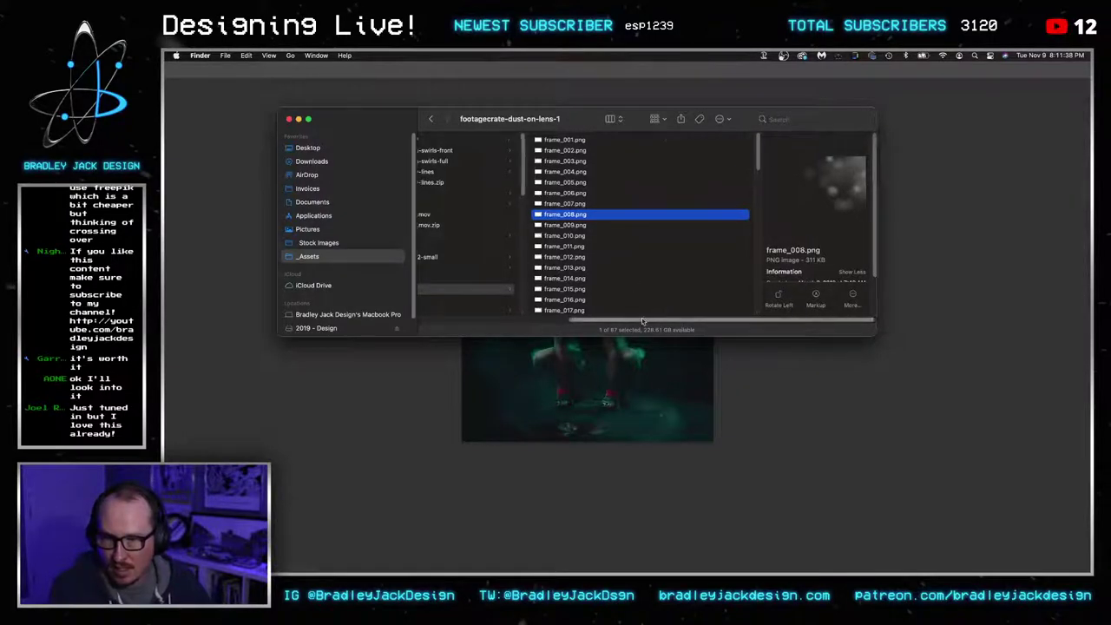
Browse the Footage Crate folders to footagecrate-ground-impact-full and preview its frame_010.png
{"action": "scroll", "coordinate": [643, 321], "scroll_direction": "left", "scroll_amount": 5}
{"action": "scroll", "coordinate": [529, 302], "scroll_direction": "down", "scroll_amount": 3}
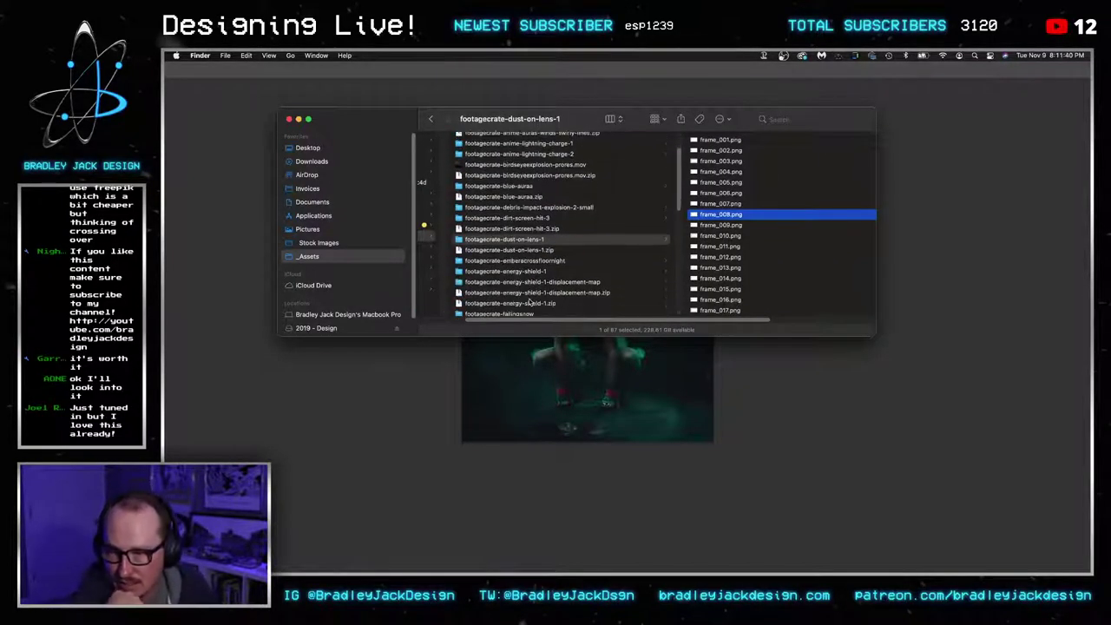
{"action": "scroll", "coordinate": [528, 302], "scroll_direction": "down", "scroll_amount": 3}
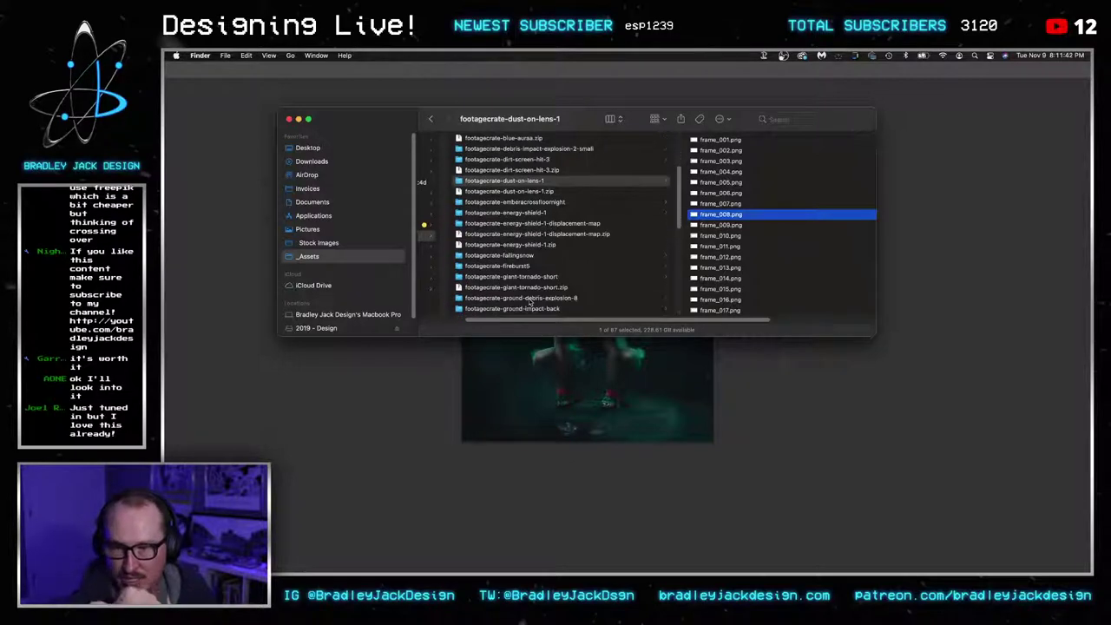
{"action": "scroll", "coordinate": [528, 302], "scroll_direction": "down", "scroll_amount": 2}
{"action": "scroll", "coordinate": [530, 302], "scroll_direction": "down", "scroll_amount": 1}
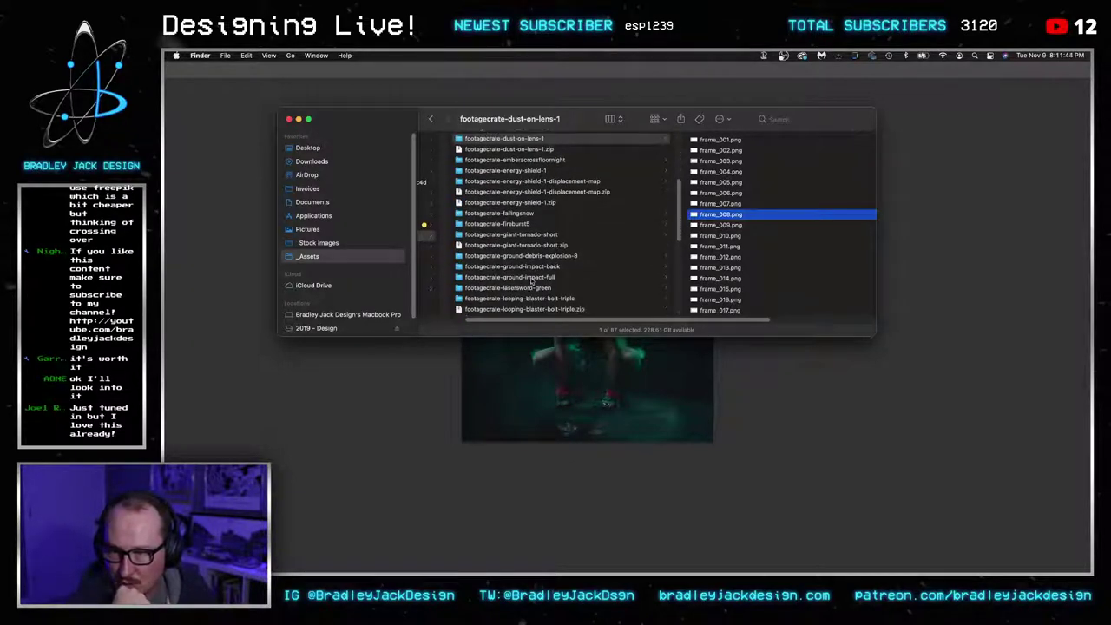
{"action": "left_click", "coordinate": [536, 276]}
{"action": "left_click", "coordinate": [691, 235]}
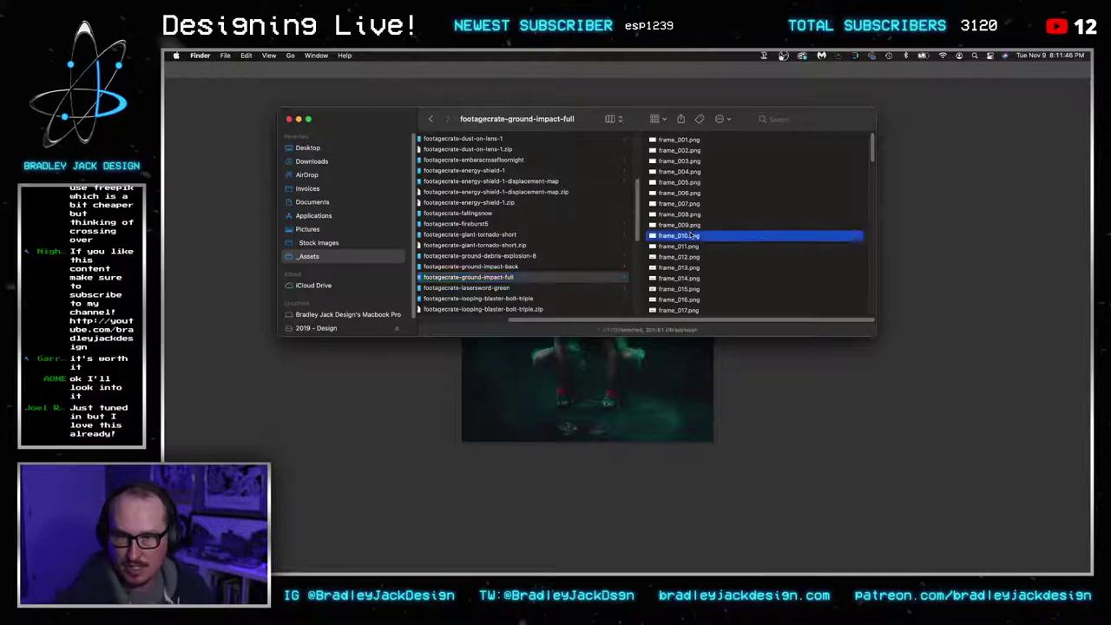
{"action": "key", "text": "space"}
{"action": "key", "text": "space"}
Preview frame_072.png and frame_097.png of the full ground impact sequence
{"action": "scroll", "coordinate": [566, 269], "scroll_direction": "down", "scroll_amount": 15}
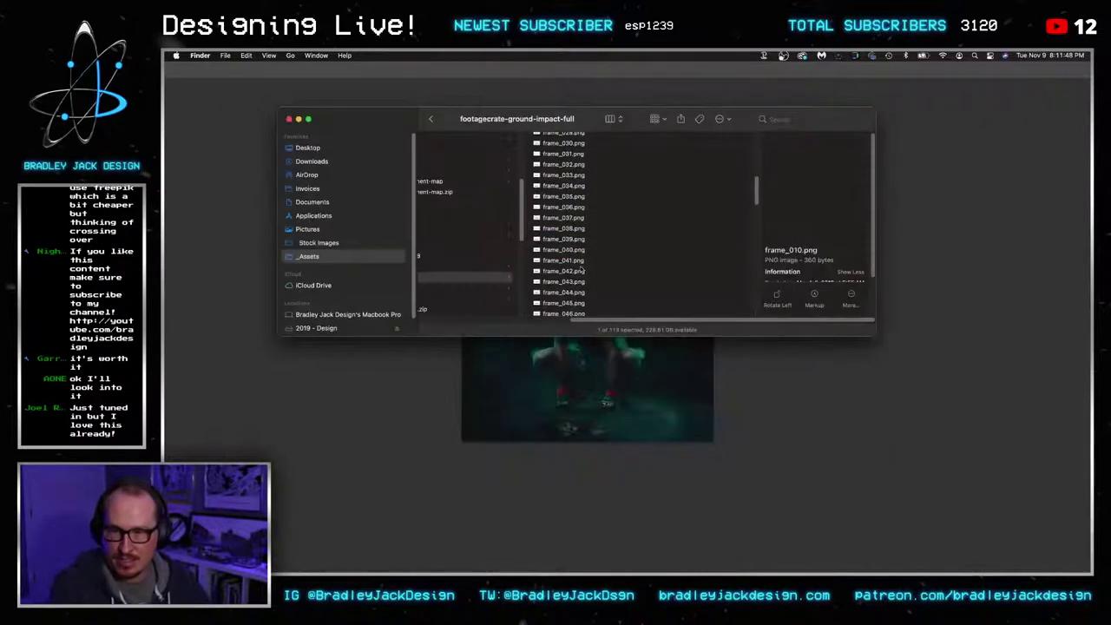
{"action": "left_click", "coordinate": [566, 268]}
{"action": "key", "text": "space"}
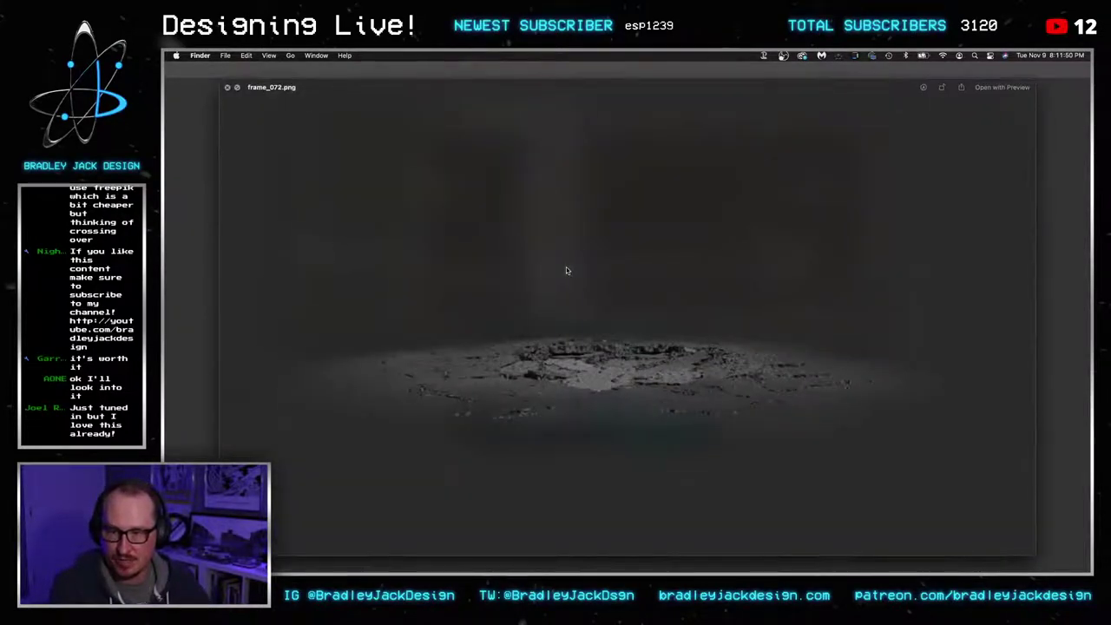
{"action": "key", "text": "space"}
{"action": "scroll", "coordinate": [567, 272], "scroll_direction": "down", "scroll_amount": 6}
{"action": "left_click", "coordinate": [566, 272]}
{"action": "key", "text": "space"}
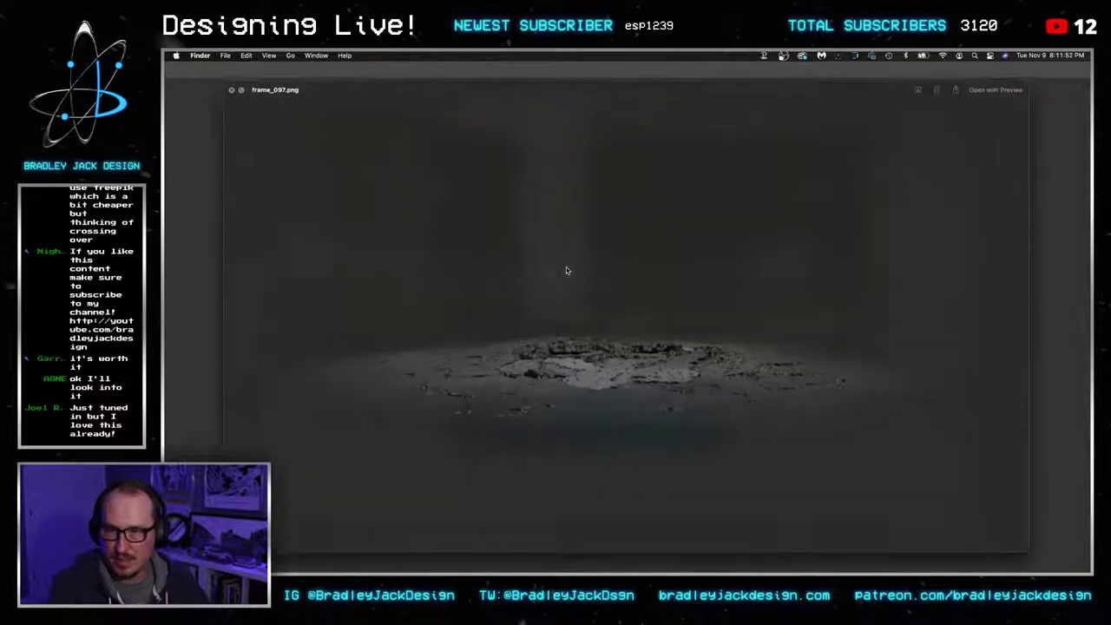
{"action": "key", "text": "space"}
Open the footagecrate-ground-impact-back folder and preview frame_012.png and a frame near the end of the sequence
{"action": "scroll", "coordinate": [508, 314], "scroll_direction": "left", "scroll_amount": 5}
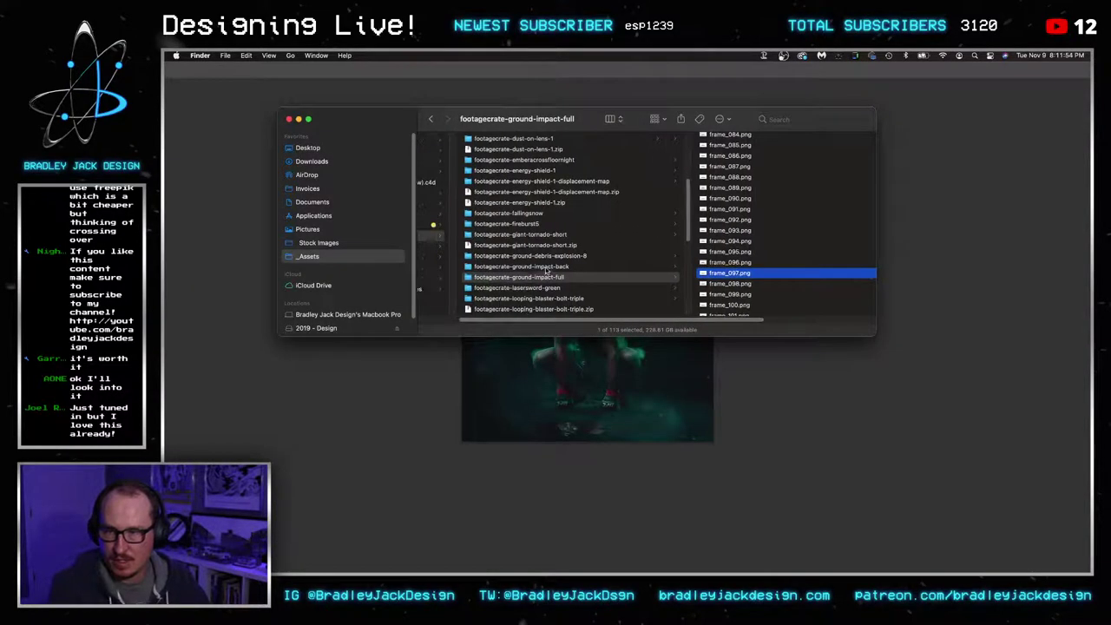
{"action": "left_click", "coordinate": [504, 265]}
{"action": "left_click", "coordinate": [705, 257]}
{"action": "key", "text": "space"}
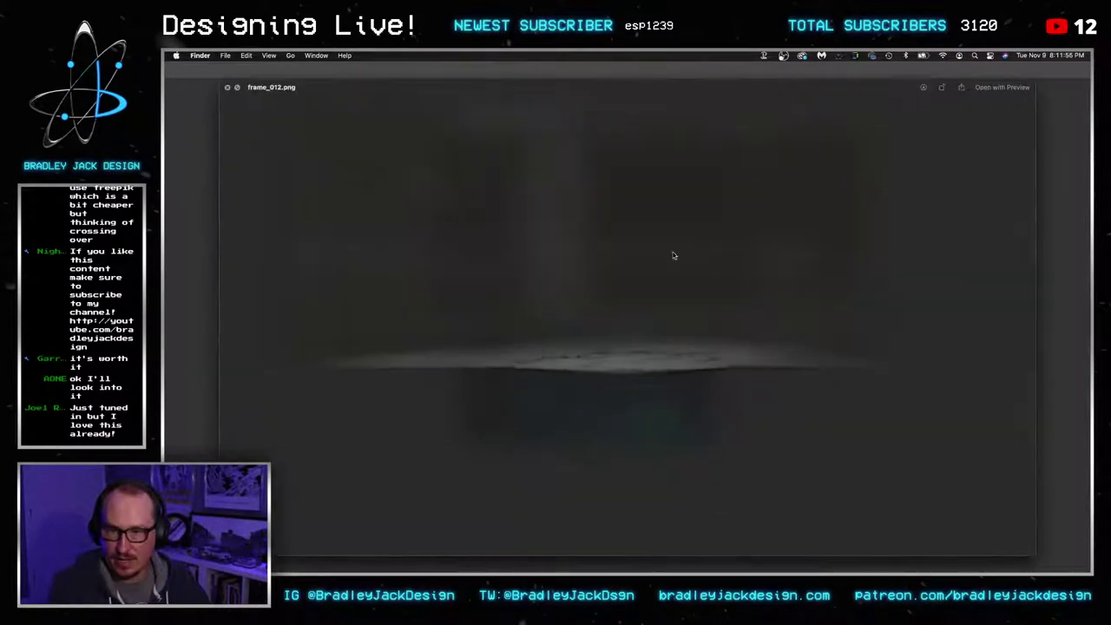
{"action": "key", "text": "space"}
{"action": "scroll", "coordinate": [650, 269], "scroll_direction": "down", "scroll_amount": 10}
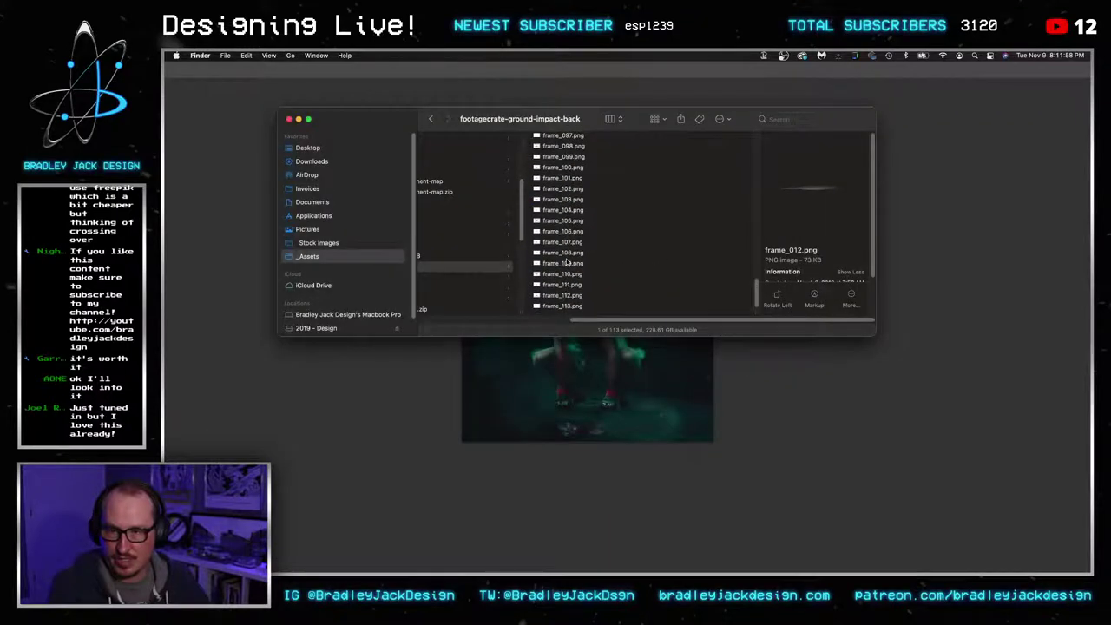
{"action": "left_click", "coordinate": [566, 263]}
{"action": "key", "text": "space"}
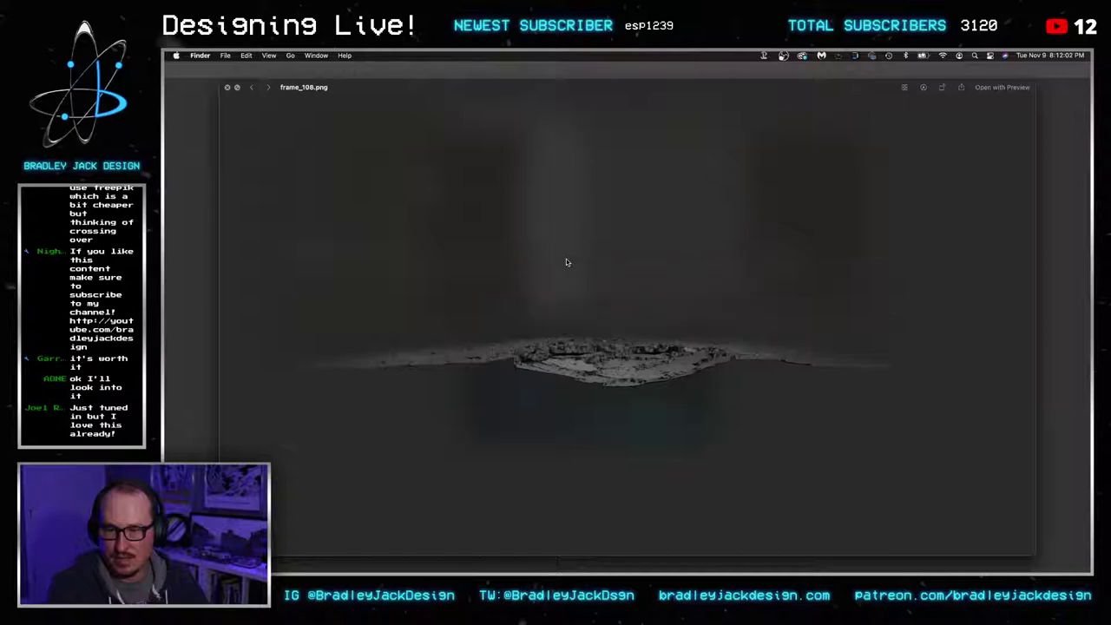
{"action": "key", "text": "space"}
Preview the ground-impact-back sequence from frame_022.png backwards through the preceding frames
{"action": "scroll", "coordinate": [602, 248], "scroll_direction": "up", "scroll_amount": 15}
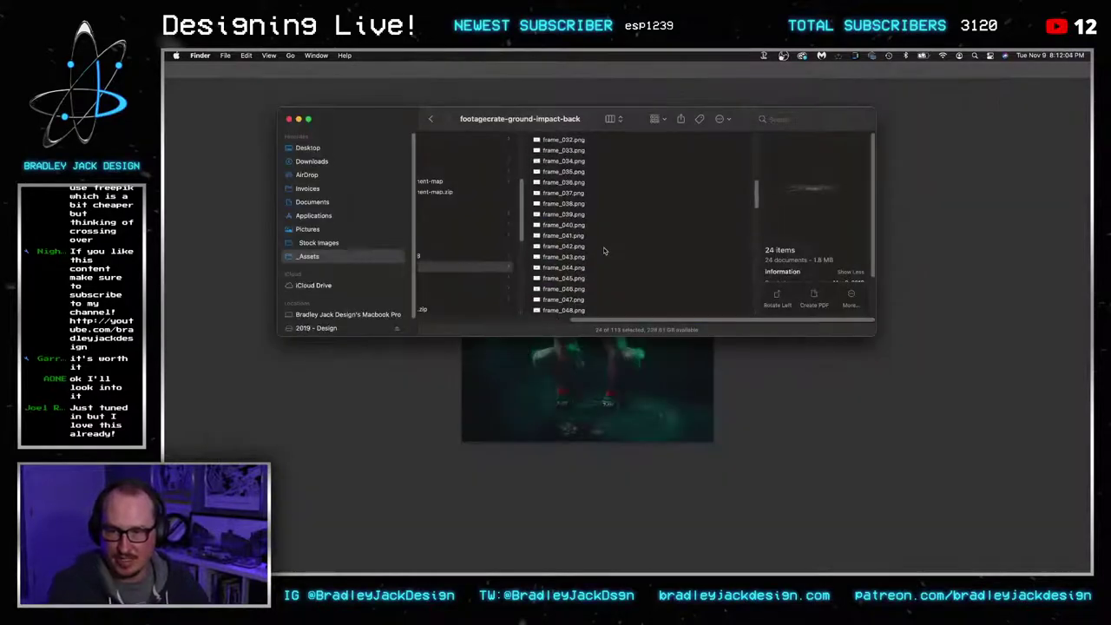
{"action": "left_click", "coordinate": [576, 256]}
{"action": "key", "text": "space"}
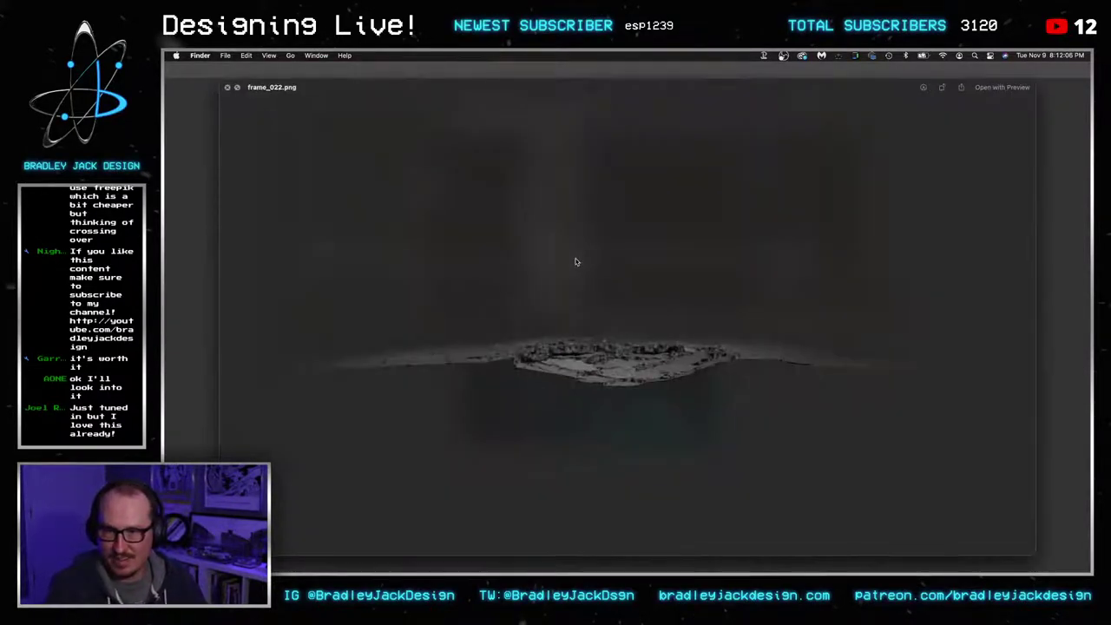
{"action": "key", "text": "Up"}
{"action": "key", "text": "Up"}
{"action": "key", "text": "Up"}
{"action": "key", "text": "Up"}
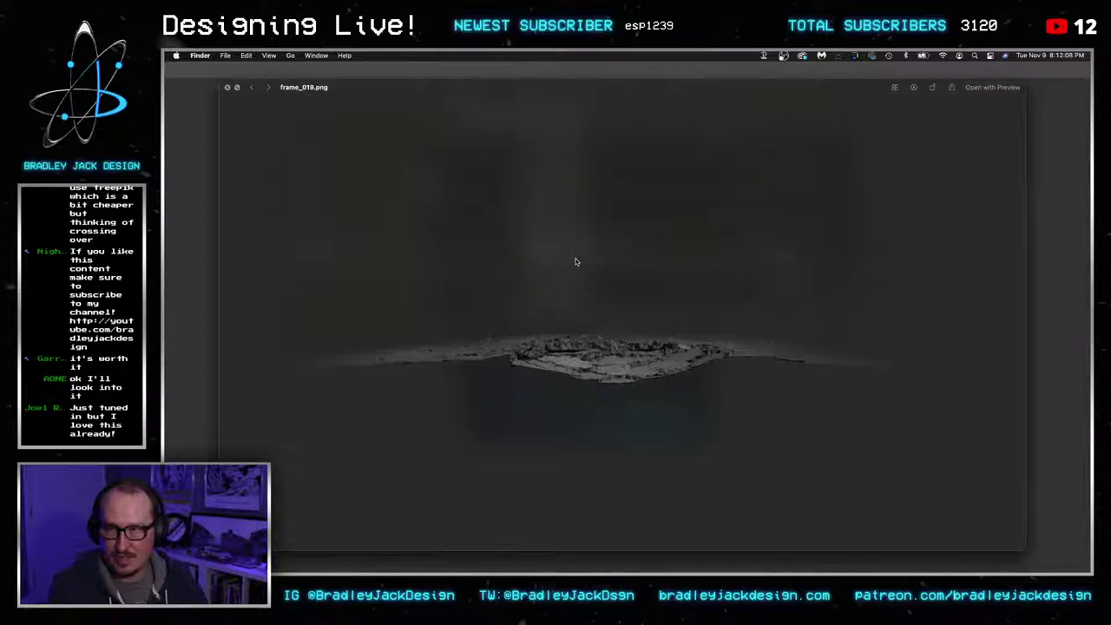
{"action": "key", "text": "space"}
Switch to Safari and open footagecrate.com in a new tab
{"action": "key", "text": "super+Tab"}
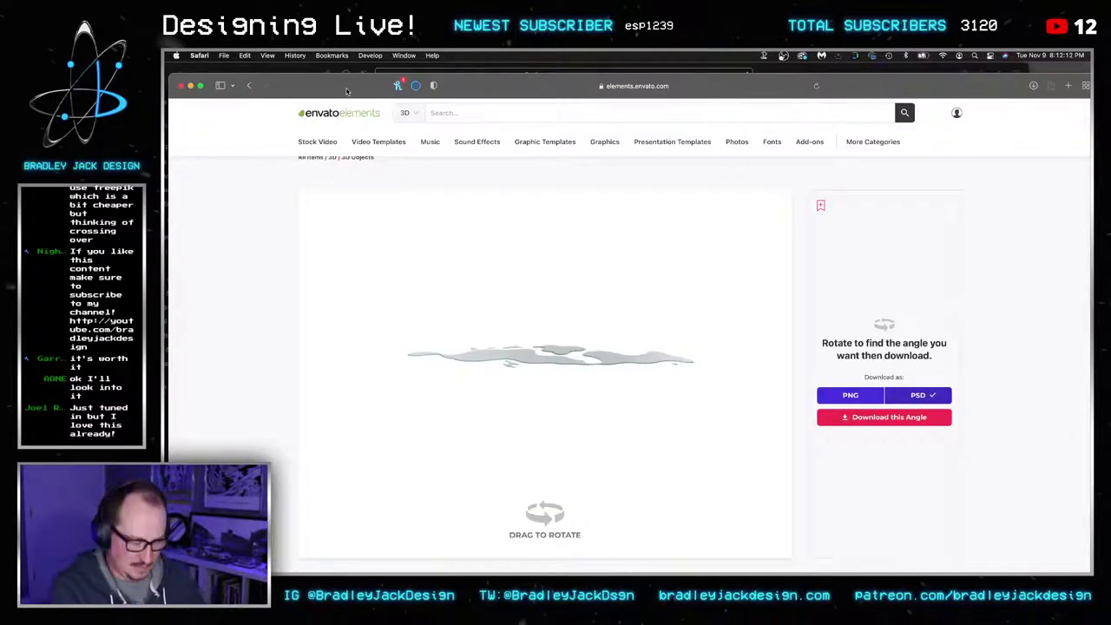
{"action": "key", "text": "super+t"}
{"action": "type", "text": "footagecrate.com"}
{"action": "key", "text": "Return"}
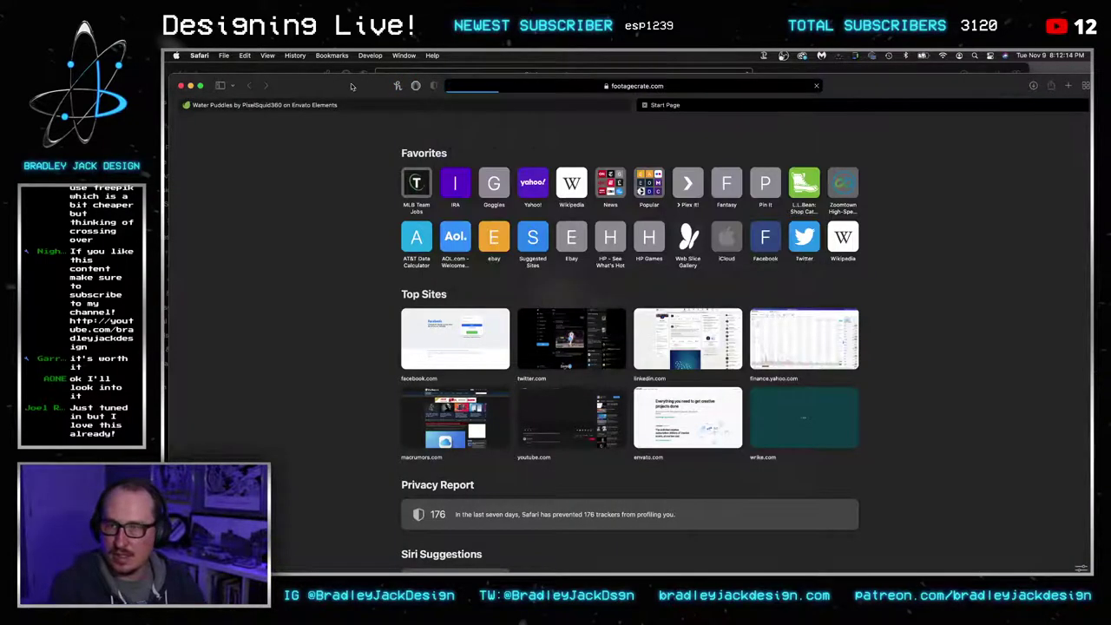
Search FootageCrate for "impact front" and view the C/I Ground Impact - Front preview, closing it when done
{"action": "type", "text": "impact front"}
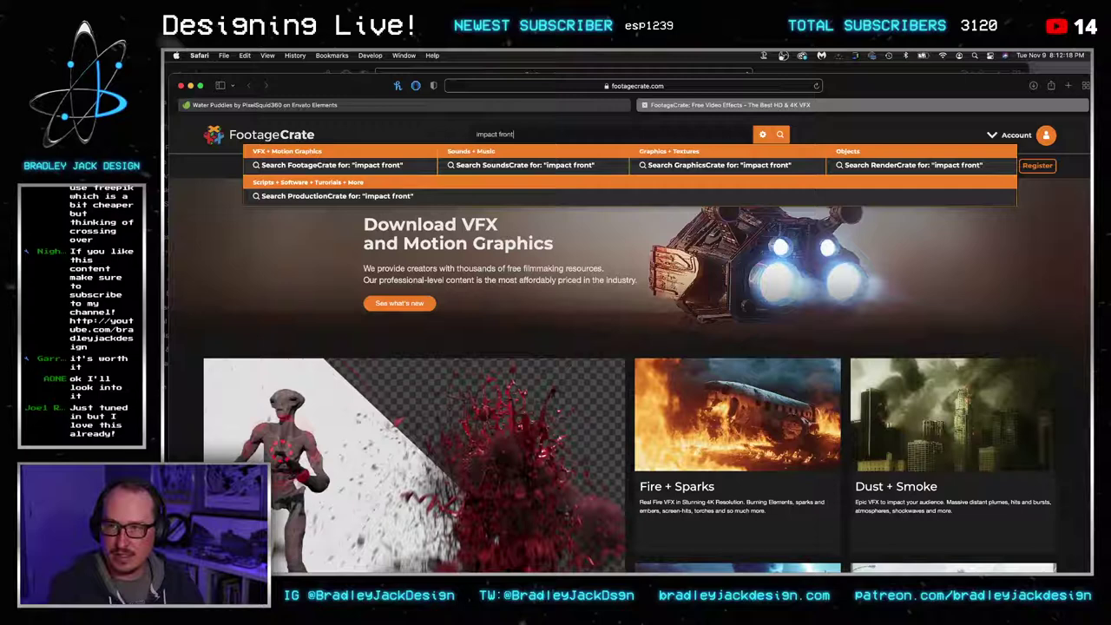
{"action": "key", "text": "Return"}
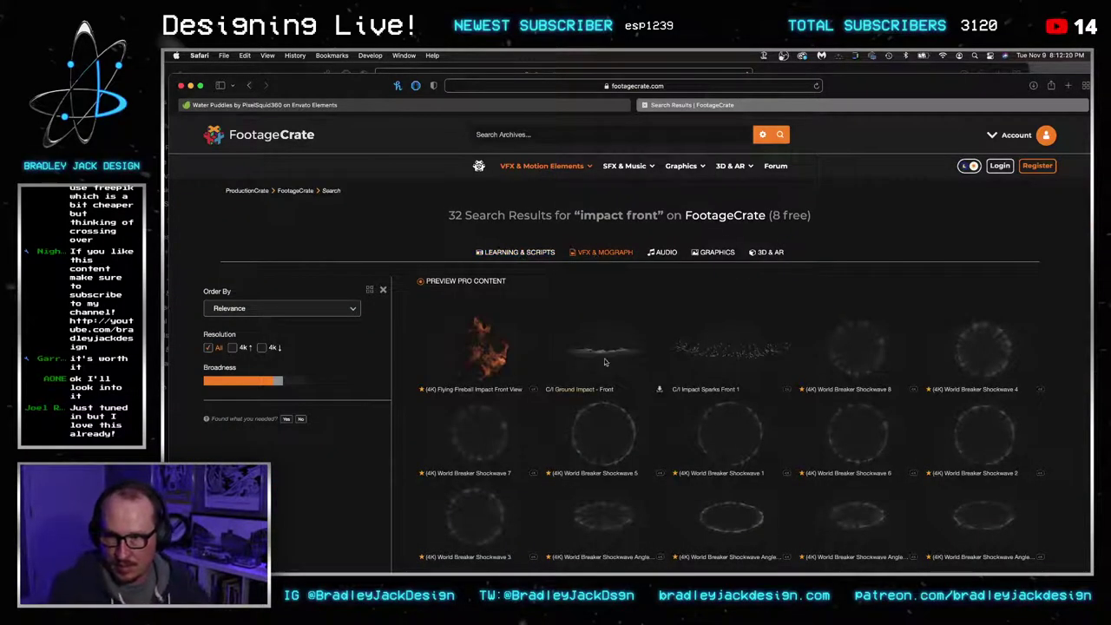
{"action": "left_click", "coordinate": [604, 356]}
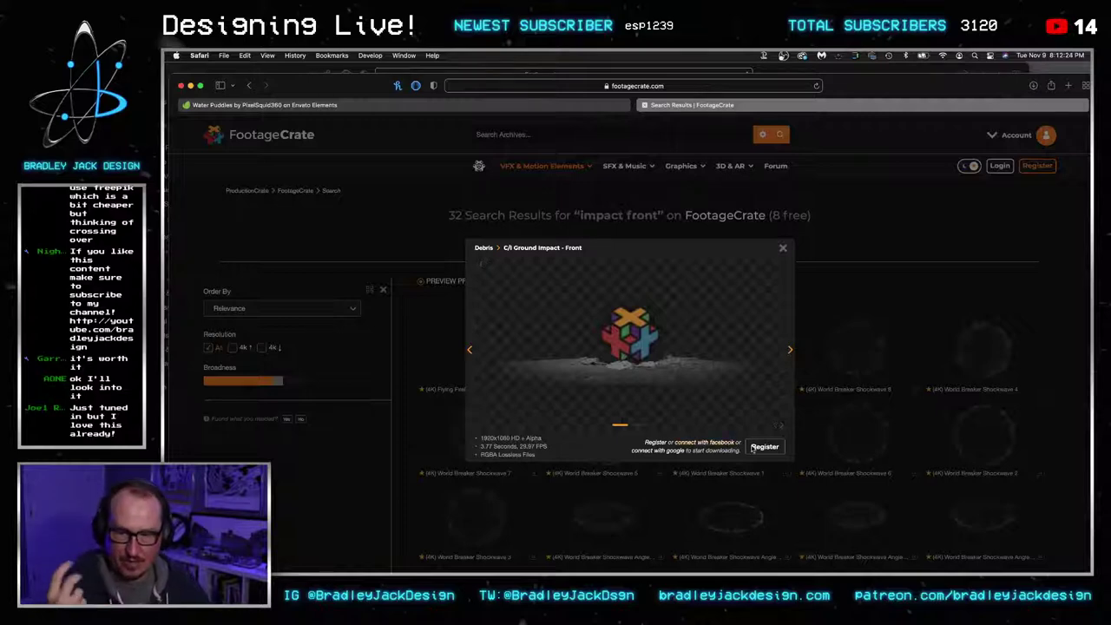
{"action": "left_click", "coordinate": [785, 249]}
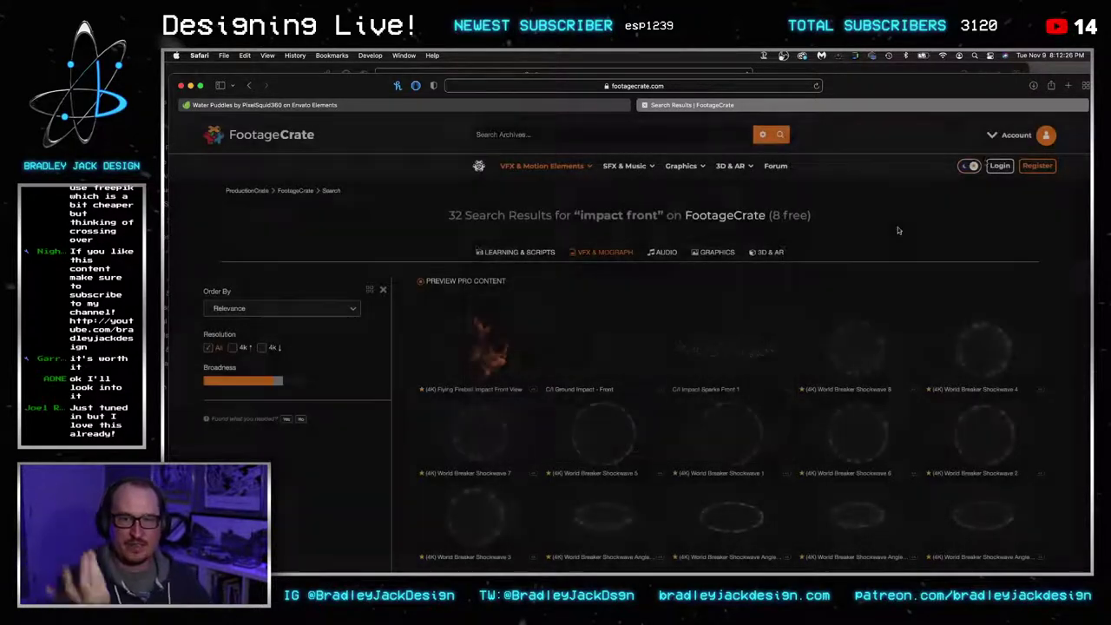
Open the C/I Ground Impact - Front asset in the signed-in FootageCrate window and download its PNG sequence
{"action": "left_click_drag", "start_coordinate": [925, 89], "coordinate": [1090, 89]}
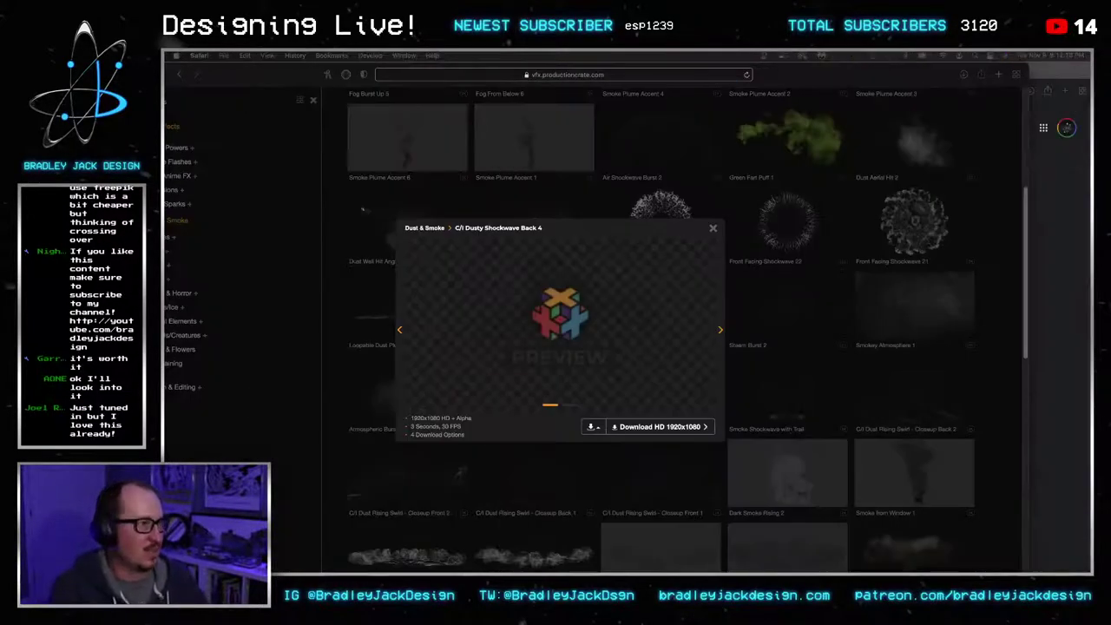
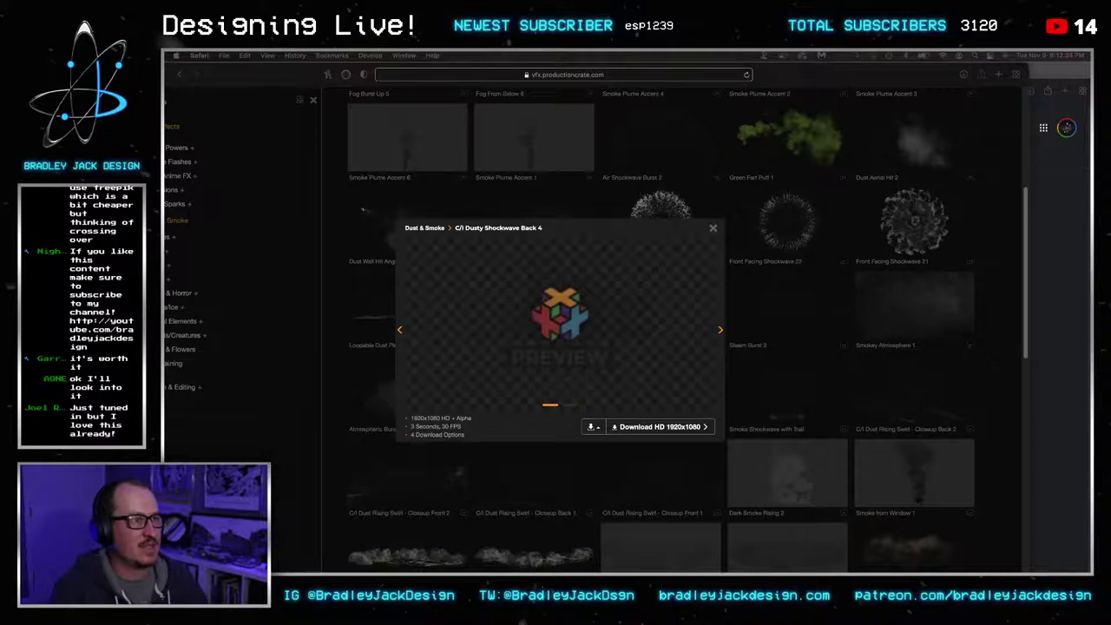
{"action": "key", "text": "super+grave"}
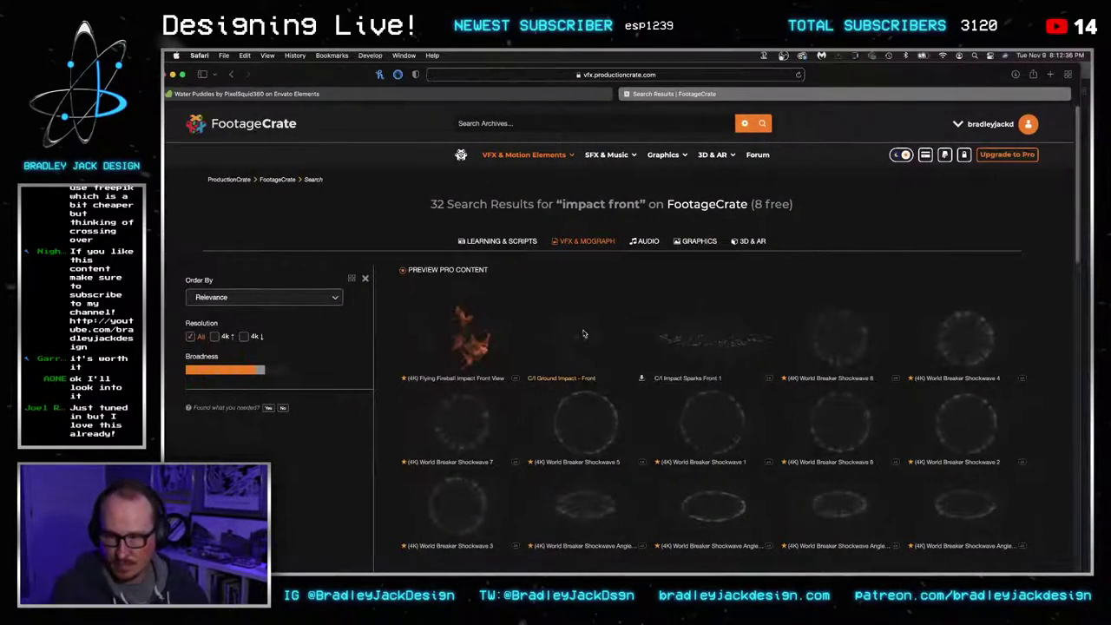
{"action": "left_click", "coordinate": [584, 330]}
{"action": "mouse_move", "coordinate": [661, 438]}
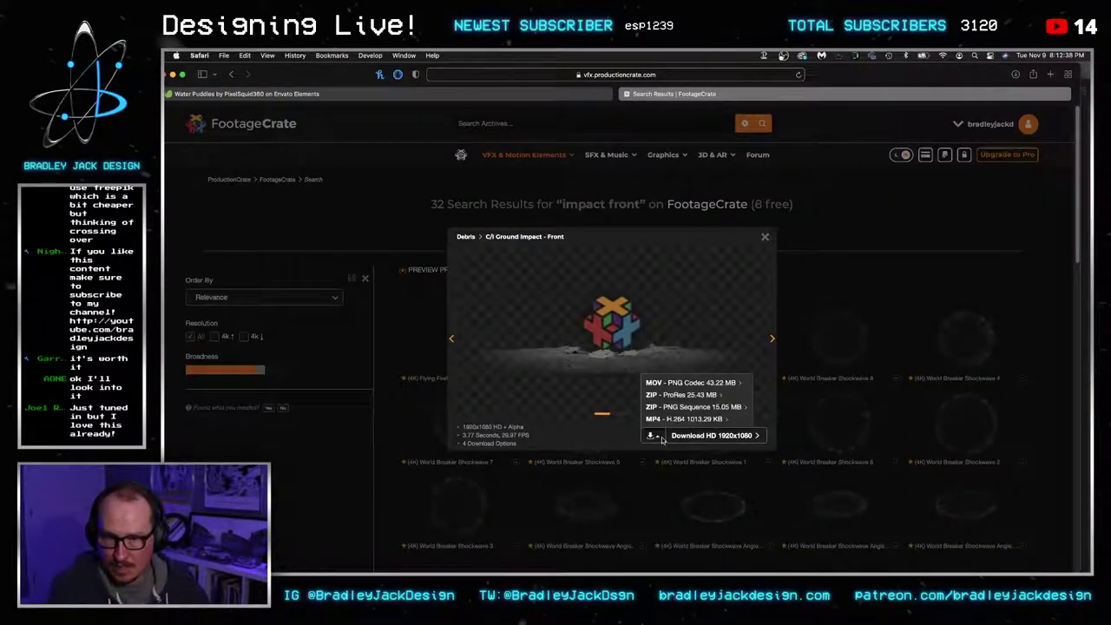
{"action": "left_click", "coordinate": [687, 396]}
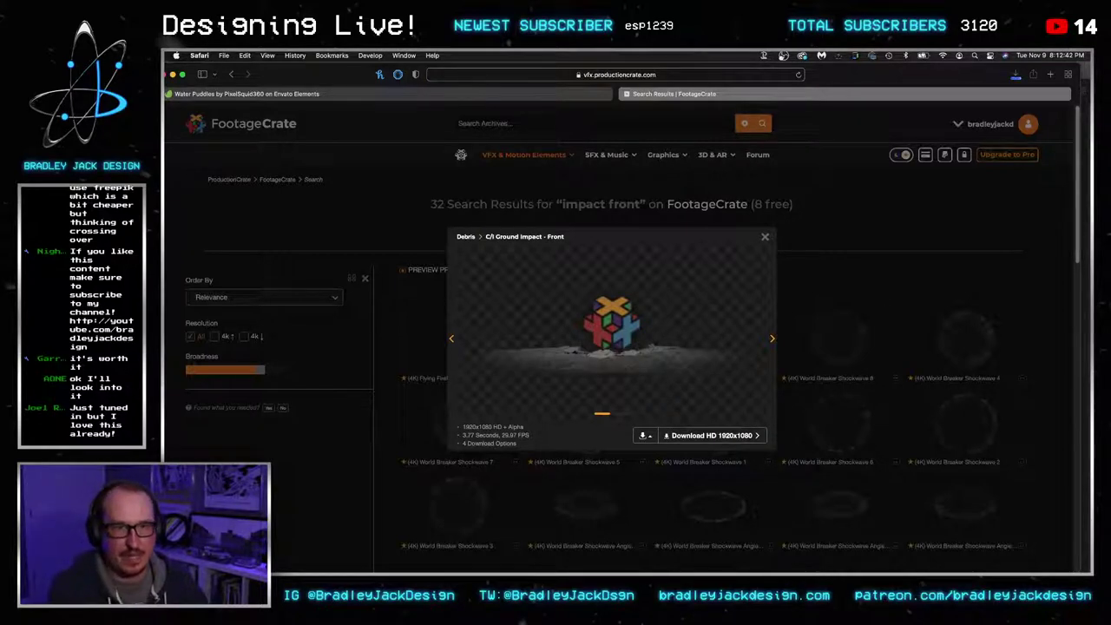
Switch to Photoshop, group the three frame_012 layers, and clip Exposure 2 to the frame layer directly below it
{"action": "left_click", "coordinate": [1086, 80]}
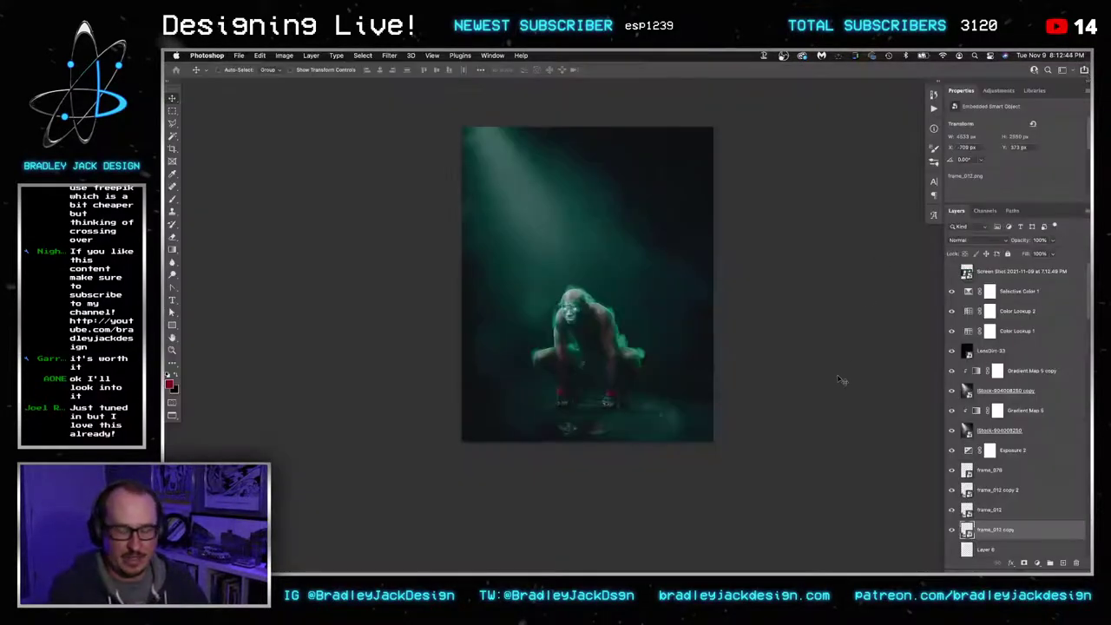
{"action": "key", "text": "z"}
{"action": "left_click_drag", "start_coordinate": [565, 348], "coordinate": [612, 349]}
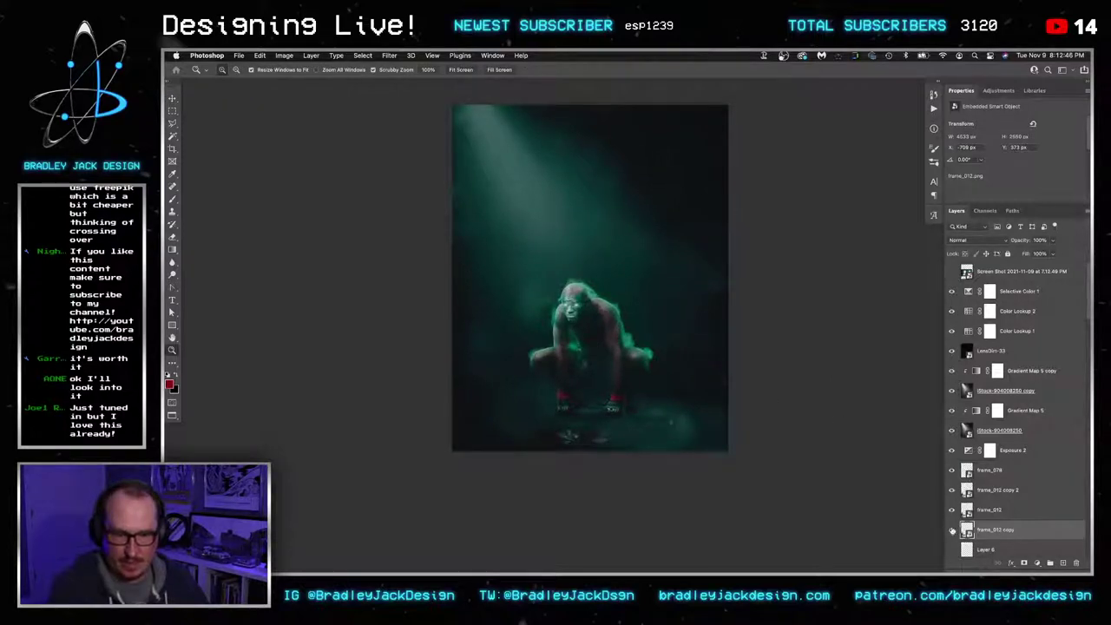
{"action": "left_click", "coordinate": [1000, 490], "text": "shift"}
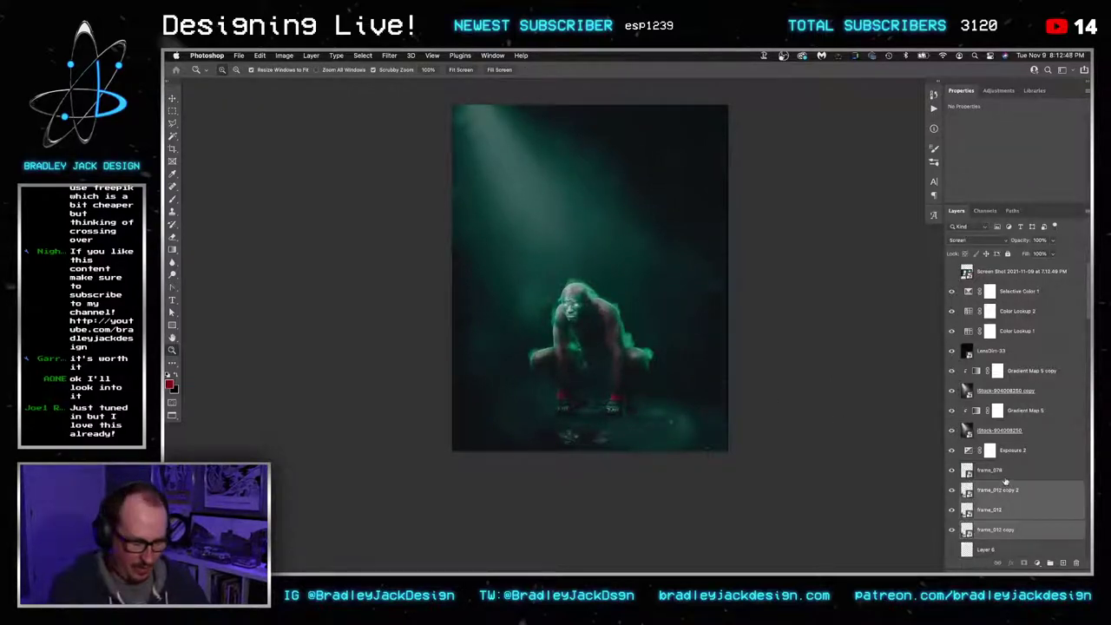
{"action": "key", "text": "ctrl+g"}
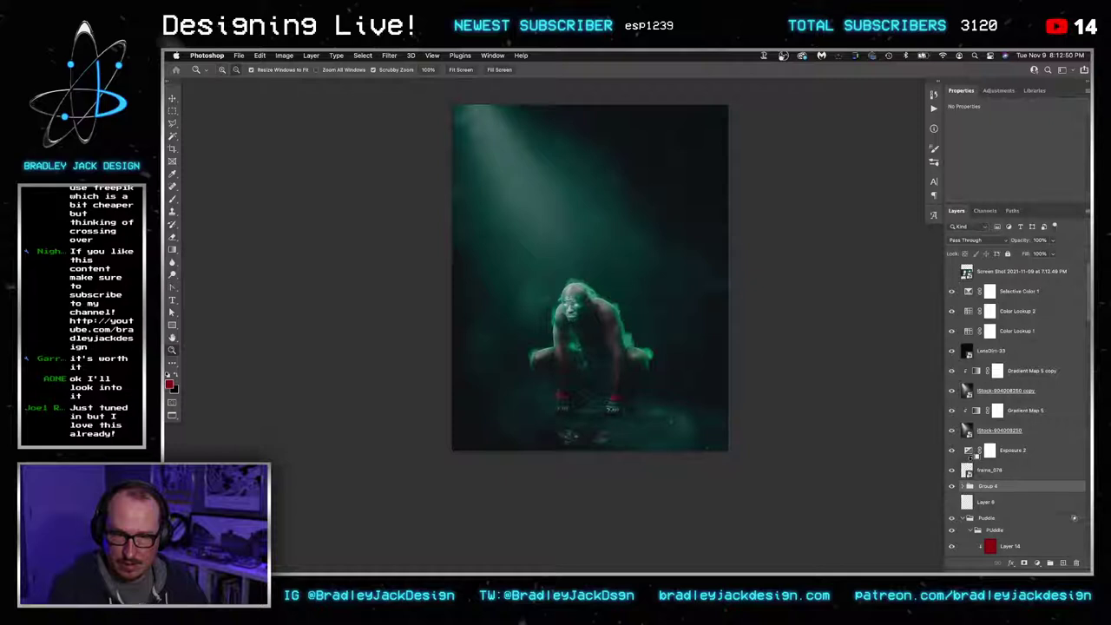
{"action": "left_click", "coordinate": [973, 460], "text": "alt"}
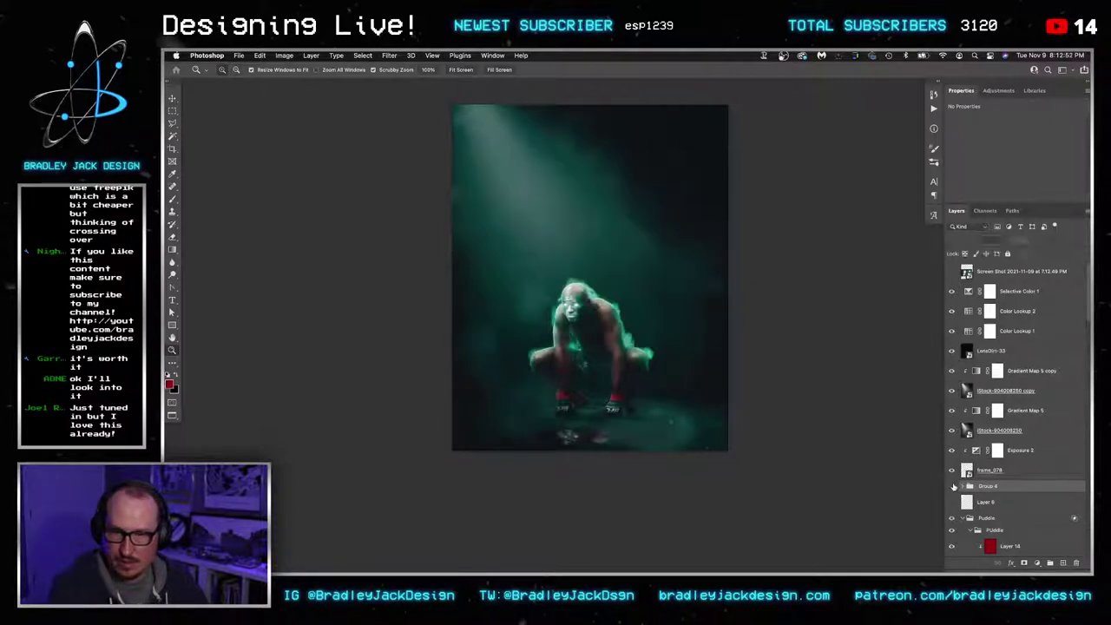
{"action": "left_click", "coordinate": [953, 486]}
{"action": "left_click", "coordinate": [952, 486]}
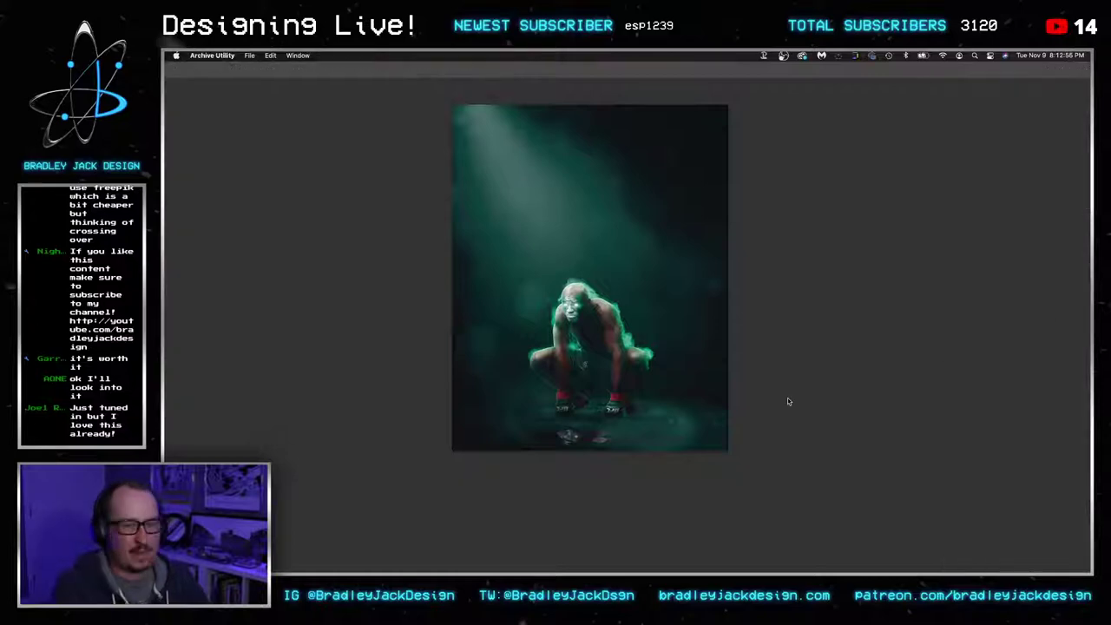
Place frame_014.png from the downloaded footagecrate-ground-impact-front folder above Layer 13, over the fighter's feet
{"action": "left_click", "coordinate": [680, 357]}
{"action": "scroll", "coordinate": [981, 458], "scroll_direction": "down", "scroll_amount": 10}
{"action": "scroll", "coordinate": [982, 458], "scroll_direction": "down", "scroll_amount": 10}
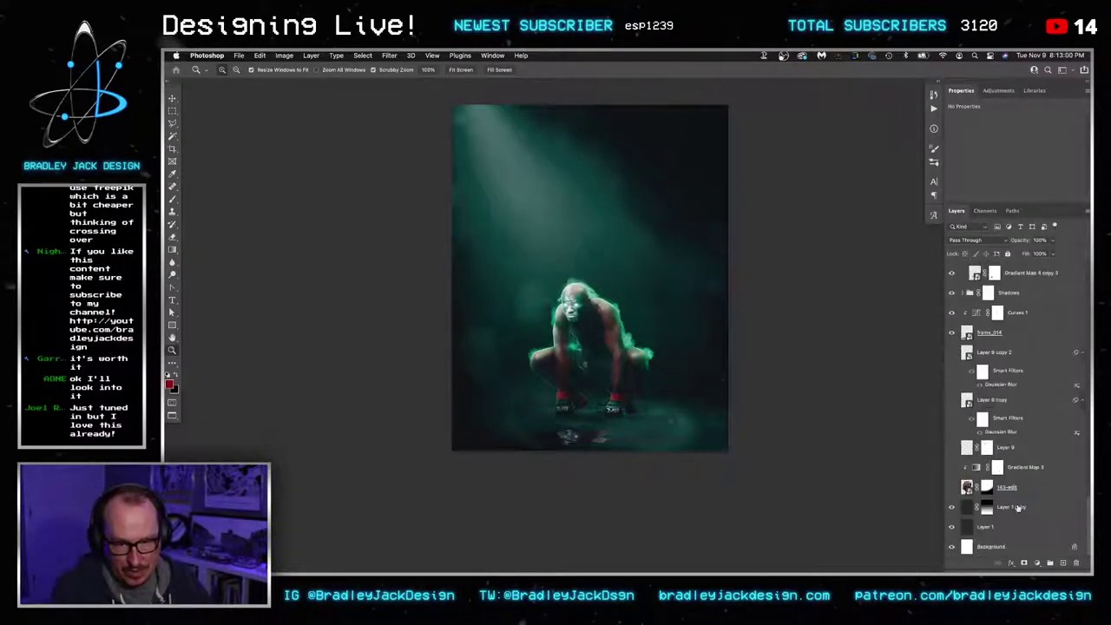
{"action": "scroll", "coordinate": [993, 368], "scroll_direction": "up", "scroll_amount": 10}
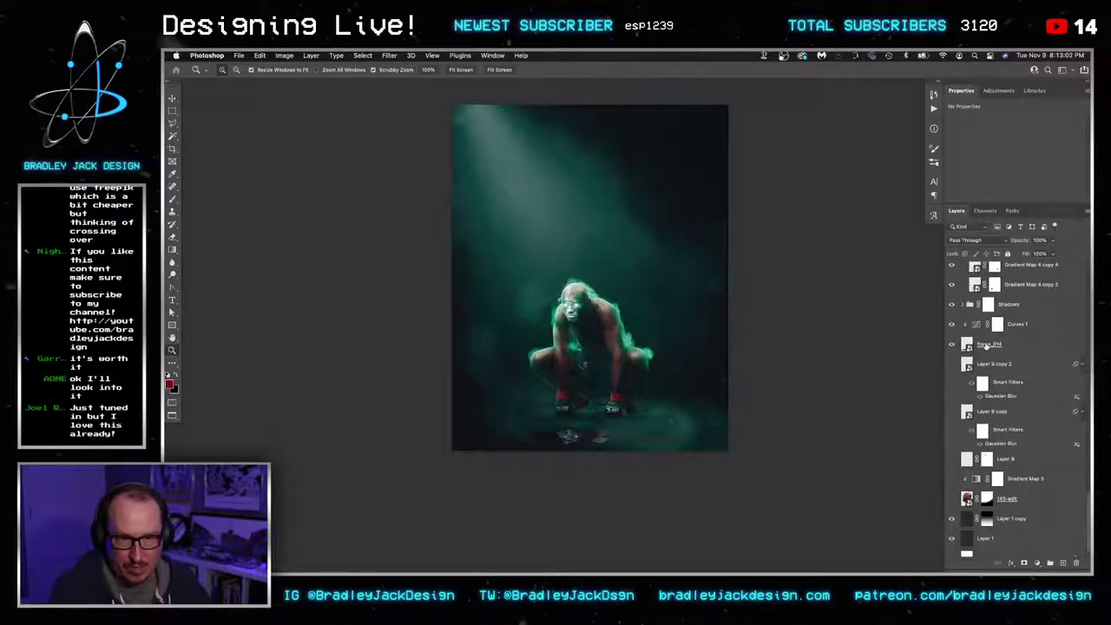
{"action": "scroll", "coordinate": [1019, 379], "scroll_direction": "up", "scroll_amount": 3}
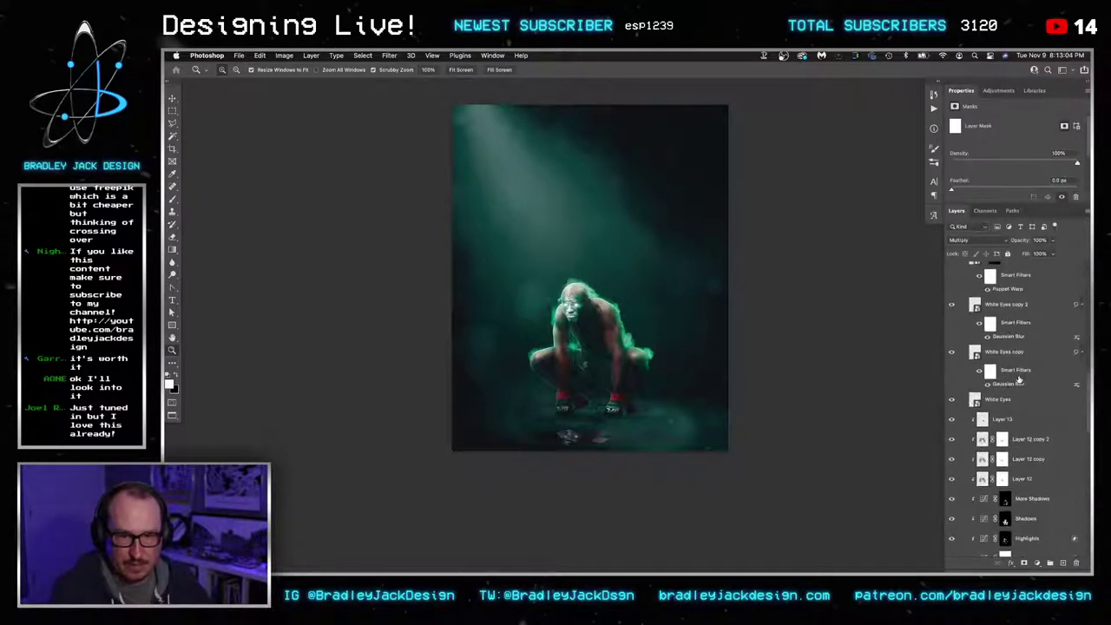
{"action": "left_click", "coordinate": [1011, 404]}
{"action": "mouse_move", "coordinate": [652, 569]}
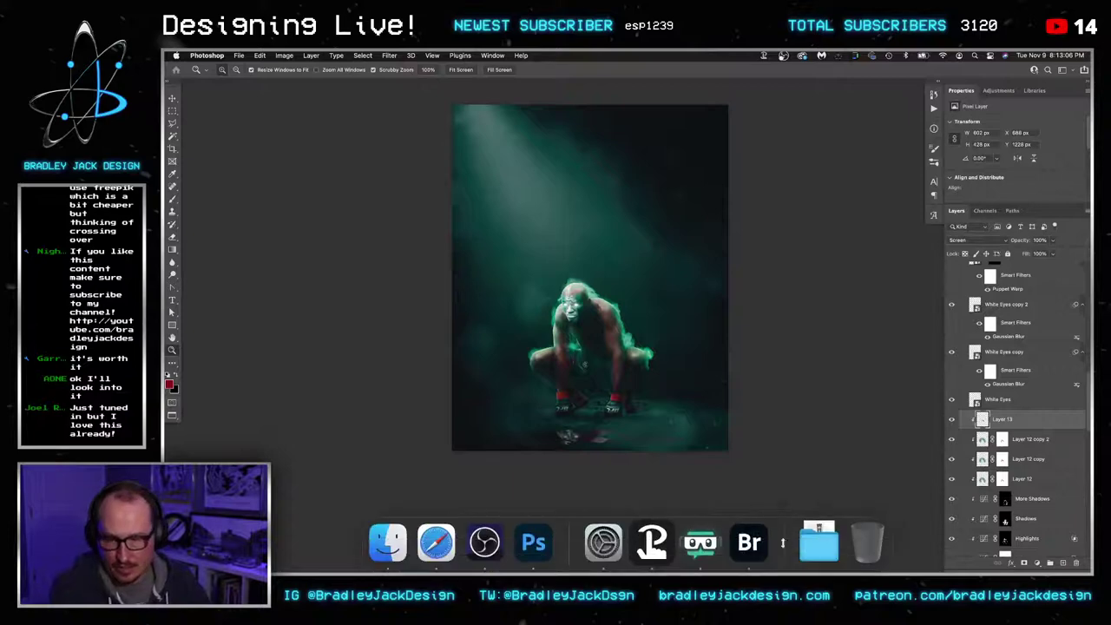
{"action": "left_click", "coordinate": [819, 542]}
{"action": "left_click", "coordinate": [603, 164]}
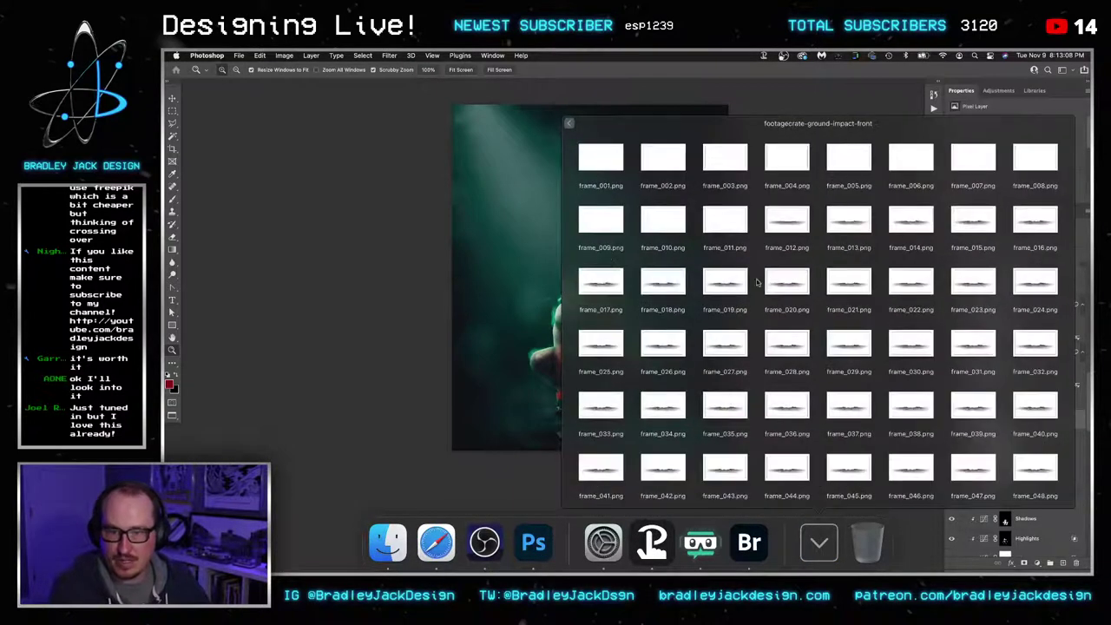
{"action": "left_click_drag", "start_coordinate": [920, 225], "coordinate": [609, 421]}
Move the newly placed frame_014 layer out of the USMAN group to directly above it
{"action": "key", "text": "v"}
{"action": "scroll", "coordinate": [626, 434], "scroll_direction": "up", "scroll_amount": 10}
{"action": "scroll", "coordinate": [626, 434], "scroll_direction": "down", "scroll_amount": 5}
{"action": "left_click", "coordinate": [1005, 440]}
{"action": "scroll", "coordinate": [1005, 440], "scroll_direction": "down", "scroll_amount": 1}
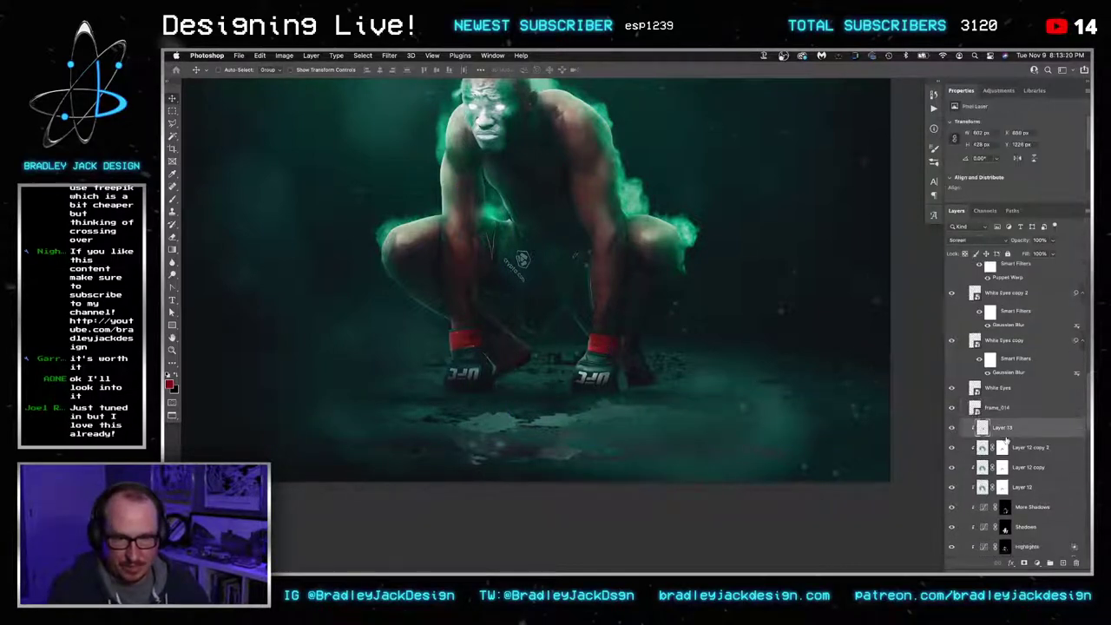
{"action": "scroll", "coordinate": [1005, 440], "scroll_direction": "up", "scroll_amount": 1}
{"action": "left_click", "coordinate": [999, 426]}
{"action": "scroll", "coordinate": [998, 426], "scroll_direction": "up", "scroll_amount": 5}
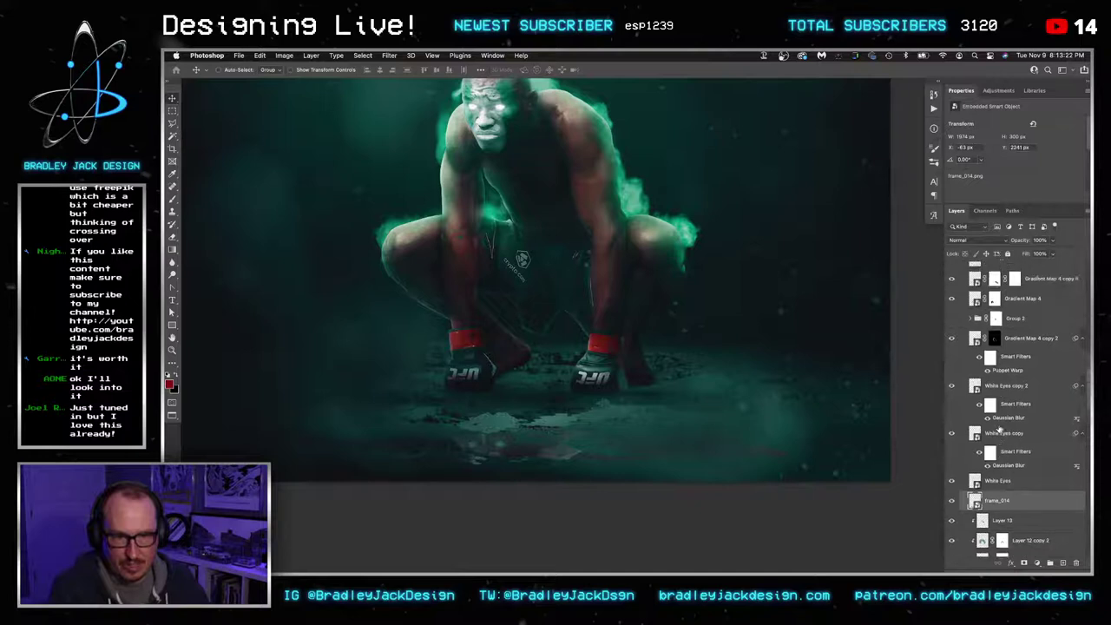
{"action": "scroll", "coordinate": [1011, 496], "scroll_direction": "down", "scroll_amount": 3}
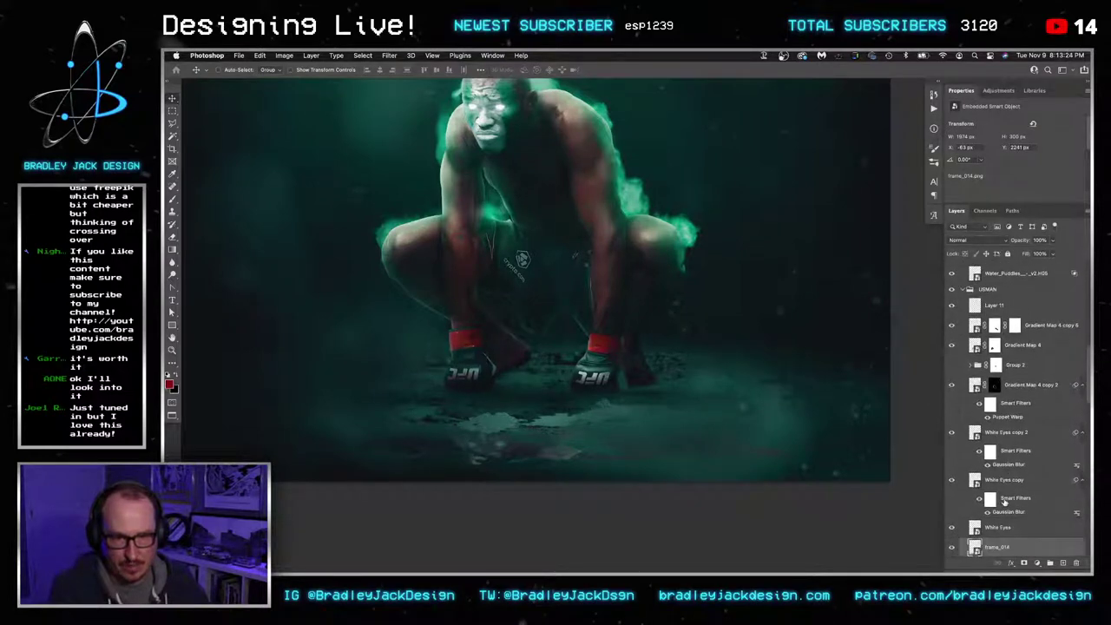
{"action": "left_click_drag", "start_coordinate": [994, 545], "coordinate": [988, 294]}
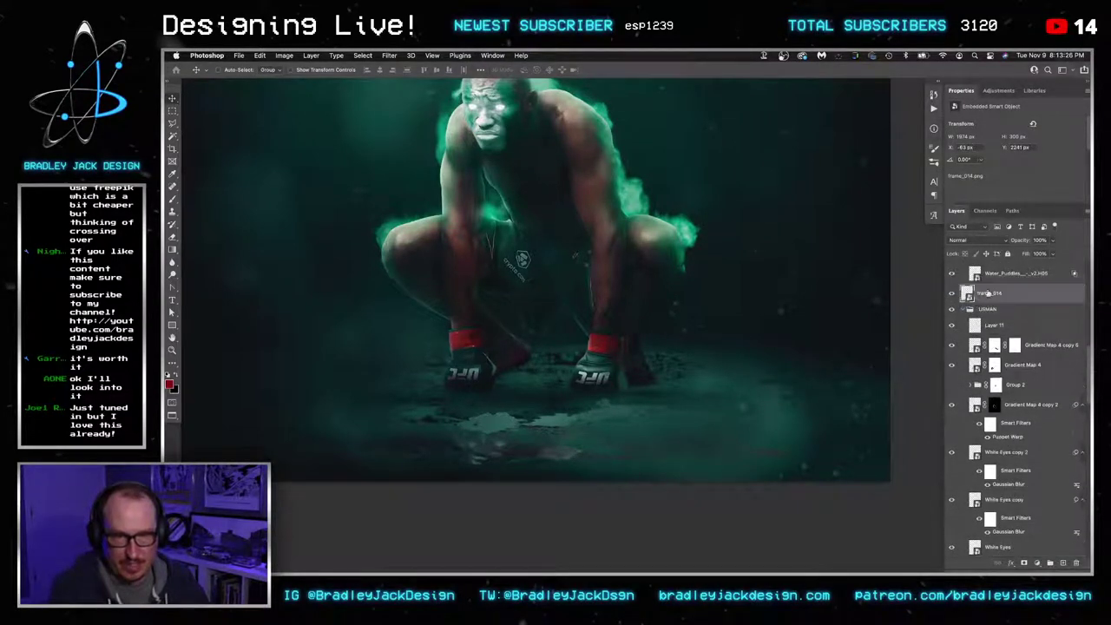
Hide the USMAN and Shadows groups and shift the new frame_014 debris slightly towards the right of the cracked floor
{"action": "left_click", "coordinate": [965, 310]}
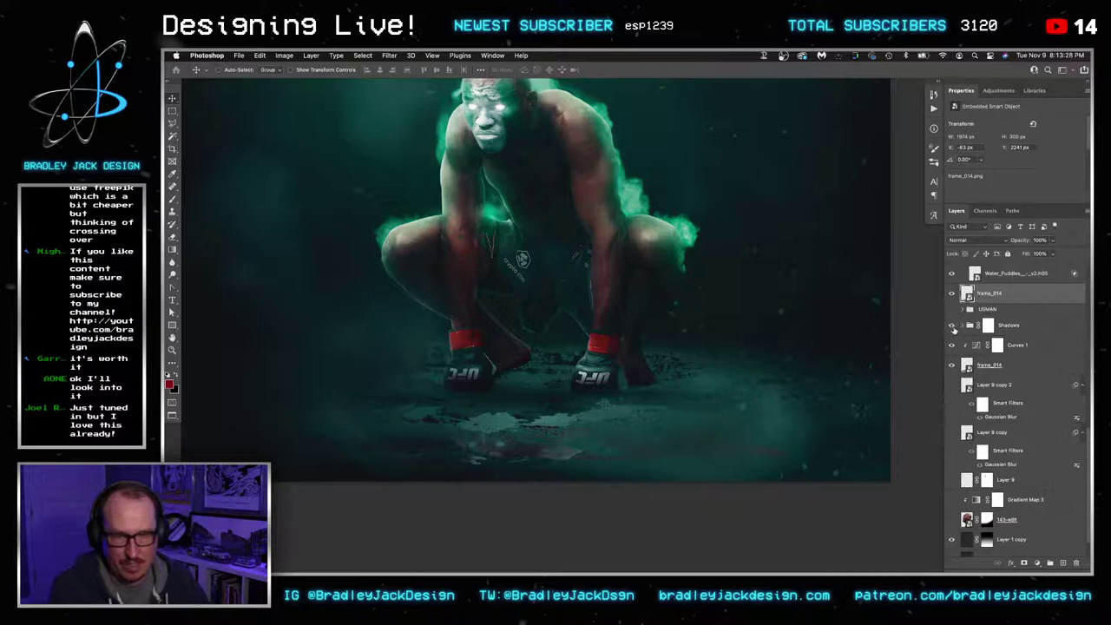
{"action": "left_click", "coordinate": [952, 328]}
{"action": "left_click", "coordinate": [953, 347]}
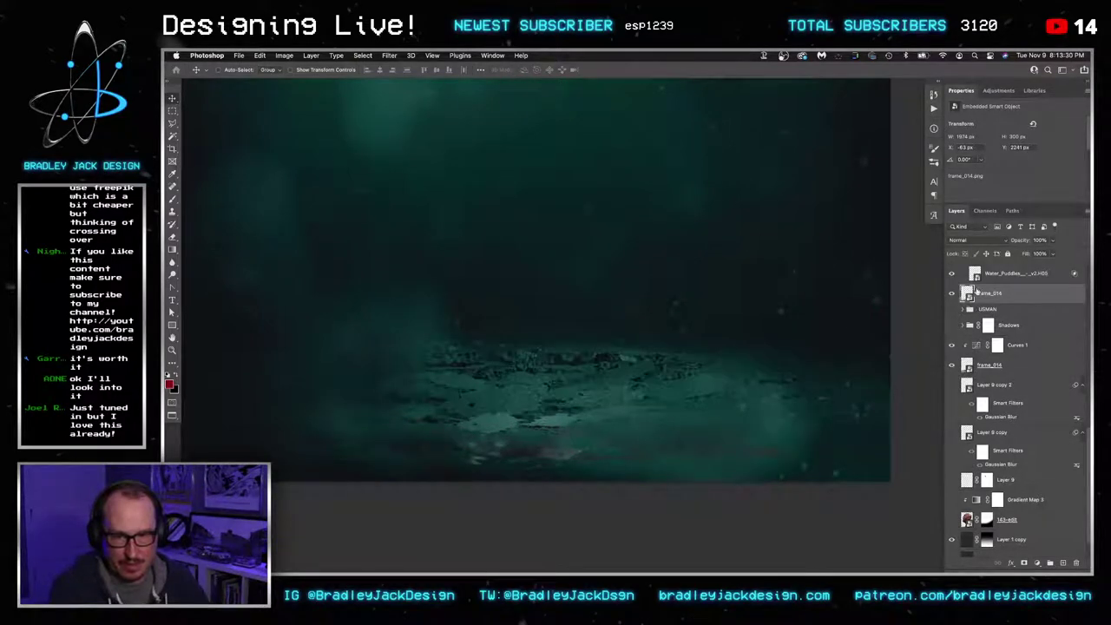
{"action": "left_click_drag", "start_coordinate": [665, 389], "coordinate": [704, 377]}
{"action": "key", "text": "shift+Left"}
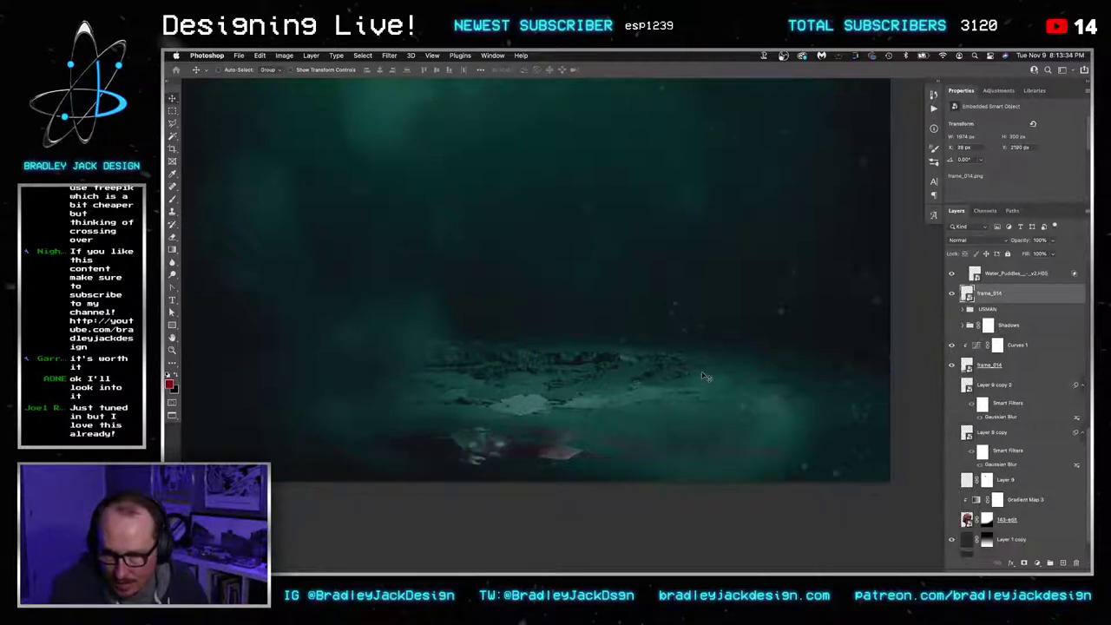
{"action": "key", "text": "shift+Up"}
{"action": "key", "text": "shift+Left"}
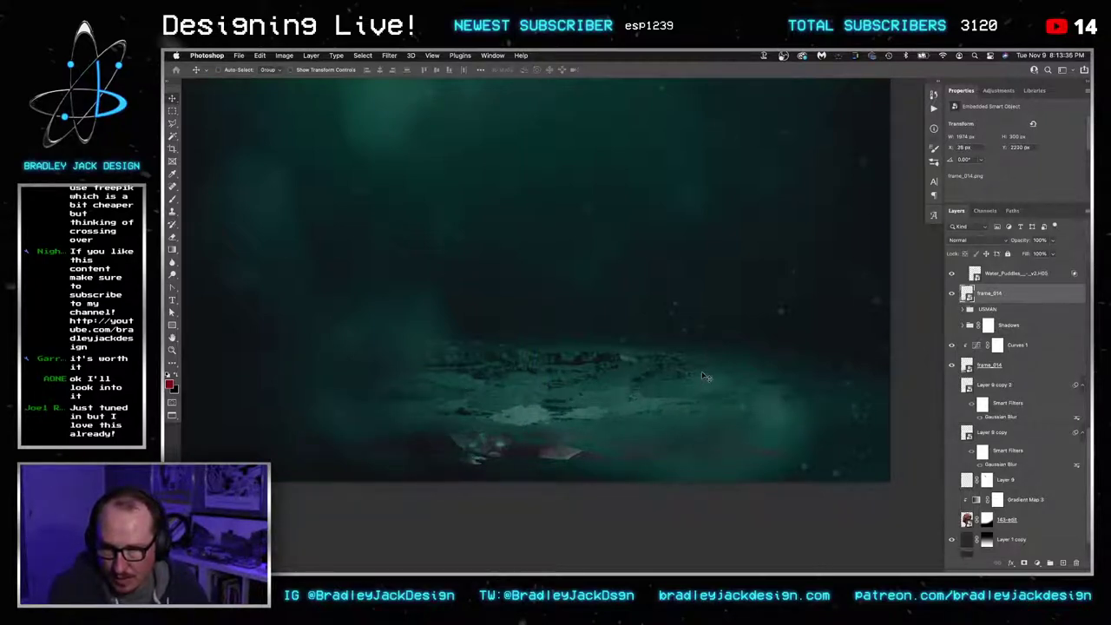
Nudge the upper frame_014 debris layer left, and delete that layer
{"action": "key", "text": "shift+Left"}
{"action": "key", "text": "shift+Left"}
{"action": "key", "text": "shift+Left"}
{"action": "key", "text": "shift+Left"}
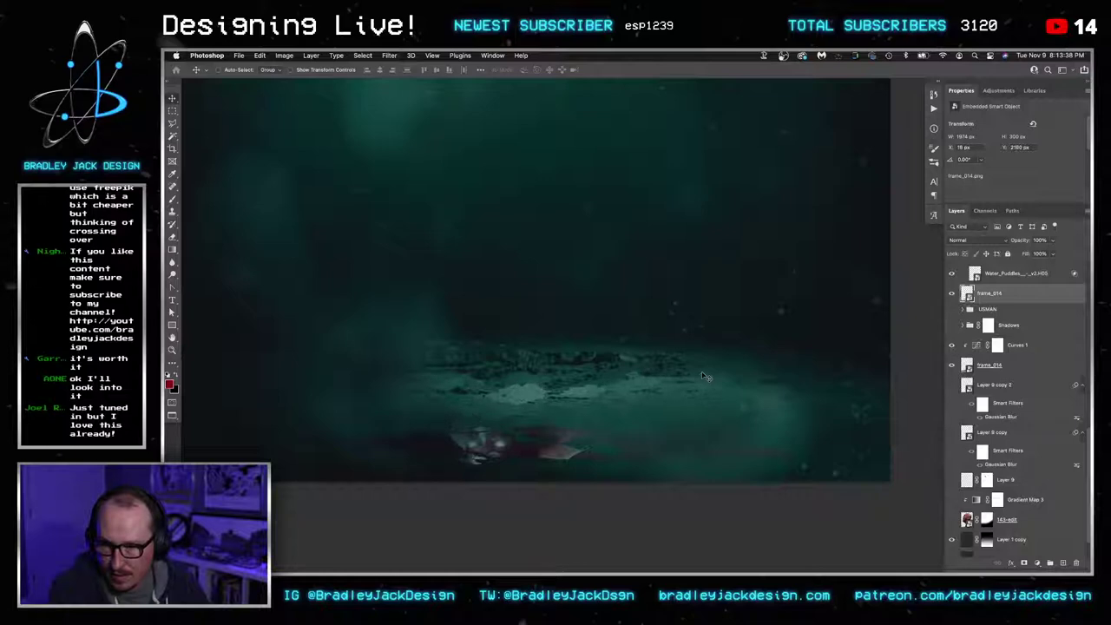
{"action": "key", "text": "Delete"}
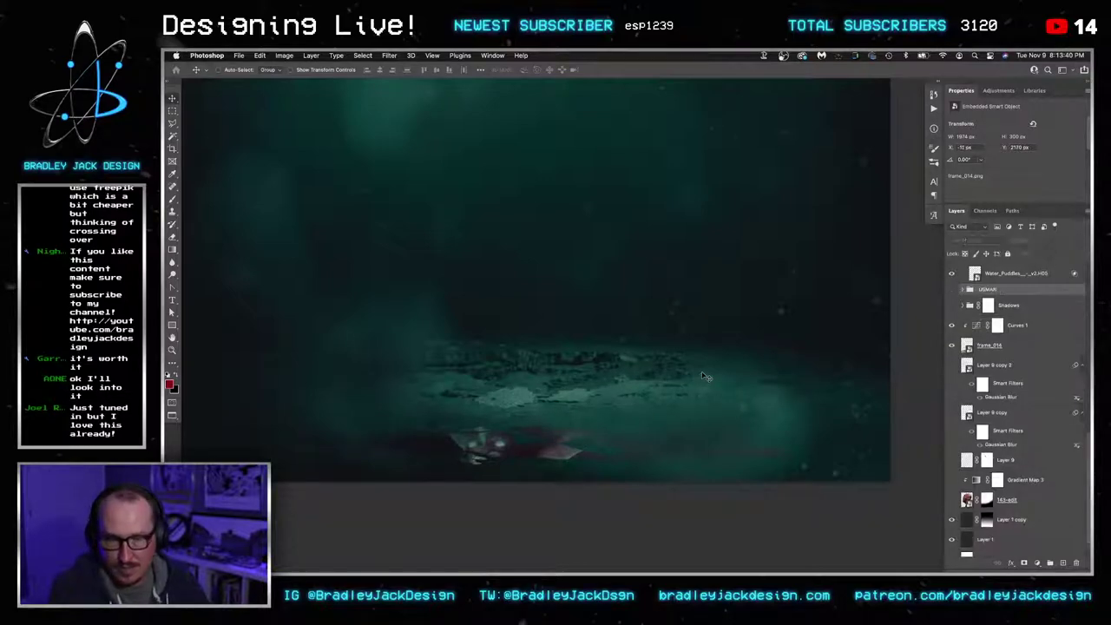
Switch to Finder, preview the selected frame_022.png and frame_023.png in footagecrate-ground-impact-back, and move the window off the canvas
{"action": "key", "text": "super+Tab"}
{"action": "key", "text": "space"}
{"action": "key", "text": "space"}
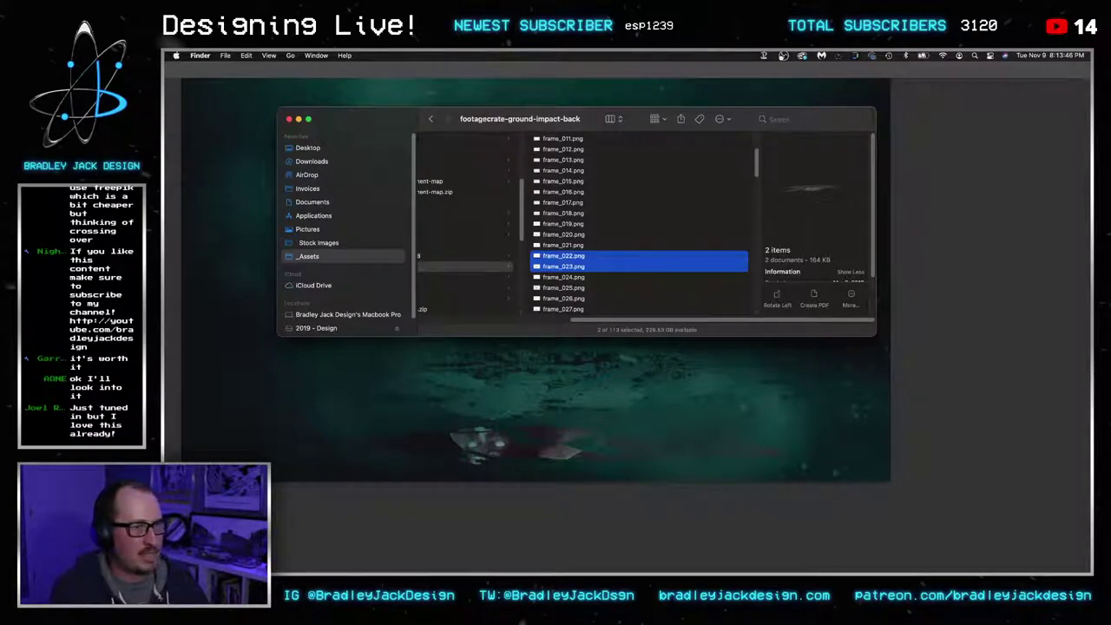
{"action": "left_click", "coordinate": [327, 163]}
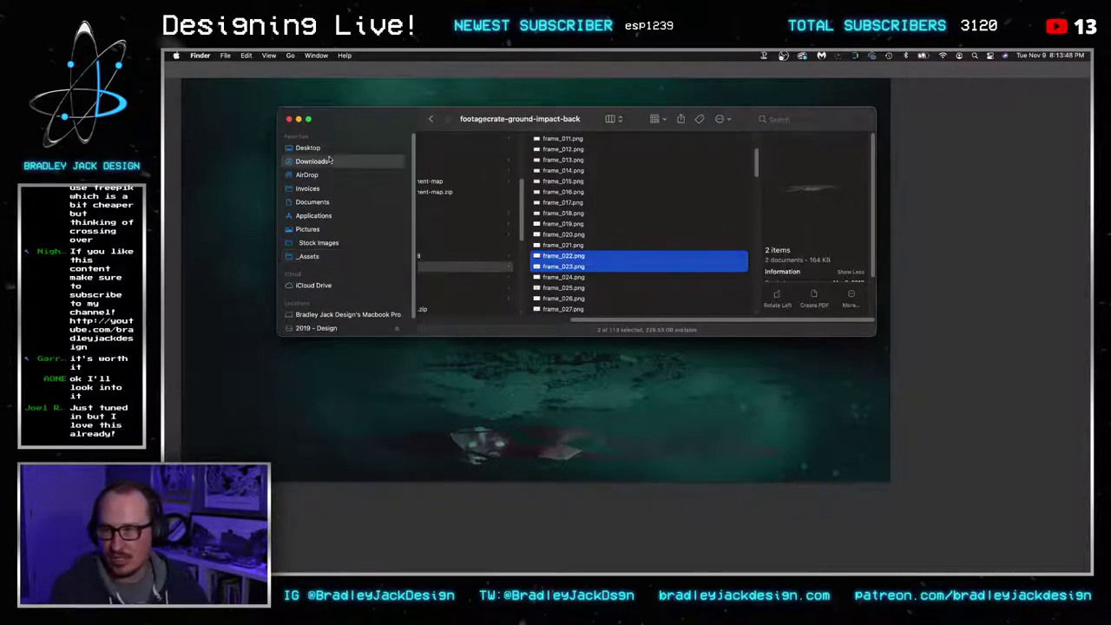
{"action": "left_click_drag", "start_coordinate": [373, 127], "coordinate": [1088, 165]}
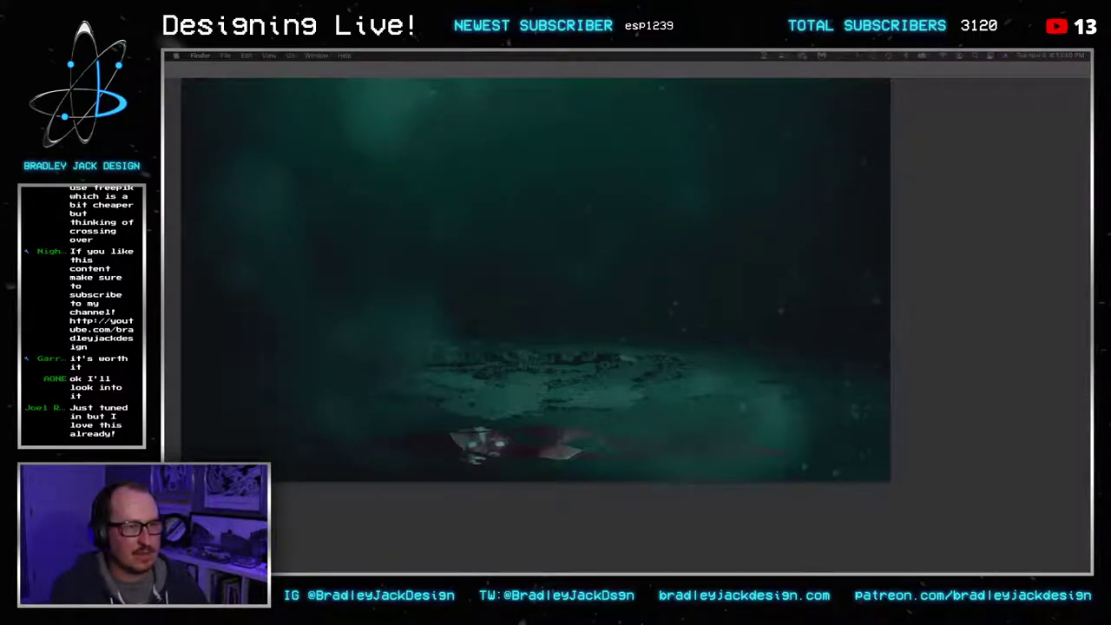
Examine the debris frames in footagecrate-ground-impact-front in Finder, from frame_004.png through frame_019.png
{"action": "key", "text": "super+Tab"}
{"action": "key", "text": "space"}
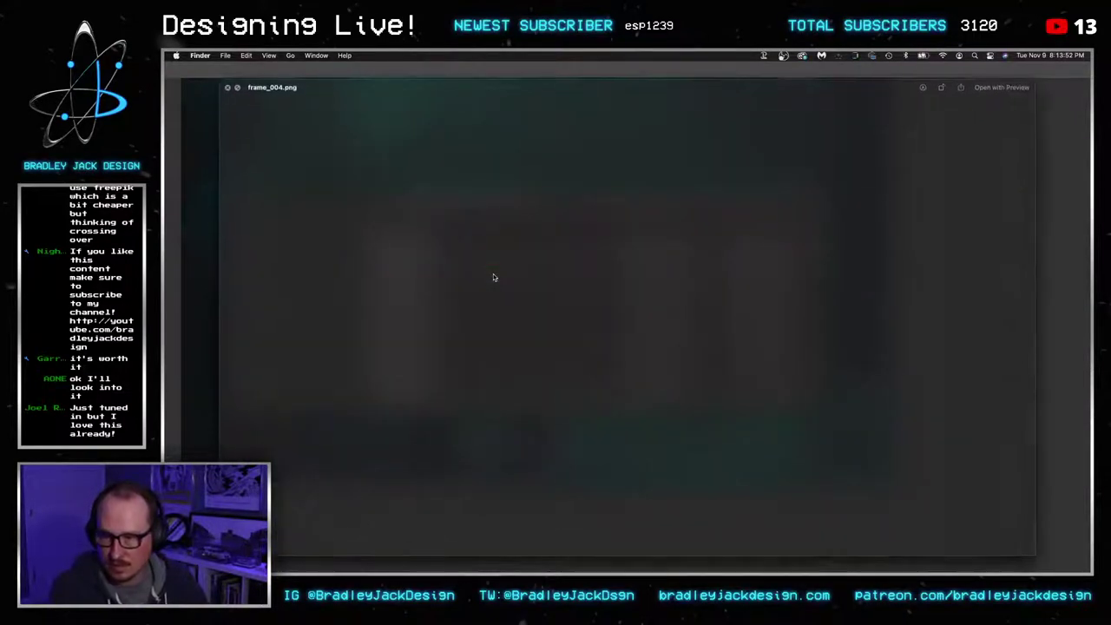
{"action": "key", "text": "Down"}
{"action": "key", "text": "Down"}
{"action": "key", "text": "Down"}
{"action": "key", "text": "Down"}
{"action": "key", "text": "Down"}
{"action": "key", "text": "Down"}
{"action": "key", "text": "Down"}
{"action": "key", "text": "Down"}
{"action": "key", "text": "Down"}
{"action": "key", "text": "Down"}
{"action": "key", "text": "Down"}
{"action": "key", "text": "Down"}
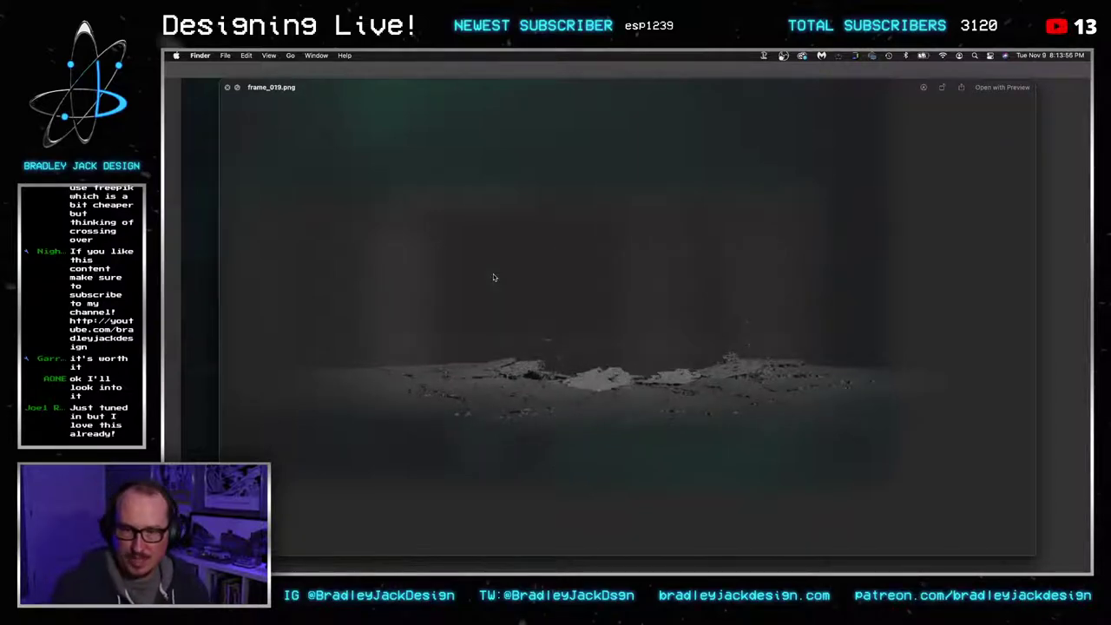
{"action": "key", "text": "space"}
Return to Photoshop and examine the whole poster composition
{"action": "key", "text": "super+Tab"}
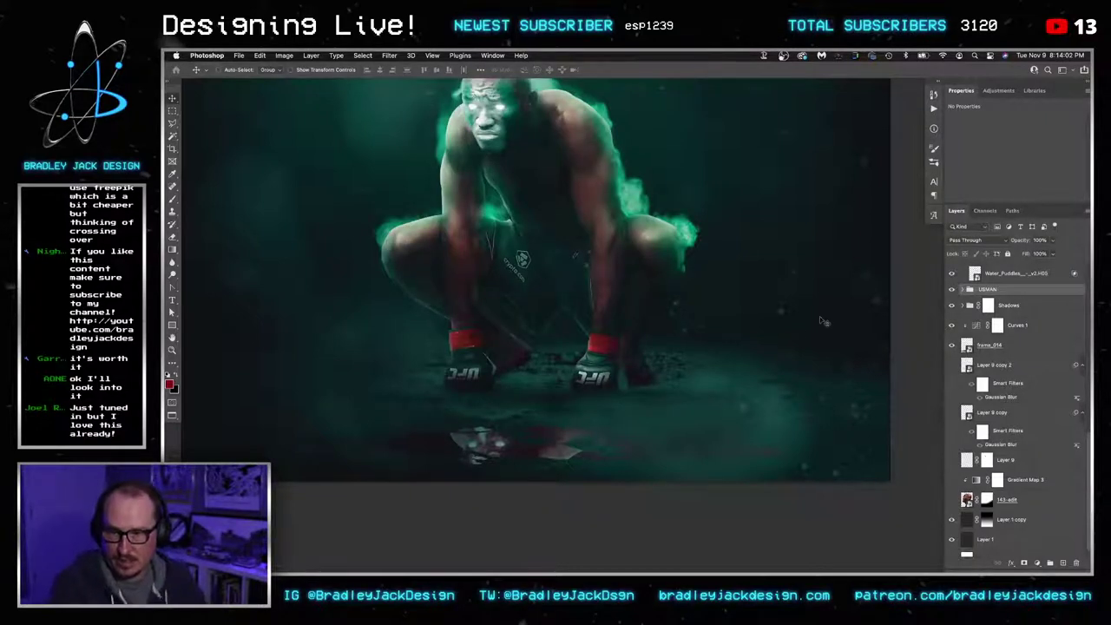
{"action": "key", "text": "z"}
{"action": "left_click", "coordinate": [635, 382], "text": "alt"}
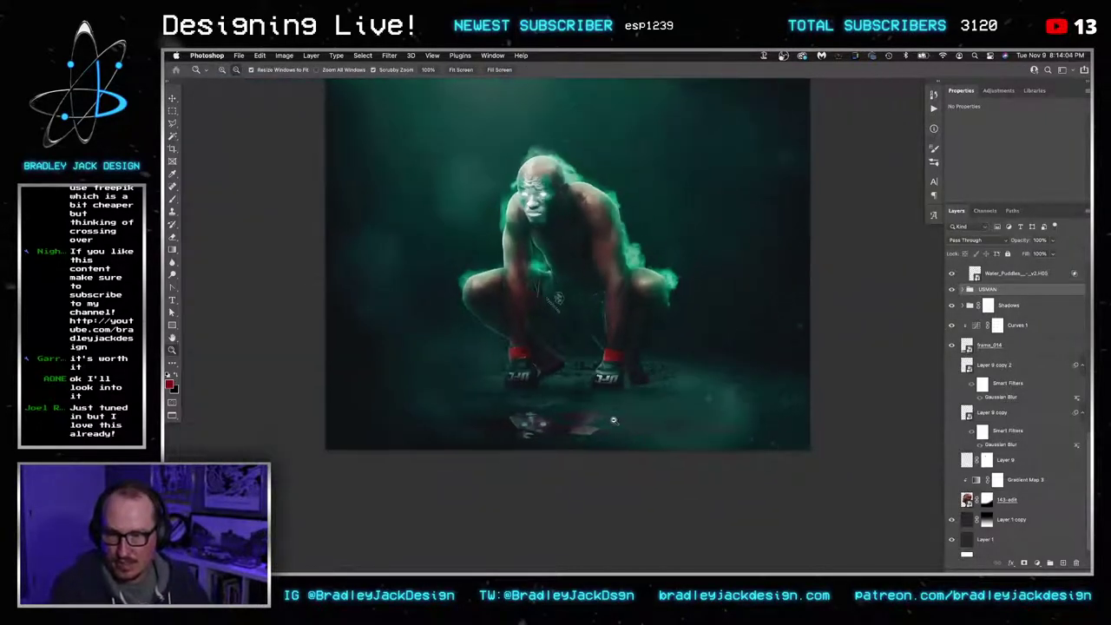
{"action": "left_click", "coordinate": [676, 362], "text": "alt"}
{"action": "key", "text": "v"}
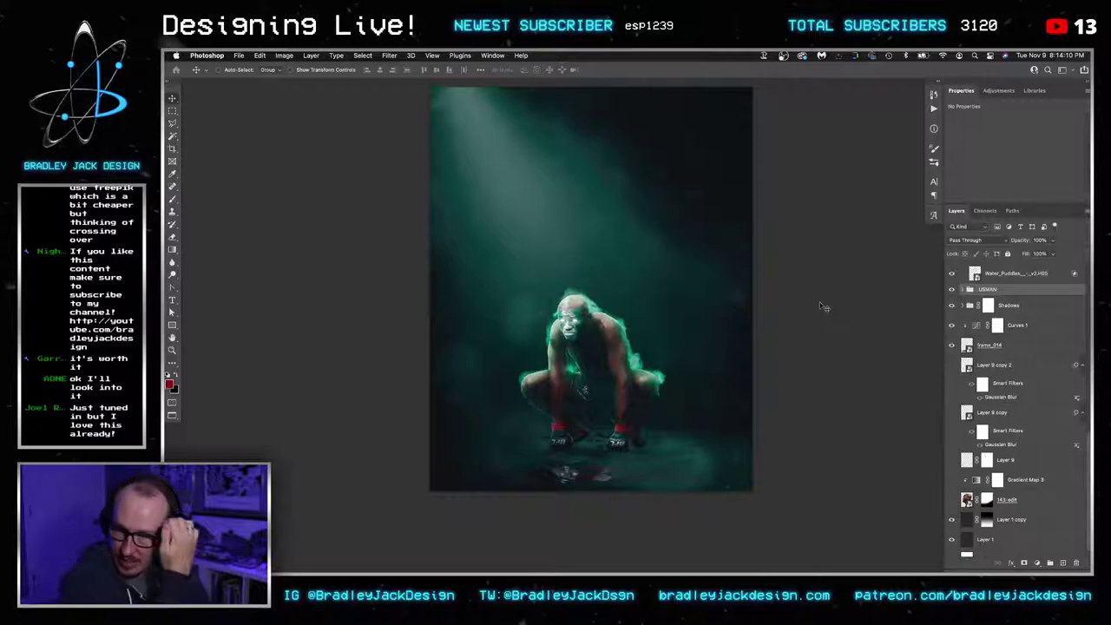
Switch to Finder, go back to the Downloads folder, and move its window off the canvas
{"action": "key", "text": "super+Tab"}
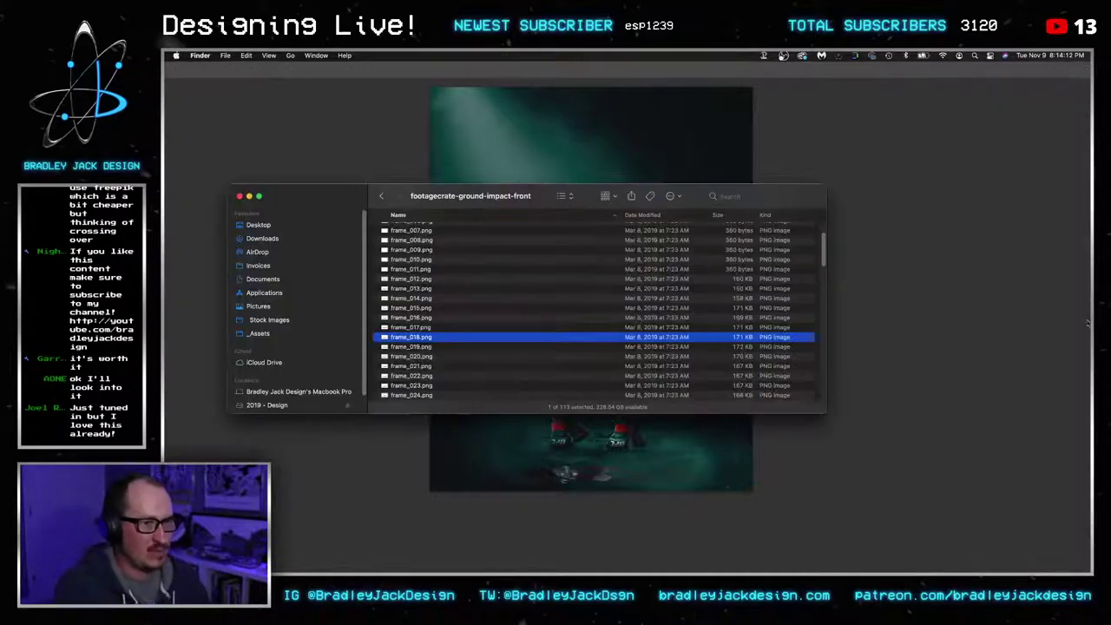
{"action": "left_click", "coordinate": [381, 196]}
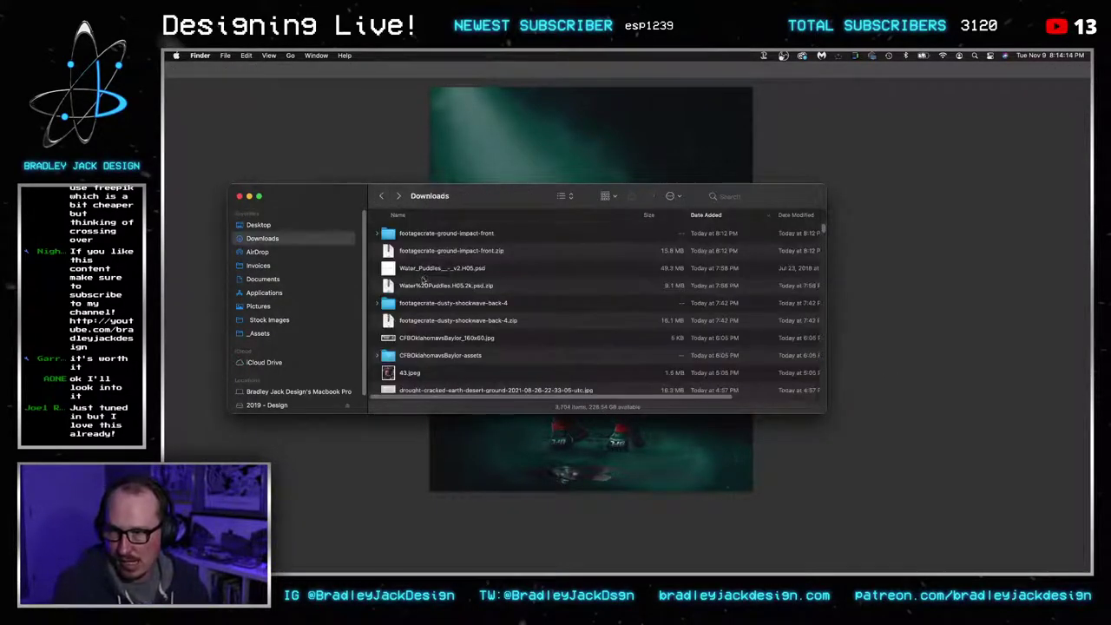
{"action": "left_click_drag", "start_coordinate": [456, 204], "coordinate": [1090, 208]}
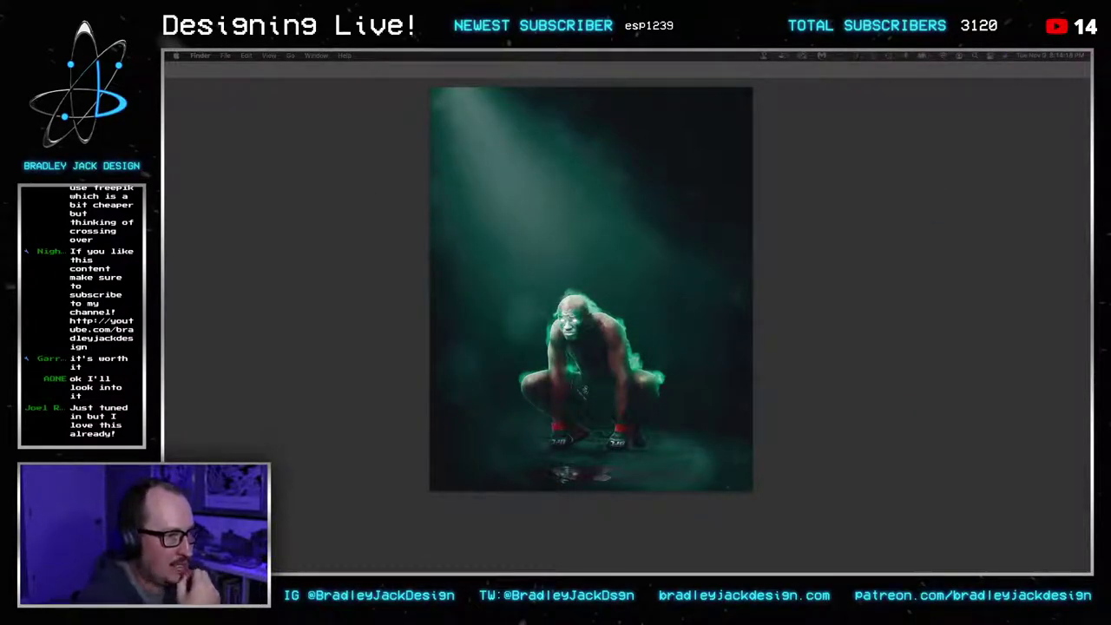
Bring up the Footage Crate folder and collapse its footagecrate-debris-impact-explosion-2-small subfolder
{"action": "key", "text": "super+Tab"}
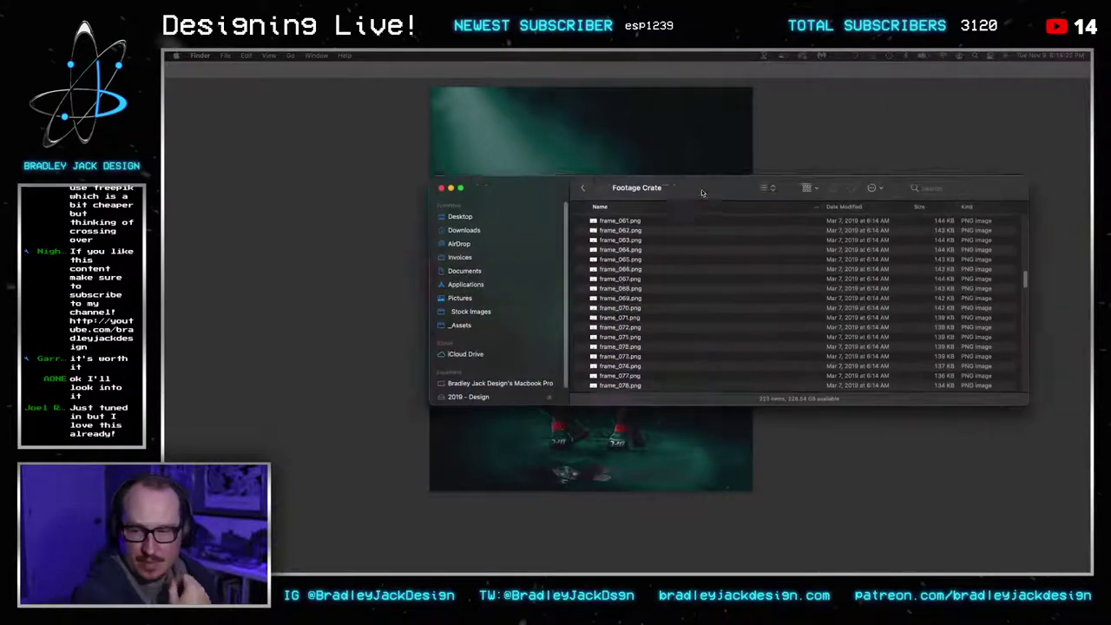
{"action": "scroll", "coordinate": [555, 247], "scroll_direction": "up", "scroll_amount": 15}
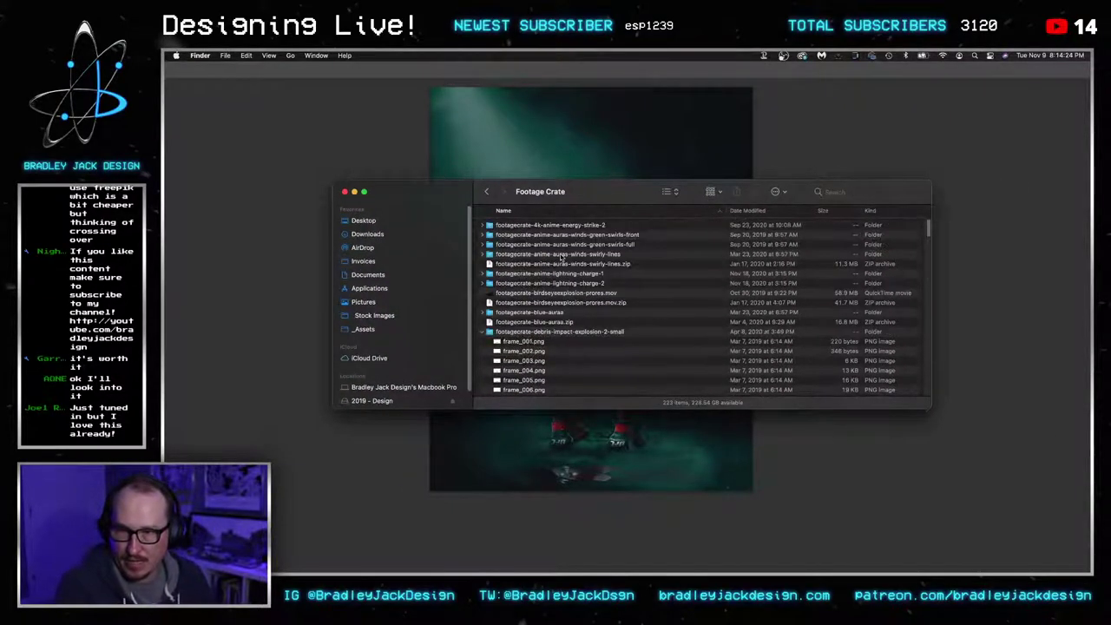
{"action": "left_click", "coordinate": [483, 332]}
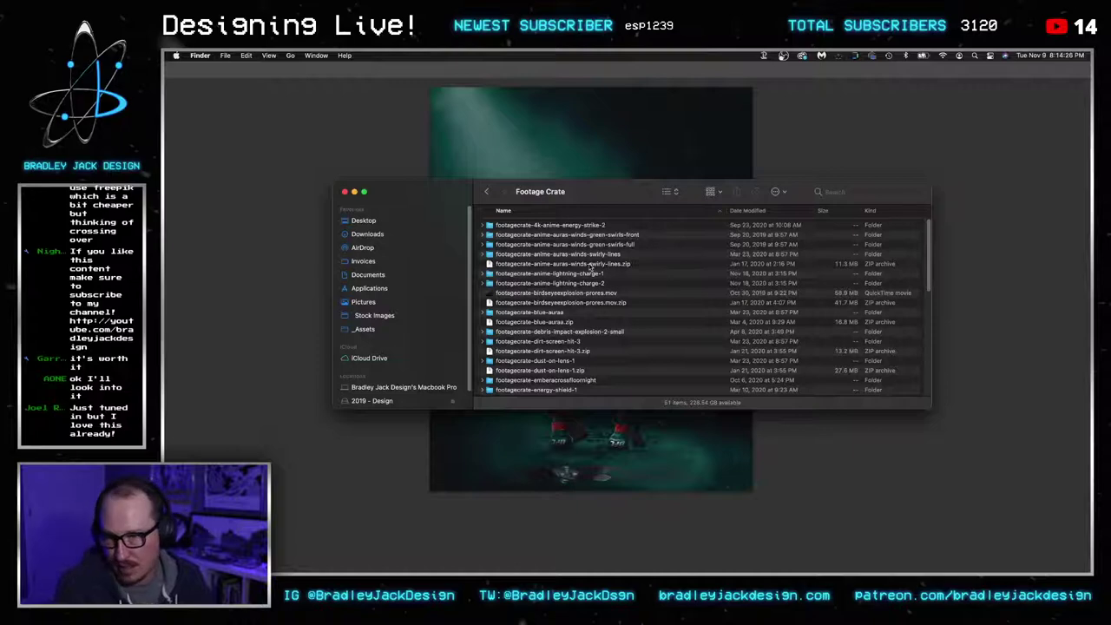
Expand the footagecrate-smoke-shockwave-front-only-1 folder and preview its smoke frames from frame_002.png to frame_008.png
{"action": "scroll", "coordinate": [575, 235], "scroll_direction": "down", "scroll_amount": 10}
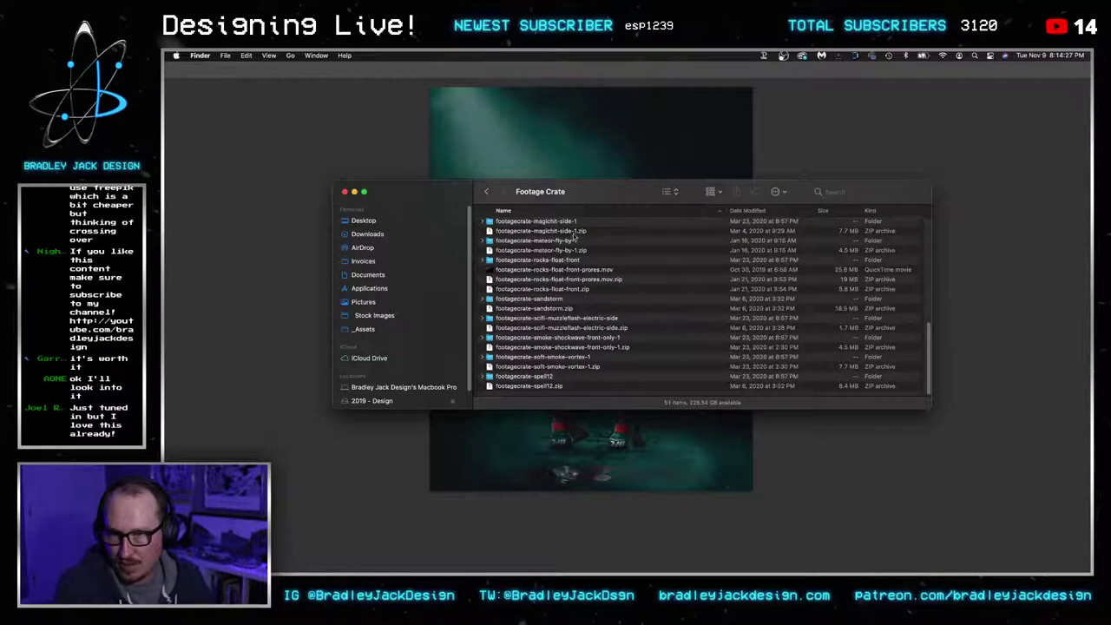
{"action": "left_click", "coordinate": [579, 340]}
{"action": "left_click", "coordinate": [484, 338]}
{"action": "left_click", "coordinate": [538, 357]}
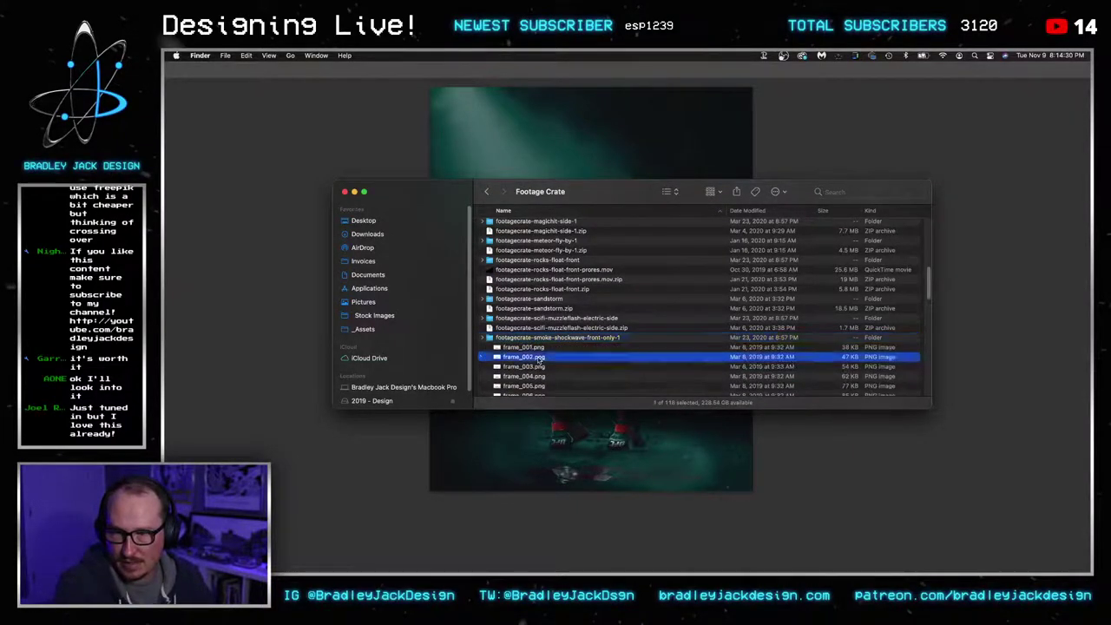
{"action": "key", "text": "space"}
{"action": "key", "text": "Down"}
{"action": "key", "text": "Down"}
{"action": "key", "text": "Down"}
{"action": "key", "text": "Down"}
{"action": "key", "text": "Down"}
{"action": "key", "text": "Down"}
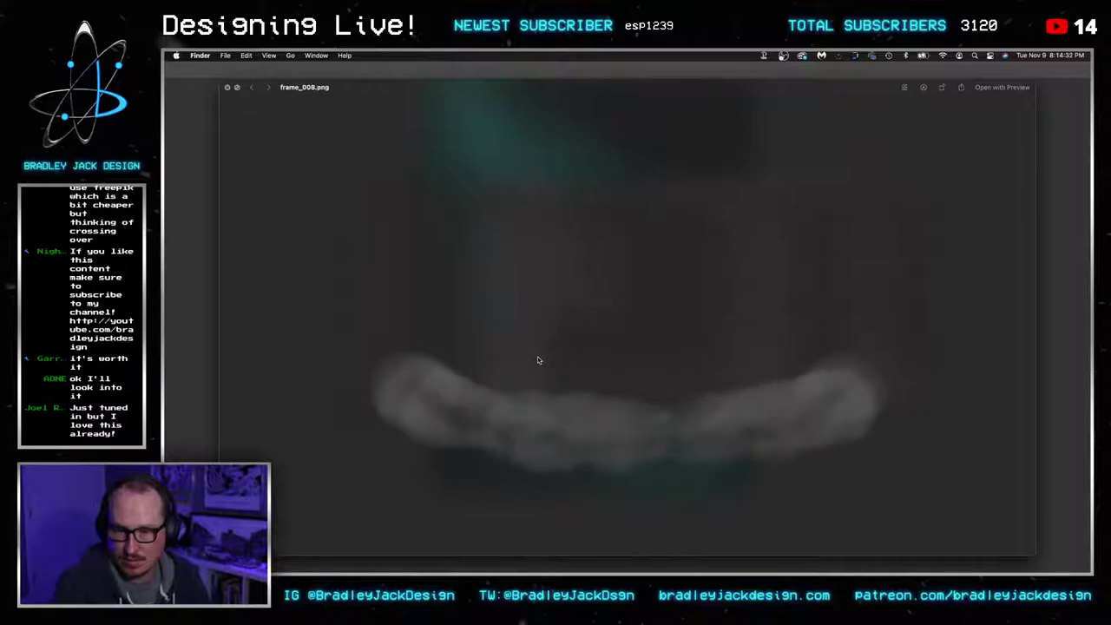
{"action": "key", "text": "space"}
{"action": "key", "text": "shift+Down"}
{"action": "key", "text": "shift+Down"}
{"action": "key", "text": "shift+Down"}
{"action": "key", "text": "shift+Down"}
{"action": "key", "text": "shift+Down"}
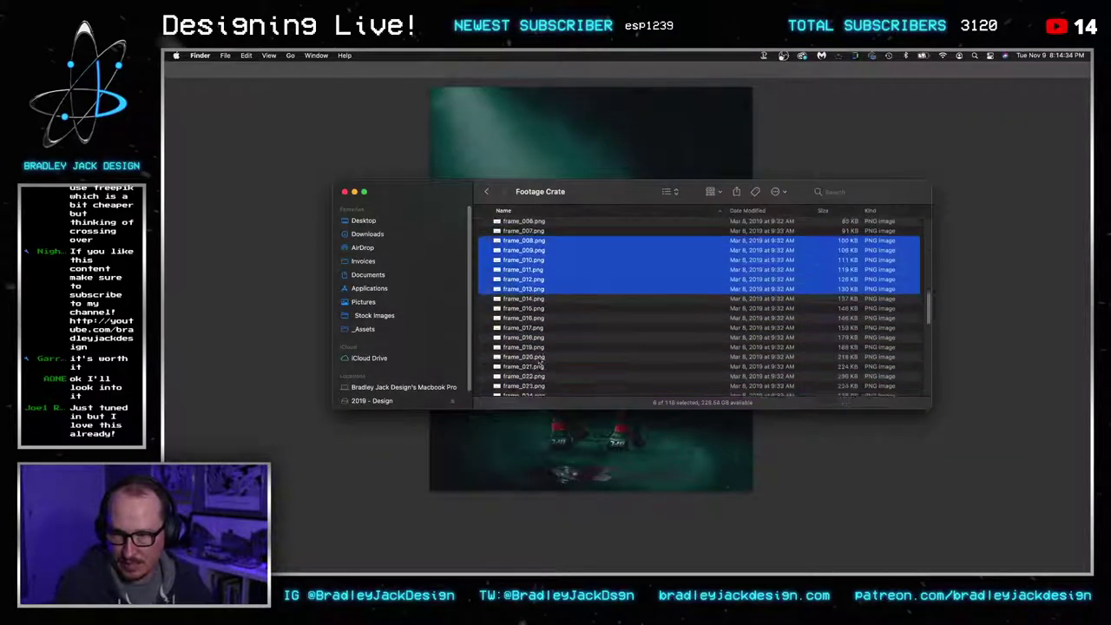
Open the footagecrate-soft-smoke-vortex-1 folder, preview its smoke ring frames, and close the Finder window
{"action": "scroll", "coordinate": [540, 364], "scroll_direction": "down", "scroll_amount": 15}
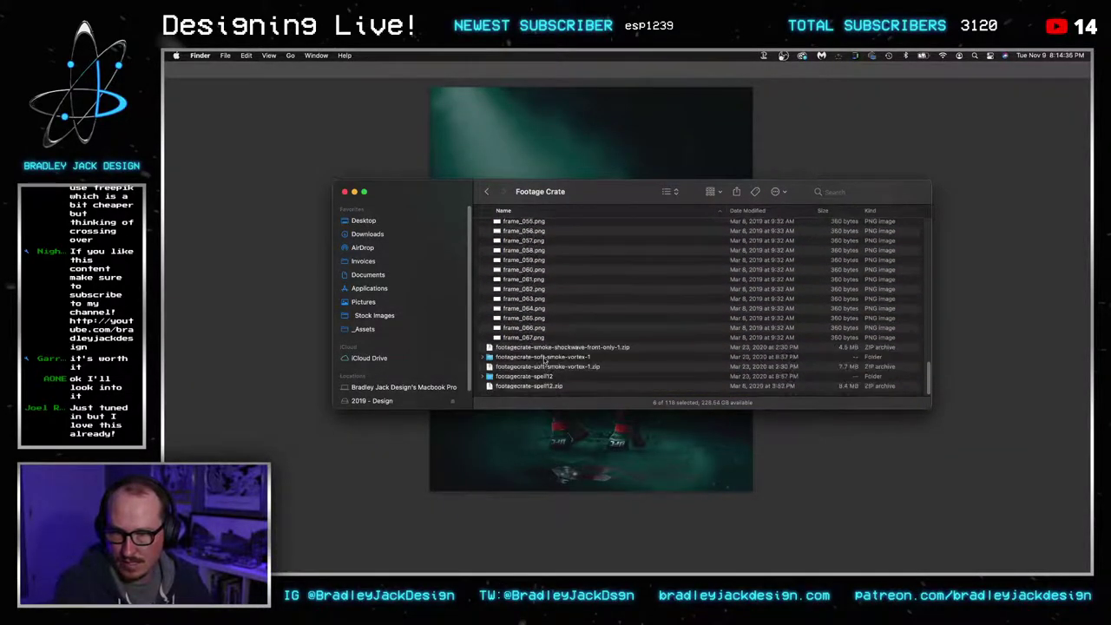
{"action": "left_click", "coordinate": [543, 357]}
{"action": "double_click", "coordinate": [542, 357]}
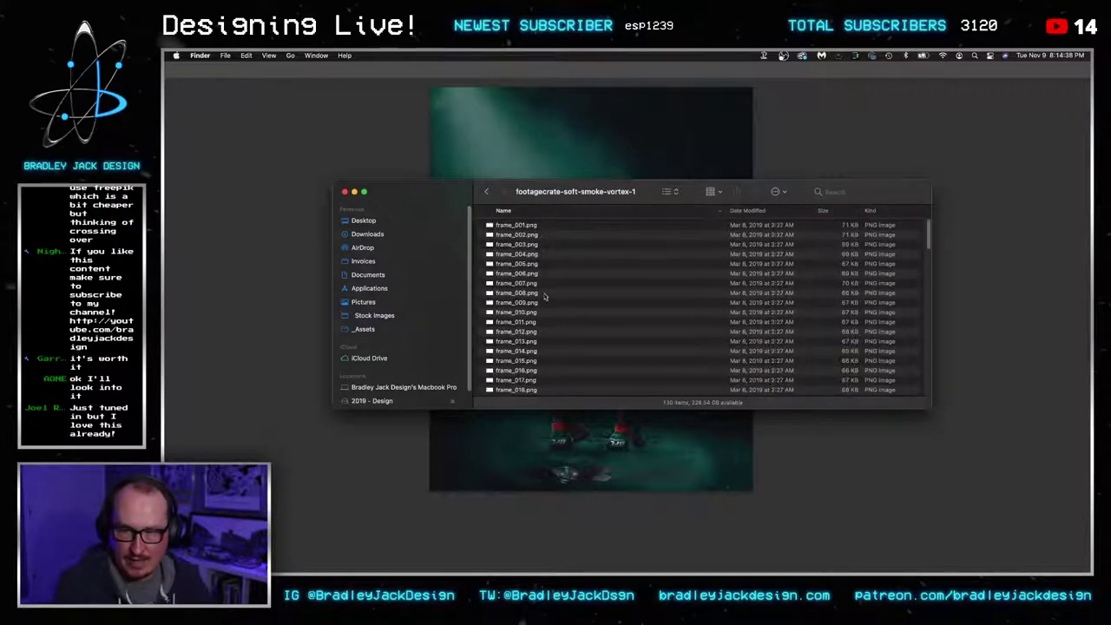
{"action": "left_click", "coordinate": [528, 280]}
{"action": "key", "text": "space"}
{"action": "key", "text": "Down"}
{"action": "key", "text": "Down"}
{"action": "key", "text": "Down"}
{"action": "key", "text": "Down"}
{"action": "key", "text": "Down"}
{"action": "key", "text": "Down"}
{"action": "key", "text": "Down"}
{"action": "key", "text": "Down"}
{"action": "key", "text": "Down"}
{"action": "key", "text": "Down"}
{"action": "key", "text": "Down"}
{"action": "key", "text": "Down"}
{"action": "key", "text": "Down"}
{"action": "key", "text": "Down"}
{"action": "key", "text": "Down"}
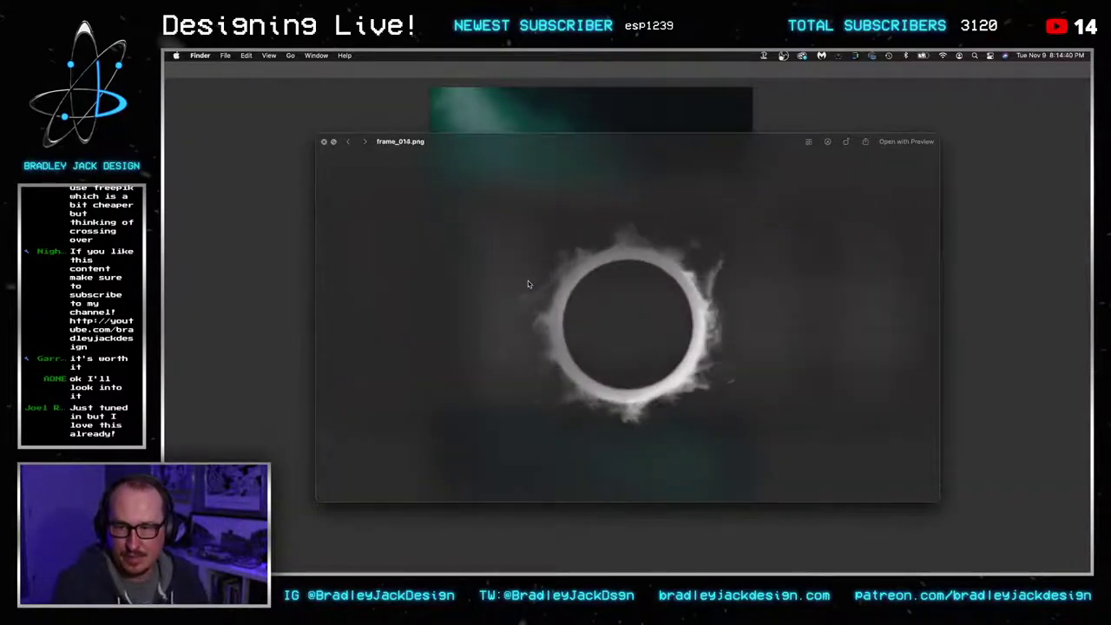
{"action": "key", "text": "space"}
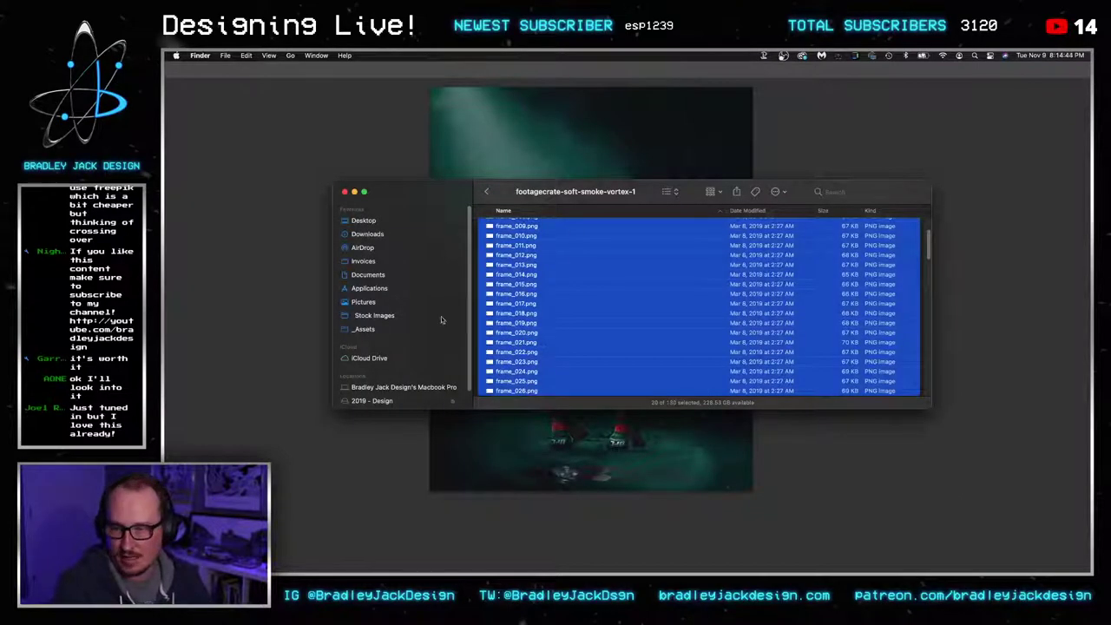
{"action": "key", "text": "super+w"}
Switch to Adobe Bridge and open the Fog folder within Stock Images
{"action": "key", "text": "super+Tab"}
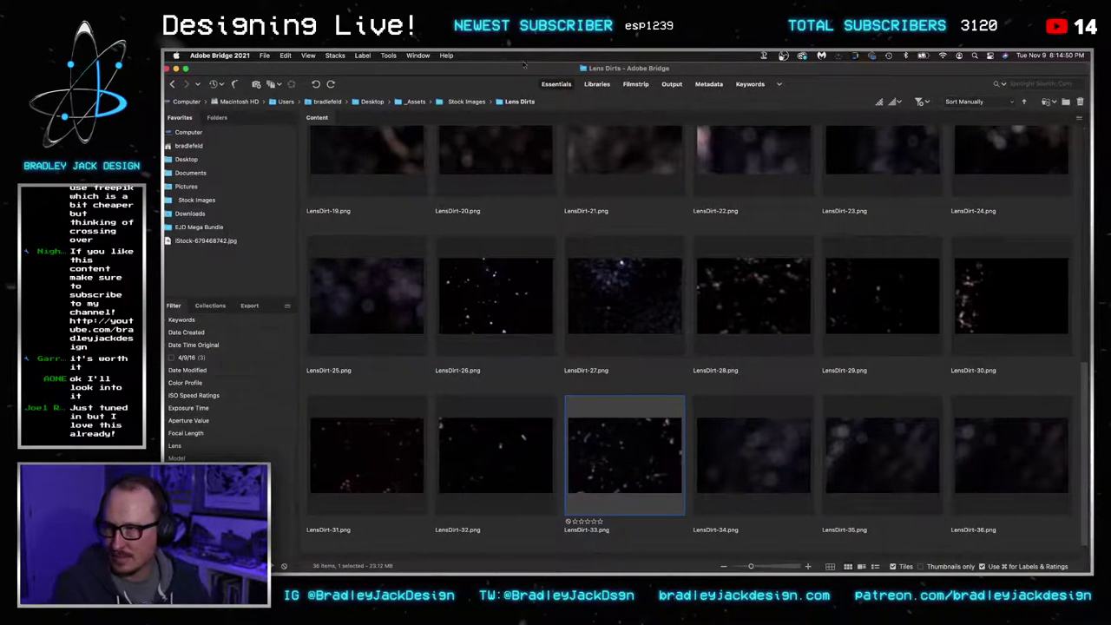
{"action": "left_click", "coordinate": [190, 213]}
{"action": "left_click", "coordinate": [198, 200]}
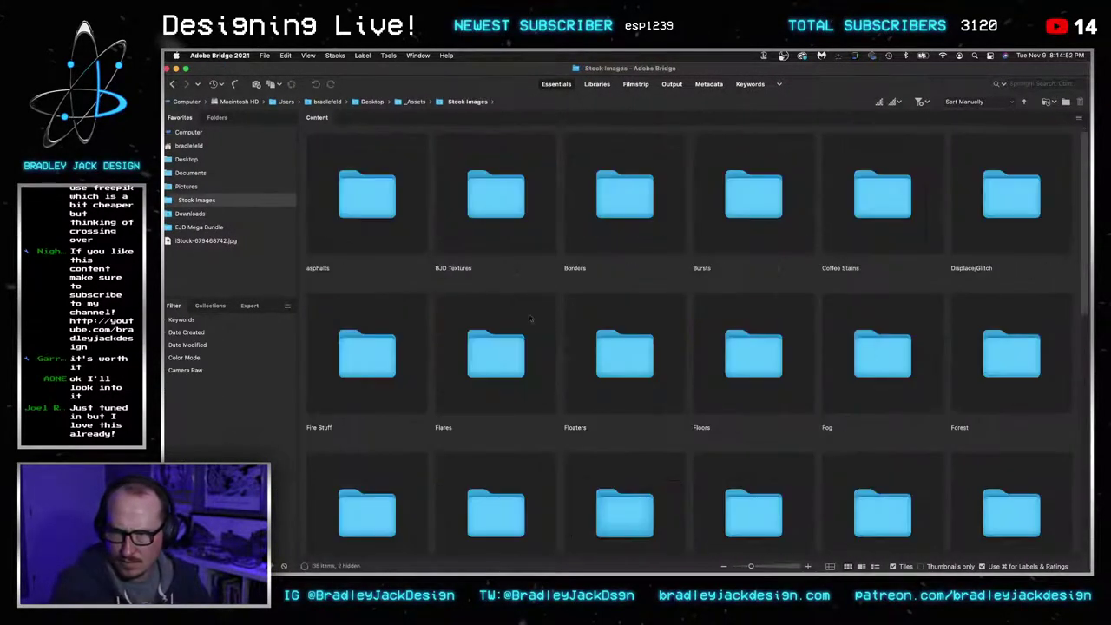
{"action": "left_click", "coordinate": [829, 356]}
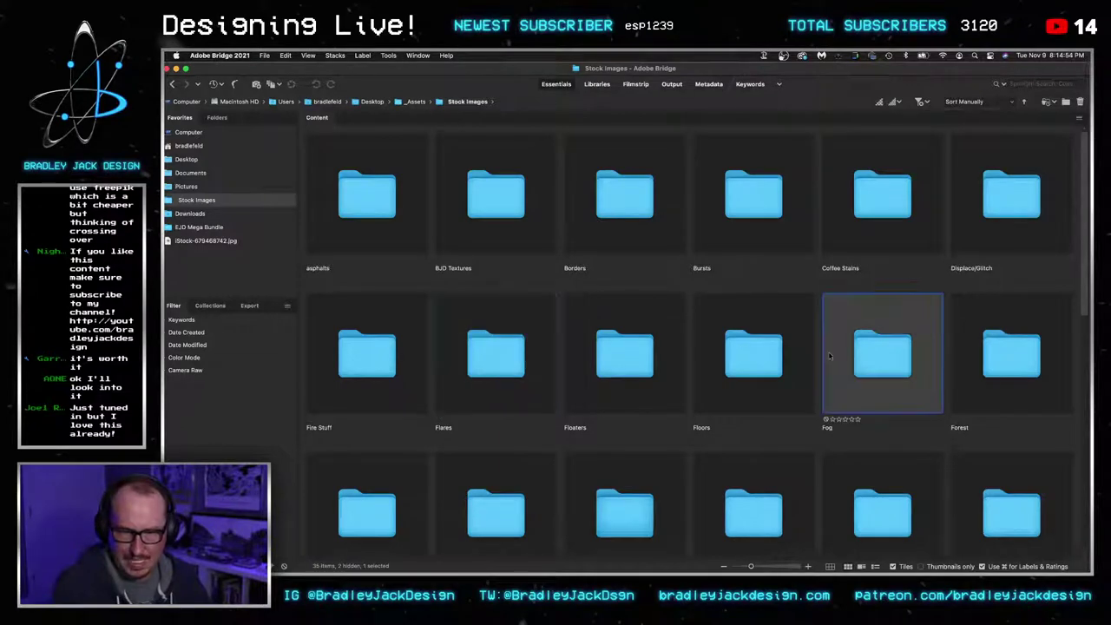
{"action": "double_click", "coordinate": [872, 354]}
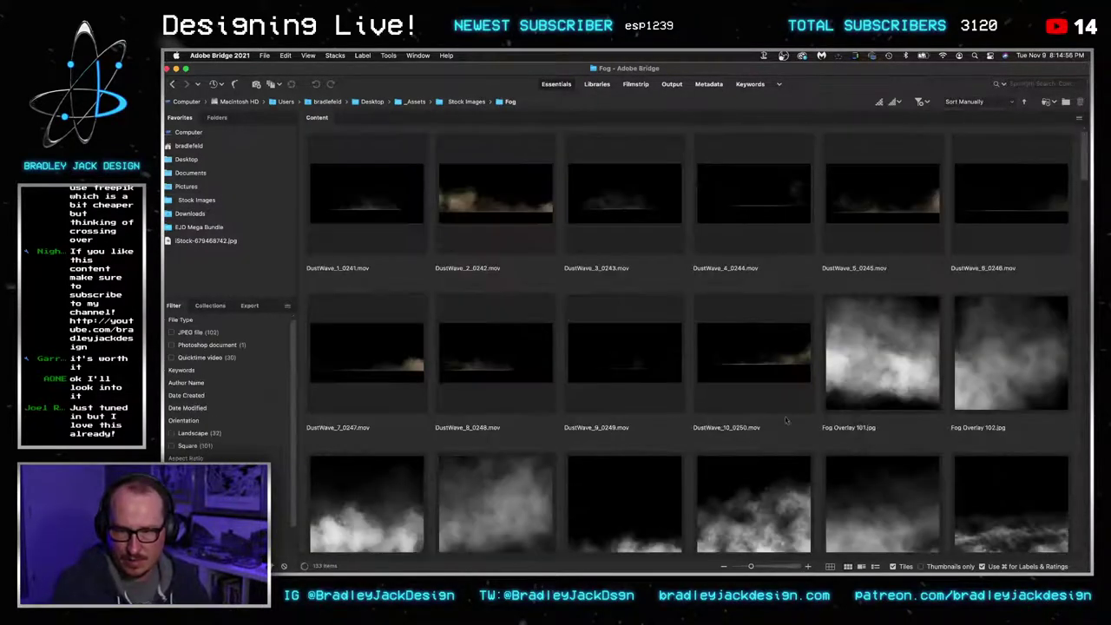
Place Fog Overlay 184.jpg from the Fog folder into the Photoshop poster above the USMAN group, with the Screen blend mode
{"action": "scroll", "coordinate": [694, 373], "scroll_direction": "down", "scroll_amount": 3}
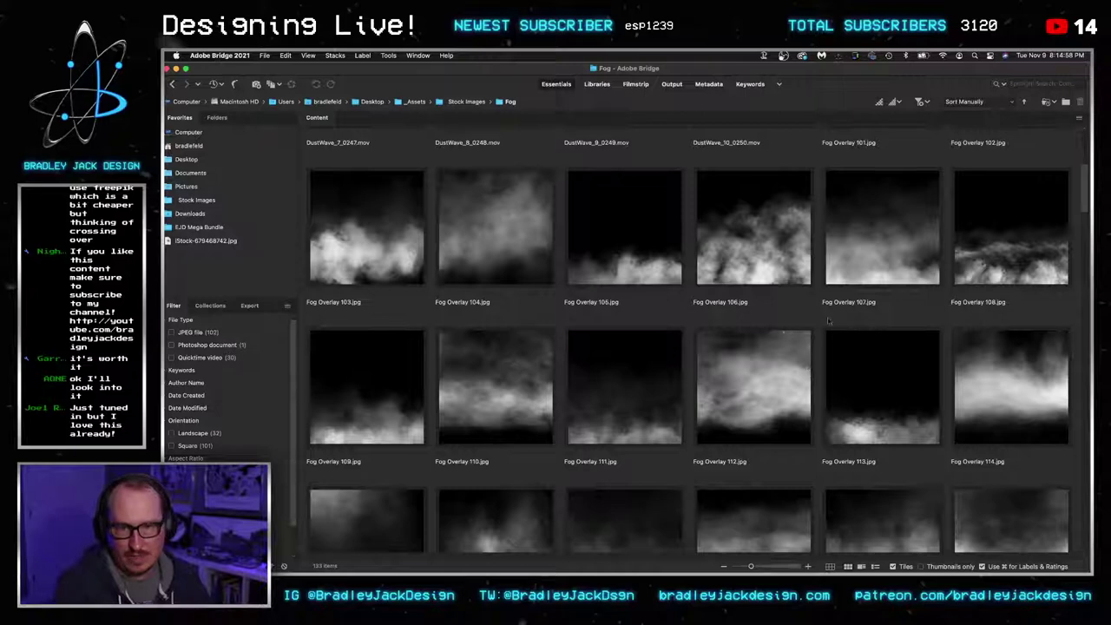
{"action": "scroll", "coordinate": [771, 312], "scroll_direction": "down", "scroll_amount": 5}
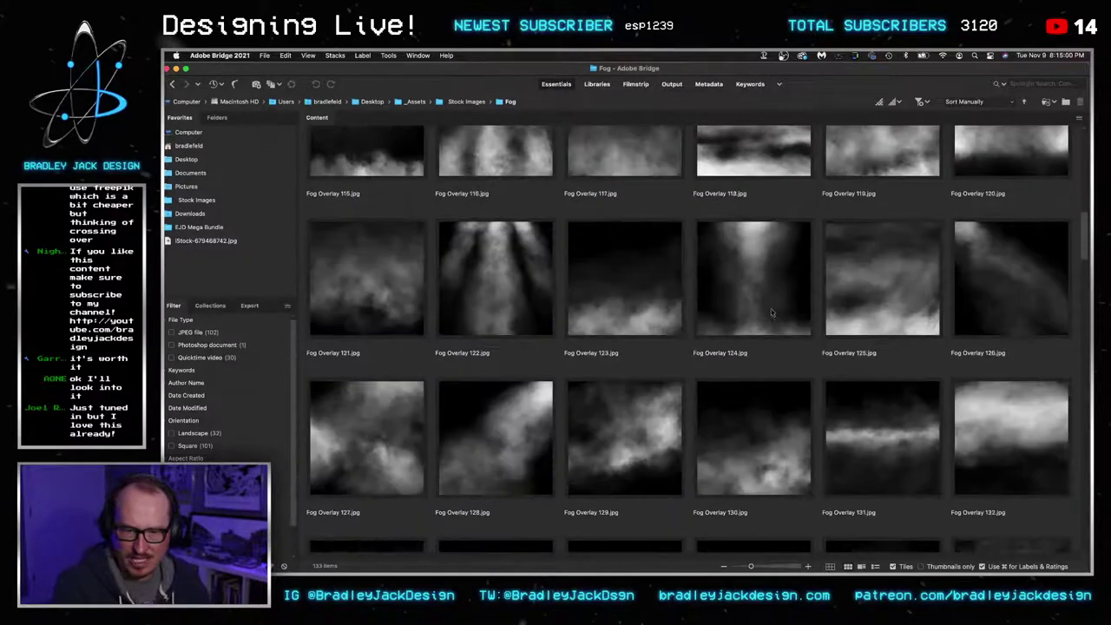
{"action": "scroll", "coordinate": [771, 312], "scroll_direction": "down", "scroll_amount": 8}
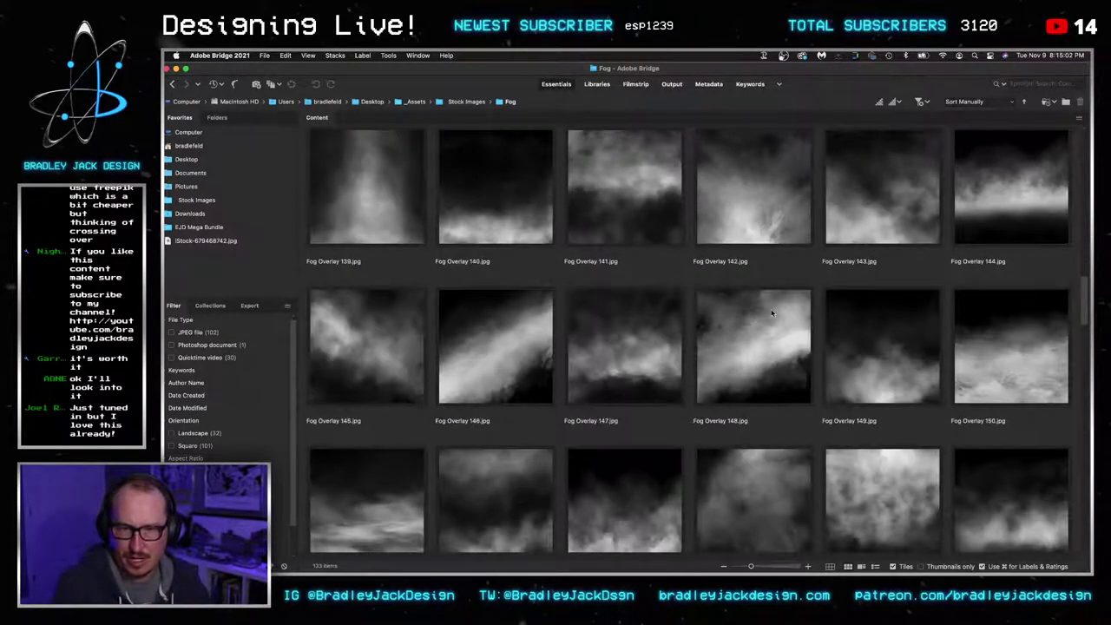
{"action": "scroll", "coordinate": [771, 312], "scroll_direction": "down", "scroll_amount": 6}
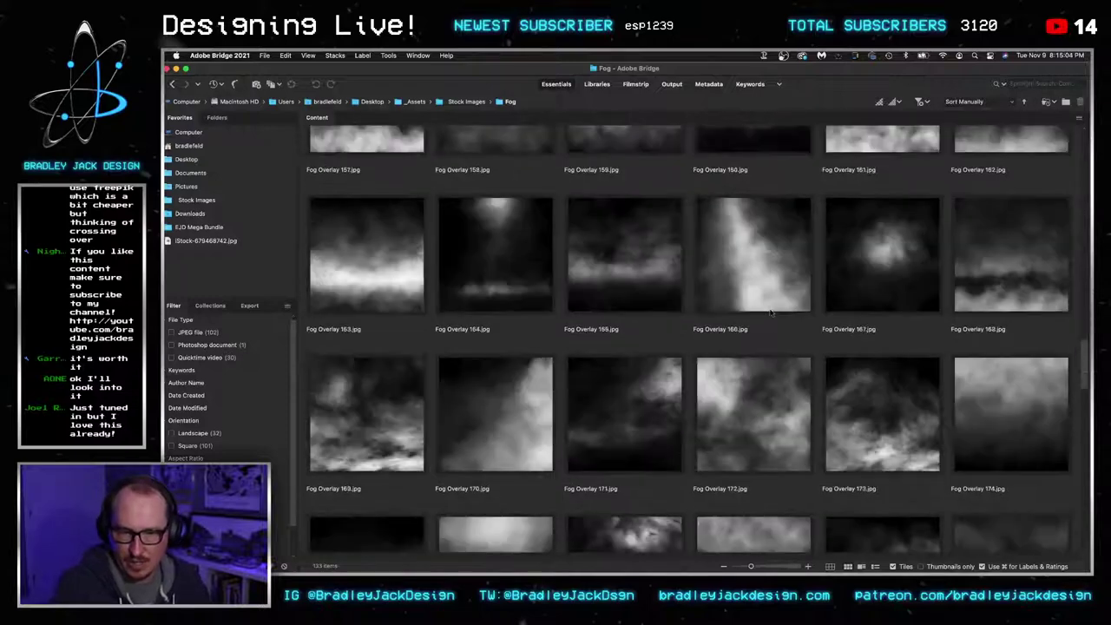
{"action": "scroll", "coordinate": [770, 312], "scroll_direction": "down", "scroll_amount": 4}
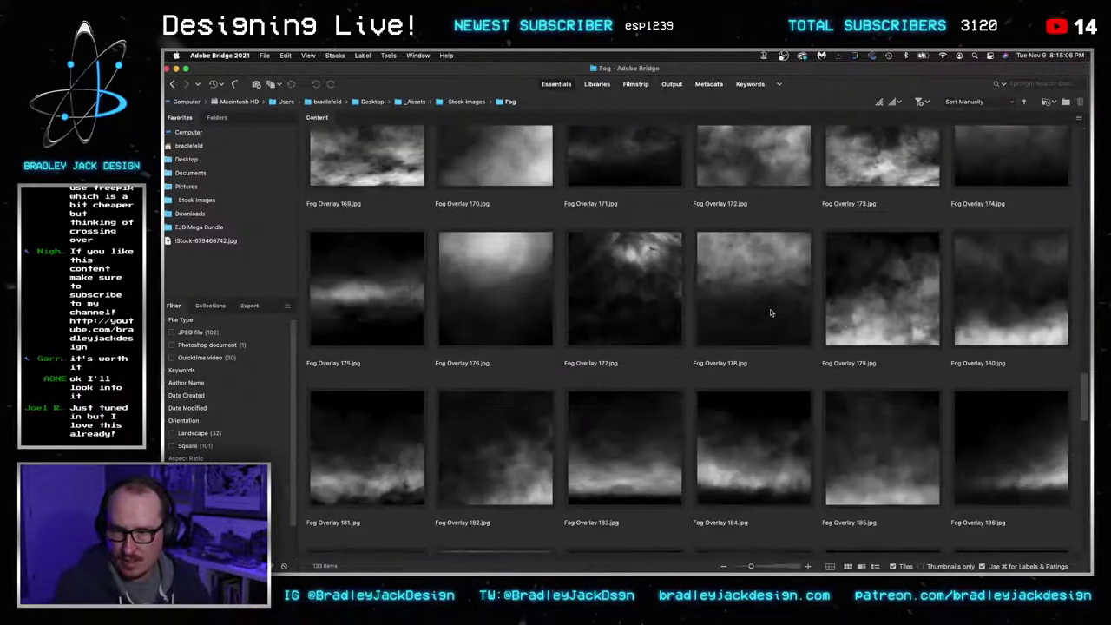
{"action": "scroll", "coordinate": [769, 311], "scroll_direction": "down", "scroll_amount": 2}
{"action": "left_click", "coordinate": [756, 283]}
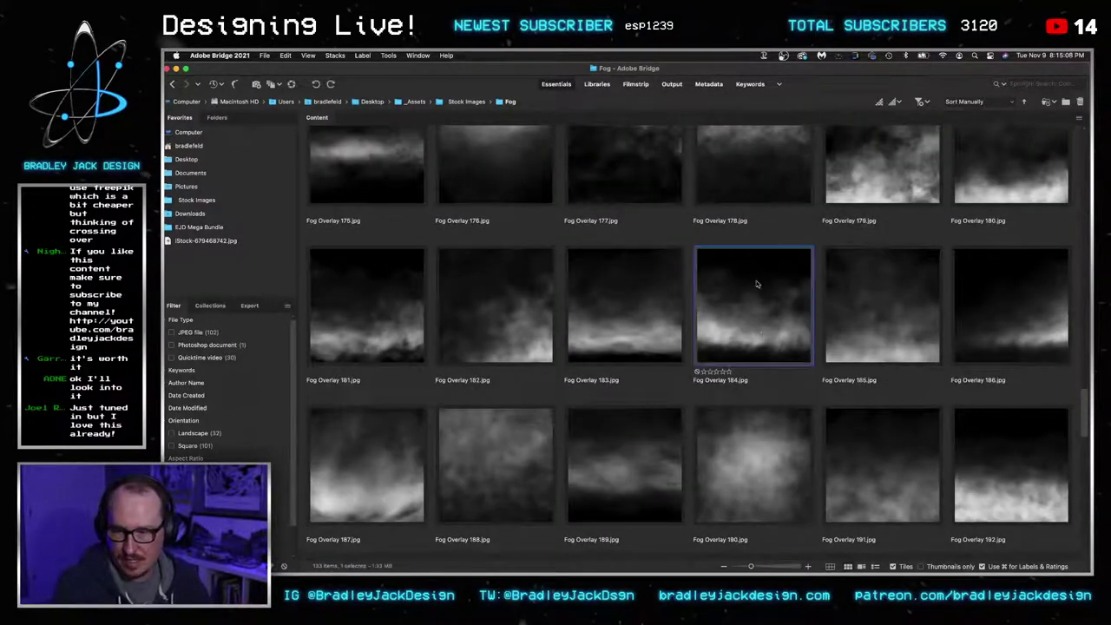
{"action": "left_click_drag", "start_coordinate": [756, 284], "coordinate": [660, 510]}
{"action": "key", "text": "super+Tab"}
{"action": "key", "text": "shift+alt+s"}
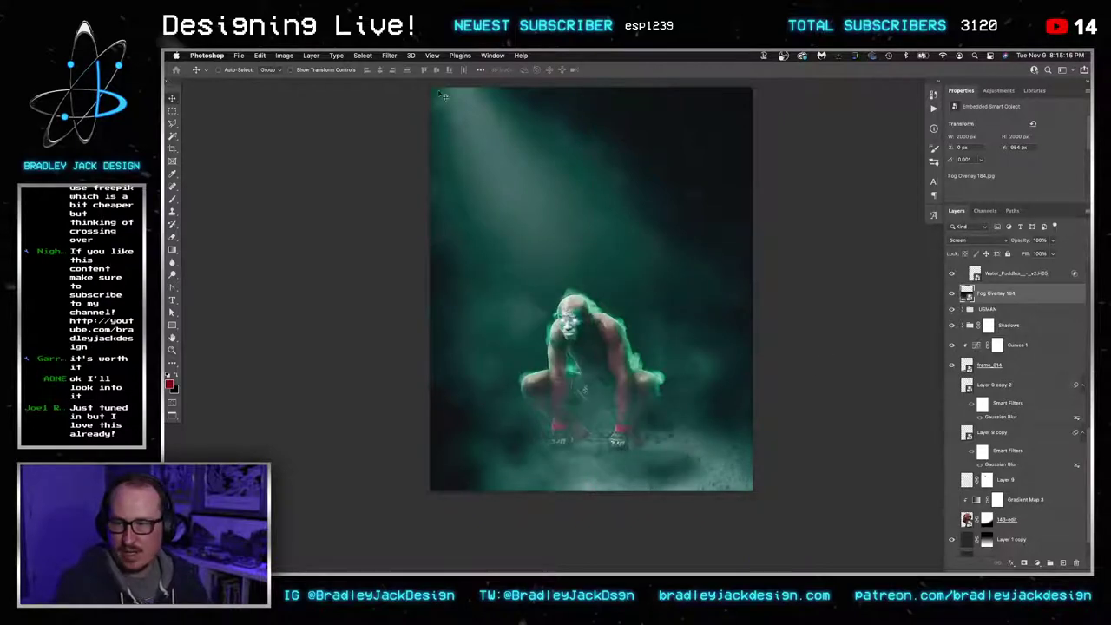
Apply a Motion Blur at an angle of 14° to the Fog Overlay 184 layer
{"action": "left_click", "coordinate": [390, 55]}
{"action": "mouse_move", "coordinate": [434, 180]}
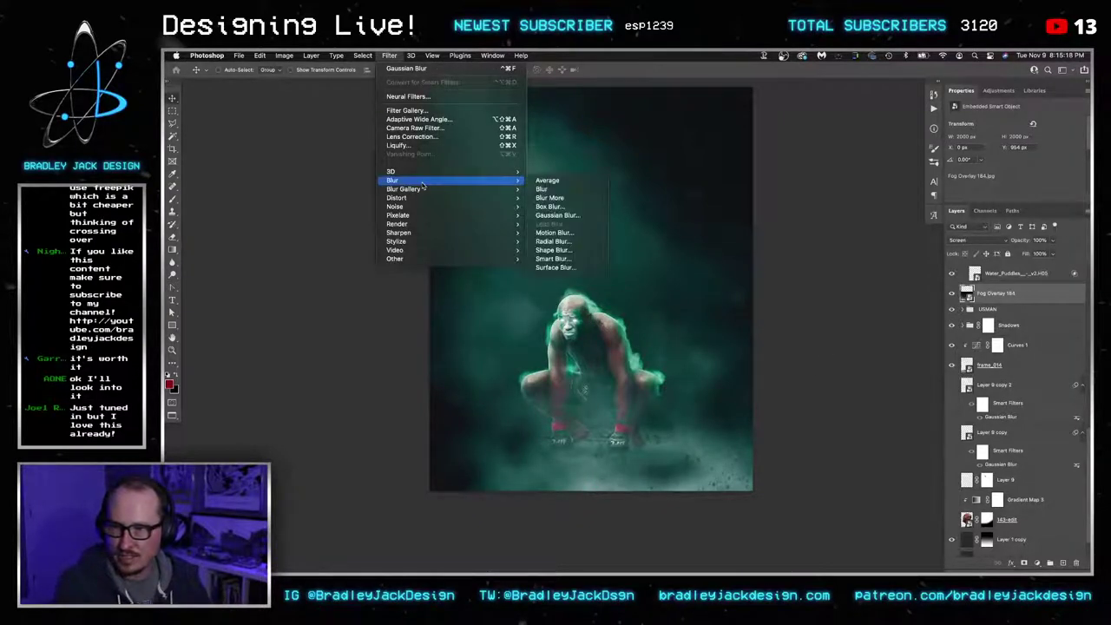
{"action": "left_click", "coordinate": [563, 236]}
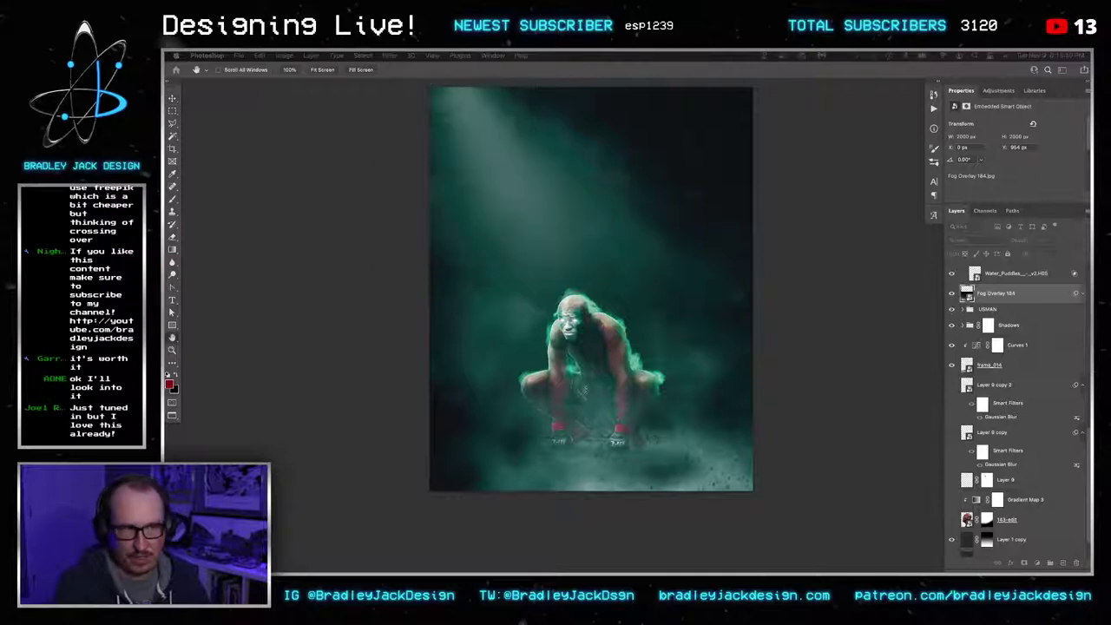
{"action": "left_click", "coordinate": [632, 363]}
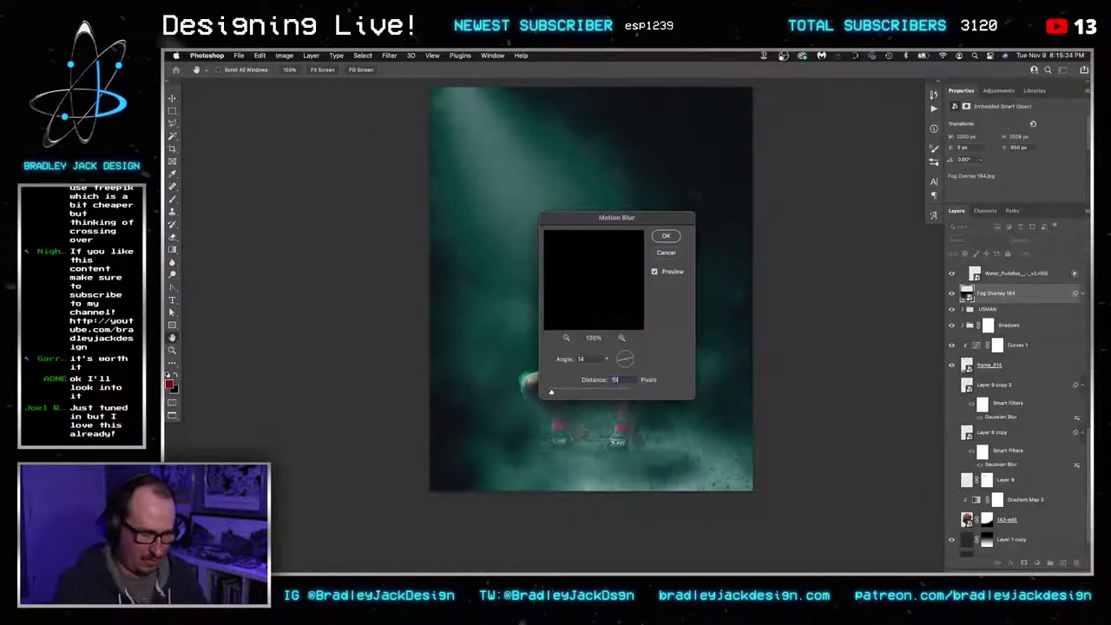
{"action": "key", "text": "Return"}
Add 10% Gaussian monochromatic noise to Fog Overlay 184 and reorder its smart filters so Motion Blur sits above Add Noise
{"action": "left_click", "coordinate": [389, 55]}
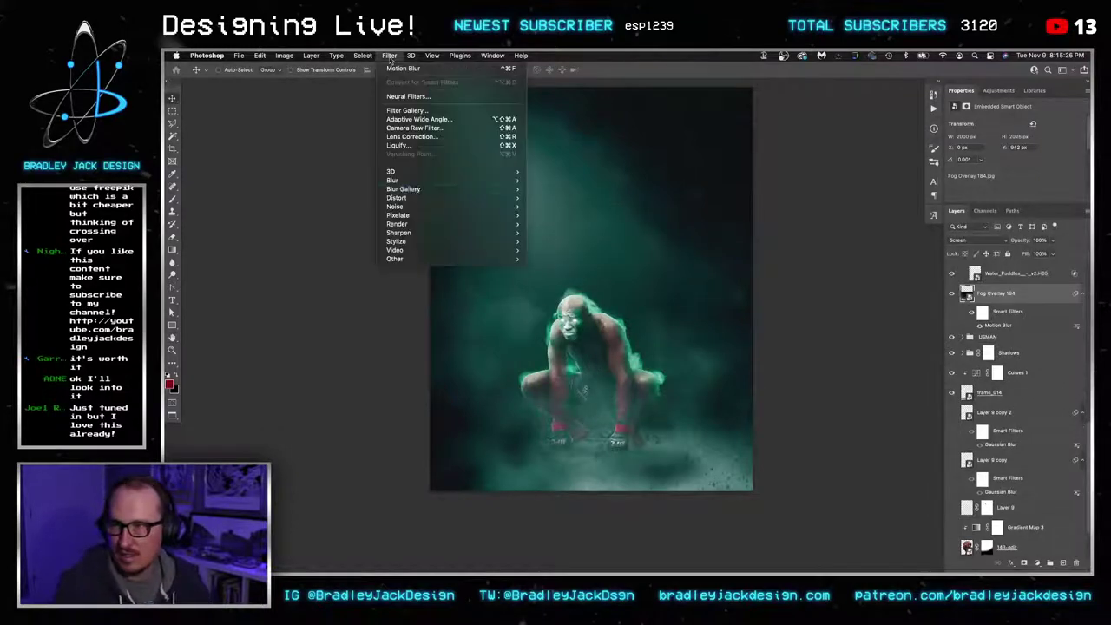
{"action": "mouse_move", "coordinate": [433, 207]}
{"action": "left_click", "coordinate": [552, 208]}
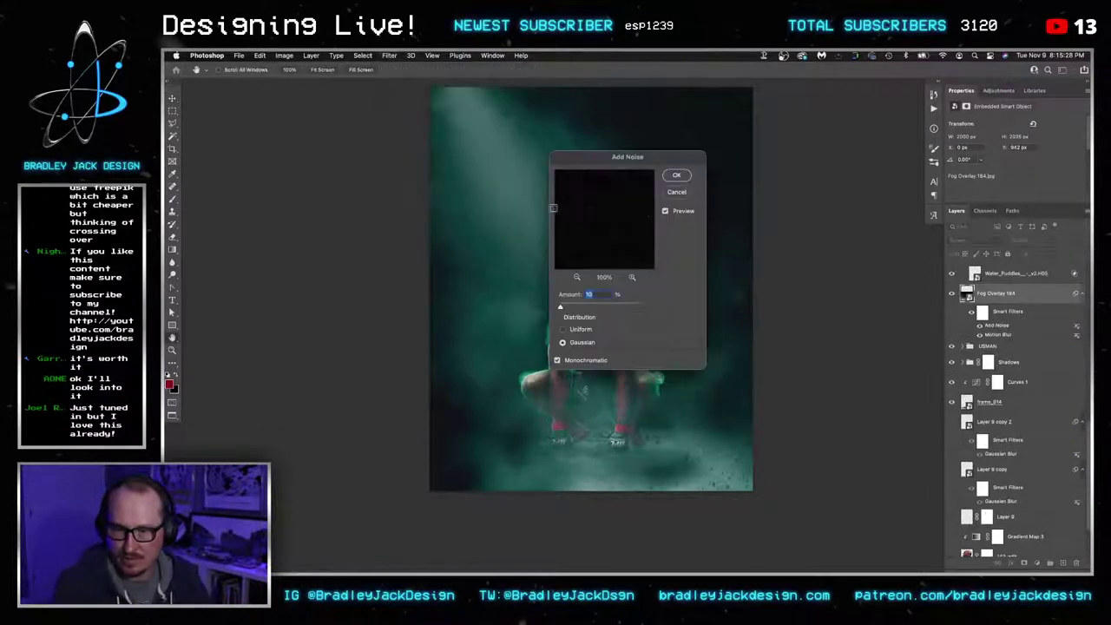
{"action": "key", "text": "Return"}
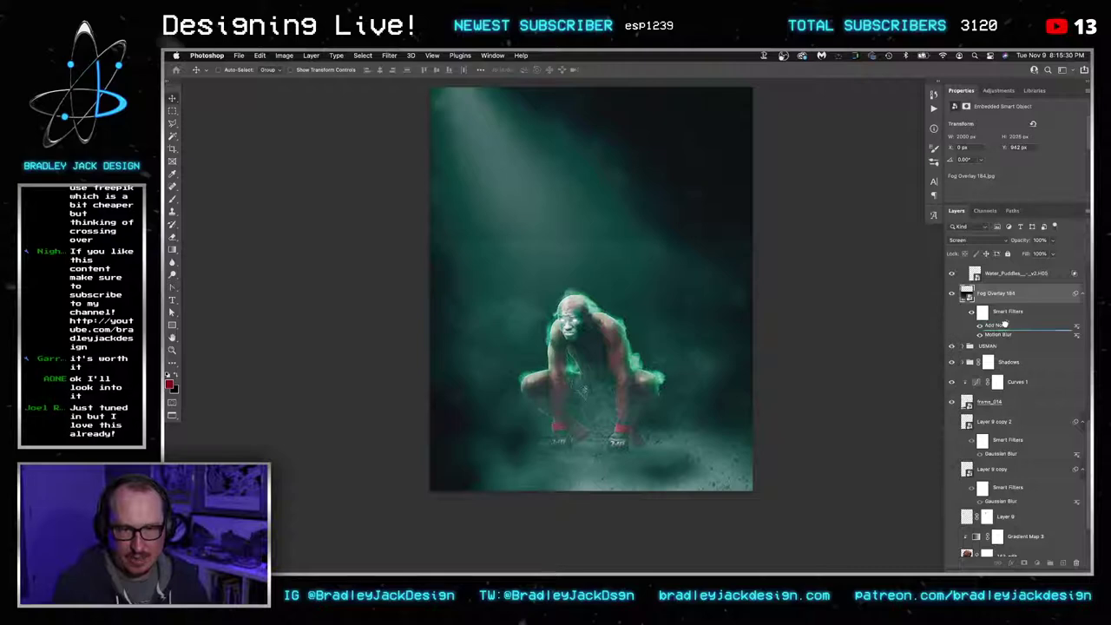
{"action": "left_click_drag", "start_coordinate": [1001, 317], "coordinate": [1000, 320]}
{"action": "key", "text": "z"}
{"action": "mouse_move", "coordinate": [647, 378]}
{"action": "left_mouse_down"}
{"action": "mouse_move", "coordinate": [710, 378]}
{"action": "mouse_move", "coordinate": [658, 378]}
{"action": "left_mouse_up"}
{"action": "key", "text": "v"}
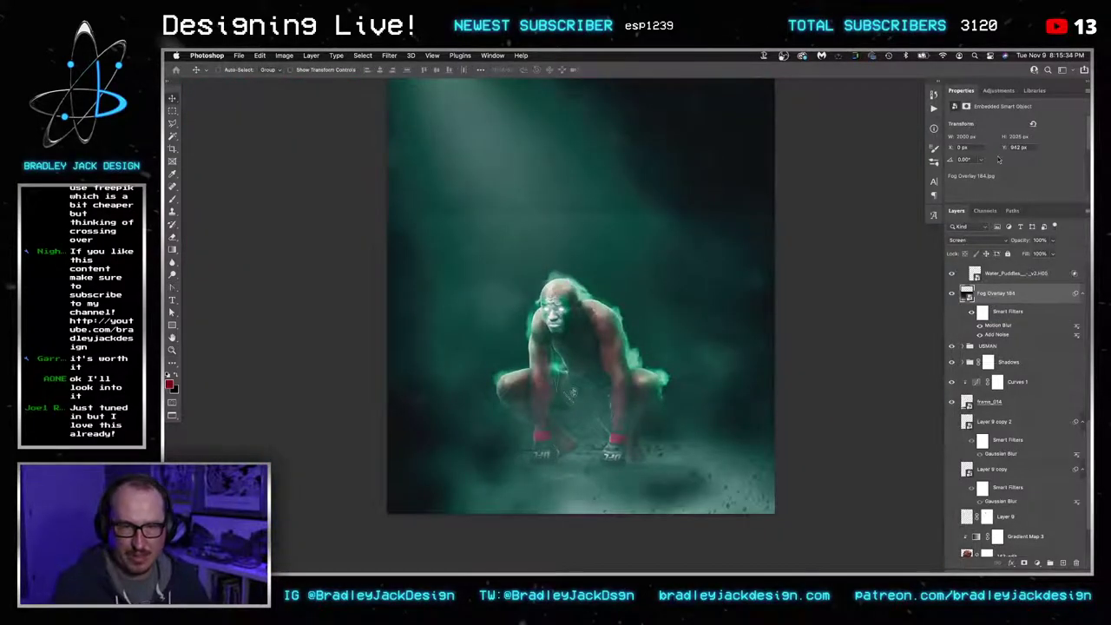
{"action": "left_click", "coordinate": [998, 90]}
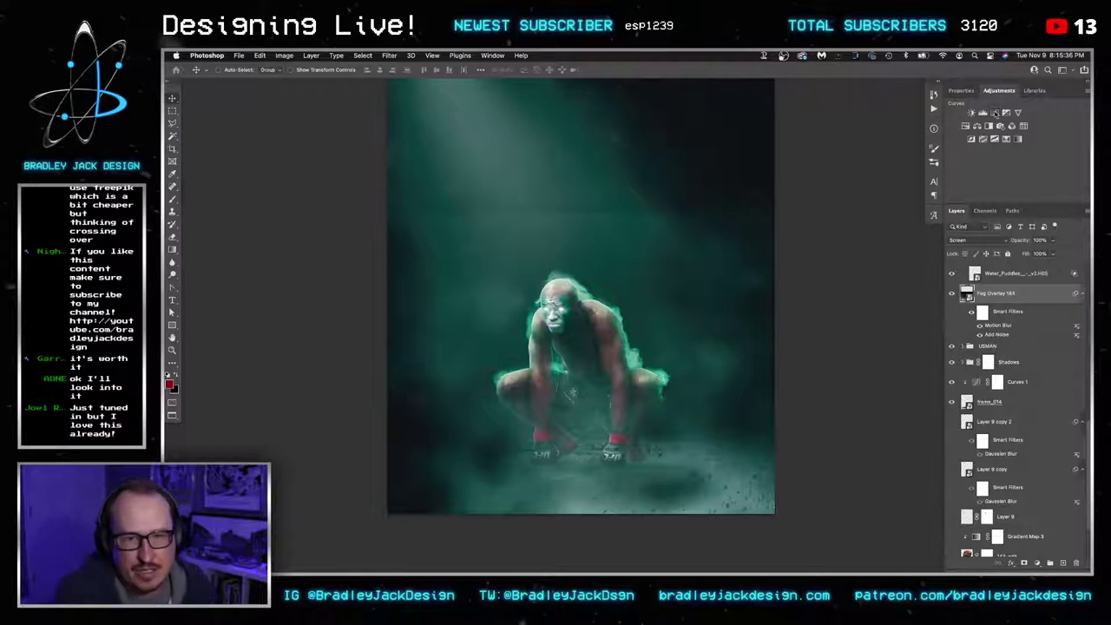
{"action": "left_click", "coordinate": [994, 113]}
{"action": "key", "text": "Delete"}
{"action": "key", "text": "Delete"}
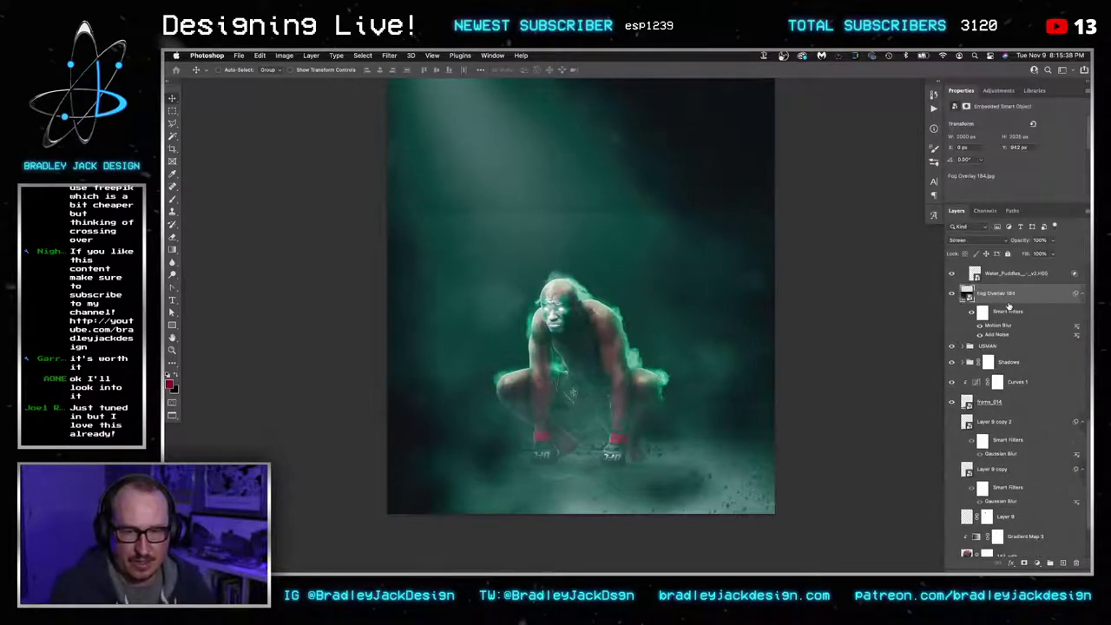
Add a Levels adjustment clipped to Fog Overlay 184 and raise its shadow and midtone inputs to darken the fog
{"action": "left_click", "coordinate": [998, 90]}
{"action": "left_click", "coordinate": [985, 113]}
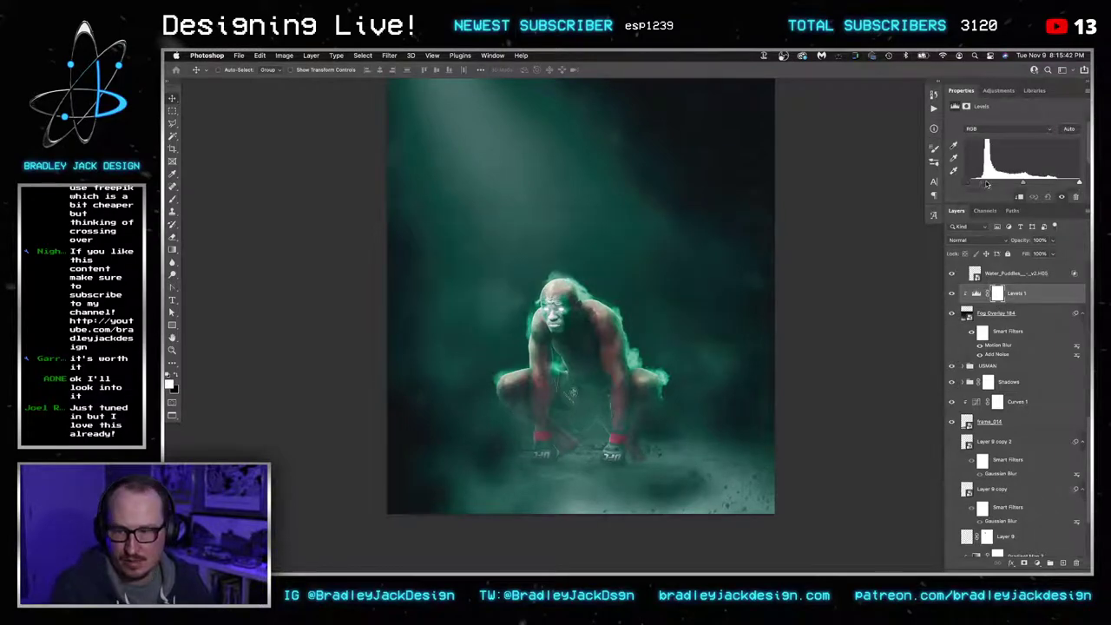
{"action": "left_click_drag", "start_coordinate": [986, 184], "coordinate": [996, 184]}
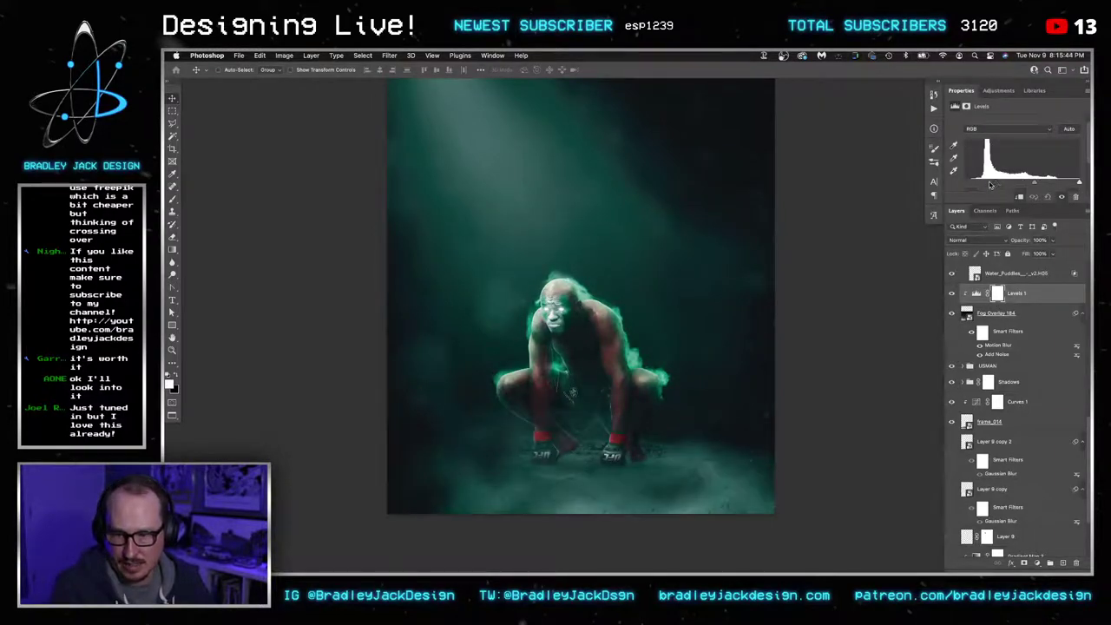
{"action": "mouse_move", "coordinate": [586, 441]}
{"action": "left_mouse_down"}
{"action": "mouse_move", "coordinate": [640, 432]}
{"action": "mouse_move", "coordinate": [581, 428]}
{"action": "left_mouse_up"}
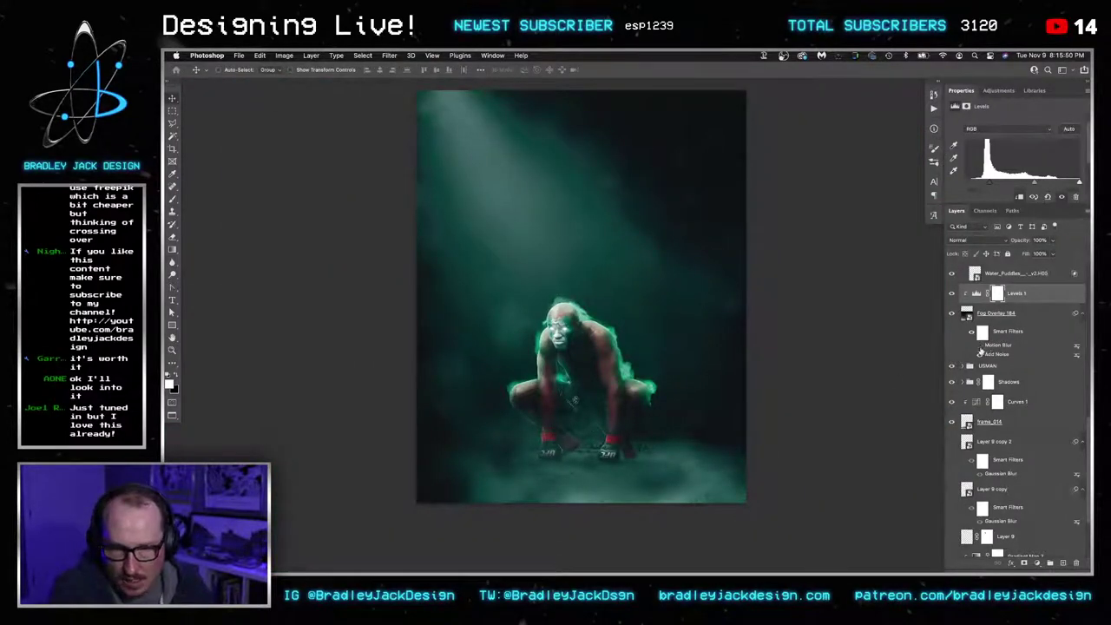
Turn off the fog layer's Motion Blur and Add Noise filters and compare the poster with and without the fog
{"action": "left_click", "coordinate": [980, 347]}
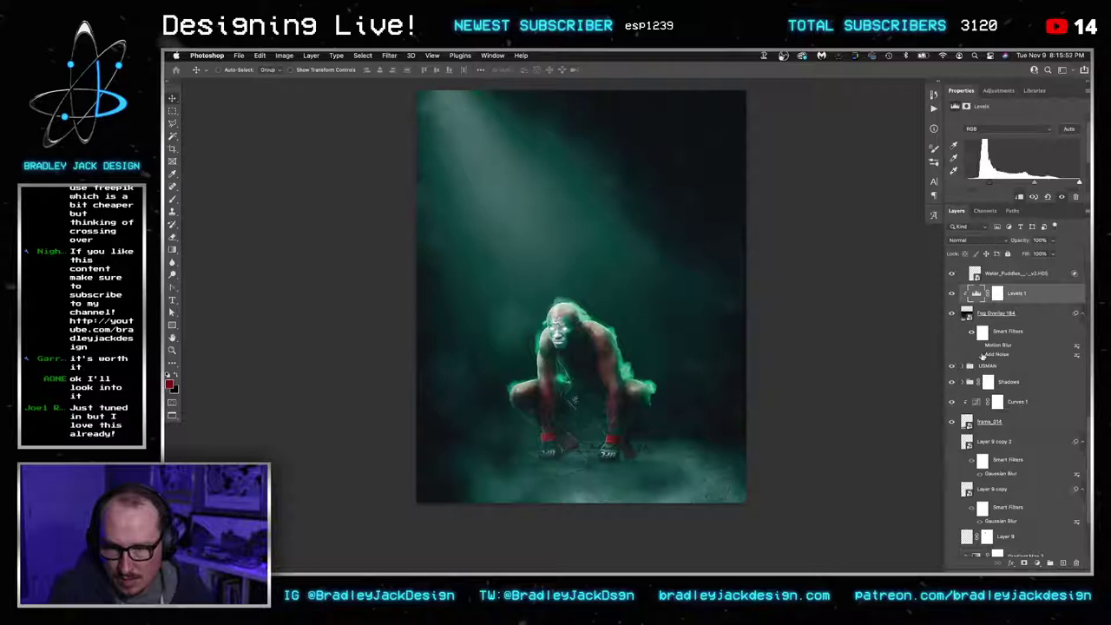
{"action": "left_click", "coordinate": [952, 314]}
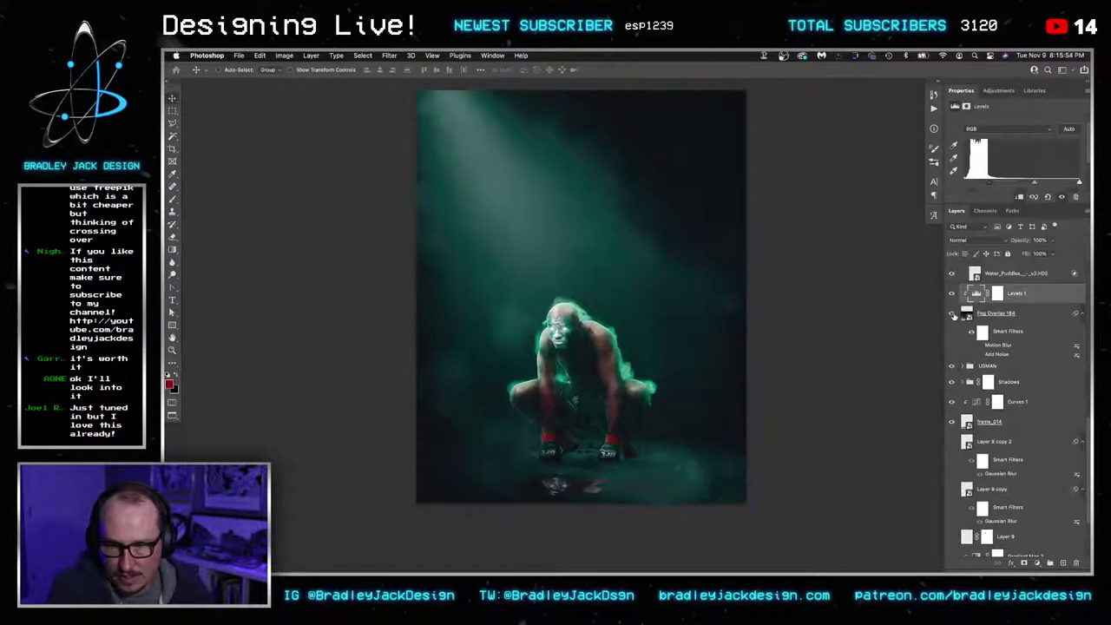
{"action": "left_click", "coordinate": [952, 314]}
Move Fog Overlay 184 together with its Levels 1 adjustment up the layer stack to just above Gradient Map 5 copy
{"action": "left_click", "coordinate": [986, 315]}
{"action": "key", "text": "ctrl+t"}
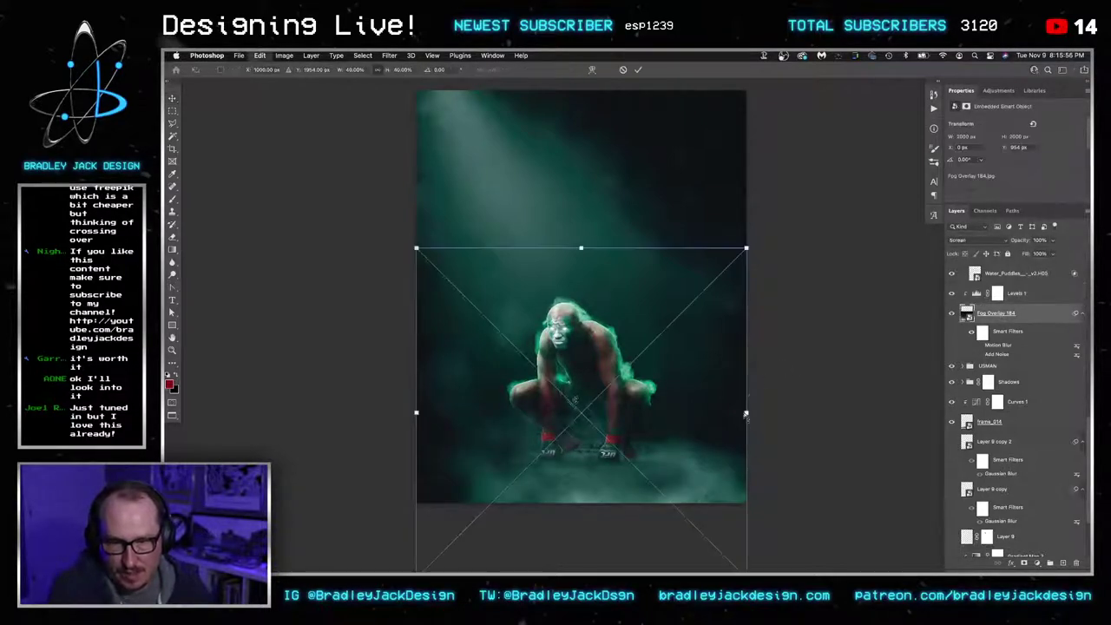
{"action": "key", "text": "Escape"}
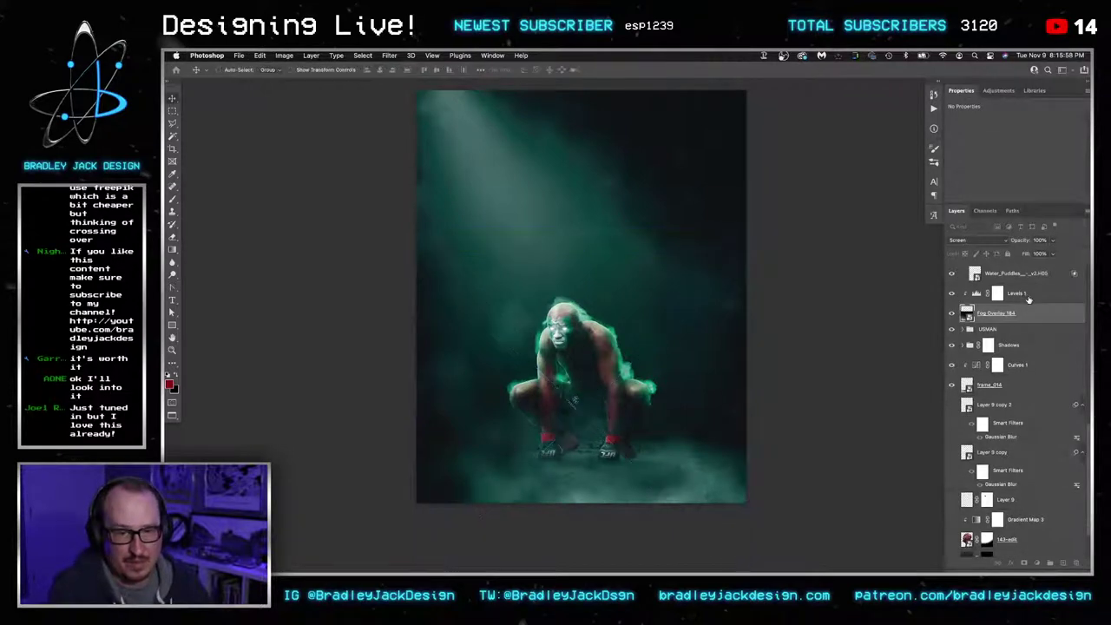
{"action": "scroll", "coordinate": [1030, 300], "scroll_direction": "up", "scroll_amount": 5}
{"action": "left_click", "coordinate": [1017, 435], "text": "shift"}
{"action": "left_click_drag", "start_coordinate": [1016, 435], "coordinate": [1011, 293]}
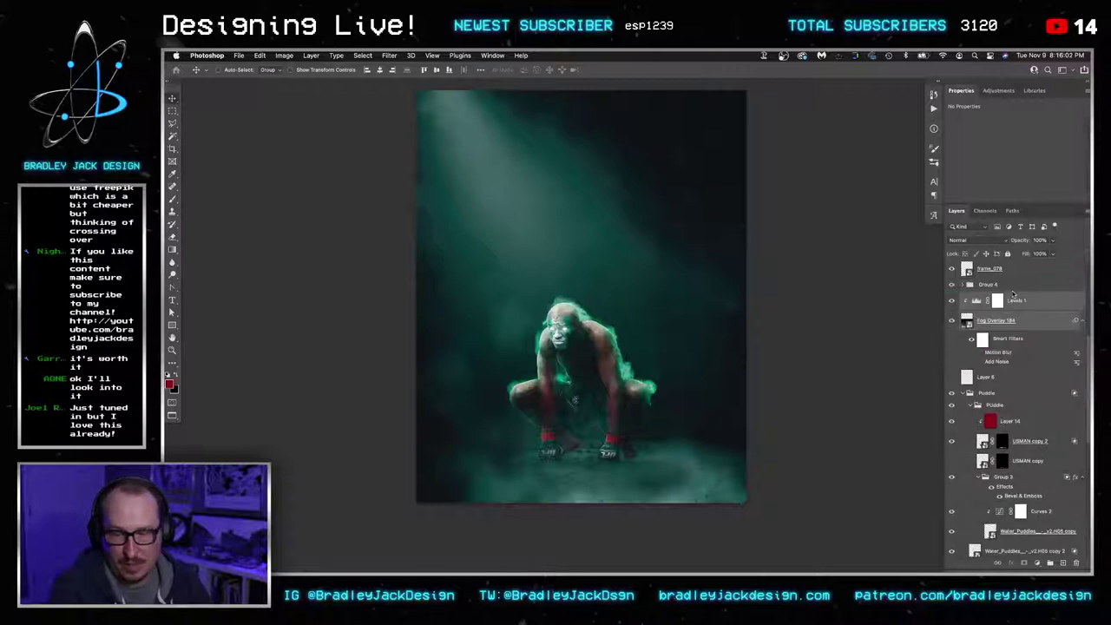
{"action": "scroll", "coordinate": [1010, 328], "scroll_direction": "up", "scroll_amount": 2}
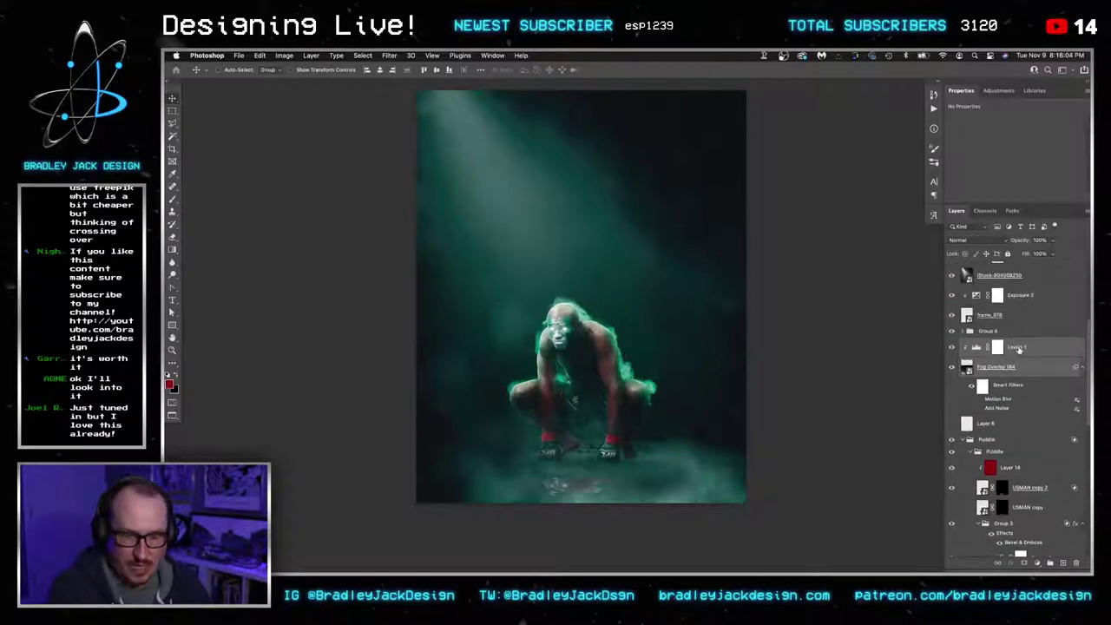
{"action": "scroll", "coordinate": [1019, 350], "scroll_direction": "up", "scroll_amount": 5}
{"action": "left_click_drag", "start_coordinate": [1018, 350], "coordinate": [1016, 348]}
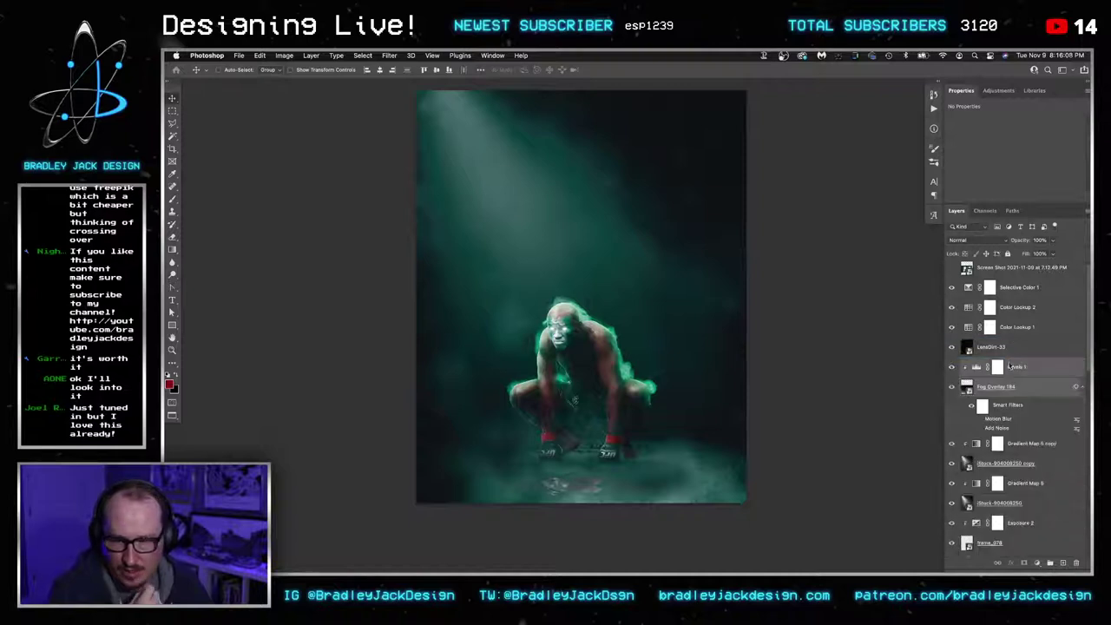
Scale Fog Overlay 184 up to about 60.67% and reposition it across the base of the poster
{"action": "left_click", "coordinate": [1021, 391]}
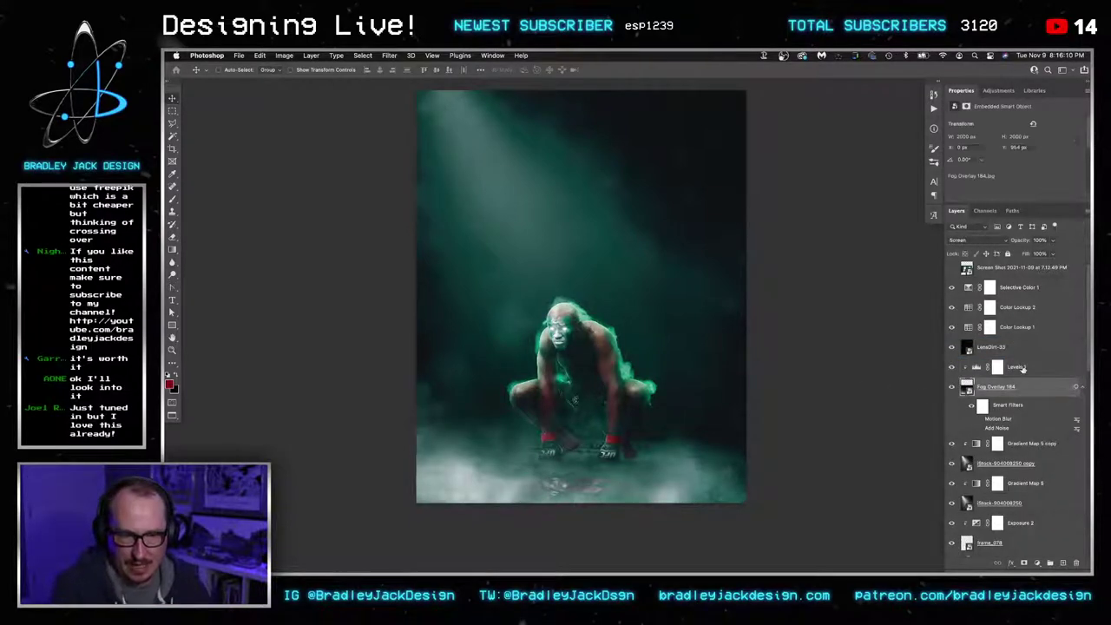
{"action": "left_click", "coordinate": [1022, 371]}
{"action": "left_click", "coordinate": [1026, 390]}
{"action": "key", "text": "ctrl+t"}
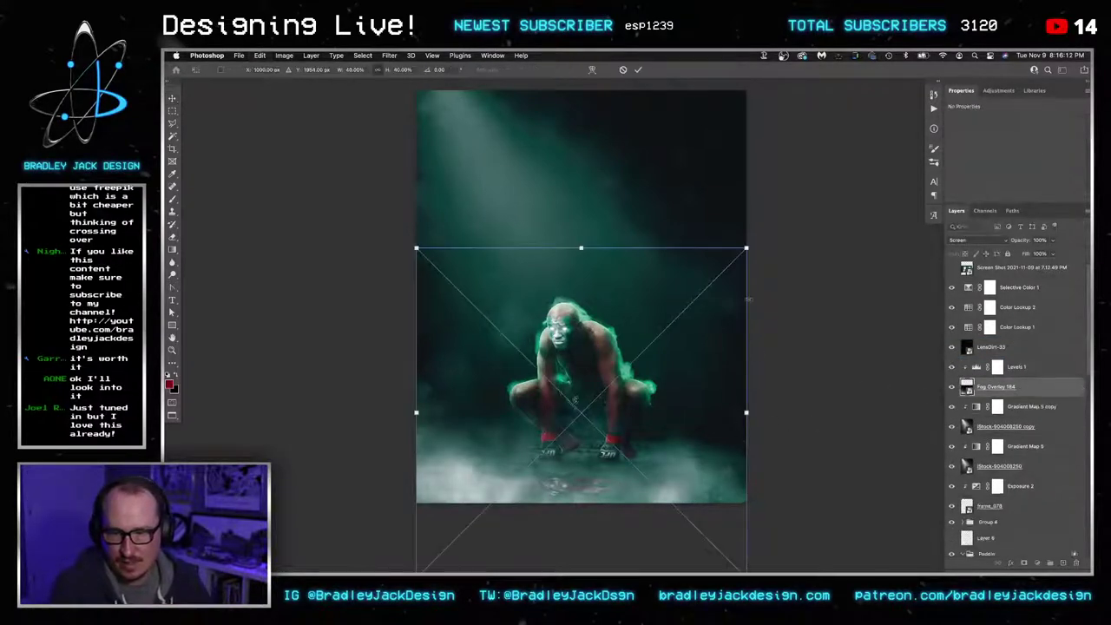
{"action": "left_click_drag", "start_coordinate": [746, 248], "coordinate": [850, 181]}
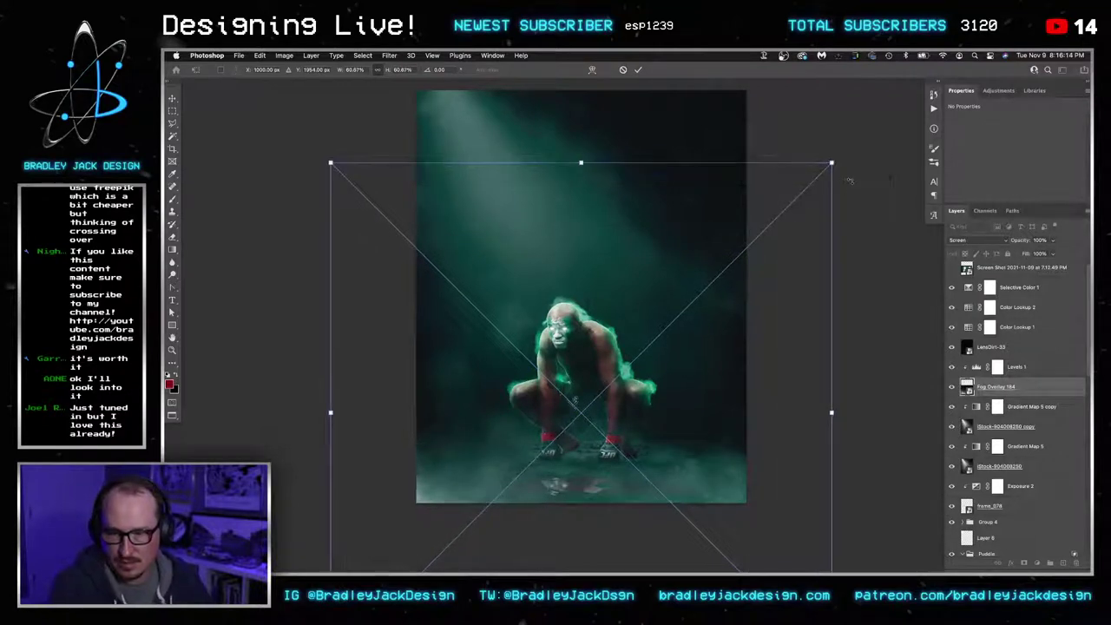
{"action": "key", "text": "Return"}
{"action": "left_click_drag", "start_coordinate": [713, 396], "coordinate": [734, 382]}
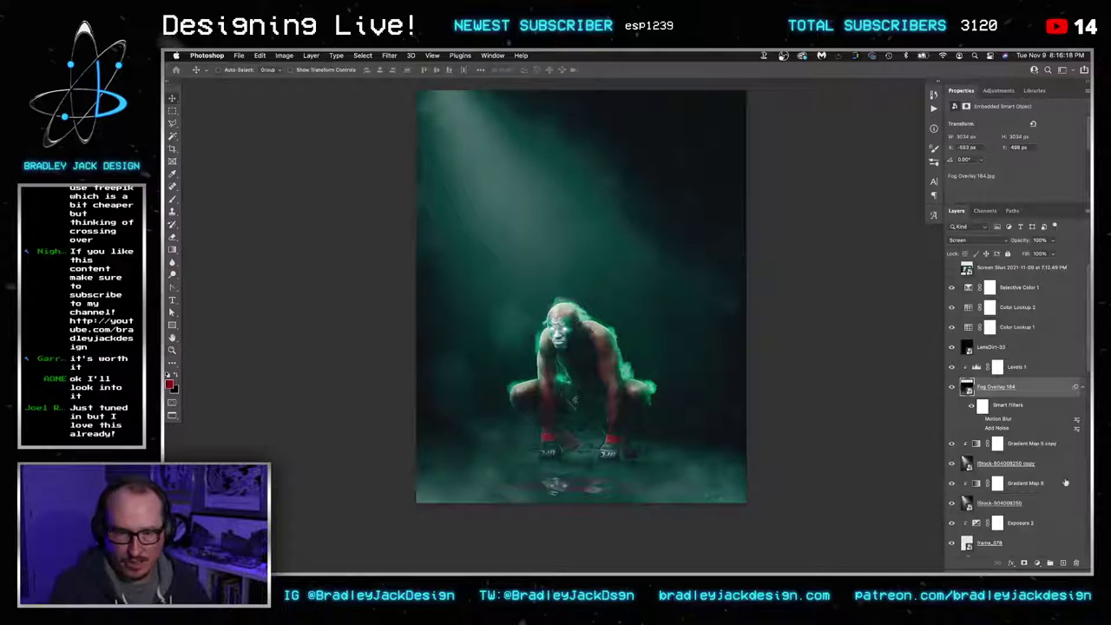
Check the upper hidden layer beneath frame_014, and delete all hidden layers between frame_014 and Layer 1 copy
{"action": "scroll", "coordinate": [965, 445], "scroll_direction": "down", "scroll_amount": 15}
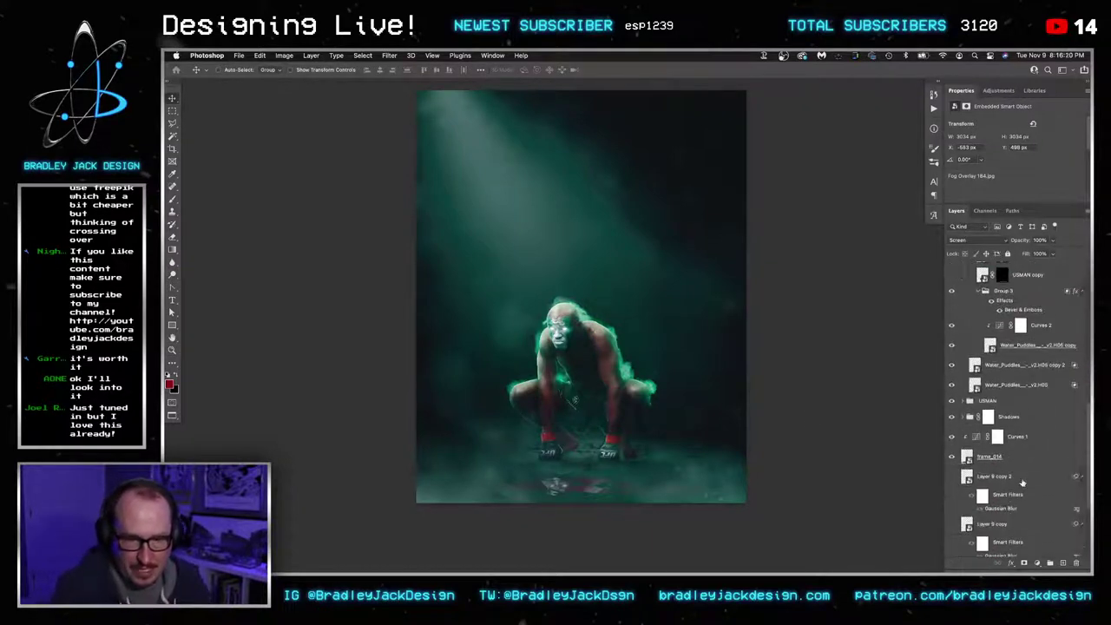
{"action": "left_click", "coordinate": [973, 444]}
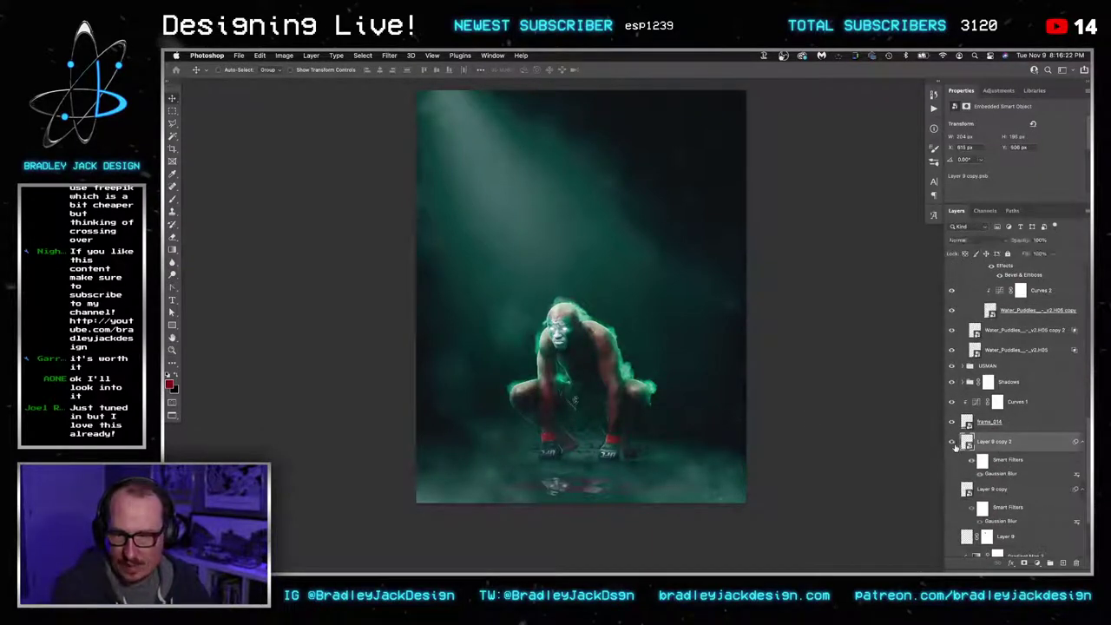
{"action": "scroll", "coordinate": [996, 449], "scroll_direction": "down", "scroll_amount": 2}
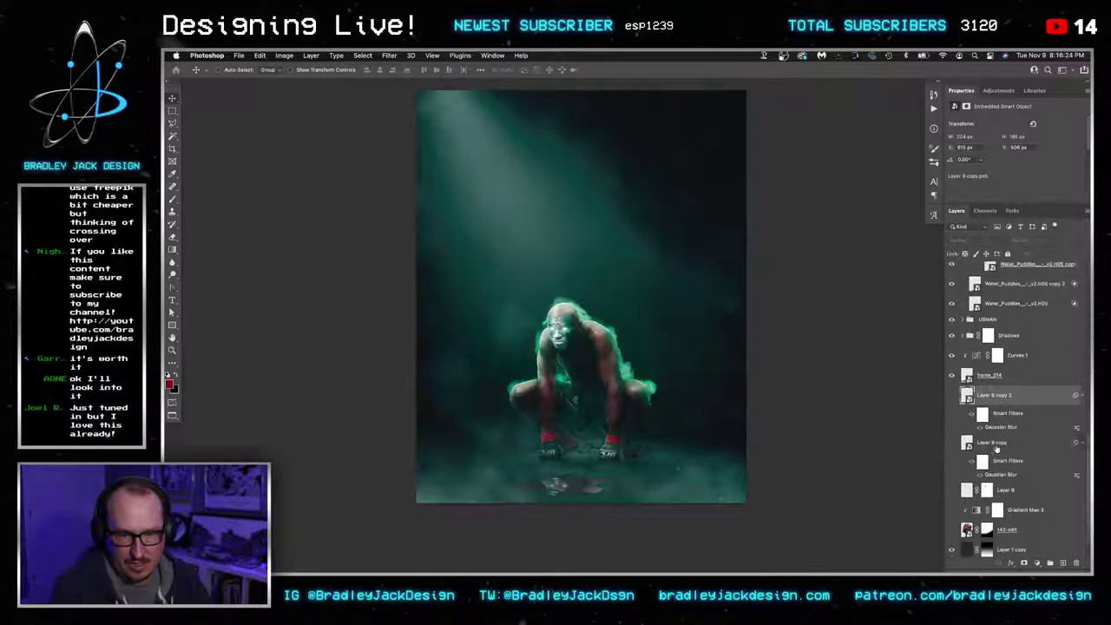
{"action": "left_click", "coordinate": [1005, 527], "text": "shift"}
{"action": "key", "text": "BackSpace"}
Create a text box above Layer 1 spanning most of the poster's width behind the fighter, with white as the foreground color
{"action": "left_click", "coordinate": [1005, 525]}
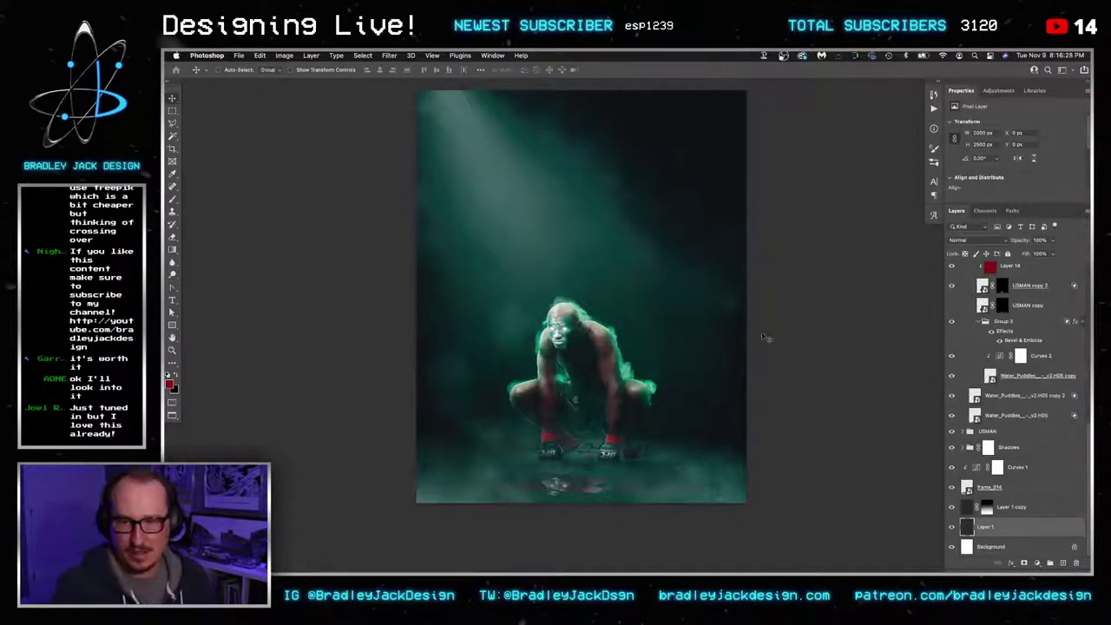
{"action": "key", "text": "t"}
{"action": "left_click_drag", "start_coordinate": [451, 118], "coordinate": [728, 404]}
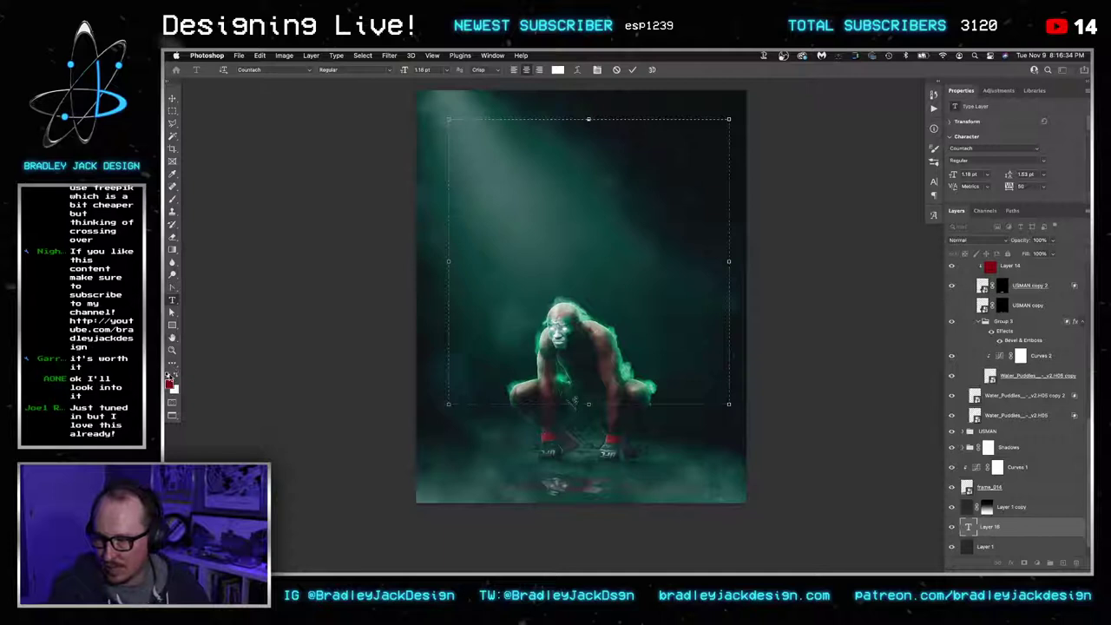
{"action": "left_click", "coordinate": [168, 376]}
{"action": "left_click", "coordinate": [176, 375]}
Enter the title NIGERIAN at a font size of 100 pt and move it down closer to the fighter's head
{"action": "left_click", "coordinate": [978, 149]}
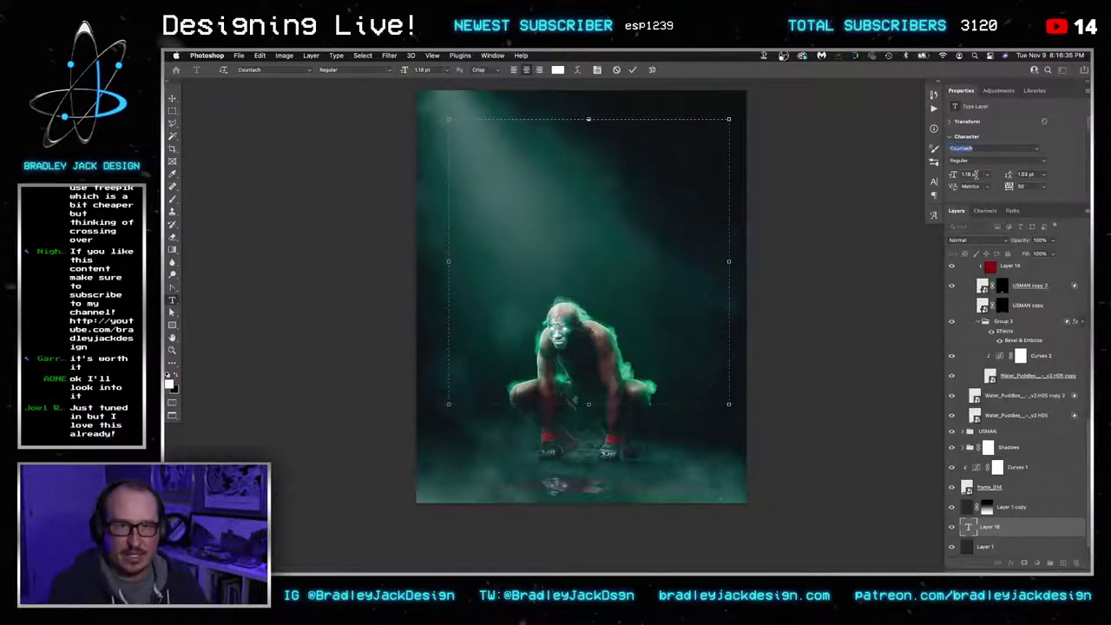
{"action": "left_click", "coordinate": [970, 174]}
{"action": "type", "text": "100"}
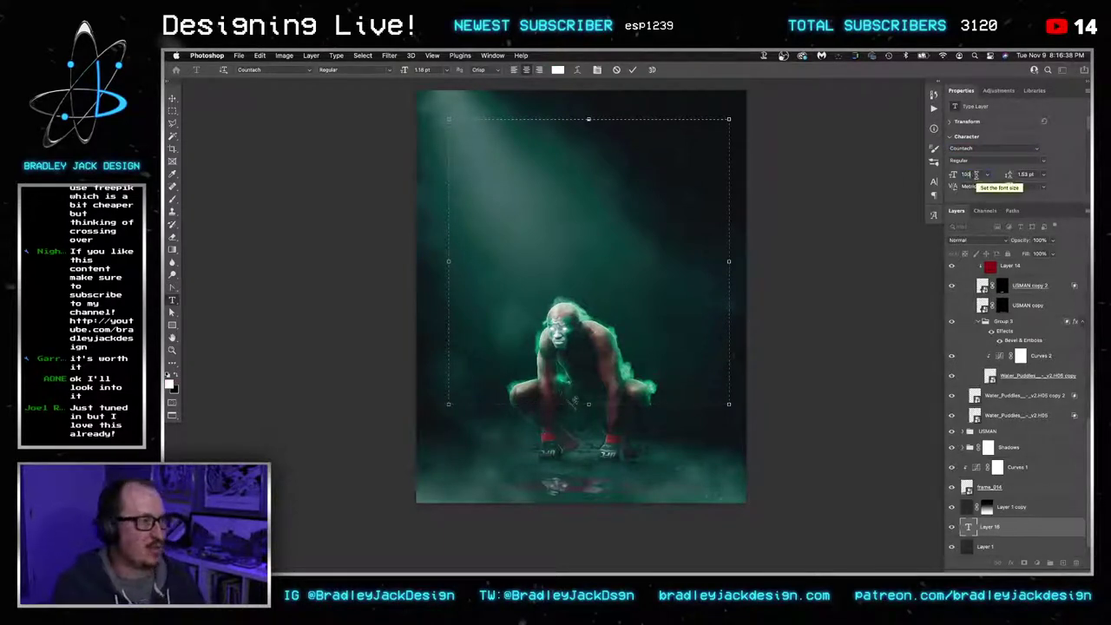
{"action": "key", "text": "Return"}
{"action": "key", "text": "ctrl+h"}
{"action": "key", "text": "v"}
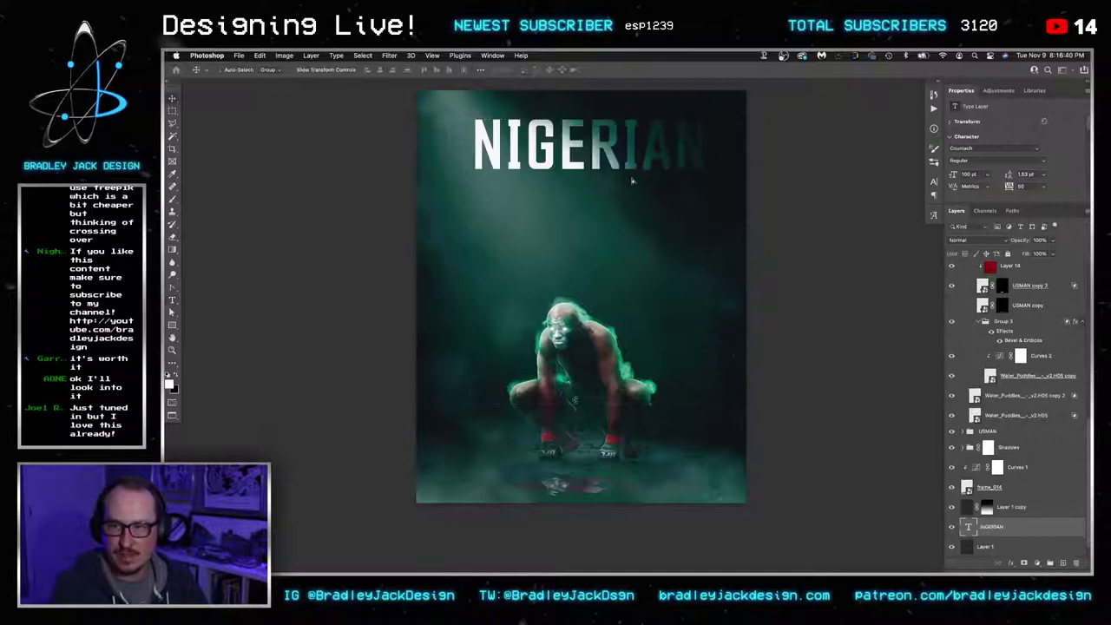
{"action": "left_click_drag", "start_coordinate": [632, 150], "coordinate": [630, 196]}
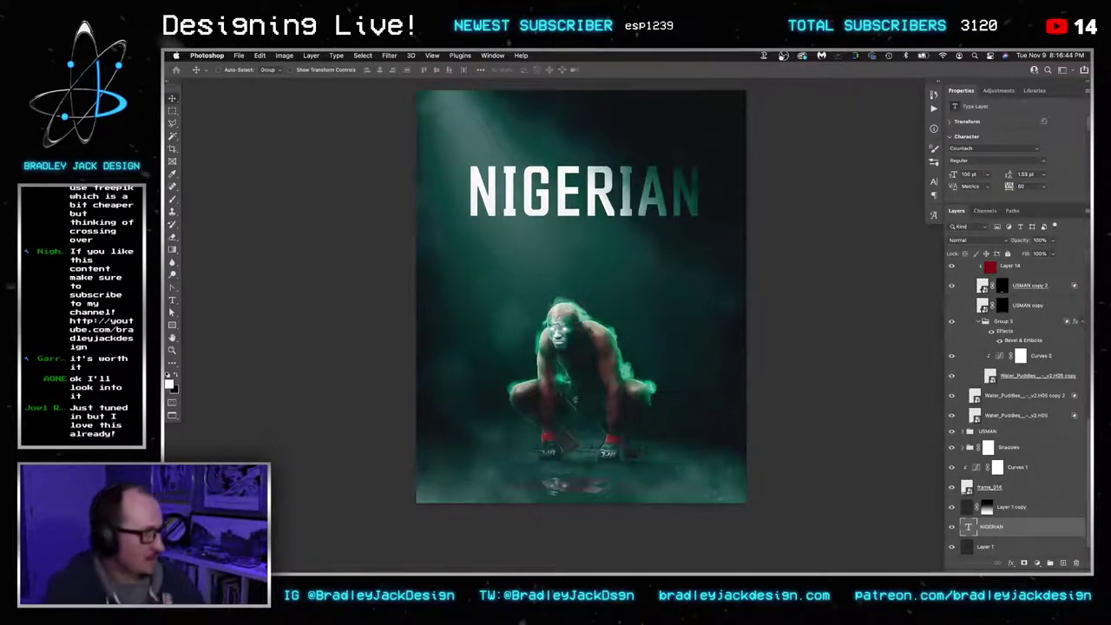
Switch to Safari, download Another Danger | Horror Font without a license from the Envato Elements "danger" font search, and return to Photoshop
{"action": "key", "text": "Tab"}
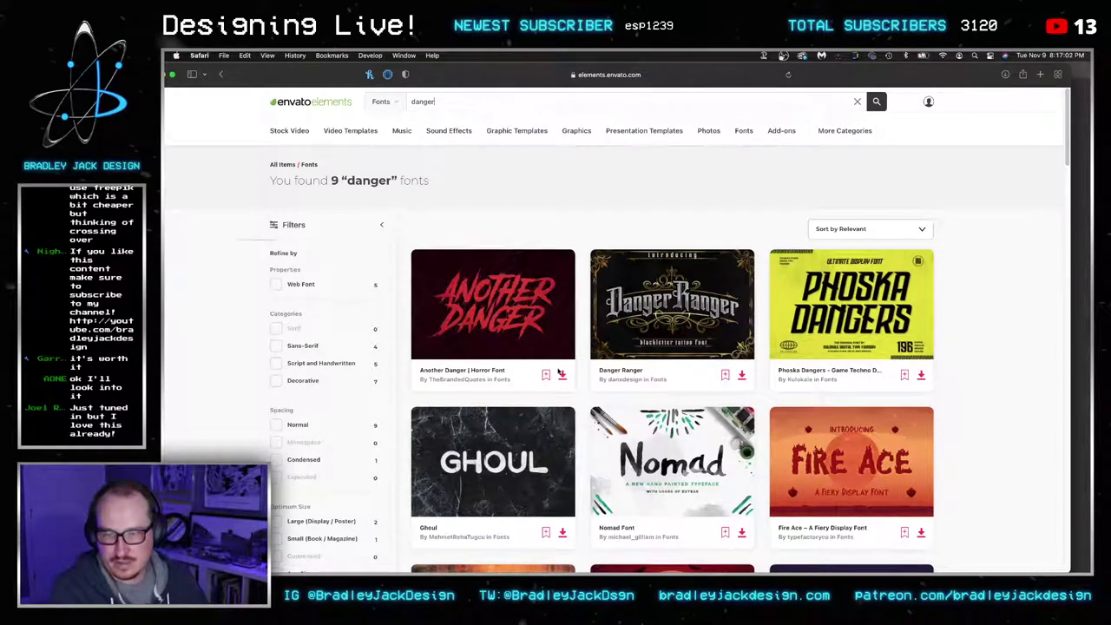
{"action": "left_click", "coordinate": [562, 375]}
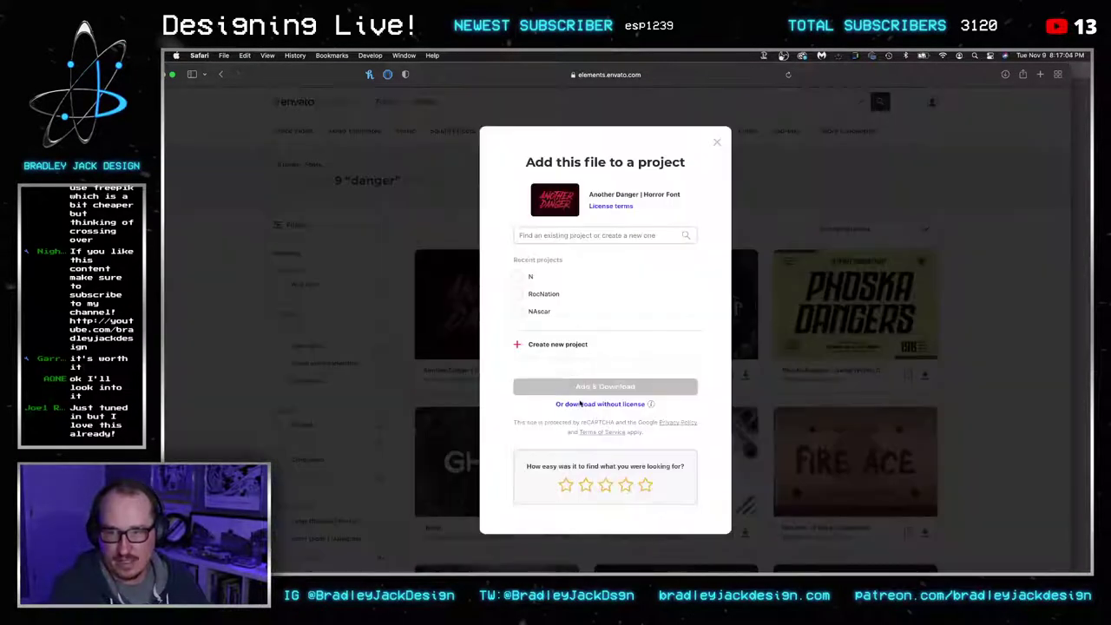
{"action": "left_click", "coordinate": [593, 404]}
{"action": "key", "text": "super+Tab"}
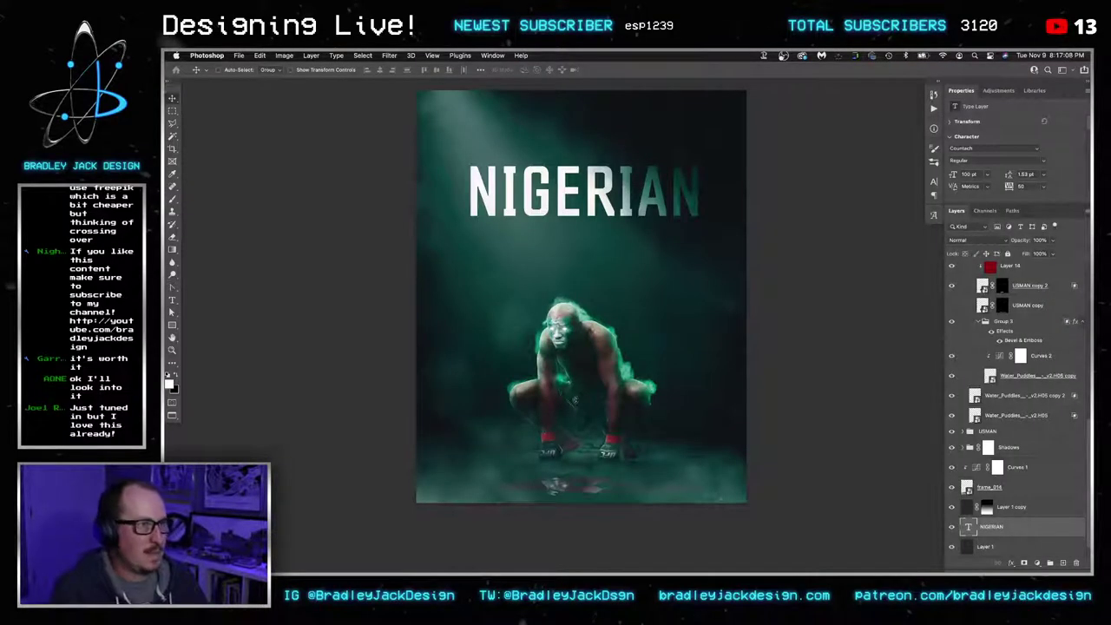
Move the Finder window aside, return to Photoshop and set the NIGERIAN title's font to Another Danger Slanted Regular
{"action": "key", "text": "super+Tab"}
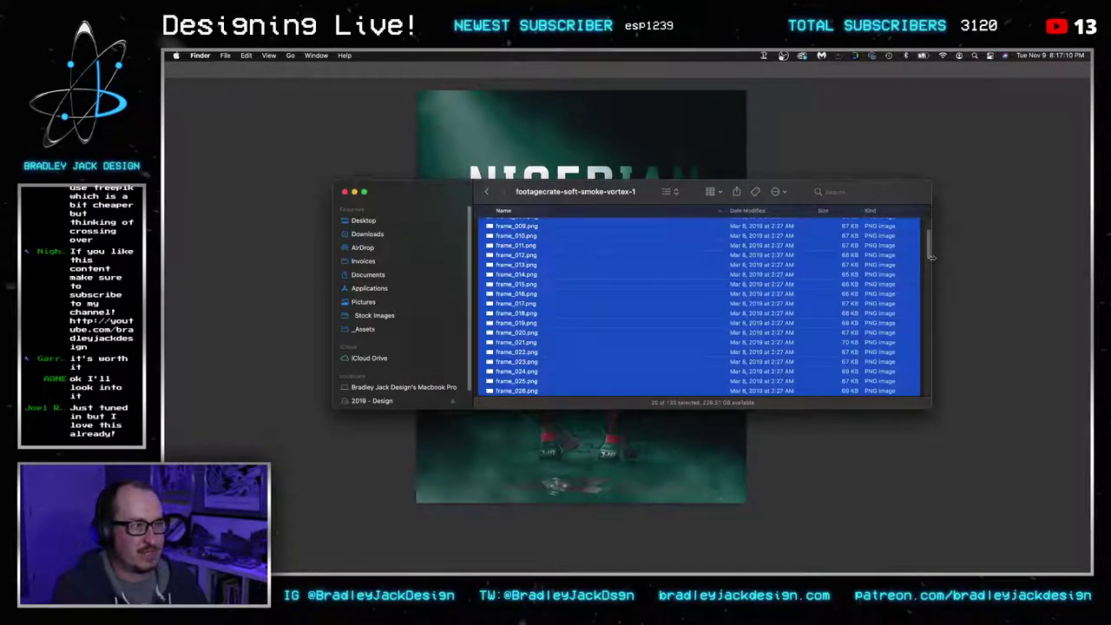
{"action": "left_click_drag", "start_coordinate": [379, 187], "coordinate": [1091, 190]}
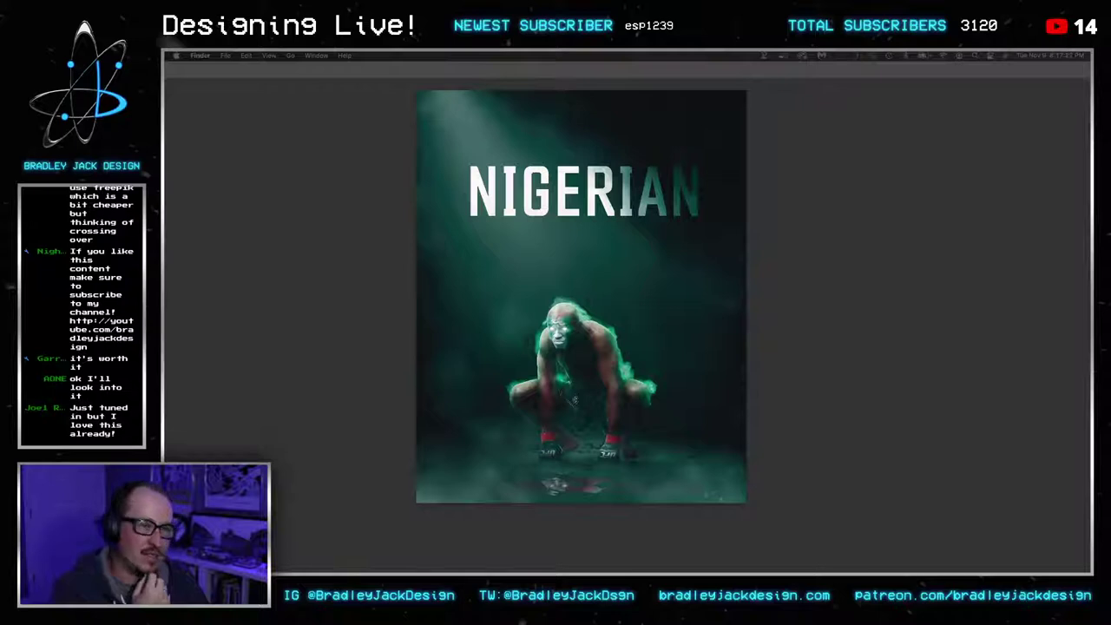
{"action": "left_click", "coordinate": [628, 340]}
{"action": "double_click", "coordinate": [611, 193]}
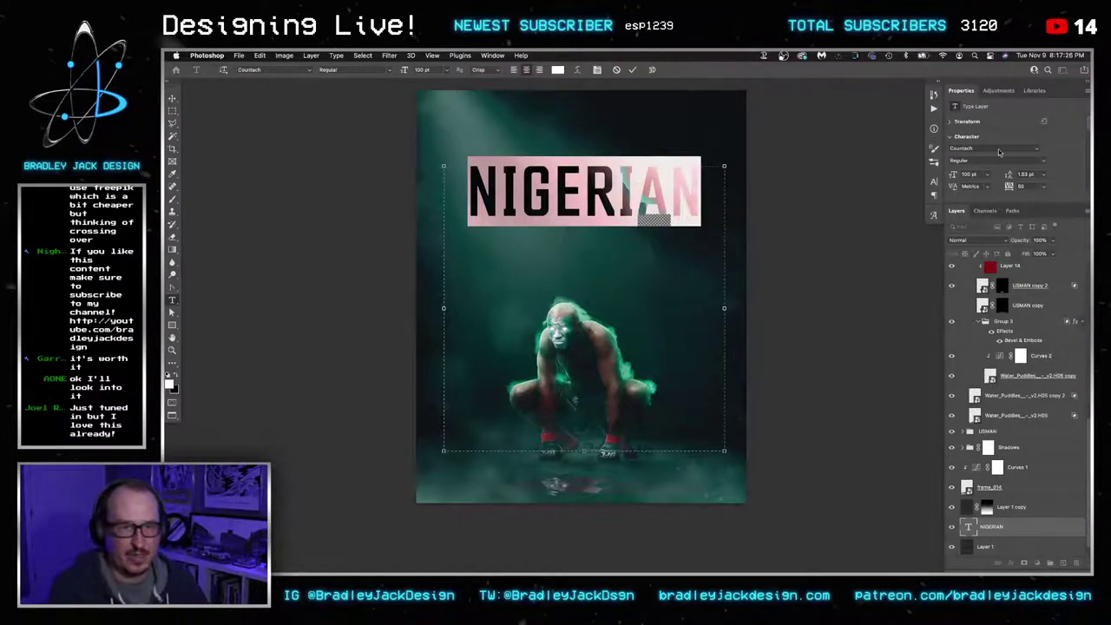
{"action": "left_click", "coordinate": [998, 150]}
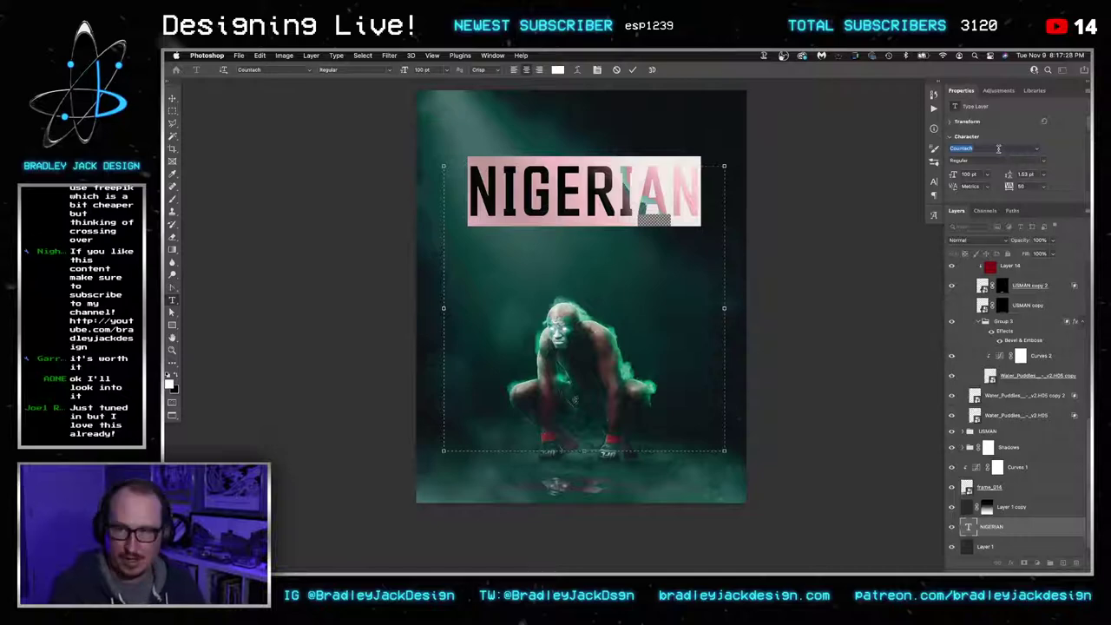
{"action": "type", "text": "Another Danger Slanted"}
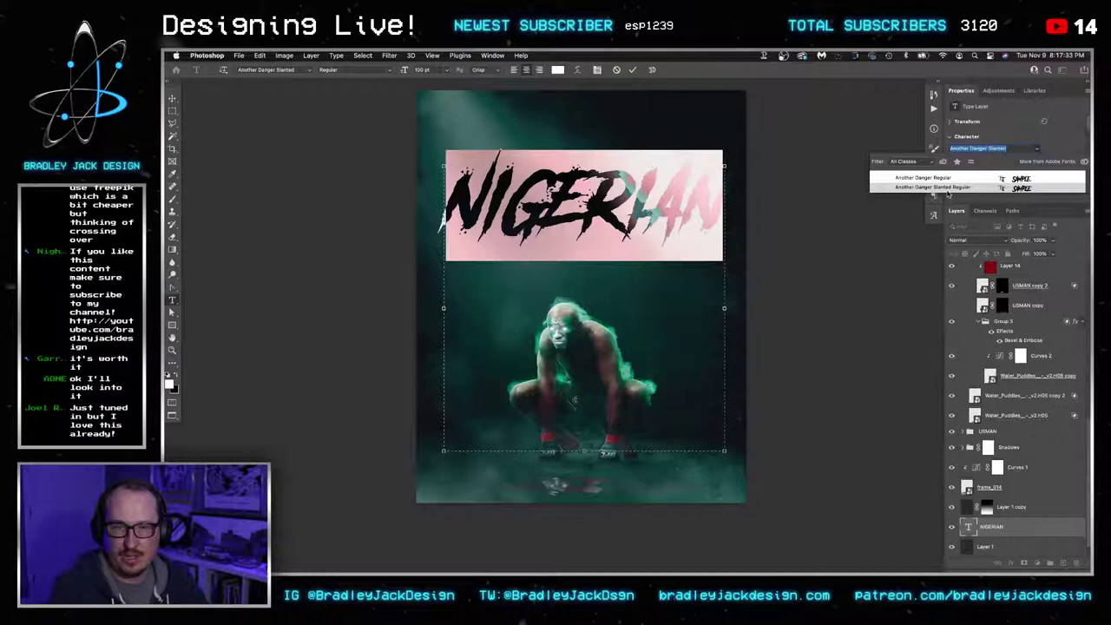
{"action": "left_click", "coordinate": [949, 188]}
{"action": "key", "text": "super+Return"}
{"action": "key", "text": "v"}
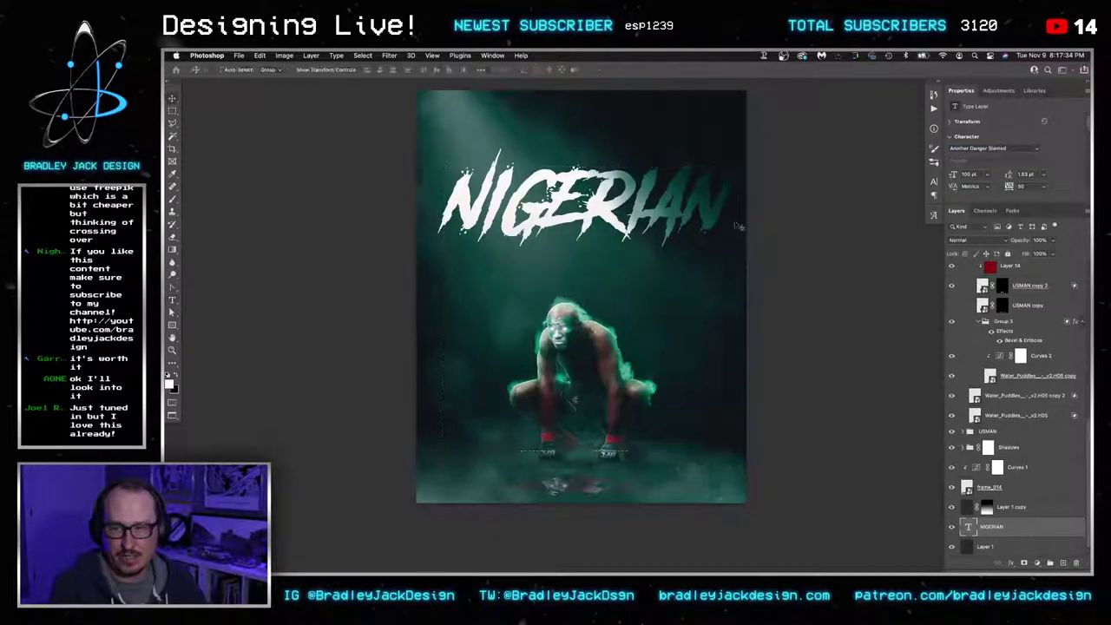
Rotate the NIGERIAN title about 7 degrees counterclockwise and place a duplicate of it directly below
{"action": "key", "text": "ctrl+t"}
{"action": "left_click_drag", "start_coordinate": [798, 199], "coordinate": [771, 196]}
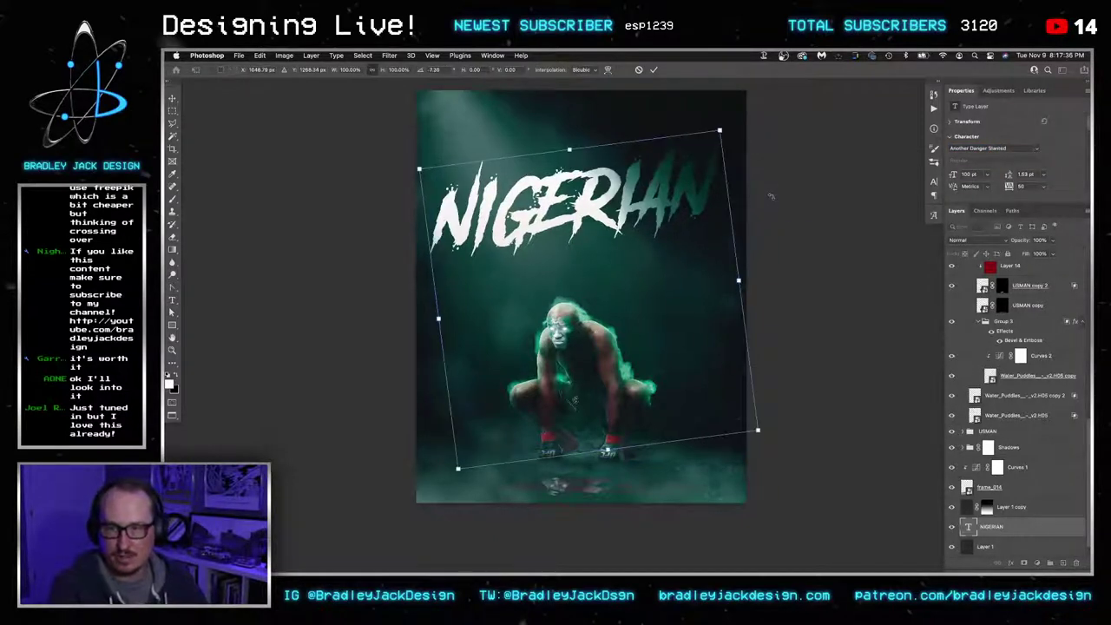
{"action": "key", "text": "Escape"}
{"action": "left_click_drag", "start_coordinate": [651, 196], "coordinate": [666, 260]}
Replace the lower duplicate's text with NIGHTMARE and widen its text box so the word fits on one line
{"action": "key", "text": "t"}
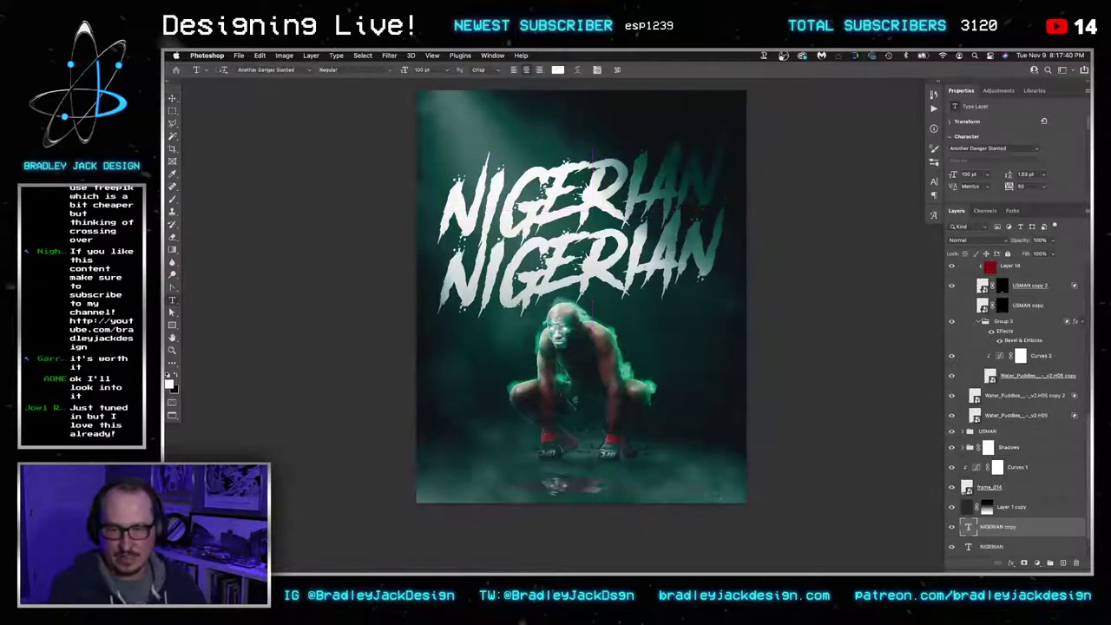
{"action": "double_click", "coordinate": [646, 274]}
{"action": "left_click", "coordinate": [663, 258]}
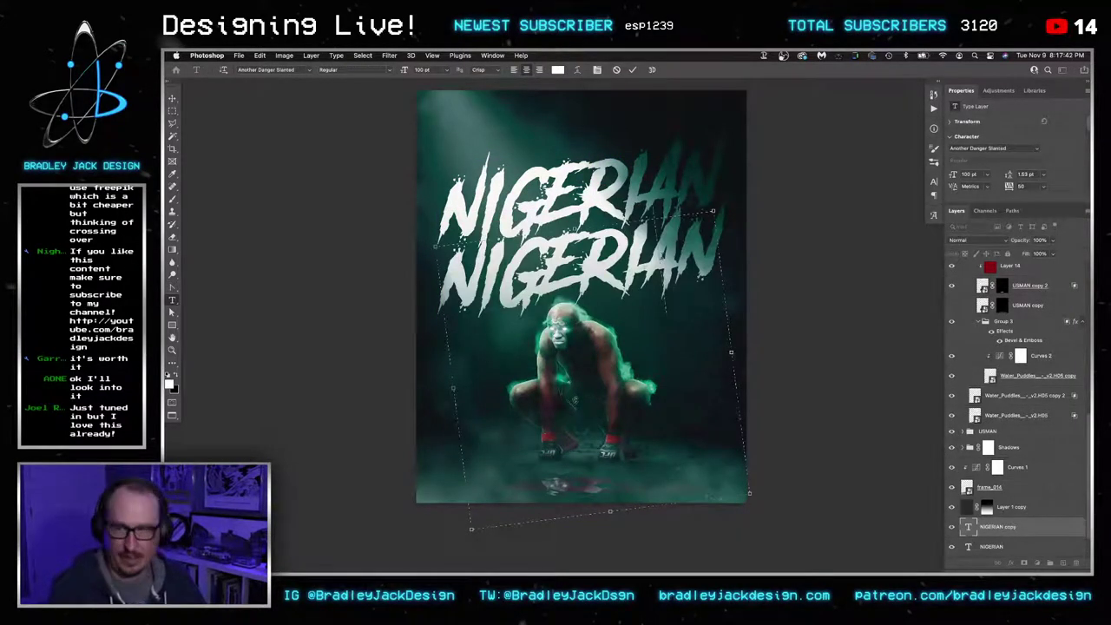
{"action": "type", "text": "NIGTHMAR"}
{"action": "key", "text": "super+a"}
{"action": "type", "text": "NI"}
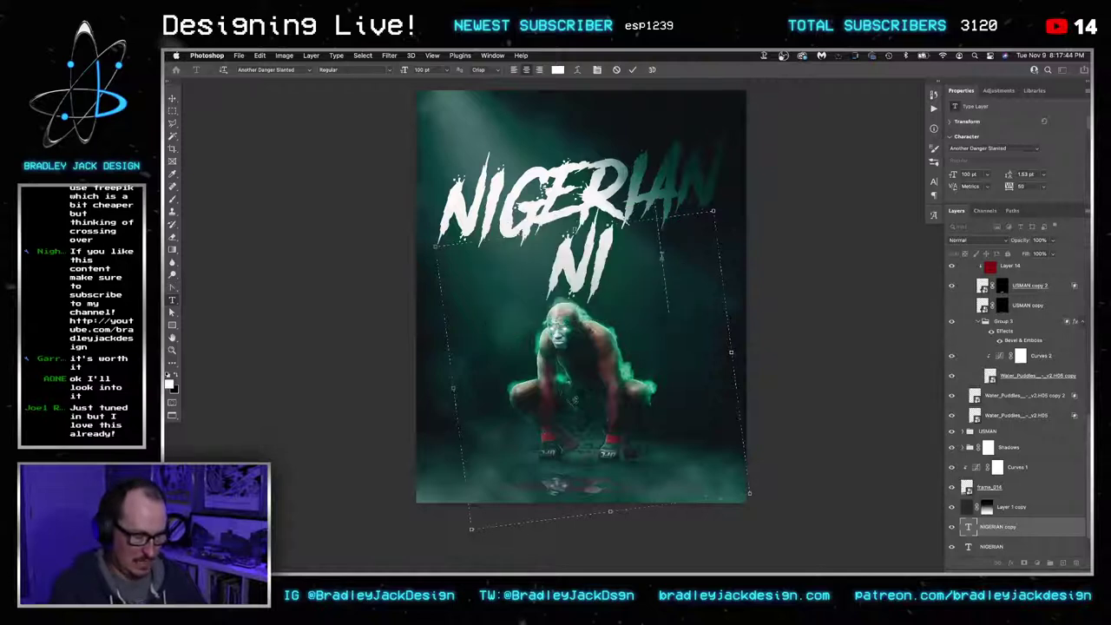
{"action": "type", "text": "GHTMARE"}
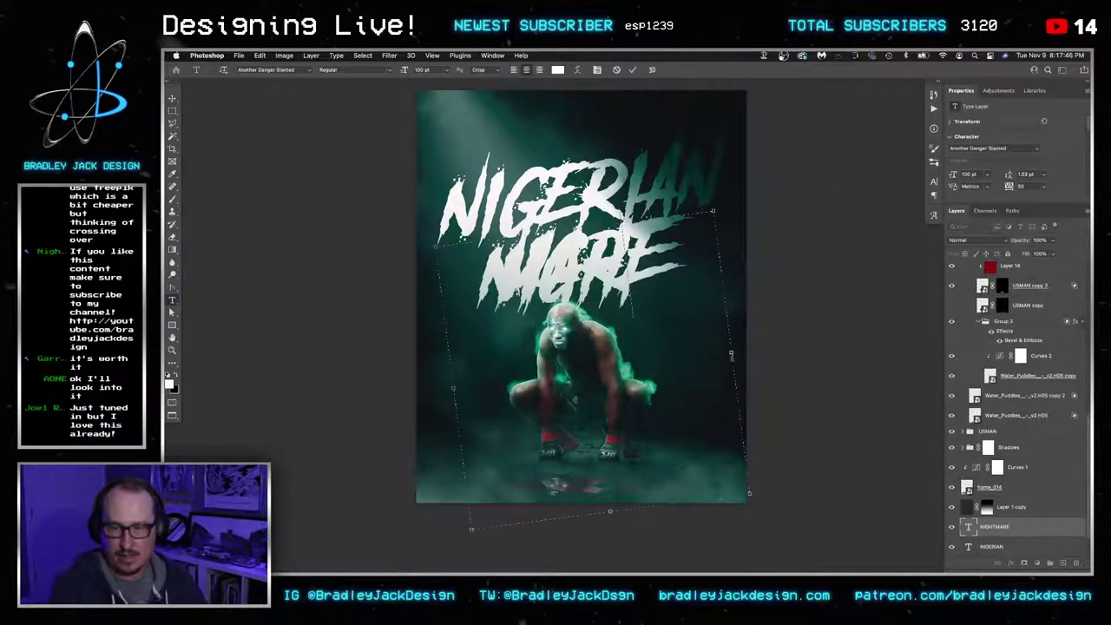
{"action": "left_click_drag", "start_coordinate": [731, 353], "coordinate": [837, 338]}
Delete MARE from the lower title so that it reads NIGHT
{"action": "left_click_drag", "start_coordinate": [585, 276], "coordinate": [895, 248]}
{"action": "key", "text": "BackSpace"}
{"action": "key", "text": "super+Return"}
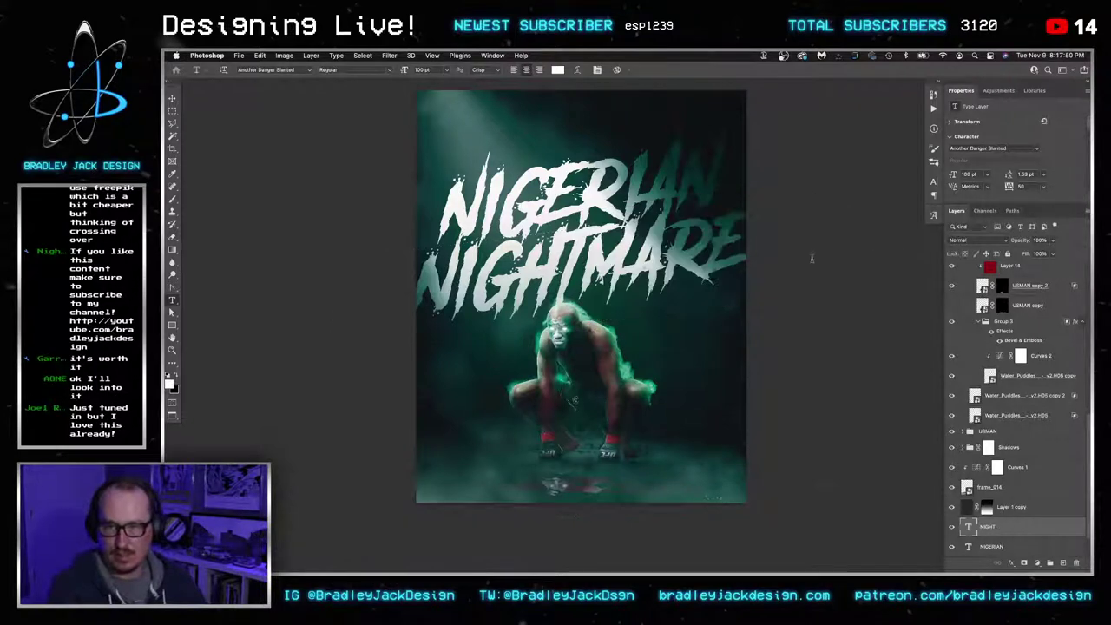
{"action": "key", "text": "v"}
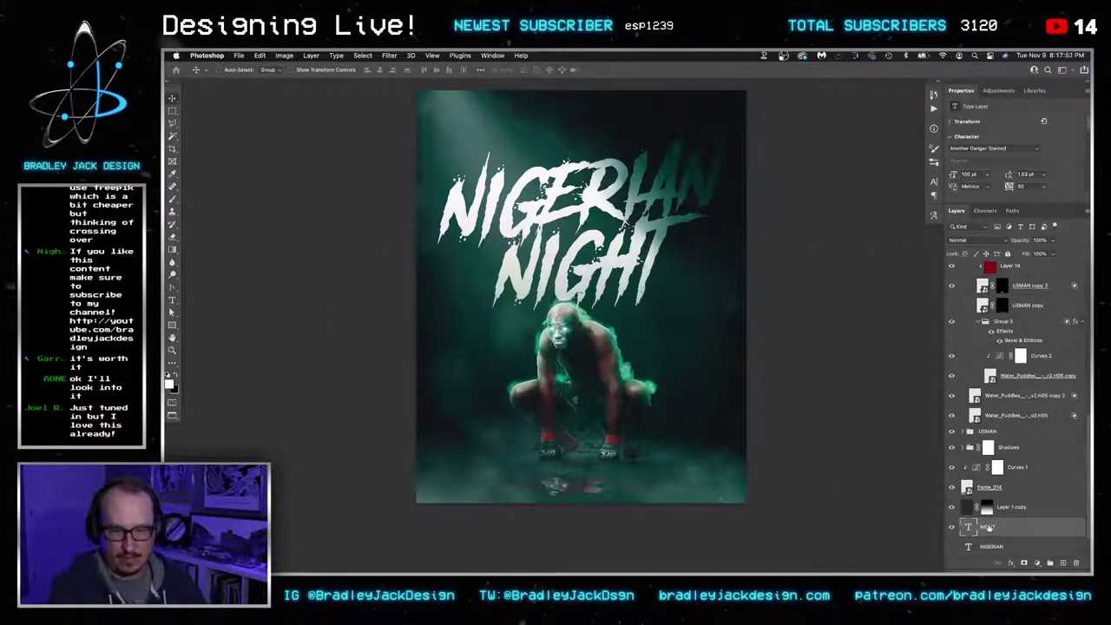
Hide the NIGERIAN title, move NIGHT up toward the poster's left side and tilt it more steeply counterclockwise
{"action": "left_click_drag", "start_coordinate": [641, 271], "coordinate": [587, 239]}
{"action": "key", "text": "super+t"}
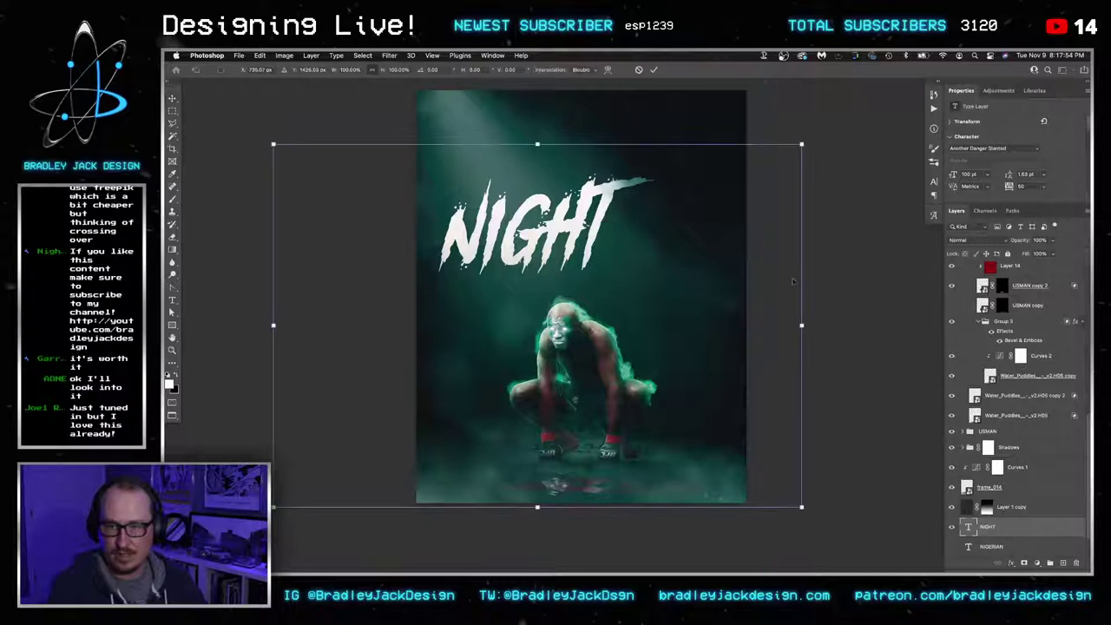
{"action": "left_click_drag", "start_coordinate": [843, 260], "coordinate": [833, 218]}
{"action": "key", "text": "Return"}
{"action": "mouse_move", "coordinate": [448, 217]}
{"action": "left_mouse_down"}
{"action": "mouse_move", "coordinate": [476, 228]}
{"action": "mouse_move", "coordinate": [465, 228]}
{"action": "left_mouse_up"}
Duplicate NIGHT, change the copy's text to MARE and place it to the lower right of NIGHT
{"action": "left_click_drag", "start_coordinate": [535, 249], "coordinate": [630, 306]}
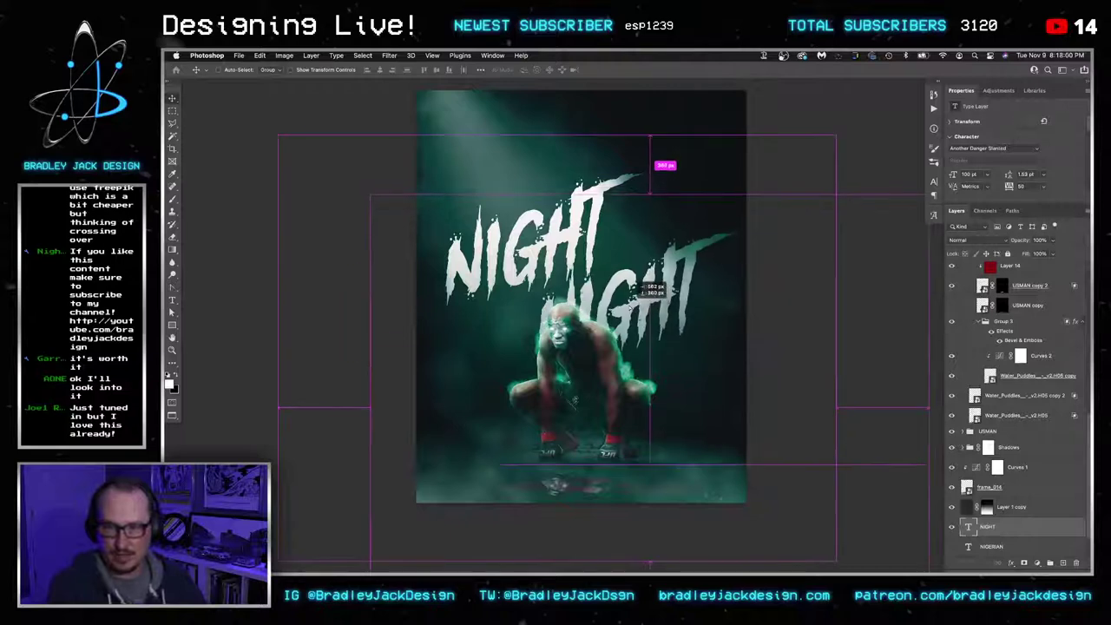
{"action": "double_click", "coordinate": [630, 307]}
{"action": "key", "text": "ctrl+a"}
{"action": "type", "text": "MARE"}
{"action": "key", "text": "ctrl+Return"}
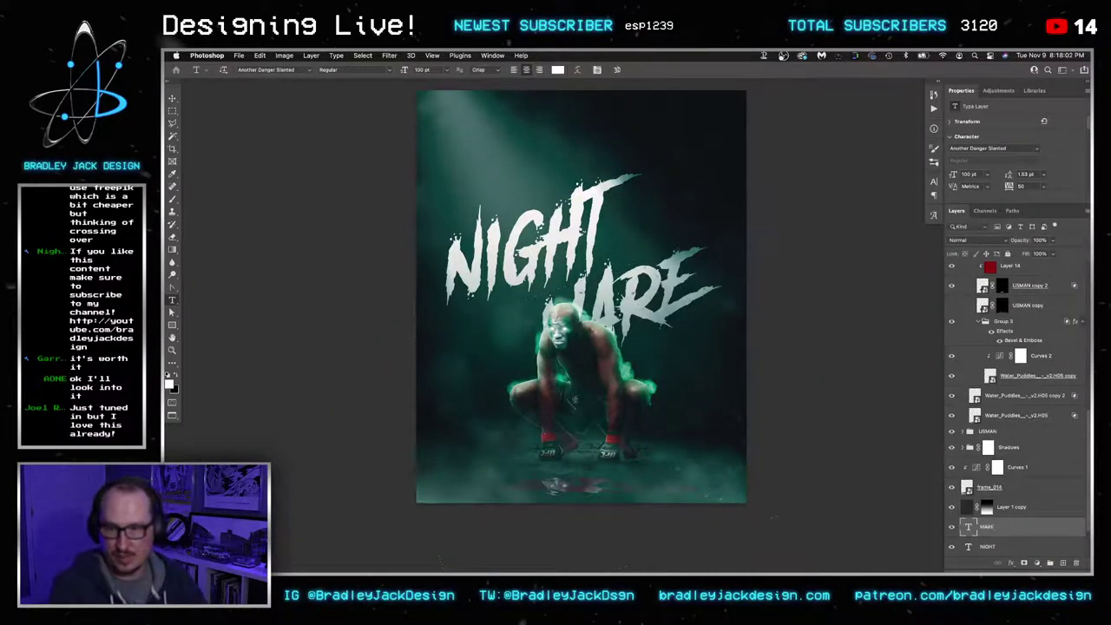
{"action": "key", "text": "v"}
{"action": "left_click_drag", "start_coordinate": [616, 326], "coordinate": [647, 286]}
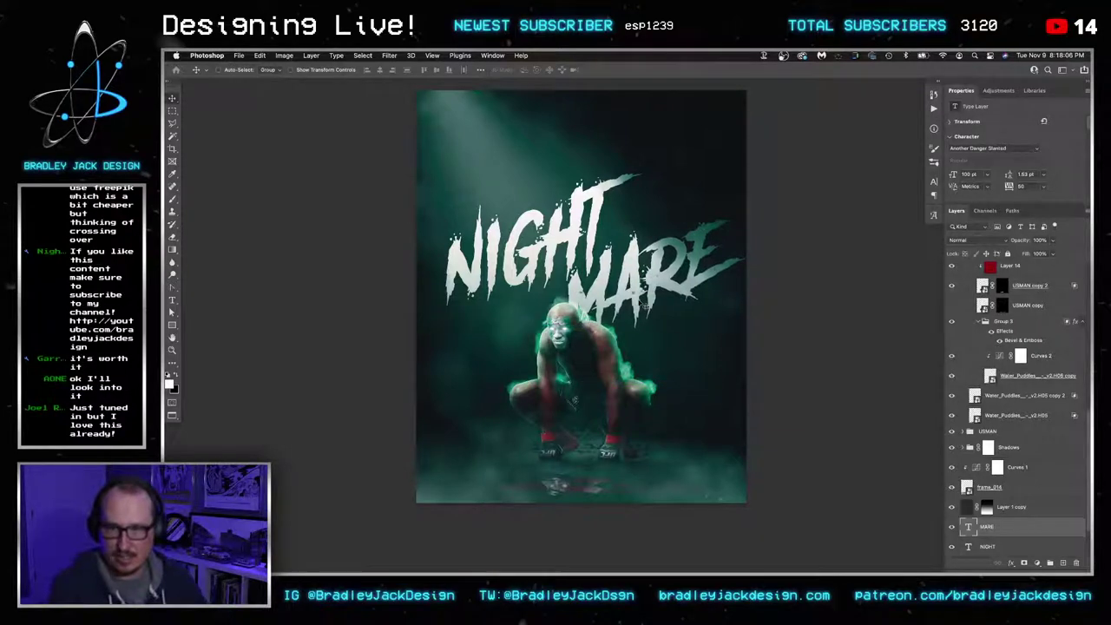
Scale the NIGHT and MARE layers down together to a font size of 93.1 pt and reposition them on the poster
{"action": "left_click", "coordinate": [1011, 549], "text": "shift"}
{"action": "key", "text": "ctrl+t"}
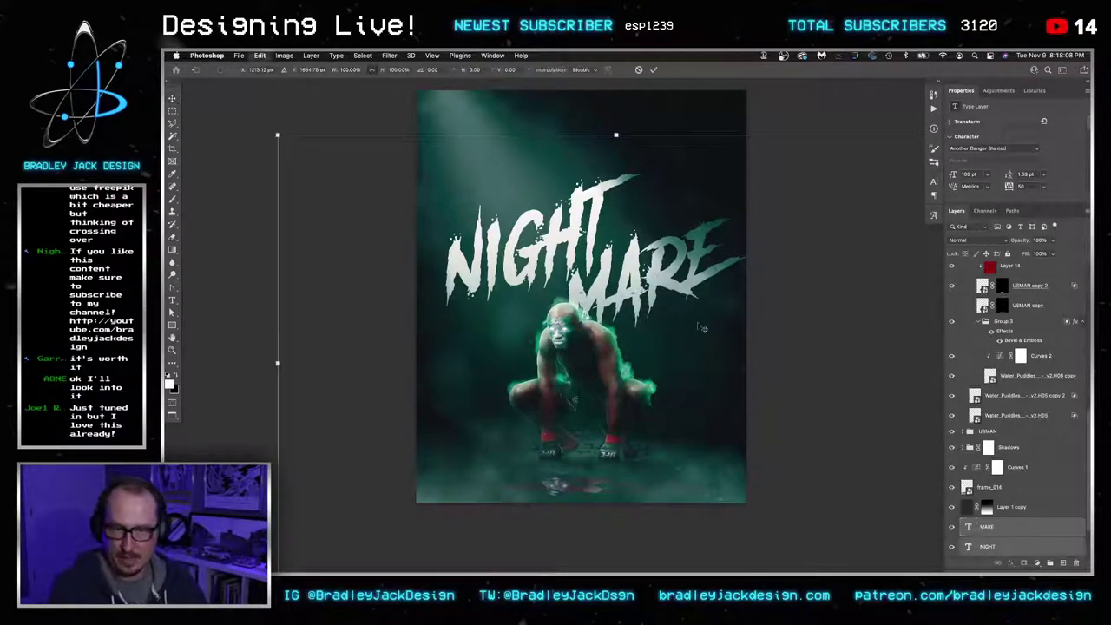
{"action": "left_click_drag", "start_coordinate": [277, 135], "coordinate": [301, 150]}
{"action": "mouse_move", "coordinate": [689, 237]}
{"action": "left_mouse_down"}
{"action": "mouse_move", "coordinate": [668, 217]}
{"action": "mouse_move", "coordinate": [671, 242]}
{"action": "left_mouse_up"}
{"action": "key", "text": "Return"}
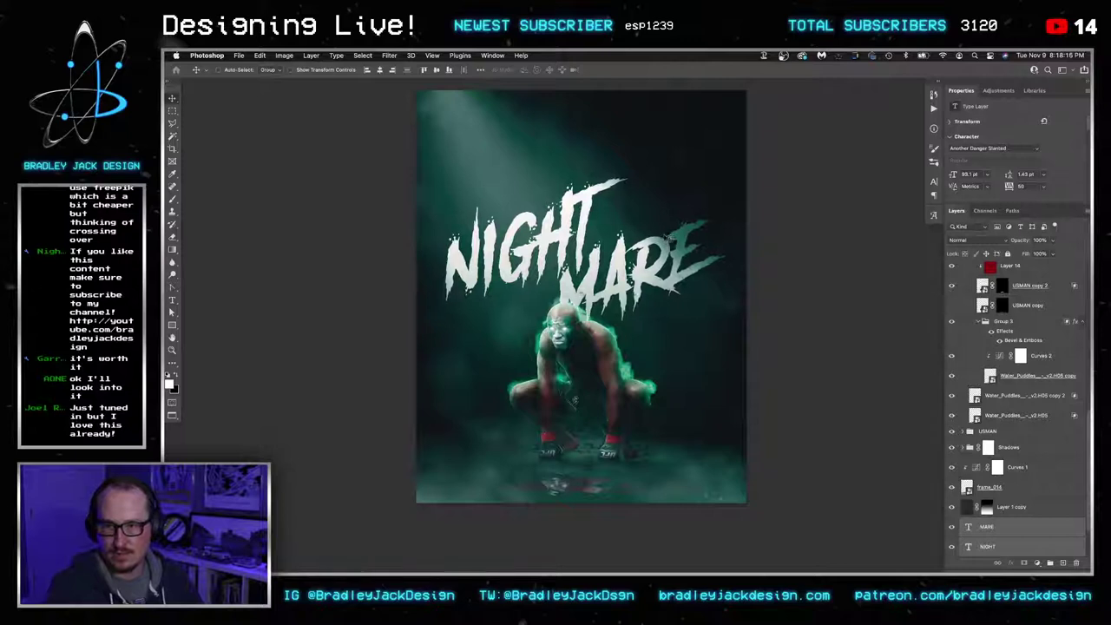
Extend the NIGHT text to NIGHTMARE, shift it to fit the poster's width and hide the separate MARE layer
{"action": "key", "text": "t"}
{"action": "left_click", "coordinate": [559, 238]}
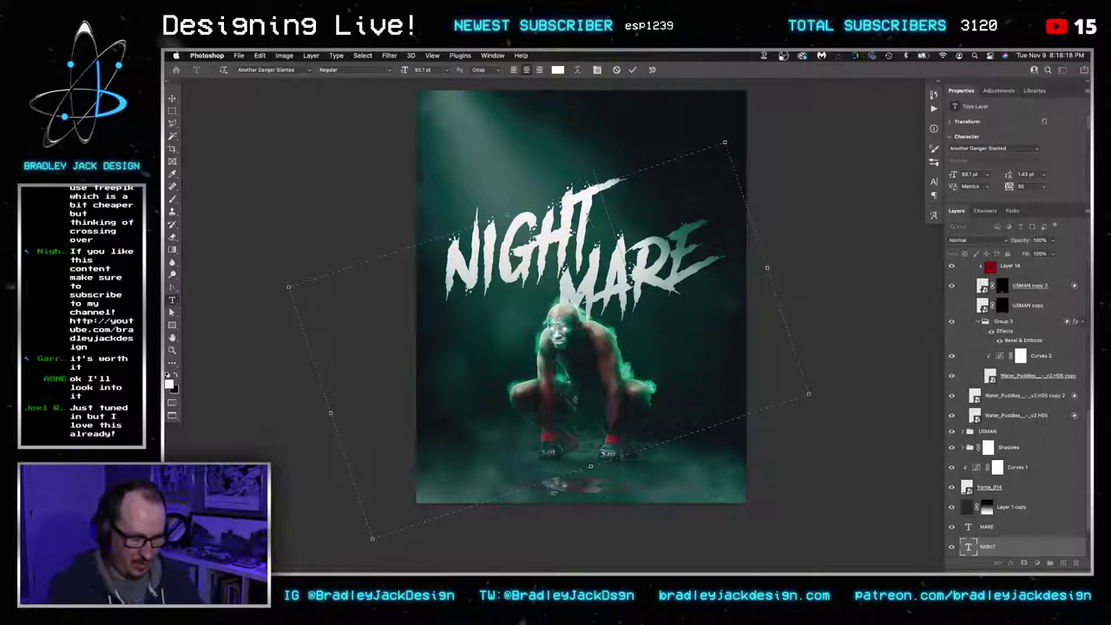
{"action": "type", "text": "MARE"}
{"action": "key", "text": "super+Return"}
{"action": "key", "text": "v"}
{"action": "left_click_drag", "start_coordinate": [616, 228], "coordinate": [677, 226]}
{"action": "left_click", "coordinate": [953, 527]}
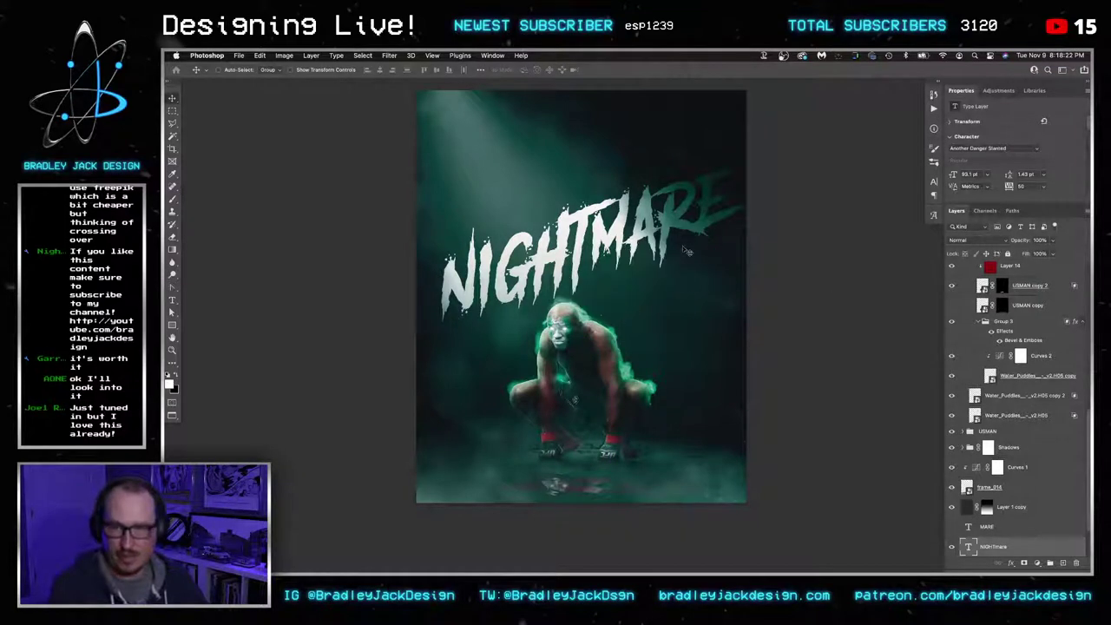
Duplicate the NIGHTMARE title above the original and replace the copy's text with nigerian
{"action": "key", "text": "t"}
{"action": "key", "text": "super+Return"}
{"action": "key", "text": "v"}
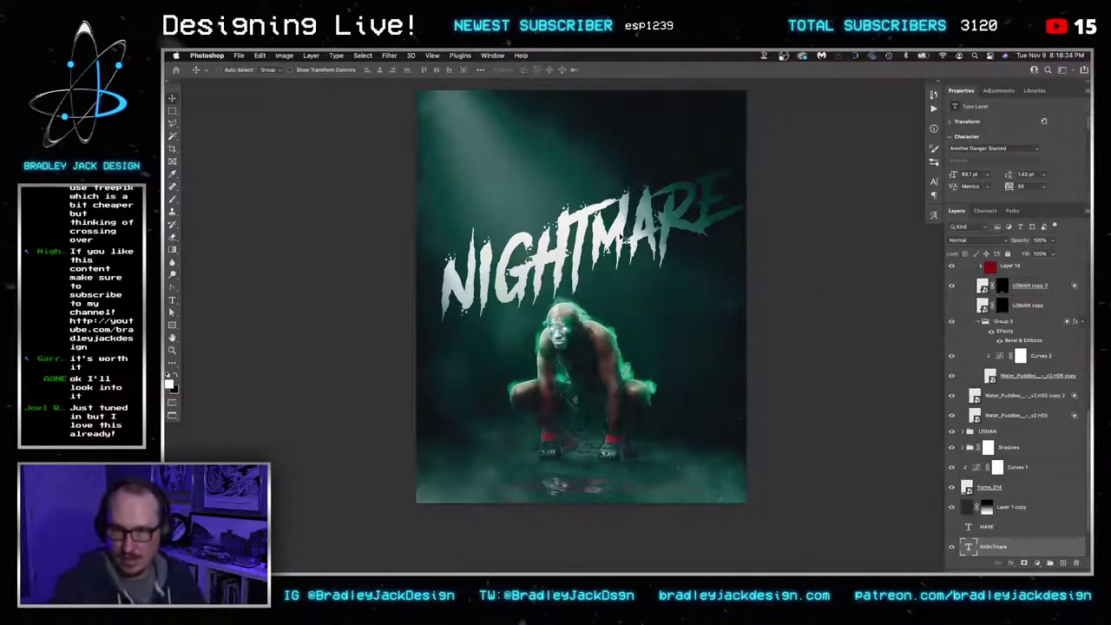
{"action": "left_click_drag", "start_coordinate": [628, 233], "coordinate": [597, 168]}
{"action": "key", "text": "t"}
{"action": "double_click", "coordinate": [596, 167]}
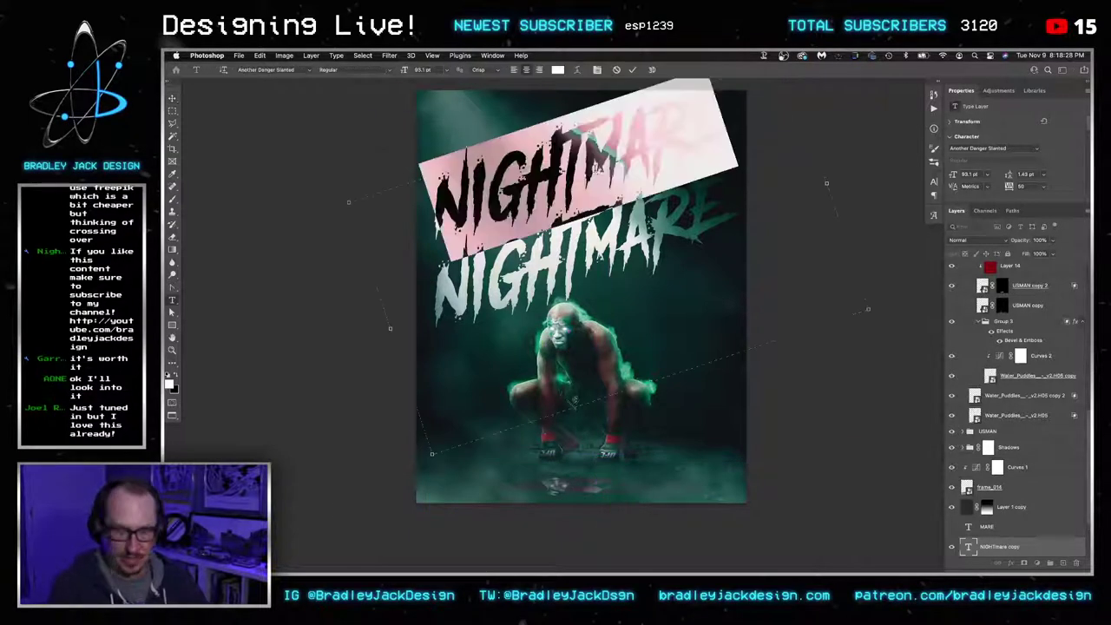
{"action": "left_click", "coordinate": [596, 168]}
{"action": "key", "text": "Right"}
{"action": "key", "text": "Right"}
{"action": "key", "text": "Right"}
{"action": "type", "text": "nigerian"}
{"action": "key", "text": "super+Return"}
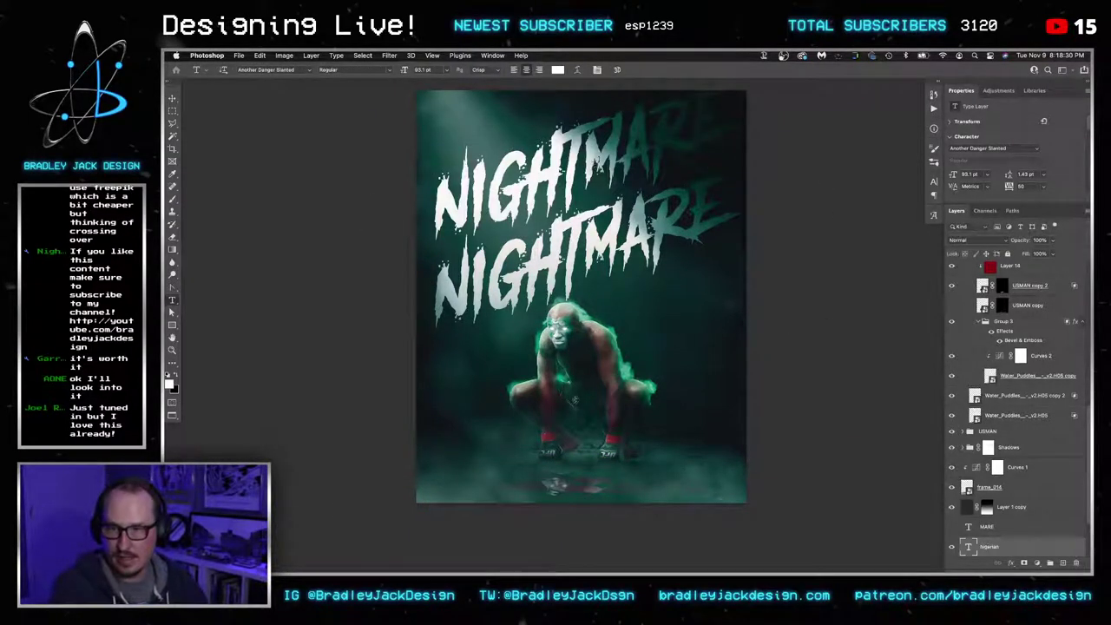
Position the nigerian line closely above NIGHTMARE, nudging it until the two words nest together
{"action": "key", "text": "v"}
{"action": "left_click_drag", "start_coordinate": [600, 159], "coordinate": [595, 175]}
{"action": "key", "text": "shift+Left"}
{"action": "key", "text": "shift+Left"}
{"action": "key", "text": "shift+Left"}
{"action": "key", "text": "shift+Left"}
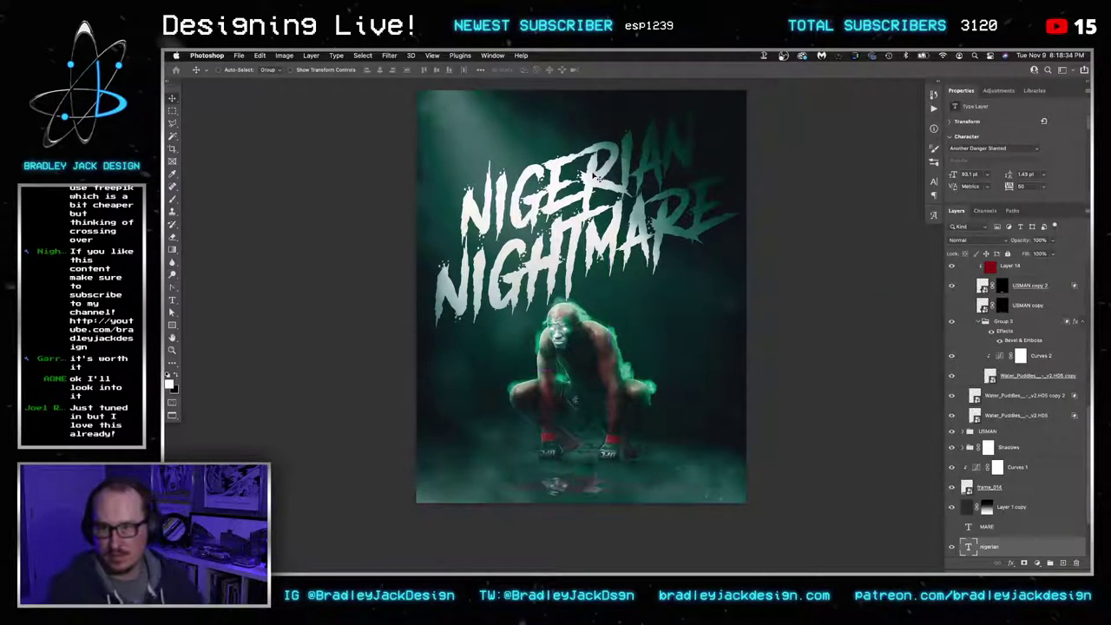
{"action": "key", "text": "shift+Down"}
{"action": "key", "text": "shift+Right"}
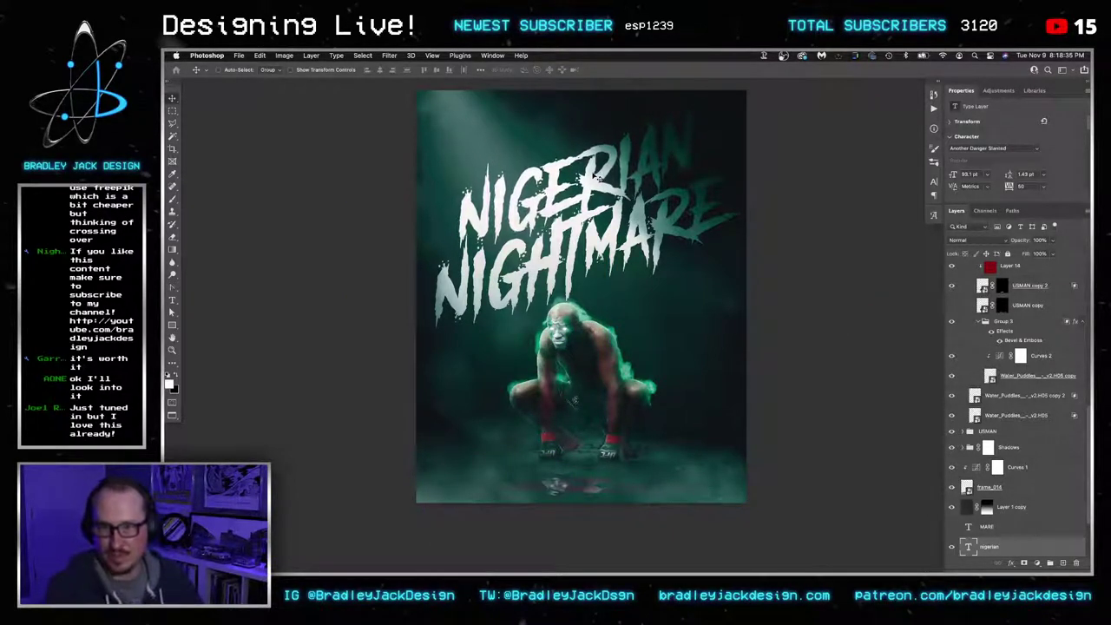
{"action": "key", "text": "shift+Up"}
{"action": "key", "text": "shift+Up"}
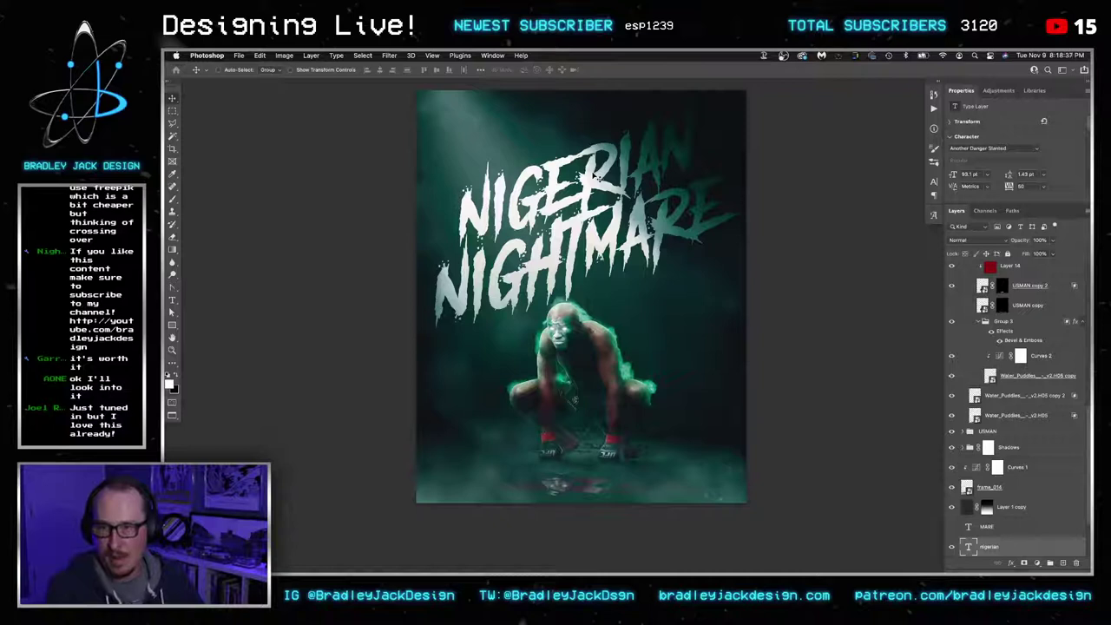
Select both the nigerian and NIGHTMARE layers, move them slightly down toward the fighter's head and fine-tune their horizontal position
{"action": "scroll", "coordinate": [1008, 540], "scroll_direction": "down", "scroll_amount": 1}
{"action": "left_click", "coordinate": [1007, 542], "text": "shift"}
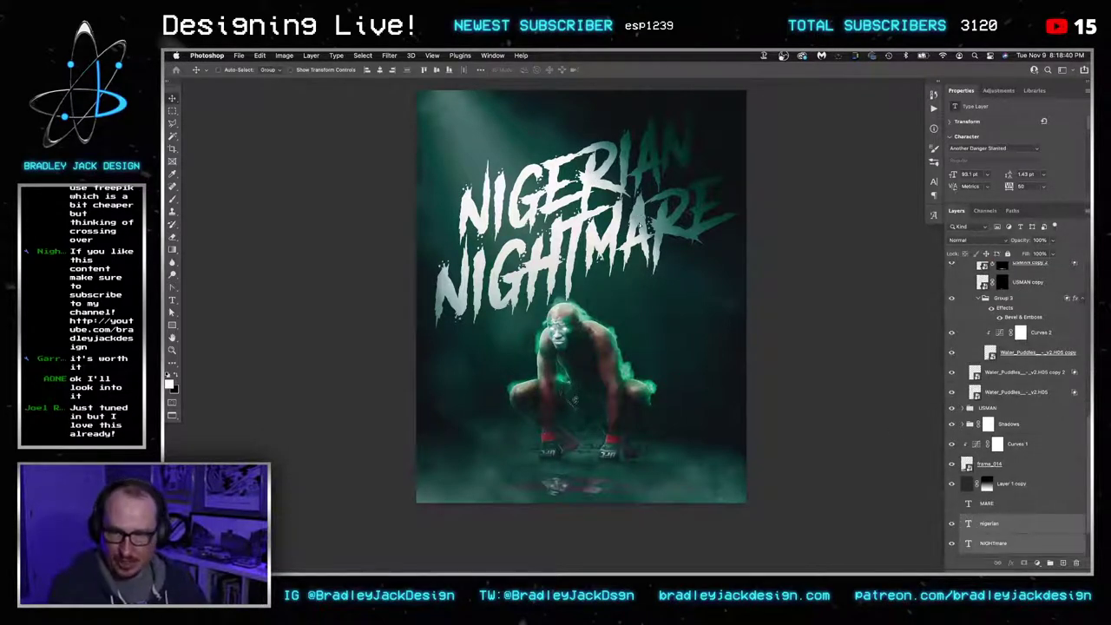
{"action": "left_click_drag", "start_coordinate": [639, 233], "coordinate": [637, 246]}
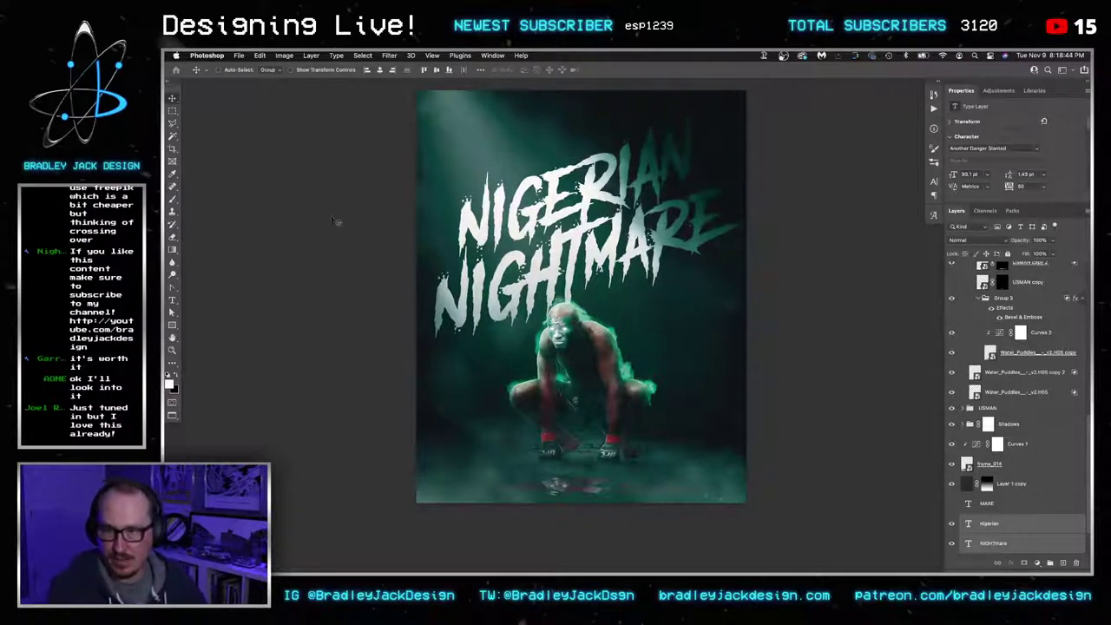
{"action": "key", "text": "Left"}
{"action": "key", "text": "Left"}
{"action": "key", "text": "Right"}
{"action": "key", "text": "Right"}
{"action": "key", "text": "Right"}
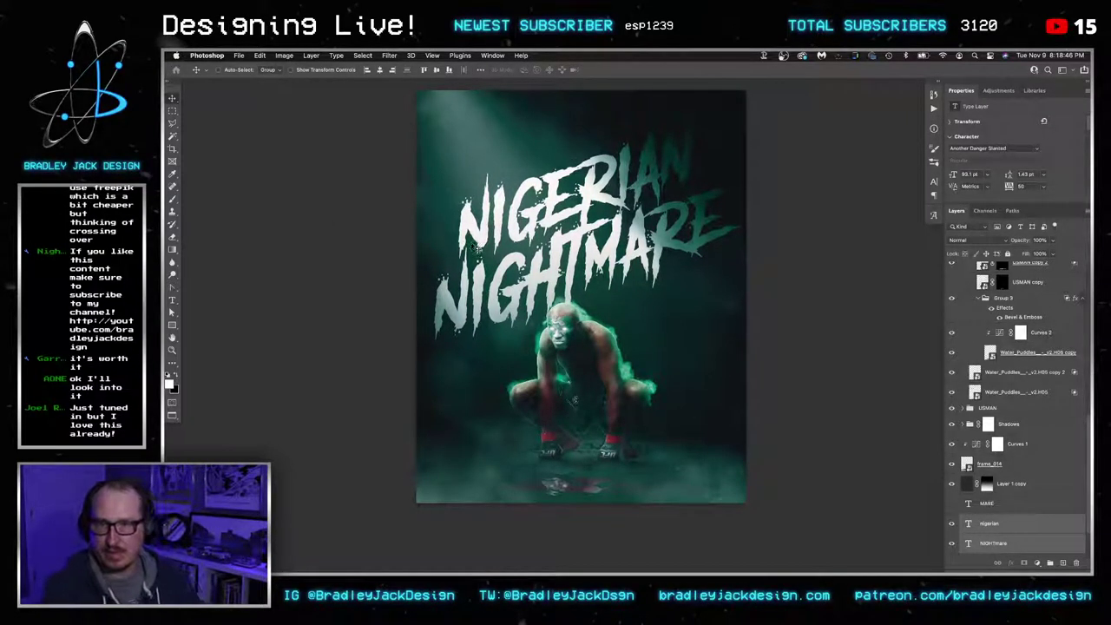
Nudge only the nigerian line slightly to the left above NIGHTMARE
{"action": "left_click", "coordinate": [1002, 522]}
{"action": "key", "text": "Left"}
{"action": "key", "text": "Left"}
{"action": "key", "text": "Left"}
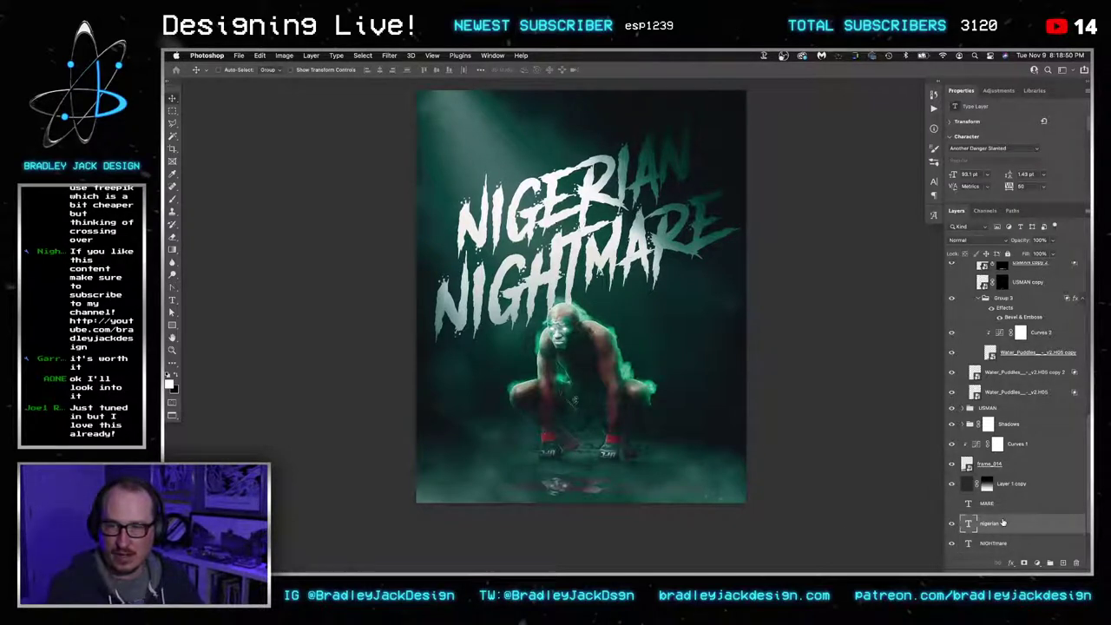
{"action": "key", "text": "t"}
{"action": "key", "text": "v"}
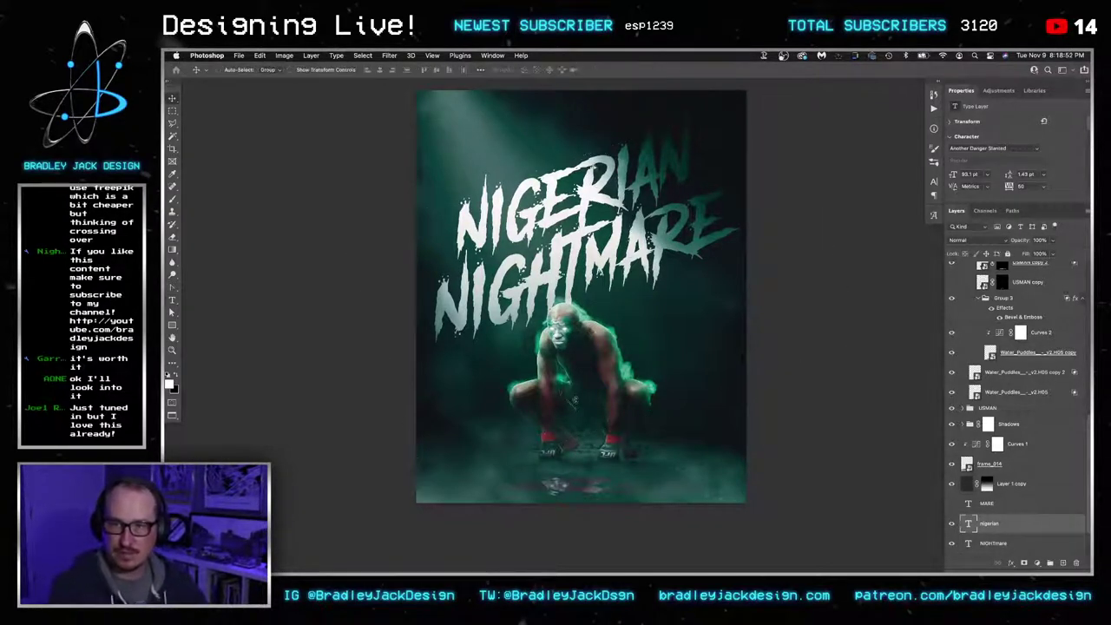
Duplicate the nigerian line above itself, replace the copy's text with THE and move it up near the poster's top edge
{"action": "left_click_drag", "start_coordinate": [596, 195], "coordinate": [586, 142]}
{"action": "double_click", "coordinate": [586, 140]}
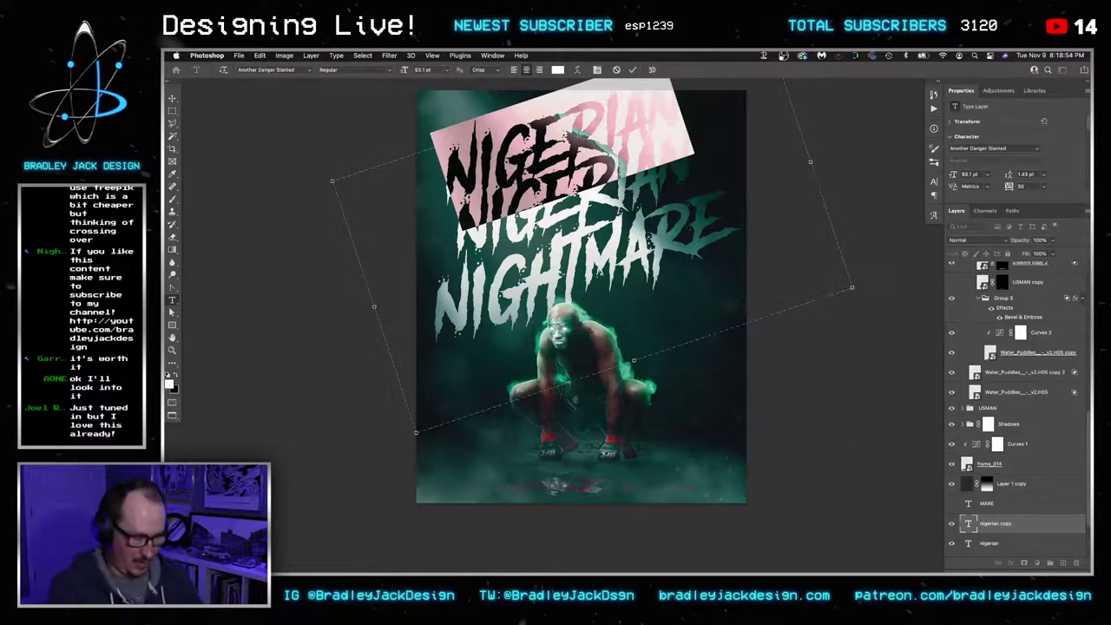
{"action": "type", "text": "THE"}
{"action": "key", "text": "ctrl+Return"}
{"action": "key", "text": "ctrl+t"}
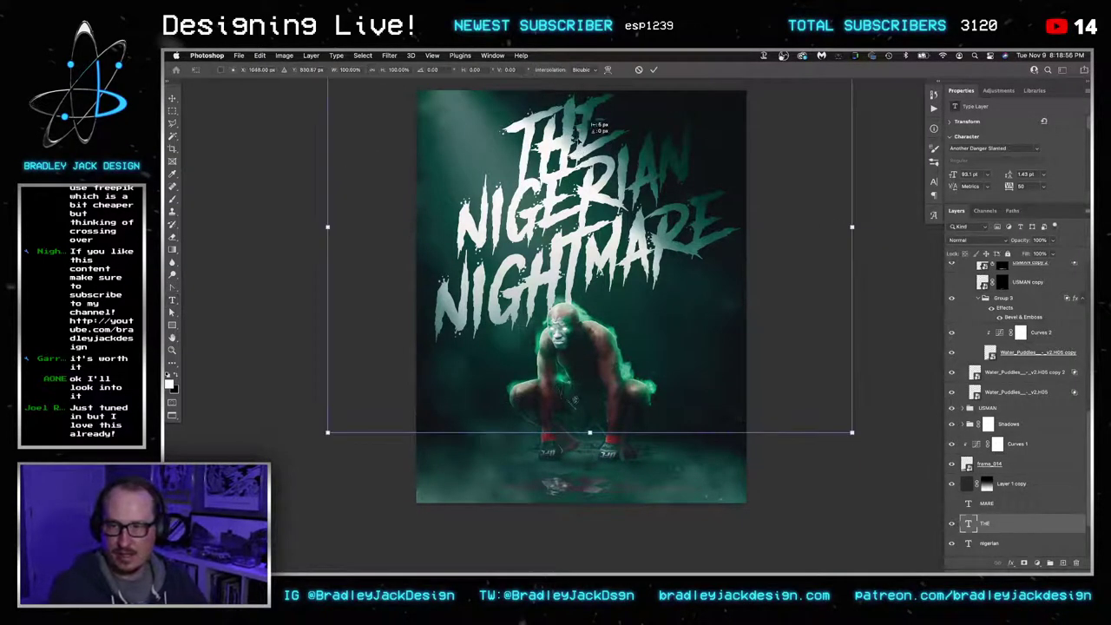
{"action": "left_click_drag", "start_coordinate": [600, 124], "coordinate": [598, 112]}
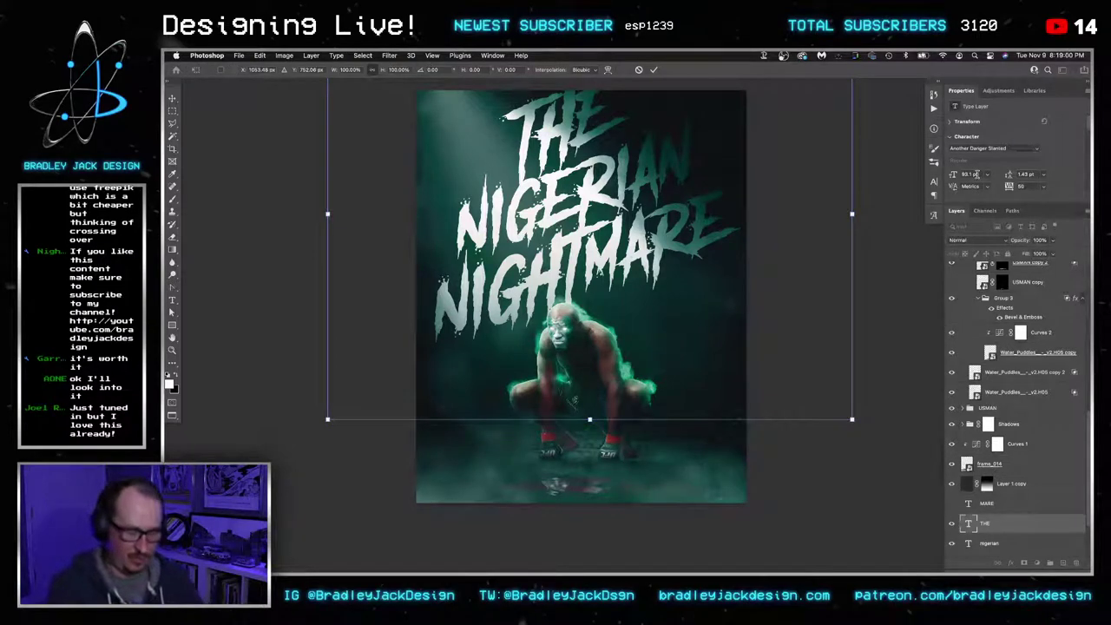
{"action": "key", "text": "Return"}
Set the THE text to 24 pt and place it just left of the word NIGERIAN
{"action": "double_click", "coordinate": [972, 174]}
{"action": "type", "text": "4"}
{"action": "key", "text": "Return"}
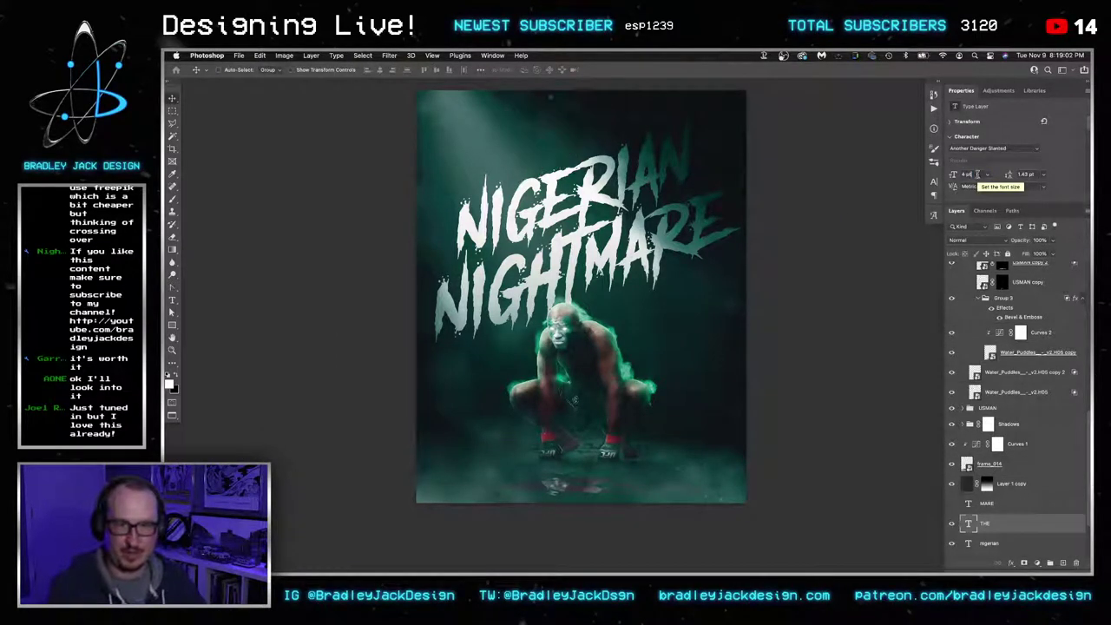
{"action": "key", "text": "Return"}
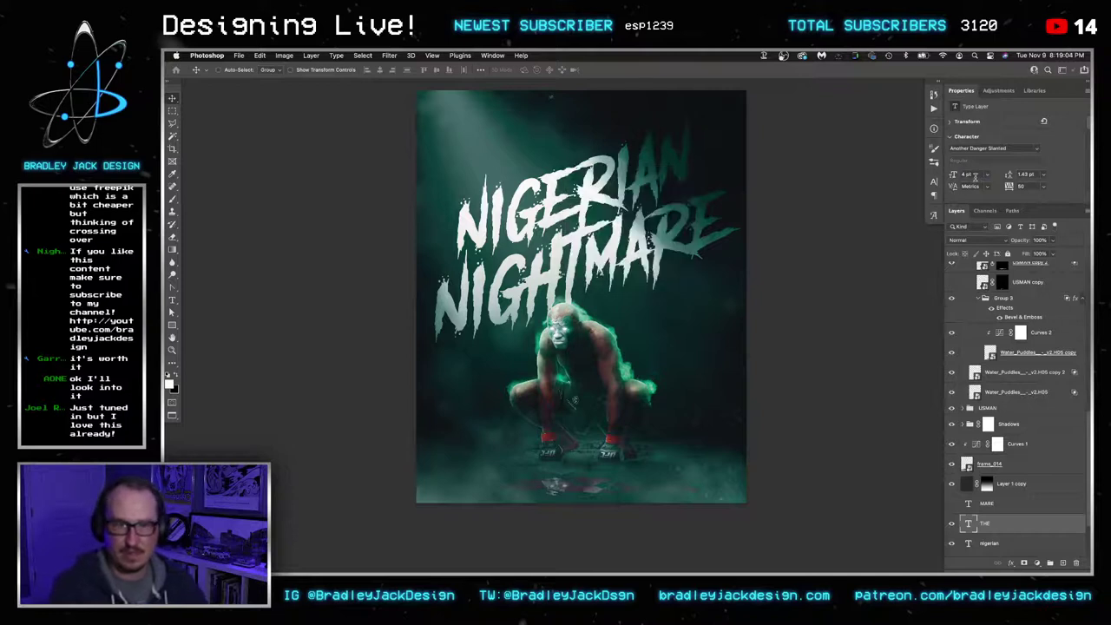
{"action": "type", "text": "24"}
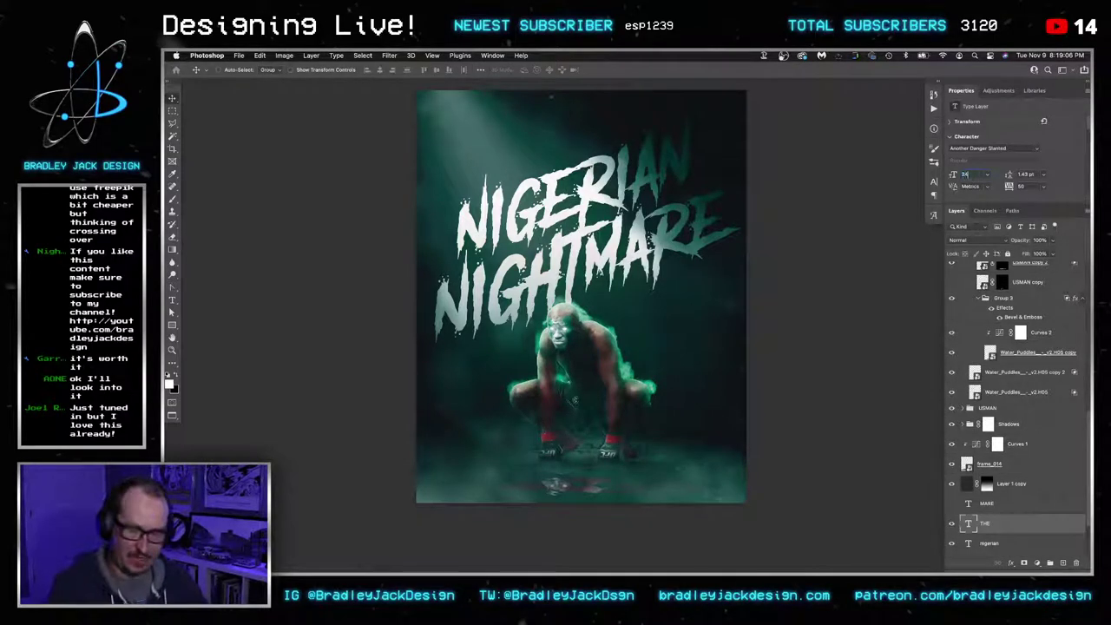
{"action": "key", "text": "Return"}
{"action": "left_click_drag", "start_coordinate": [569, 108], "coordinate": [453, 200]}
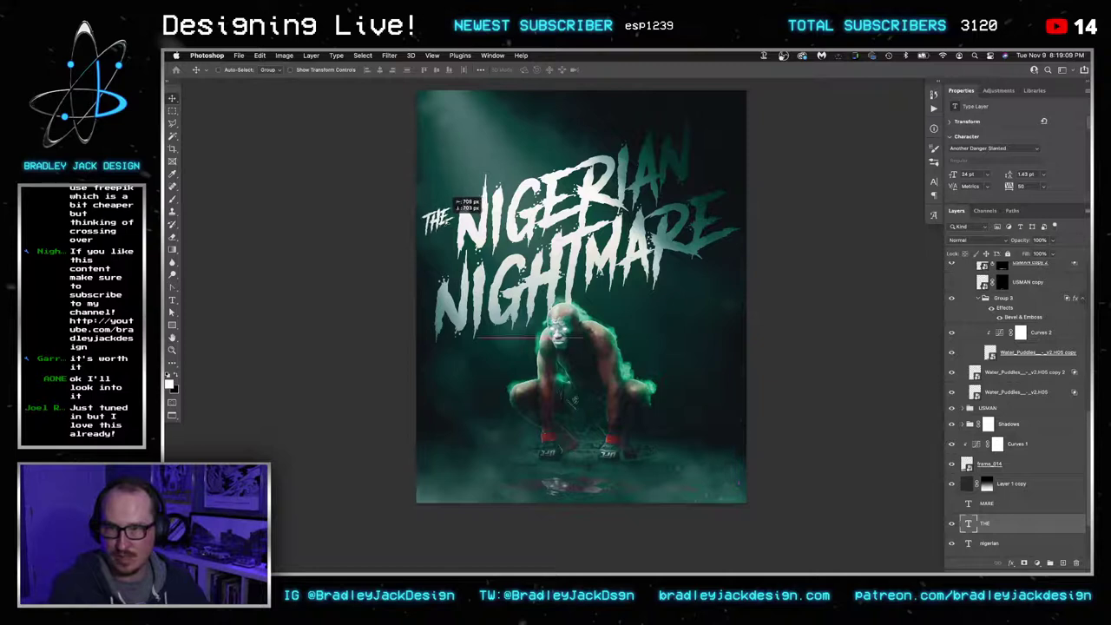
Shift THE and nigerian together slightly to the right, and fine-tune the height of THE beside NIGERIAN
{"action": "left_click", "coordinate": [990, 542], "text": "shift"}
{"action": "left_click_drag", "start_coordinate": [584, 196], "coordinate": [594, 196]}
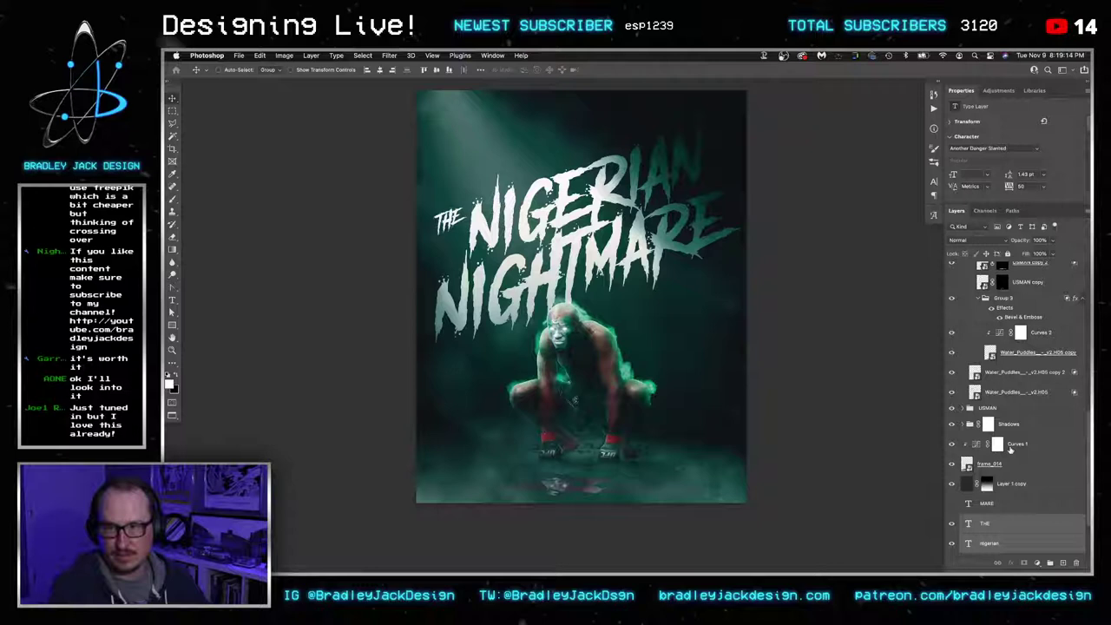
{"action": "left_click", "coordinate": [1001, 525]}
{"action": "key", "text": "Down"}
{"action": "key", "text": "Down"}
{"action": "key", "text": "Down"}
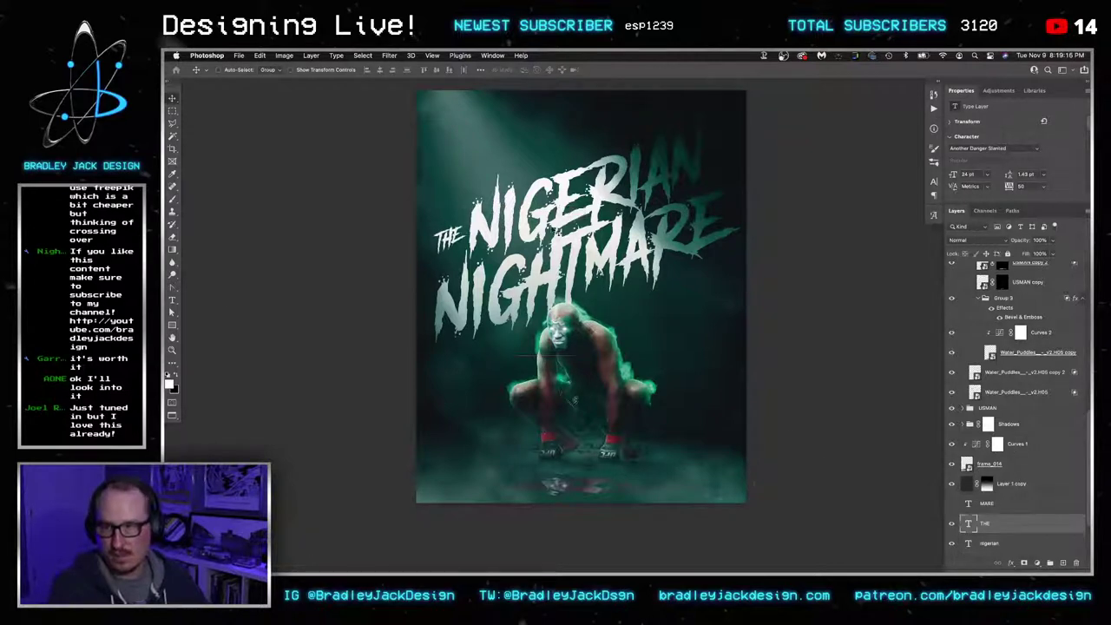
{"action": "key", "text": "Up"}
{"action": "key", "text": "Up"}
{"action": "key", "text": "Up"}
{"action": "key", "text": "Up"}
{"action": "key", "text": "Up"}
{"action": "key", "text": "Up"}
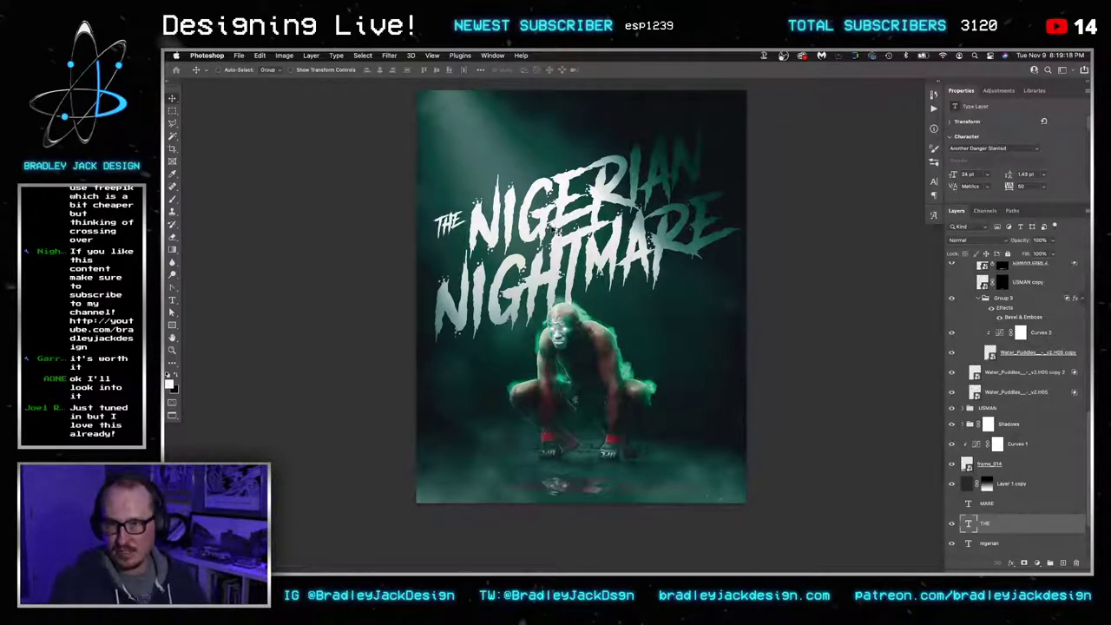
{"action": "key", "text": "Up"}
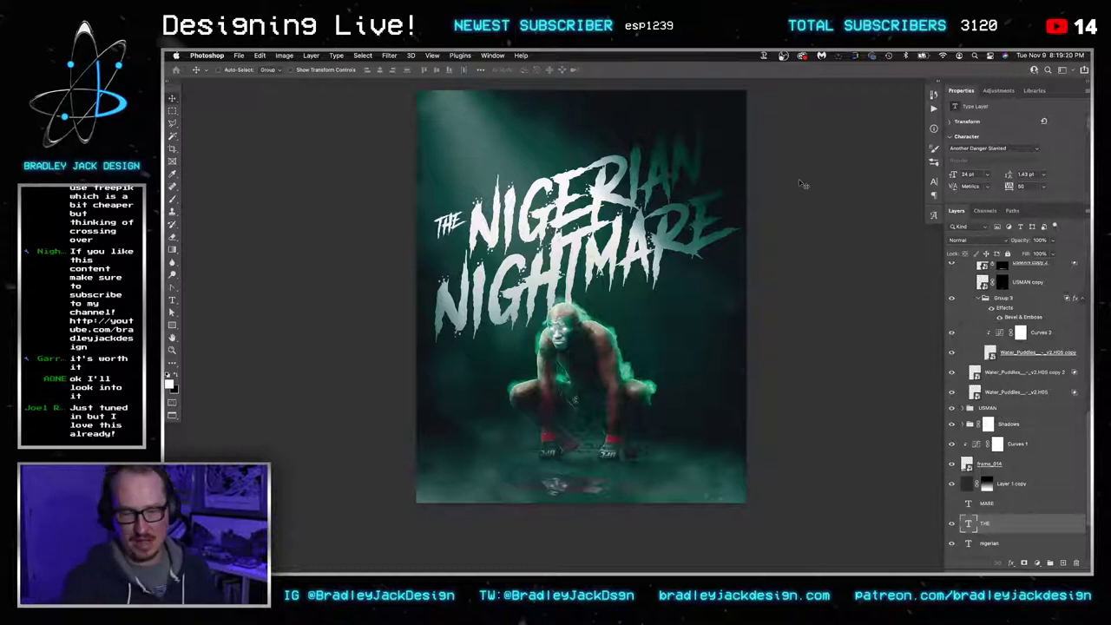
Scale the THE, nigerian and NIGHTmare layers down slightly together and check the poster without the interface
{"action": "scroll", "coordinate": [1071, 528], "scroll_direction": "down", "scroll_amount": 1}
{"action": "left_click", "coordinate": [1015, 540], "text": "shift"}
{"action": "key", "text": "ctrl+t"}
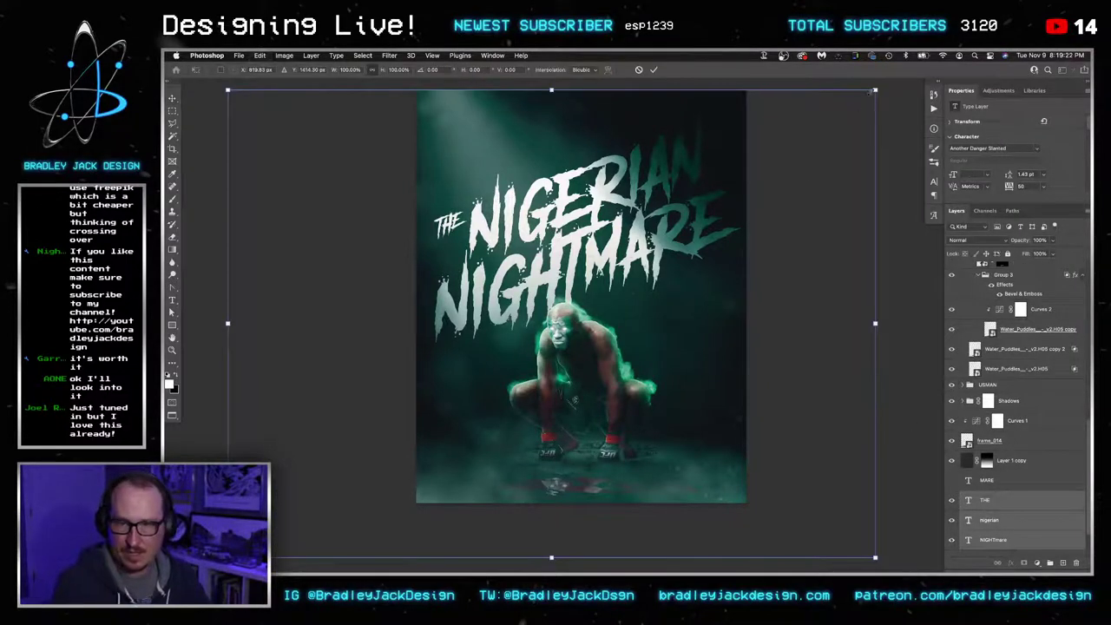
{"action": "left_click_drag", "start_coordinate": [875, 90], "coordinate": [853, 93]}
{"action": "key", "text": "Return"}
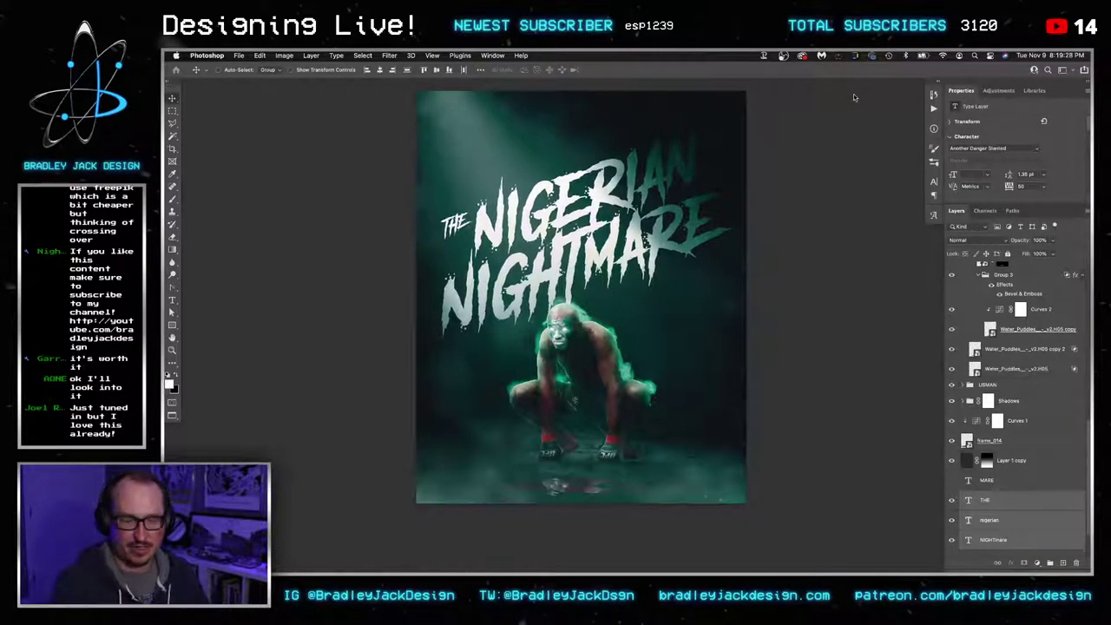
{"action": "key", "text": "Tab"}
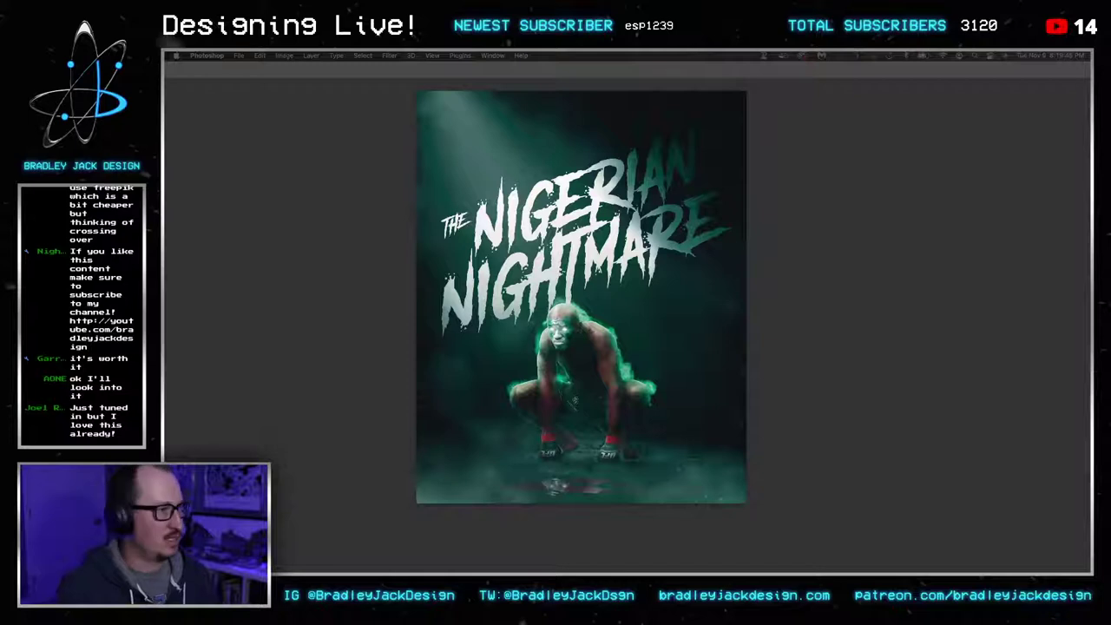
{"action": "key", "text": "Tab"}
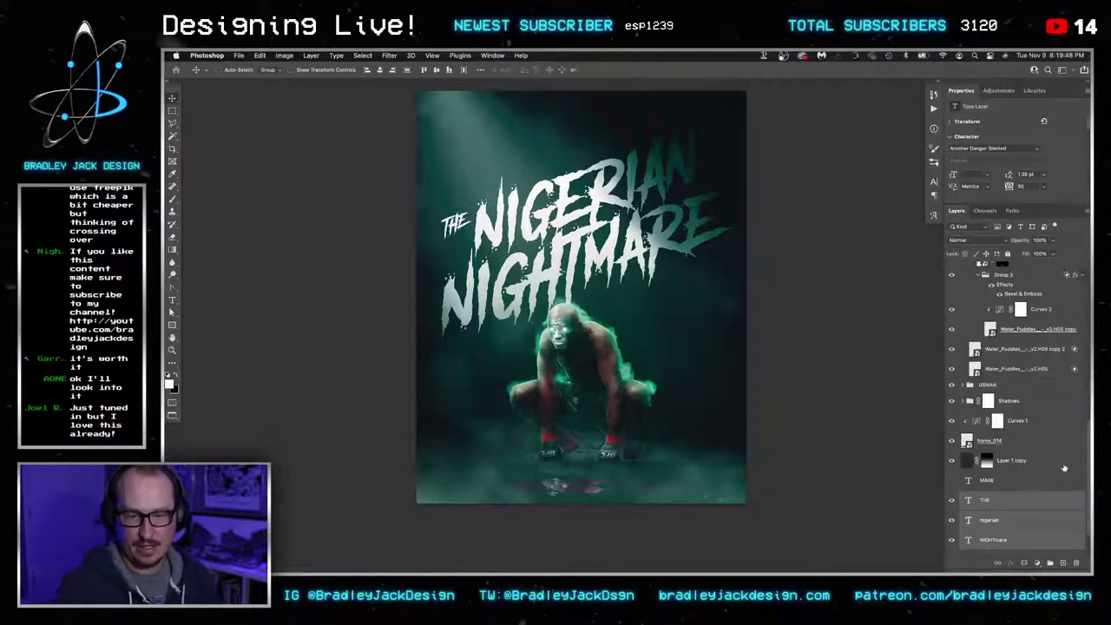
Create an independent smart object copy of Layer 7 inside the USMAN group
{"action": "left_click", "coordinate": [1000, 337]}
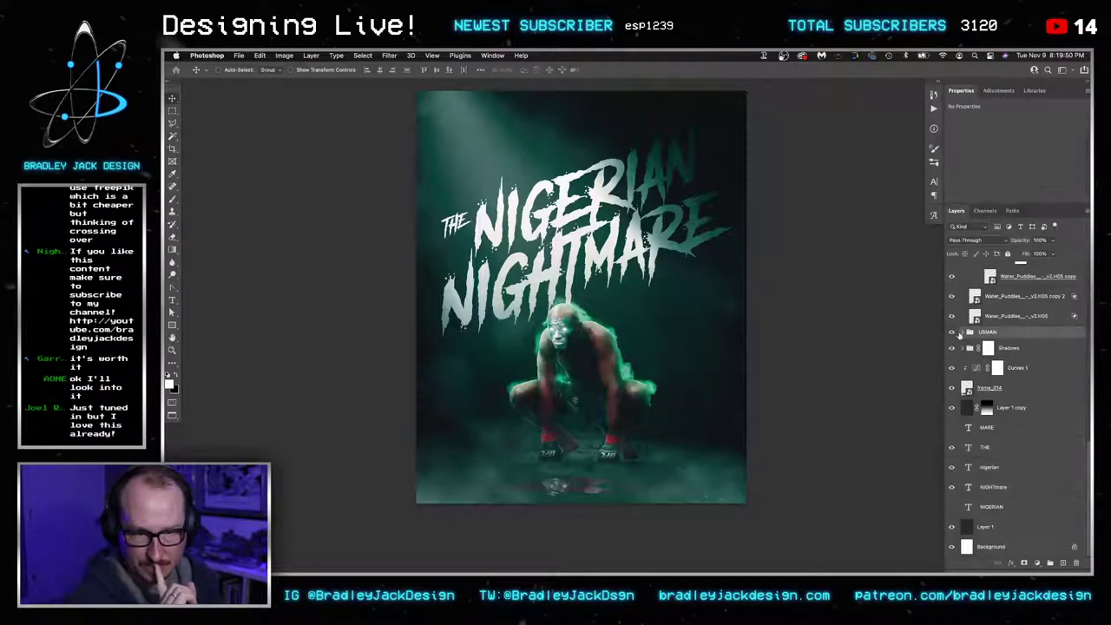
{"action": "left_click", "coordinate": [962, 333]}
{"action": "scroll", "coordinate": [1008, 372], "scroll_direction": "down", "scroll_amount": 4}
{"action": "scroll", "coordinate": [1009, 373], "scroll_direction": "down", "scroll_amount": 10}
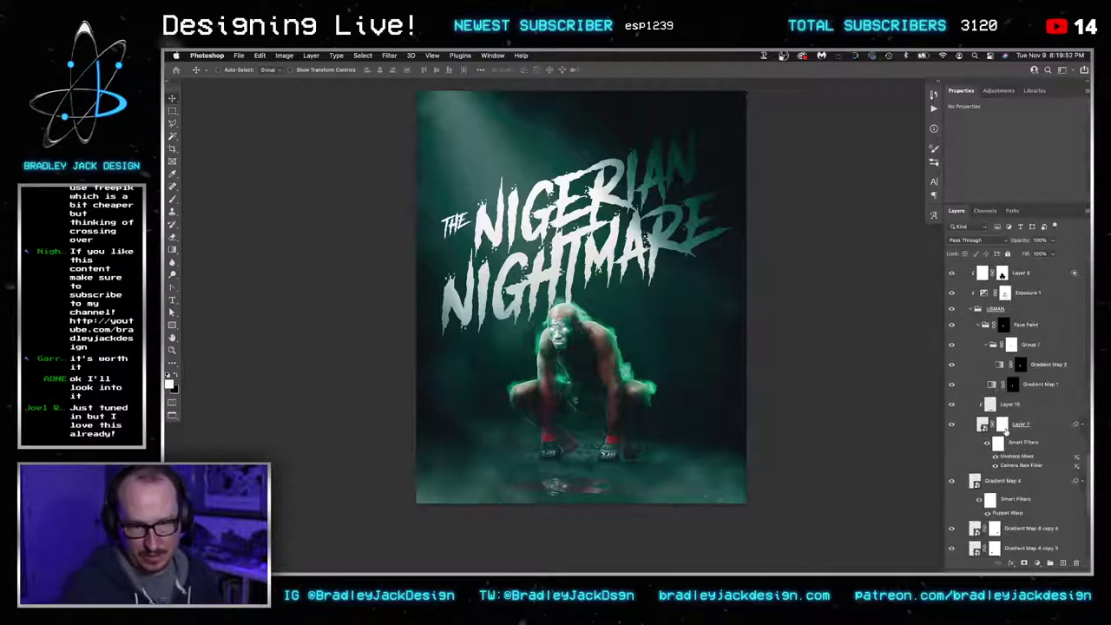
{"action": "scroll", "coordinate": [1009, 363], "scroll_direction": "up", "scroll_amount": 5}
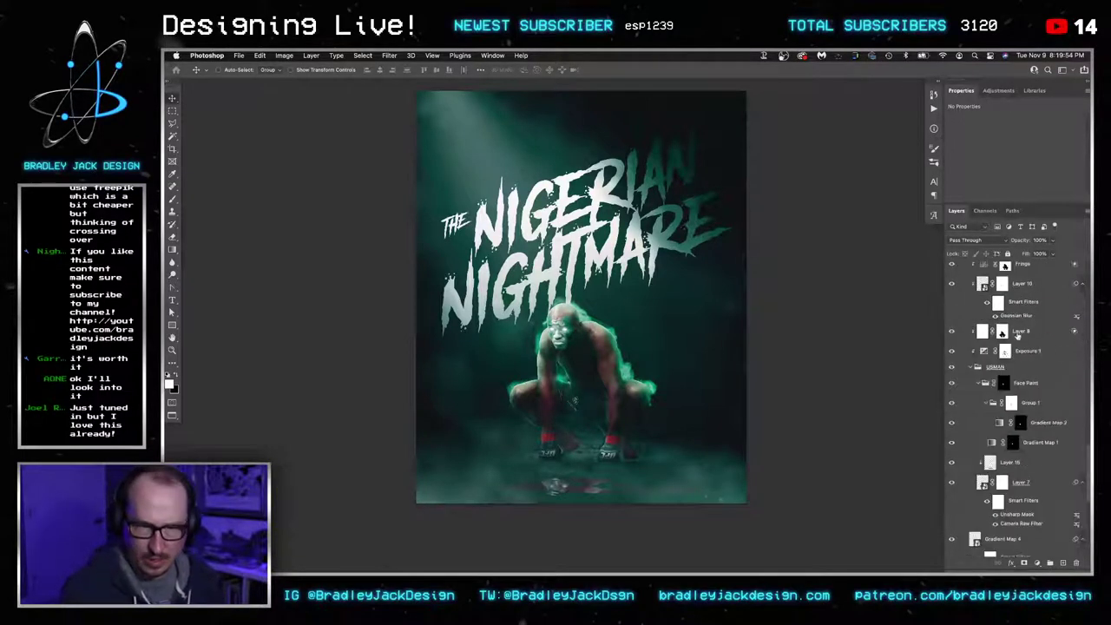
{"action": "right_click", "coordinate": [1040, 487]}
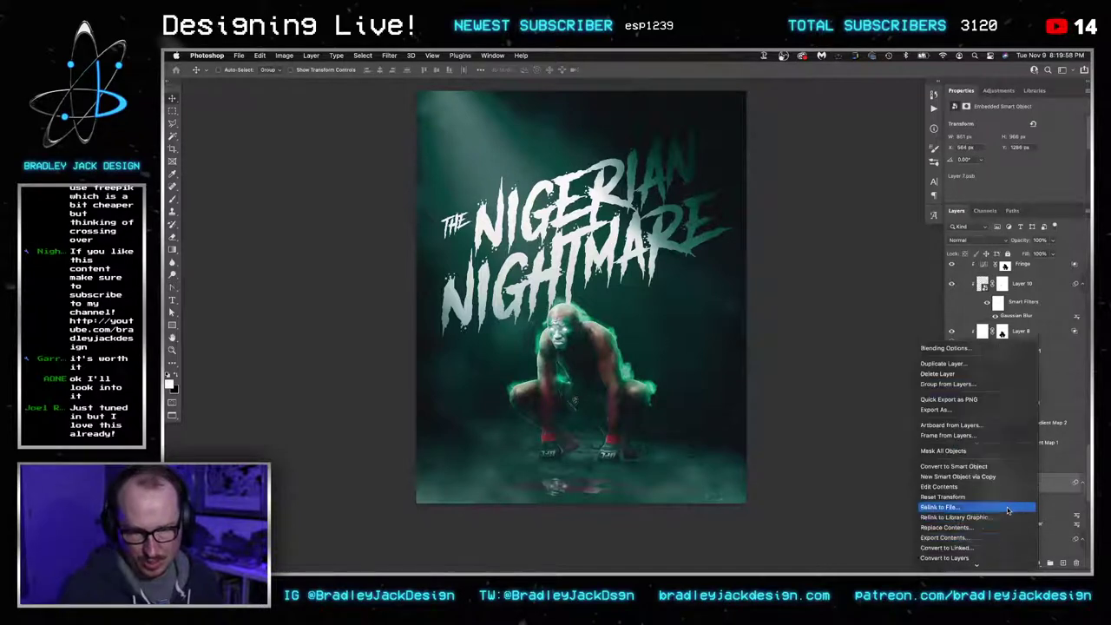
{"action": "left_click", "coordinate": [998, 475]}
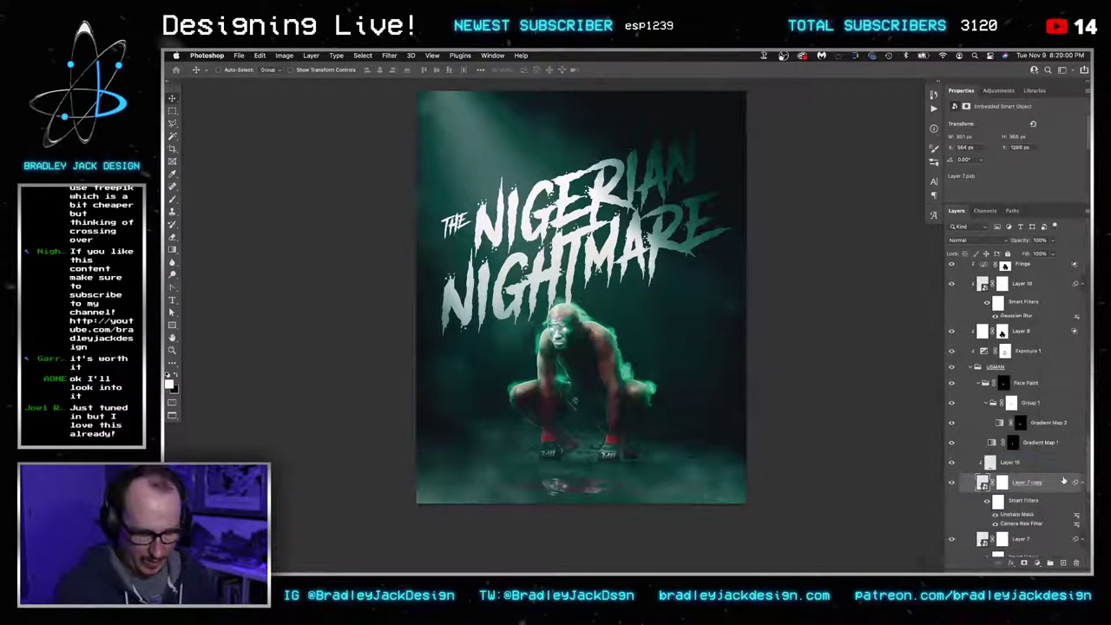
Move the original Layer 7 out of the USMAN group to directly above Layer 1, beneath the title text layers
{"action": "scroll", "coordinate": [1054, 486], "scroll_direction": "down", "scroll_amount": 3}
{"action": "left_click", "coordinate": [1043, 508]}
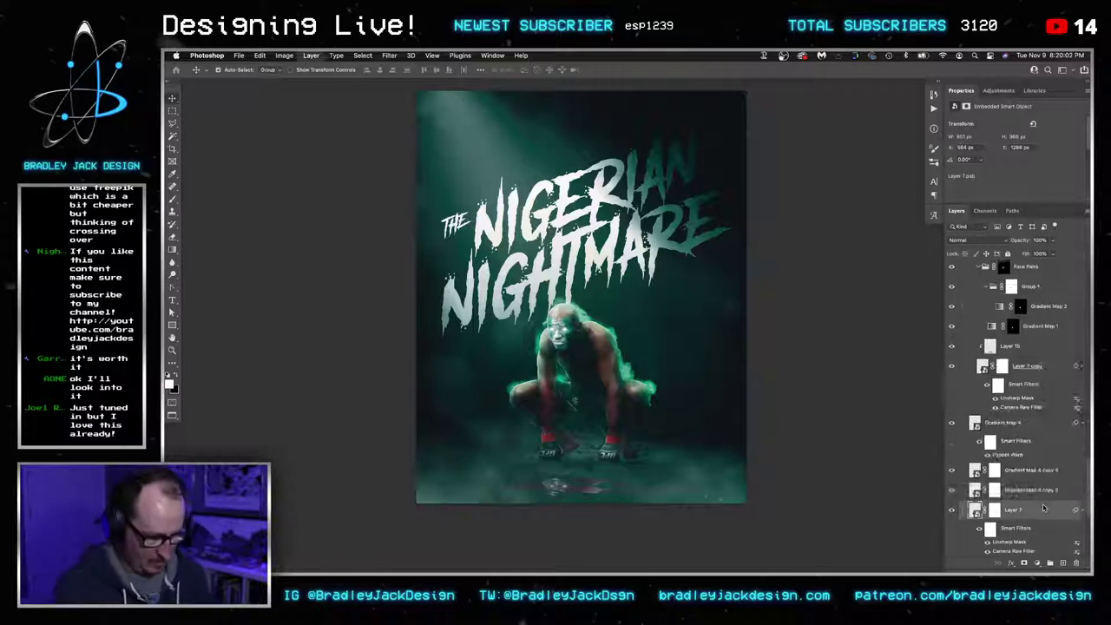
{"action": "key", "text": "shift+super+bracketleft"}
{"action": "key", "text": "super+bracketright"}
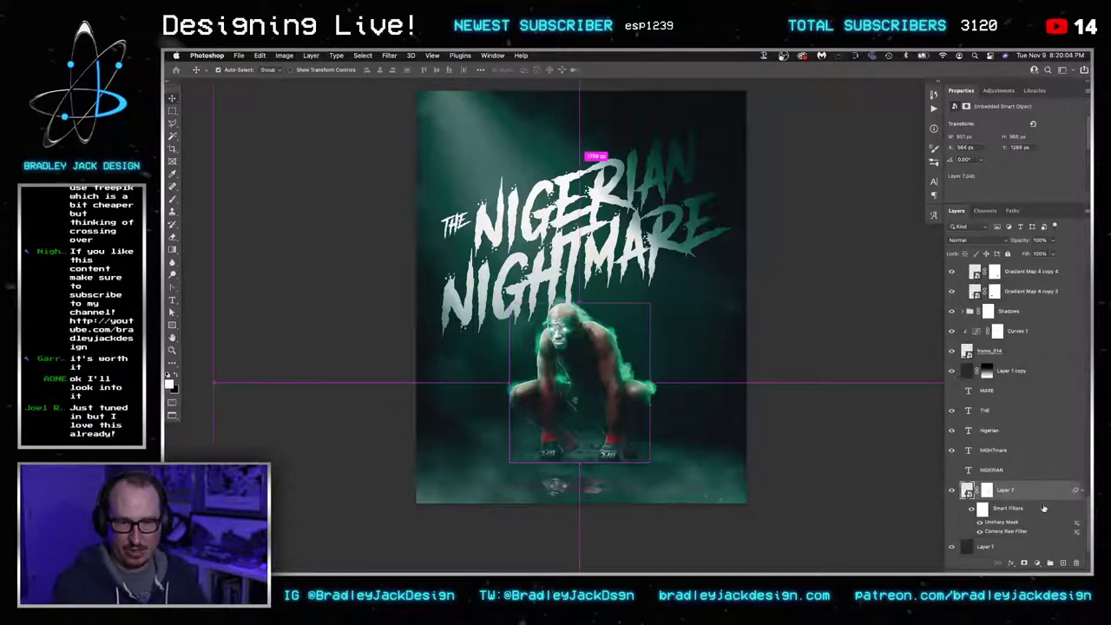
Reorder the Layer 1 copy gradient so it sits directly beneath the NIGHTmare text layer
{"action": "left_click", "coordinate": [994, 450]}
{"action": "left_click", "coordinate": [994, 414], "text": "shift"}
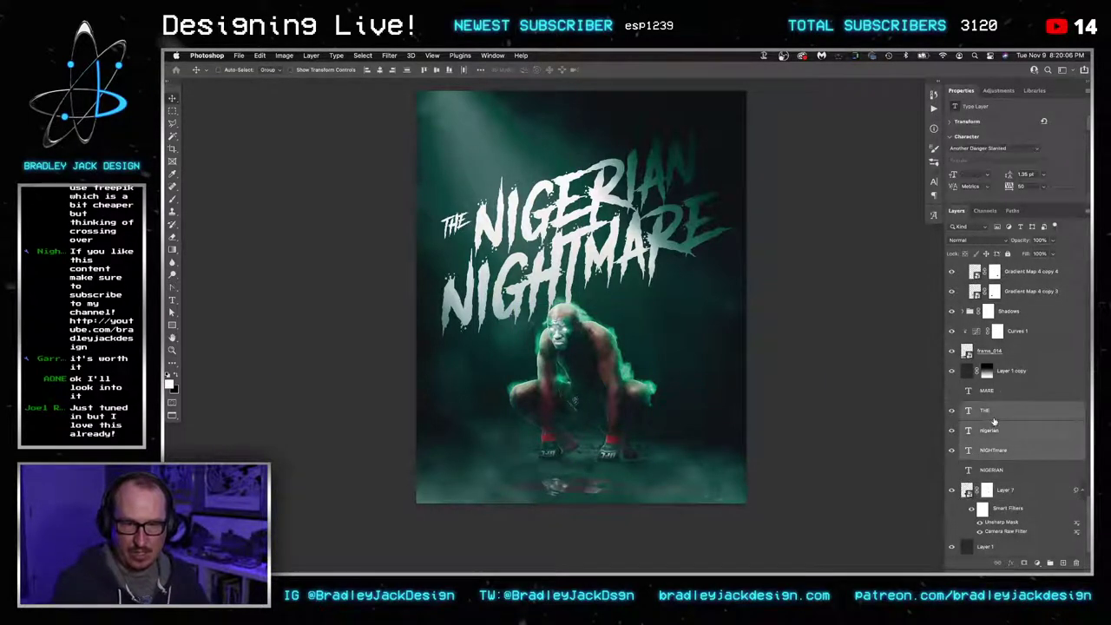
{"action": "double_click", "coordinate": [1025, 409]}
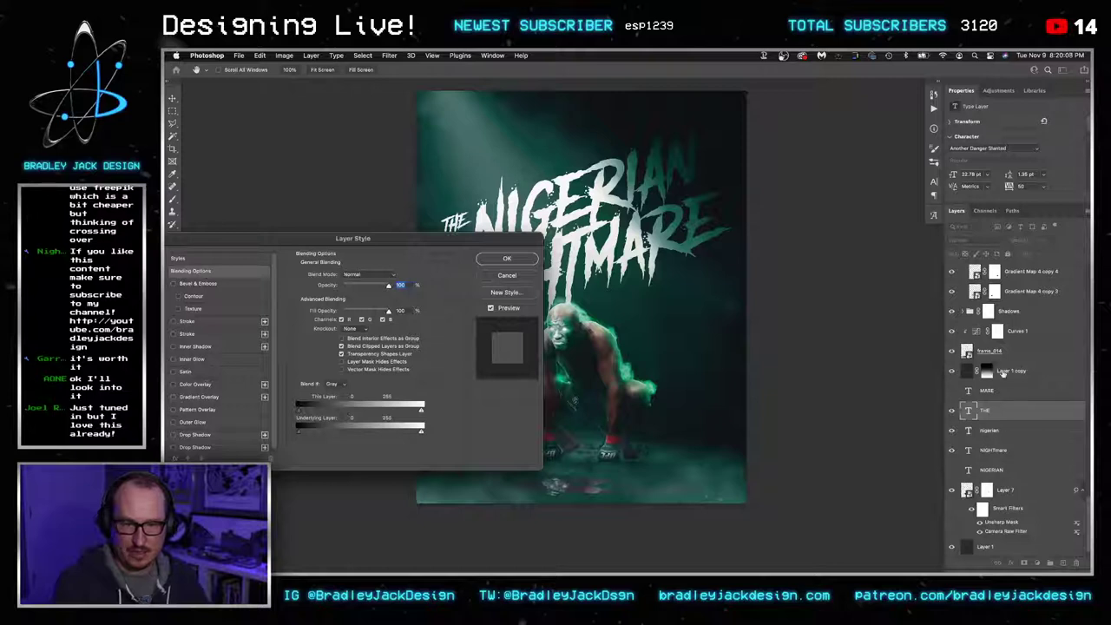
{"action": "key", "text": "Escape"}
{"action": "left_click_drag", "start_coordinate": [1004, 371], "coordinate": [1019, 465]}
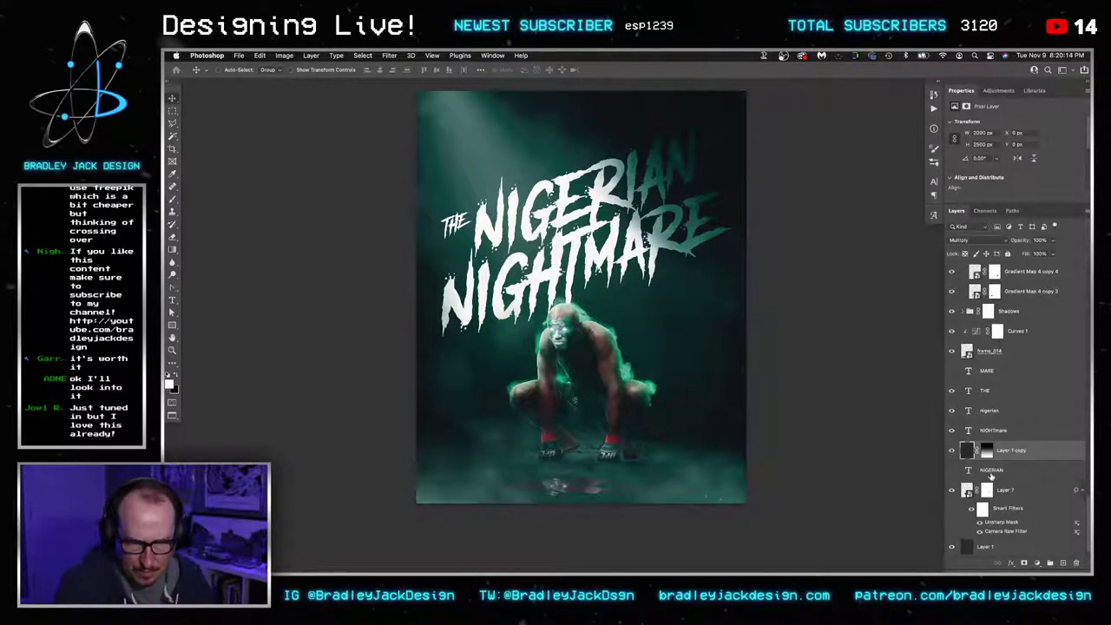
Open Layer 7's nested smart objects down to the fighter's source photo, hiding the retouching and adjustment layers above Layer 0
{"action": "left_click", "coordinate": [968, 490]}
{"action": "double_click", "coordinate": [968, 490]}
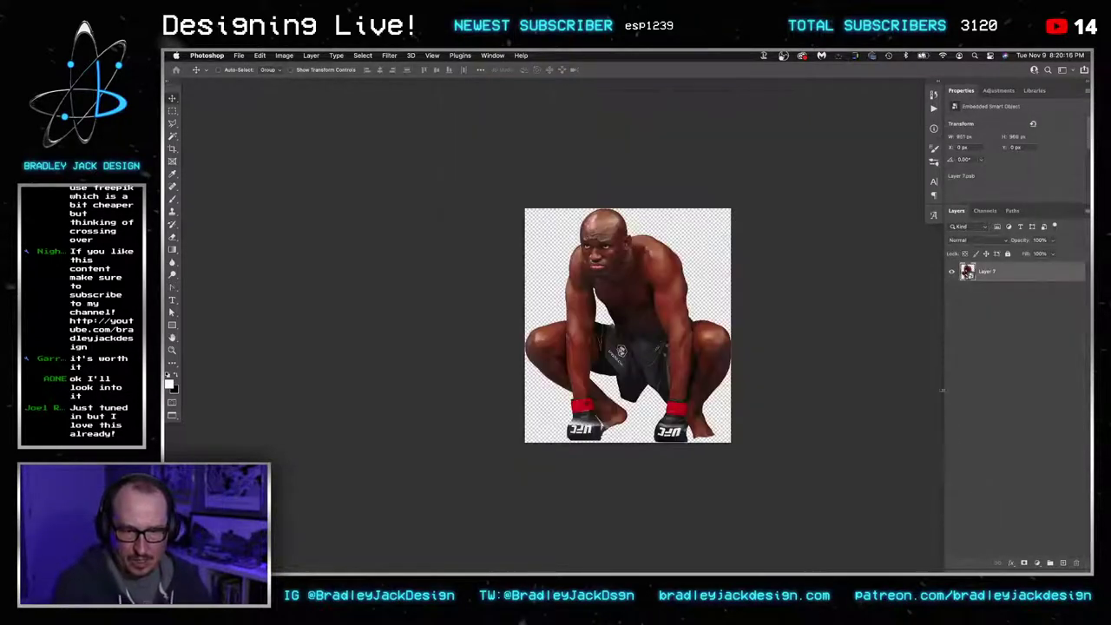
{"action": "double_click", "coordinate": [966, 273]}
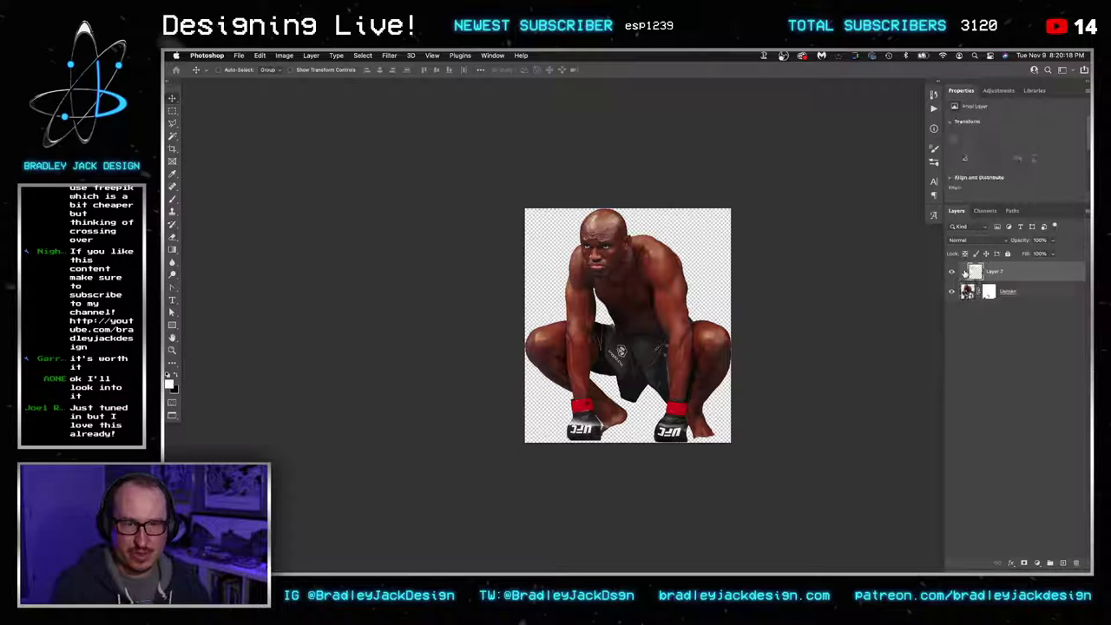
{"action": "left_click", "coordinate": [951, 273]}
{"action": "double_click", "coordinate": [967, 292]}
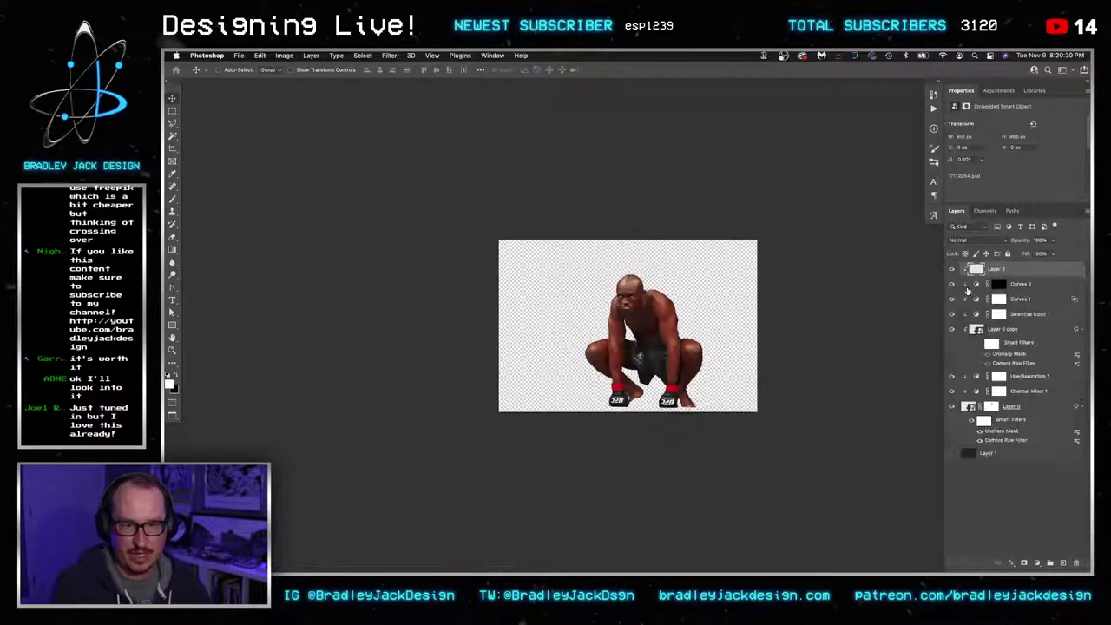
{"action": "left_click_drag", "start_coordinate": [953, 270], "coordinate": [952, 393]}
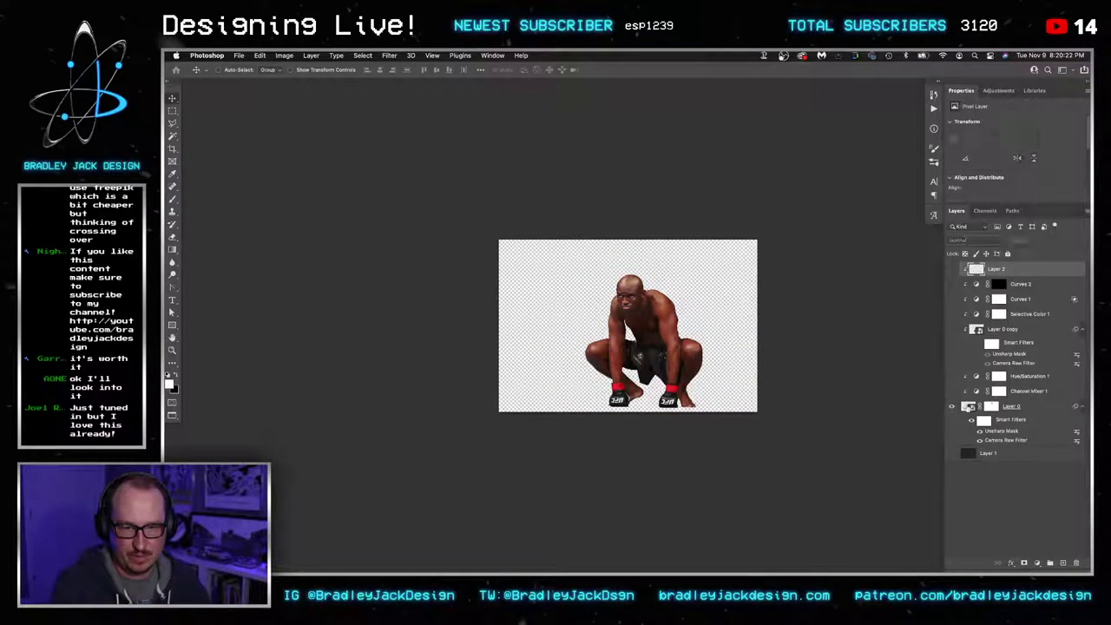
{"action": "left_click", "coordinate": [967, 406]}
{"action": "double_click", "coordinate": [967, 405]}
Delete the source photo's layer mask, reveal the full image beyond the canvas, and save and close the smart object
{"action": "right_click", "coordinate": [992, 272]}
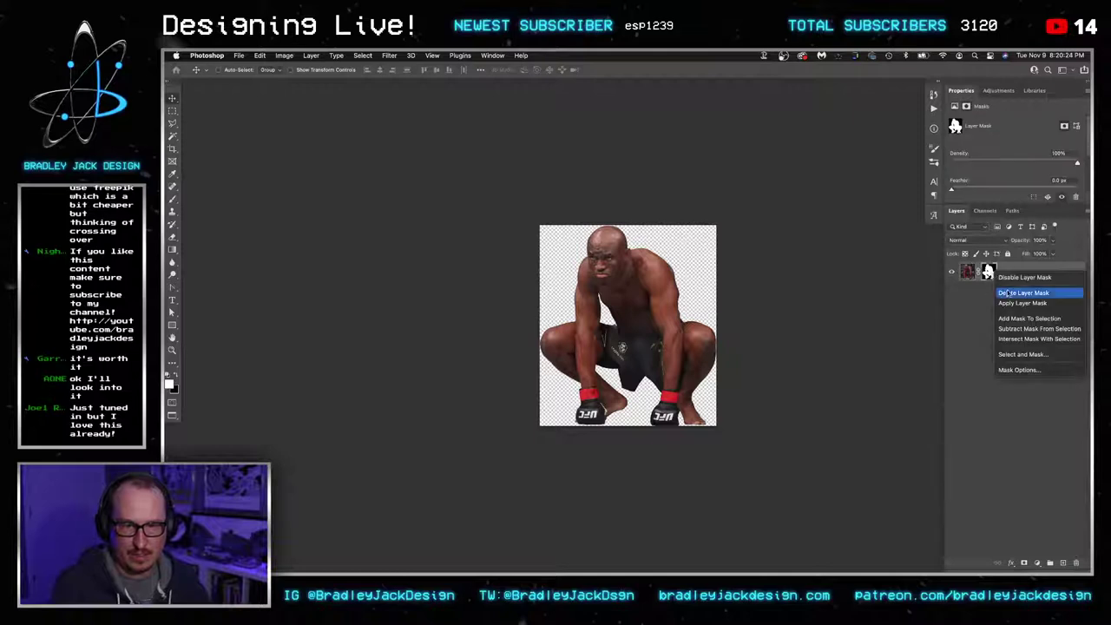
{"action": "left_click", "coordinate": [1005, 293]}
{"action": "left_click", "coordinate": [284, 54]}
{"action": "left_click", "coordinate": [332, 165]}
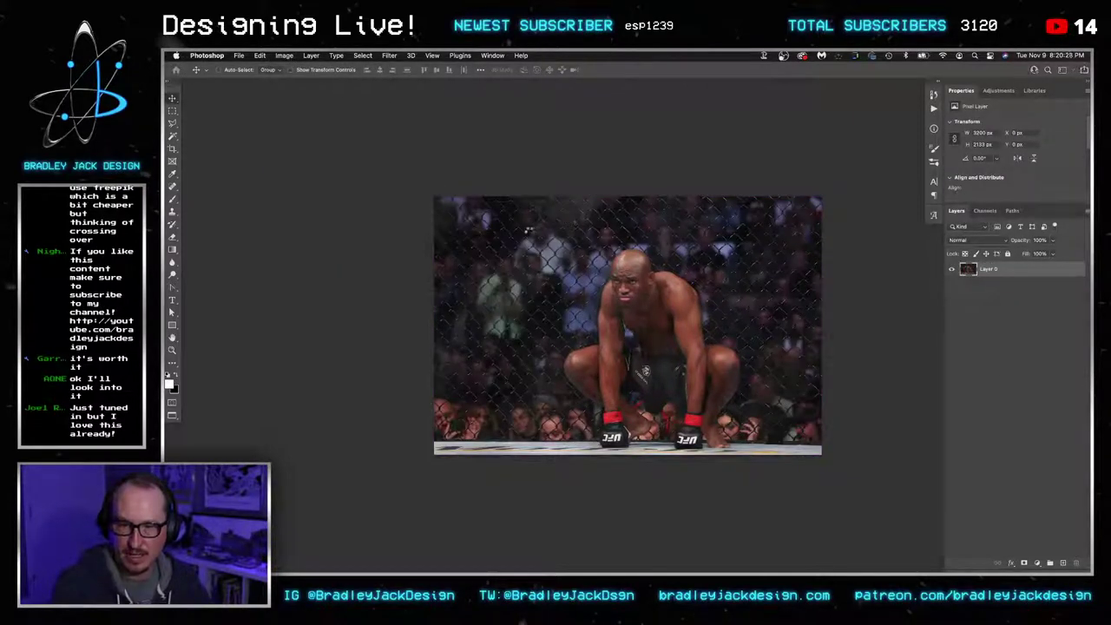
{"action": "key", "text": "super+s"}
{"action": "key", "text": "super+w"}
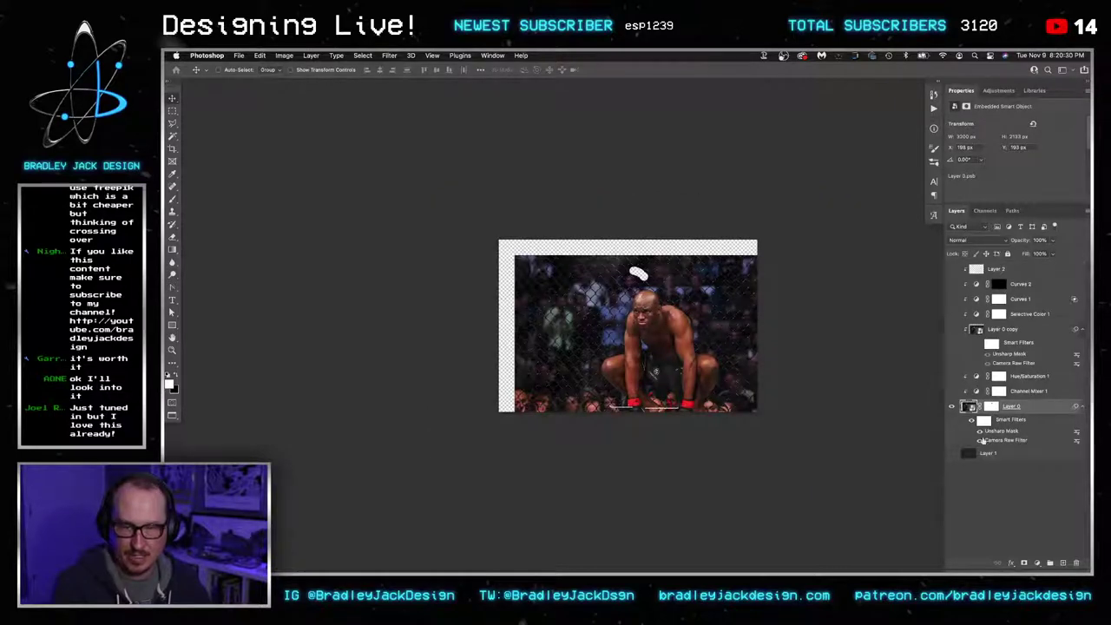
Reposition the uncropped Layer 0 photo to fill the canvas, delete its layer mask and return to the parent smart object
{"action": "left_click_drag", "start_coordinate": [679, 362], "coordinate": [664, 350]}
{"action": "right_click", "coordinate": [988, 407]}
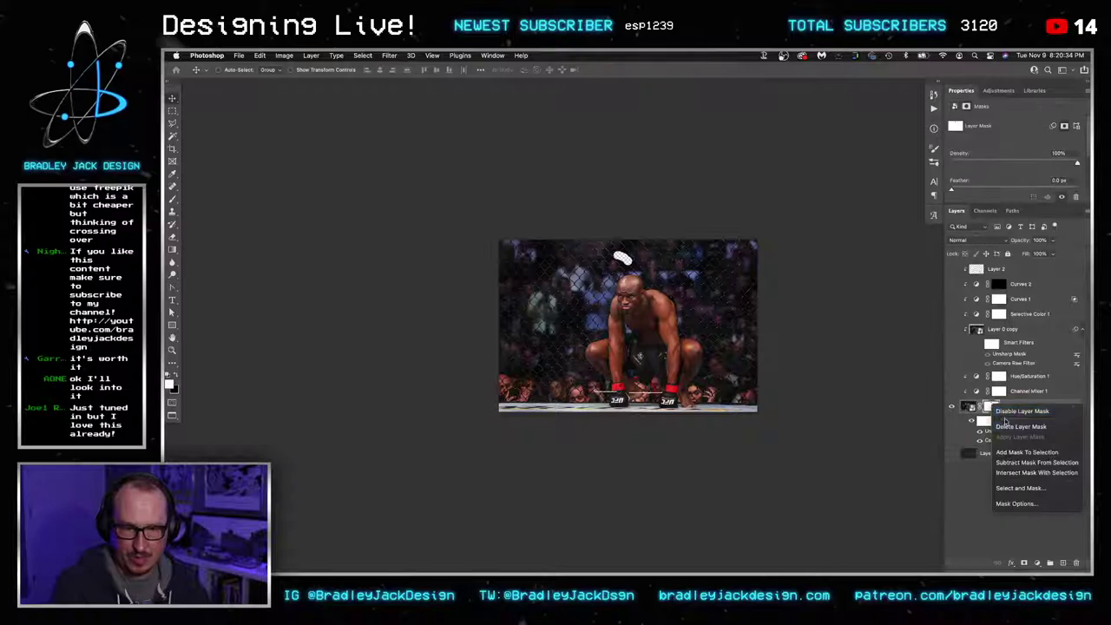
{"action": "left_click", "coordinate": [1011, 427]}
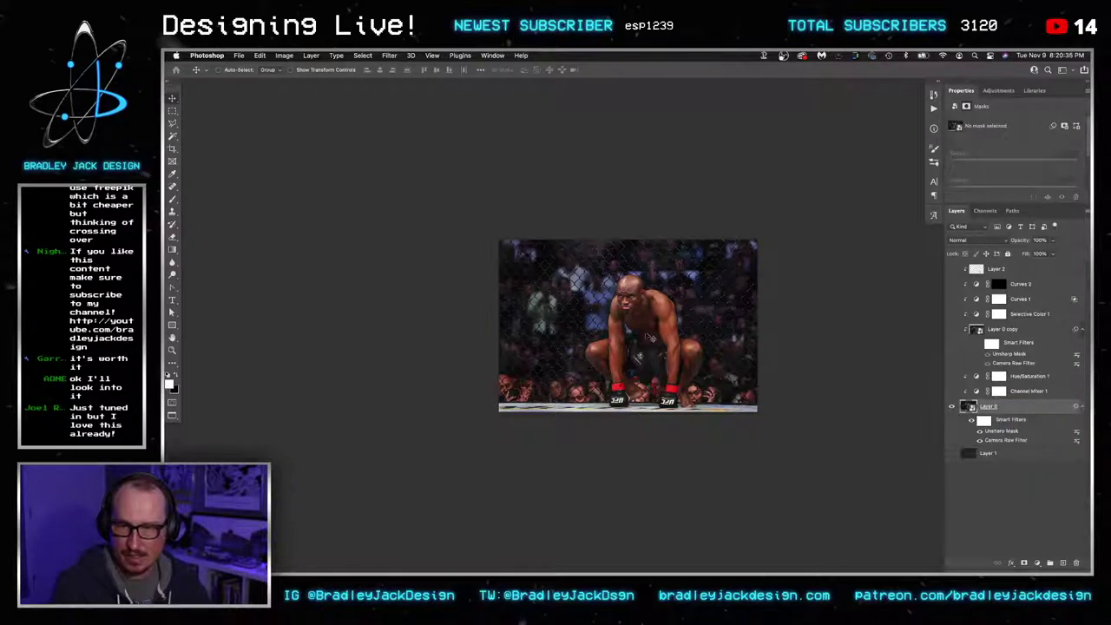
{"action": "key", "text": "ctrl+Tab"}
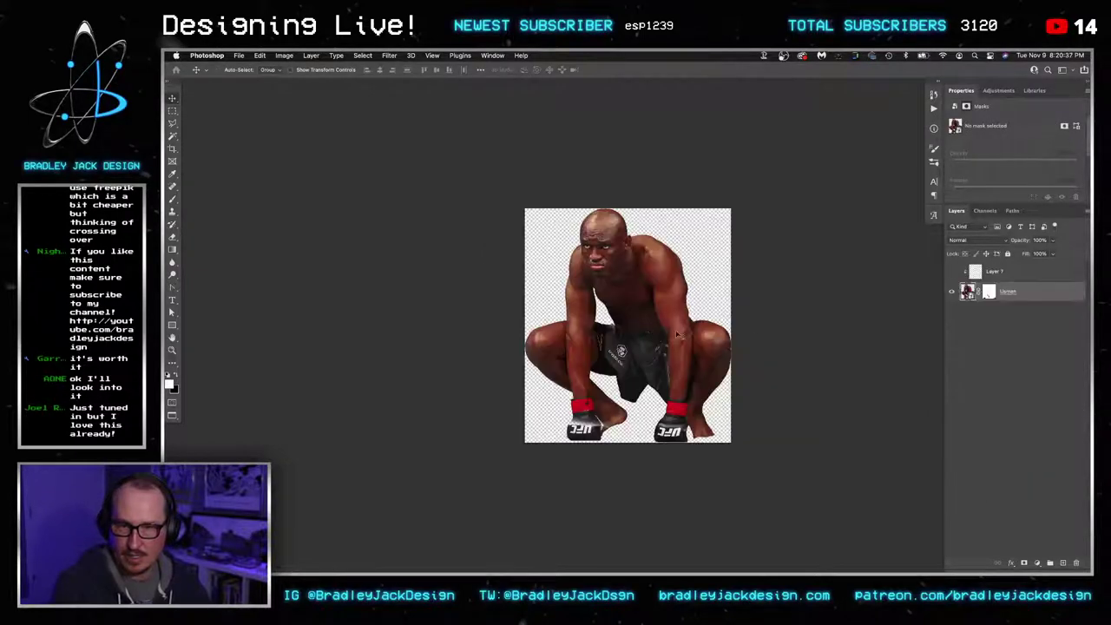
Reveal the full fighter photo beyond the canvas, disable its layer mask, and save and close the nested smart object
{"action": "left_click", "coordinate": [284, 55]}
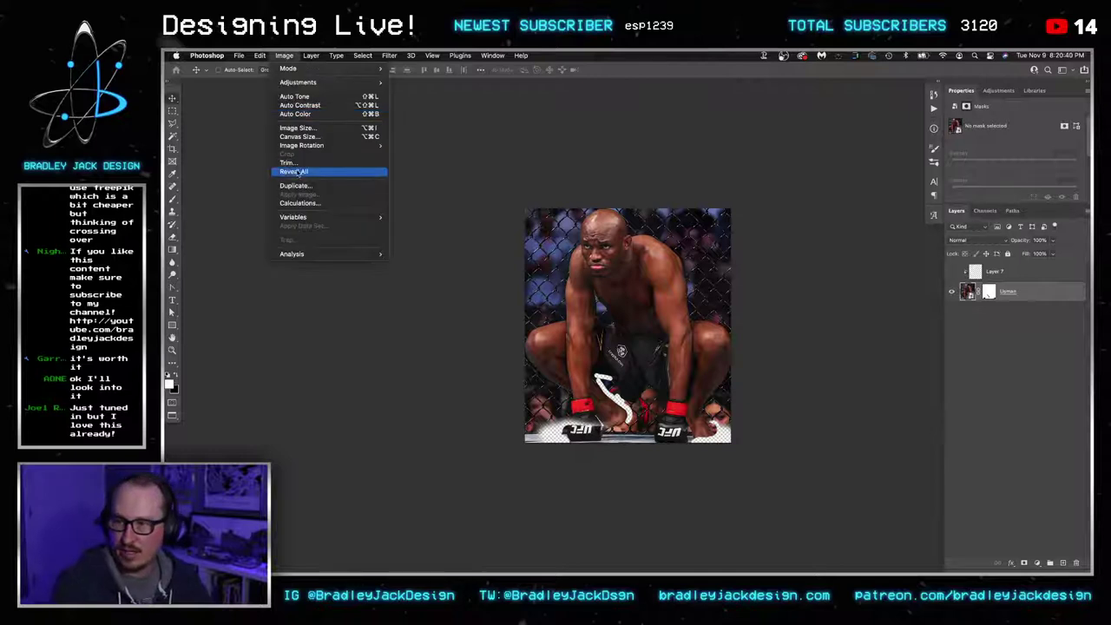
{"action": "left_click", "coordinate": [295, 171]}
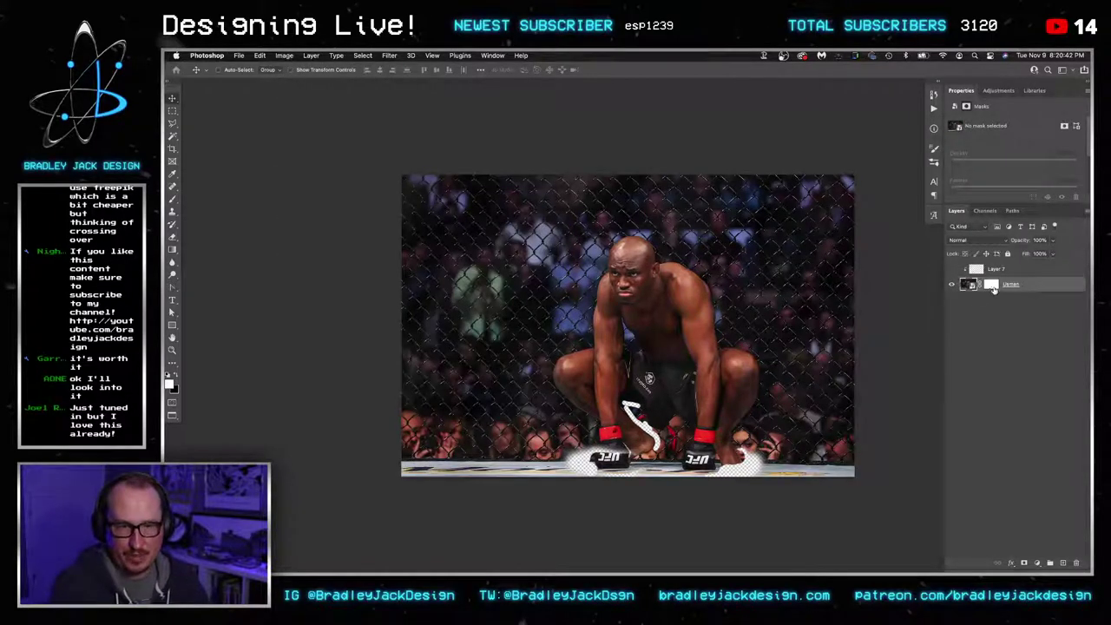
{"action": "right_click", "coordinate": [994, 289]}
{"action": "left_click", "coordinate": [1006, 294]}
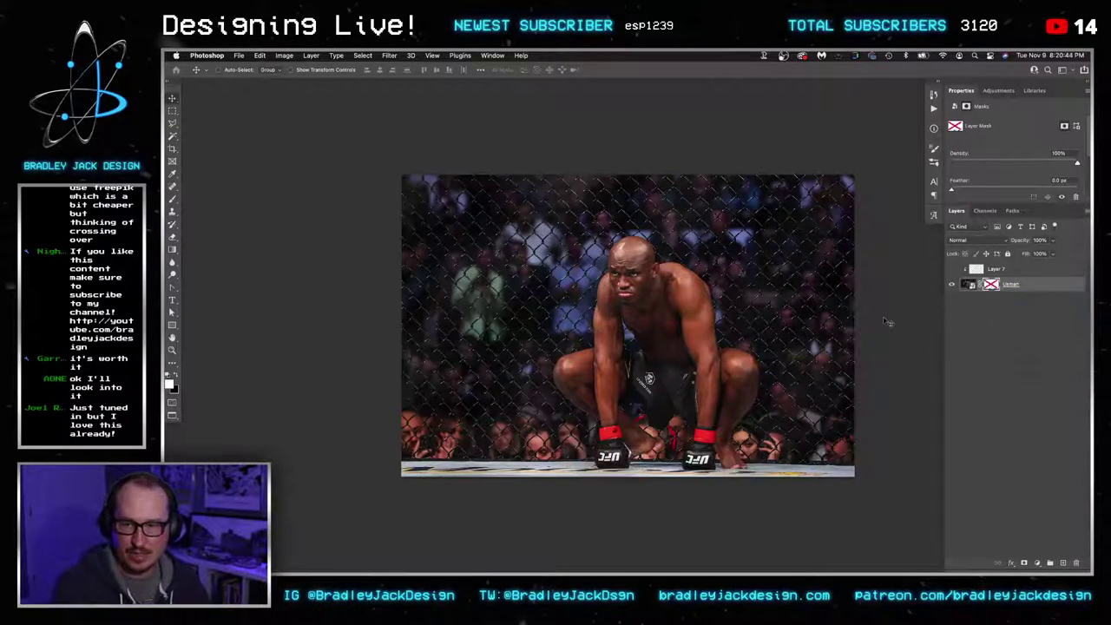
{"action": "key", "text": "super+z"}
{"action": "key", "text": "super+z"}
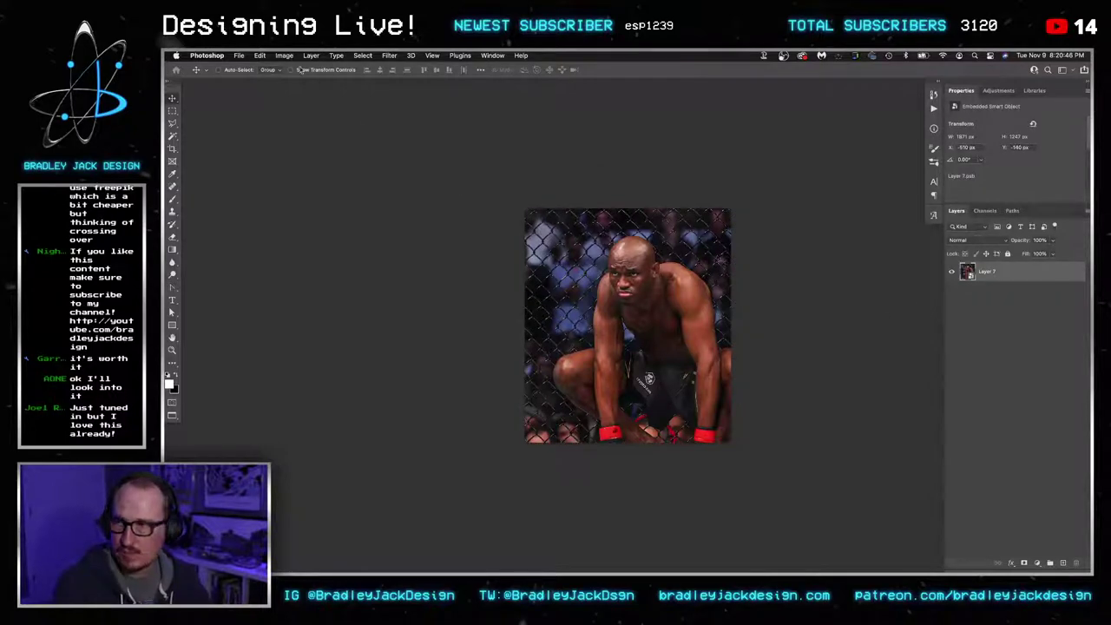
Expand the Layer 7 smart object's canvas to reveal the whole photo, save and close it, and return to the poster document
{"action": "left_click", "coordinate": [287, 56]}
{"action": "left_click", "coordinate": [332, 171]}
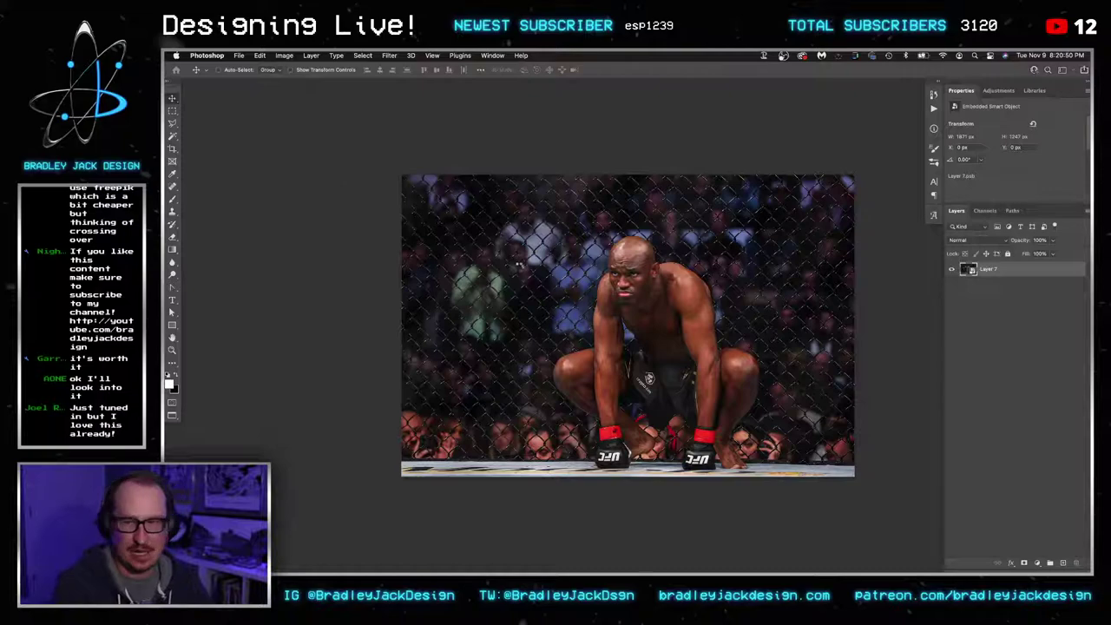
{"action": "key", "text": "super+w"}
{"action": "key", "text": "ctrl+Tab"}
{"action": "key", "text": "ctrl+Tab"}
{"action": "key", "text": "ctrl+Tab"}
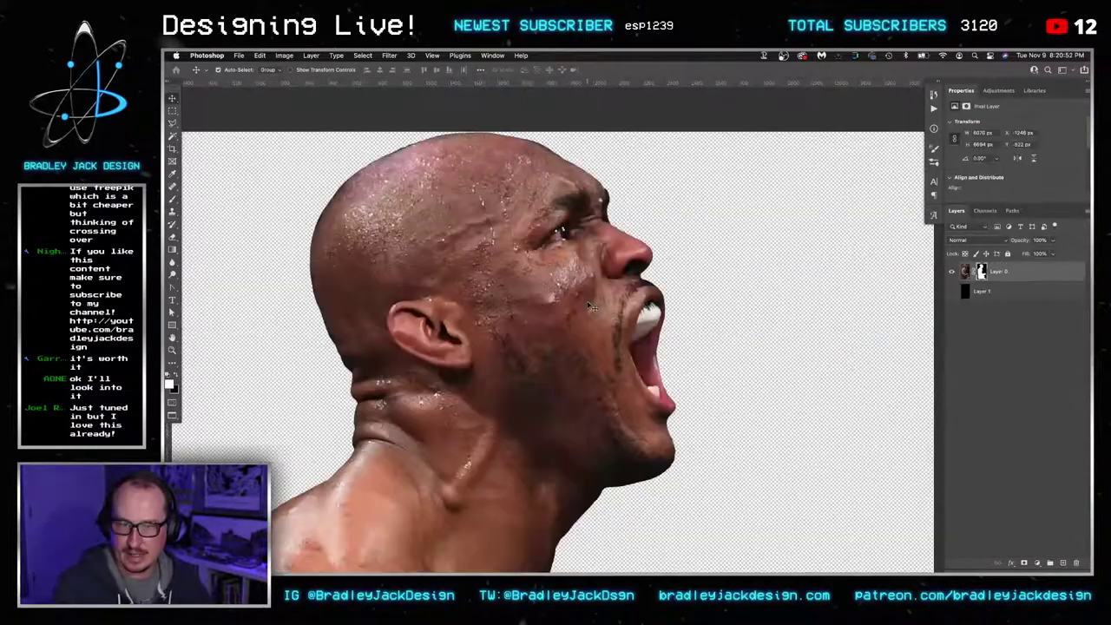
{"action": "key", "text": "ctrl+Tab"}
{"action": "key", "text": "ctrl+Tab"}
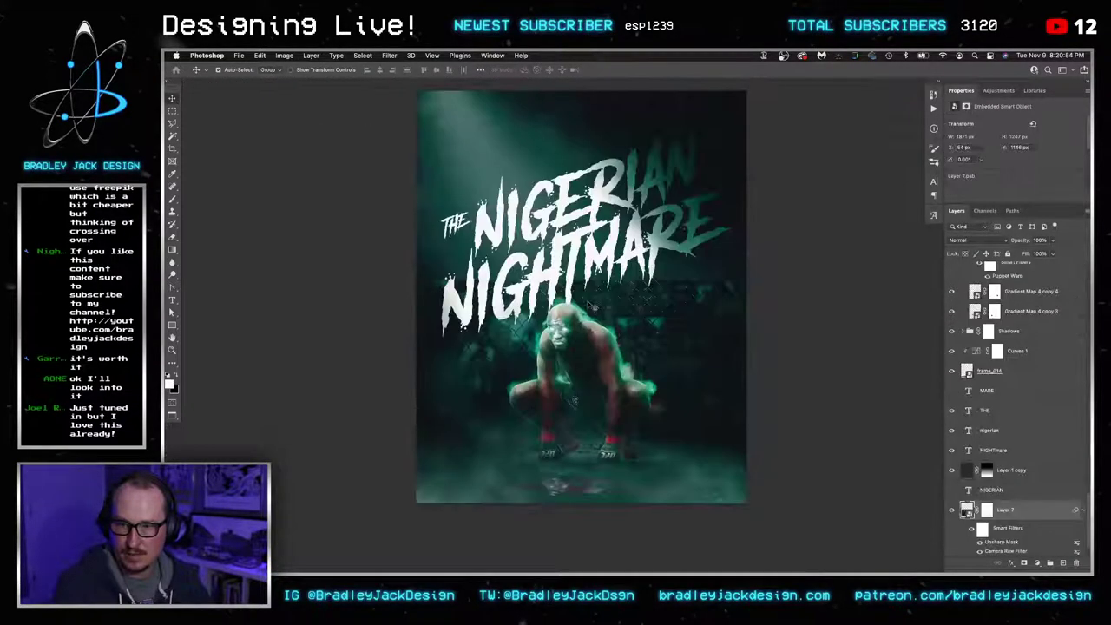
Reposition the uncropped Layer 7 photo so its fighter lines up behind the retouched crouching fighter
{"action": "left_click_drag", "start_coordinate": [570, 366], "coordinate": [585, 340]}
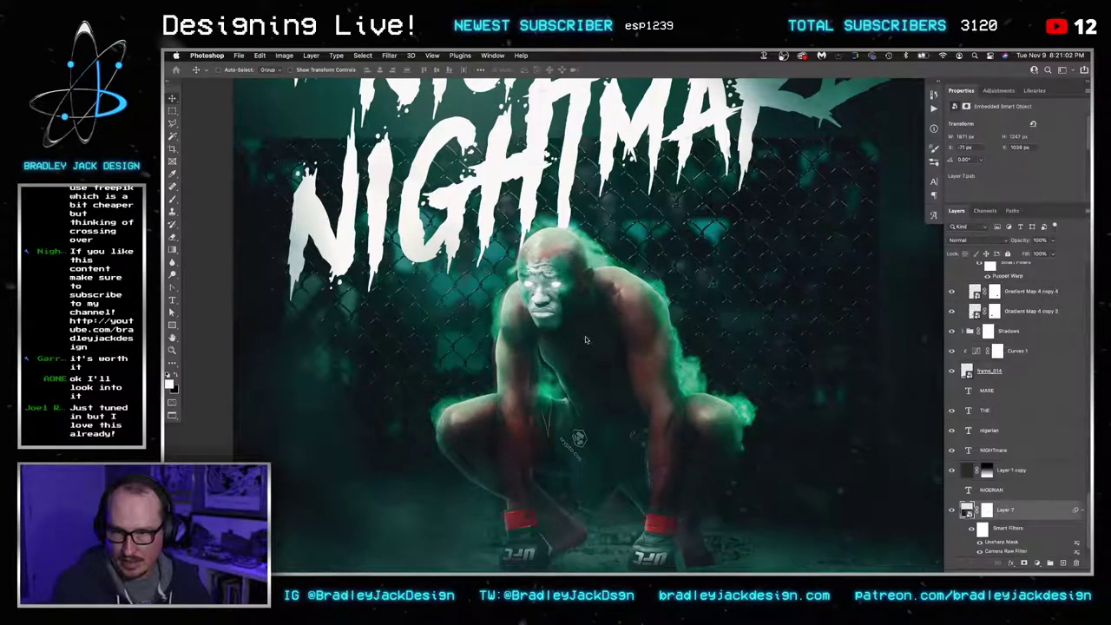
{"action": "key", "text": "shift+Right"}
{"action": "key", "text": "shift+Right"}
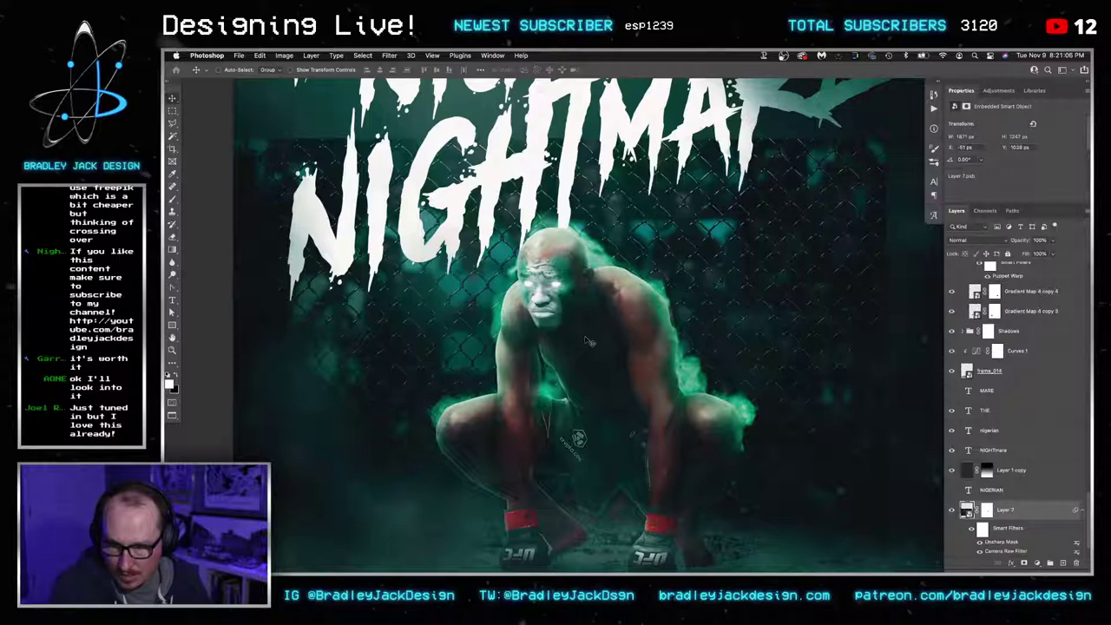
{"action": "key", "text": "shift+Up"}
{"action": "key", "text": "shift+Up"}
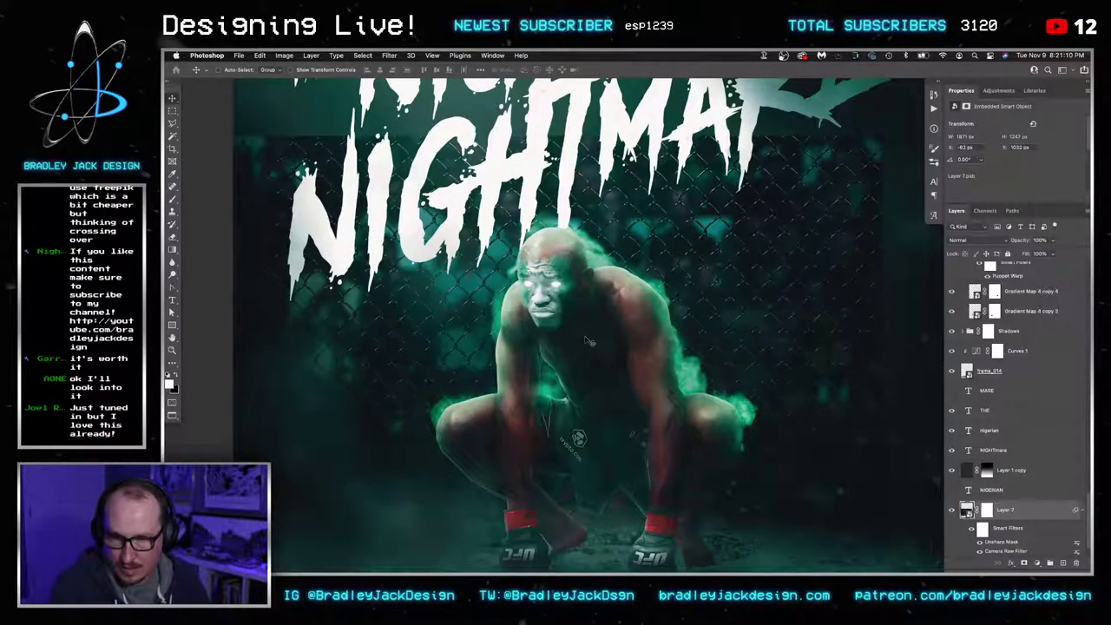
Place Layer 7 directly above Layer 1, reduce its opacity and hide it
{"action": "scroll", "coordinate": [1013, 477], "scroll_direction": "down", "scroll_amount": 2}
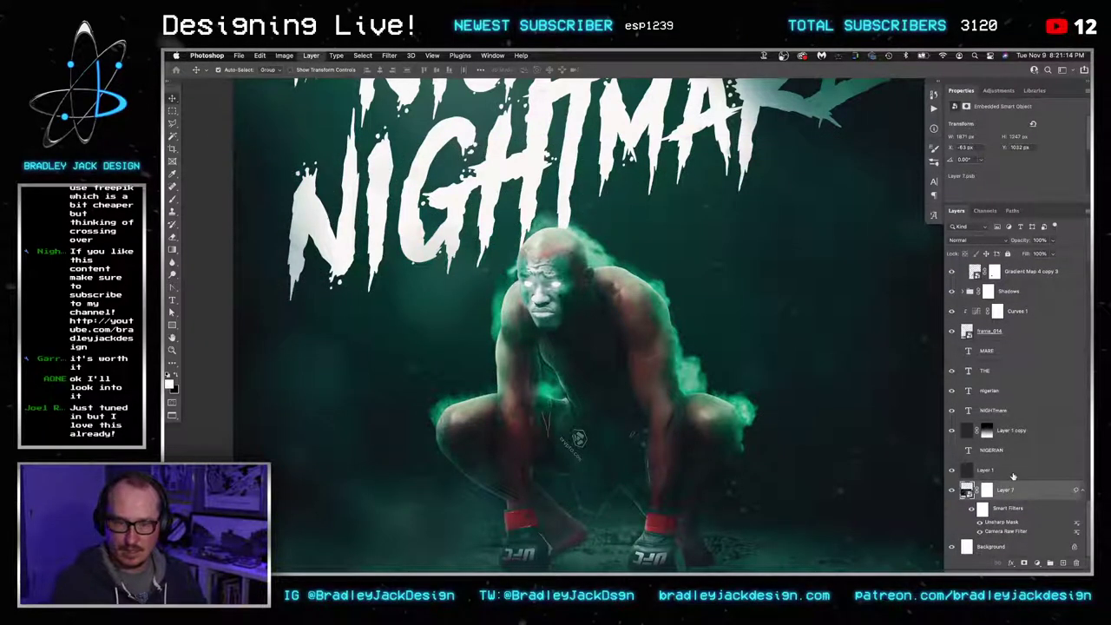
{"action": "key", "text": "9"}
{"action": "key", "text": "ctrl+0"}
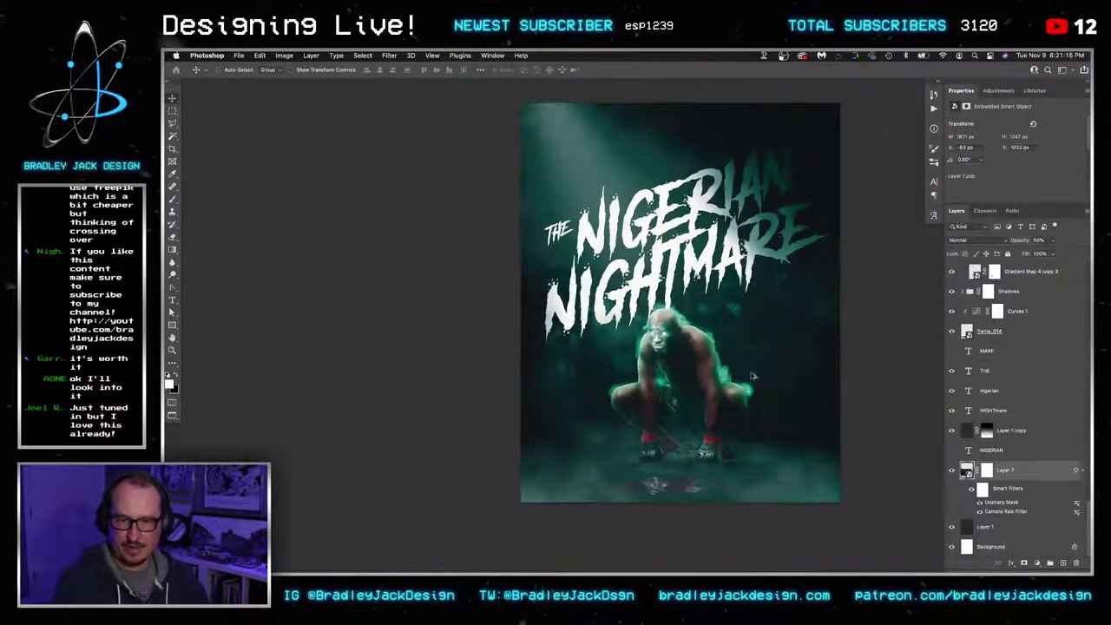
{"action": "left_click_drag", "start_coordinate": [753, 370], "coordinate": [699, 374]}
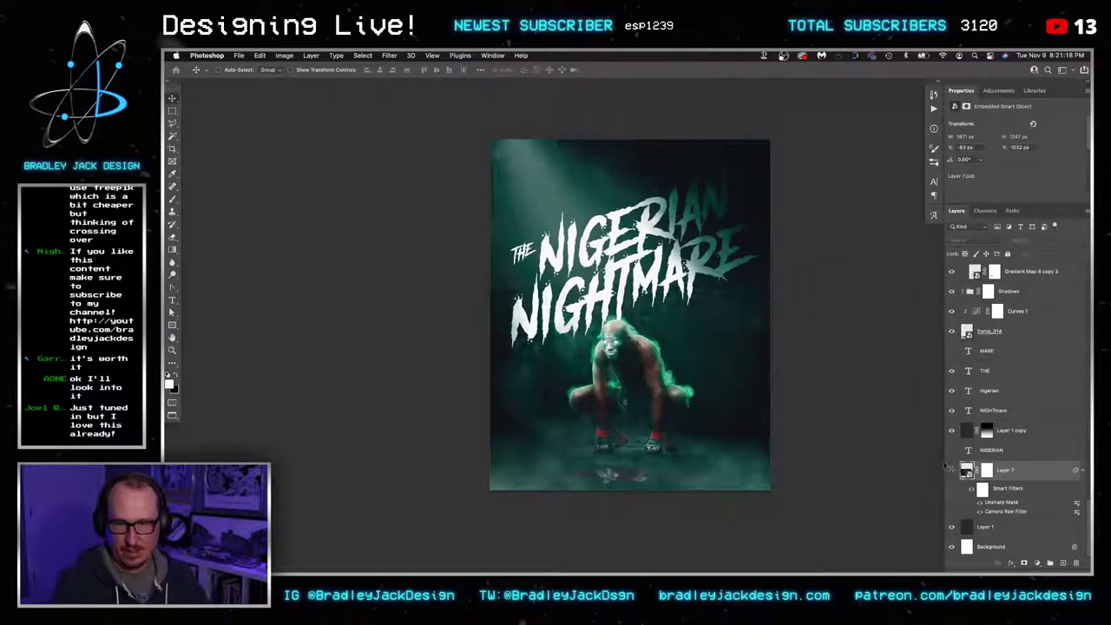
Place the barbed wire fence PNG above Layer 7 and enlarge it to about 234% so it extends beyond the poster
{"action": "key", "text": "Tab"}
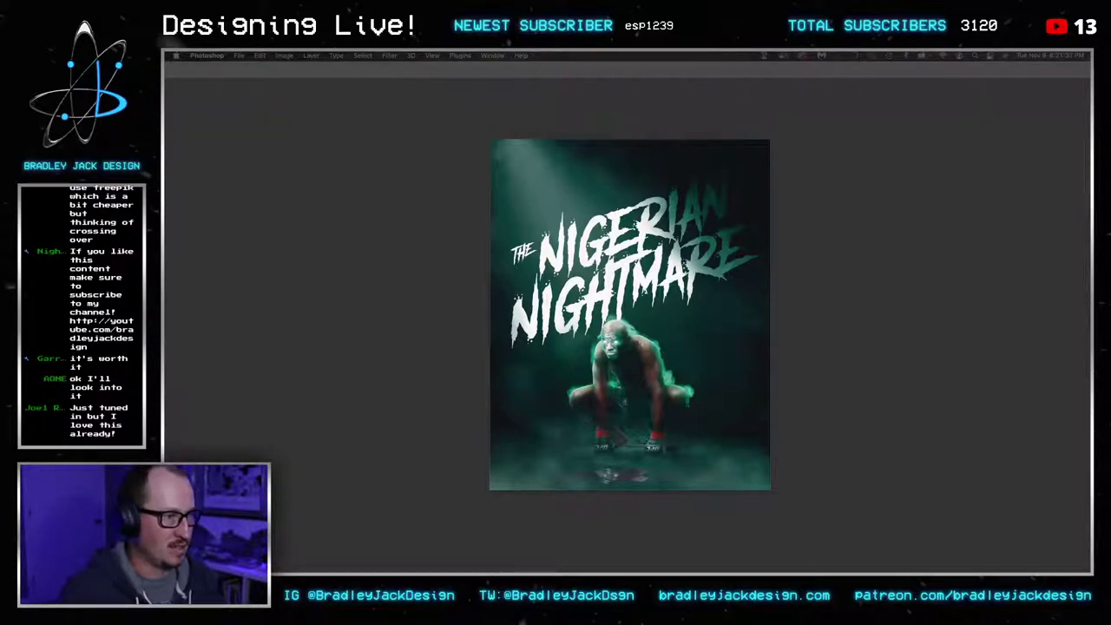
{"action": "key", "text": "Tab"}
{"action": "key", "text": "super+t"}
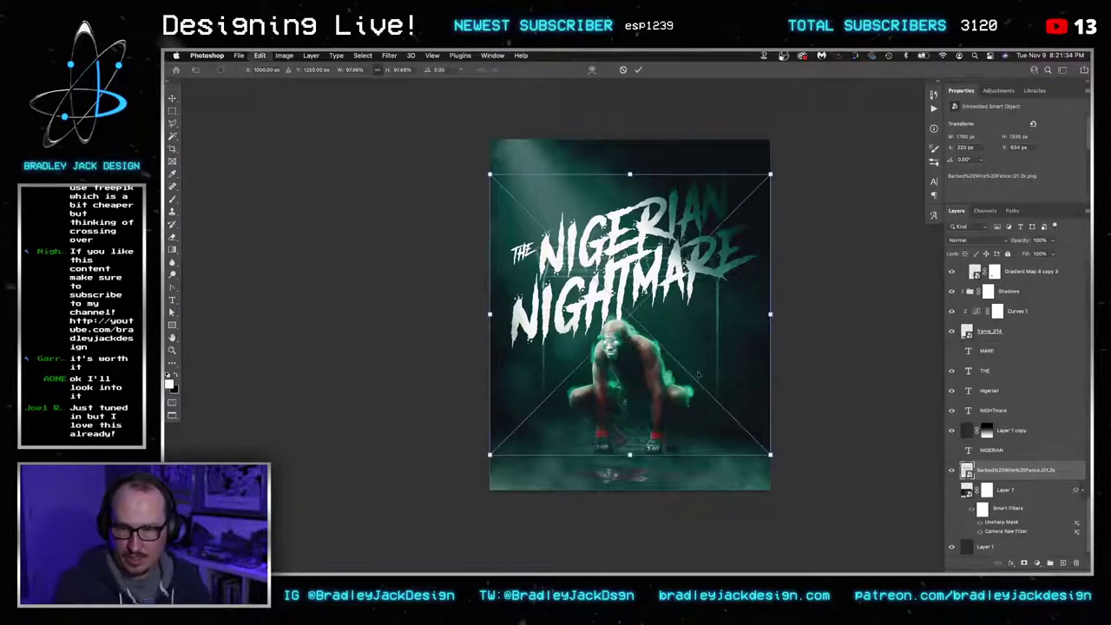
{"action": "left_click_drag", "start_coordinate": [770, 453], "coordinate": [963, 530]}
{"action": "left_click_drag", "start_coordinate": [817, 504], "coordinate": [827, 352]}
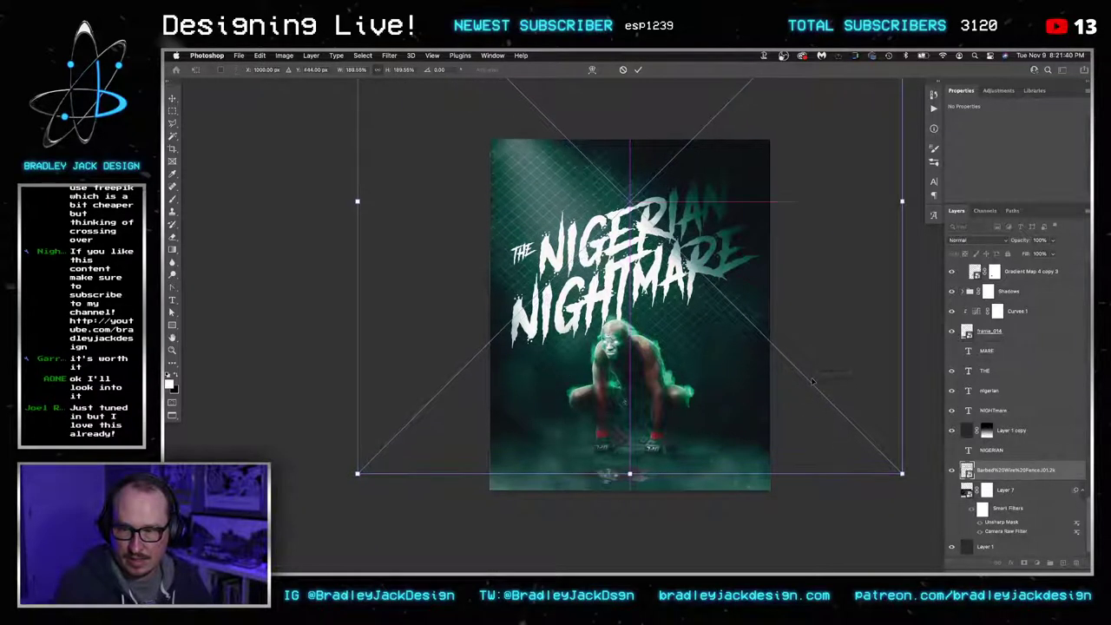
{"action": "key", "text": "super+minus"}
{"action": "left_click_drag", "start_coordinate": [799, 418], "coordinate": [838, 454]}
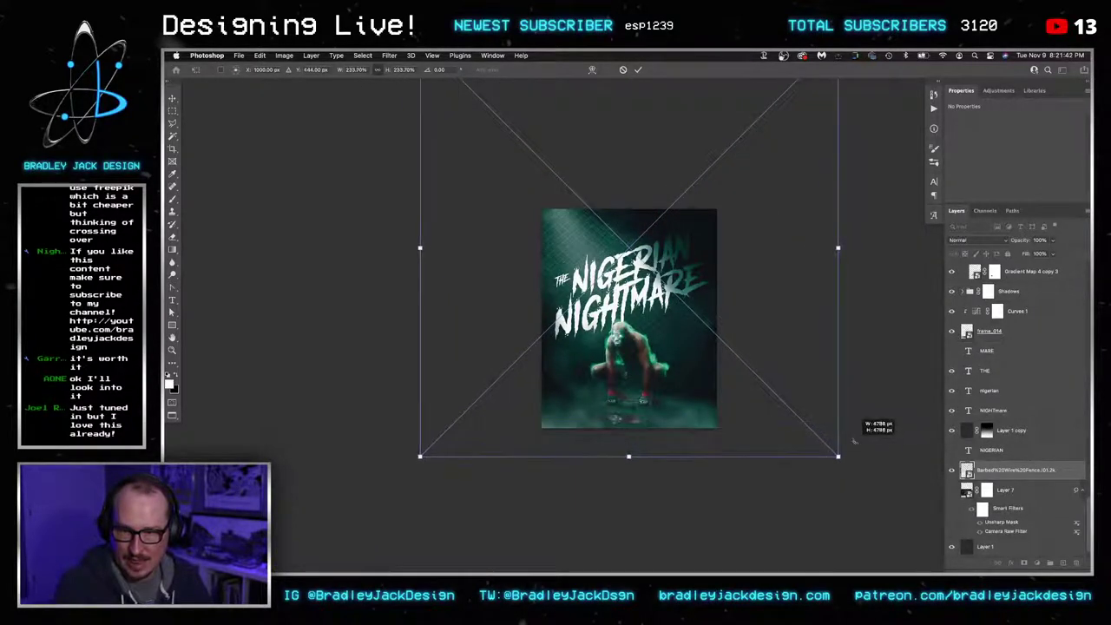
{"action": "key", "text": "Return"}
Nudge the barbed wire fence layer slightly upward behind the title
{"action": "key", "text": "z"}
{"action": "left_click_drag", "start_coordinate": [647, 314], "coordinate": [701, 340]}
{"action": "key", "text": "v"}
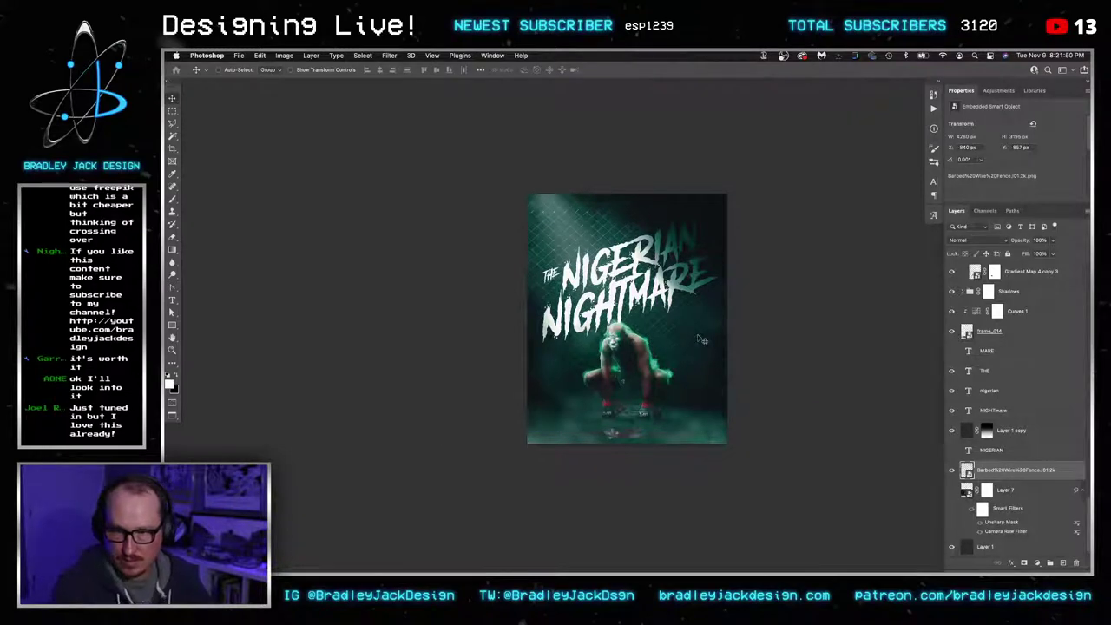
{"action": "left_click", "coordinate": [700, 338], "text": "ctrl"}
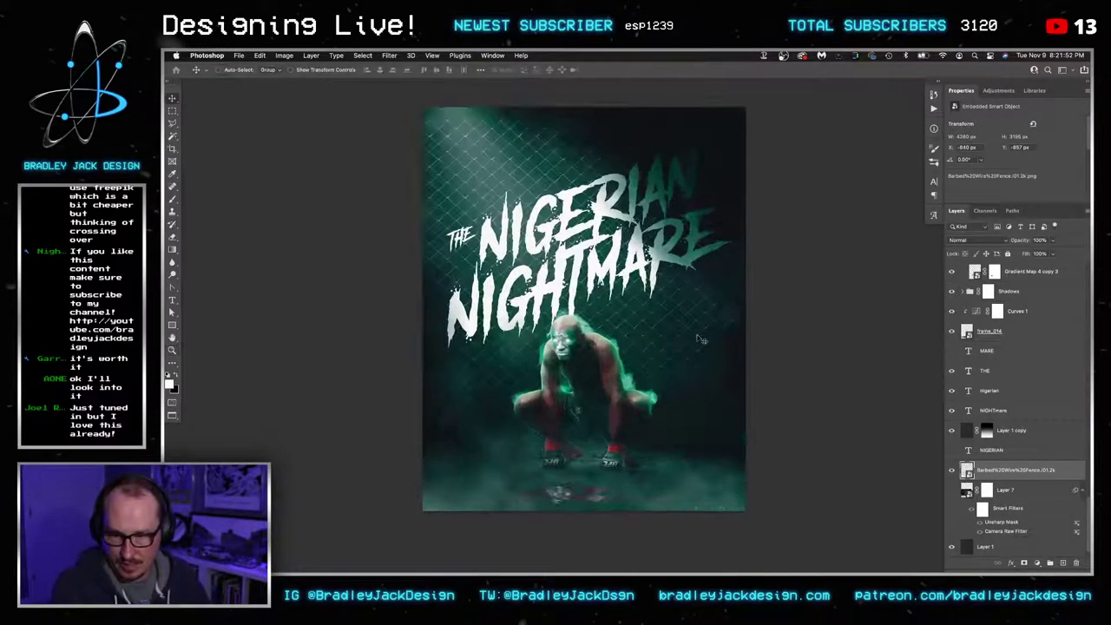
{"action": "key", "text": "shift+Up"}
{"action": "key", "text": "shift+Up"}
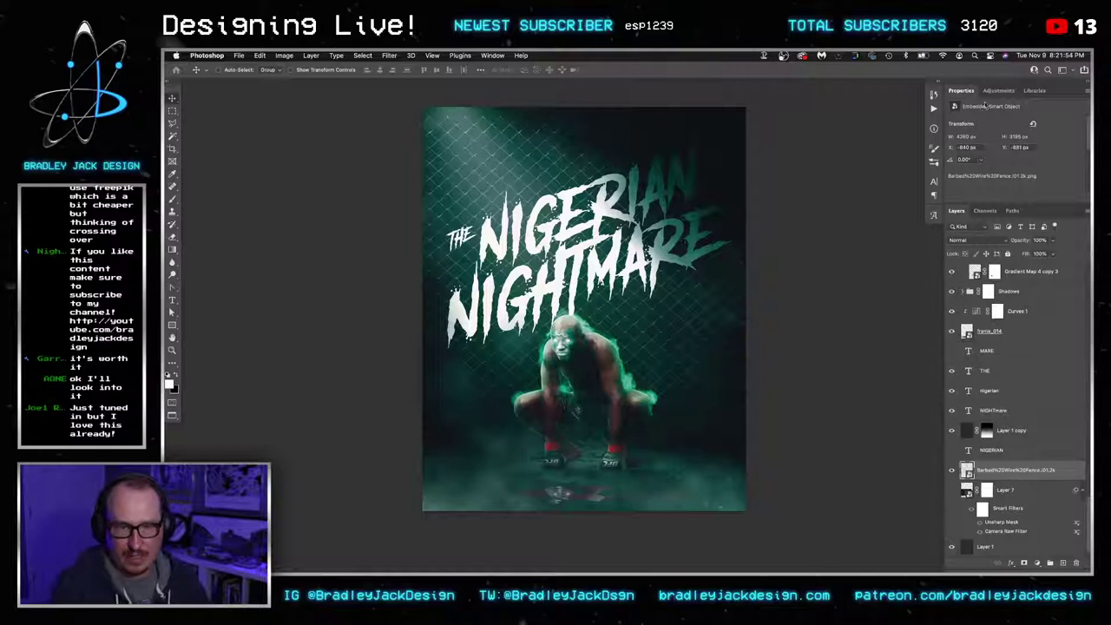
Try darkening the fence's shadows with a clipped Levels adjustment, and delete that adjustment layer
{"action": "left_click", "coordinate": [998, 90]}
{"action": "left_click", "coordinate": [984, 112]}
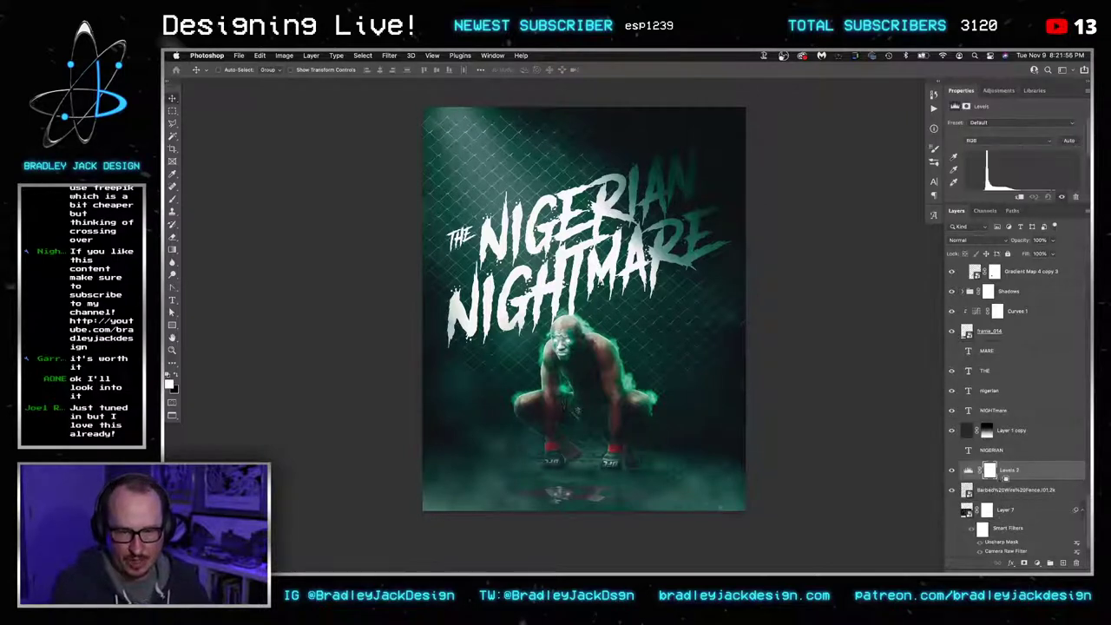
{"action": "left_click", "coordinate": [1003, 479], "text": "alt"}
{"action": "scroll", "coordinate": [1017, 161], "scroll_direction": "down", "scroll_amount": 5}
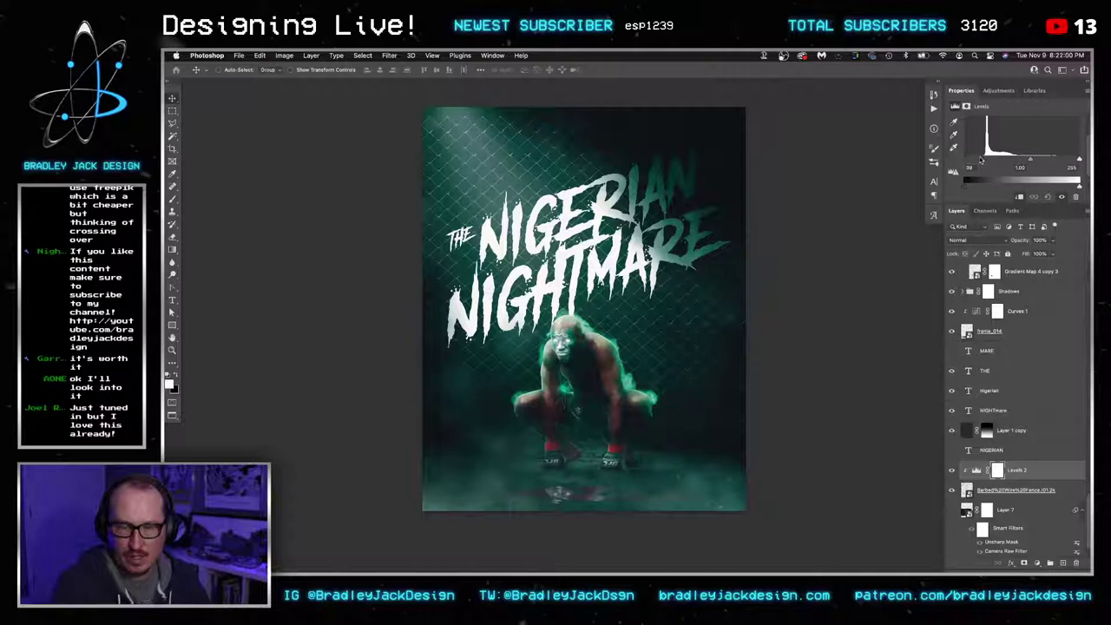
{"action": "left_click", "coordinate": [1021, 459]}
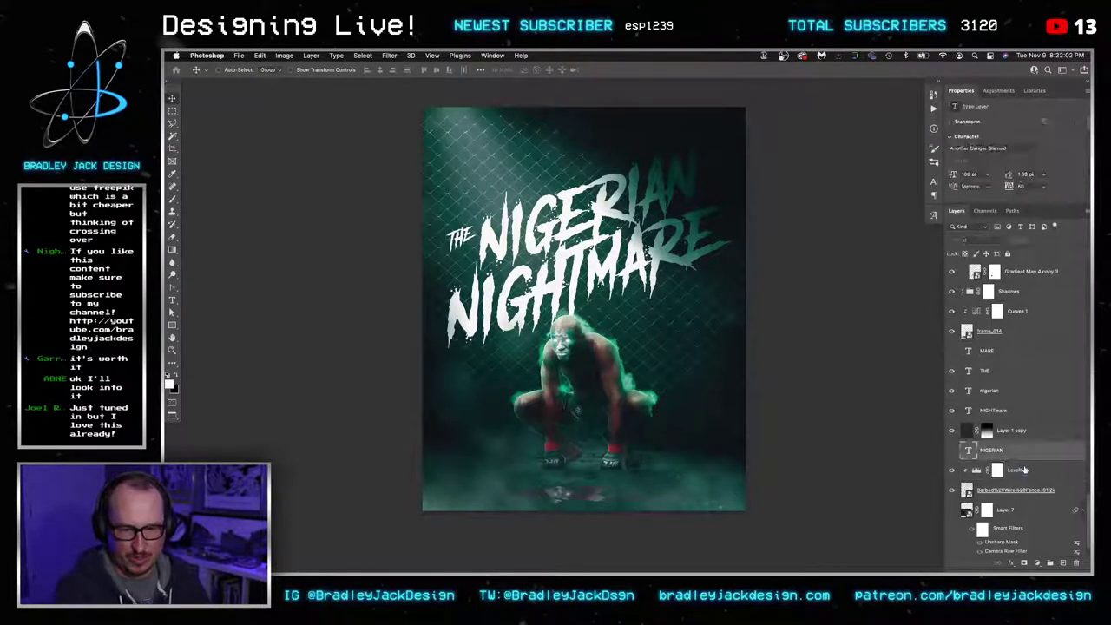
{"action": "left_click", "coordinate": [1024, 468]}
{"action": "key", "text": "Delete"}
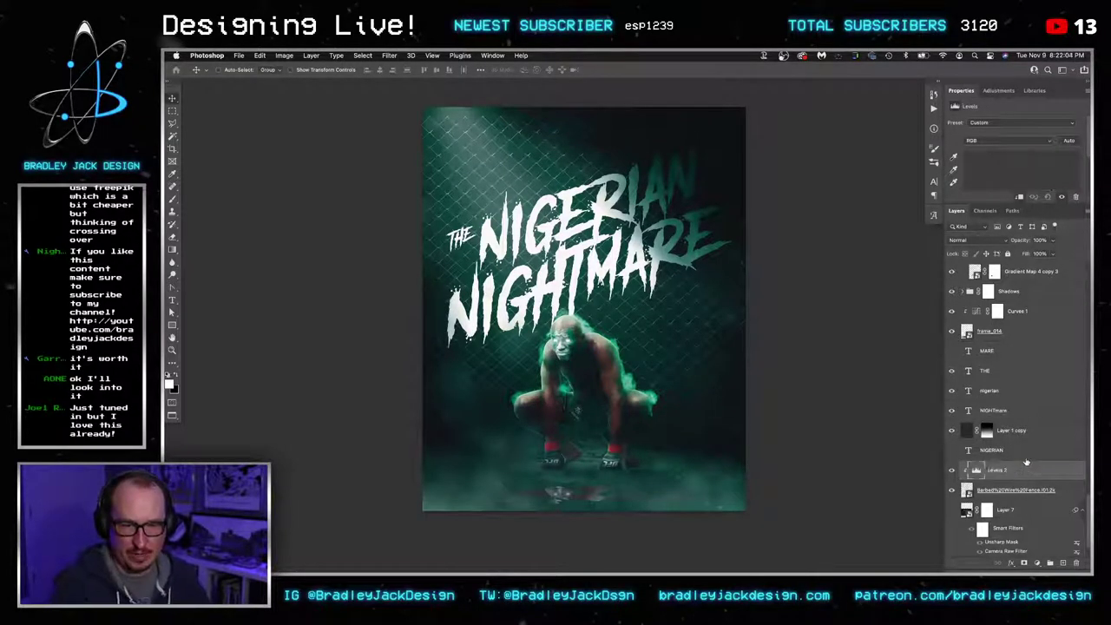
{"action": "key", "text": "Delete"}
Add an Exposure adjustment clipped to the barbed wire fence layer and set its exposure to -1.5
{"action": "left_click", "coordinate": [1012, 91]}
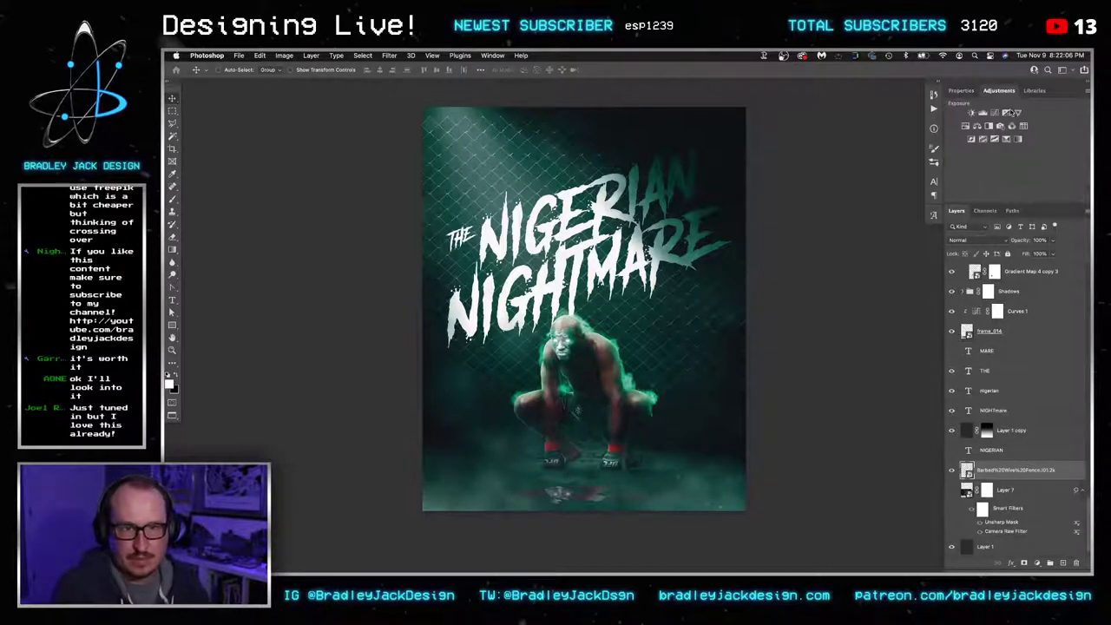
{"action": "left_click", "coordinate": [1005, 113]}
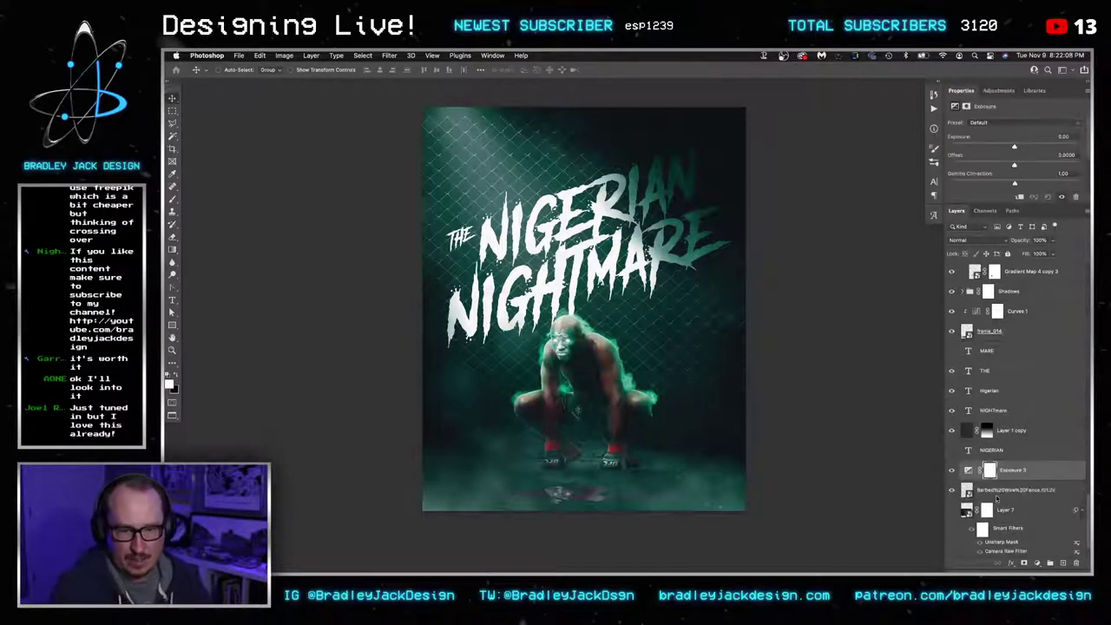
{"action": "left_click", "coordinate": [1002, 480], "text": "alt"}
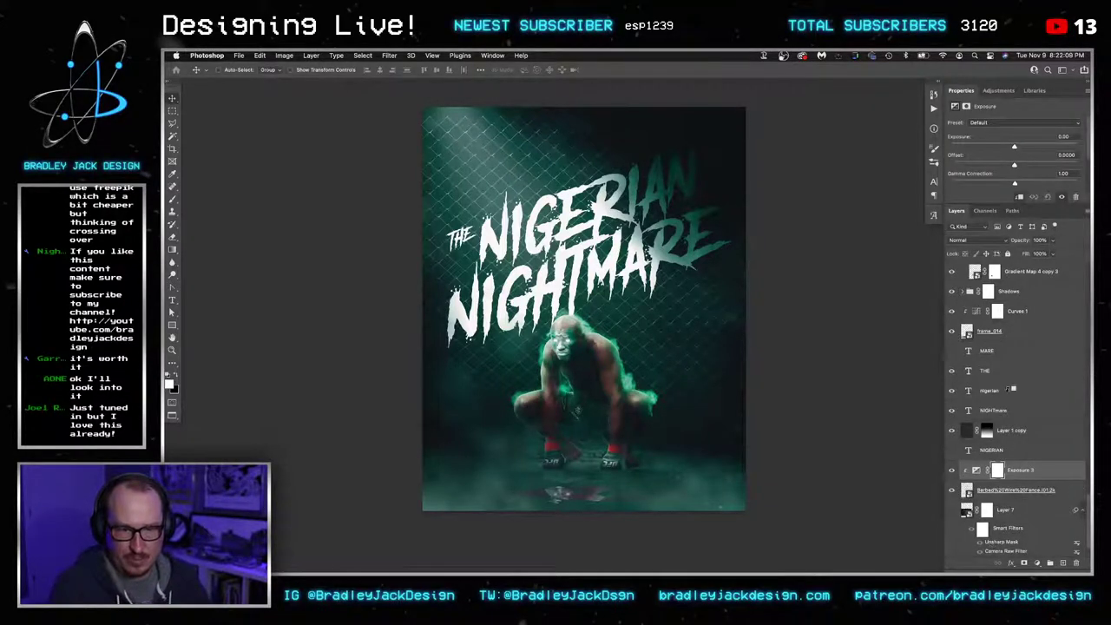
{"action": "double_click", "coordinate": [1065, 136]}
{"action": "type", "text": "-1.5"}
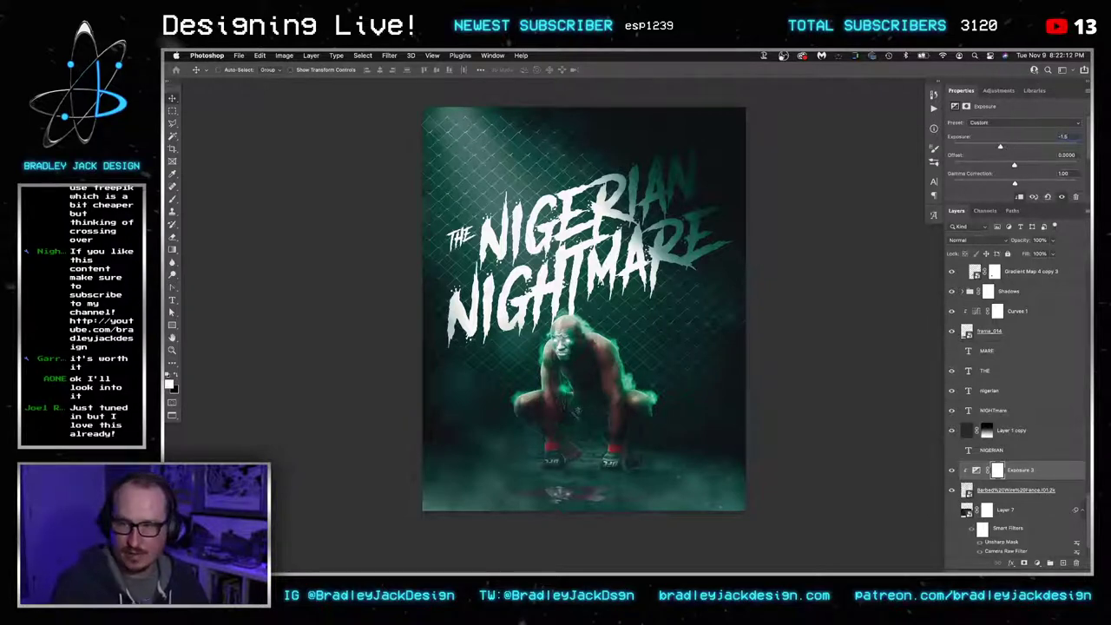
{"action": "key", "text": "Return"}
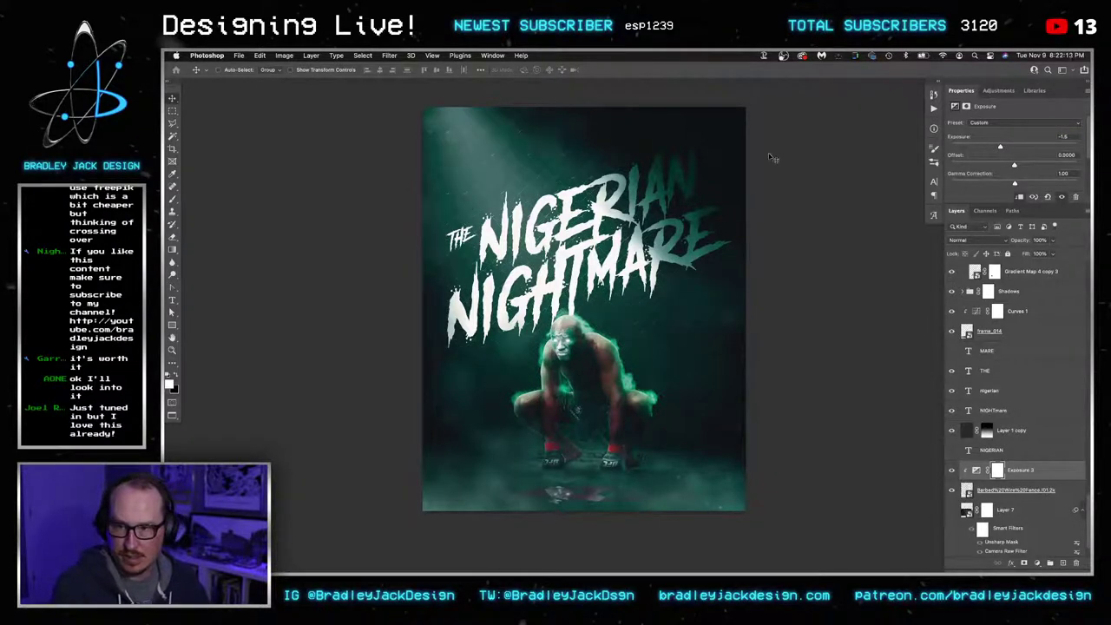
Duplicate the fence with its Exposure adjustment and move the copies between the lens dirt layer and Levels 1
{"action": "left_click", "coordinate": [998, 490], "text": "shift"}
{"action": "key", "text": "super+j"}
{"action": "key", "text": "super+shift+bracketright"}
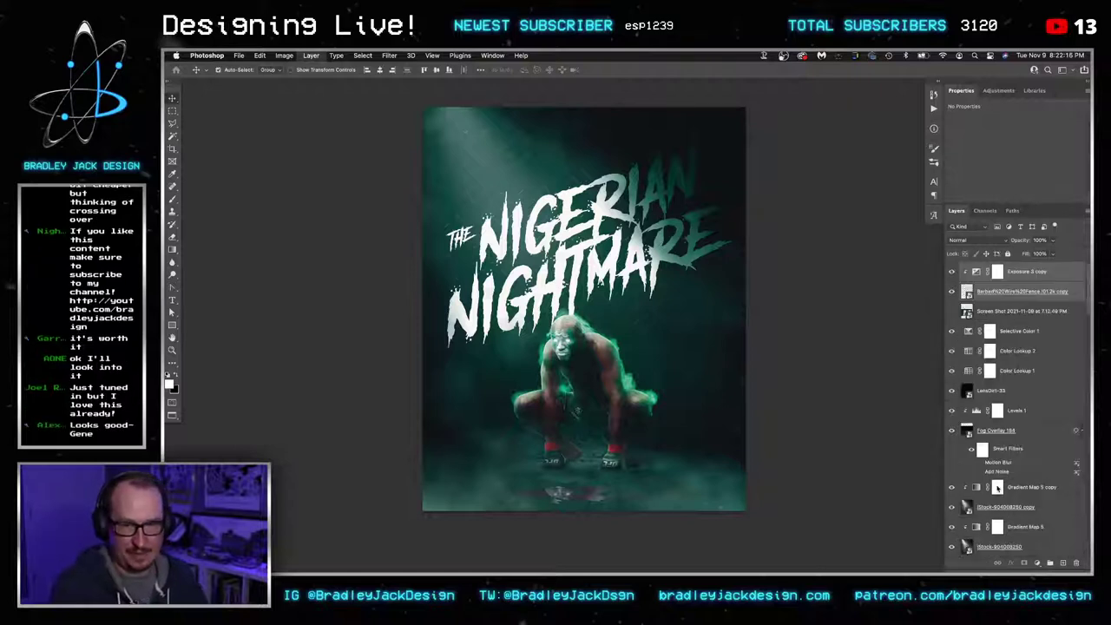
{"action": "left_click_drag", "start_coordinate": [1005, 298], "coordinate": [1011, 400]}
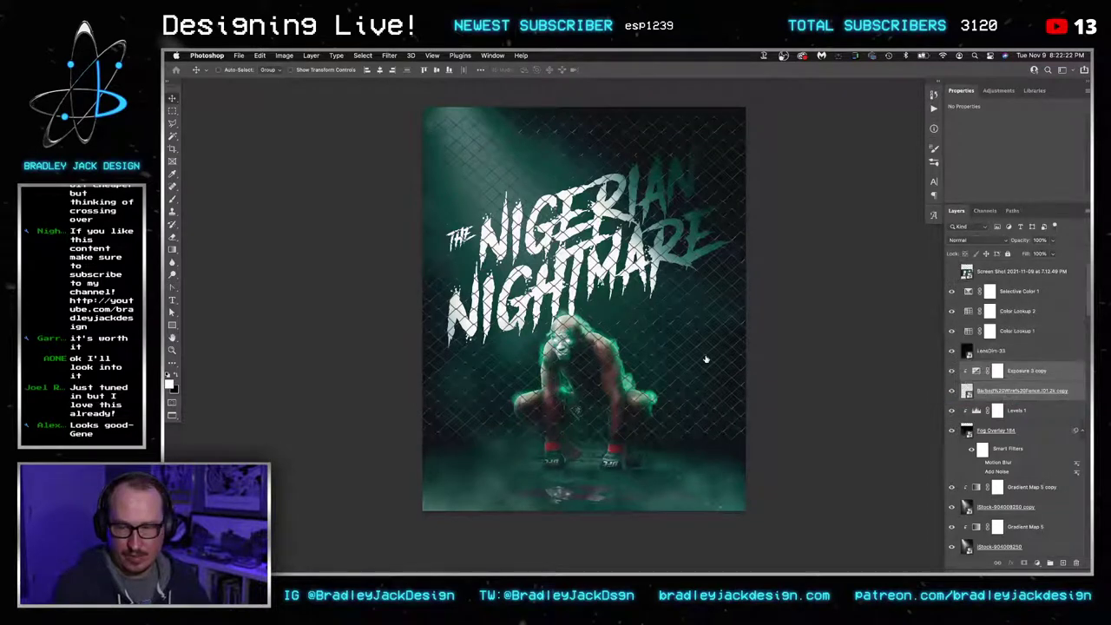
Scale the duplicated fence and its Exposure adjustment proportionally to 400%
{"action": "key", "text": "ctrl+t"}
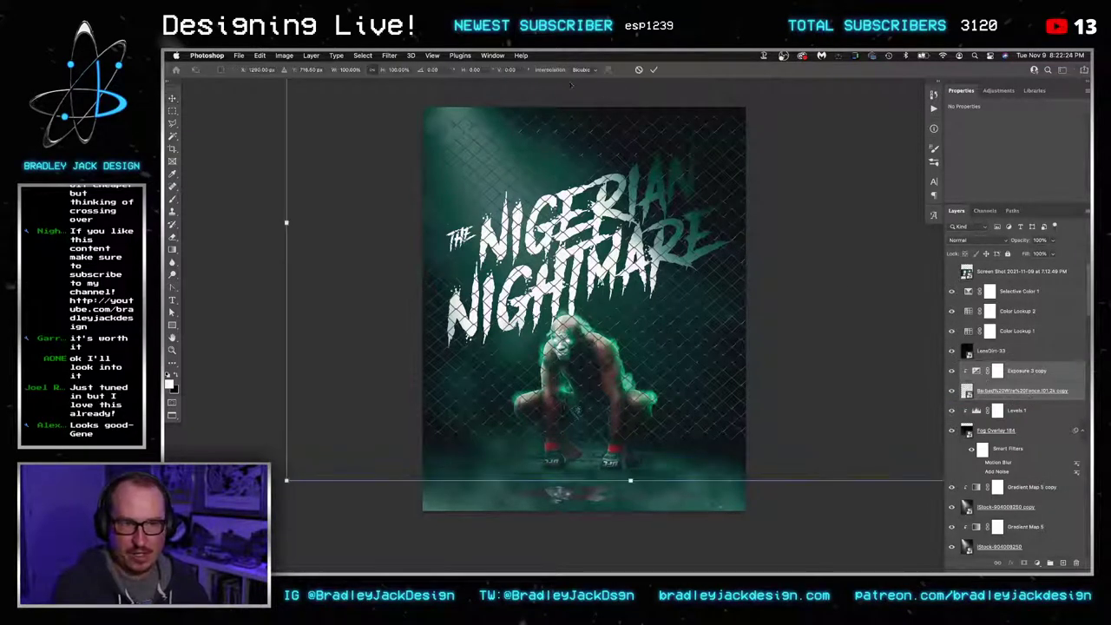
{"action": "left_click", "coordinate": [406, 69]}
{"action": "key", "text": "super+a"}
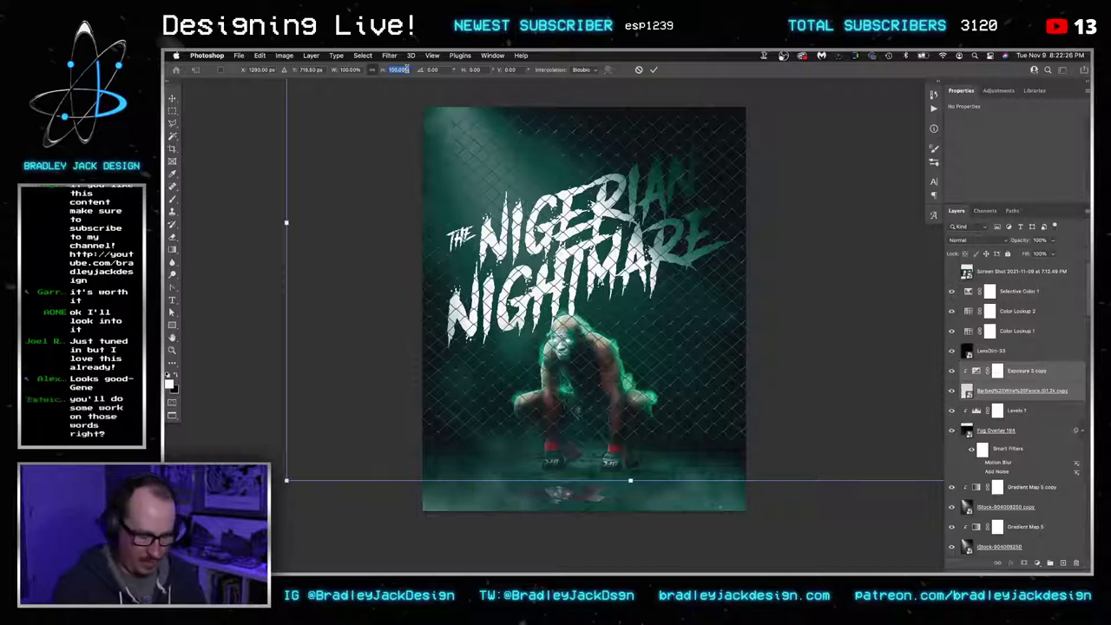
{"action": "type", "text": "400"}
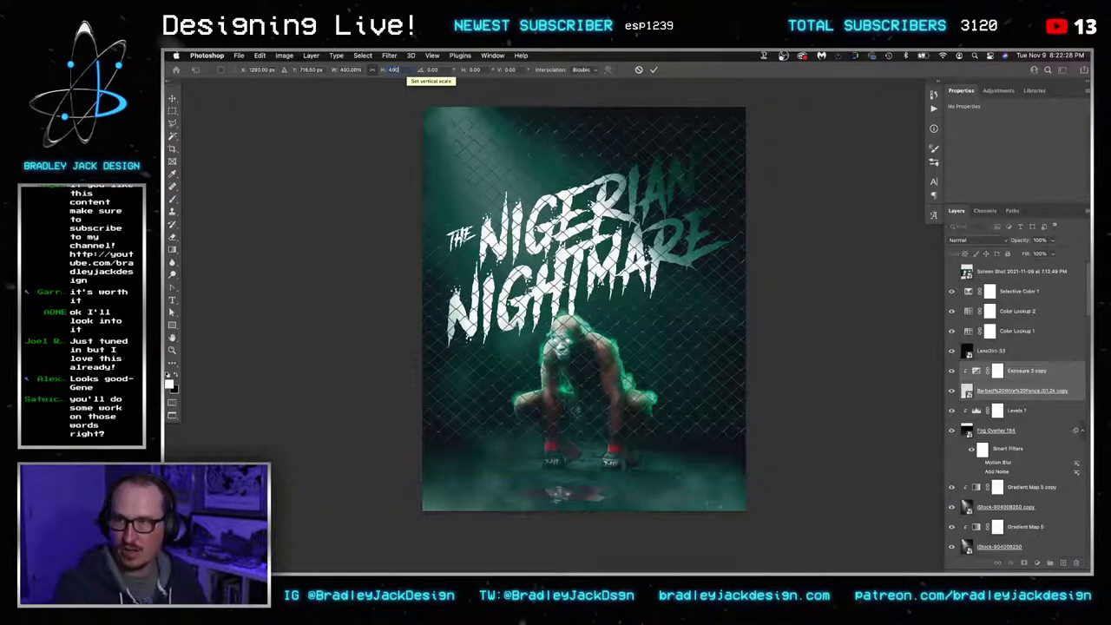
{"action": "key", "text": "Return"}
{"action": "key", "text": "Return"}
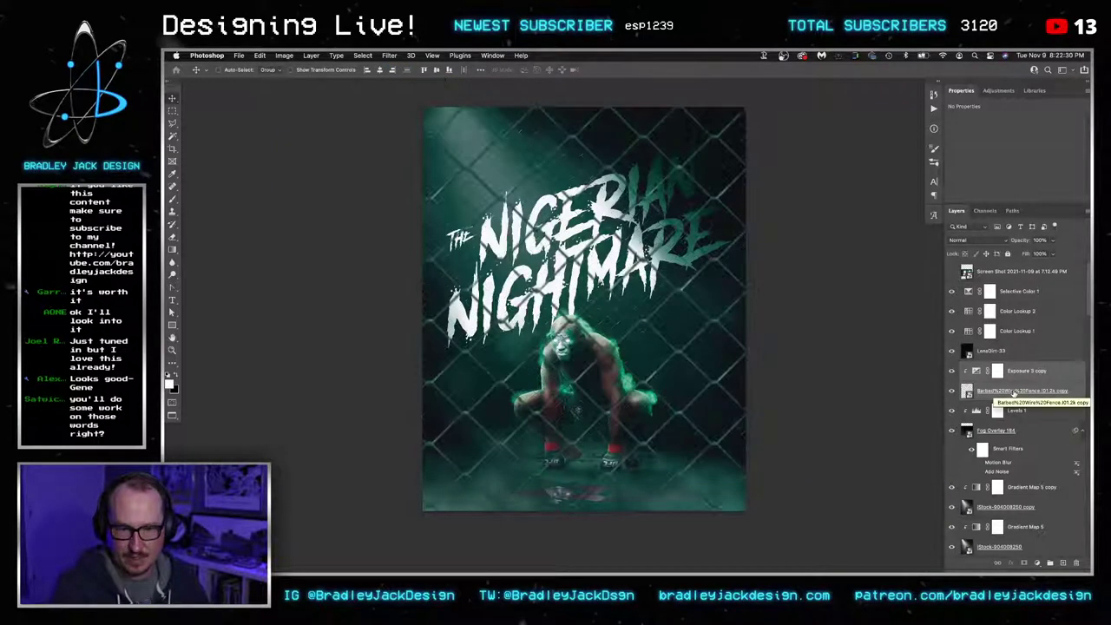
Combine the enlarged fence and its Exposure adjustment into a smart object and apply a 10-pixel Gaussian Blur
{"action": "left_click", "coordinate": [388, 56]}
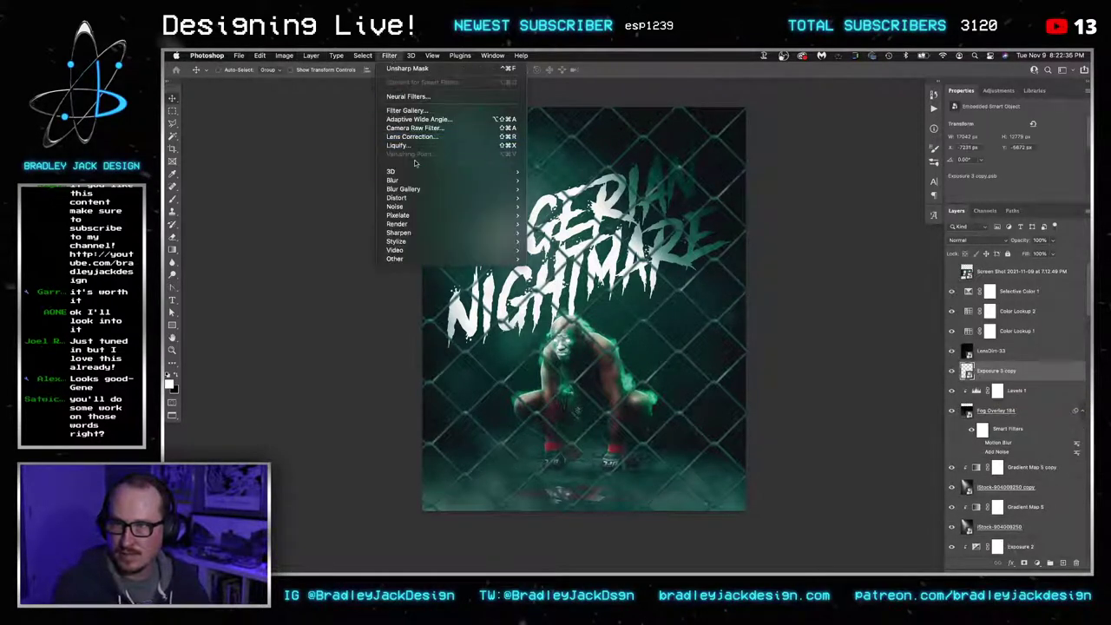
{"action": "left_click", "coordinate": [568, 217]}
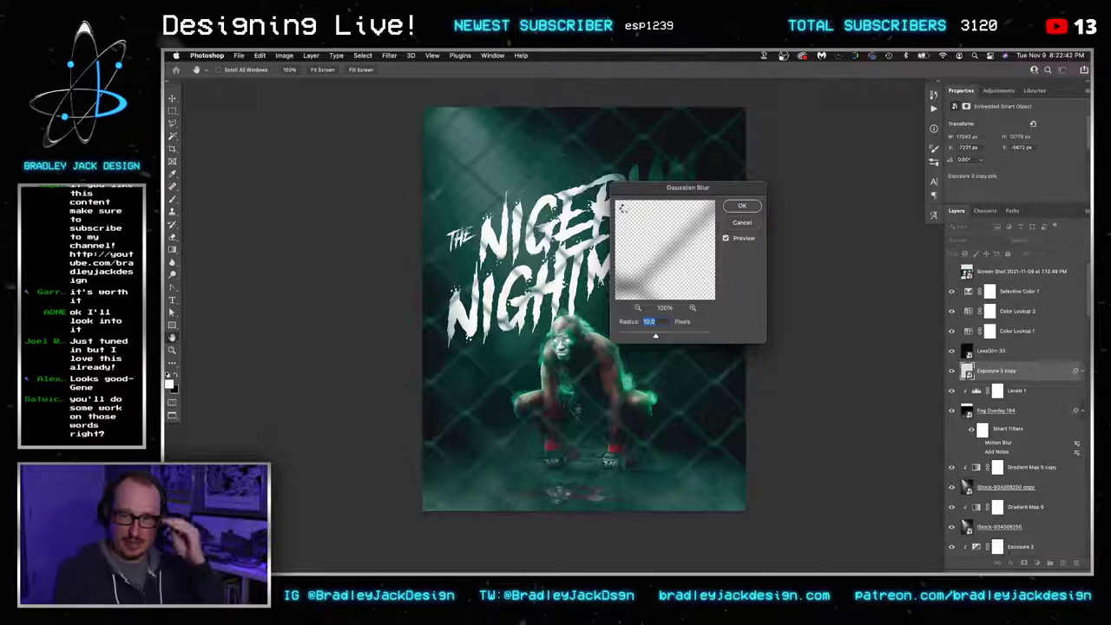
{"action": "key", "text": "Return"}
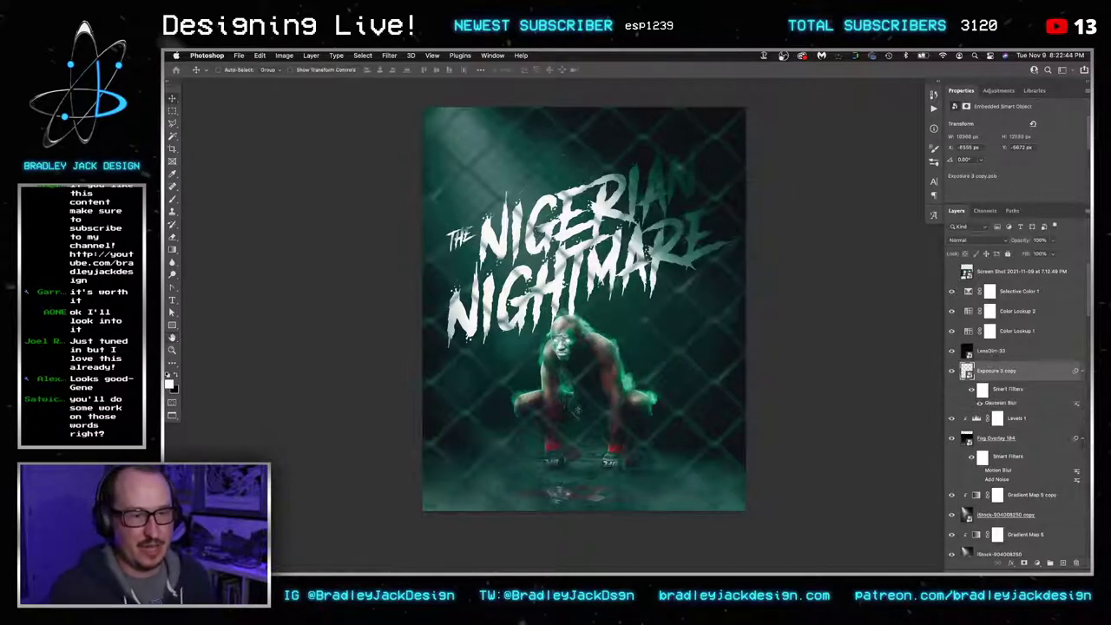
{"action": "key", "text": "Tab"}
{"action": "key", "text": "Tab"}
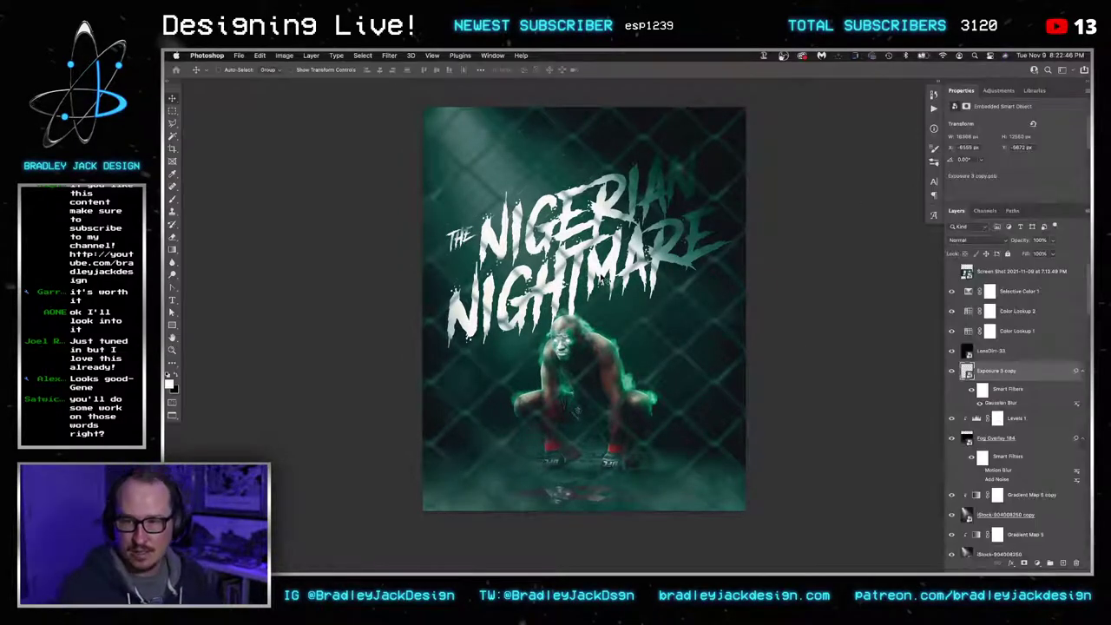
{"action": "scroll", "coordinate": [998, 446], "scroll_direction": "down", "scroll_amount": 5}
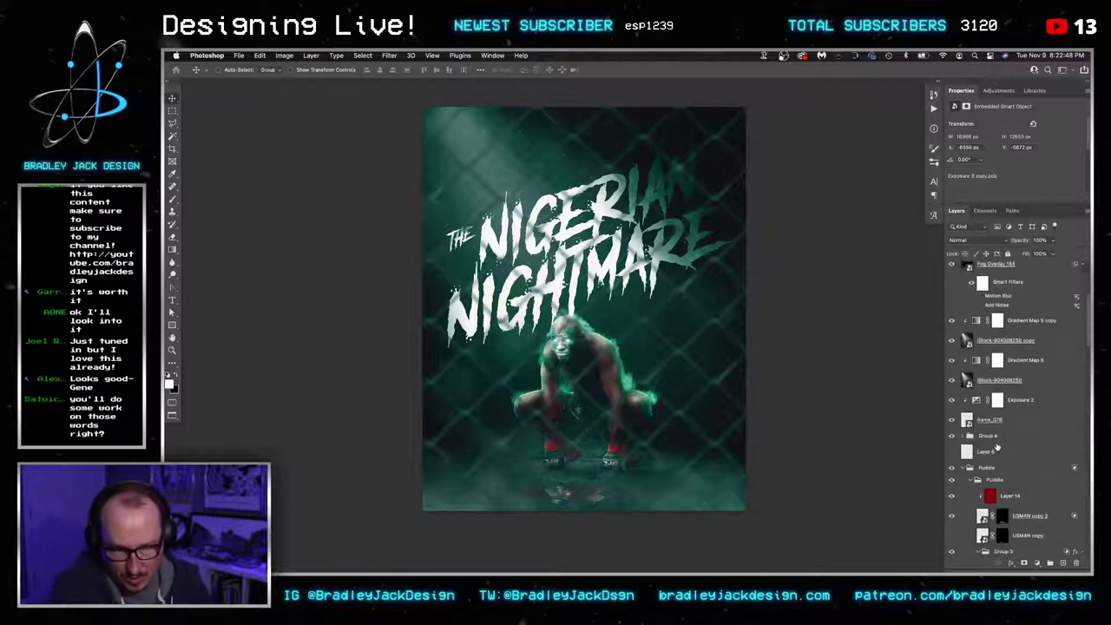
{"action": "scroll", "coordinate": [996, 445], "scroll_direction": "down", "scroll_amount": 10}
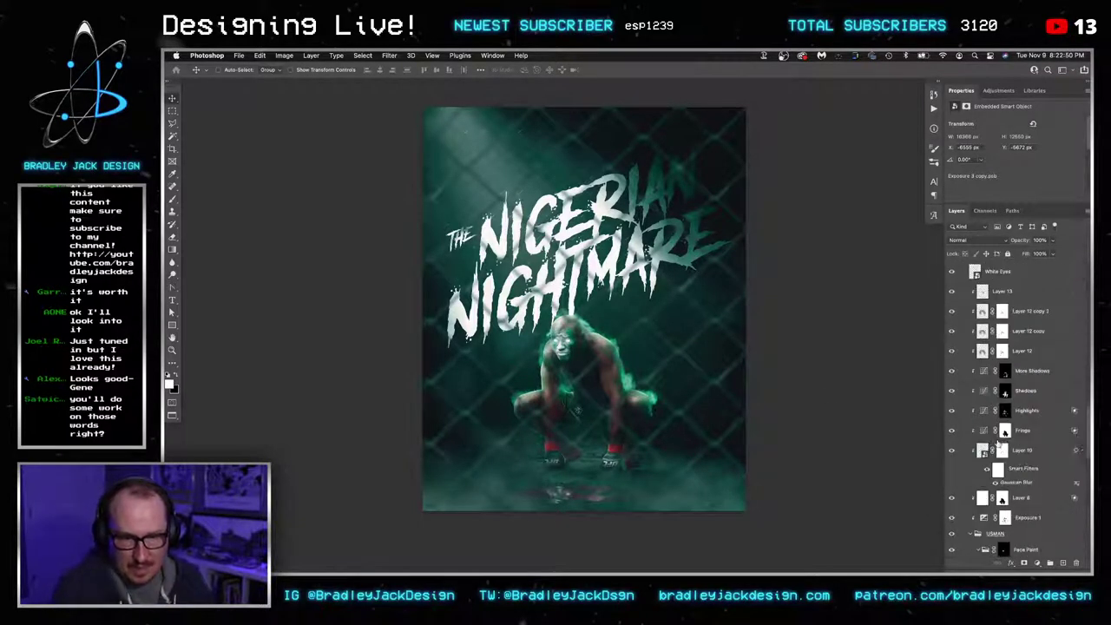
{"action": "scroll", "coordinate": [998, 444], "scroll_direction": "down", "scroll_amount": 5}
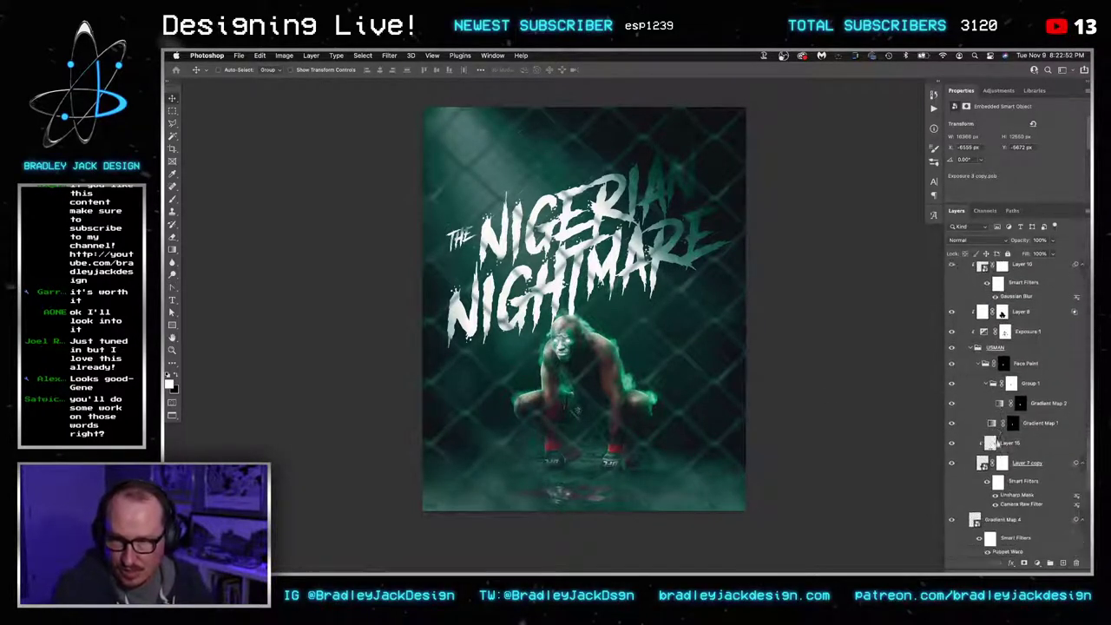
{"action": "scroll", "coordinate": [998, 445], "scroll_direction": "down", "scroll_amount": 1}
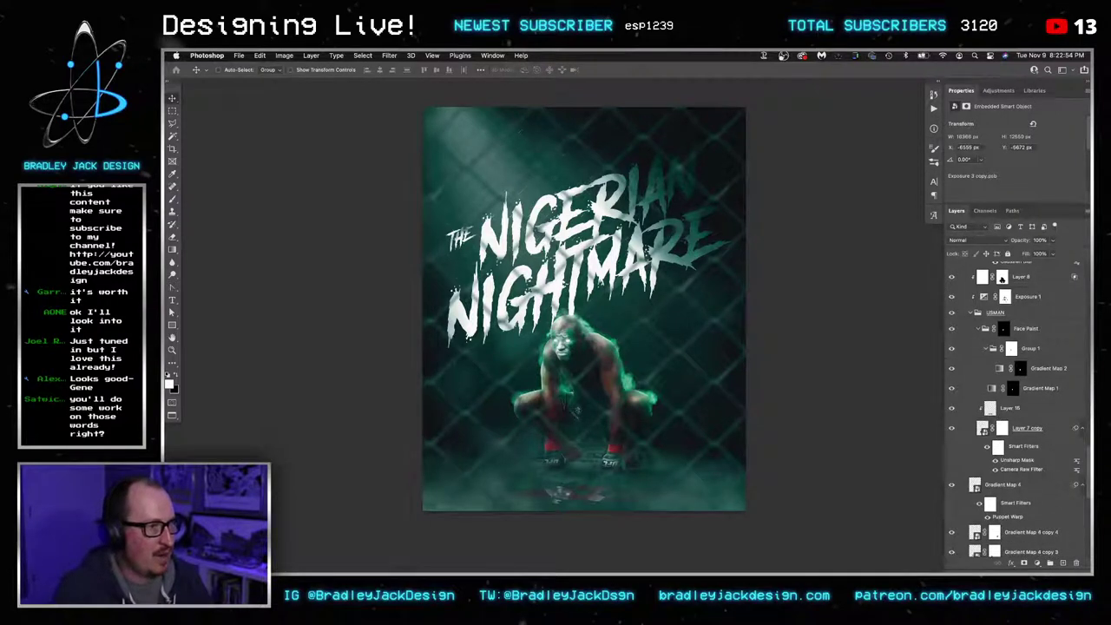
{"action": "key", "text": "Tab"}
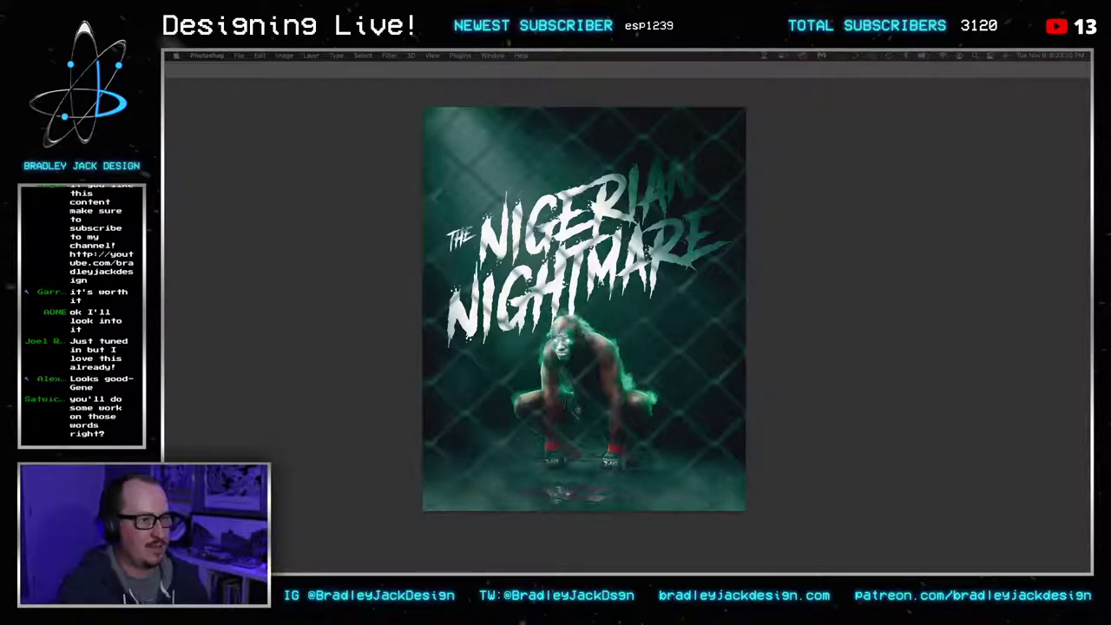
Switch to Envato Elements in Safari and search for "brick wall", extending the search from fonts to all items
{"action": "key", "text": "super+Tab"}
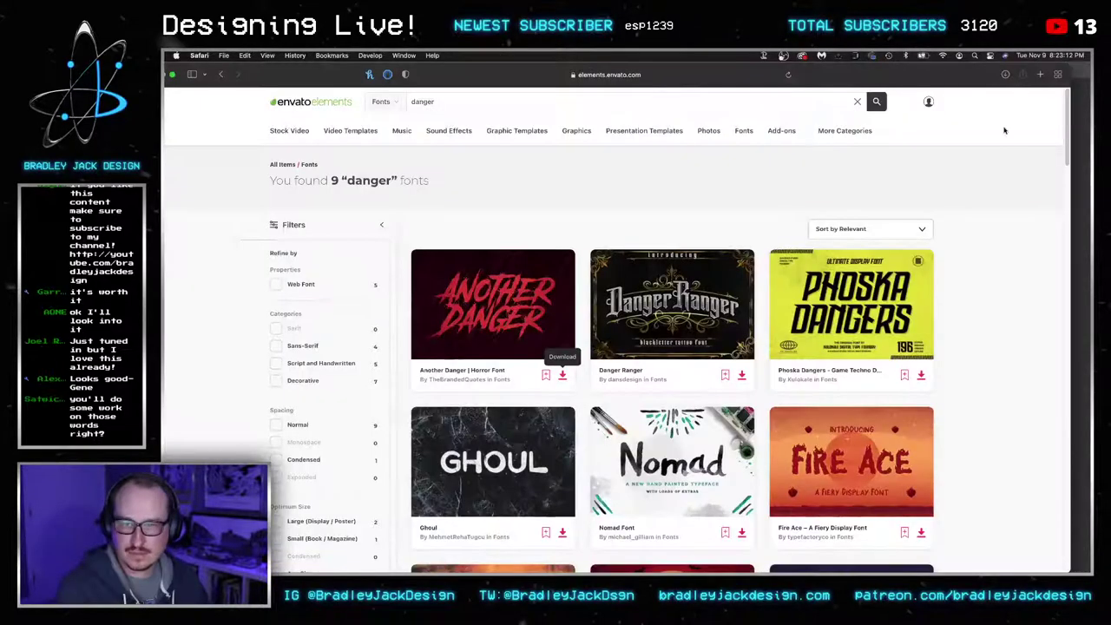
{"action": "left_click", "coordinate": [682, 102]}
{"action": "key", "text": "super+a"}
{"action": "type", "text": "brick"}
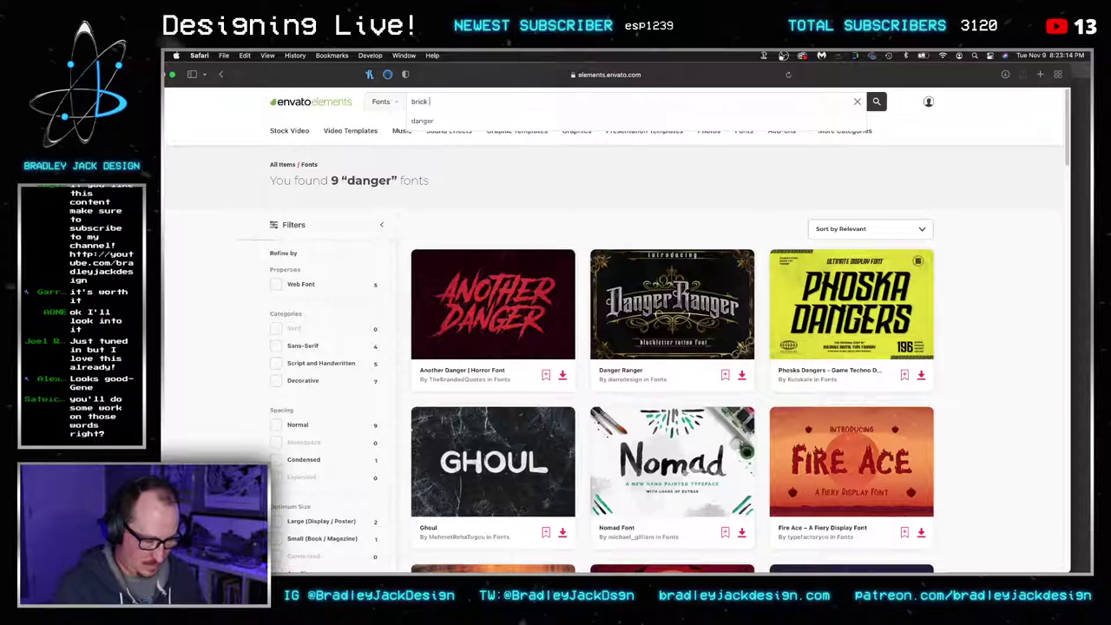
{"action": "key", "text": "Return"}
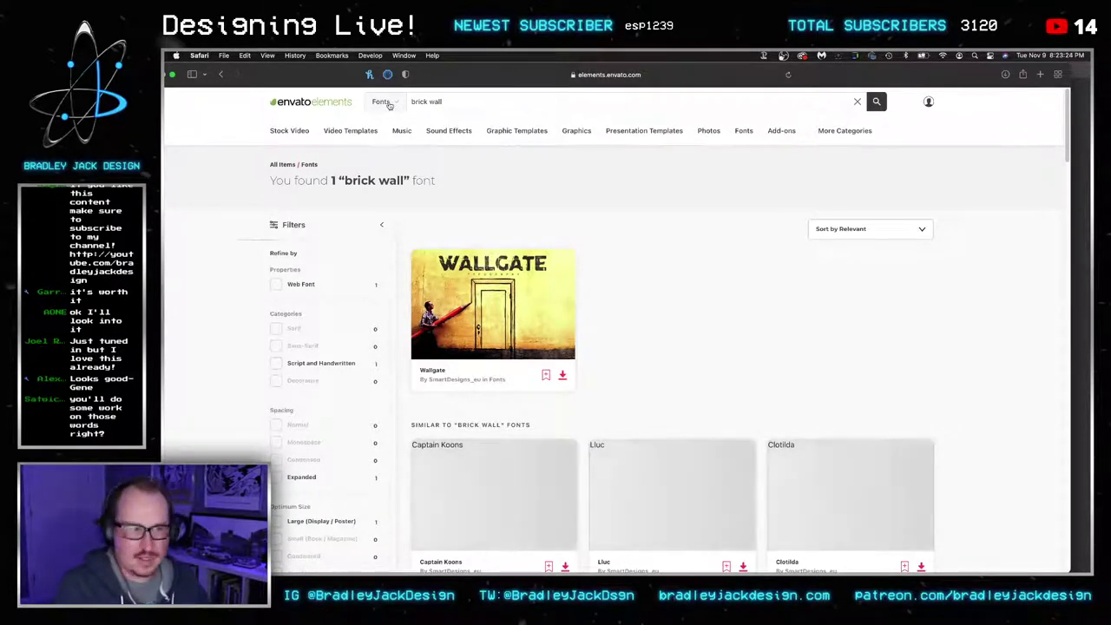
{"action": "key", "text": "super+Tab"}
{"action": "key", "text": "super+Tab"}
{"action": "left_click", "coordinate": [390, 105]}
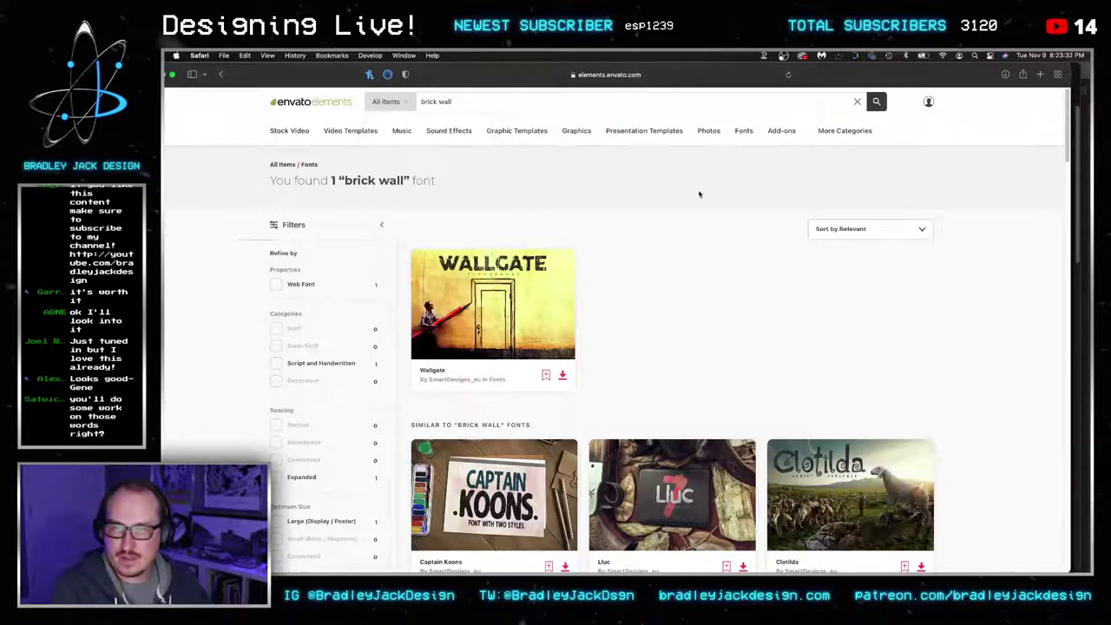
{"action": "left_click", "coordinate": [876, 104]}
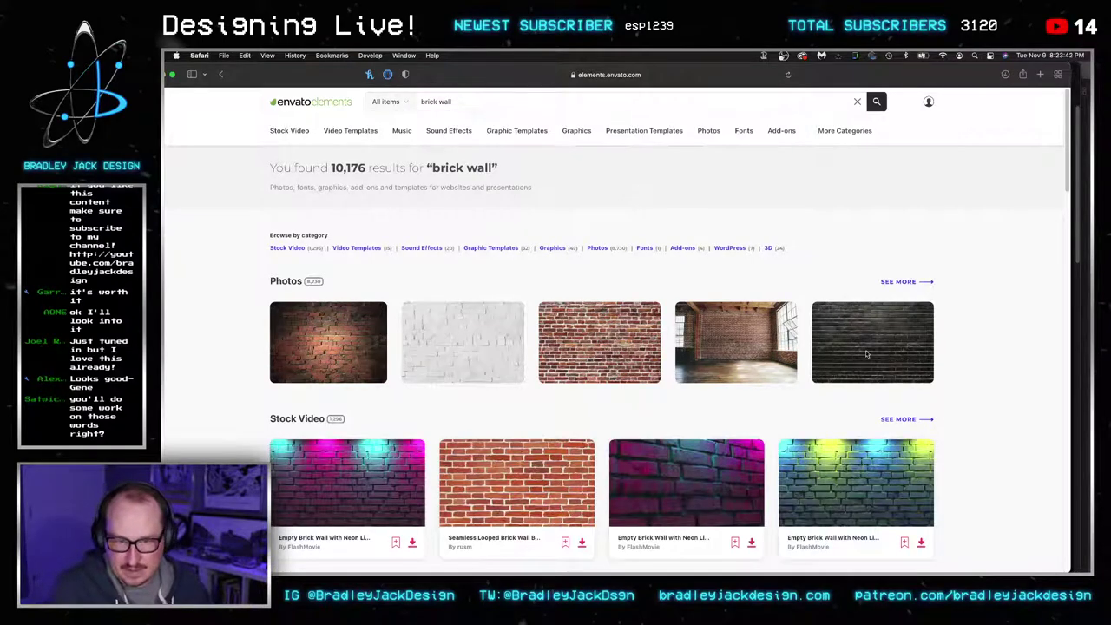
Examine the full list of brick wall photos for a possible background texture, including the white painted brick wall
{"action": "scroll", "coordinate": [859, 340], "scroll_direction": "down", "scroll_amount": 1}
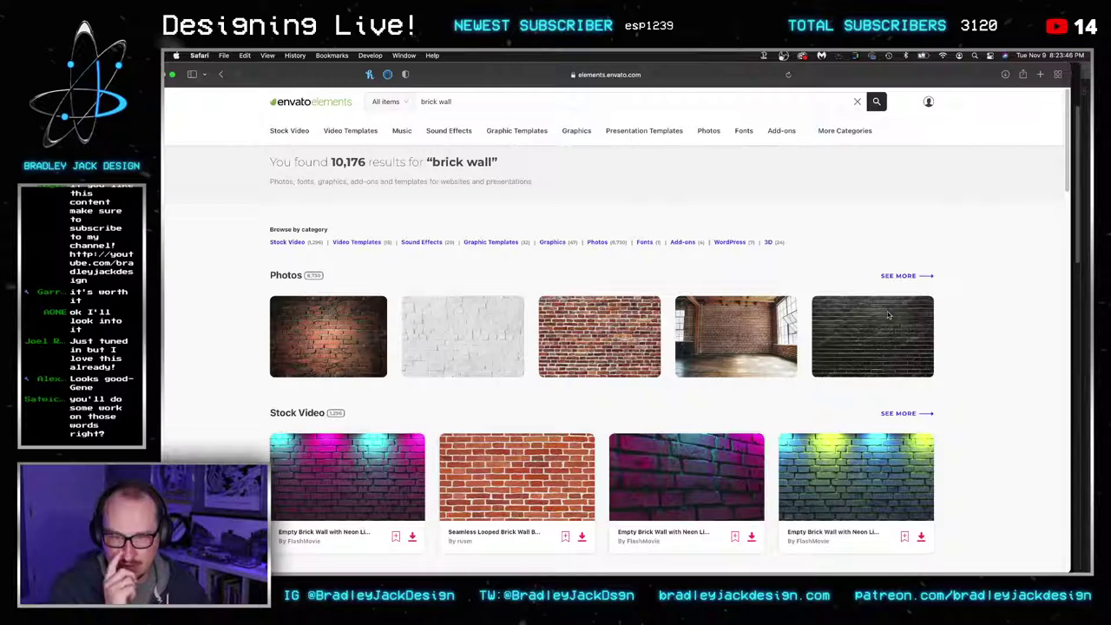
{"action": "left_click", "coordinate": [905, 276]}
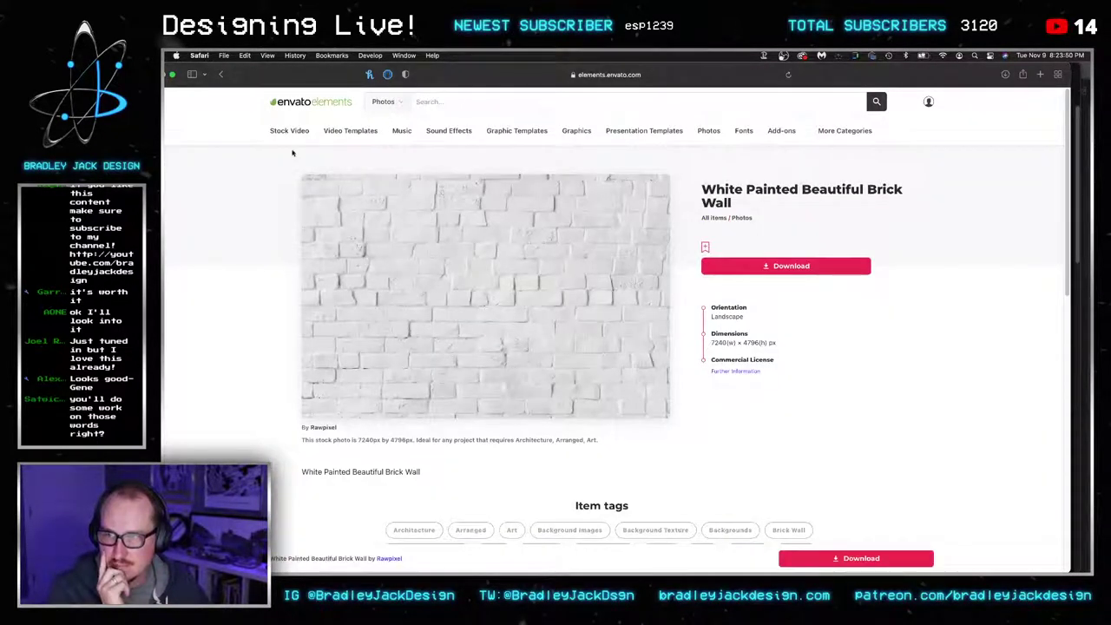
{"action": "left_click", "coordinate": [221, 75]}
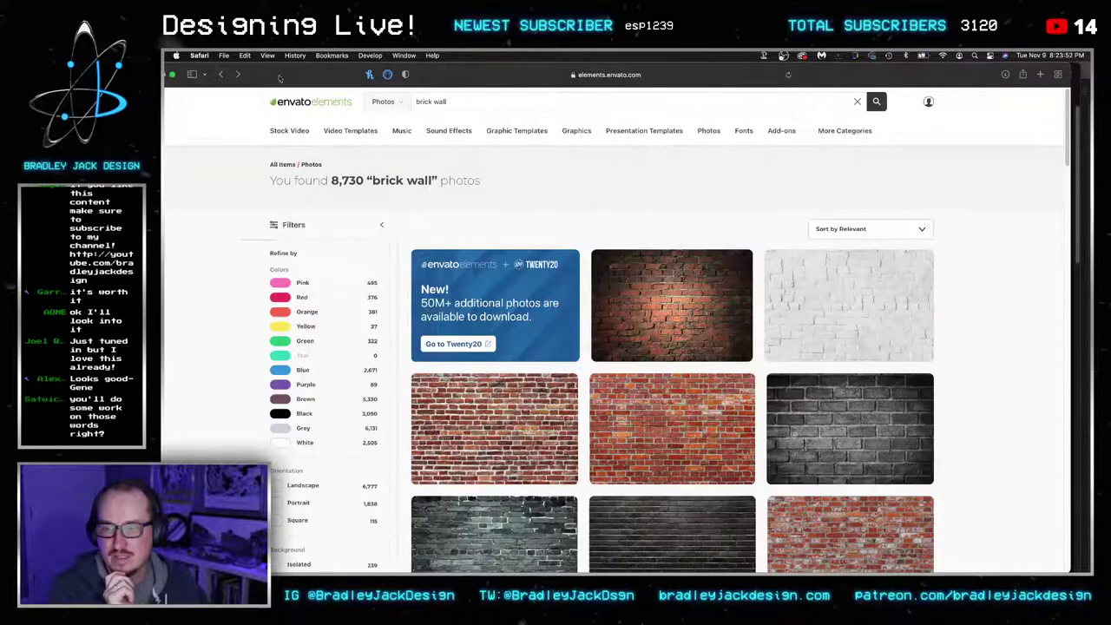
{"action": "scroll", "coordinate": [589, 273], "scroll_direction": "down", "scroll_amount": 10}
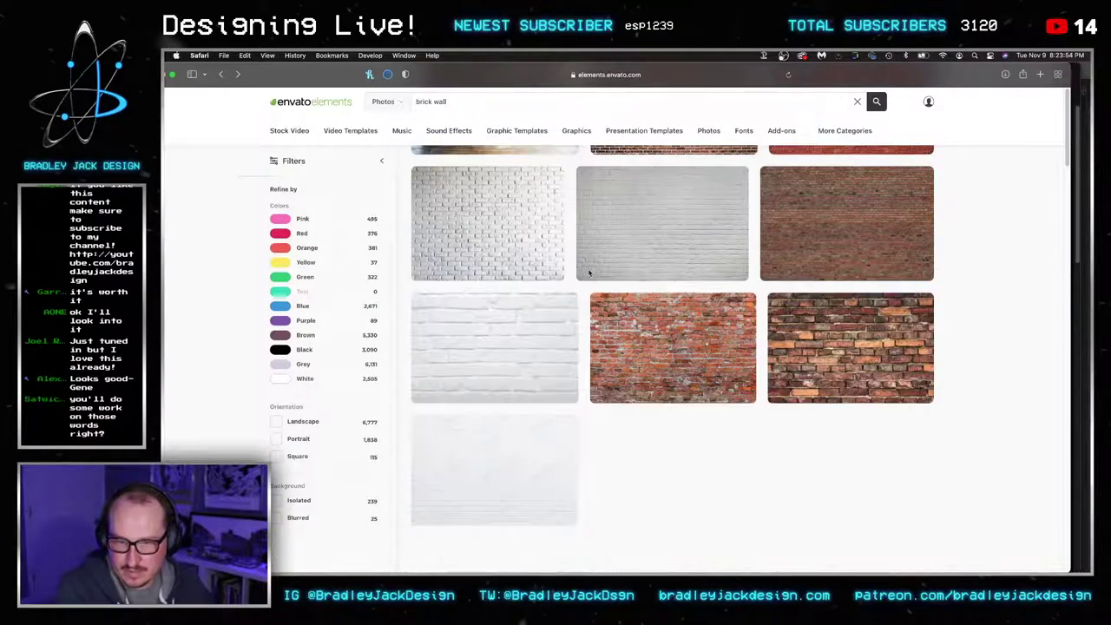
{"action": "scroll", "coordinate": [589, 273], "scroll_direction": "down", "scroll_amount": 5}
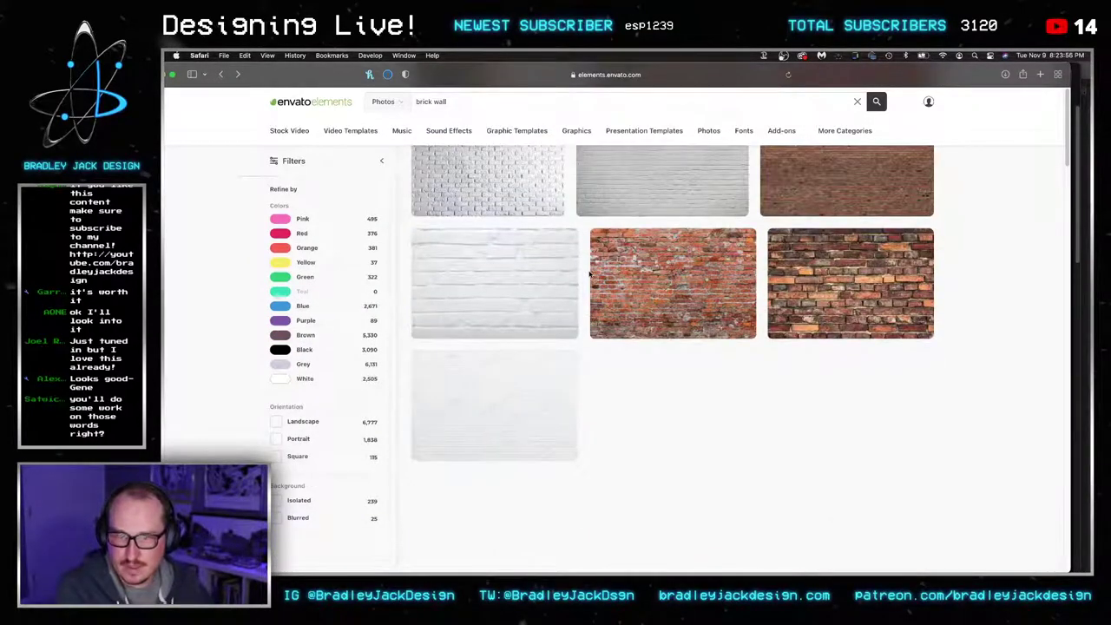
{"action": "scroll", "coordinate": [674, 297], "scroll_direction": "up", "scroll_amount": 3}
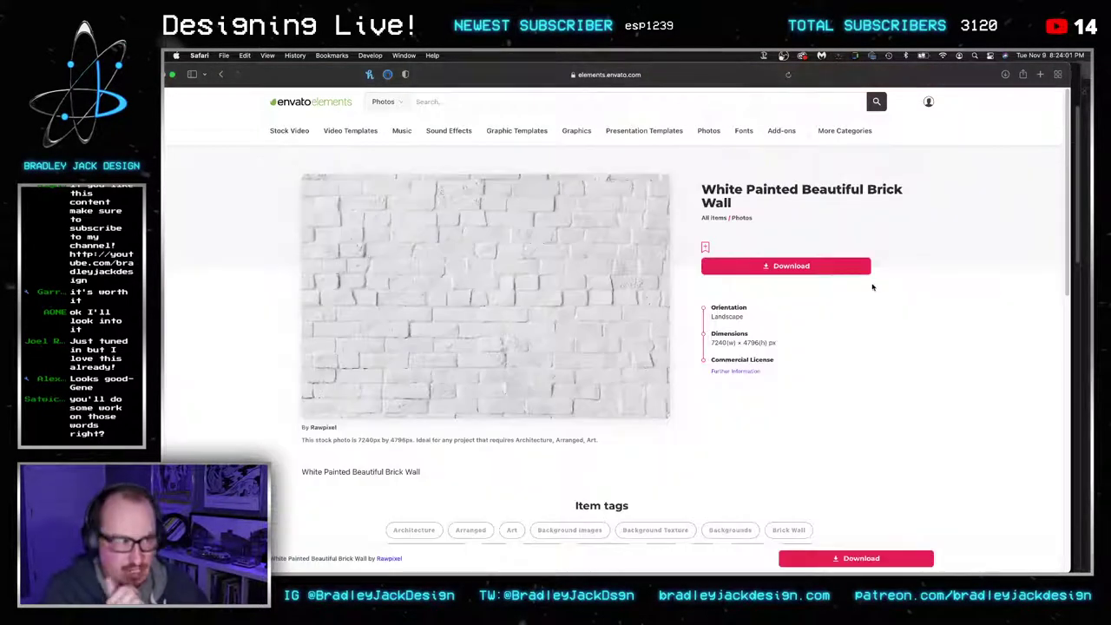
{"action": "left_click", "coordinate": [222, 74]}
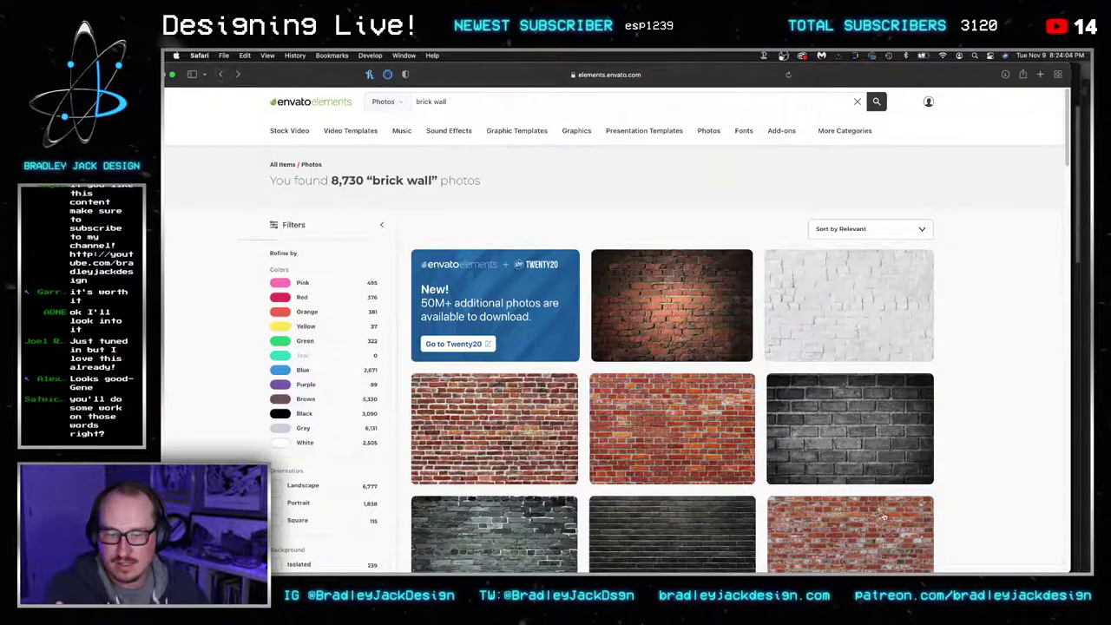
{"action": "scroll", "coordinate": [884, 517], "scroll_direction": "down", "scroll_amount": 2}
{"action": "scroll", "coordinate": [882, 512], "scroll_direction": "down", "scroll_amount": 2}
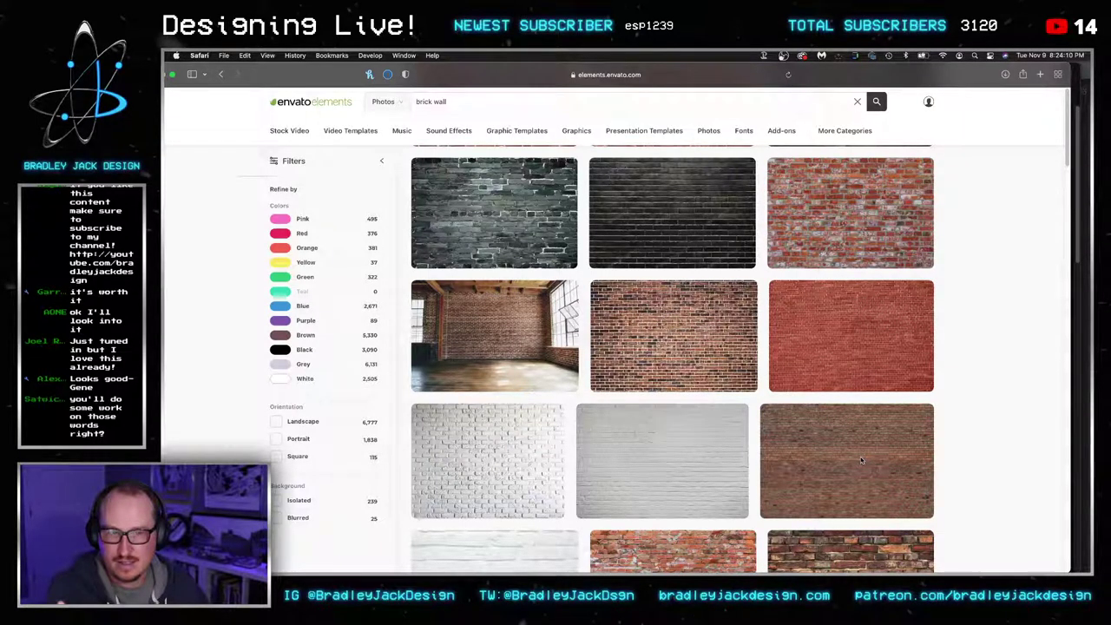
Close the Envato Elements pages in the browser and switch back to the poster in Photoshop
{"action": "key", "text": "super+w"}
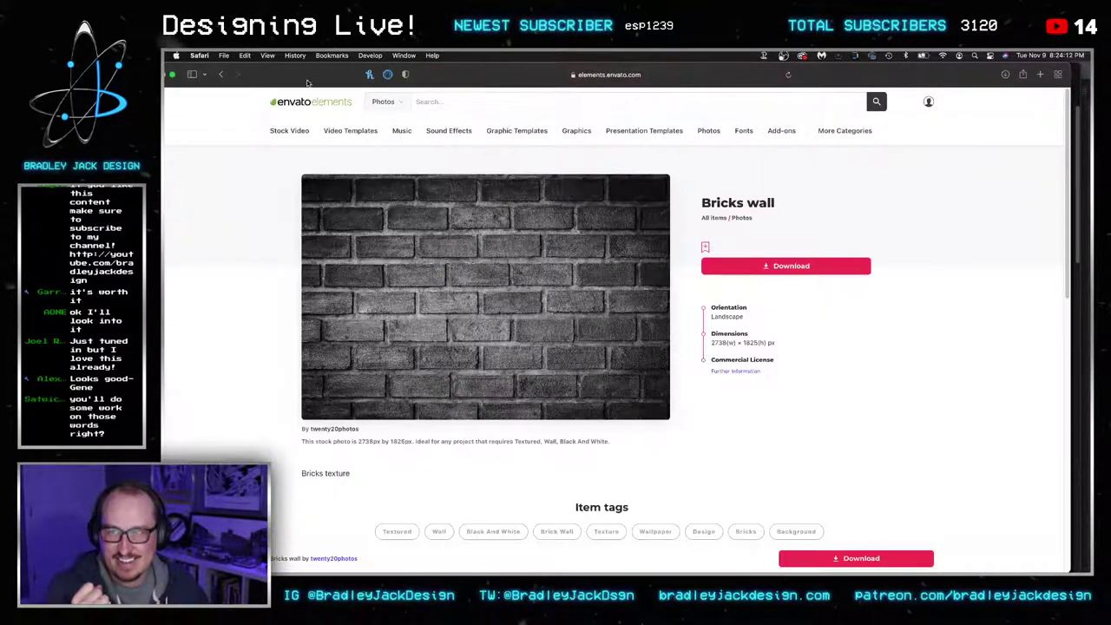
{"action": "key", "text": "super+w"}
{"action": "key", "text": "super+w"}
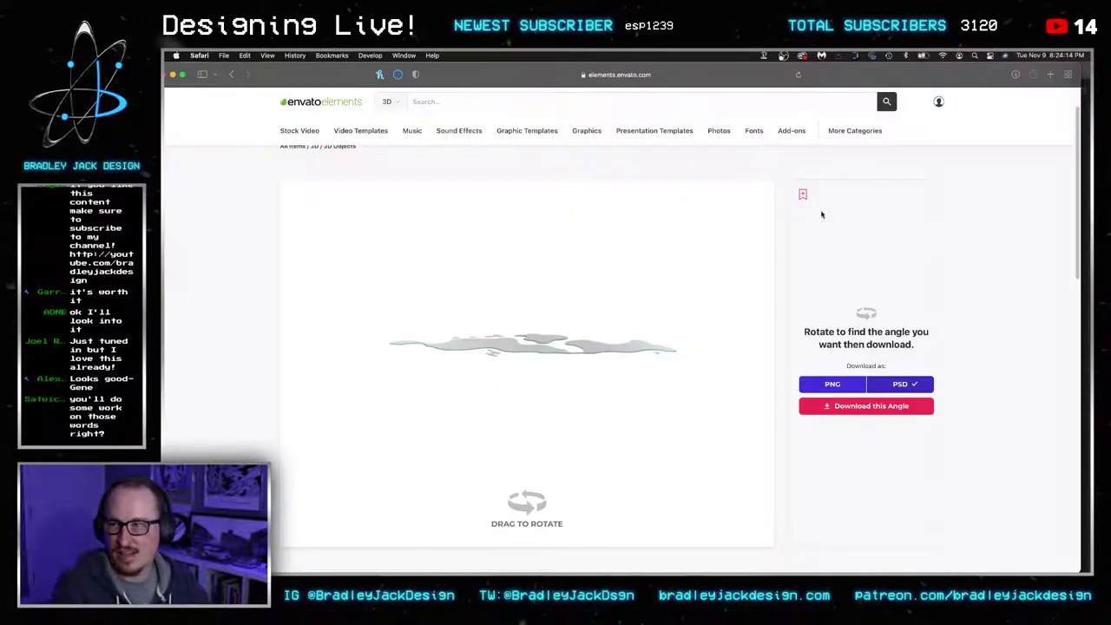
{"action": "key", "text": "super+w"}
{"action": "key", "text": "super+w"}
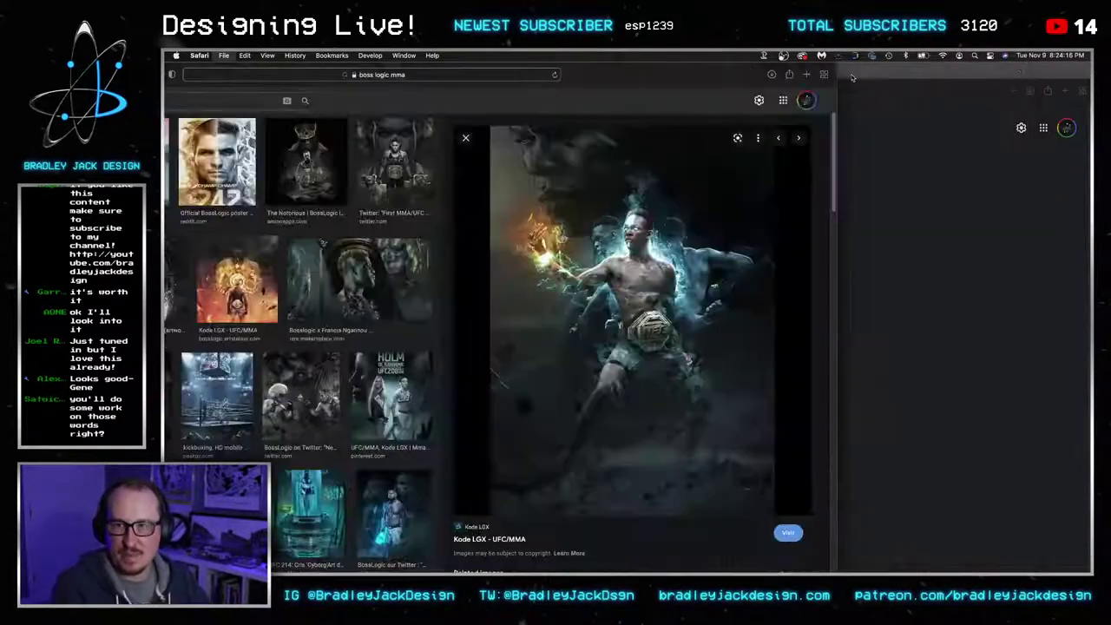
{"action": "left_click", "coordinate": [876, 132]}
{"action": "key", "text": "super+w"}
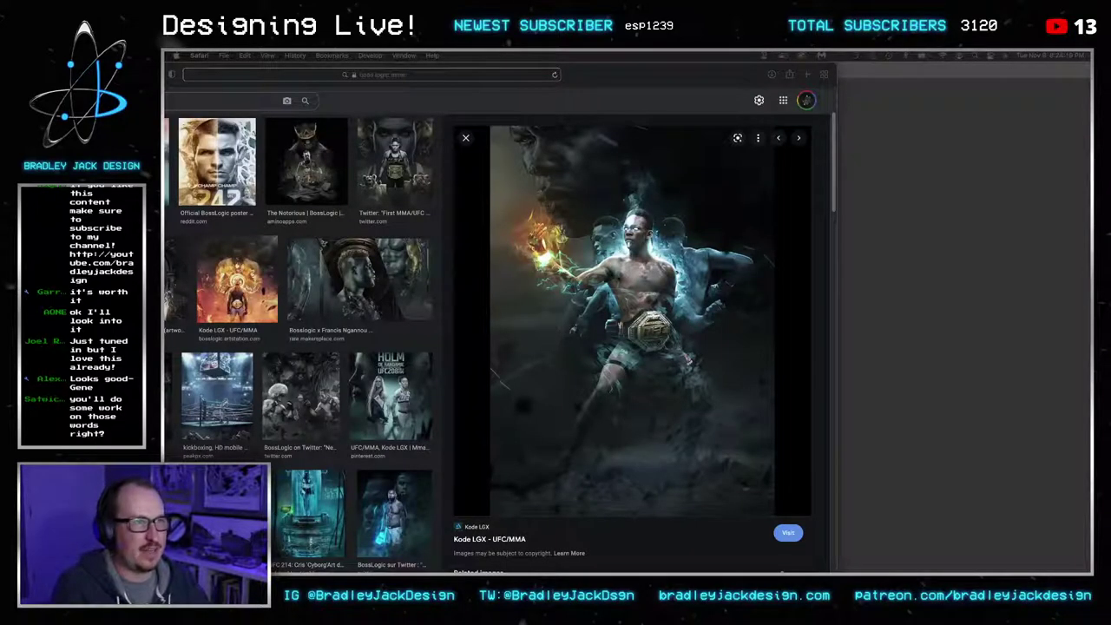
{"action": "left_click", "coordinate": [912, 358]}
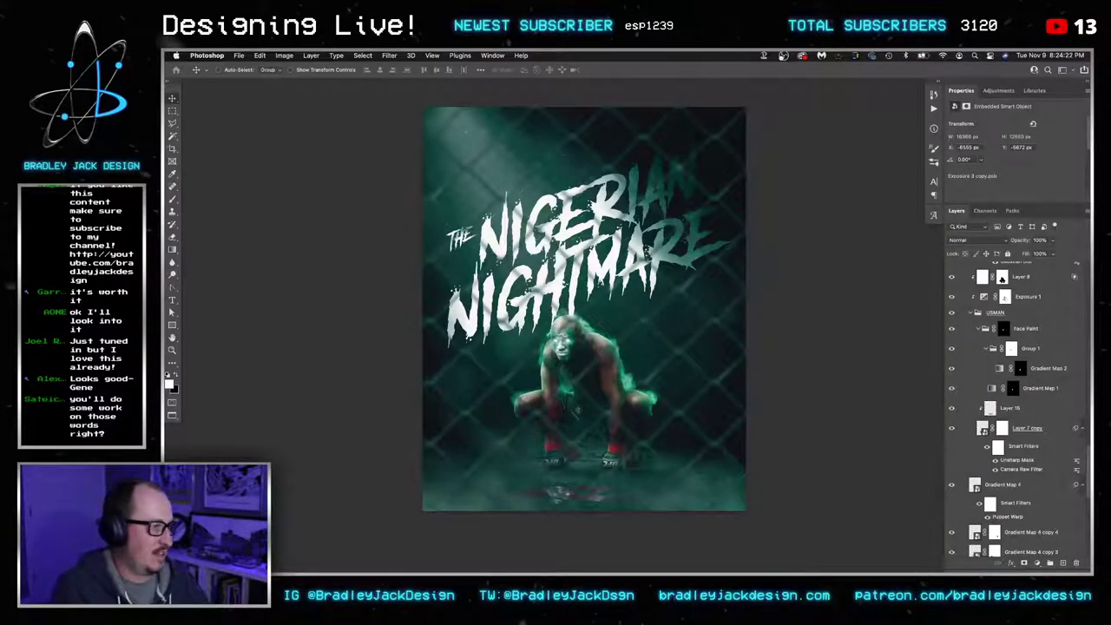
Rename the blurred fence smart object above Levels 1 as FRONT FENCE
{"action": "key", "text": "Tab"}
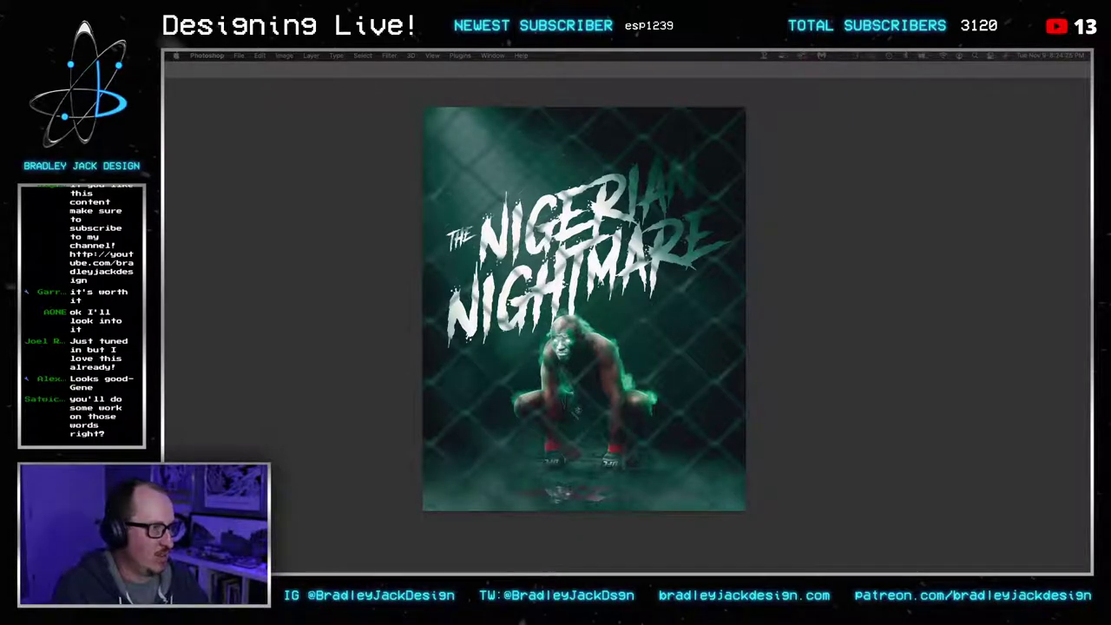
{"action": "key", "text": "Tab"}
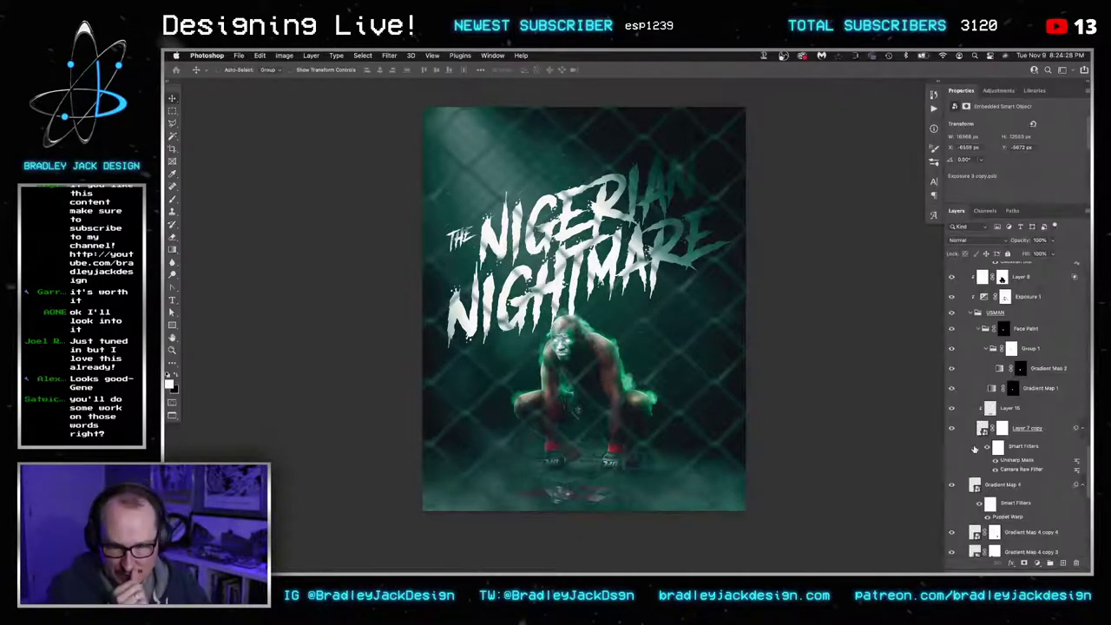
{"action": "scroll", "coordinate": [997, 328], "scroll_direction": "up", "scroll_amount": 3}
{"action": "scroll", "coordinate": [996, 328], "scroll_direction": "up", "scroll_amount": 5}
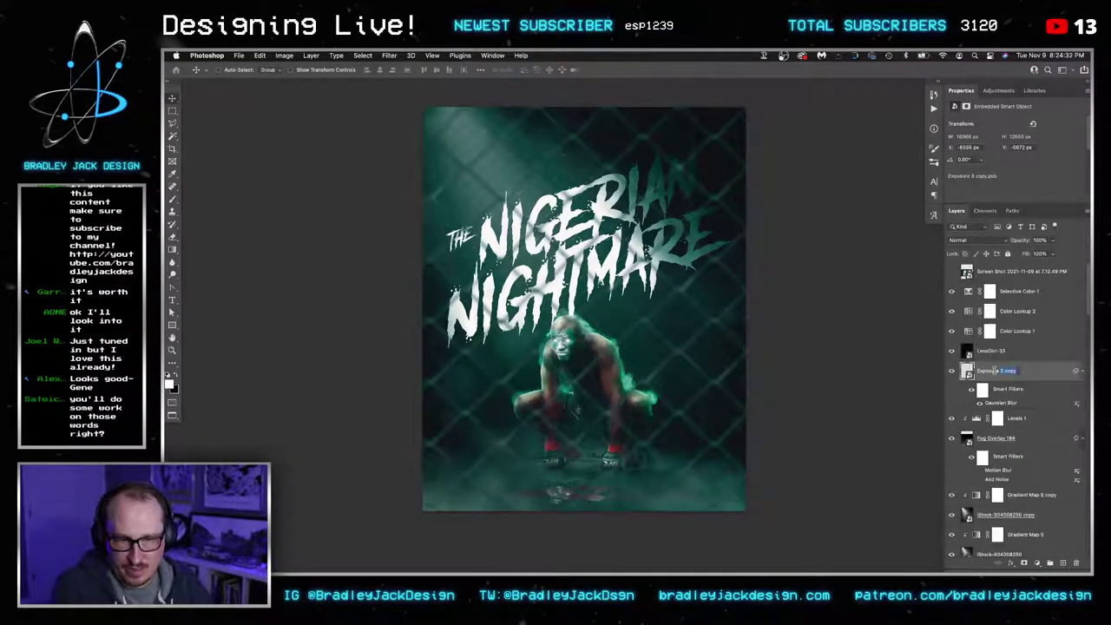
{"action": "type", "text": "FRONT FENCE"}
{"action": "key", "text": "Return"}
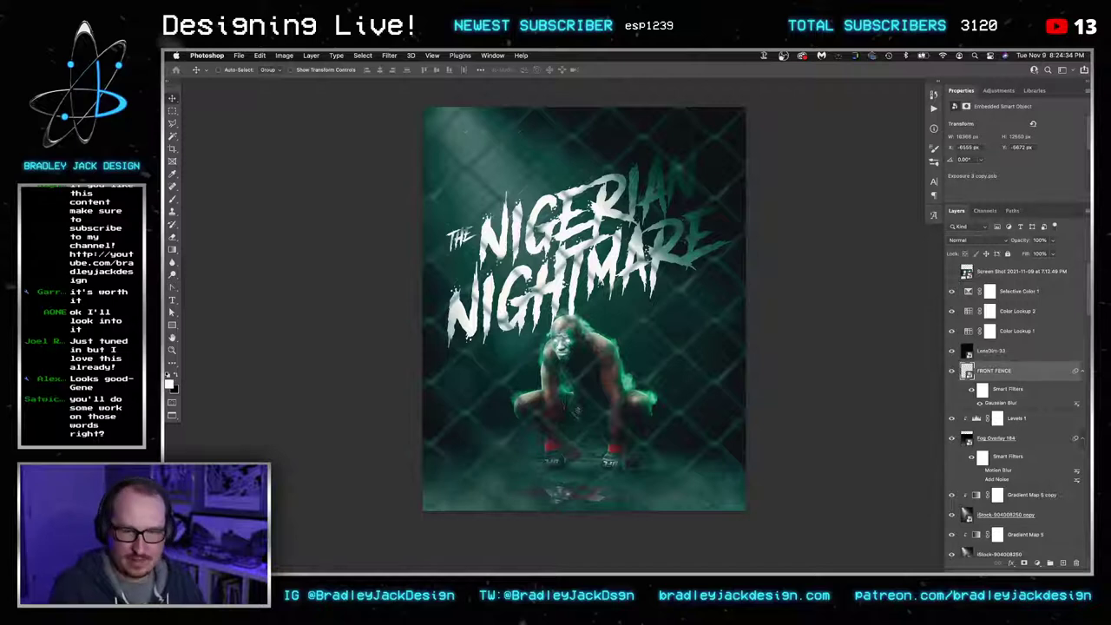
Hide the FRONT FENCE layer and move the masked Layer 1 copy directly beneath the original barbed wire fence layer
{"action": "left_click", "coordinate": [950, 371]}
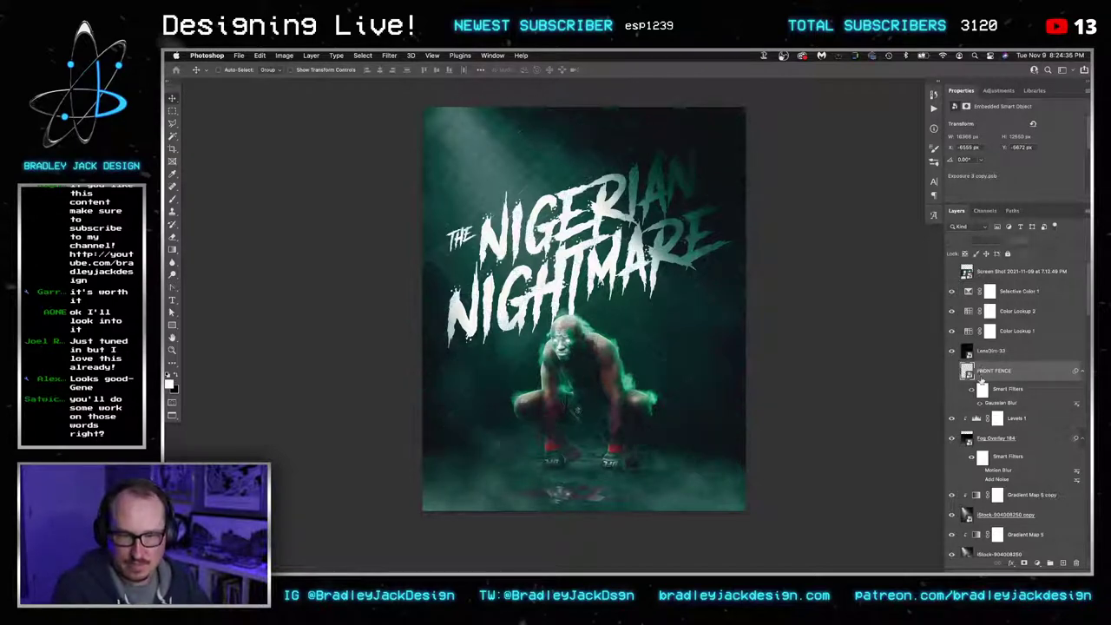
{"action": "scroll", "coordinate": [985, 384], "scroll_direction": "down", "scroll_amount": 10}
{"action": "left_click", "coordinate": [1001, 526]}
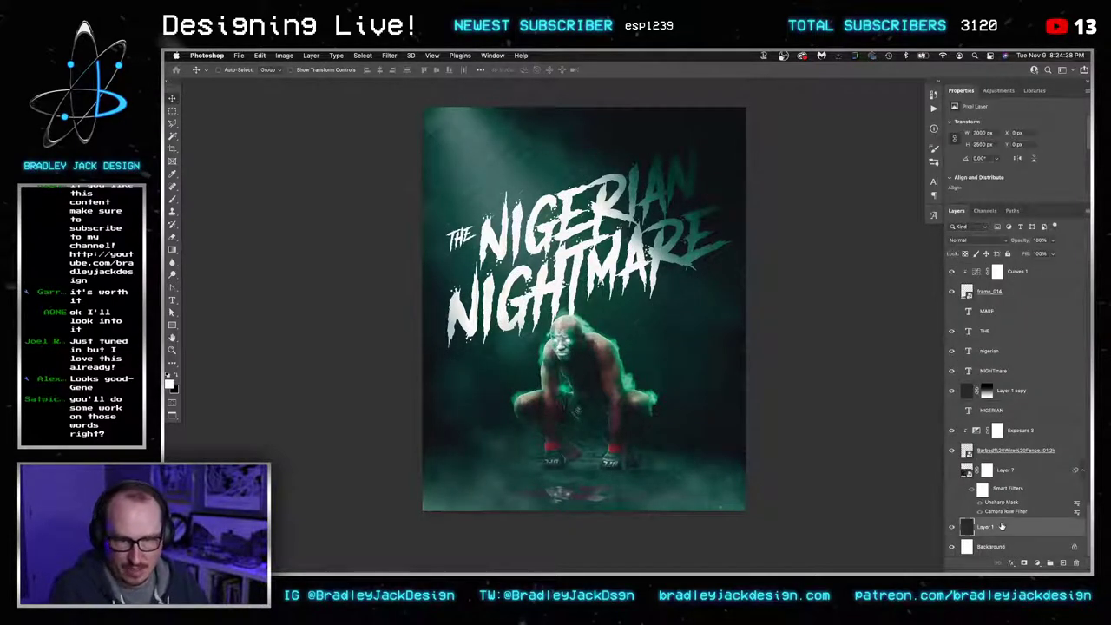
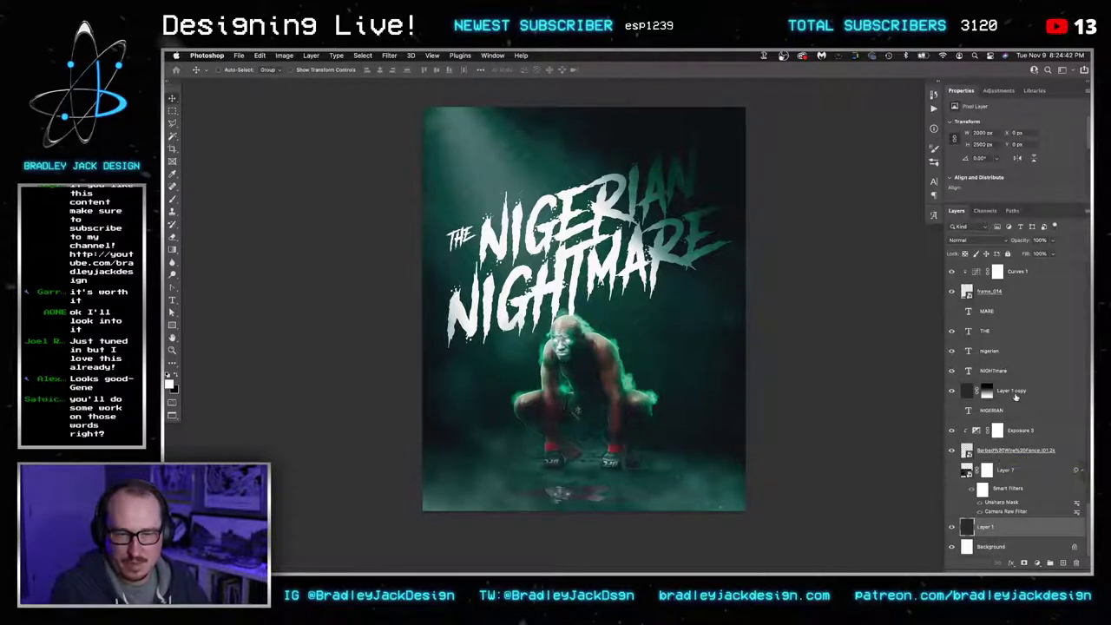
{"action": "left_click_drag", "start_coordinate": [1017, 399], "coordinate": [1020, 465]}
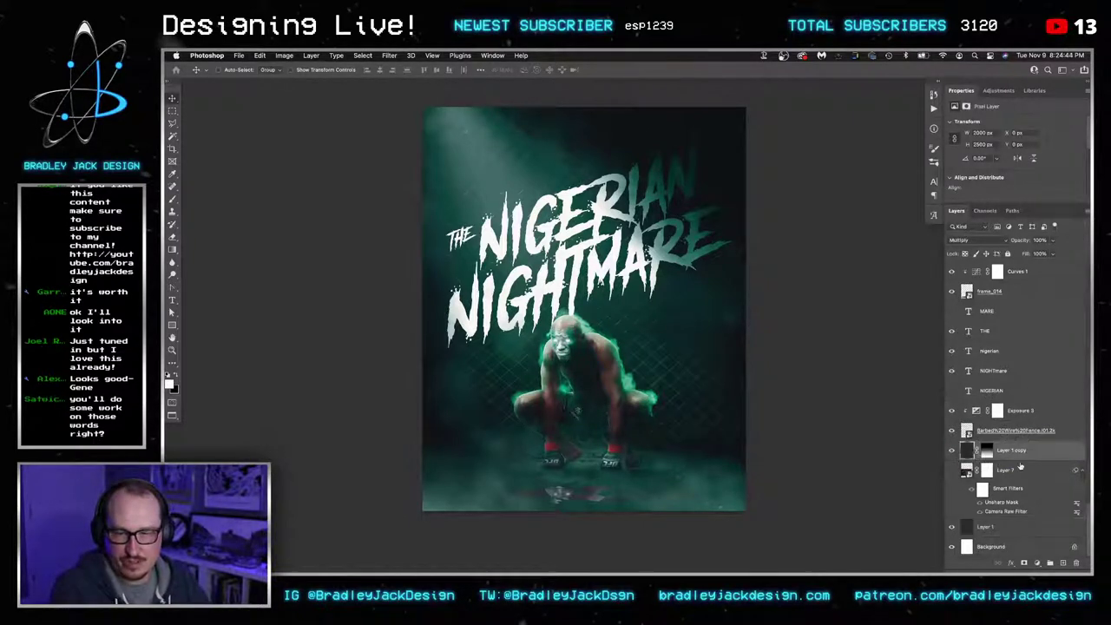
Undo the last reordering of the masked Layer 1 copy in the layer stack
{"action": "key", "text": "super+z"}
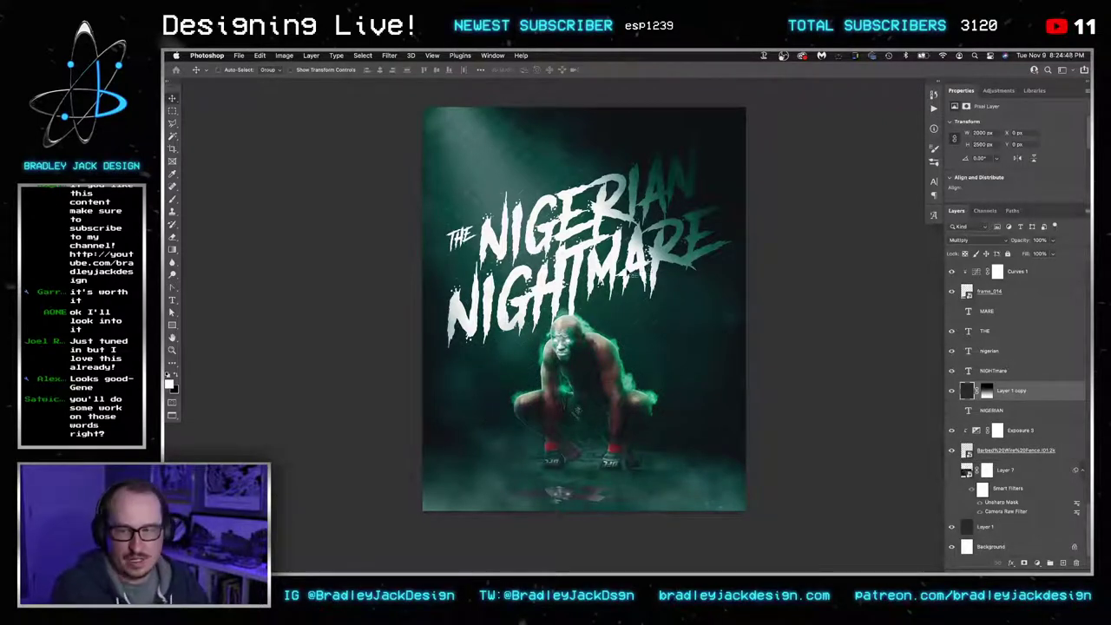
{"action": "key", "text": "super+z"}
Place the weathered brick wall smart object just above Layer 1 and enlarge it to about 3250 px wide, spanning the poster's upper background
{"action": "key", "text": "super+shift+["}
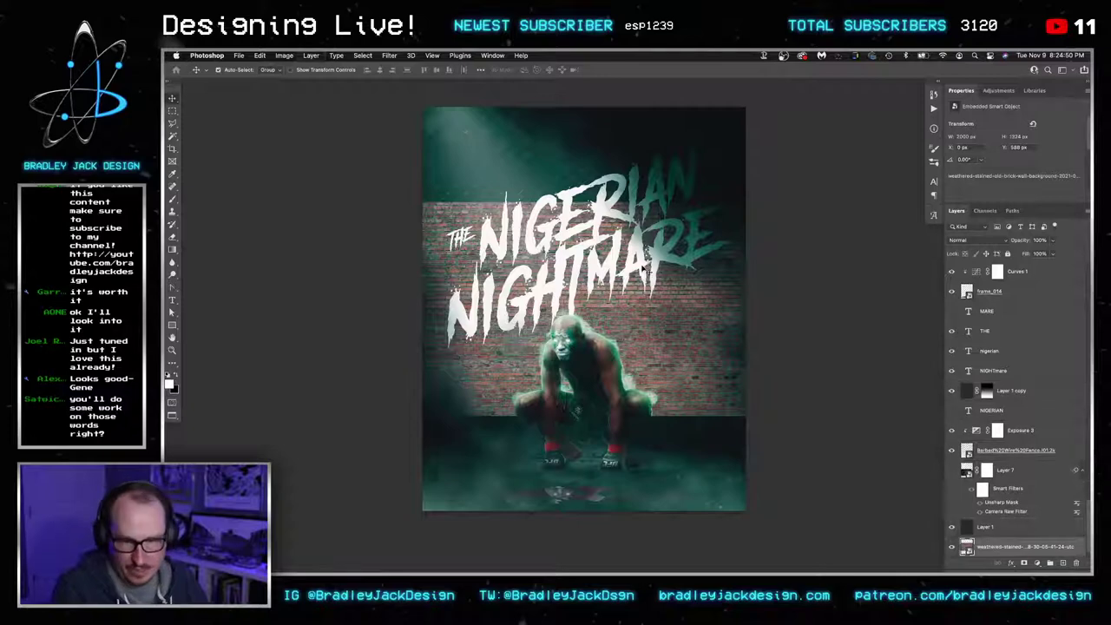
{"action": "key", "text": "super+]"}
{"action": "key", "text": "super+t"}
{"action": "left_click_drag", "start_coordinate": [746, 415], "coordinate": [848, 483]}
{"action": "left_click_drag", "start_coordinate": [778, 445], "coordinate": [778, 408]}
{"action": "key", "text": "Return"}
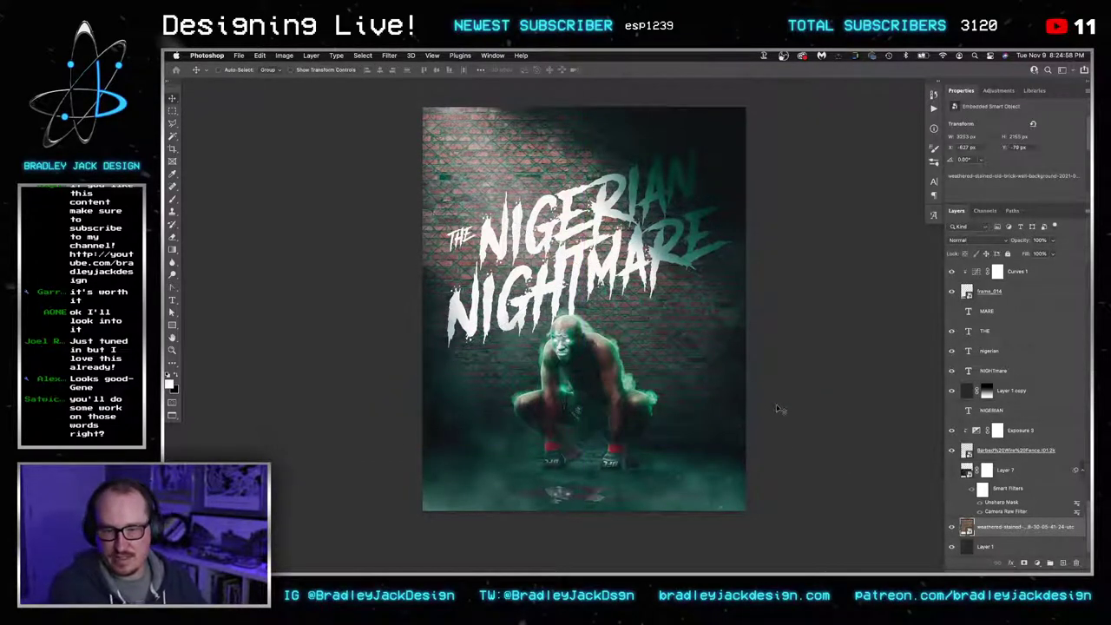
Darken the brick wall with a clipped copy of the Exposure 3 adjustment and shift the wall slightly upward
{"action": "left_click_drag", "start_coordinate": [1024, 429], "coordinate": [985, 521]}
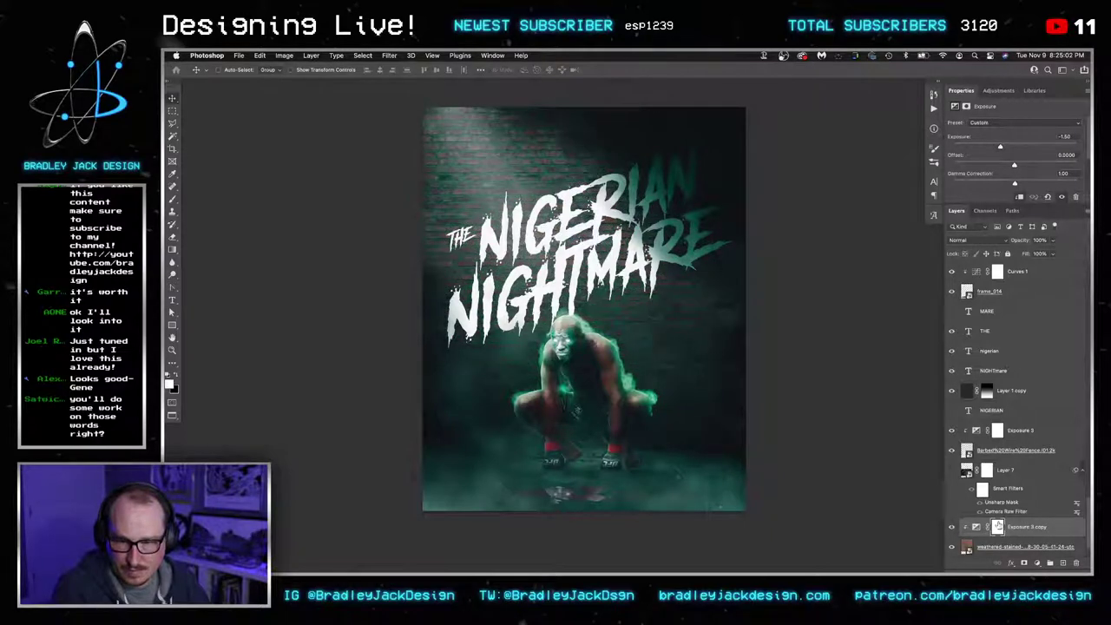
{"action": "key", "text": "z"}
{"action": "left_click_drag", "start_coordinate": [669, 448], "coordinate": [786, 441]}
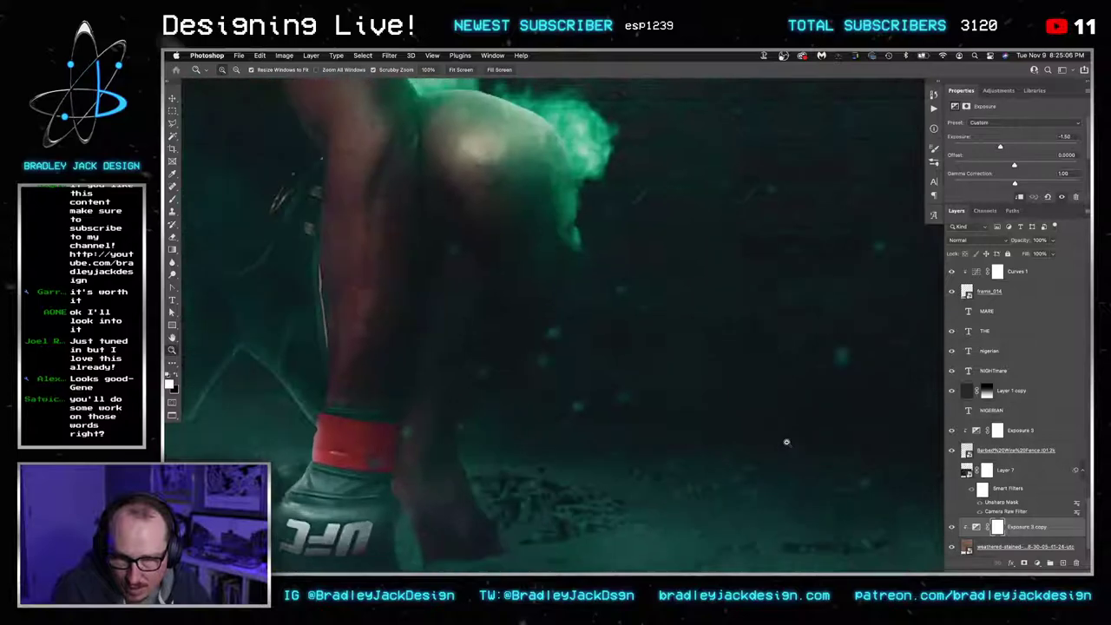
{"action": "left_click", "coordinate": [985, 547]}
{"action": "key", "text": "v"}
{"action": "left_click_drag", "start_coordinate": [844, 495], "coordinate": [840, 475]}
{"action": "key", "text": "ctrl+0"}
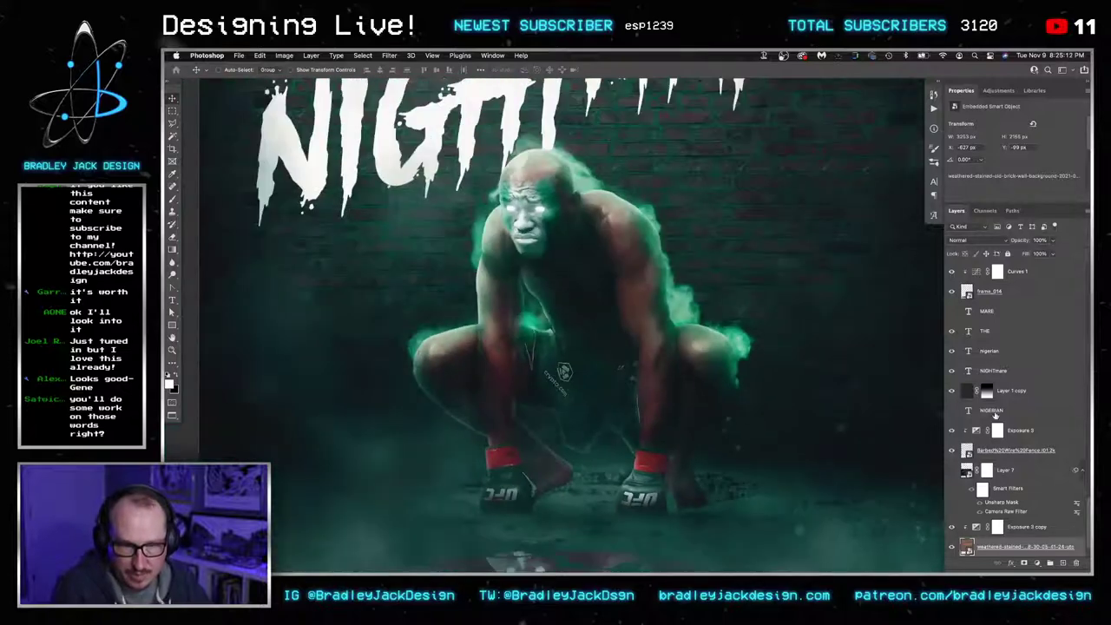
Add a layer above the hidden NIGERIAN text with a dark gradient fading up from the poster's bottom, about 941 px tall, in Multiply mode
{"action": "left_click", "coordinate": [994, 413]}
{"action": "key", "text": "ctrl+alt+shift+n"}
{"action": "key", "text": "g"}
{"action": "scroll", "coordinate": [711, 365], "scroll_direction": "down", "scroll_amount": 3}
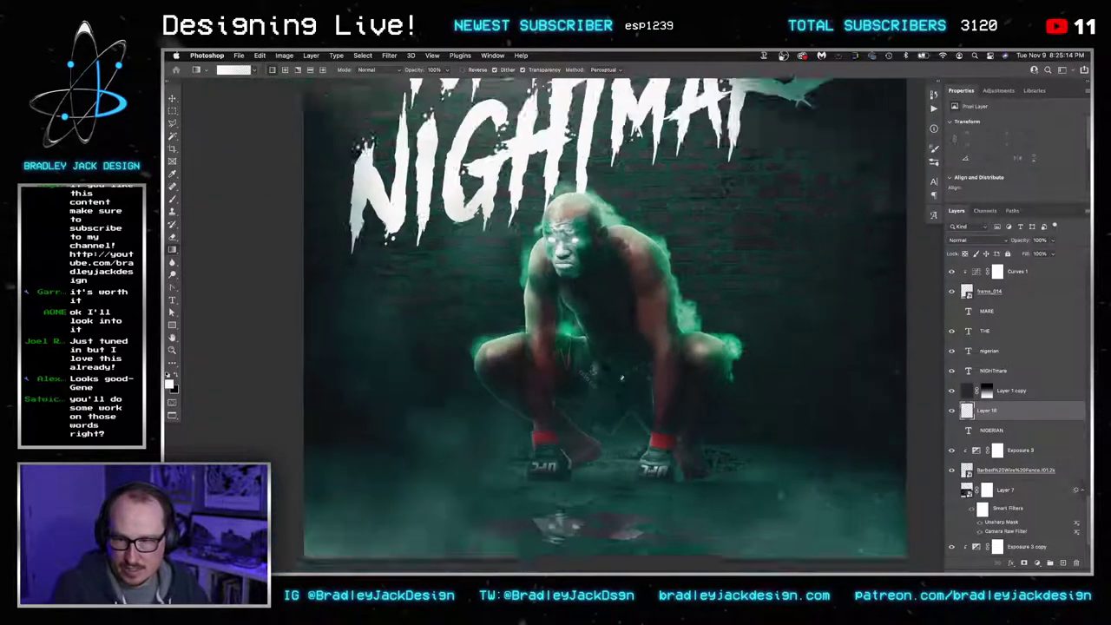
{"action": "left_click", "coordinate": [295, 368], "text": "alt"}
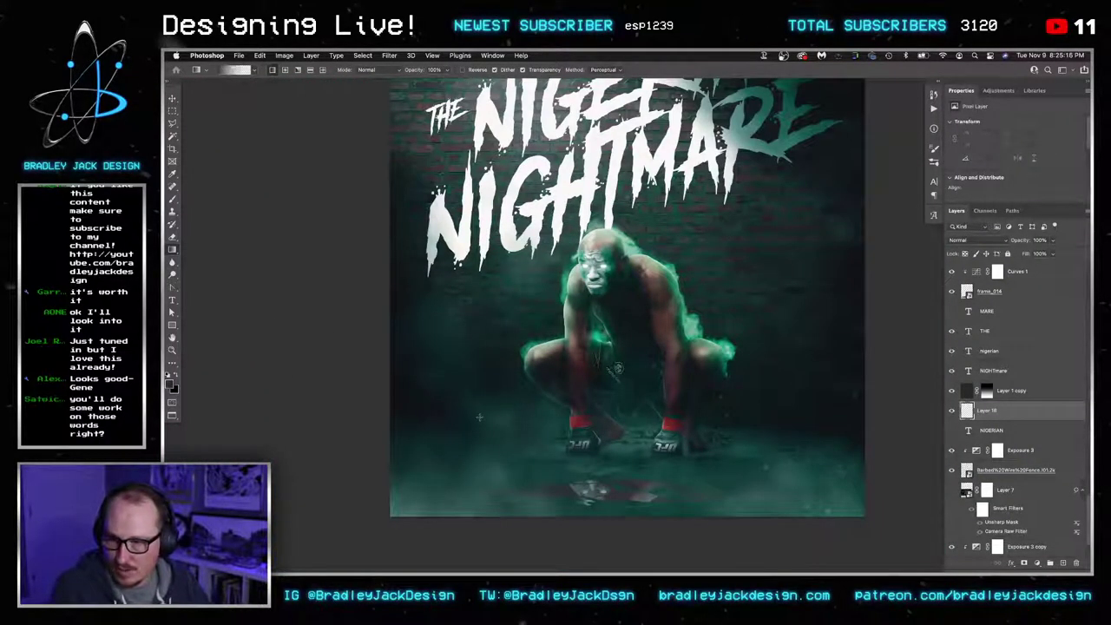
{"action": "left_click_drag", "start_coordinate": [494, 425], "coordinate": [491, 282]}
{"action": "key", "text": "v"}
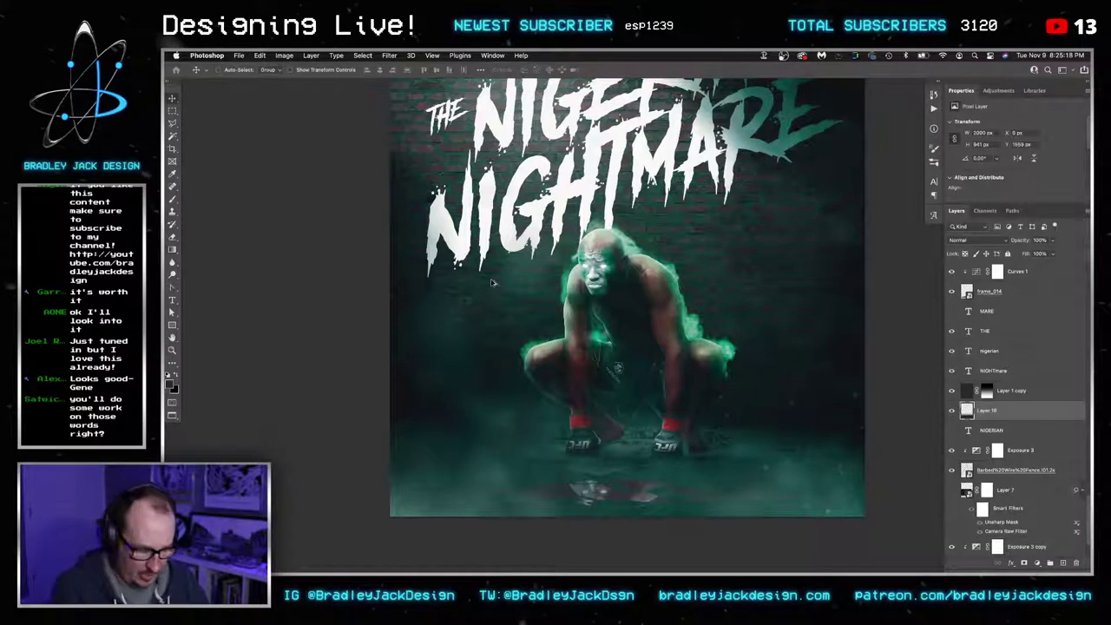
{"action": "left_click_drag", "start_coordinate": [794, 402], "coordinate": [783, 472]}
{"action": "scroll", "coordinate": [783, 472], "scroll_direction": "down", "scroll_amount": 3}
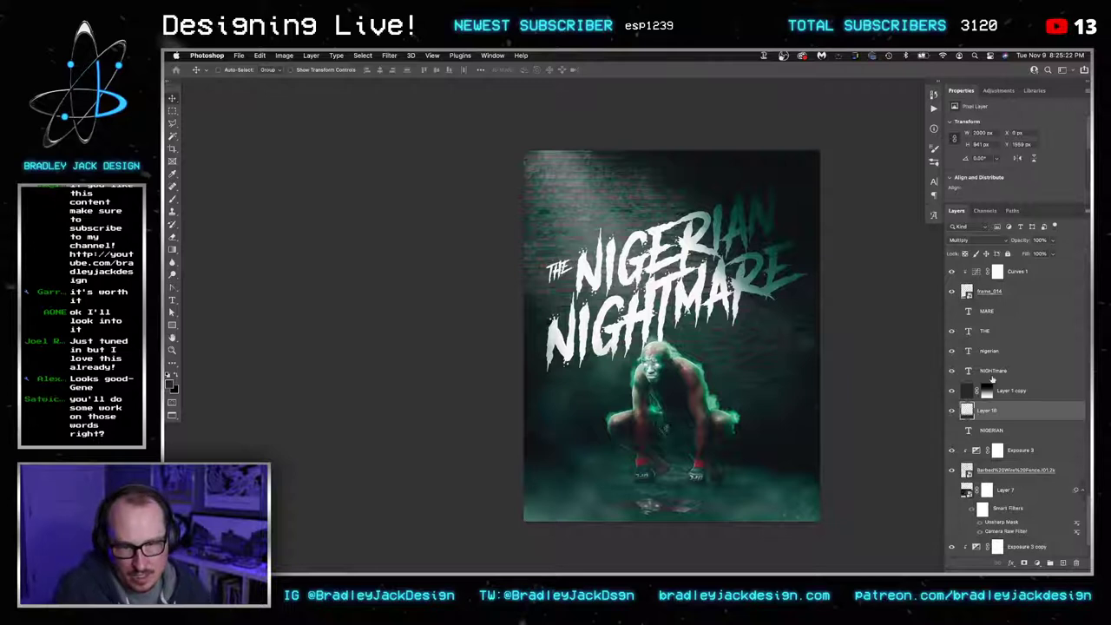
Move the THE, nigerian and NIGHTmare text layers beneath the barbed wire fence layer and group them
{"action": "left_click", "coordinate": [995, 370]}
{"action": "left_click", "coordinate": [990, 331], "text": "shift"}
{"action": "left_click_drag", "start_coordinate": [995, 373], "coordinate": [1008, 473]}
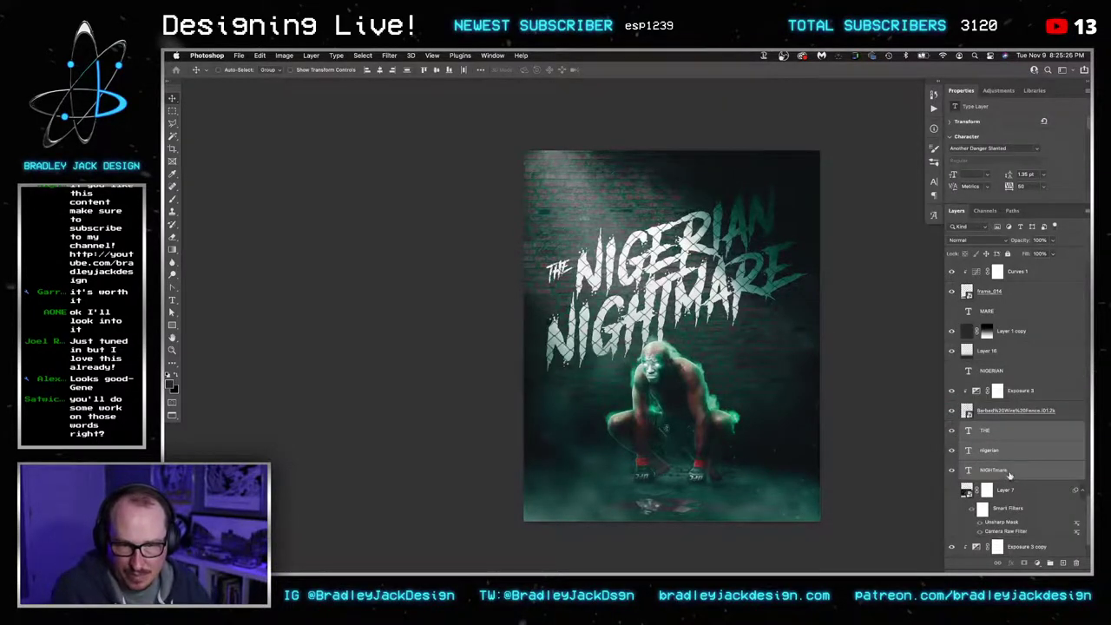
{"action": "key", "text": "super+g"}
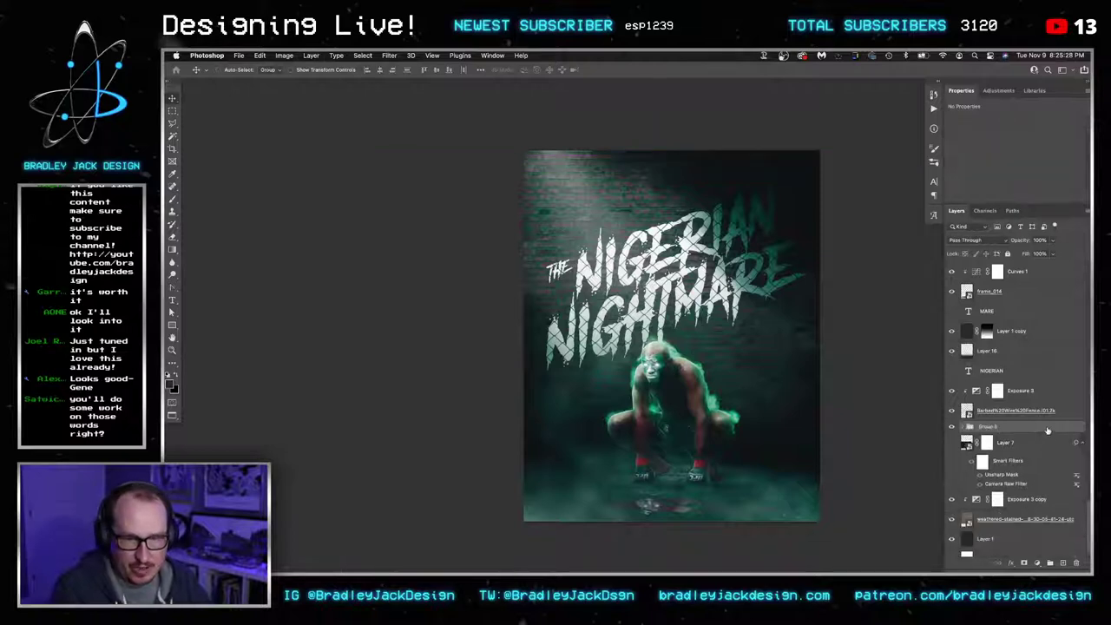
Split the dark Underlying Layer slider in the text group's Blend If settings so the dark background shows through the title
{"action": "double_click", "coordinate": [1053, 429]}
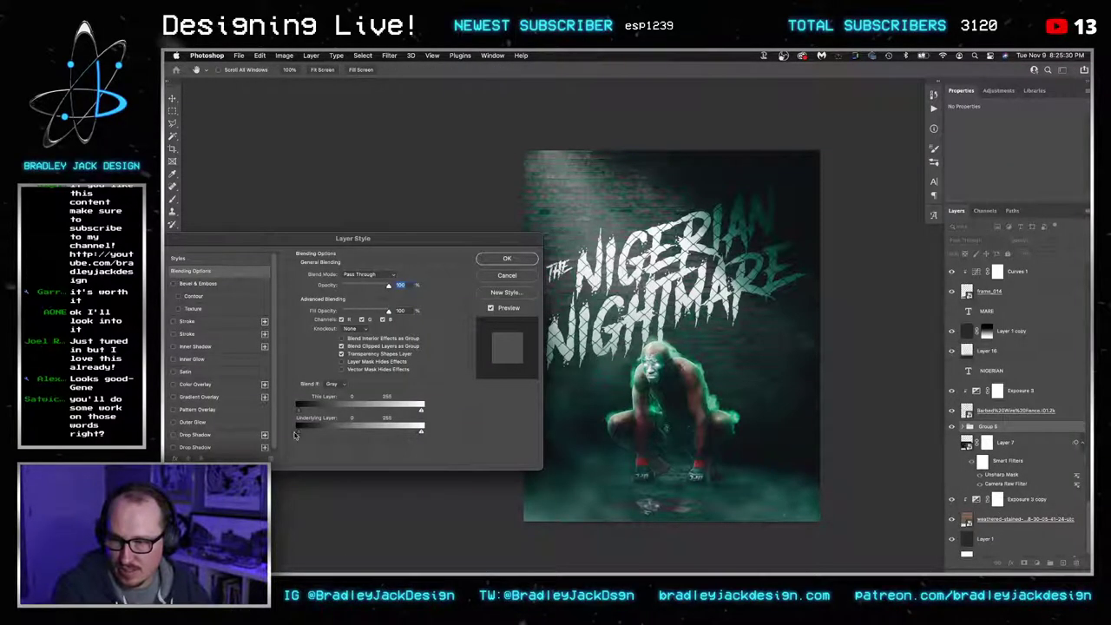
{"action": "key", "text": "alt"}
{"action": "left_click_drag", "start_coordinate": [317, 435], "coordinate": [342, 432]}
{"action": "key", "text": "Return"}
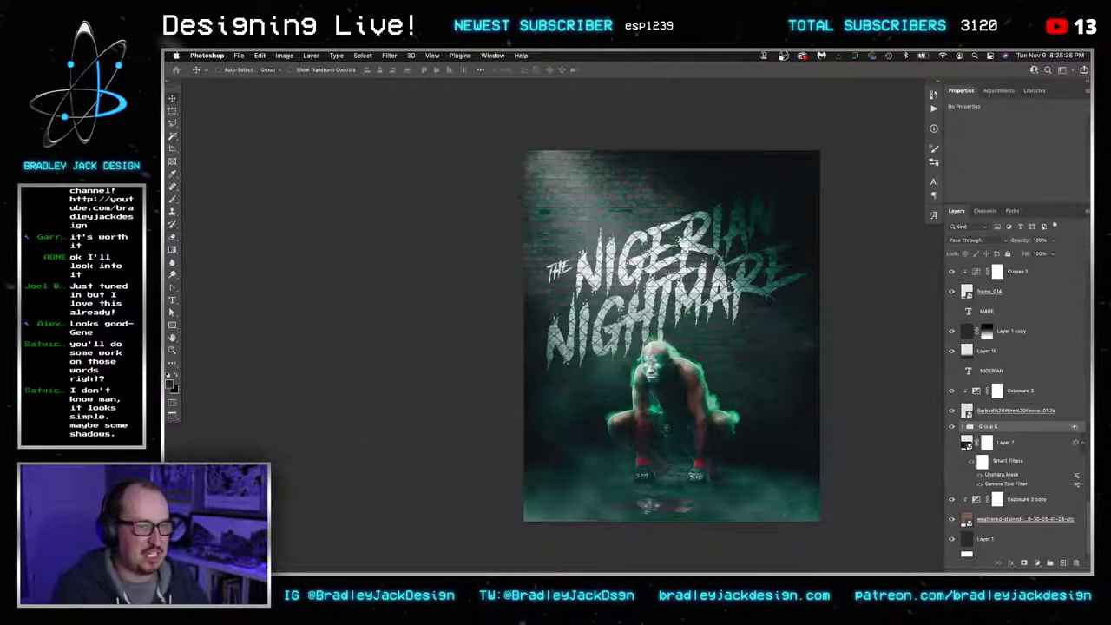
{"action": "key", "text": "Tab"}
{"action": "key", "text": "Tab"}
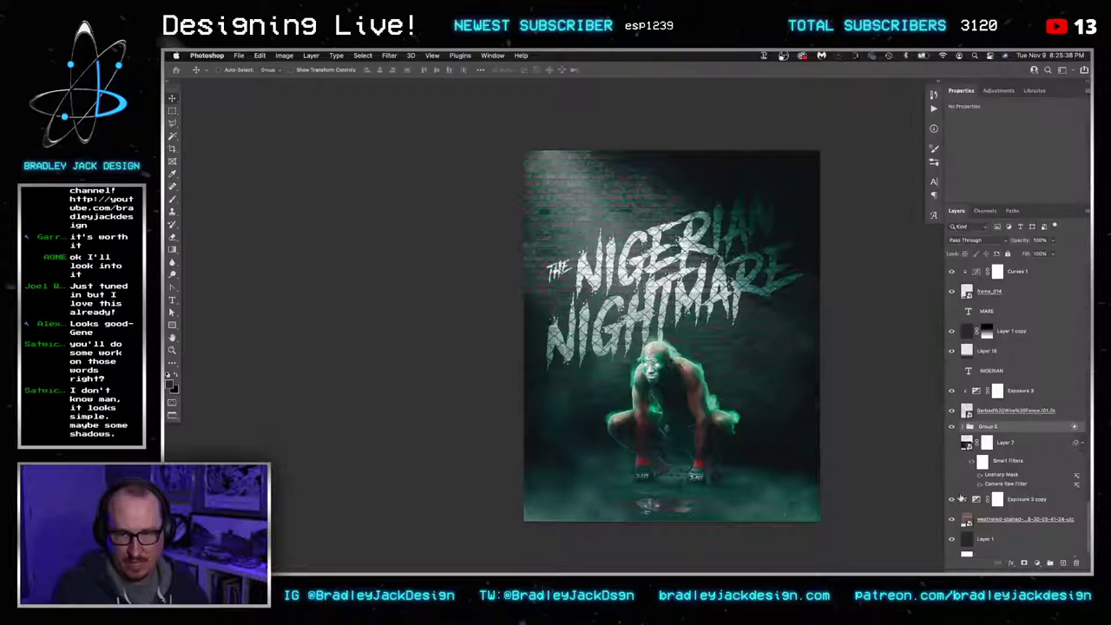
Rename the title text group as TExt
{"action": "scroll", "coordinate": [1004, 473], "scroll_direction": "down", "scroll_amount": 1}
{"action": "left_click", "coordinate": [976, 359]}
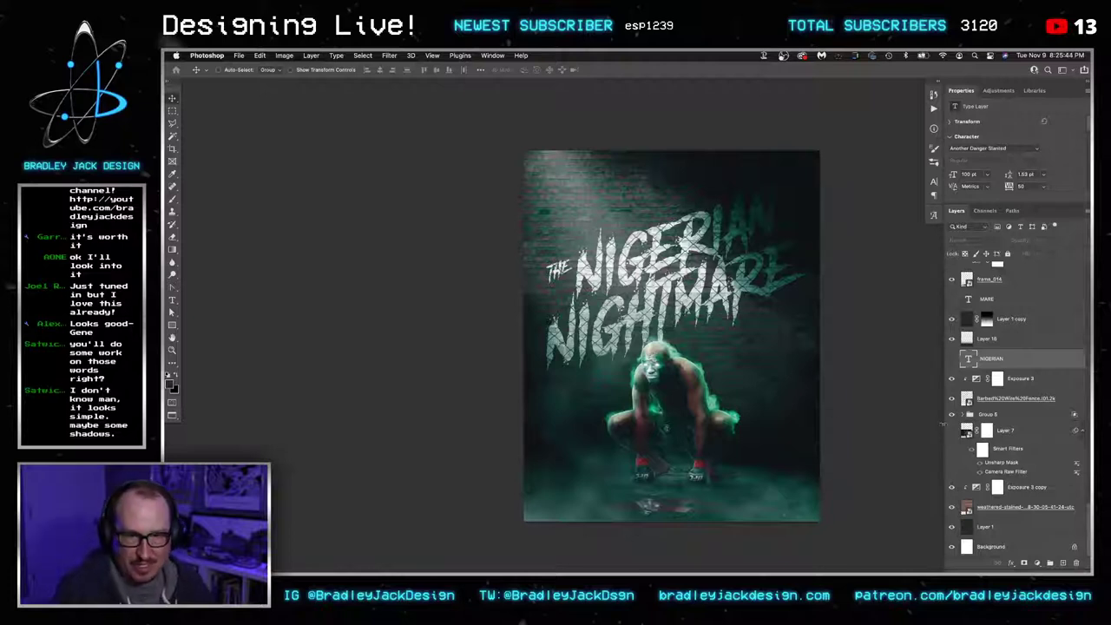
{"action": "double_click", "coordinate": [1000, 418]}
{"action": "type", "text": "TExt"}
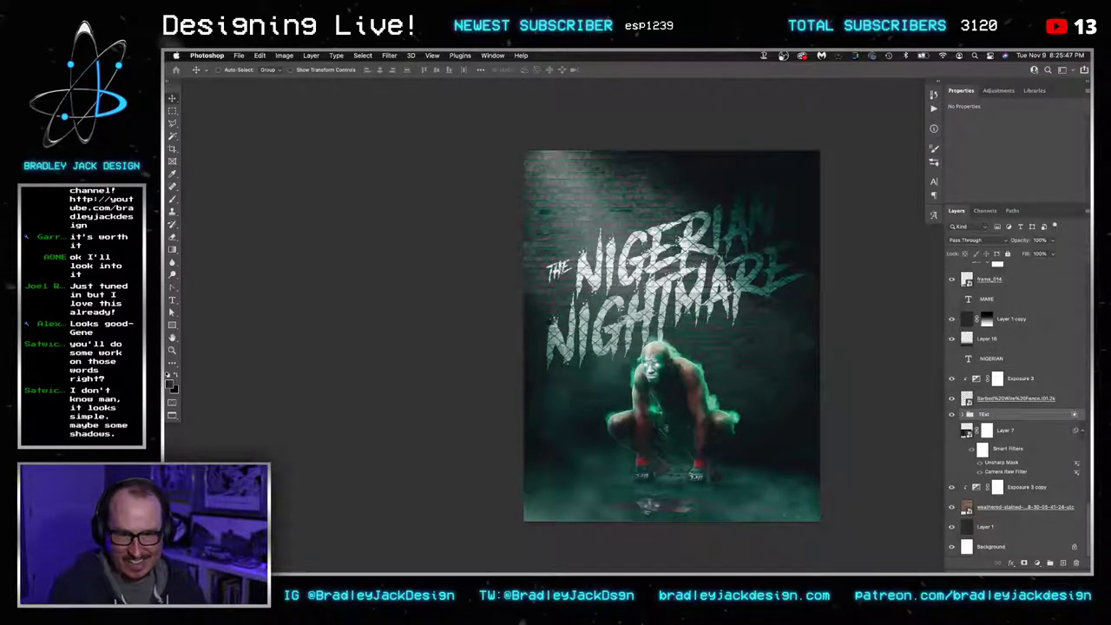
Add a new layer beneath the three title texts inside the TExt group and fill it with black
{"action": "left_click", "coordinate": [961, 415]}
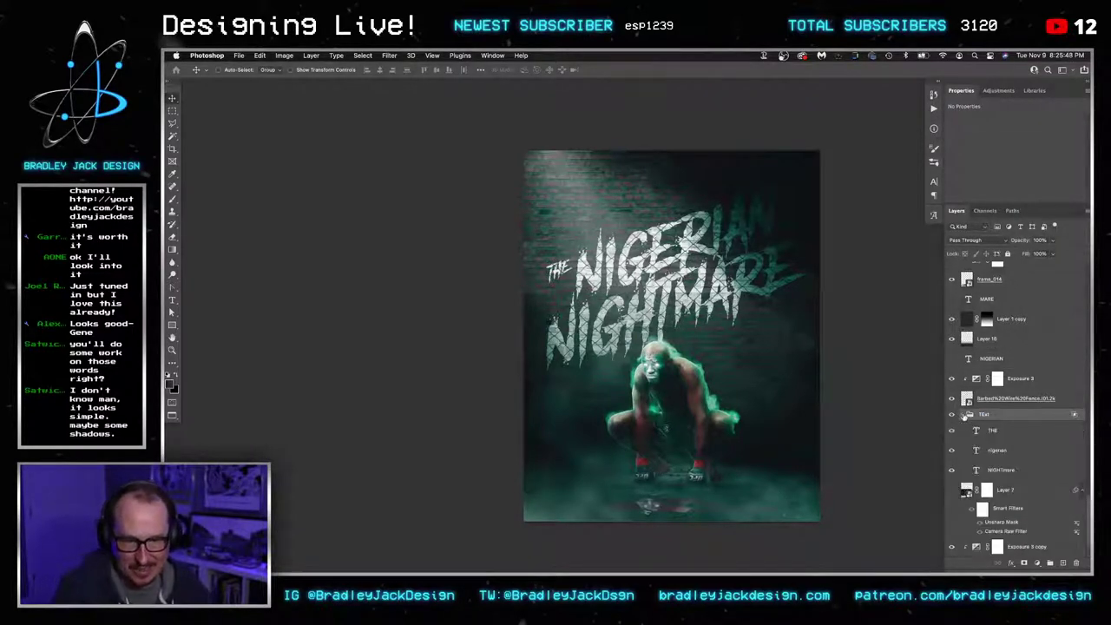
{"action": "left_click", "coordinate": [1005, 448]}
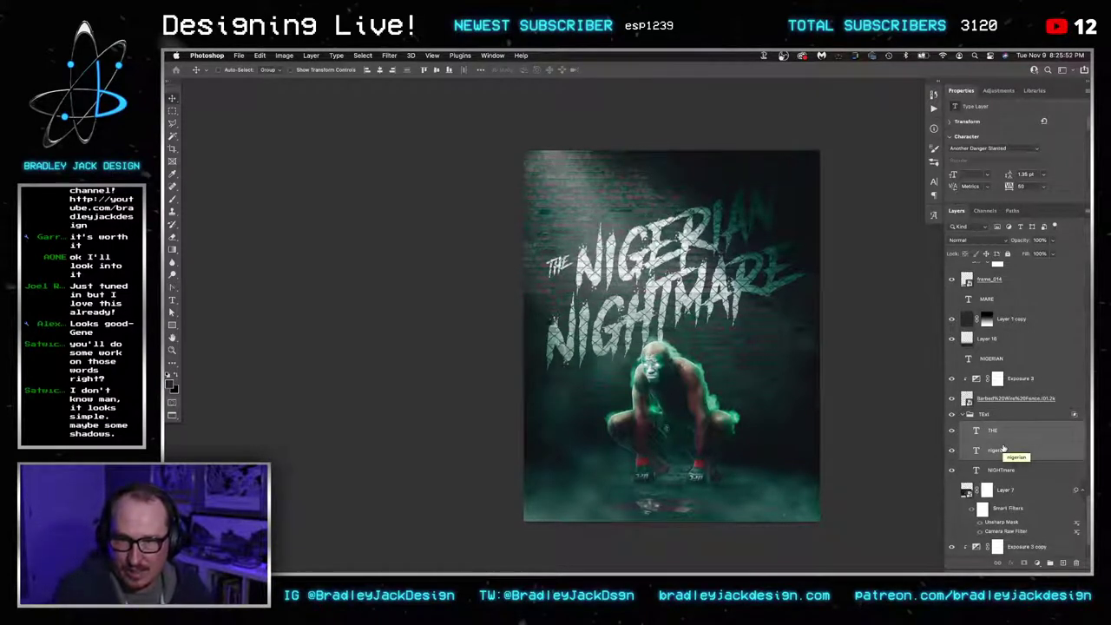
{"action": "left_click", "coordinate": [1004, 470]}
{"action": "left_click", "coordinate": [999, 417]}
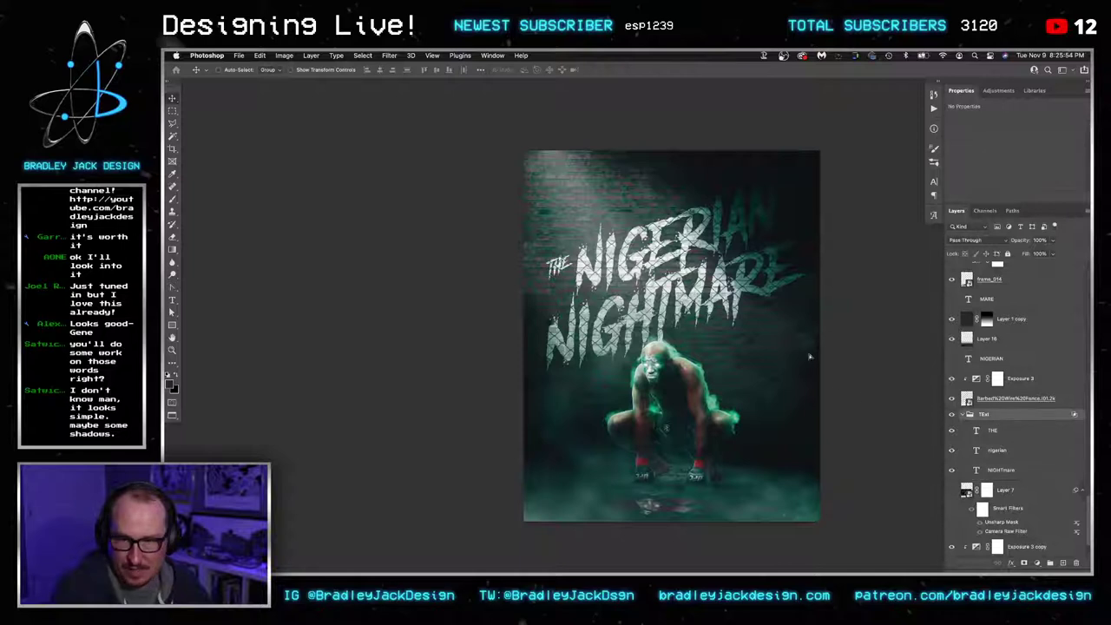
{"action": "left_click", "coordinate": [1001, 436]}
{"action": "left_click", "coordinate": [1004, 471], "text": "shift"}
{"action": "left_click", "coordinate": [1002, 492]}
{"action": "key", "text": "super+j"}
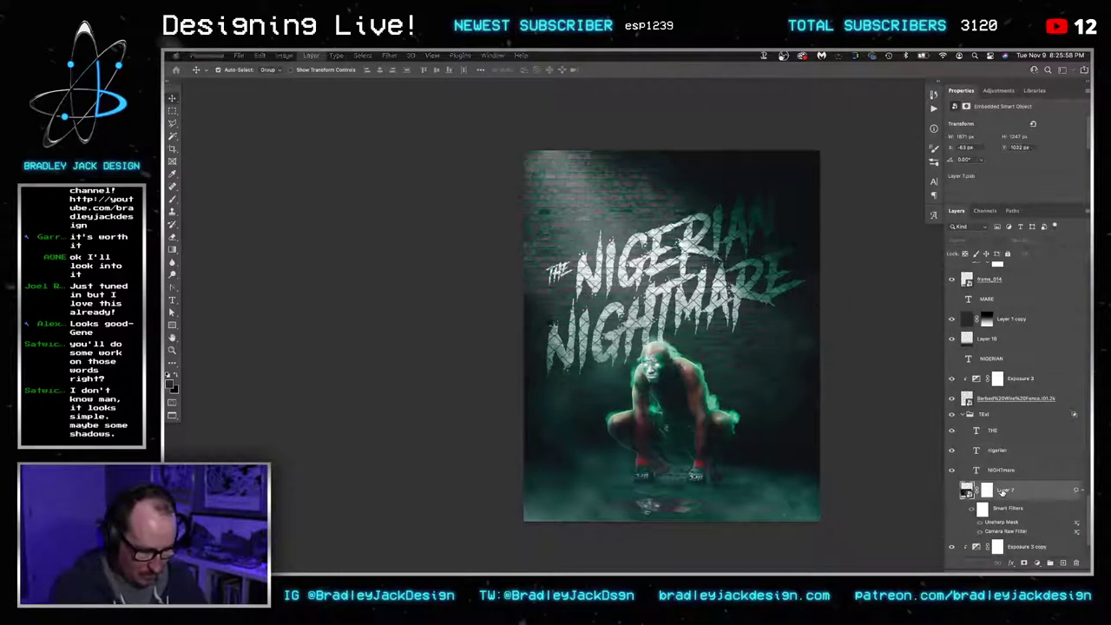
{"action": "key", "text": "g"}
{"action": "key", "text": "x"}
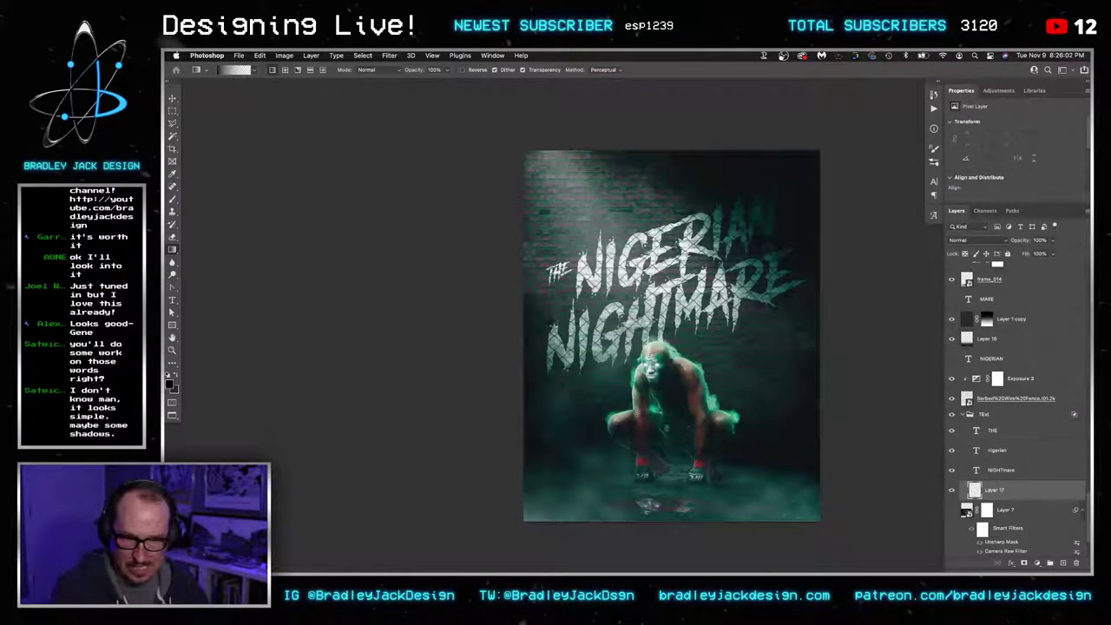
{"action": "key", "text": "alt+BackSpace"}
{"action": "key", "text": "v"}
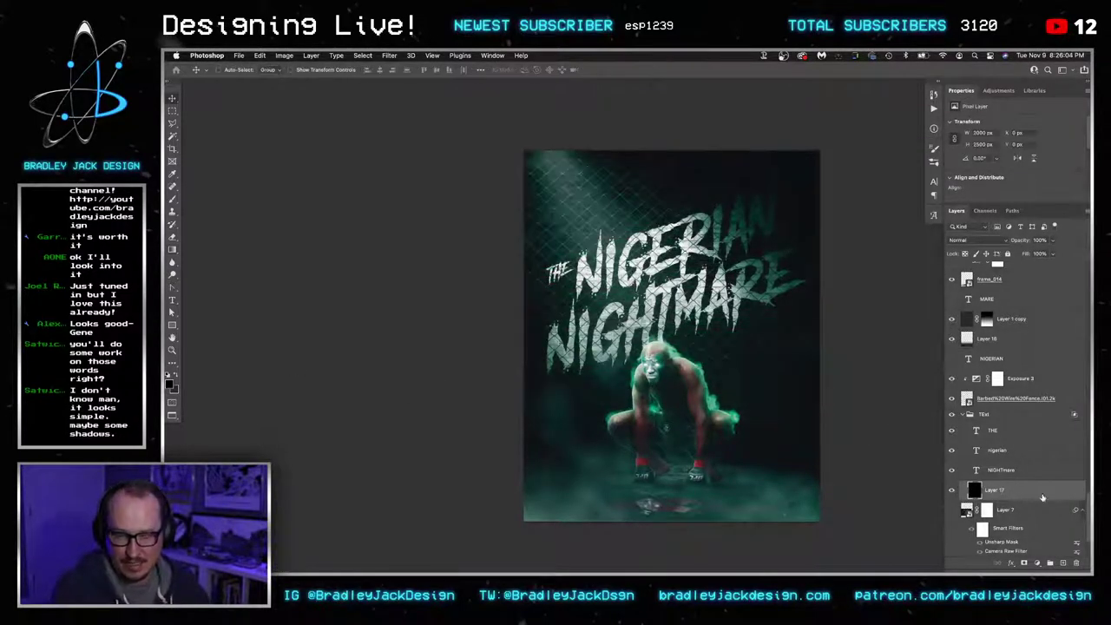
Convert the three title texts and the black layer into one smart object and open its contents
{"action": "left_click", "coordinate": [992, 435], "text": "shift"}
{"action": "right_click", "coordinate": [992, 436]}
{"action": "left_click", "coordinate": [972, 490]}
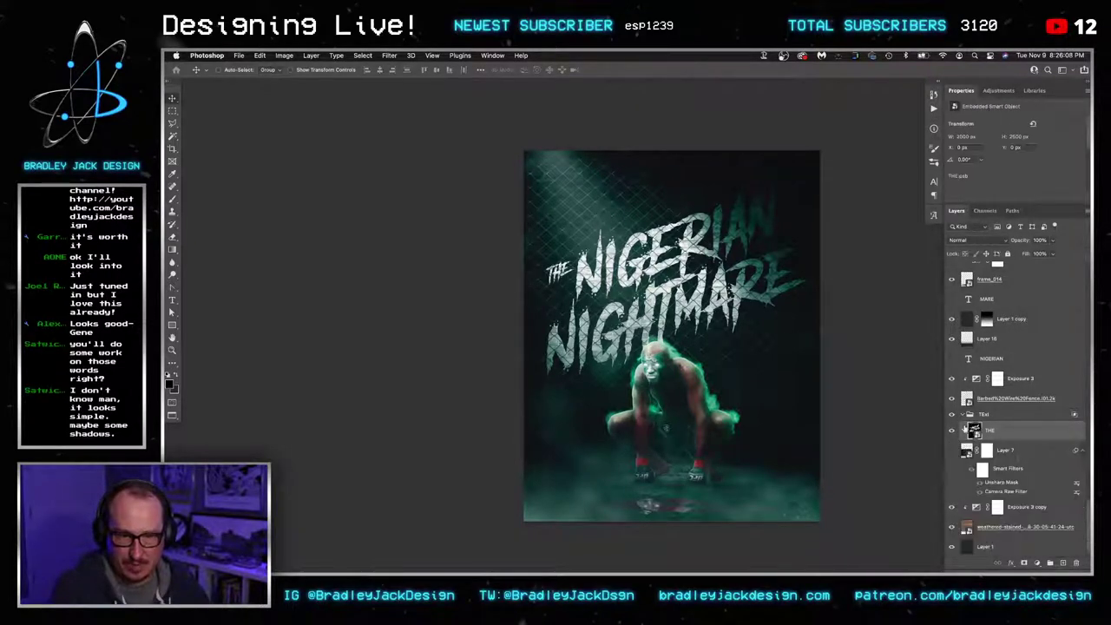
{"action": "double_click", "coordinate": [973, 430]}
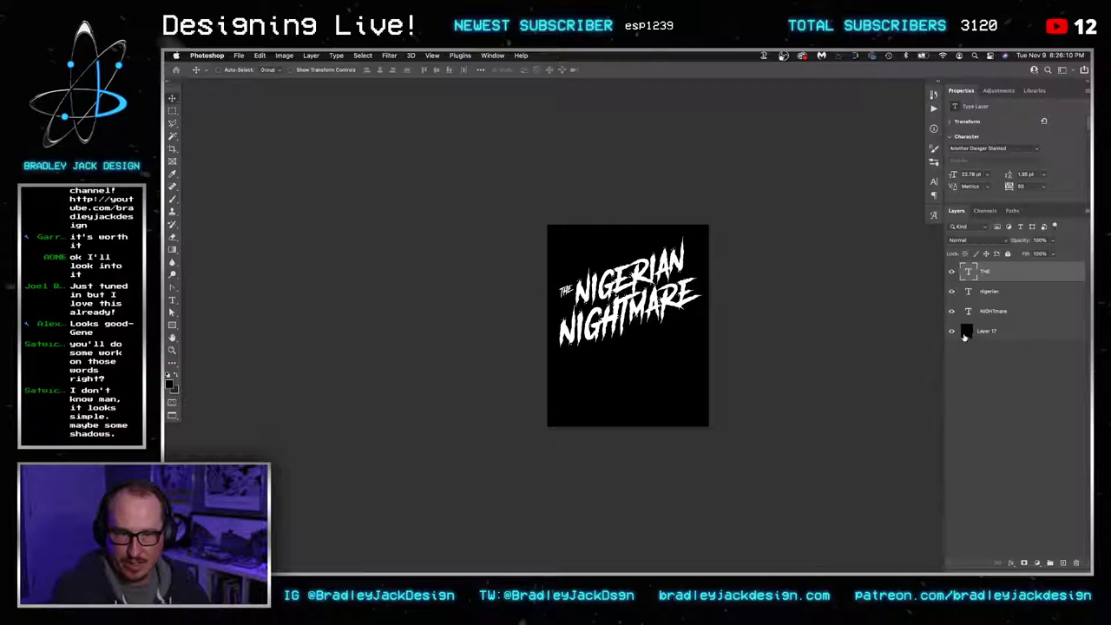
Add a Threshold adjustment layer above the title text layers in the smart object
{"action": "left_click", "coordinate": [998, 90]}
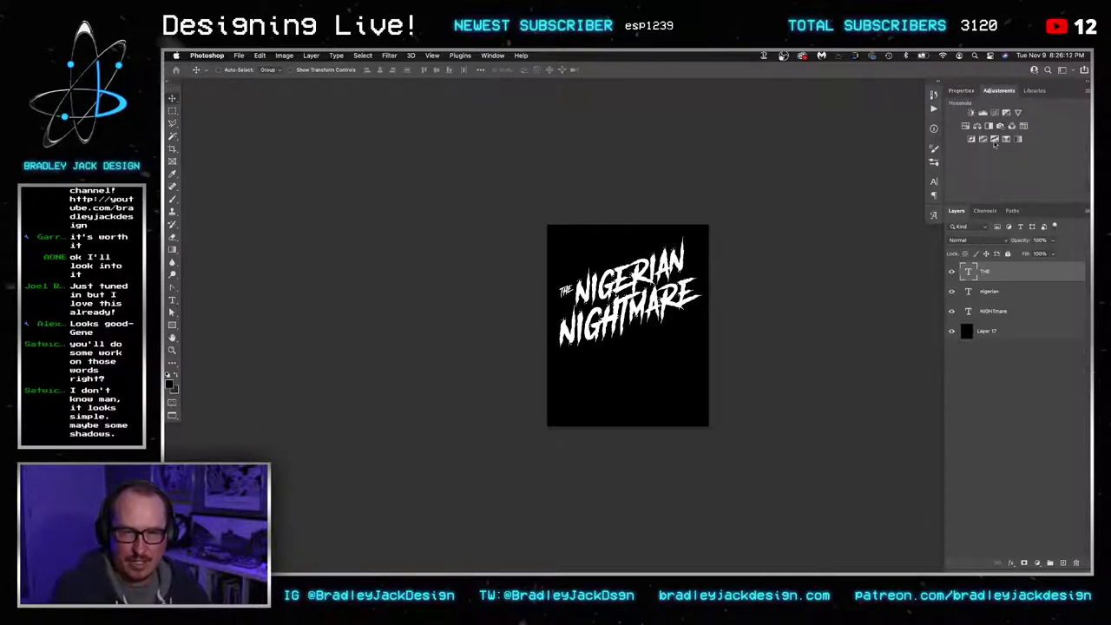
{"action": "left_click", "coordinate": [998, 142]}
{"action": "key", "text": "z"}
{"action": "key", "text": "ctrl+0"}
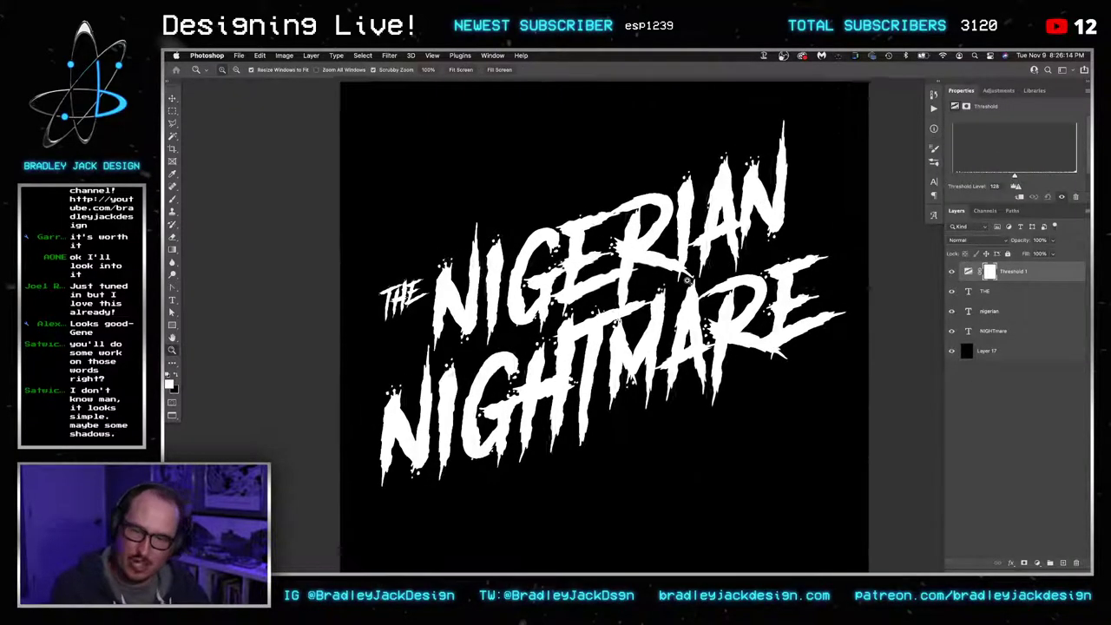
Convert the THE, nigerian and NIGHTmare text layers into a single smart object beneath the Threshold layer
{"action": "left_click", "coordinate": [990, 291]}
{"action": "left_click", "coordinate": [989, 311], "text": "shift"}
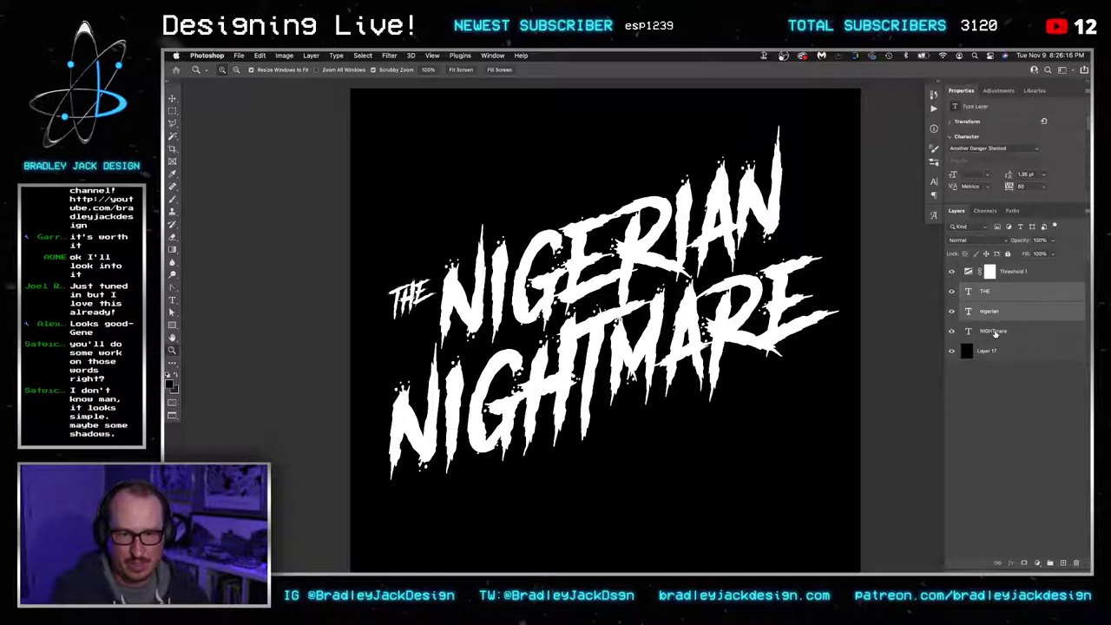
{"action": "left_click", "coordinate": [995, 333]}
{"action": "left_click", "coordinate": [994, 295], "text": "shift"}
{"action": "key", "text": "super+alt+s"}
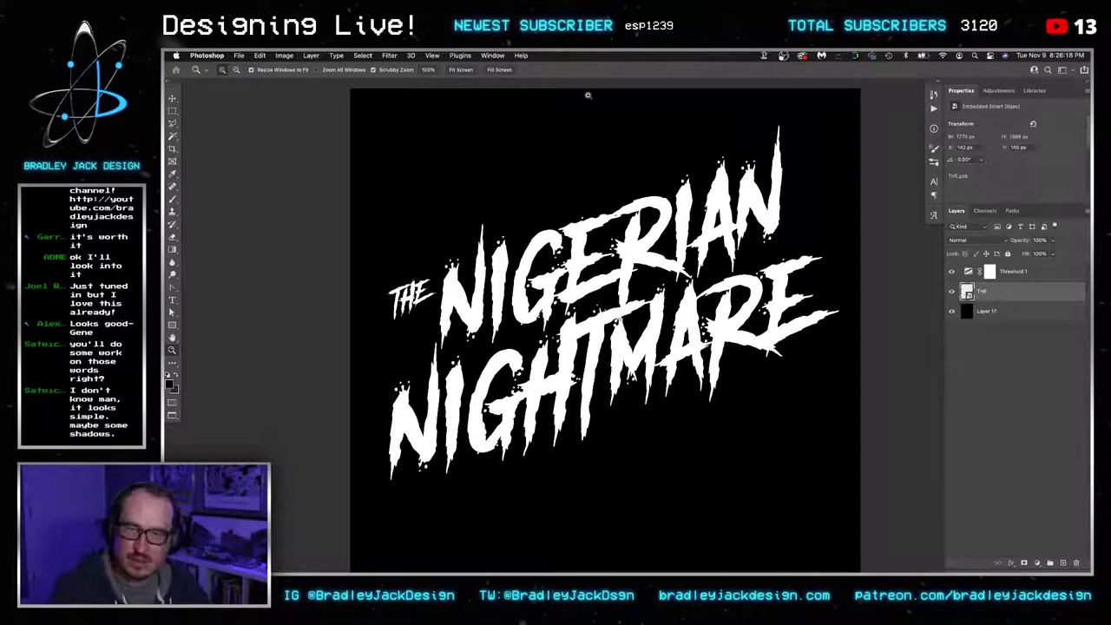
Apply a Gaussian Blur with a 3-pixel radius to the title smart object
{"action": "left_click", "coordinate": [389, 54]}
{"action": "left_click", "coordinate": [410, 71]}
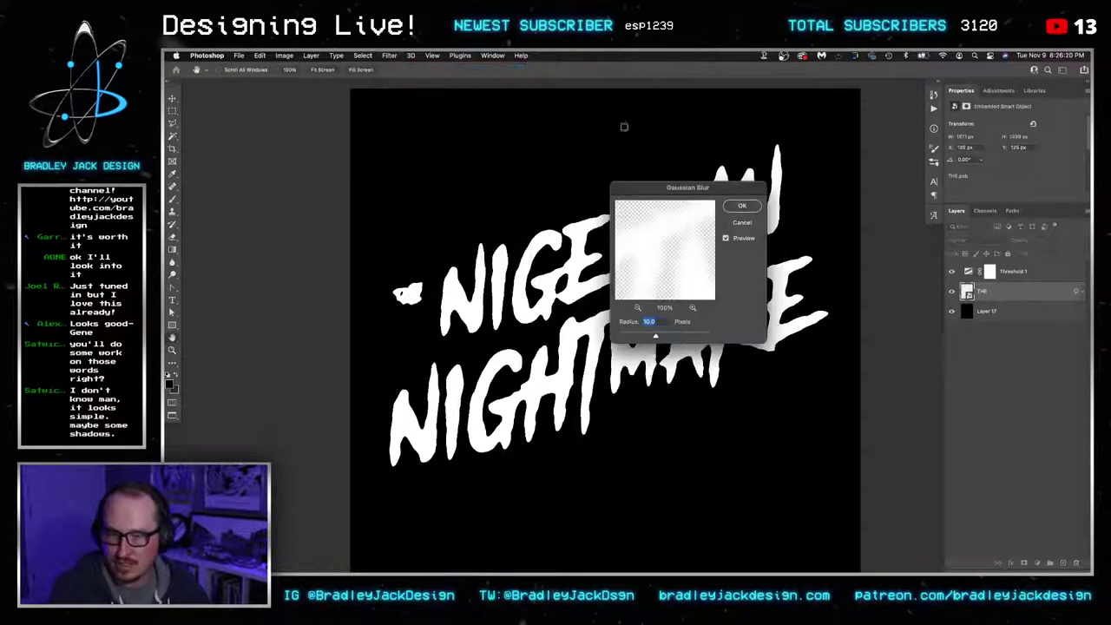
{"action": "type", "text": "3"}
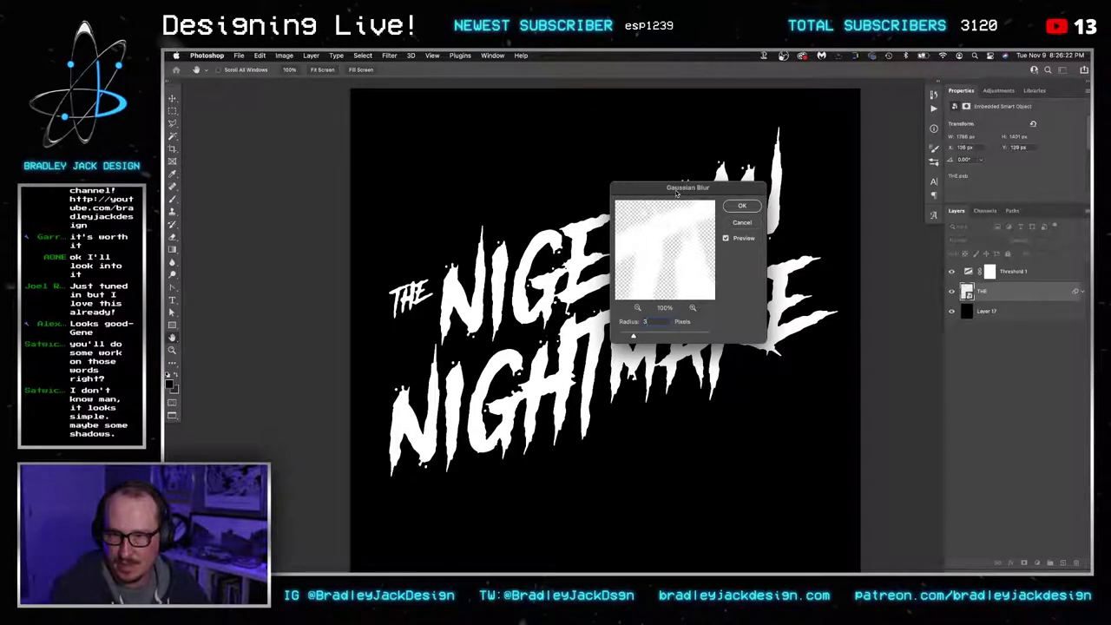
{"action": "key", "text": "Return"}
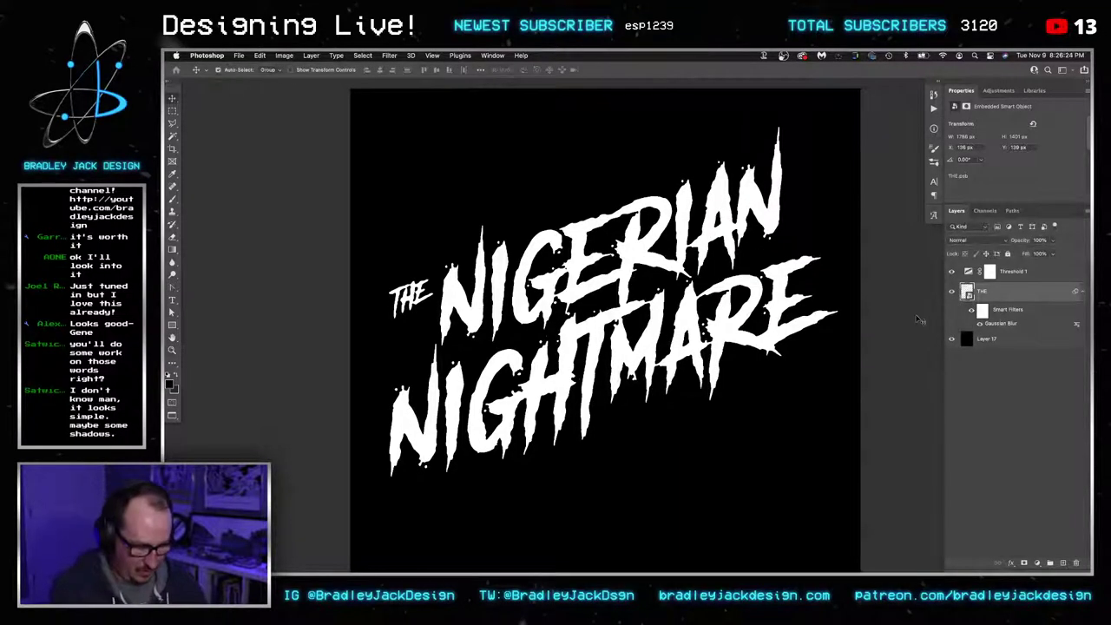
Duplicate the blurred title smart object and set the copy's blending mode to Dissolve
{"action": "key", "text": "super+j"}
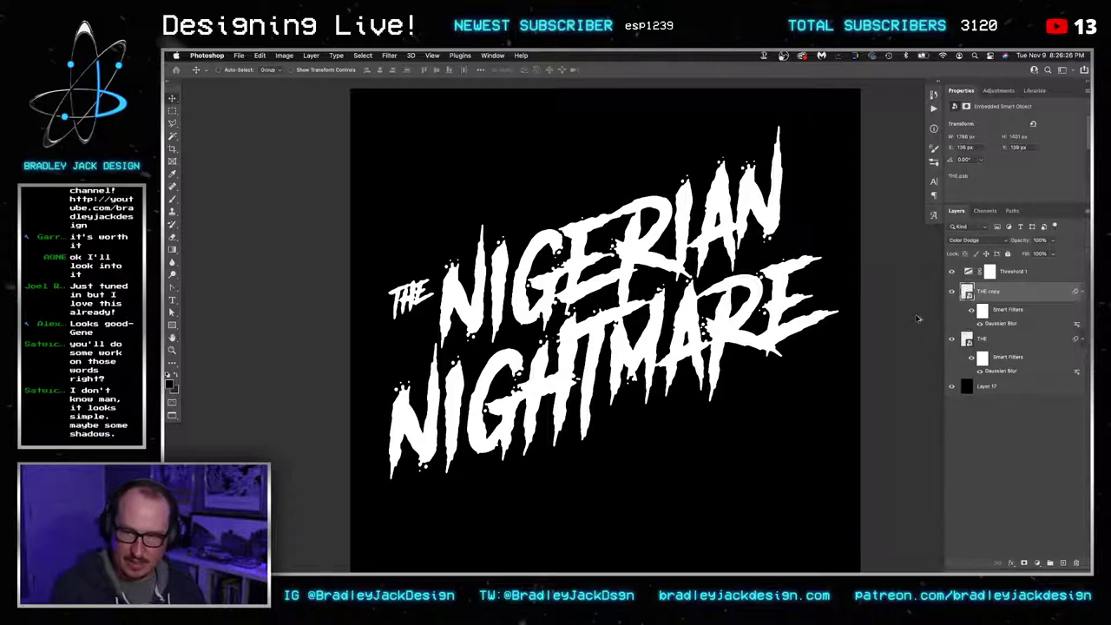
{"action": "key", "text": "shift+minus"}
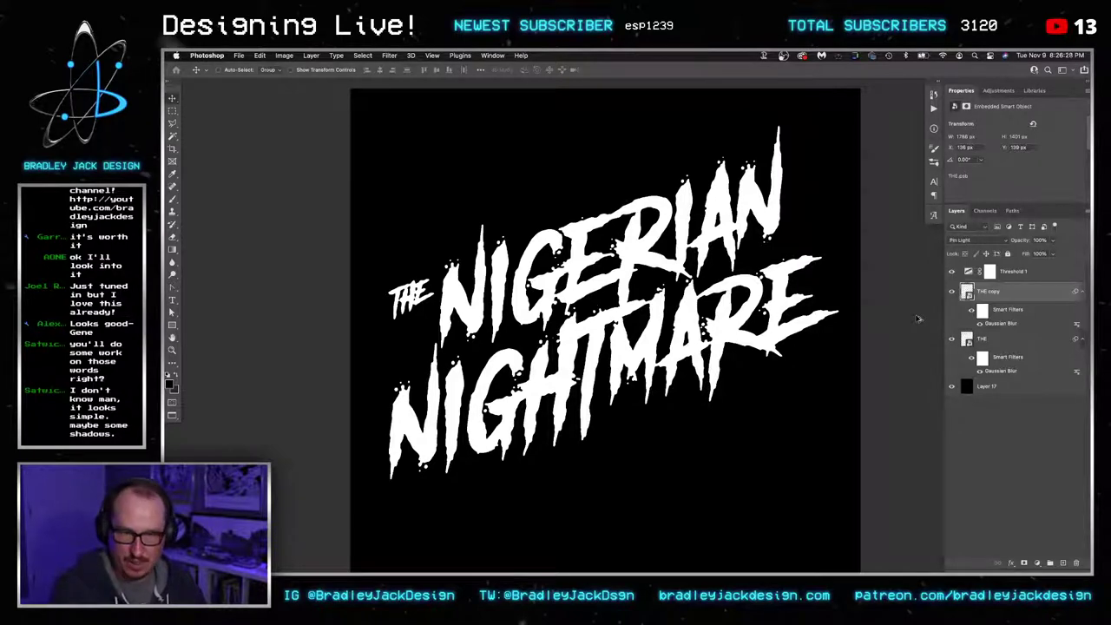
{"action": "left_click", "coordinate": [974, 240]}
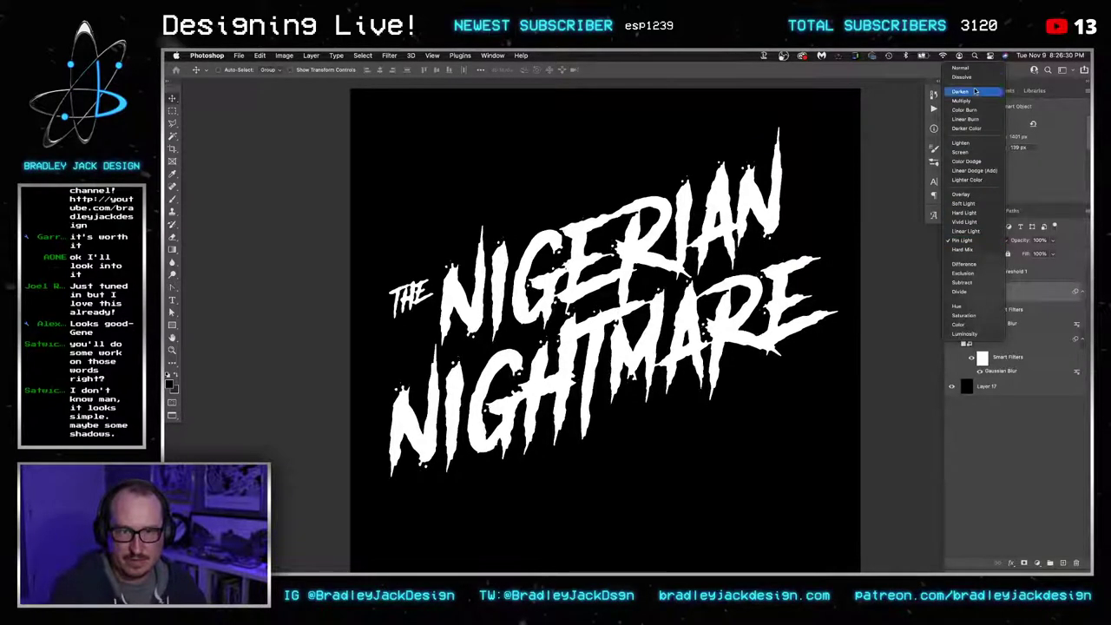
{"action": "left_click", "coordinate": [963, 78]}
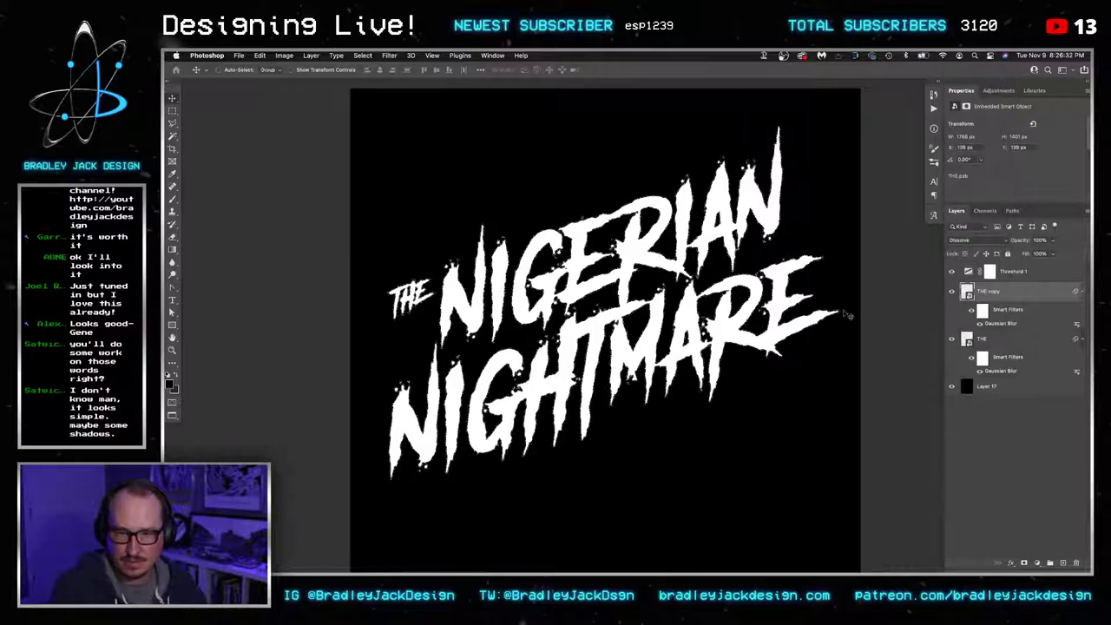
Switch from the title smart object's contents back to the main poster document
{"action": "key", "text": "ctrl+Tab"}
{"action": "key", "text": "ctrl+Tab"}
{"action": "key", "text": "ctrl+Tab"}
{"action": "key", "text": "ctrl+Tab"}
{"action": "key", "text": "ctrl+Tab"}
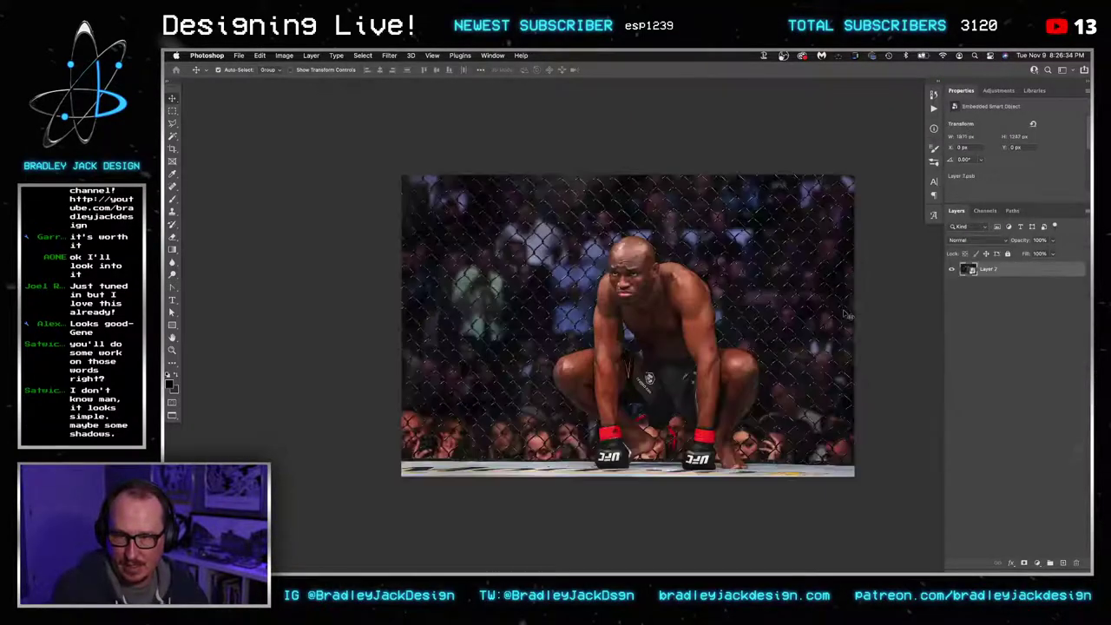
{"action": "key", "text": "ctrl+Tab"}
{"action": "key", "text": "ctrl+Tab"}
{"action": "key", "text": "ctrl+Tab"}
{"action": "key", "text": "ctrl+Tab"}
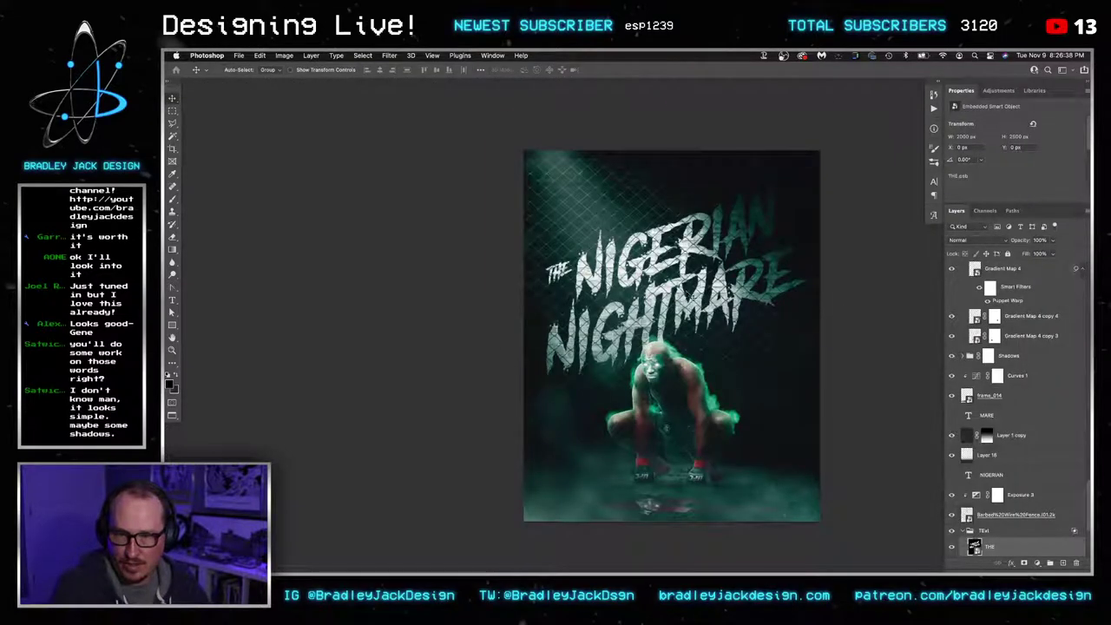
Duplicate the brick wall layer with its clipped Exposure adjustment and bring the copies to the front of the layer stack
{"action": "key", "text": "z"}
{"action": "left_click_drag", "start_coordinate": [694, 294], "coordinate": [728, 295]}
{"action": "key", "text": "v"}
{"action": "scroll", "coordinate": [979, 466], "scroll_direction": "down", "scroll_amount": 6}
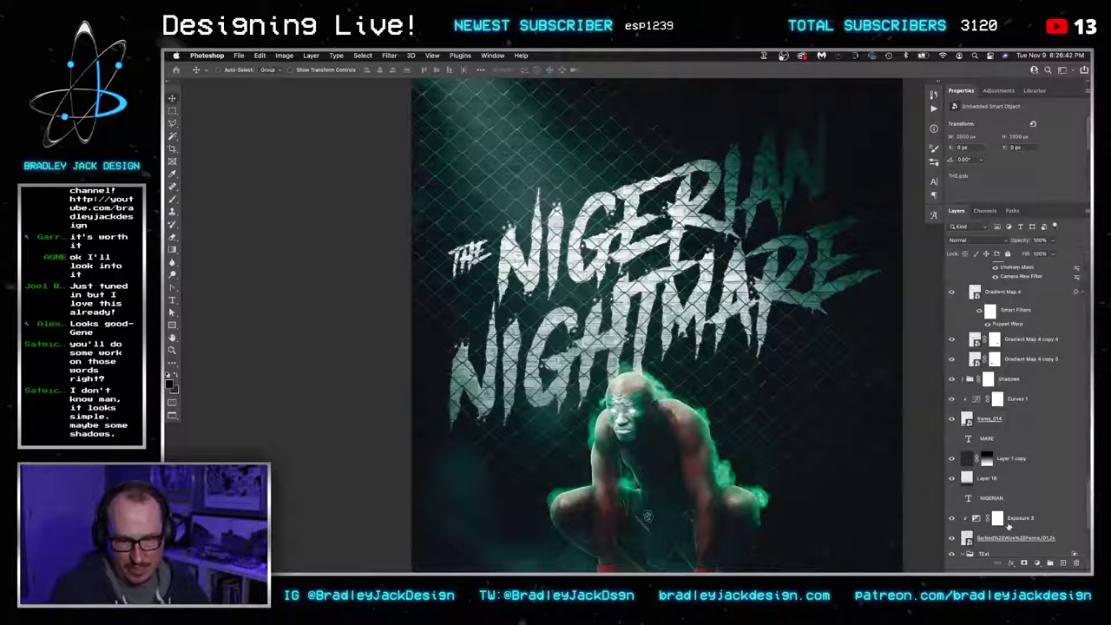
{"action": "left_click", "coordinate": [998, 508]}
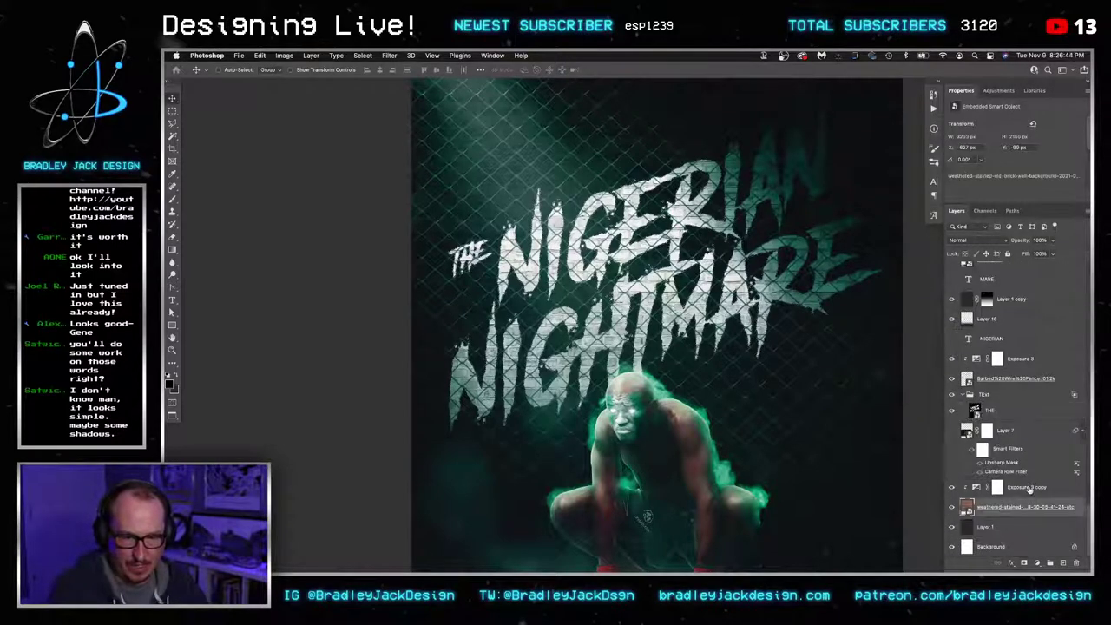
{"action": "left_click", "coordinate": [1030, 490], "text": "shift"}
{"action": "key", "text": "super+j"}
{"action": "key", "text": "shift+super+bracketright"}
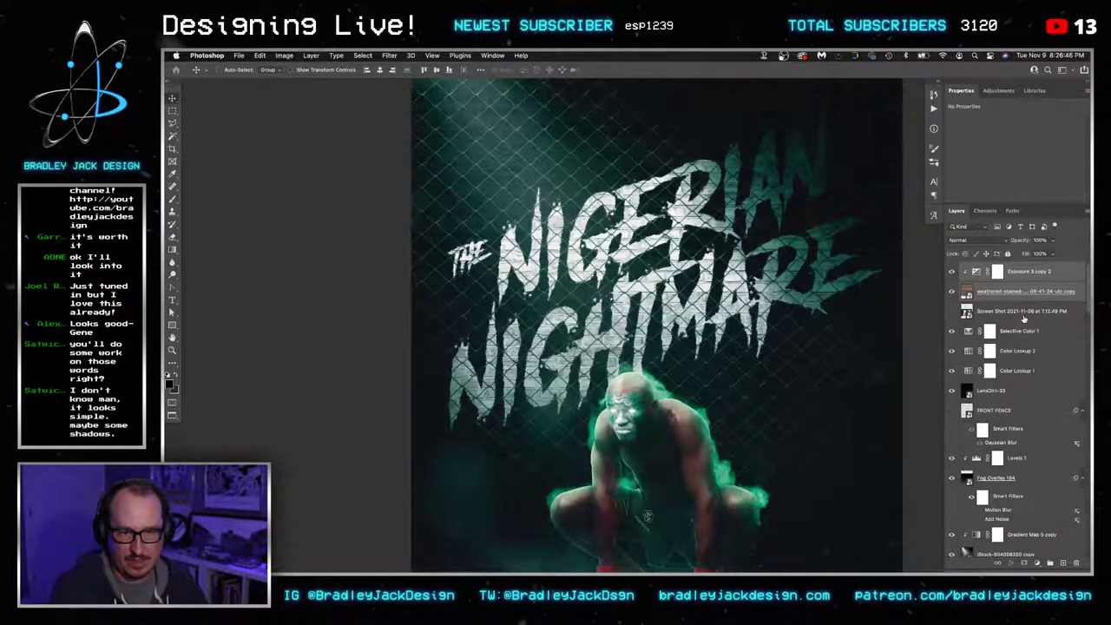
Add a new layer directly beneath the brick wall copy and fill it with black
{"action": "left_click", "coordinate": [1022, 314]}
{"action": "key", "text": "super+shift+alt+n"}
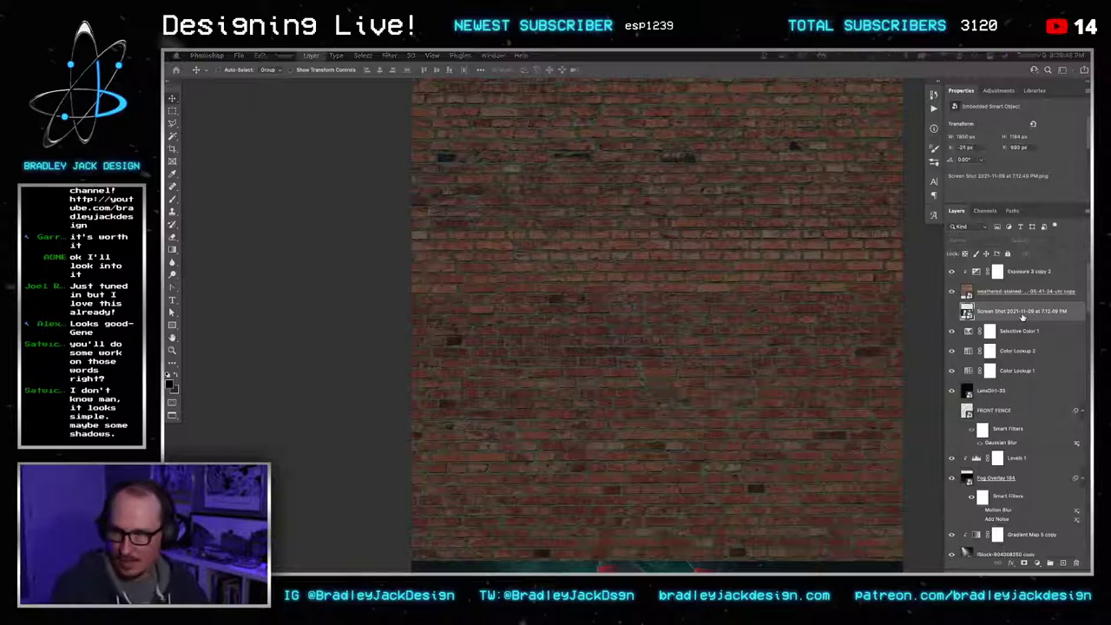
{"action": "key", "text": "g"}
{"action": "key", "text": "v"}
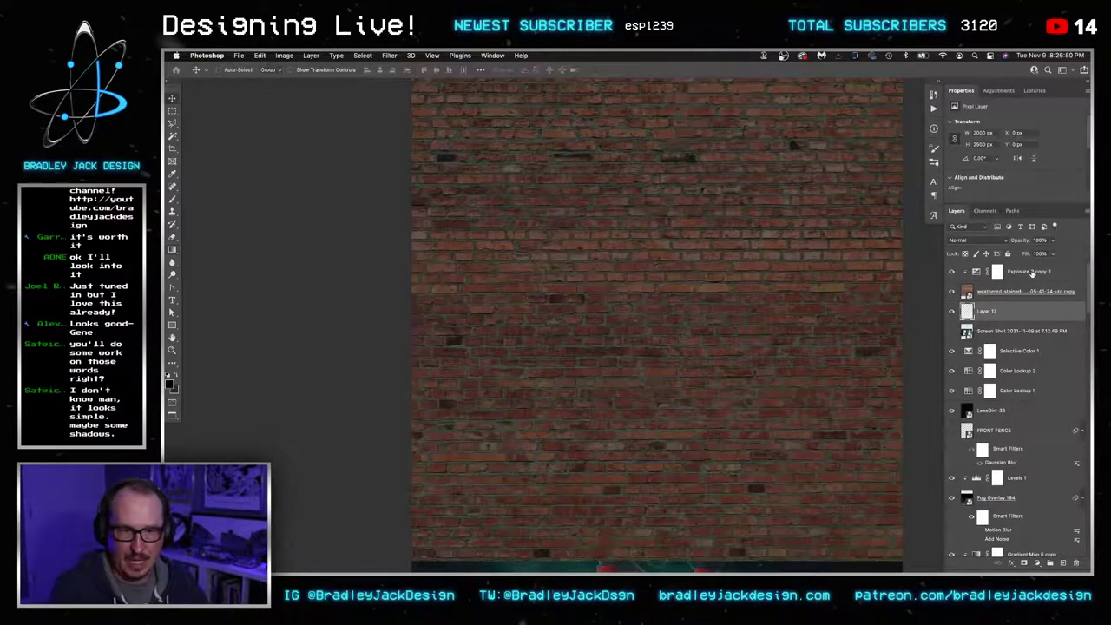
{"action": "key", "text": "alt+BackSpace"}
Group the Exposure, brick wall copy and black layers, mask the group to the canvas, and convert it to a smart object
{"action": "left_click", "coordinate": [1031, 273], "text": "shift"}
{"action": "key", "text": "super+a"}
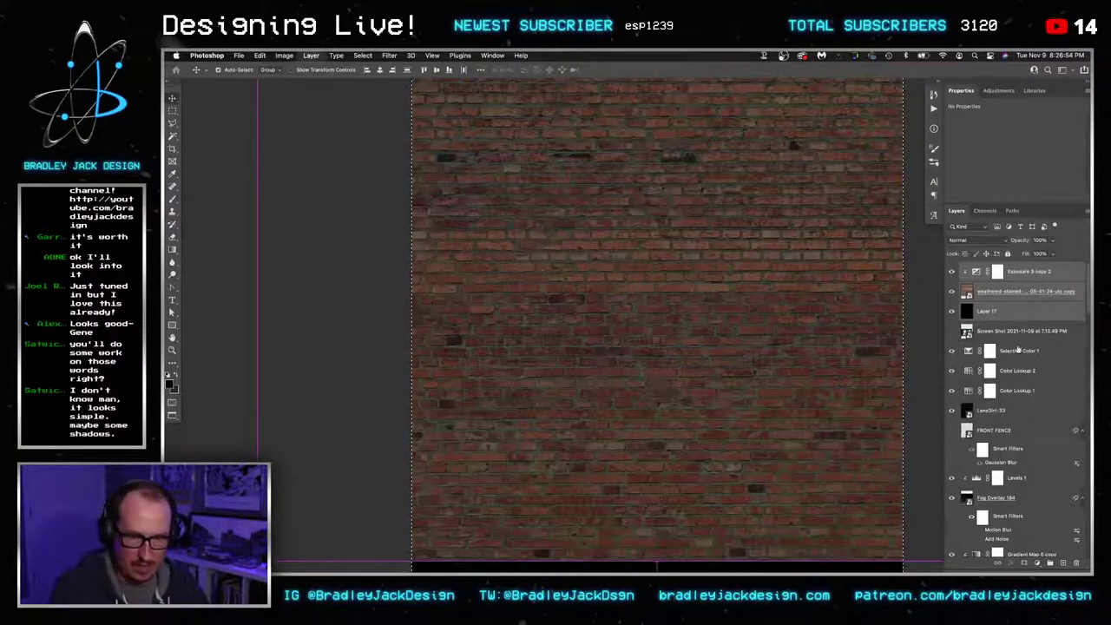
{"action": "key", "text": "super+g"}
{"action": "left_click", "coordinate": [1025, 562]}
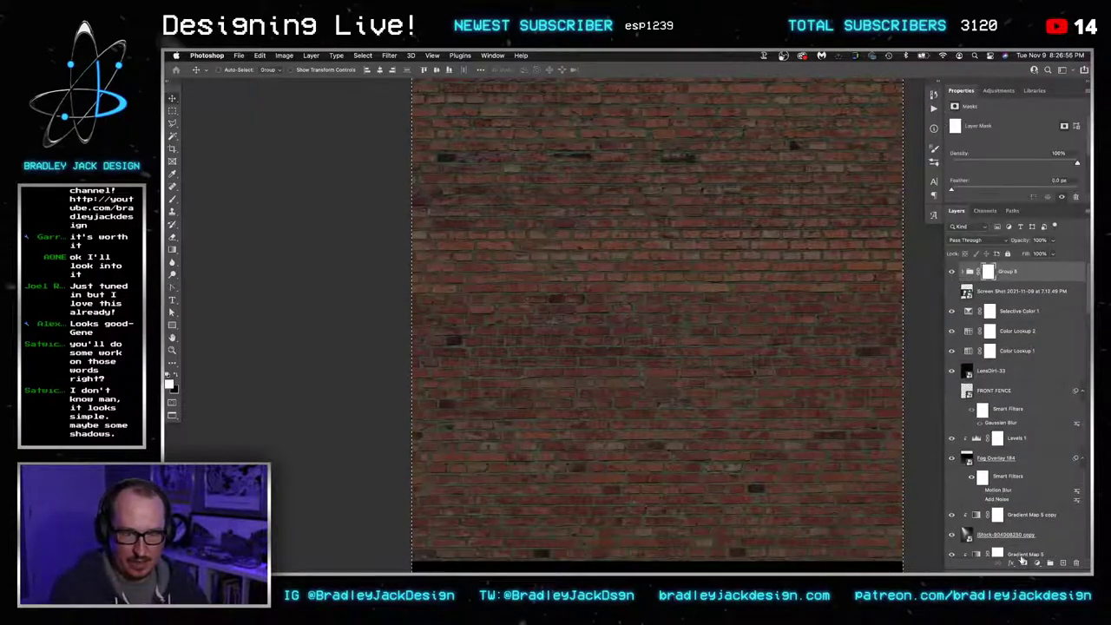
{"action": "key", "text": "alt+super+s"}
{"action": "left_click", "coordinate": [1023, 564]}
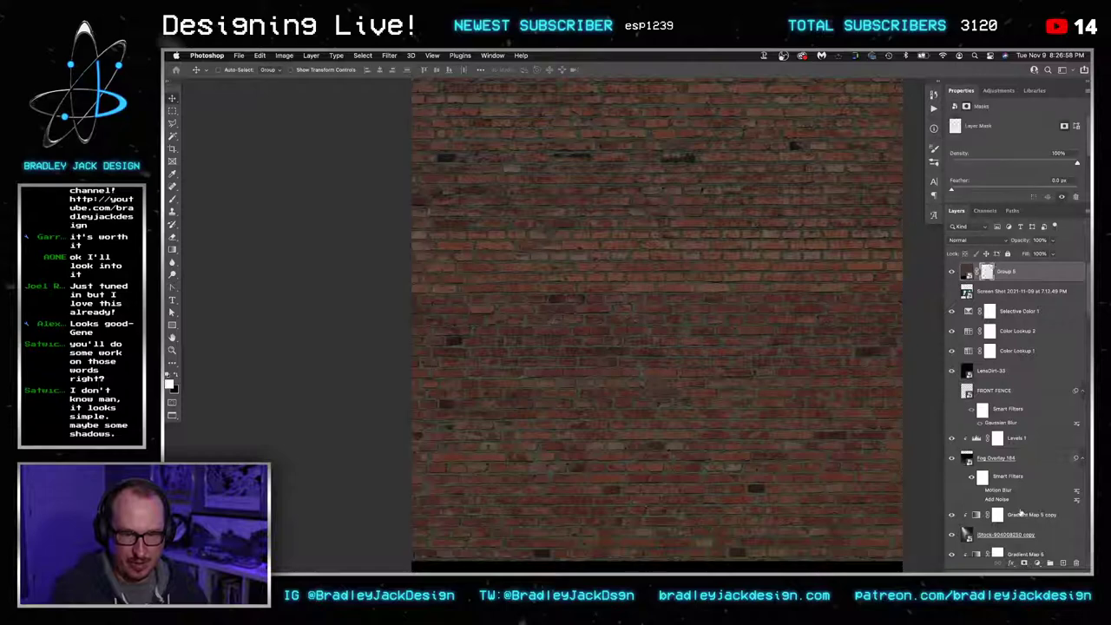
{"action": "key", "text": "alt+super+s"}
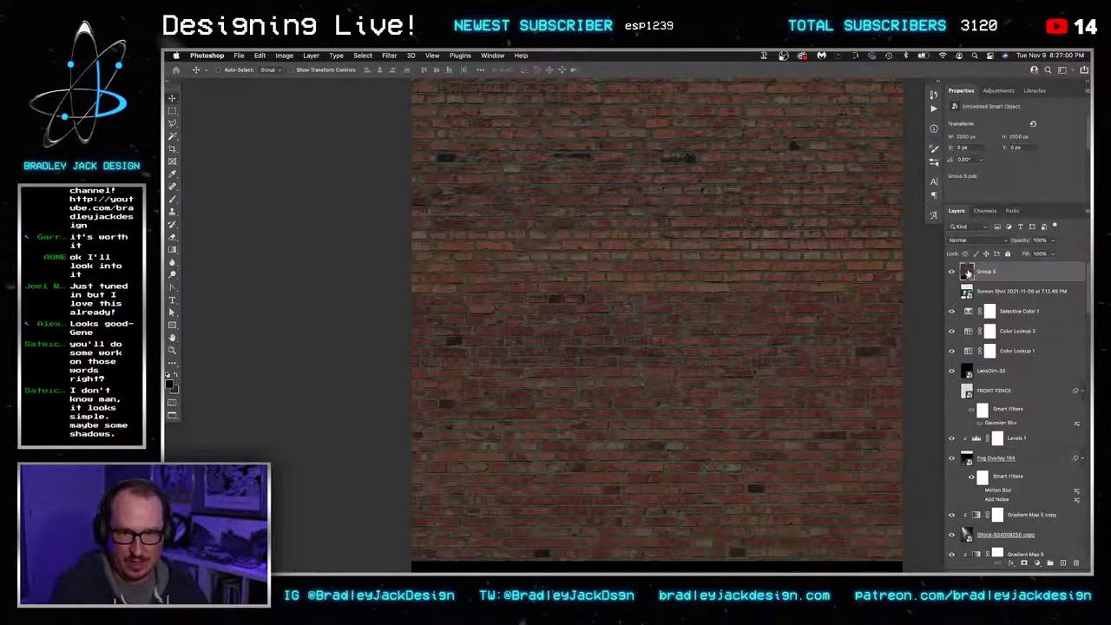
Open the brick smart object's contents and add a Gradient Map adjustment with the basic black-to-white gradient
{"action": "double_click", "coordinate": [967, 272]}
{"action": "left_click", "coordinate": [998, 90]}
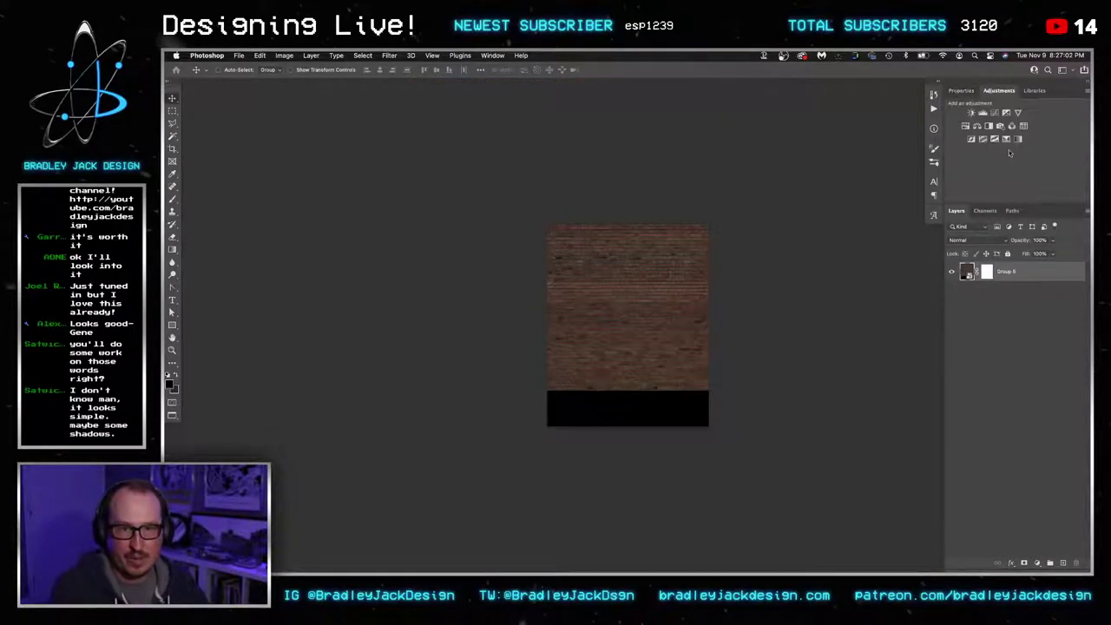
{"action": "left_click", "coordinate": [1004, 144]}
{"action": "left_click", "coordinate": [1007, 118]}
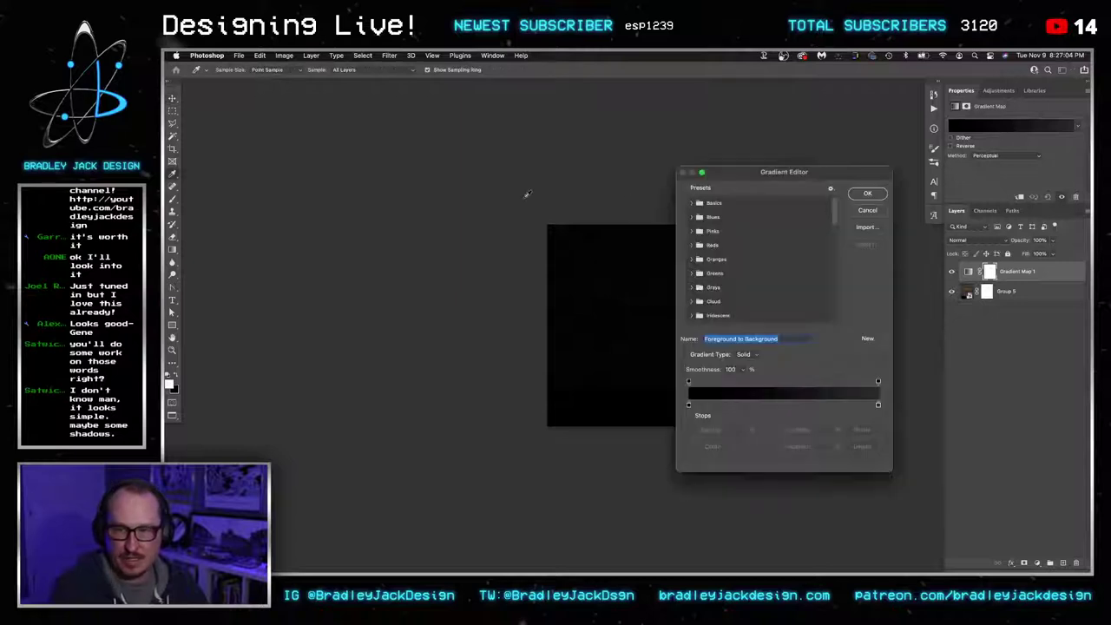
{"action": "left_click", "coordinate": [692, 202]}
{"action": "left_click", "coordinate": [735, 218]}
{"action": "left_click", "coordinate": [871, 194]}
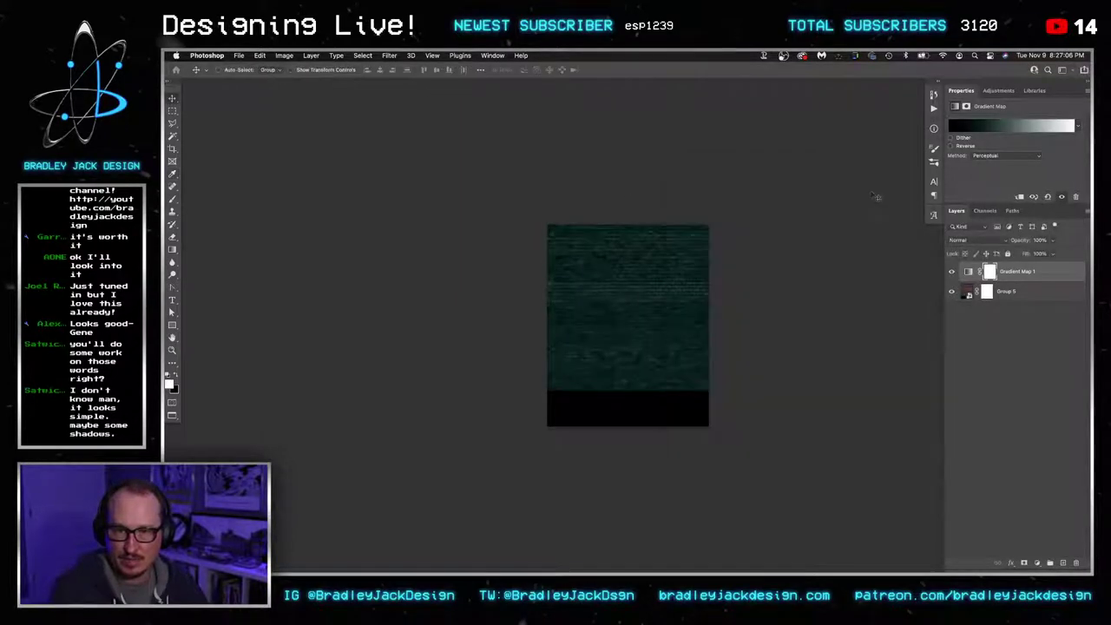
Set the Gradient Map's interpolation method to Classic
{"action": "left_click", "coordinate": [996, 130]}
{"action": "key", "text": "Escape"}
{"action": "left_click", "coordinate": [1000, 156]}
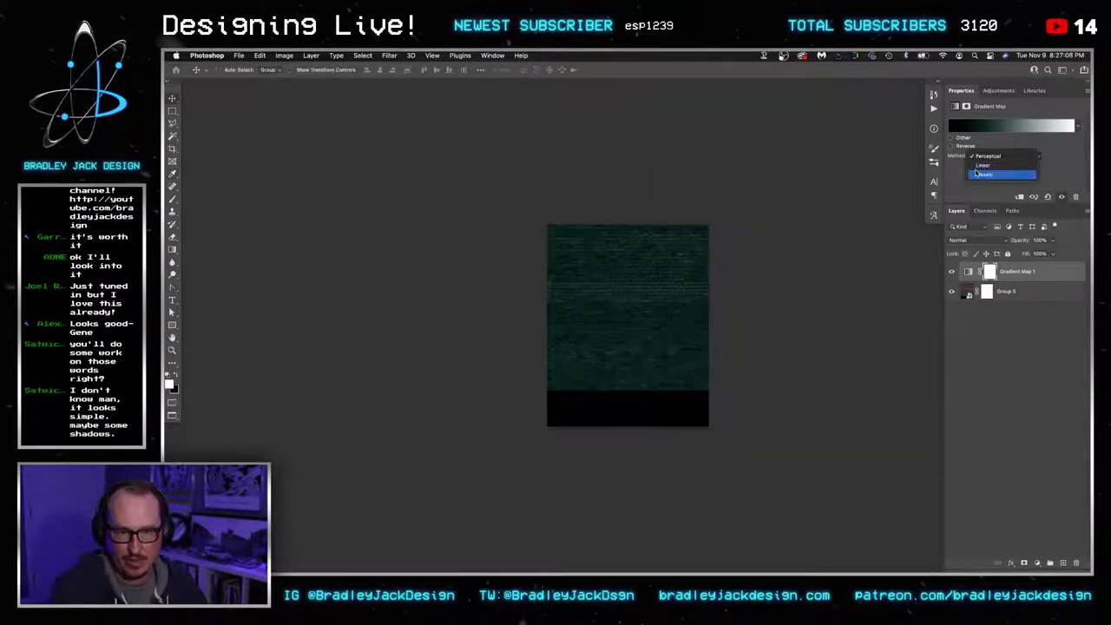
{"action": "left_click", "coordinate": [995, 174]}
{"action": "scroll", "coordinate": [662, 300], "scroll_direction": "up", "scroll_amount": 3}
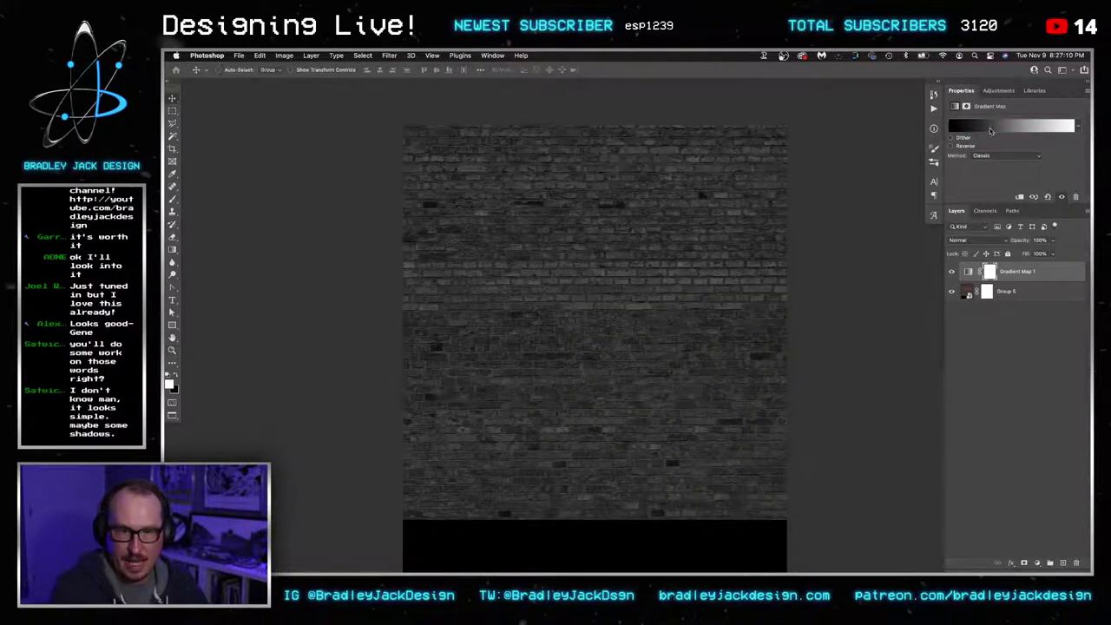
Raise the brick contrast by moving the gradient's black stop to about 16% and its white stop to about 44%
{"action": "left_click", "coordinate": [969, 275]}
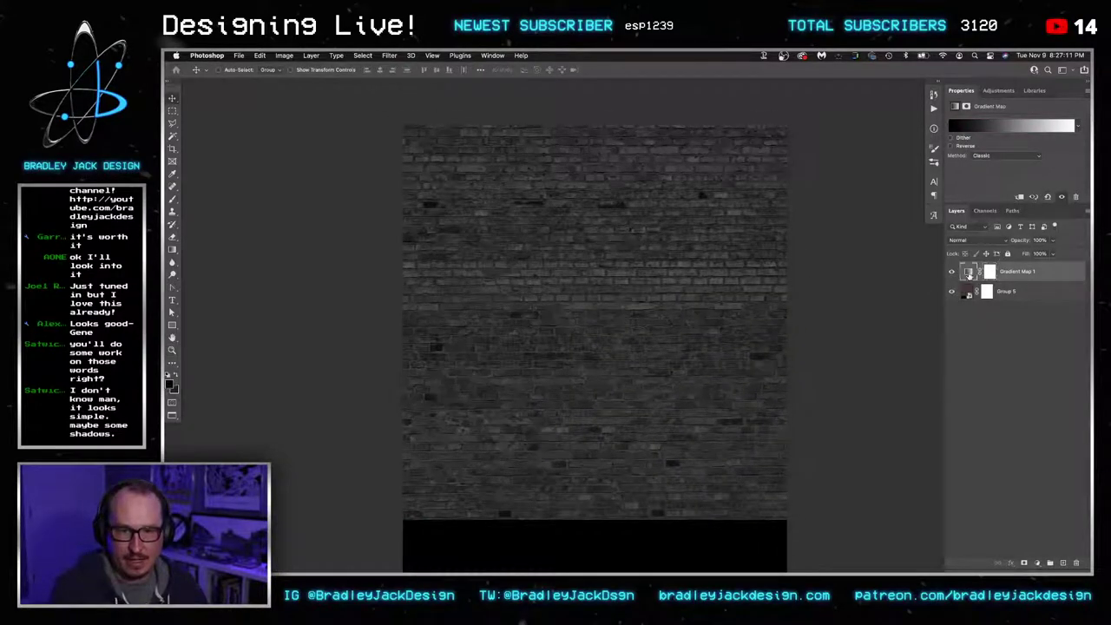
{"action": "left_click", "coordinate": [991, 128]}
{"action": "left_click_drag", "start_coordinate": [878, 405], "coordinate": [792, 406]}
{"action": "left_click_drag", "start_coordinate": [688, 405], "coordinate": [719, 407]}
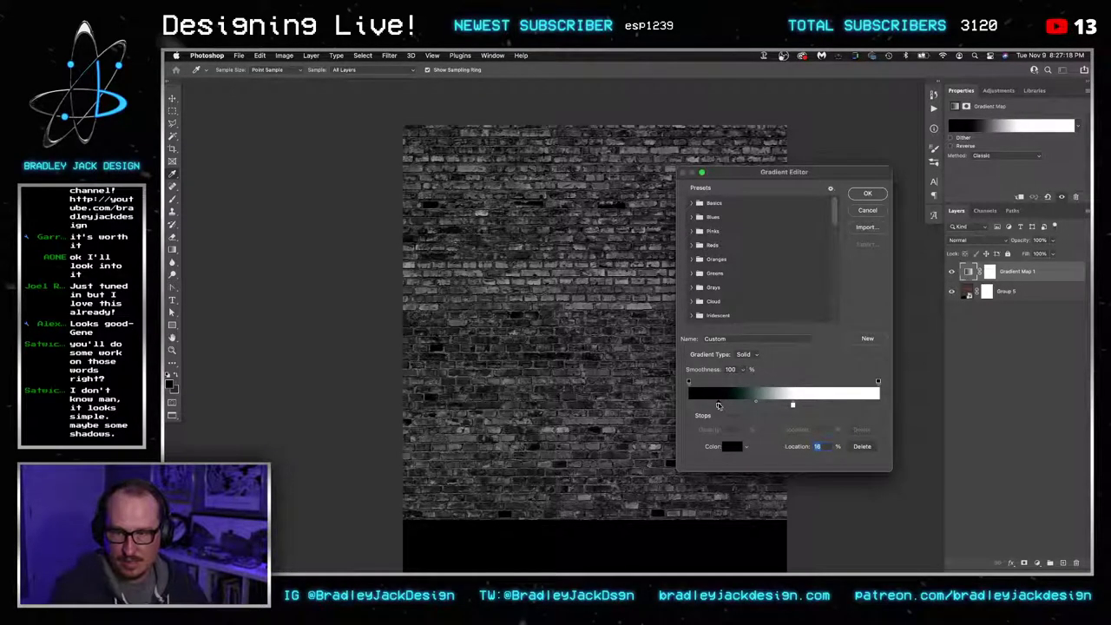
{"action": "left_click_drag", "start_coordinate": [792, 405], "coordinate": [769, 406]}
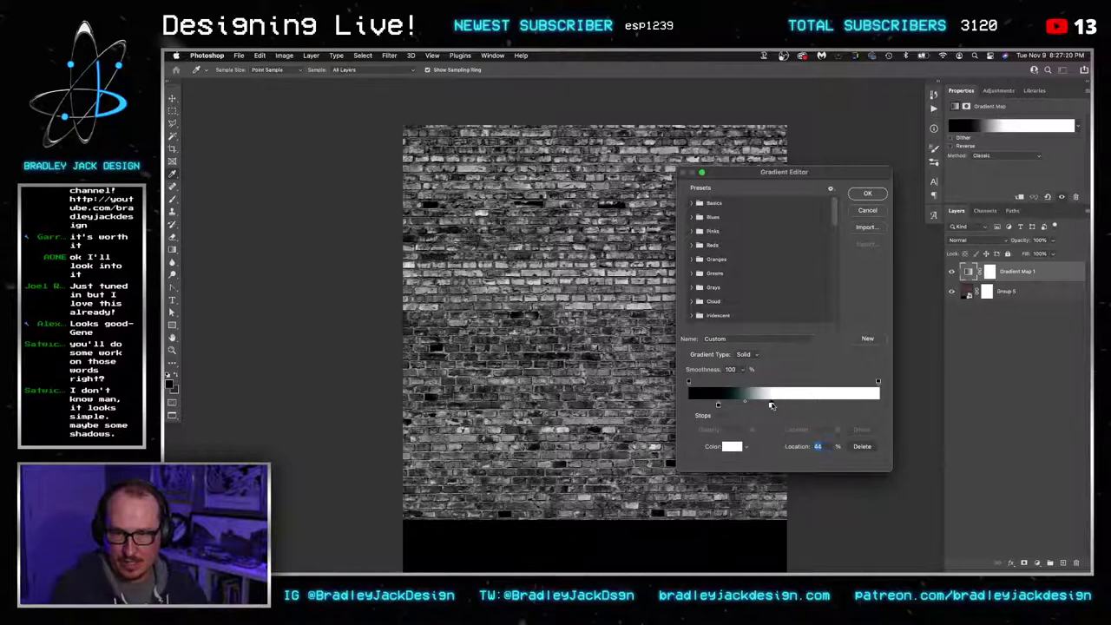
{"action": "key", "text": "Return"}
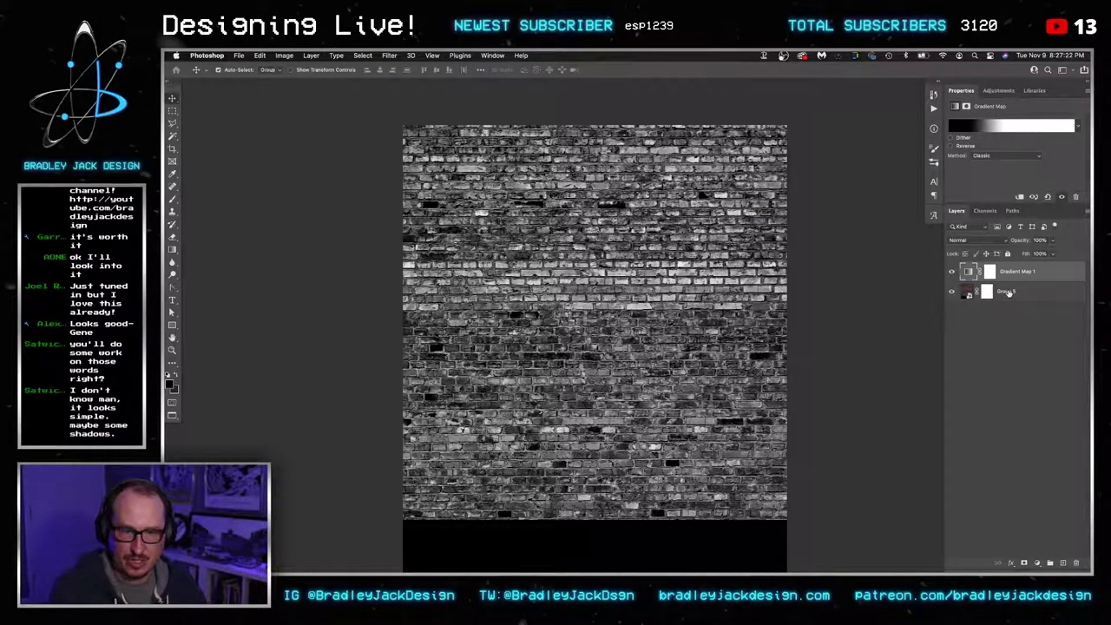
Merge the Gradient Map into the brick layer and reapply the last Gaussian Blur to the result
{"action": "key", "text": "ctrl+e"}
{"action": "left_click", "coordinate": [389, 56]}
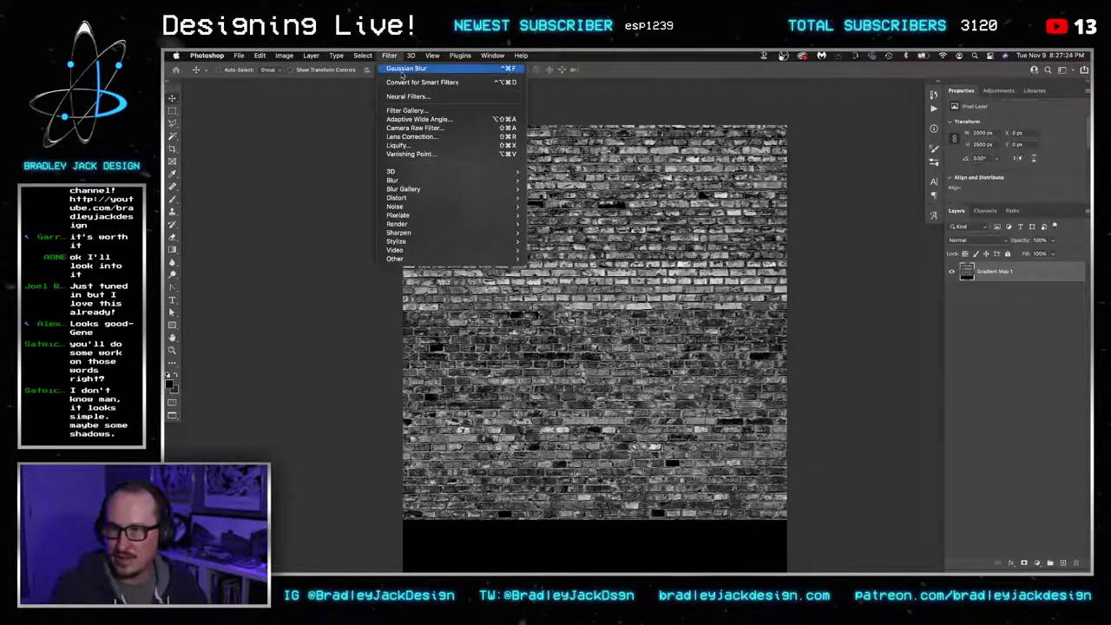
{"action": "left_click", "coordinate": [408, 69]}
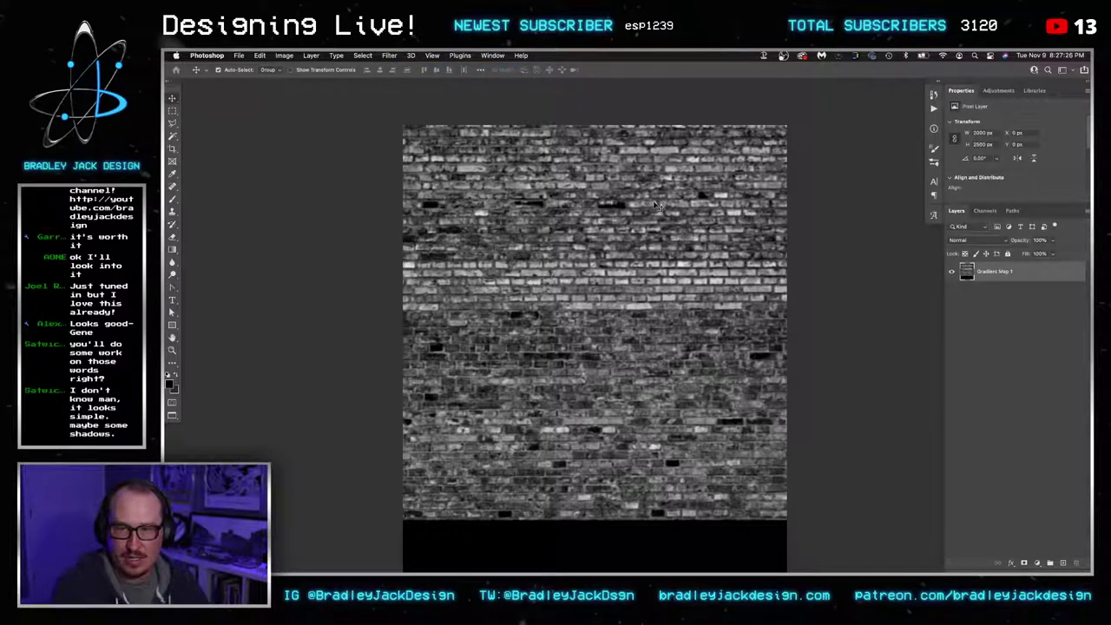
Save the blurred brick image to the Desktop in Photoshop format as Displacemnet
{"action": "key", "text": "shift+super+s"}
{"action": "key", "text": "super+s"}
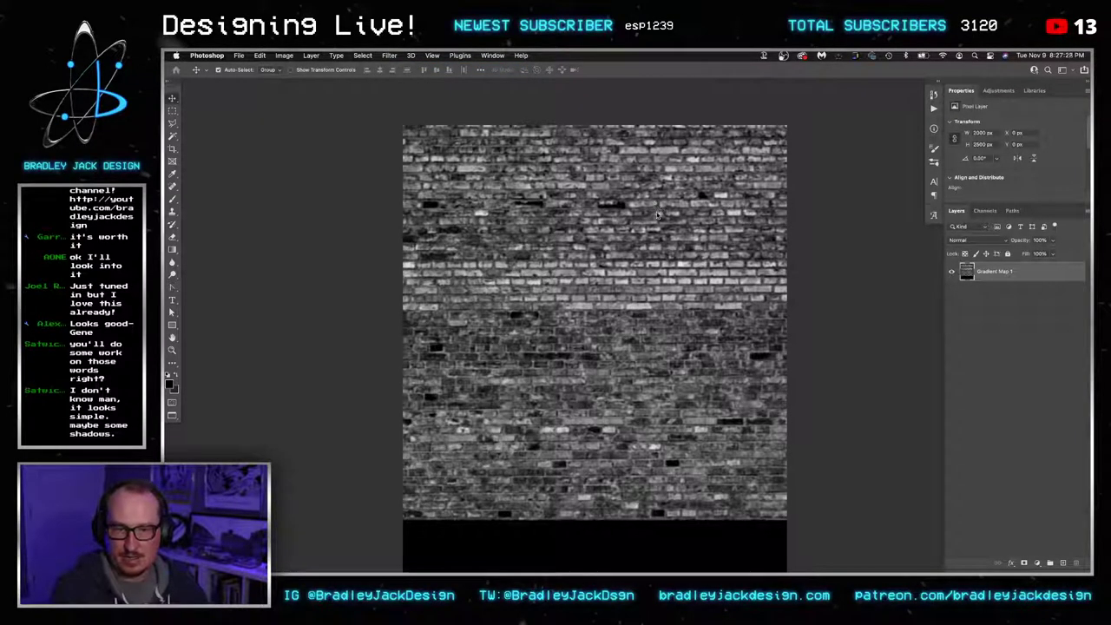
{"action": "left_click", "coordinate": [436, 137]}
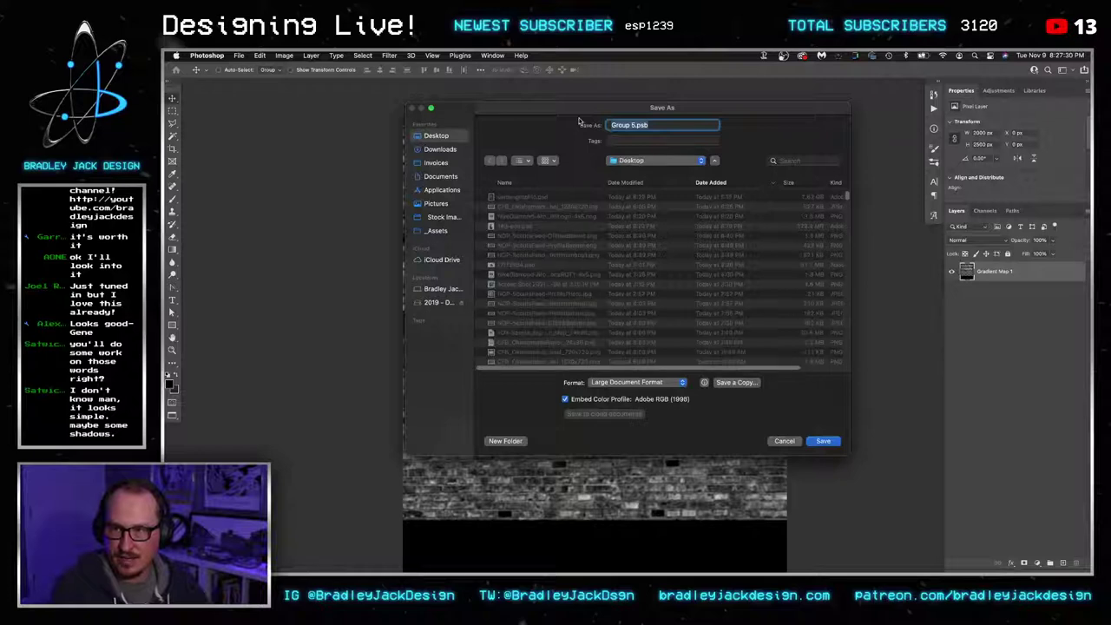
{"action": "type", "text": "Displacemnet.psd"}
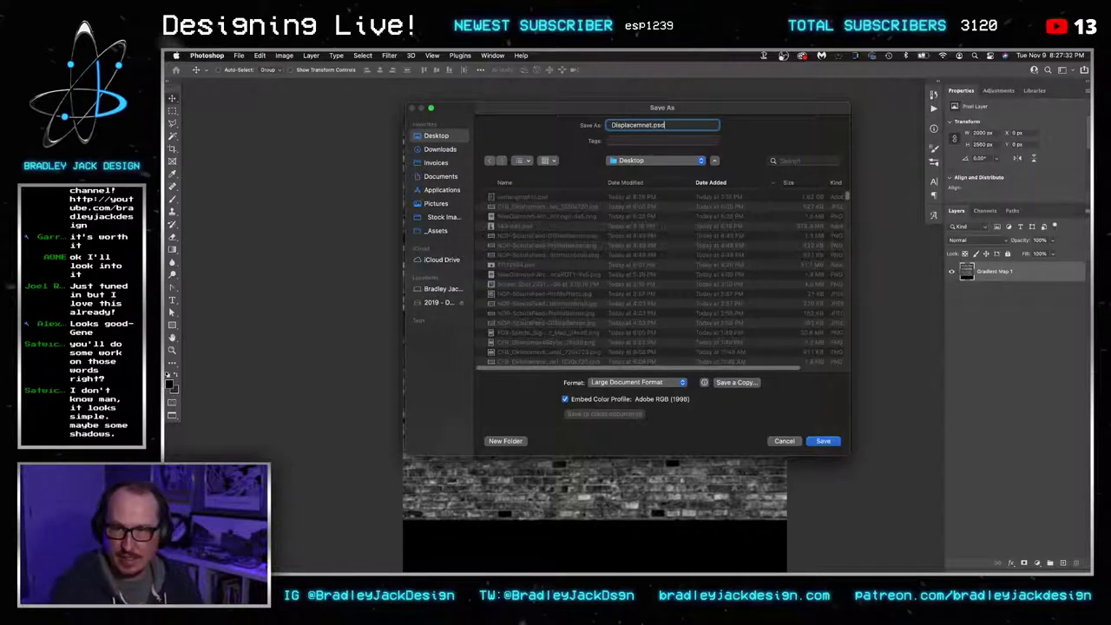
{"action": "left_click", "coordinate": [660, 382]}
{"action": "left_click", "coordinate": [661, 371]}
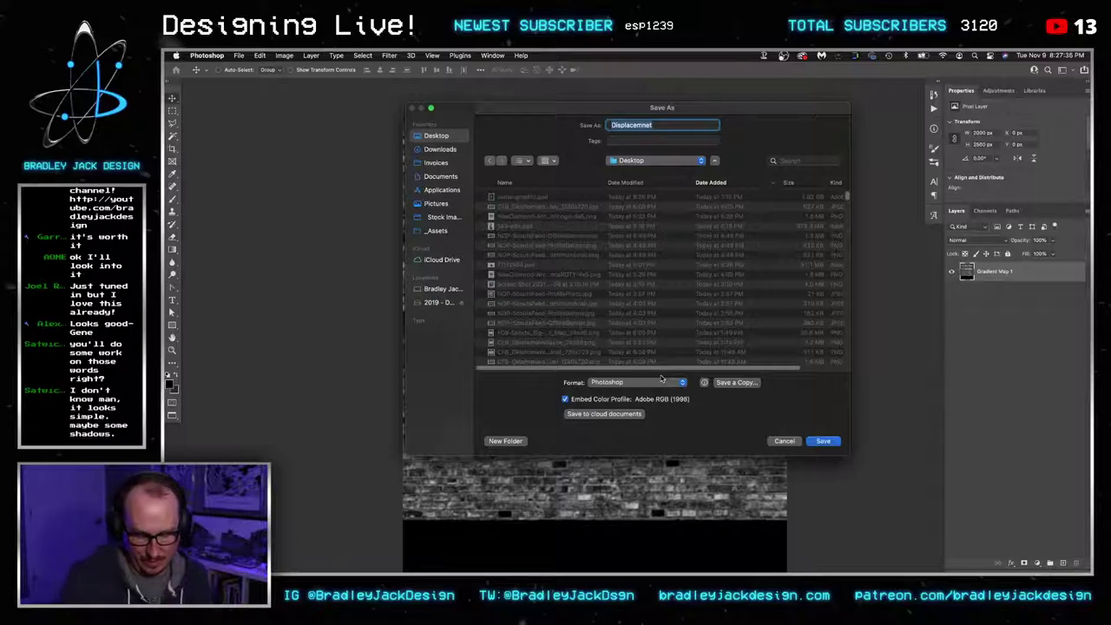
{"action": "left_click", "coordinate": [832, 443]}
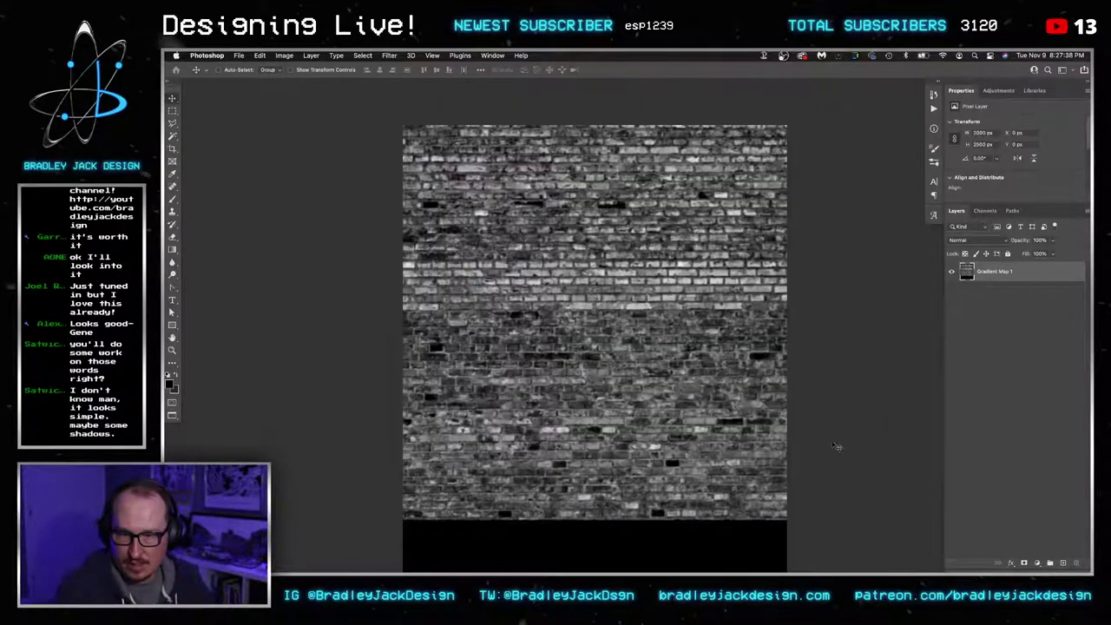
Close the displacement map and nested documents to return to the poster, and hide the Group 5 layer
{"action": "key", "text": "super+w"}
{"action": "key", "text": "super+w"}
{"action": "key", "text": "super+w"}
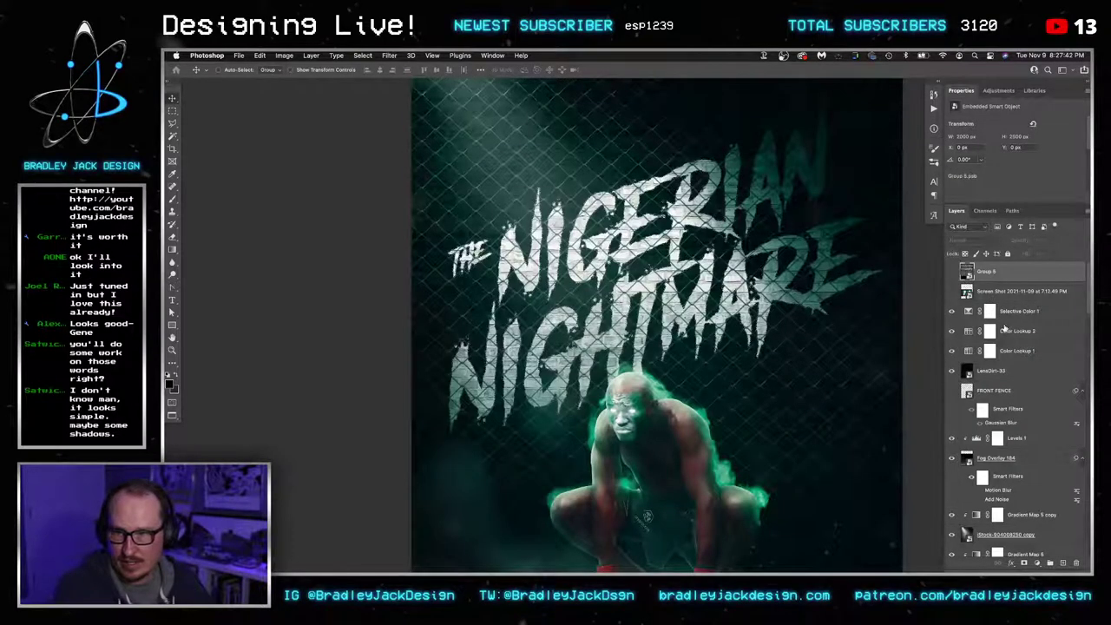
Apply the Displace filter to the THE title layer, using Displacemnet.psd from the Desktop as the displacement map
{"action": "scroll", "coordinate": [1004, 330], "scroll_direction": "down", "scroll_amount": 15}
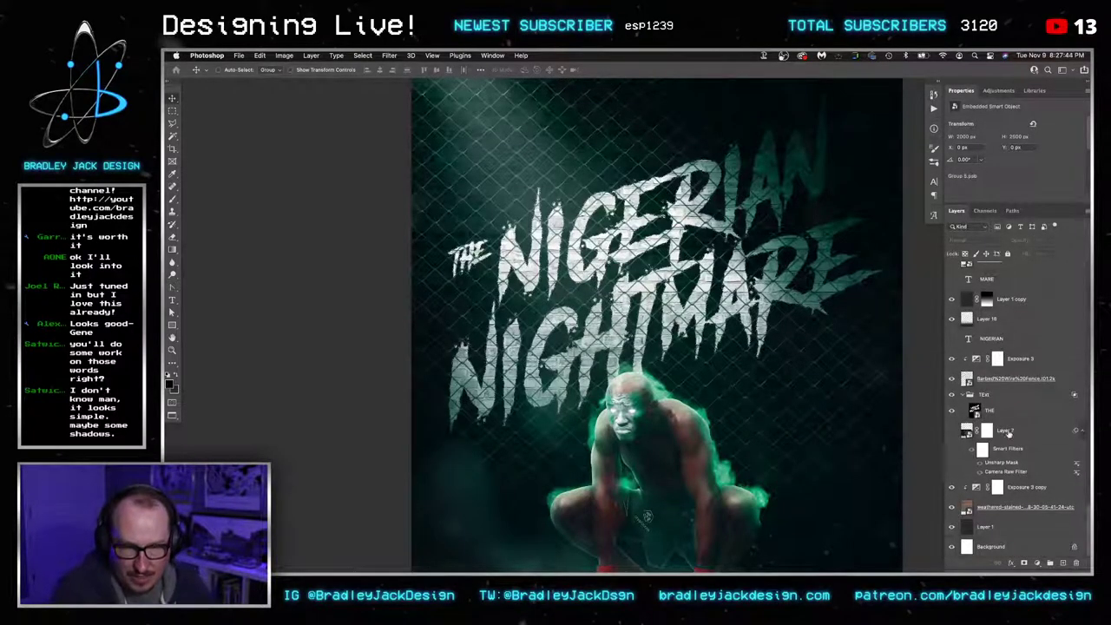
{"action": "left_click", "coordinate": [998, 412]}
{"action": "left_click", "coordinate": [390, 55]}
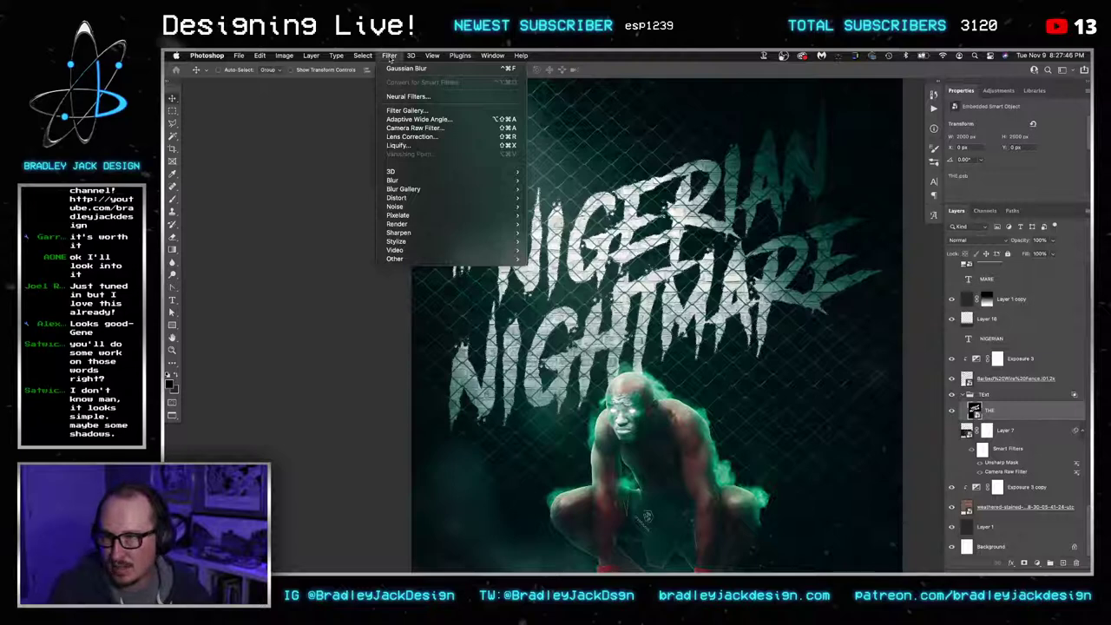
{"action": "mouse_move", "coordinate": [396, 197]}
{"action": "left_click", "coordinate": [545, 198]}
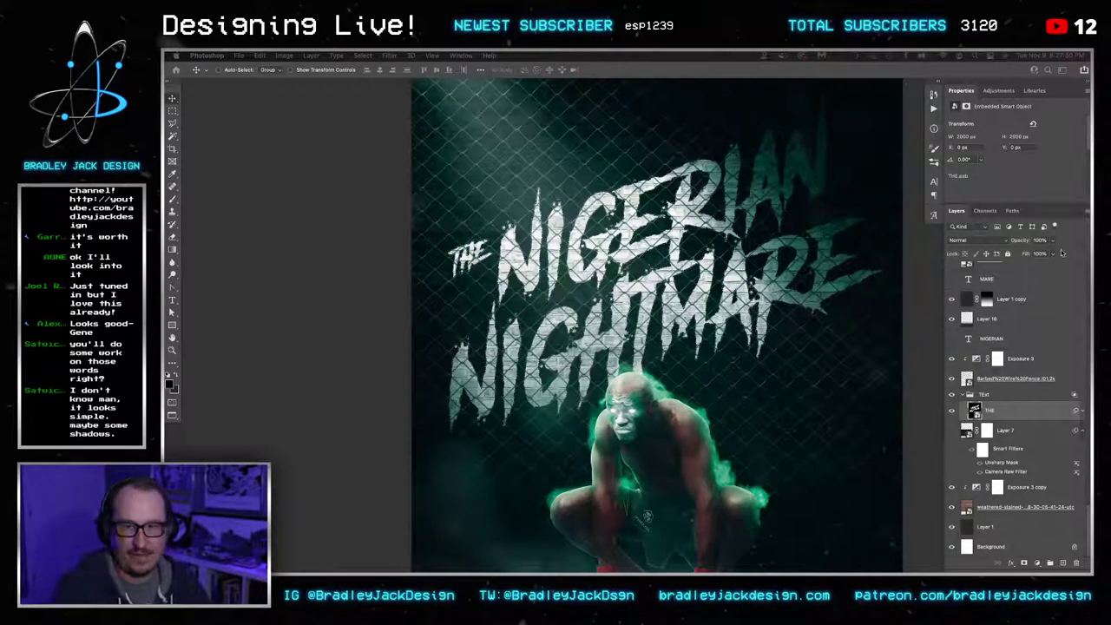
{"action": "left_click", "coordinate": [501, 156]}
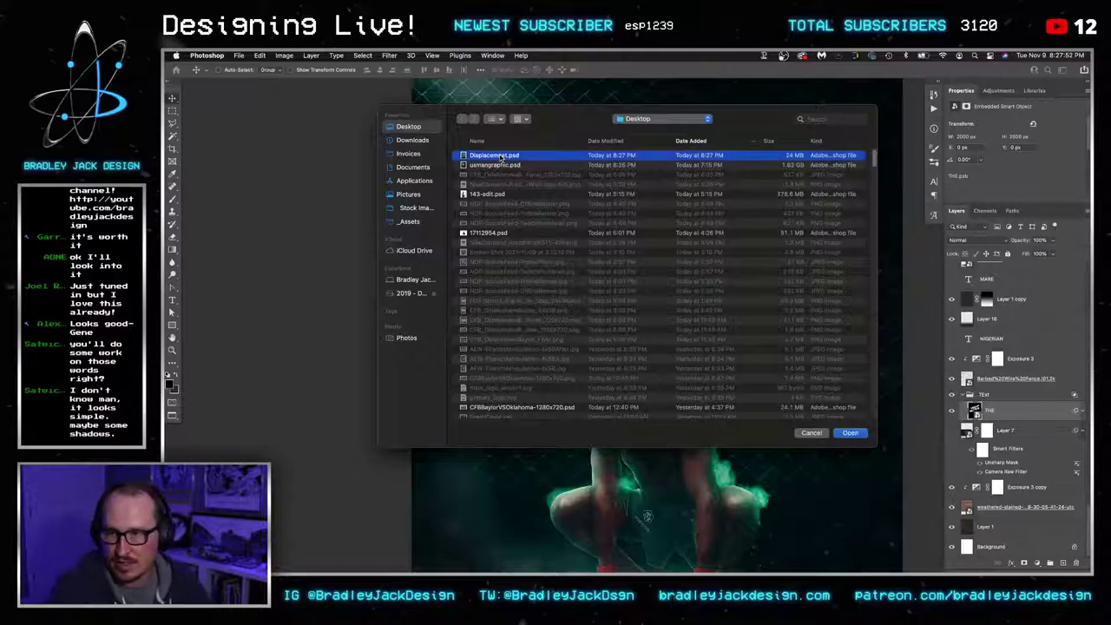
{"action": "double_click", "coordinate": [500, 157]}
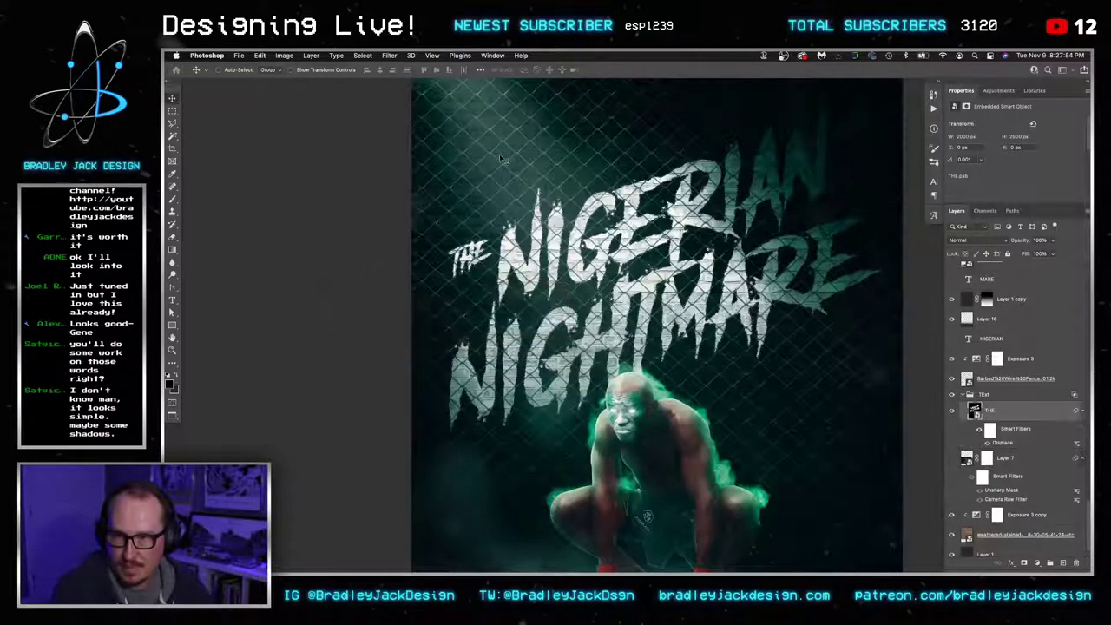
Hide the THE copy layer inside the title's smart object and close the nested documents to return to the poster
{"action": "left_click_drag", "start_coordinate": [536, 248], "coordinate": [677, 252]}
{"action": "double_click", "coordinate": [974, 414]}
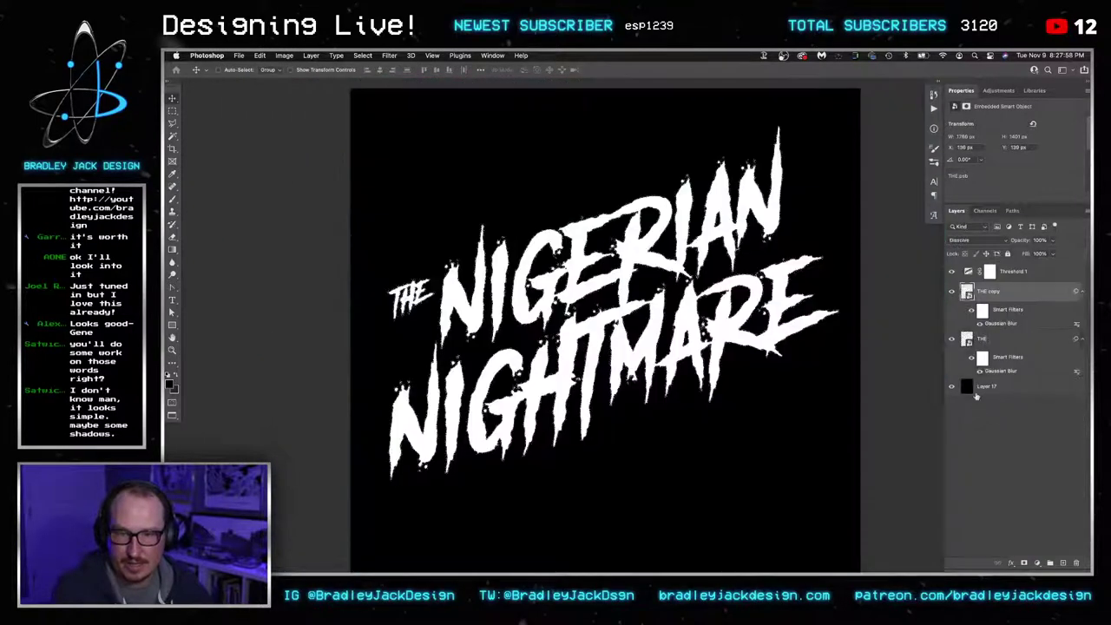
{"action": "left_click", "coordinate": [951, 292]}
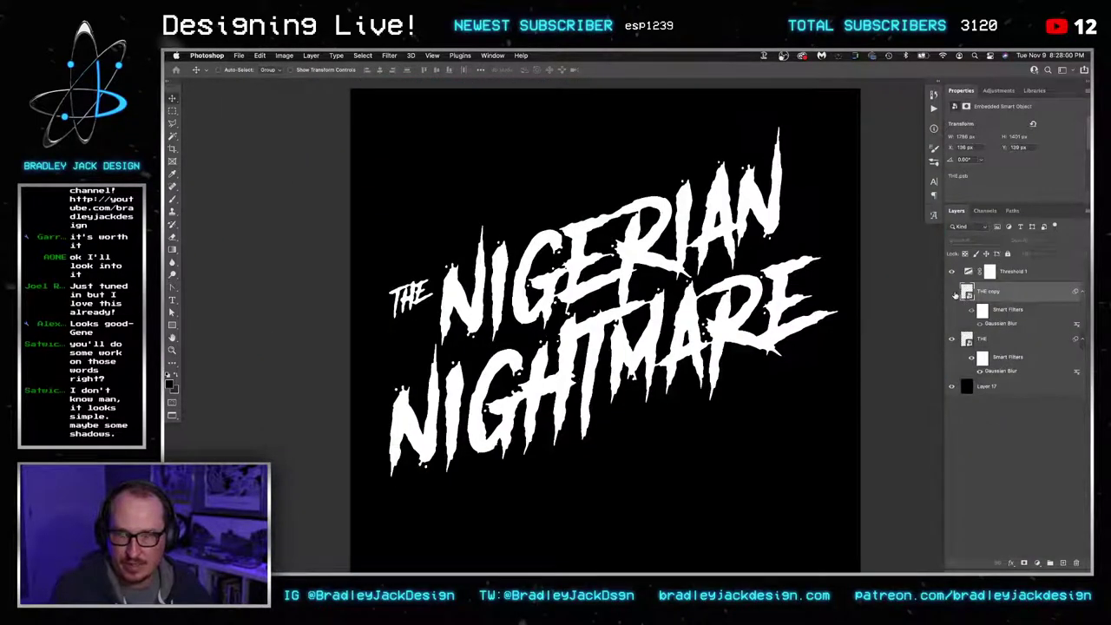
{"action": "key", "text": "ctrl+Tab"}
{"action": "key", "text": "ctrl+Tab"}
{"action": "key", "text": "ctrl+Tab"}
{"action": "key", "text": "ctrl+Tab"}
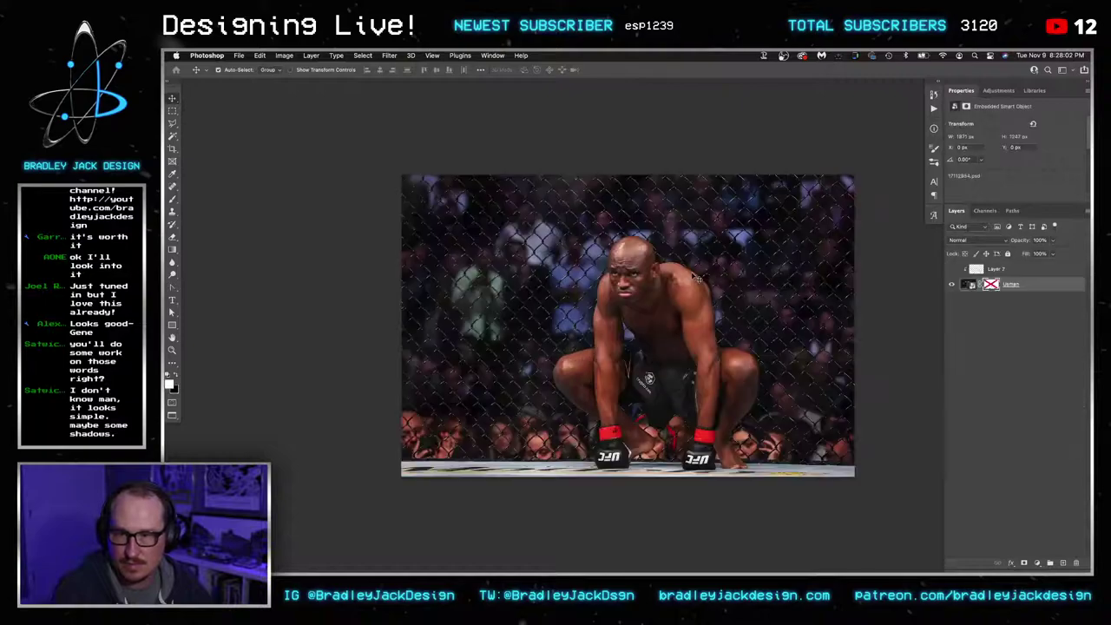
{"action": "key", "text": "super+w"}
{"action": "key", "text": "super+w"}
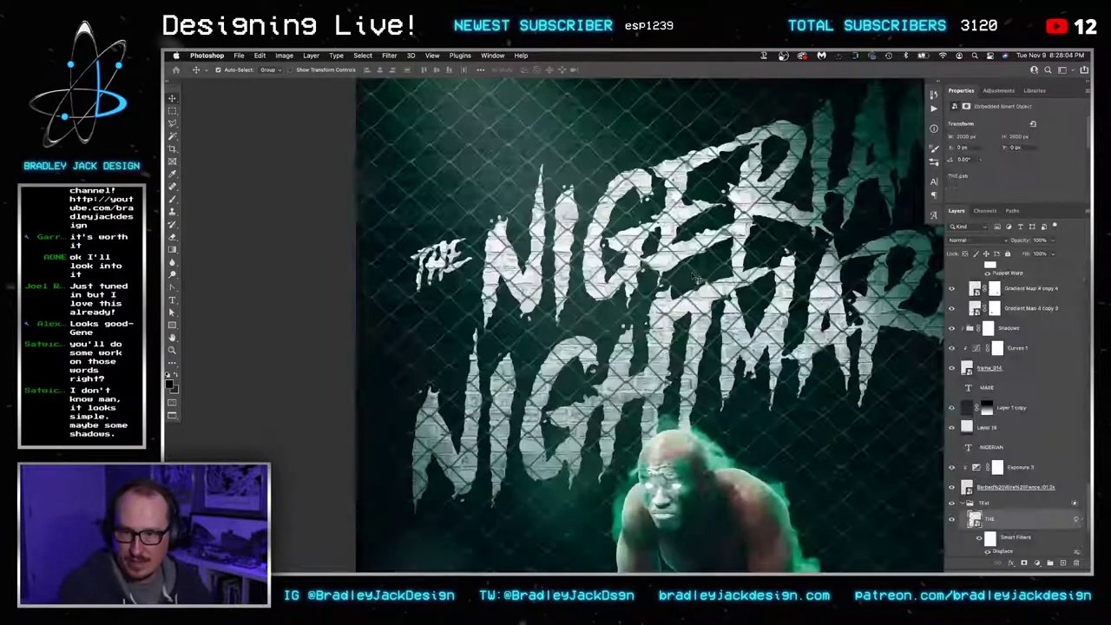
Duplicate the Exposure 3 adjustment layer above the barbed wire fence
{"action": "key", "text": "z"}
{"action": "left_click_drag", "start_coordinate": [735, 292], "coordinate": [647, 280]}
{"action": "key", "text": "v"}
{"action": "scroll", "coordinate": [1055, 495], "scroll_direction": "down", "scroll_amount": 3}
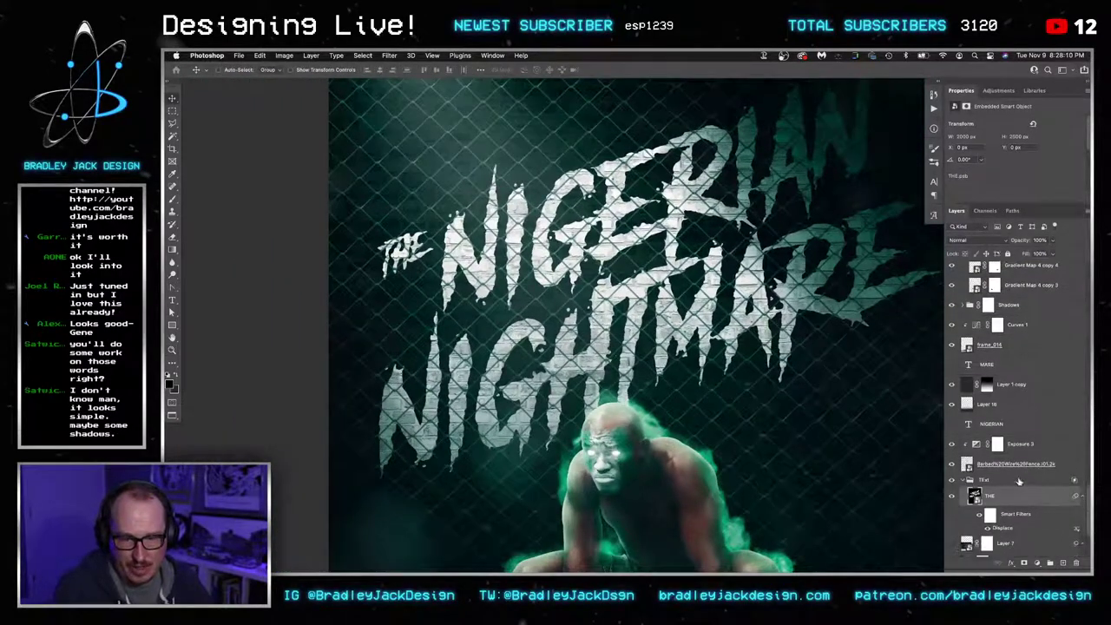
{"action": "left_click", "coordinate": [990, 434]}
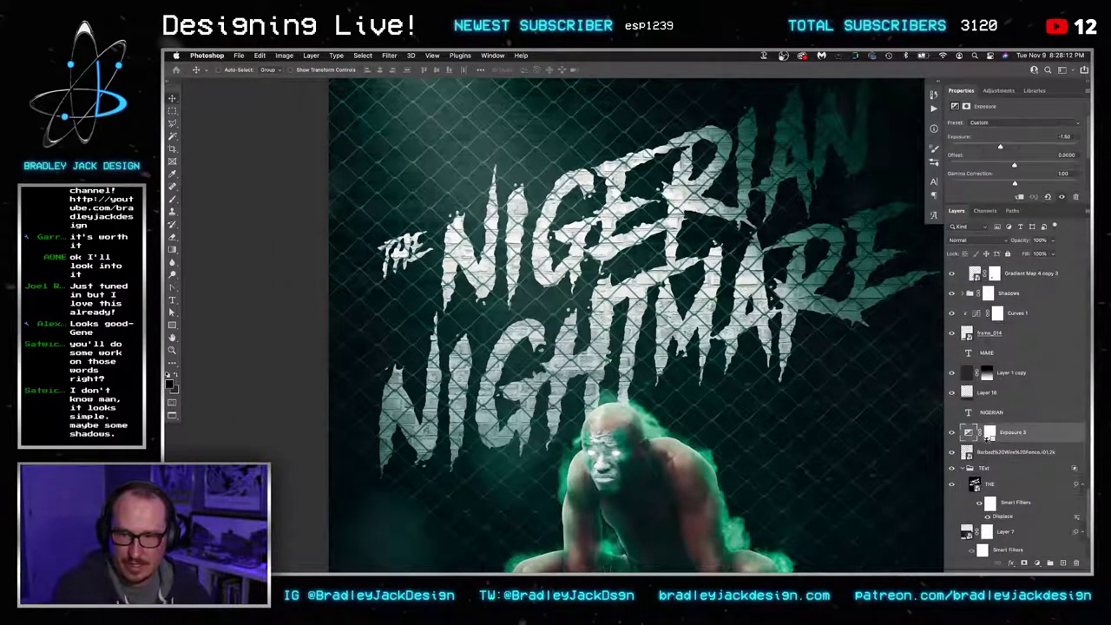
{"action": "key", "text": "z"}
{"action": "left_click", "coordinate": [800, 424], "text": "alt"}
{"action": "left_click", "coordinate": [800, 424], "text": "alt"}
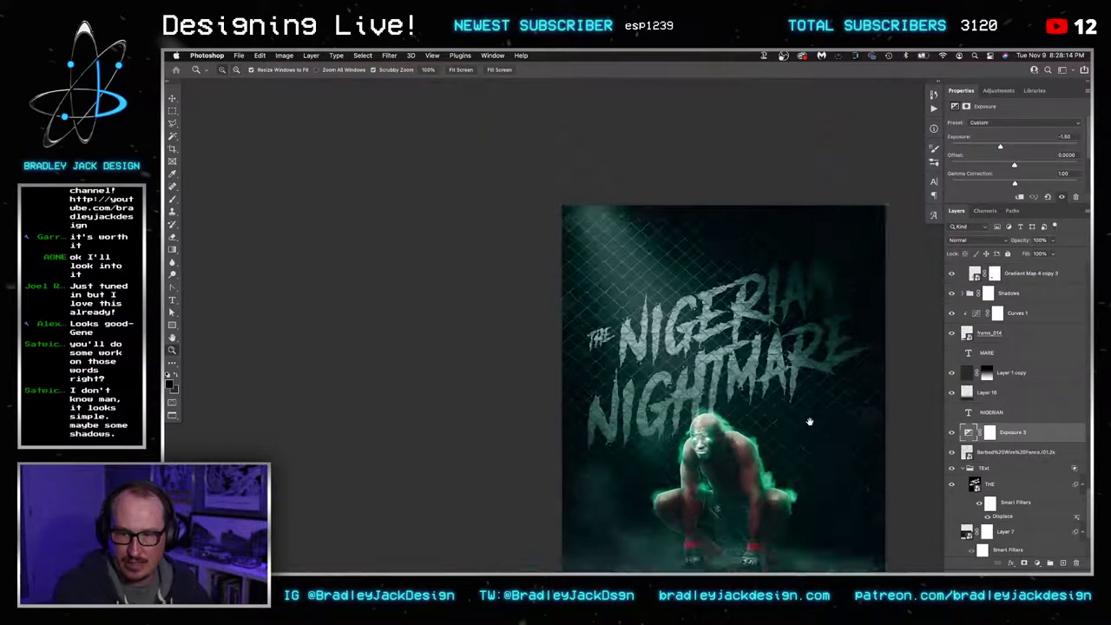
{"action": "left_click_drag", "start_coordinate": [809, 422], "coordinate": [717, 370]}
{"action": "key", "text": "v"}
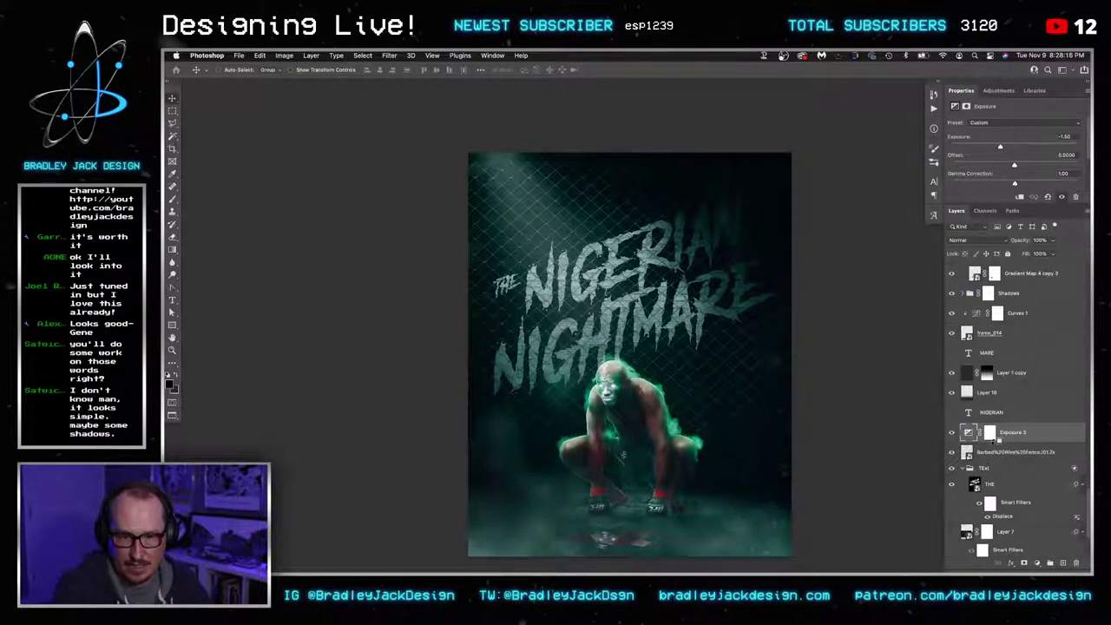
{"action": "key", "text": "ctrl+j"}
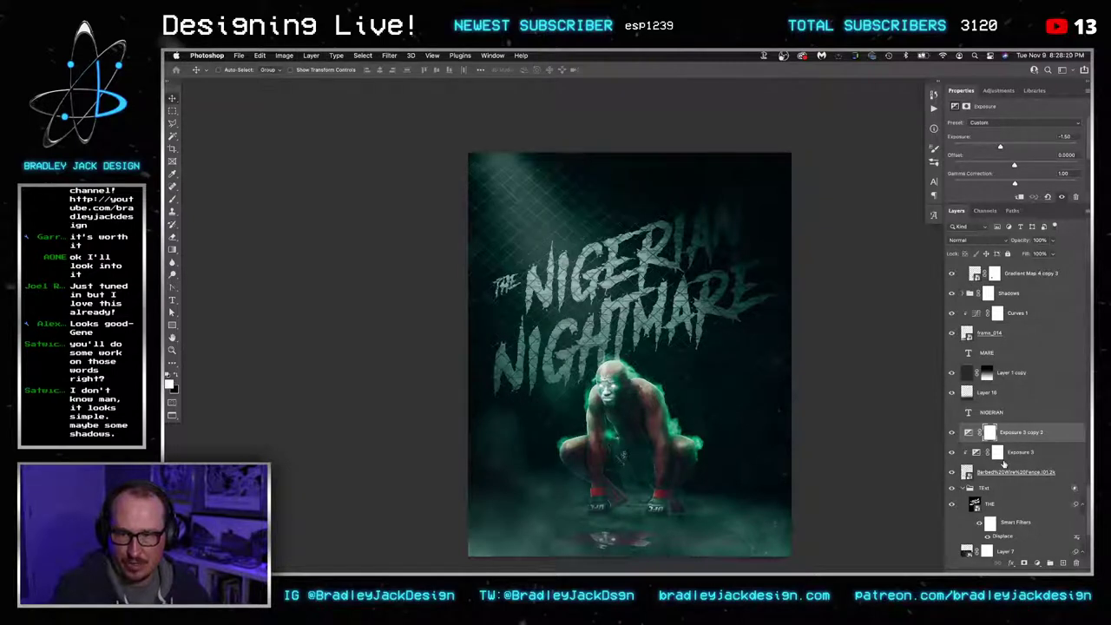
Move the barbed wire fence layer up slightly with Free Transform
{"action": "scroll", "coordinate": [1004, 467], "scroll_direction": "down", "scroll_amount": 1}
{"action": "left_click", "coordinate": [1011, 467]}
{"action": "scroll", "coordinate": [1014, 466], "scroll_direction": "down", "scroll_amount": 2}
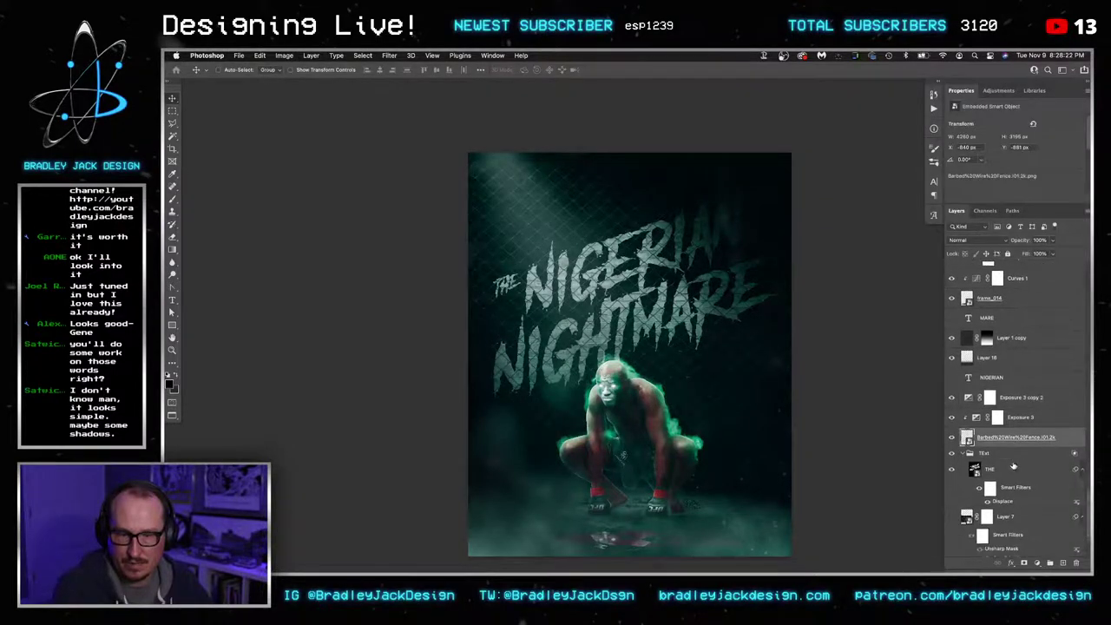
{"action": "key", "text": "ctrl+t"}
{"action": "key", "text": "ctrl+0"}
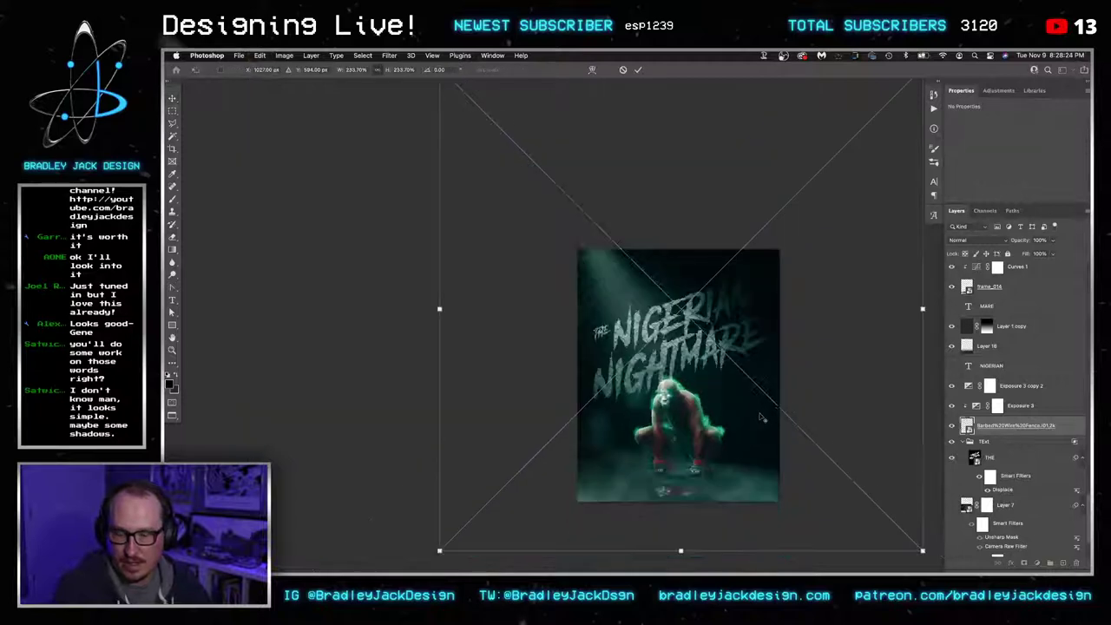
{"action": "left_click_drag", "start_coordinate": [758, 419], "coordinate": [764, 397]}
{"action": "key", "text": "Return"}
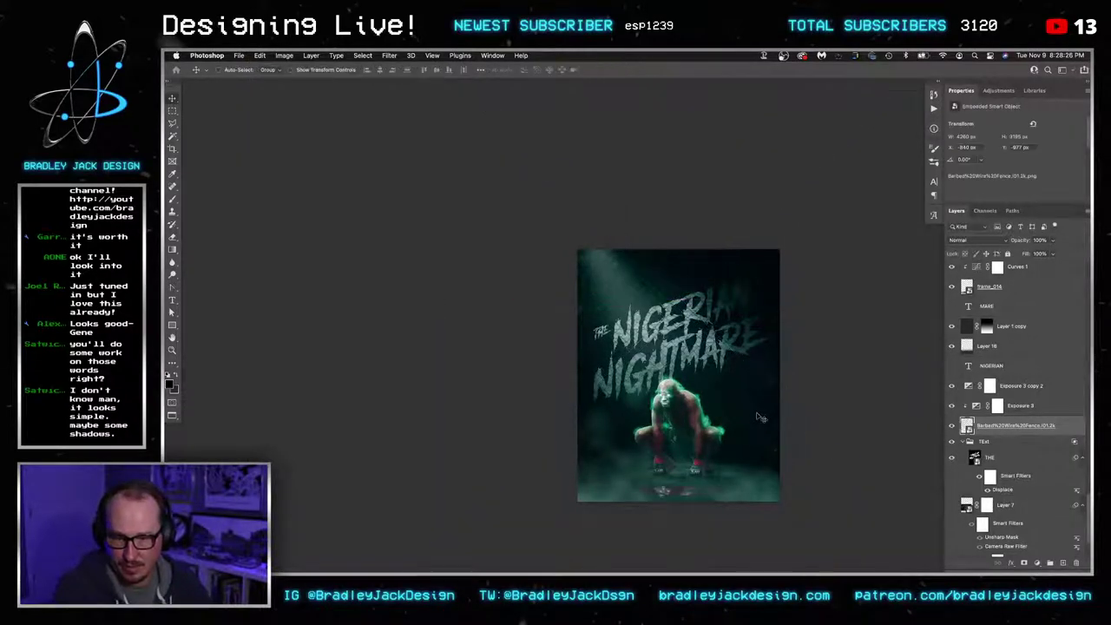
Select the LensDirt-33 layer, switch to Adobe Bridge and open the Lens Dirts folder in Stock Images
{"action": "key", "text": "z"}
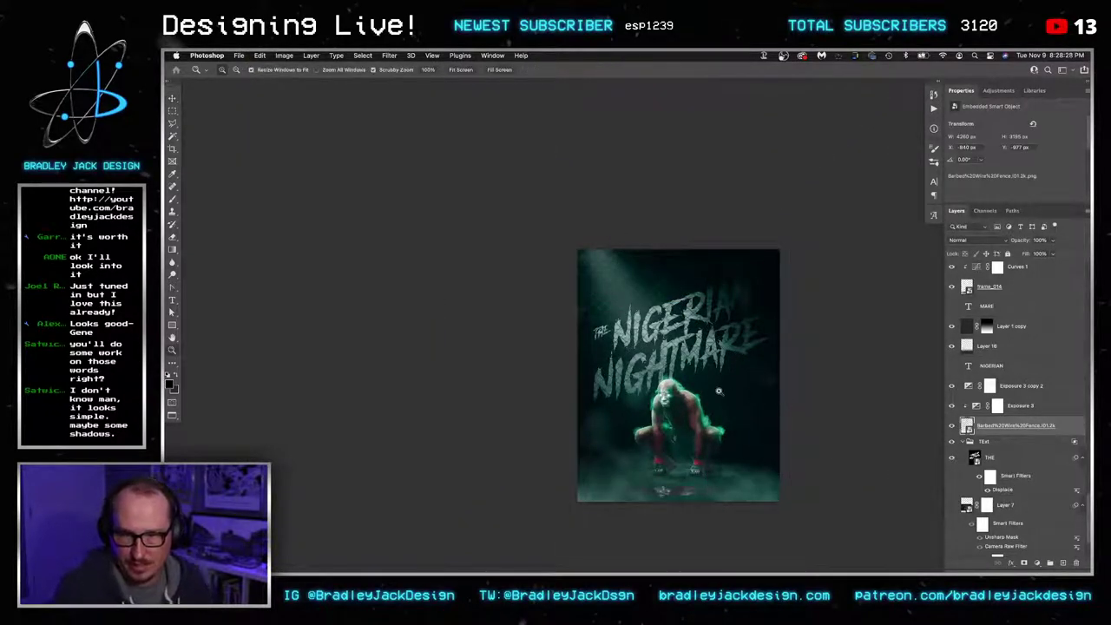
{"action": "left_click", "coordinate": [718, 390]}
{"action": "key", "text": "v"}
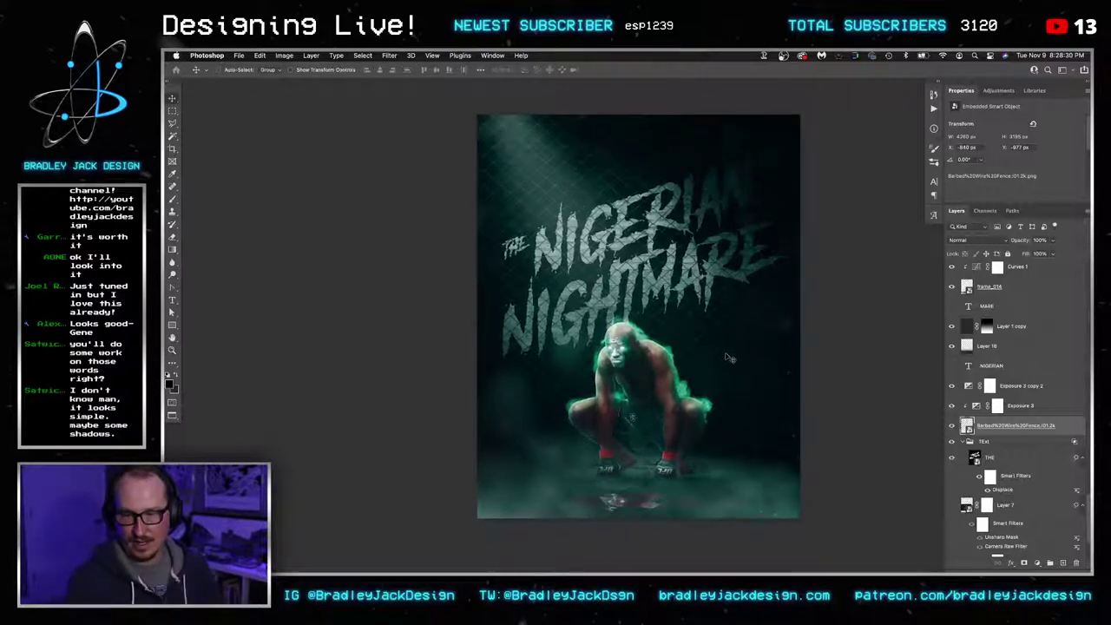
{"action": "scroll", "coordinate": [991, 395], "scroll_direction": "up", "scroll_amount": 10}
{"action": "left_click", "coordinate": [1005, 373]}
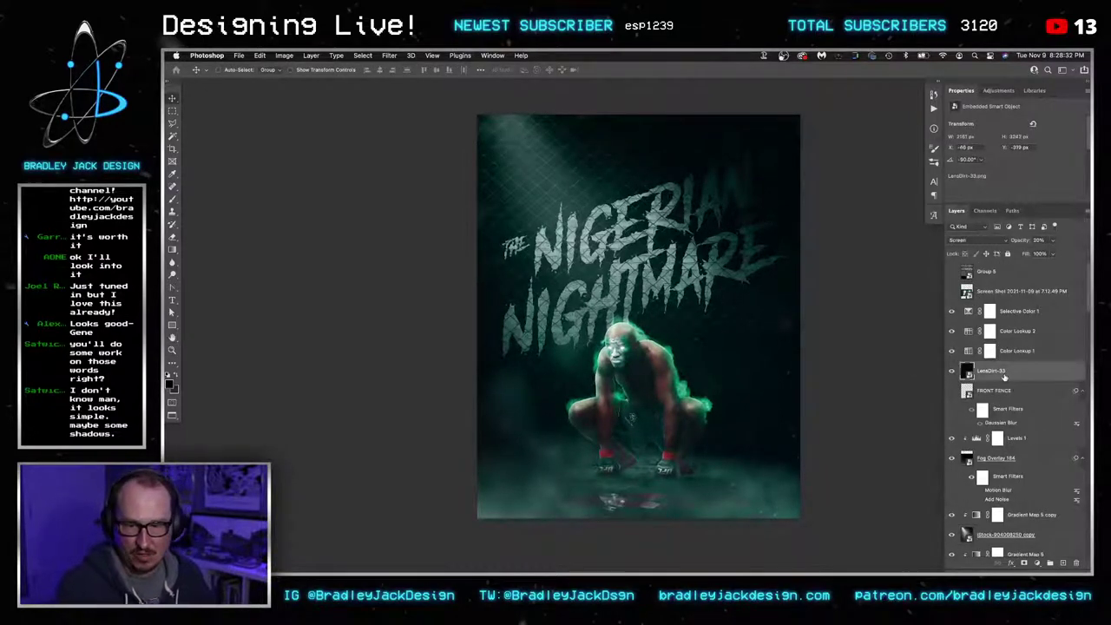
{"action": "key", "text": "super"}
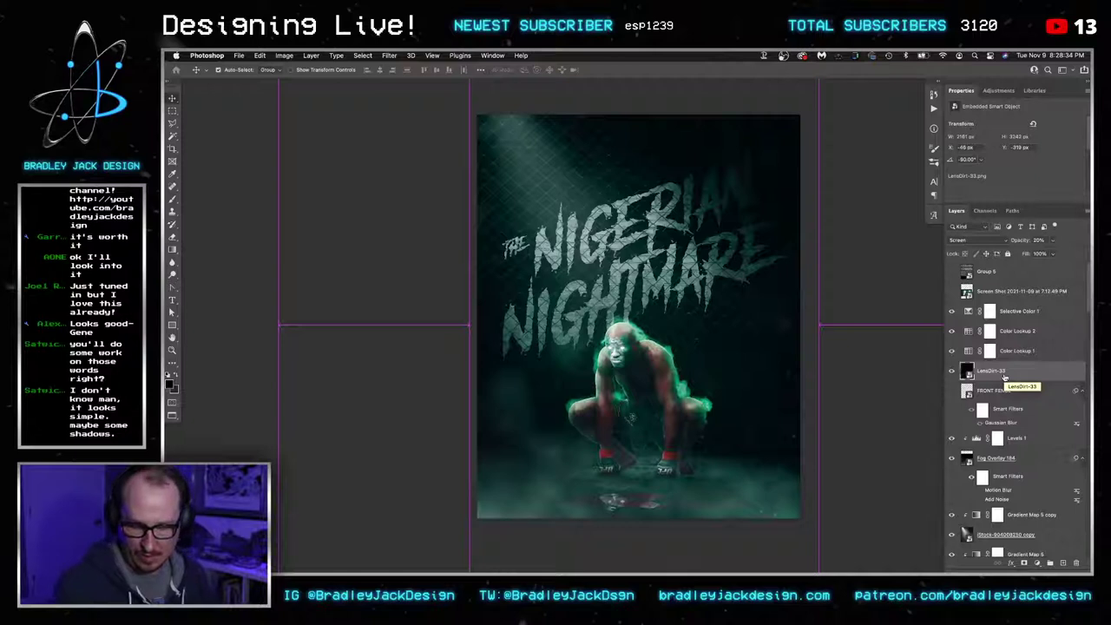
{"action": "key", "text": "super+space"}
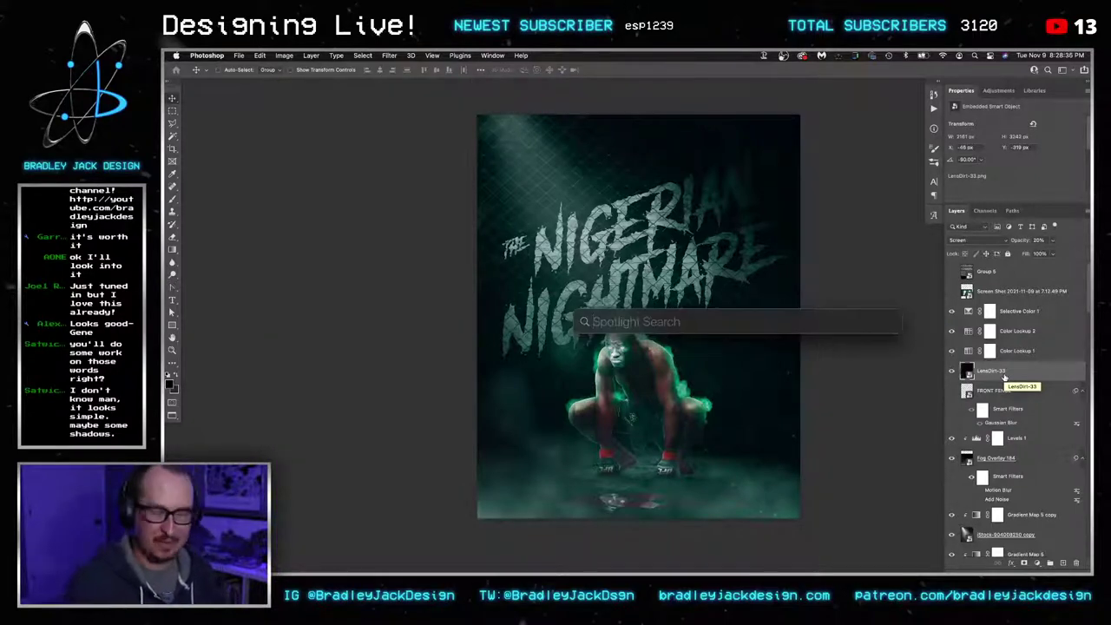
{"action": "type", "text": "bridge"}
{"action": "key", "text": "Return"}
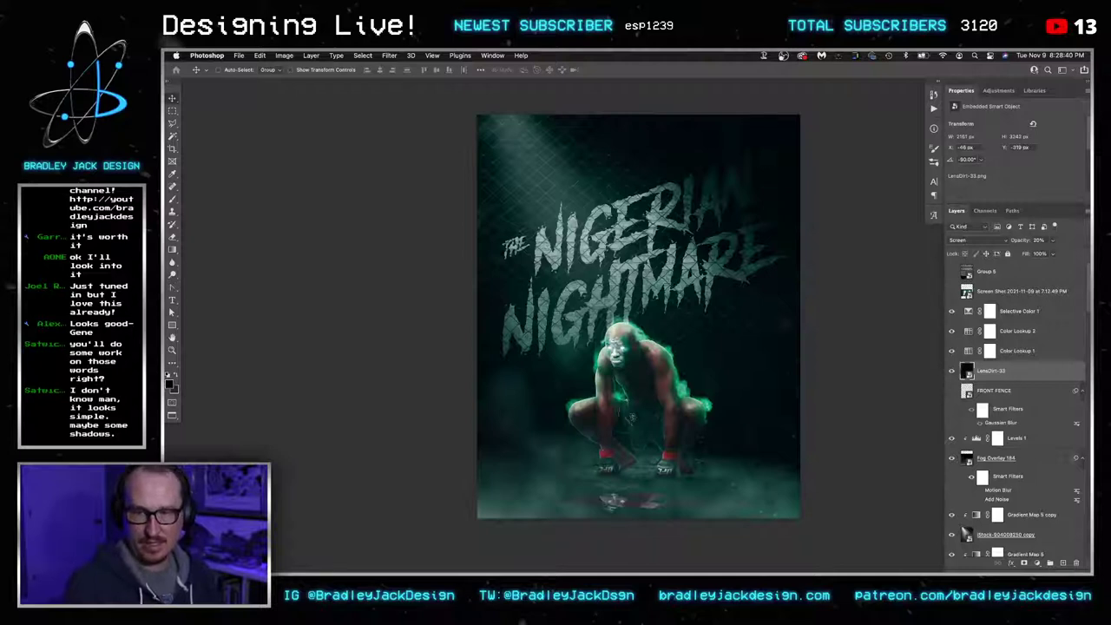
{"action": "key", "text": "Tab"}
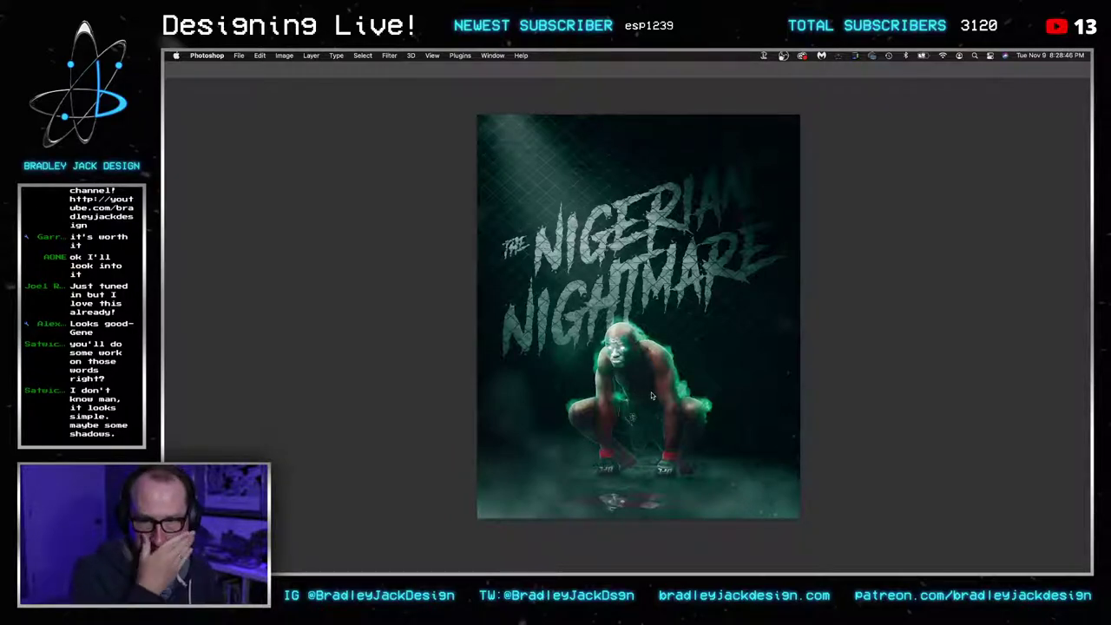
{"action": "key", "text": "super+Tab"}
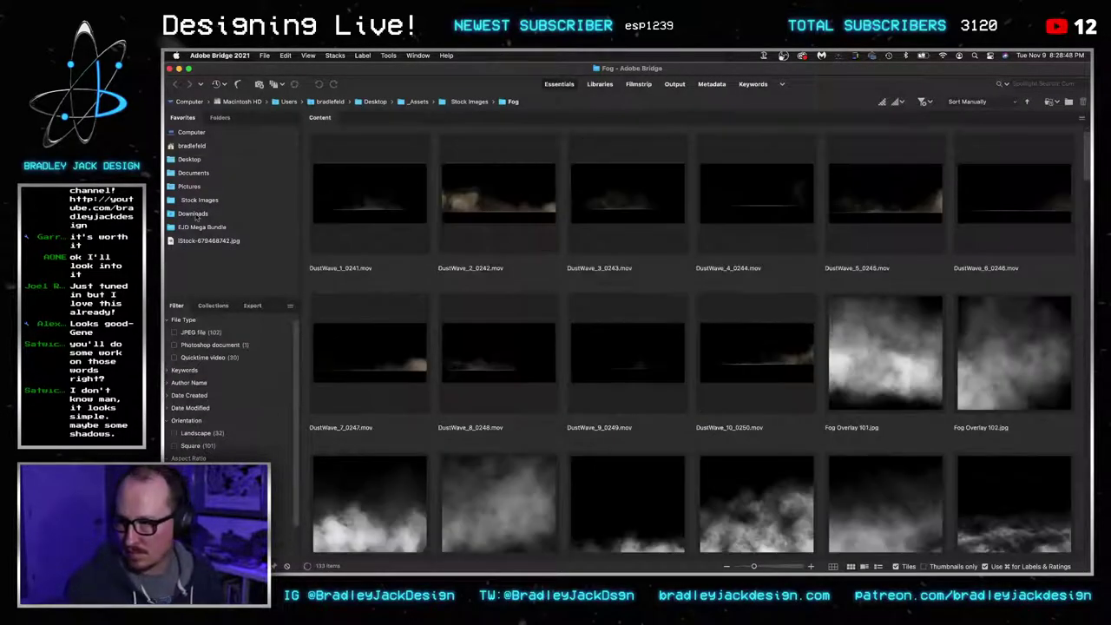
{"action": "left_click", "coordinate": [206, 204]}
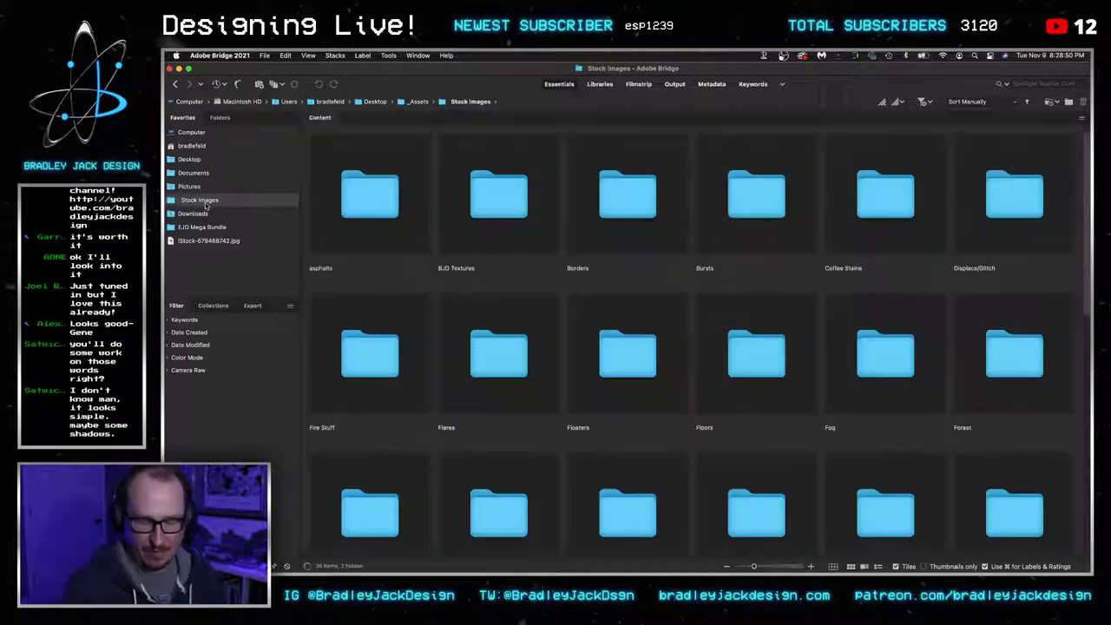
{"action": "scroll", "coordinate": [665, 299], "scroll_direction": "down", "scroll_amount": 3}
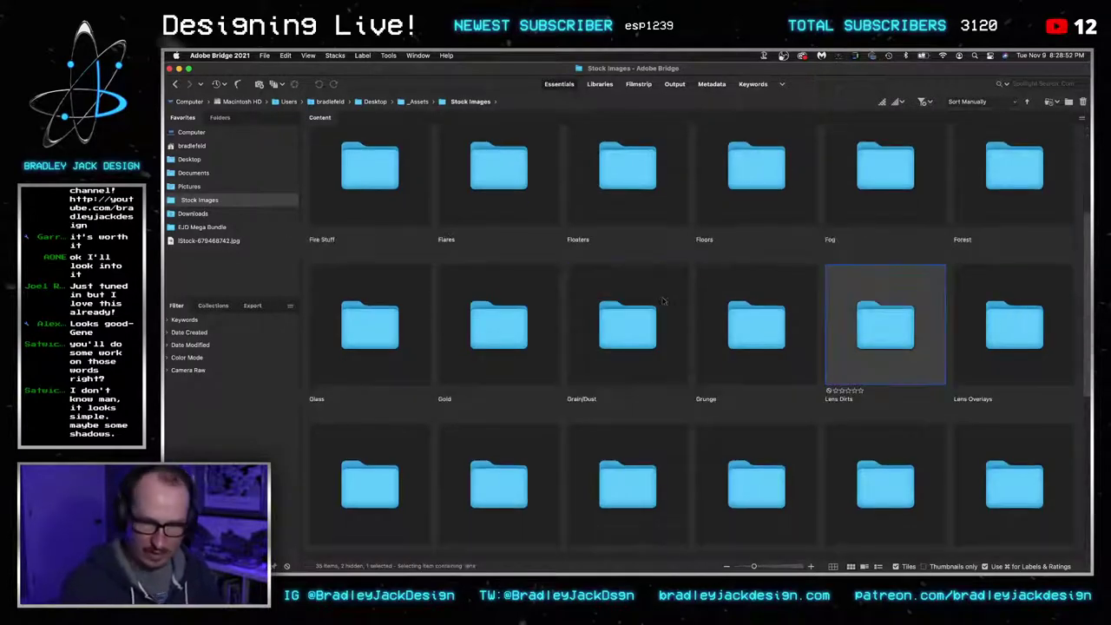
{"action": "double_click", "coordinate": [869, 324]}
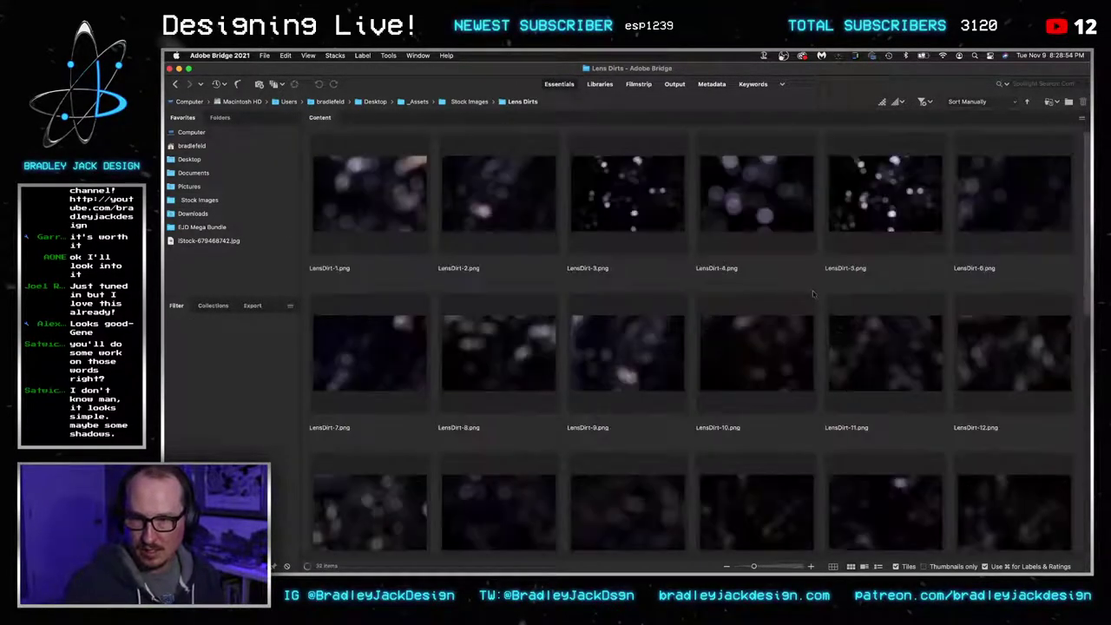
Try to place LensDirt-6.png from Bridge onto the poster above the LensDirt-33 layer
{"action": "left_click", "coordinate": [1001, 198]}
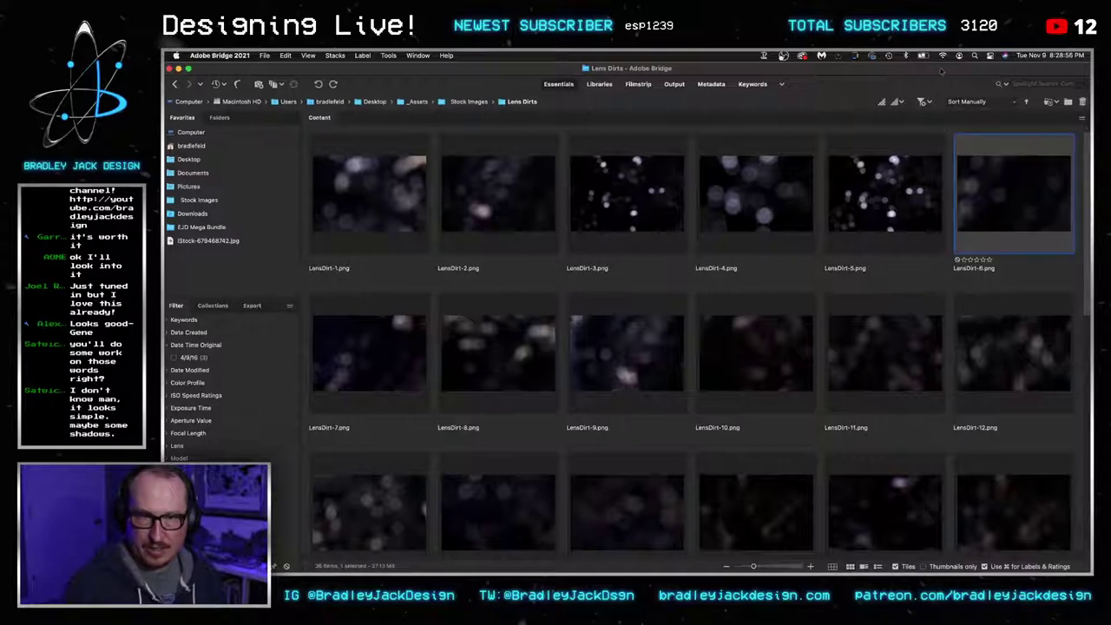
{"action": "left_click_drag", "start_coordinate": [748, 68], "coordinate": [644, 195]}
{"action": "left_click", "coordinate": [640, 126]}
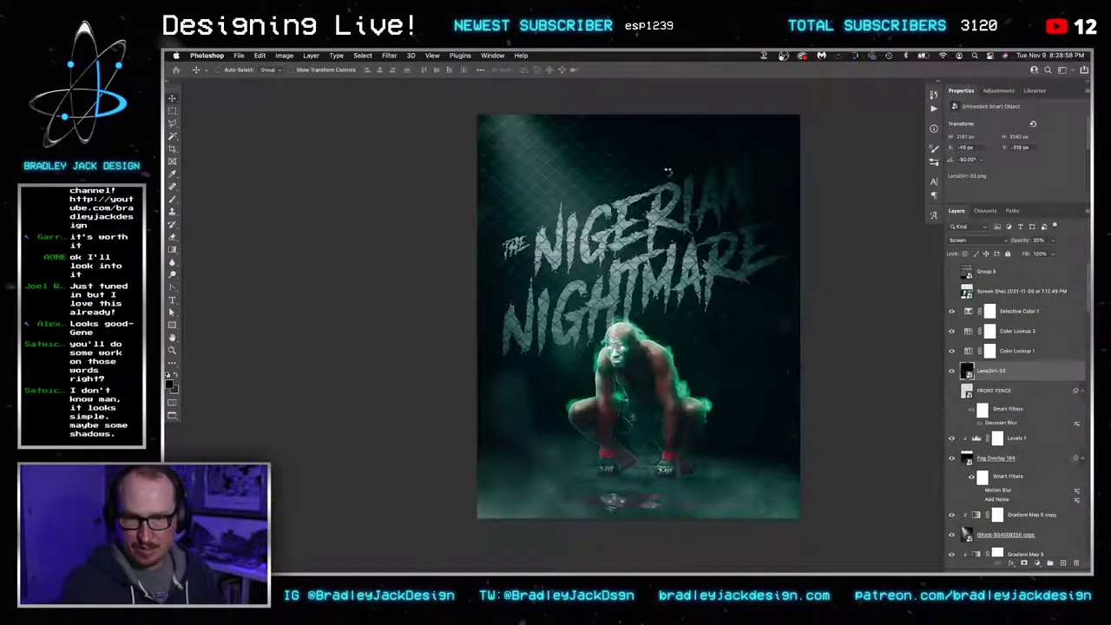
{"action": "left_click_drag", "start_coordinate": [855, 402], "coordinate": [796, 511]}
{"action": "left_click_drag", "start_coordinate": [748, 477], "coordinate": [880, 521]}
{"action": "key", "text": "Escape"}
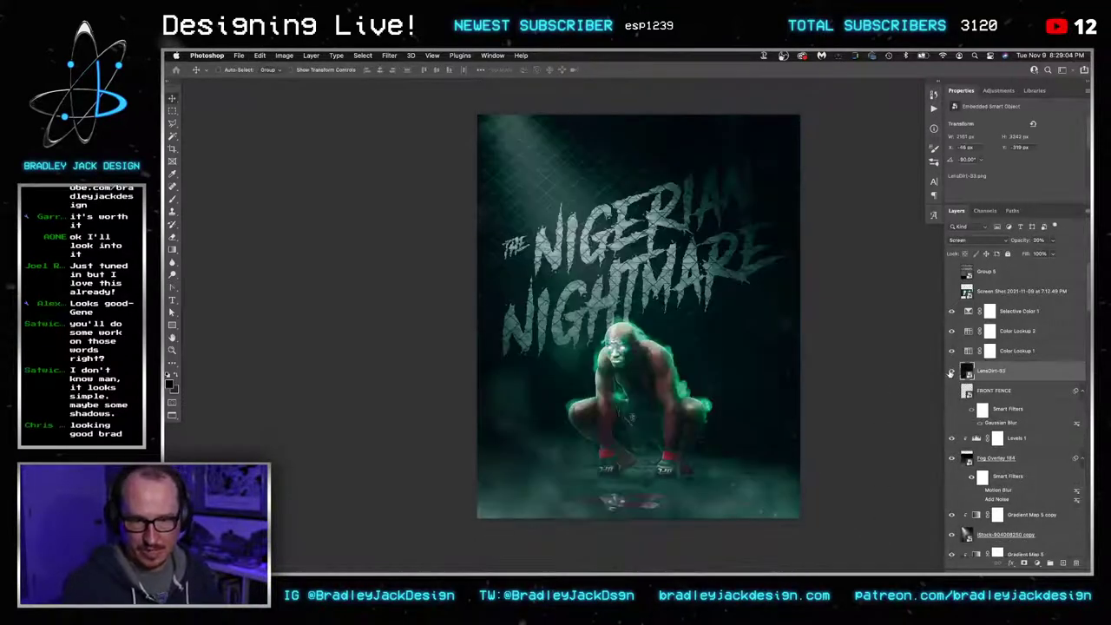
Show the FRONT FENCE layer and set its Gaussian Blur radius to 15 pixels
{"action": "left_click", "coordinate": [952, 391]}
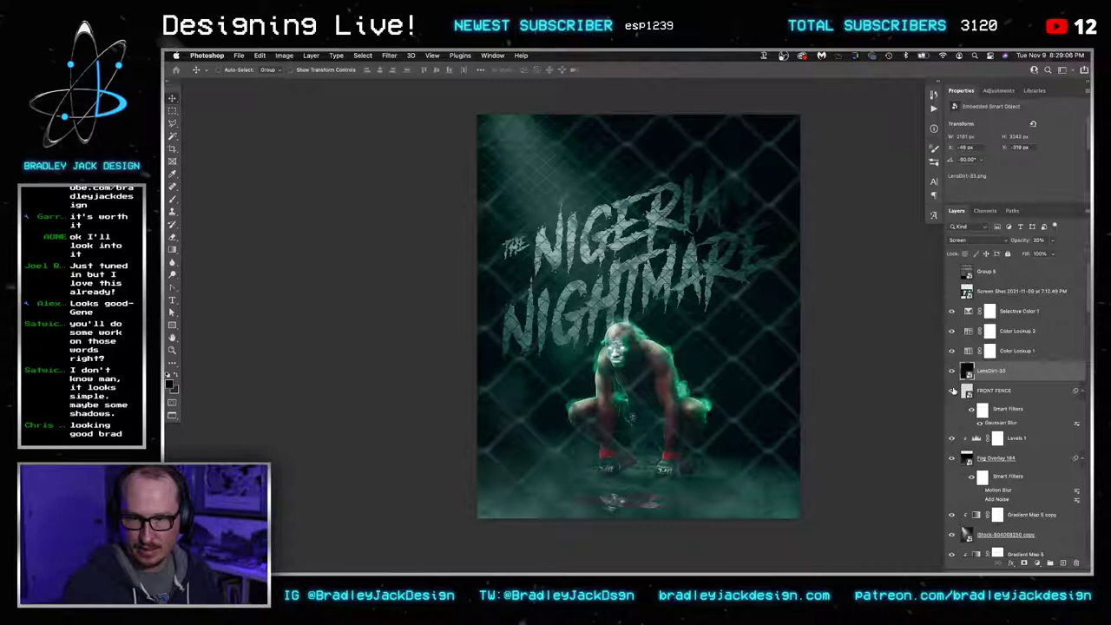
{"action": "left_click", "coordinate": [1007, 393]}
{"action": "double_click", "coordinate": [998, 422]}
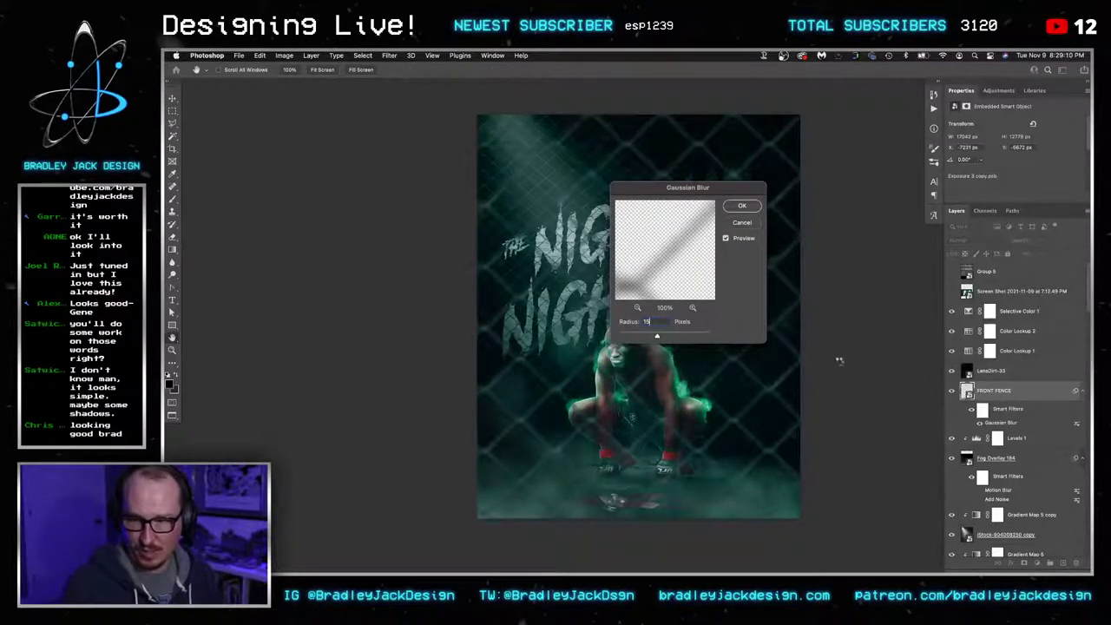
{"action": "key", "text": "Return"}
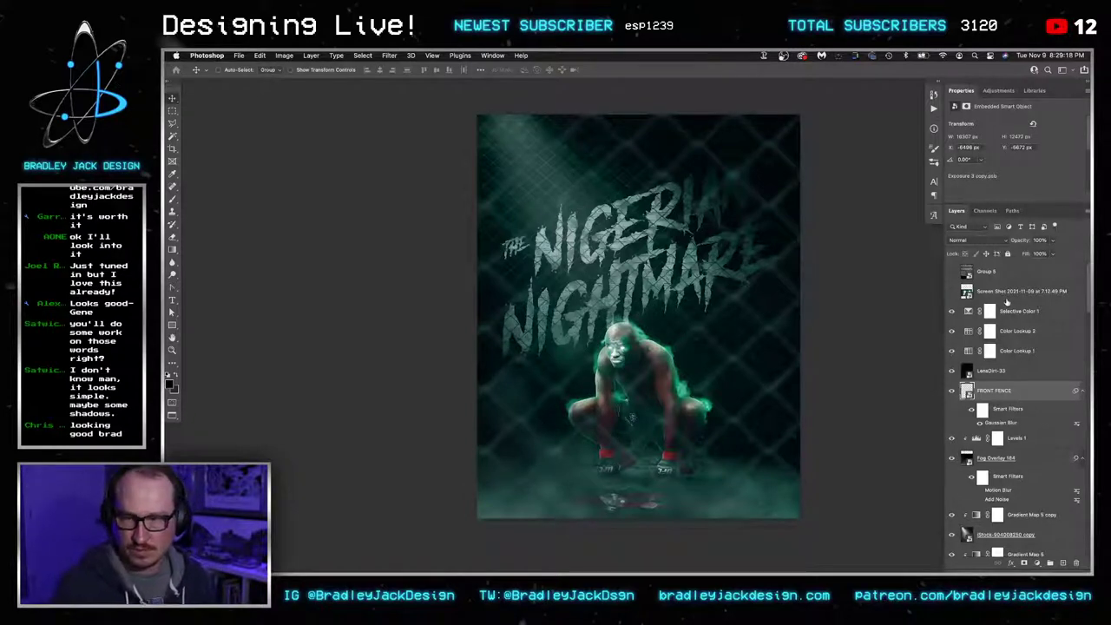
Stamp all visible layers into a new smart object above the hidden screenshot layer and open the Camera Raw Filter on it
{"action": "left_click", "coordinate": [1007, 300]}
{"action": "key", "text": "super+shift+alt+n"}
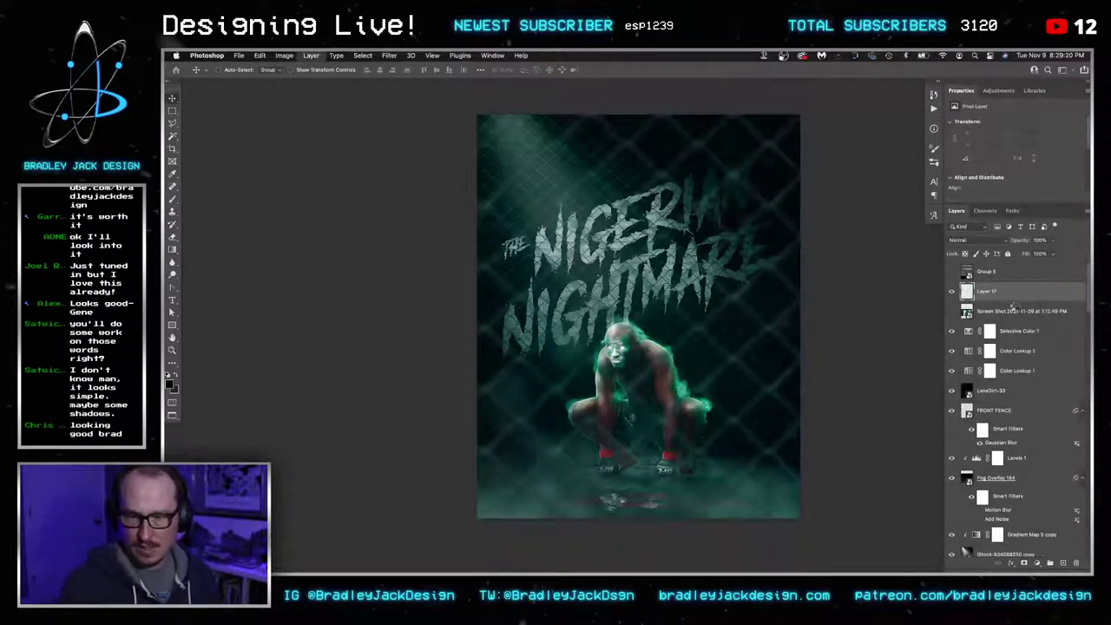
{"action": "key", "text": "super+shift+alt+e"}
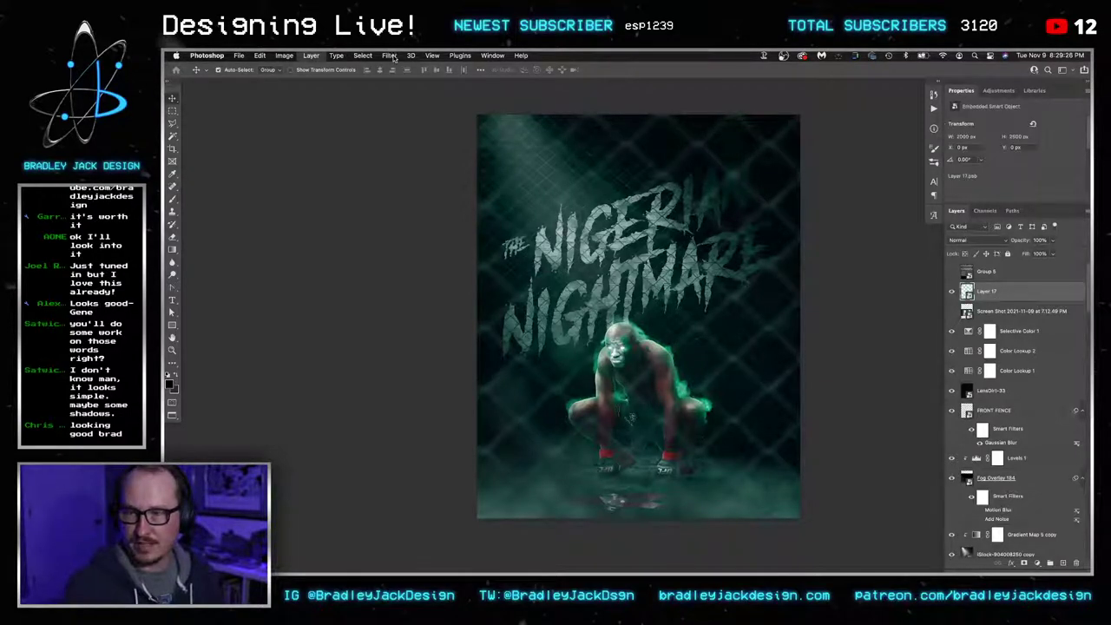
{"action": "left_click", "coordinate": [390, 56]}
{"action": "left_click", "coordinate": [431, 130]}
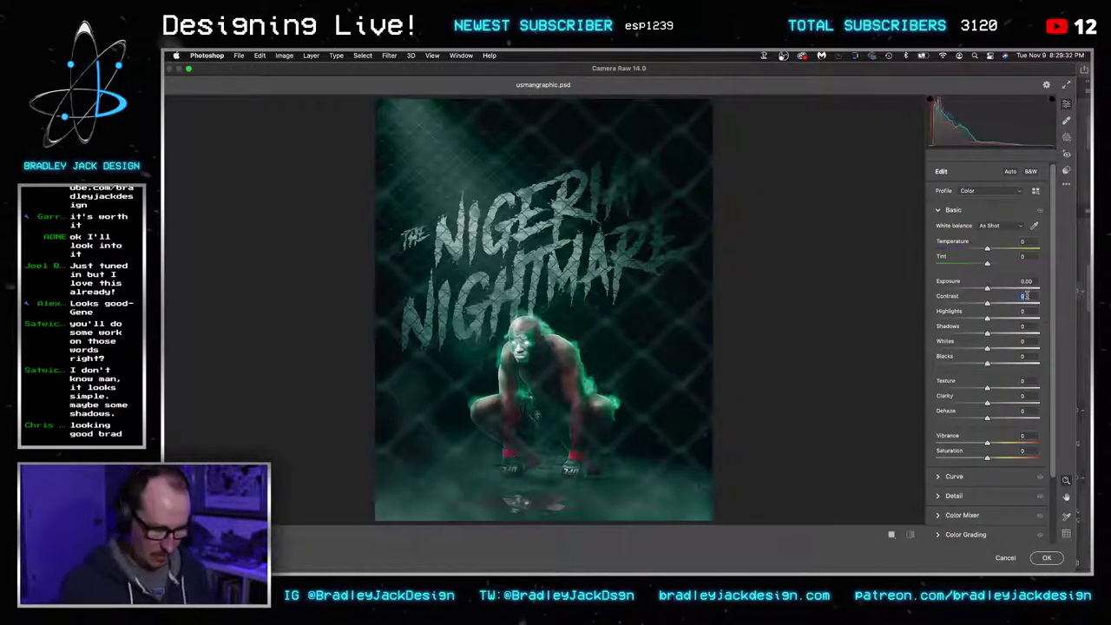
Set Contrast to +15, Highlights to -5, Shadows to +5, Whites to +5 and Blacks to -5
{"action": "type", "text": "15-19"}
{"action": "key", "text": "Tab"}
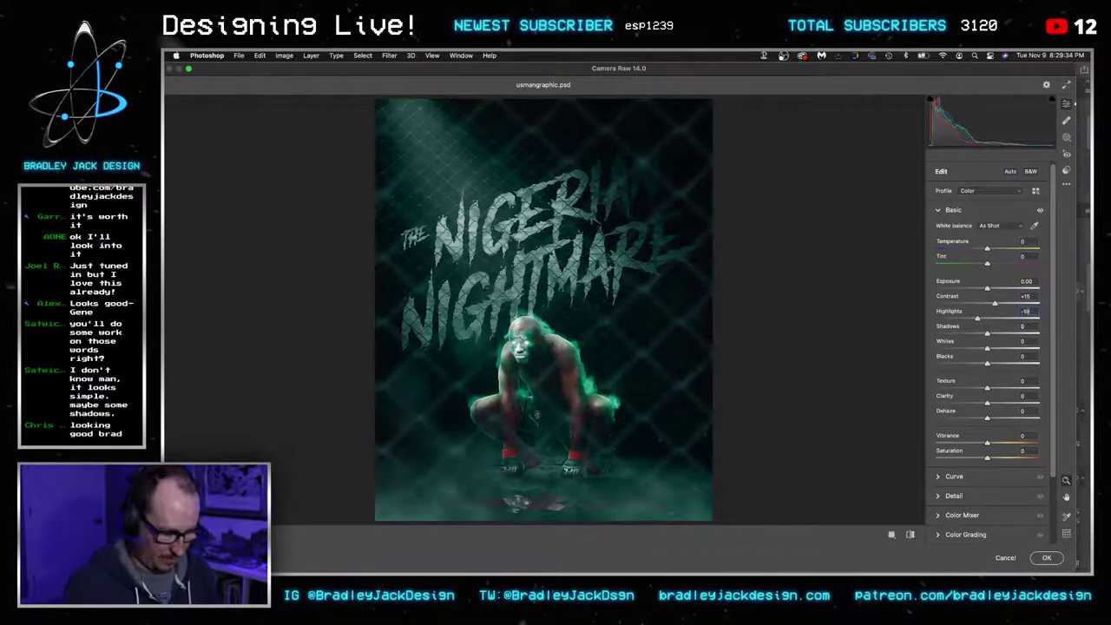
{"action": "key", "text": "shift+Tab"}
{"action": "type", "text": "-"}
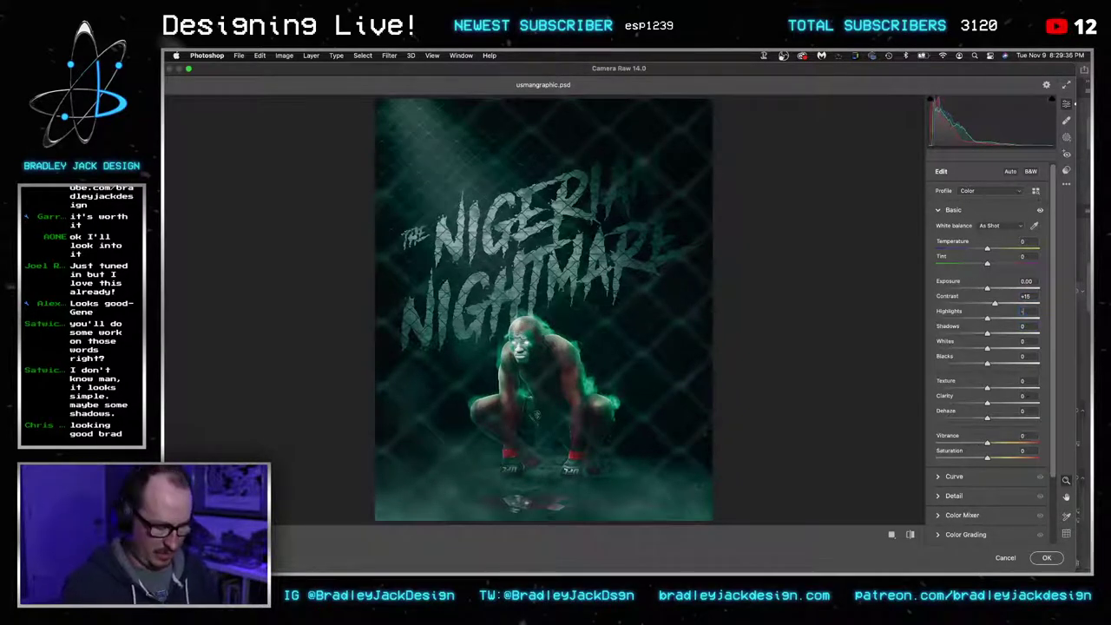
{"action": "type", "text": "5"}
{"action": "key", "text": "Tab"}
{"action": "type", "text": "5"}
{"action": "key", "text": "Tab"}
{"action": "type", "text": "-5"}
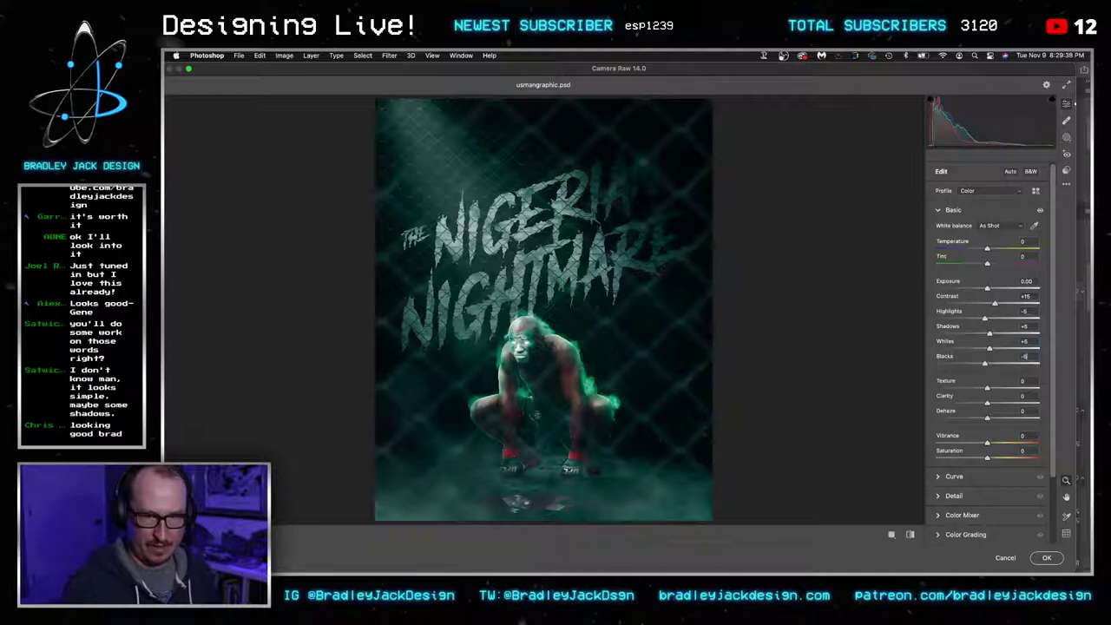
Set Texture and Clarity to +15, Dehaze and Vibrance to +5 and Saturation to +10, and apply the filter
{"action": "key", "text": "Tab"}
{"action": "type", "text": "15"}
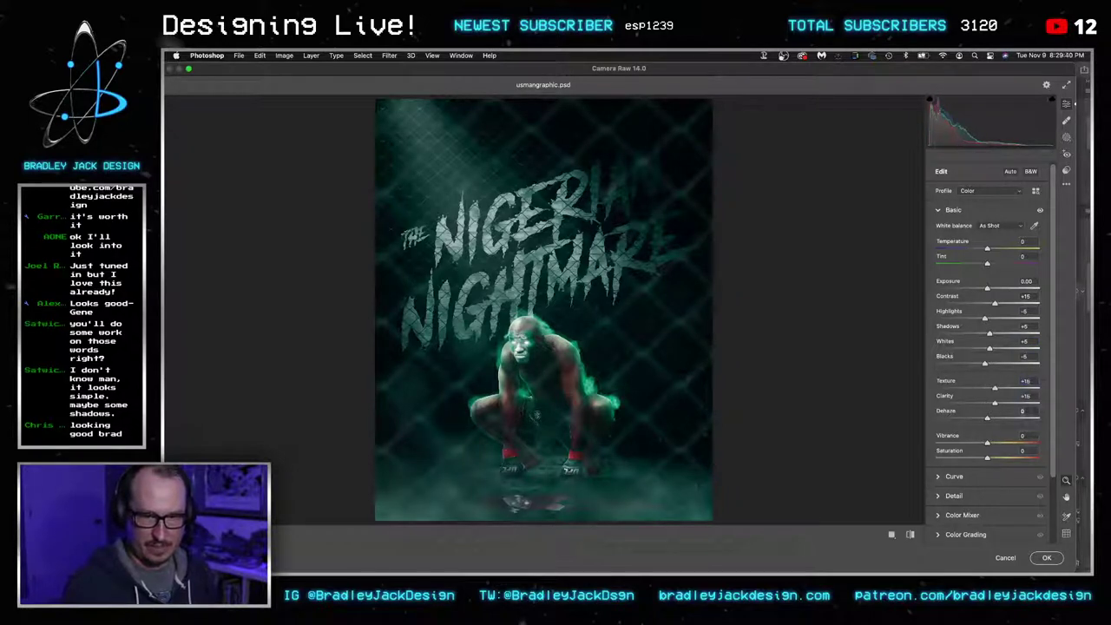
{"action": "key", "text": "Tab"}
{"action": "key", "text": "Tab"}
{"action": "type", "text": "5"}
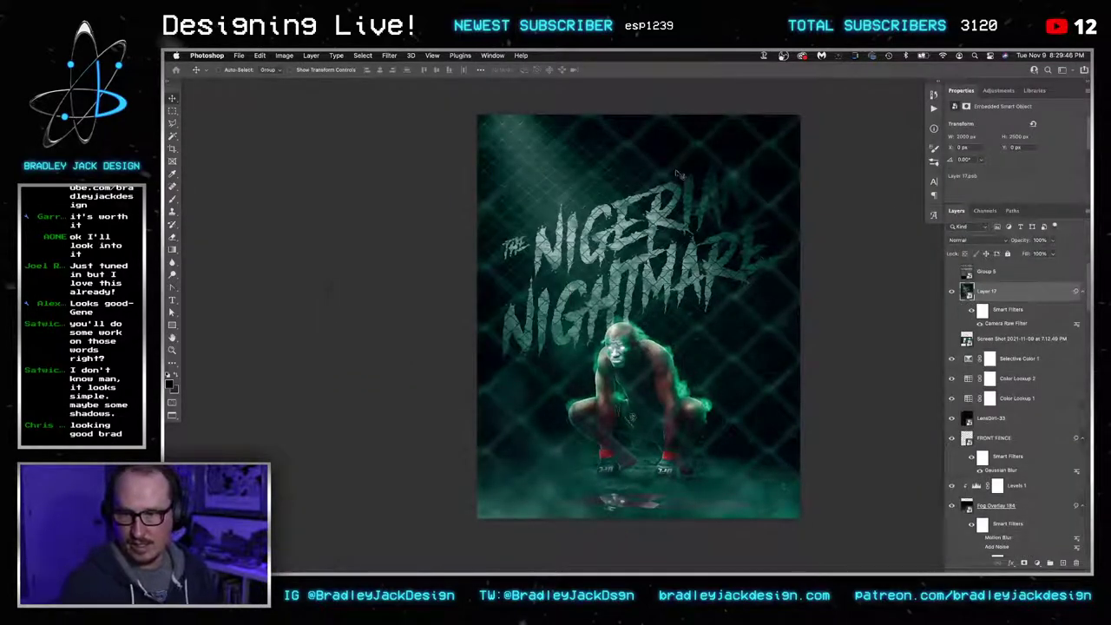
Reopen the Camera Raw filter on Layer 17, set Grain to 12 and Vignetting to -15, and save the document
{"action": "double_click", "coordinate": [1004, 323]}
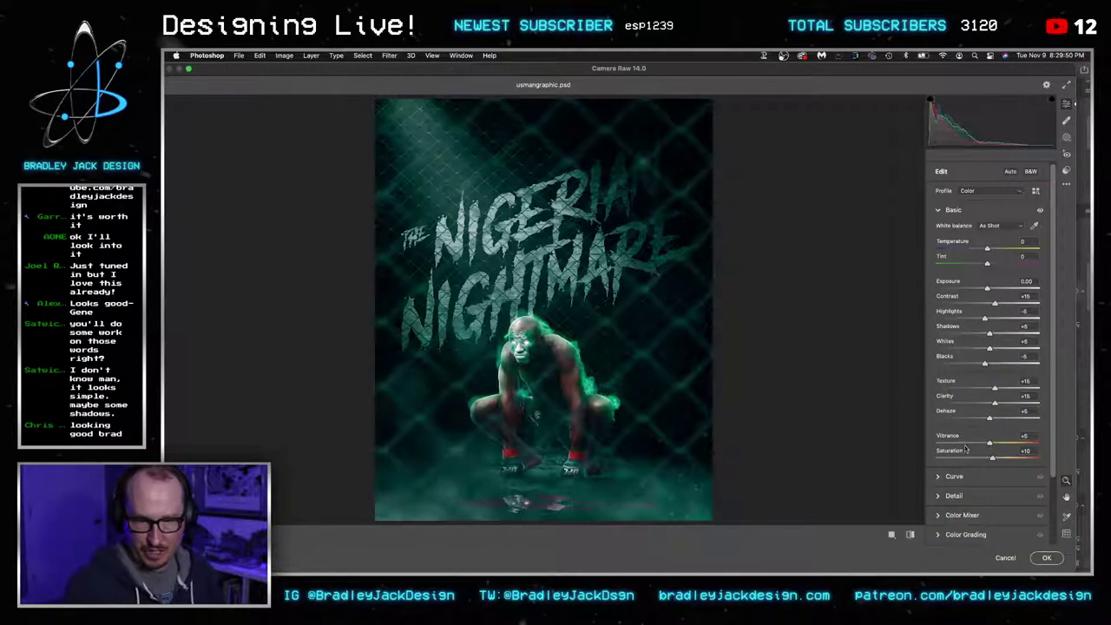
{"action": "scroll", "coordinate": [965, 449], "scroll_direction": "down", "scroll_amount": 2}
{"action": "left_click", "coordinate": [955, 454]}
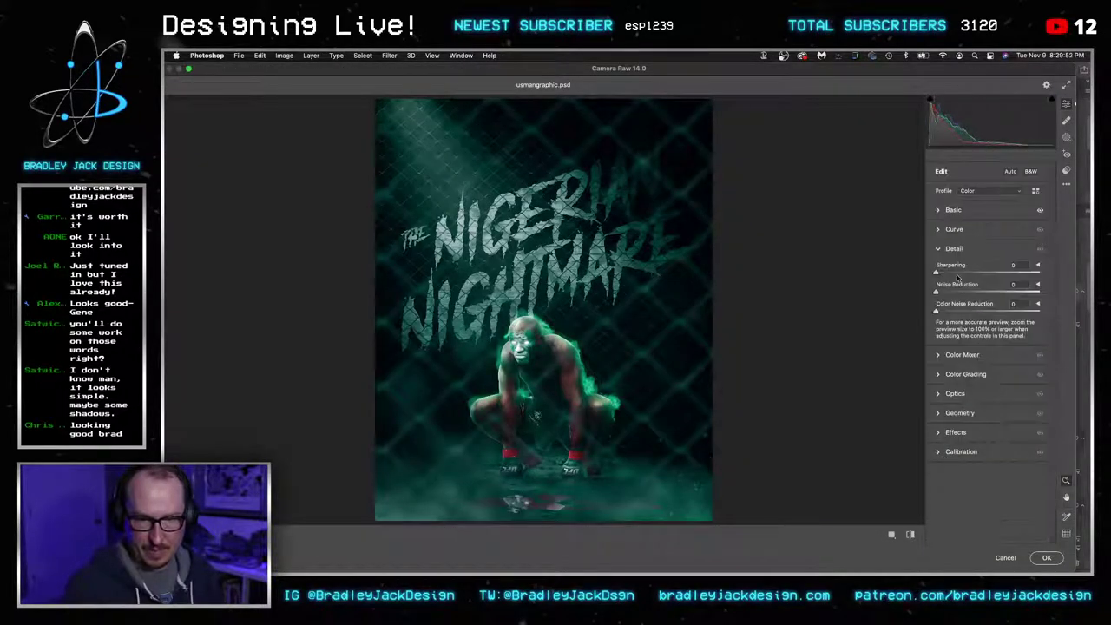
{"action": "left_click", "coordinate": [937, 433]}
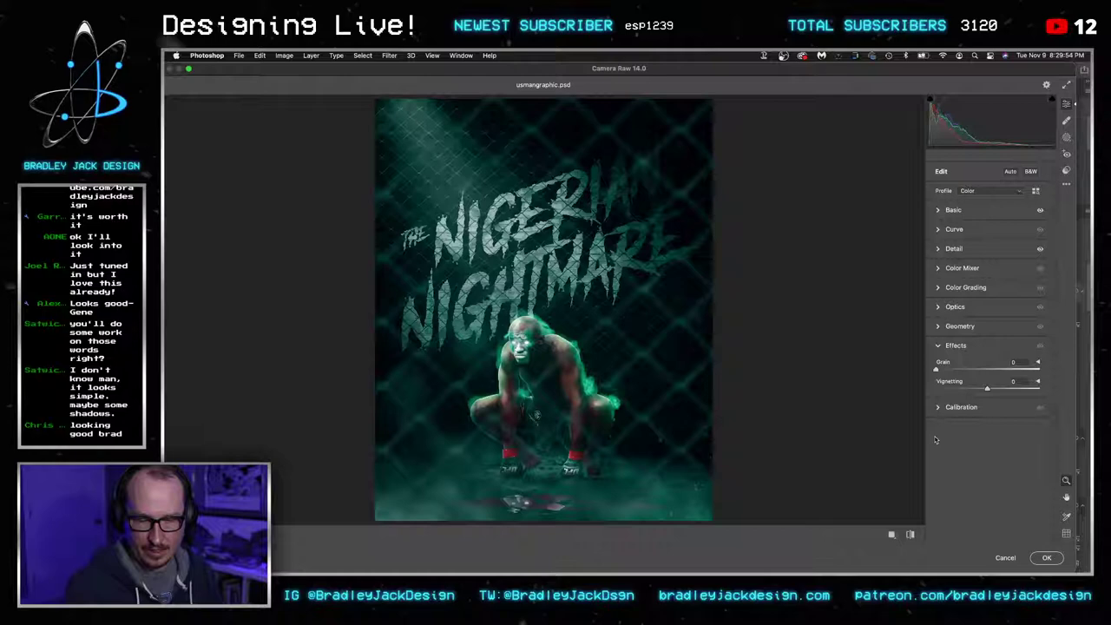
{"action": "left_click", "coordinate": [947, 369]}
{"action": "left_click", "coordinate": [980, 389]}
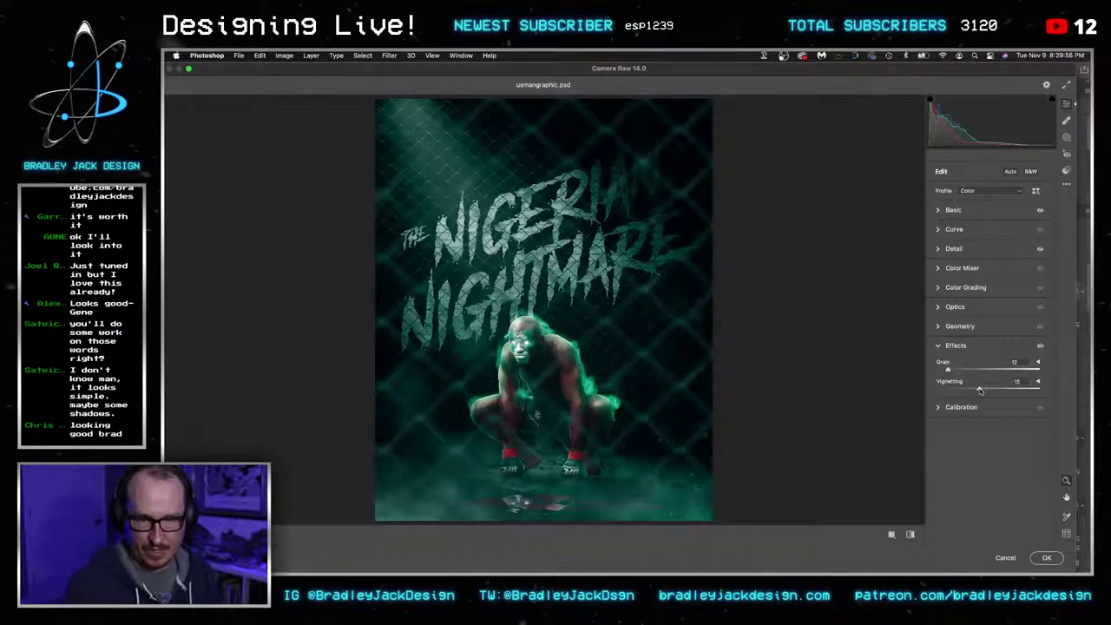
{"action": "key", "text": "Return"}
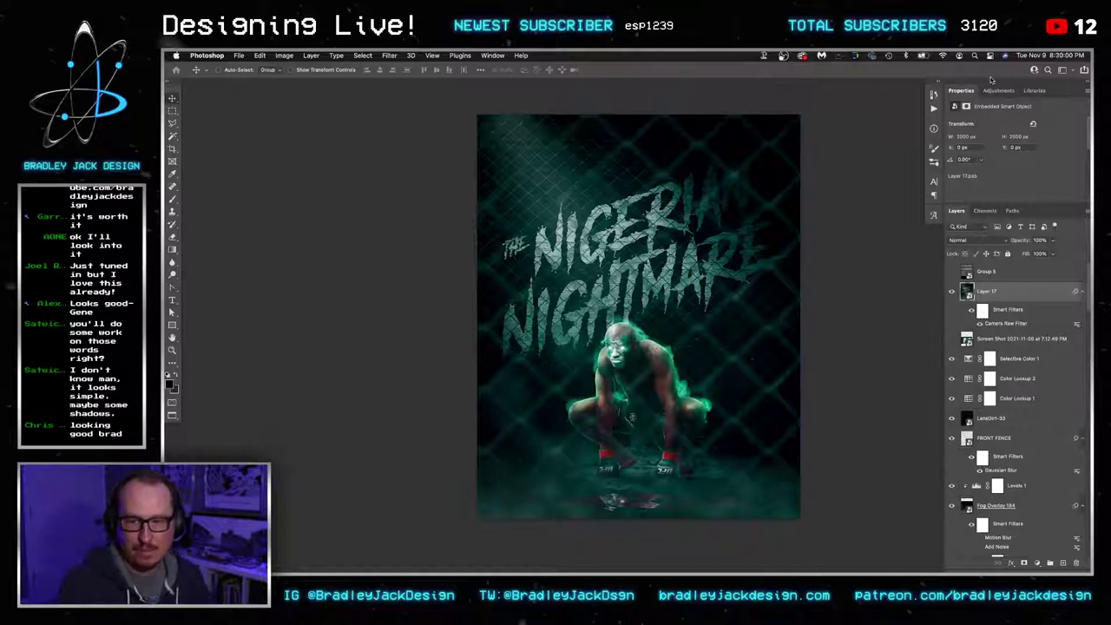
{"action": "key", "text": "super+s"}
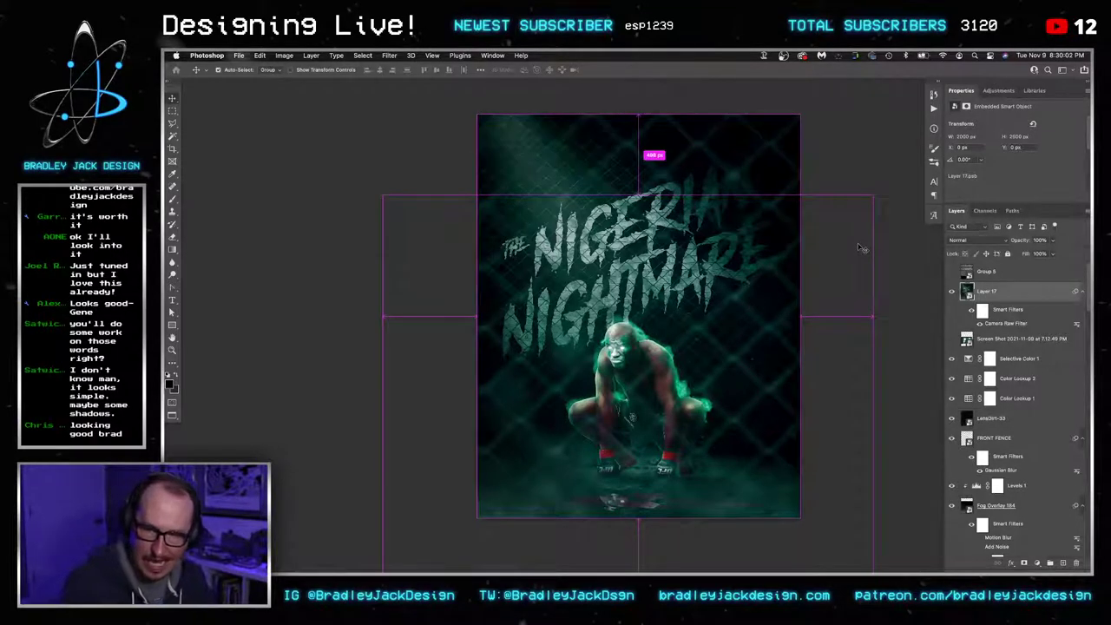
Preview the poster with the interface hidden, and restore the interface
{"action": "left_click_drag", "start_coordinate": [859, 247], "coordinate": [859, 248]}
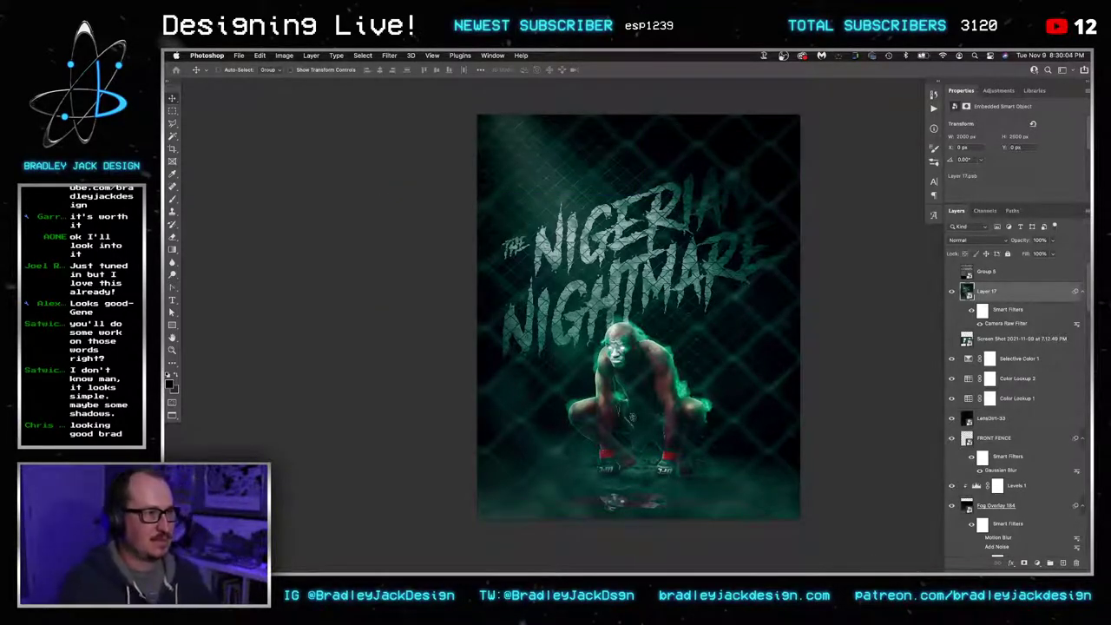
{"action": "key", "text": "Tab"}
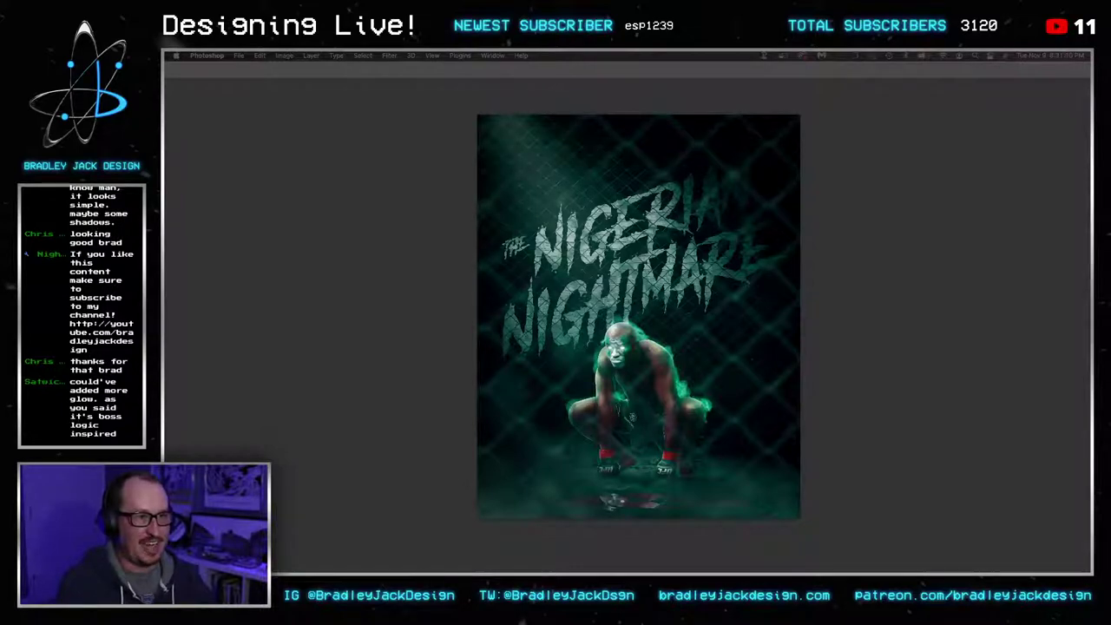
{"action": "key", "text": "Tab"}
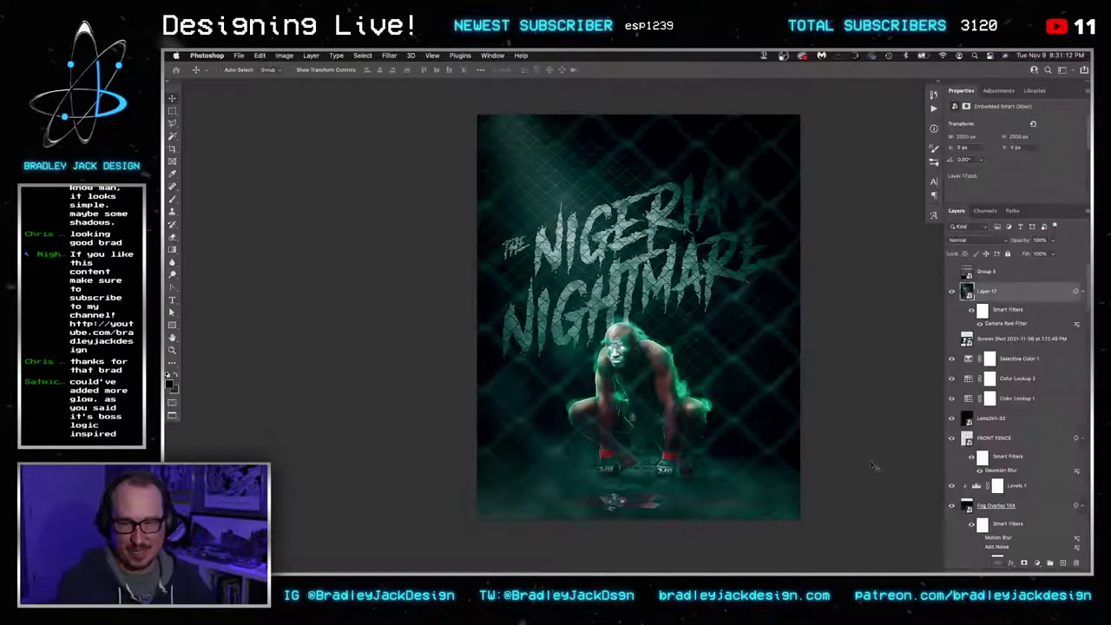
Duplicate Layer 17, set the copy's blend mode to Screen and apply a 15-pixel Gaussian Blur to it
{"action": "scroll", "coordinate": [981, 300], "scroll_direction": "up", "scroll_amount": 1}
{"action": "key", "text": "alt+shift+s"}
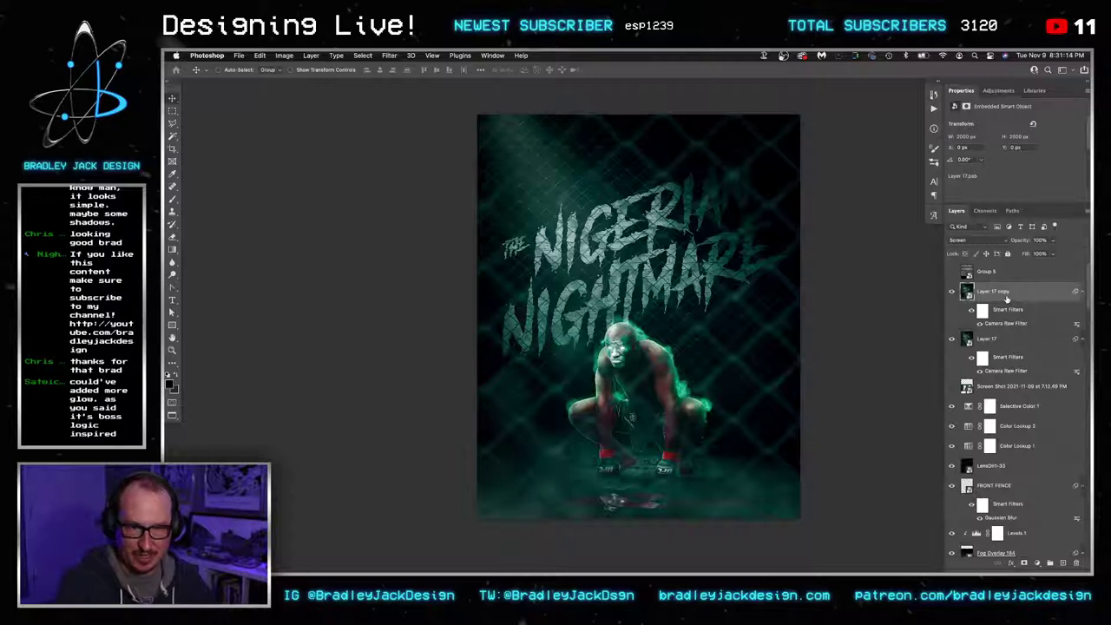
{"action": "left_click", "coordinate": [389, 55]}
{"action": "mouse_move", "coordinate": [395, 179]}
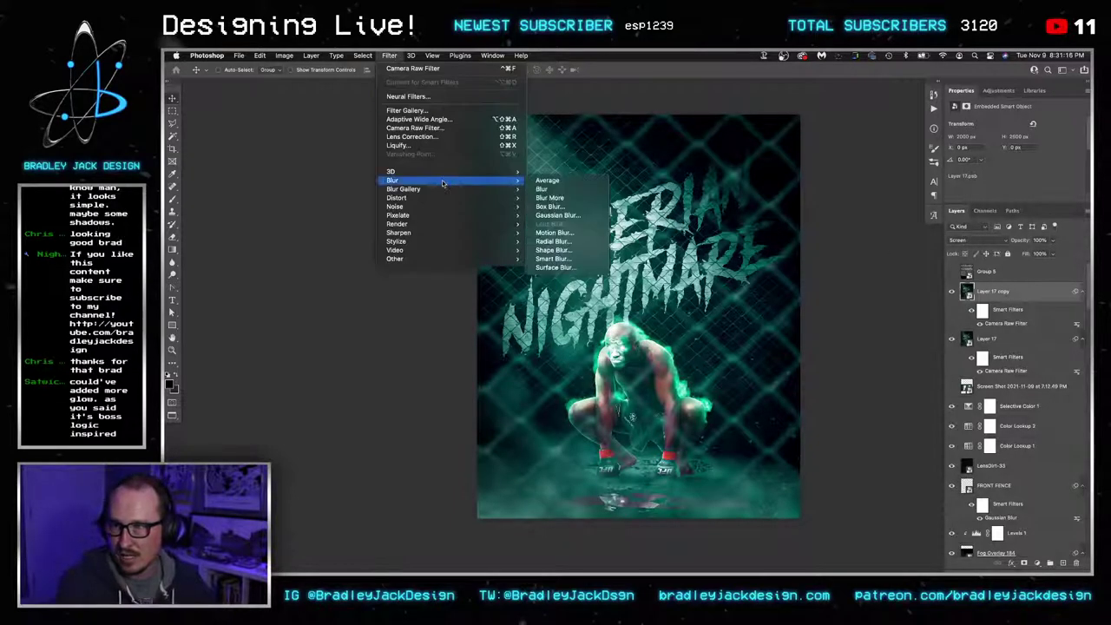
{"action": "left_click", "coordinate": [555, 213]}
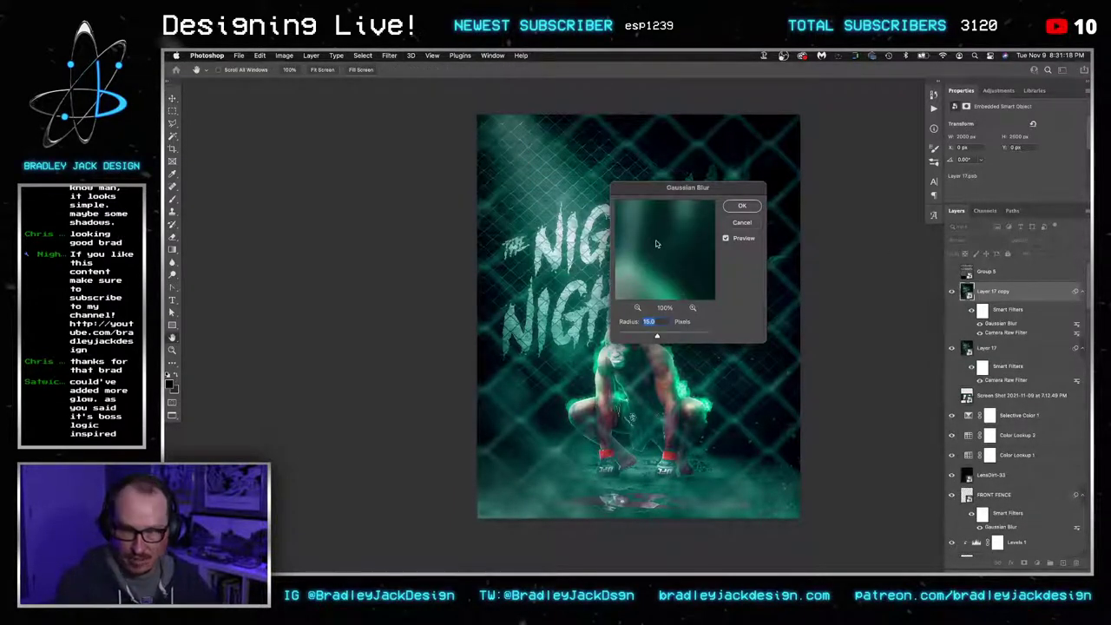
{"action": "key", "text": "Return"}
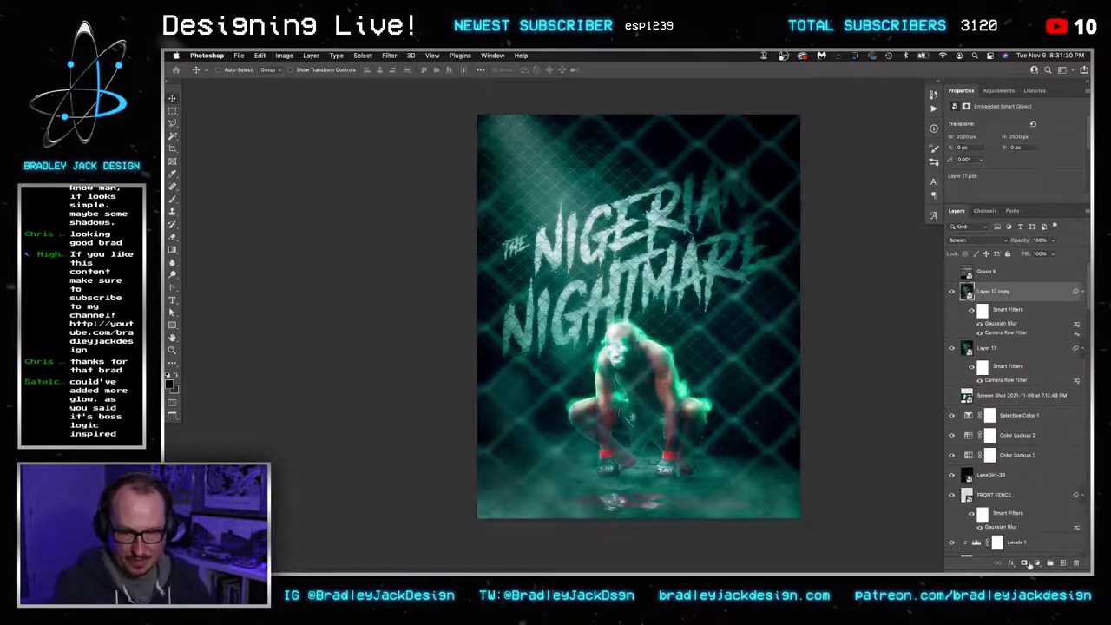
Add a black layer mask to the Layer 17 copy and set up a 400 px brush with 0% hardness
{"action": "left_click", "coordinate": [1025, 563]}
{"action": "key", "text": "ctrl+i"}
{"action": "key", "text": "b"}
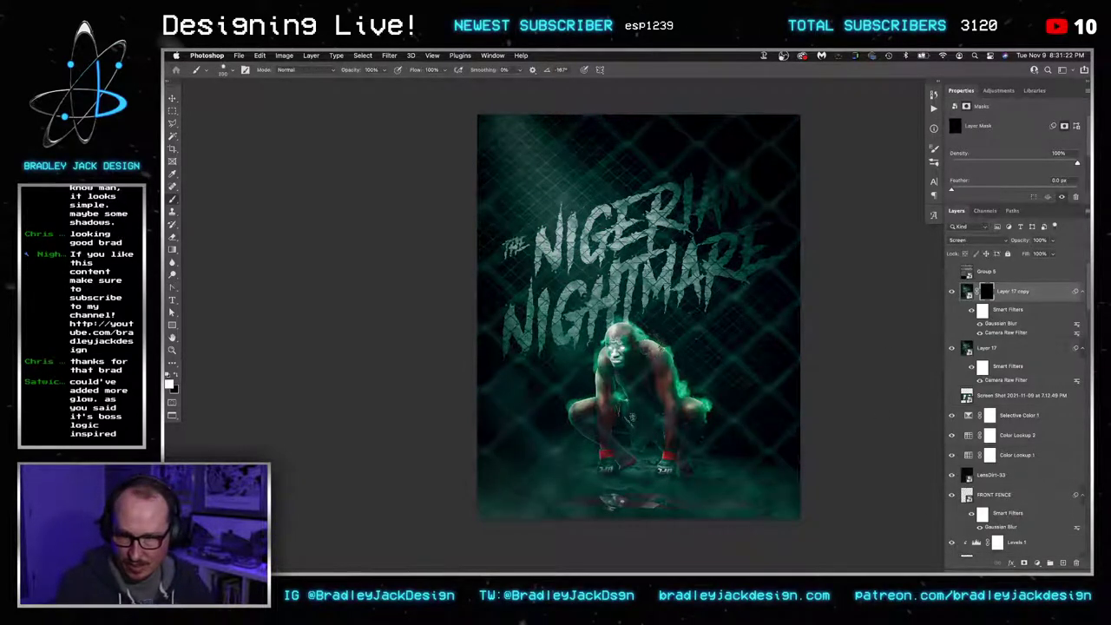
{"action": "right_click", "coordinate": [653, 337]}
{"action": "left_click", "coordinate": [707, 349]}
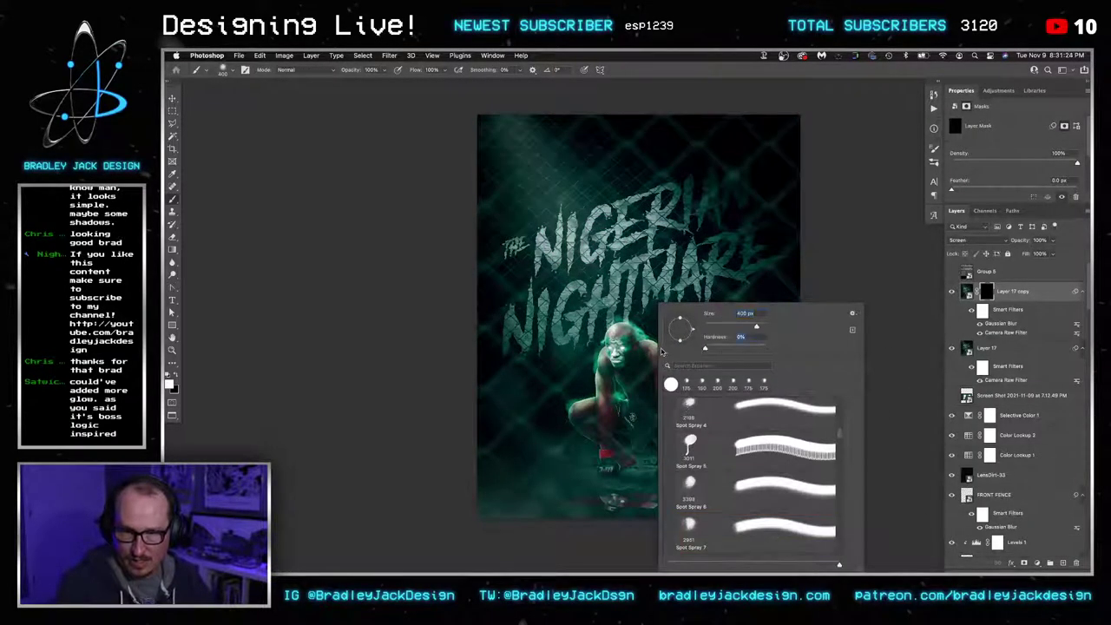
{"action": "key", "text": "Return"}
Paint white on the mask around the fighter's head, shoulders, arms and knees to reveal the glow, using smaller brushes for finer areas
{"action": "left_click_drag", "start_coordinate": [646, 316], "coordinate": [661, 334]}
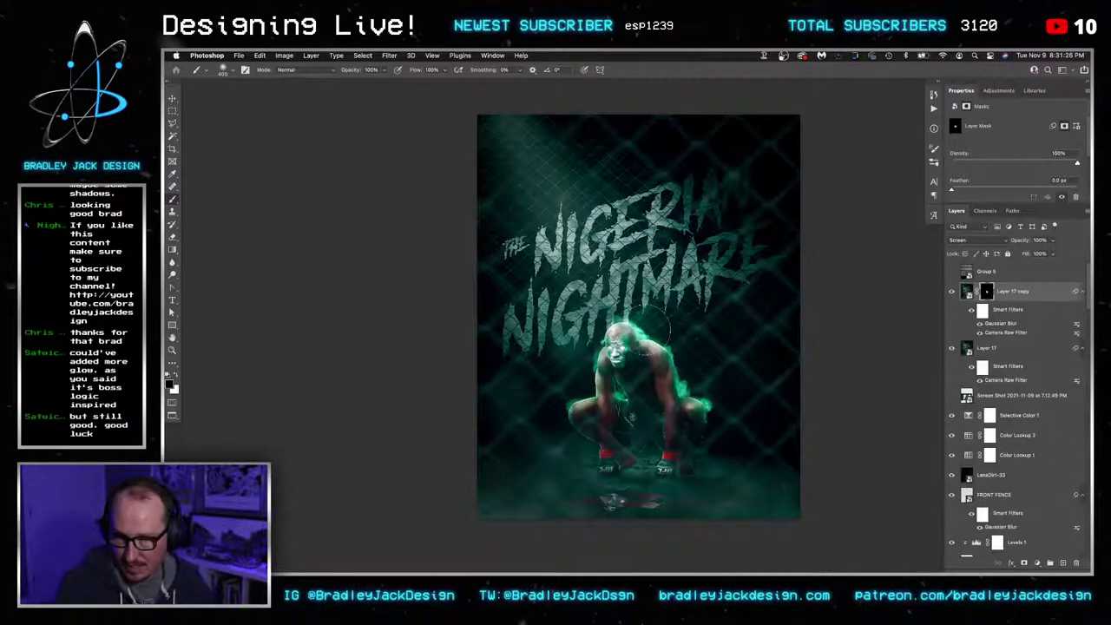
{"action": "key", "text": "x"}
{"action": "left_click", "coordinate": [698, 392]}
{"action": "left_click", "coordinate": [682, 361]}
{"action": "key", "text": "bracketleft"}
{"action": "key", "text": "bracketleft"}
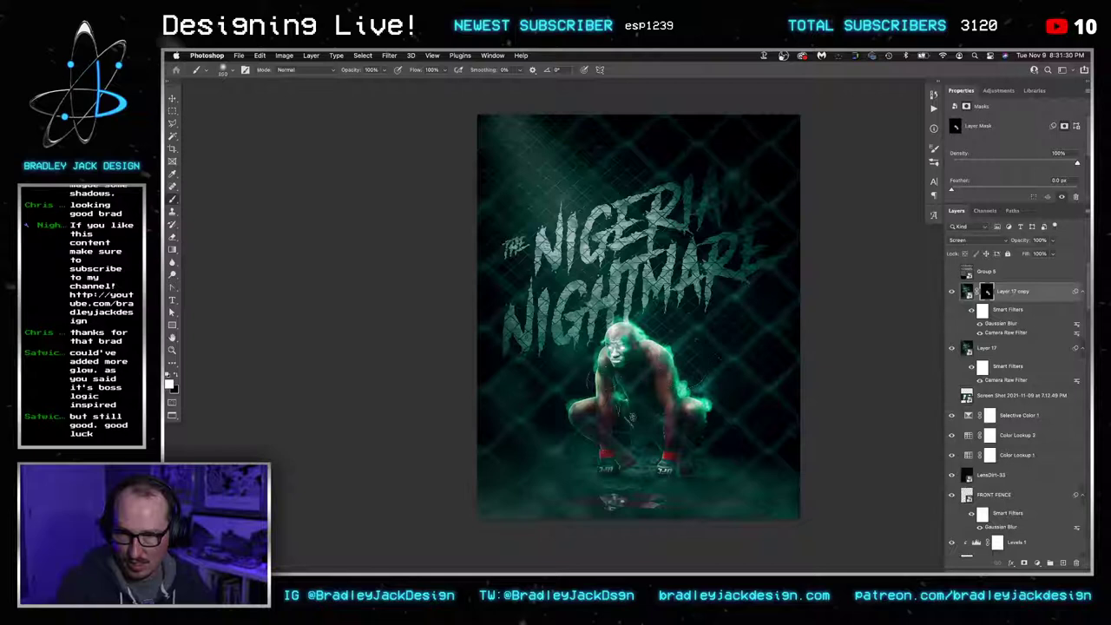
{"action": "left_click", "coordinate": [600, 388]}
{"action": "left_click", "coordinate": [581, 406]}
{"action": "left_click", "coordinate": [589, 349]}
{"action": "key", "text": "x"}
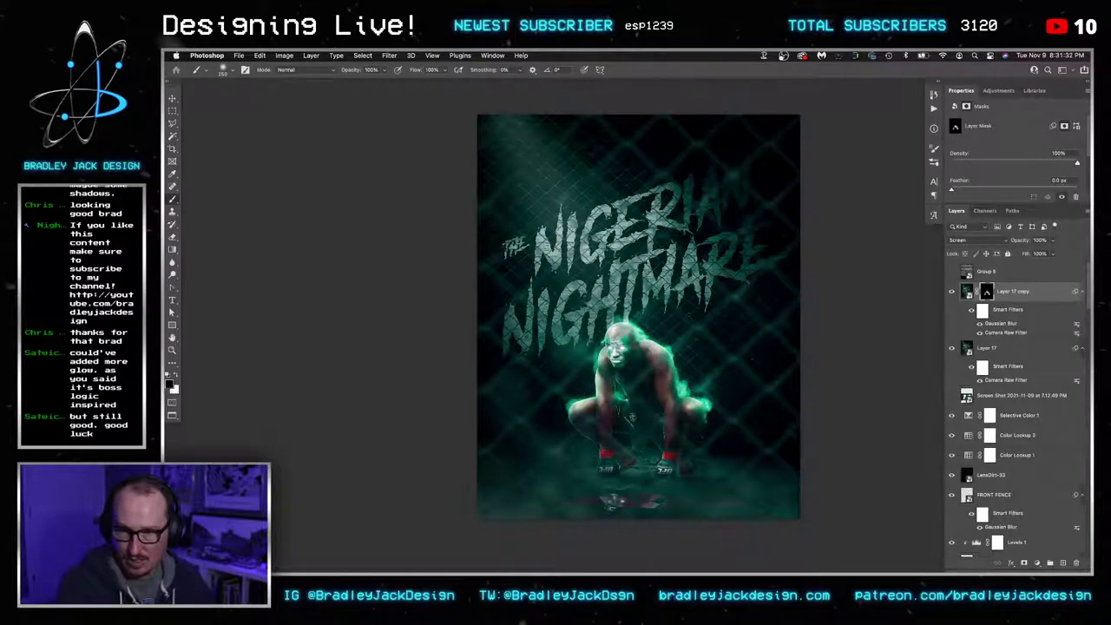
{"action": "key", "text": "x"}
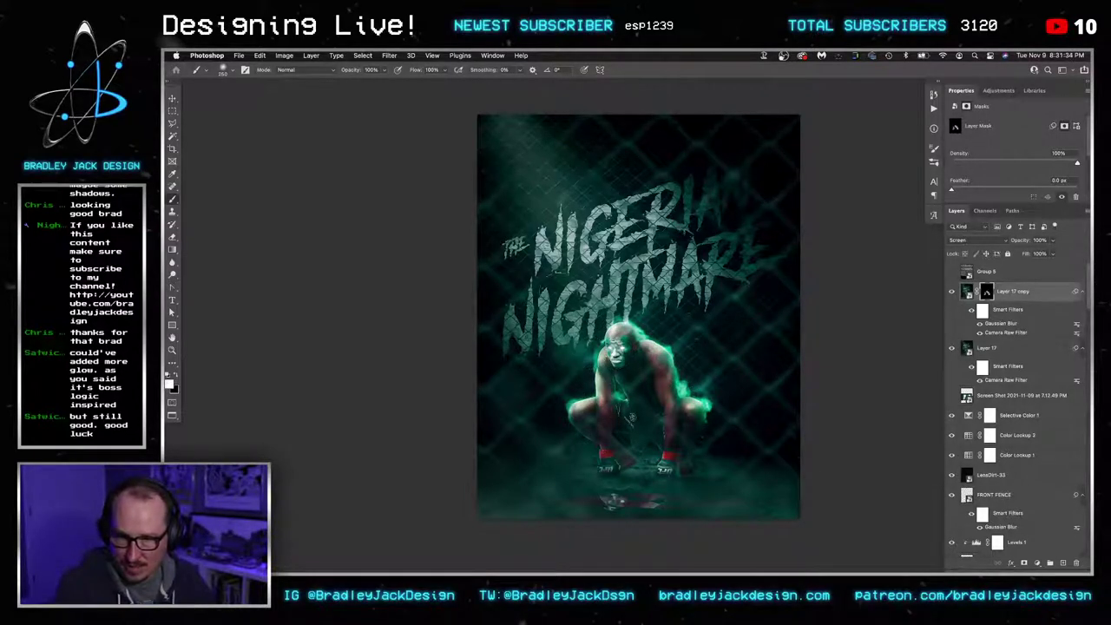
Paint the glow softly along the light beam down to the fighter with a much larger brush at 20% opacity
{"action": "key", "text": "bracketright"}
{"action": "key", "text": "bracketright"}
{"action": "key", "text": "bracketright"}
{"action": "key", "text": "bracketright"}
{"action": "key", "text": "bracketright"}
{"action": "key", "text": "2"}
{"action": "left_click_drag", "start_coordinate": [540, 182], "coordinate": [632, 306]}
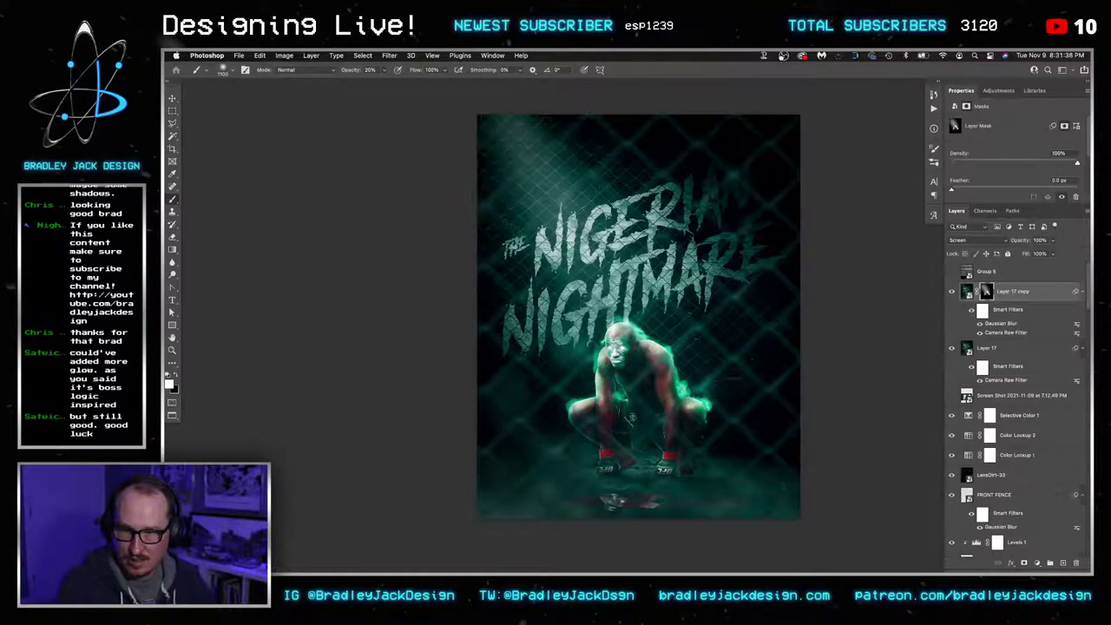
{"action": "key", "text": "v"}
{"action": "left_click", "coordinate": [1041, 297]}
{"action": "double_click", "coordinate": [1041, 297]}
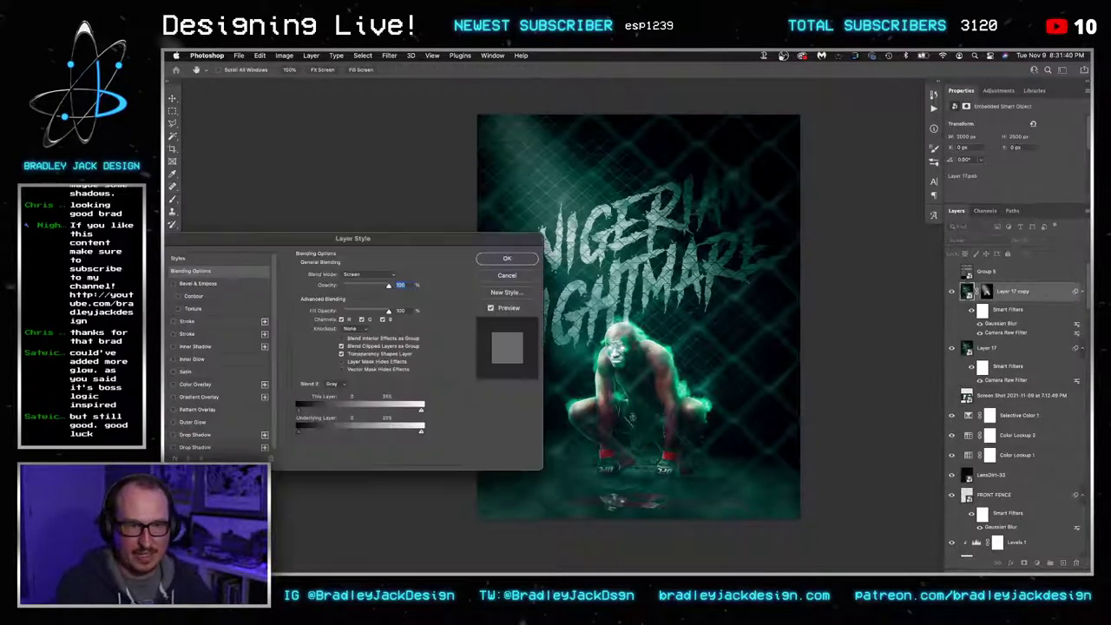
{"action": "key", "text": "Escape"}
Set the Layer 17 copy's opacity to 80% and view the poster with the interface hidden
{"action": "key", "text": "z"}
{"action": "left_click_drag", "start_coordinate": [667, 357], "coordinate": [724, 352]}
{"action": "key", "text": "v"}
{"action": "key", "text": "8"}
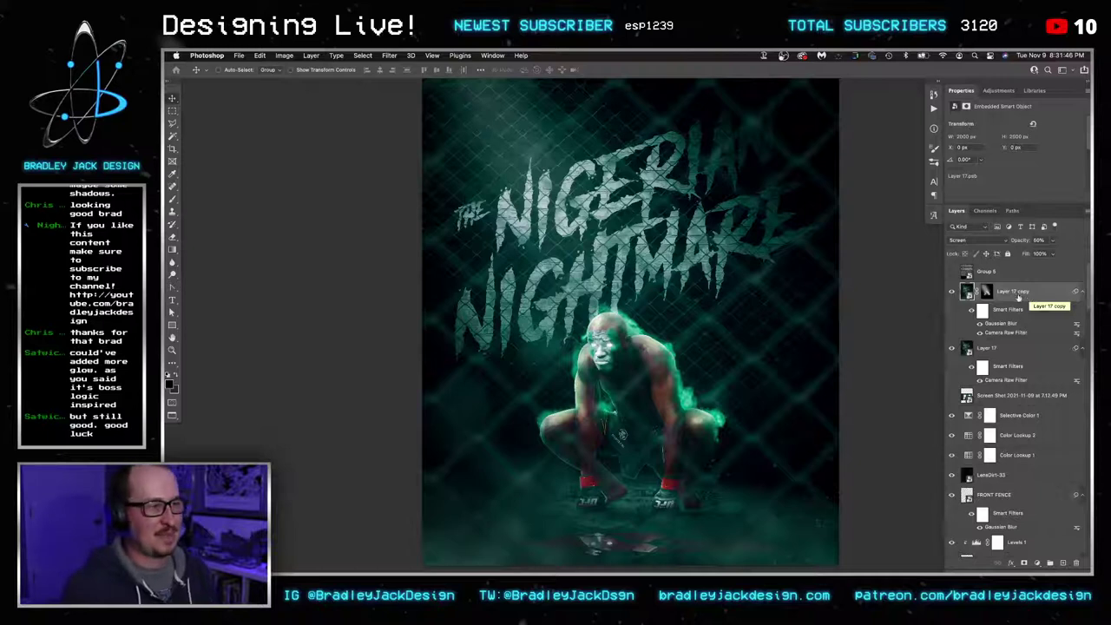
{"action": "key", "text": "Tab"}
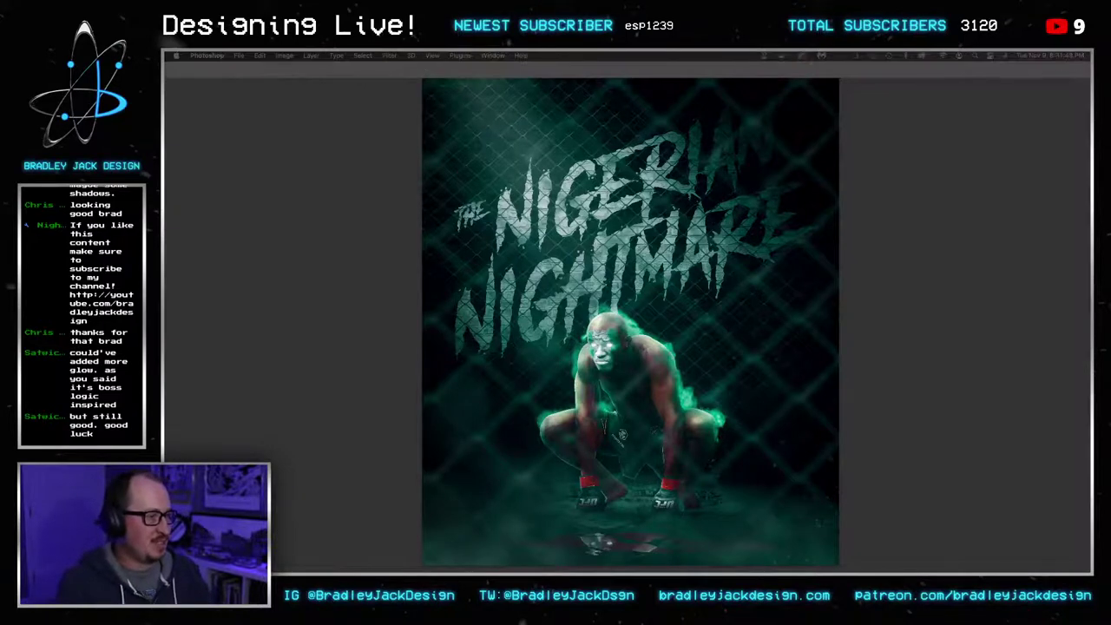